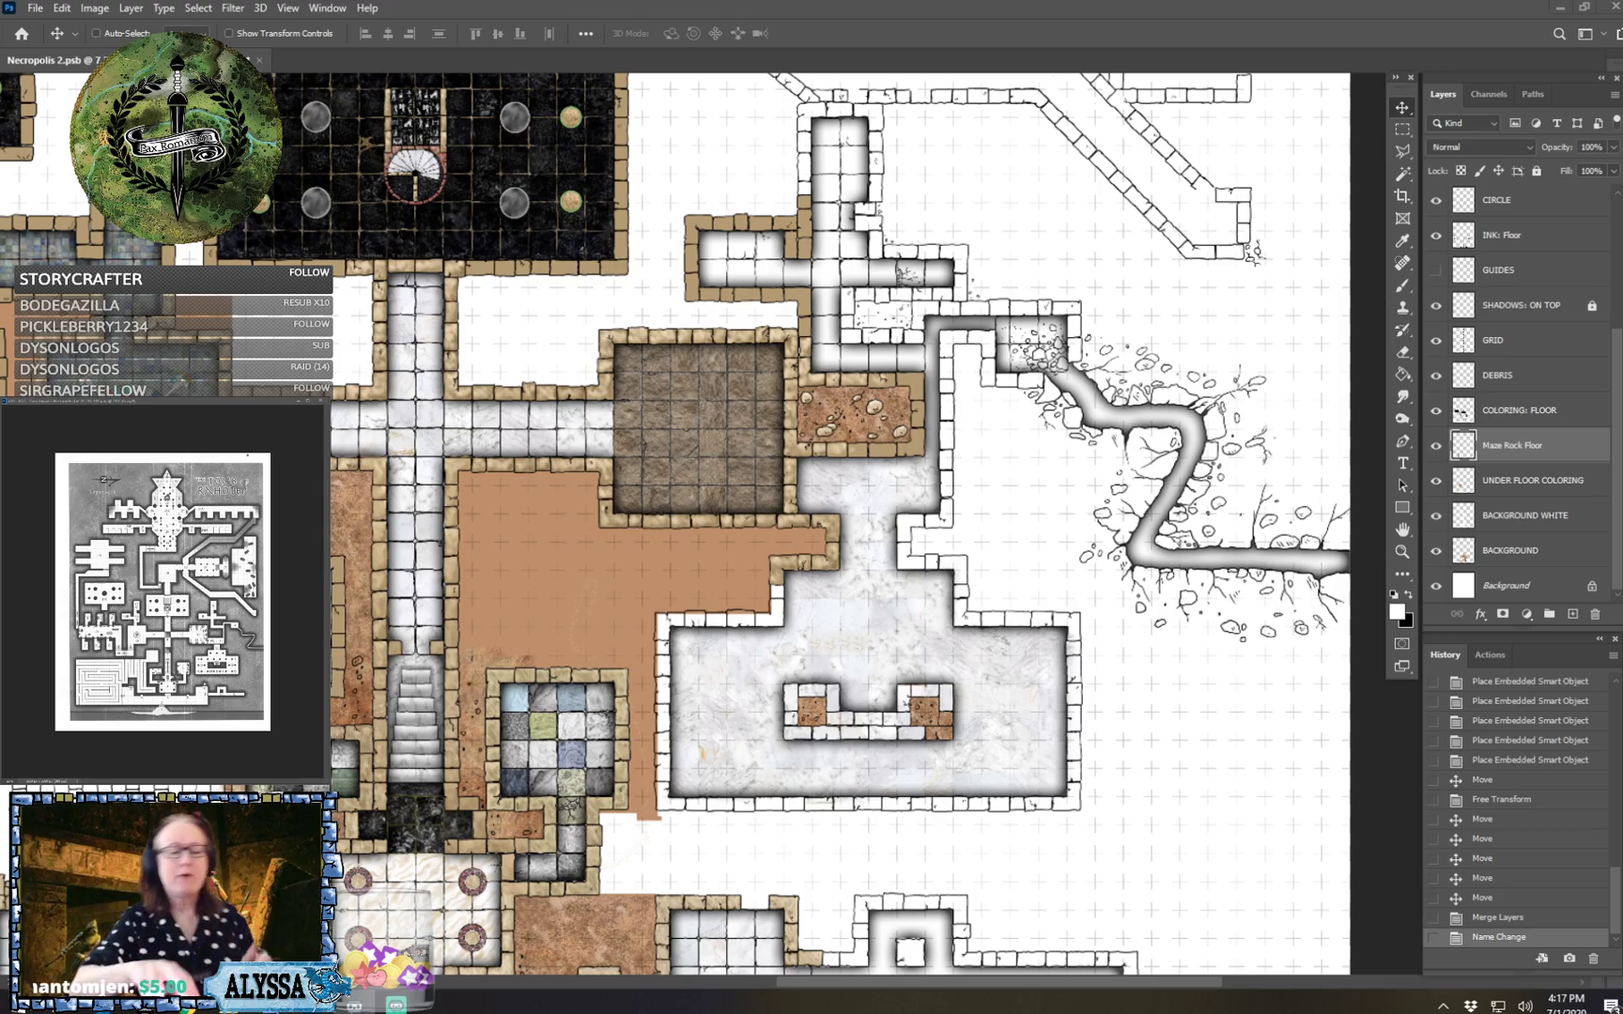
Look over the whole dungeon map and the maze to check which areas still lack coloring.
left_click_drag(714, 582, 844, 536)
scroll(1179, 747, "down", 5)
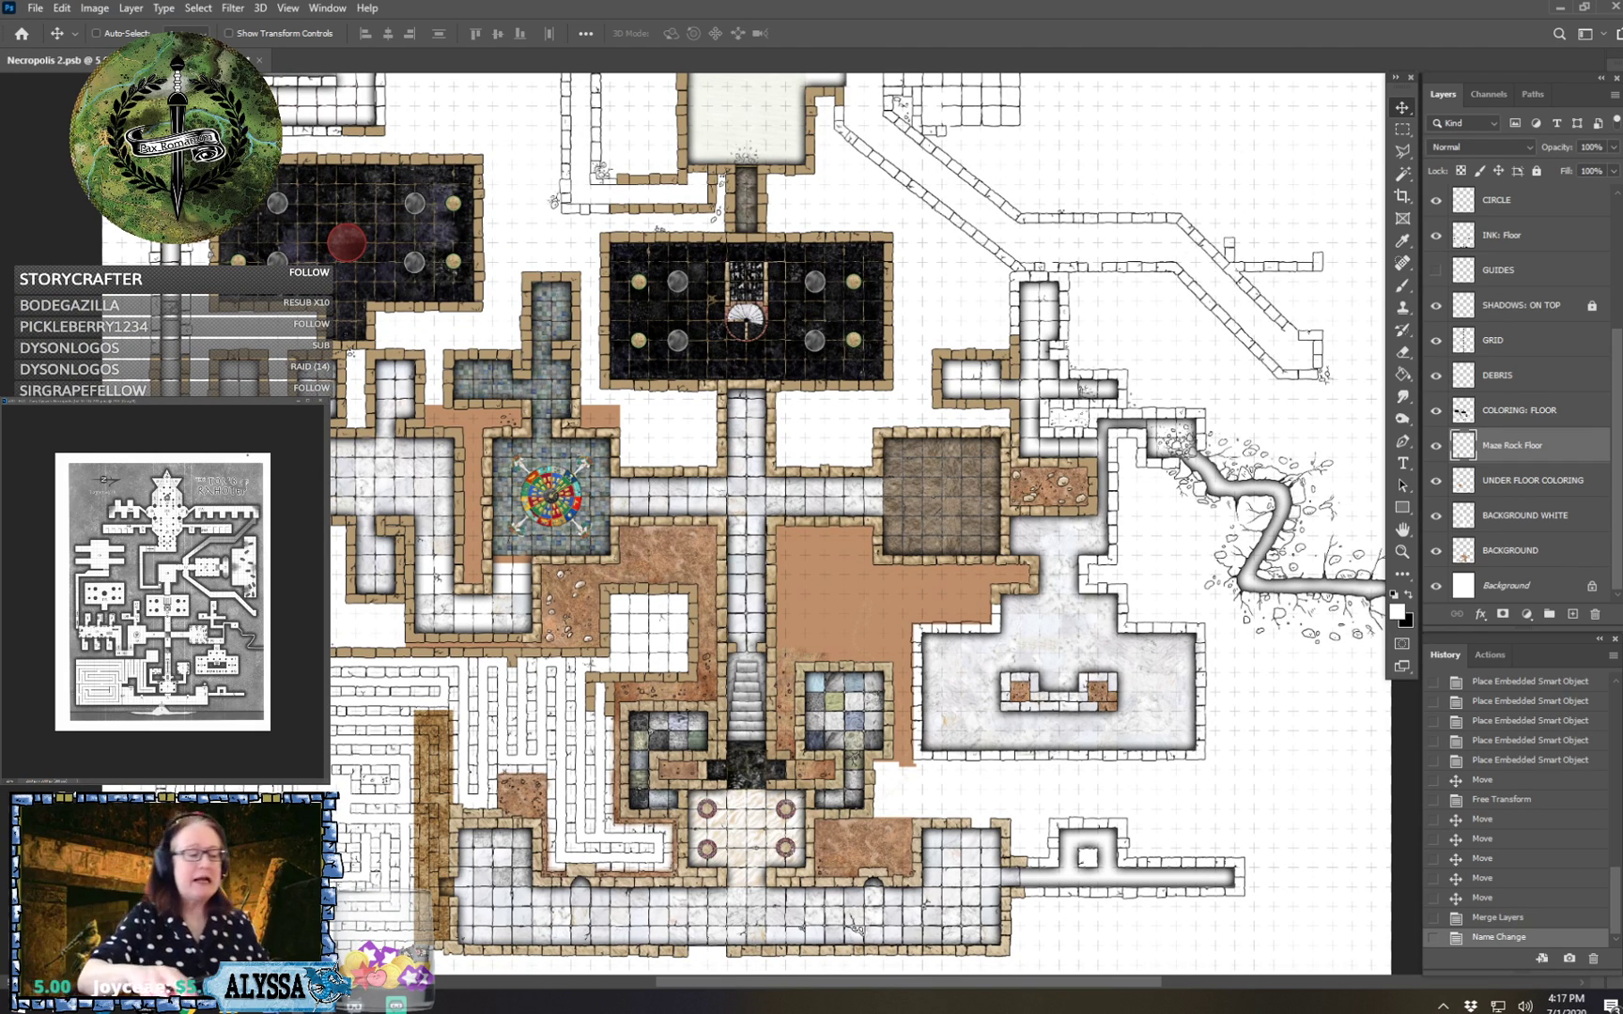
left_click_drag(862, 634, 895, 521)
scroll(804, 676, "down", 5)
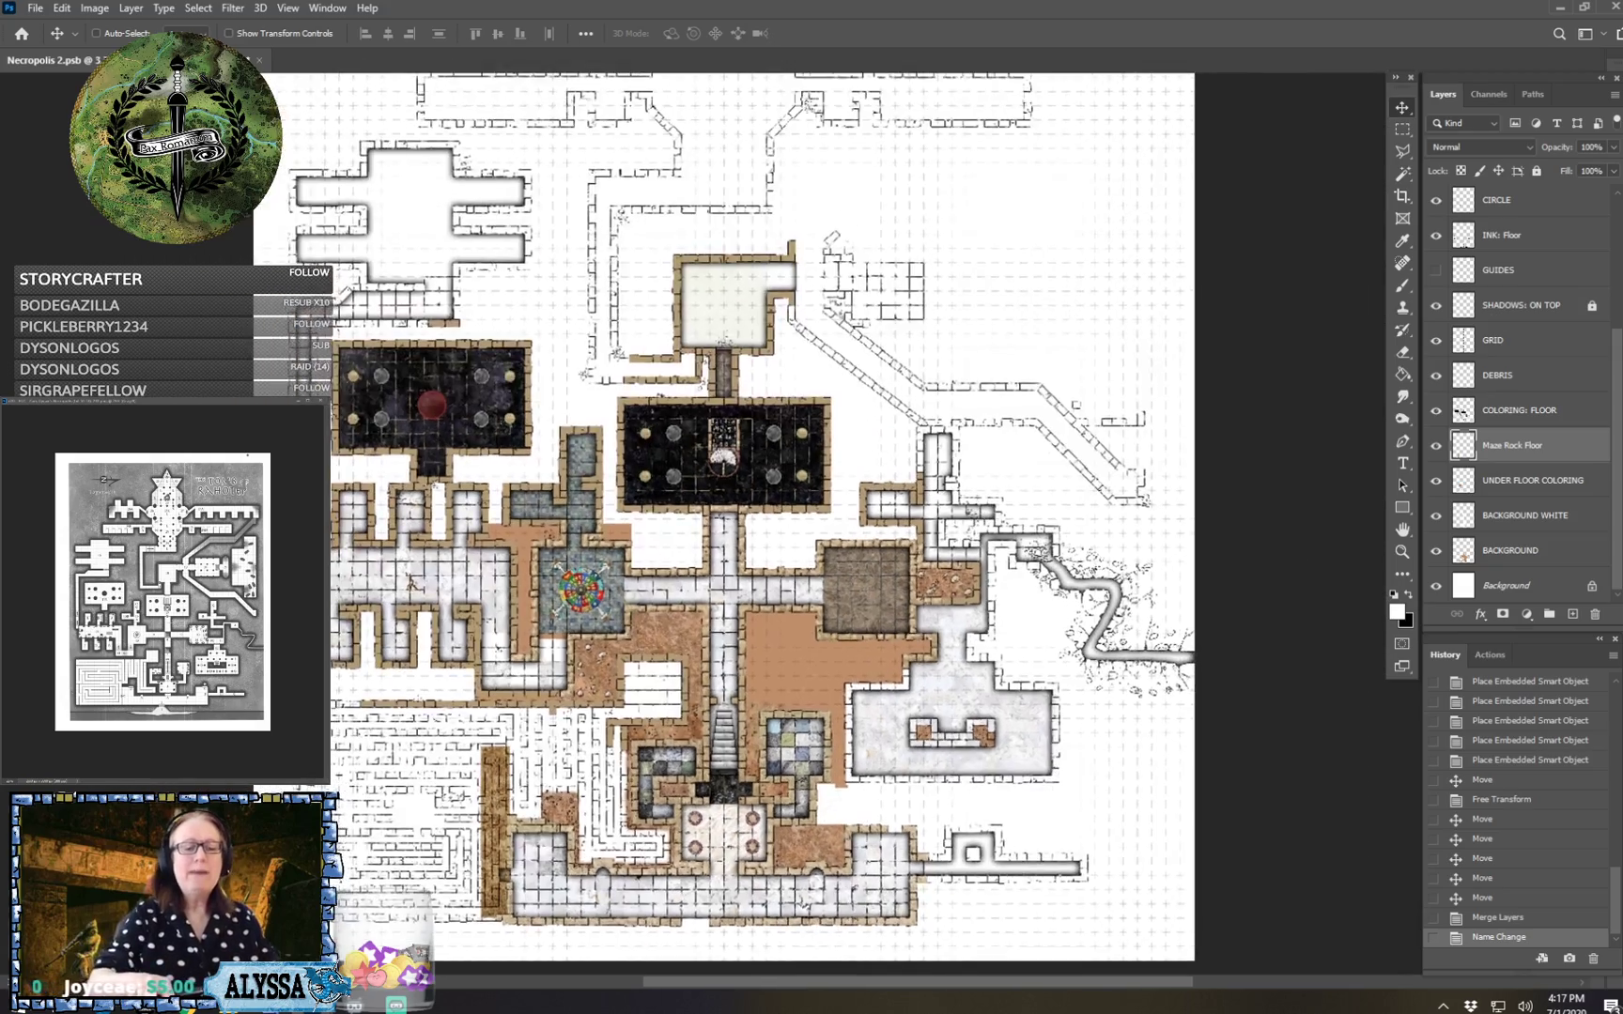
left_click_drag(804, 582, 822, 619)
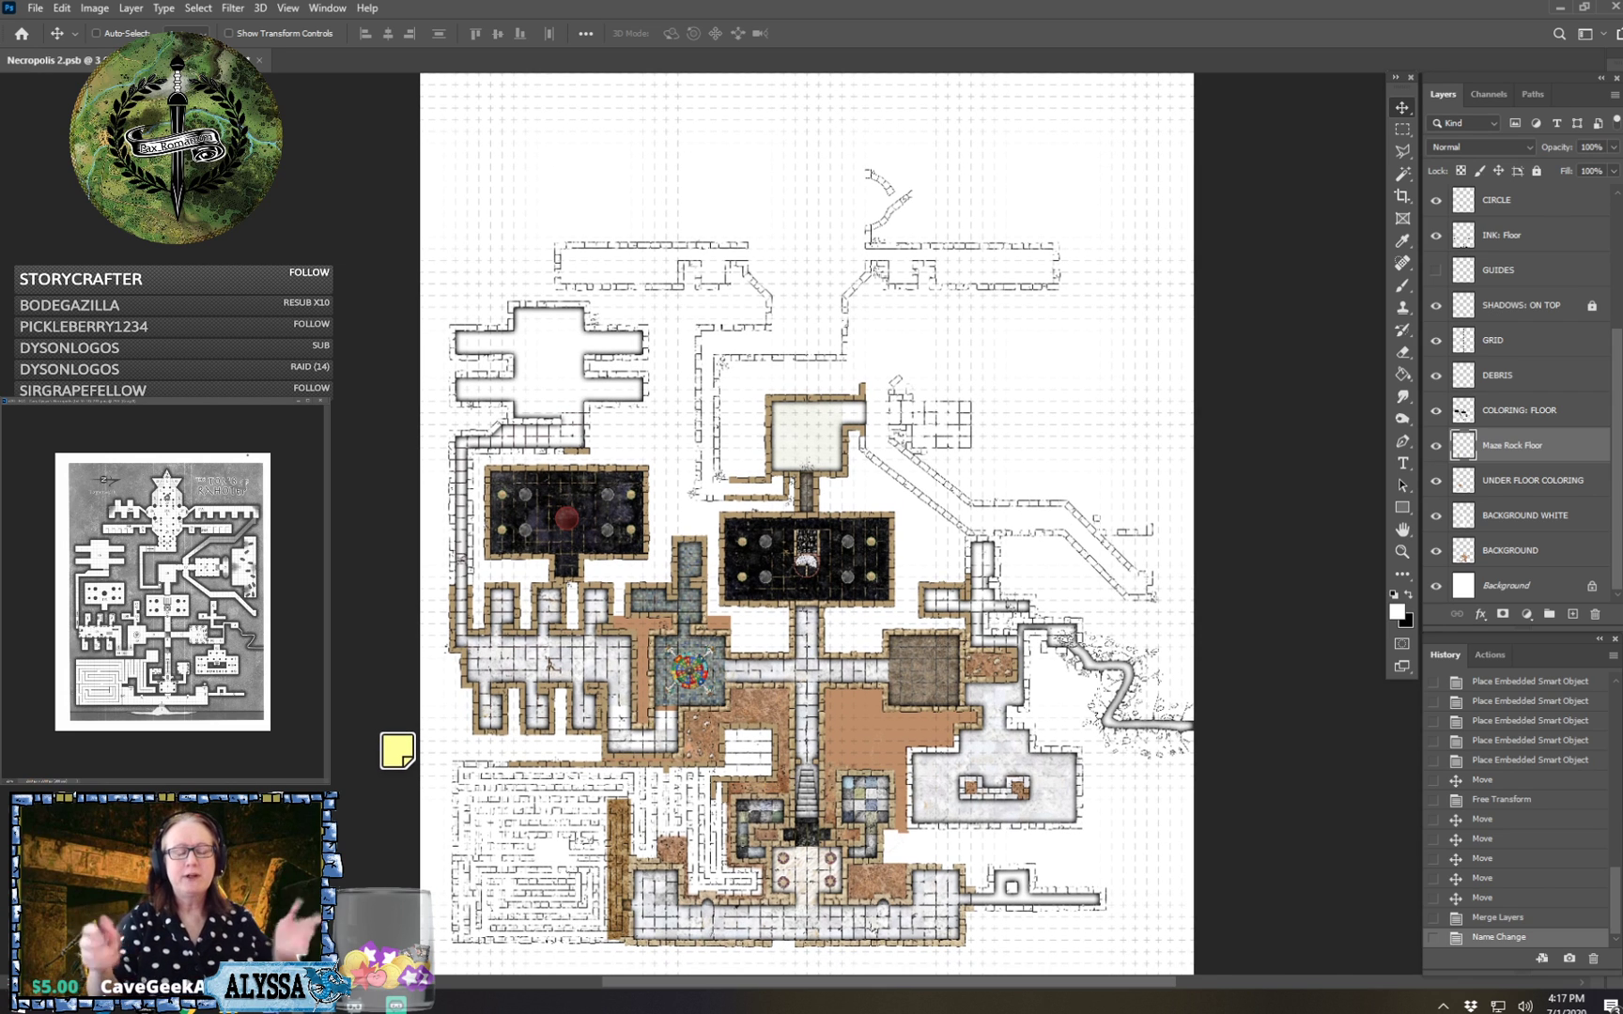
left_click_drag(822, 618, 833, 555)
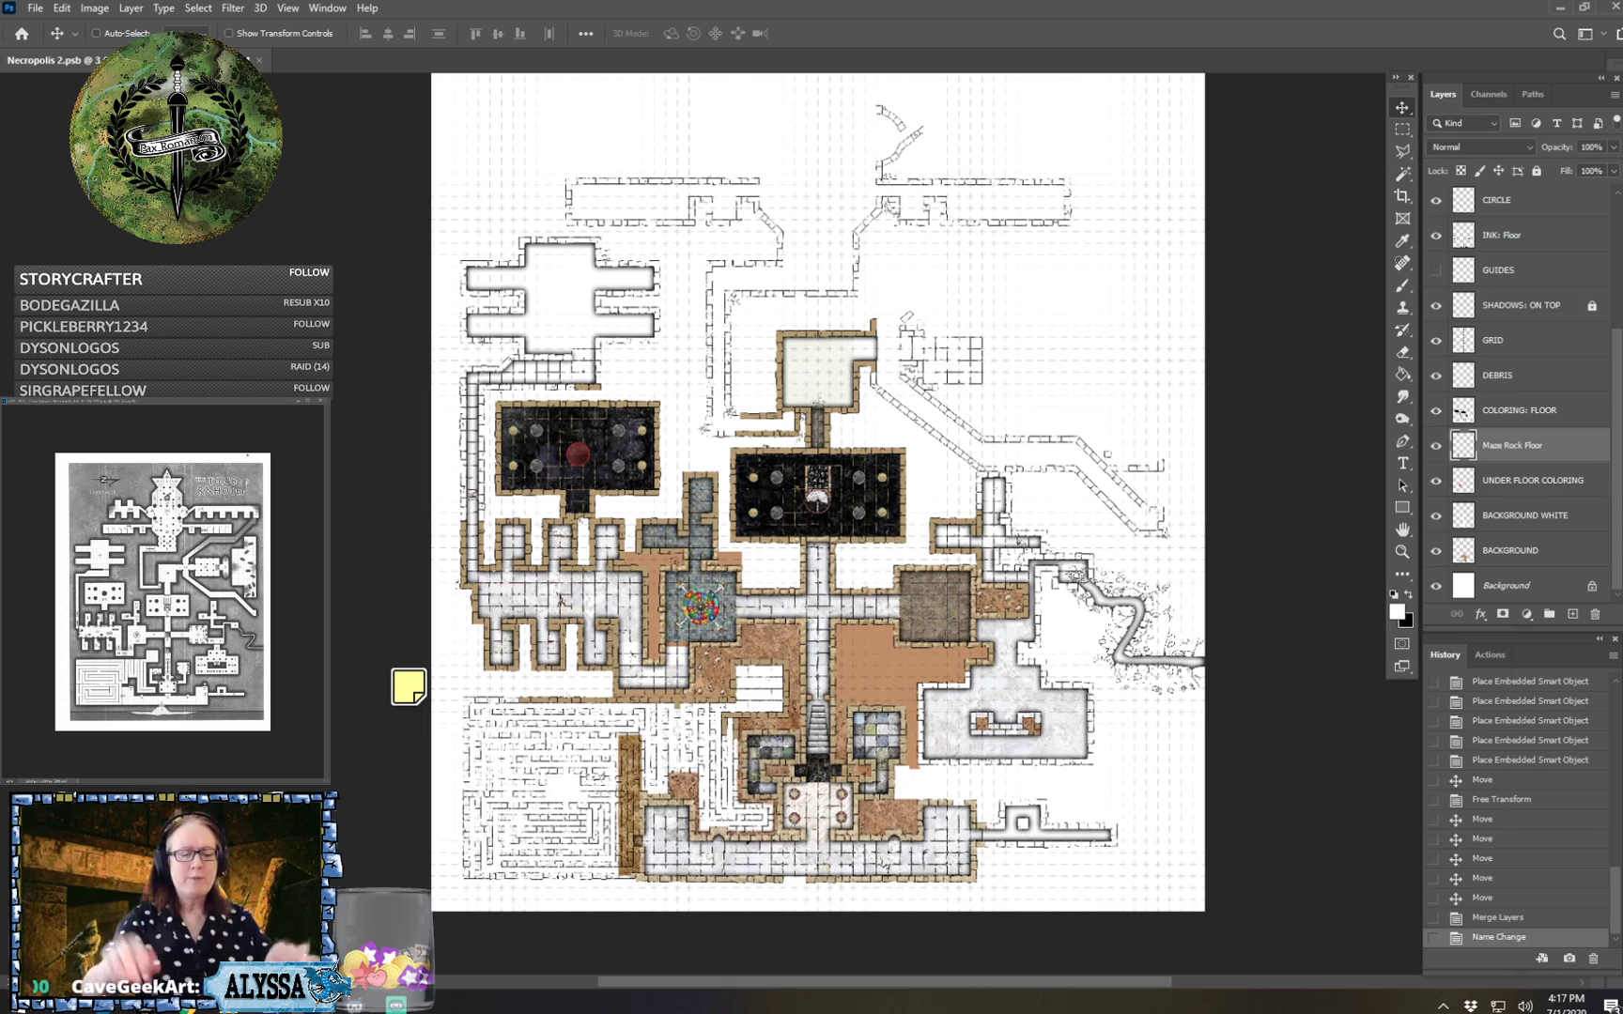
key("ctrl+plus")
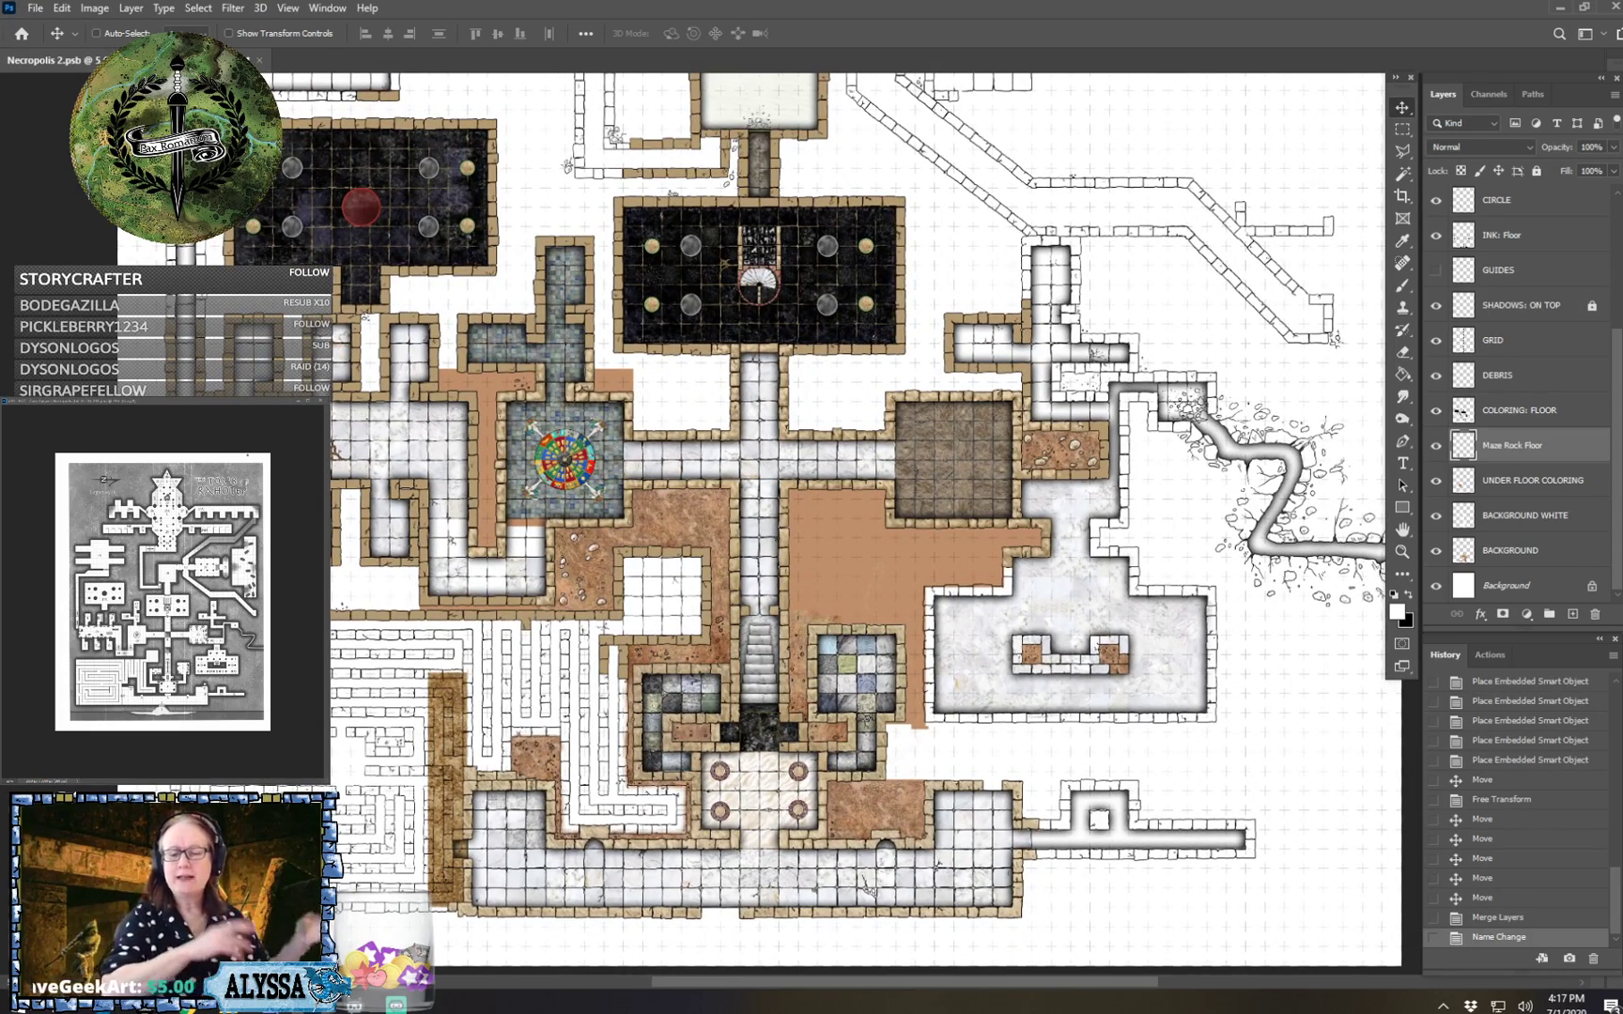
left_click_drag(833, 564, 793, 540)
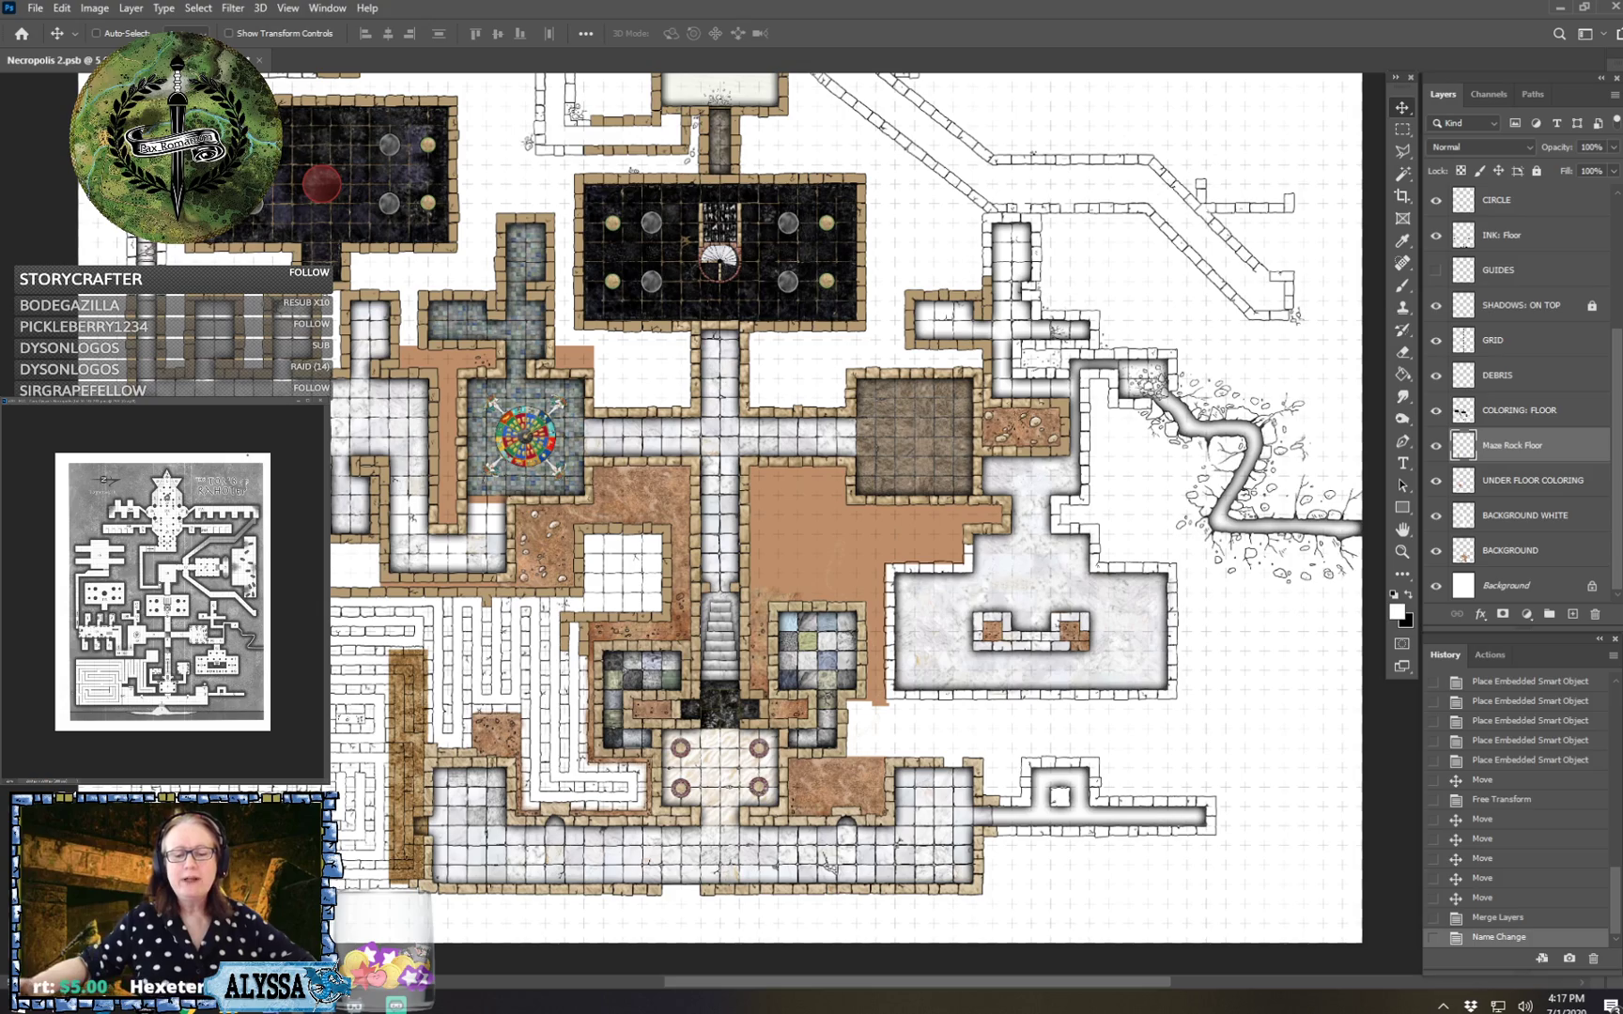
scroll(1108, 655, "up", 5)
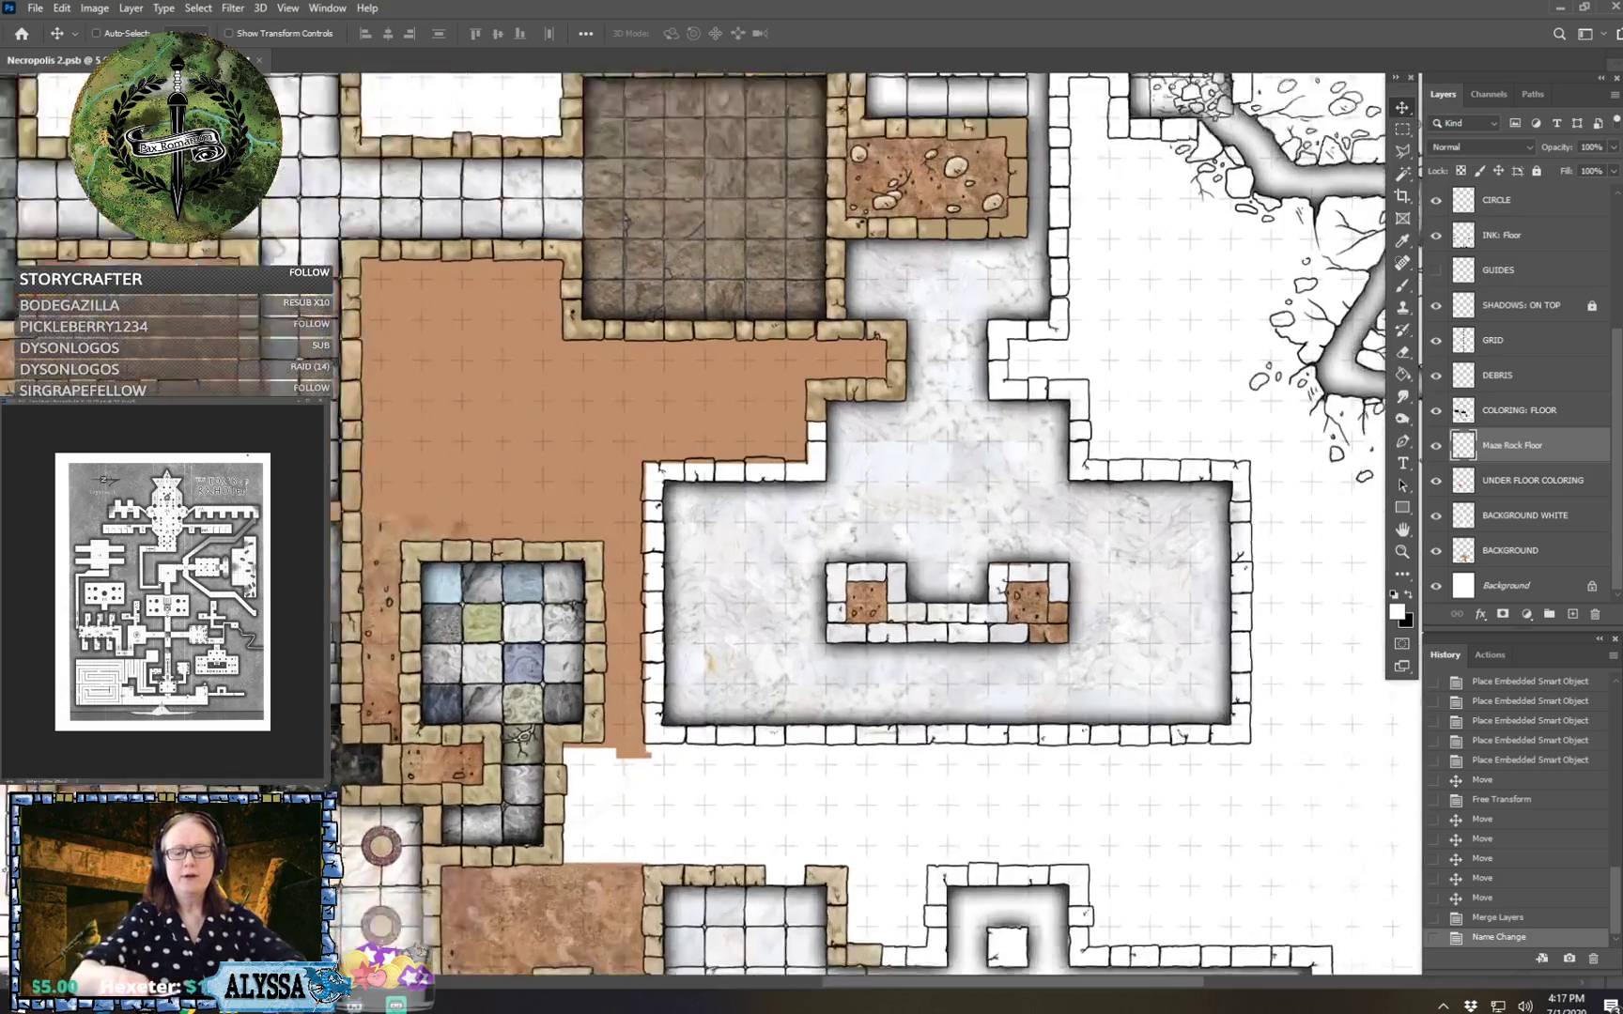
scroll(991, 693, "down", 5)
left_click_drag(375, 812, 945, 731)
scroll(787, 735, "up", 4)
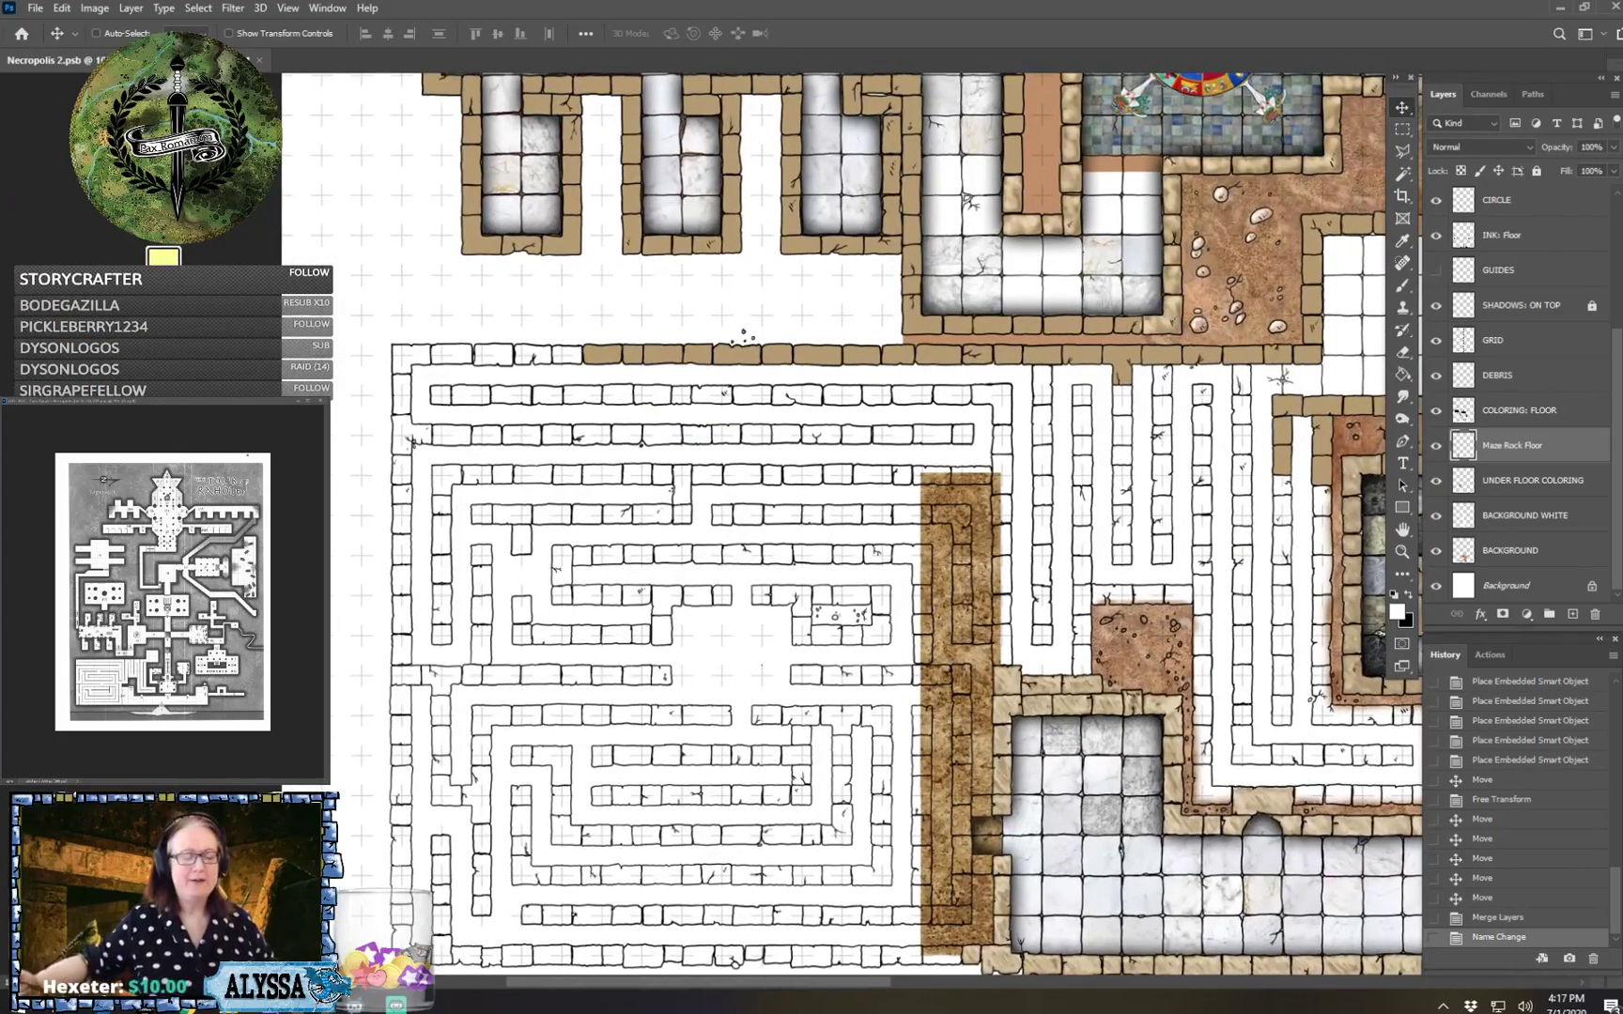
scroll(461, 850, "down", 3)
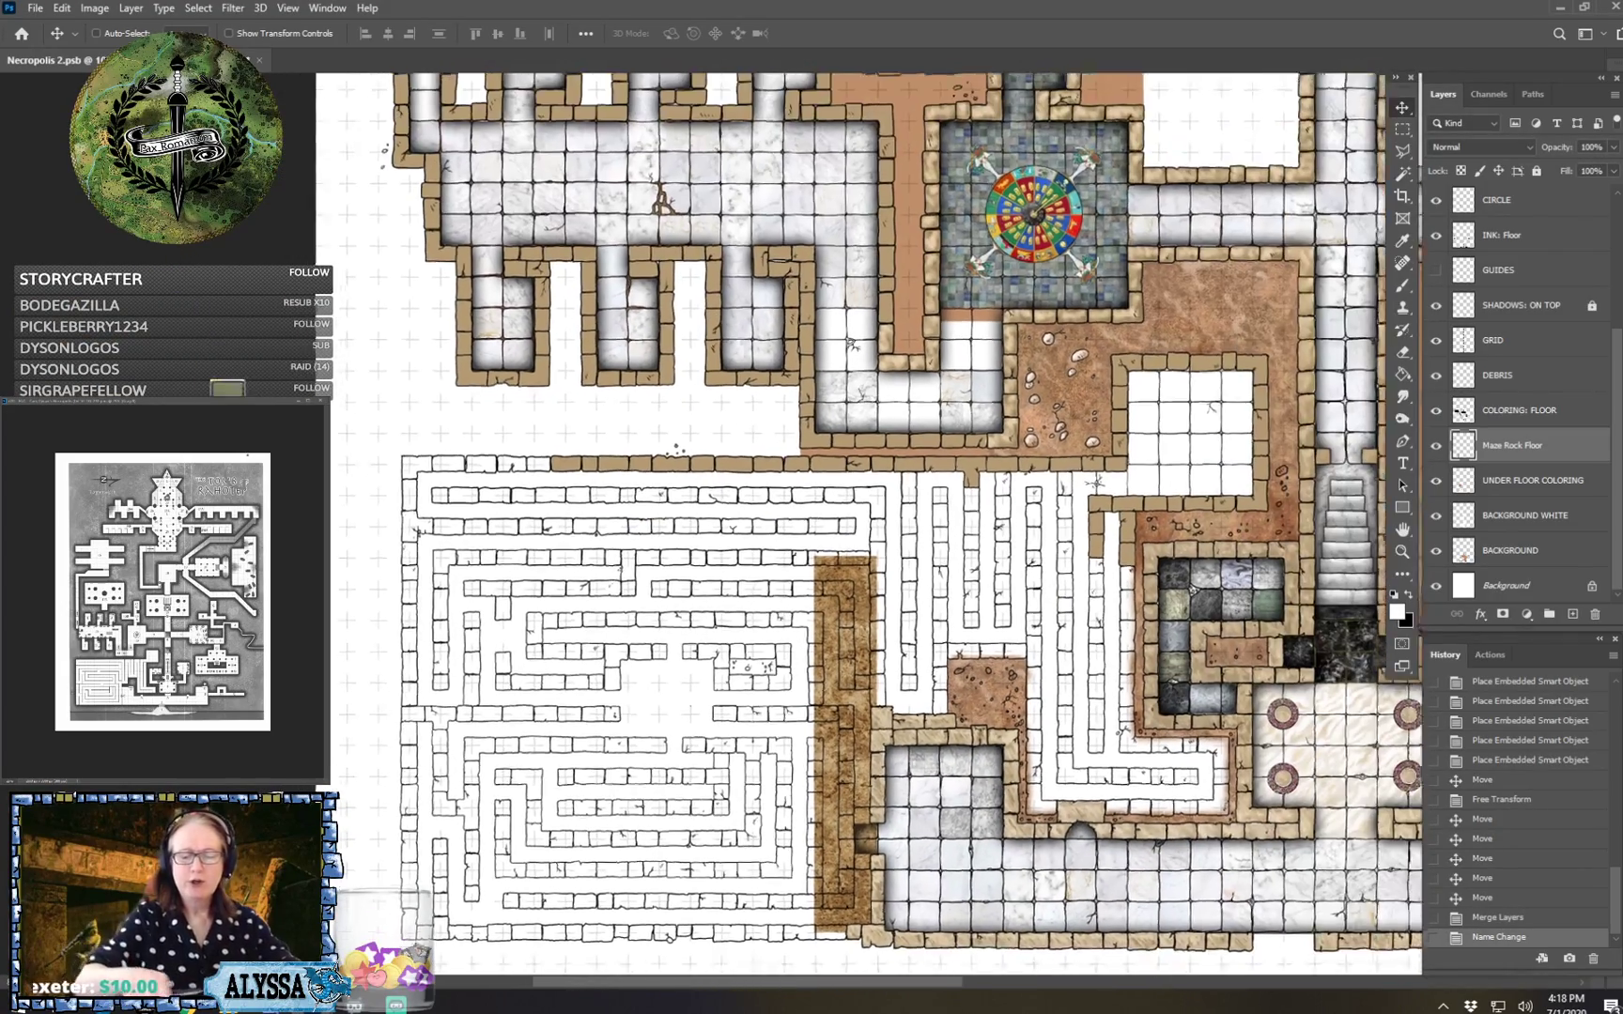
left_click_drag(1014, 713, 488, 725)
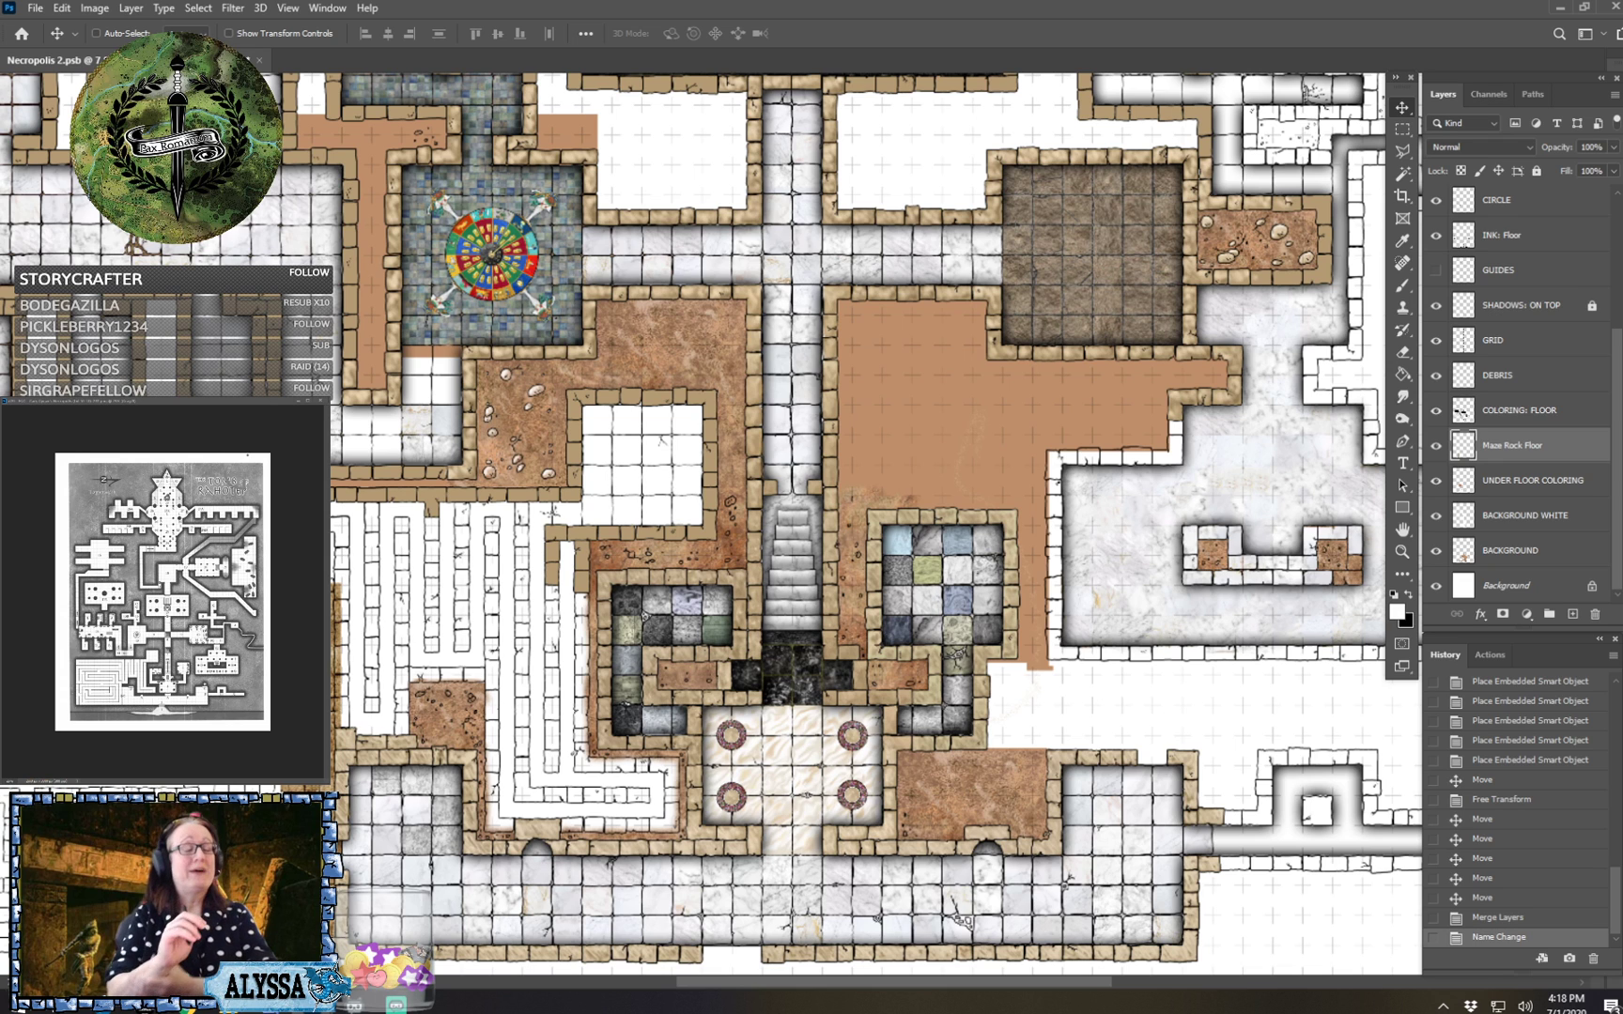
Examine the uncolored walls around the large marble room and the neighbouring passages.
left_click_drag(846, 525, 725, 506)
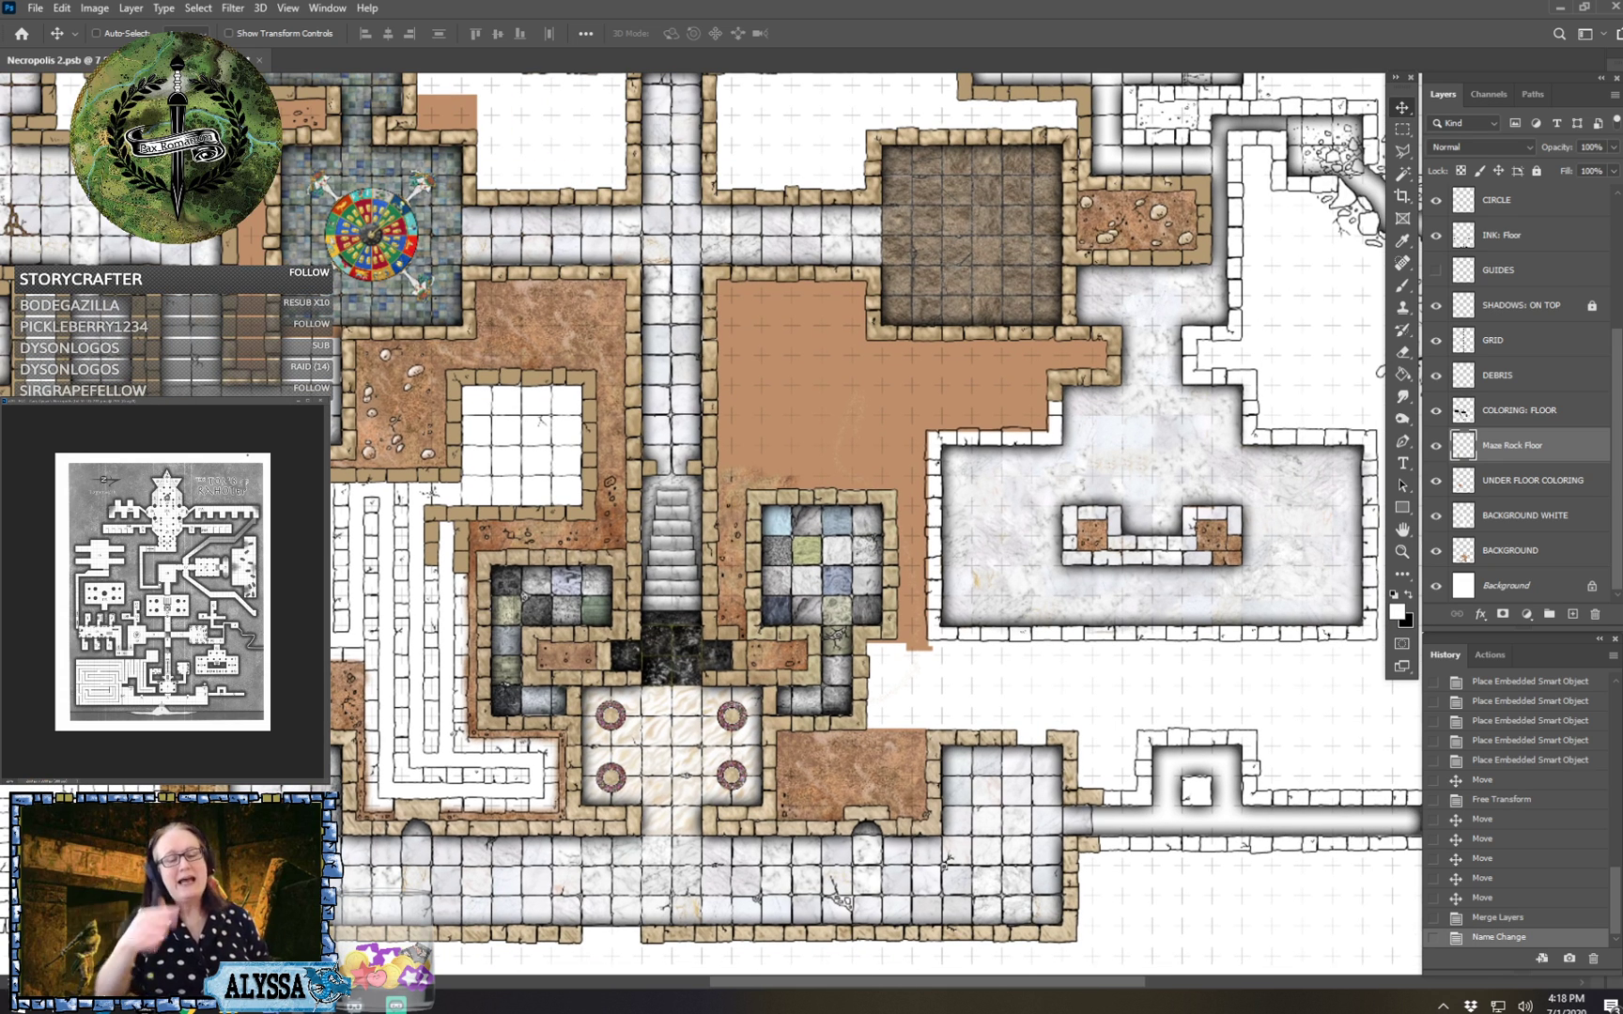
left_click_drag(846, 526, 629, 519)
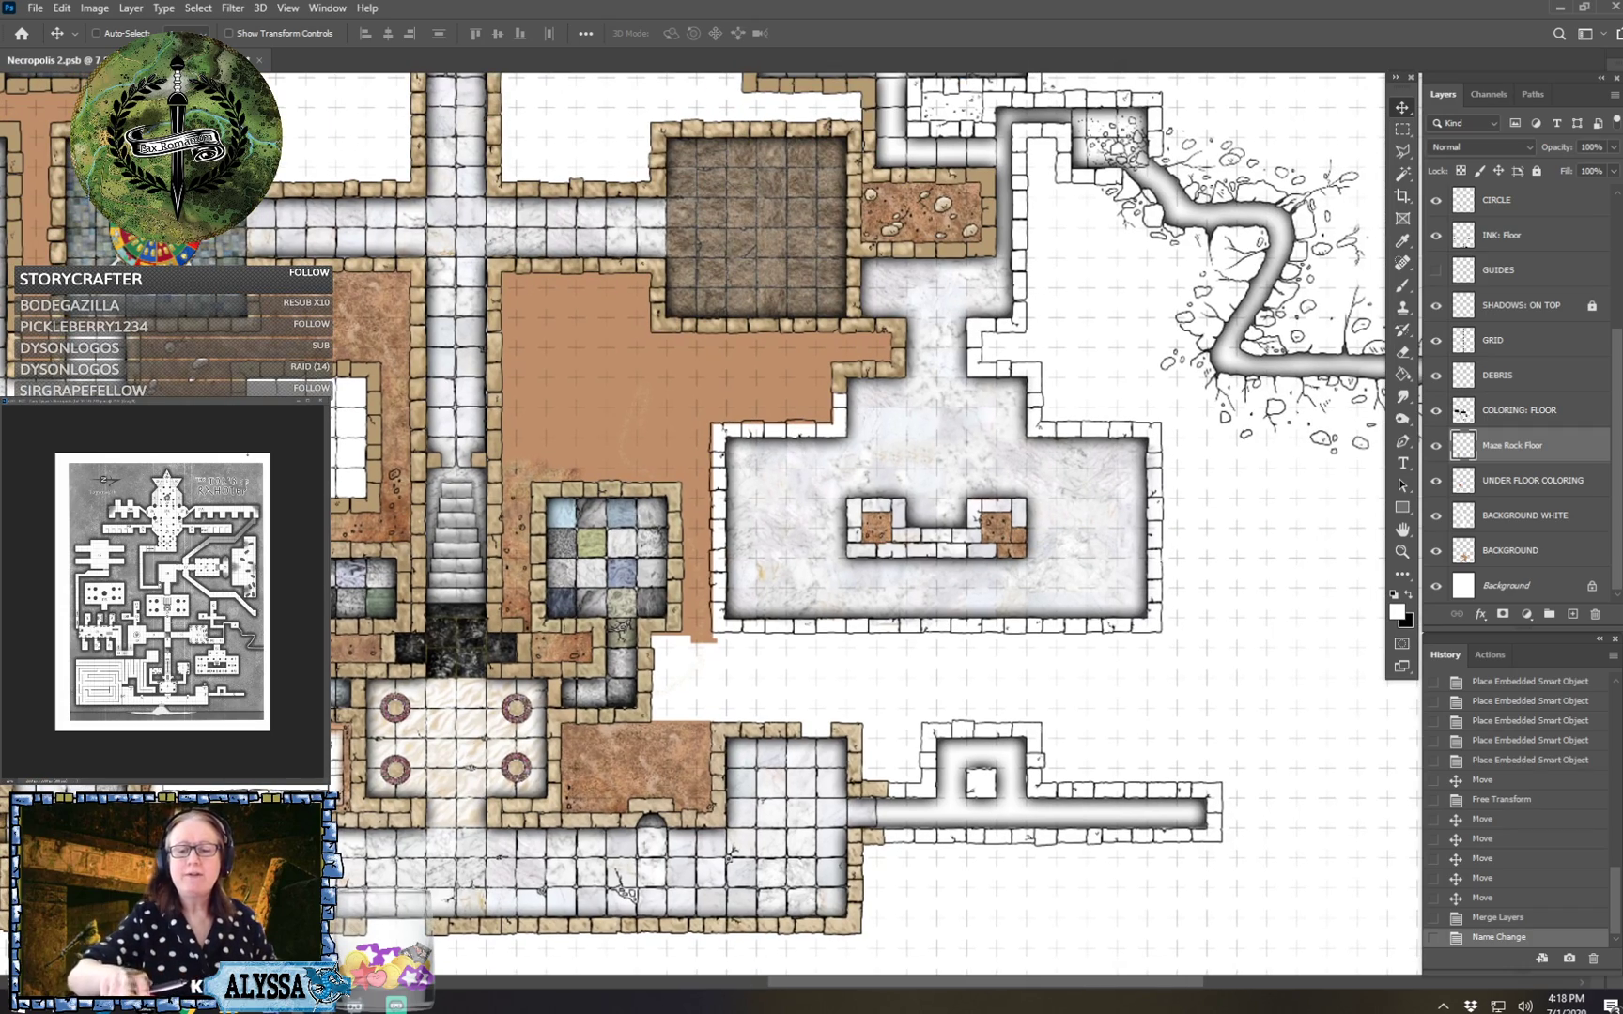
left_click_drag(1080, 485, 1062, 607)
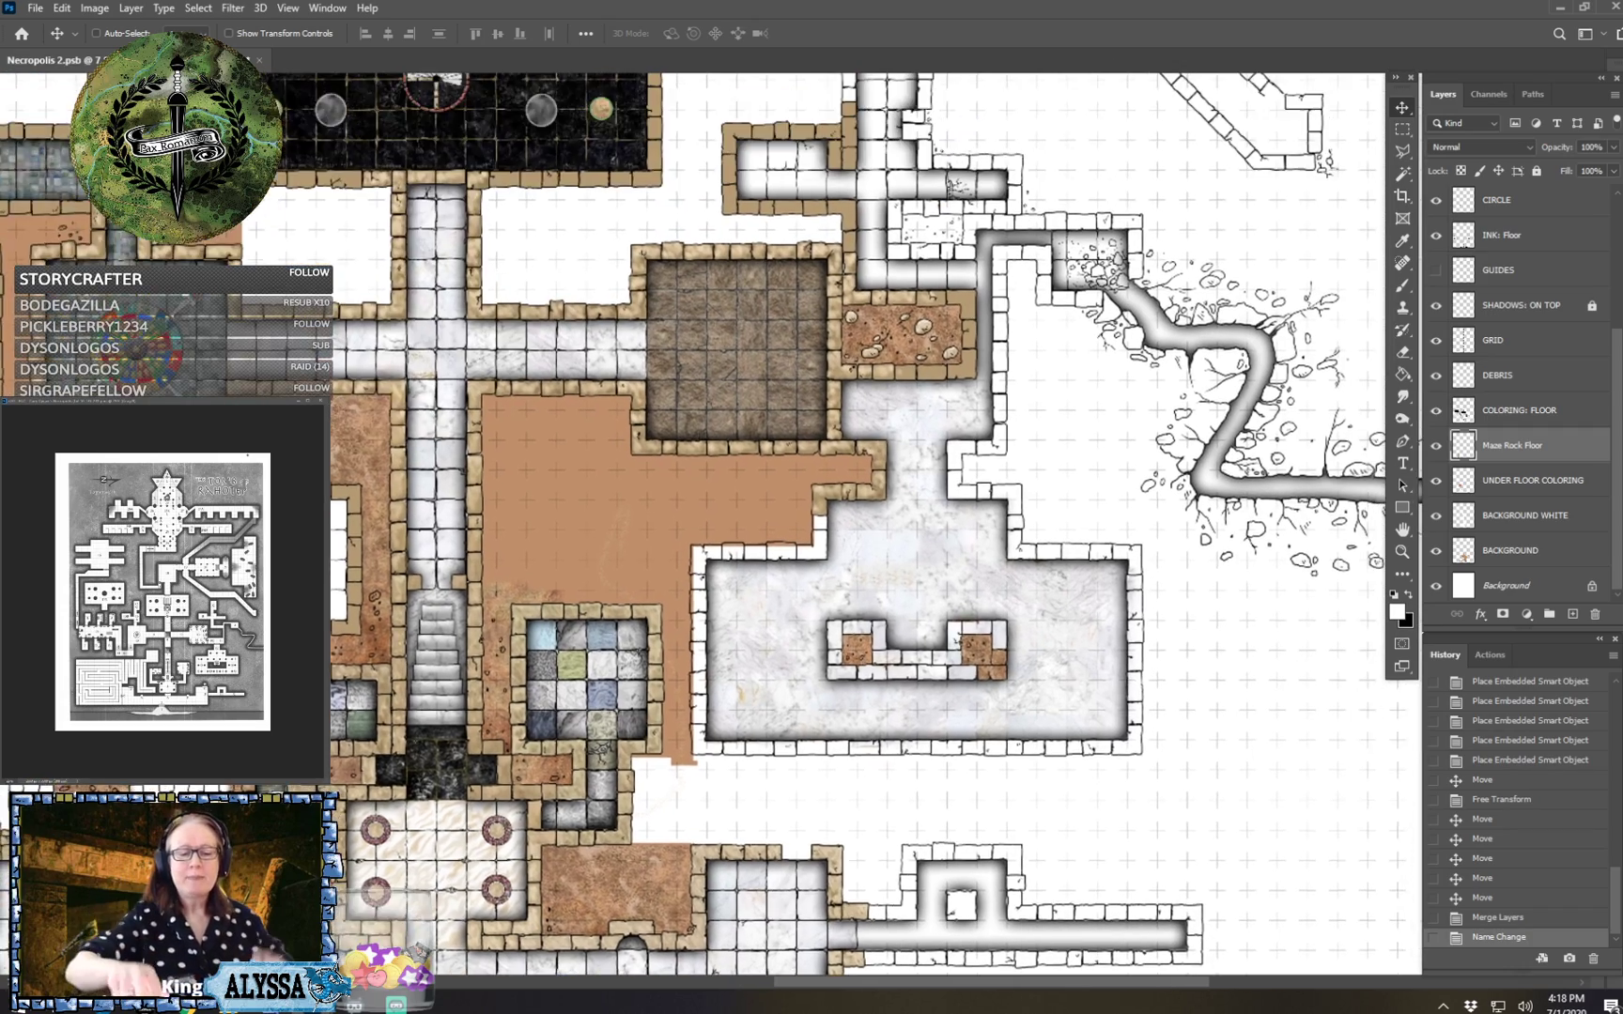
scroll(1062, 607, "up", 2)
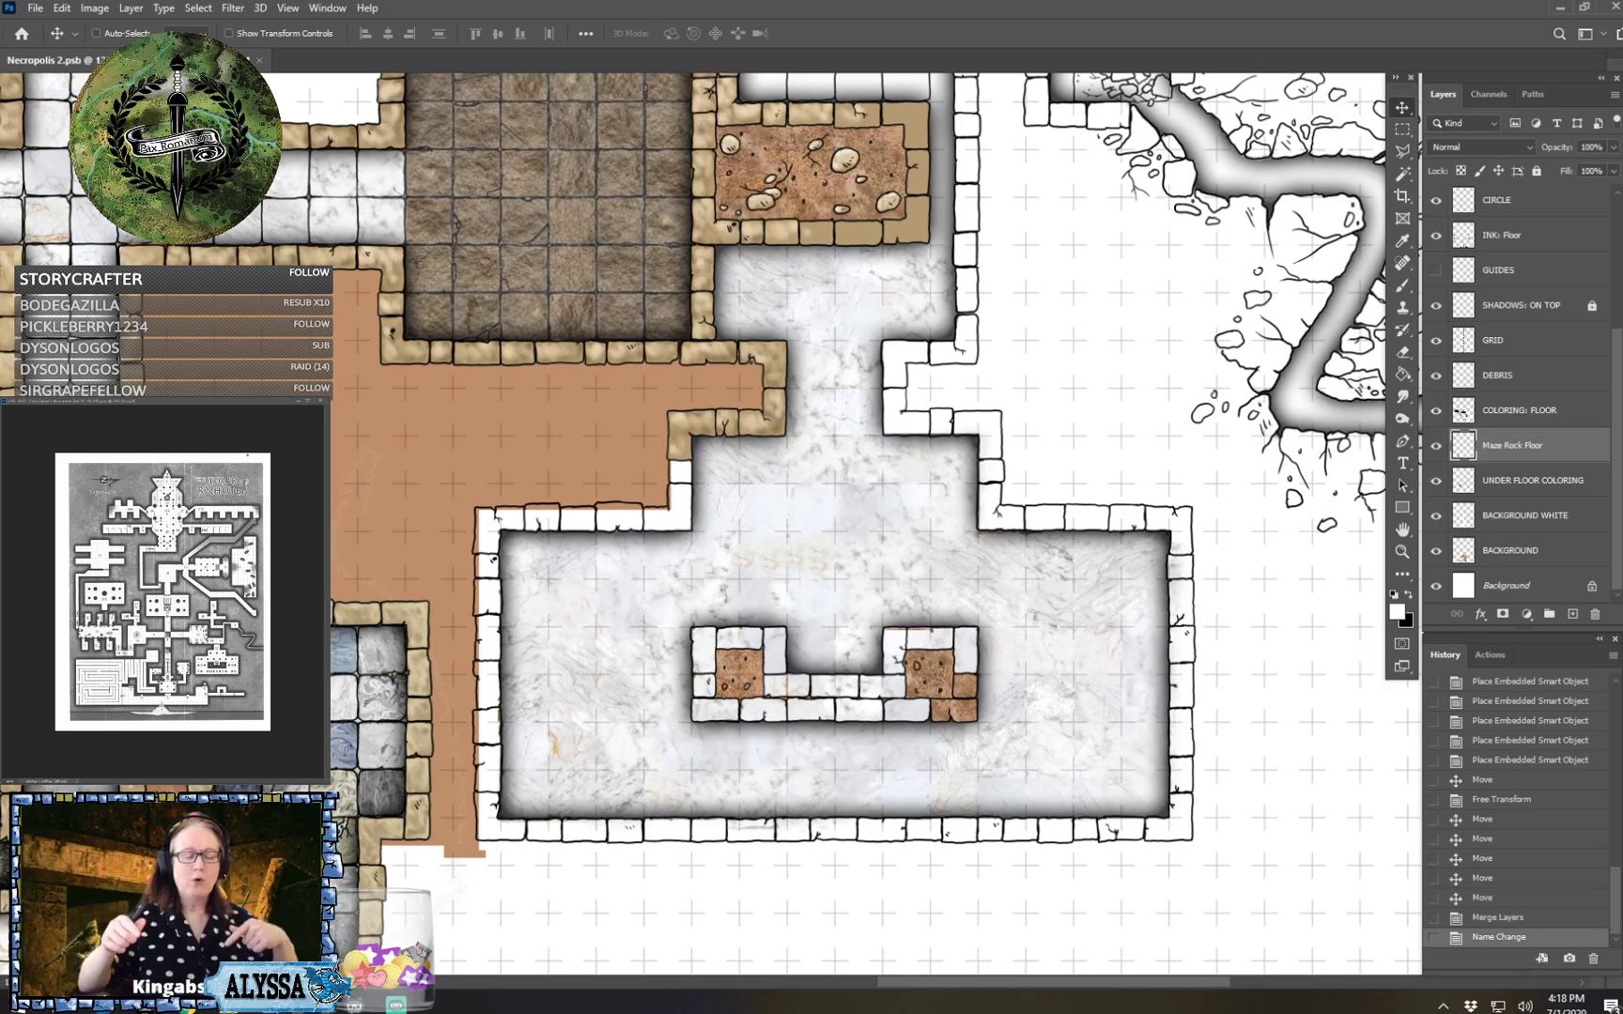
scroll(956, 751, "down", 1)
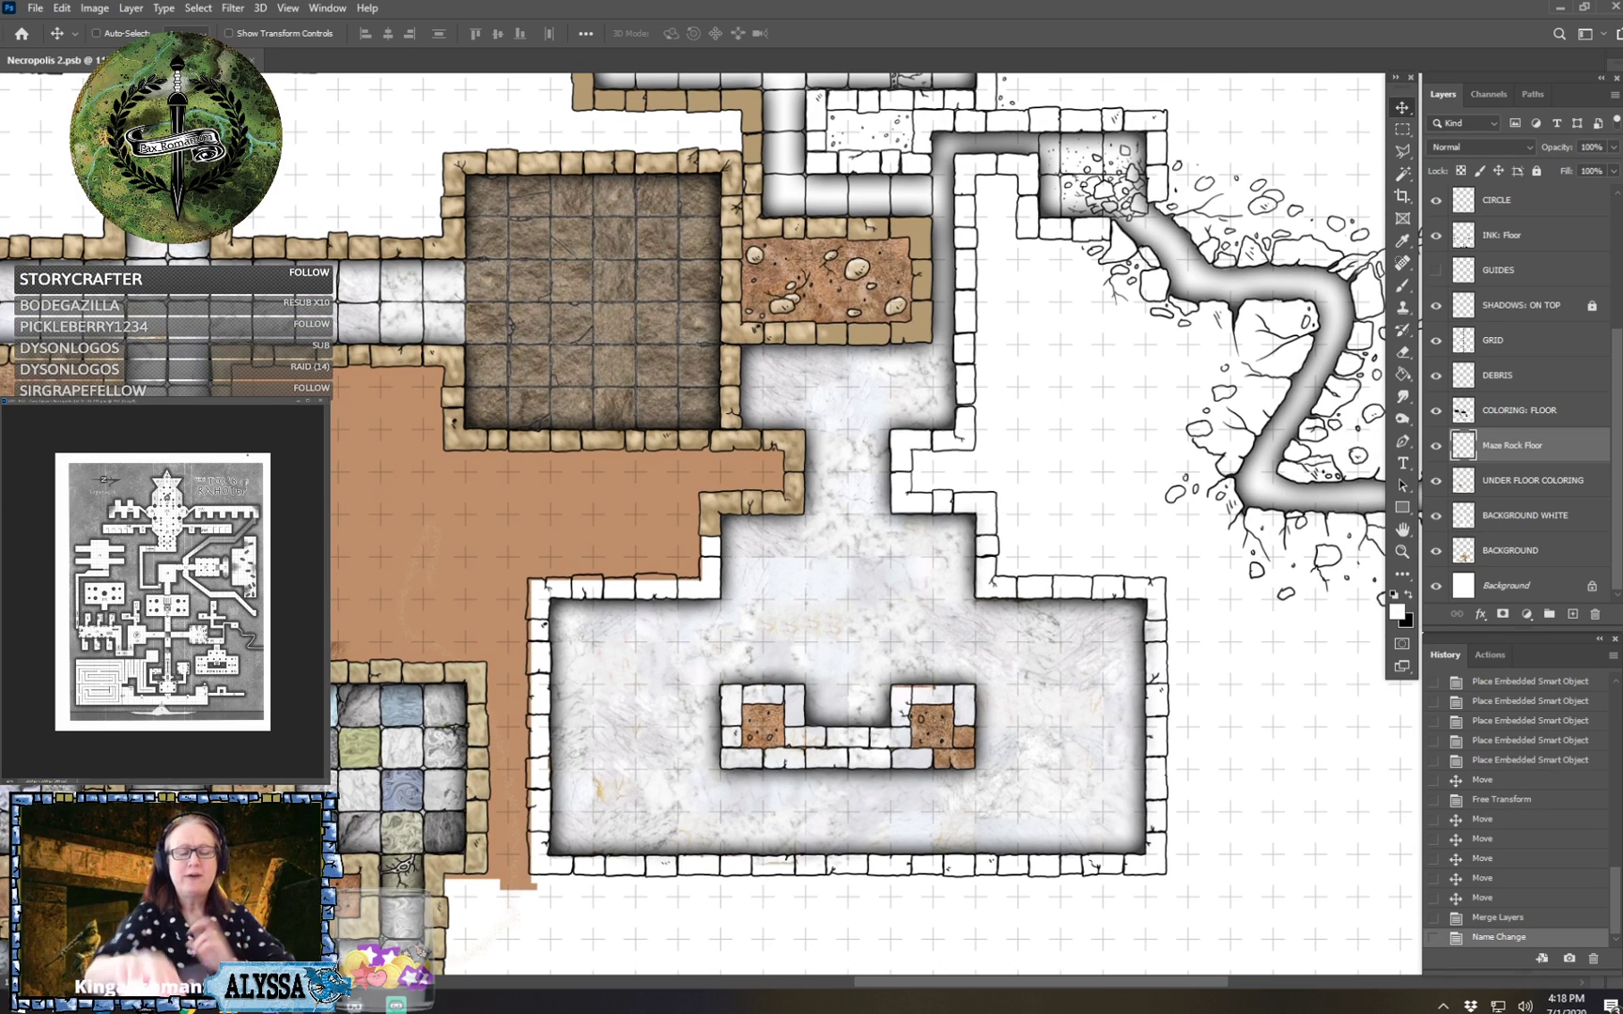
left_click_drag(902, 356, 891, 737)
left_click_drag(1033, 694, 728, 432)
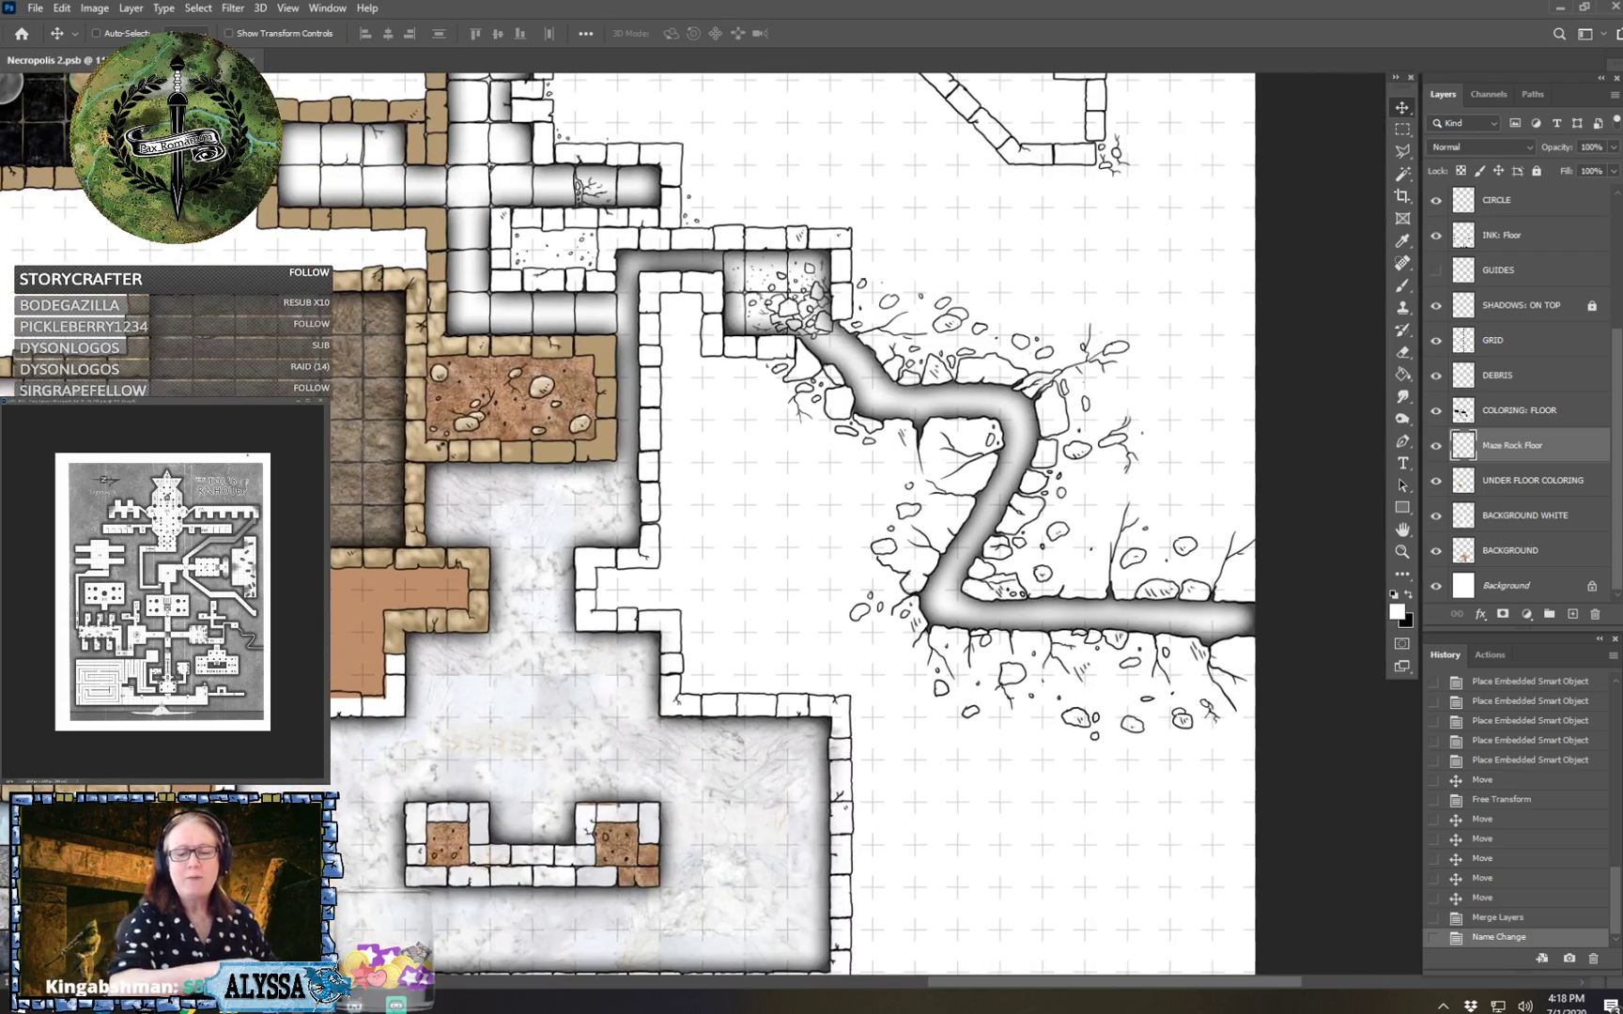
left_click_drag(728, 210, 1029, 553)
scroll(1028, 552, "up", 2)
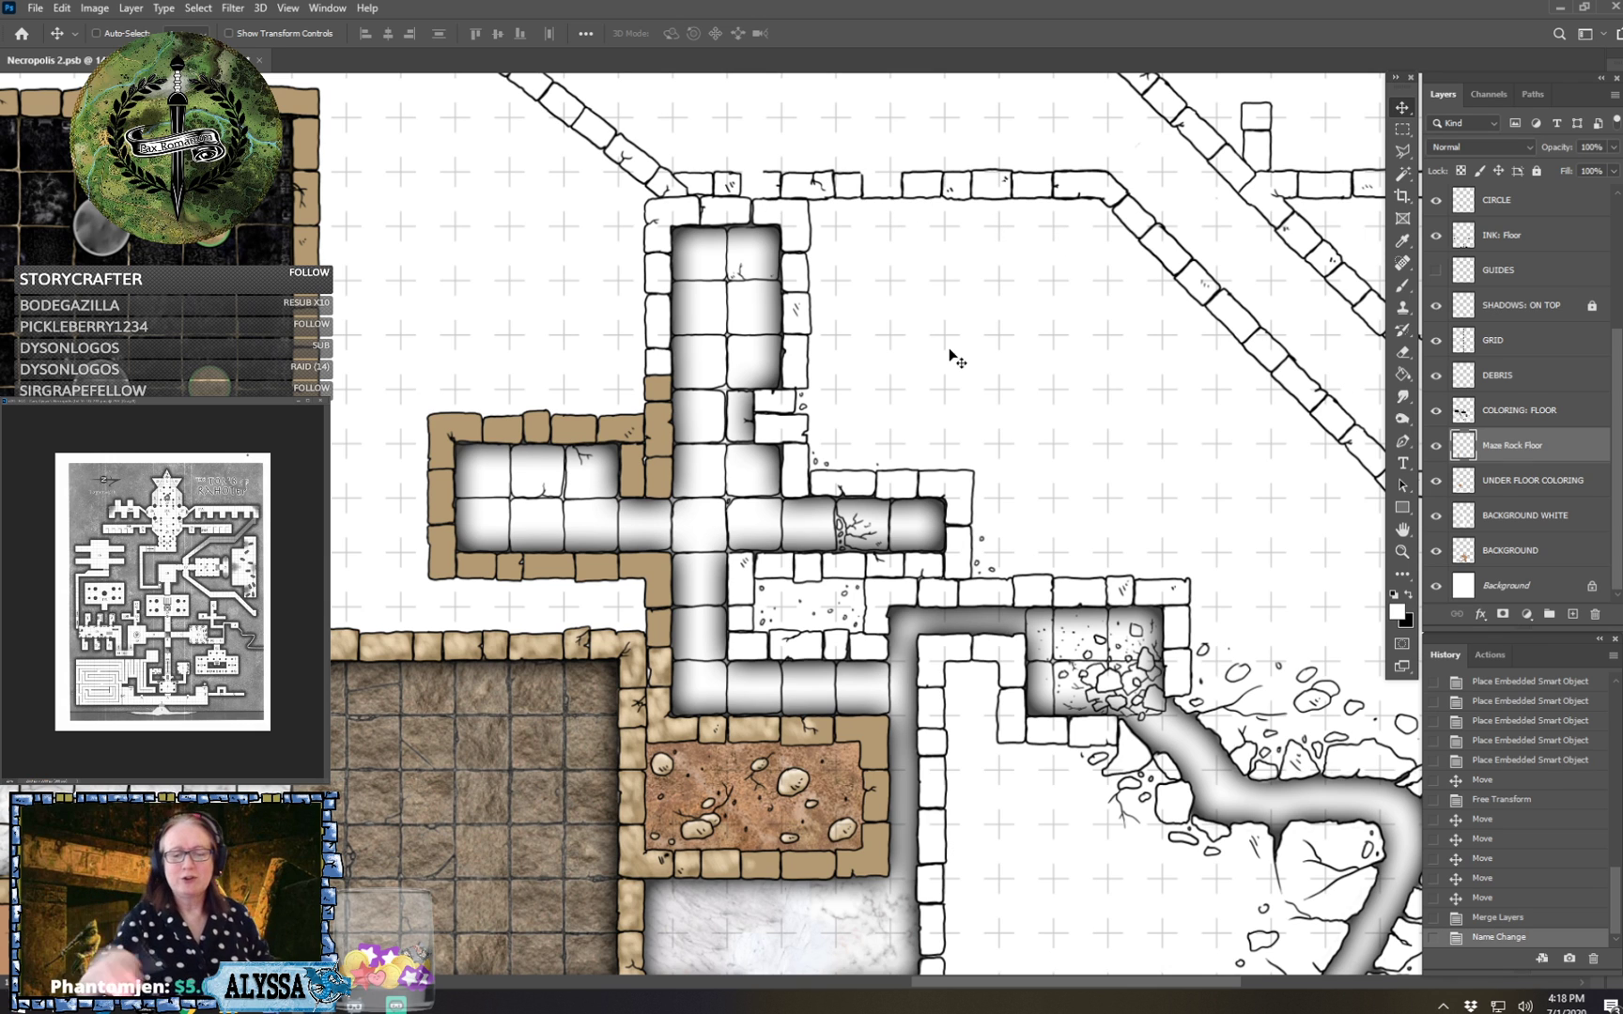
scroll(953, 357, "down", 5)
scroll(953, 357, "right", 2)
scroll(953, 355, "left", 10)
scroll(953, 355, "down", 5)
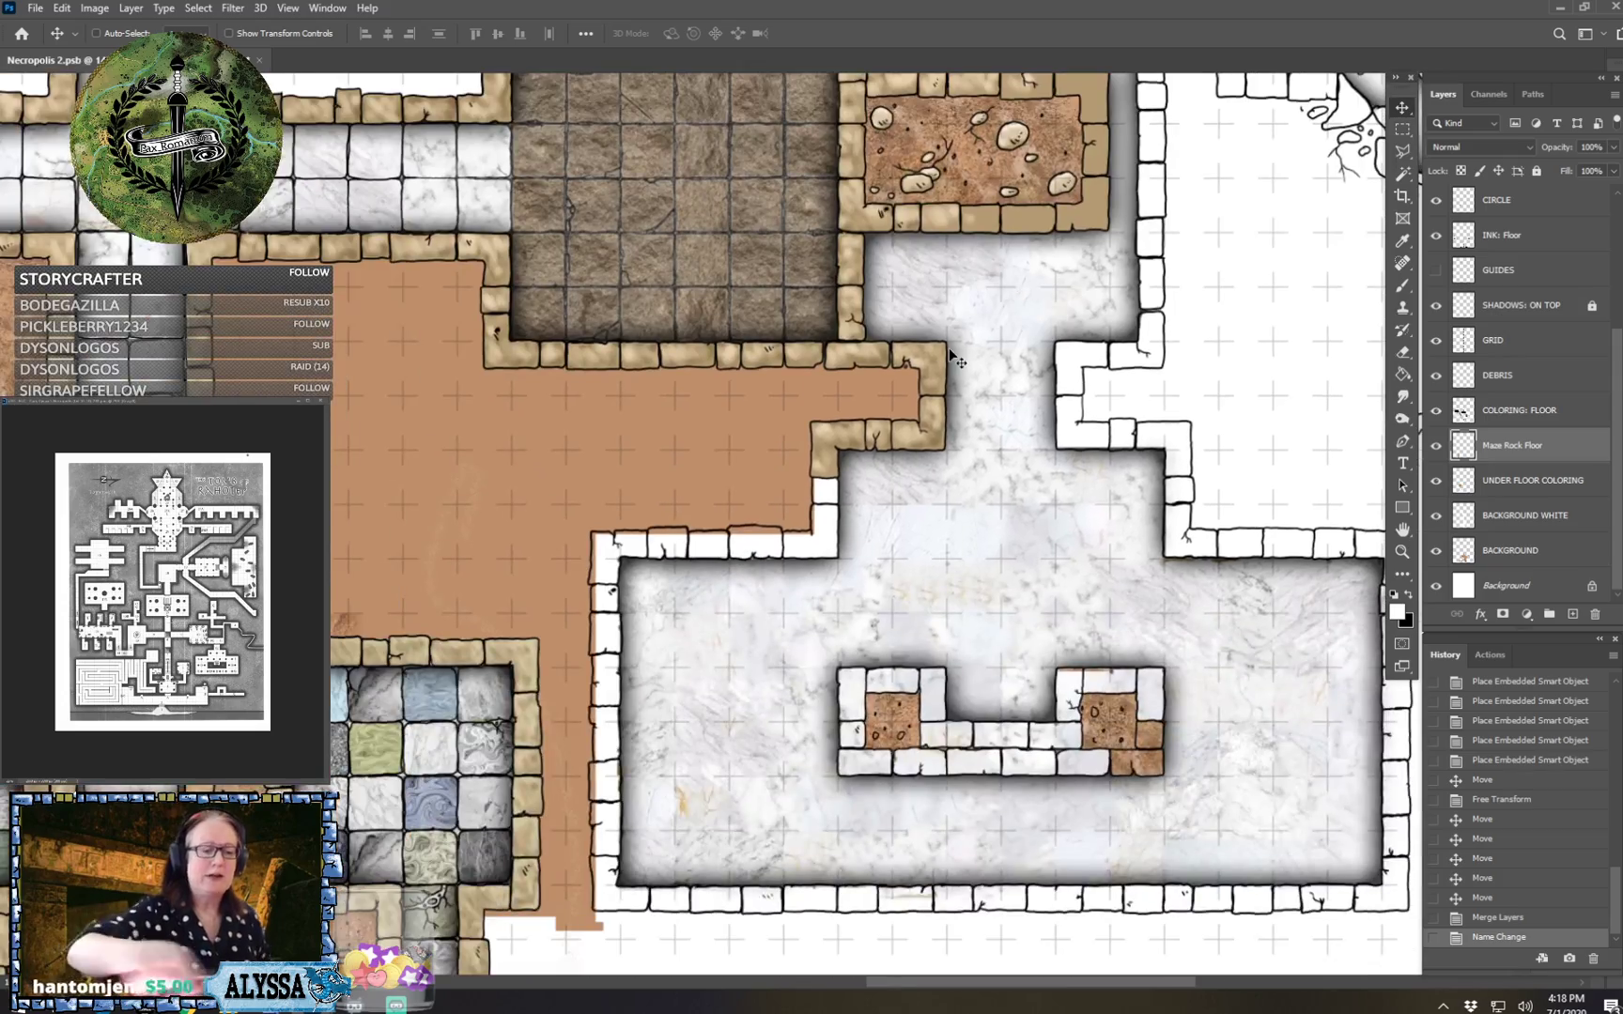
scroll(953, 355, "left", 8)
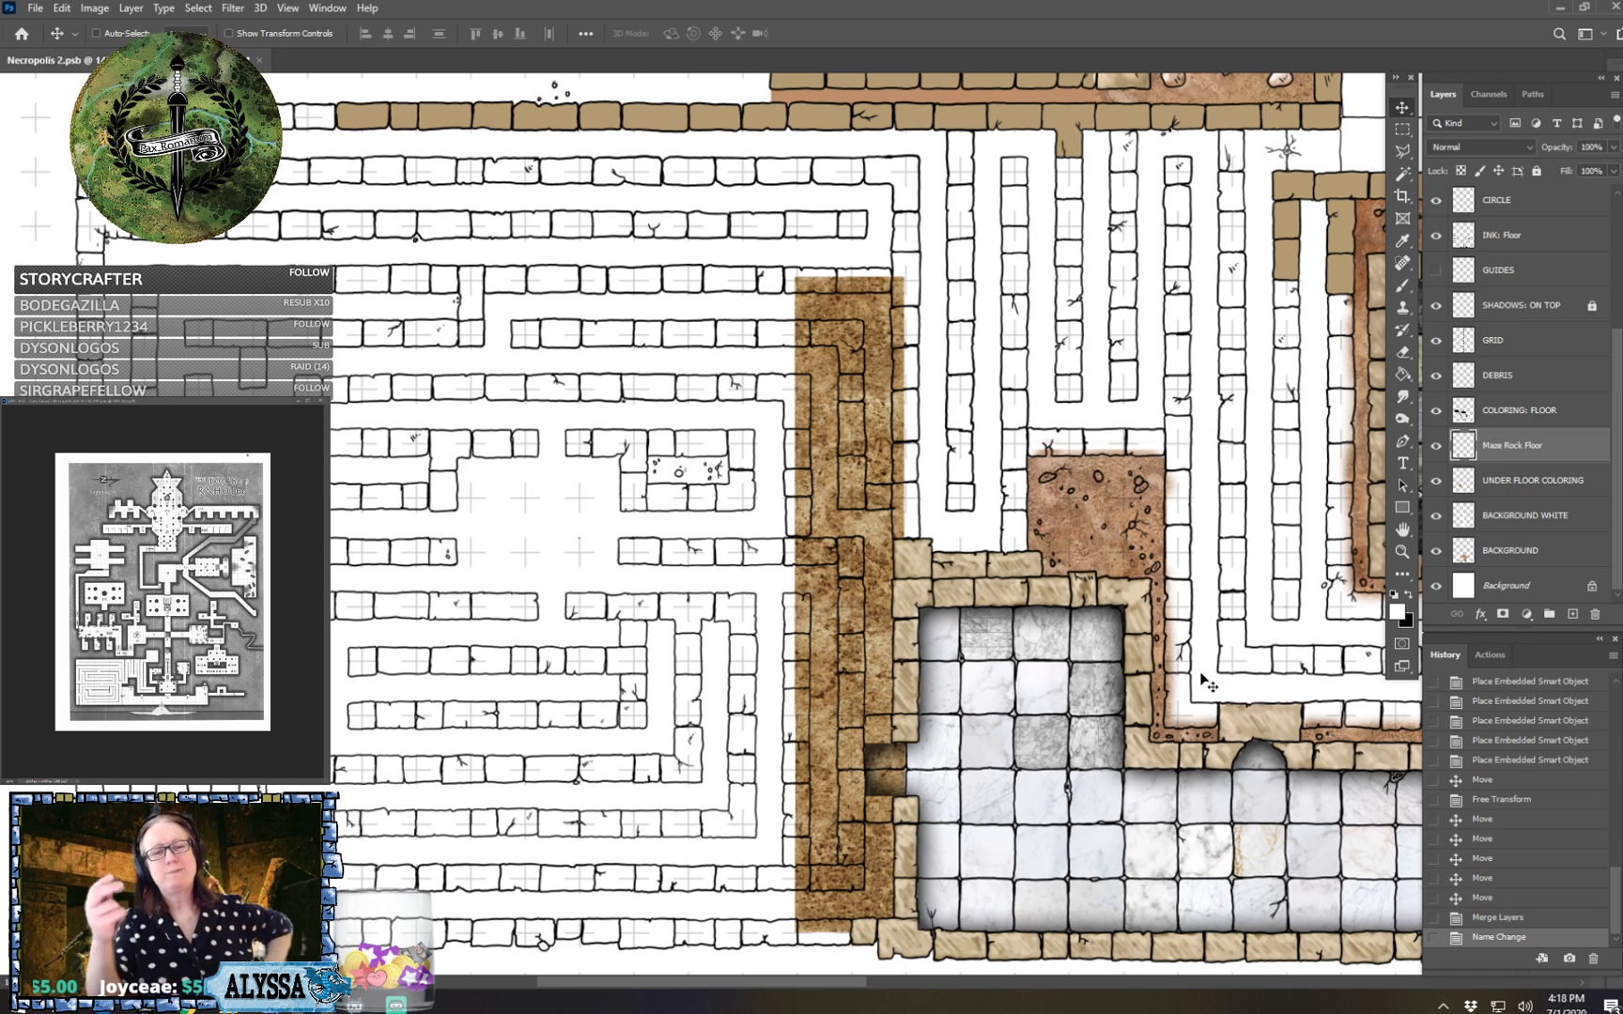
scroll(1205, 681, "right", 15)
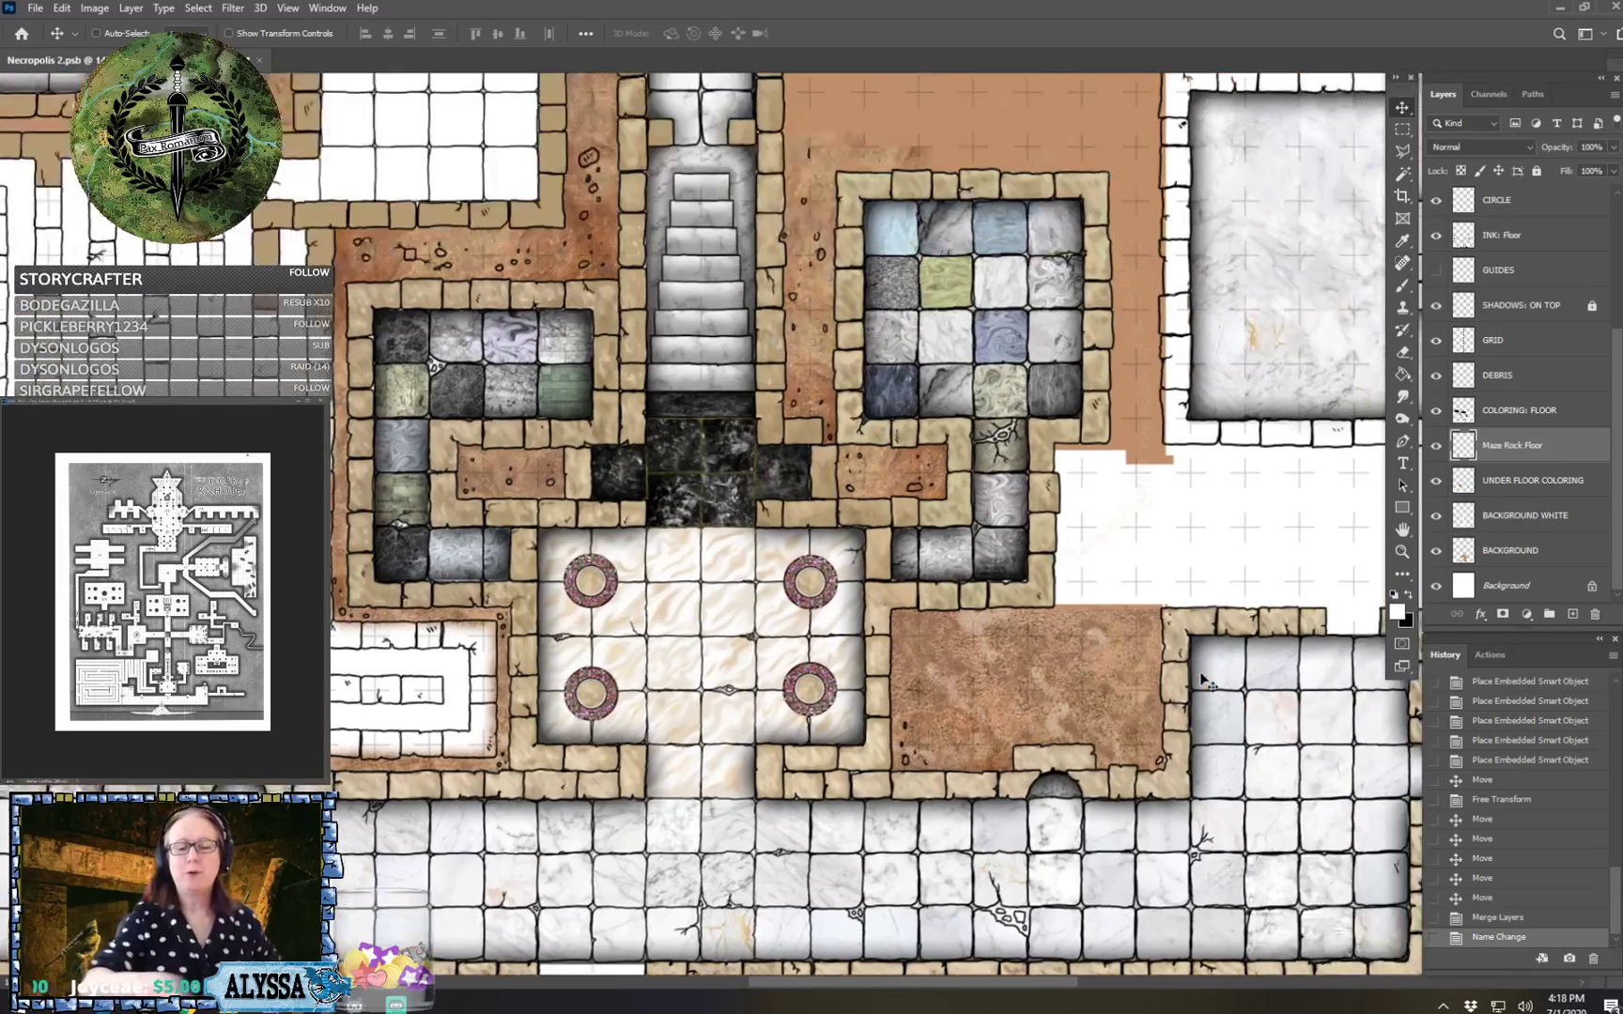
scroll(1205, 681, "right", 5)
scroll(1205, 681, "up", 3)
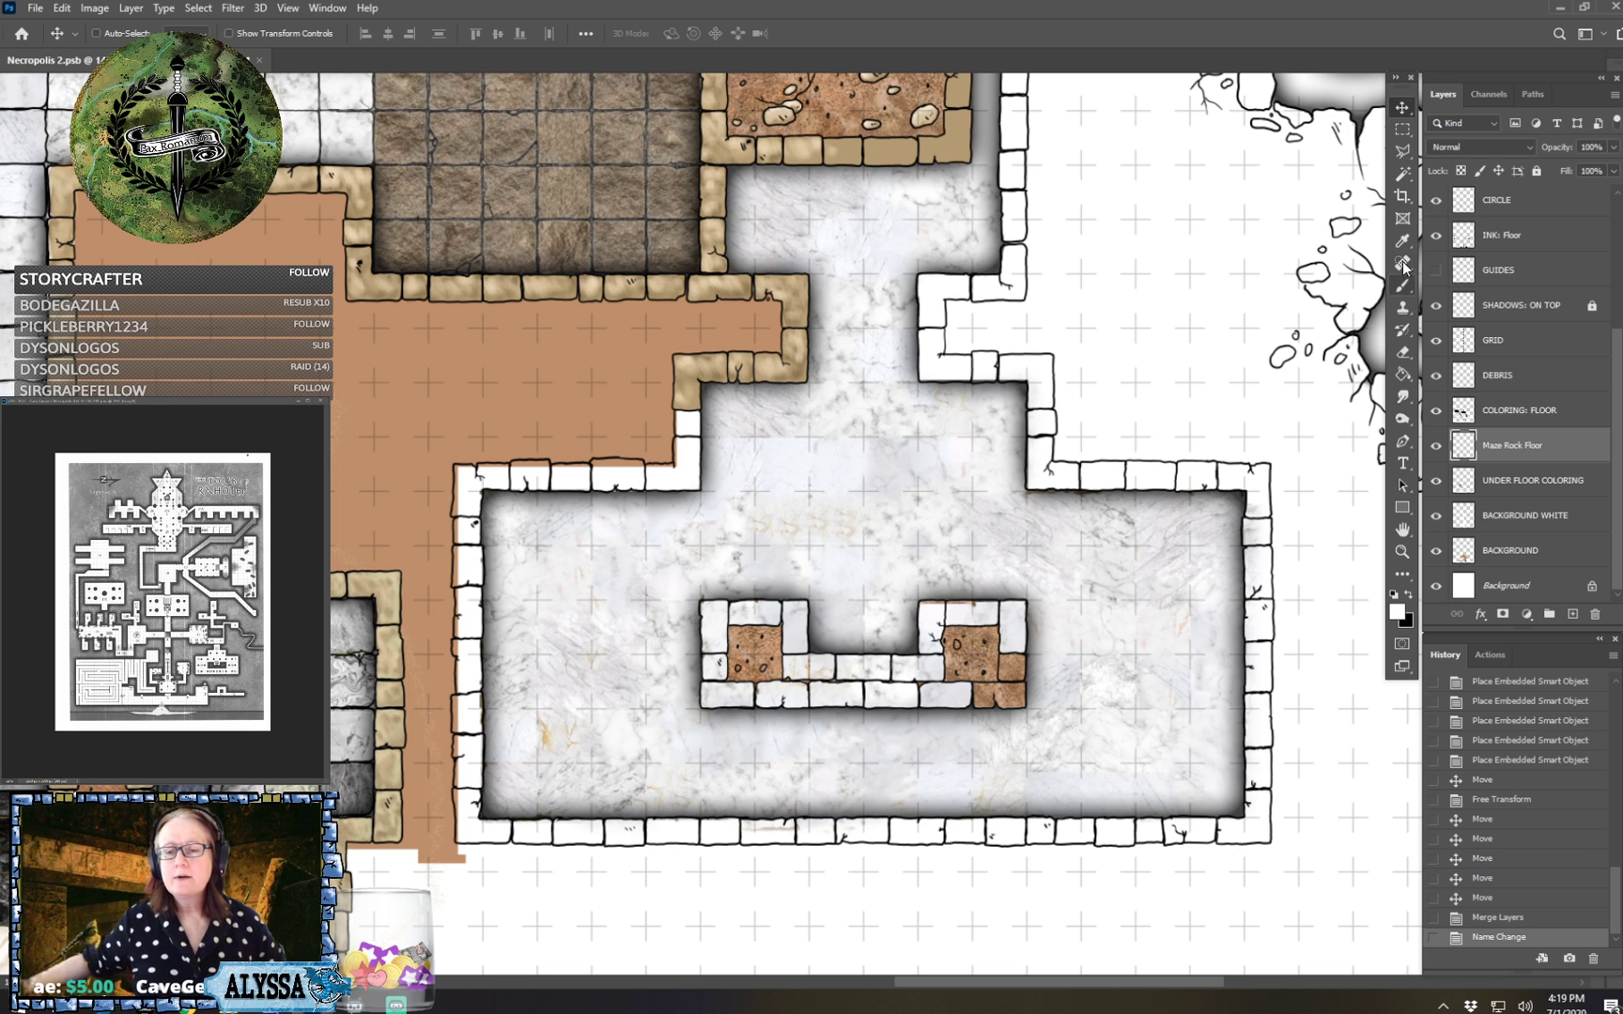
Activate the Magic Wand and set the foreground color to the walls' tan, b39a72.
left_click(1402, 177)
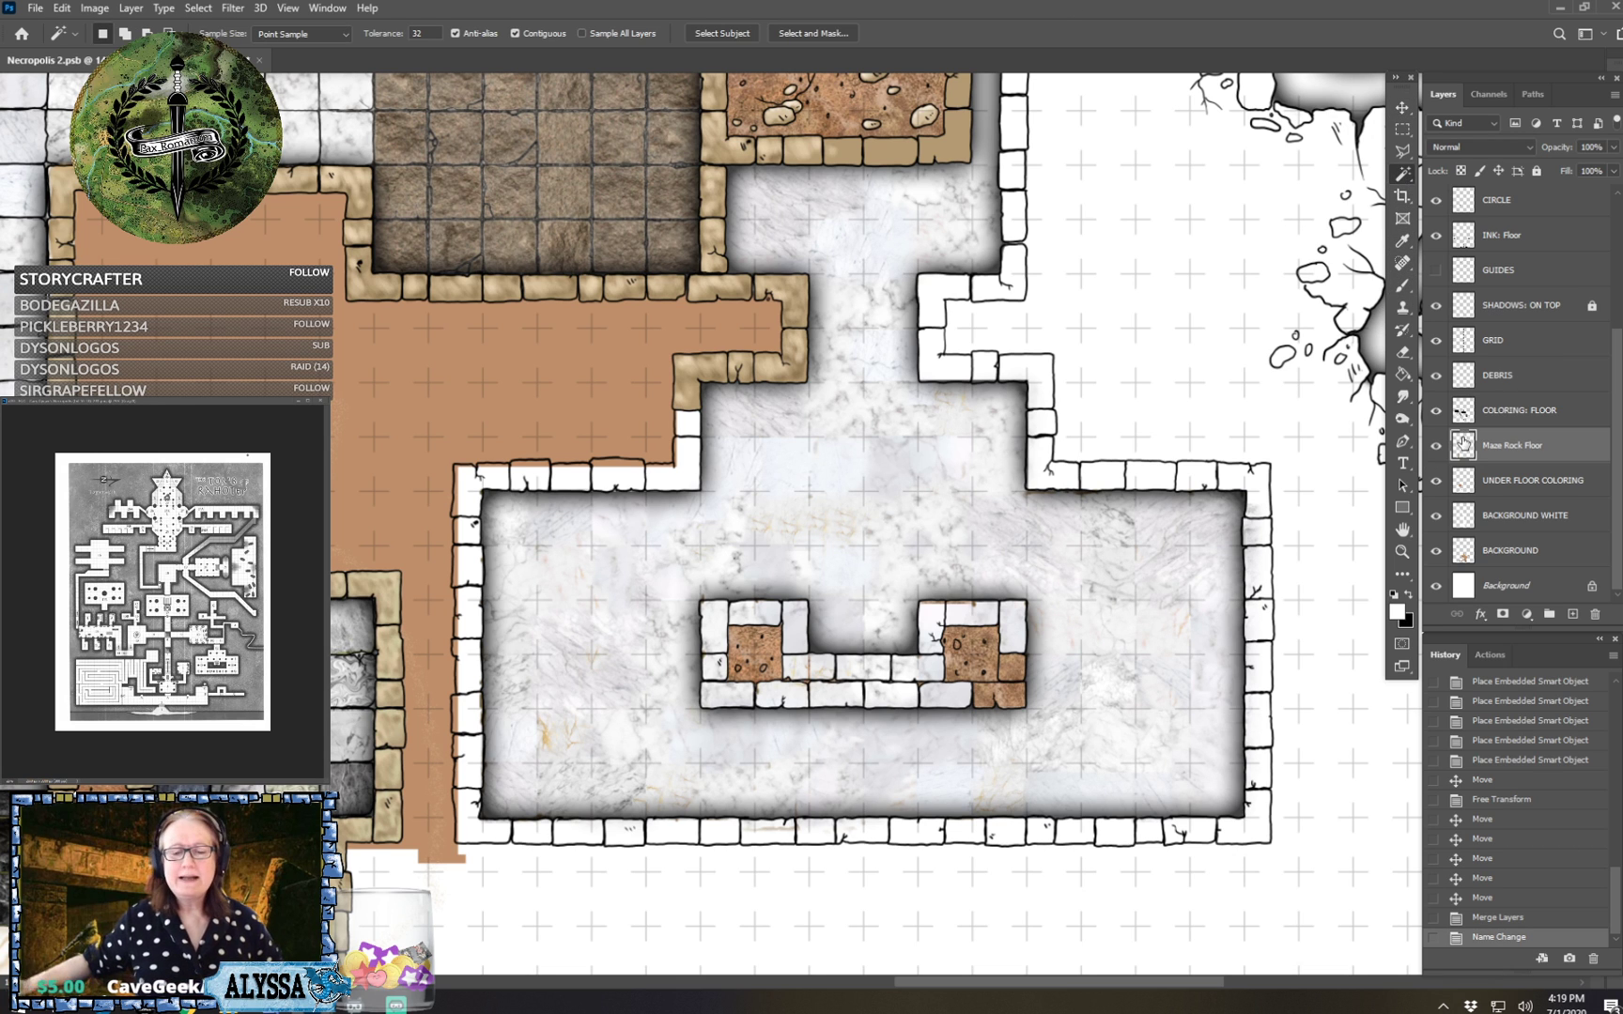
left_click_drag(949, 208, 1205, 429)
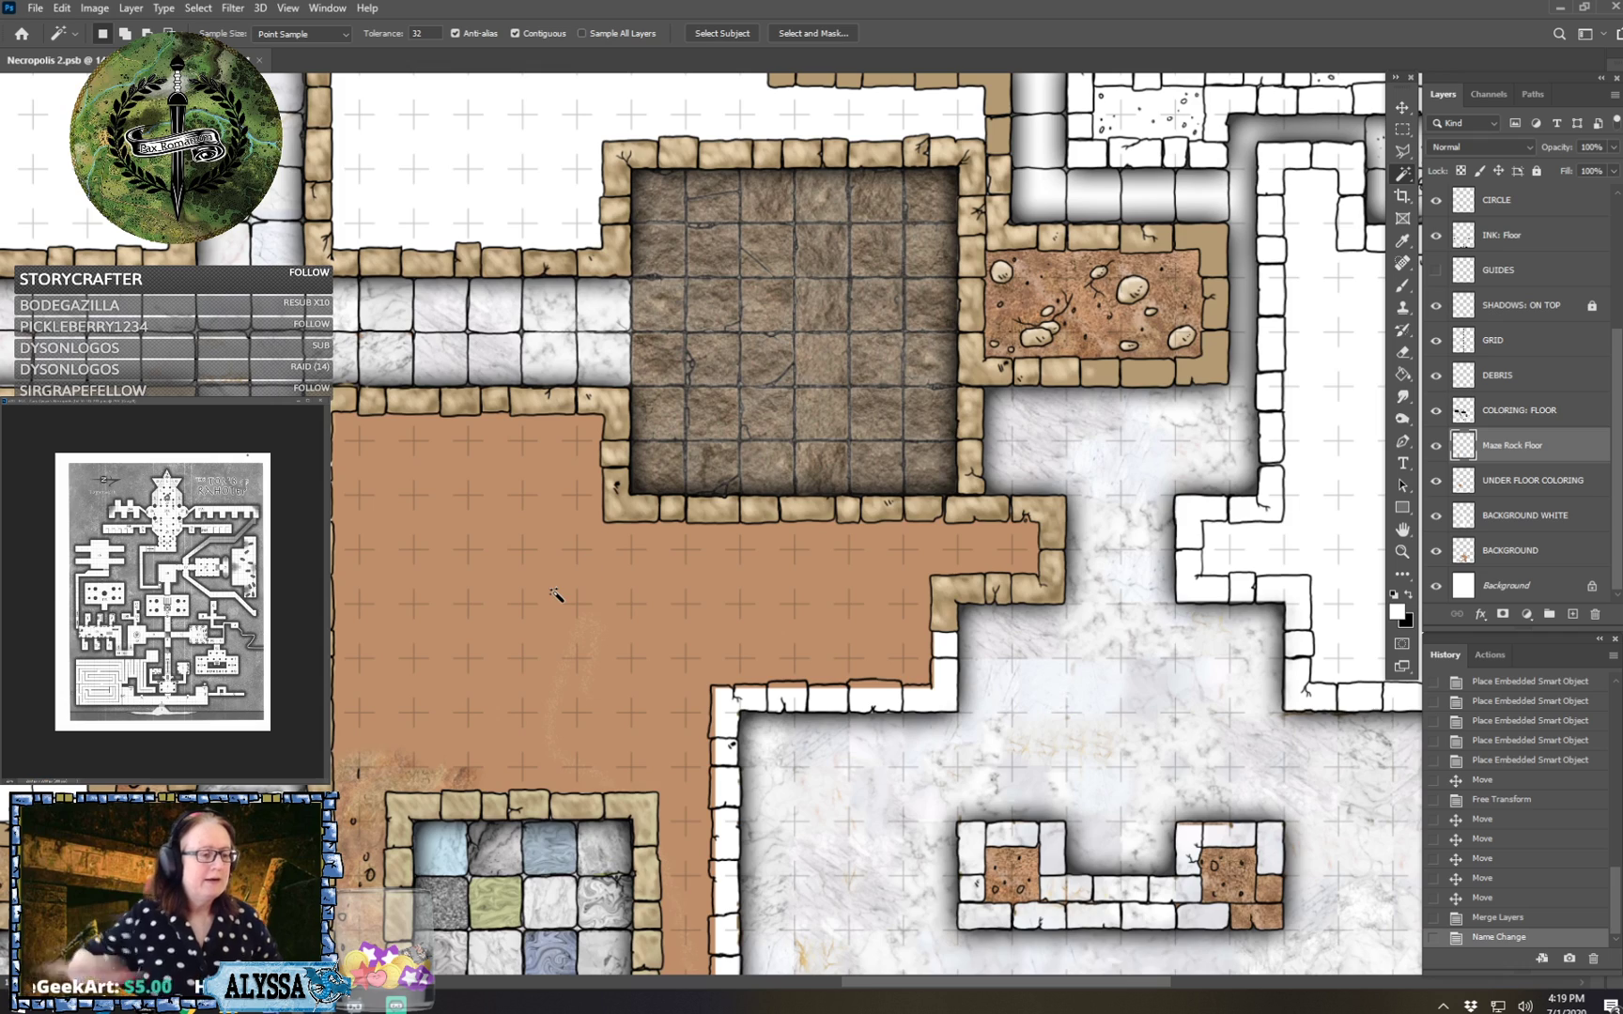
left_click_drag(554, 594, 1039, 886)
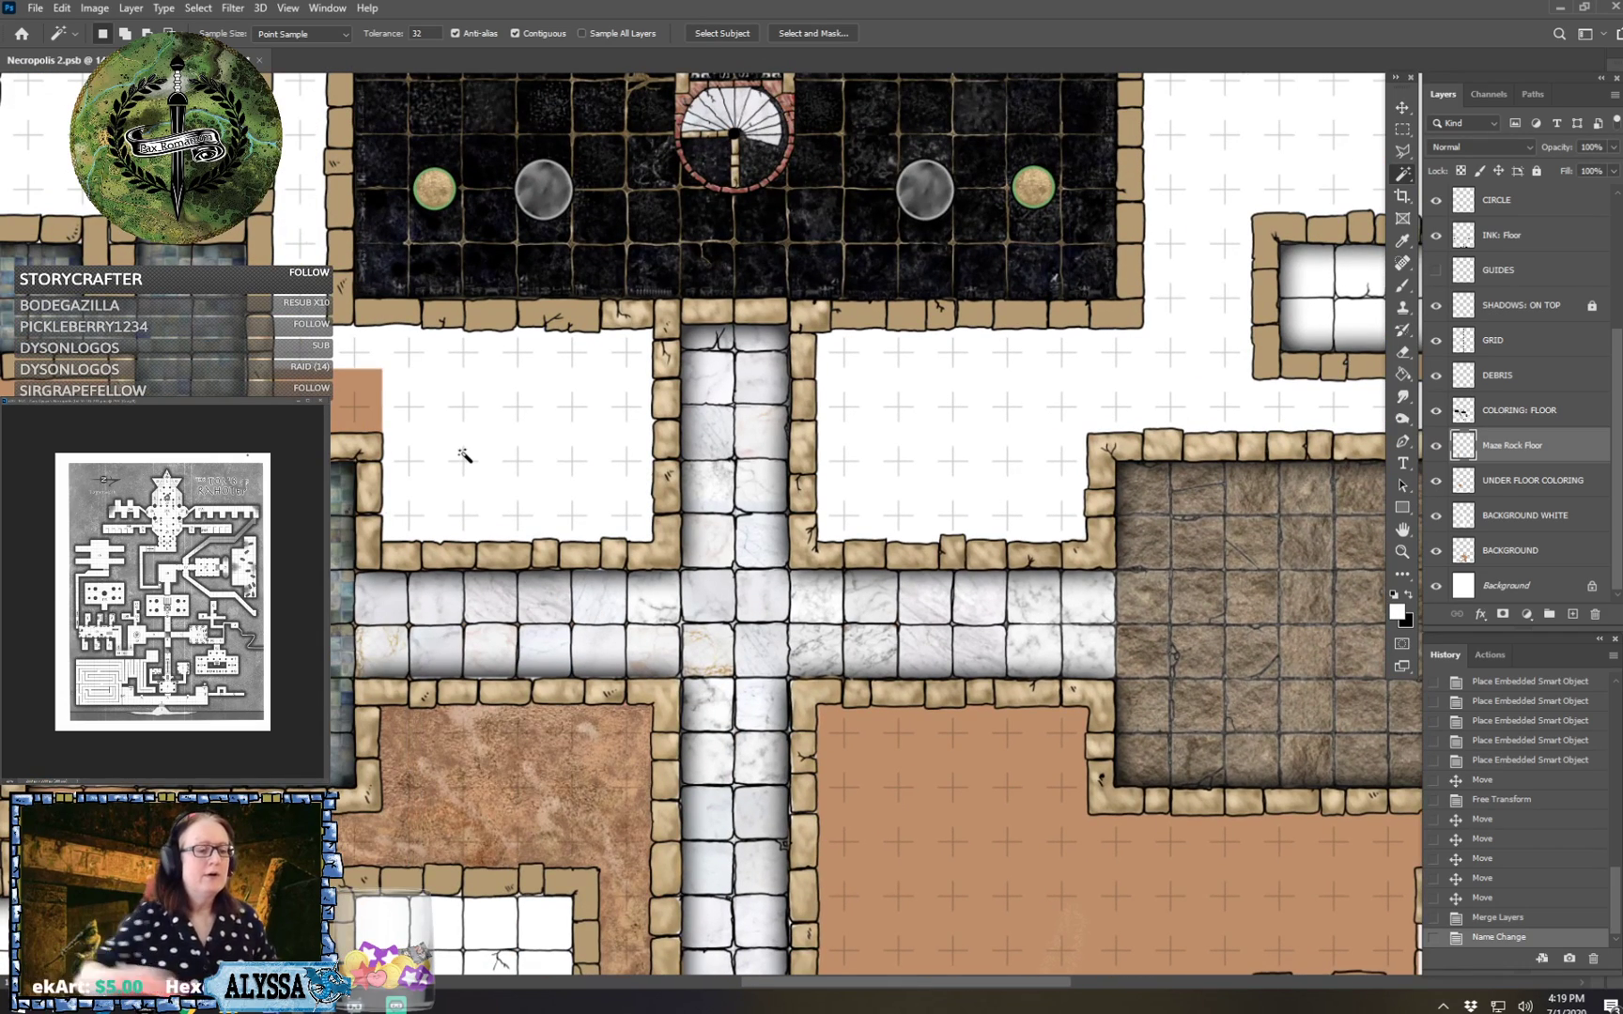
scroll(463, 454, "up", 5)
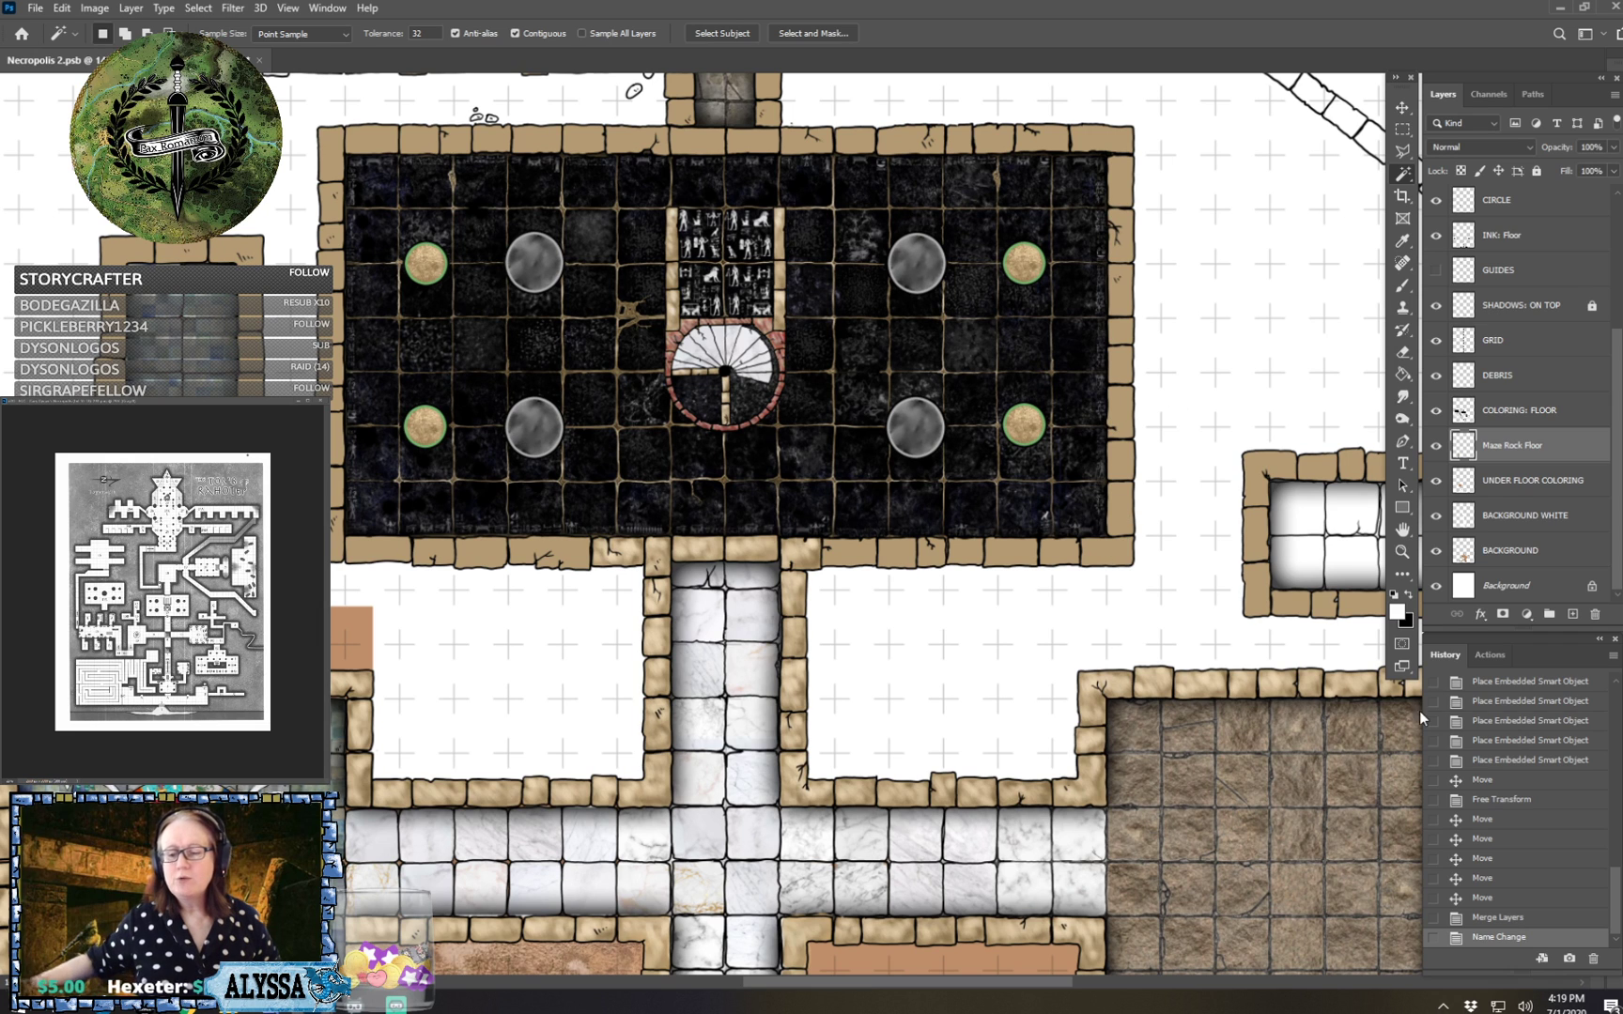
left_click(1397, 612)
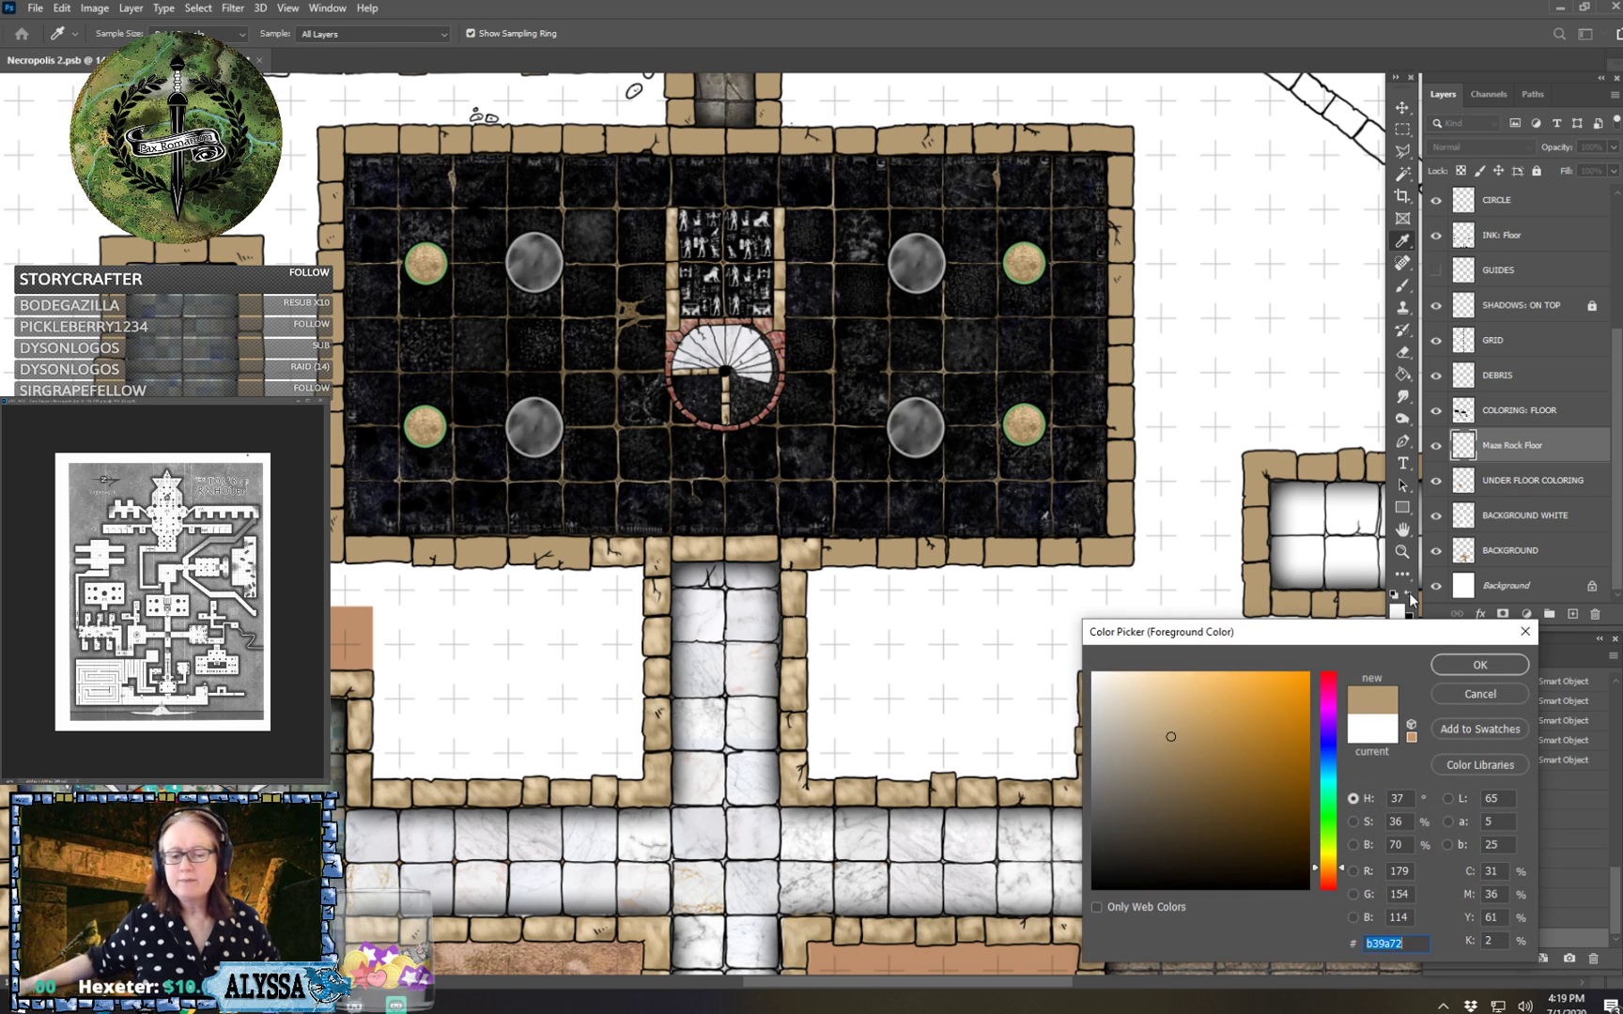
left_click(1479, 665)
key("w")
Make the INK: WALLS layer active.
scroll(1519, 347, "up", 1)
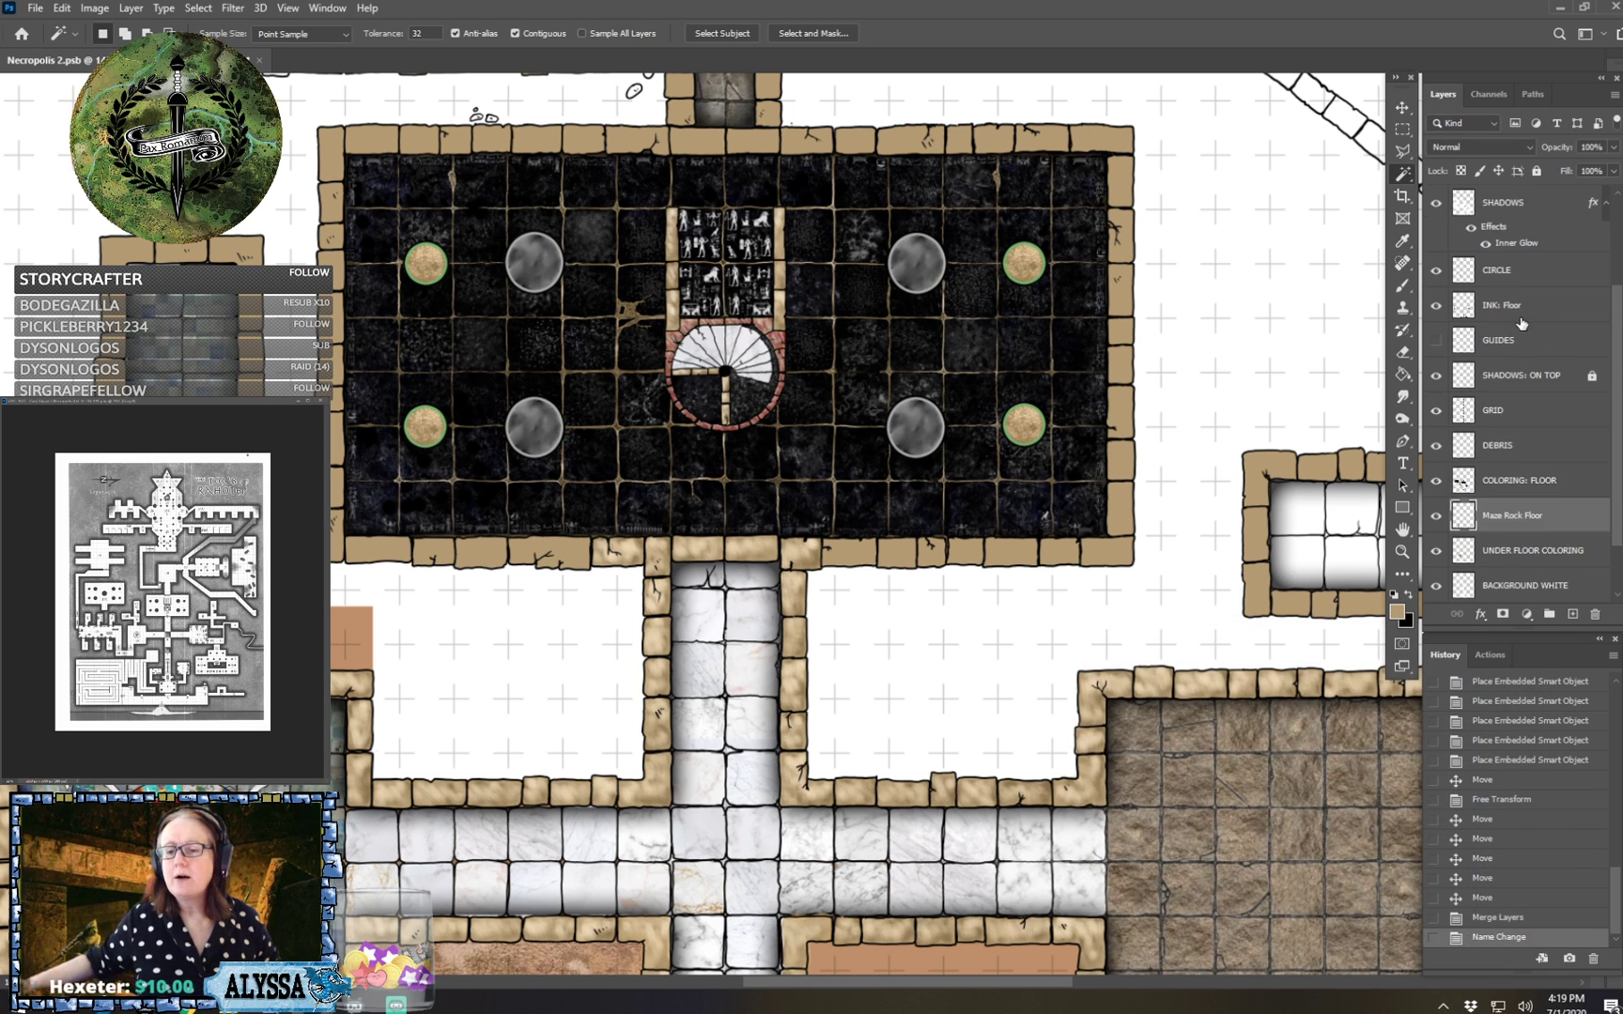
scroll(1522, 323, "up", 2)
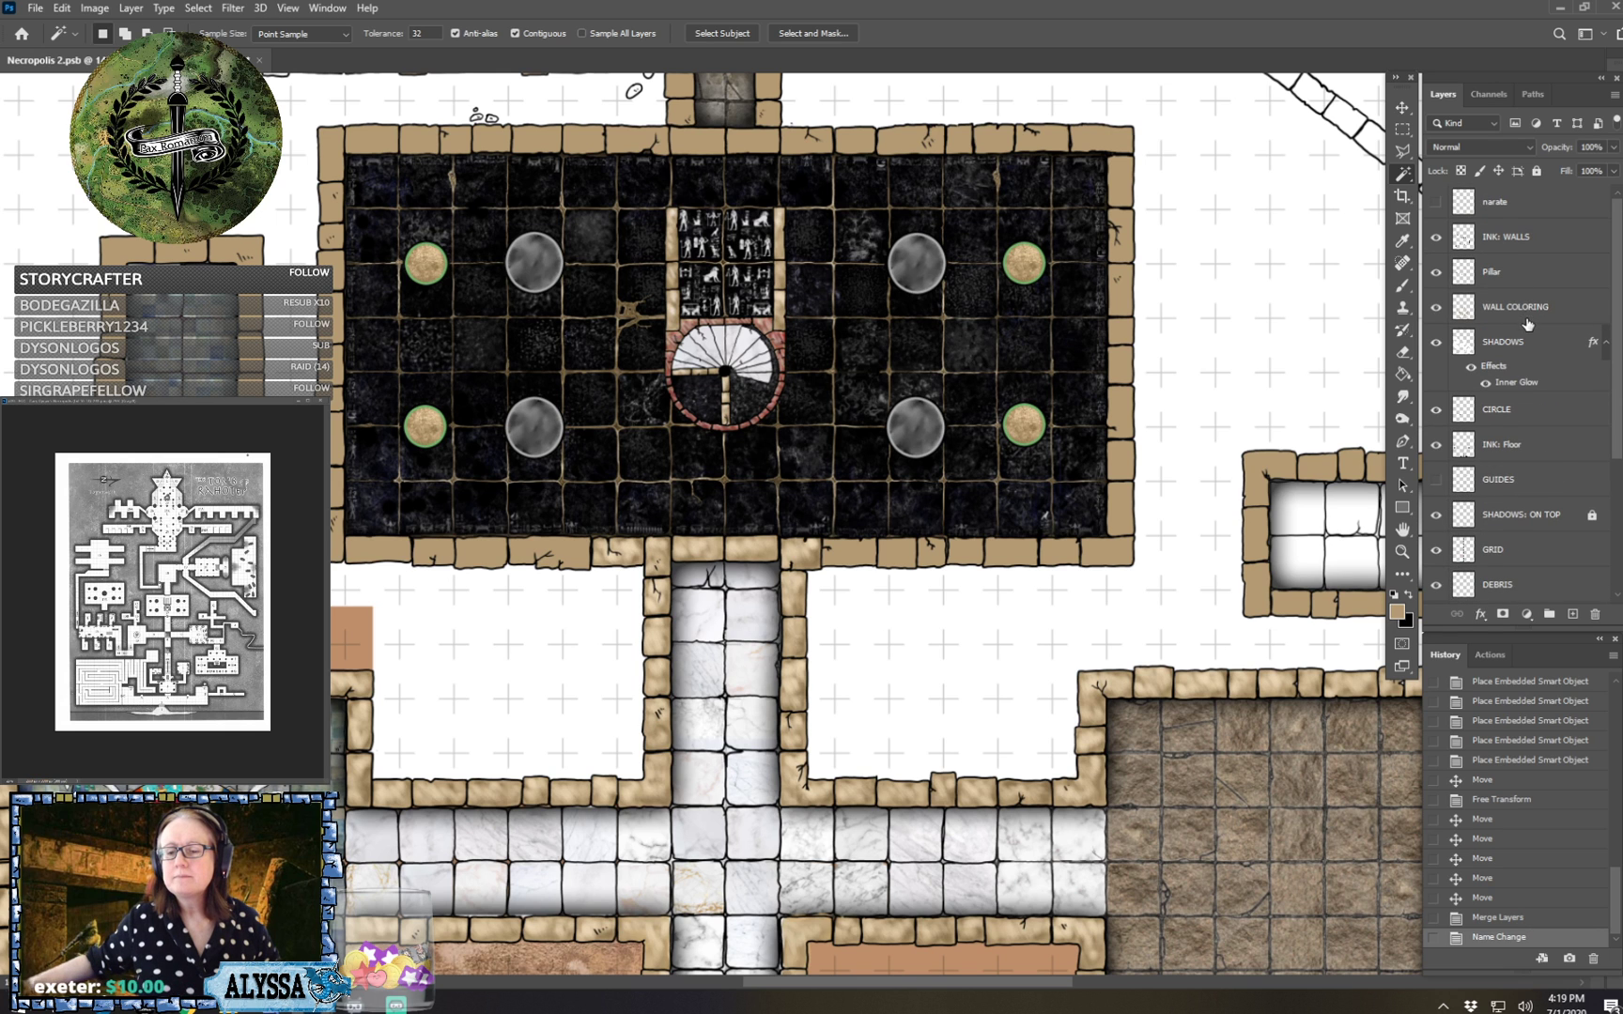
left_click(1520, 237)
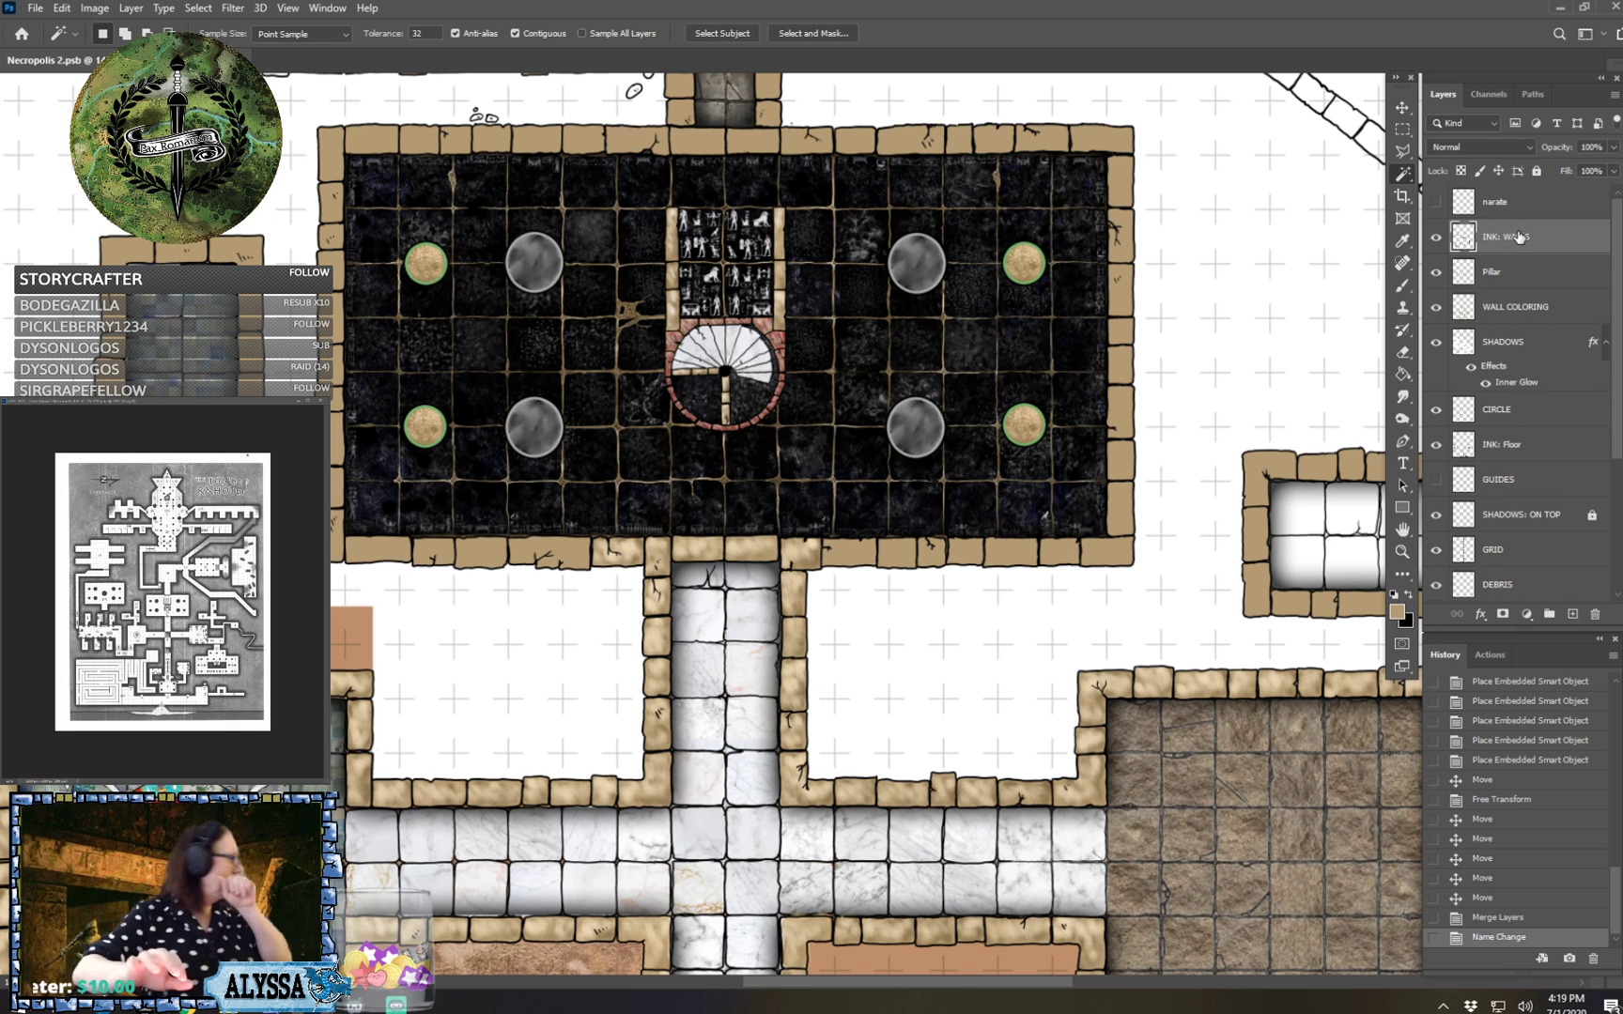
Select the uncolored wall blocks along the large marble room's upper-left edge with the Magic Wand.
scroll(699, 526, "right", 10)
scroll(700, 526, "down", 4)
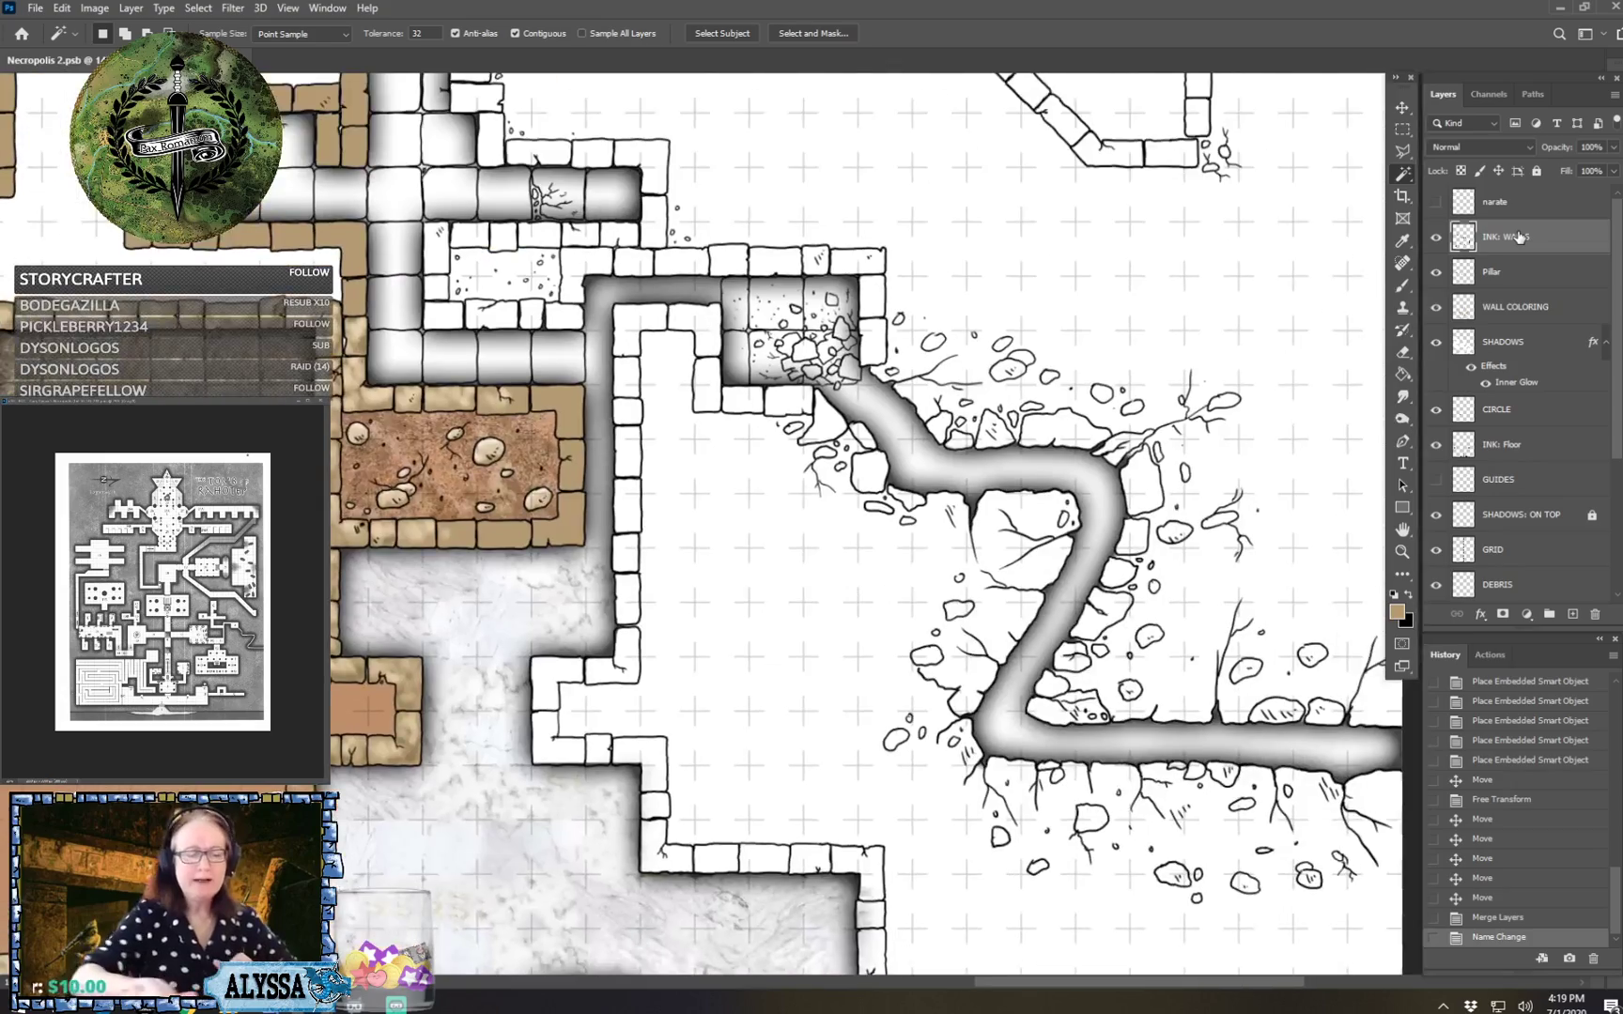
scroll(700, 525, "down", 5)
scroll(700, 526, "left", 4)
scroll(699, 526, "up", 3)
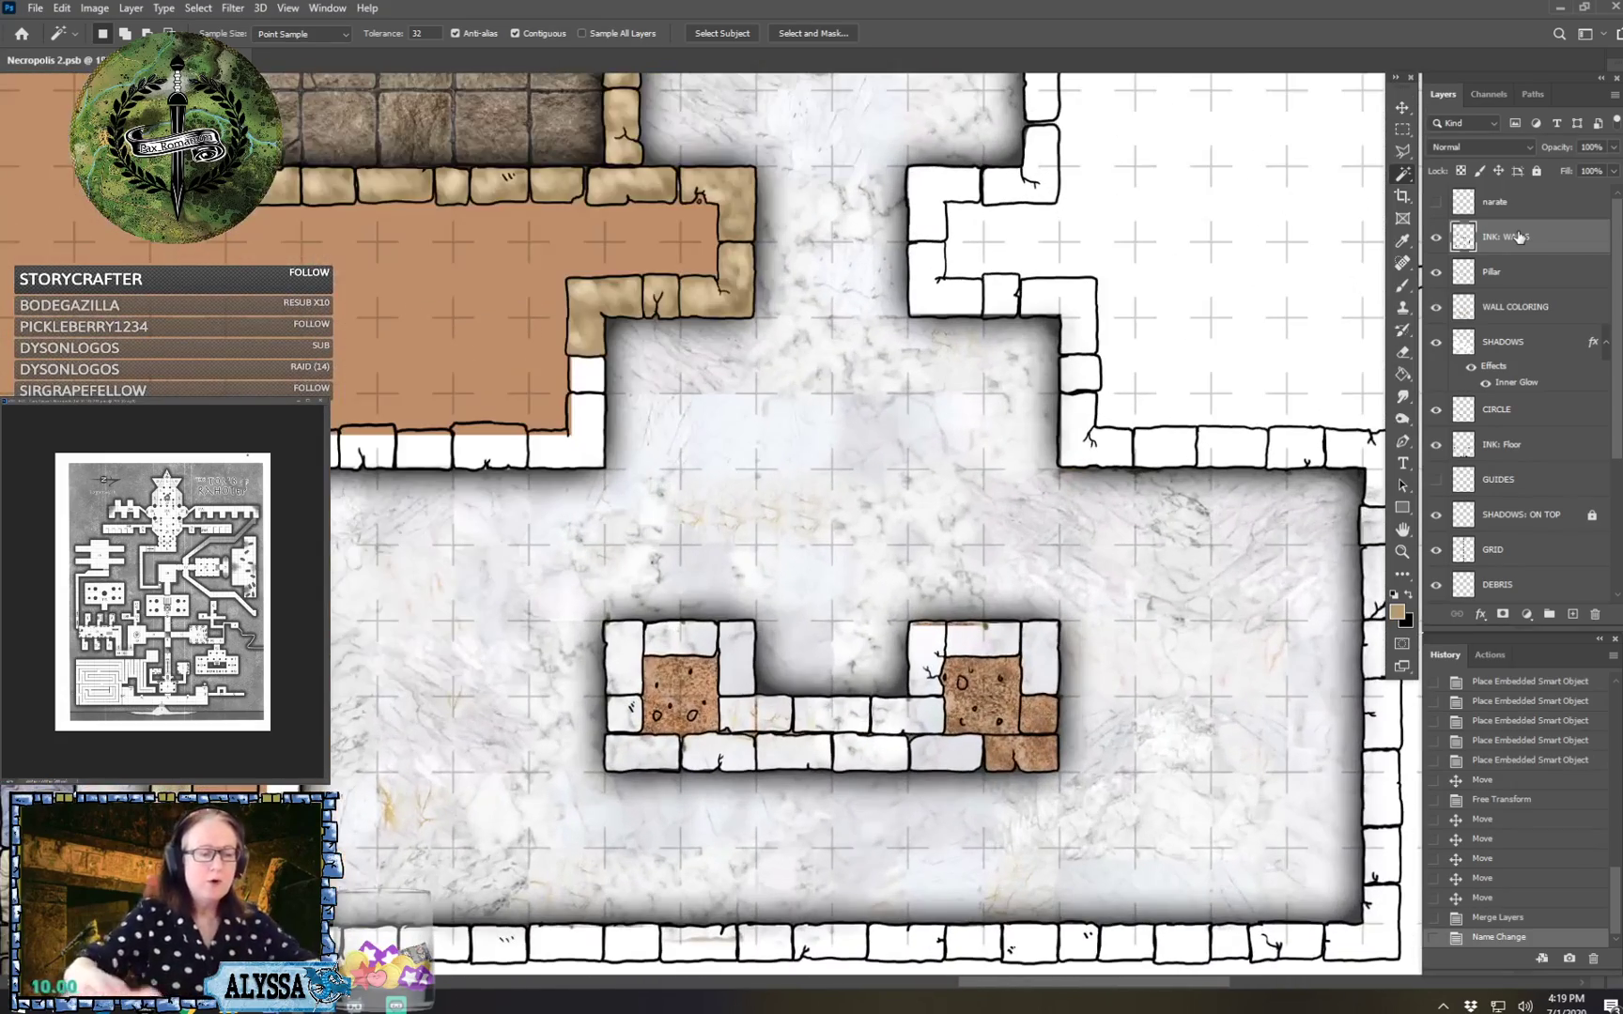
scroll(699, 526, "down", 2)
scroll(700, 525, "right", 1)
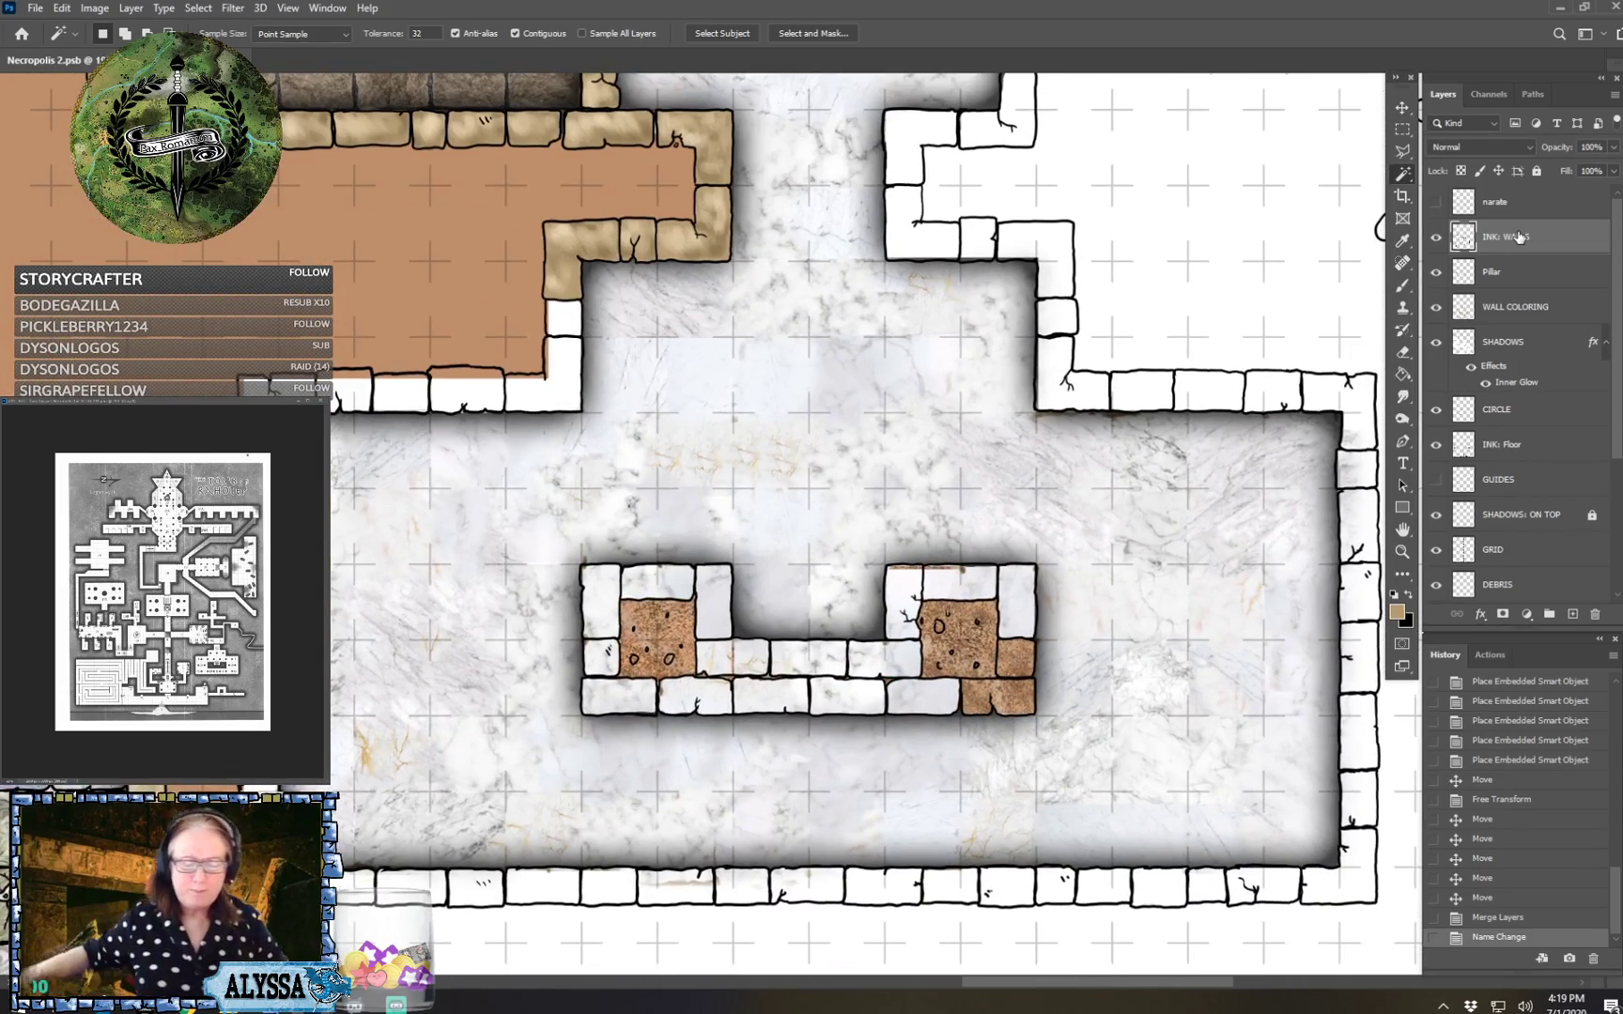
left_click(563, 322)
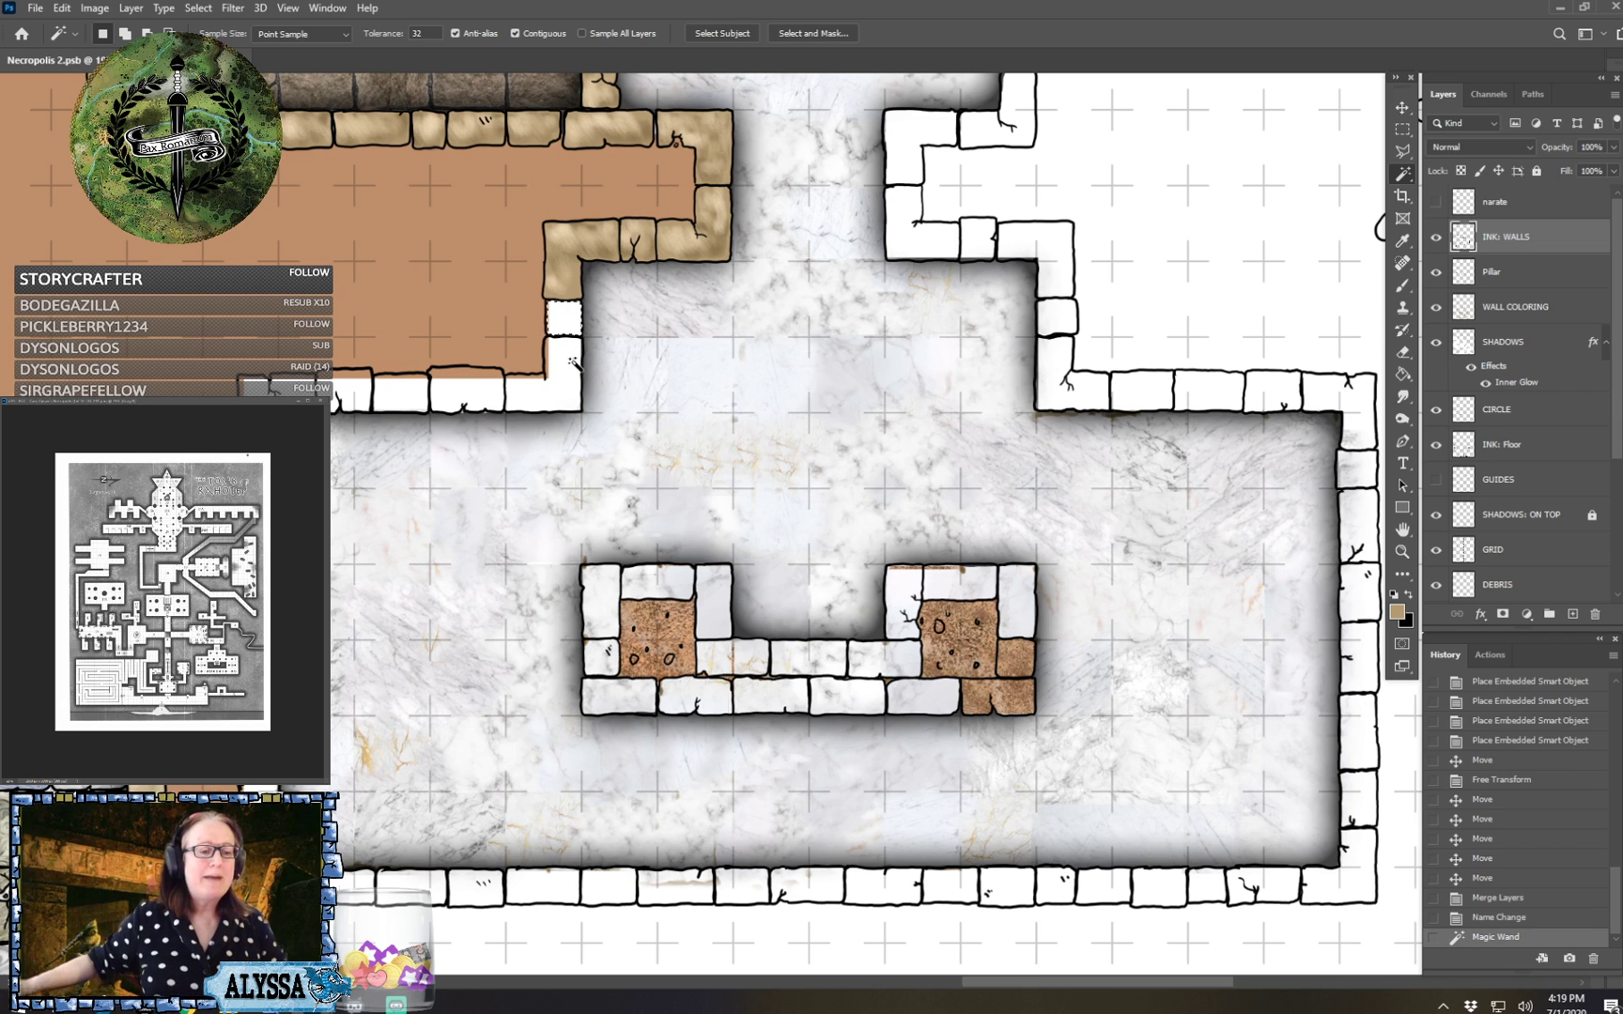
left_click(549, 381, "shift")
left_click(467, 394, "shift")
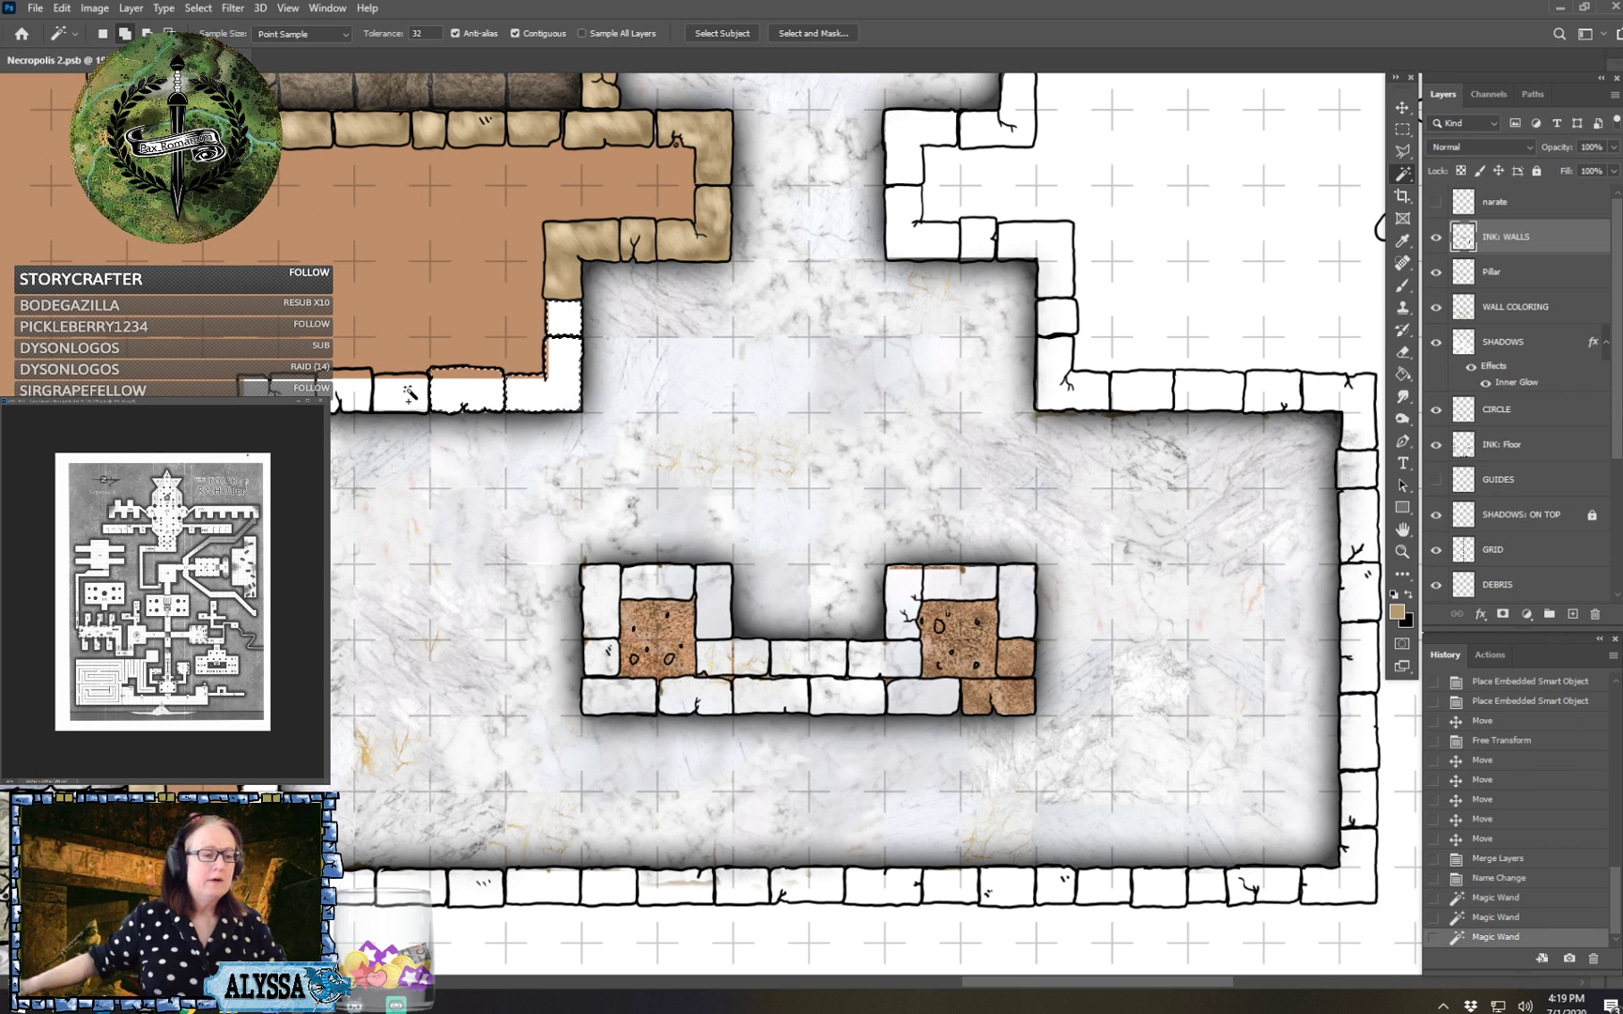
left_click(410, 392, "shift")
left_click(338, 394, "shift")
left_click(297, 387, "shift")
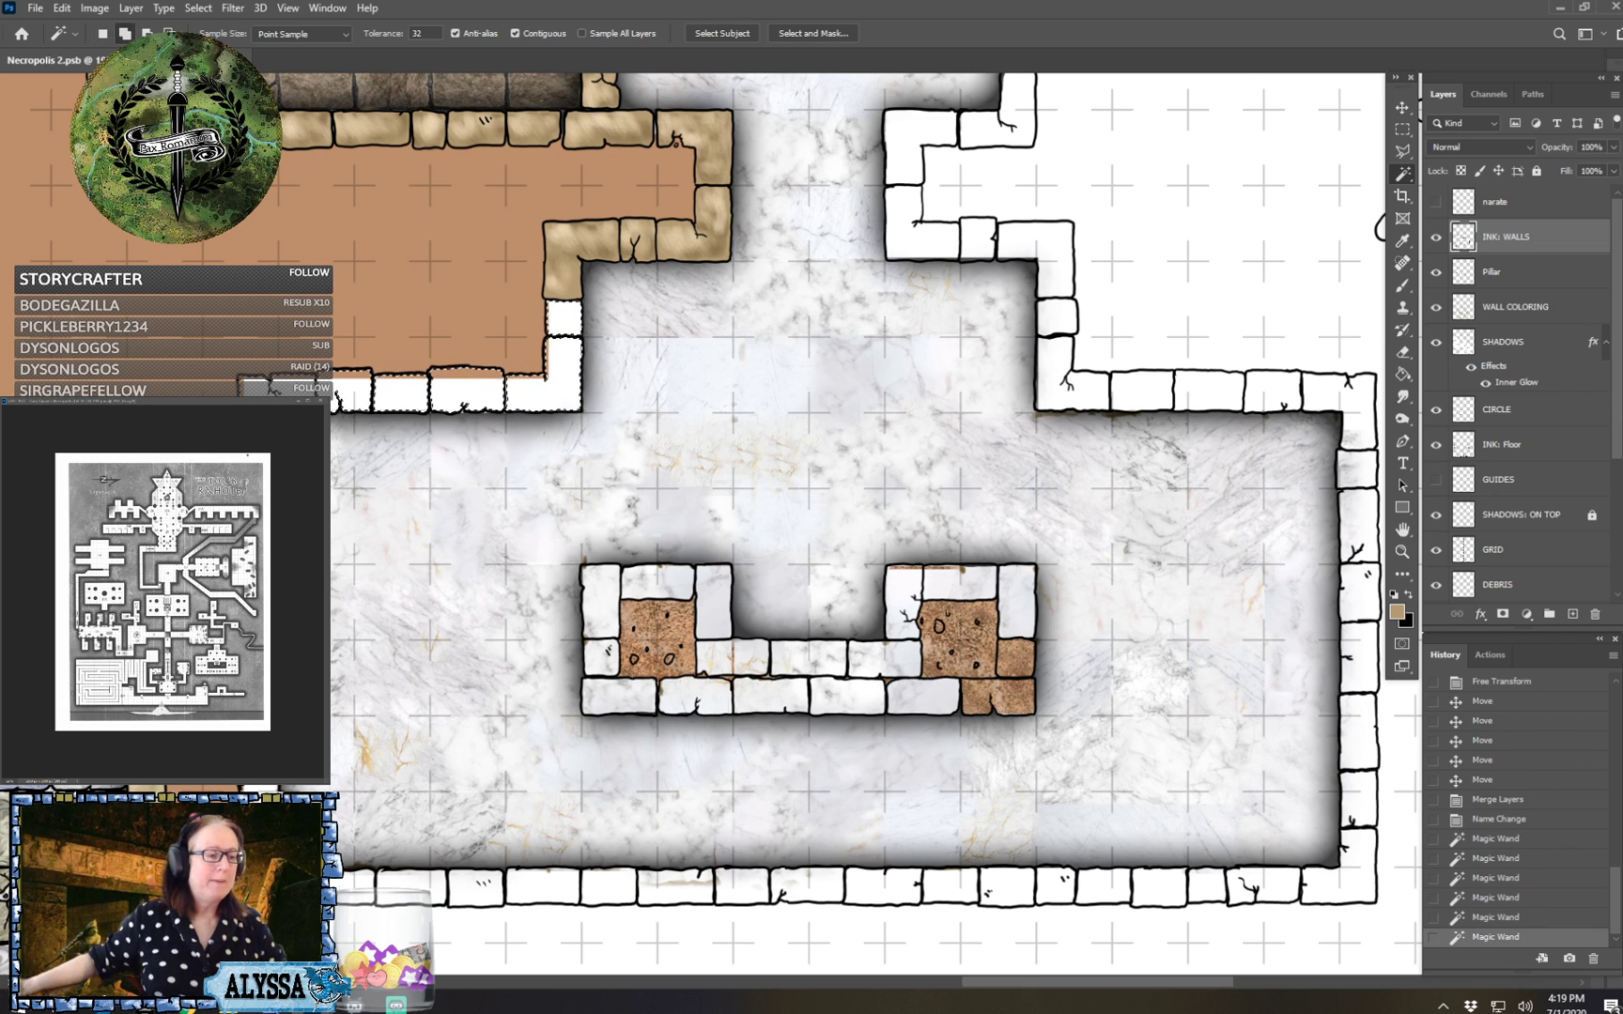
Add the blocks of the marble room's left wall to the selection, down to the lower-left corner.
left_click(258, 460, "shift")
left_click(259, 526, "shift")
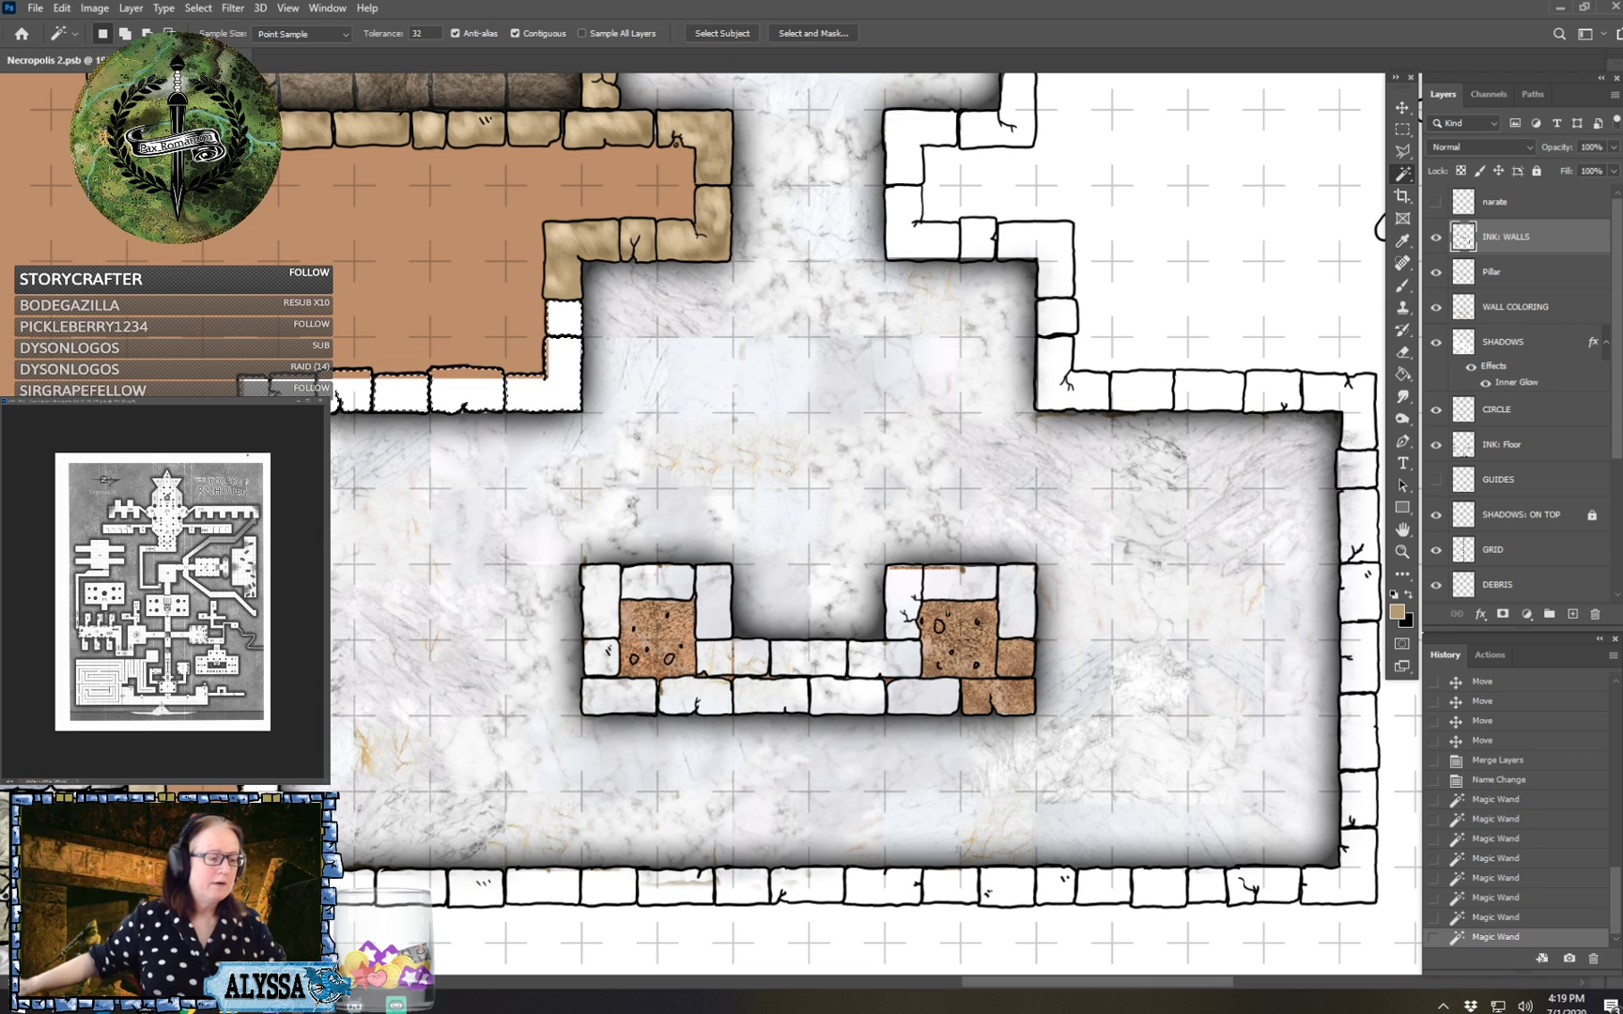
left_click(258, 597, "shift")
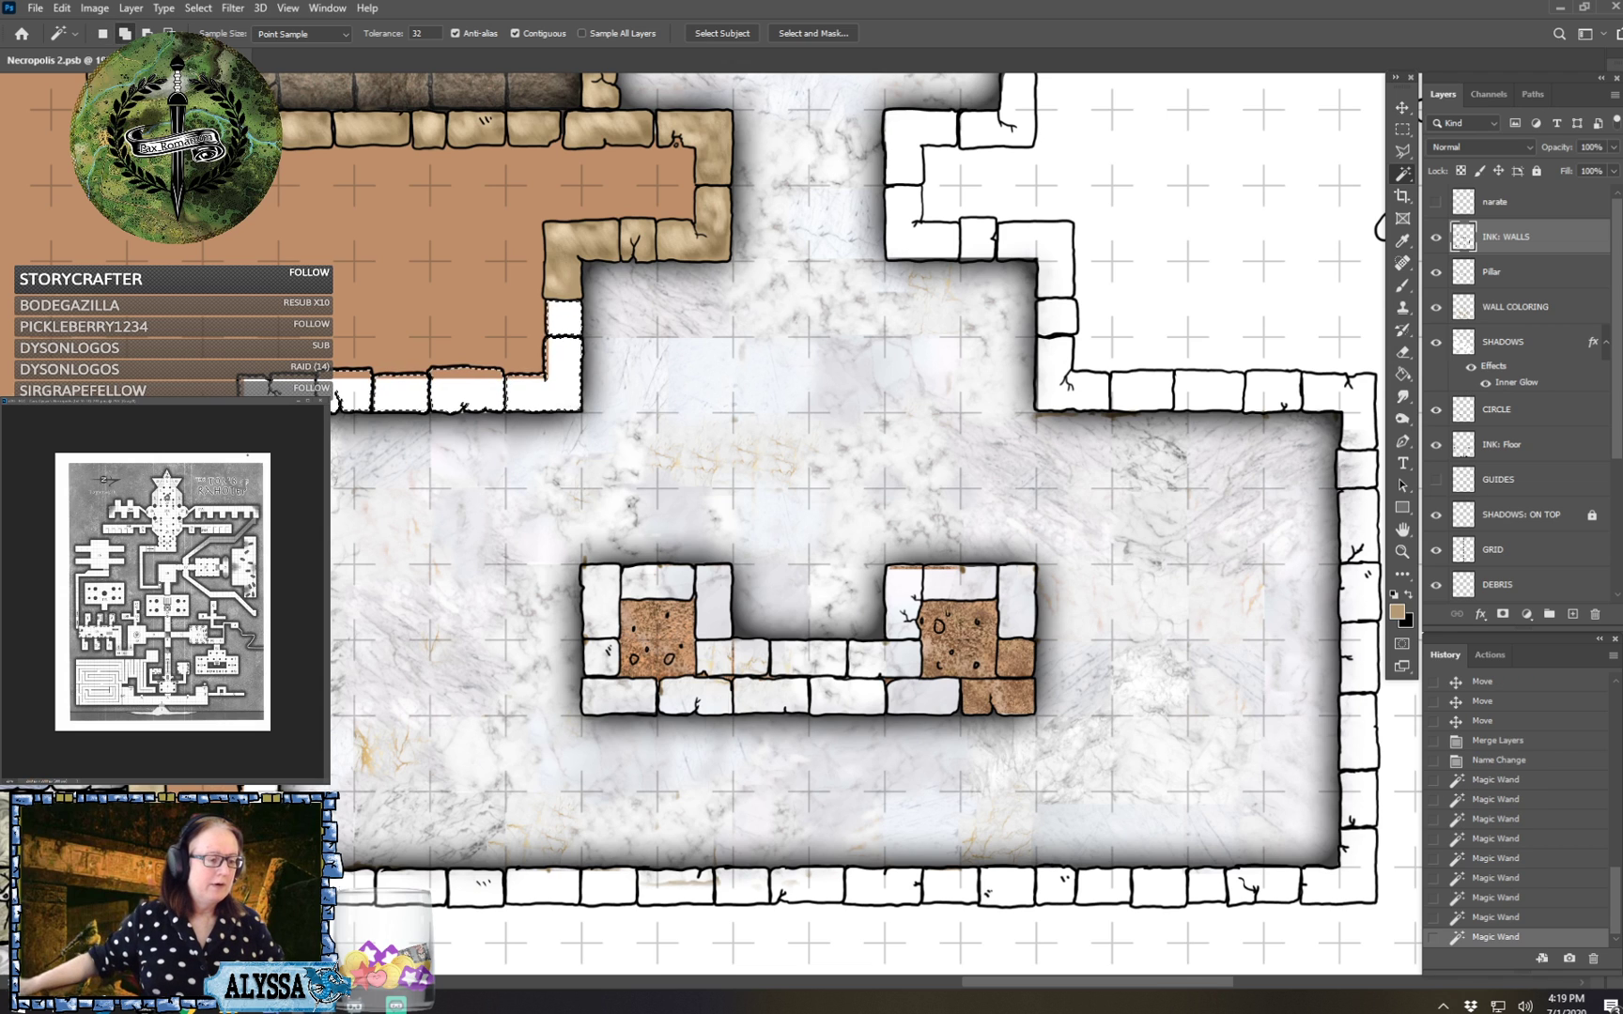
left_click(260, 657)
left_click(260, 732)
left_click(260, 803)
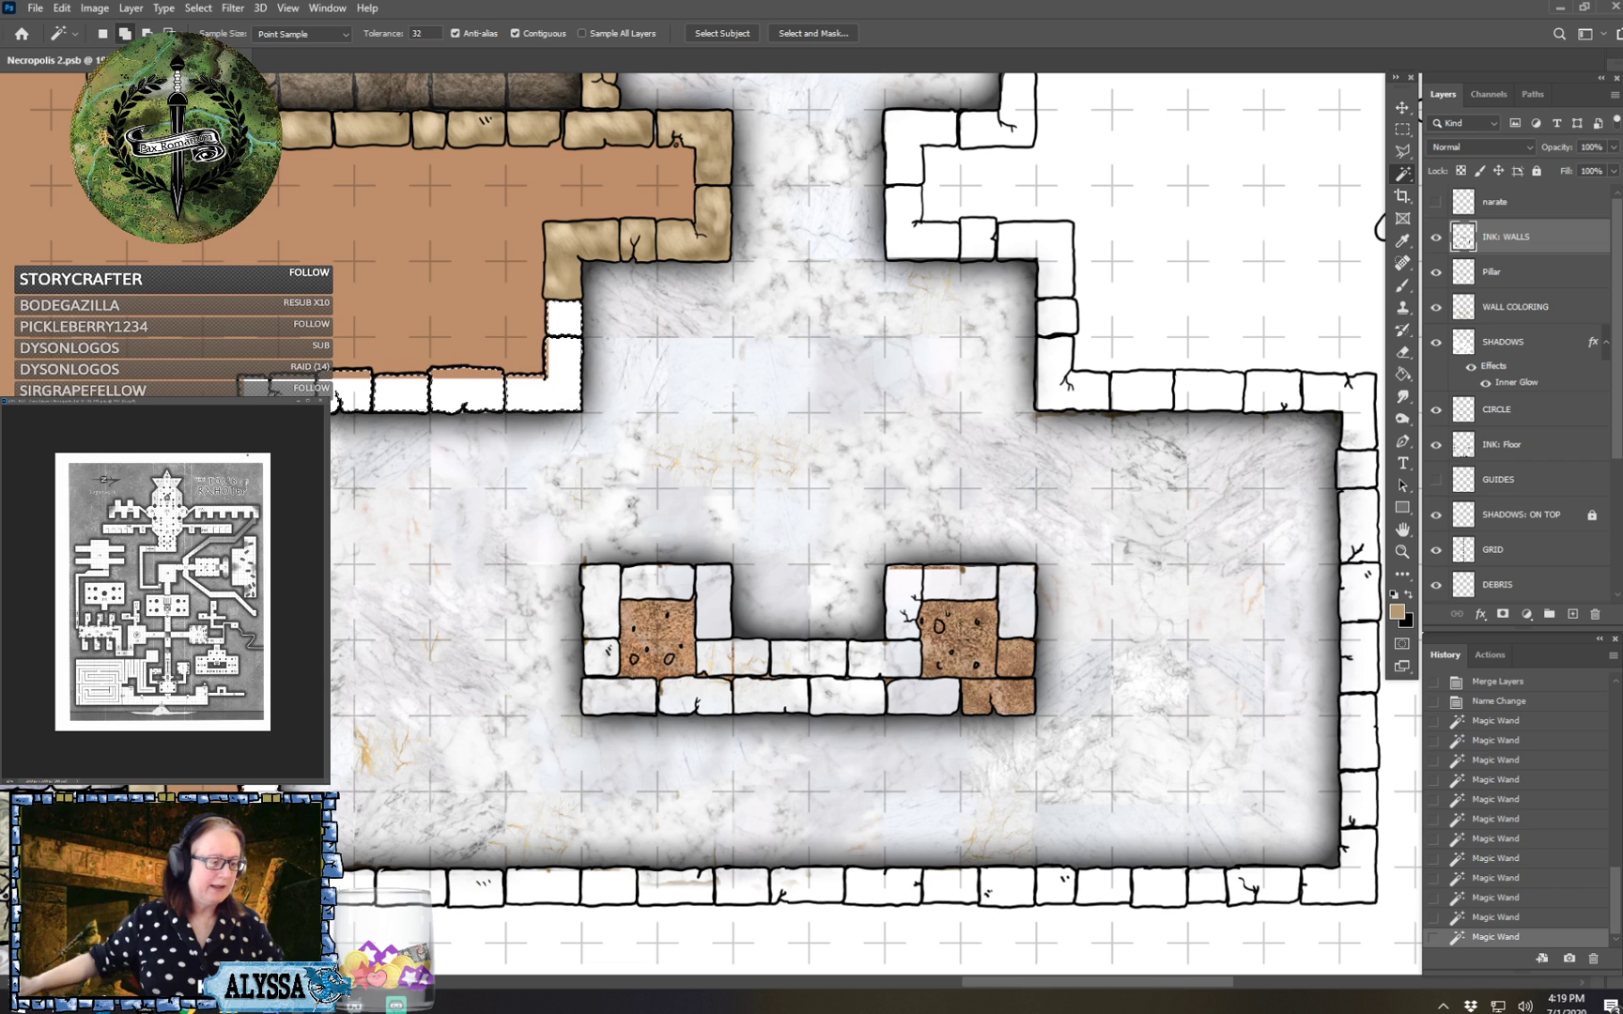
left_click(263, 878)
Add the blocks of the marble room's bottom wall to the selection, through the lower-right corner.
left_click(399, 895)
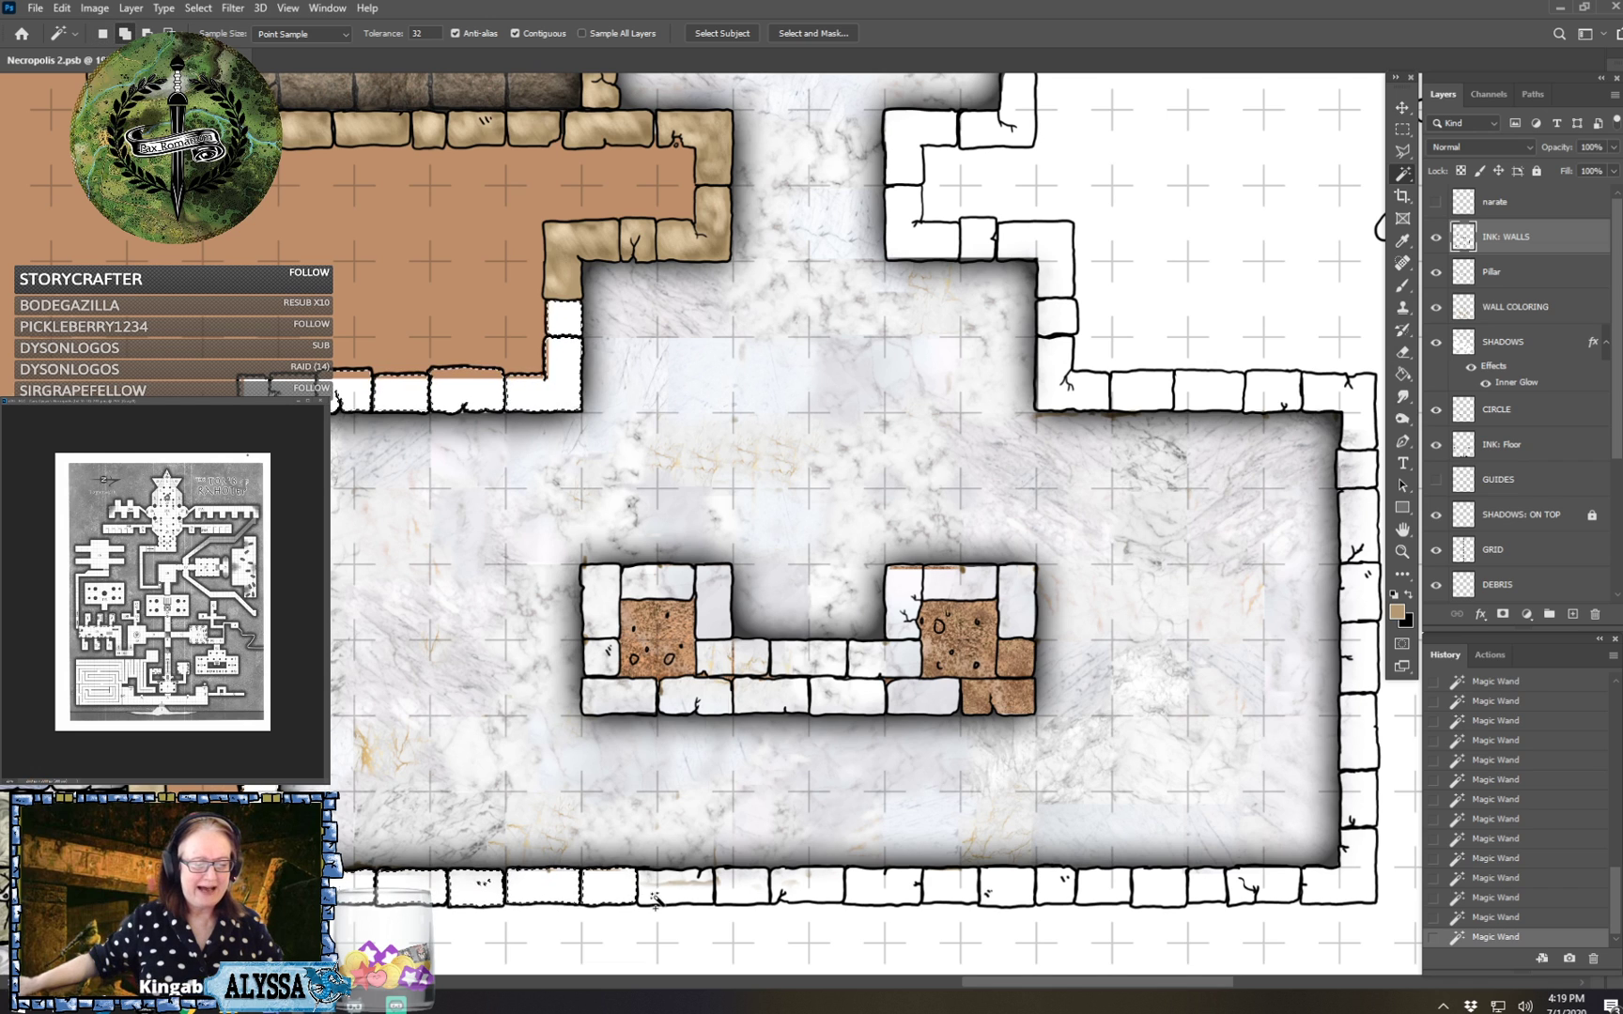
left_click(734, 895, "shift")
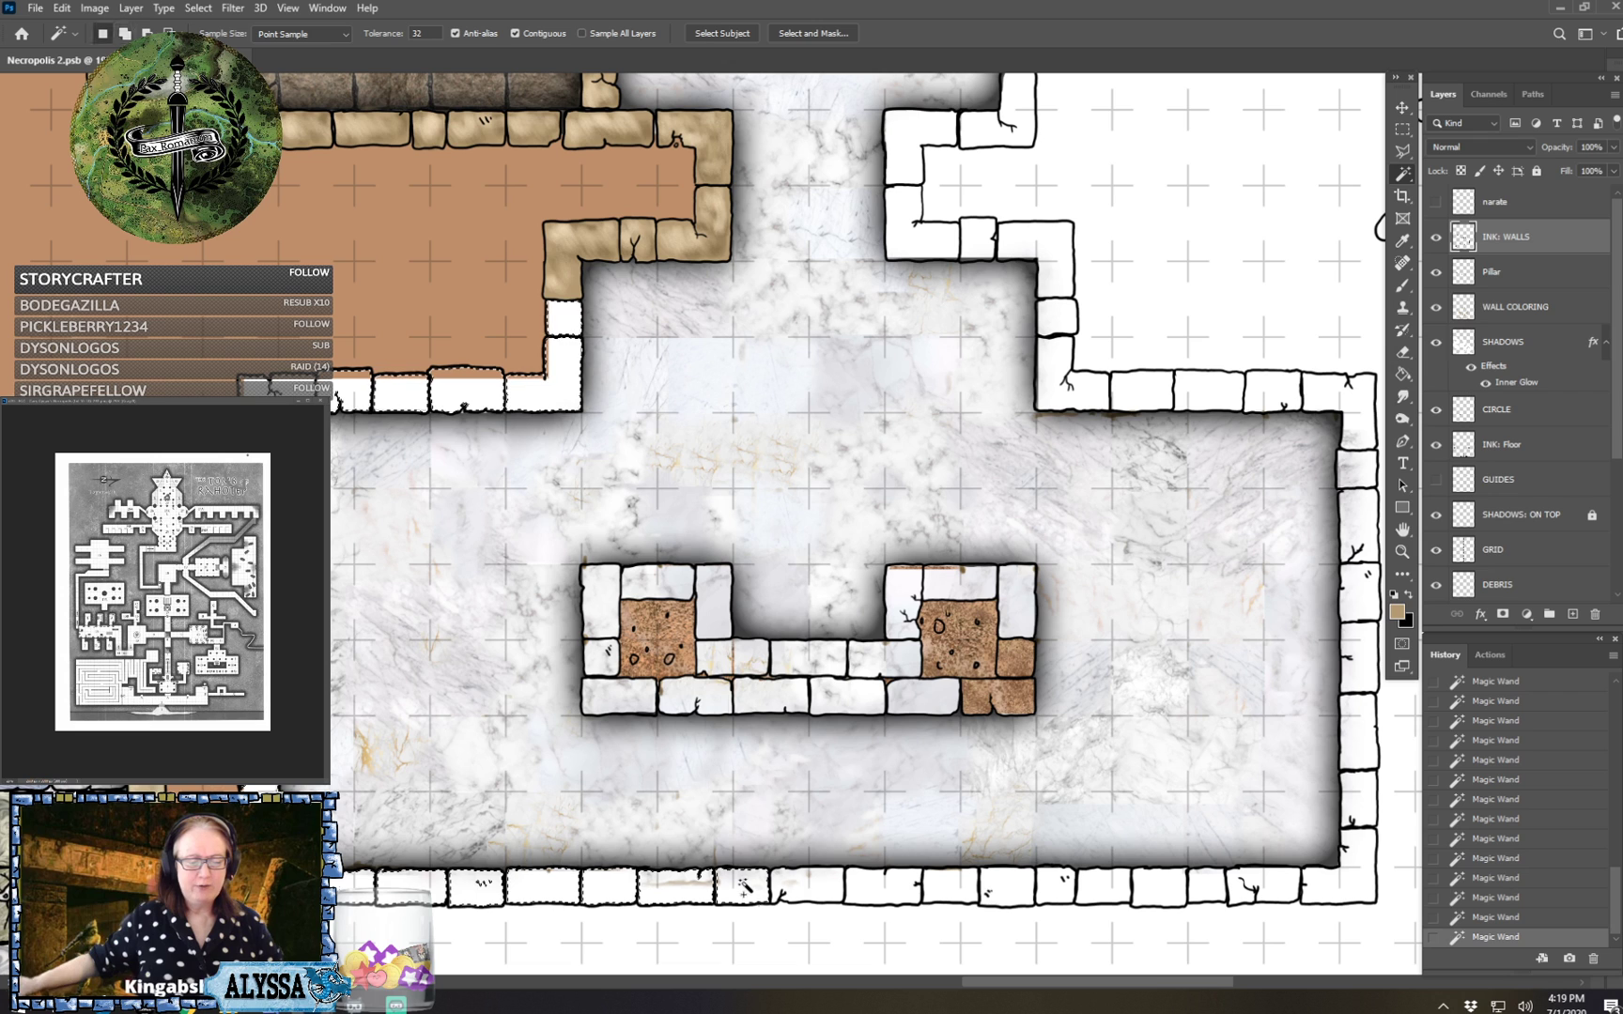
left_click(885, 887, "shift")
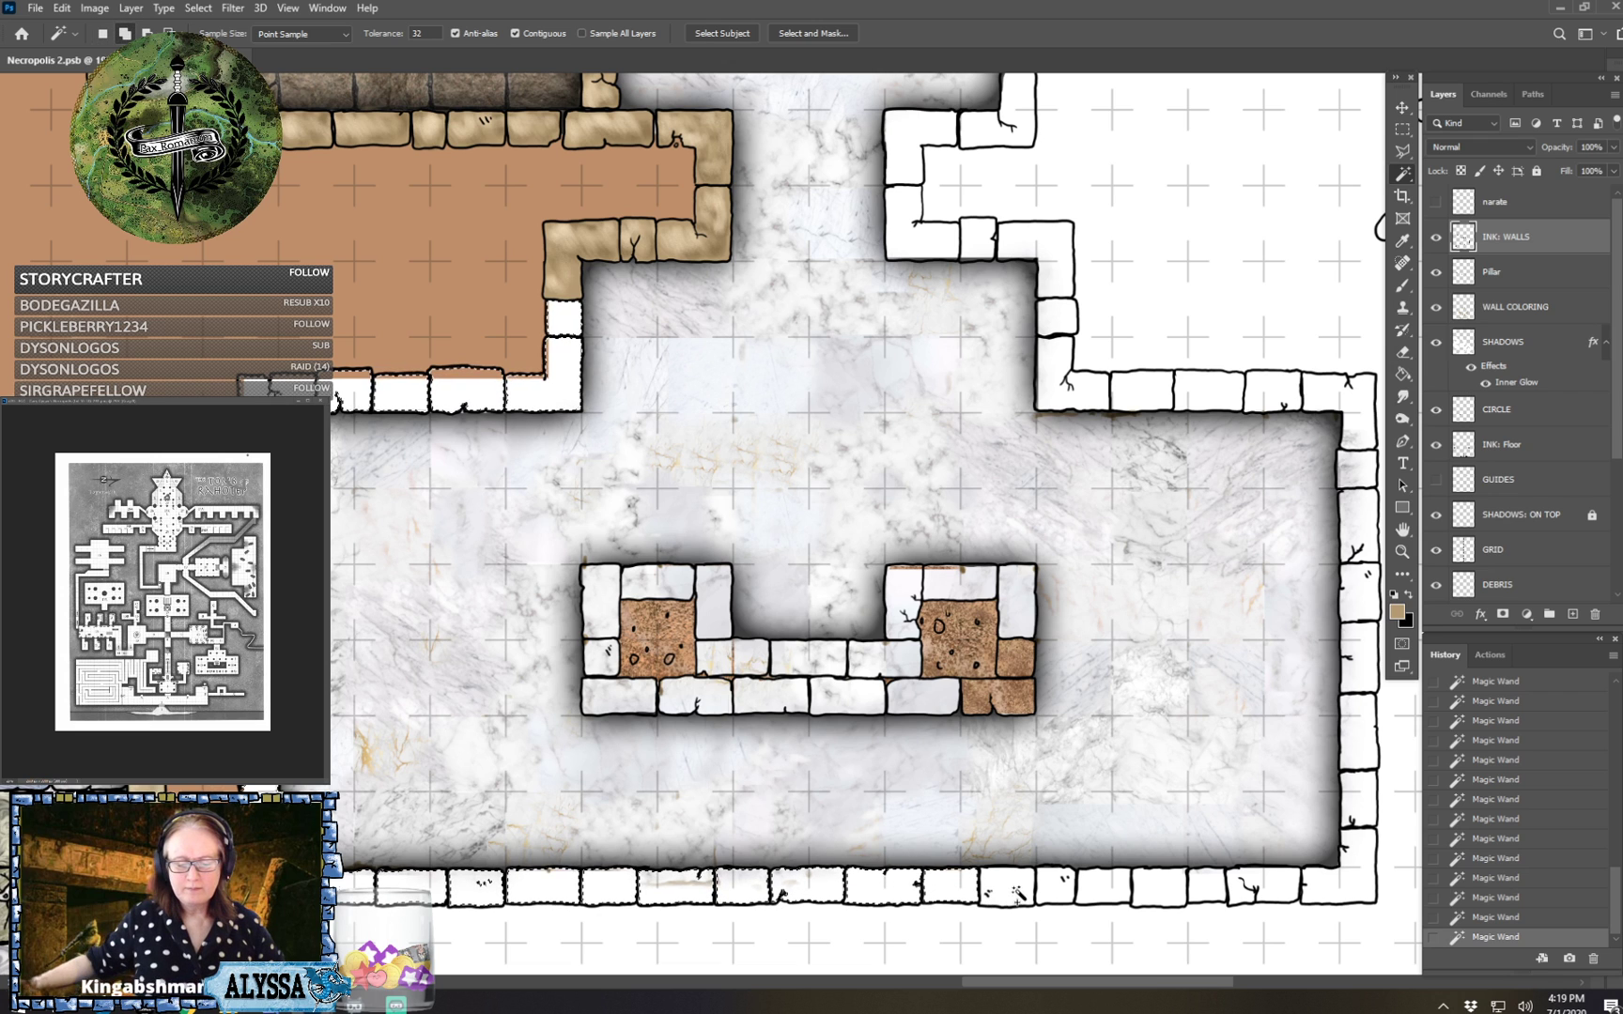
left_click(1061, 896, "shift")
left_click(1108, 895, "shift")
left_click(1161, 895, "shift")
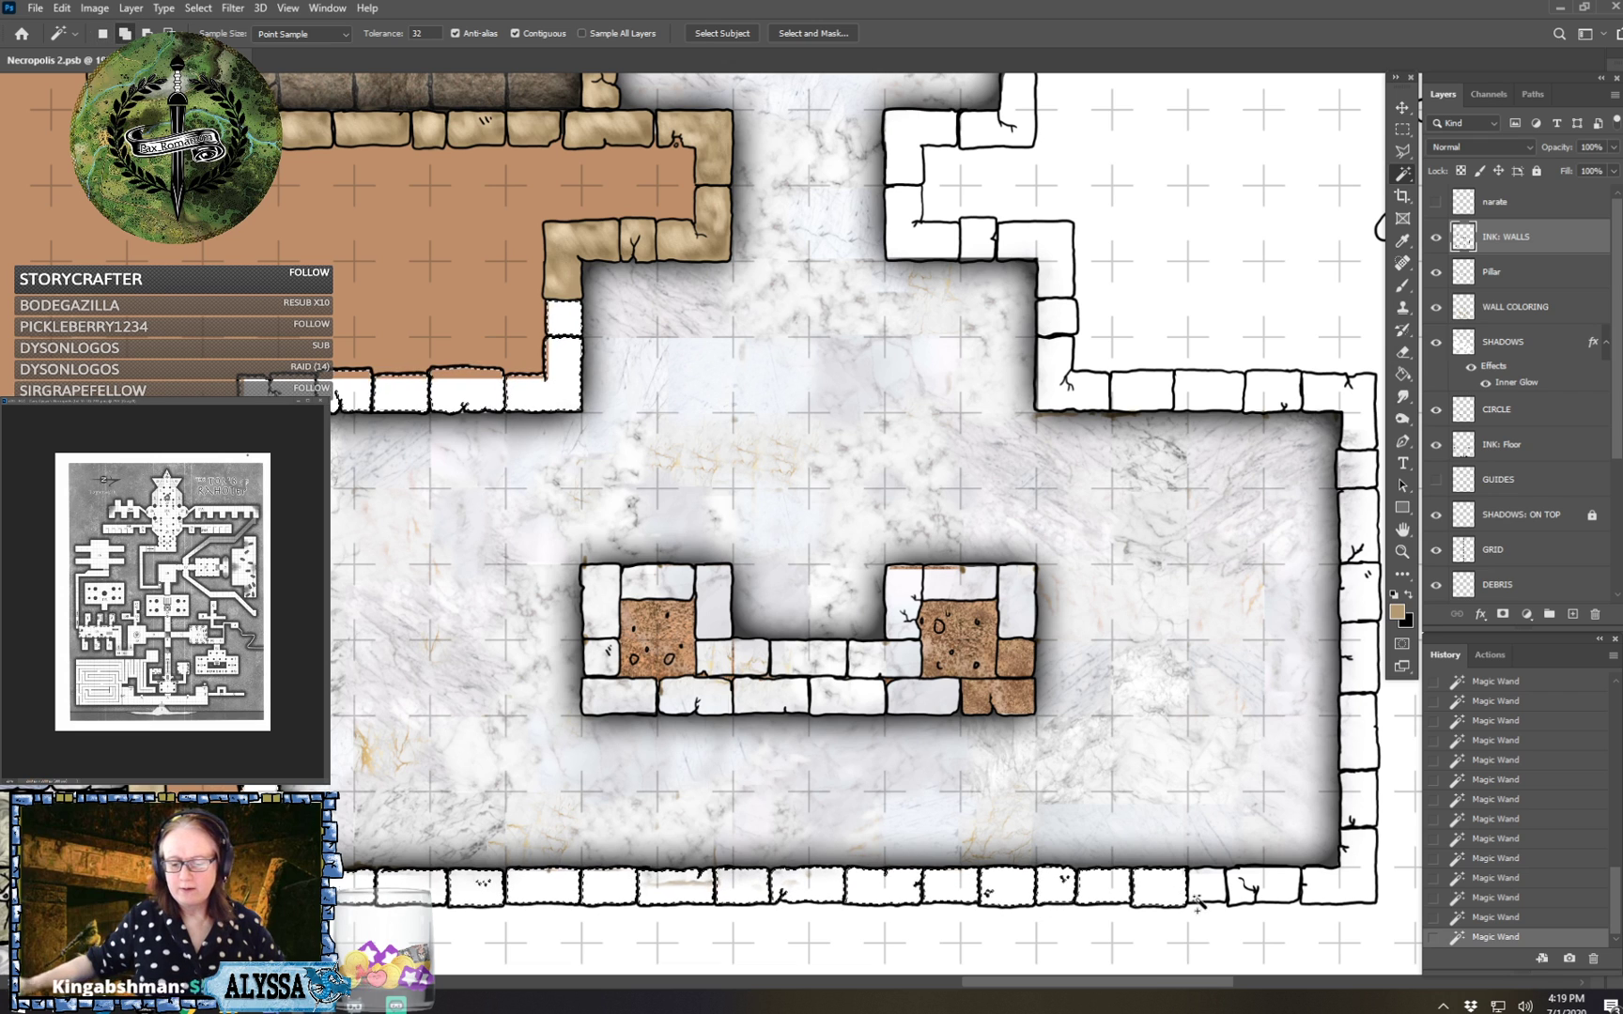
left_click(1201, 900, "shift")
left_click(1274, 887, "shift")
left_click(1335, 885, "shift")
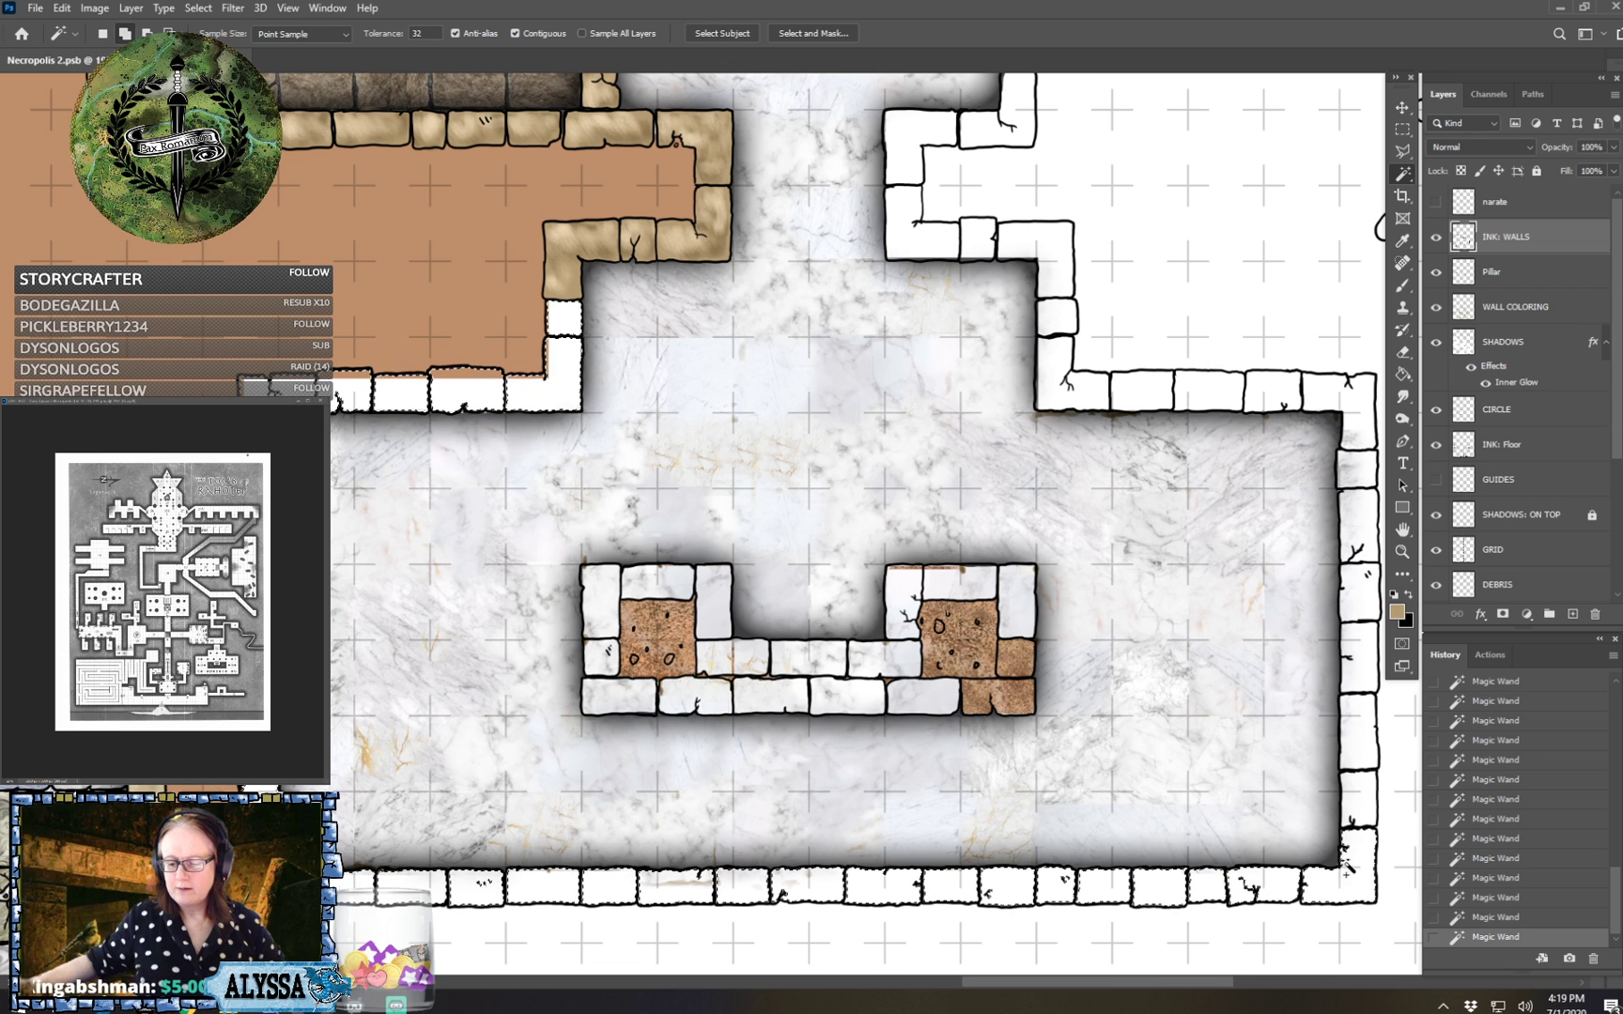
Add the blocks of the marble room's right wall to the selection, up to the upper-right corner.
left_click(1352, 796, "shift")
left_click(1364, 725, "shift")
left_click(1360, 655, "shift")
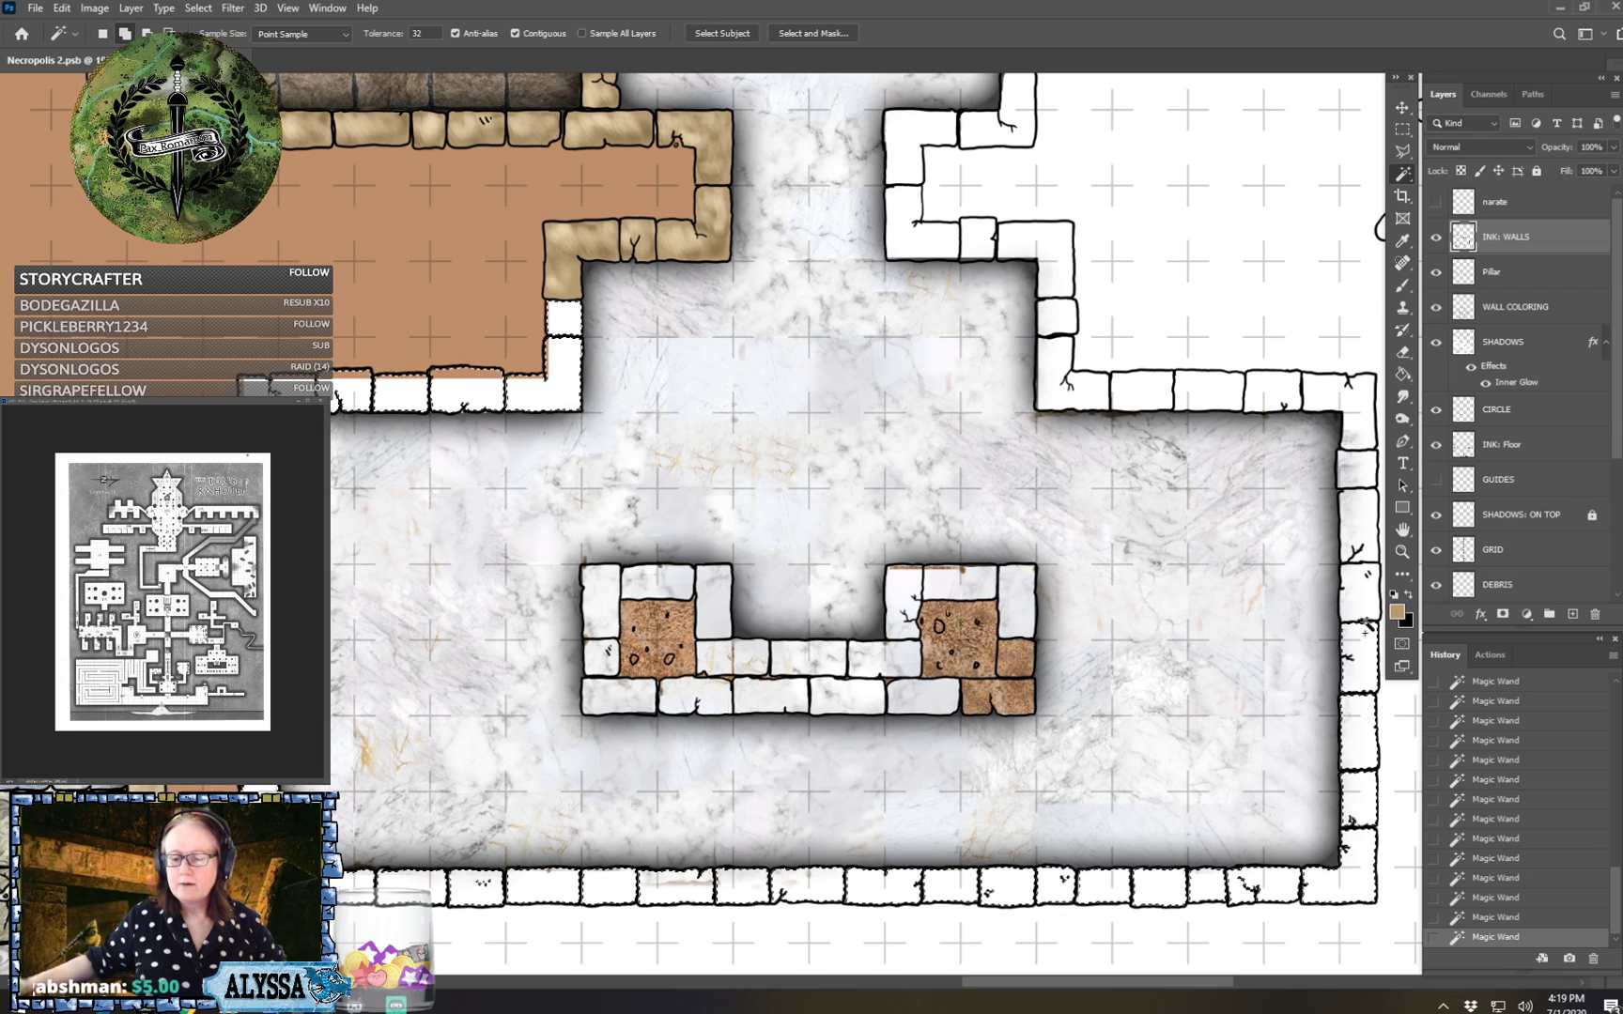
left_click(1364, 598, "shift")
left_click(1361, 530, "shift")
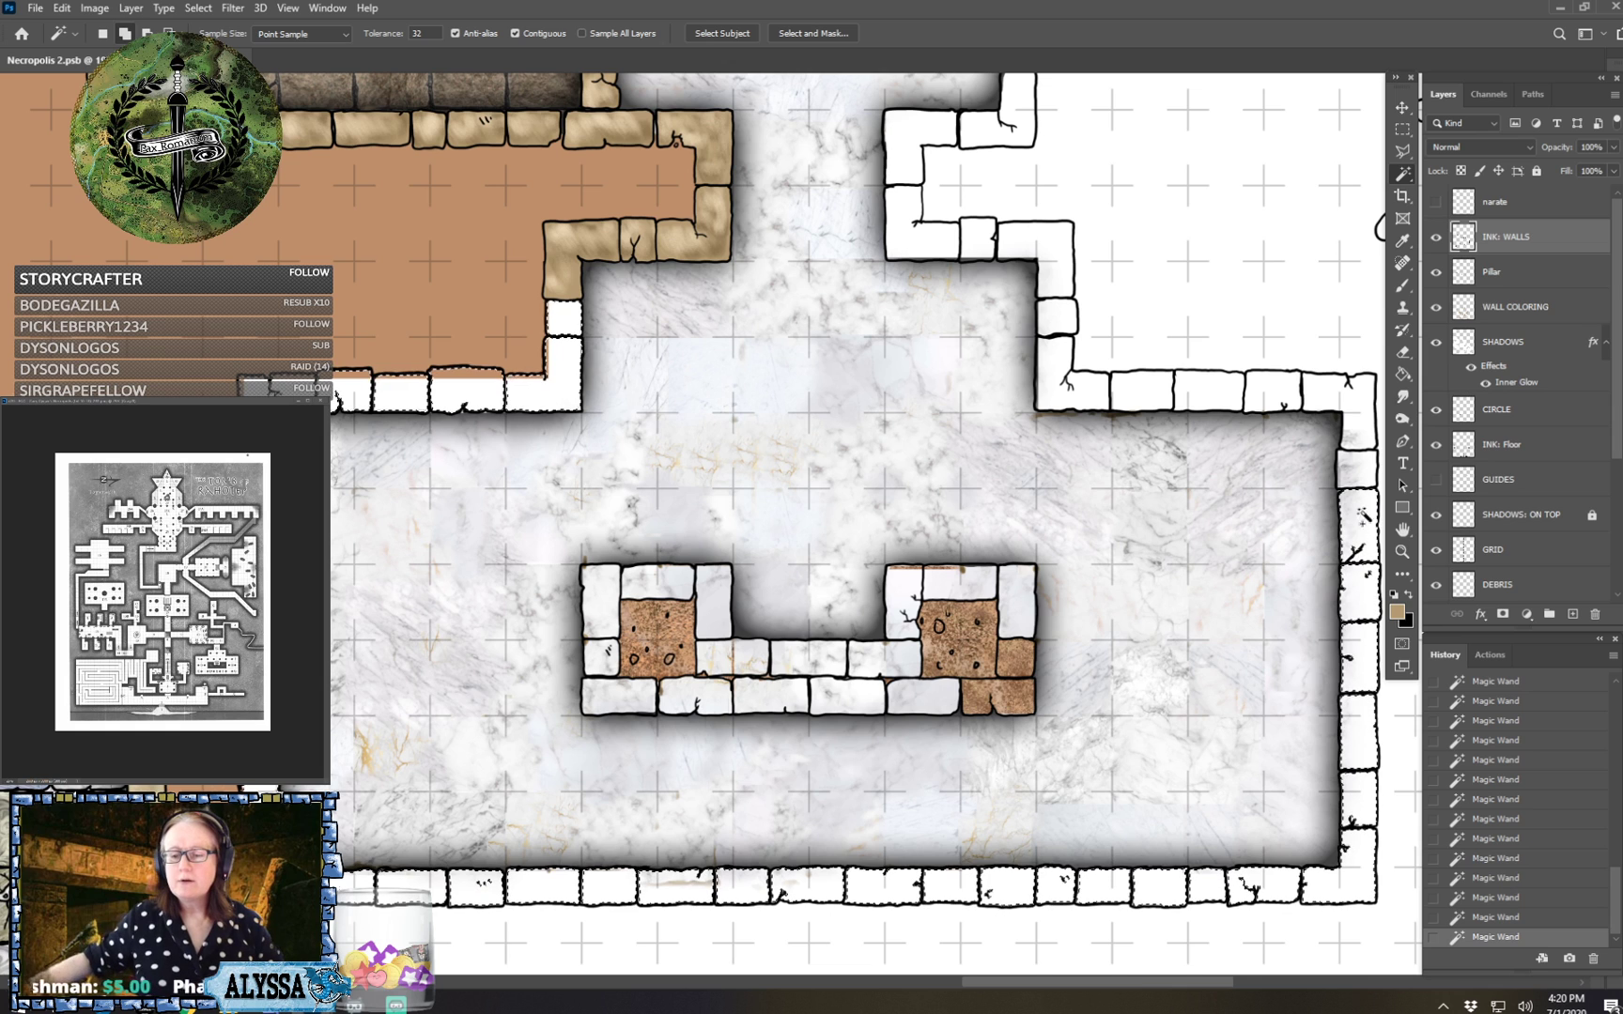
left_click(1362, 477, "shift")
left_click(1354, 404, "shift")
Add the blocks of the marble room's upper-right wall to the selection, as far as its inner corner.
left_click(1275, 388, "shift")
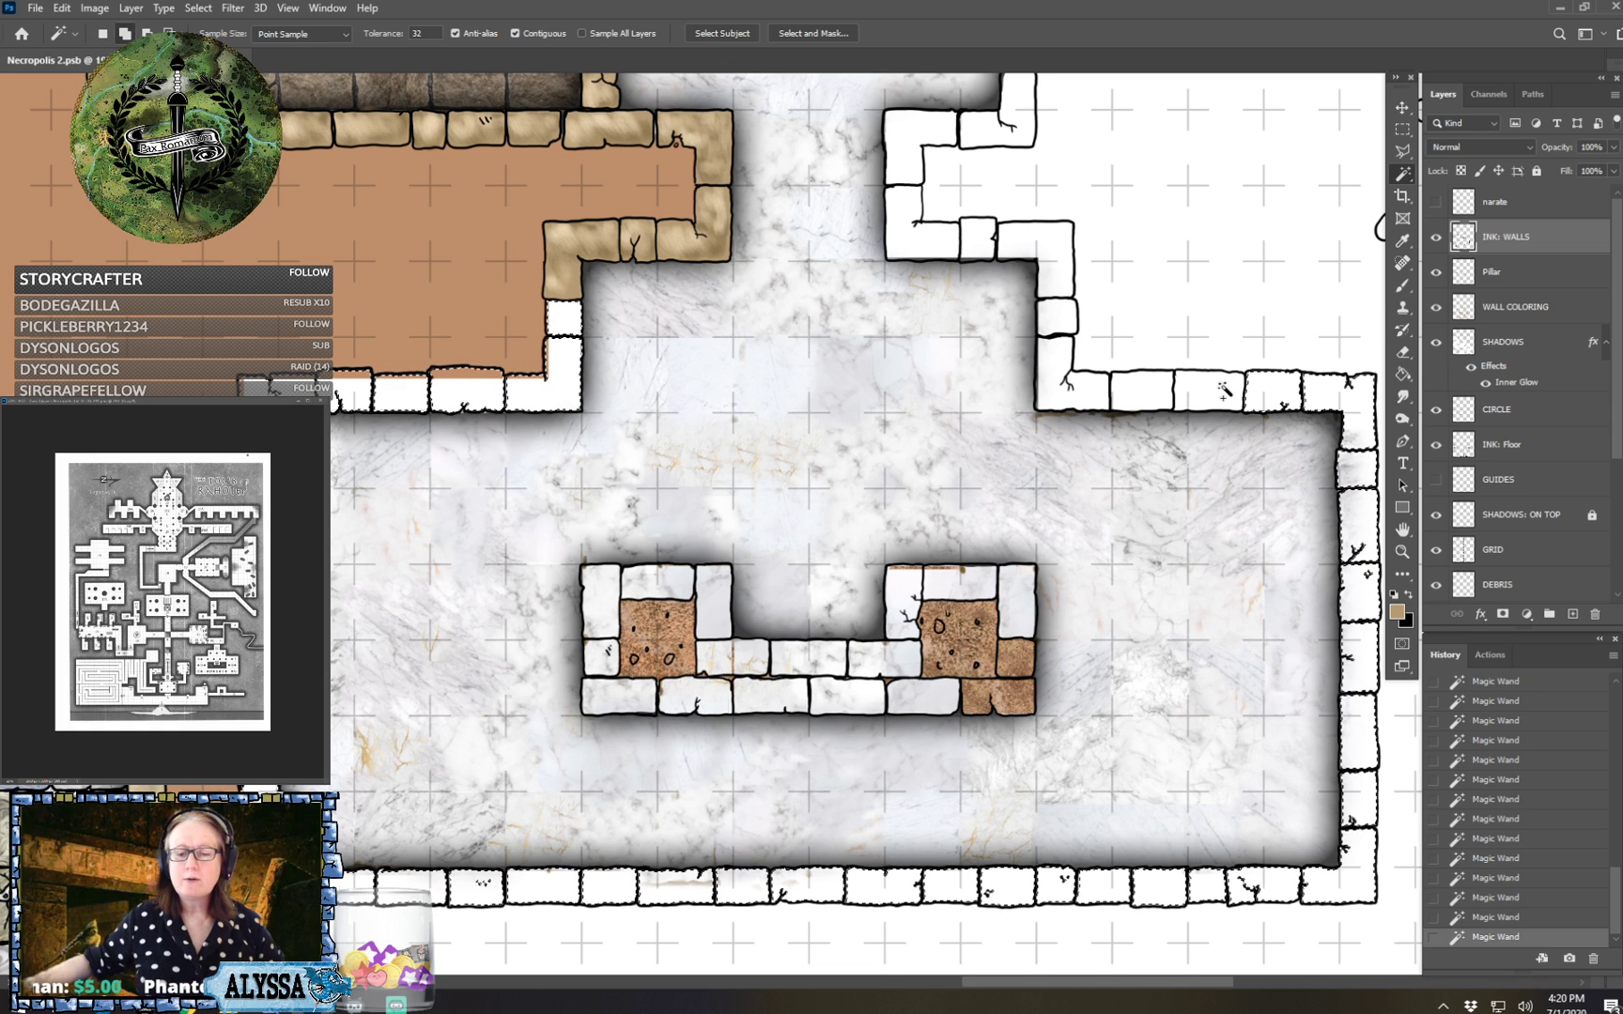
left_click(1215, 391)
left_click(1153, 390)
left_click(1083, 395)
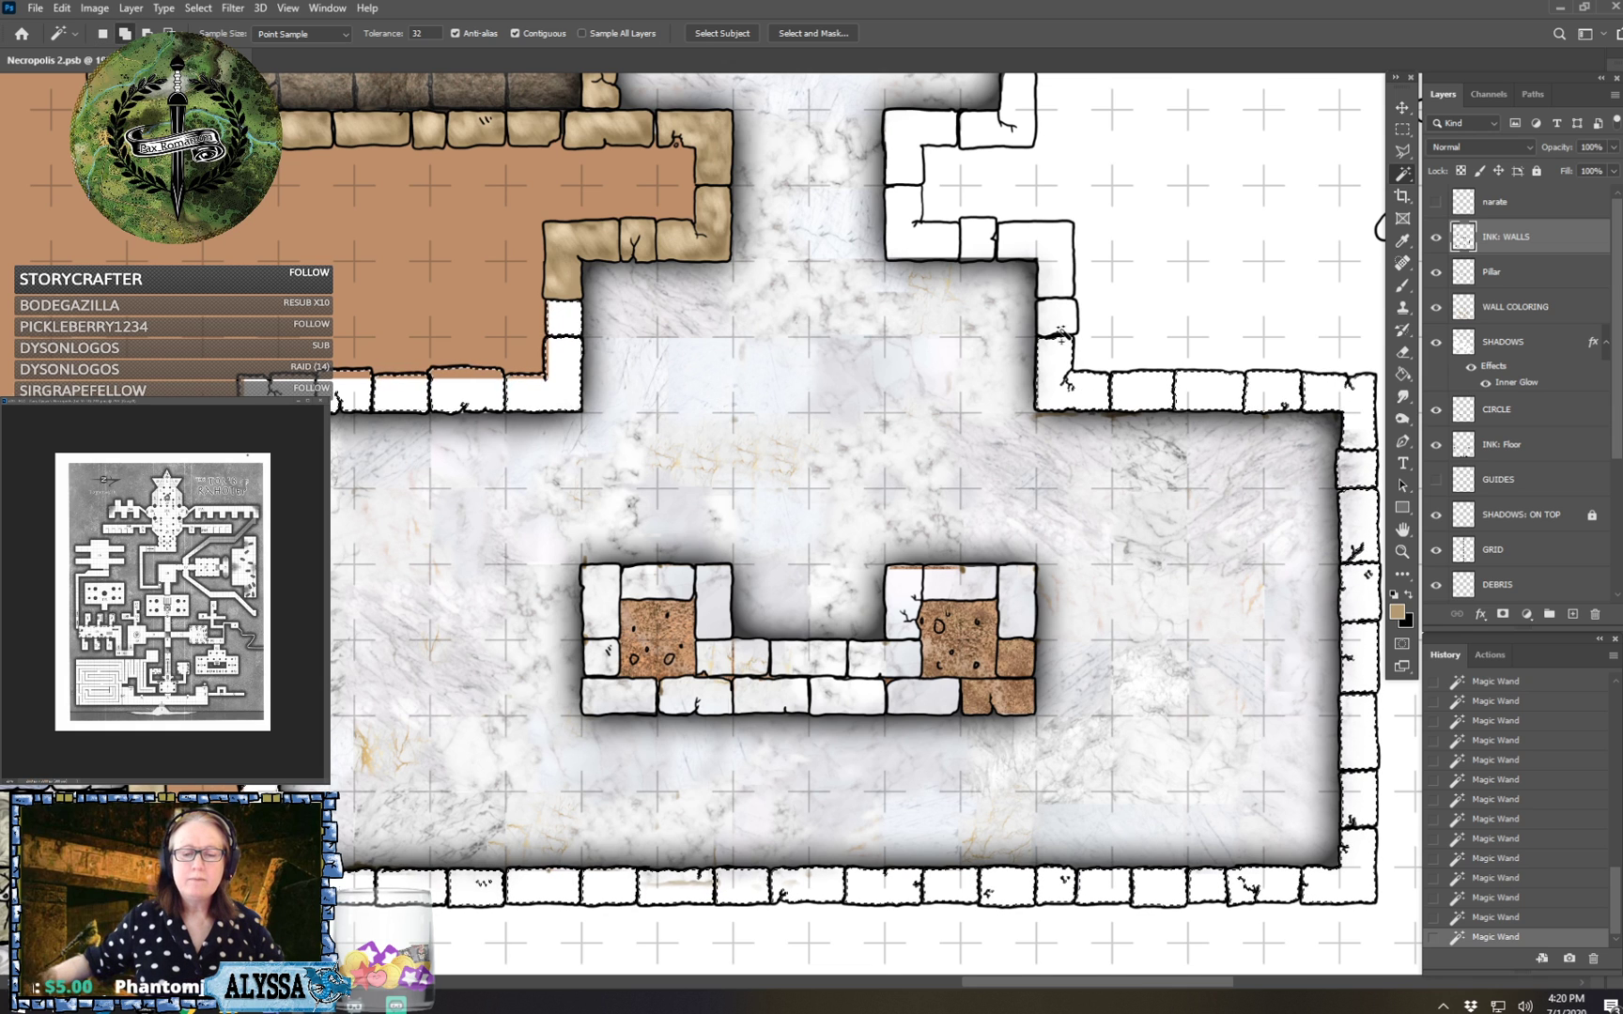
Add the stepped wall blocks on the right side of the marble room's upper entrance to the selection.
left_click(1056, 323)
left_click(1058, 264)
left_click(978, 237)
left_click(914, 234)
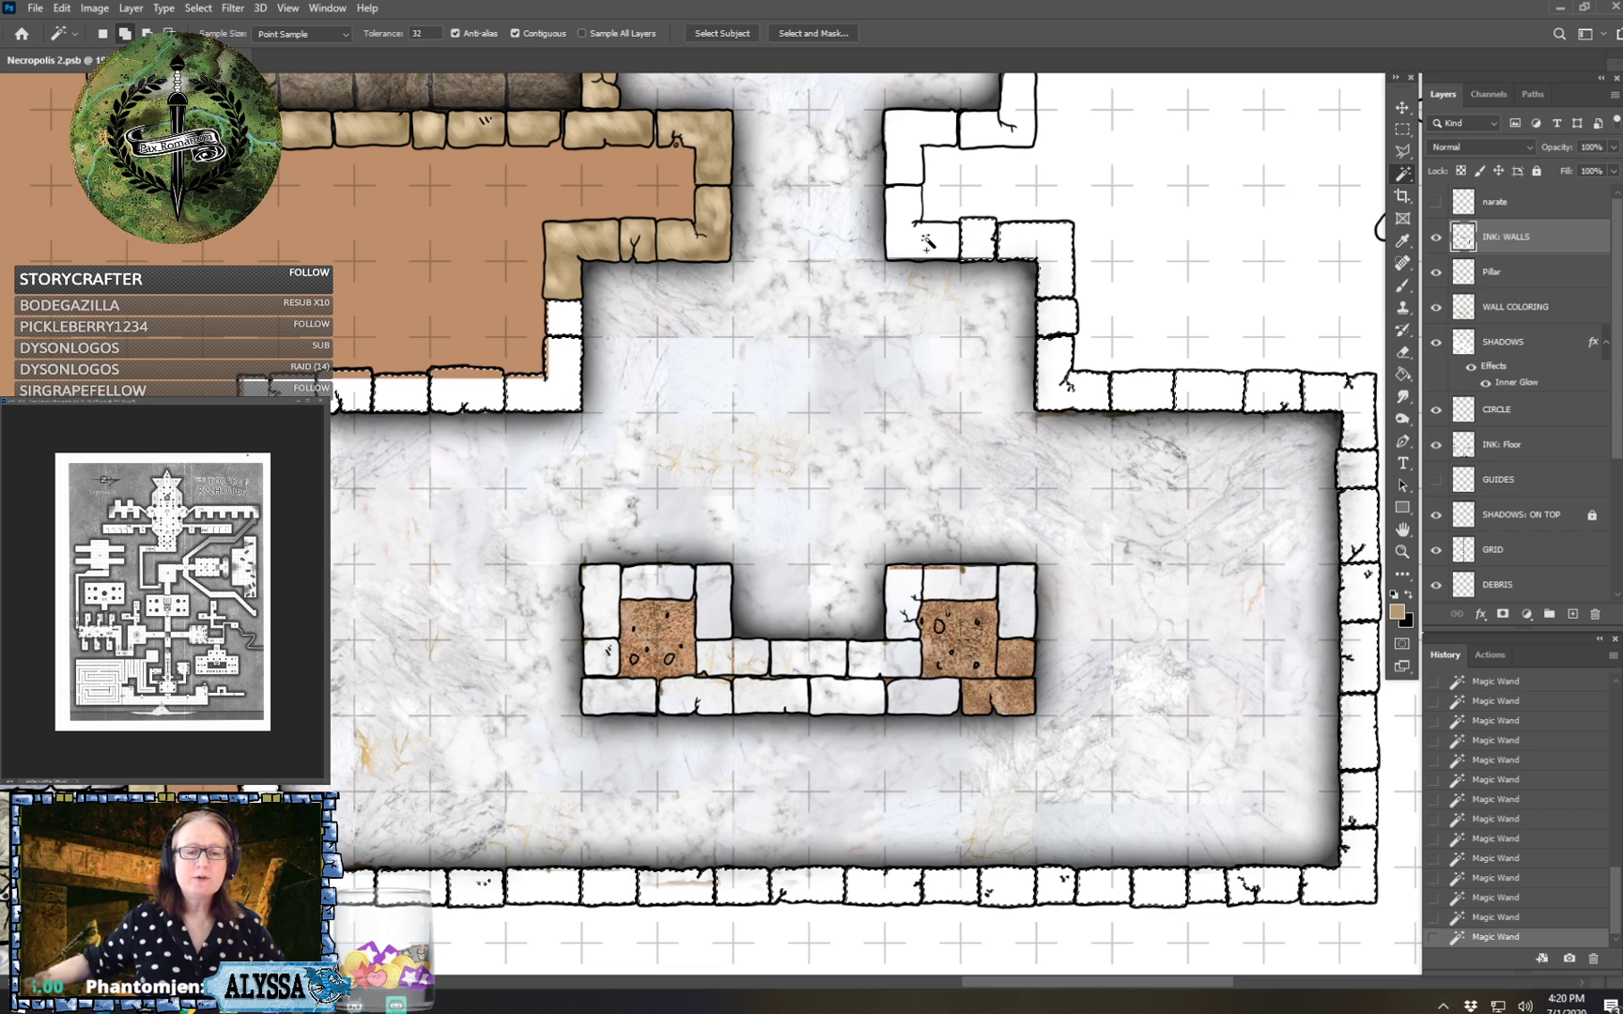
left_click(903, 158, "shift")
left_click(987, 136, "shift")
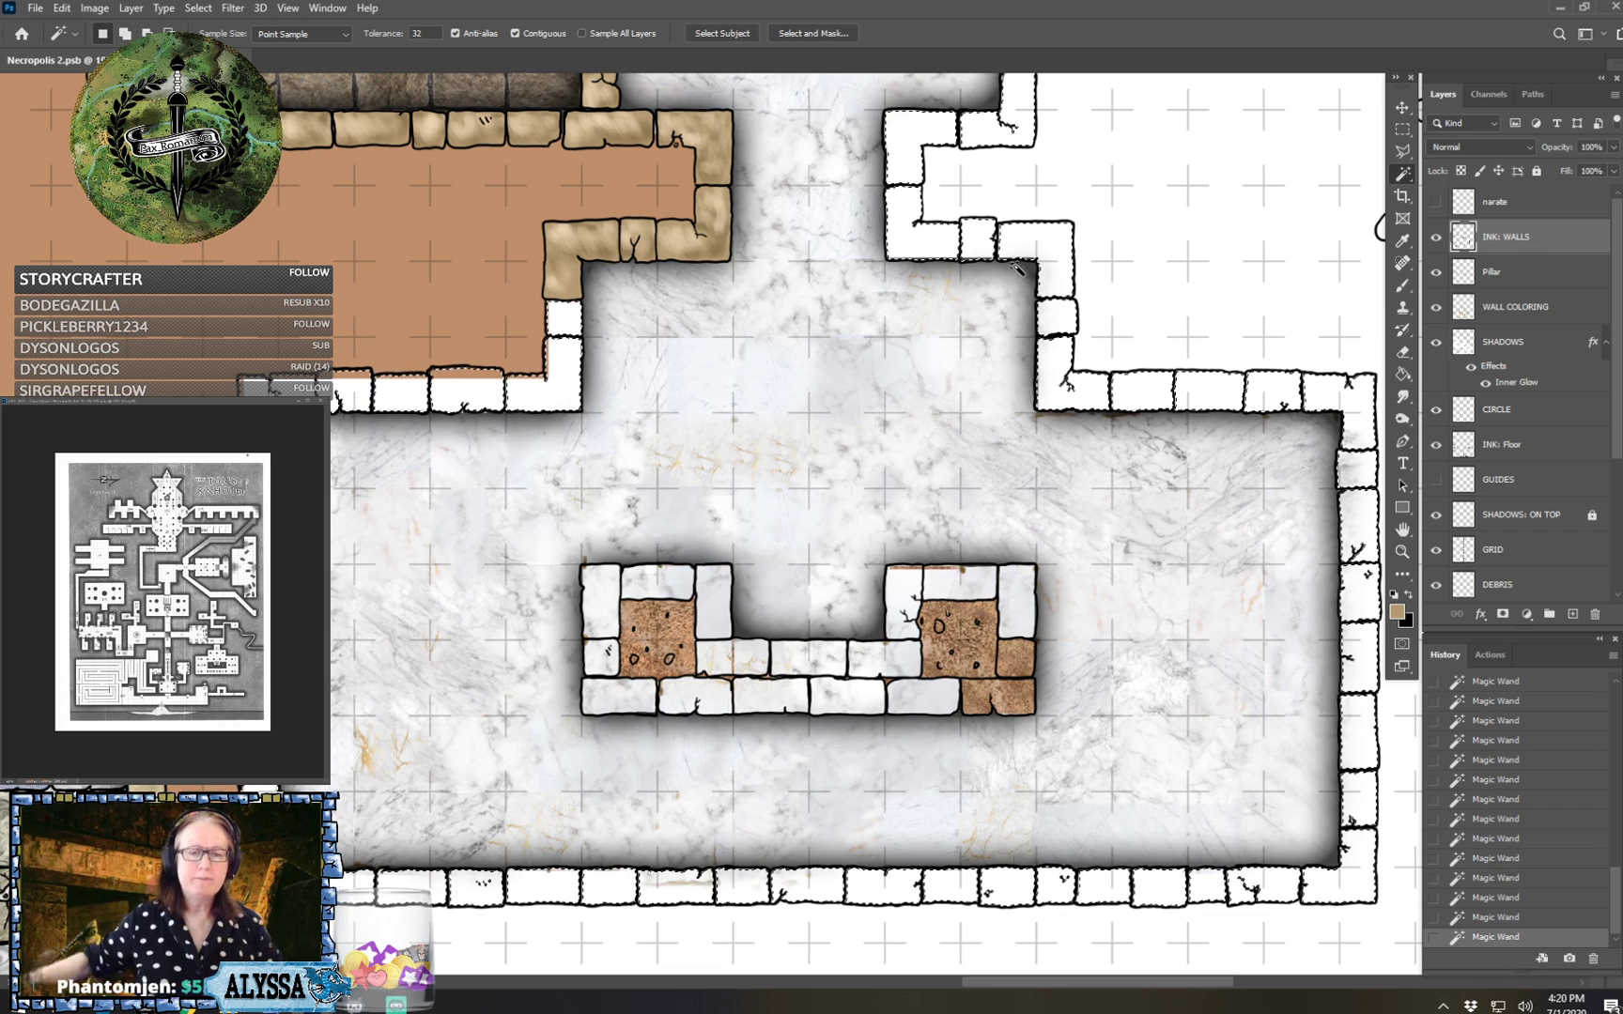
Add the blocks of the narrow passage's right wall above the marble entrance to the selection.
scroll(1017, 270, "up", 6)
scroll(1017, 270, "right", 1)
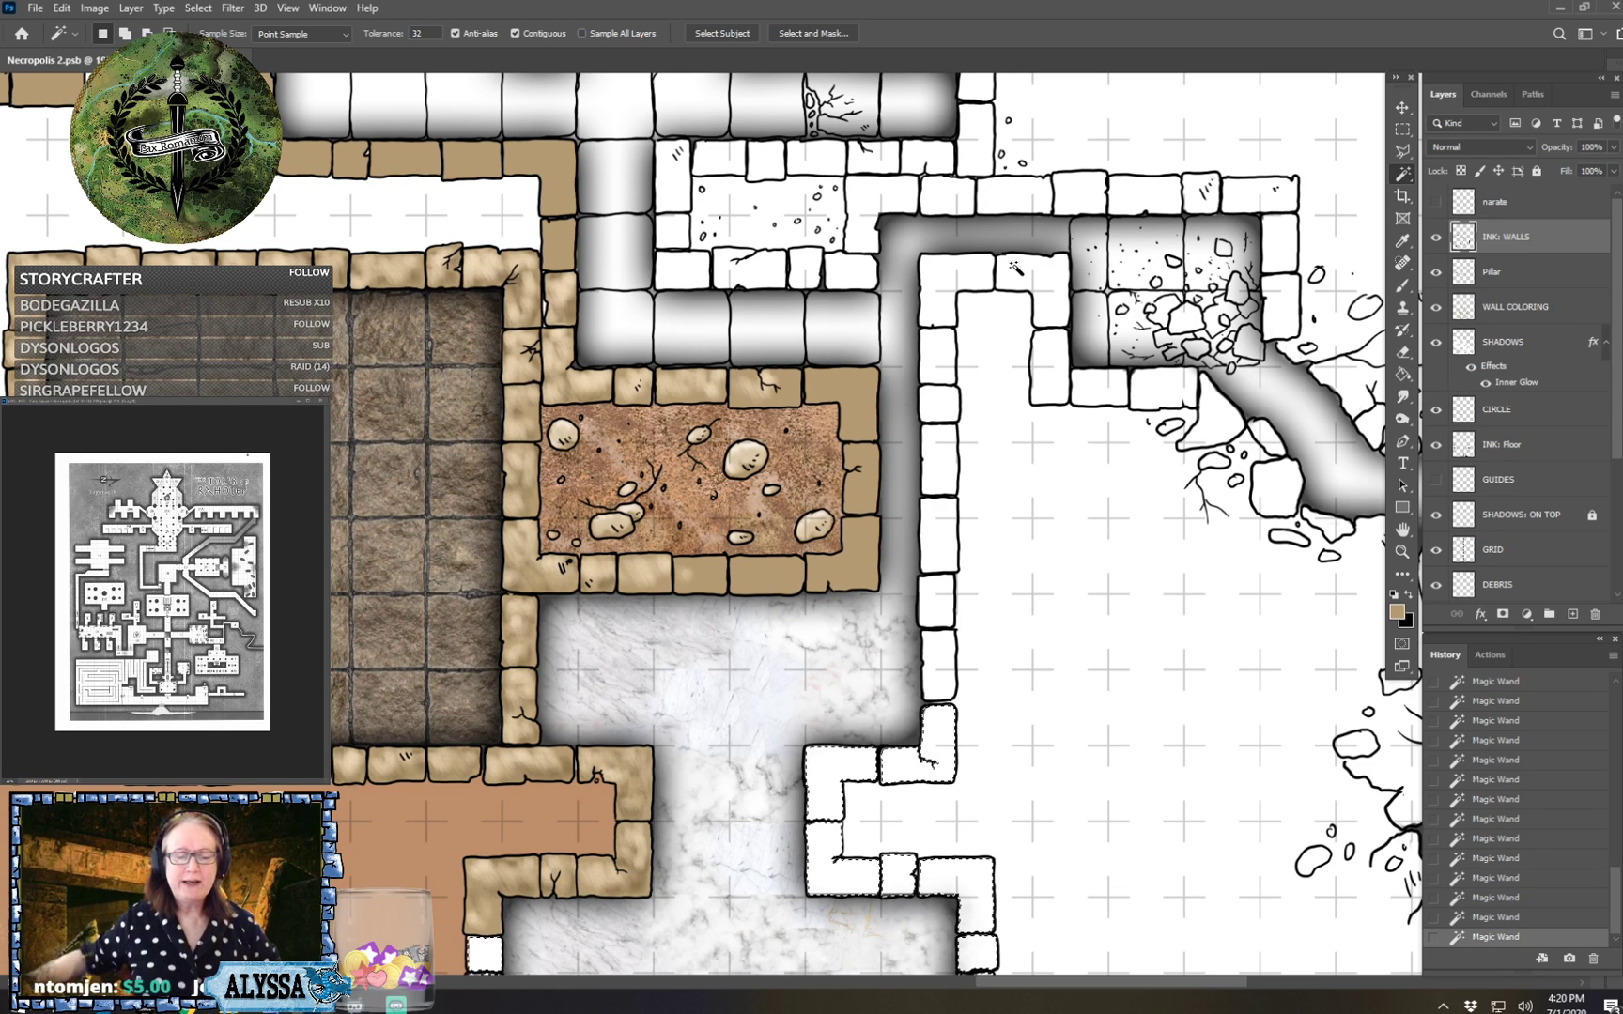
left_click(940, 646, "shift")
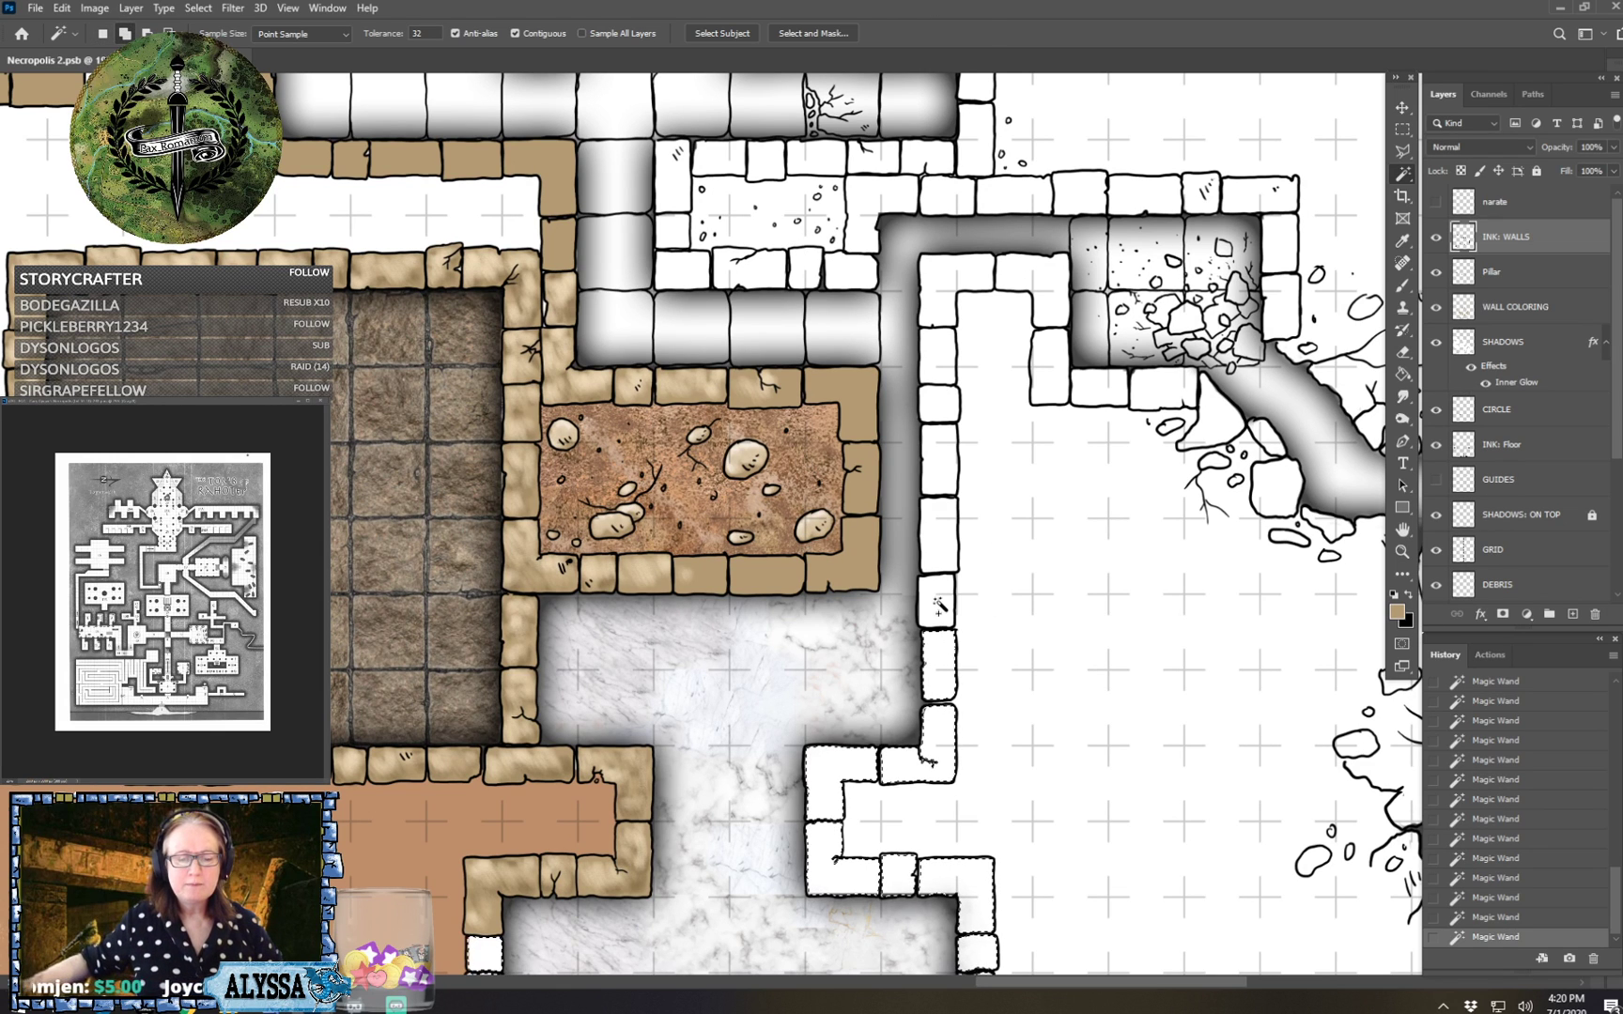
left_click(939, 601, "shift")
left_click(942, 516, "shift")
left_click(939, 459, "shift")
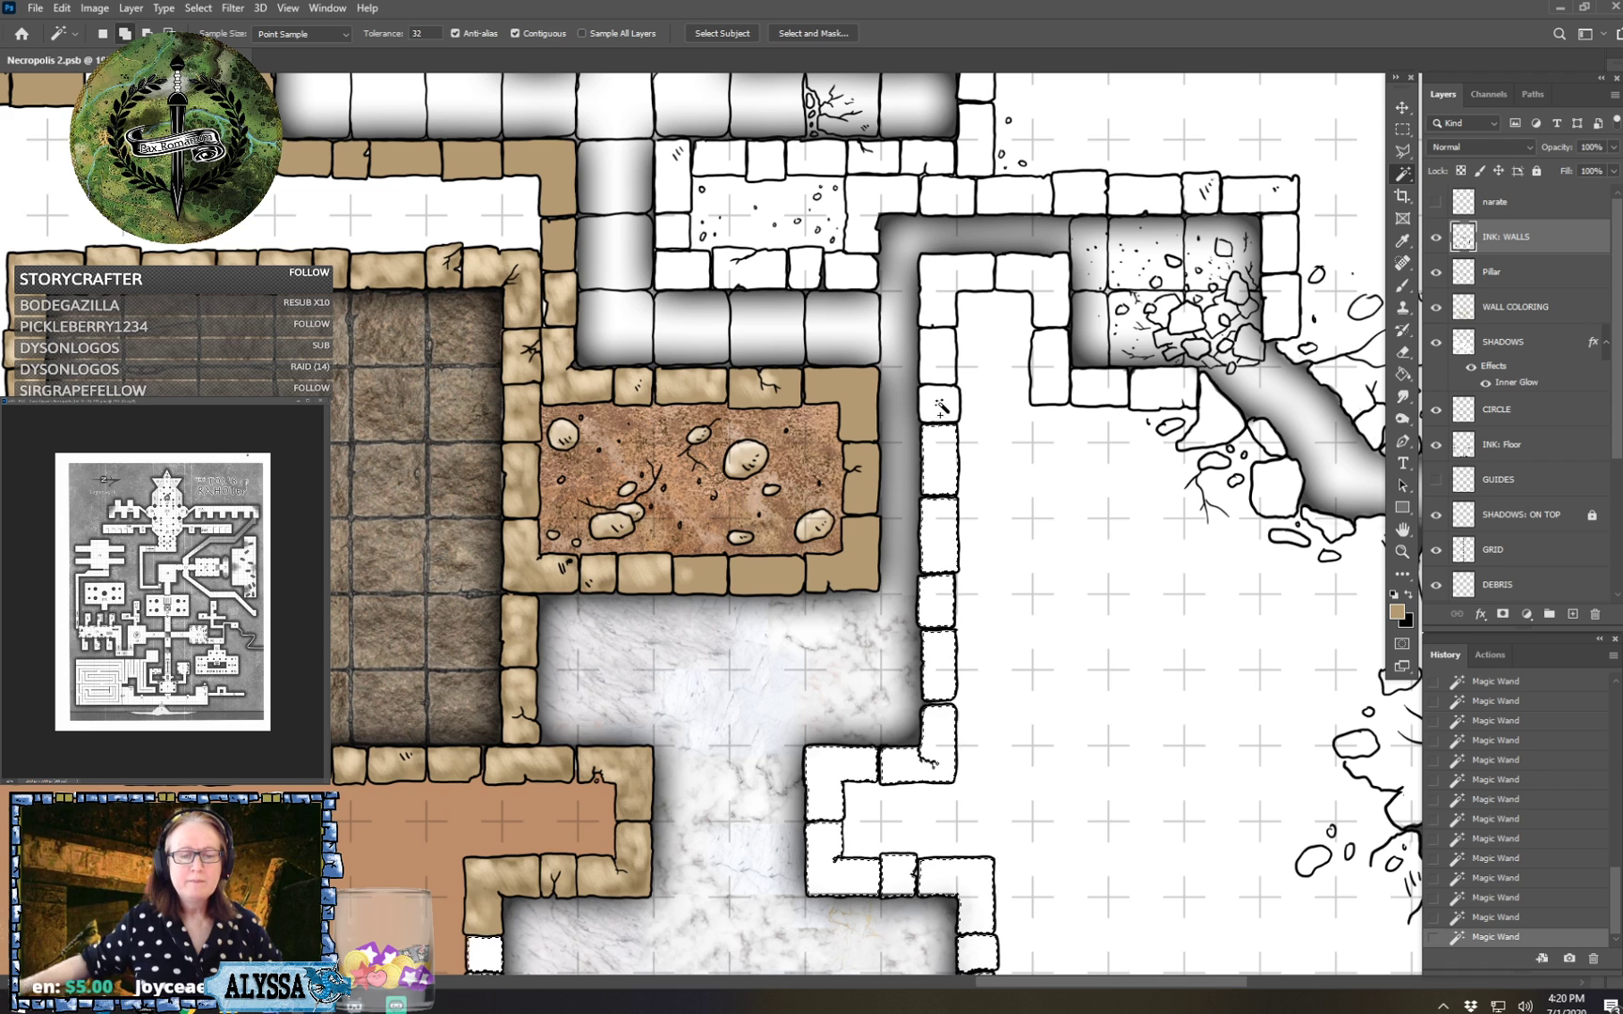
left_click(939, 403, "shift")
left_click(942, 344, "shift")
Add the blocks around the passage's upper bend and below the small rubble chamber to the selection.
left_click(950, 277, "shift")
left_click(1058, 273, "shift")
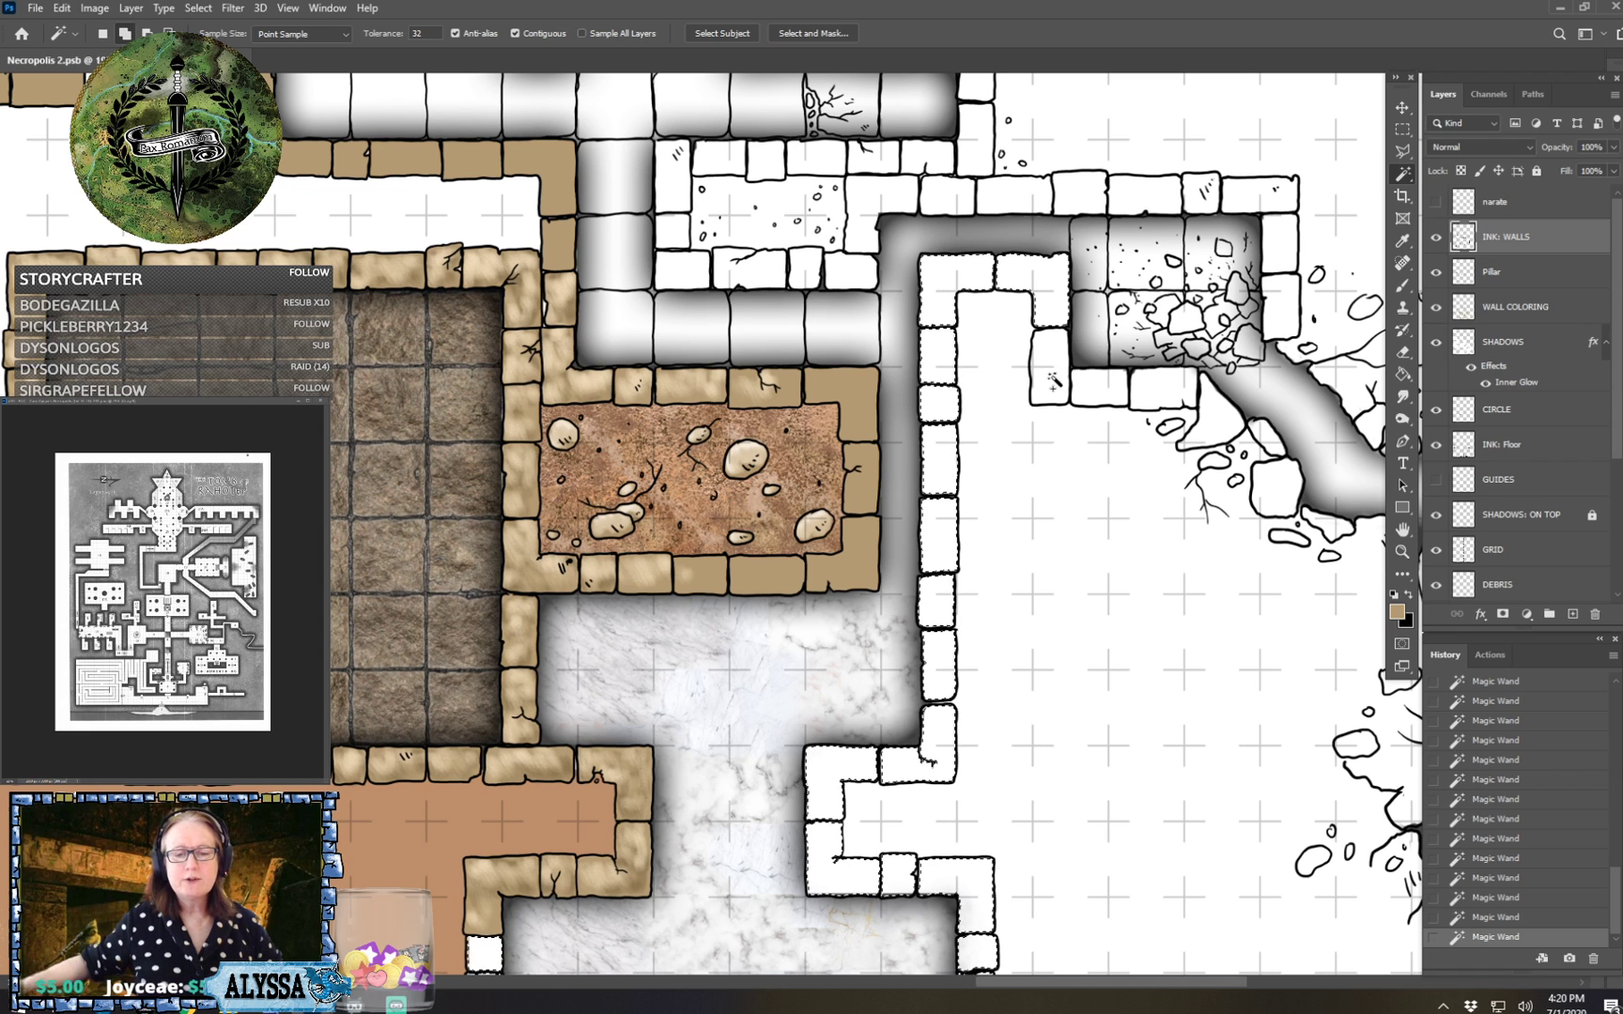
left_click(1051, 361, "shift")
left_click(1100, 388, "shift")
left_click(1163, 388, "shift")
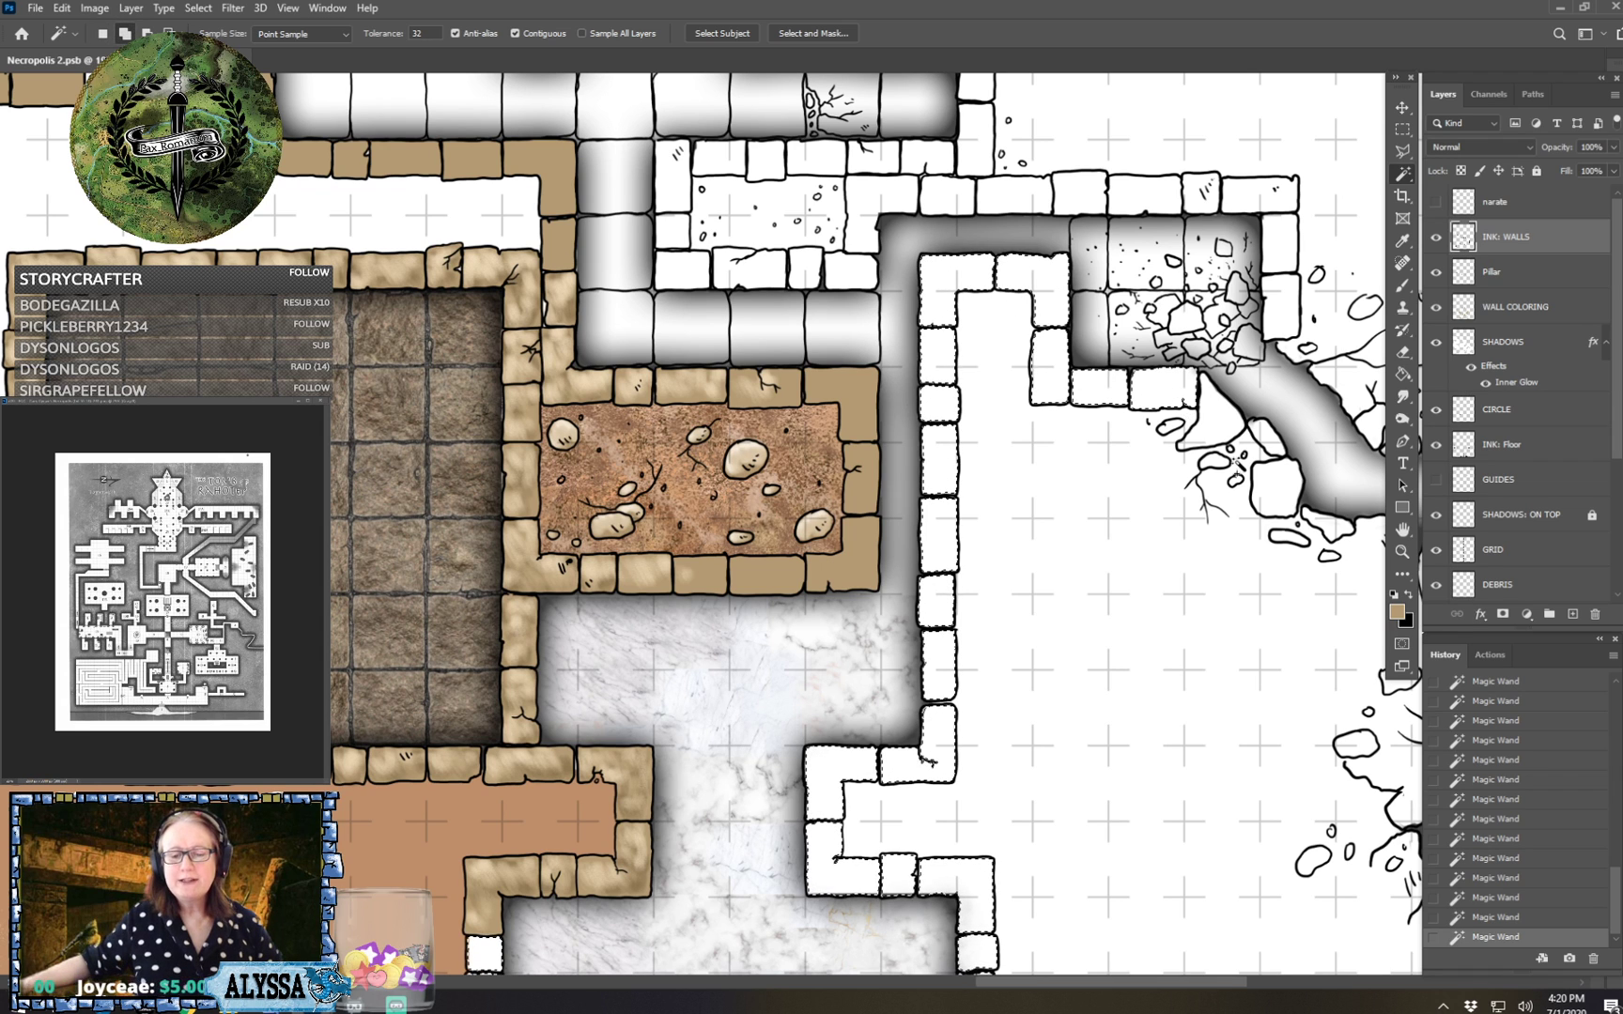
Add the rubble chamber's right and top wall blocks and the passage's upper wall blocks to the selection.
left_click(1292, 304, "shift")
left_click(1287, 249)
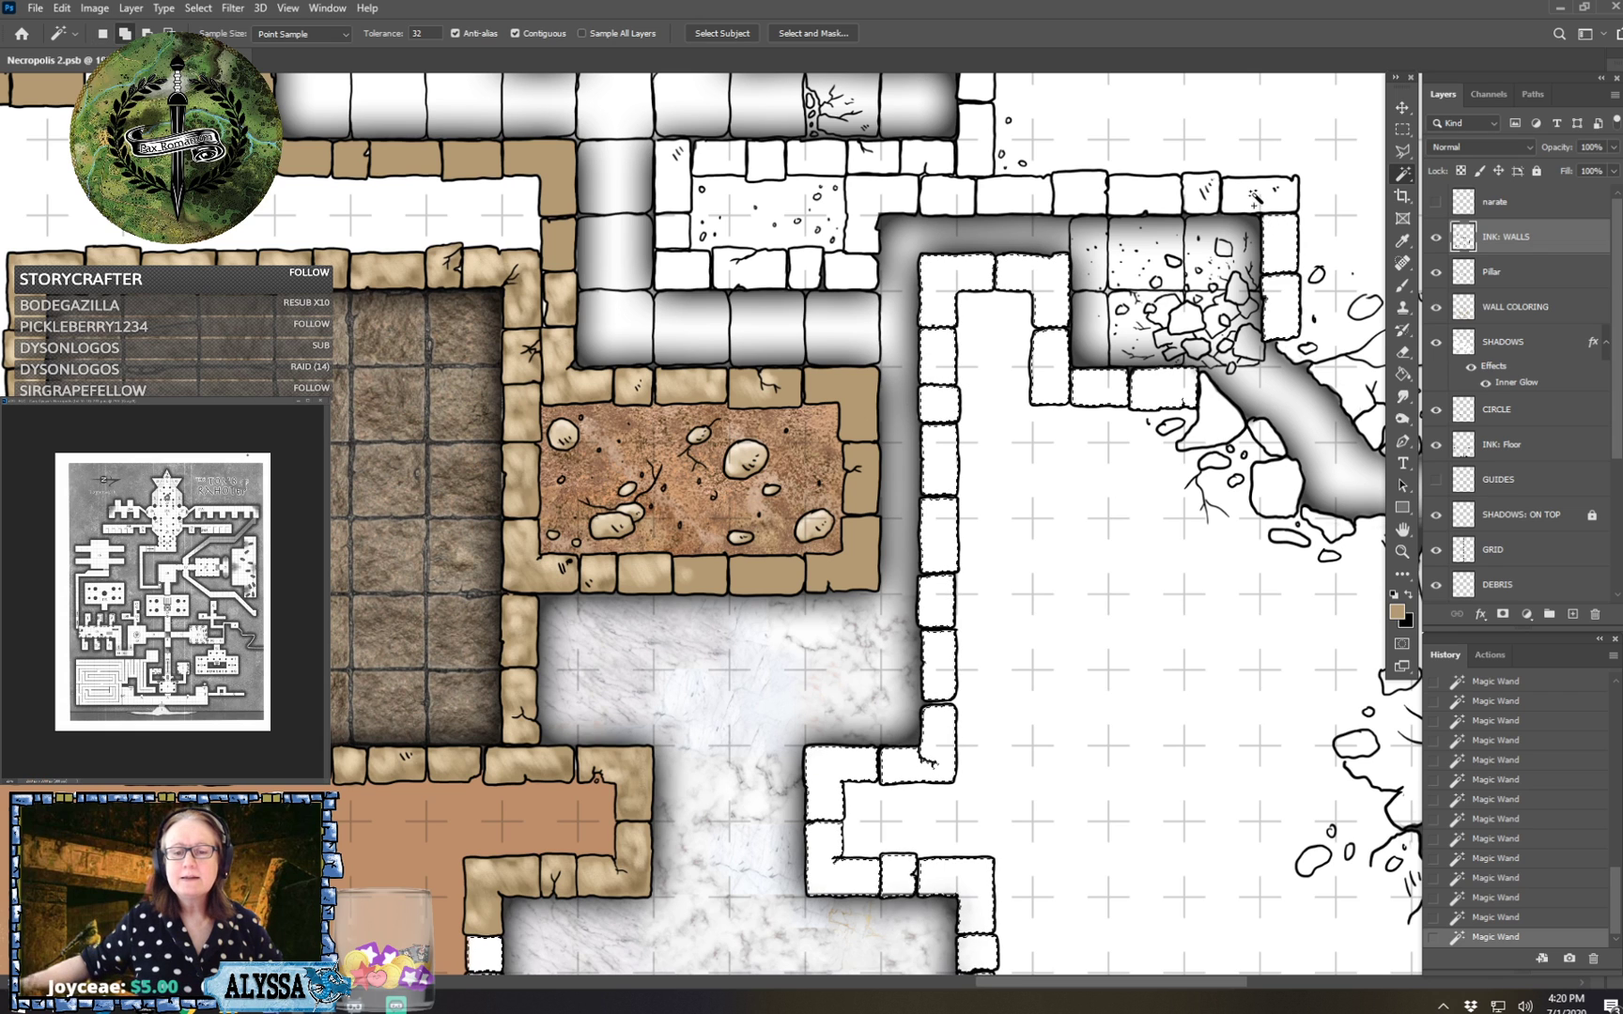
left_click(1257, 198)
left_click(1205, 200)
left_click(1133, 200)
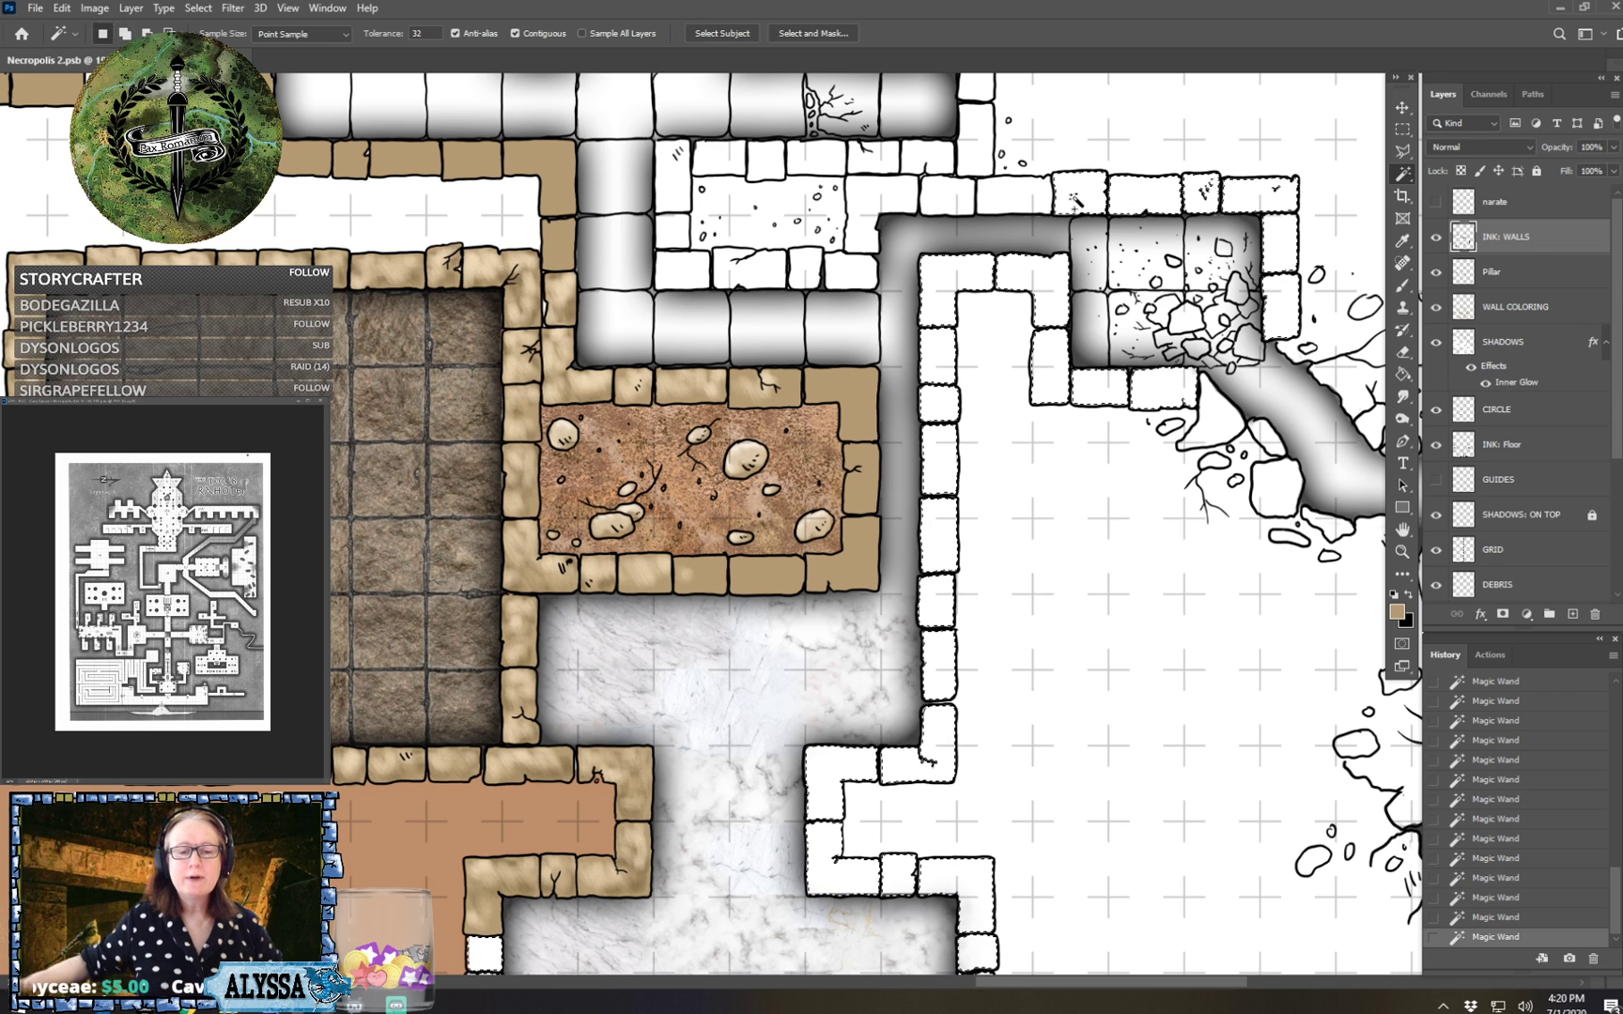
left_click(1076, 200)
left_click(1005, 200)
left_click(949, 197)
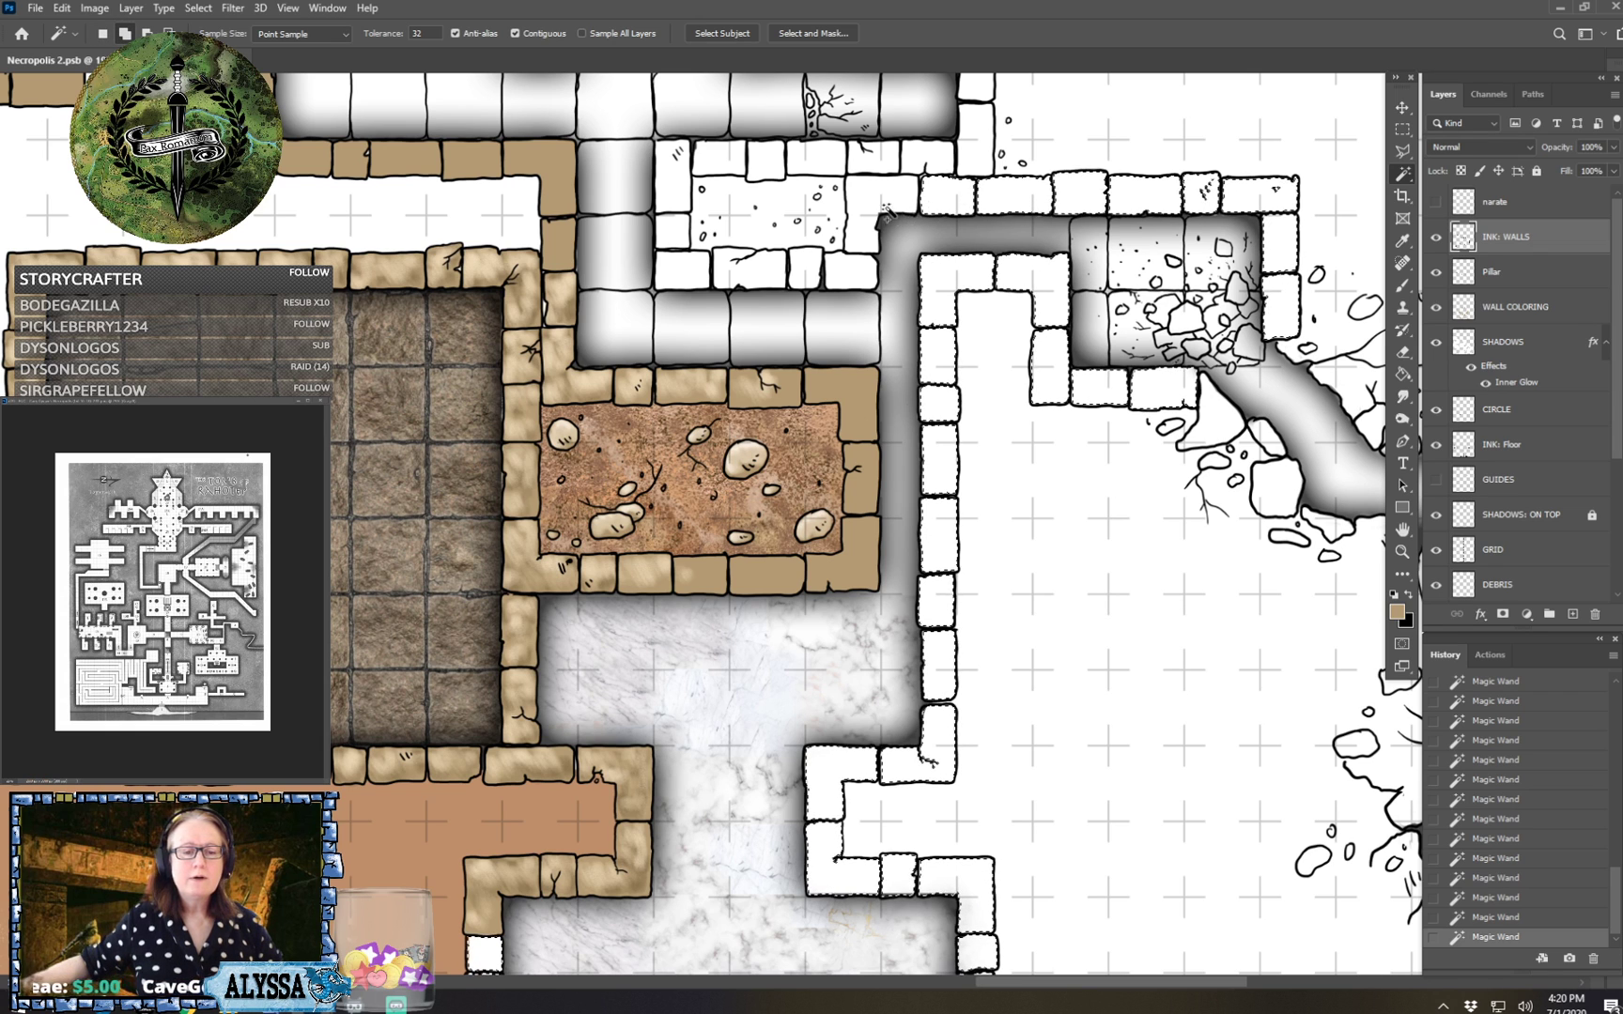
Add the right, bottom and left wall blocks of the small speckled room beside the passage to the selection.
left_click(875, 201)
left_click(843, 269)
left_click(800, 270)
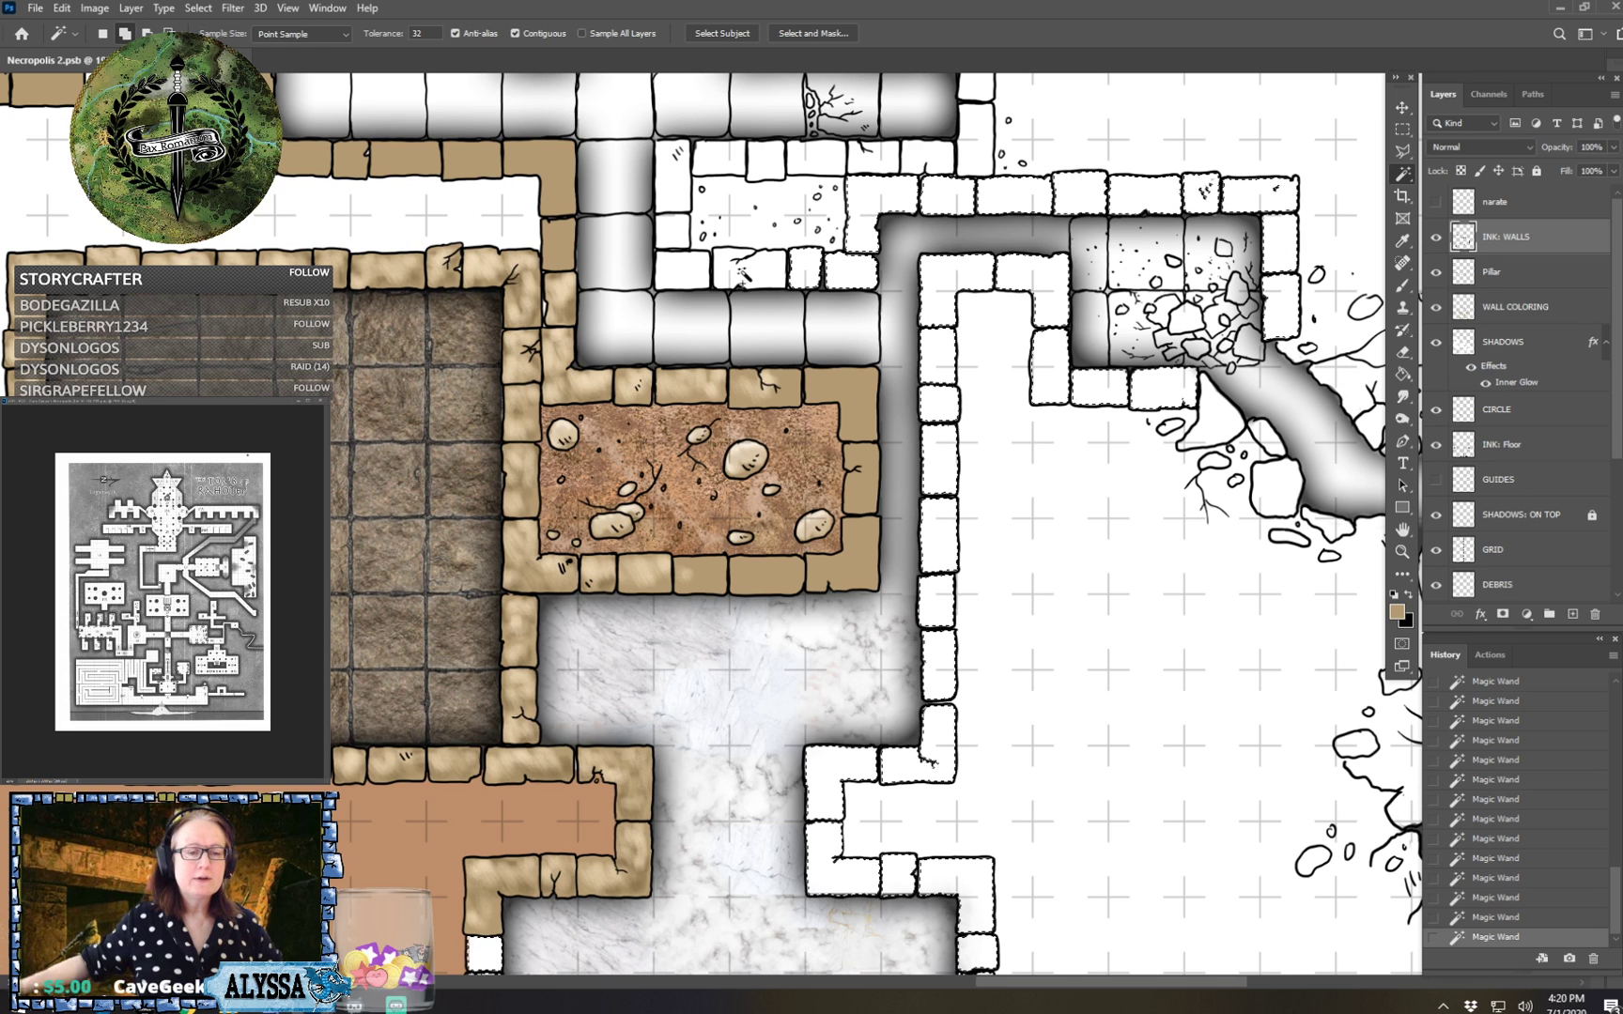
left_click(746, 272)
left_click(684, 272)
left_click(682, 232)
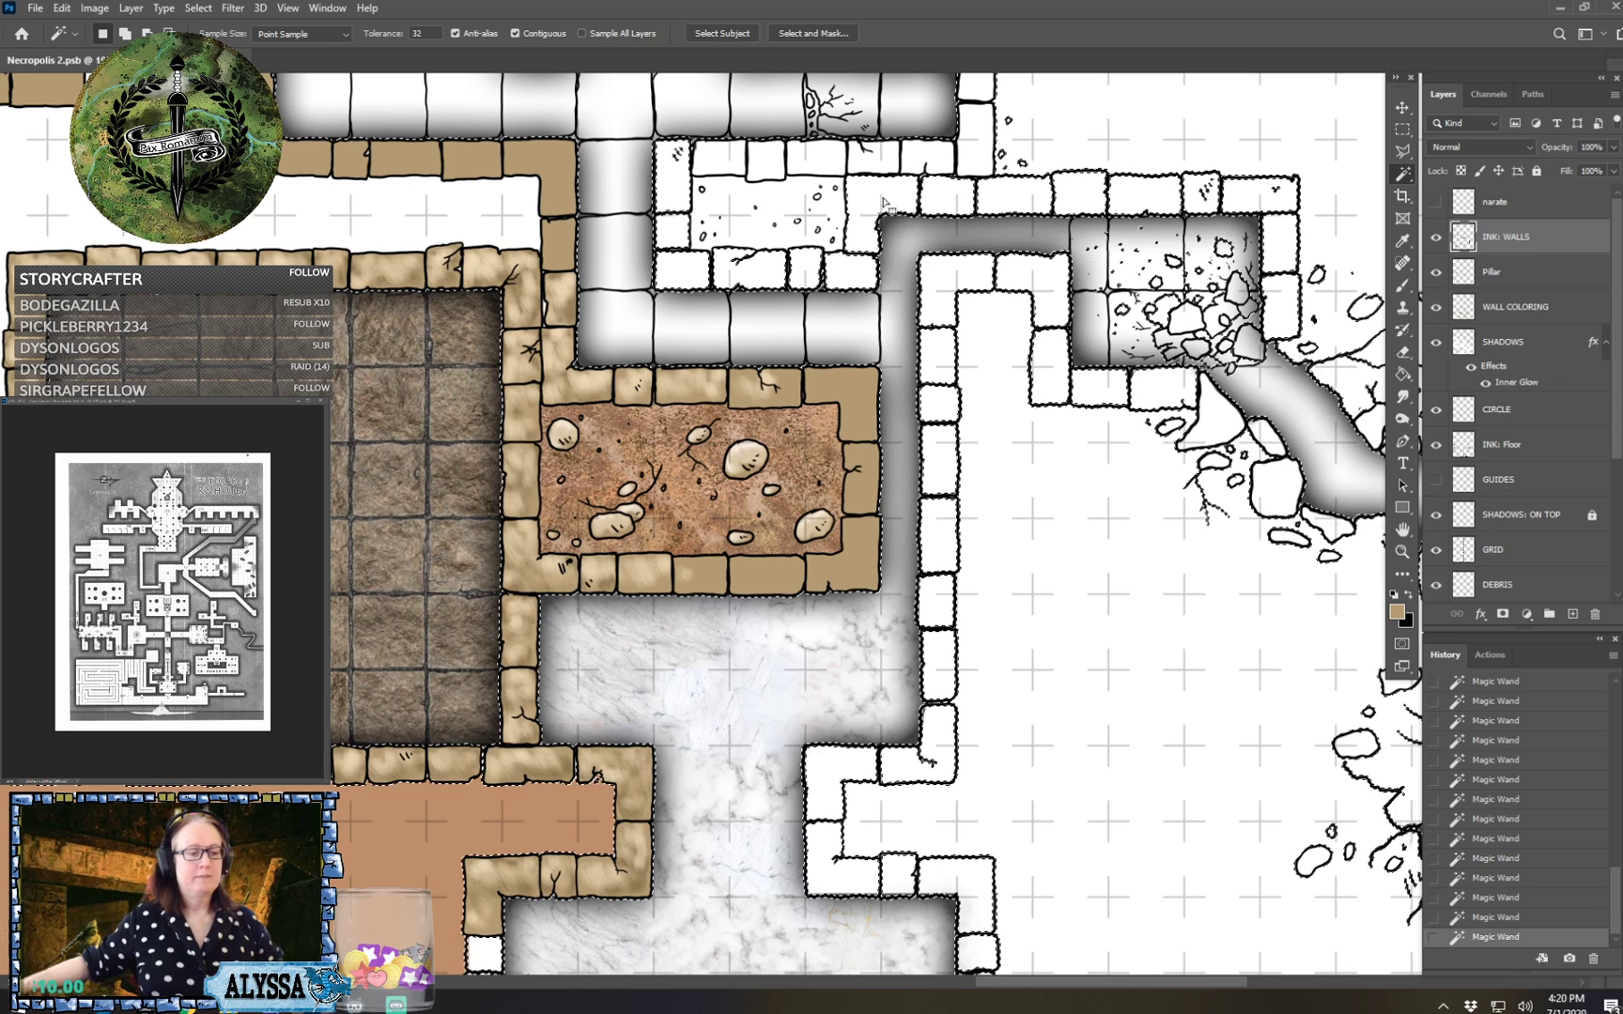
Undo the last Magic Wand selection and add the speckled room's upper wall blocks and the adjoining corner block to the selection.
left_click(1519, 923)
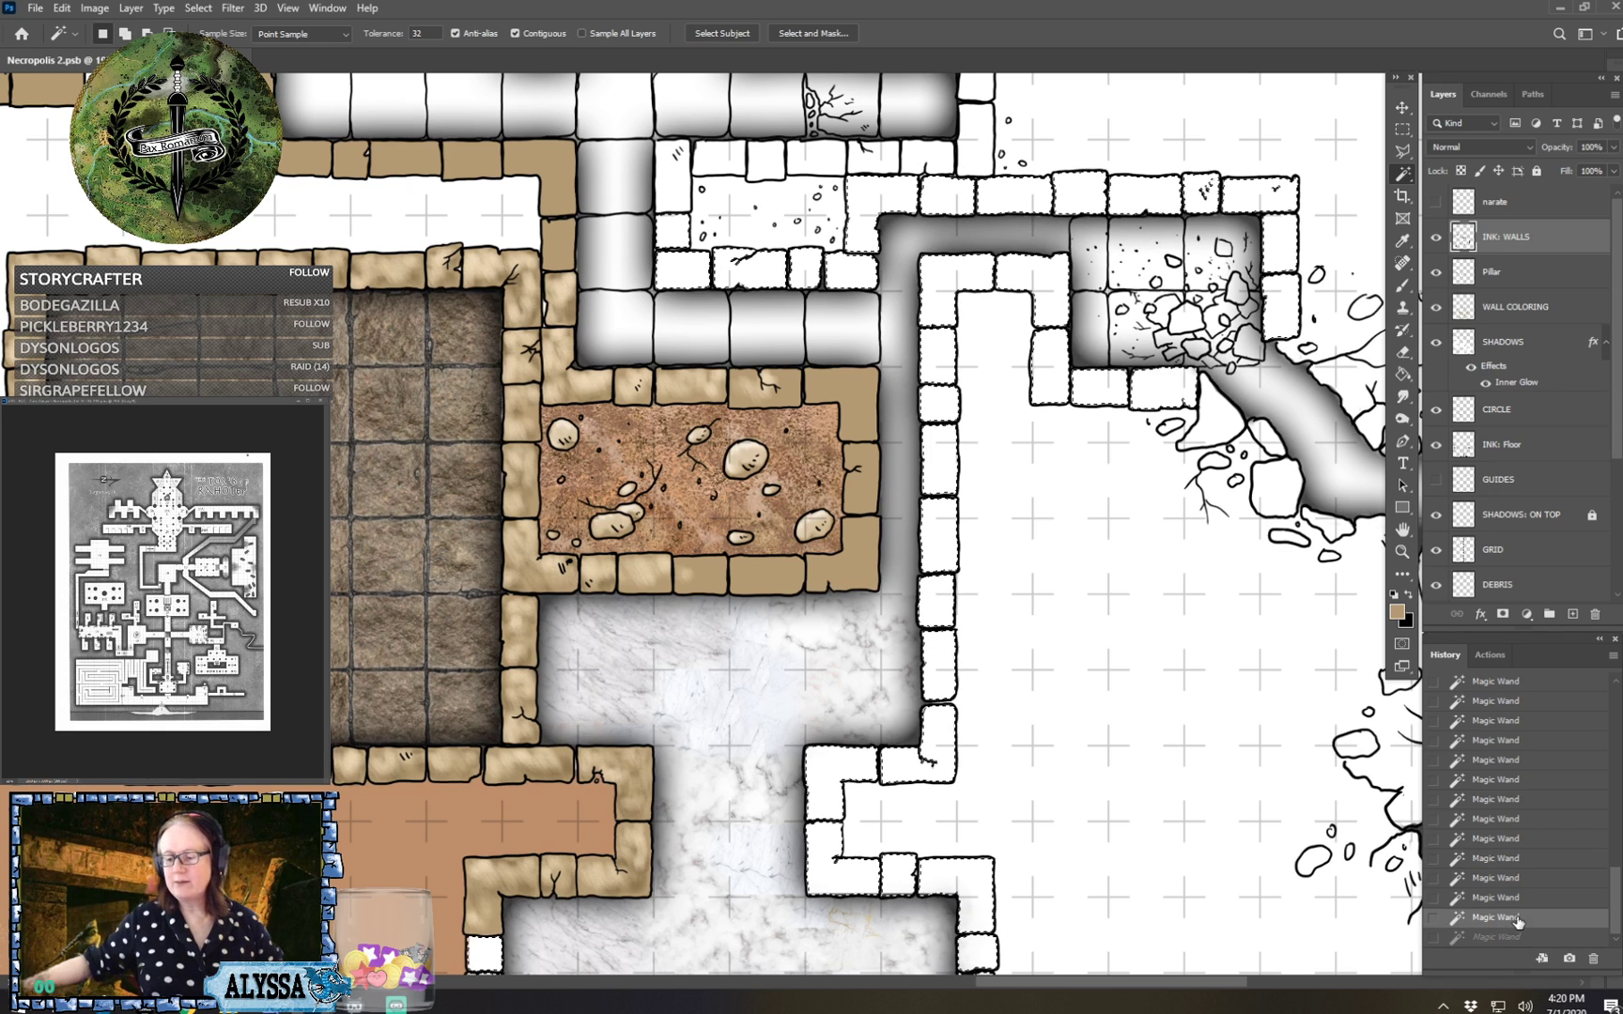
left_click(723, 159, "shift")
left_click(770, 172)
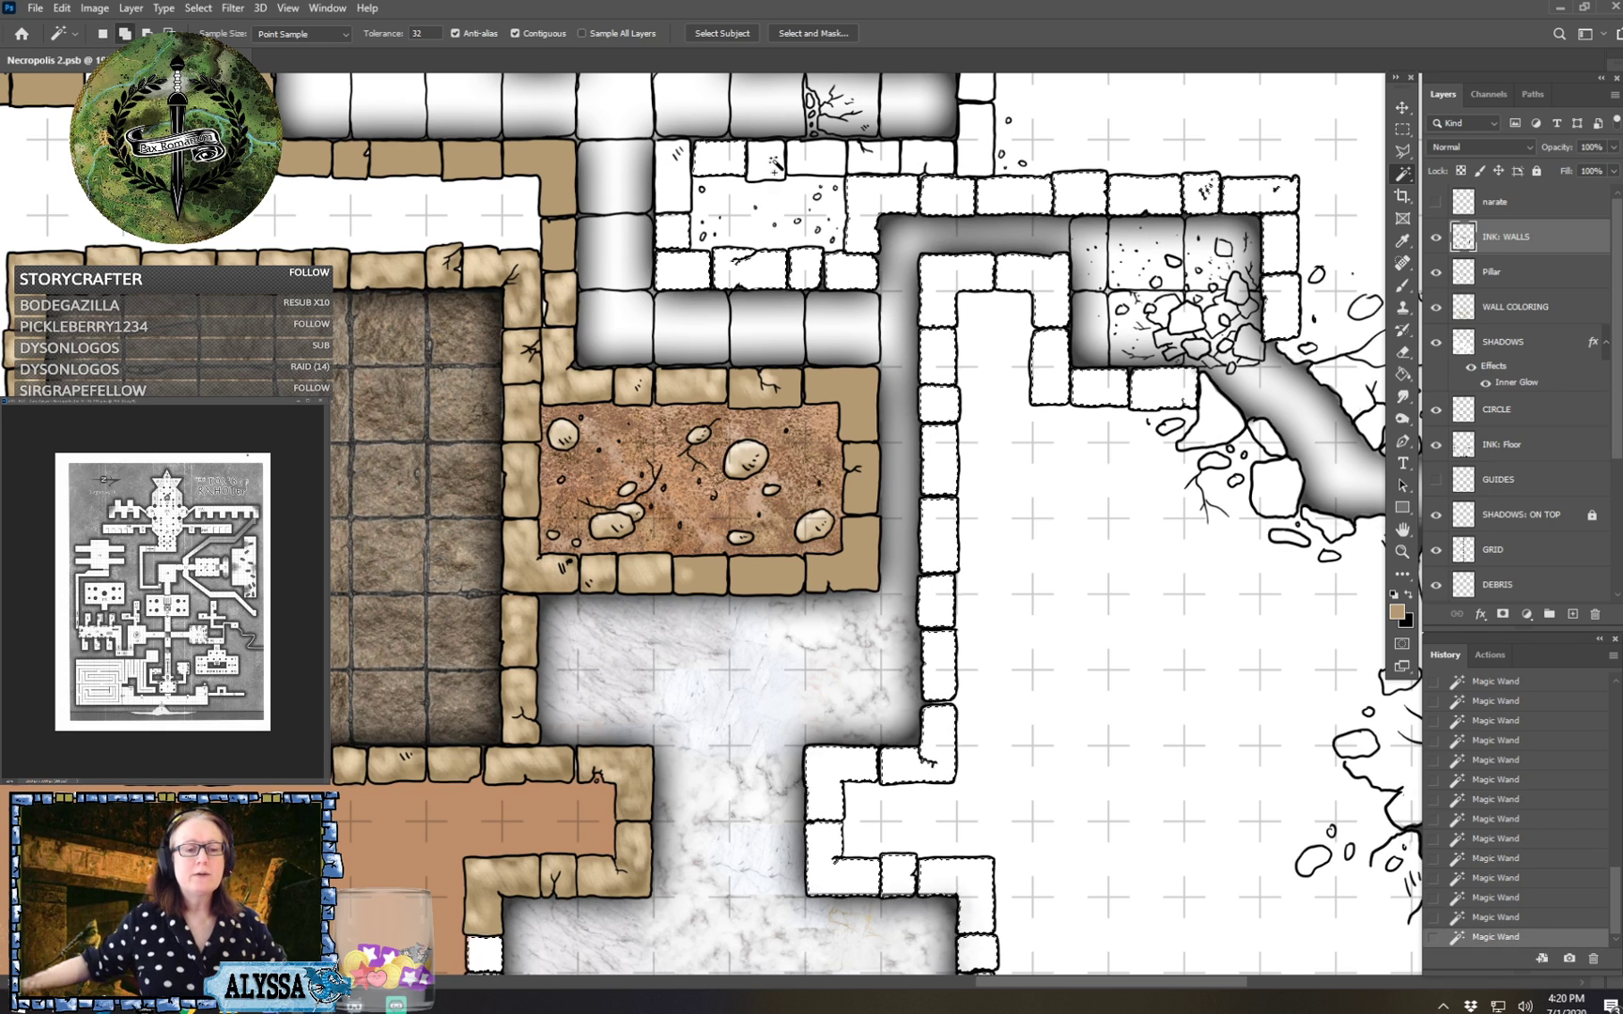
left_click(816, 166)
left_click(864, 166)
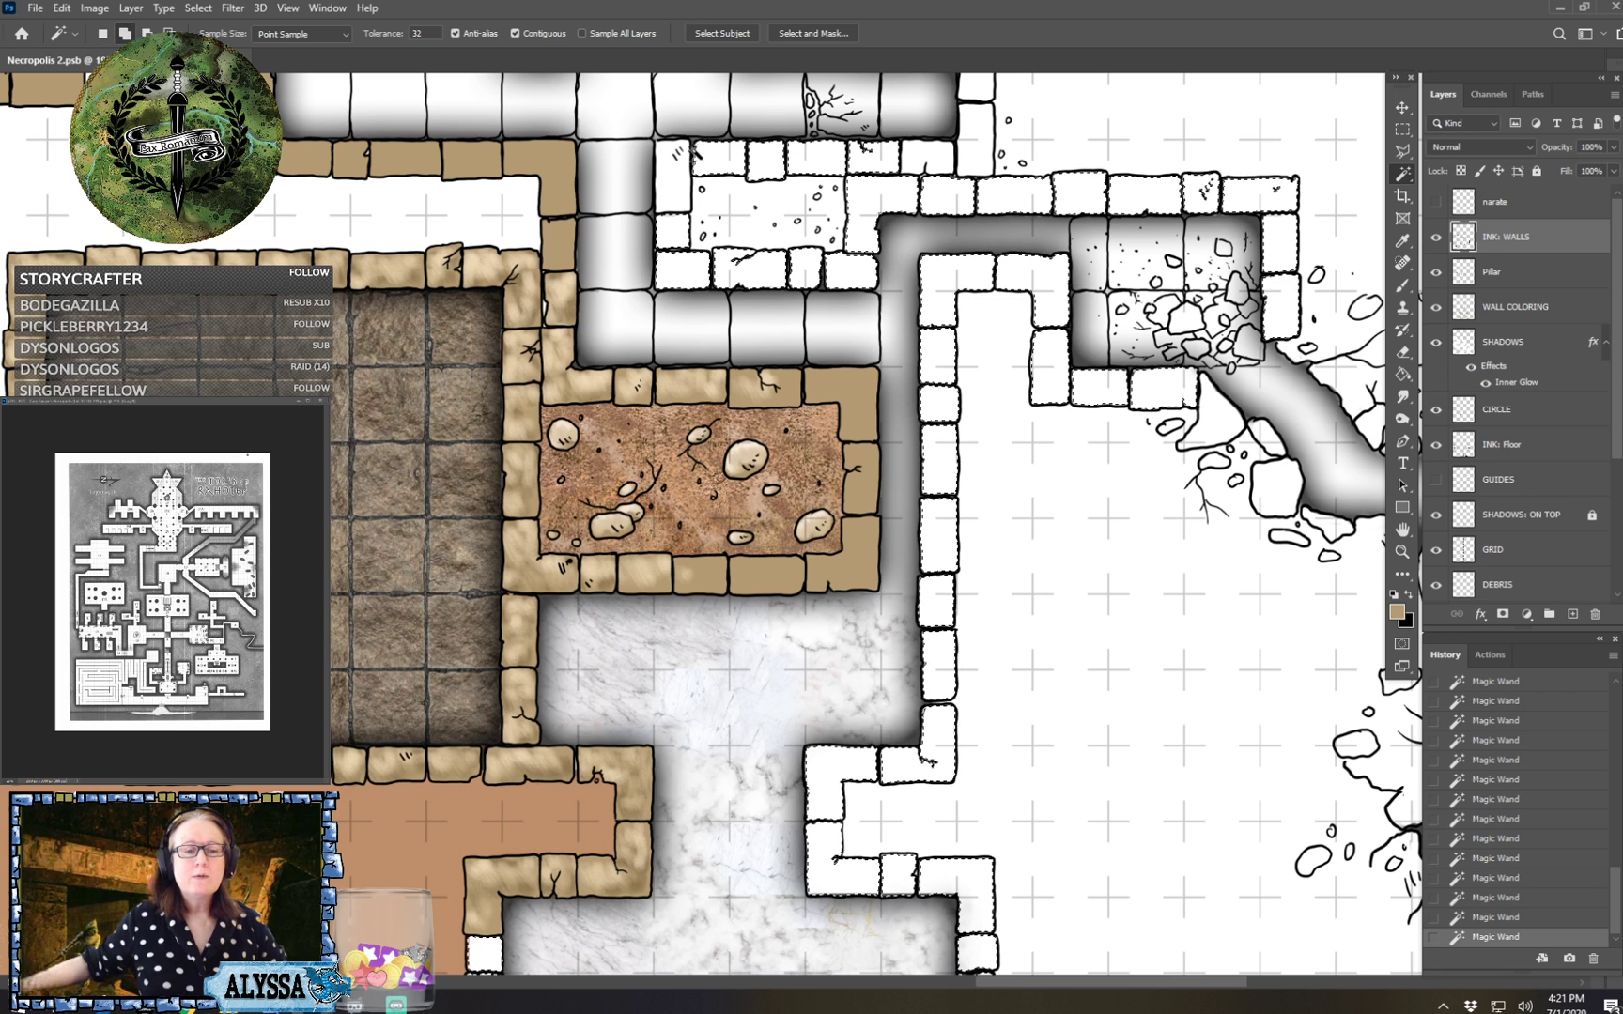
left_click(925, 161)
left_click(977, 150, "shift")
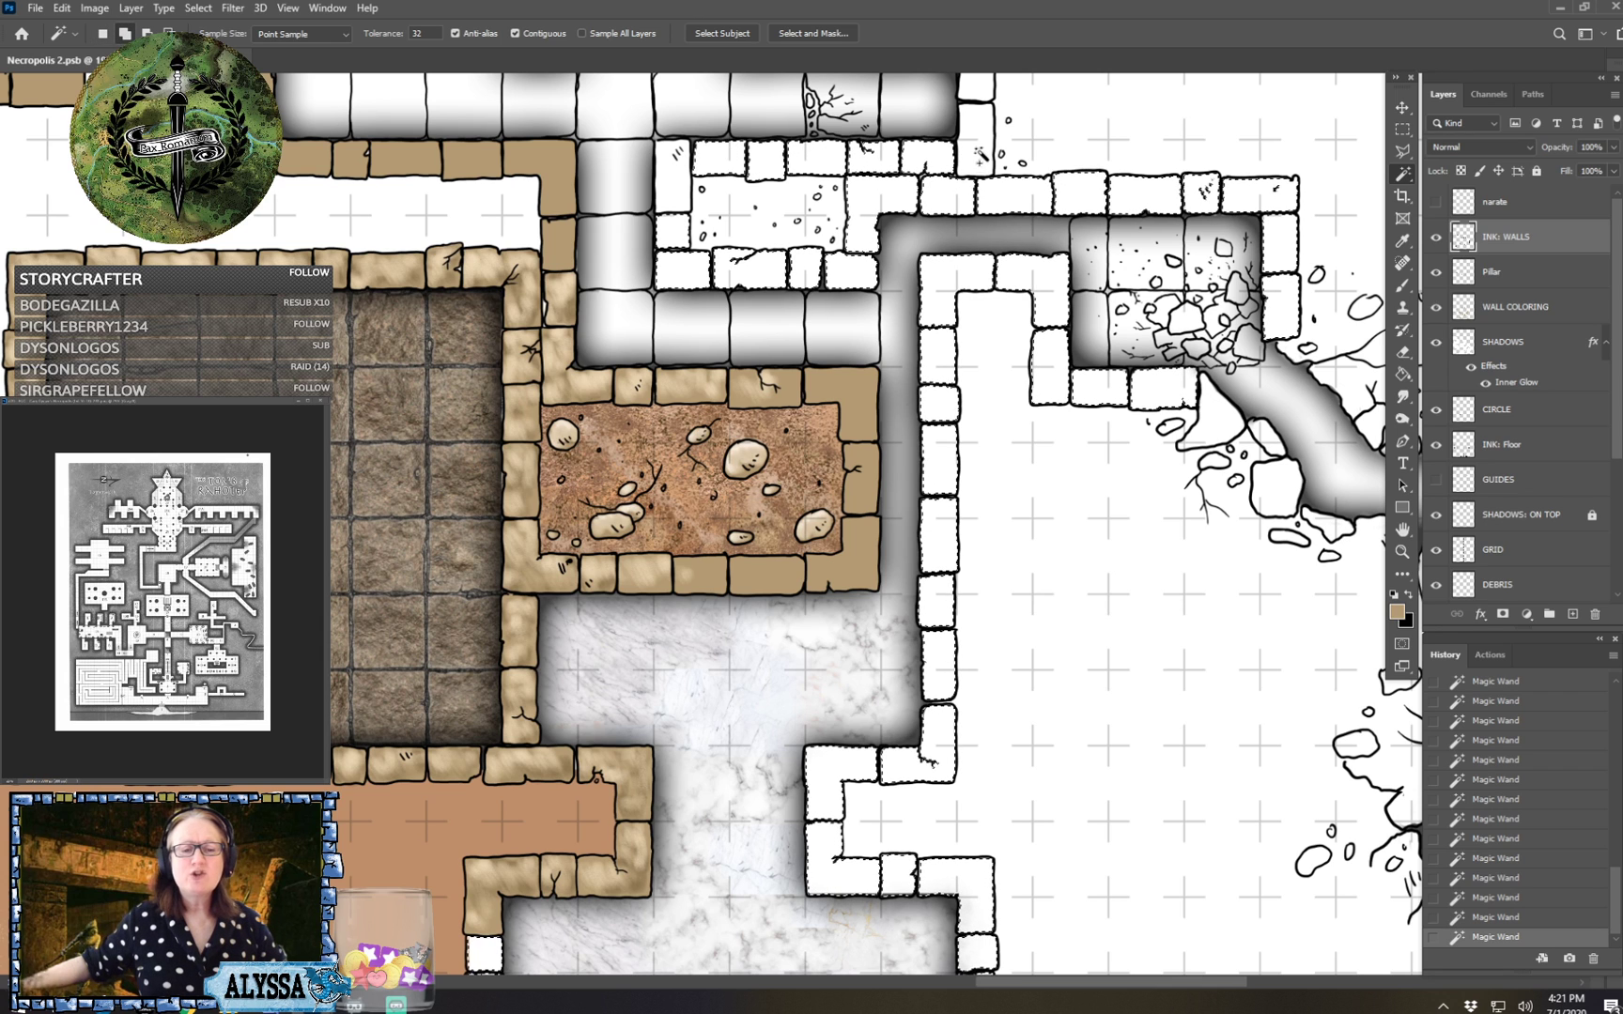
Add the remaining lower-row blocks of the U-shaped structure in the marble room to the selection.
scroll(942, 549, "down", 6)
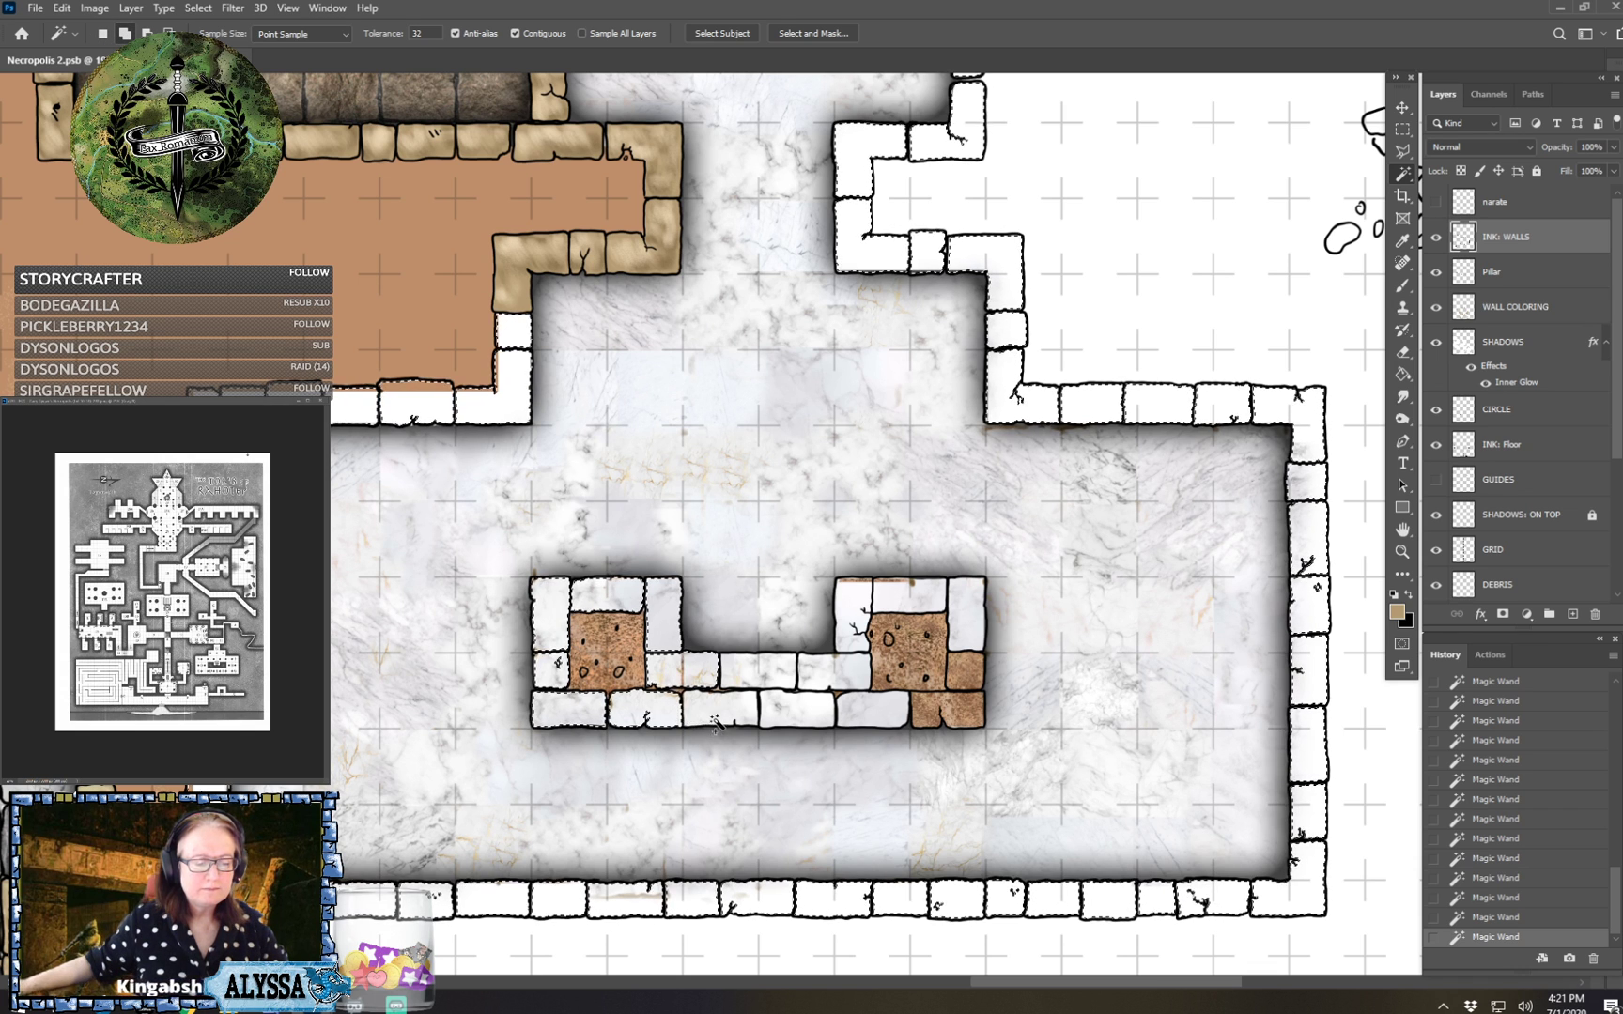
left_click(788, 712, "shift")
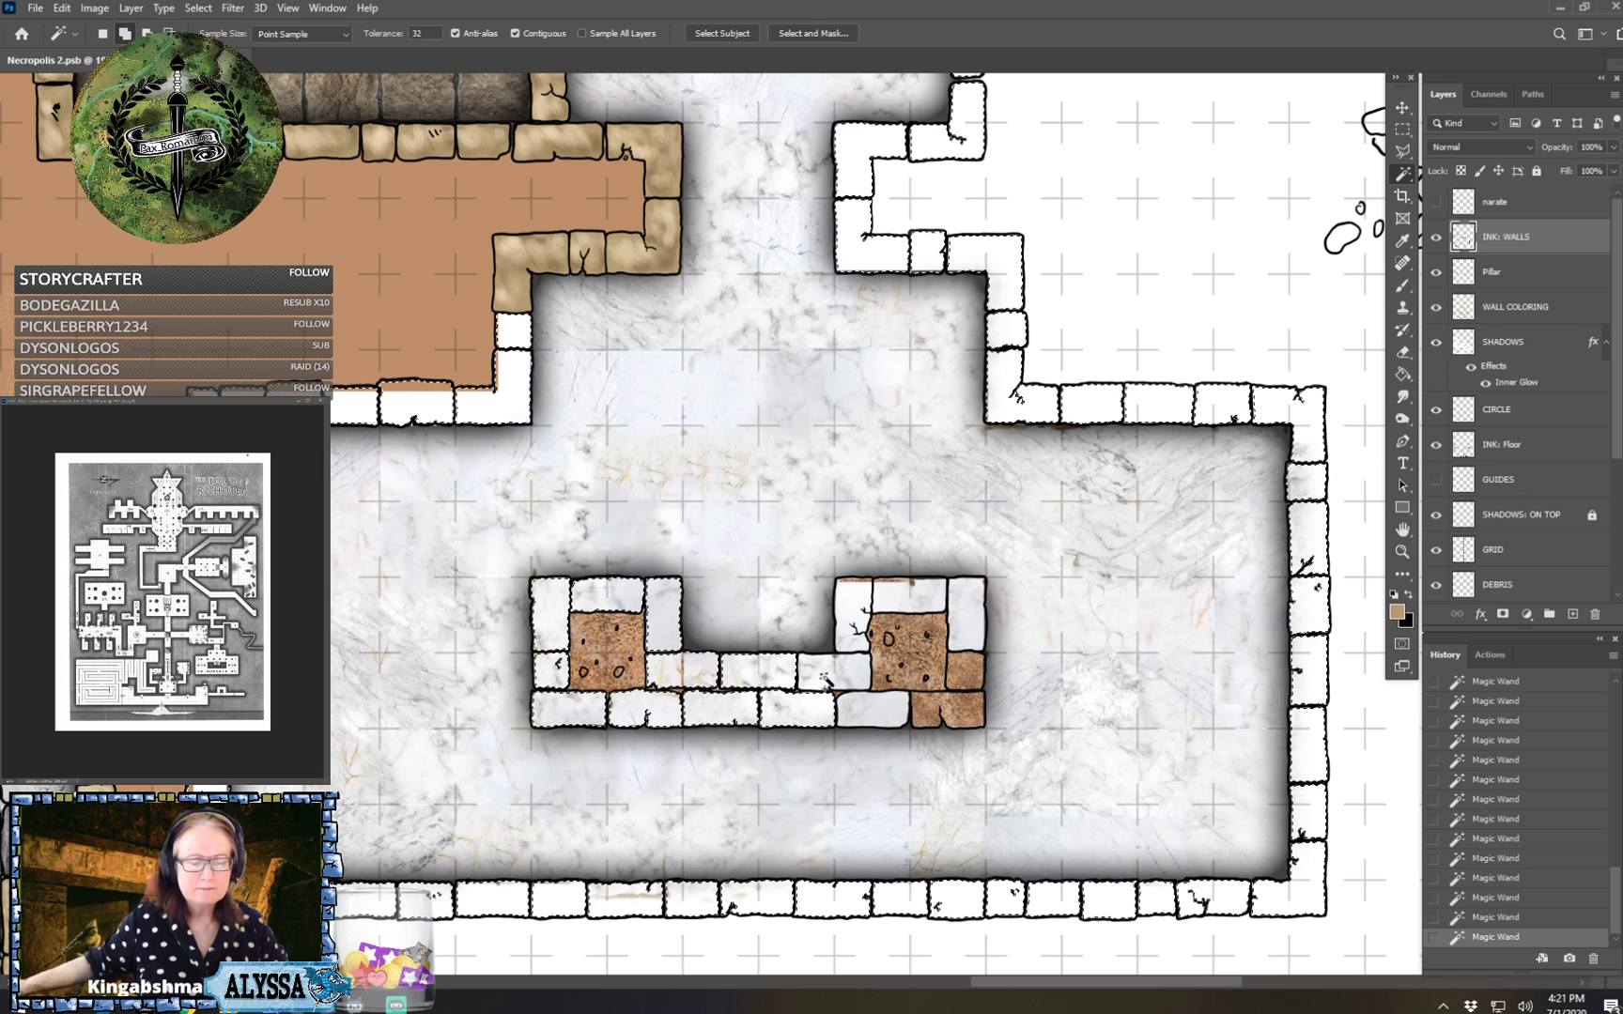
left_click(872, 712, "shift")
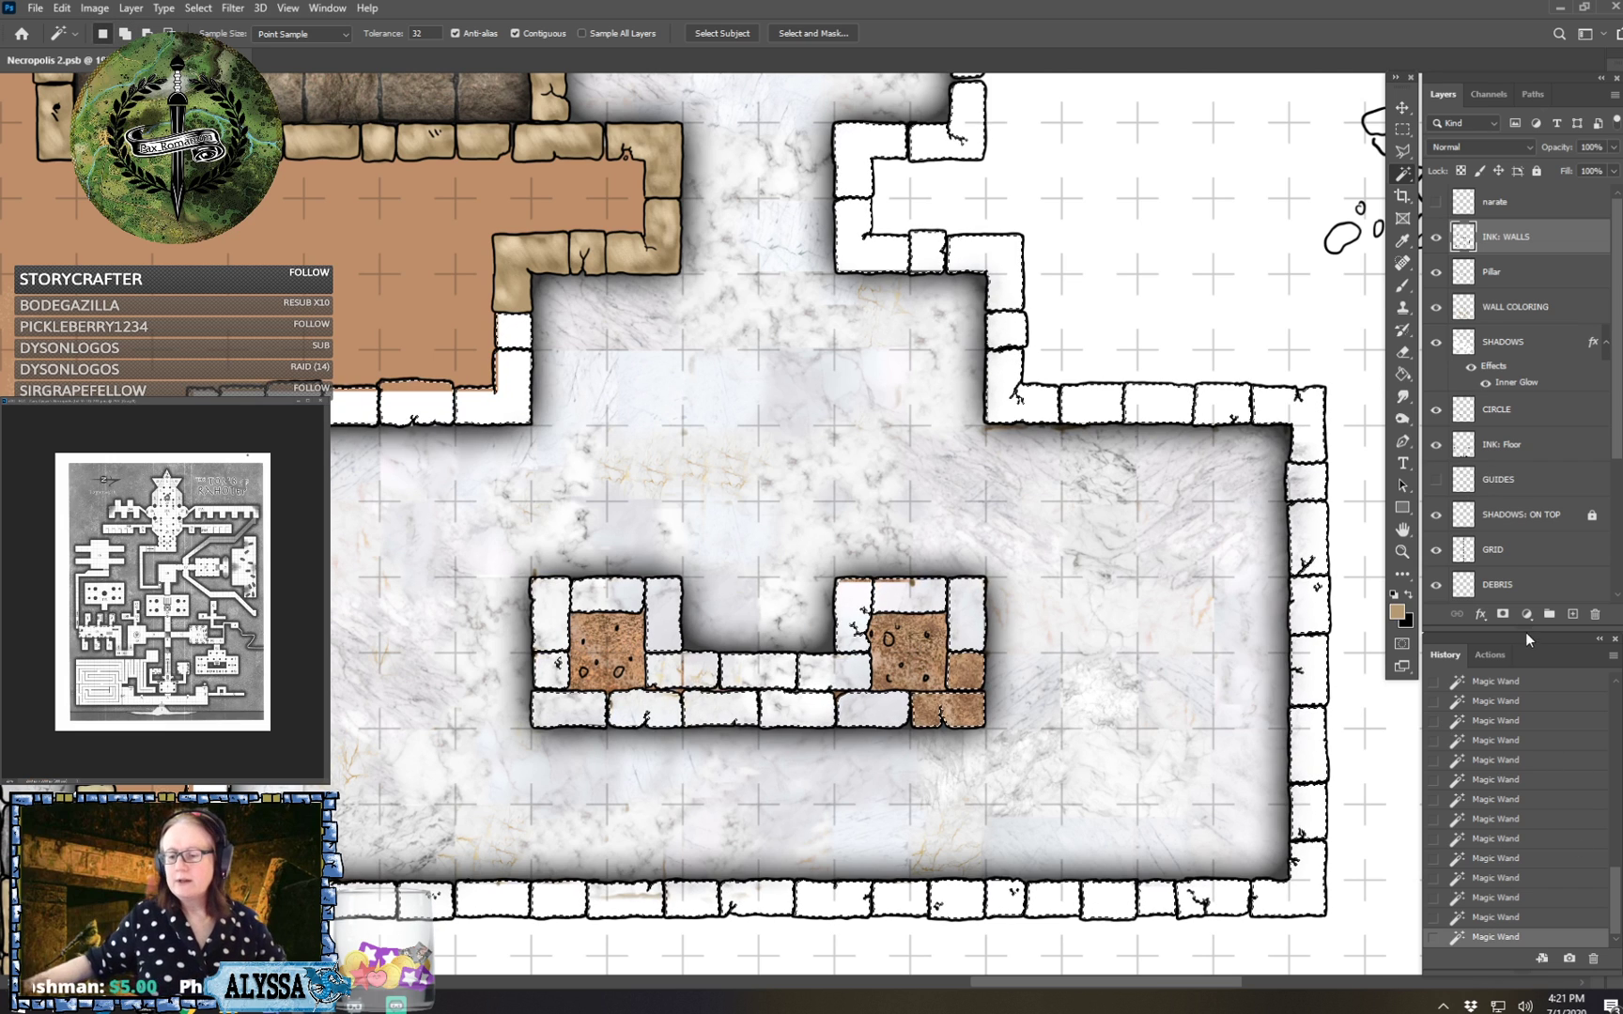
Expand the wall block selection by running the recorded Select > Modify > 2px action.
left_click(1491, 655)
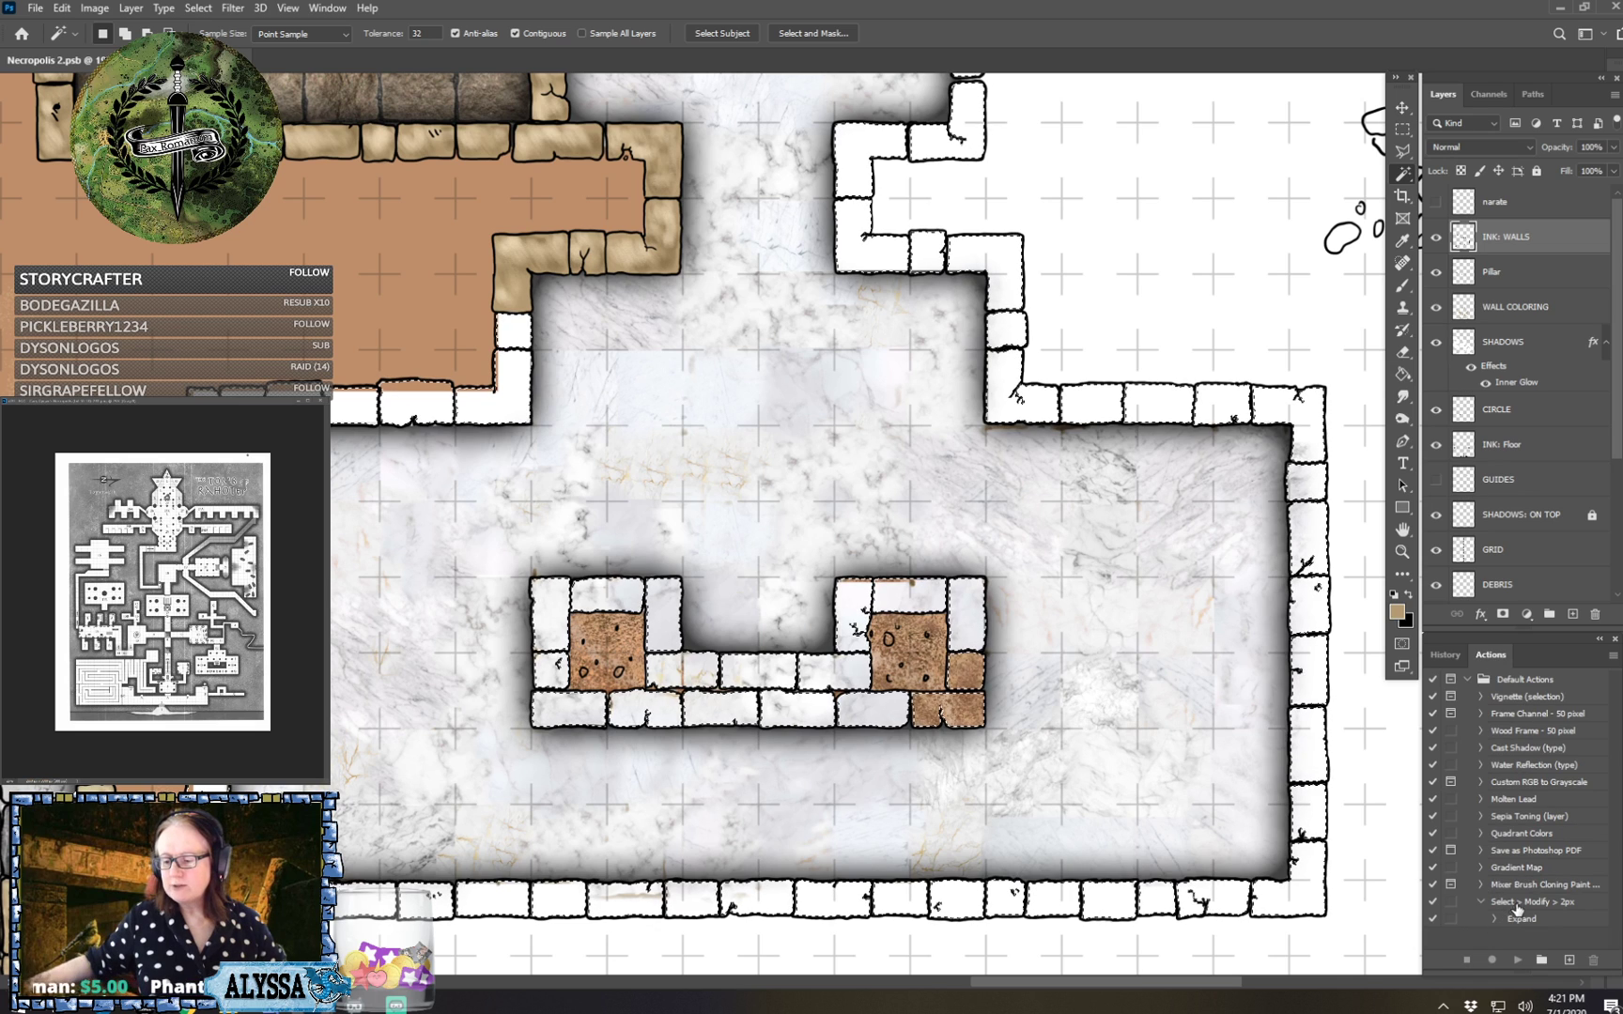
left_click(1529, 902)
left_click(1518, 960)
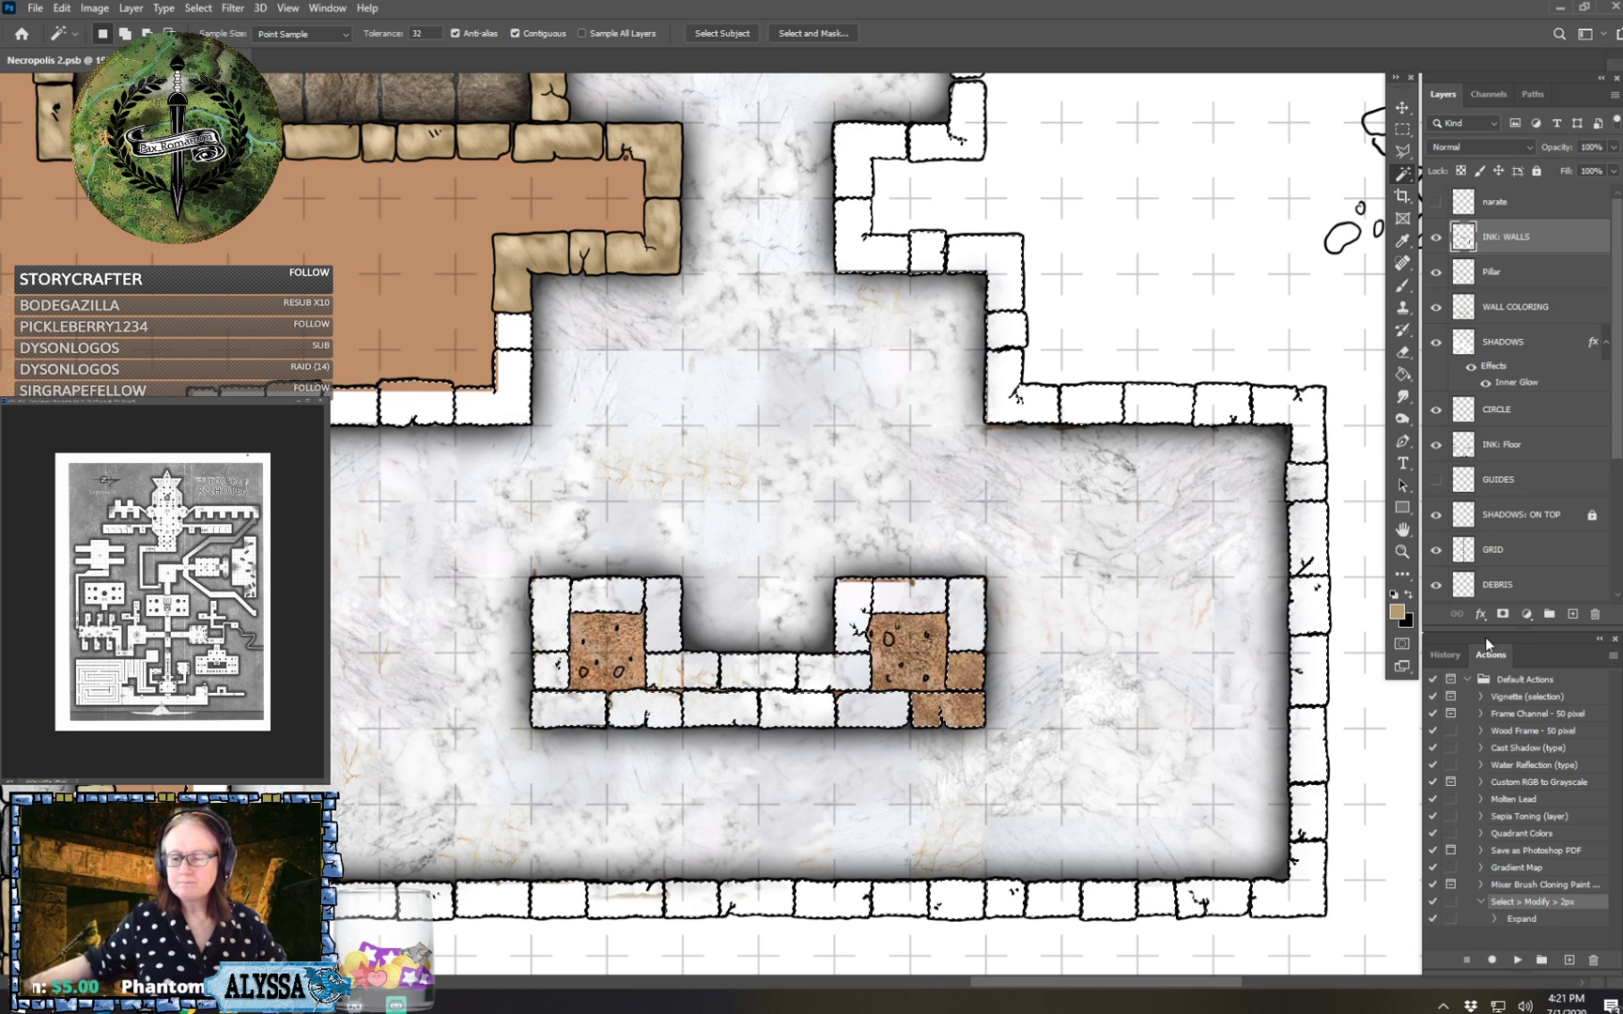
left_click(1437, 657)
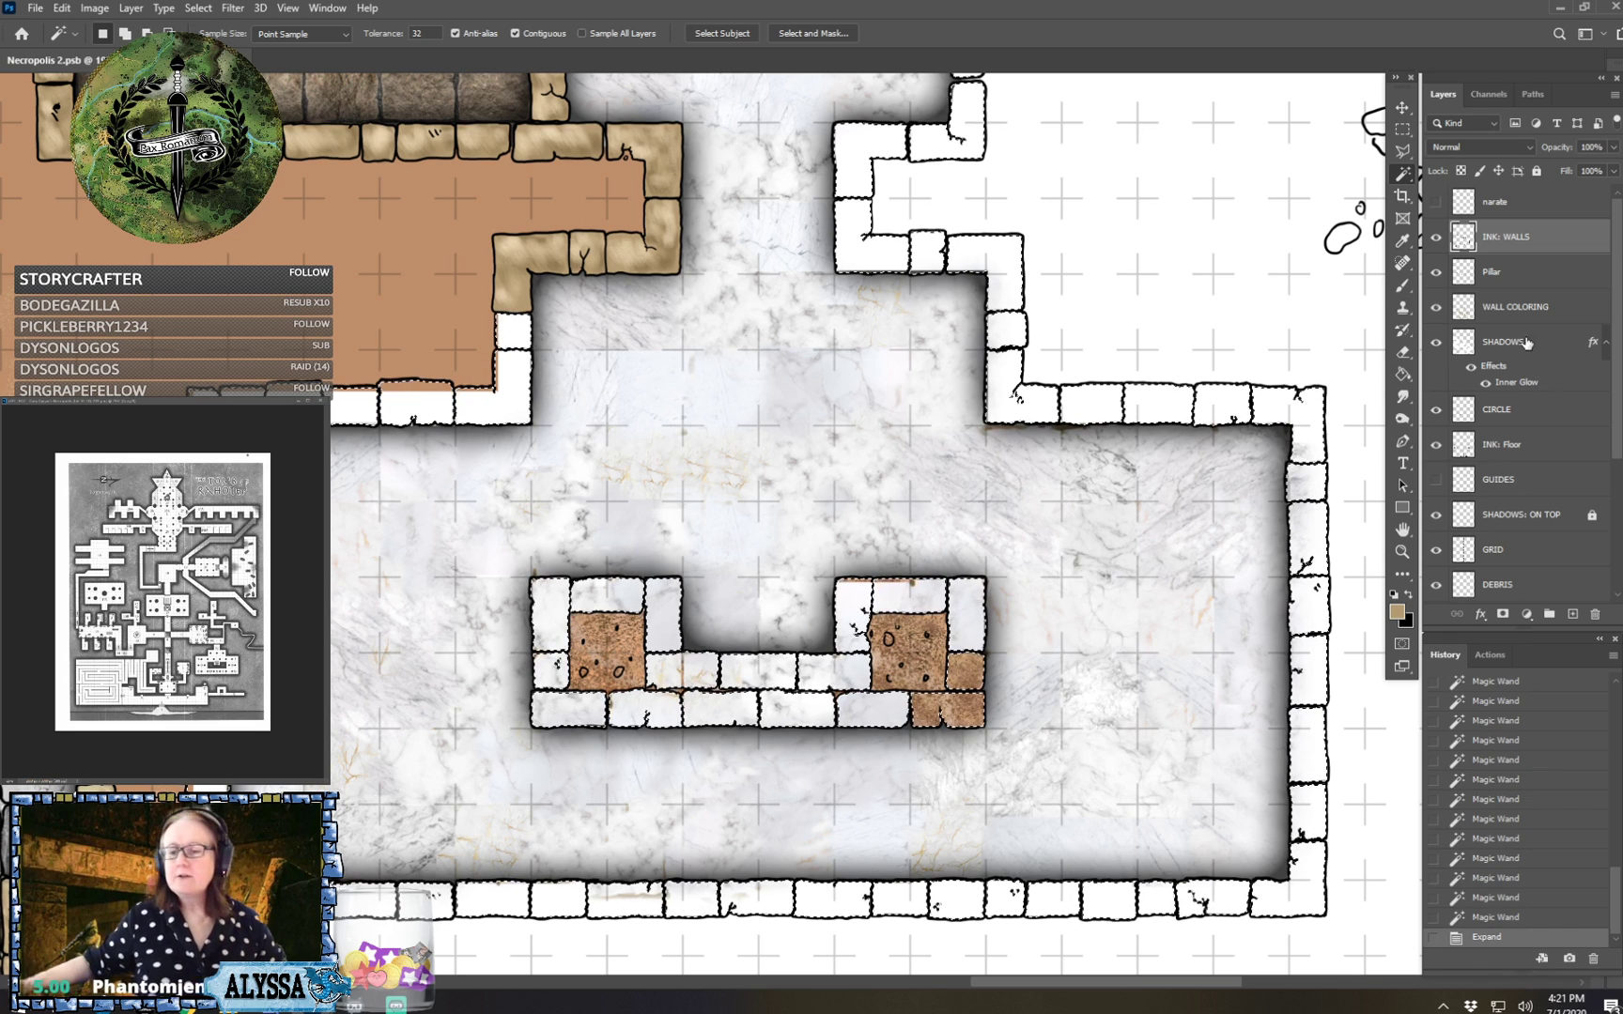
Fill the selected wall blocks with the tan foreground color on the WALL COLORING layer using the Paint Bucket.
left_click(1461, 299)
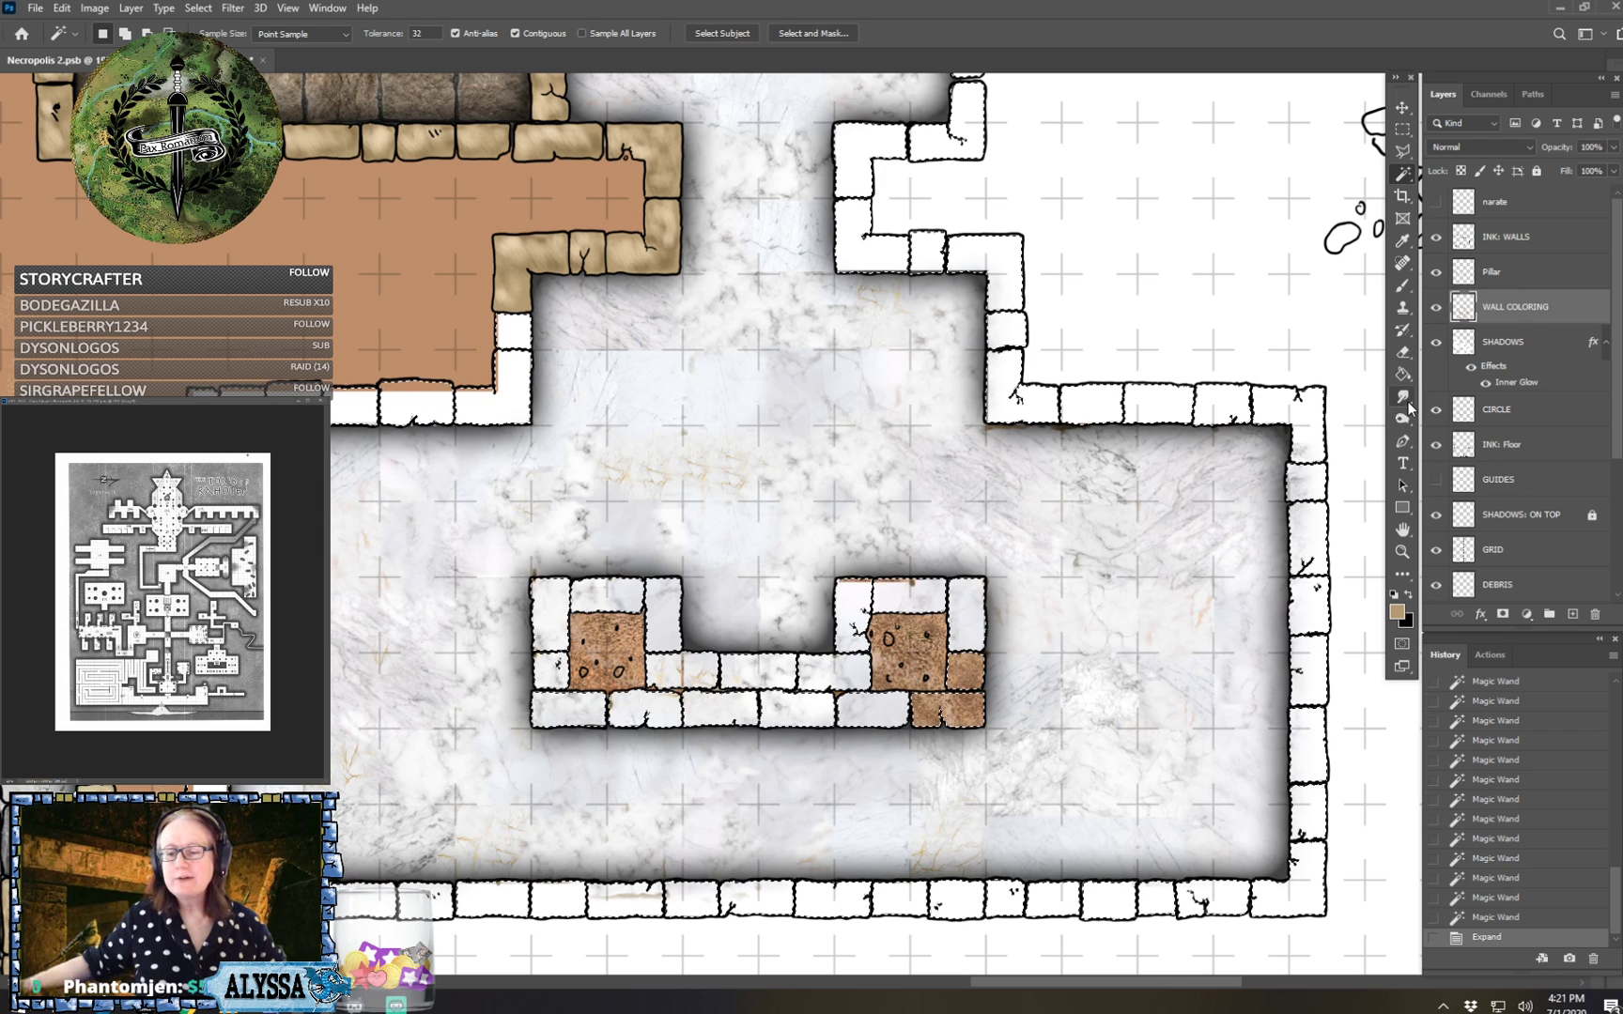
left_click(1403, 373)
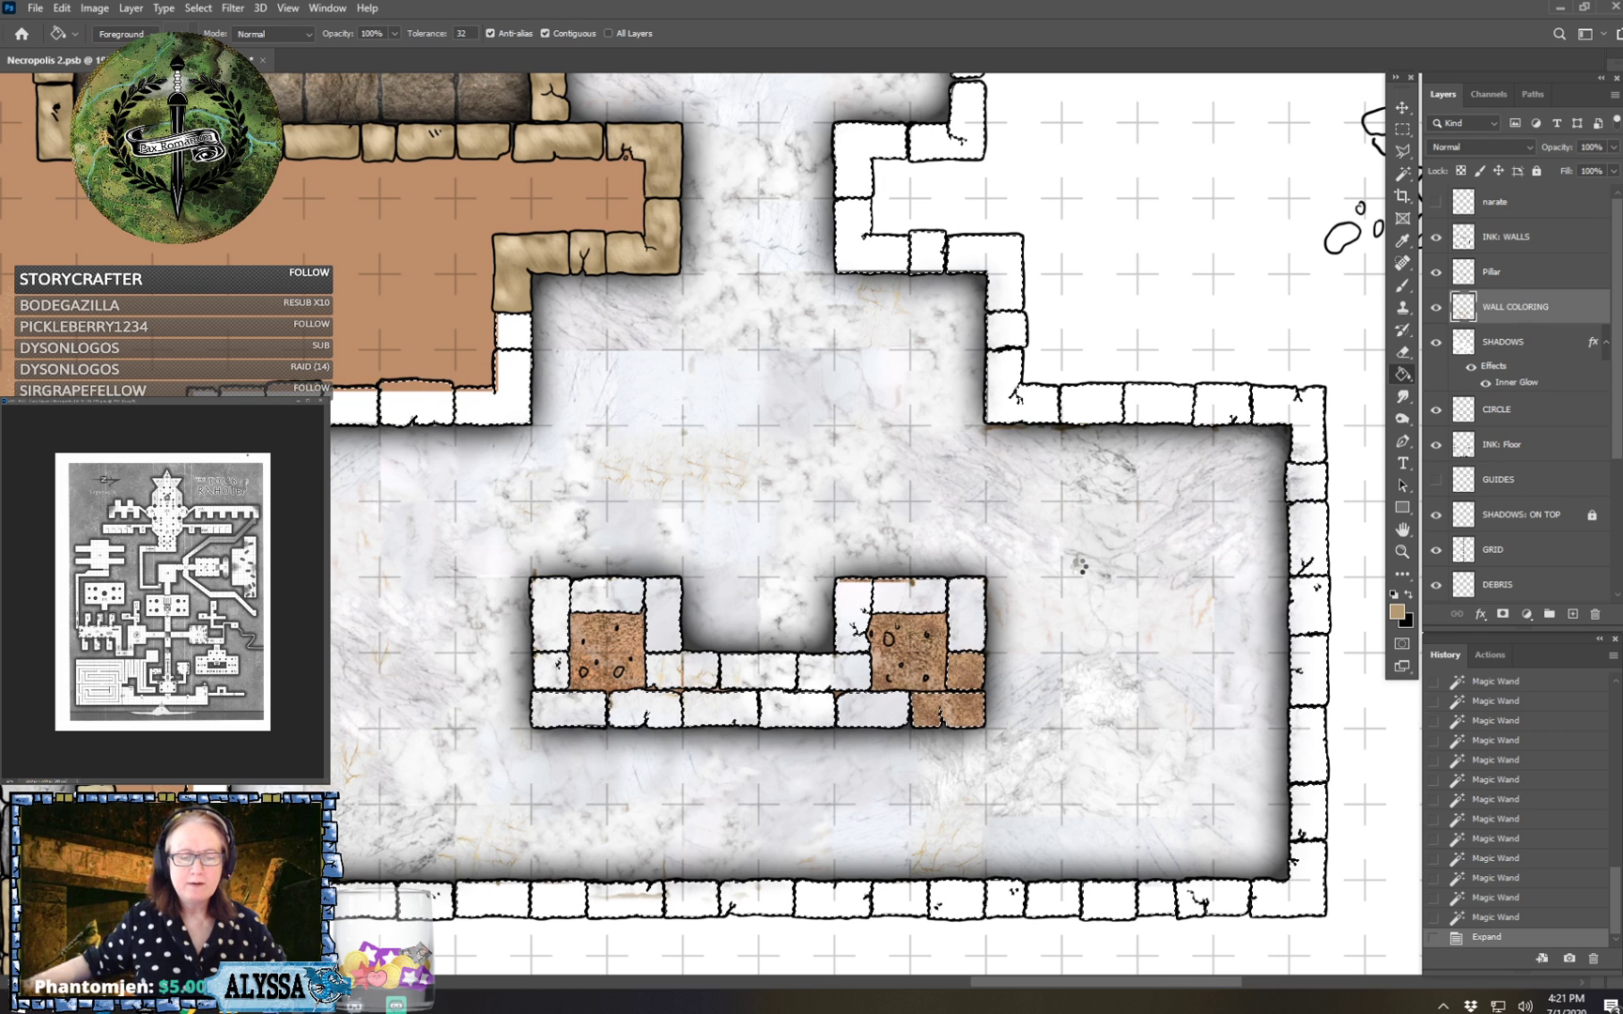
left_click(1080, 569)
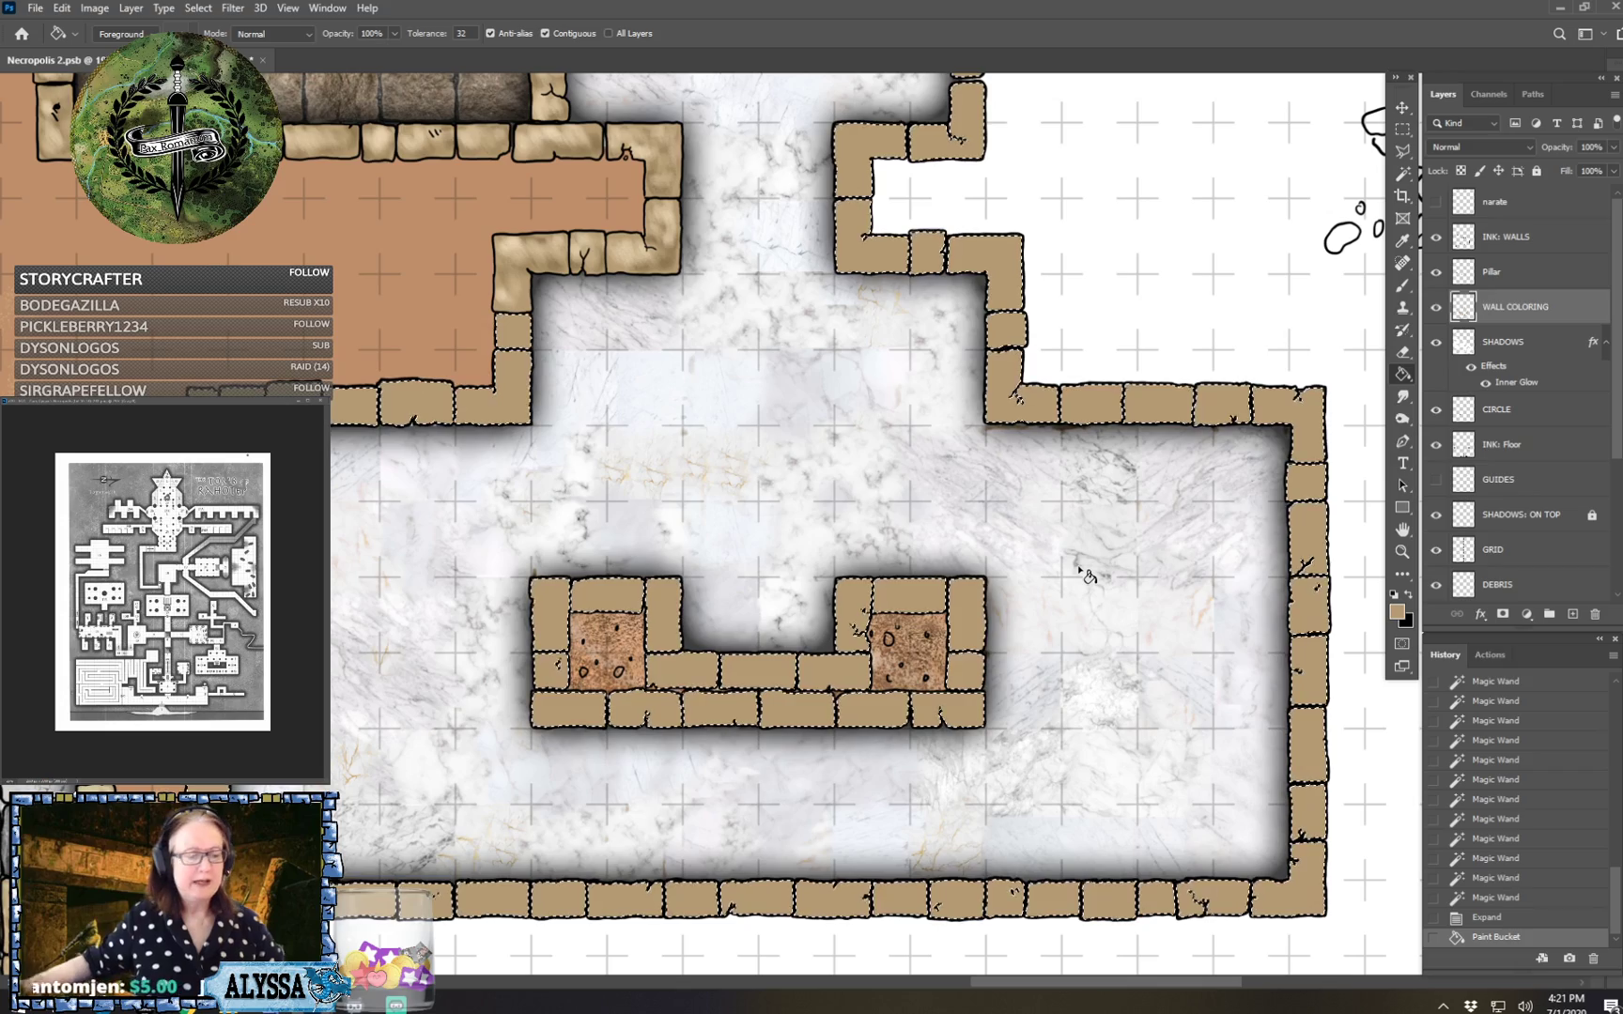
Examine the newly filled walls and the surrounding rooms and passages for wall blocks that are still white.
scroll(1080, 569, "down", 6)
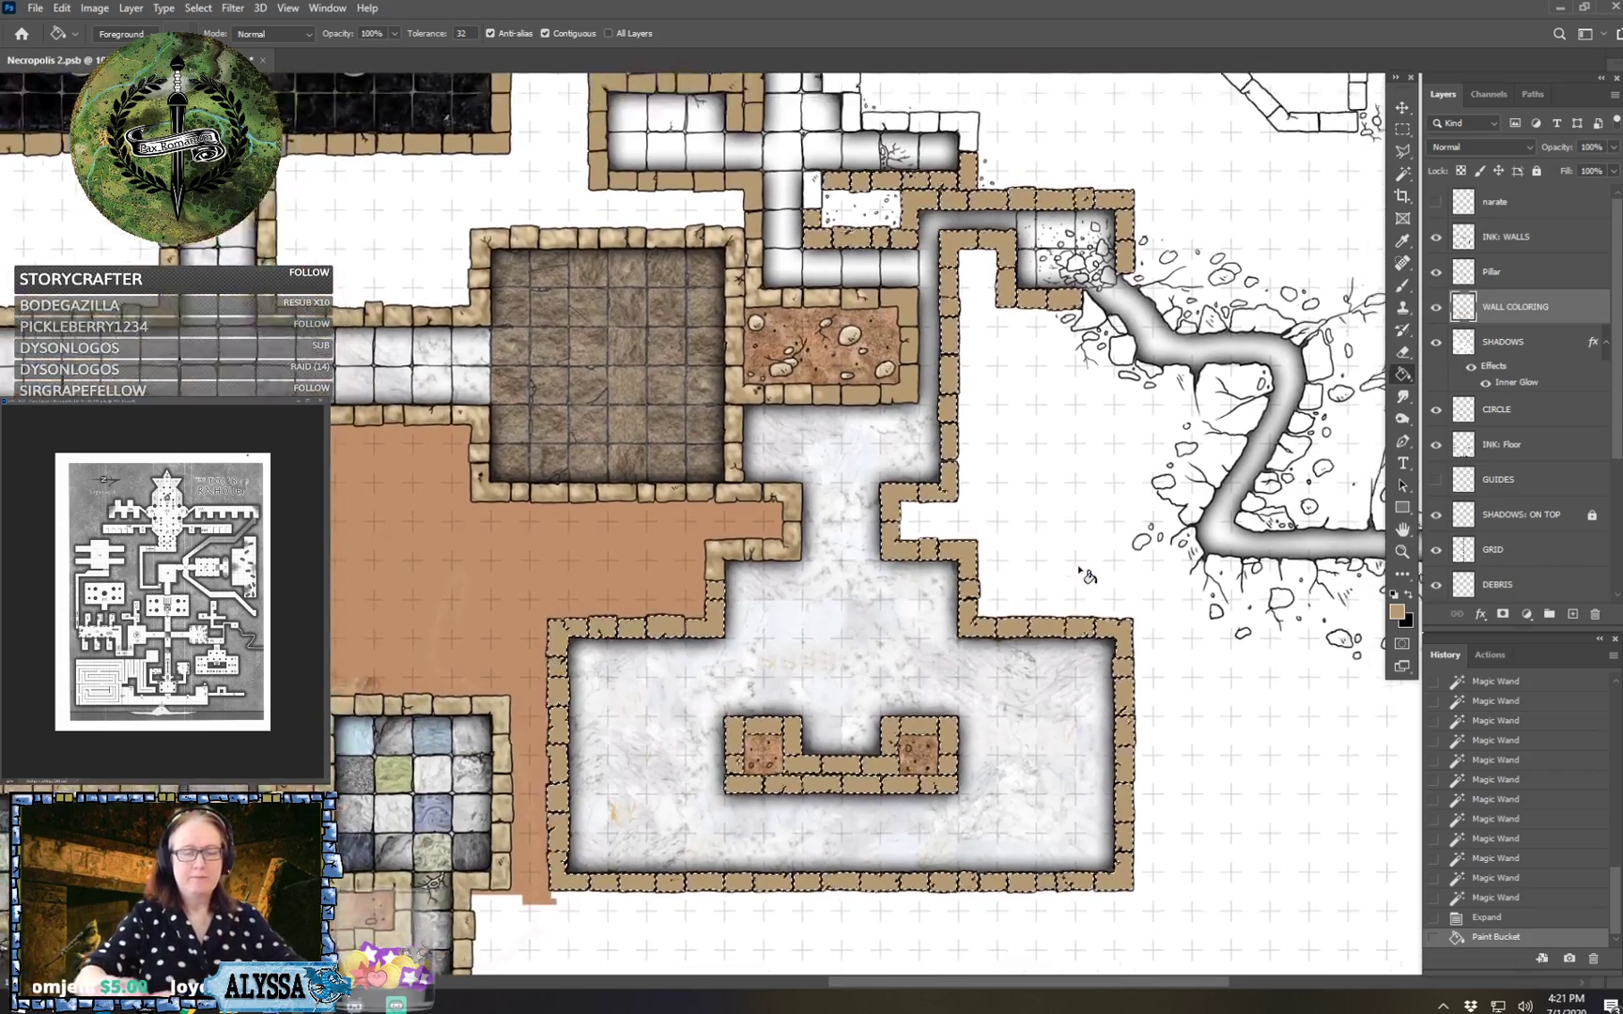
scroll(1080, 569, "up", 2)
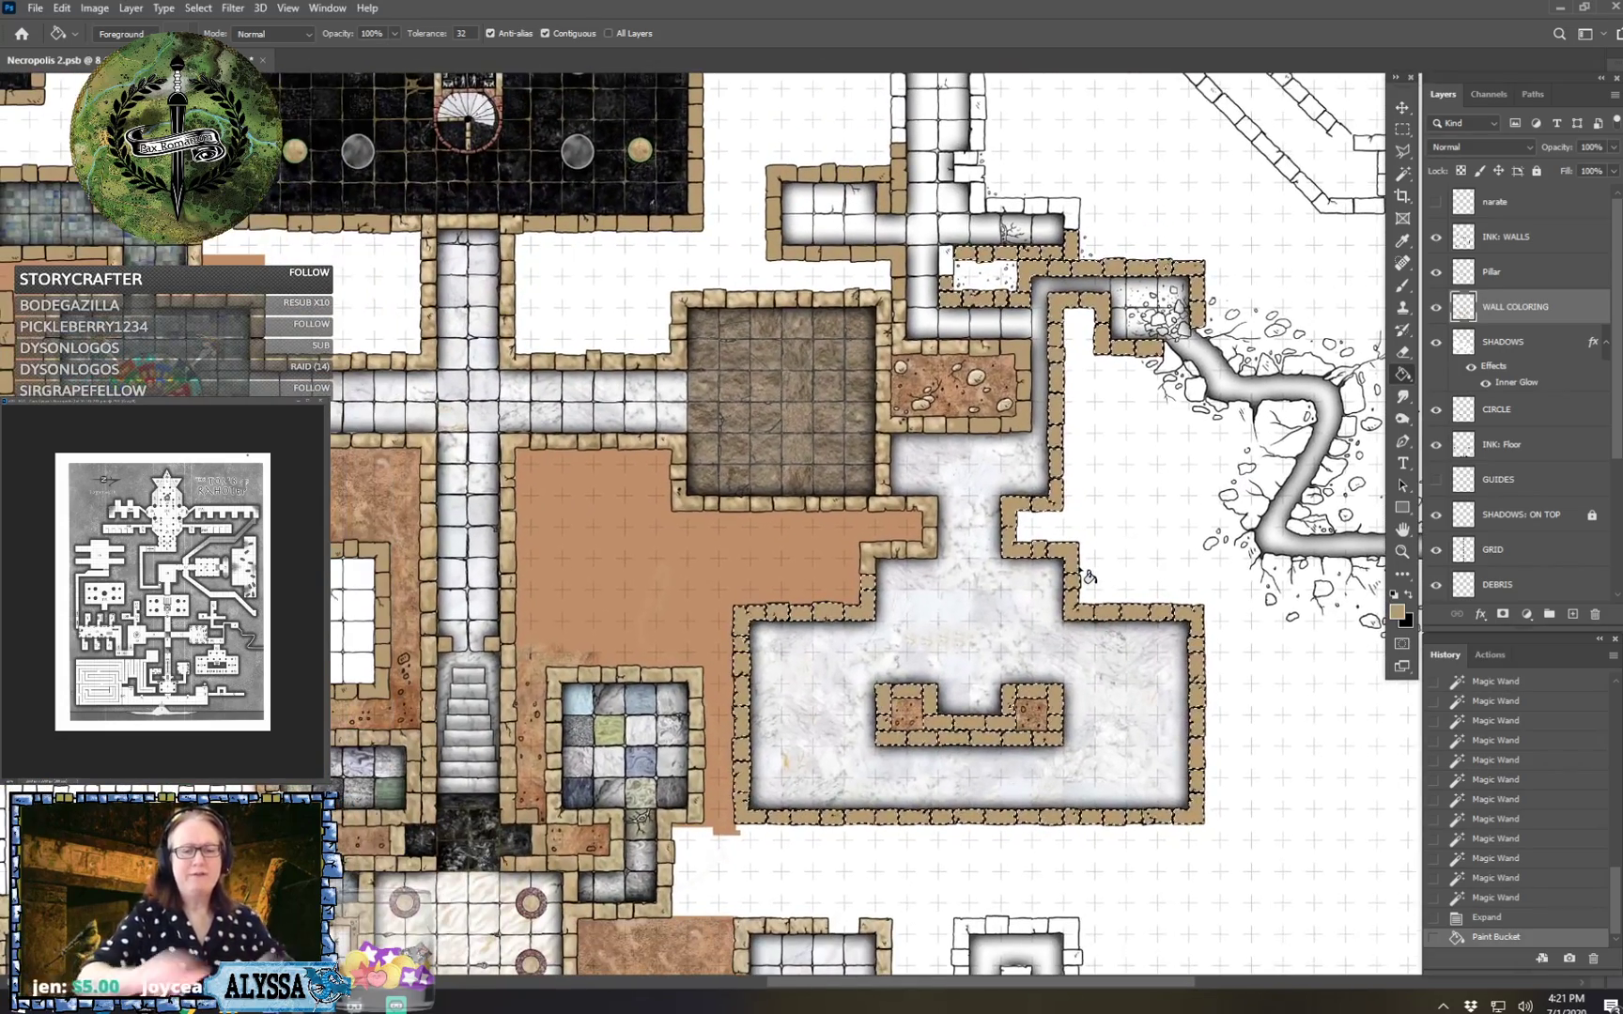
scroll(1087, 575, "down", 2)
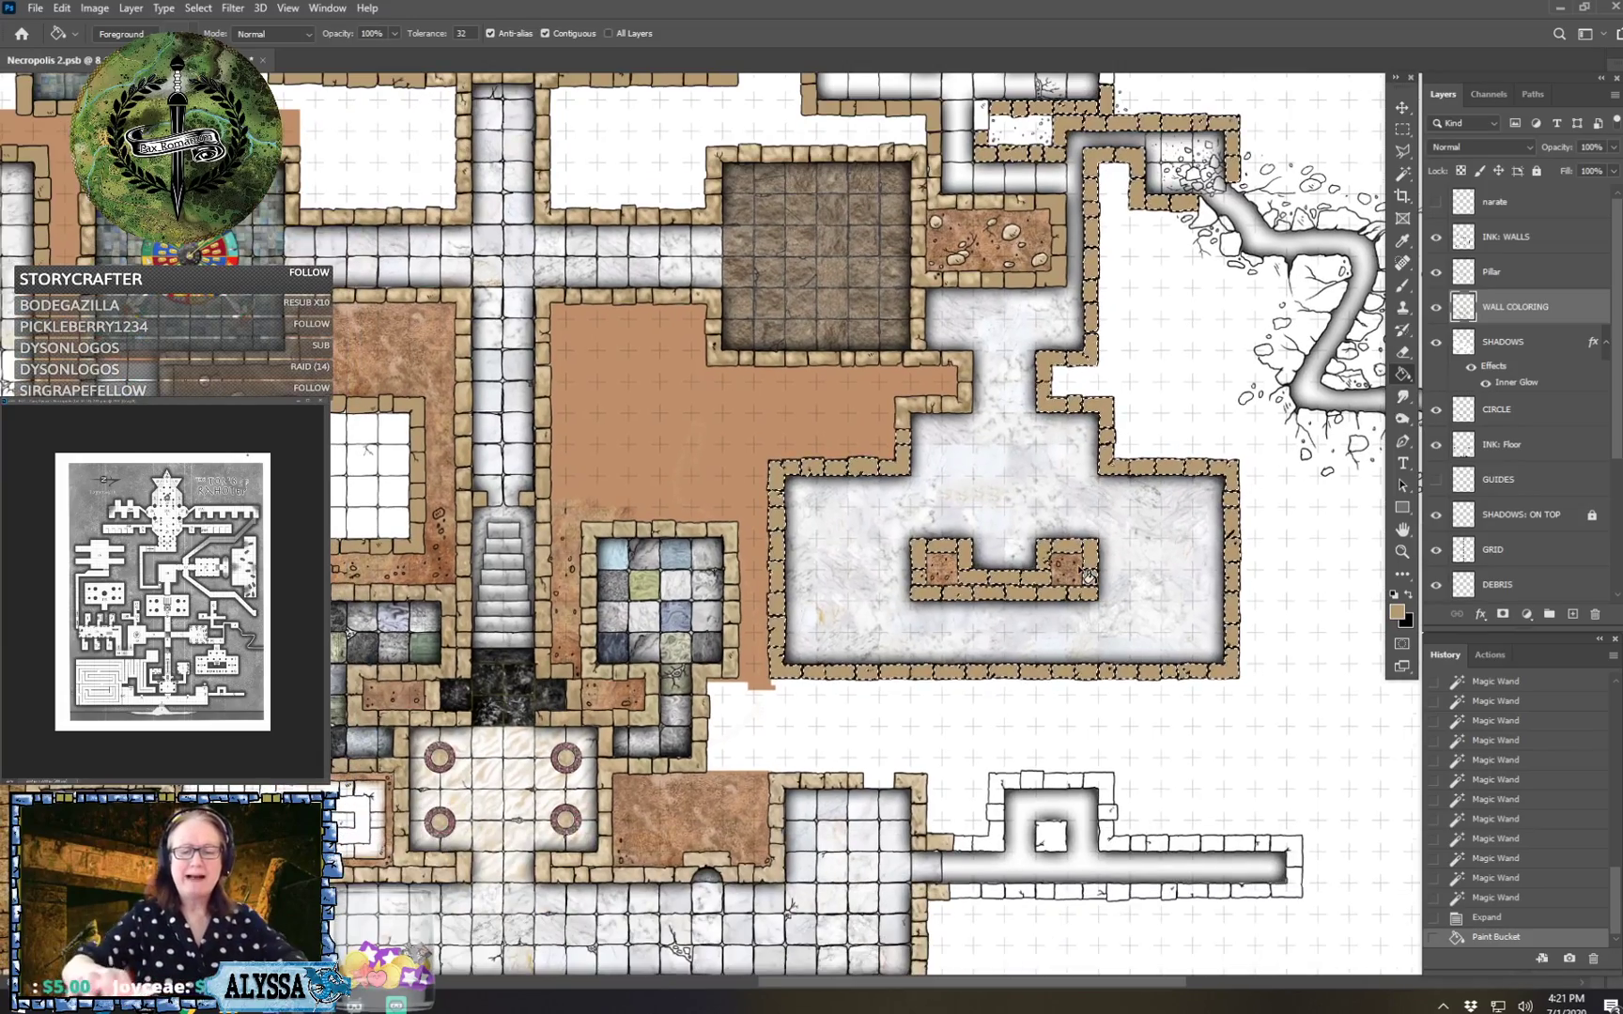
scroll(1087, 574, "up", 1)
scroll(1088, 575, "up", 2)
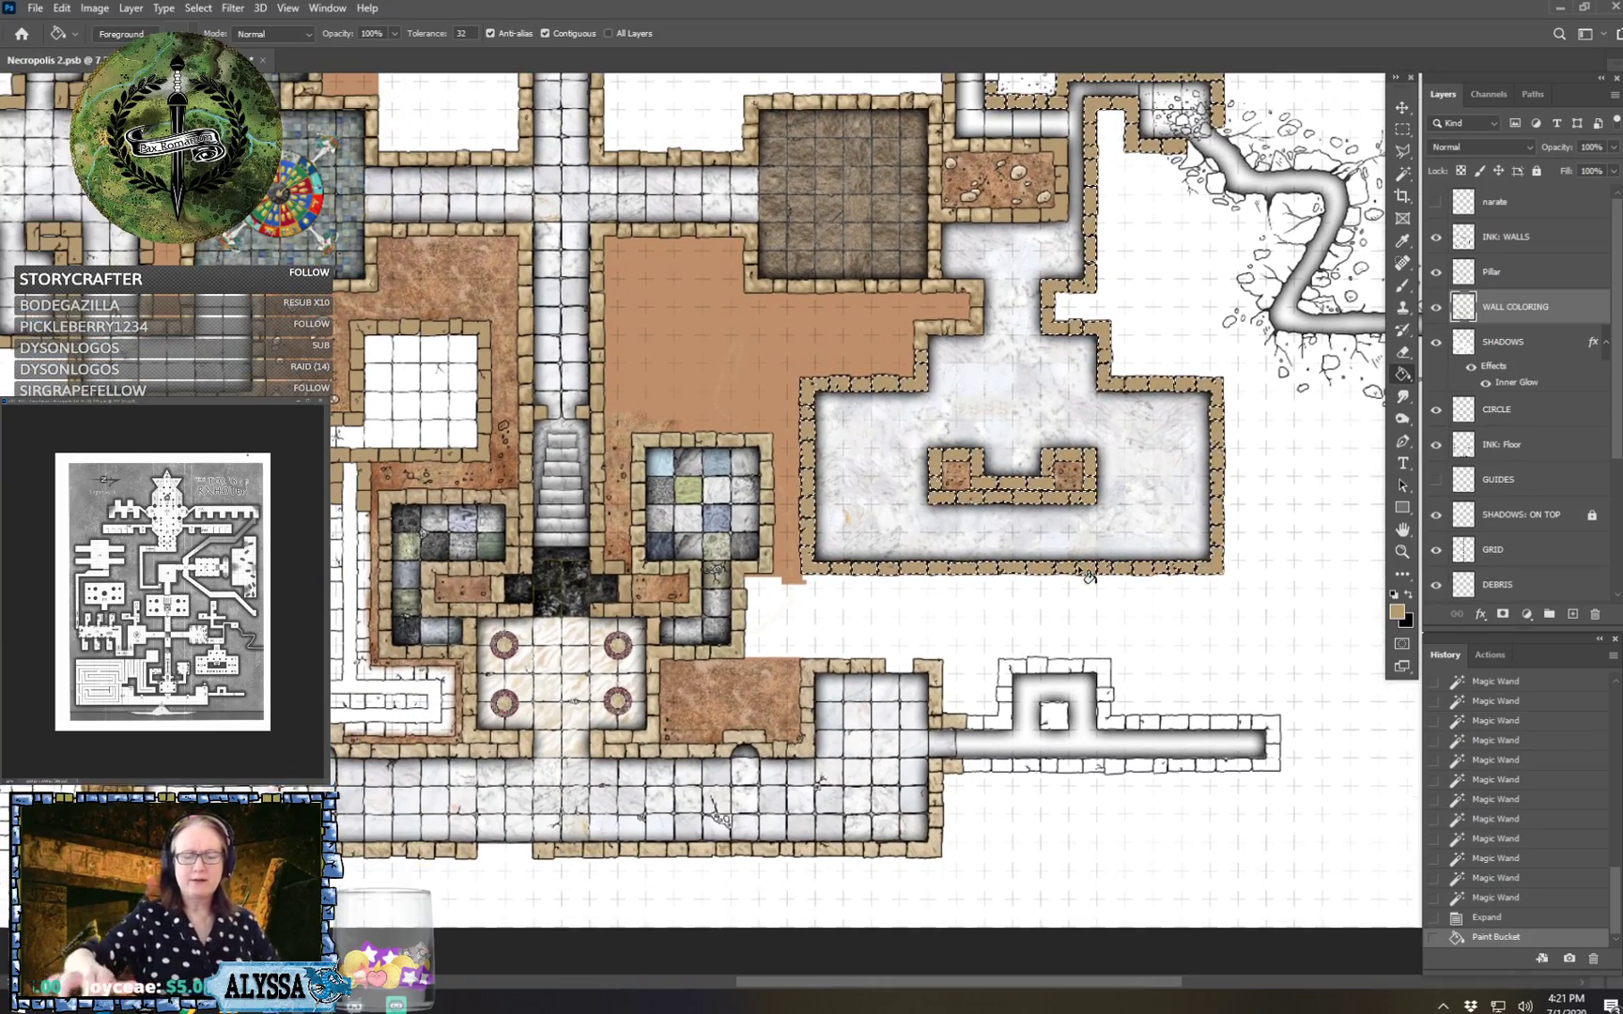
scroll(1088, 575, "down", 1)
scroll(1087, 574, "up", 3)
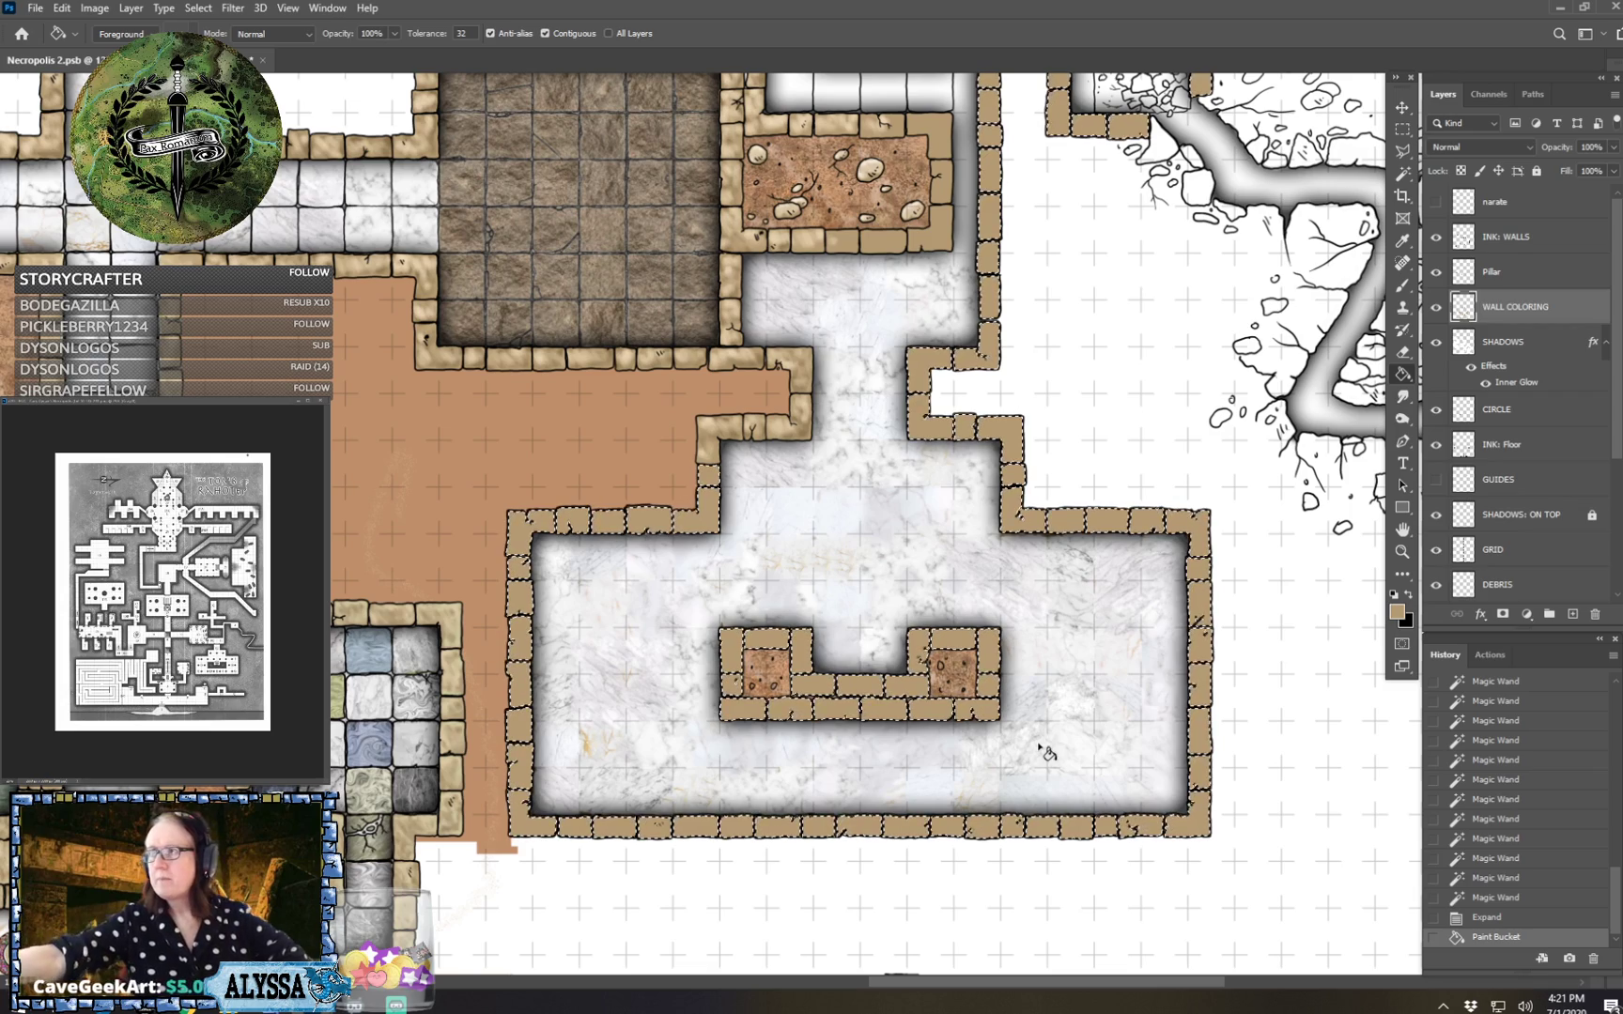
scroll(1040, 748, "up", 3)
scroll(1040, 748, "right", 3)
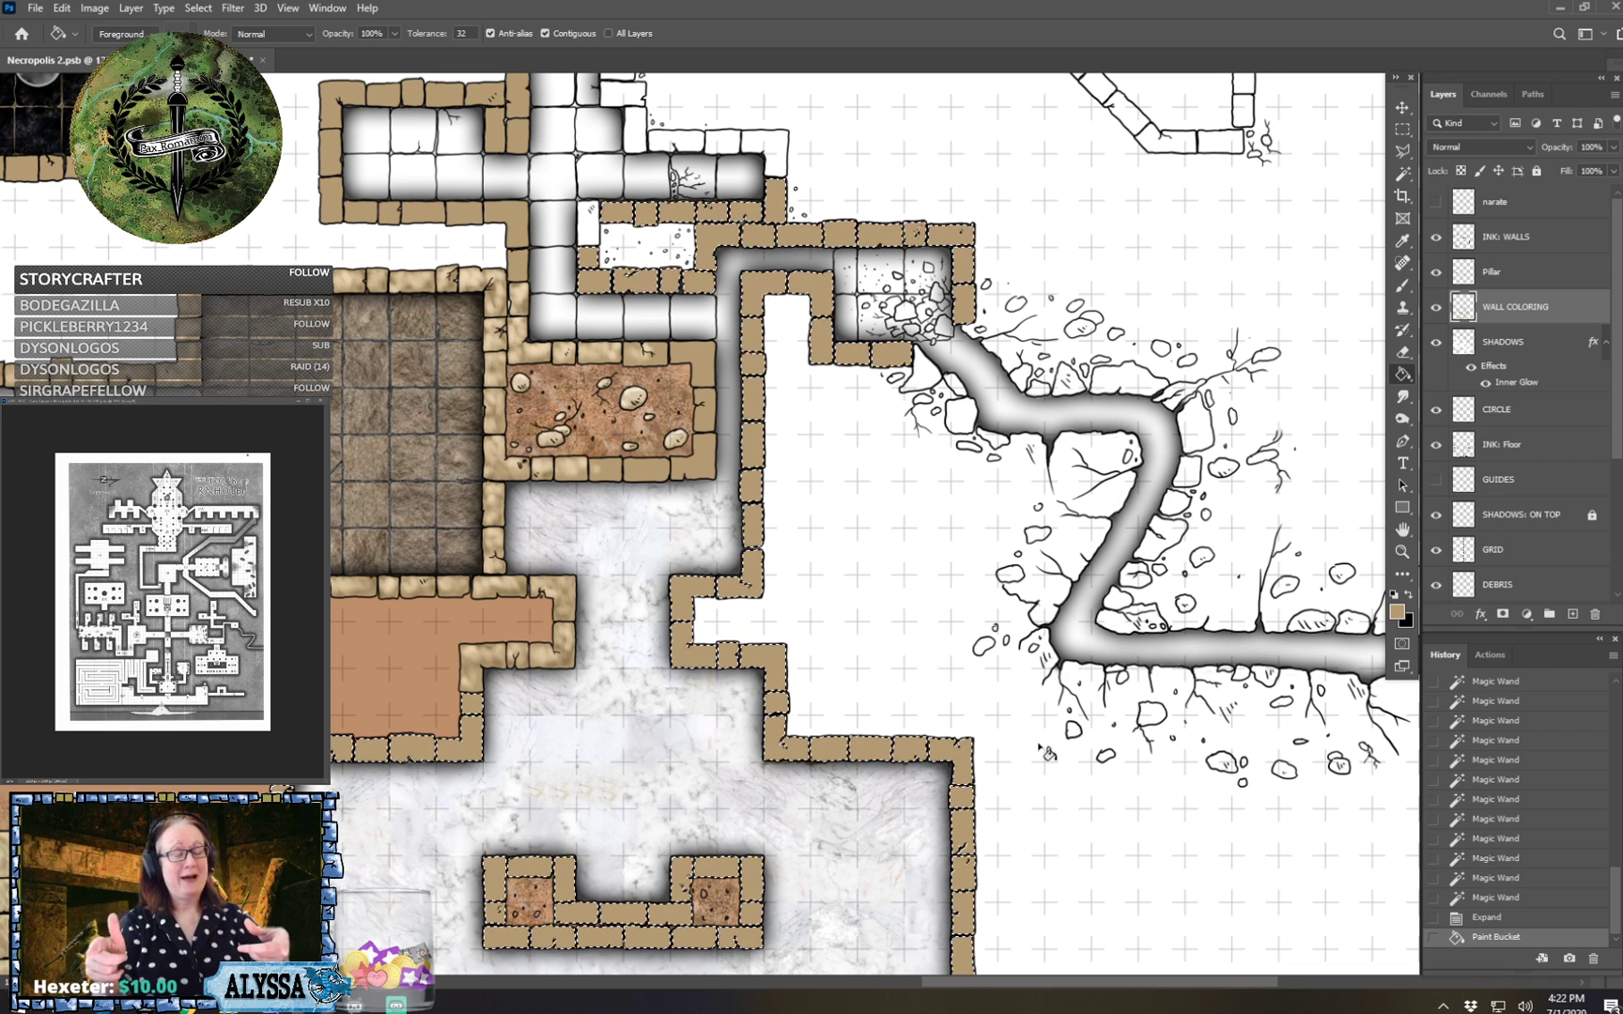
left_click_drag(1164, 775, 1039, 747)
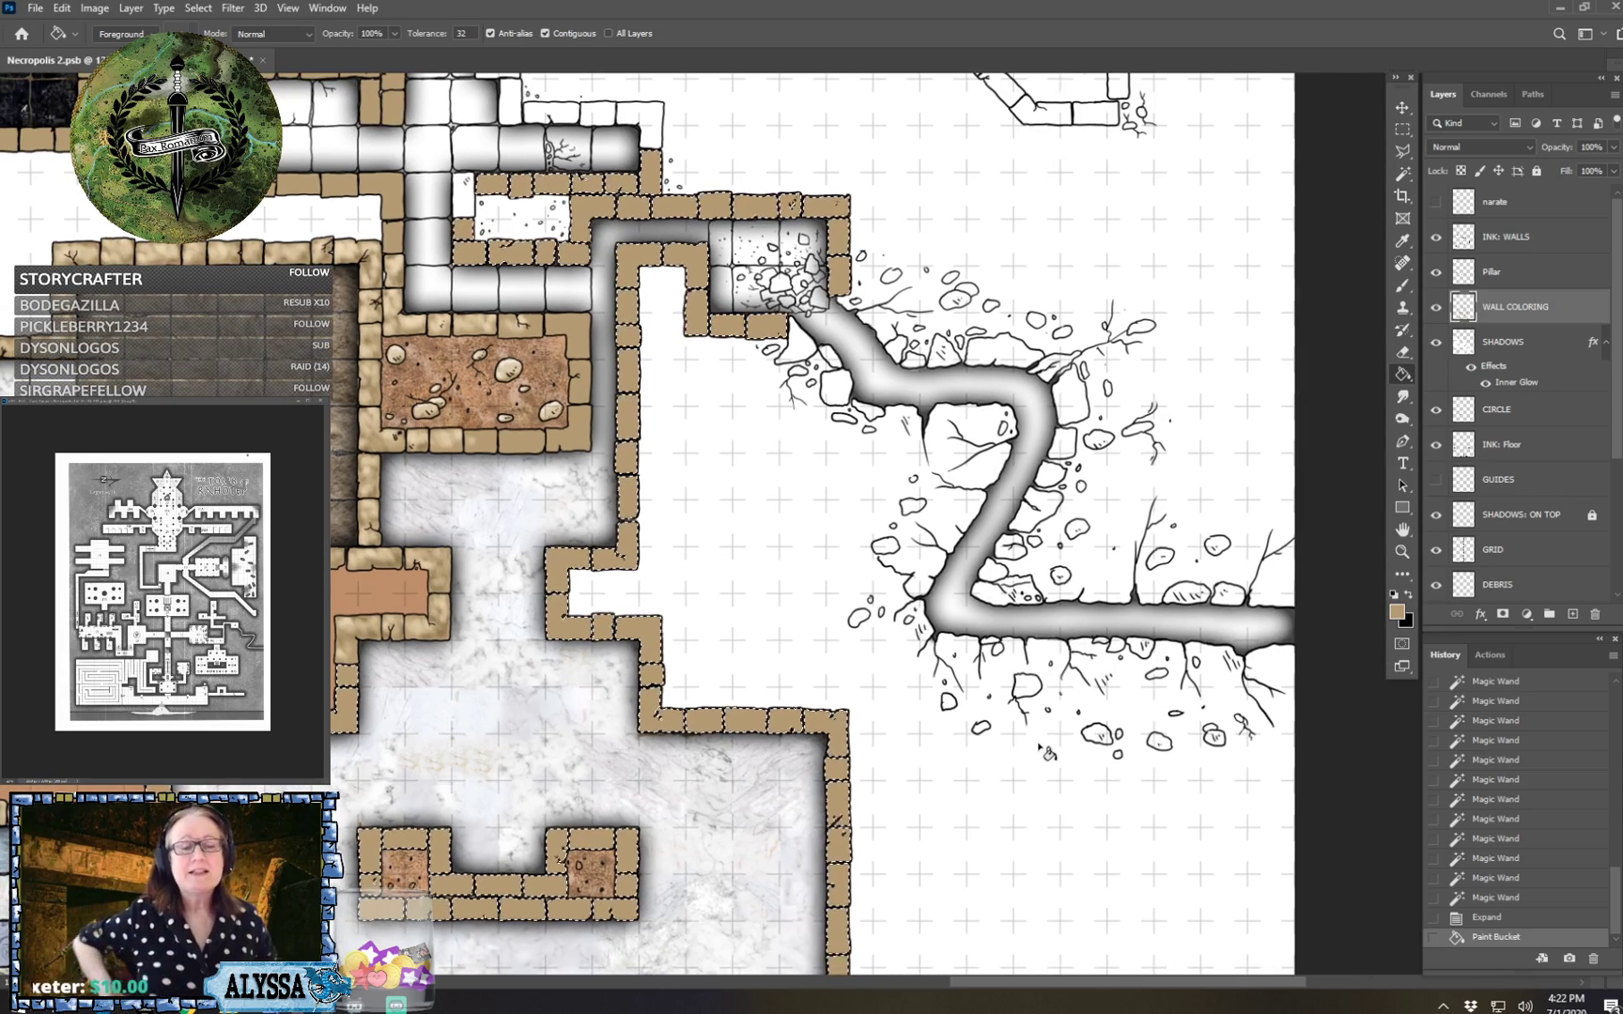
scroll(1040, 746, "down", 1)
scroll(1040, 746, "right", 1)
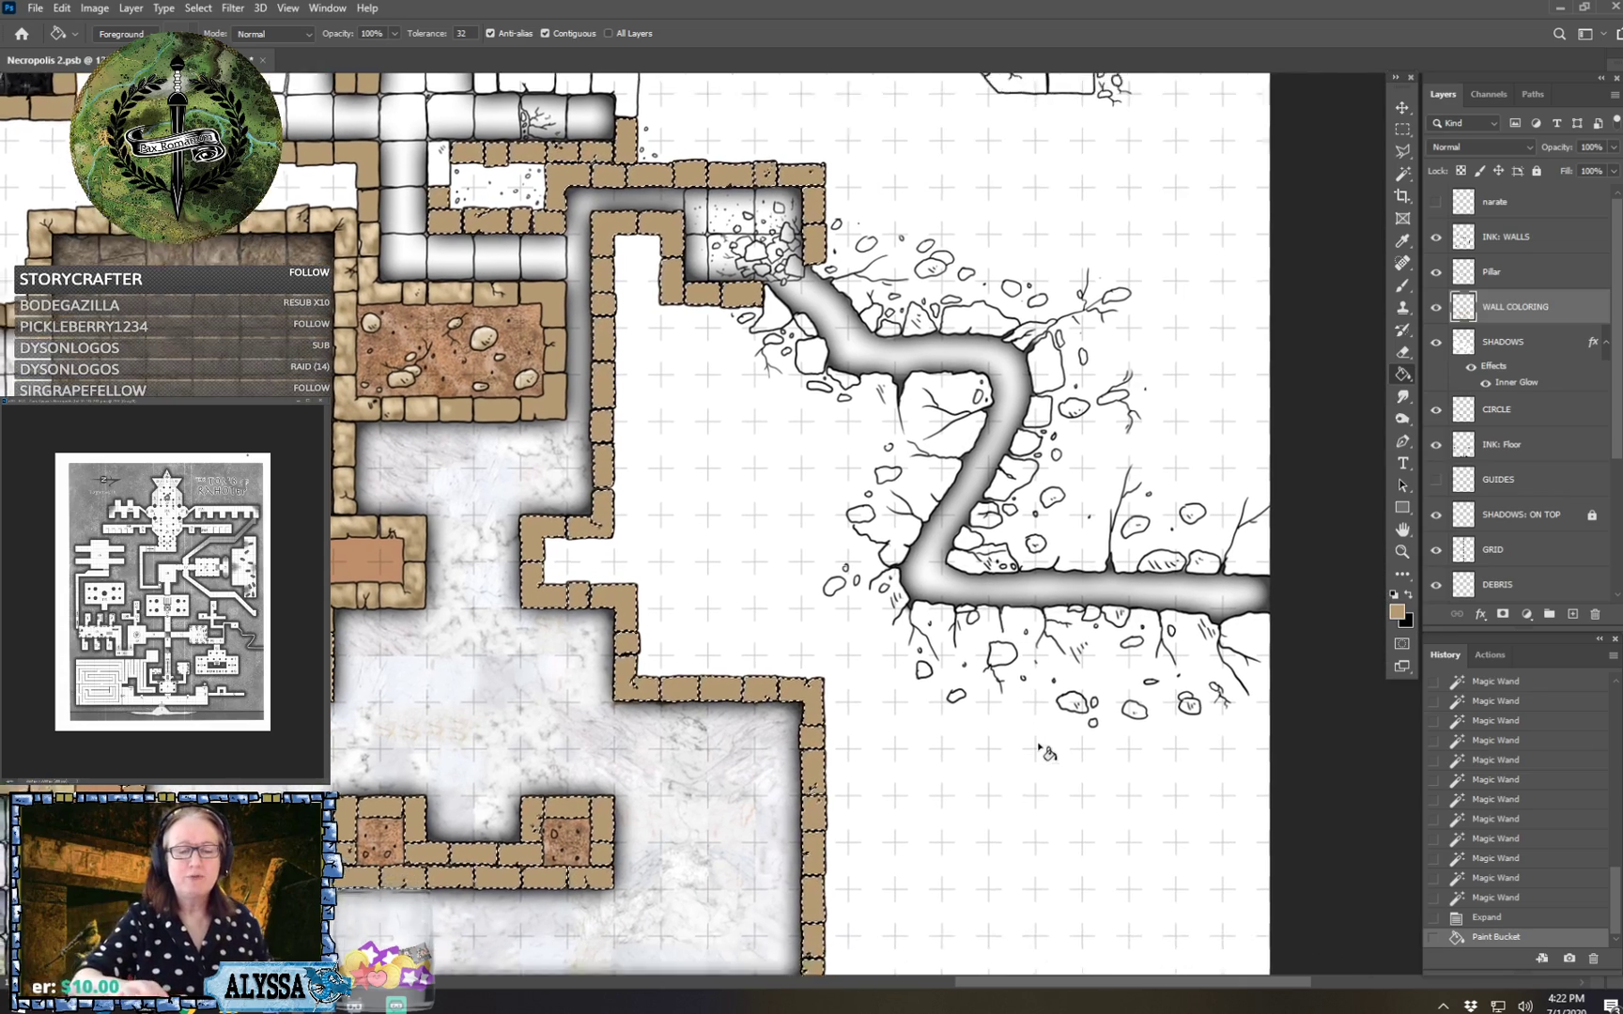
scroll(1040, 747, "up", 1)
scroll(1039, 747, "left", 7)
scroll(1039, 747, "down", 3)
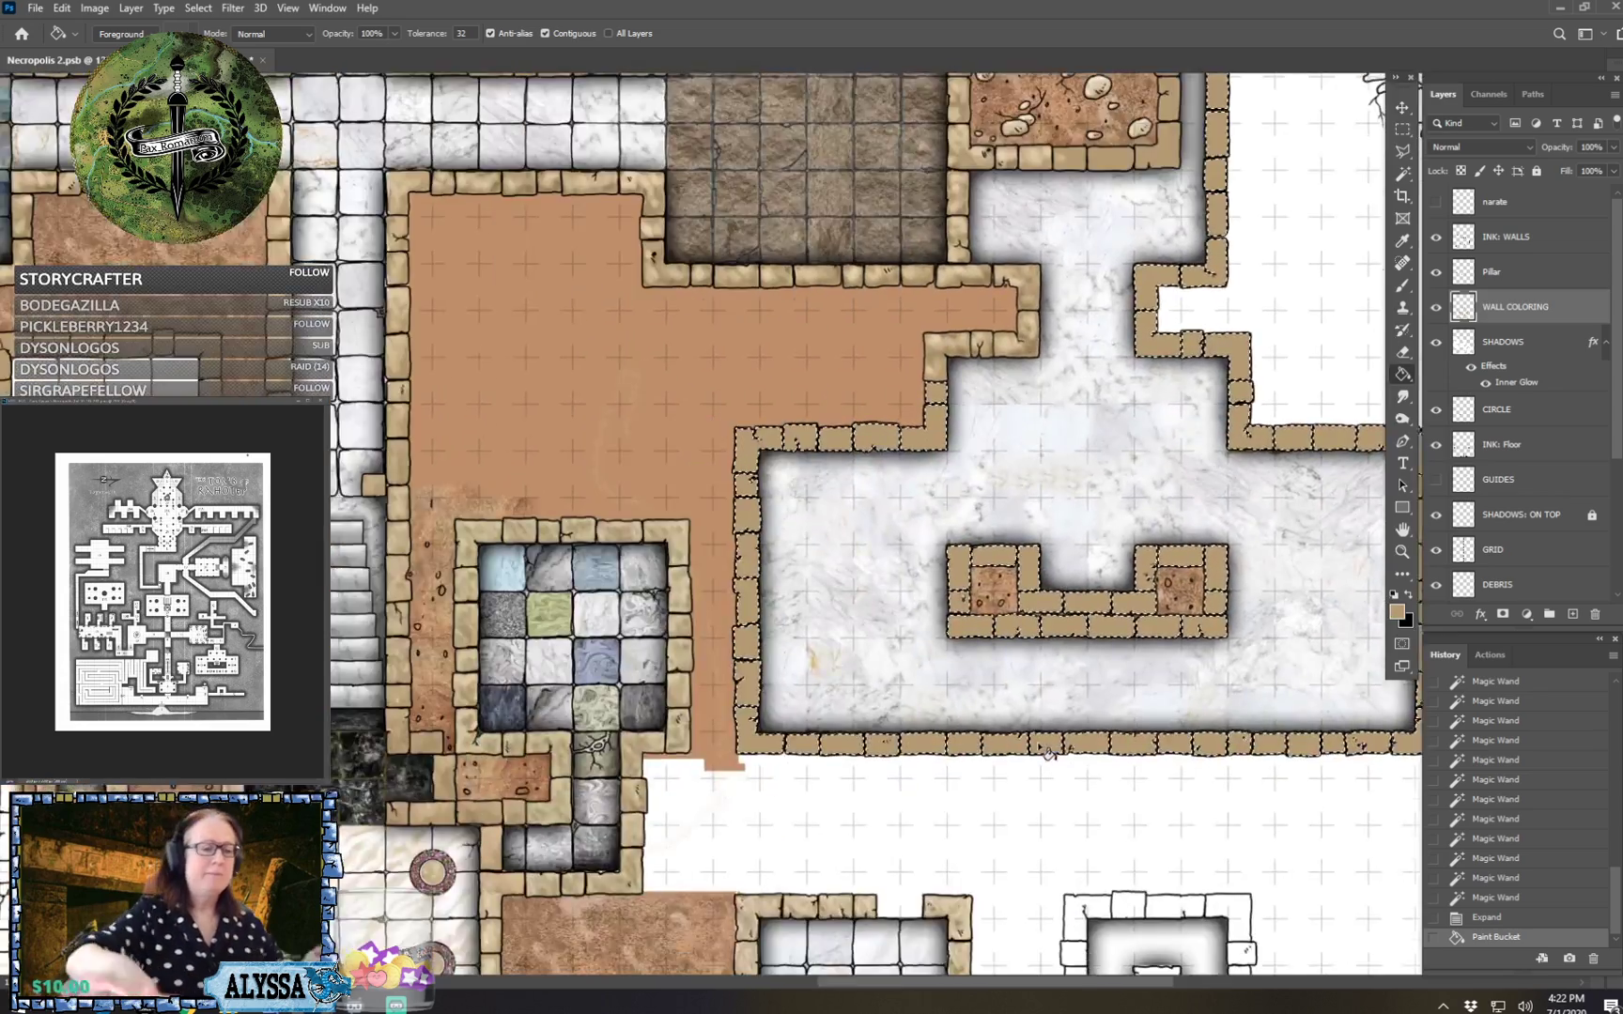
scroll(1039, 747, "up", 6)
scroll(1039, 746, "right", 2)
scroll(1047, 751, "up", 3)
scroll(1047, 752, "right", 1)
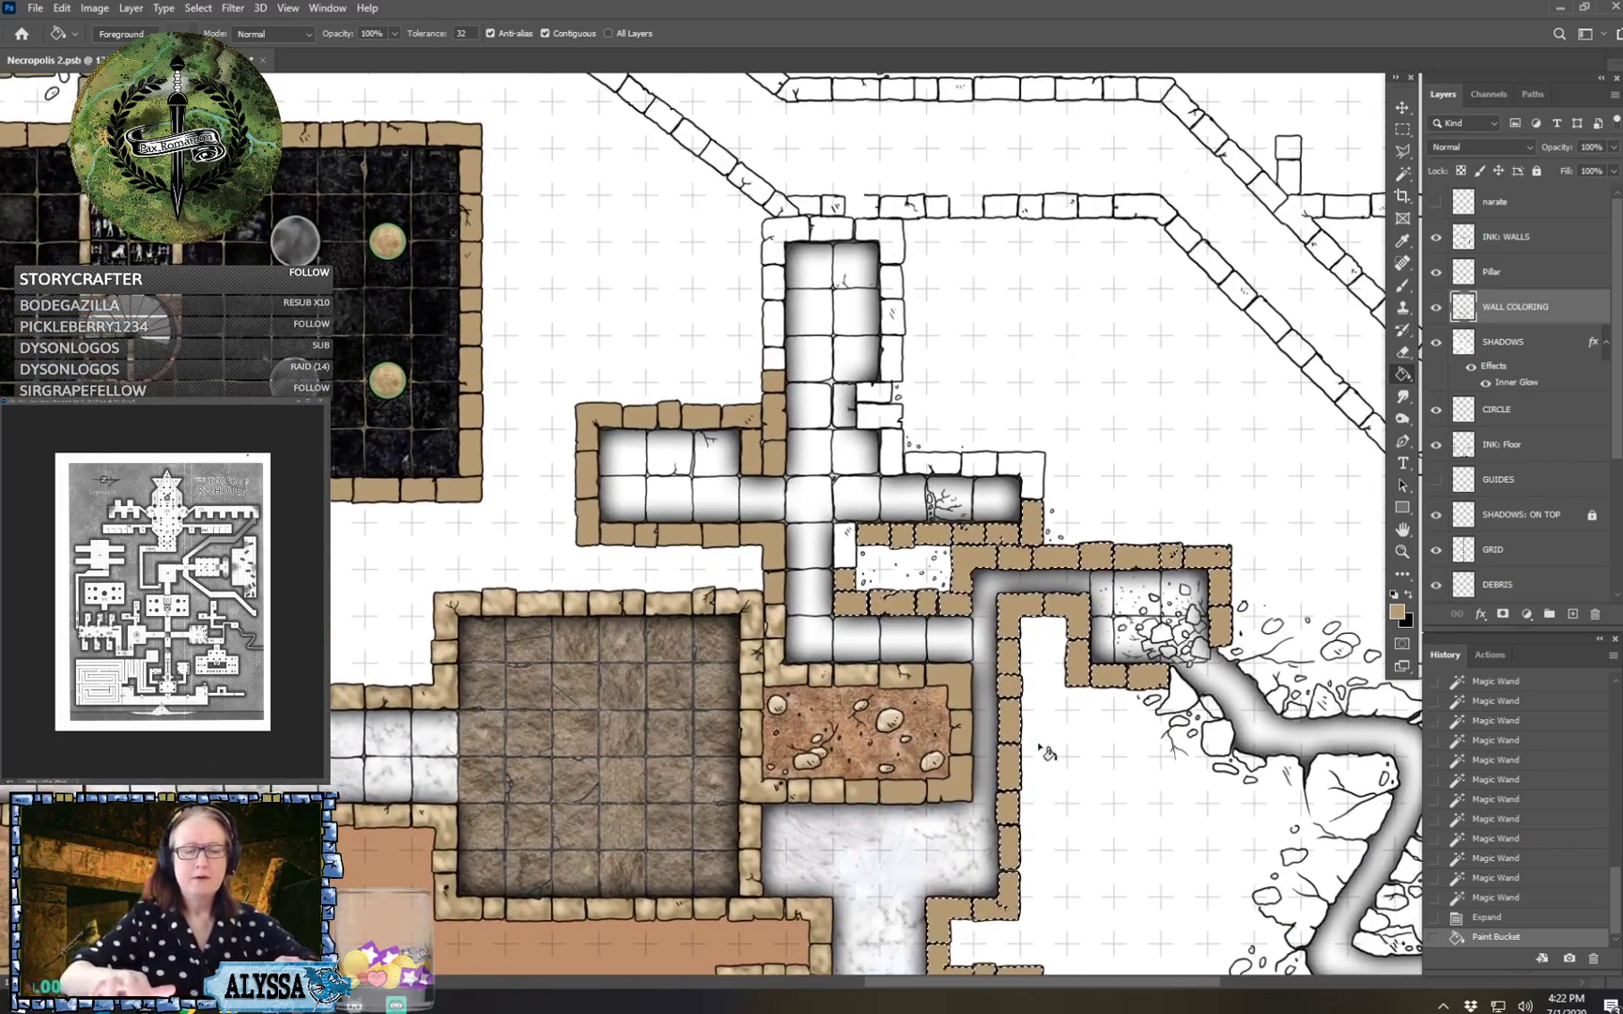
On the INK: WALLS layer, start a new Magic Wand selection with the white wall blocks above the cracked corridor.
scroll(1047, 751, "up", 2)
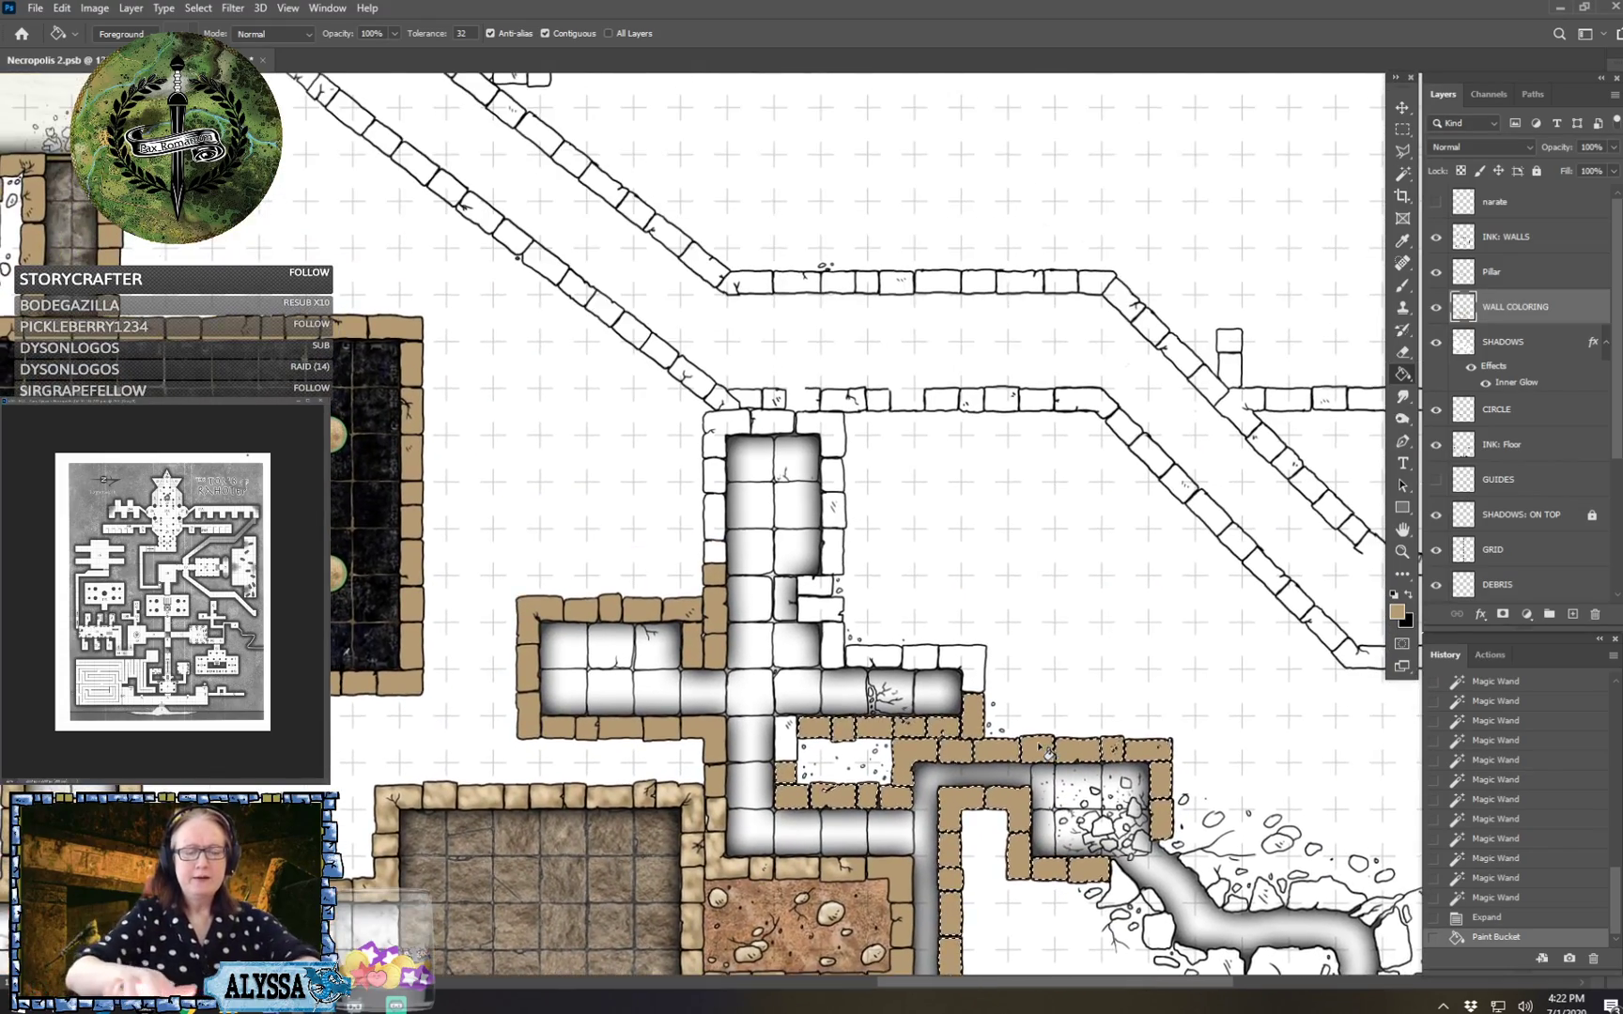
scroll(1047, 752, "up", 5)
scroll(1048, 751, "up", 1)
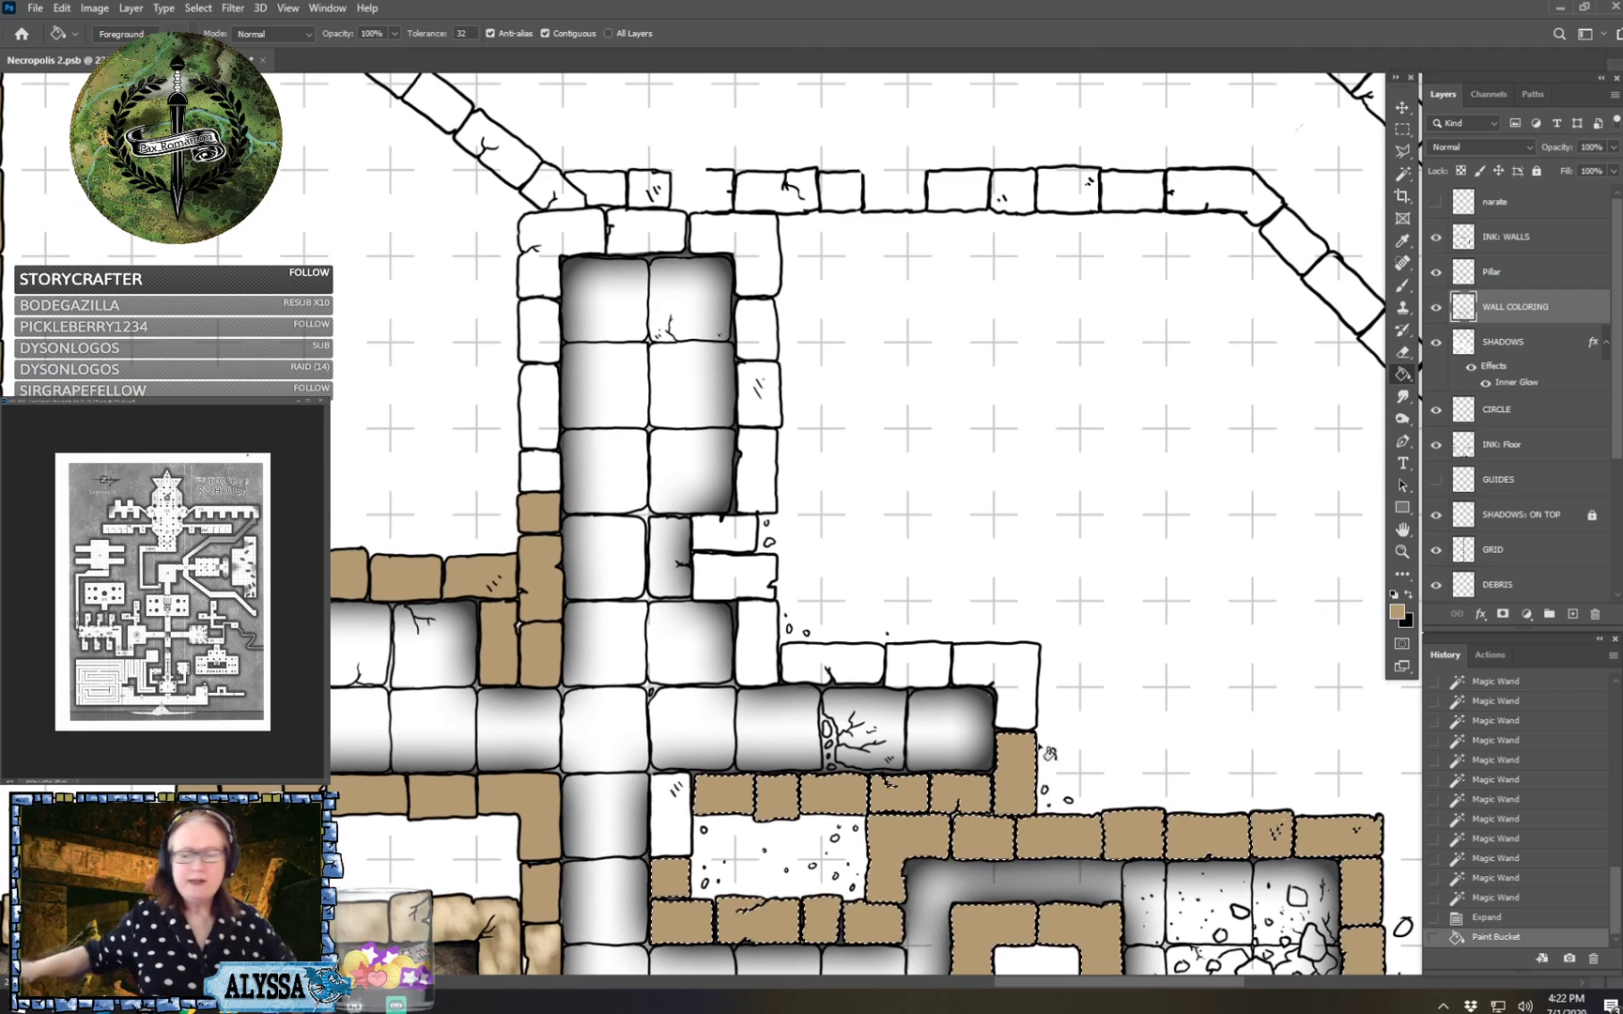
left_click(1601, 235)
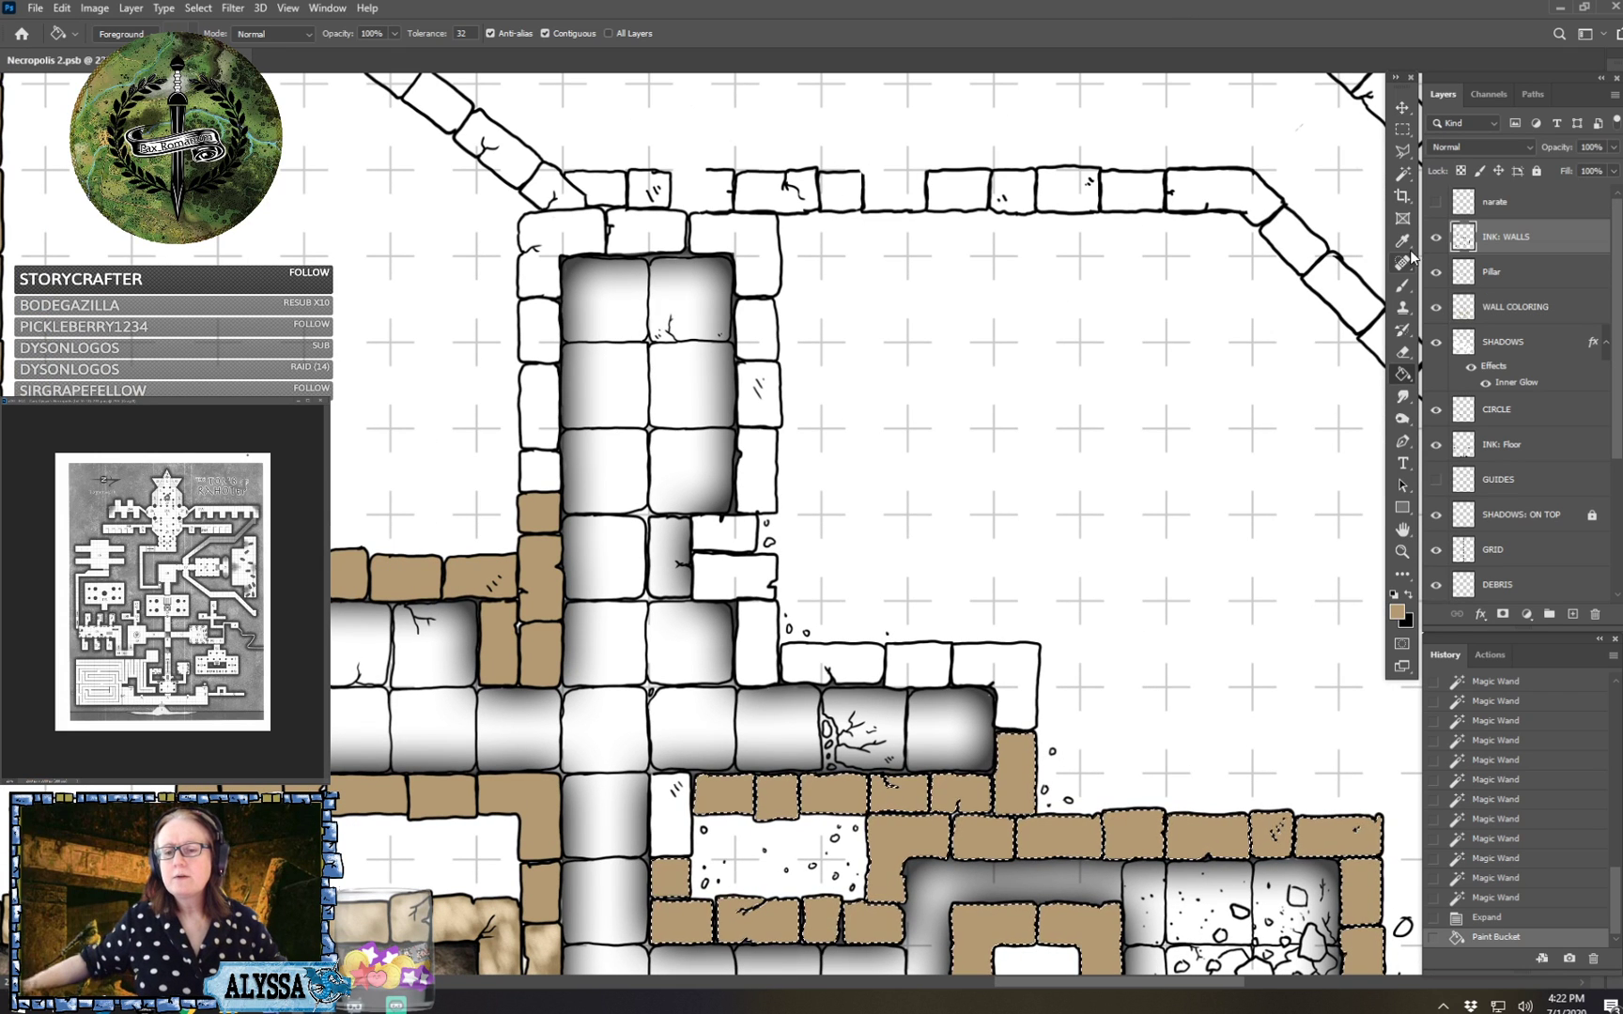
left_click(1402, 173)
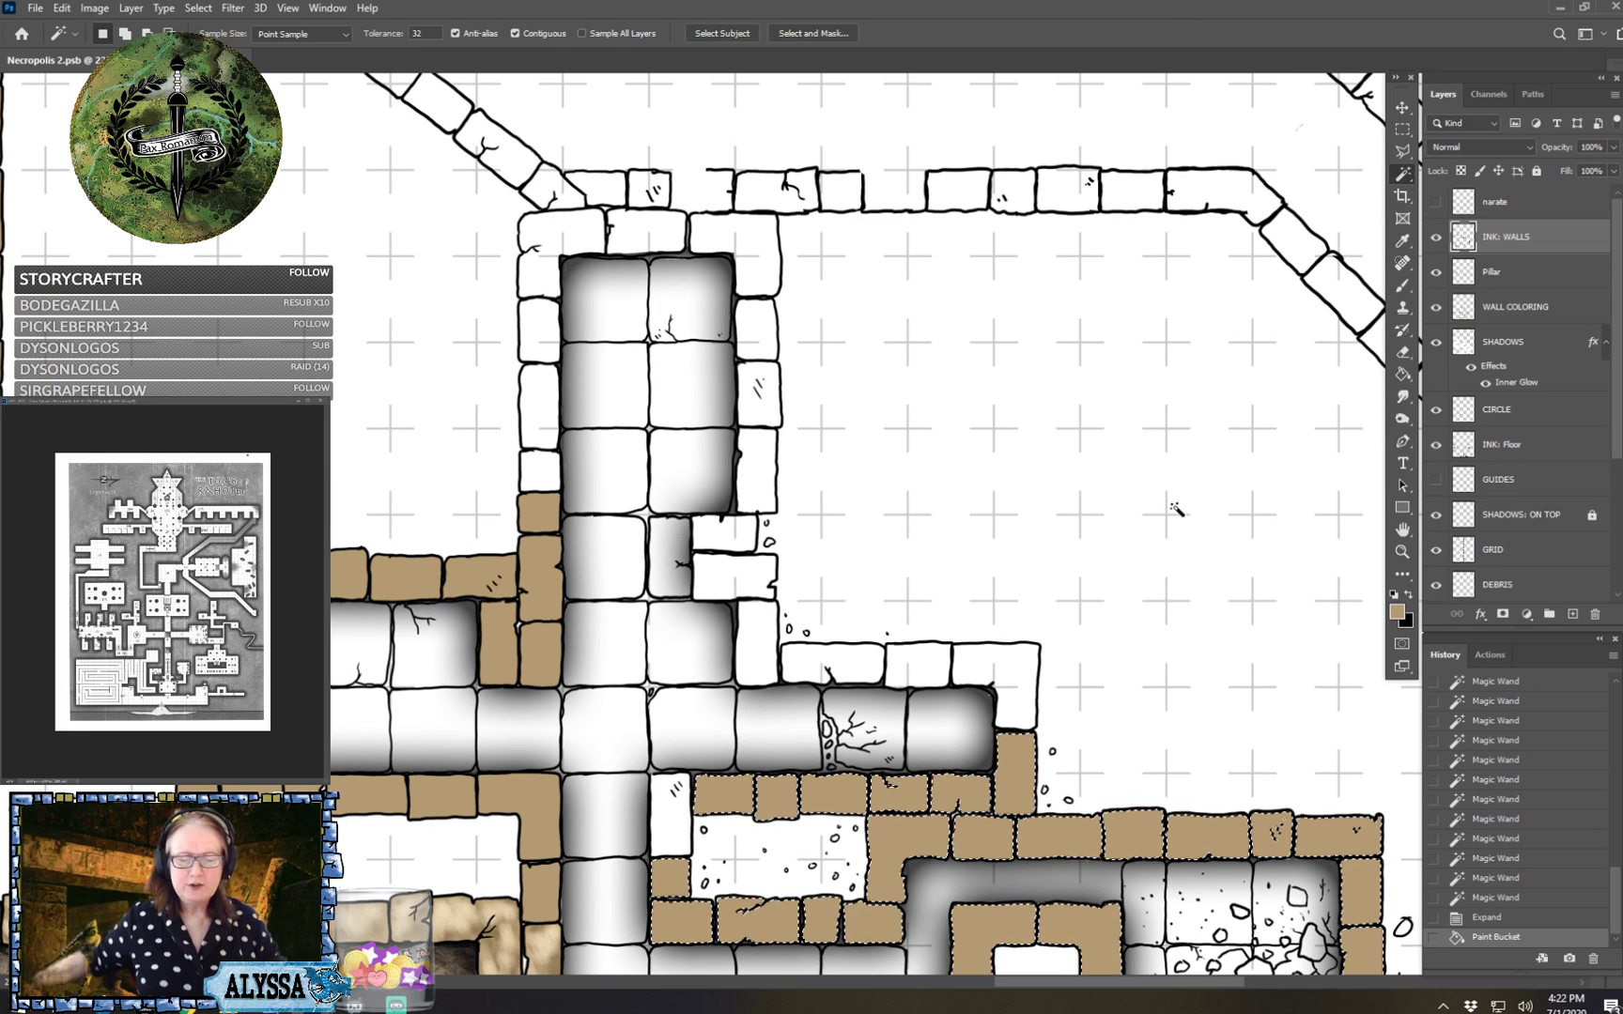
left_click(1029, 663)
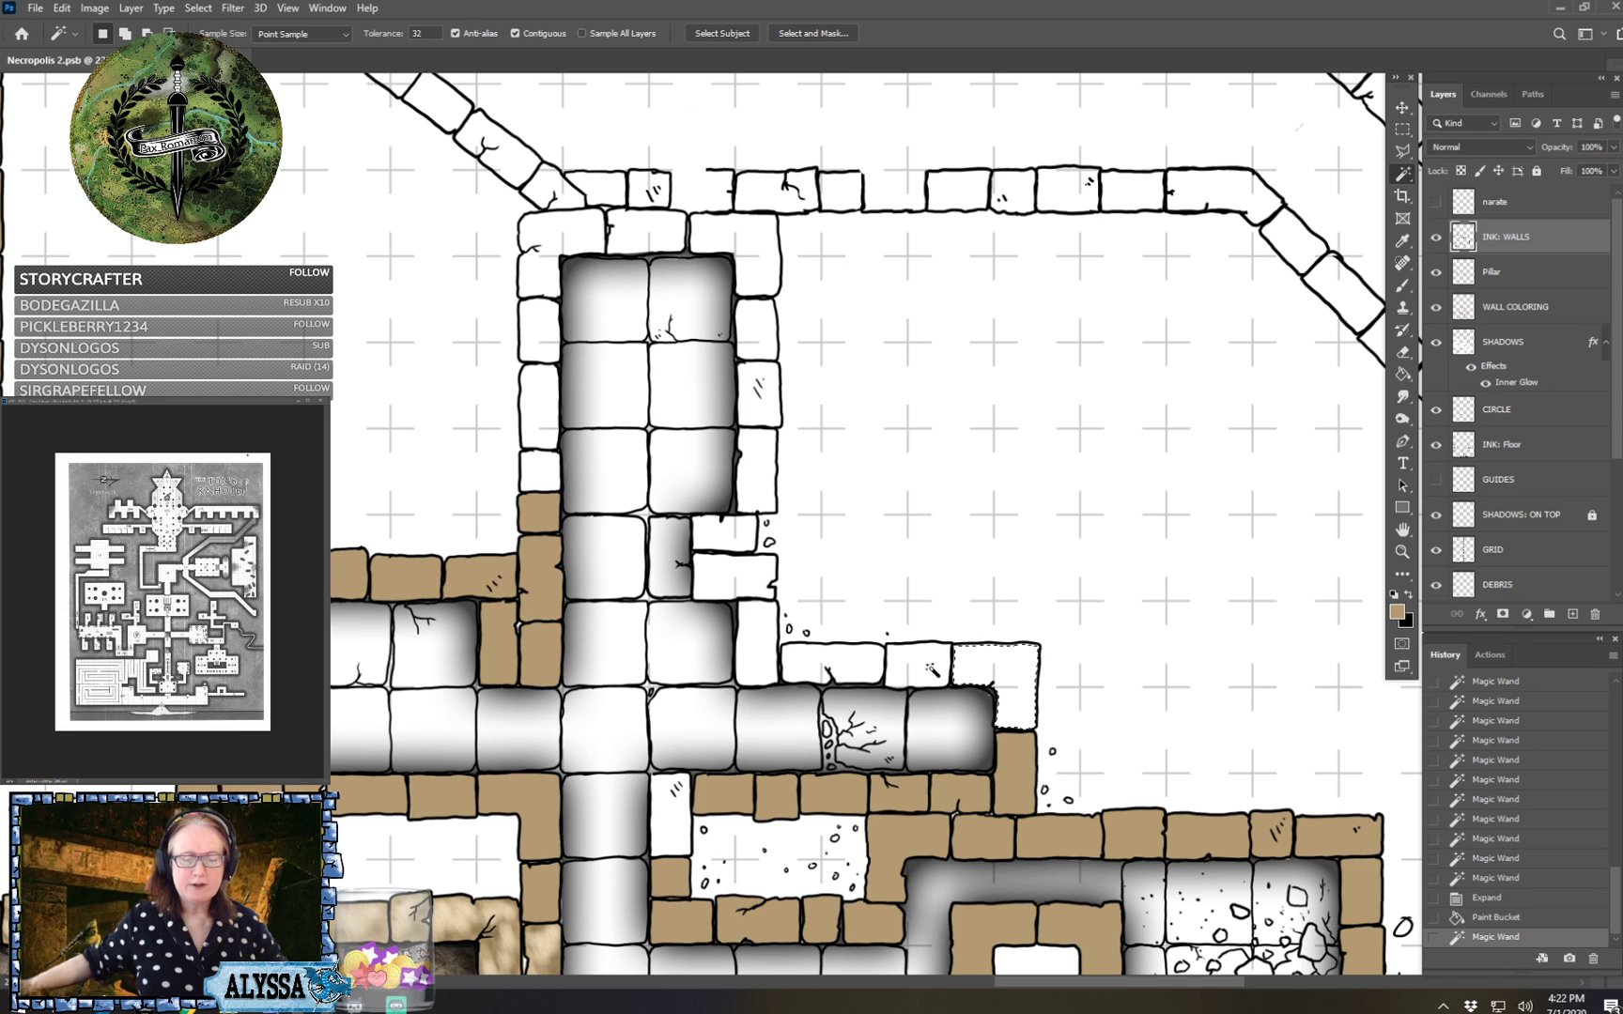
left_click(922, 666, "shift")
left_click(843, 669, "shift")
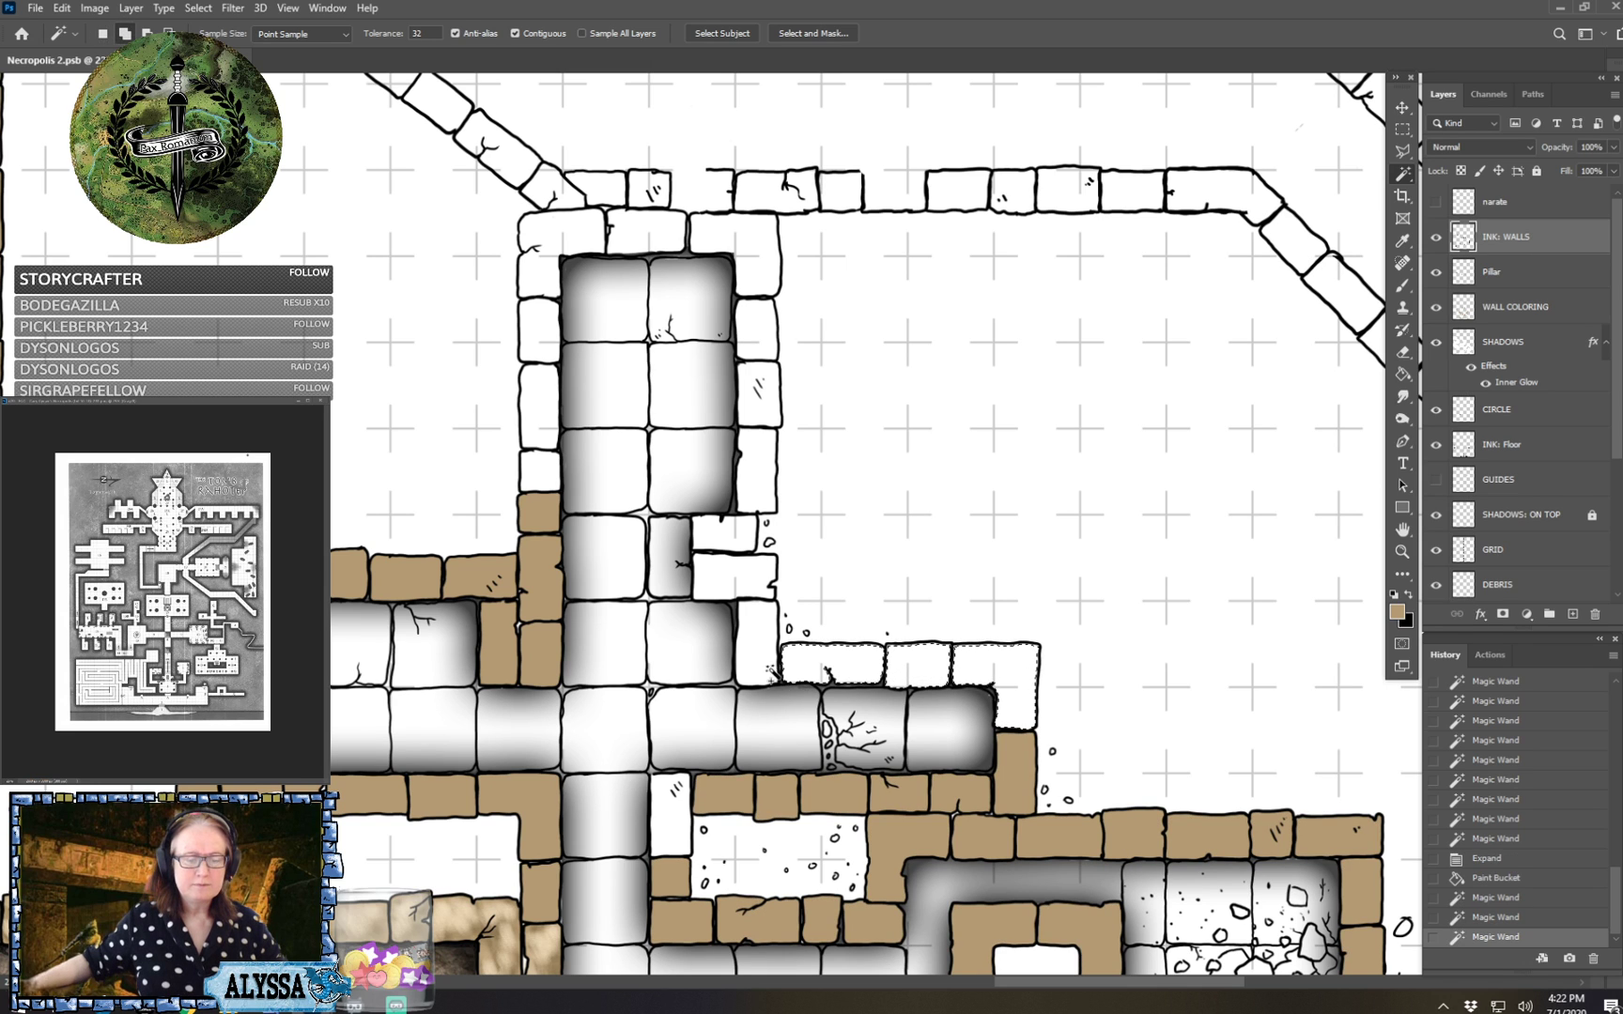
Add the right wall blocks of the tall tiled passage, up to its upper corner, to the selection.
left_click(756, 643, "shift")
left_click(734, 575, "shift")
left_click(724, 532, "shift")
left_click(743, 477, "shift")
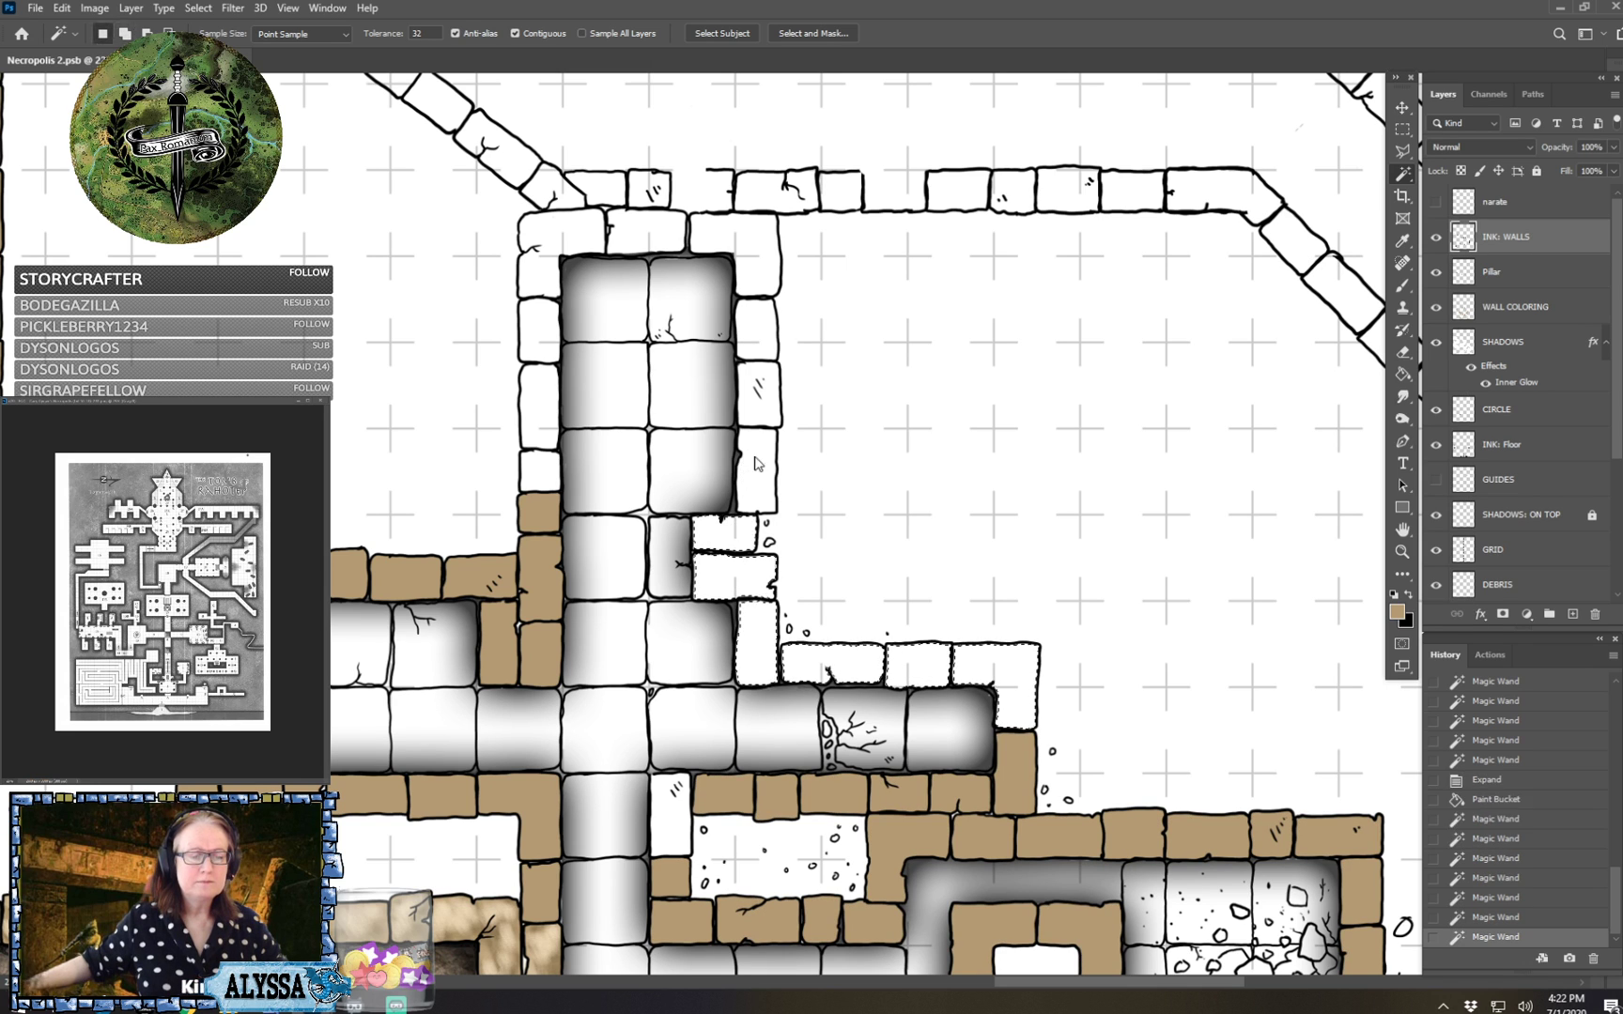
left_click(757, 395, "shift")
left_click(764, 304, "shift")
left_click(768, 280, "shift")
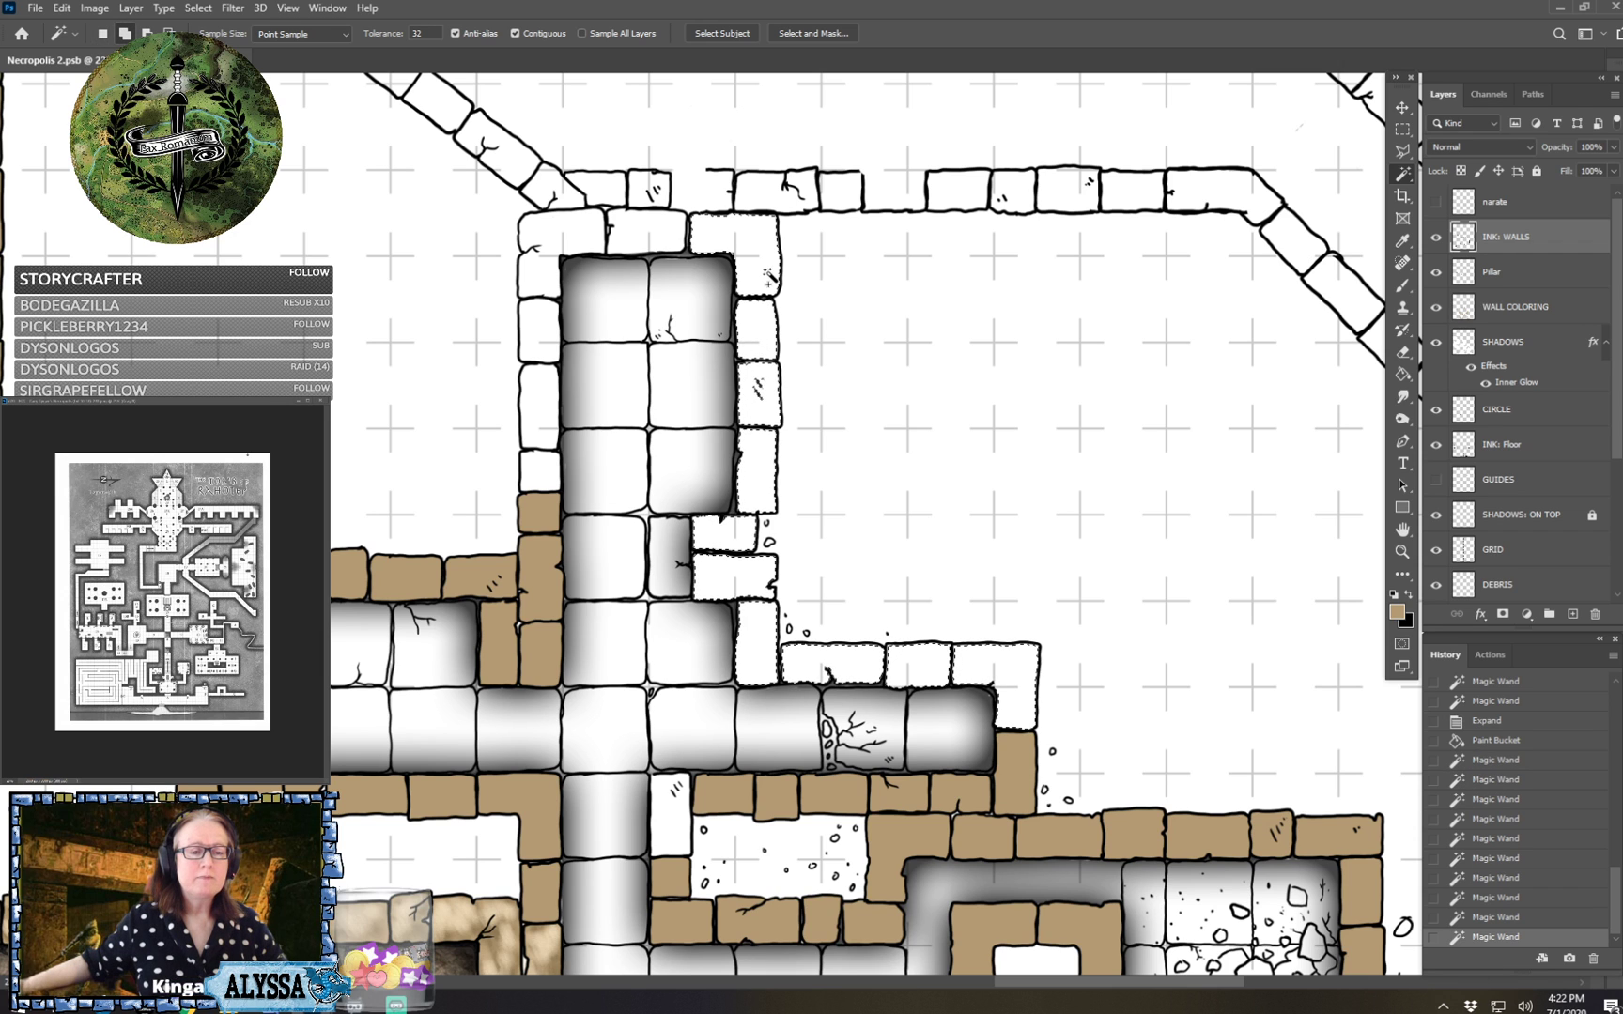
Add the top wall blocks and the white left wall blocks of the tall tiled passage to the selection.
left_click(642, 233, "shift")
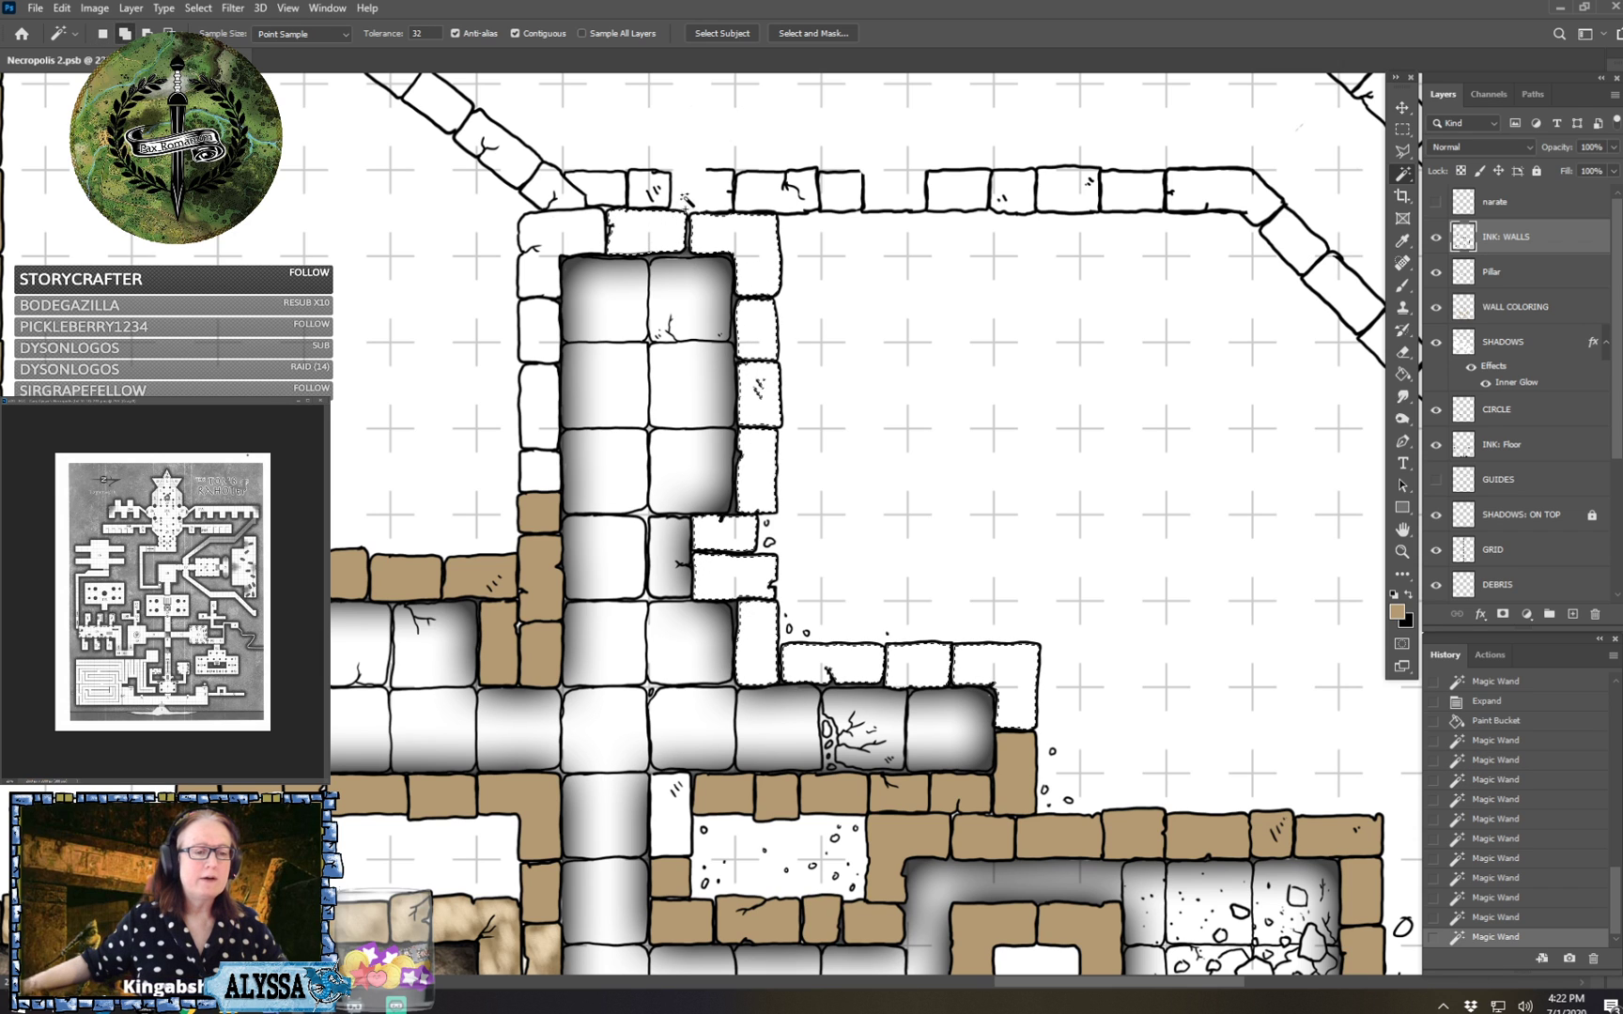
left_click(556, 242, "shift")
left_click(545, 330, "shift")
left_click(543, 407, "shift")
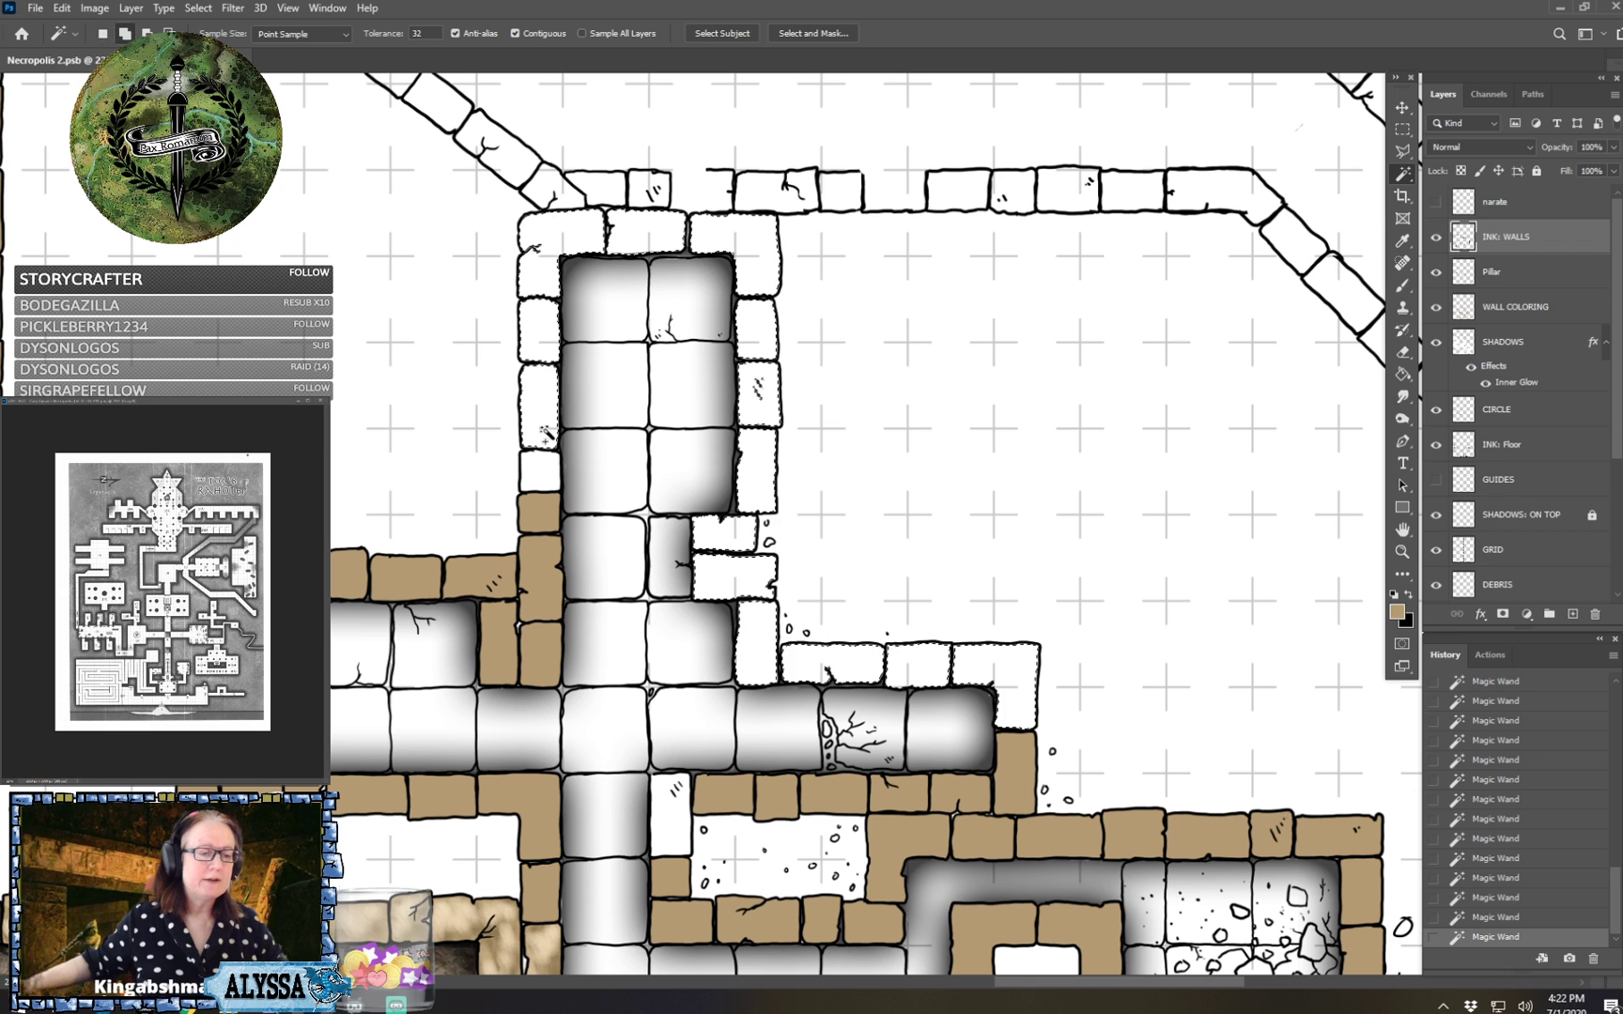
left_click(547, 478, "shift")
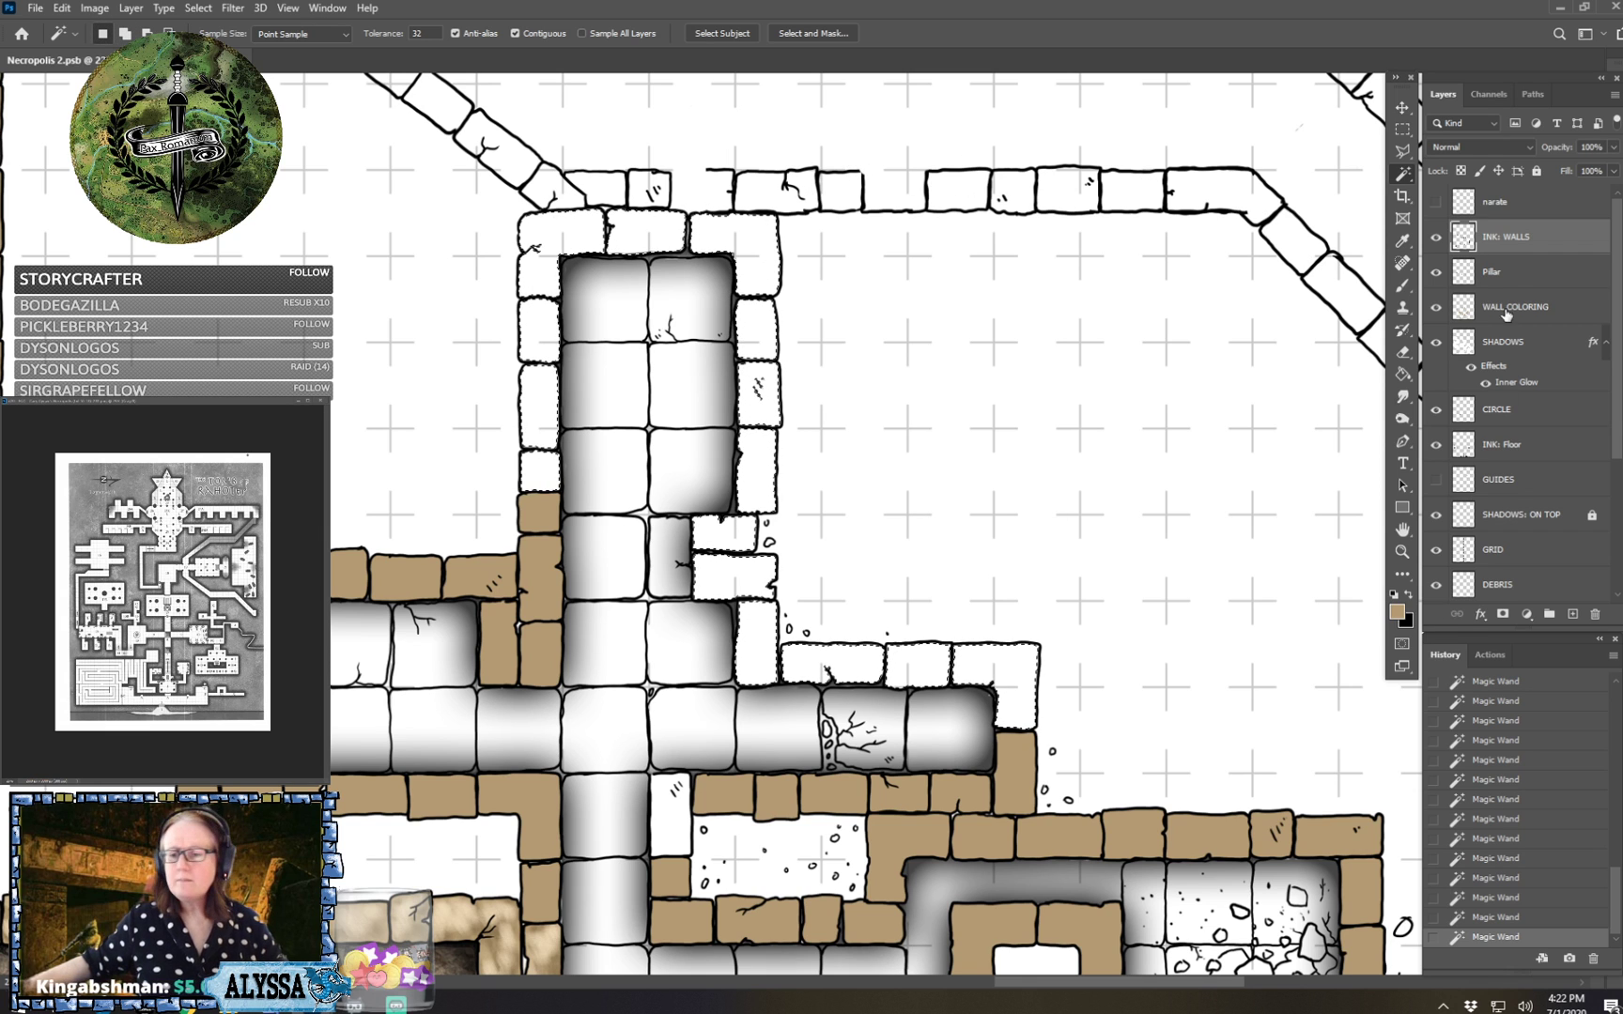
Expand the wall selection with the Select > Modify > 2px action, fill it tan on the WALL COLORING layer, and deselect.
left_click(1487, 655)
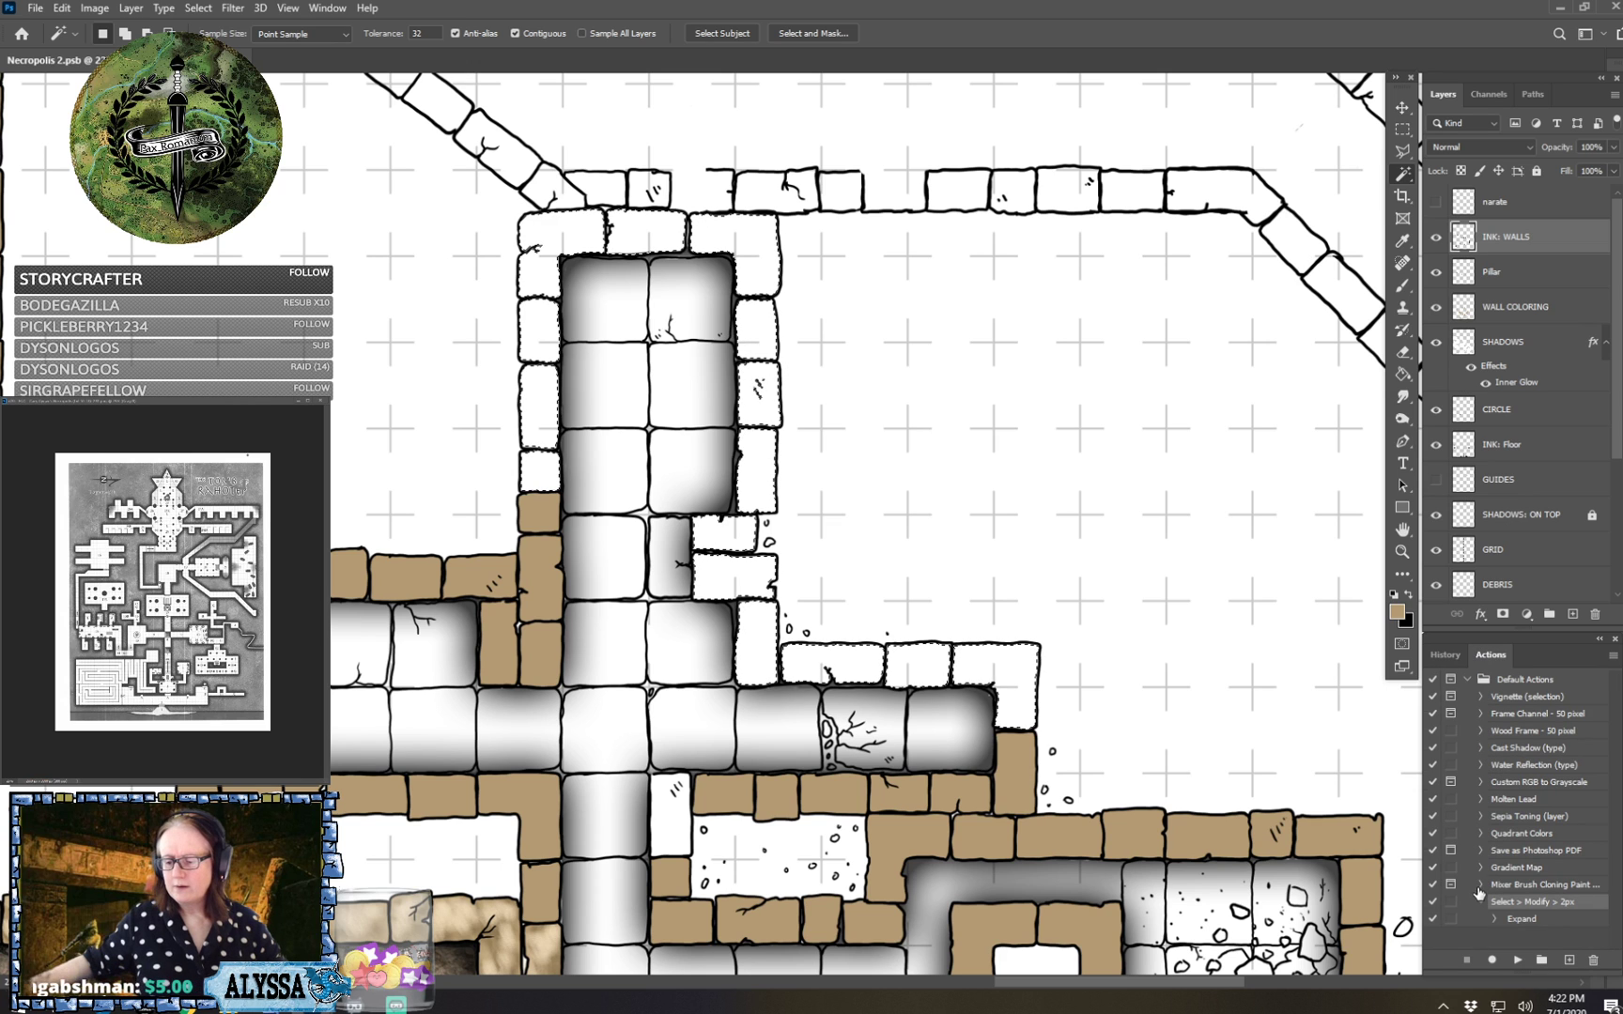
left_click(1516, 960)
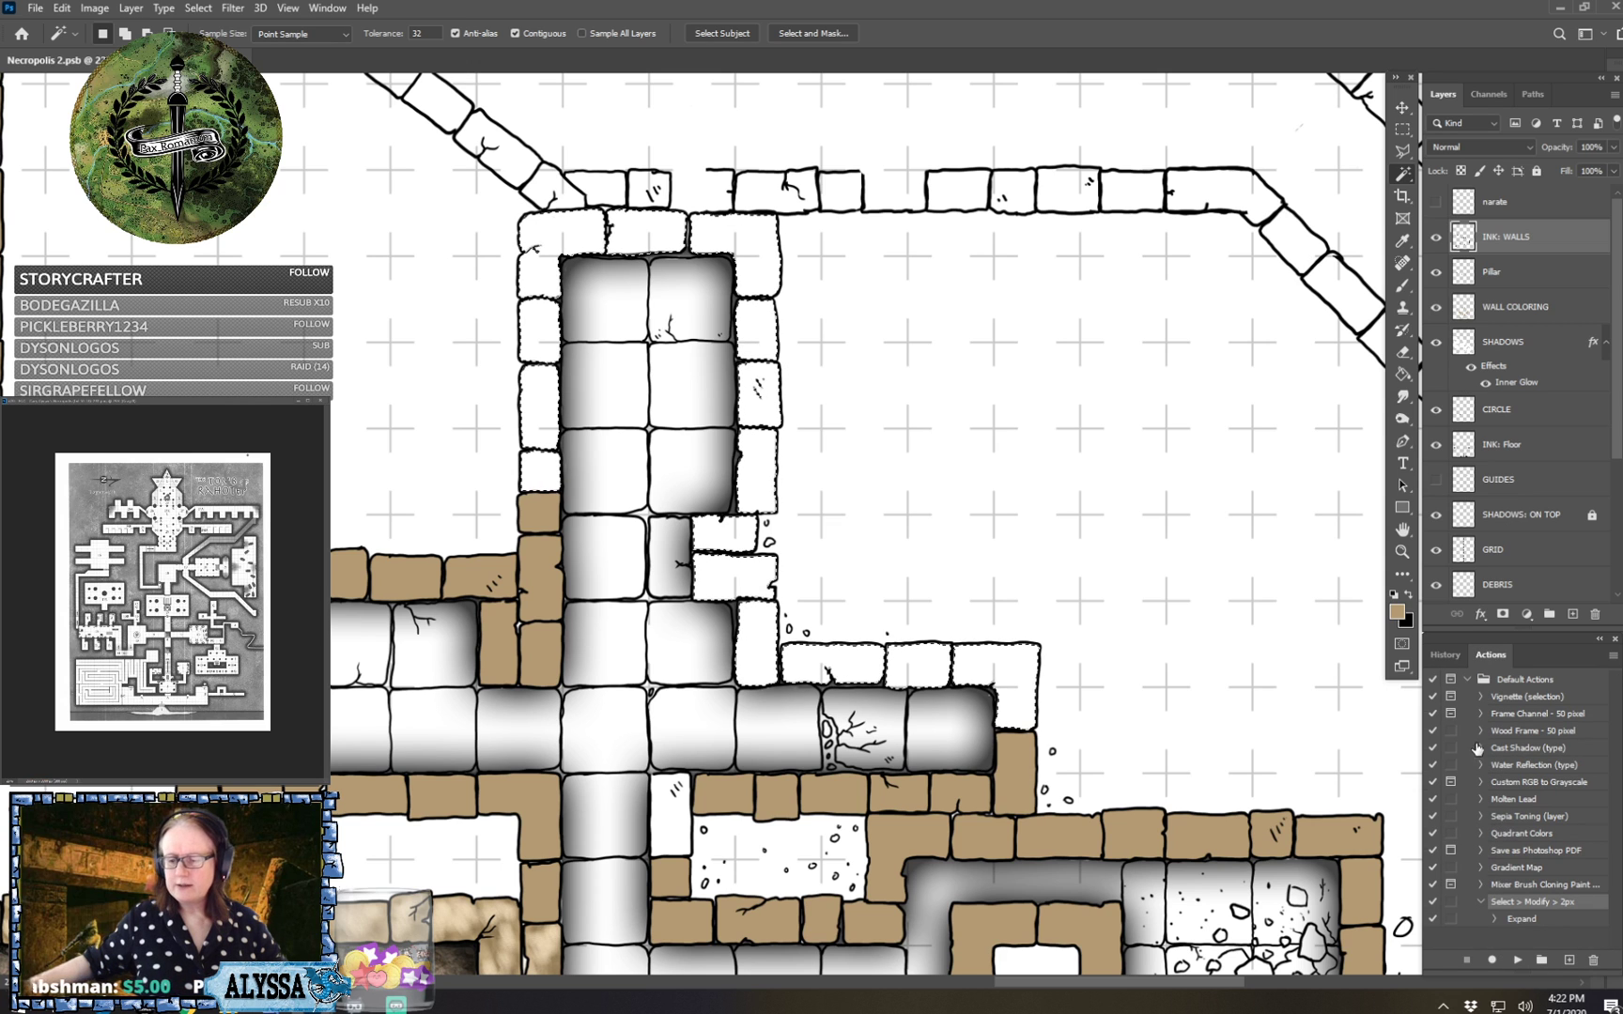
left_click(1445, 655)
left_click(1523, 308)
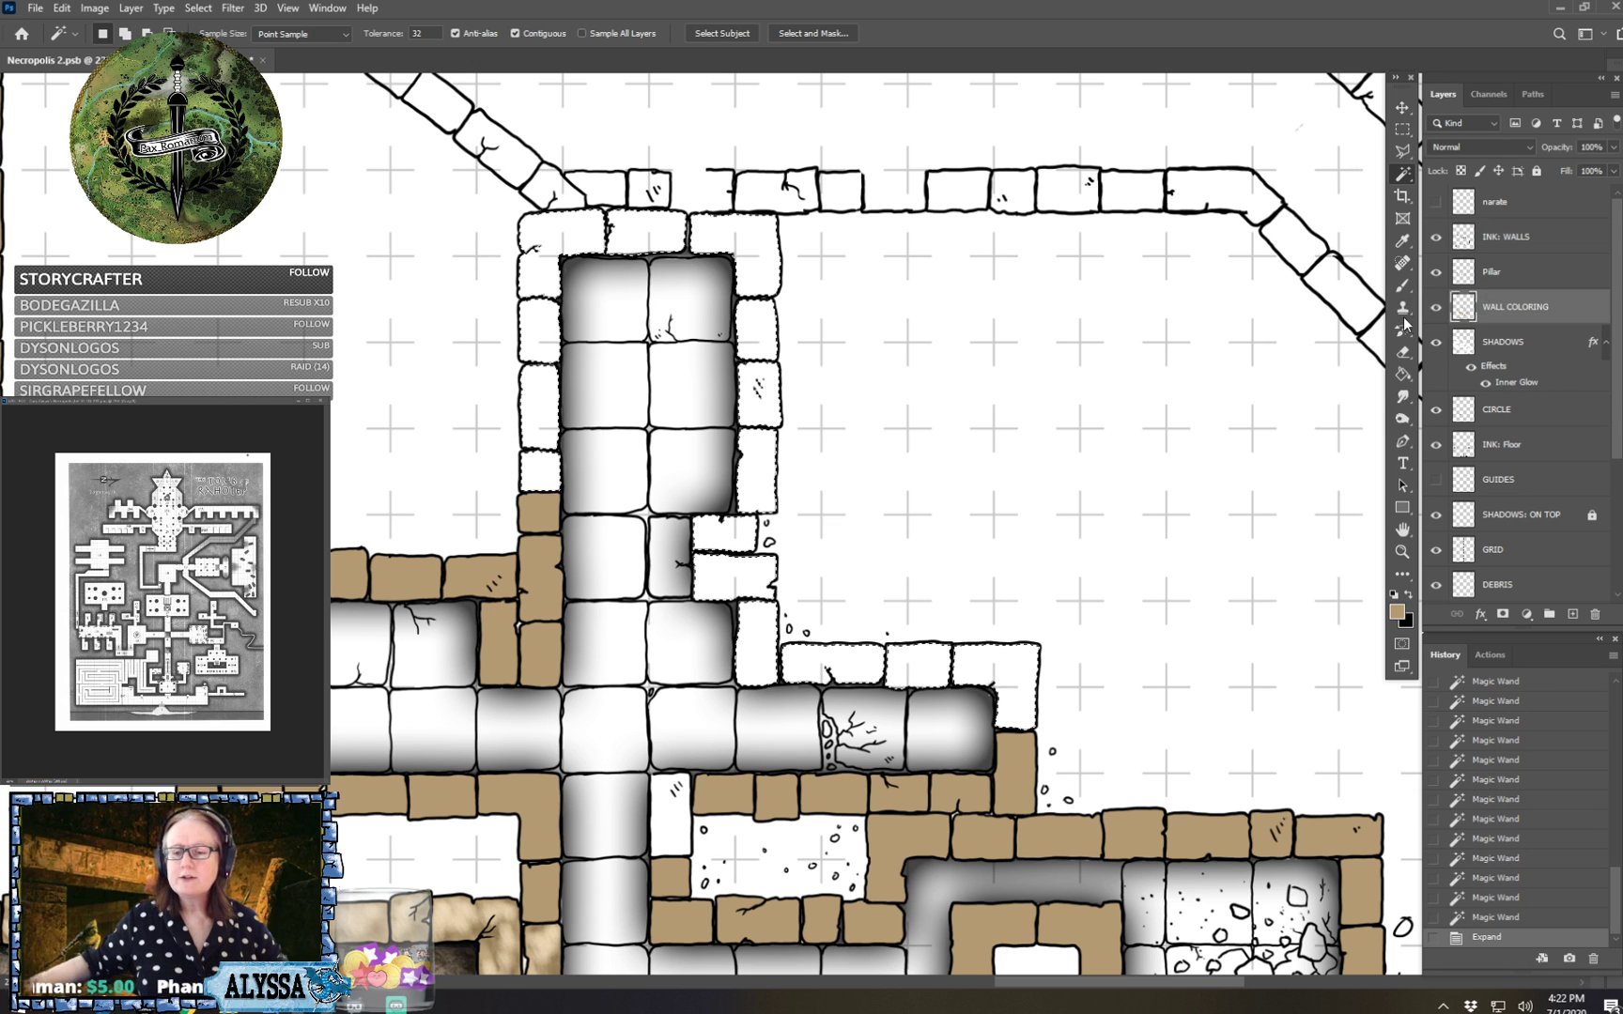
left_click(1403, 375)
left_click(1158, 619)
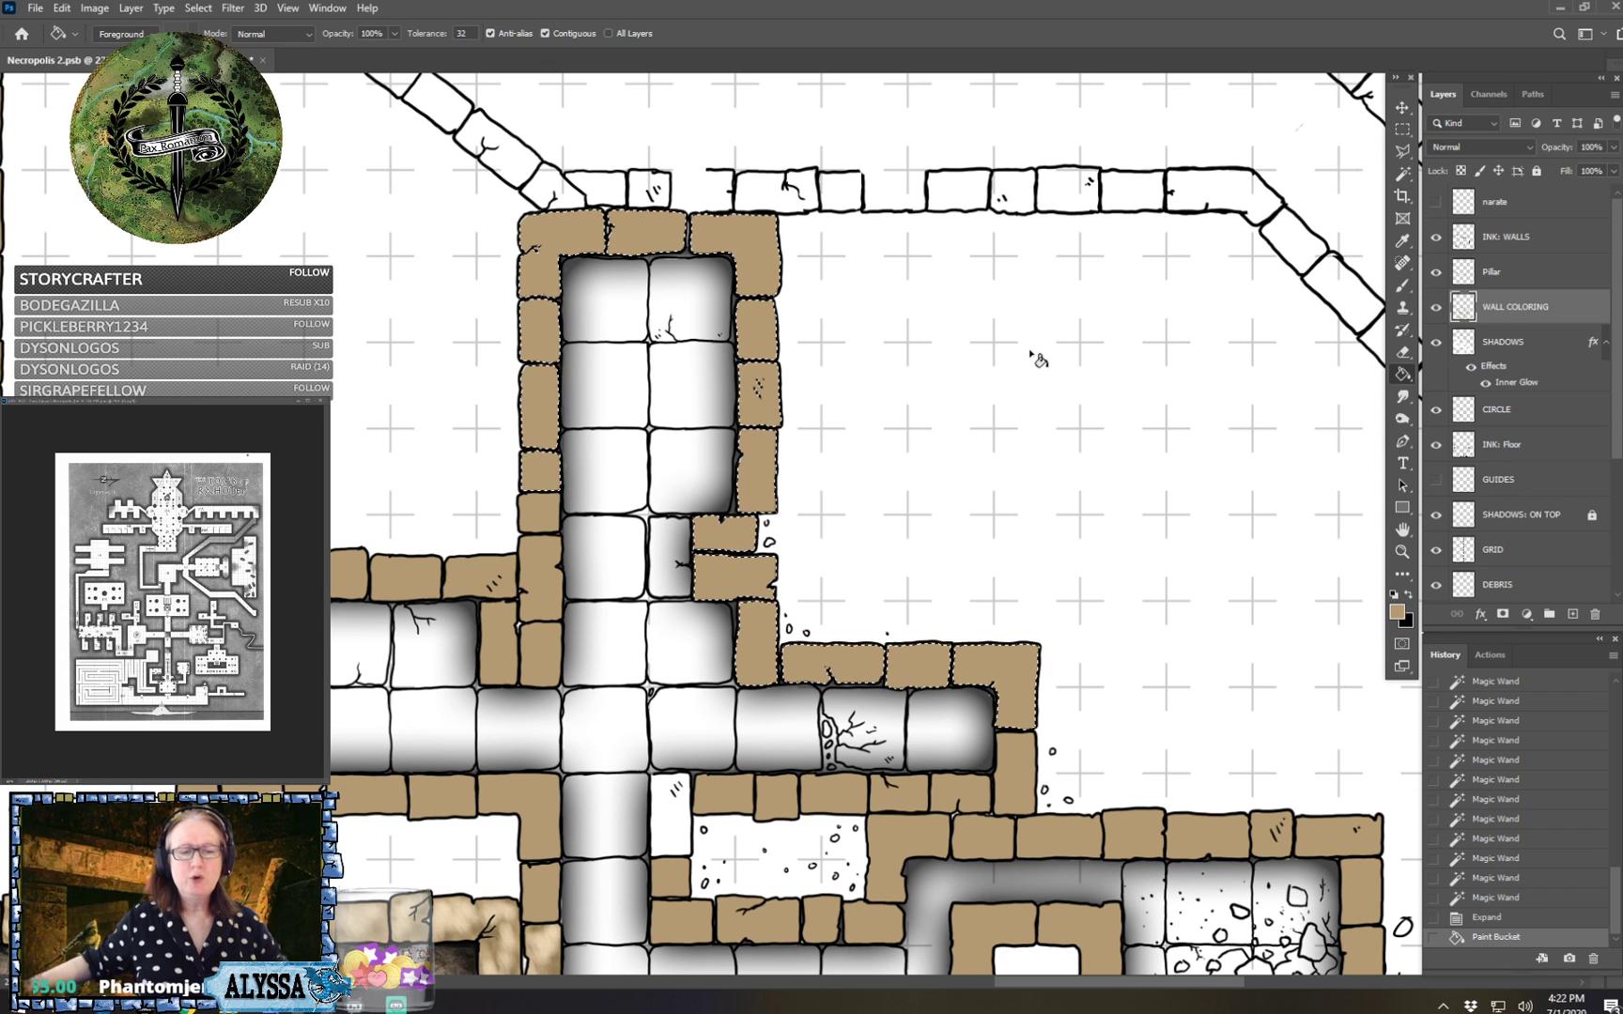
left_click(1403, 286)
left_click(1403, 129)
left_click(1257, 329)
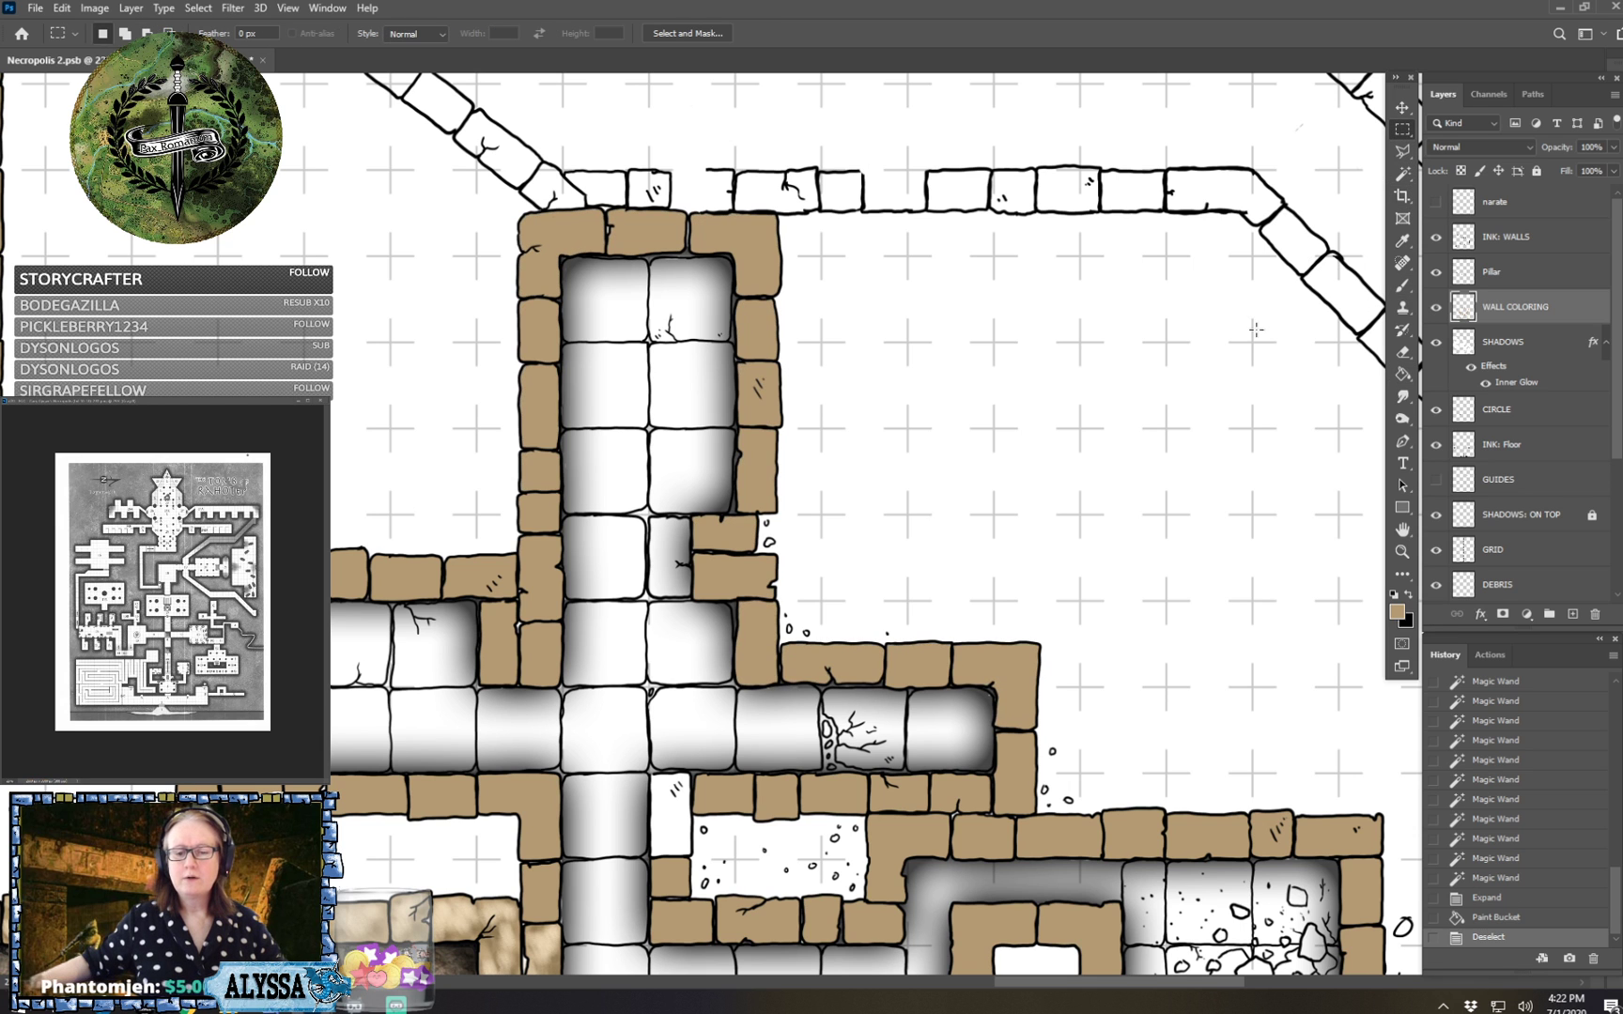
Brush tan over the white wall block just below the corridor crossing, beside the debris-strewn gap, on the WALL COLORING layer.
scroll(1165, 435, "left", 3)
scroll(1165, 435, "down", 2)
scroll(1165, 435, "up", 2)
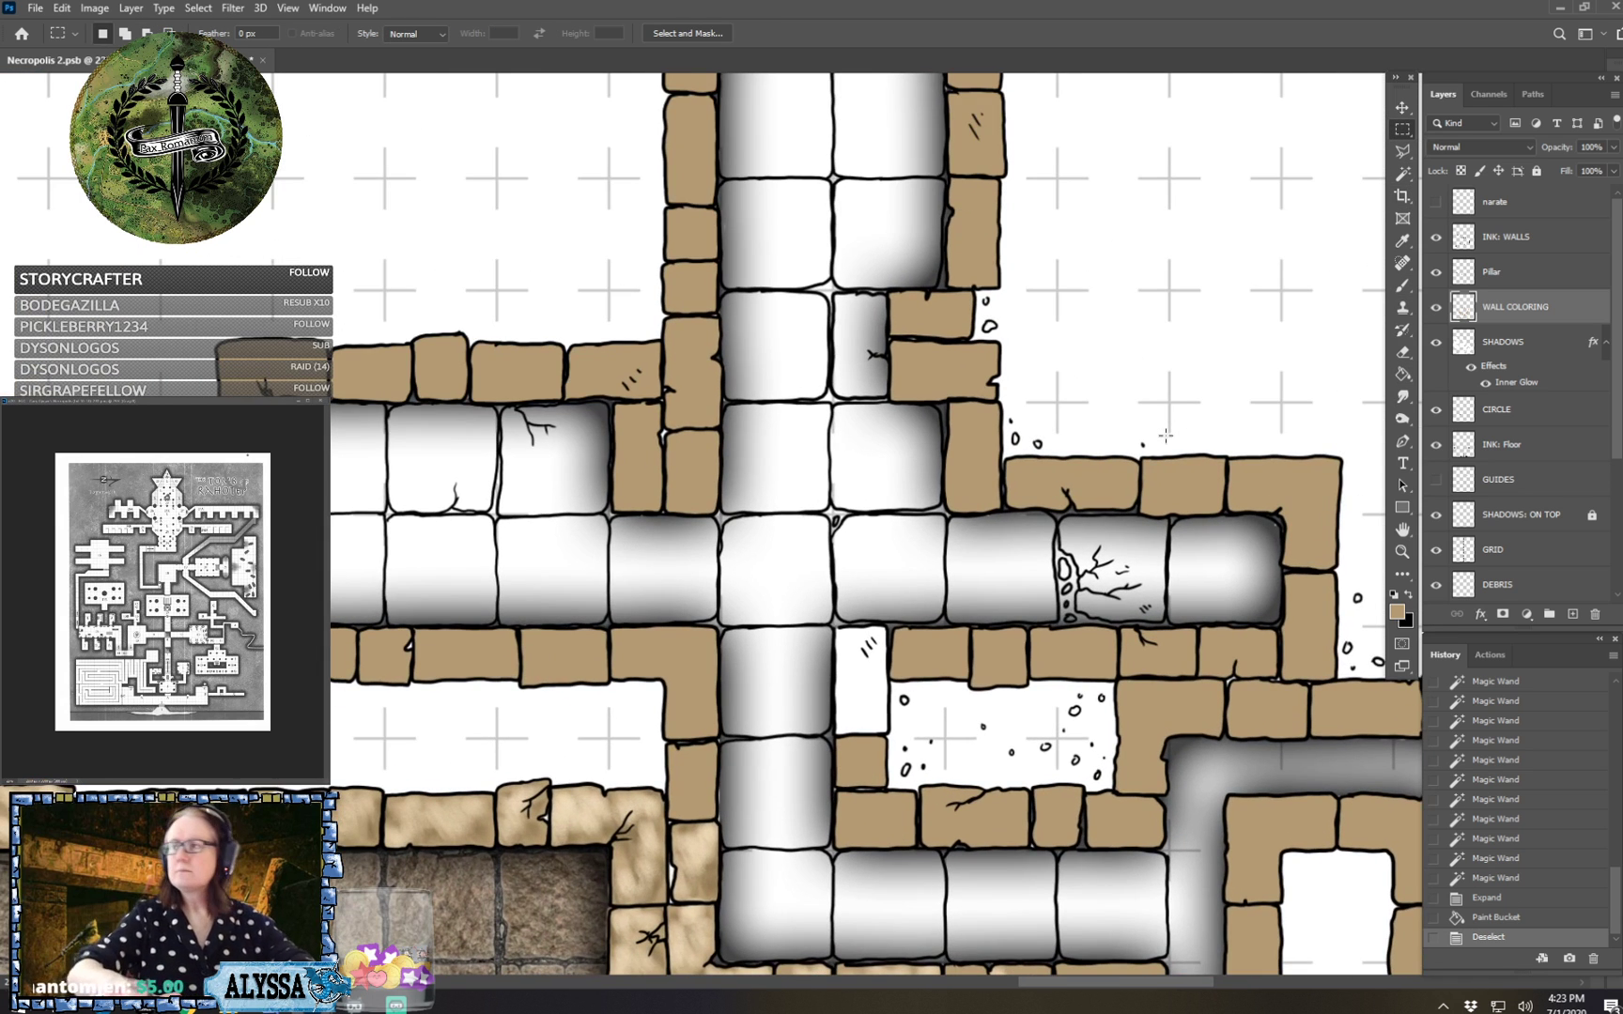
scroll(1165, 435, "up", 1)
scroll(1166, 435, "up", 3)
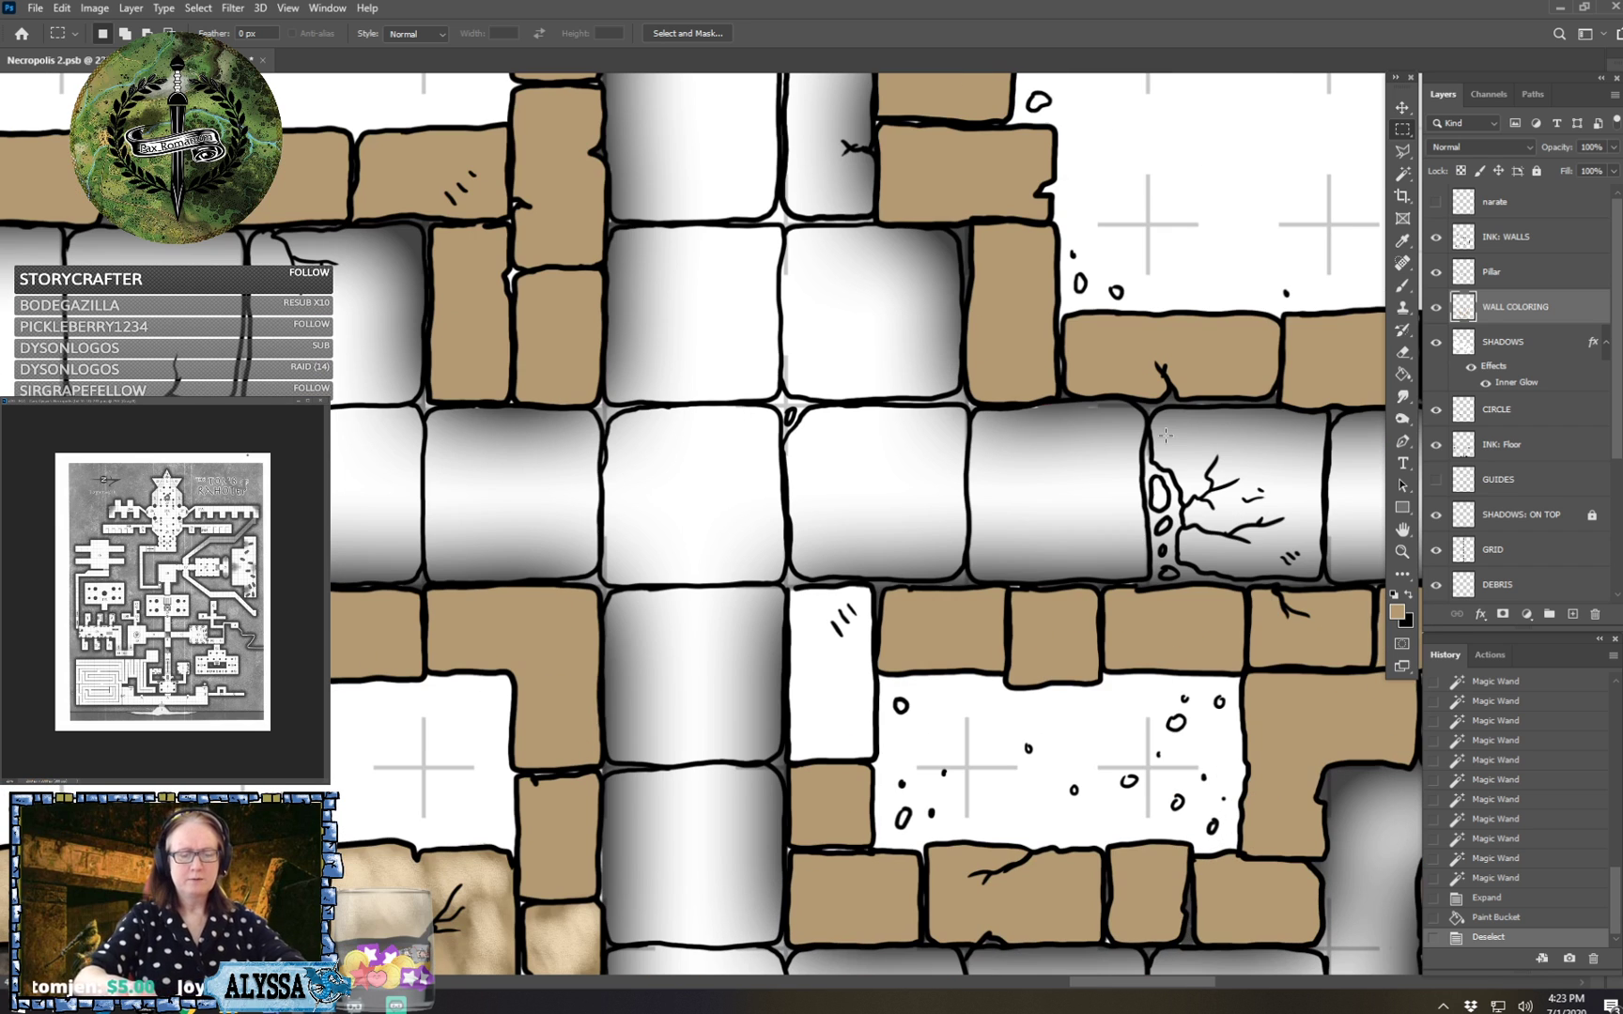
scroll(1166, 434, "up", 3)
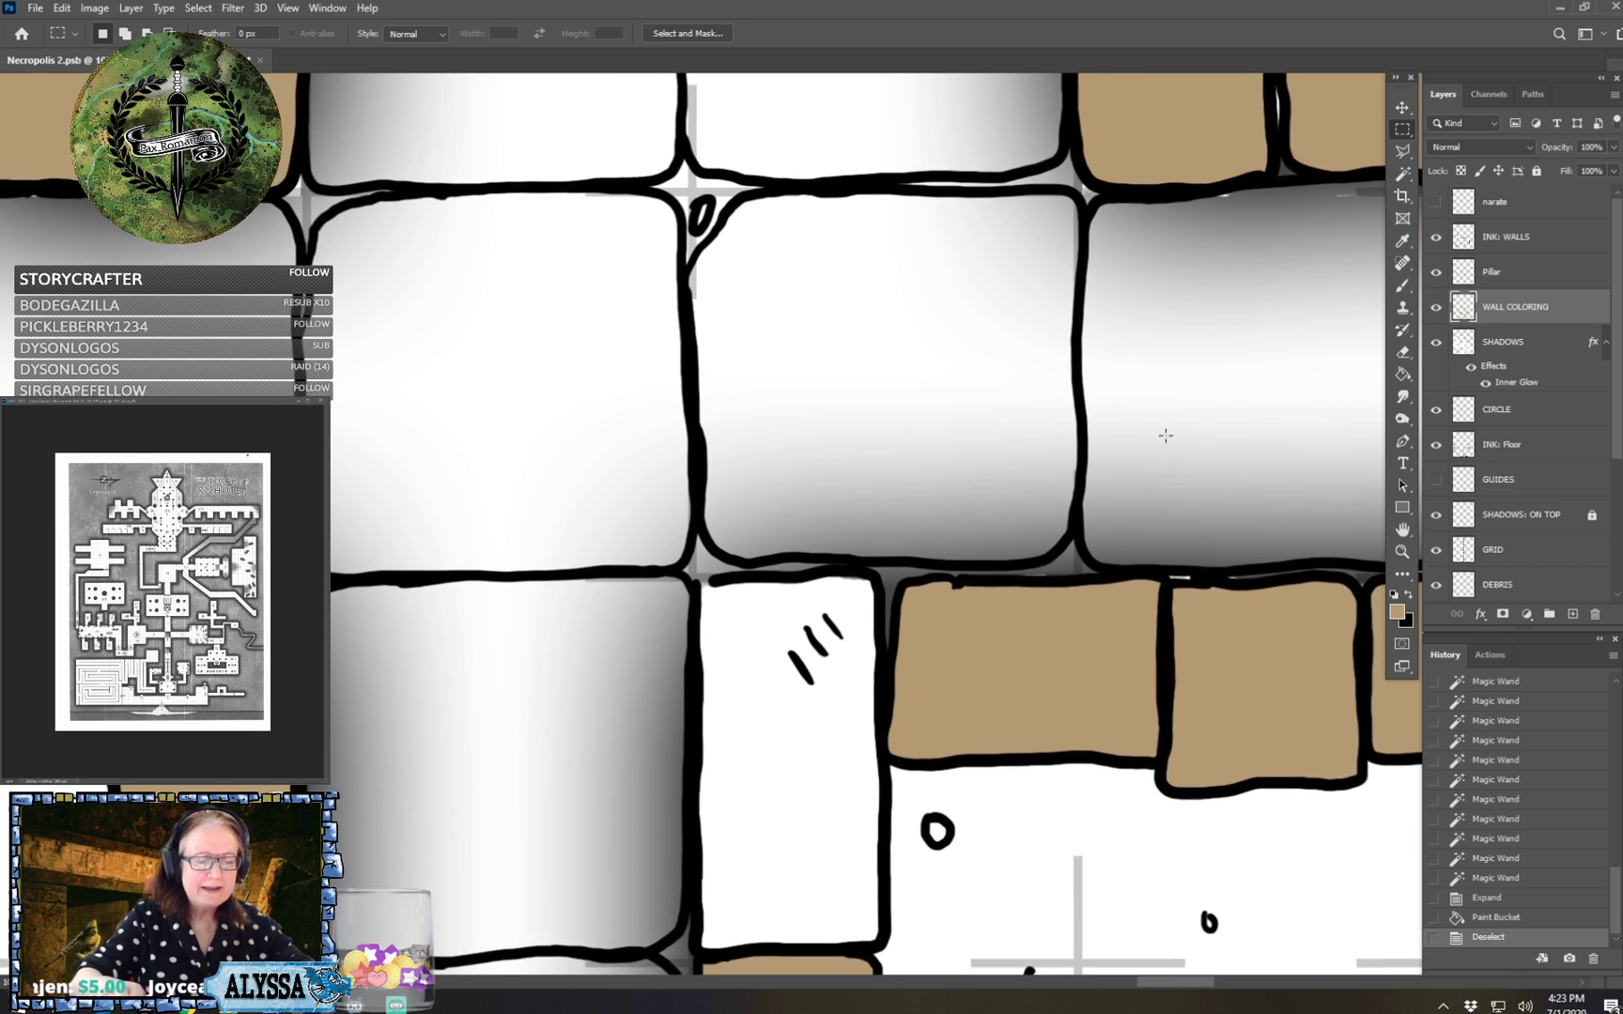
scroll(1165, 435, "up", 1)
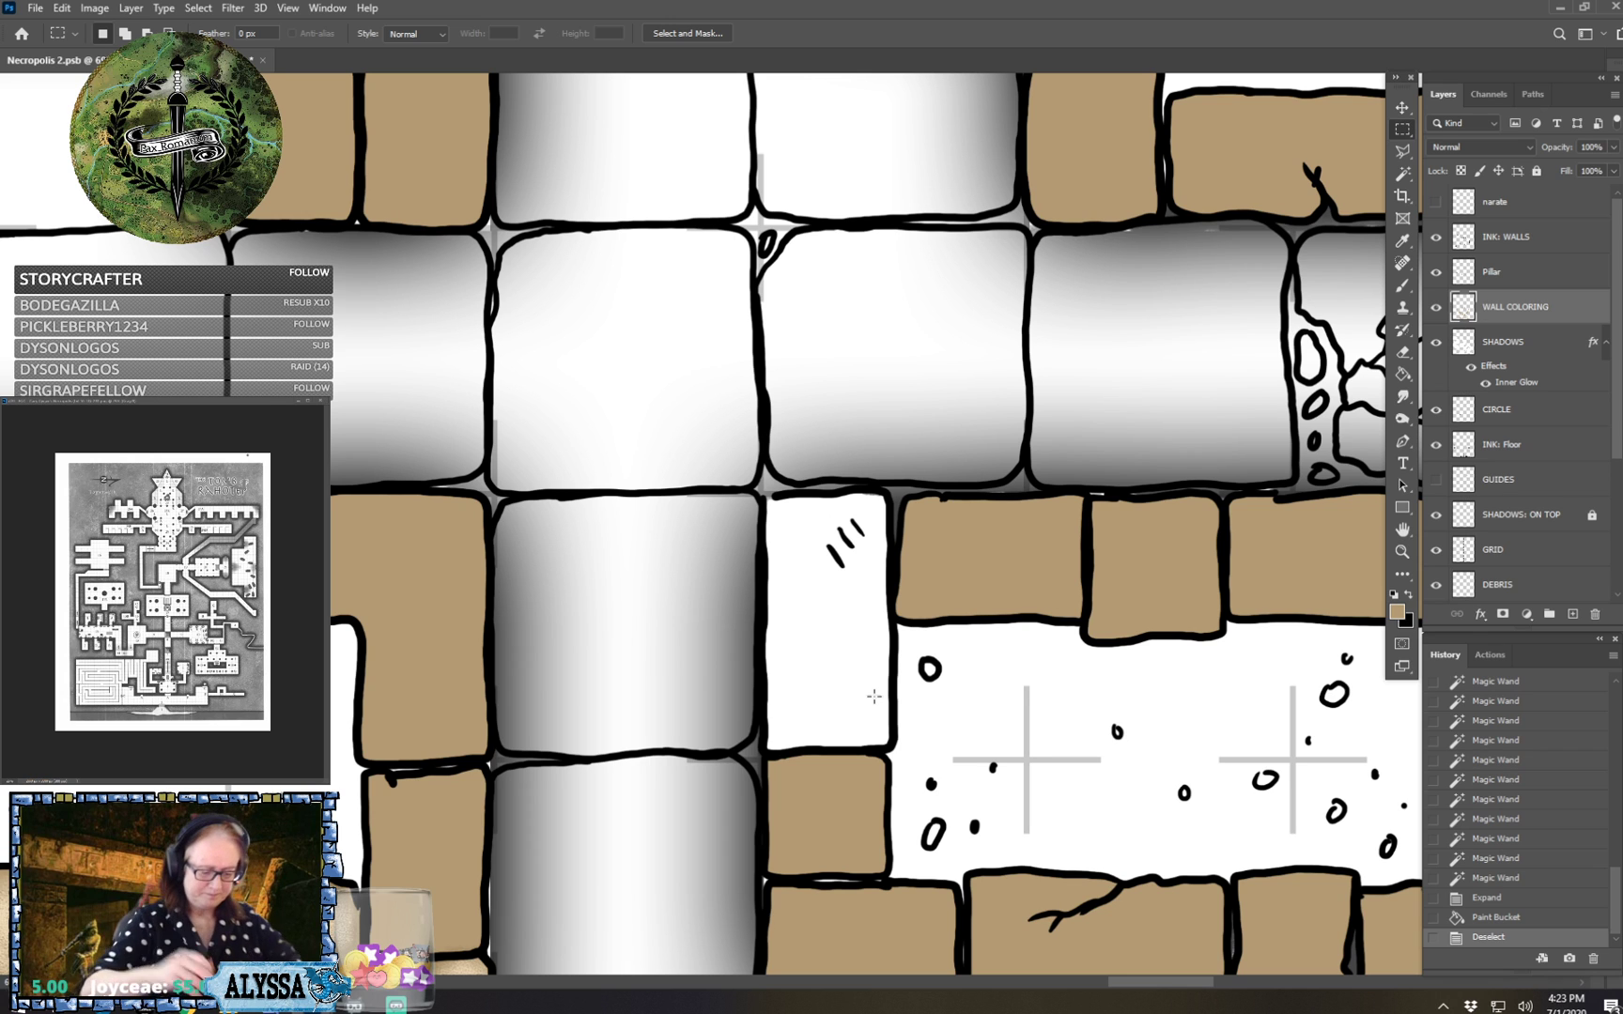
key("b")
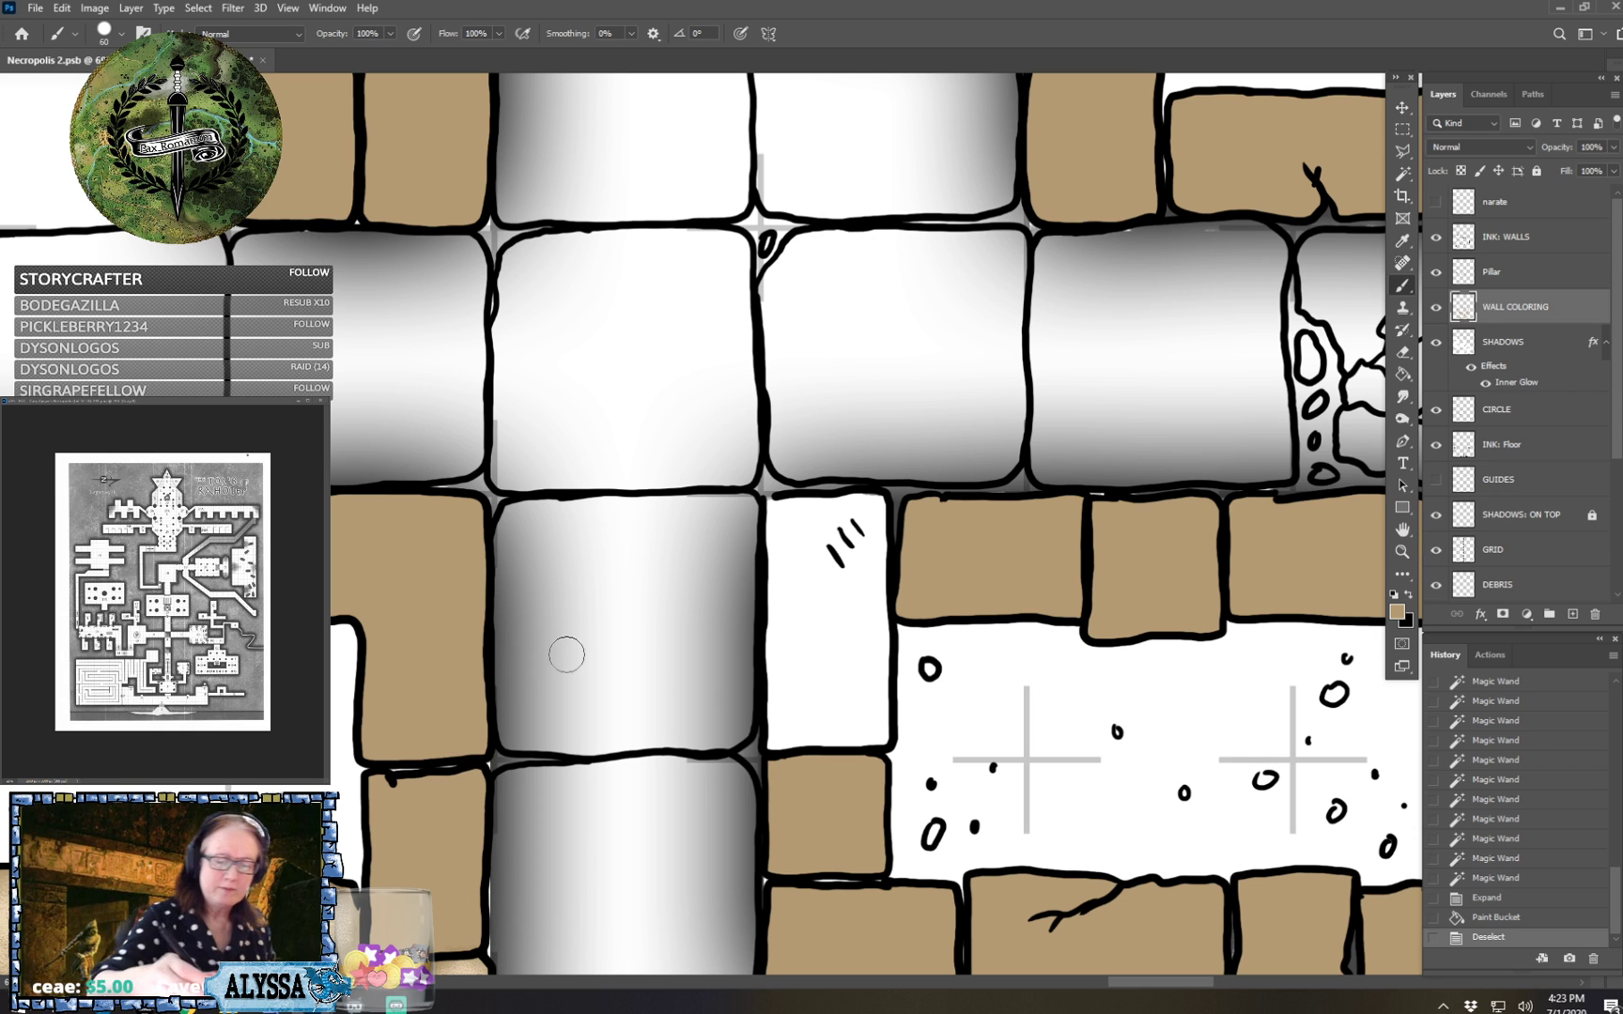
mouse_move(789, 693)
left_mouse_down()
mouse_move(772, 743)
mouse_move(878, 739)
mouse_move(877, 652)
mouse_move(860, 717)
mouse_move(776, 731)
mouse_move(772, 668)
mouse_move(779, 709)
mouse_move(816, 632)
mouse_move(830, 705)
mouse_move(855, 687)
mouse_move(870, 532)
mouse_move(875, 591)
mouse_move(879, 564)
mouse_move(874, 509)
mouse_move(856, 505)
mouse_move(875, 502)
mouse_move(778, 507)
mouse_move(775, 616)
mouse_move(803, 560)
mouse_move(834, 598)
mouse_move(849, 542)
mouse_move(793, 520)
mouse_move(805, 541)
mouse_move(839, 542)
left_mouse_up()
With a 25 px black brush, draw the missing outlines and a crack in the broken wall row above the tall tiled passage.
left_click_drag(1155, 148, 825, 539)
left_click_drag(826, 282, 819, 778)
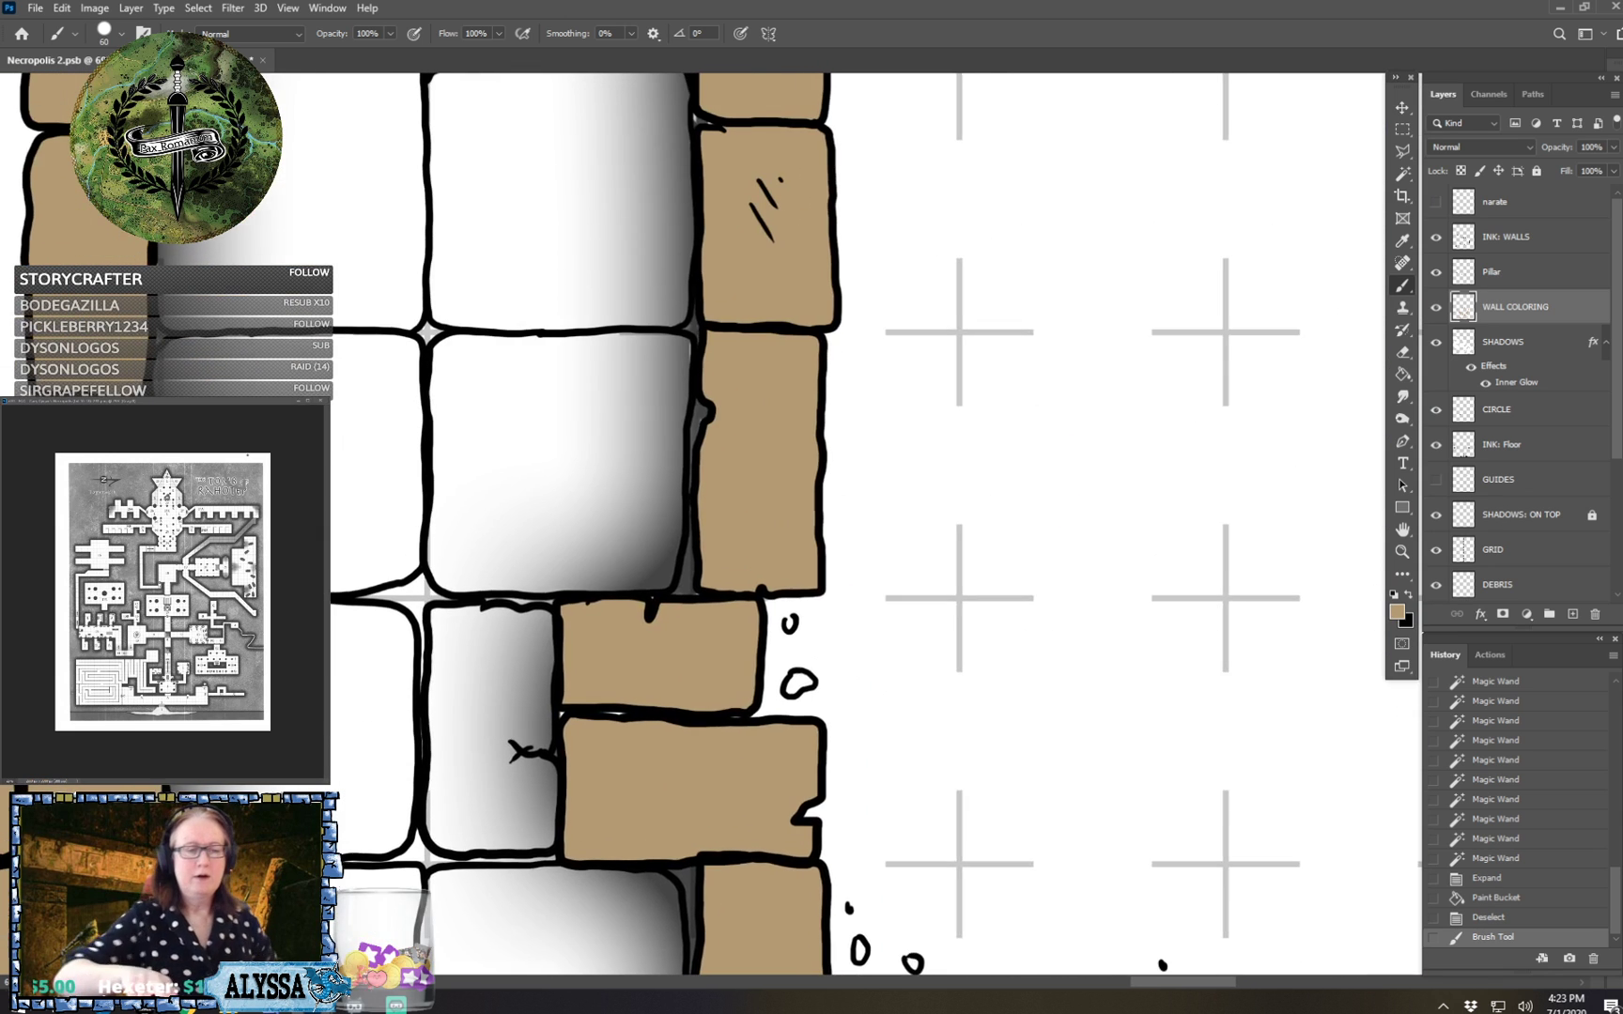
mouse_move(827, 328)
left_mouse_down()
mouse_move(812, 706)
mouse_move(847, 867)
left_mouse_up()
scroll(841, 869, "down", 3)
left_click_drag(826, 375, 791, 698)
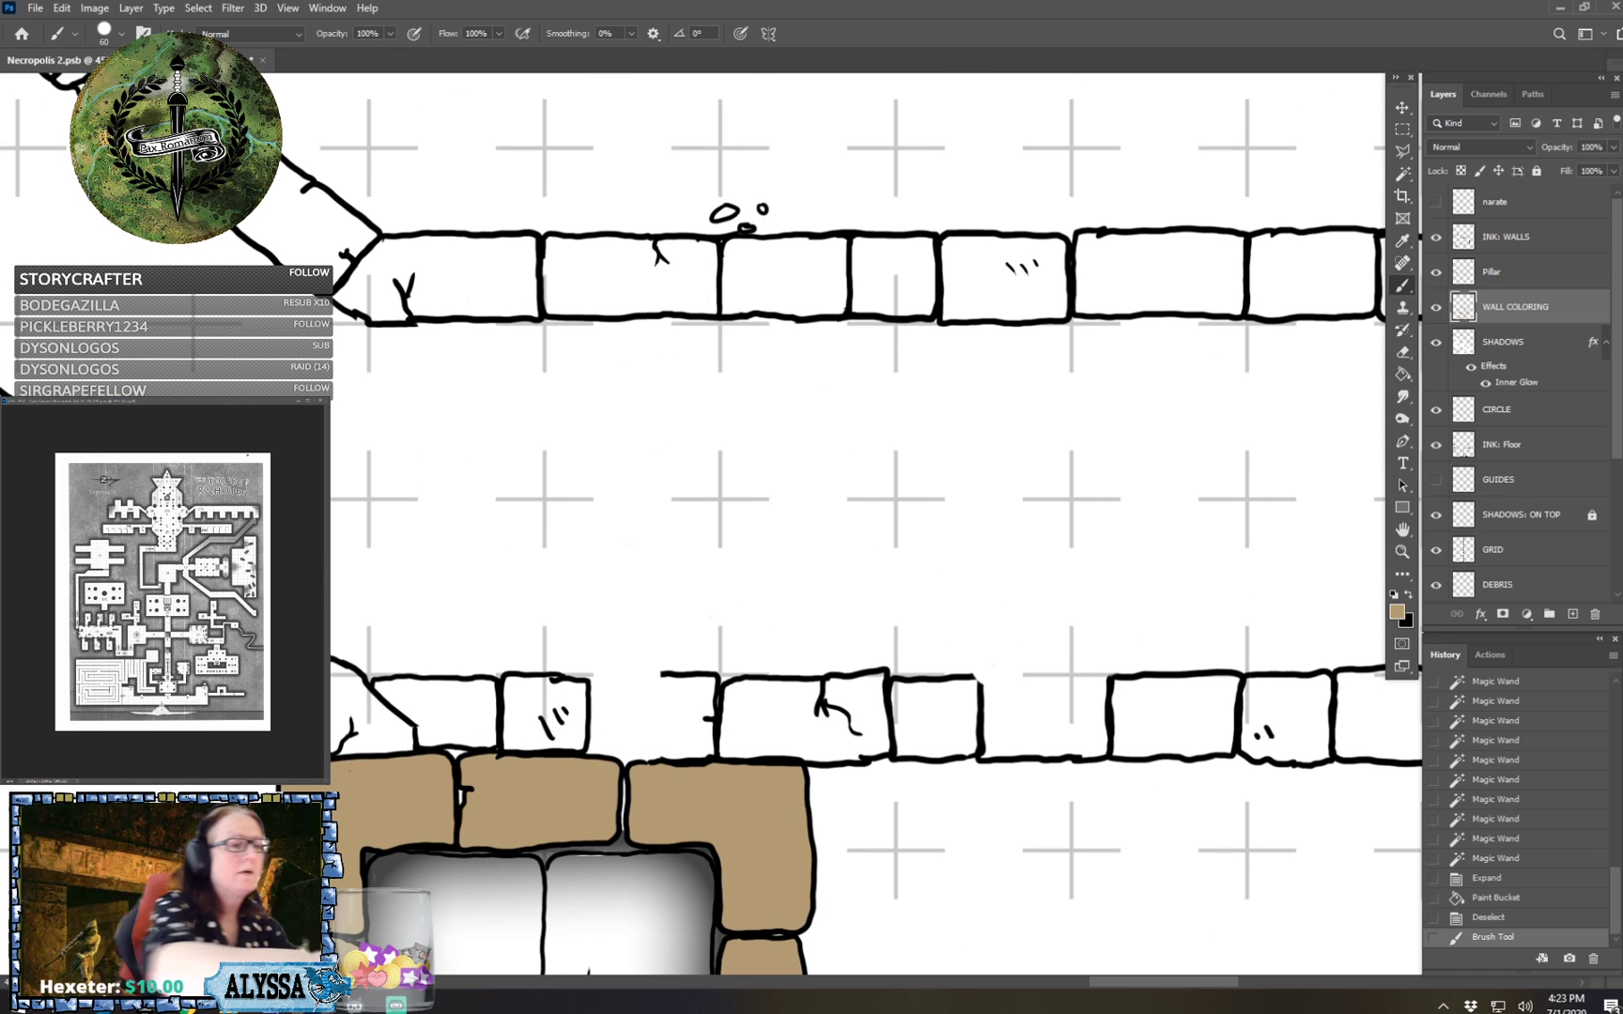
left_click(120, 34)
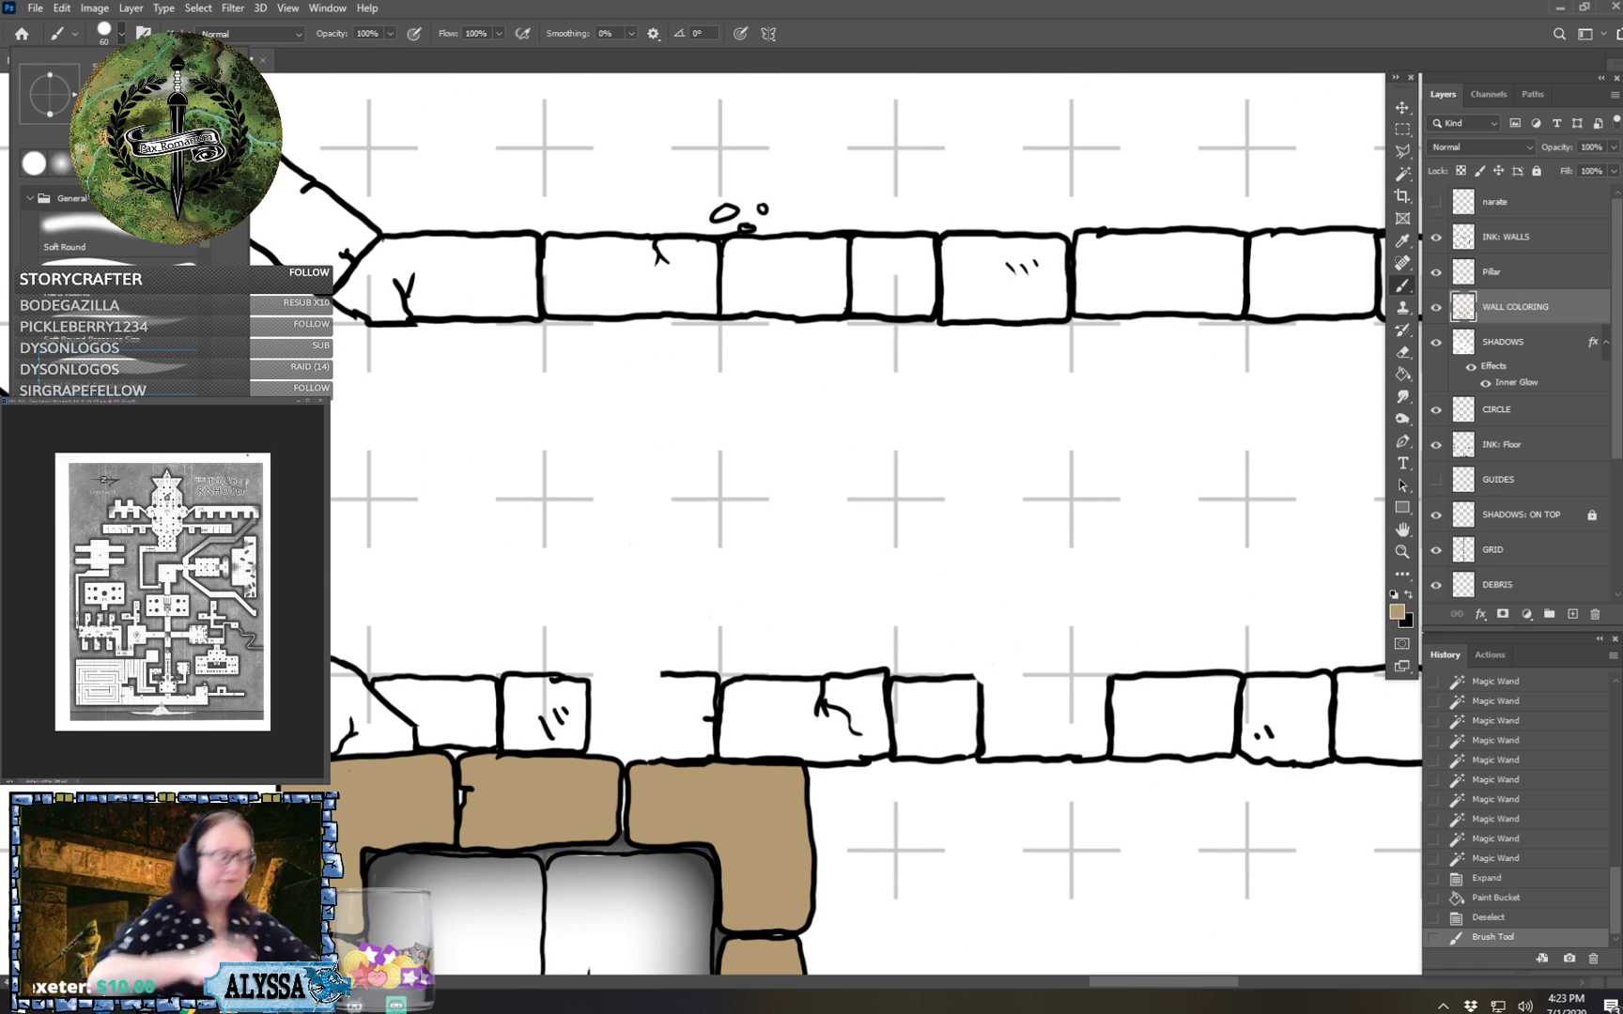
type("25")
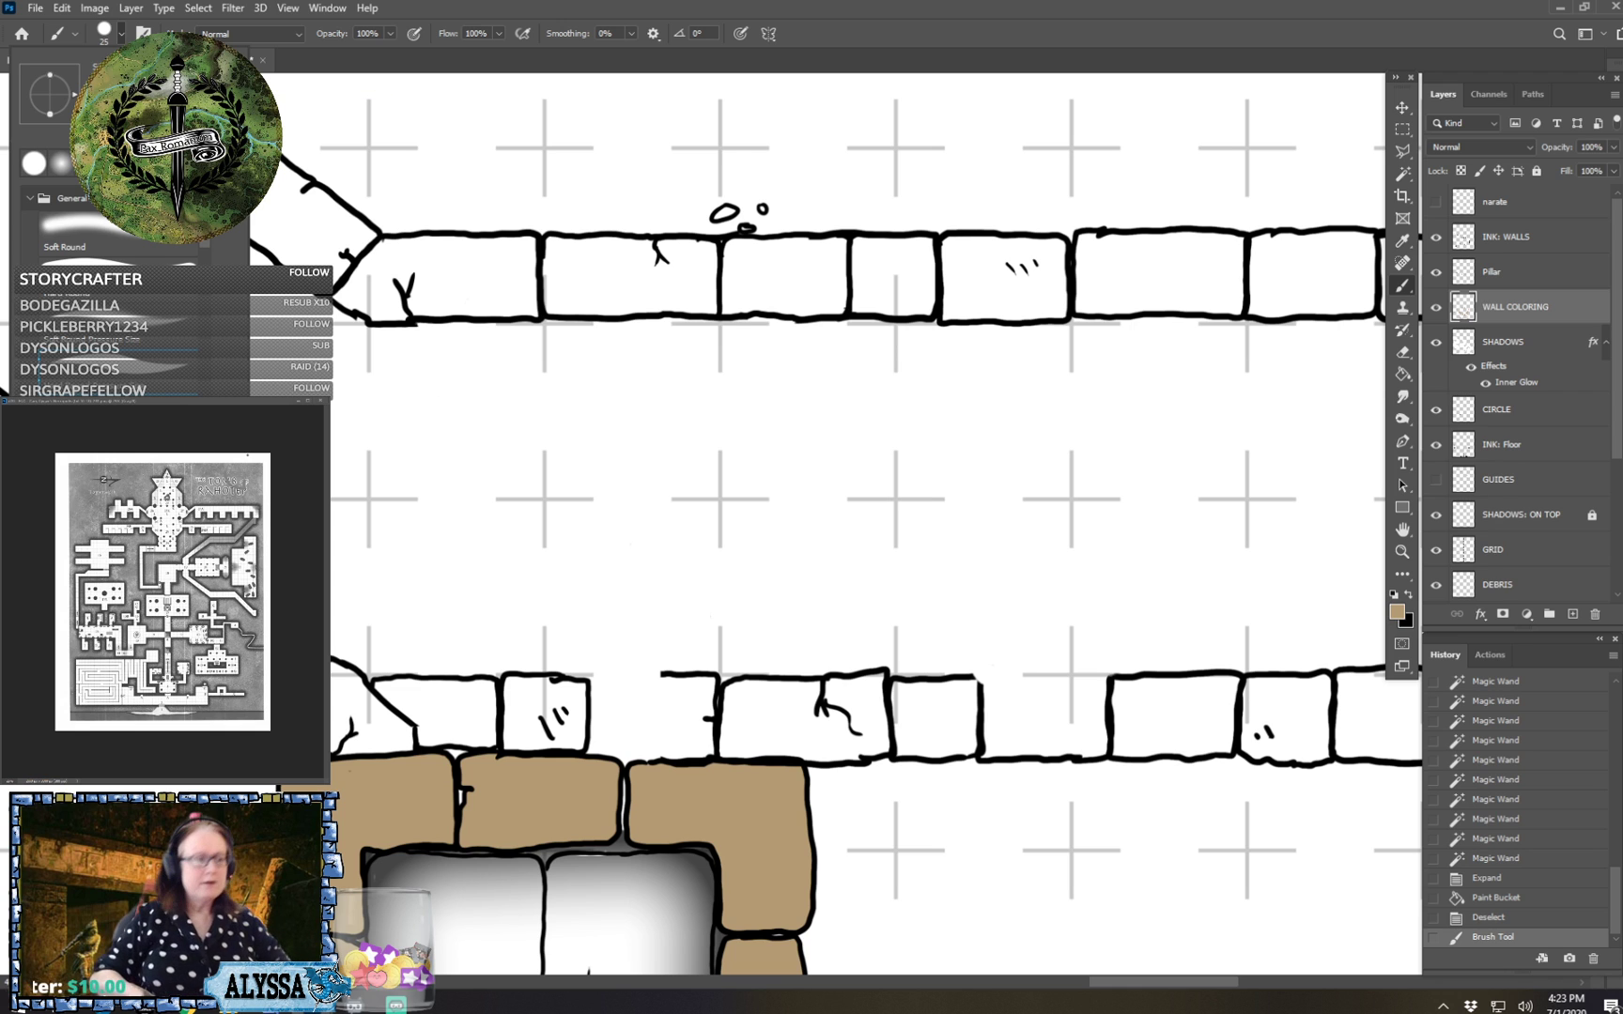
key("Return")
left_click(1408, 595)
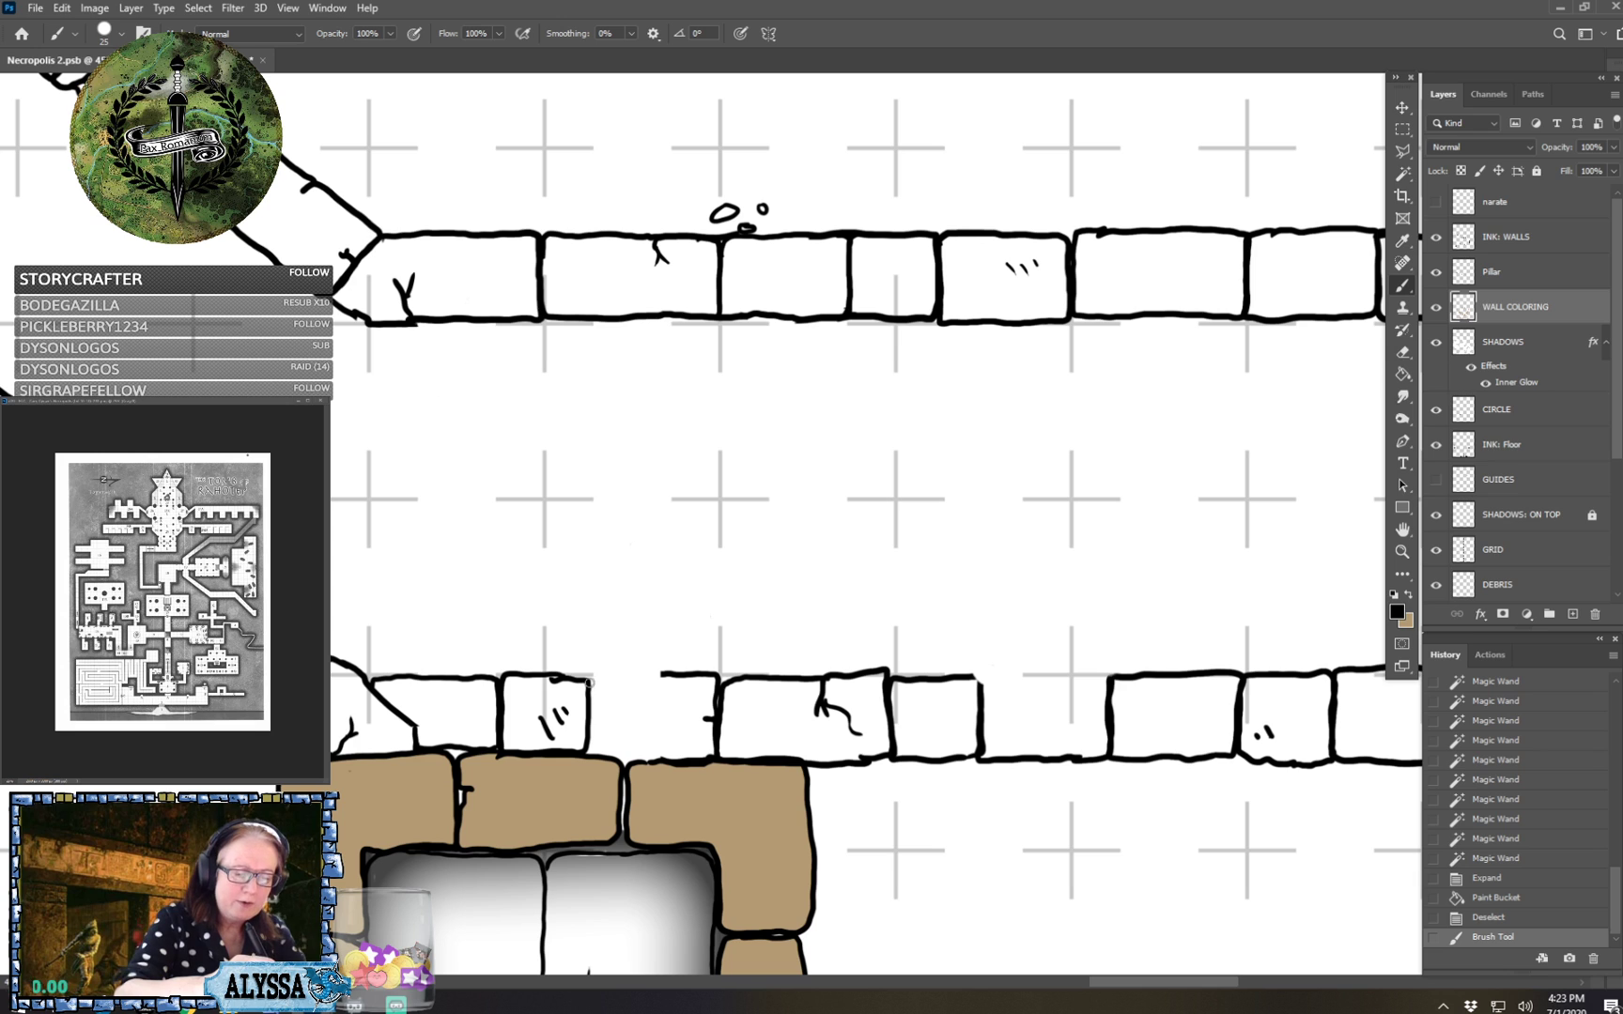
mouse_move(650, 677)
left_mouse_down()
mouse_move(643, 704)
mouse_move(662, 706)
left_mouse_up()
left_click_drag(657, 700, 674, 722)
left_click(656, 674)
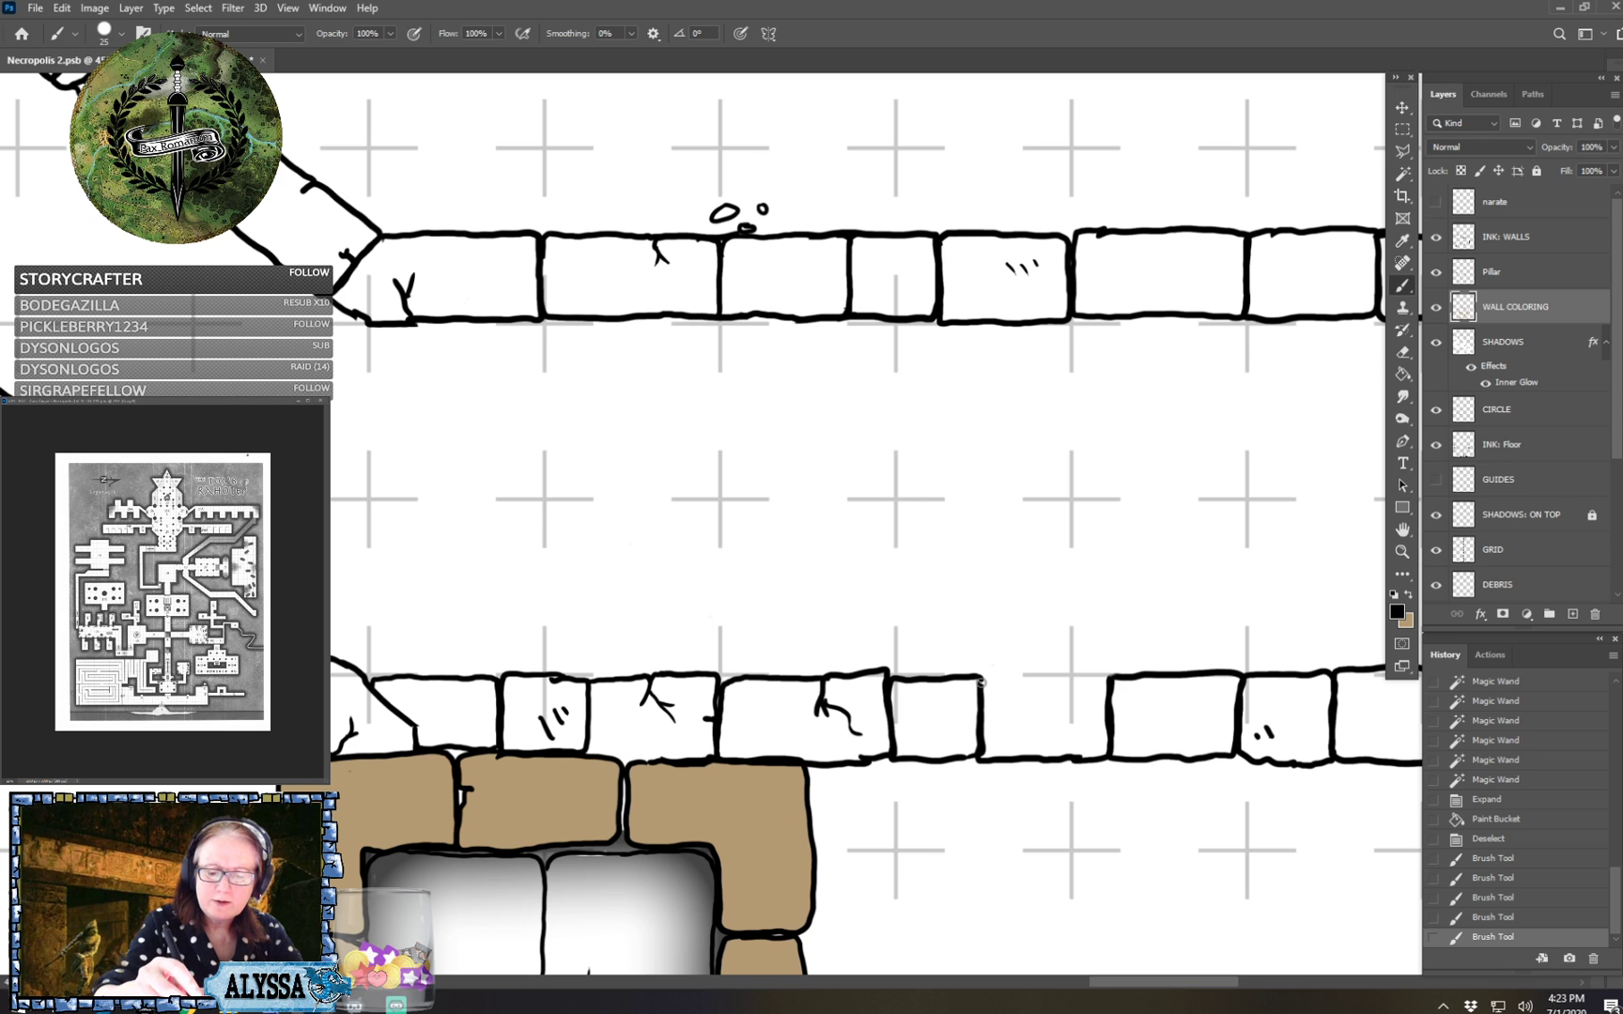
mouse_move(1038, 678)
left_mouse_down()
mouse_move(1116, 674)
mouse_move(673, 638)
left_mouse_up()
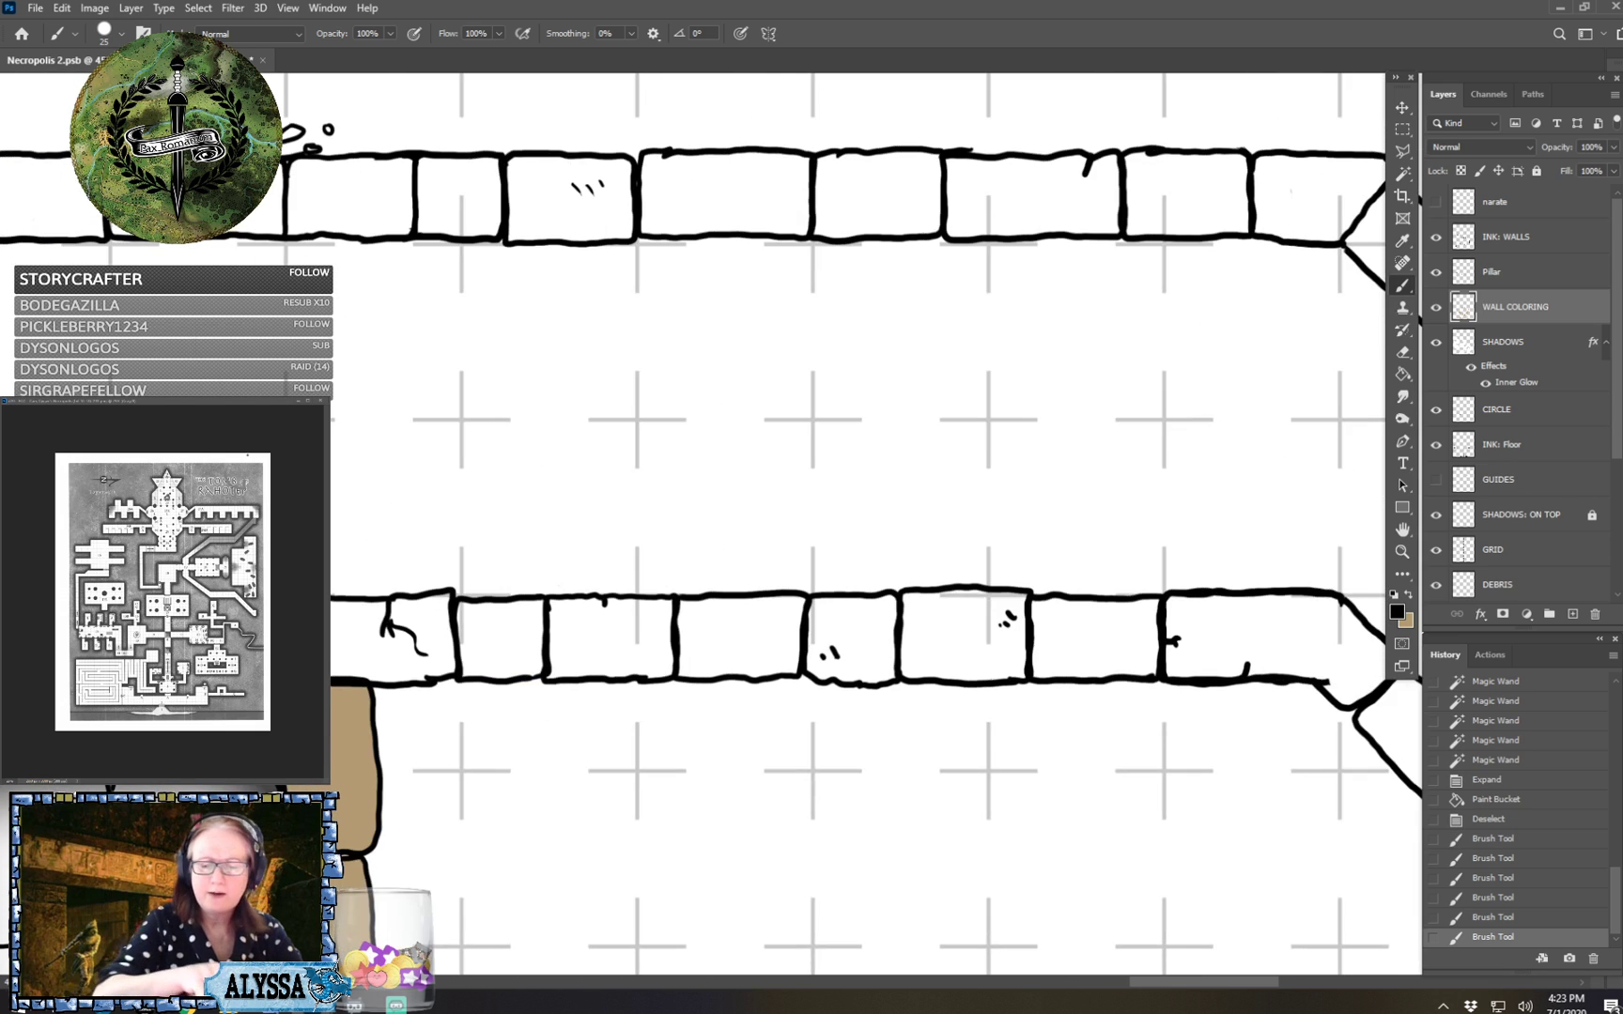
Examine the lower rooms and the maze for wall blocks that are still uncolored.
scroll(892, 723, "down", 6)
left_click_drag(752, 808, 943, 181)
scroll(946, 601, "down", 6)
left_click_drag(901, 582, 917, 367)
left_click_drag(921, 657, 870, 381)
key("ctrl+minus")
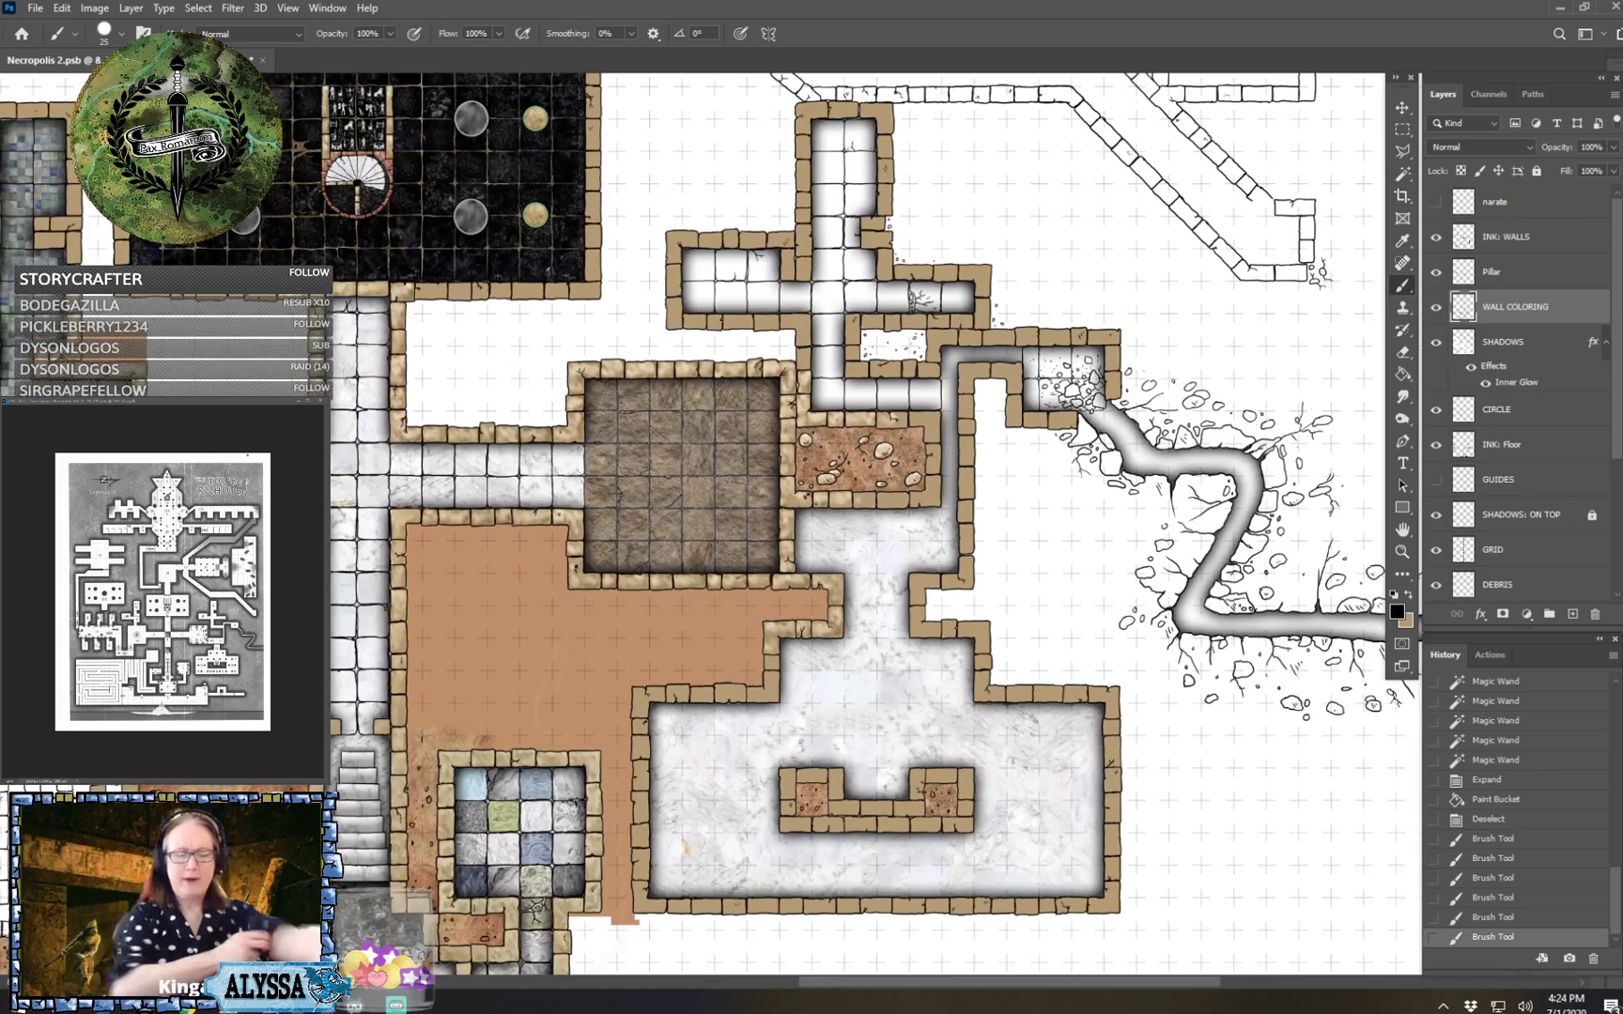
scroll(699, 526, "down", 2)
scroll(913, 493, "up", 3)
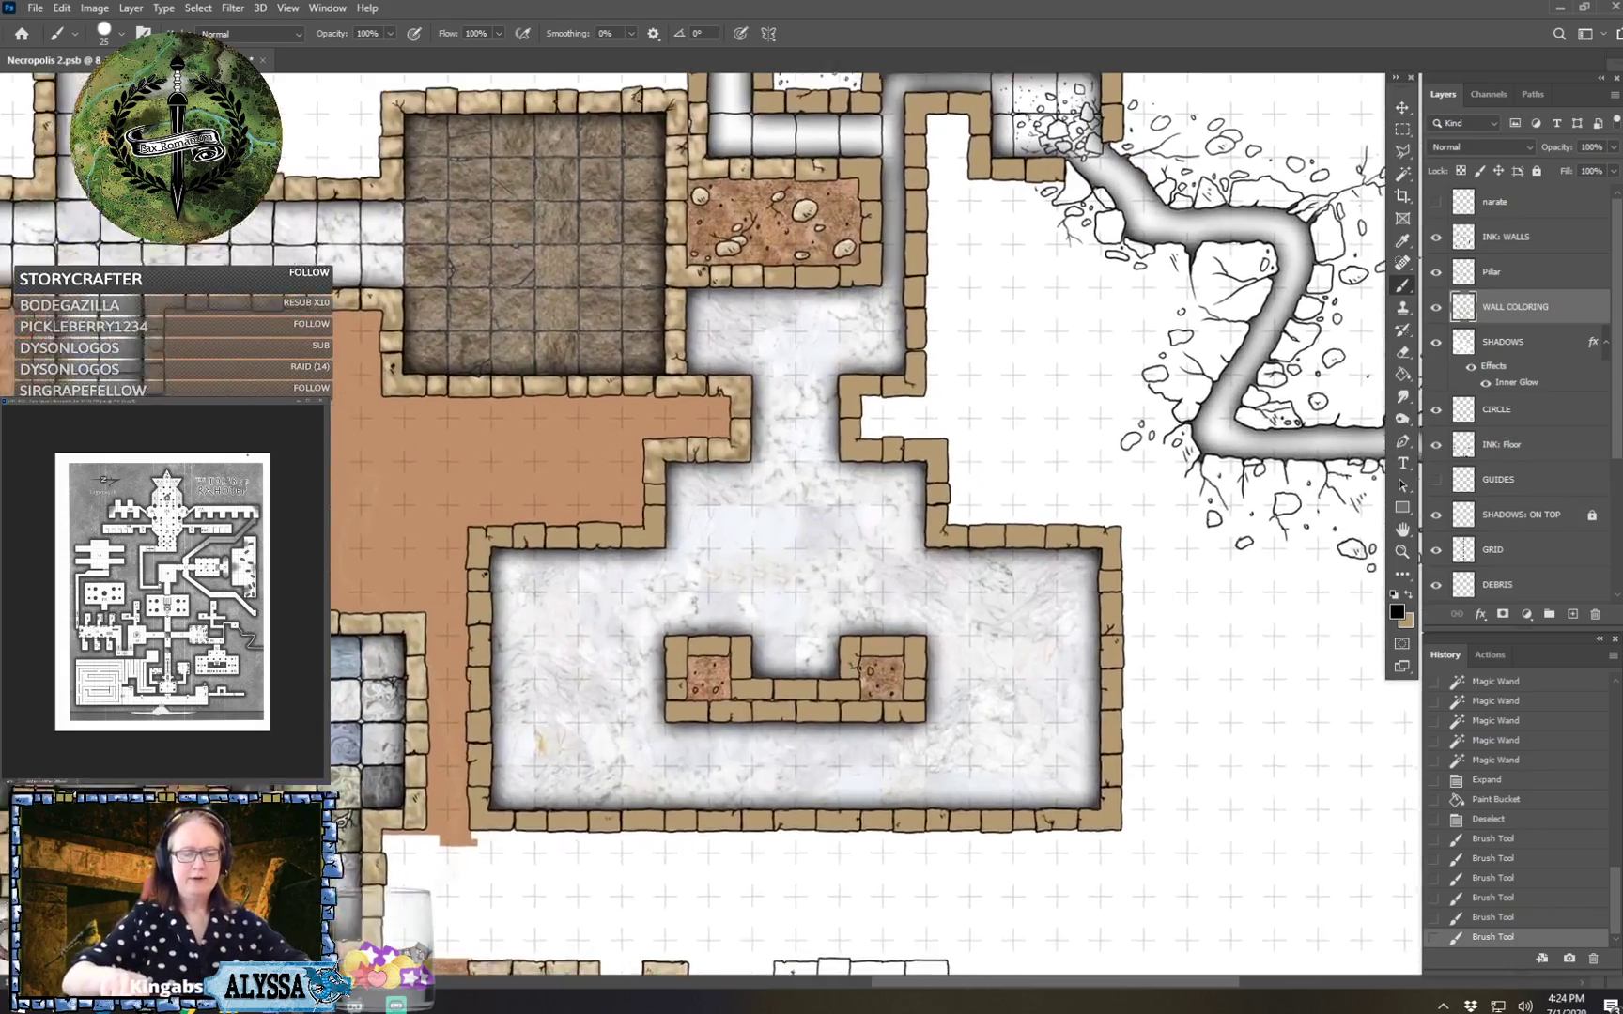
scroll(913, 493, "down", 3)
scroll(913, 526, "up", 1)
mouse_move(451, 676)
left_mouse_down()
mouse_move(519, 608)
mouse_move(1085, 459)
left_mouse_up()
left_click_drag(563, 583, 1164, 446)
scroll(814, 560, "up", 3)
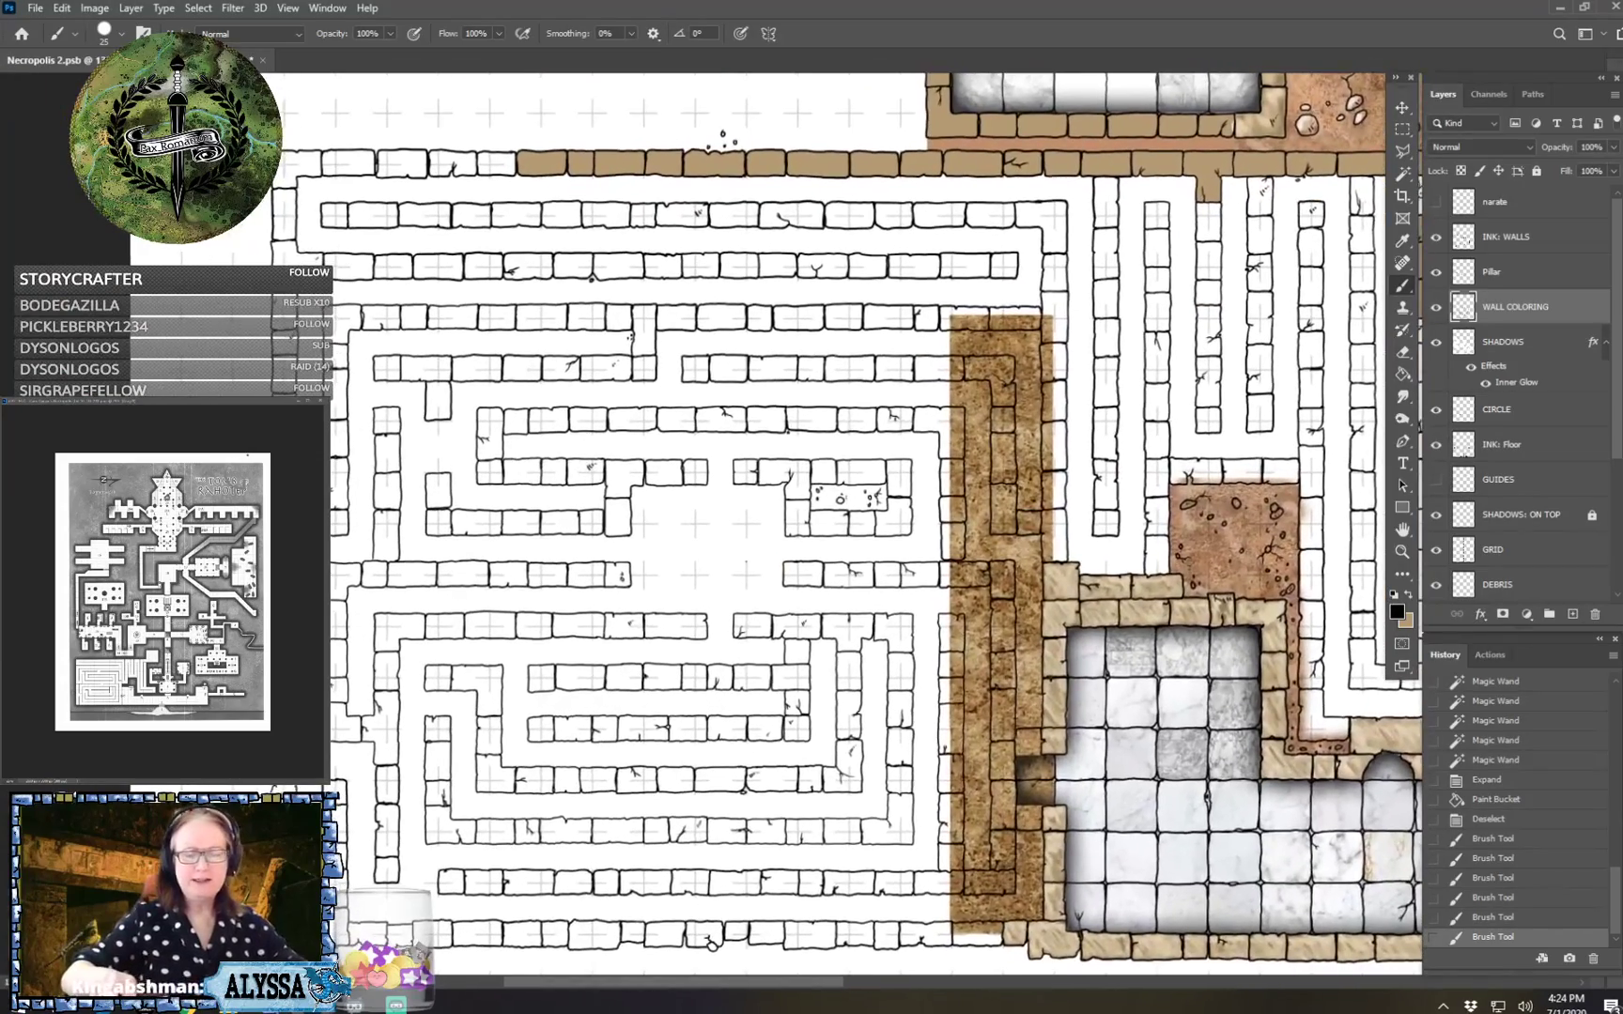
left_click_drag(747, 561, 725, 436)
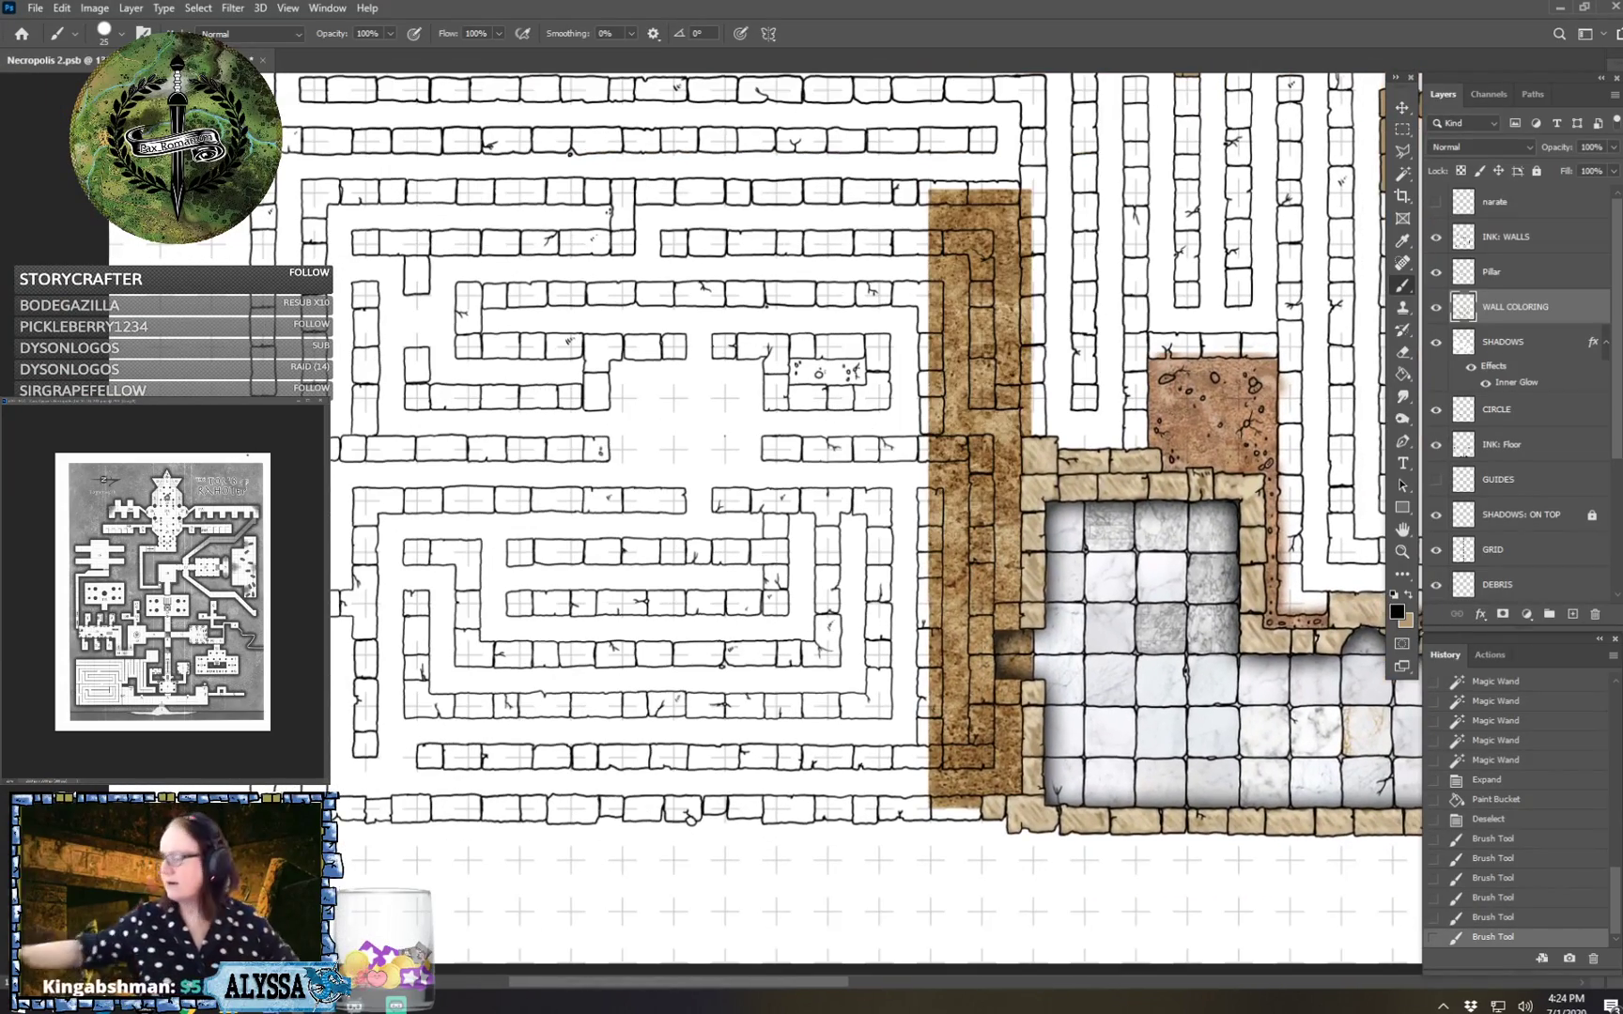
scroll(746, 526, "down", 1)
mouse_move(746, 507)
left_mouse_down()
mouse_move(741, 590)
mouse_move(764, 618)
mouse_move(776, 605)
left_mouse_up()
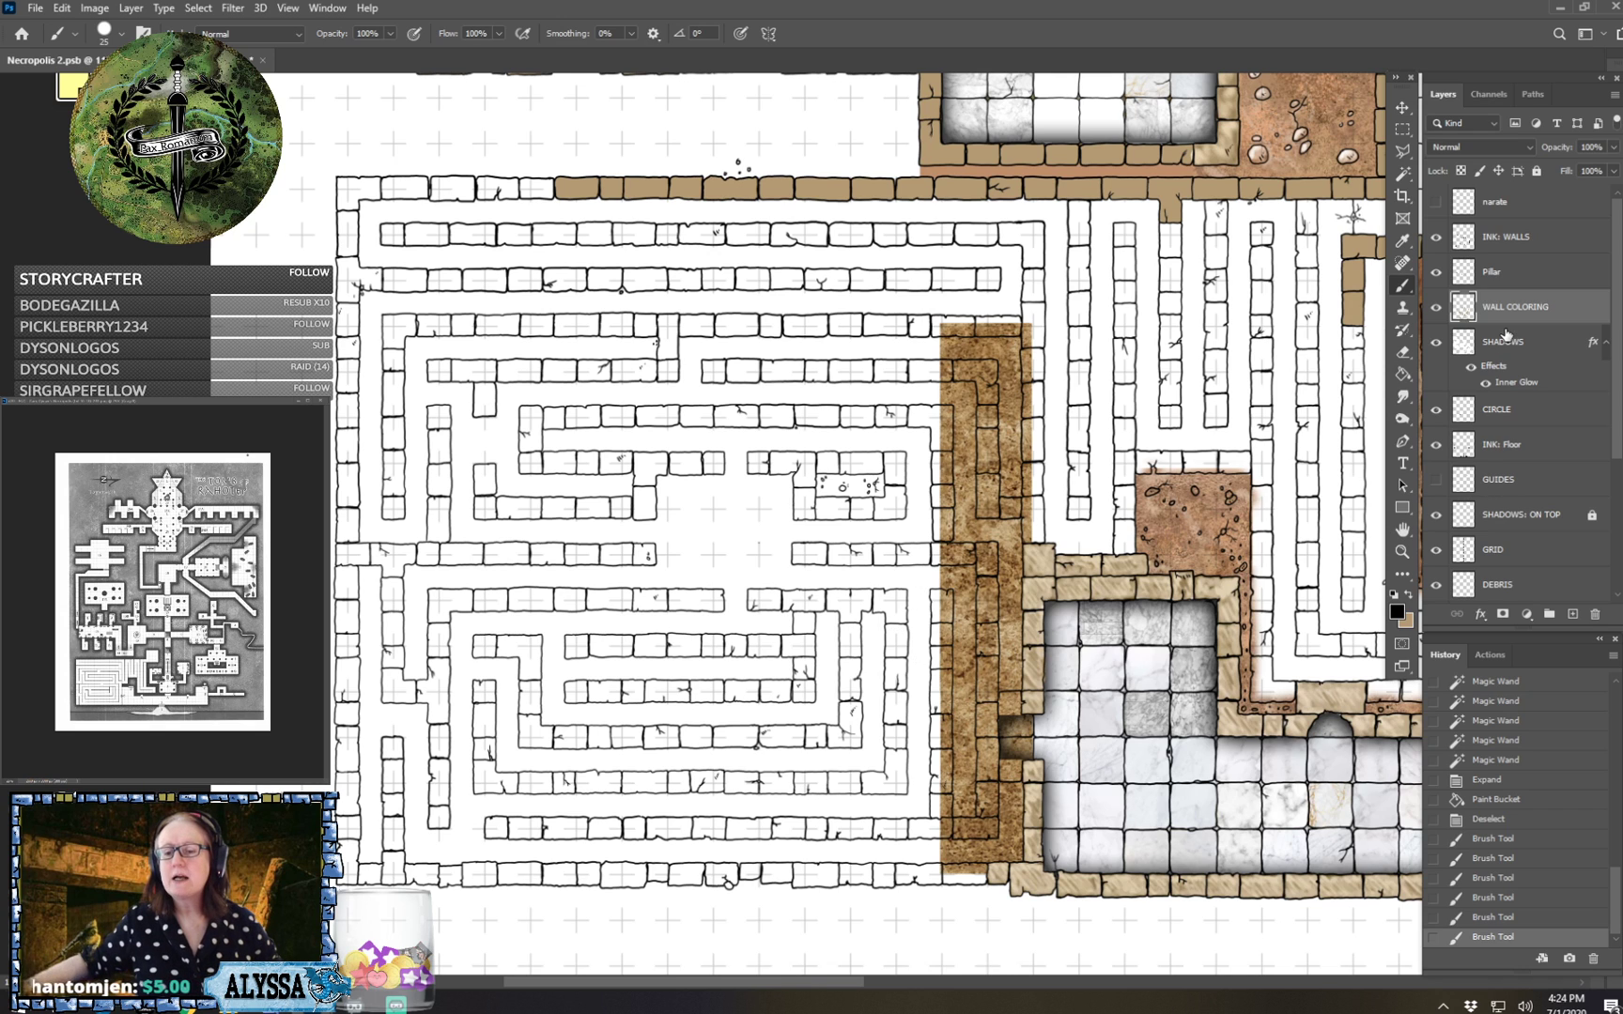
On the INK: WALLS layer, start a Magic Wand selection with the right half of the maze's bottom outer wall blocks.
left_click(1523, 246)
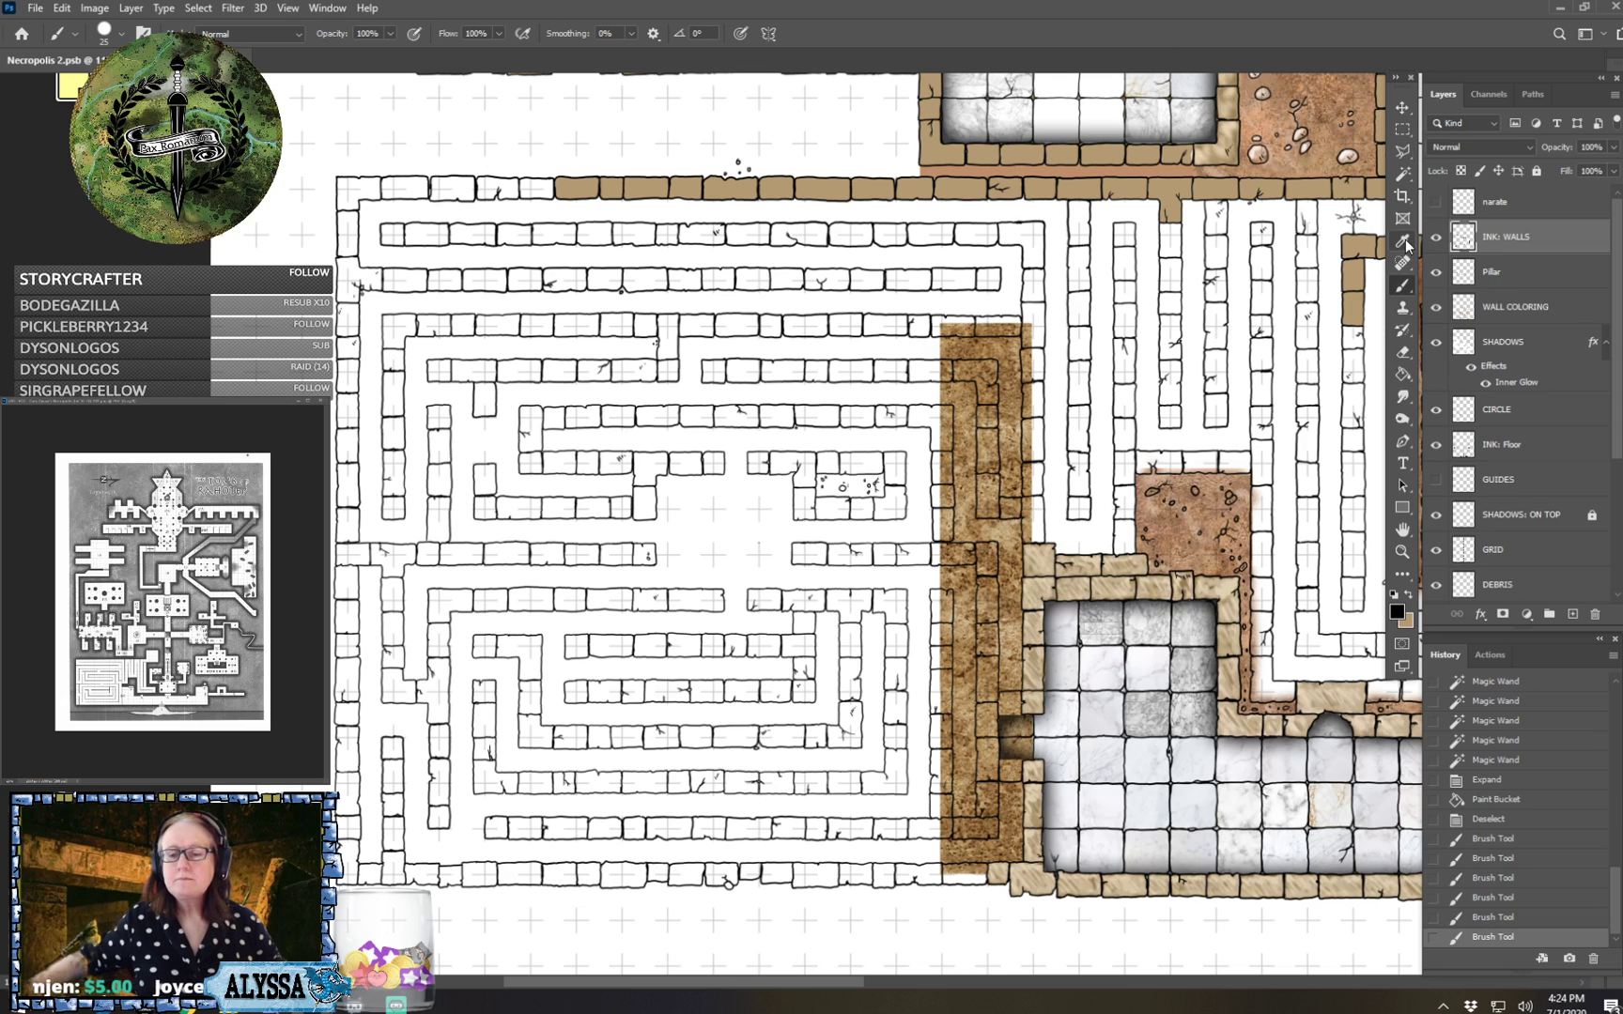
left_click(1403, 174)
scroll(1192, 584, "up", 2)
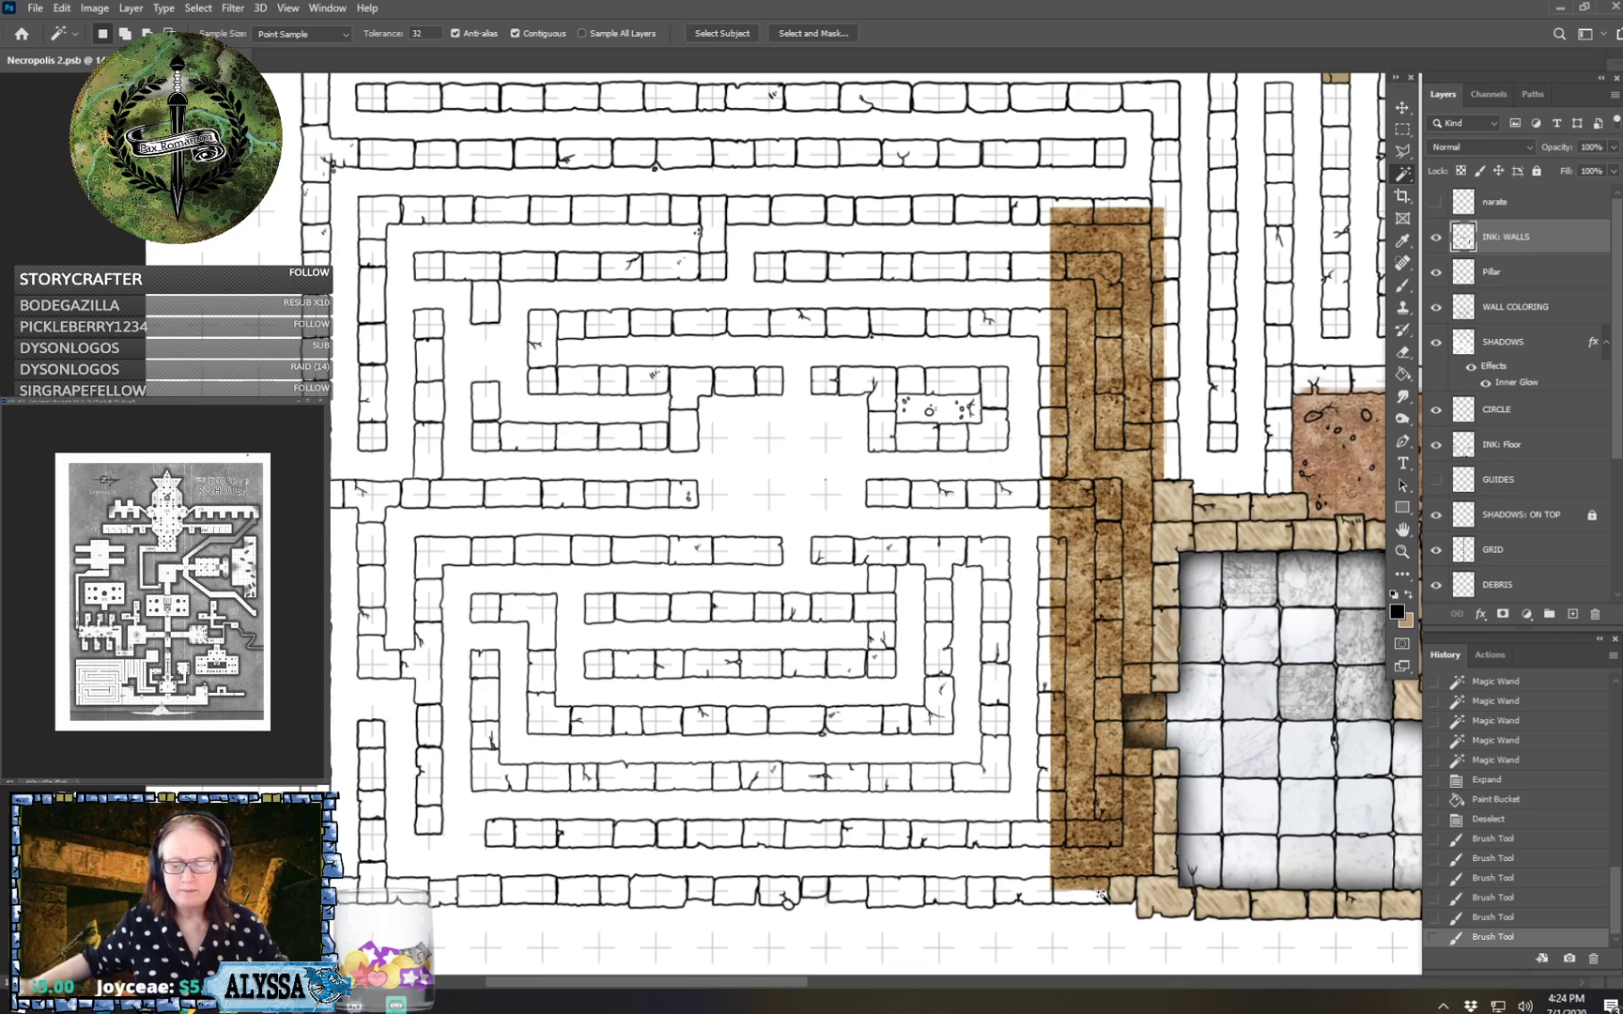
left_click(1085, 892)
left_click(1024, 890, "shift")
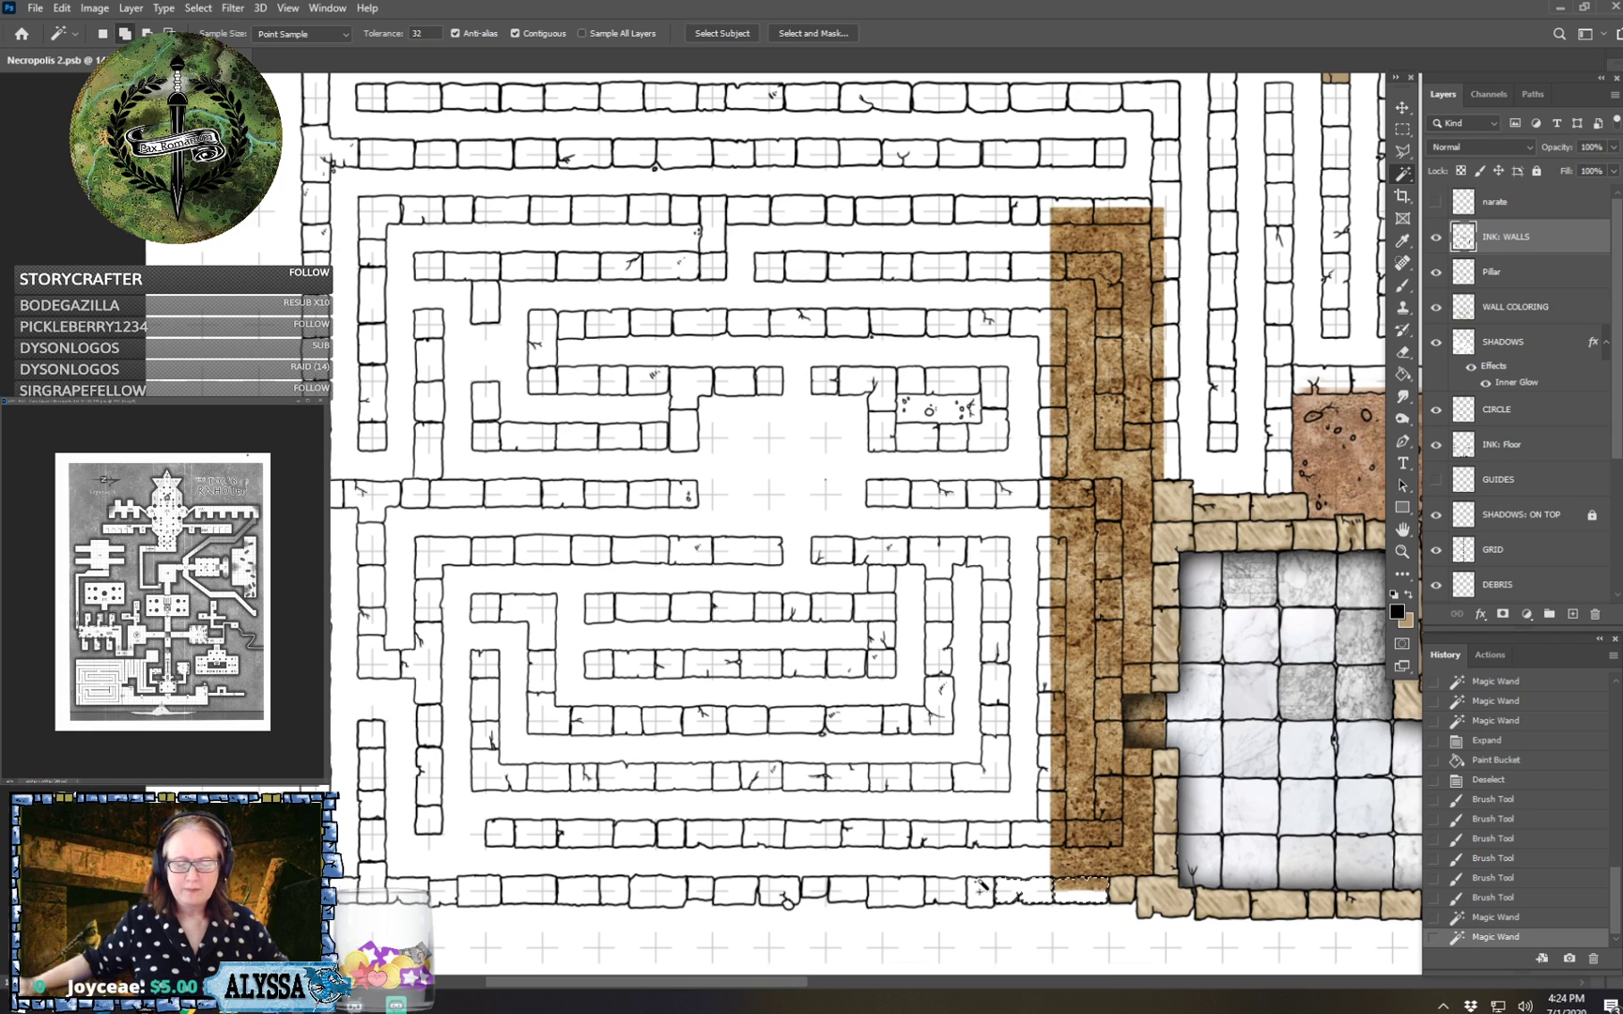
left_click(980, 892, "shift")
left_click(946, 892, "shift")
left_click(895, 893, "shift")
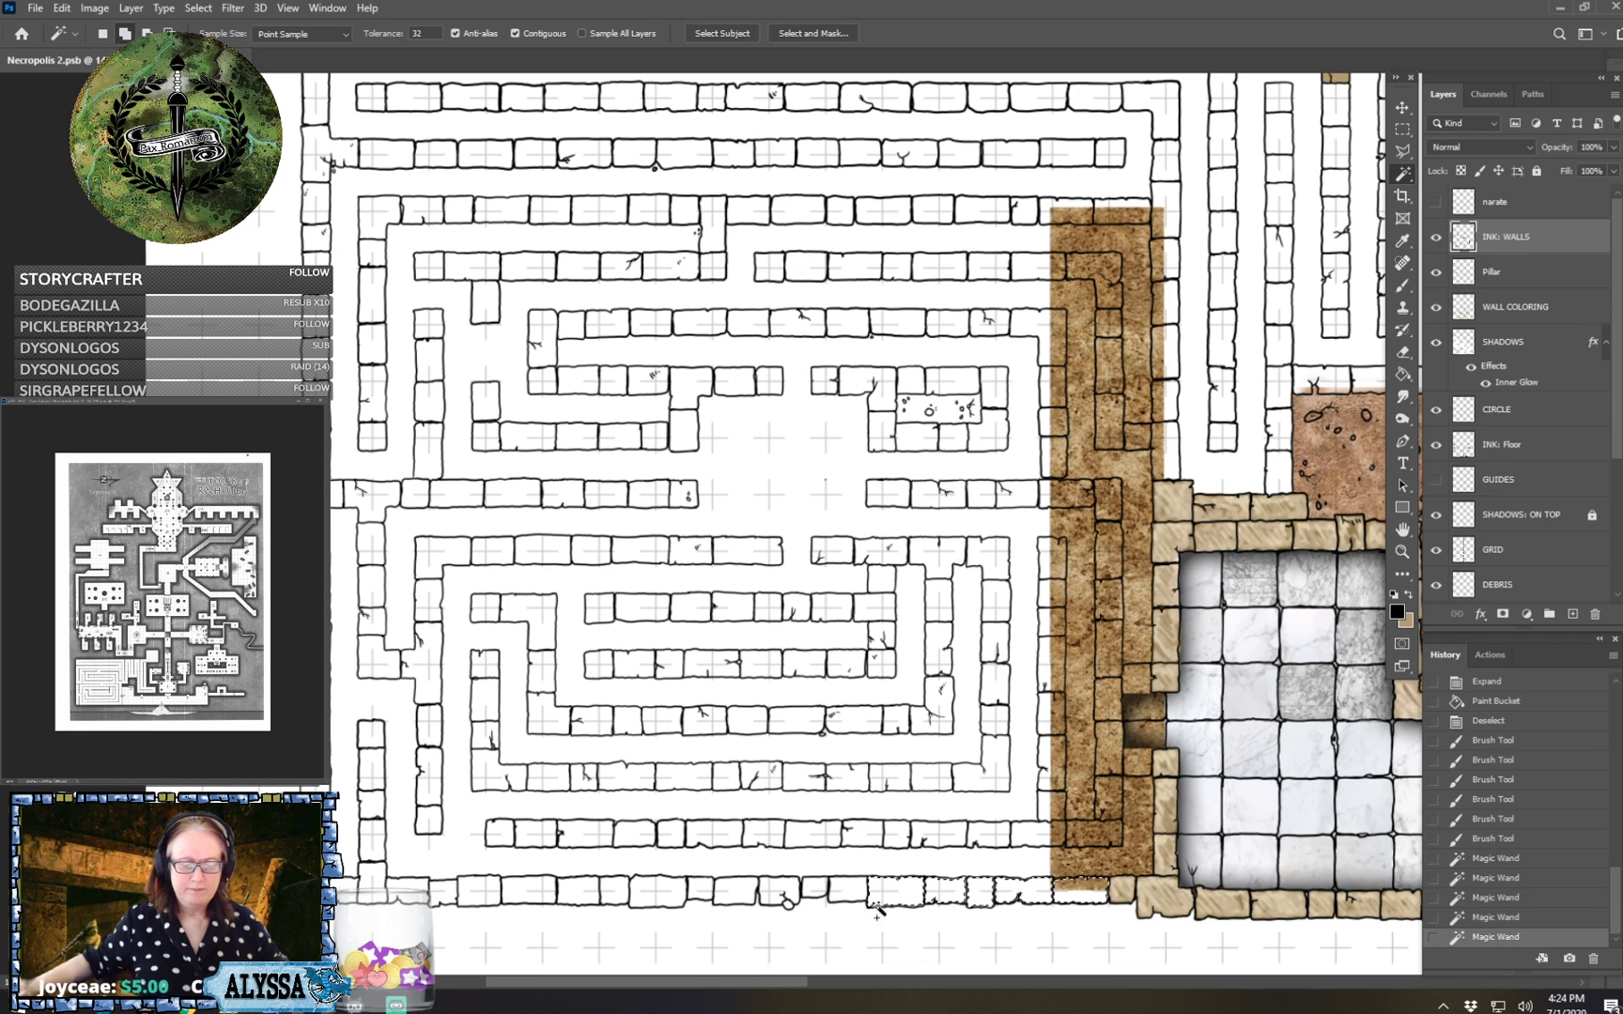
left_click(842, 892, "shift")
left_click(792, 904, "shift")
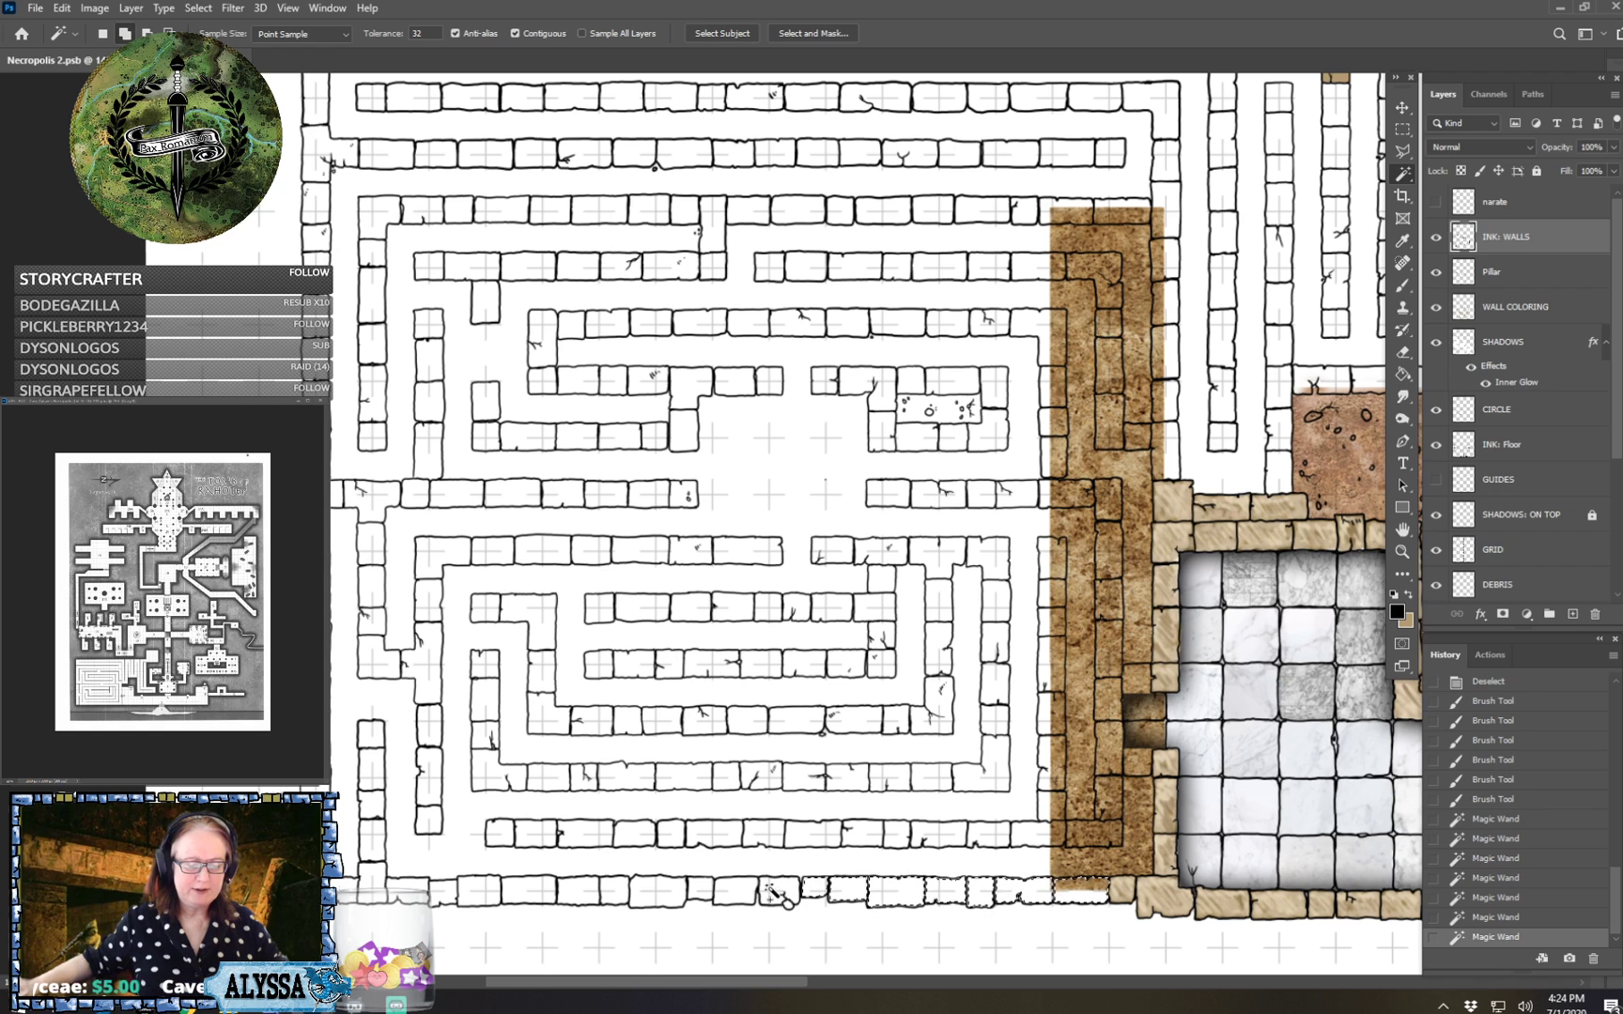
Add the remaining blocks of the maze's bottom outer wall, up to its left end, to the selection.
left_click(772, 892, "shift")
left_click(725, 897, "shift")
left_click(703, 891, "shift")
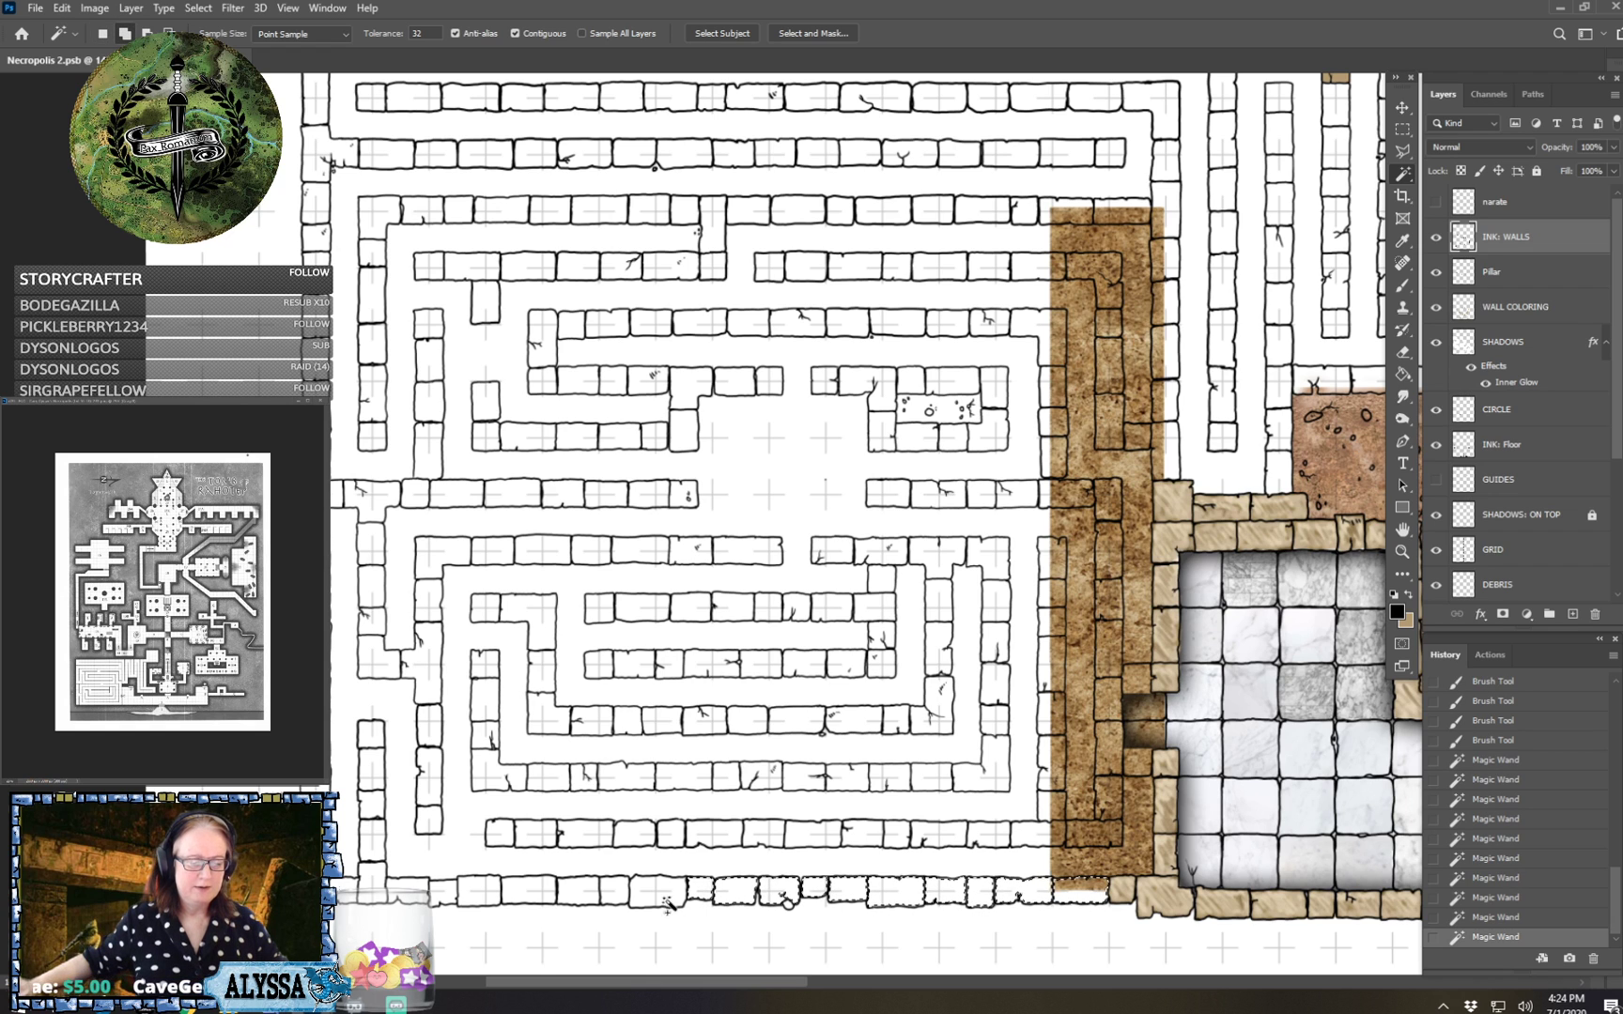
left_click(657, 892, "shift")
left_click(606, 895, "shift")
left_click(563, 897, "shift")
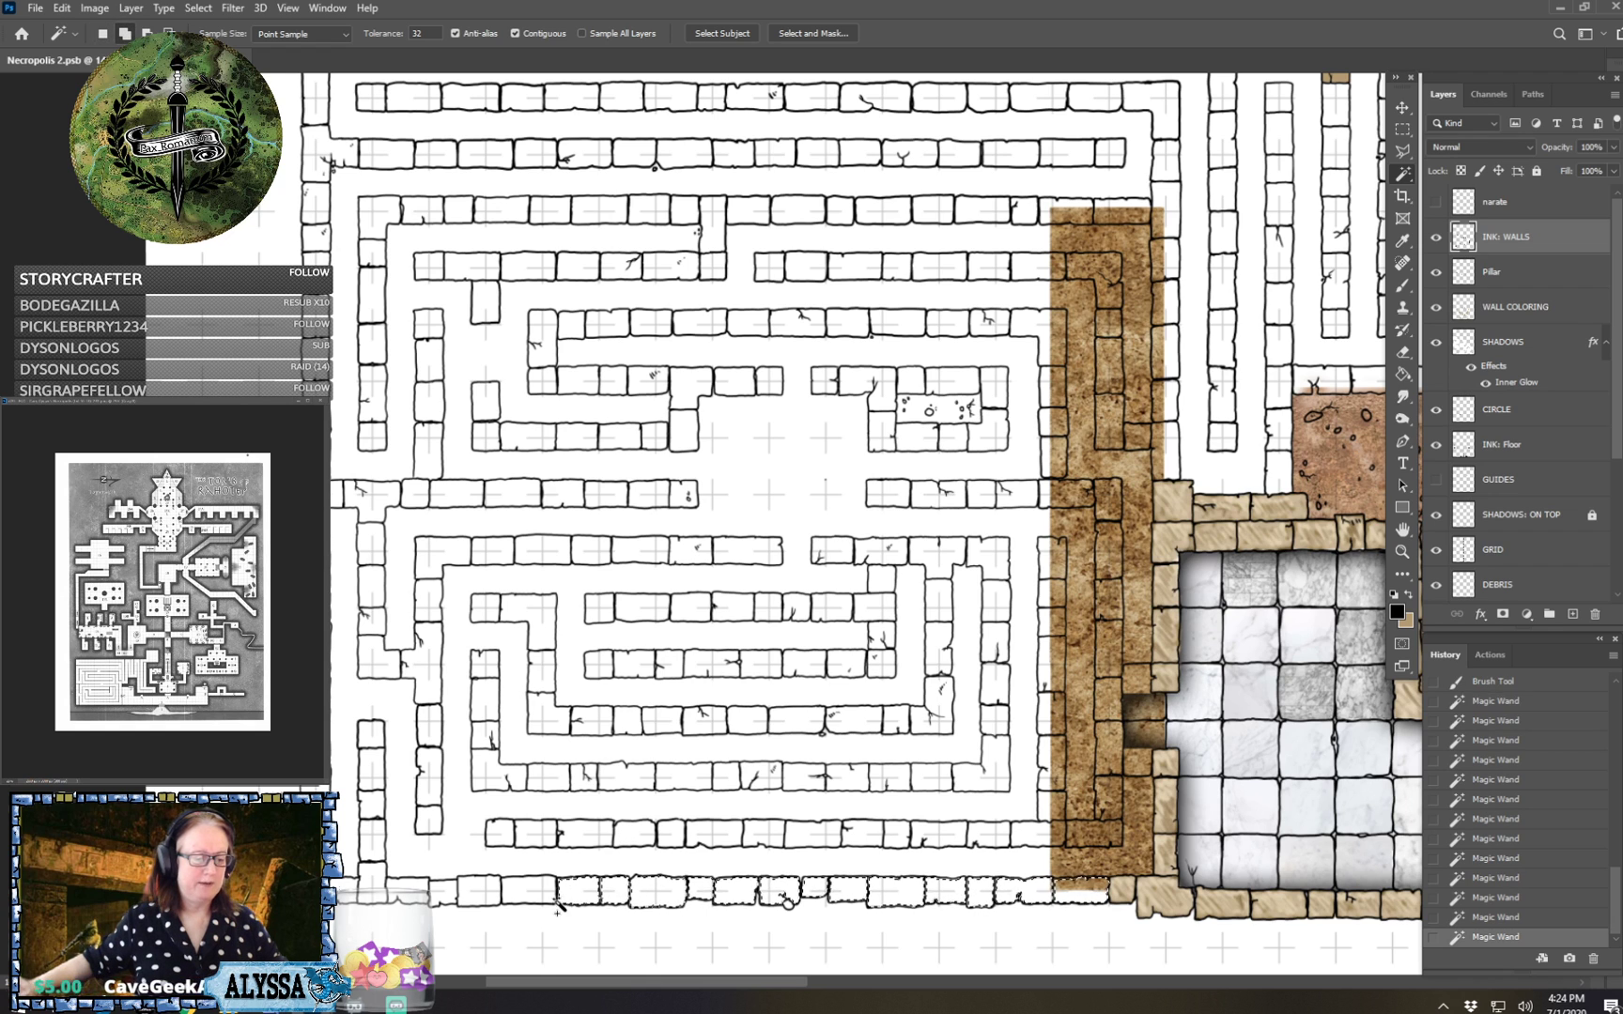
left_click(517, 903, "shift")
left_click(435, 894, "shift")
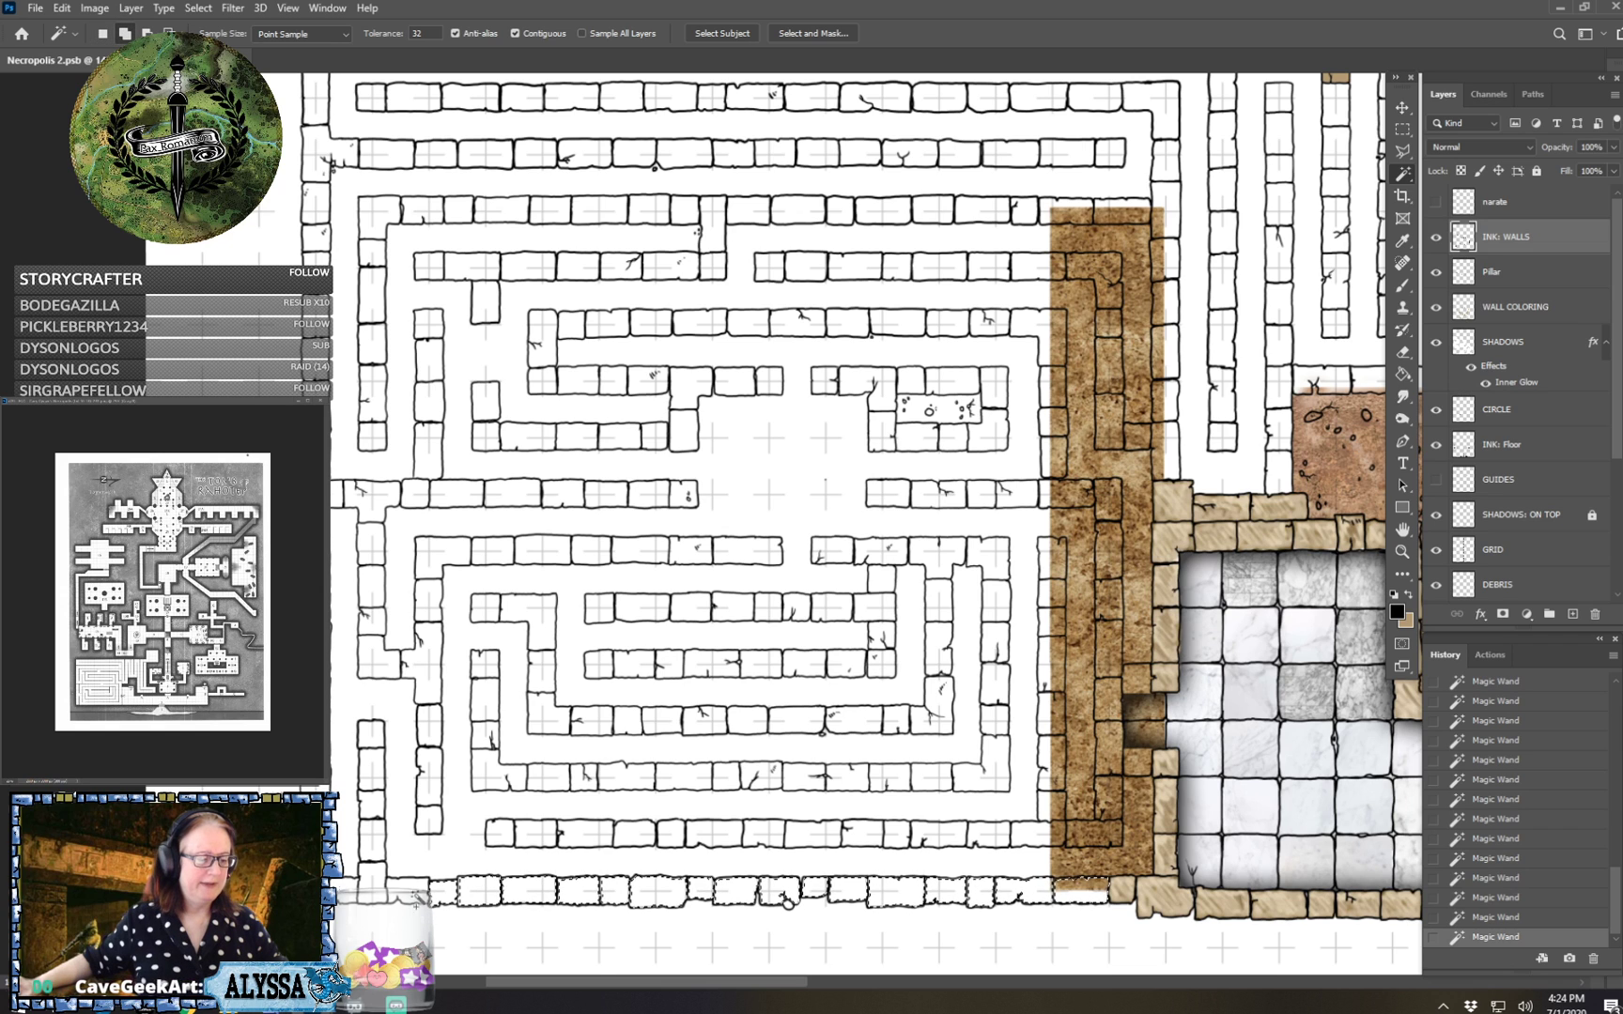
left_click(407, 894, "shift")
left_click(374, 893, "shift")
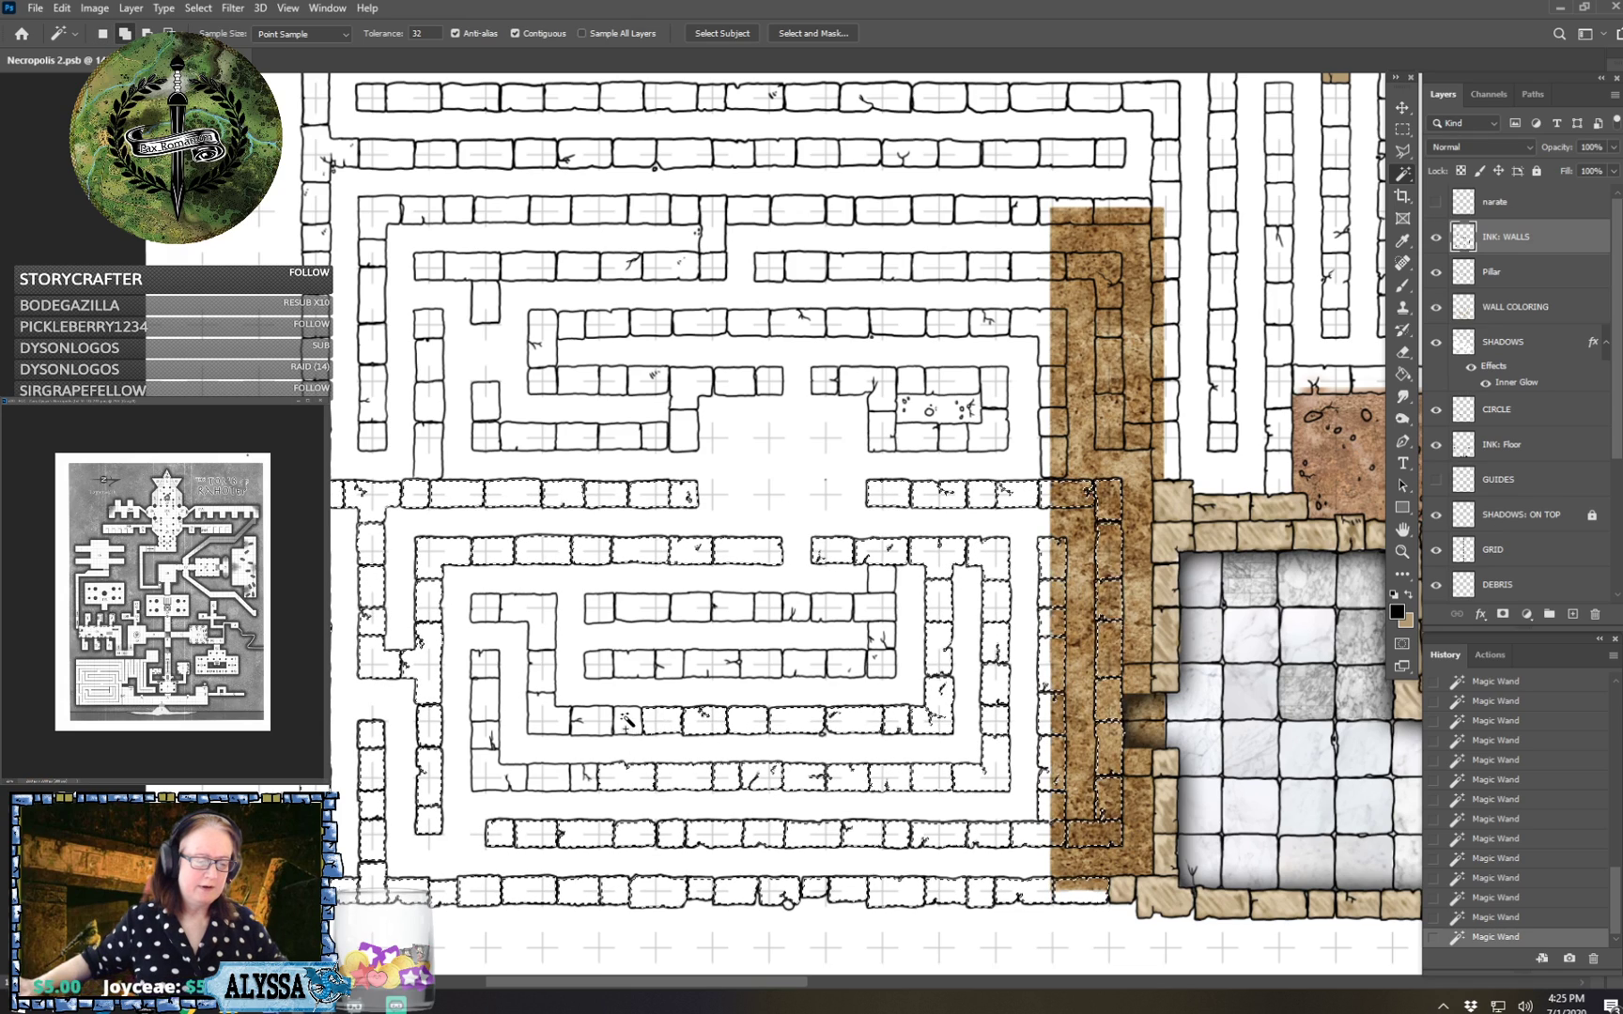
Add blocks at the left ends of the maze's lower inner wall rows to the selection.
left_click(550, 778, "shift")
left_click(544, 720, "shift")
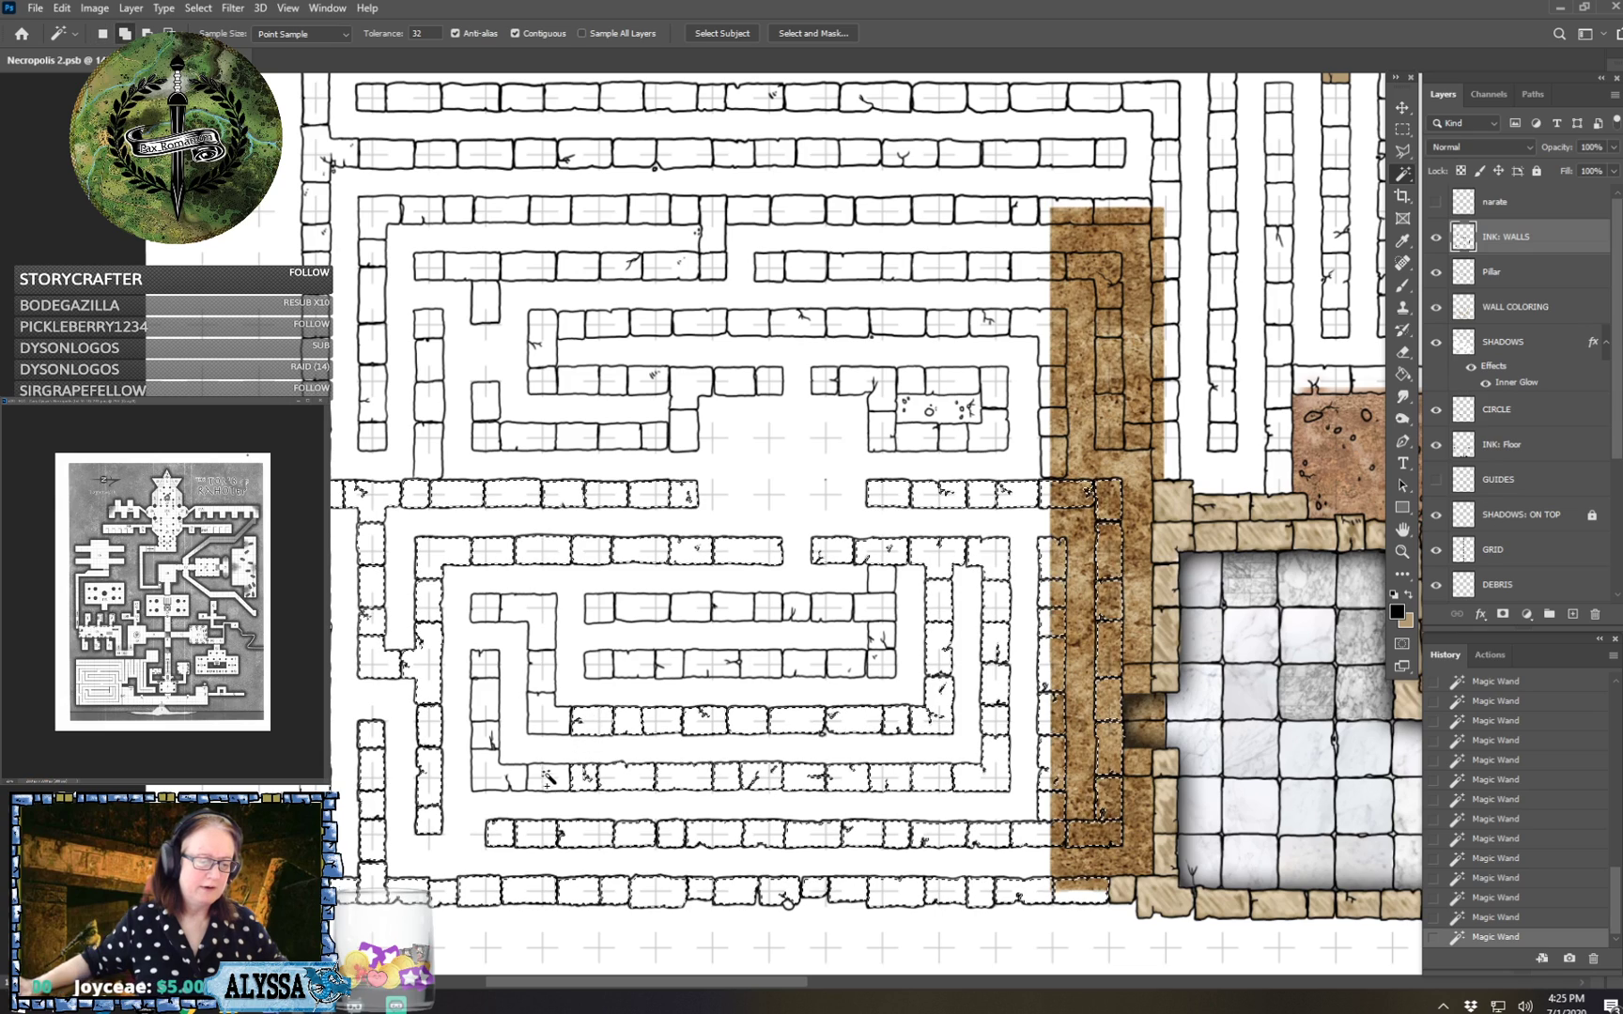
left_click(507, 777)
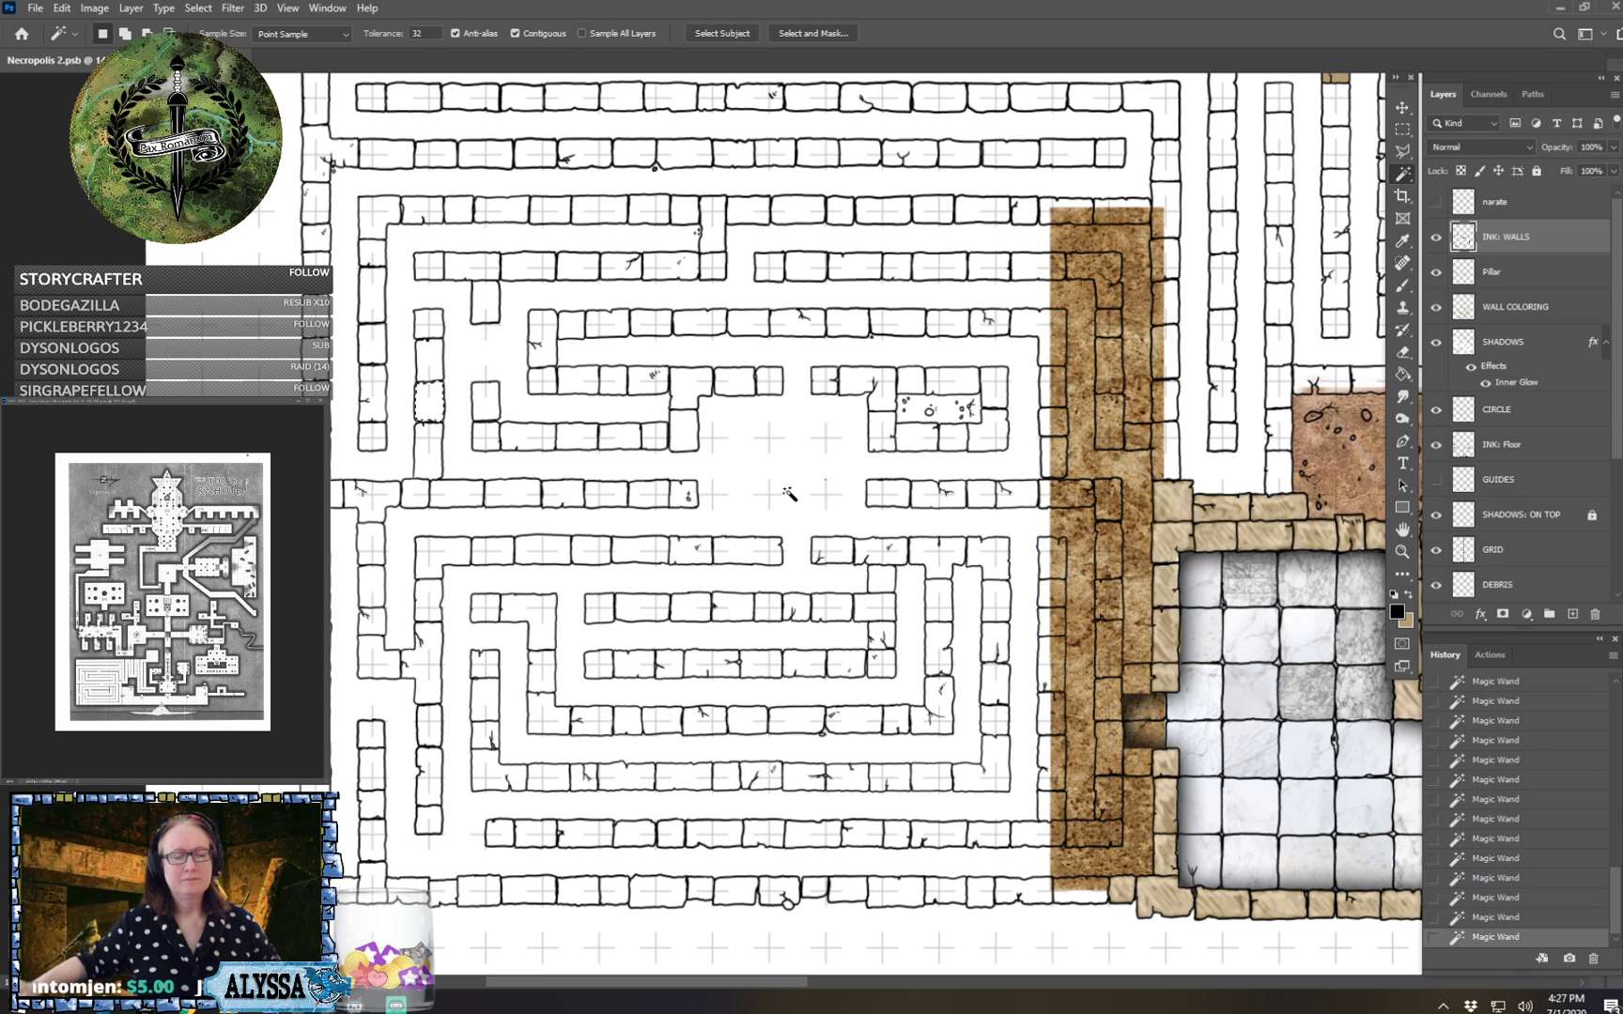
Step back through the last Magic Wand history states to restore the large maze wall selection.
left_click(1479, 917)
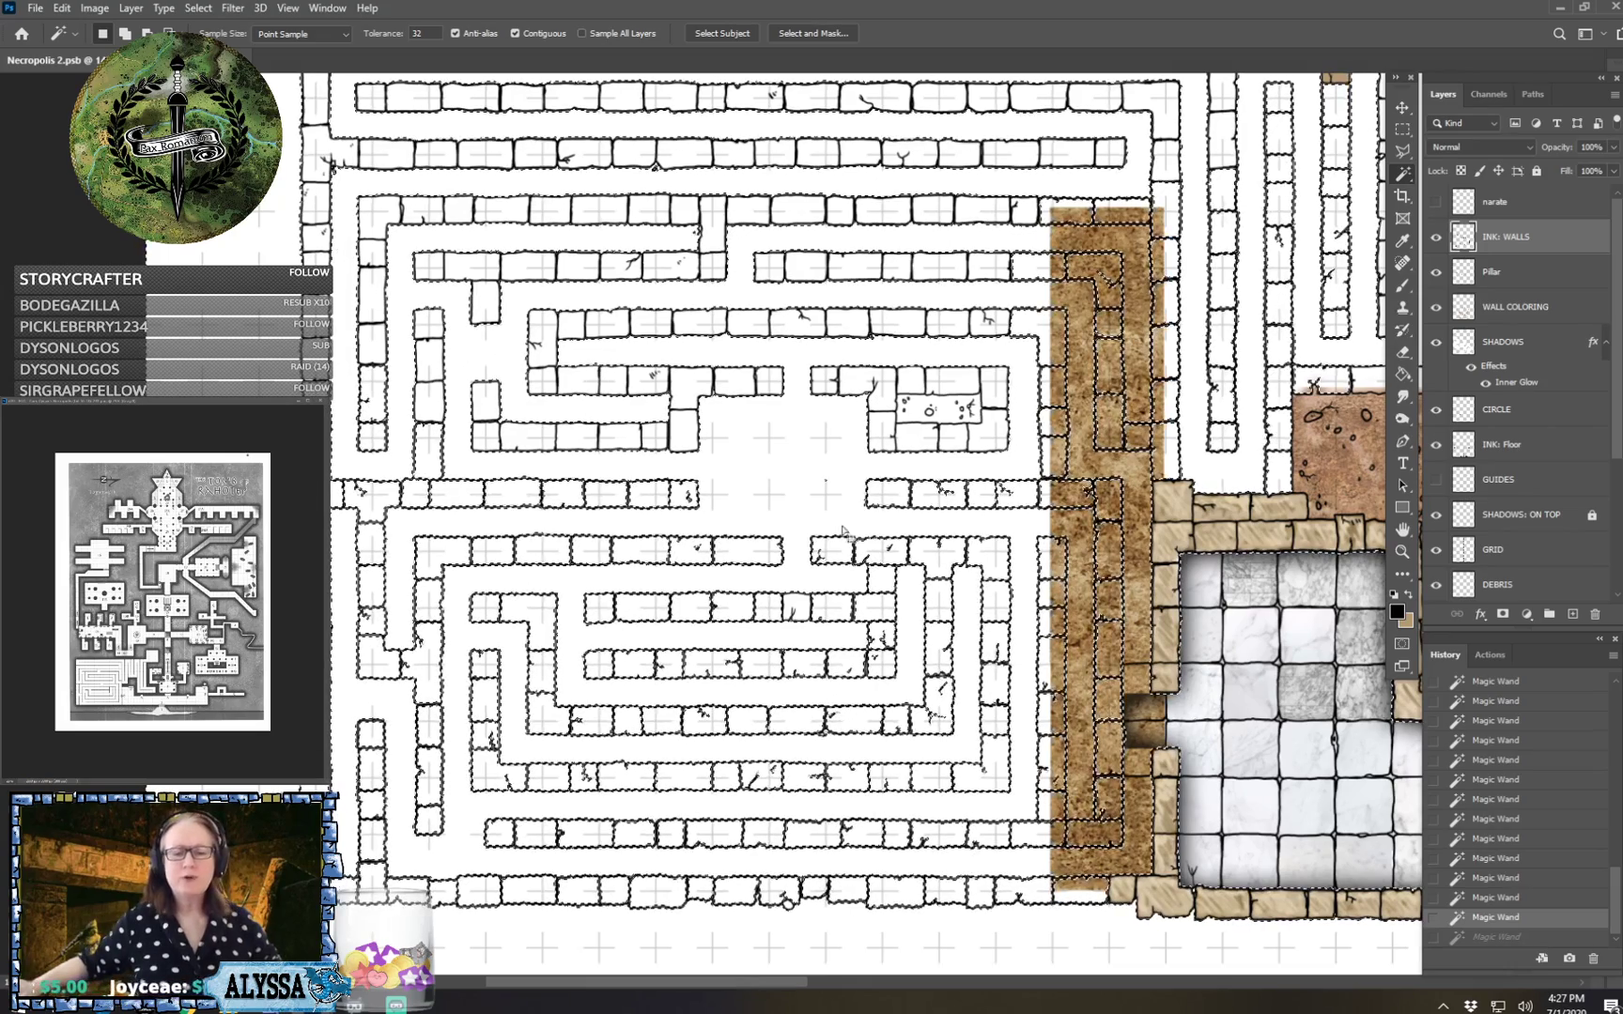
left_click(1503, 898)
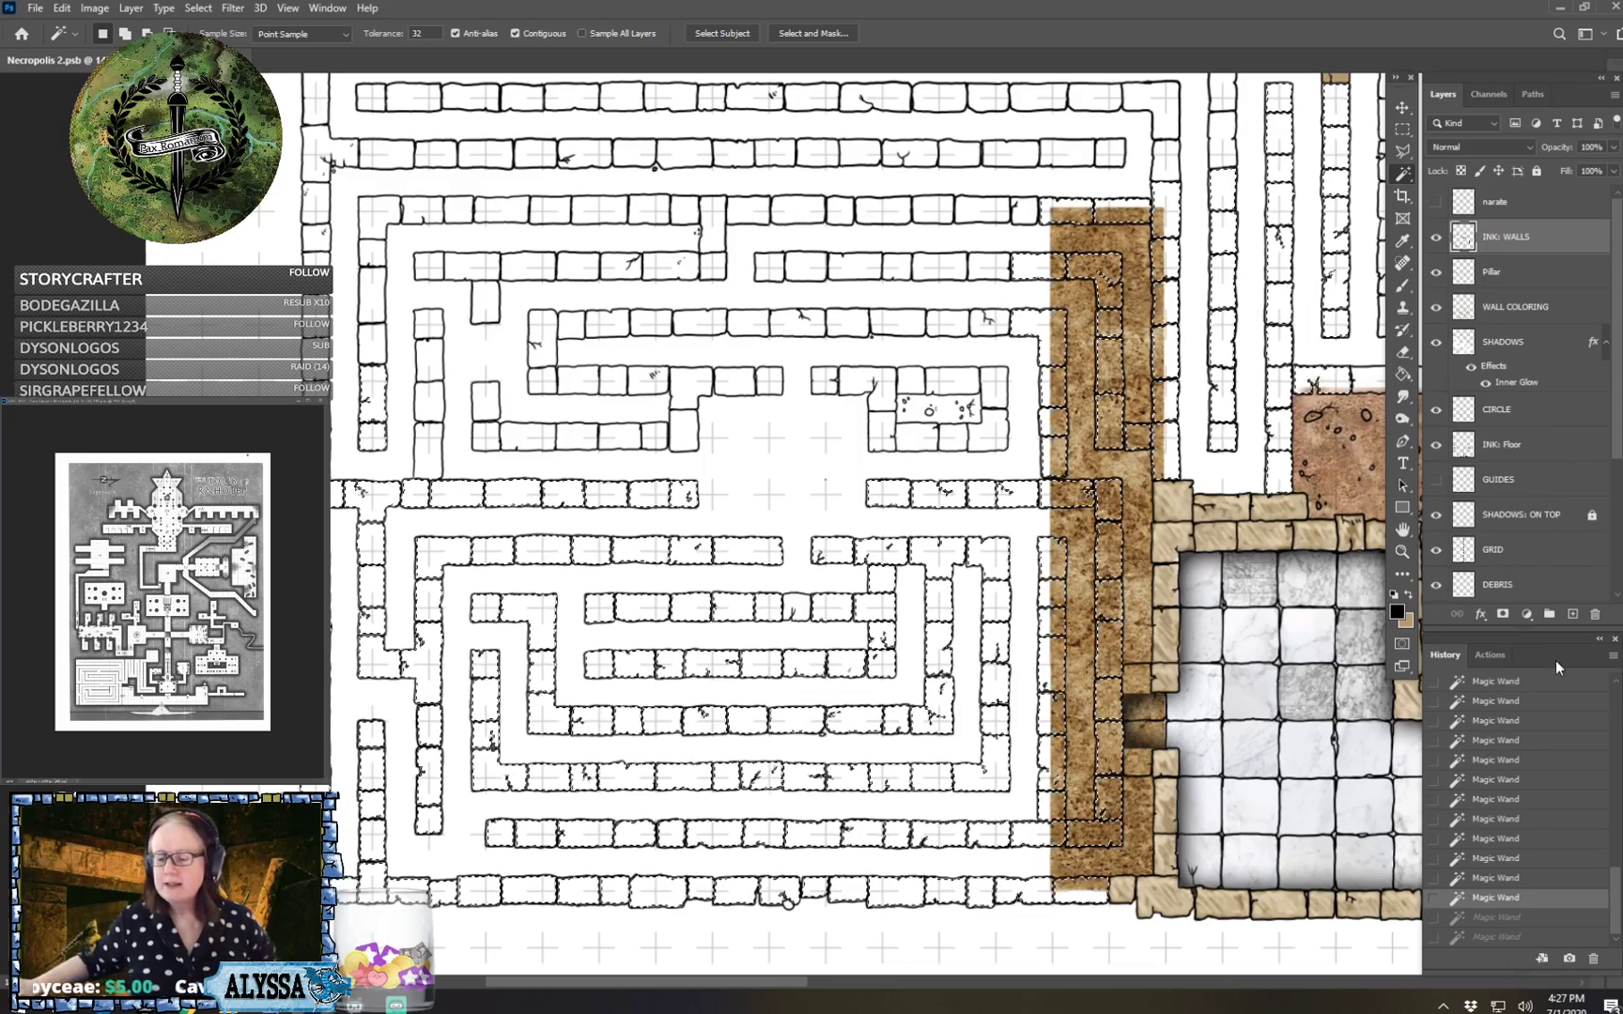
Expand the large maze wall selection by 2 px with the saved Expand action.
left_click(1490, 654)
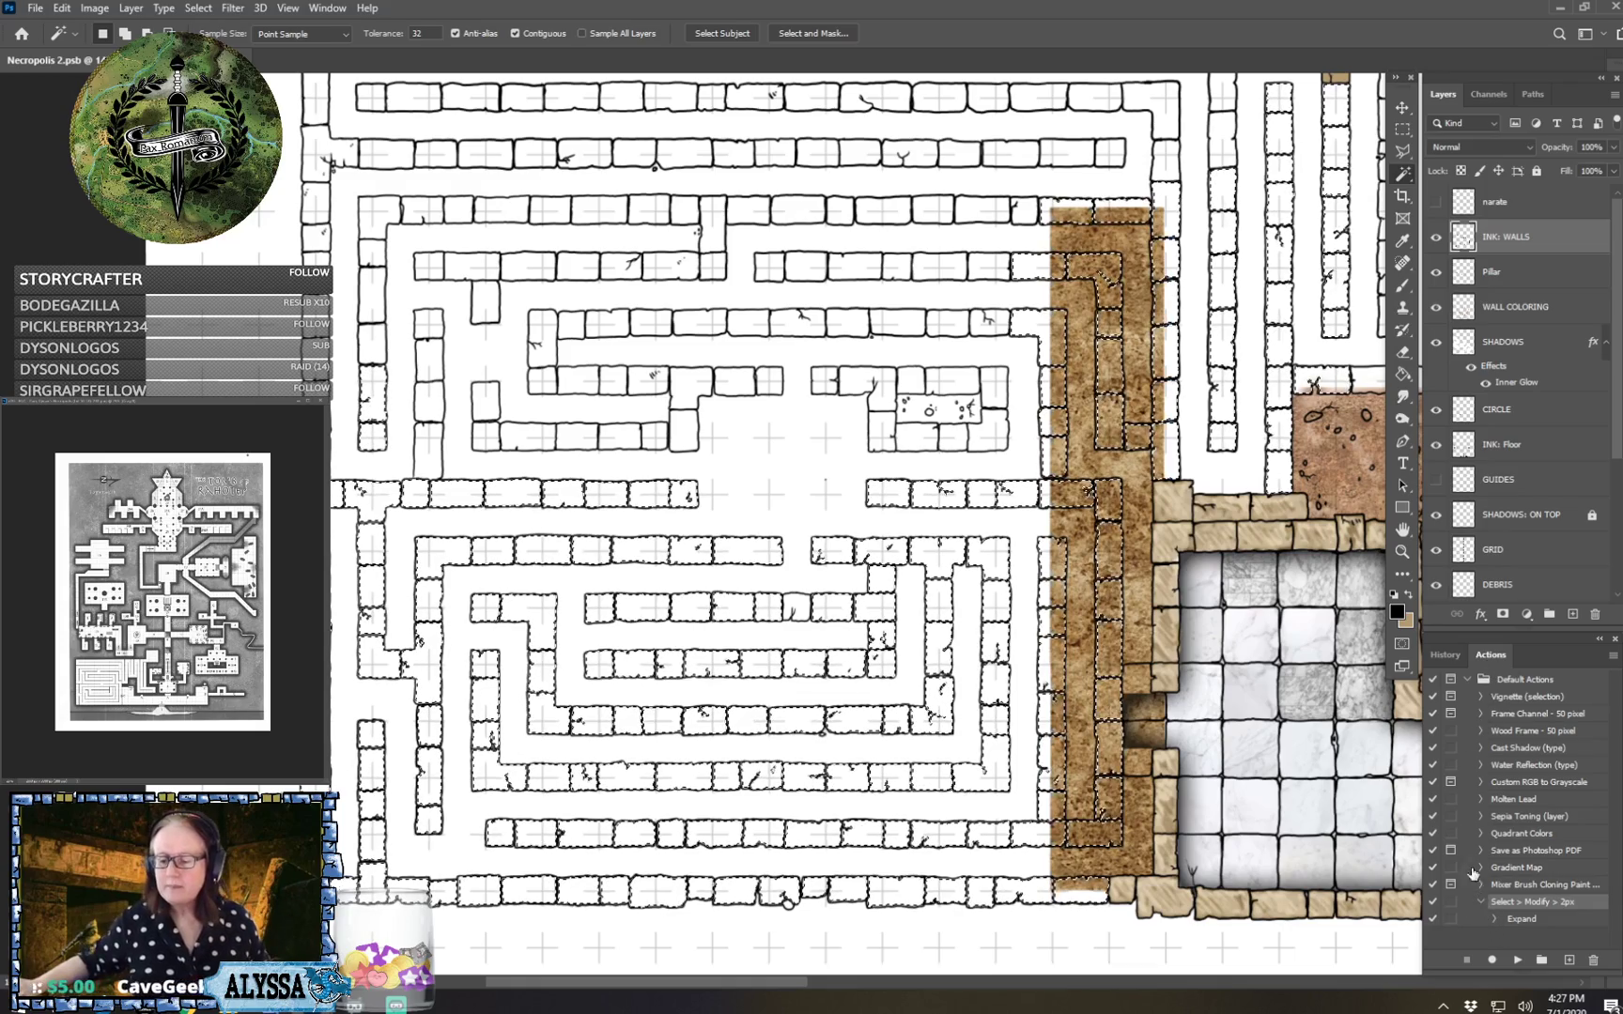
left_click(1520, 958)
left_click(1448, 655)
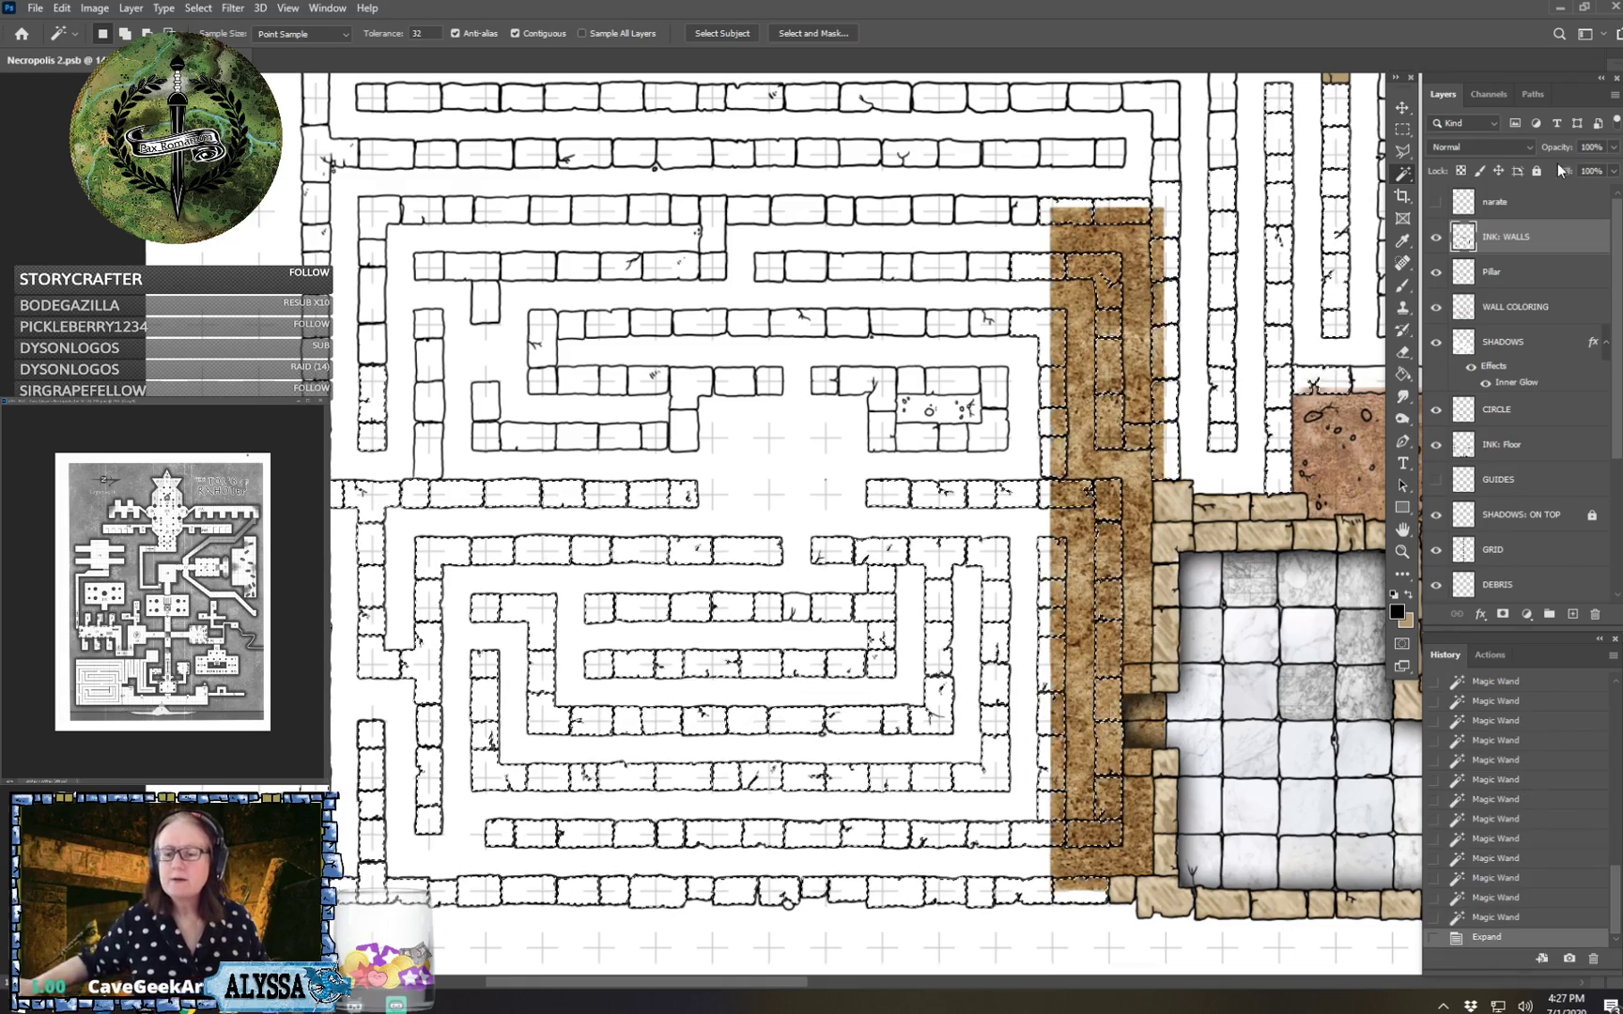
On the WALL COLORING layer, swap the foreground color to tan and fill the expanded maze wall selection with the Paint Bucket.
left_click(1521, 303)
key("g")
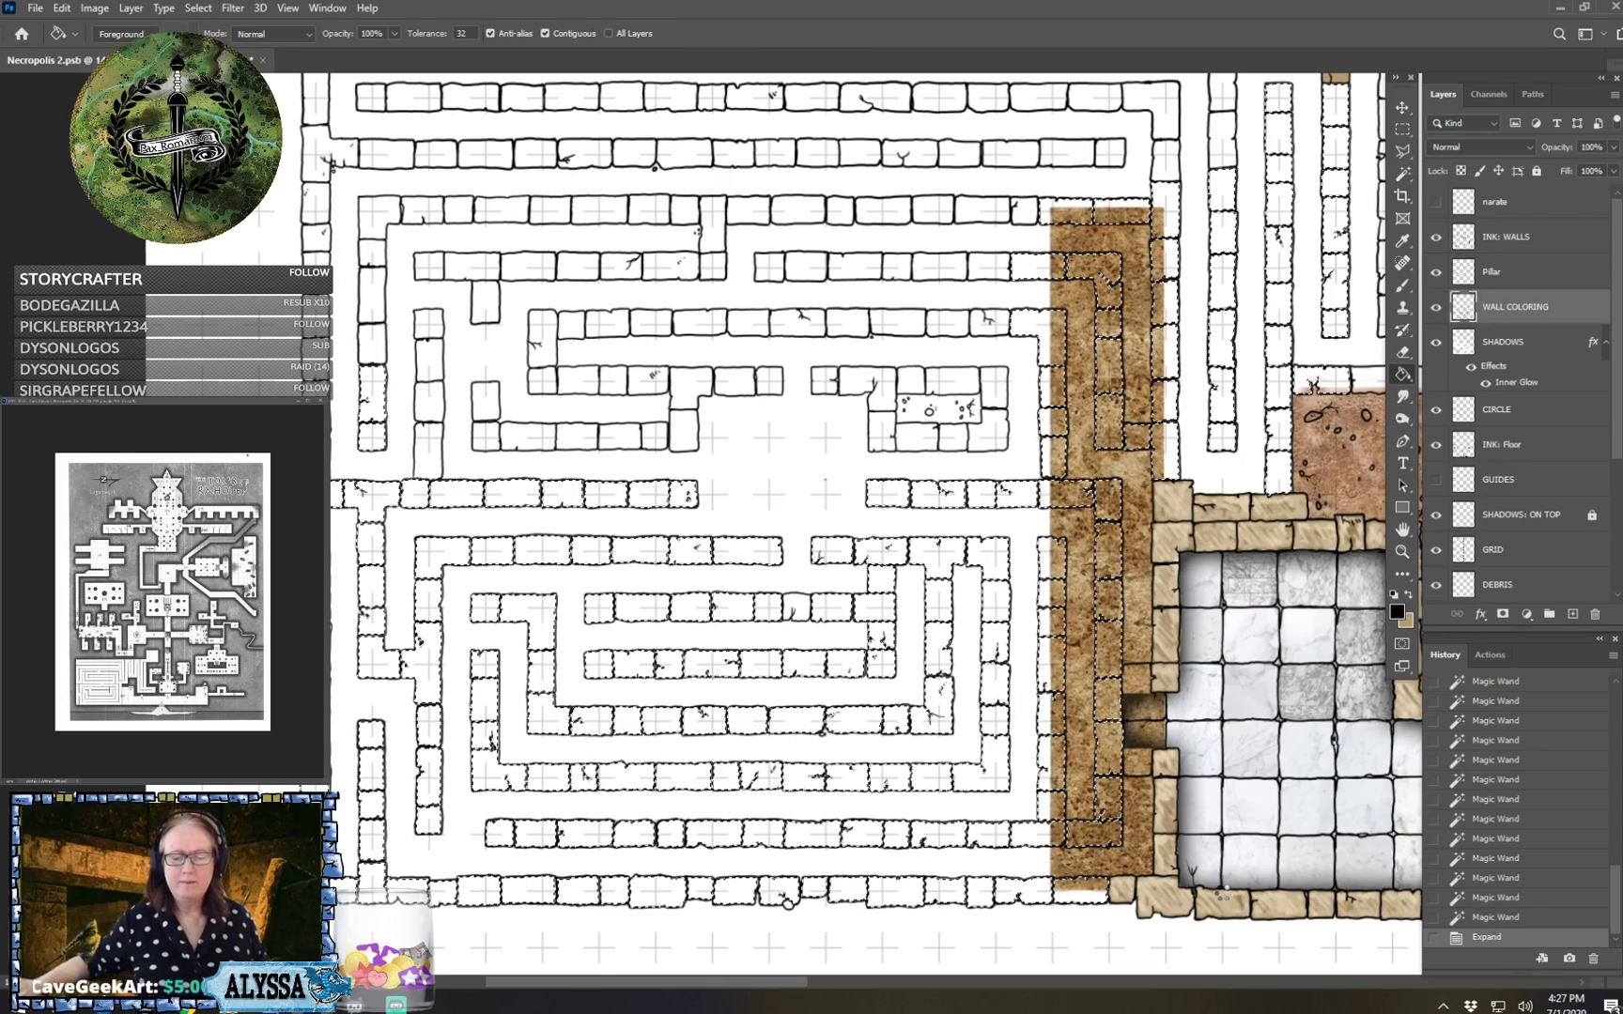
left_click(1230, 903)
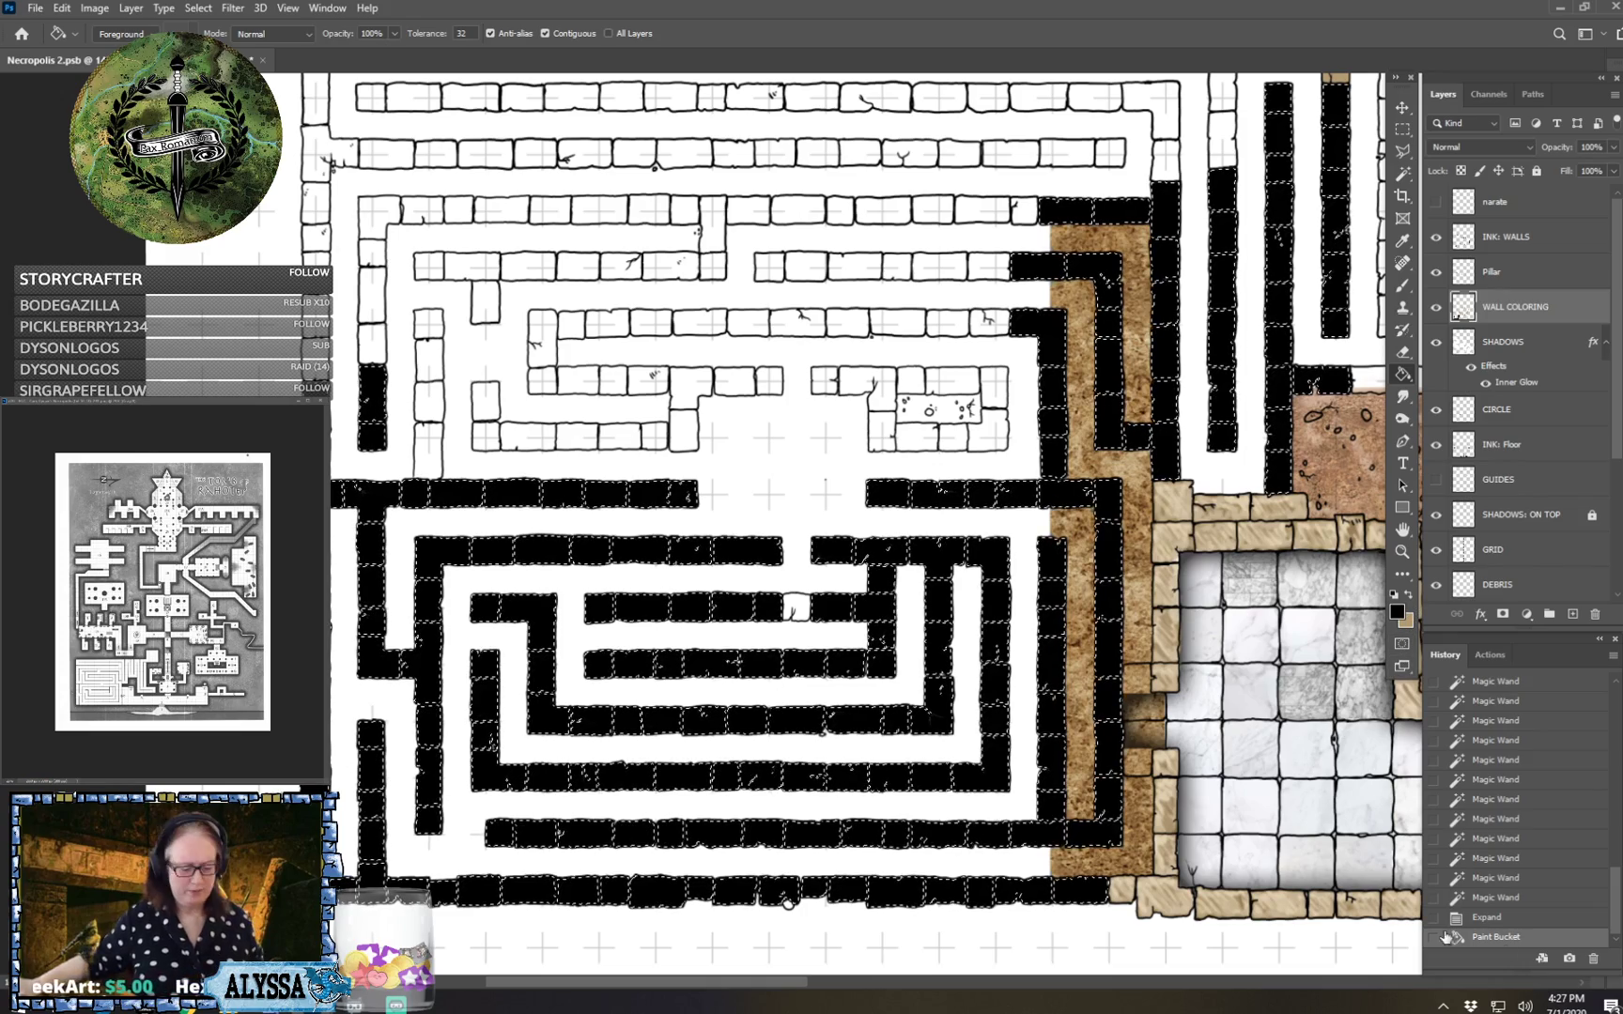
key("ctrl+z")
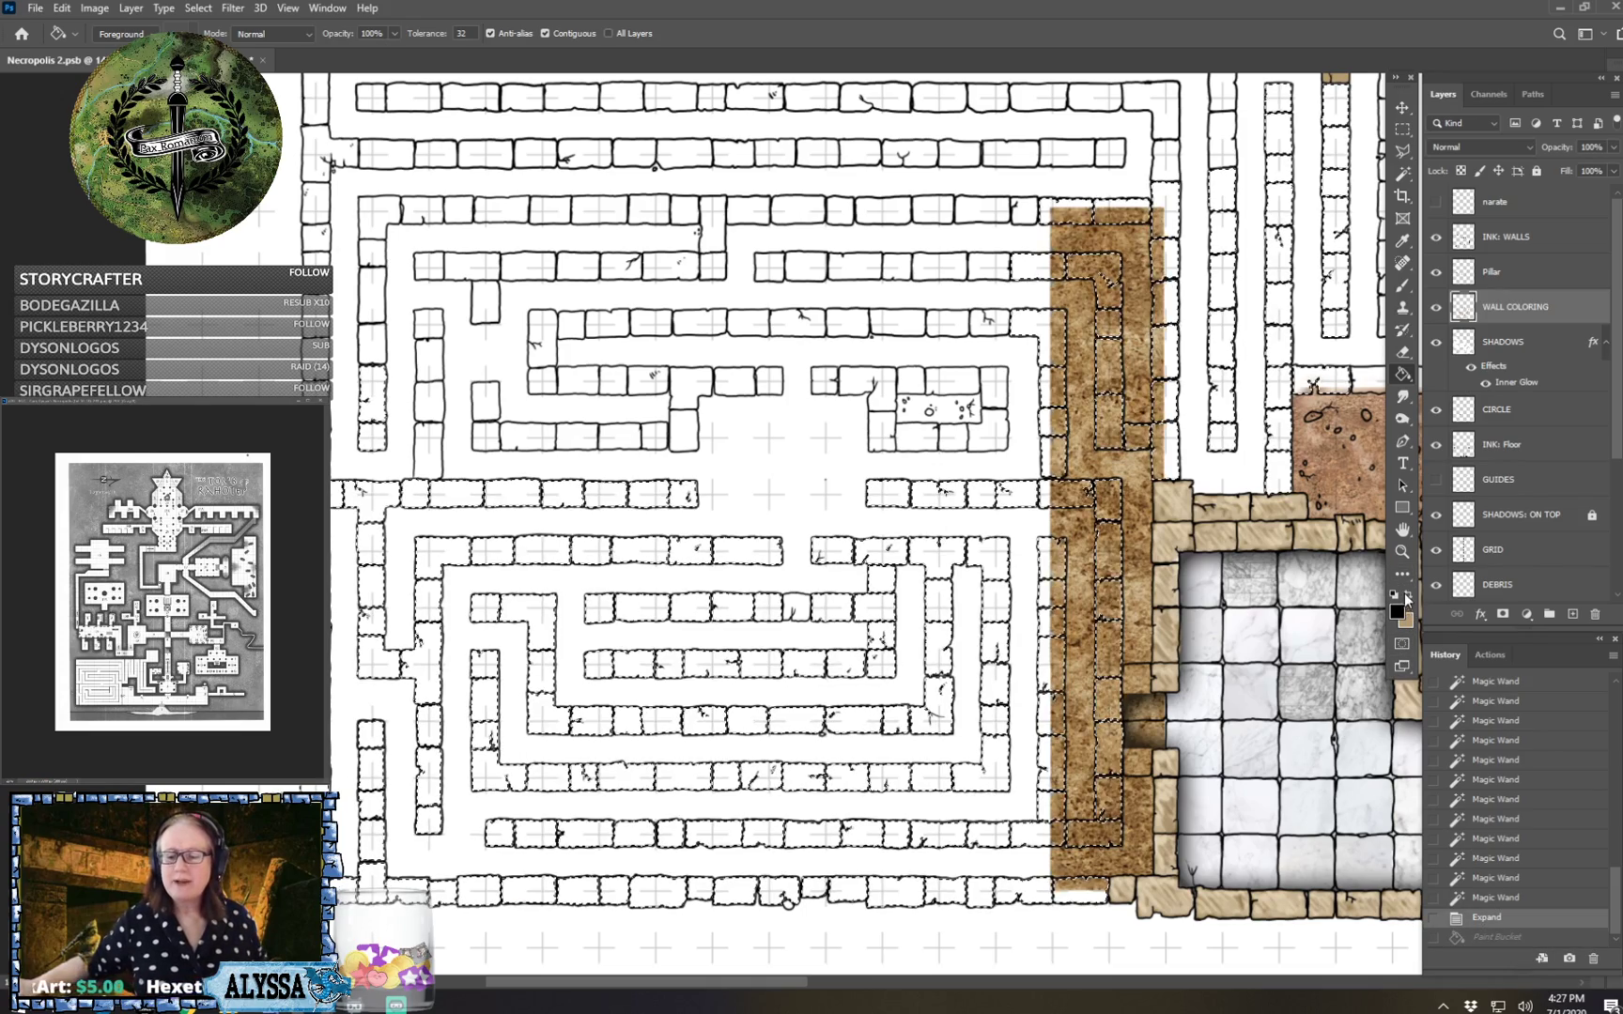
left_click(1409, 596)
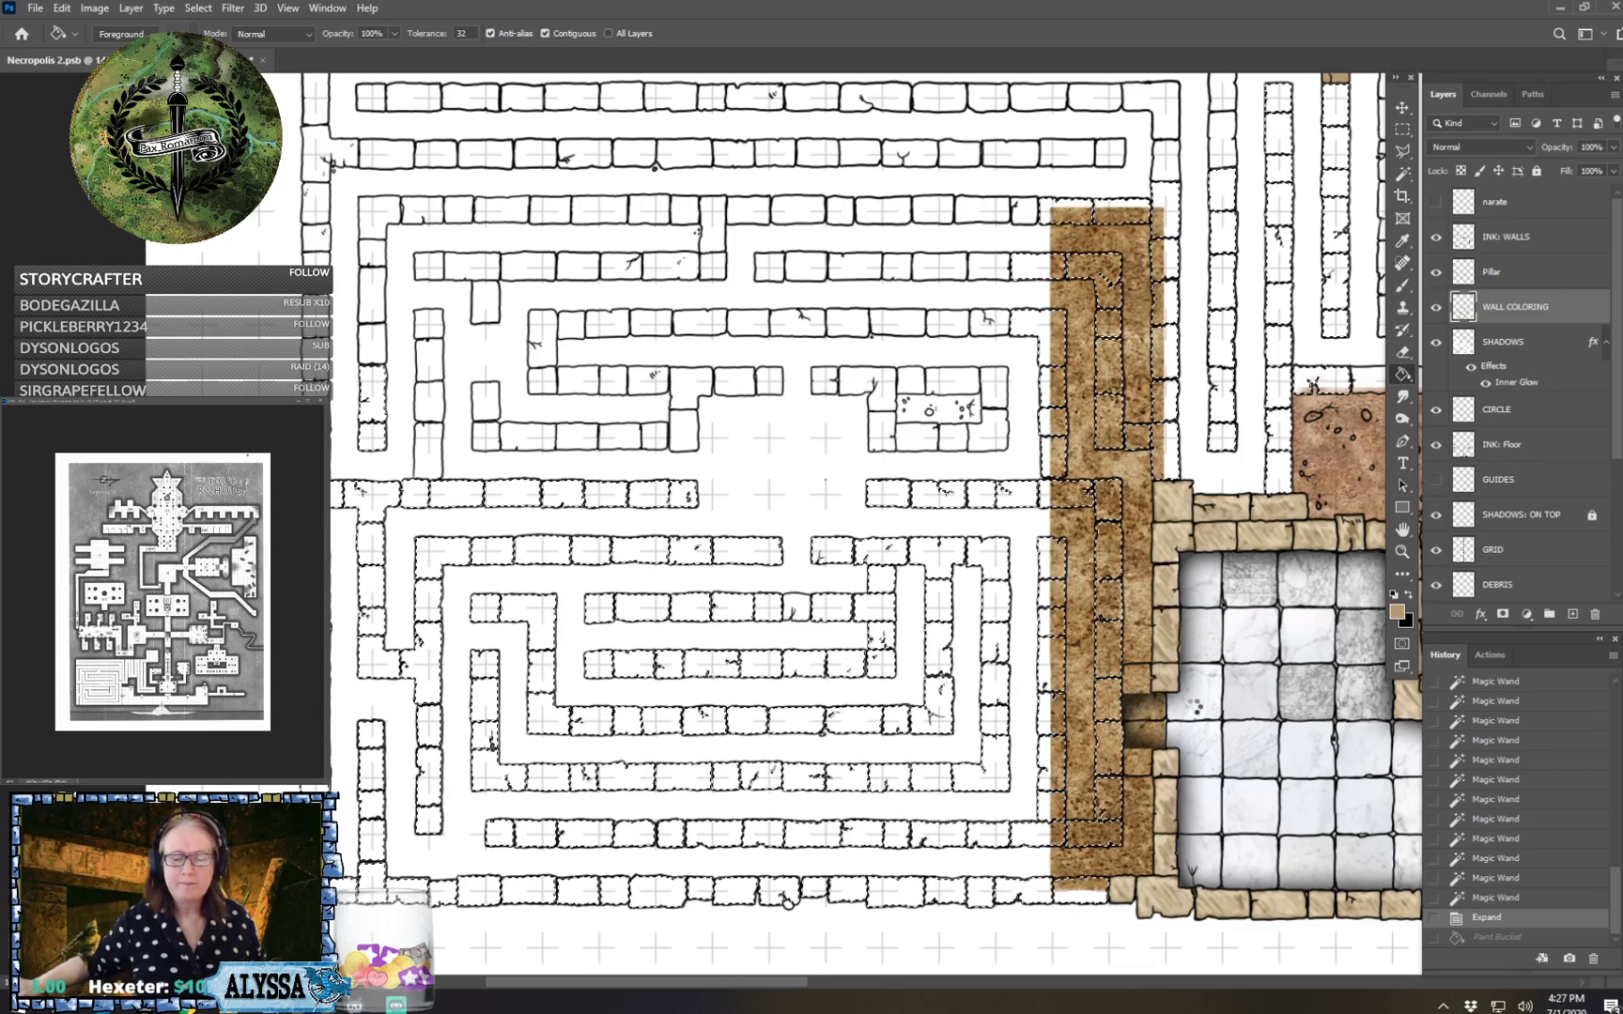
left_click(1197, 710)
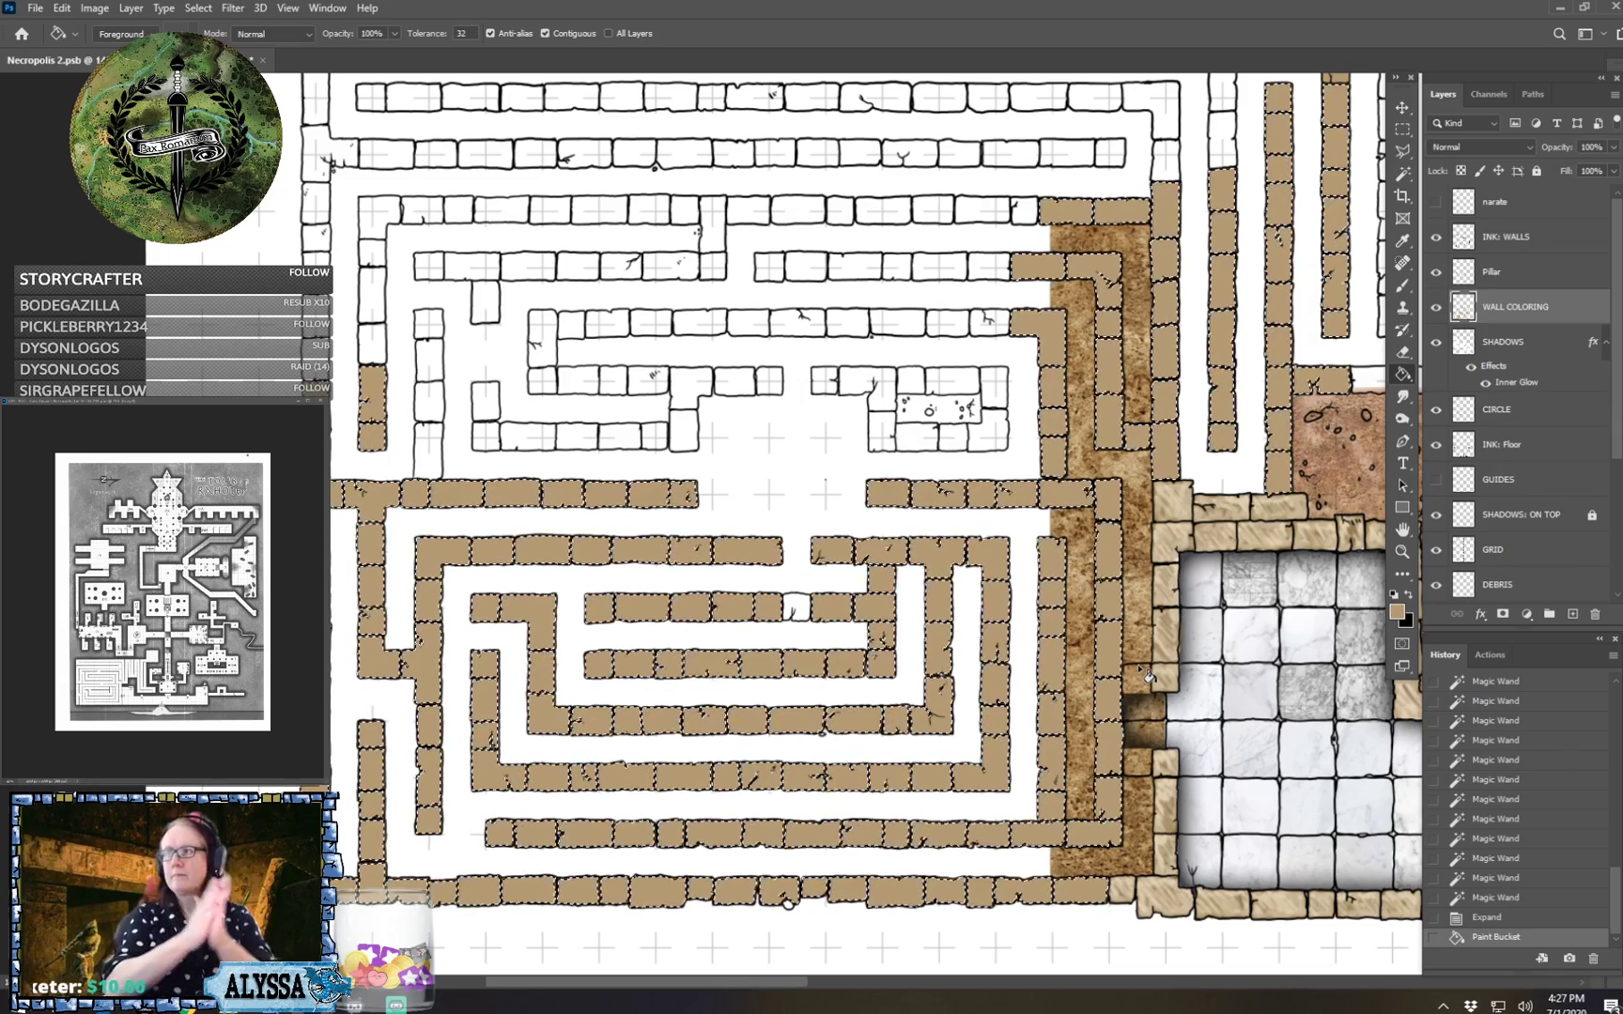
Move the GRID layer directly above WALL COLORING in the layer order and deselect the filled walls.
scroll(1148, 674, "up", 1)
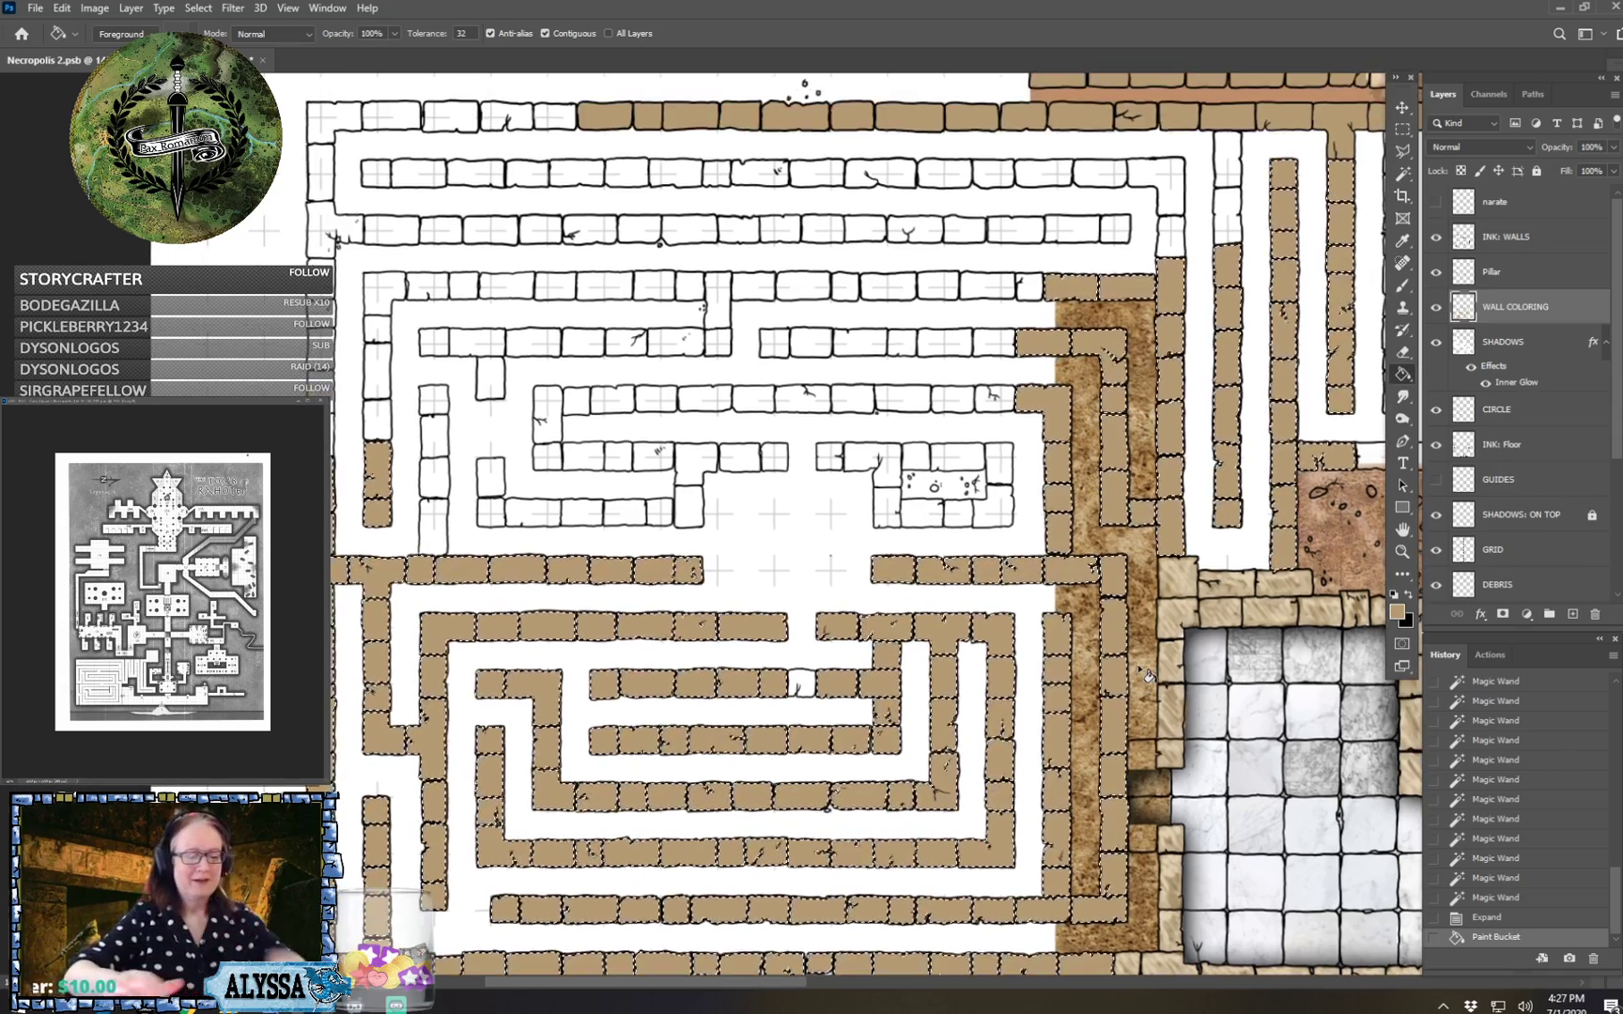
scroll(1148, 674, "down", 2)
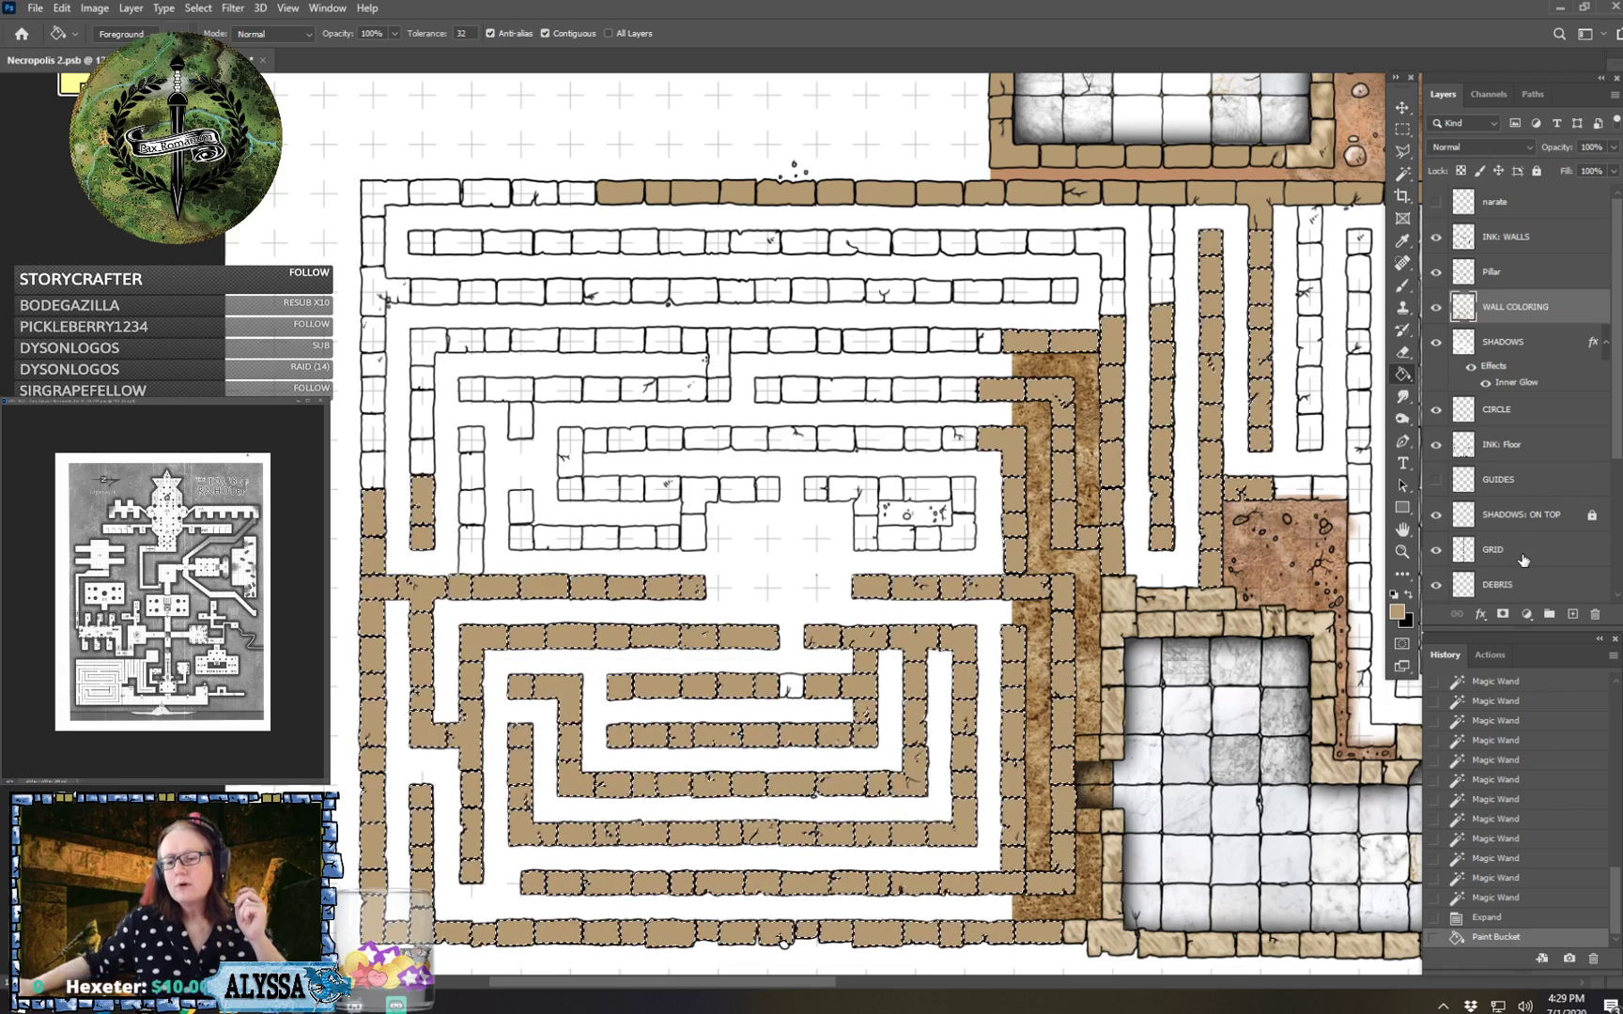
left_click_drag(1524, 560, 1503, 290)
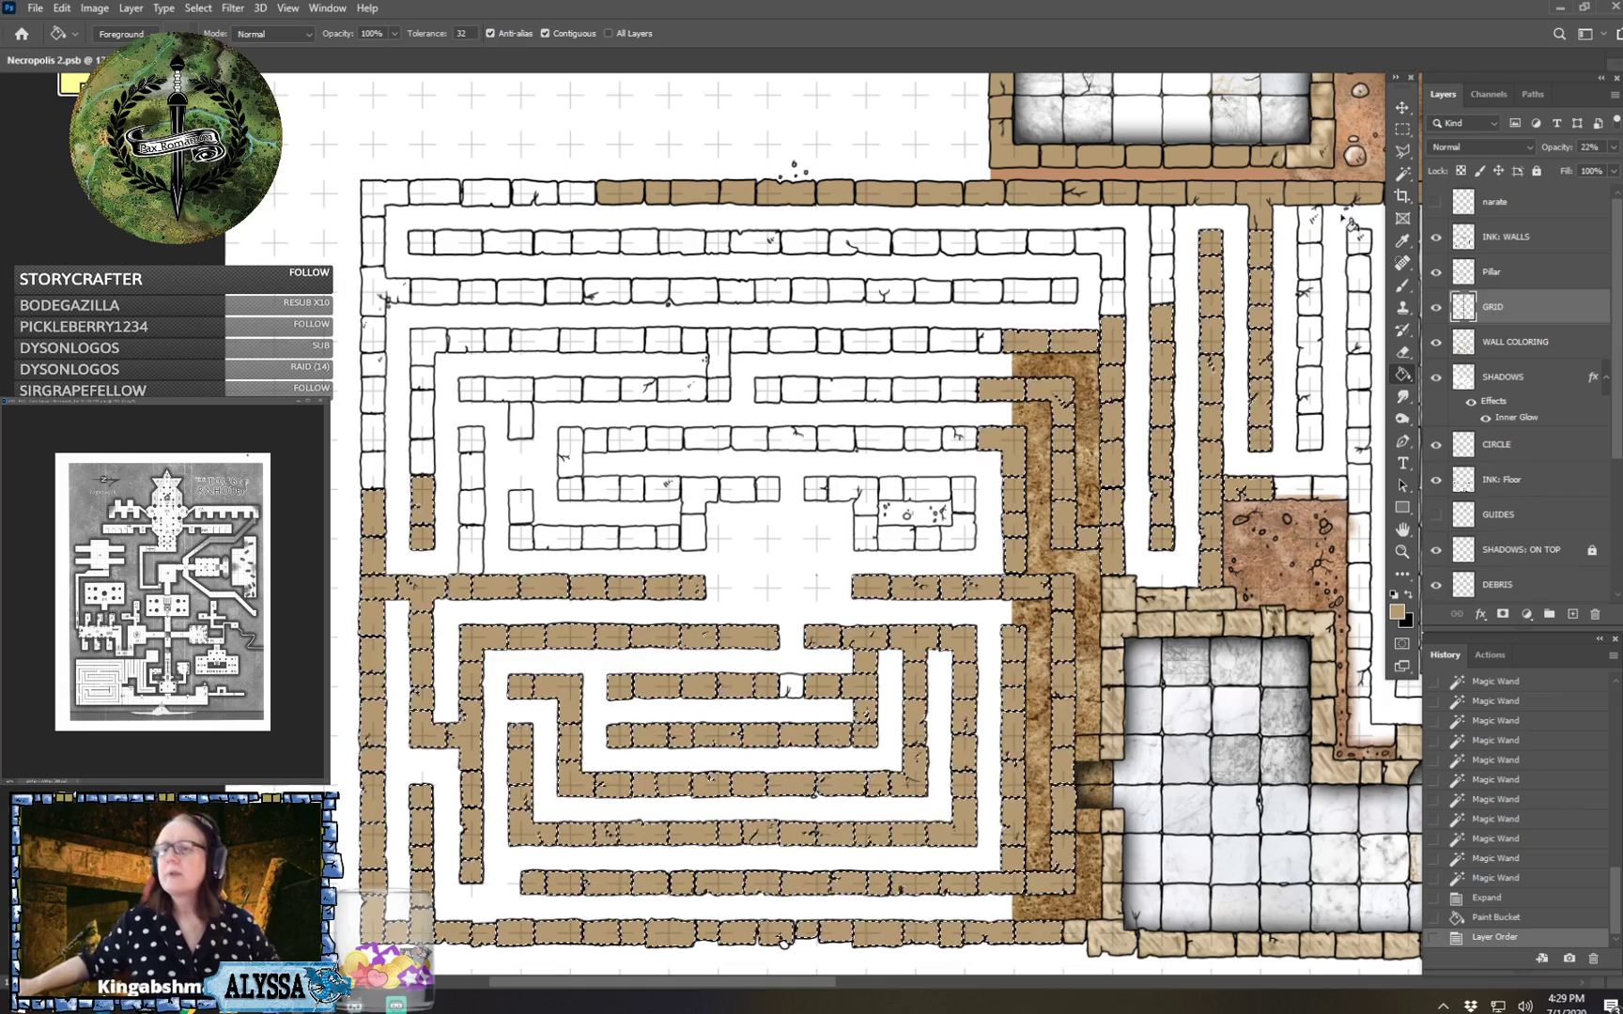
left_click(1403, 130)
left_click(1245, 350)
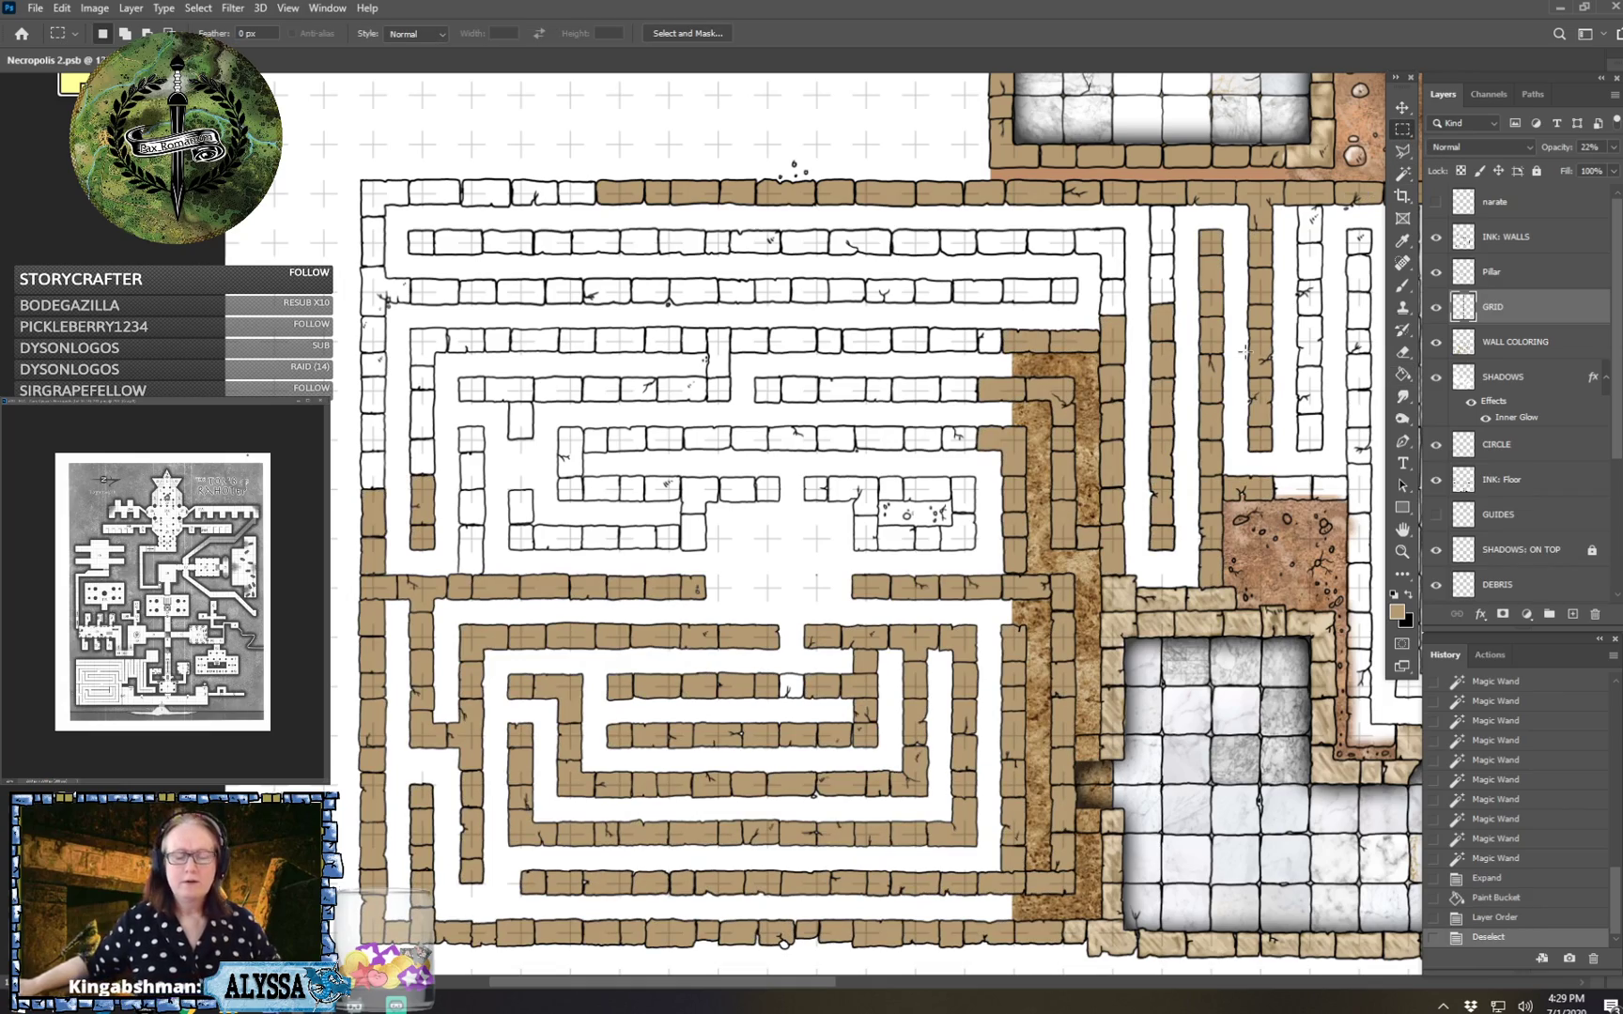
On the WALL COLORING layer, paint the missed white block in the lower maze's inner wall row tan with an enlarged brush.
key("ctrl+plus")
key("ctrl+plus")
key("ctrl+plus")
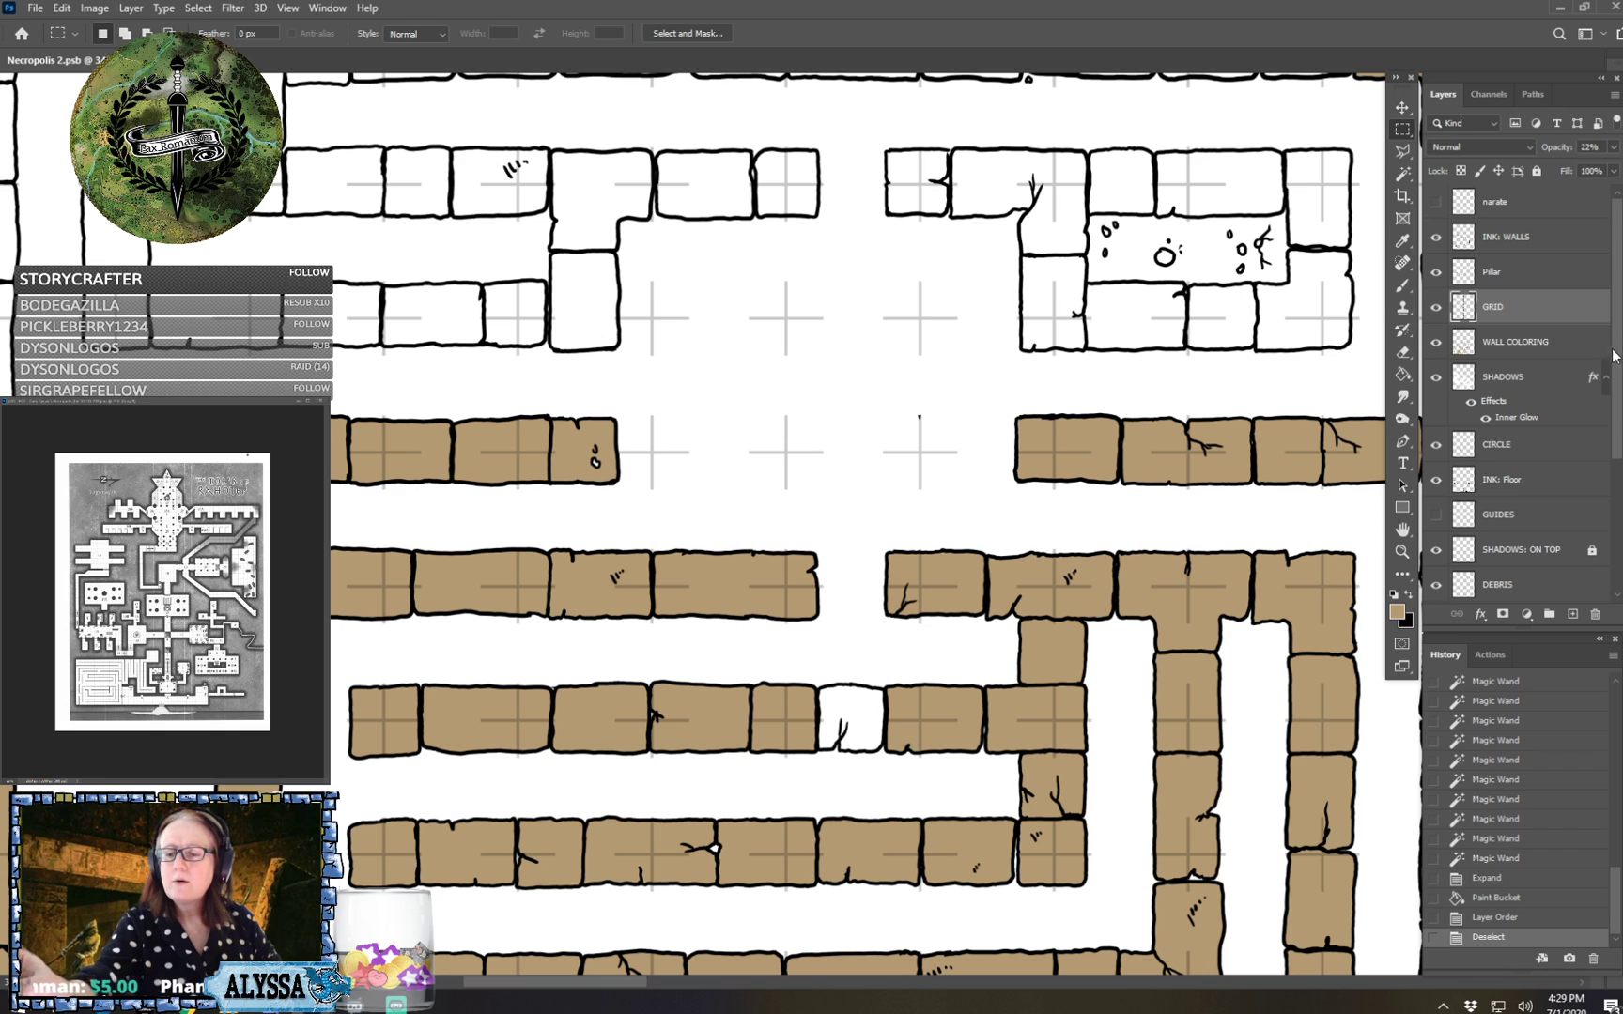
left_click(1520, 345)
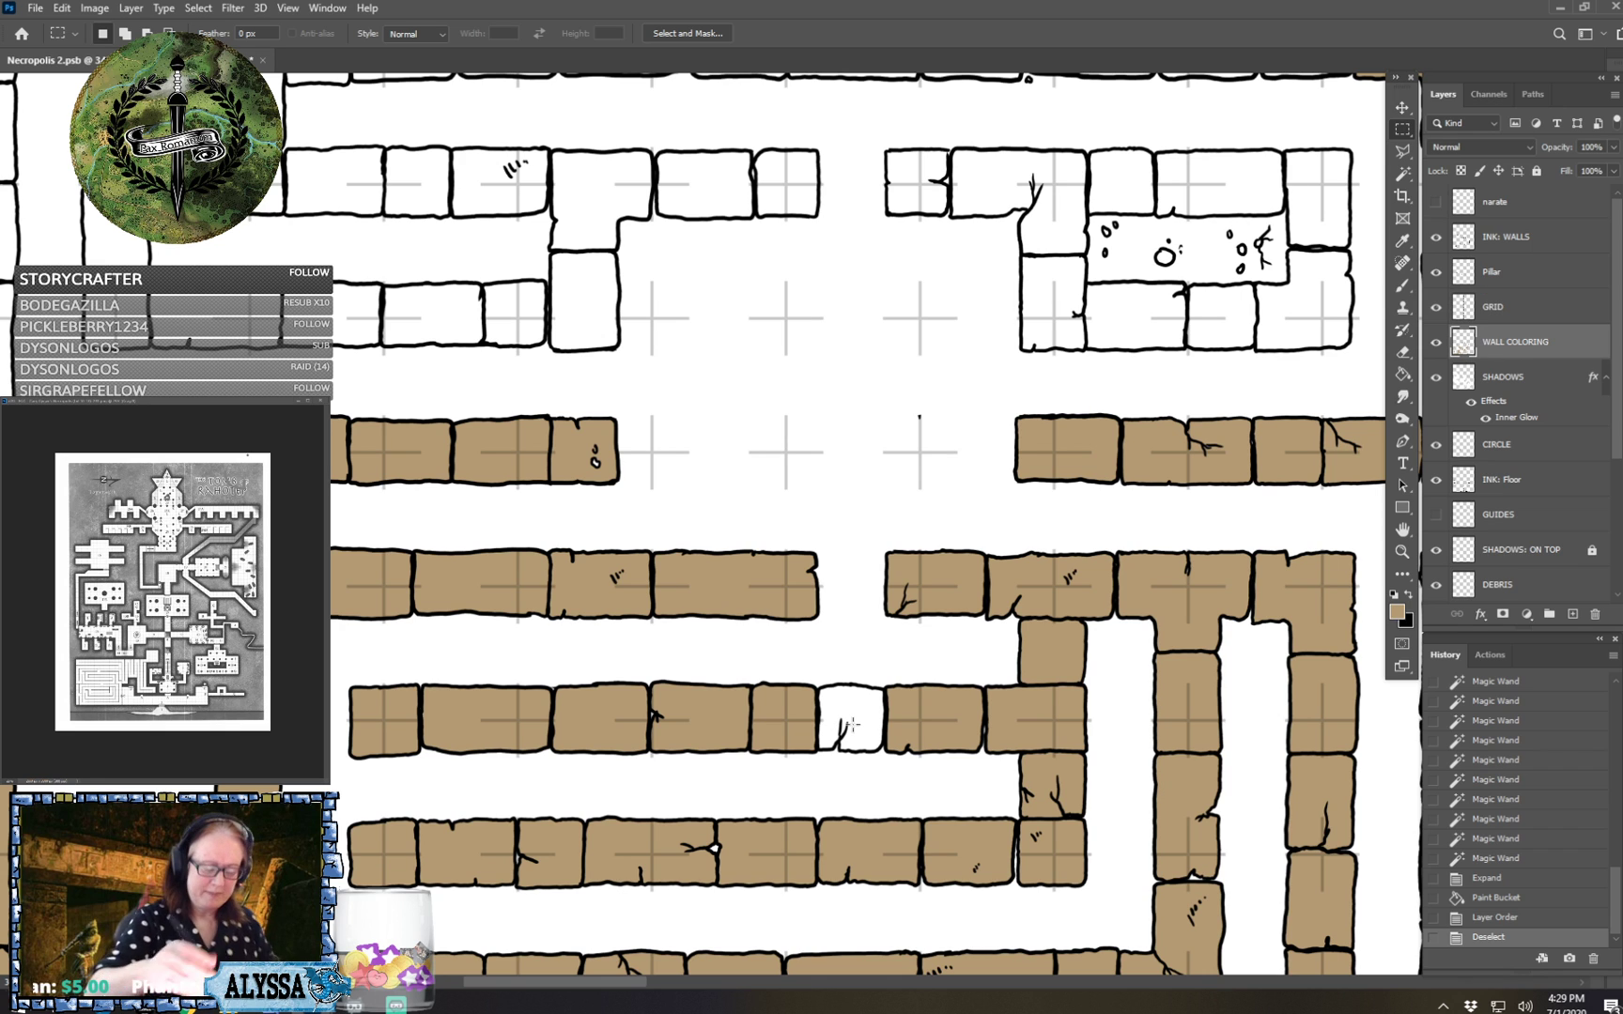
key("b")
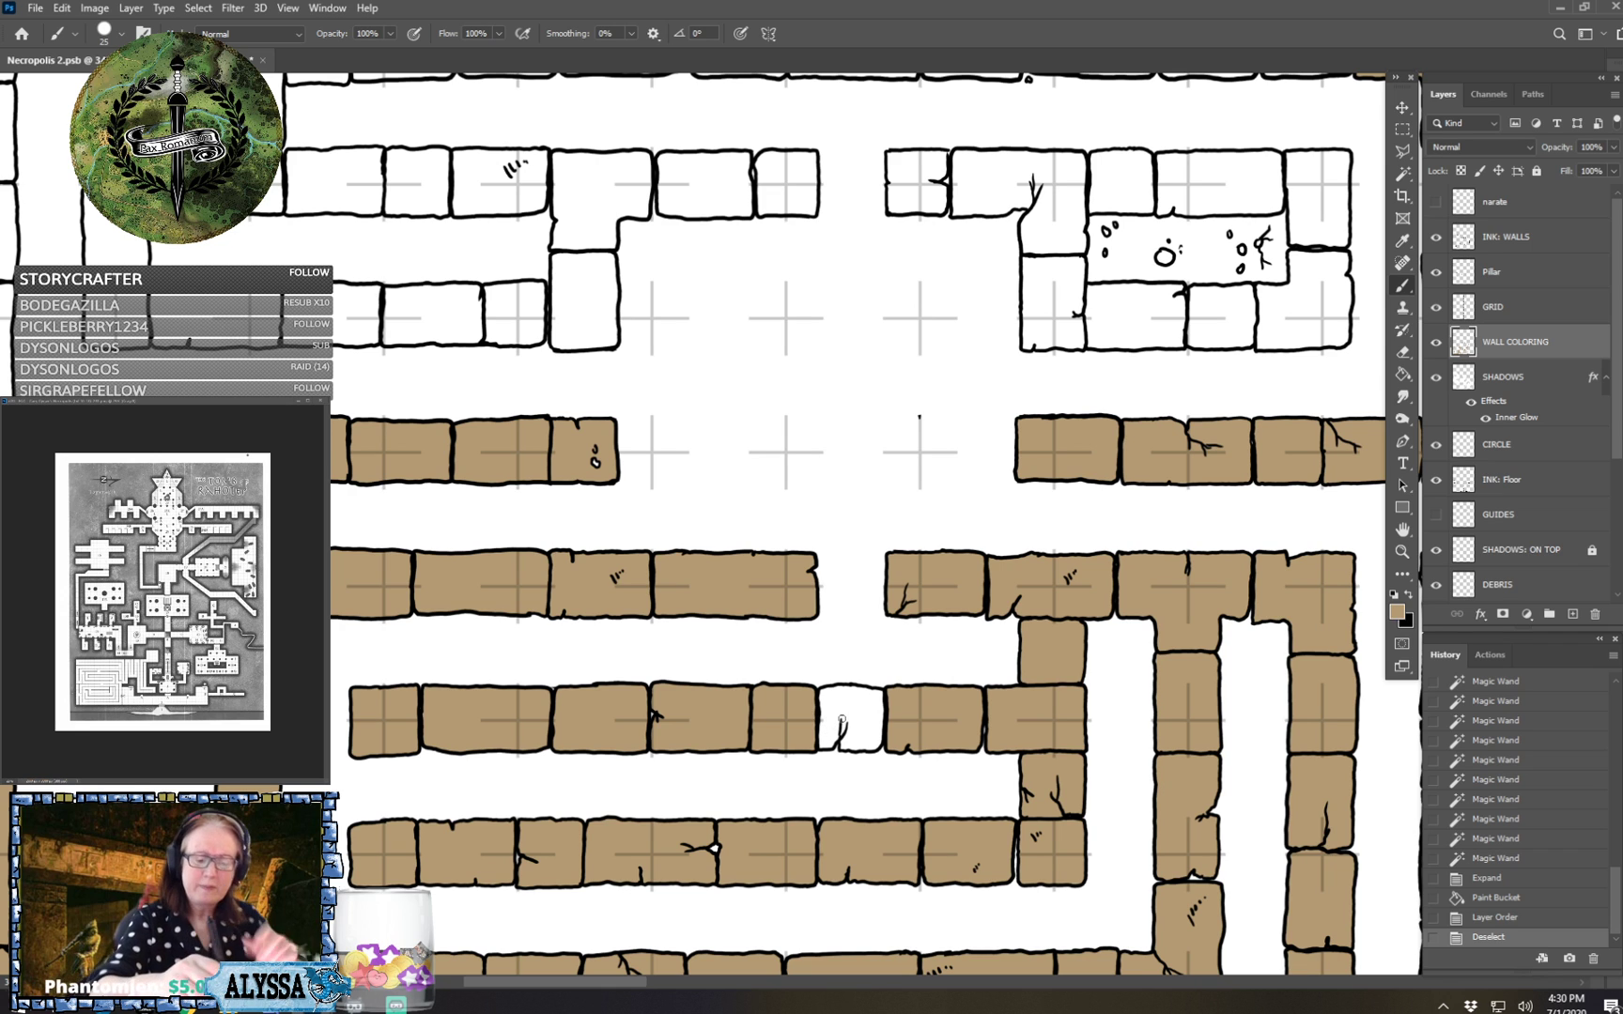
key("bracketright")
key("bracketright")
key("bracketright")
key("bracketright")
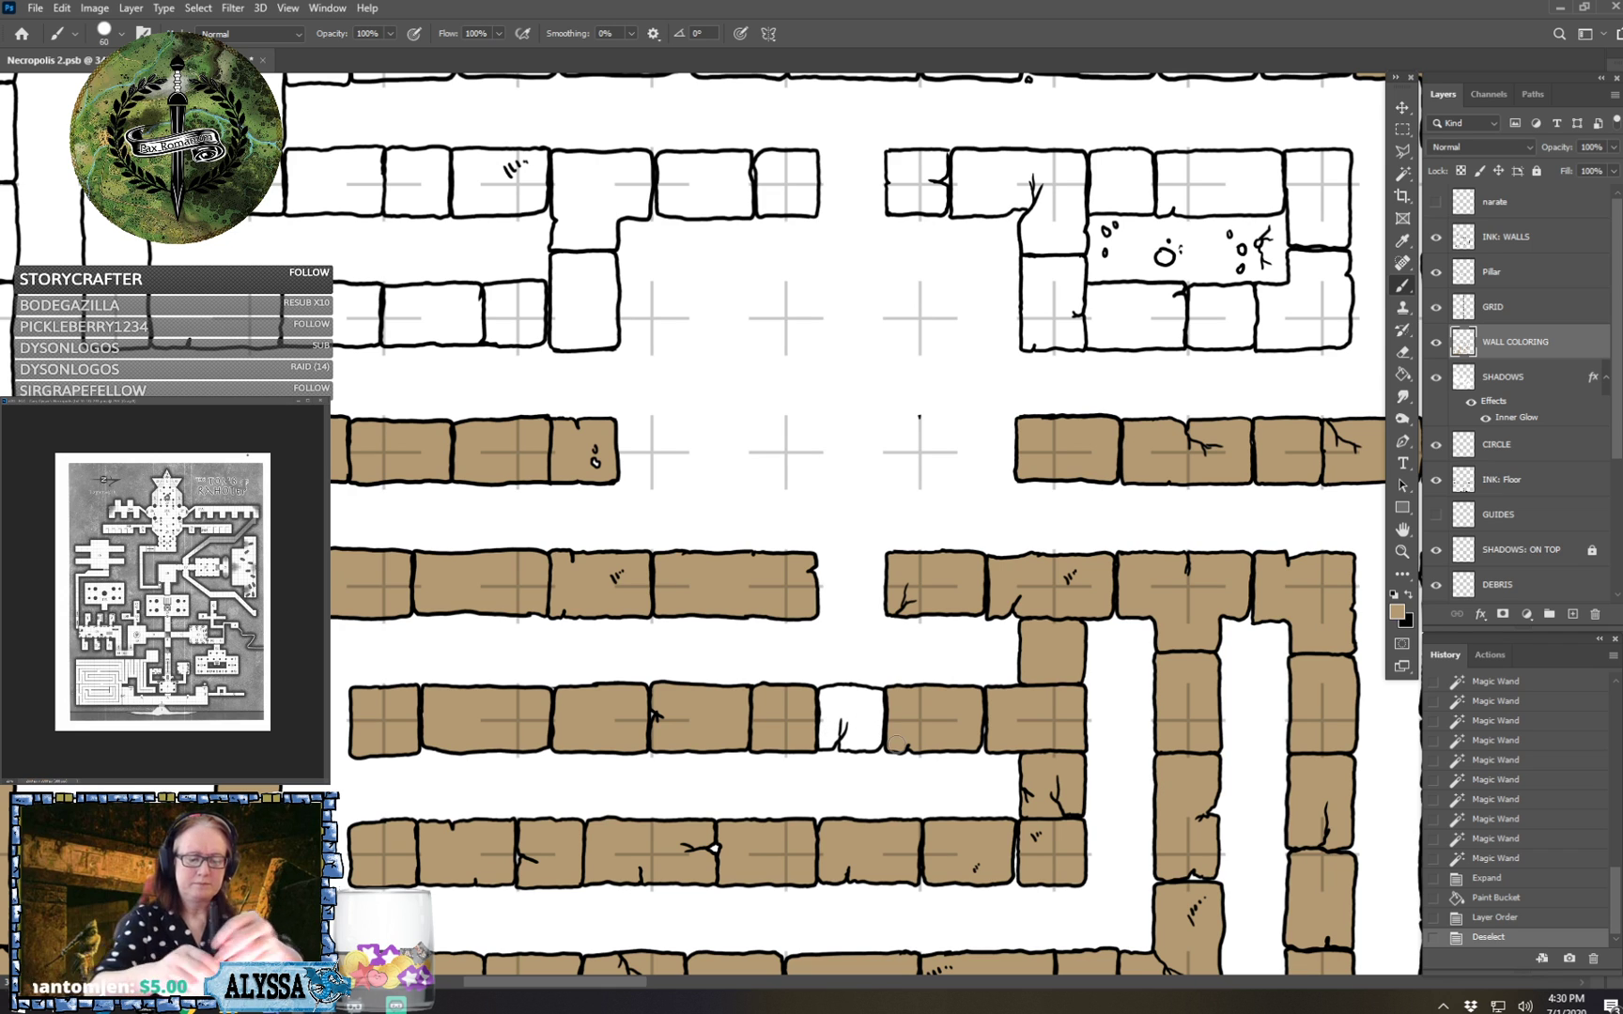
mouse_move(824, 708)
left_mouse_down()
mouse_move(835, 726)
mouse_move(858, 744)
mouse_move(845, 749)
mouse_move(870, 749)
mouse_move(877, 699)
mouse_move(878, 730)
mouse_move(873, 703)
mouse_move(833, 719)
mouse_move(822, 695)
mouse_move(866, 693)
mouse_move(881, 712)
mouse_move(880, 697)
mouse_move(844, 689)
mouse_move(838, 721)
mouse_move(839, 692)
mouse_move(848, 725)
mouse_move(879, 698)
left_mouse_up()
scroll(1240, 822, "down", 8)
left_click_drag(550, 515, 788, 760)
On the INK: WALLS layer, start a Magic Wand selection with the maze's white left outer wall blocks, up to the upper corner.
scroll(794, 756, "up", 7)
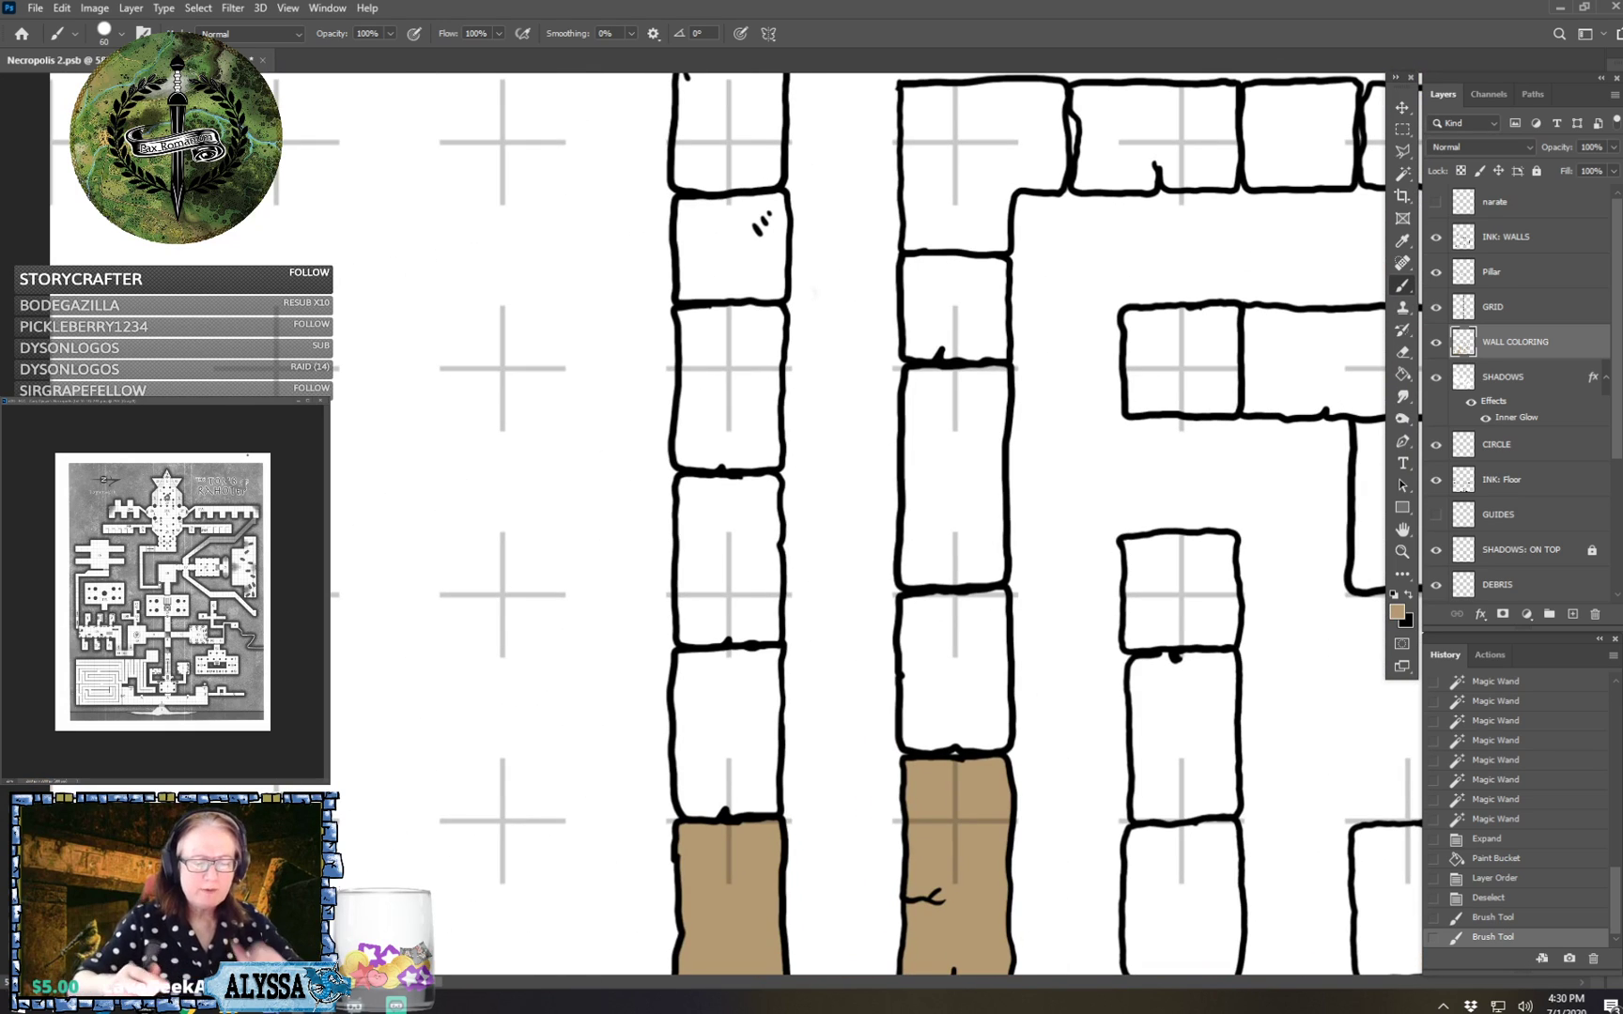
scroll(479, 878, "down", 4)
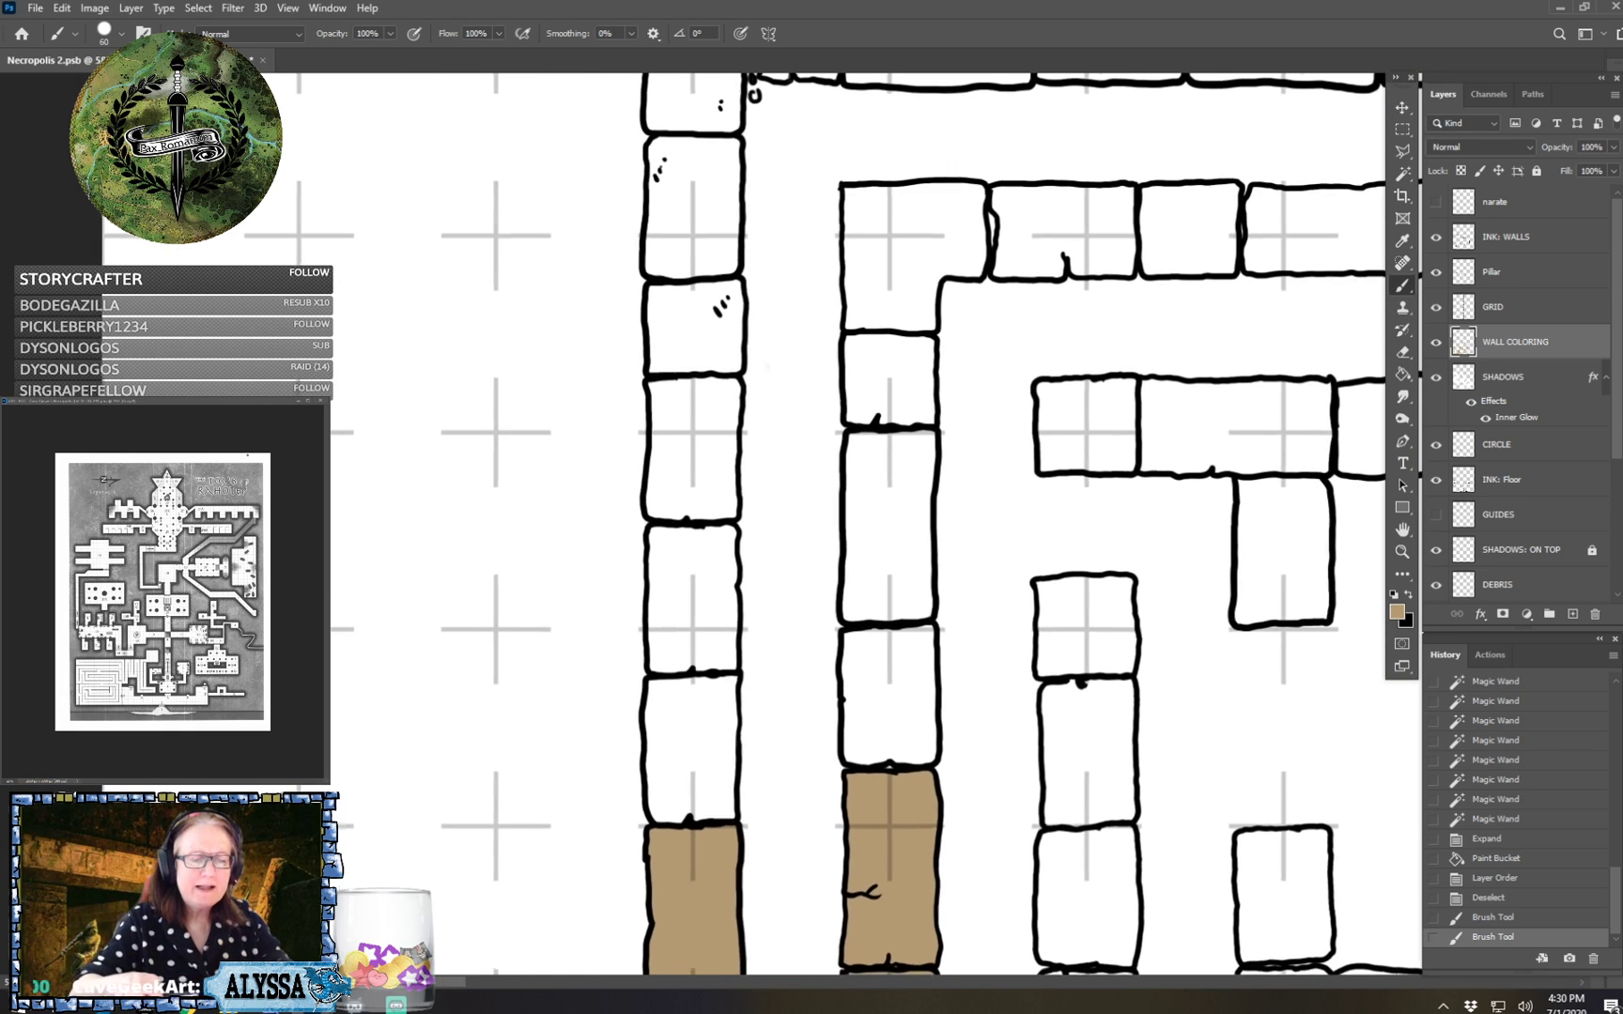
left_click_drag(479, 878, 380, 831)
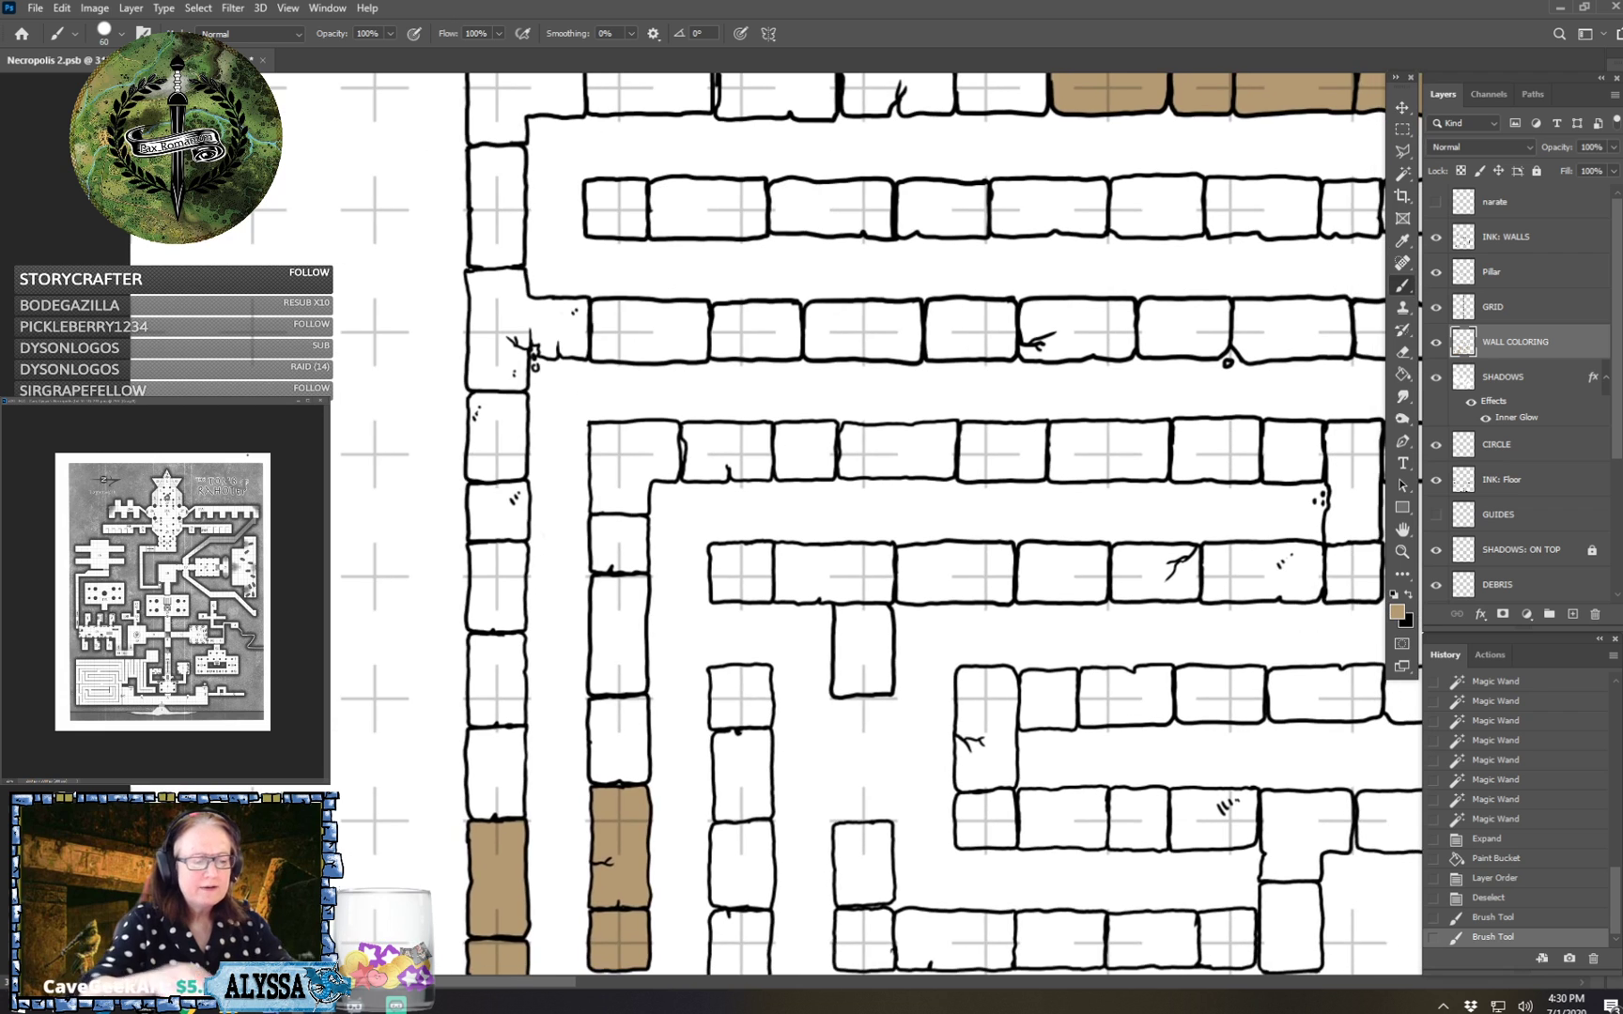
scroll(381, 826, "down", 2)
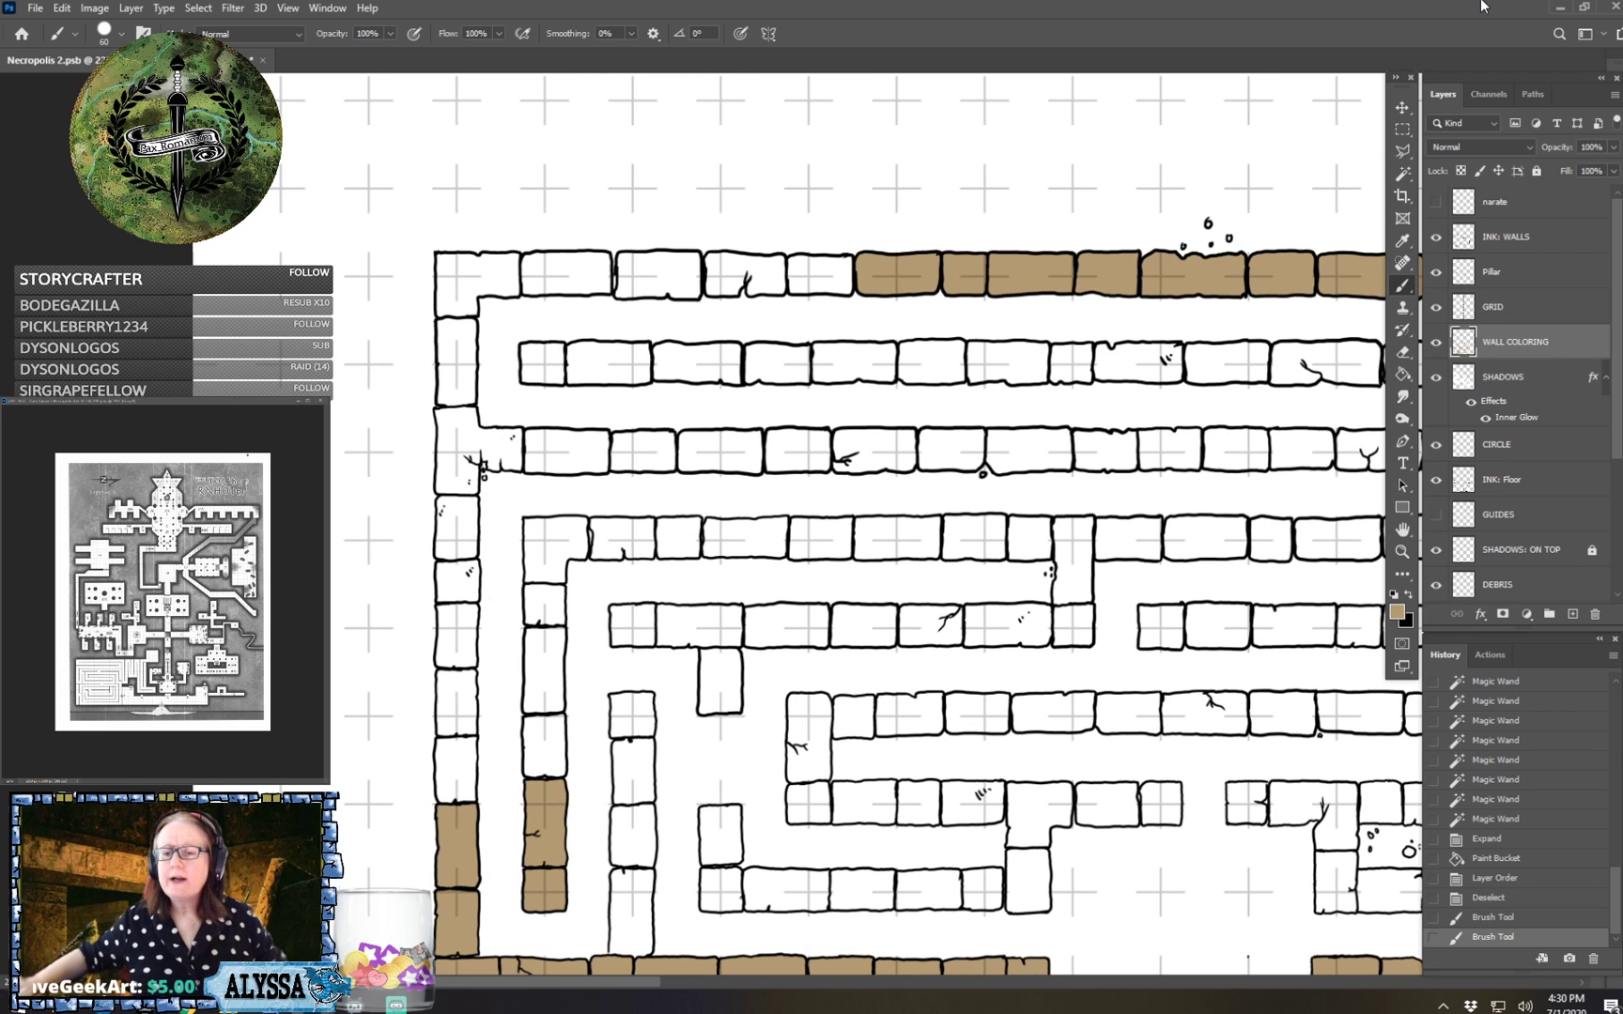
left_click(1524, 242)
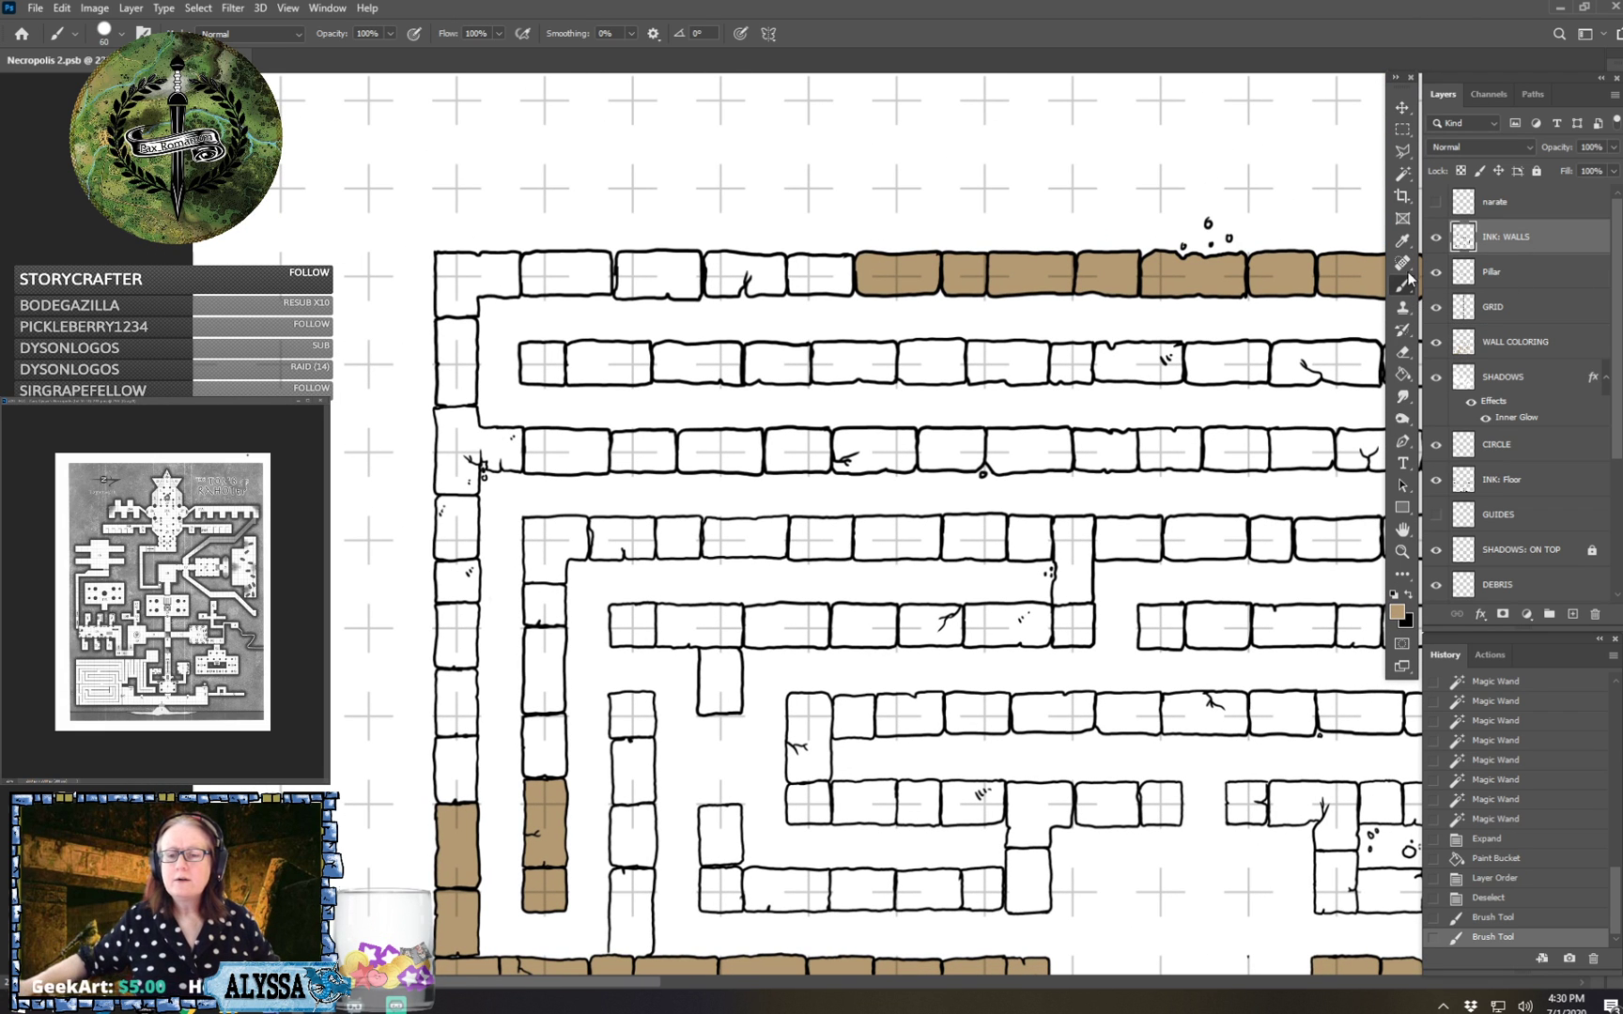
left_click(1402, 174)
left_click(453, 772)
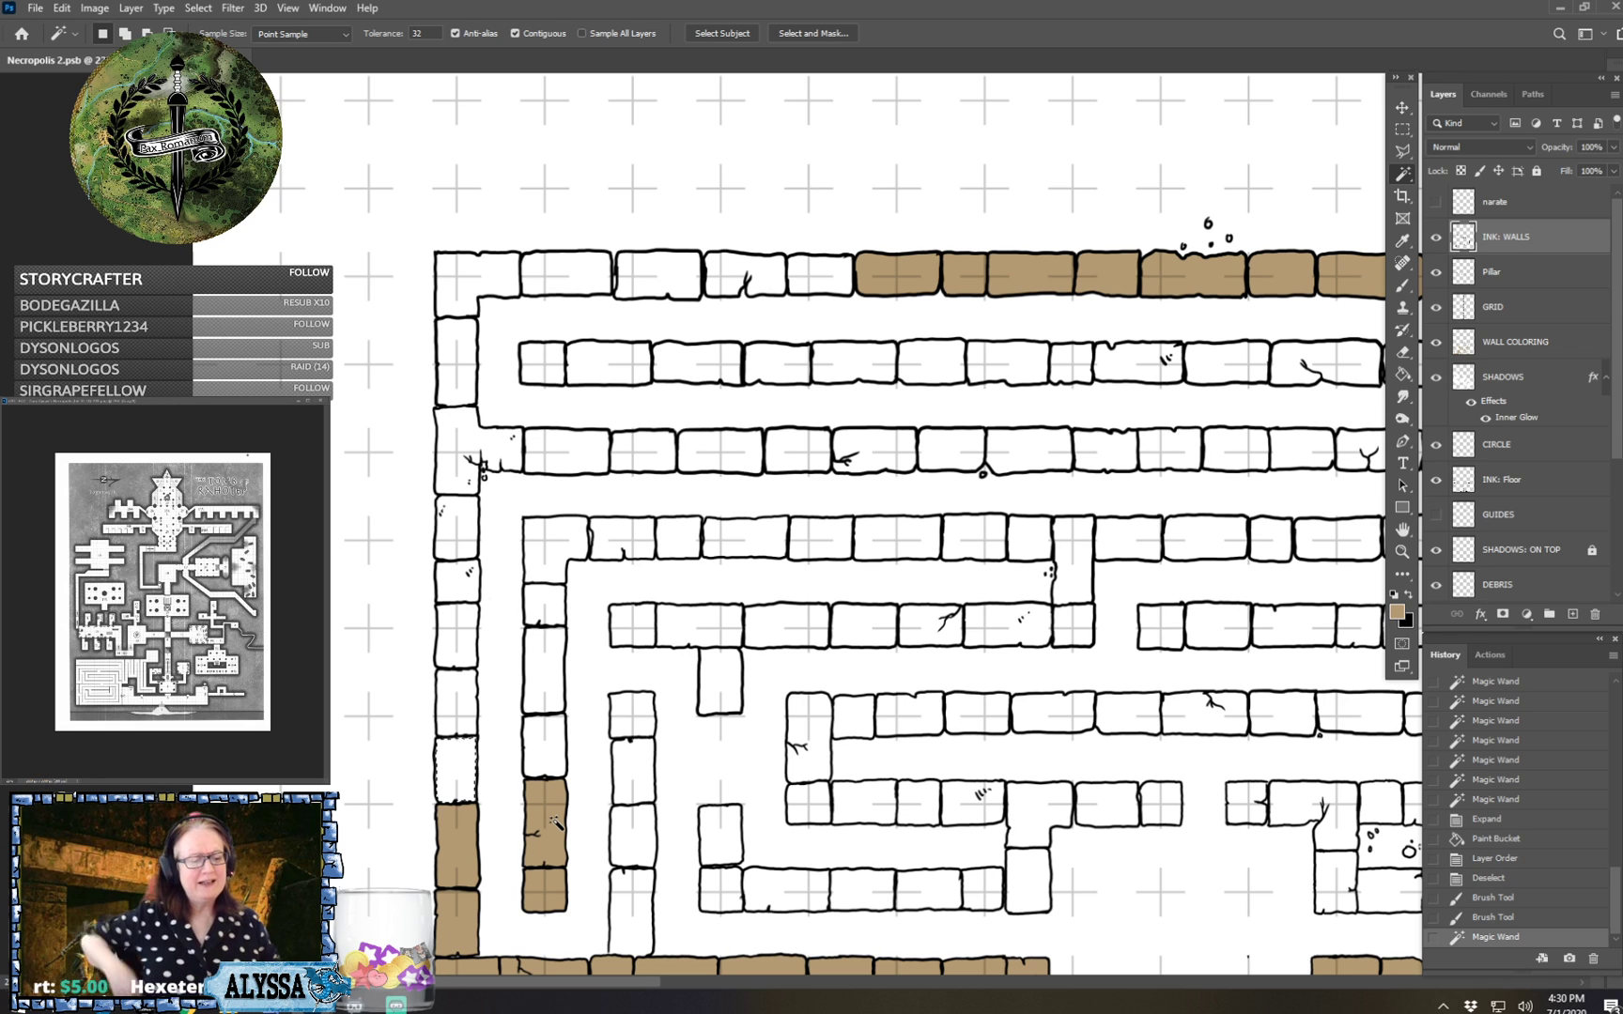
key("shift")
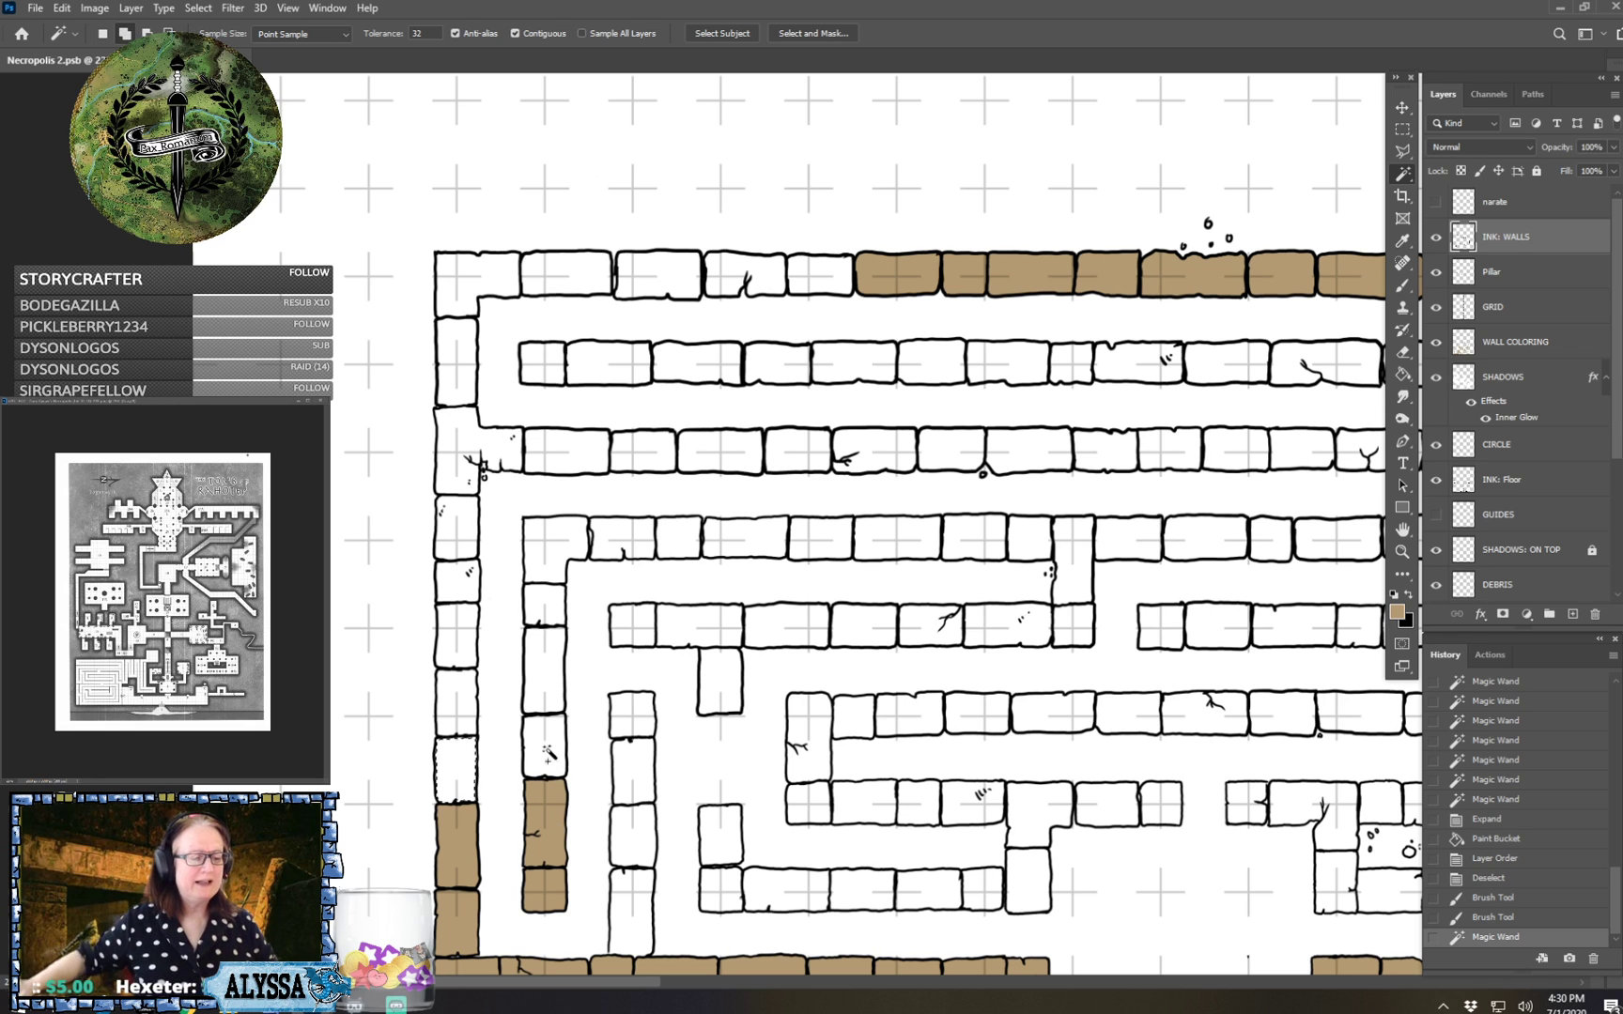
left_click(462, 692, "shift")
left_click(464, 648, "shift")
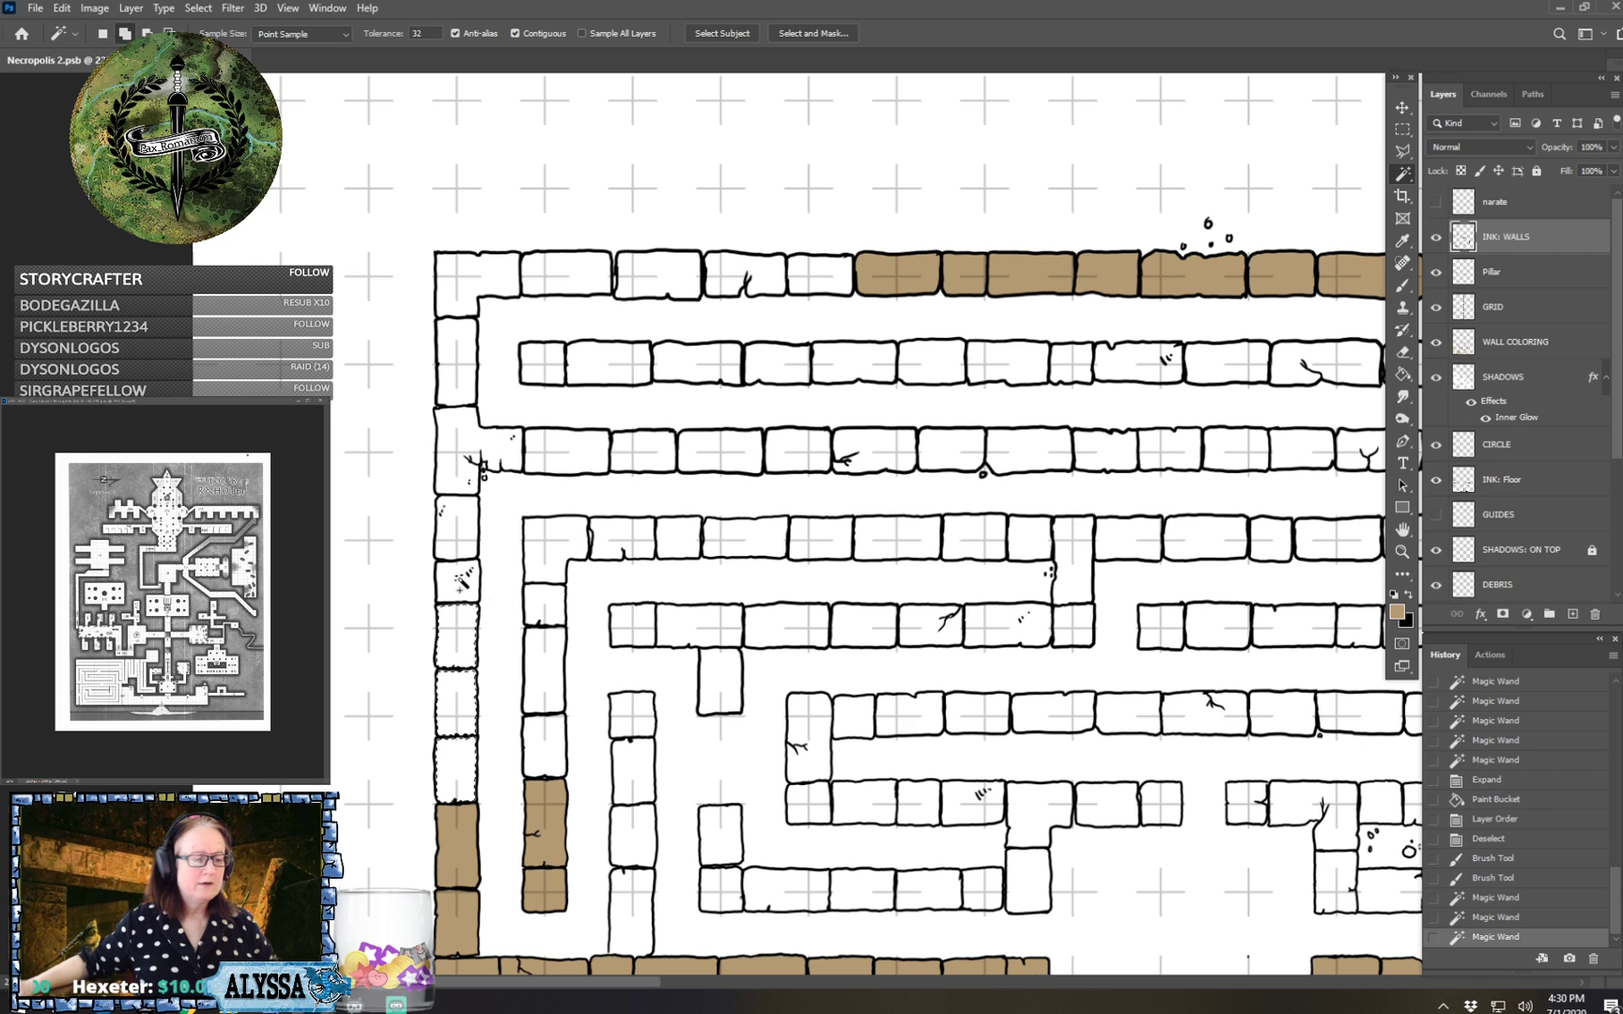
left_click(462, 580, "shift")
left_click(464, 524, "shift")
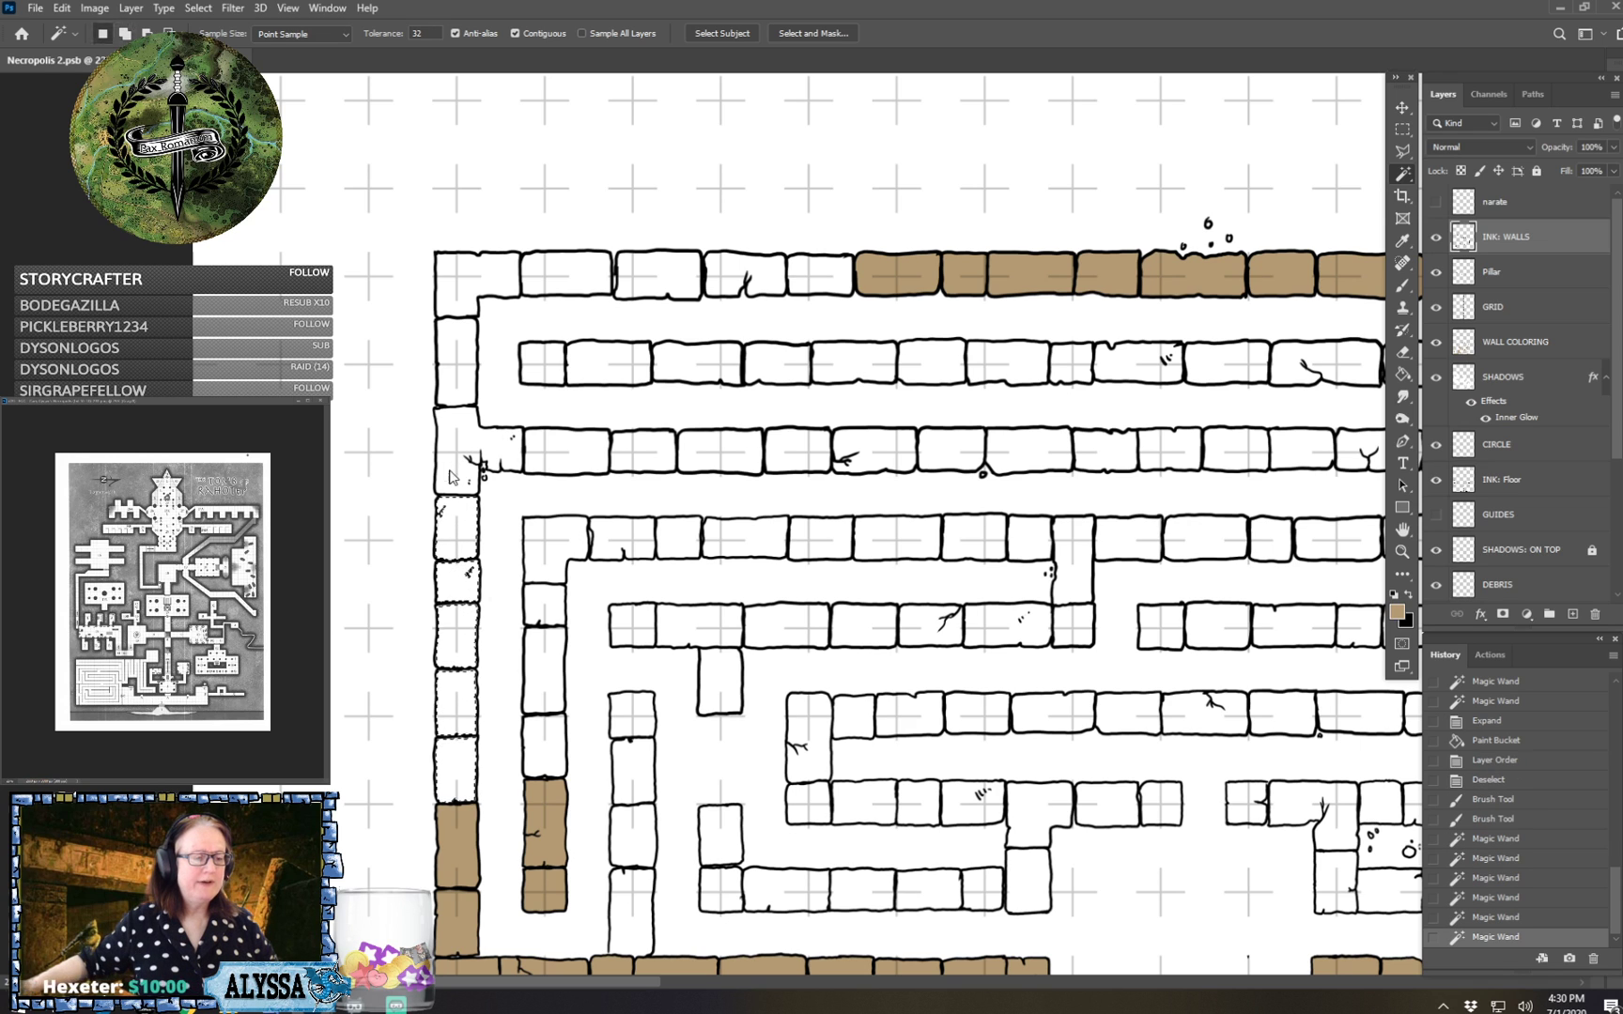
left_click(451, 472, "shift")
left_click(454, 382, "shift")
Add the remaining white blocks of the maze's top outer wall to the selection, up to the tan blocks.
left_click(565, 274)
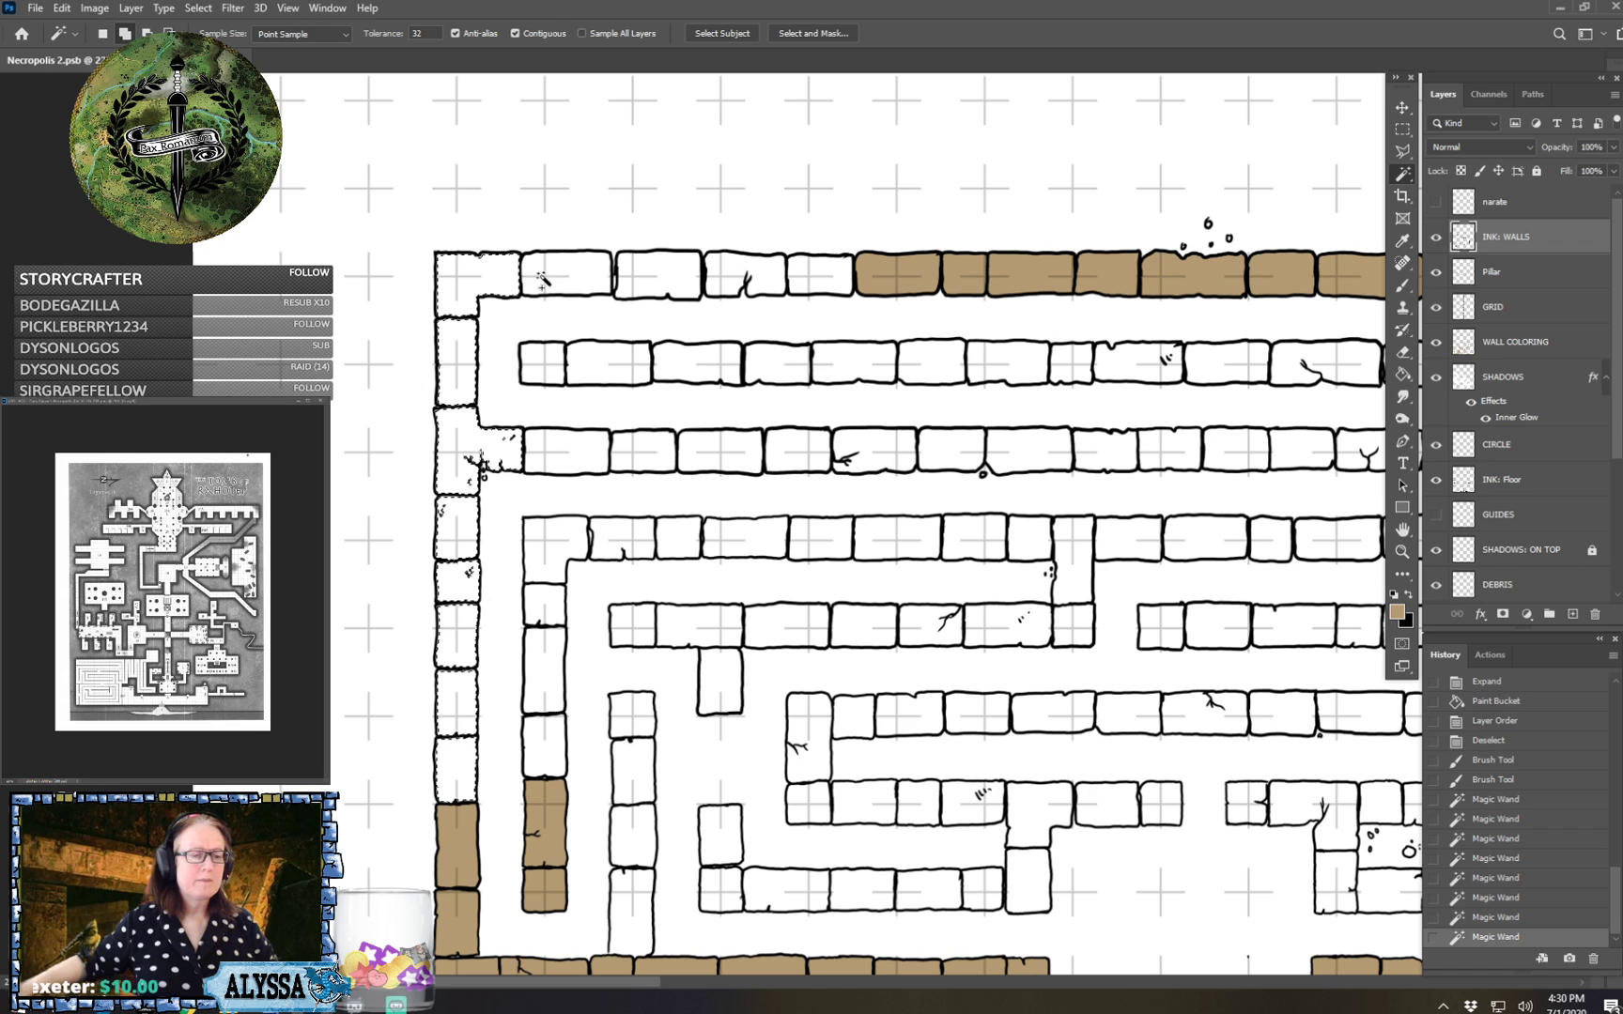
left_click(657, 274)
left_click(729, 284)
left_click(734, 273)
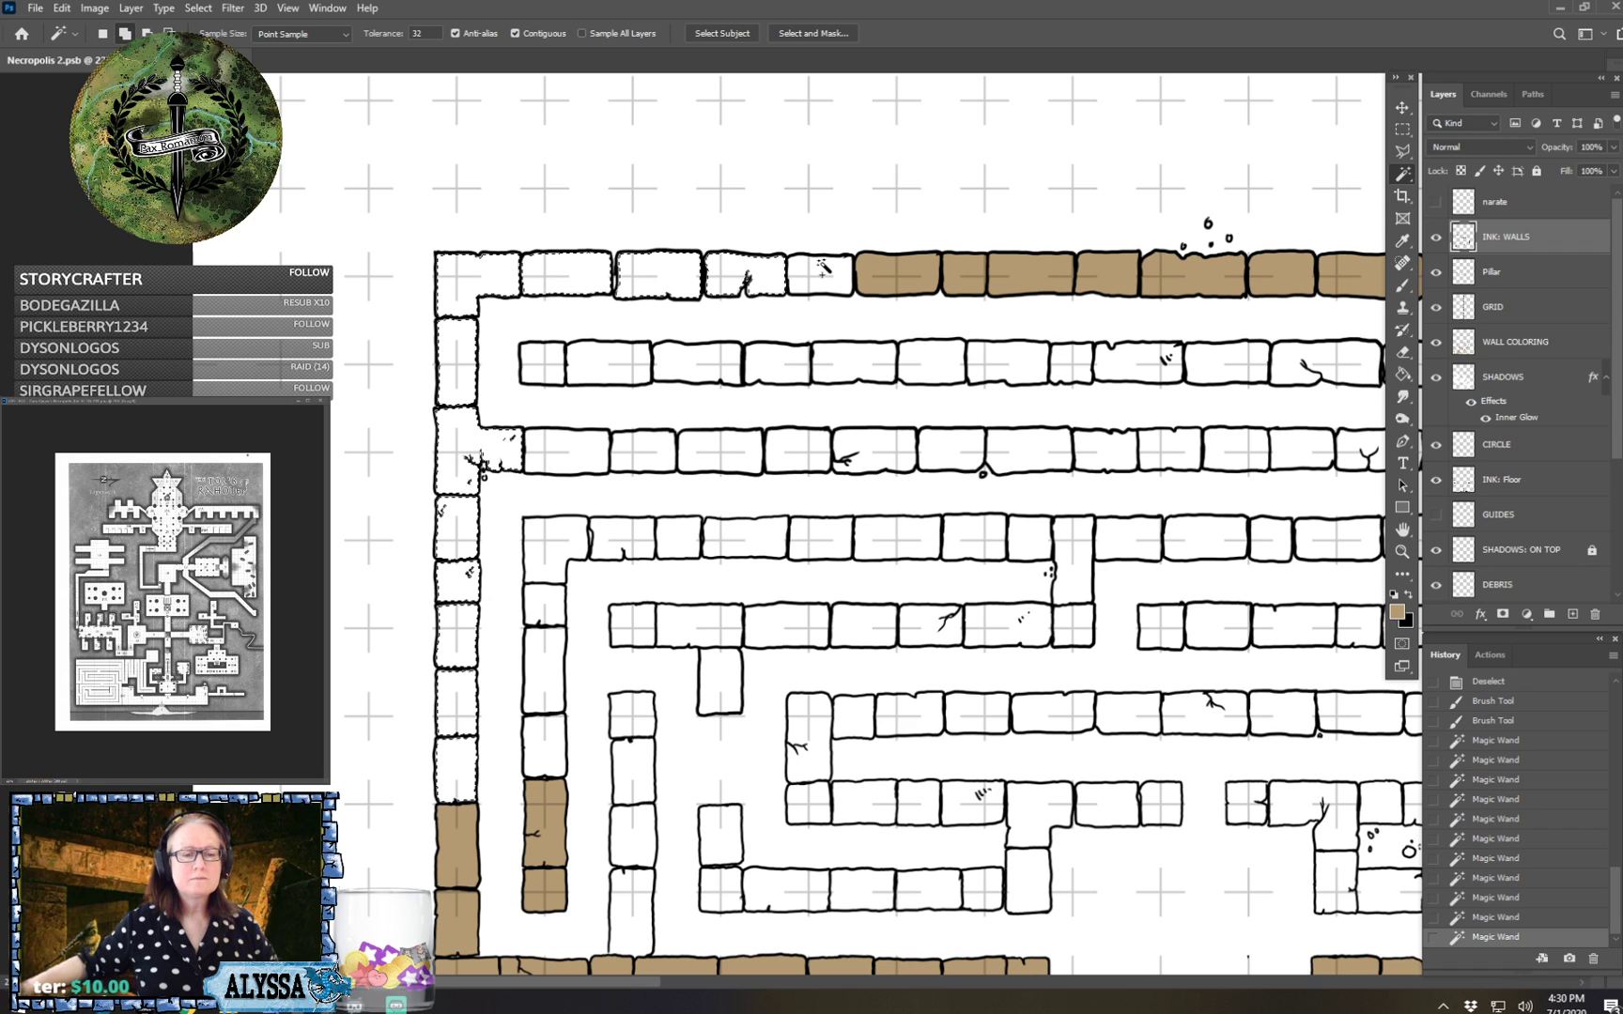
left_click(815, 274)
Add the blocks in the left half of the maze's two uppermost inner wall rows to the selection.
left_click(543, 365)
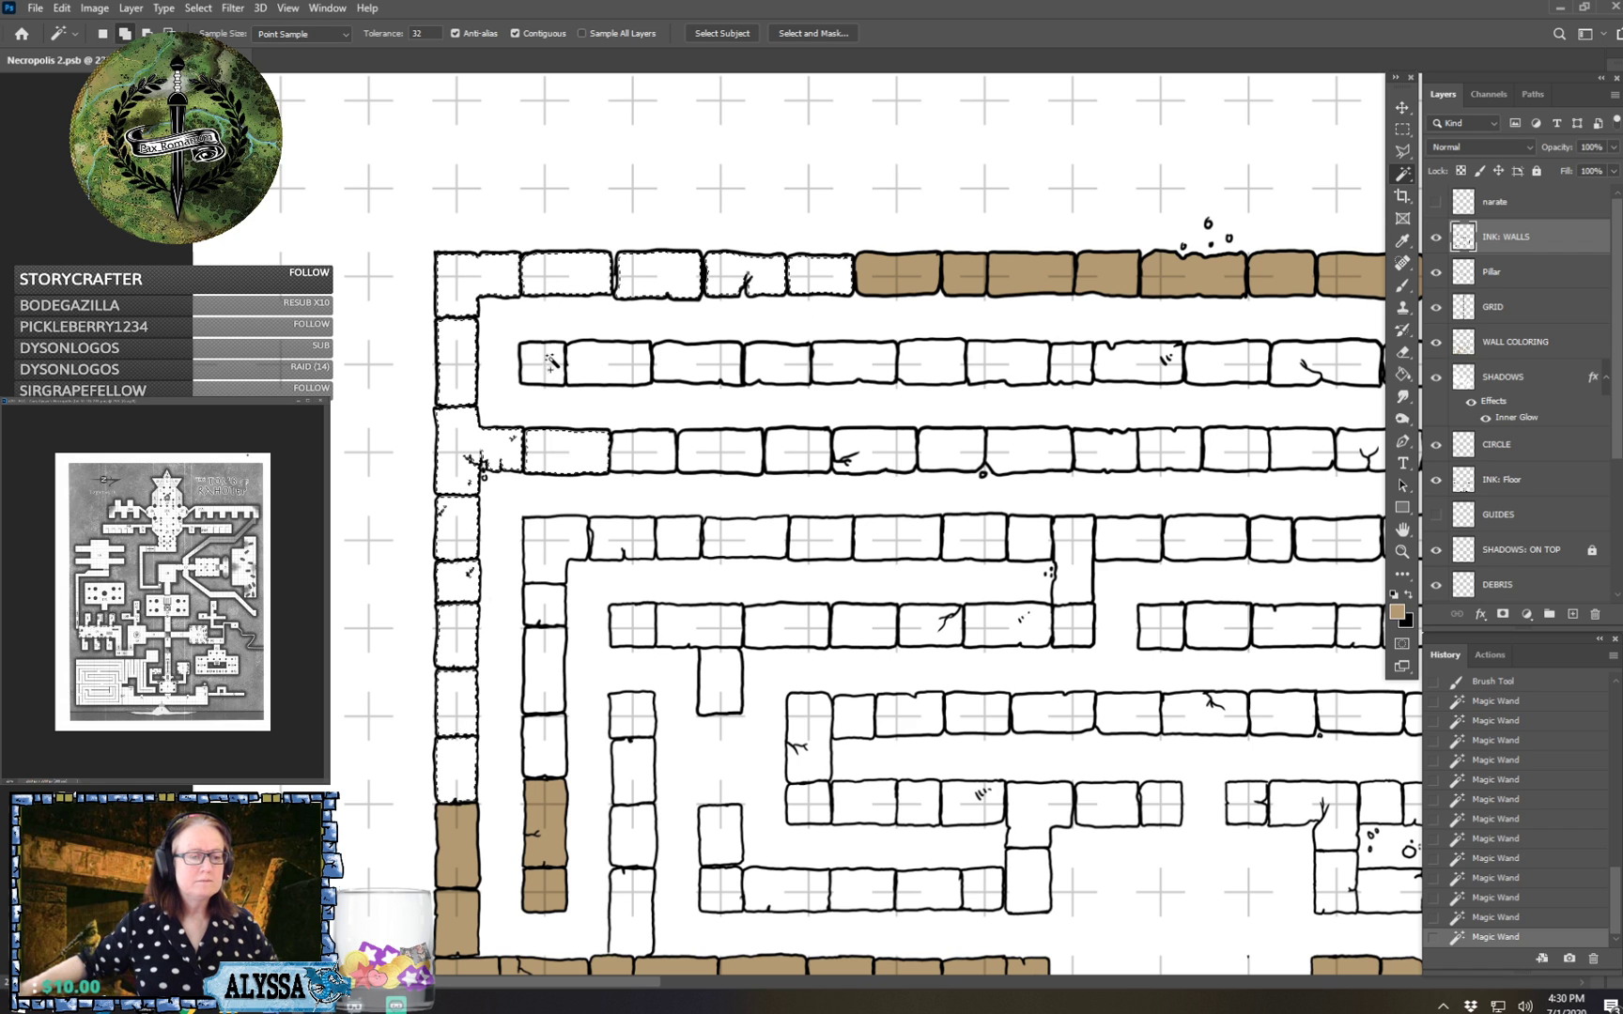
left_click(565, 452)
left_click(621, 364)
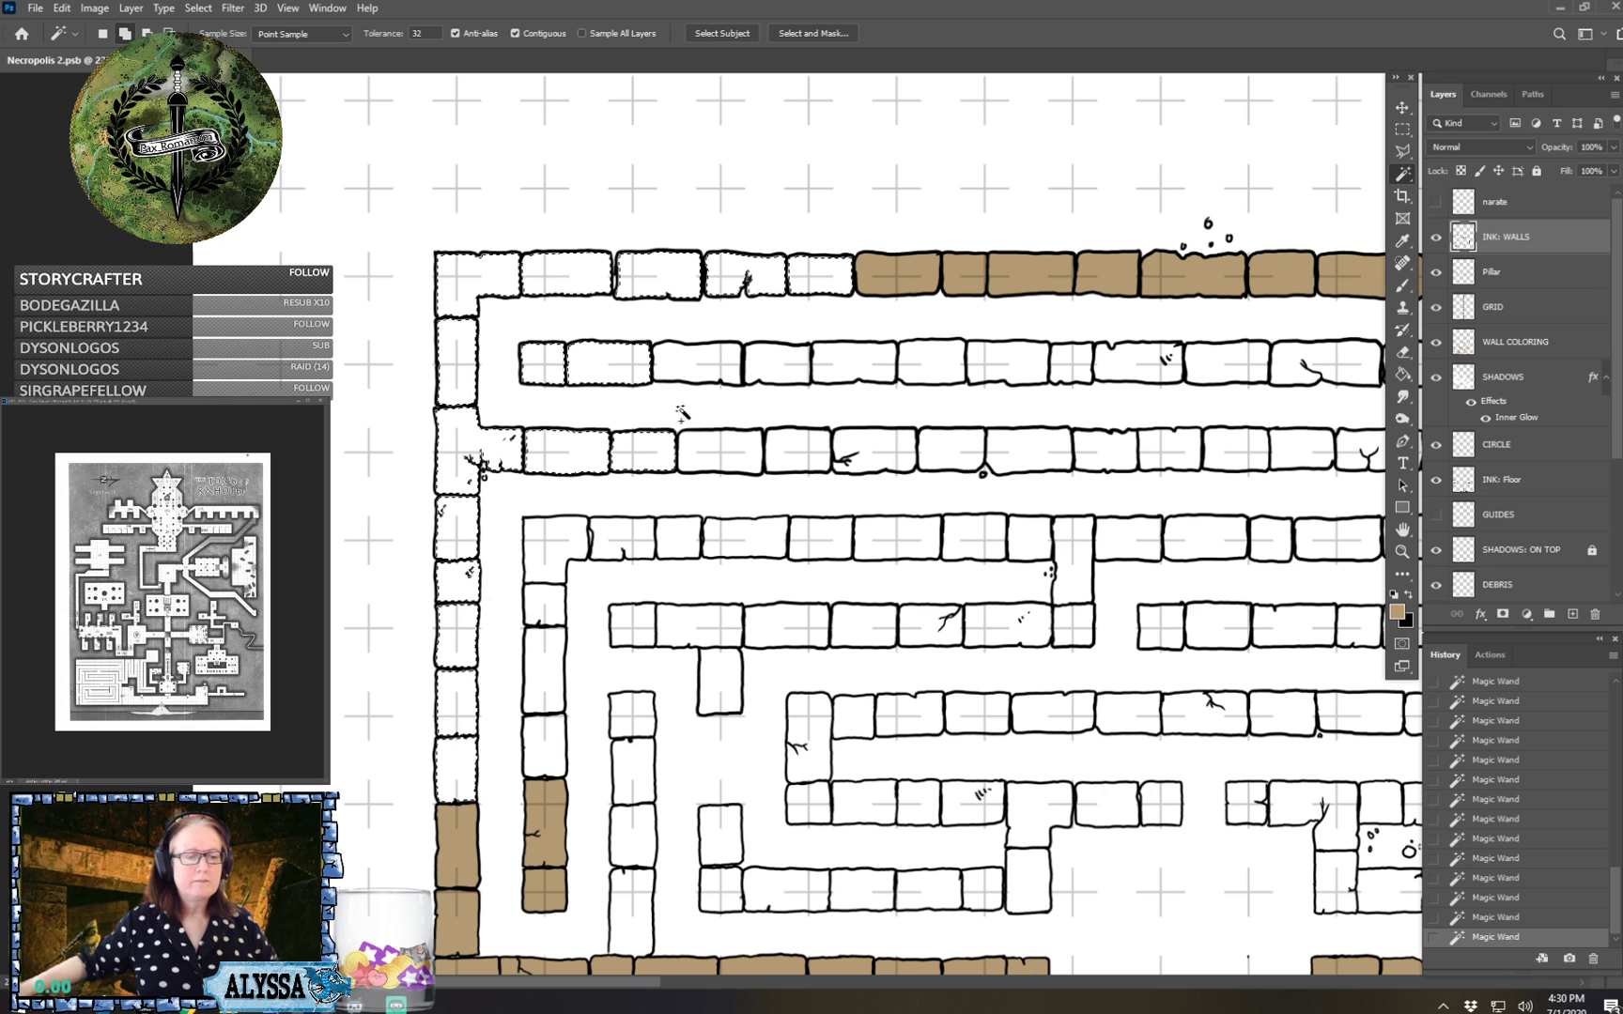
left_click(690, 366)
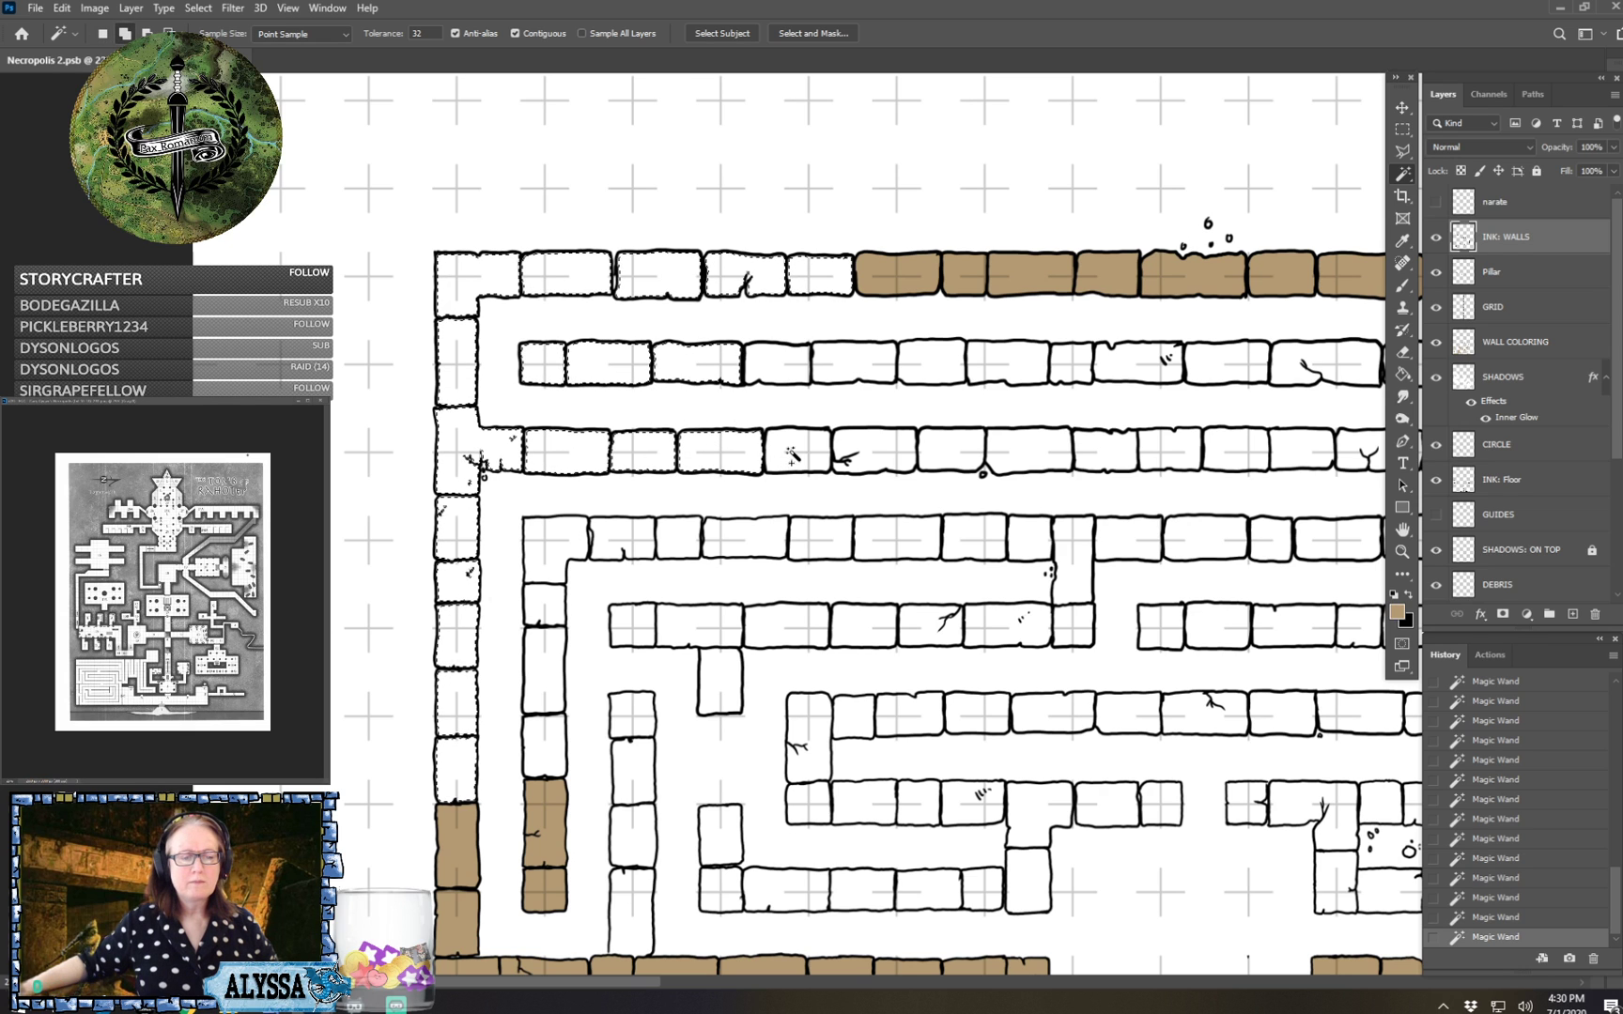
left_click(792, 455)
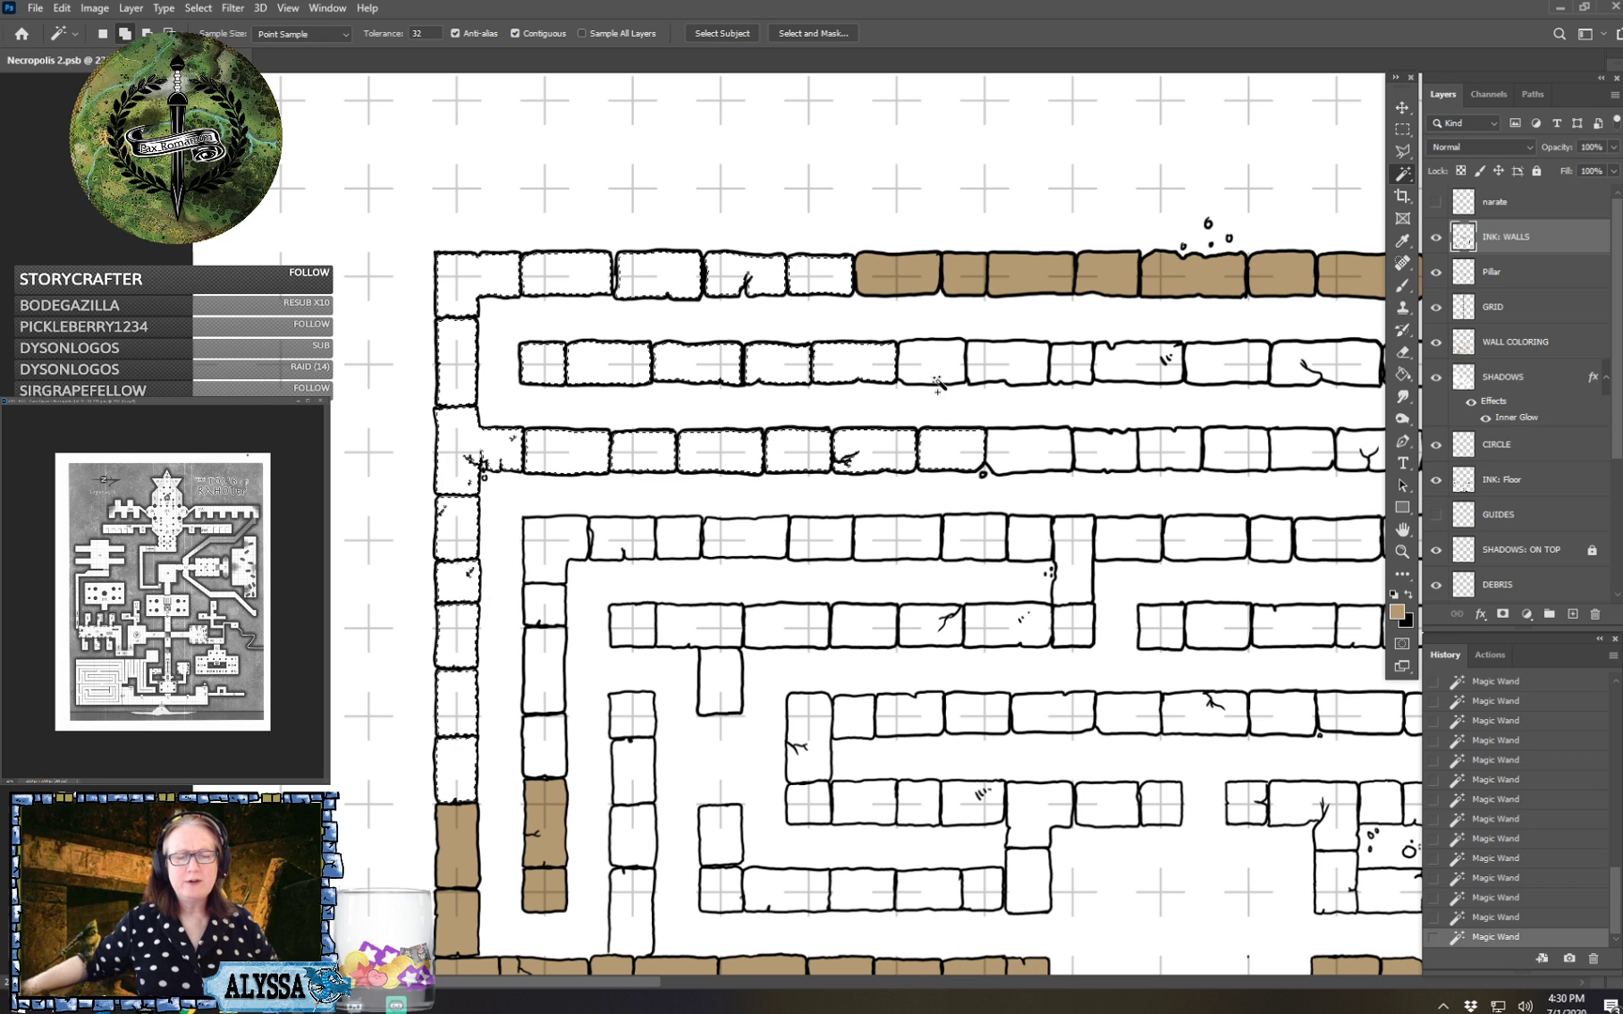
left_click(1013, 360)
left_click(1108, 451)
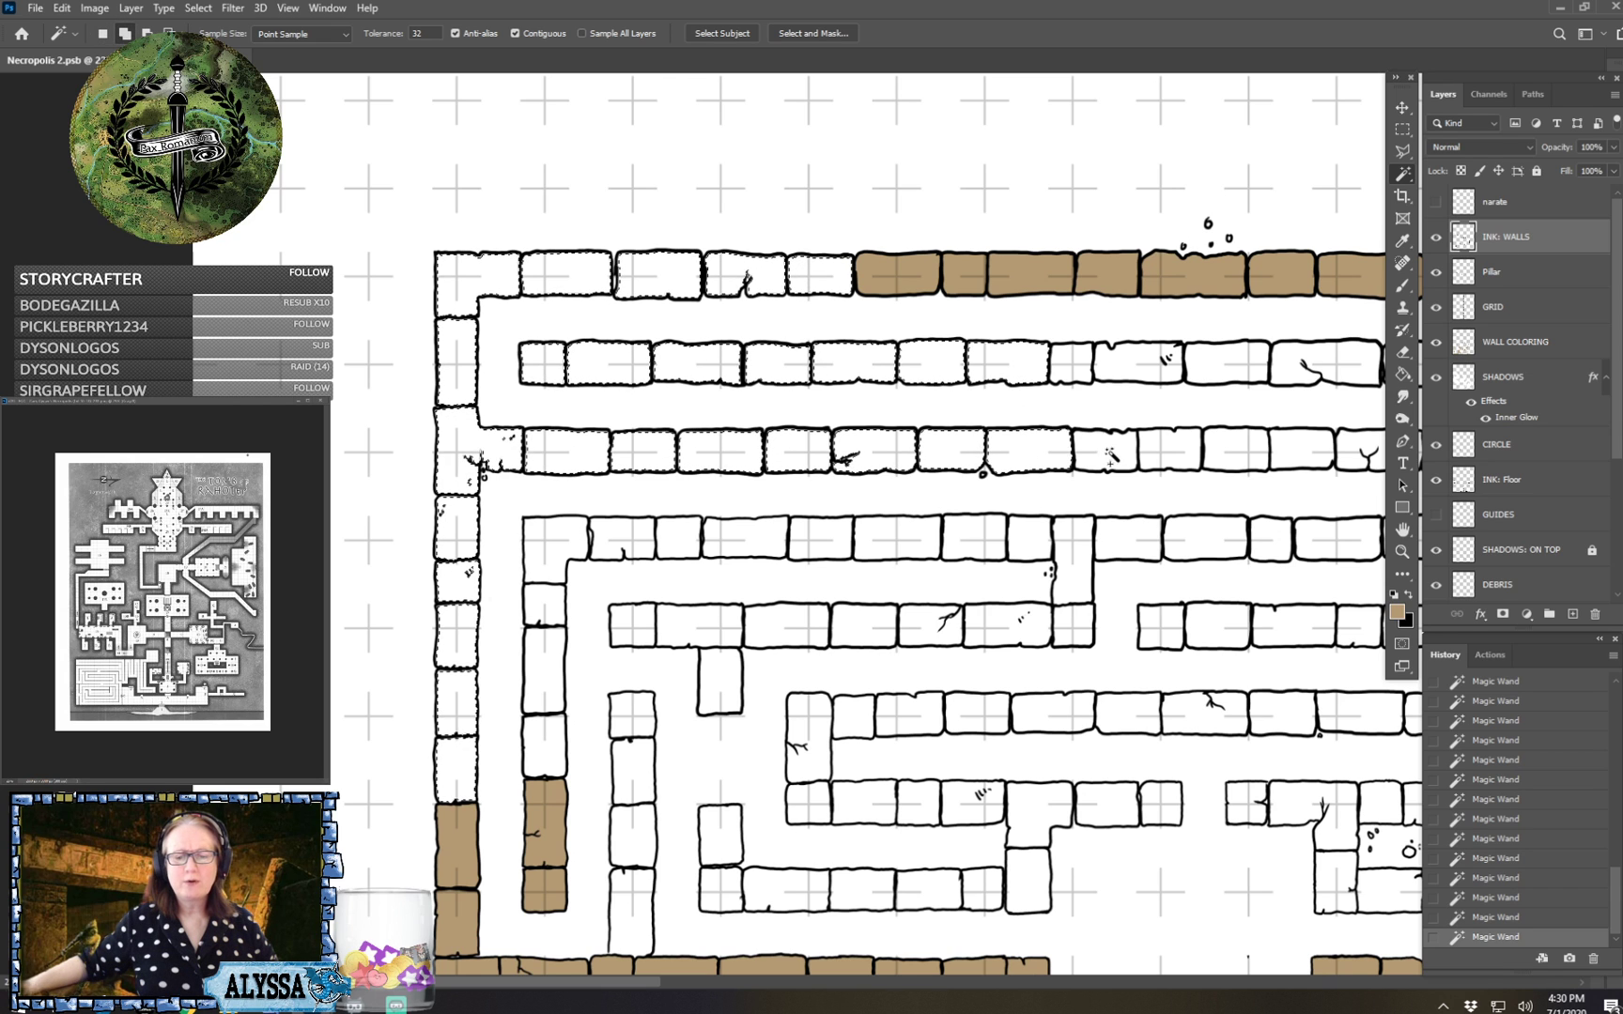
Add the blocks in the right part of the maze's two uppermost inner wall rows to the selection.
left_click(1069, 364)
left_click(1177, 442)
left_click(1148, 367)
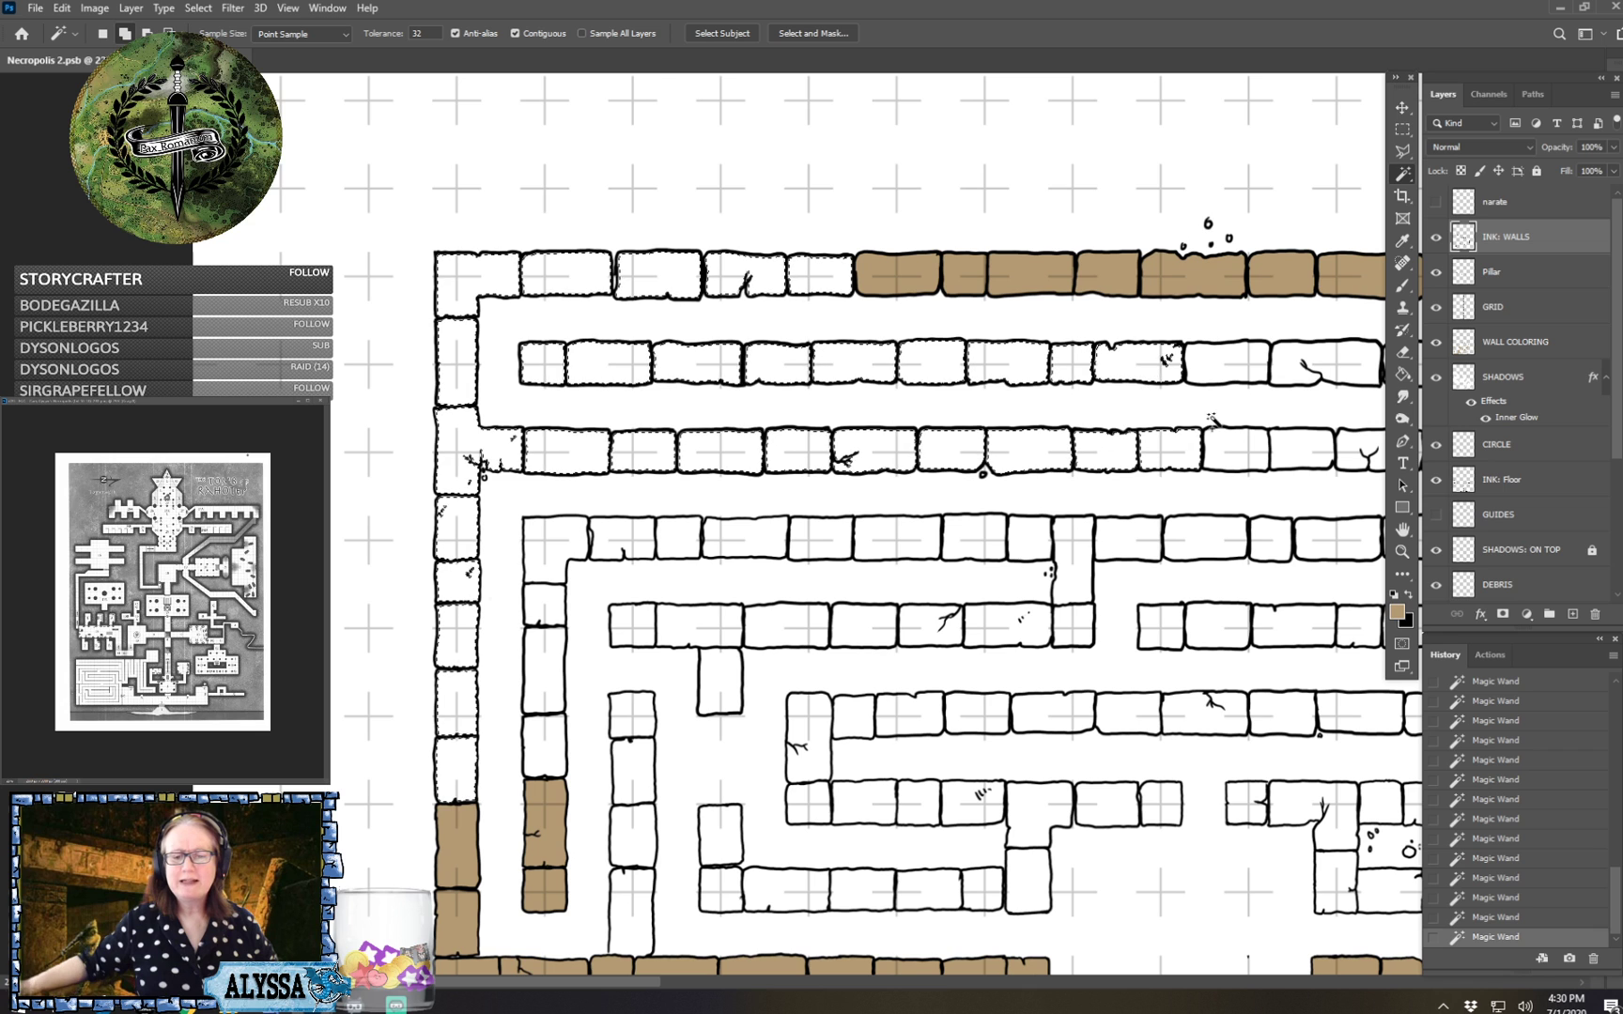
left_click(1243, 451)
left_click(1239, 366)
left_click(1309, 452)
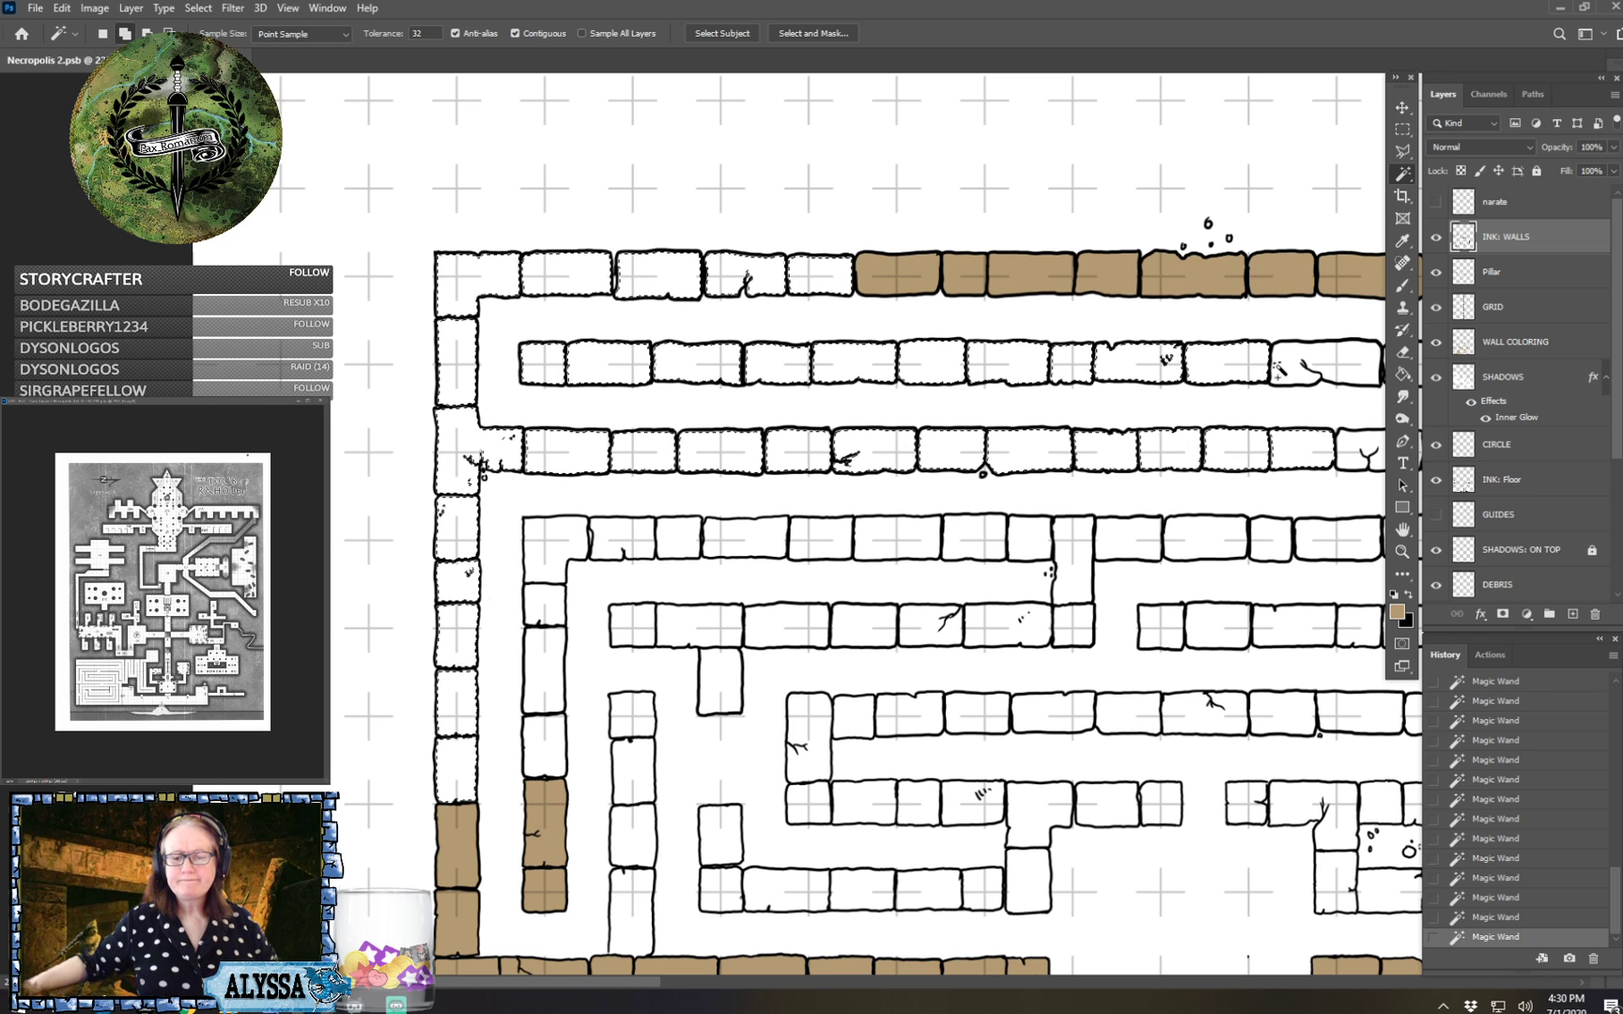
left_click(1330, 366)
left_click(1346, 453)
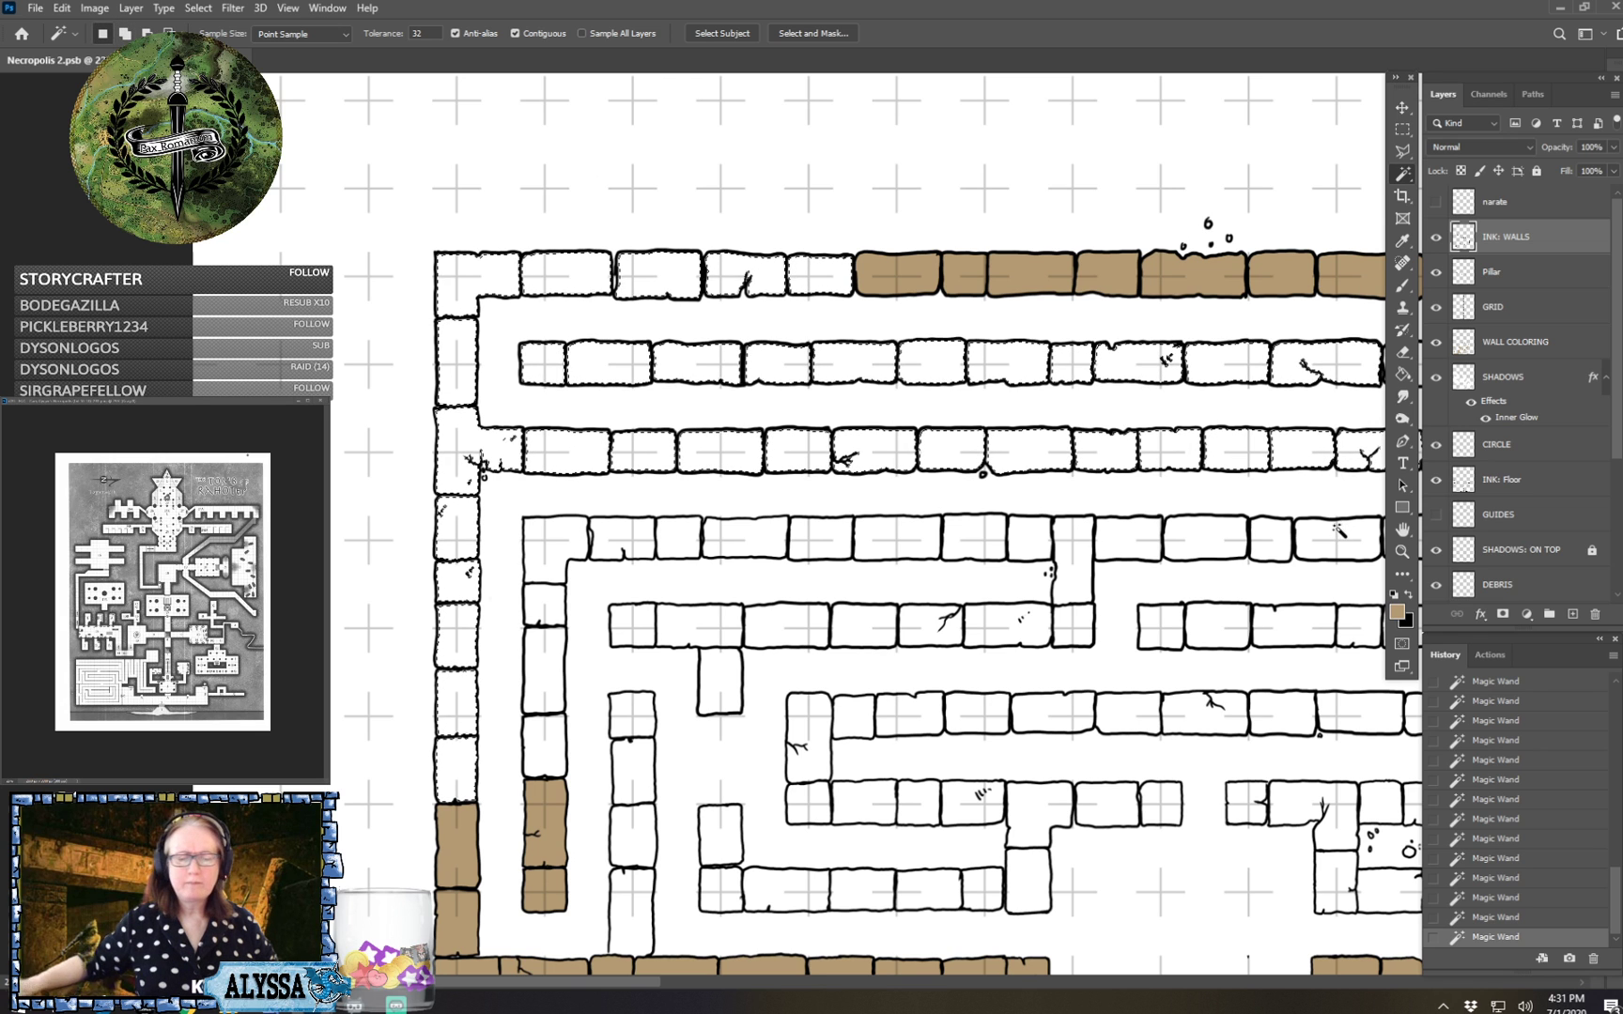
Undo the stray Magic Wand selection and extend the selection over the remaining white inner wall blocks of the maze's upper half.
scroll(1340, 533, "right", 5)
scroll(1340, 533, "down", 1)
scroll(1341, 532, "down", 2)
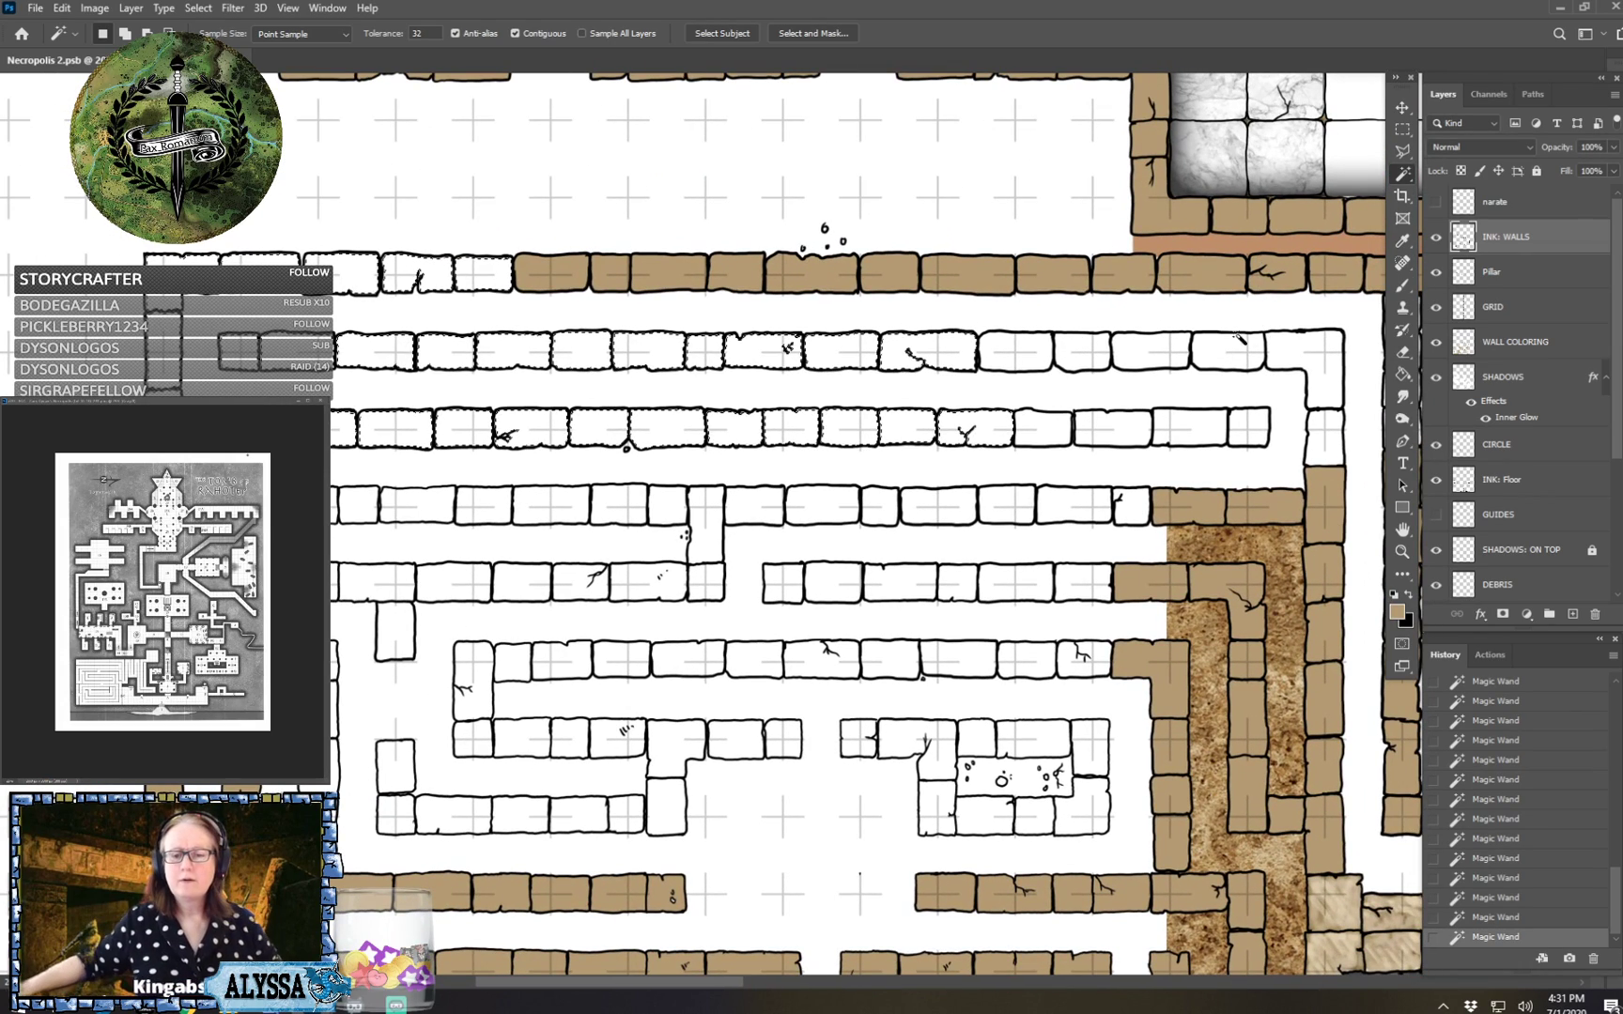
key("shift")
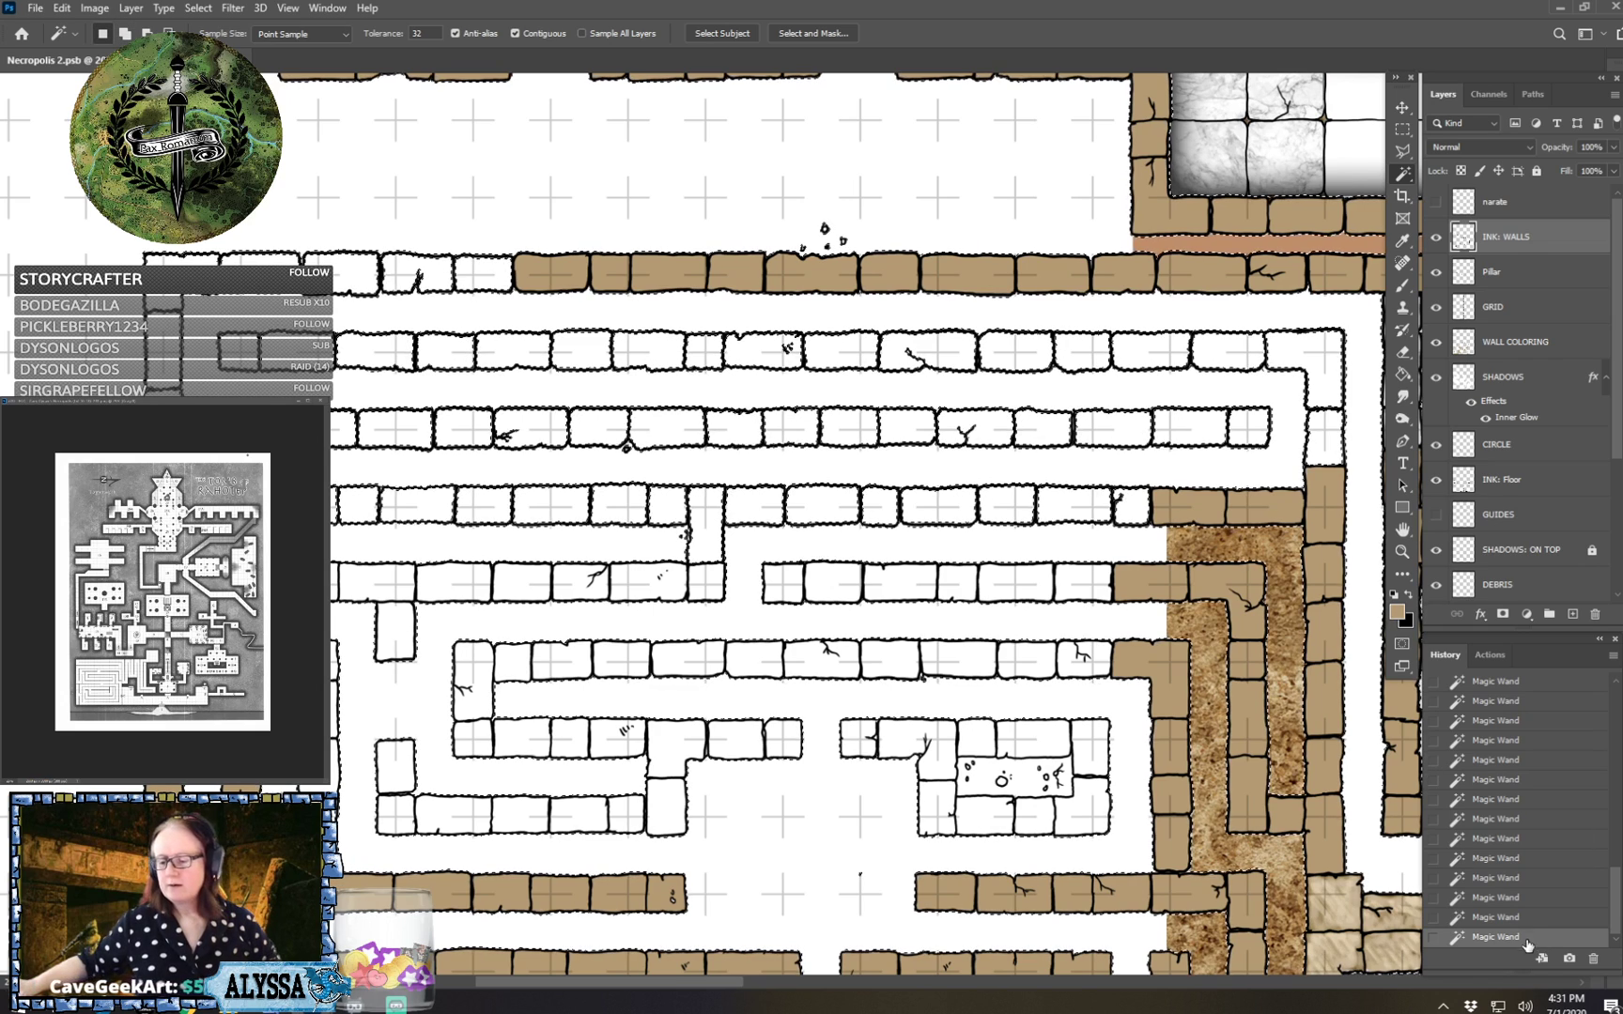
key("ctrl+z")
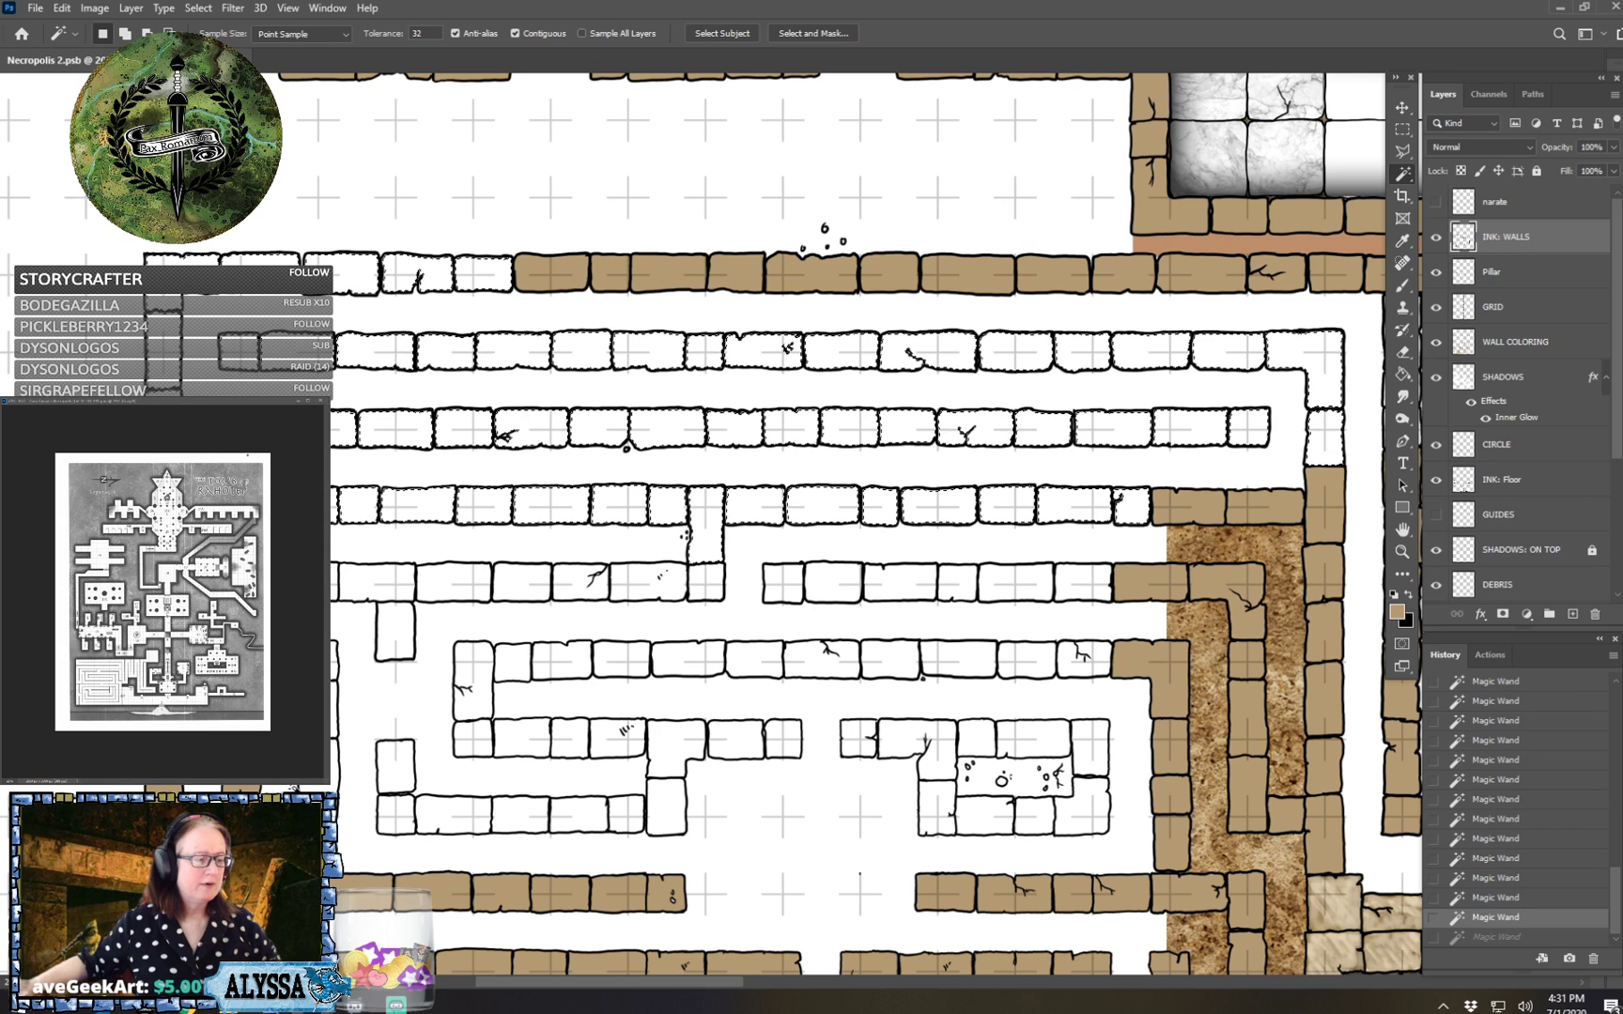
left_click(348, 703, "shift")
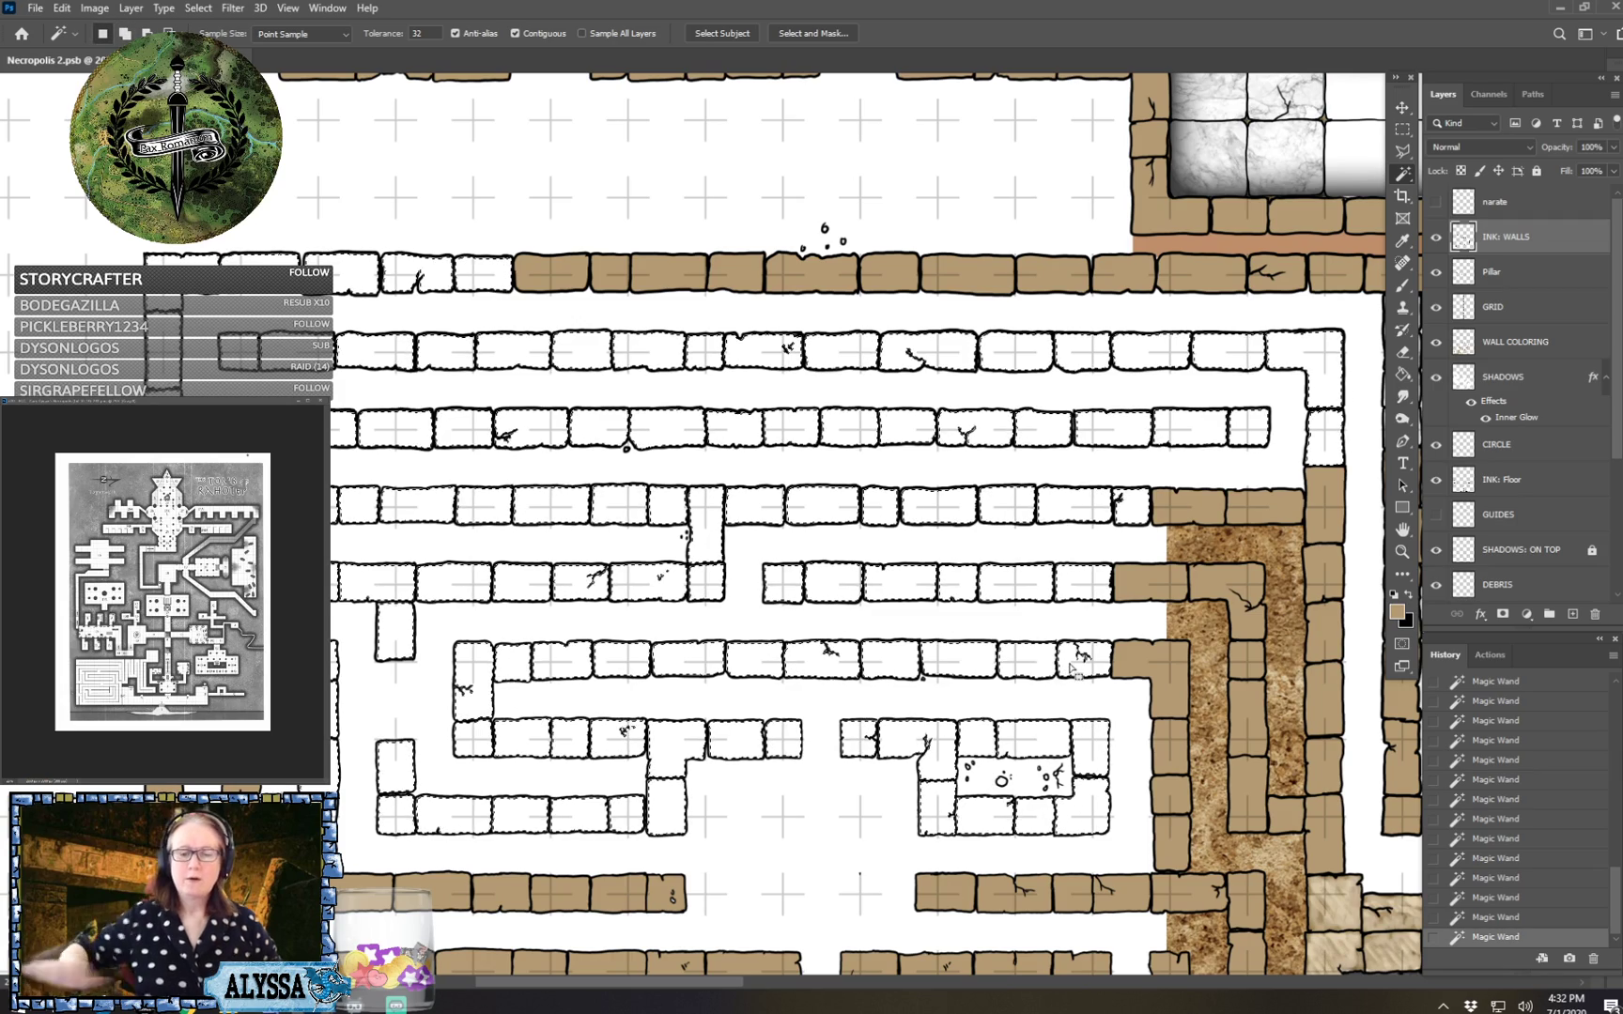
Roll back the last two Magic Wand selections and add the white wall blocks of the long corridors east of the maze.
left_click_drag(1072, 670, 302, 676)
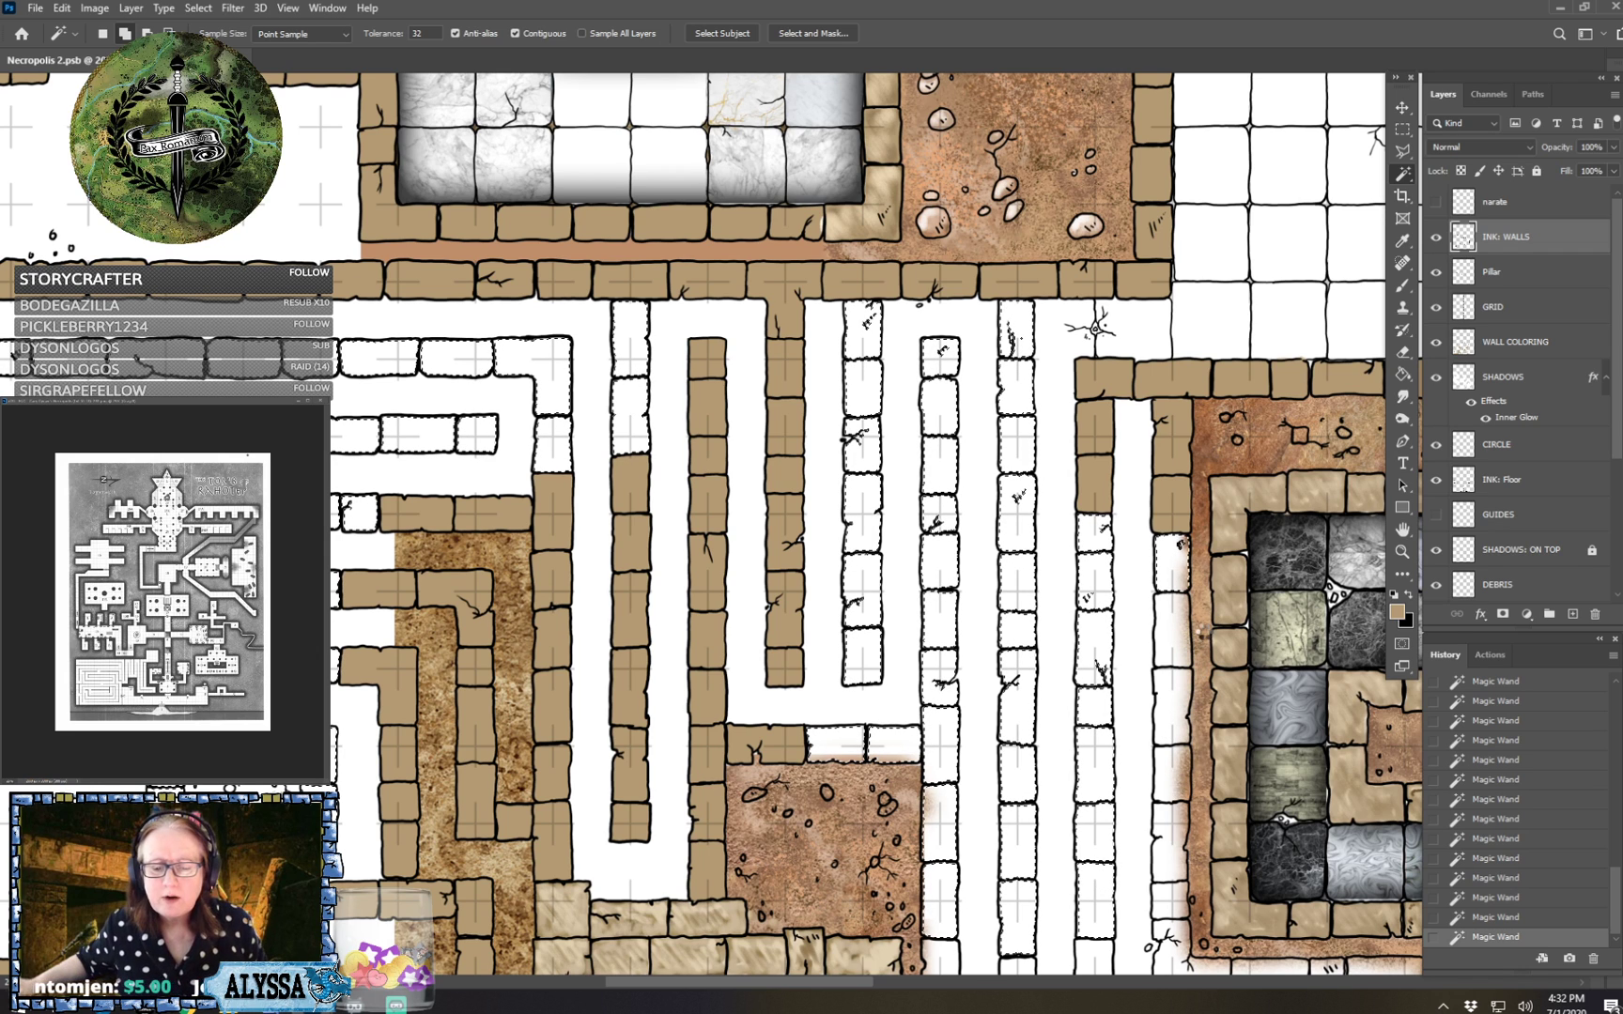
left_click(1172, 705)
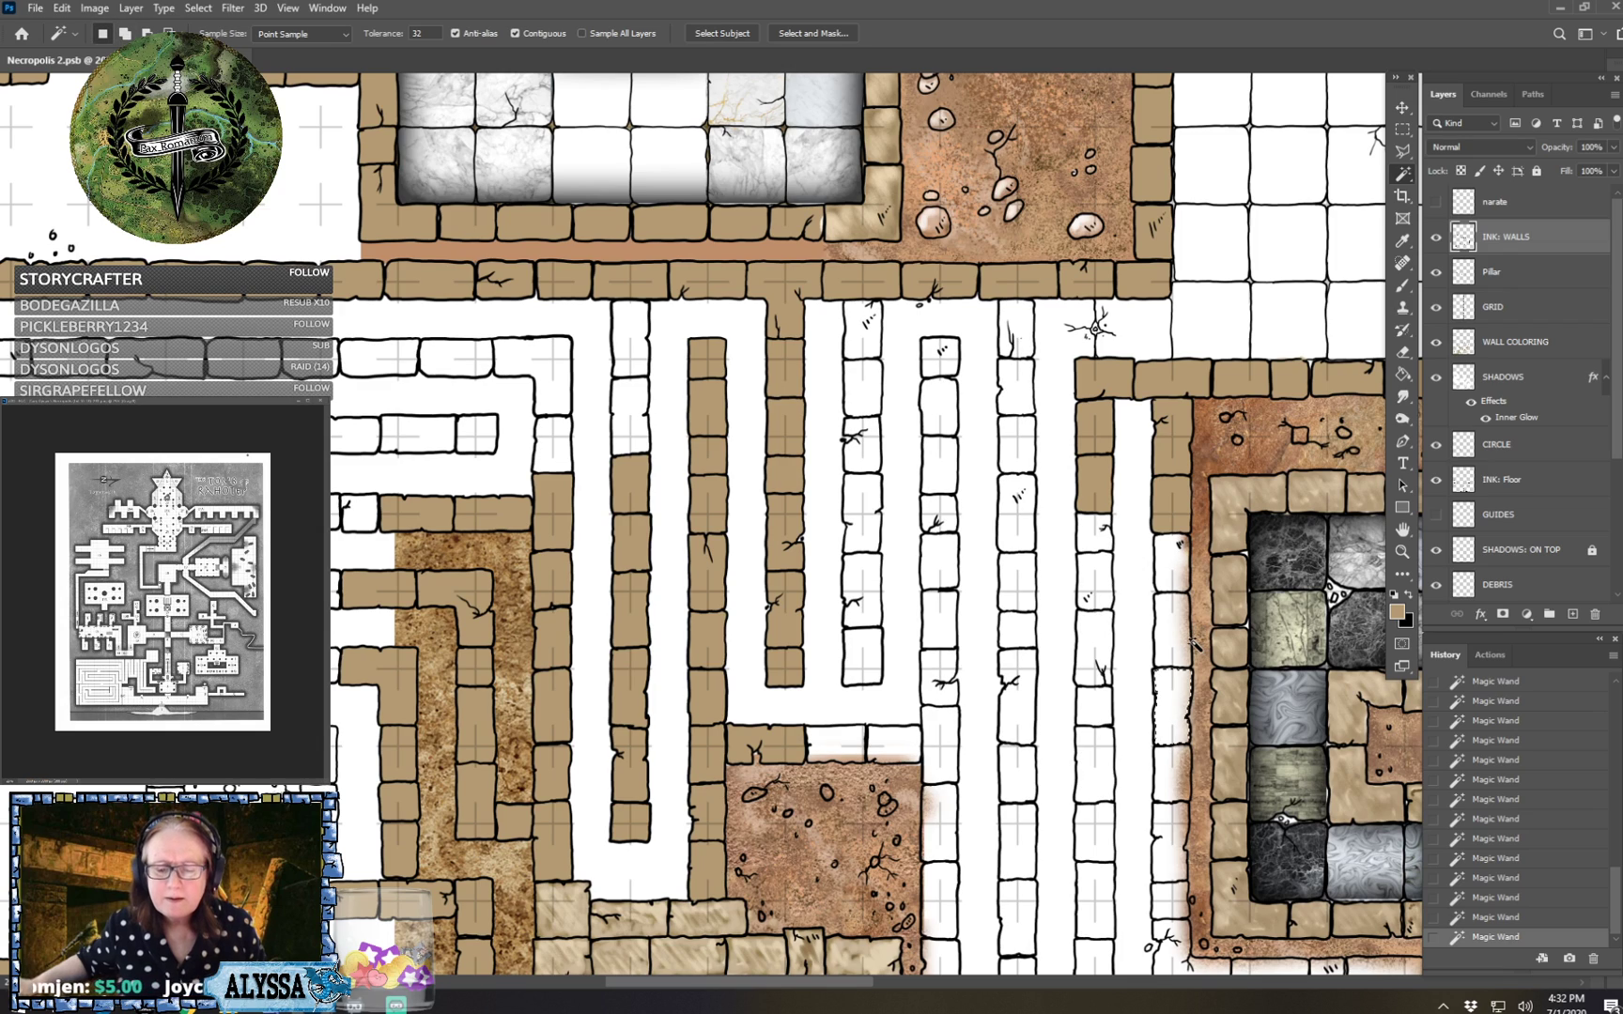
left_click(1533, 918)
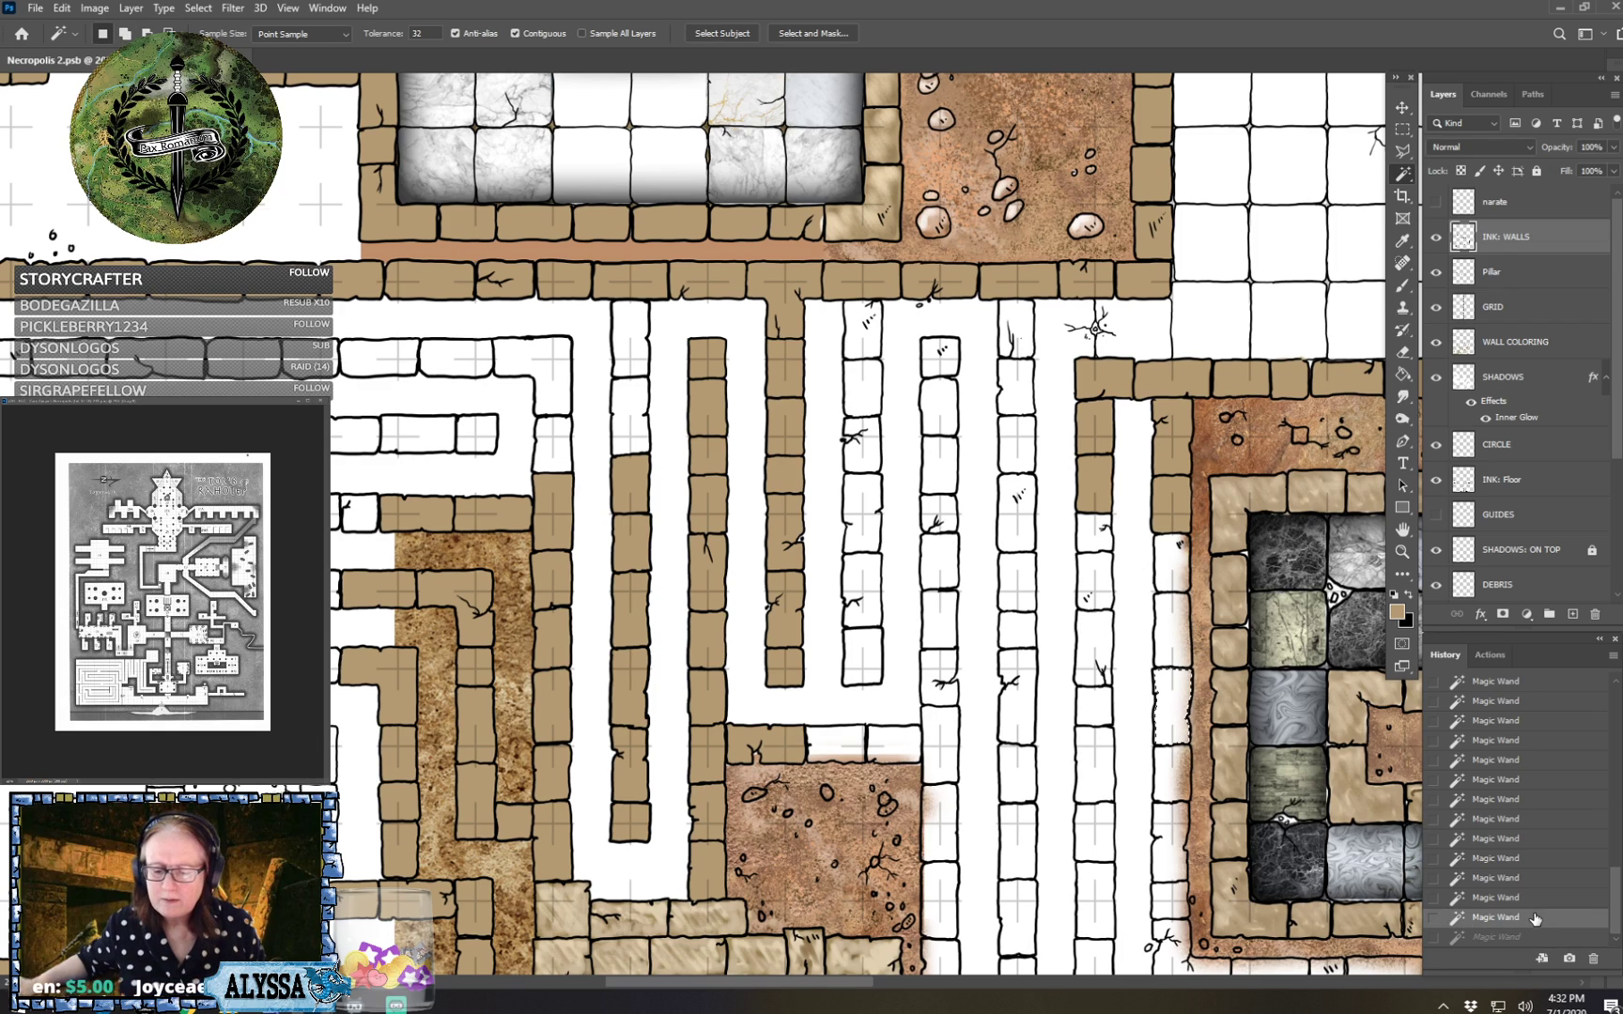
left_click(1533, 898)
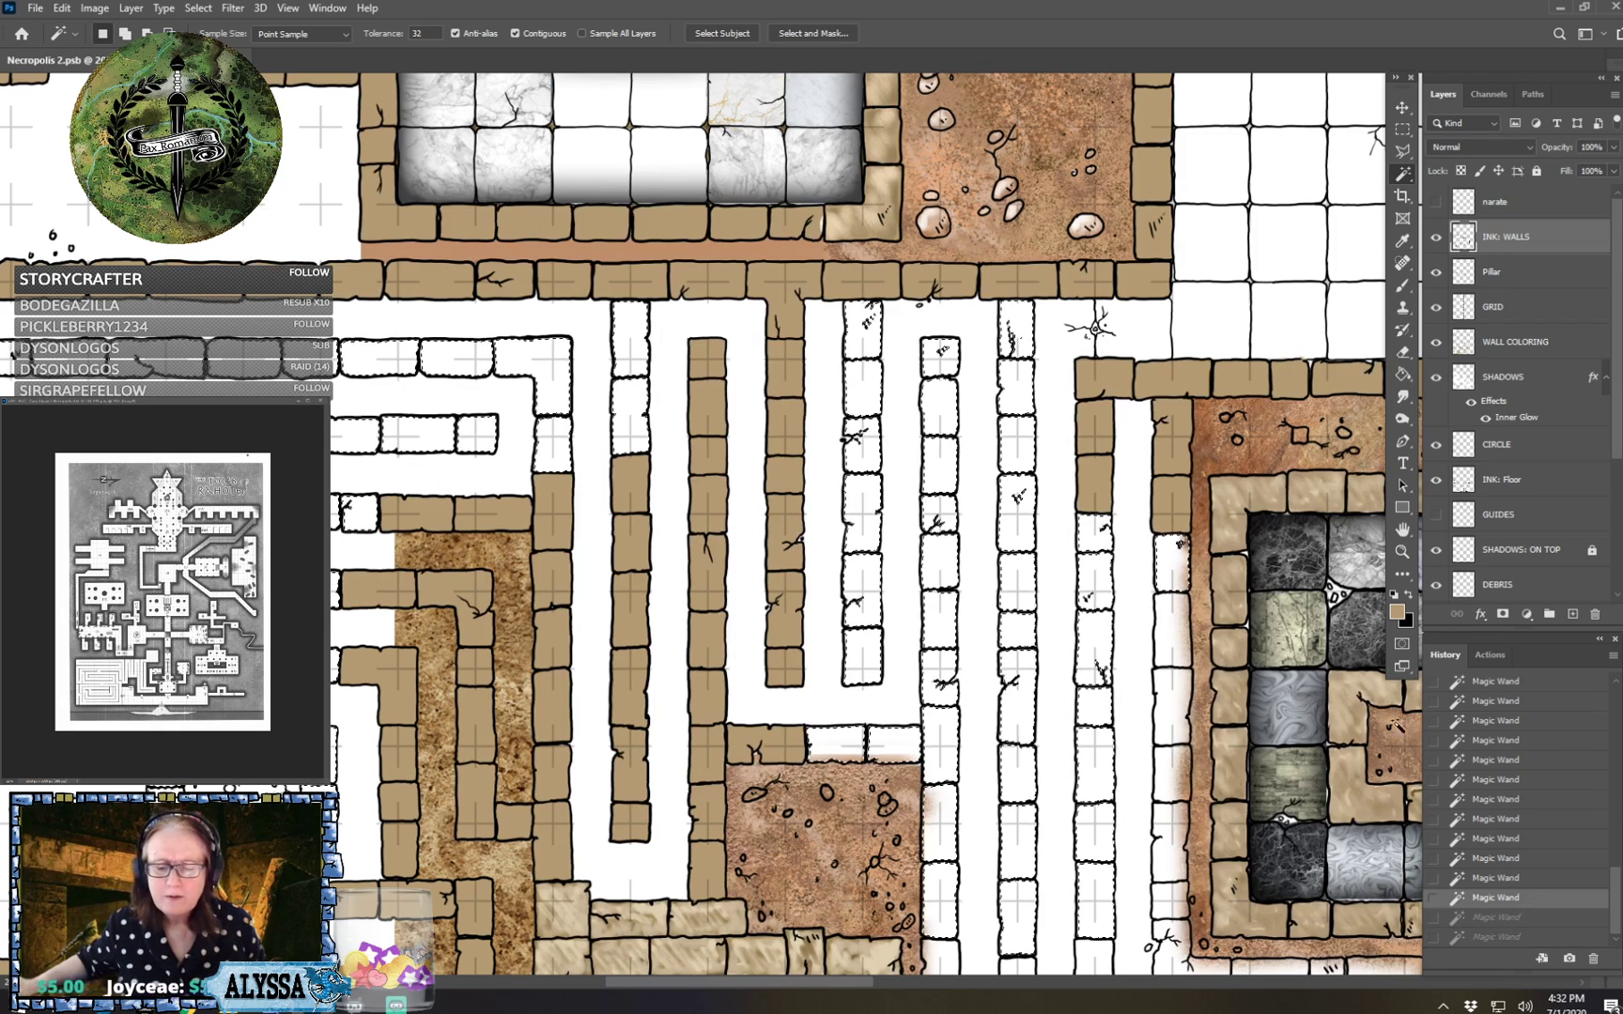
left_click(1159, 637)
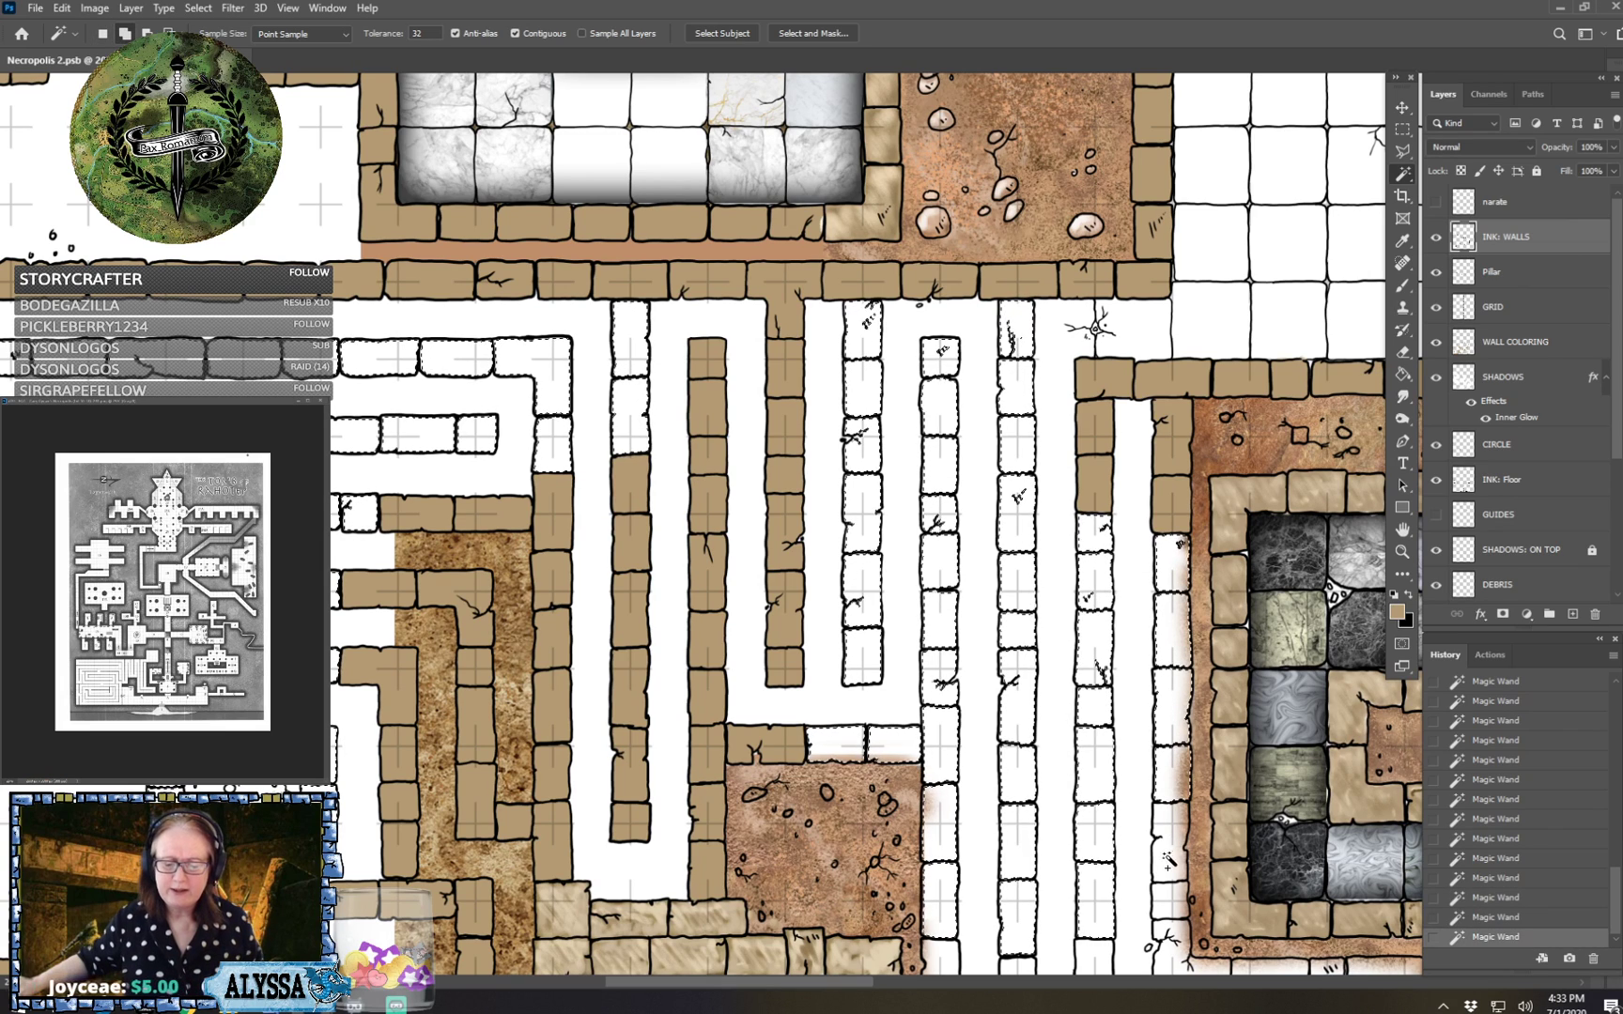
left_click_drag(1174, 903, 1099, 554)
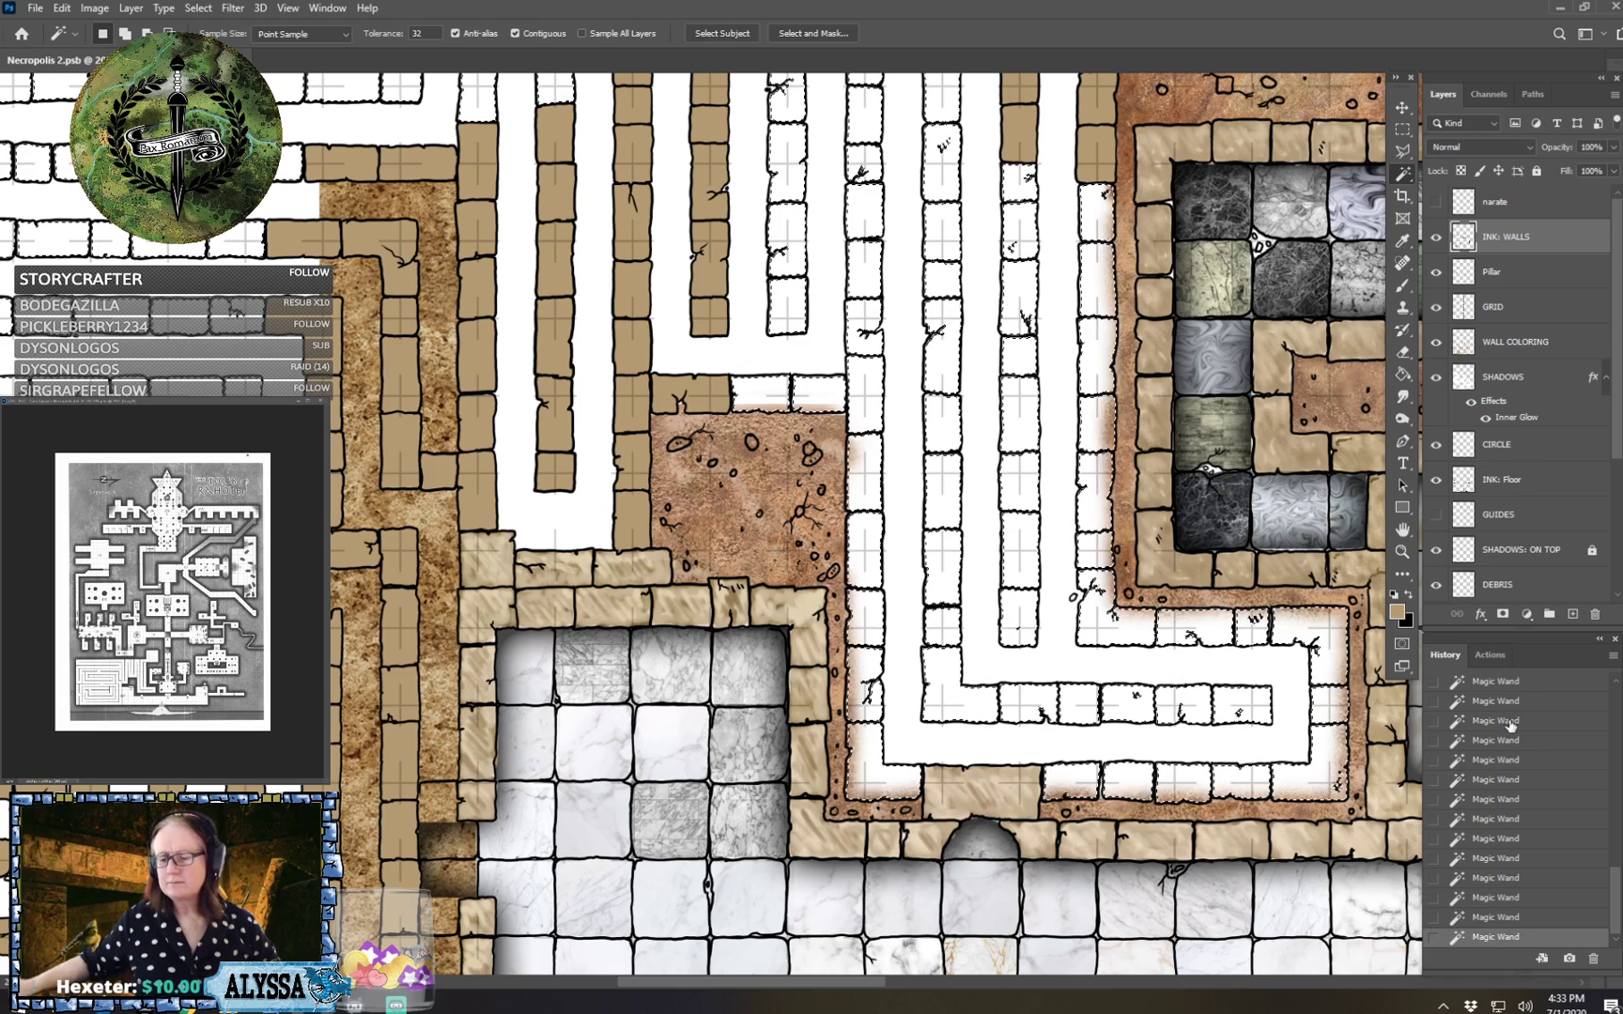
Expand the selection with the Select > Modify > 2px action, fill it tan on the WALL COLORING layer, and deselect.
left_click(1490, 654)
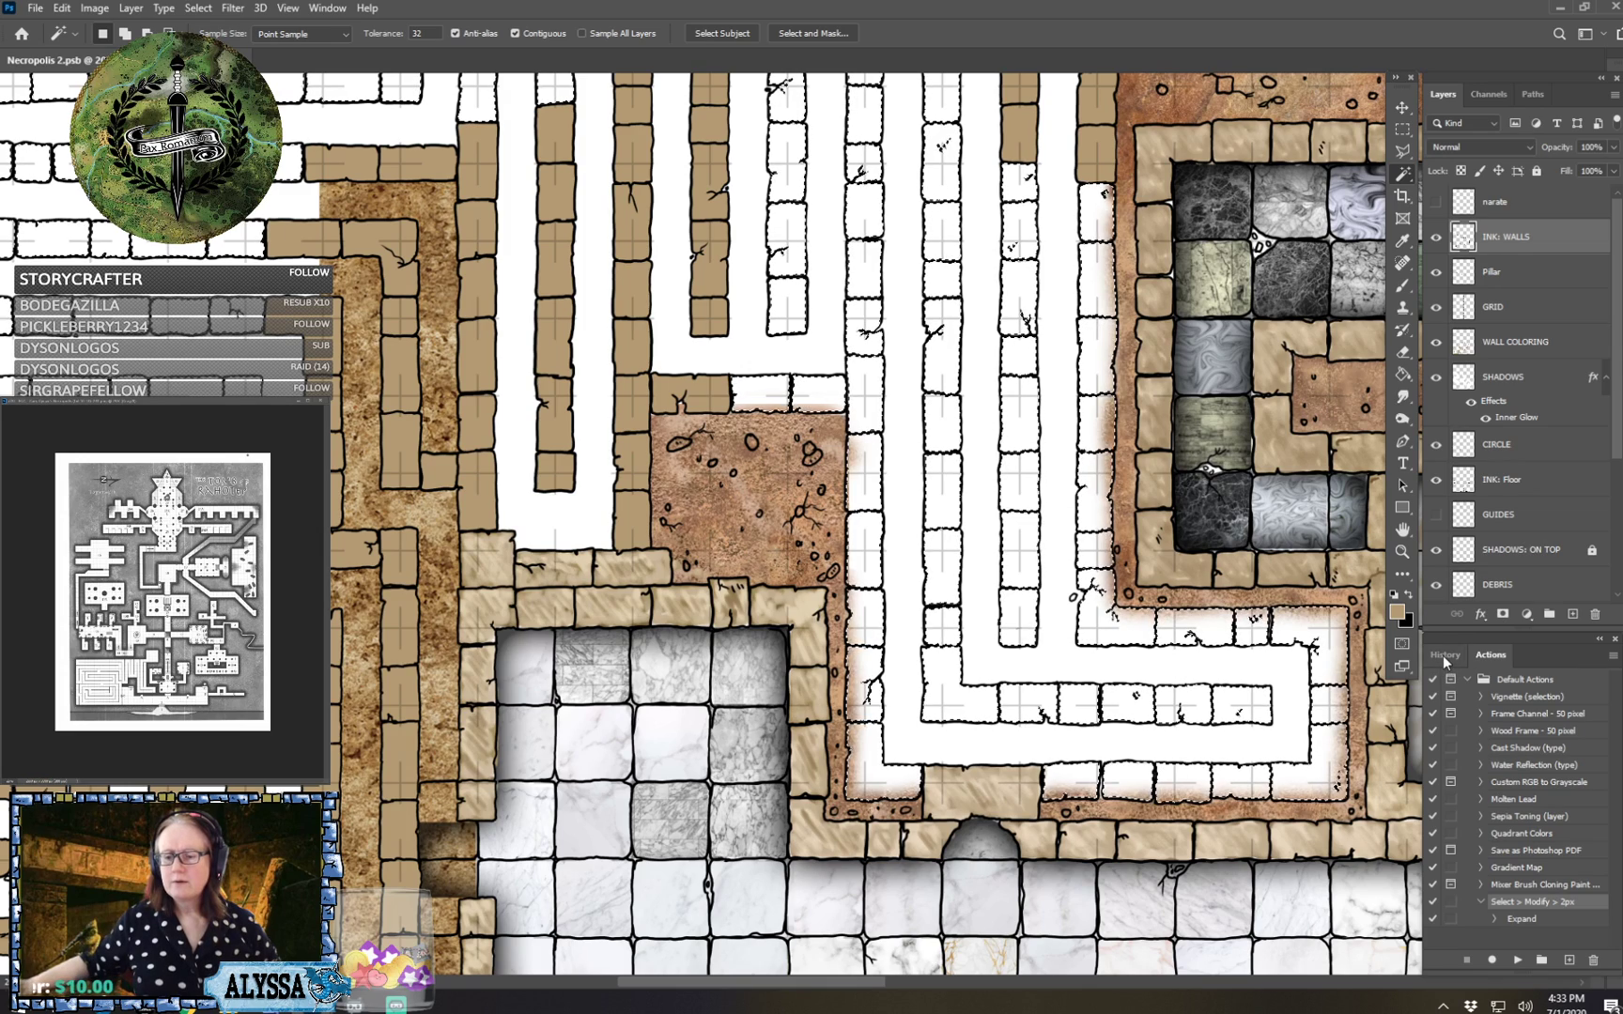
left_click(1531, 344)
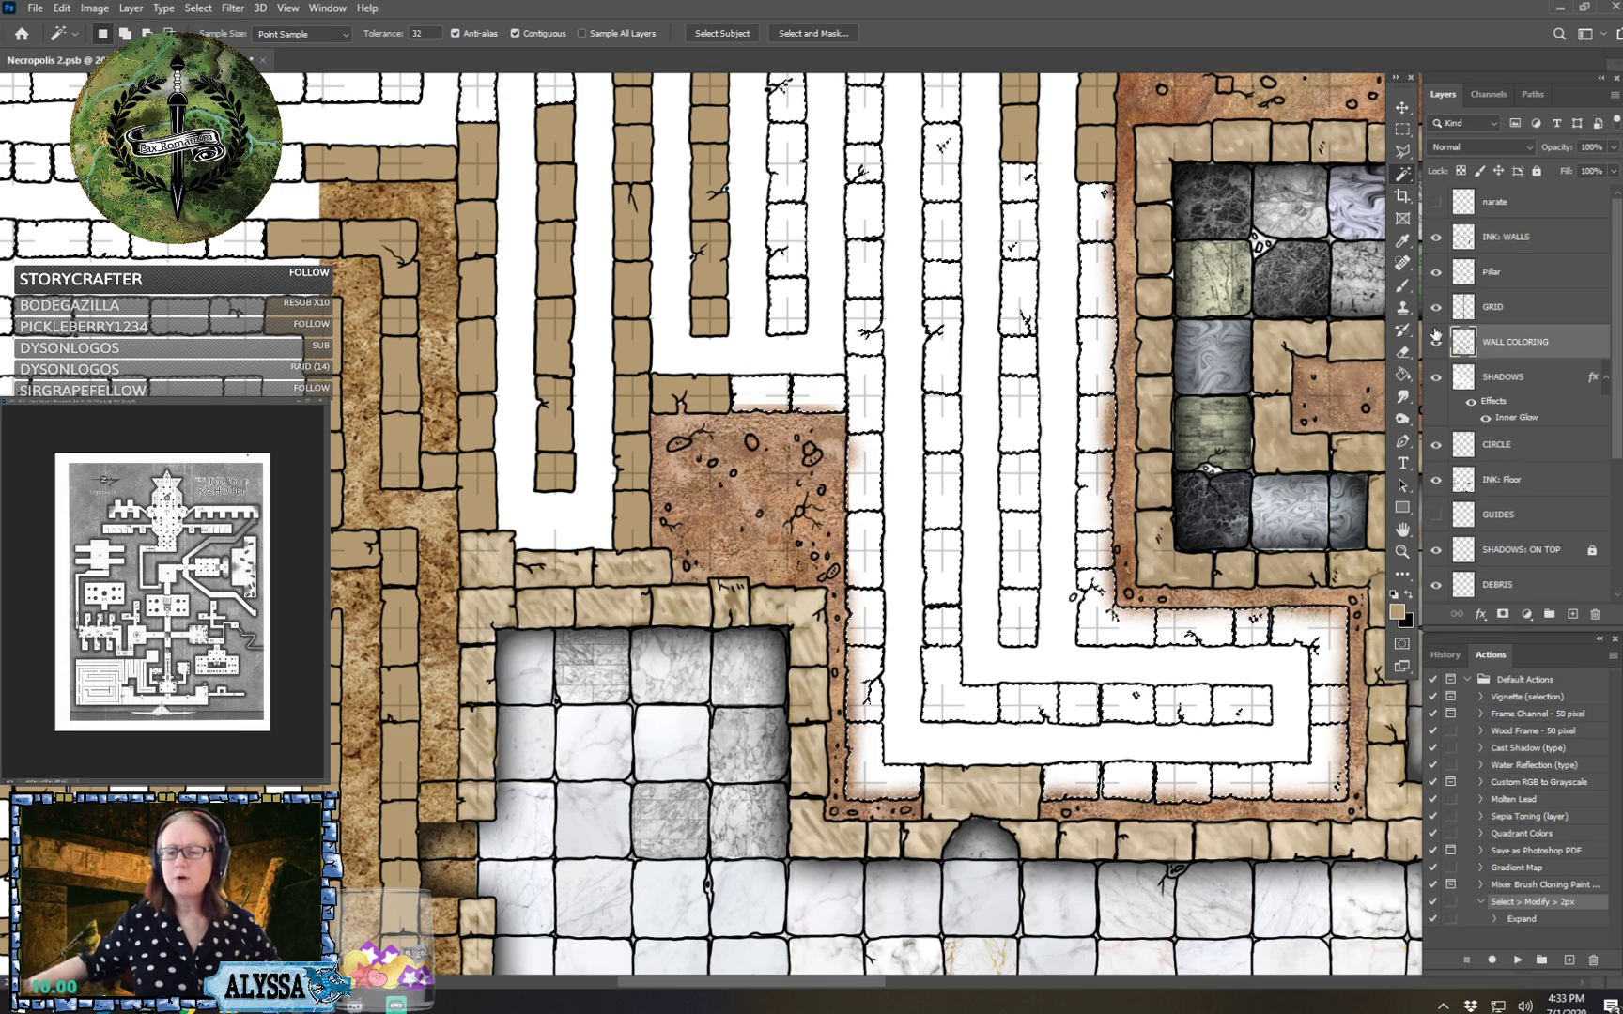
left_click(1403, 376)
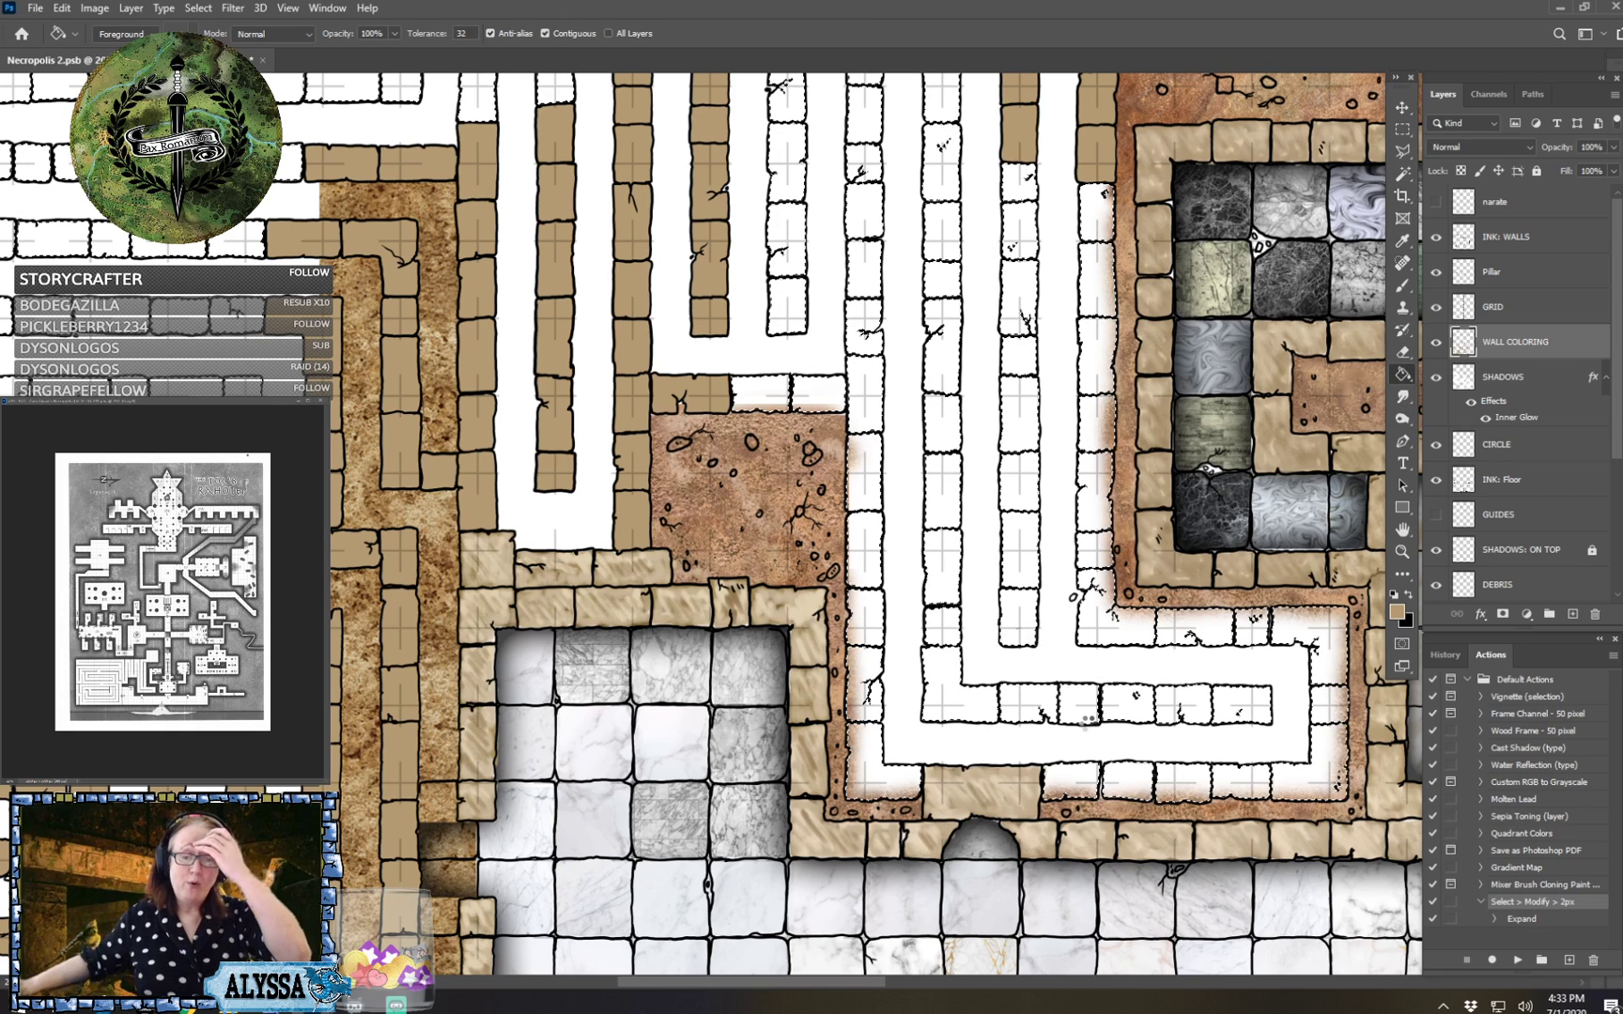
left_click(1096, 730)
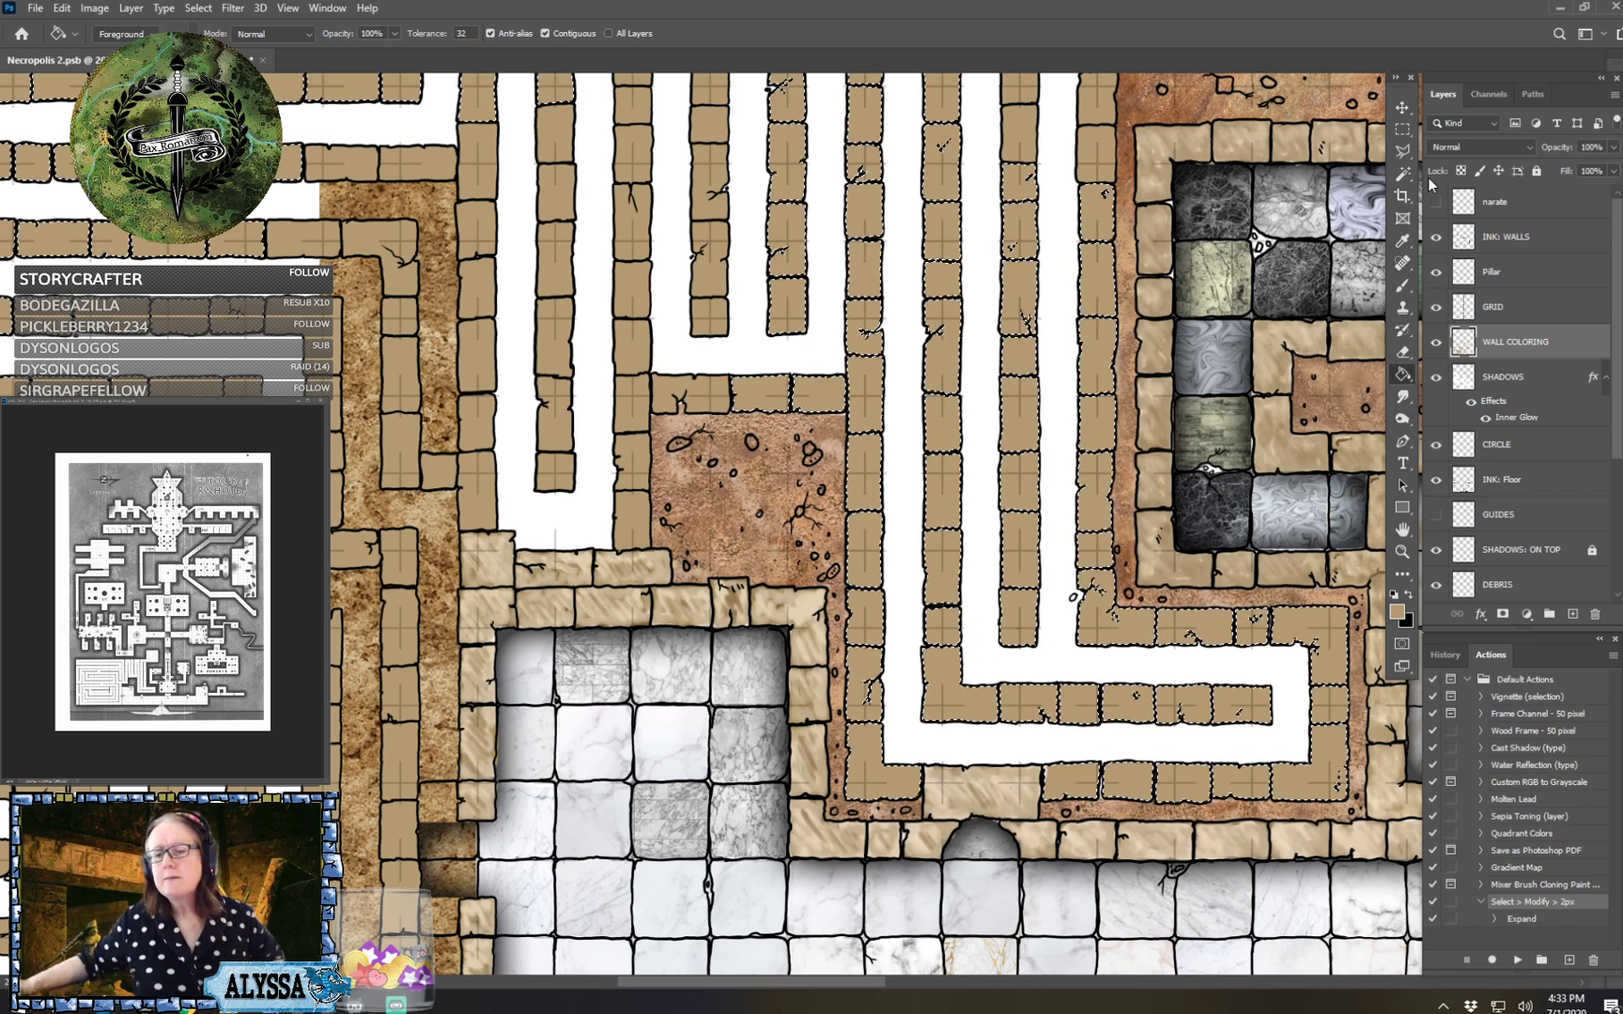
left_click(1402, 131)
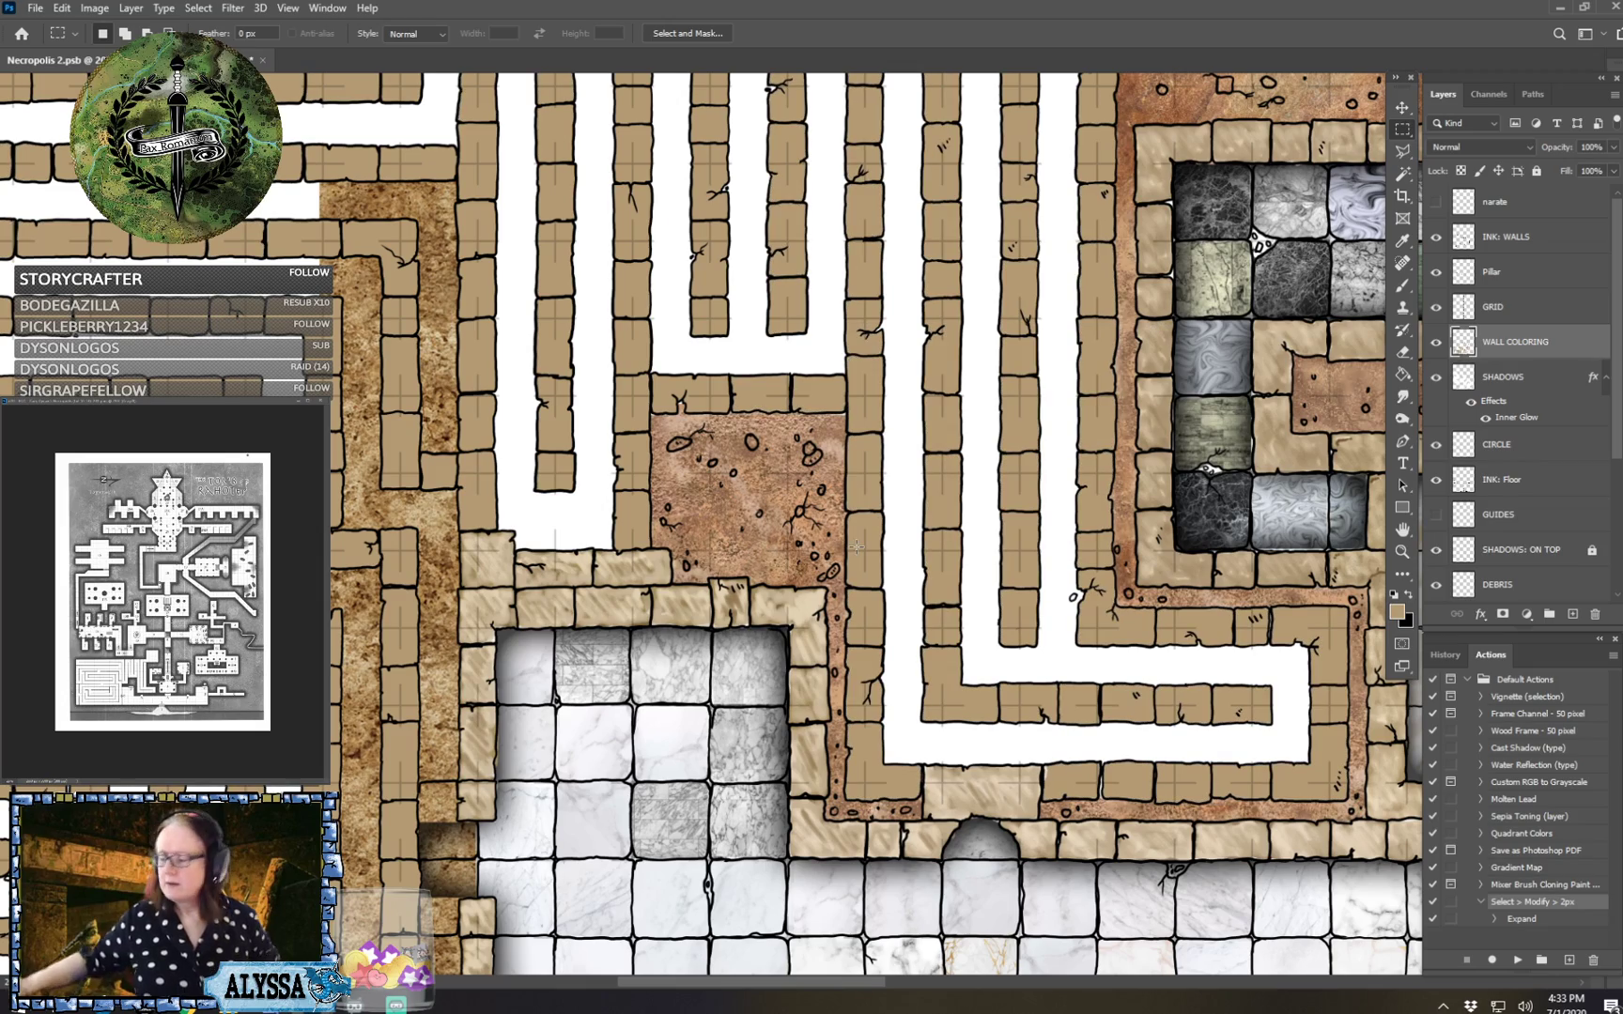
Brush the missed white block above the maze's middle wall row tan on the WALL COLORING layer.
key("b")
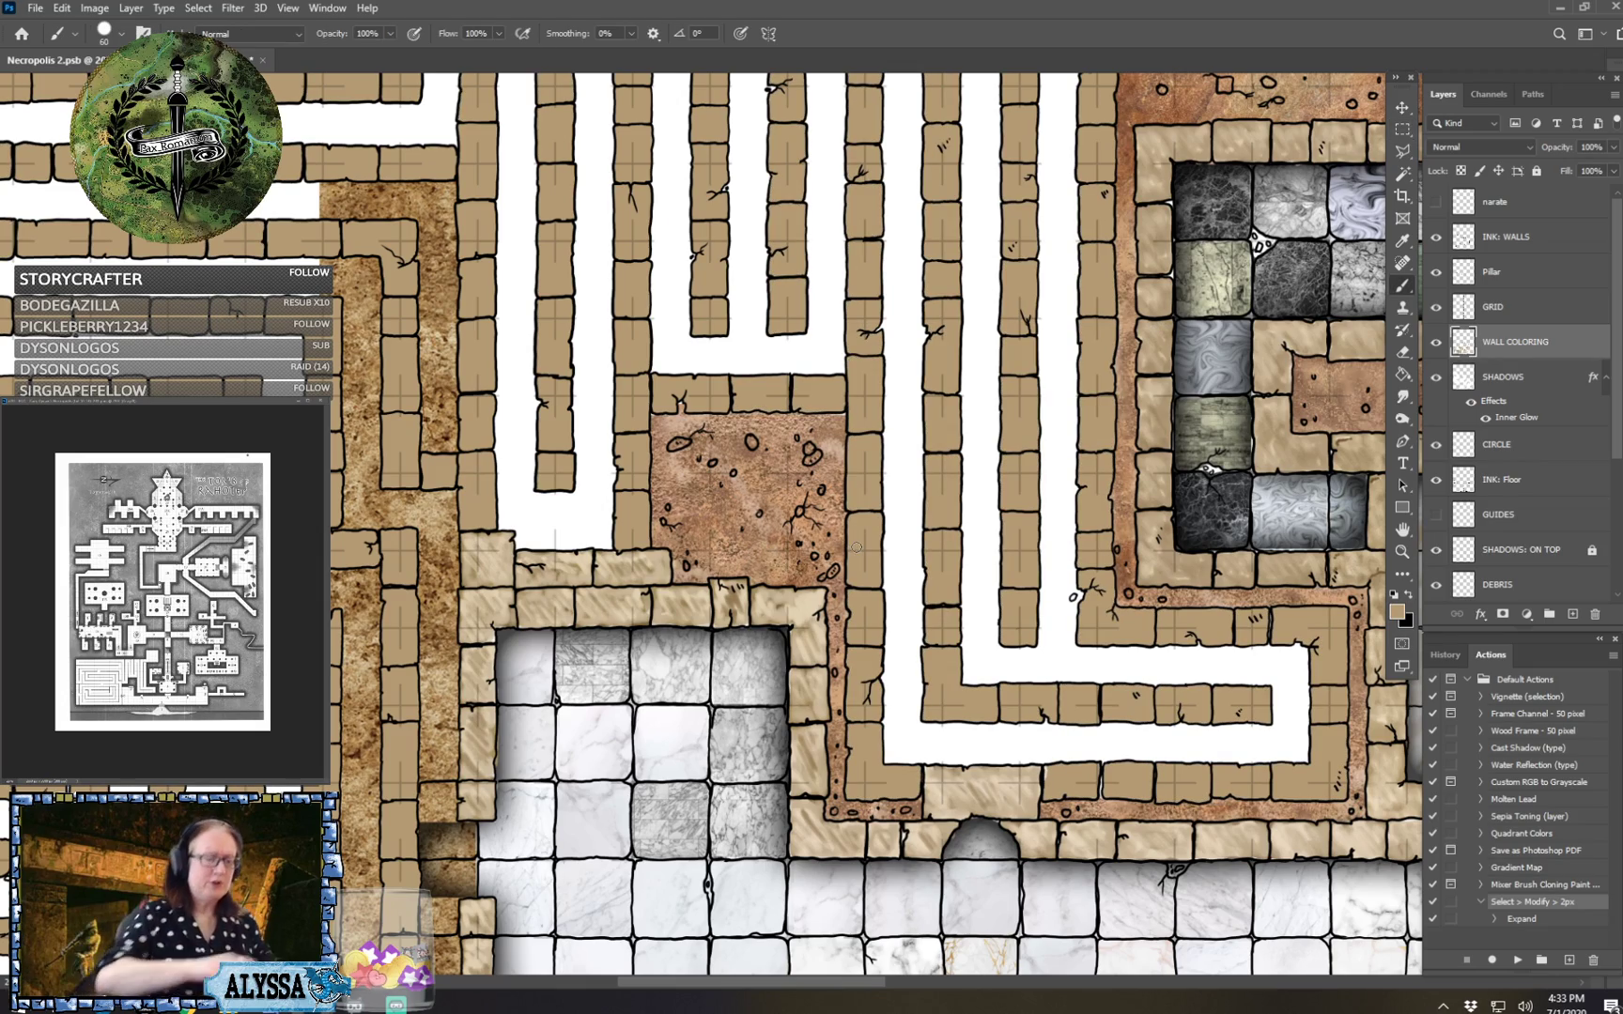
scroll(857, 546, "left", 12)
scroll(856, 547, "up", 3)
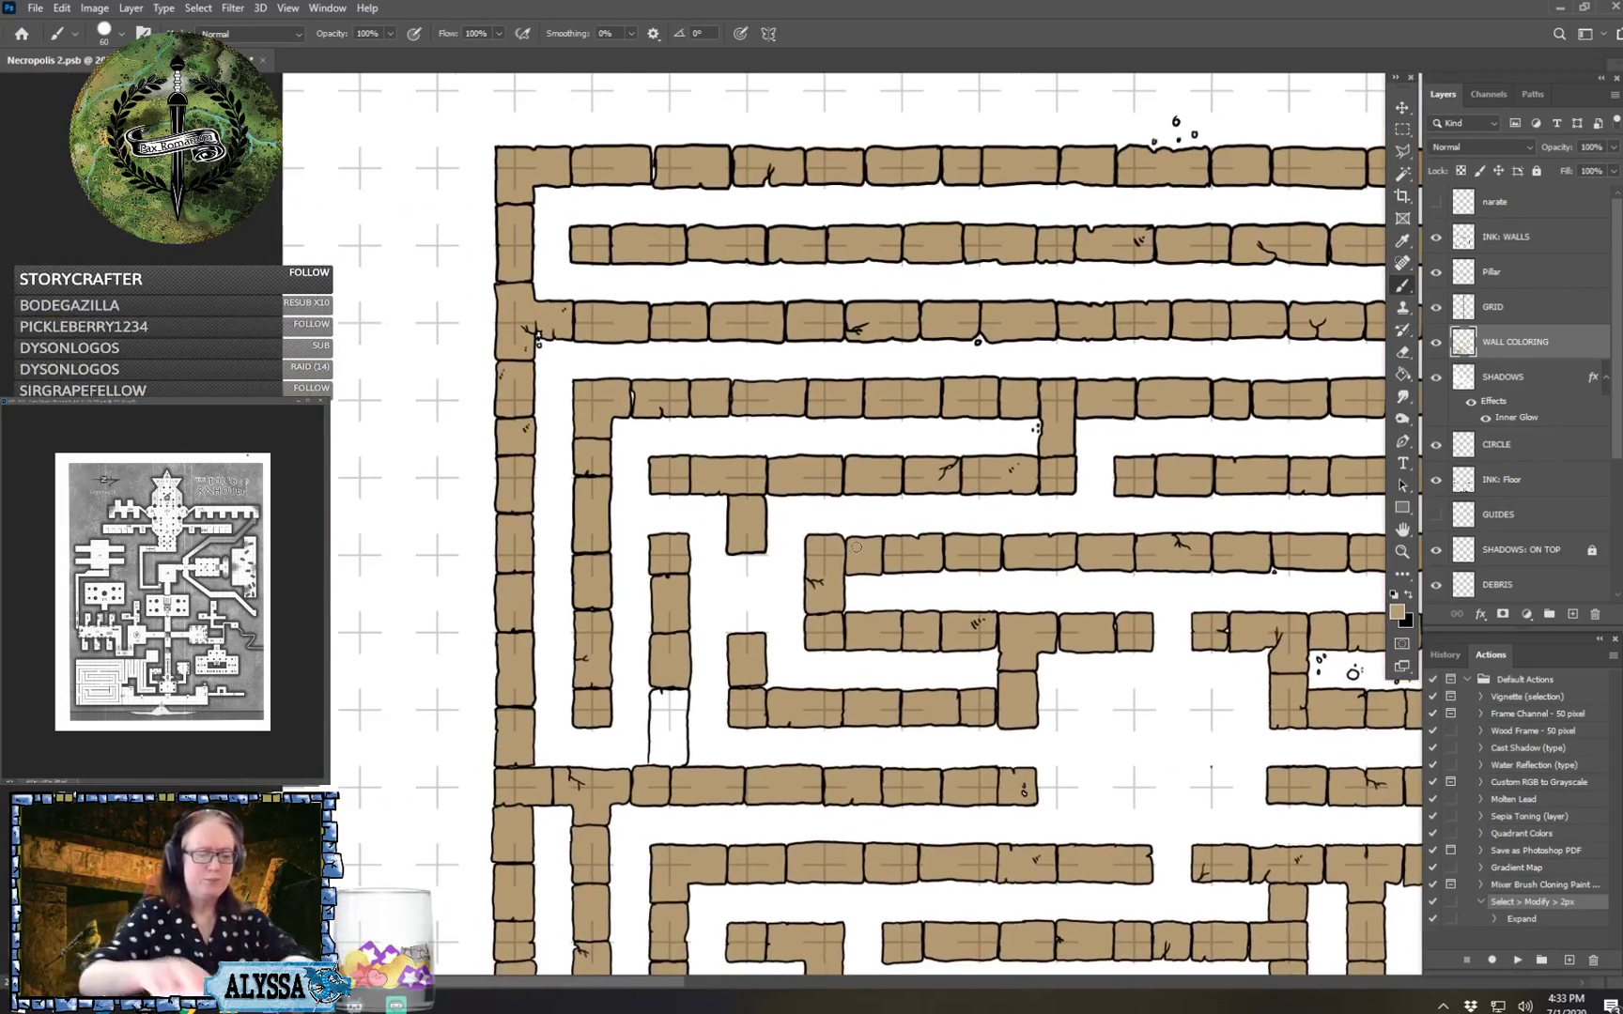
scroll(856, 546, "up", 5)
mouse_move(636, 800)
left_mouse_down()
mouse_move(728, 806)
mouse_move(729, 761)
mouse_move(663, 811)
mouse_move(692, 789)
mouse_move(637, 795)
mouse_move(633, 752)
mouse_move(643, 807)
mouse_move(652, 746)
mouse_move(663, 794)
mouse_move(689, 702)
mouse_move(722, 748)
mouse_move(723, 716)
mouse_move(732, 789)
mouse_move(722, 658)
mouse_move(724, 721)
left_mouse_up()
mouse_move(724, 644)
left_mouse_down()
mouse_move(731, 596)
mouse_move(637, 600)
mouse_move(641, 734)
mouse_move(671, 664)
mouse_move(681, 678)
mouse_move(703, 662)
mouse_move(712, 623)
mouse_move(656, 622)
mouse_move(698, 663)
left_mouse_up()
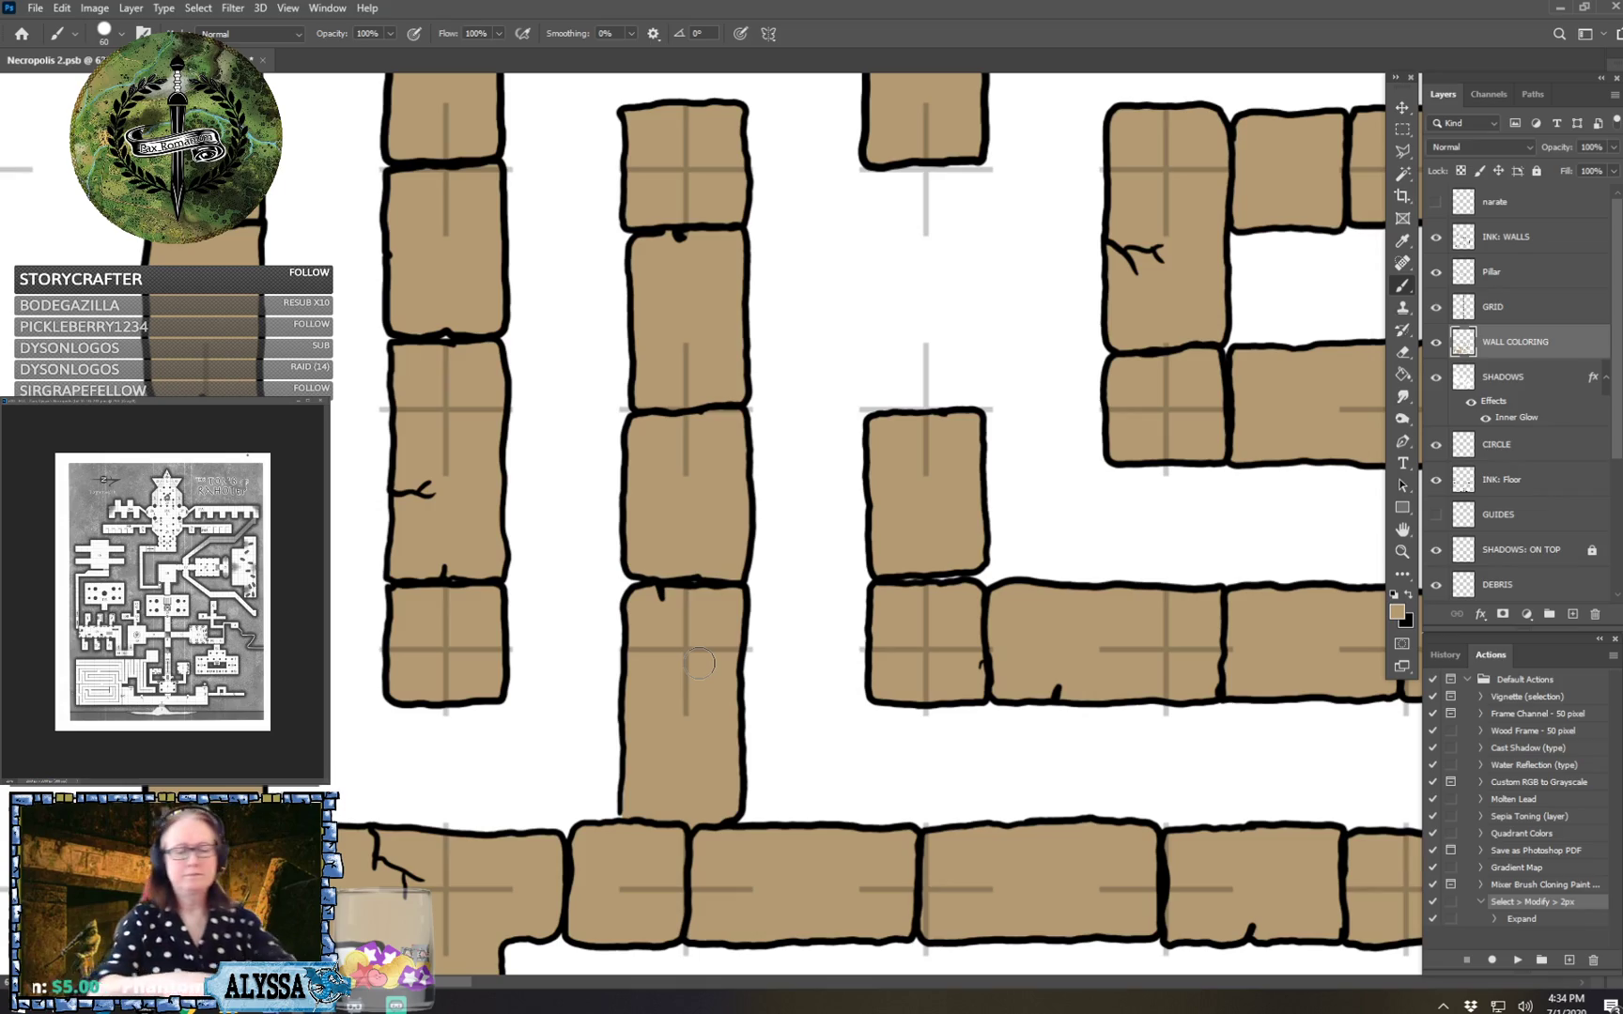
Make the SHADOWS layer active with the Rectangular Marquee tool, and set white as foreground and black as background color.
scroll(699, 663, "down", 5)
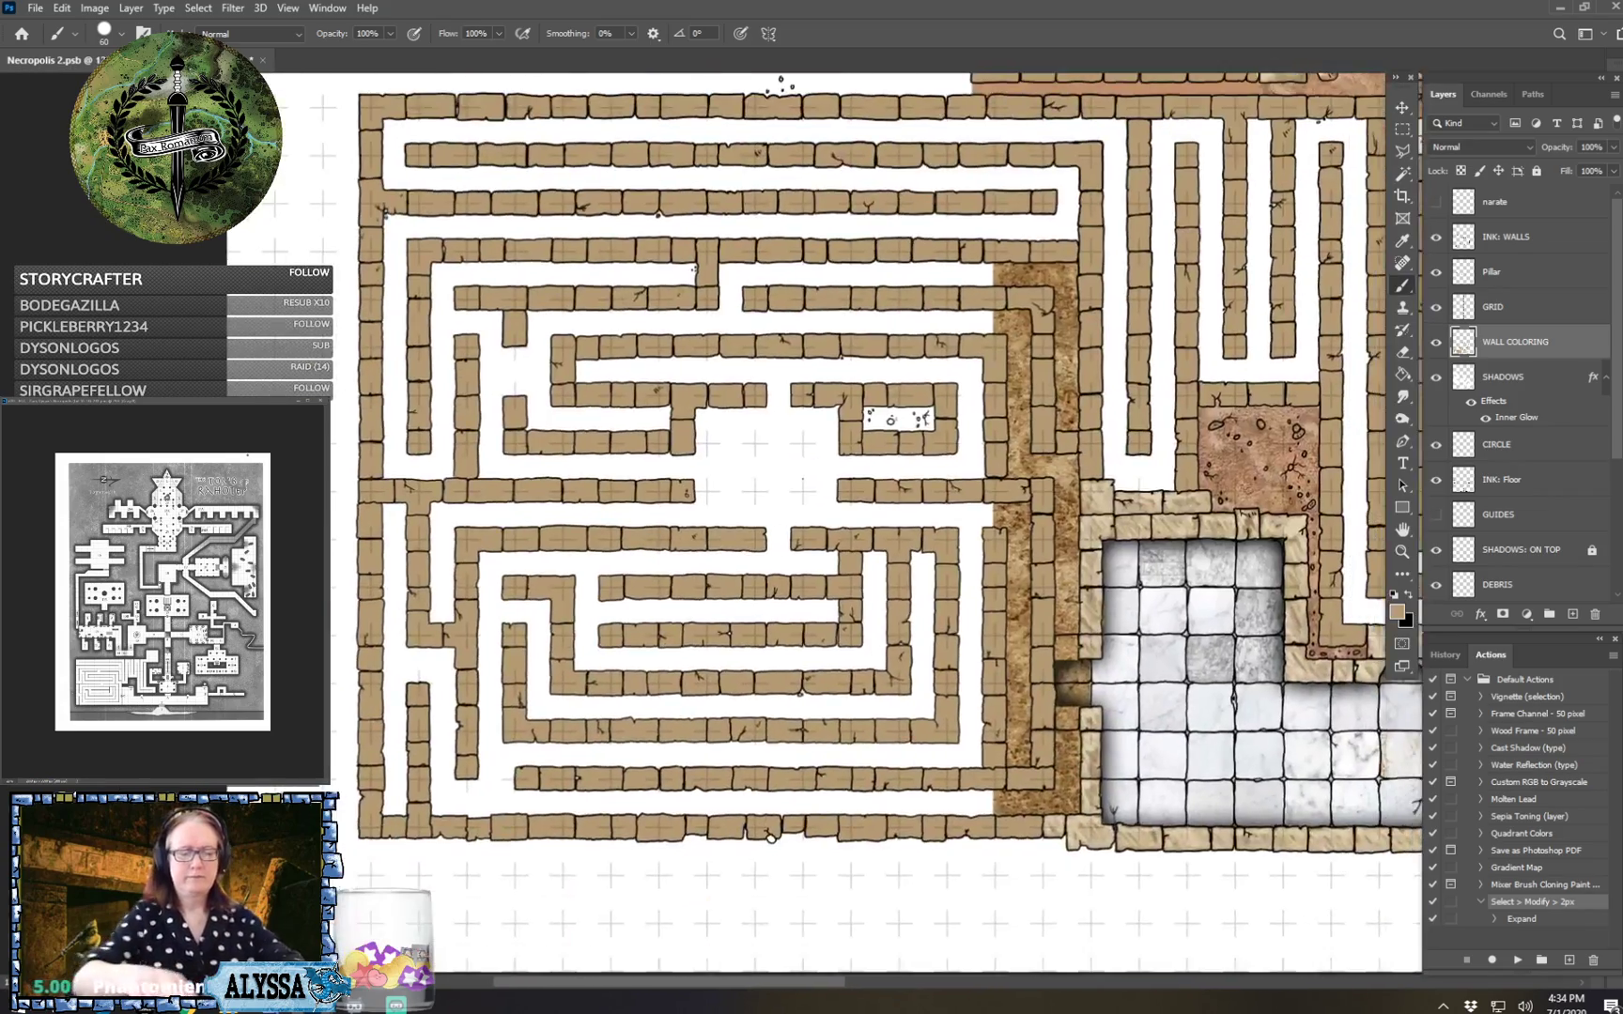
scroll(808, 526, "down", 5)
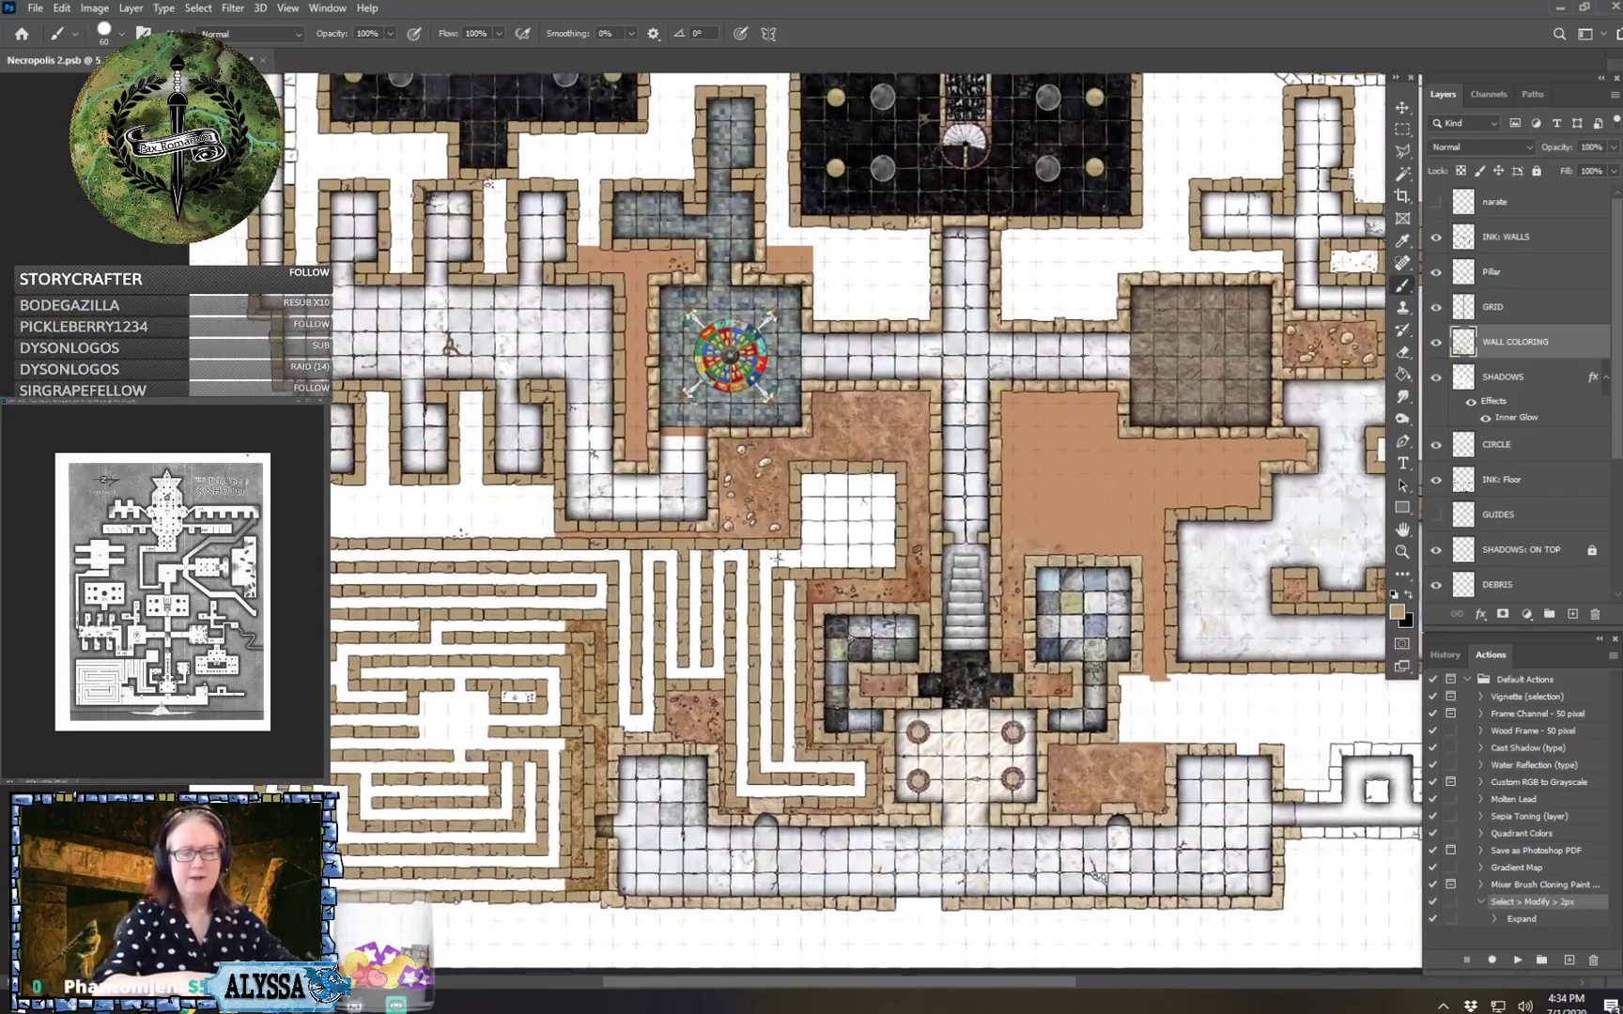
scroll(807, 526, "up", 5)
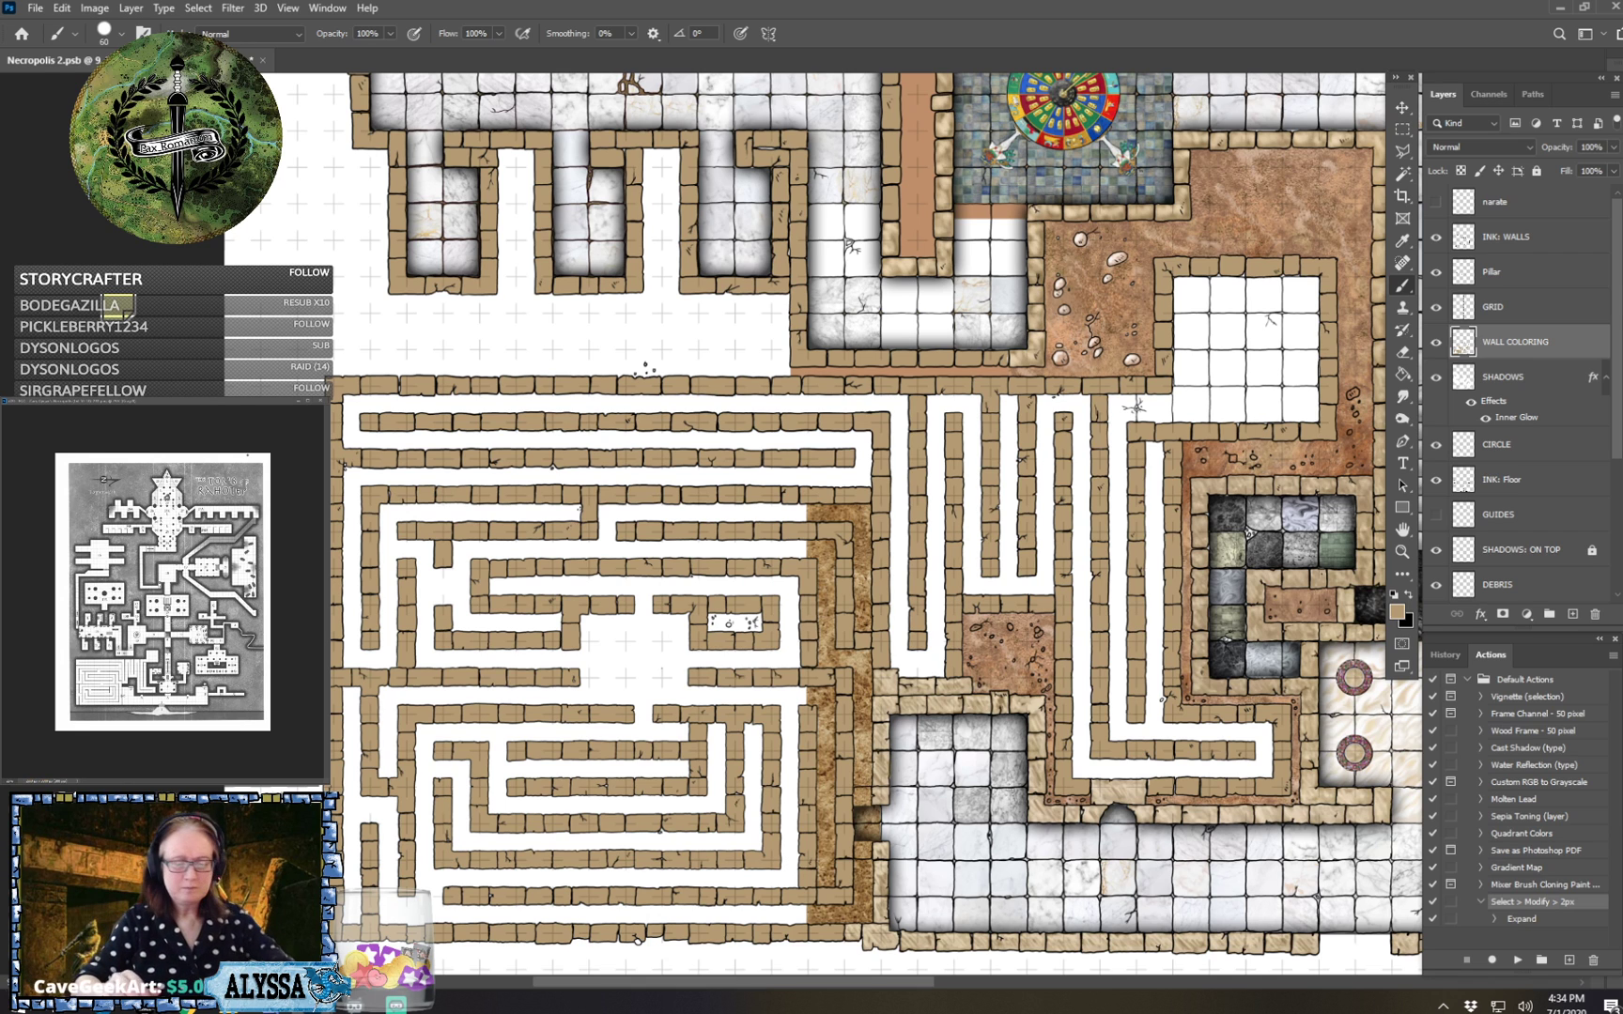
left_click_drag(808, 564, 825, 490)
scroll(804, 737, "up", 3)
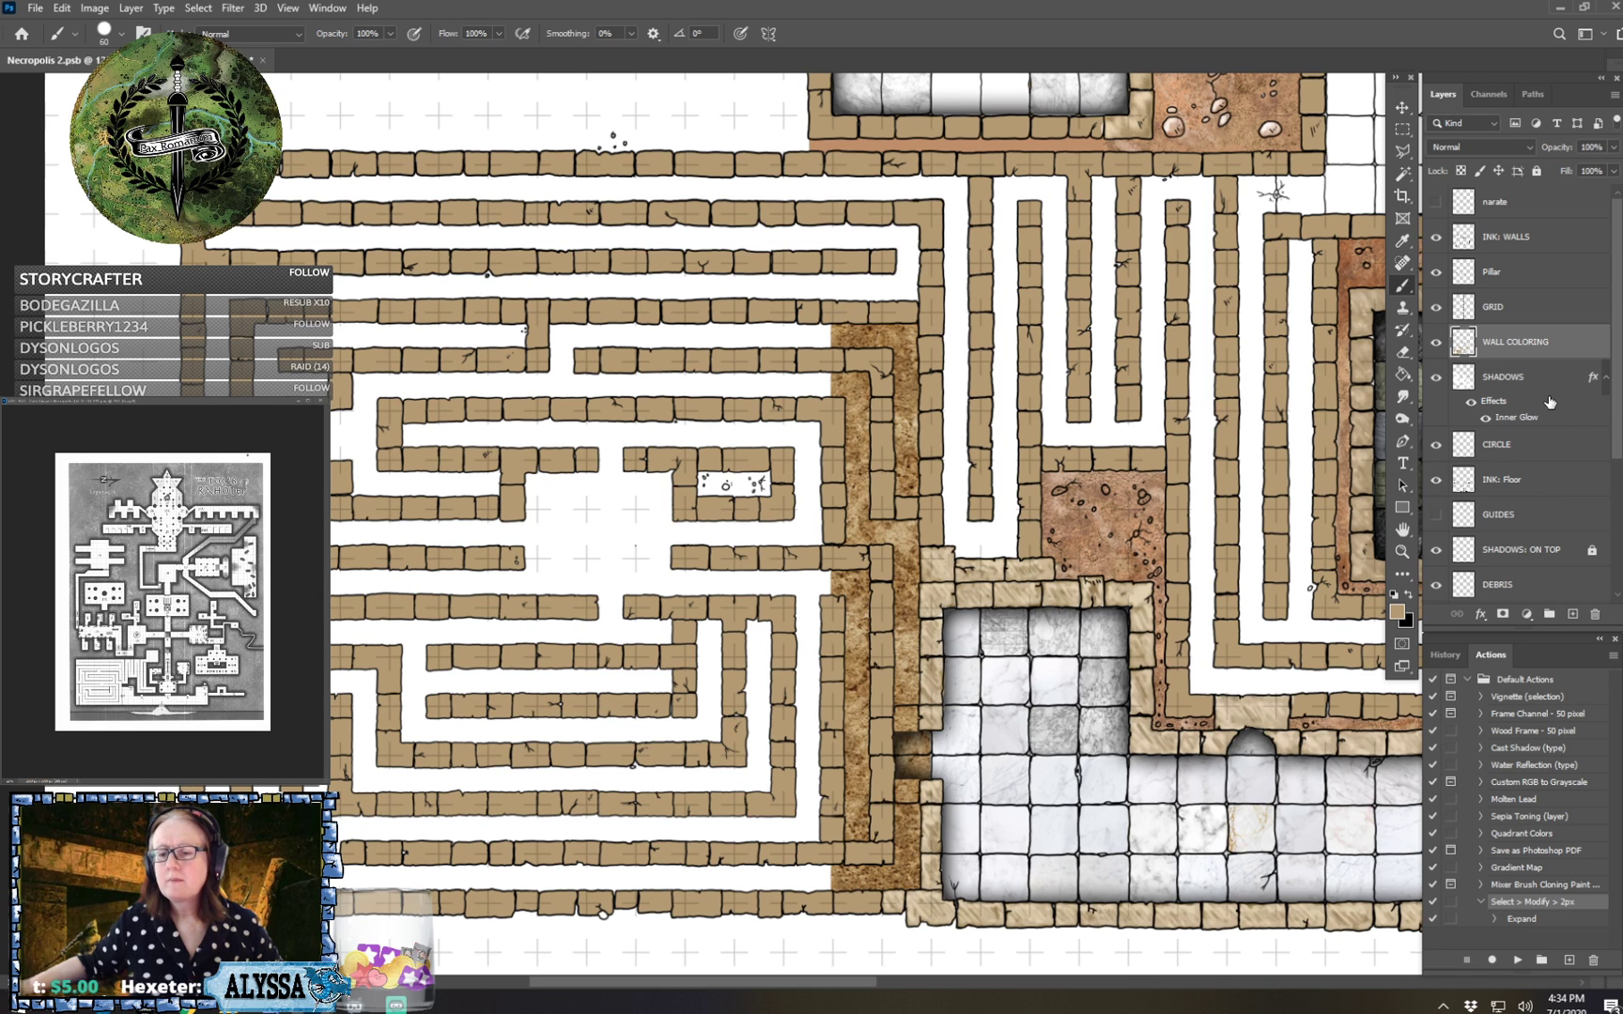
scroll(1545, 345, "down", 1)
left_click(1545, 346)
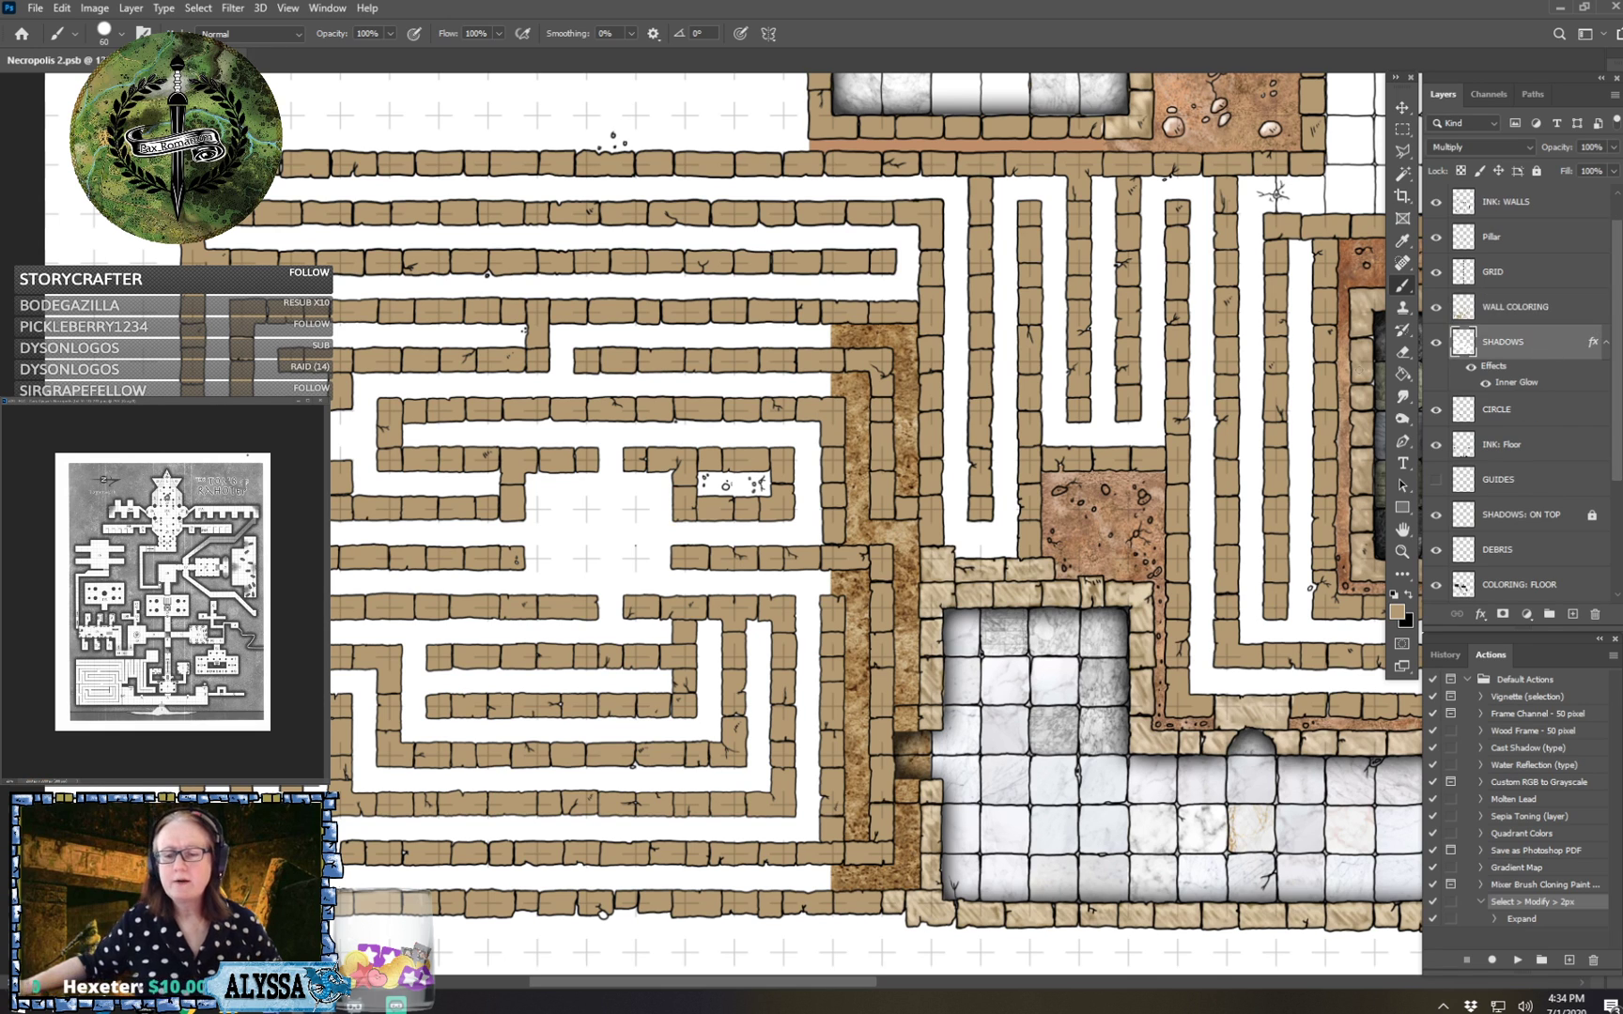
left_click(1403, 129)
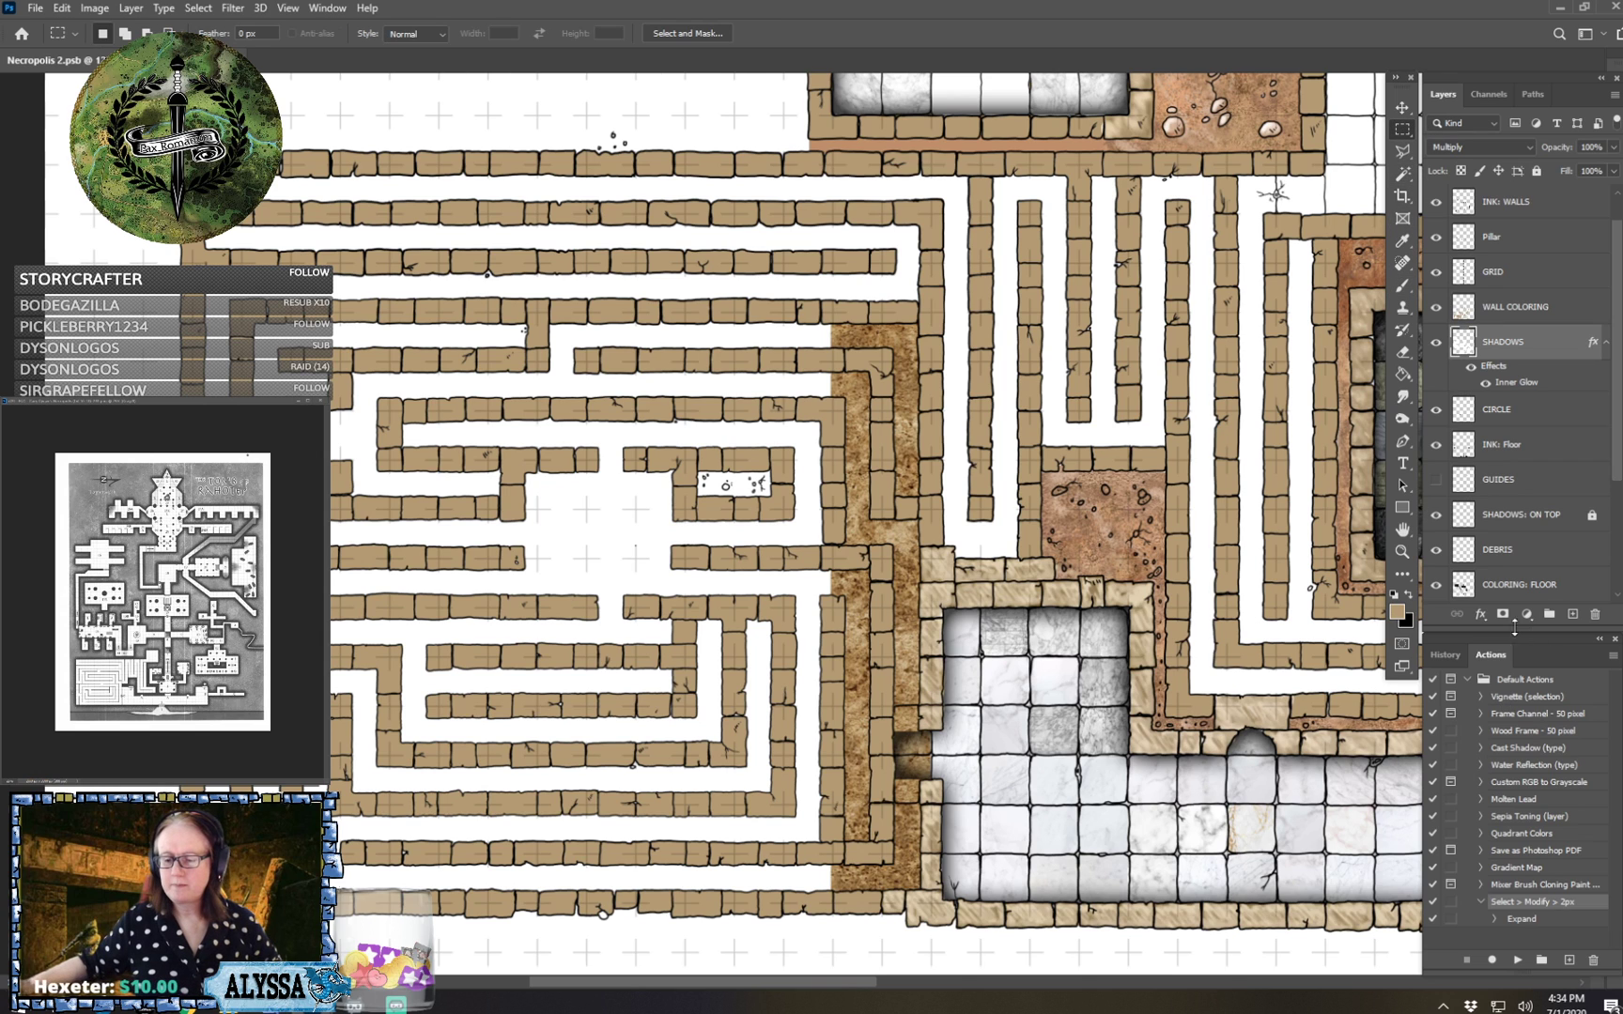
left_click(1394, 594)
left_click(1407, 596)
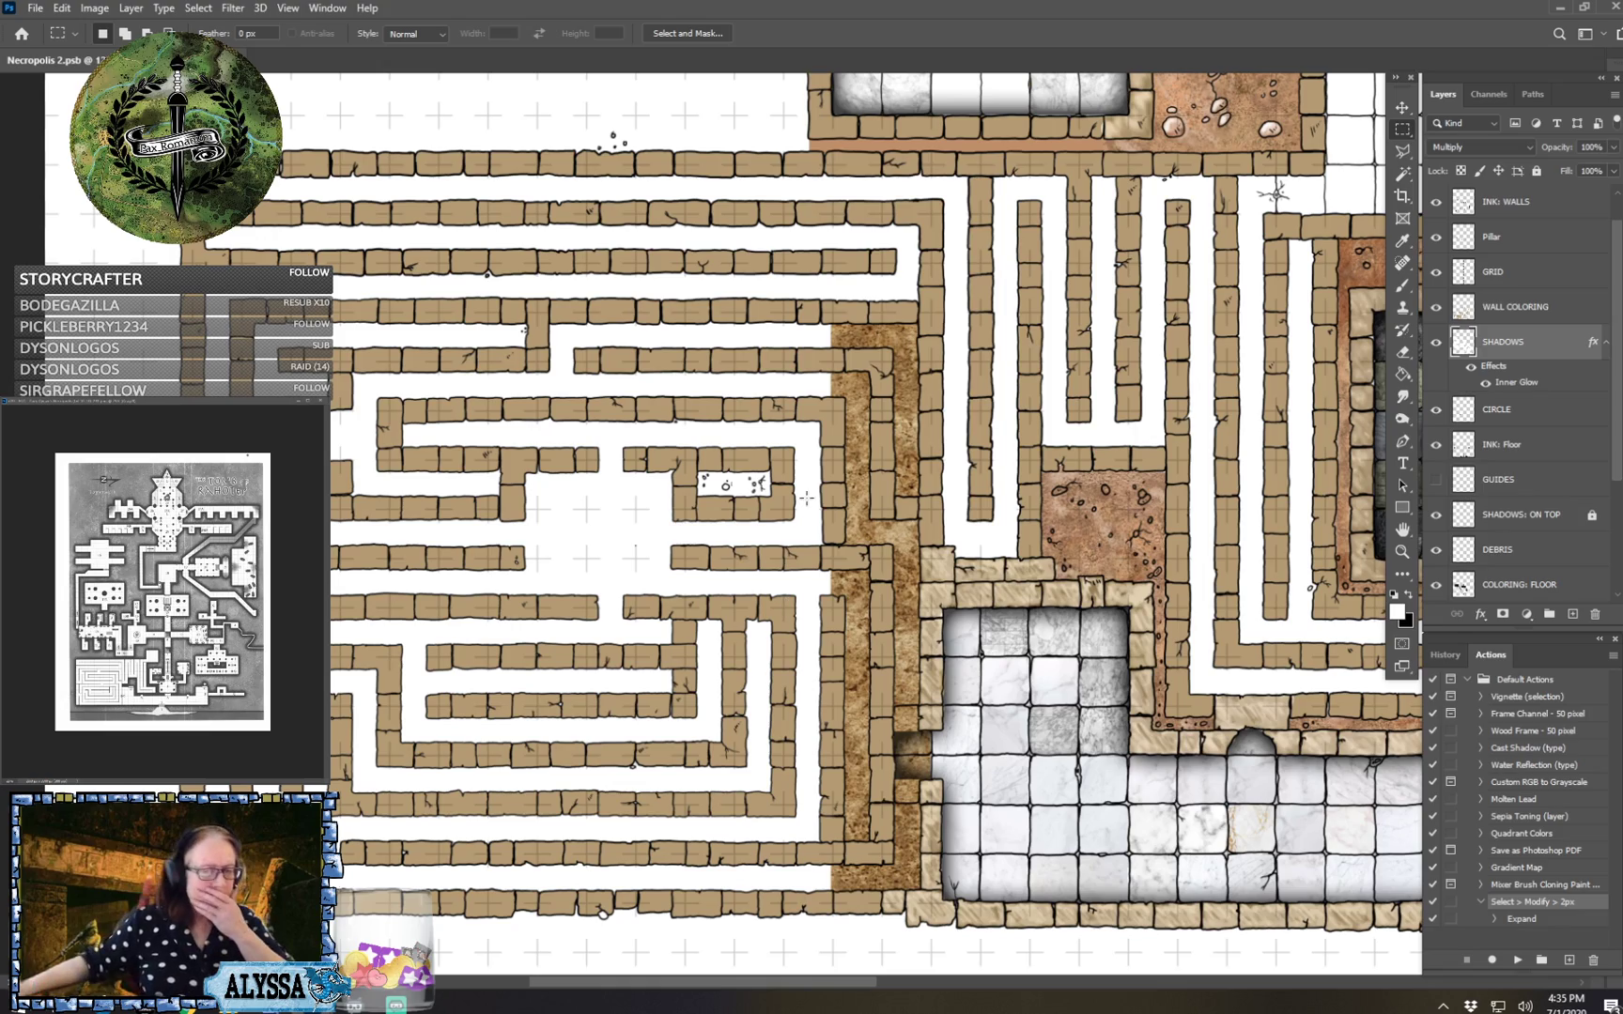
Examine the maze's passages, the long corridors to its east, and the doorway area beside the marble hall.
scroll(808, 499, "right", 6)
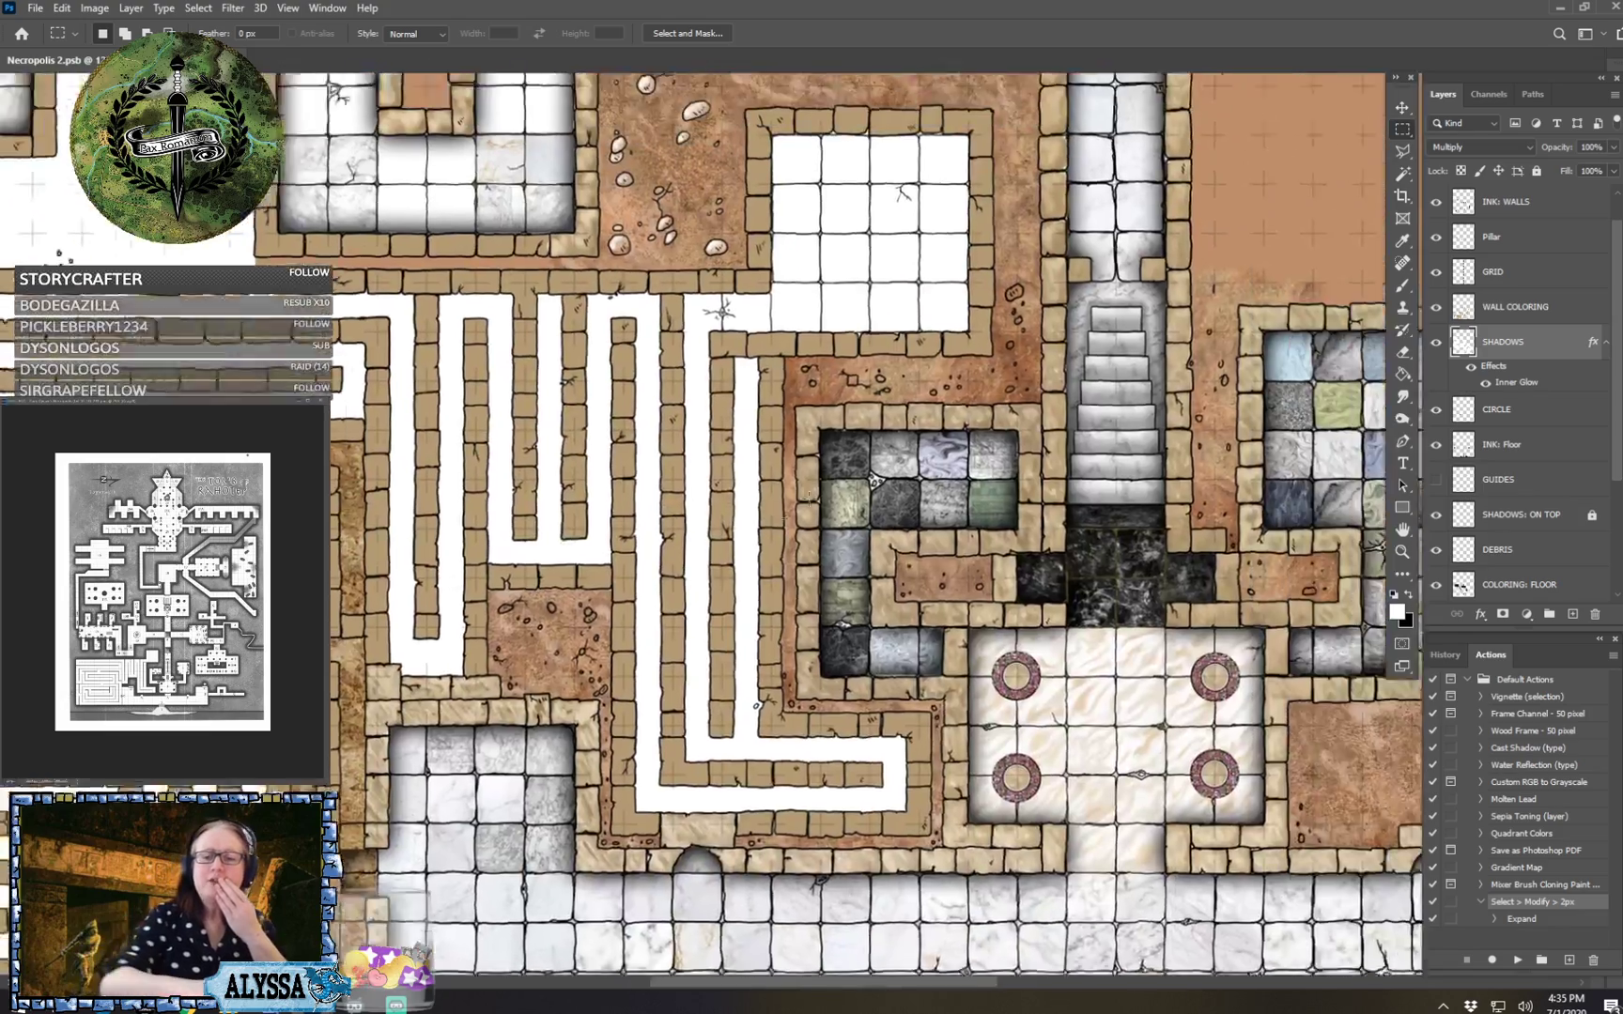
scroll(809, 499, "left", 5)
scroll(808, 500, "right", 4)
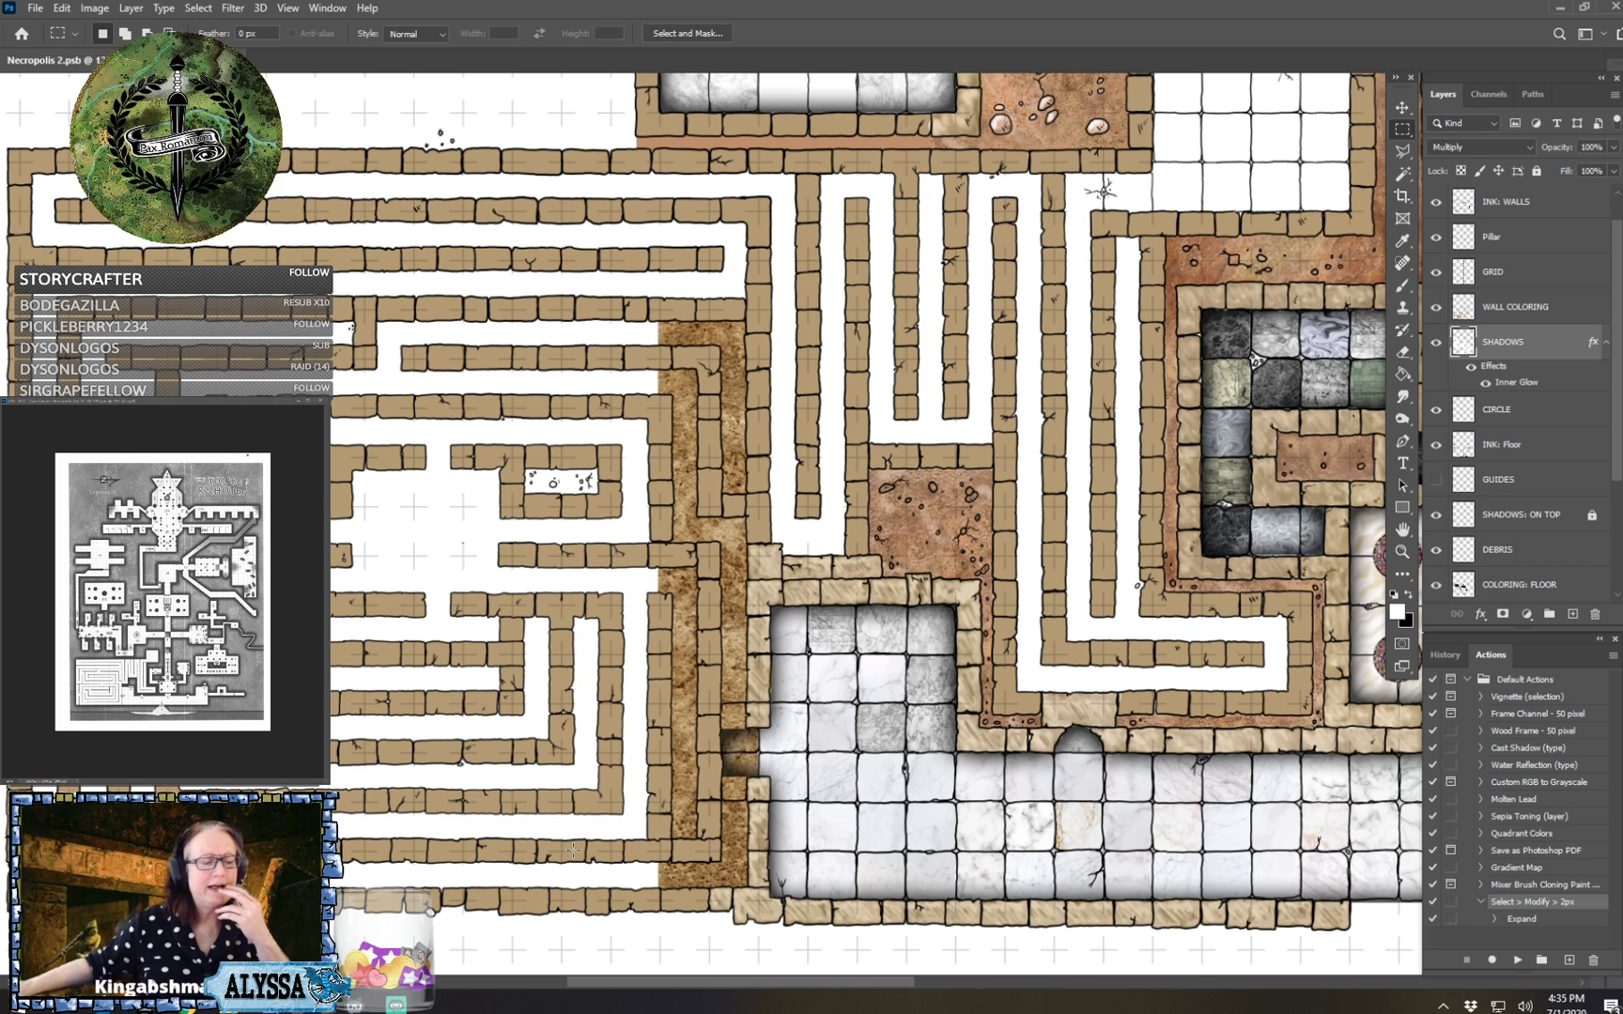
scroll(573, 850, "left", 5)
scroll(573, 849, "up", 1)
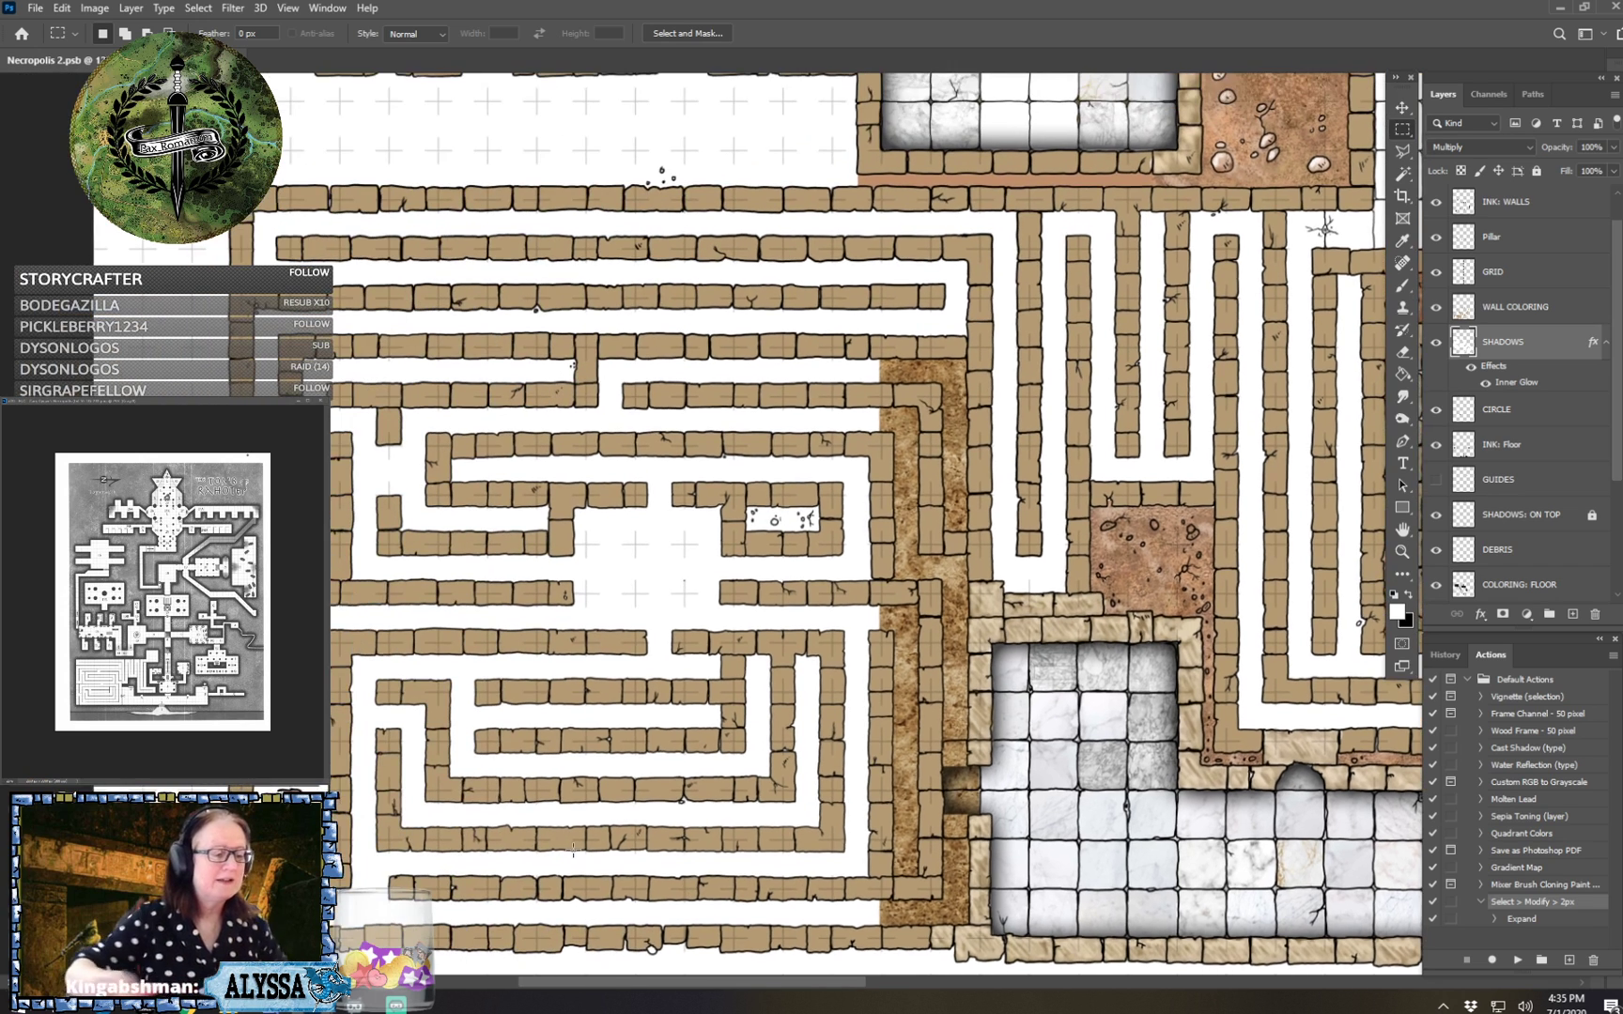
scroll(573, 850, "up", 5)
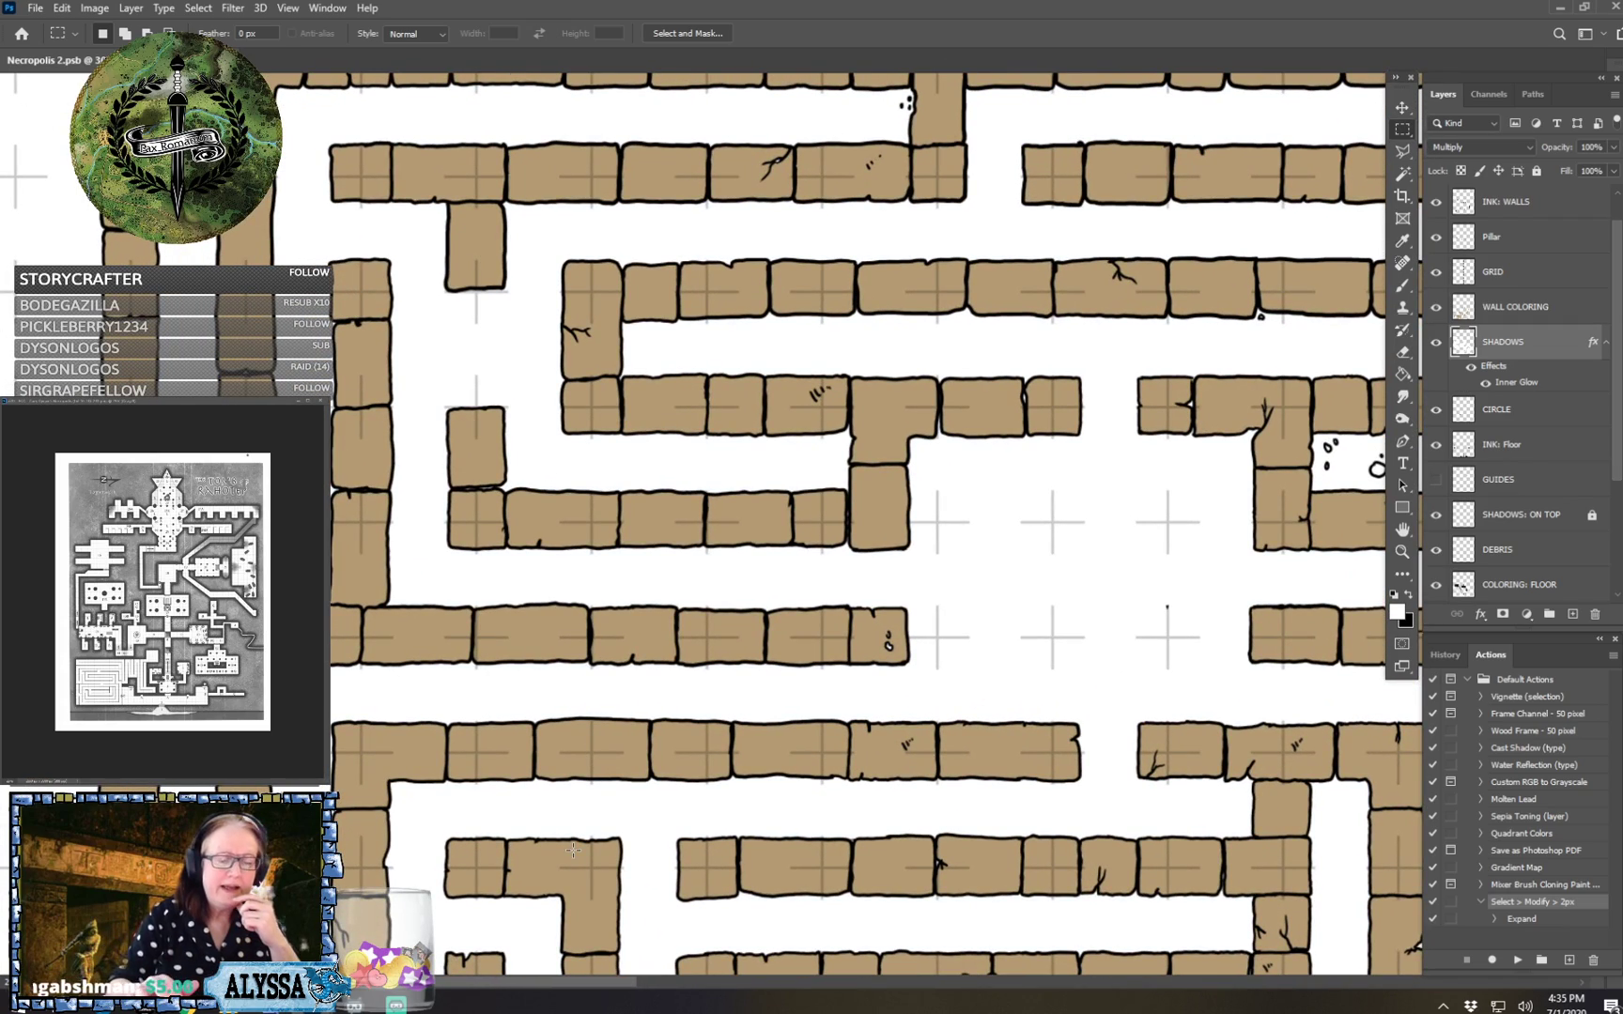
scroll(573, 850, "down", 5)
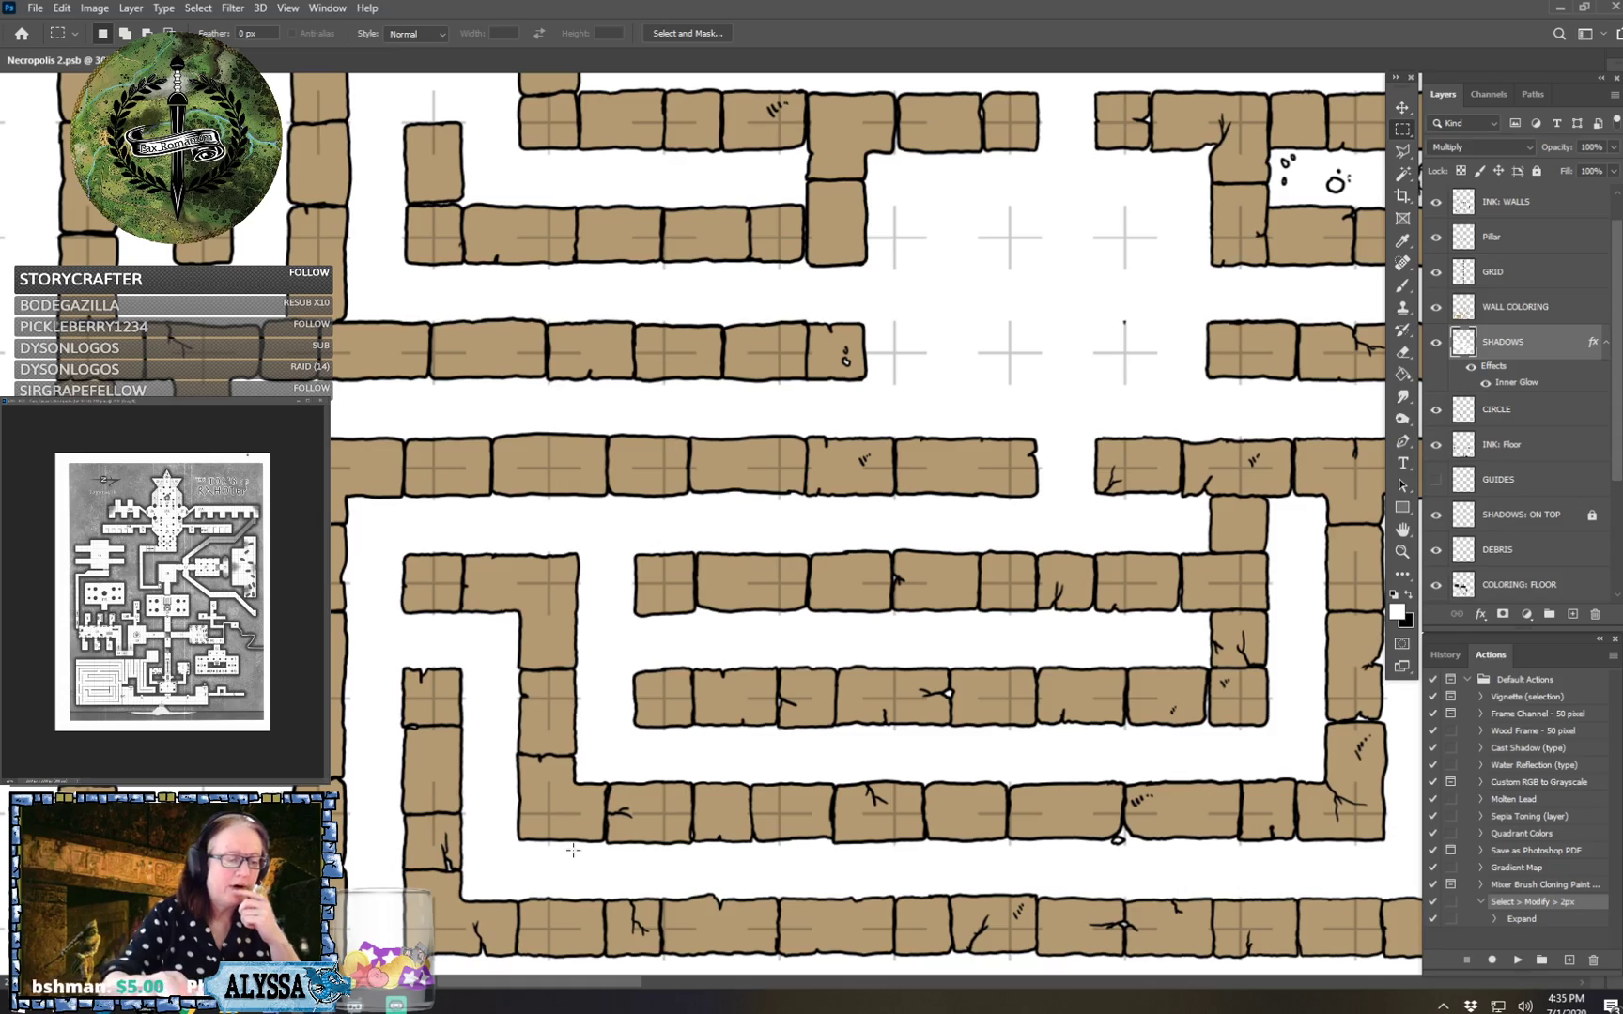
scroll(573, 850, "down", 4)
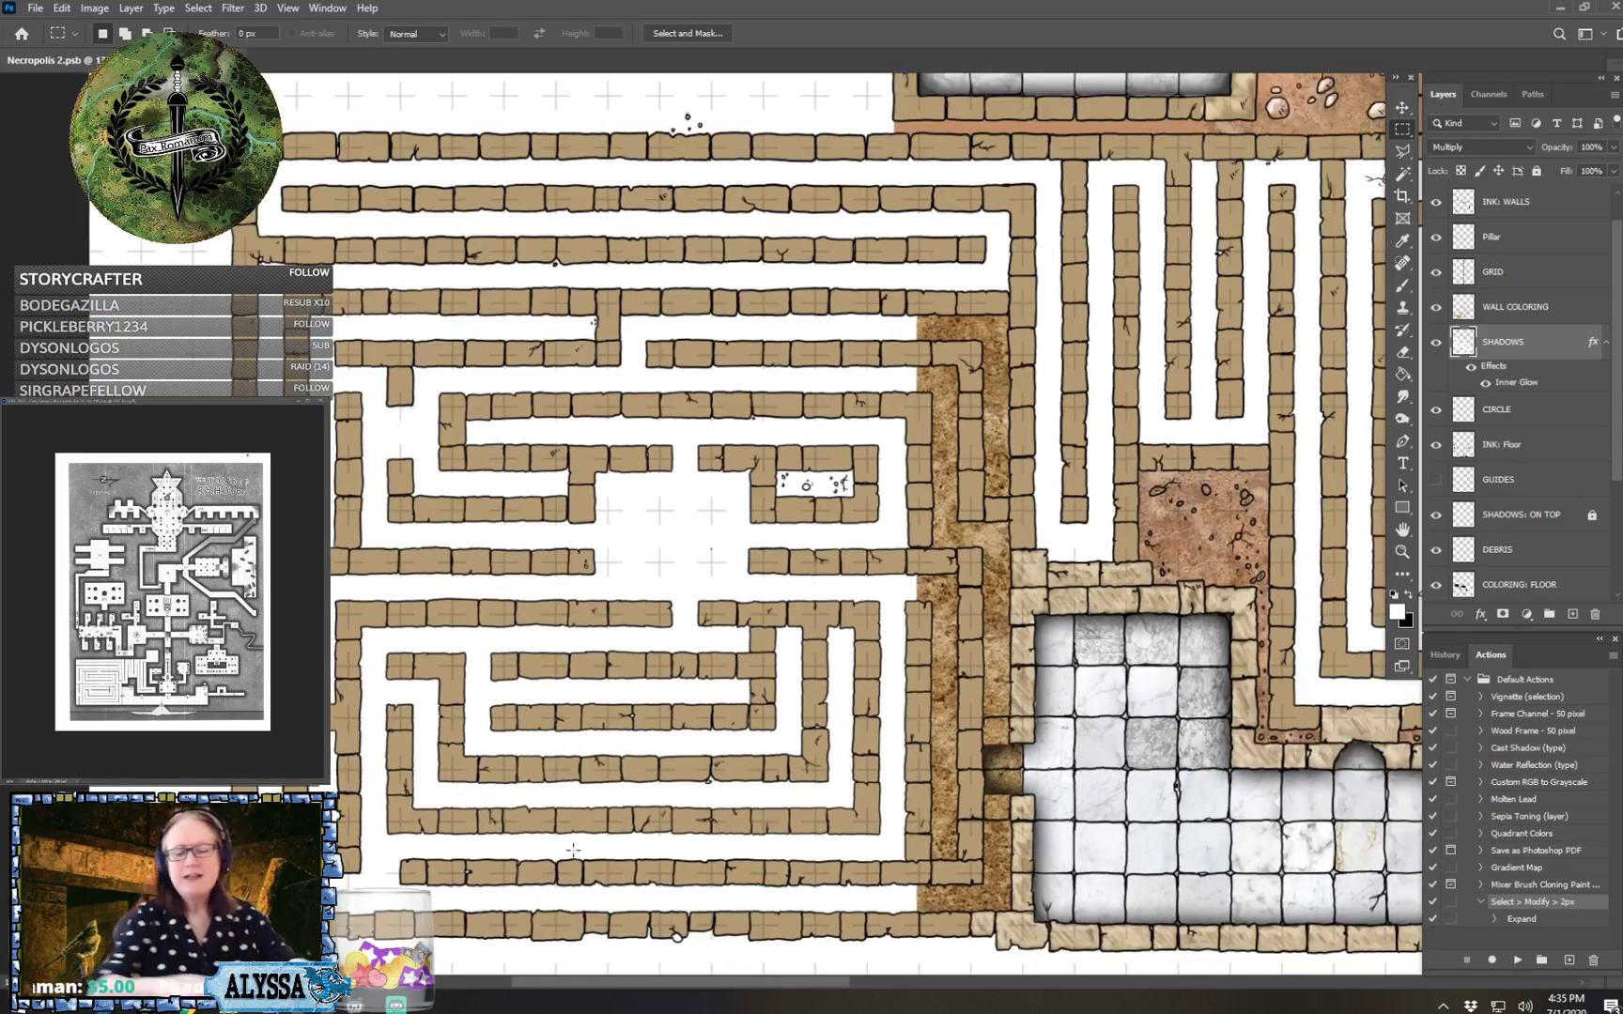
scroll(572, 850, "up", 5)
scroll(573, 850, "up", 3)
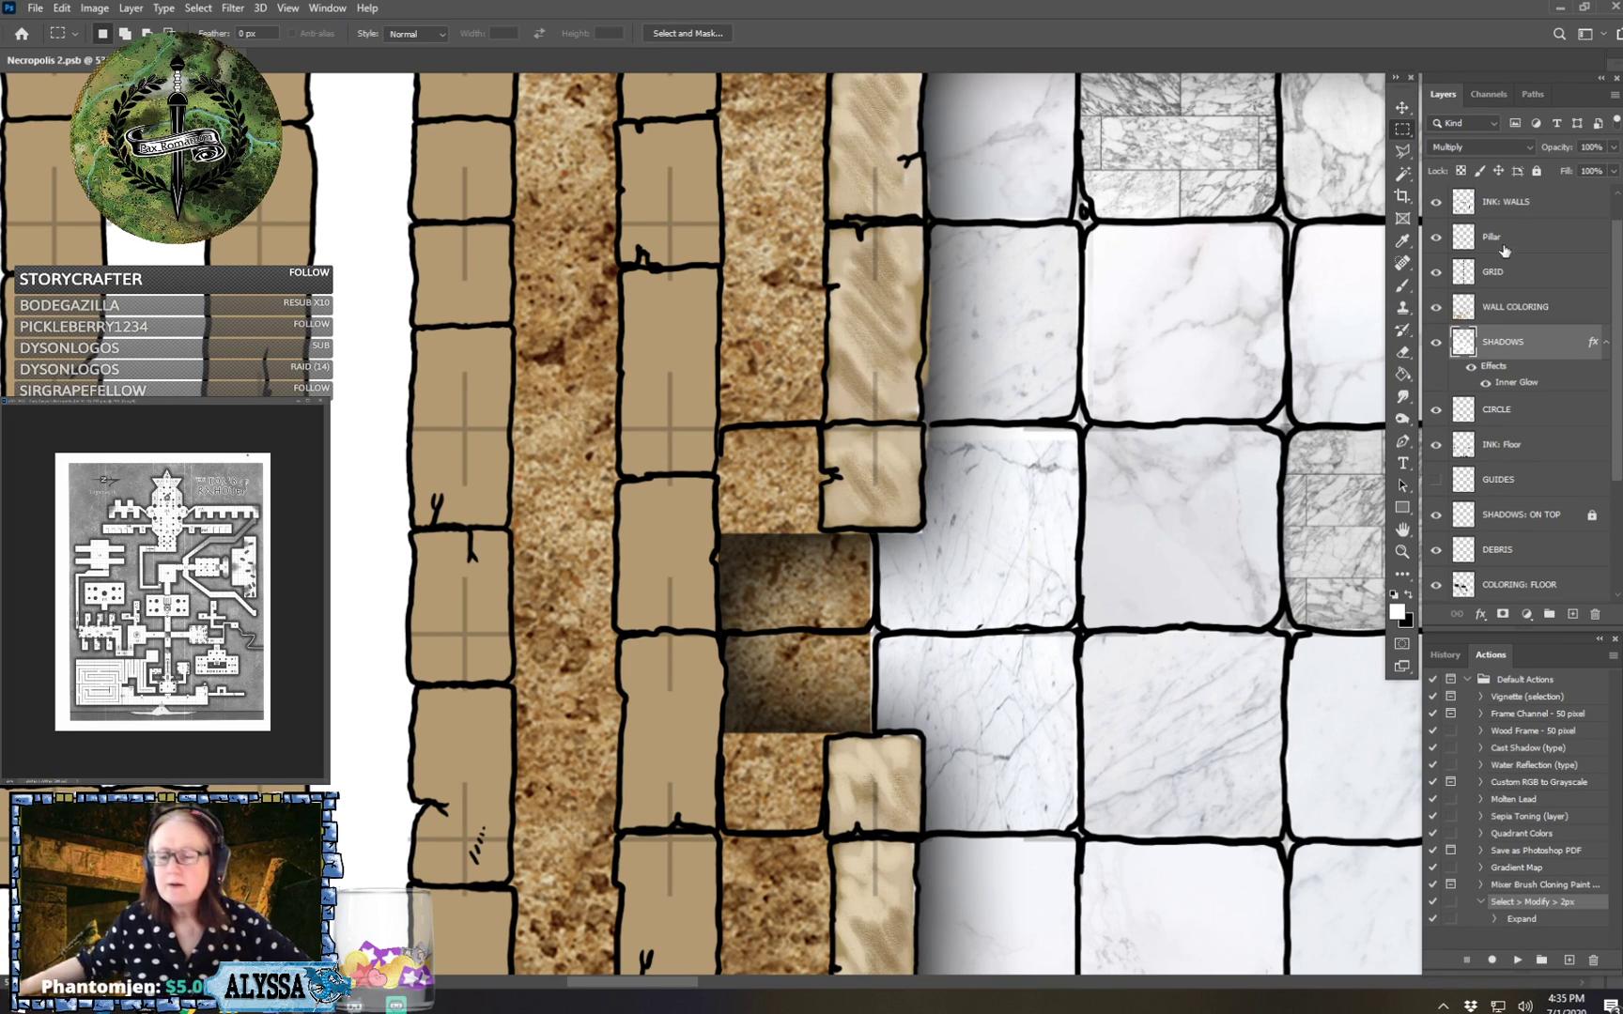
Paint a vertical black bar across the doorway beside the marble hall with the Brush on the INK: WALLS layer.
left_click(1527, 202)
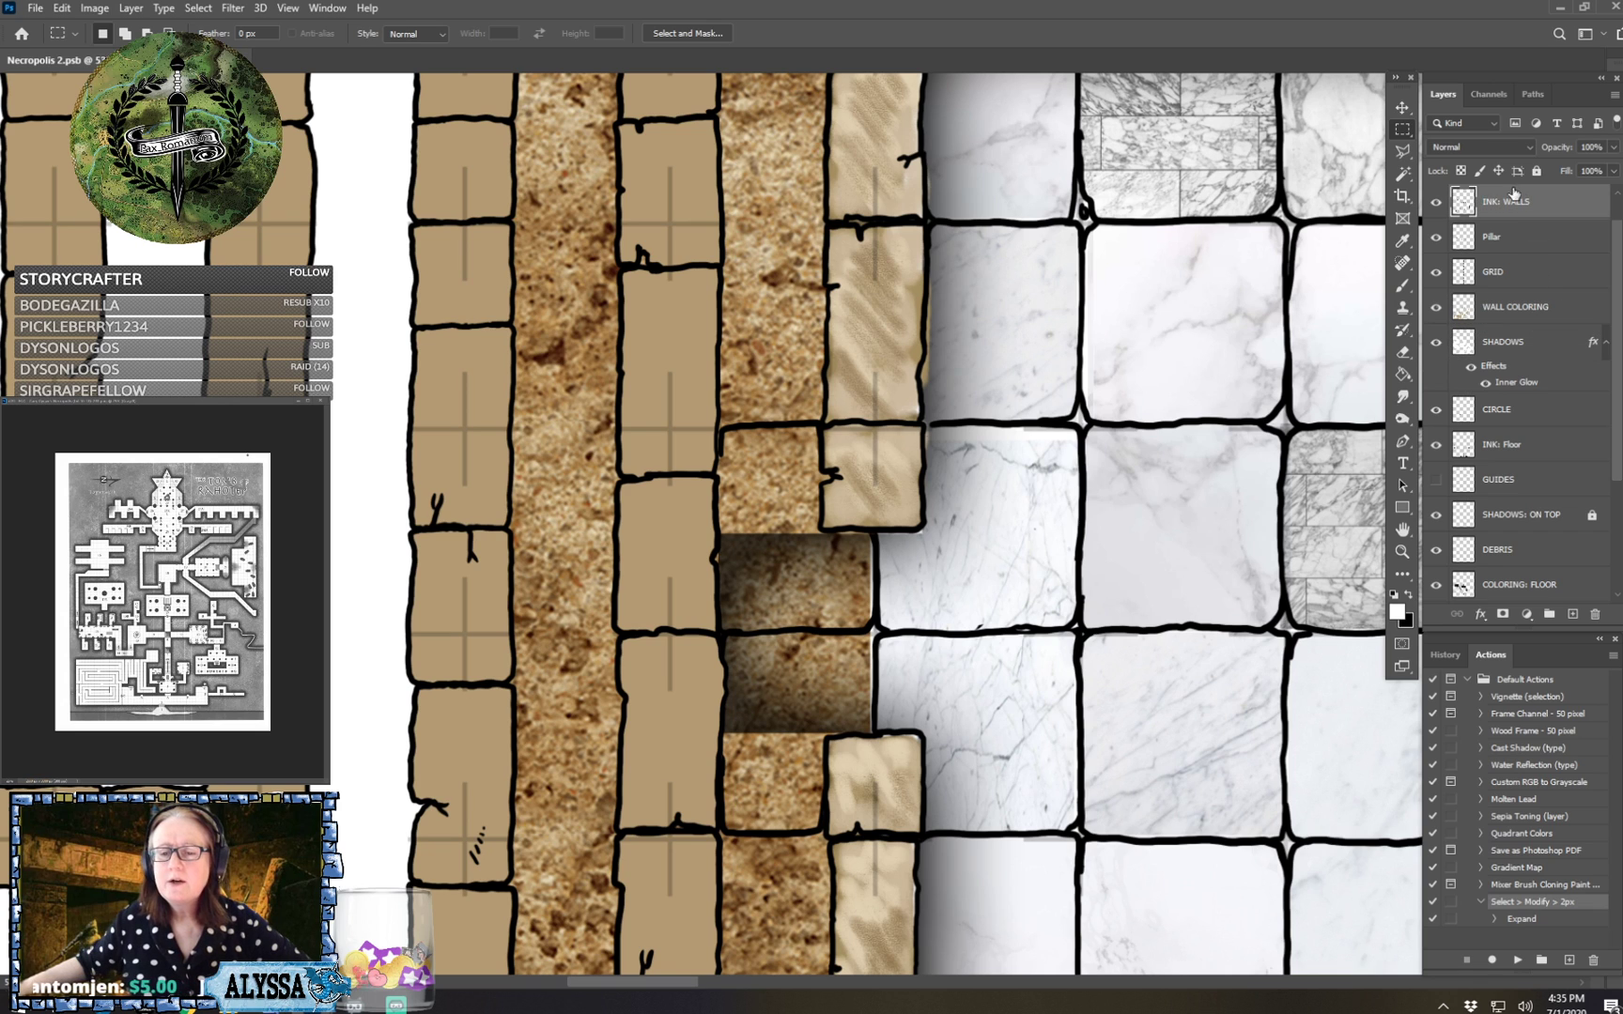
left_click(1402, 285)
left_click(1408, 596)
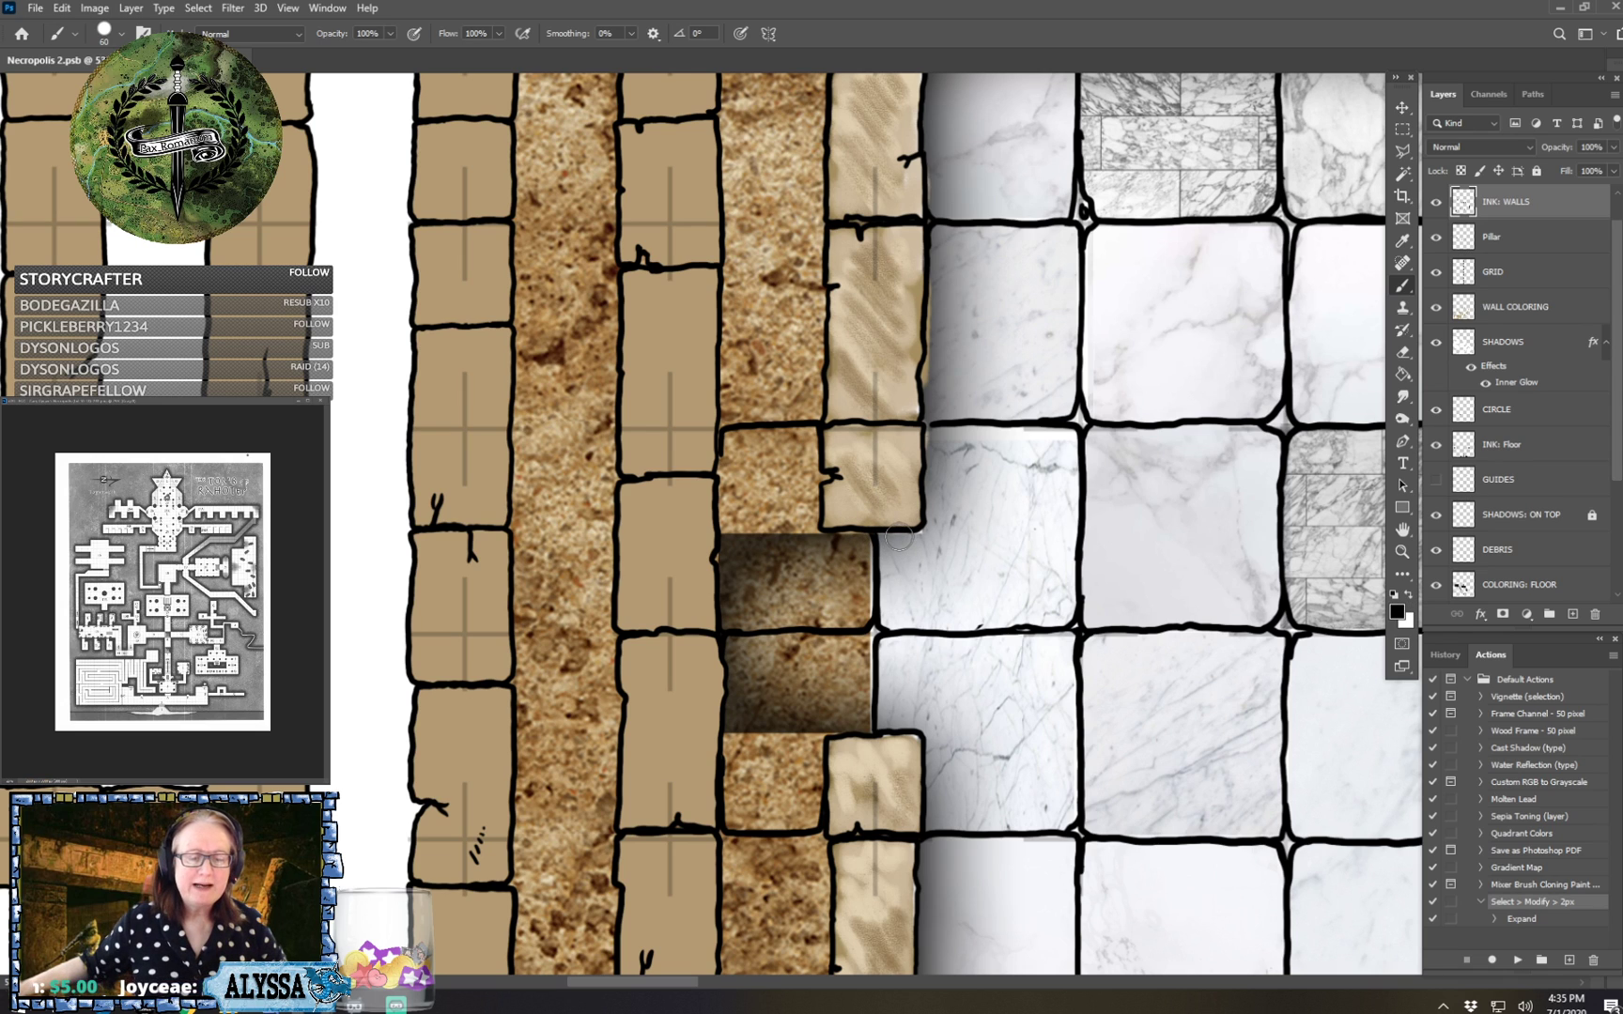
left_click_drag(898, 533, 894, 723)
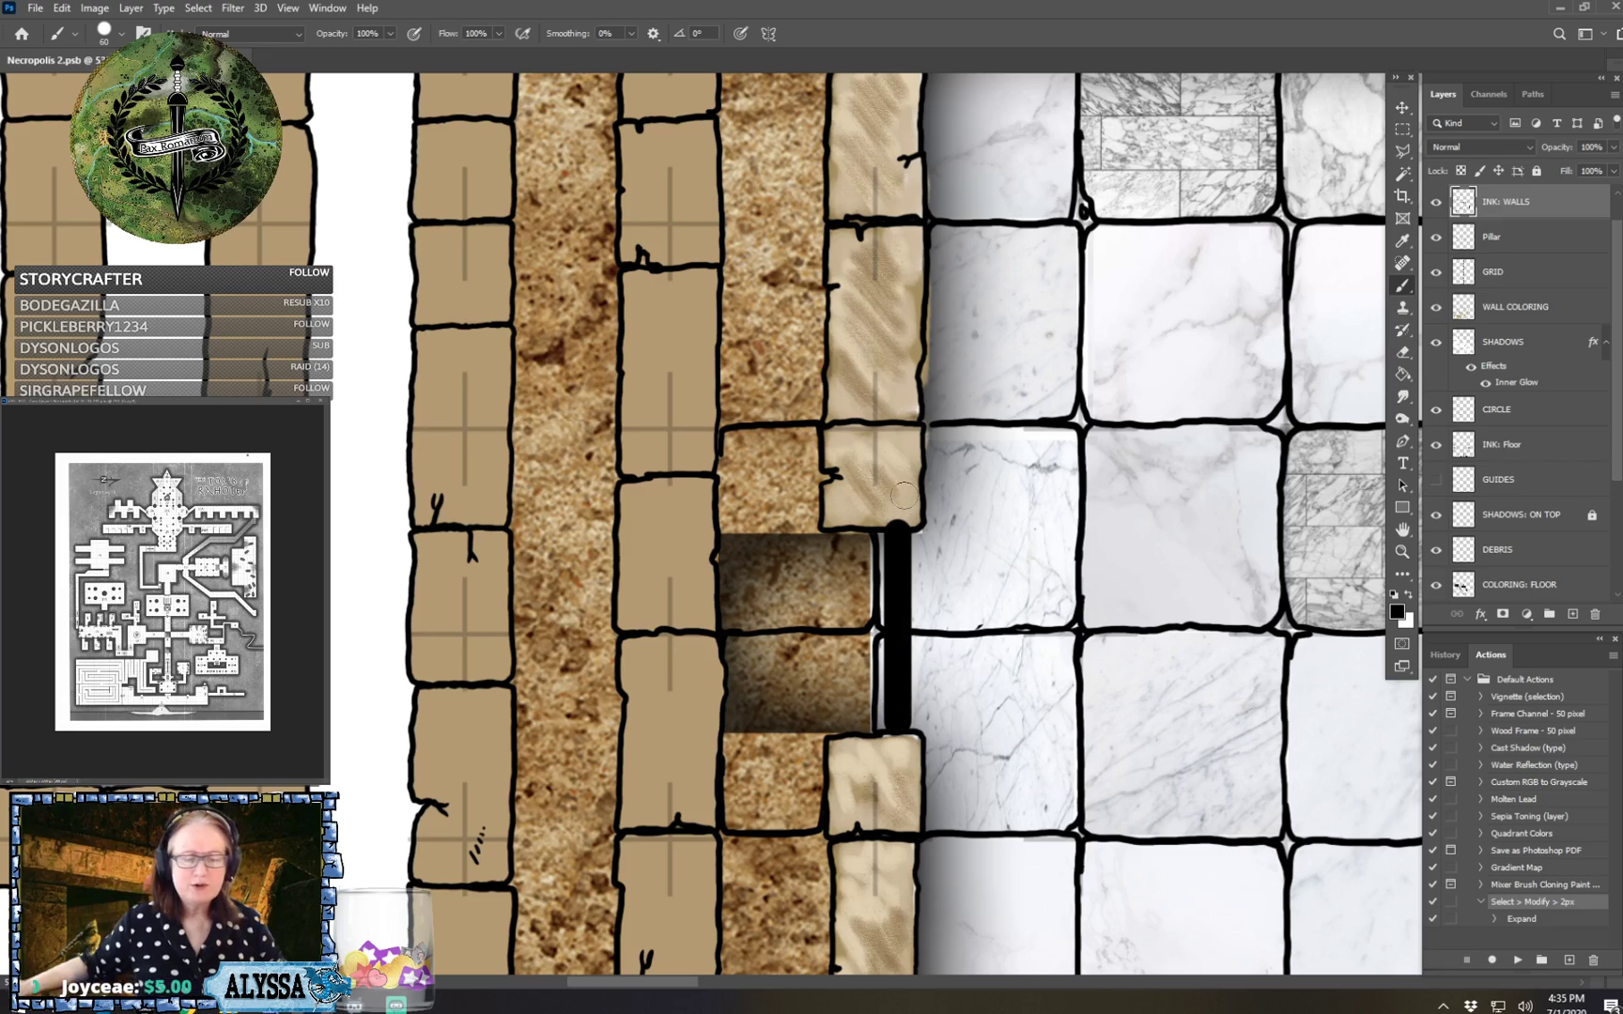
Select the maze's connected passages with the Magic Wand on INK: WALLS and expand the selection with the Select > Modify > 2px action.
scroll(916, 639, "down", 5)
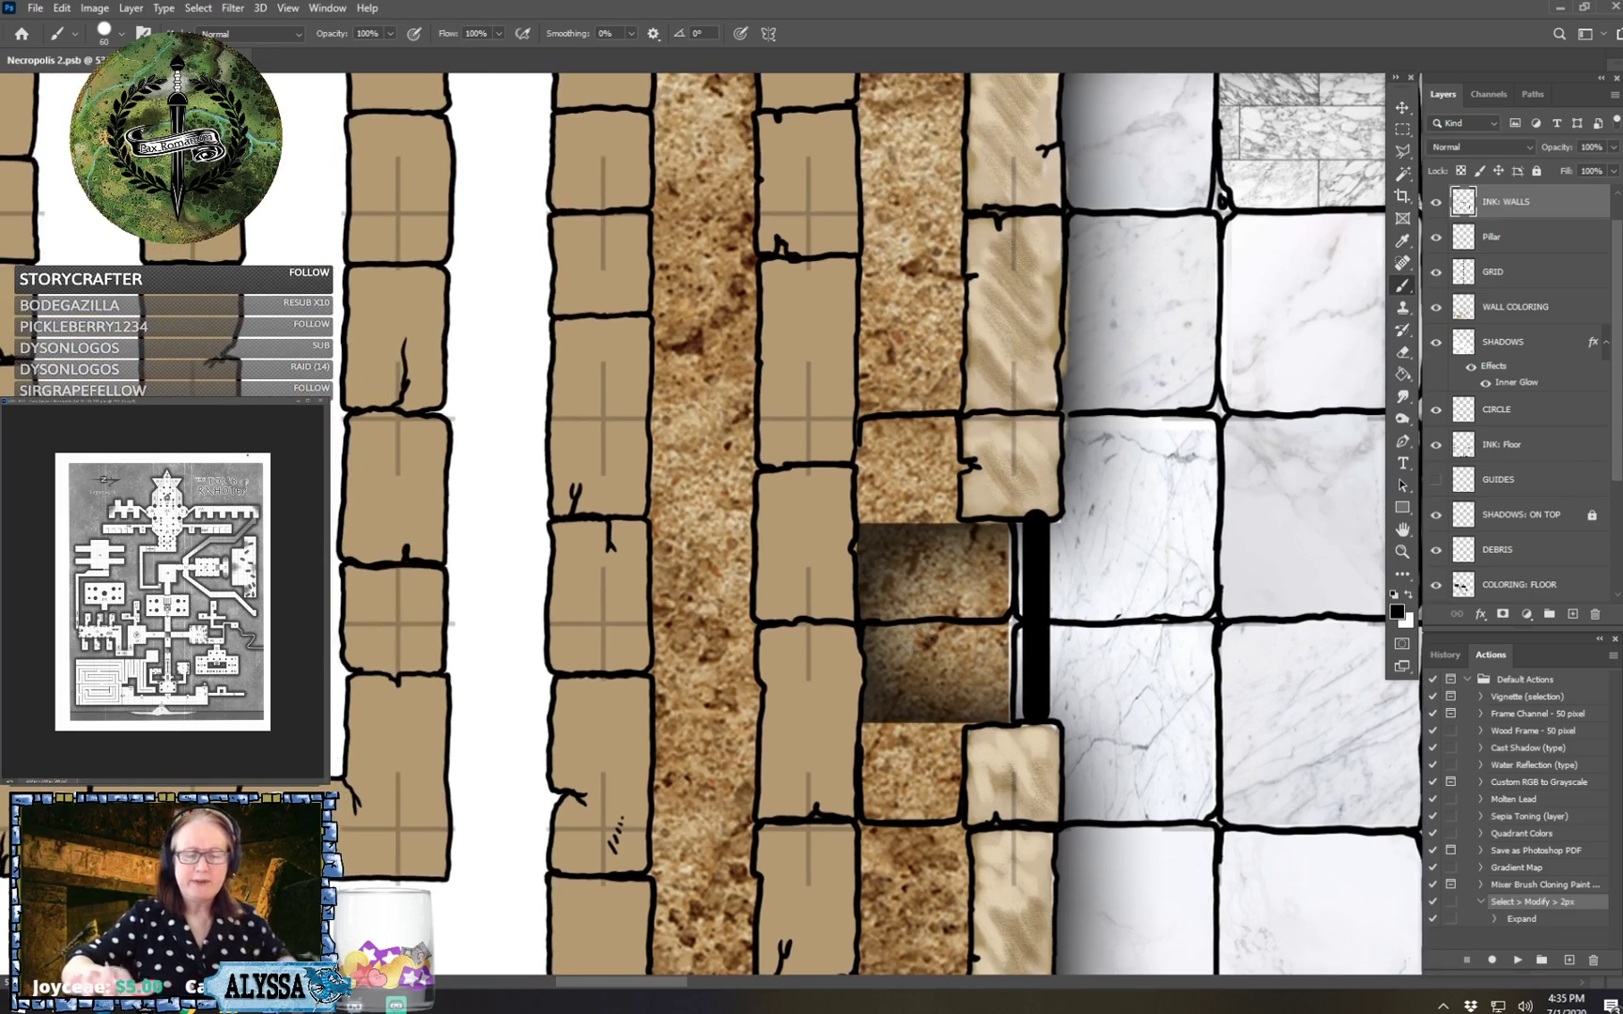
scroll(570, 851, "down", 4)
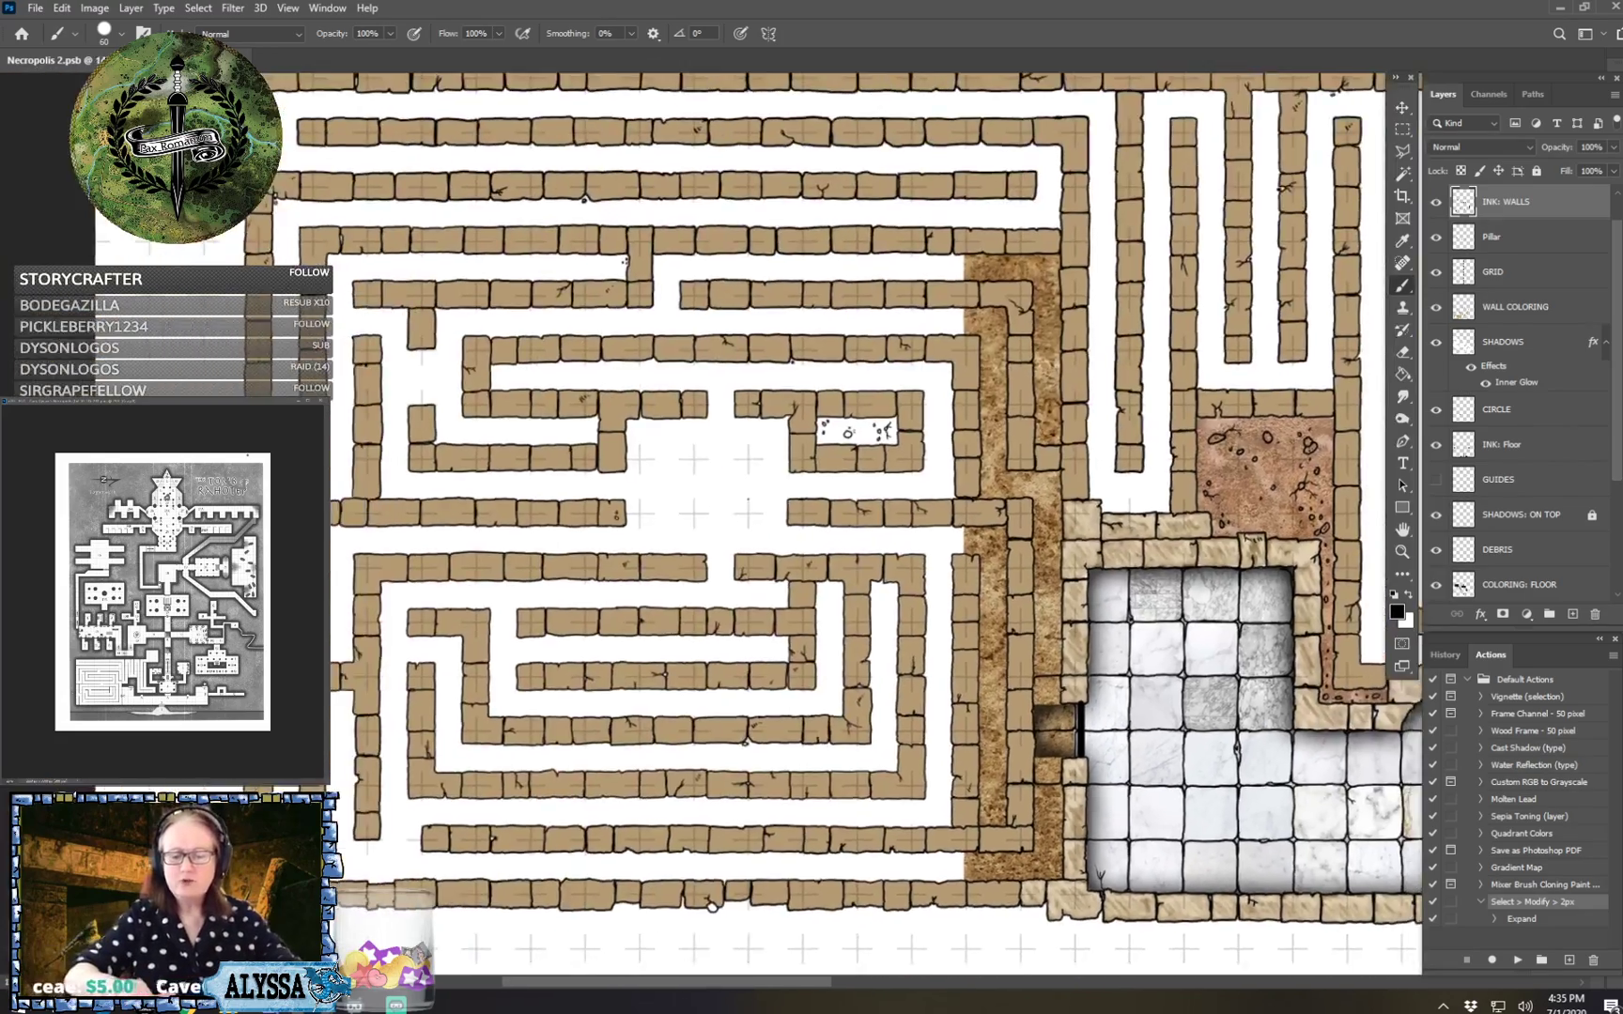
left_click(1402, 176)
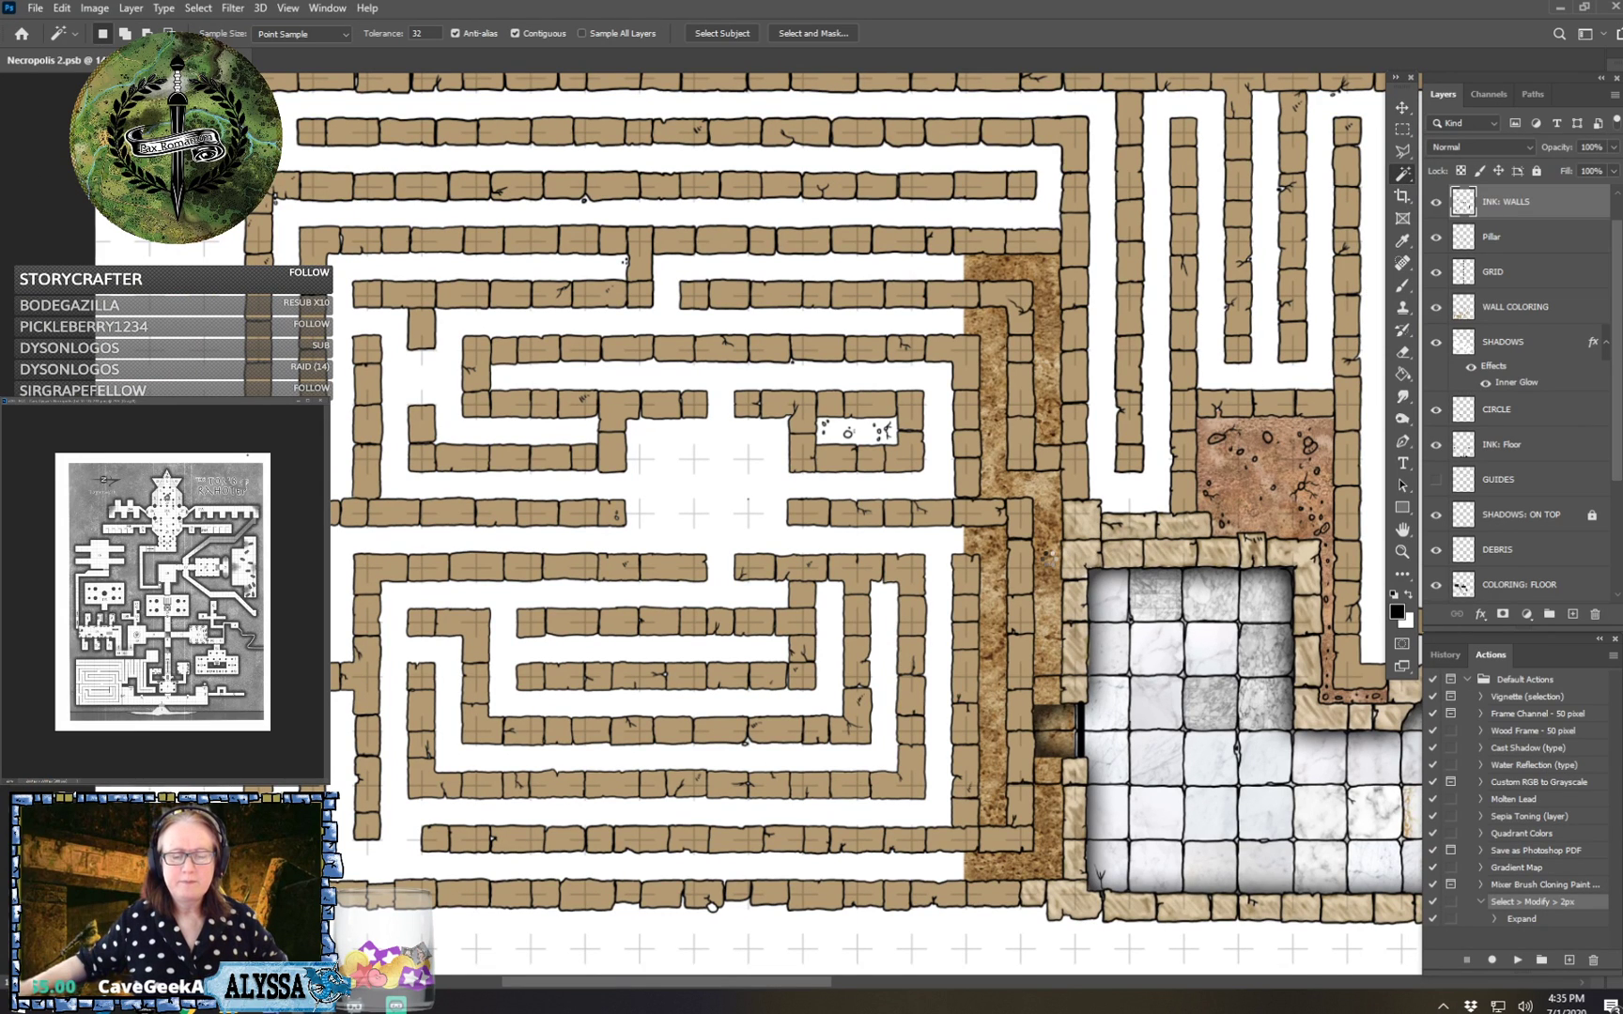
left_click(1050, 562)
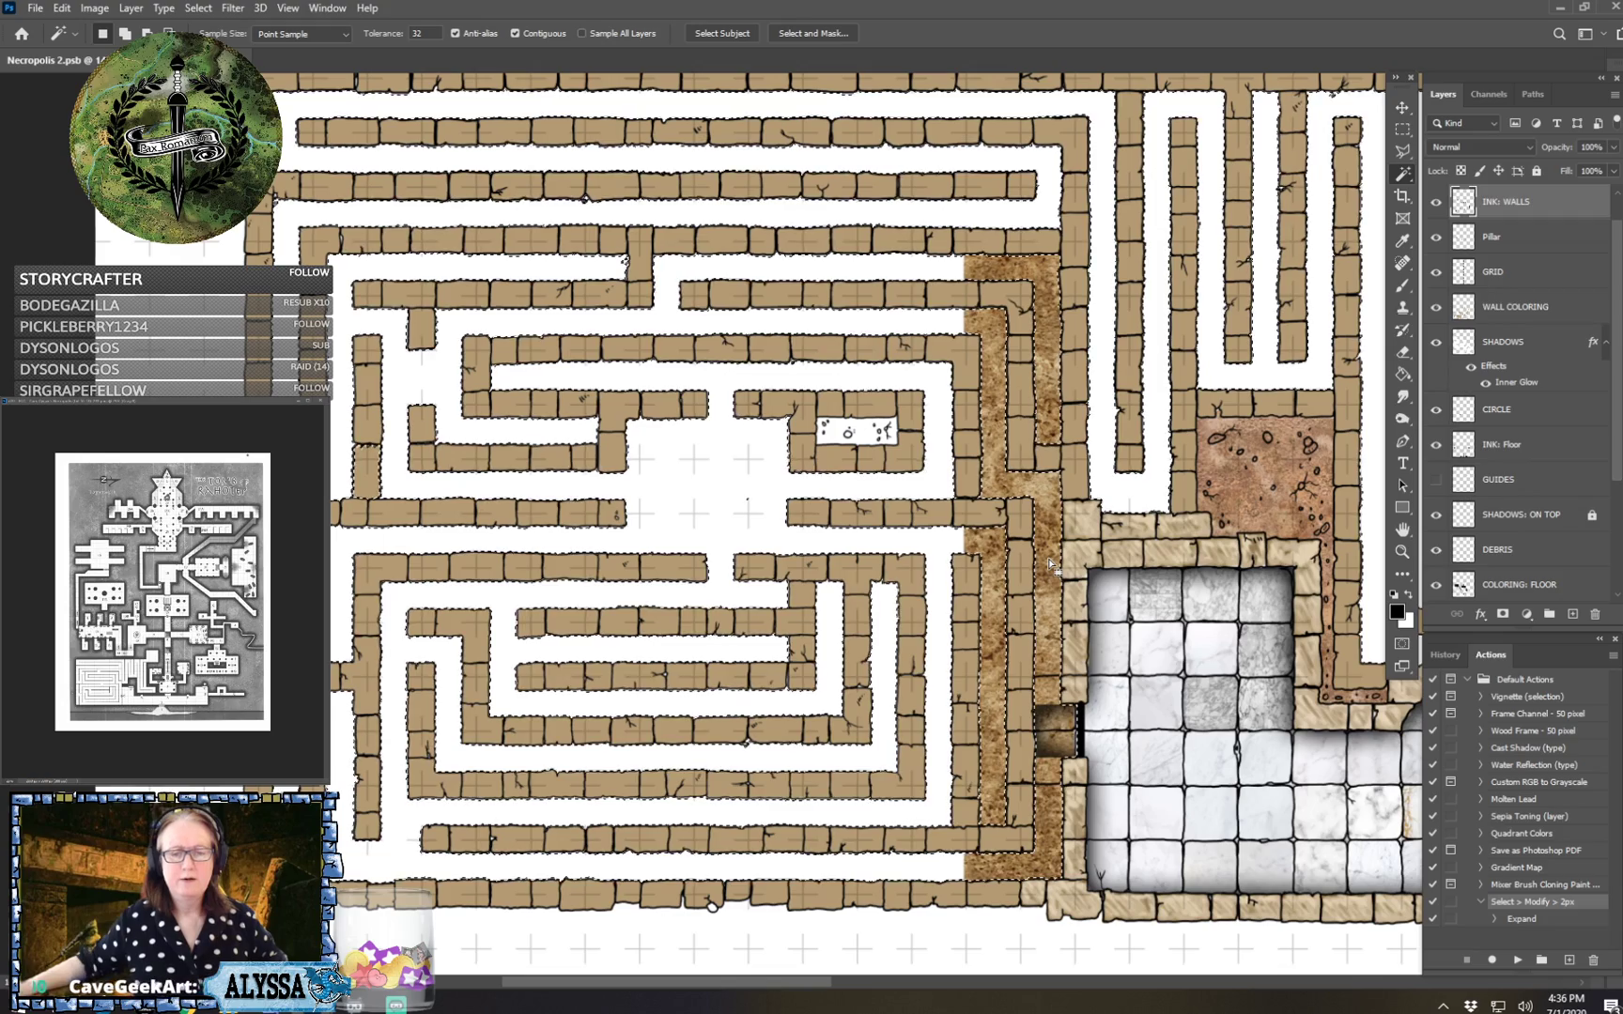
left_click_drag(1050, 562, 1268, 589)
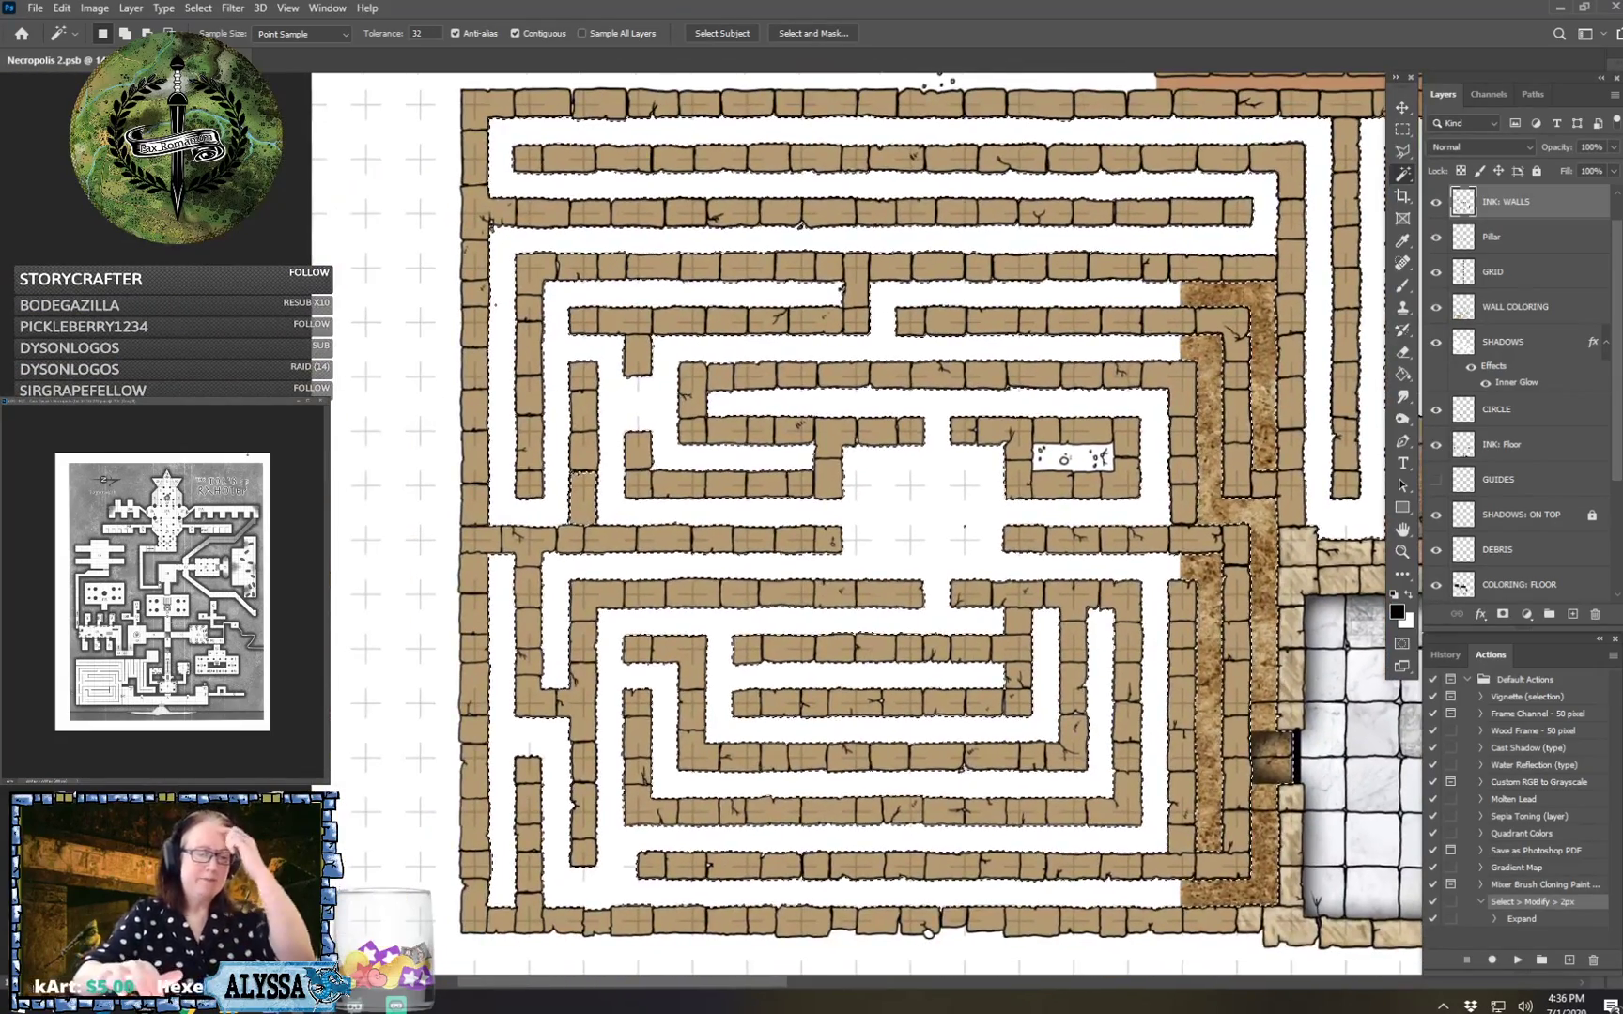
scroll(580, 602, "up", 4)
left_click_drag(580, 602, 604, 711)
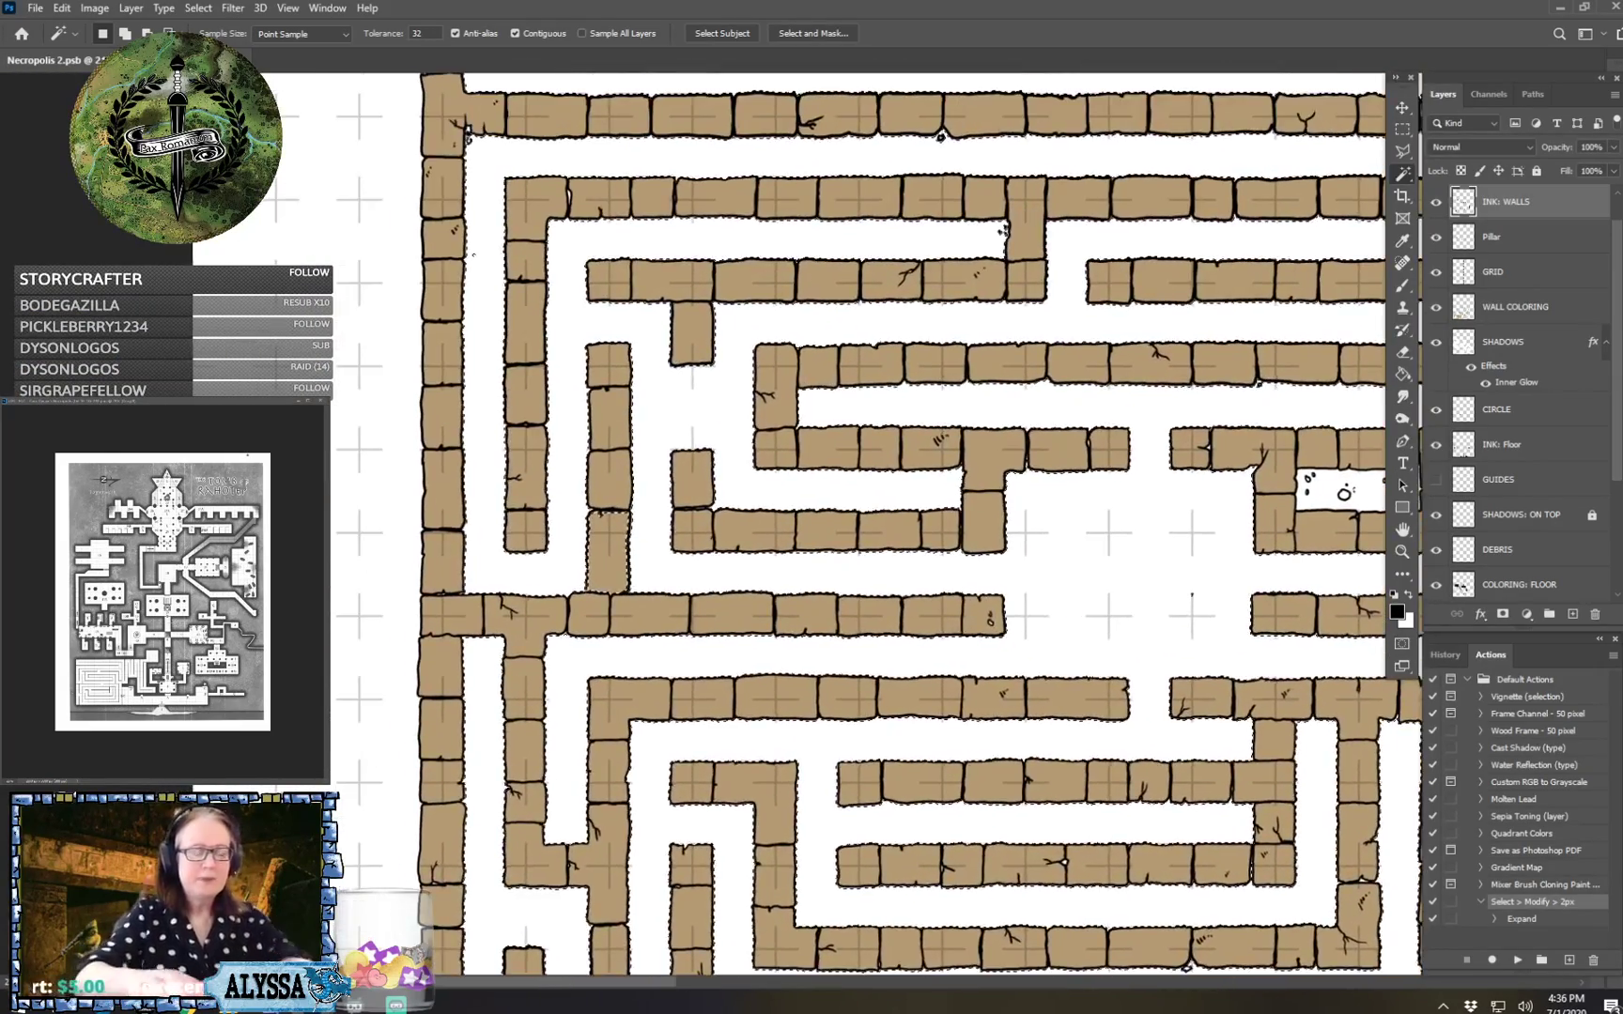
scroll(620, 364, "up", 5)
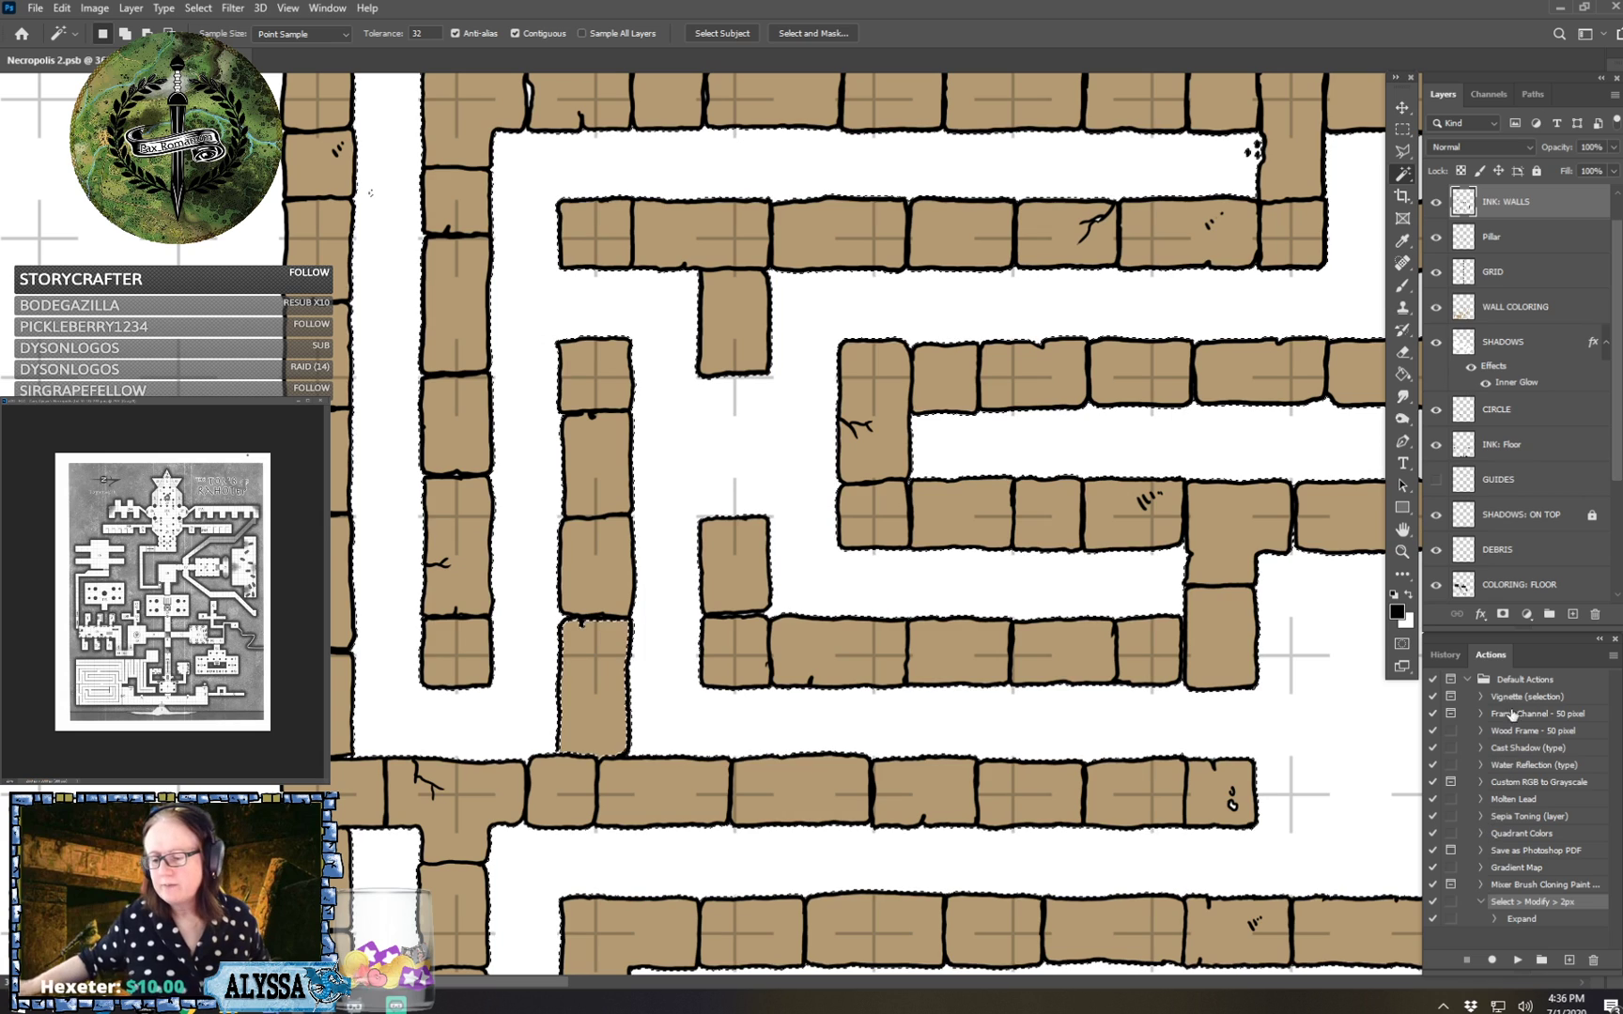
left_click(1516, 961)
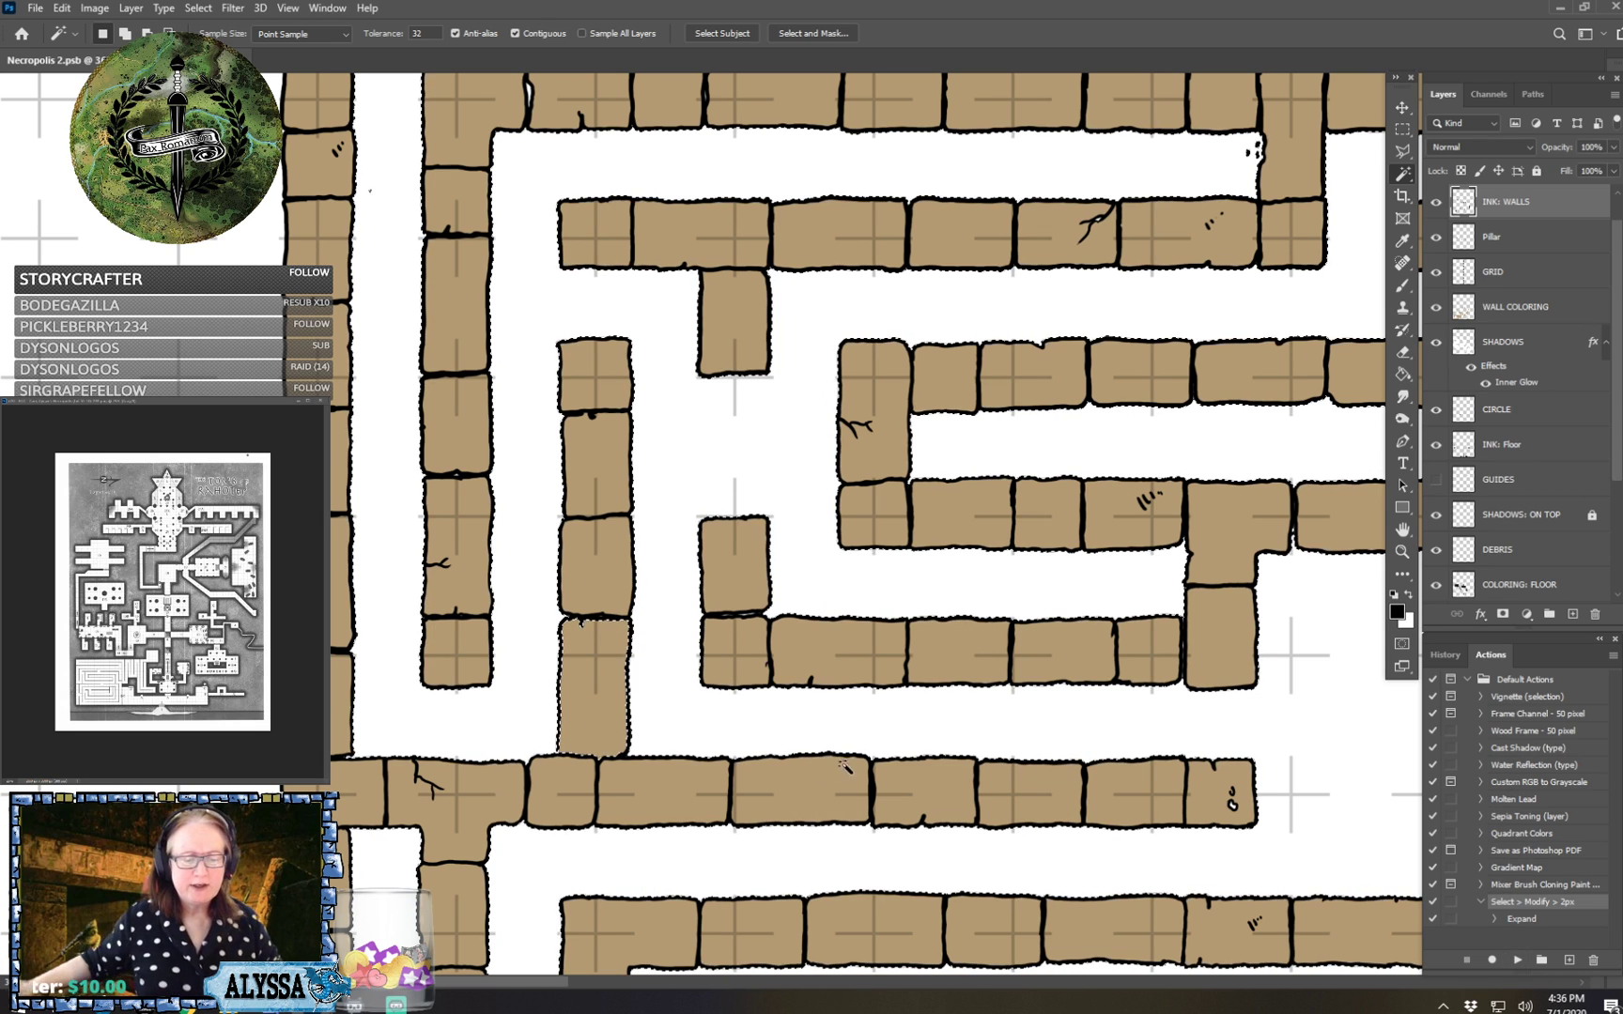
Subtract the wall block above the maze's middle wall row from the selection with the Rectangular Marquee tool.
left_click(1402, 133)
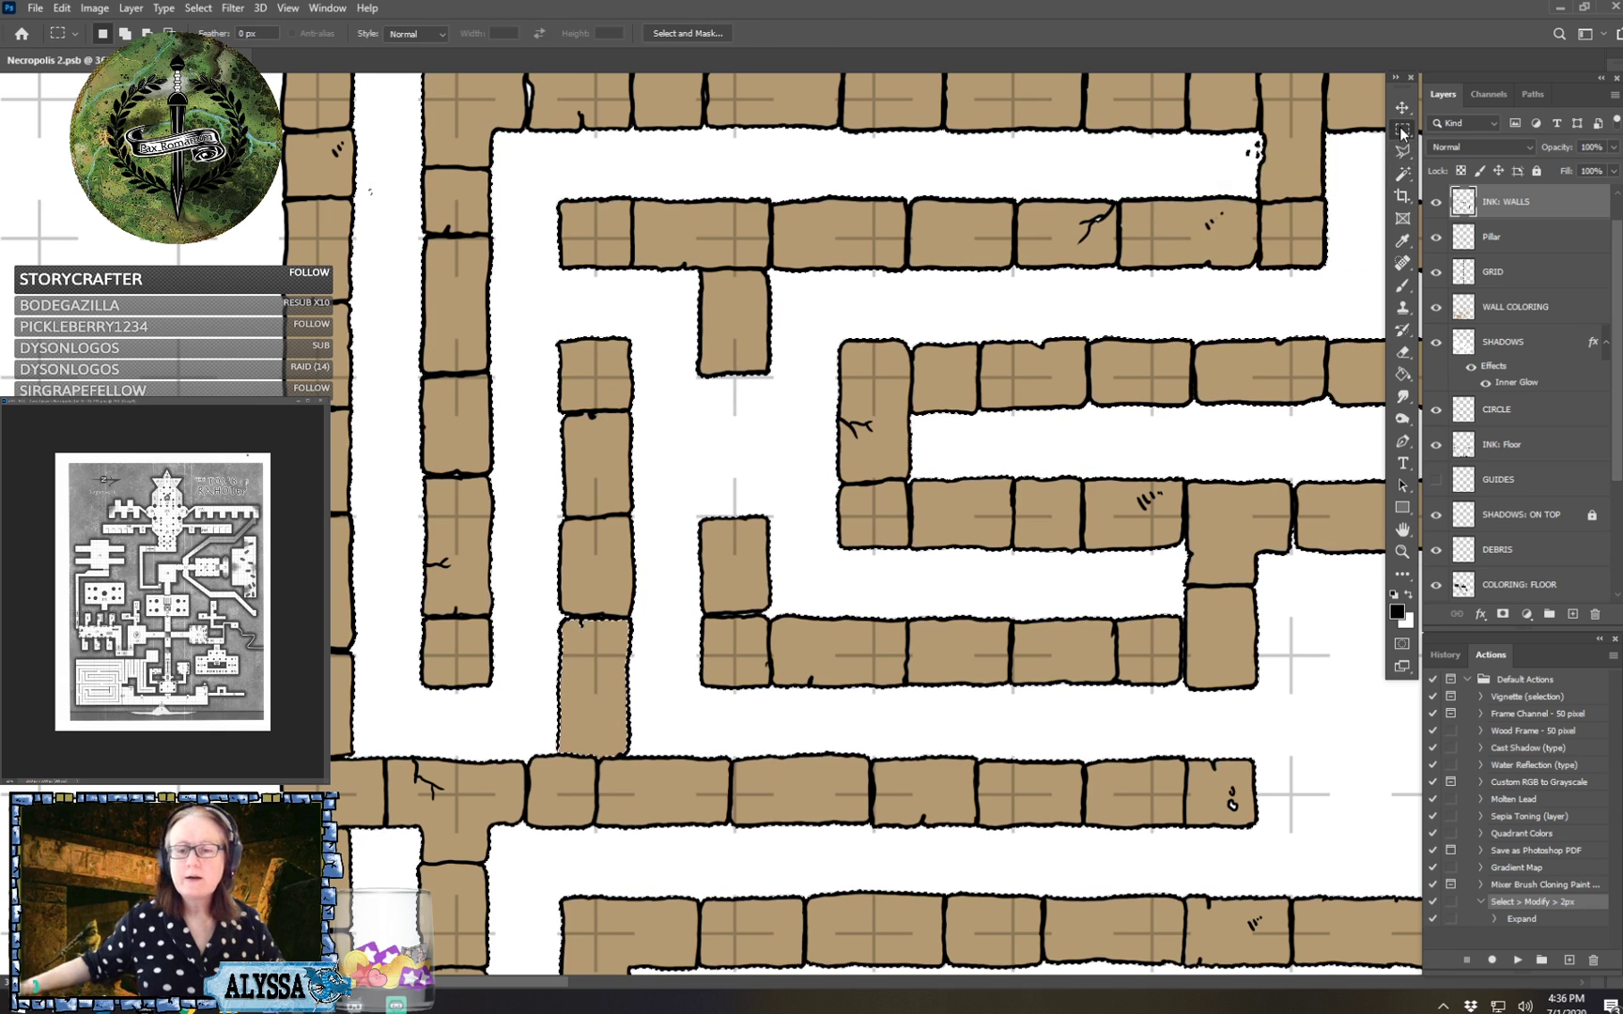
key("alt")
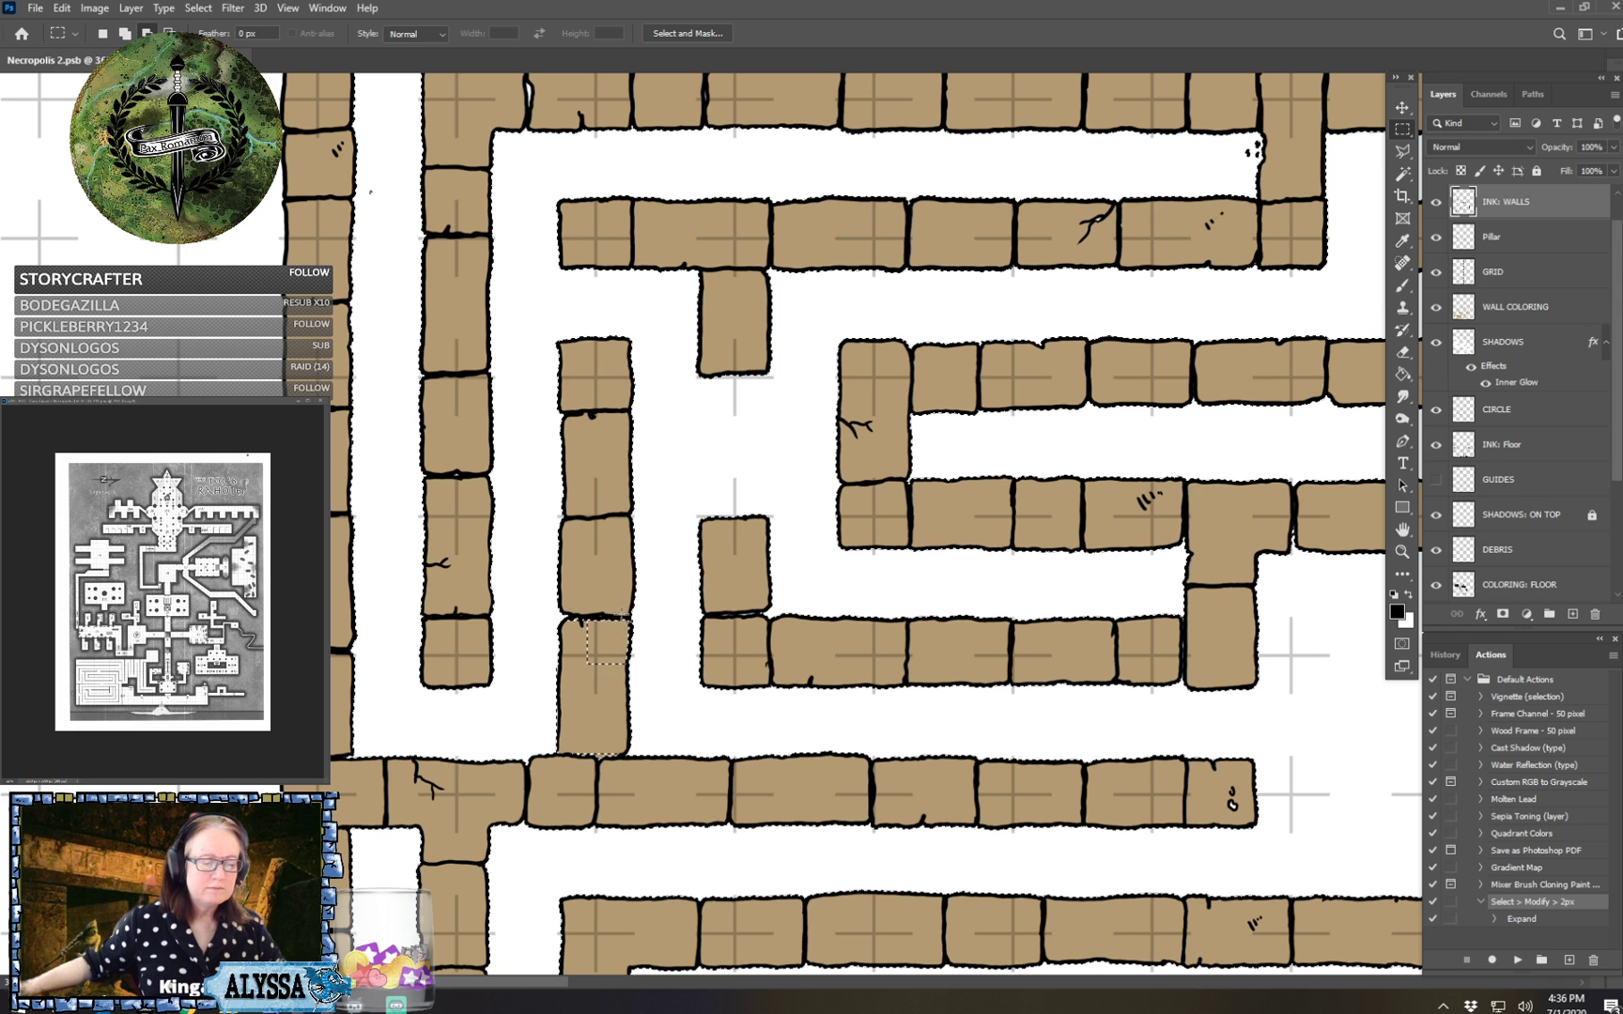
left_click_drag(618, 667, 629, 622)
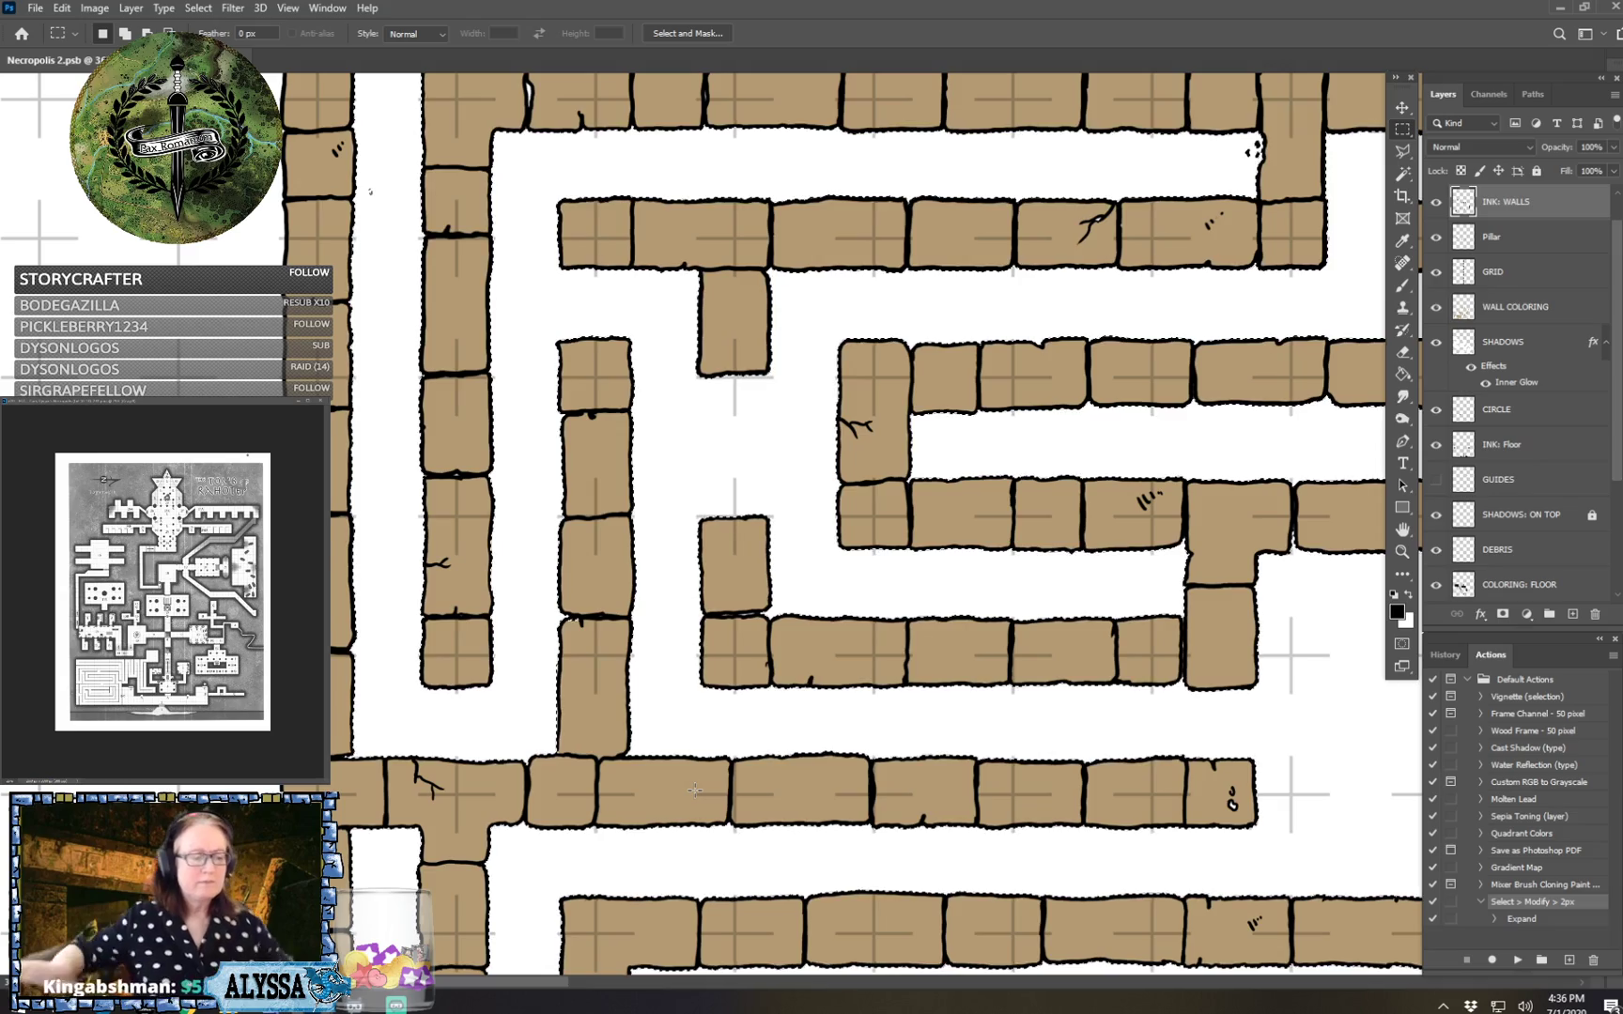
Fill the selected maze passages with white on the SHADOWS layer using the Paint Bucket, and deselect.
scroll(674, 785, "down", 3)
scroll(695, 790, "down", 2)
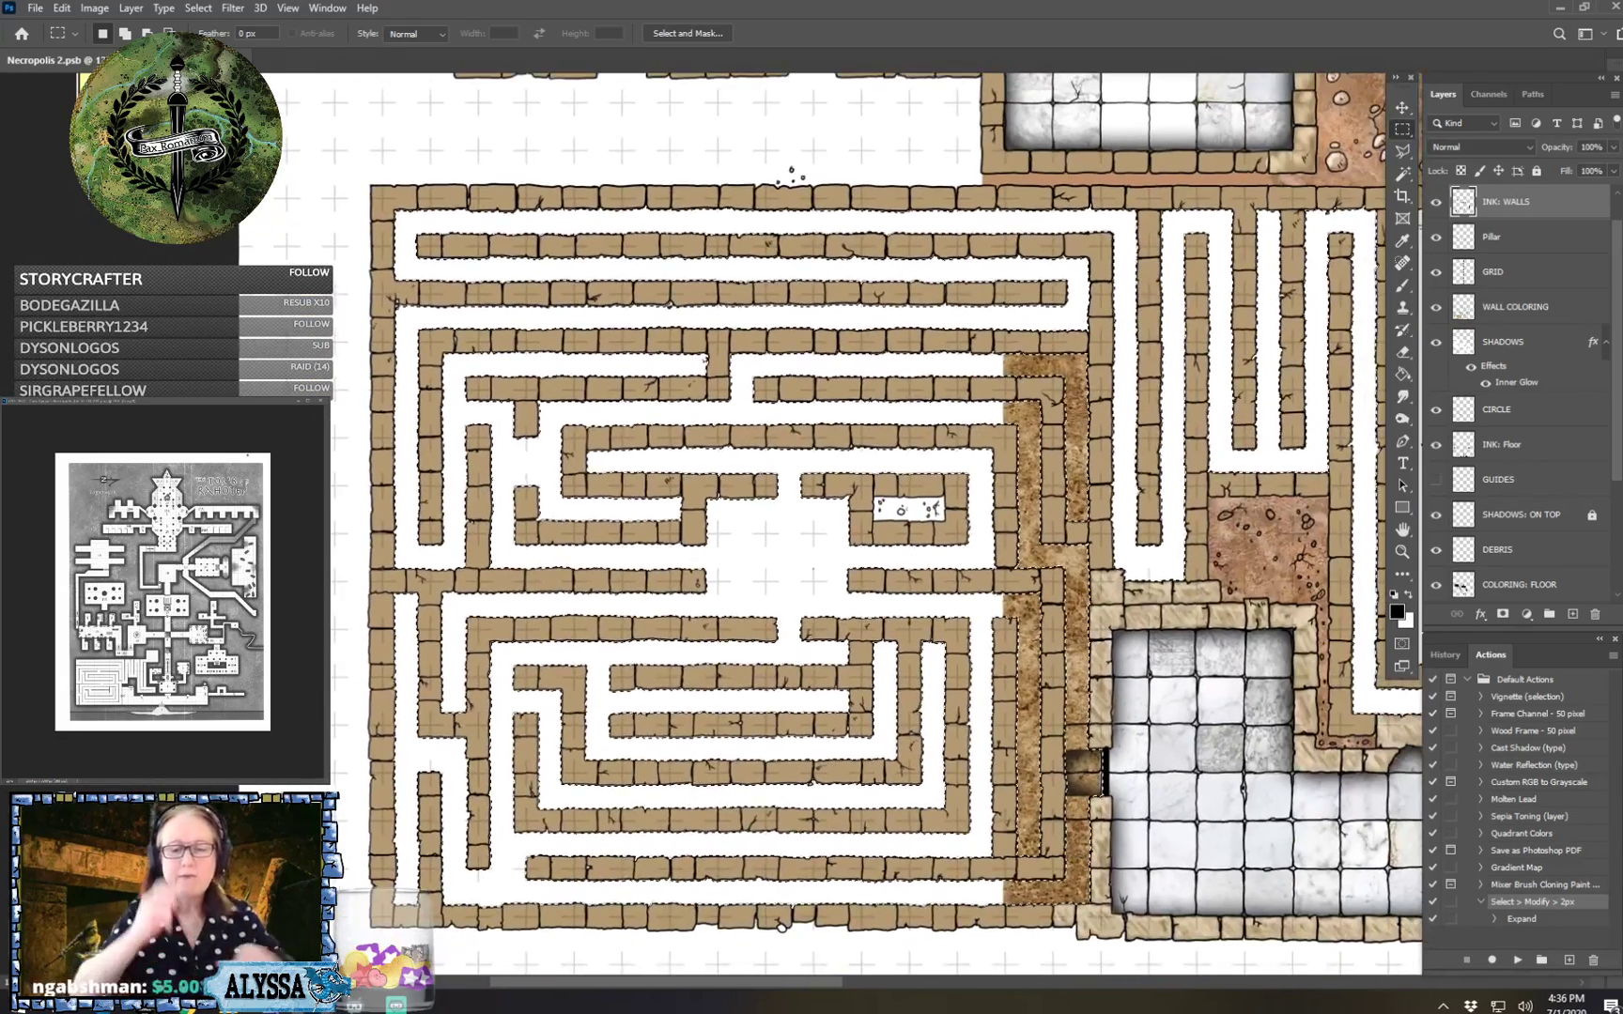
left_click_drag(695, 791, 668, 710)
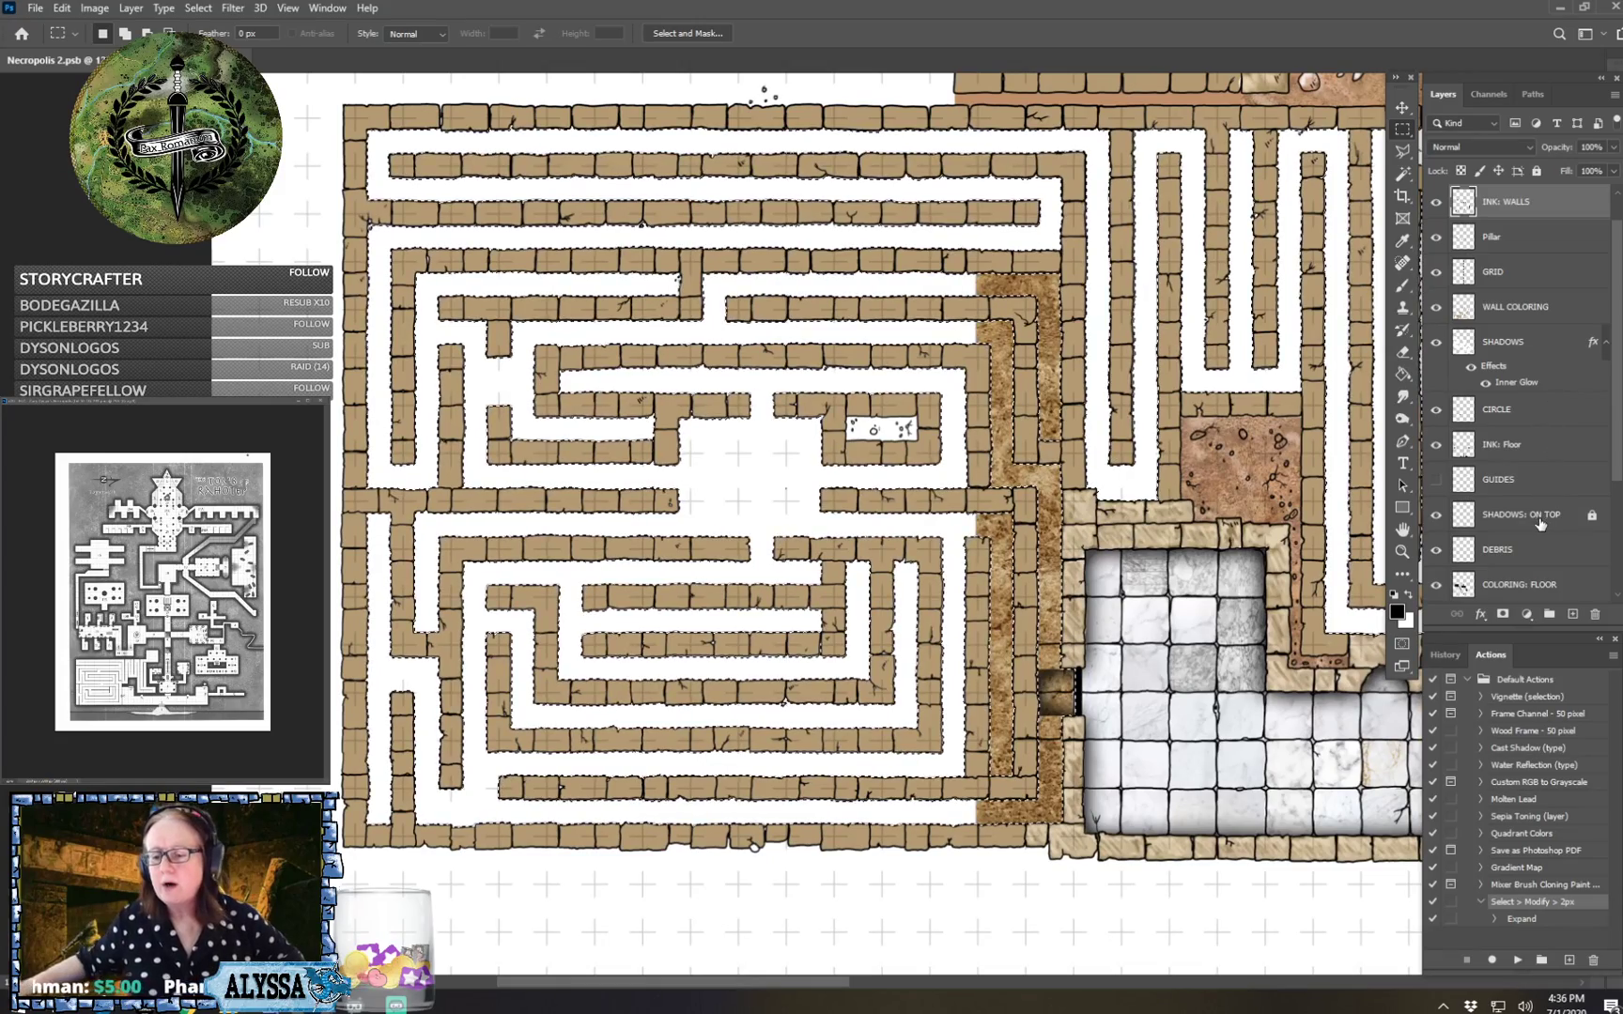
left_click(1524, 345)
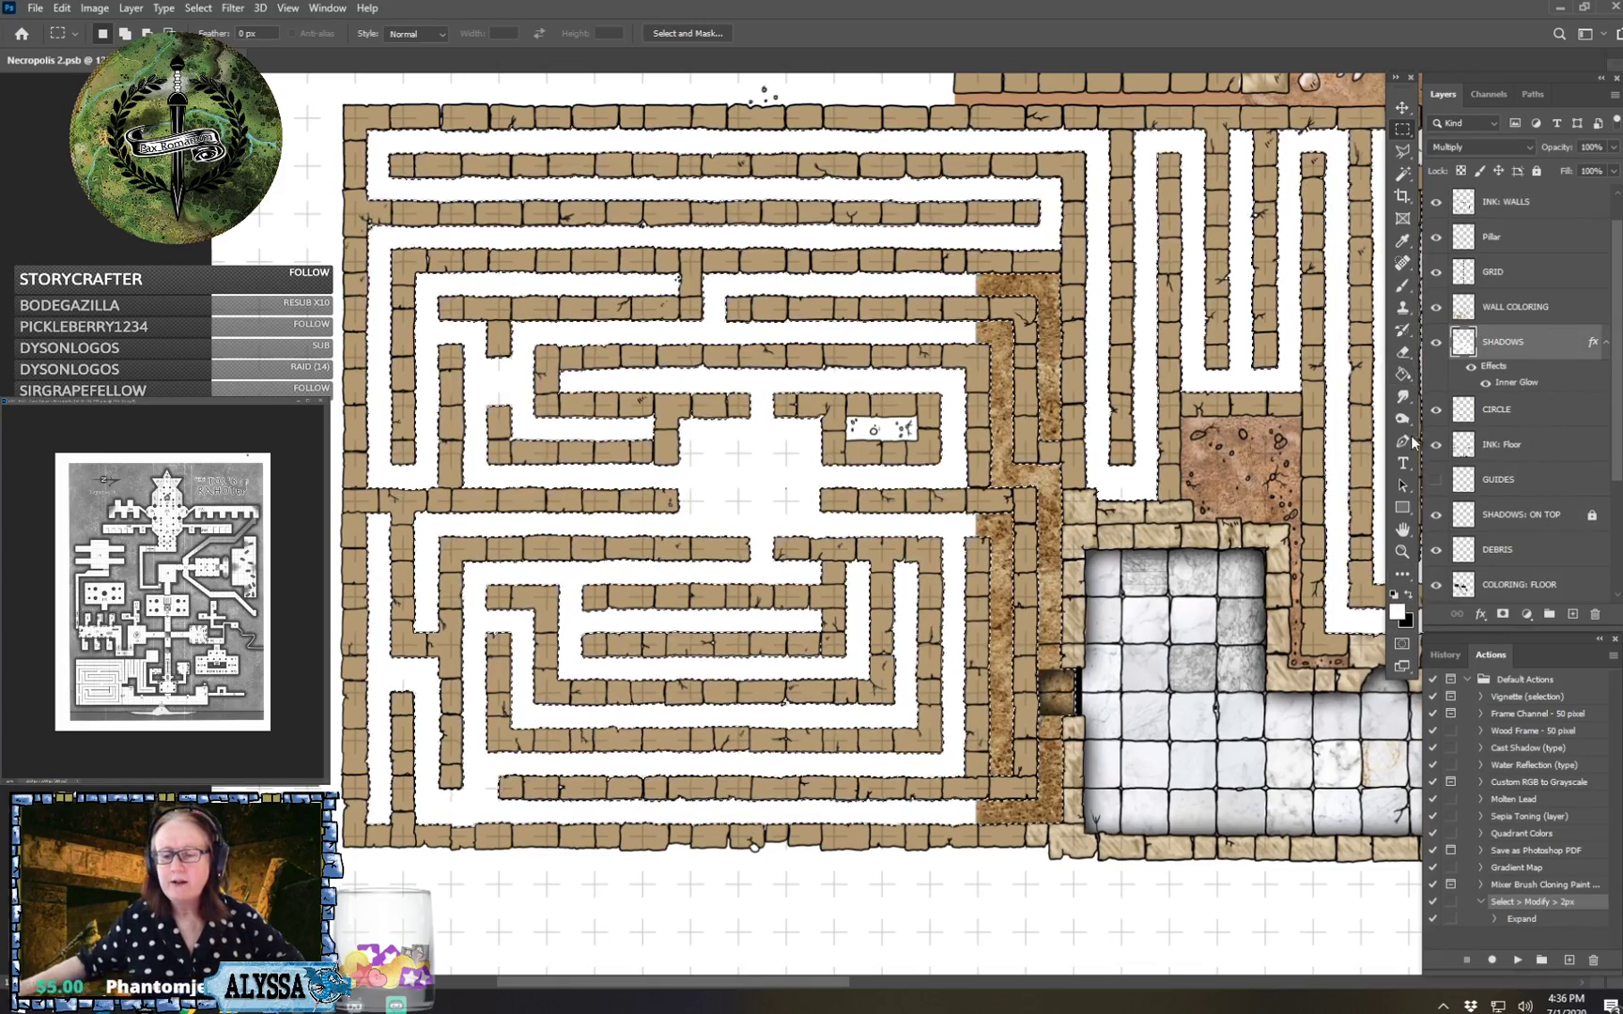
left_click(1403, 373)
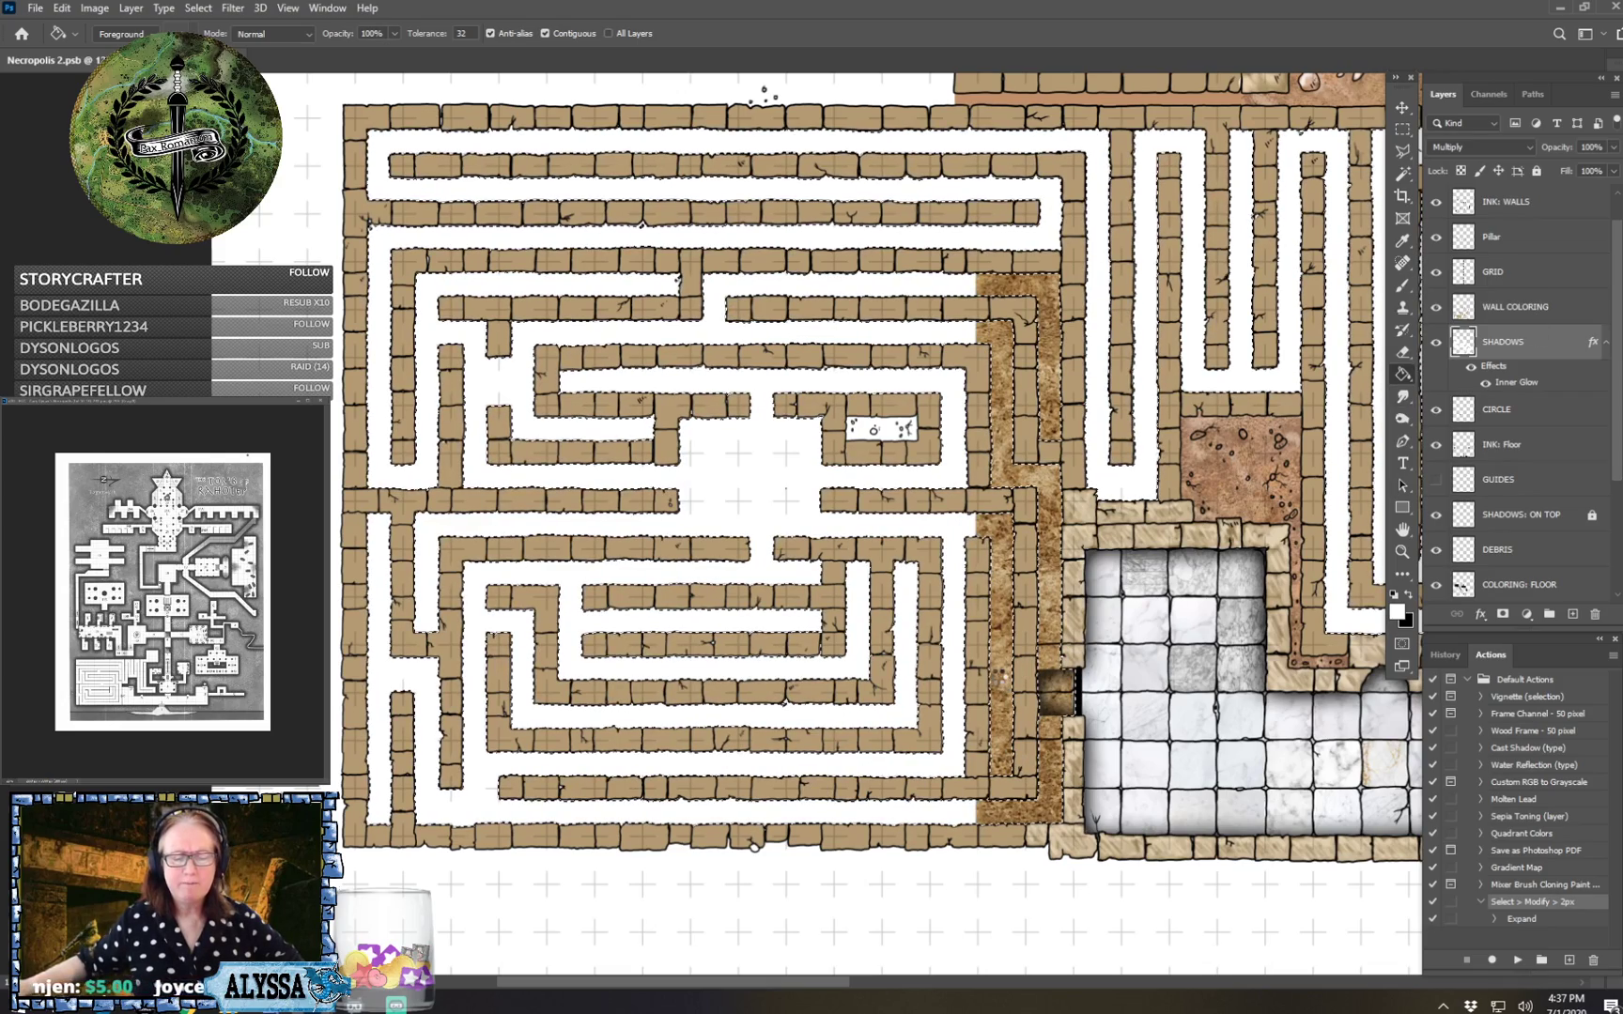
left_click(999, 678)
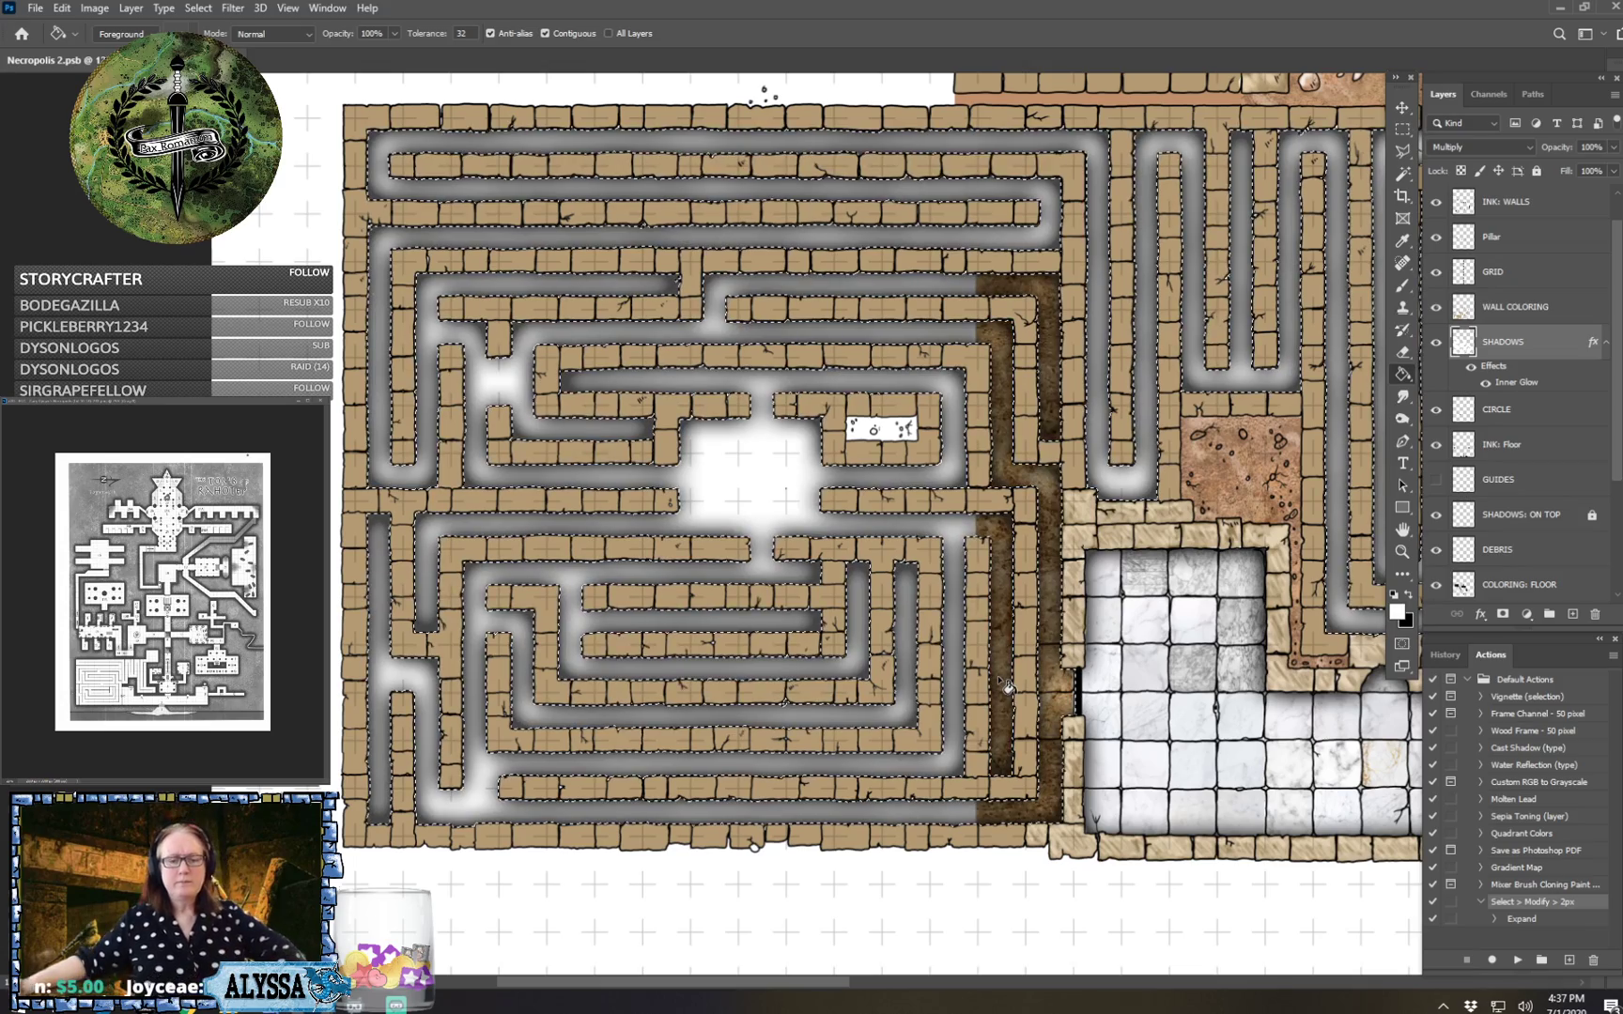
key("ctrl+minus")
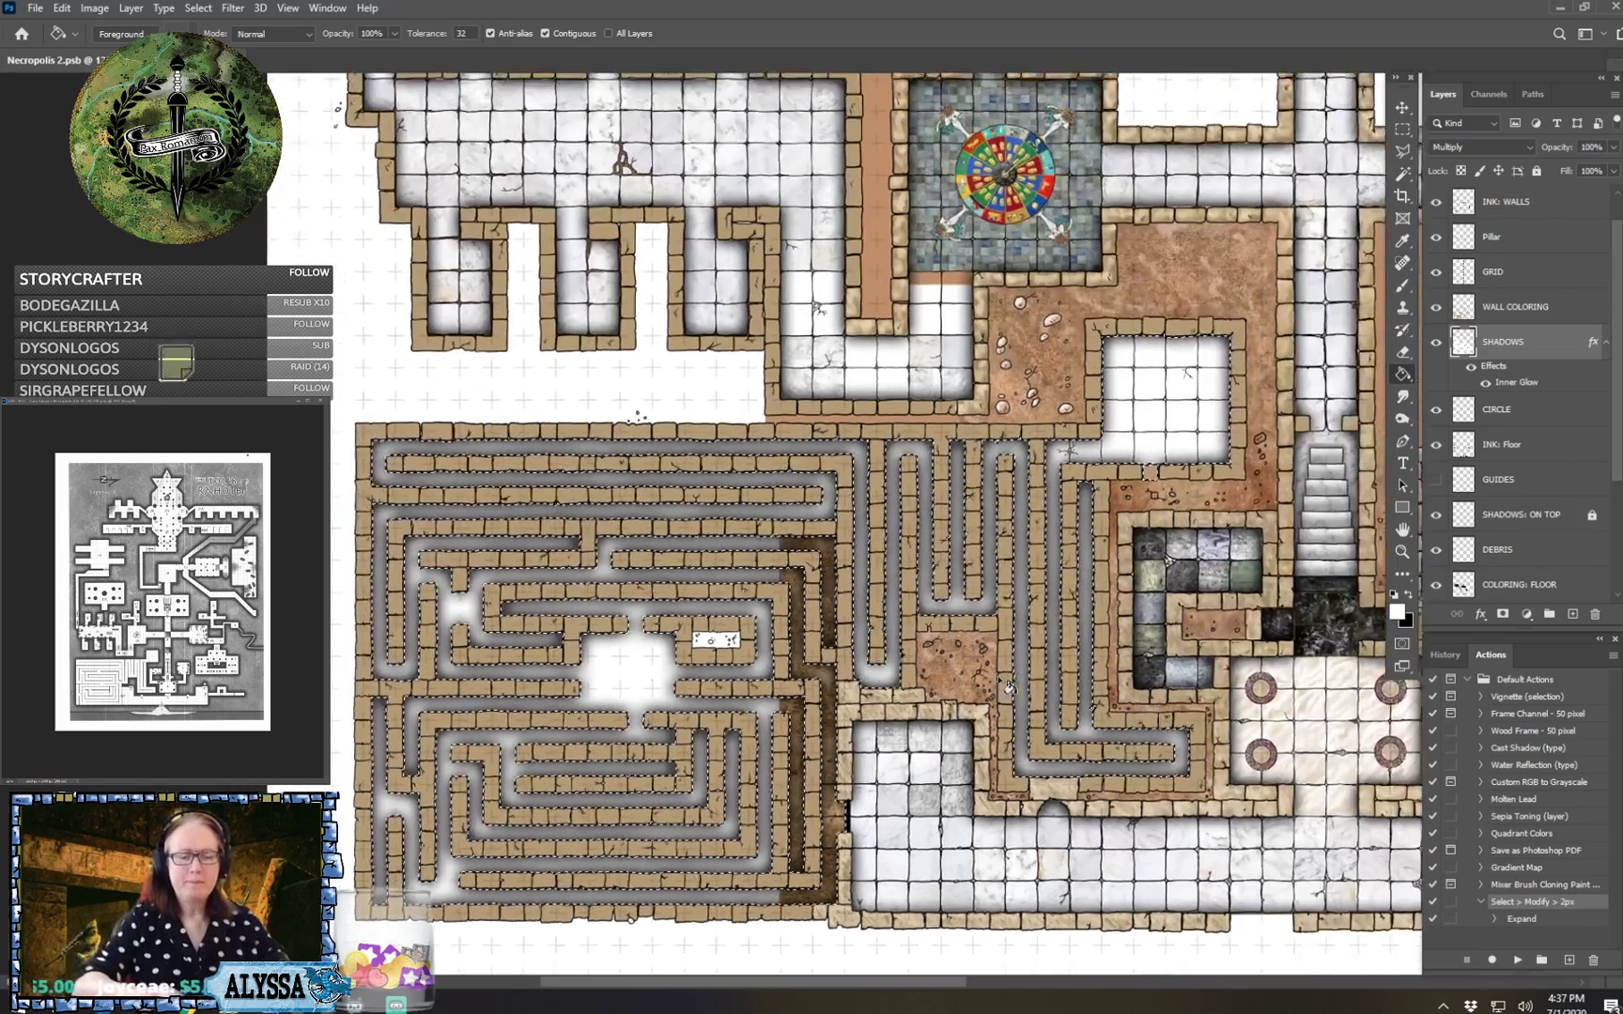
scroll(1006, 688, "down", 2)
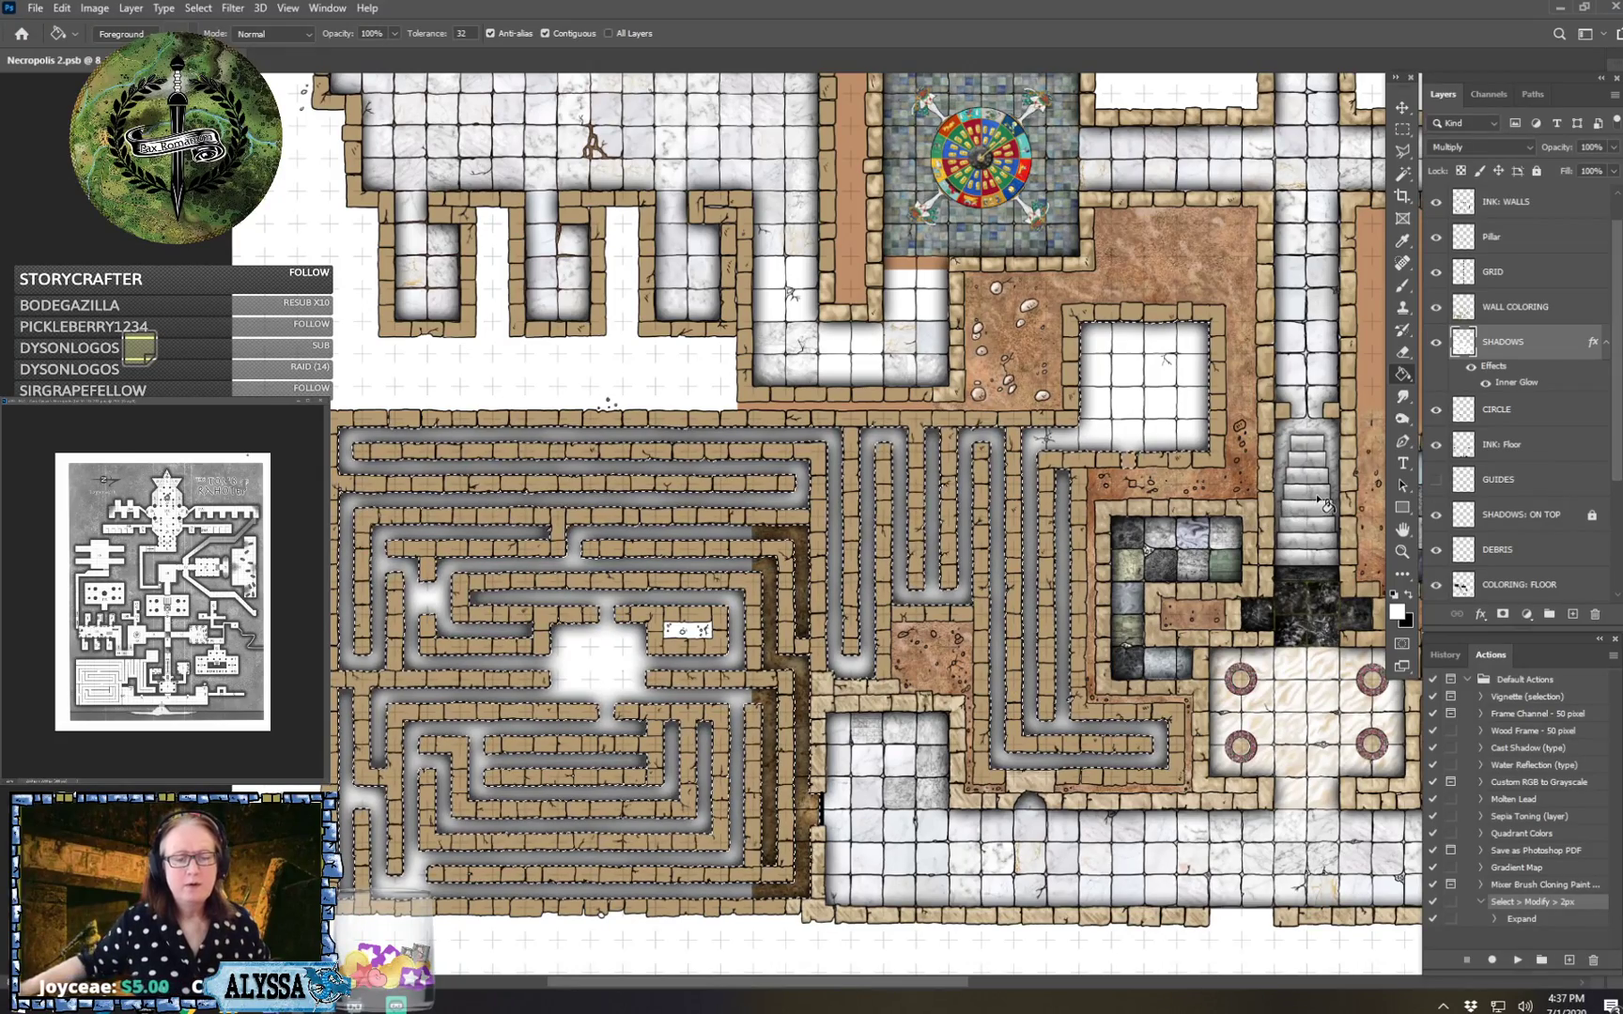
left_click(1402, 131)
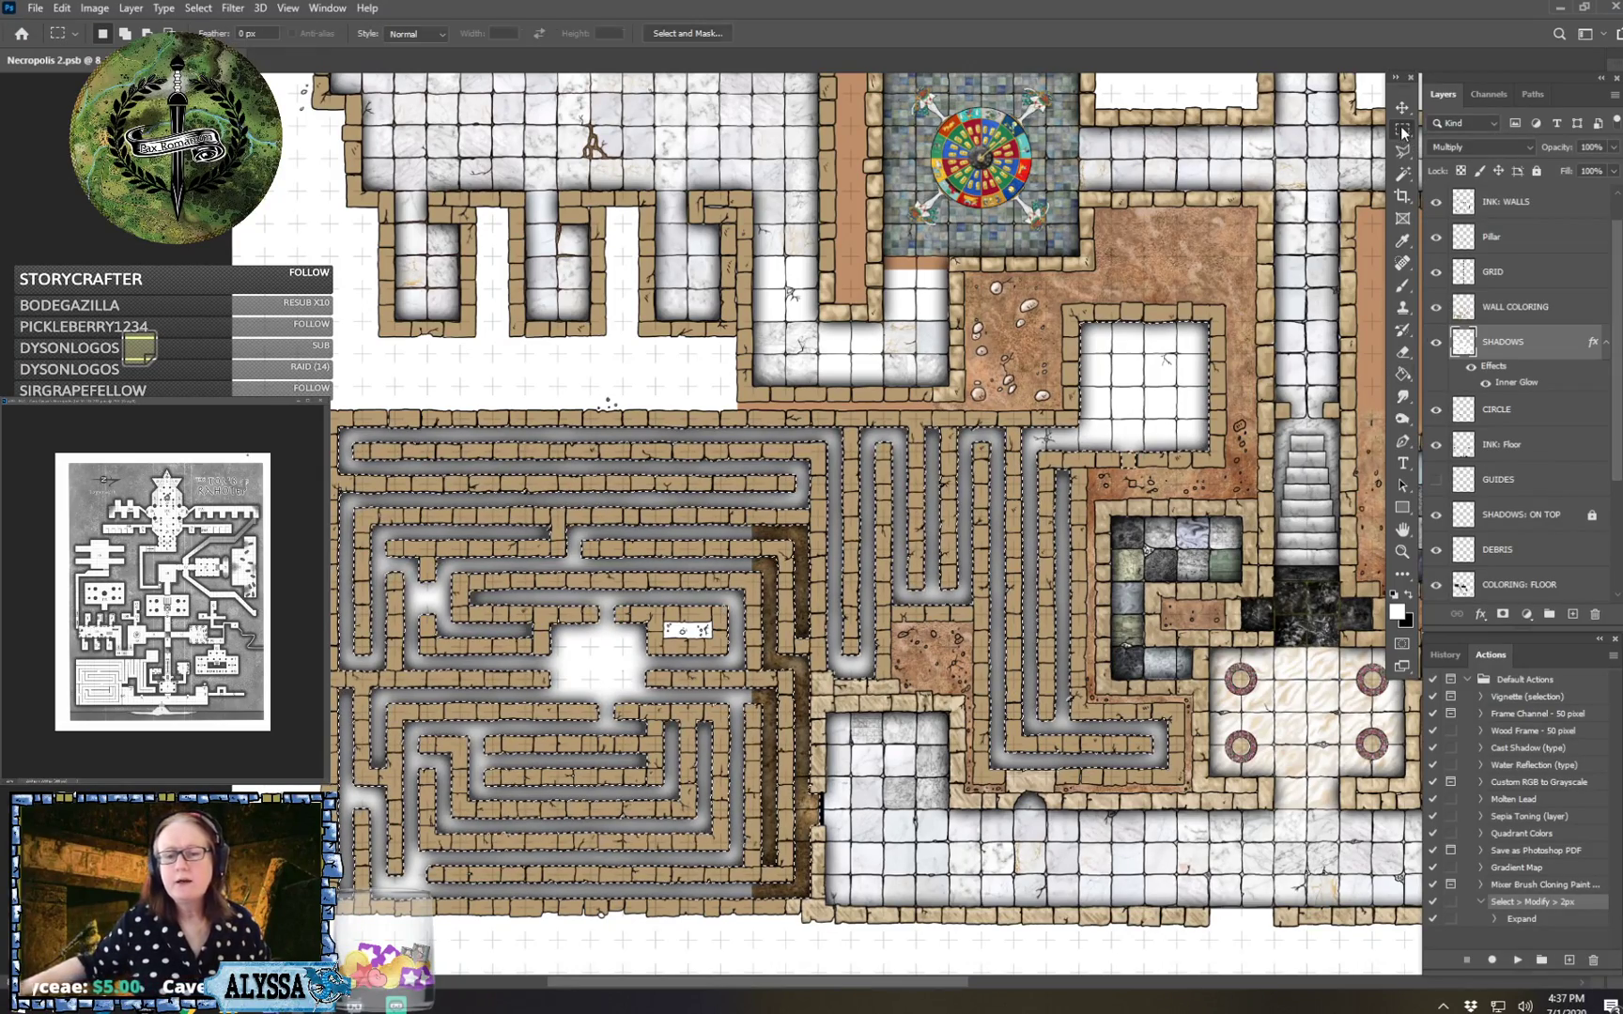
left_click(993, 510)
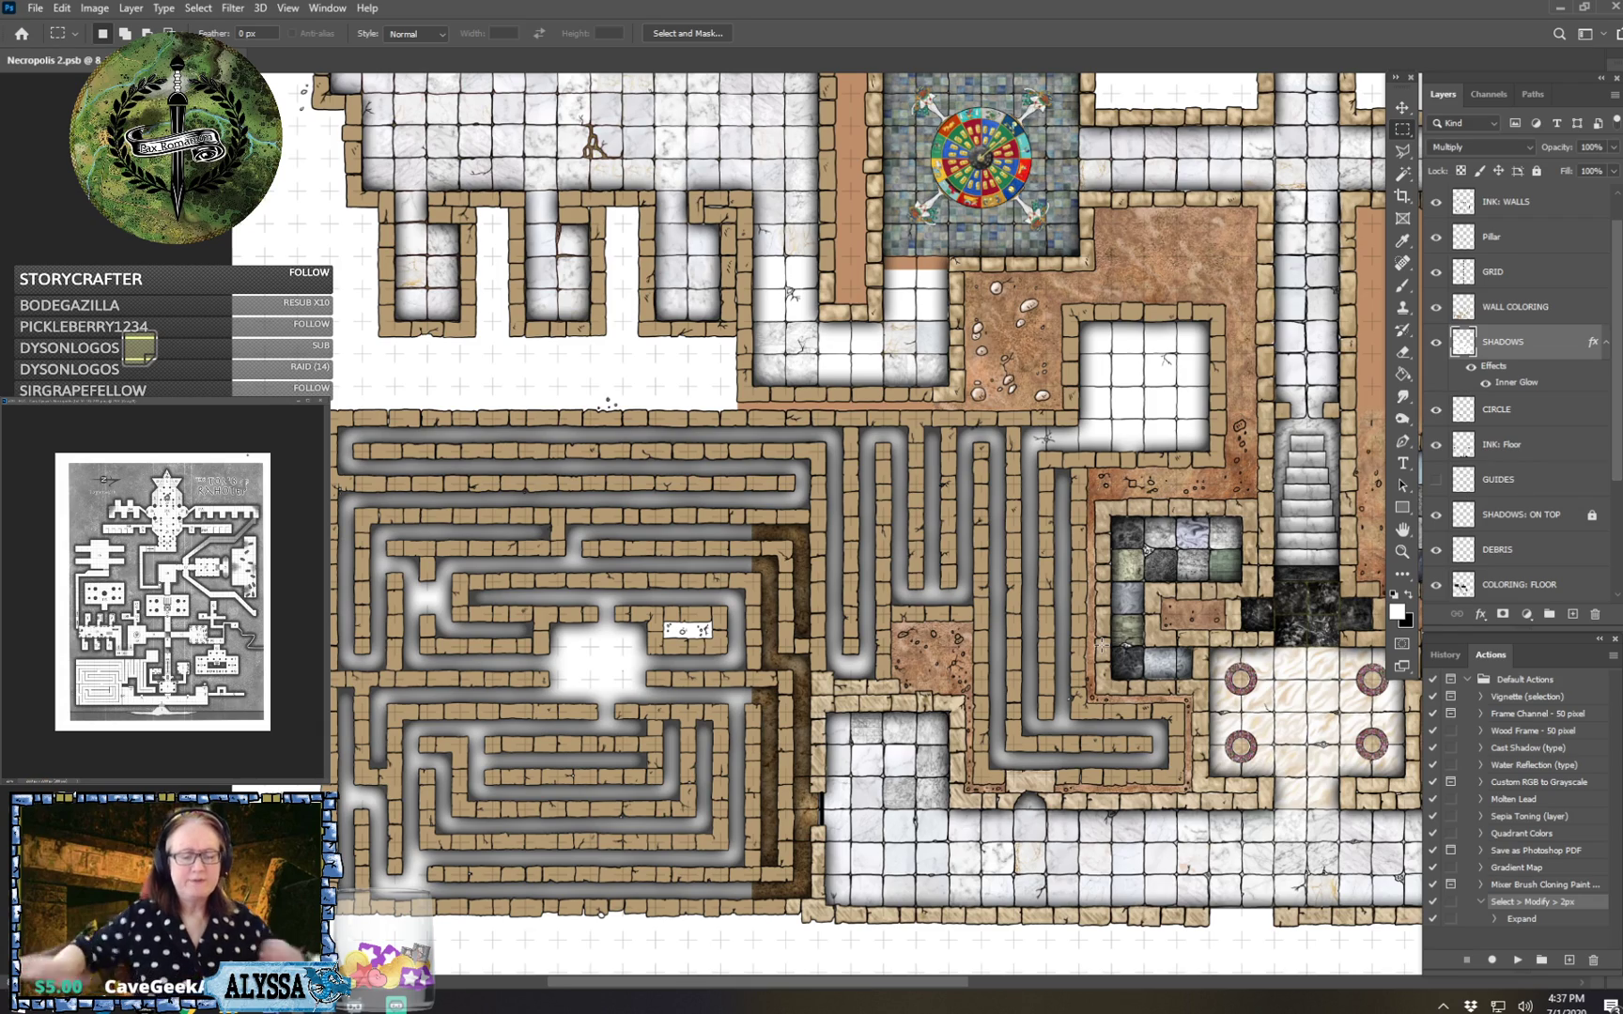
Make the INK: WALLS layer active for work on the doorway beside the marble hall.
scroll(1101, 645, "up", 10)
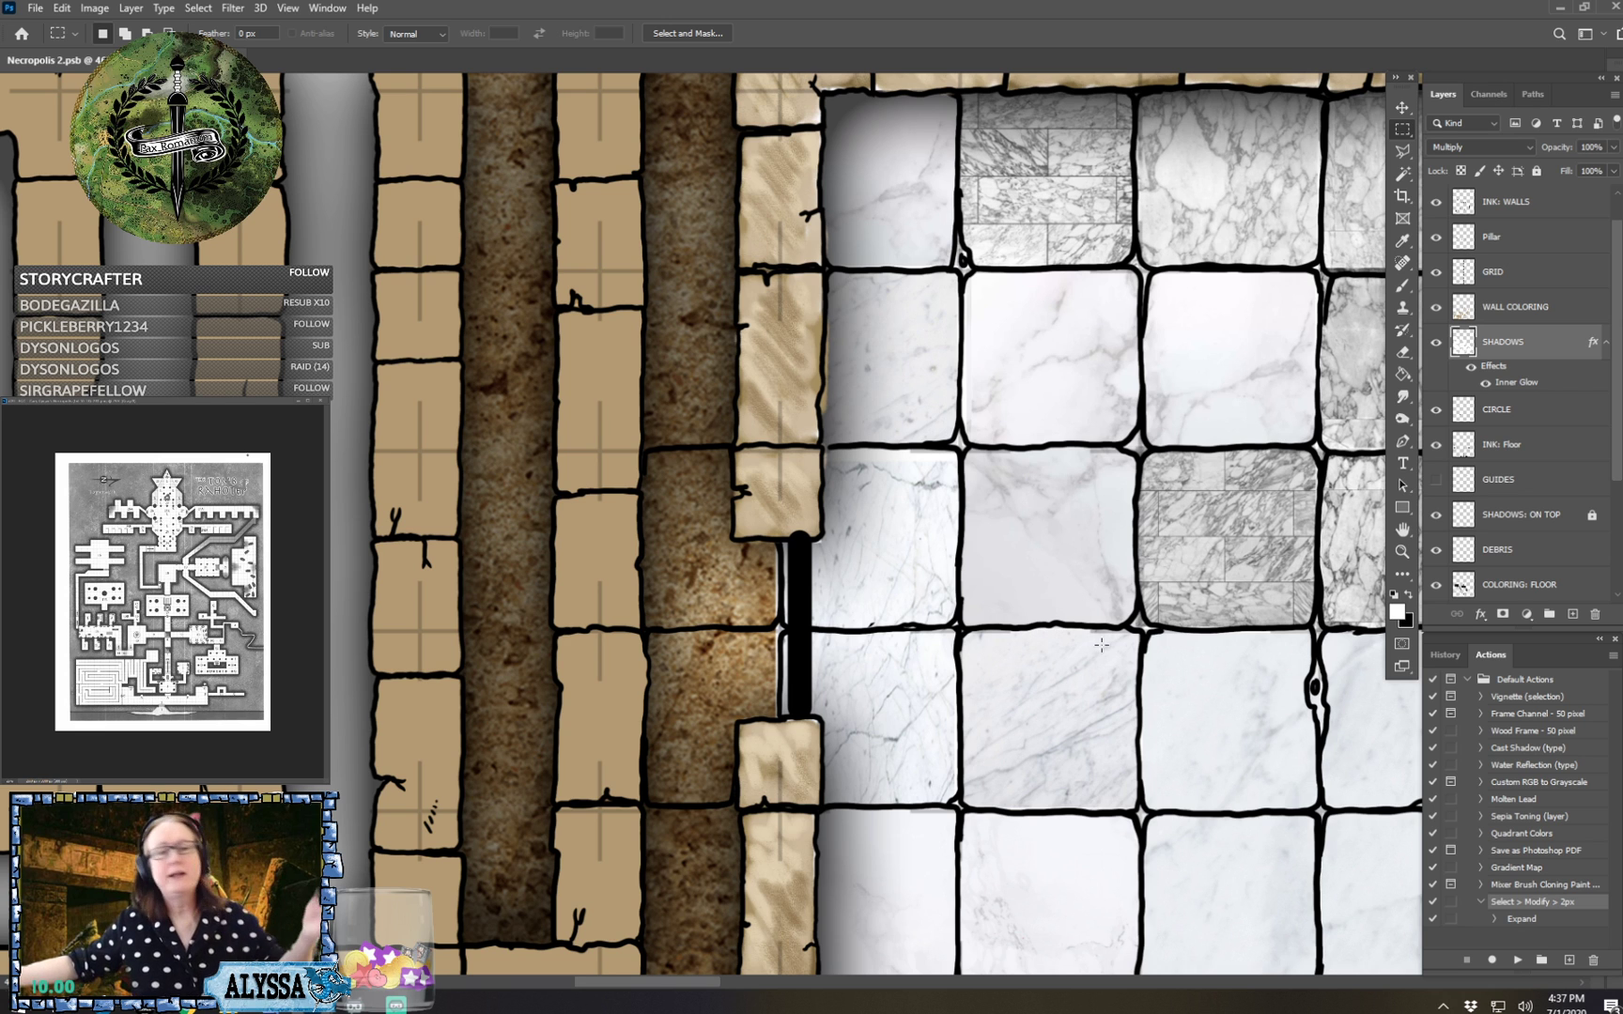
scroll(1102, 645, "up", 5)
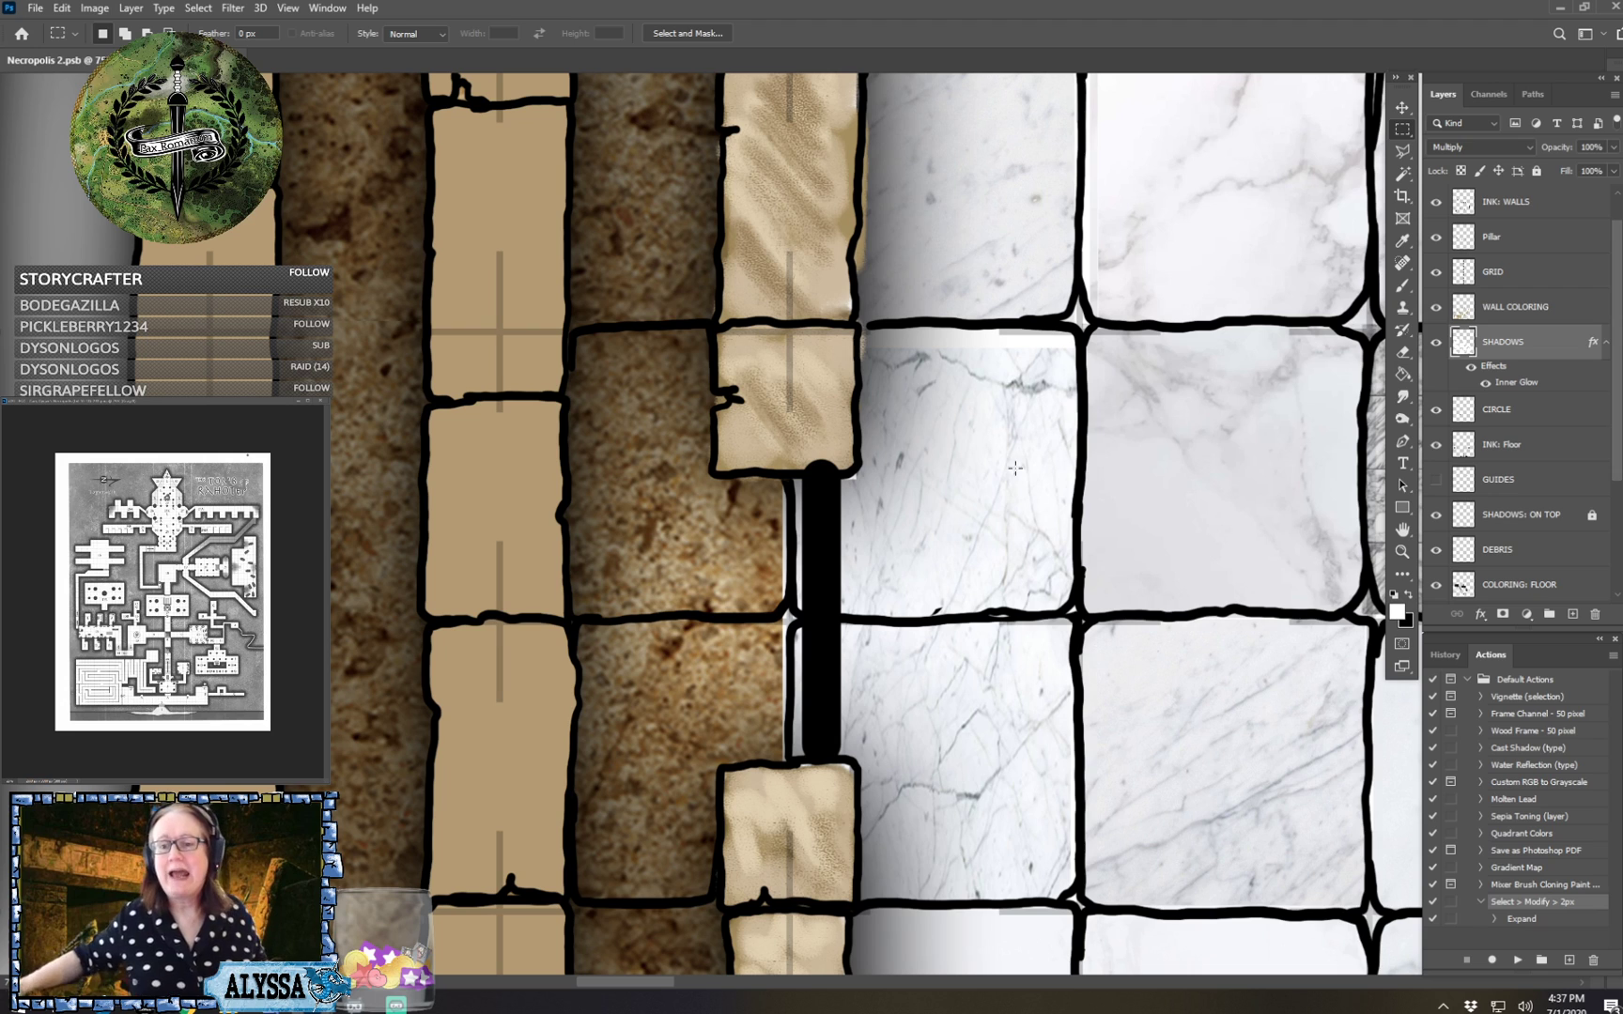
left_click(1526, 204)
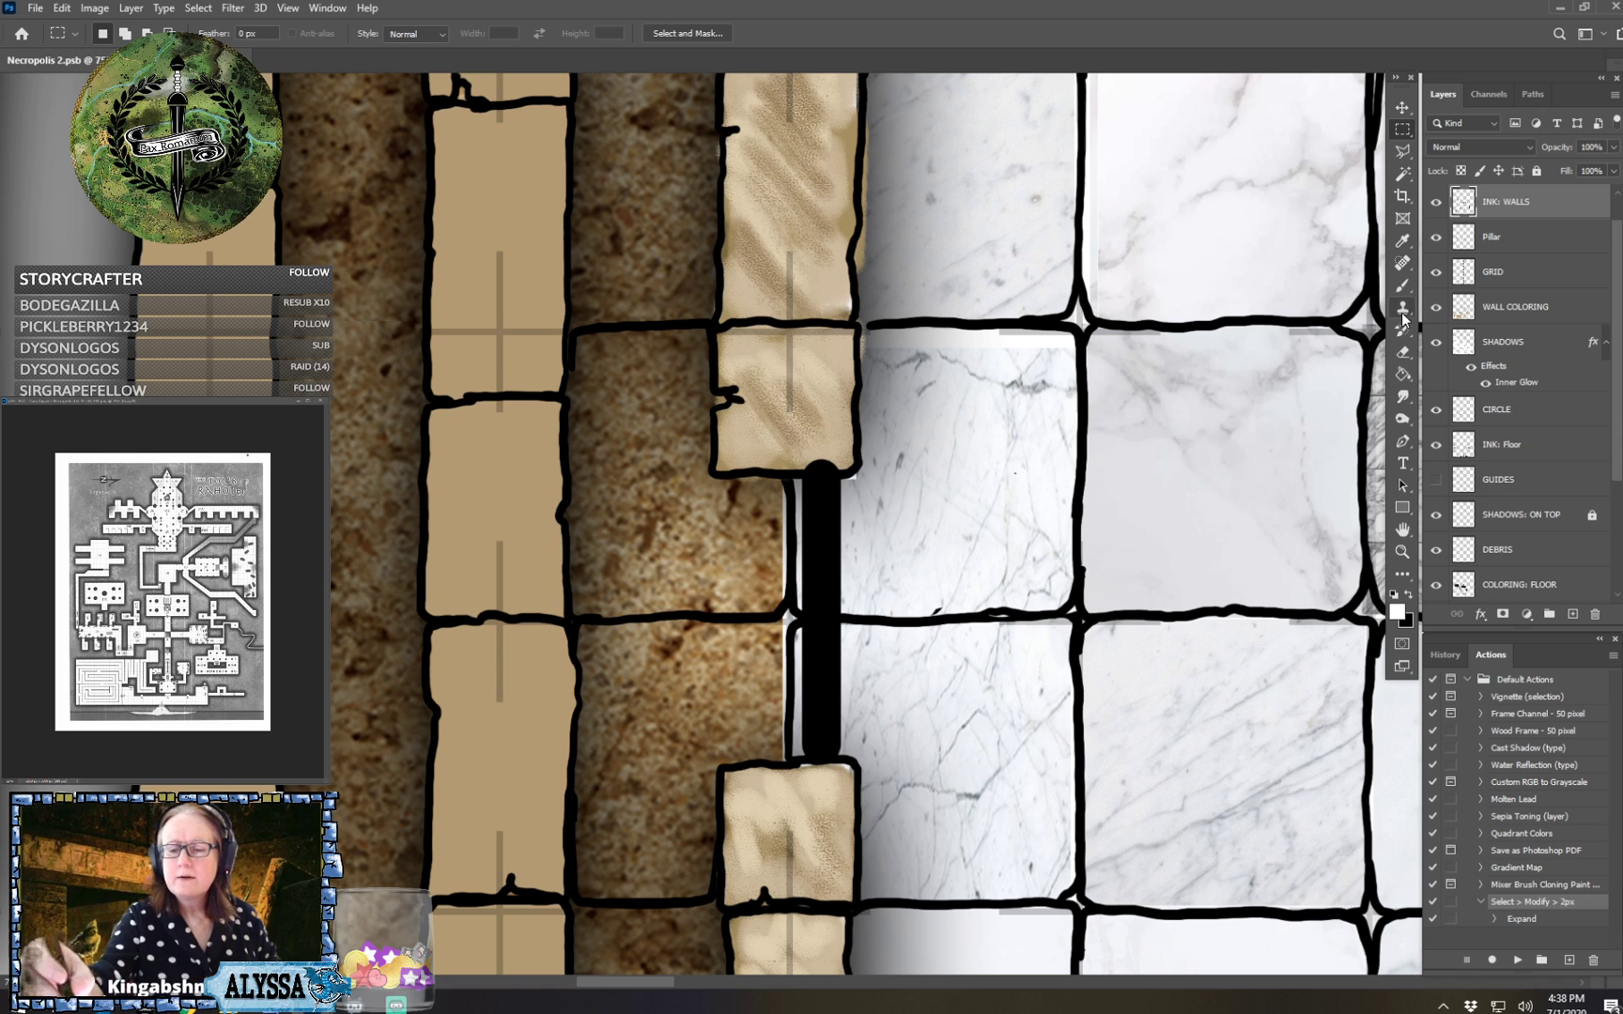
left_click(1401, 310)
key("bracketleft")
key("bracketleft")
key("bracketleft")
key("bracketleft")
key("bracketleft")
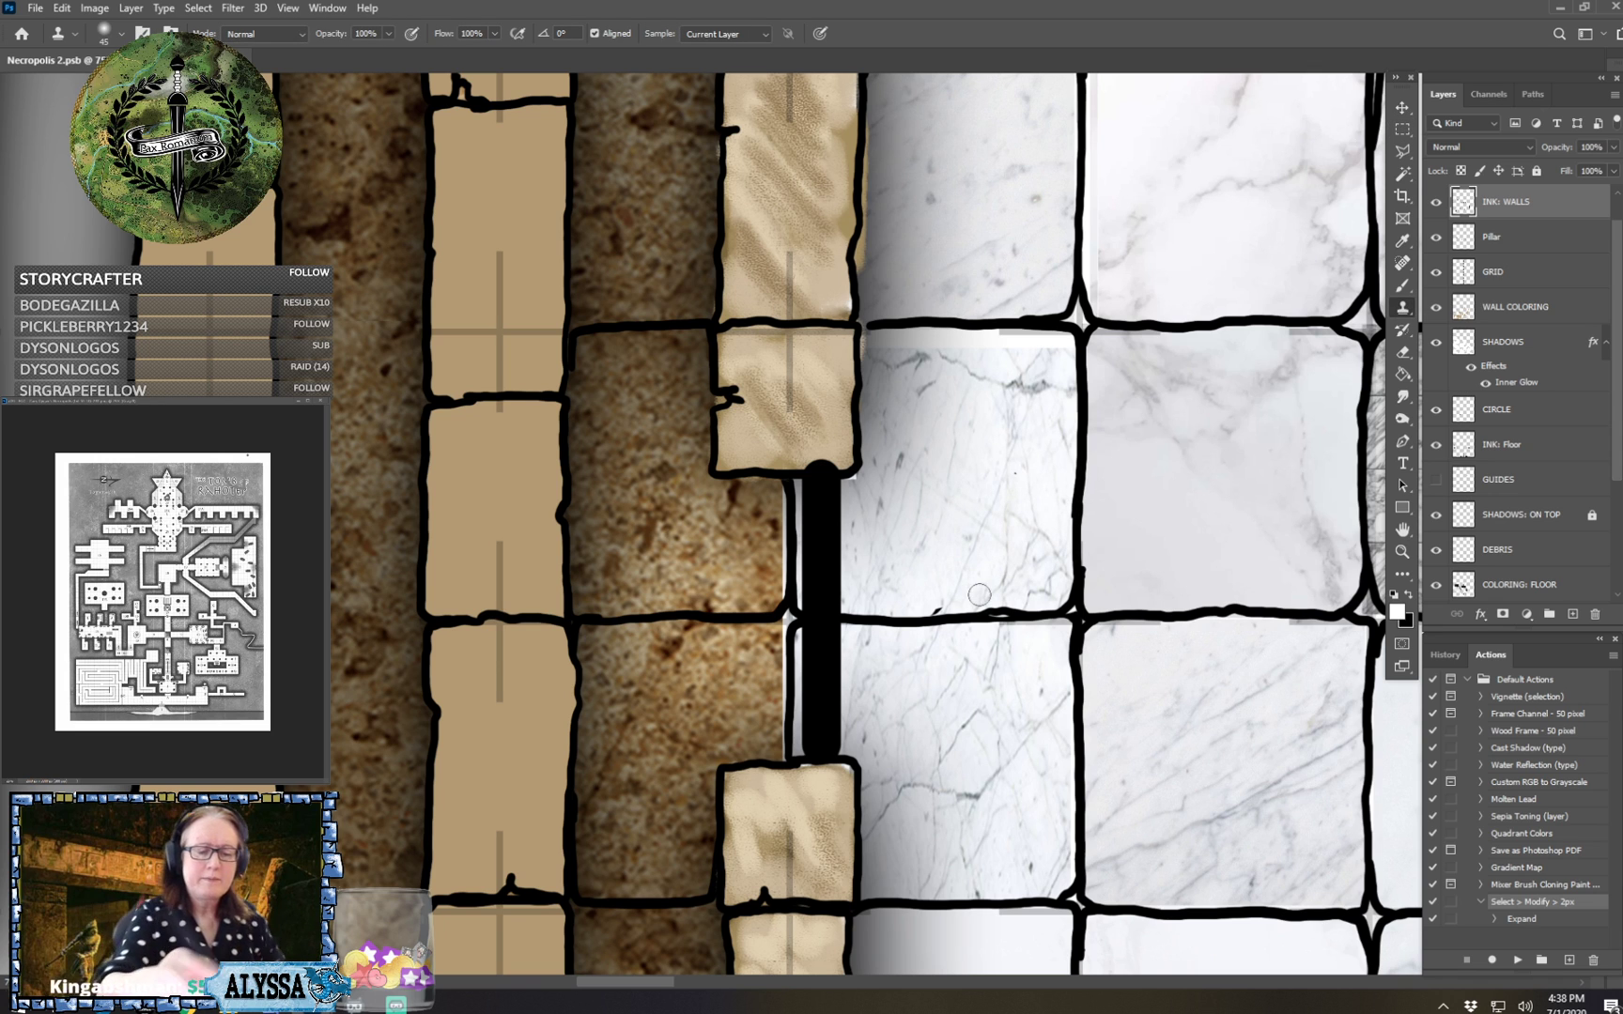
left_click_drag(805, 464, 834, 463)
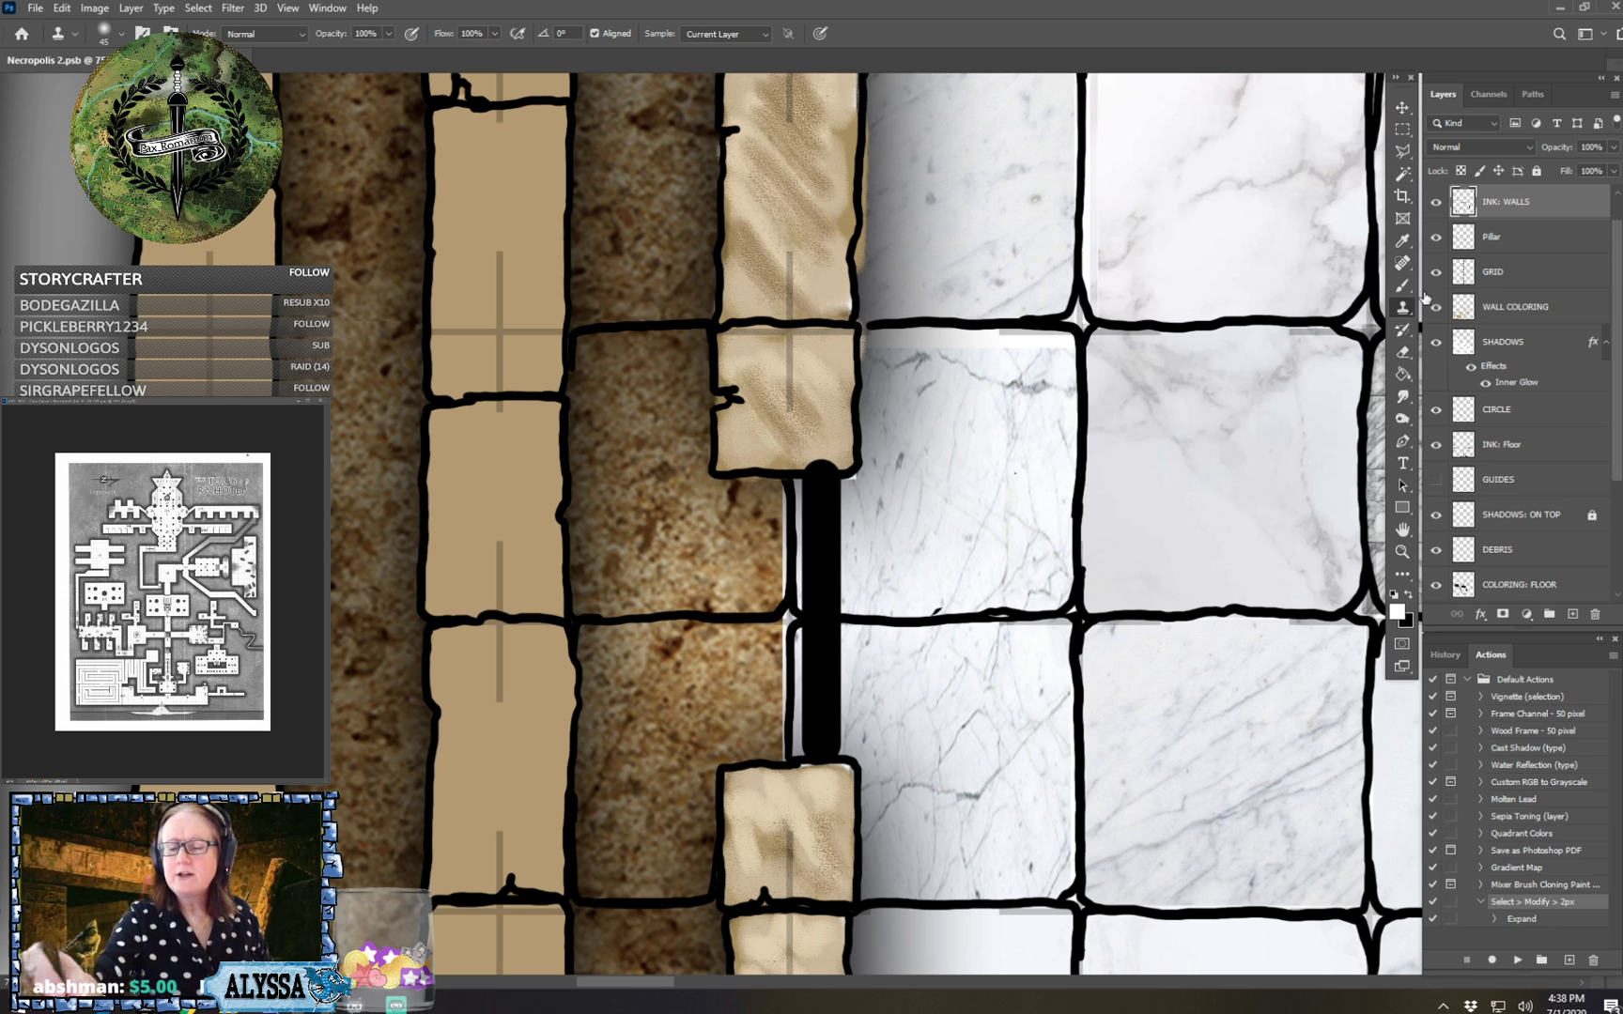
Erase both ends and the upper part of the black doorway bar with a 25 px Eraser on INK: WALLS.
left_click(1404, 354)
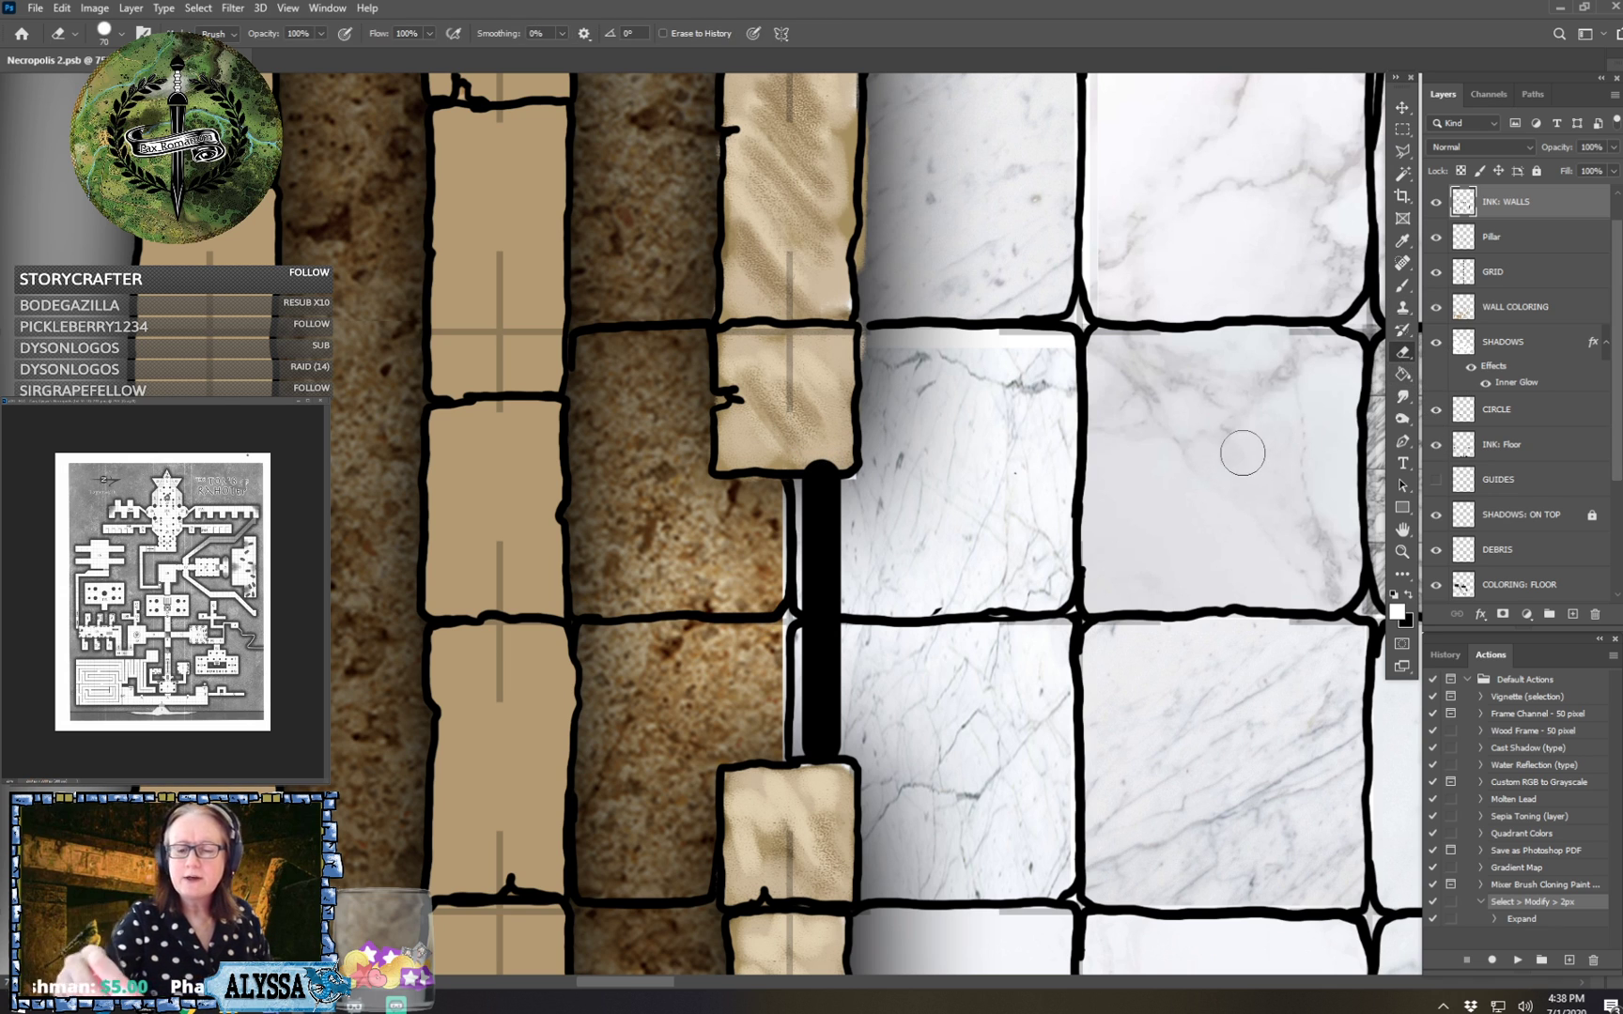
key("bracketleft")
key("bracketleft")
key("bracketleft")
key("bracketleft")
key("bracketleft")
key("bracketleft")
key("bracketleft")
key("bracketleft")
key("bracketleft")
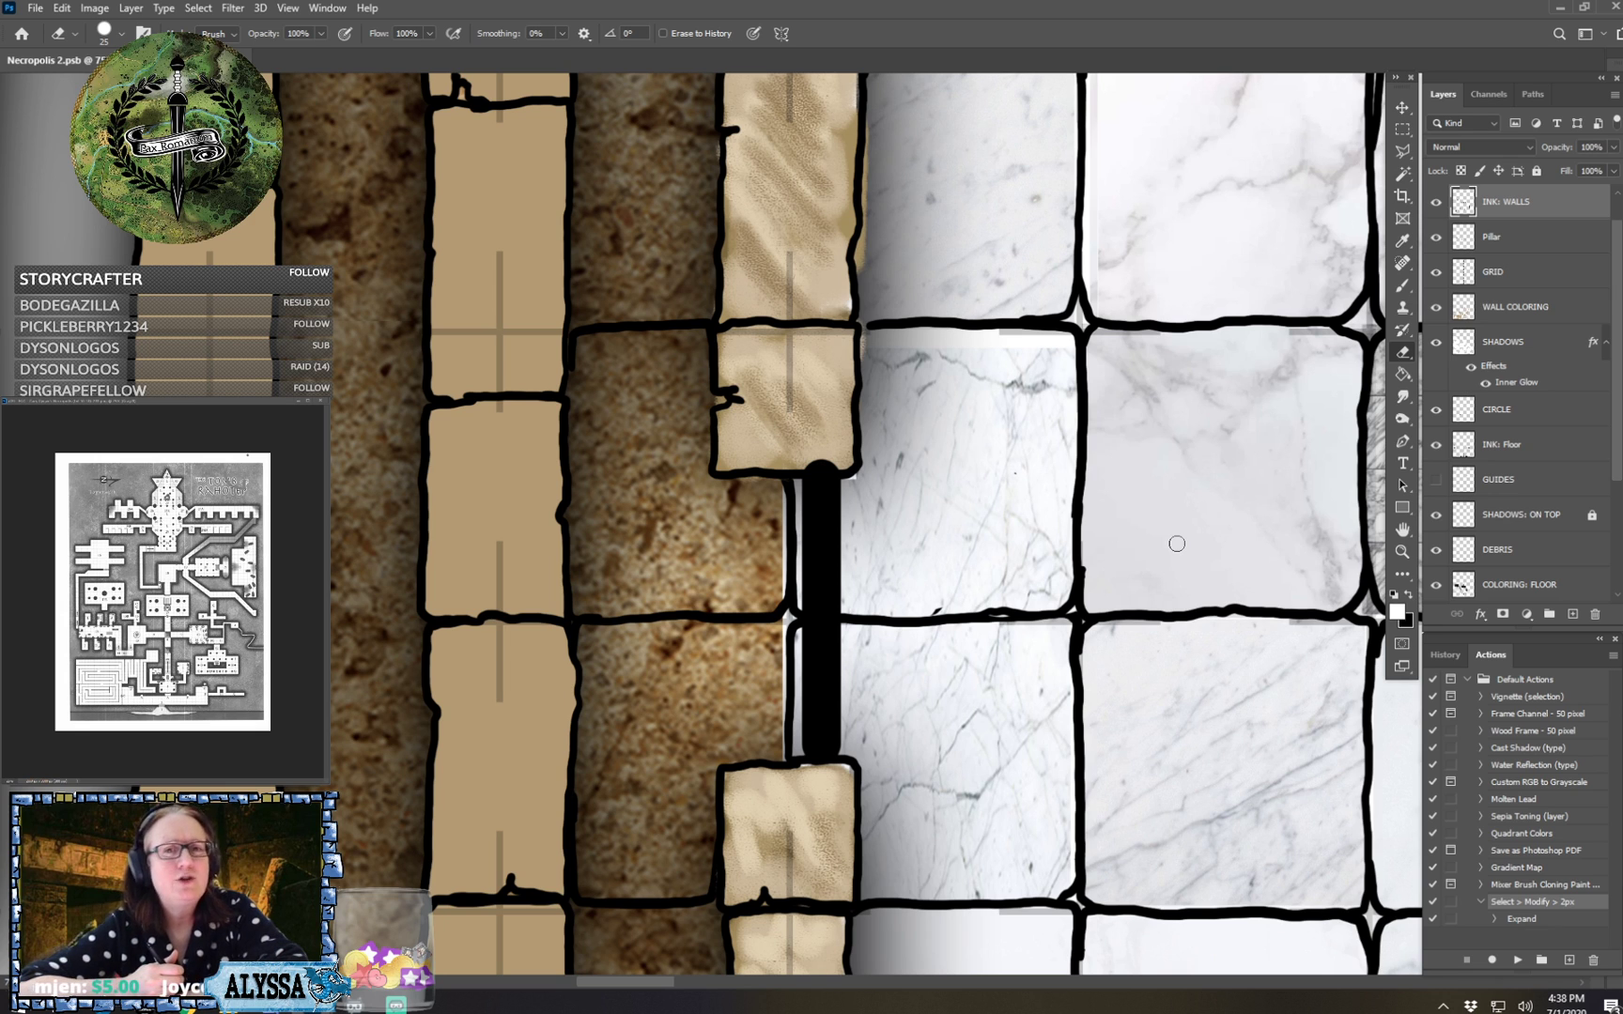
scroll(1177, 543, "left", 3)
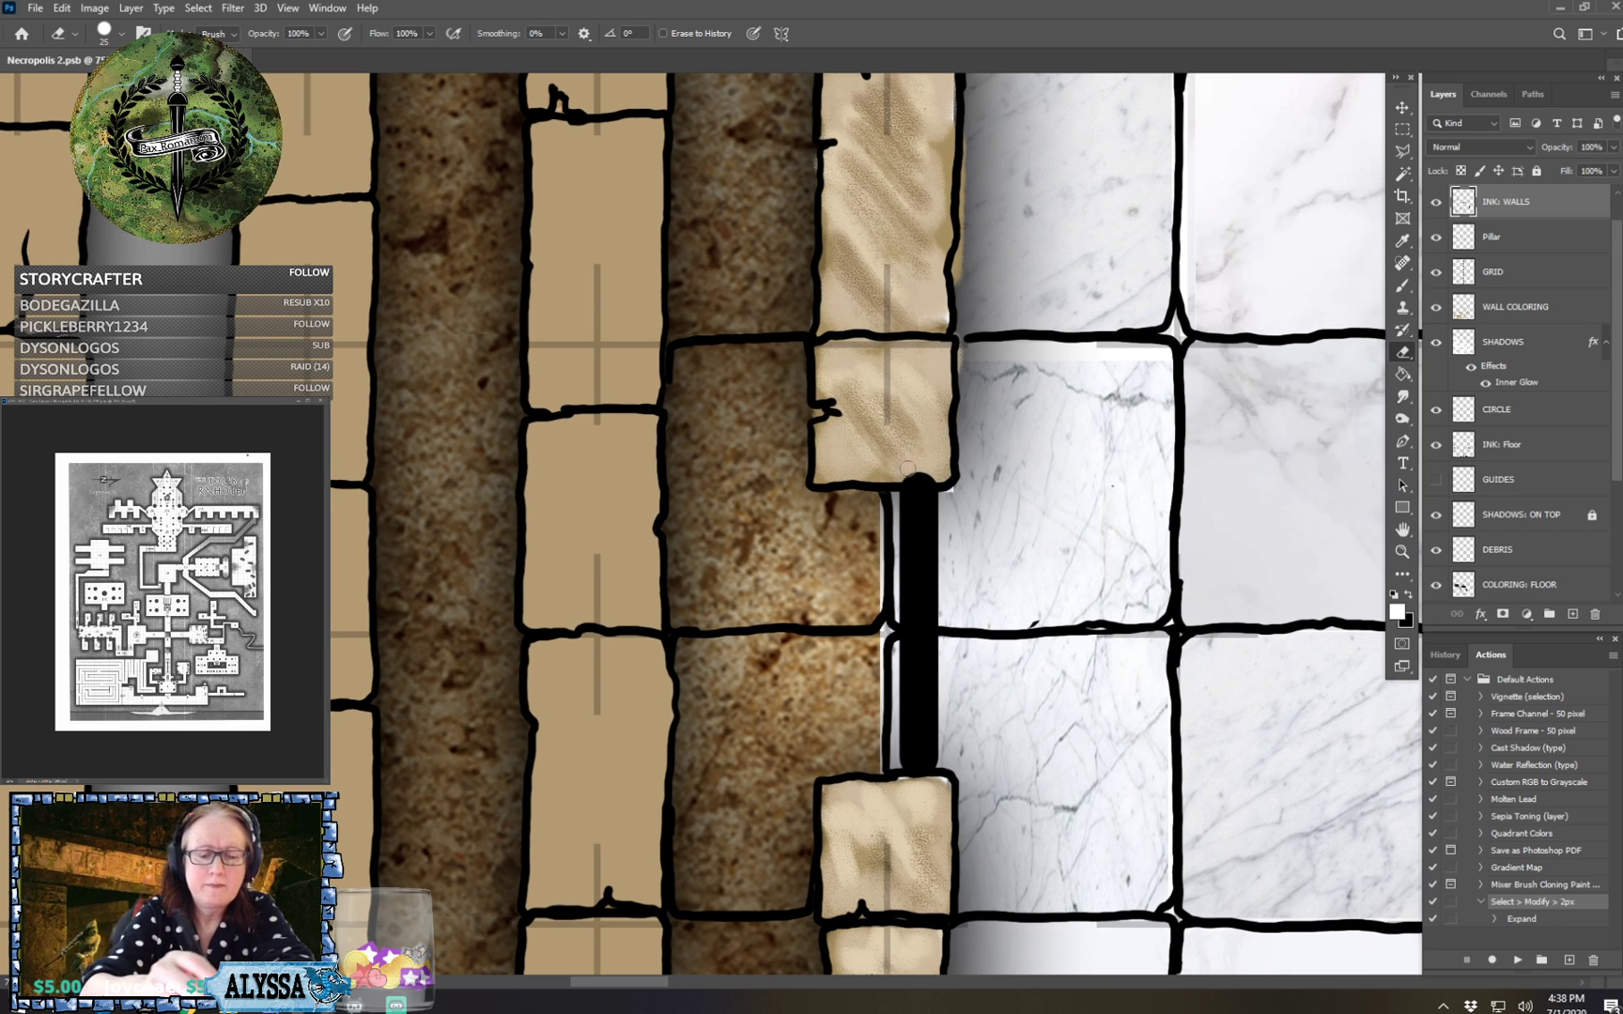
mouse_move(897, 469)
left_mouse_down()
mouse_move(893, 477)
mouse_move(939, 475)
mouse_move(939, 509)
left_mouse_up()
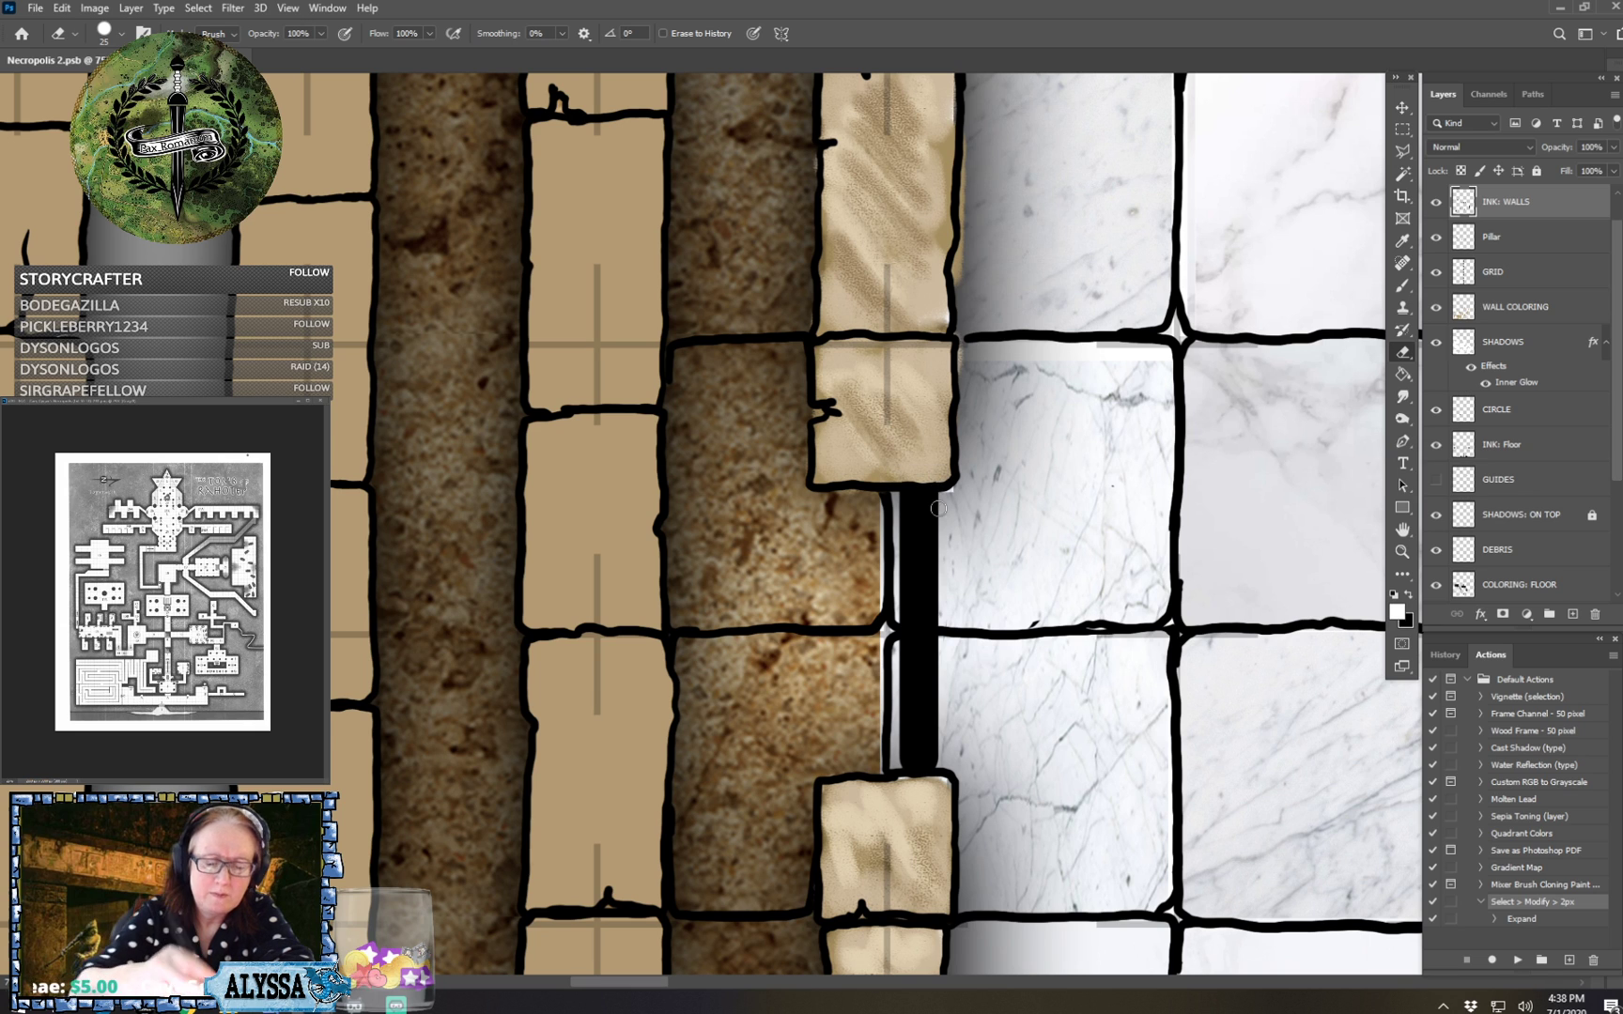
mouse_move(911, 748)
left_mouse_down()
mouse_move(902, 758)
mouse_move(939, 762)
mouse_move(929, 747)
left_mouse_up()
mouse_move(900, 507)
left_mouse_down()
mouse_move(943, 498)
mouse_move(941, 522)
mouse_move(905, 518)
mouse_move(904, 559)
mouse_move(947, 544)
mouse_move(934, 587)
left_mouse_up()
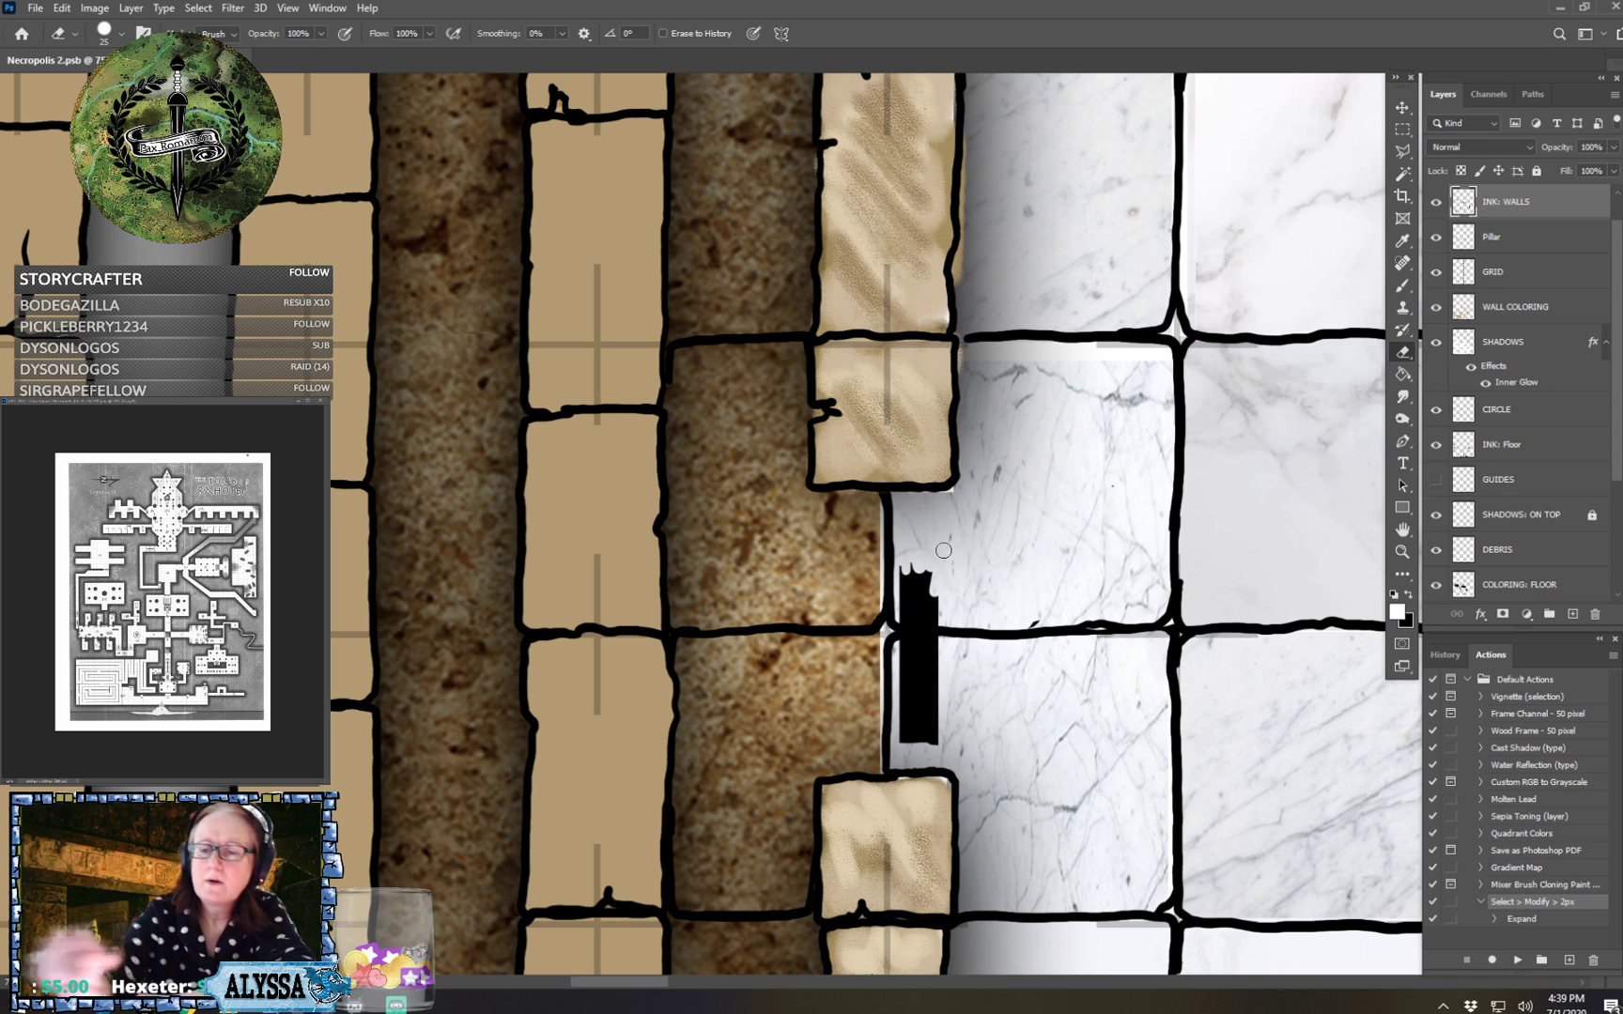
Select the remaining piece of the black doorway bar with the Rectangular Marquee tool and delete it.
key("m")
left_click_drag(861, 762, 984, 539)
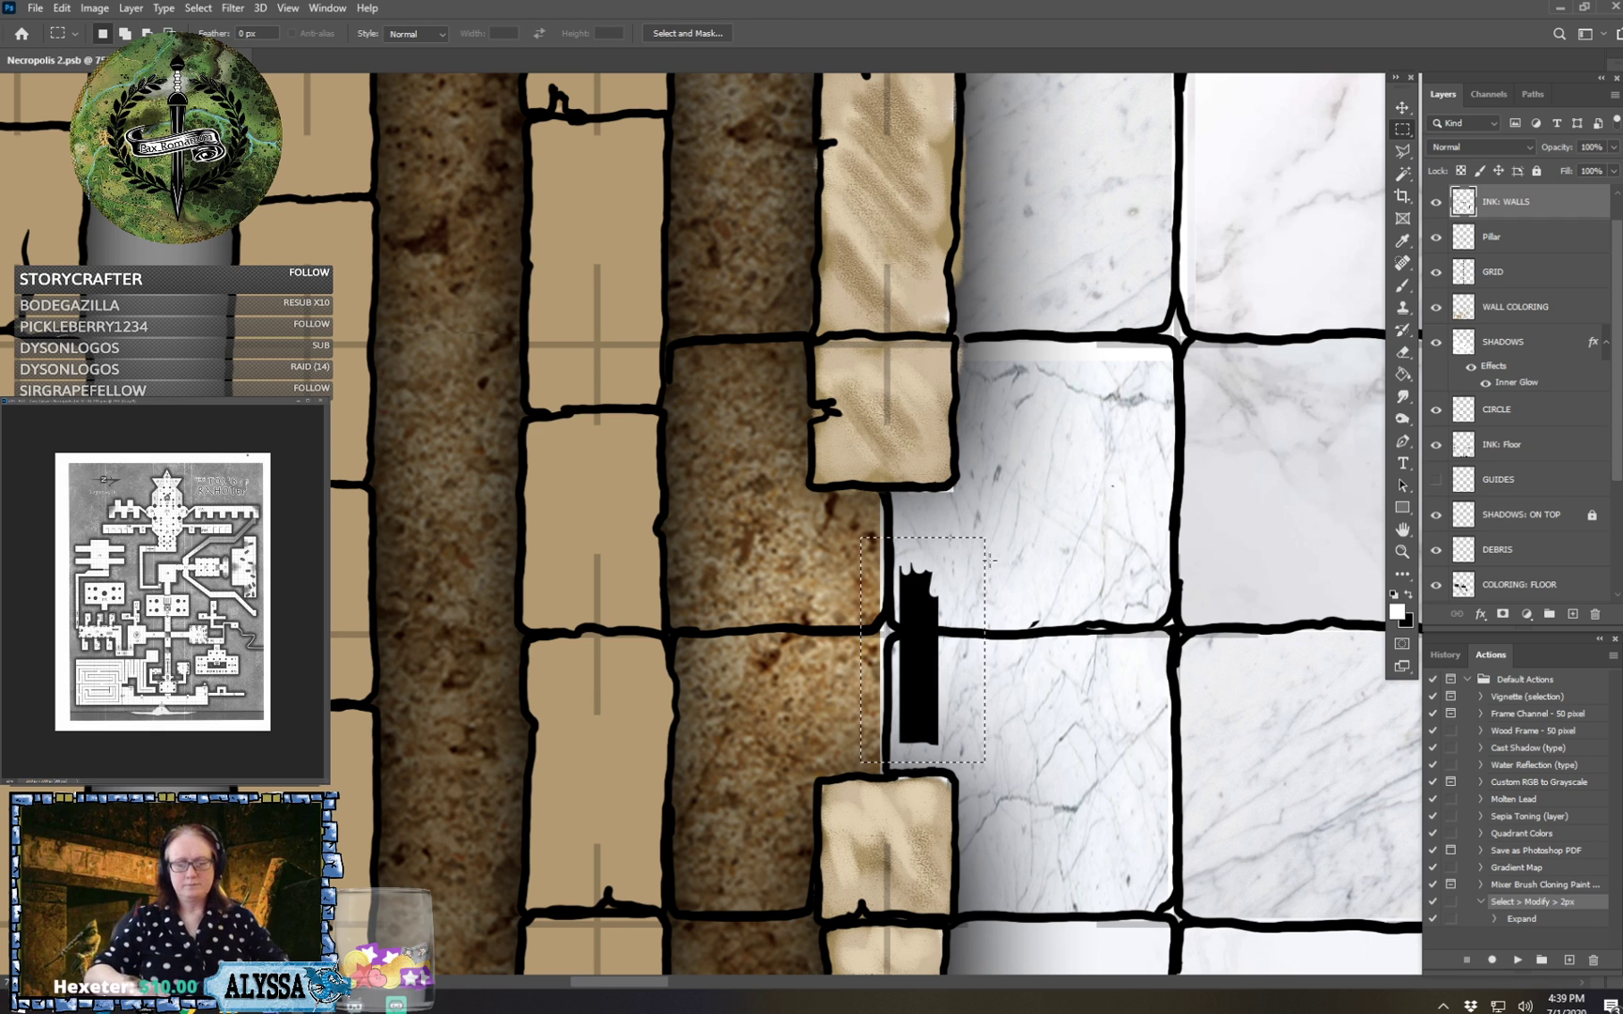
key("Delete")
key("Return")
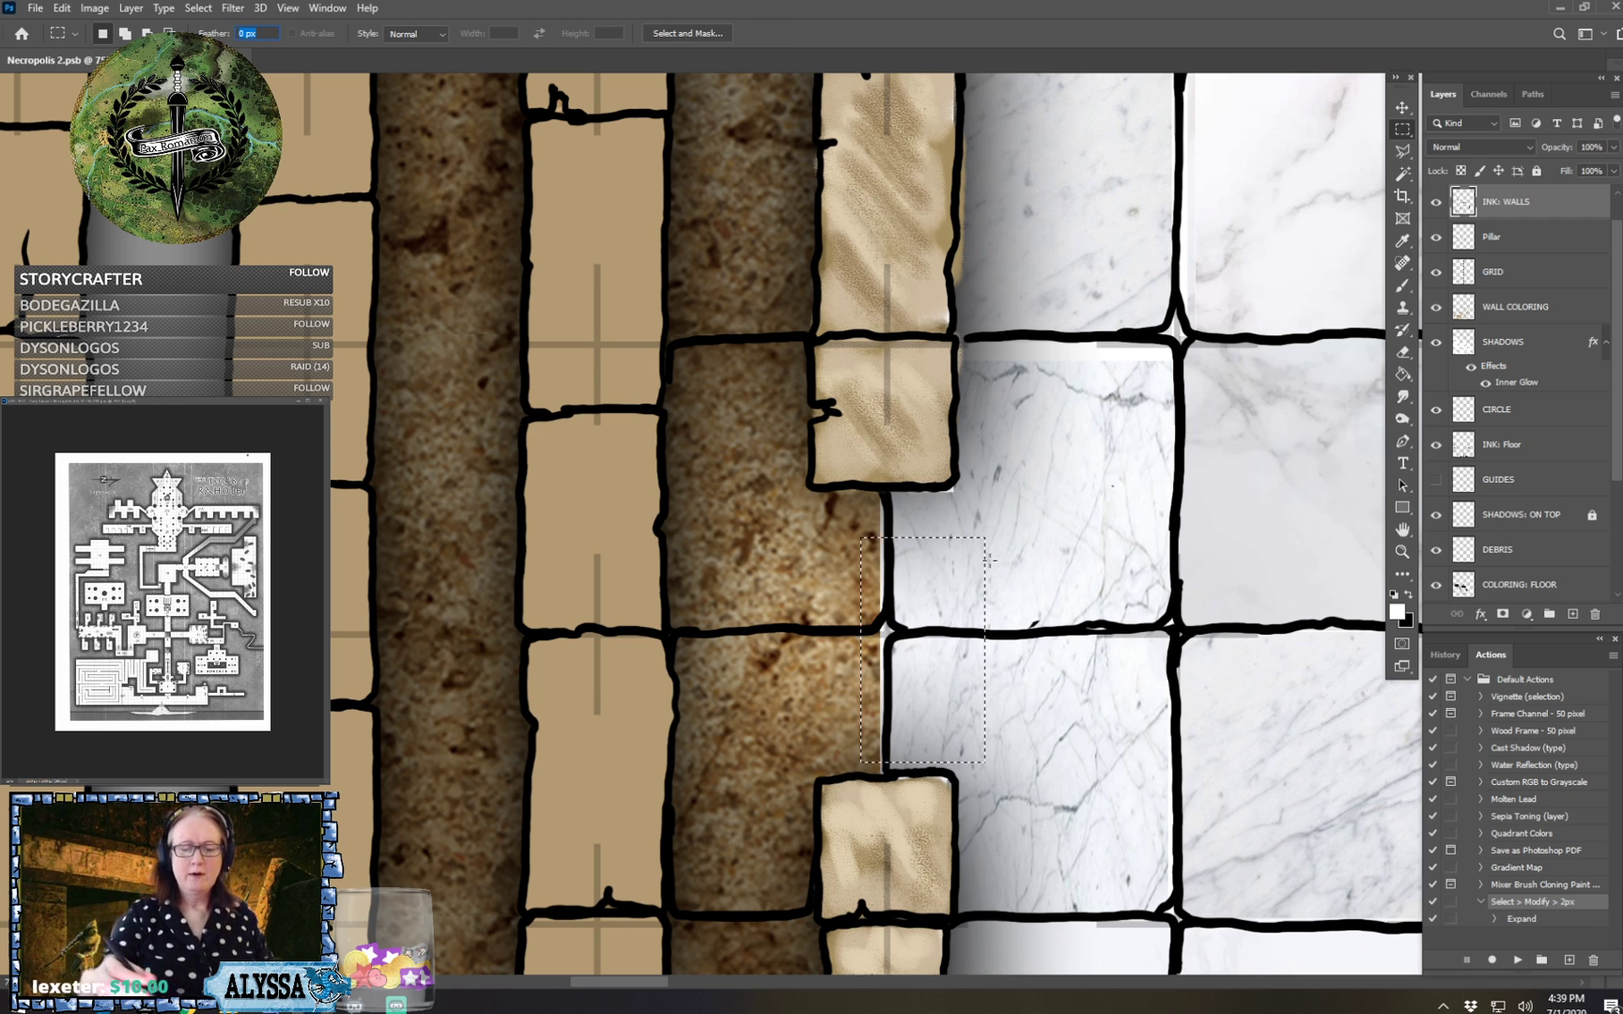
Clear the selection and use the Clone Stamp on the Maze Rock Floor layer to cover the white gaps along the doorway edge with rock texture.
left_click(1094, 724)
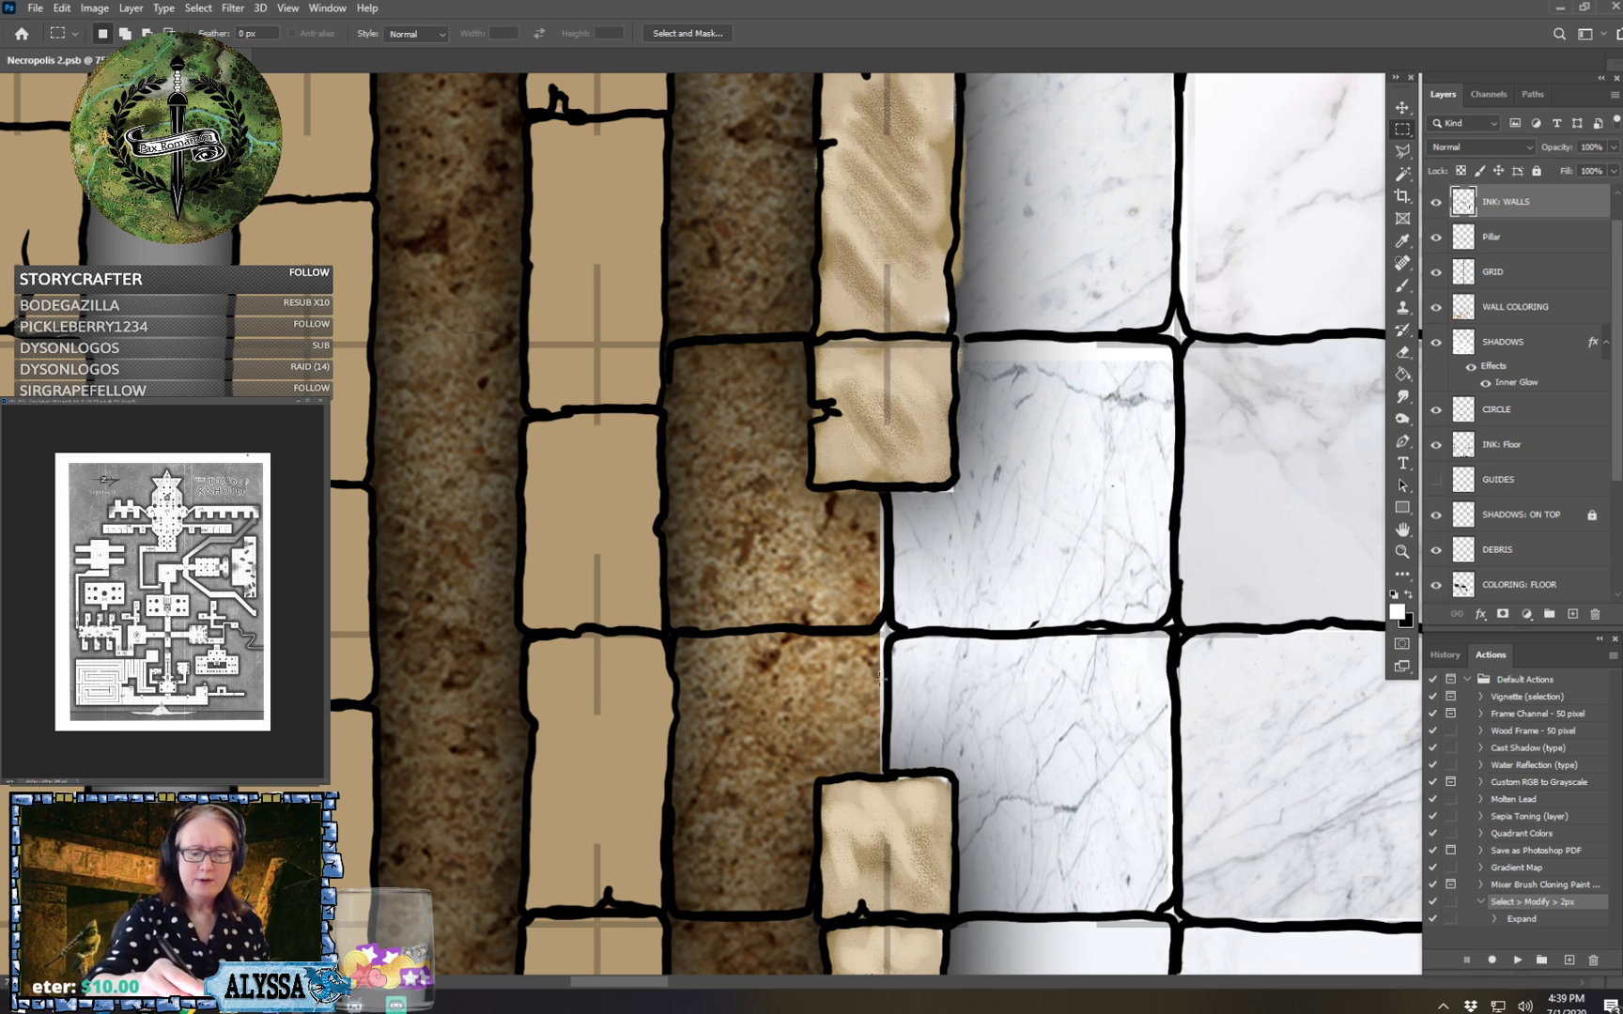
scroll(890, 678, "down", 4)
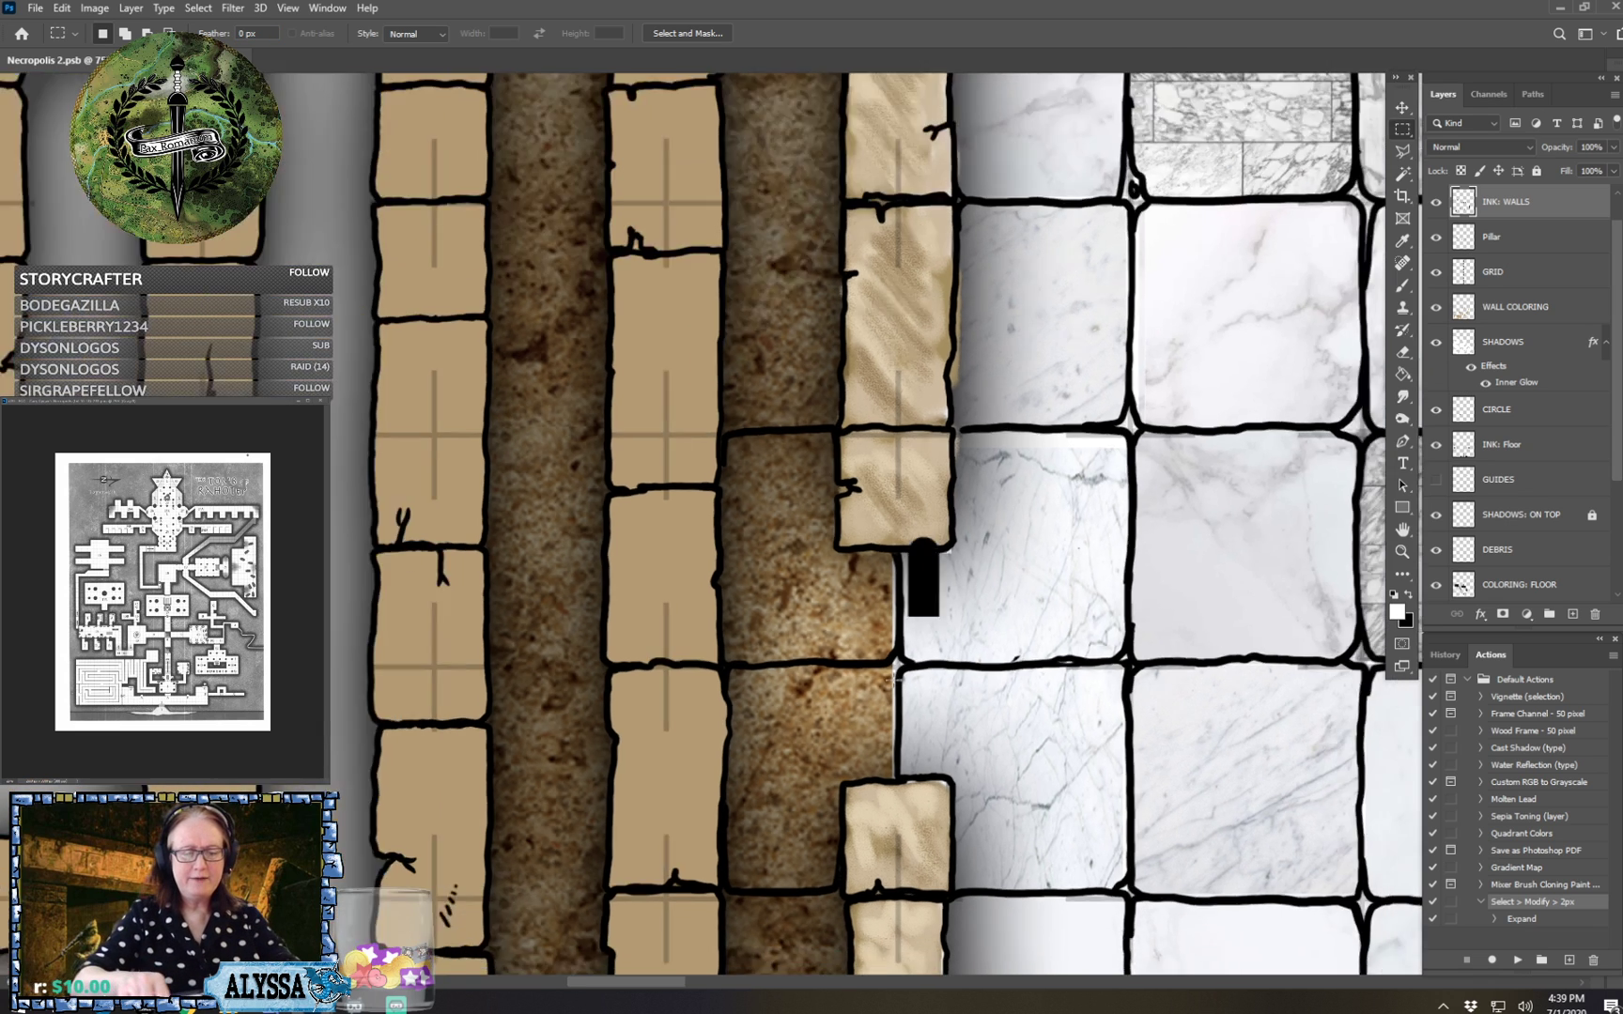
scroll(891, 678, "up", 2)
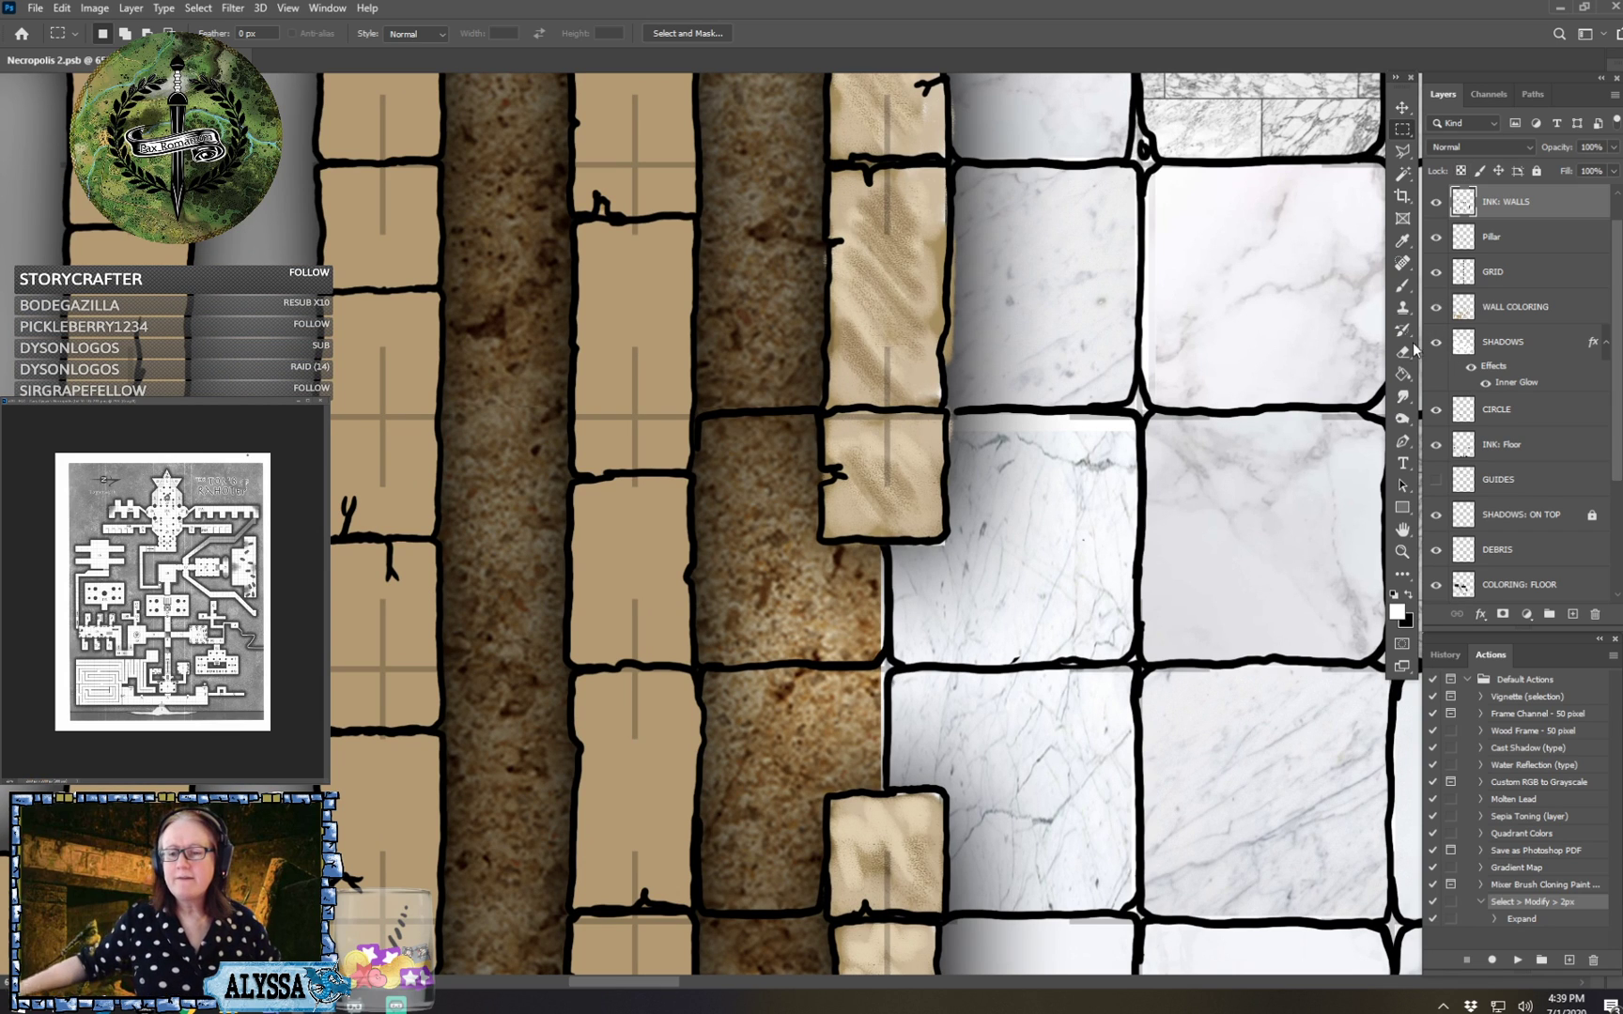
left_click(1402, 309)
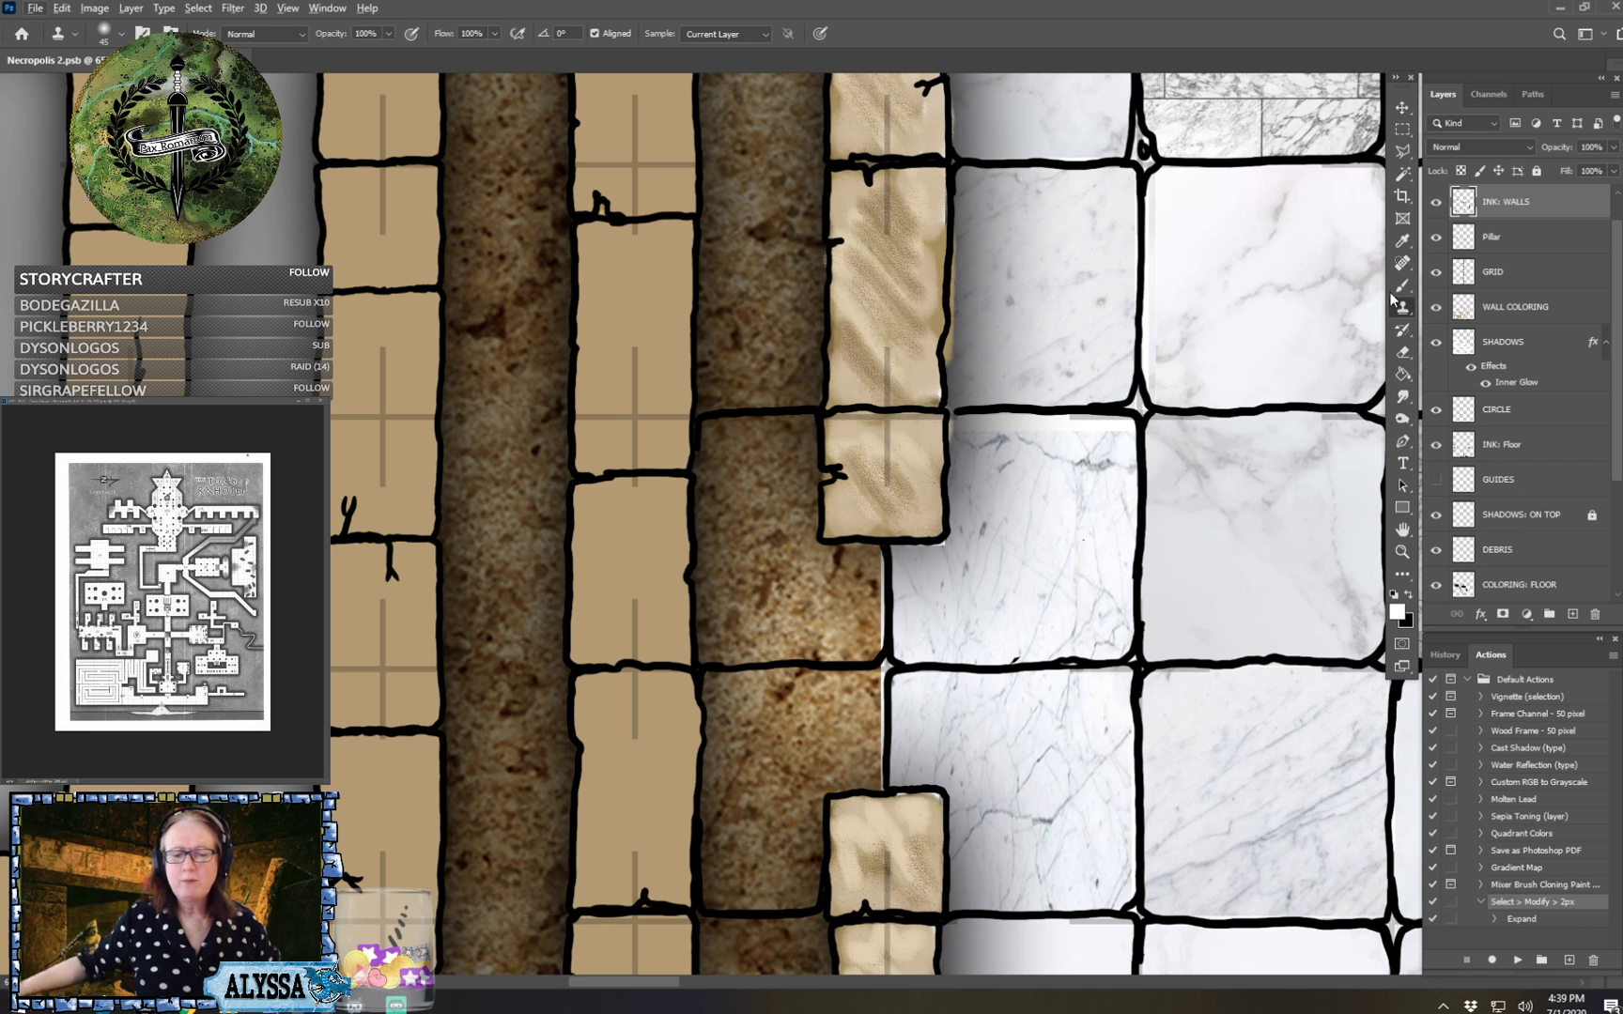
scroll(1543, 533, "down", 3)
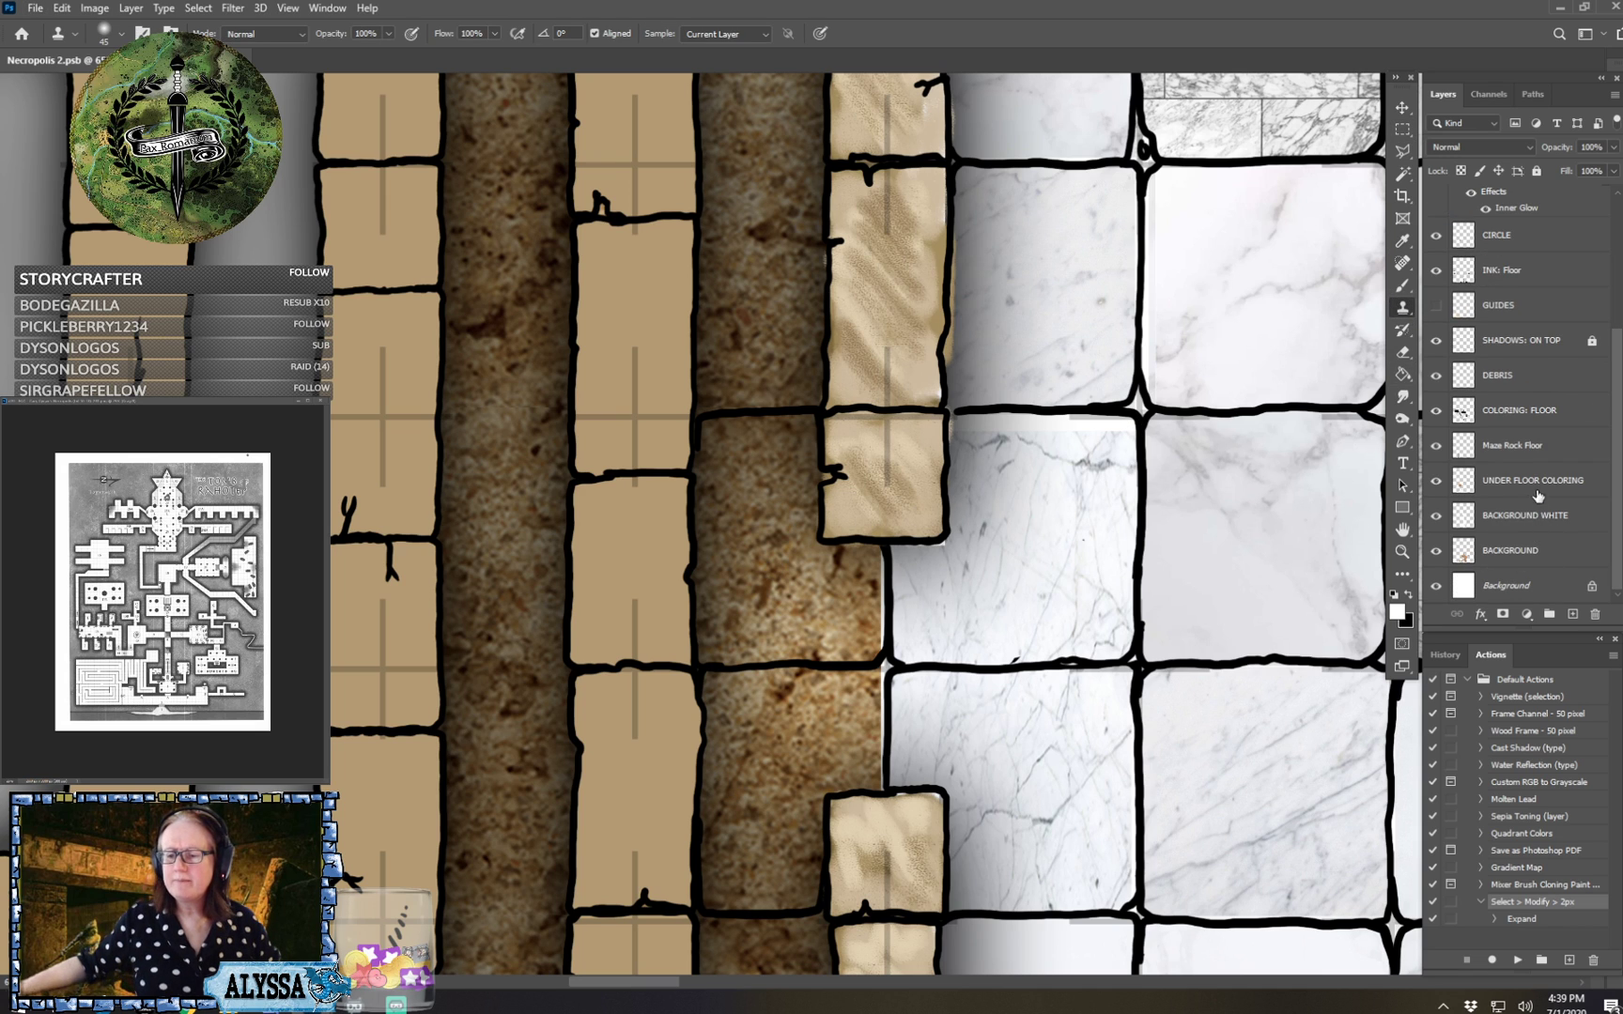
left_click(1527, 449)
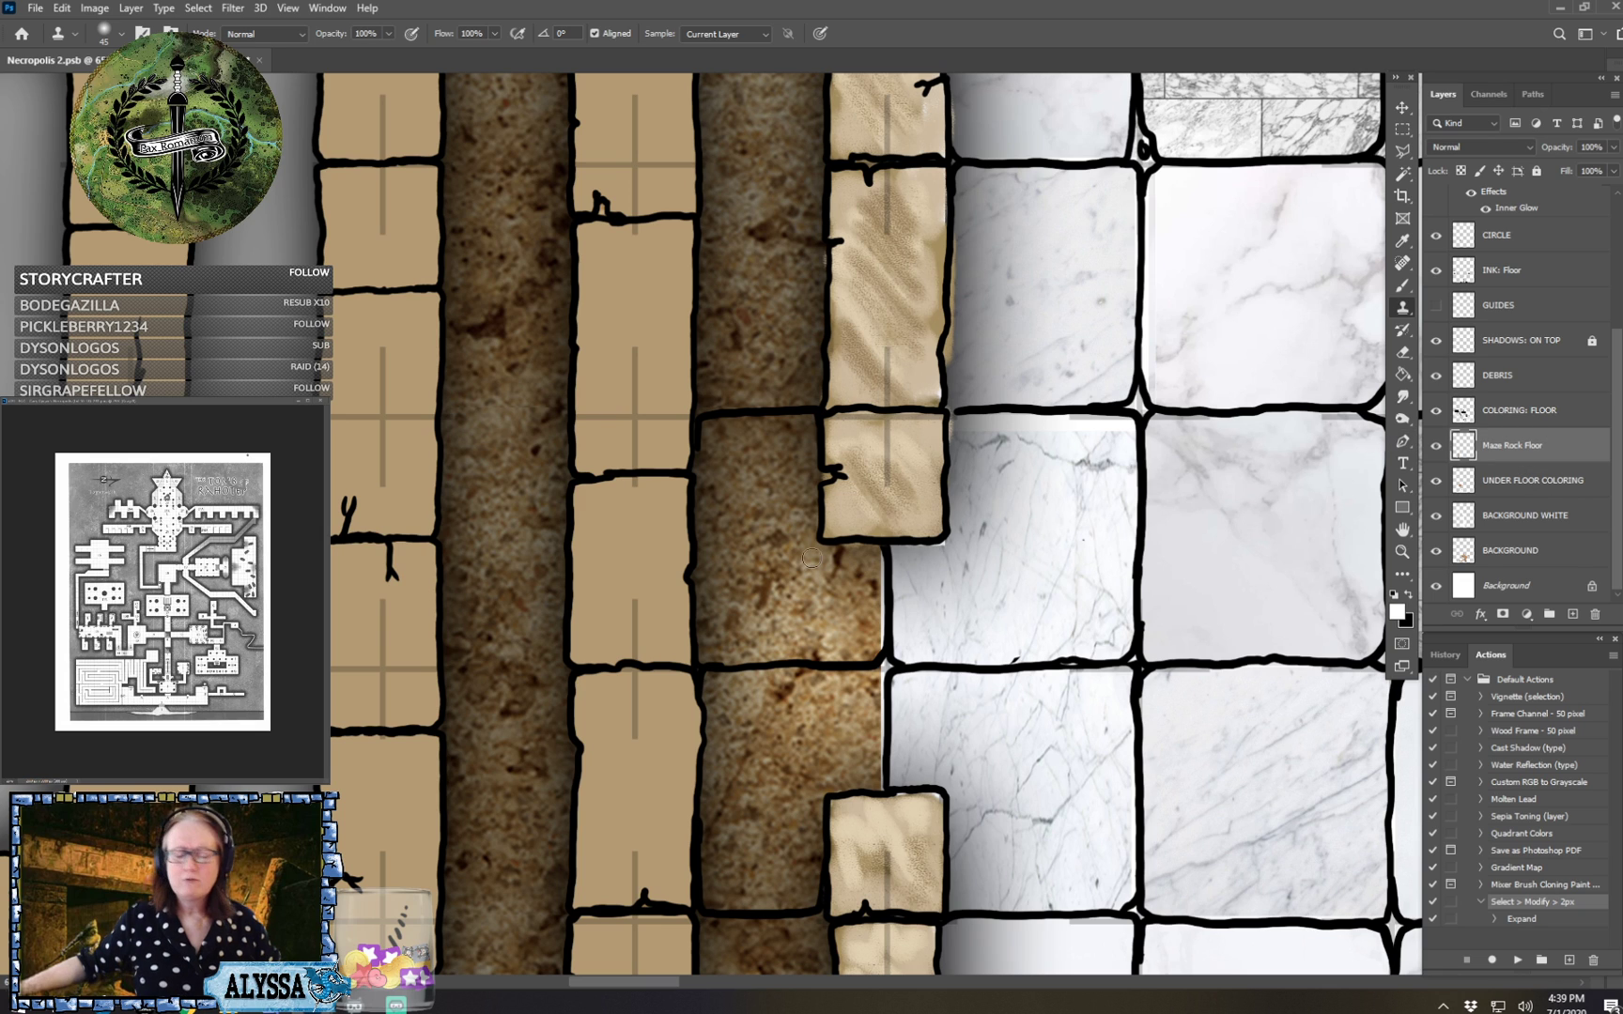
left_click(756, 602, "alt")
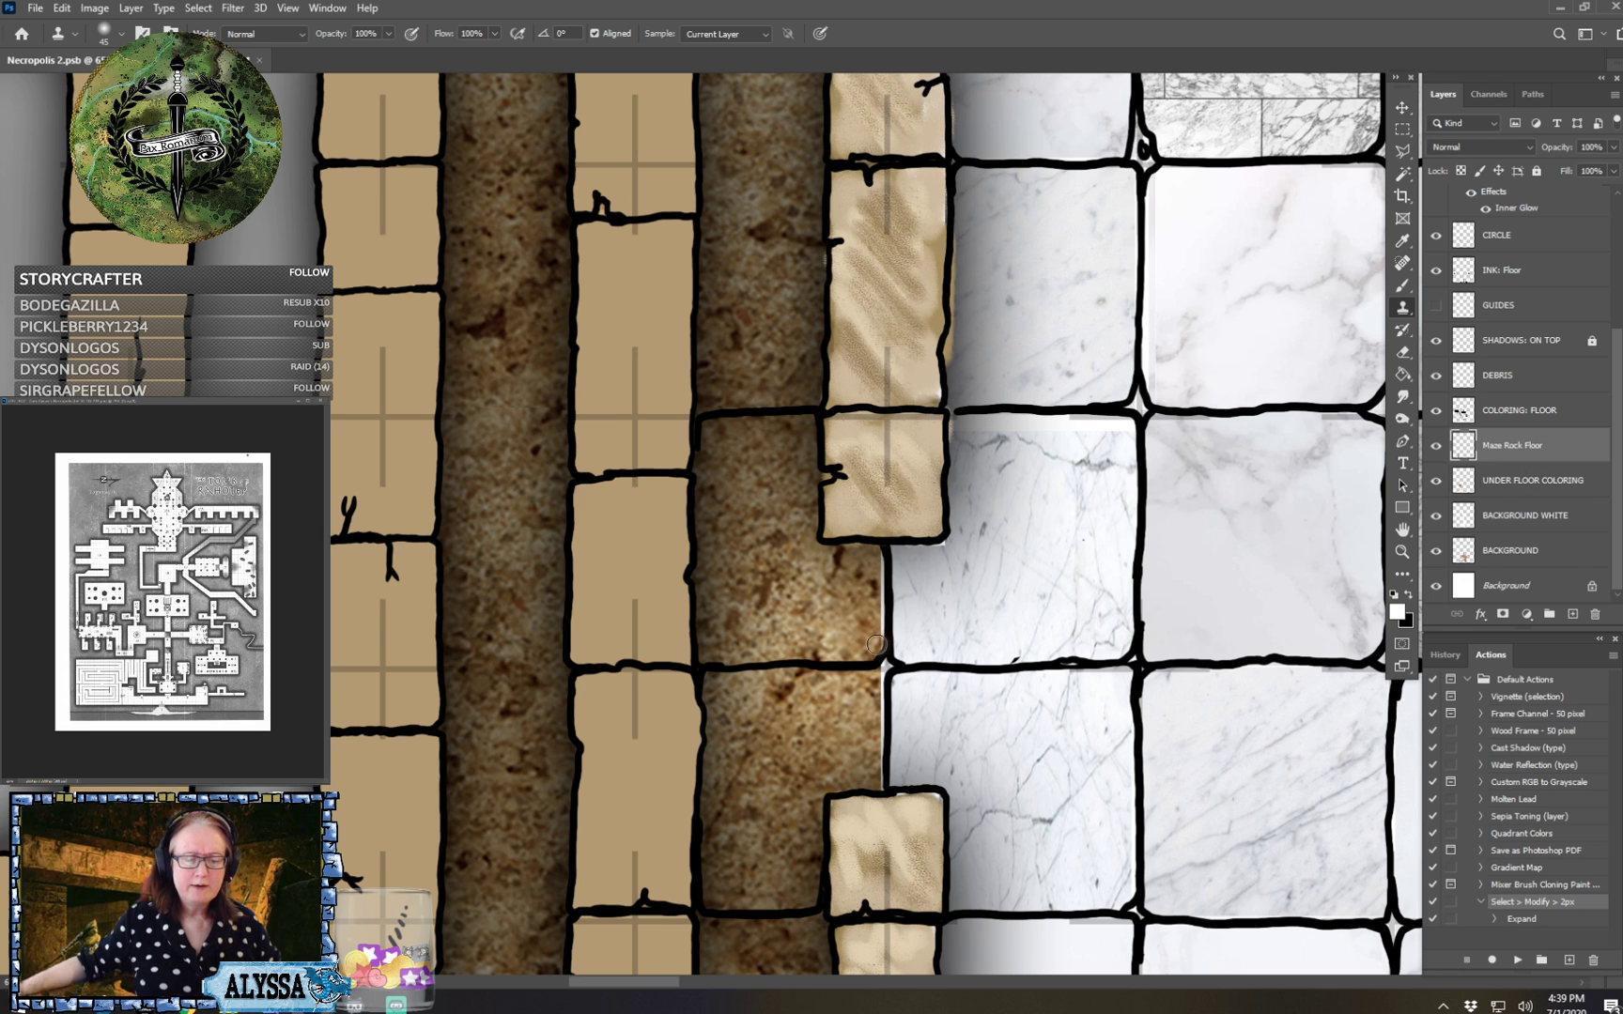
left_click_drag(879, 643, 878, 555)
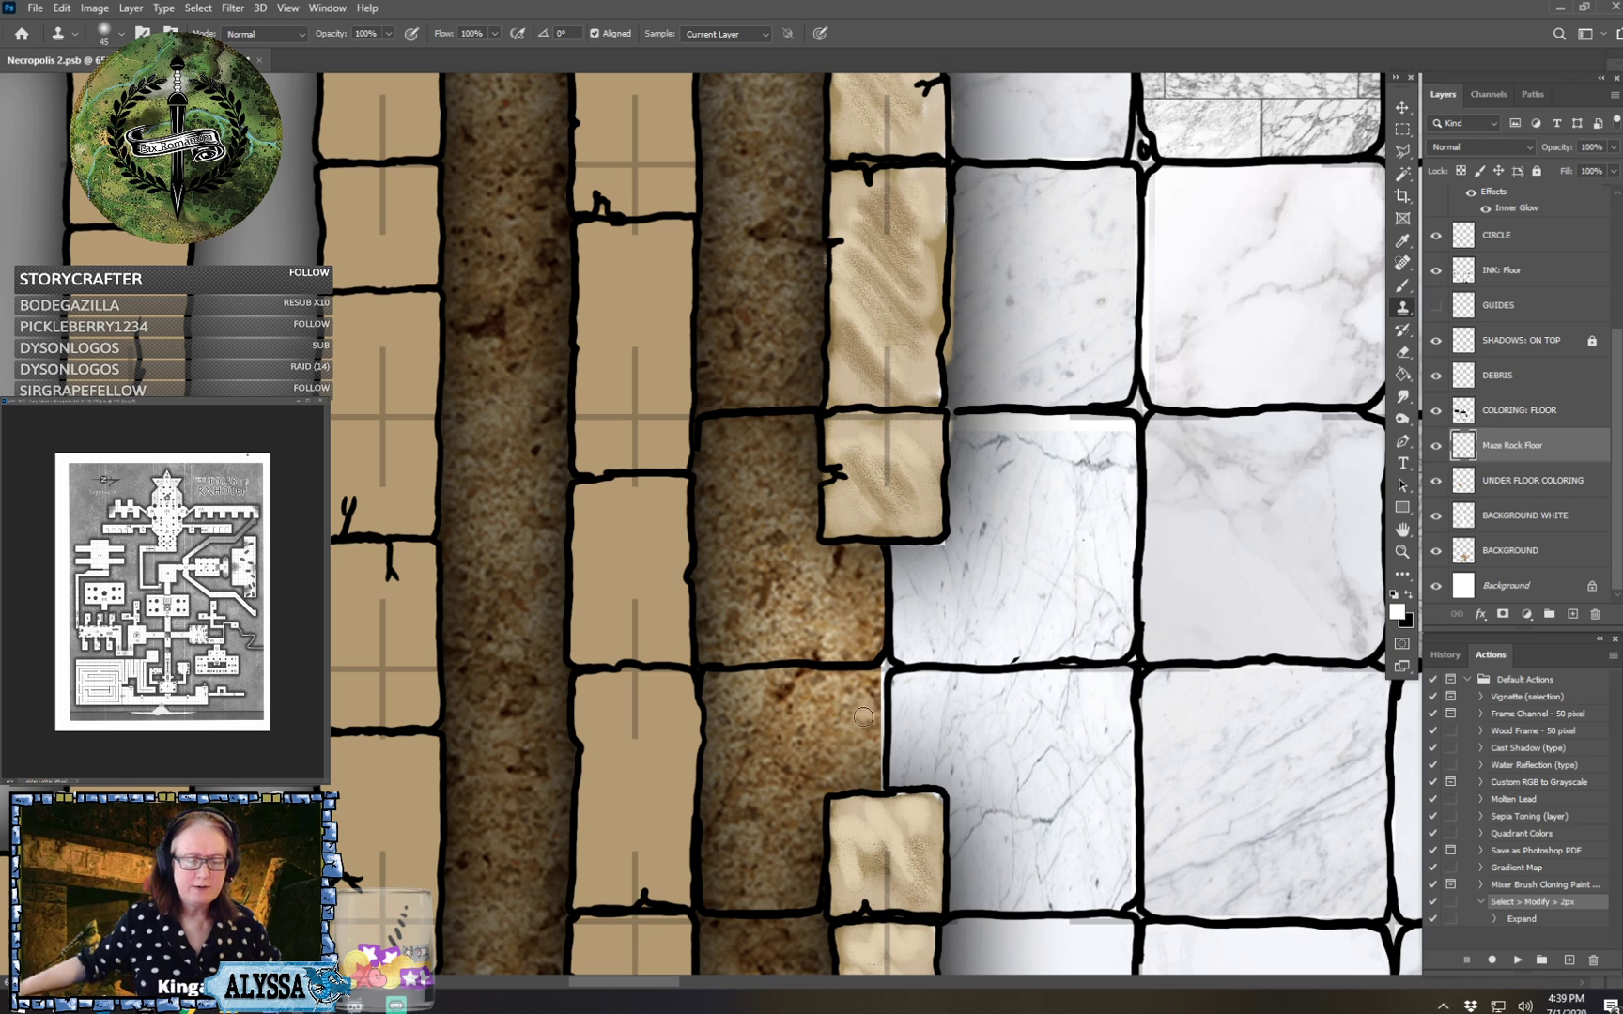
left_click(791, 708, "alt")
mouse_move(871, 685)
left_mouse_down()
mouse_move(885, 667)
mouse_move(878, 781)
mouse_move(888, 665)
left_mouse_up()
left_click(862, 719, "alt")
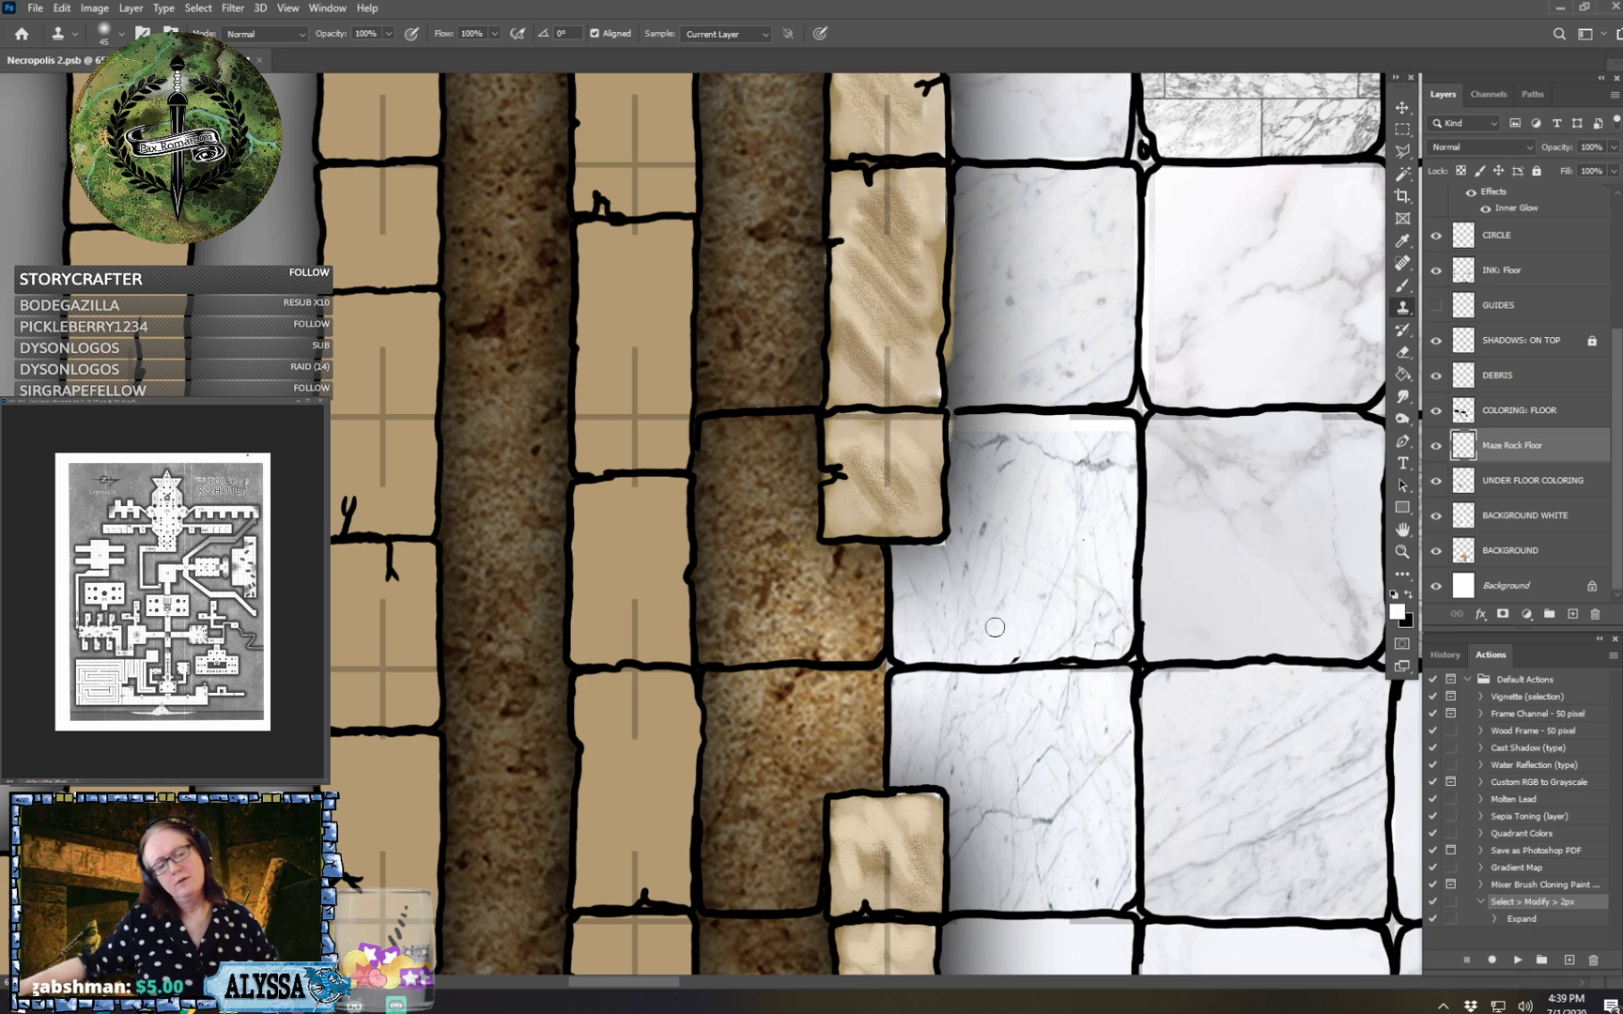
Inspect the doorway and the adjoining marble hall wall for leftover gaps, with the COLORING: FLOOR layer active.
left_click(1507, 420)
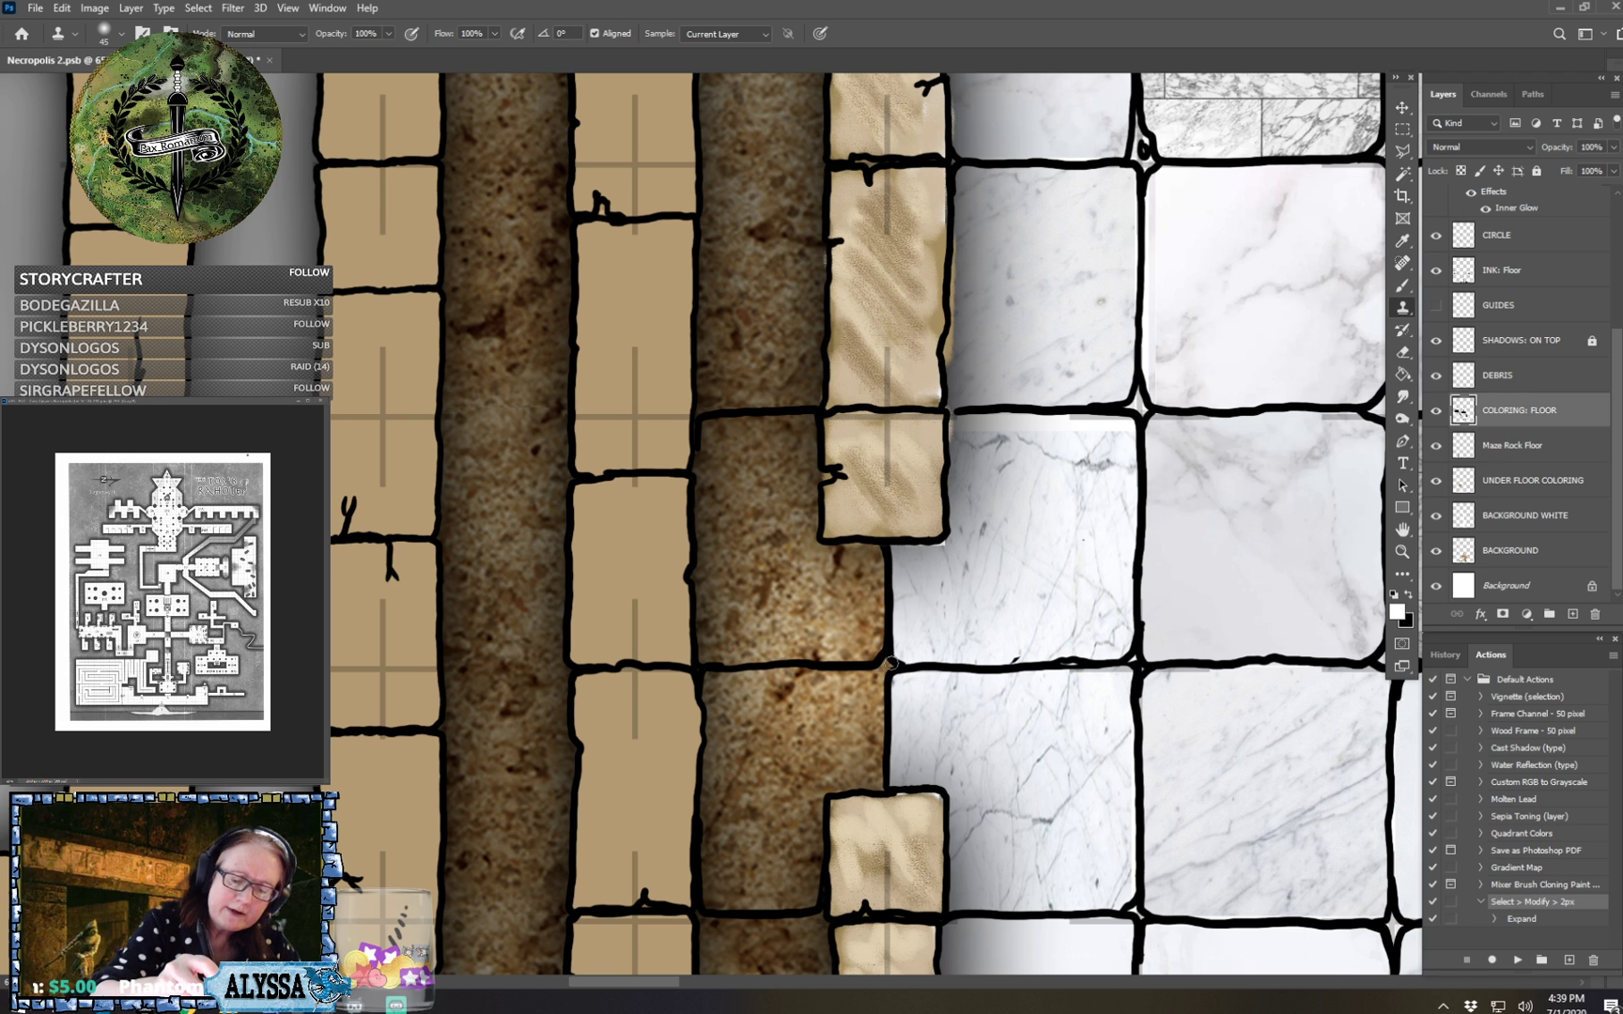
scroll(904, 670, "down", 3)
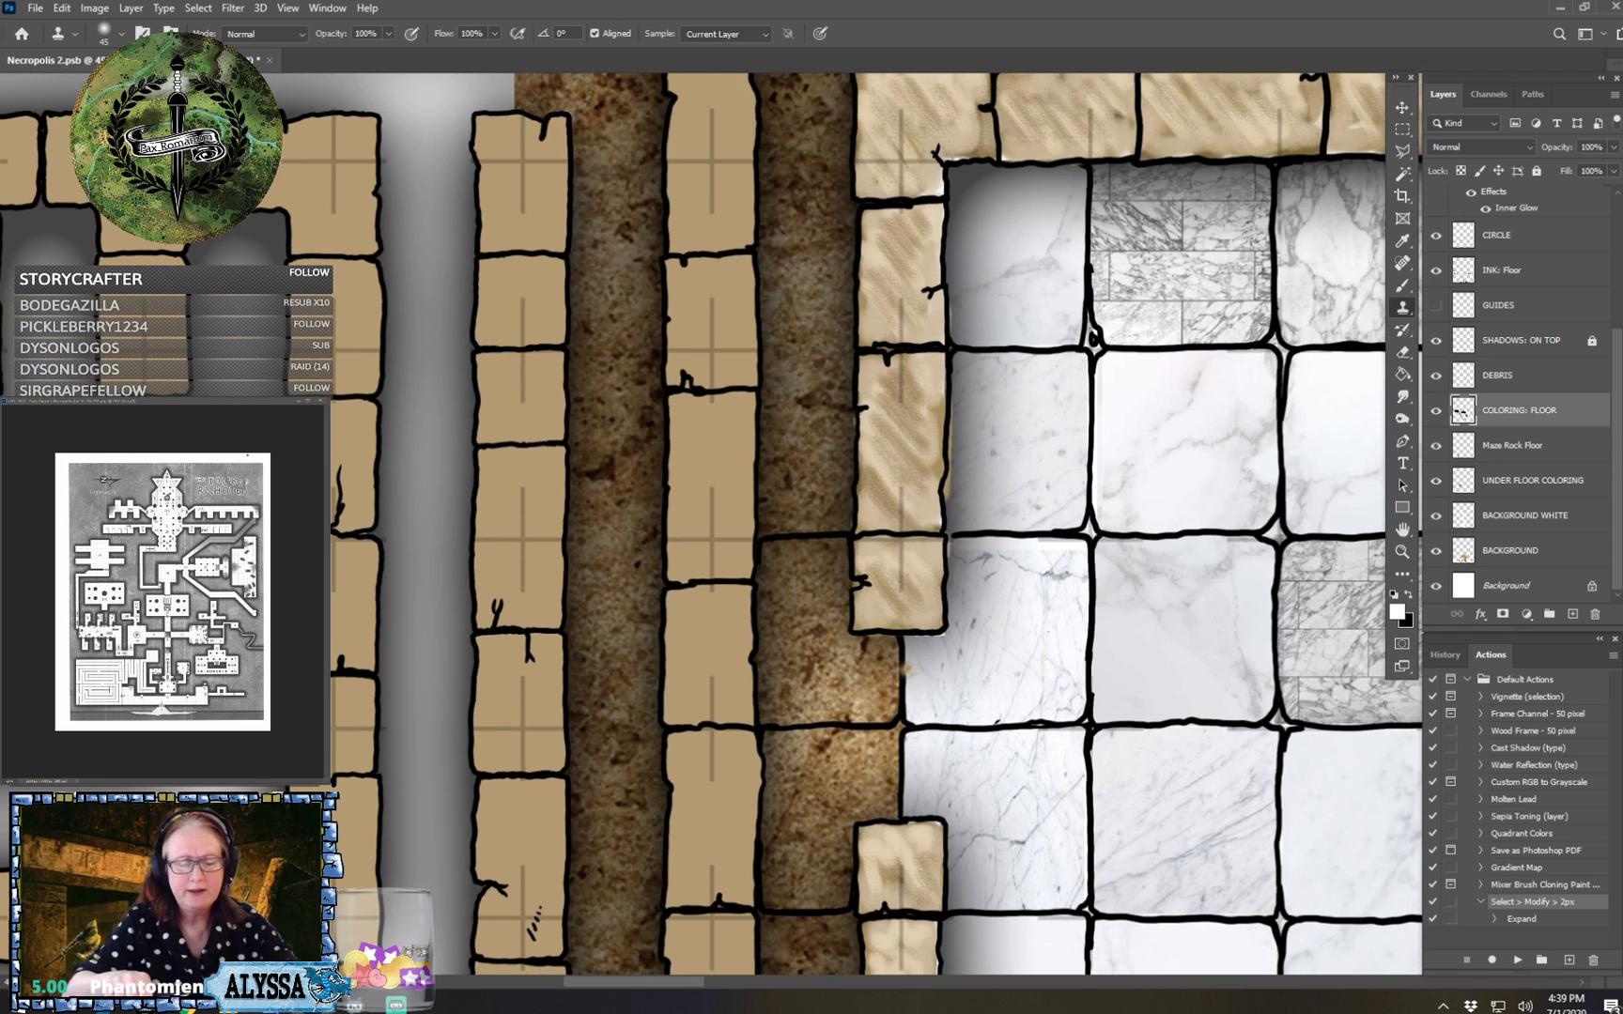
scroll(905, 669, "up", 2)
scroll(904, 669, "down", 1)
left_click_drag(913, 709, 899, 418)
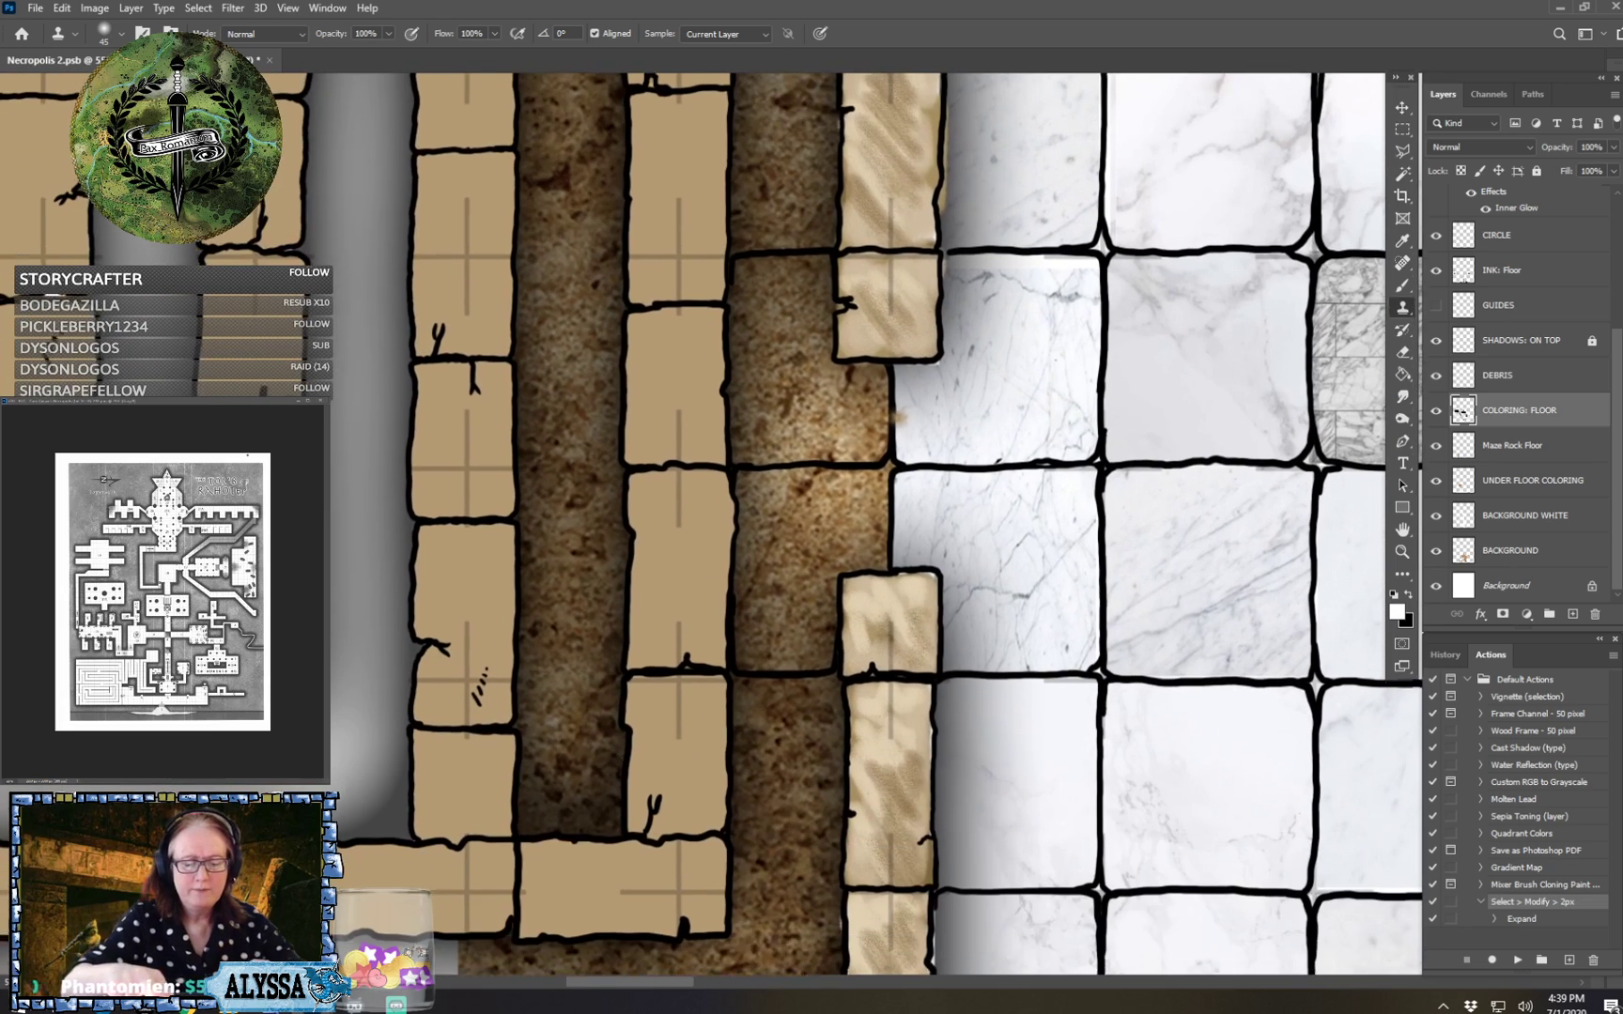
left_click_drag(909, 869, 903, 742)
scroll(902, 742, "down", 2)
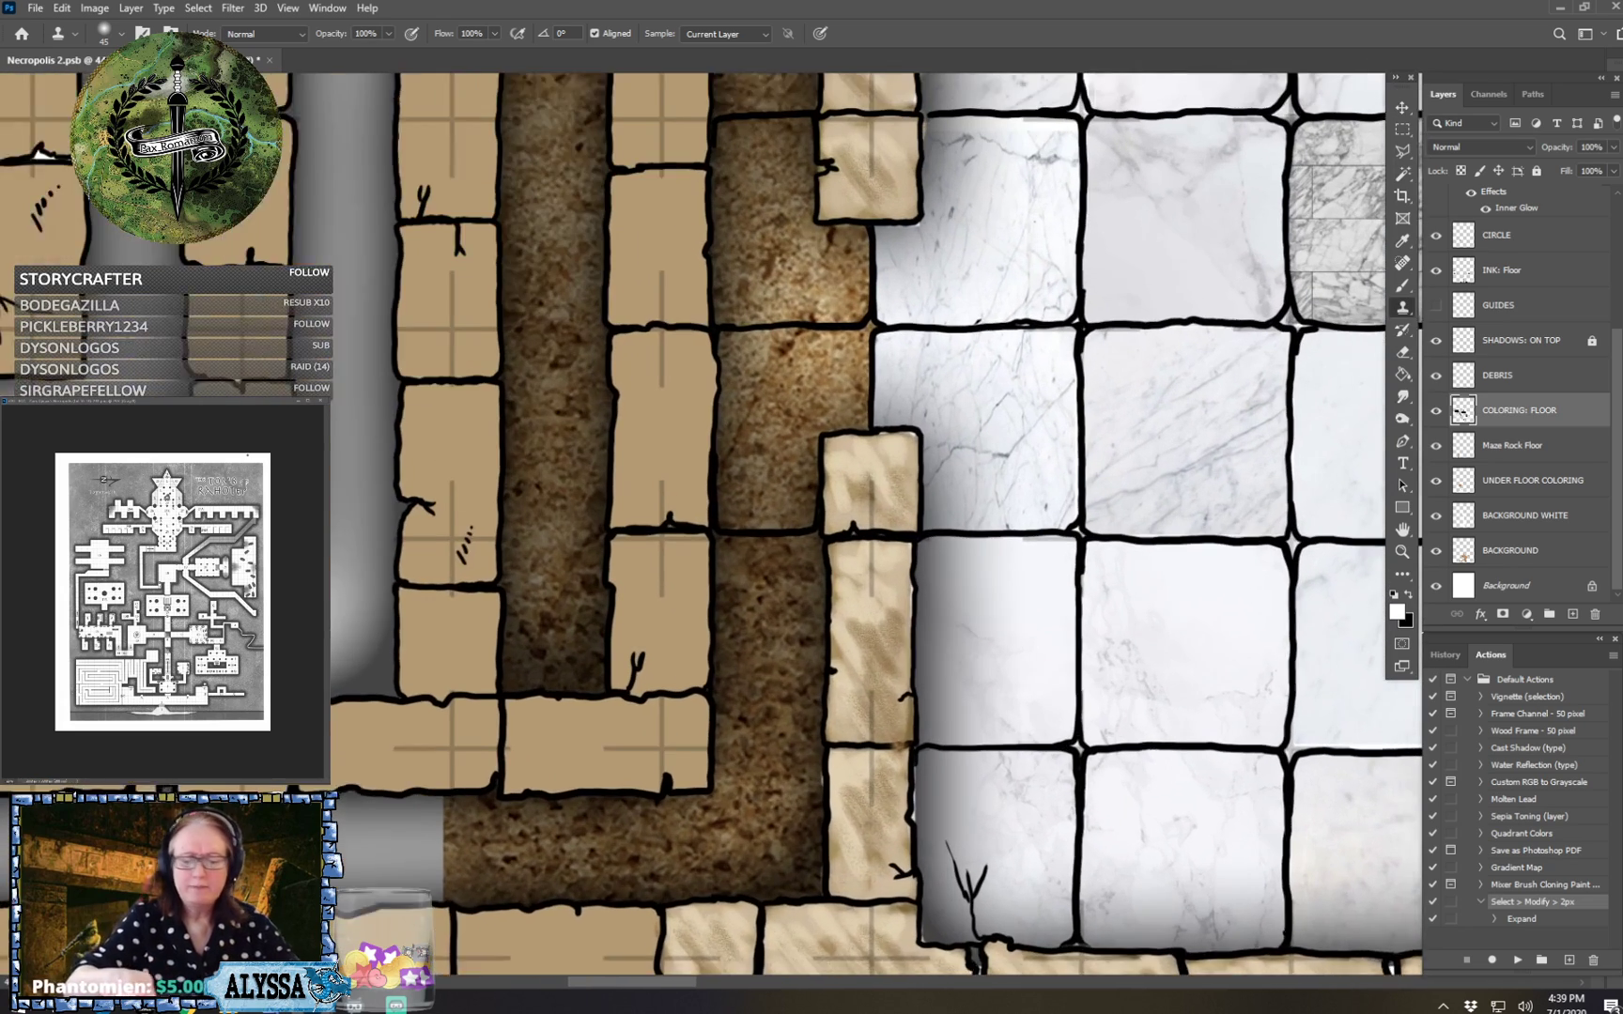
scroll(908, 671, "up", 1)
Clean up the stray tan paint spilling past the marble hall's wall above the doorway on the WALL COLORING layer.
left_click(1528, 355)
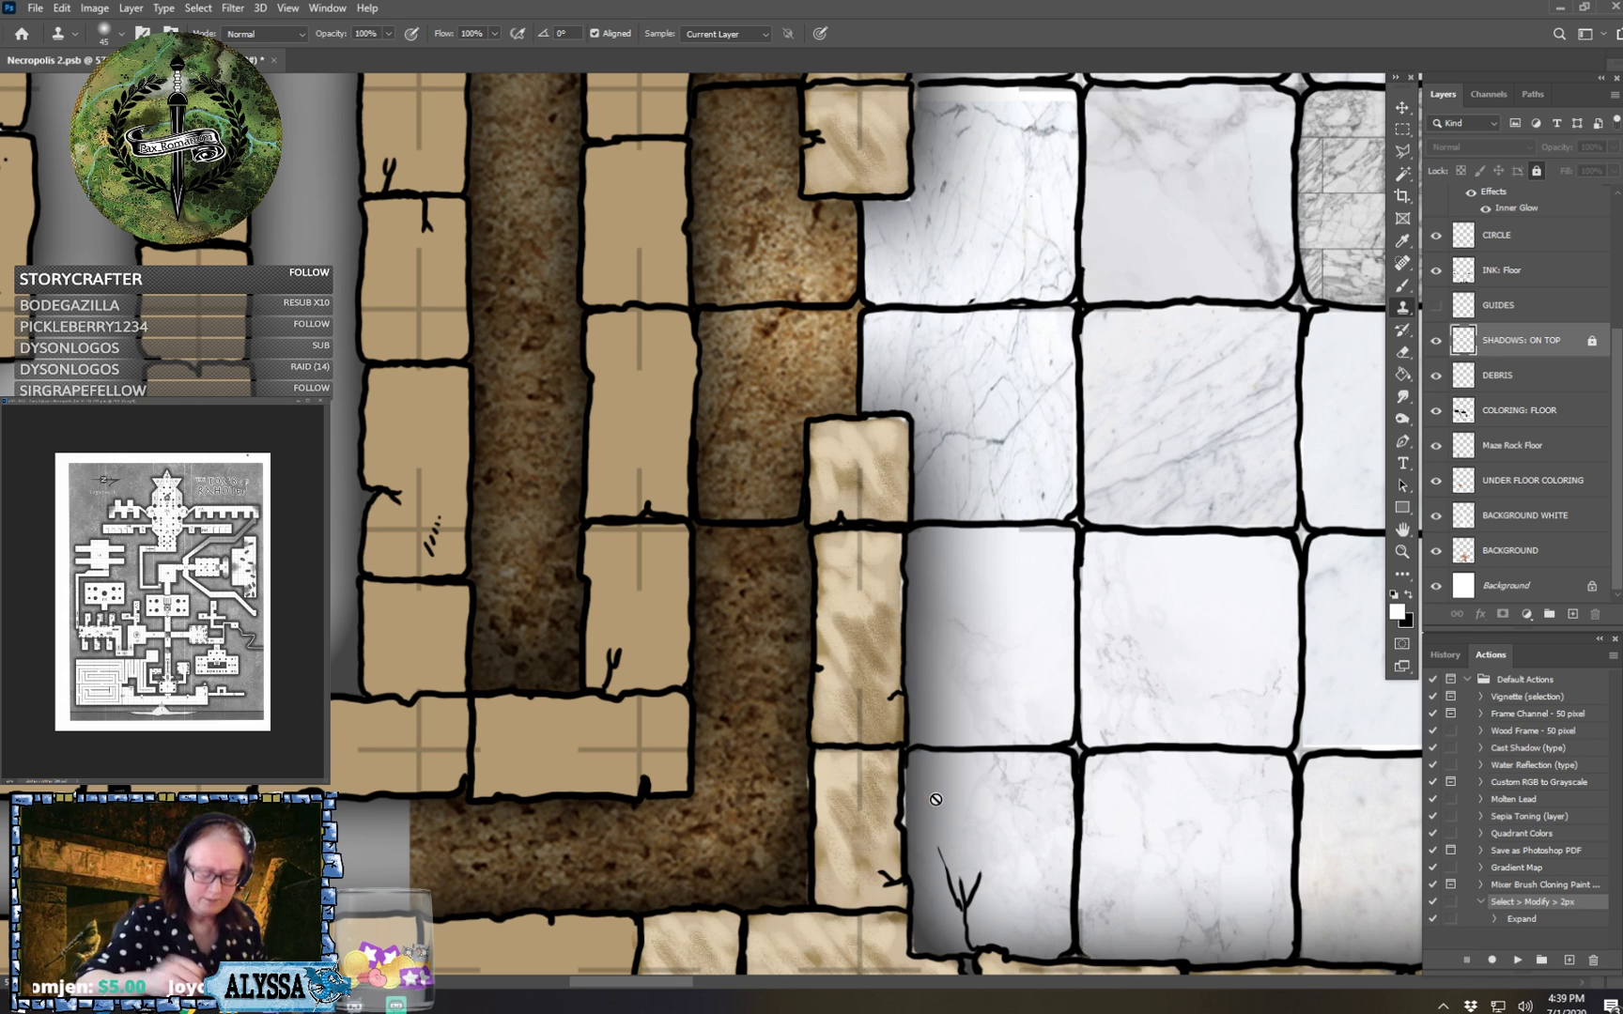
key("b")
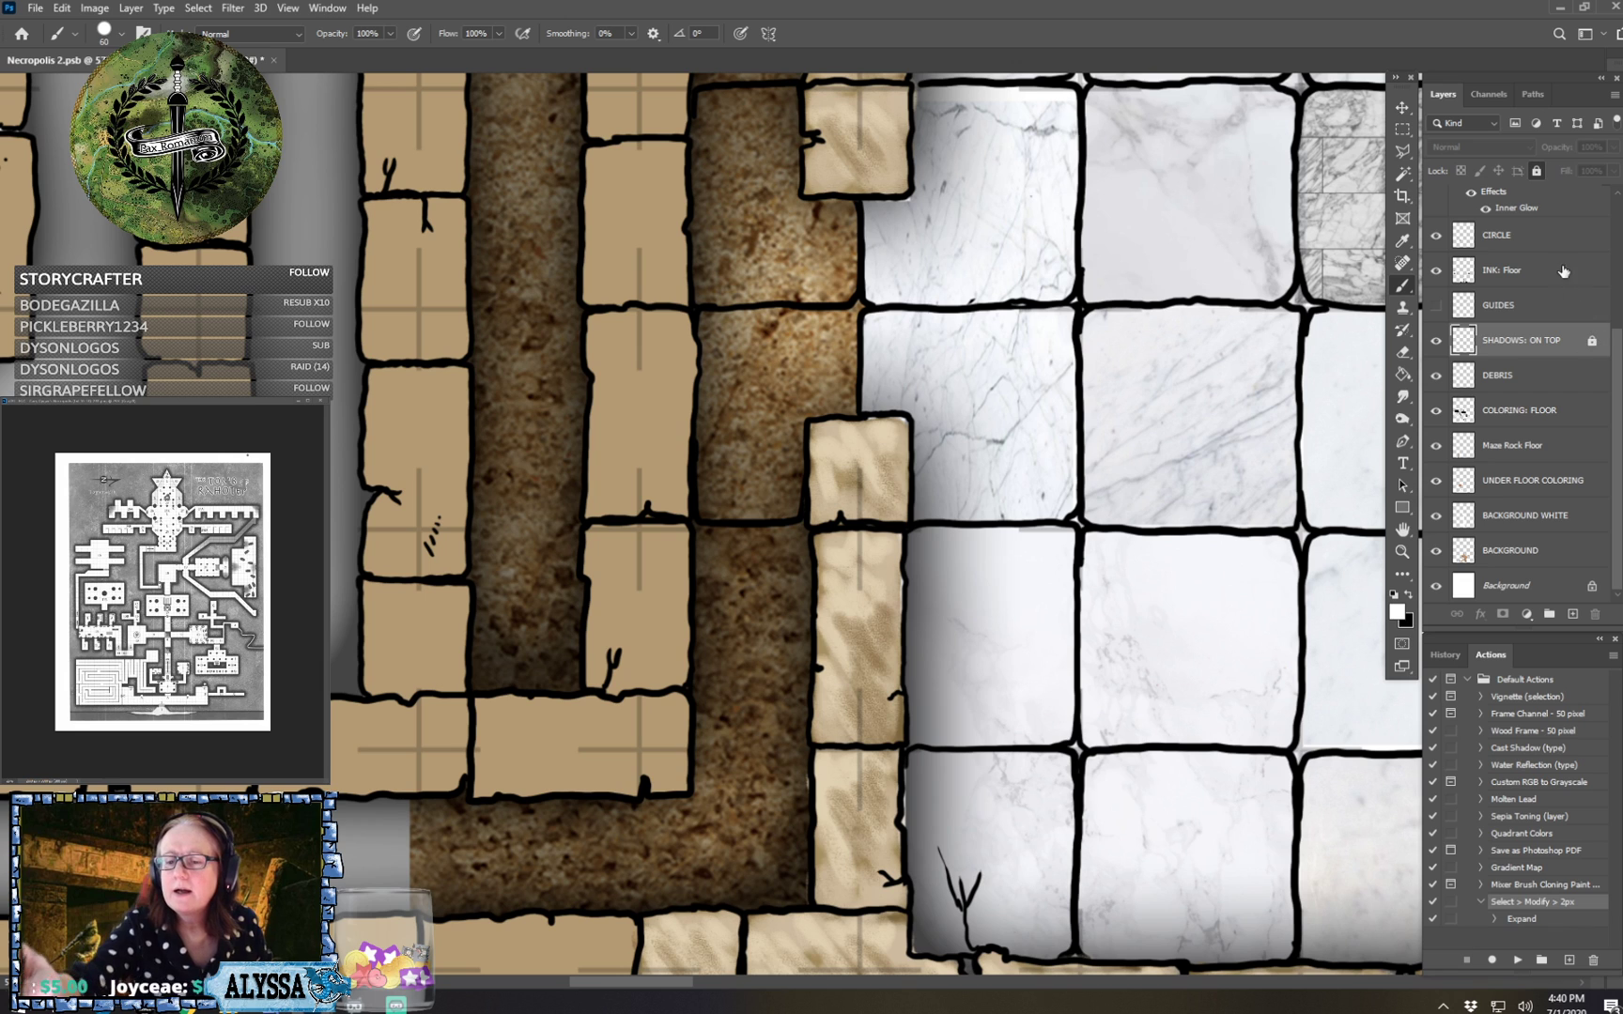
scroll(1617, 376, "up", 4)
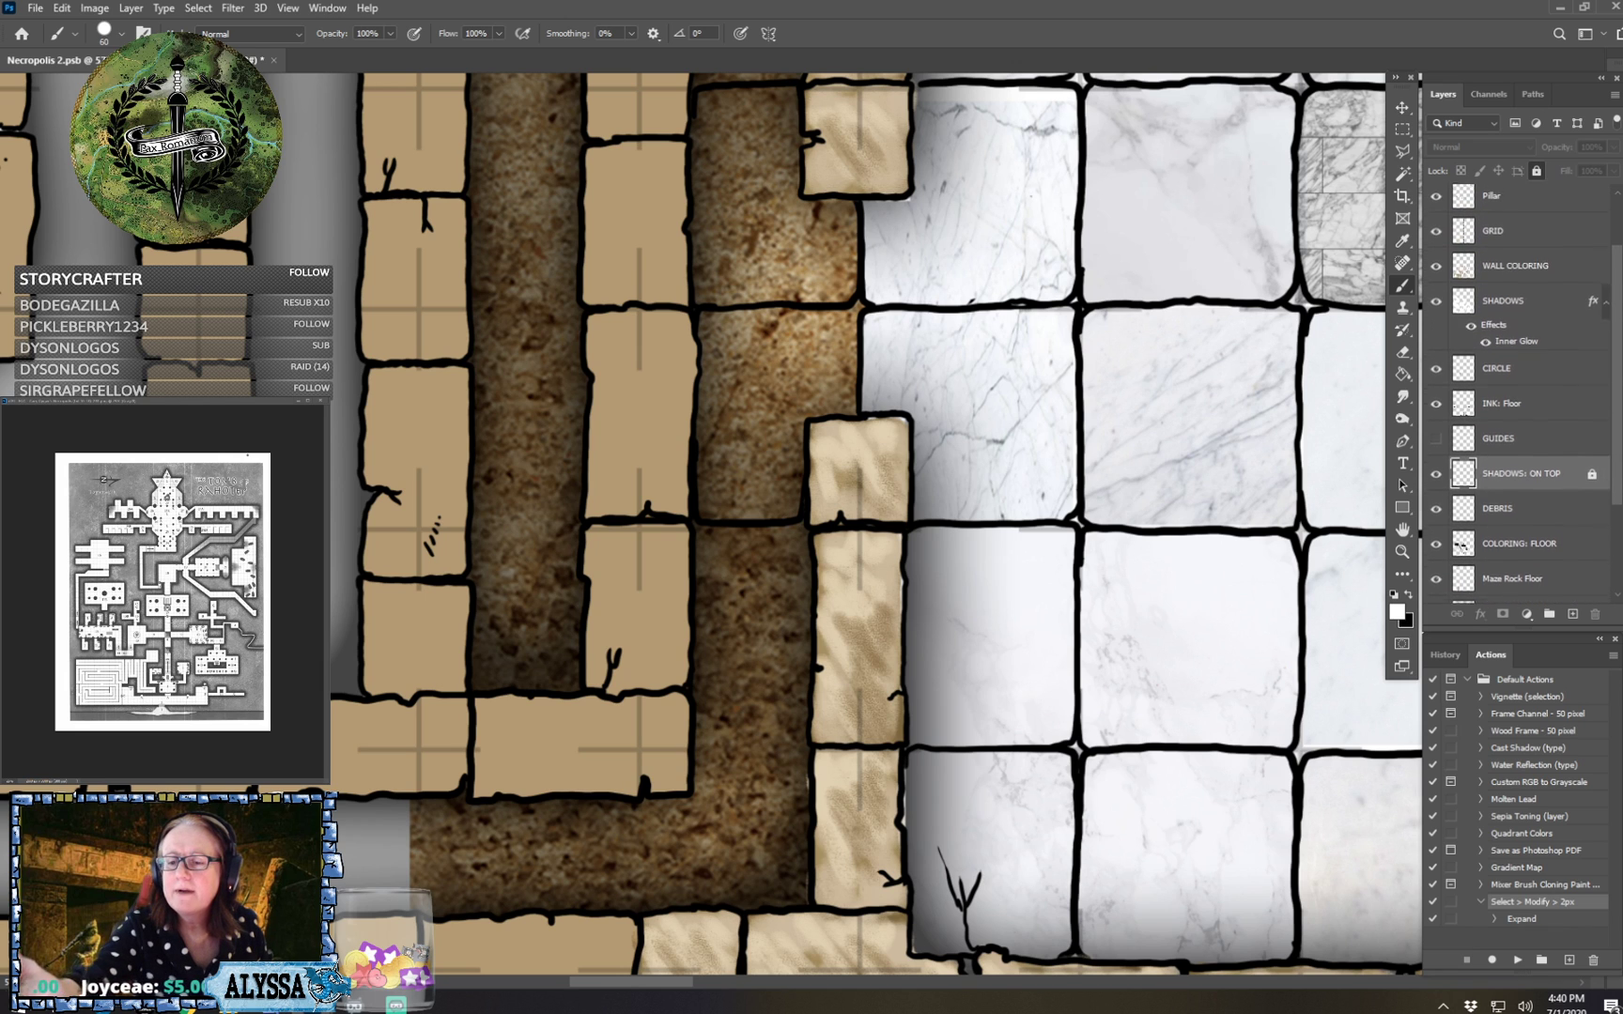
scroll(1559, 300, "up", 1)
left_click(1545, 325)
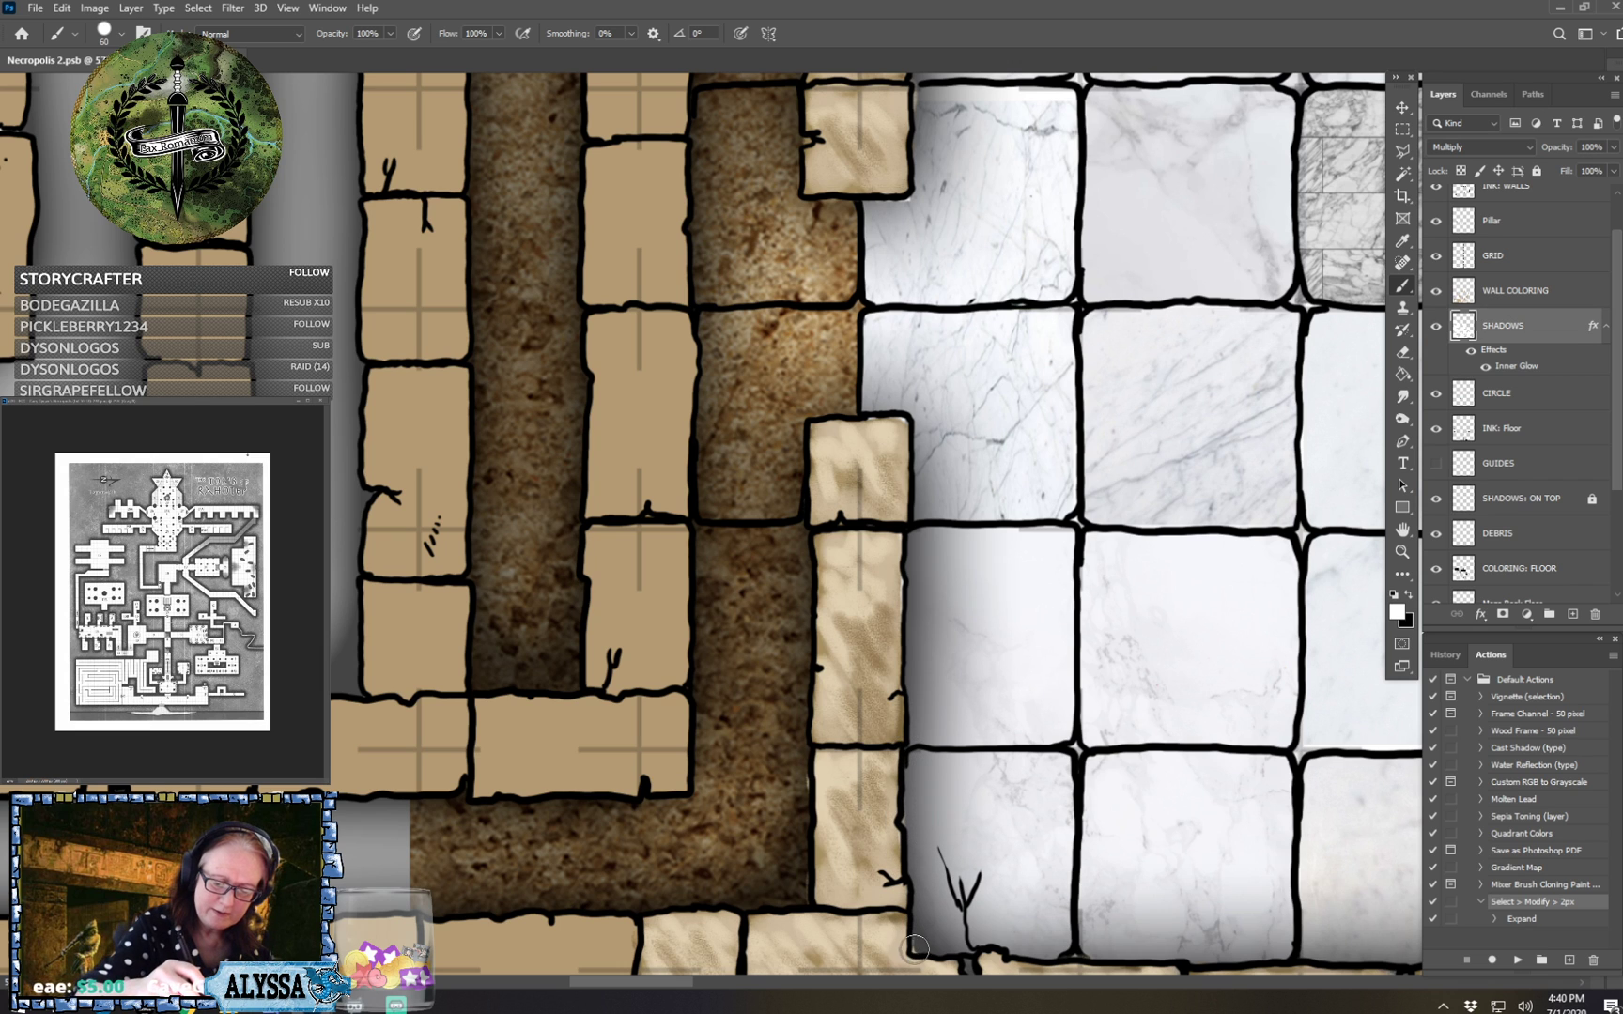
left_click_drag(946, 911, 990, 903)
left_click_drag(958, 376, 955, 580)
left_click_drag(977, 329, 883, 688)
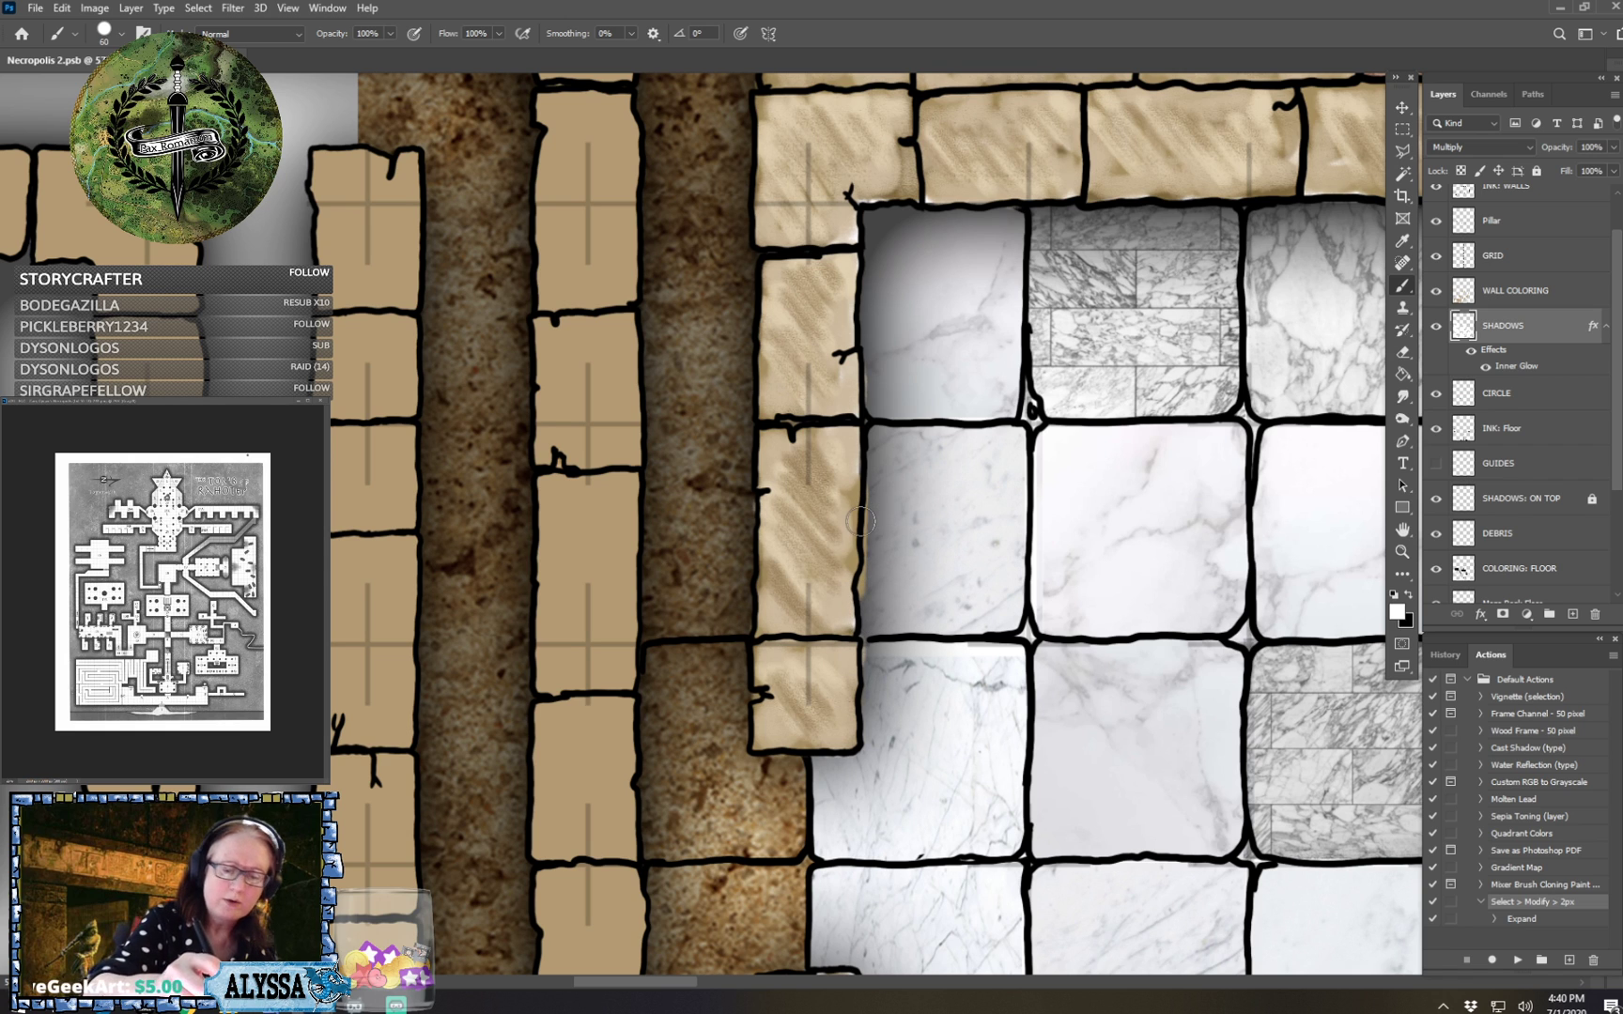
left_click(1547, 289)
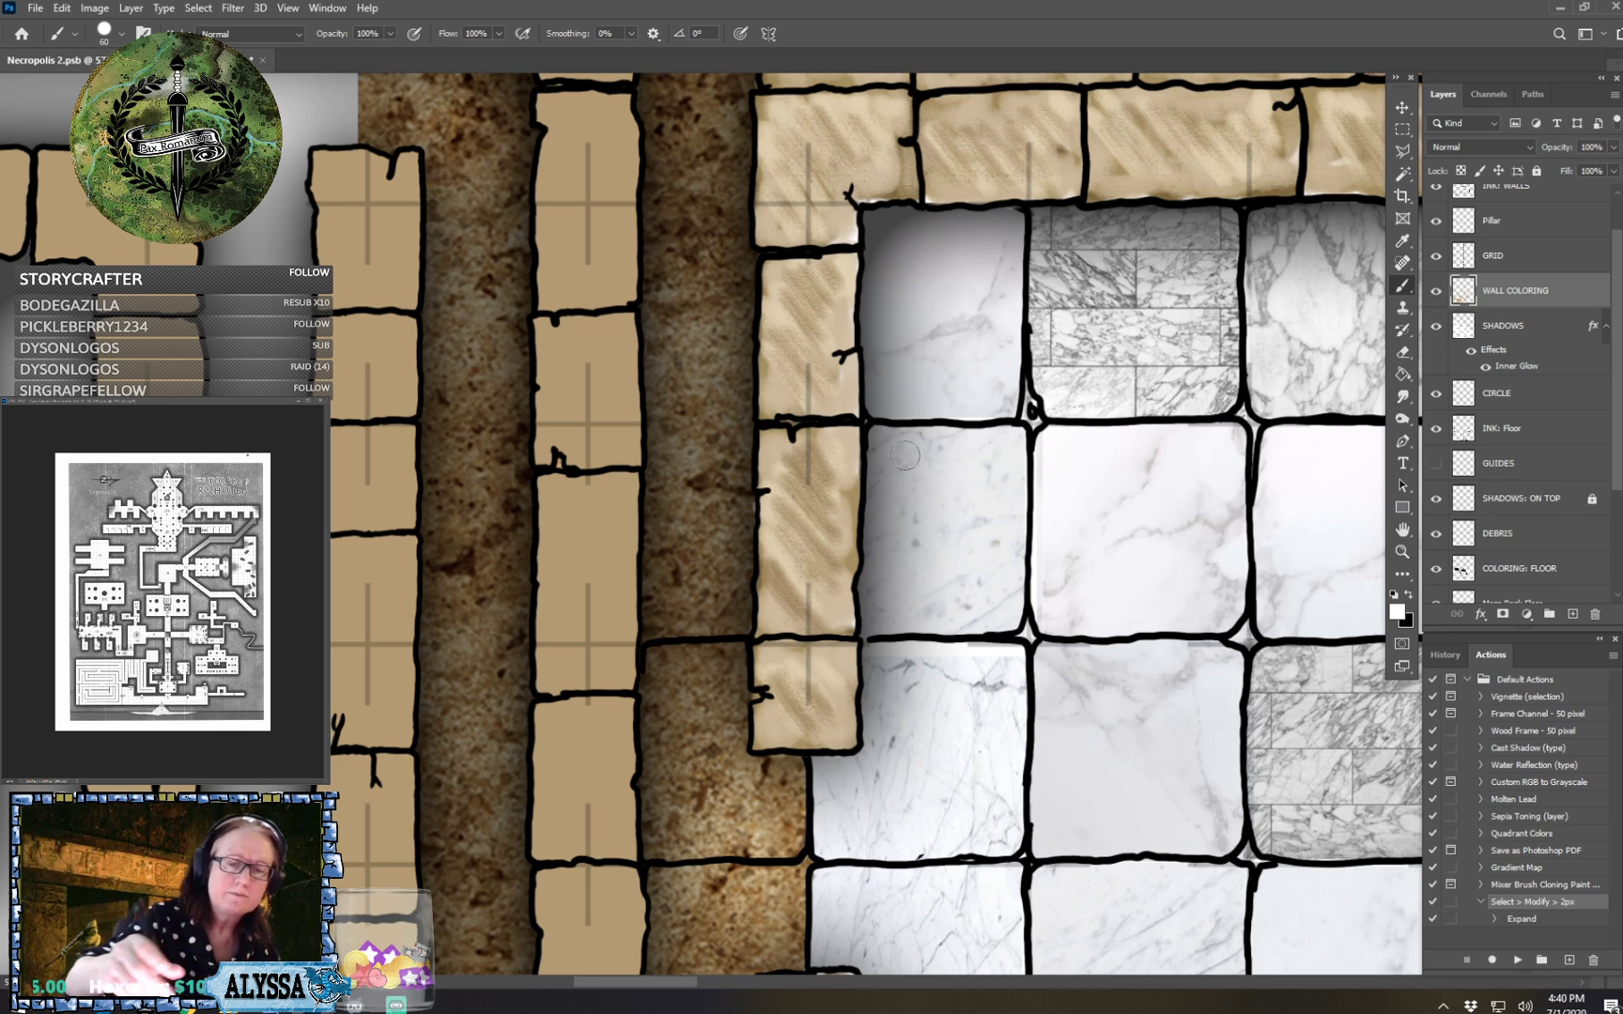
Examine the maze and the surrounding rooms at lower magnification to review which floor areas still need colouring.
scroll(904, 455, "down", 10)
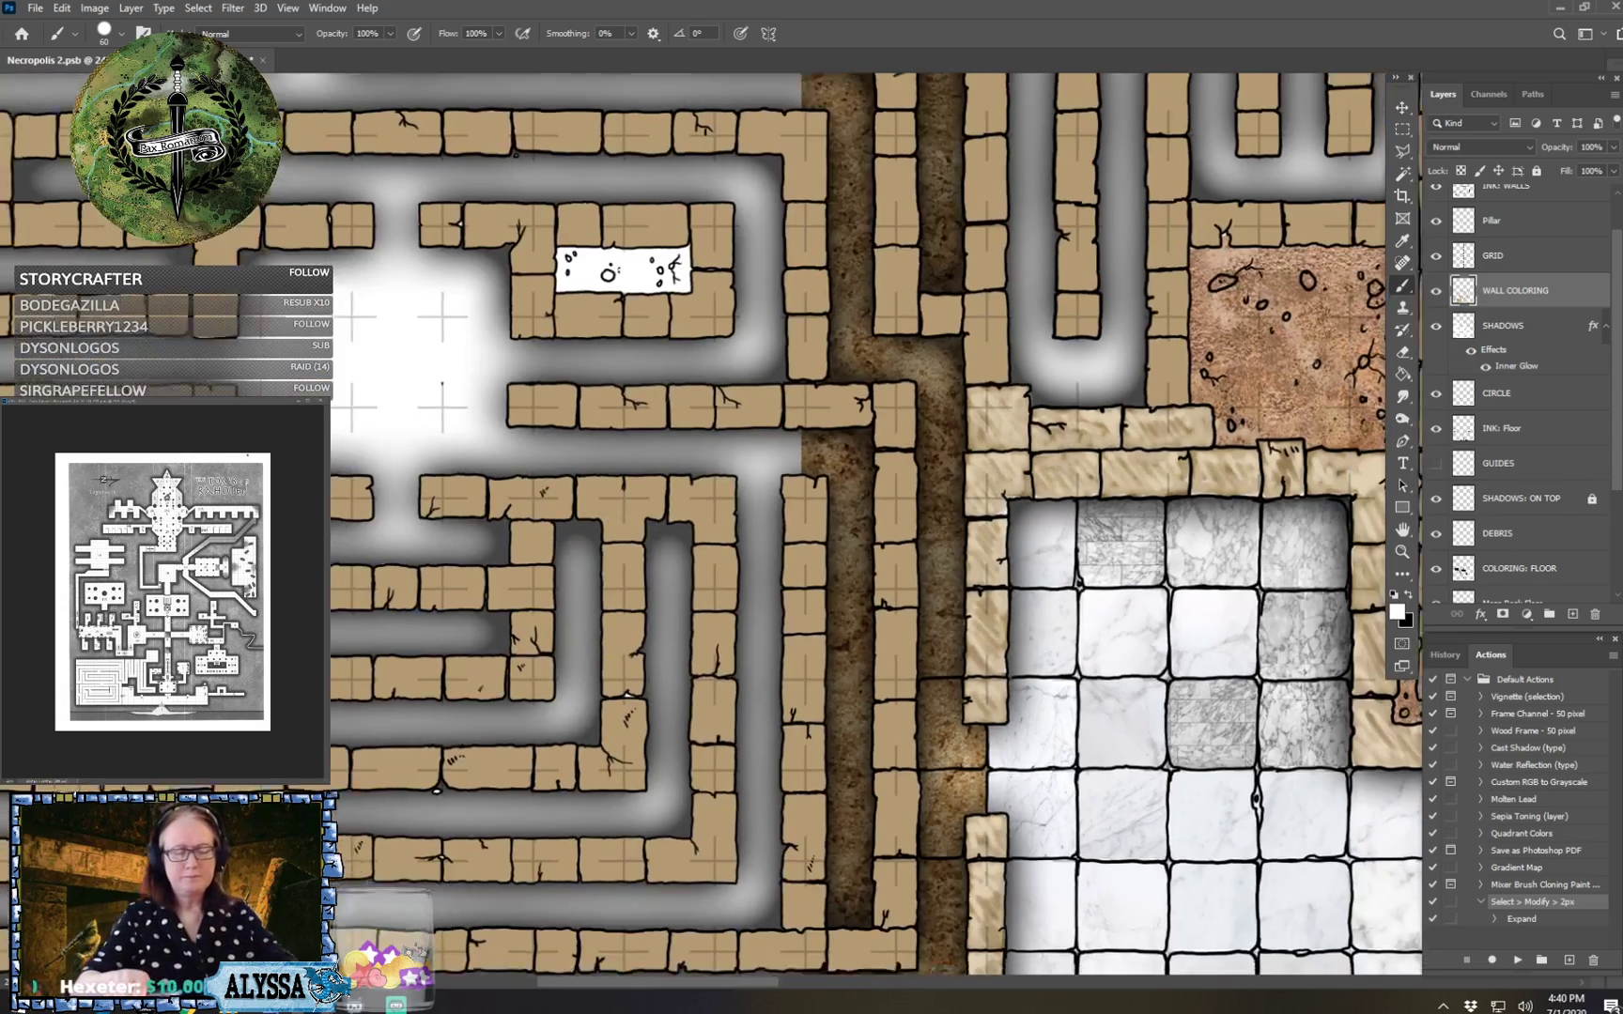
scroll(1014, 535, "up", 1)
scroll(1014, 535, "down", 3)
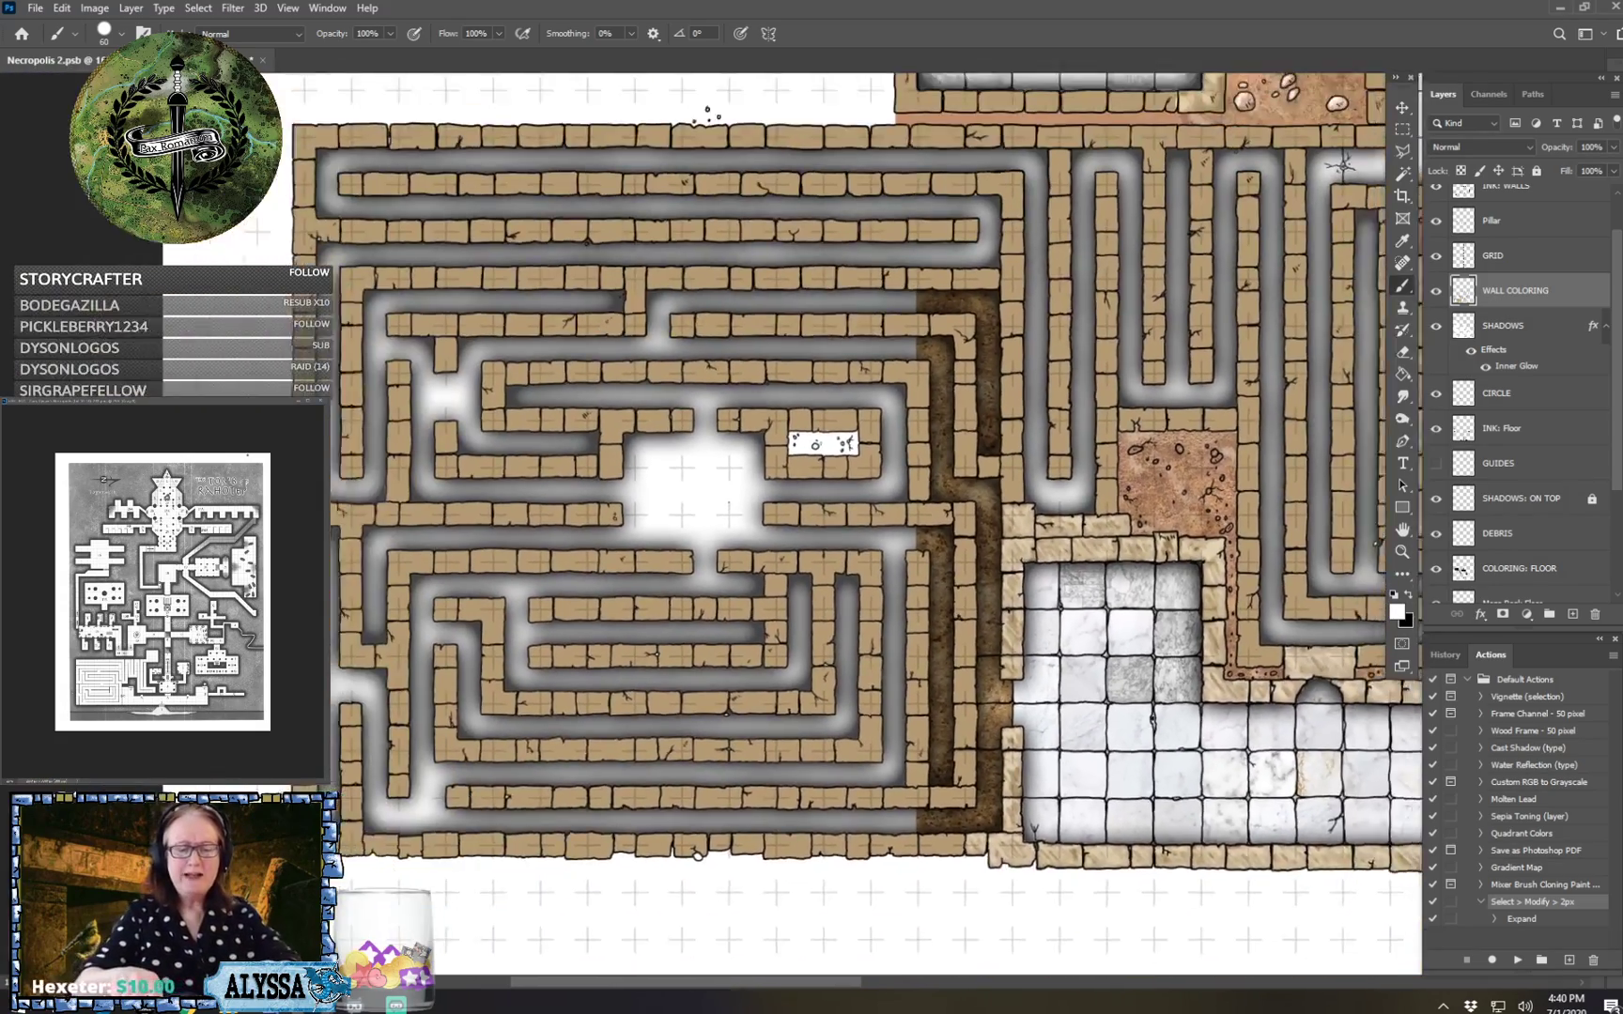
scroll(1014, 535, "up", 2)
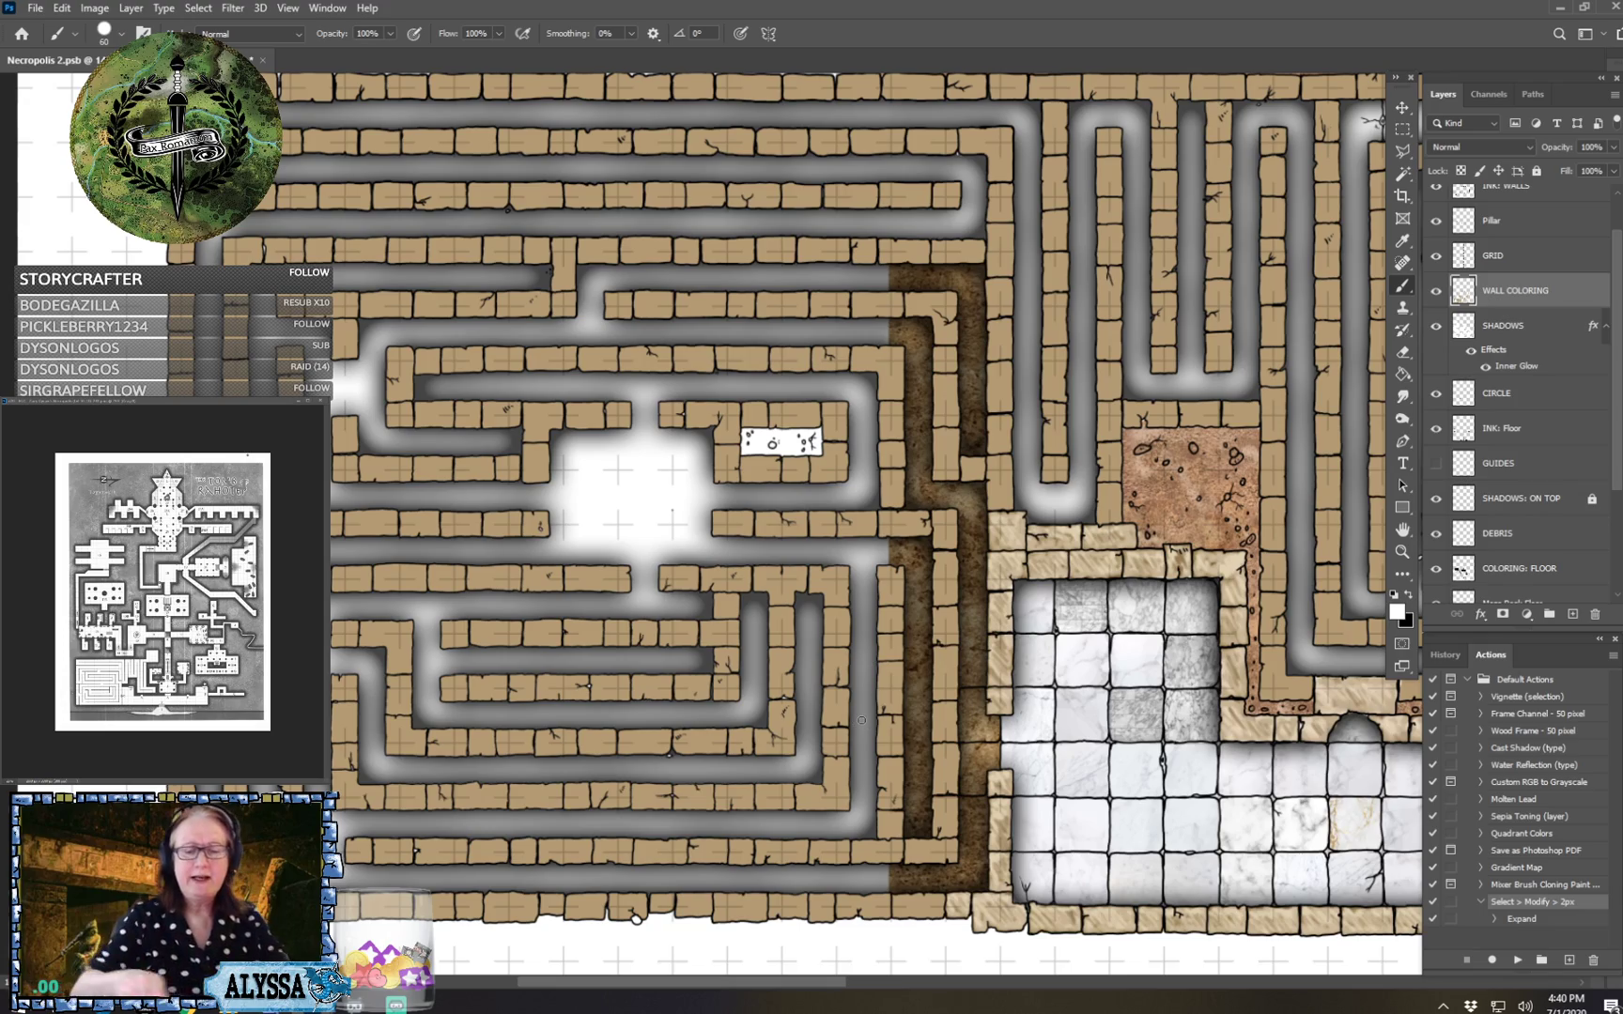
scroll(861, 720, "down", 2)
scroll(858, 526, "right", 3)
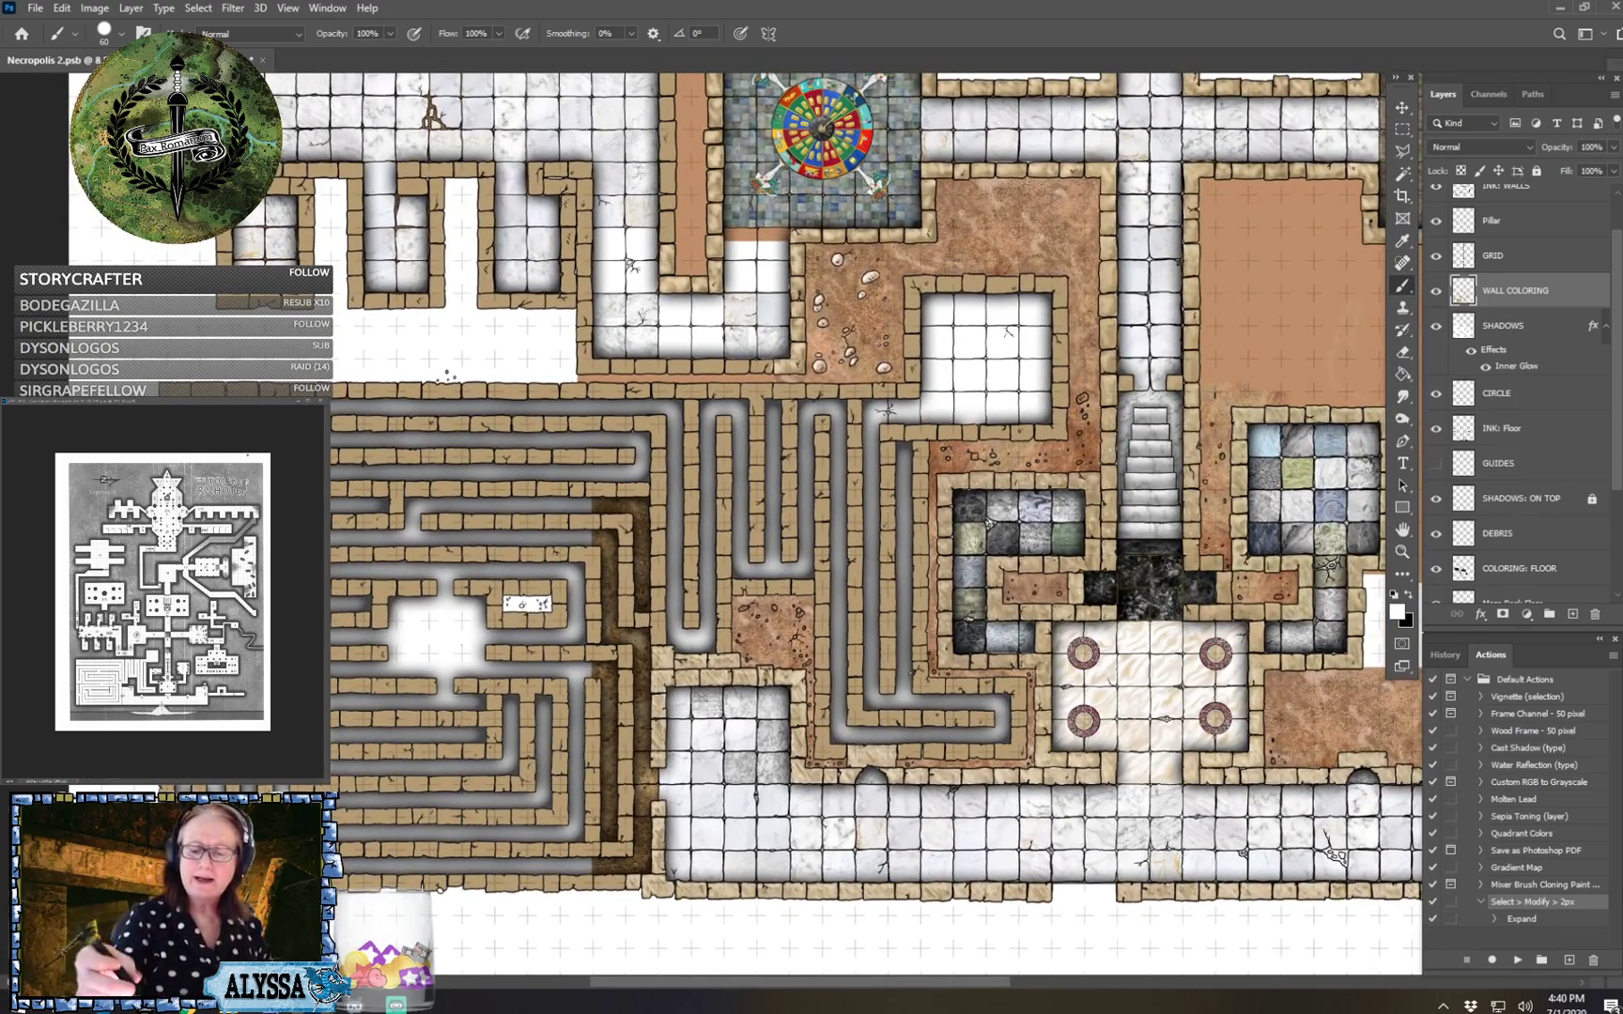
scroll(842, 717, "up", 3)
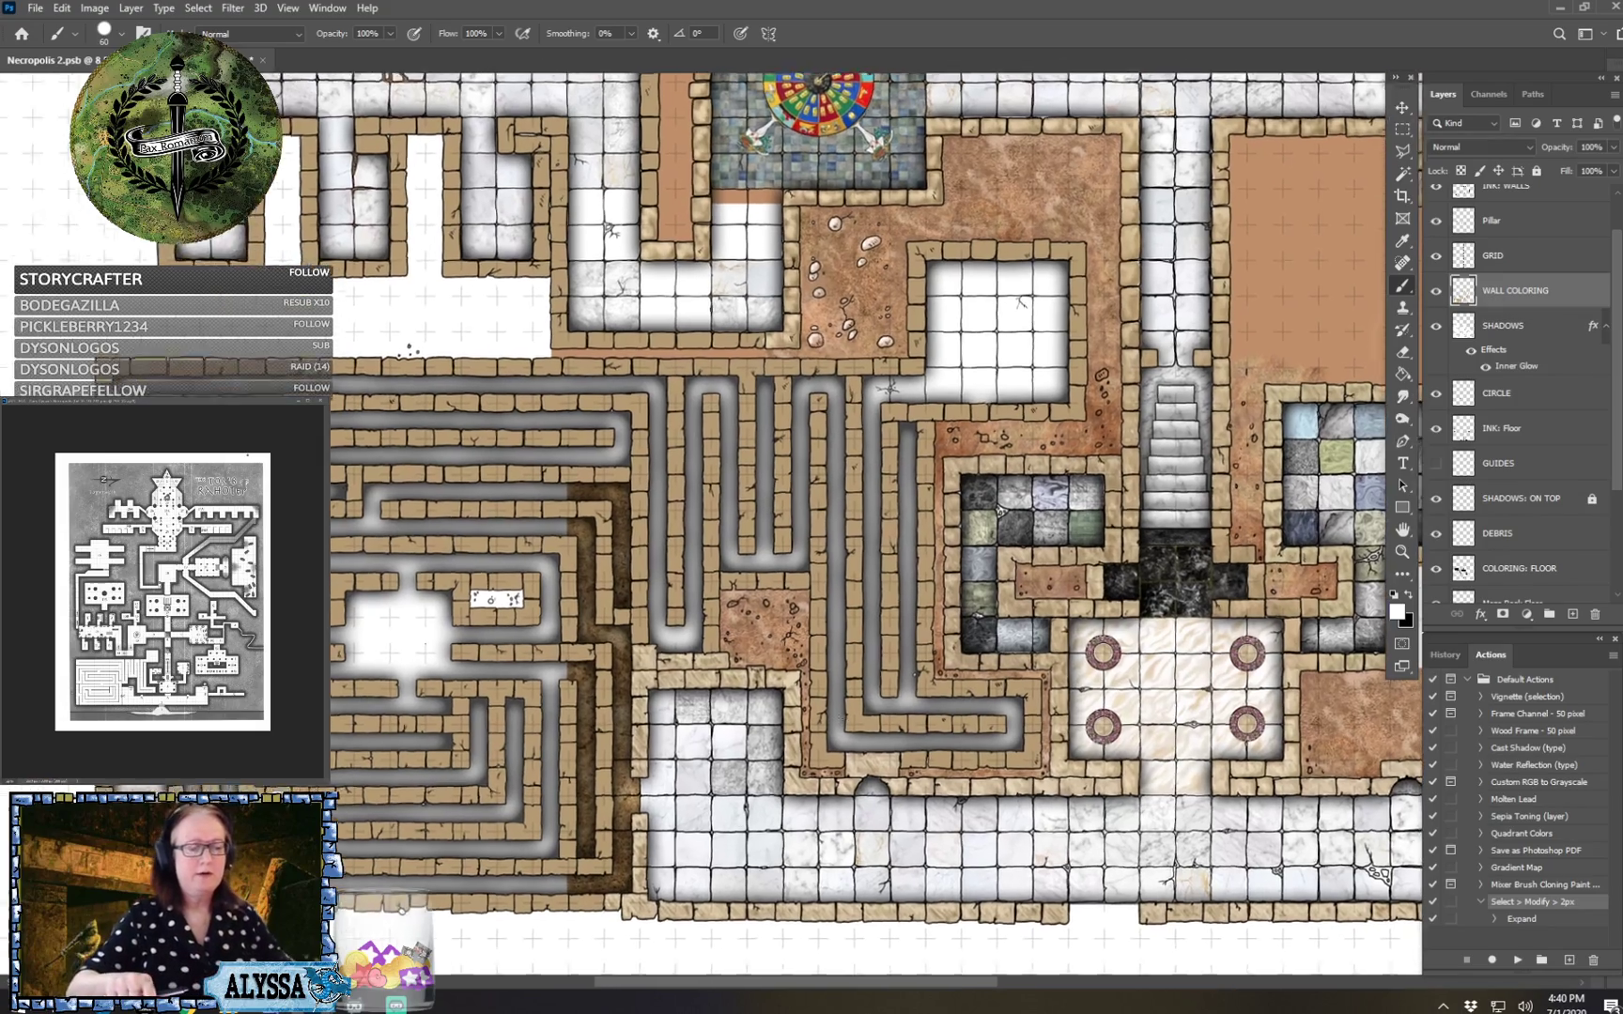
scroll(841, 716, "down", 2)
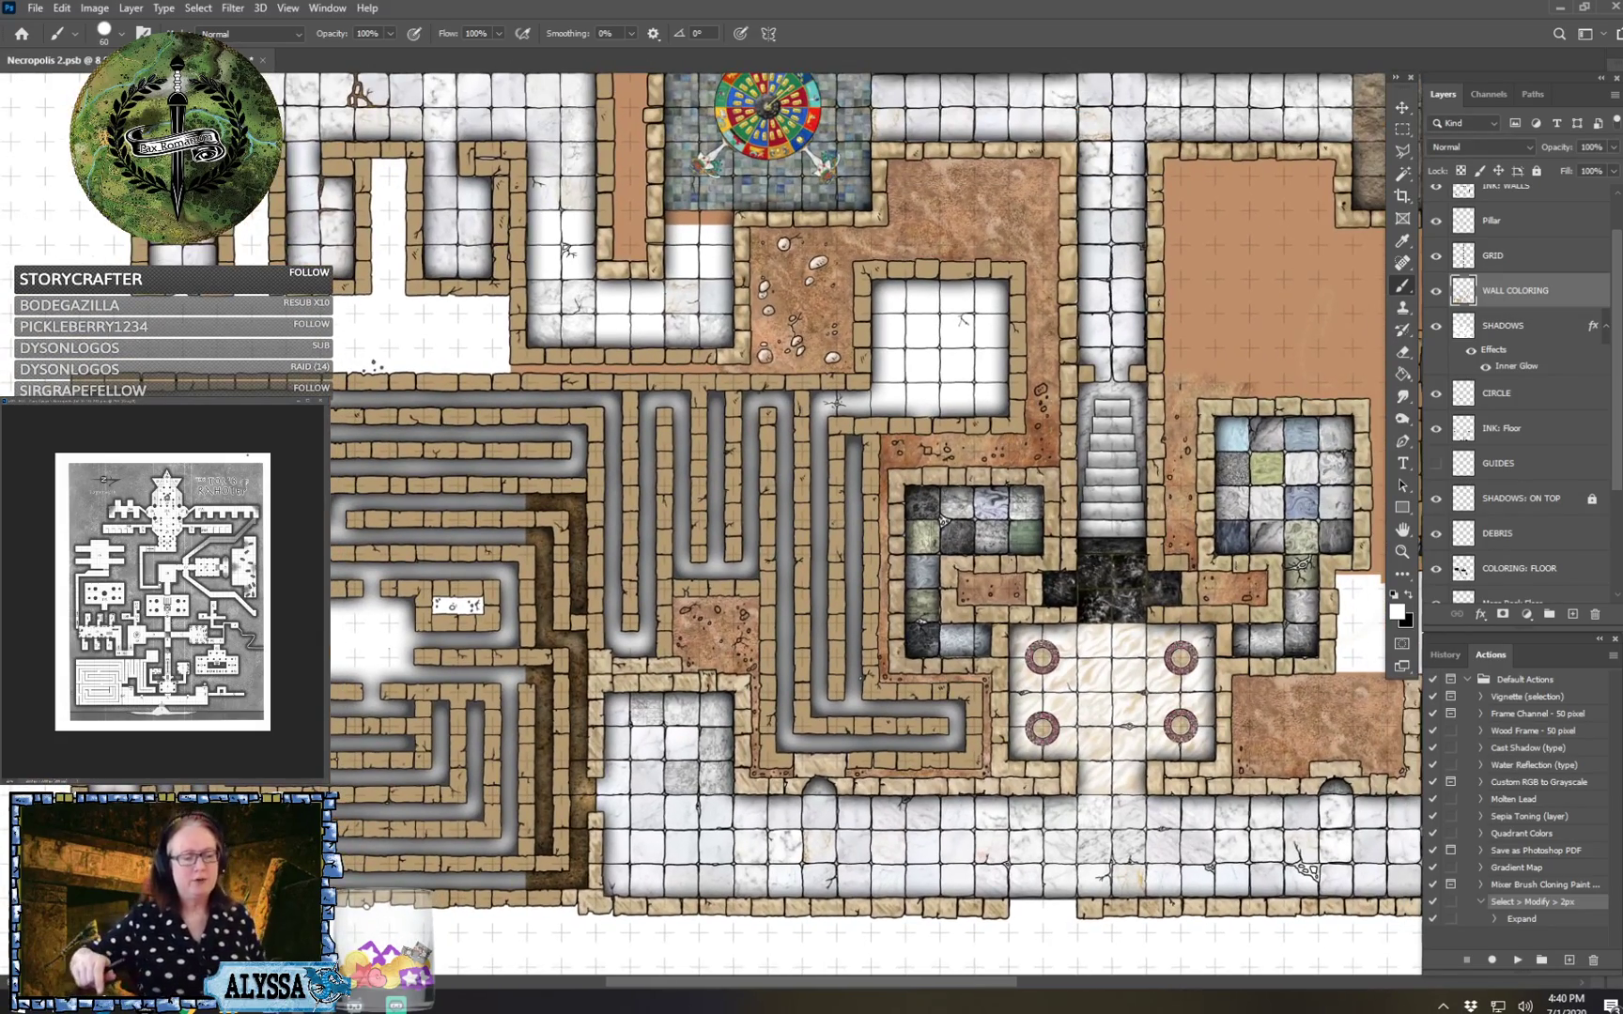
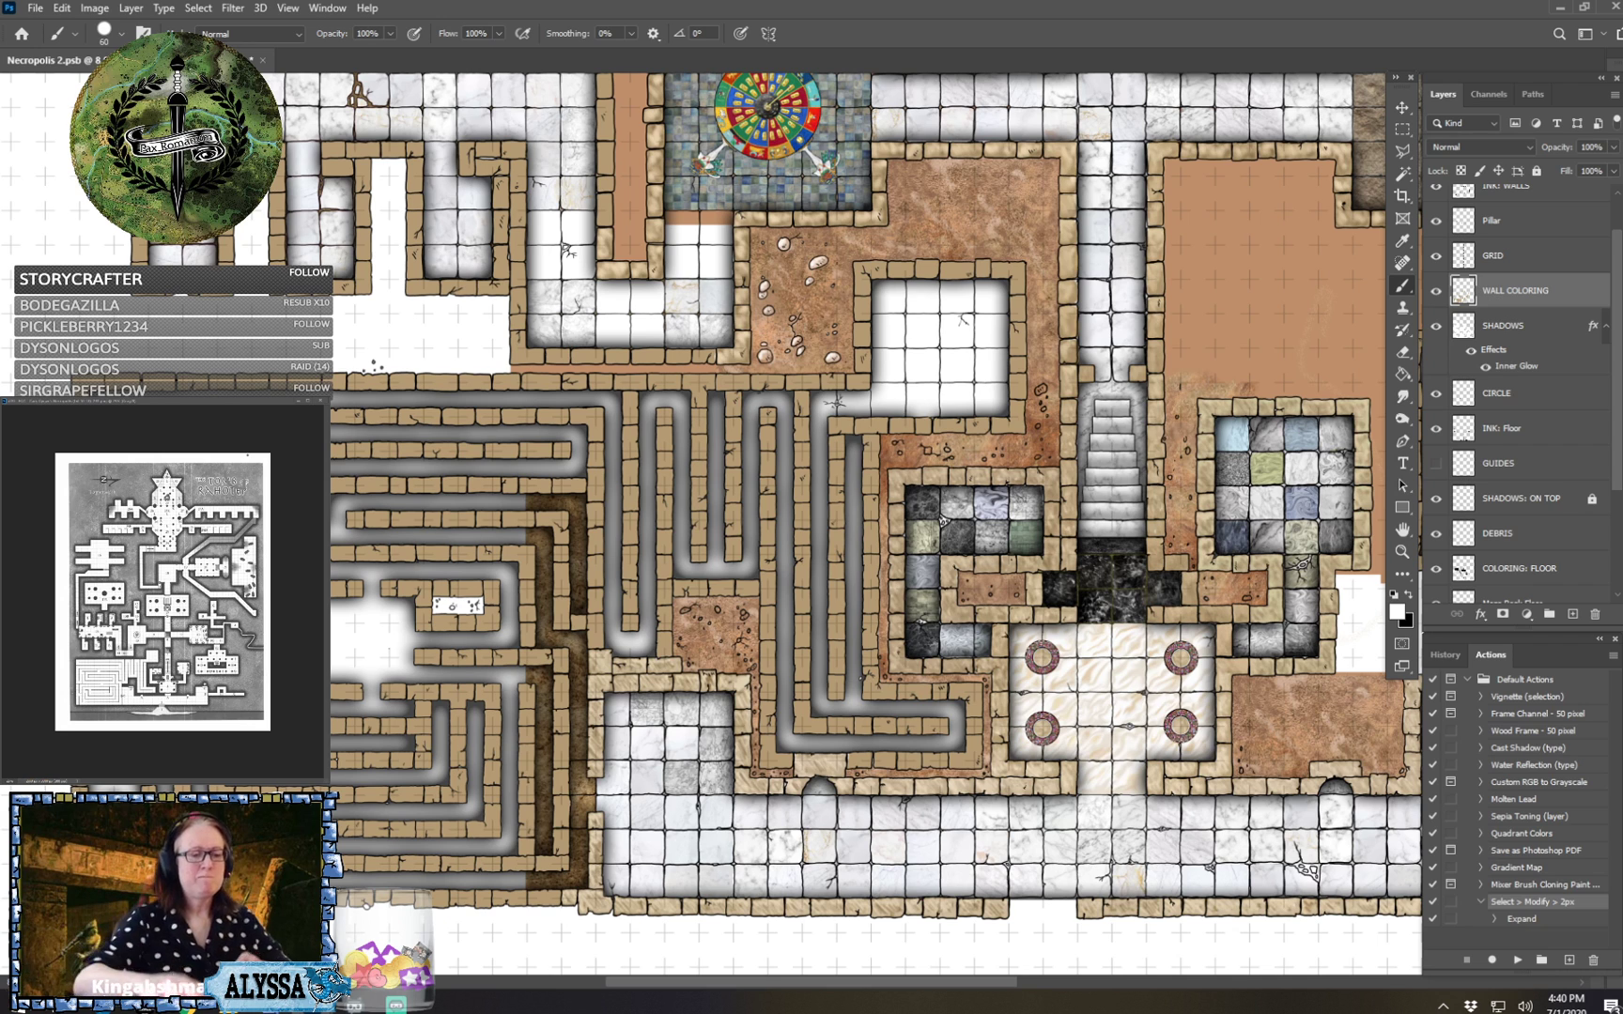
left_click_drag(862, 677, 948, 672)
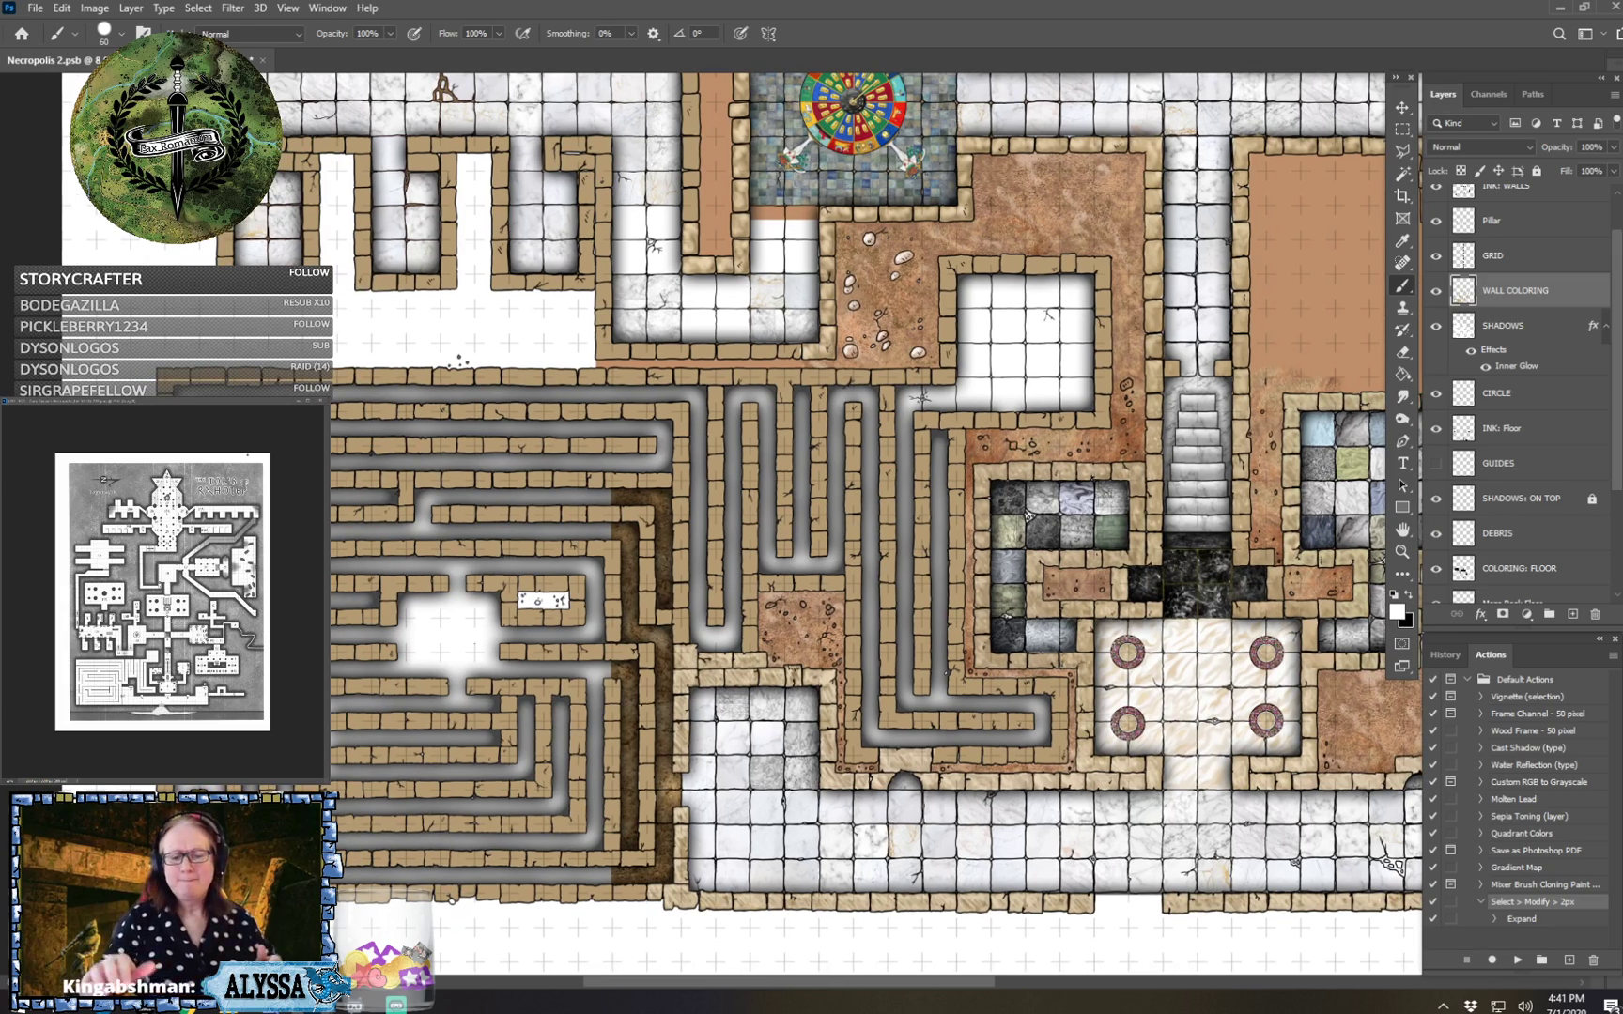
left_click_drag(469, 640, 673, 658)
scroll(667, 657, "up", 5)
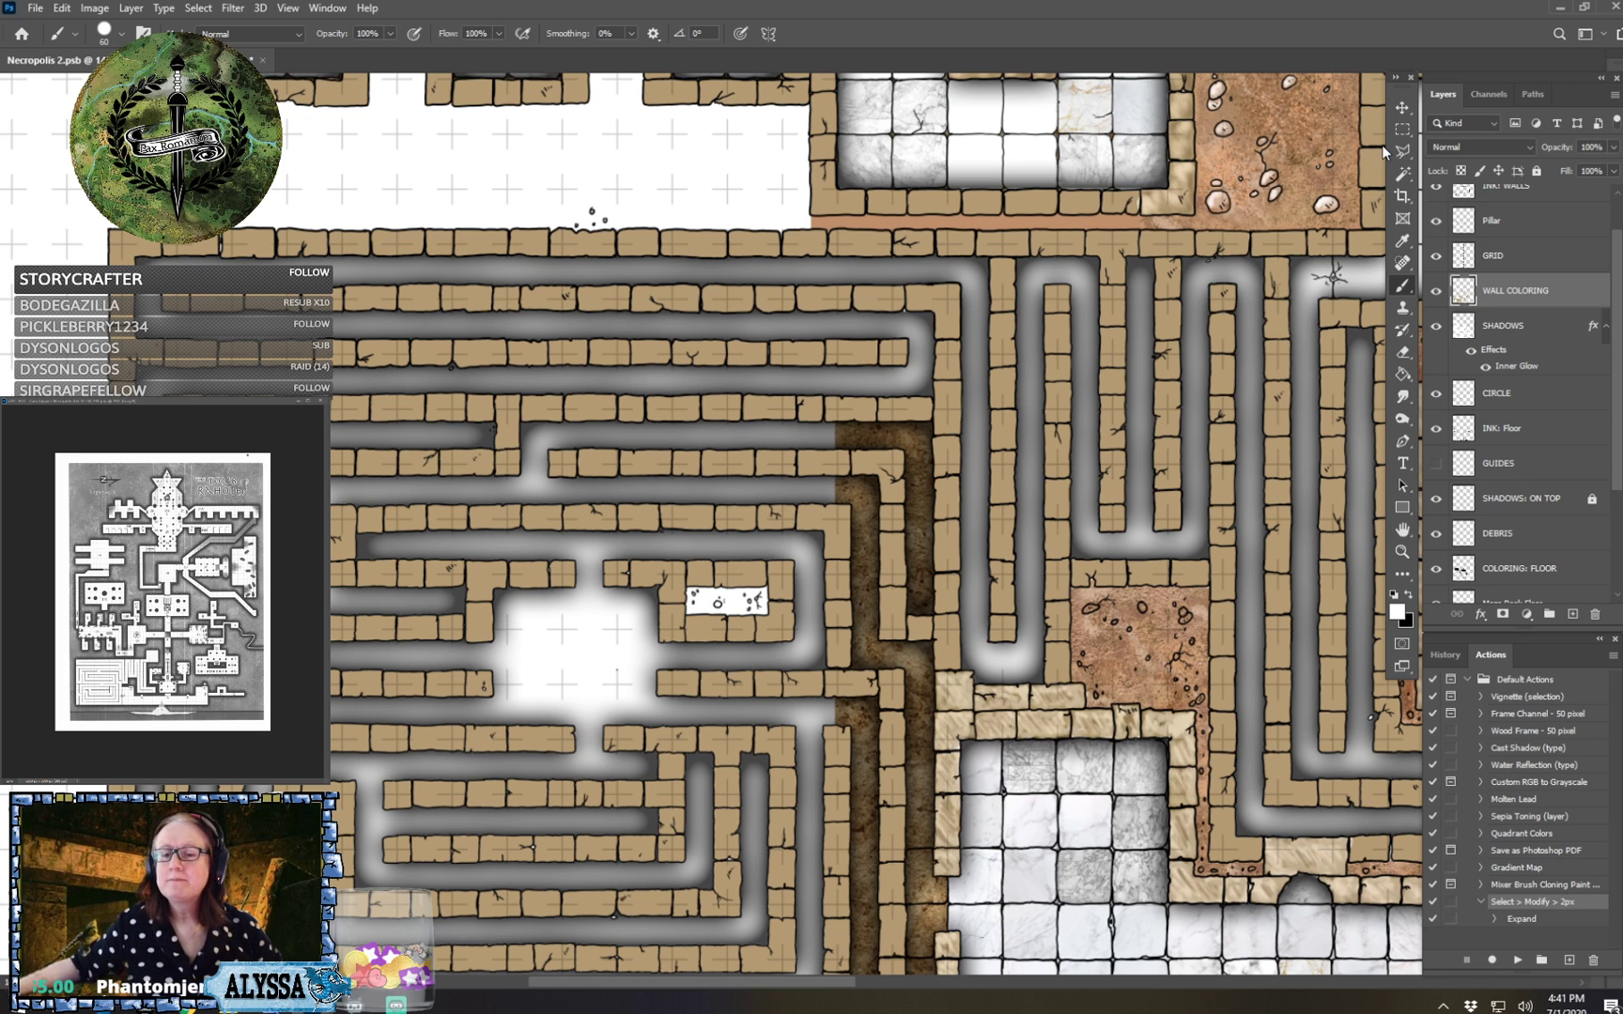
Make the BACKGROUND layer active from the red rock patch beside the maze and toggle its visibility to check its contents.
left_click(1402, 107)
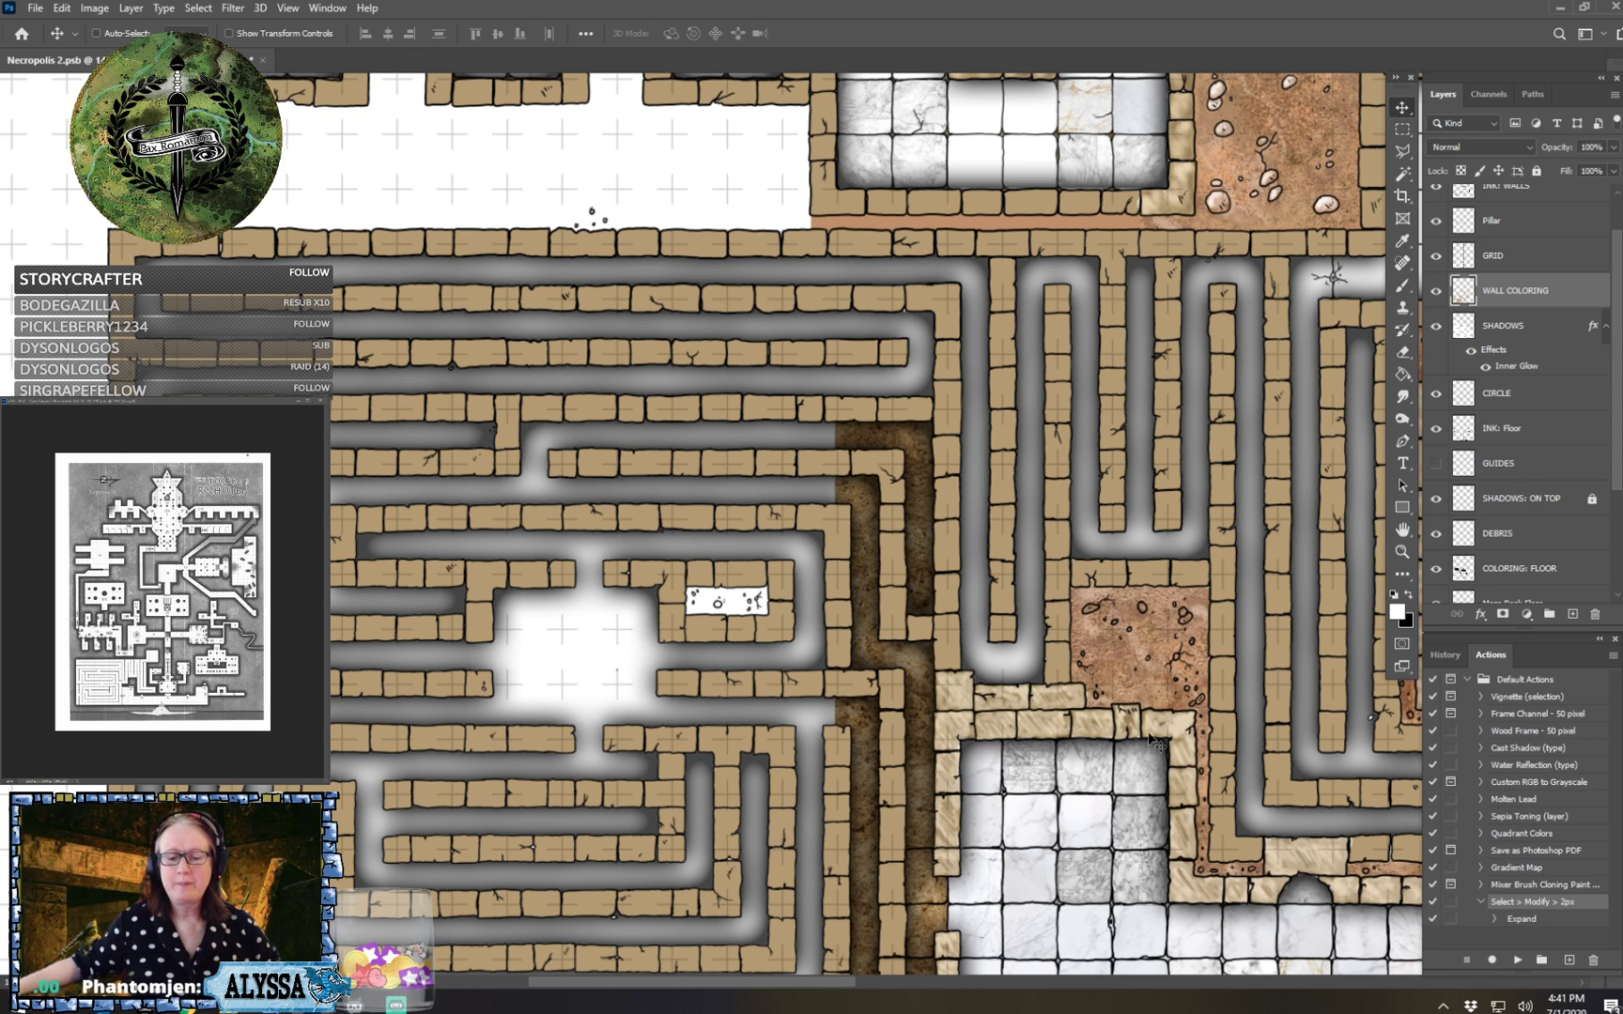
right_click(1145, 650)
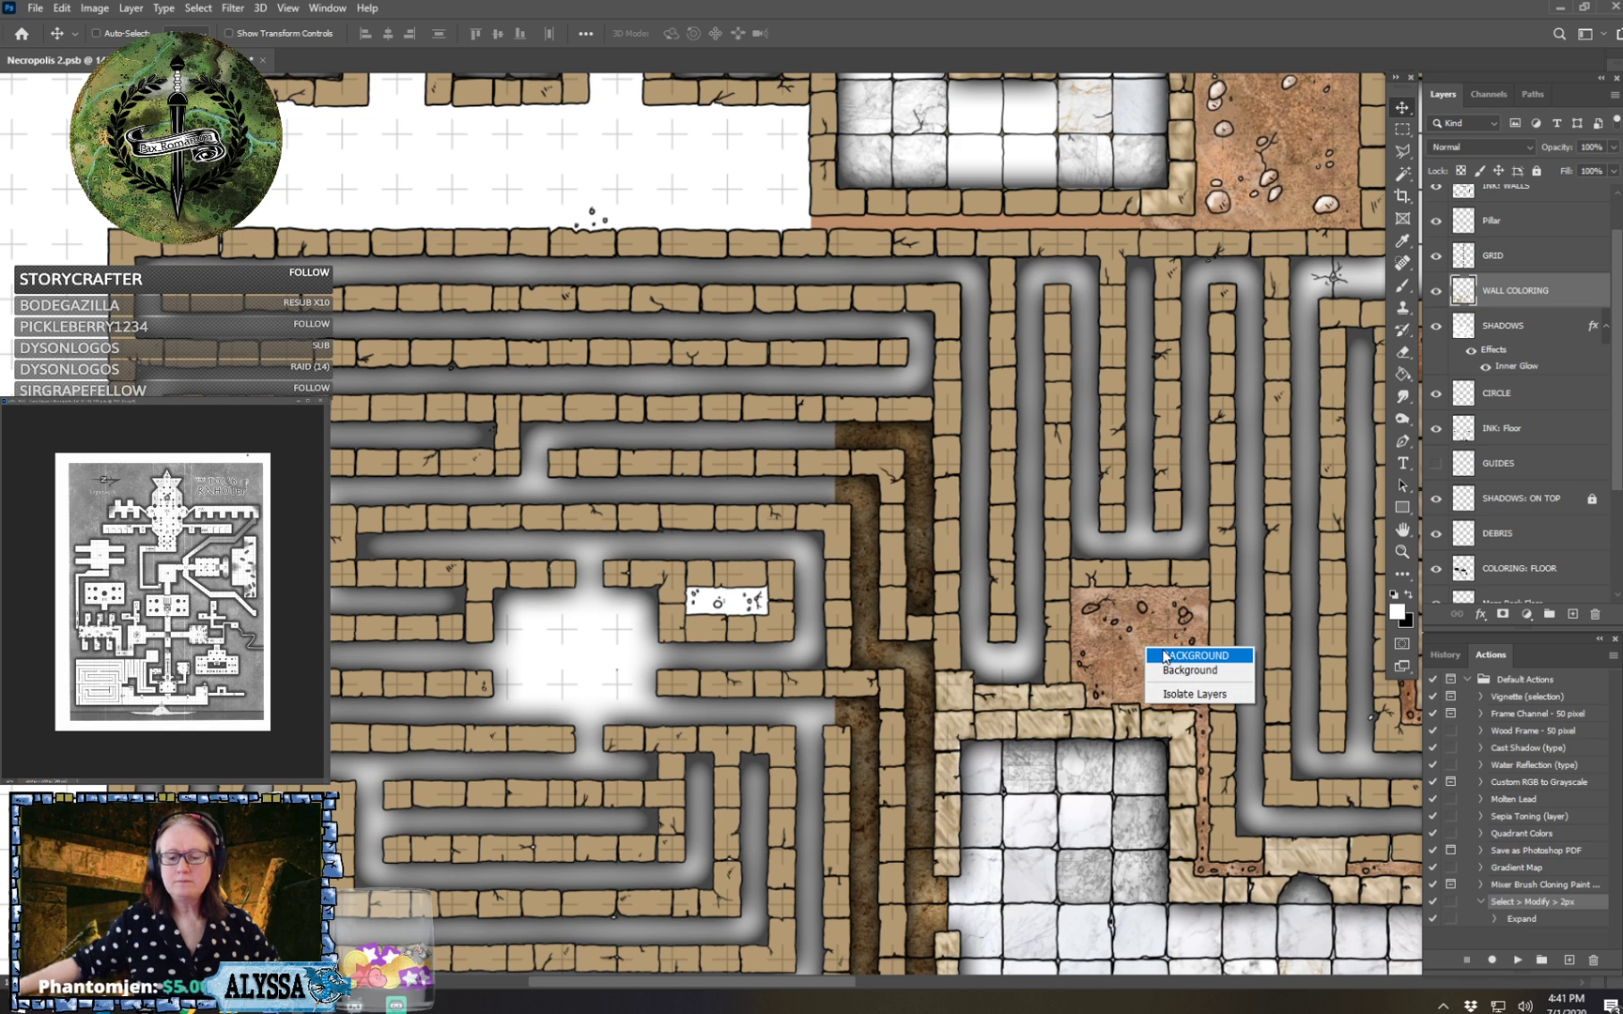
left_click(1165, 655)
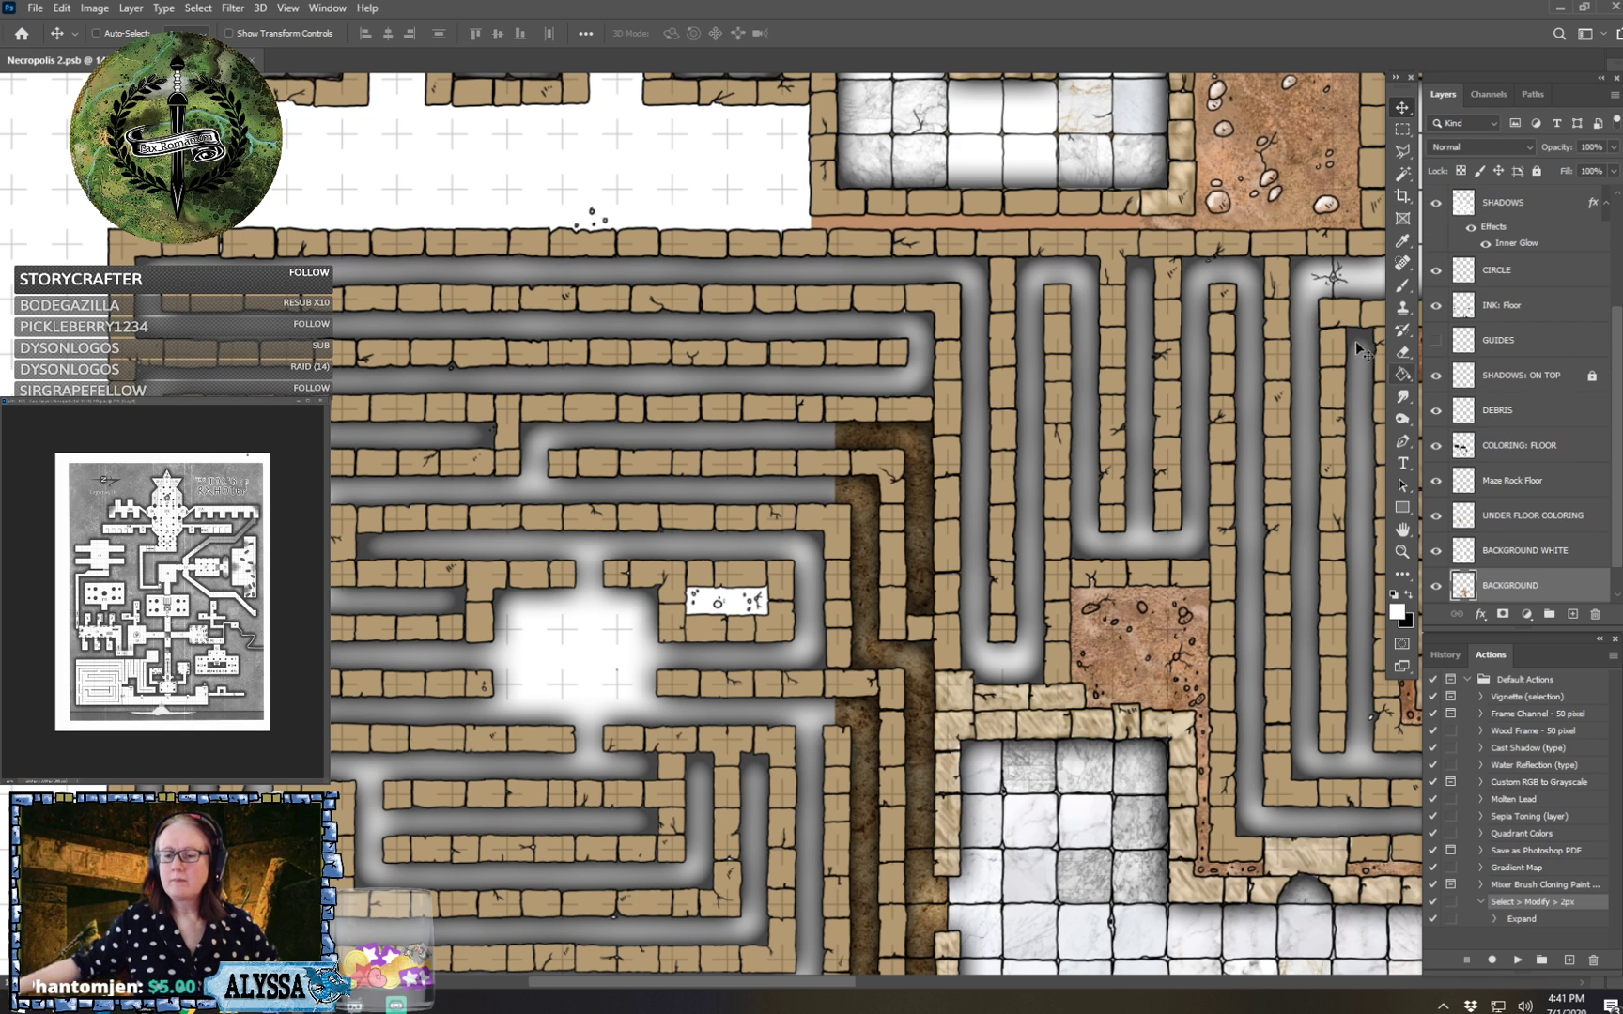
left_click(1434, 587)
left_click(1434, 587)
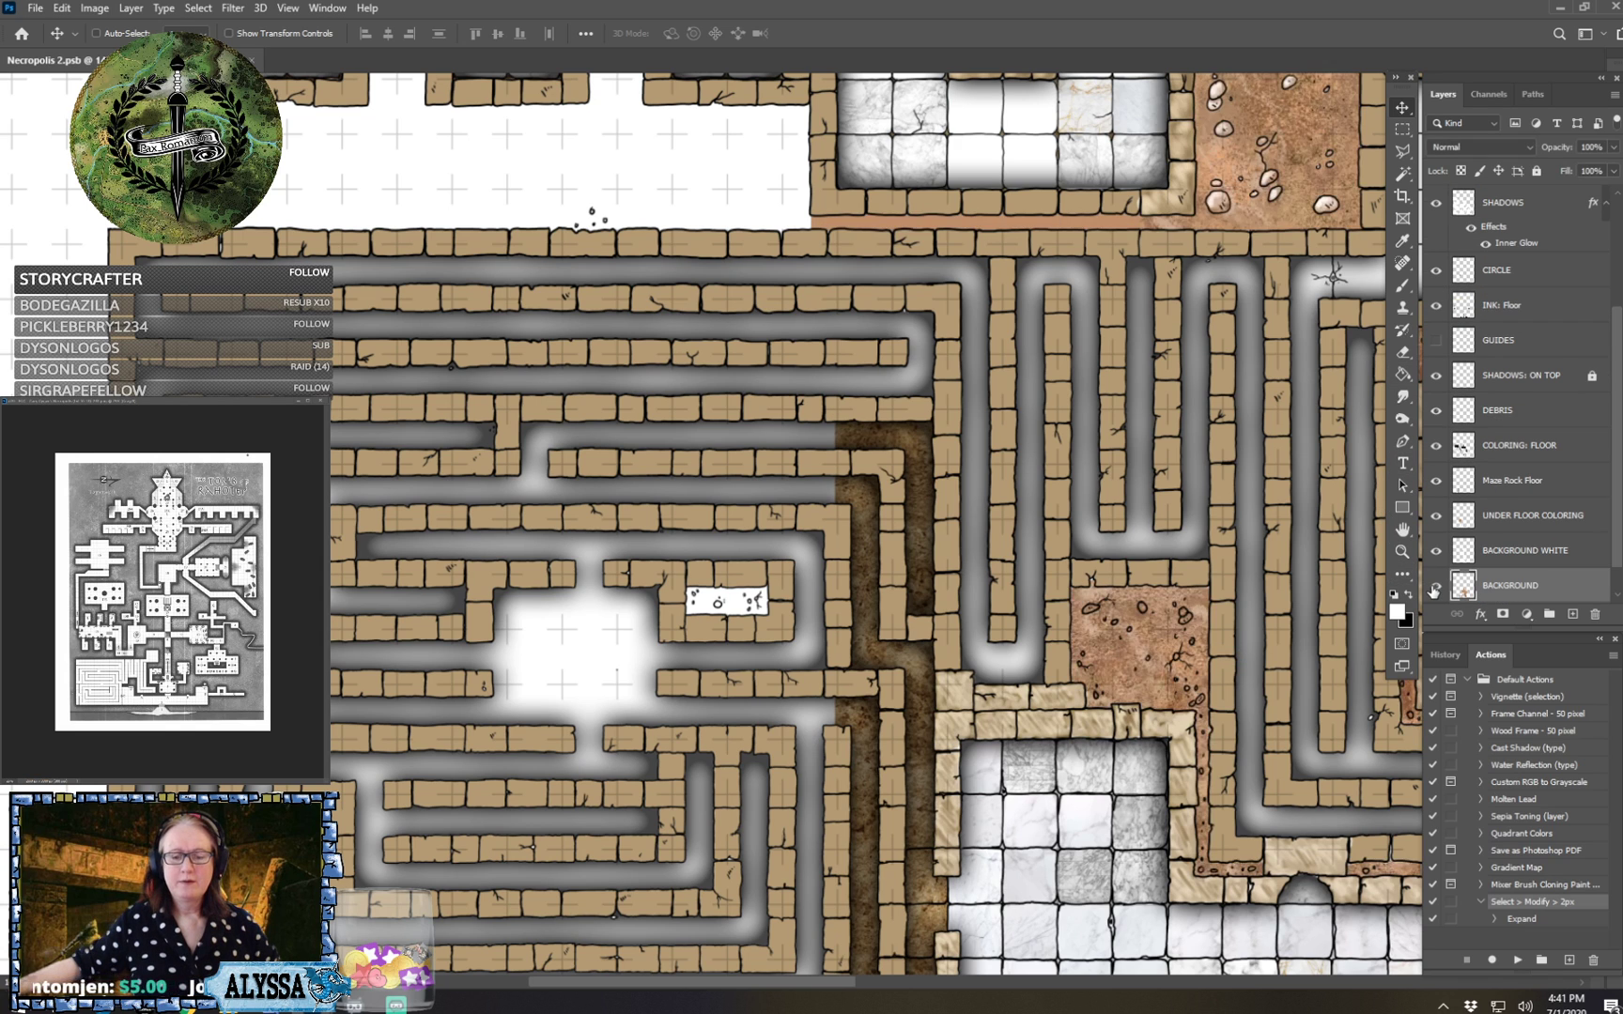
Copy a rectangular piece of the red rock patch into the small white enclosed chamber inside the maze, and clear the selection.
left_click(1402, 129)
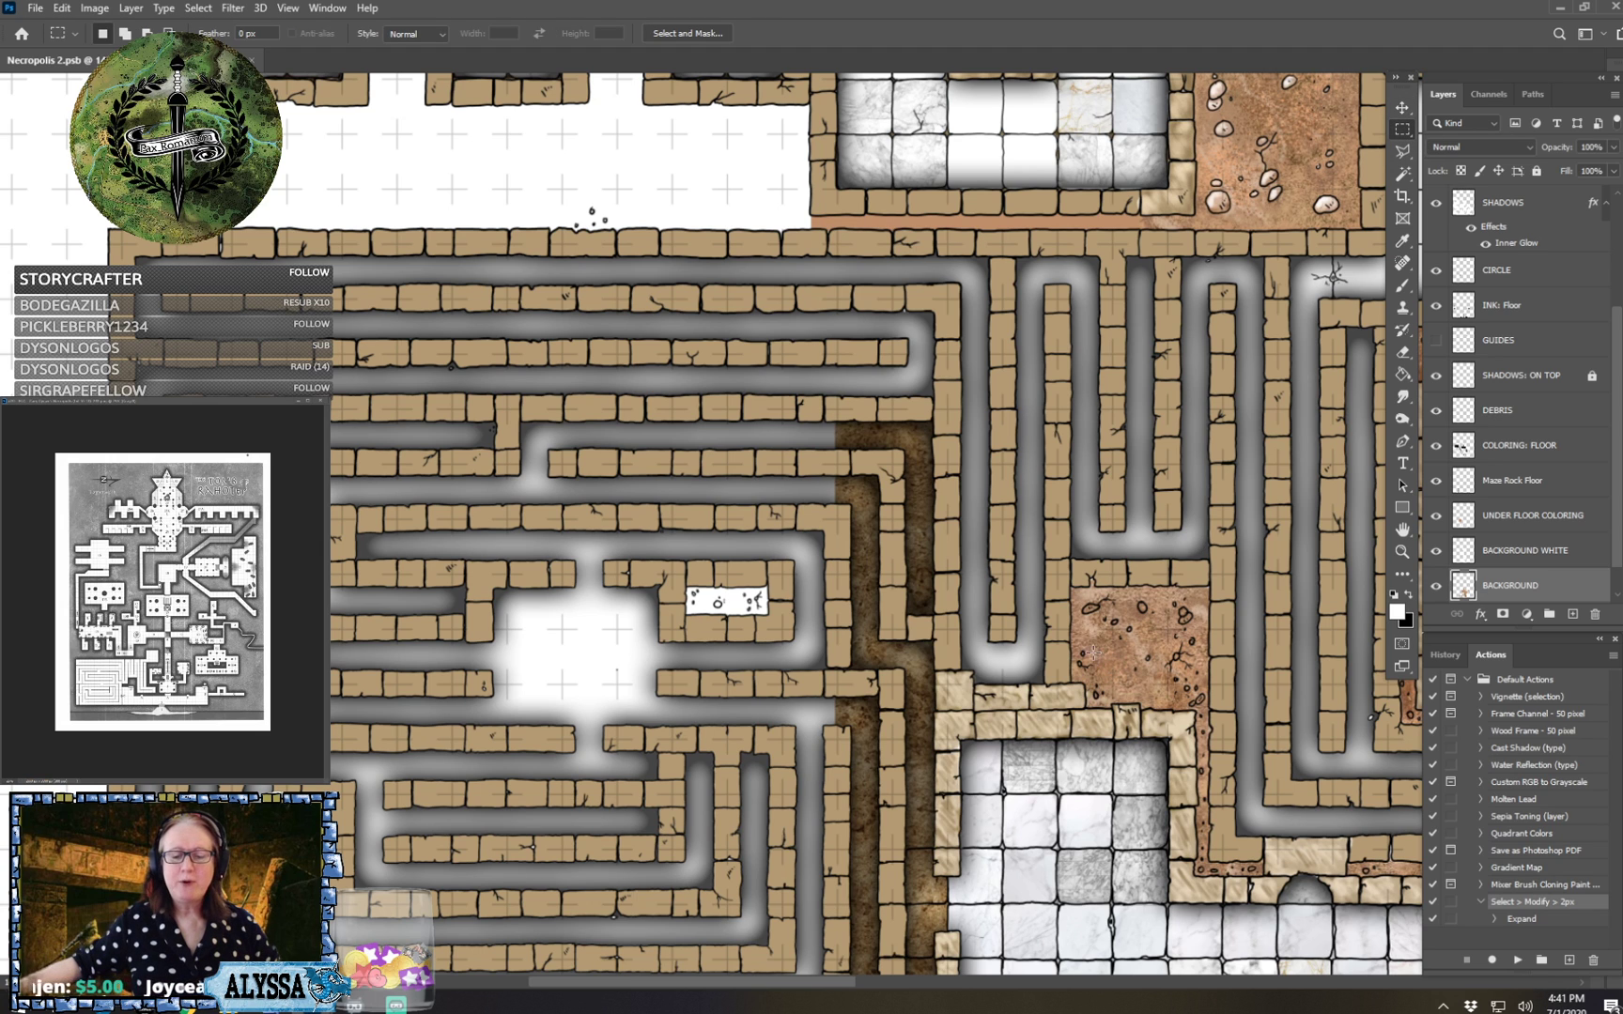
left_click_drag(1085, 670, 1196, 625)
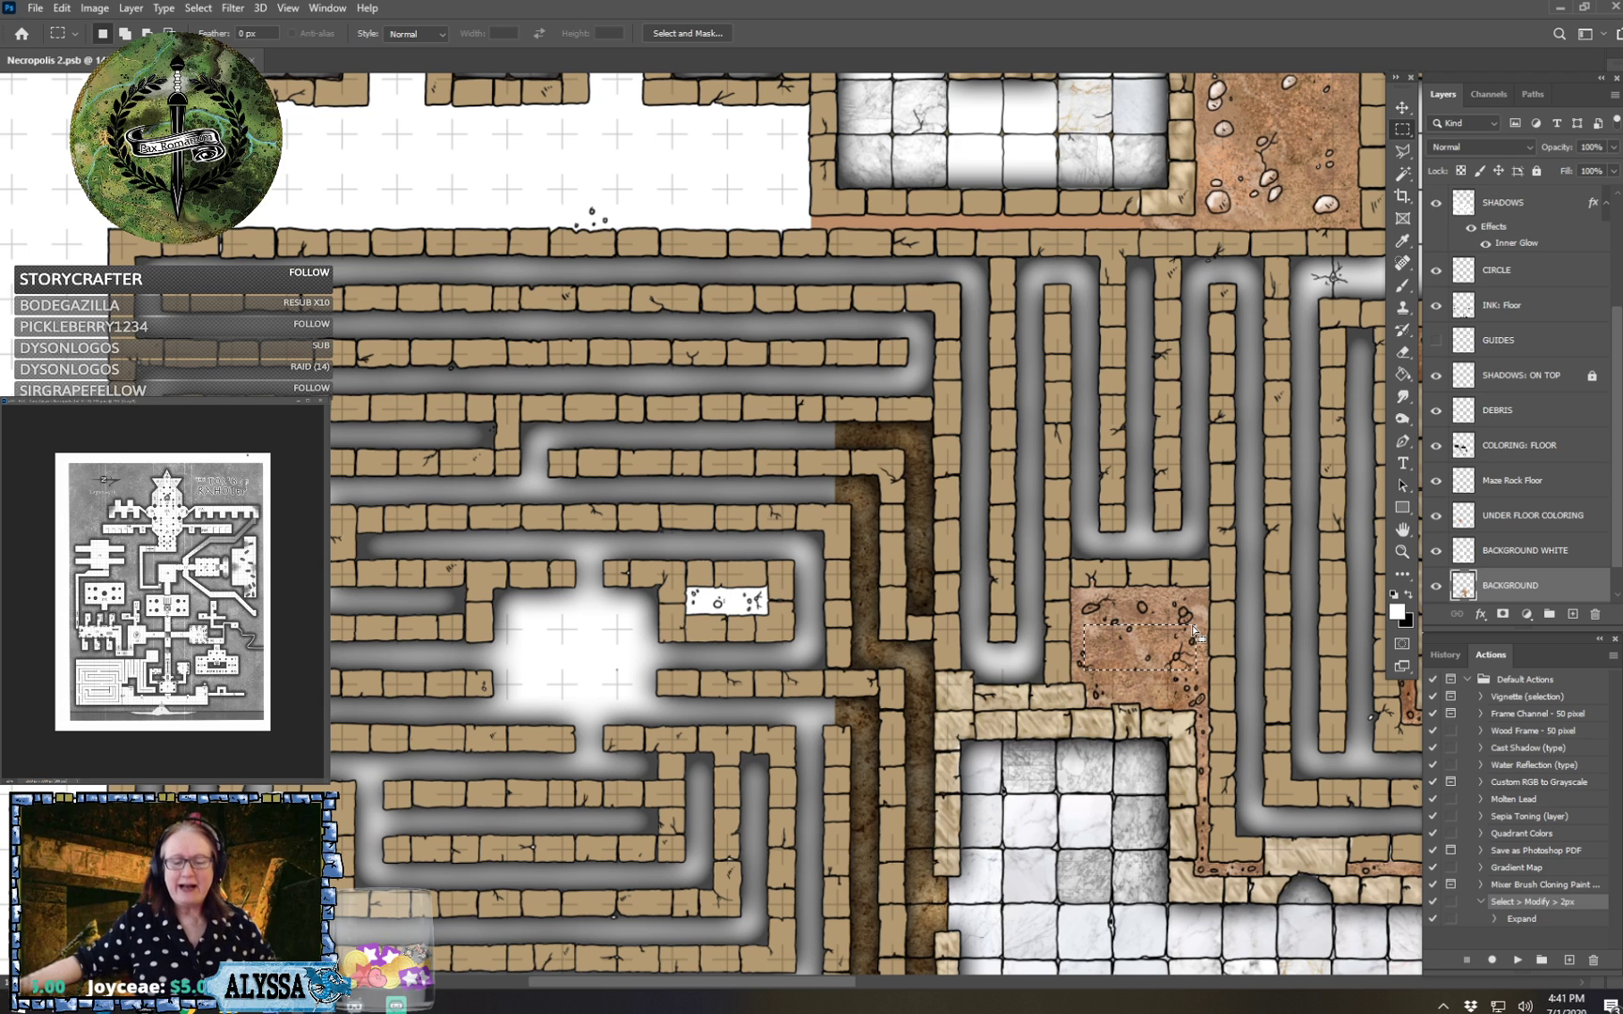
key("v")
left_click_drag(1127, 627, 781, 589)
key("m")
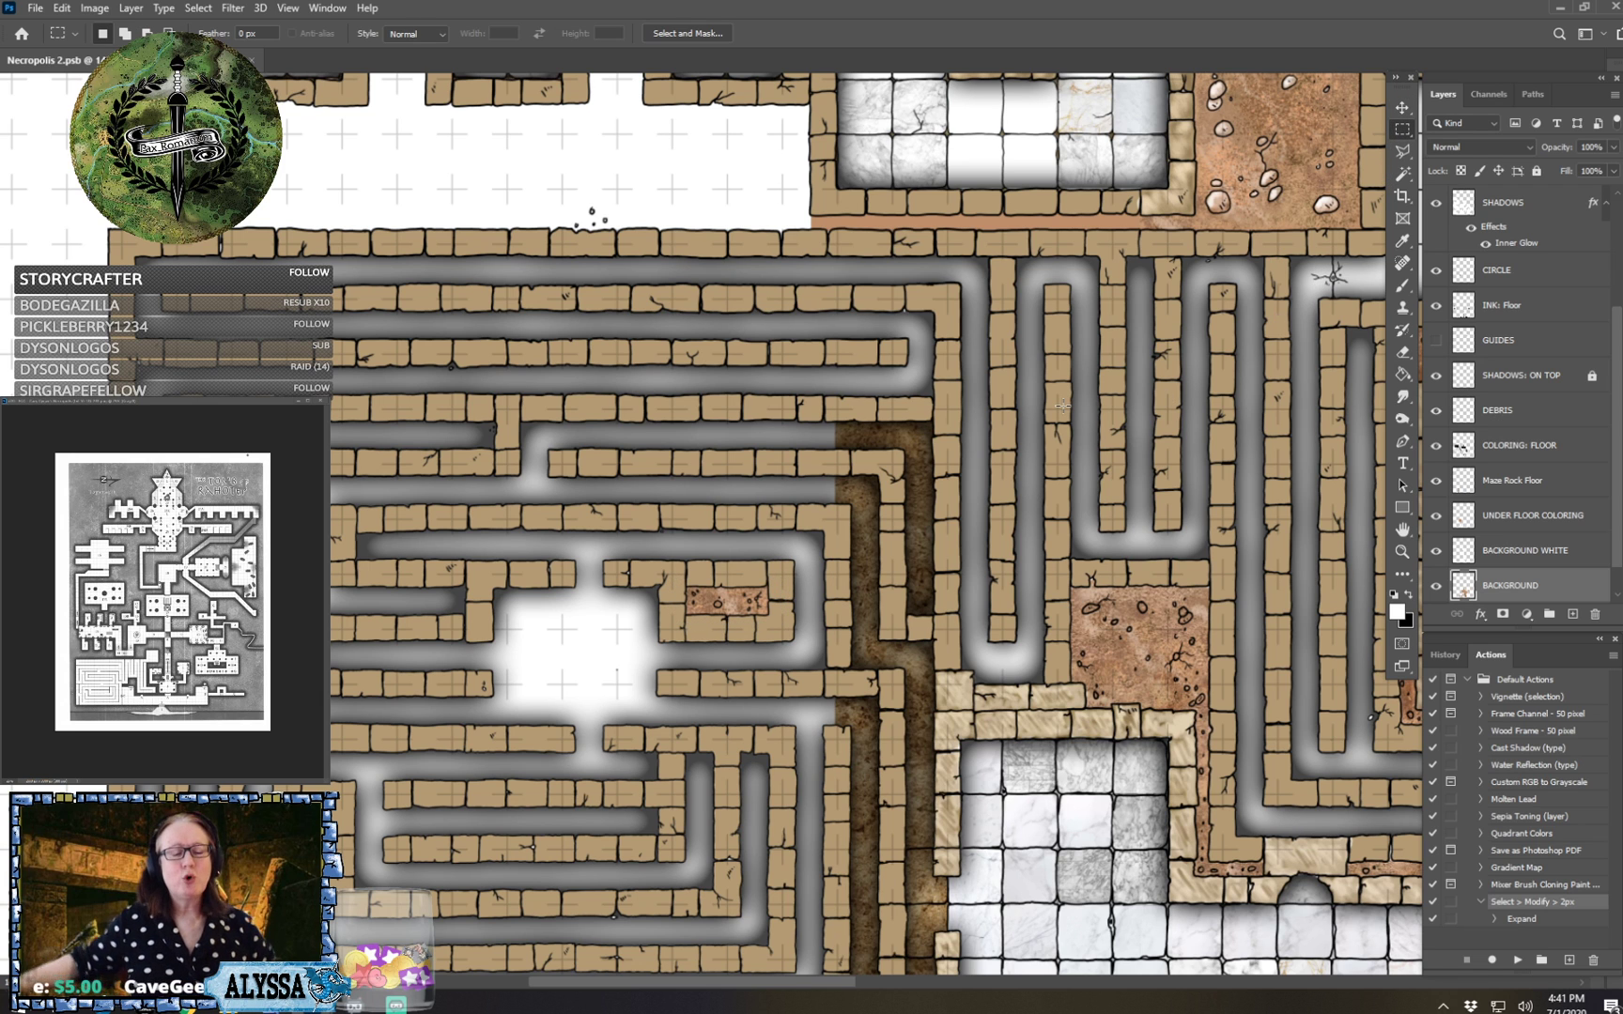
Examine the maze and the surrounding rooms to compare the uncoloured passages with the existing brown rock floor.
scroll(1061, 405, "down", 5)
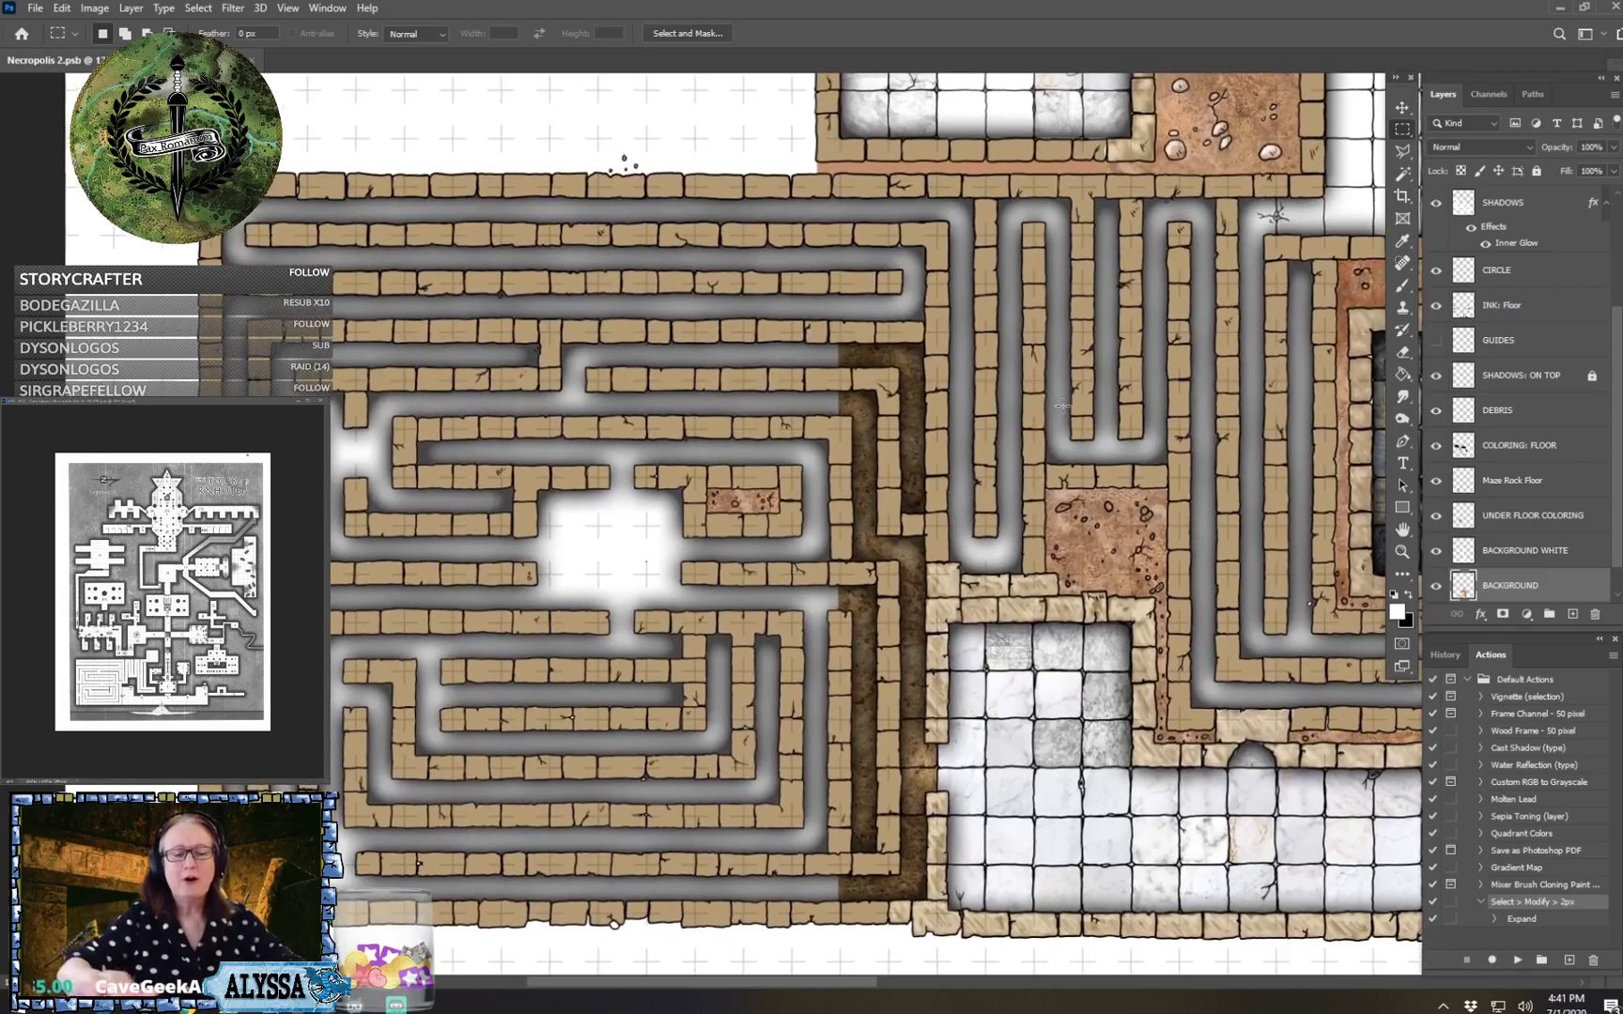
scroll(1061, 406, "up", 3)
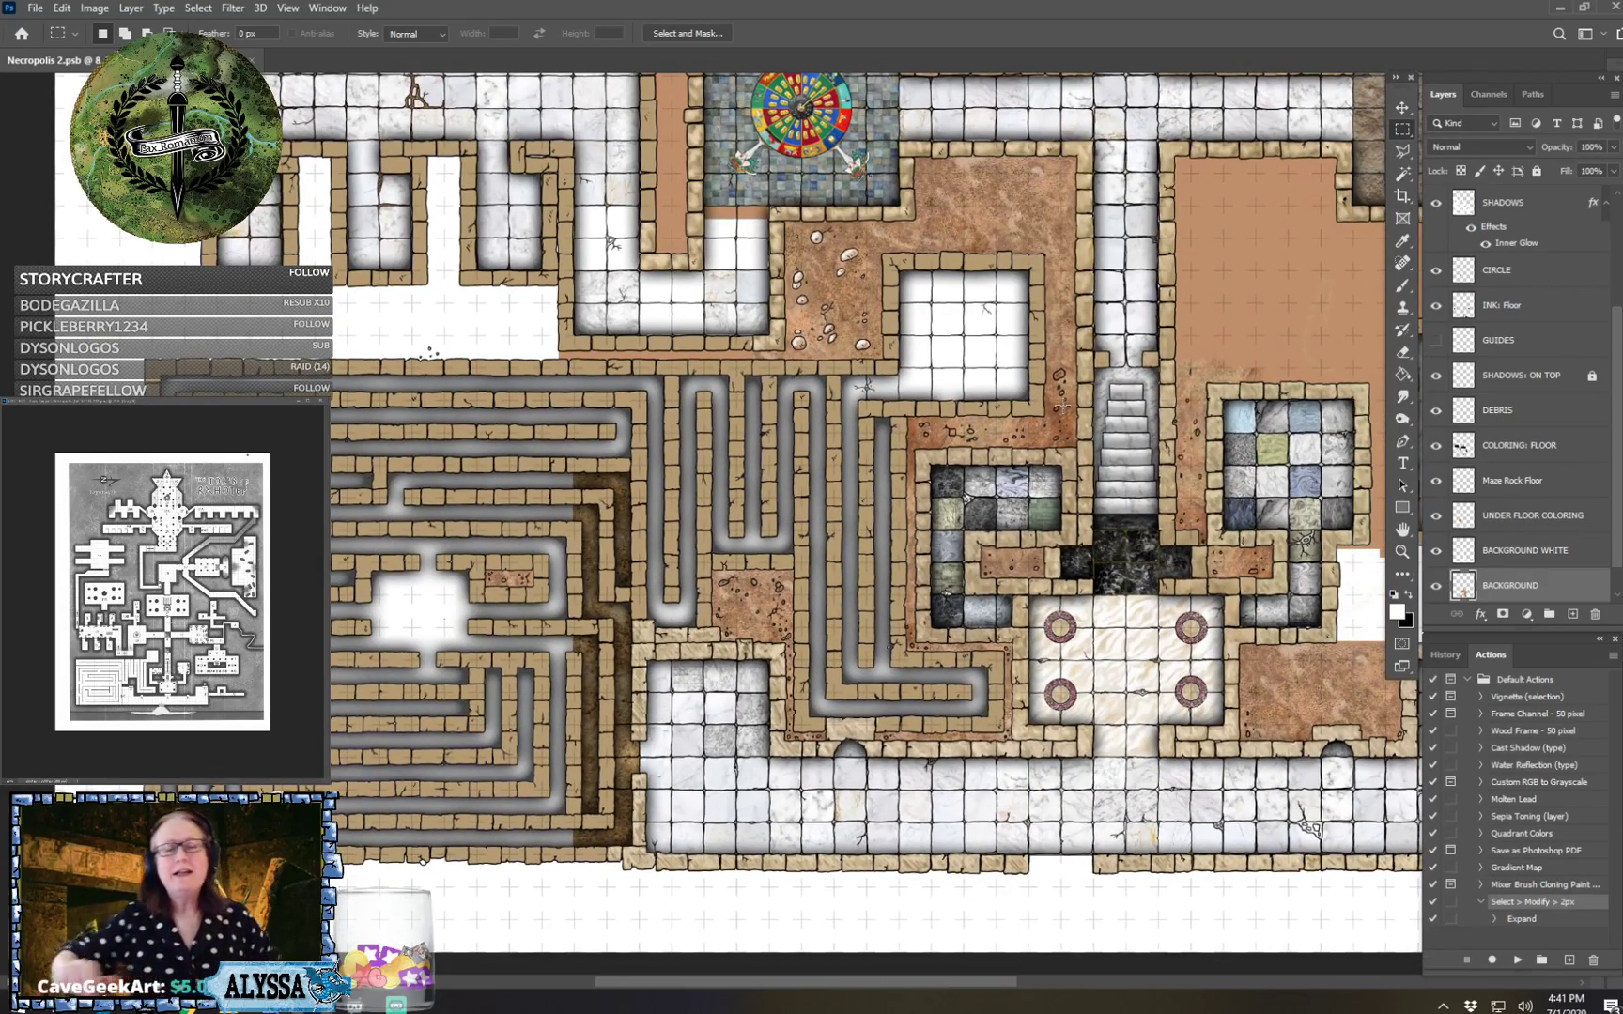
scroll(1061, 406, "right", 3)
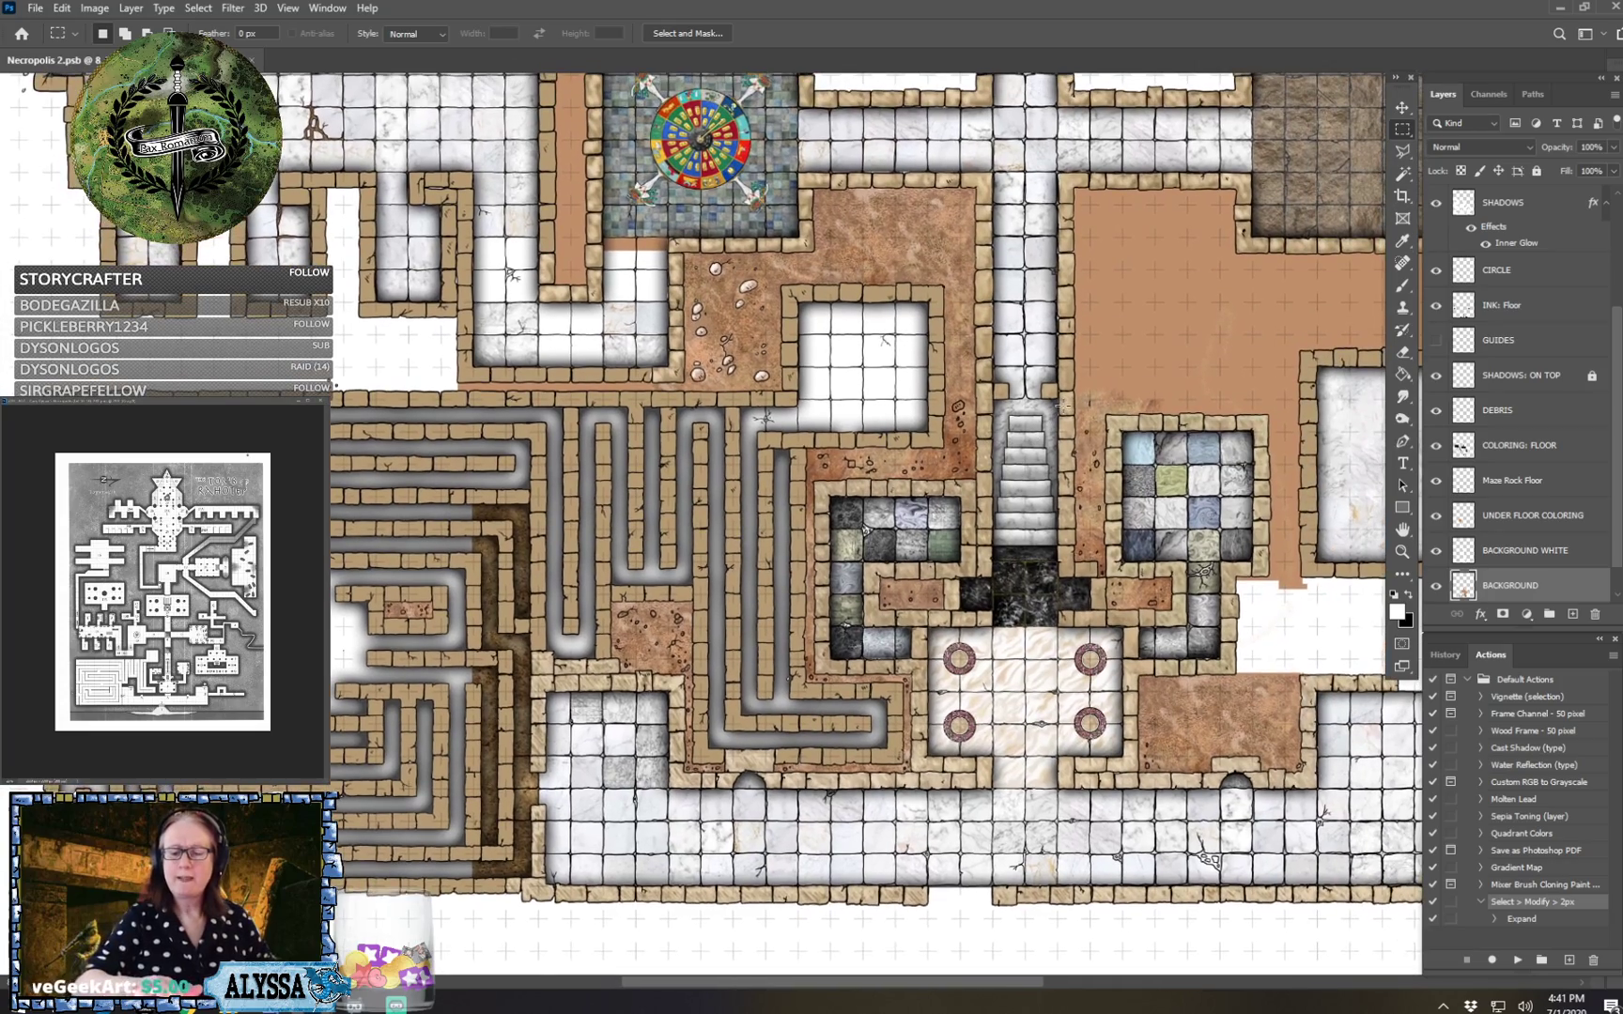
scroll(1061, 406, "up", 1)
scroll(1061, 405, "right", 2)
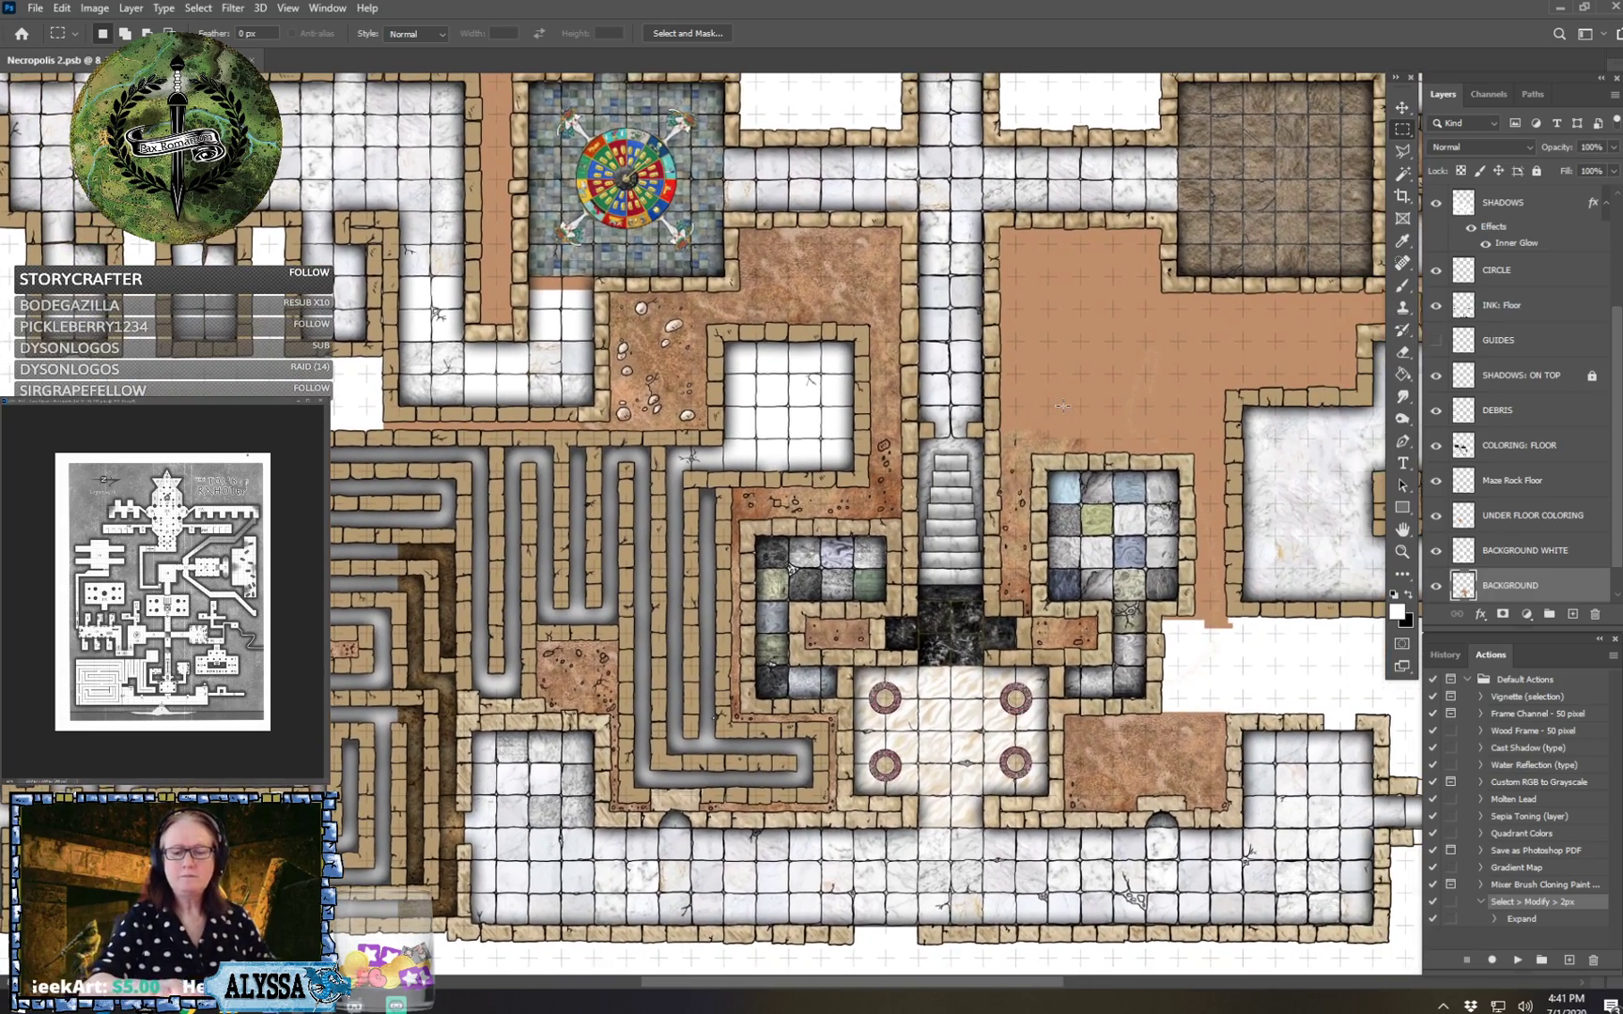
scroll(1061, 406, "up", 3)
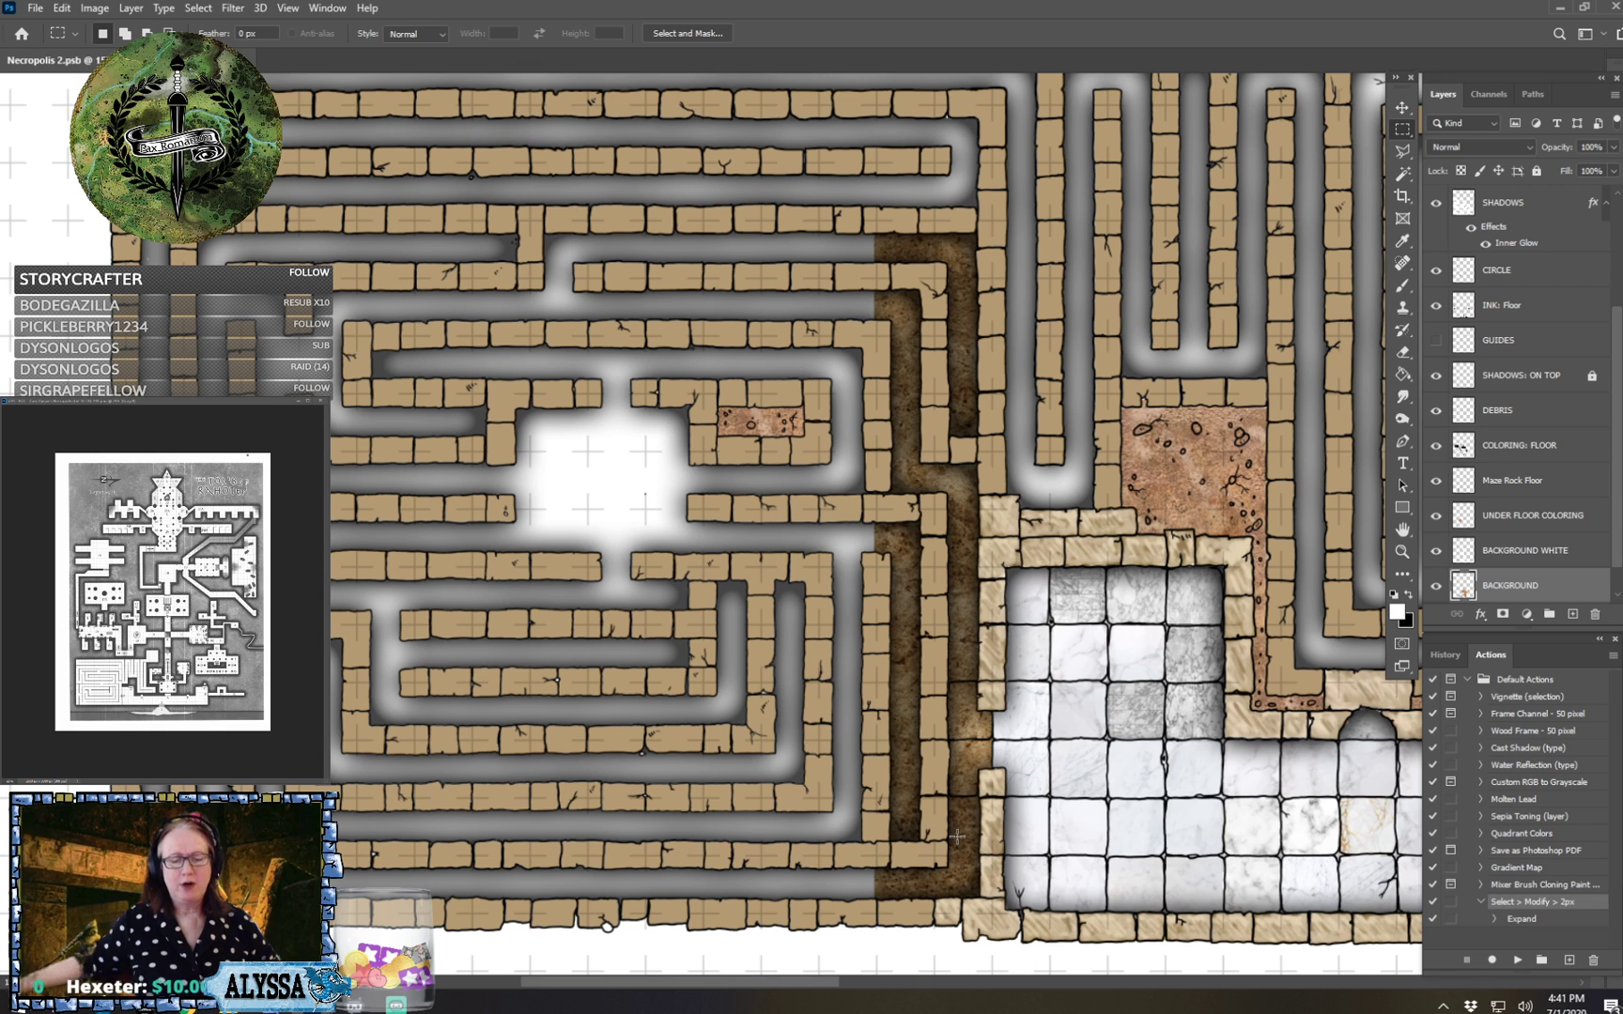
scroll(957, 836, "left", 2)
scroll(957, 835, "down", 1)
scroll(957, 836, "right", 1)
scroll(957, 835, "up", 1)
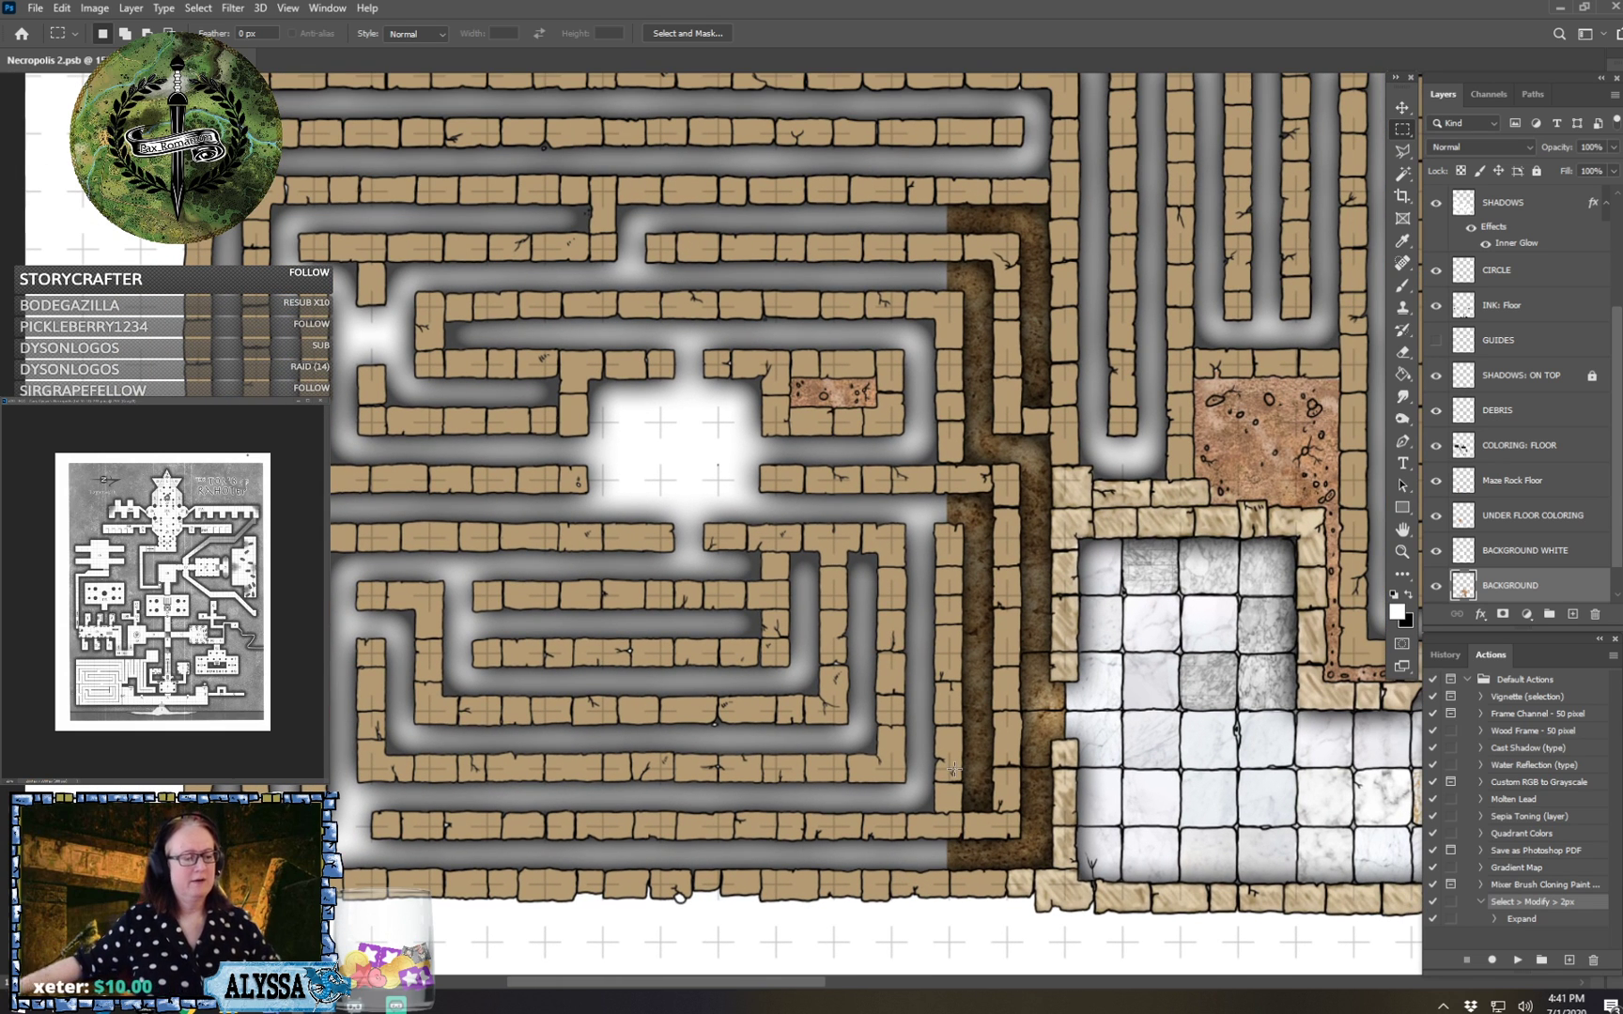
Duplicate the strip of brown rock texture on the Maze Rock Floor layer westward over the passages beside the central chamber.
left_click(1402, 107)
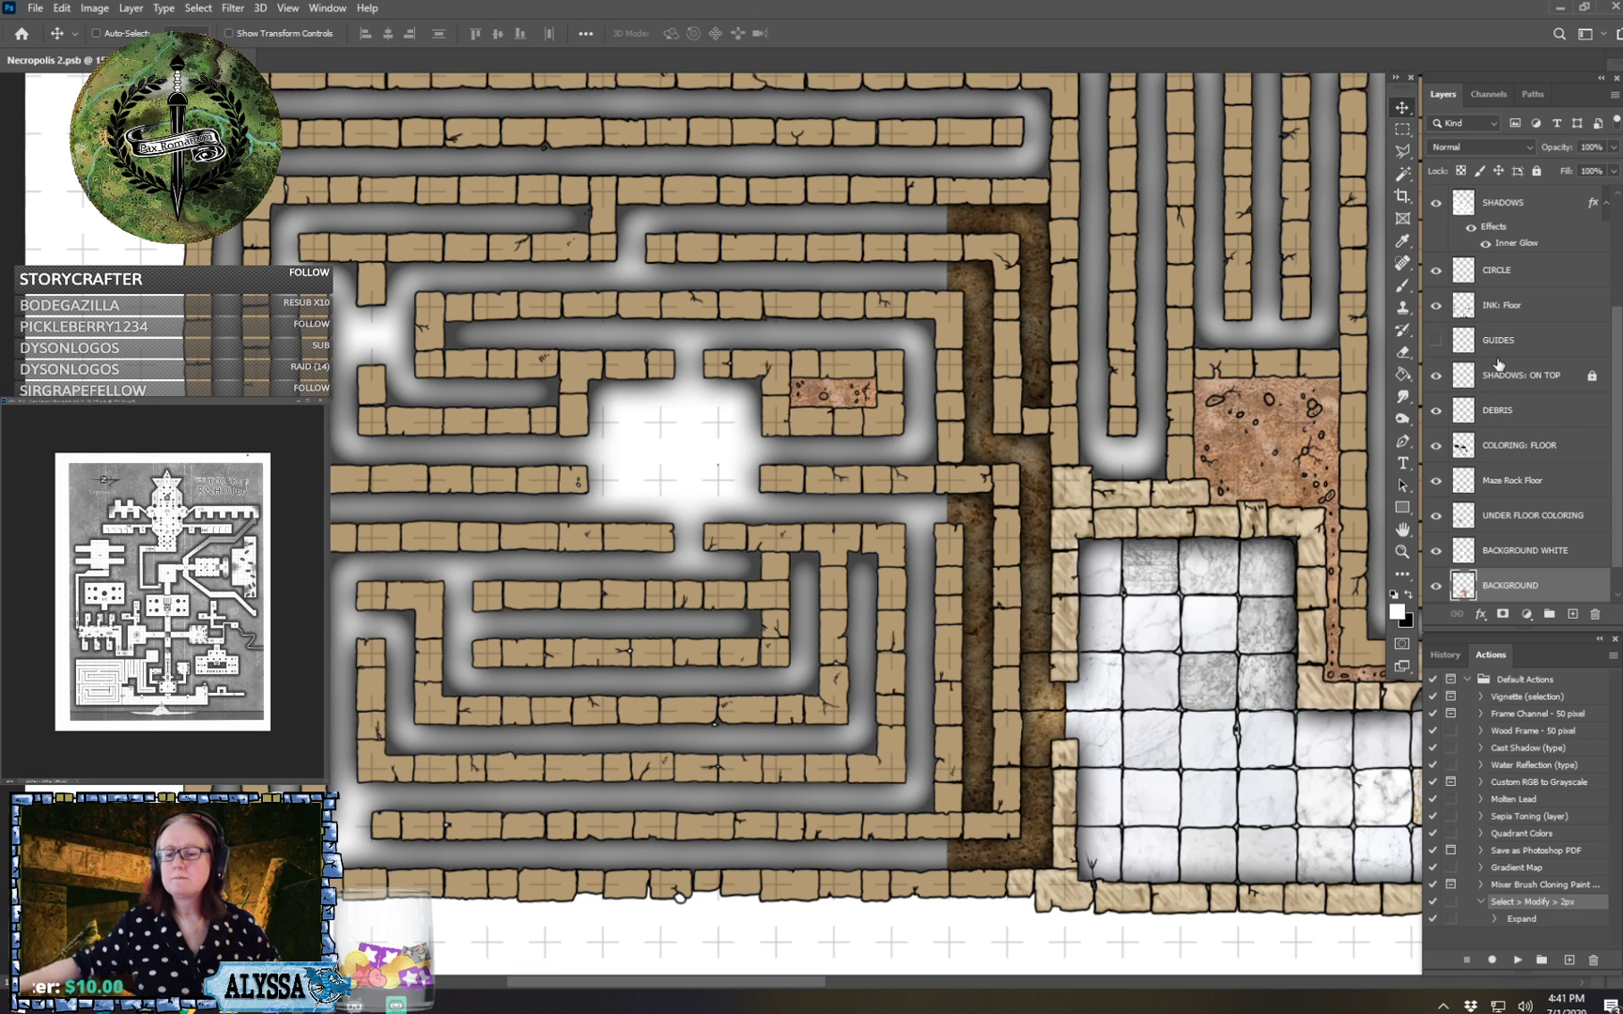
left_click(1527, 488)
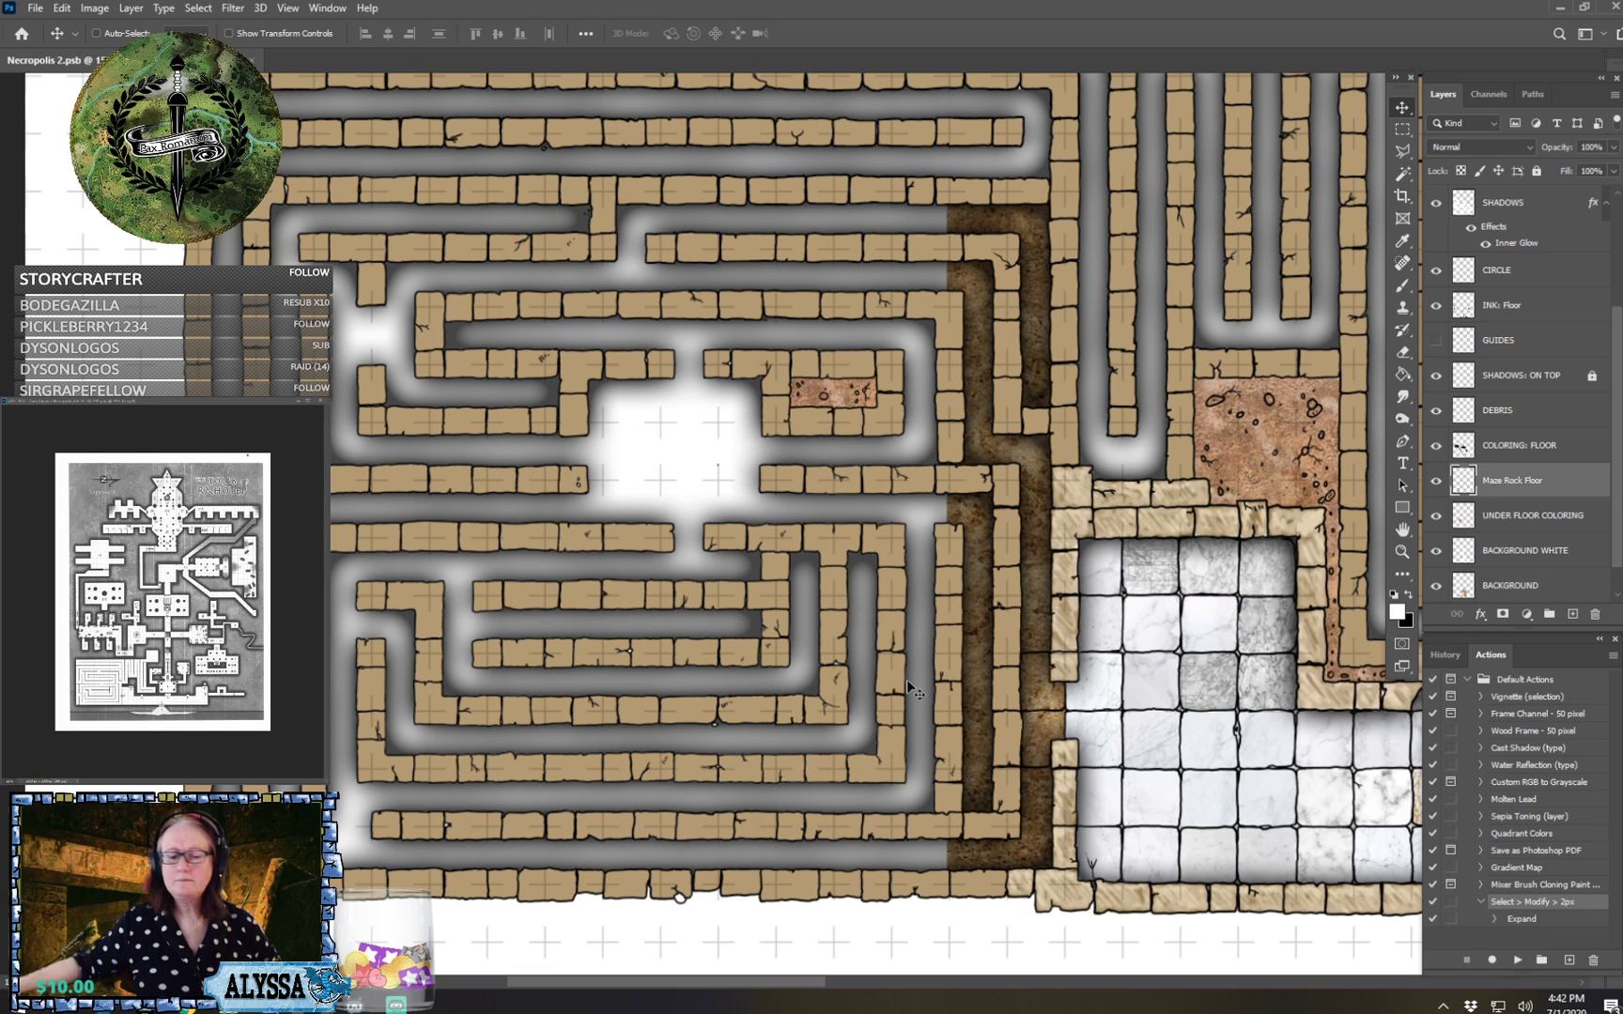
left_click_drag(1036, 690, 798, 681)
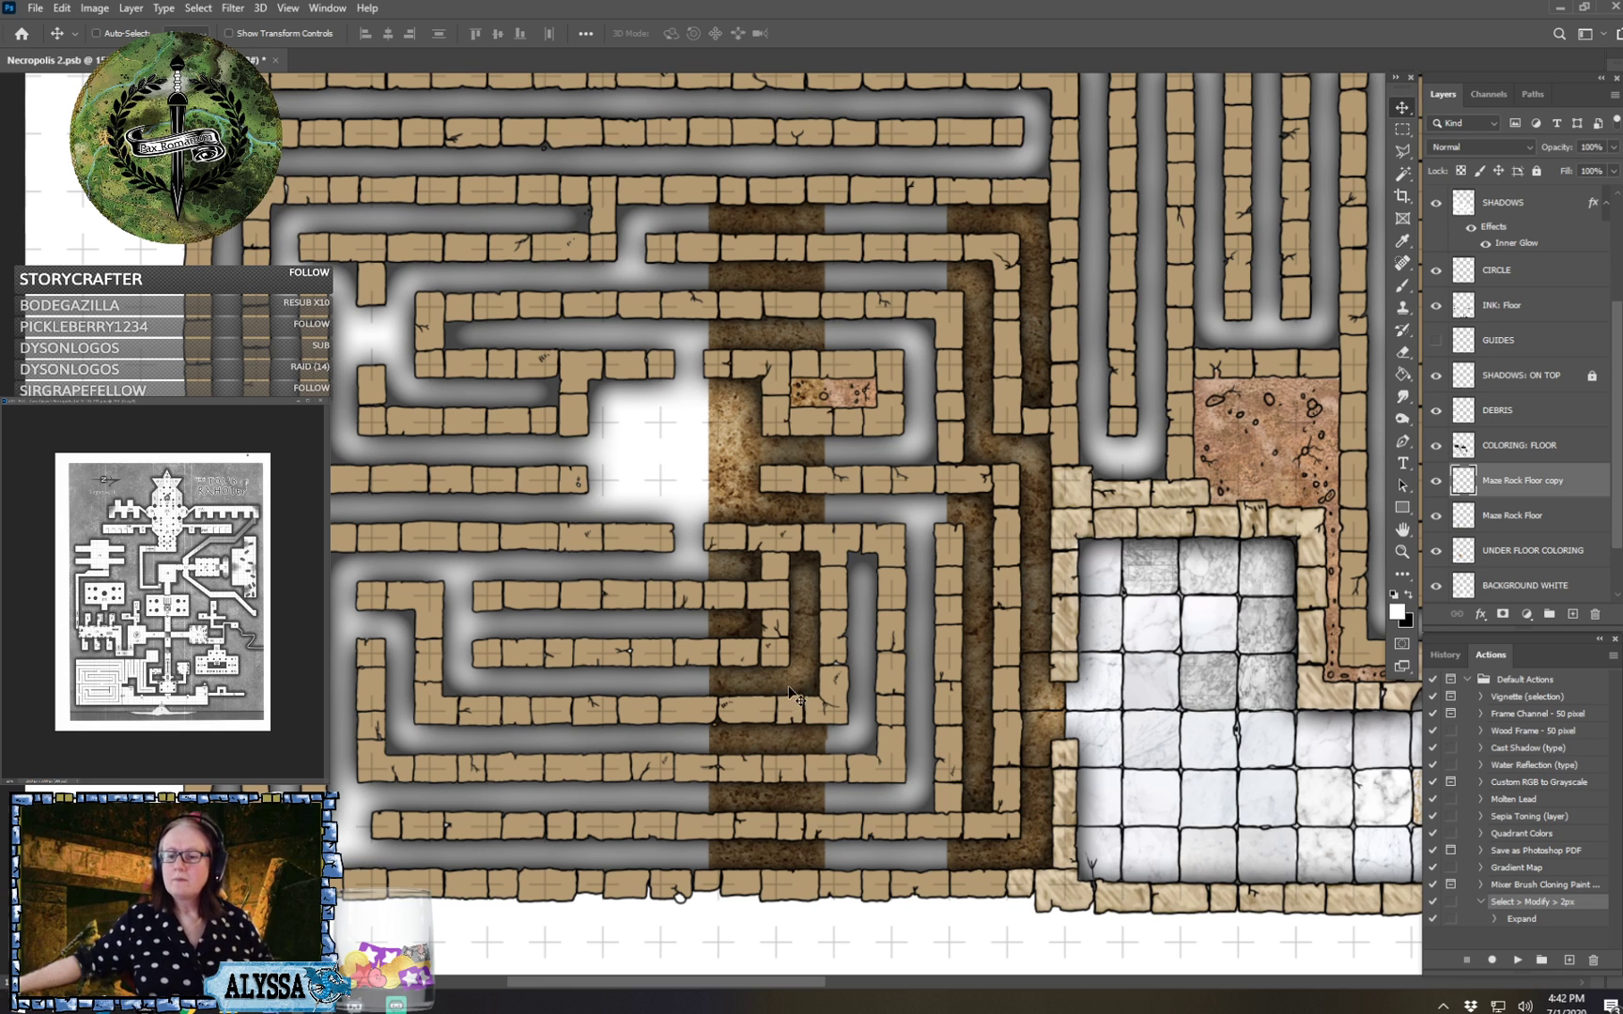
Flip the copied rock strip both horizontally and vertically, and align it against the western edge of the original strip.
key("ctrl")
key("ctrl+t")
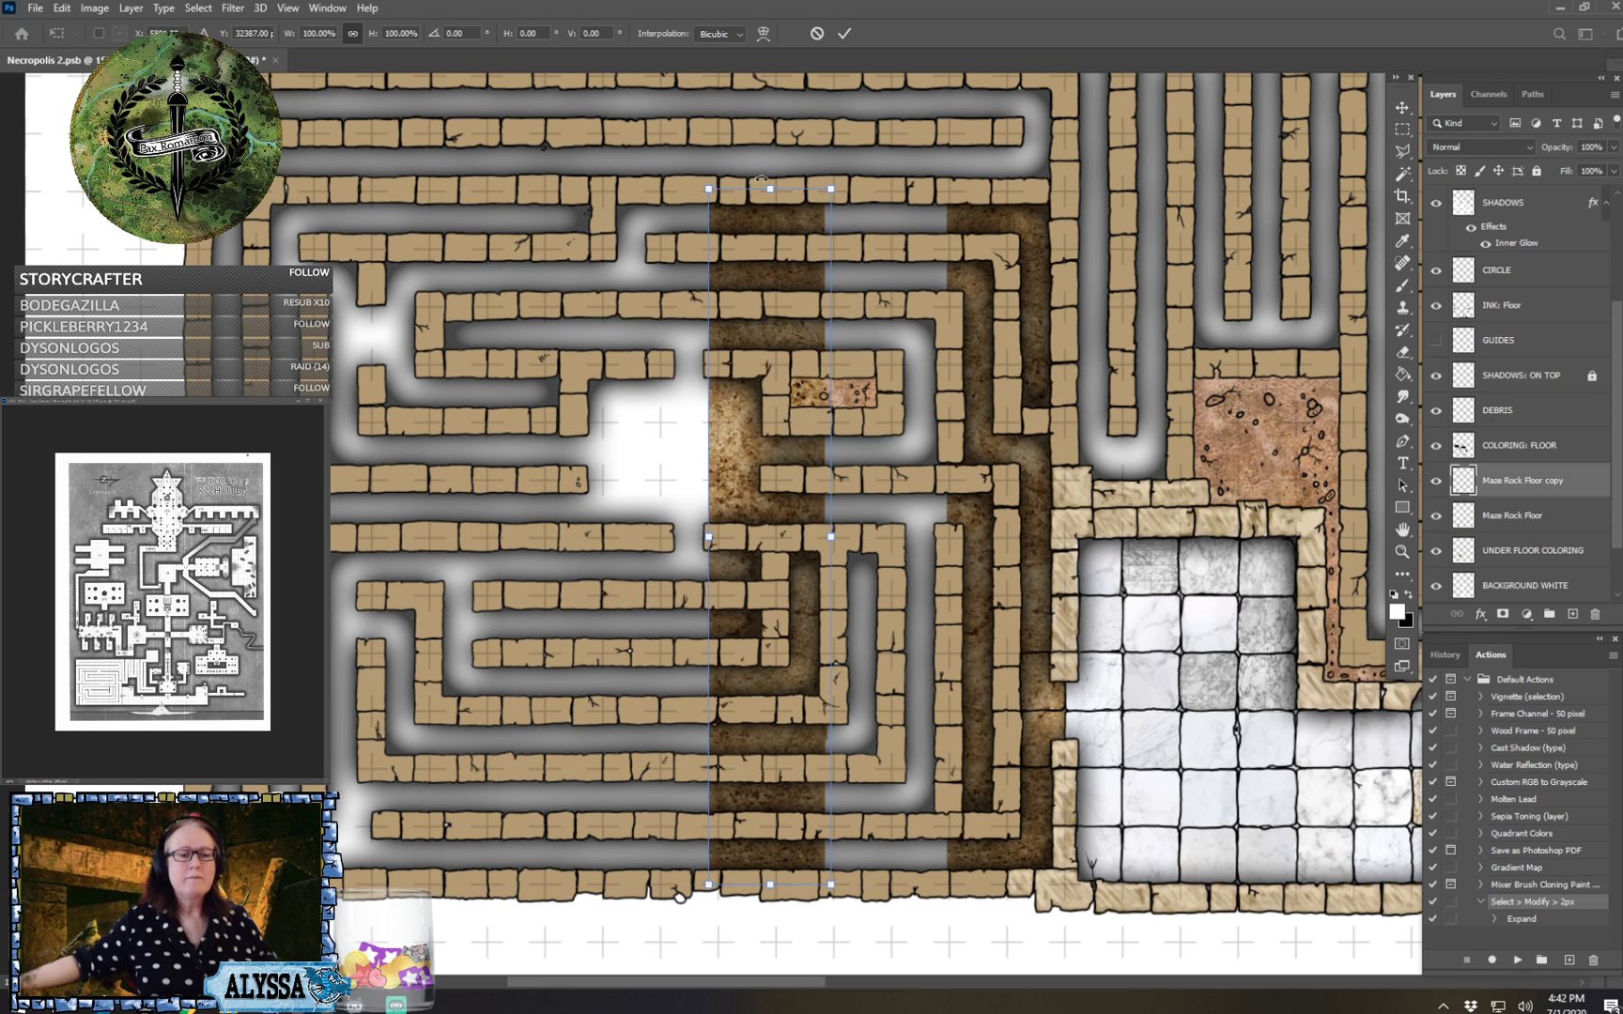
left_click_drag(764, 151, 848, 661)
key("space")
left_click_drag(898, 343, 897, 770)
mouse_move(993, 329)
left_mouse_down()
mouse_move(998, 690)
mouse_move(987, 619)
left_mouse_up()
left_click_drag(791, 522, 909, 518)
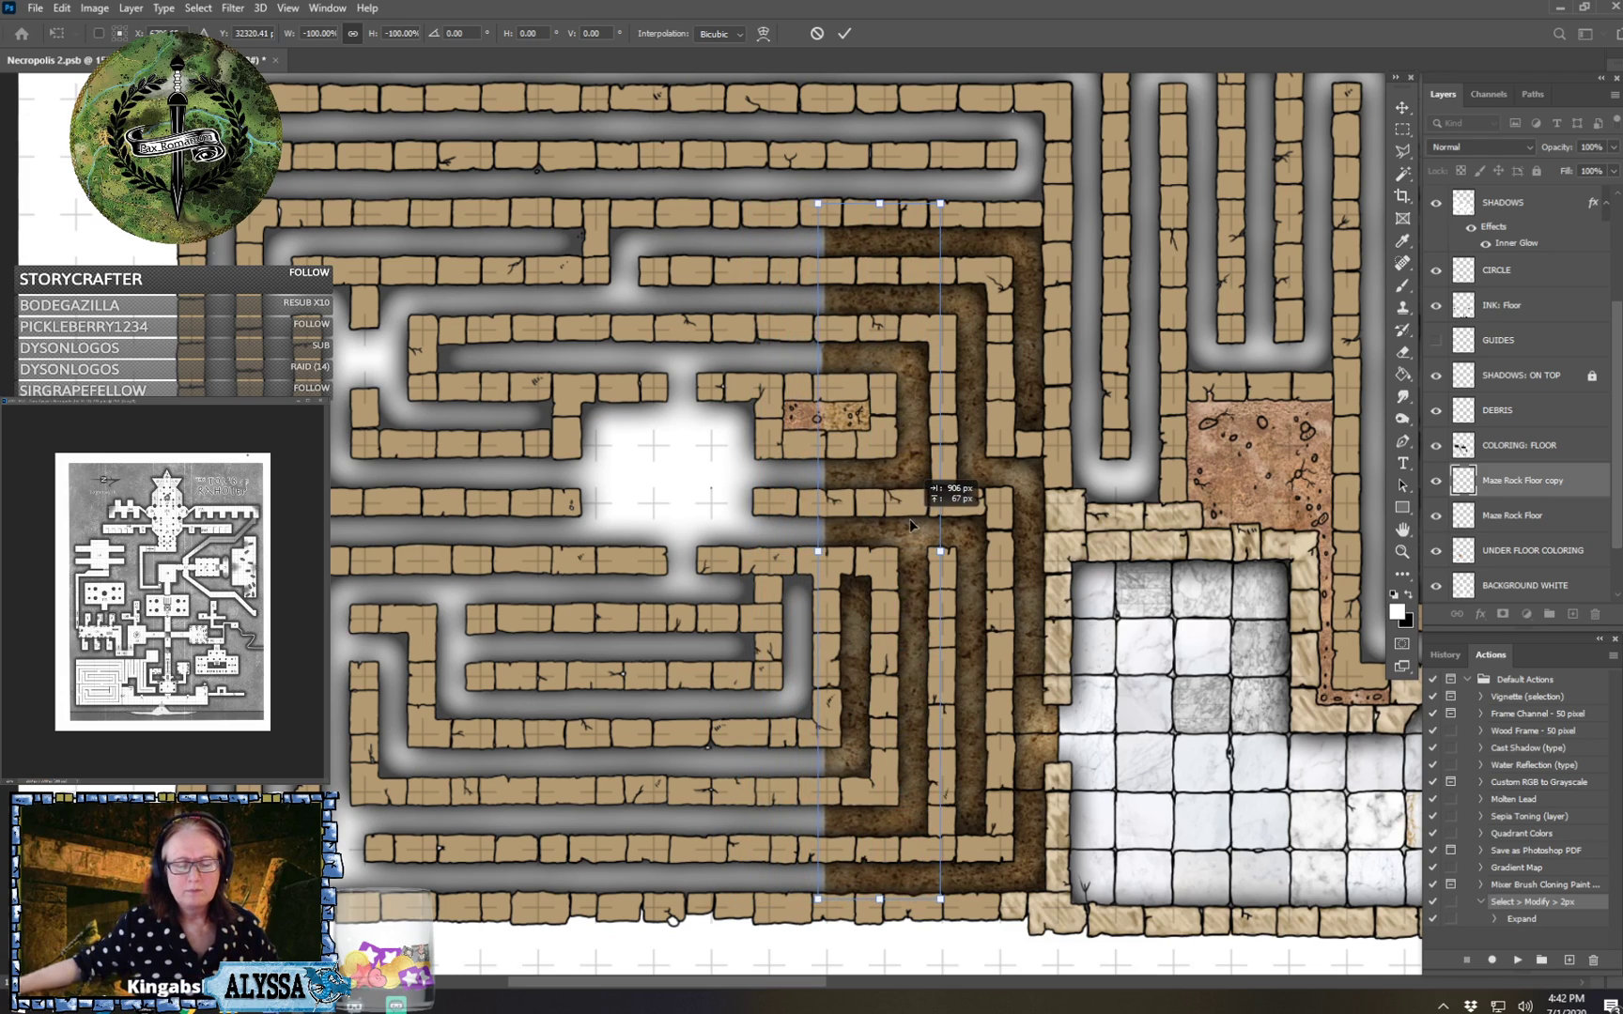
scroll(930, 700, "up", 3)
scroll(930, 700, "up", 4)
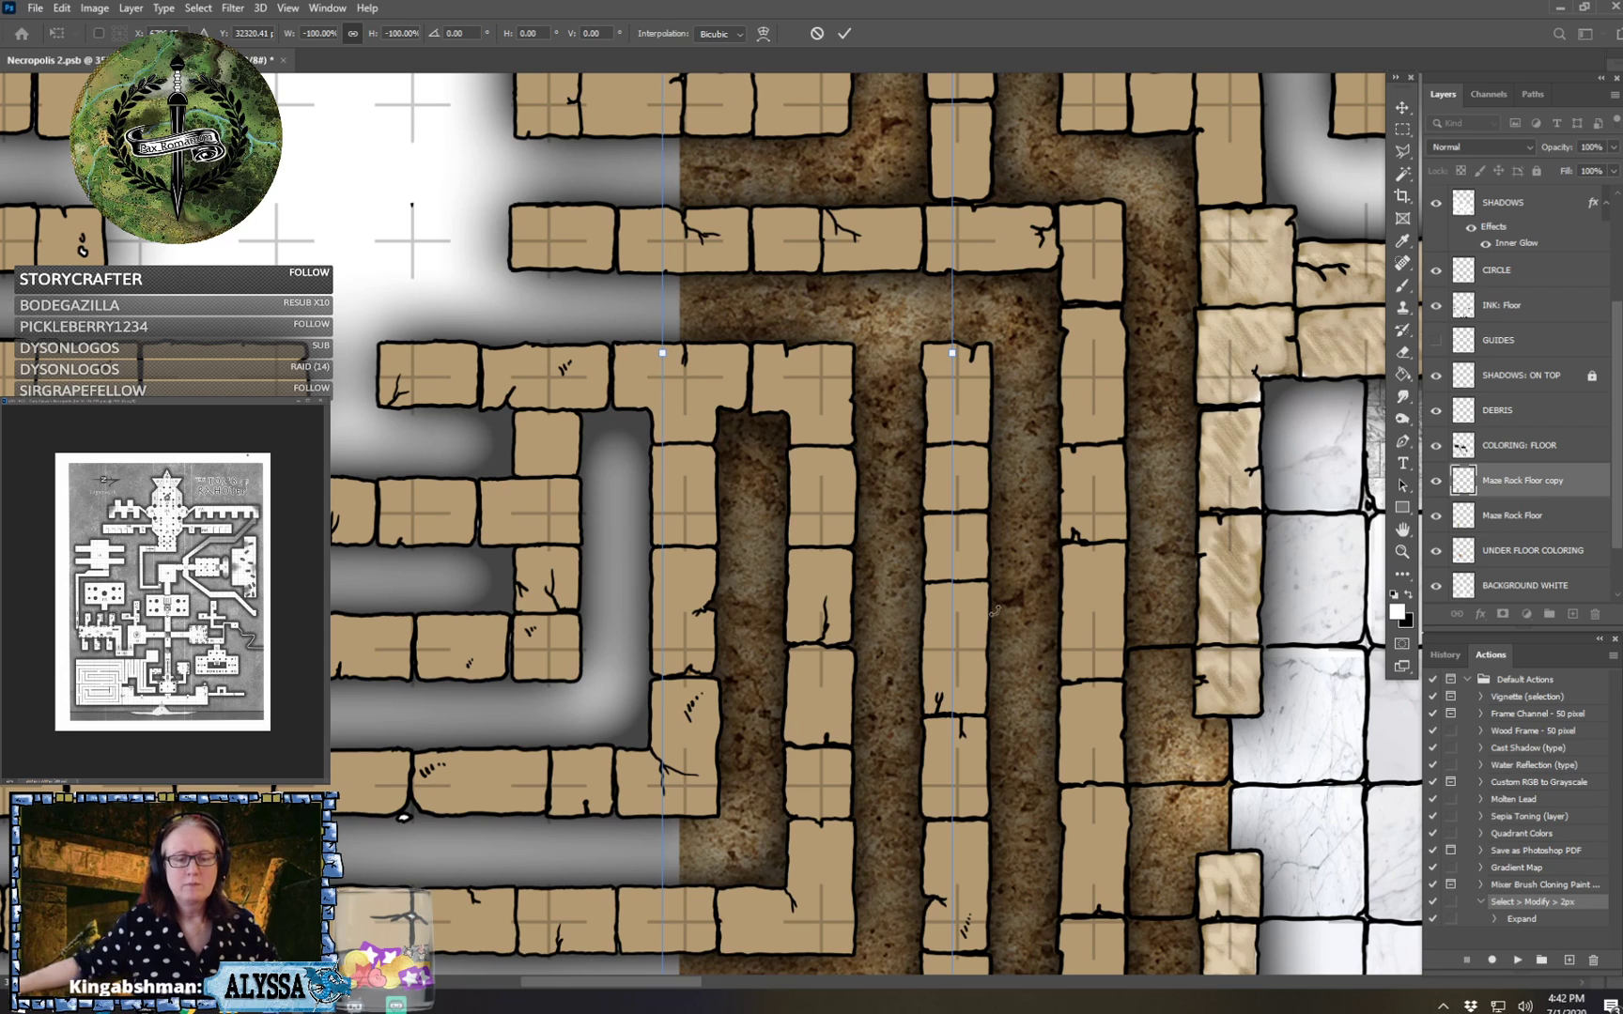
key("Return")
Inspect the seam between the original and flipped rock strips along the maze's eastern passages.
scroll(1003, 606, "up", 3)
left_click_drag(1006, 599, 1001, 710)
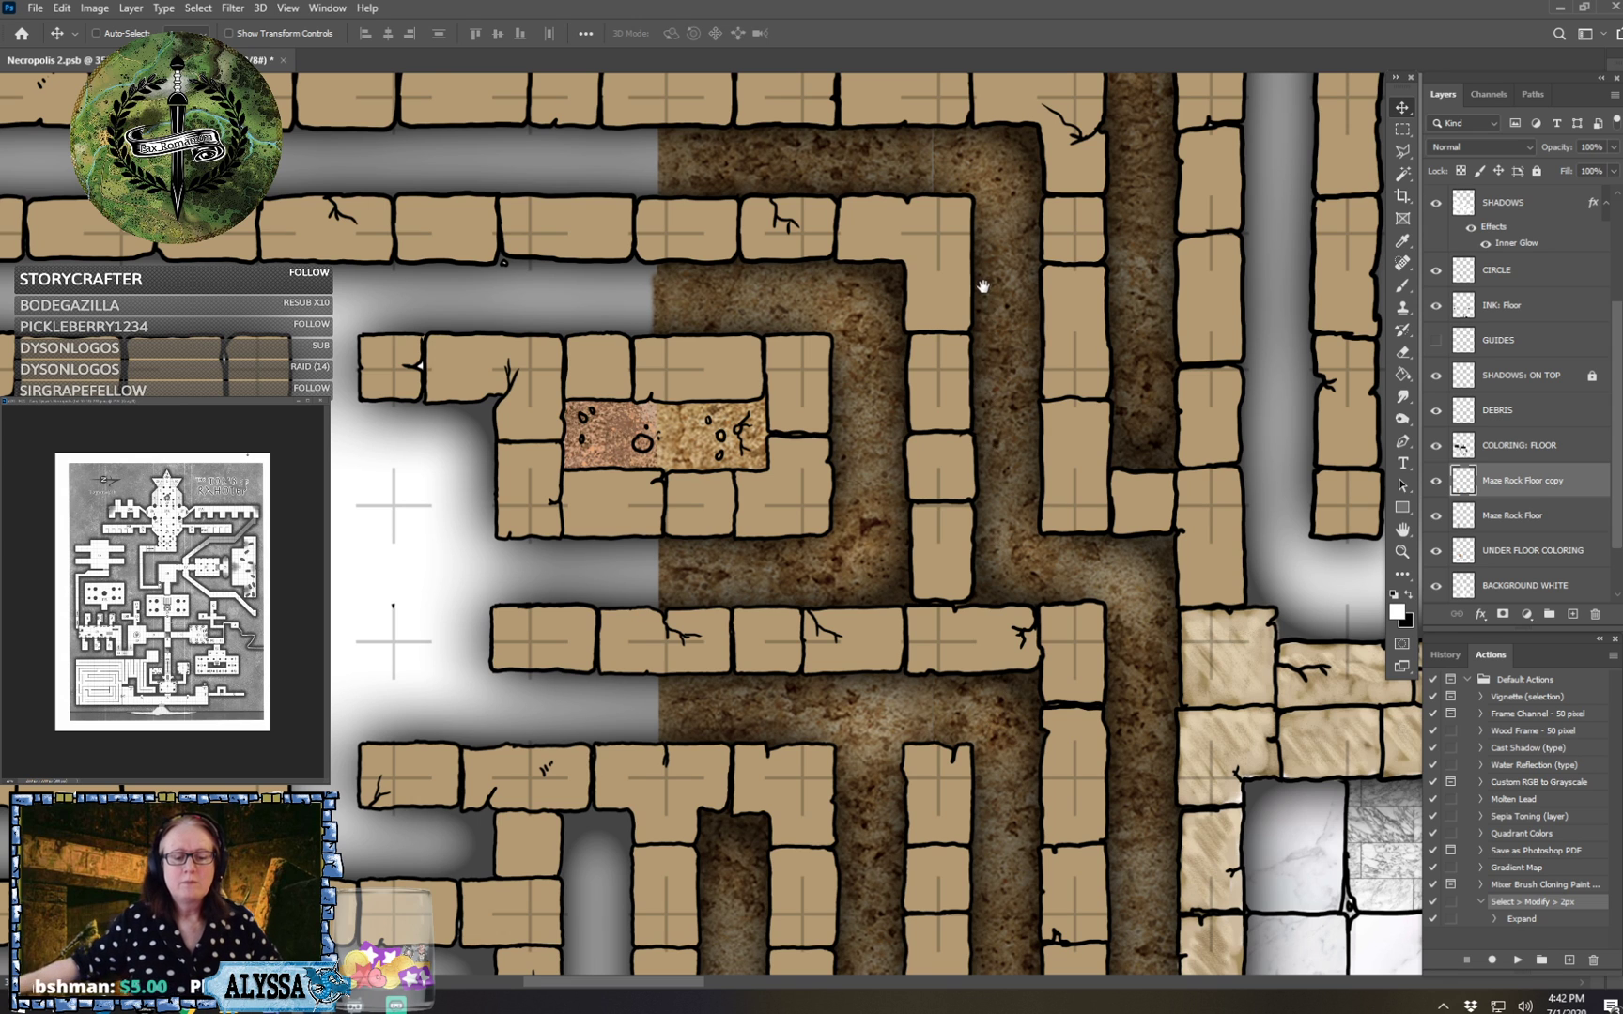
left_click_drag(977, 286, 967, 763)
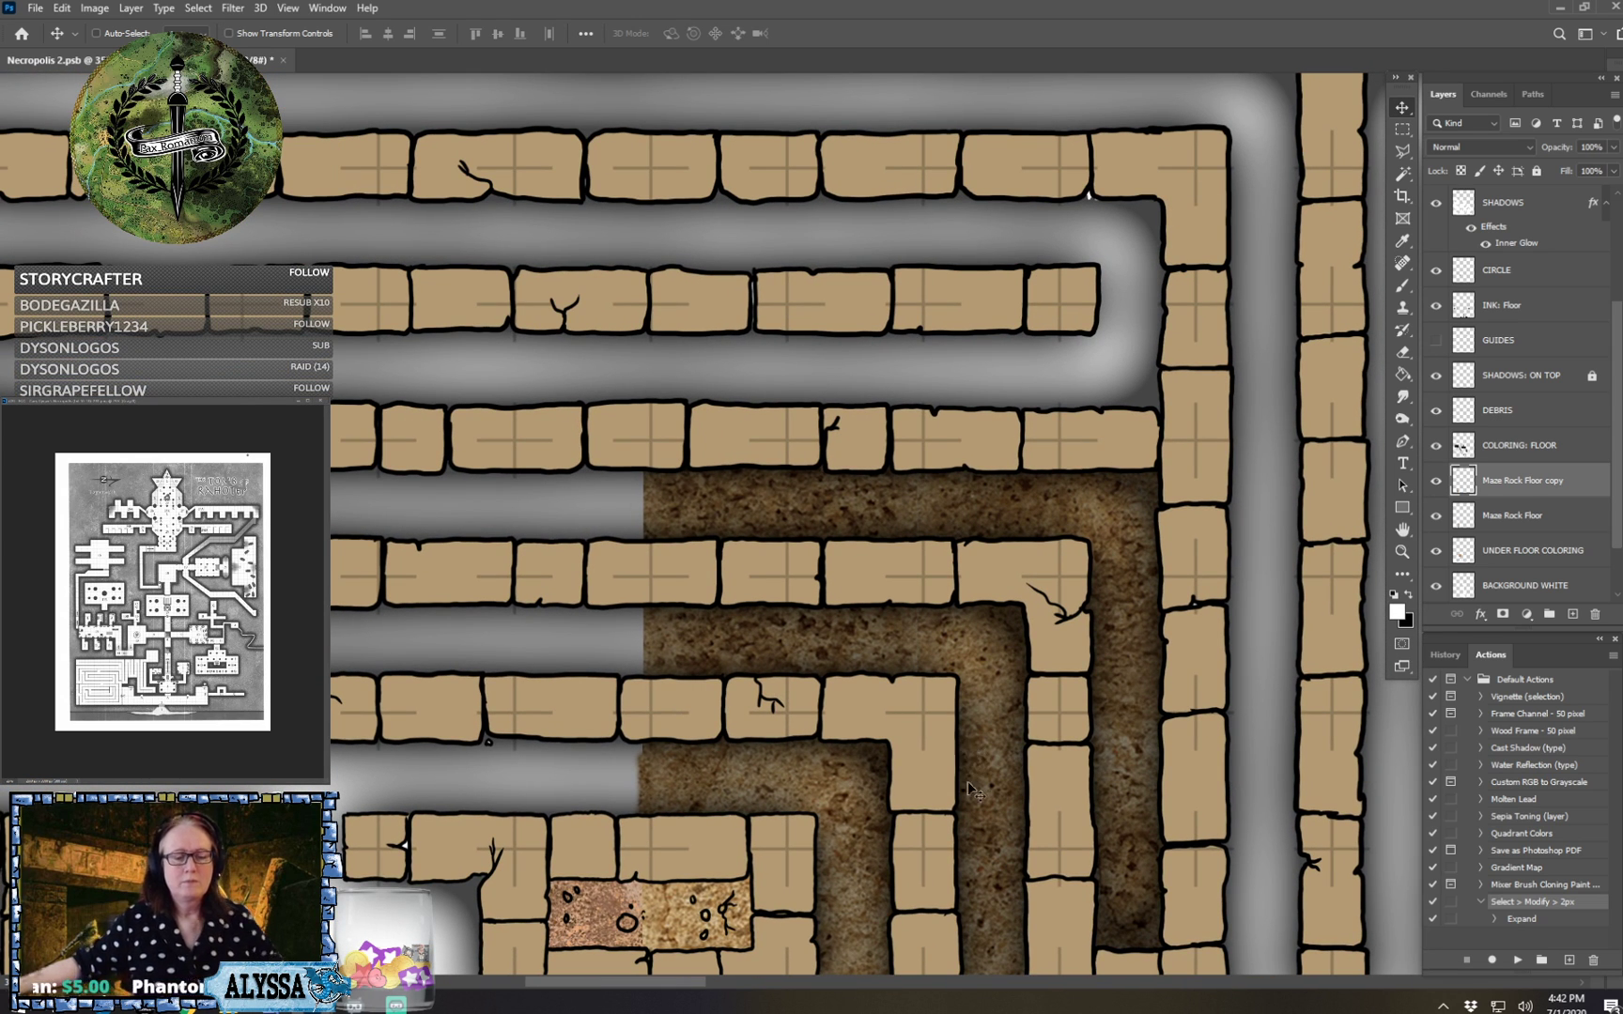
left_click_drag(975, 819, 952, 398)
left_click_drag(962, 770, 965, 234)
left_click_drag(950, 465, 956, 597)
scroll(954, 559, "down", 1)
scroll(939, 573, "down", 4)
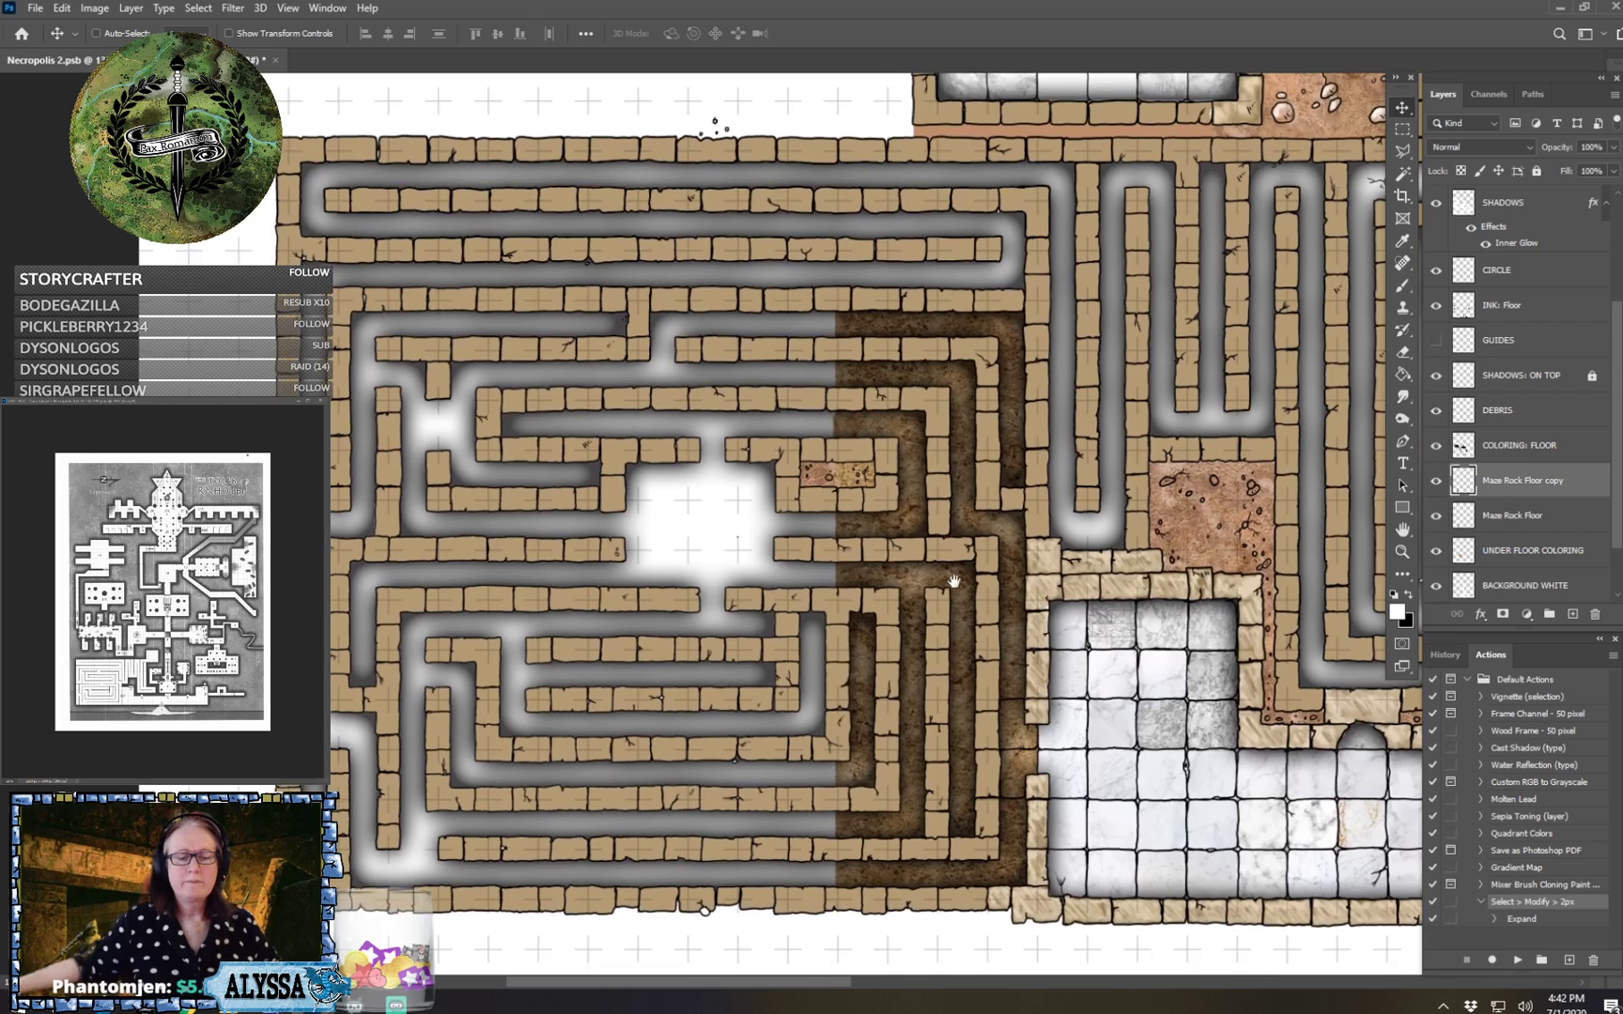
left_click_drag(953, 582, 964, 583)
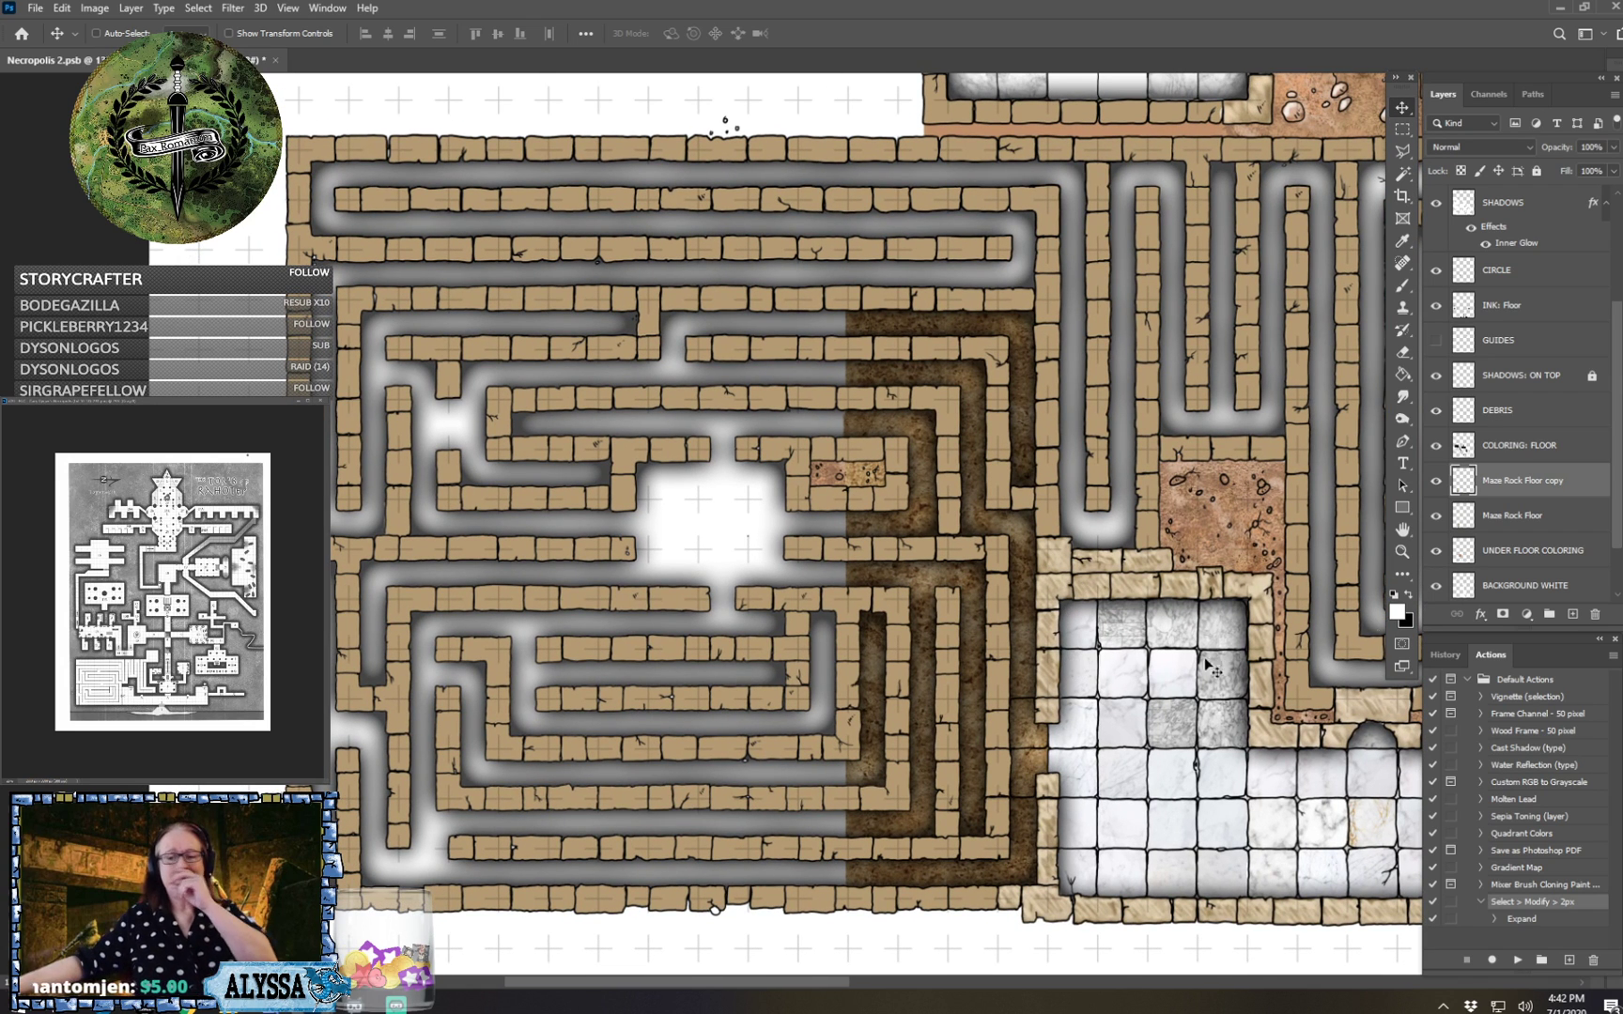
Merge Maze Rock Floor and its copy into one layer, and duplicate the merged texture westward across the maze's central chamber.
left_click(1534, 516, "ctrl")
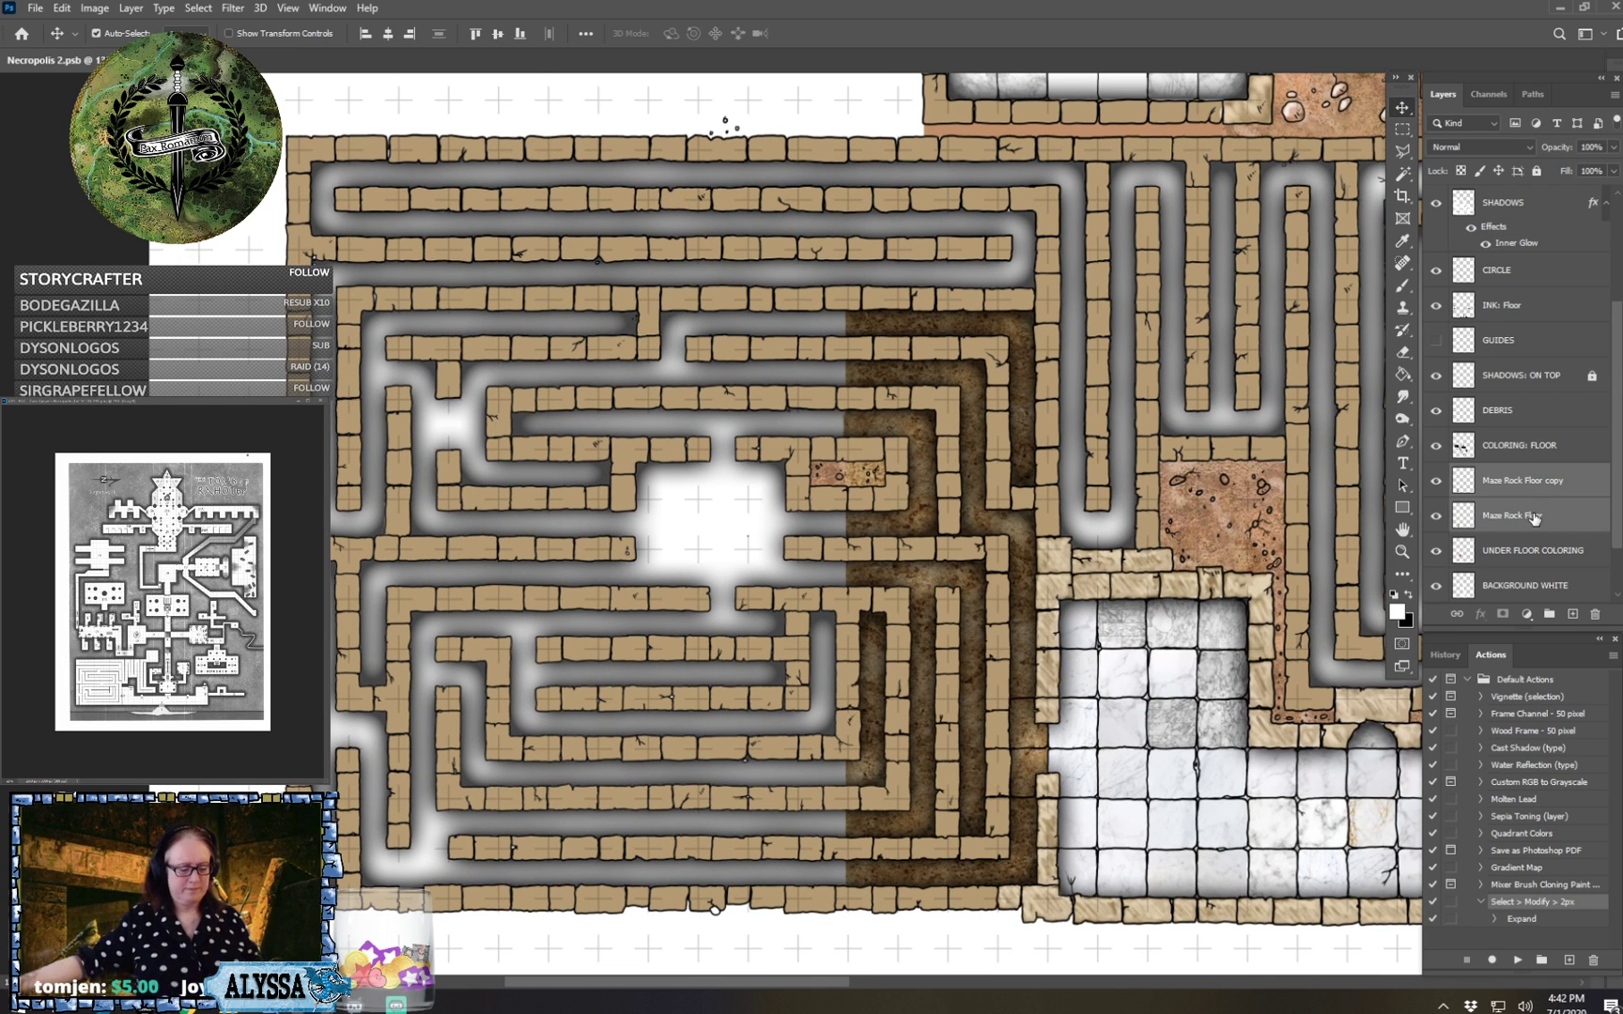
key("ctrl+e")
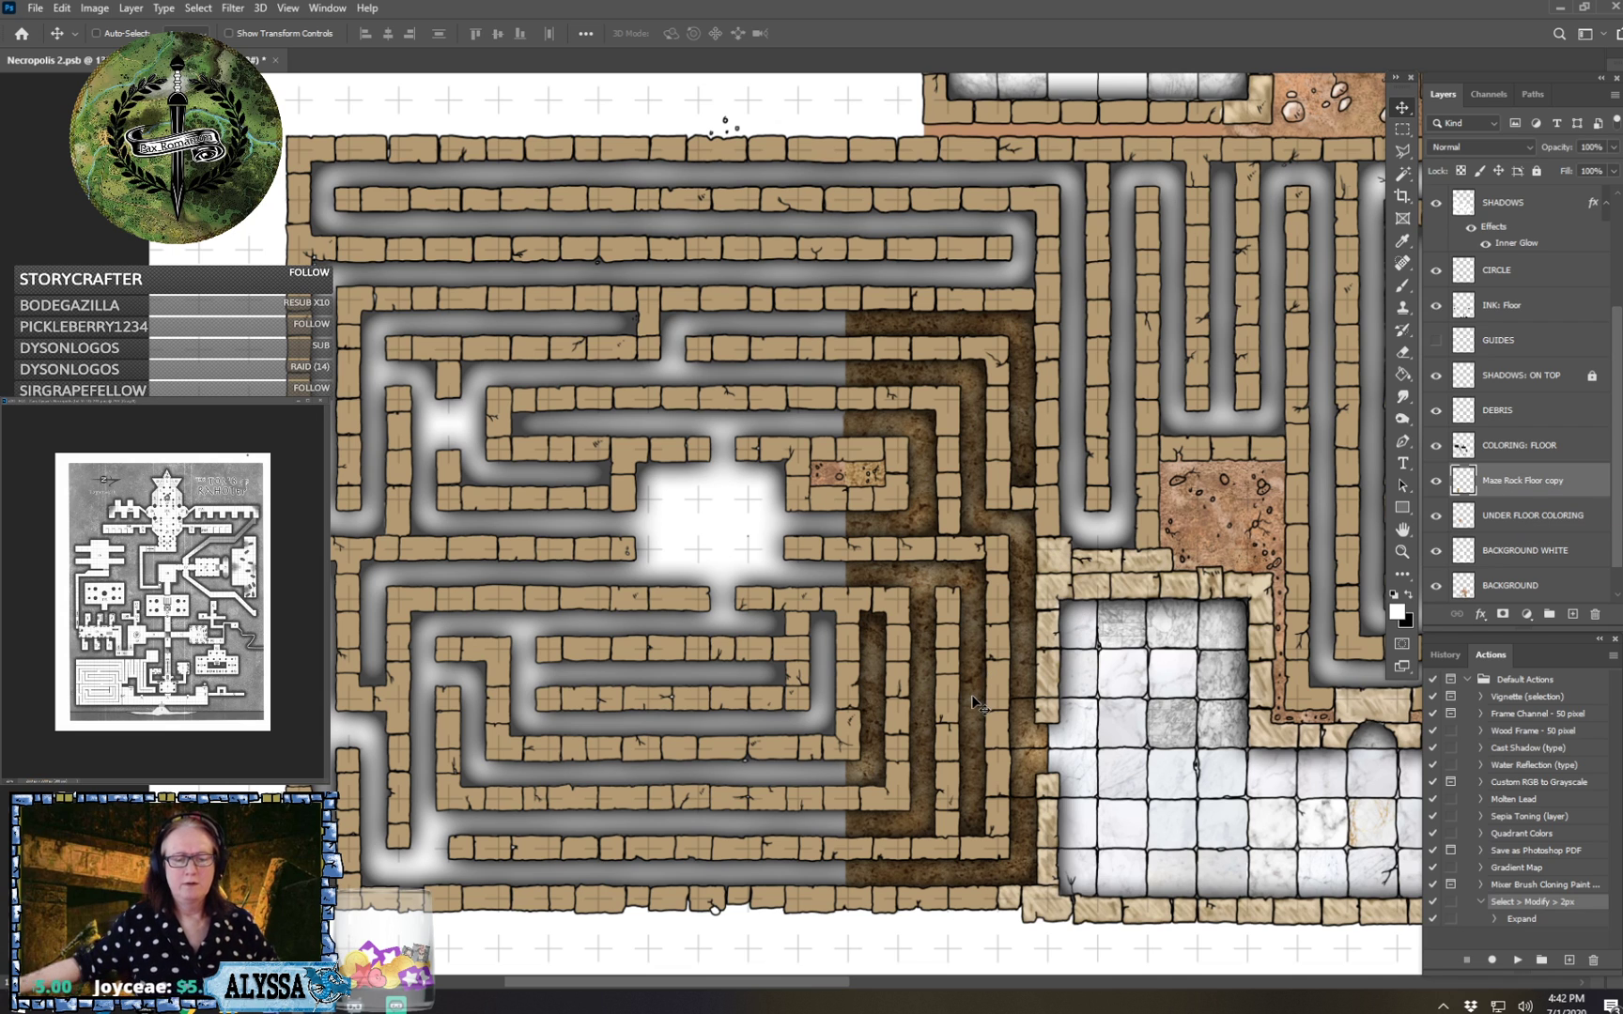
left_click_drag(980, 709, 772, 704)
key("ctrl+j")
scroll(773, 700, "up", 2)
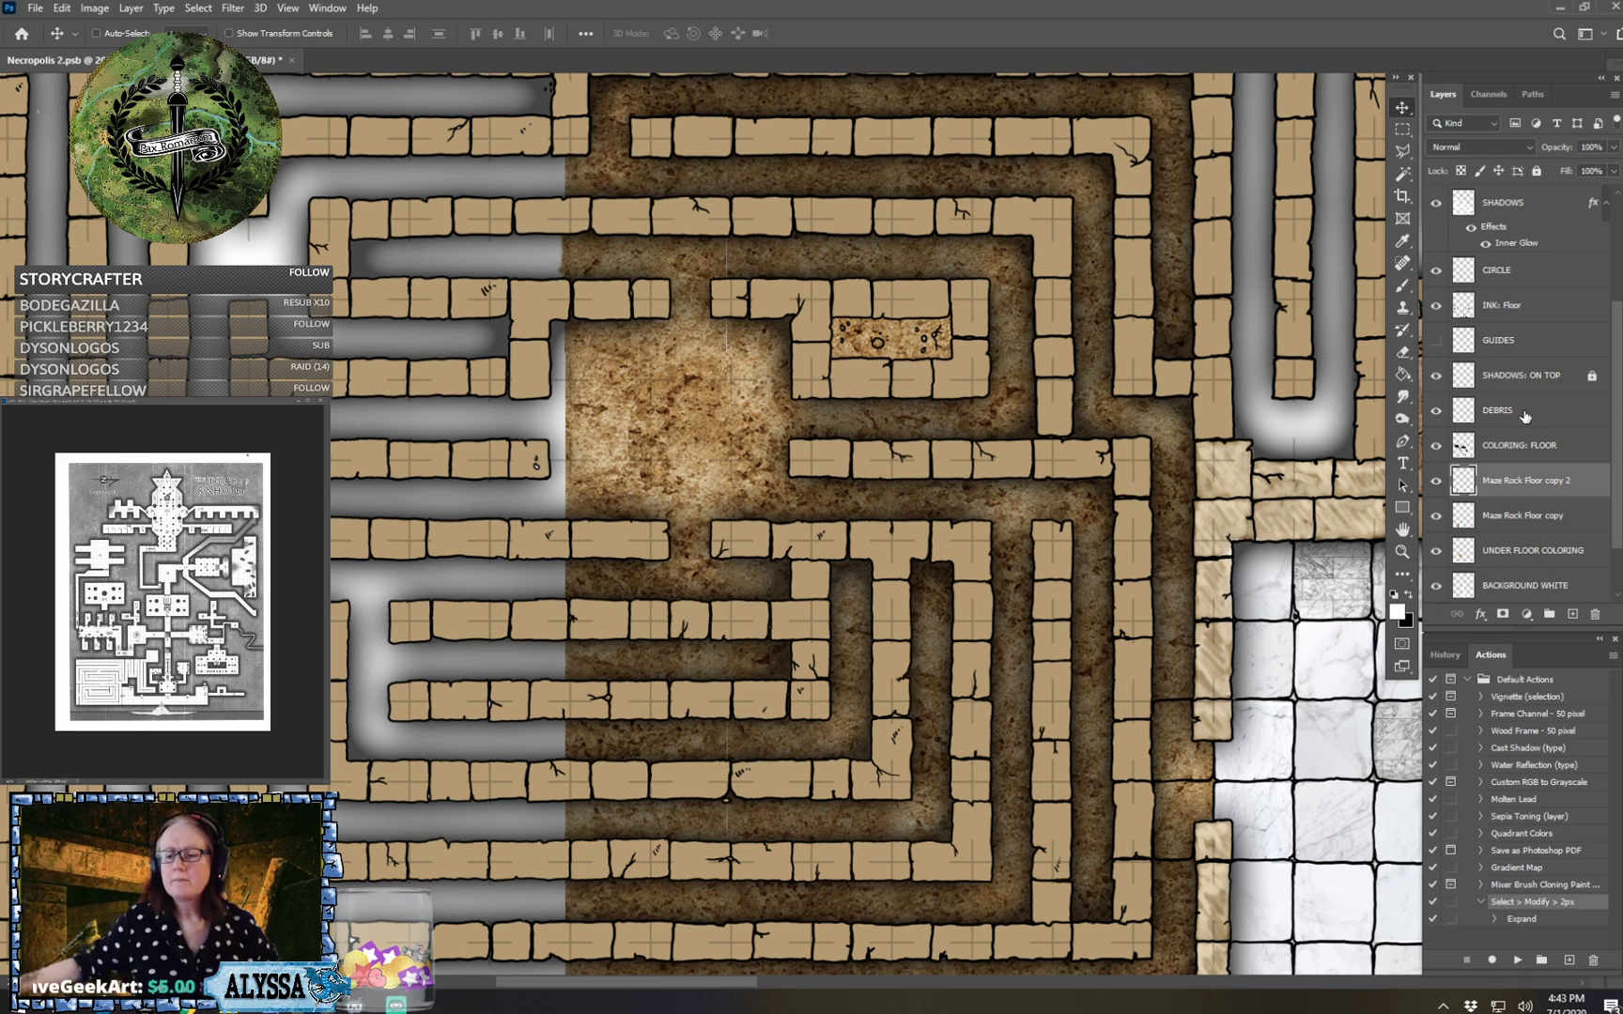
Switch to the Clone Stamp tool and inspect the copied rock texture's seams and coverage throughout the maze.
left_click(1434, 339)
left_click(1402, 307)
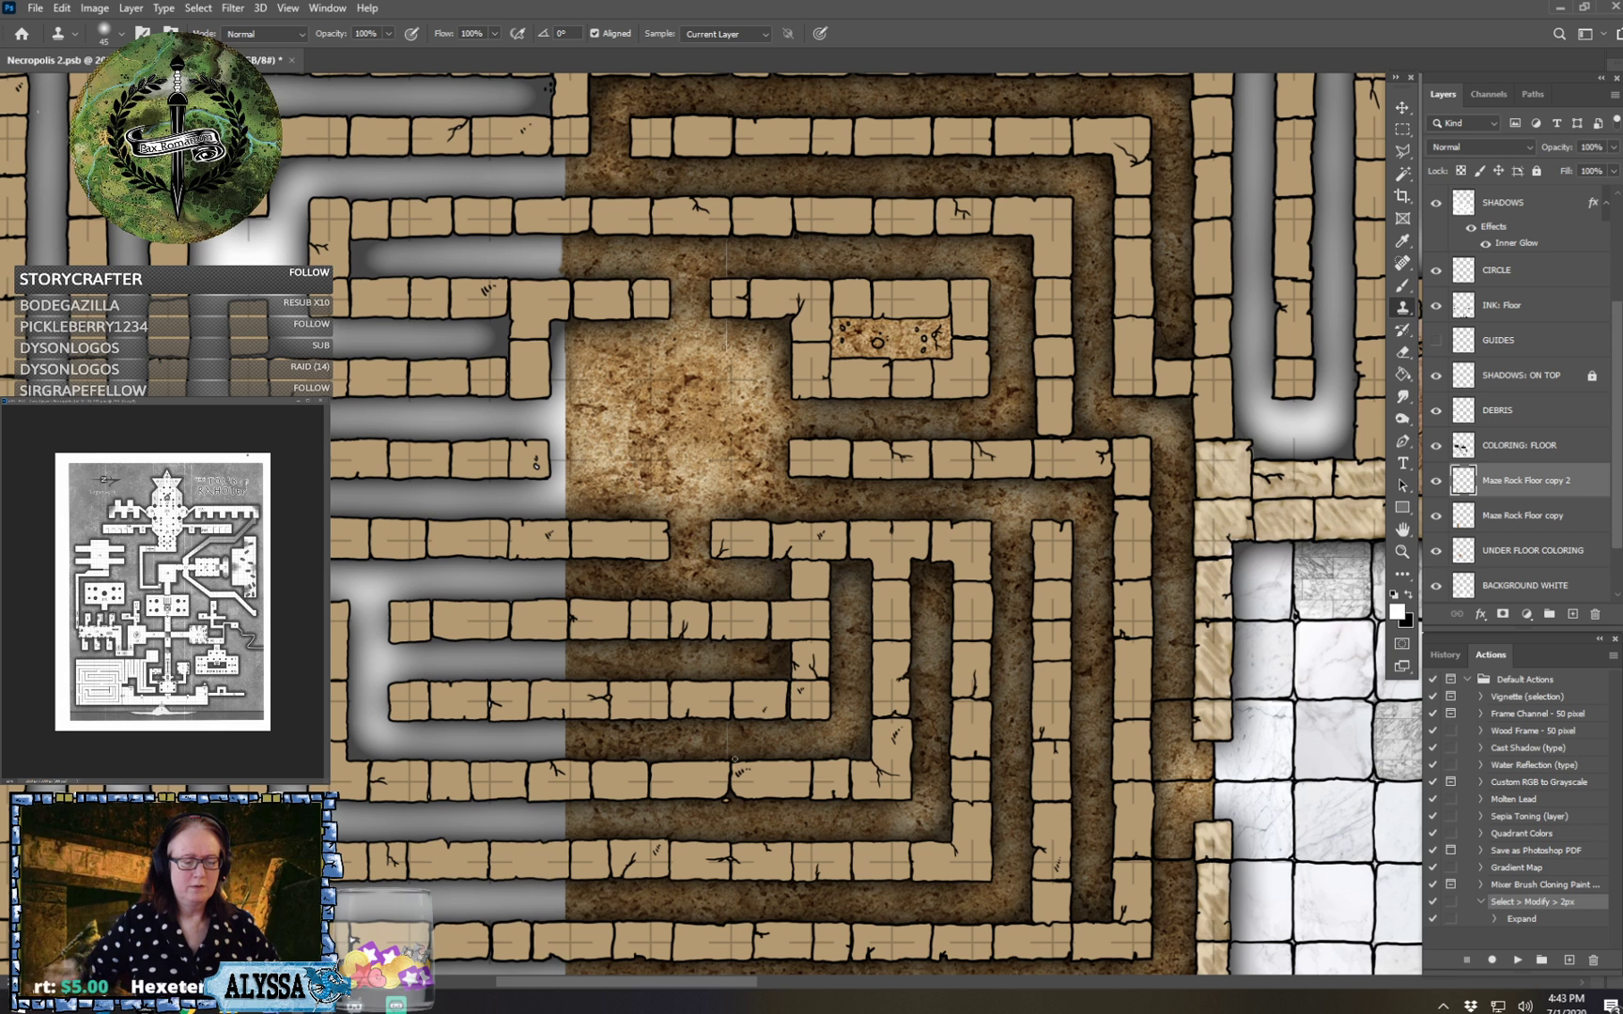
left_click(727, 759)
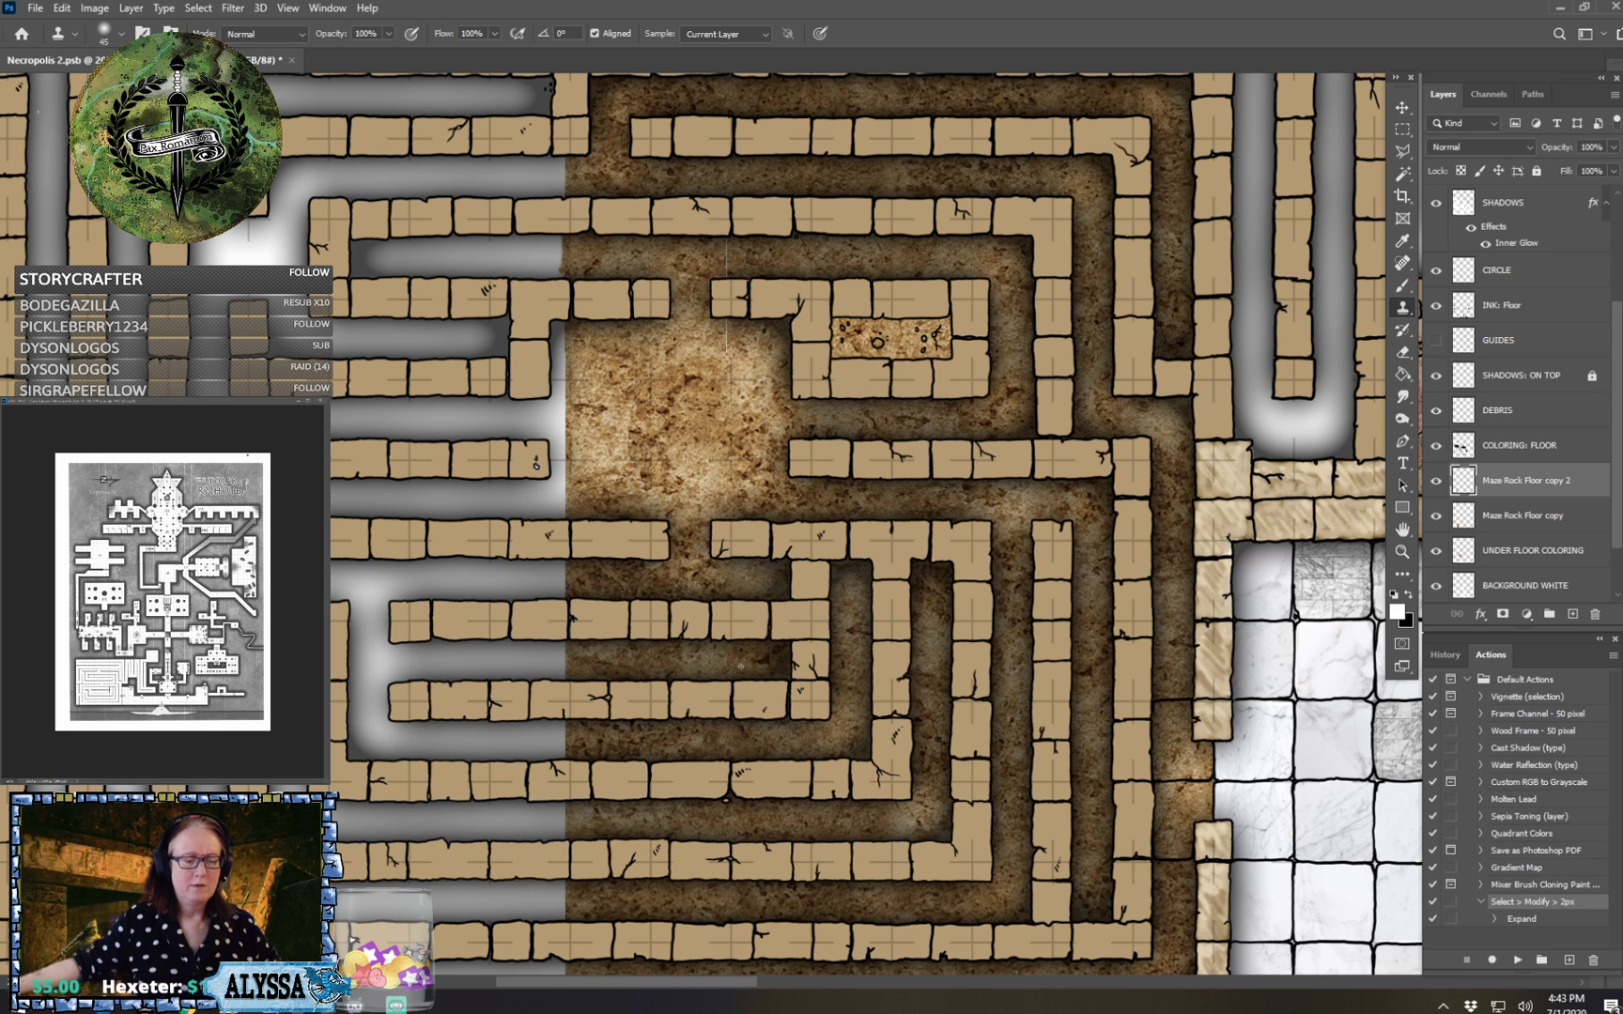
left_click_drag(887, 861, 848, 794)
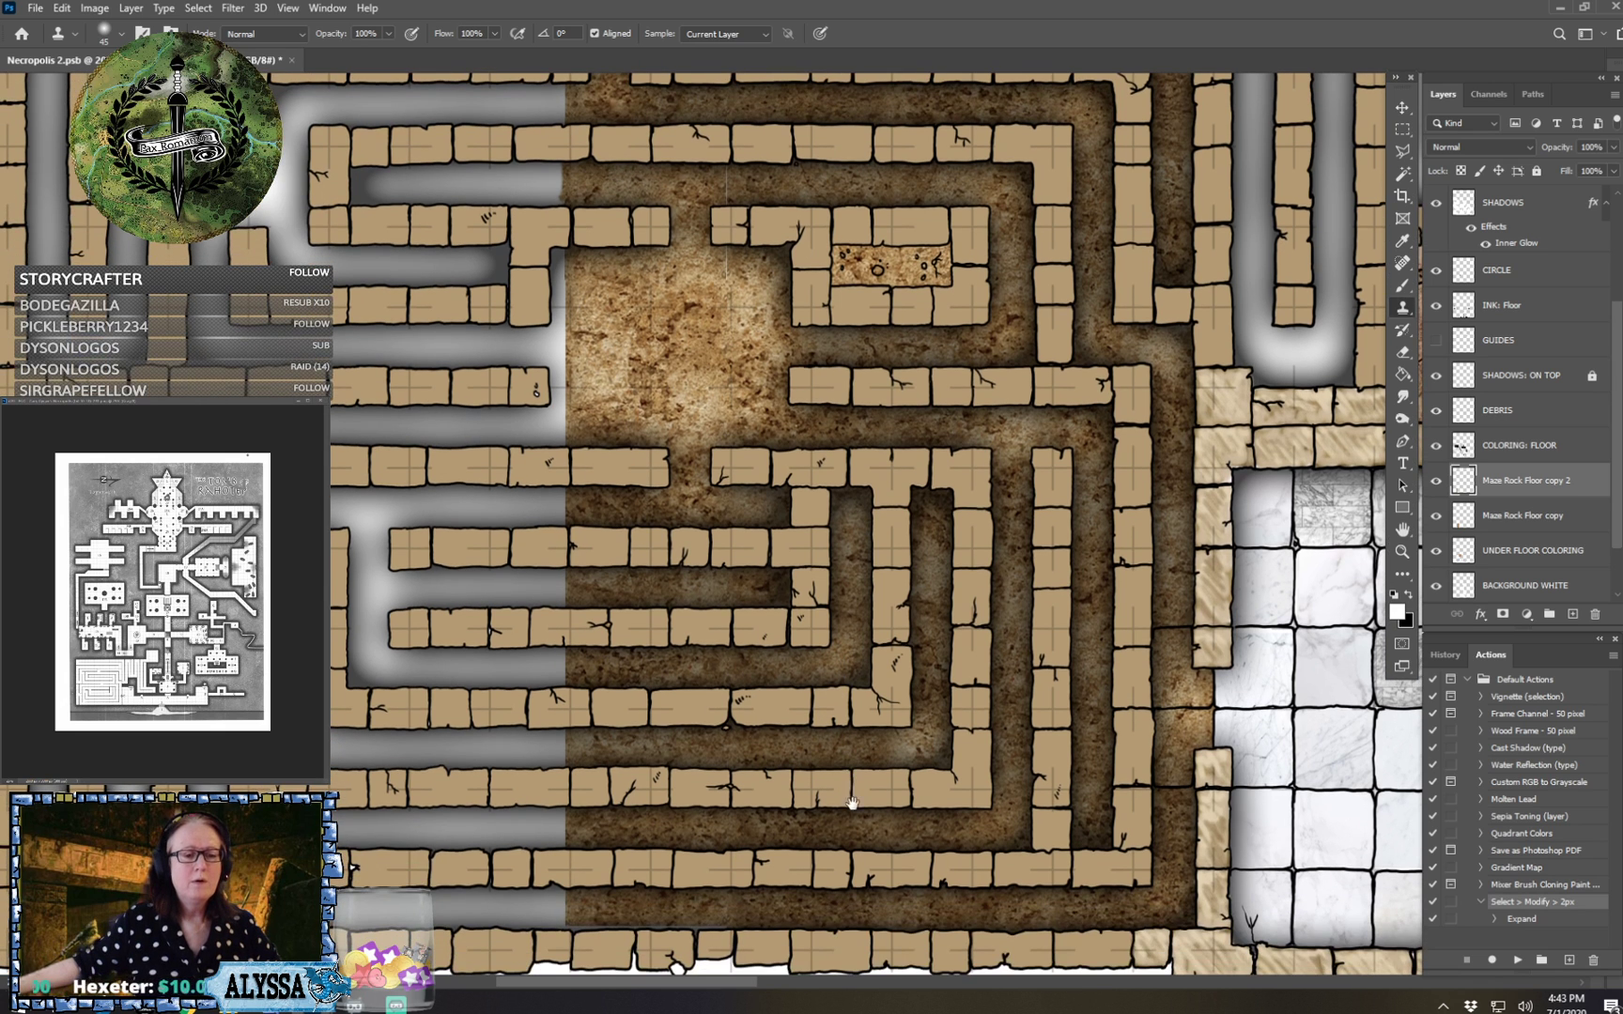
left_click_drag(819, 608, 829, 773)
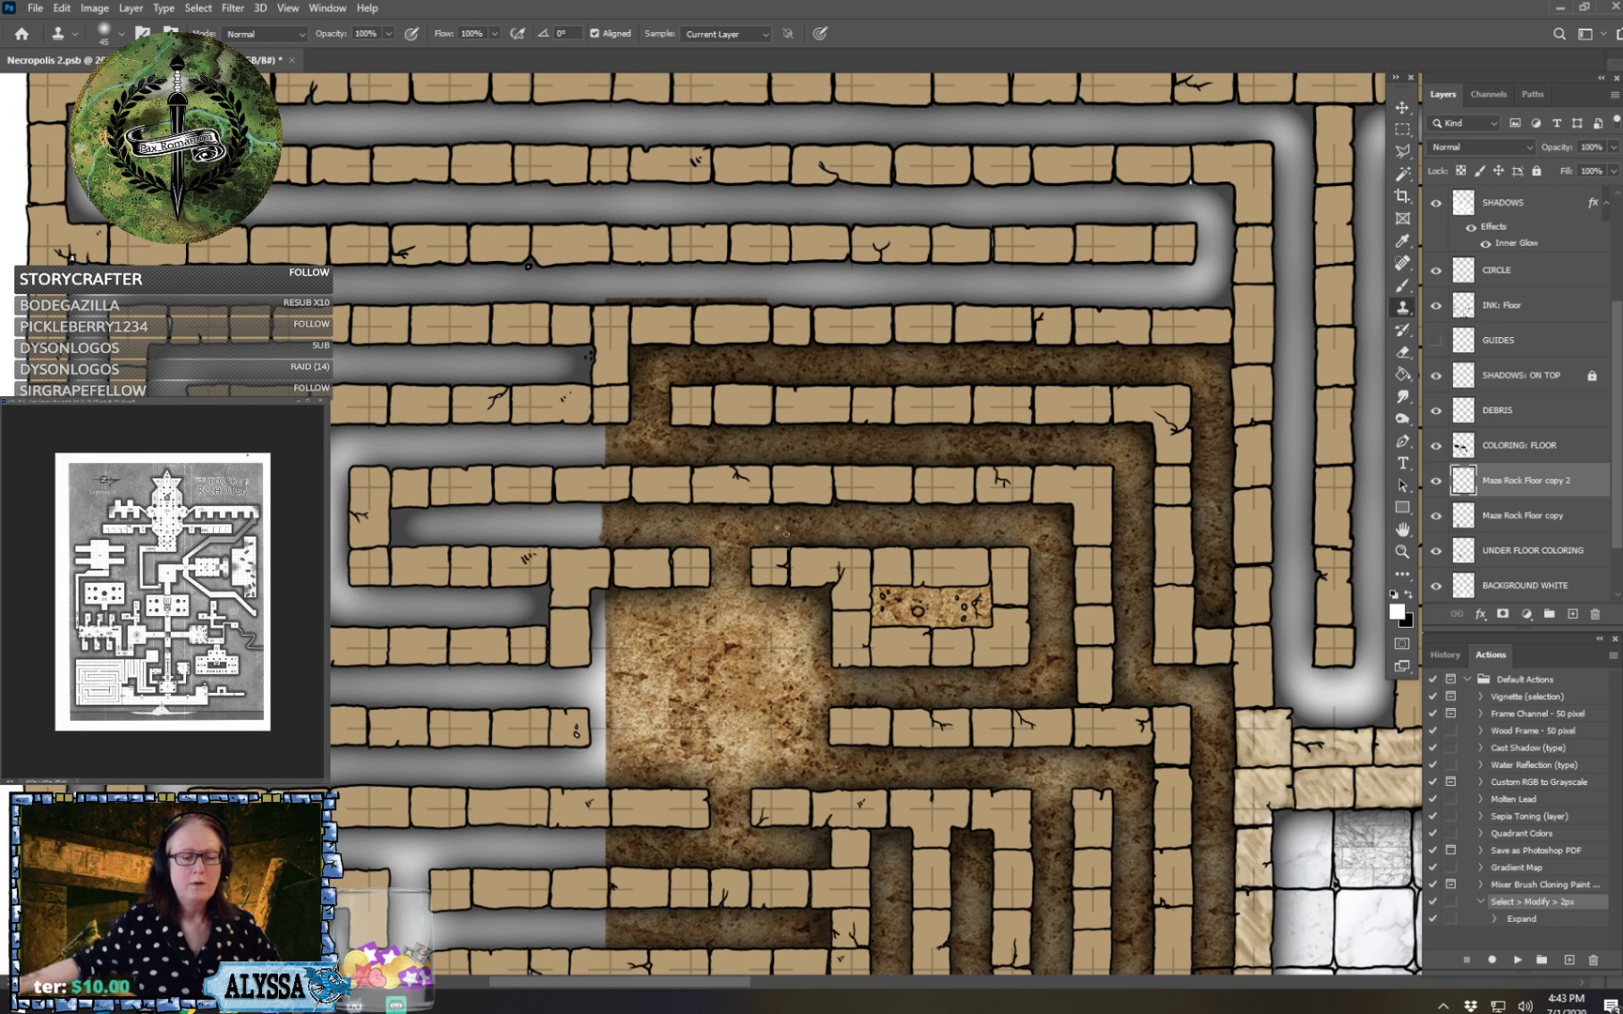
left_click_drag(871, 752, 876, 599)
scroll(876, 599, "down", 3)
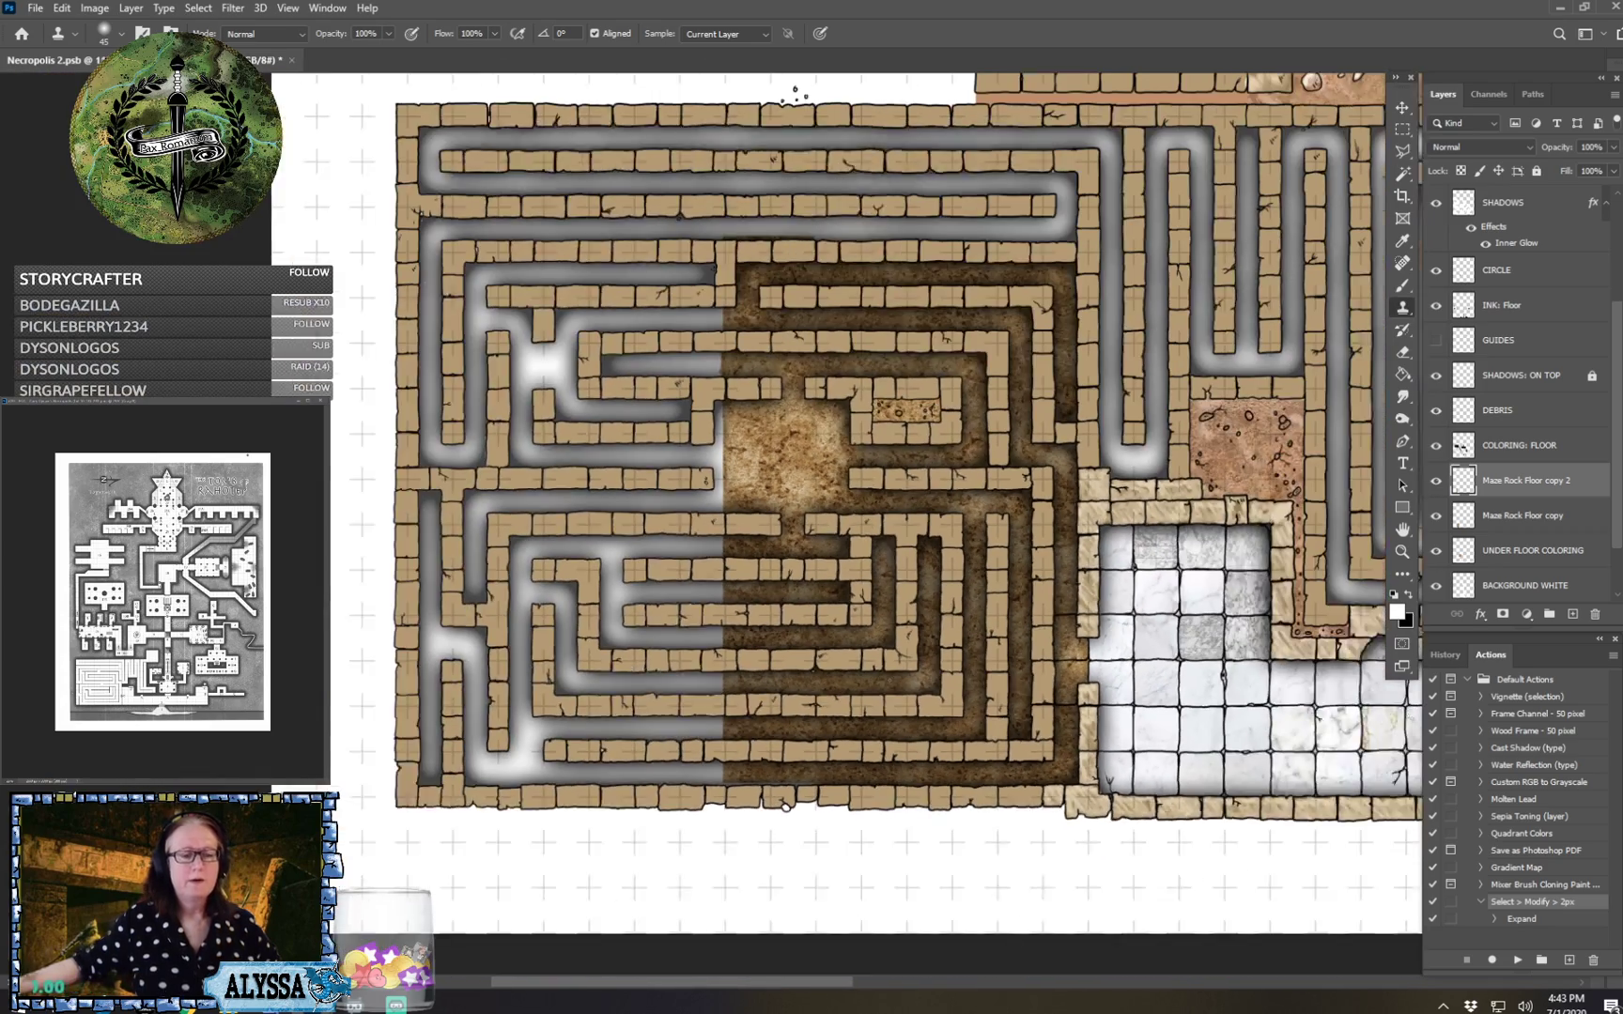
scroll(892, 631, "down", 1)
left_click_drag(1059, 538, 883, 633)
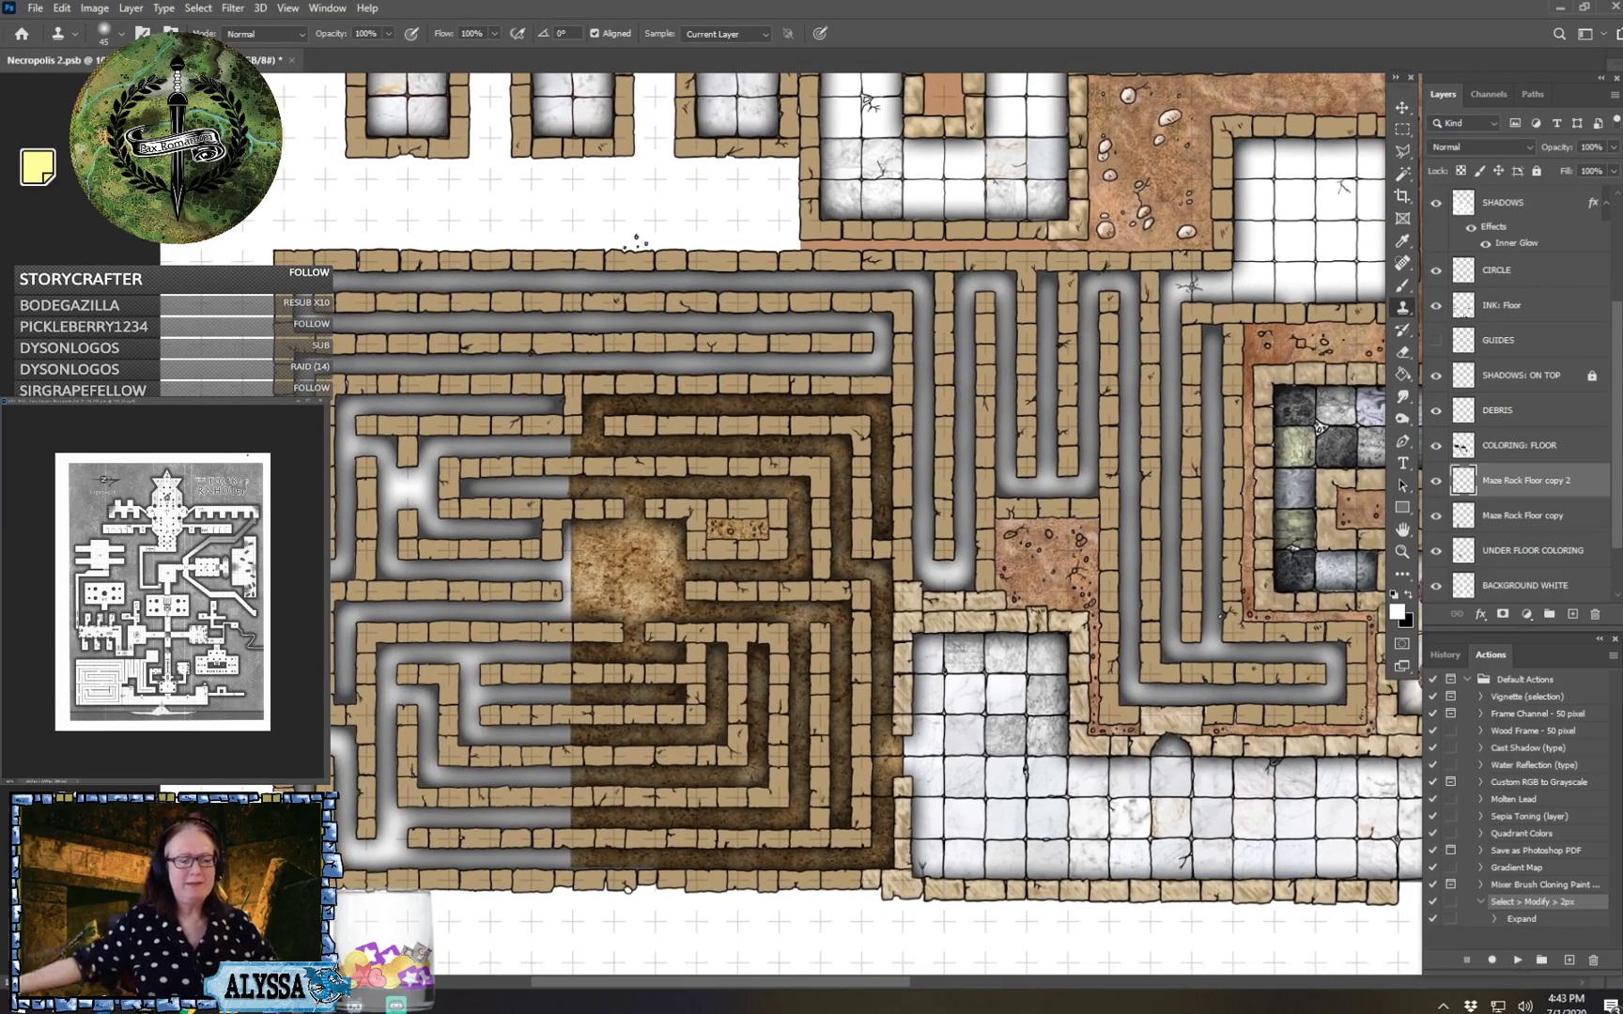
scroll(867, 705, "down", 4)
left_click_drag(971, 737, 1221, 741)
scroll(1169, 741, "up", 2)
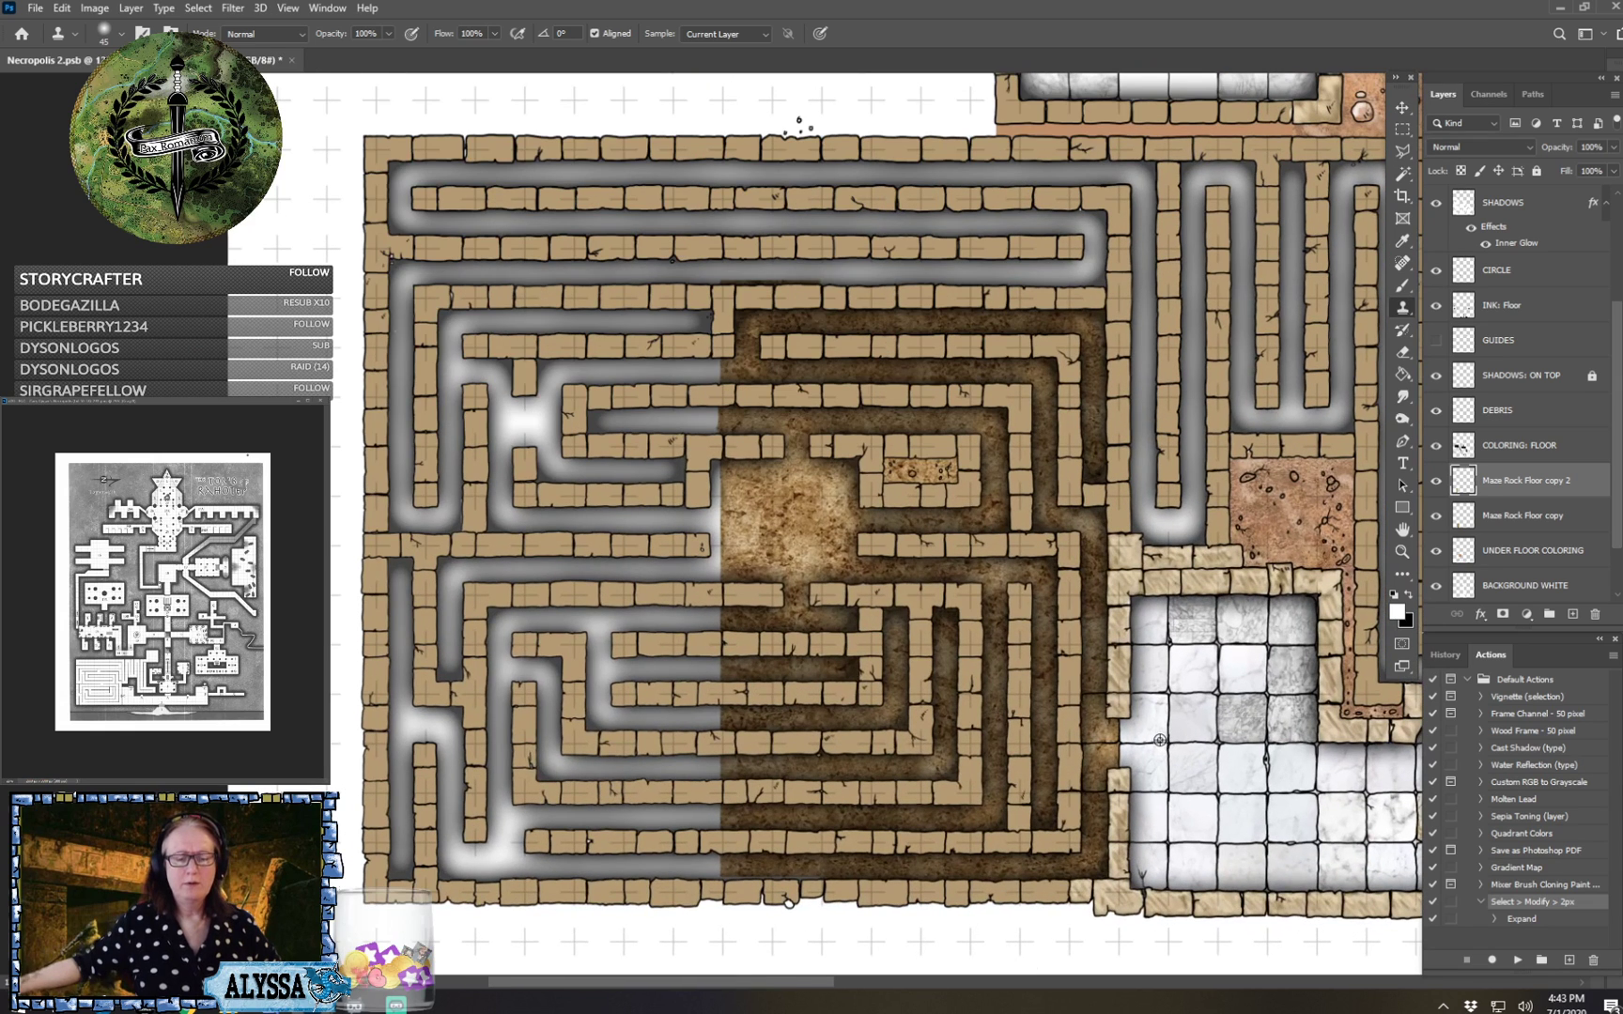
Merge the two overlapping maze rock floor layers, and duplicate the result over the uncoloured western passages of the maze.
left_click(1533, 522, "shift")
key("ctrl+e")
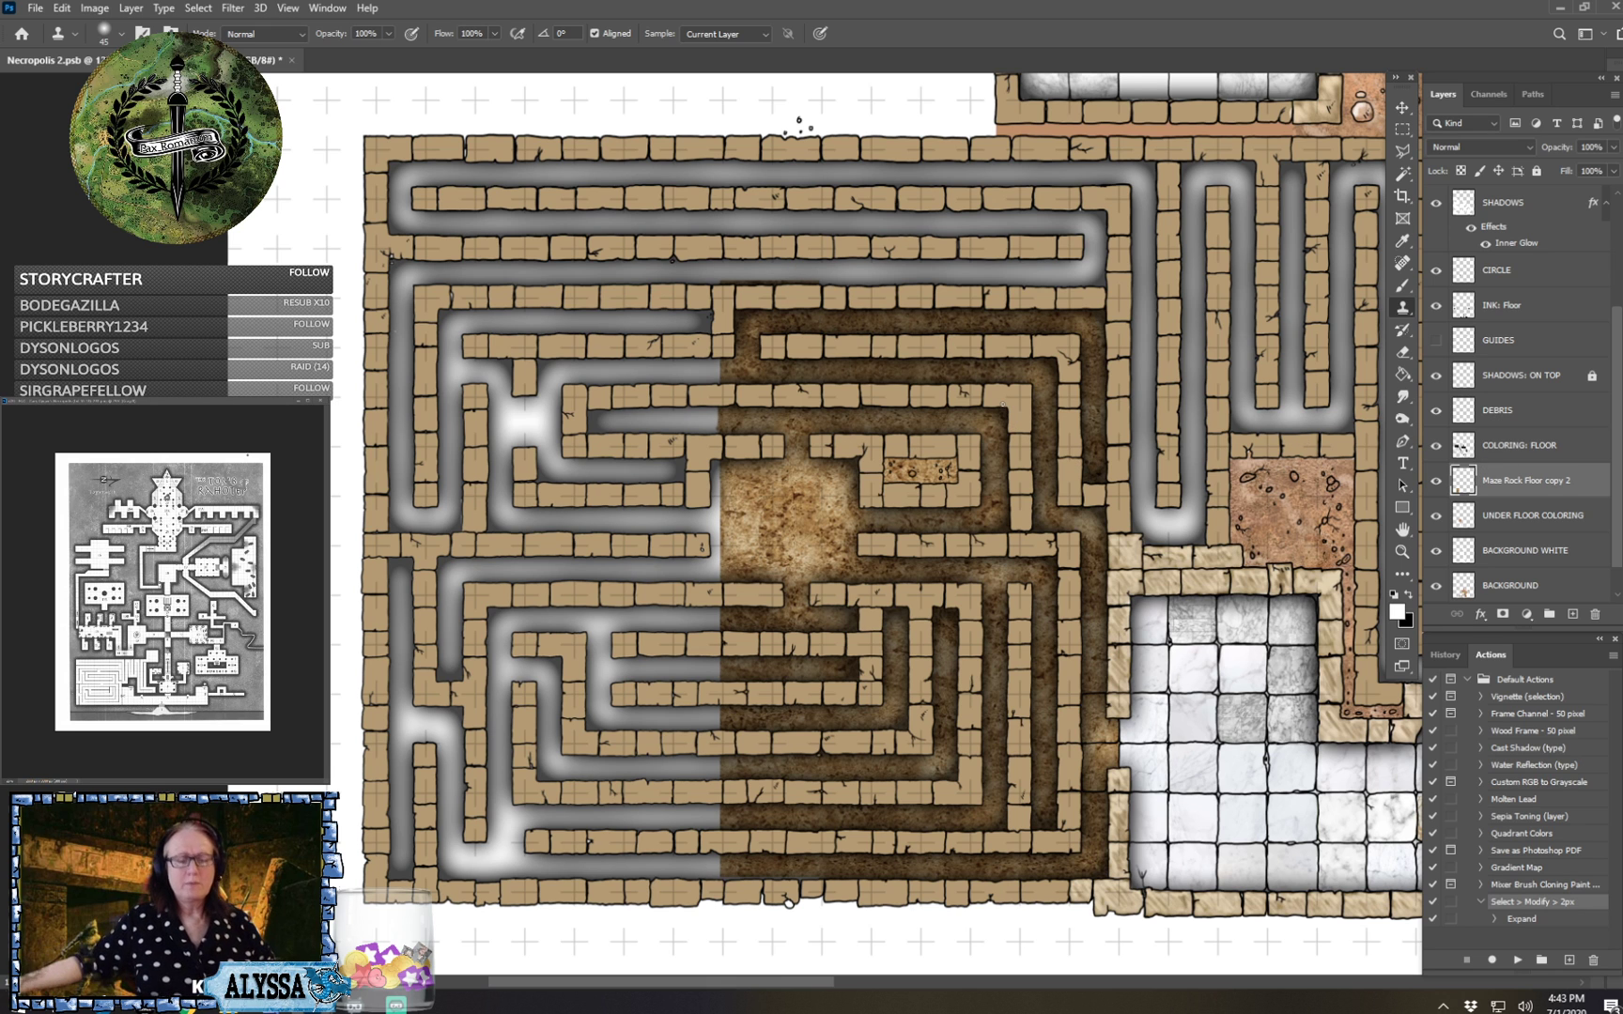
key("v")
mouse_move(831, 498)
left_mouse_down()
mouse_move(513, 470)
mouse_move(460, 474)
mouse_move(476, 511)
mouse_move(481, 487)
mouse_move(476, 508)
left_mouse_up()
scroll(551, 562, "up", 6)
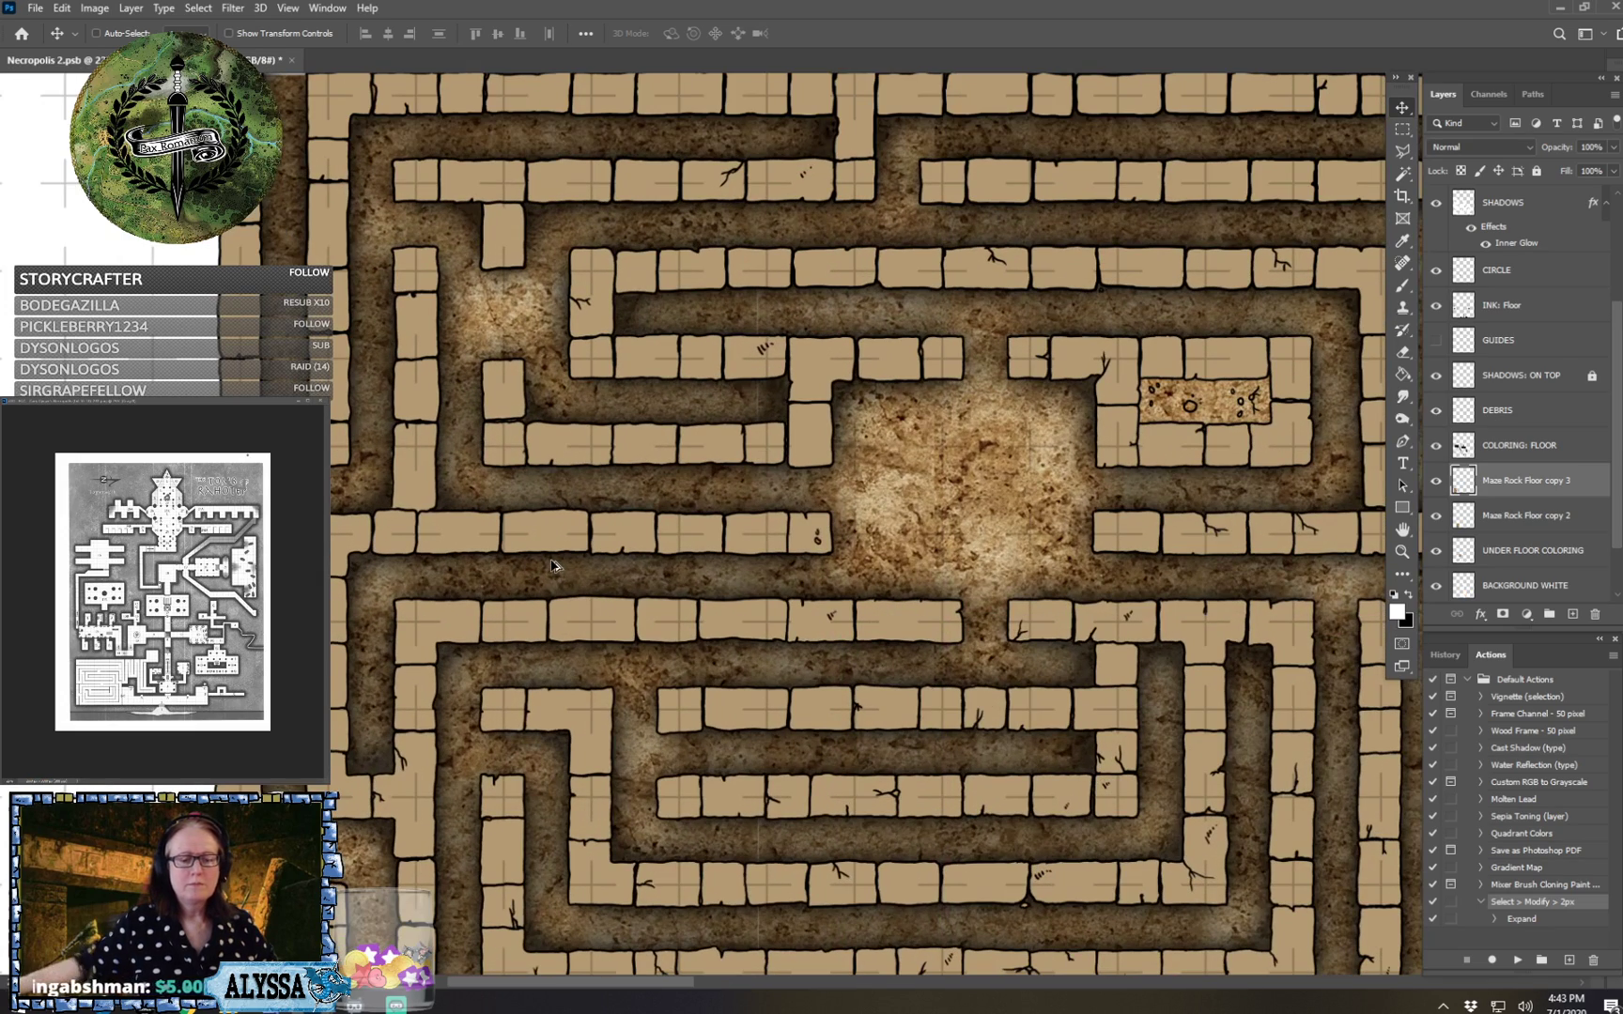
scroll(989, 624, "down", 6)
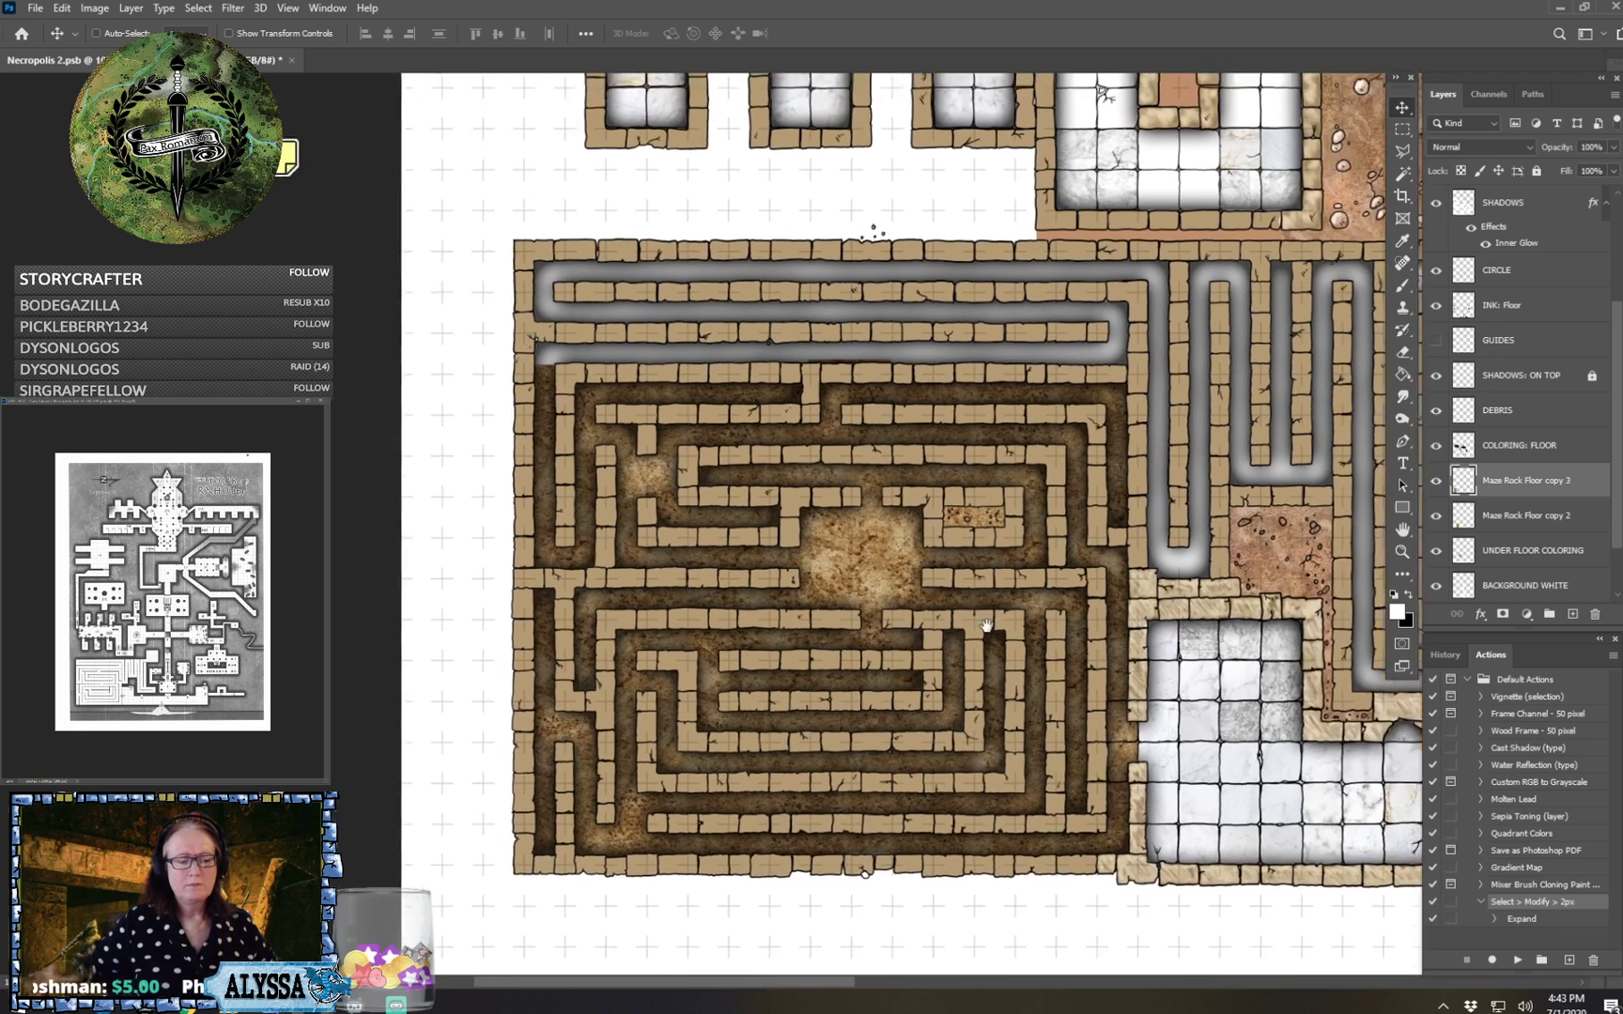
left_click_drag(994, 620, 948, 667)
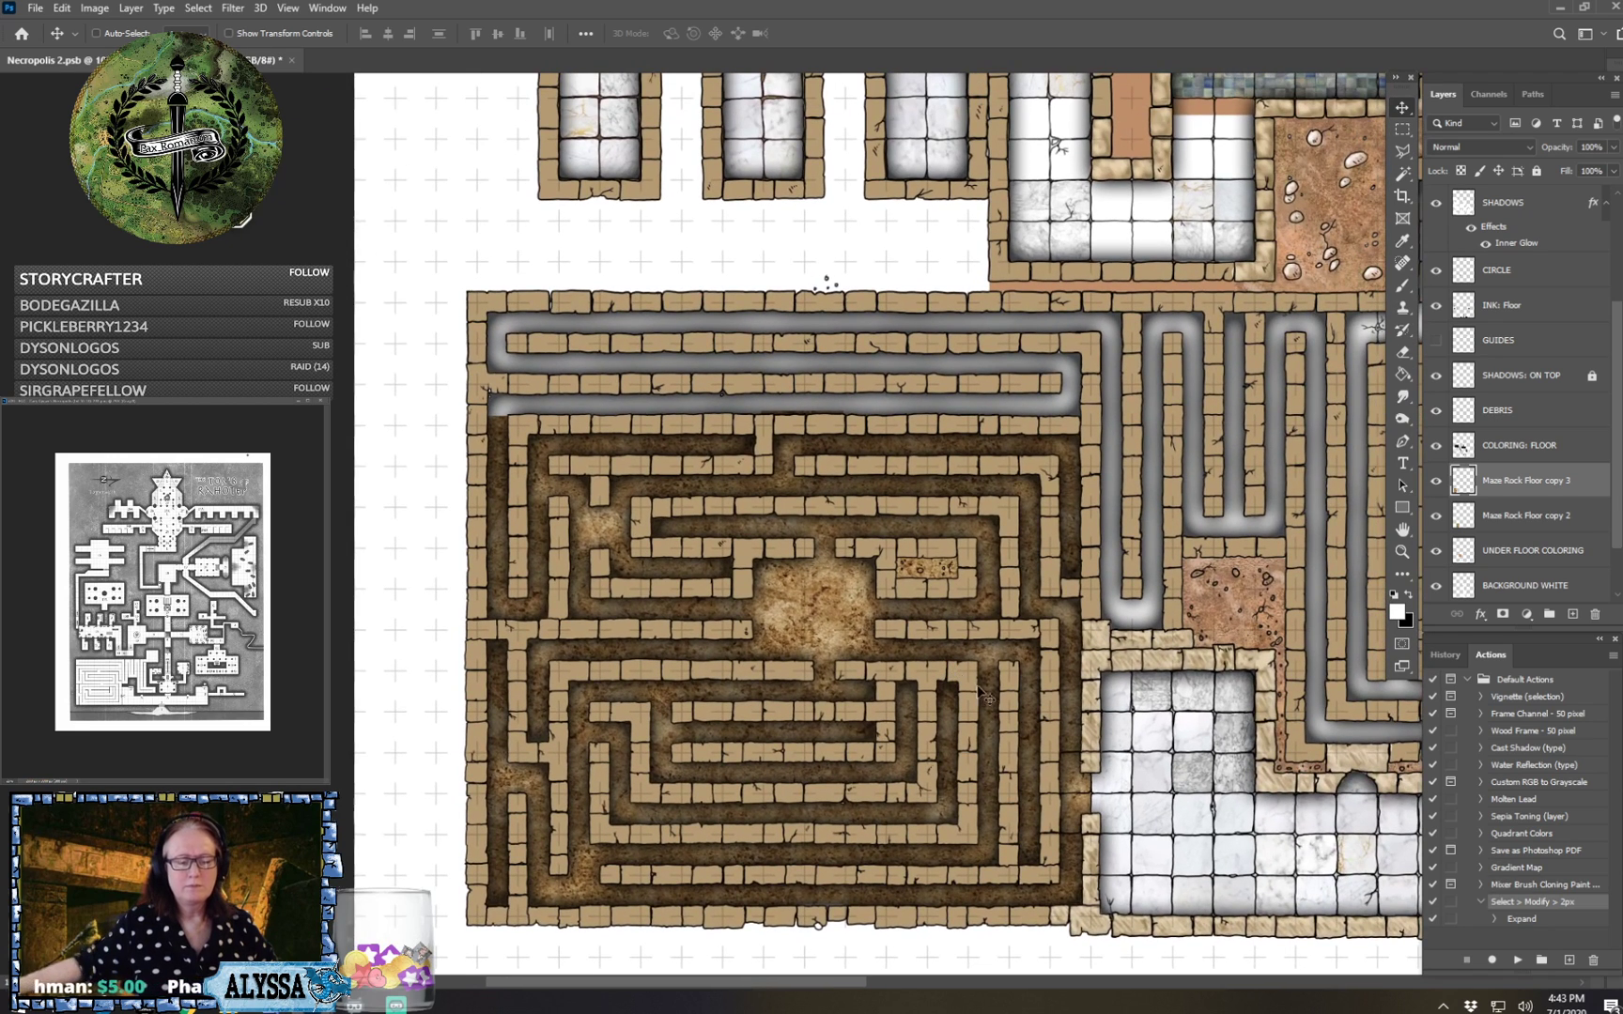
scroll(1026, 765, "up", 1)
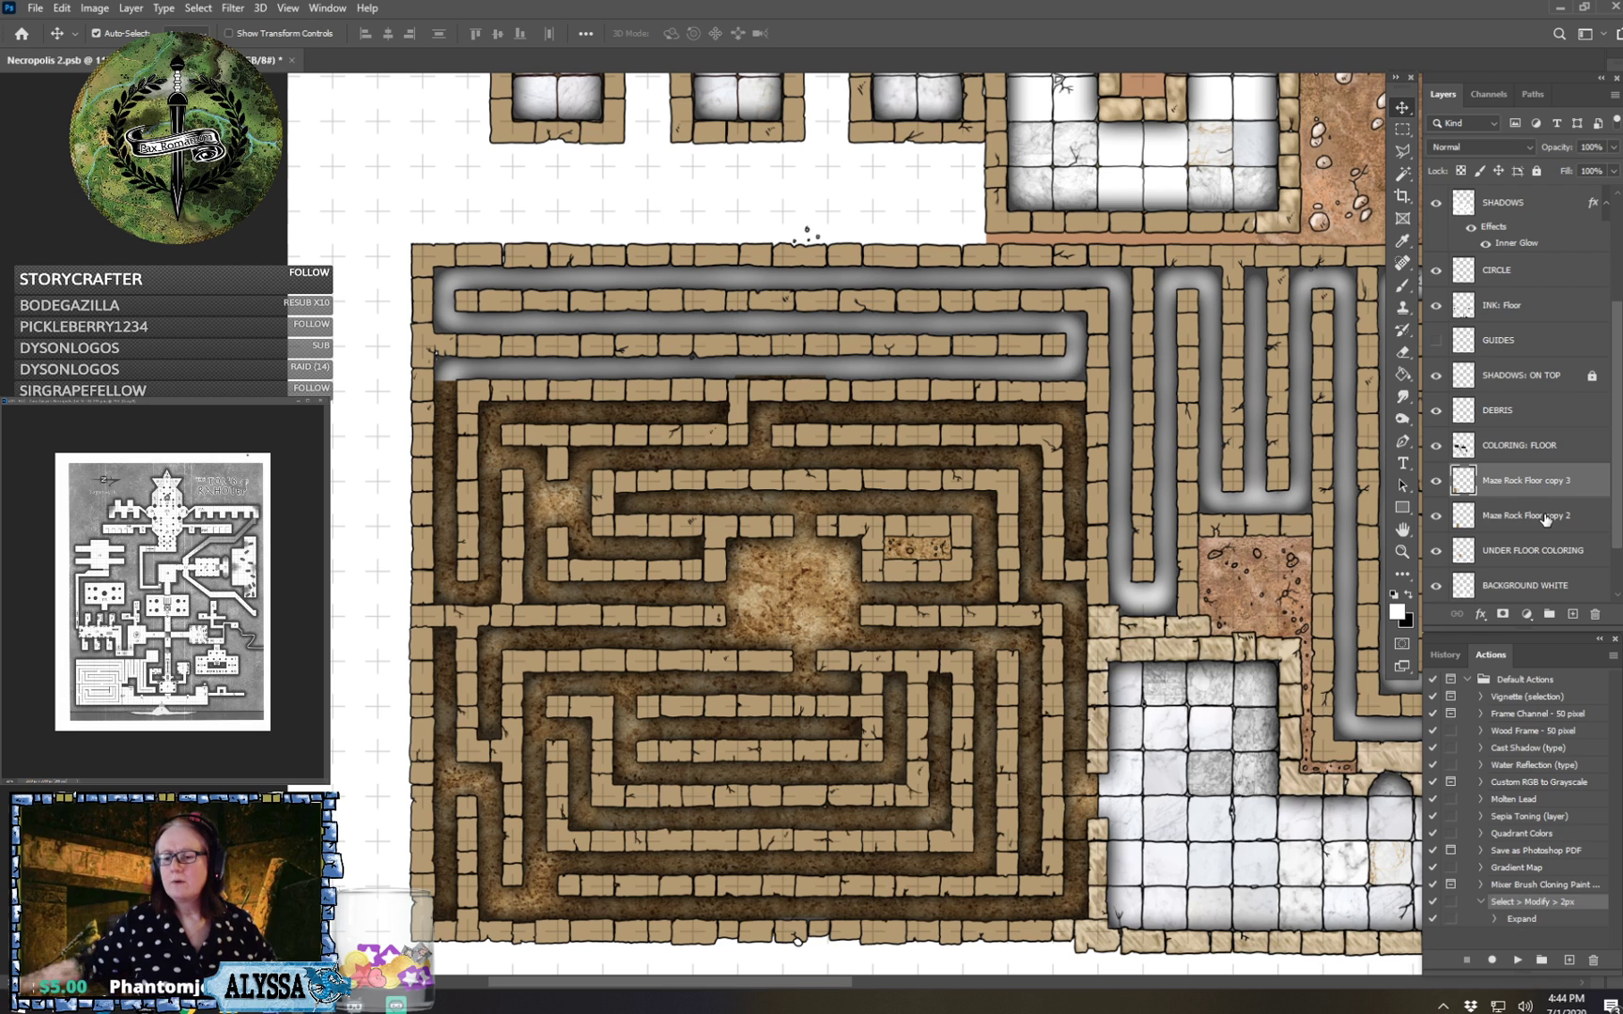
Merge Maze Rock Floor copy 3 with copy 2, and duplicate the merged texture northward over the maze's upper passages.
left_click(1545, 520, "shift")
key("ctrl+e")
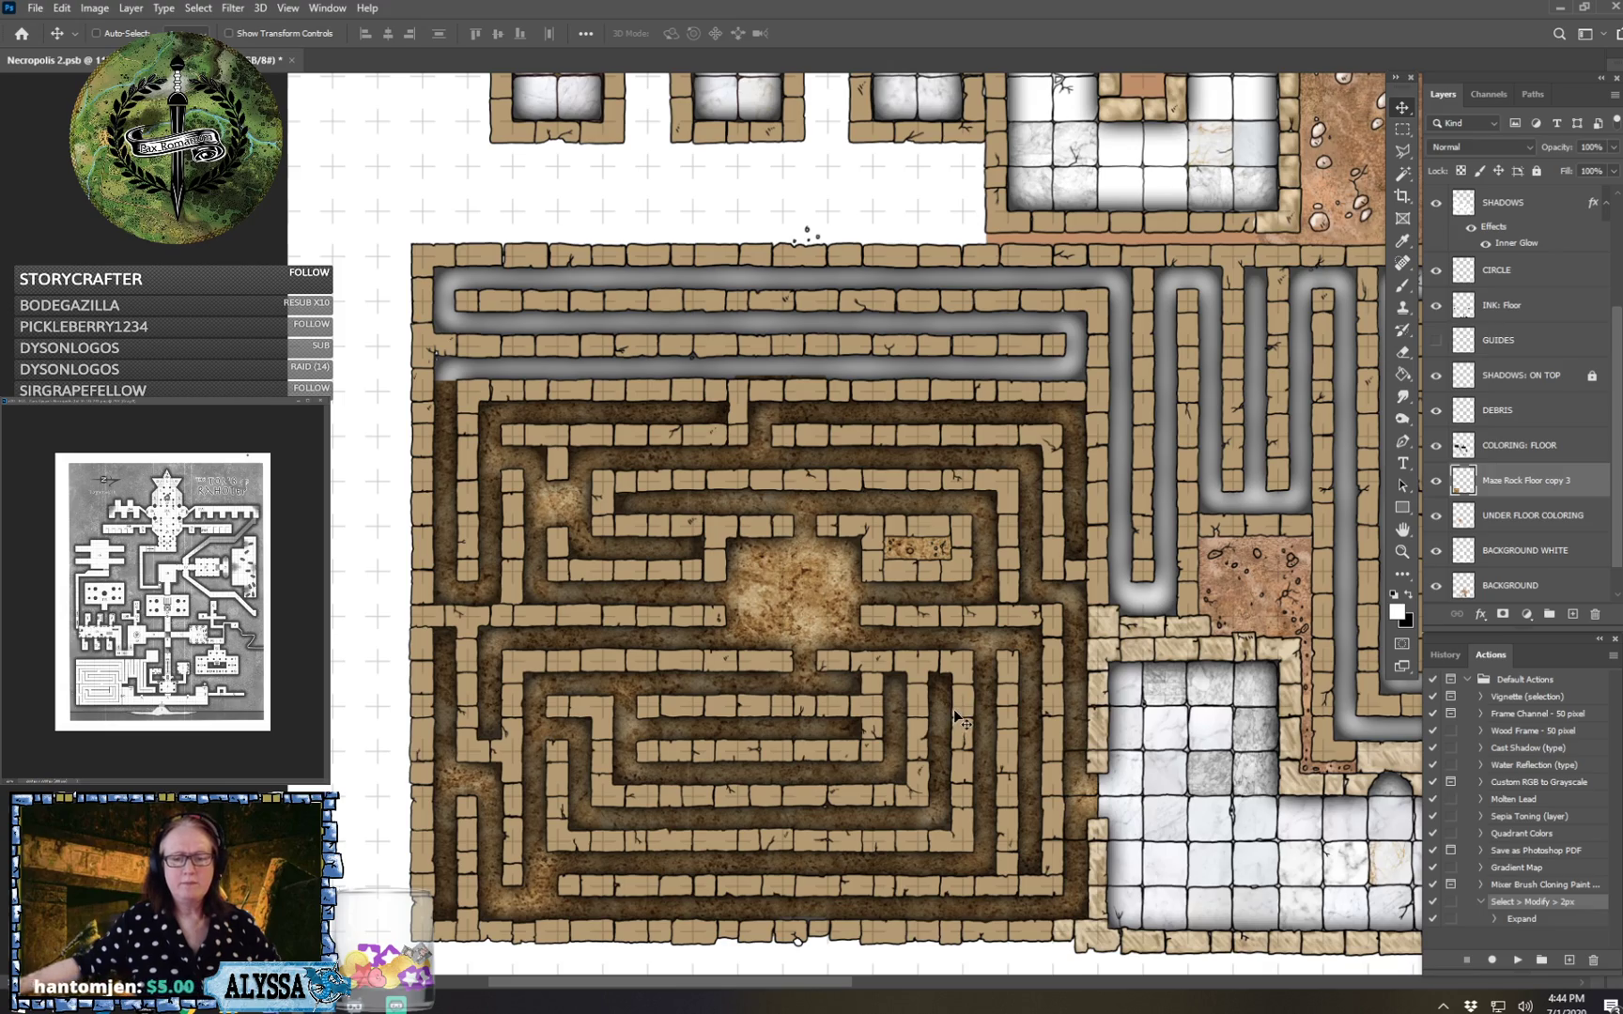
left_click_drag(1044, 639, 810, 673)
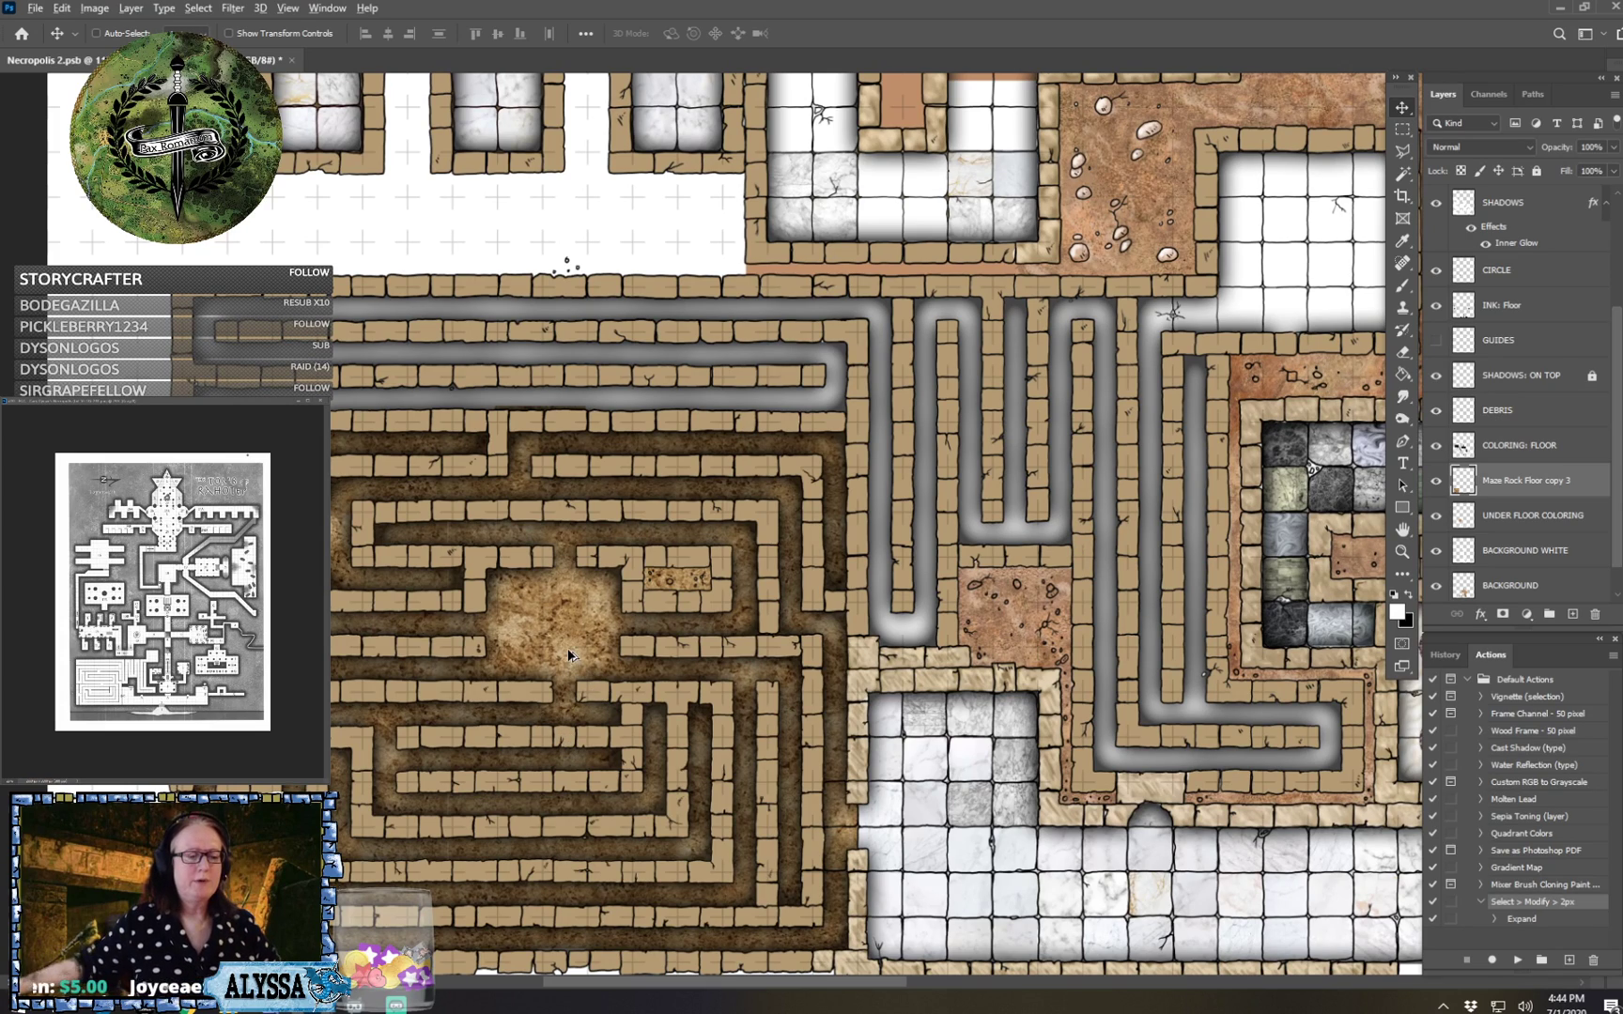
left_click_drag(573, 657, 587, 294)
left_click_drag(584, 436, 677, 699)
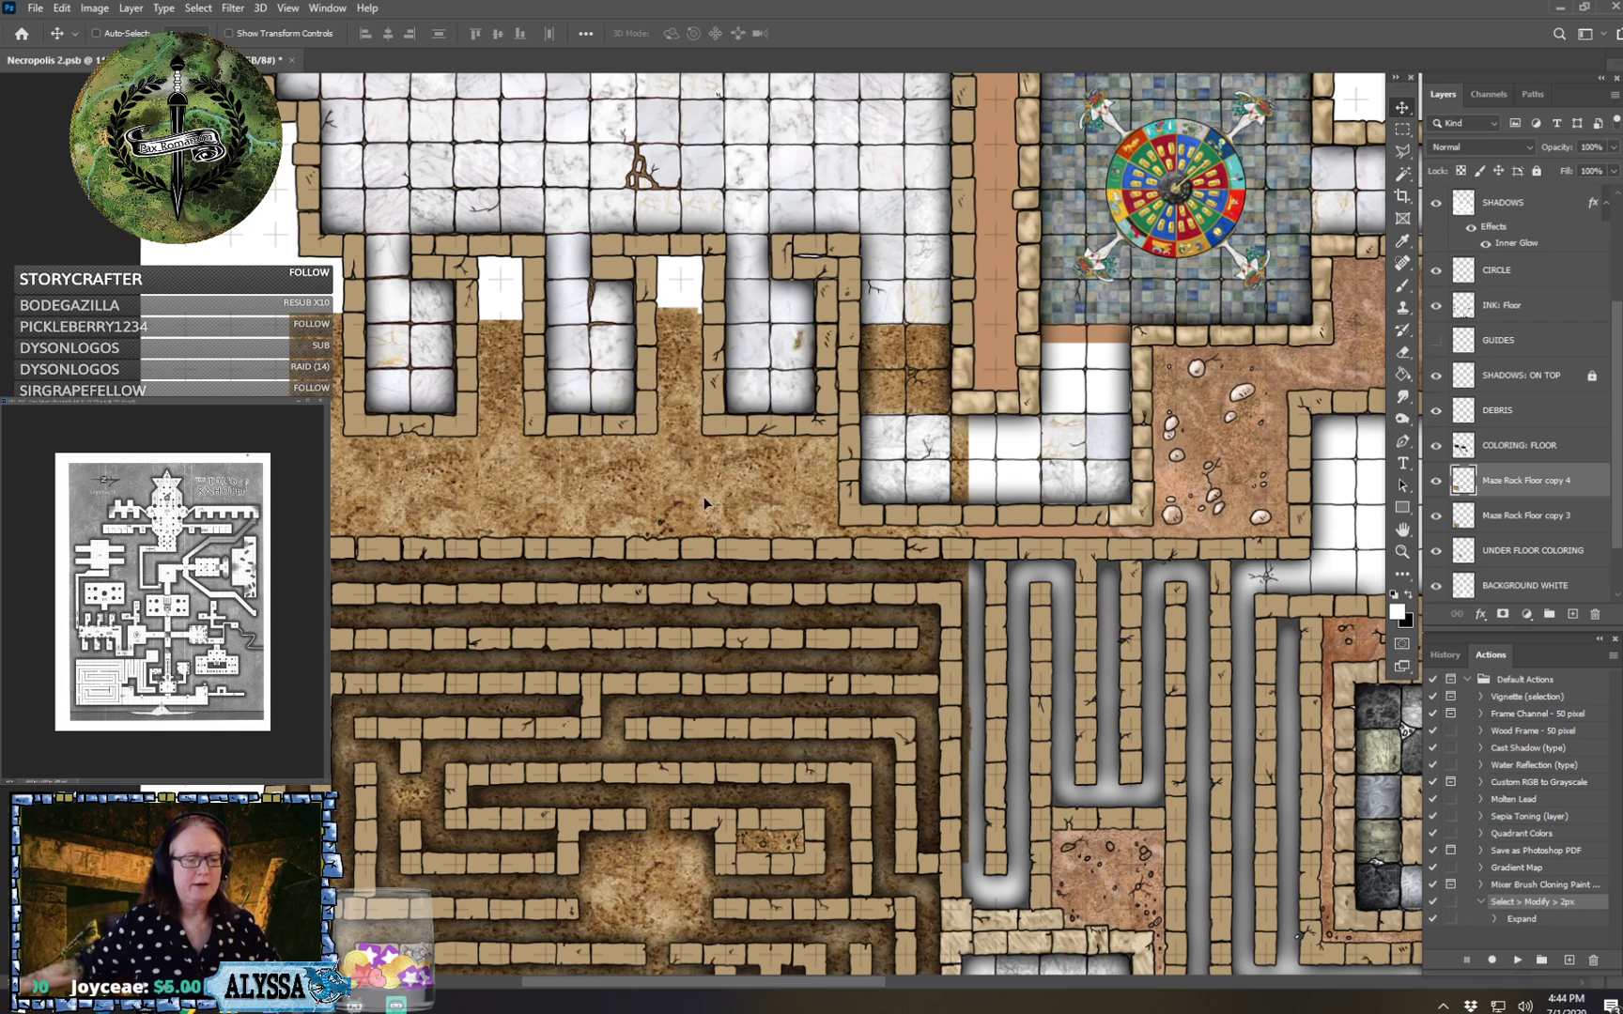
Move the Maze Rock Floor copy 4 texture up to fill the blank gaps between the small chambers north of the maze.
left_click_drag(703, 496, 689, 336)
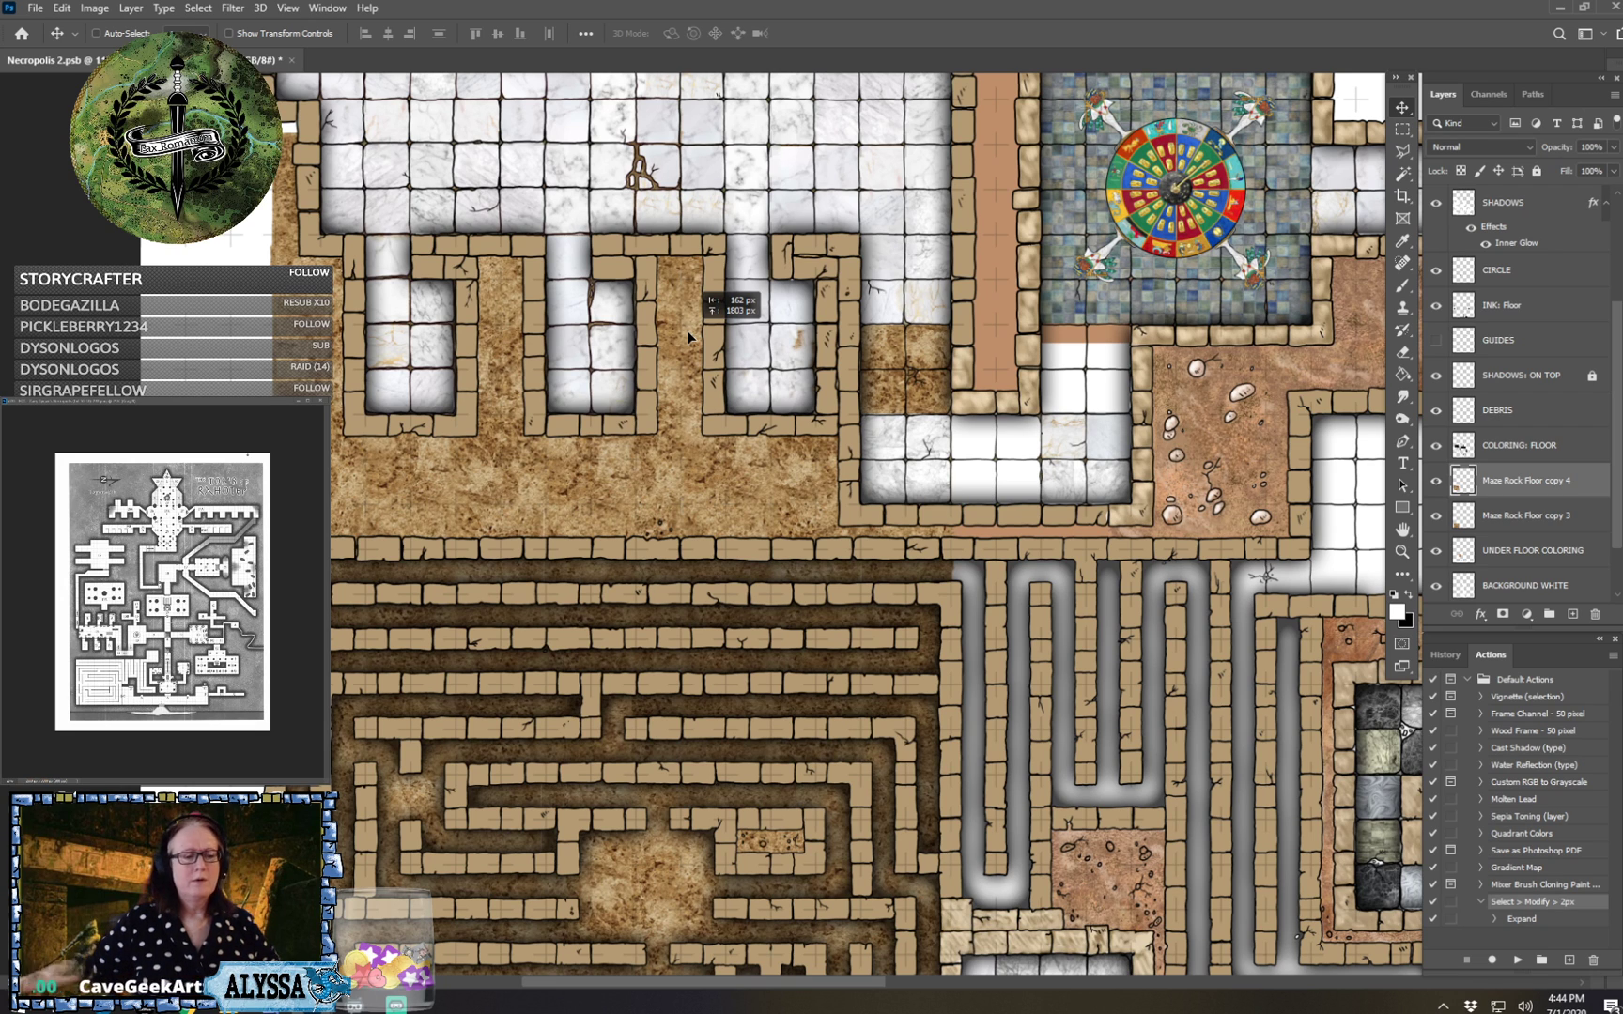
left_click_drag(688, 336, 688, 336)
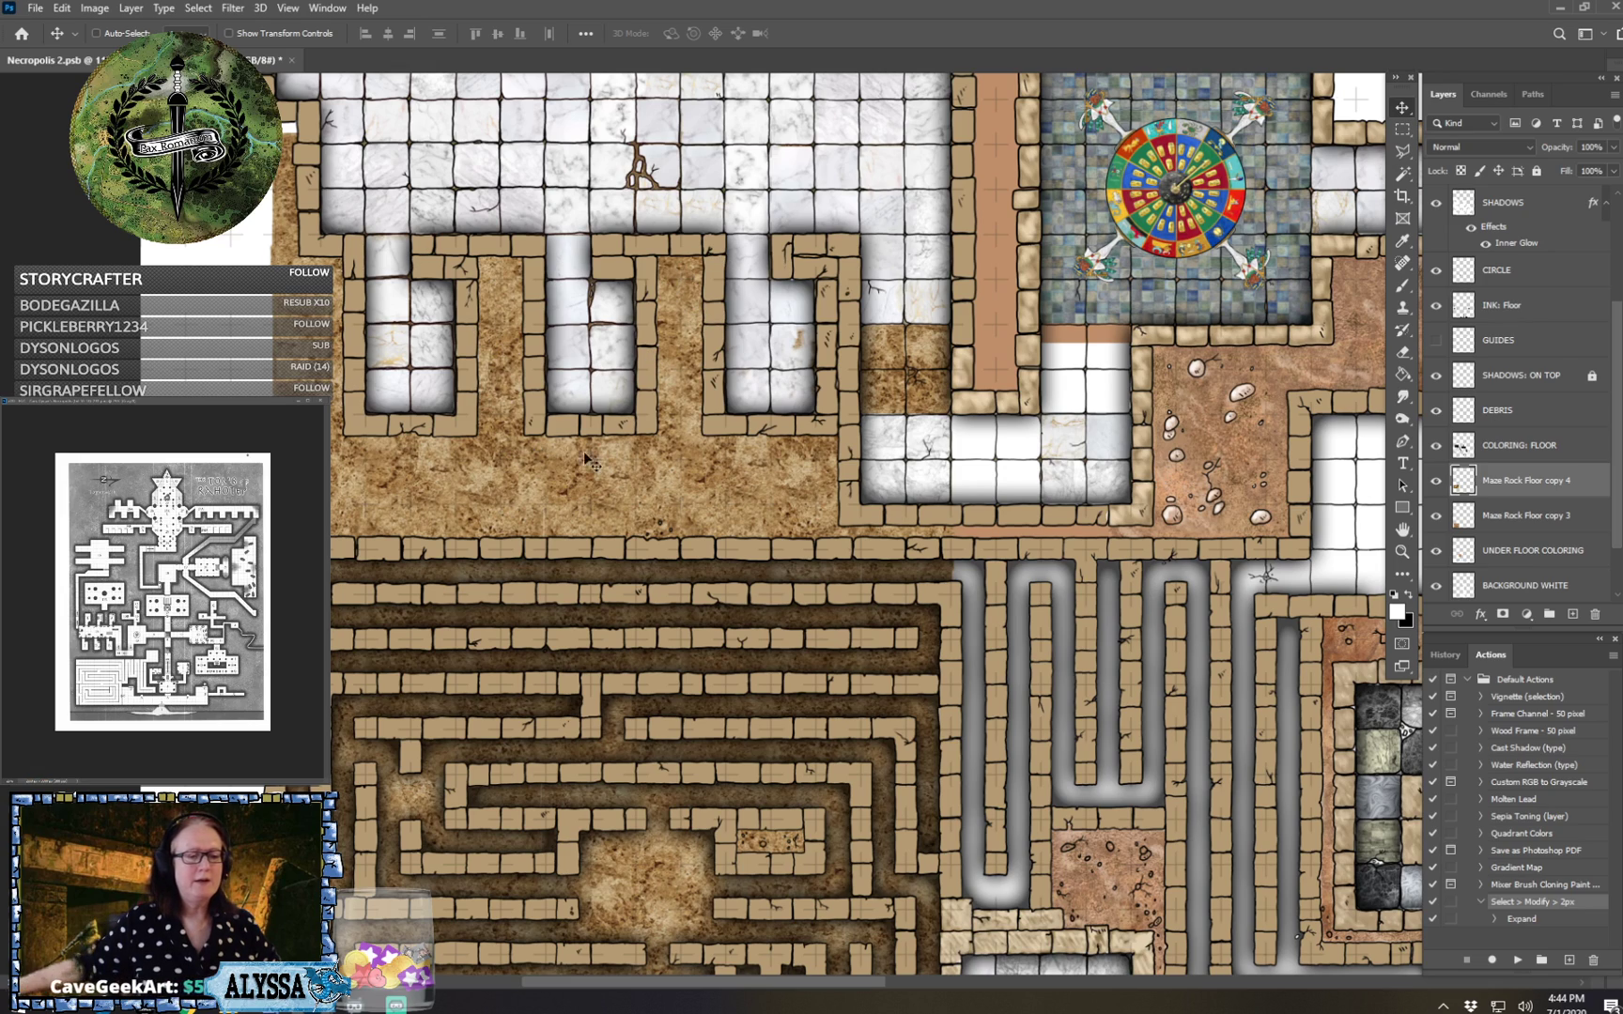
Cut the rock texture around the small chambers north of the maze from Maze Rock Floor copy 4 and paste it as a new layer.
left_click_drag(1051, 685, 674, 585)
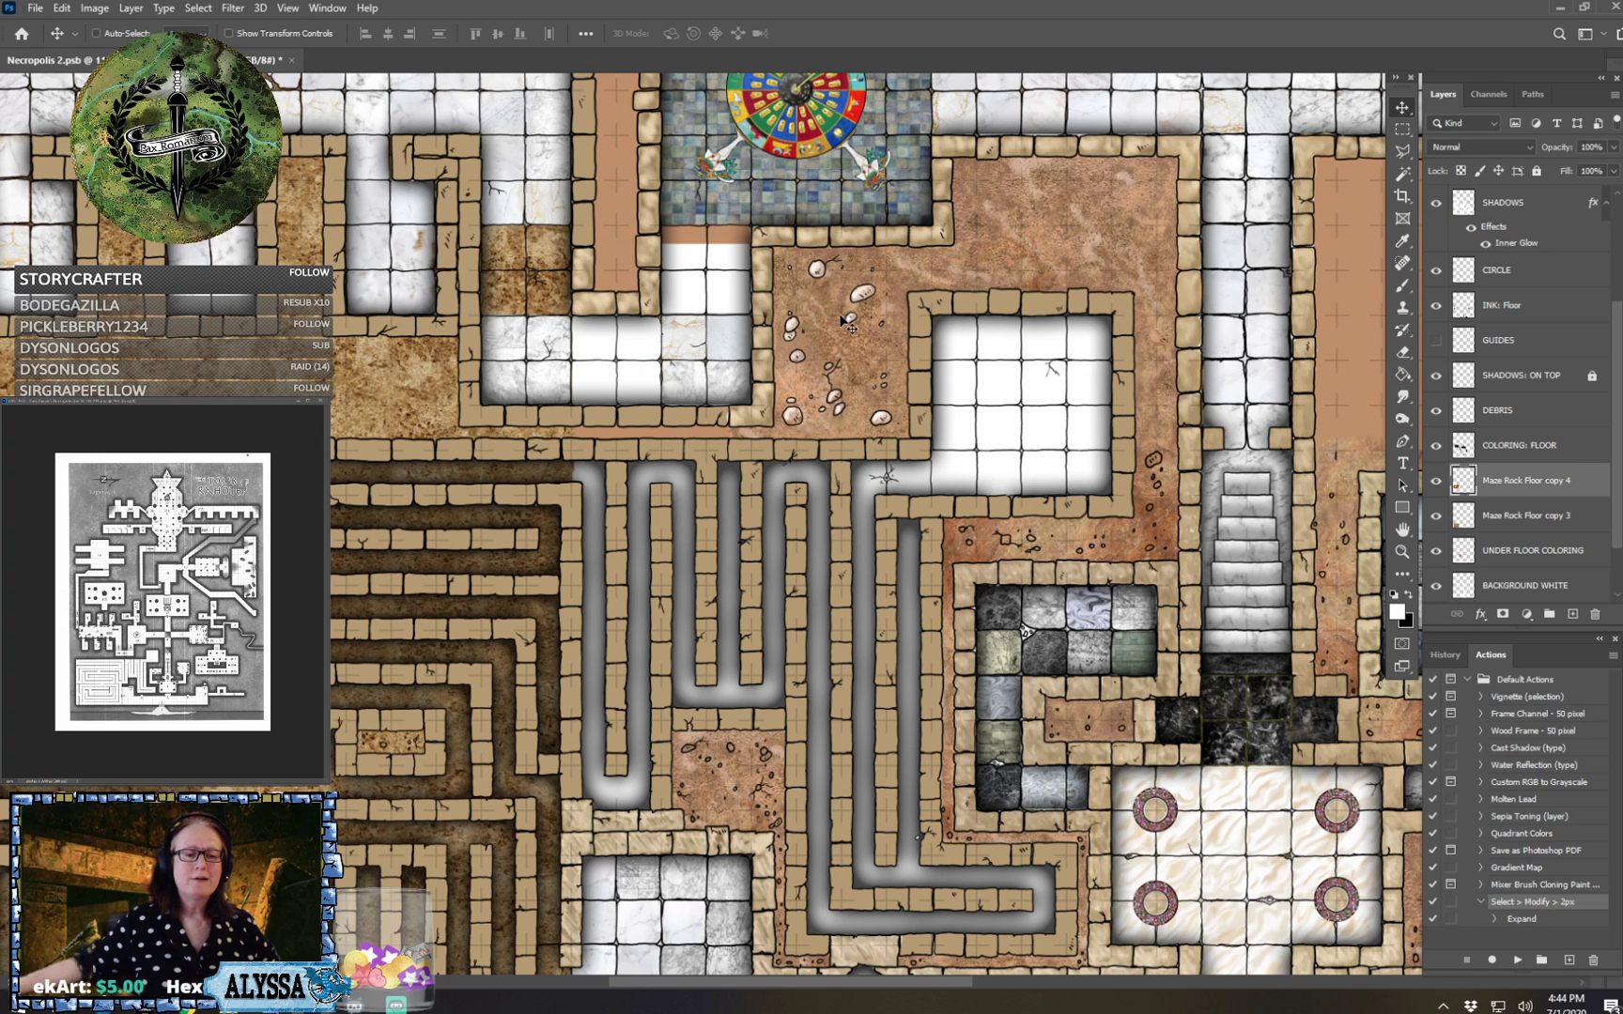
left_click_drag(432, 466, 801, 533)
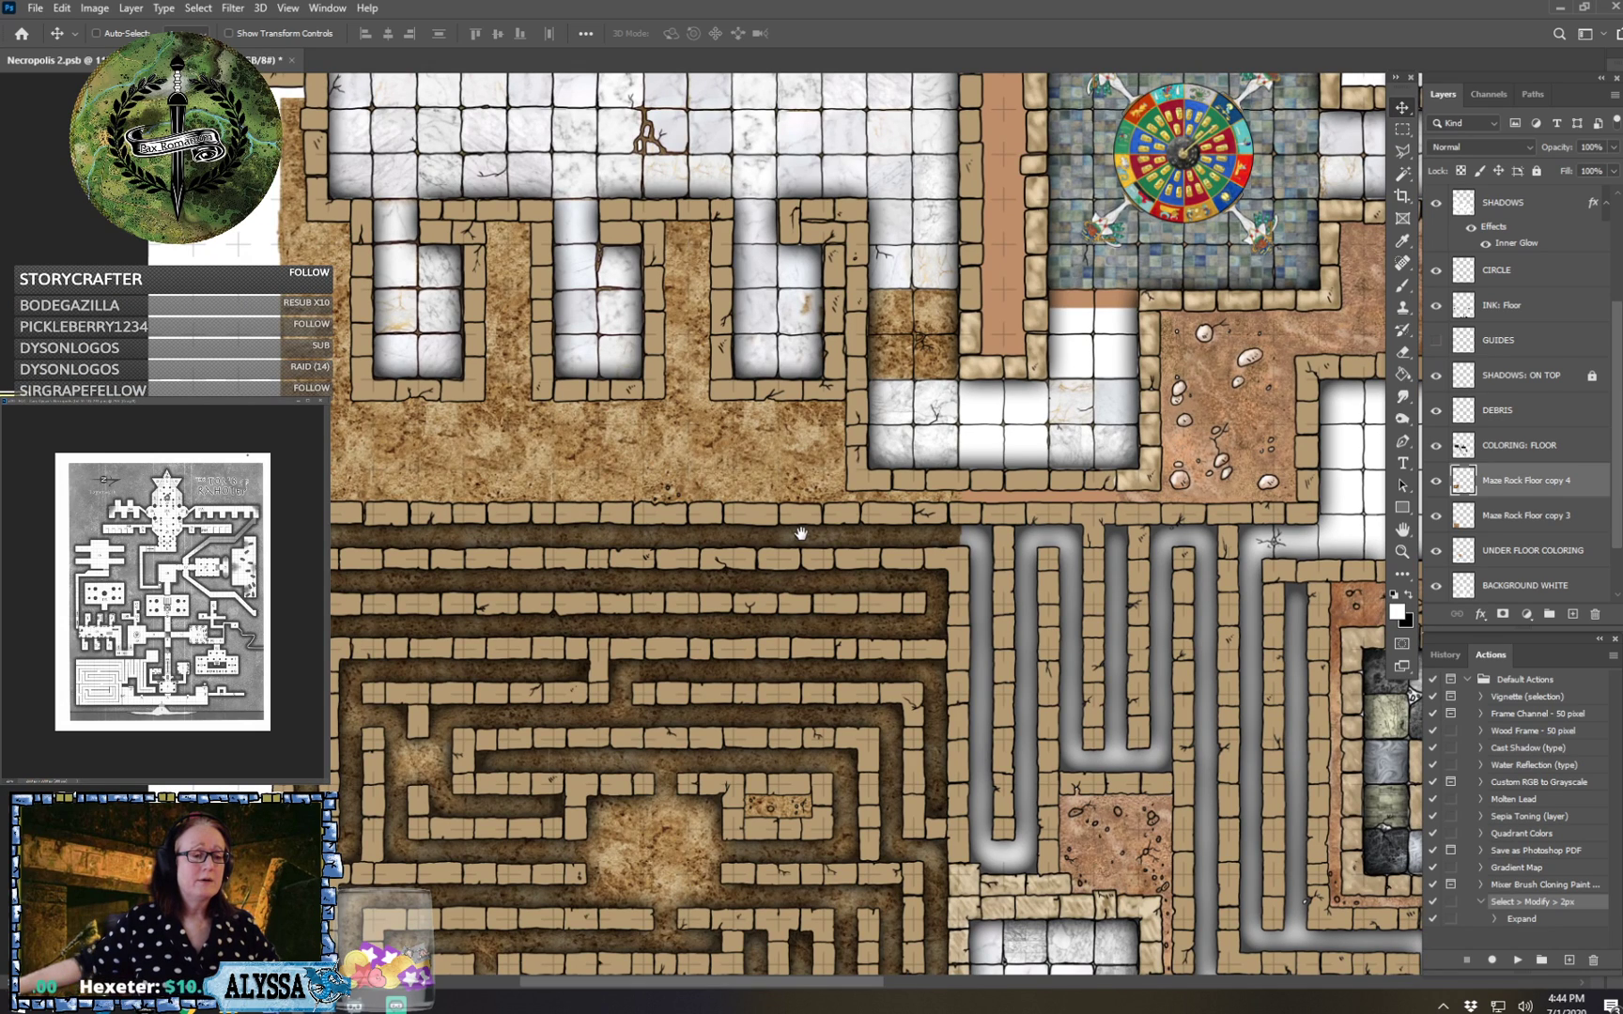
left_click_drag(801, 533, 456, 471)
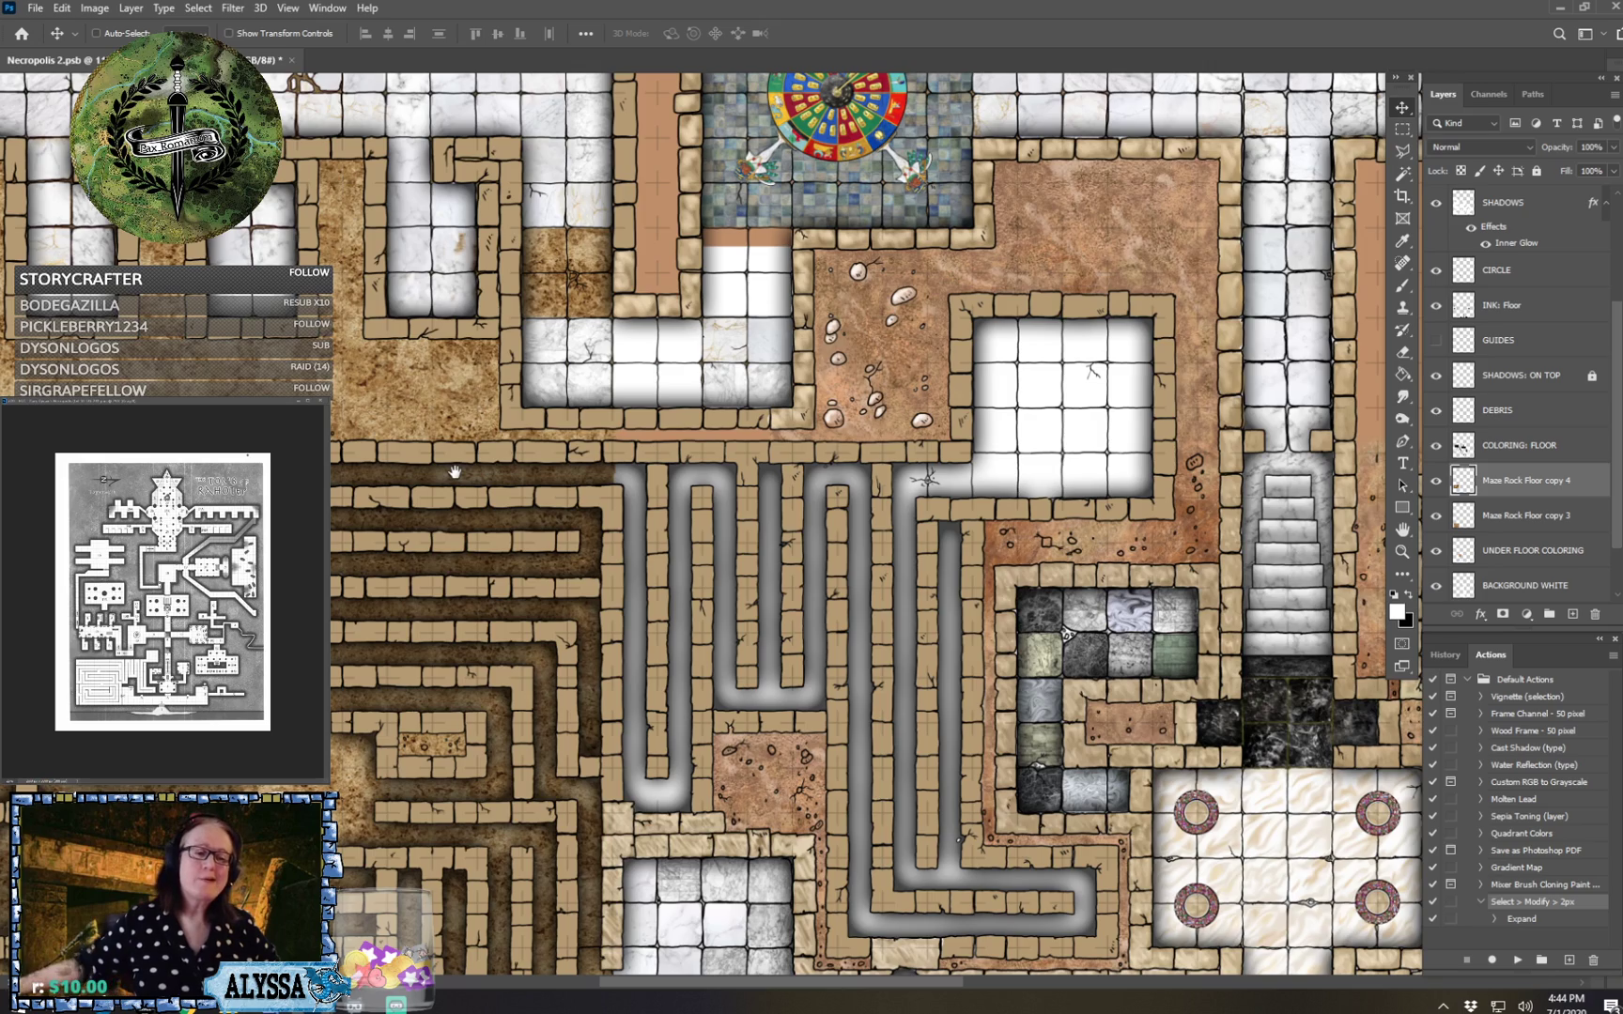
left_click_drag(454, 471, 734, 592)
left_click(1402, 129)
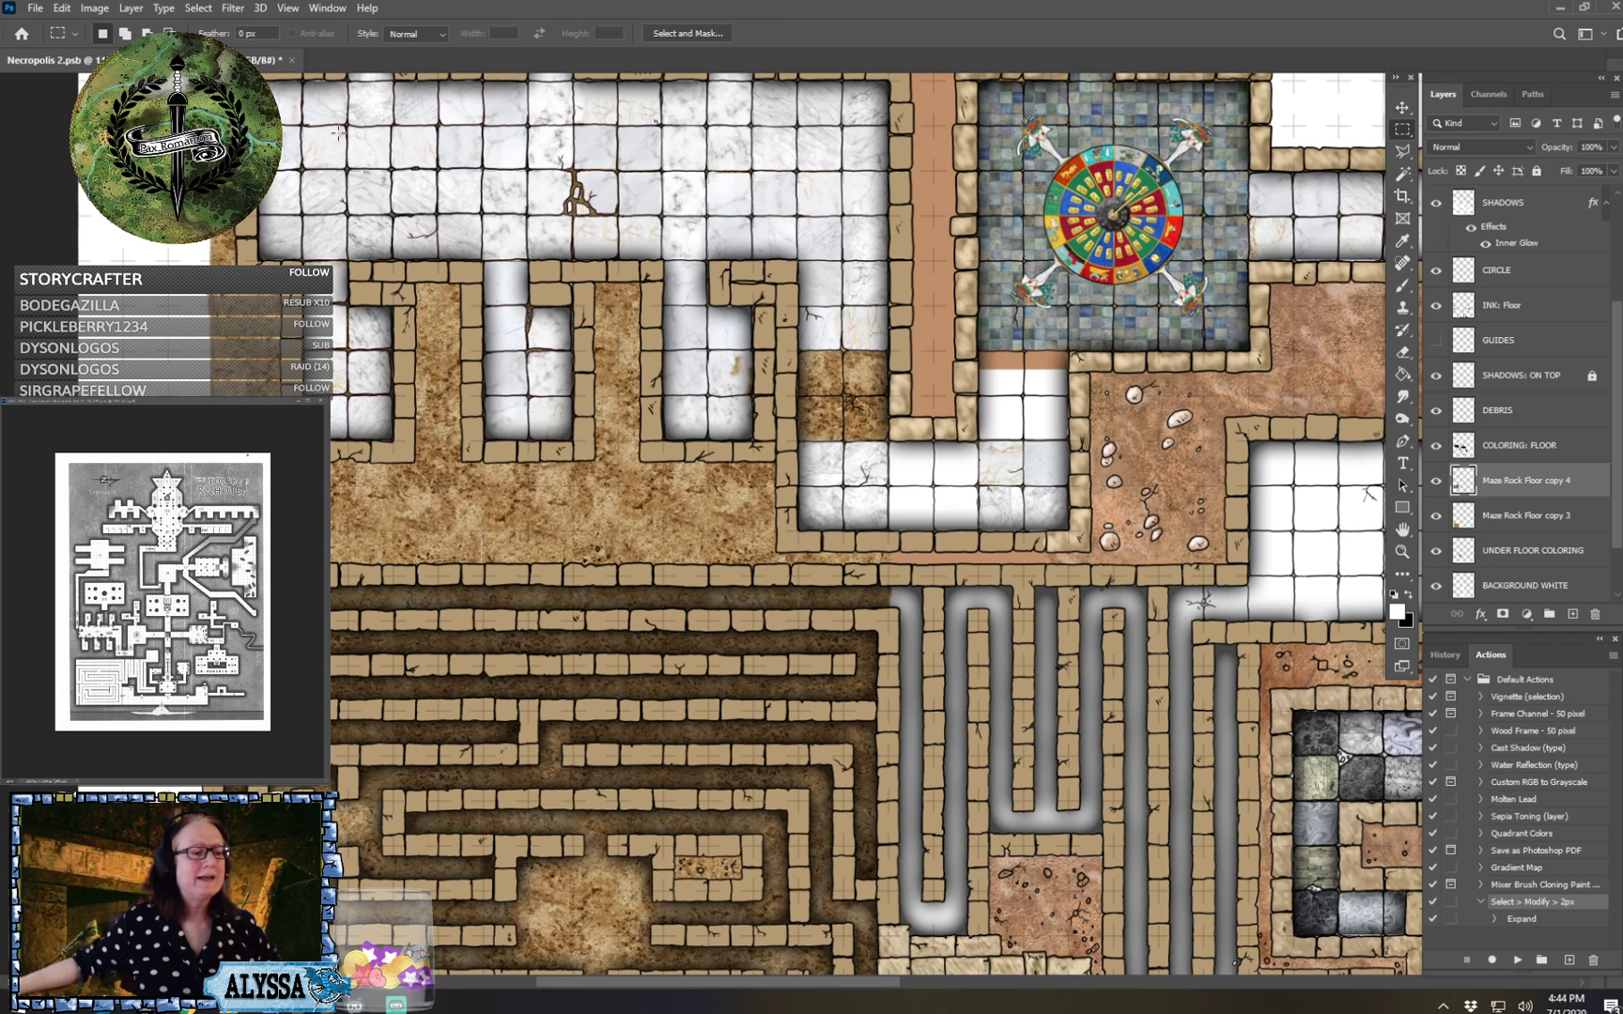
left_click_drag(137, 119, 904, 571)
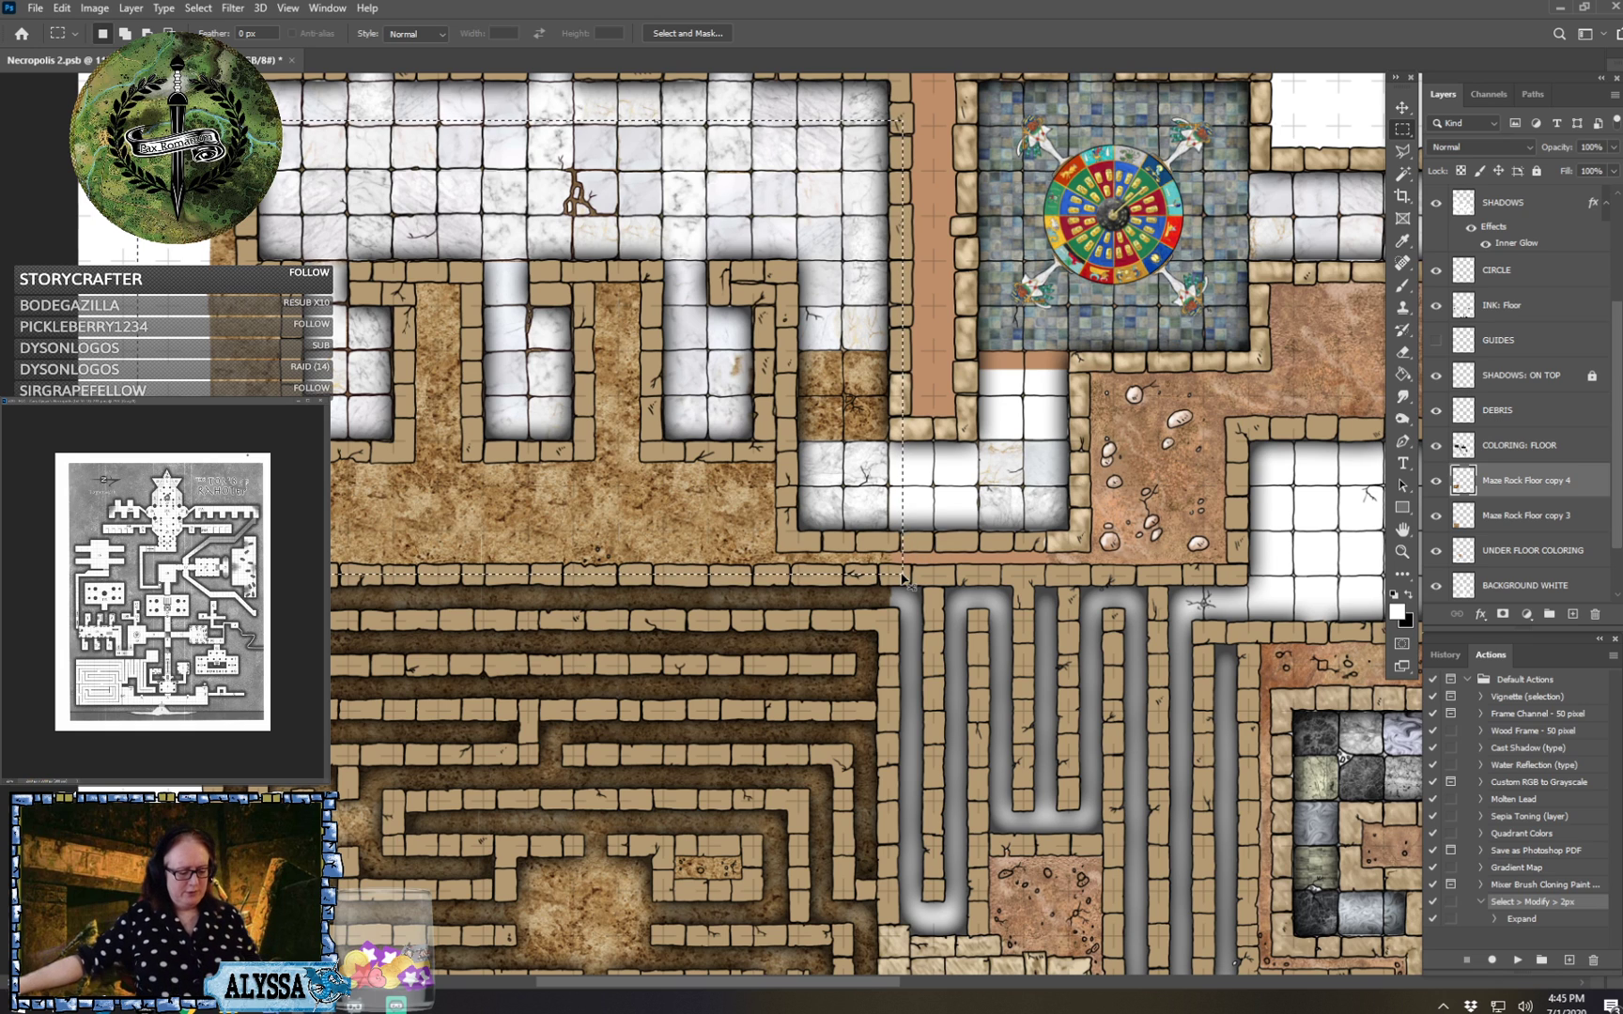
key("Delete")
key("ctrl+d")
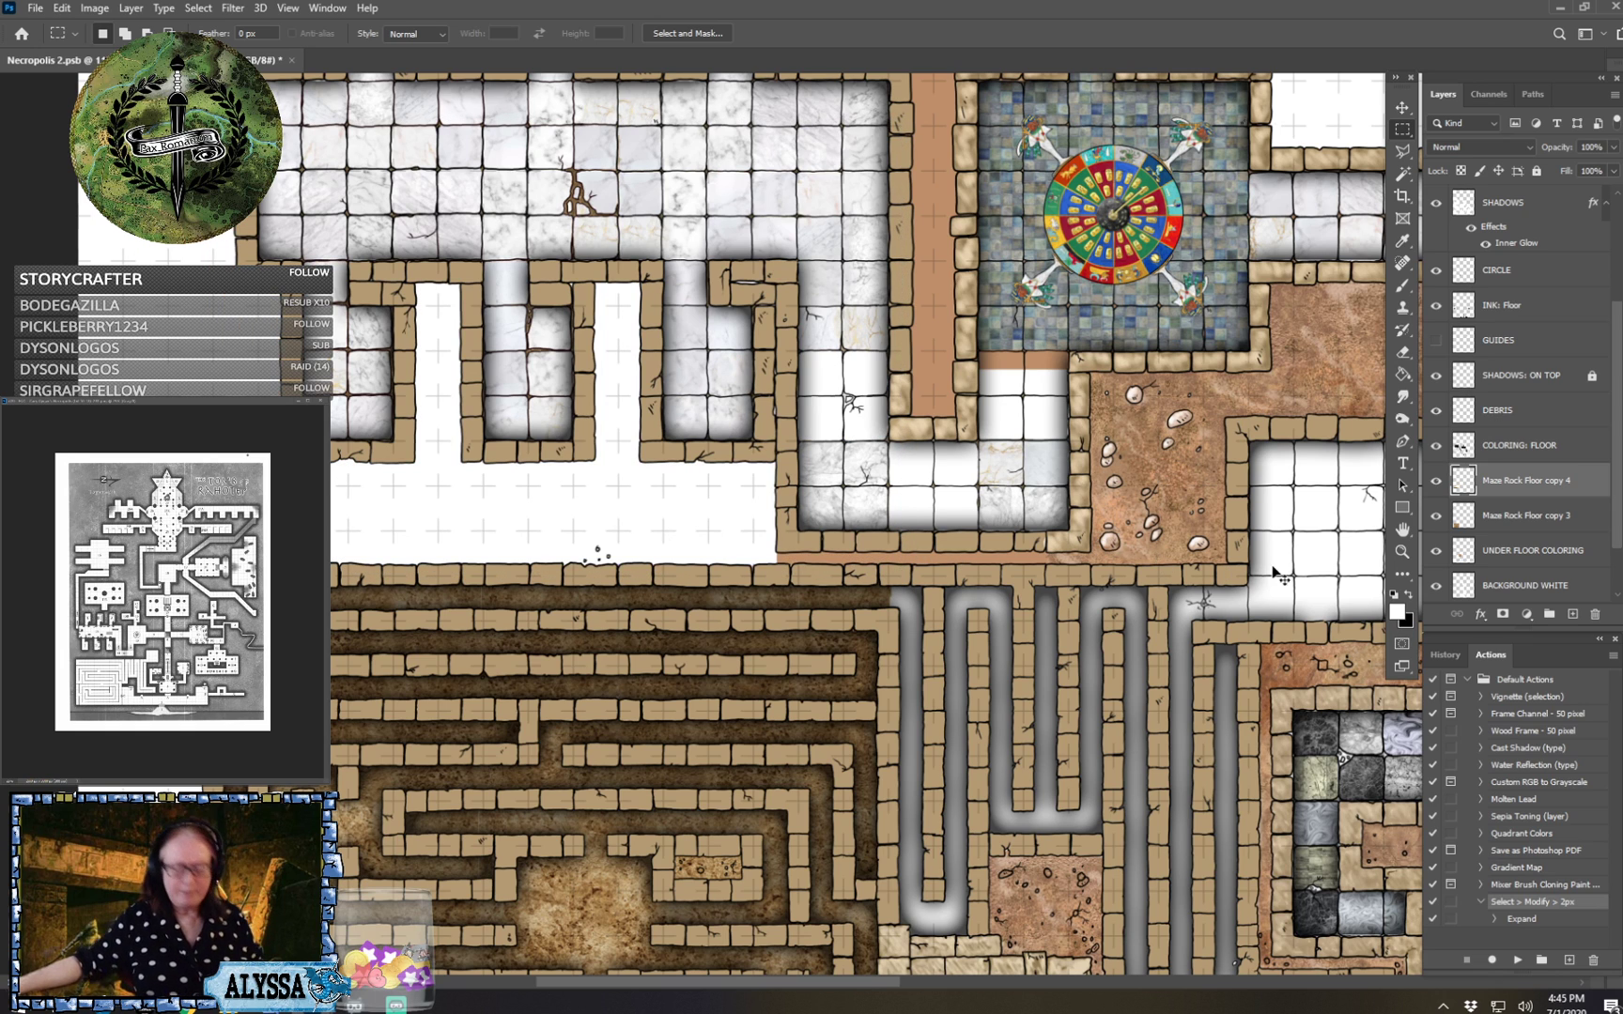
key("ctrl+v")
Move the pasted texture layer directly below UNDER FLOOR COLORING in the layer order.
scroll(1560, 478, "down", 2)
scroll(1561, 478, "down", 1)
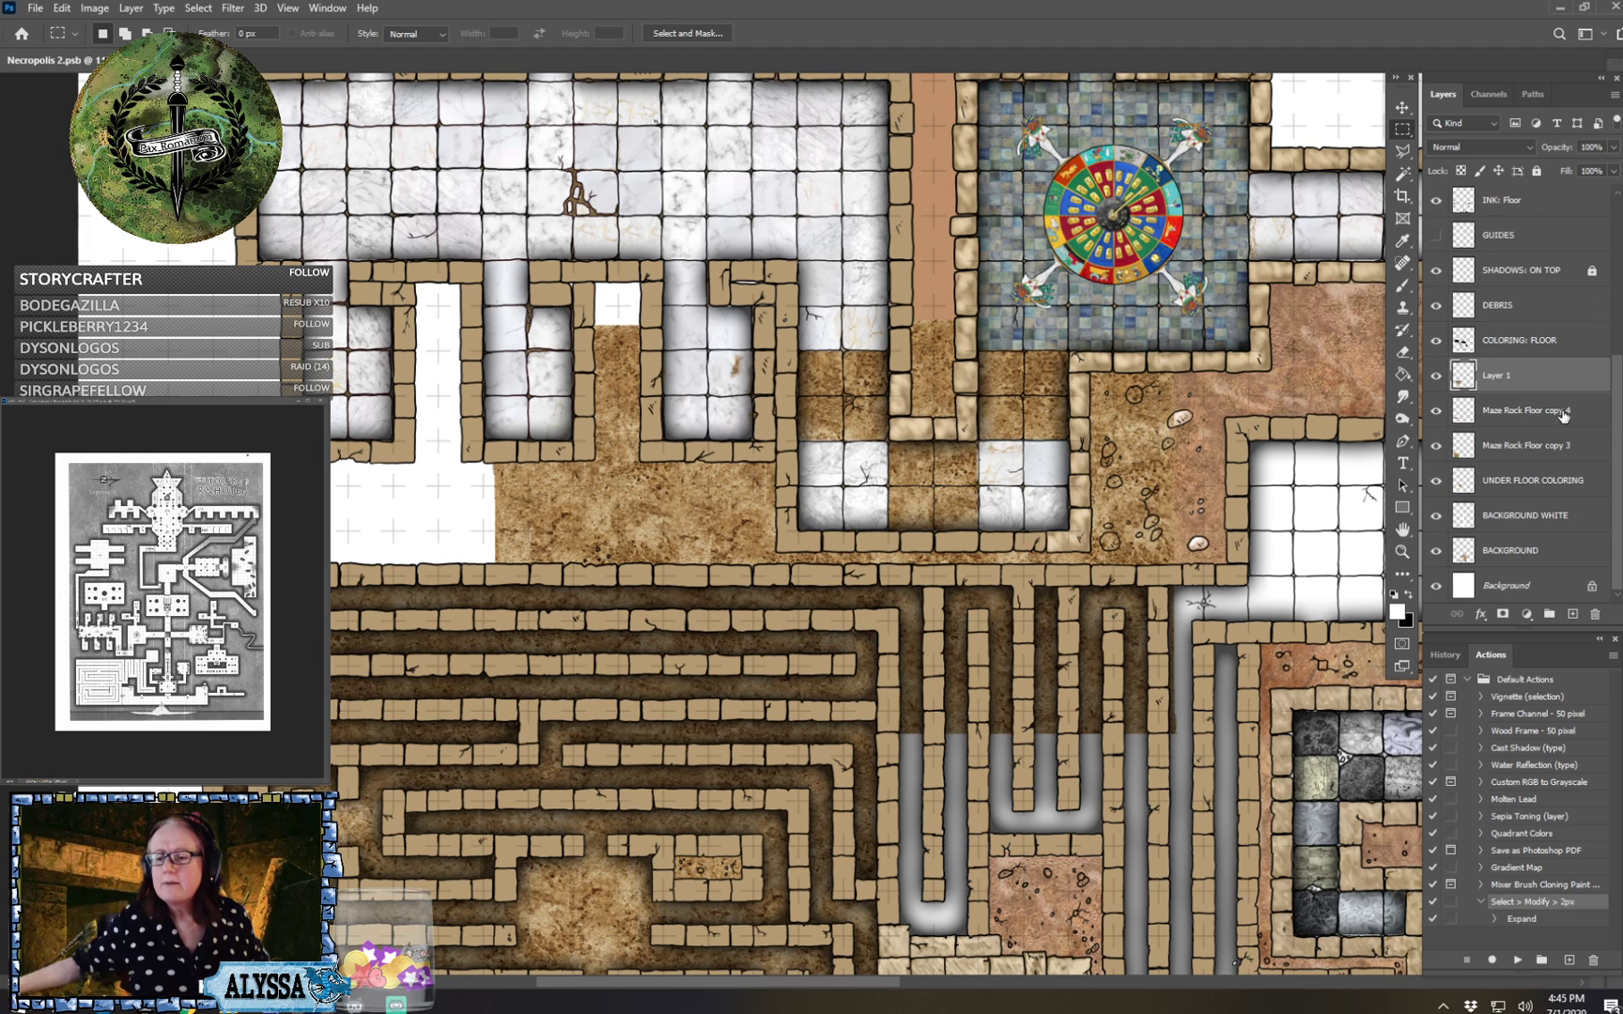
left_click_drag(1542, 391, 1516, 489)
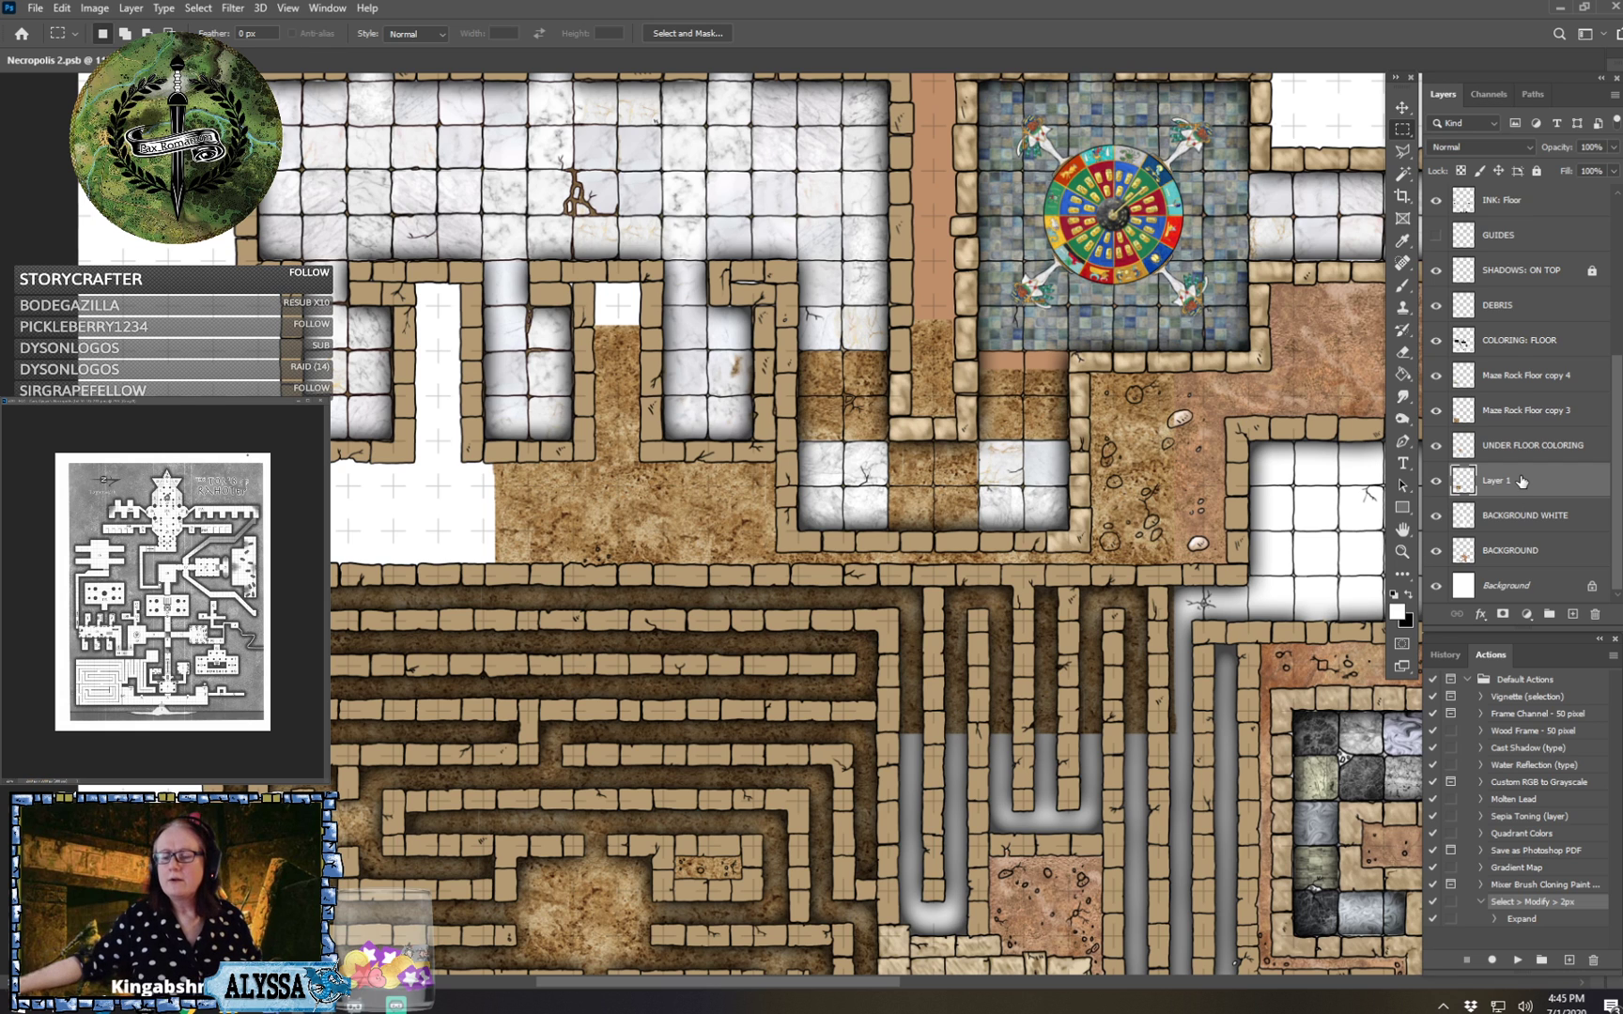
Reposition the pasted rock texture over the gaps around the small chambers and merge its layer with UNDER FLOOR COLORING.
key("v")
left_click_drag(687, 522, 280, 355)
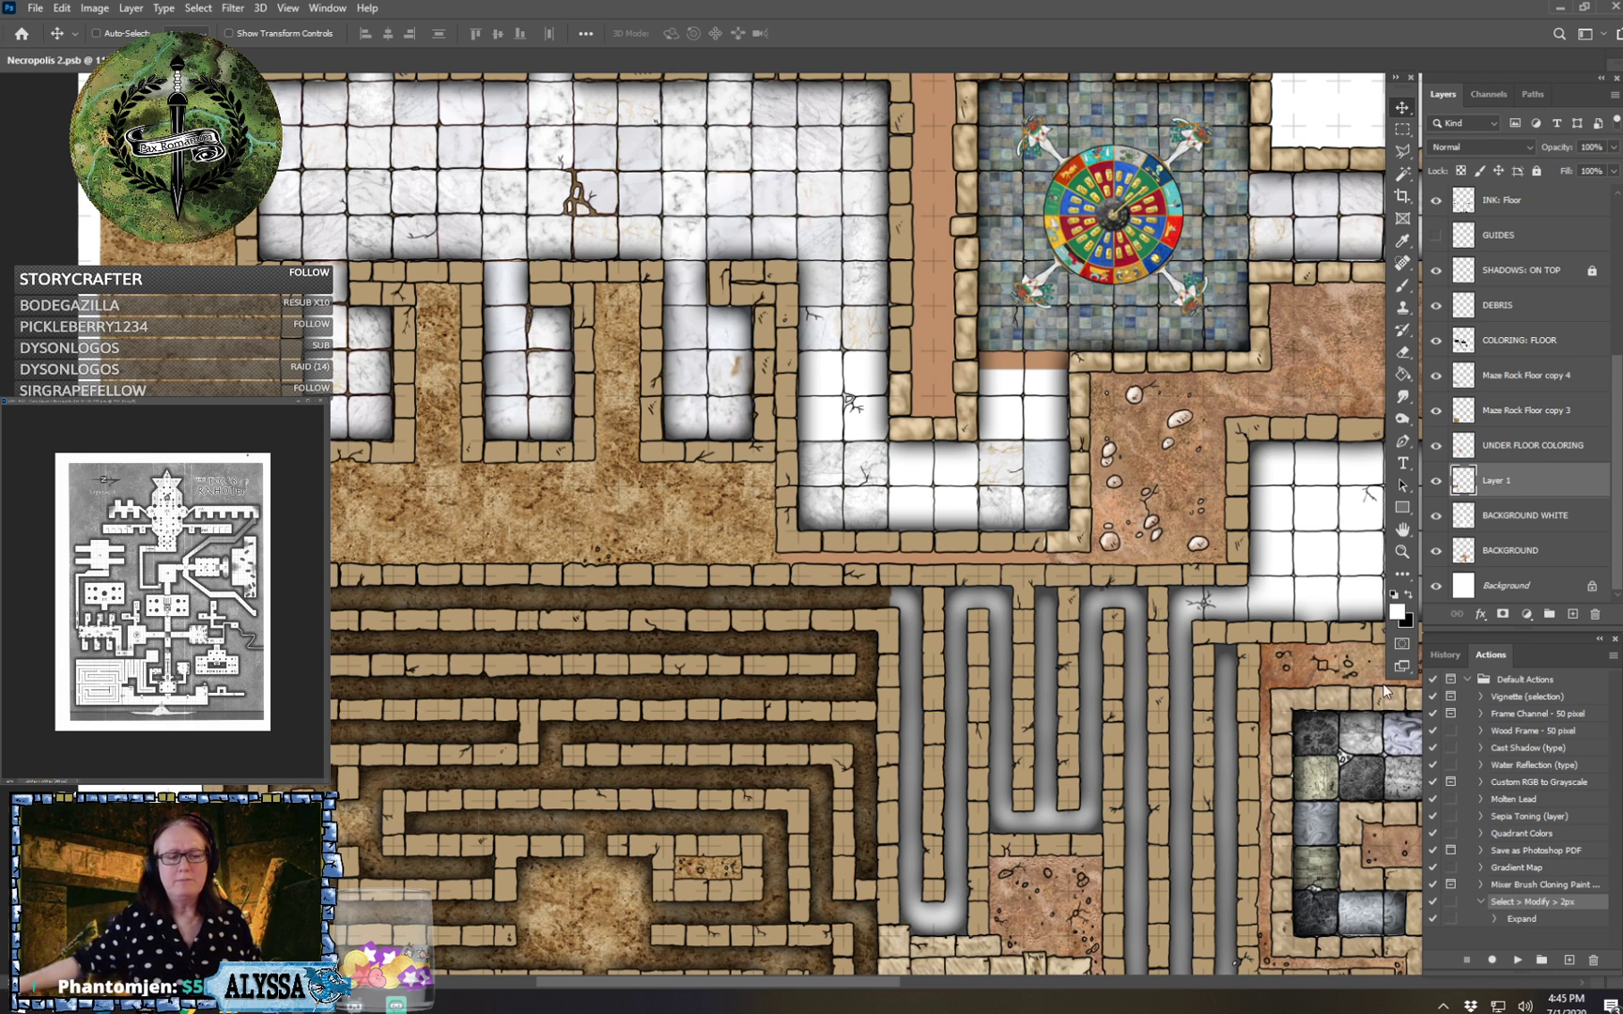
left_click(1537, 447, "ctrl")
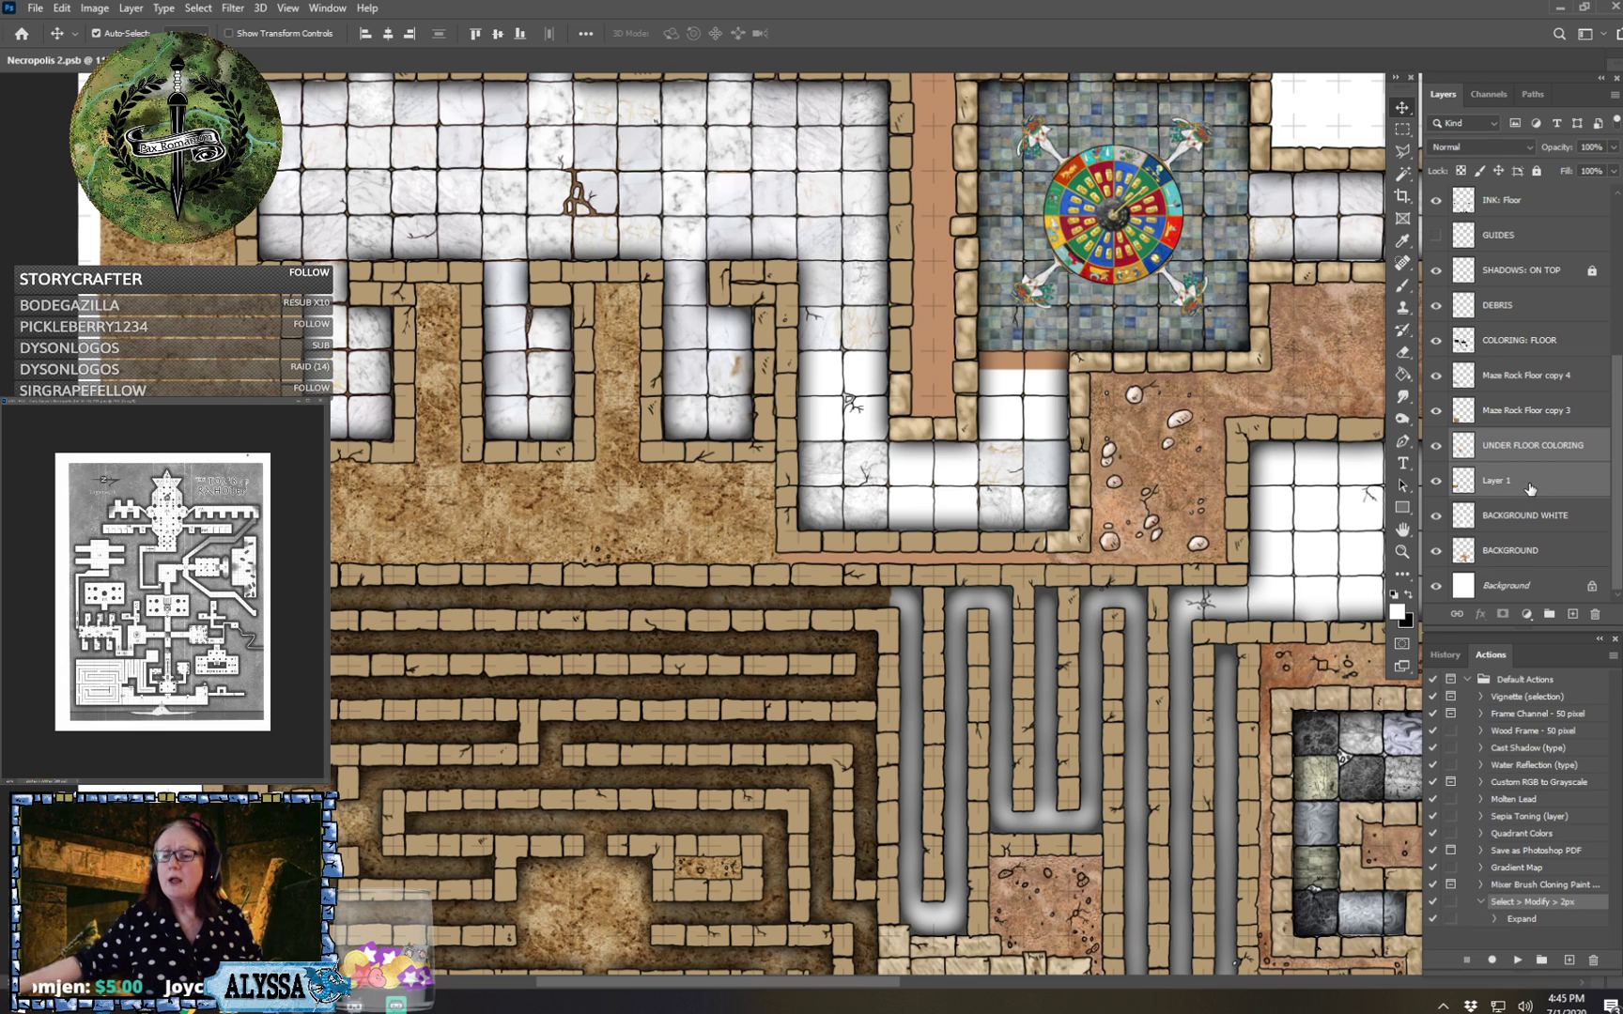
key("ctrl+e")
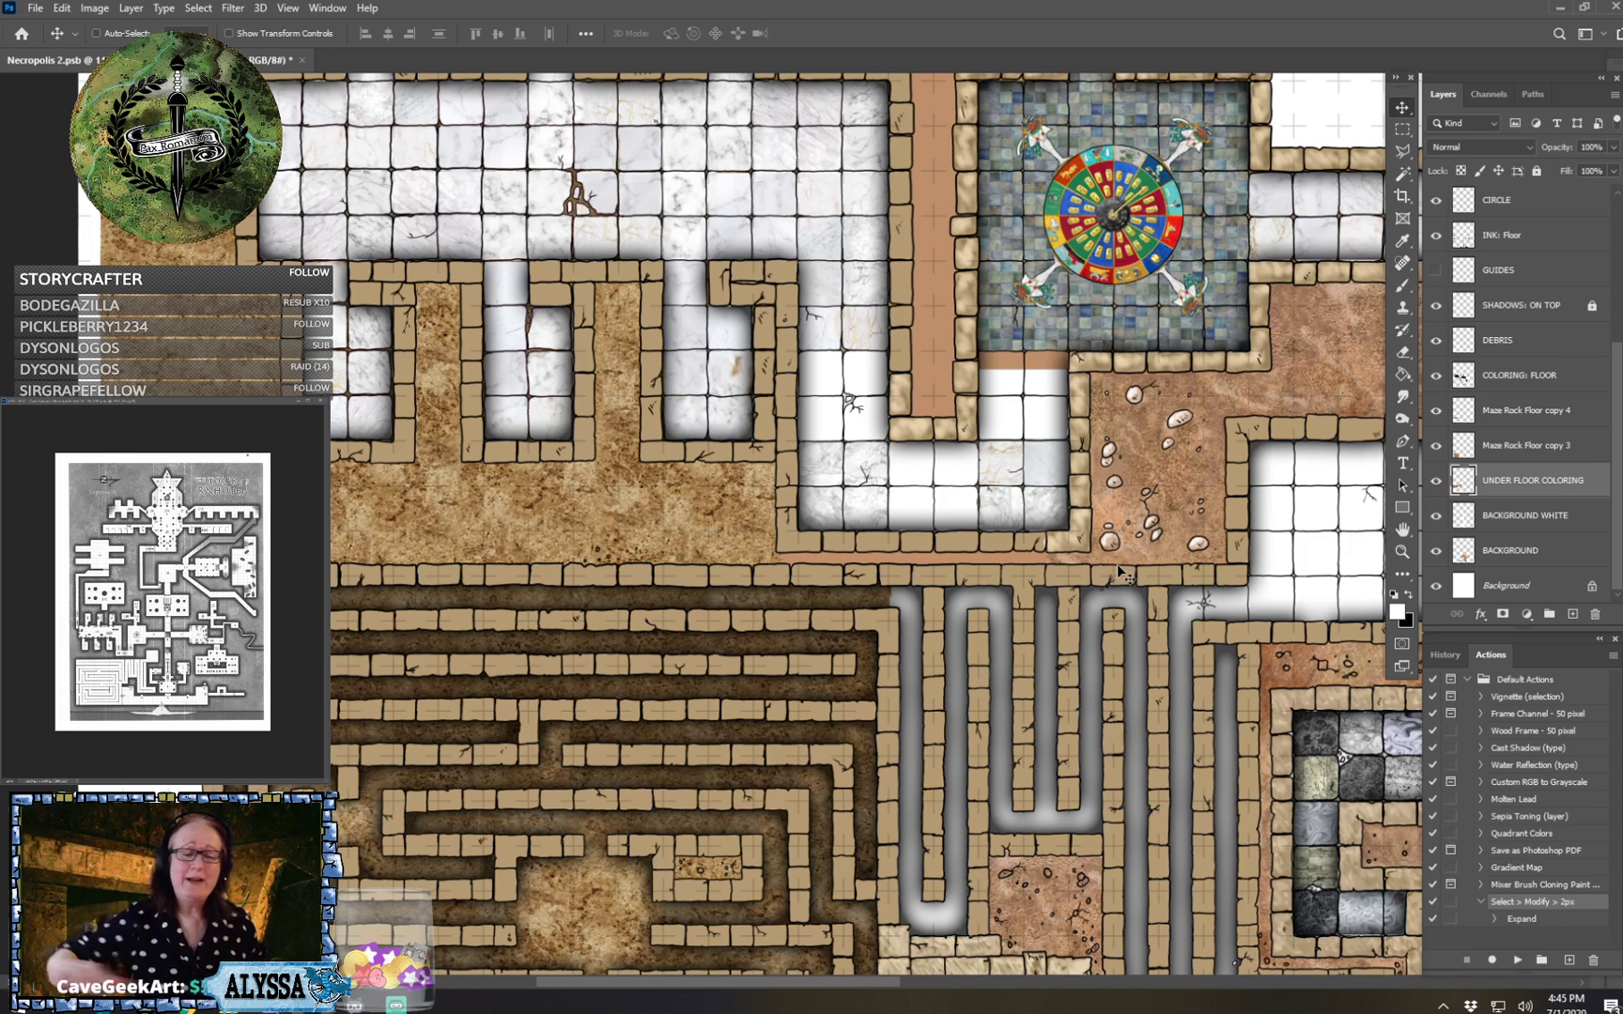
Merge Maze Rock Floor copy 3 and copy 4, and place a duplicate of the result over the unfilled maze corridors to the east.
scroll(1118, 571, "down", 3)
scroll(1118, 571, "right", 3)
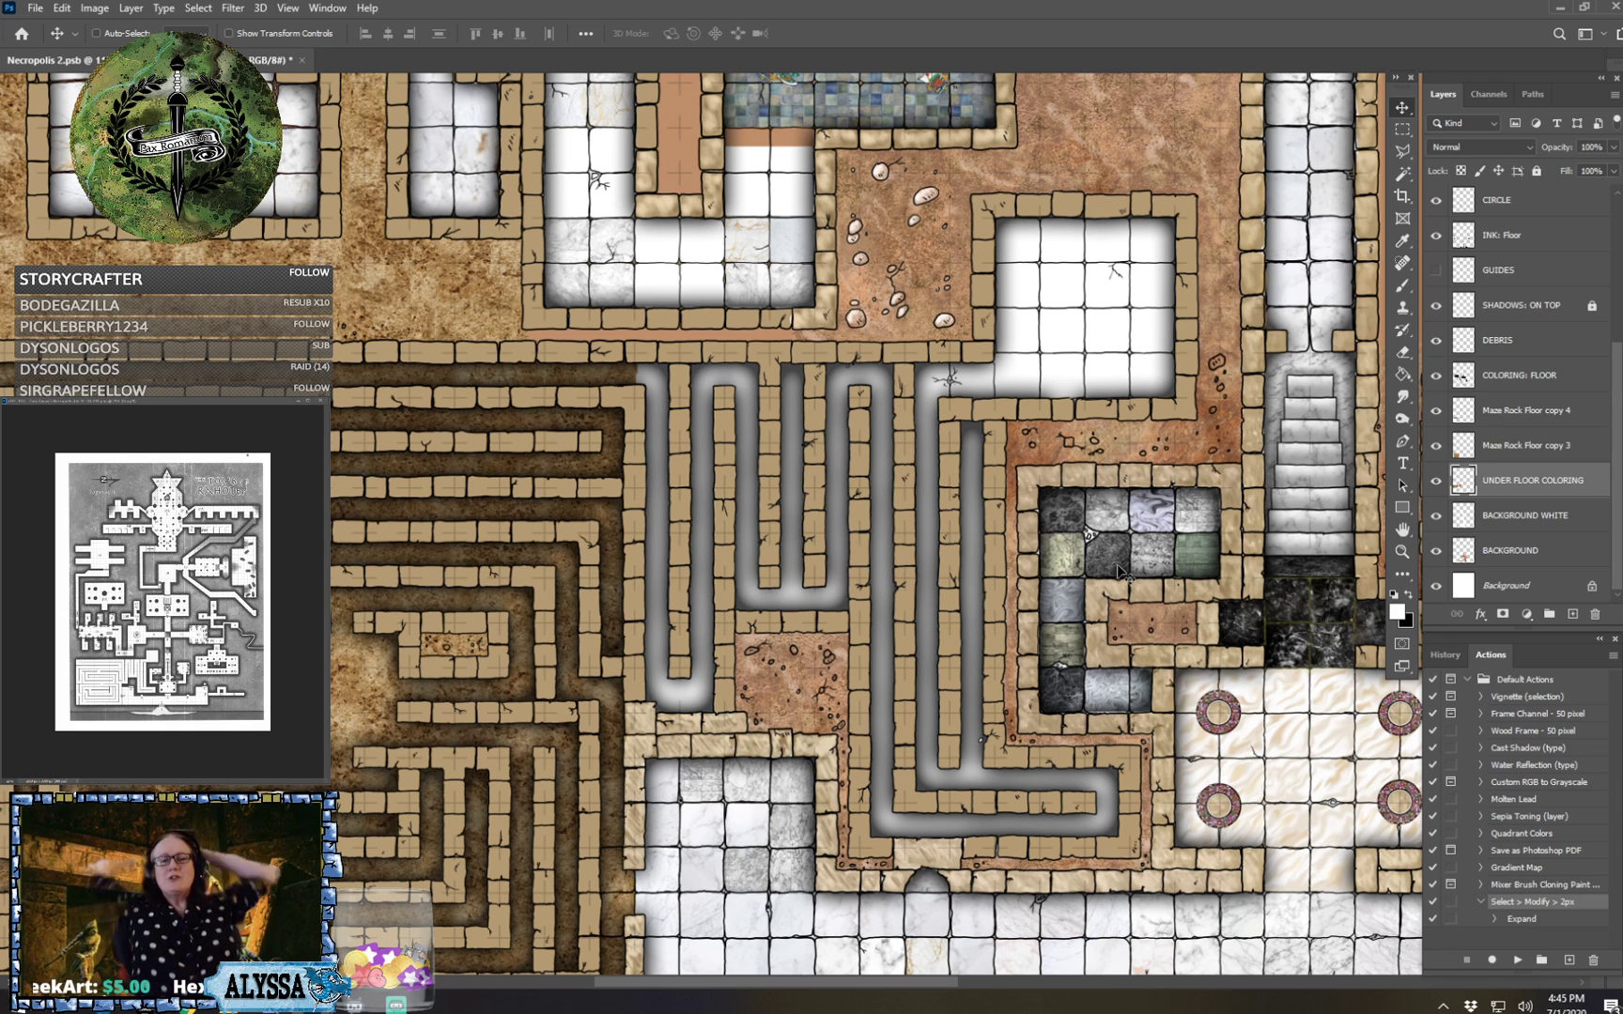
scroll(1120, 571, "right", 1)
scroll(1120, 571, "up", 1)
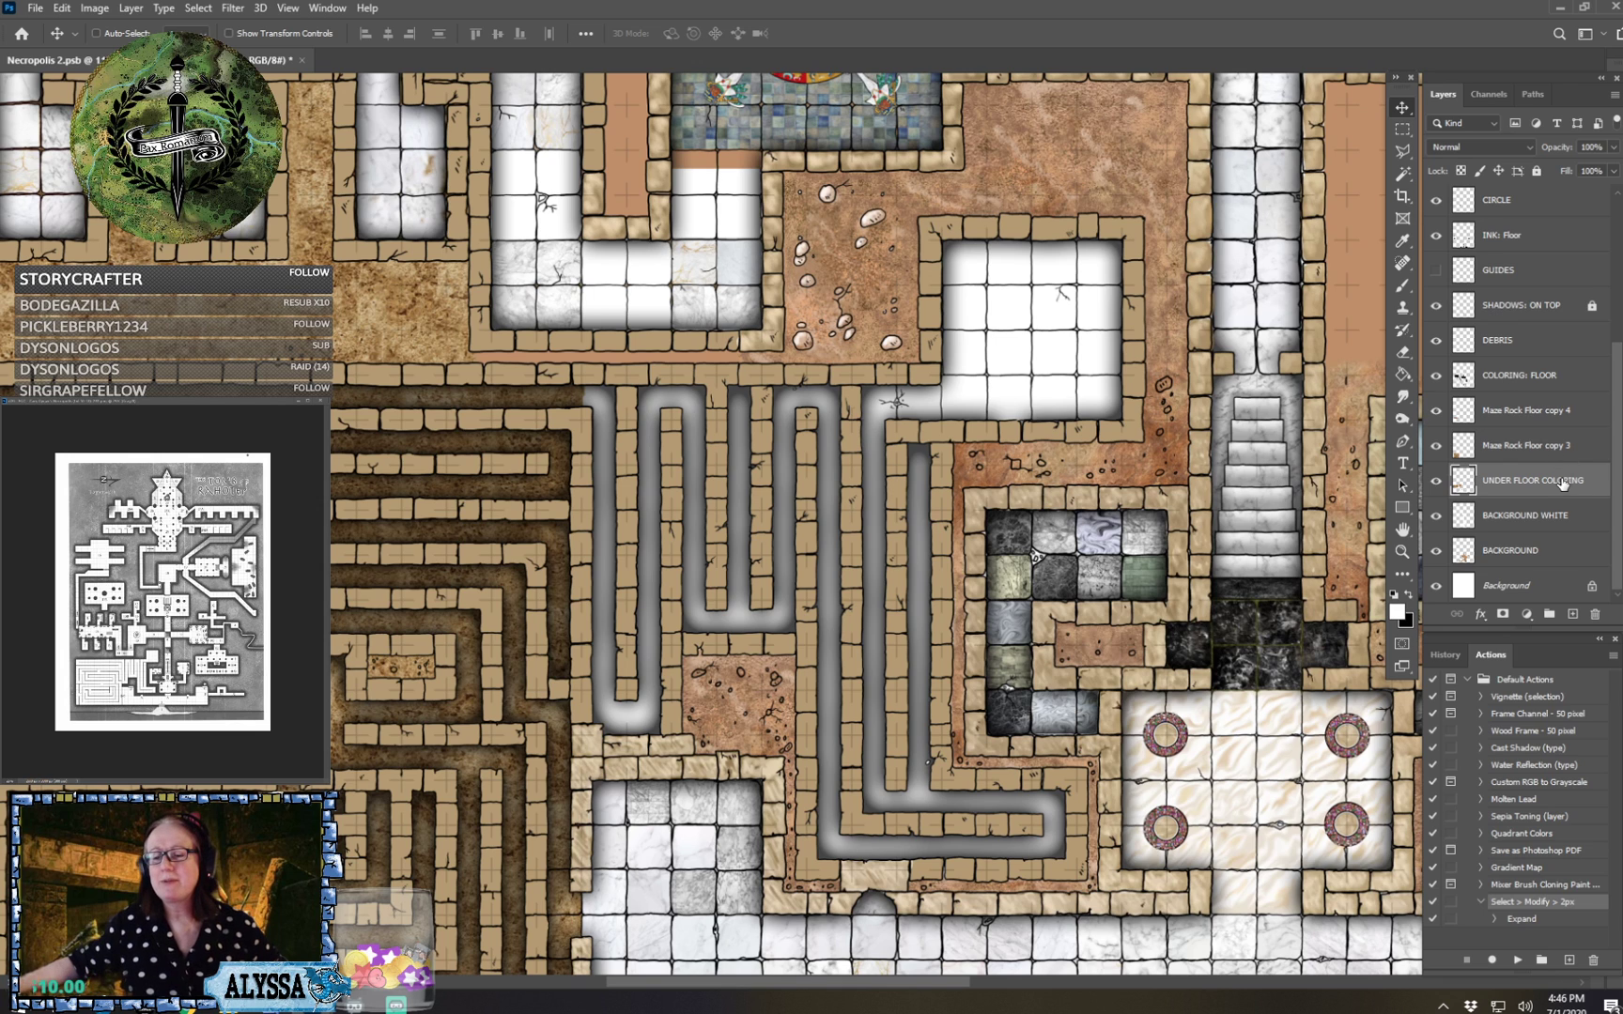
left_click(1545, 447)
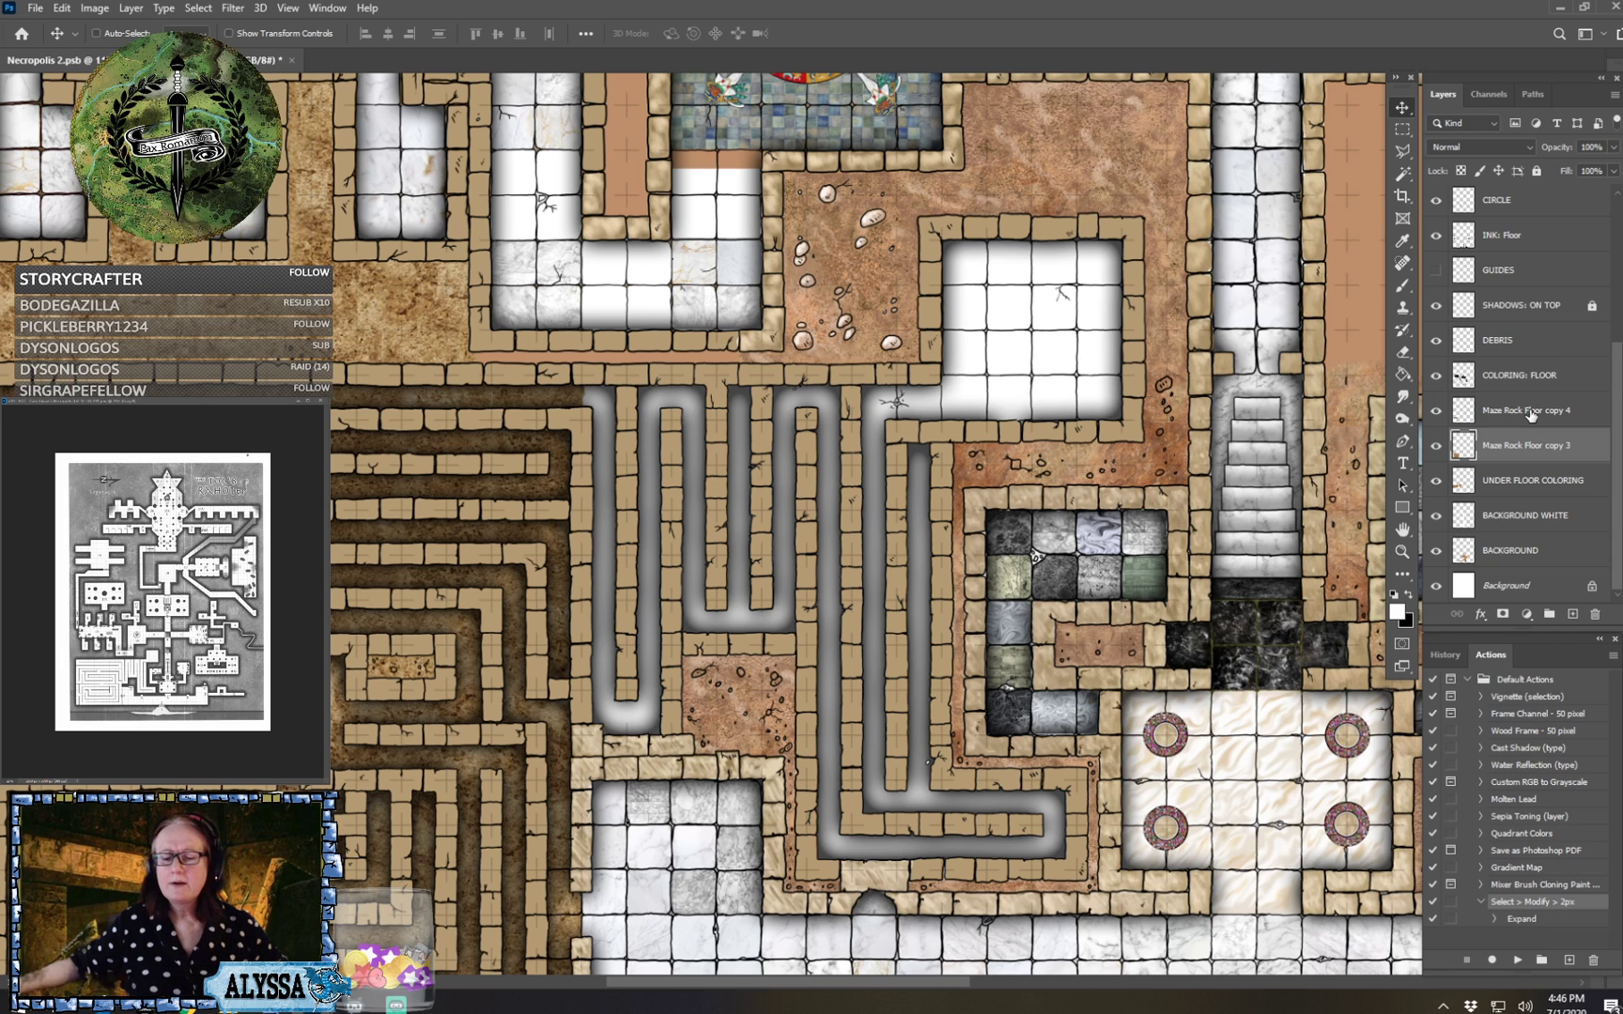
left_click(1527, 413, "ctrl")
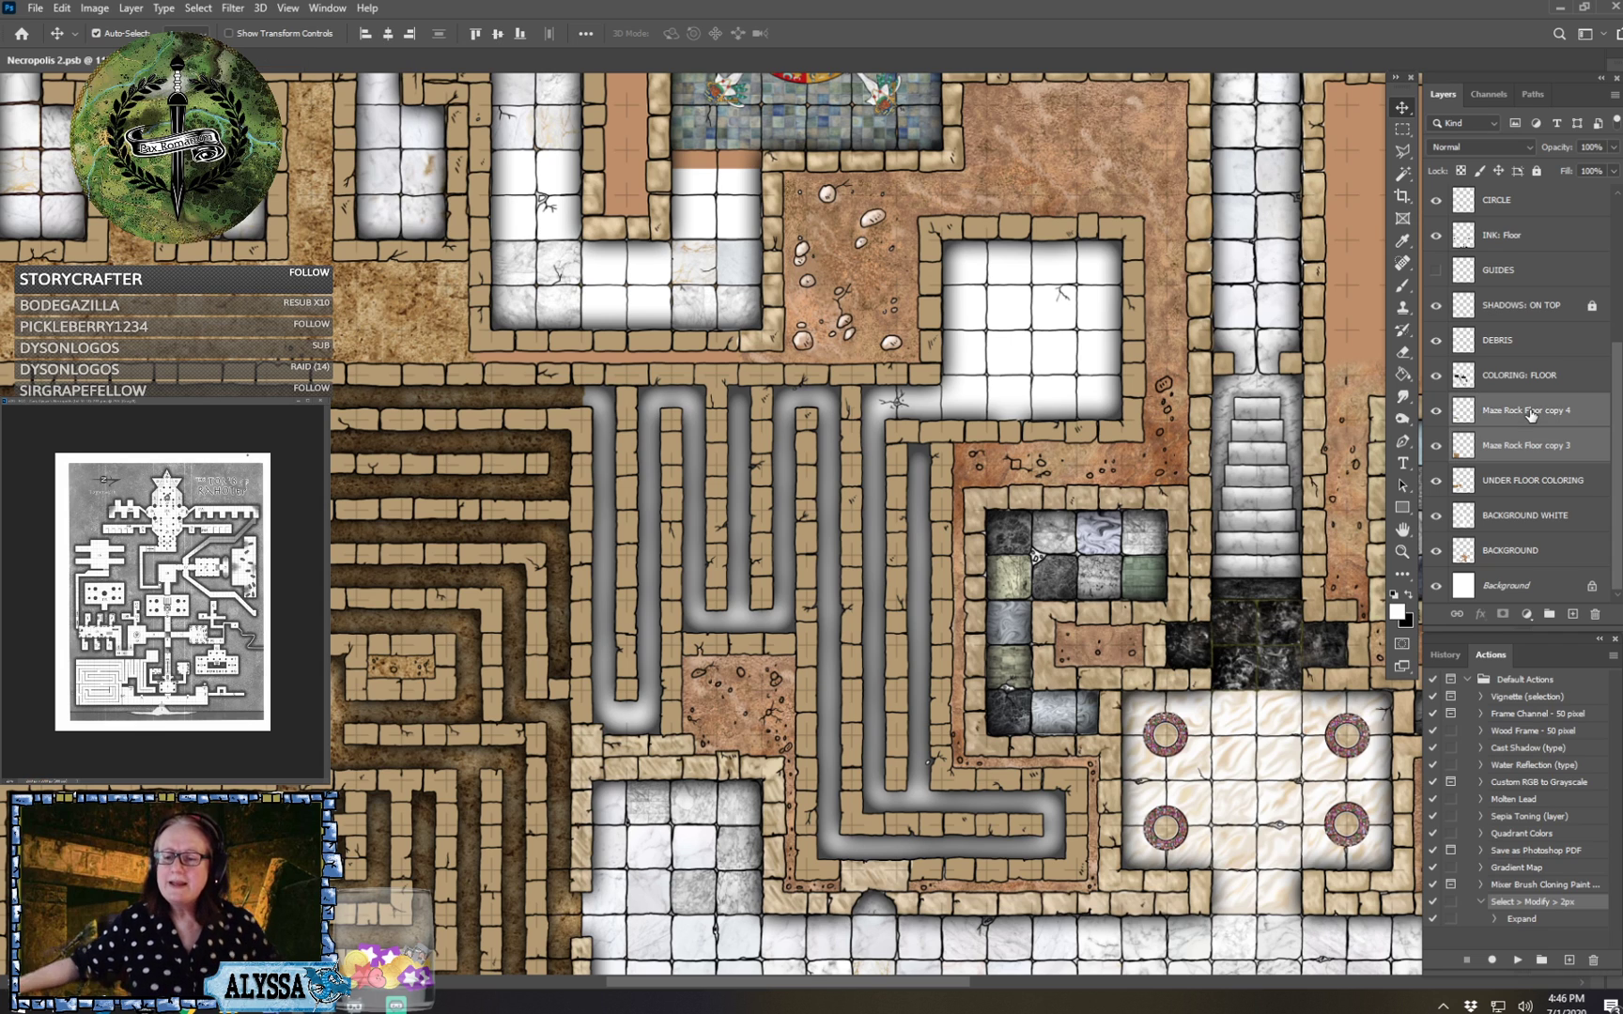
key("ctrl+e")
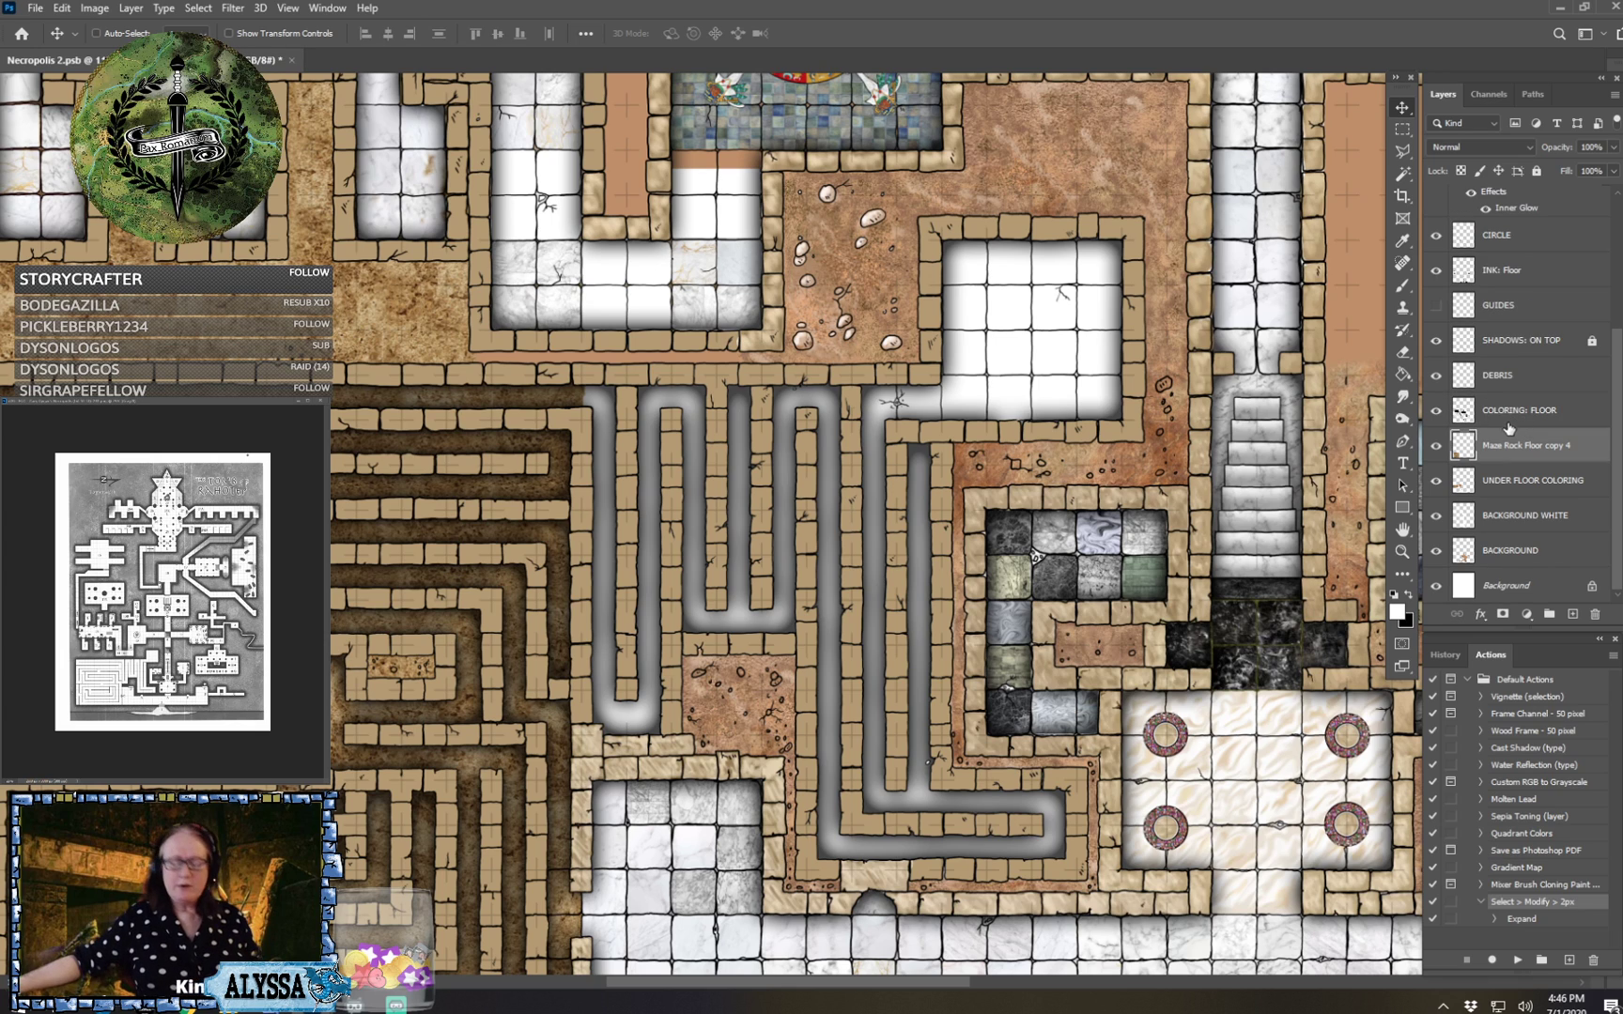
left_click_drag(467, 659, 1135, 660)
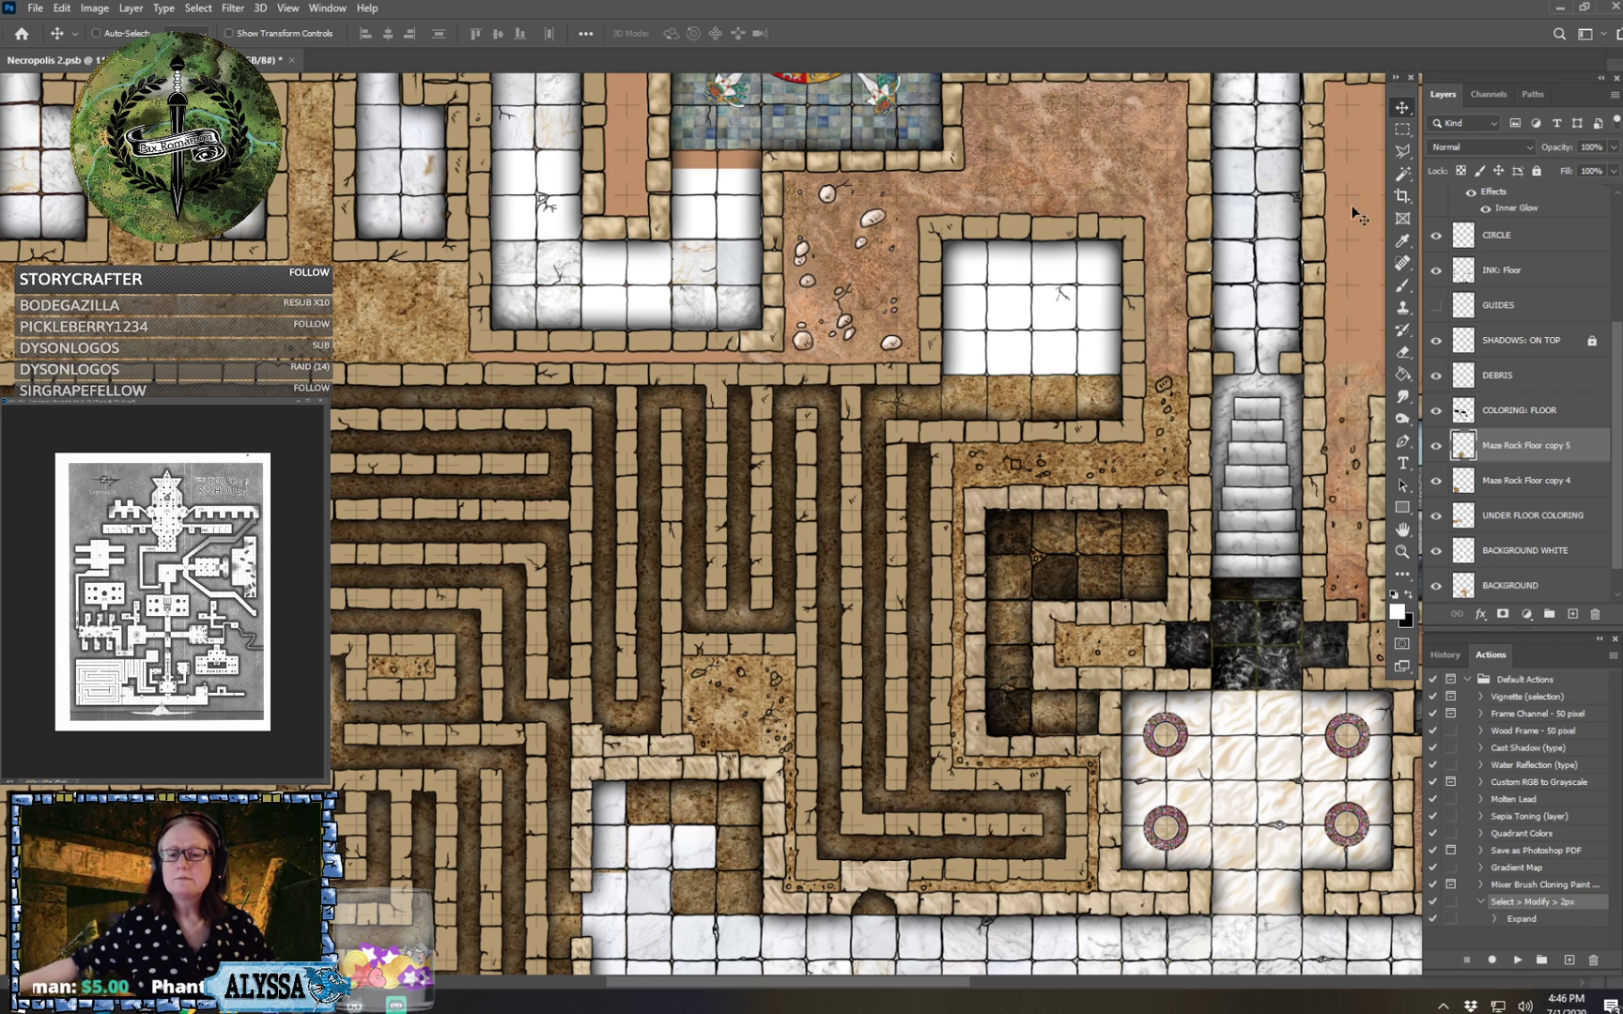
Delete the excess rock texture from the marble hall and its side room south of the maze corridors.
left_click(1403, 128)
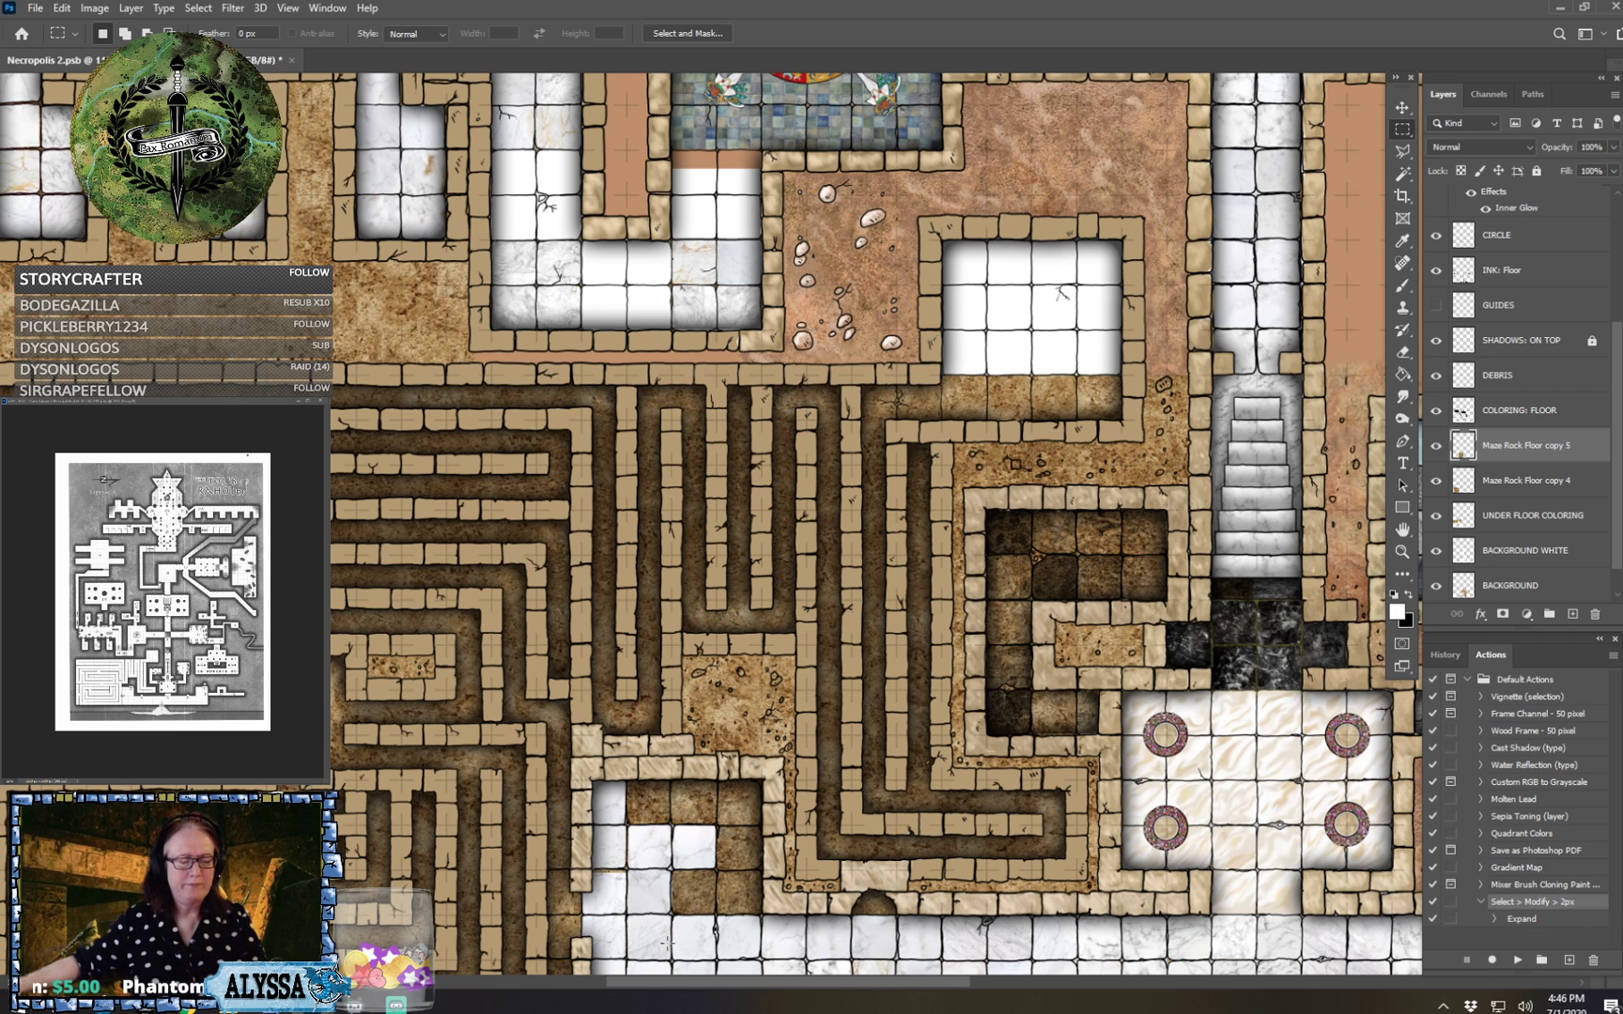
left_click_drag(661, 945, 1215, 892)
key("Delete")
key("ctrl+d")
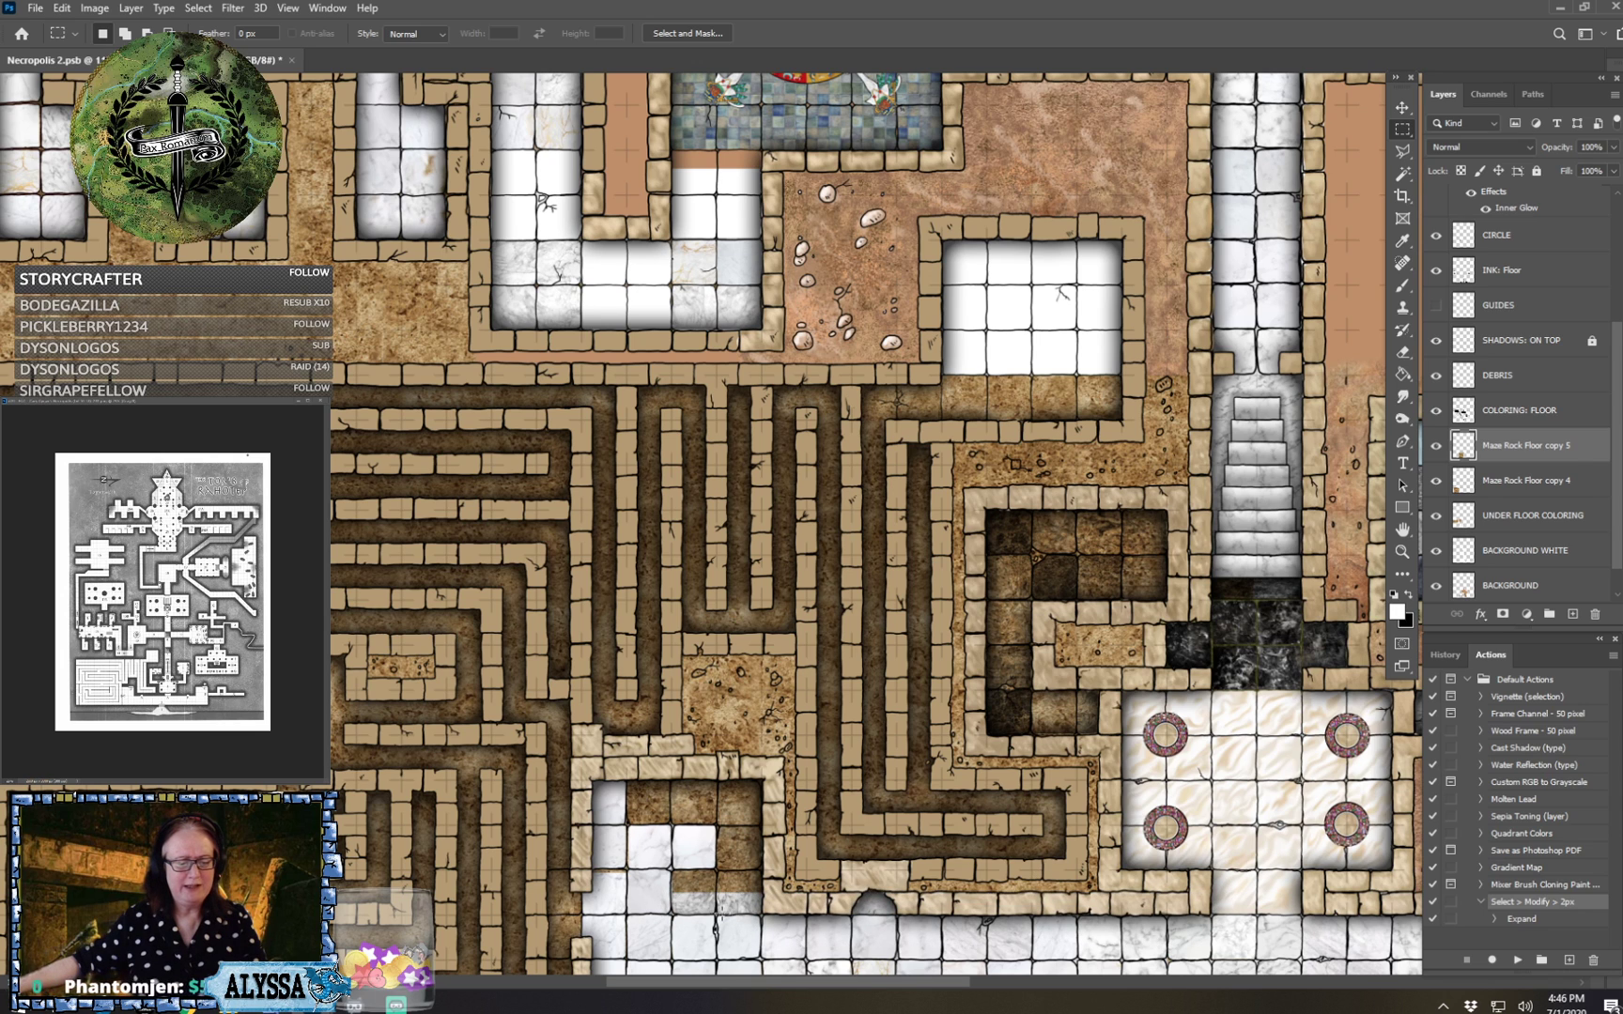
left_click_drag(614, 928, 767, 775)
key("Delete")
key("ctrl+d")
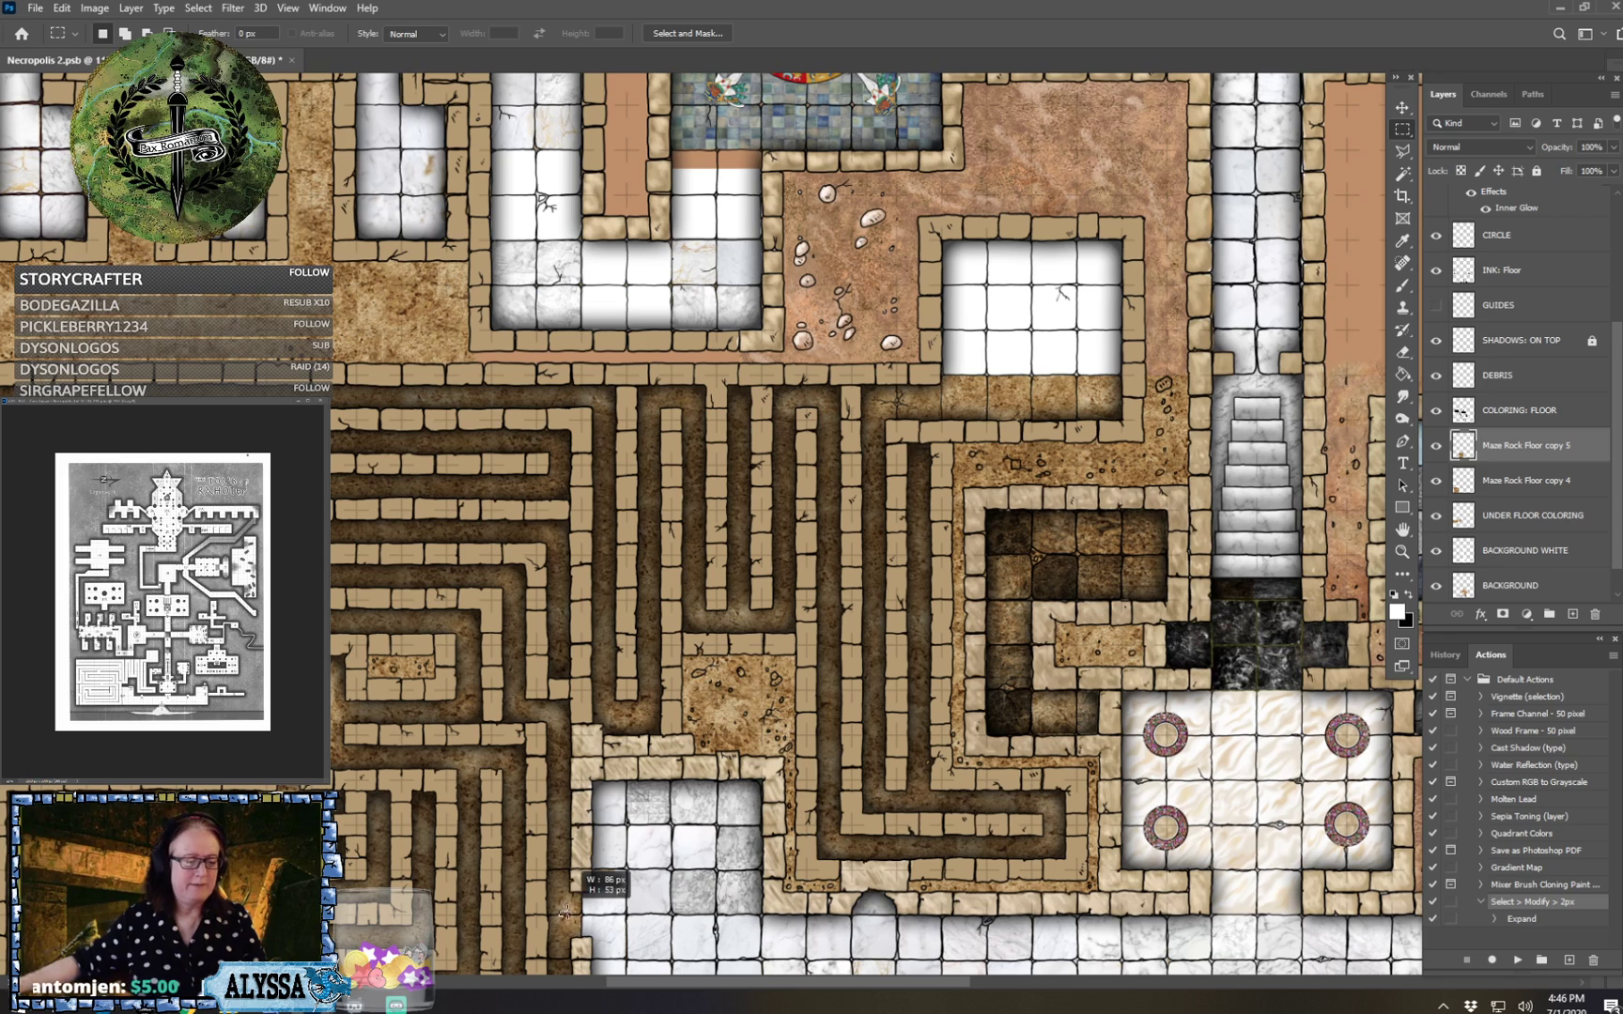
left_click_drag(580, 904, 649, 844)
key("Delete")
key("ctrl+d")
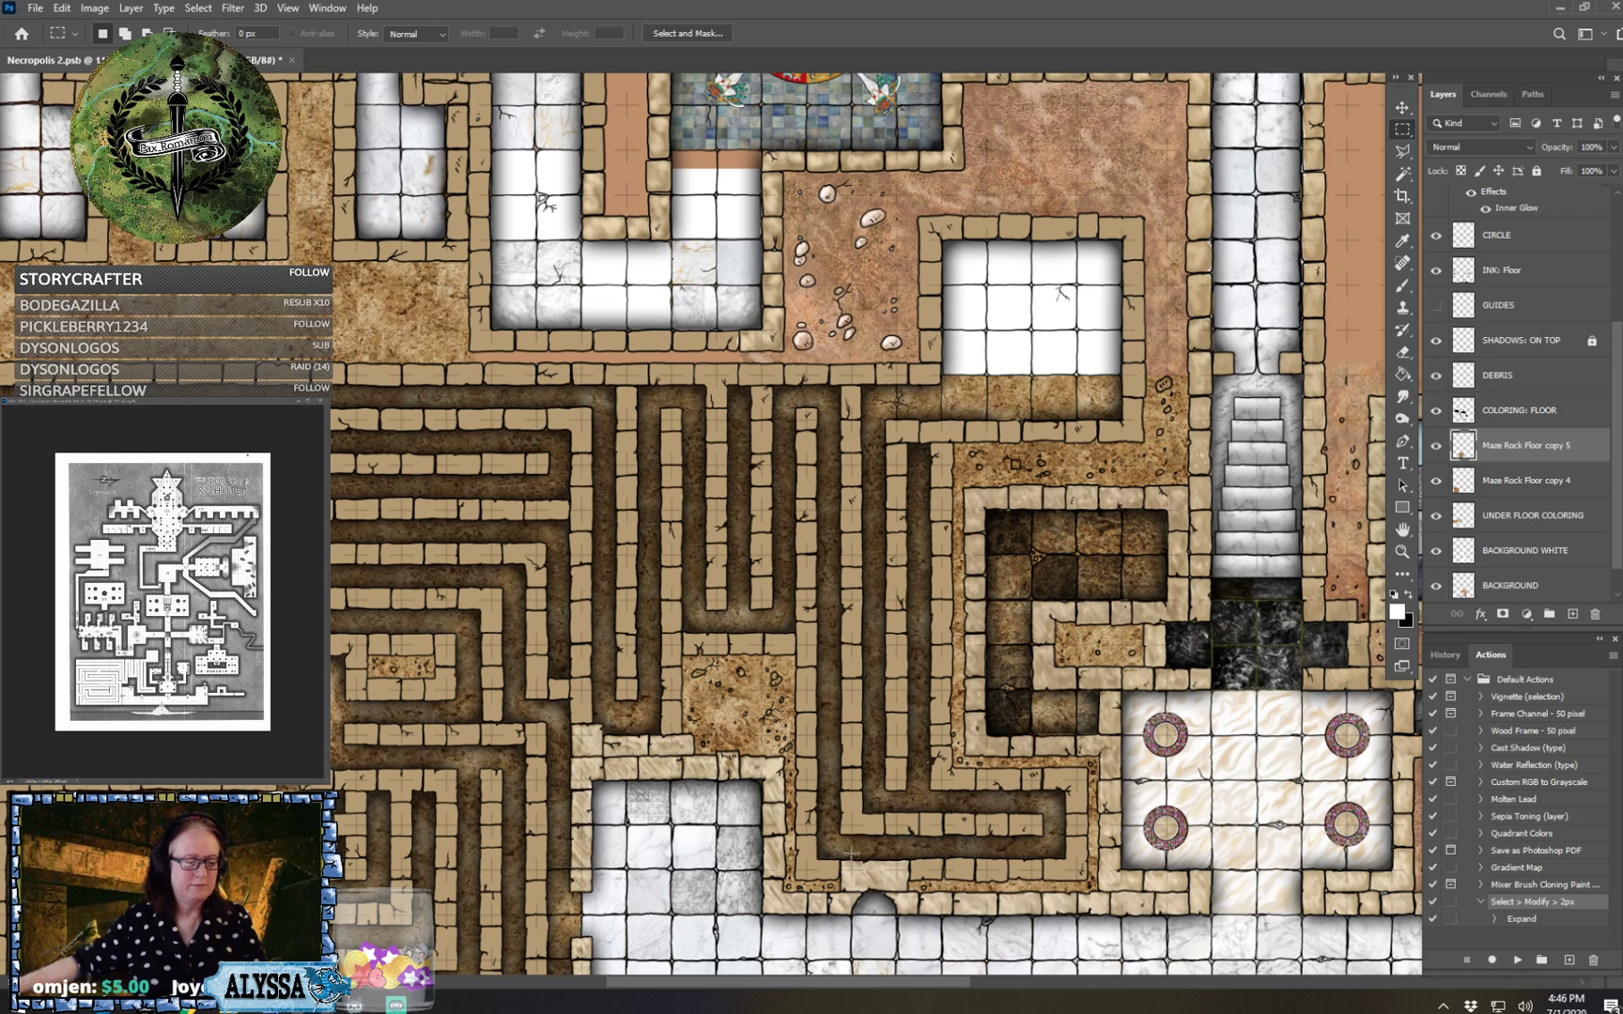
Examine which rooms around the eastern maze the duplicated rock texture covers by comparing Maze Rock Floor copy 5 hidden and shown.
scroll(938, 820, "down", 3)
scroll(938, 820, "up", 2)
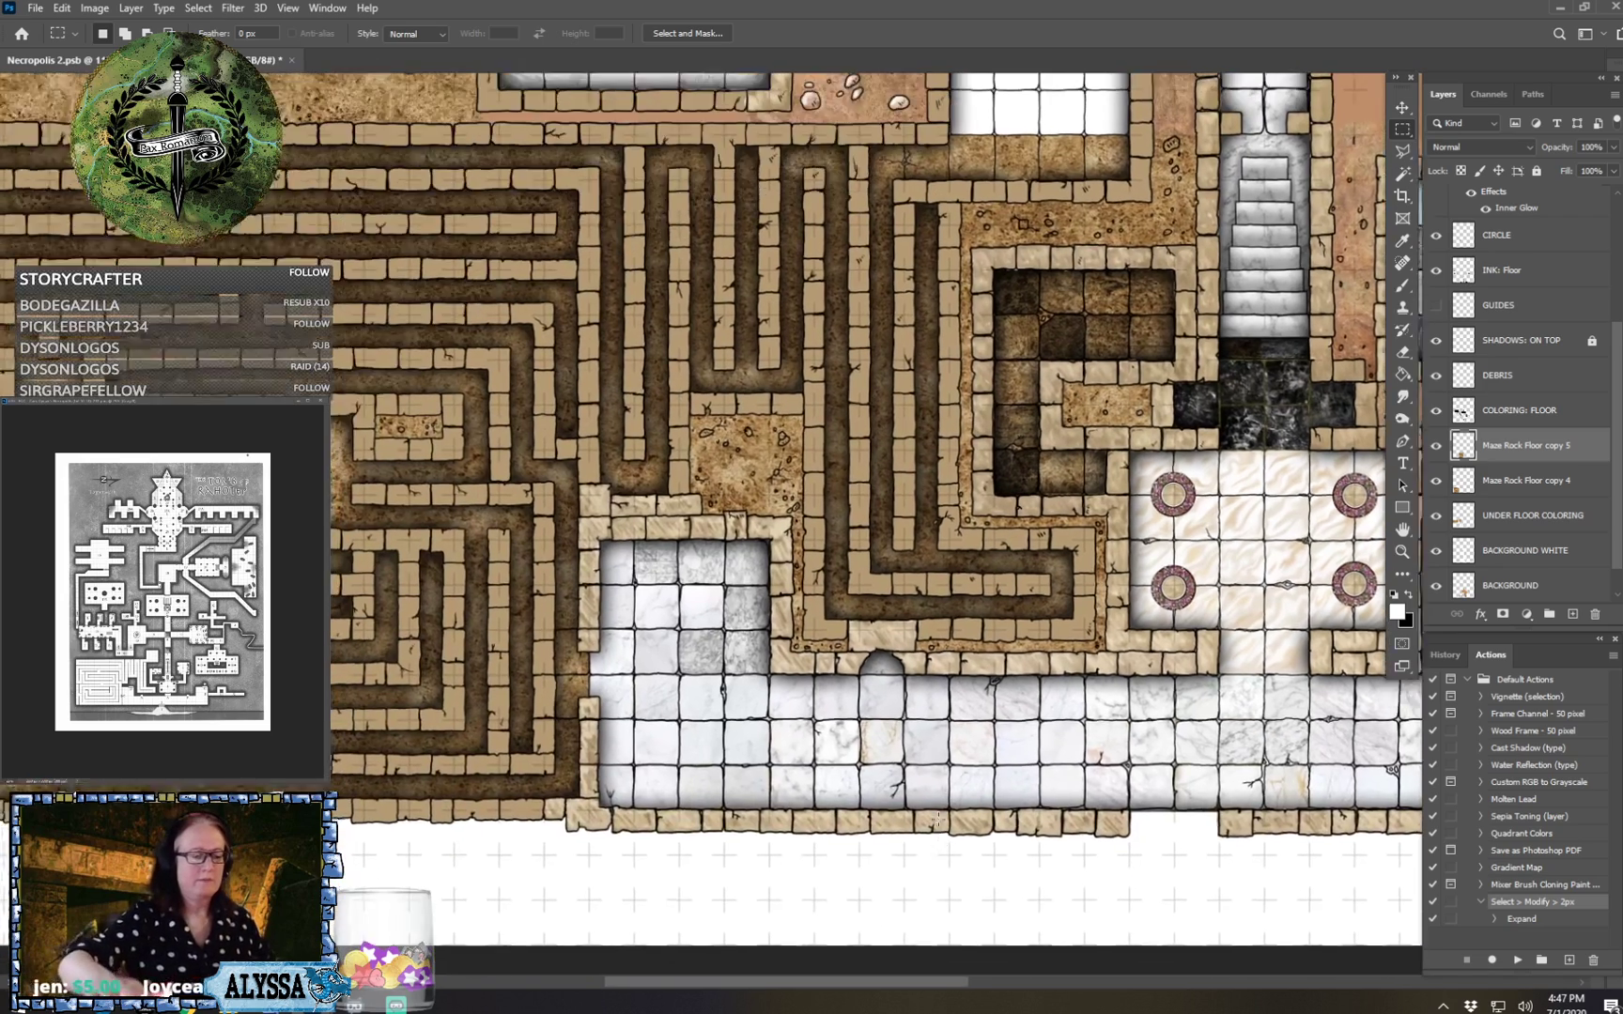
scroll(939, 820, "left", 1)
scroll(939, 819, "down", 4)
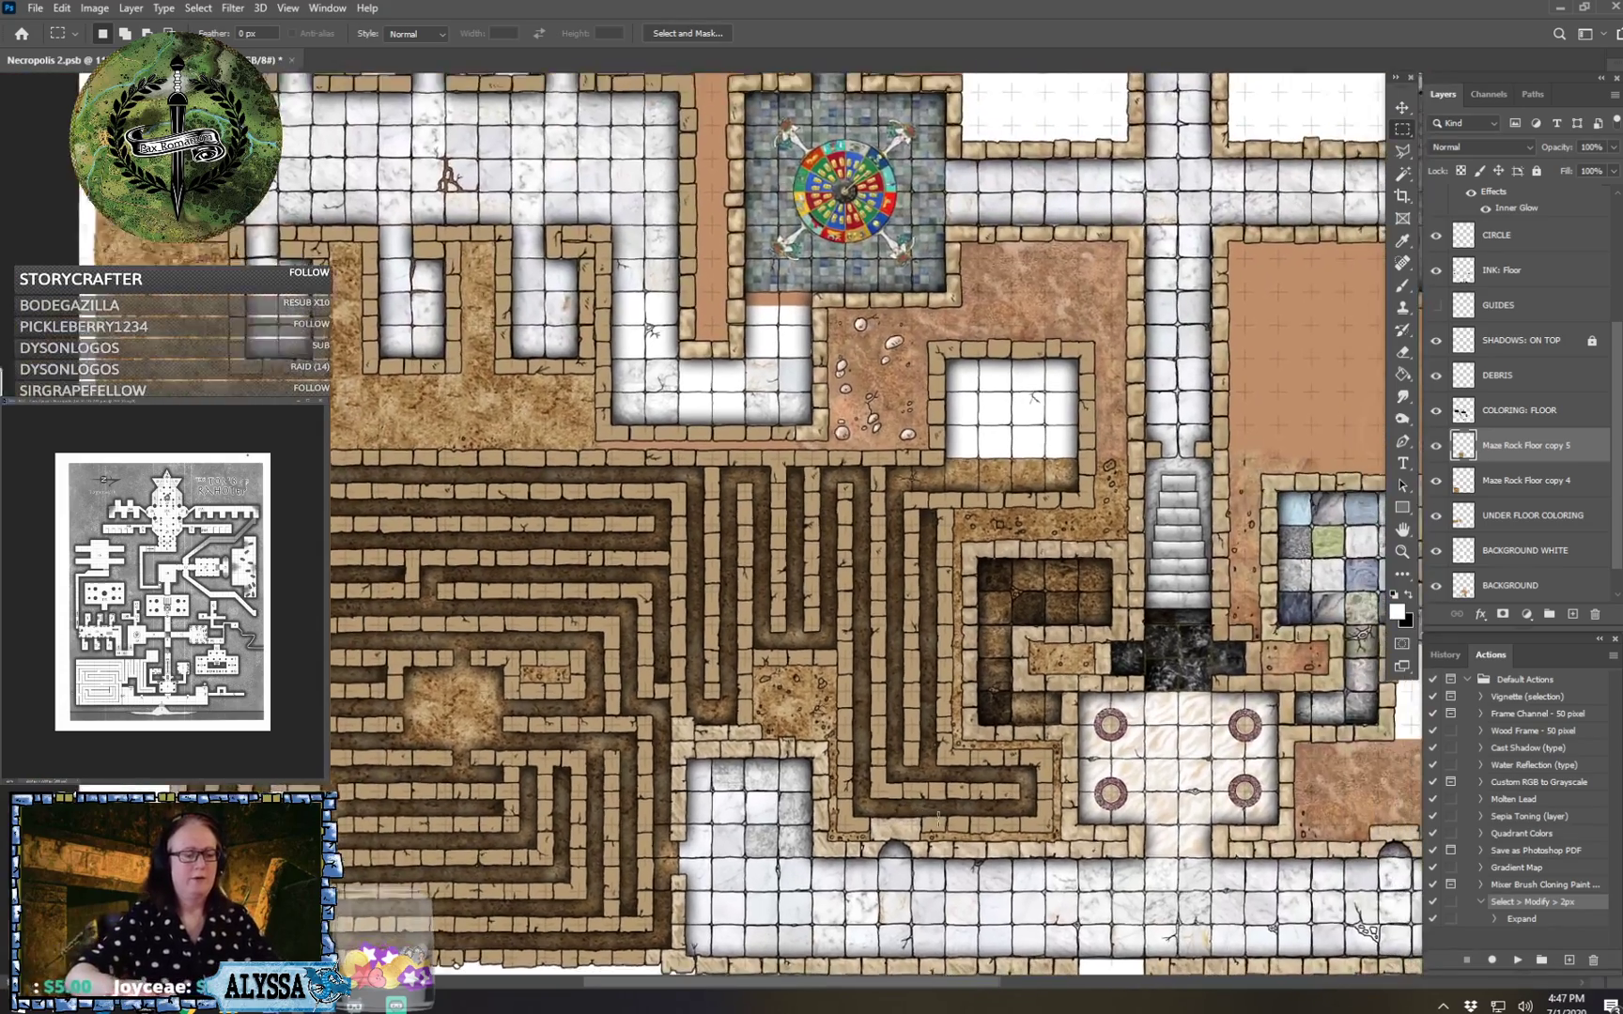
scroll(939, 819, "down", 2)
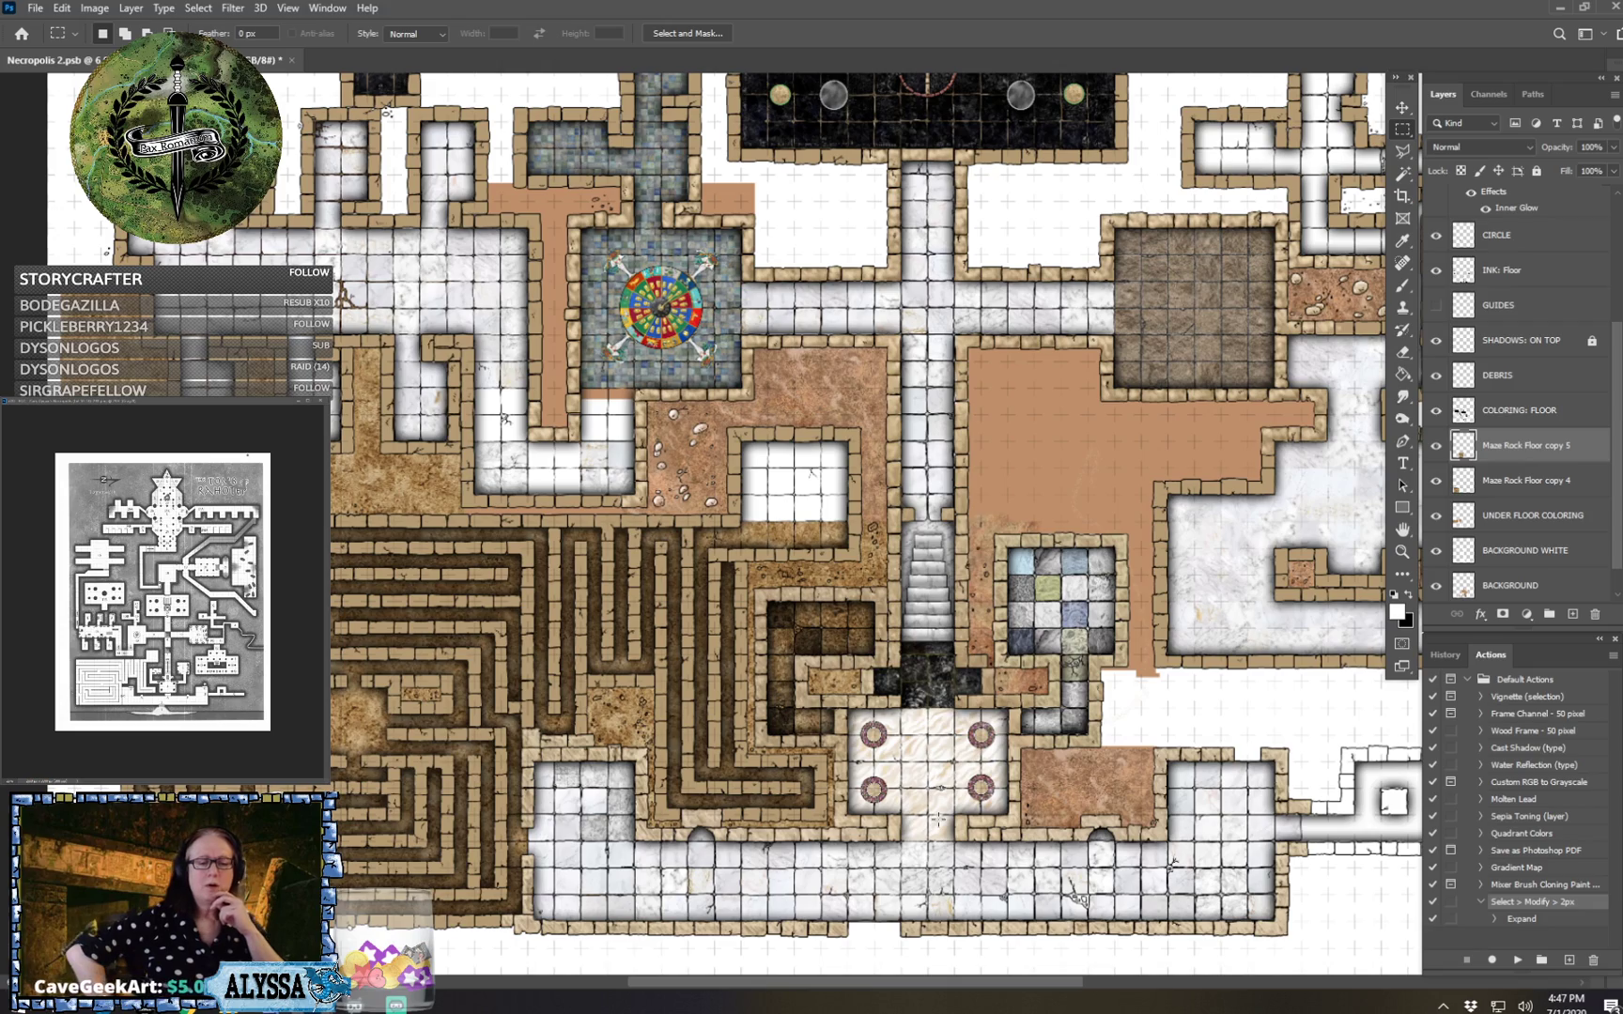
scroll(938, 819, "up", 1)
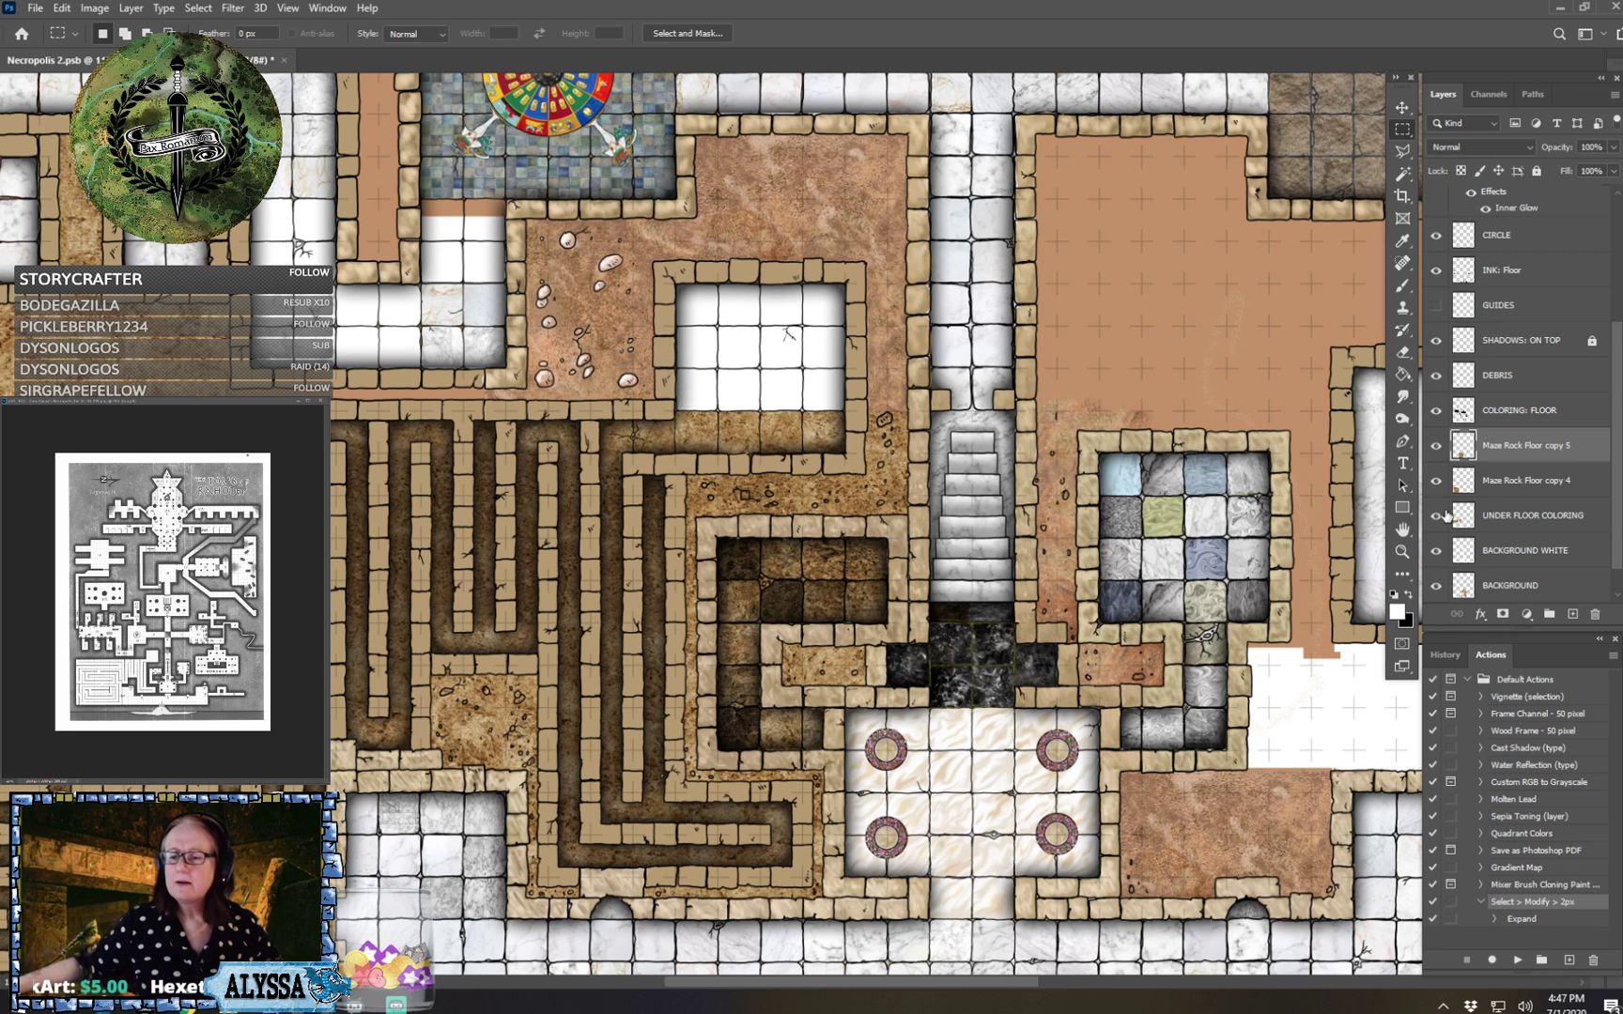
left_click(1437, 446)
left_click(1437, 447)
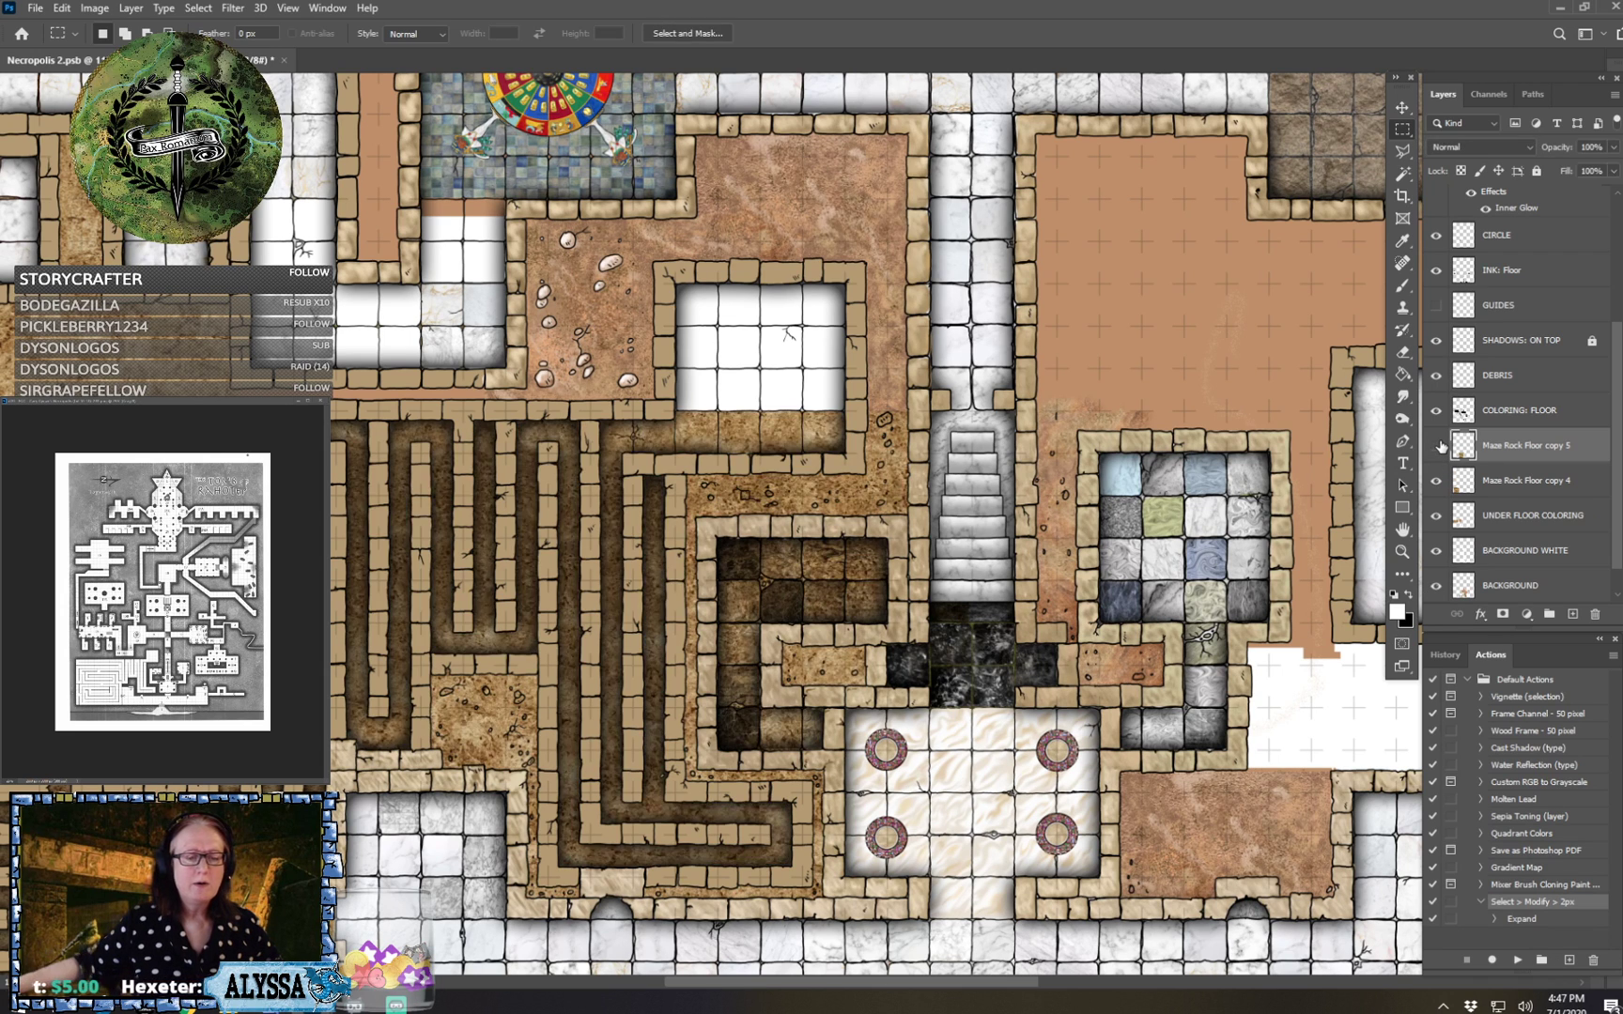
left_click(1437, 446)
left_click(1437, 446)
left_click(1437, 446)
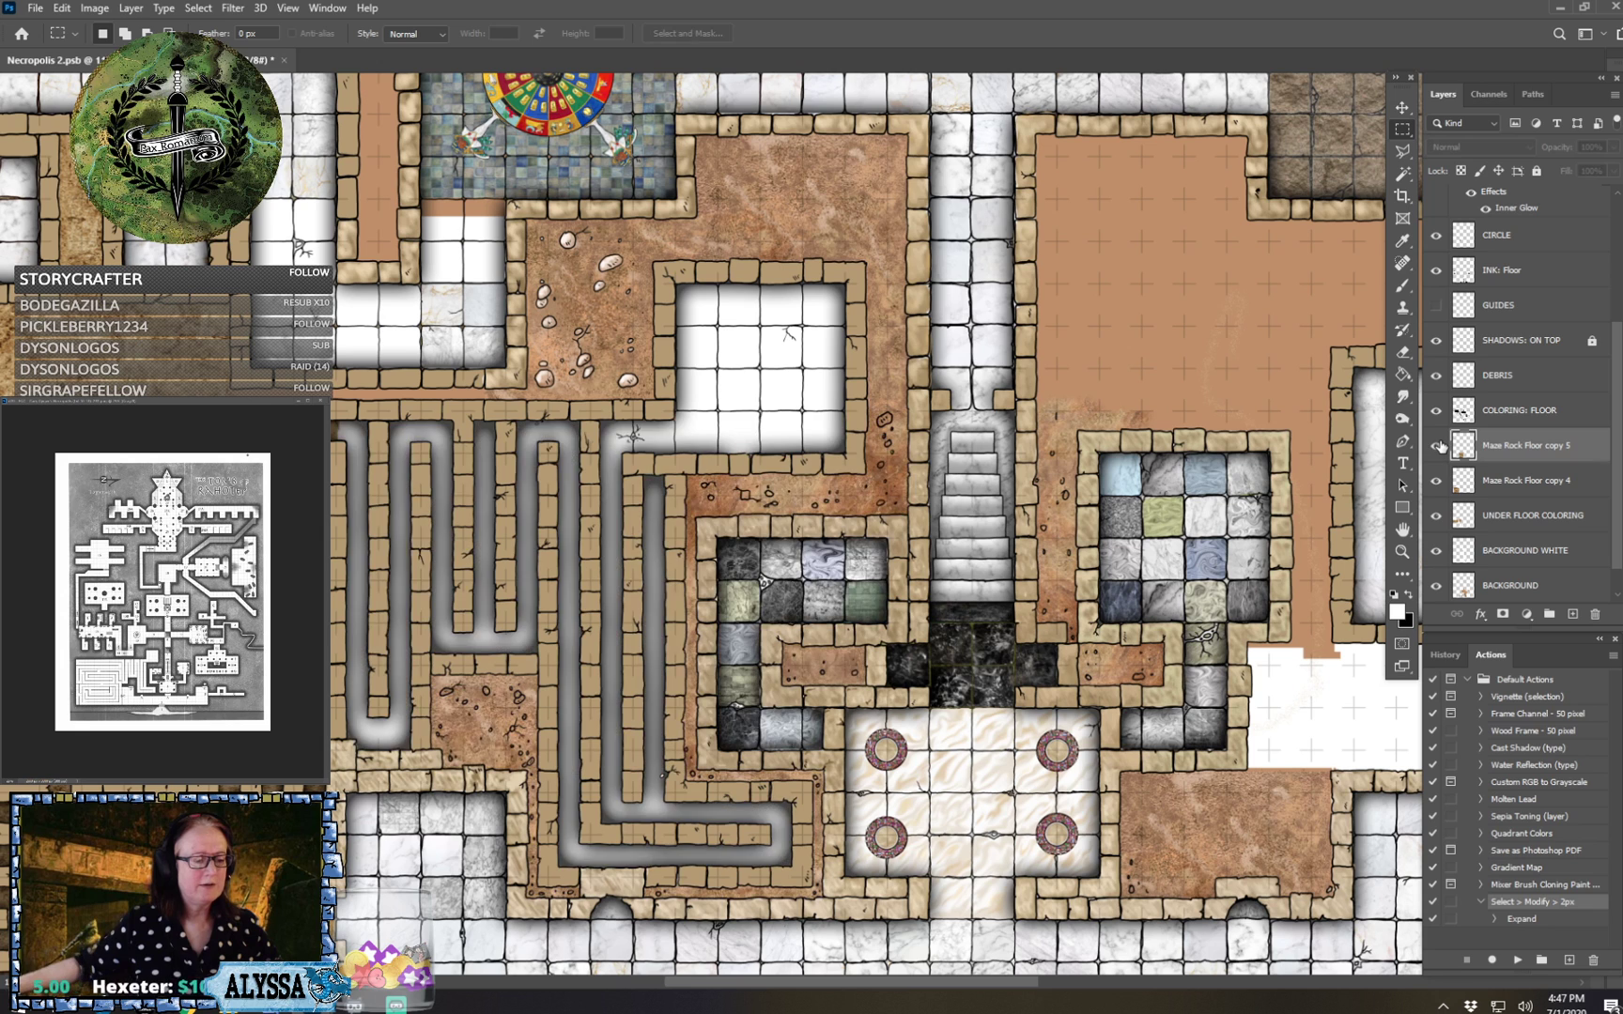
left_click(1437, 446)
left_click(1437, 446)
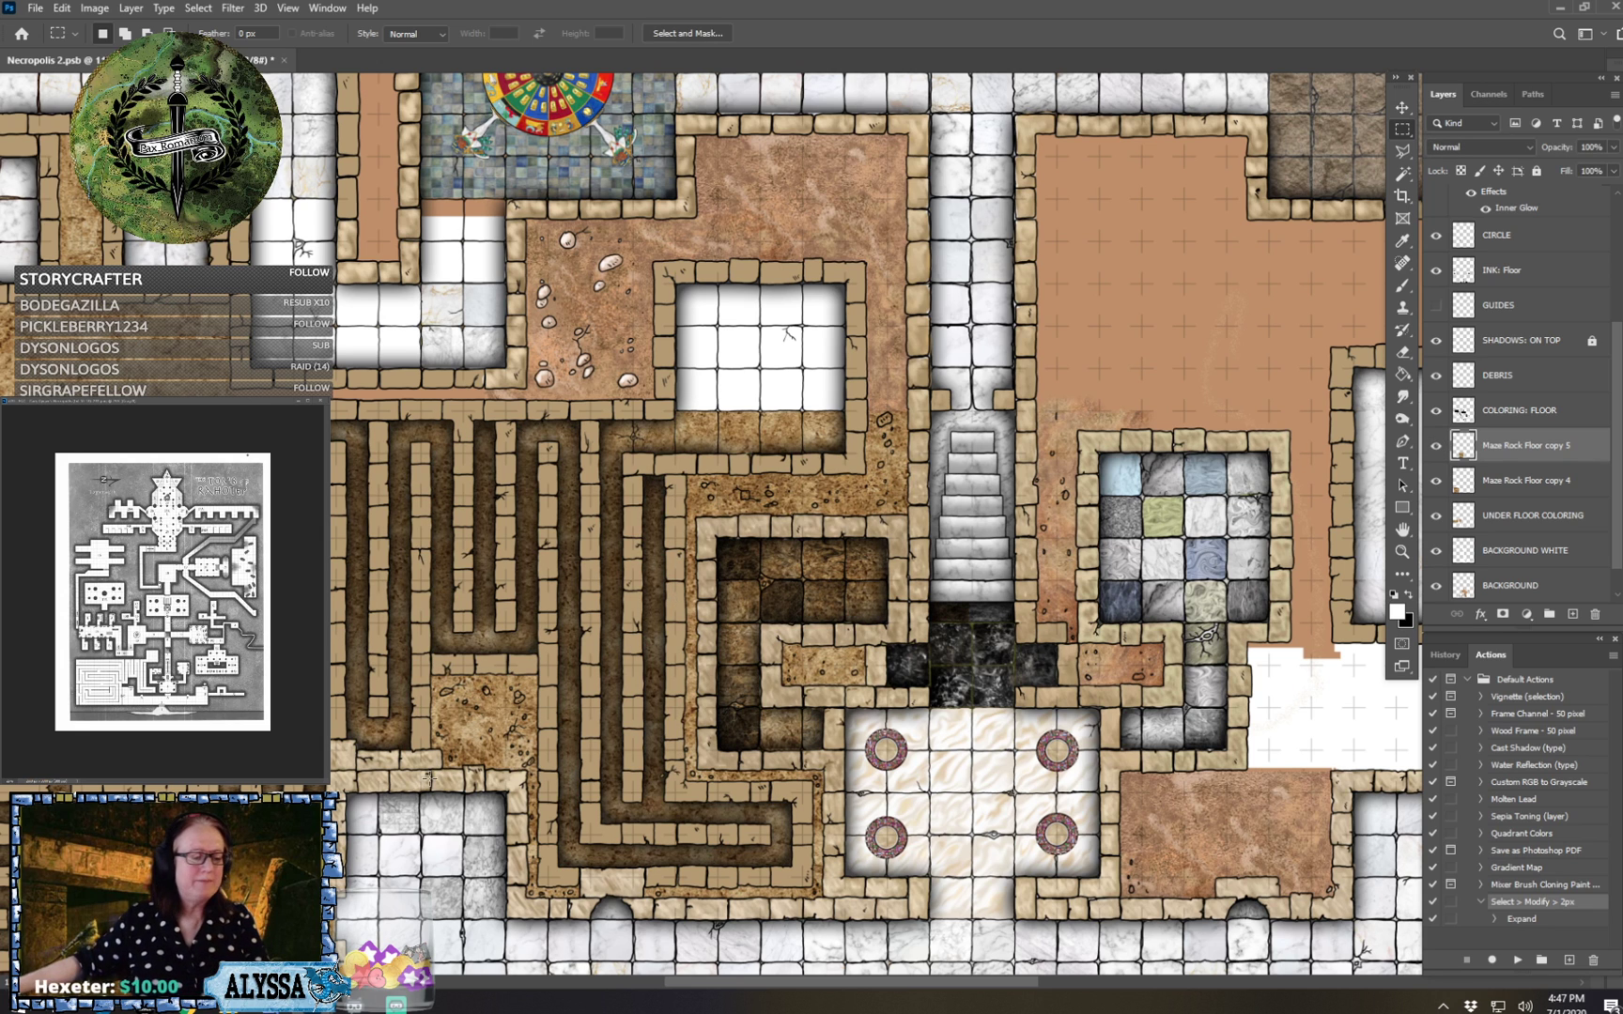
Delete the rock texture from the small square debris-strewn room south of the winding maze corridors.
left_click_drag(429, 778, 542, 663)
key("Delete")
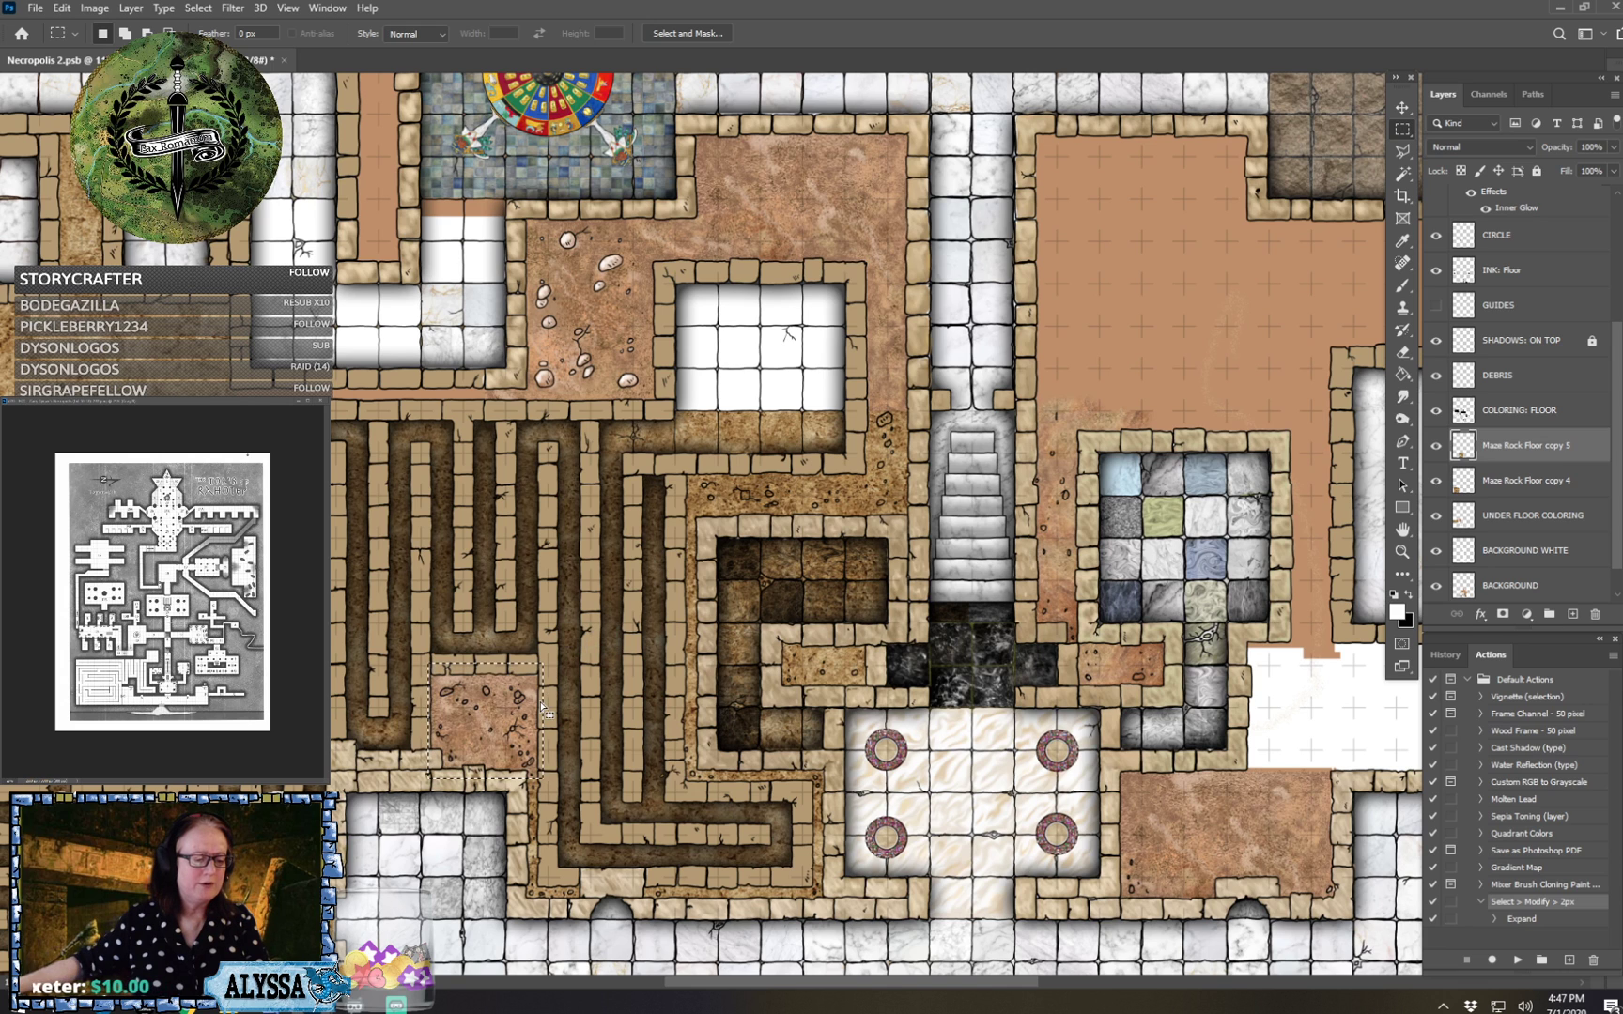
key("ctrl+d")
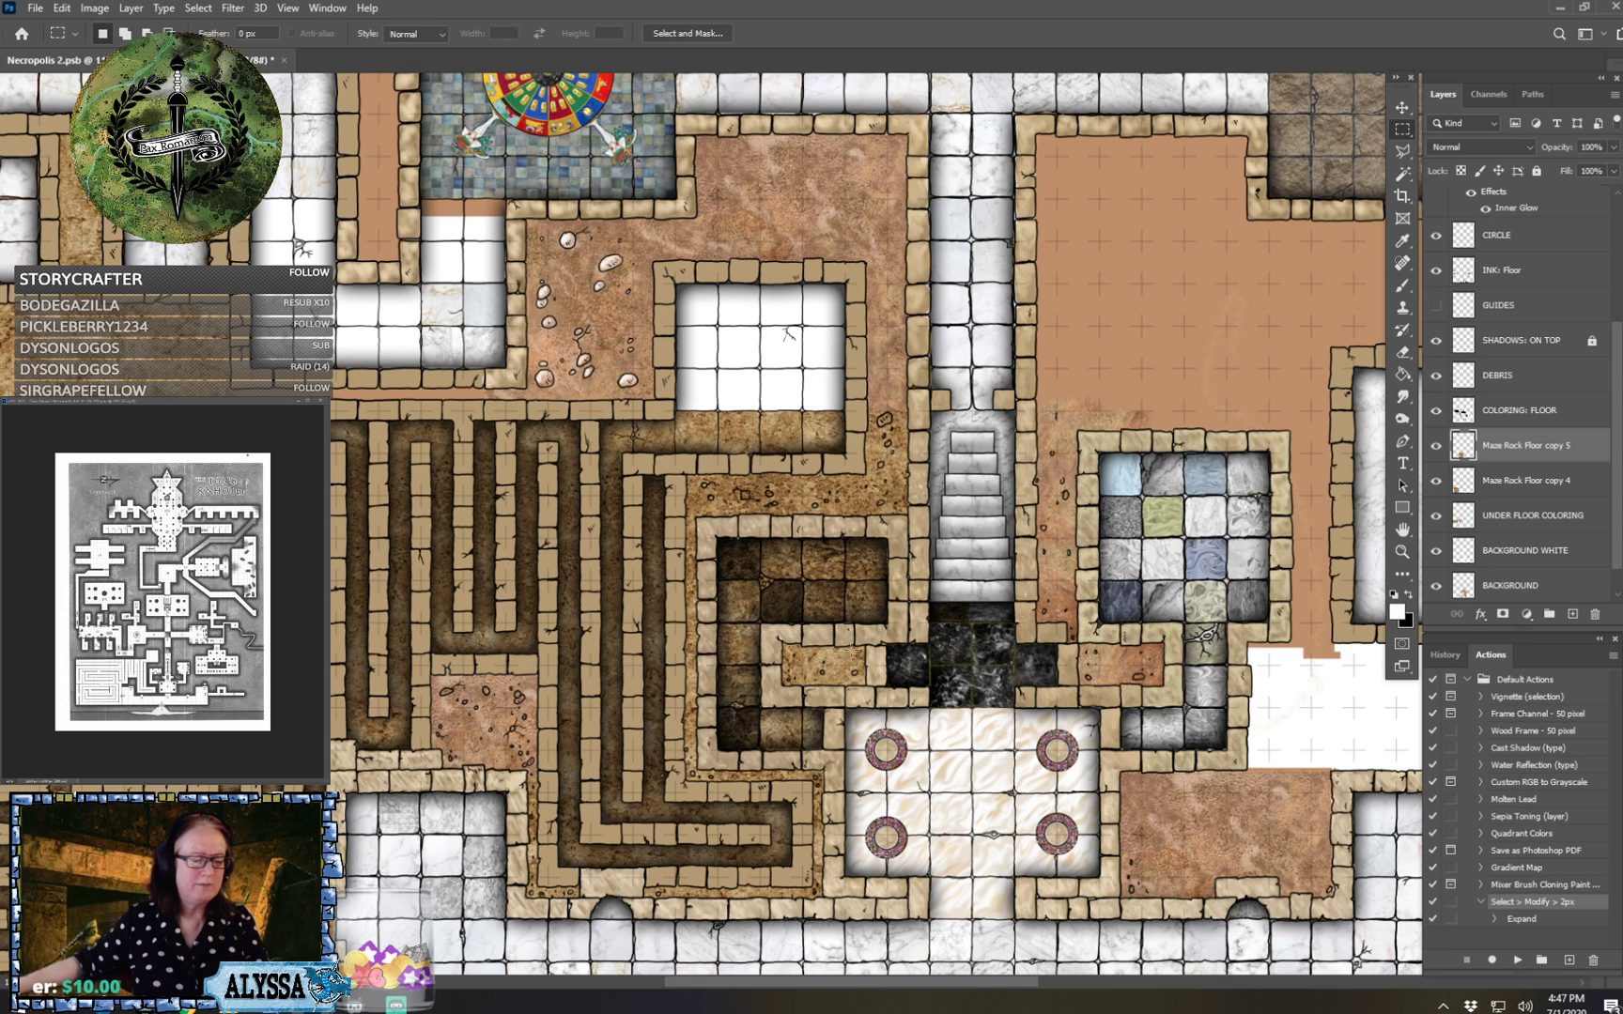
Clear the rock texture from the reddish strips bordering the eastern maze corridors and running north of the colored-tile room.
left_click(1437, 447)
left_click(1436, 446)
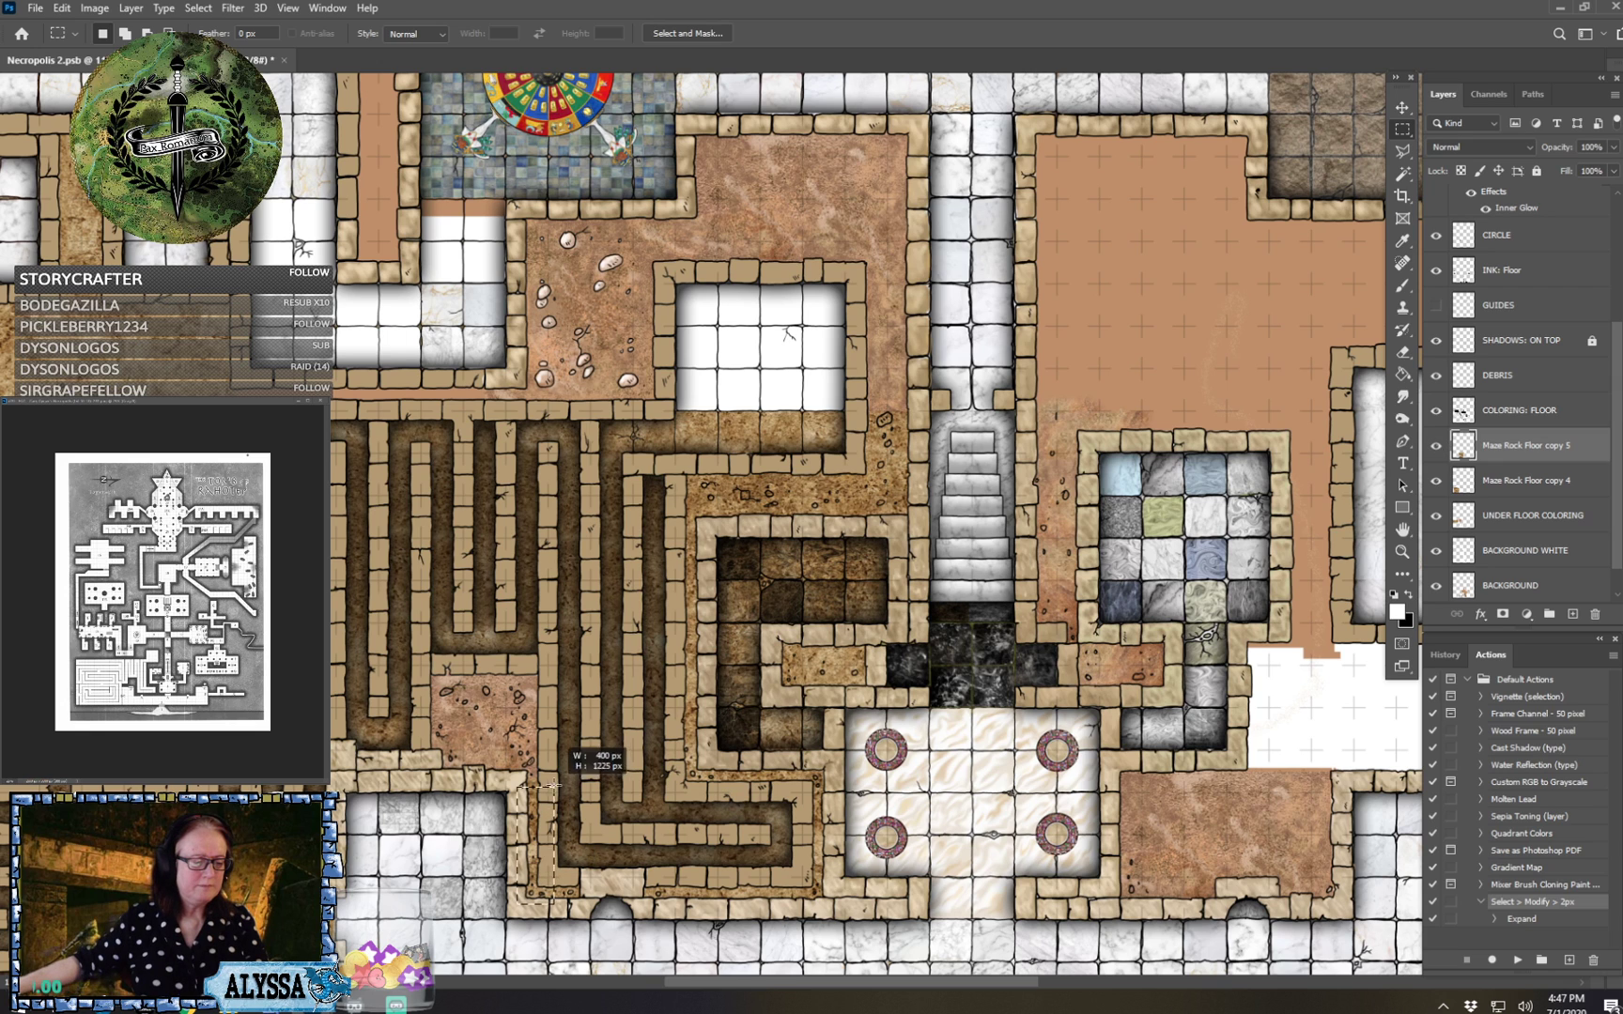
left_click_drag(550, 765, 913, 462)
key("ctrl+d")
key("ctrl+d")
key("ctrl+d")
key("ctrl+d")
key("ctrl+d")
key("Delete")
key("ctrl+d")
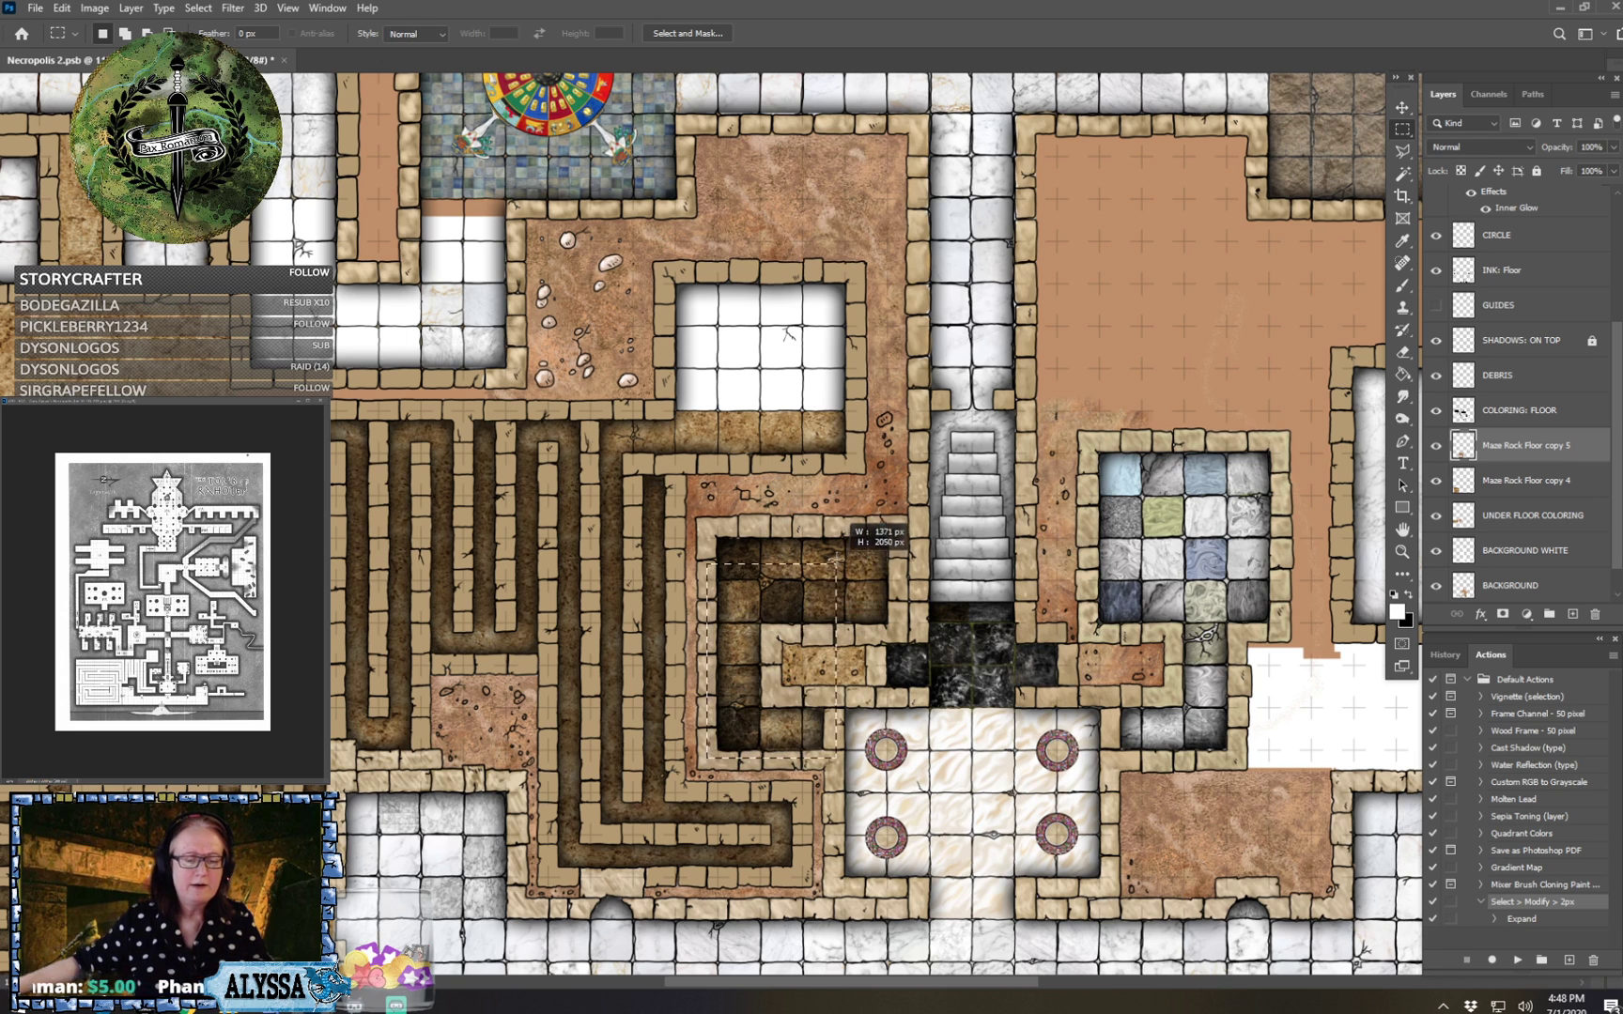
Delete the rock texture from the C-shaped colored-tile room east of the maze corridors, including its eastern column.
key("Delete")
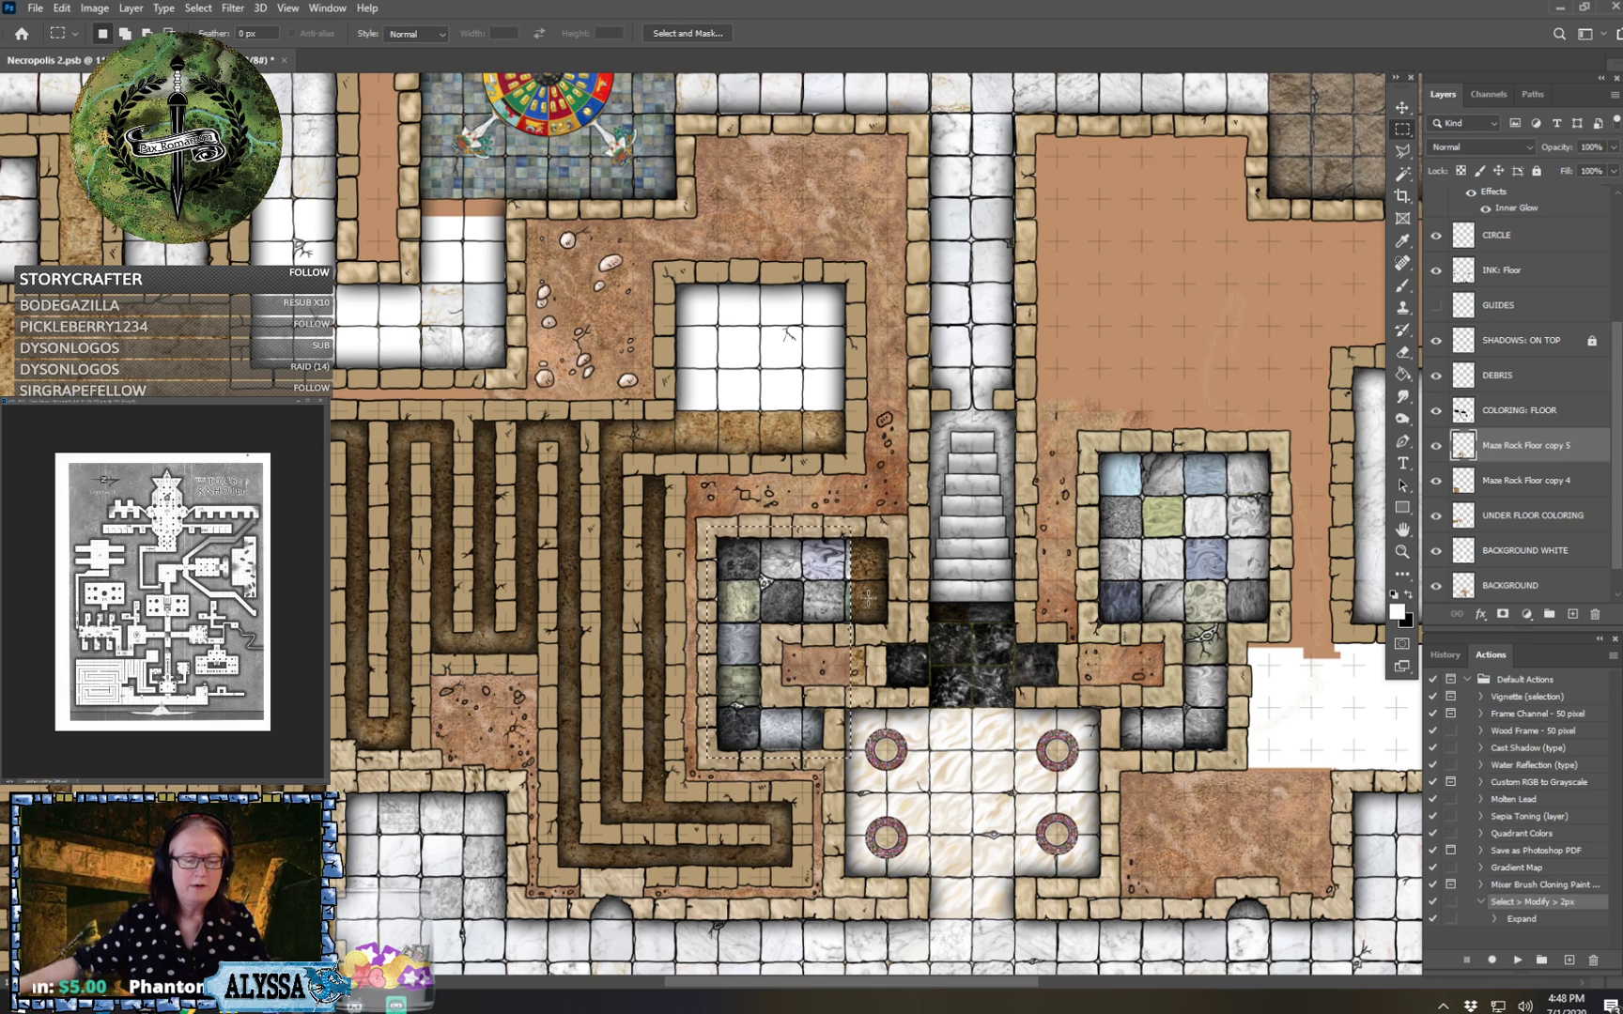
key("ctrl+d")
left_click_drag(814, 697, 890, 495)
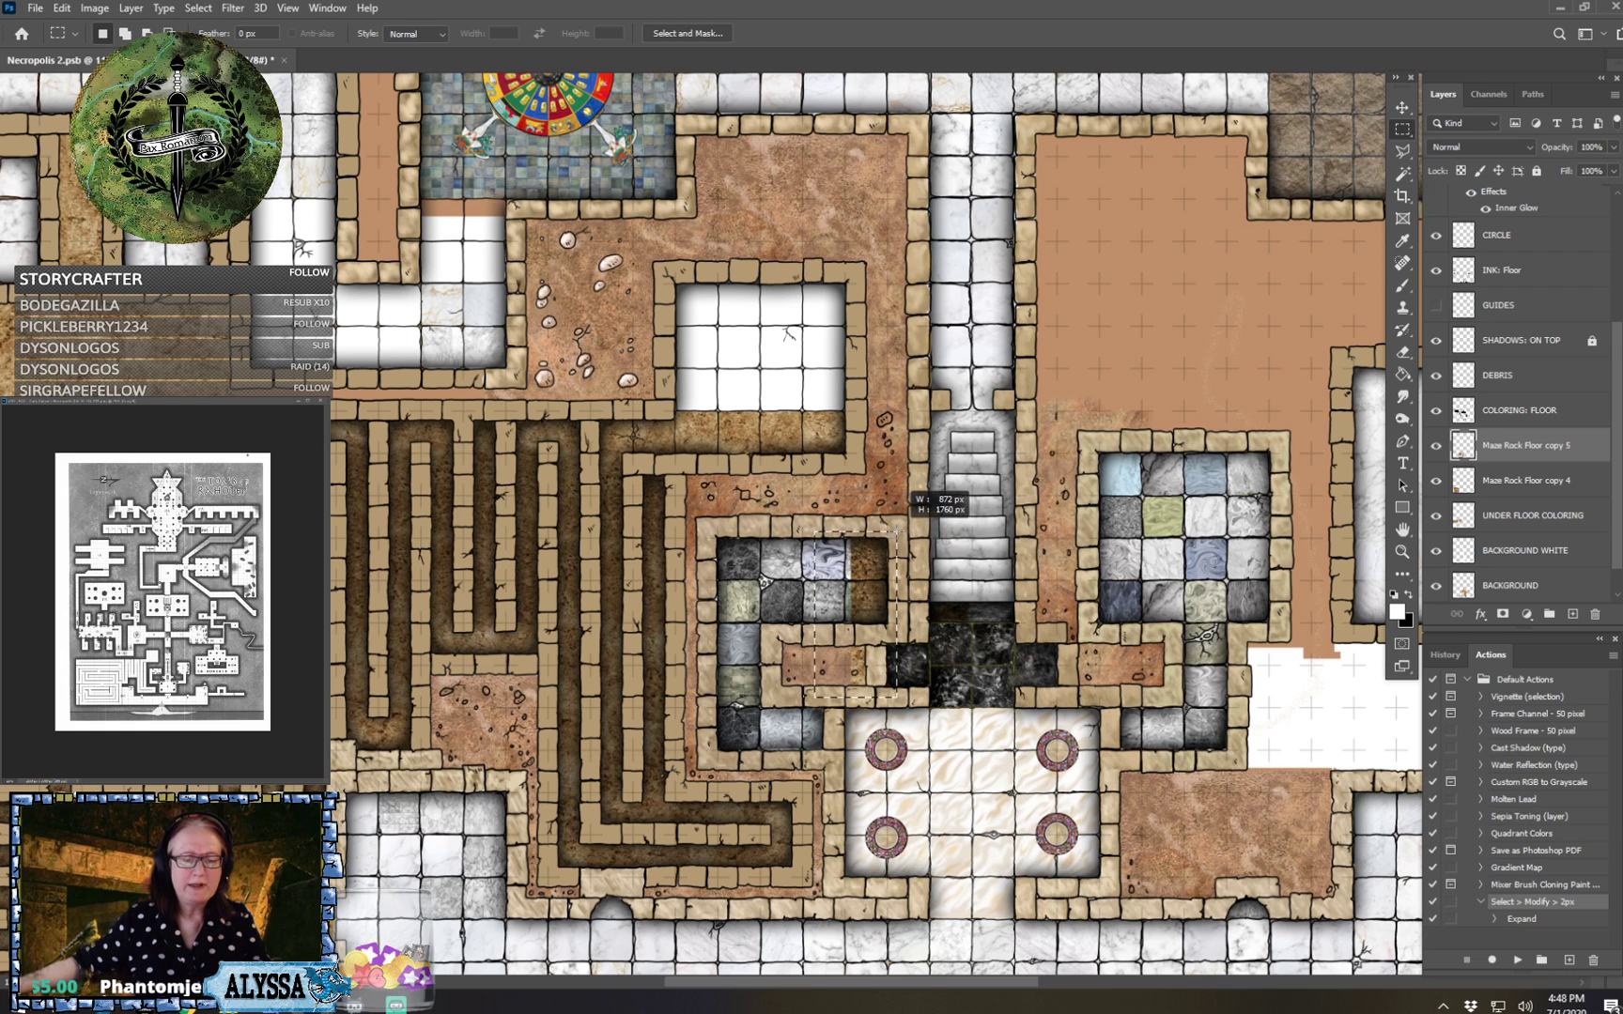
key("Delete")
key("ctrl+d")
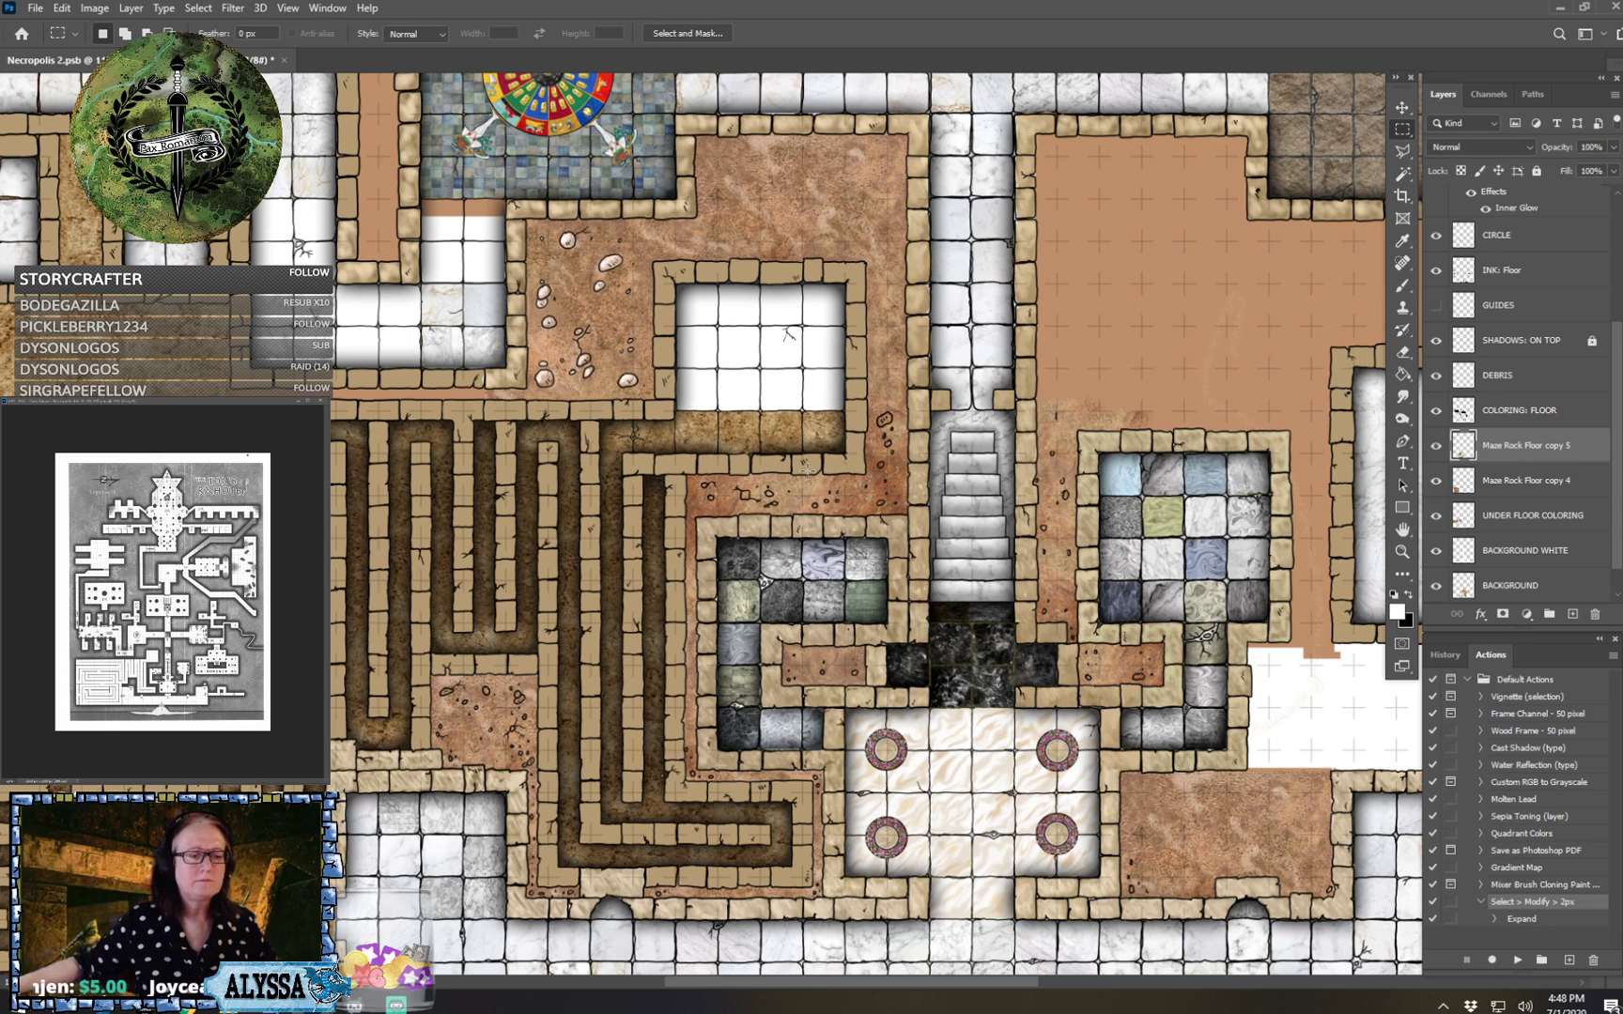
Copy a patch of rock texture in the western maze from Maze Rock Floor copy 4 onto a new layer.
left_click_drag(536, 478, 605, 624)
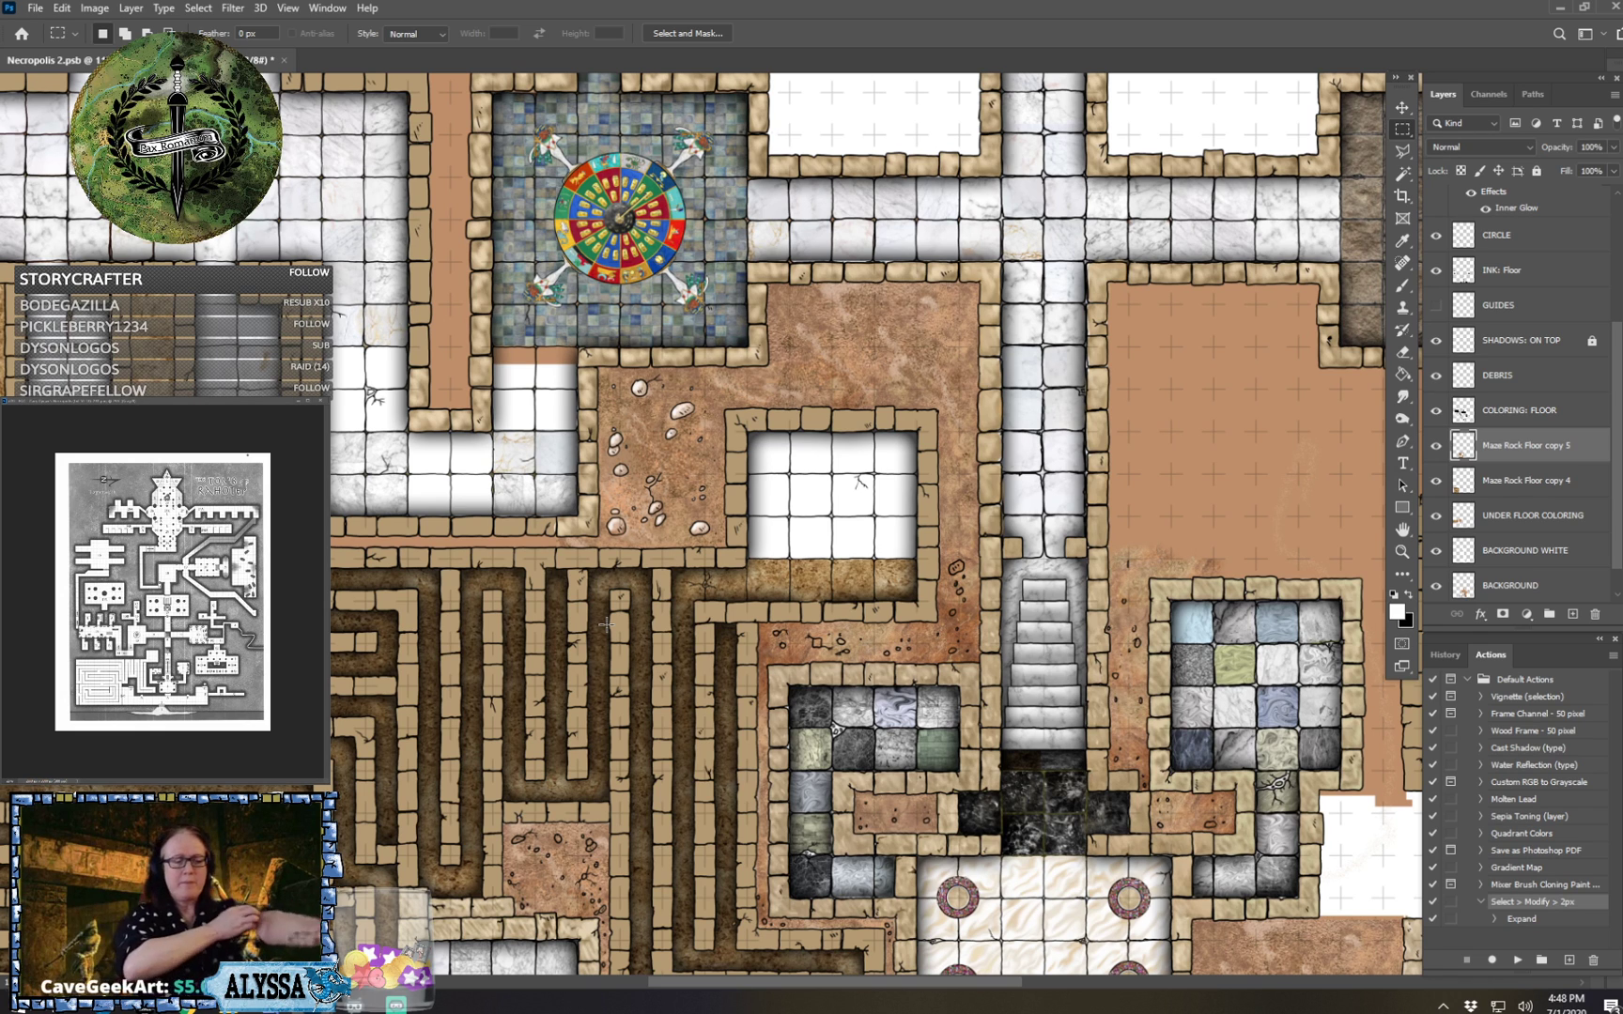
scroll(606, 625, "down", 2)
scroll(606, 625, "left", 1)
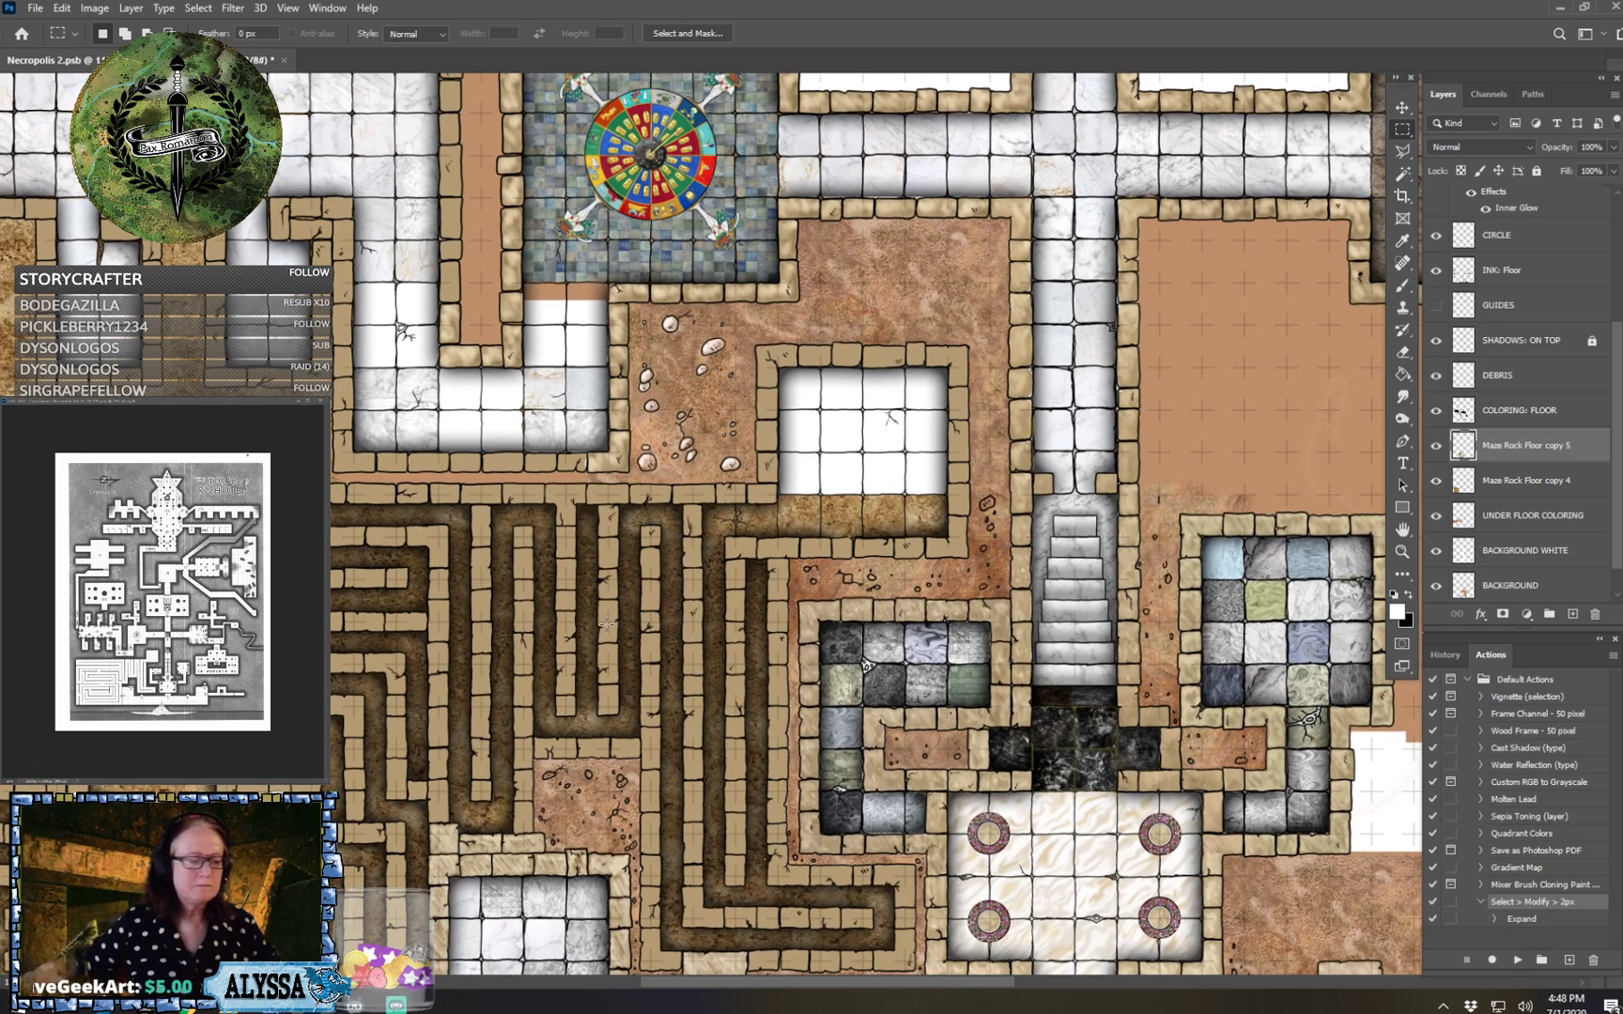
scroll(384, 806, "left", 2)
scroll(384, 806, "down", 1)
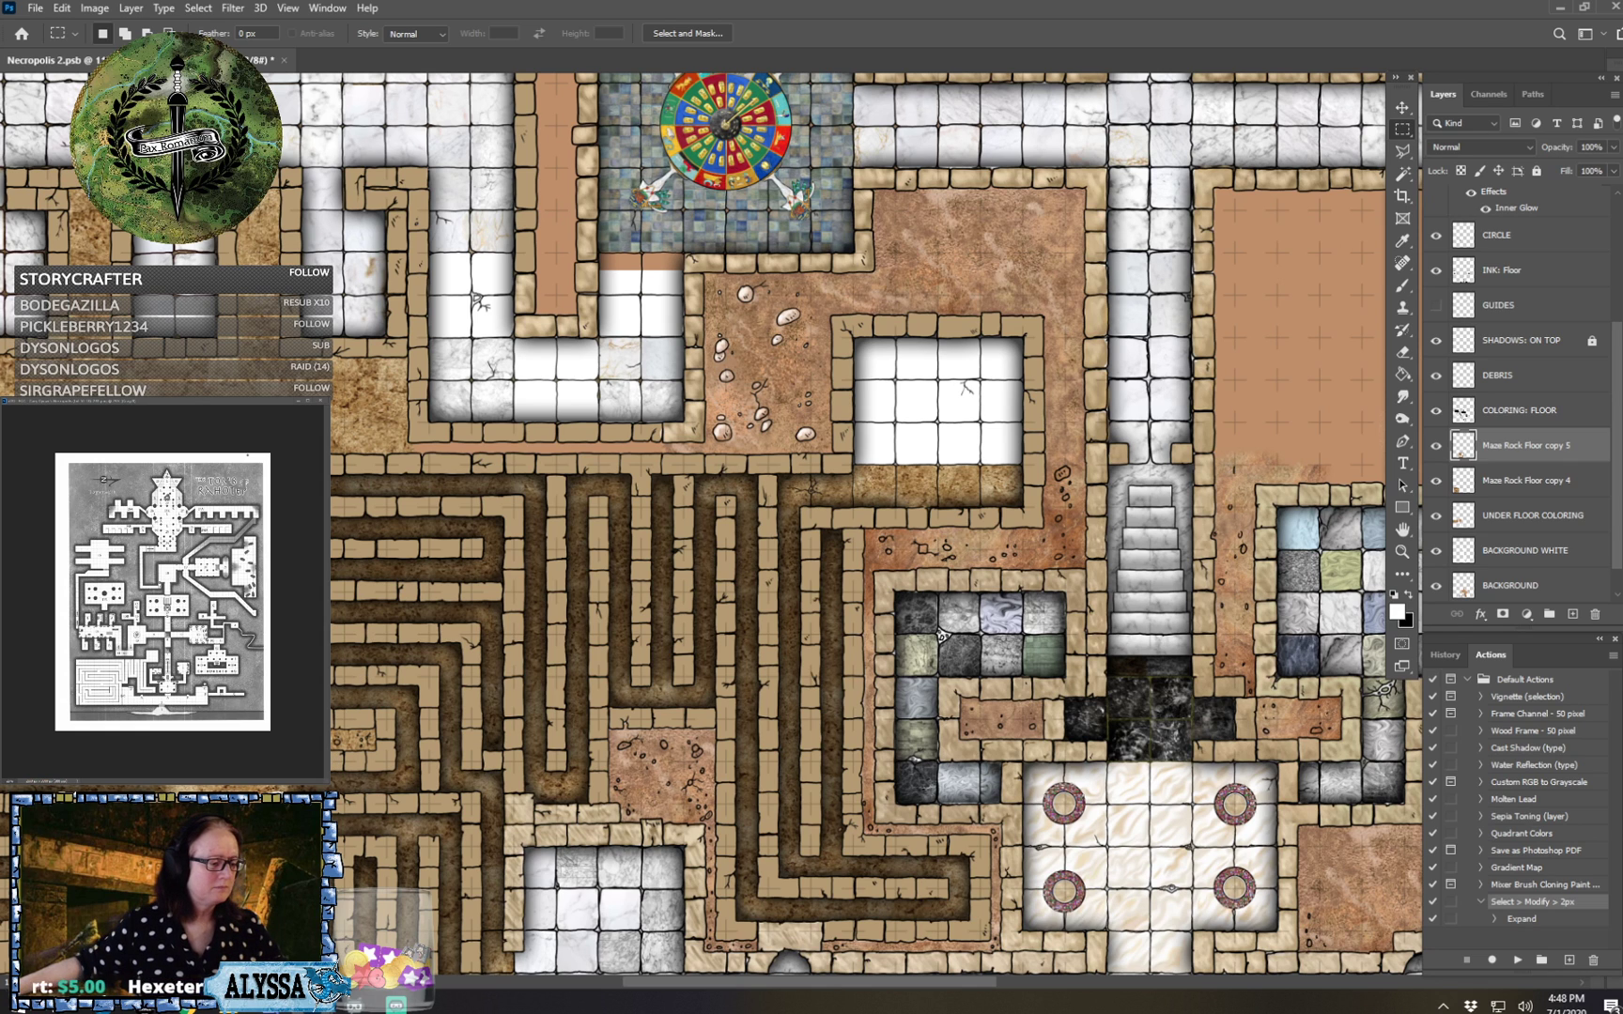
left_click_drag(128, 831, 337, 671)
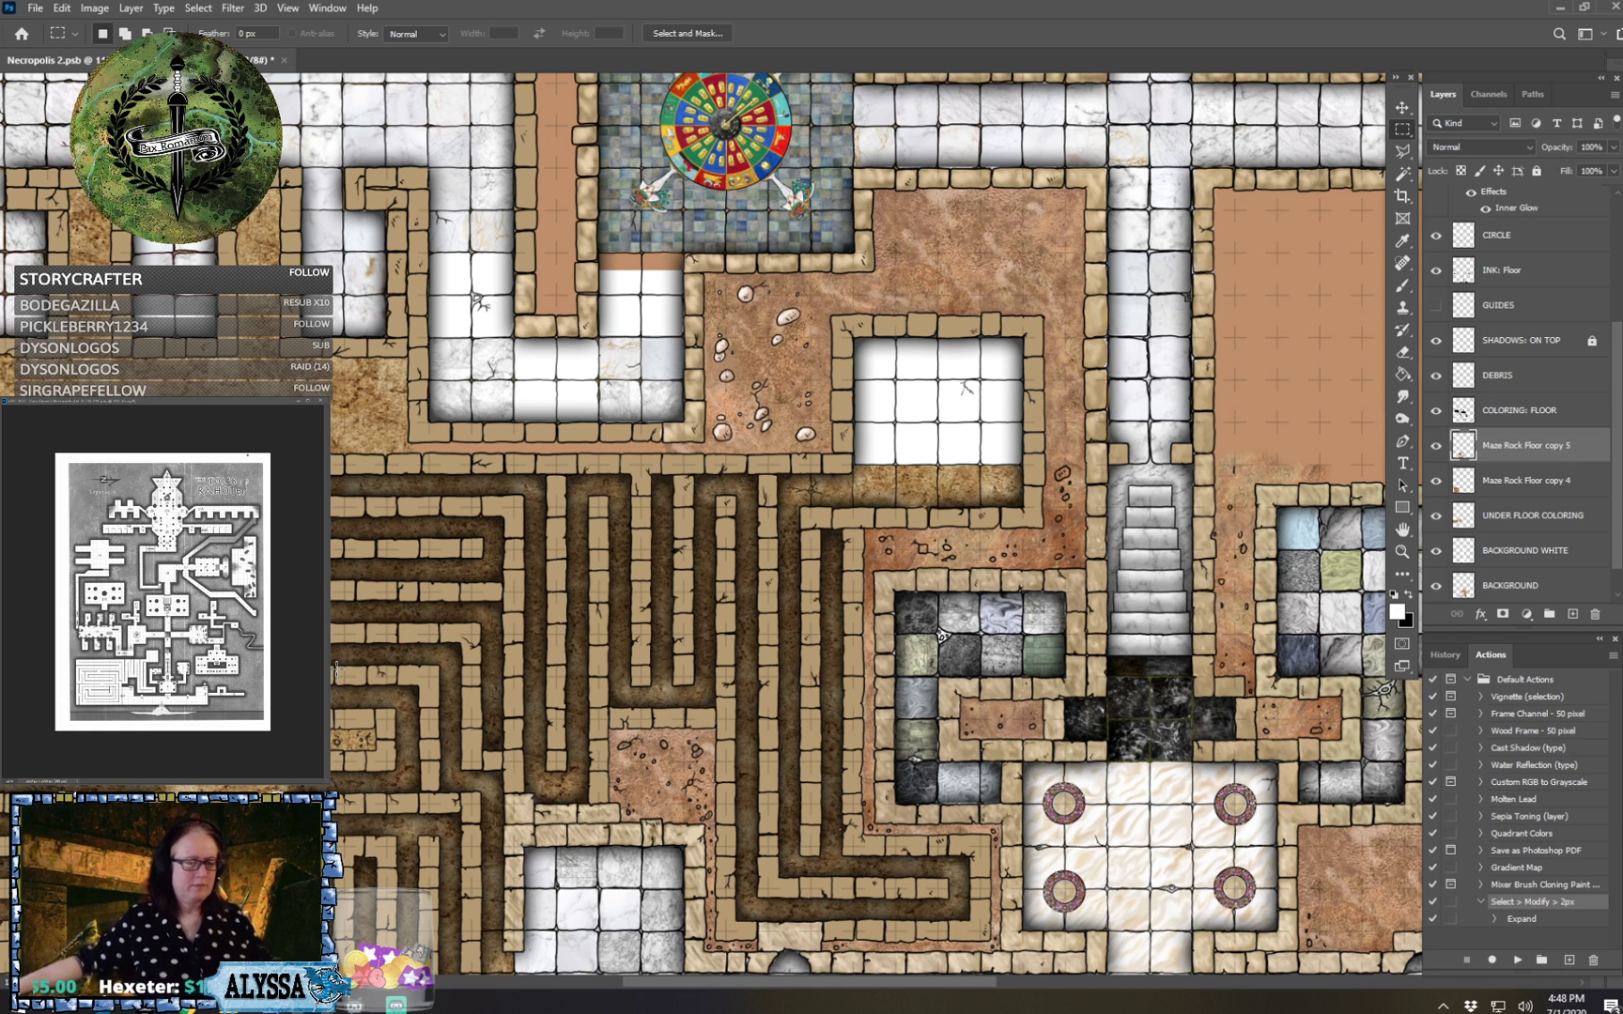
key("ctrl+c")
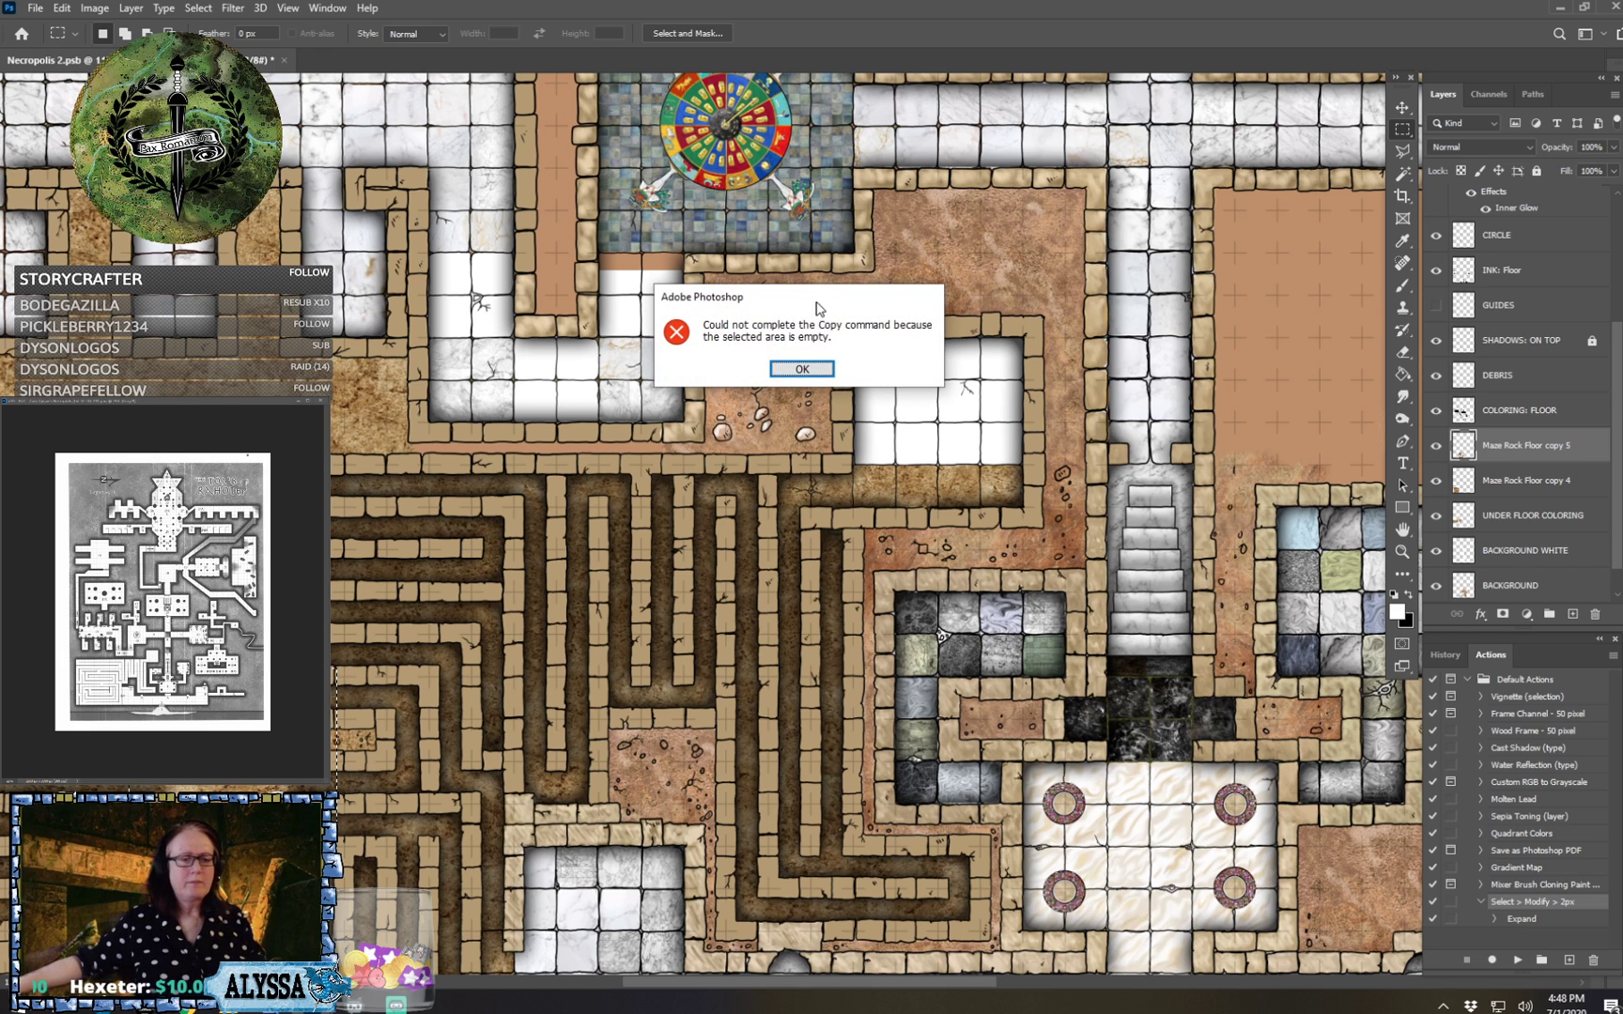
left_click(801, 369)
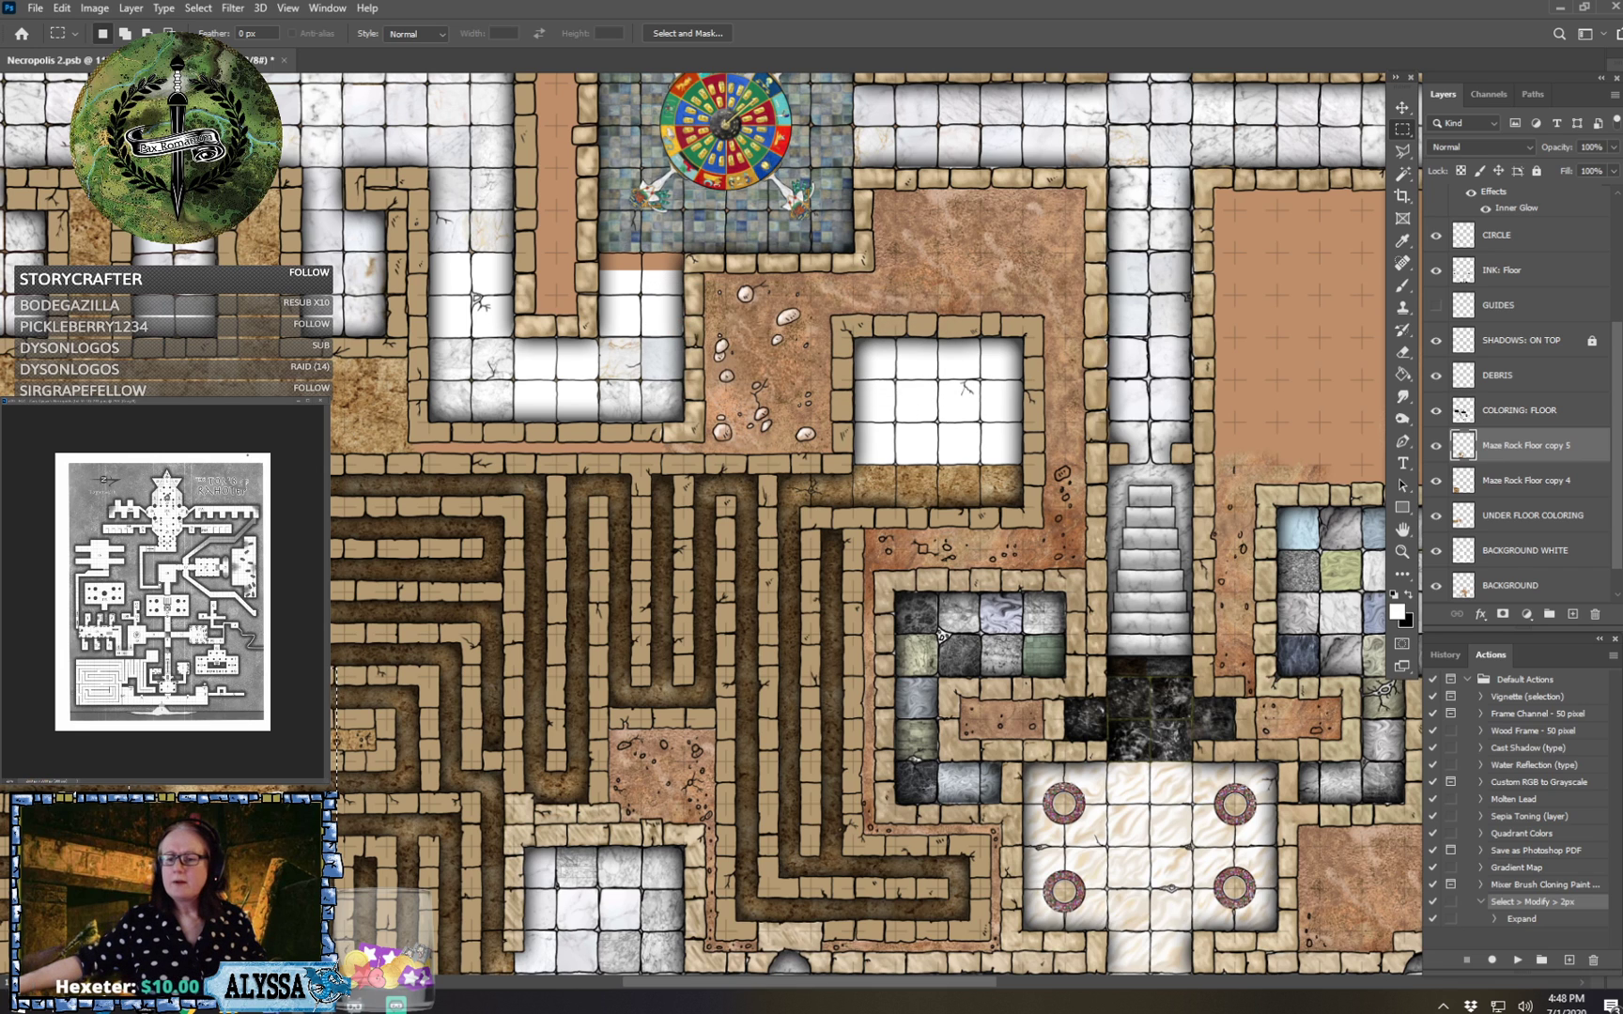
left_click(1549, 488)
key("ctrl+shift+alt+n")
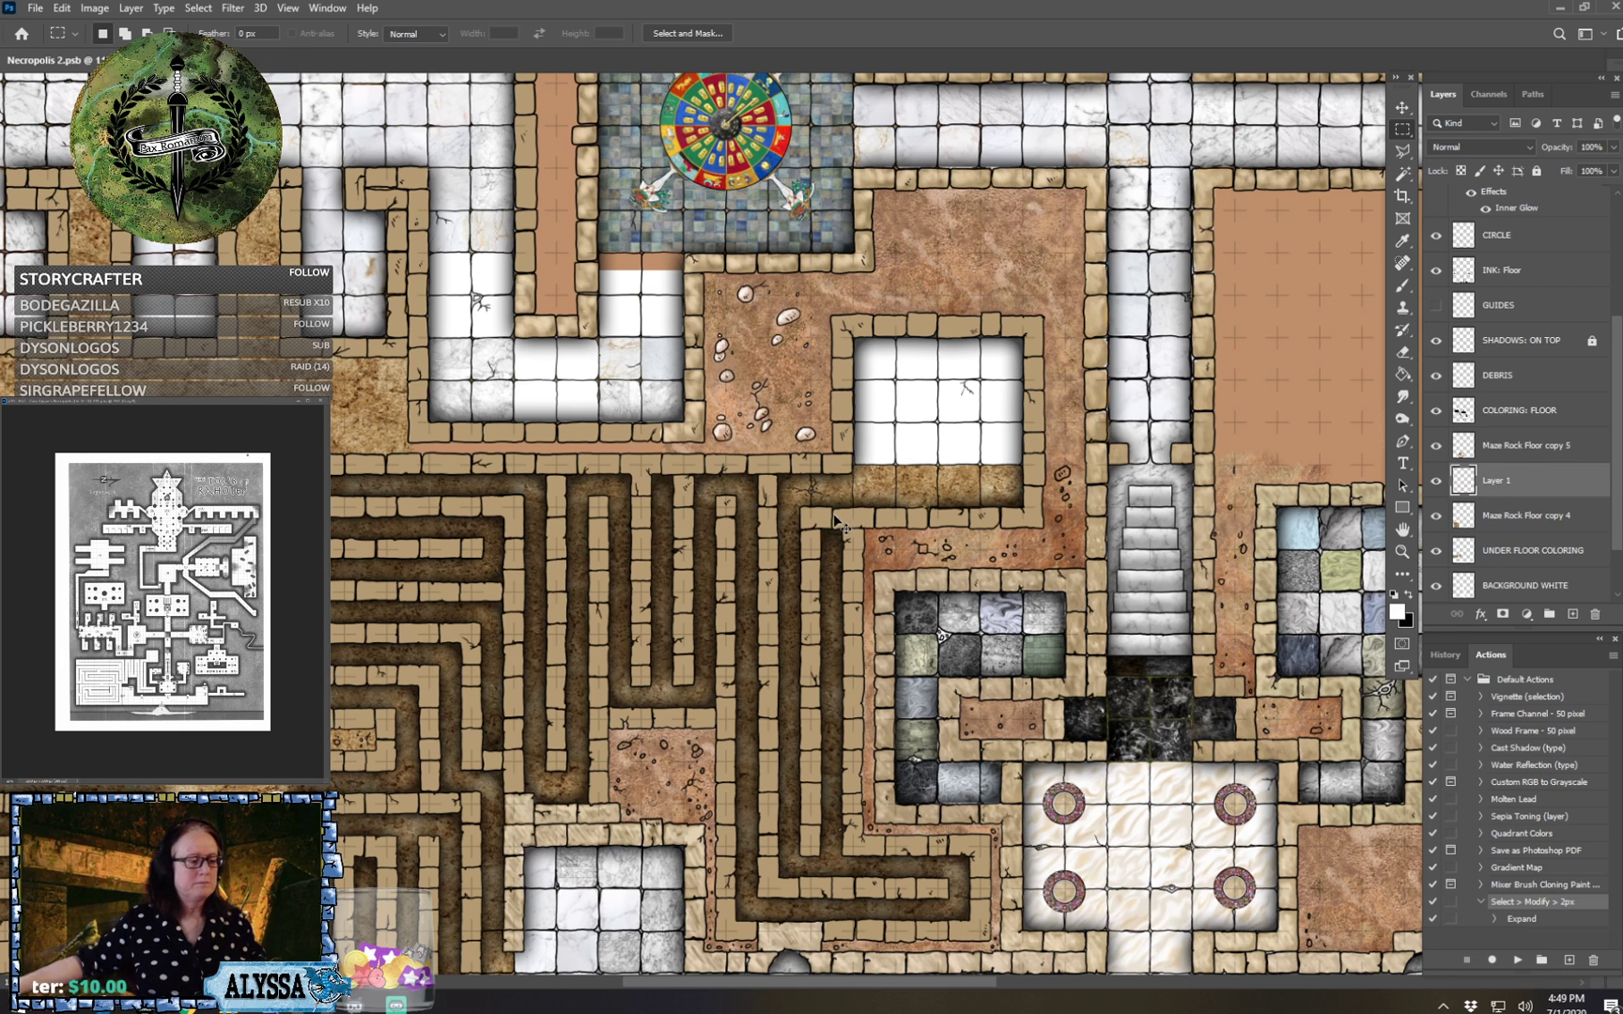
Move the copied rock texture over the white square room northeast of the maze and trim the excess around it.
key("v")
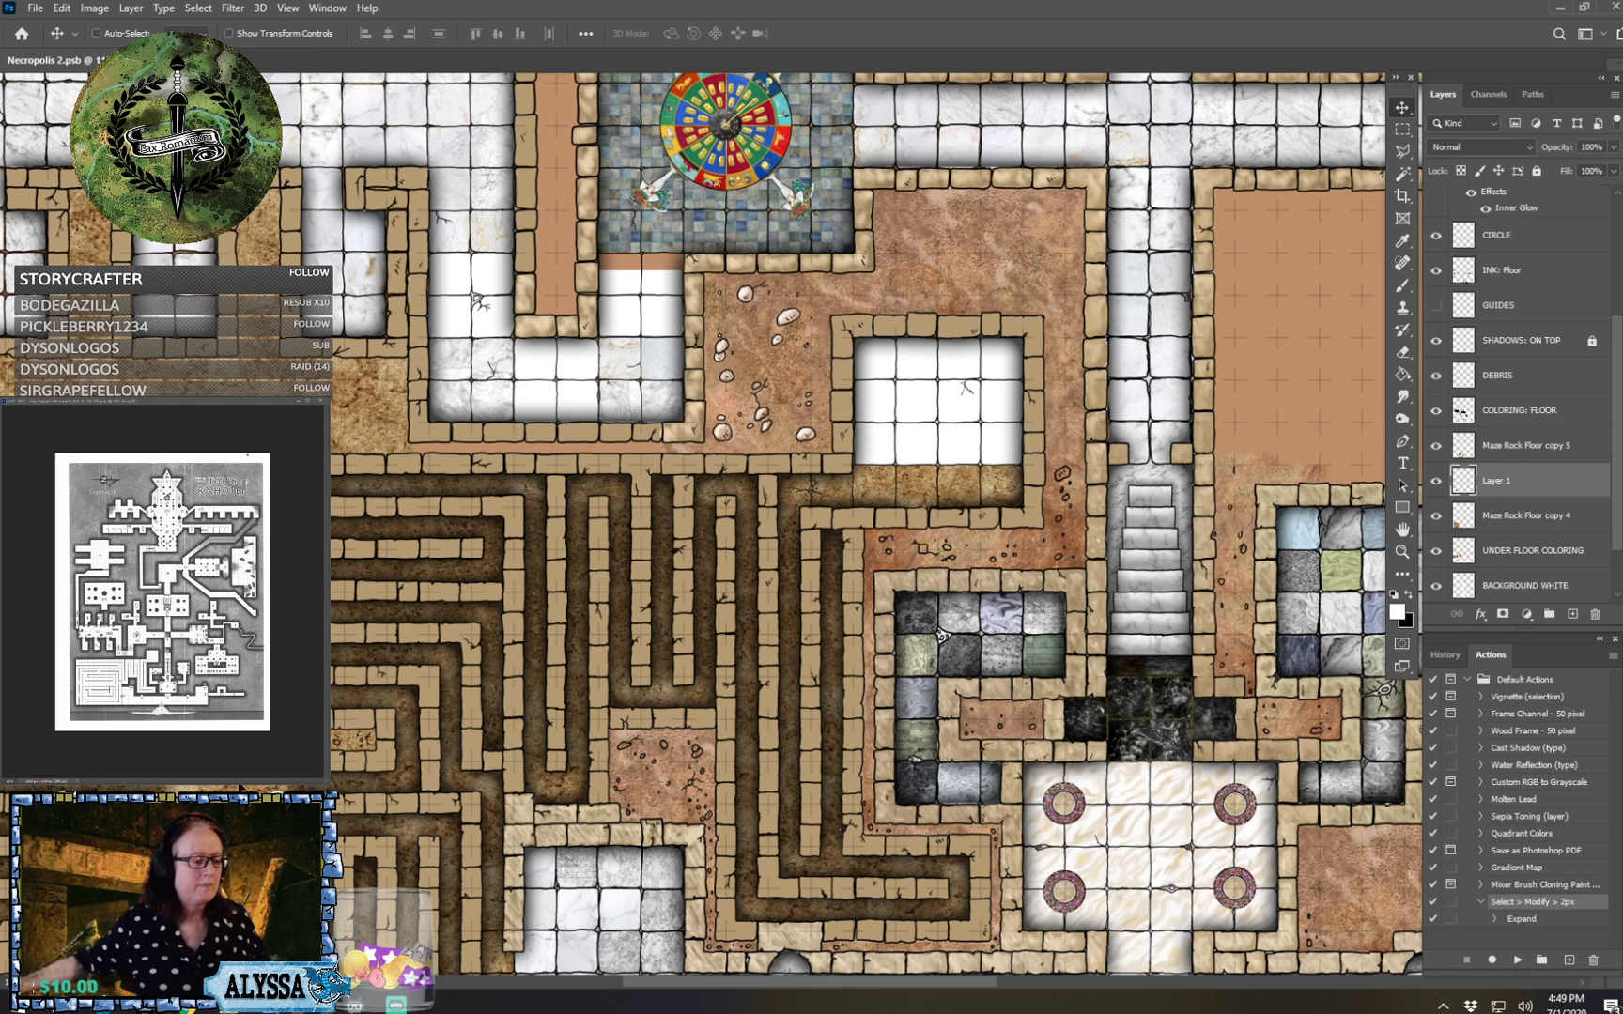
left_click_drag(304, 740, 963, 433)
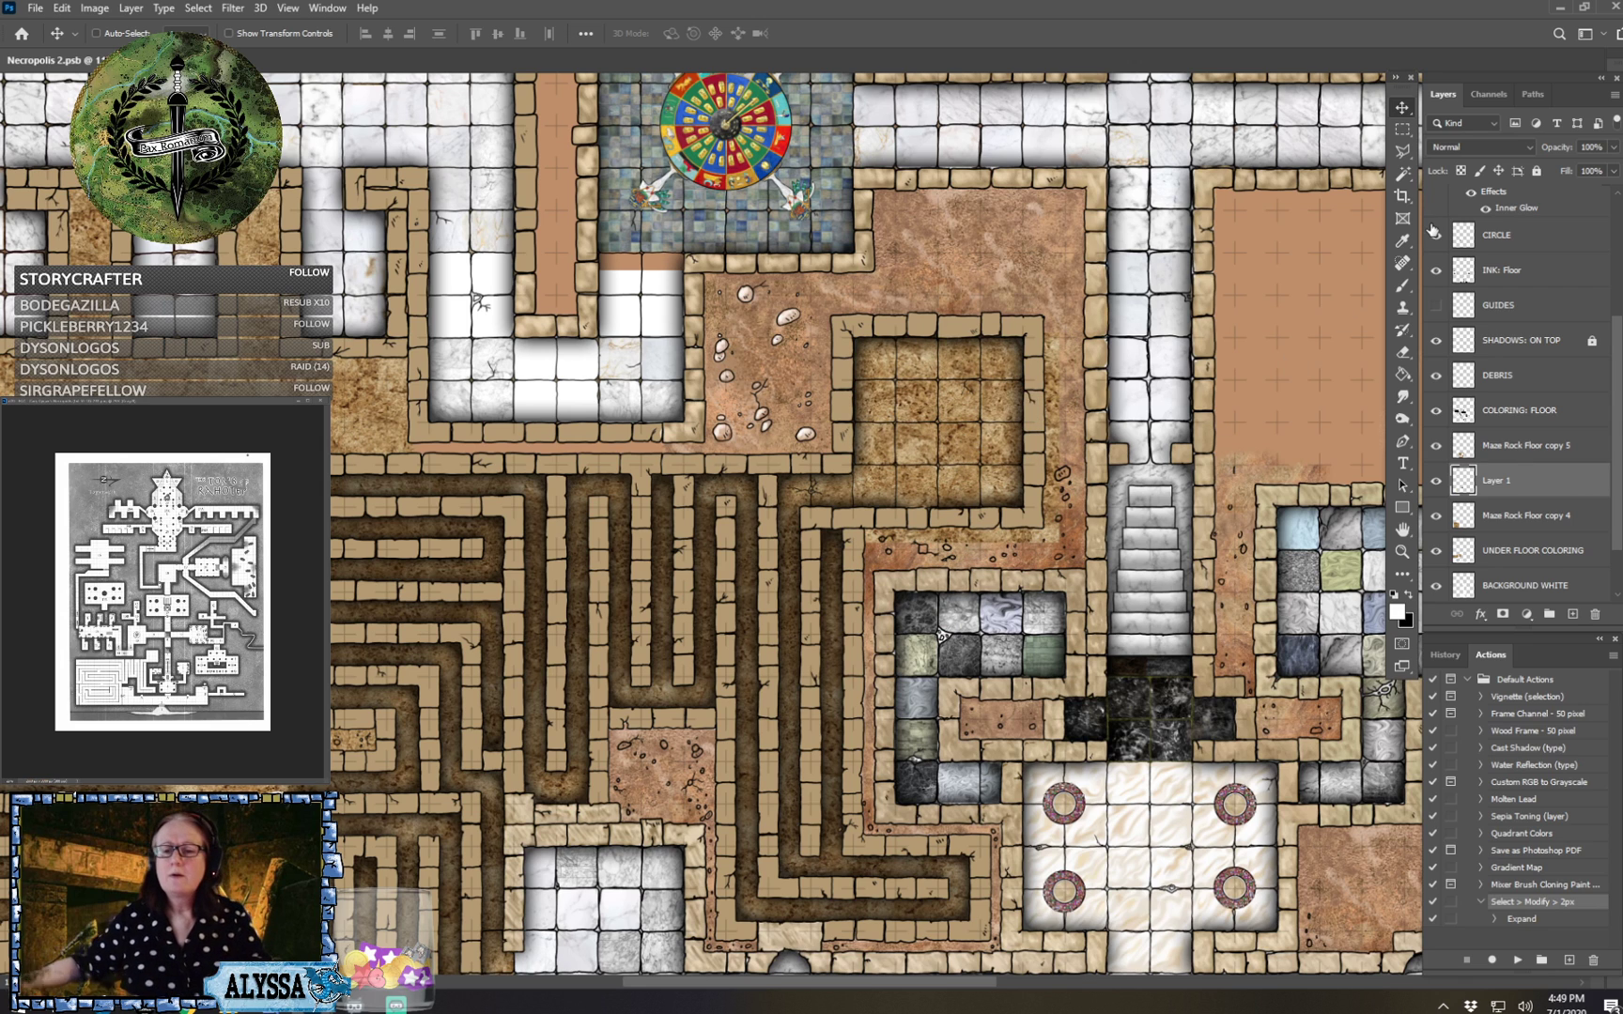
left_click(1402, 129)
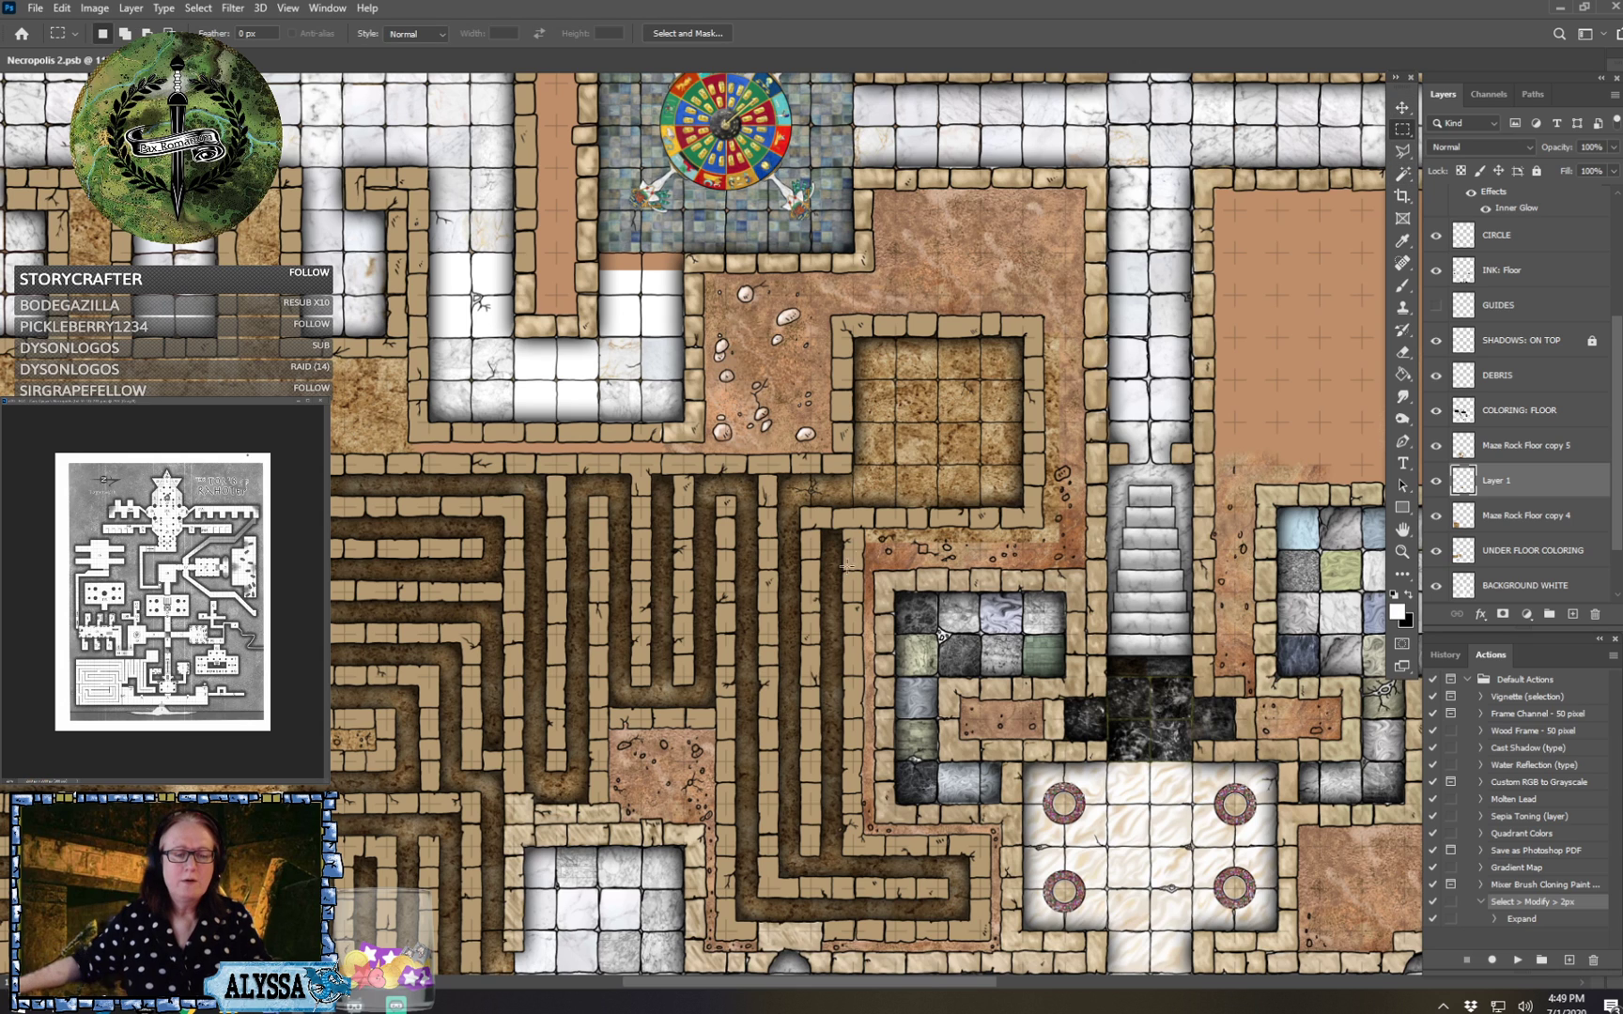
mouse_move(849, 559)
left_mouse_down()
mouse_move(1076, 513)
mouse_move(1071, 319)
mouse_move(1090, 274)
left_mouse_up()
key("Delete")
key("ctrl+d")
key("Delete")
key("ctrl+d")
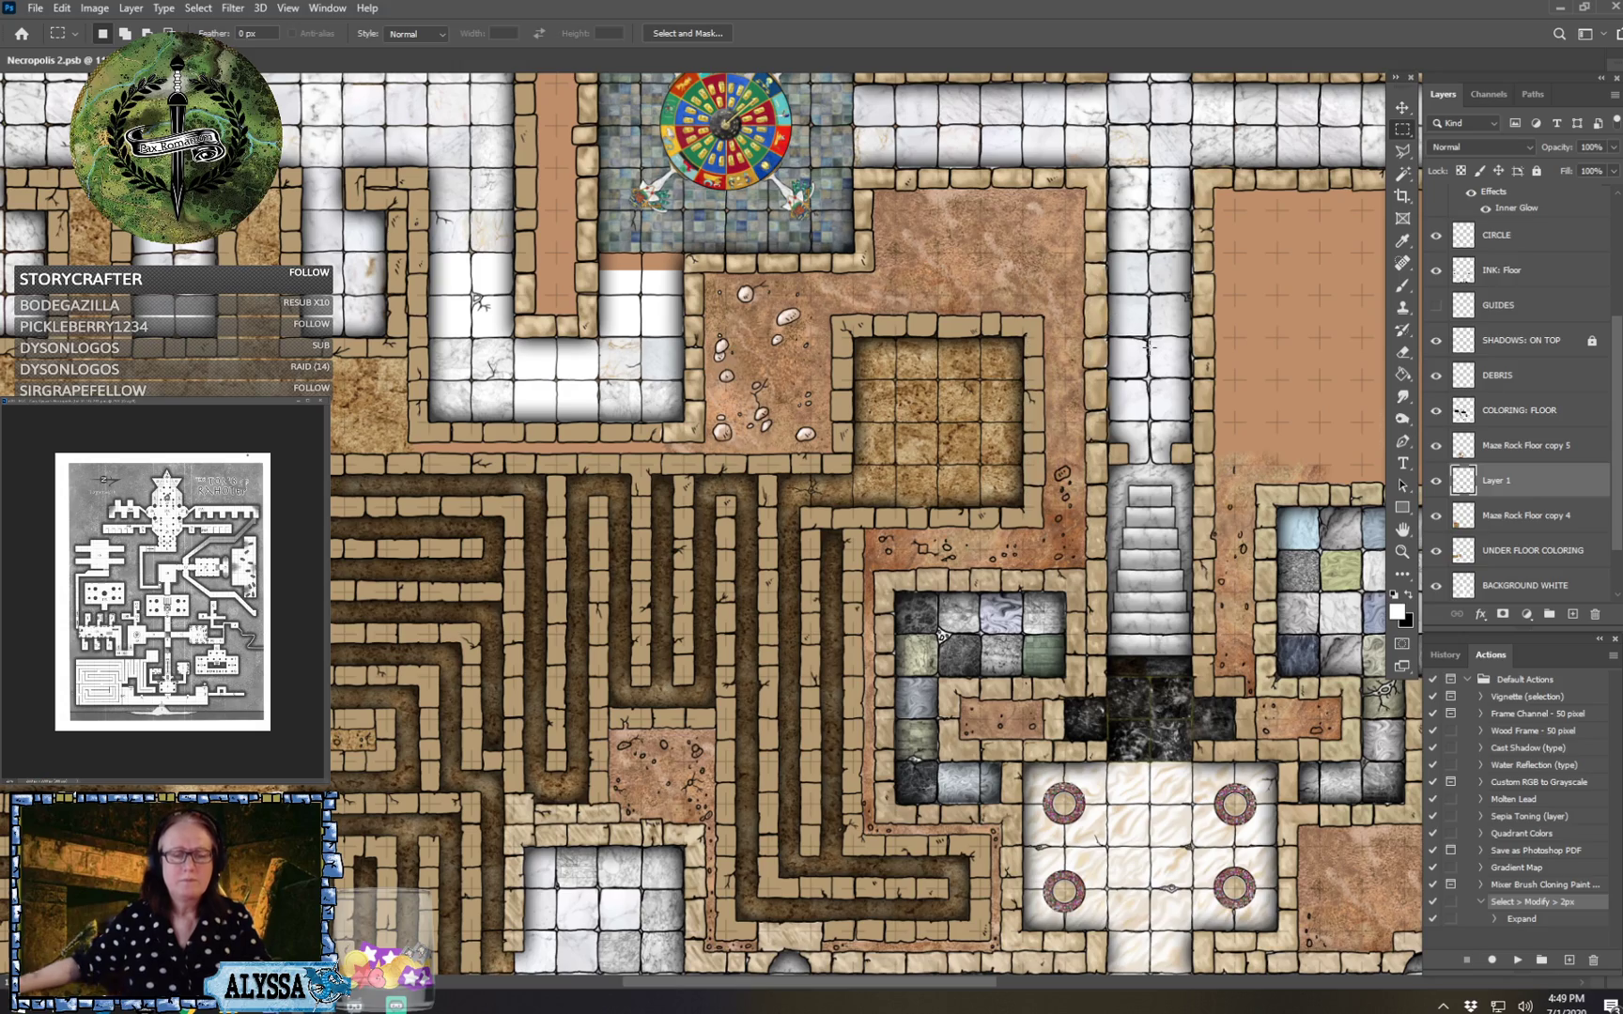
Merge Maze Rock Floor copy 4, Layer 1 and Maze Rock Floor copy 5 into the COLORING: FLOOR layer.
scroll(1149, 348, "down", 5)
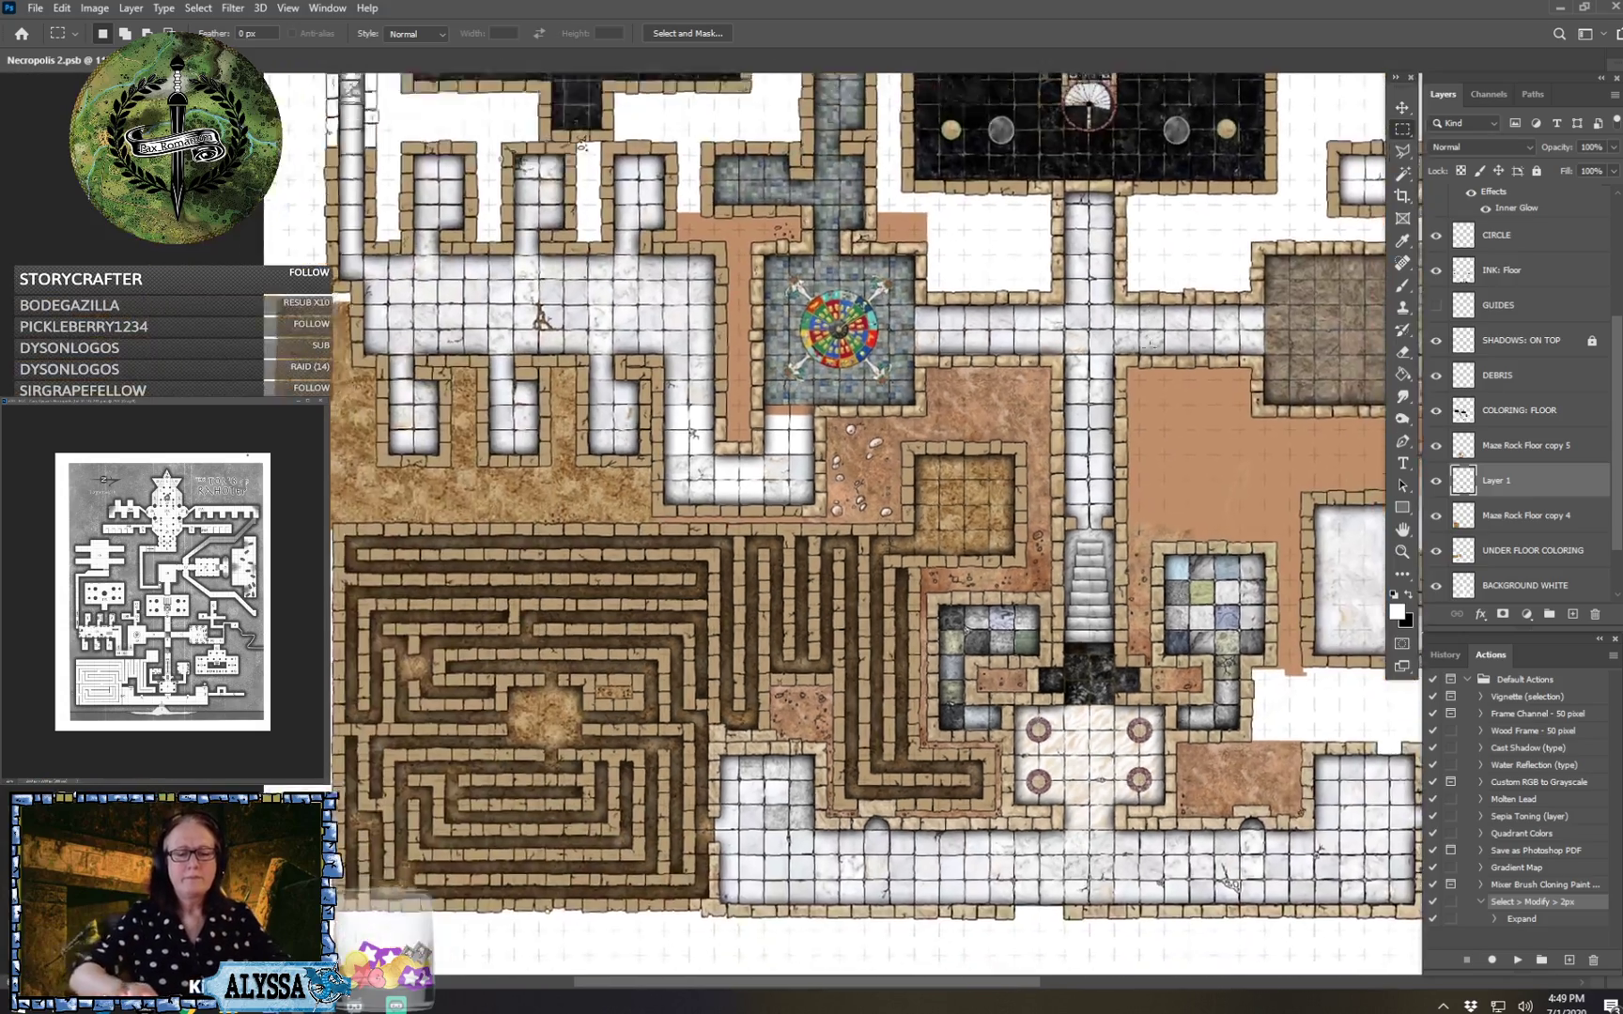
scroll(1149, 347, "up", 2)
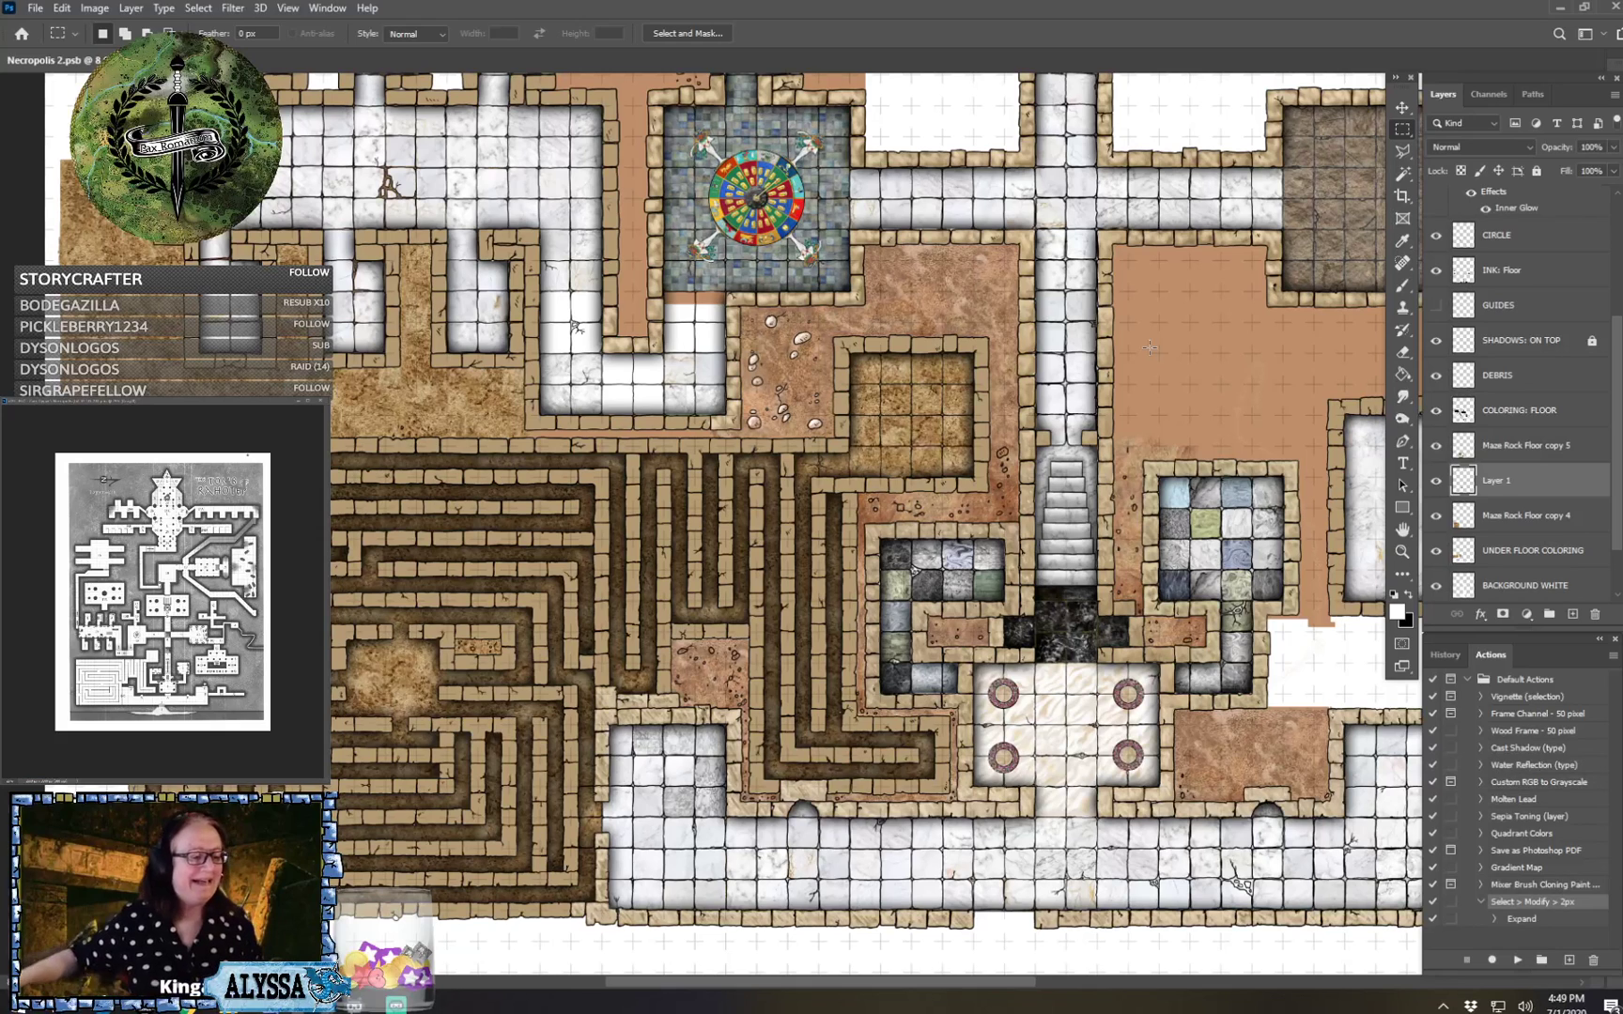
left_click(1540, 524, "shift")
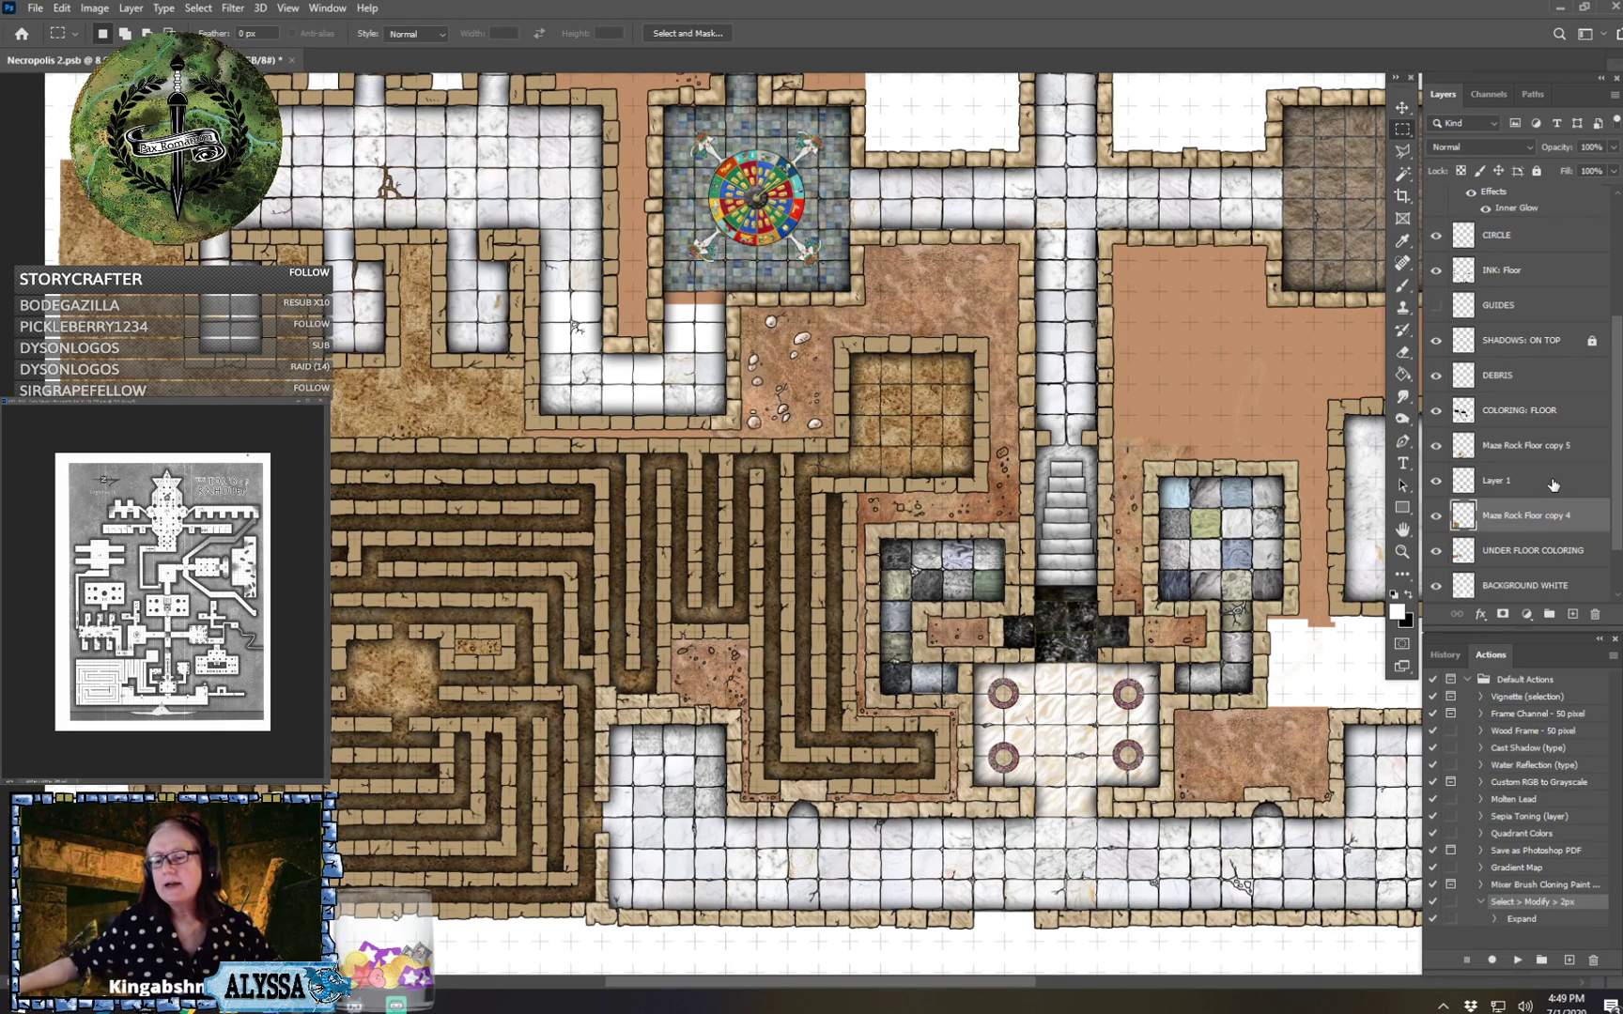
left_click(1513, 412, "shift")
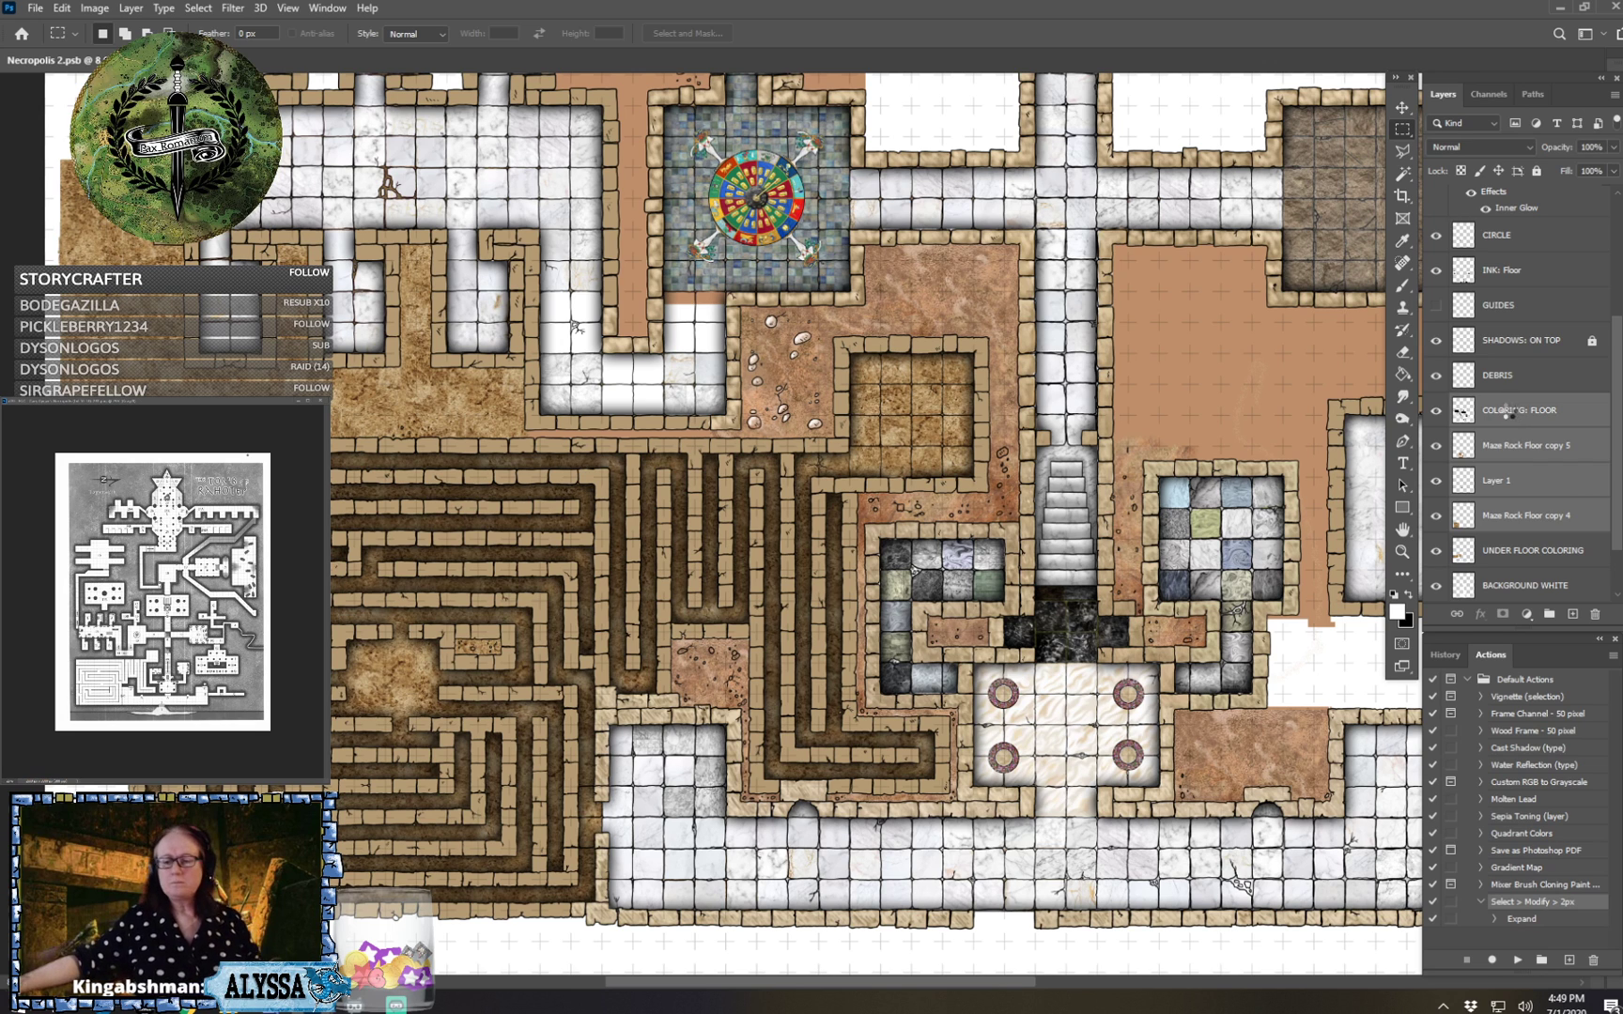
key("ctrl+e")
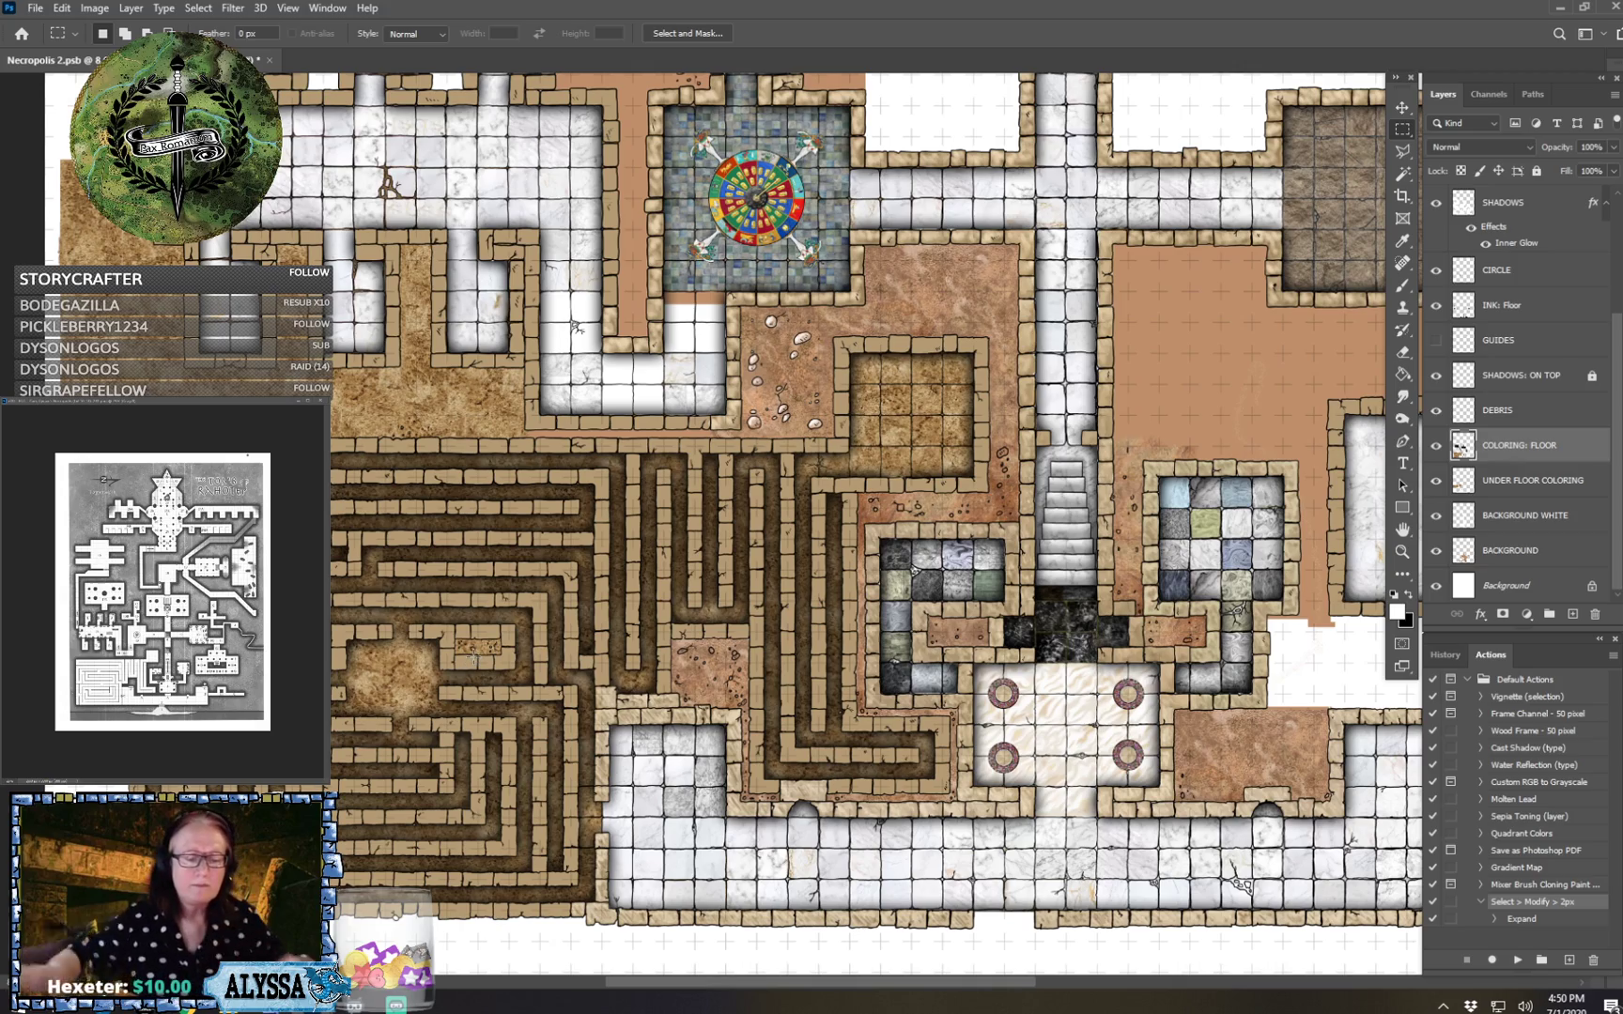
Examine the coloring of the maze corridors, the square rock-floored room and the surrounding rooms, both overall and up close.
scroll(473, 657, "down", 3)
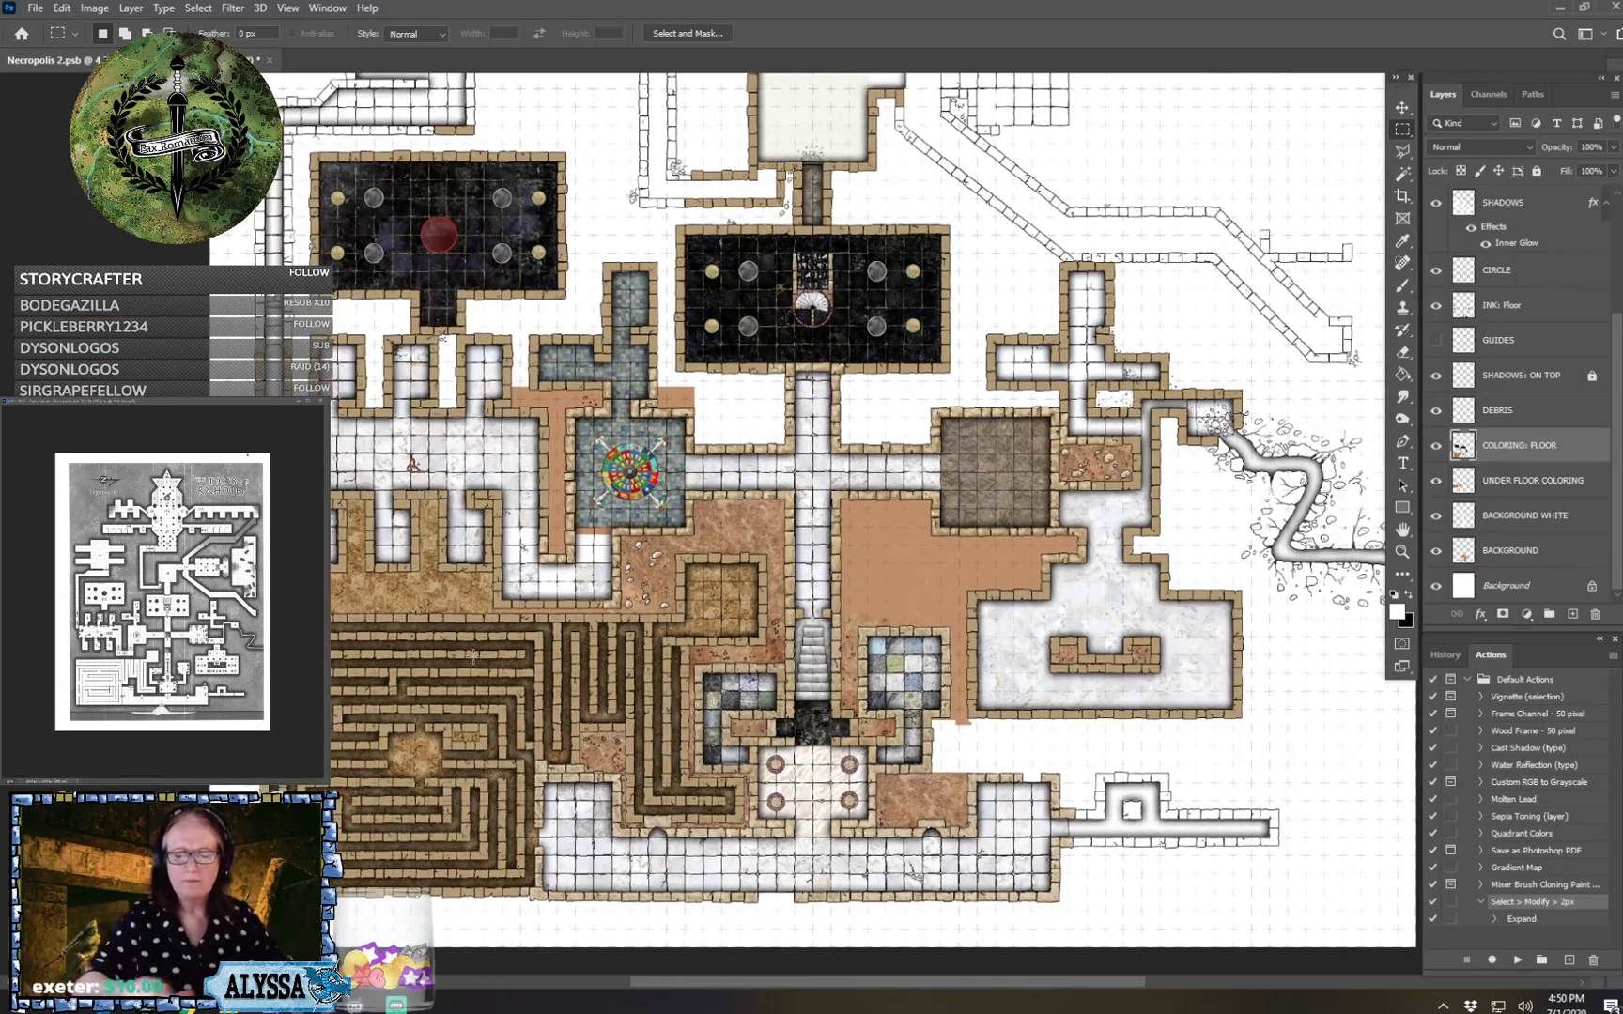
scroll(473, 656, "up", 1)
scroll(474, 655, "up", 1)
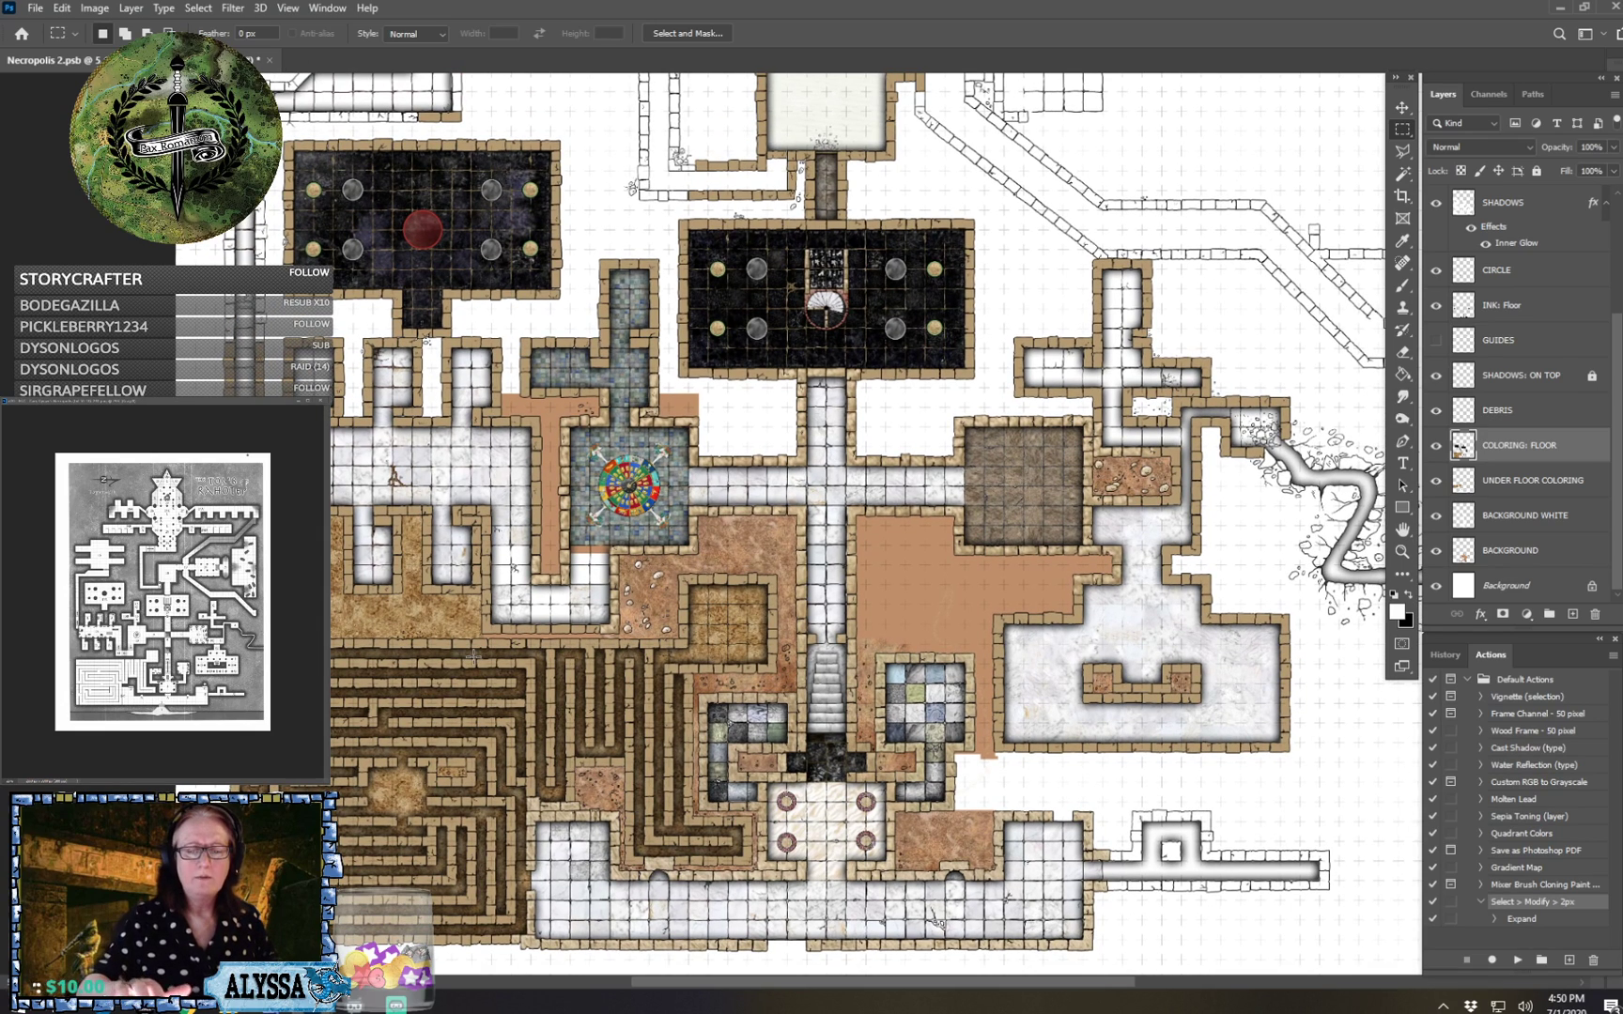
scroll(473, 655, "up", 1)
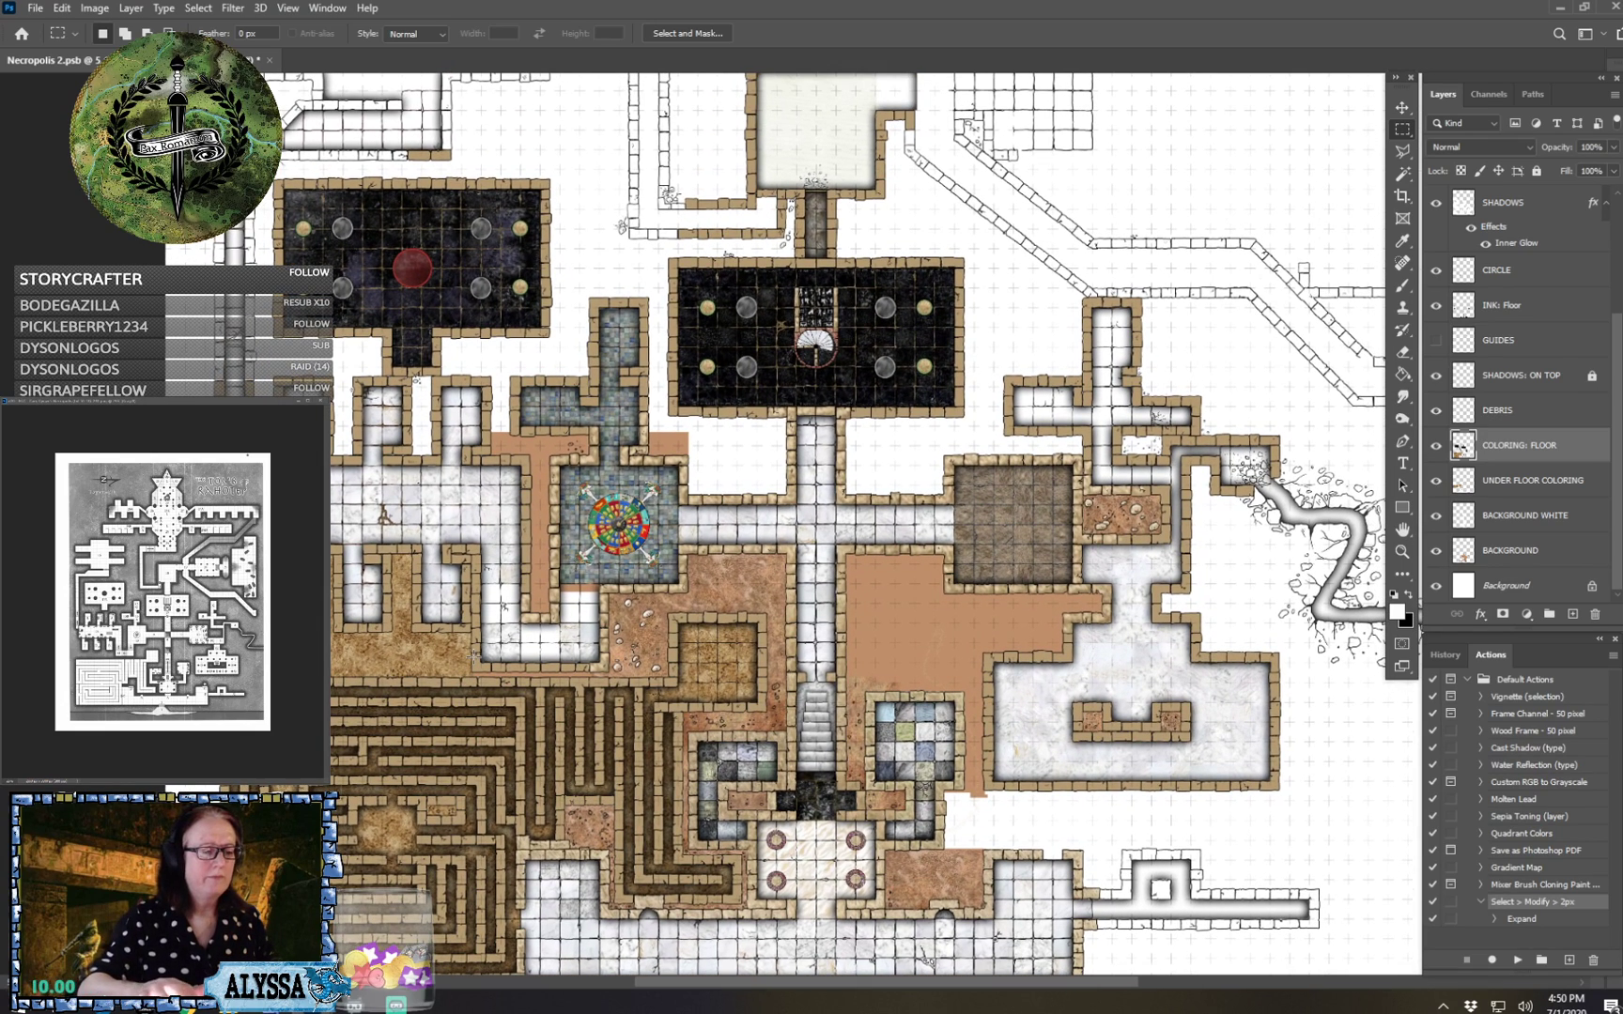
scroll(474, 655, "down", 3)
scroll(473, 655, "left", 3)
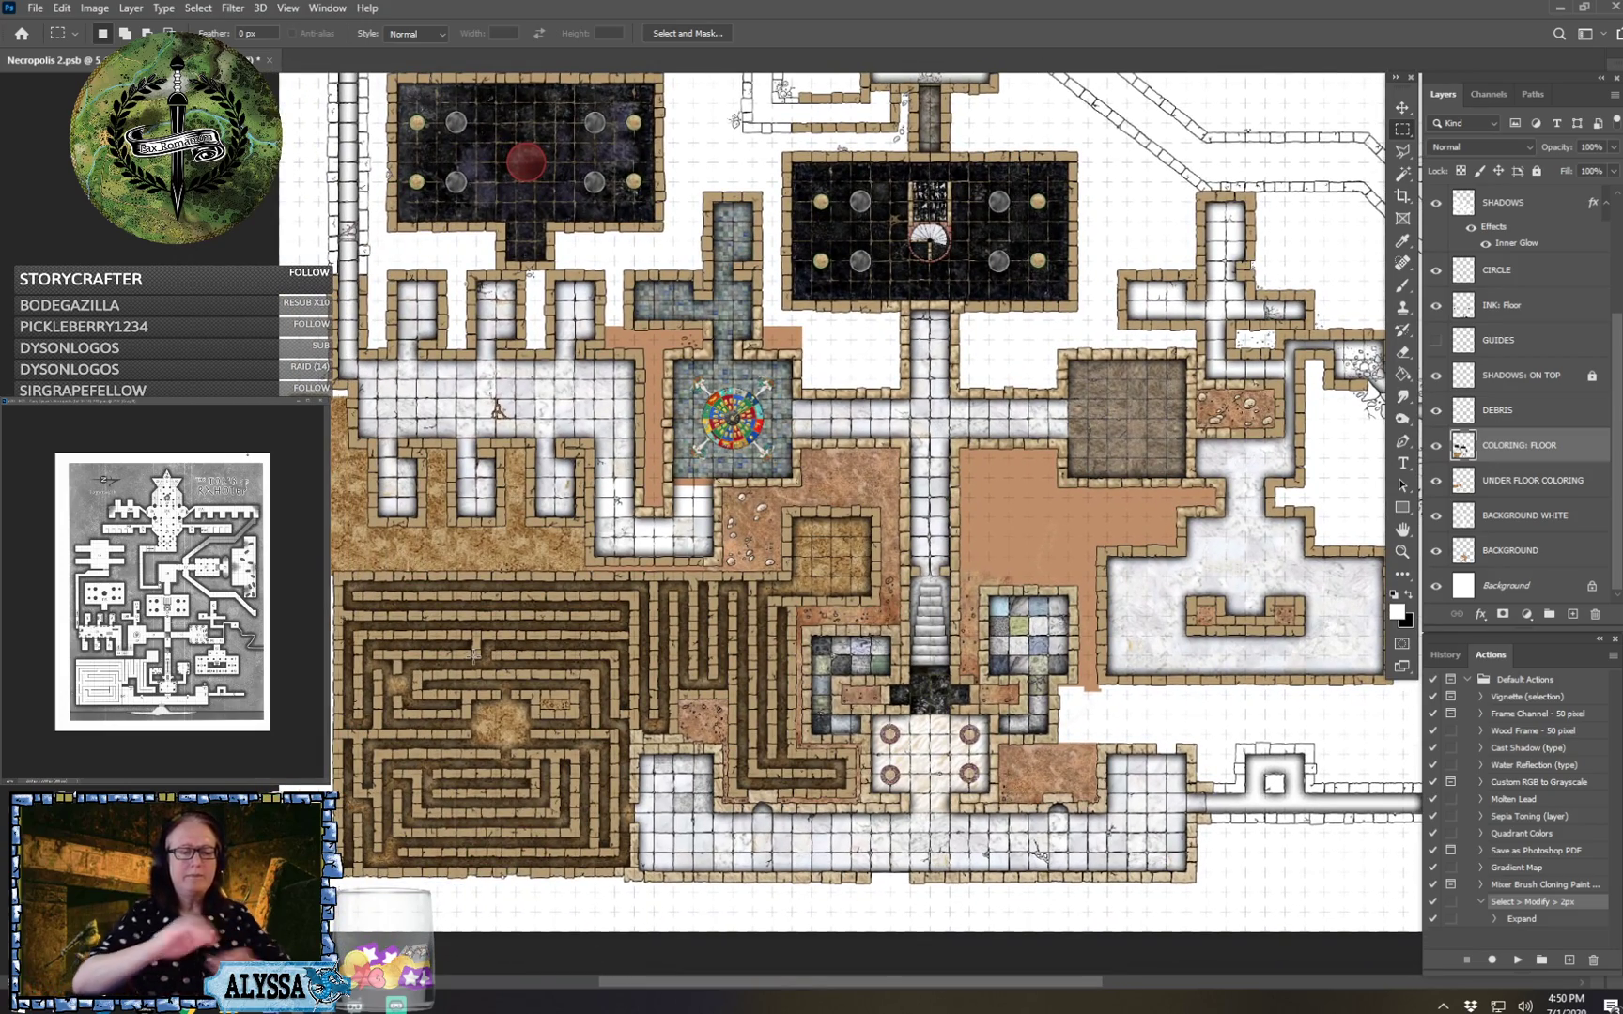
scroll(473, 655, "up", 2)
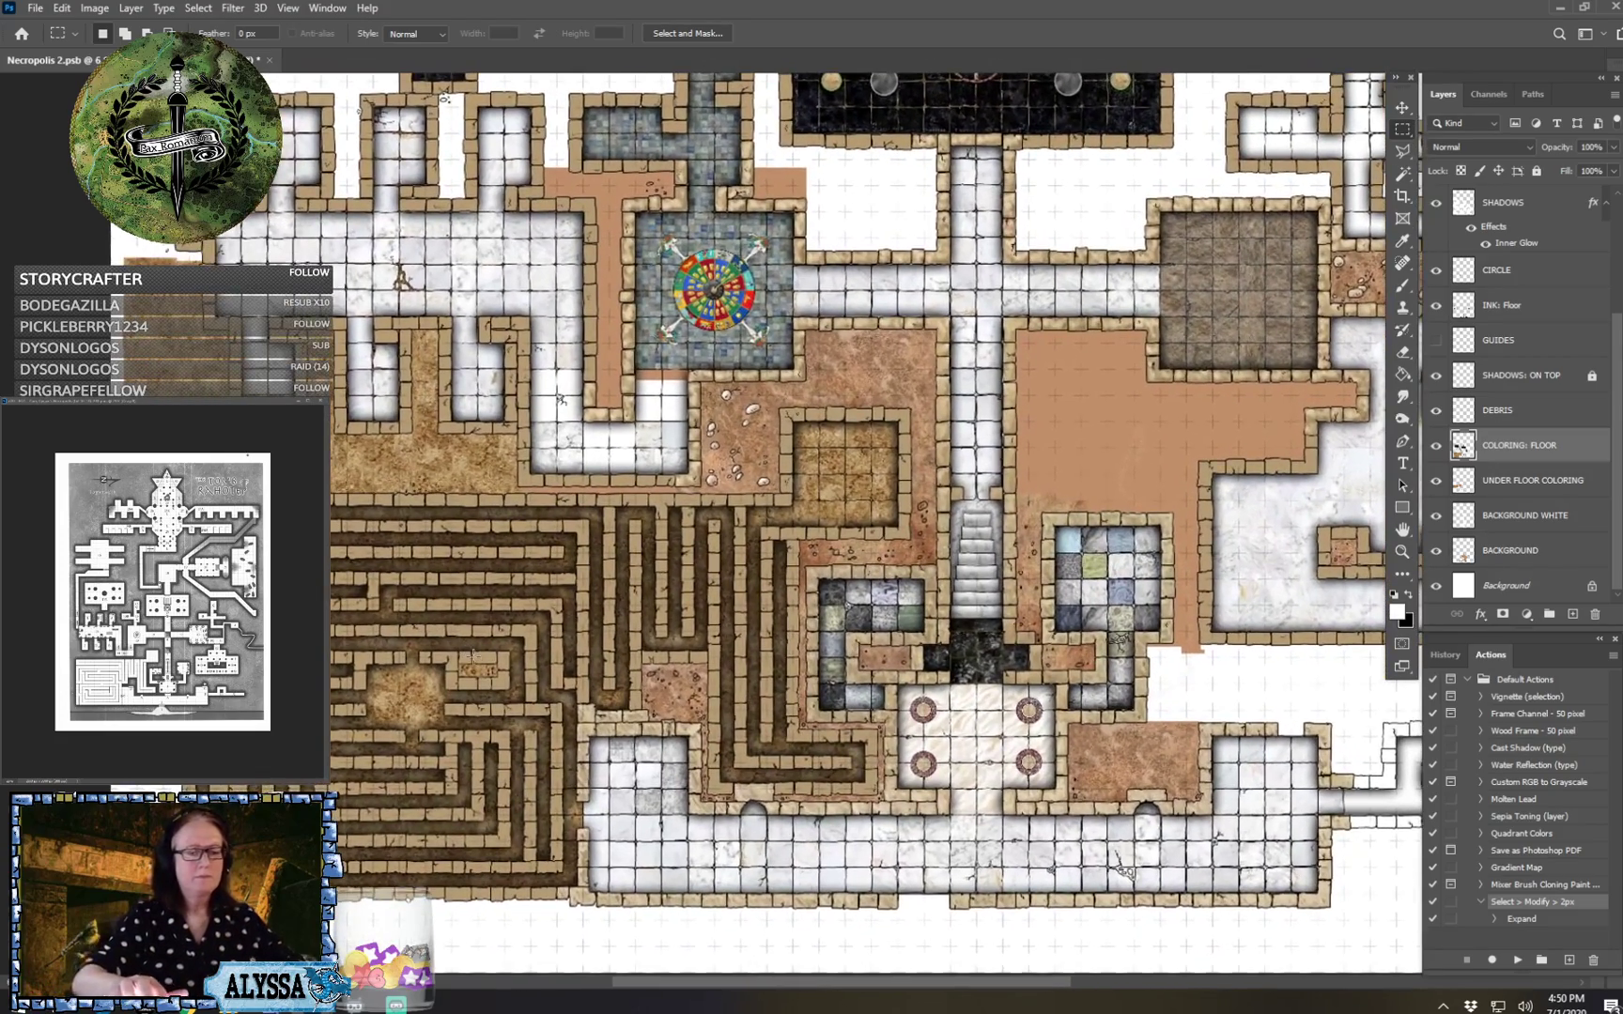
scroll(473, 654, "up", 3)
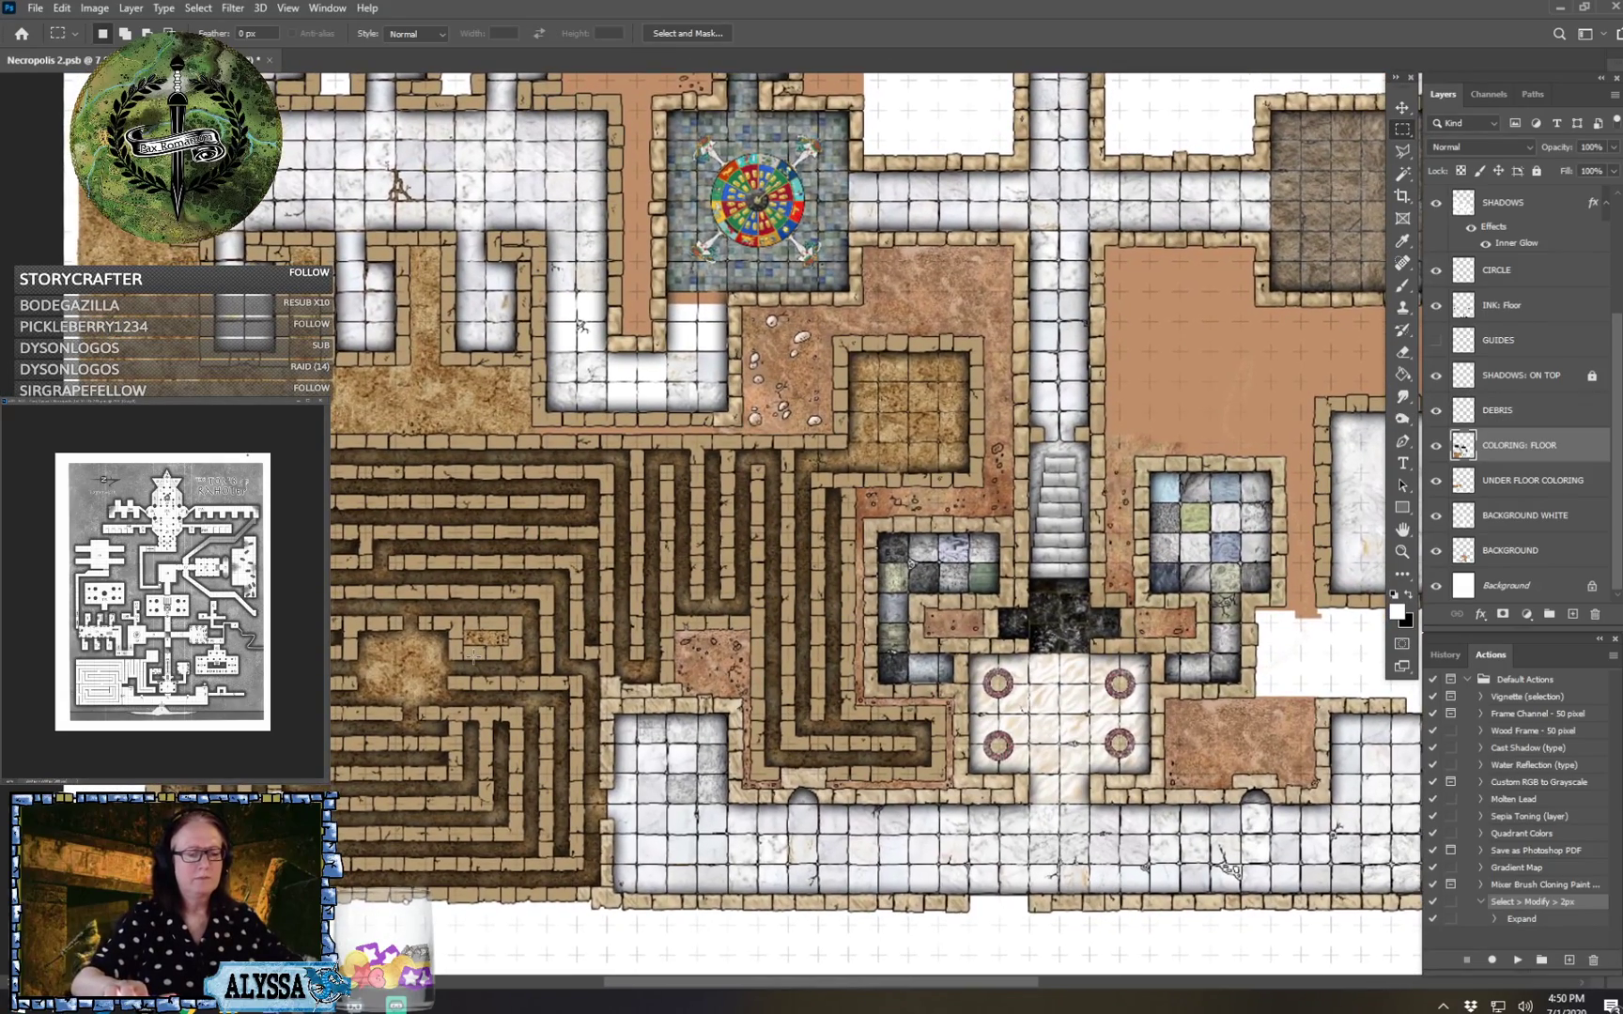
scroll(473, 655, "up", 3)
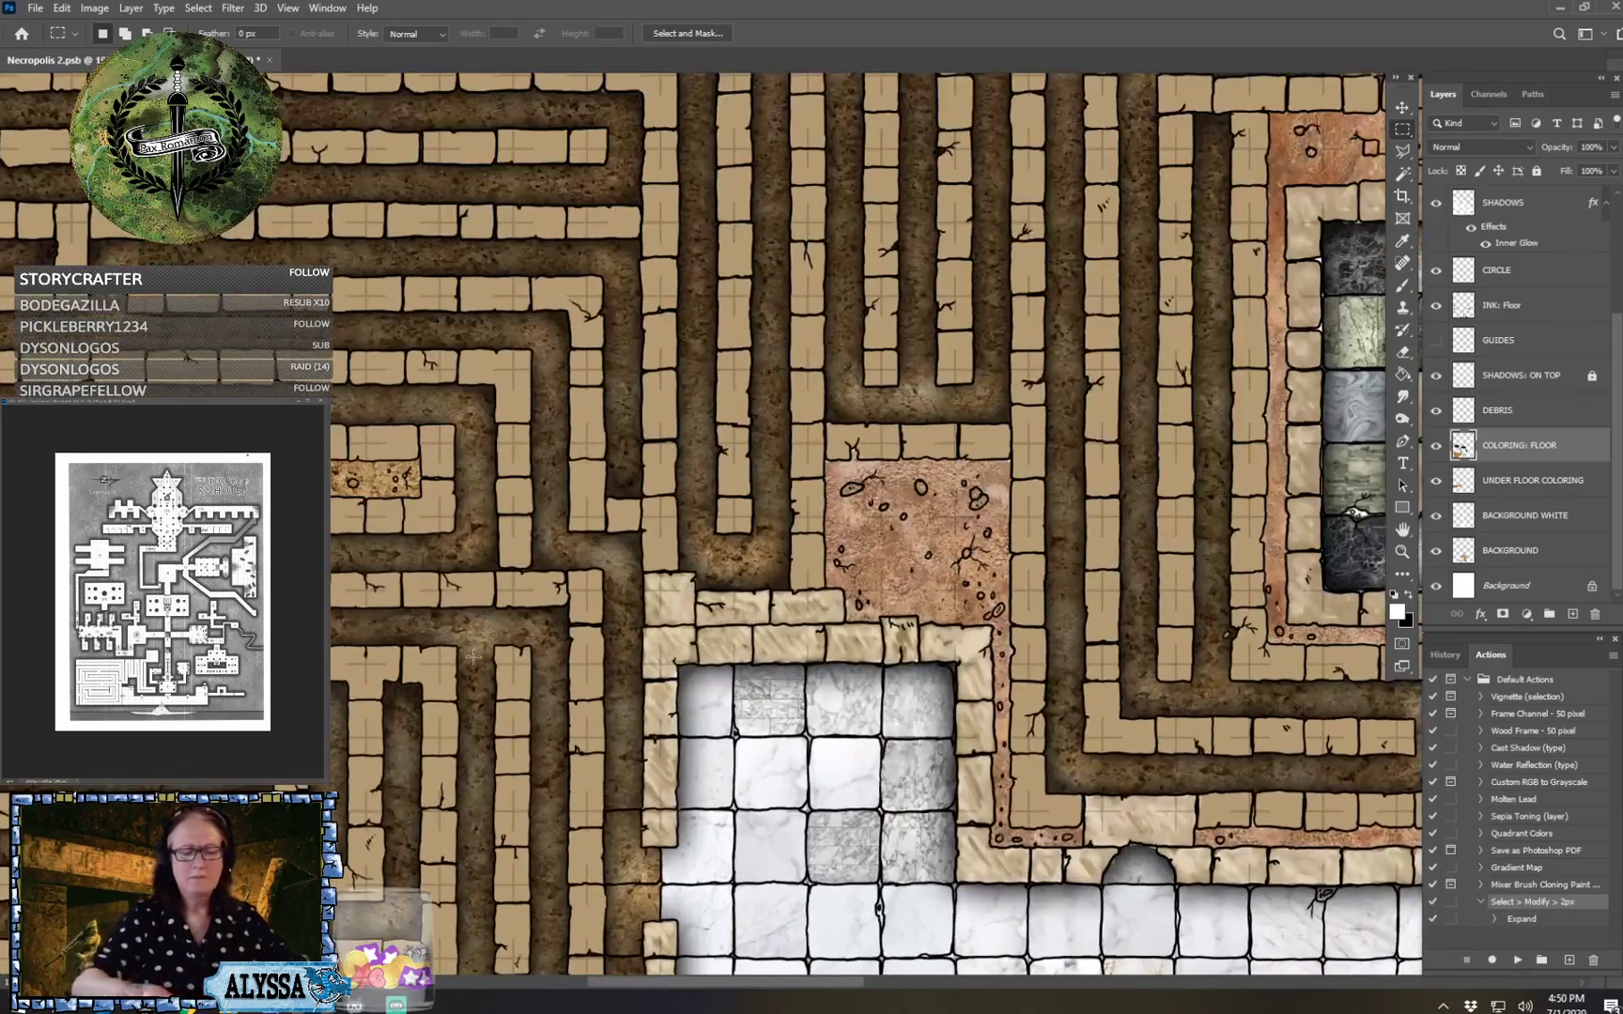
scroll(473, 654, "up", 1)
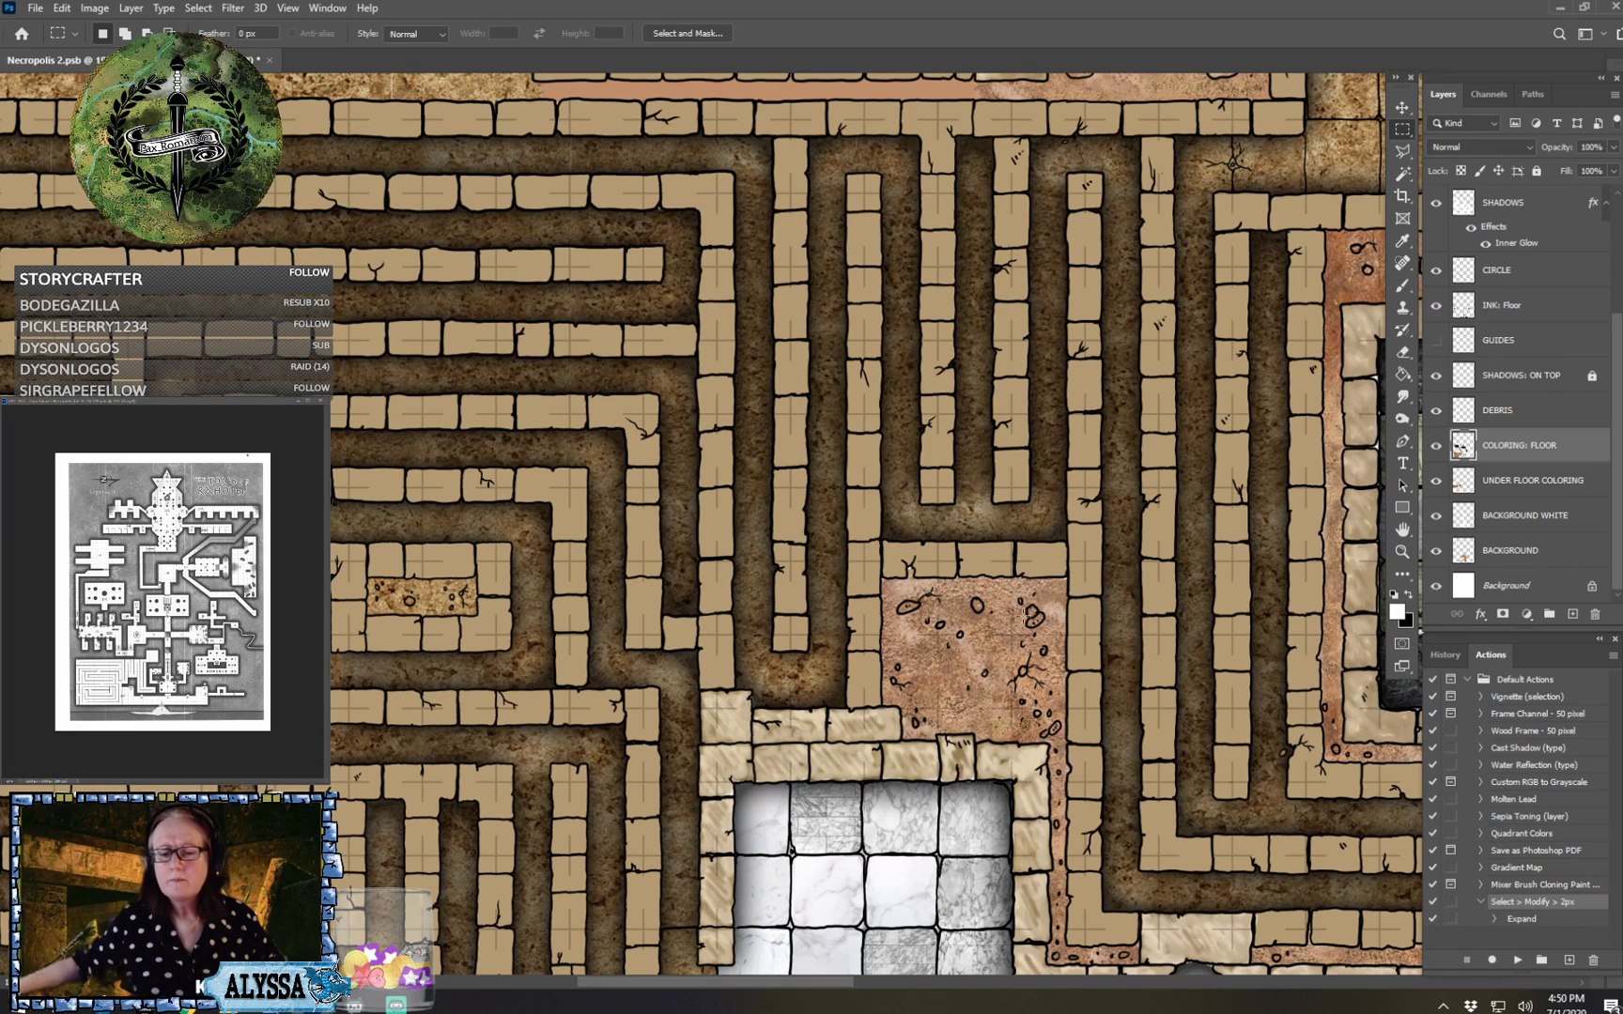
scroll(1041, 668, "right", 3)
scroll(1041, 668, "down", 1)
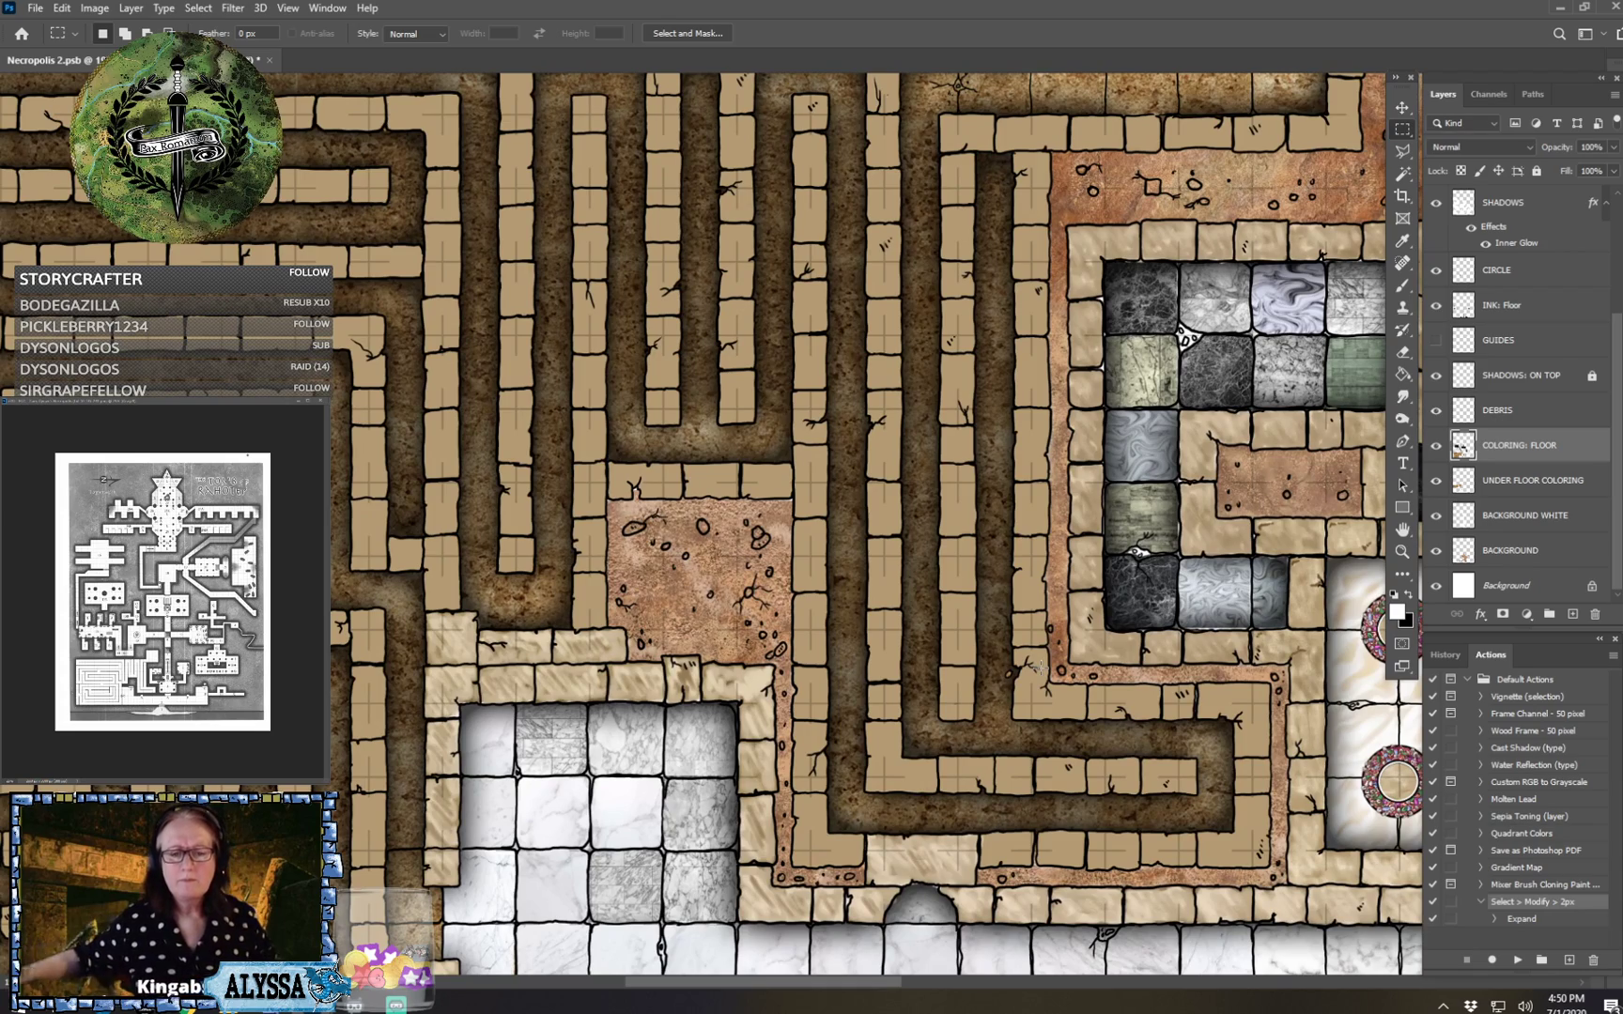
scroll(1040, 667, "up", 4)
scroll(1040, 667, "right", 2)
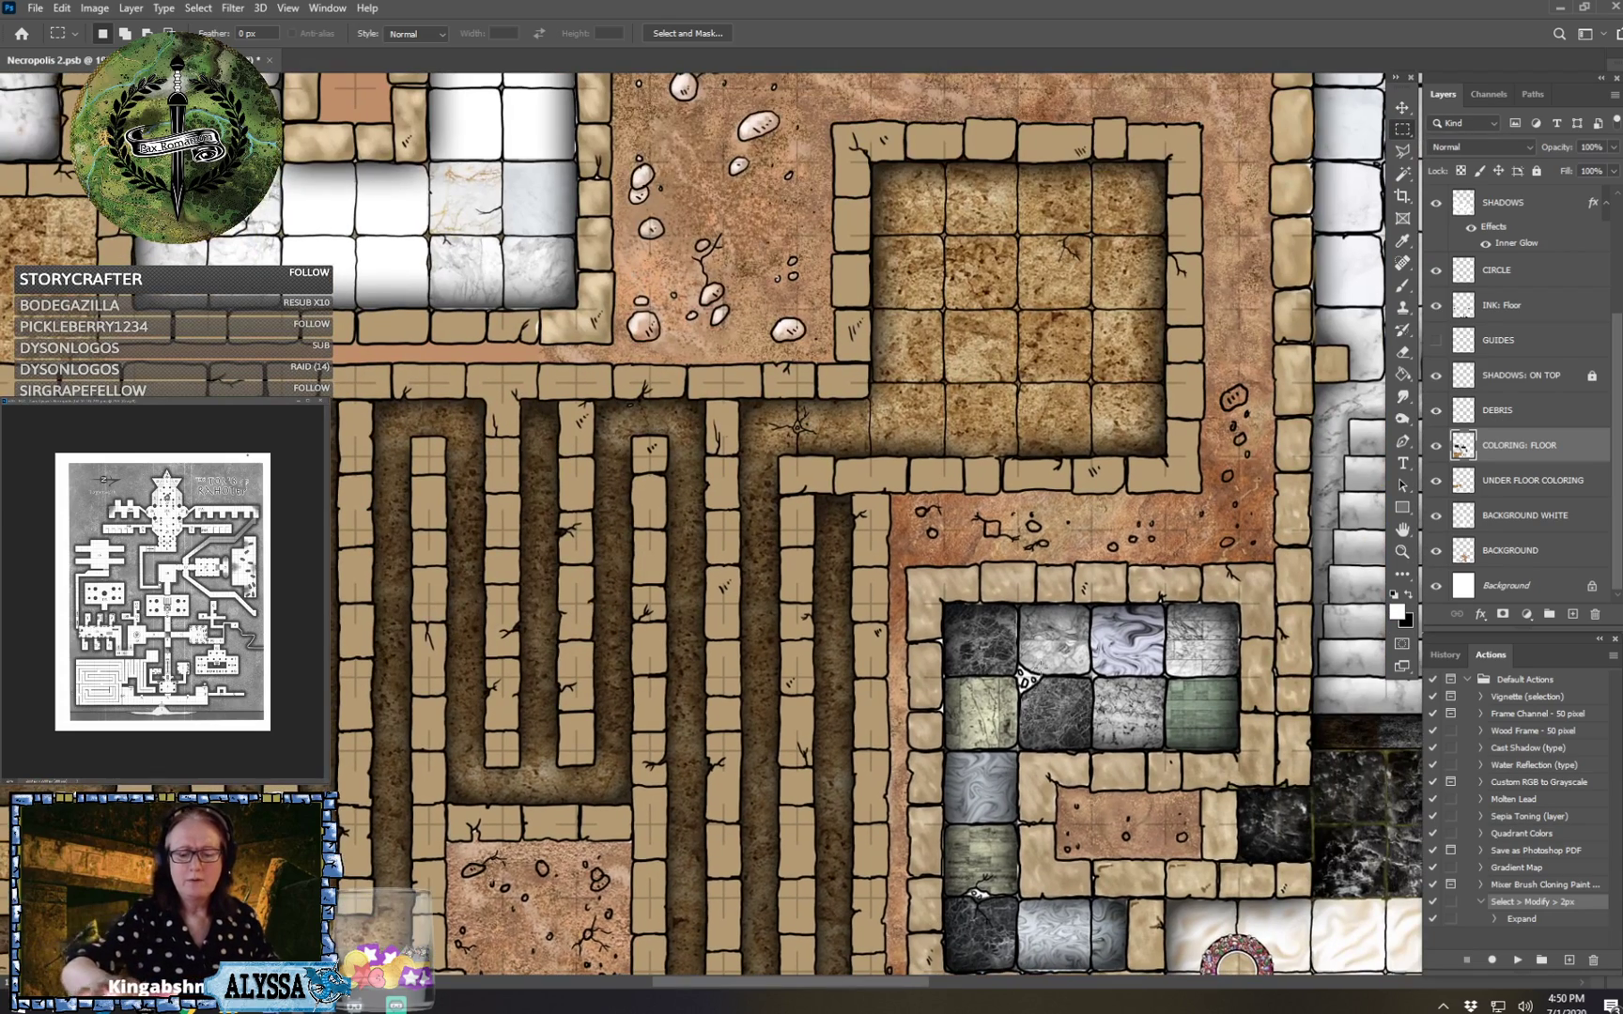
scroll(1040, 667, "up", 3)
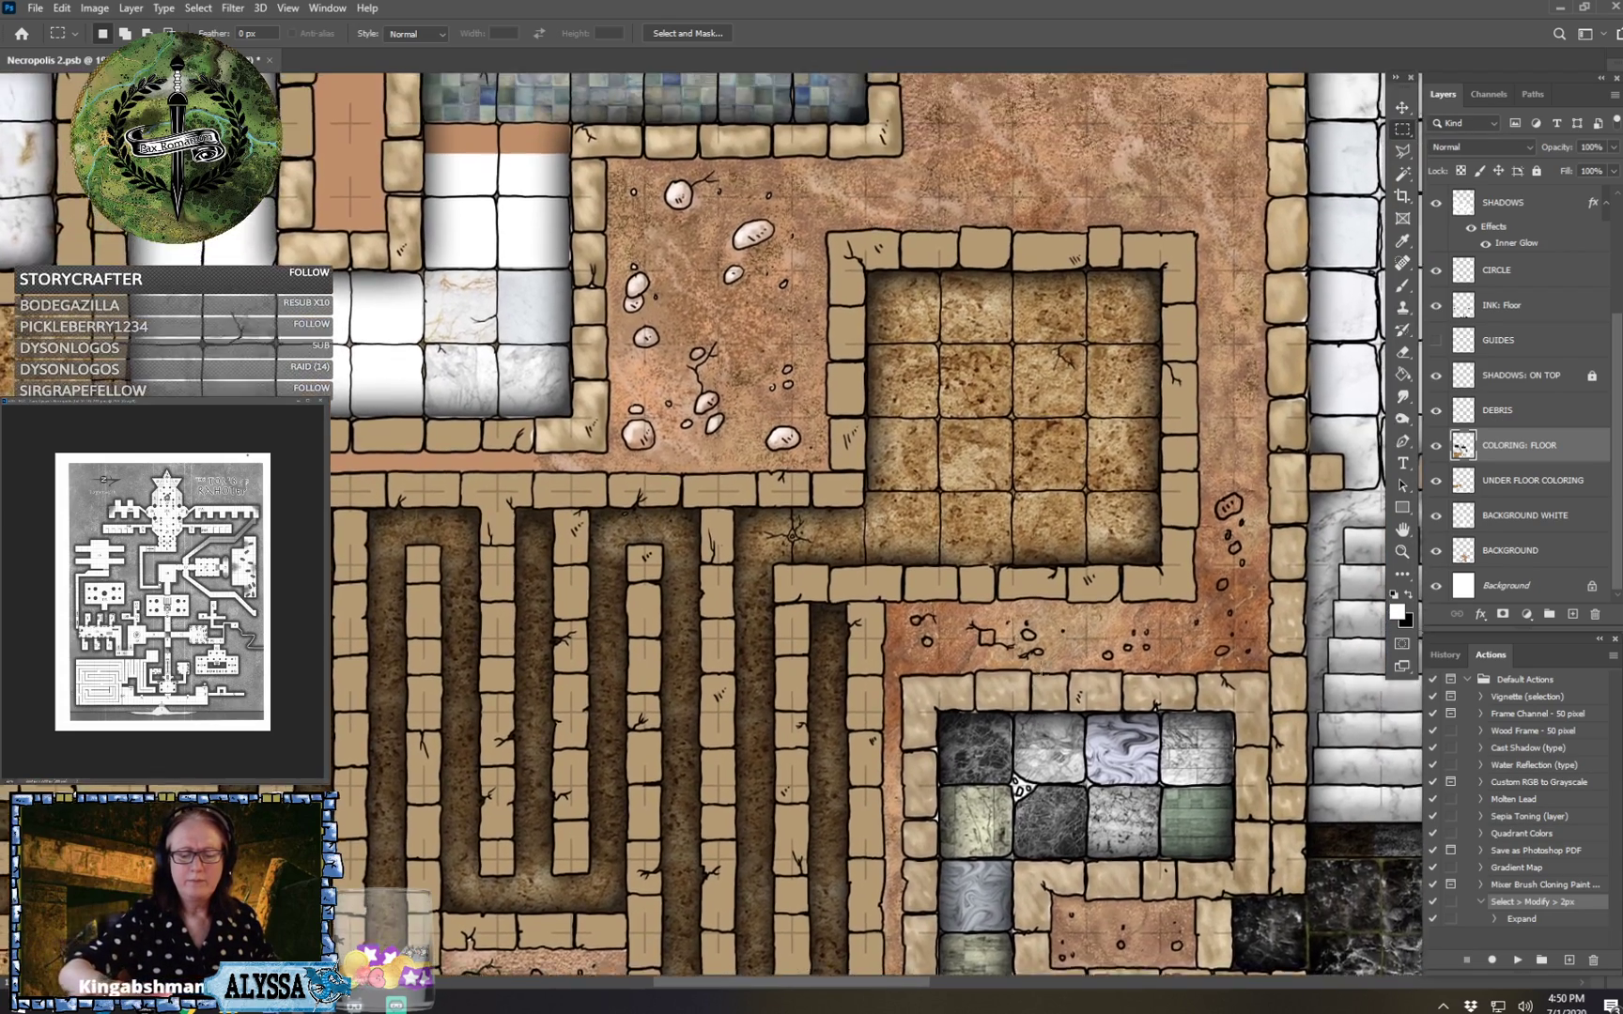
scroll(1042, 668, "up", 1)
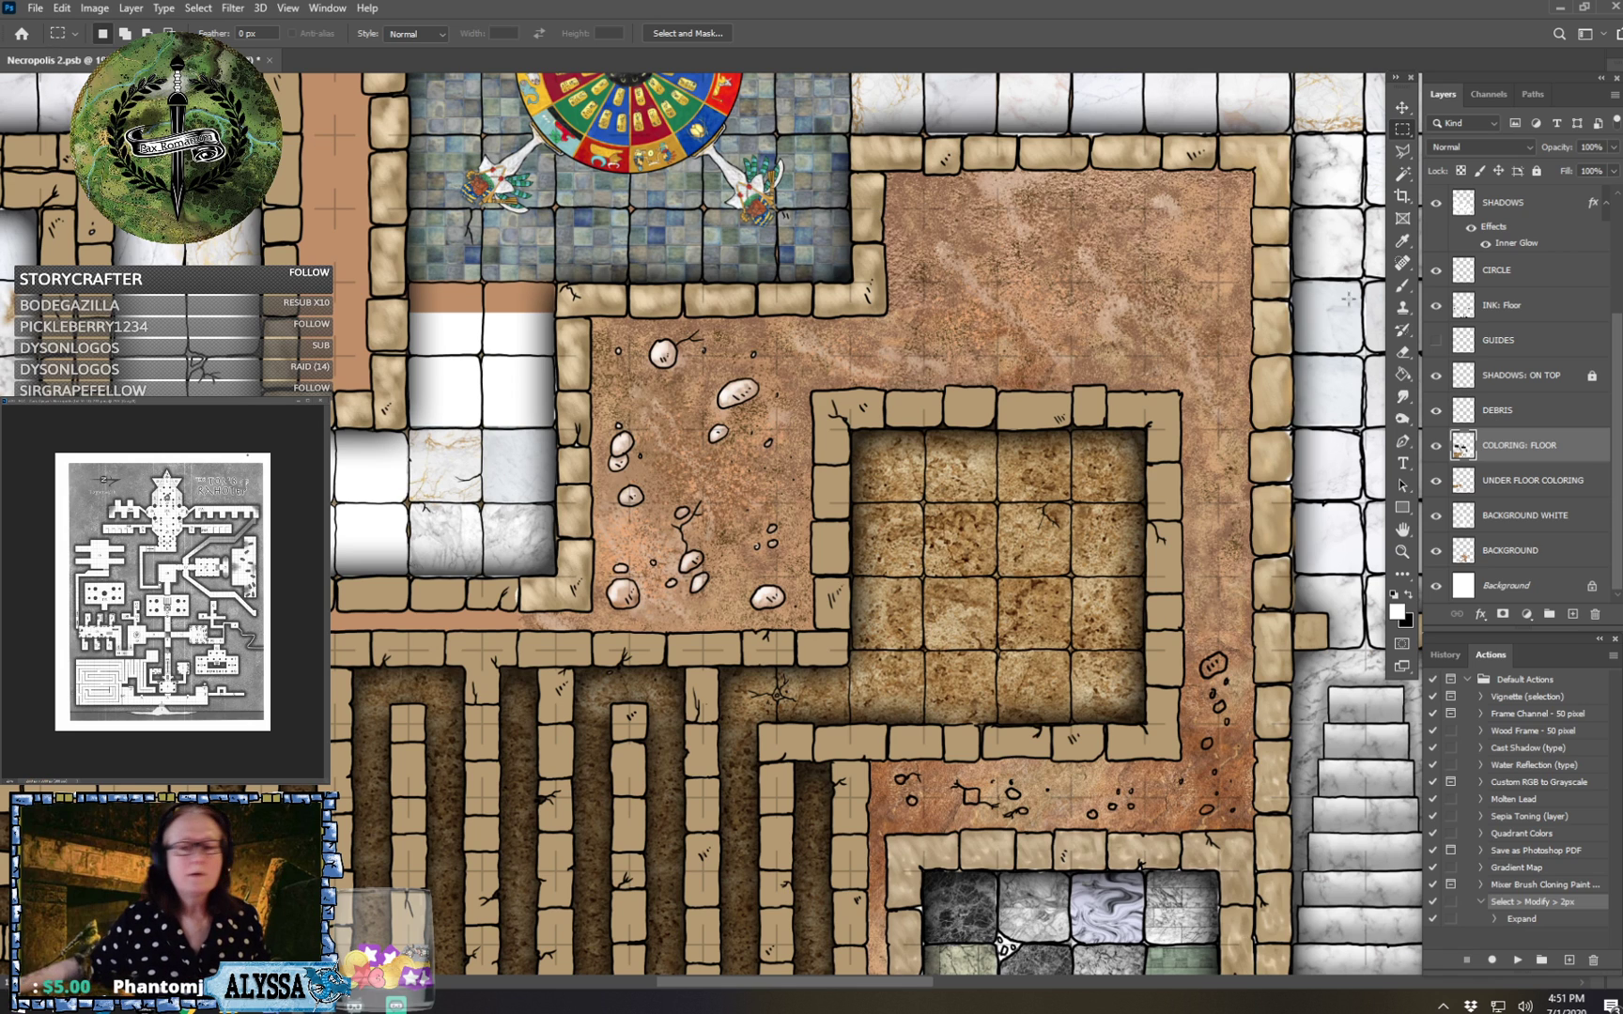
Switch to the Brush tool and set the brush size to 125 px.
left_click(1403, 288)
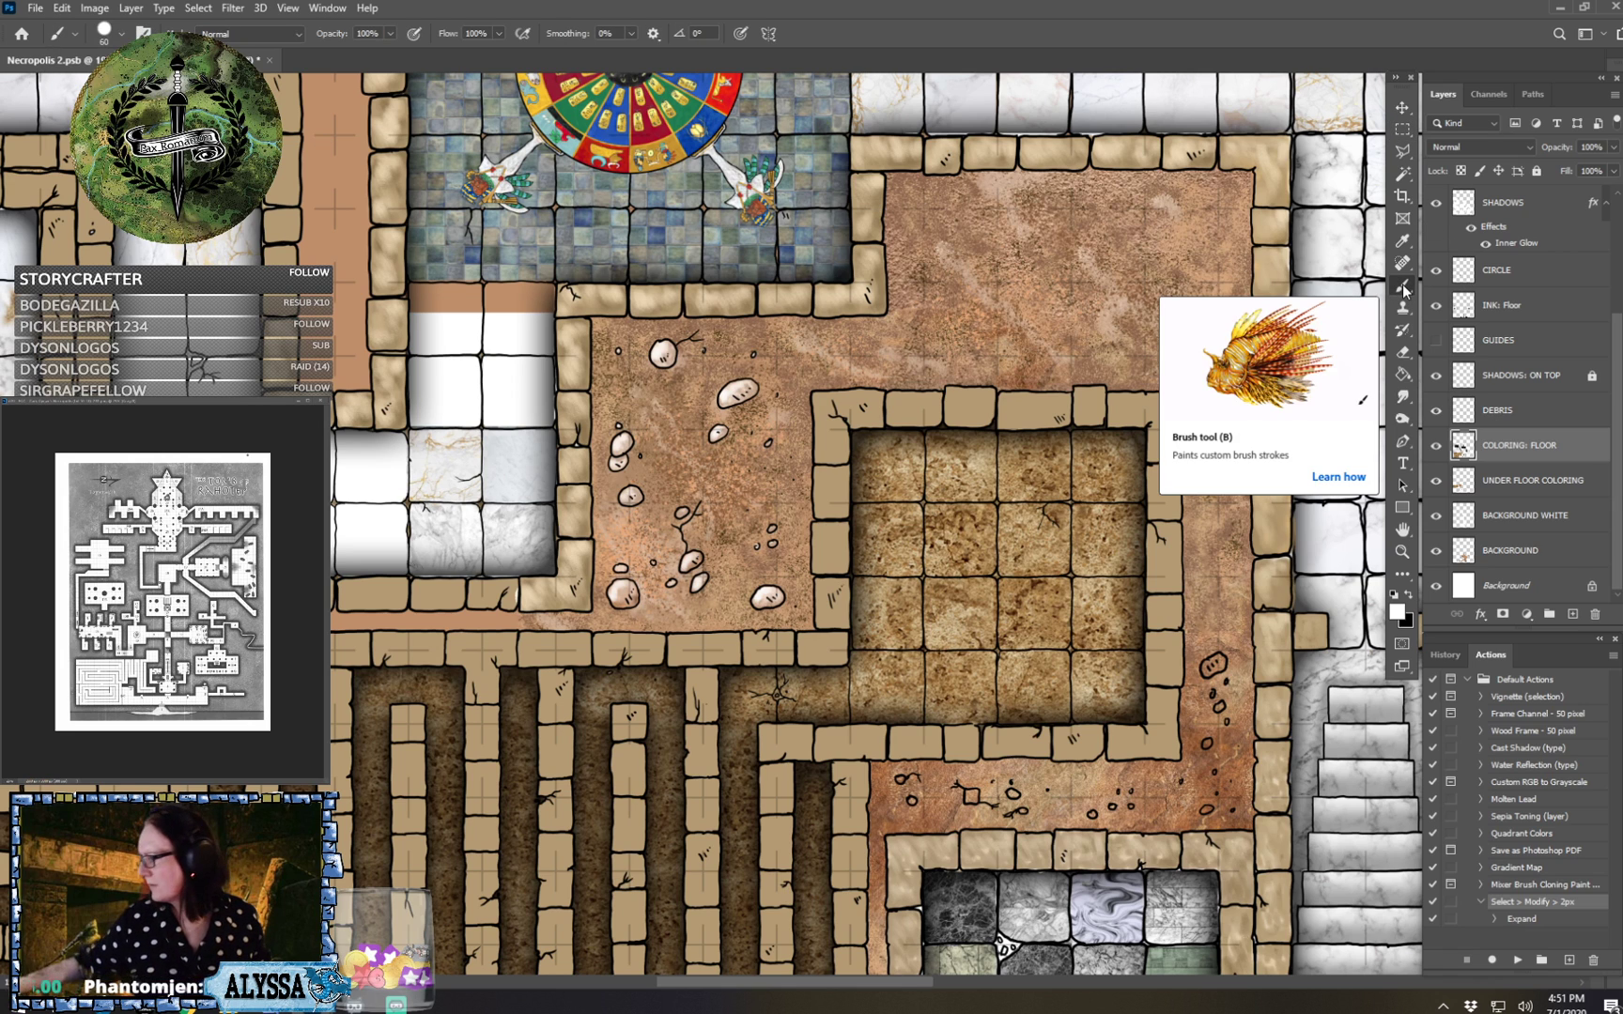
left_click(122, 35)
scroll(117, 225, "down", 2)
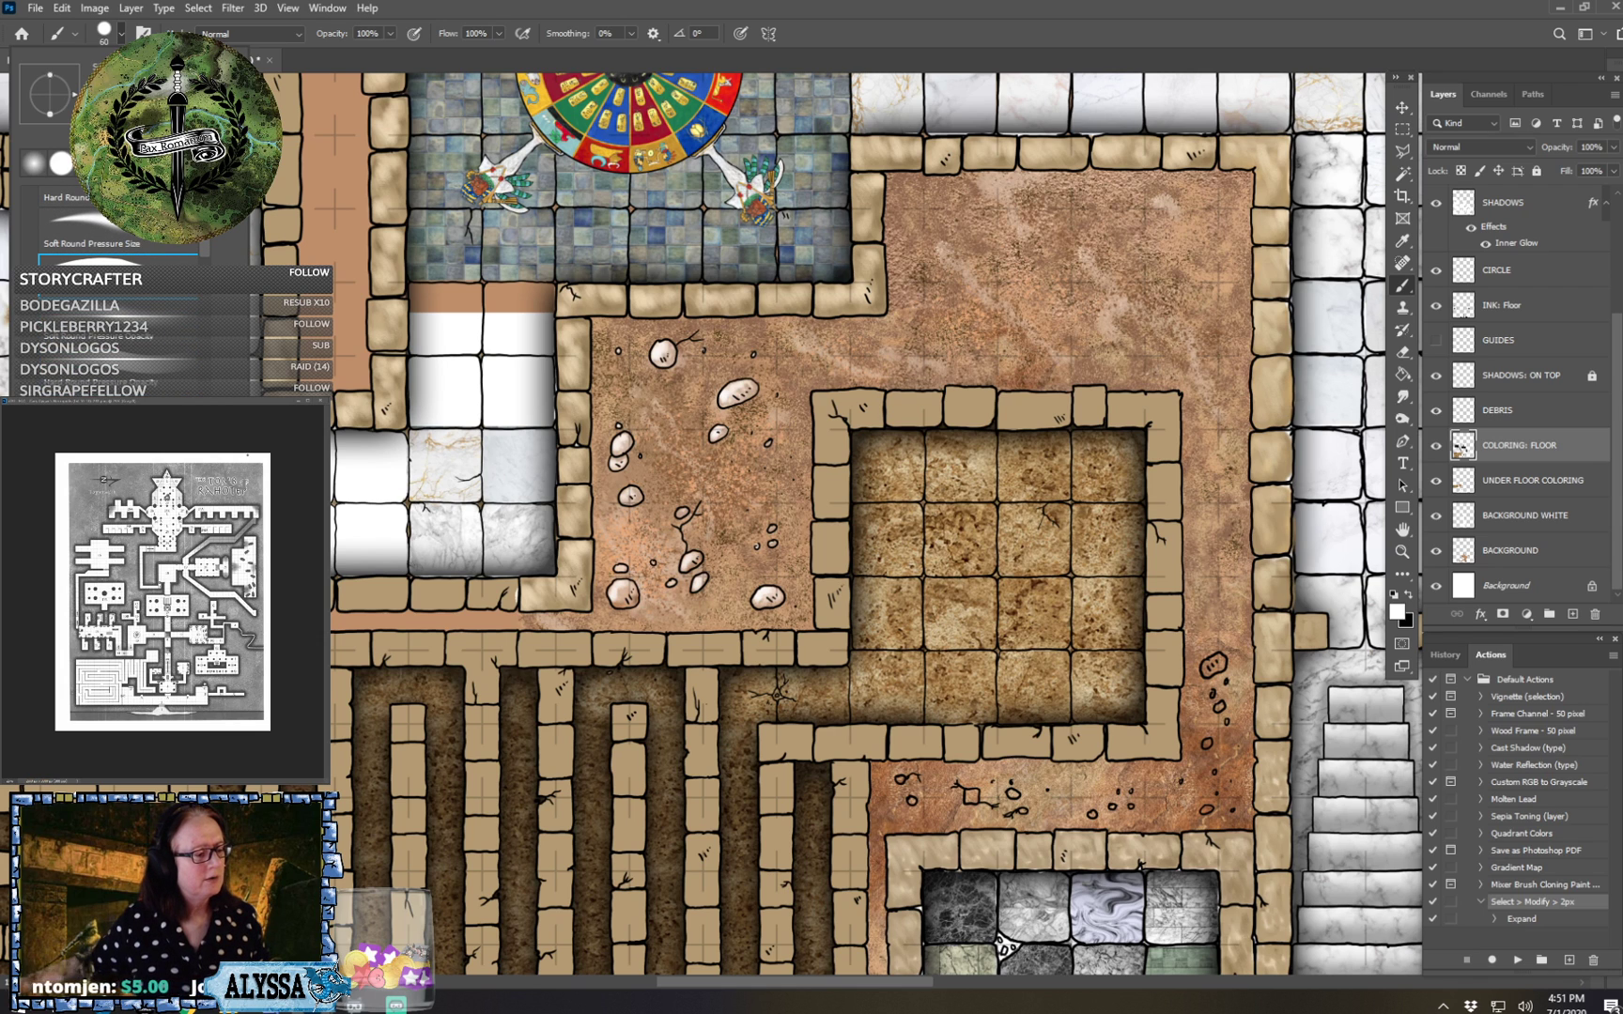
type("10")
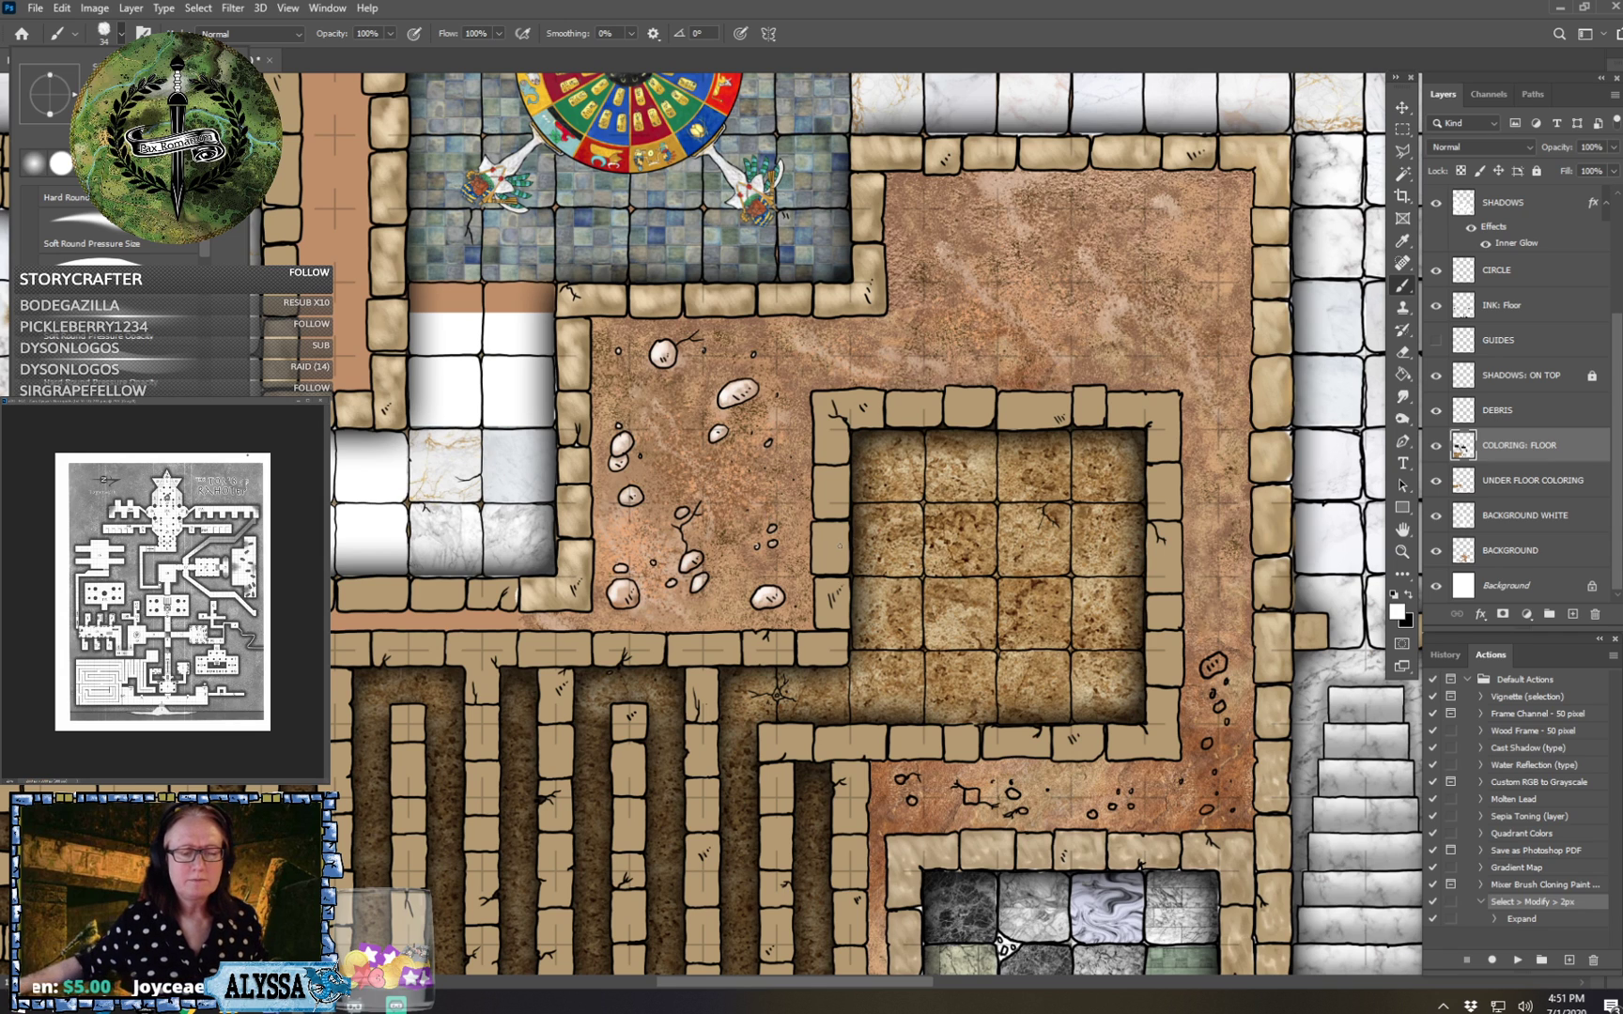
key("Return")
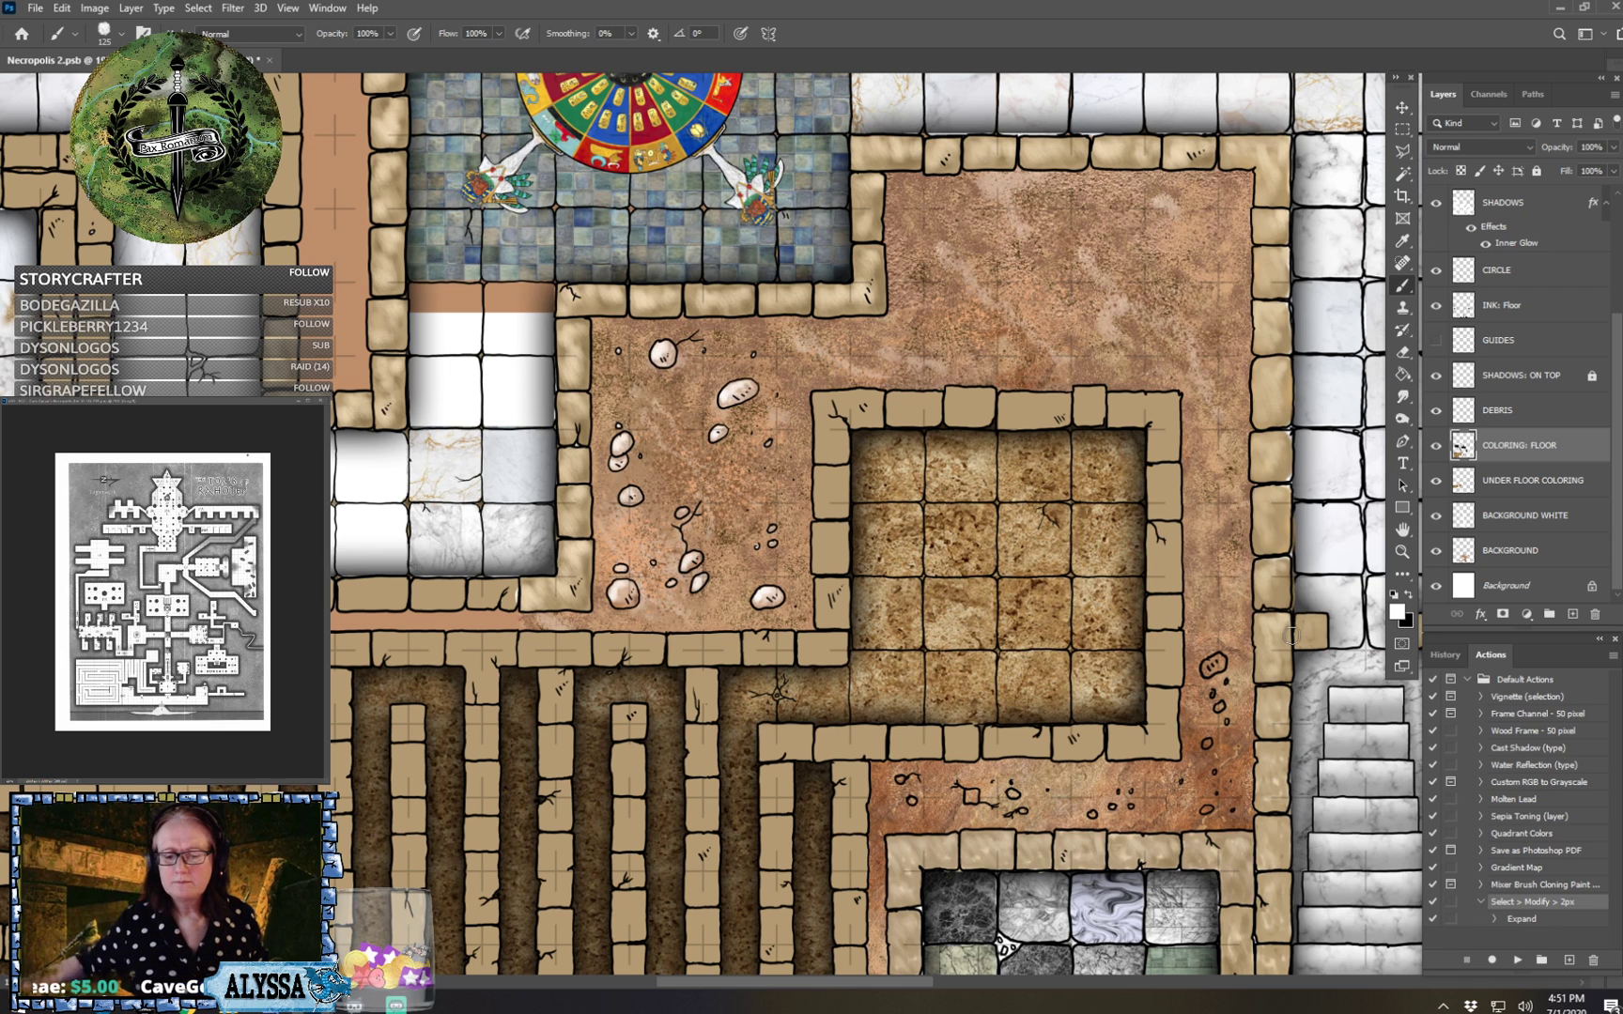
Set the foreground color to light tan #dac19a and make WALL COLORING the active layer.
left_click(1397, 611)
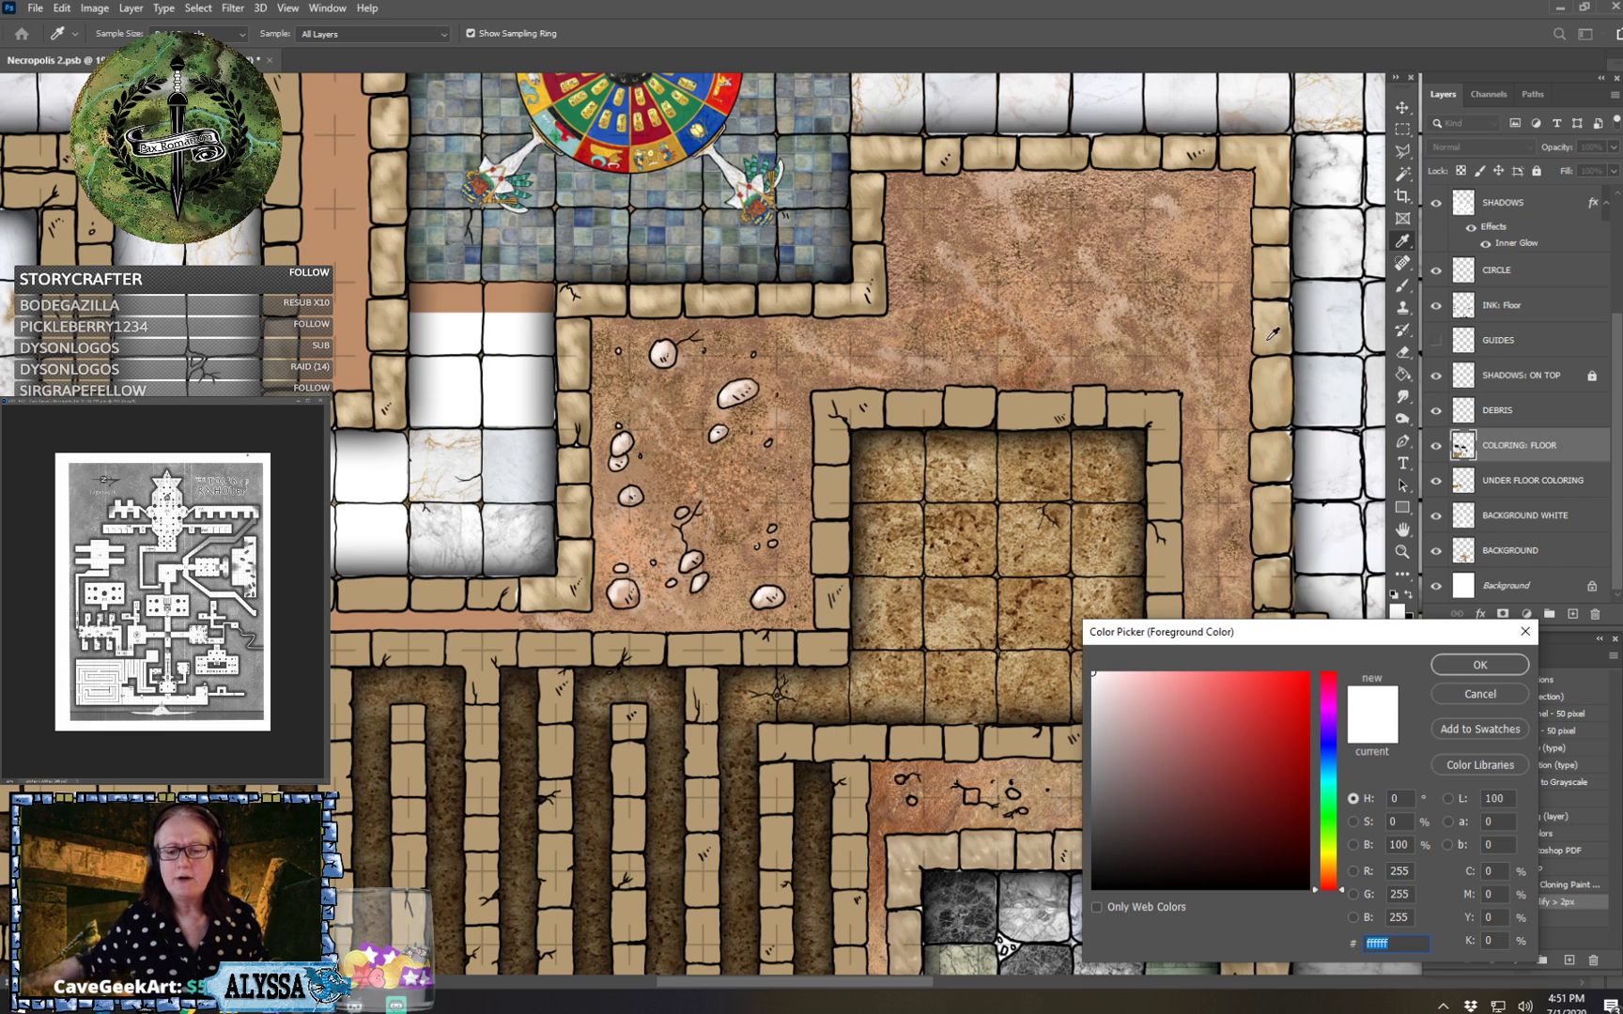
left_click(1264, 494)
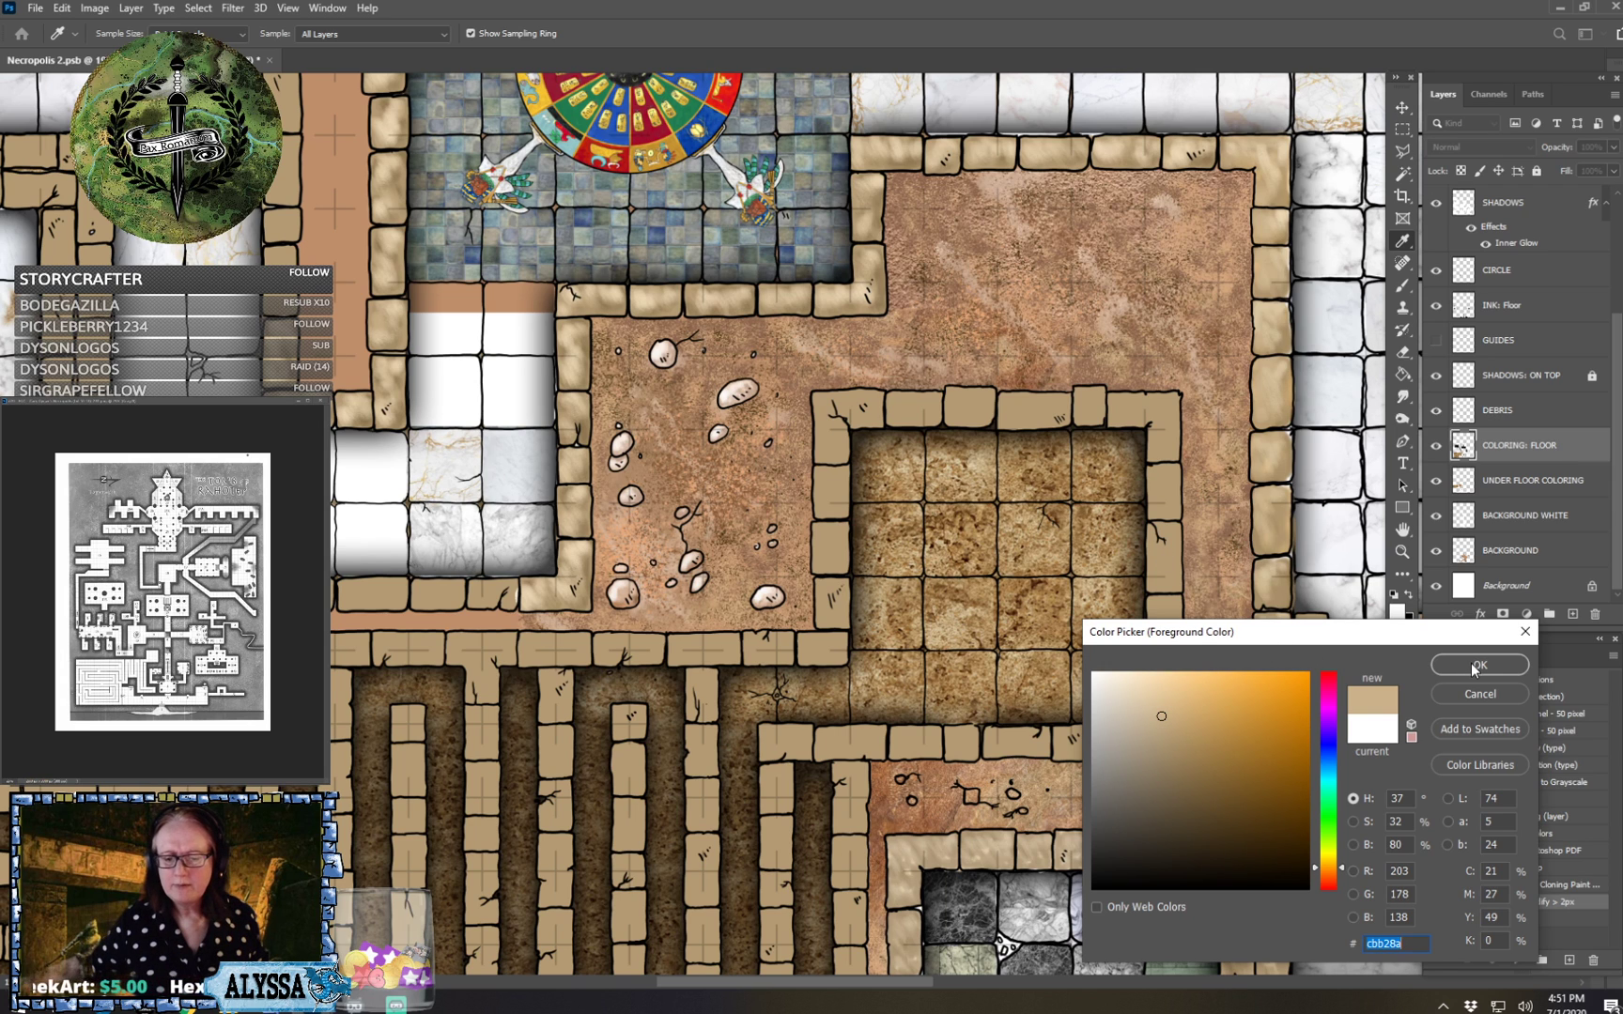
left_click(1155, 703)
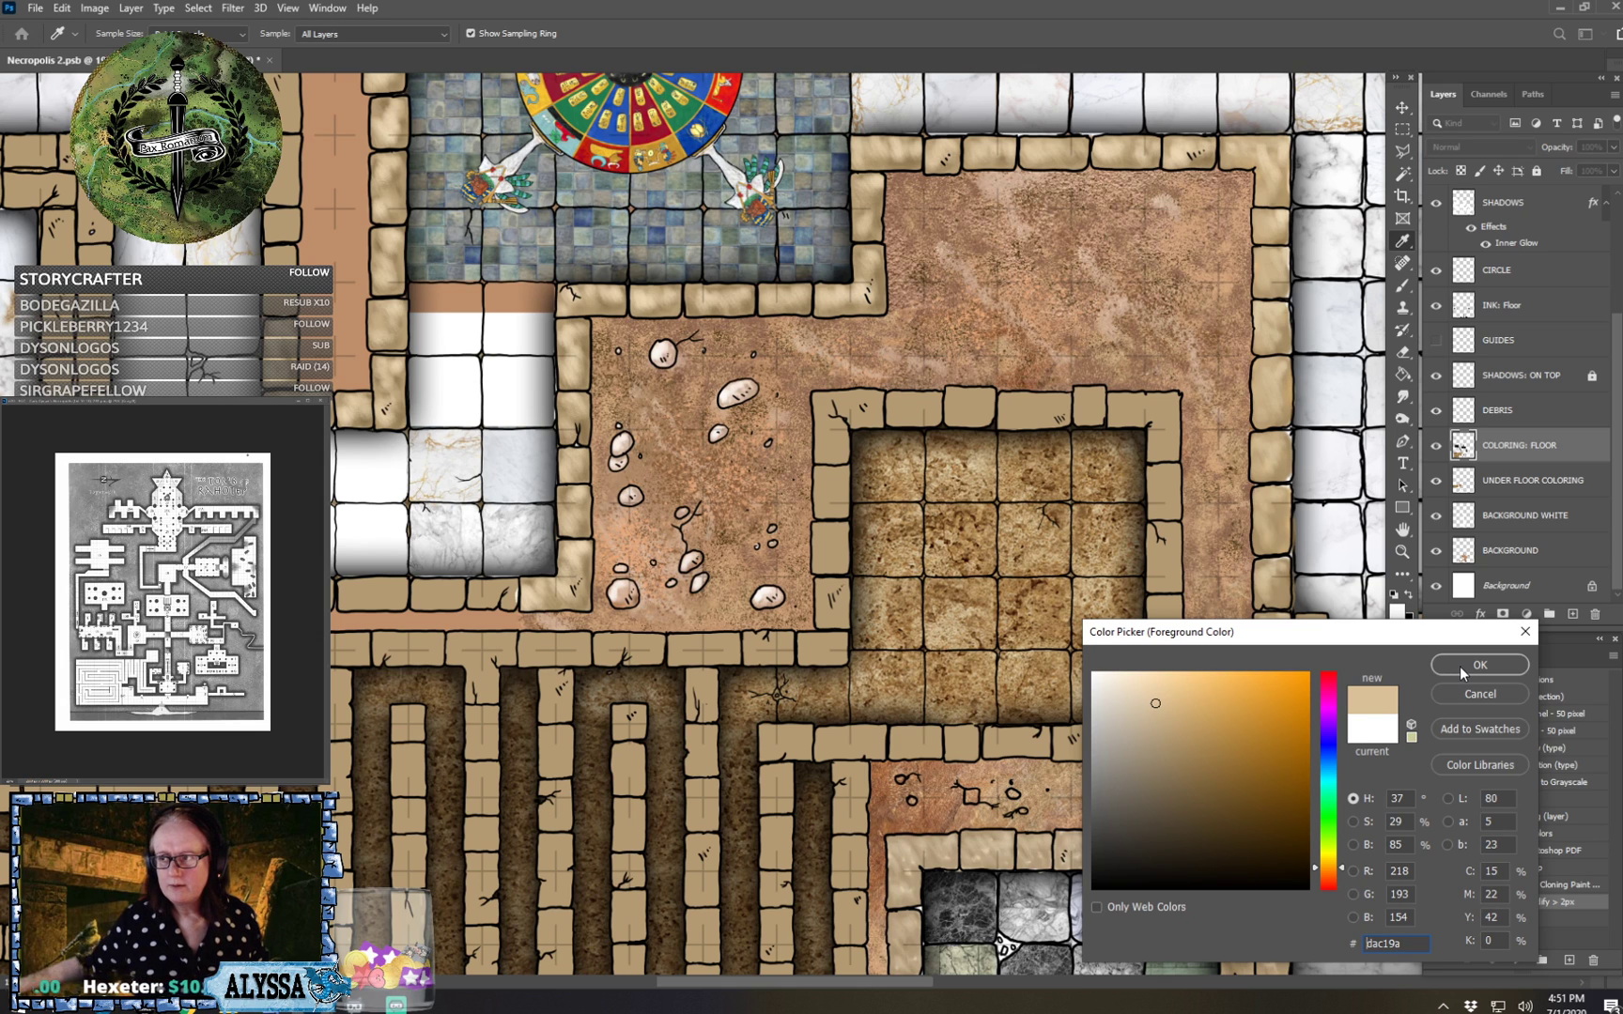
left_click(1459, 666)
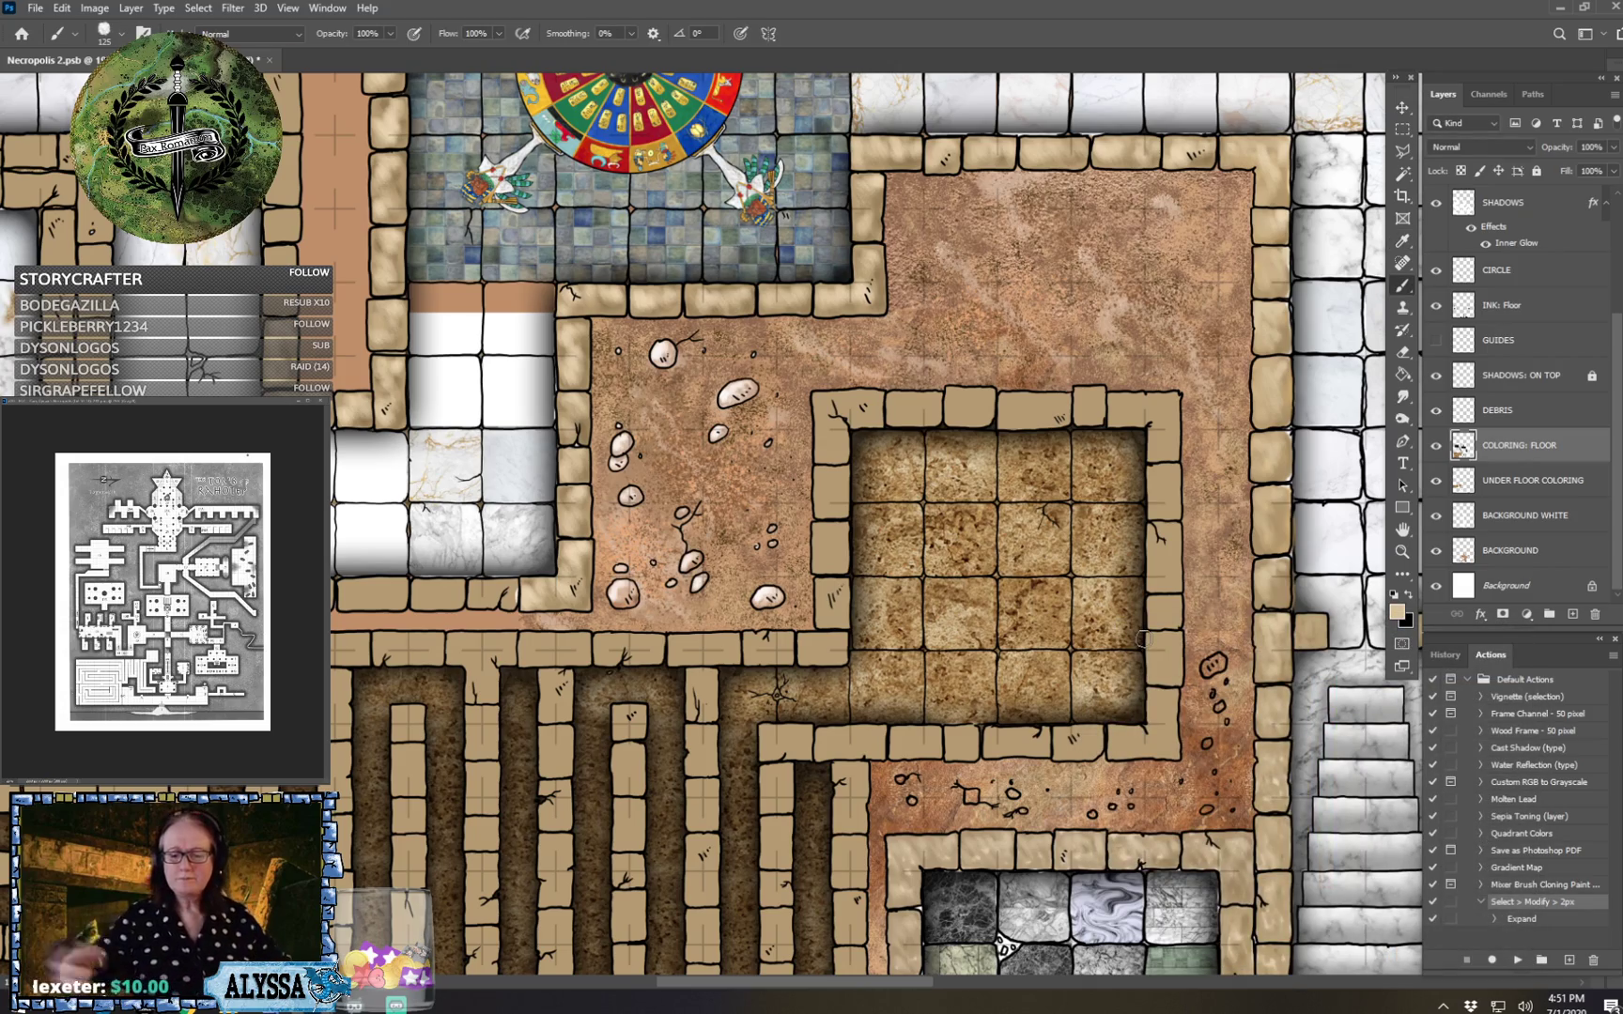
left_click_drag(1143, 639, 1172, 658)
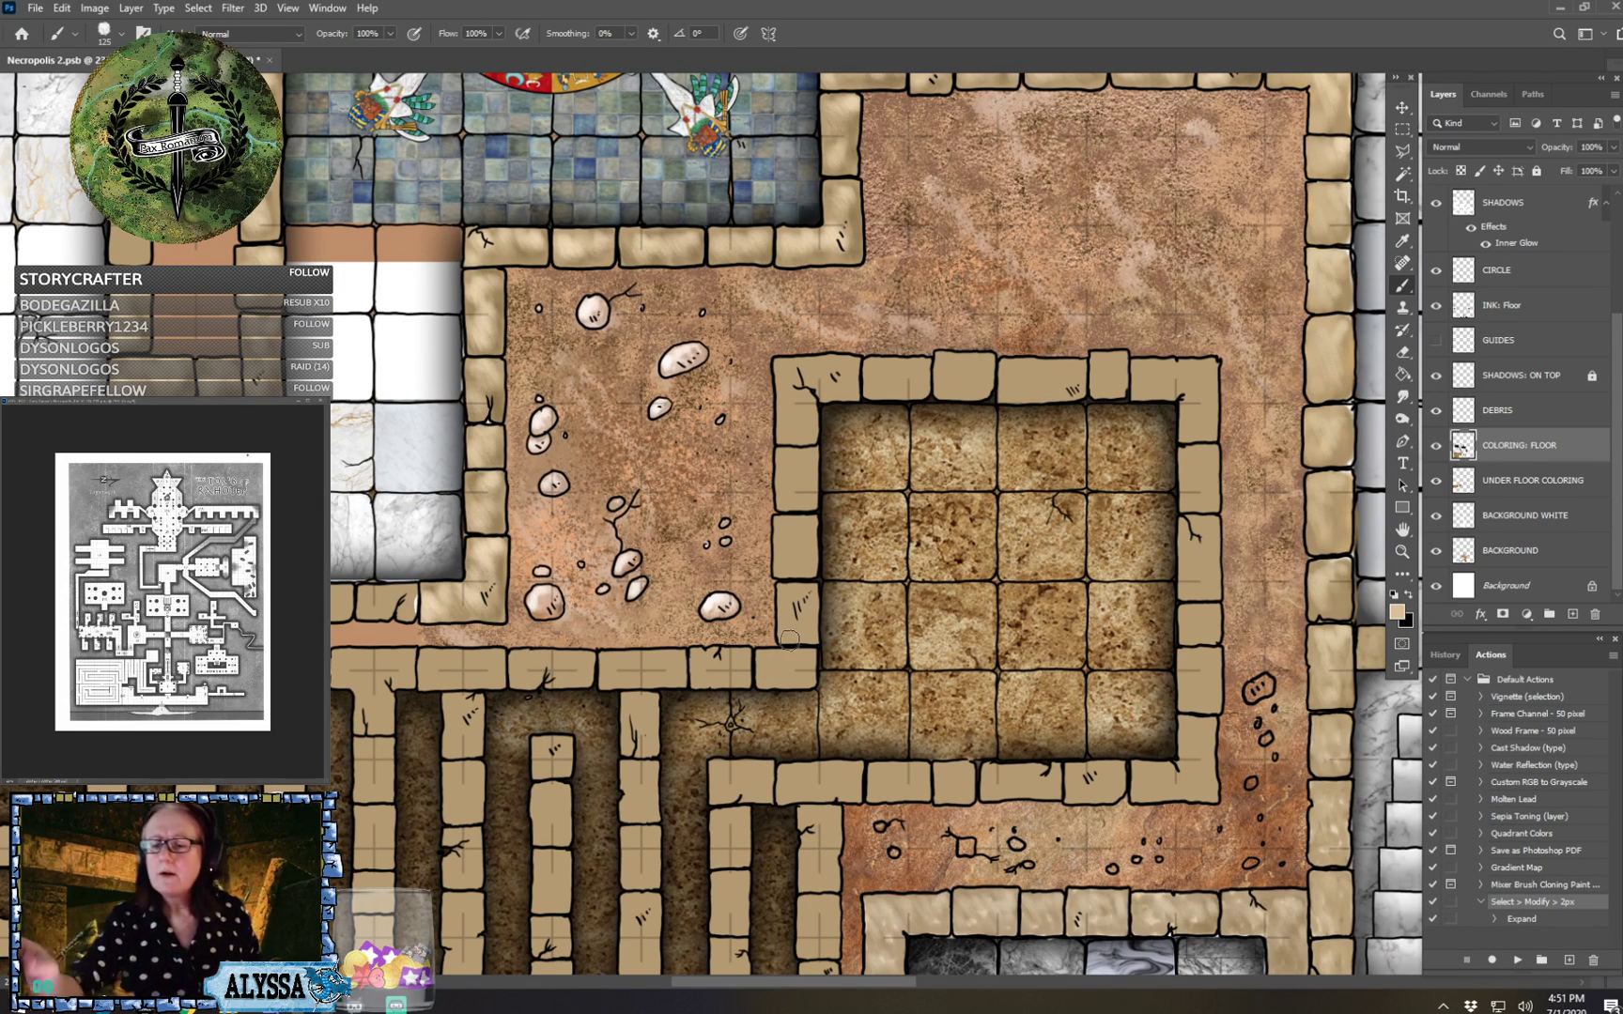
scroll(1522, 394, "up", 5)
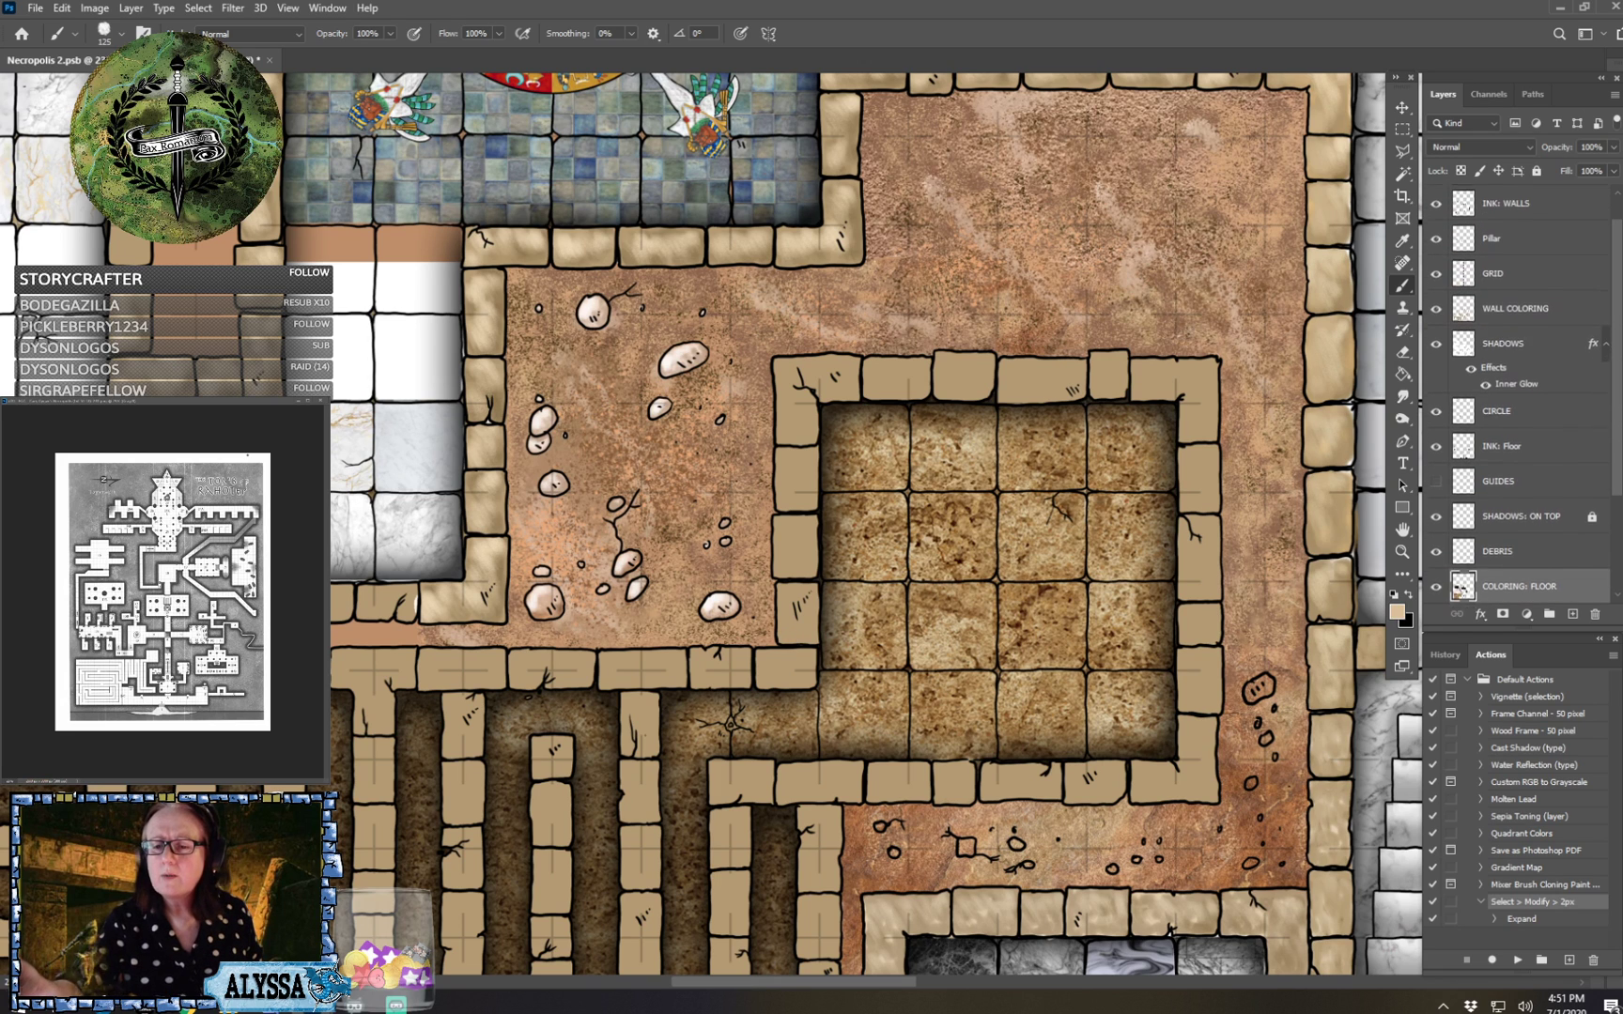
left_click(1543, 335)
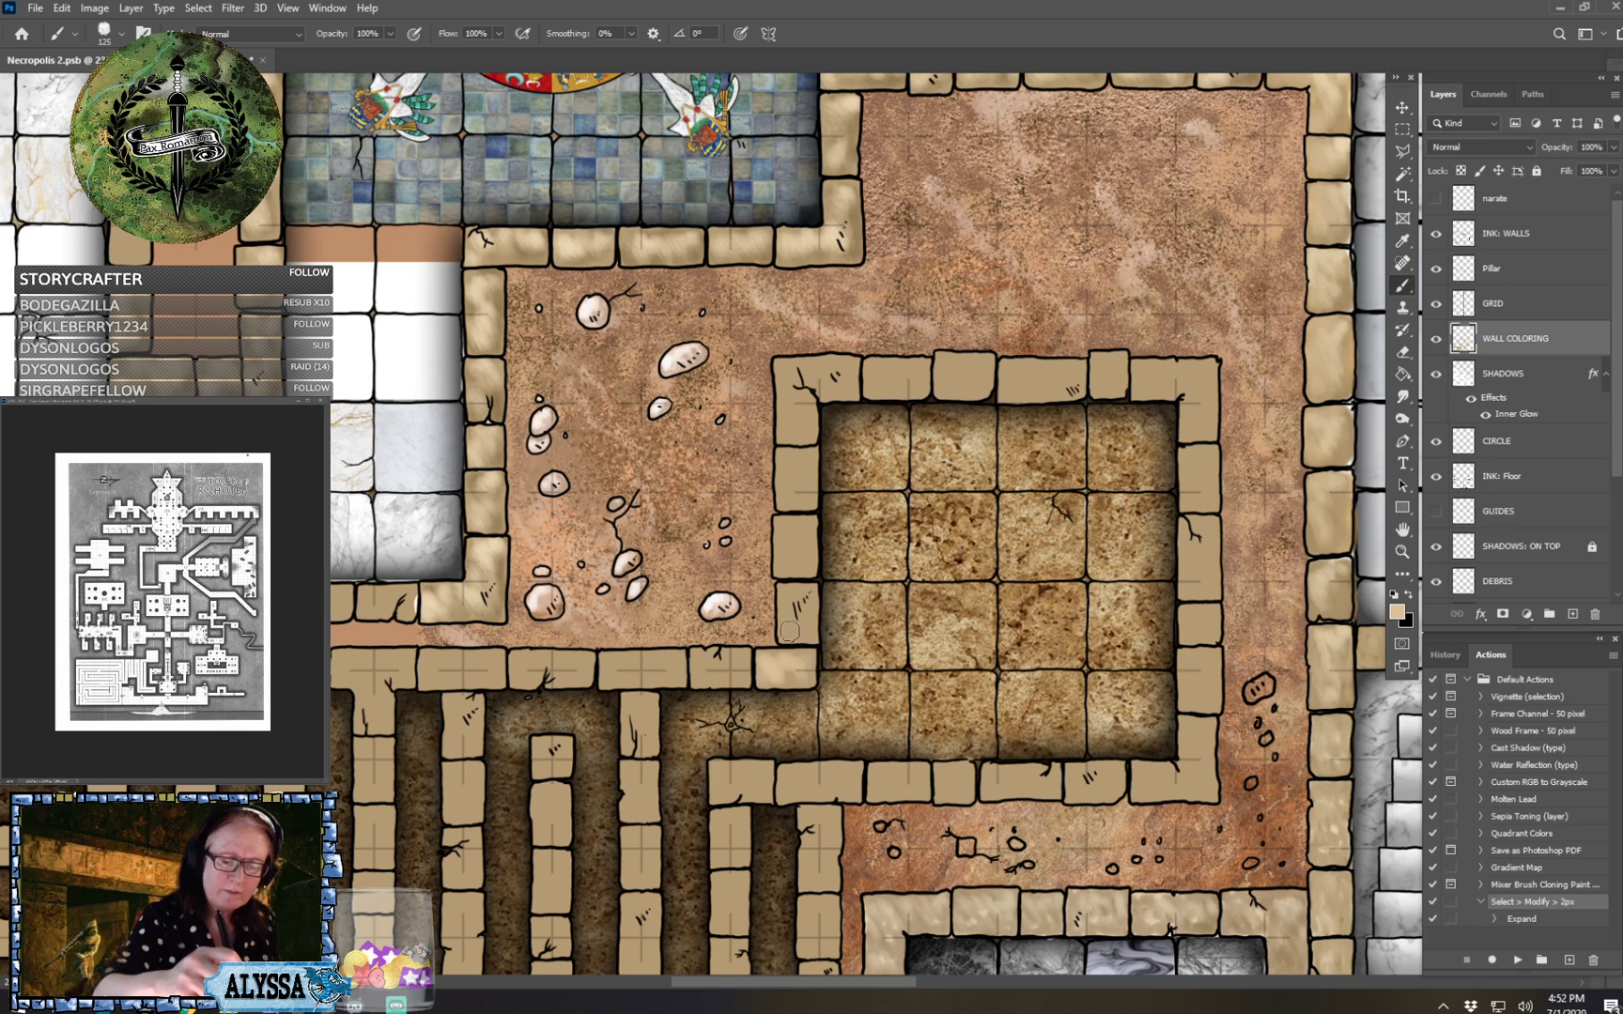
Paint light tan highlights on the wall stones surrounding the square rock-floored room.
mouse_move(789, 632)
left_mouse_down()
mouse_move(790, 591)
mouse_move(814, 595)
mouse_move(783, 567)
mouse_move(796, 574)
mouse_move(808, 523)
mouse_move(783, 529)
mouse_move(781, 478)
mouse_move(804, 477)
mouse_move(806, 456)
mouse_move(784, 424)
mouse_move(806, 431)
mouse_move(783, 366)
mouse_move(815, 388)
mouse_move(808, 371)
mouse_move(870, 380)
mouse_move(875, 364)
mouse_move(915, 387)
mouse_move(913, 361)
mouse_move(957, 388)
mouse_move(958, 362)
mouse_move(978, 363)
mouse_move(1037, 392)
mouse_move(1077, 367)
mouse_move(1035, 366)
mouse_move(1081, 383)
mouse_move(1101, 369)
mouse_move(1103, 385)
mouse_move(1119, 361)
mouse_move(1192, 388)
mouse_move(1179, 368)
mouse_move(1211, 372)
mouse_move(1191, 497)
mouse_move(1201, 449)
mouse_move(1210, 501)
left_mouse_up()
mouse_move(1188, 584)
left_mouse_down()
mouse_move(1213, 561)
mouse_move(1212, 525)
mouse_move(1186, 646)
mouse_move(1182, 621)
mouse_move(1211, 611)
mouse_move(1194, 701)
mouse_move(1186, 669)
mouse_move(1215, 651)
mouse_move(1139, 789)
mouse_move(1139, 774)
mouse_move(1205, 792)
mouse_move(1181, 759)
mouse_move(1184, 729)
mouse_move(1209, 723)
mouse_move(1074, 795)
mouse_move(1072, 774)
mouse_move(1107, 792)
mouse_move(1091, 771)
mouse_move(1118, 769)
mouse_move(1019, 787)
mouse_move(987, 780)
mouse_move(1053, 773)
mouse_move(876, 788)
mouse_move(874, 768)
mouse_move(906, 790)
mouse_move(921, 772)
mouse_move(784, 795)
mouse_move(857, 776)
mouse_move(717, 784)
mouse_move(765, 778)
left_mouse_up()
mouse_move(702, 669)
left_mouse_down()
mouse_move(747, 669)
mouse_move(615, 672)
mouse_move(678, 656)
mouse_move(699, 605)
mouse_move(626, 512)
mouse_move(589, 520)
left_mouse_up()
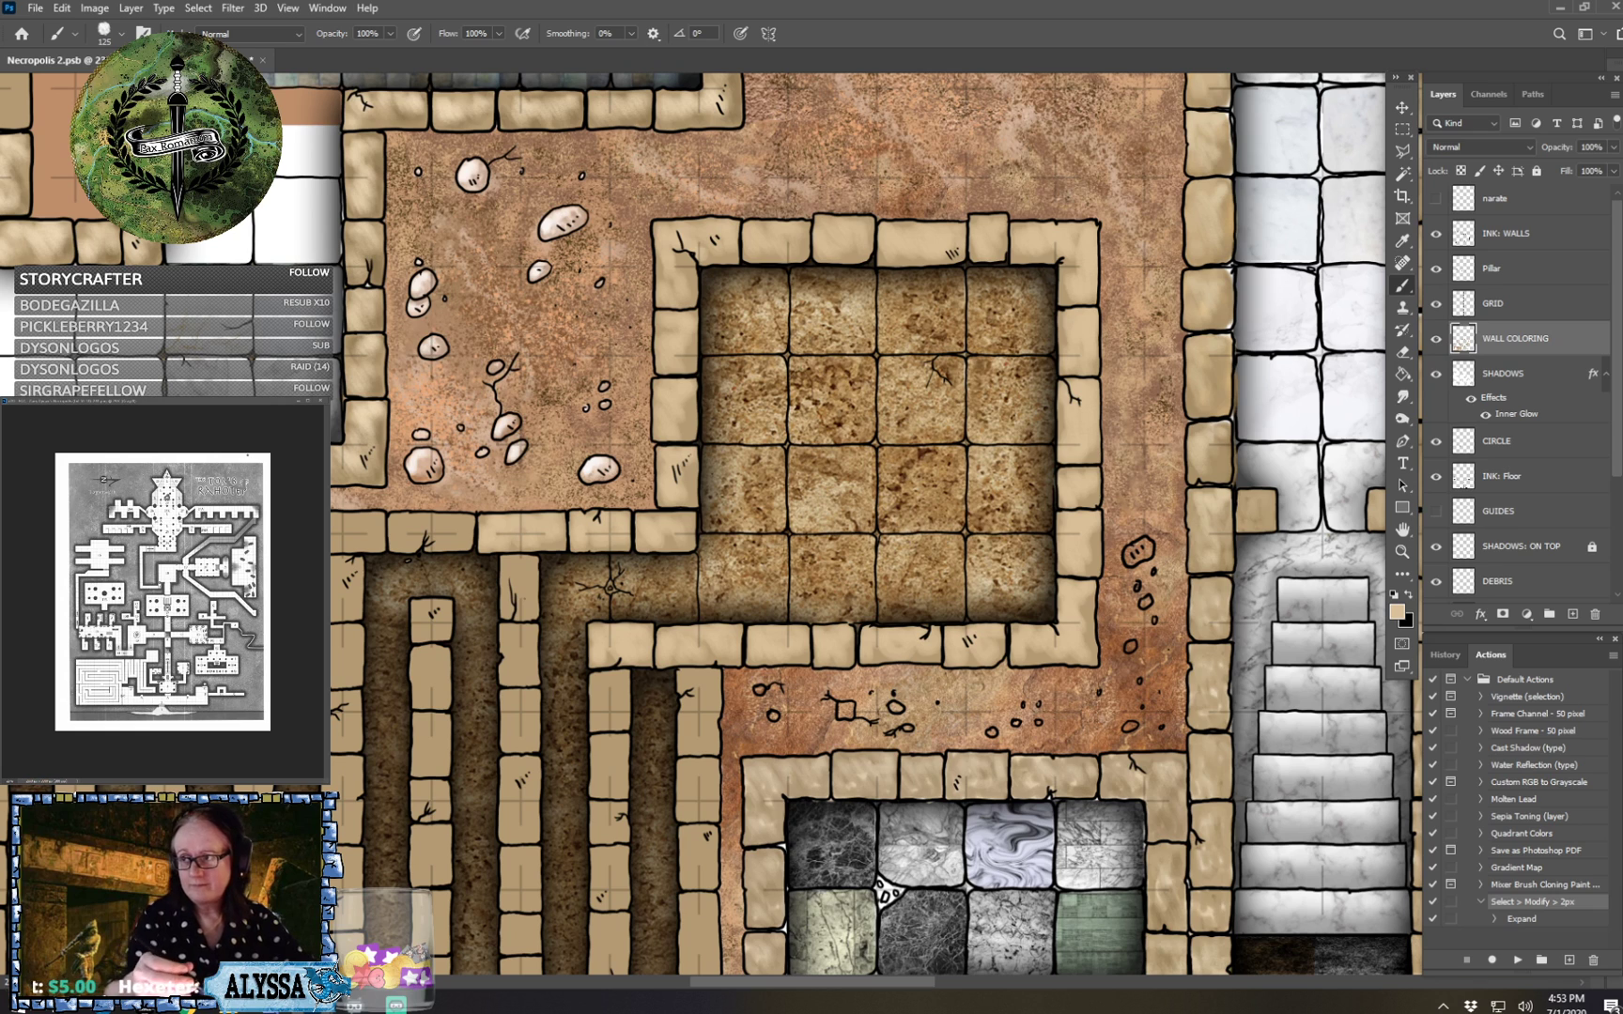
Brush light tan highlights onto the maze's vertical wall stones southwest of the square room.
mouse_move(508, 601)
left_mouse_down()
mouse_move(515, 562)
mouse_move(537, 559)
left_mouse_up()
left_click_drag(511, 668, 512, 648)
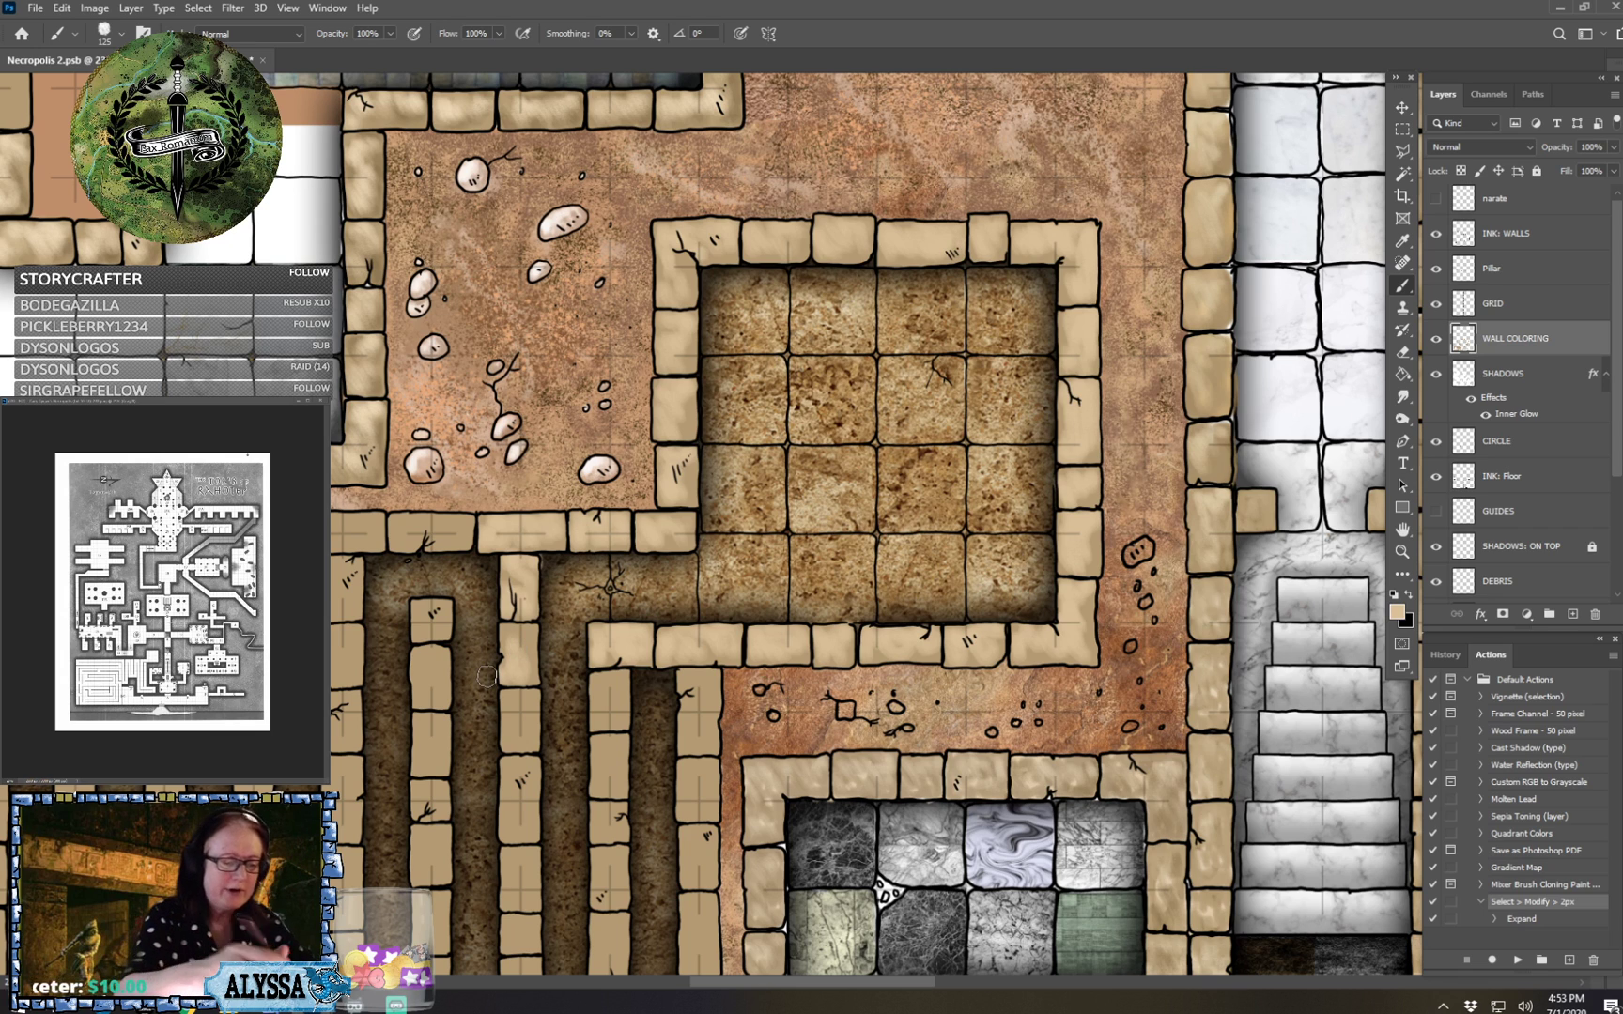
mouse_move(508, 642)
left_mouse_down()
mouse_move(530, 647)
mouse_move(531, 633)
left_mouse_up()
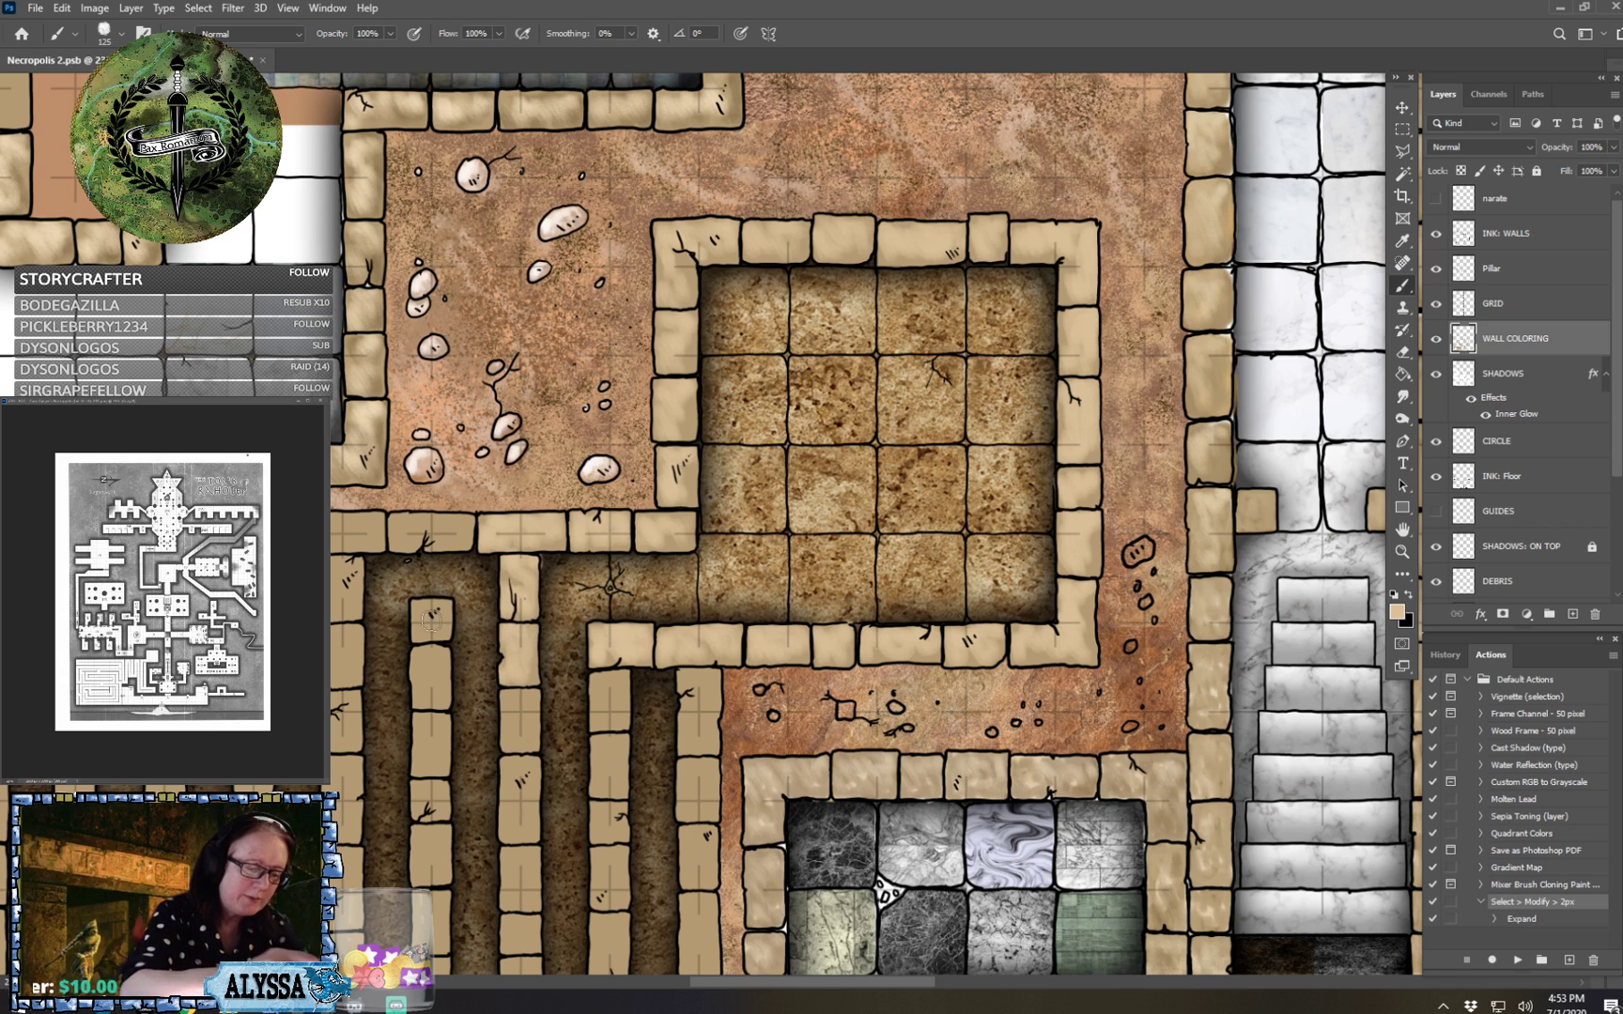
left_click_drag(431, 620, 445, 606)
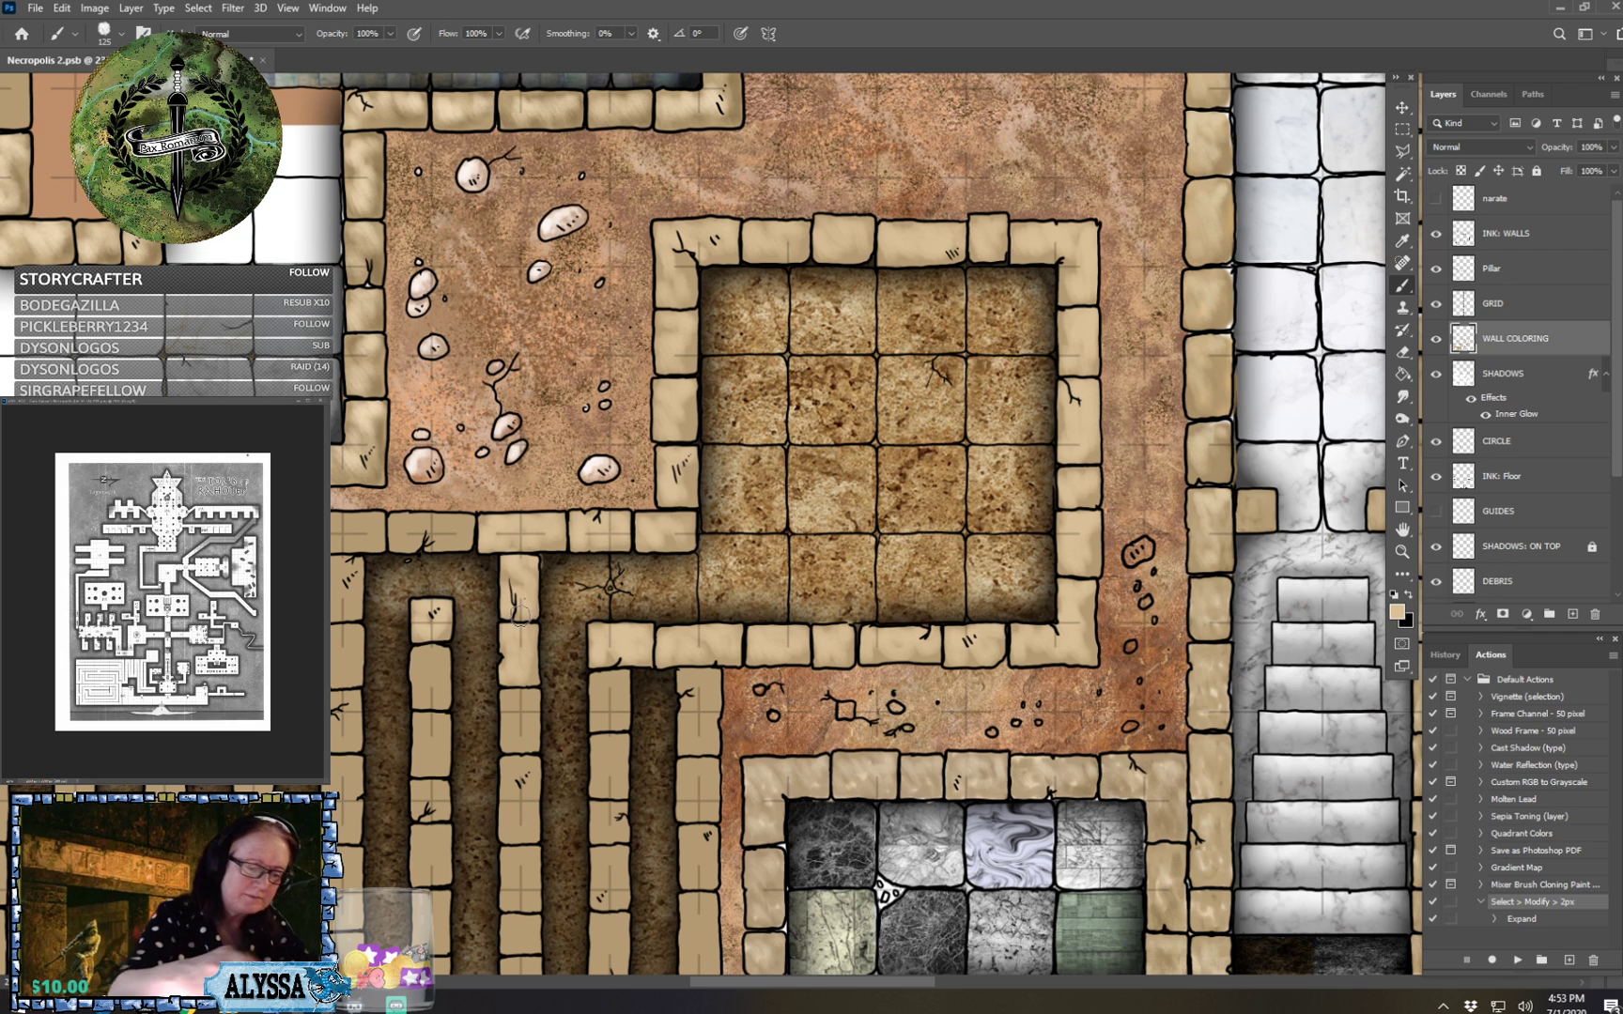
mouse_move(599, 723)
left_mouse_down()
mouse_move(598, 685)
mouse_move(614, 712)
mouse_move(621, 681)
left_mouse_up()
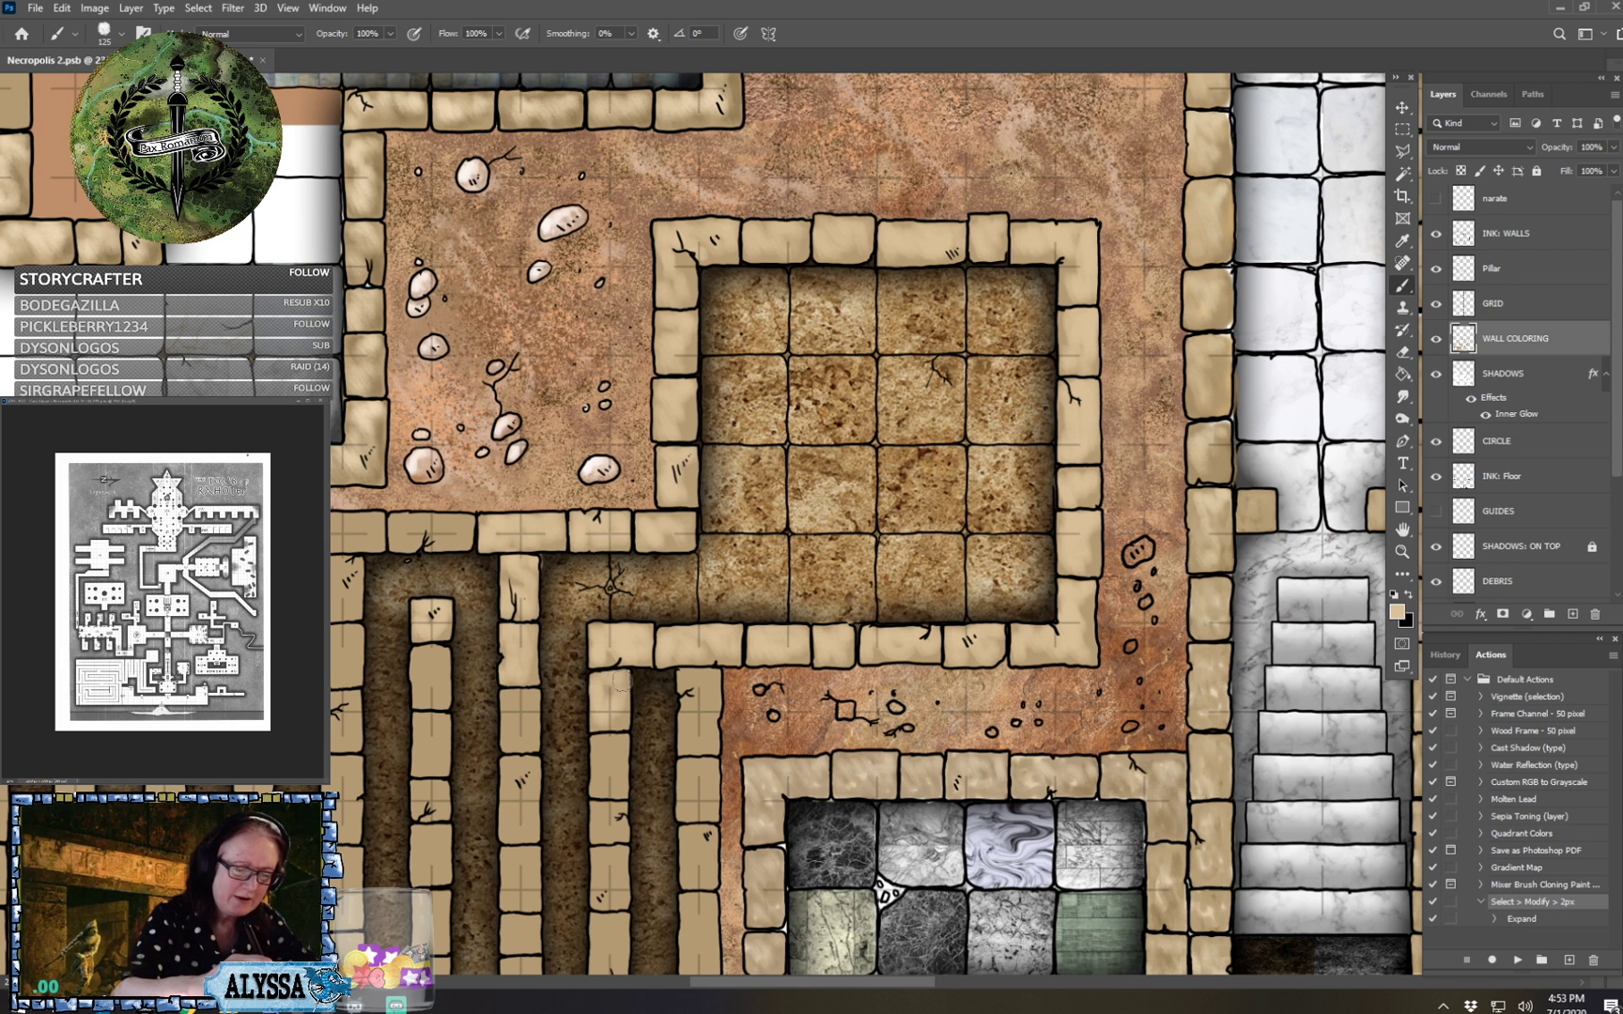
mouse_move(705, 719)
left_mouse_down()
mouse_move(686, 730)
mouse_move(699, 713)
mouse_move(686, 682)
mouse_move(709, 724)
mouse_move(714, 690)
mouse_move(702, 798)
mouse_move(704, 766)
mouse_move(614, 782)
mouse_move(601, 746)
mouse_move(618, 742)
mouse_move(514, 723)
mouse_move(514, 700)
mouse_move(574, 696)
mouse_move(421, 695)
mouse_move(439, 650)
left_mouse_up()
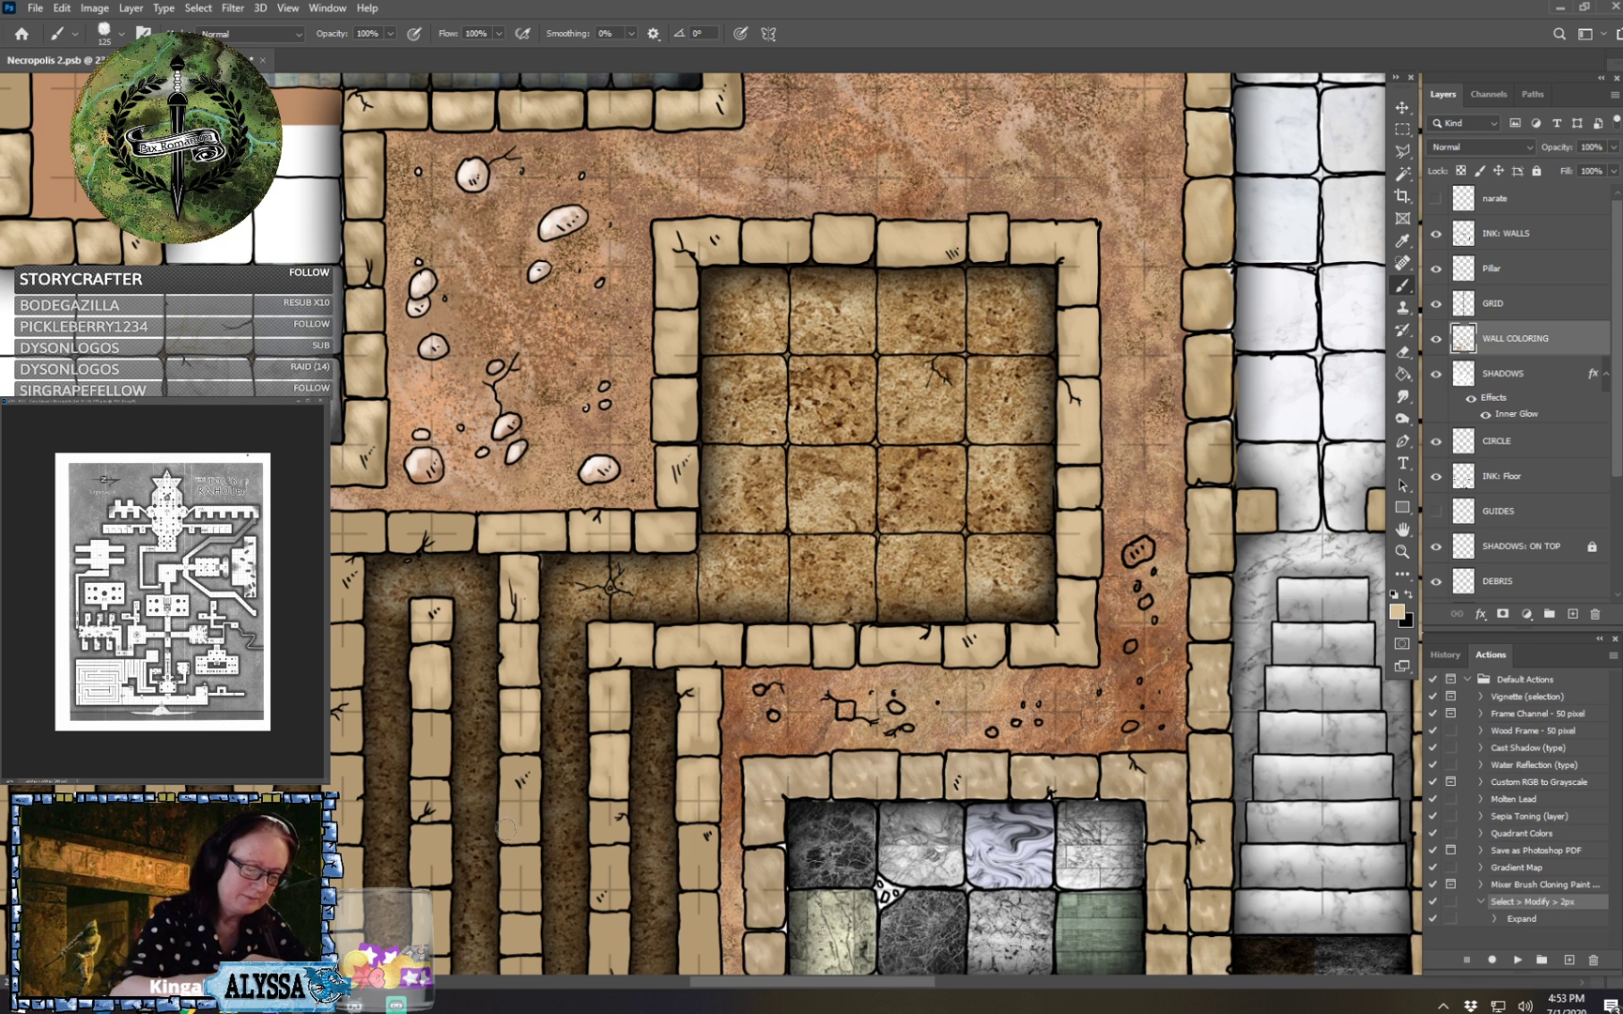
left_click_drag(506, 830, 523, 763)
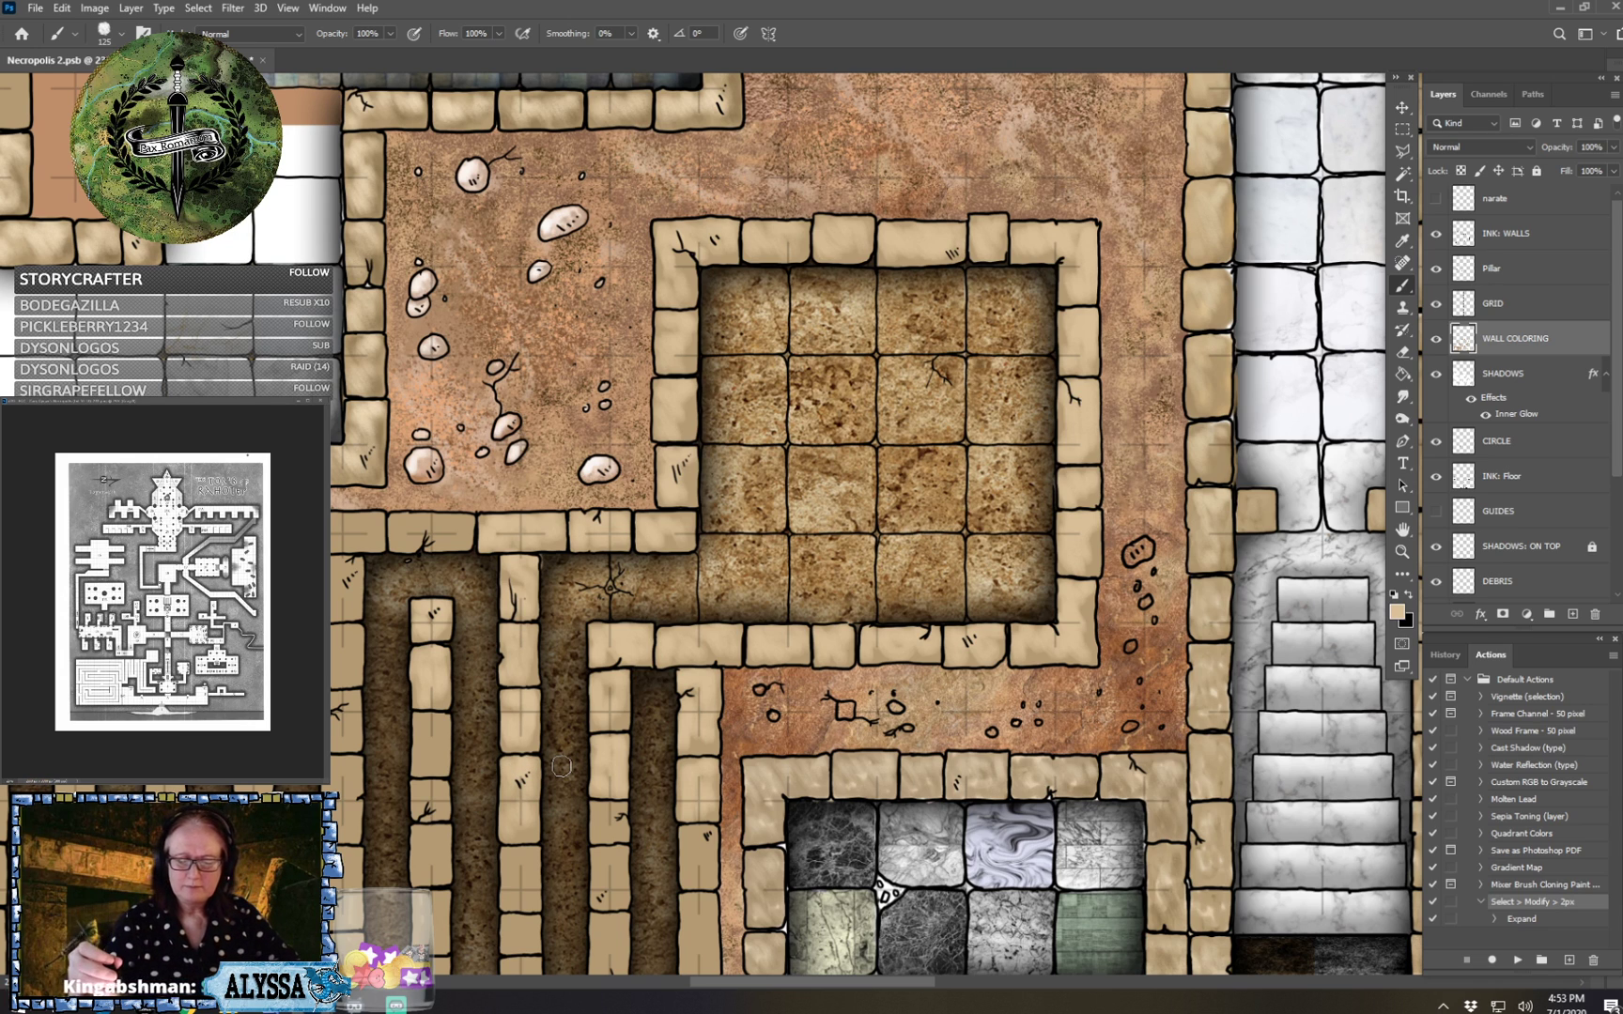
Change the foreground color to a paler cream tan for a second highlight pass with the Brush tool.
scroll(561, 766, "down", 5)
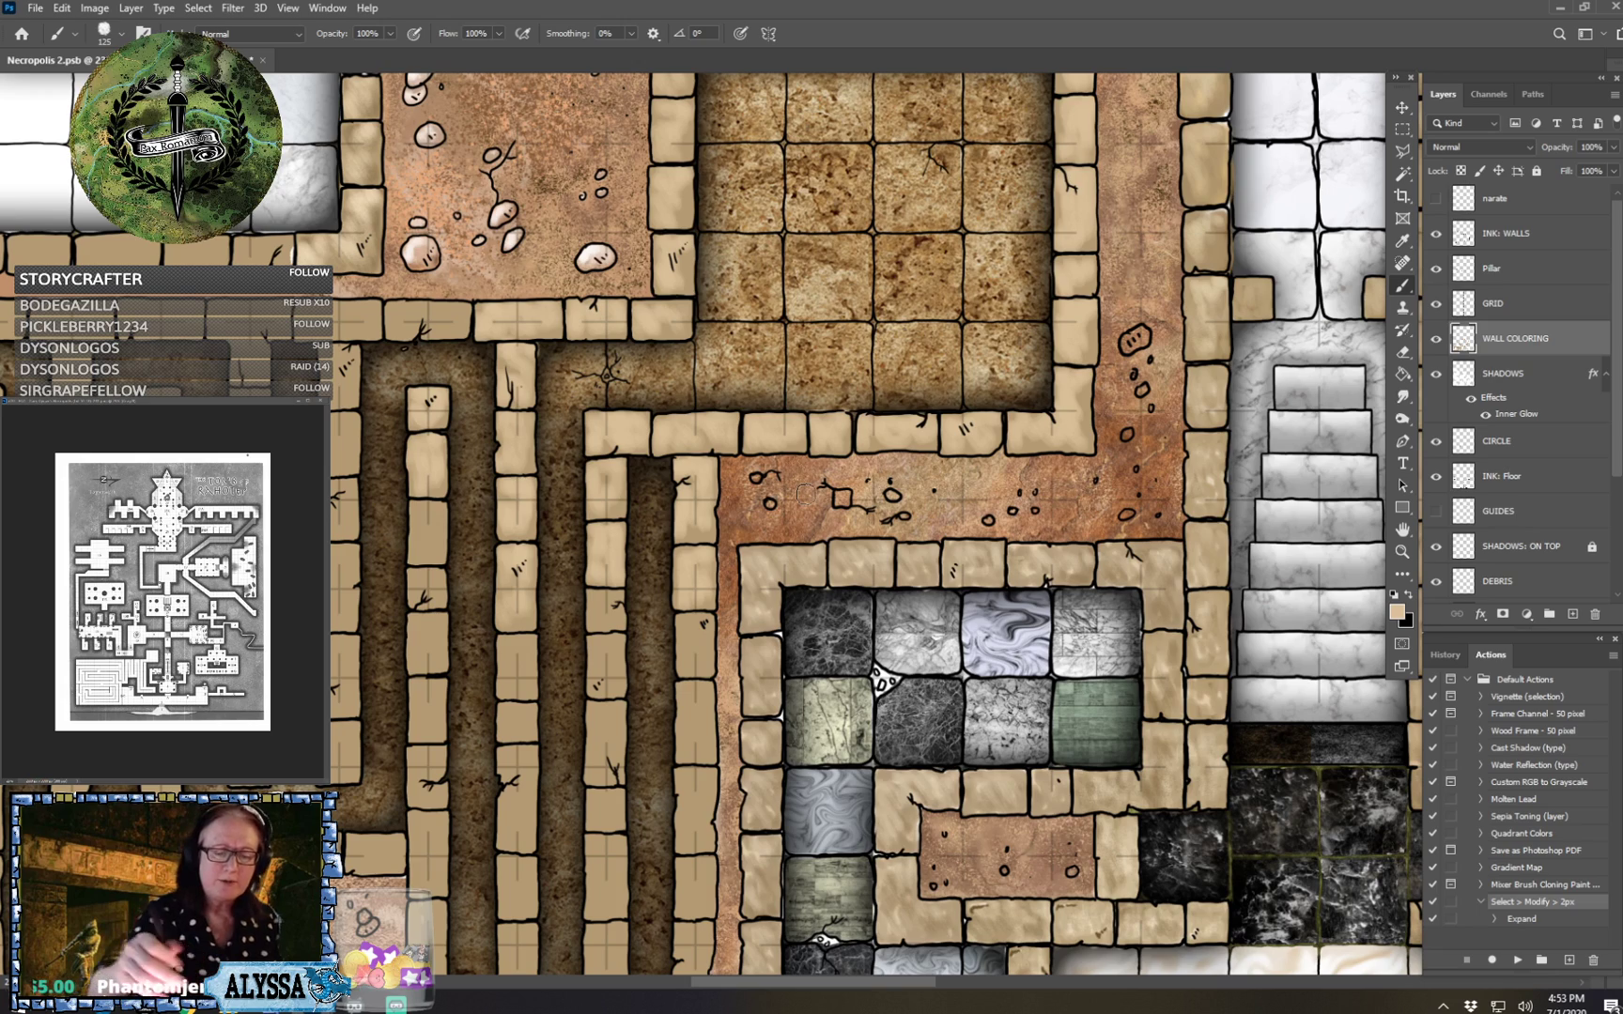
scroll(799, 492, "up", 1)
scroll(810, 498, "up", 1)
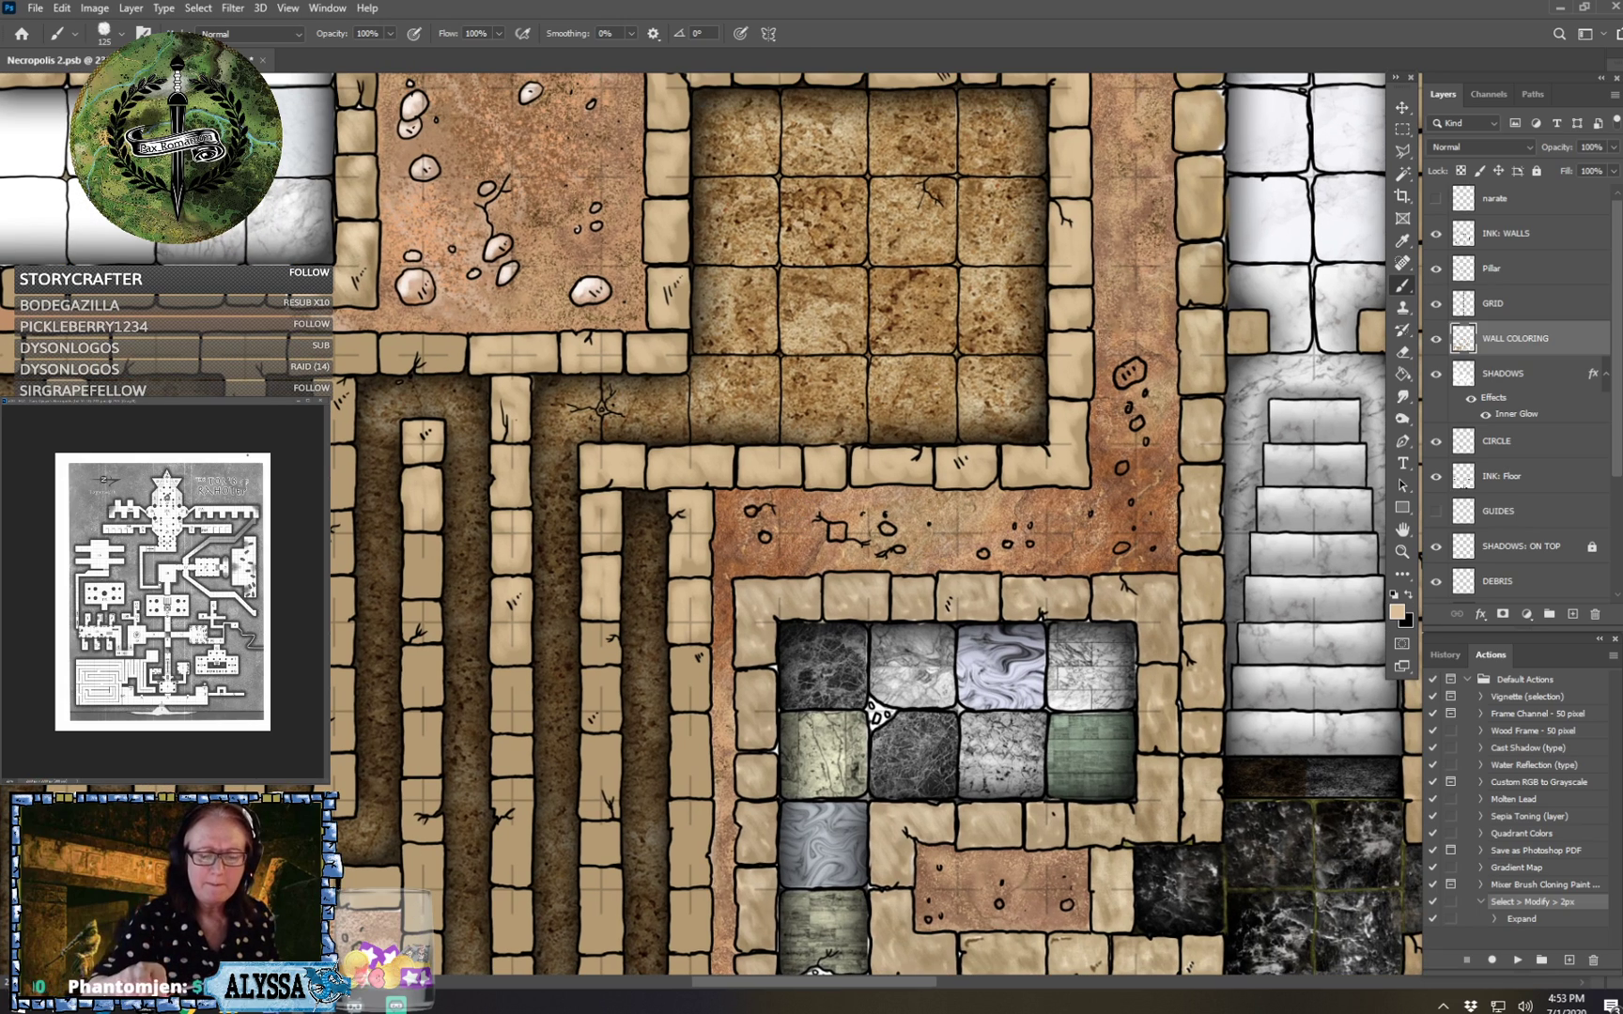
left_click_drag(810, 497, 859, 705)
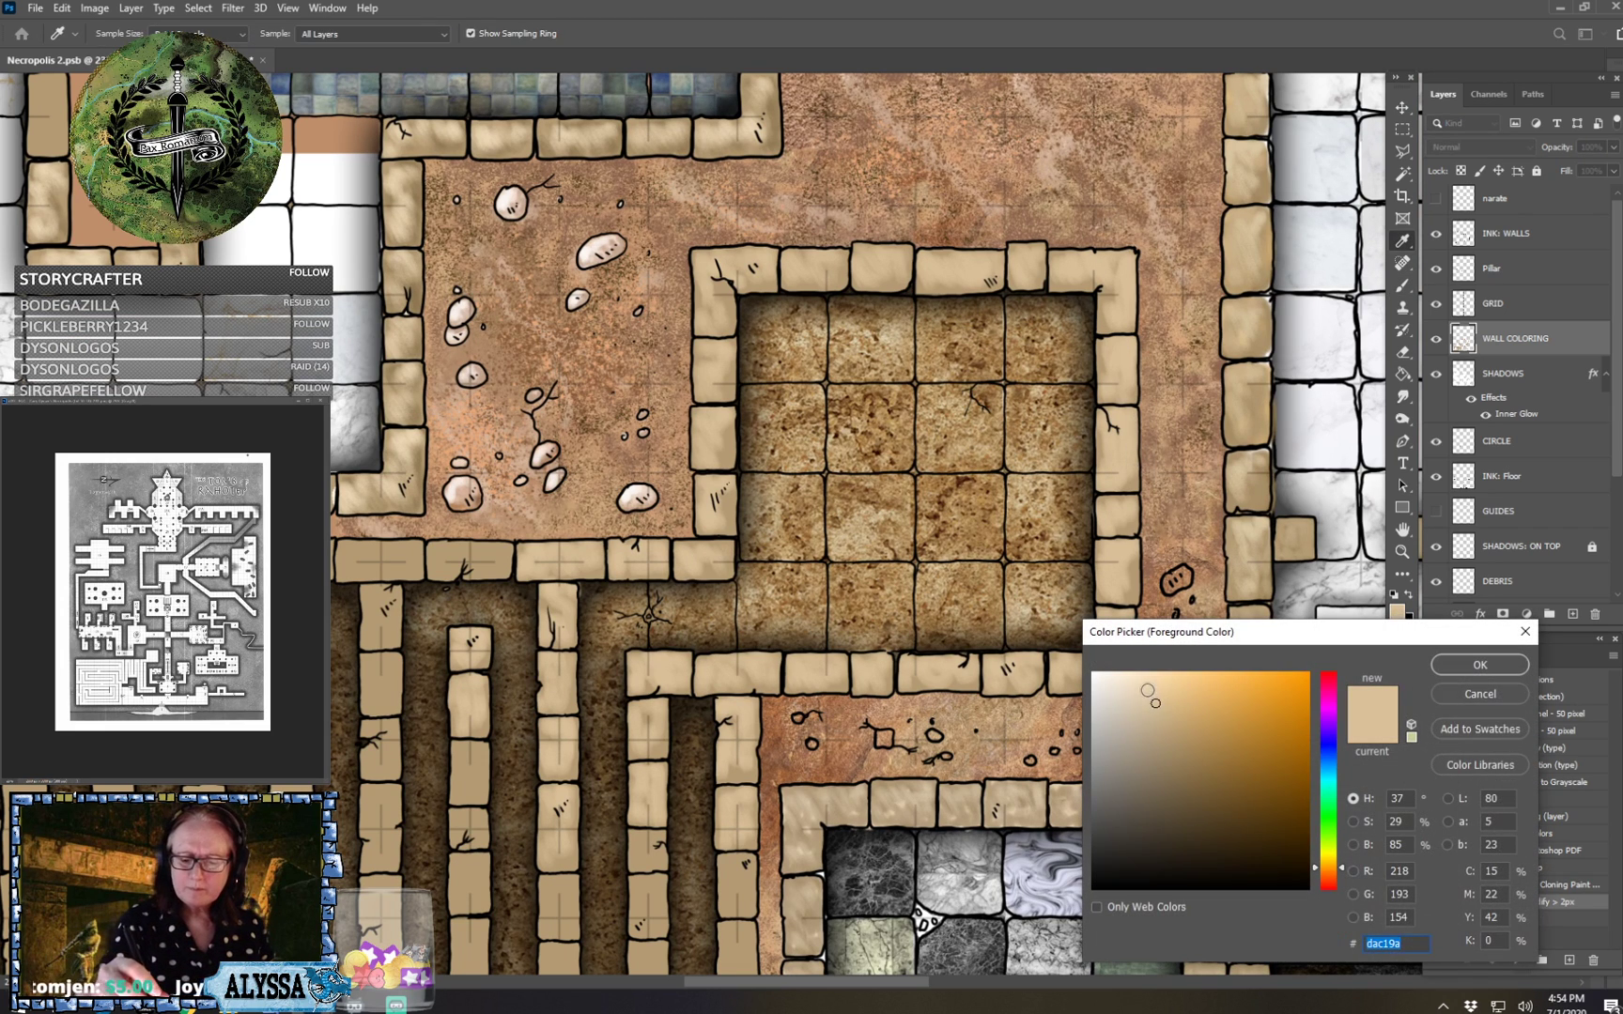
left_click(1457, 664)
key("b")
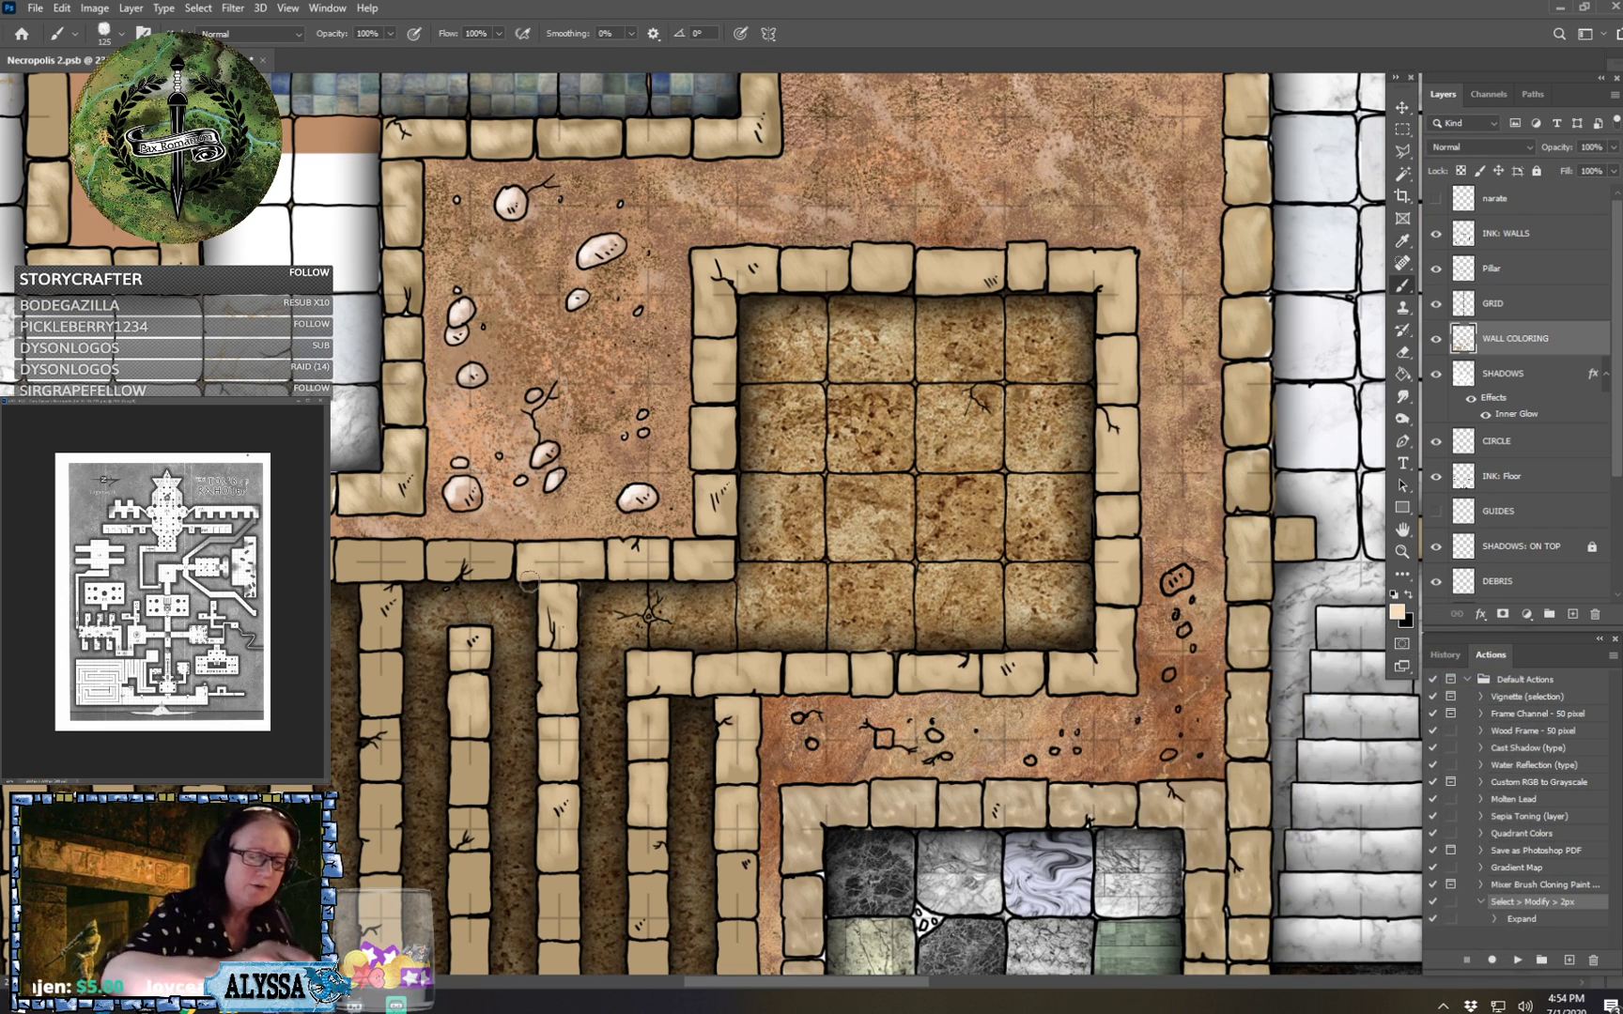
Paint paler cream highlights over the wall stones around the square rock-floored room.
mouse_move(525, 559)
left_mouse_down()
mouse_move(723, 547)
mouse_move(704, 439)
mouse_move(725, 413)
mouse_move(703, 368)
mouse_move(723, 353)
mouse_move(700, 303)
mouse_move(719, 313)
mouse_move(709, 274)
mouse_move(738, 277)
mouse_move(746, 252)
mouse_move(834, 274)
mouse_move(809, 261)
mouse_move(1072, 270)
mouse_move(1112, 312)
mouse_move(1126, 262)
mouse_move(1114, 366)
mouse_move(1119, 349)
mouse_move(1131, 366)
mouse_move(1114, 427)
mouse_move(1127, 420)
mouse_move(1098, 449)
mouse_move(1120, 479)
mouse_move(1104, 455)
mouse_move(1127, 413)
mouse_move(1106, 592)
mouse_move(1130, 550)
left_mouse_up()
mouse_move(1057, 678)
left_mouse_down()
mouse_move(1099, 665)
mouse_move(1127, 686)
mouse_move(1111, 629)
mouse_move(1125, 620)
mouse_move(993, 678)
mouse_move(997, 663)
mouse_move(1025, 682)
mouse_move(1038, 656)
left_mouse_up()
mouse_move(911, 669)
left_mouse_down()
mouse_move(968, 669)
mouse_move(792, 673)
mouse_move(836, 659)
left_mouse_up()
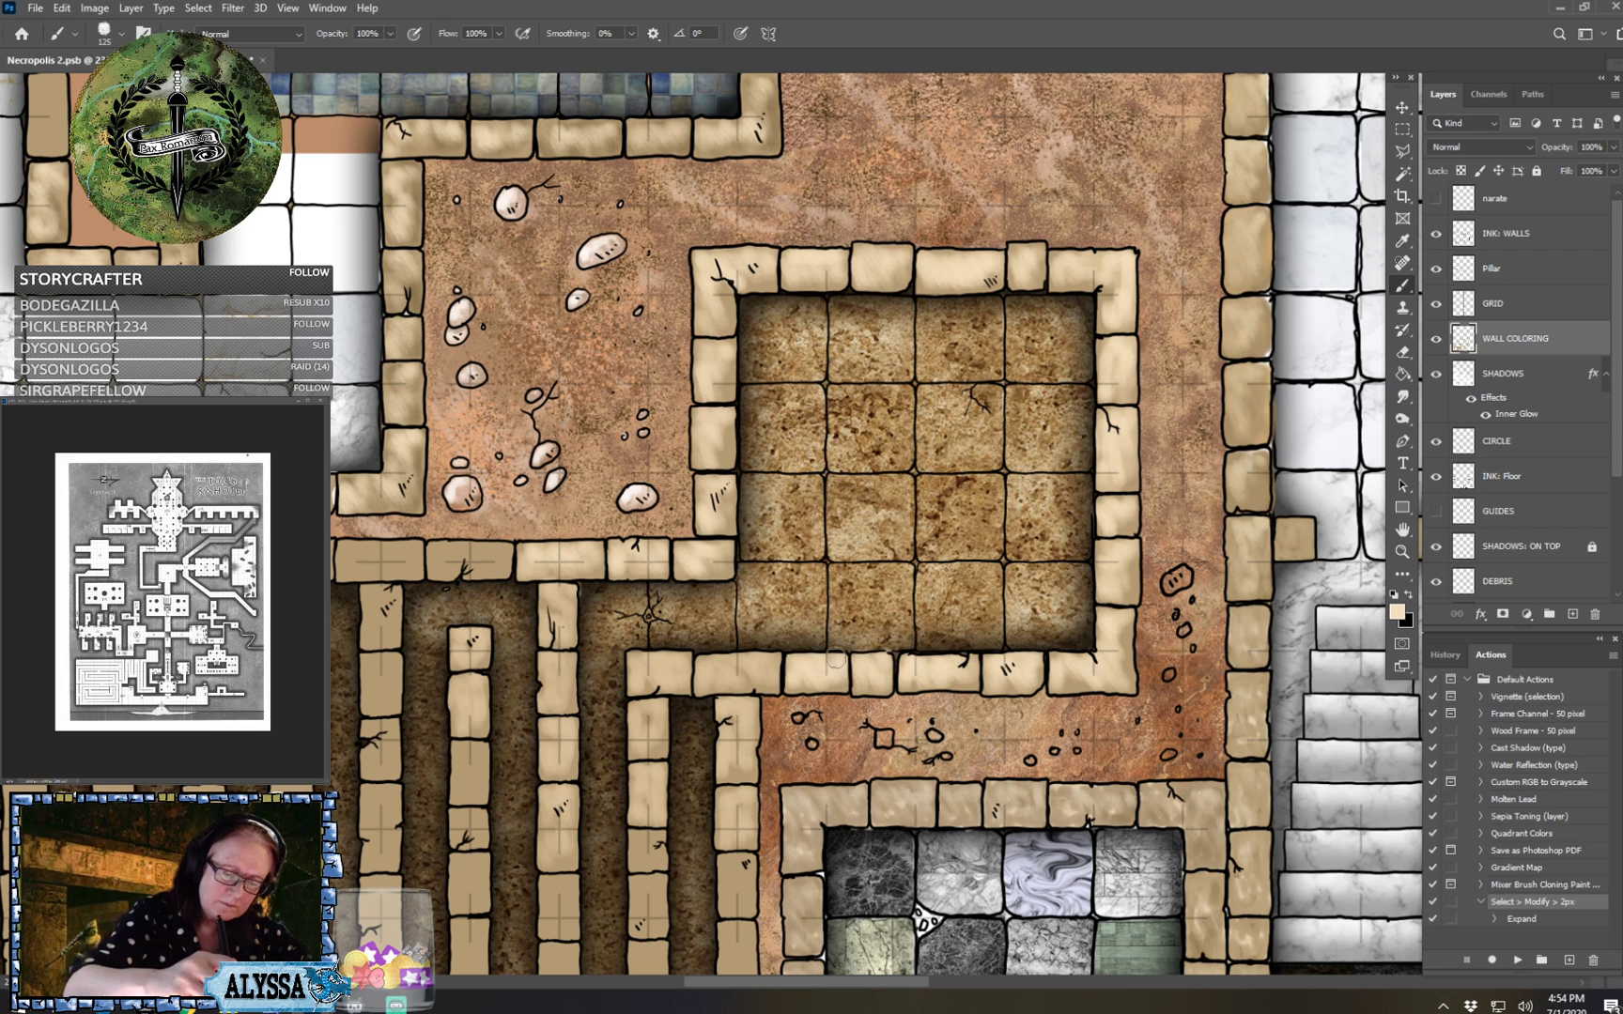
mouse_move(702, 667)
left_mouse_down()
mouse_move(764, 669)
mouse_move(640, 676)
mouse_move(681, 662)
left_mouse_up()
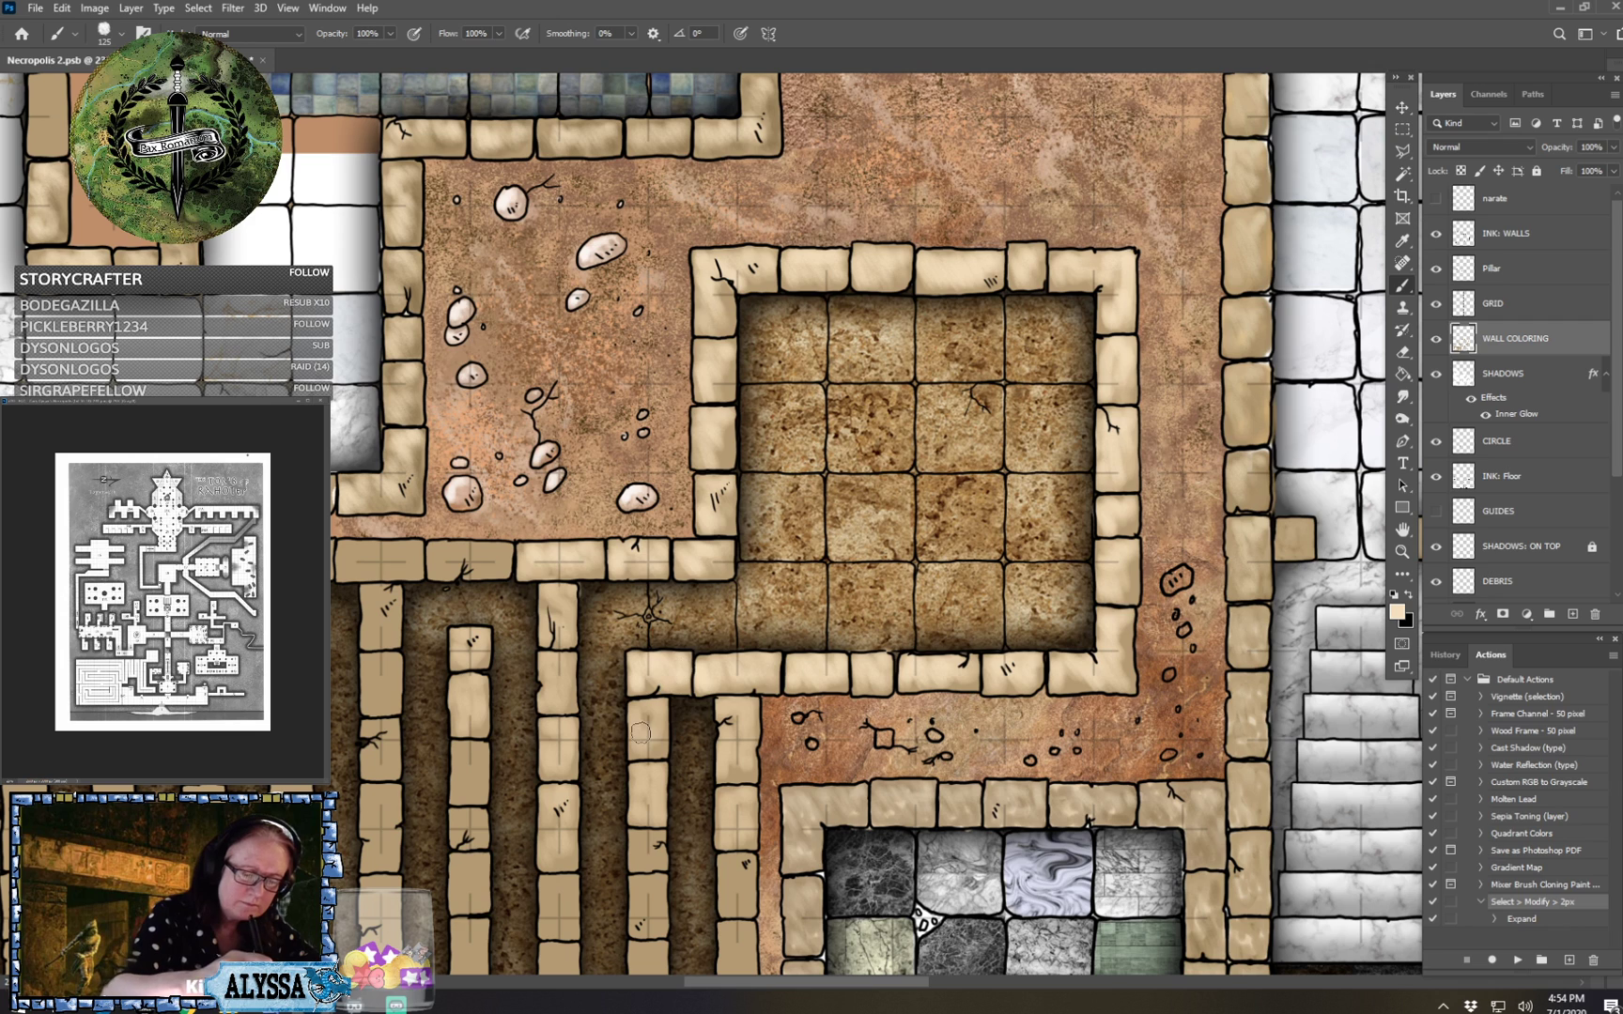
Add paler cream highlights to the maze's vertical wall stones below and west of the square room.
mouse_move(639, 735)
left_mouse_down()
mouse_move(662, 740)
mouse_move(655, 709)
left_mouse_up()
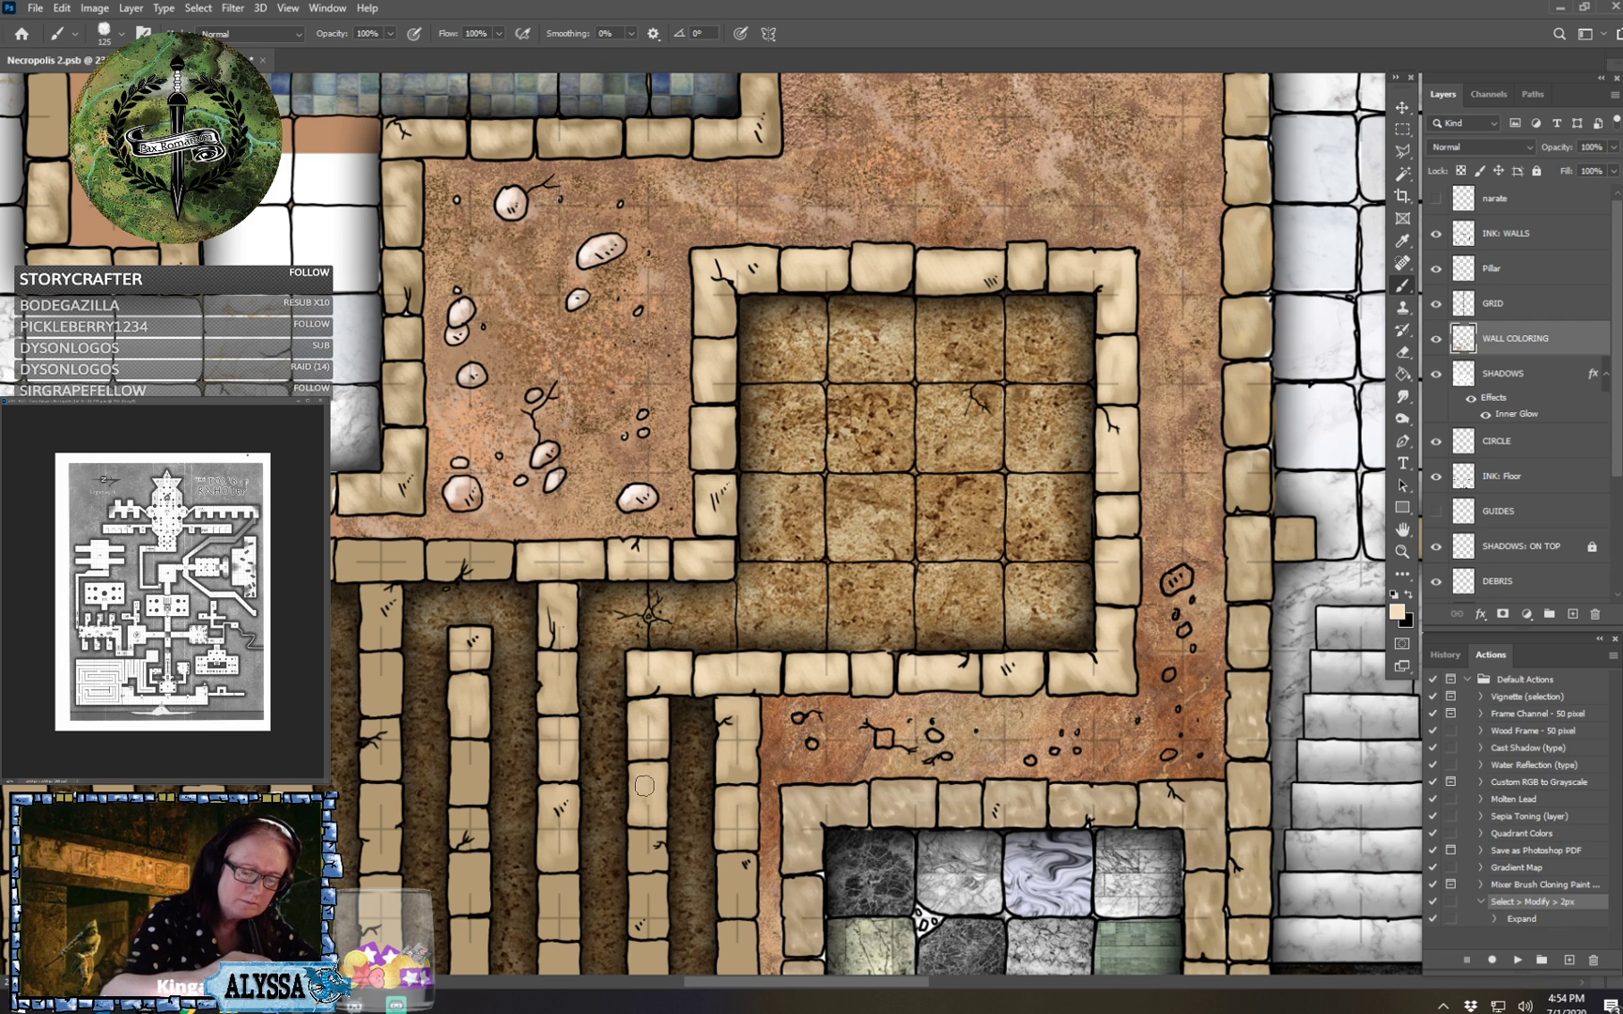
mouse_move(644, 787)
left_mouse_down()
mouse_move(637, 771)
mouse_move(660, 798)
mouse_move(641, 768)
left_mouse_up()
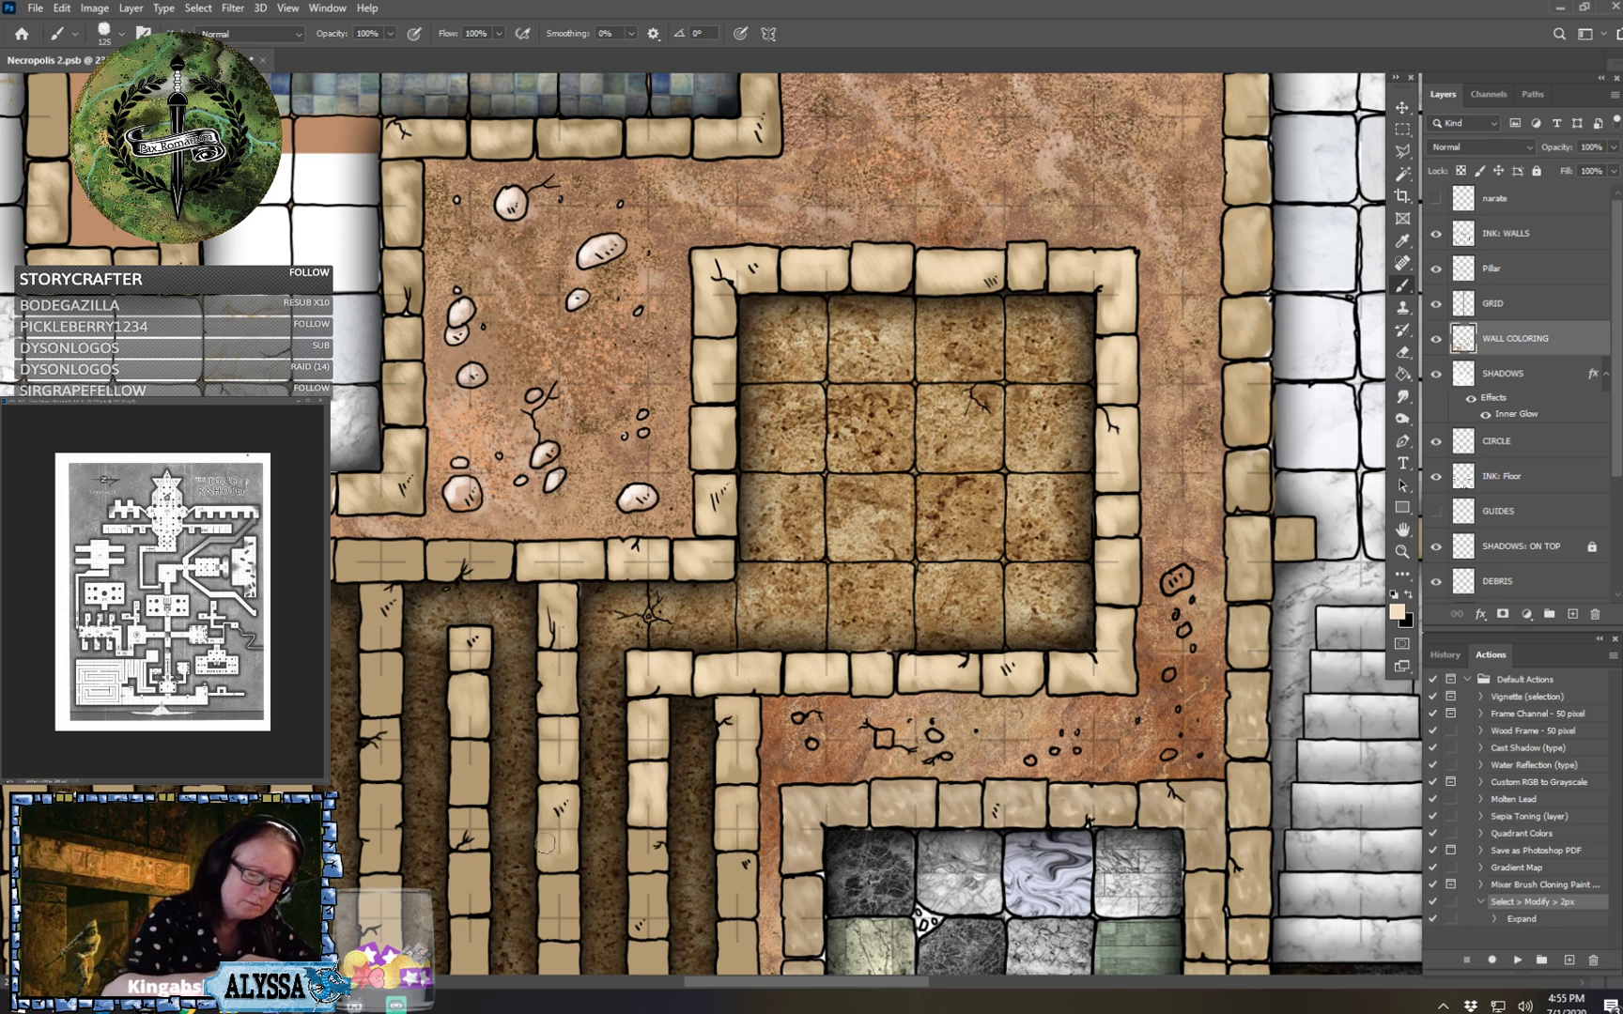
mouse_move(545, 843)
left_mouse_down()
mouse_move(568, 836)
mouse_move(551, 757)
mouse_move(571, 721)
mouse_move(552, 593)
mouse_move(568, 618)
mouse_move(561, 588)
mouse_move(526, 567)
mouse_move(597, 552)
left_mouse_up()
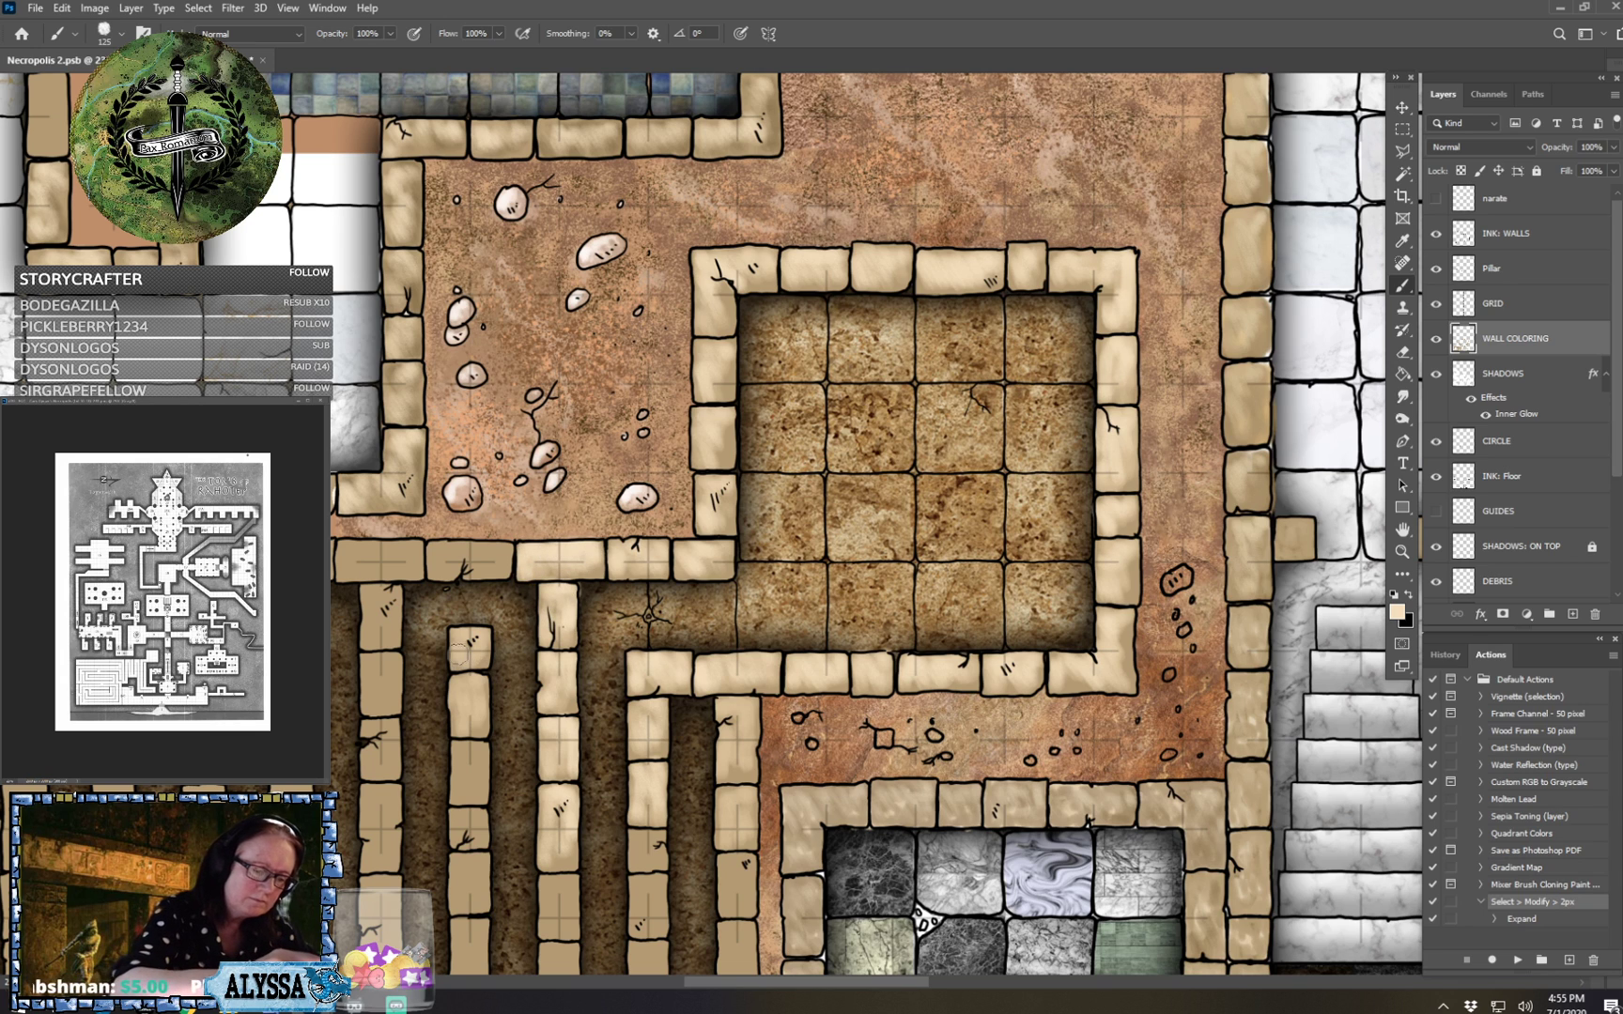
left_click_drag(457, 654, 471, 645)
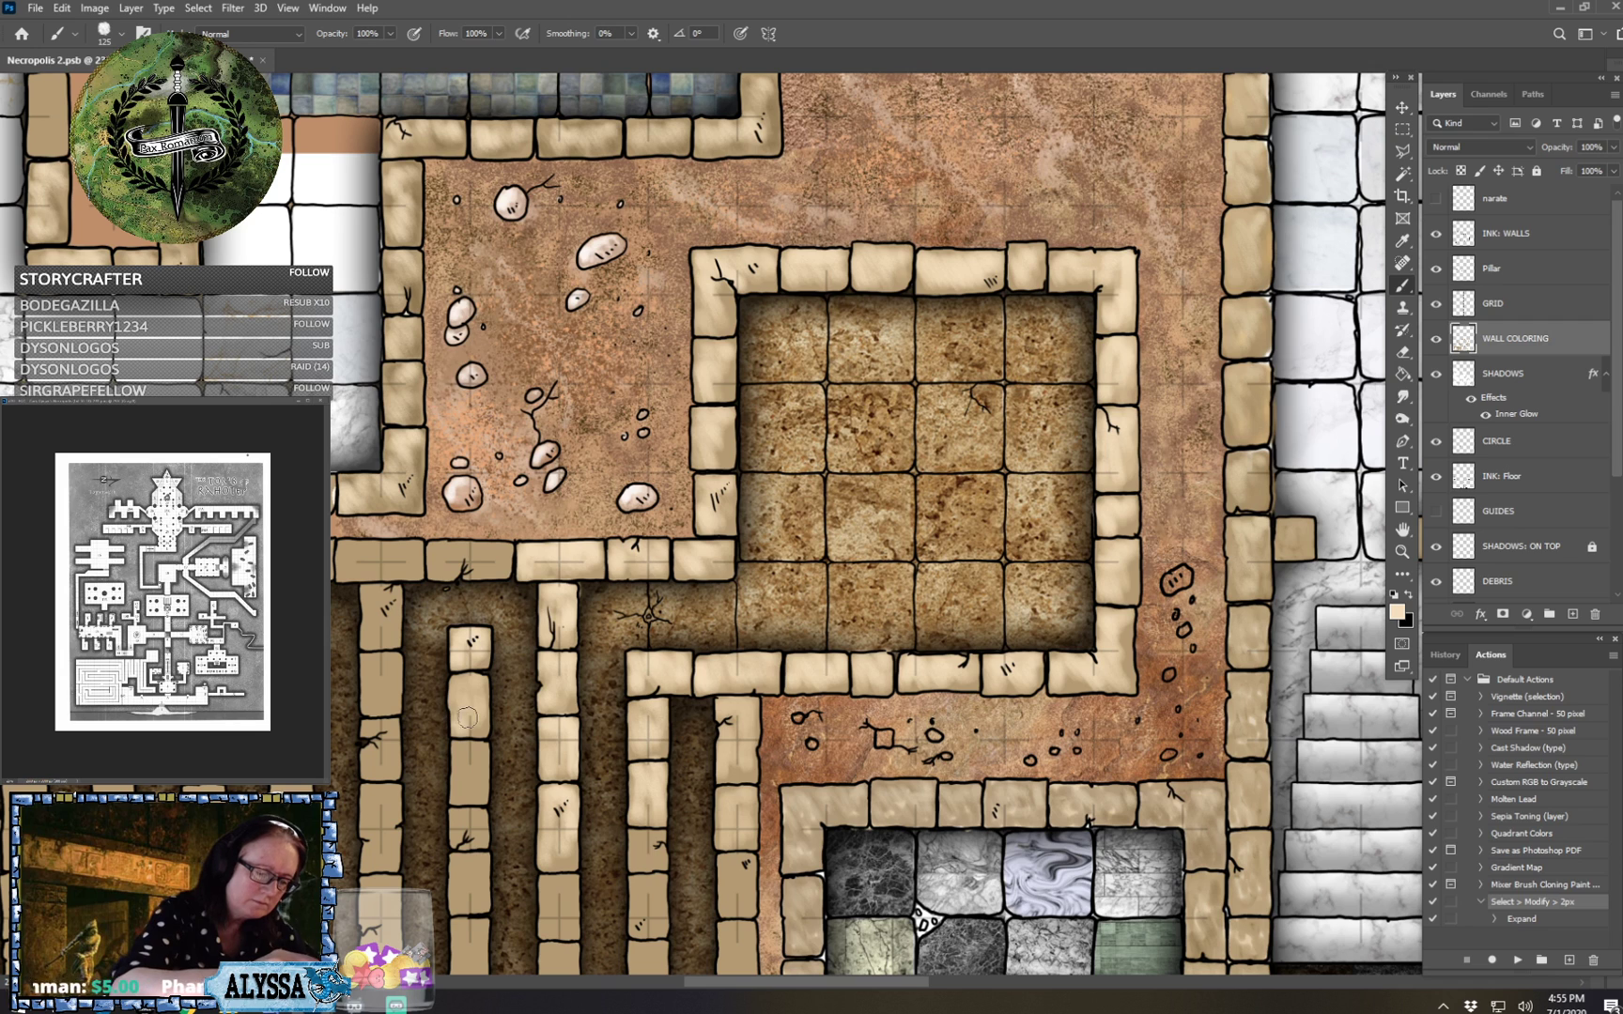
mouse_move(467, 717)
left_mouse_down()
mouse_move(470, 681)
mouse_move(511, 722)
left_mouse_up()
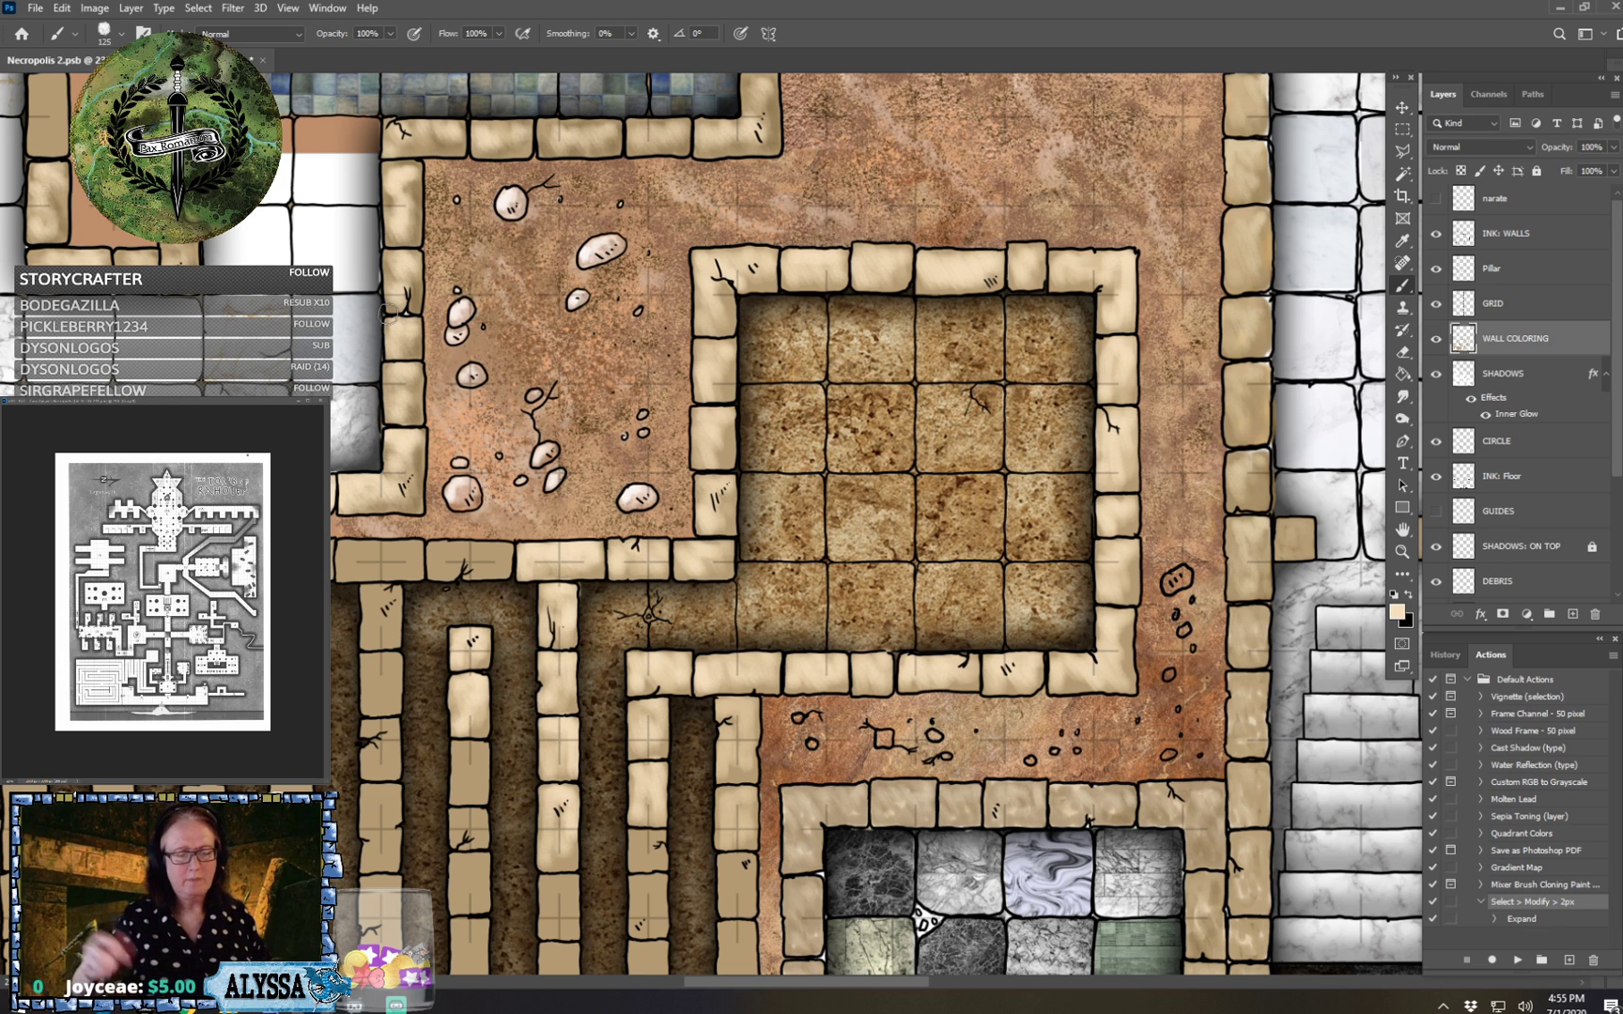
Set the foreground color to the darker brown #987f58 for shading the walls.
scroll(388, 314, "down", 2)
scroll(388, 315, "down", 5)
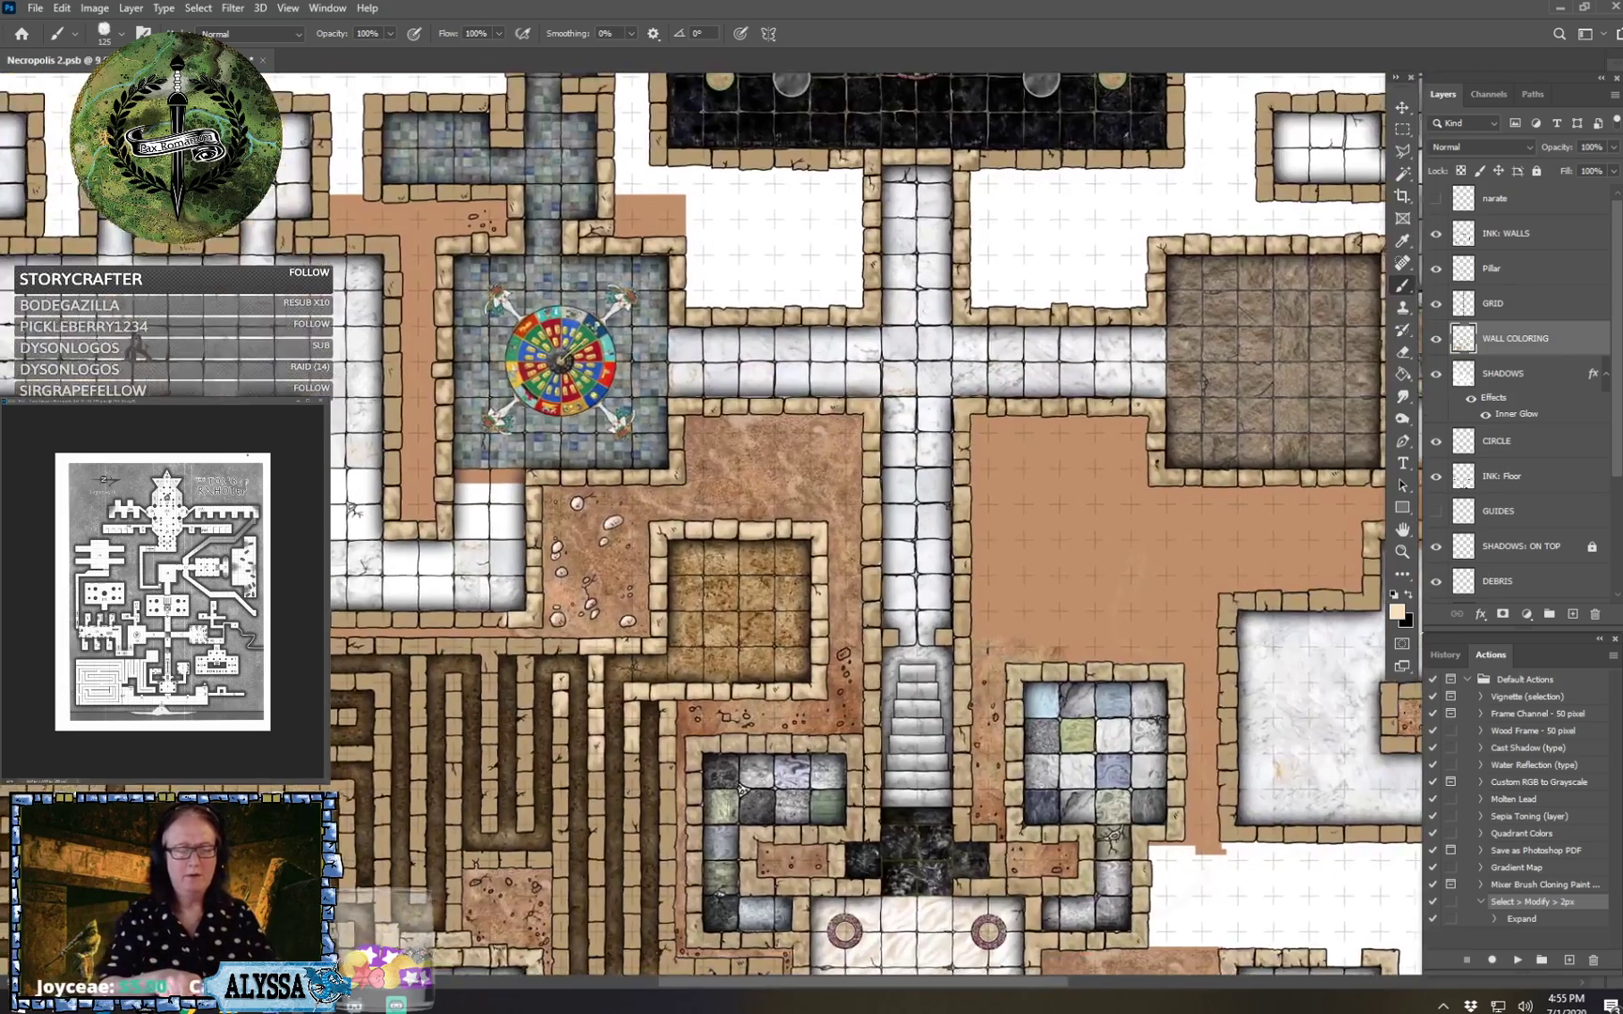
scroll(658, 582, "up", 5)
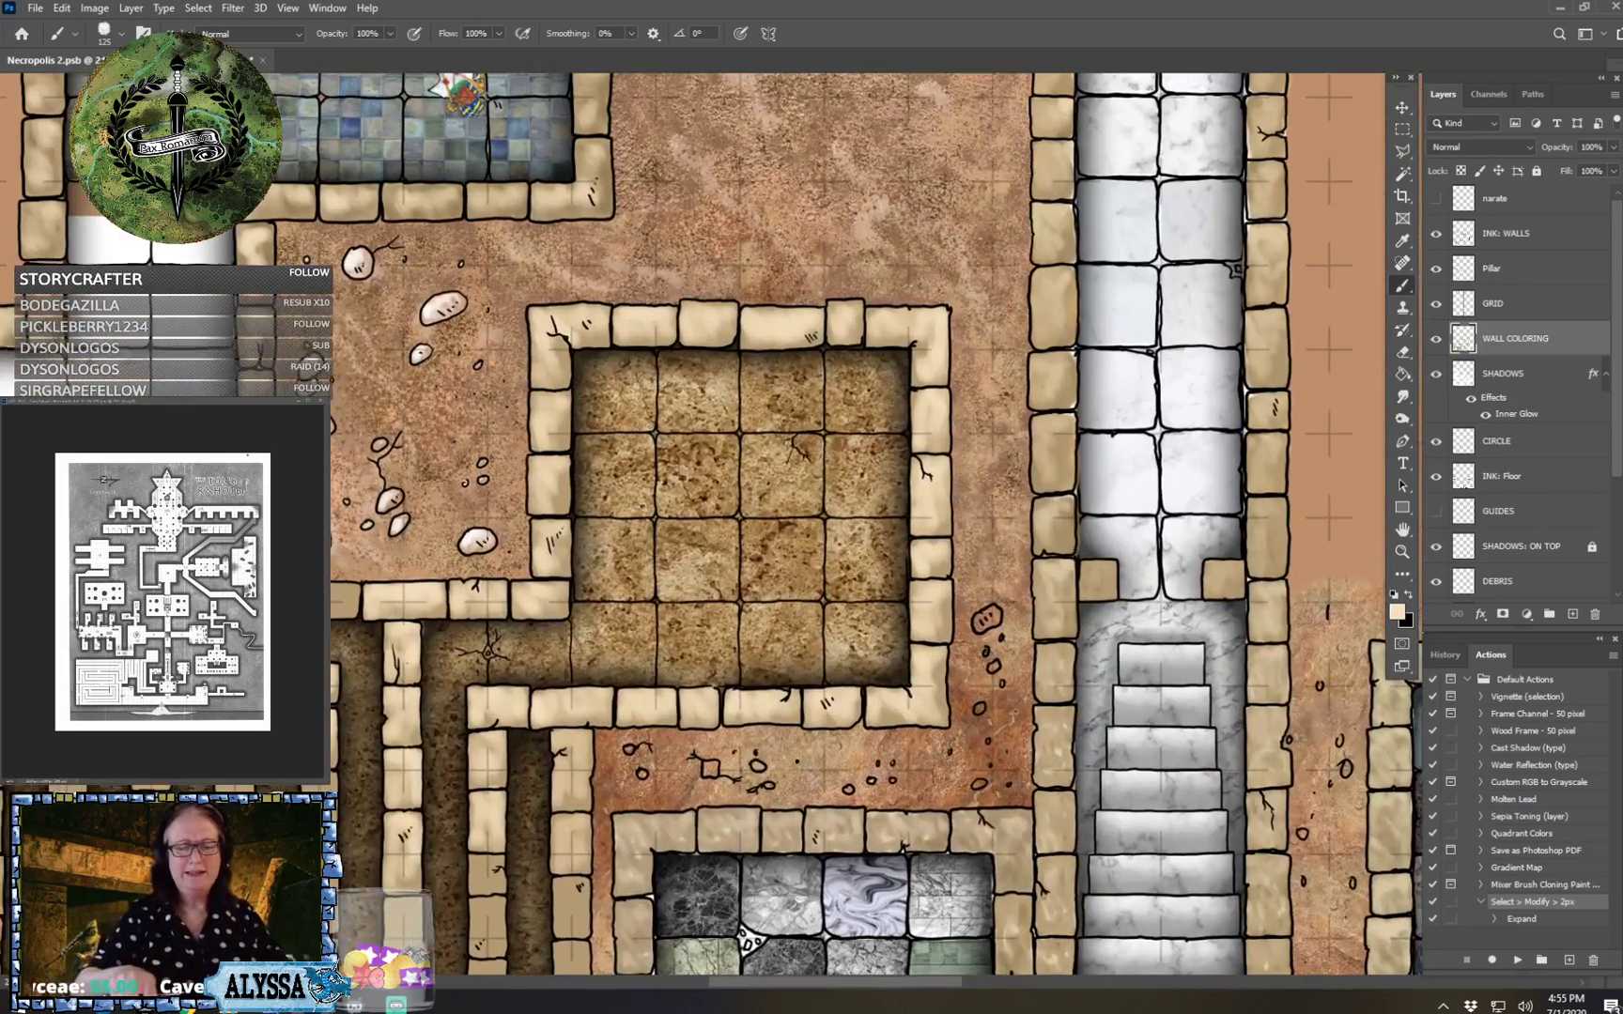
scroll(732, 869, "up", 1)
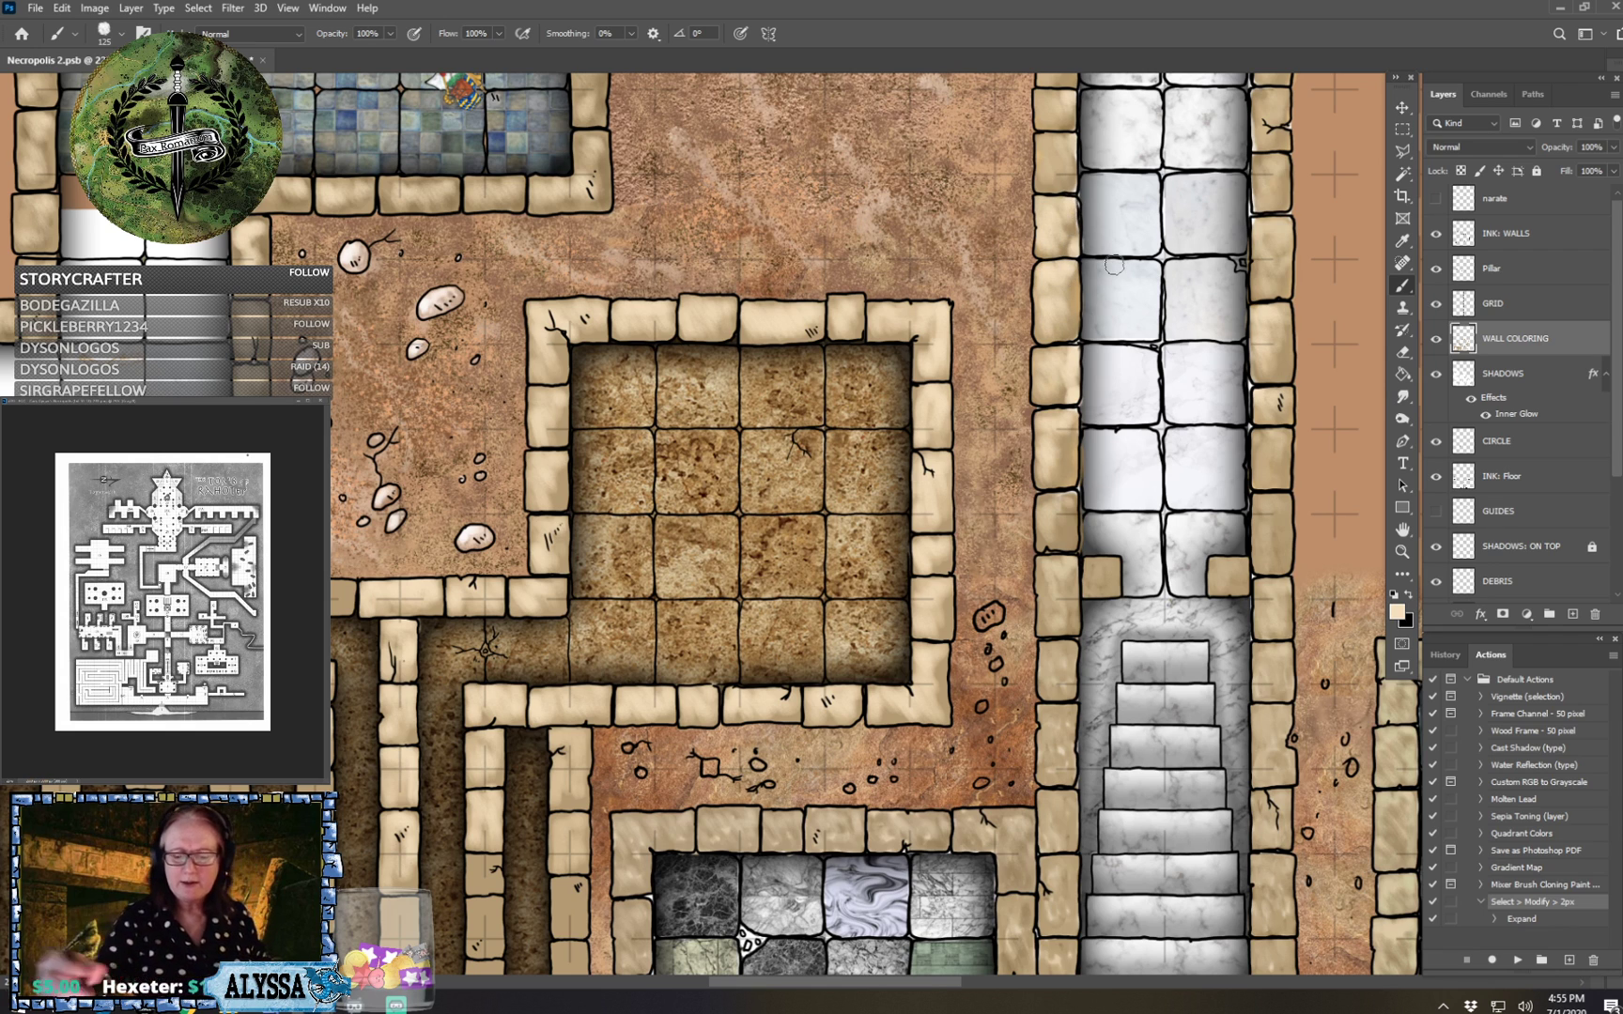
left_click(1397, 612)
left_click(1182, 759)
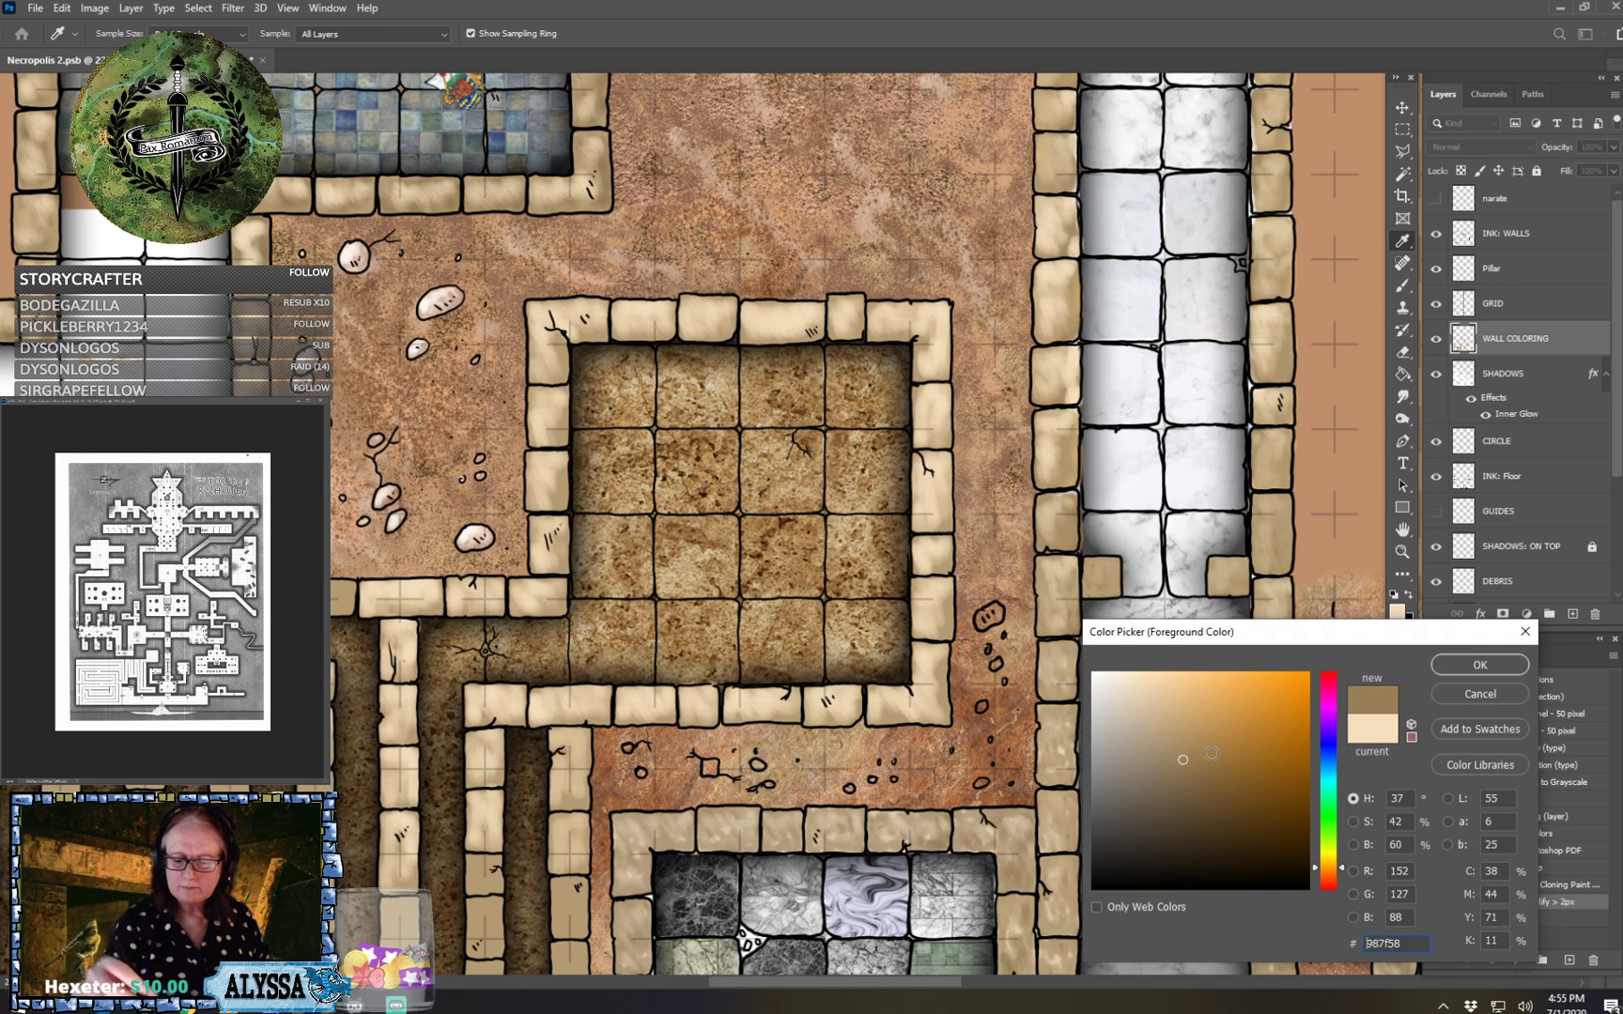
left_click(1478, 666)
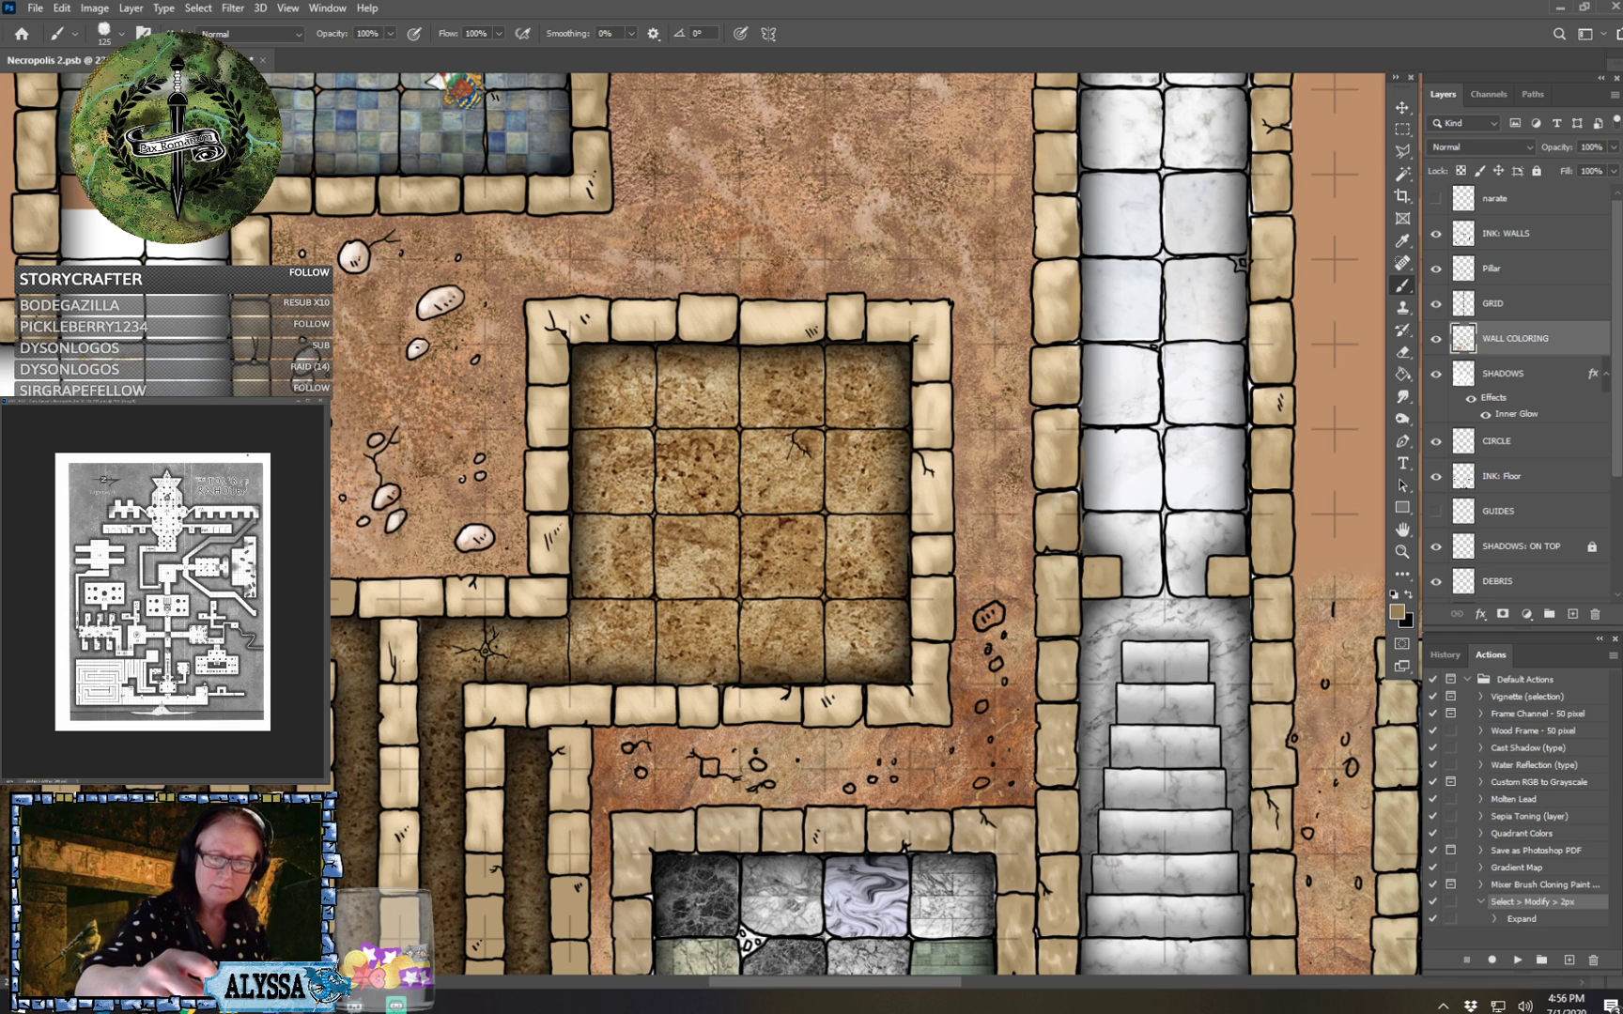
Shade the wall stones on the east, north and south sides of the square rock-floored room with darker brown brush strokes.
left_click_drag(932, 495, 931, 512)
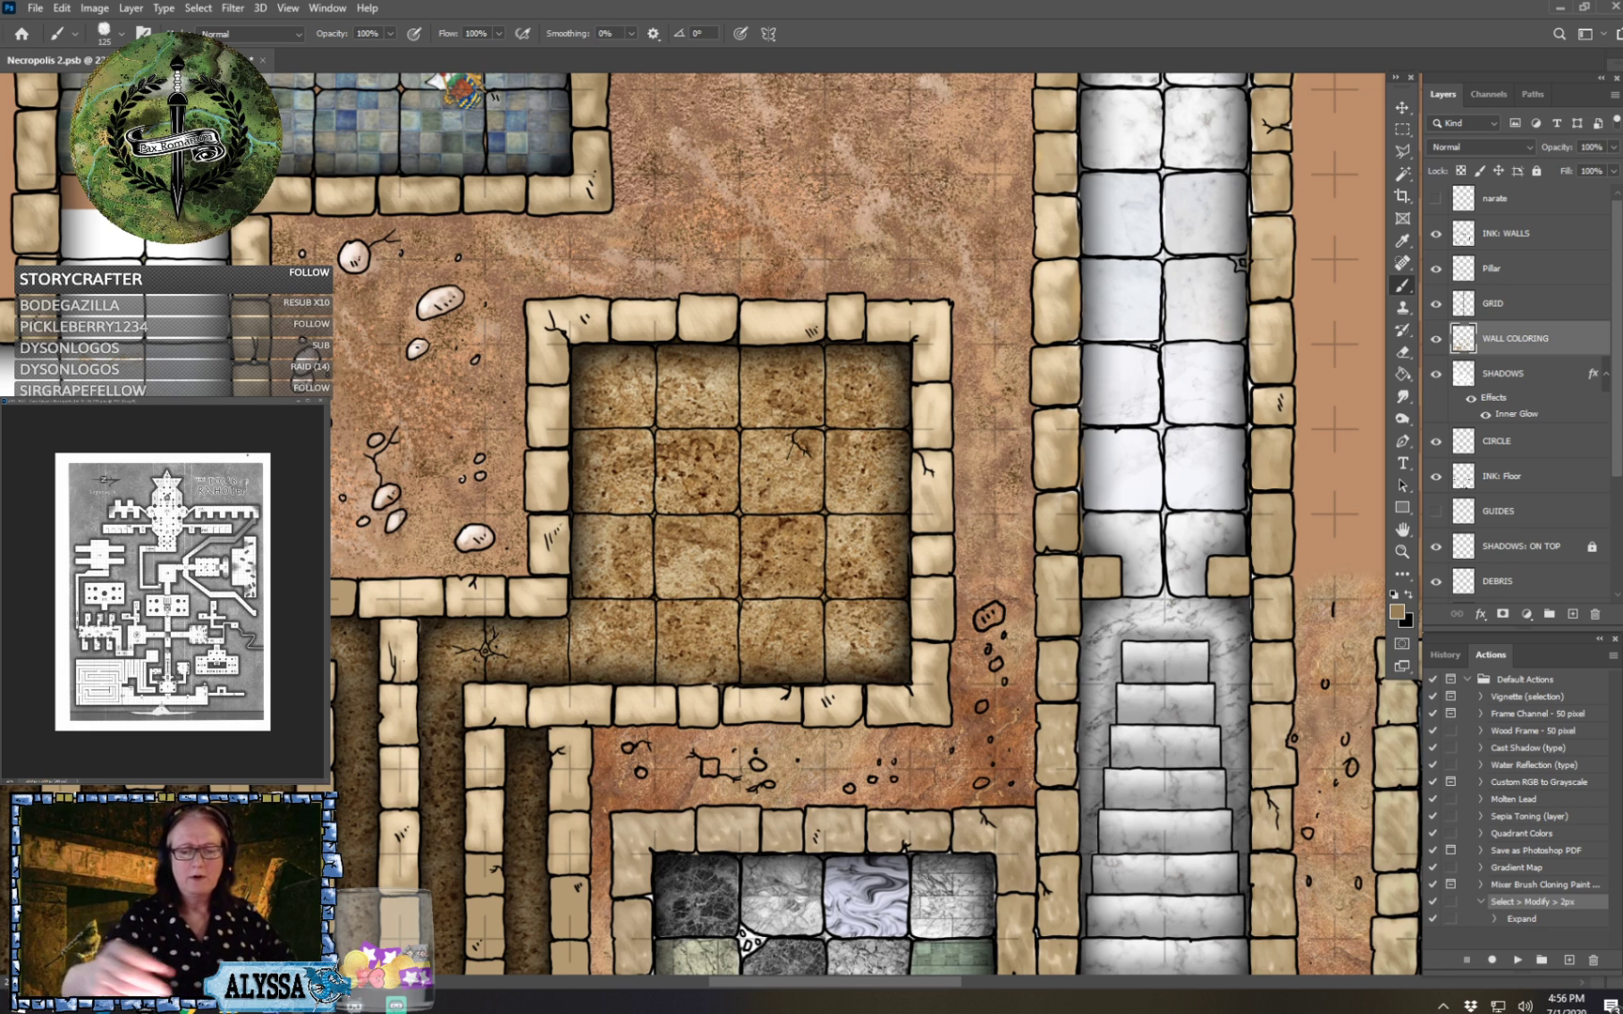
mouse_move(935, 444)
left_mouse_down()
mouse_move(941, 309)
mouse_move(885, 318)
mouse_move(900, 333)
mouse_move(838, 327)
mouse_move(848, 314)
mouse_move(802, 332)
mouse_move(690, 319)
mouse_move(704, 331)
mouse_move(763, 314)
left_mouse_up()
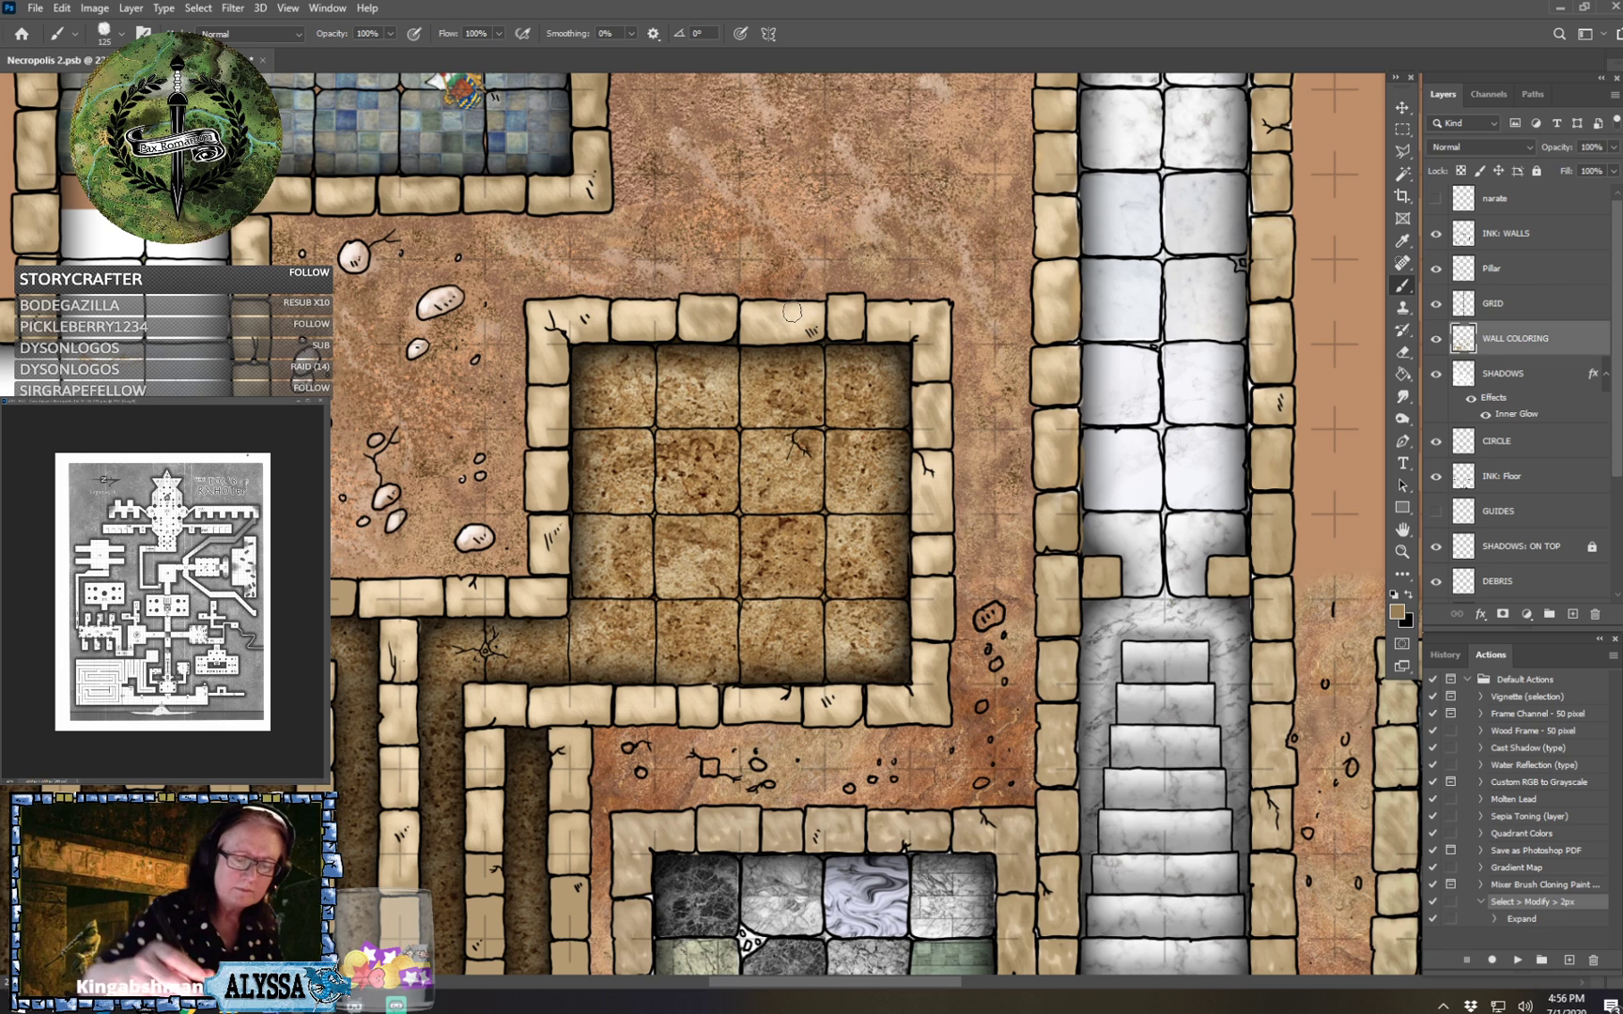
left_click_drag(729, 701, 741, 697)
left_click_drag(710, 838, 739, 839)
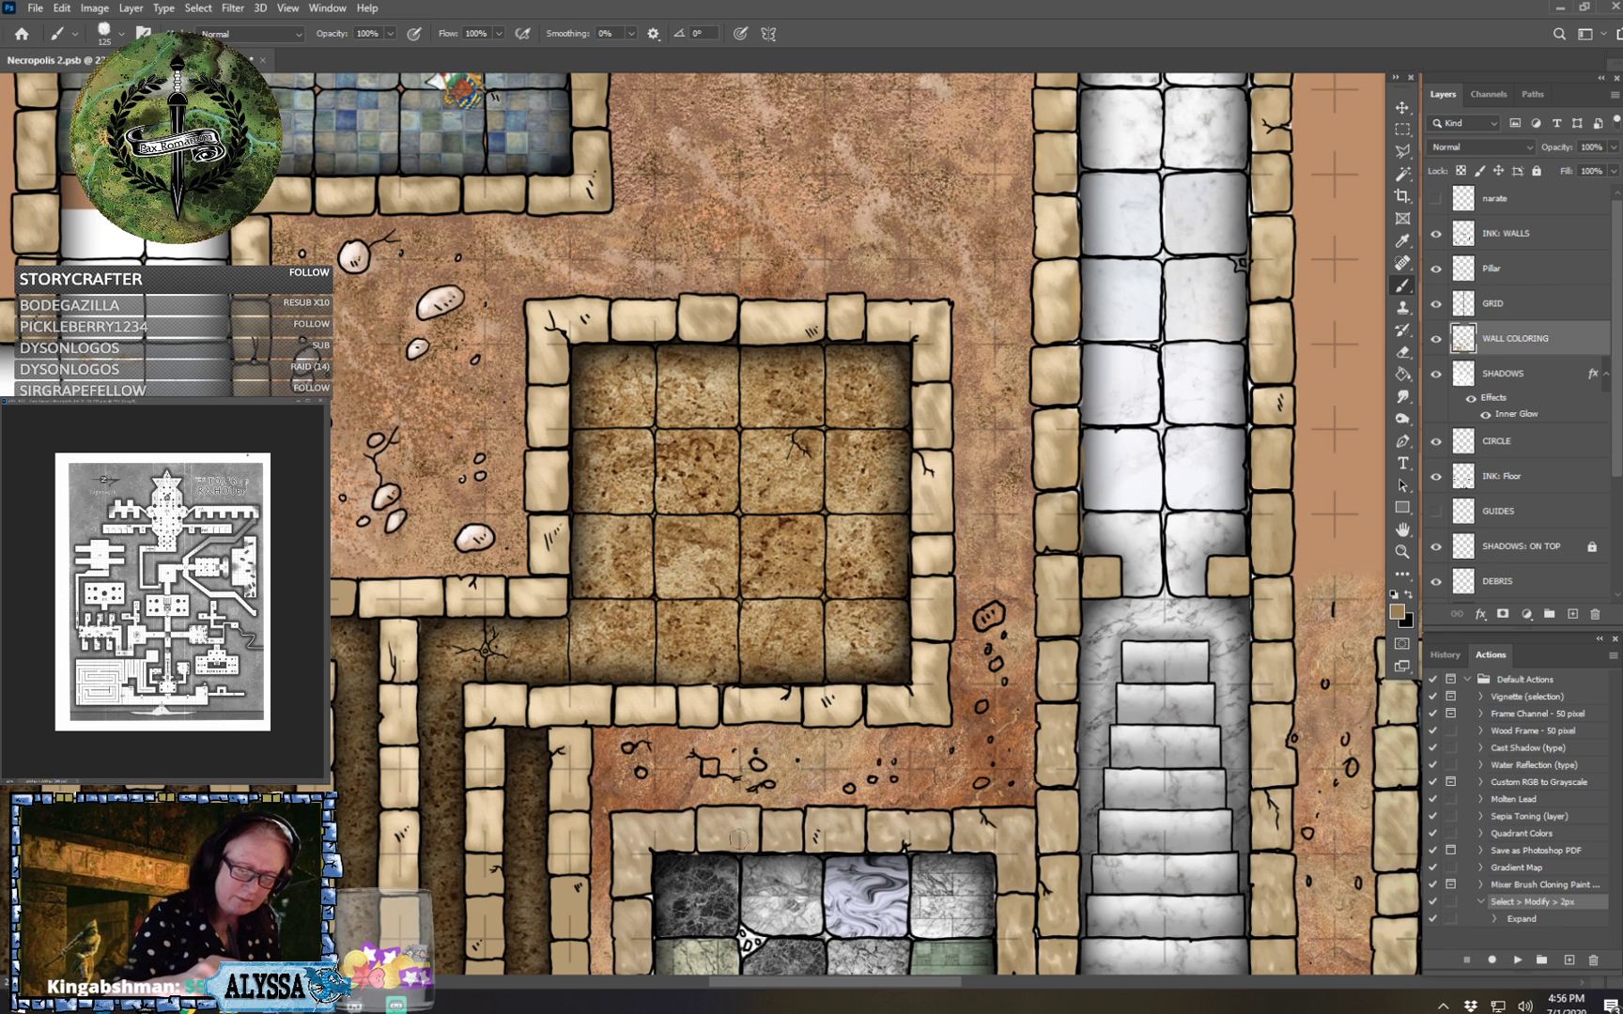
left_click_drag(749, 711, 862, 705)
mouse_move(703, 720)
left_mouse_down()
mouse_move(573, 710)
mouse_move(598, 704)
left_mouse_up()
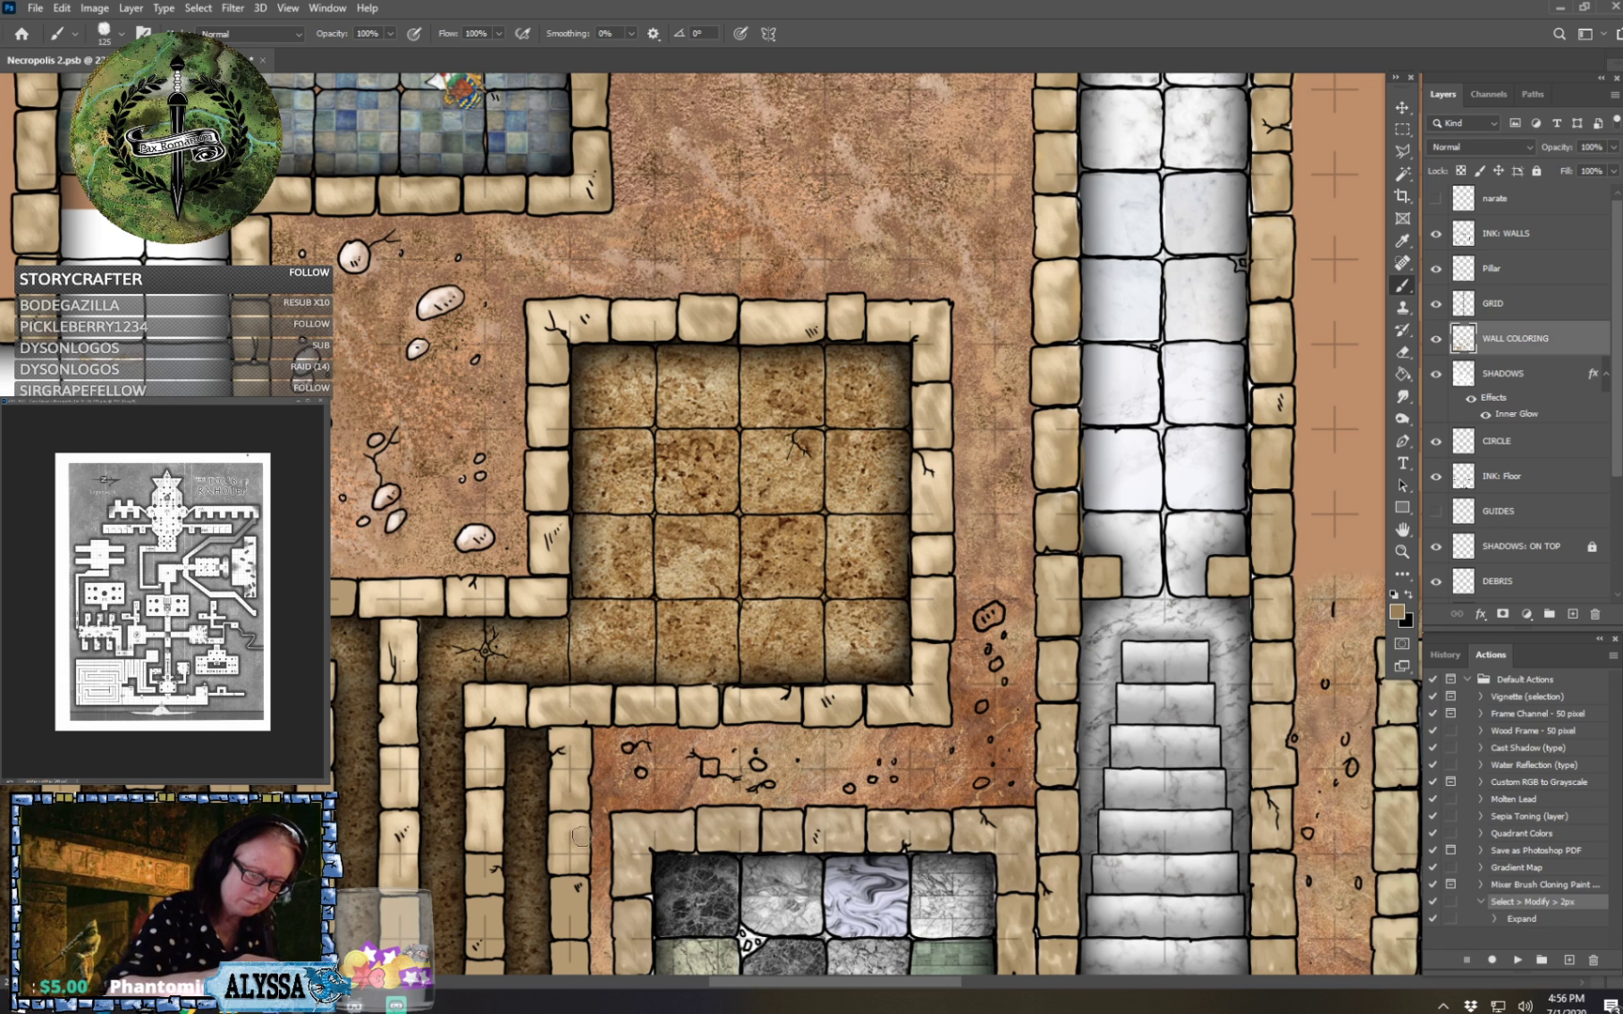
Brush darker brown shading onto the highlighted maze wall stones and the square room's west wall.
left_click_drag(582, 840, 587, 832)
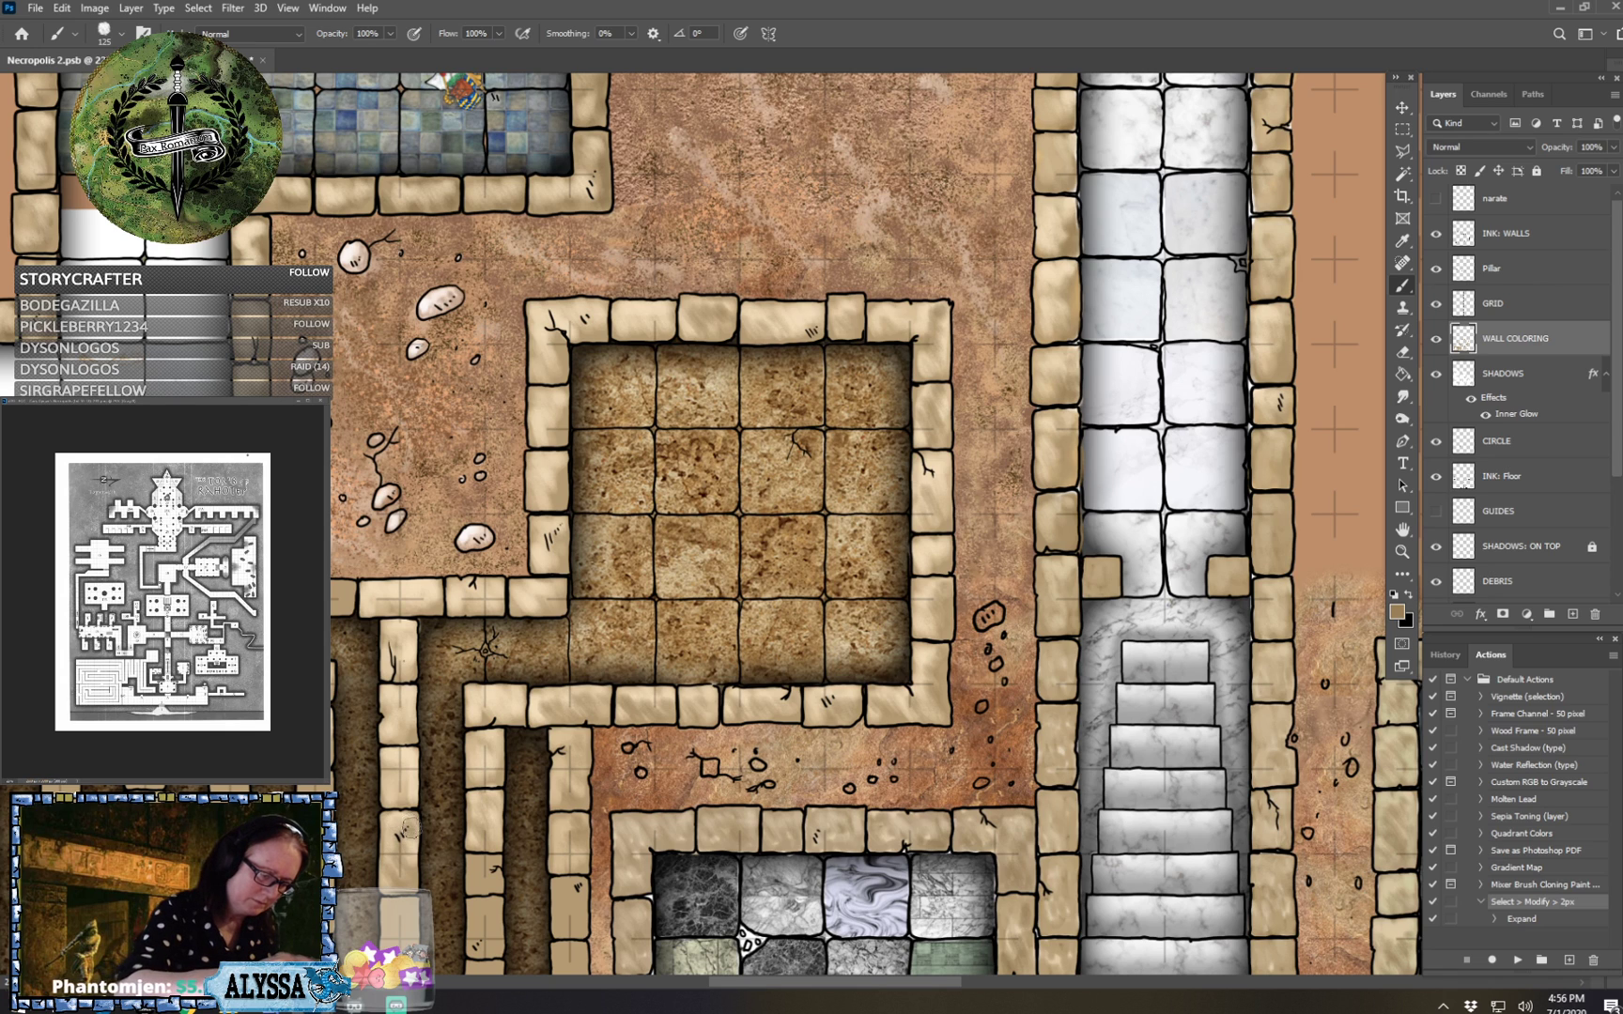
mouse_move(413, 792)
left_mouse_down()
mouse_move(409, 641)
mouse_move(389, 602)
mouse_move(432, 593)
left_mouse_up()
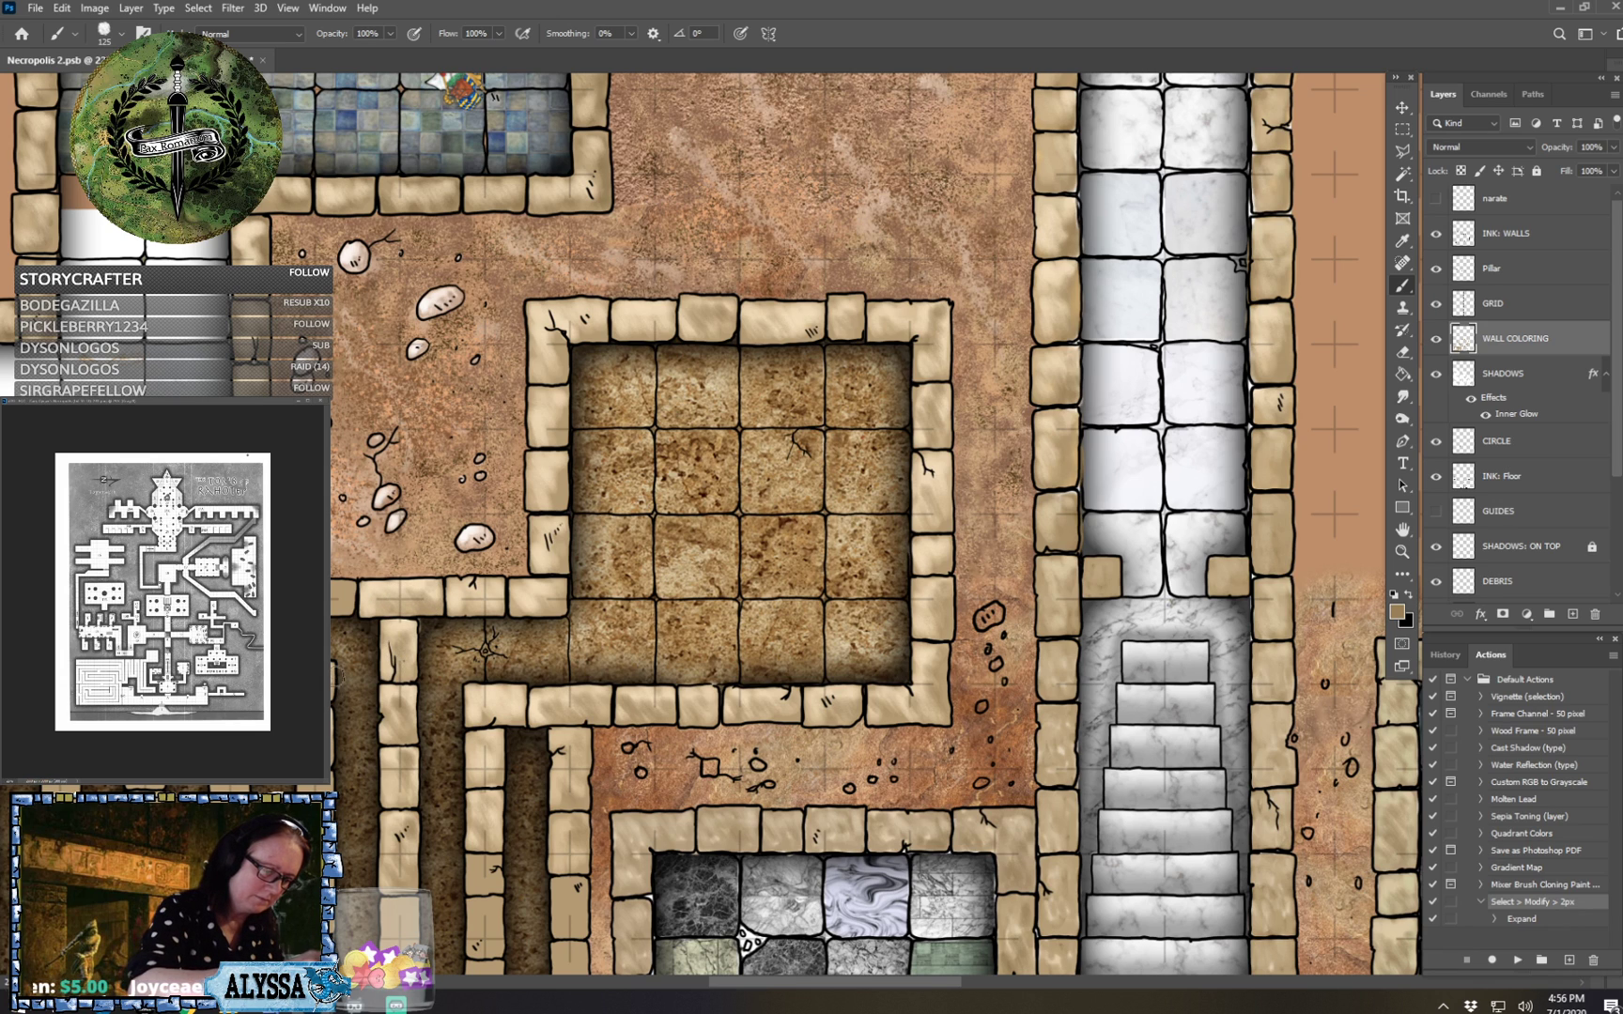
left_click_drag(457, 596, 557, 604)
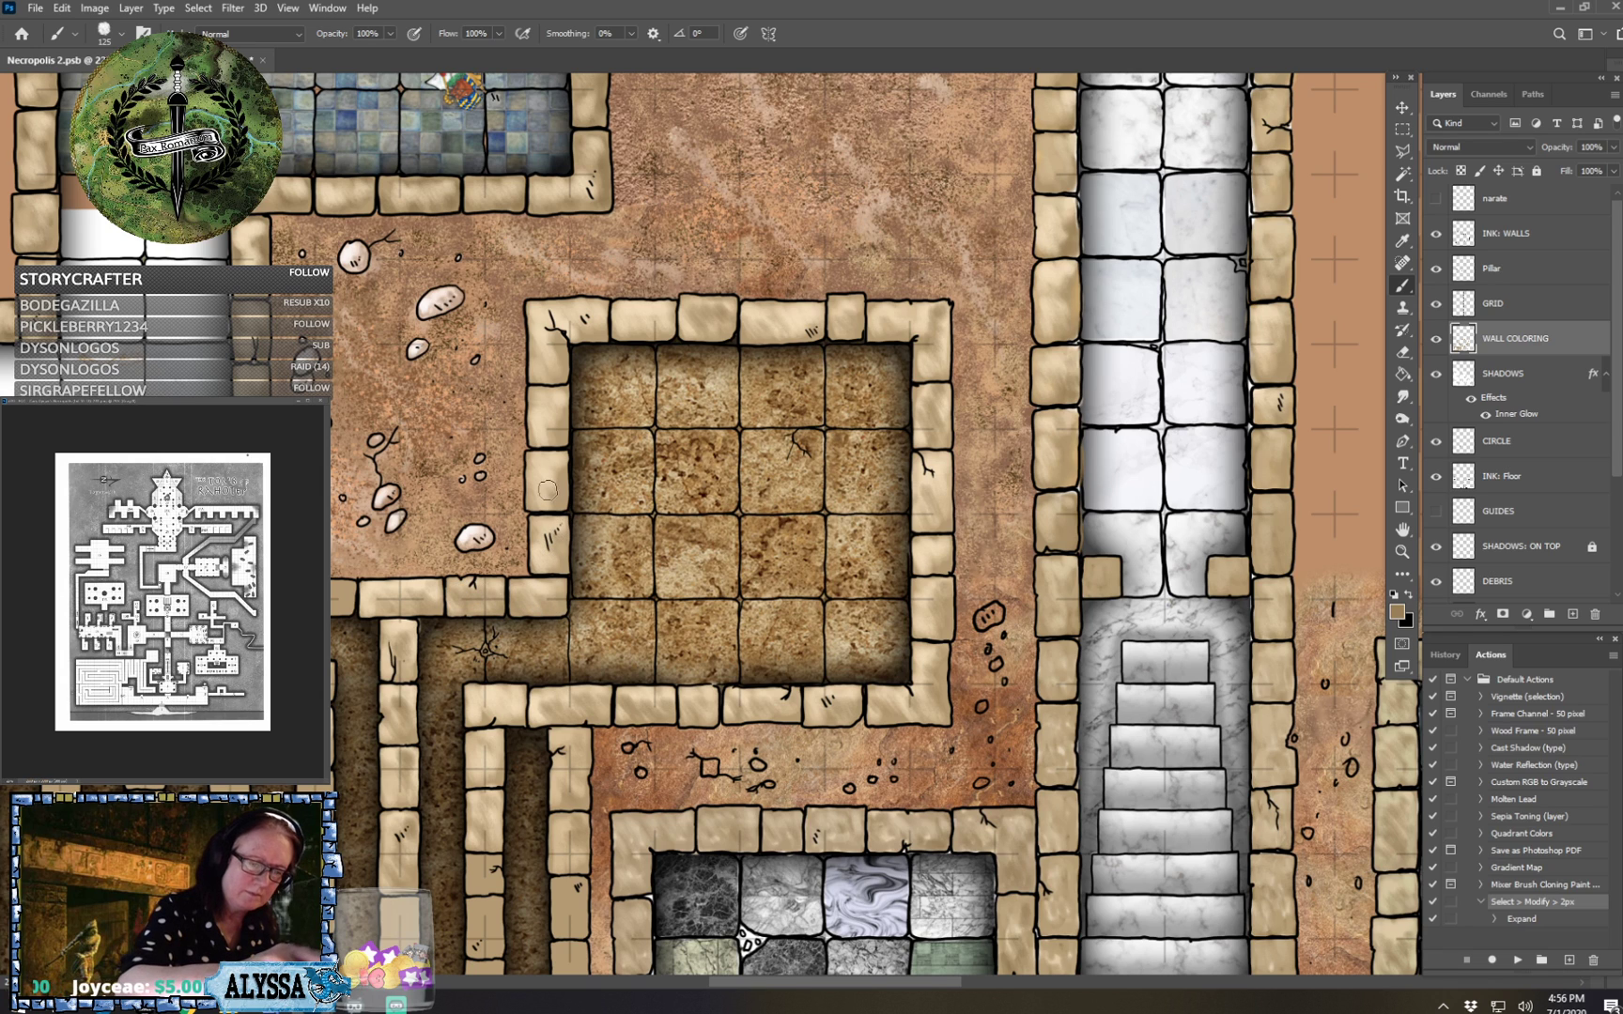
left_click_drag(548, 489, 551, 500)
mouse_move(553, 432)
left_mouse_down()
mouse_move(545, 348)
mouse_move(560, 338)
left_mouse_up()
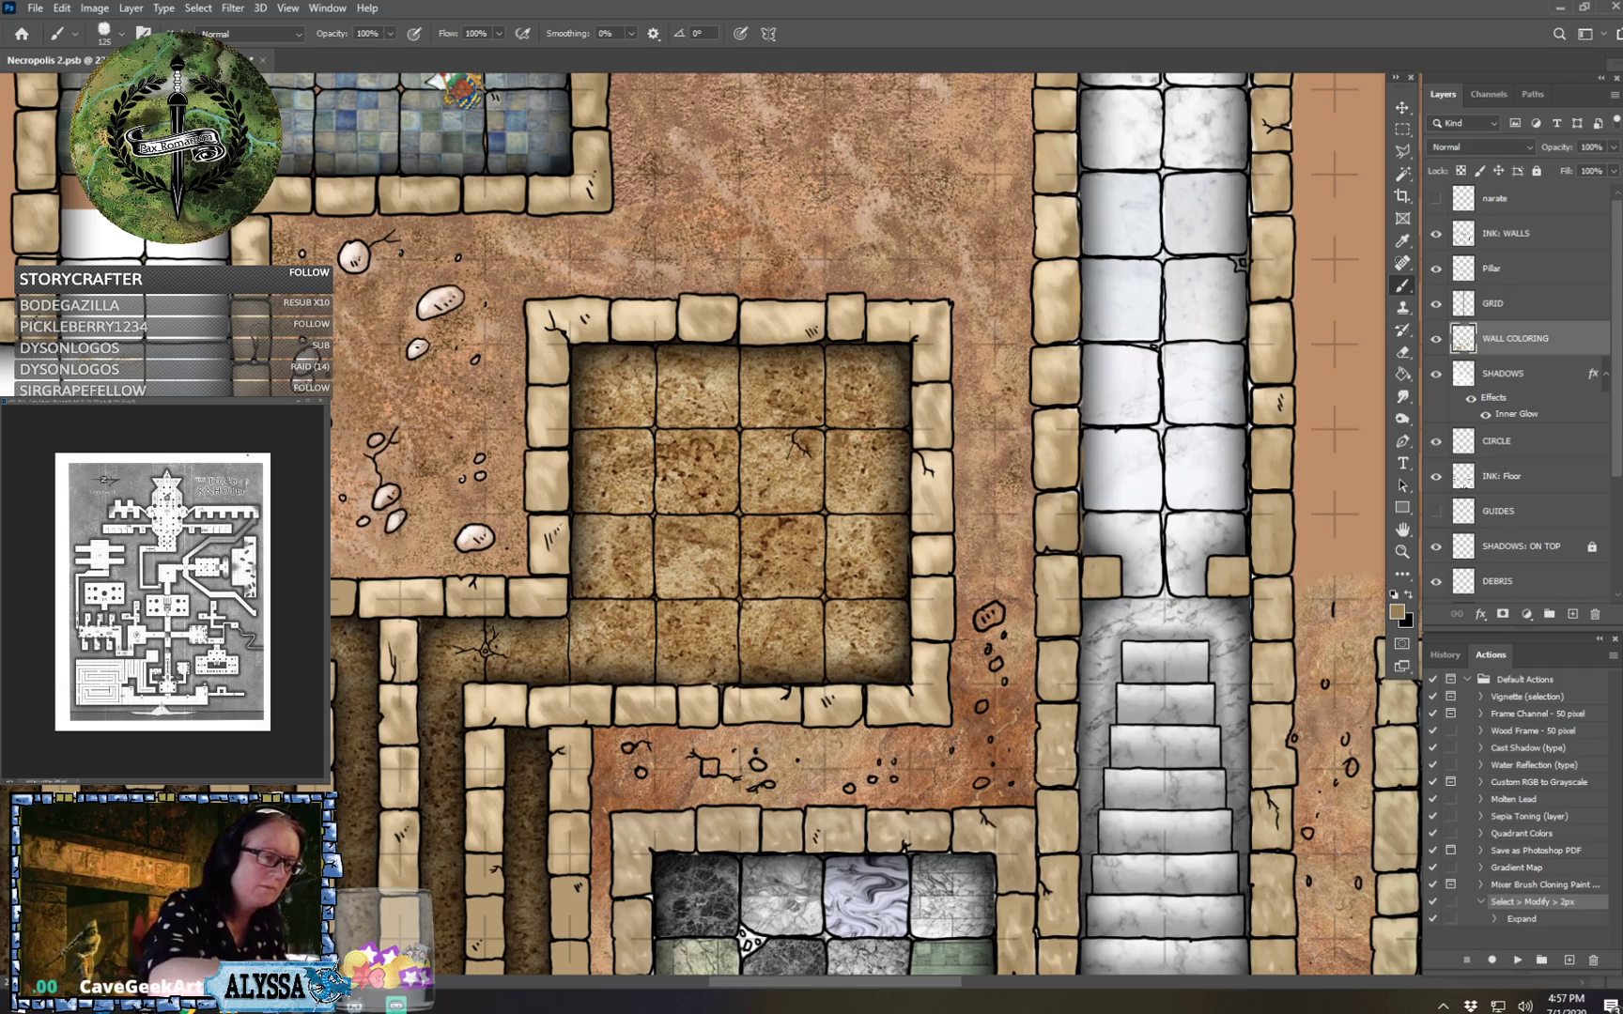
Review the wall coloring around the square room and maze against the surrounding parts of the map.
scroll(737, 517, "down", 8)
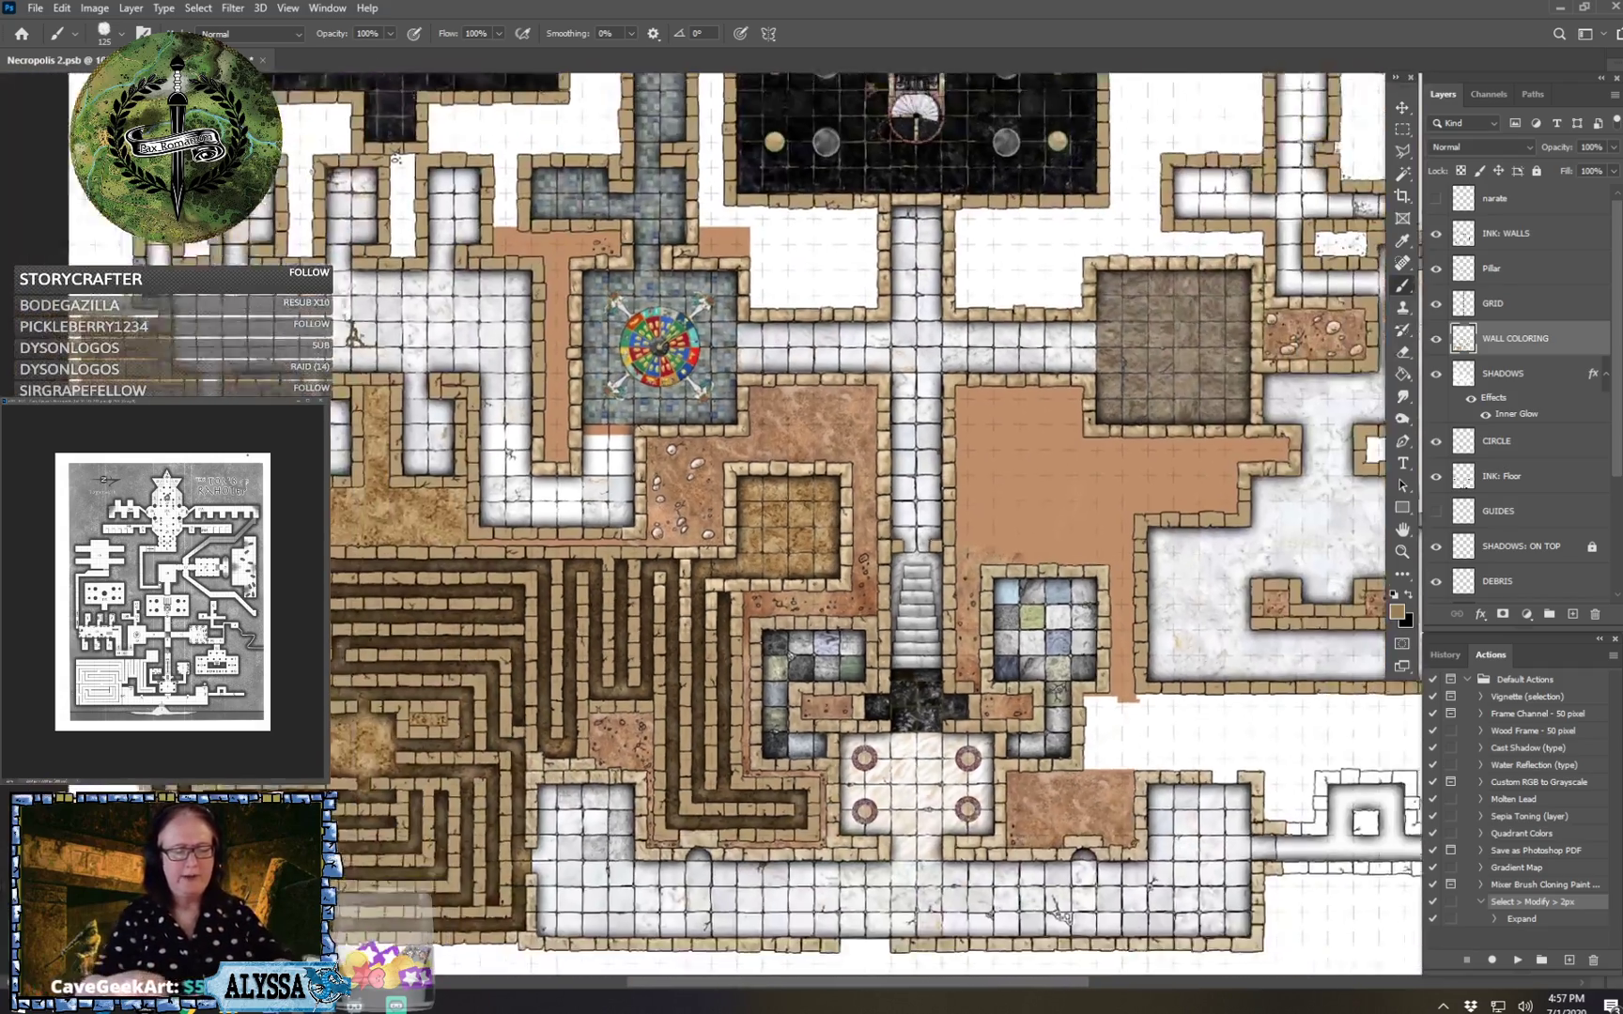
scroll(1061, 526, "up", 3)
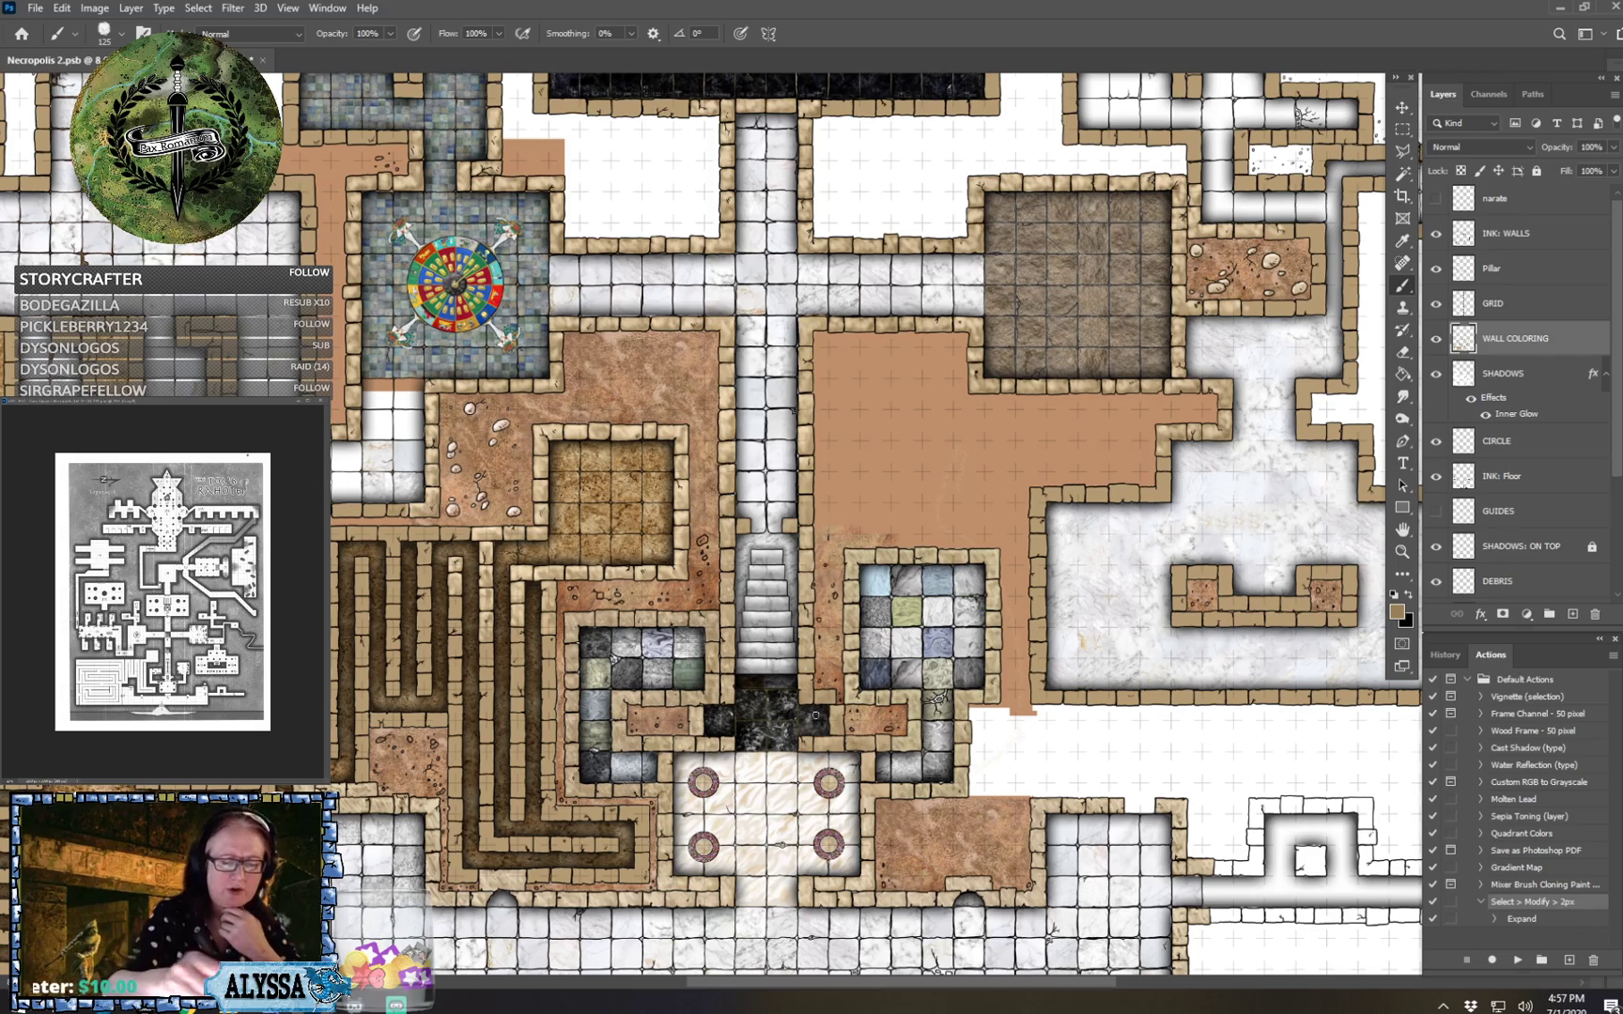
scroll(346, 687, "up", 4)
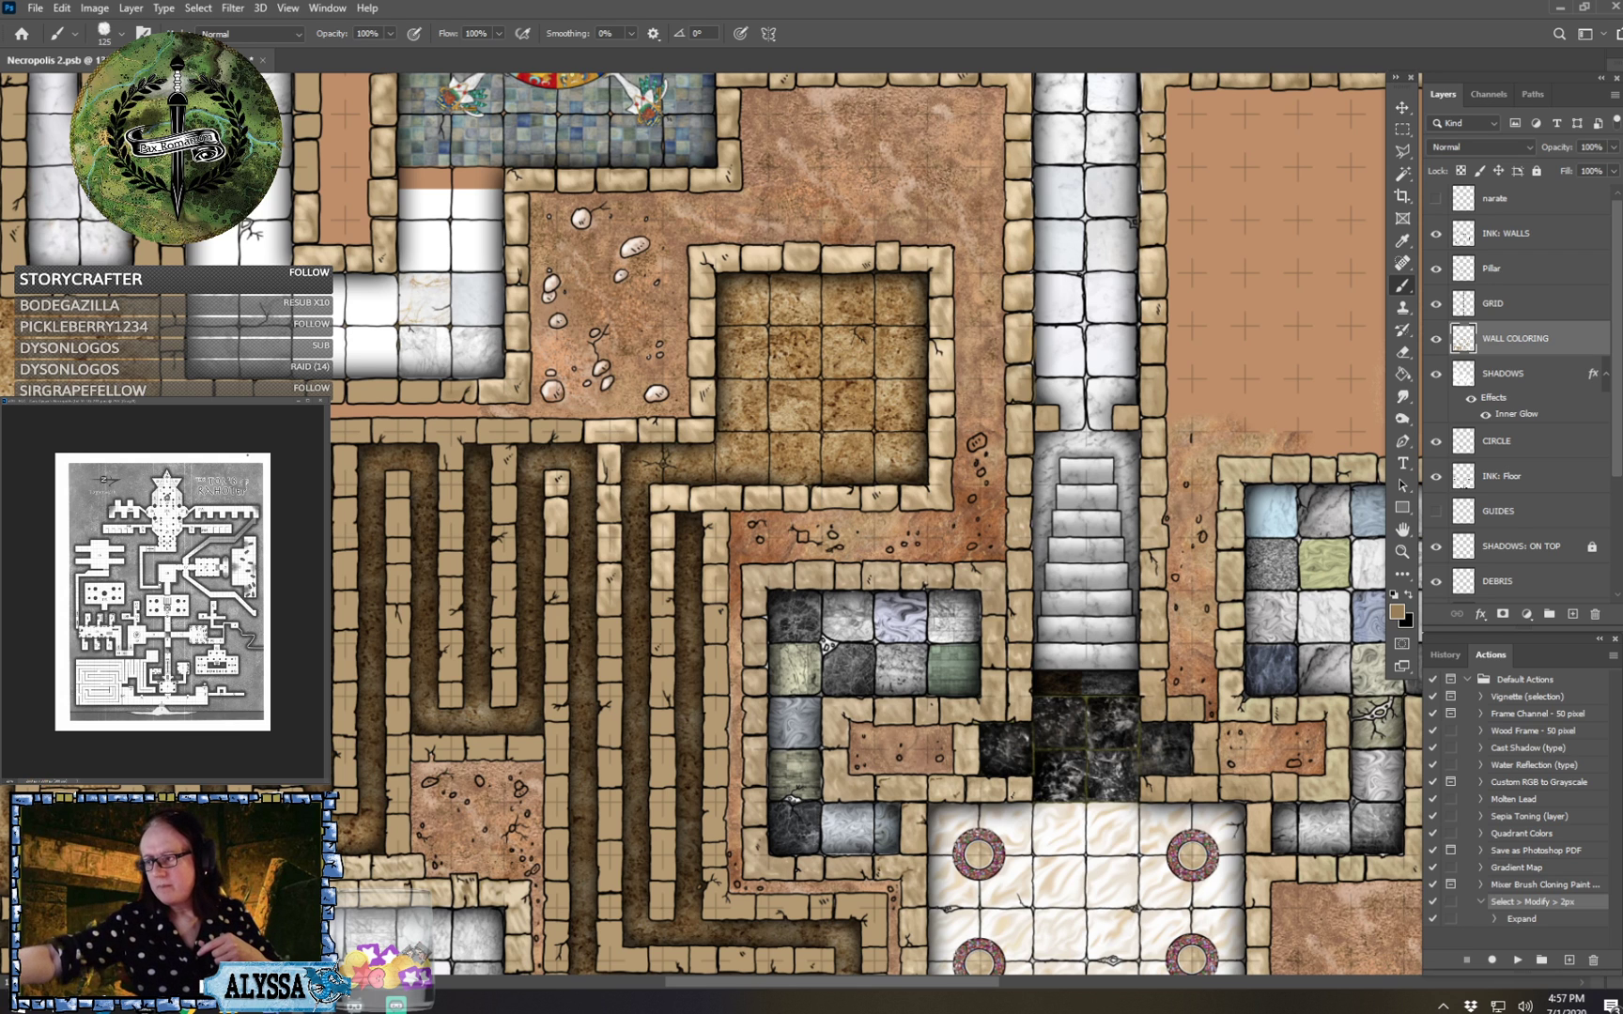
scroll(797, 595, "down", 4)
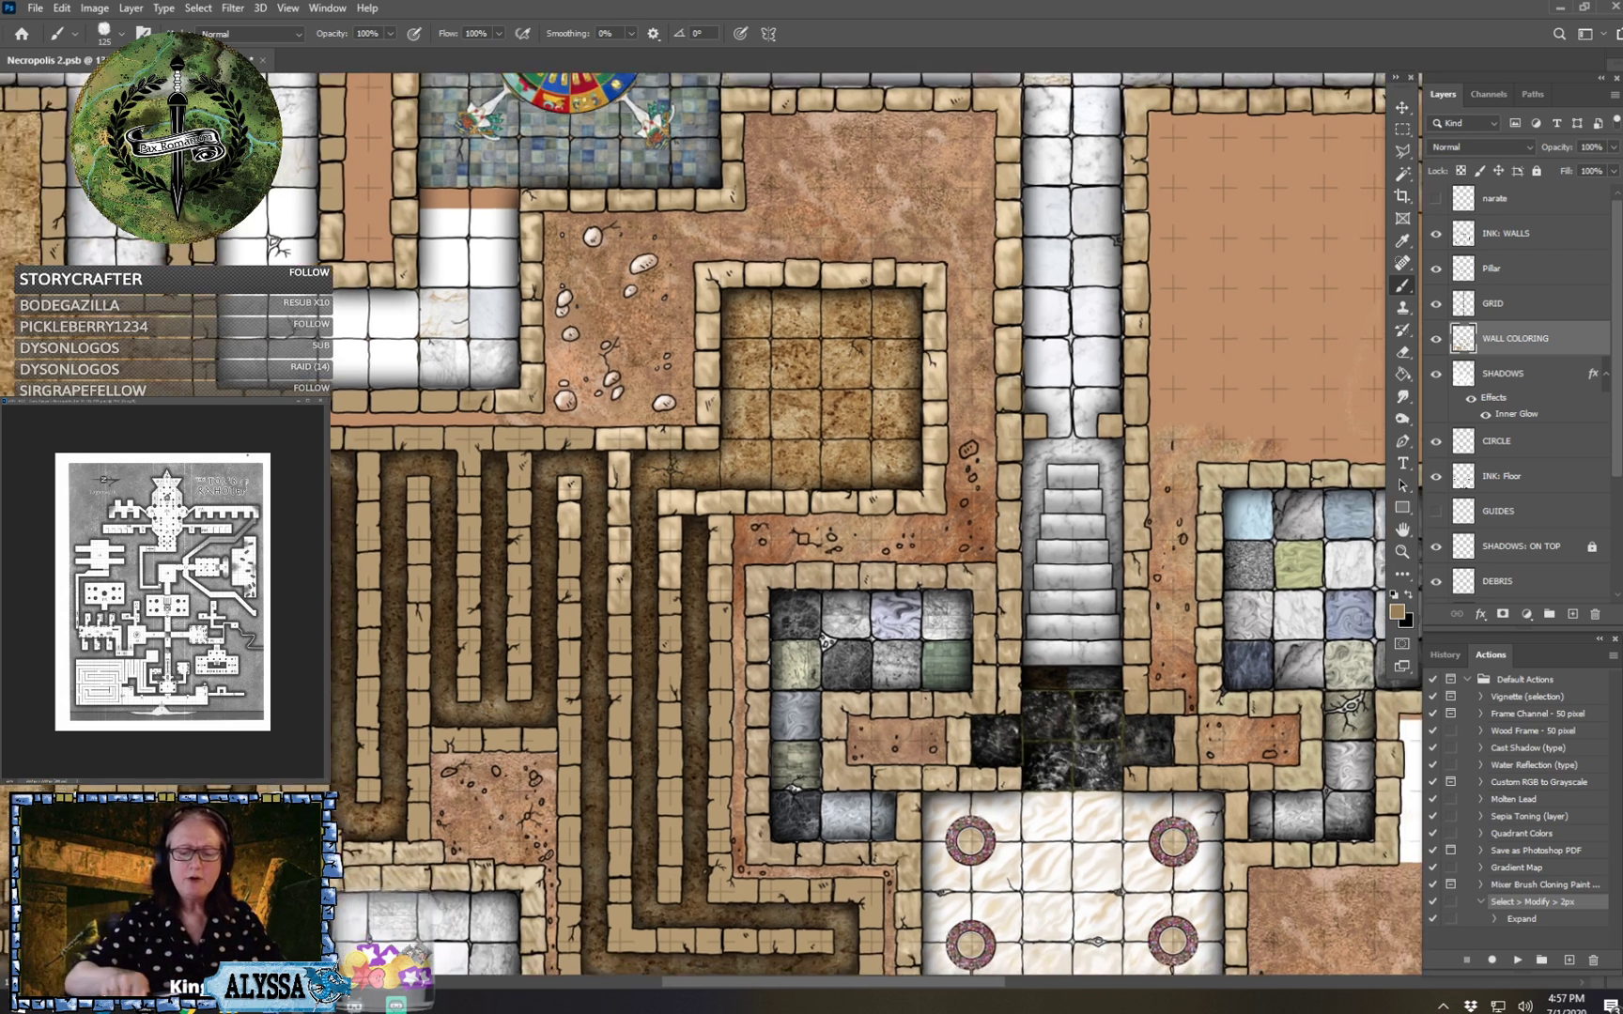
scroll(797, 595, "down", 1)
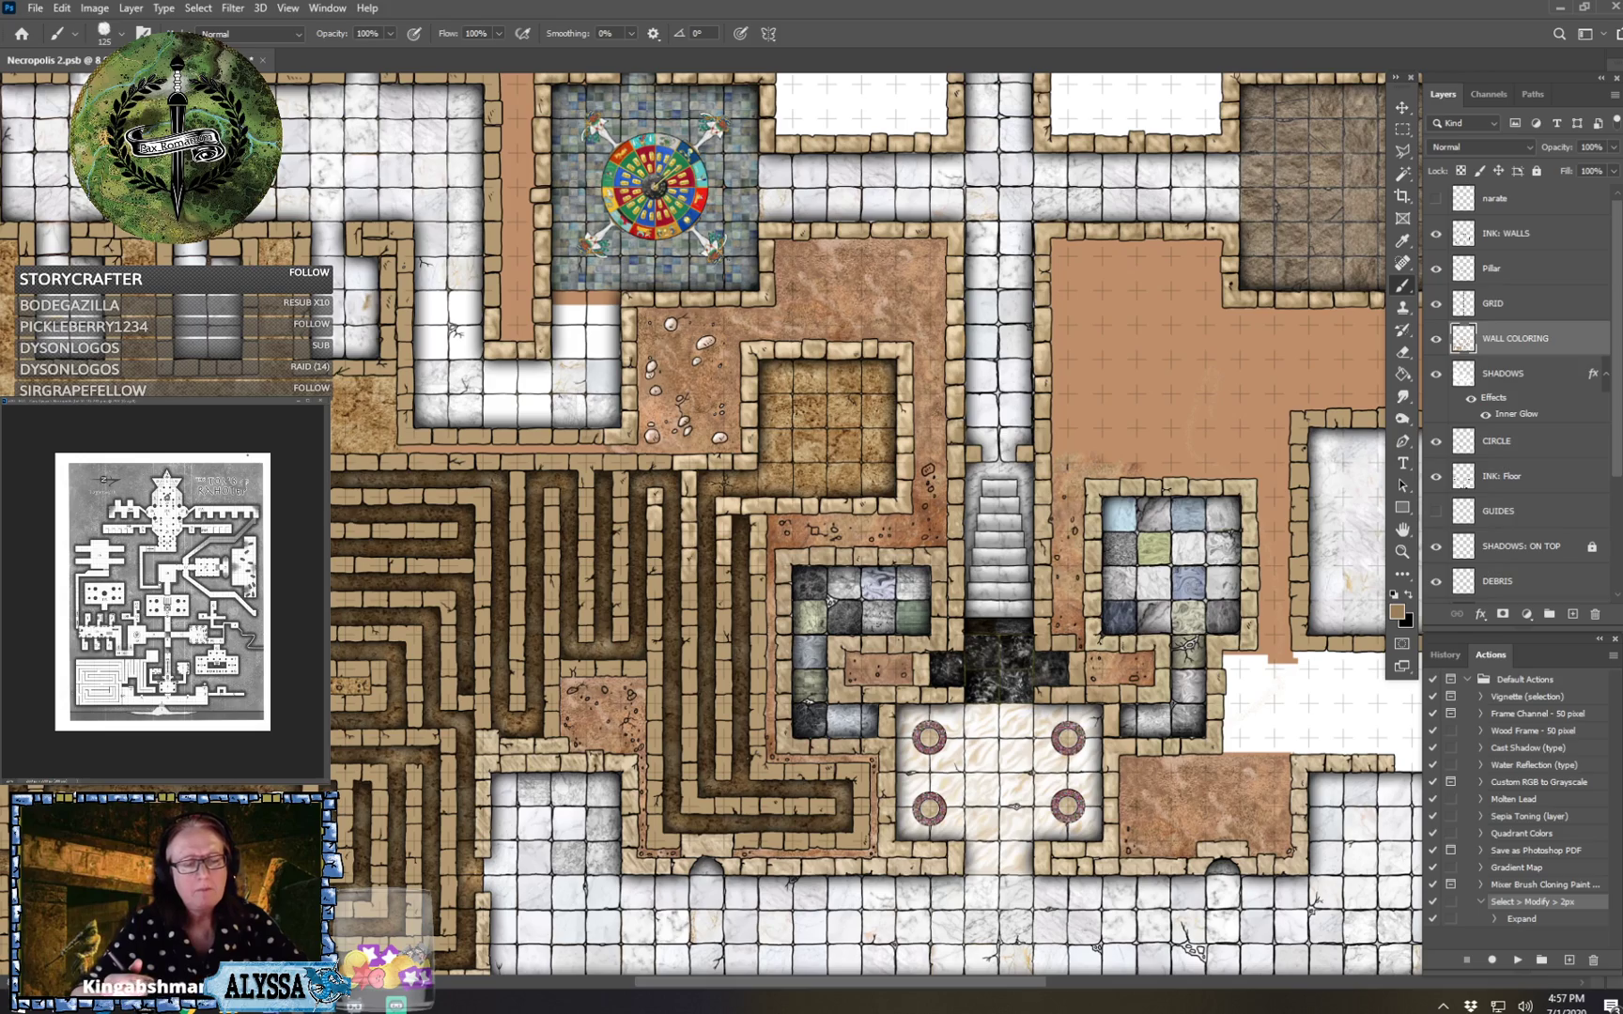
scroll(724, 367, "up", 3)
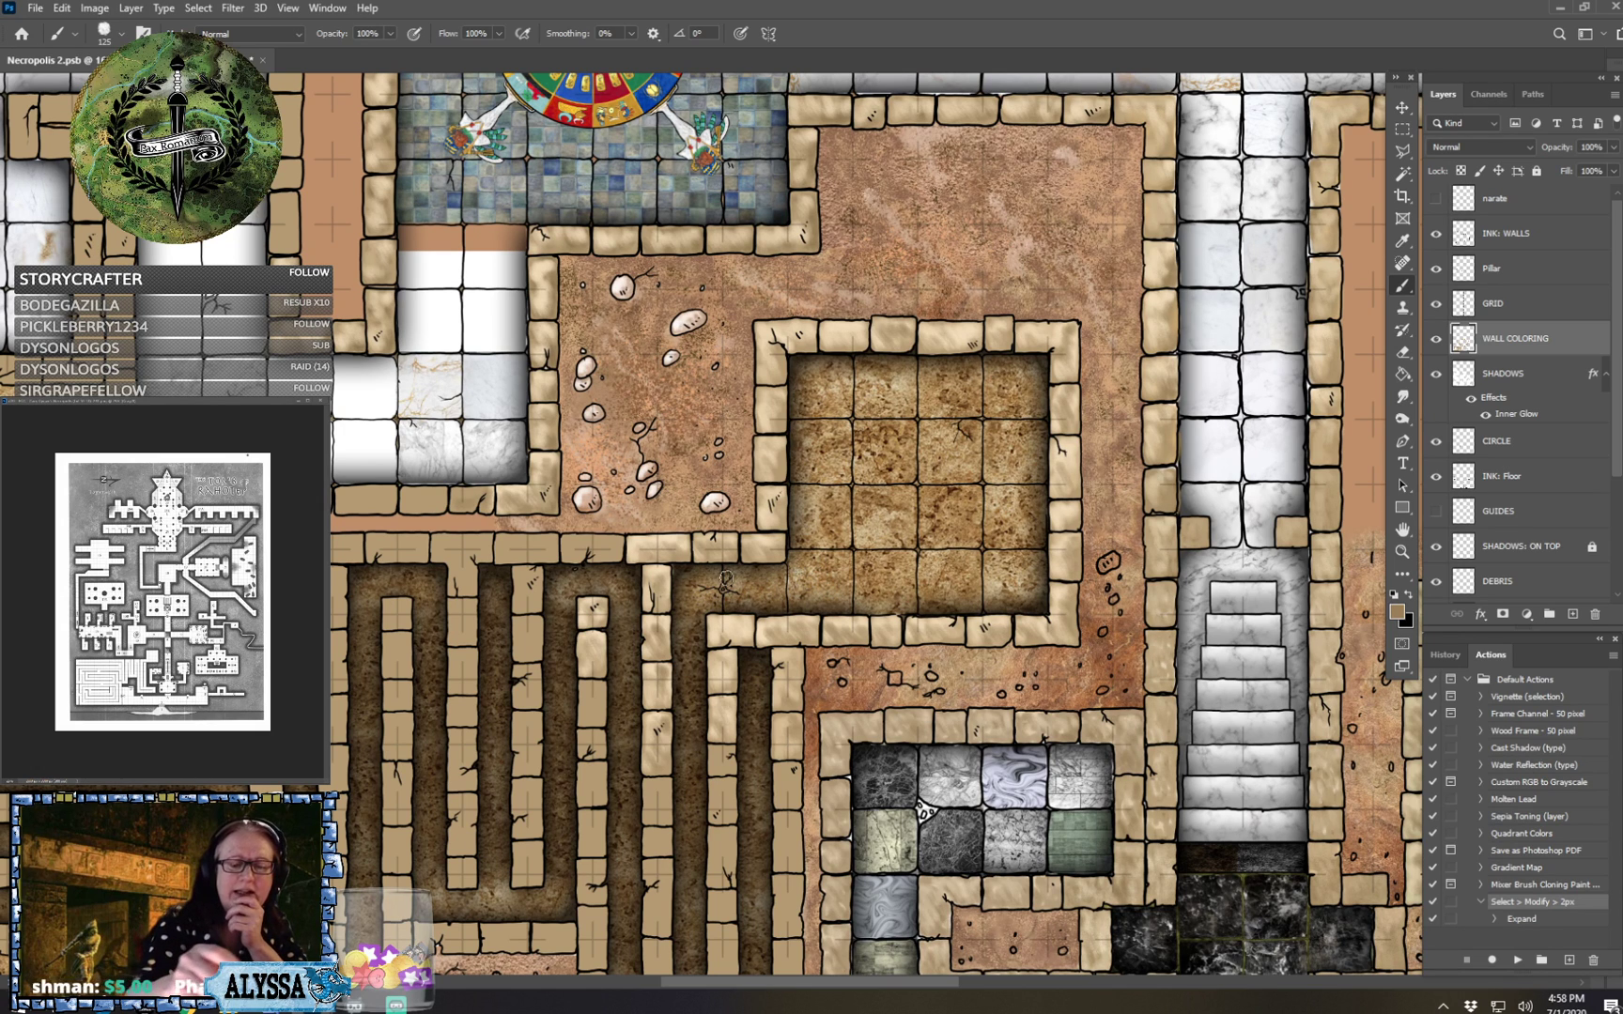
scroll(781, 632, "down", 3)
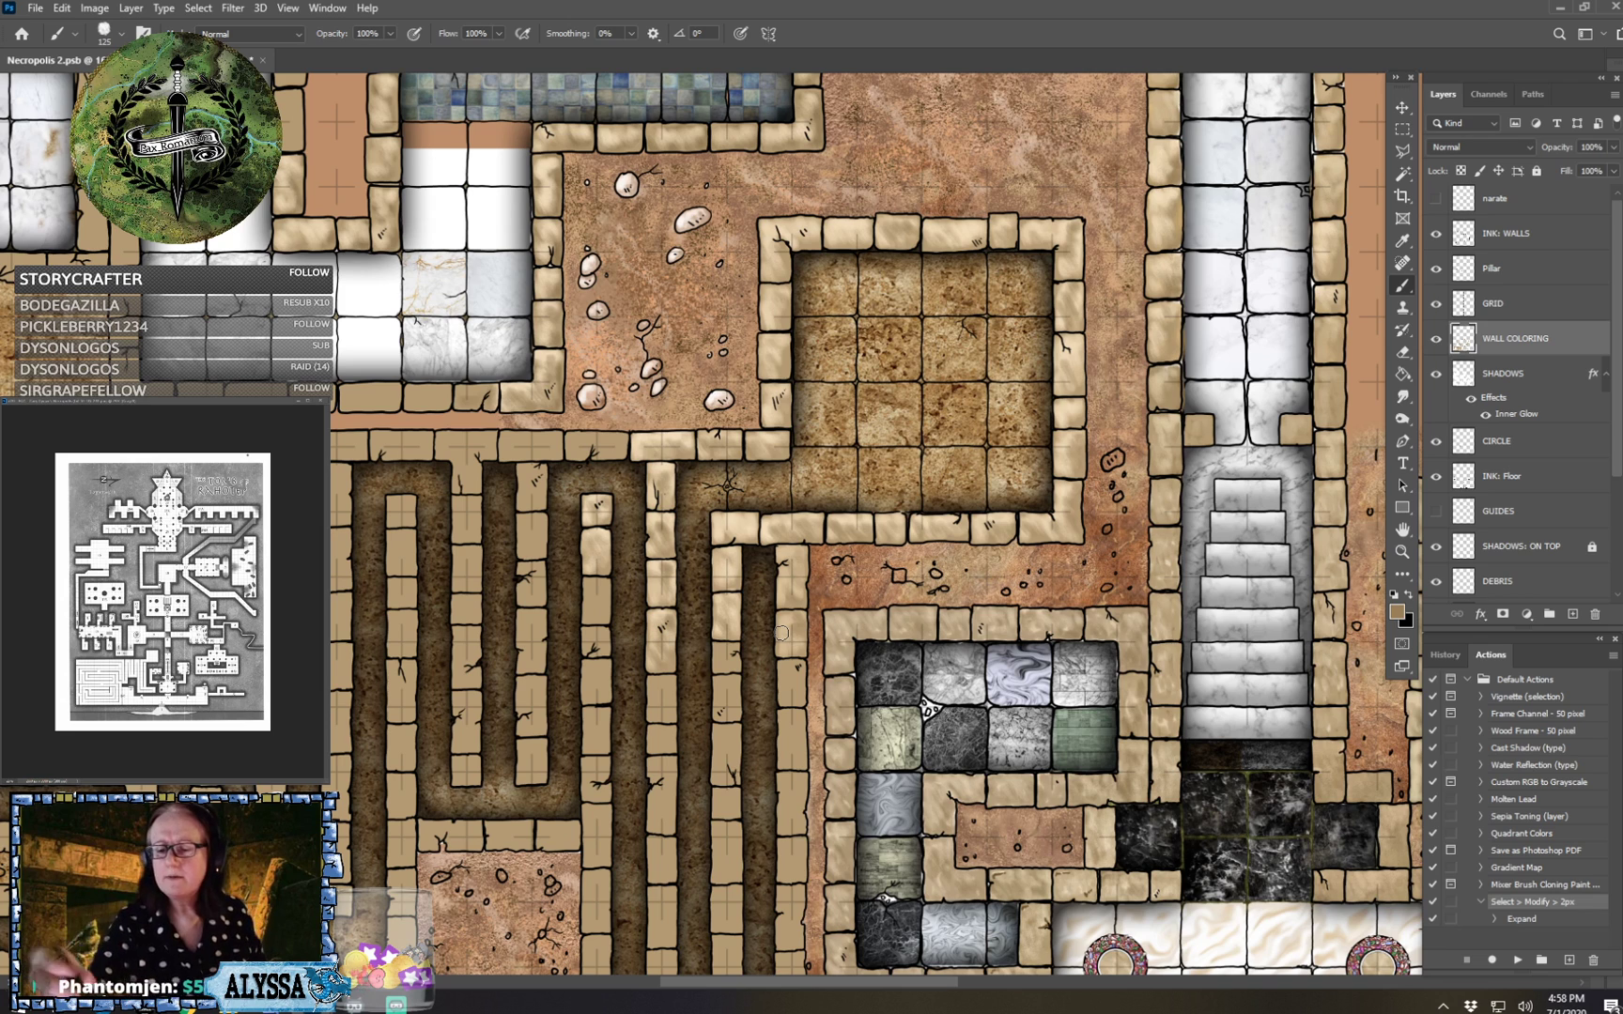
Swap the foreground color to black, set the brush size to 20, and make the INK: Floor layer active.
left_click(1409, 596)
left_click(118, 37)
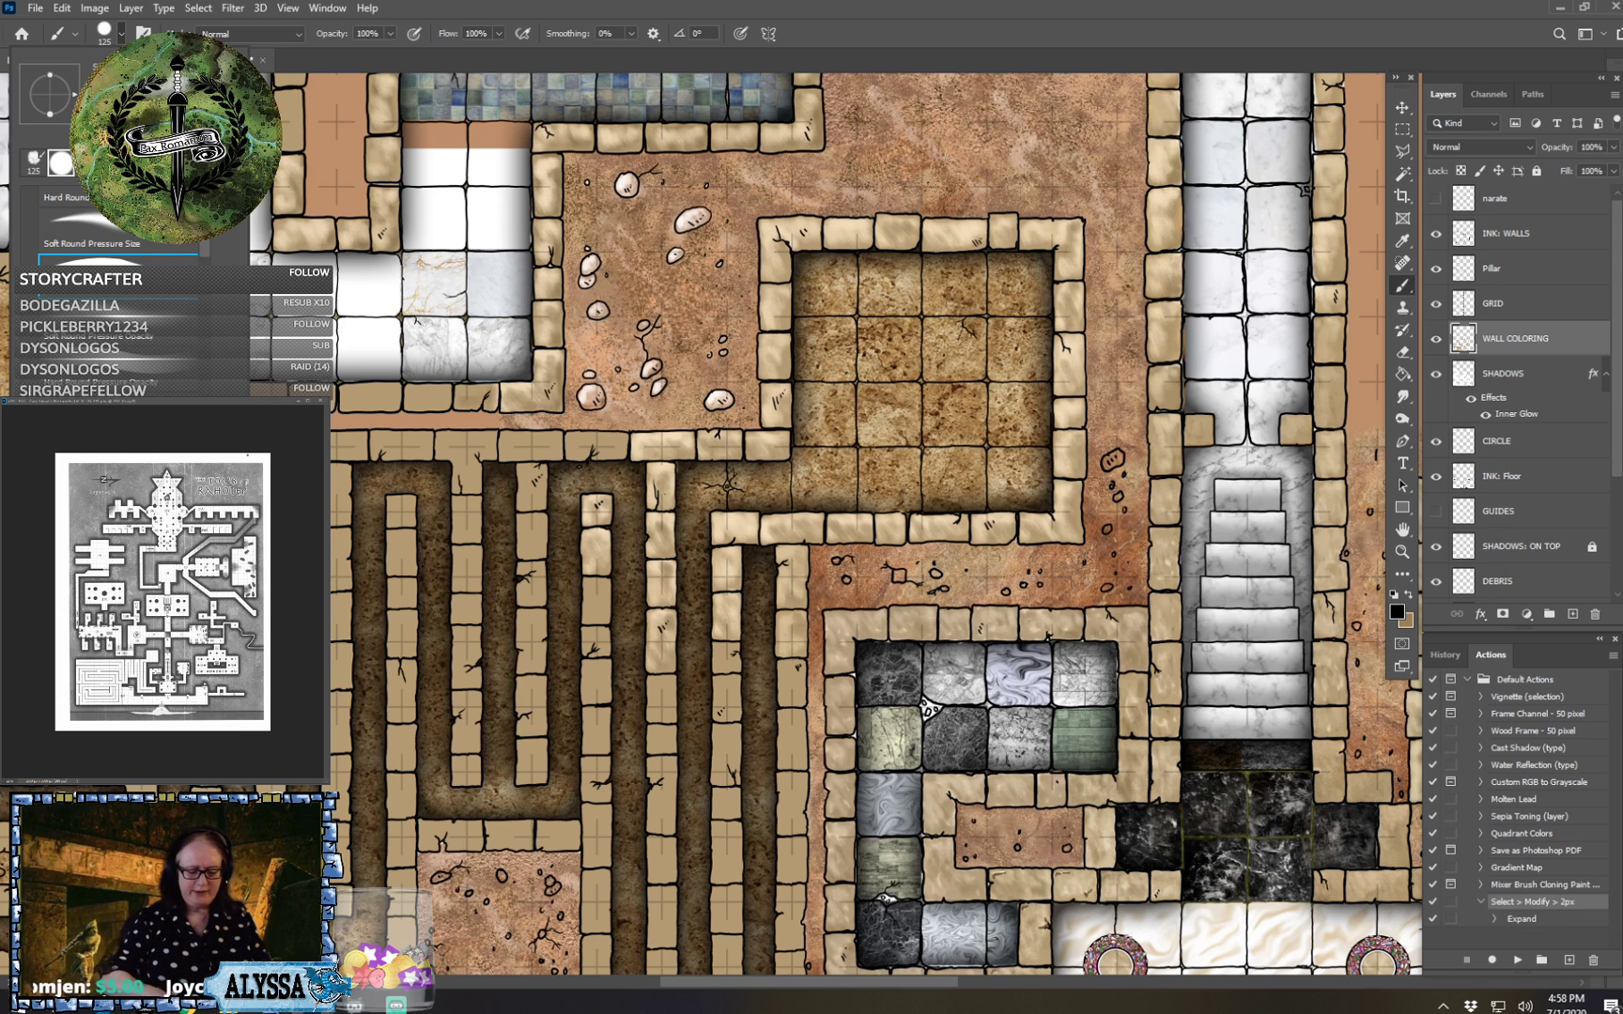
type("20")
key("Return")
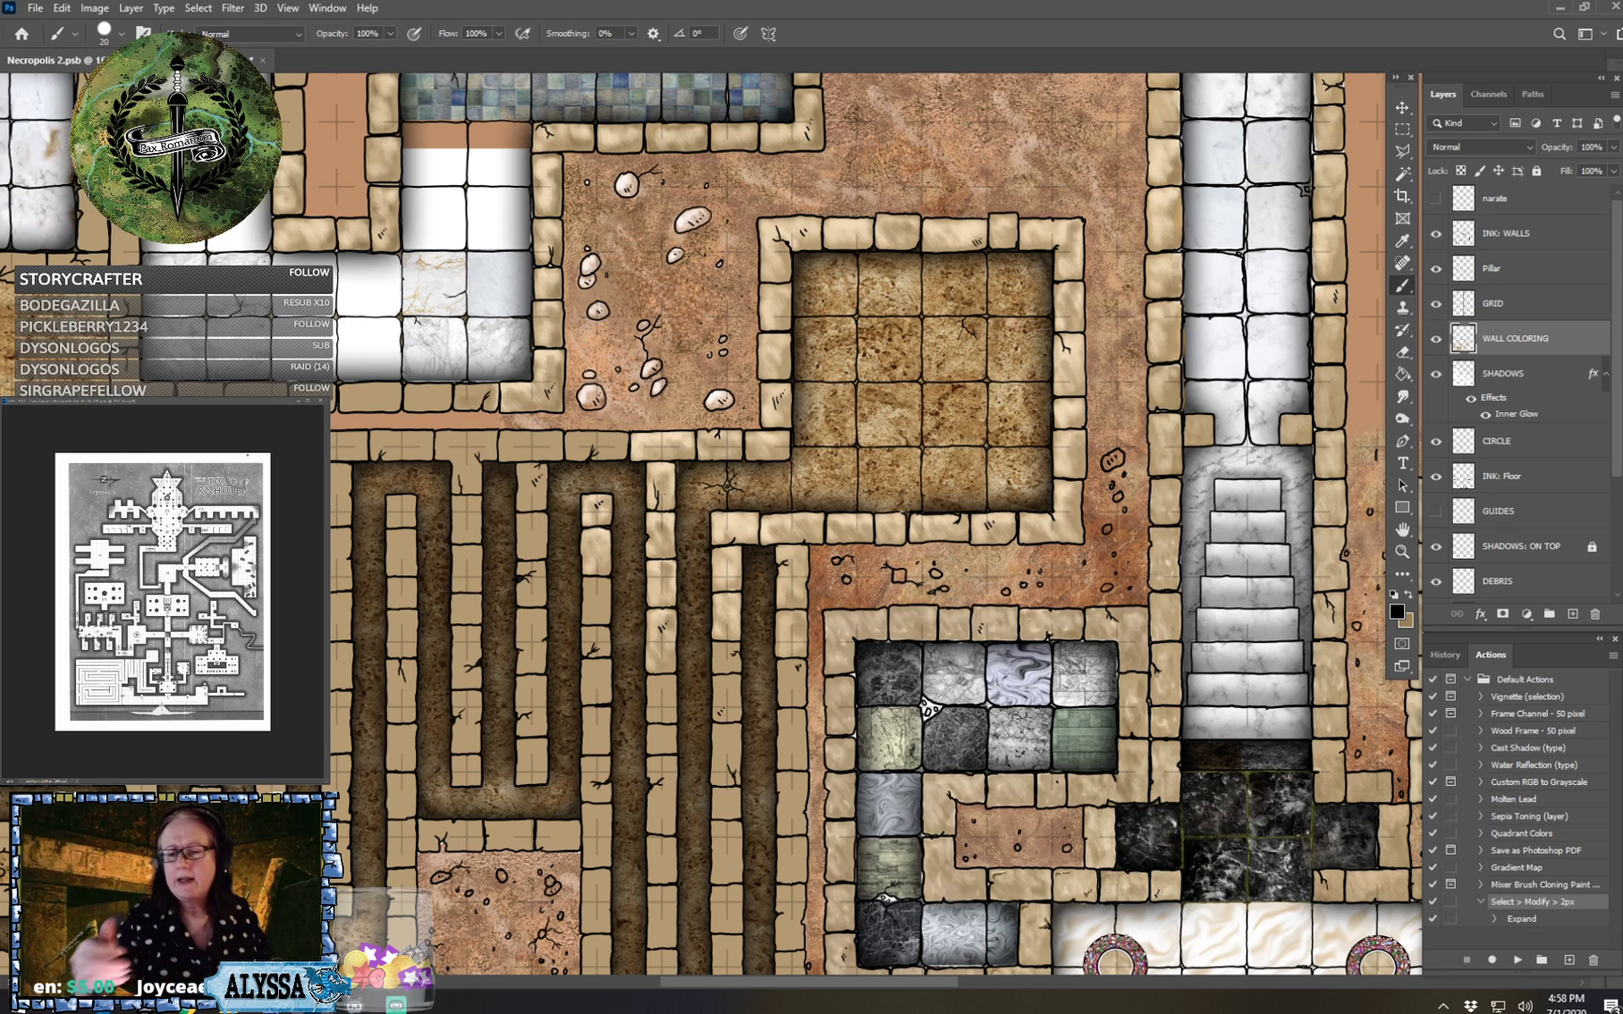
left_click(1534, 482)
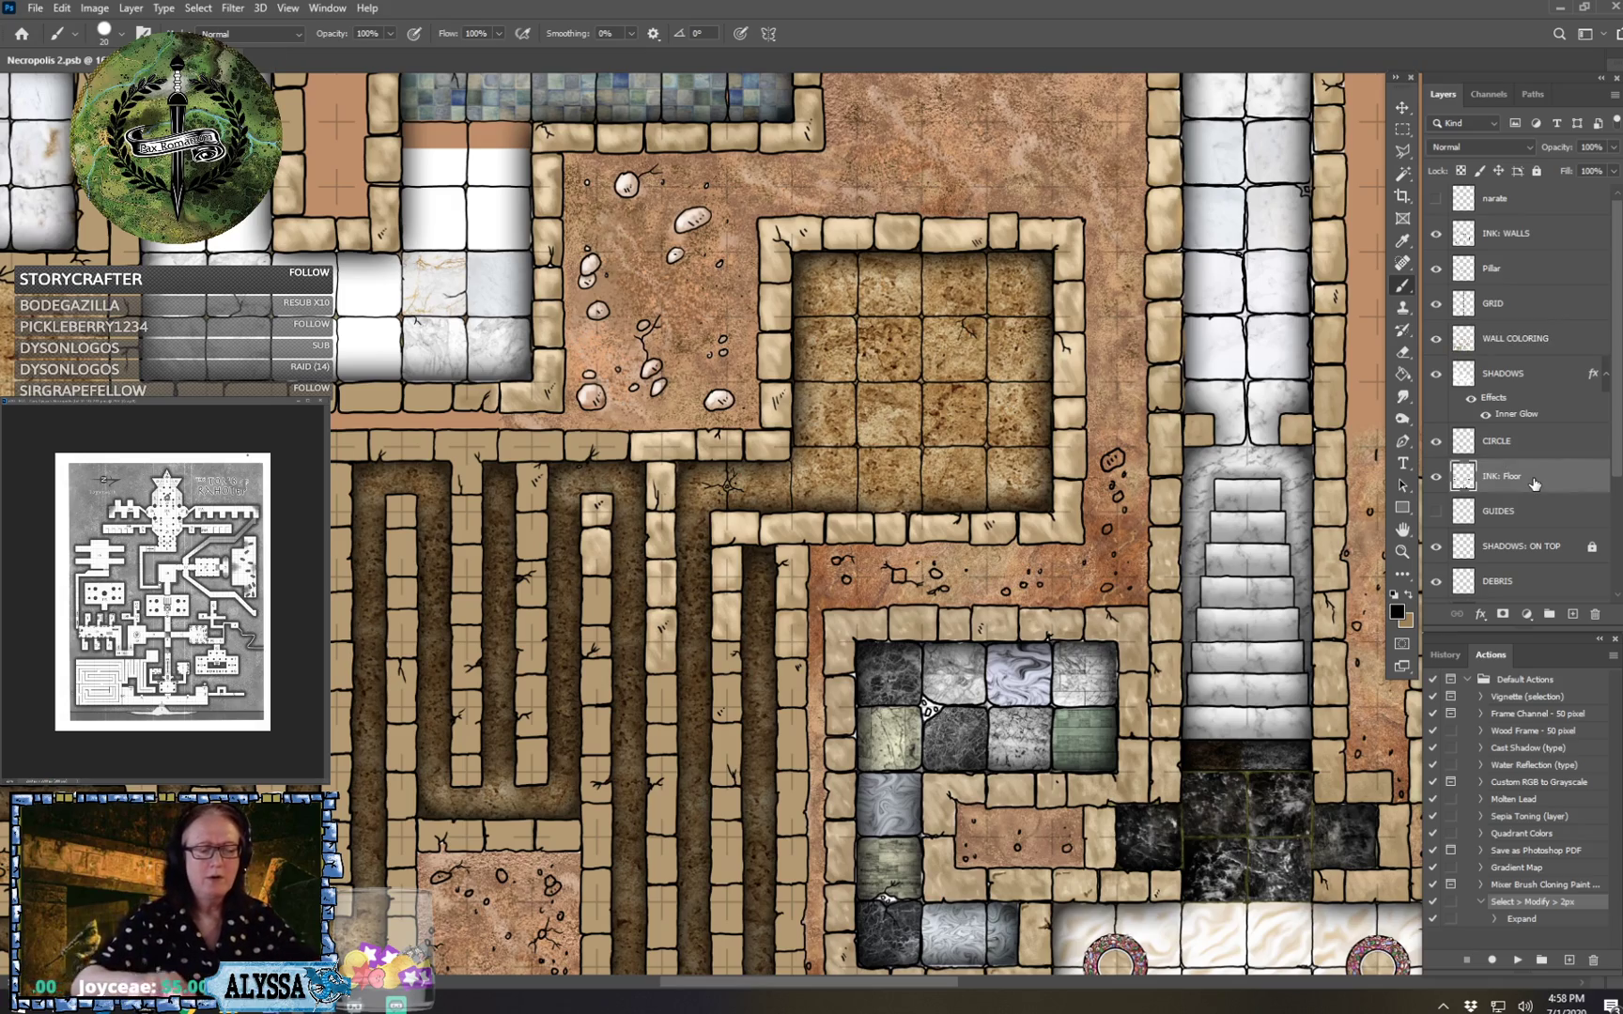
Ink black horizontal floor seams and a small crack across the maze corridor leading down from the square room, one grid square apart.
scroll(651, 542, "up", 4)
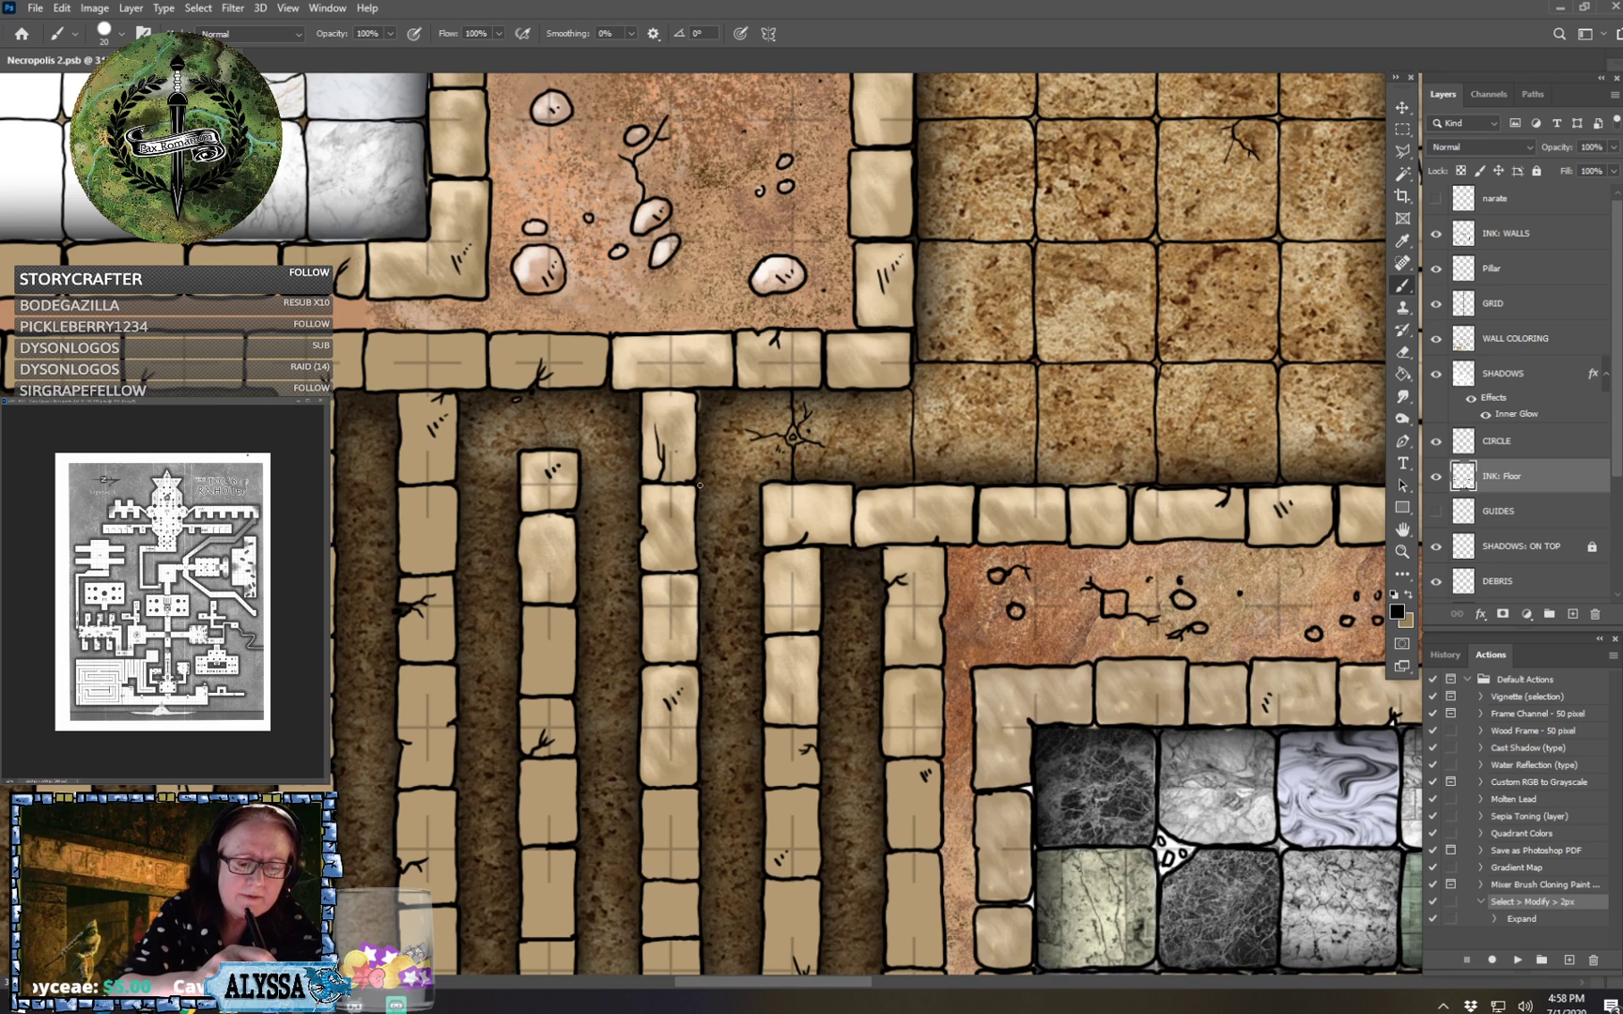
left_click_drag(696, 486, 765, 485)
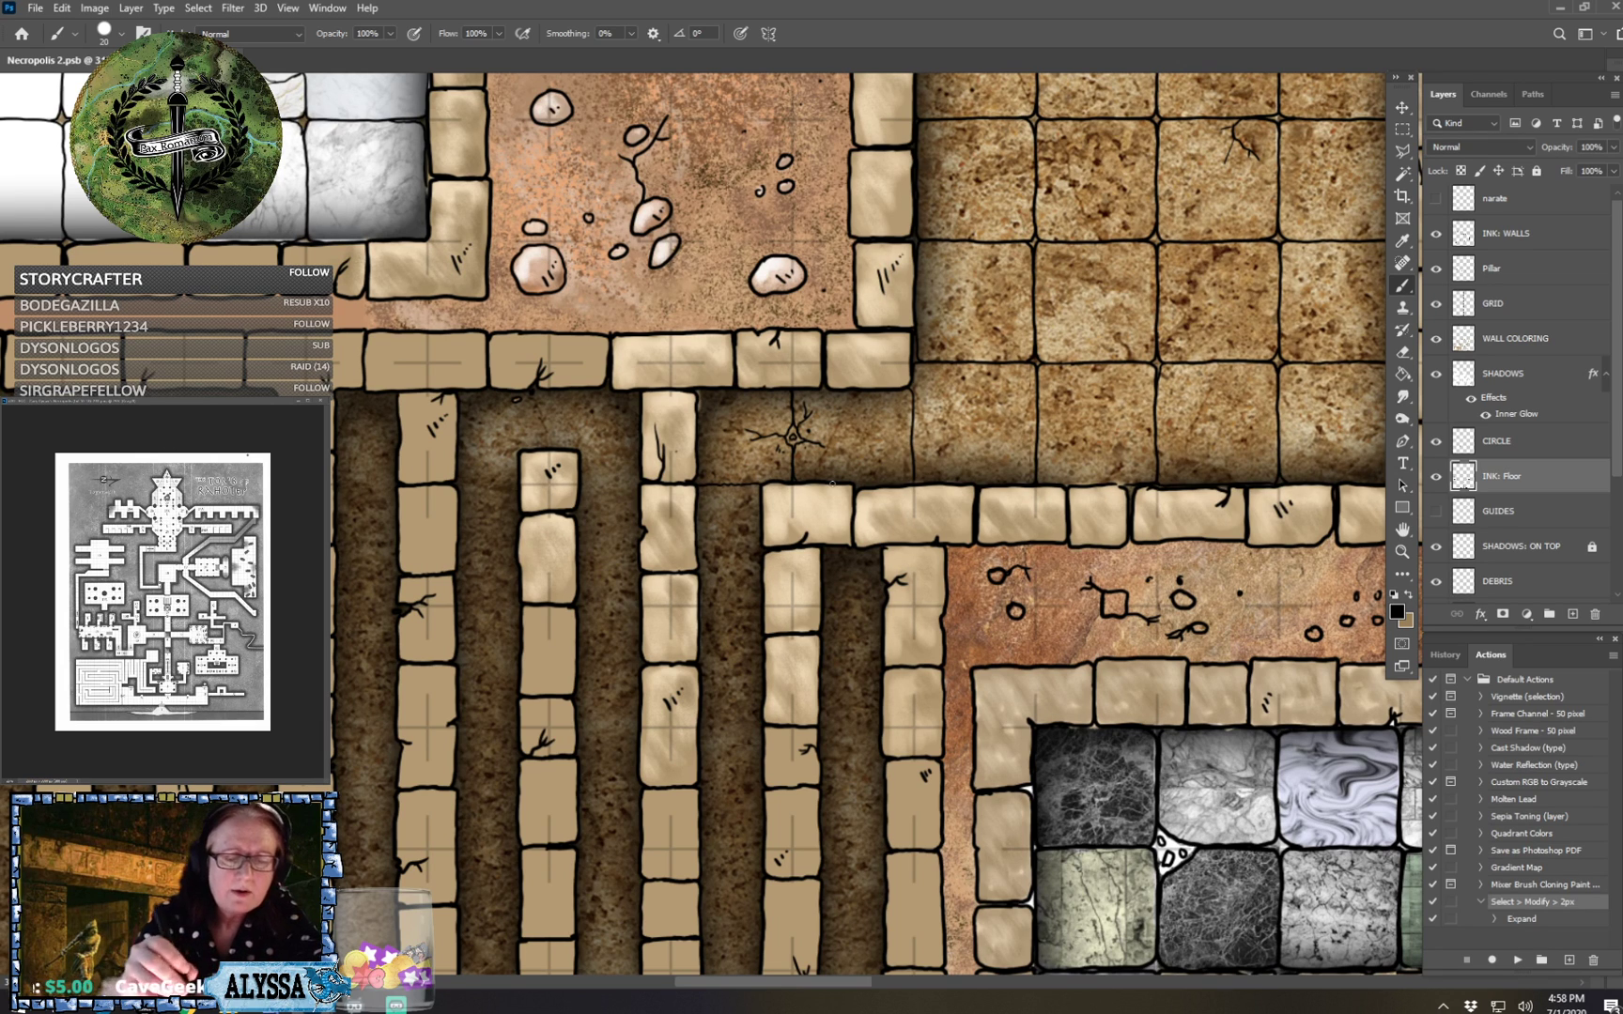
scroll(832, 485, "down", 2)
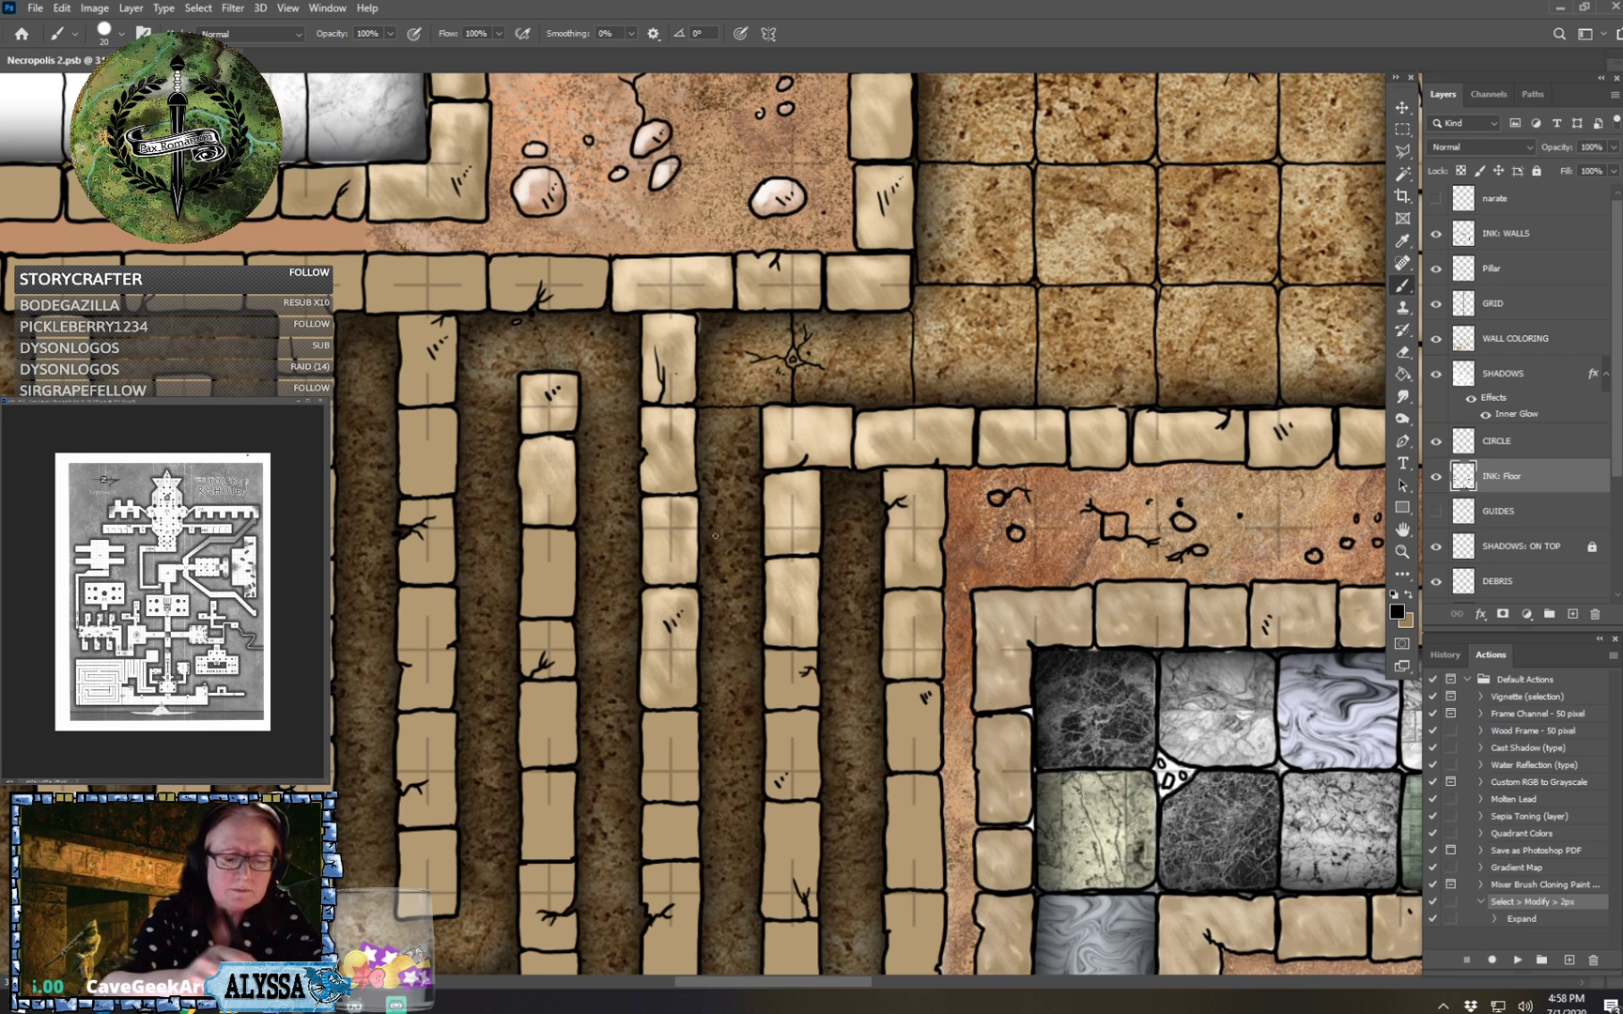
mouse_move(700, 527)
left_mouse_down()
mouse_move(735, 504)
mouse_move(724, 525)
mouse_move(740, 525)
mouse_move(716, 525)
mouse_move(761, 529)
left_mouse_up()
left_click_drag(700, 648, 759, 649)
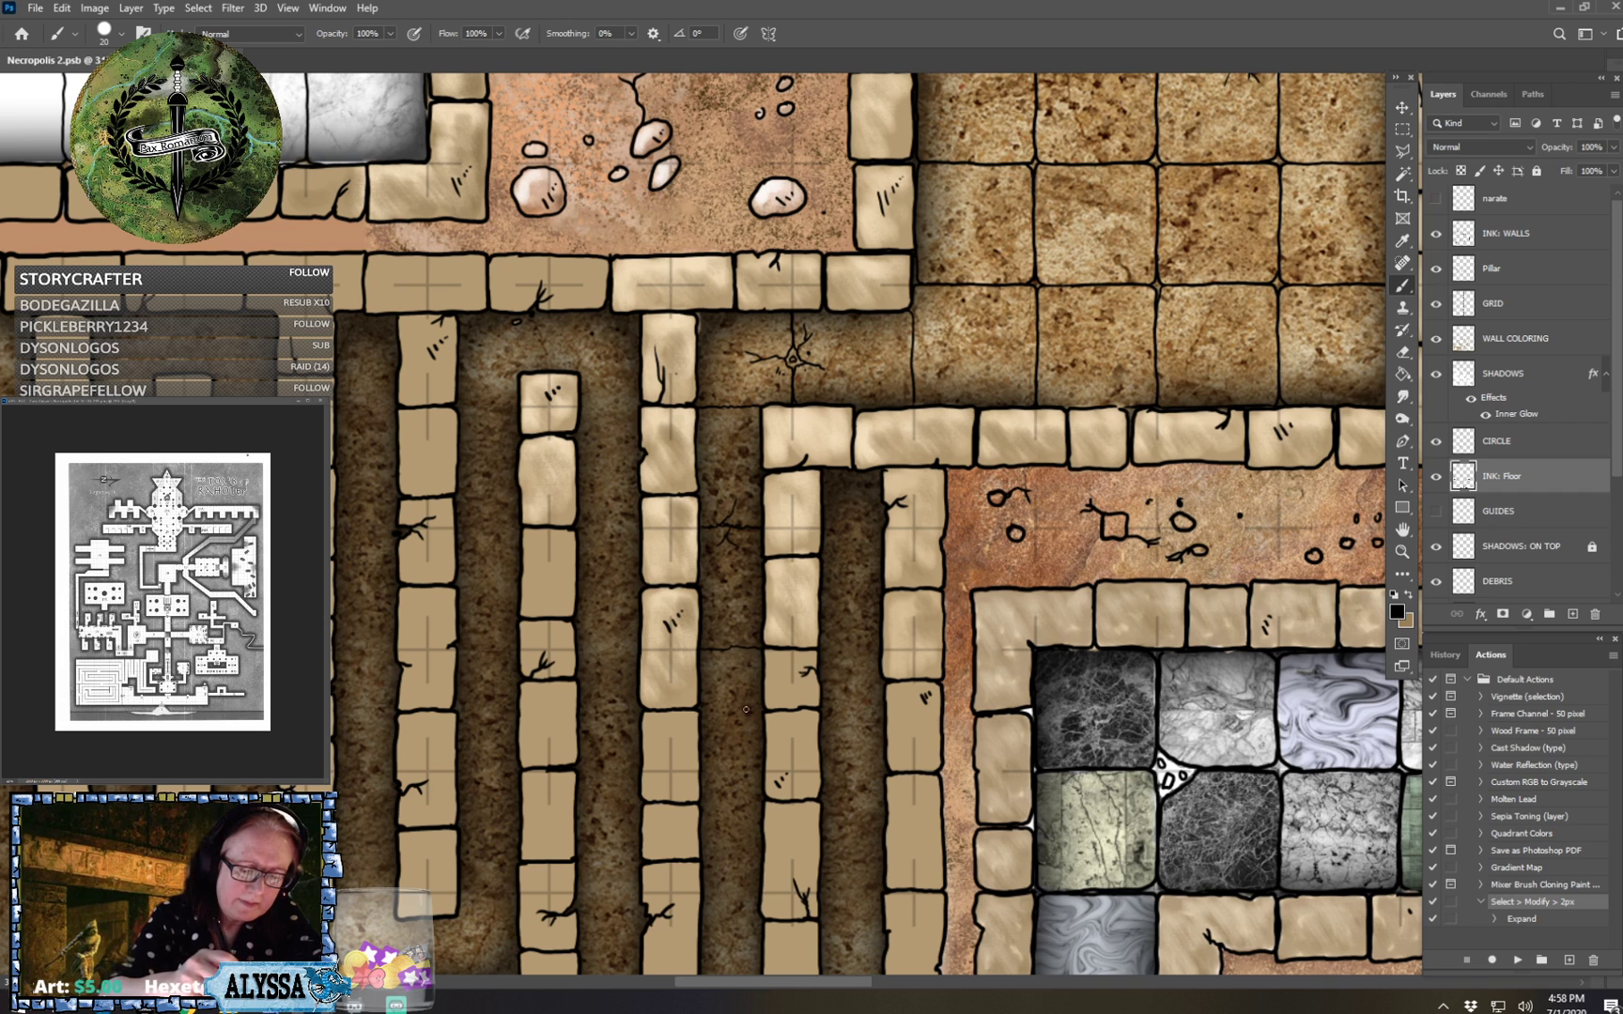
left_click_drag(702, 773, 763, 772)
Extend the black floor seams farther down the same maze corridor and add a crack to the lowest seam.
scroll(796, 778, "down", 3)
scroll(797, 778, "down", 5)
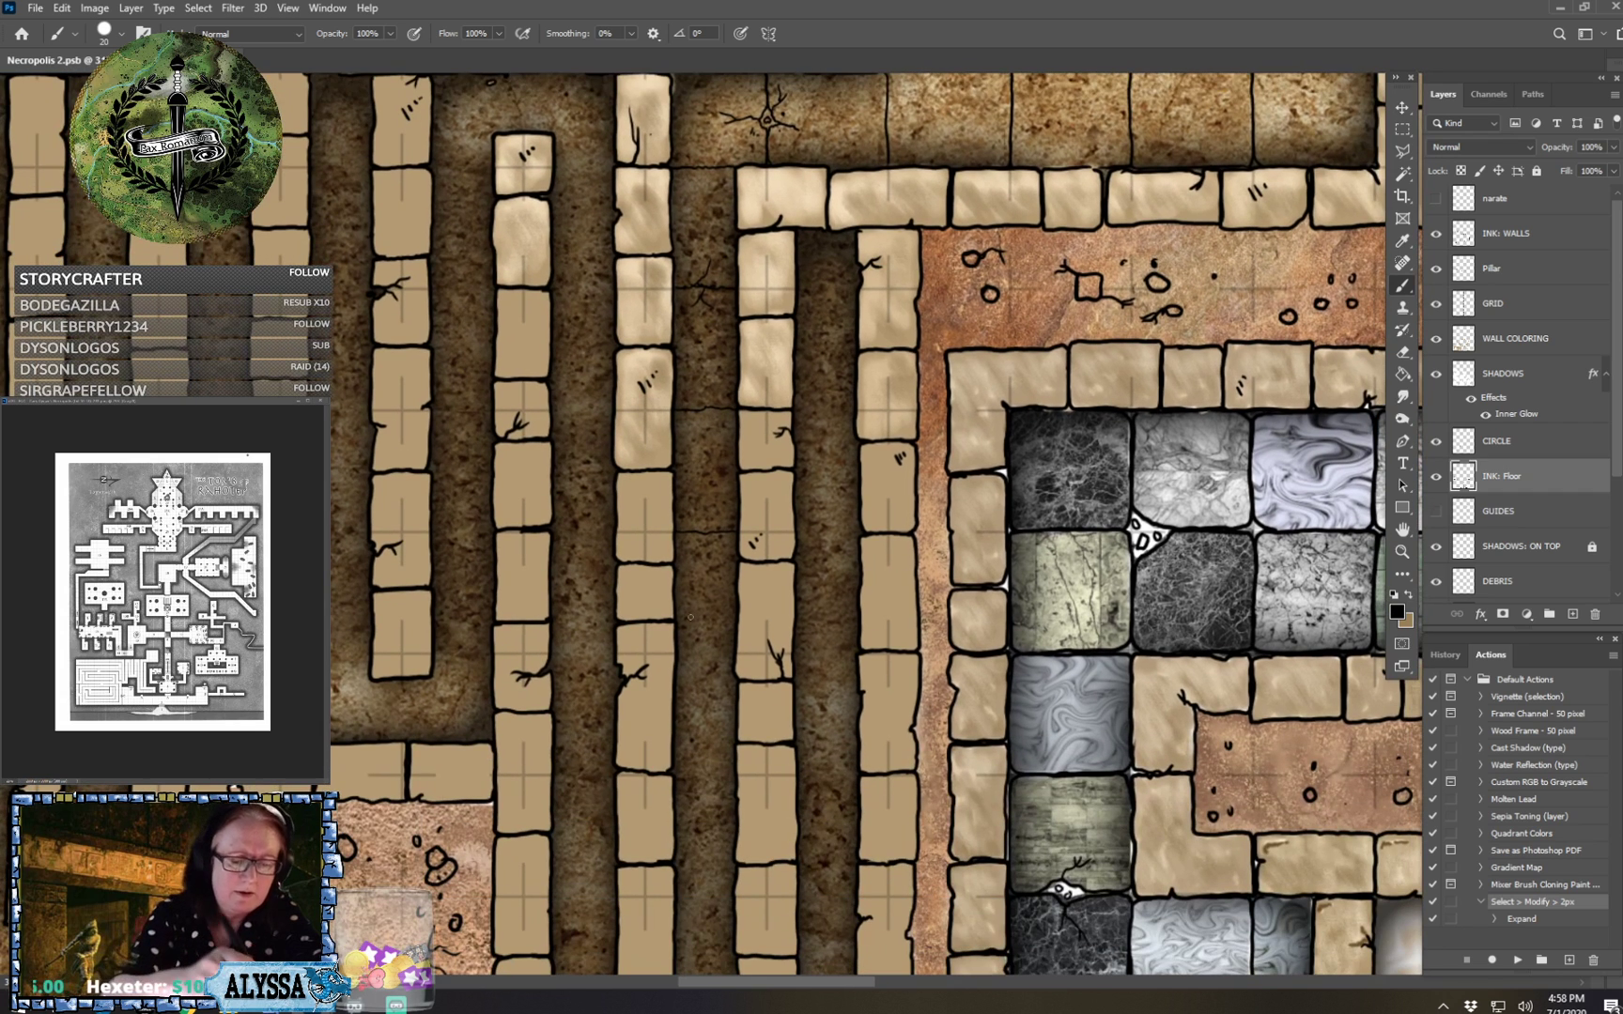
left_click_drag(677, 651, 738, 652)
mouse_move(678, 773)
left_mouse_down()
mouse_move(716, 800)
mouse_move(720, 768)
mouse_move(732, 777)
left_mouse_up()
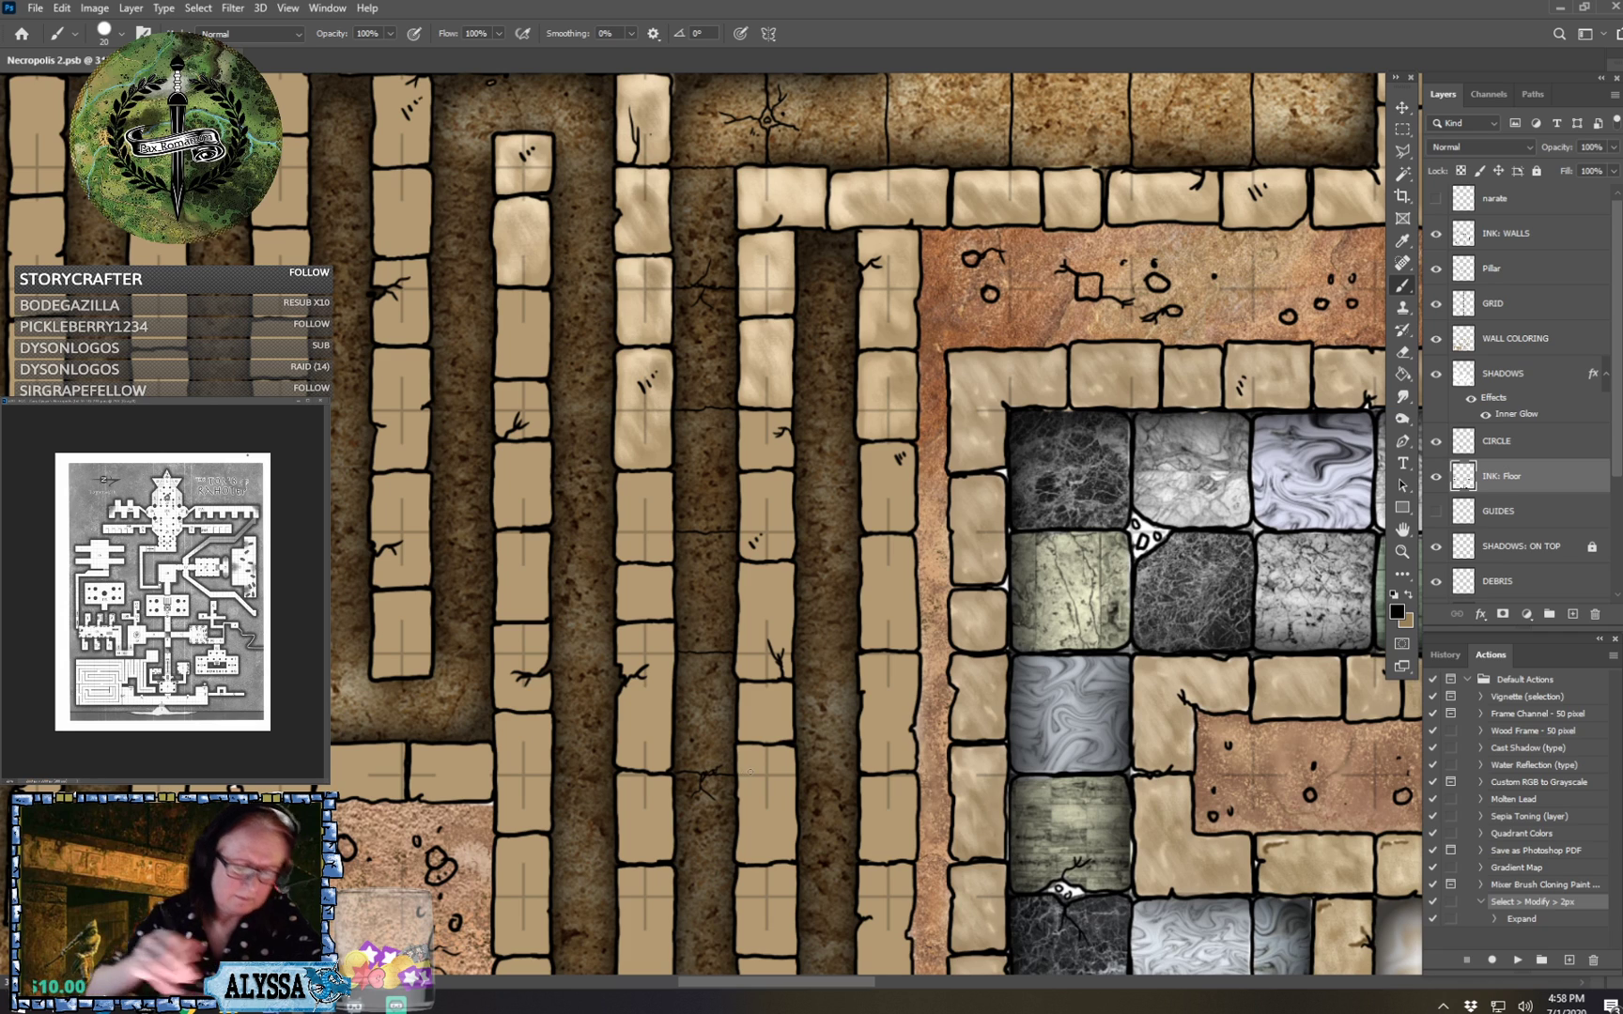
Ink the remaining floor seams down to the lower end of the maze's inner corridors beside the marble-tiled room.
scroll(751, 751, "down", 4)
left_click_drag(759, 779, 704, 639)
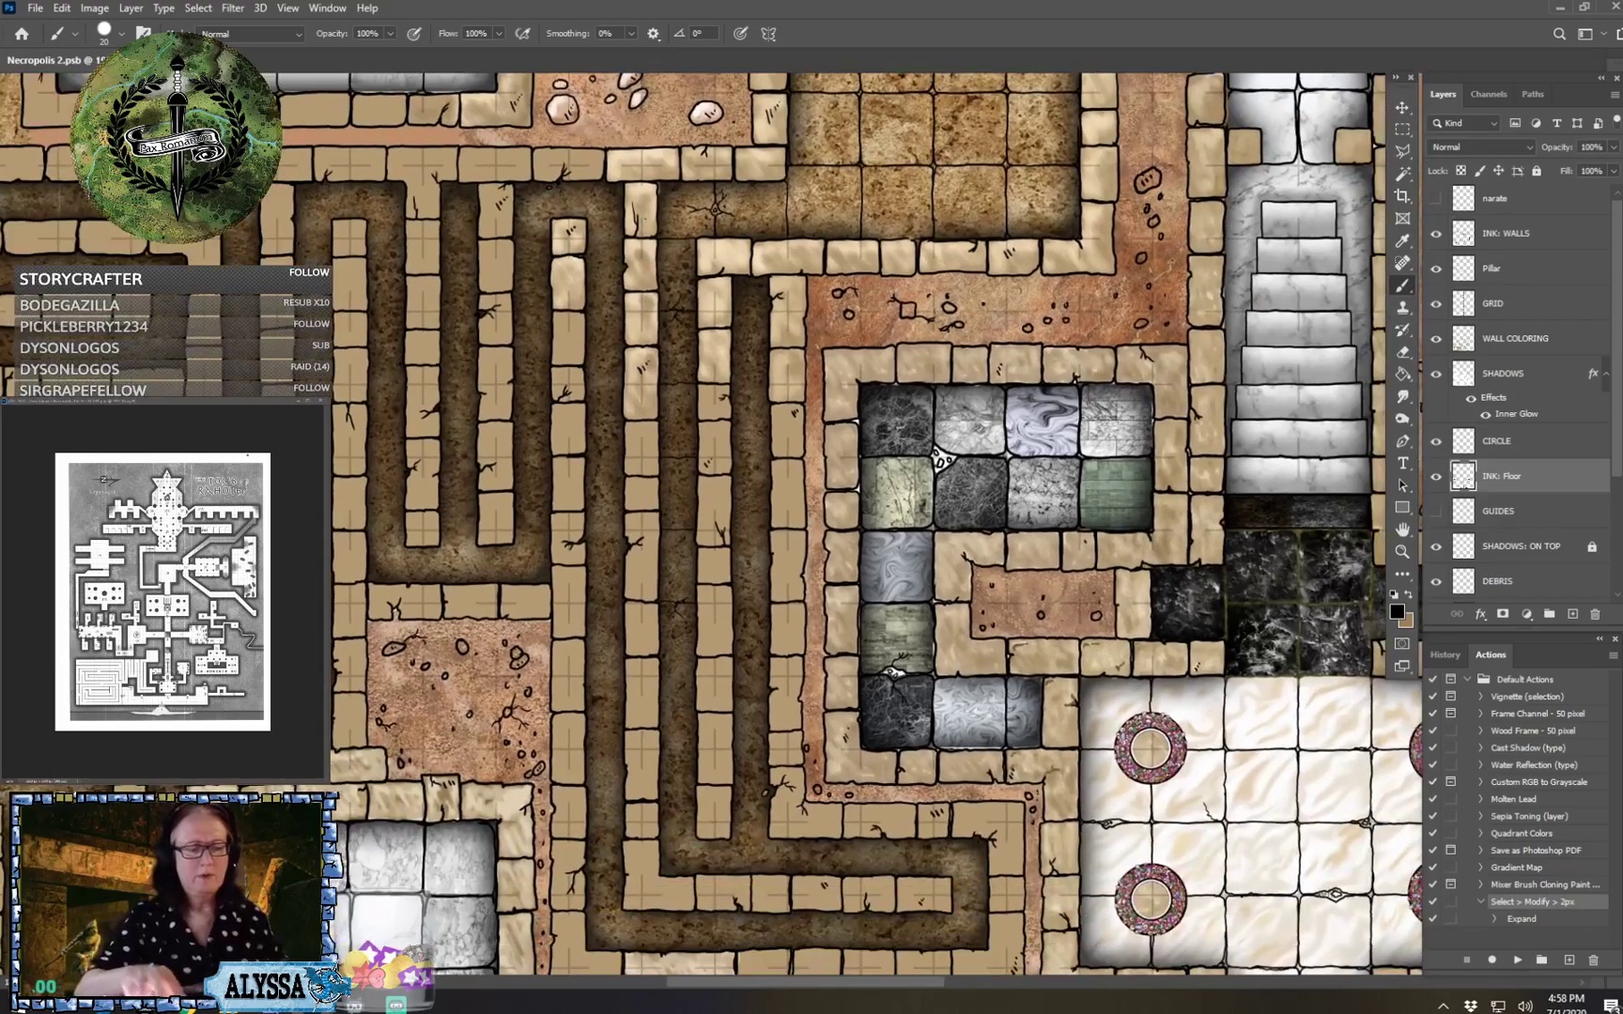
scroll(730, 742, "down", 2)
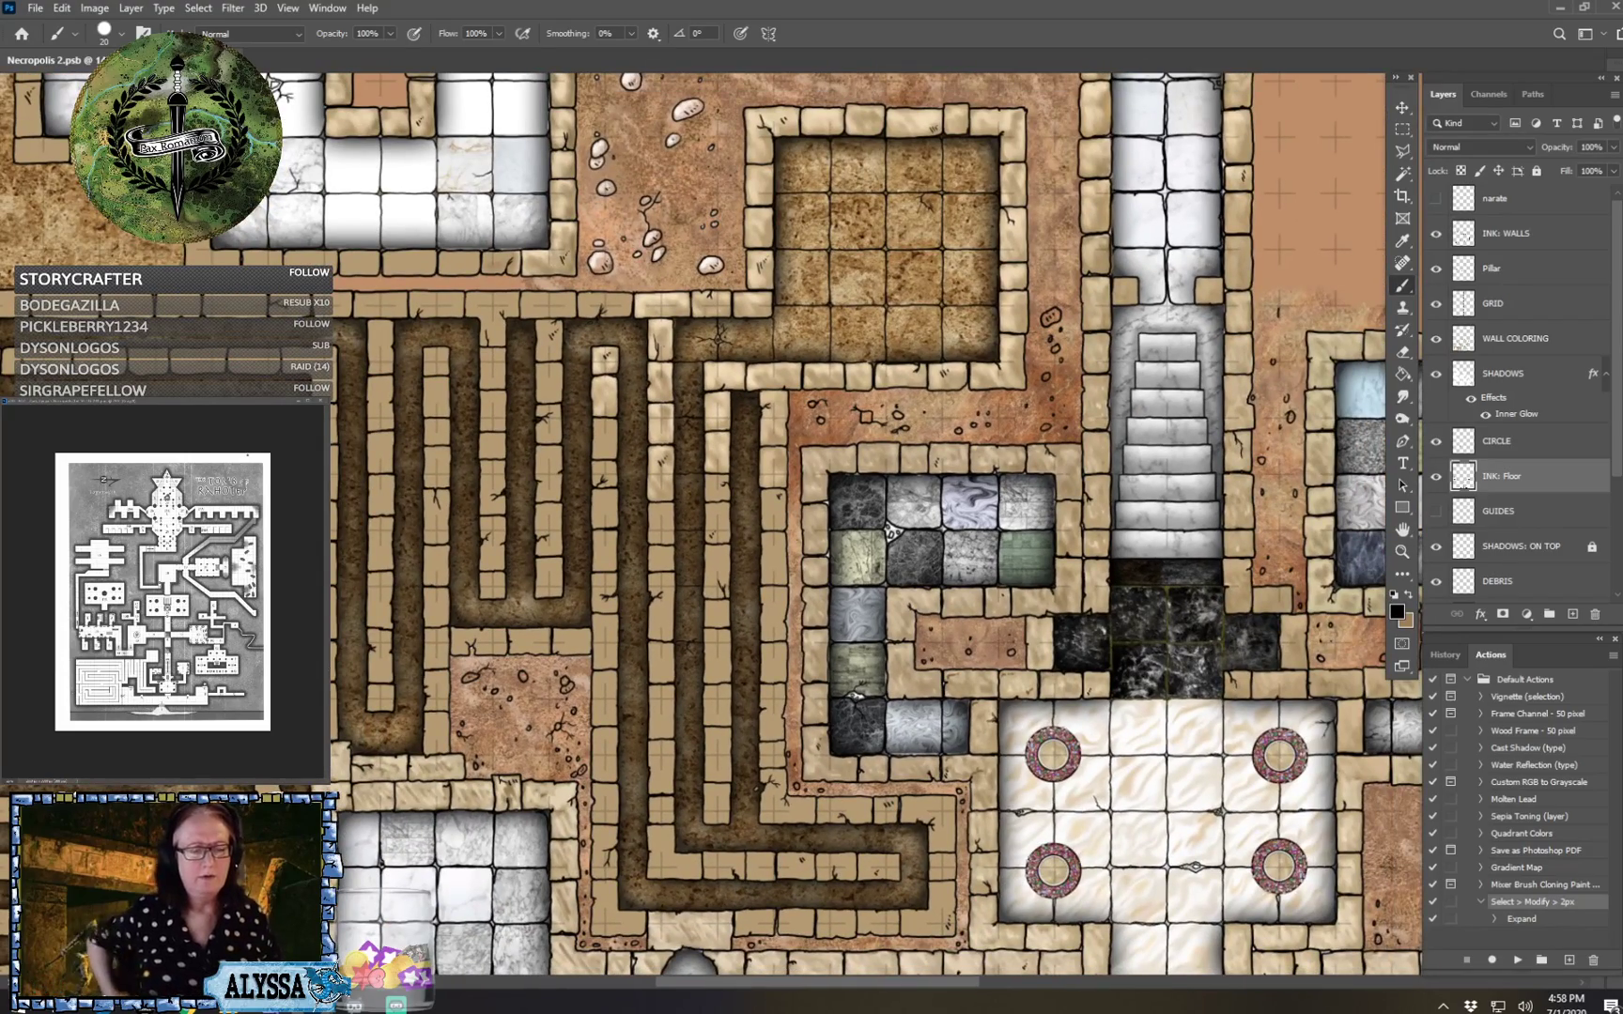
scroll(730, 742, "down", 2)
left_click_drag(730, 742, 485, 751)
scroll(485, 752, "down", 1)
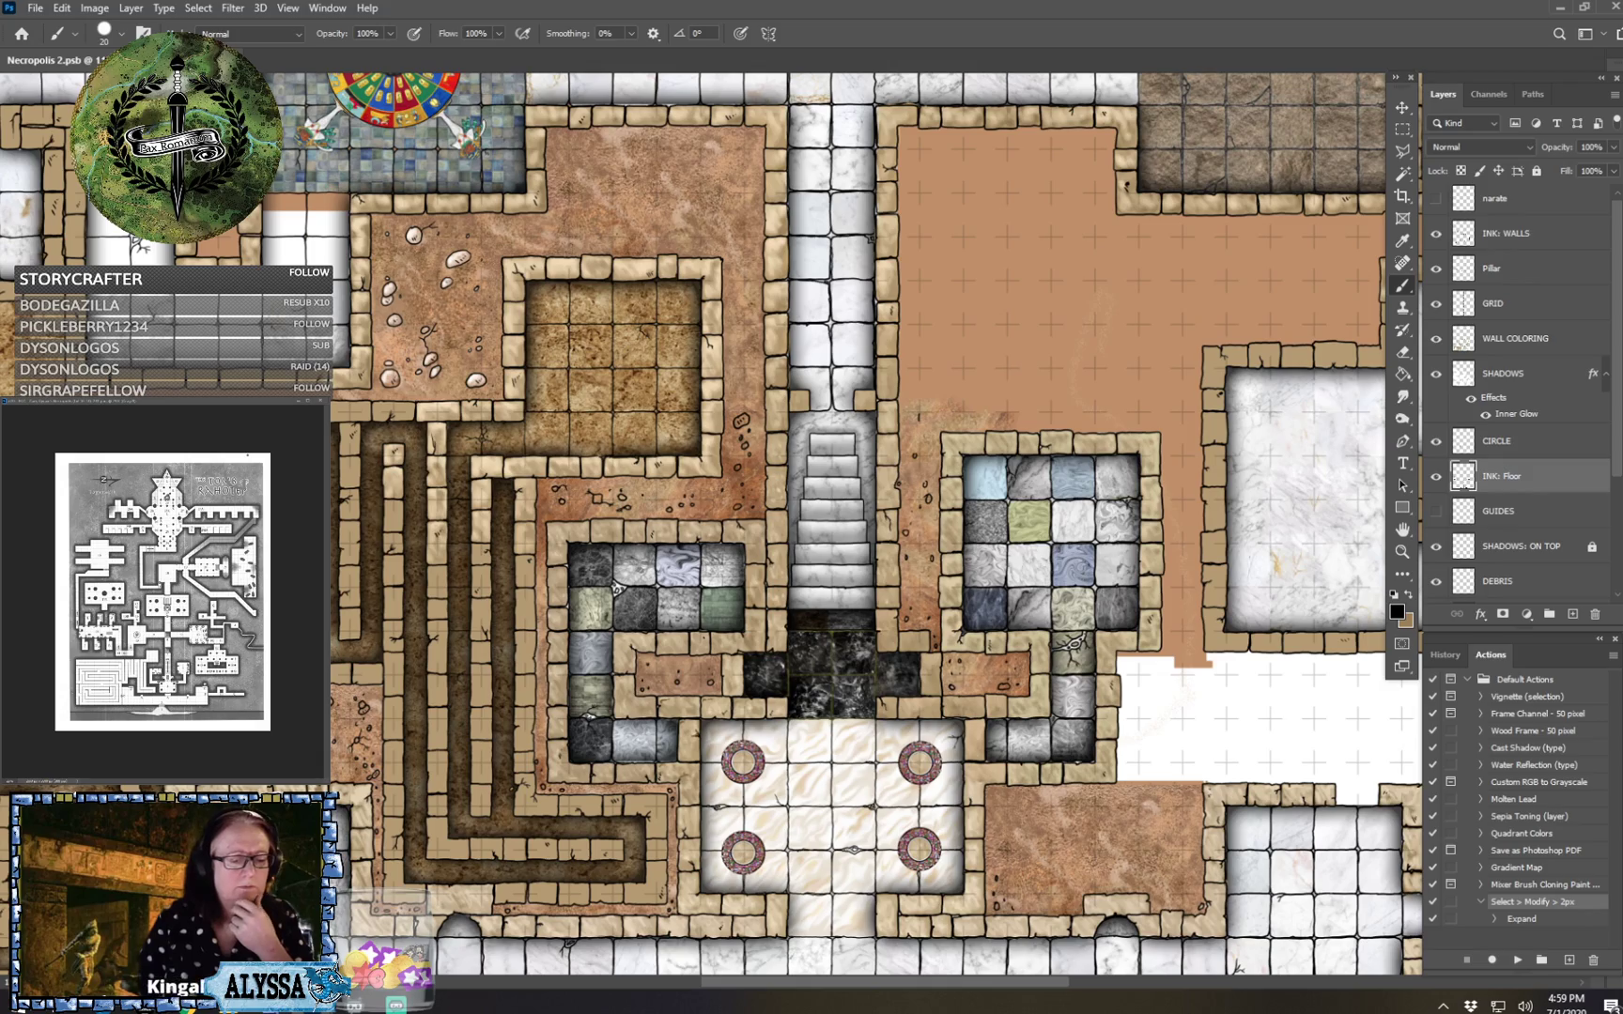
left_click_drag(526, 883, 827, 902)
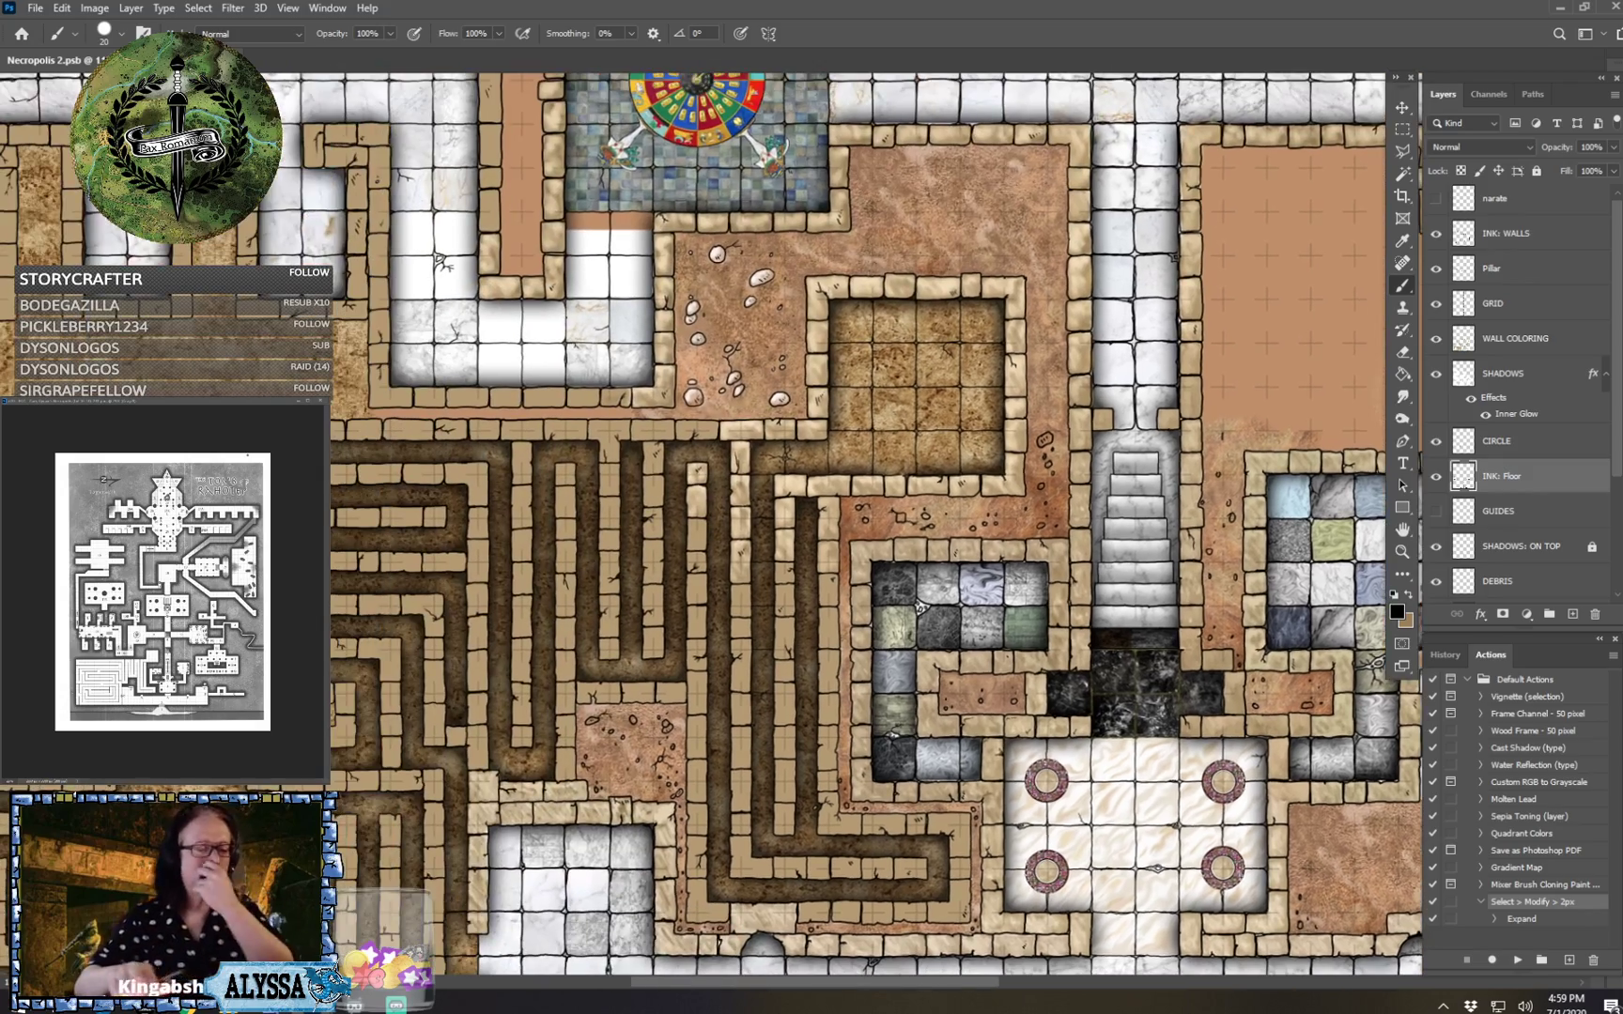
scroll(827, 902, "up", 5)
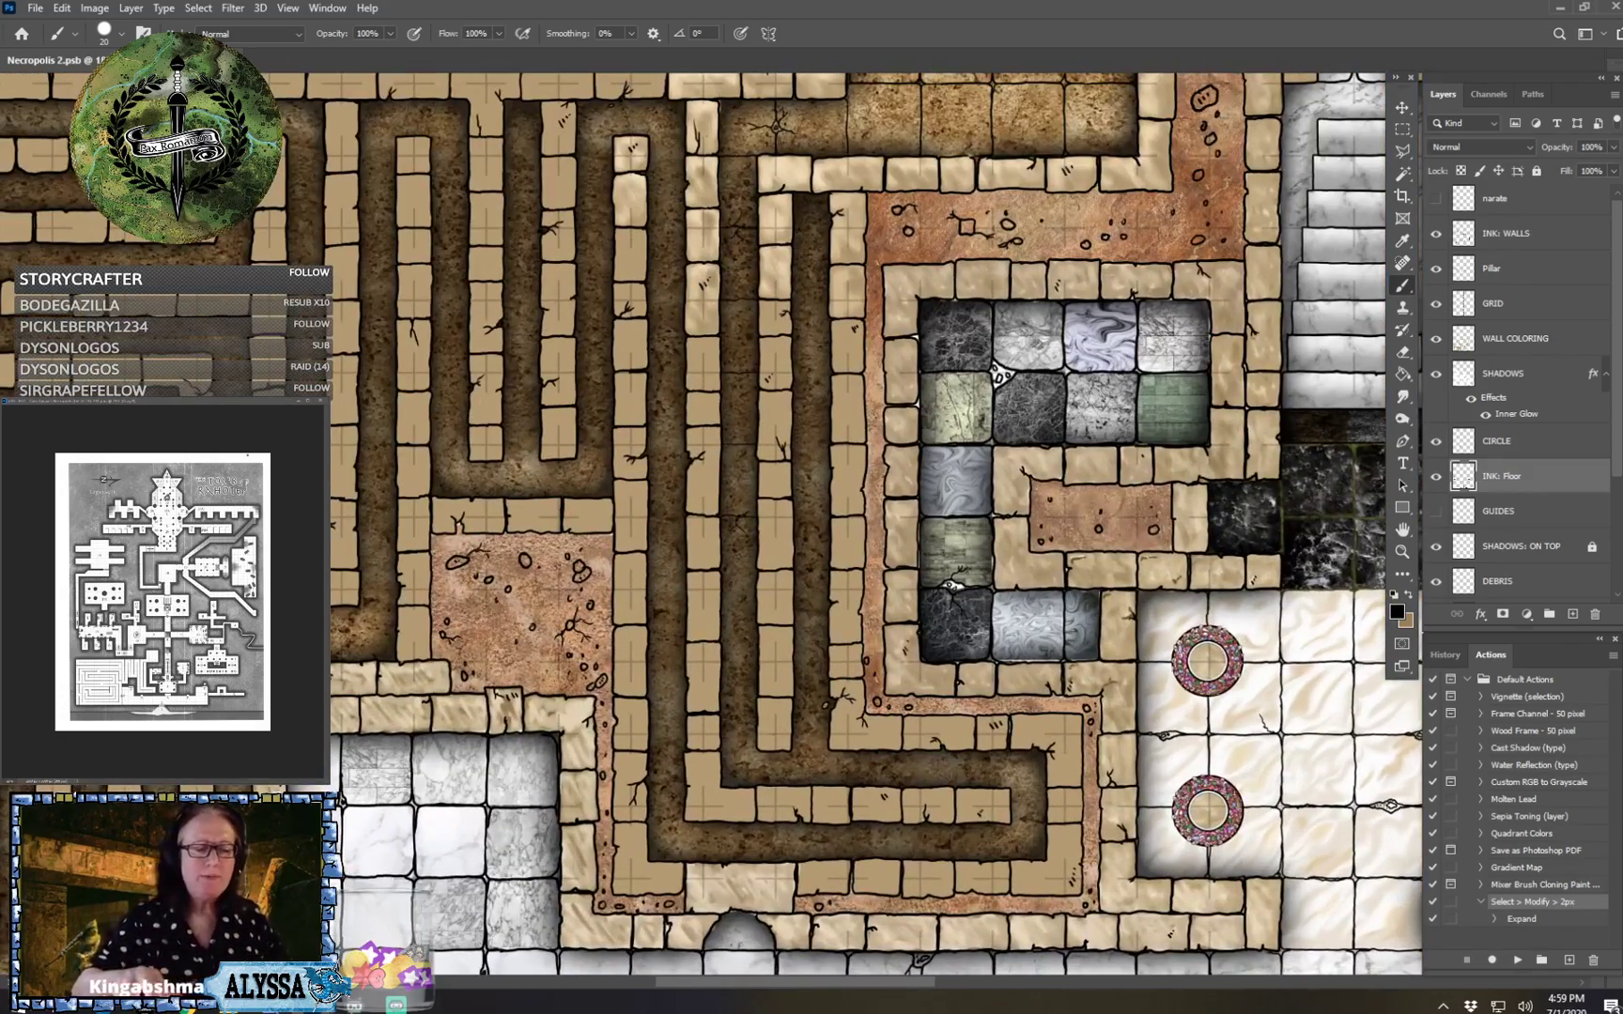
left_click_drag(952, 601, 944, 638)
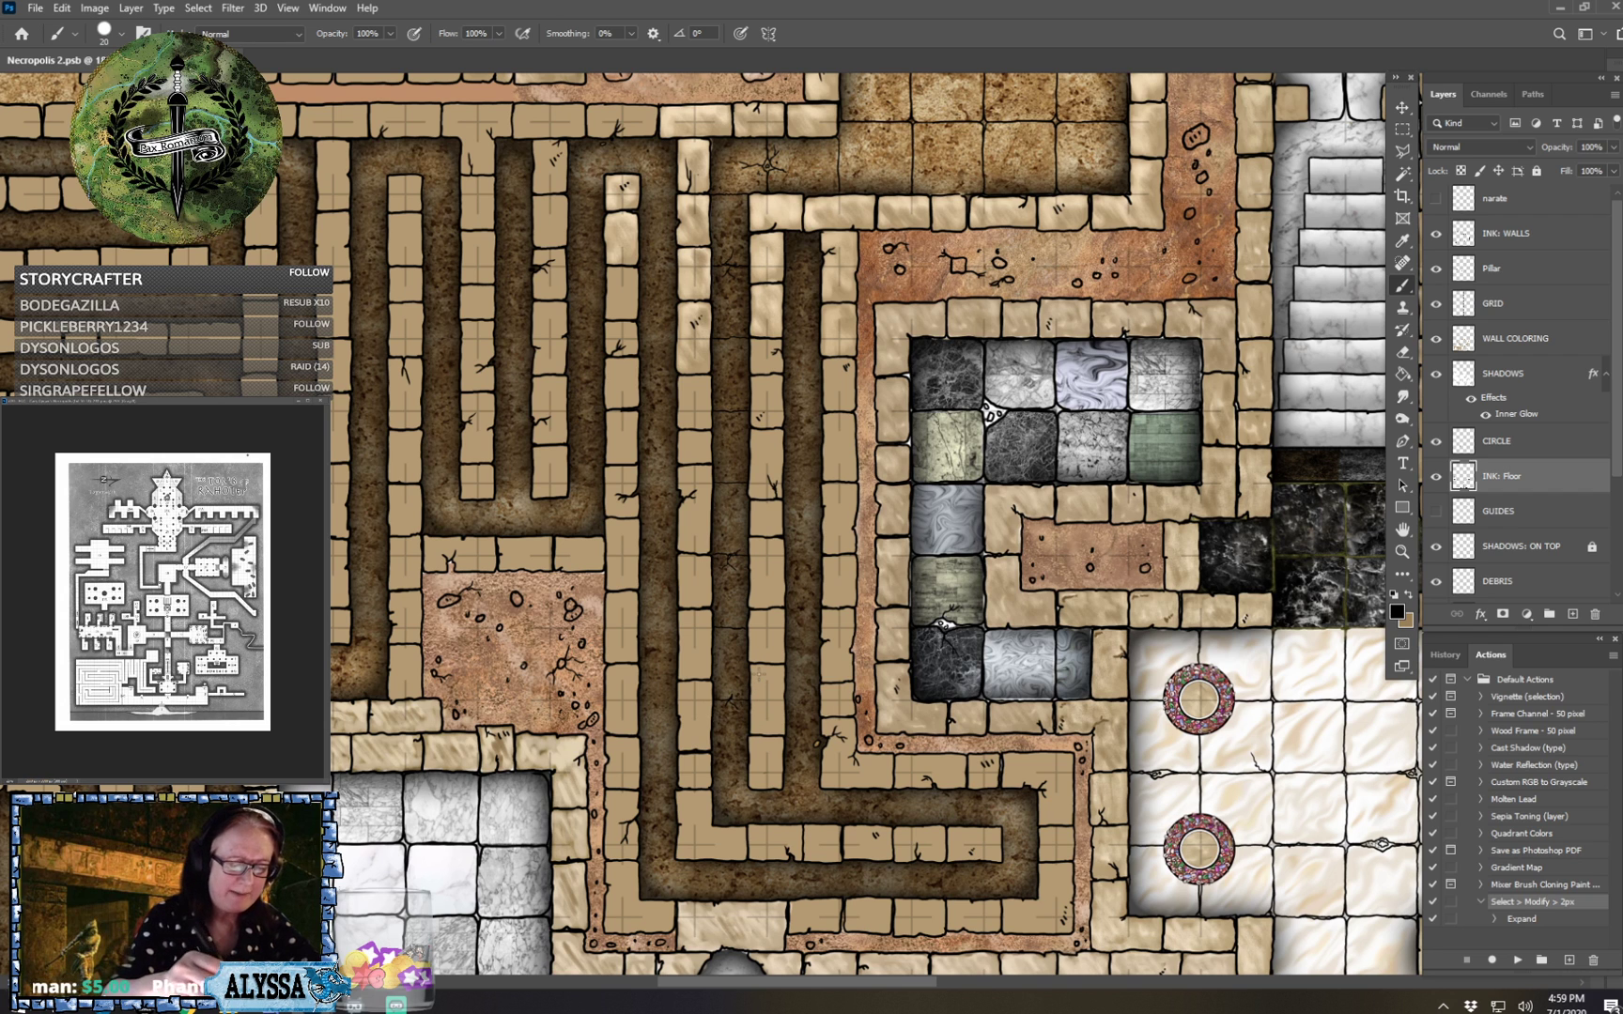
scroll(758, 675, "up", 2)
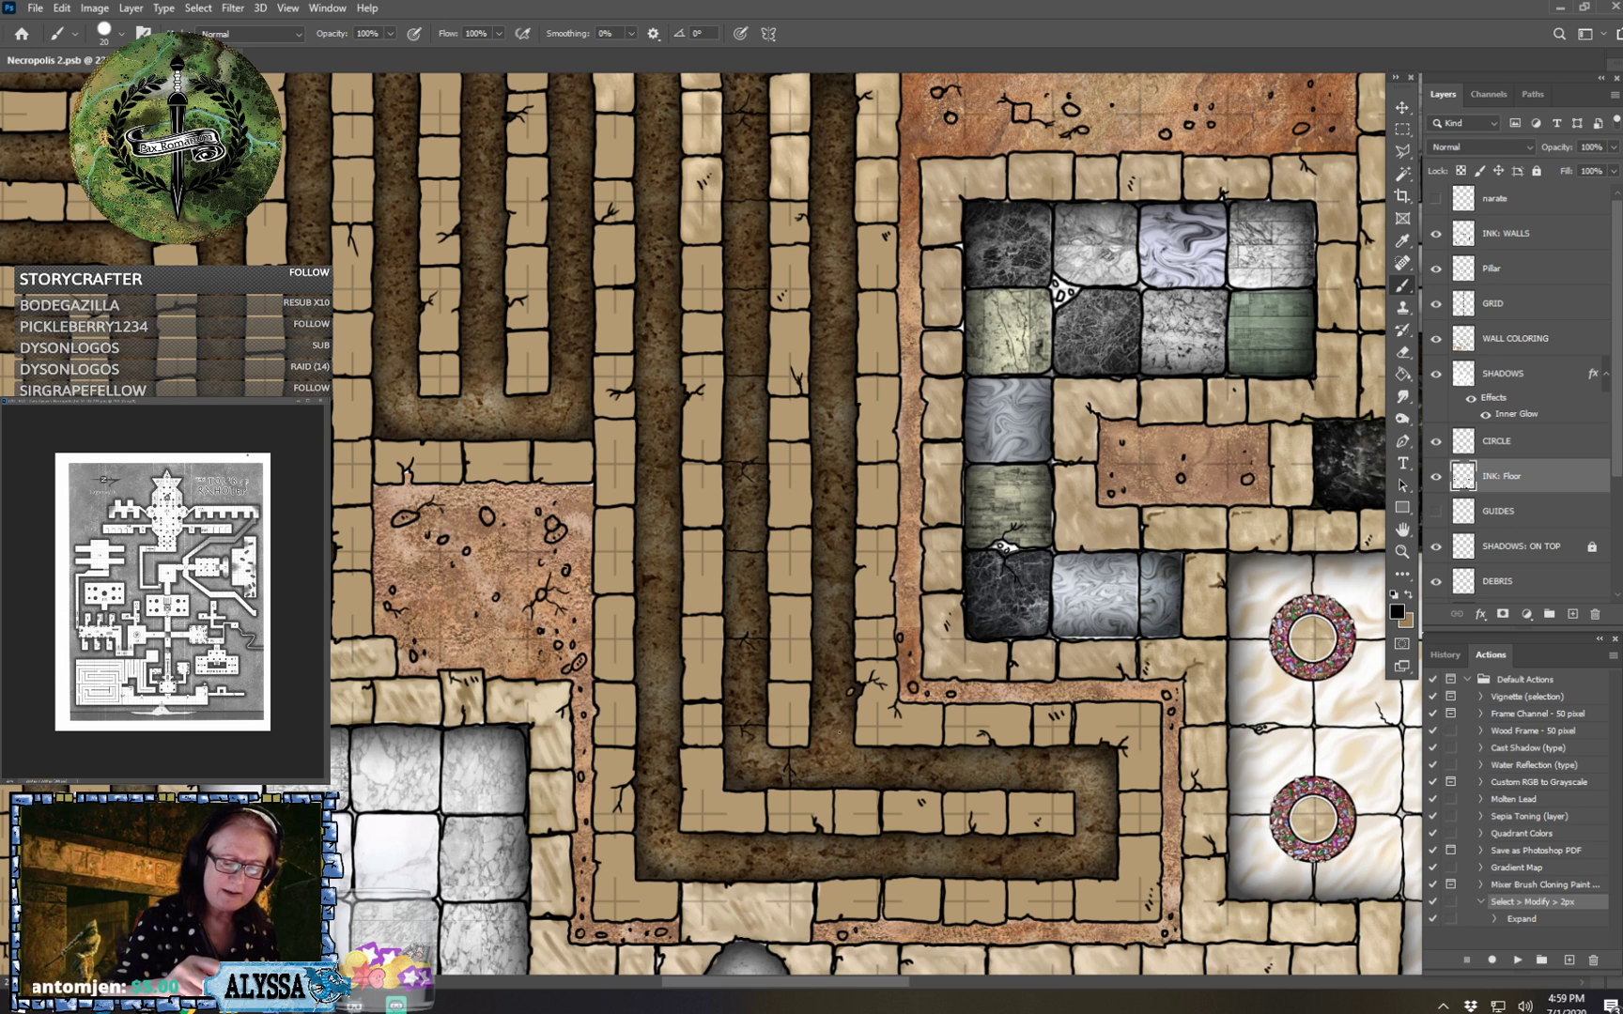
left_click_drag(810, 727, 847, 726)
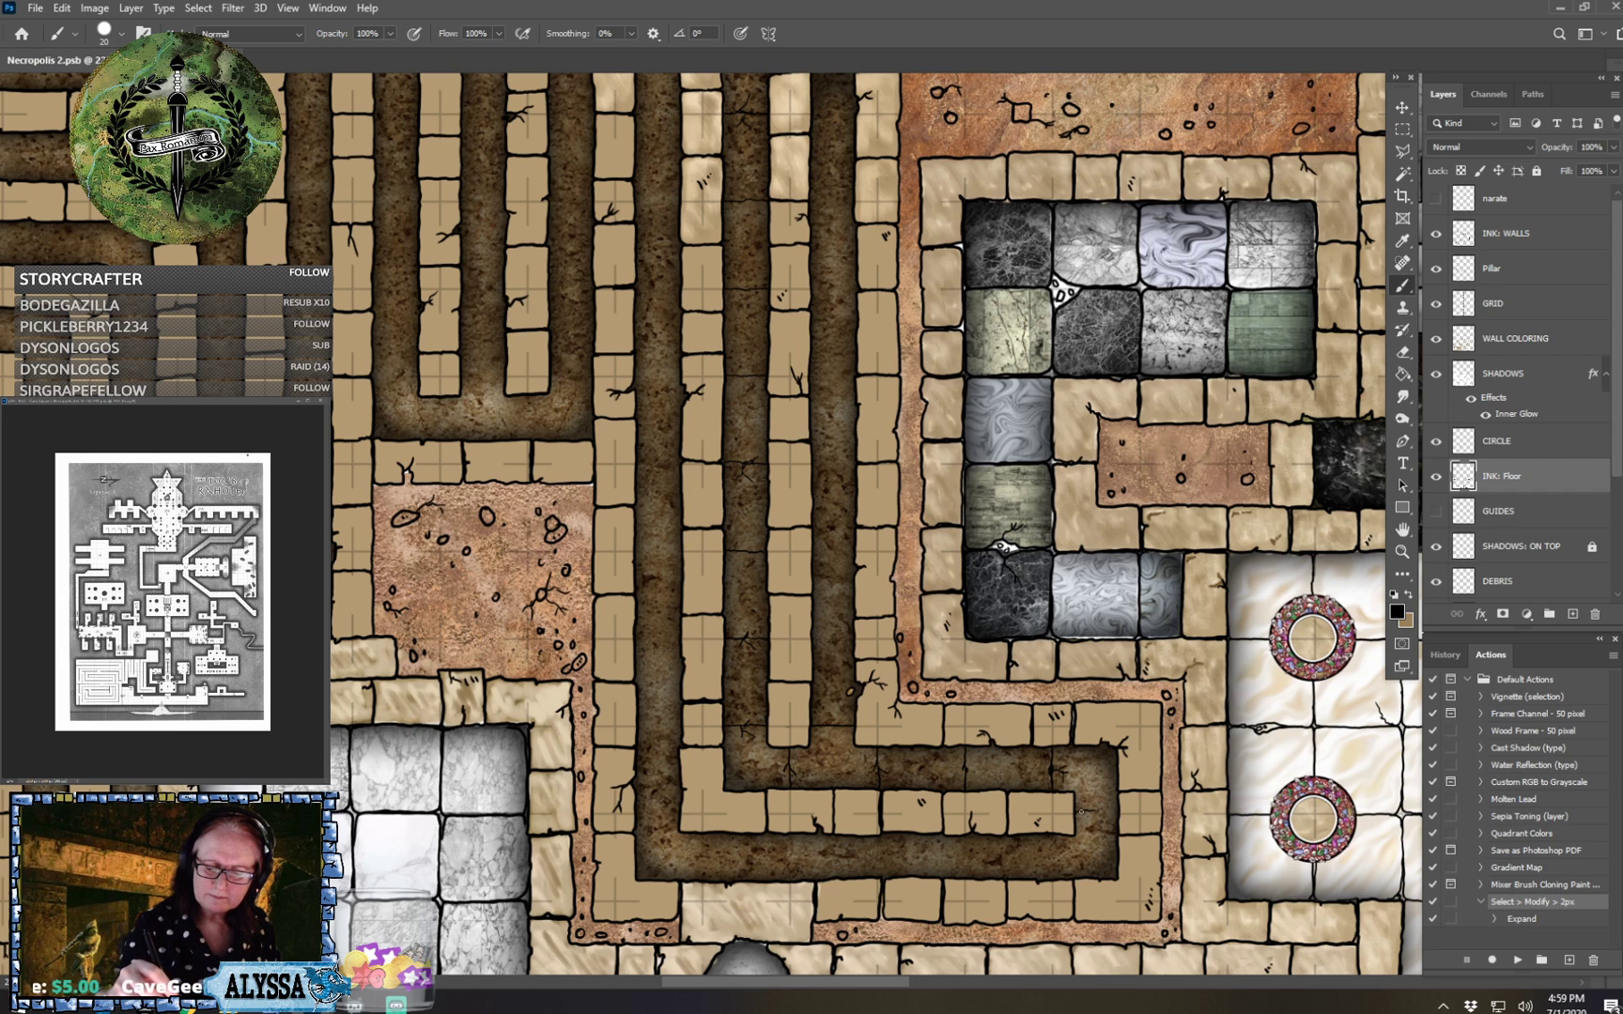
Ink black floor seams along the maze's outer lower horizontal corridor and partway up the long vertical corridor it joins.
mouse_move(1081, 811)
left_mouse_down()
mouse_move(1052, 837)
mouse_move(1054, 879)
mouse_move(965, 842)
left_mouse_up()
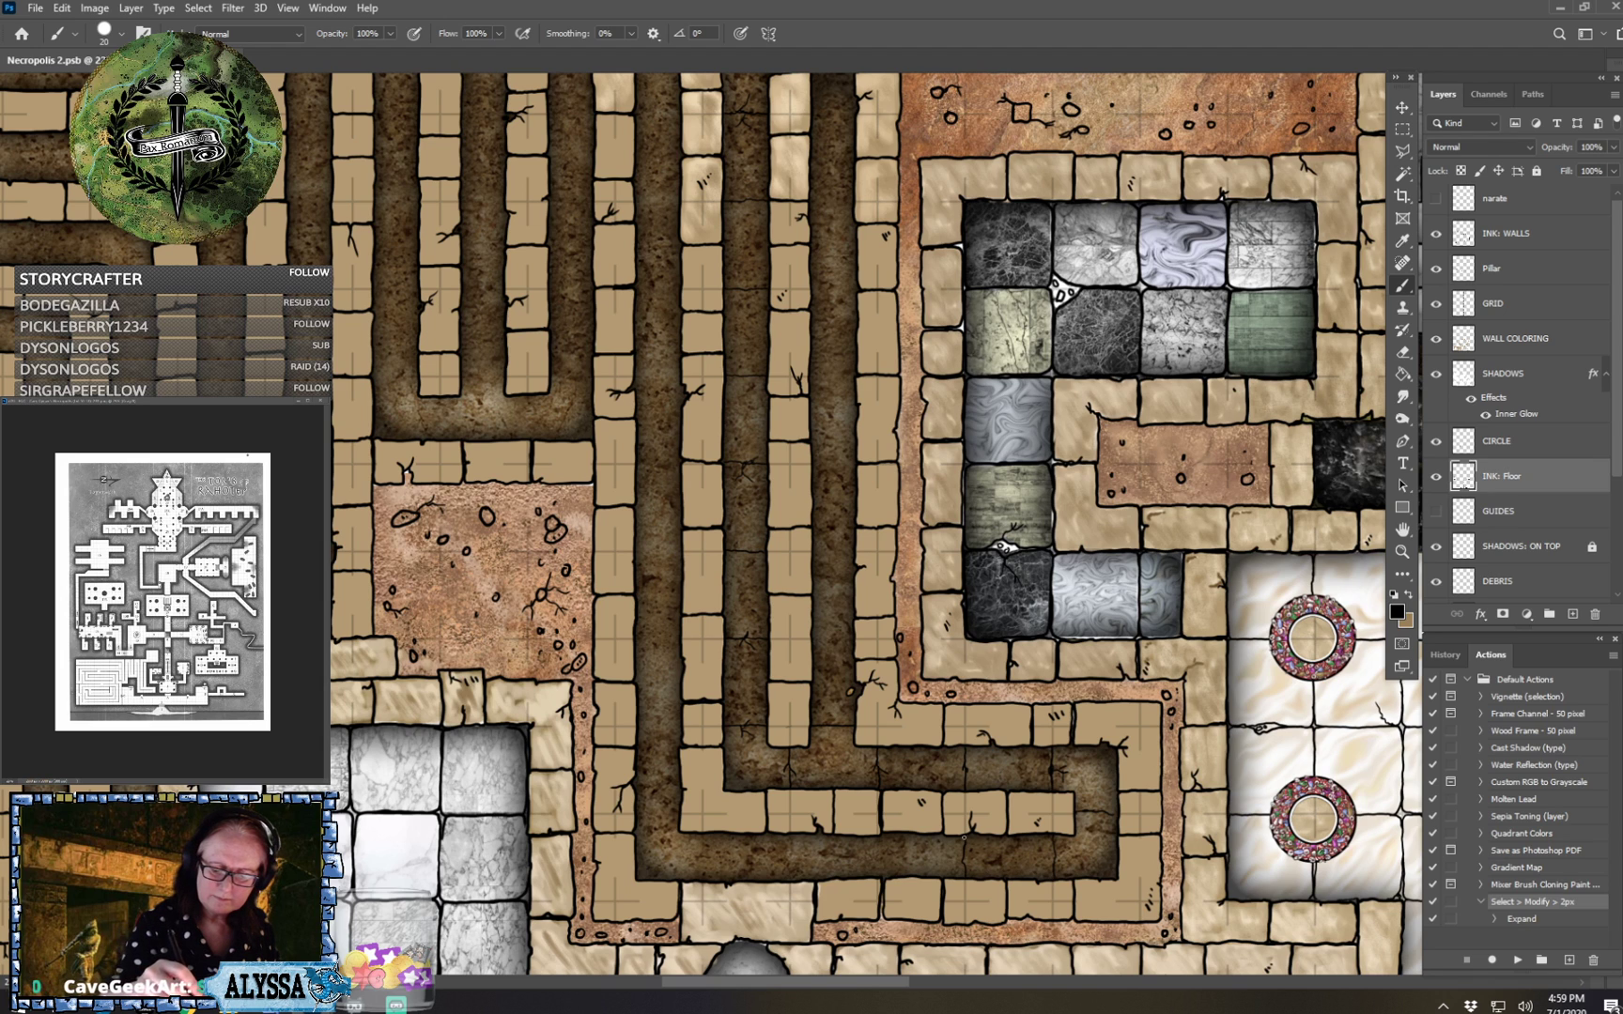
mouse_move(881, 877)
left_mouse_down()
mouse_move(789, 848)
mouse_move(791, 882)
mouse_move(832, 795)
mouse_move(723, 829)
mouse_move(706, 874)
mouse_move(702, 830)
mouse_move(762, 769)
mouse_move(668, 814)
left_mouse_up()
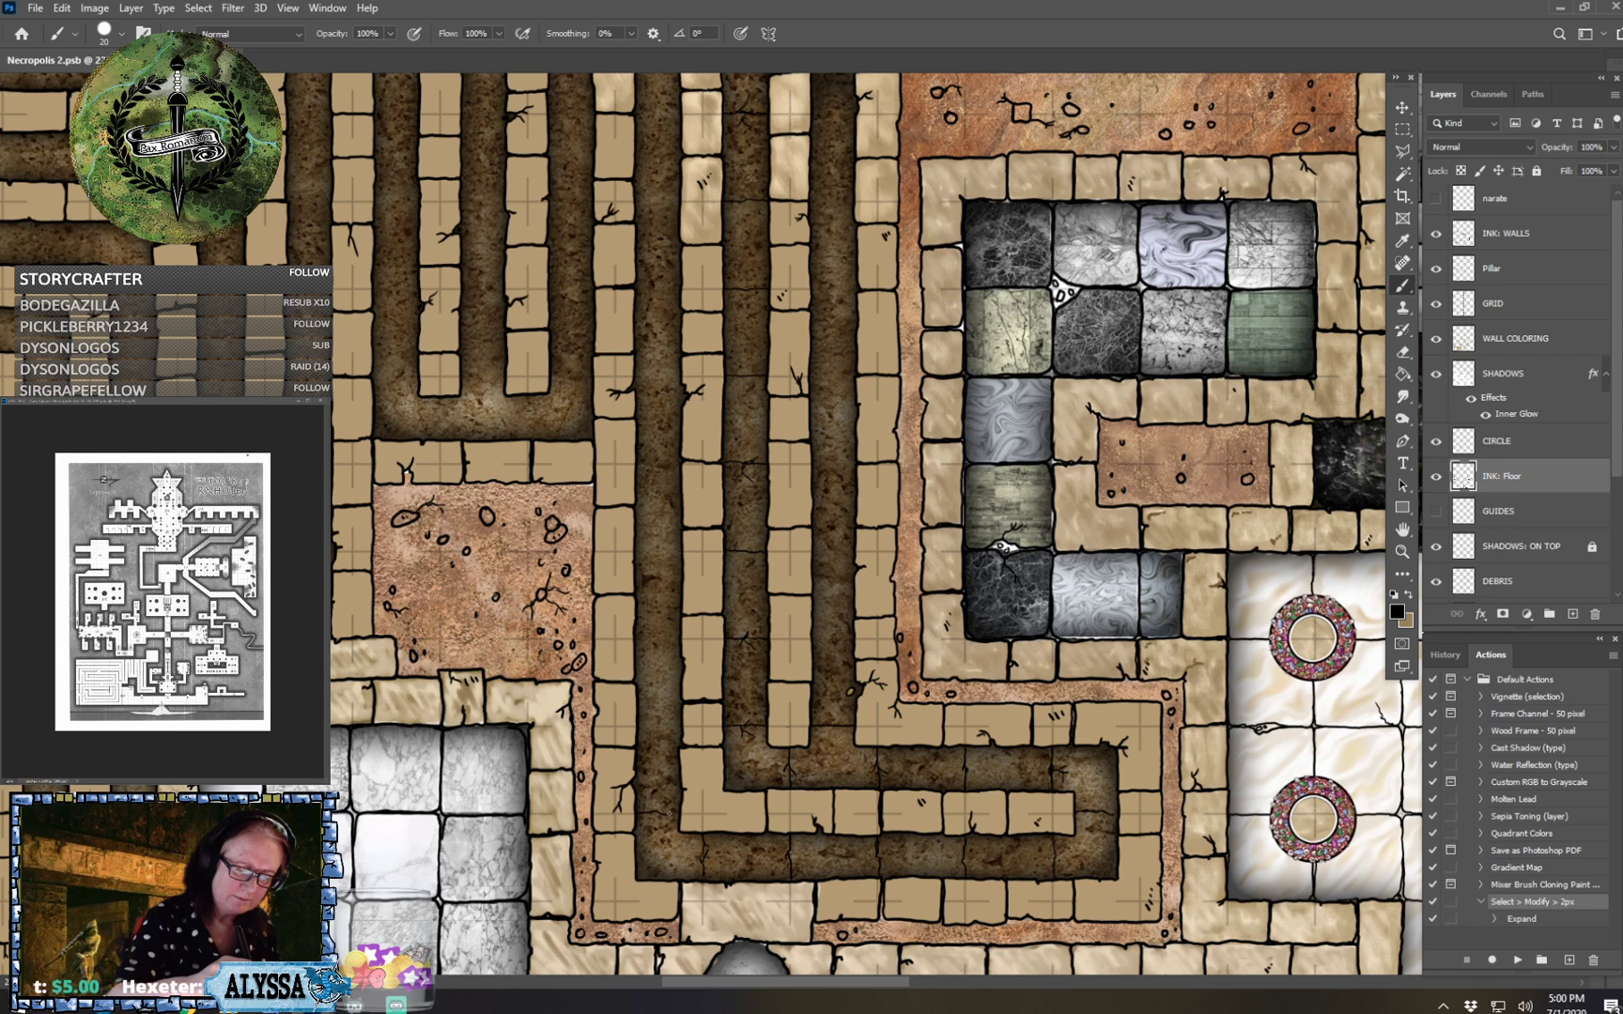
left_click_drag(638, 727, 651, 726)
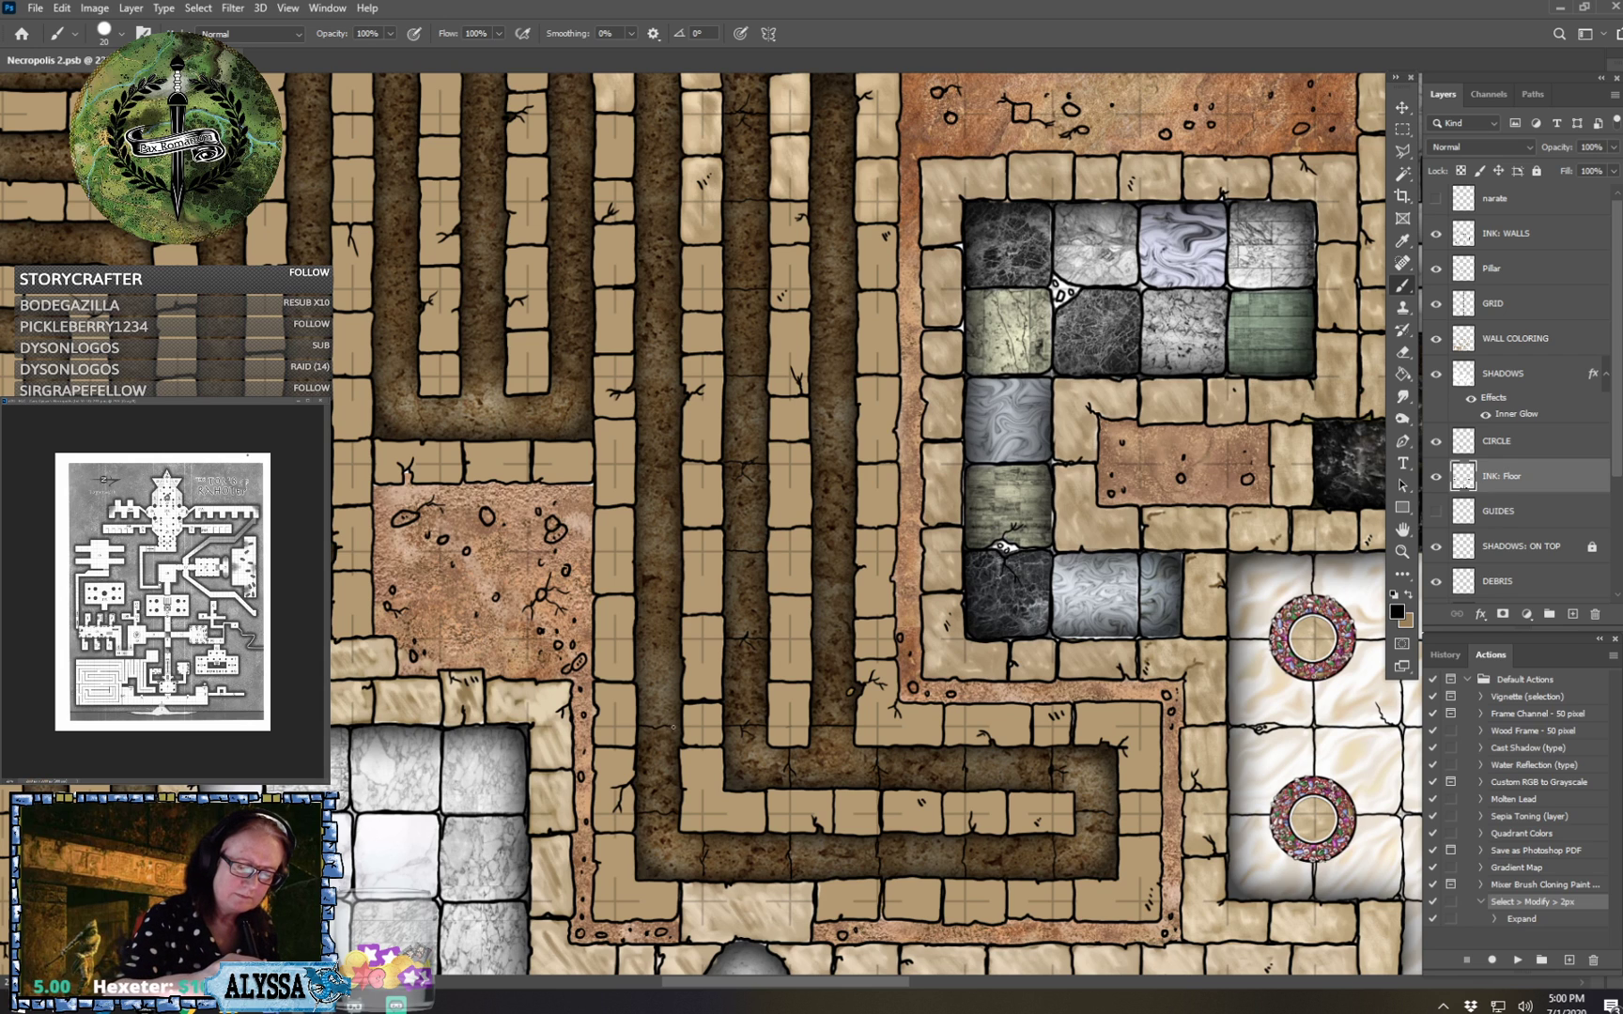
left_click_drag(639, 639, 669, 641)
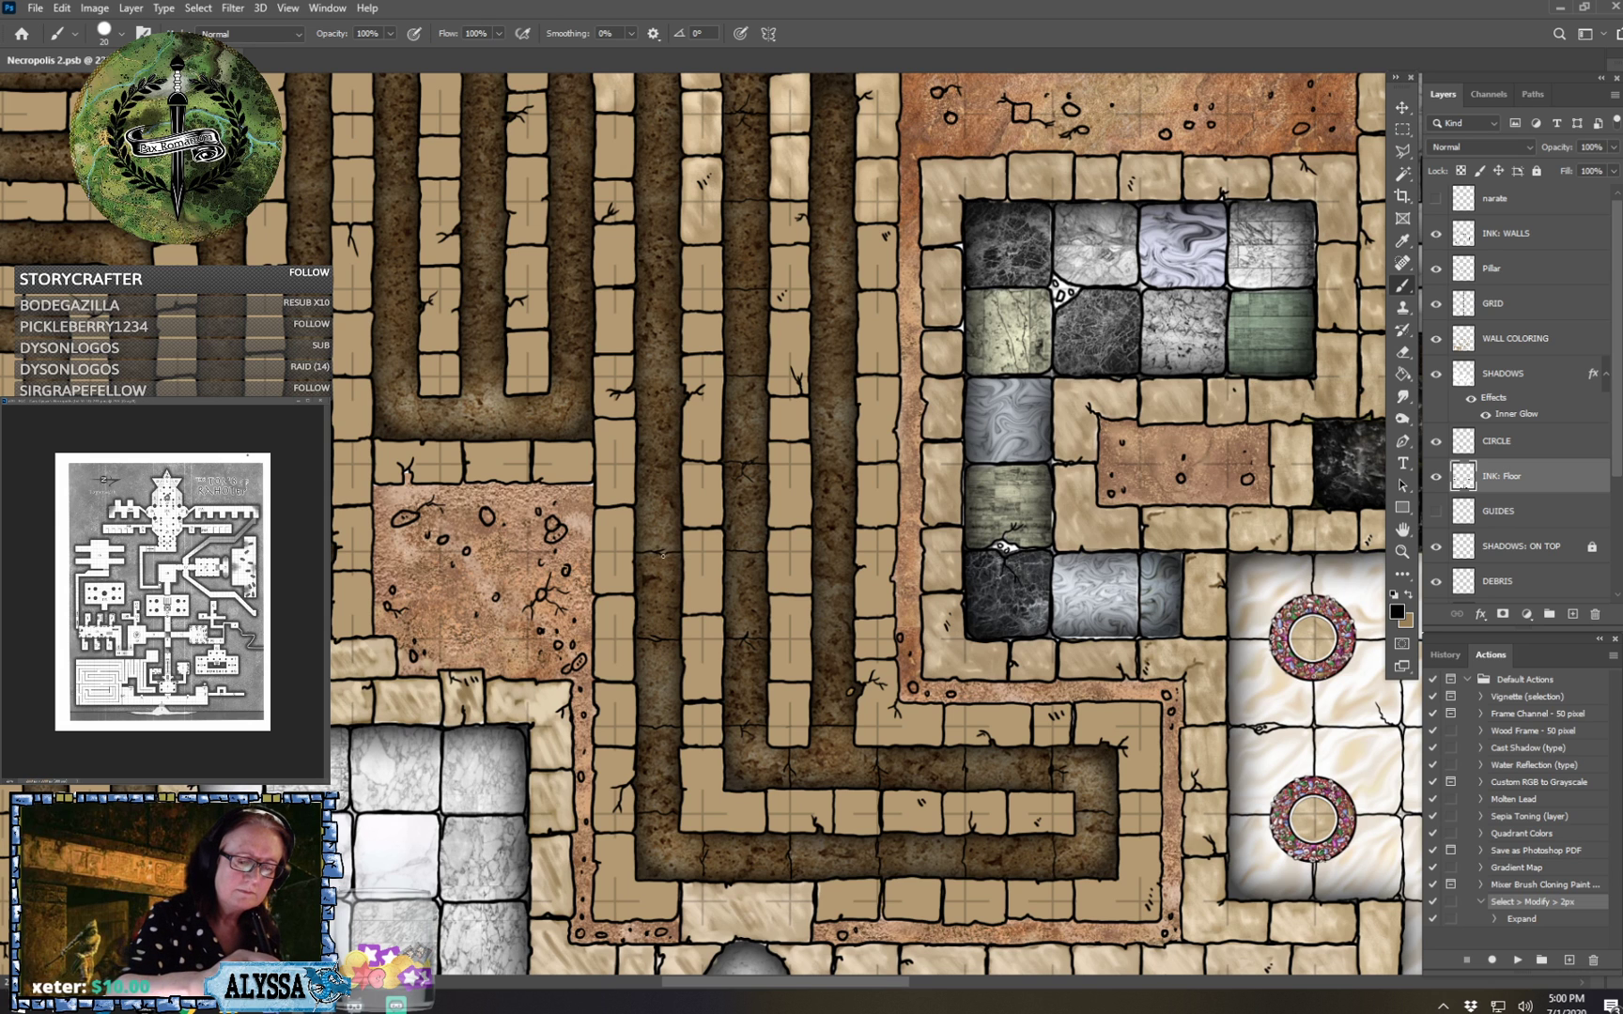
Ink the remaining floor seams up to the vertical corridor's upper bend and add branching cracks beside the seam there.
scroll(676, 533, "up", 3)
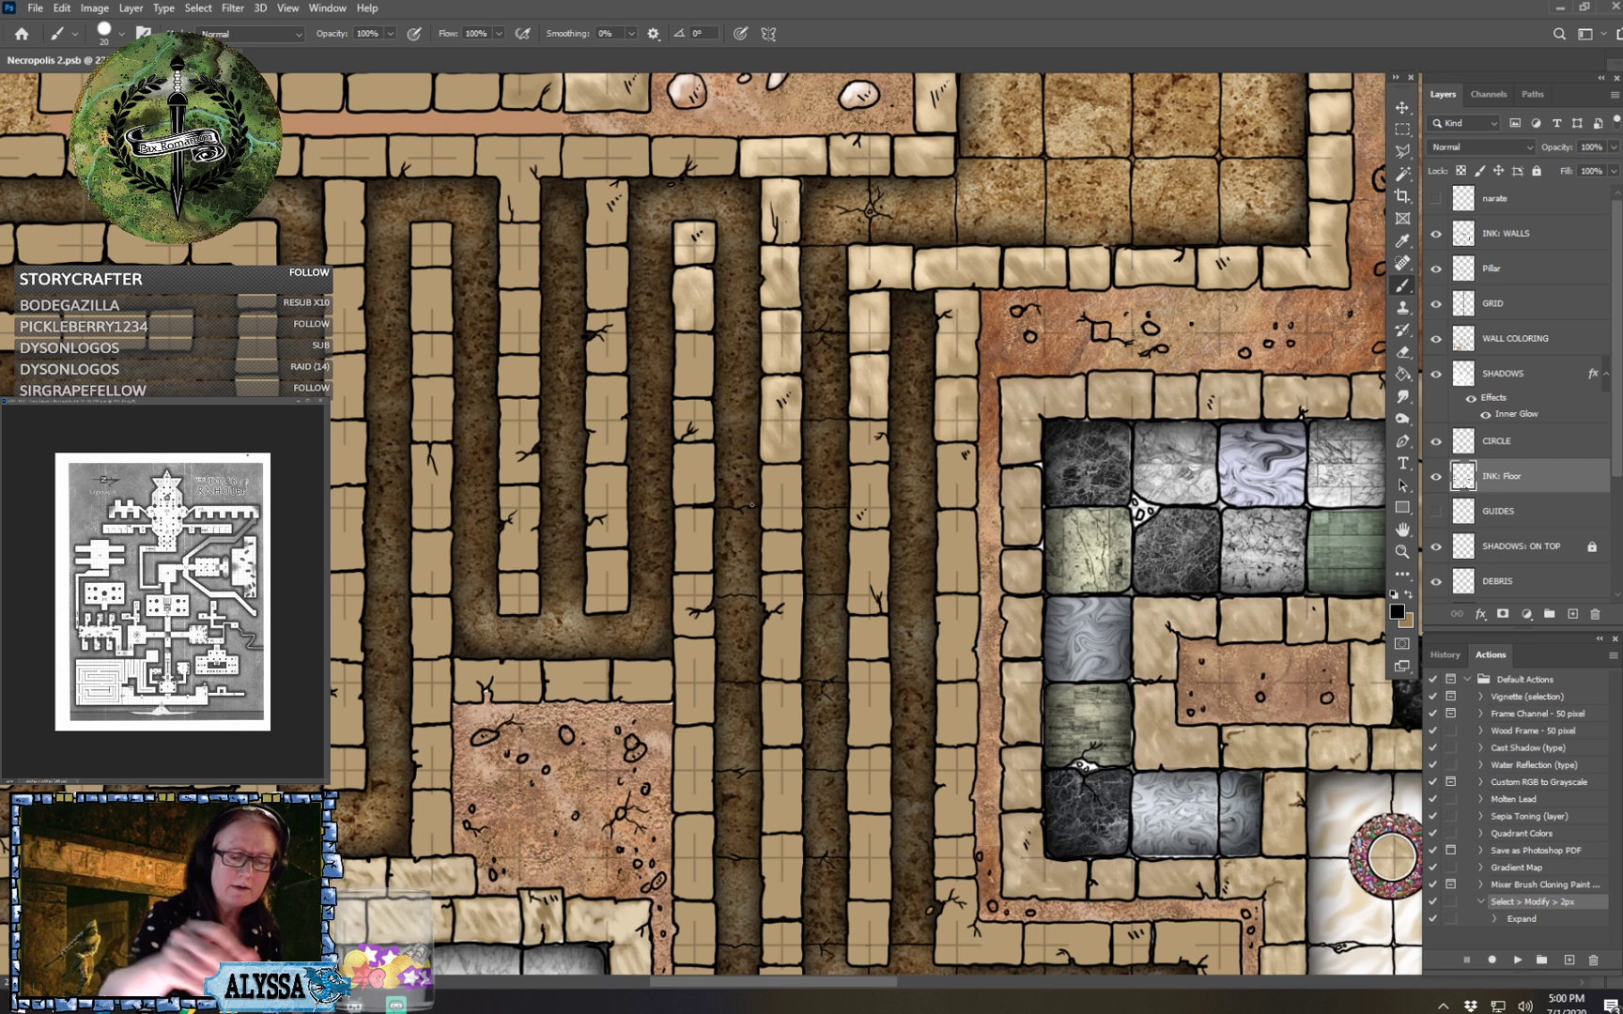
scroll(752, 505, "up", 5)
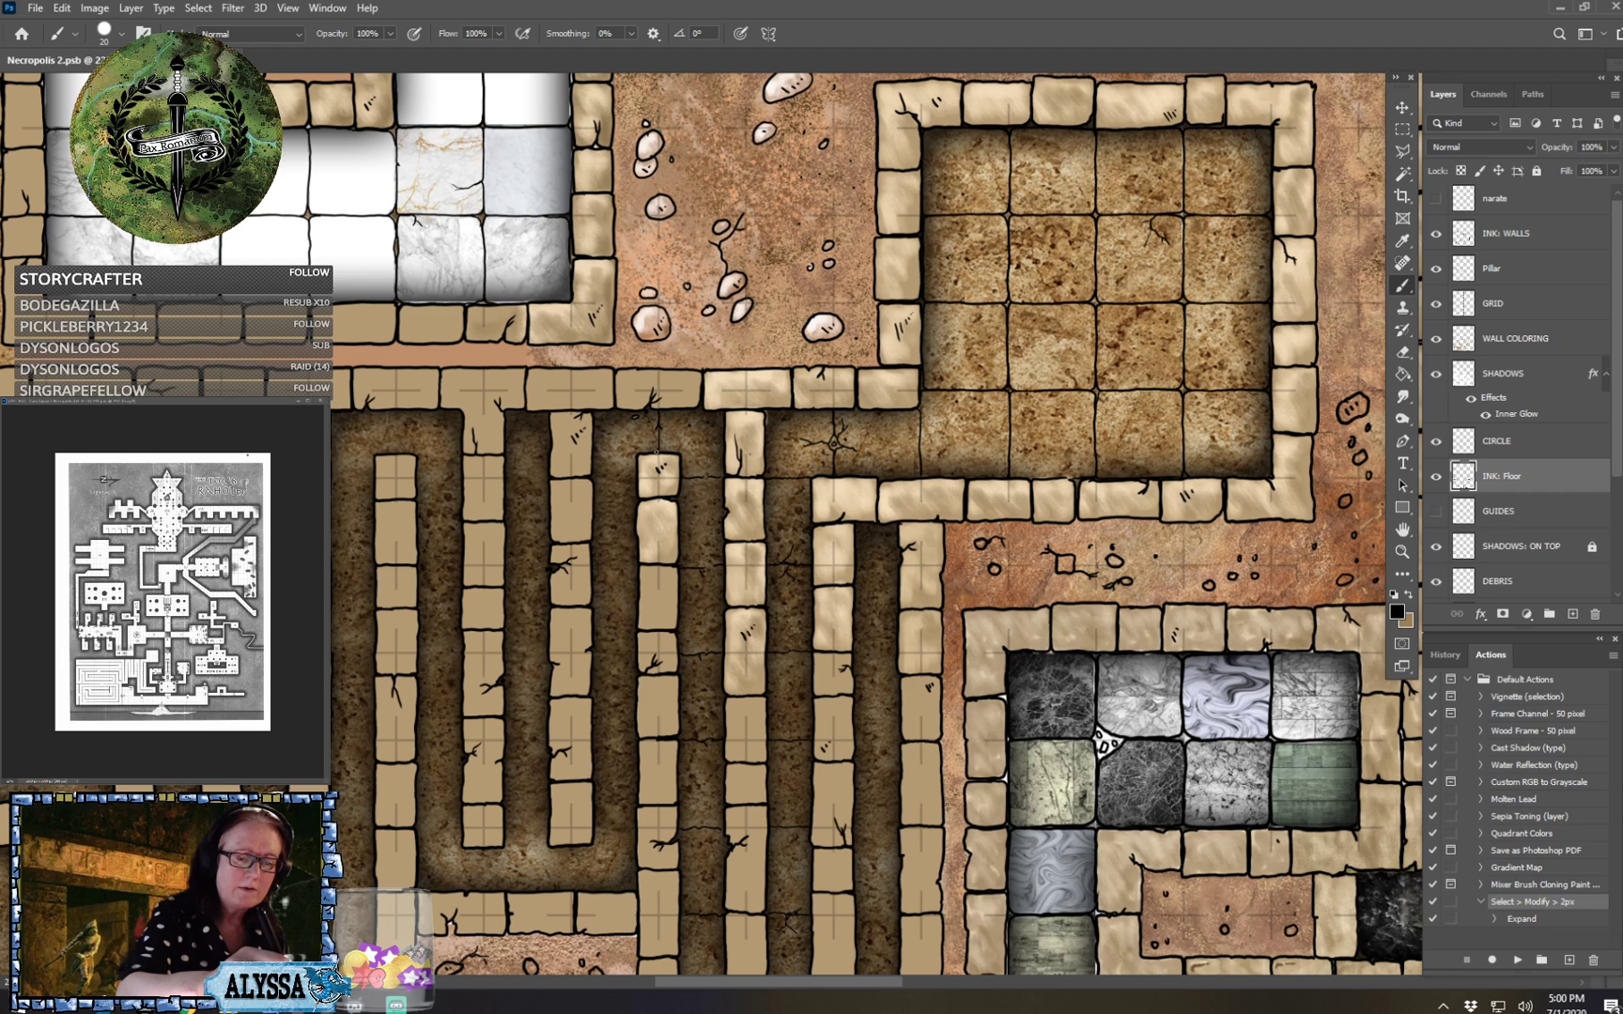
left_click_drag(662, 430, 683, 437)
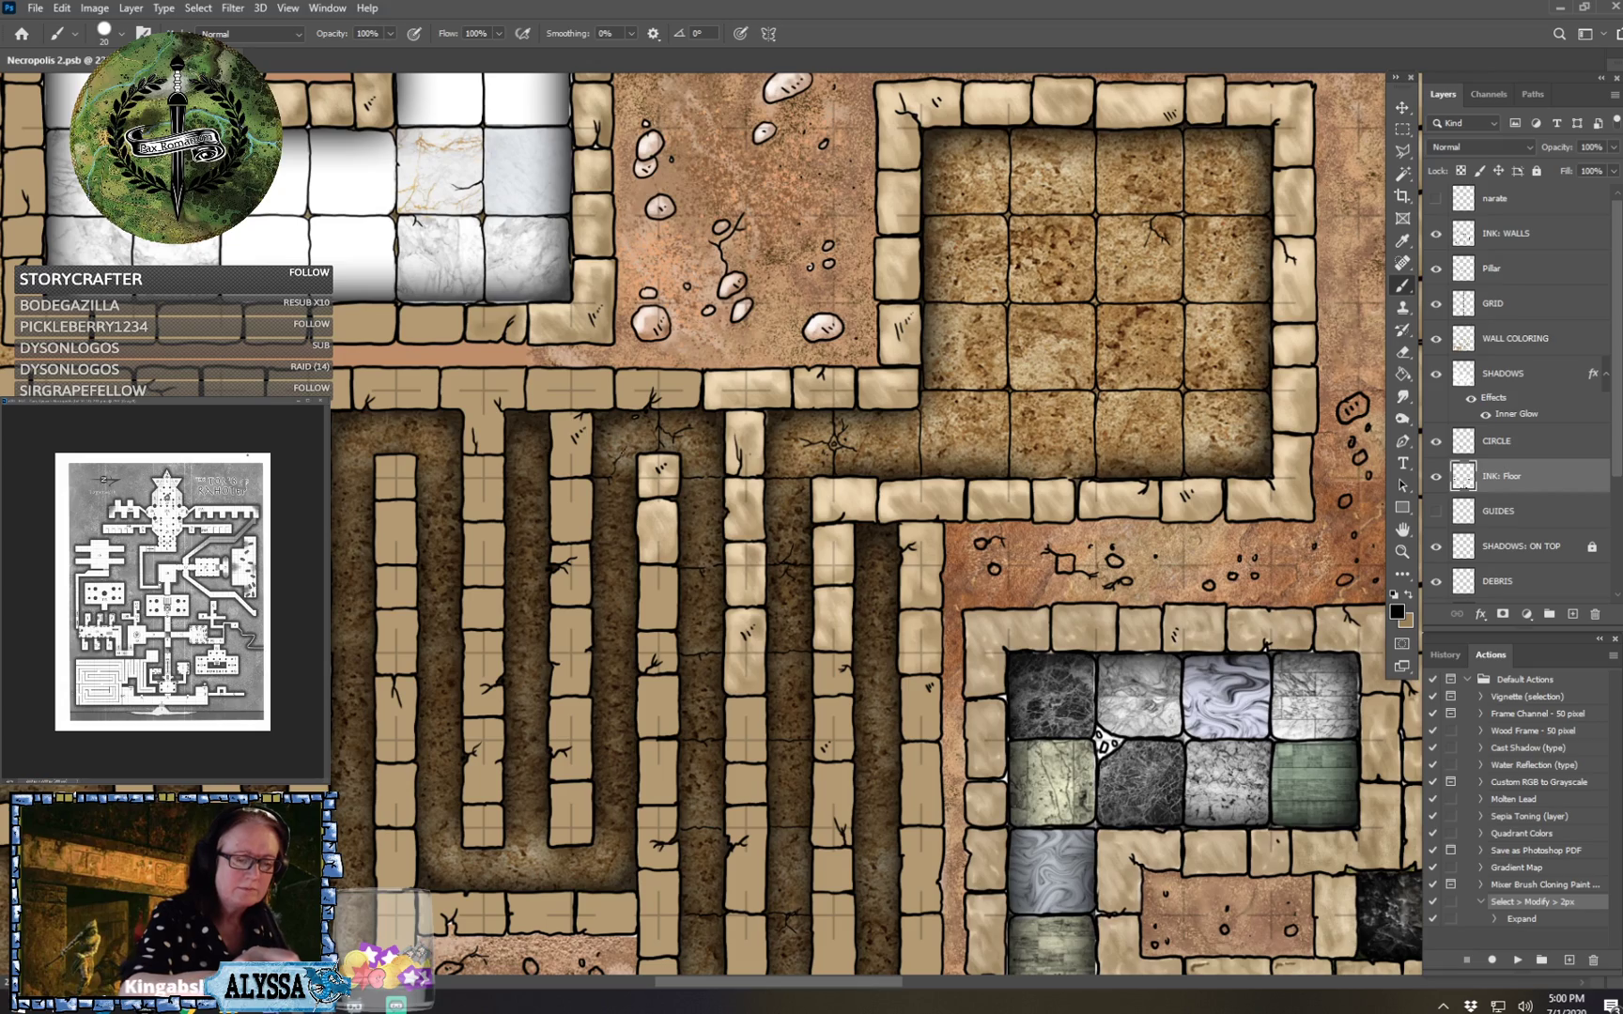
left_click_drag(679, 479, 278, 134)
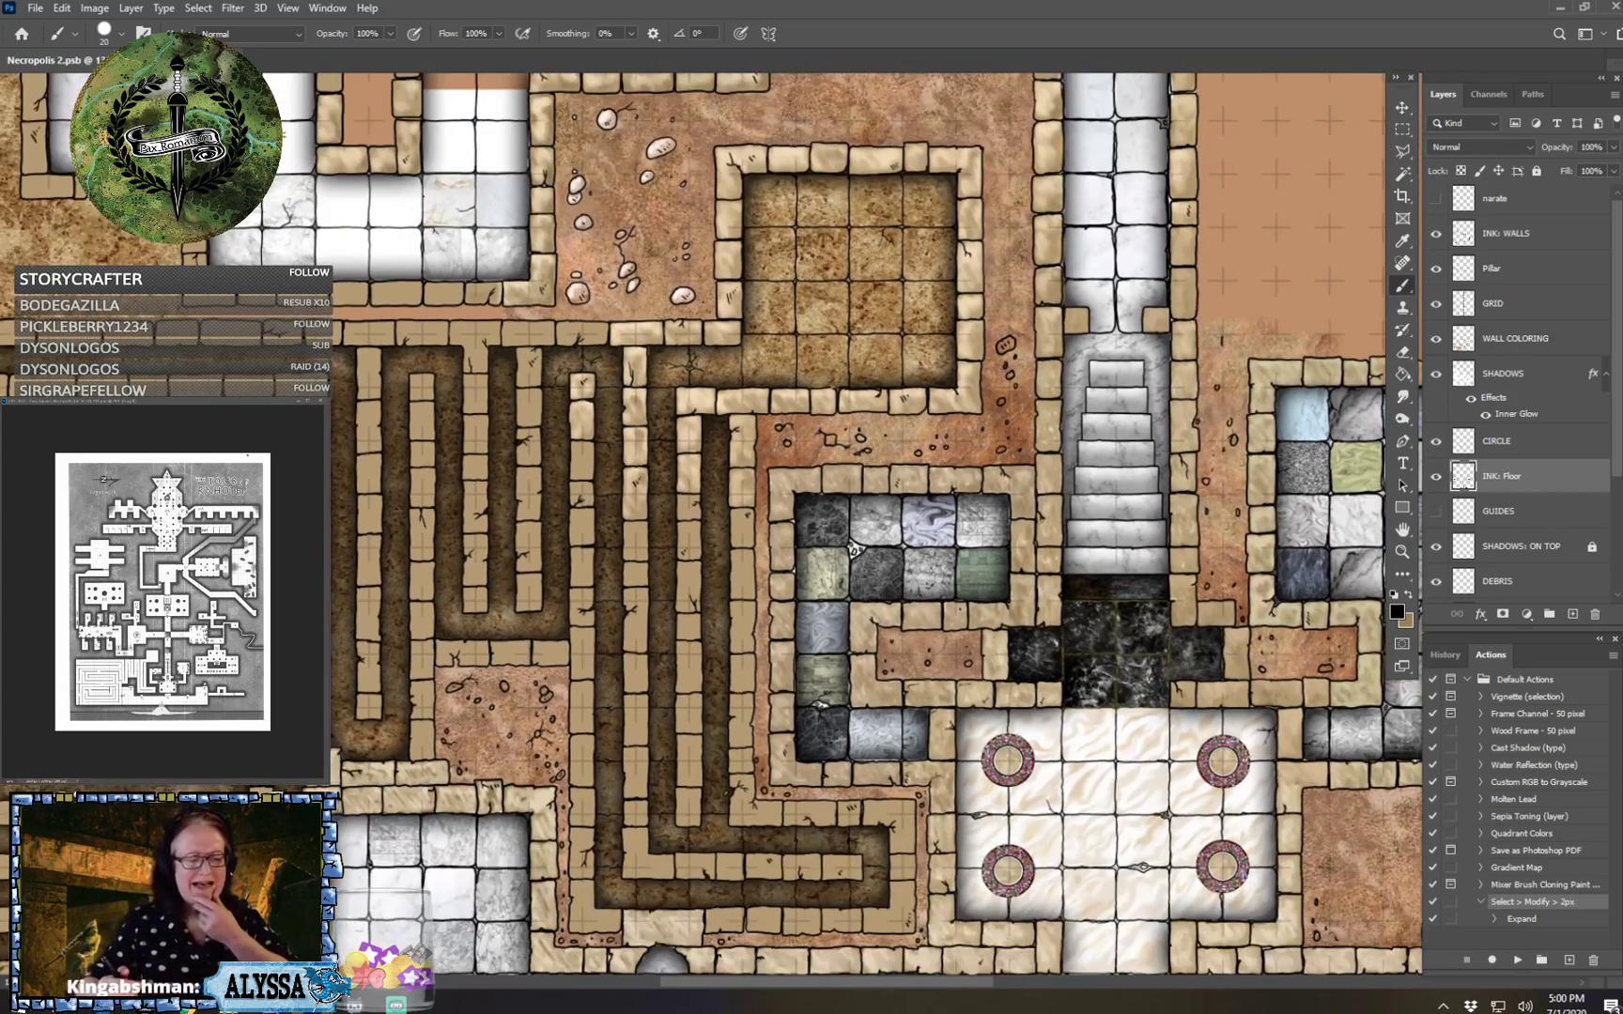
Examine the inked maze corridors up close and within the overall dungeon map.
scroll(569, 857, "up", 2)
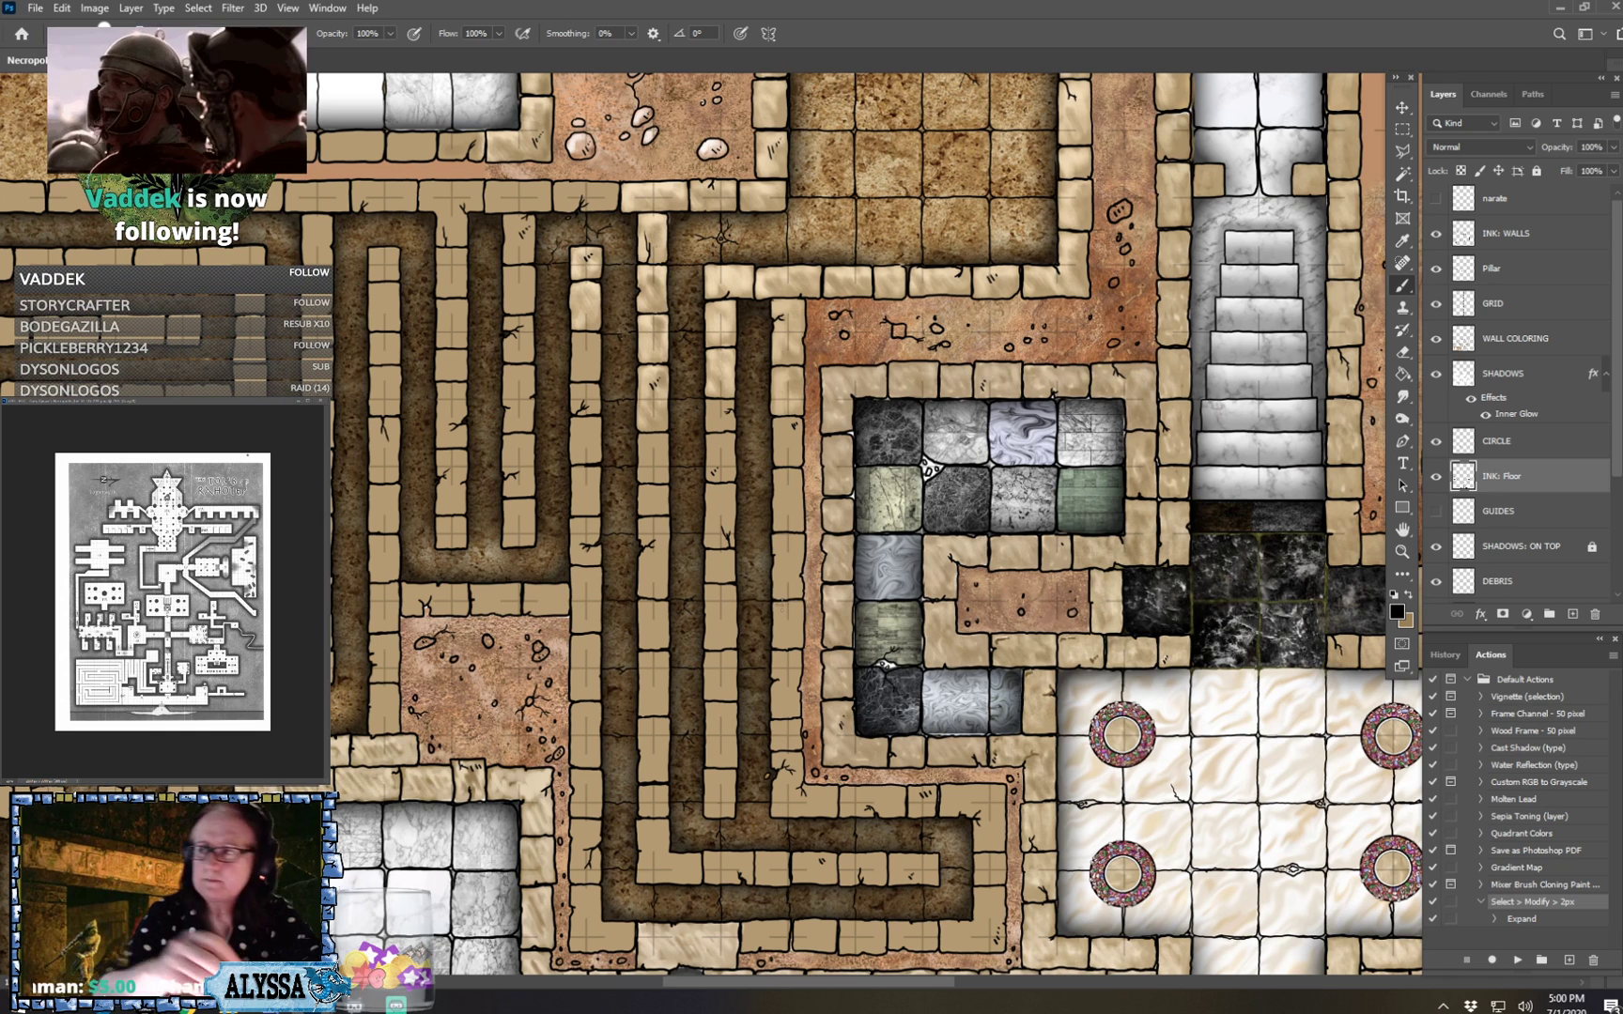
left_click_drag(738, 599, 747, 623)
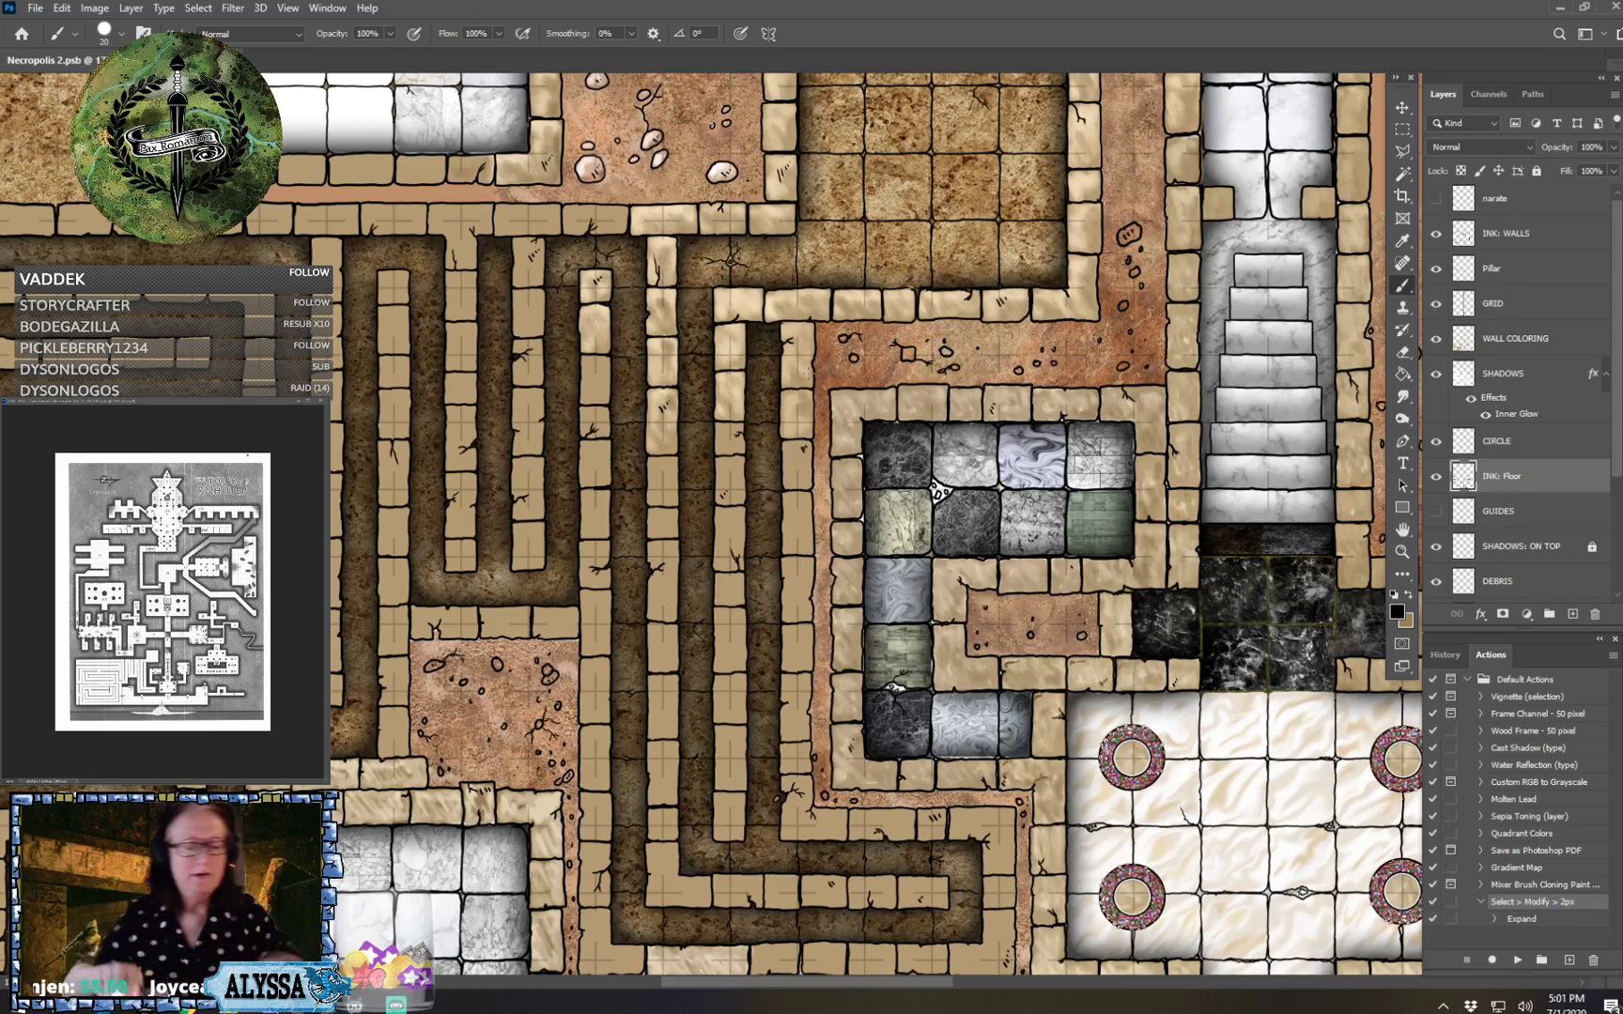
scroll(674, 669, "down", 10)
scroll(674, 669, "up", 2)
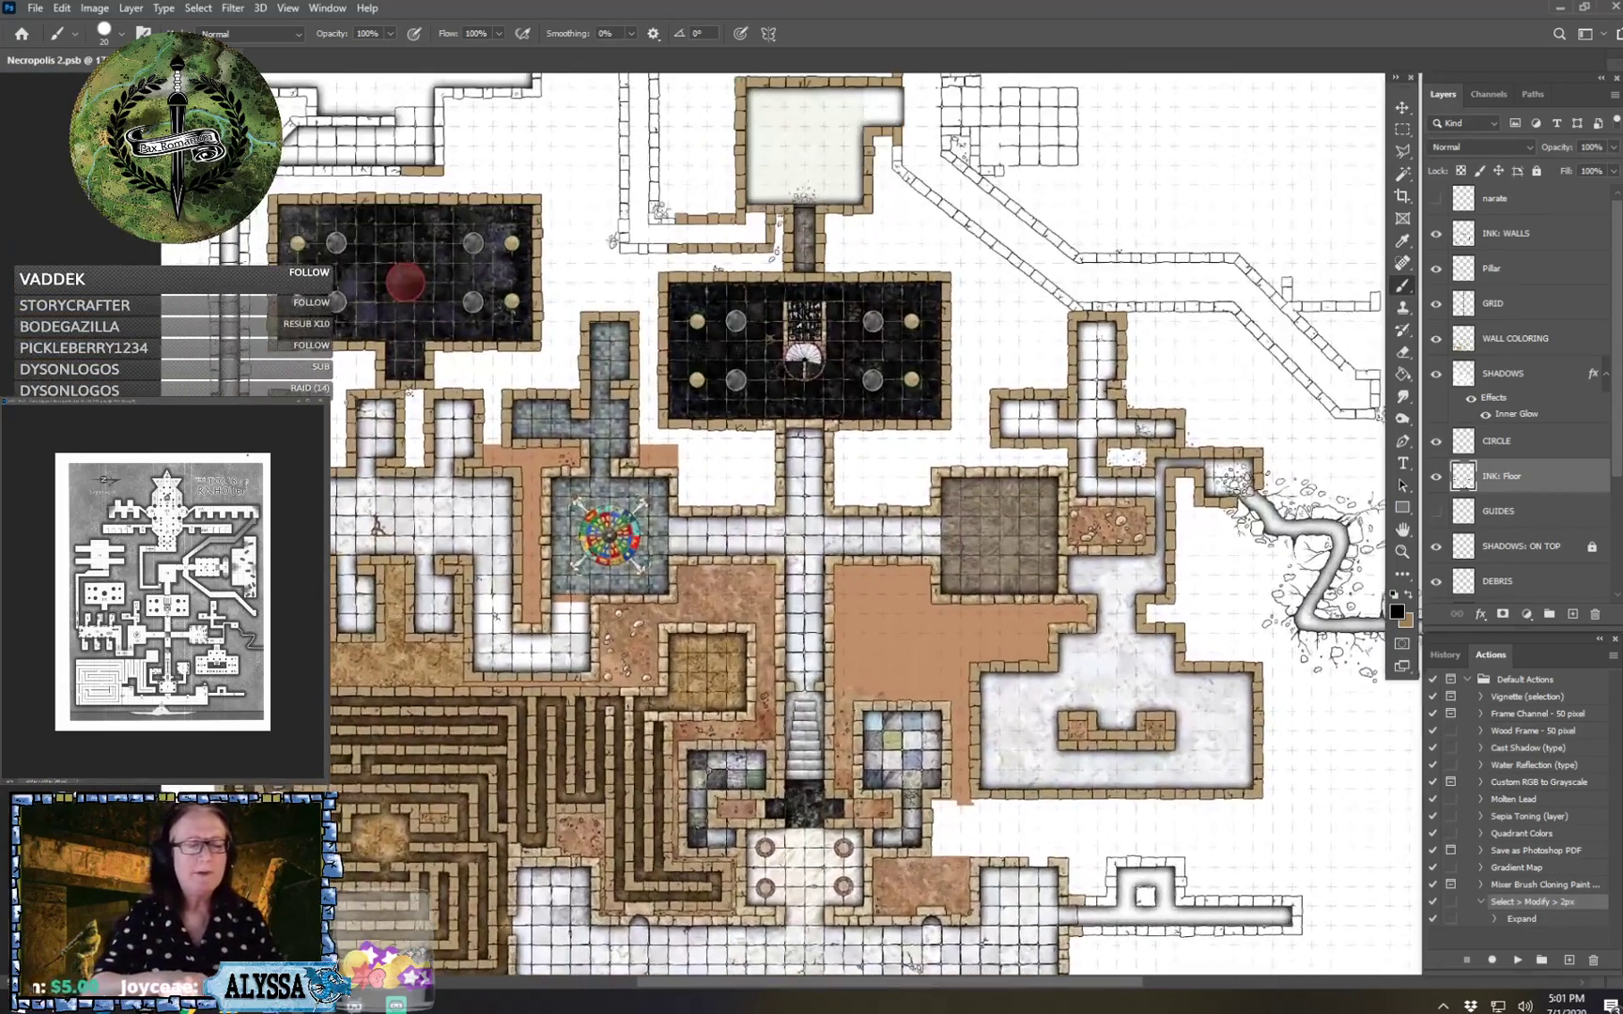
scroll(675, 669, "down", 2)
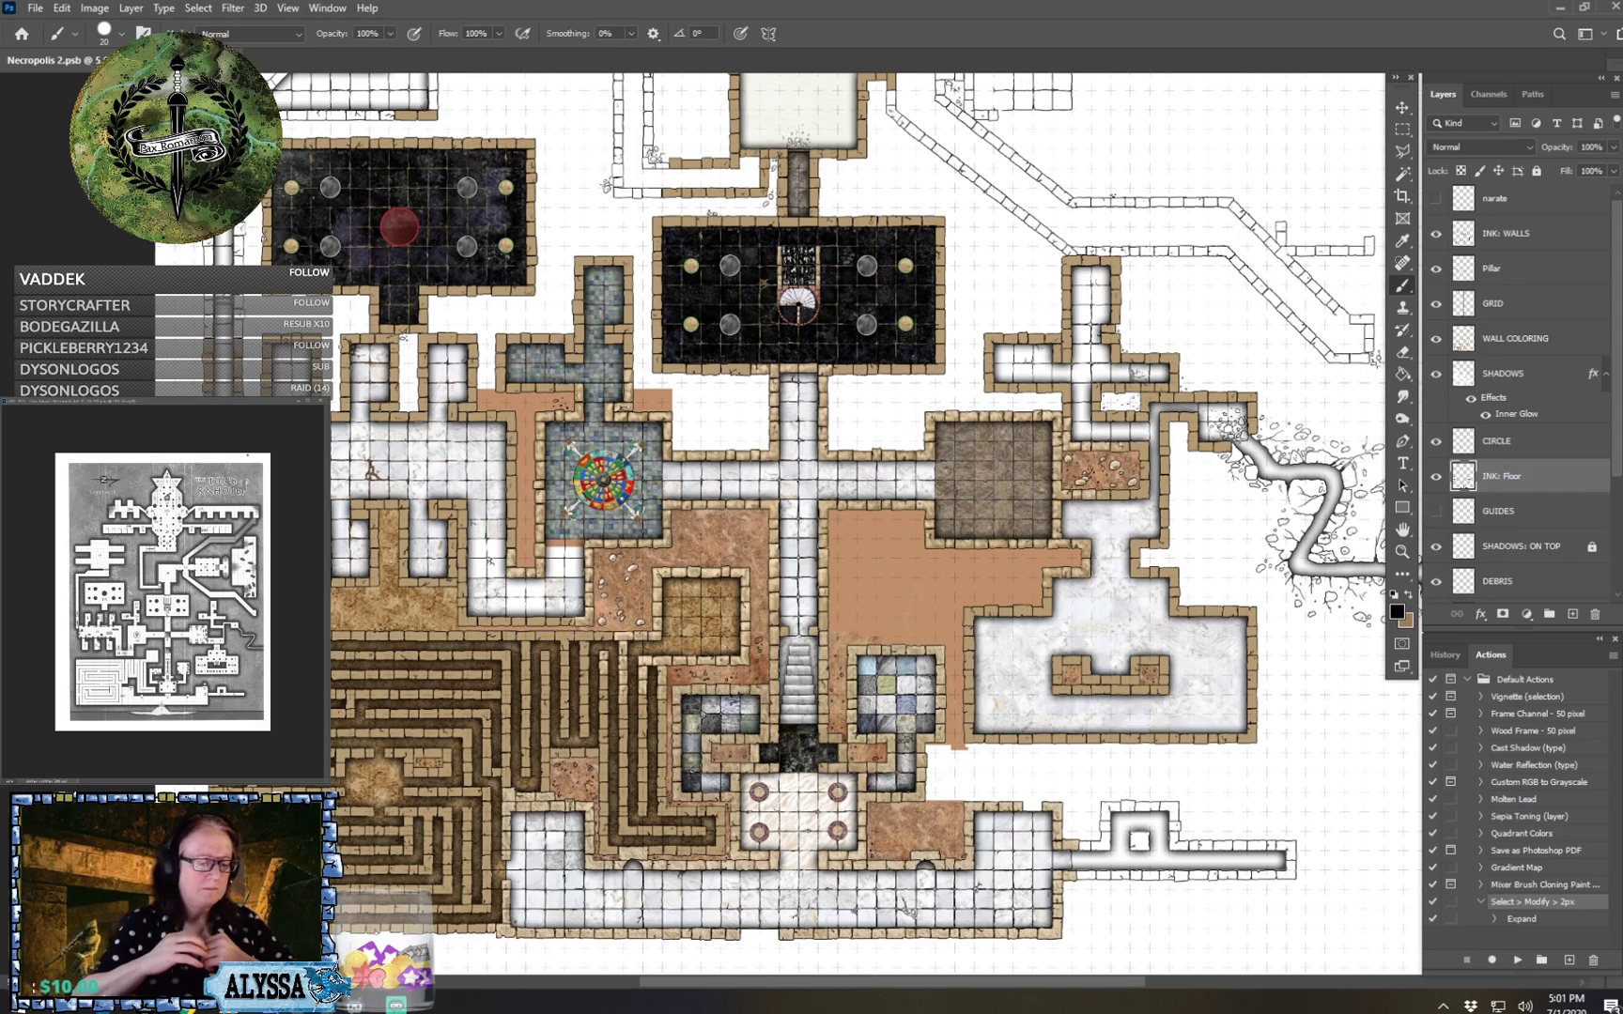
scroll(799, 526, "up", 5)
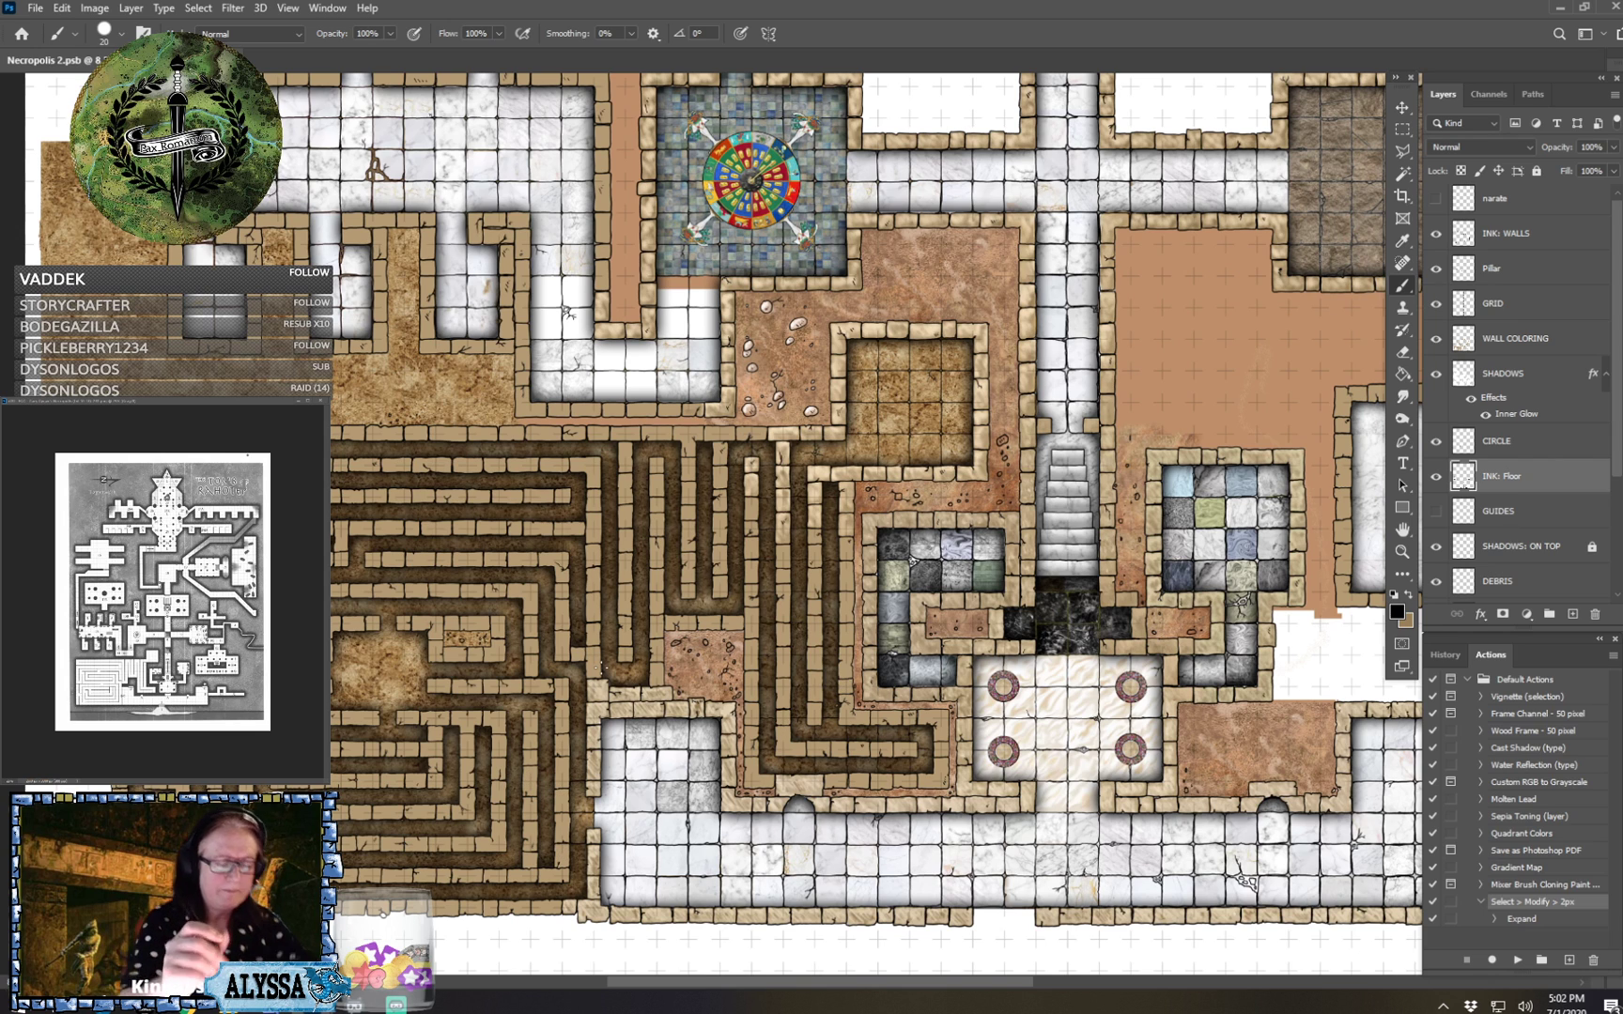
scroll(601, 667, "up", 5)
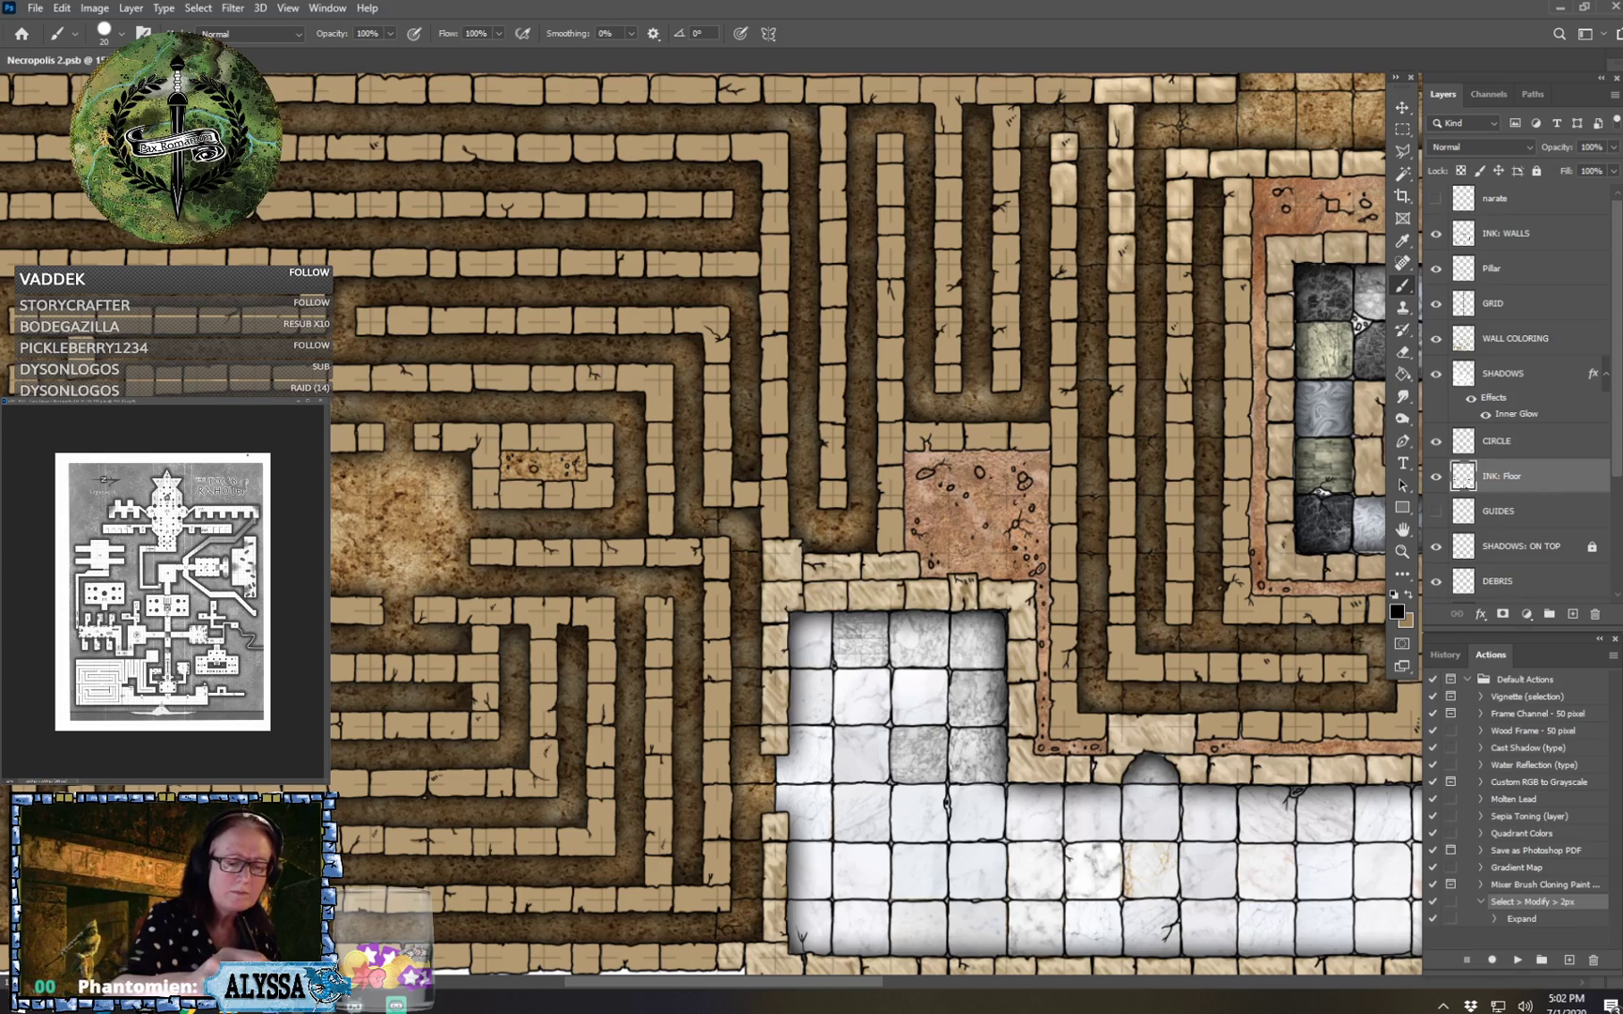
scroll(710, 523, "down", 4)
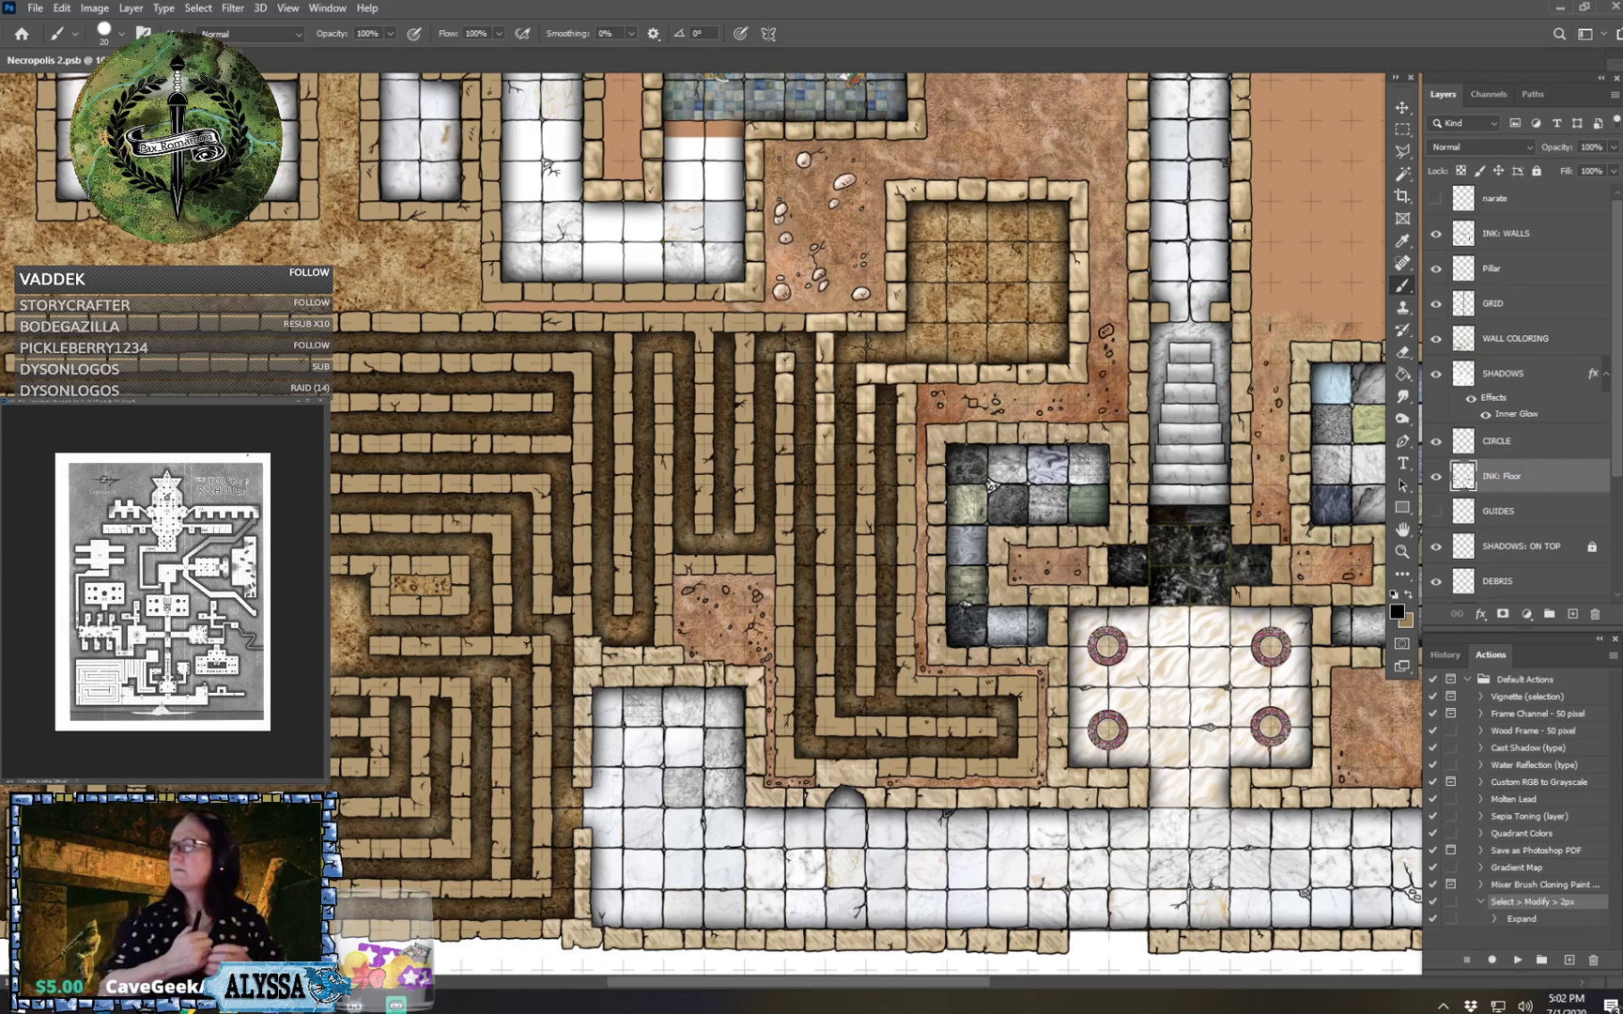
left_click_drag(676, 690, 831, 874)
scroll(849, 703, "up", 3)
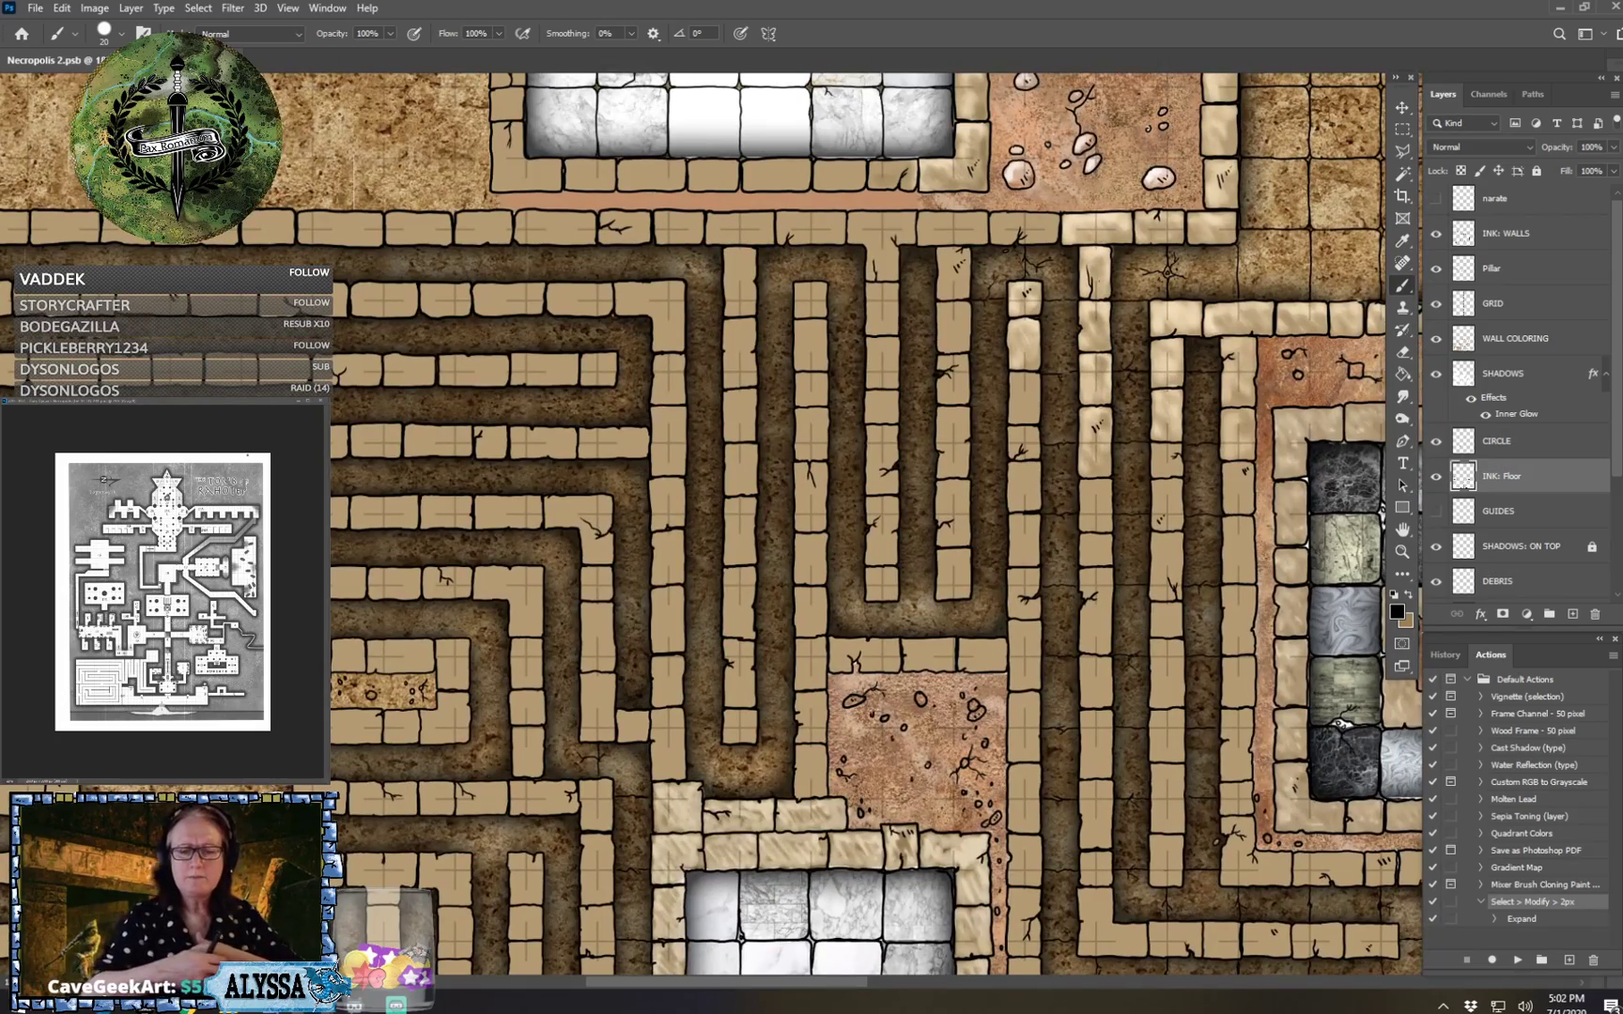
left_click_drag(1184, 512, 921, 737)
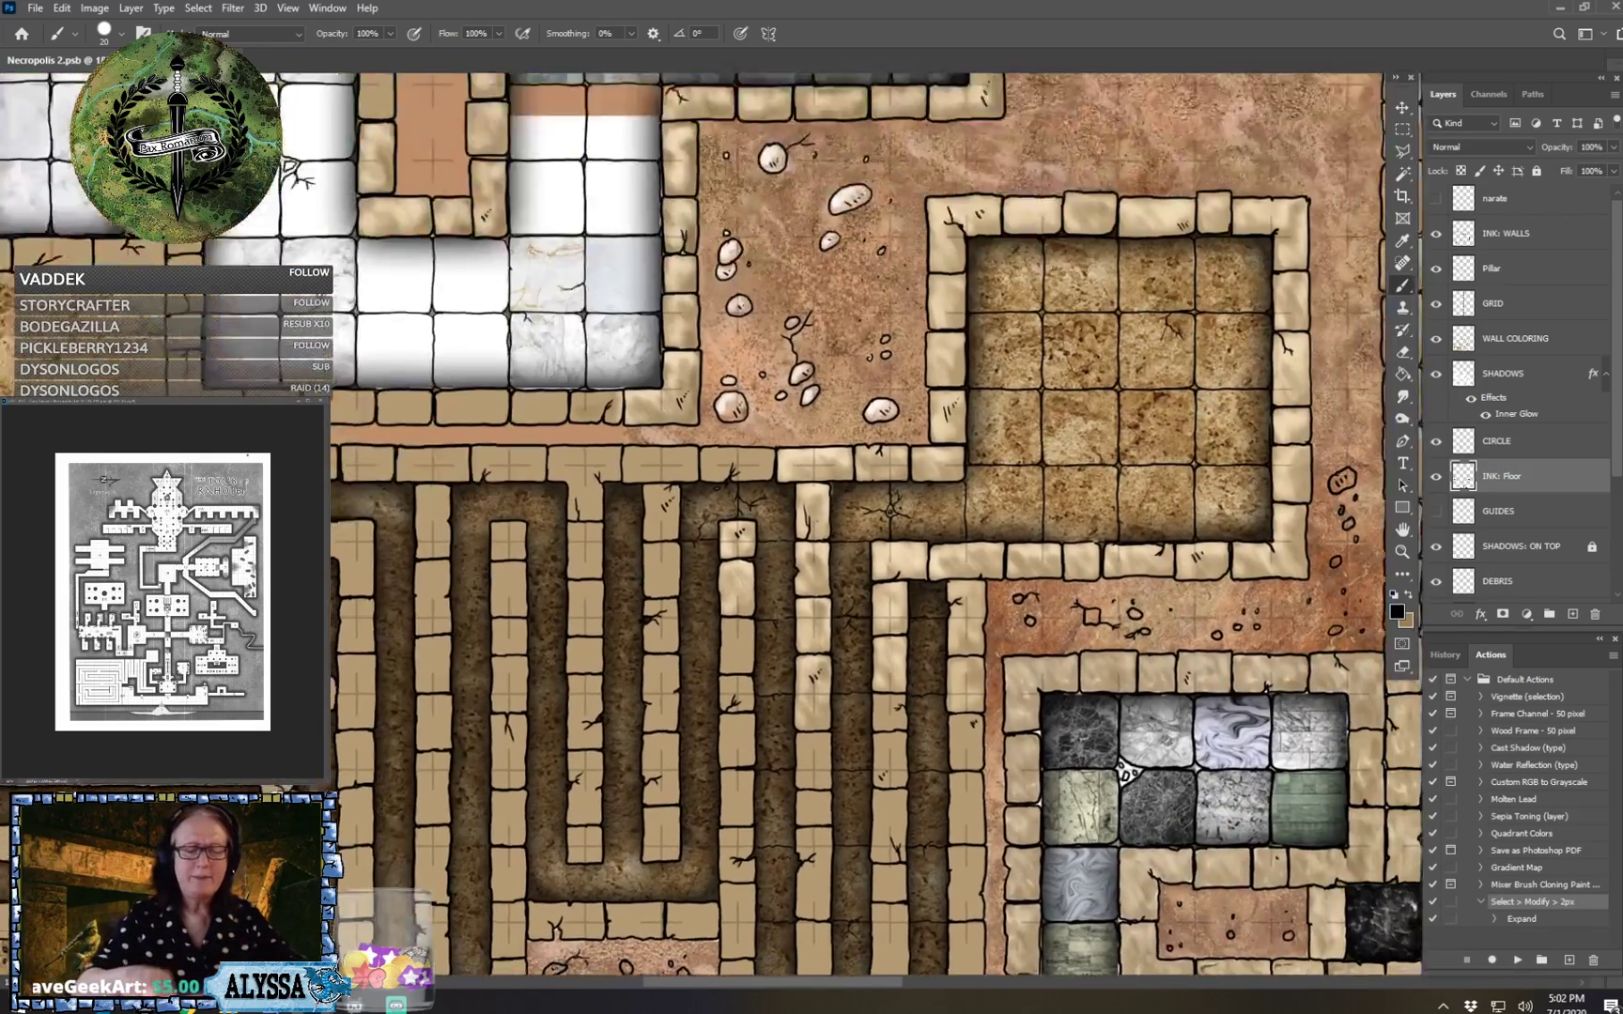
Make the WALL COLORING layer active and set the foreground color to a pale cream sampled from the wall highlights.
scroll(921, 737, "up", 3)
scroll(923, 385, "up", 1)
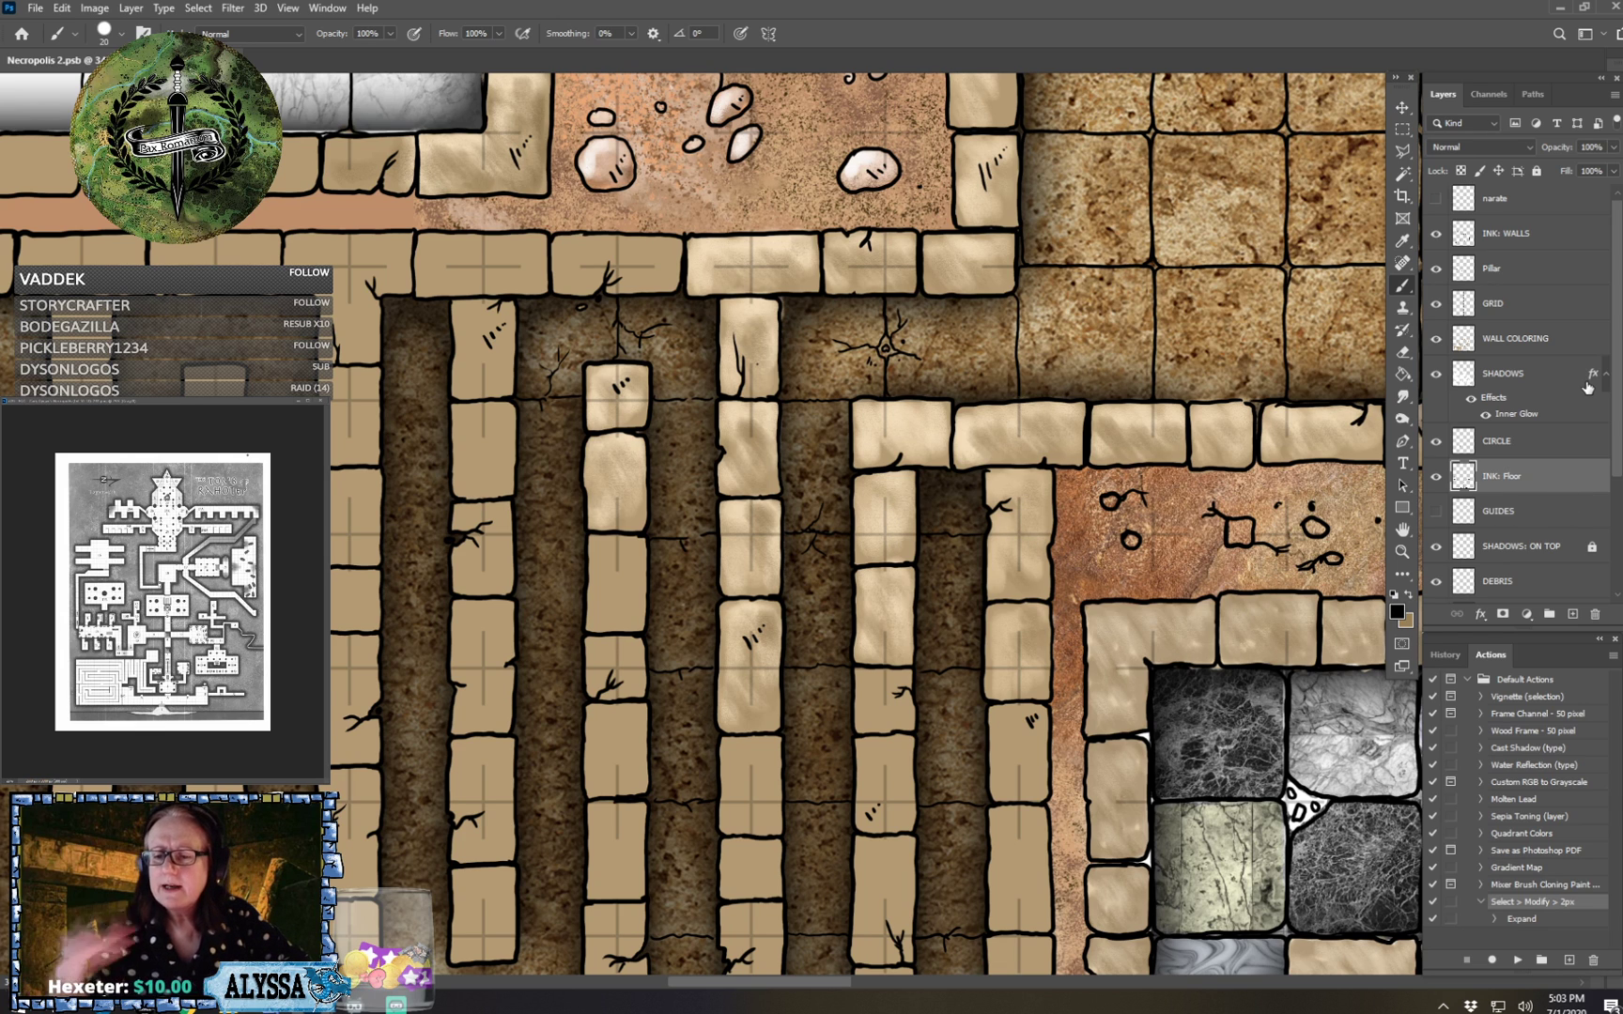
left_click(1530, 340)
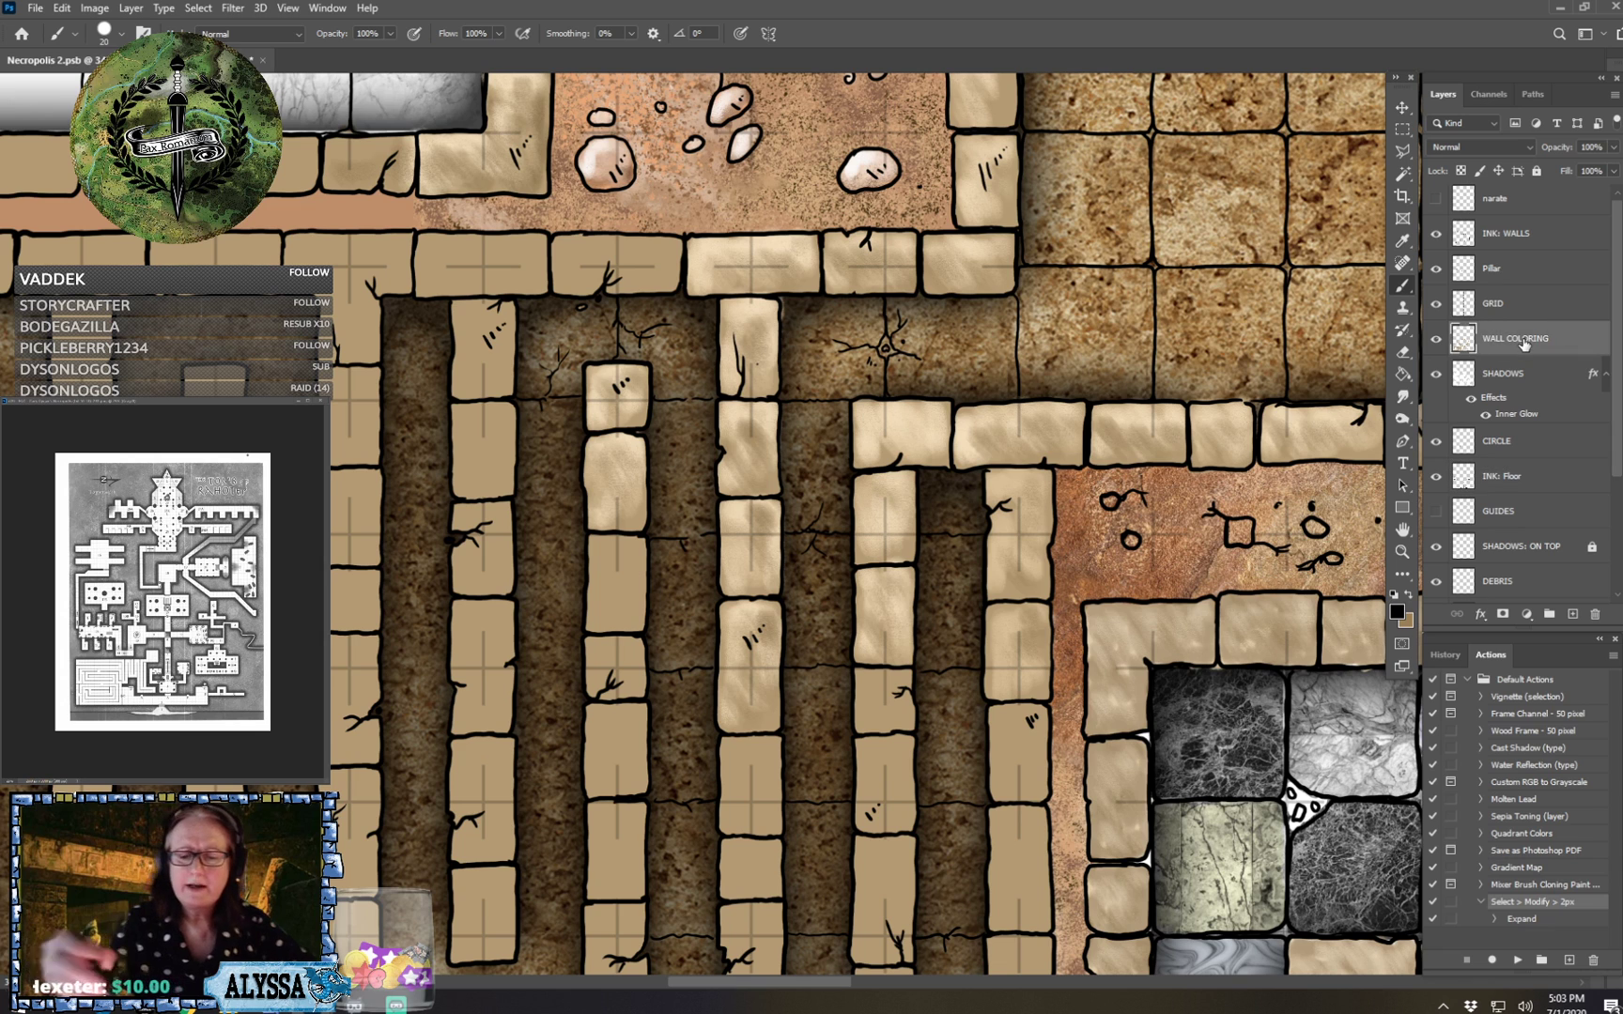
left_click(1396, 612)
left_click(1202, 422)
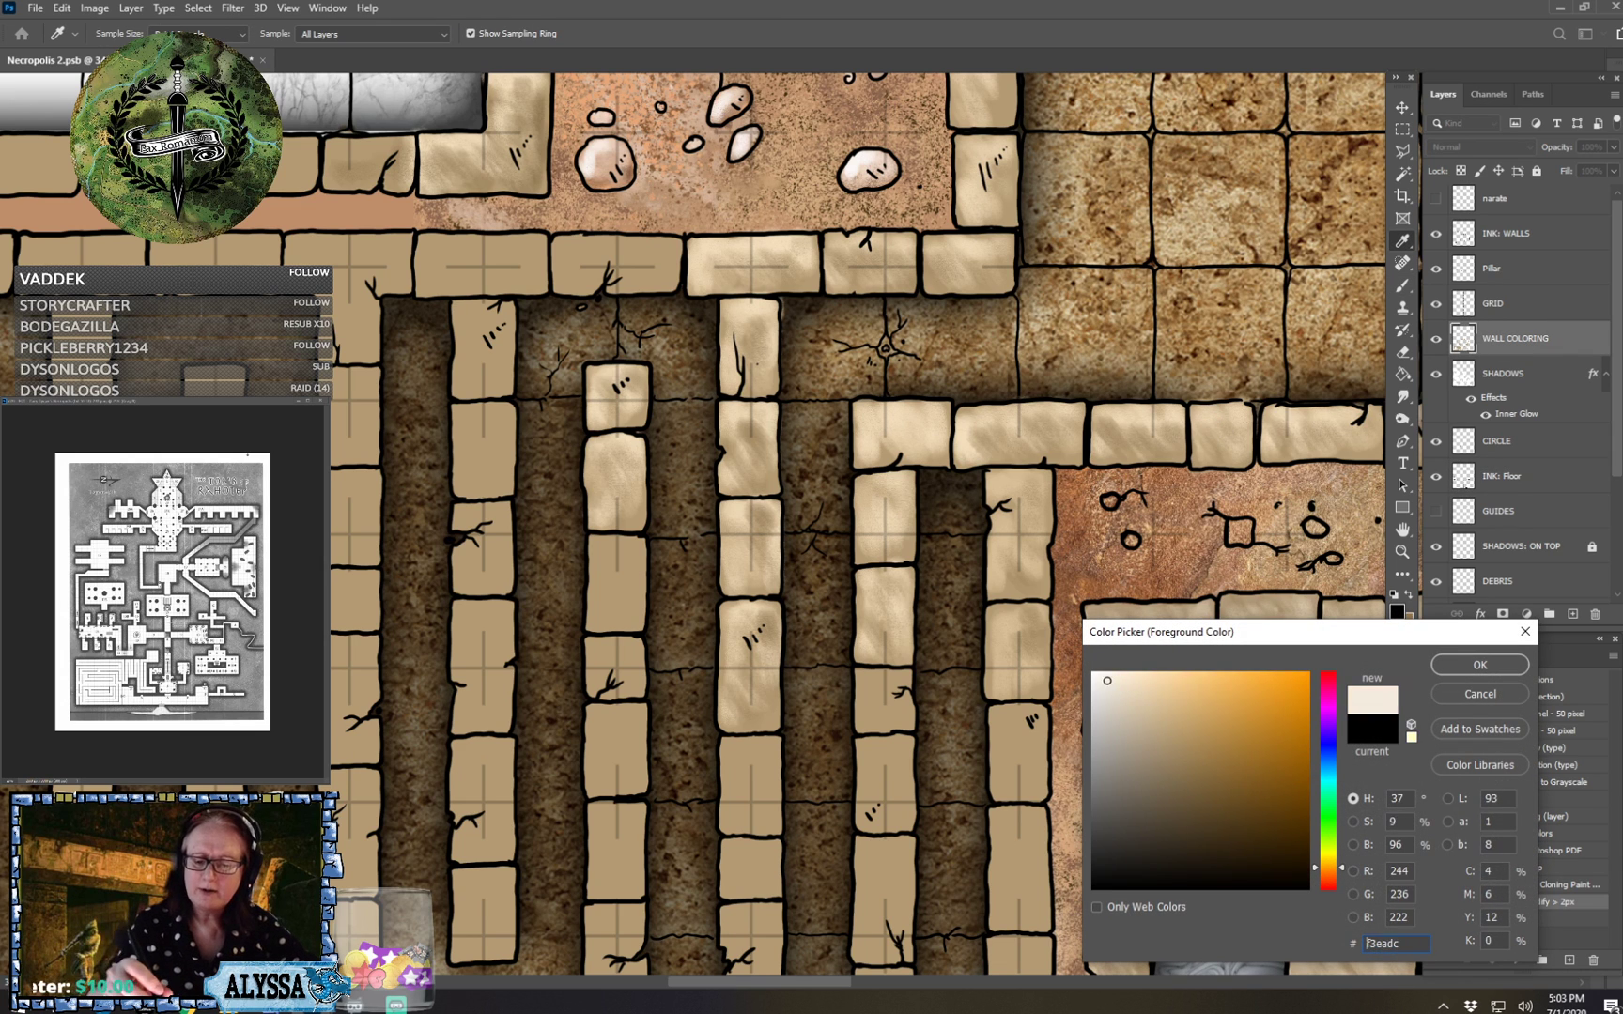
left_click(1462, 664)
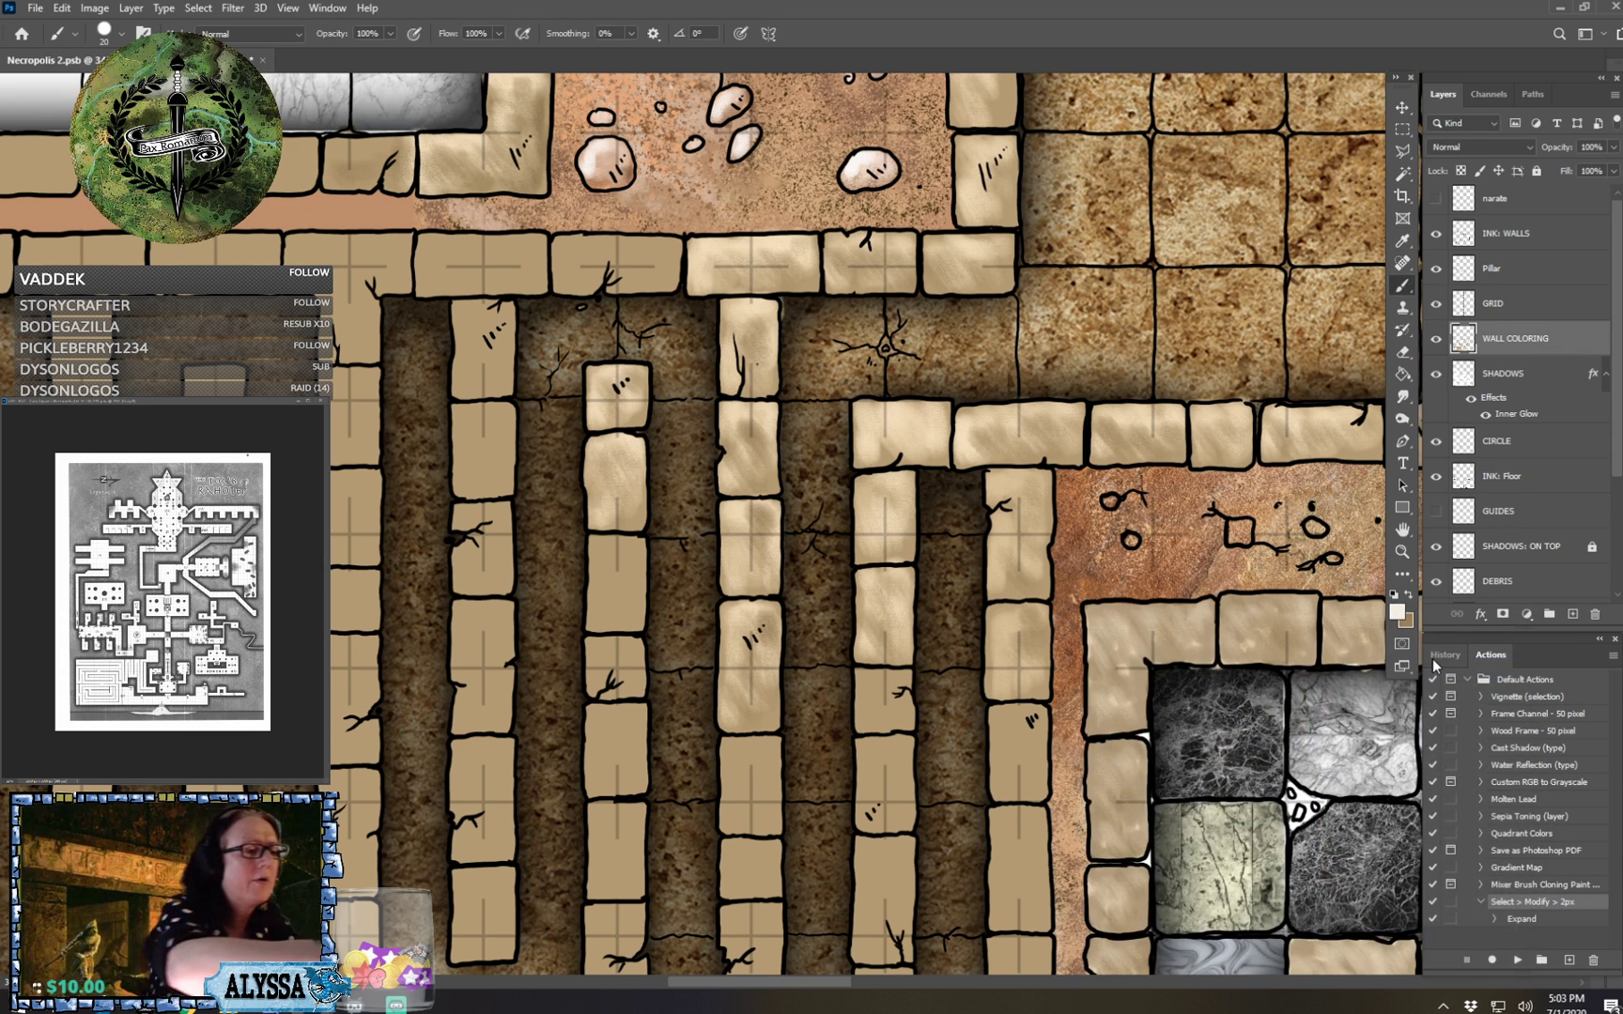
Set the brush size to 20 for painting on the wall stones.
left_click(104, 33)
key("[")
key("Return")
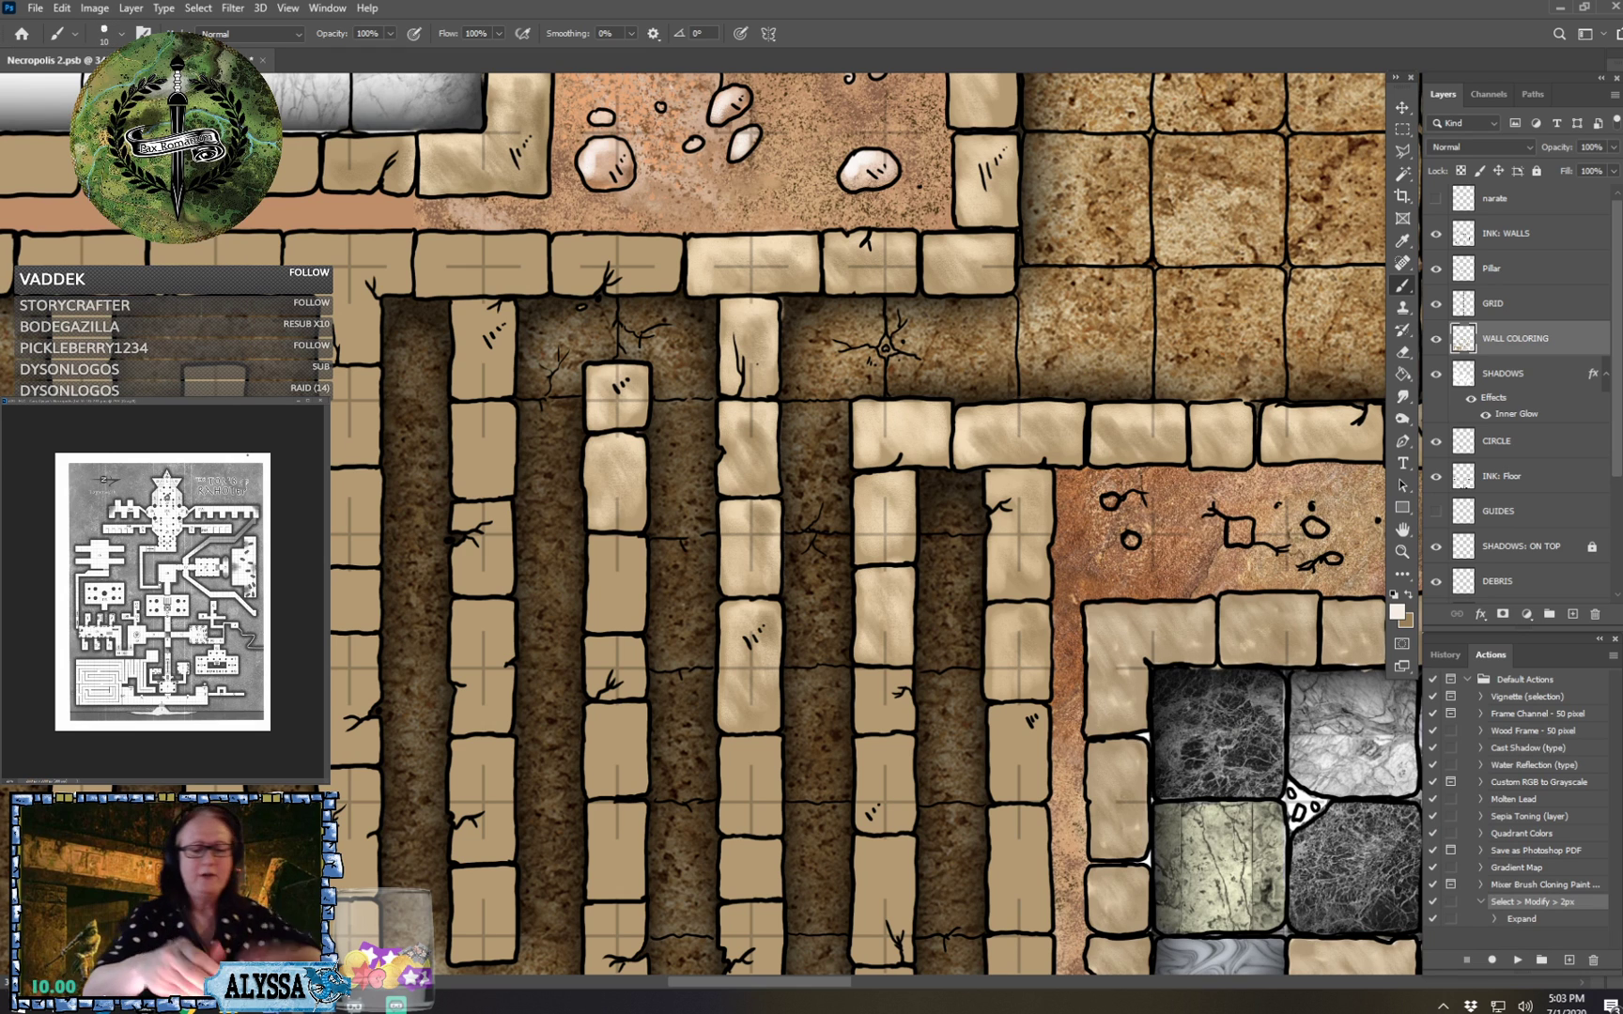
key("bracketright")
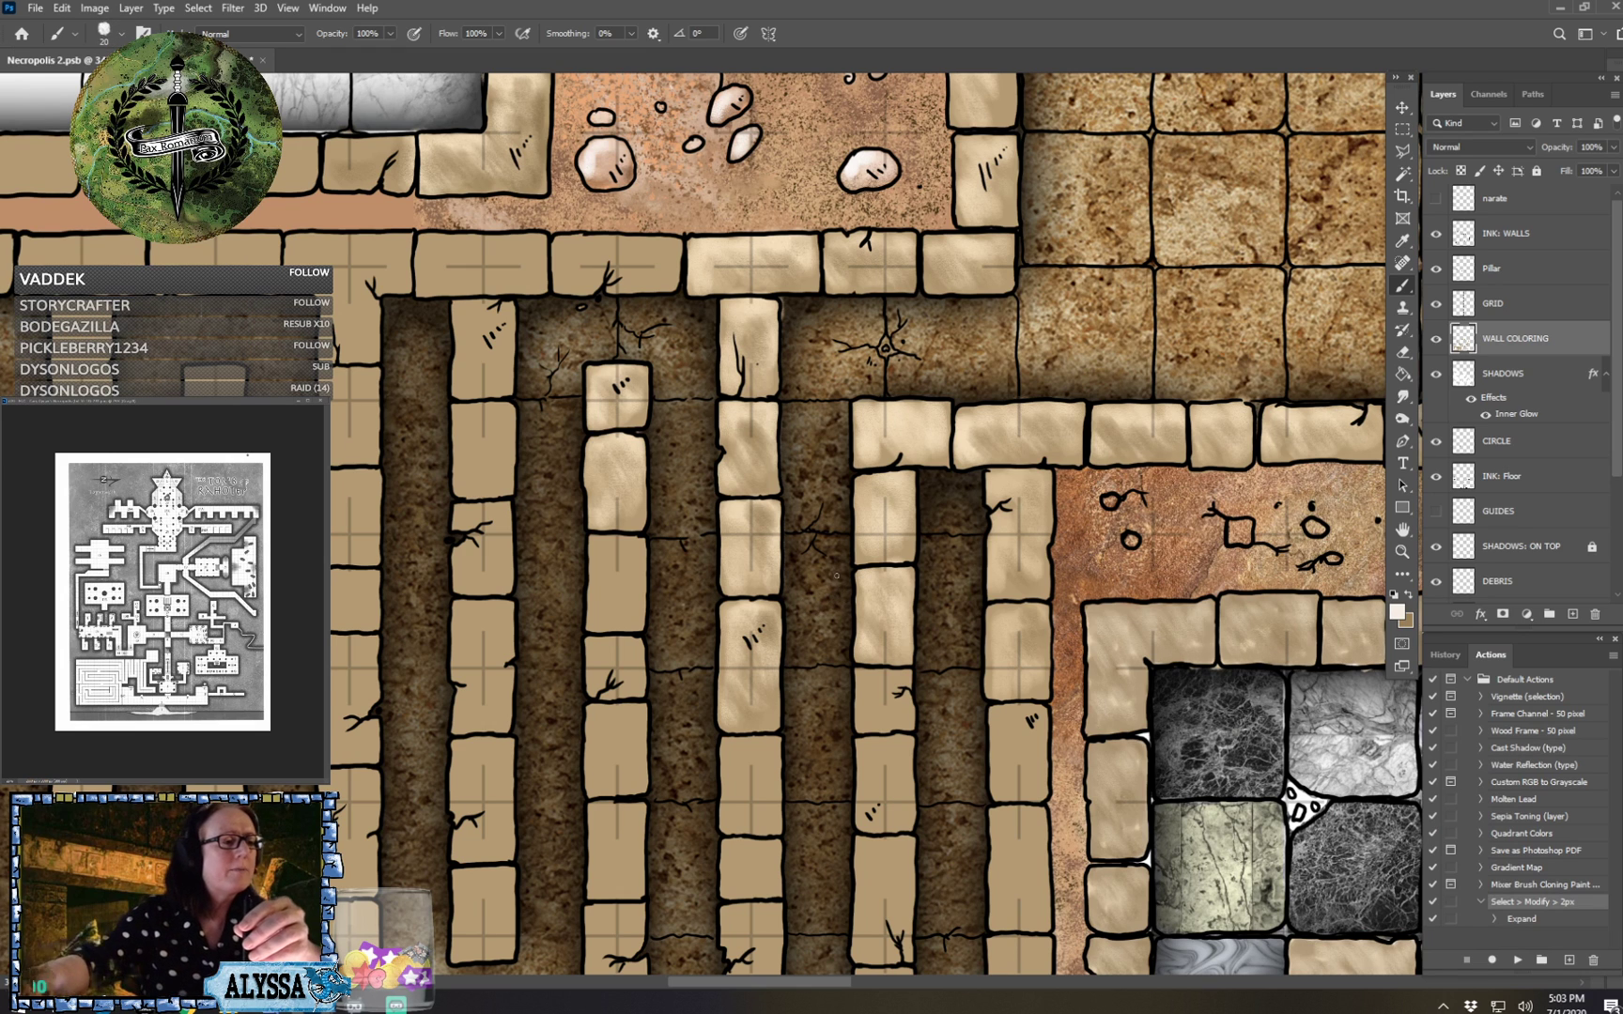
key("bracketleft")
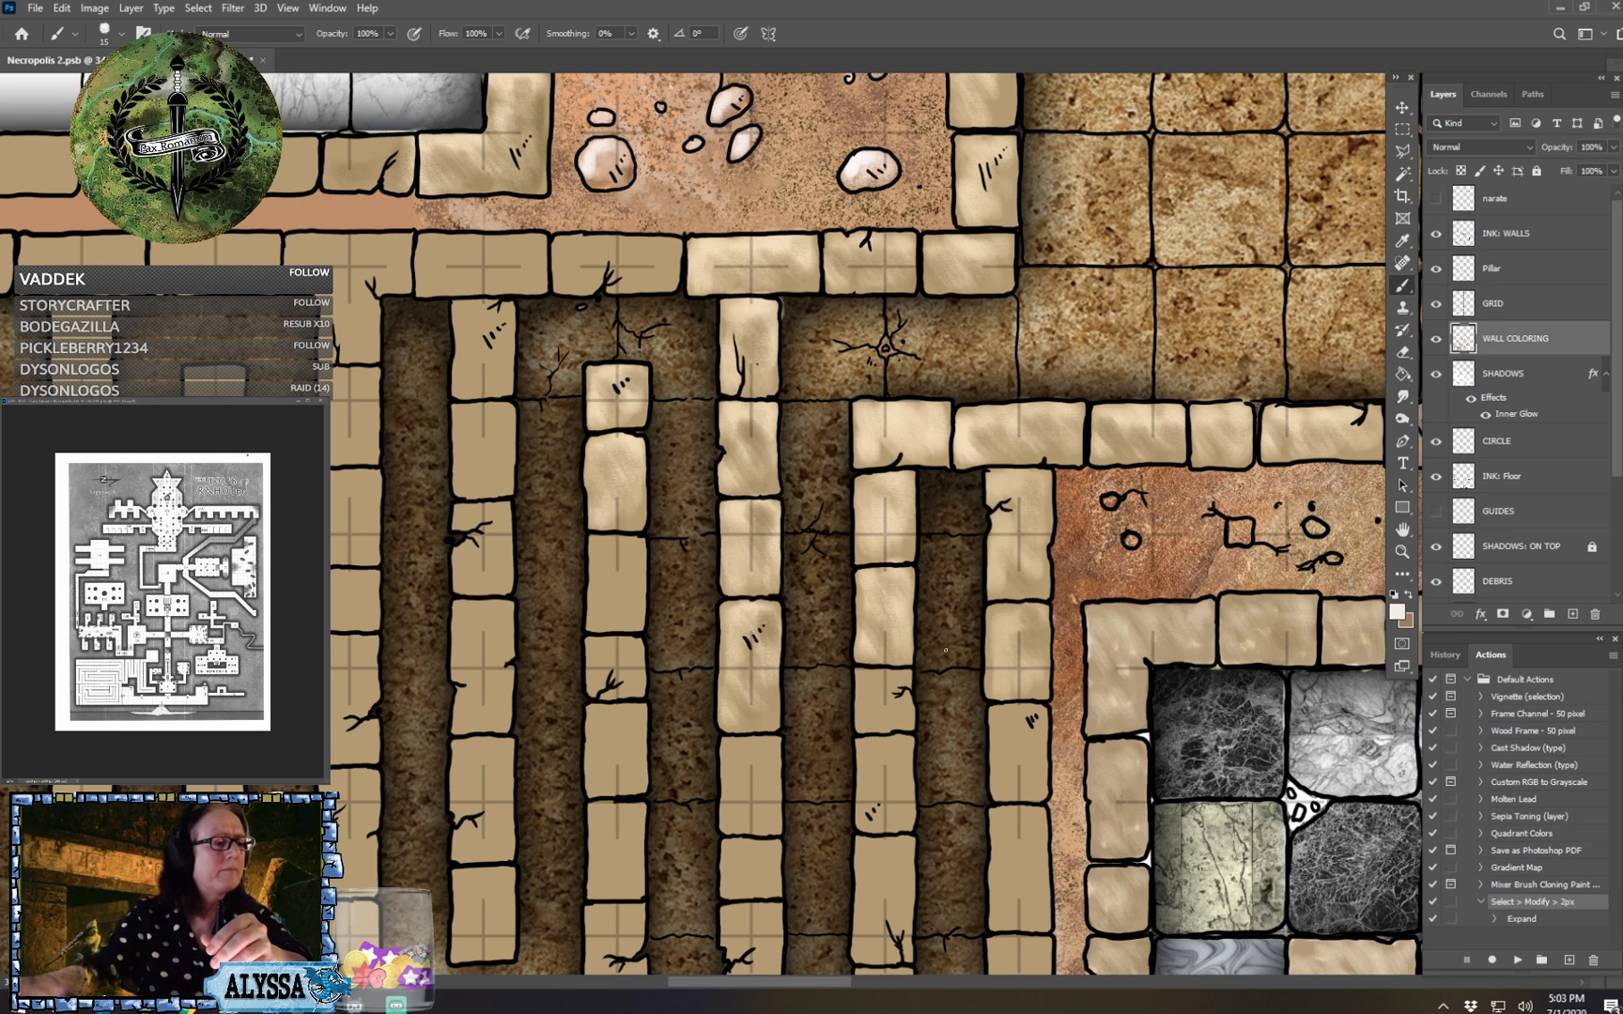
key("bracketright")
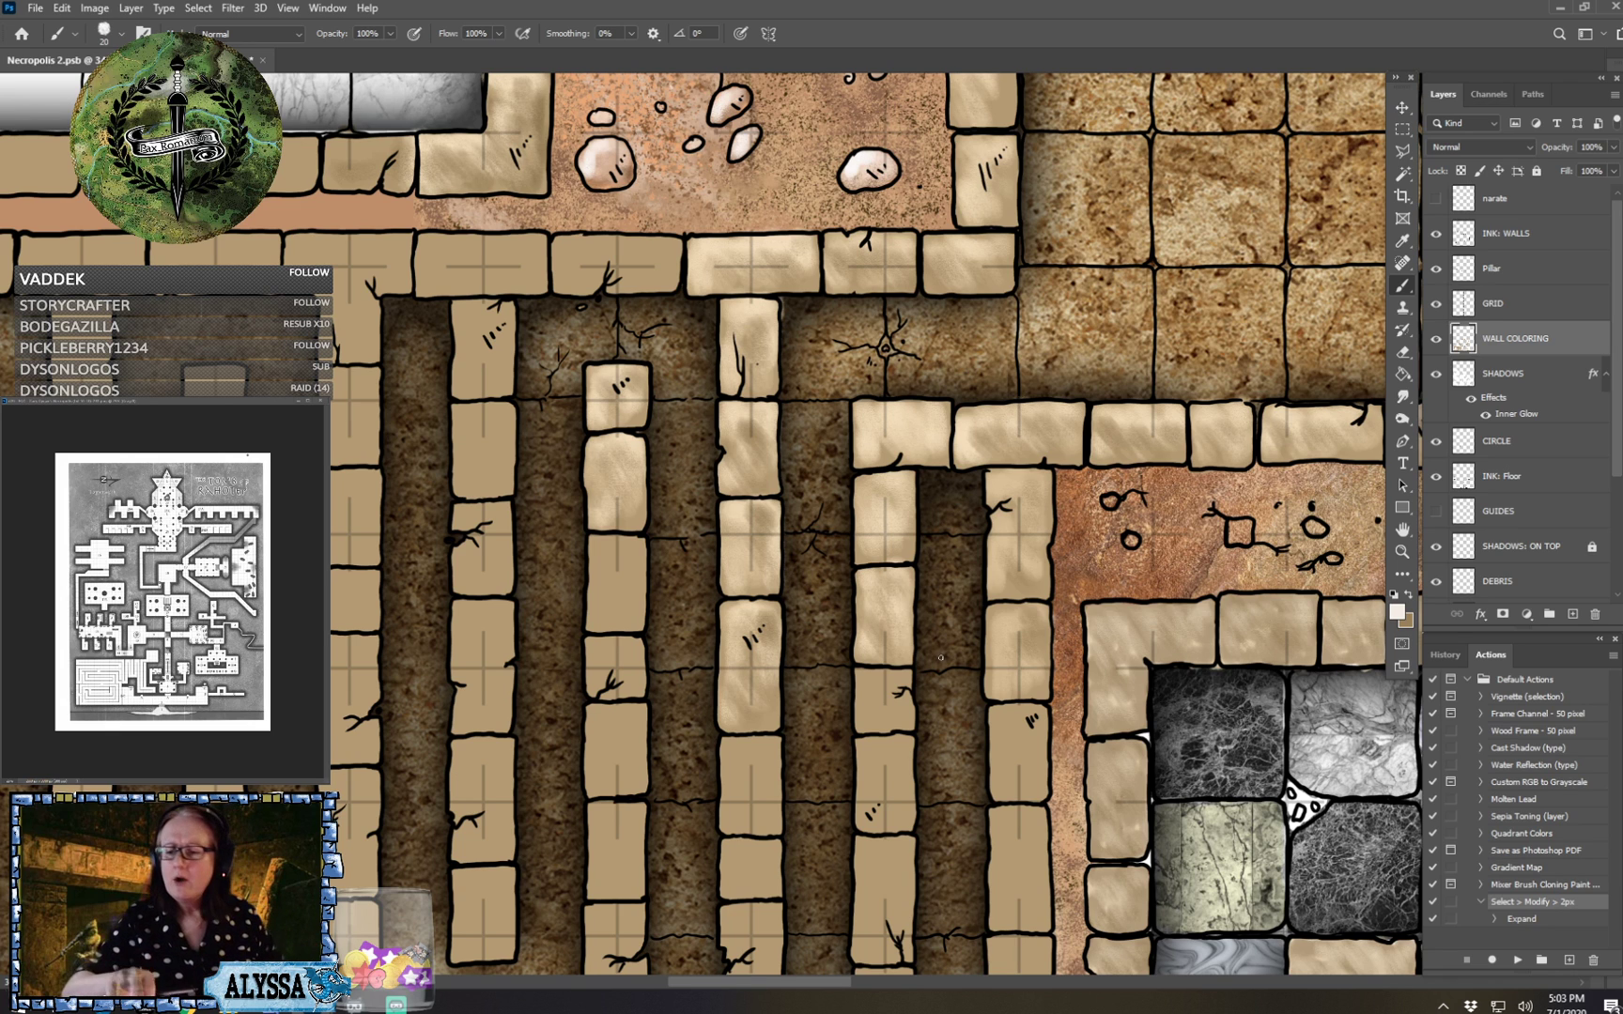
Paint pale cream highlights over the grid crosses on the upper wall stones of the vertical maze walls near the square room.
left_click_drag(940, 657, 911, 640)
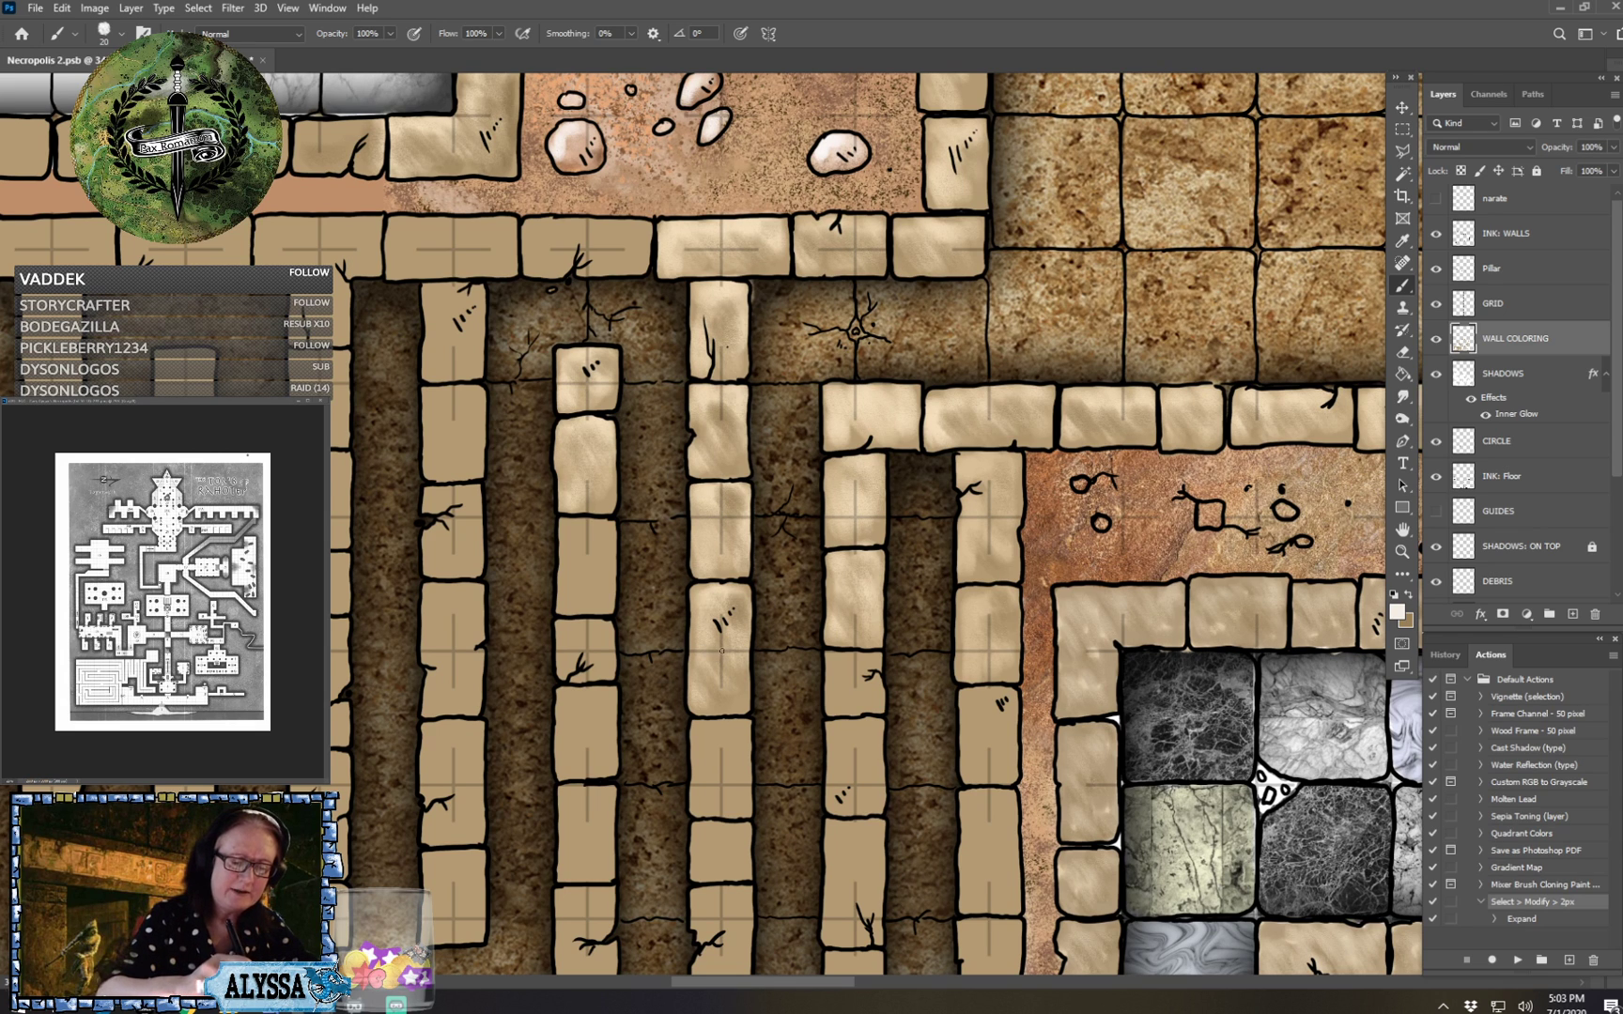
left_click_drag(720, 630, 737, 650)
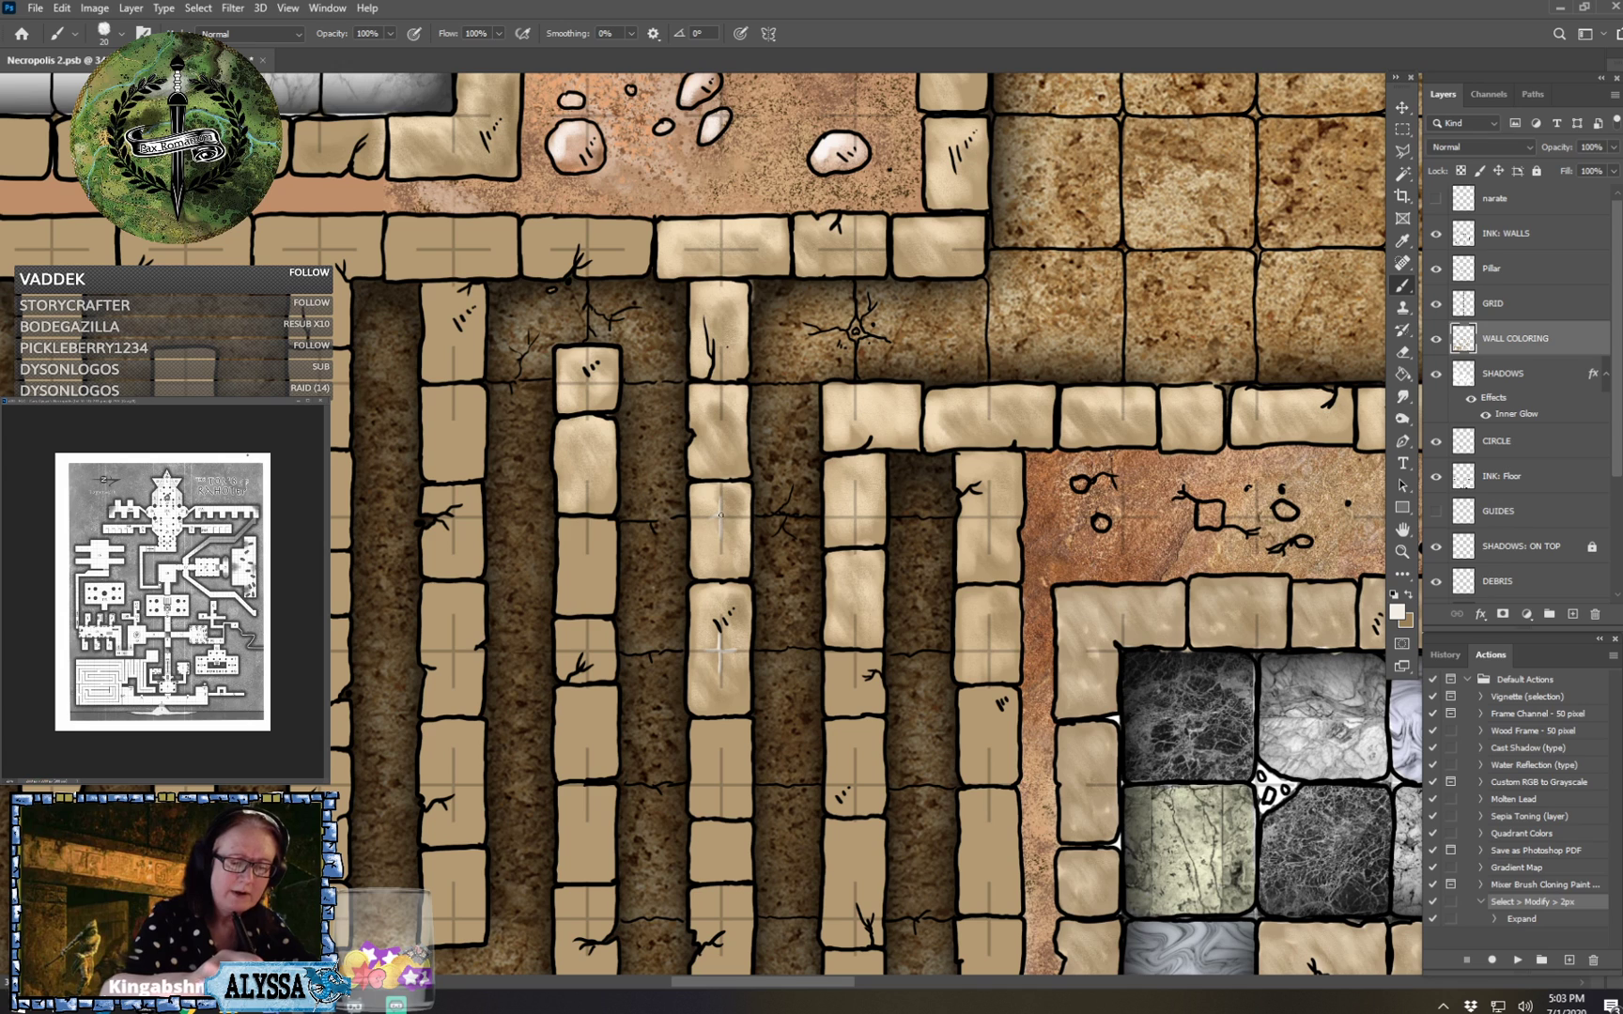
left_click_drag(707, 517, 741, 517)
mouse_move(855, 519)
left_mouse_down()
mouse_move(855, 501)
mouse_move(843, 518)
mouse_move(873, 519)
mouse_move(855, 536)
left_mouse_up()
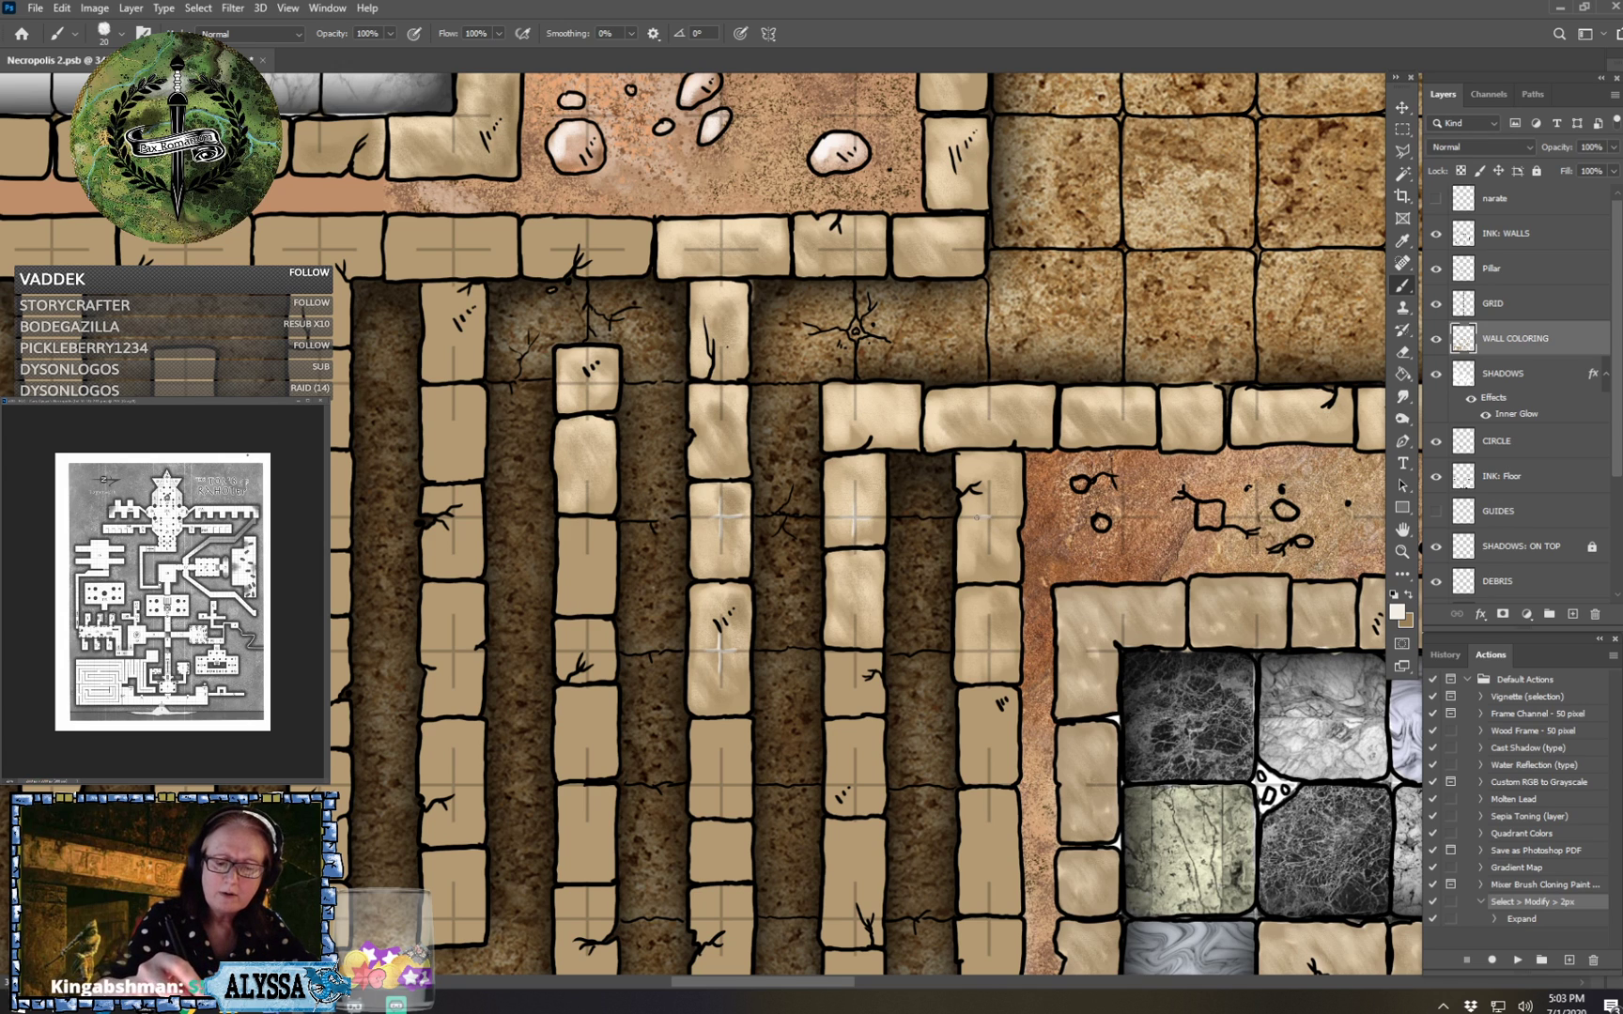
mouse_move(989, 519)
left_mouse_down()
mouse_move(989, 500)
mouse_move(989, 535)
left_mouse_up()
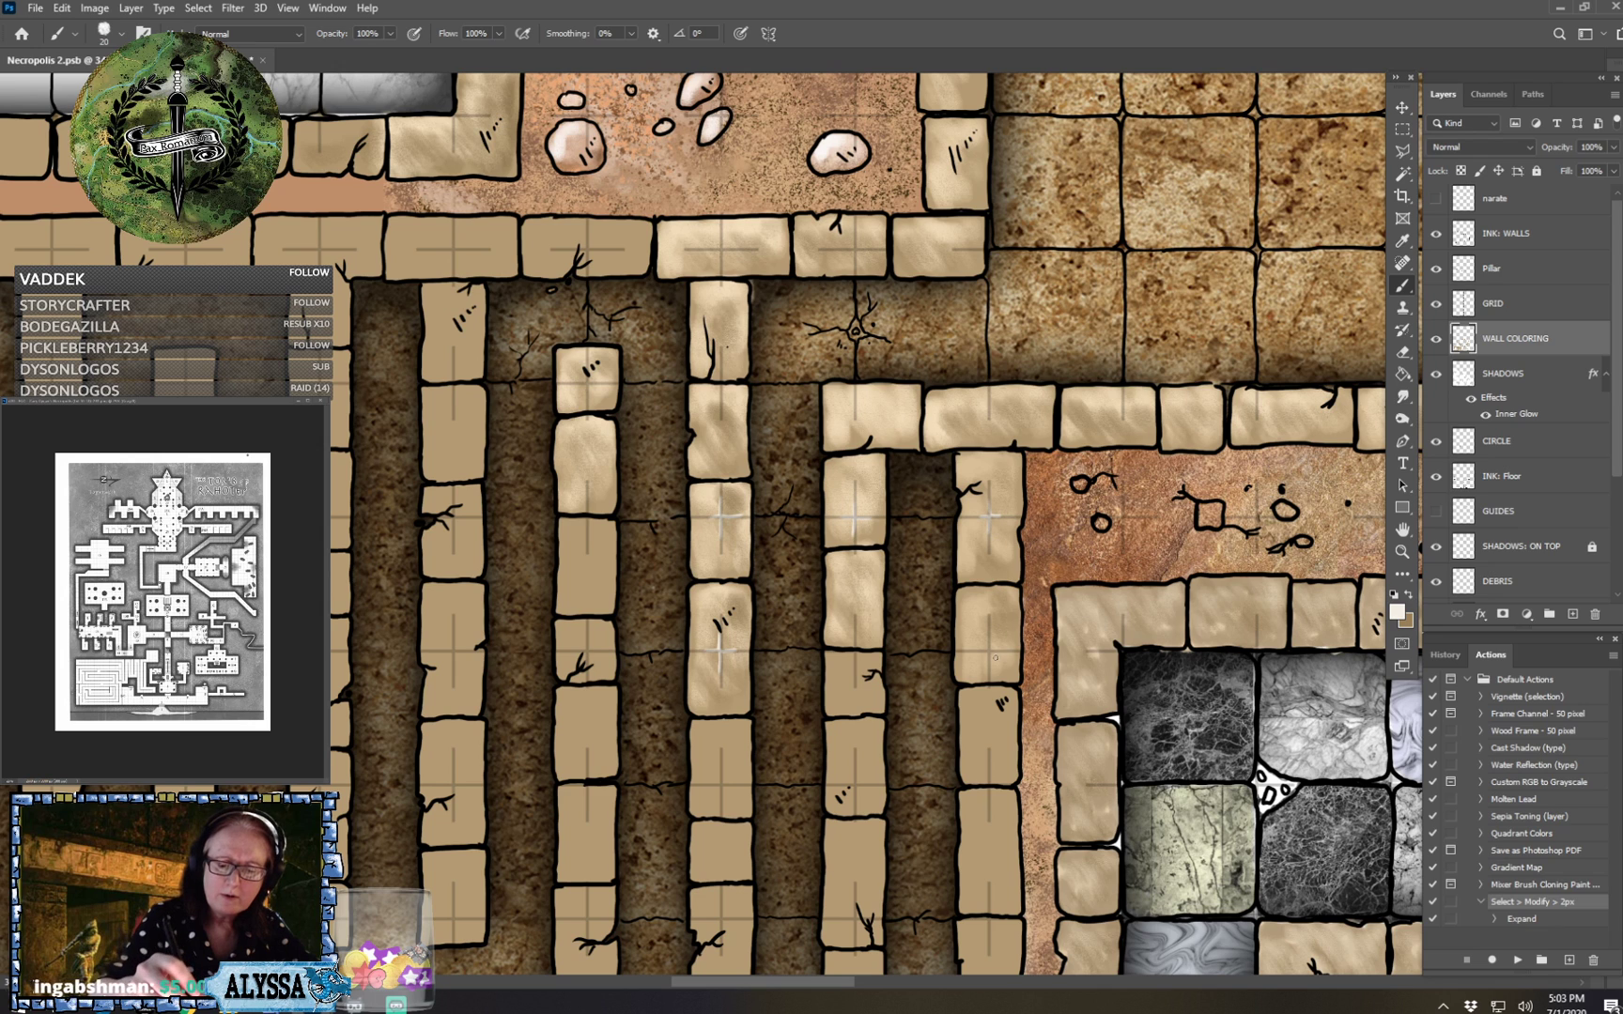
Paint pale cream highlights over the grid crosses farther down the vertical maze walls and on the wall farther west.
mouse_move(990, 649)
left_mouse_down()
mouse_move(989, 629)
mouse_move(990, 664)
mouse_move(1004, 649)
left_mouse_up()
mouse_move(853, 783)
left_mouse_down()
mouse_move(853, 769)
mouse_move(853, 799)
left_mouse_up()
left_click_drag(852, 782, 872, 783)
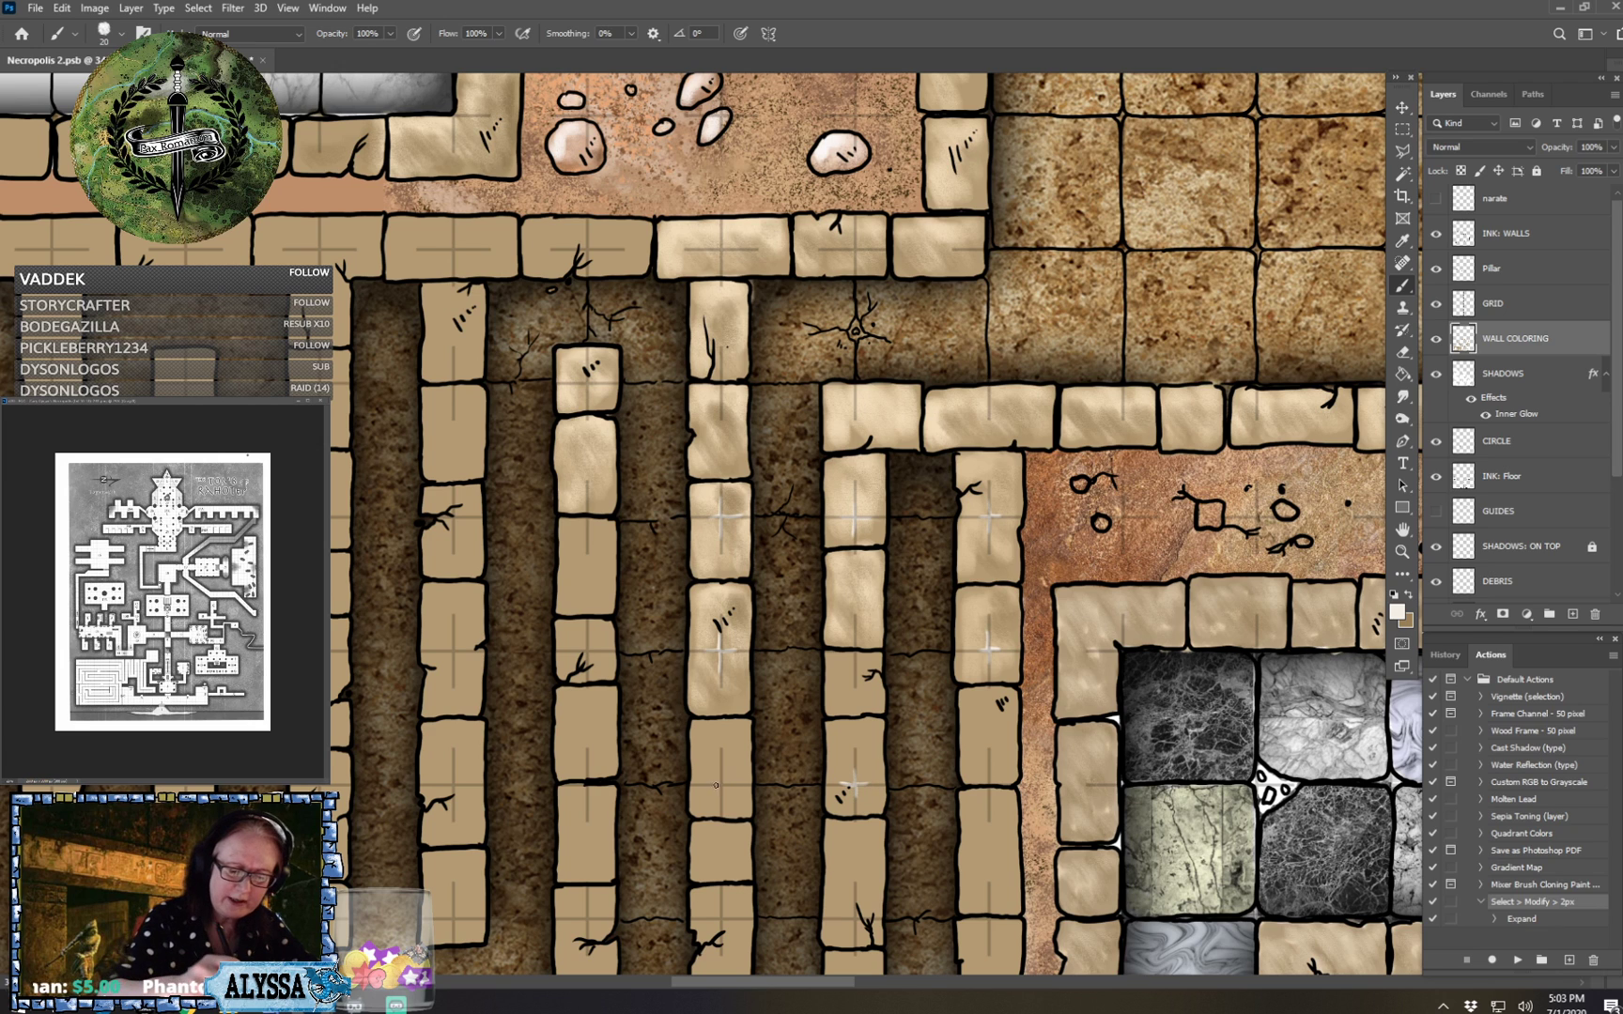
mouse_move(721, 785)
left_mouse_down()
mouse_move(721, 771)
mouse_move(720, 803)
left_mouse_up()
left_click_drag(720, 785, 736, 785)
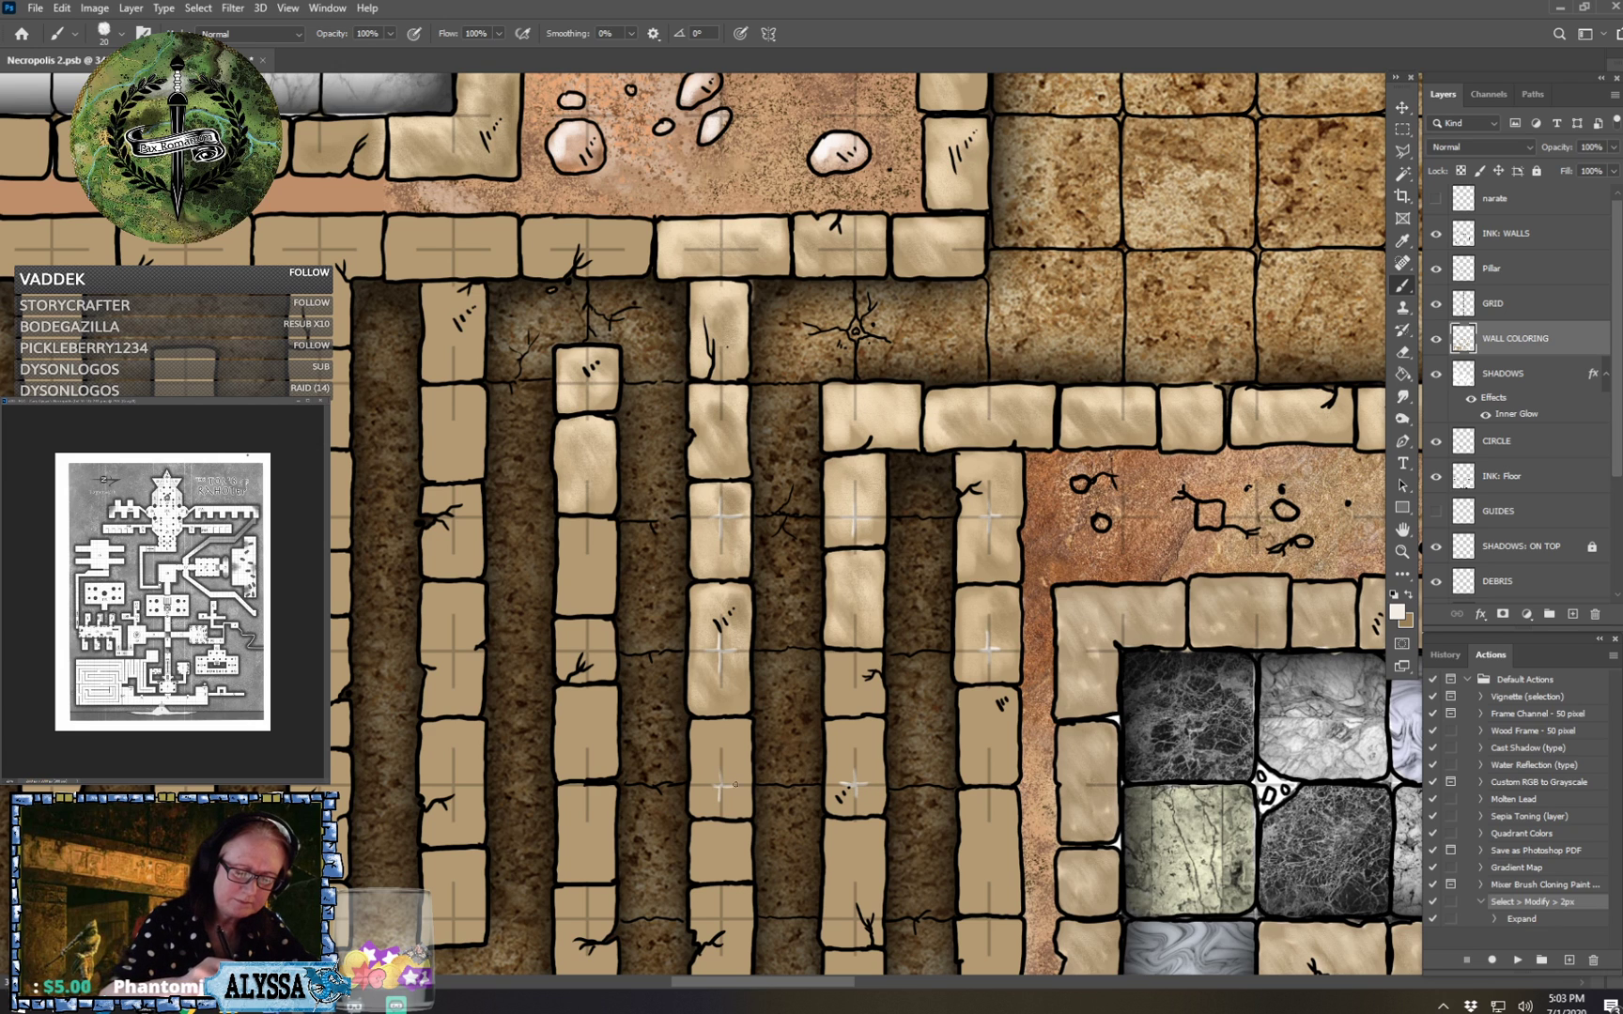
left_click_drag(454, 786, 454, 773)
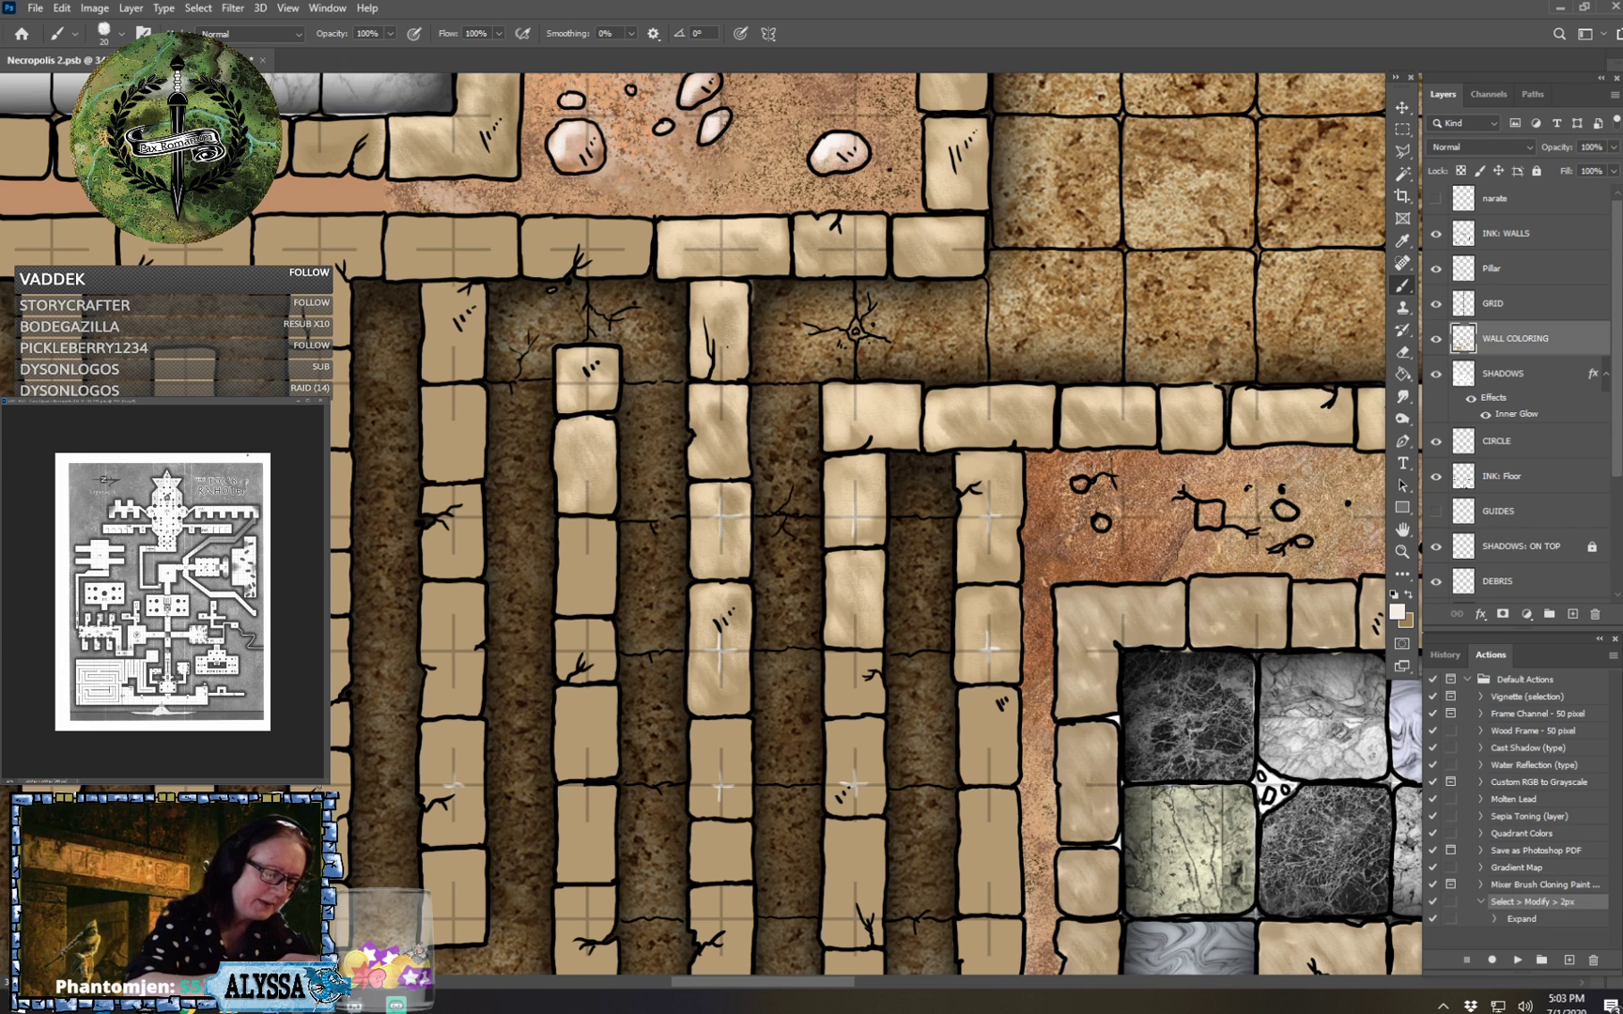
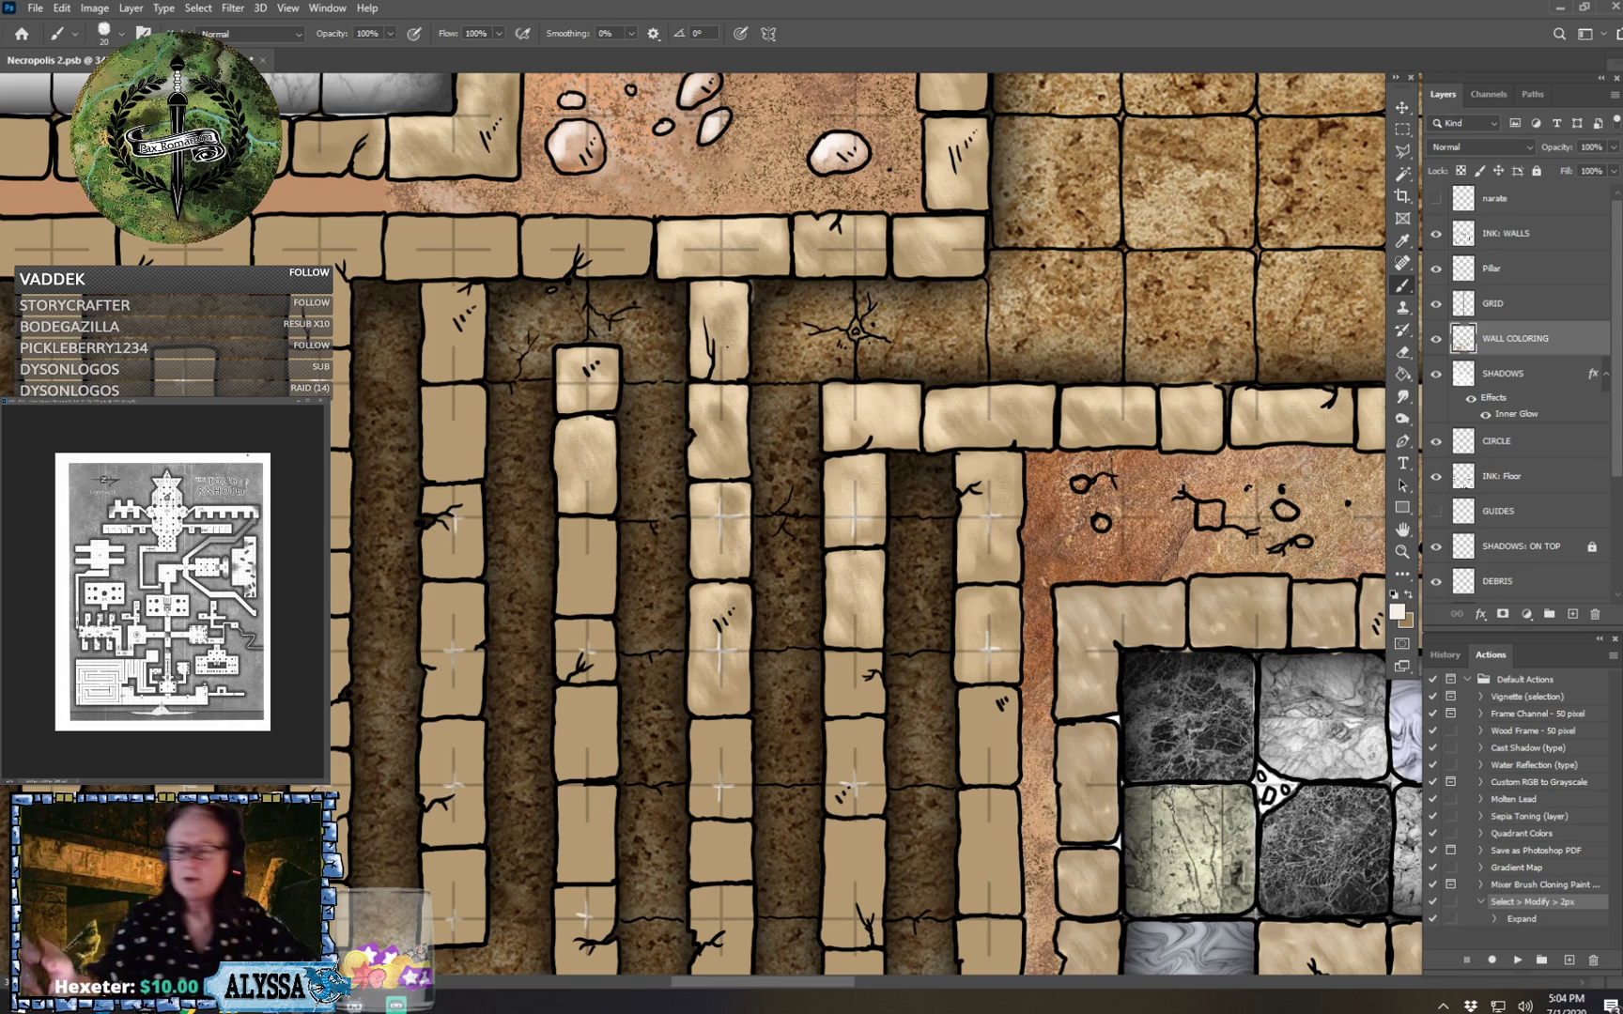
scroll(856, 607, "down", 5)
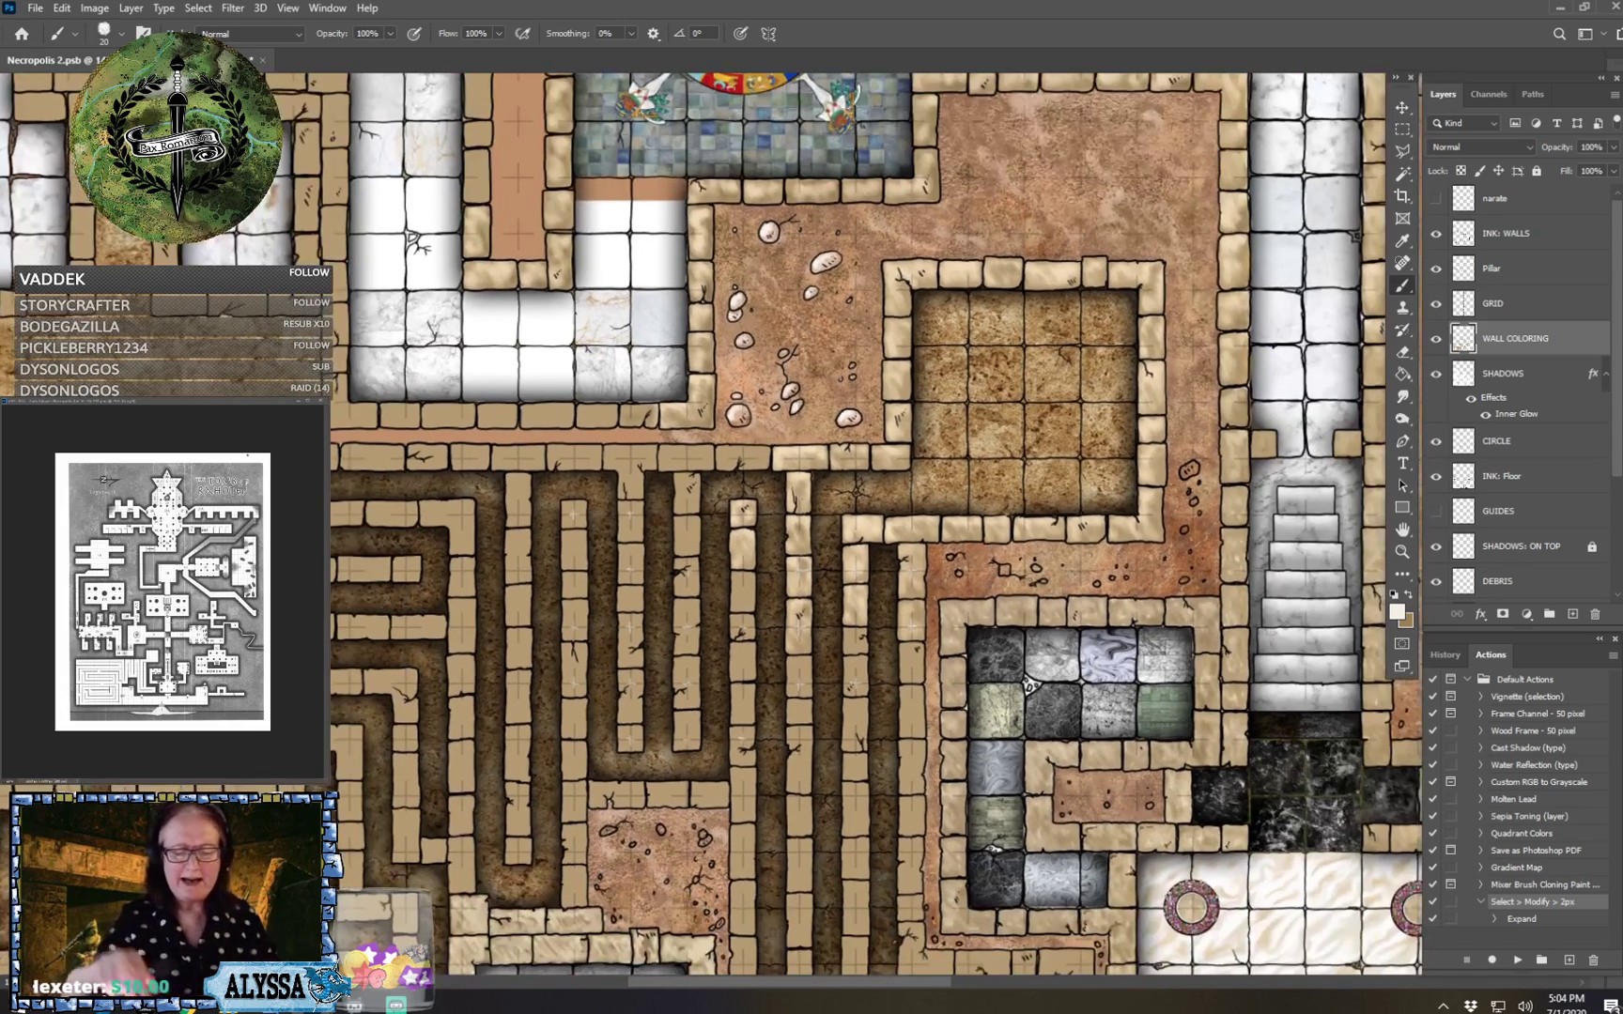
scroll(735, 767, "down", 3)
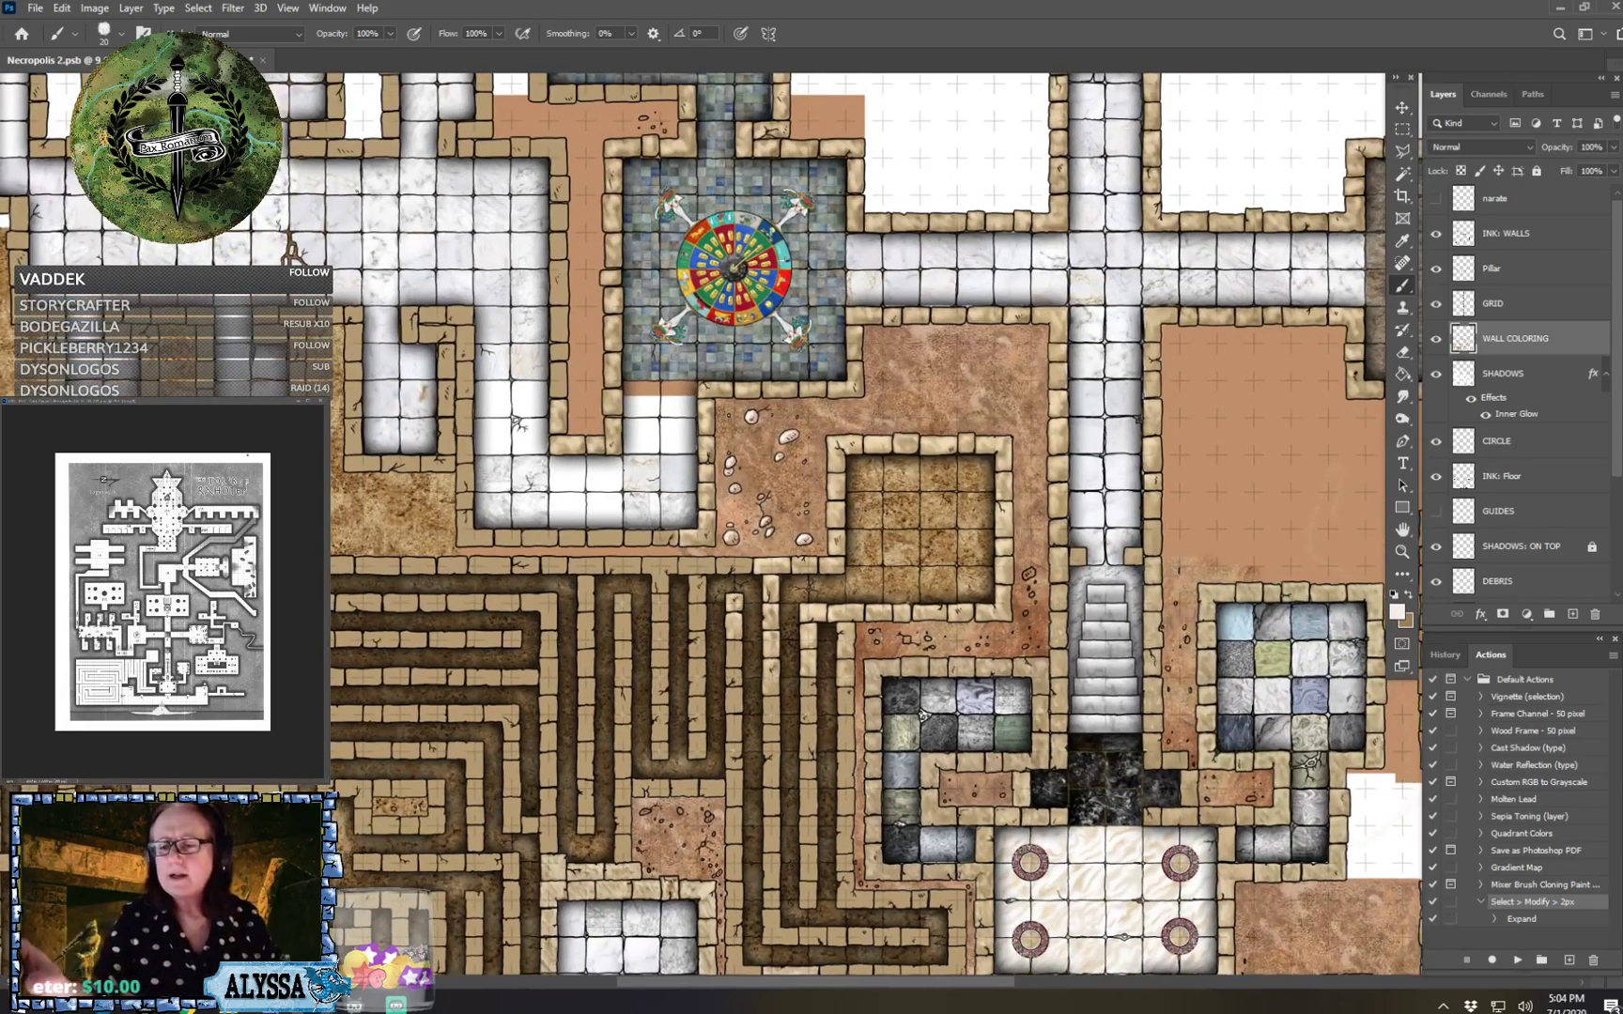
Hide the GRID layer to check the painted maze walls without the grid crosses.
left_click(1435, 303)
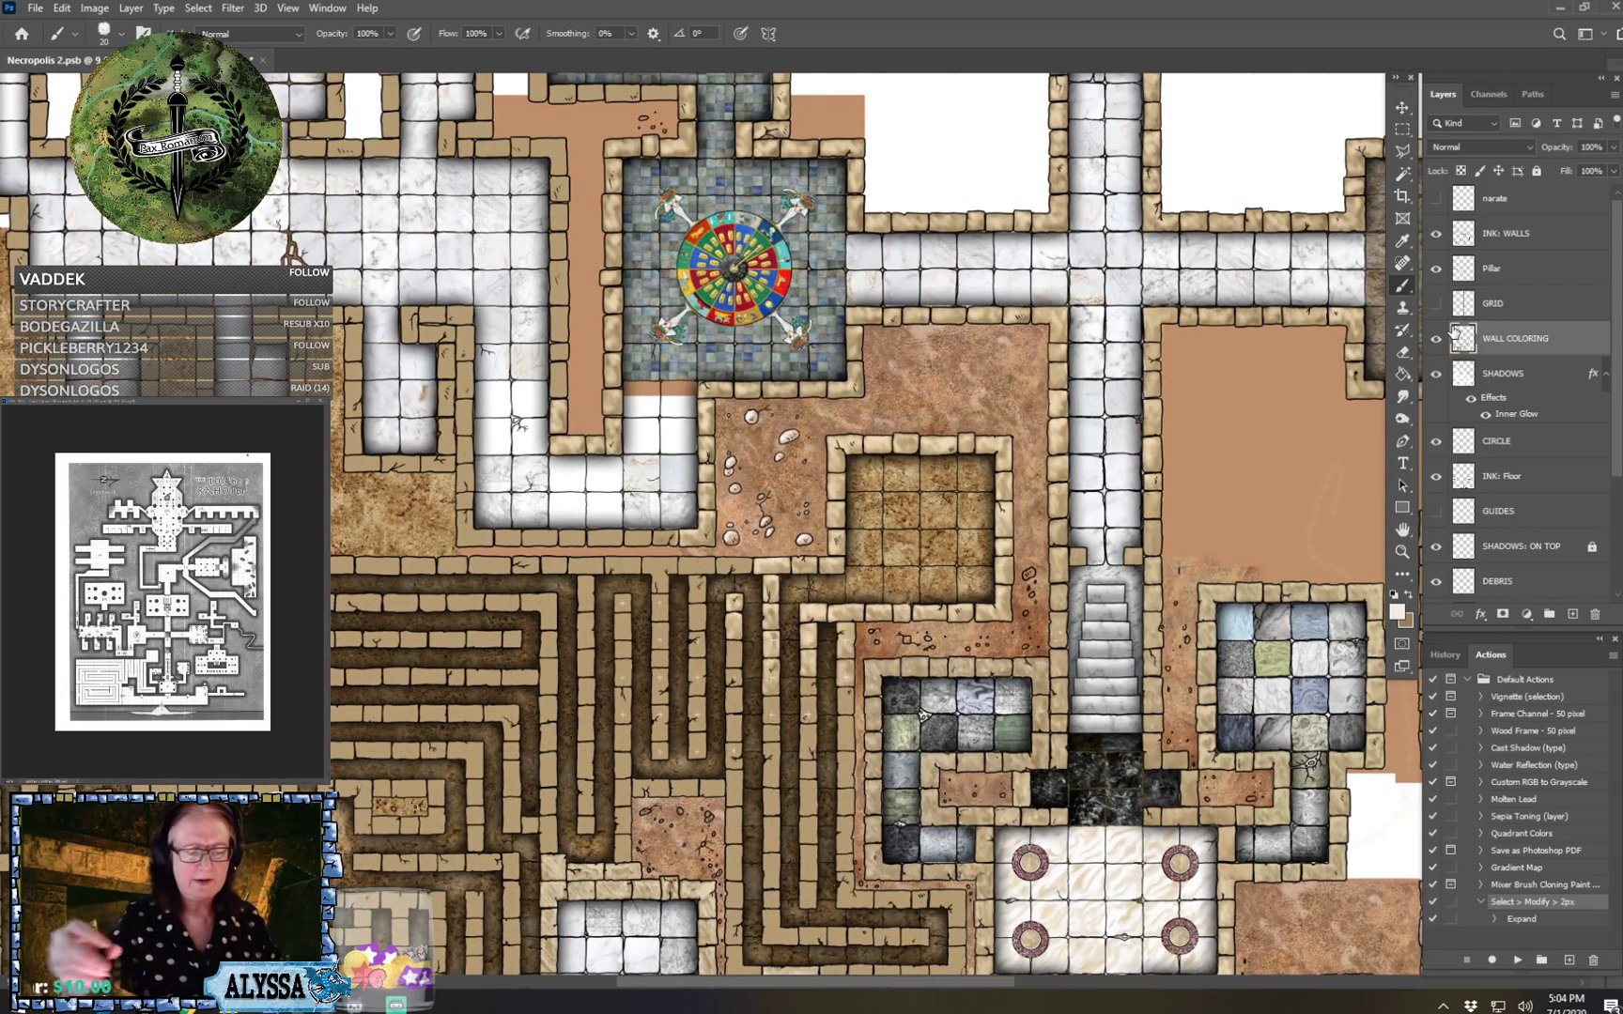
scroll(1454, 334, "down", 1)
scroll(1454, 334, "right", 2)
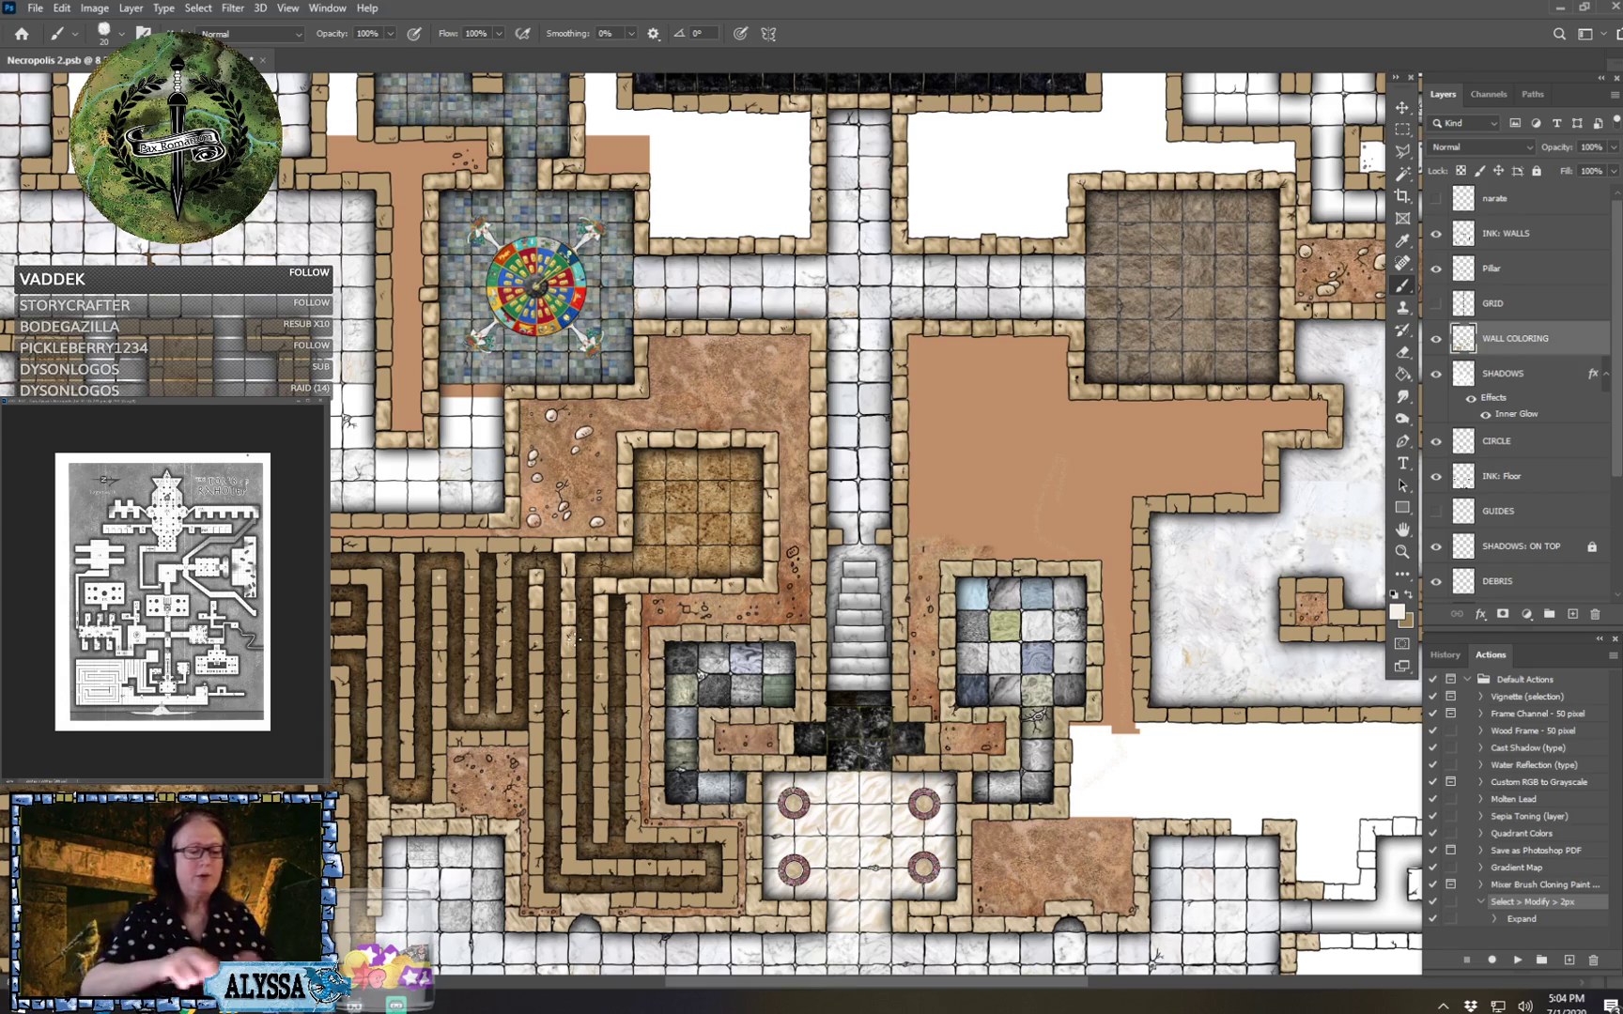
scroll(575, 638, "up", 3)
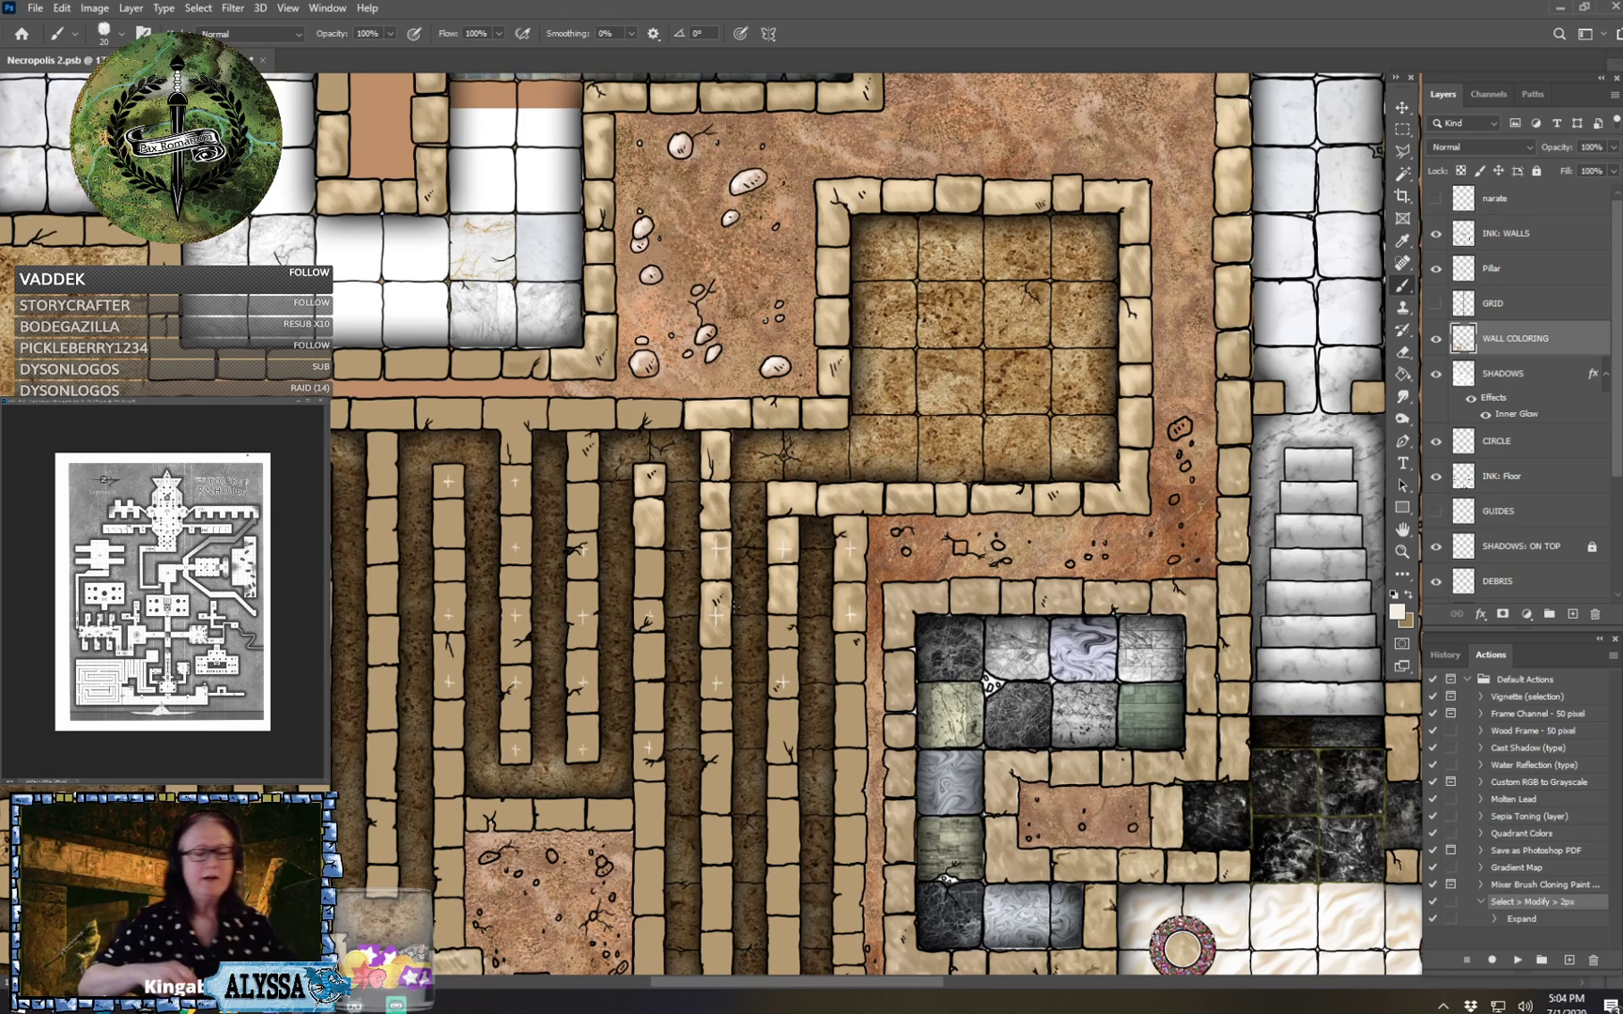
scroll(333, 669, "down", 3)
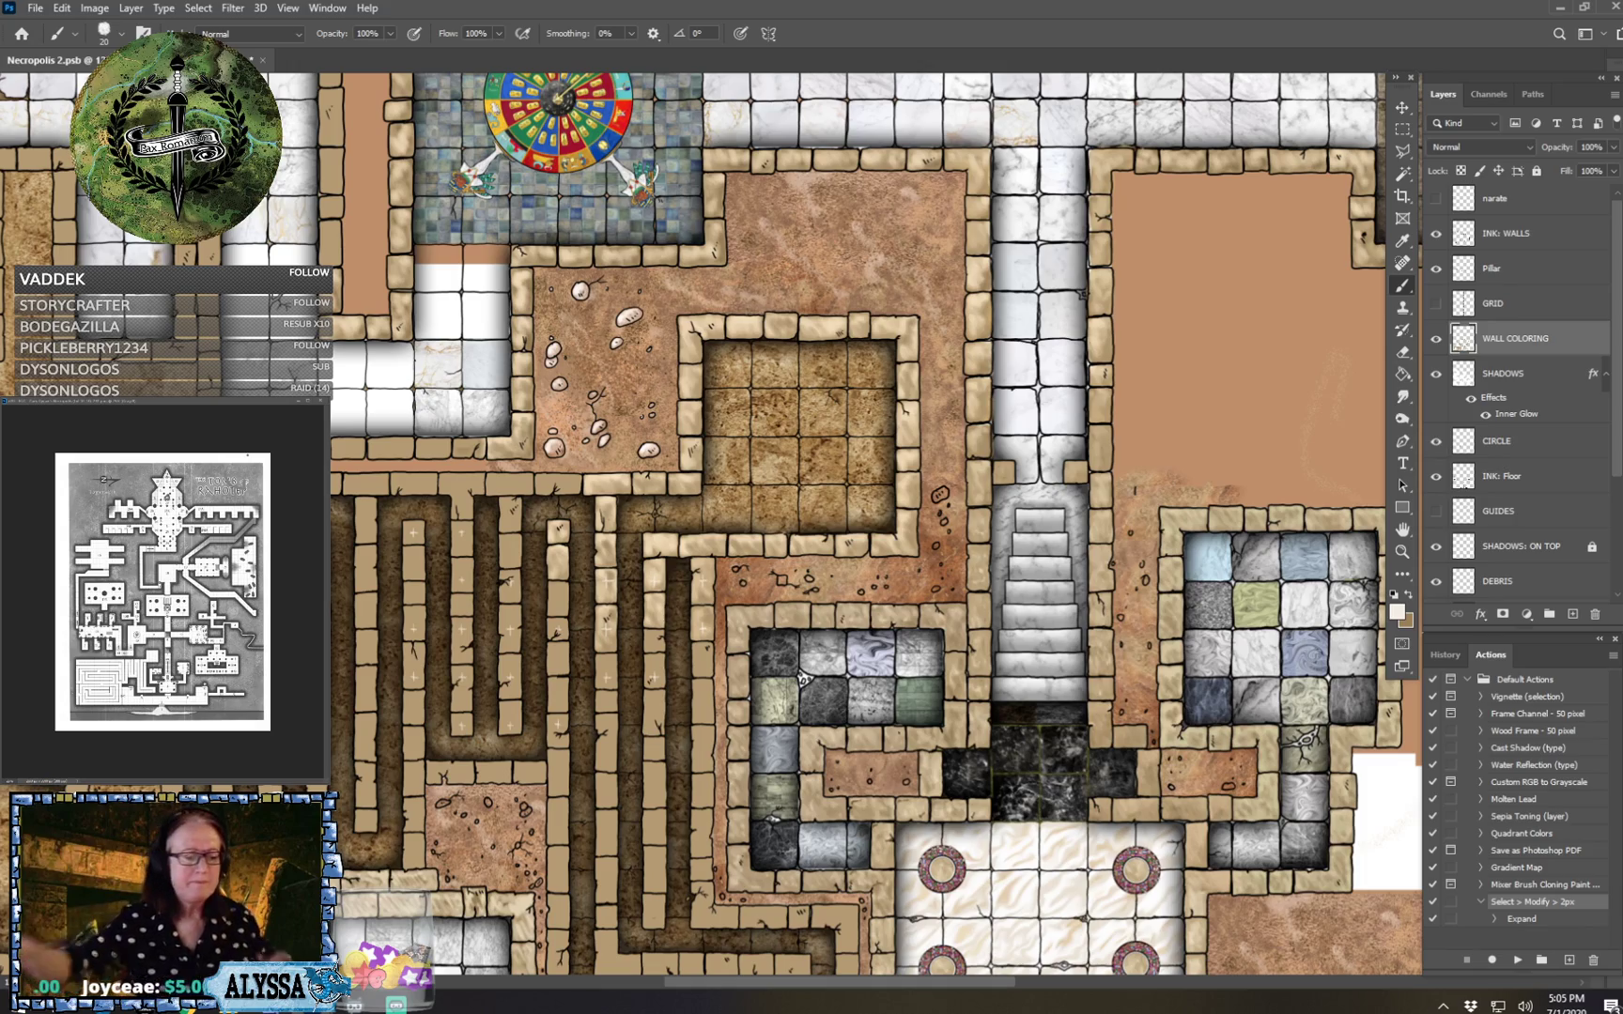
Check which layer holds the floor textures by toggling its visibility, and make the COLORING: FLOOR layer active.
scroll(711, 526, "down", 5)
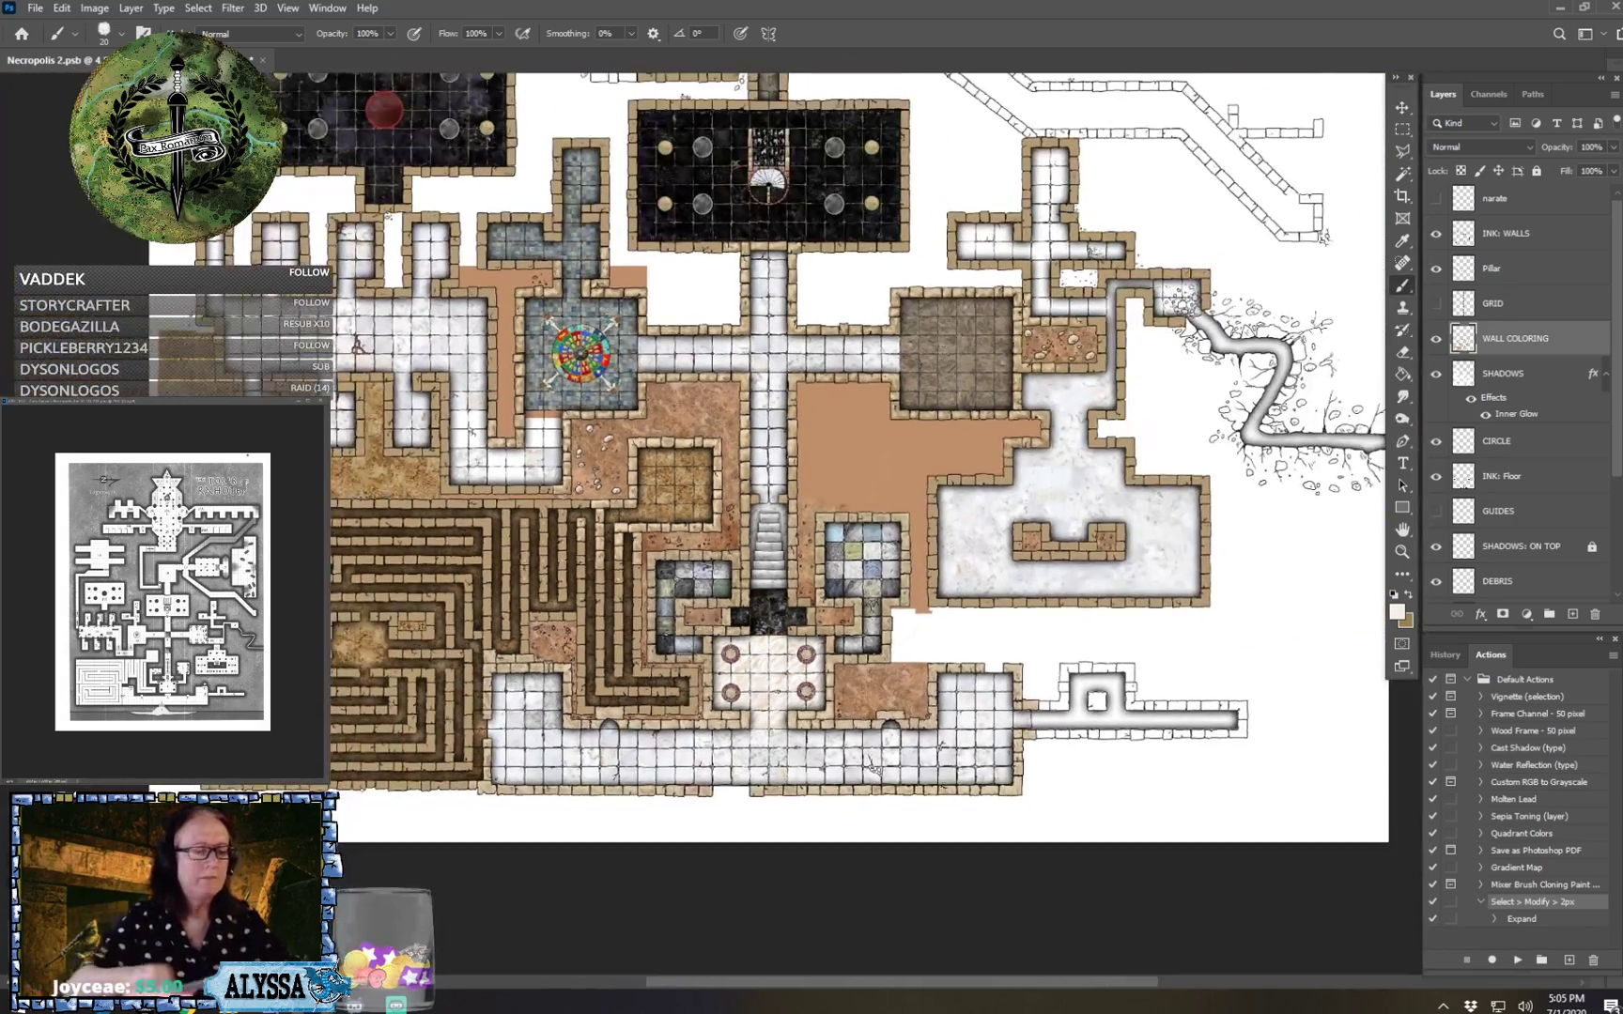
scroll(808, 526, "up", 1)
left_click_drag(826, 507, 752, 590)
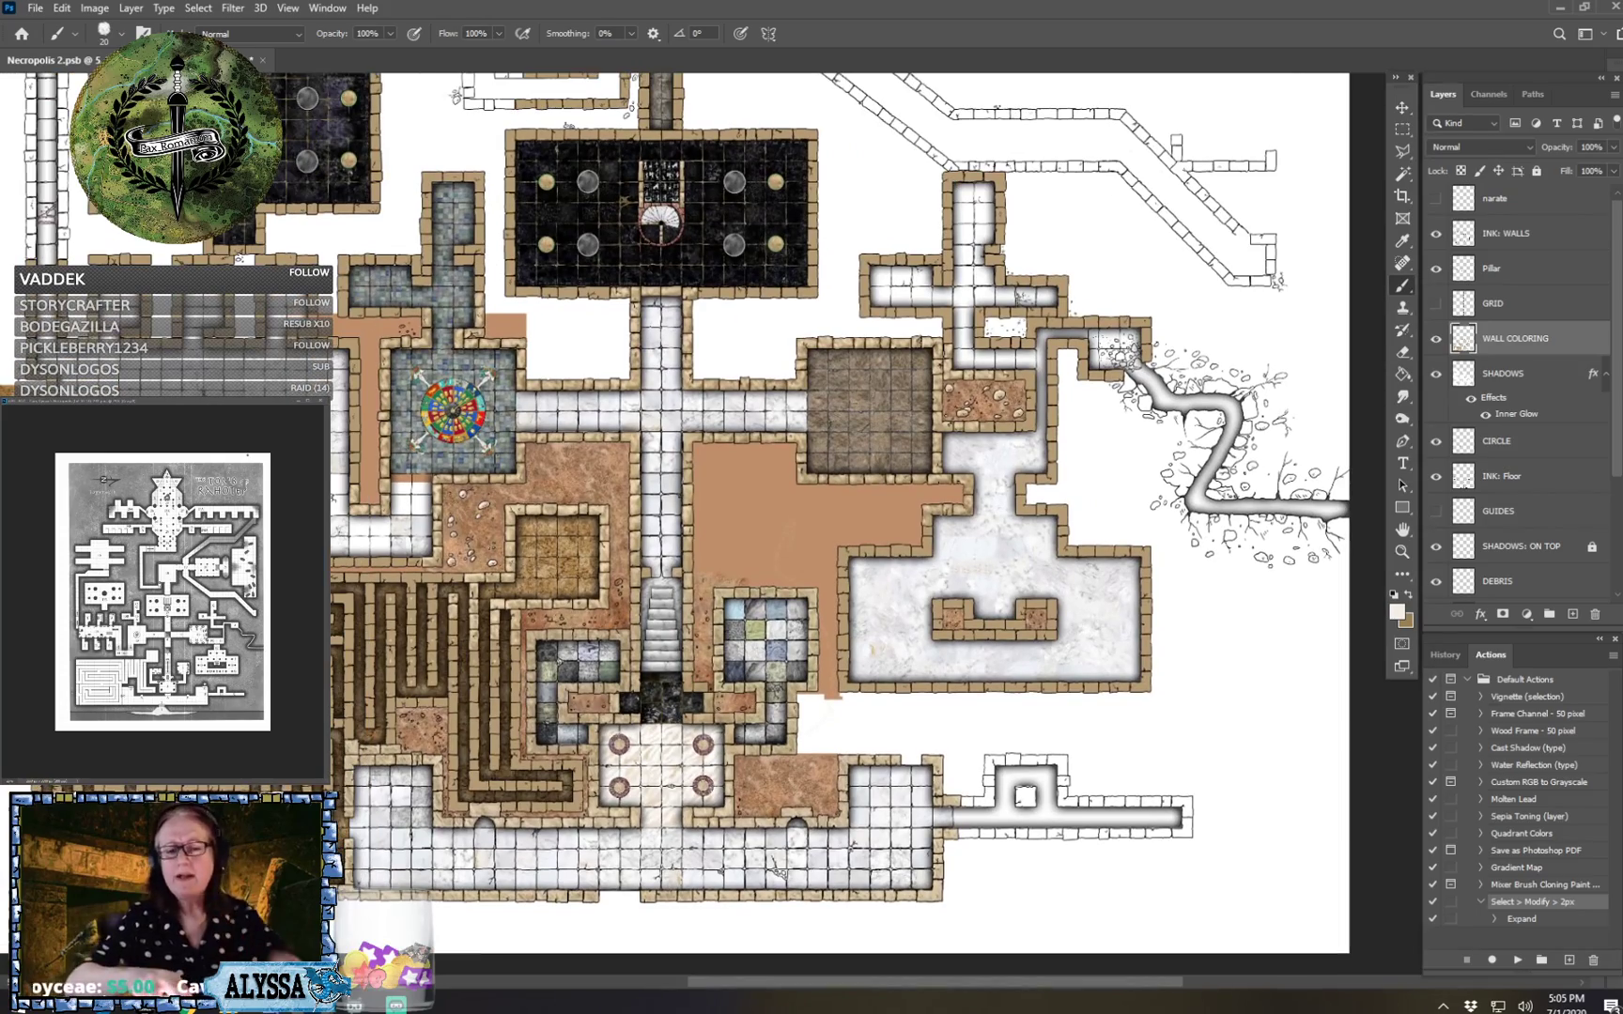
scroll(695, 545, "up", 1)
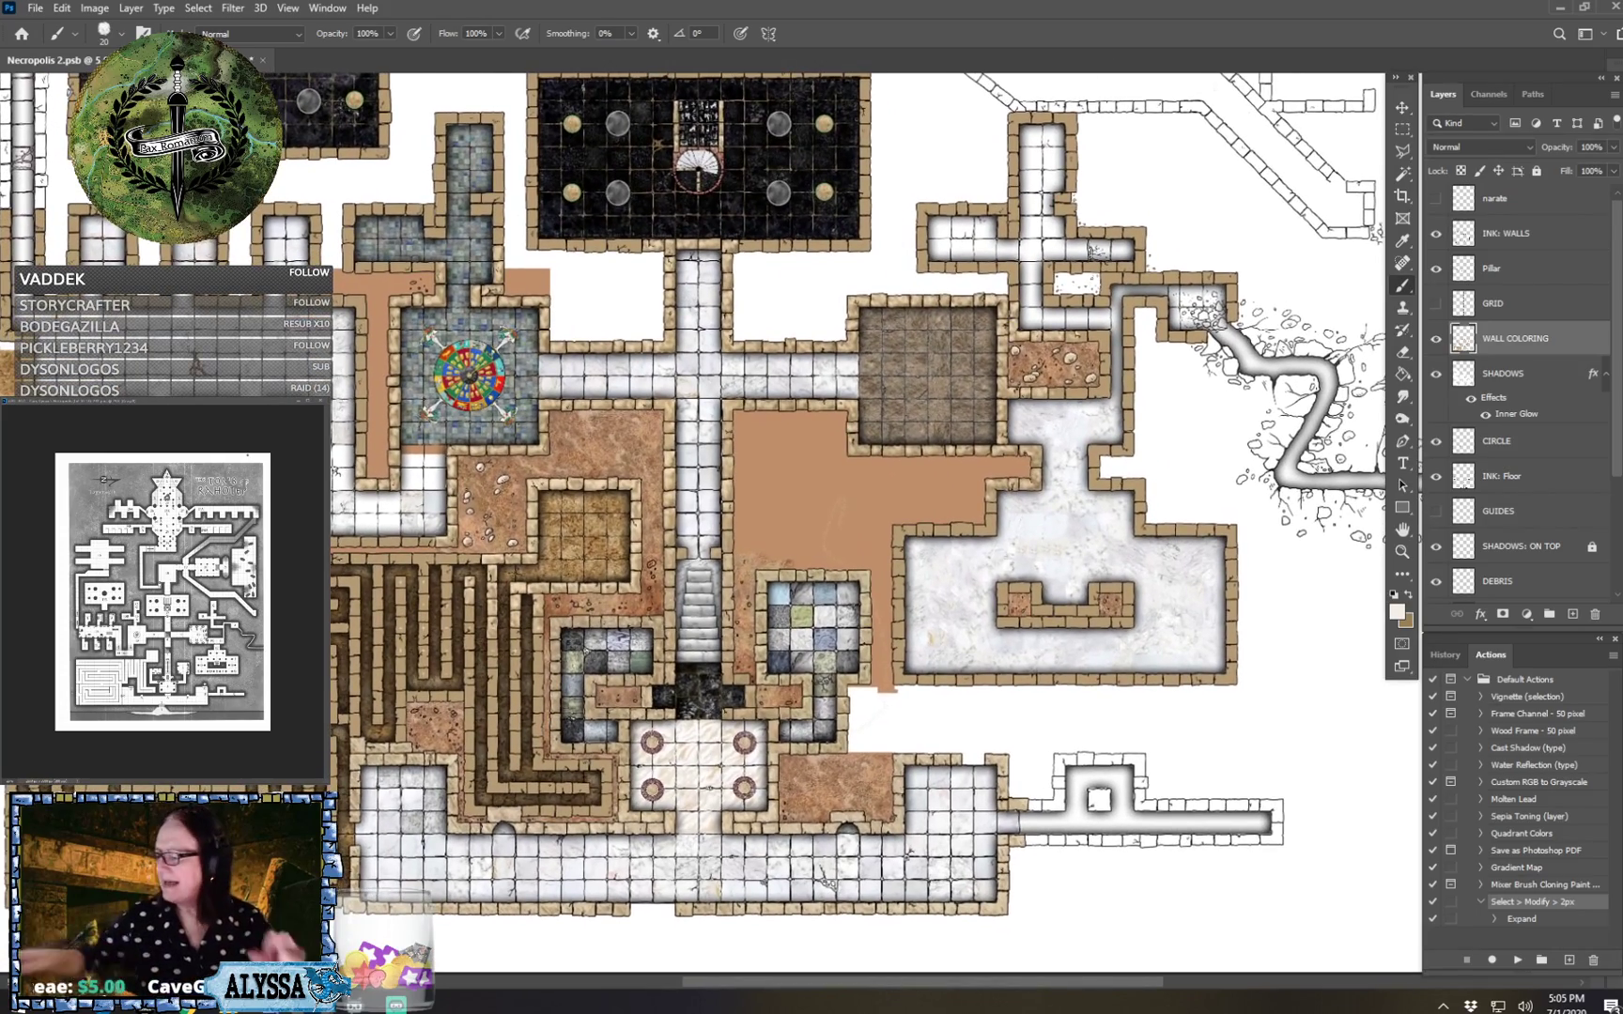
scroll(807, 526, "down", 1)
left_click_drag(808, 526, 881, 610)
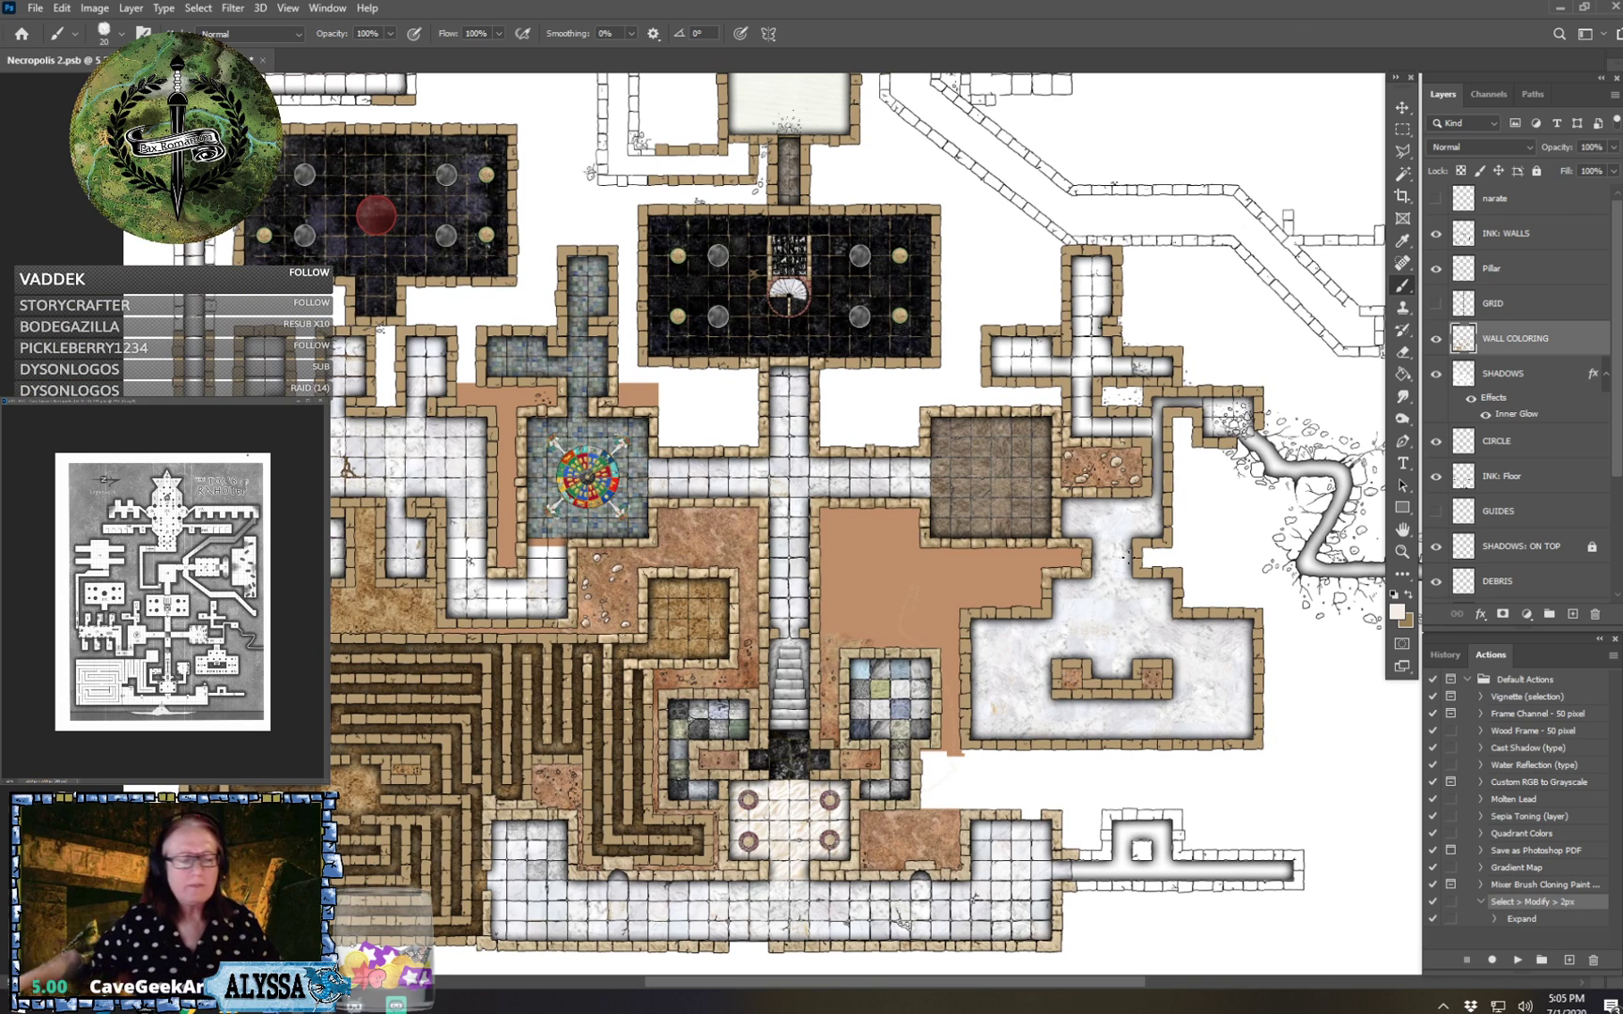
left_click(1403, 108)
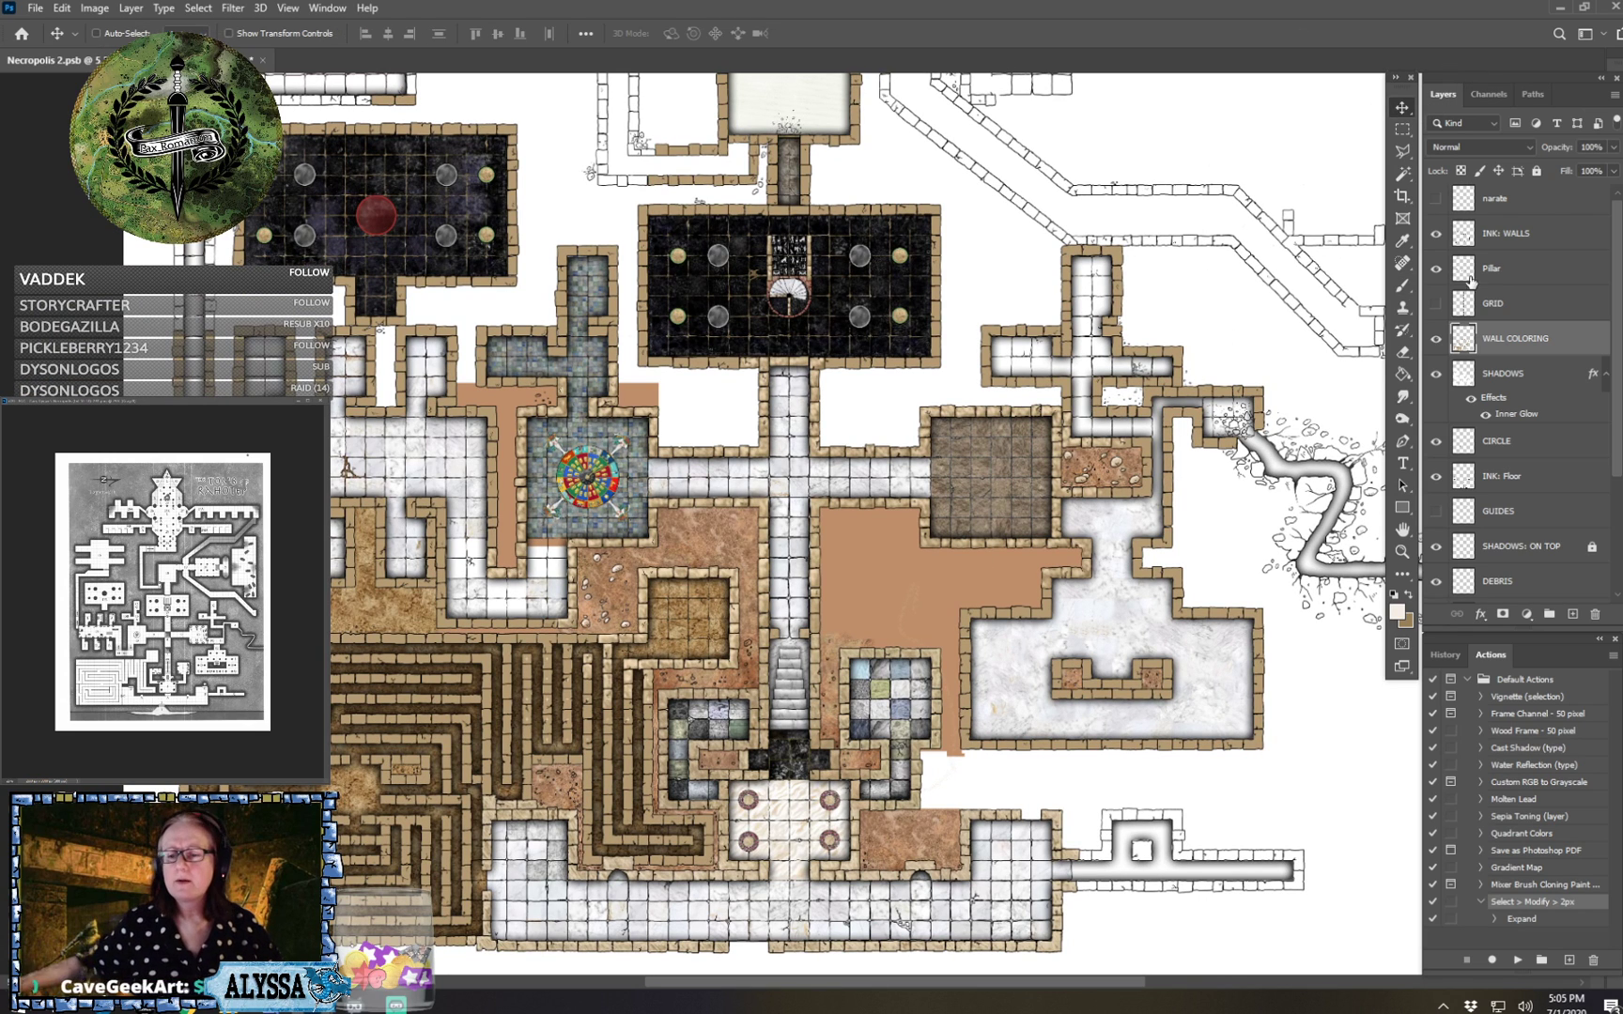
scroll(1540, 470, "down", 1)
scroll(1543, 473, "down", 2)
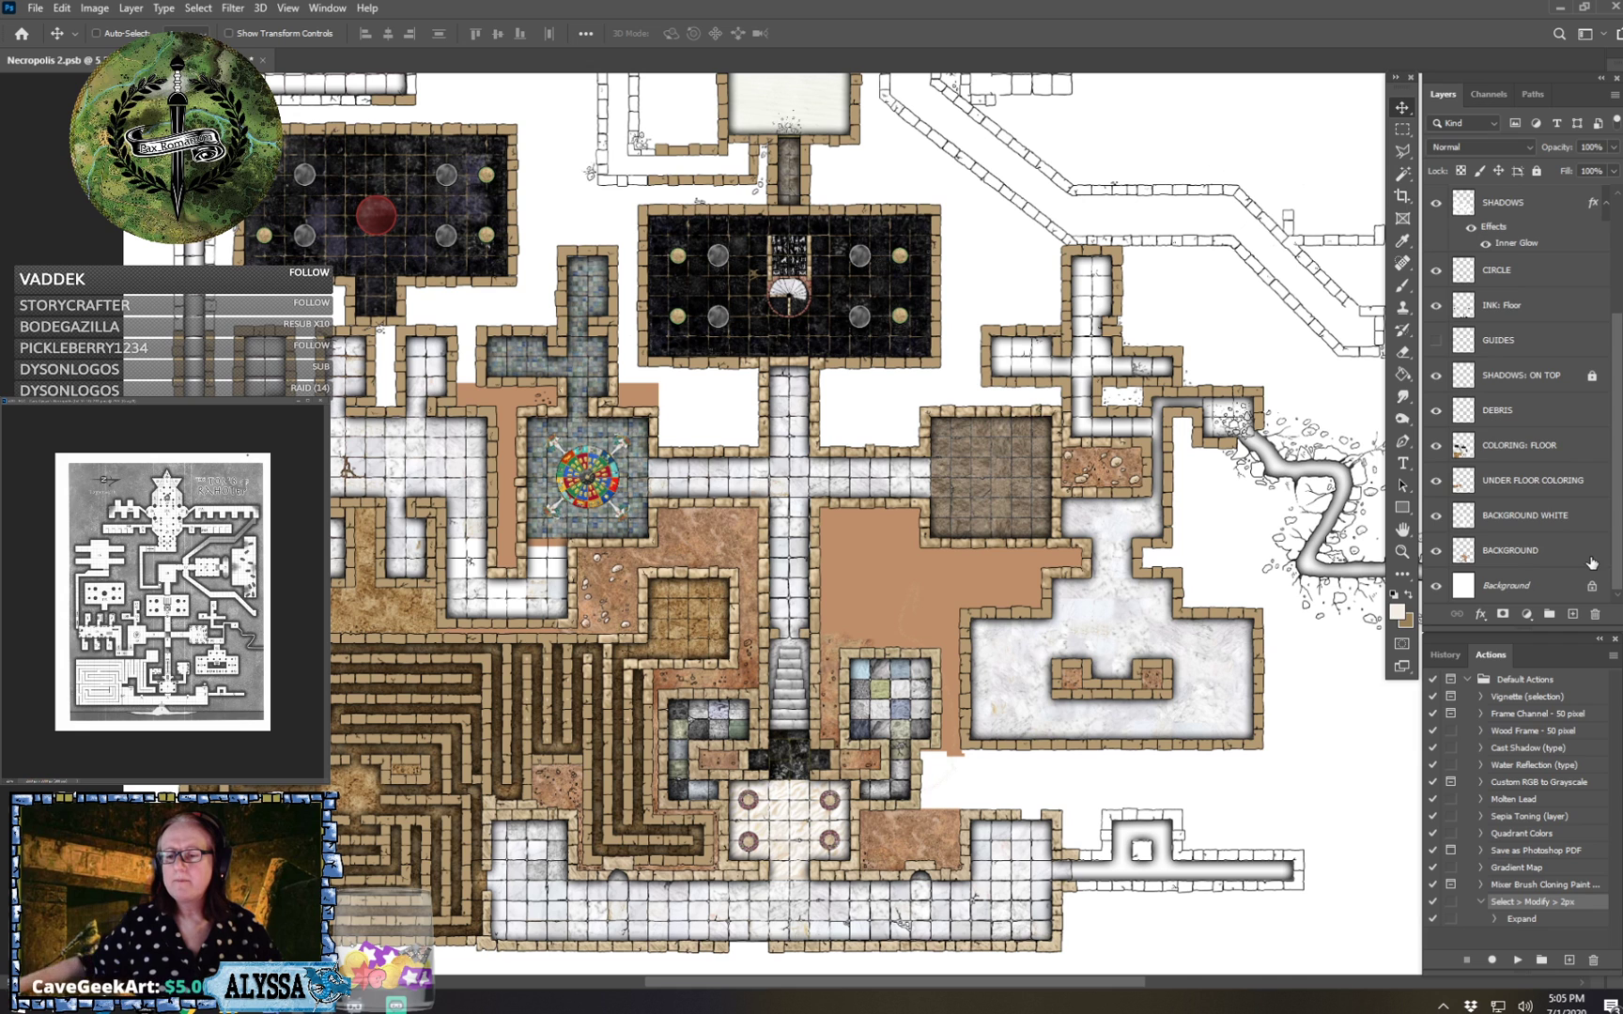
left_click(1437, 447)
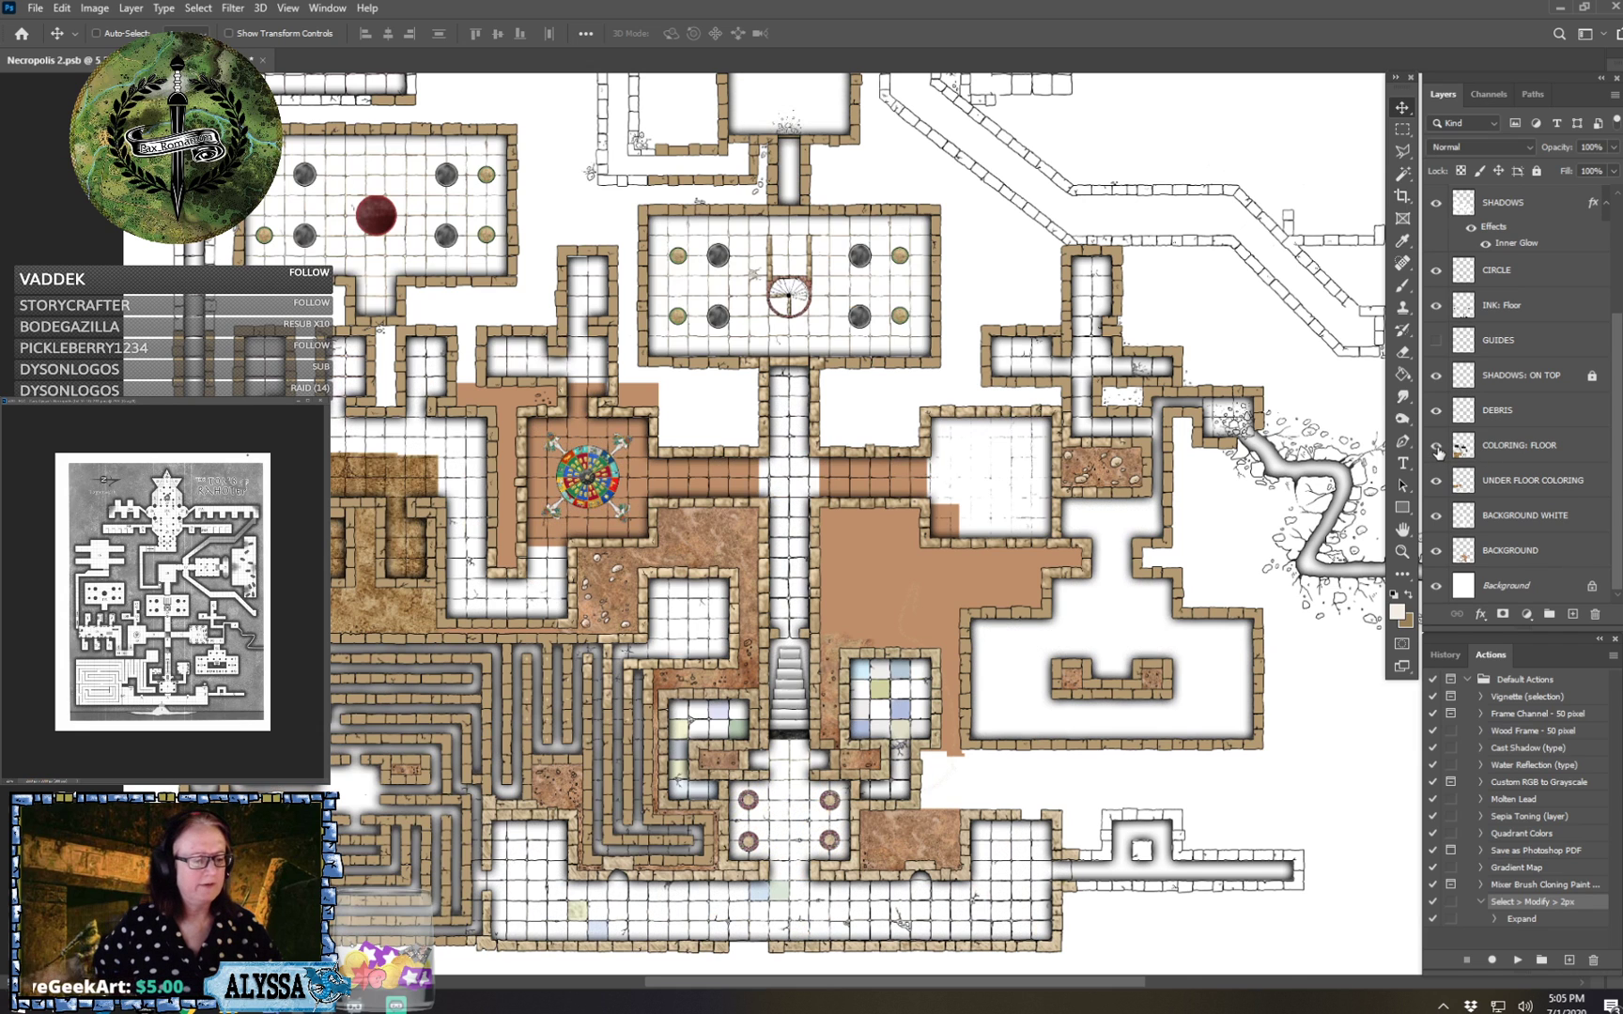
left_click(1437, 449)
left_click(1504, 455)
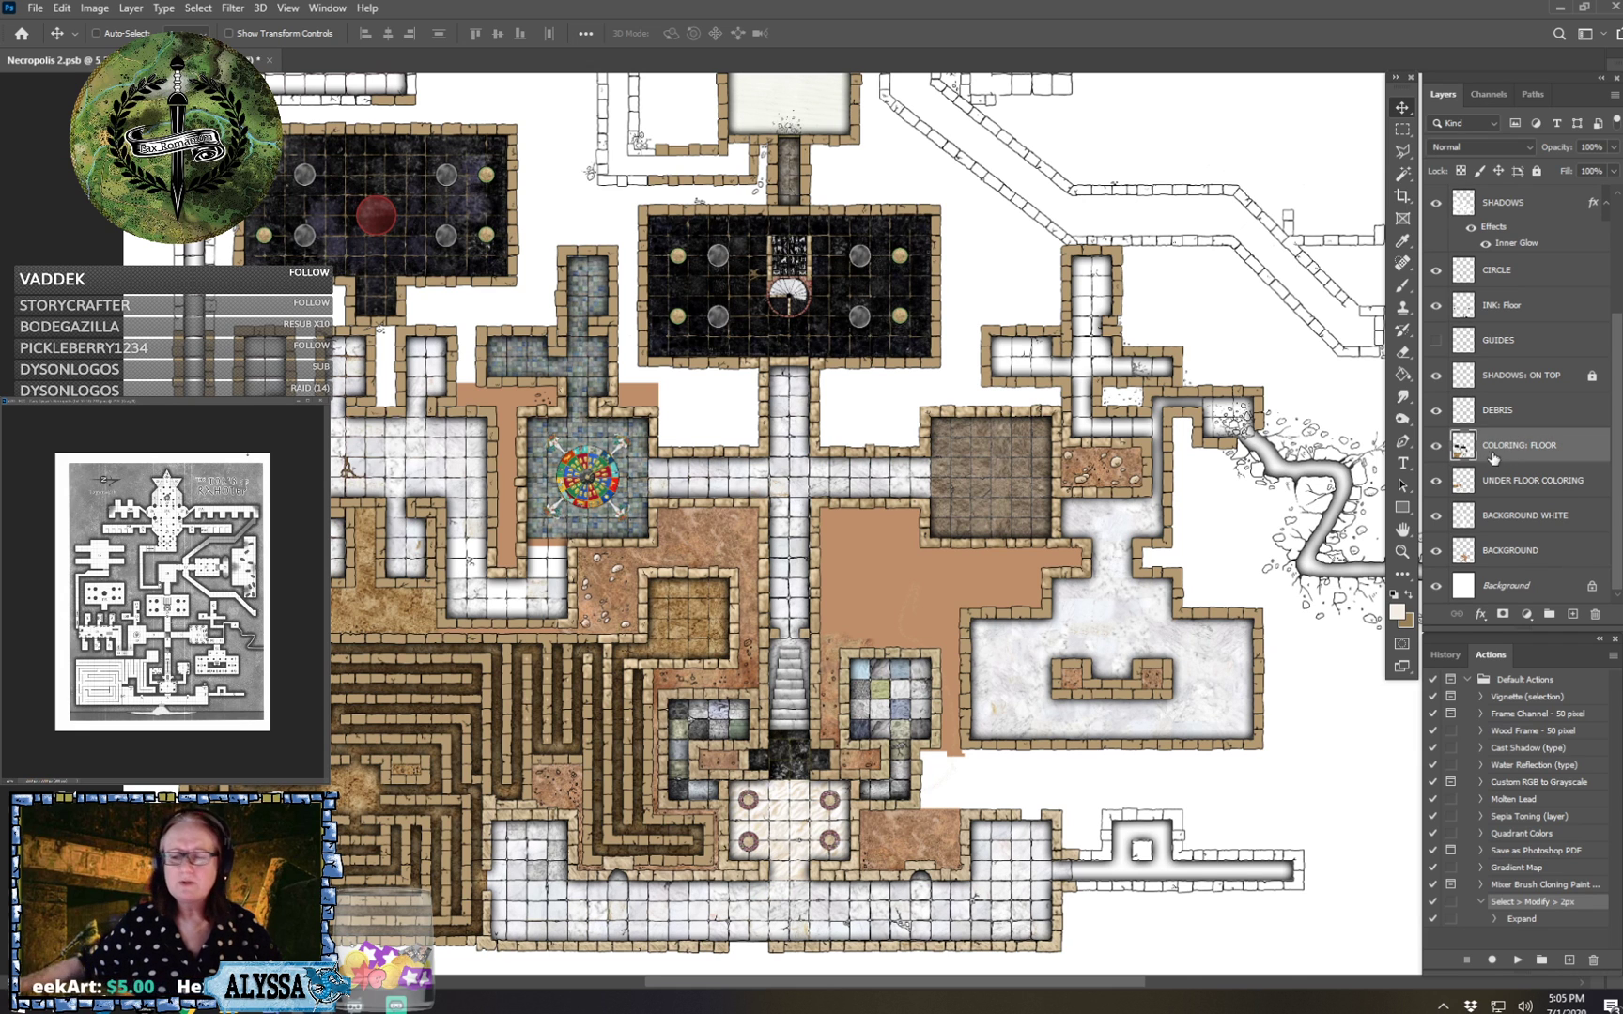
Copy a rectangular area of the western maze's dirt floor to a new layer placed directly below COLORING: FLOOR.
left_click(1402, 129)
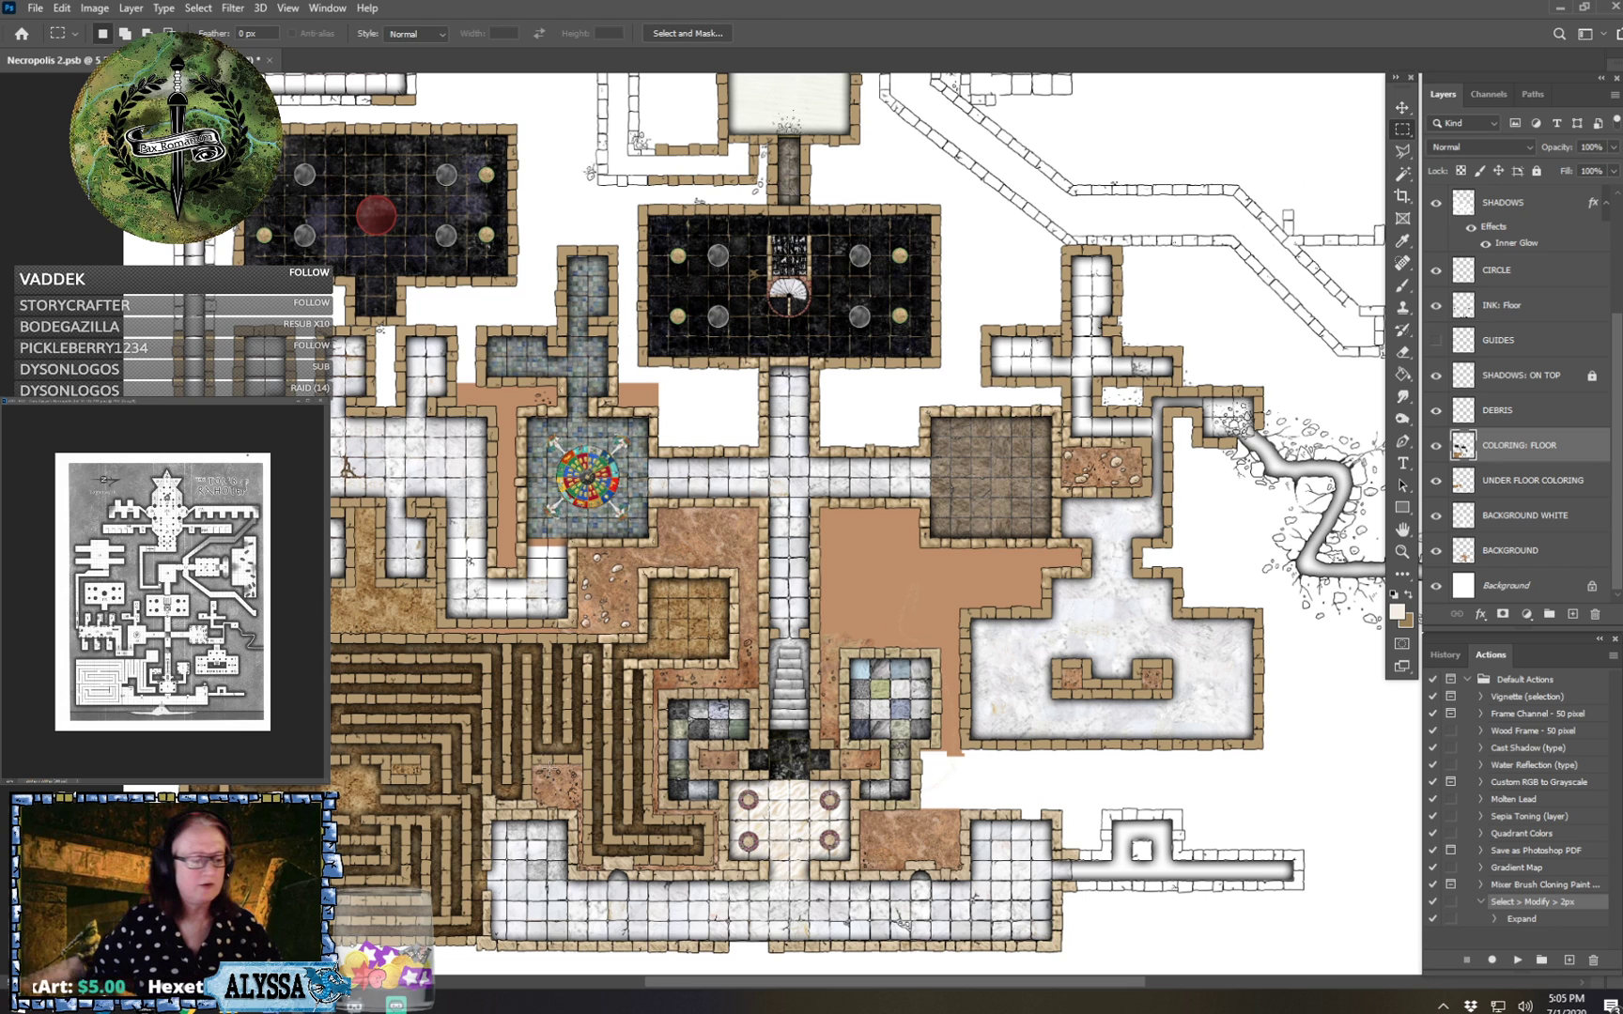
left_click_drag(182, 944, 489, 643)
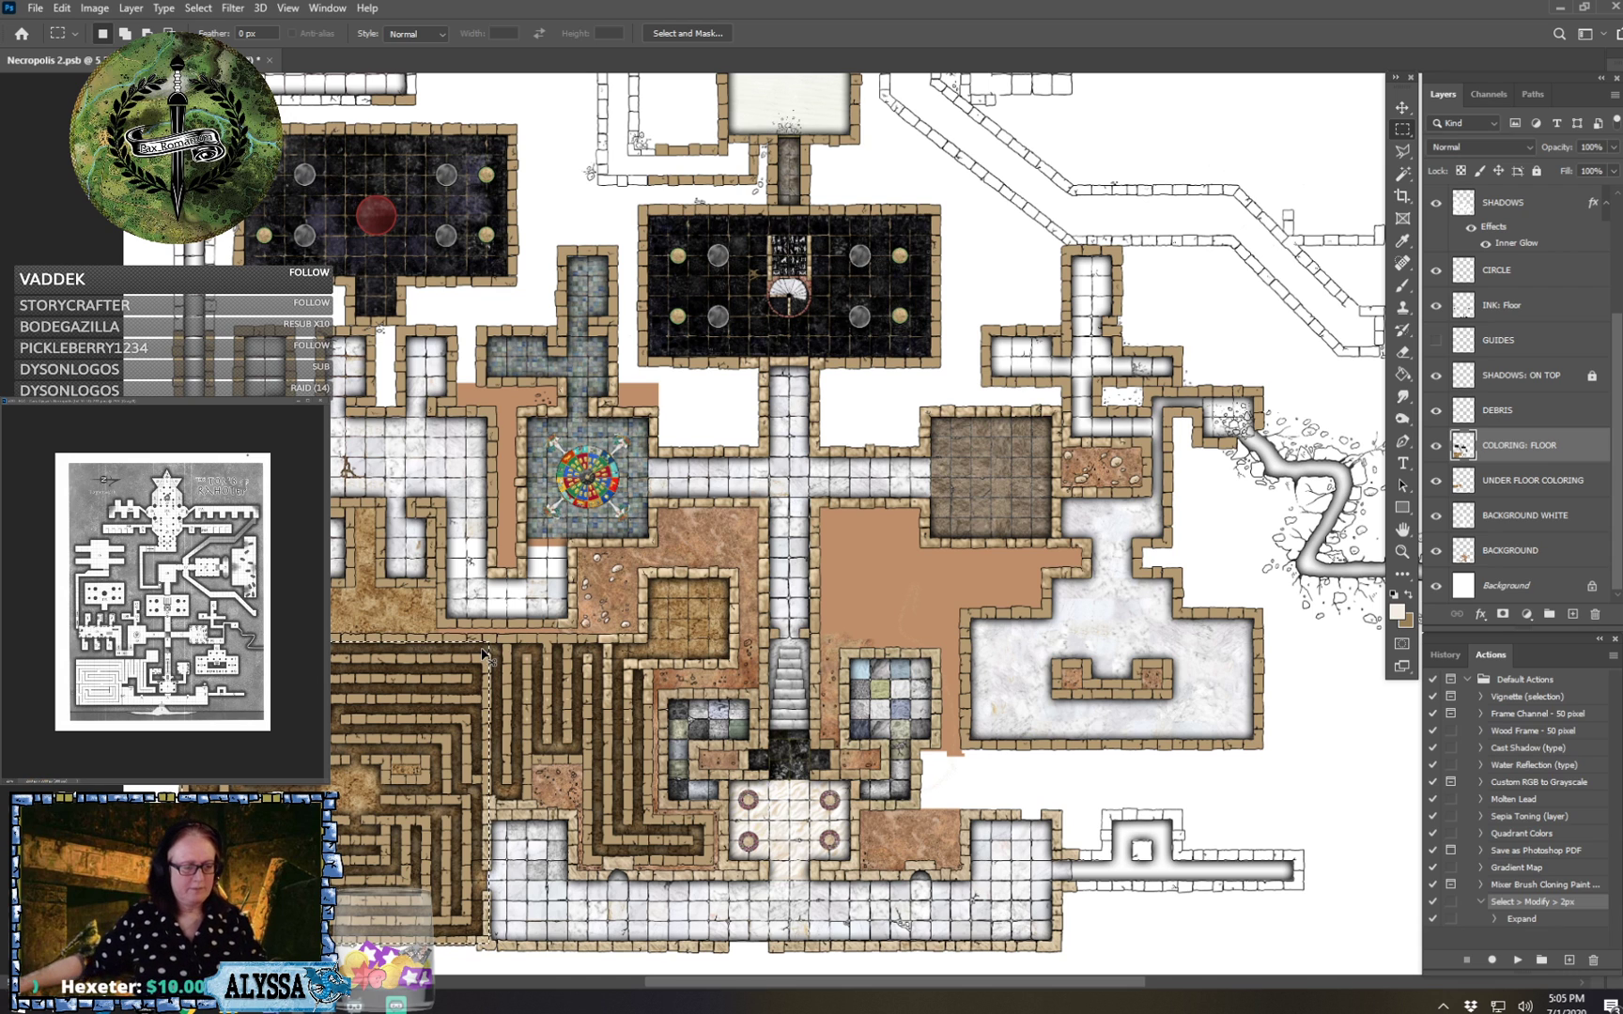
key("ctrl+j")
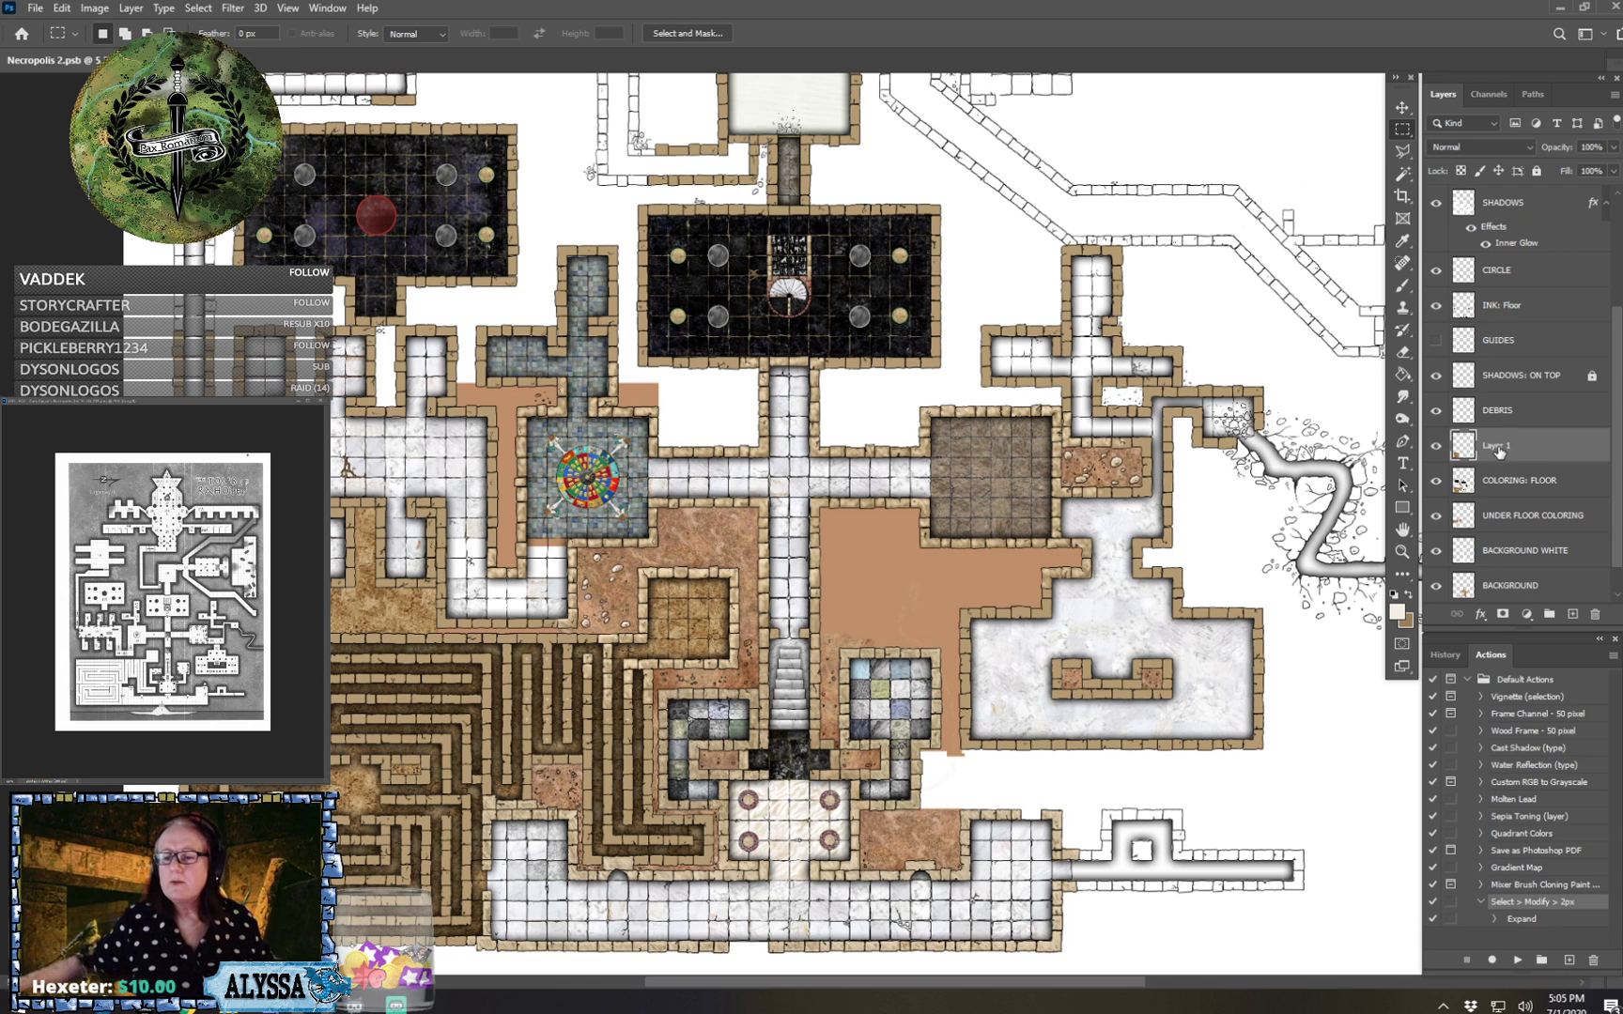
left_click_drag(1500, 448, 1463, 501)
Move the copied dirt texture over the winding cave tunnel at the map's eastern edge, covering its rubble entrance.
key("v")
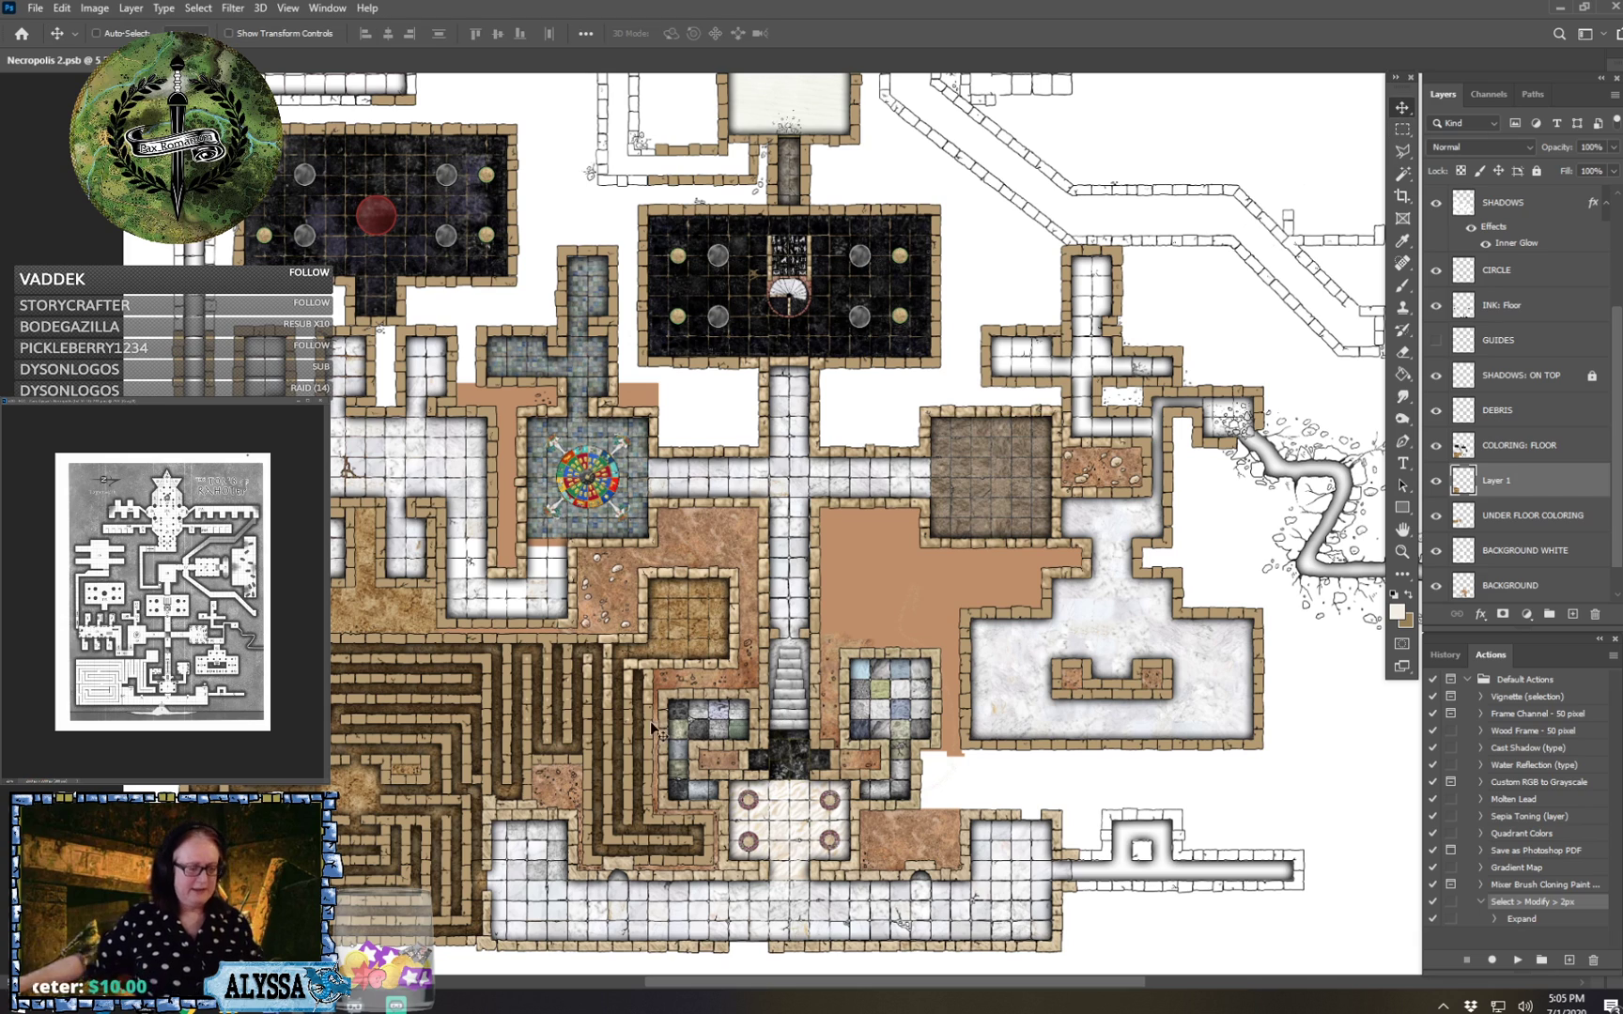
left_click_drag(379, 800, 1129, 604)
left_click_drag(1036, 527, 616, 589)
left_click_drag(808, 621, 1059, 593)
scroll(991, 642, "up", 3)
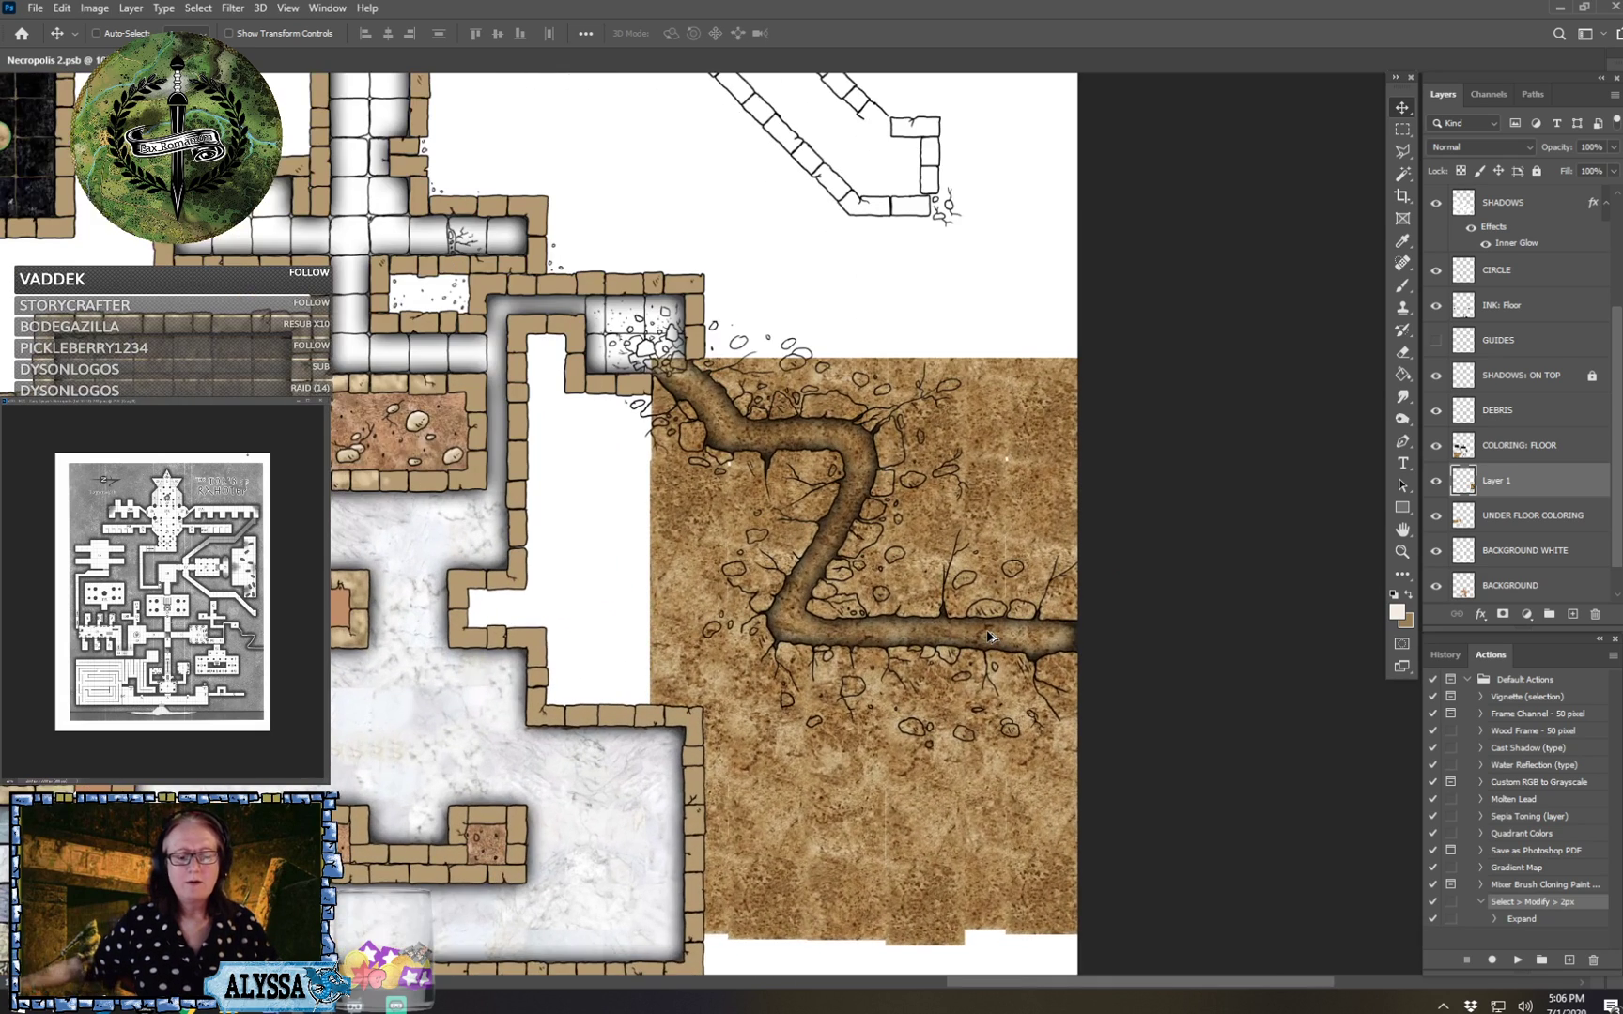
scroll(990, 641, "up", 1)
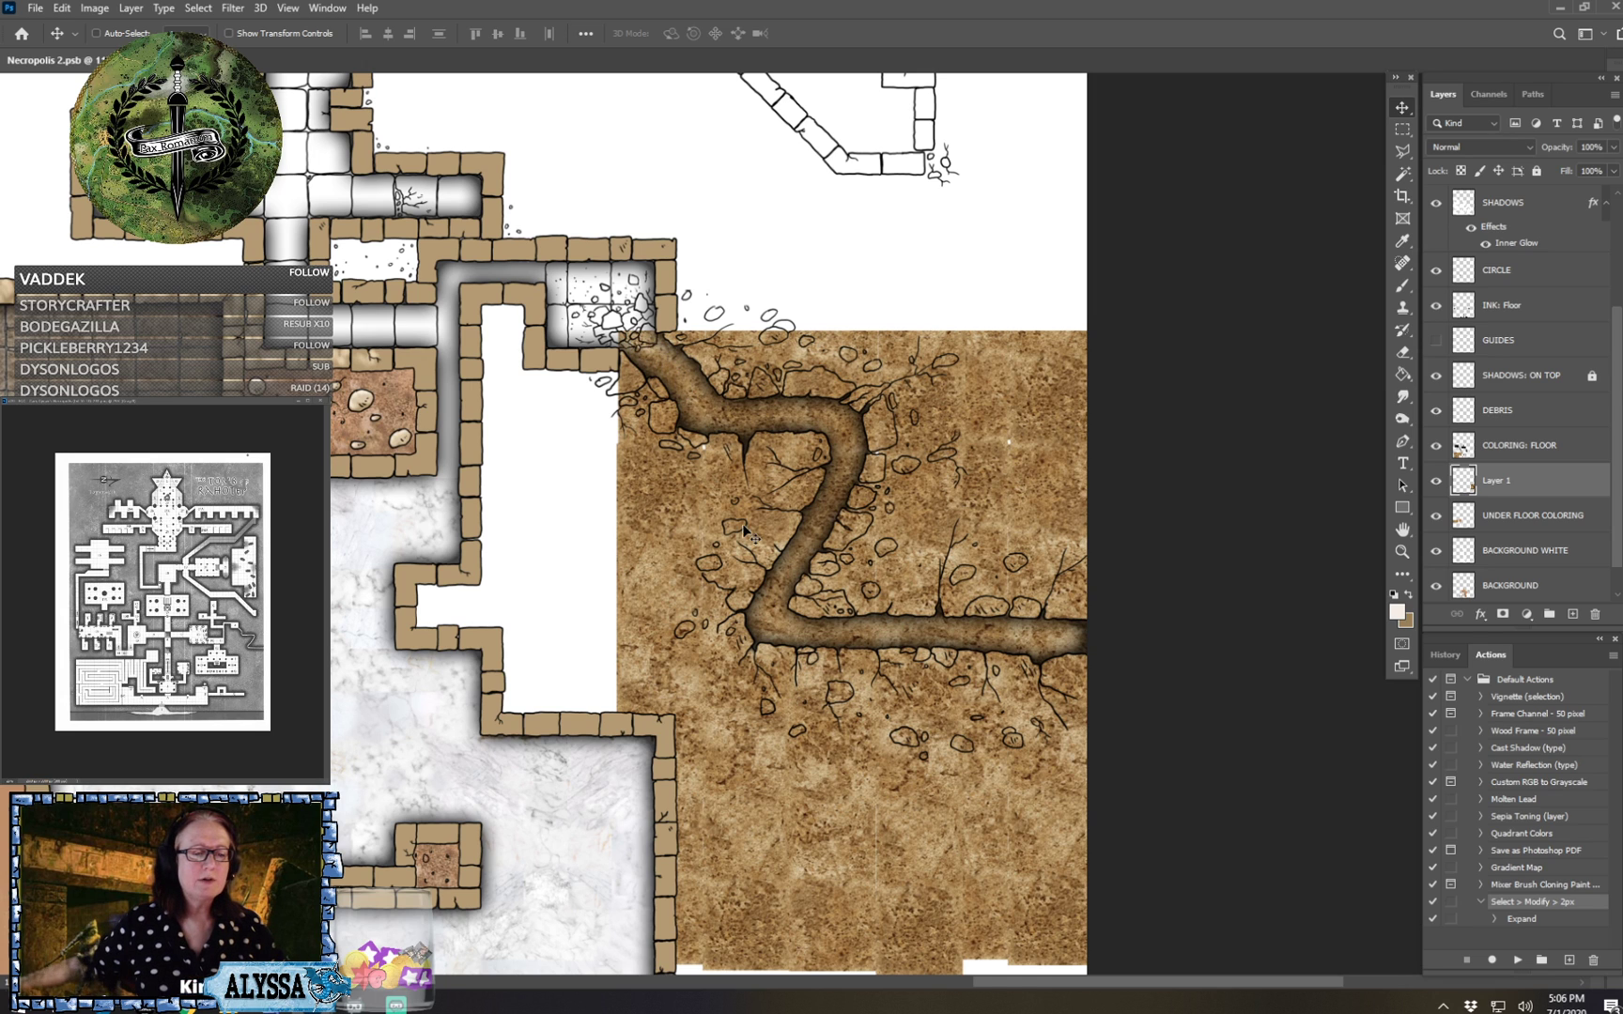
left_click_drag(745, 524, 672, 366)
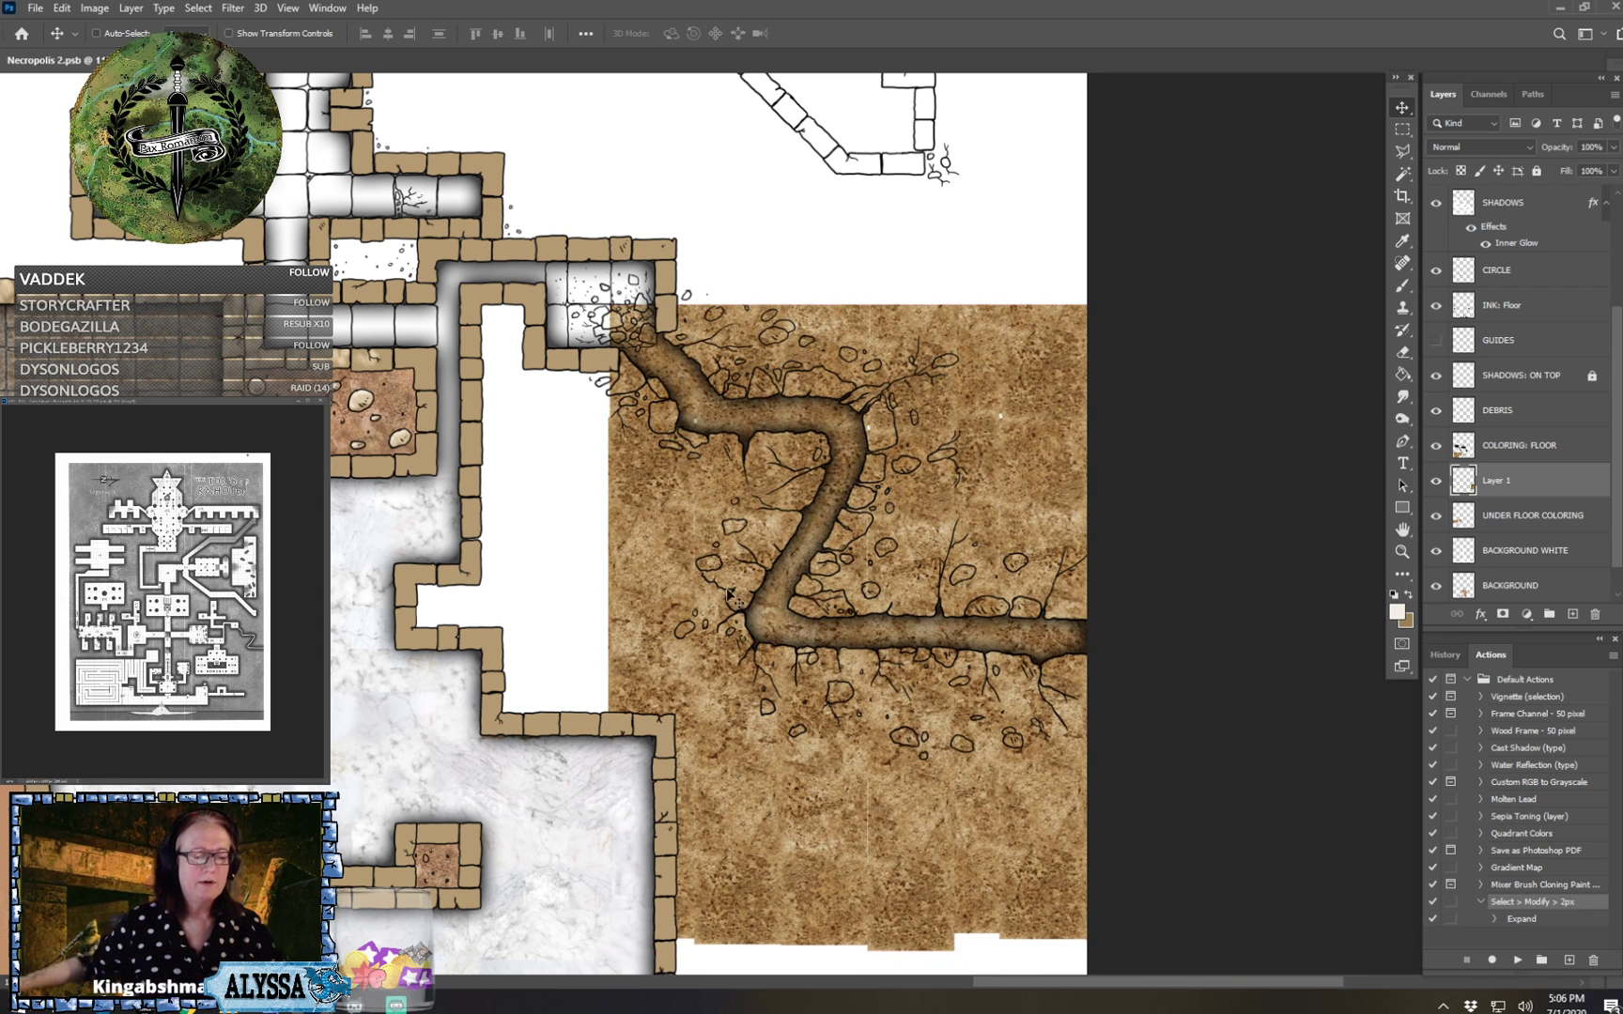
Delete the excess dirt texture south of the tunnel and the strip west of its lower bend.
left_click(1403, 130)
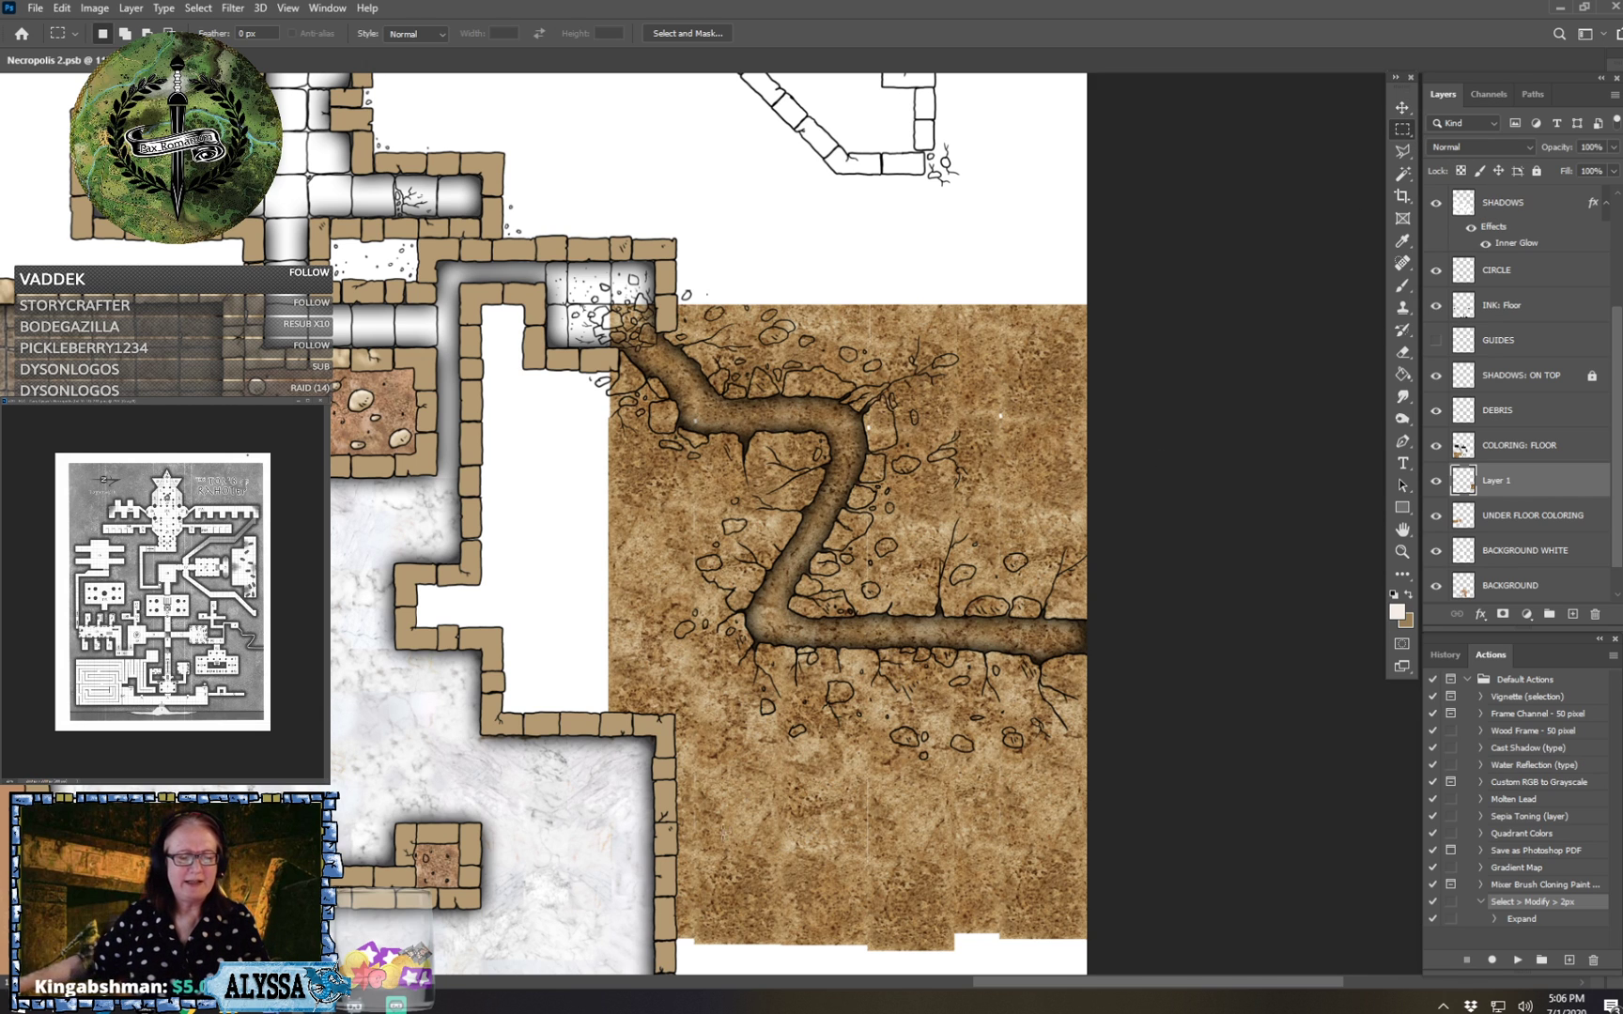
mouse_move(590, 964)
left_mouse_down()
mouse_move(1217, 763)
mouse_move(1202, 672)
left_mouse_up()
key("Delete")
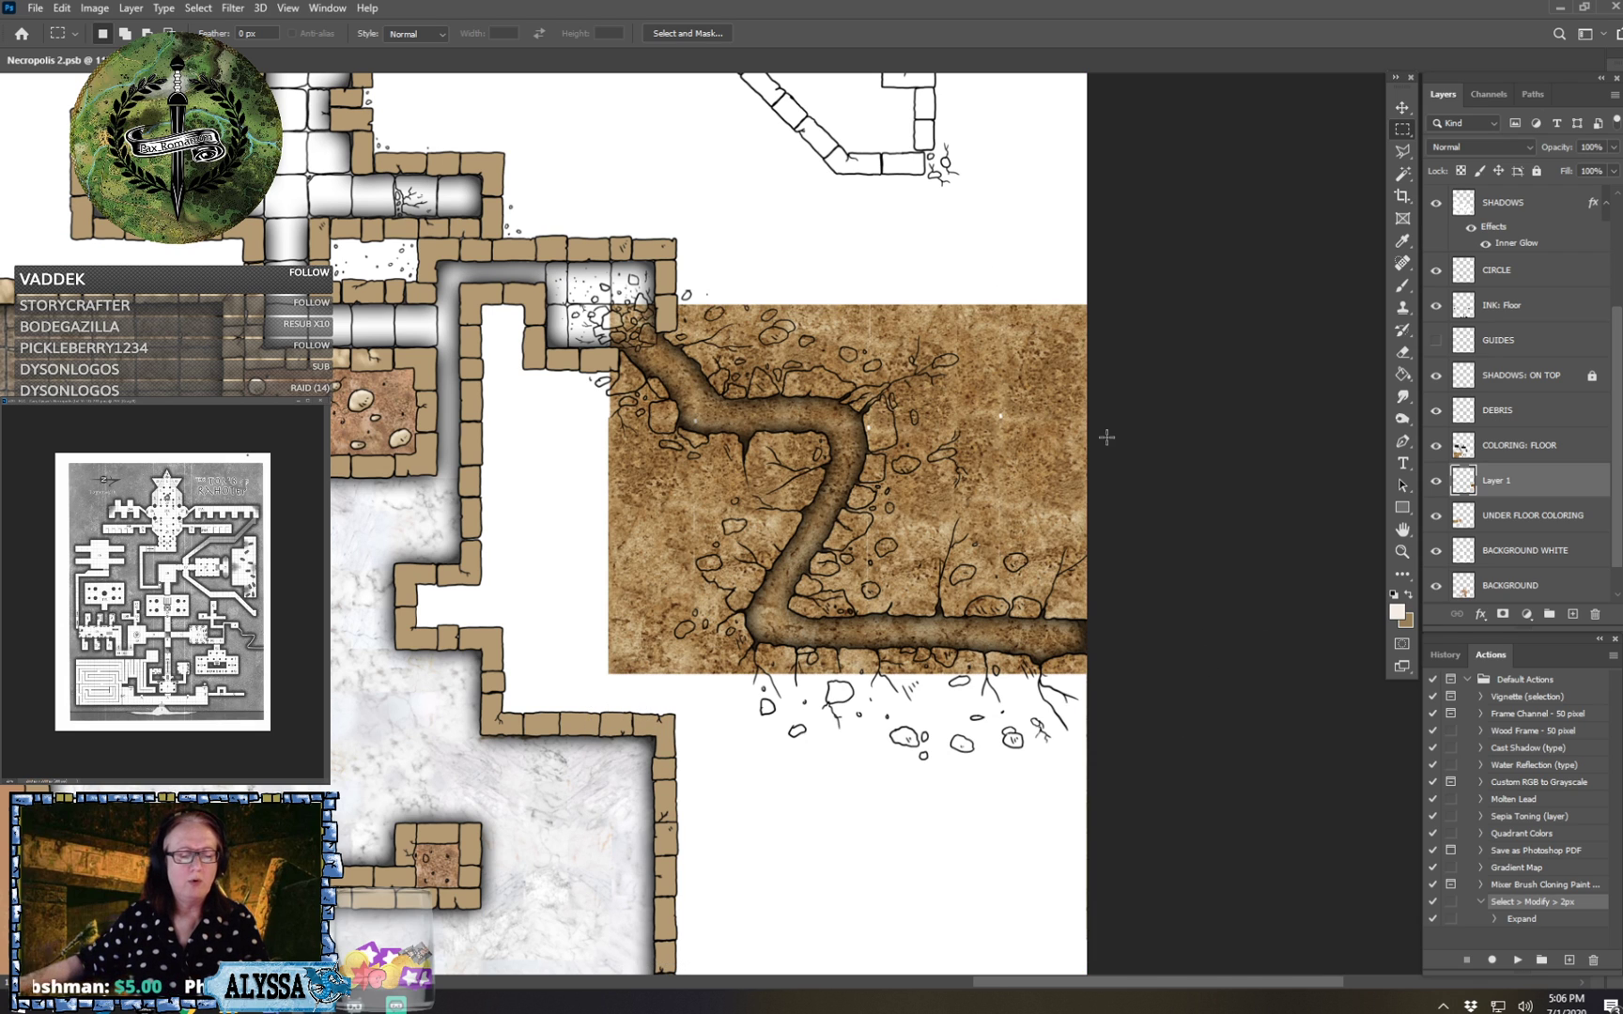
left_click_drag(559, 706, 692, 451)
key("Delete")
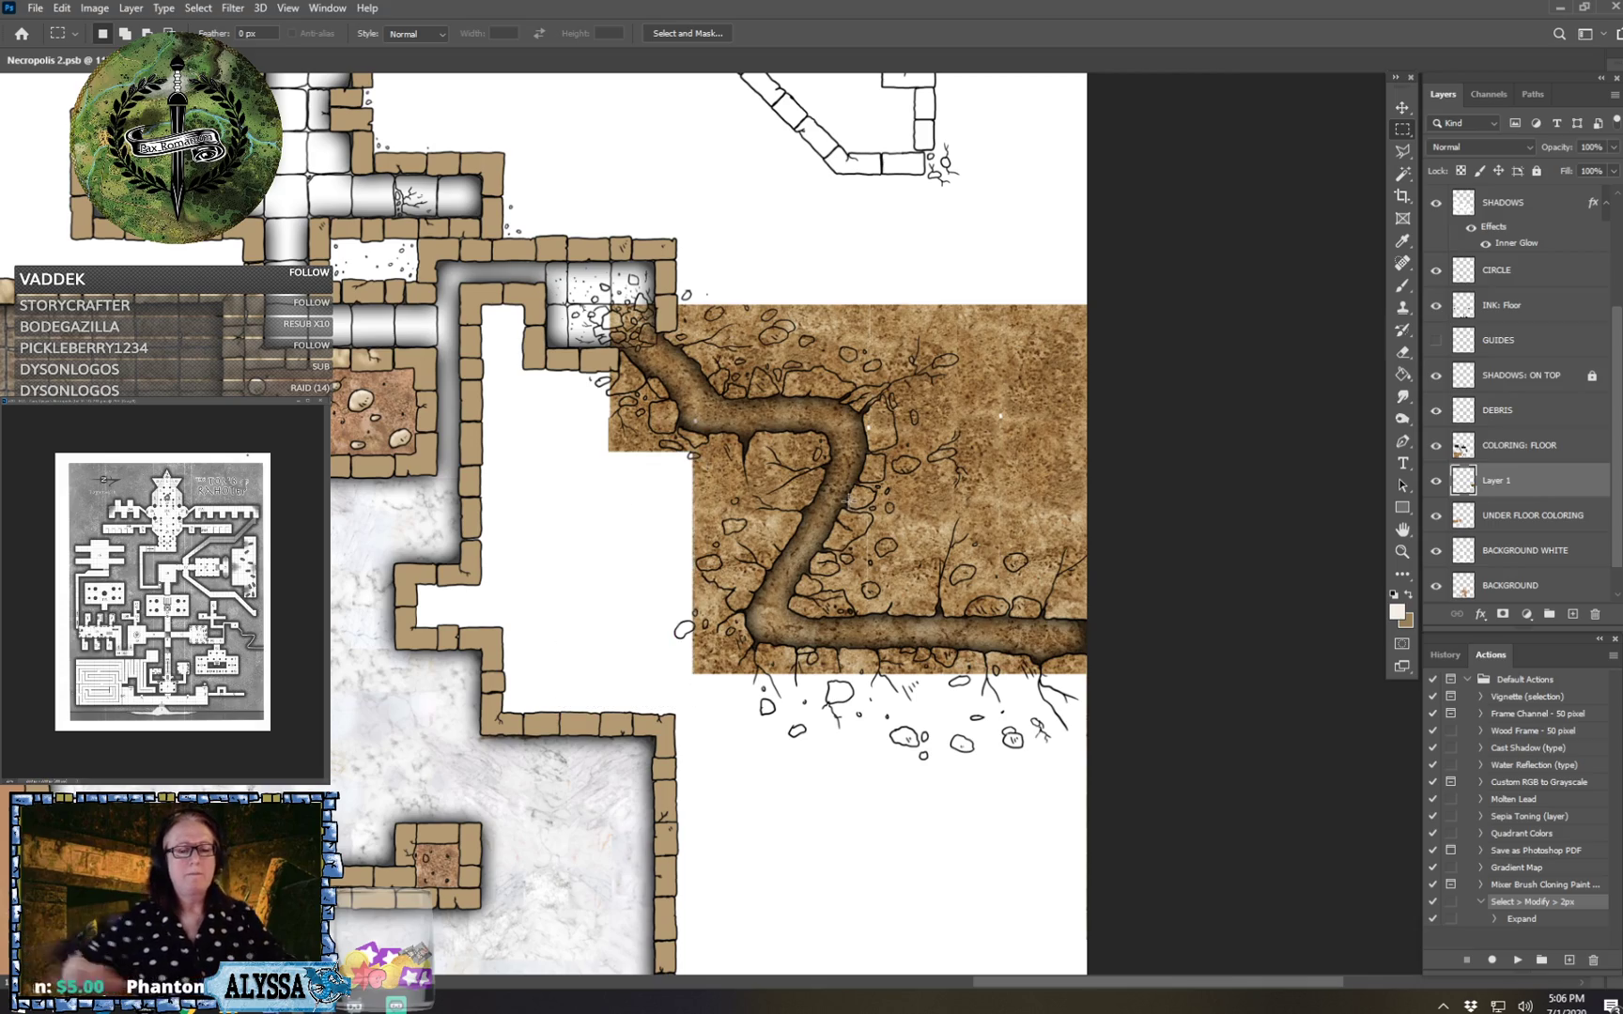
Set up the Eraser with the Soft Round Pressure Size brush for trimming the dirt around the tunnel.
scroll(848, 500, "down", 6)
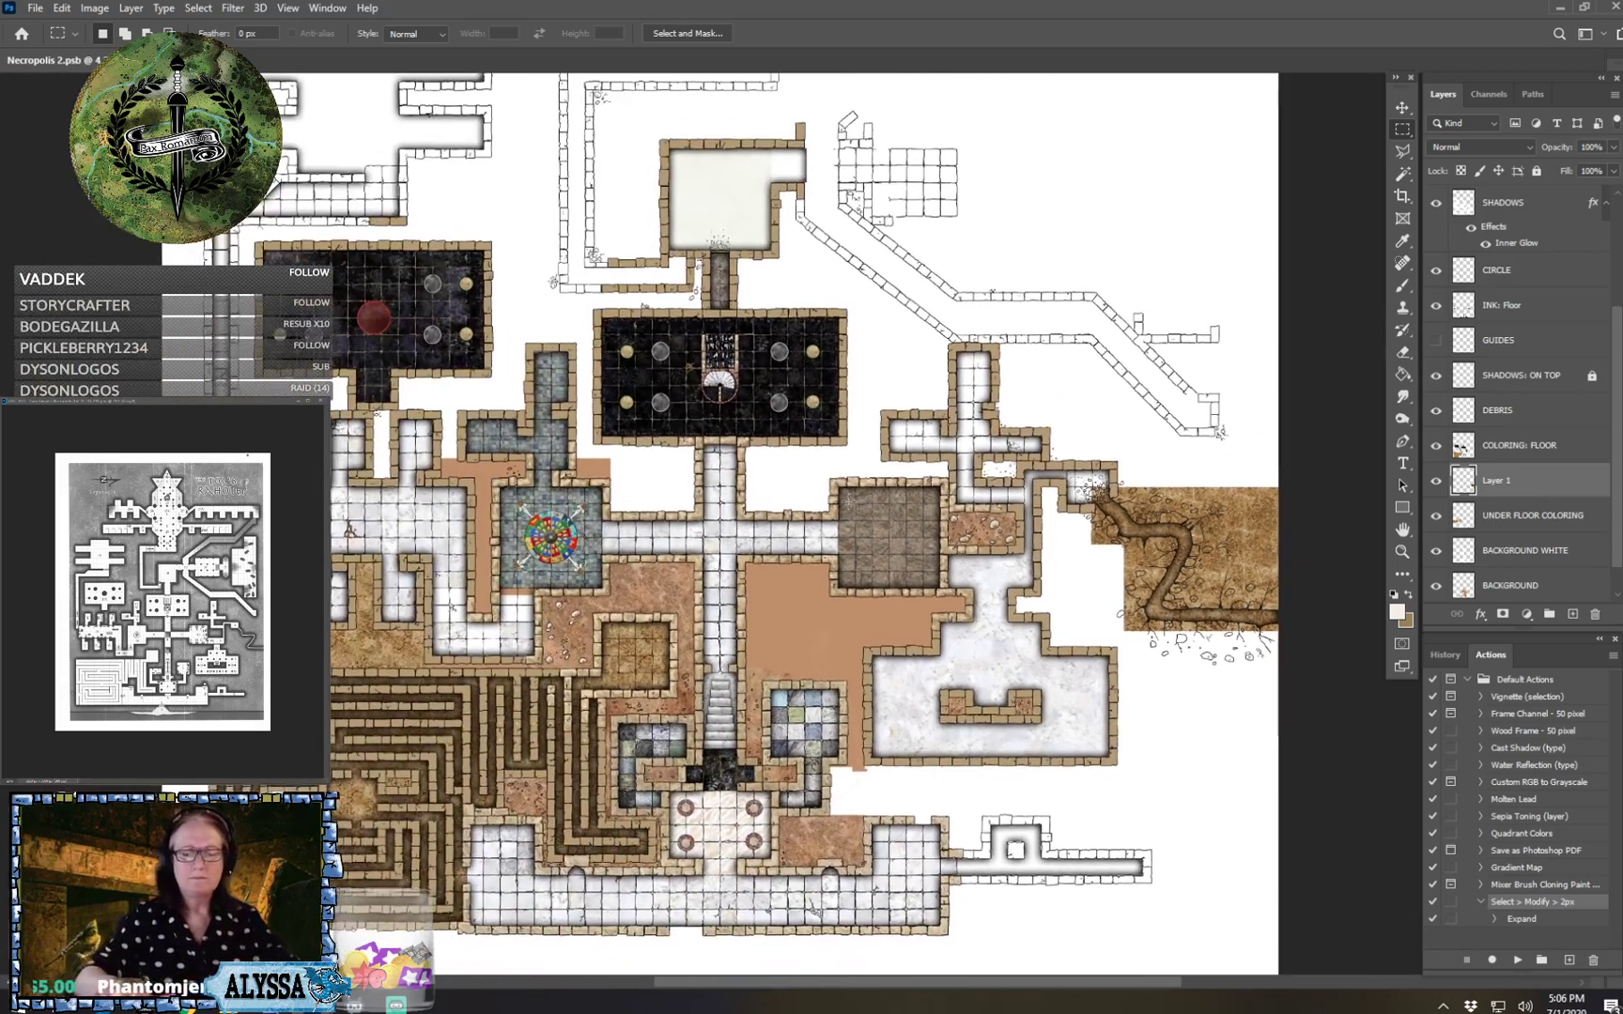
left_click_drag(848, 500, 852, 502)
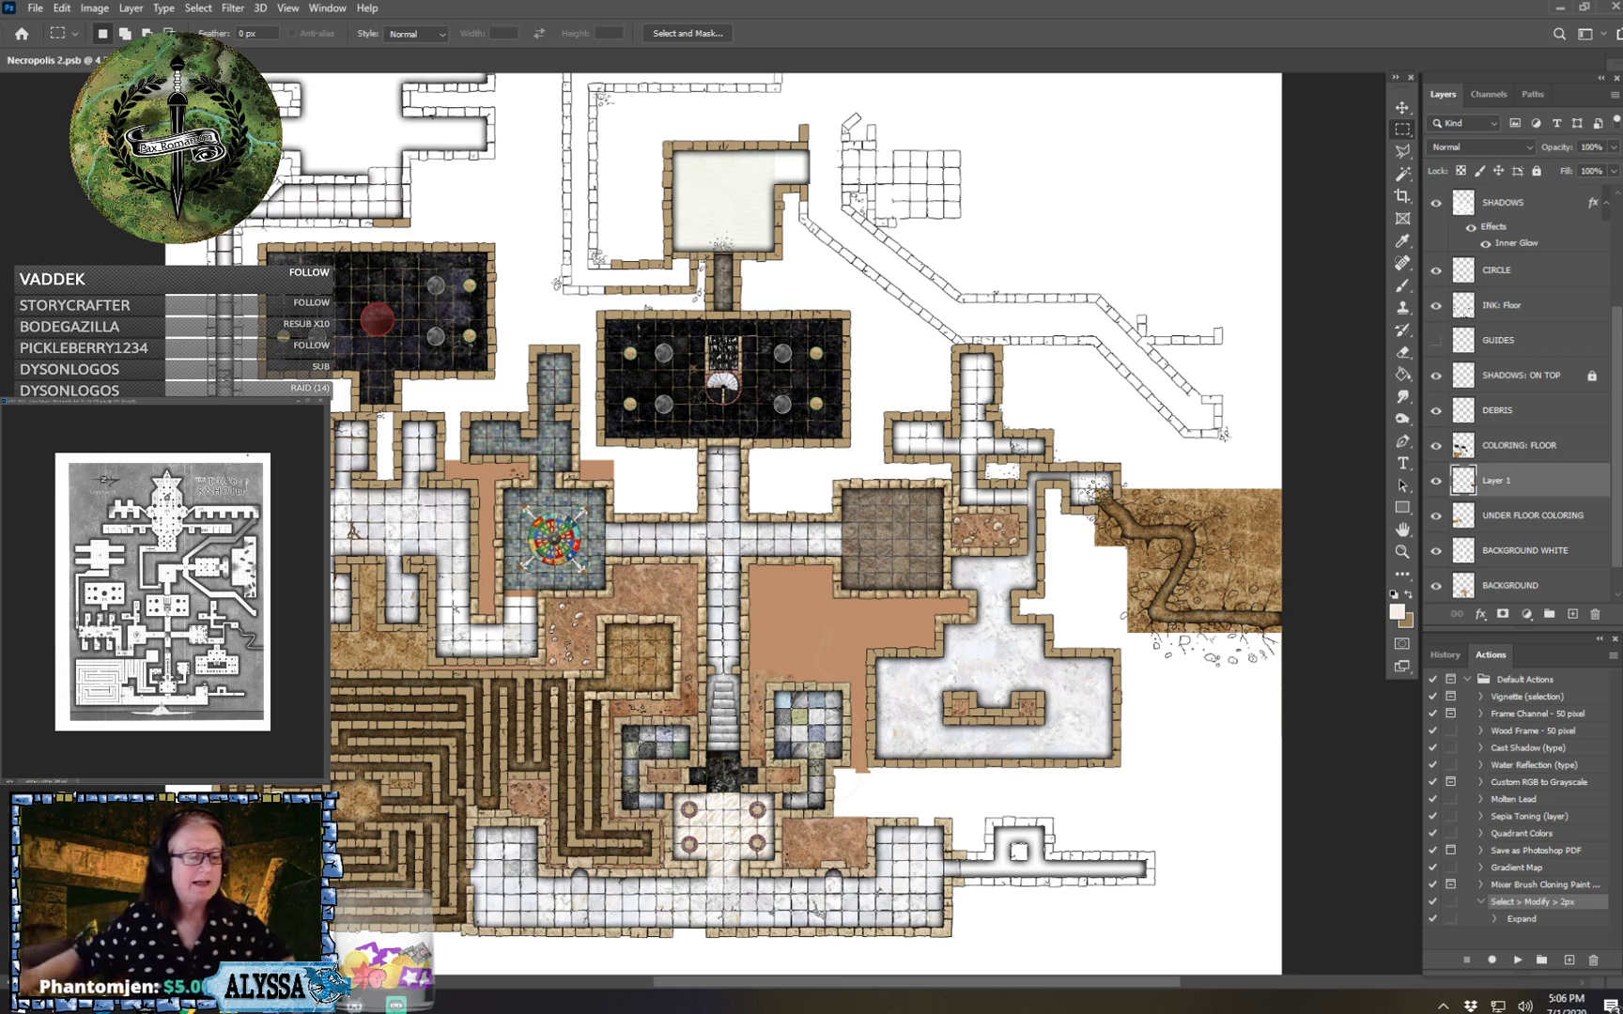
scroll(742, 651, "up", 2)
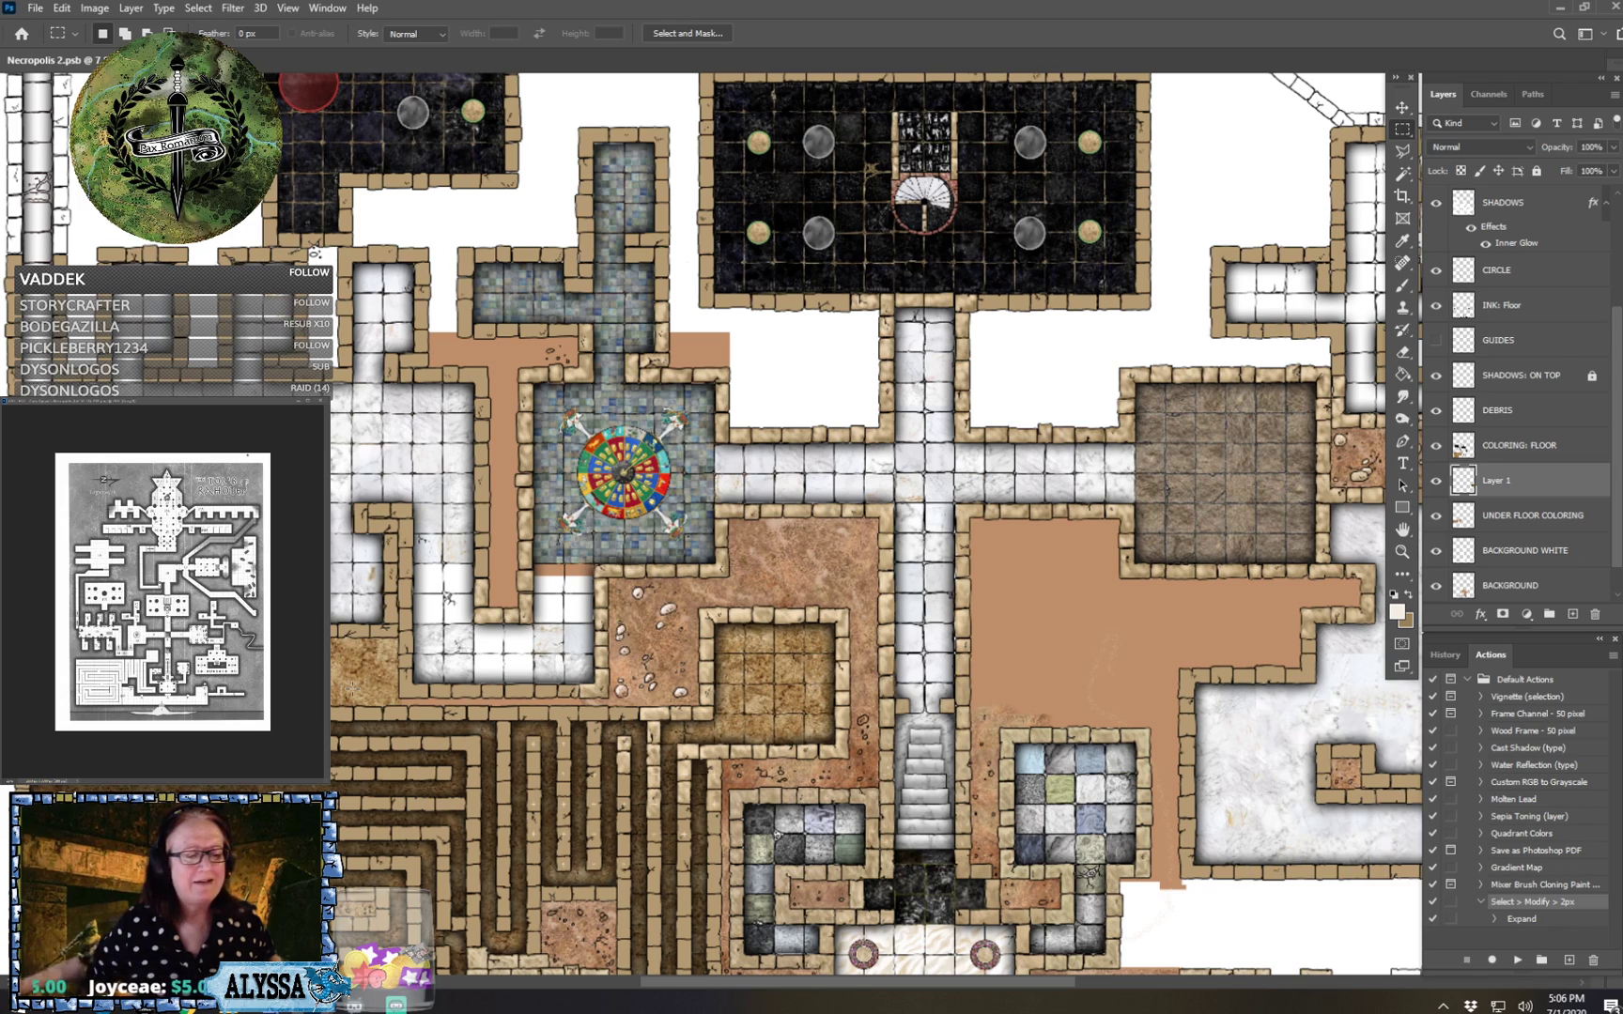
scroll(353, 689, "right", 9)
scroll(352, 688, "up", 5)
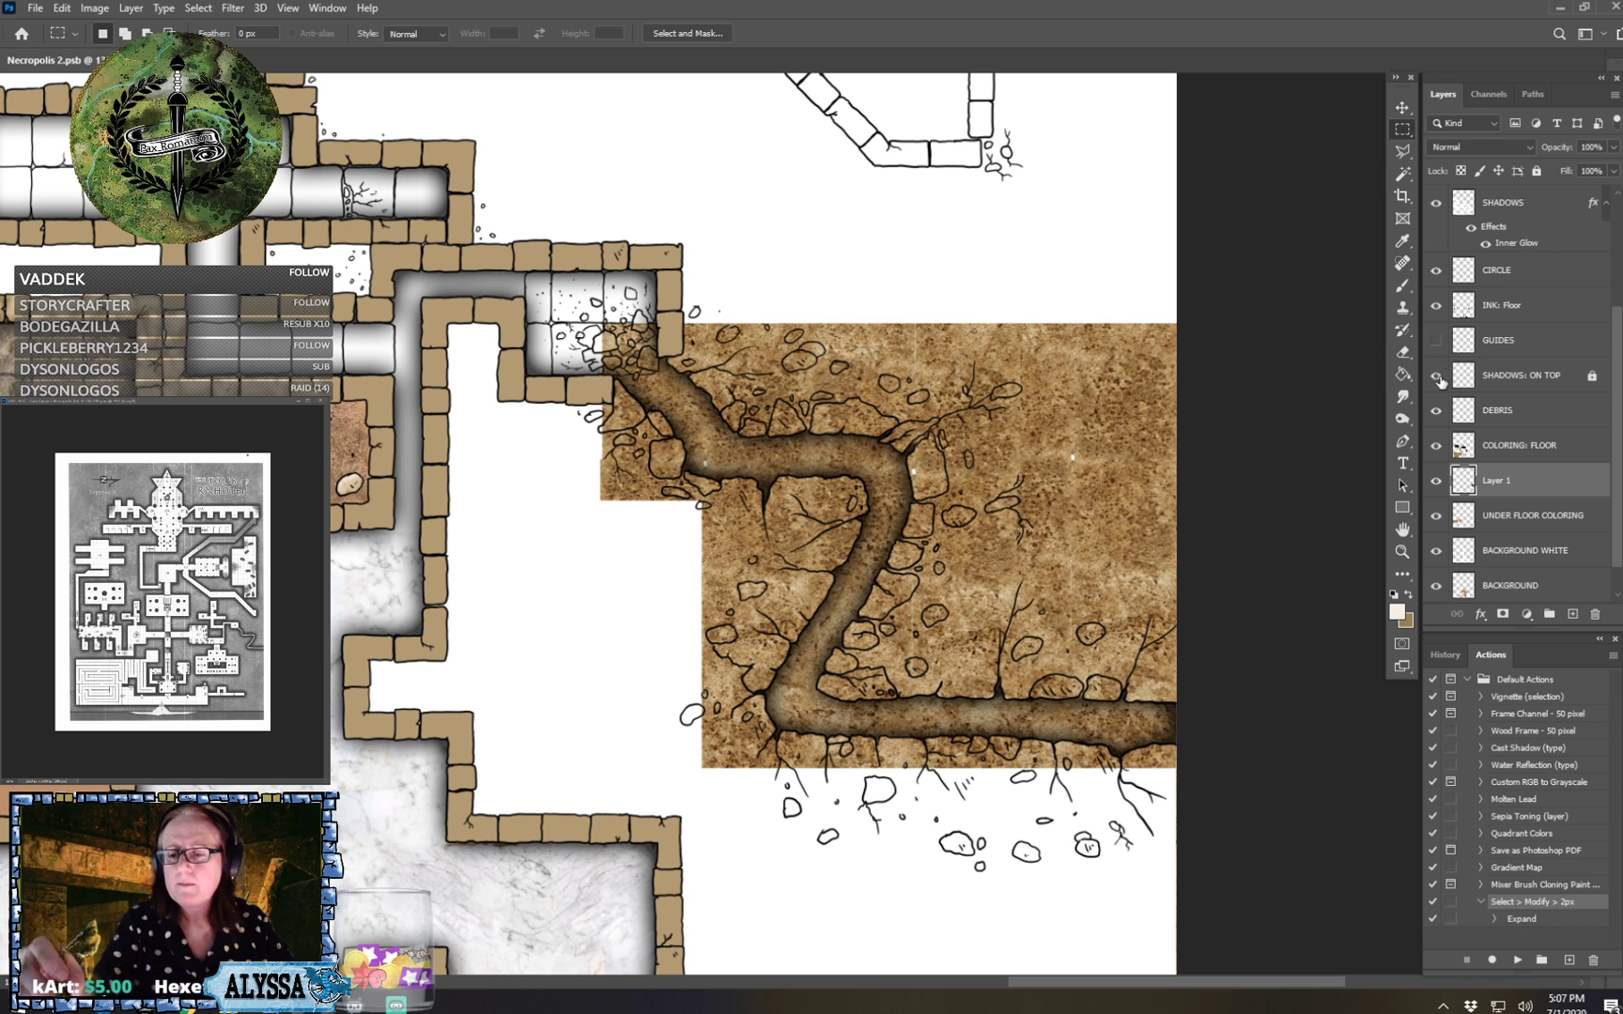
left_click(1403, 354)
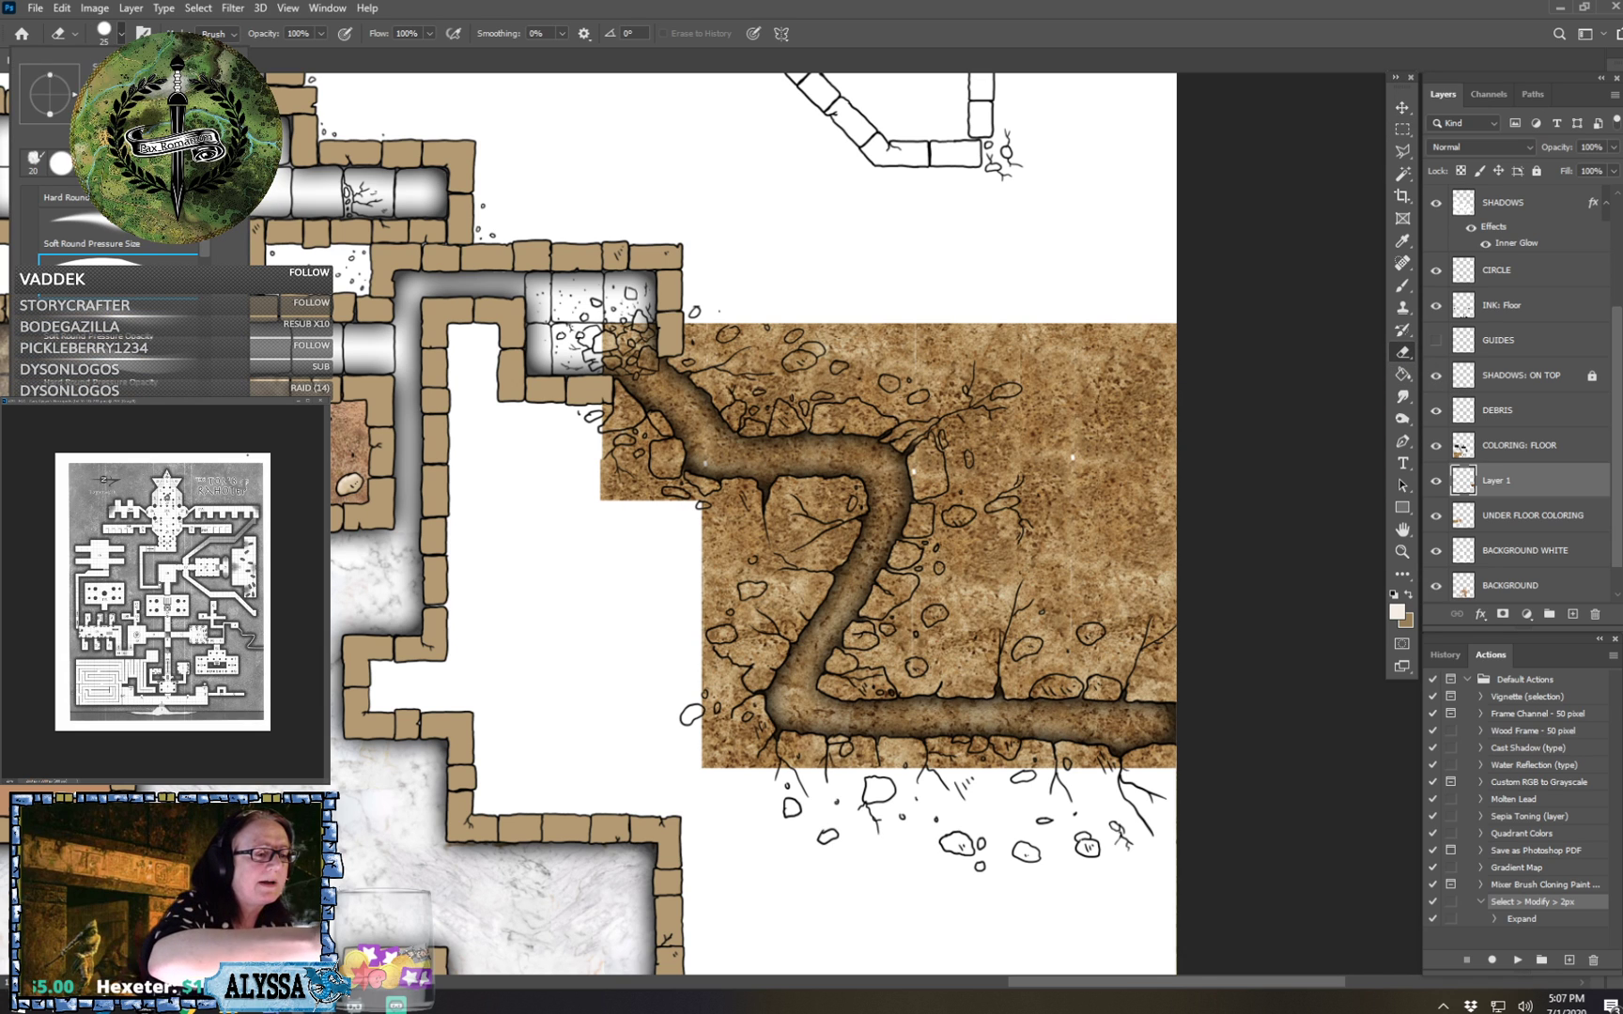
left_click(118, 228)
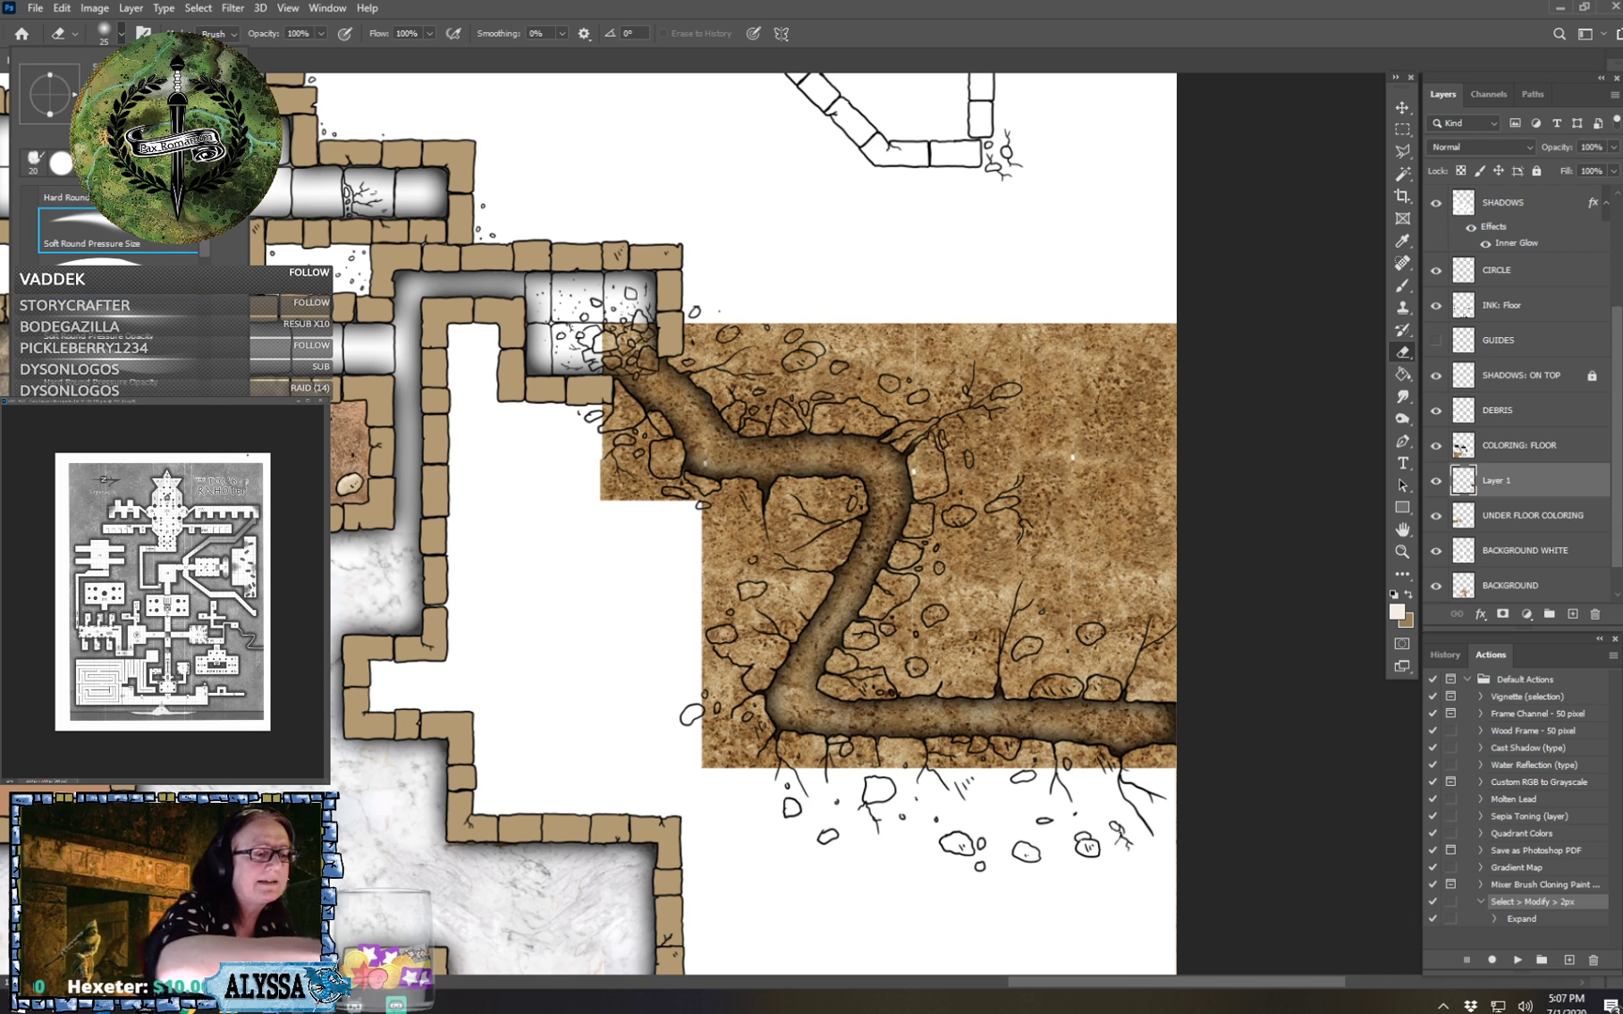
left_click(1026, 467)
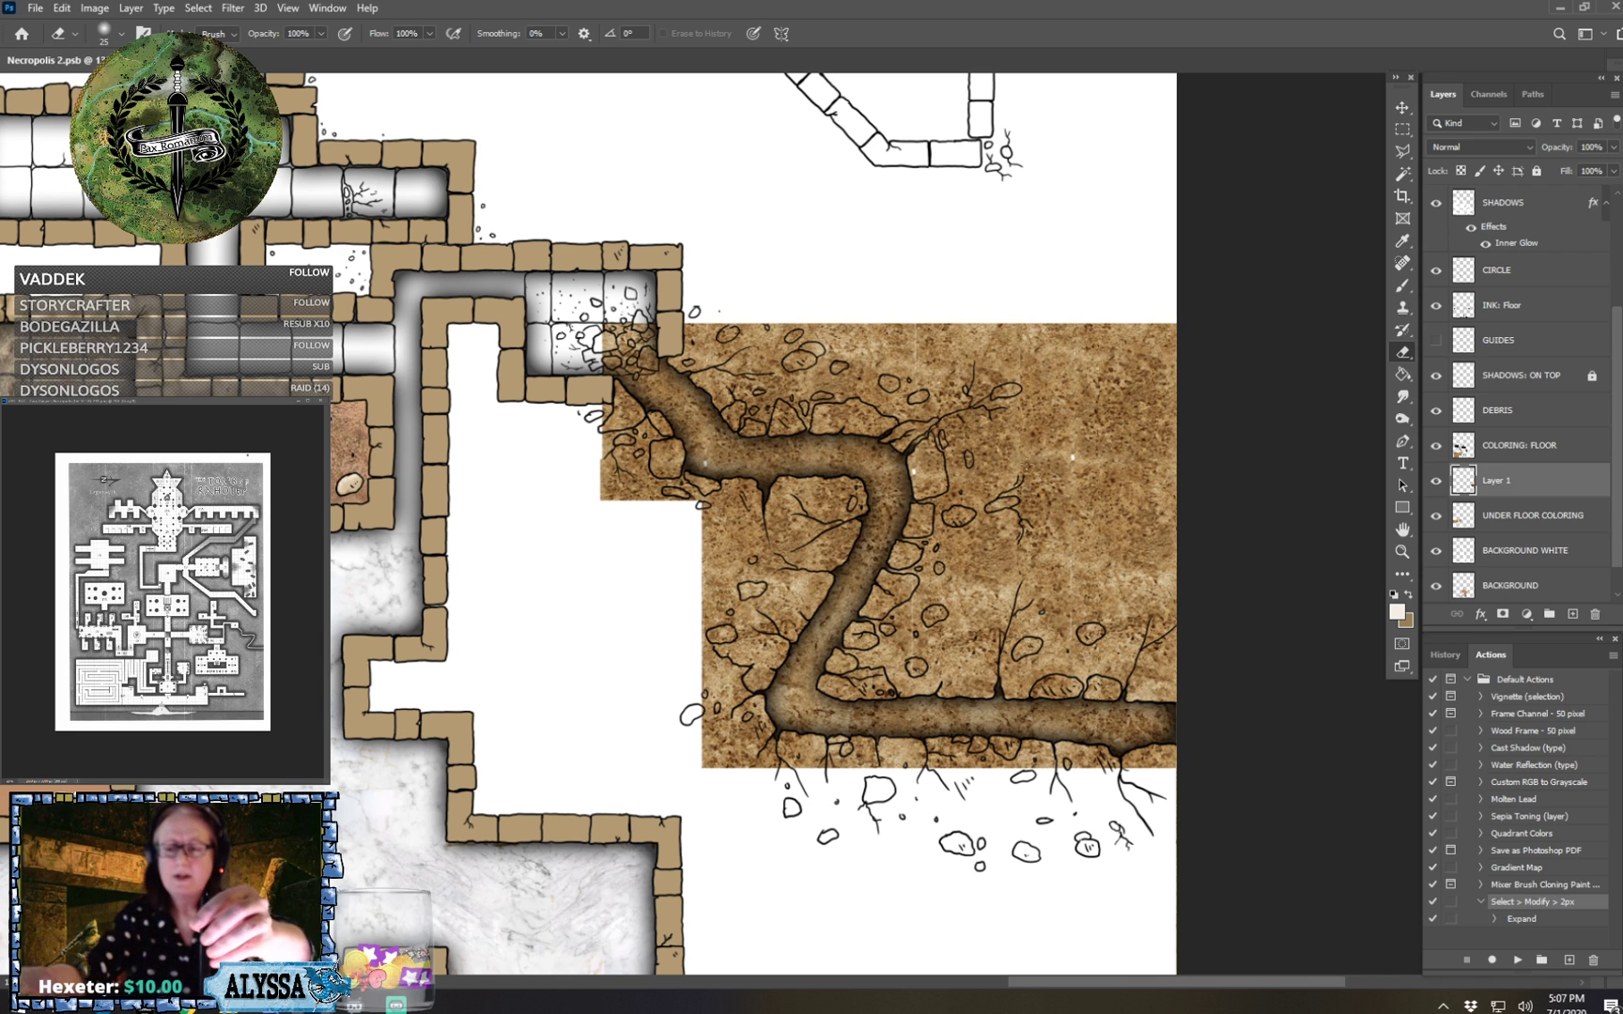
Erase the dirt texture around the winding tunnel with the brush at size 1000, leaving a soft fringe along its edges.
key("bracketright")
key("bracketright")
key("bracketright")
key("bracketright")
key("bracketright")
key("bracketright")
key("bracketright")
key("bracketright")
key("bracketright")
key("bracketright")
key("bracketright")
key("bracketright")
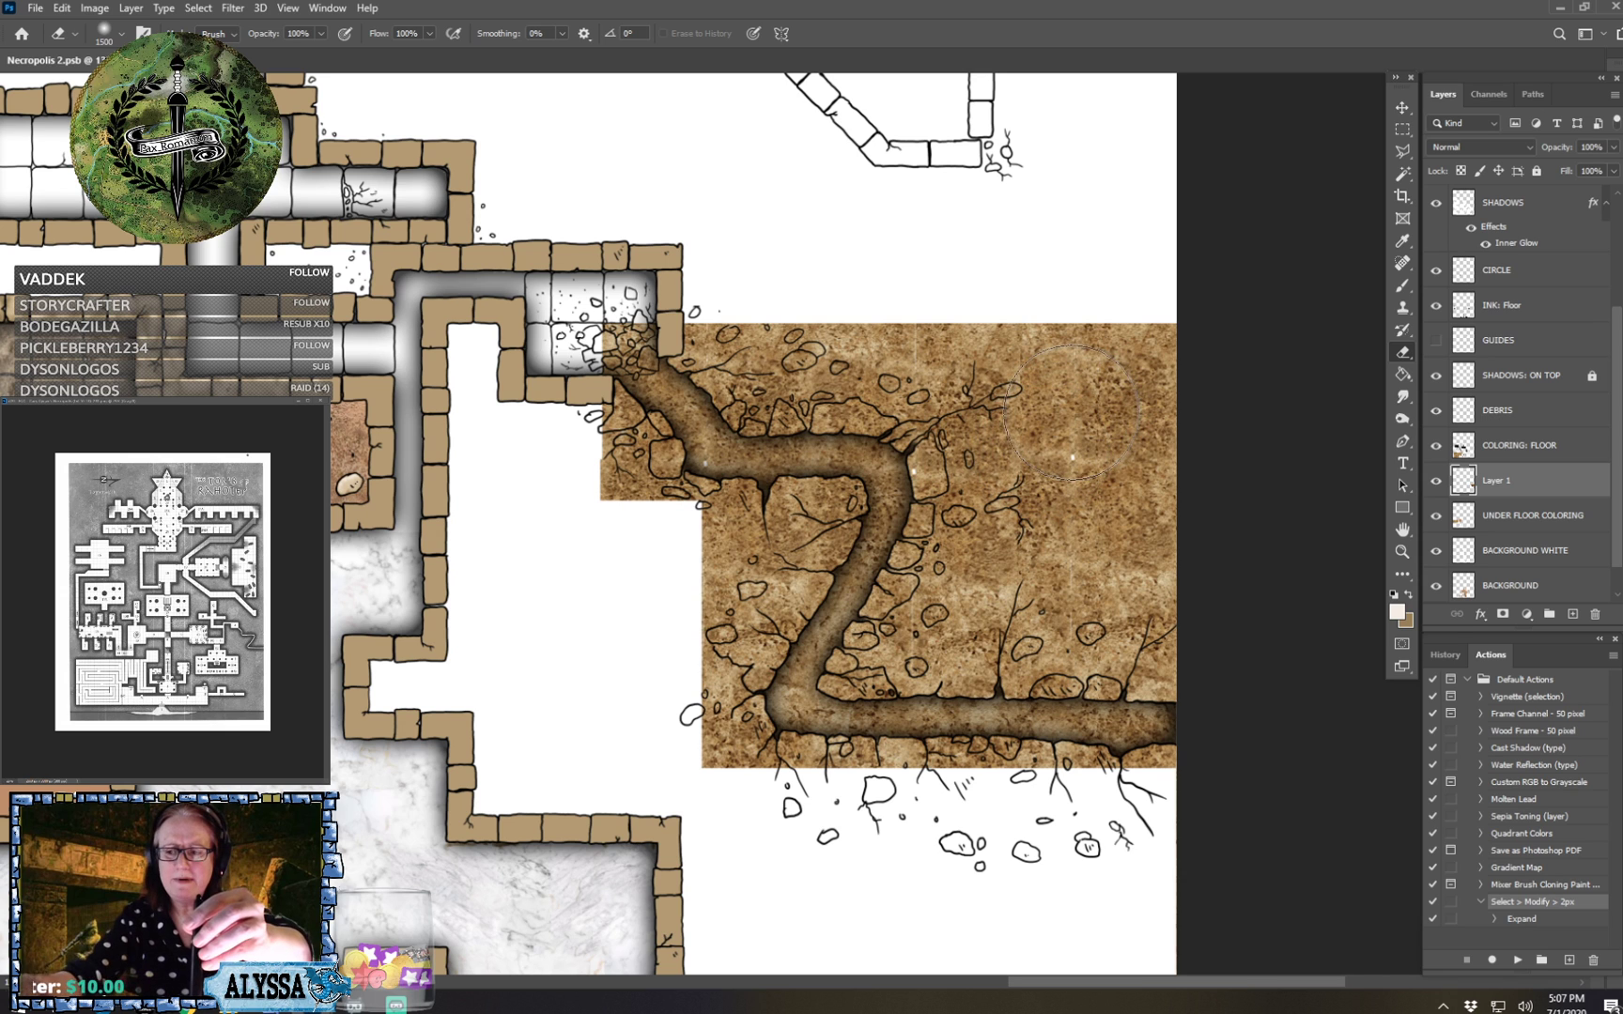
key("bracketleft")
key("bracketleft")
key("bracketleft")
key("bracketleft")
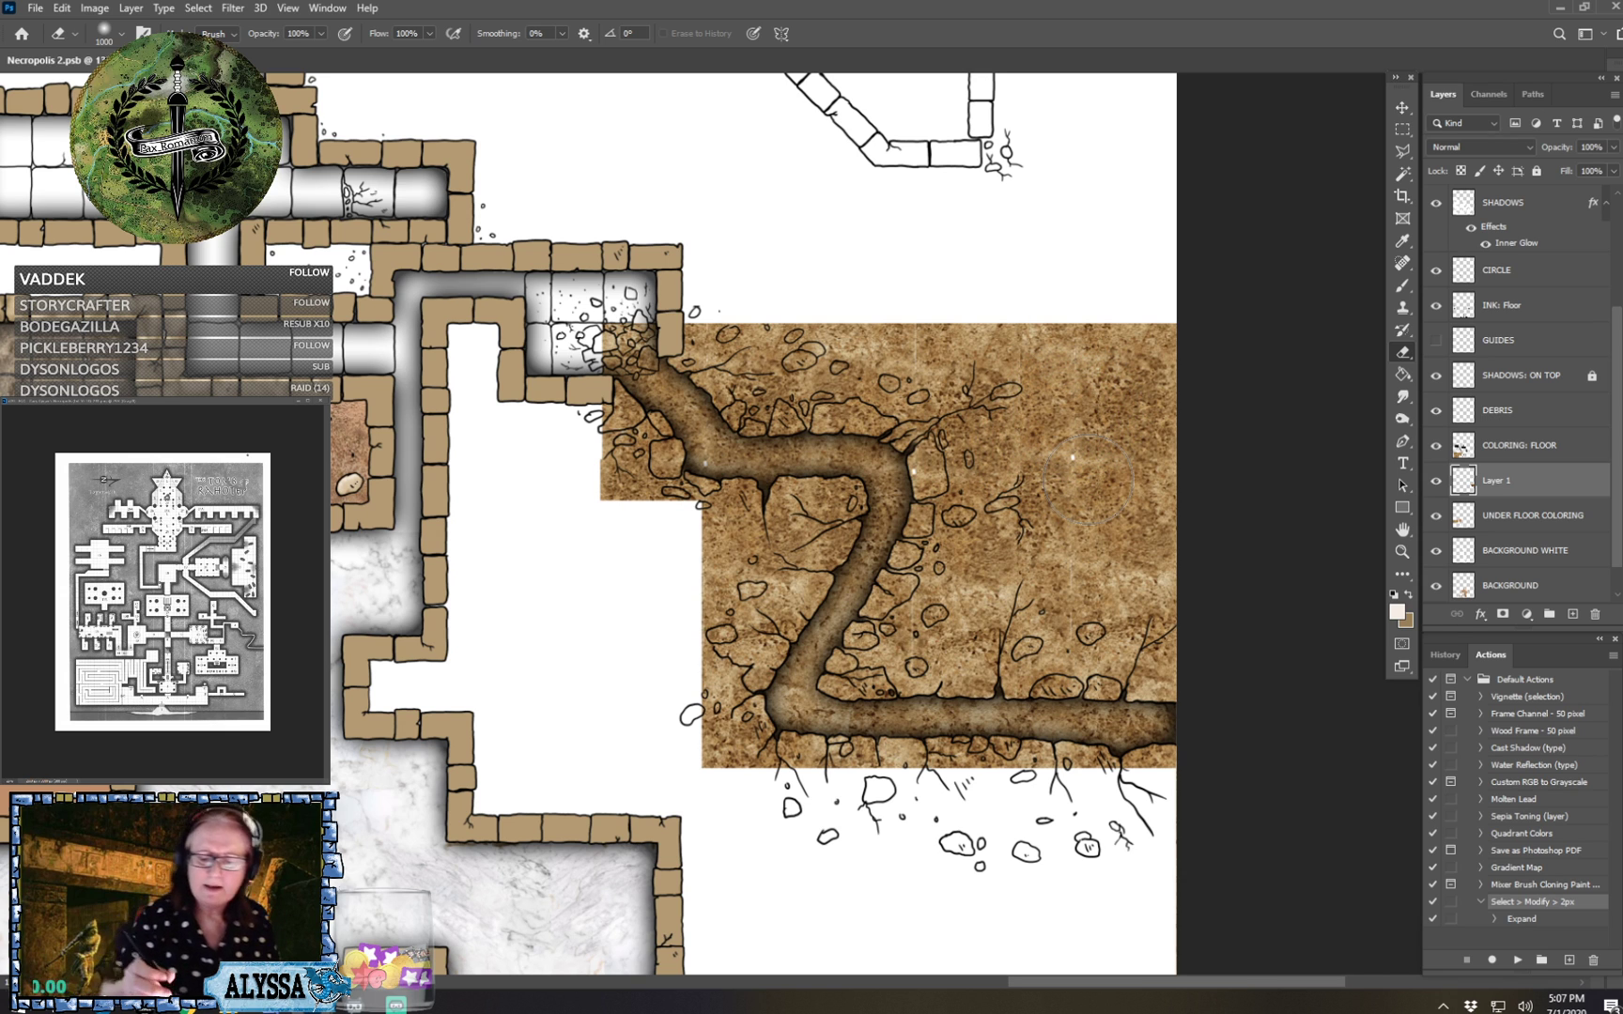
mouse_move(1080, 460)
left_mouse_down()
mouse_move(1089, 554)
mouse_move(1137, 394)
mouse_move(986, 367)
mouse_move(971, 484)
mouse_move(1025, 478)
mouse_move(1014, 326)
mouse_move(1102, 344)
mouse_move(992, 308)
mouse_move(1036, 490)
mouse_move(939, 591)
mouse_move(948, 628)
mouse_move(1048, 653)
mouse_move(1231, 652)
mouse_move(1075, 580)
mouse_move(1073, 606)
mouse_move(1159, 562)
mouse_move(1152, 482)
mouse_move(1195, 550)
mouse_move(1184, 447)
mouse_move(1191, 846)
mouse_move(1169, 793)
mouse_move(1120, 809)
mouse_move(967, 787)
mouse_move(763, 791)
mouse_move(674, 710)
mouse_move(699, 714)
mouse_move(704, 648)
mouse_move(676, 683)
mouse_move(803, 537)
mouse_move(718, 531)
mouse_move(714, 545)
mouse_move(648, 507)
mouse_move(605, 425)
mouse_move(622, 496)
mouse_move(738, 550)
mouse_move(746, 615)
mouse_move(709, 706)
left_mouse_up()
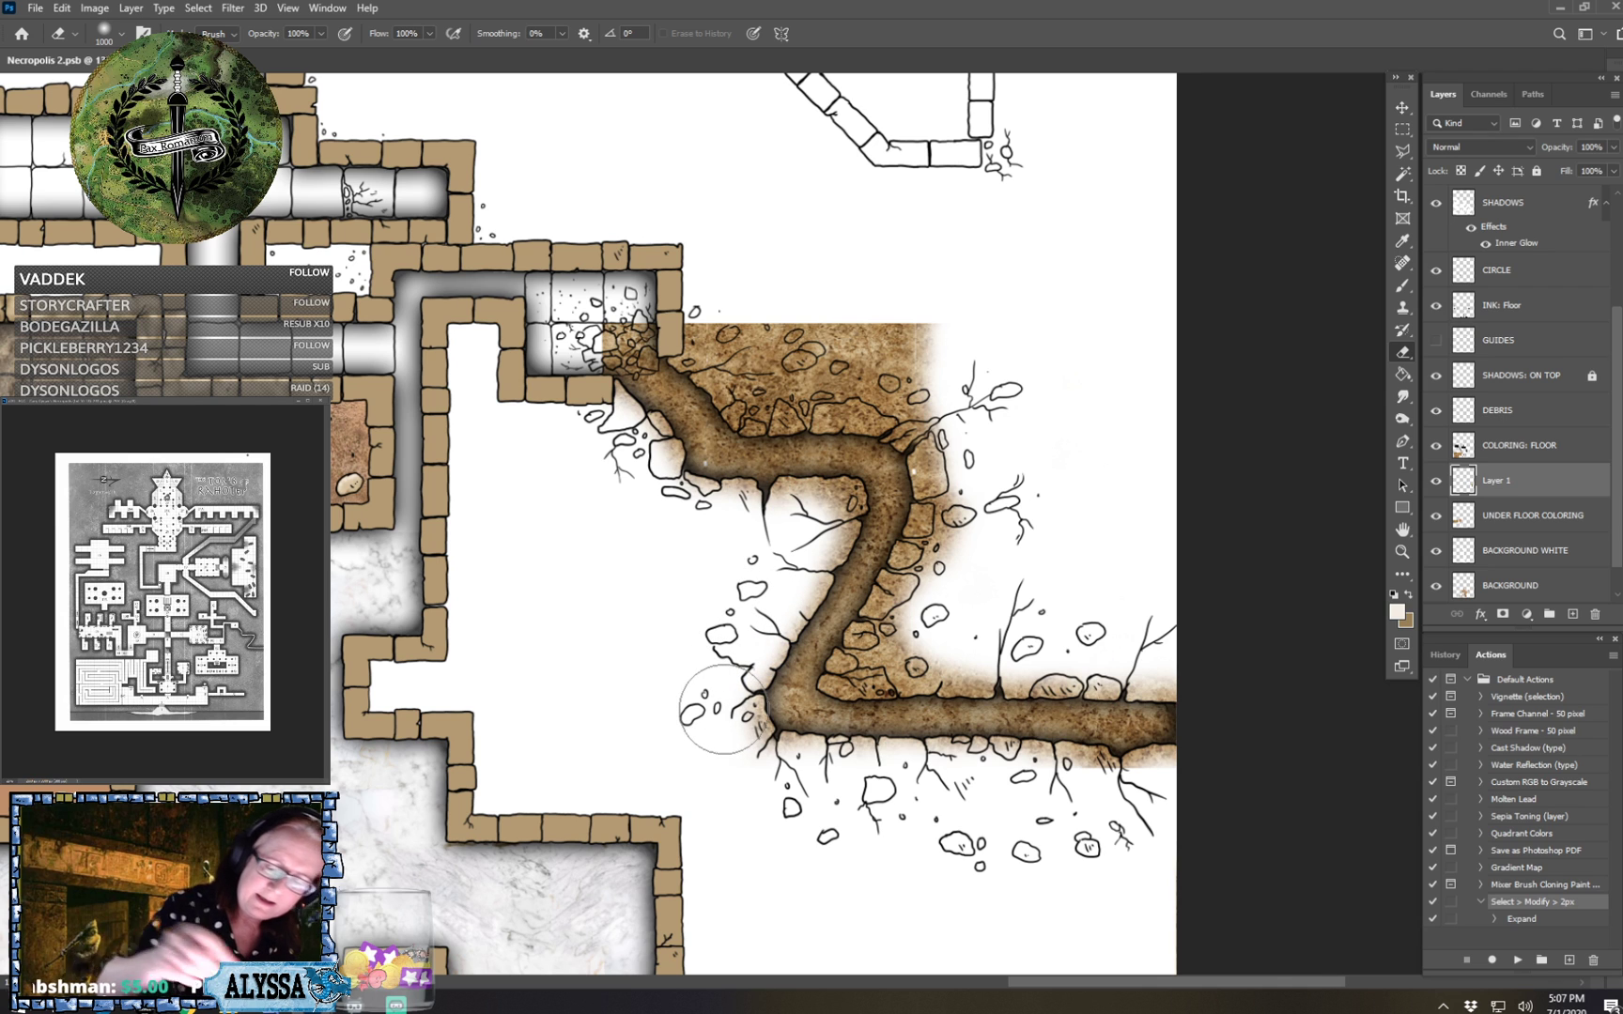
mouse_move(1109, 856)
left_mouse_down()
mouse_move(1088, 786)
mouse_move(1097, 816)
mouse_move(1168, 797)
mouse_move(1149, 838)
mouse_move(1025, 864)
left_mouse_up()
mouse_move(940, 634)
left_mouse_down()
mouse_move(900, 644)
mouse_move(936, 624)
mouse_move(951, 649)
mouse_move(1112, 653)
mouse_move(1185, 635)
mouse_move(970, 617)
mouse_move(920, 642)
mouse_move(961, 531)
mouse_move(964, 454)
mouse_move(918, 396)
mouse_move(828, 379)
mouse_move(892, 370)
mouse_move(865, 341)
mouse_move(905, 329)
mouse_move(757, 379)
mouse_move(815, 390)
mouse_move(867, 376)
mouse_move(787, 363)
mouse_move(862, 357)
mouse_move(769, 367)
mouse_move(705, 320)
mouse_move(866, 336)
mouse_move(839, 349)
mouse_move(731, 334)
mouse_move(772, 307)
left_mouse_up()
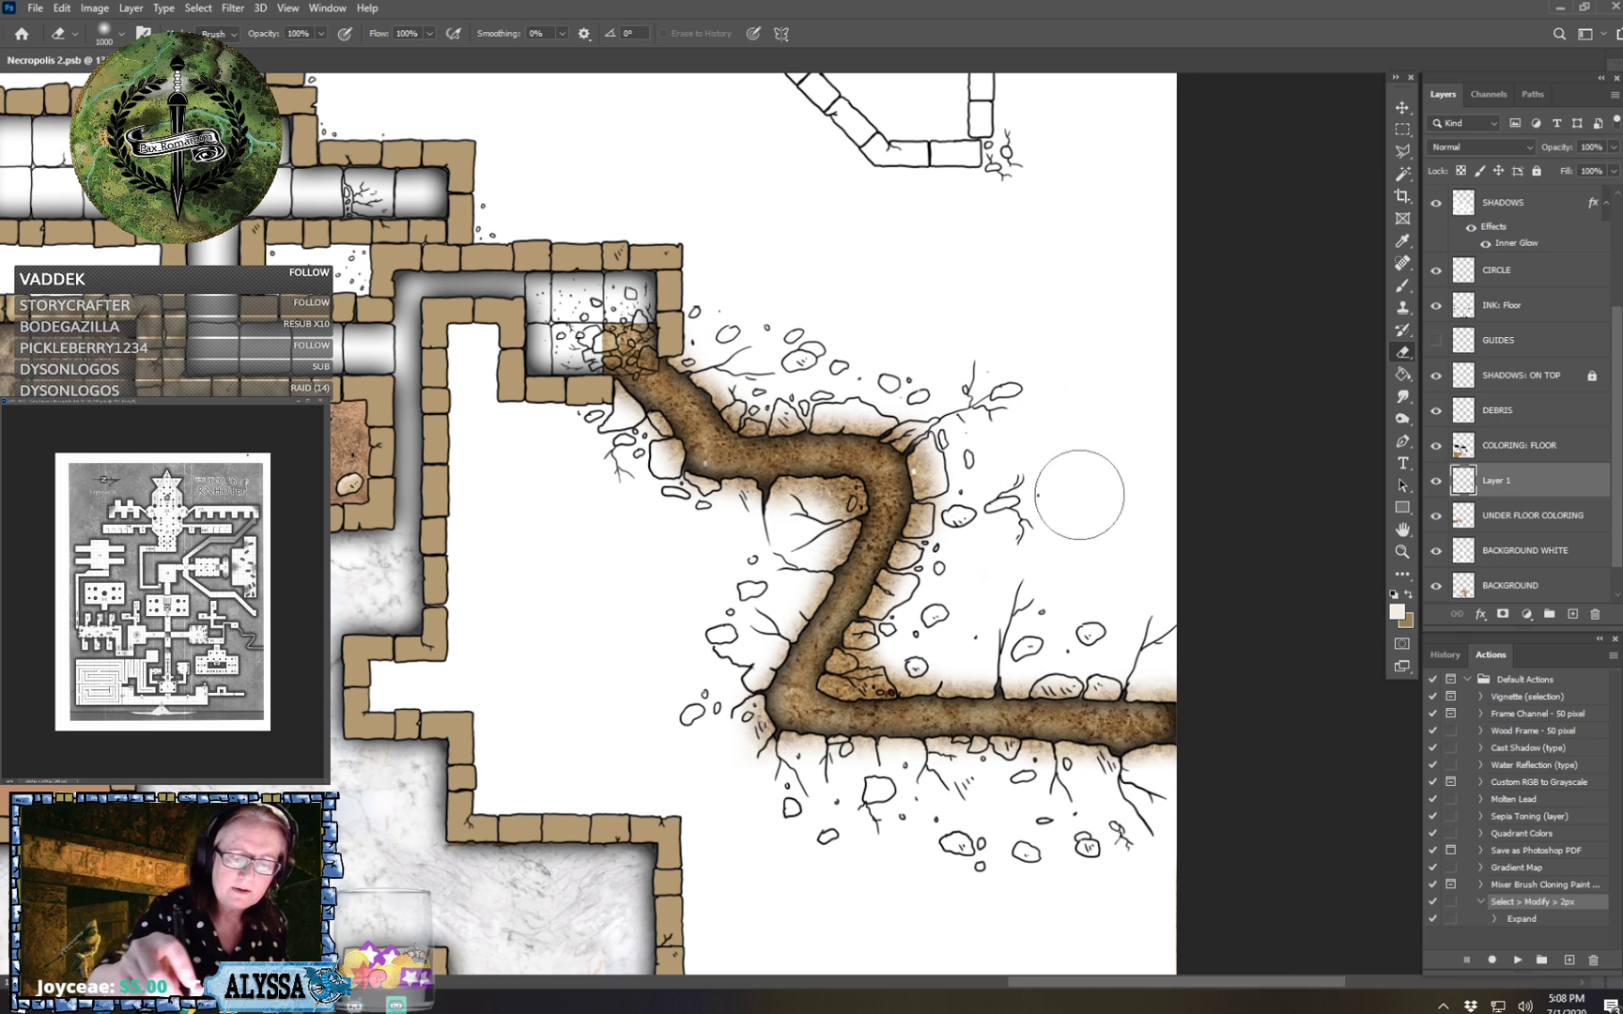
Trim the leftover dirt around the winding tunnel's outer edges and bends with the Eraser at size 500.
scroll(1047, 532, "up", 3)
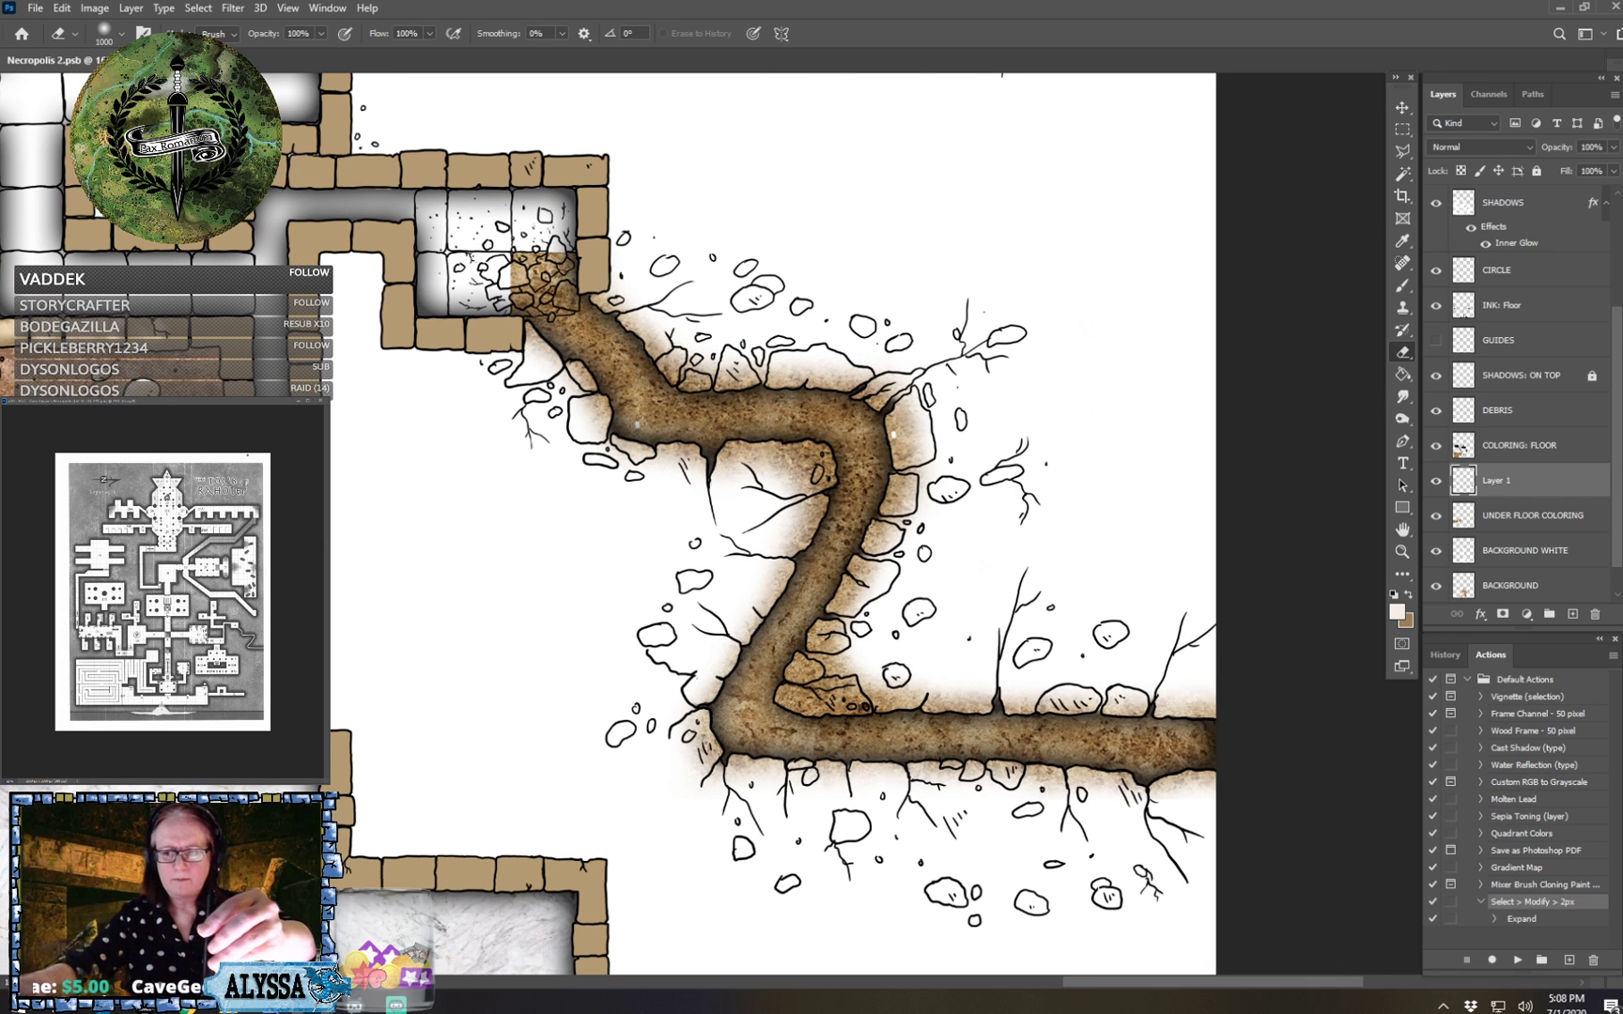
key("bracketleft")
key("bracketleft")
key("bracketleft")
key("bracketleft")
key("bracketleft")
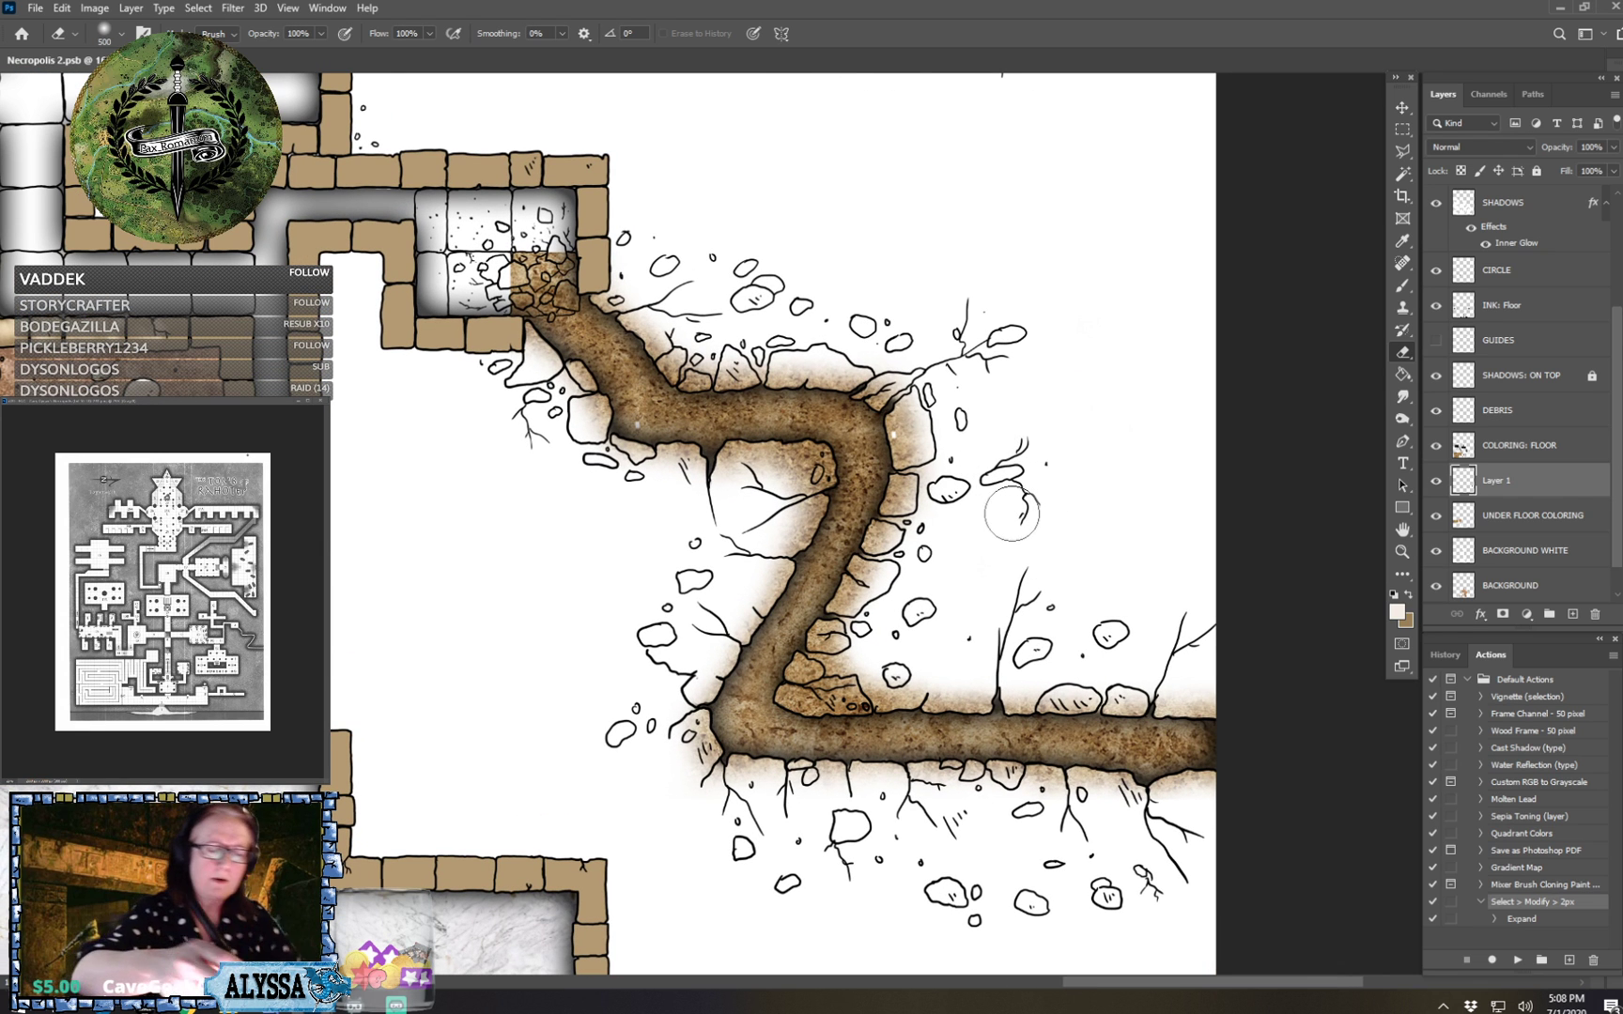
mouse_move(739, 479)
left_mouse_down()
mouse_move(810, 466)
mouse_move(785, 532)
mouse_move(761, 494)
left_mouse_up()
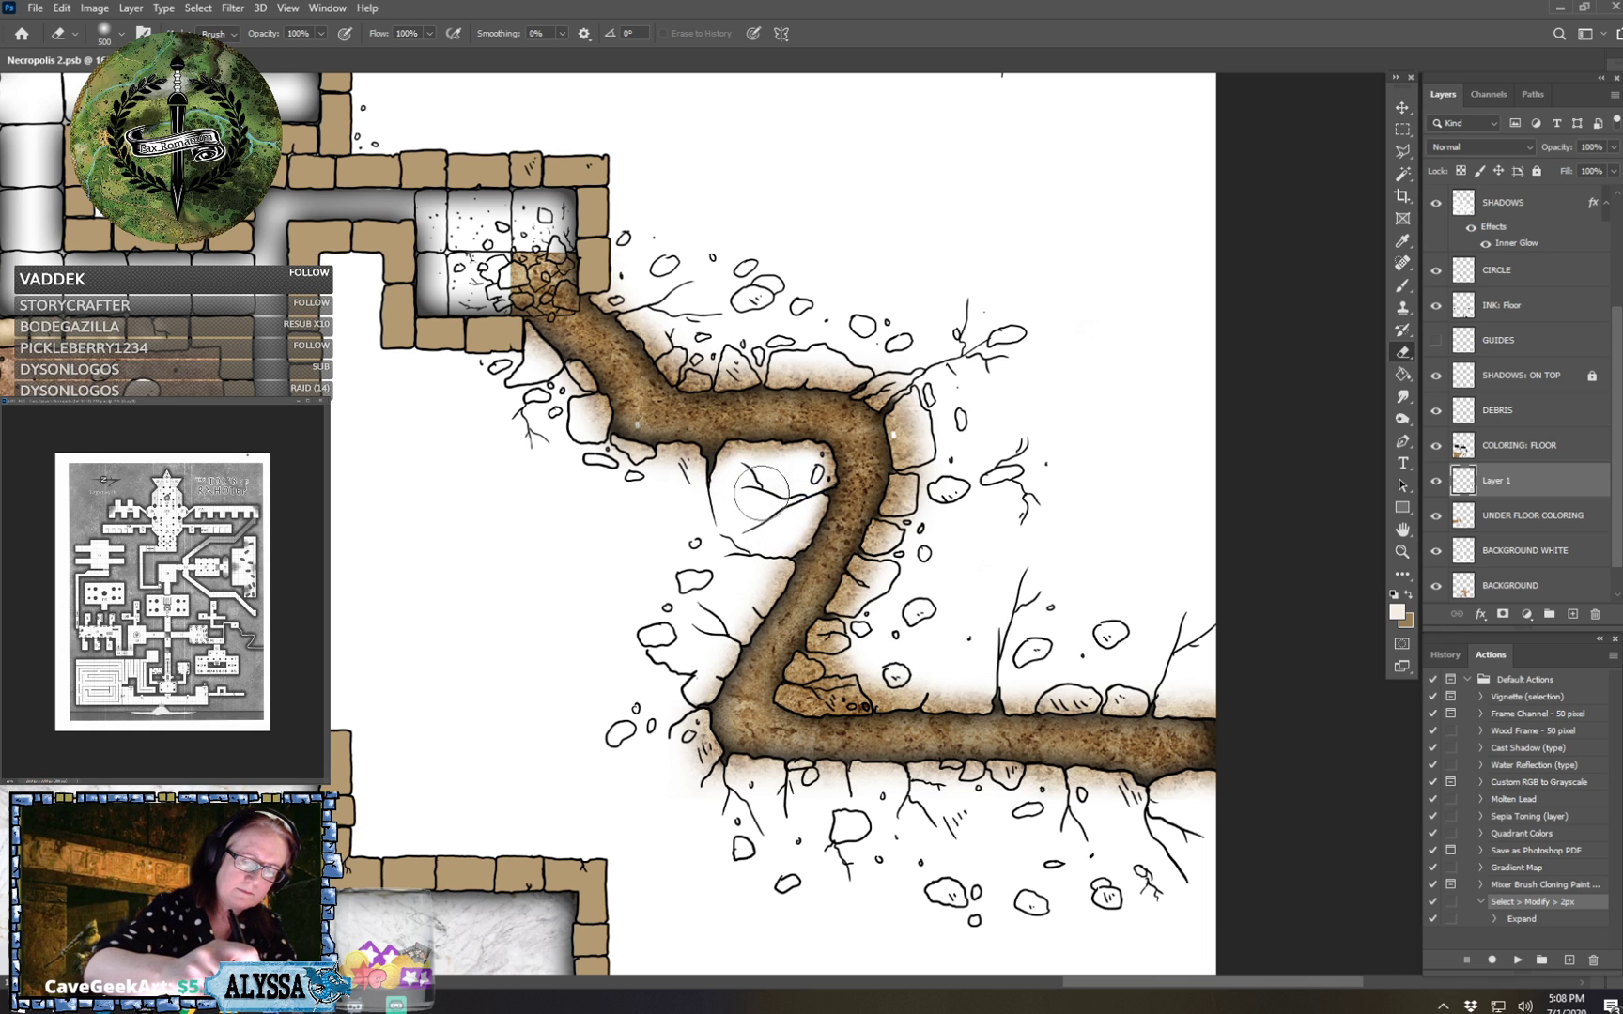
left_click_drag(672, 754, 736, 785)
left_click_drag(926, 795, 1219, 810)
mouse_move(1188, 685)
left_mouse_down()
mouse_move(1225, 690)
mouse_move(805, 695)
mouse_move(839, 671)
mouse_move(817, 681)
mouse_move(929, 483)
mouse_move(935, 434)
mouse_move(894, 355)
left_mouse_up()
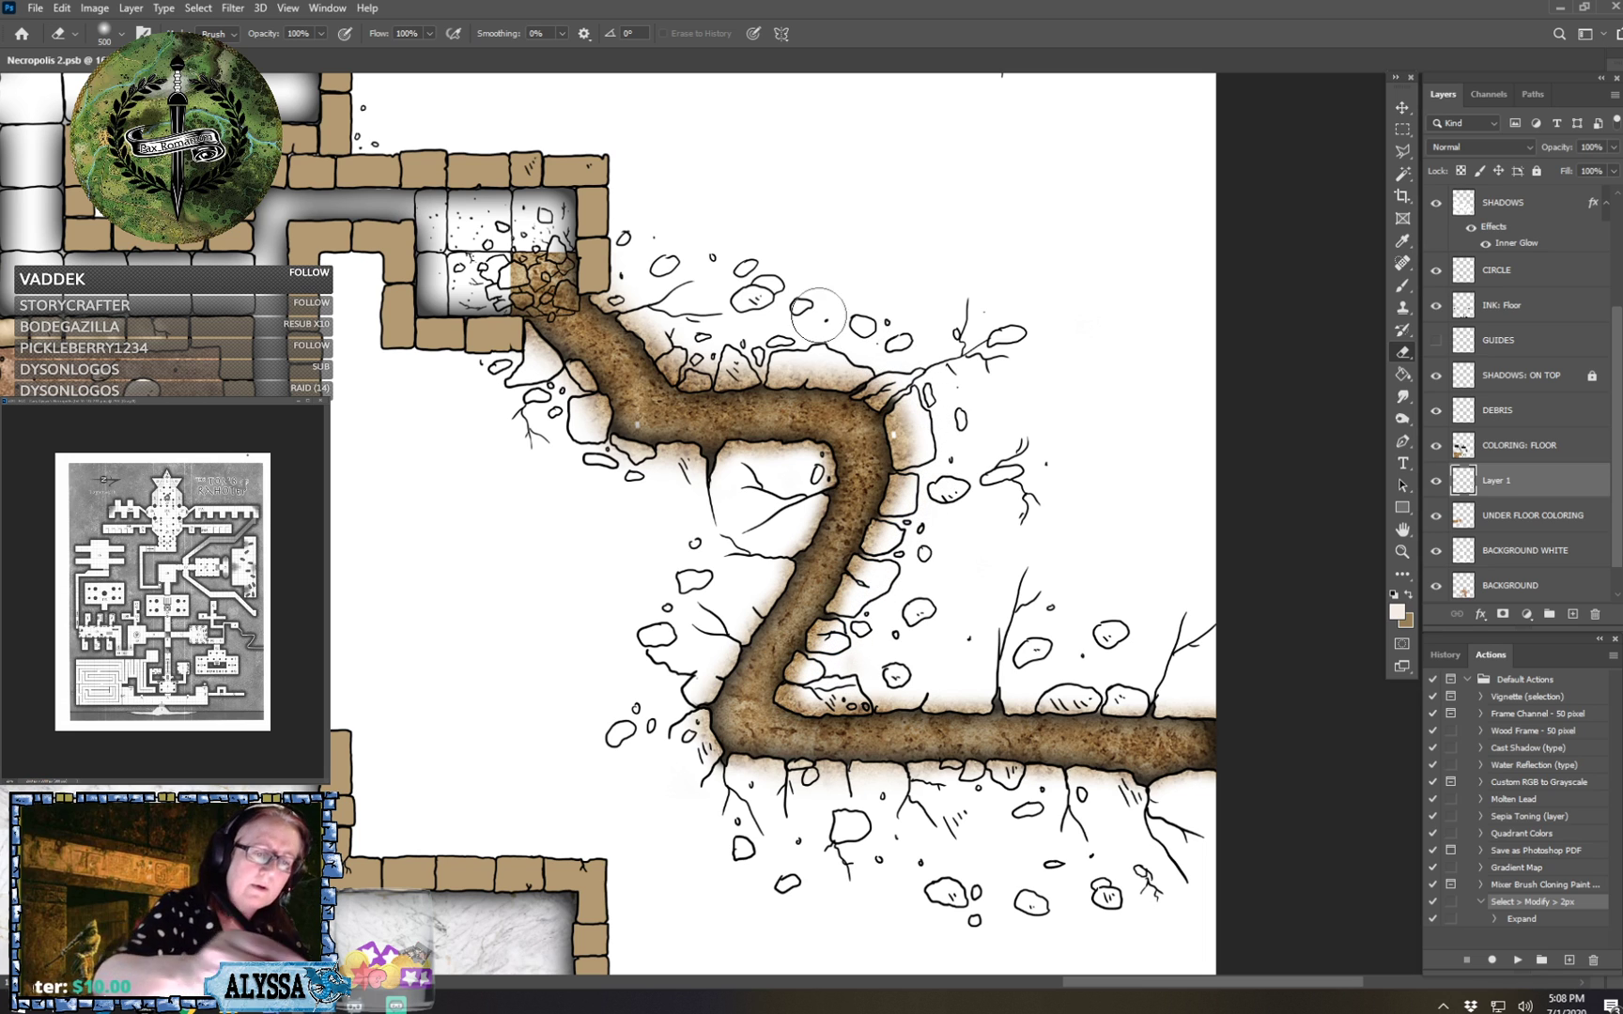
Erase the dirt texture covering the rubble inside the small room at the tunnel's entrance.
scroll(818, 316, "up", 2)
scroll(818, 316, "left", 2)
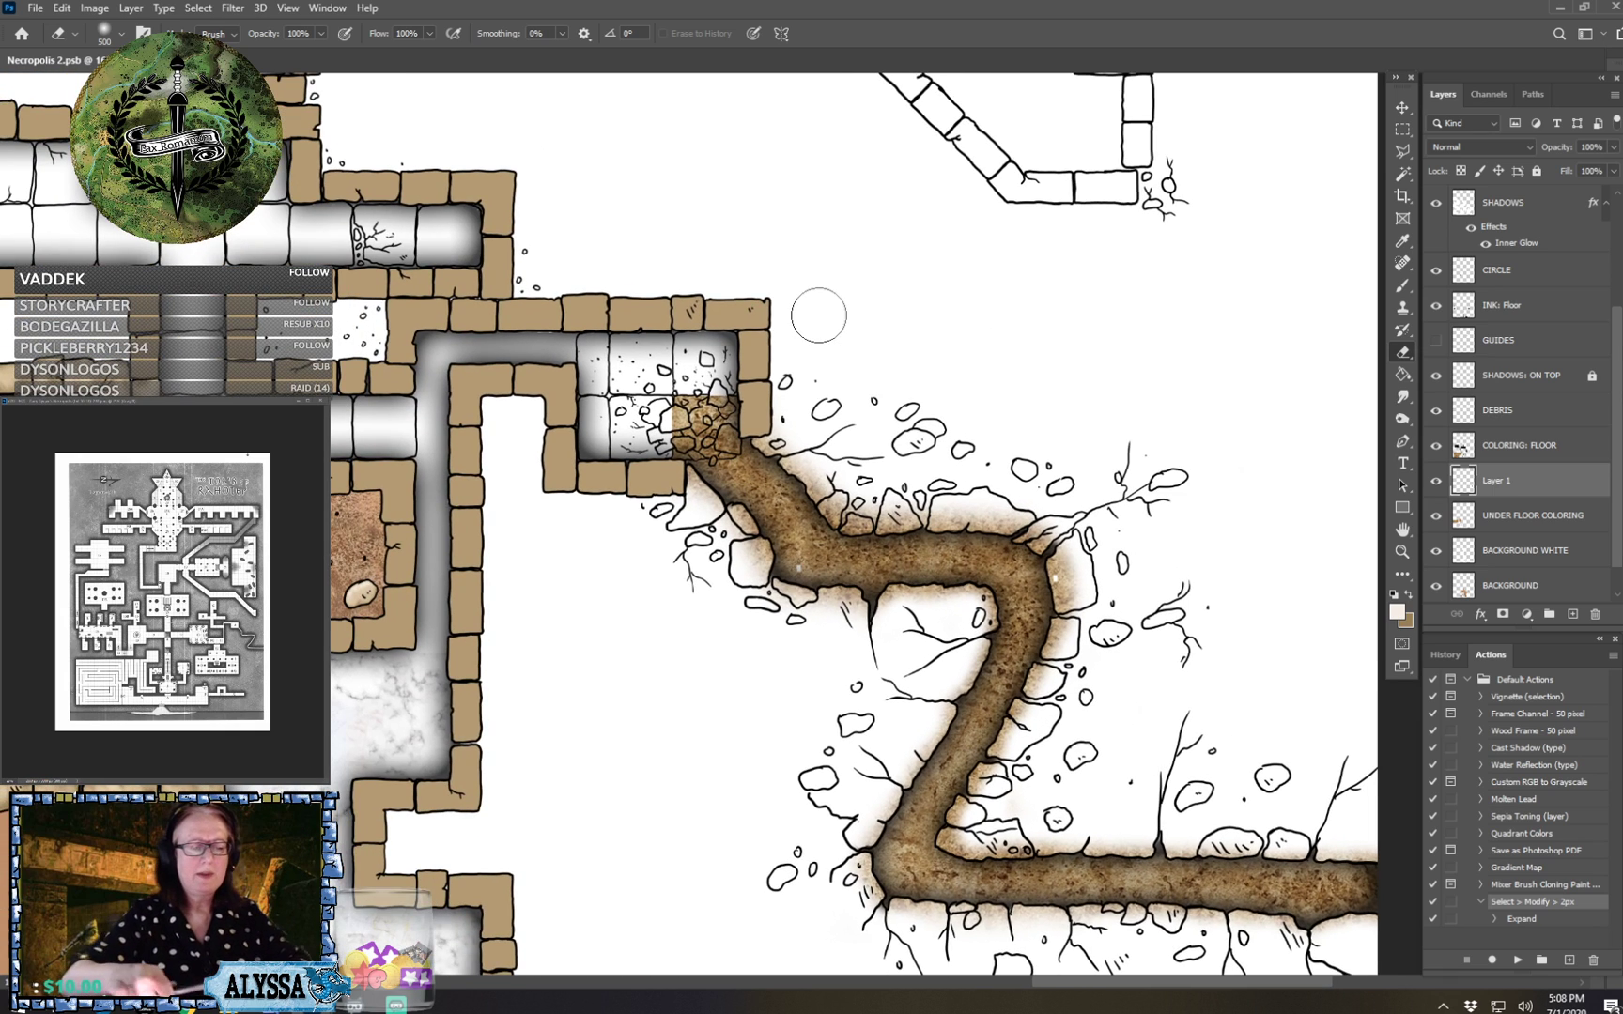
scroll(818, 316, "up", 2)
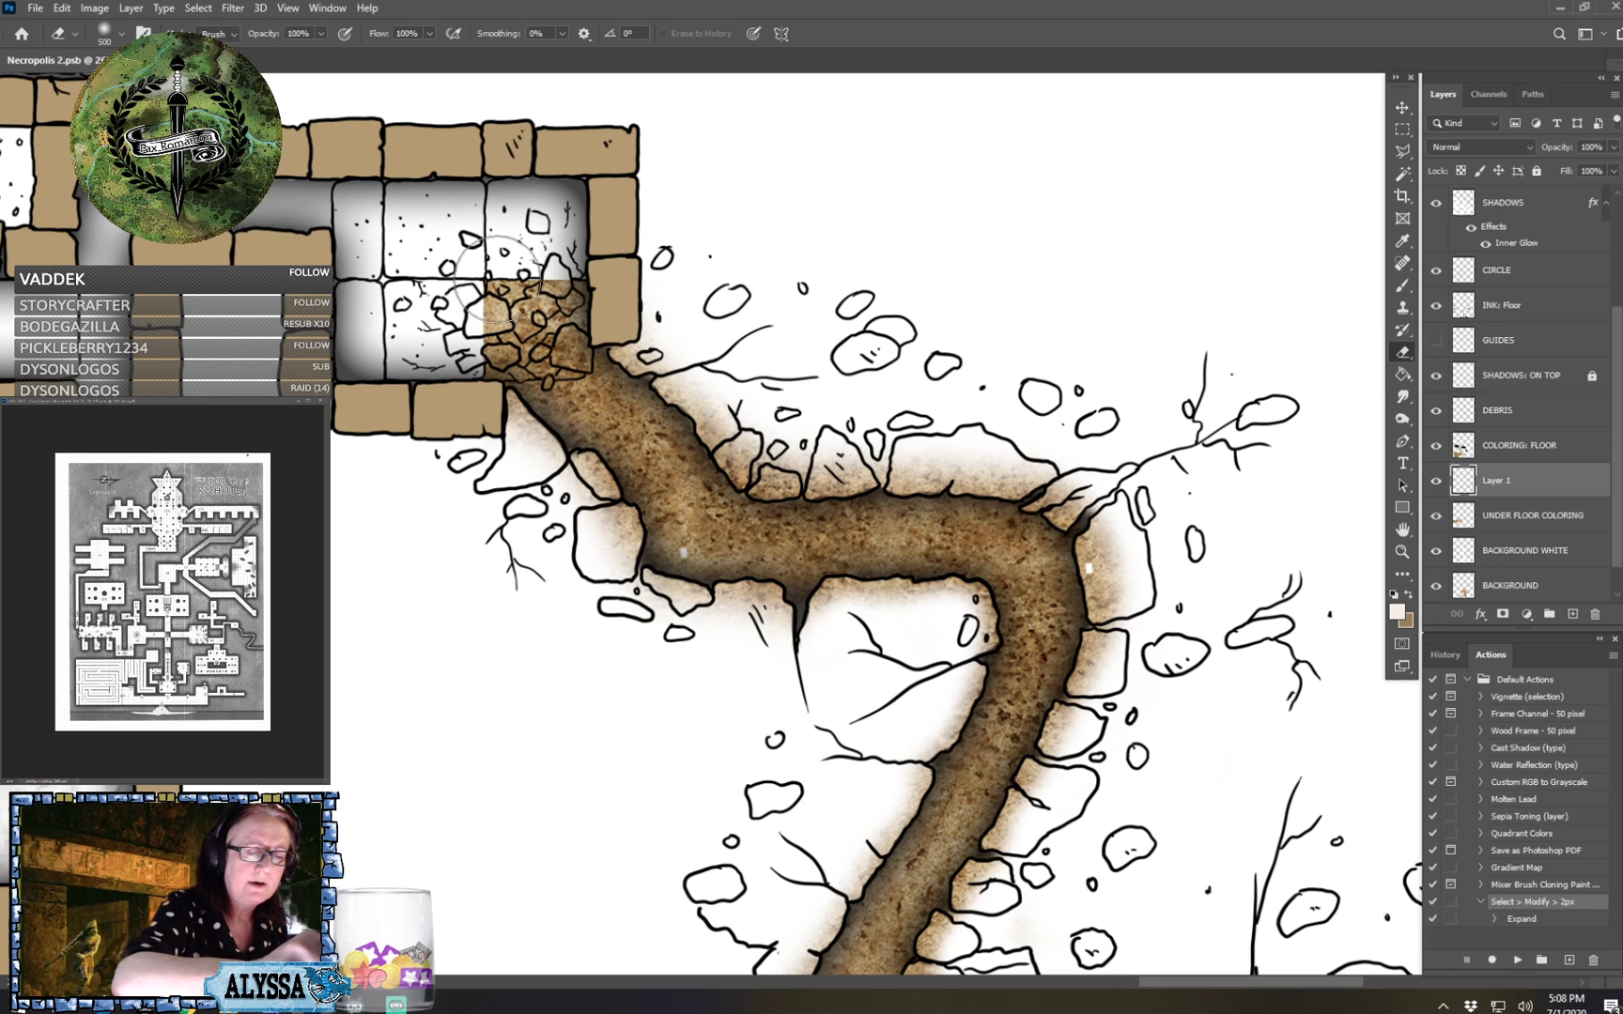
mouse_move(496, 269)
left_mouse_down()
mouse_move(488, 346)
mouse_move(536, 346)
mouse_move(499, 341)
mouse_move(499, 355)
mouse_move(560, 355)
mouse_move(551, 315)
mouse_move(564, 303)
mouse_move(570, 332)
mouse_move(574, 308)
mouse_move(578, 322)
mouse_move(574, 294)
mouse_move(534, 280)
mouse_move(564, 341)
mouse_move(495, 264)
mouse_move(547, 293)
left_mouse_up()
scroll(593, 289, "down", 5)
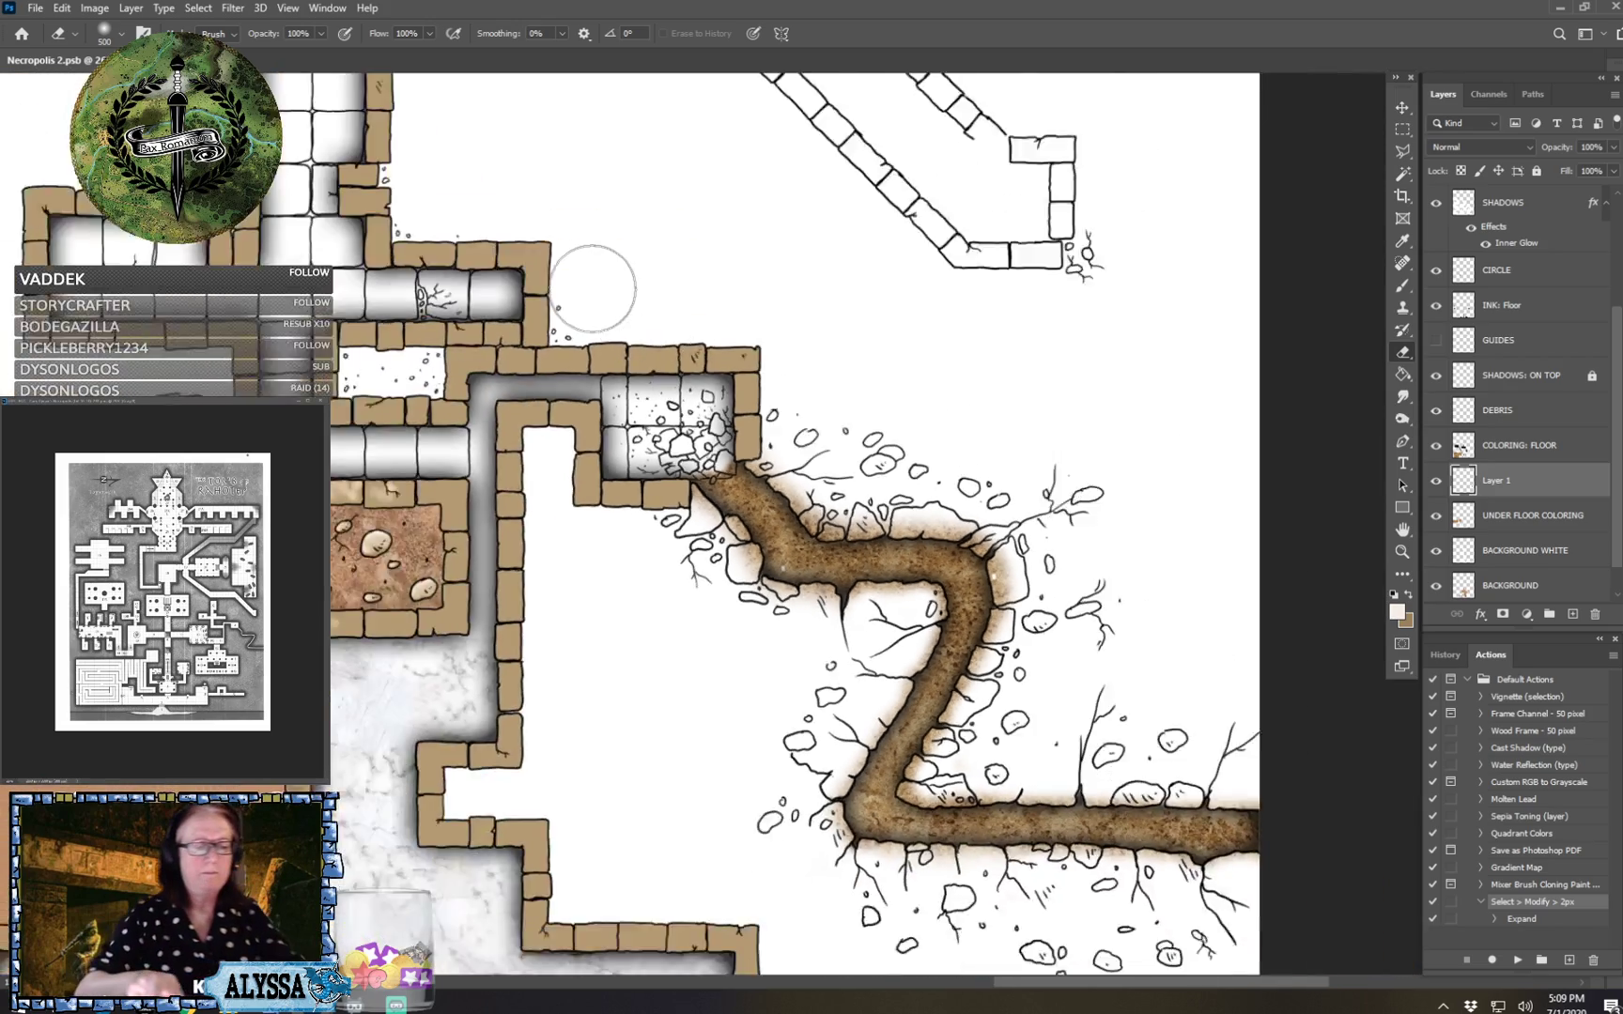
Cover the small light specks in the tunnel's dirt texture with the Clone Stamp at size 90.
scroll(593, 289, "up", 5)
left_click_drag(920, 601, 819, 459)
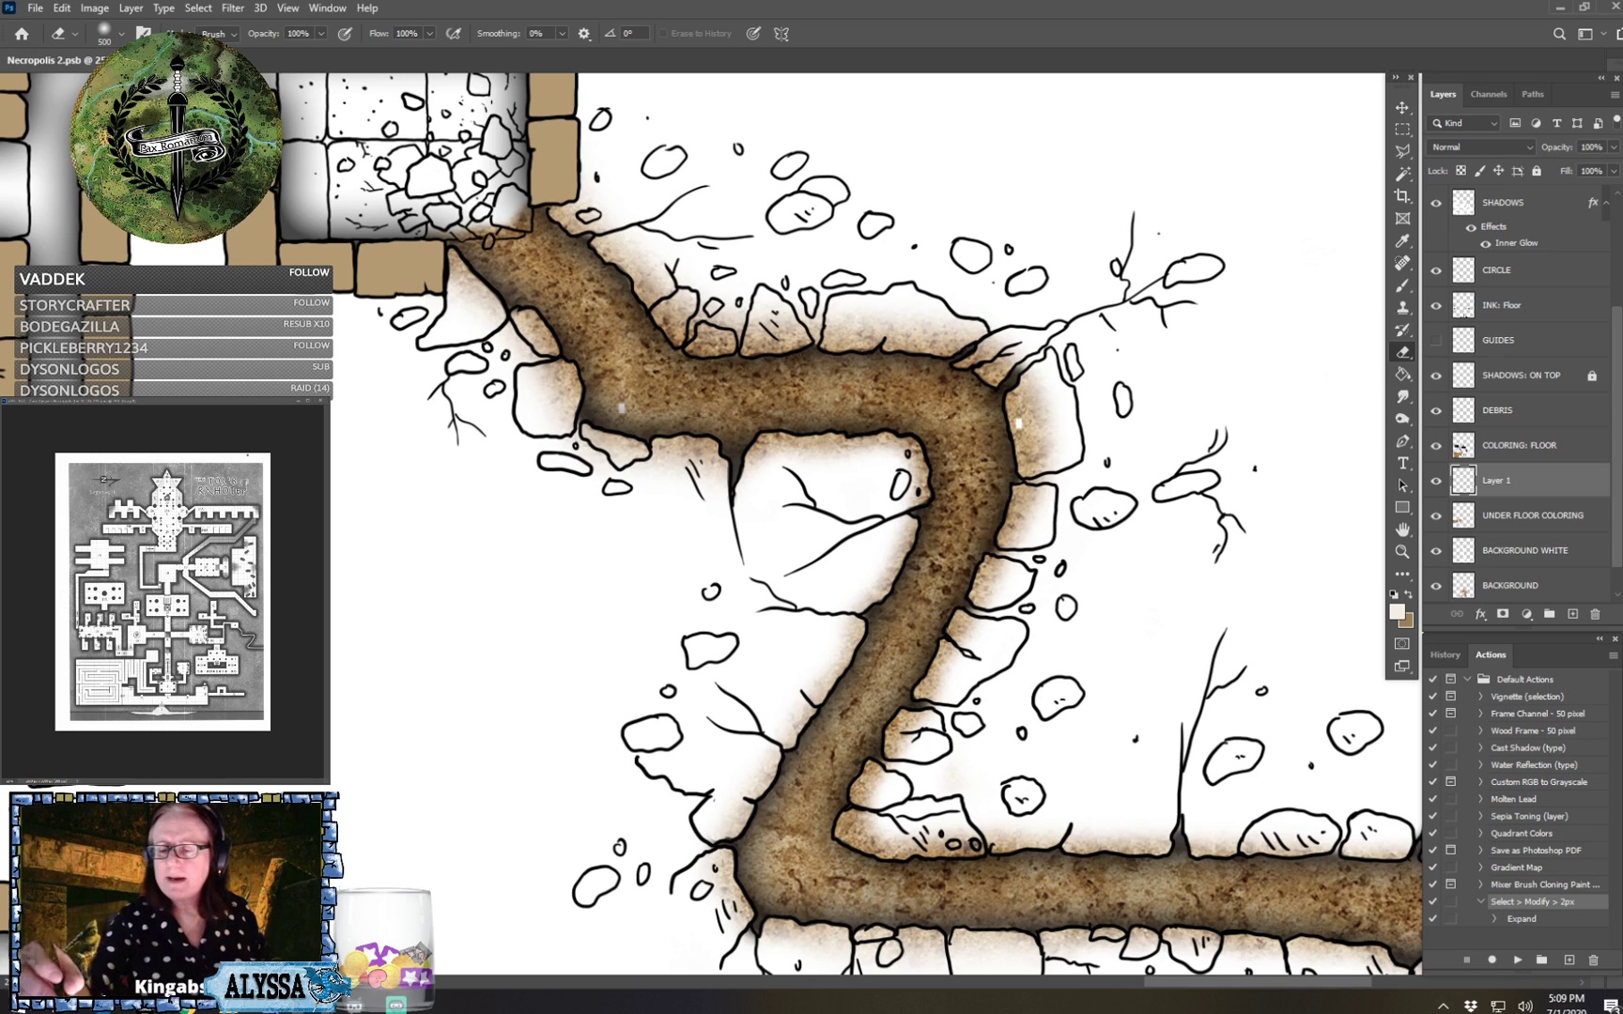
left_click(1402, 307)
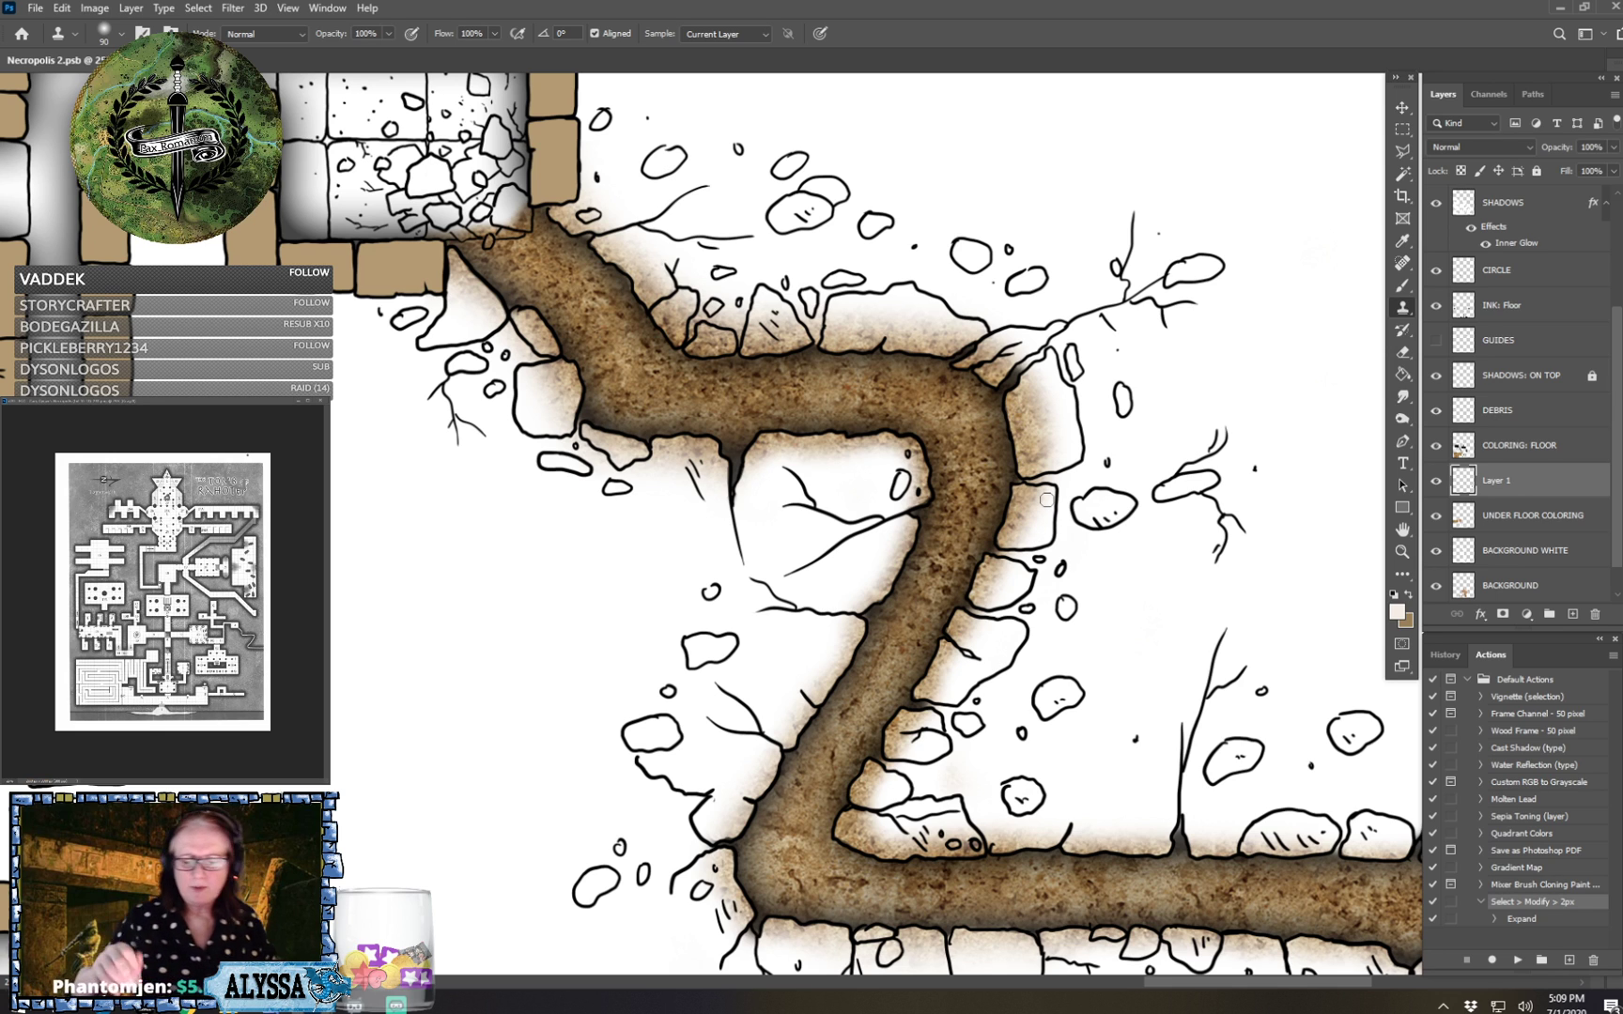
Examine the whole dungeon map, comparing the finished tunnel with the colored rooms and the still uncolored northern corridors.
scroll(1046, 499, "down", 3)
scroll(1046, 500, "right", 3)
scroll(1046, 499, "down", 4)
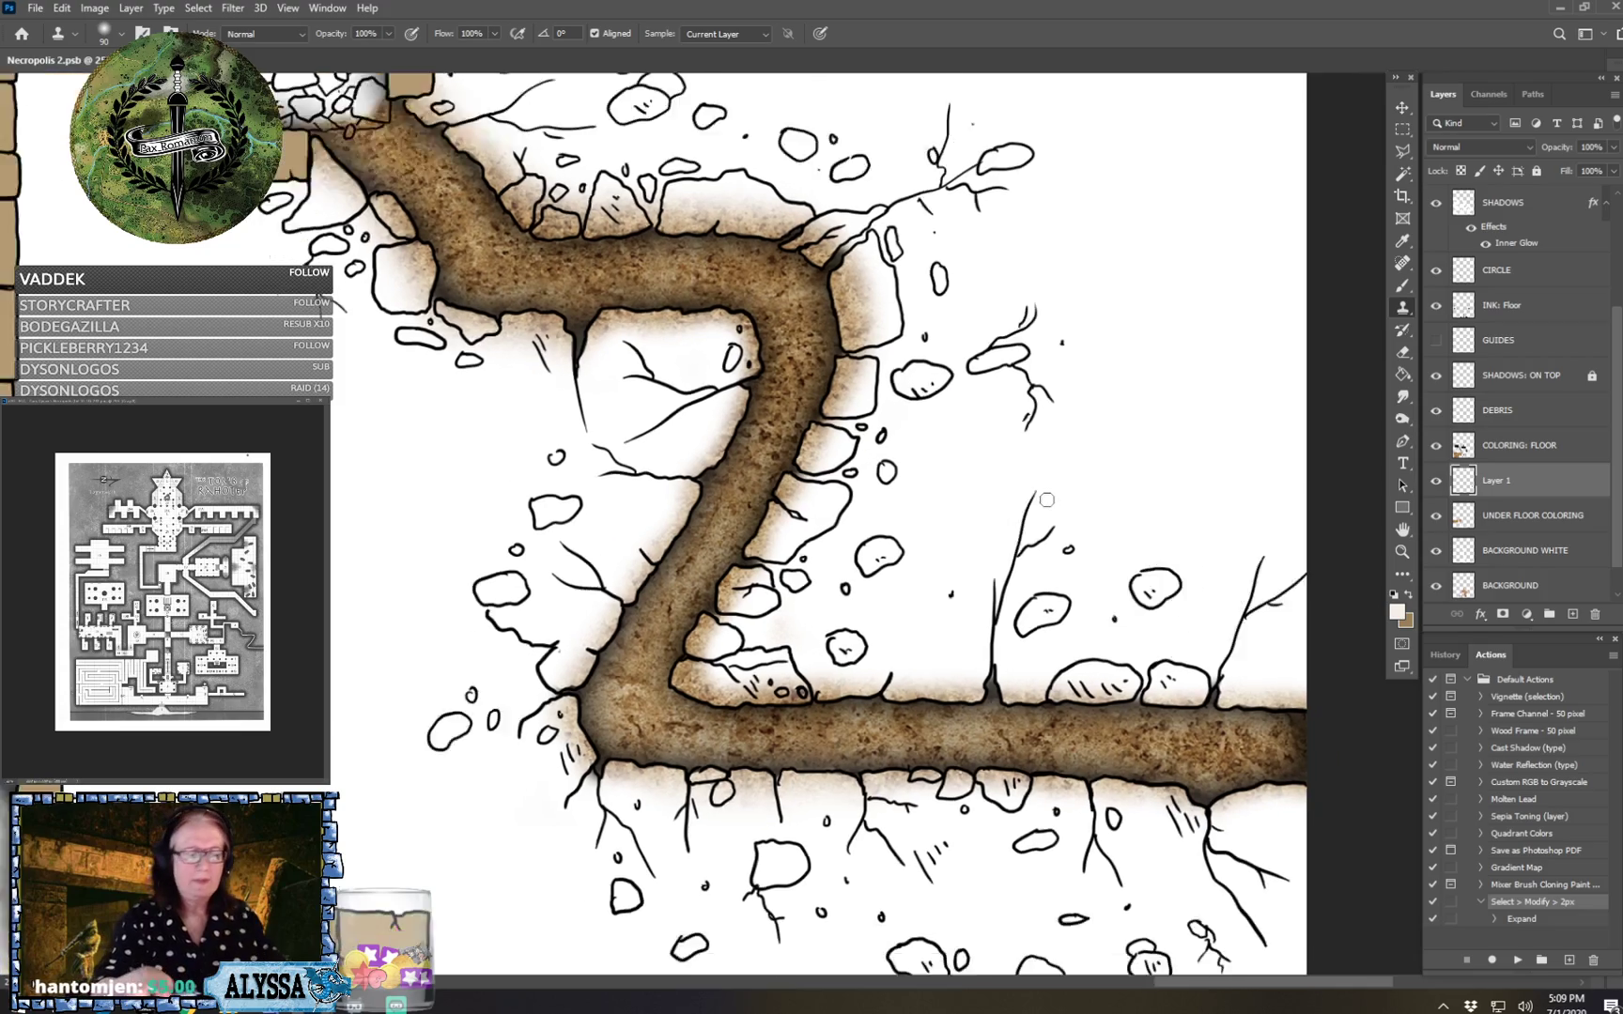
scroll(1046, 500, "down", 3)
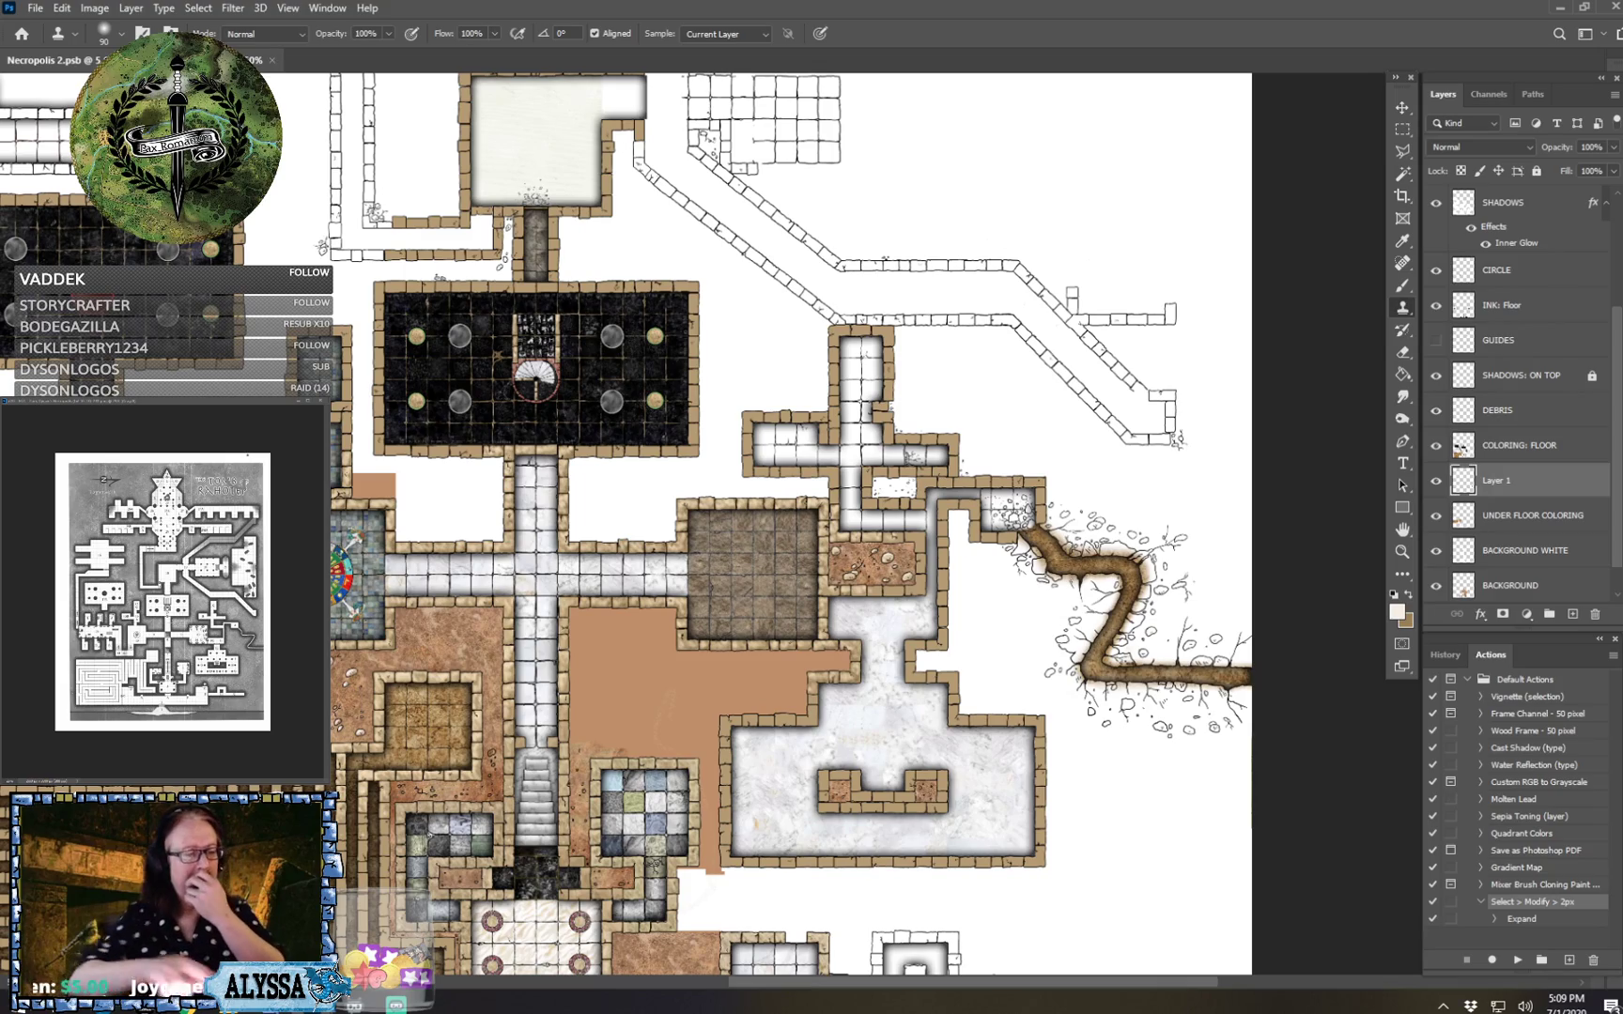
scroll(1164, 648, "down", 4)
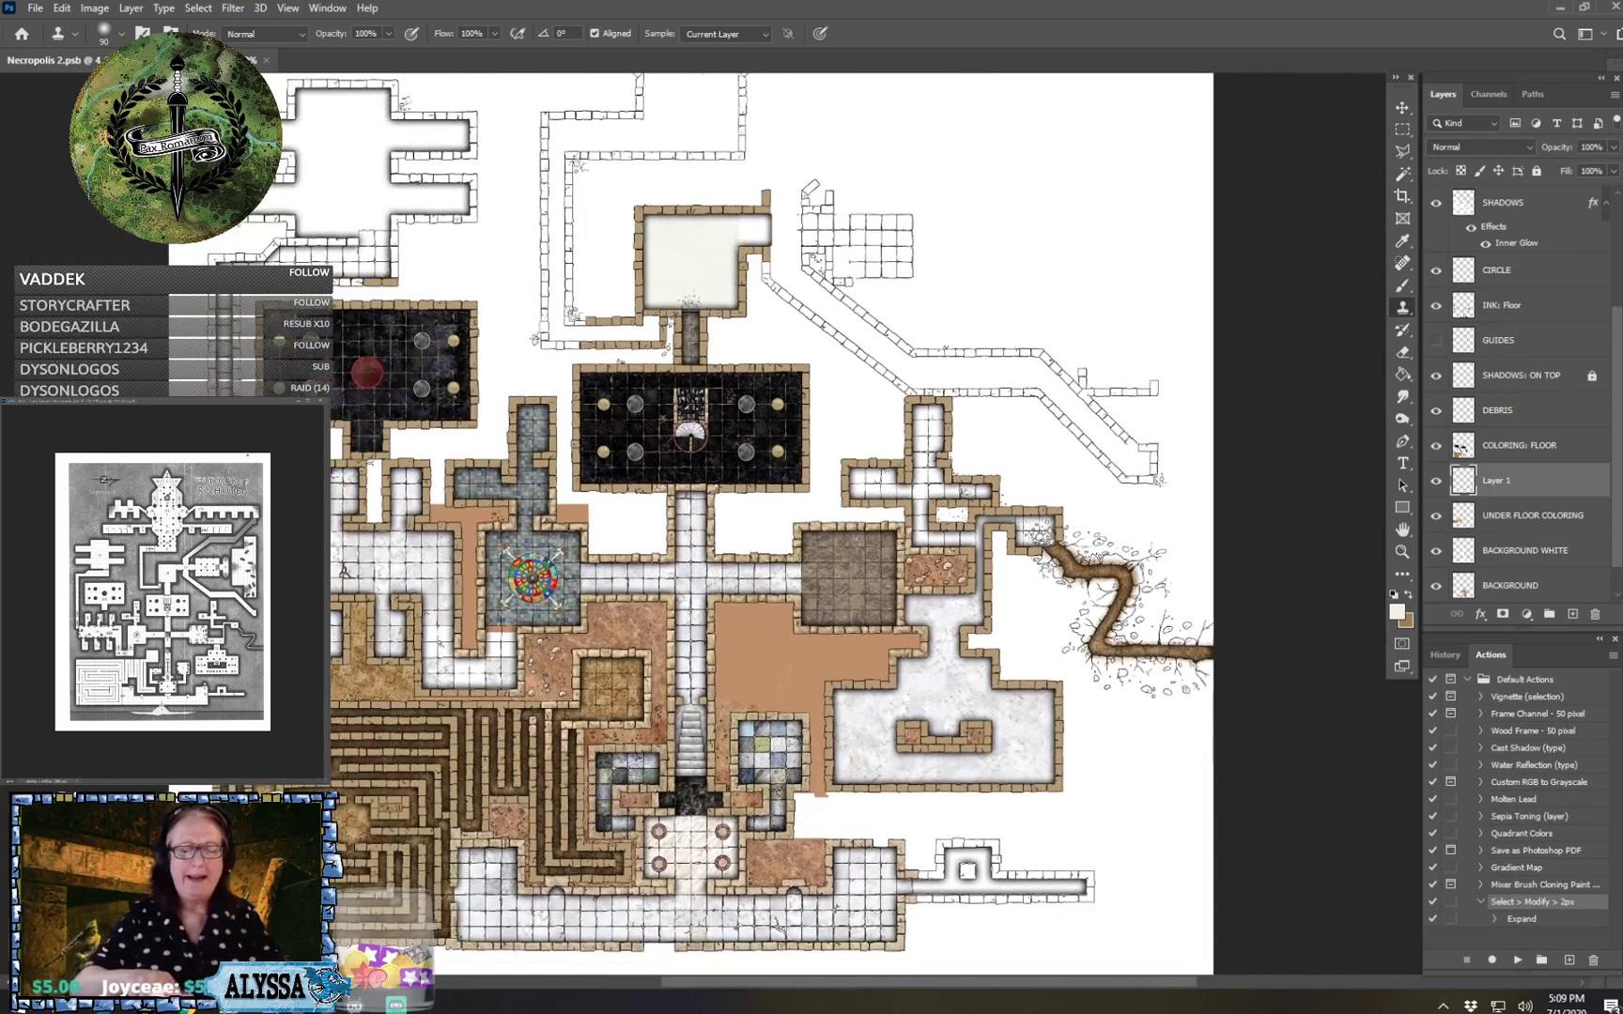
left_click_drag(1164, 648, 1197, 586)
scroll(945, 899, "up", 2)
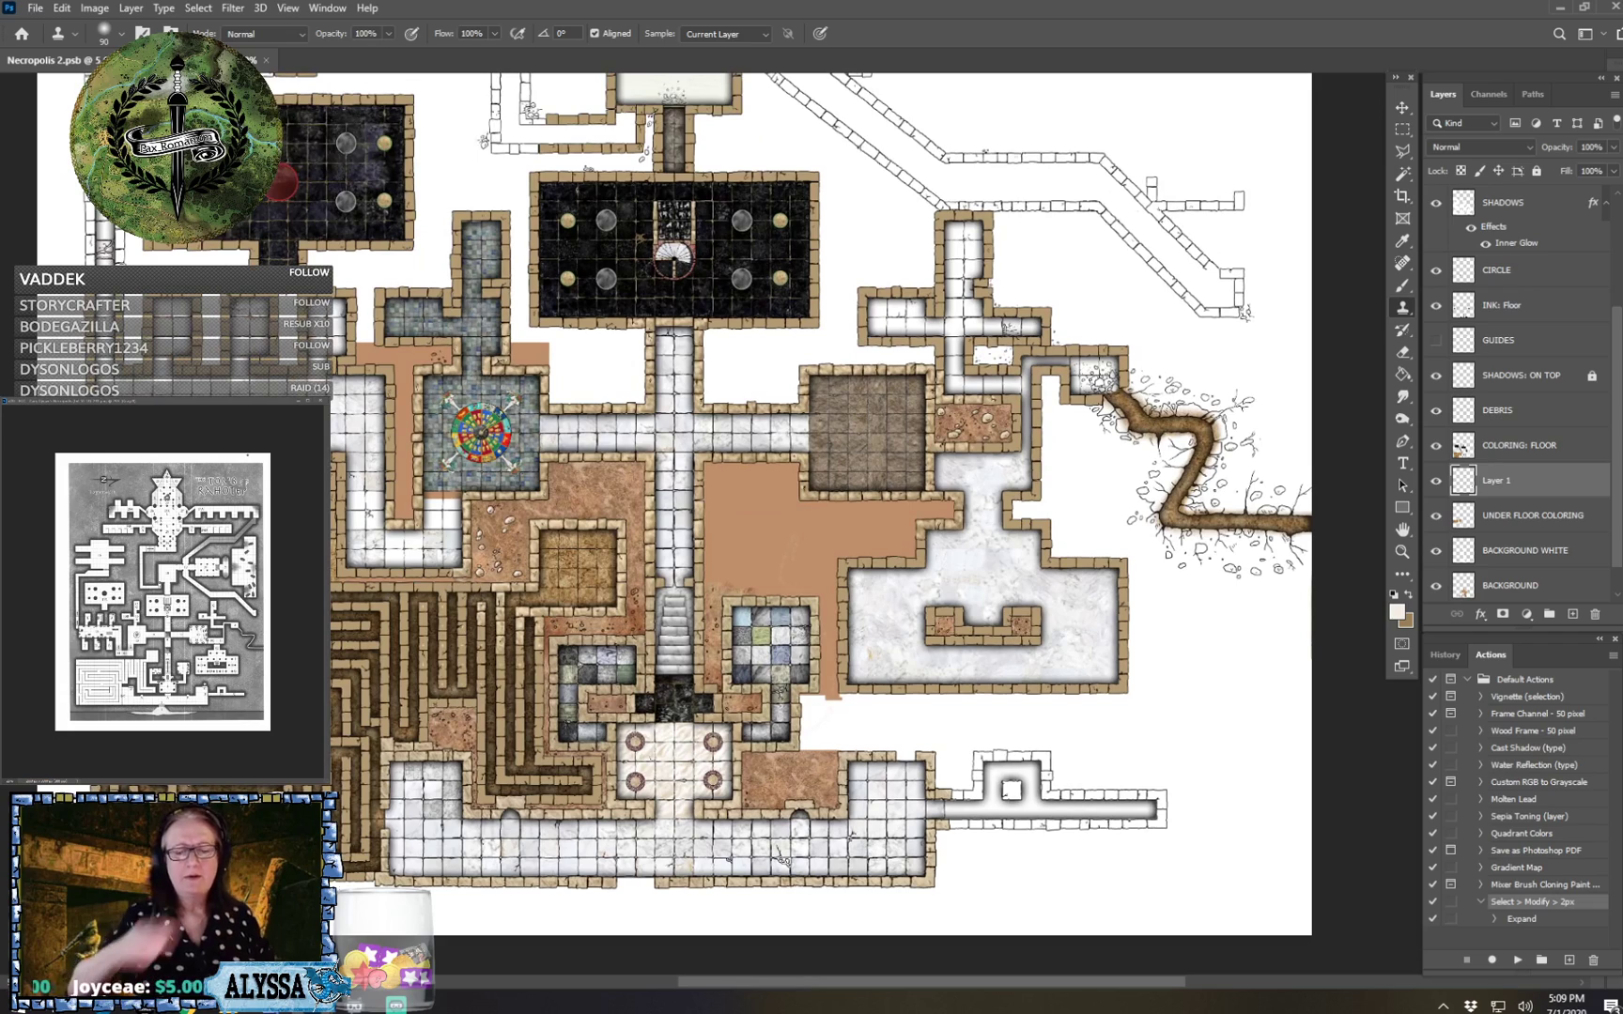
left_click_drag(945, 898, 925, 913)
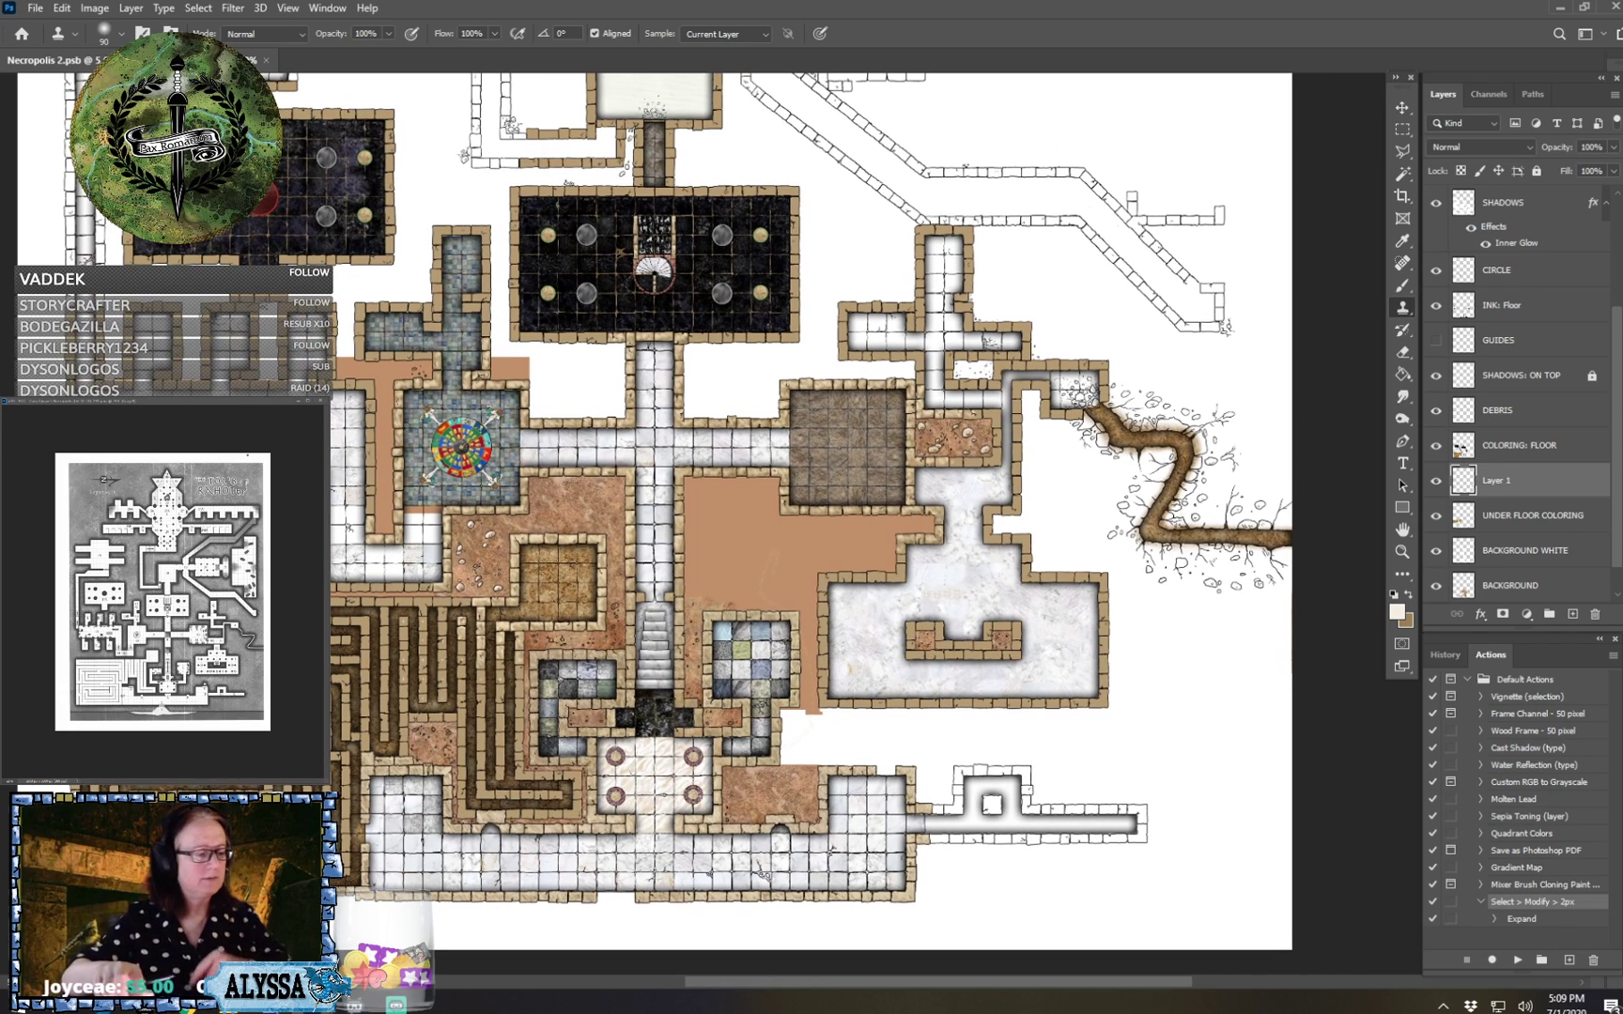
scroll(1060, 546, "up", 2)
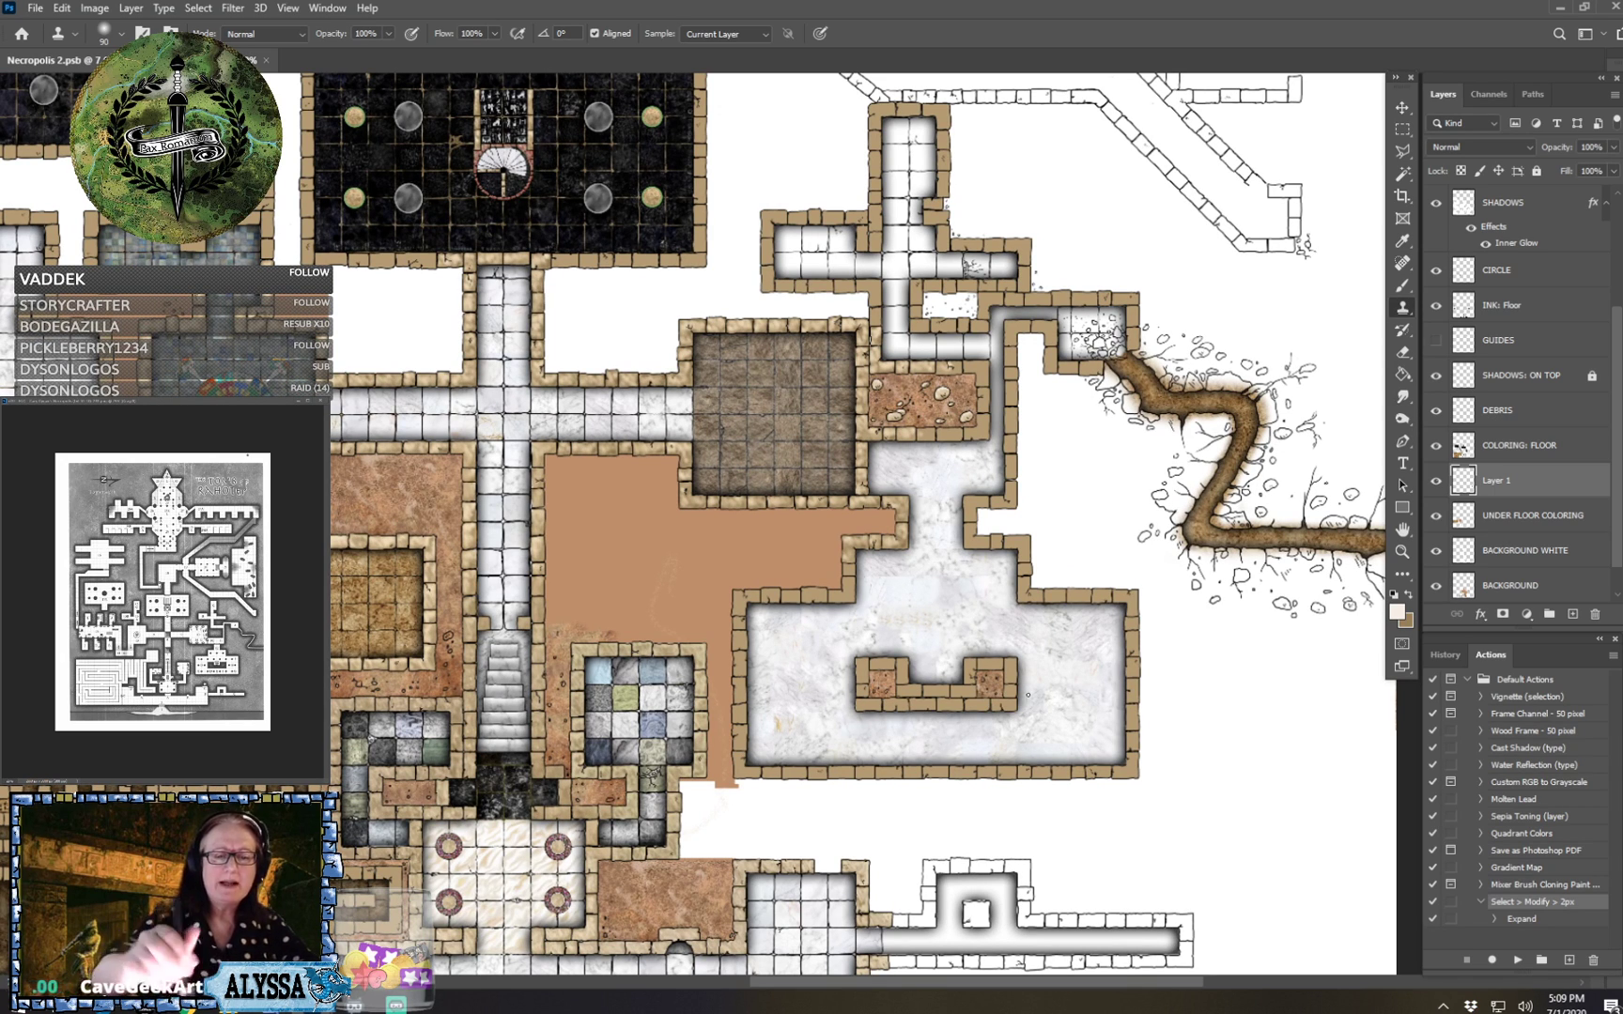
scroll(1027, 695, "up", 5)
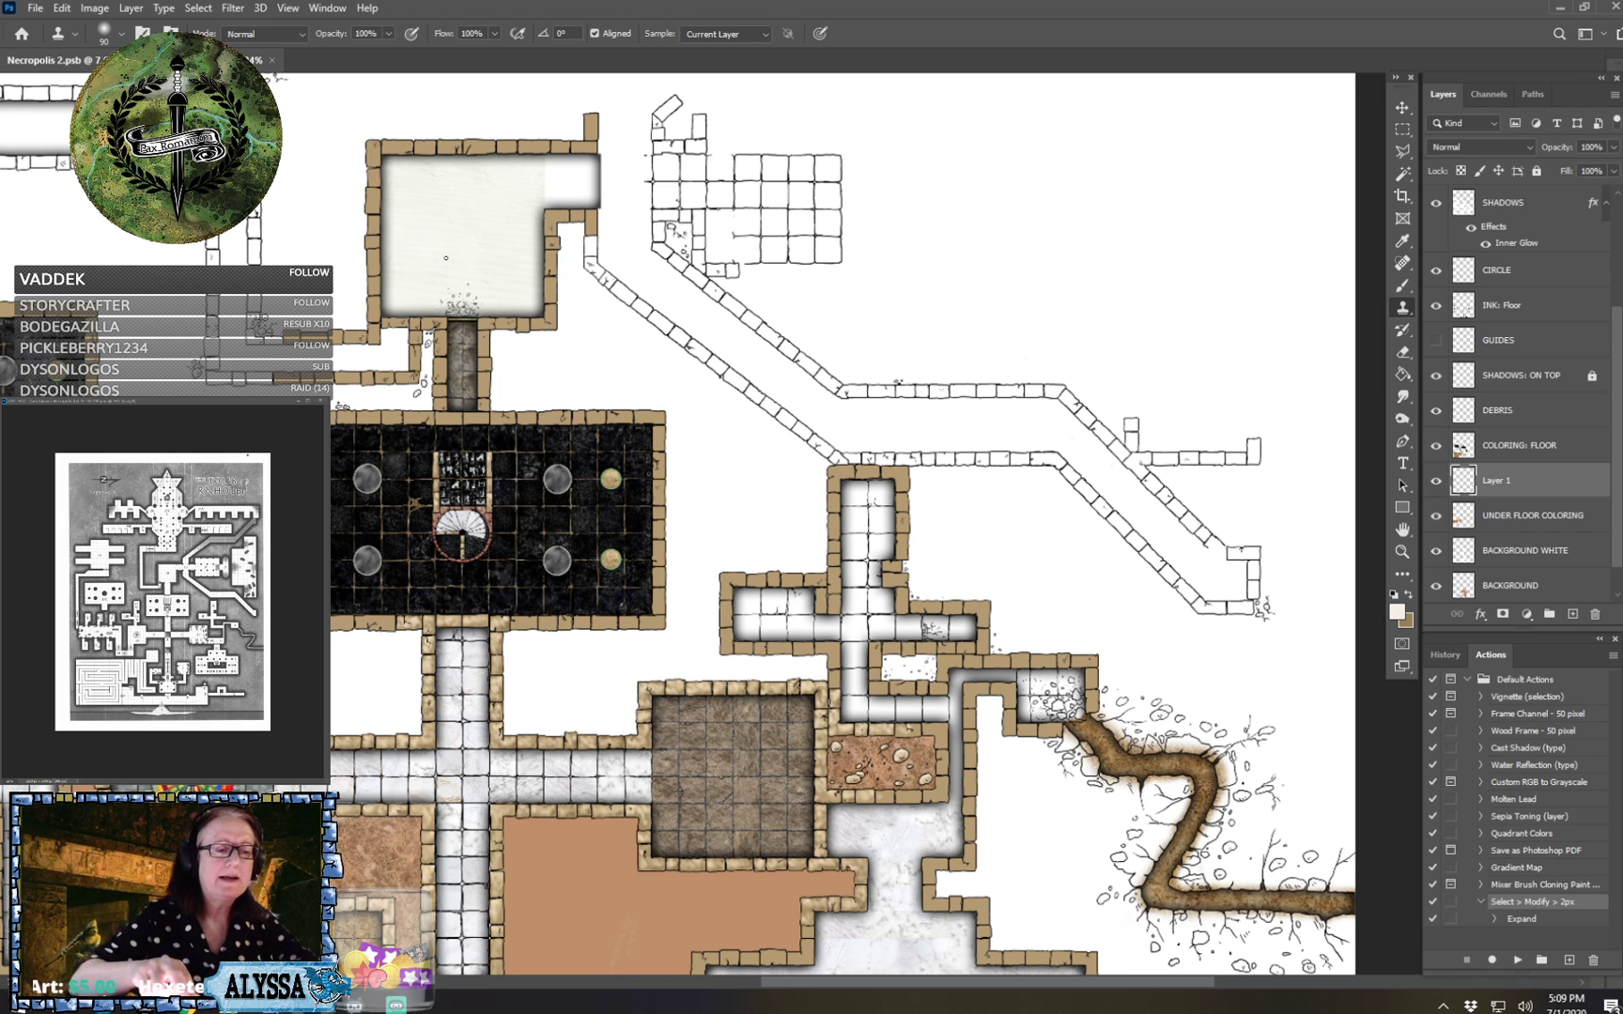
scroll(446, 258, "down", 5)
scroll(981, 575, "up", 4)
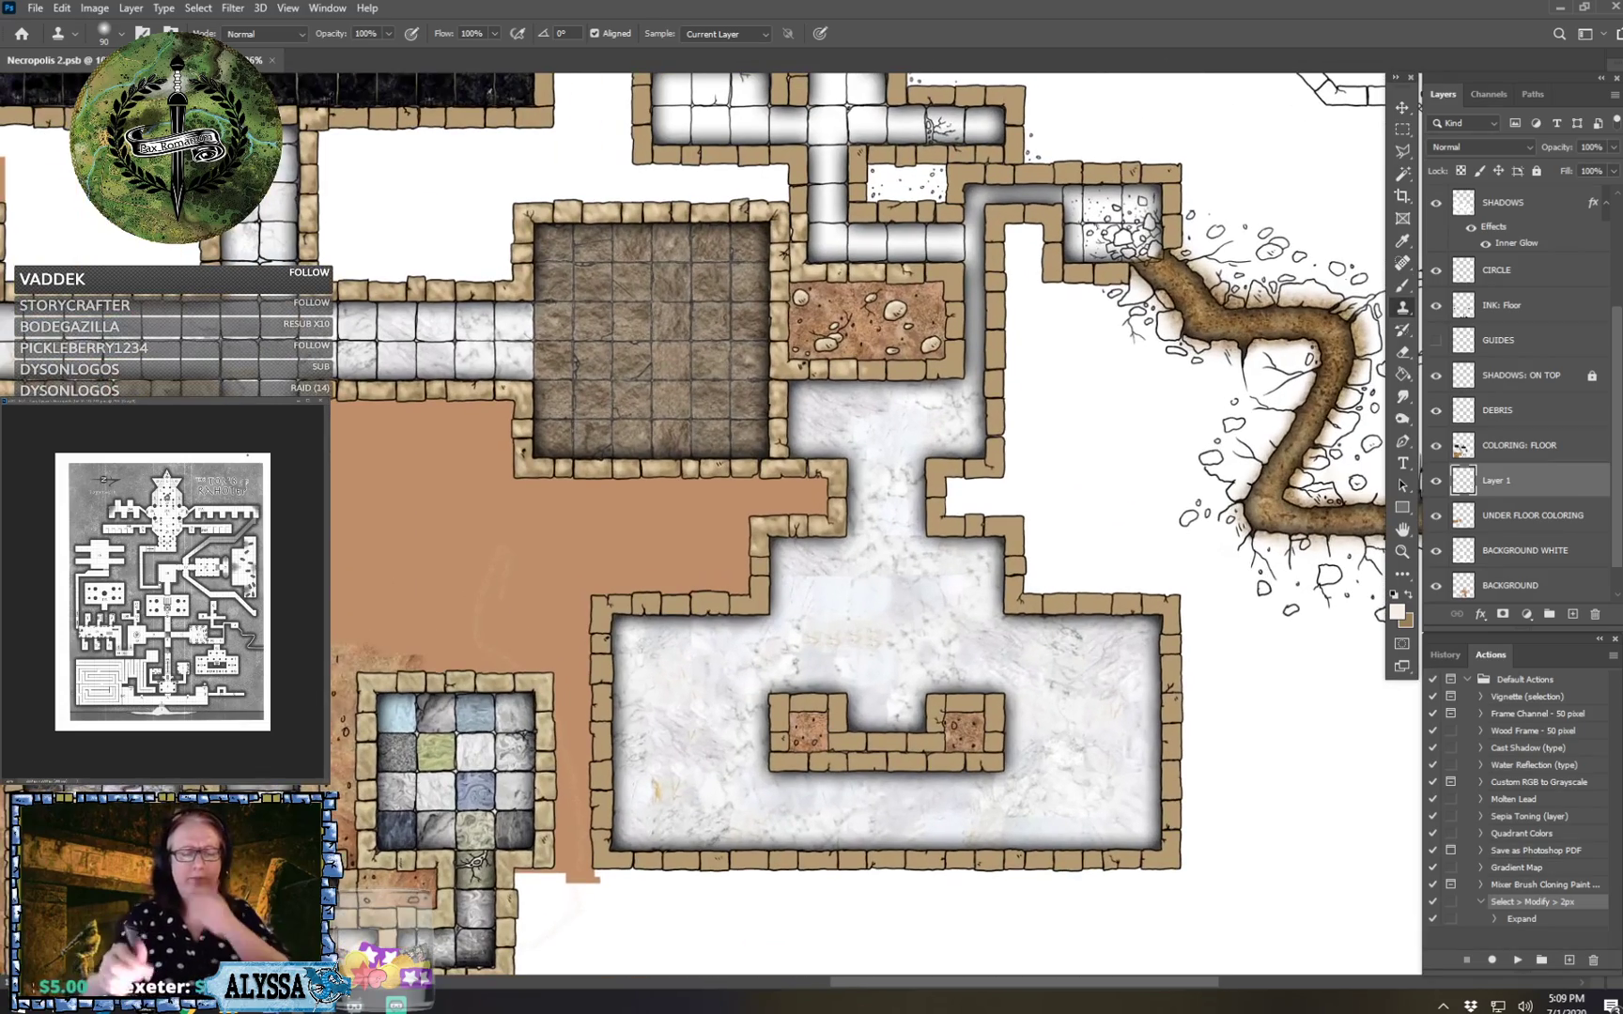
scroll(869, 629, "up", 10)
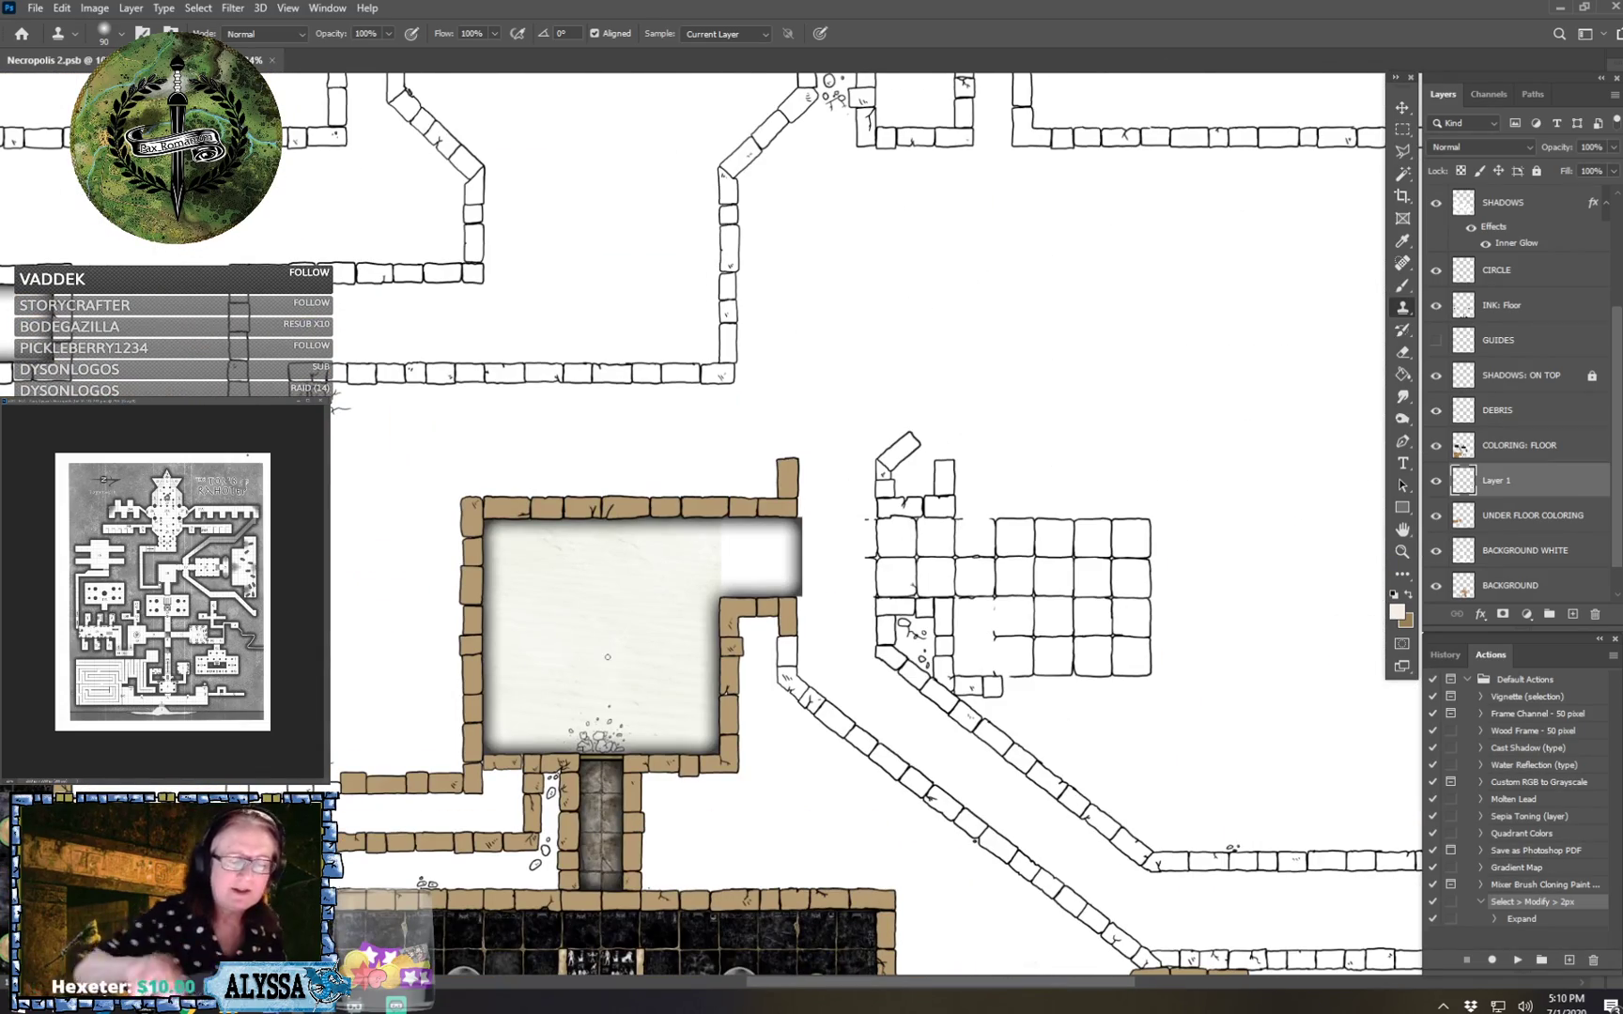
scroll(607, 657, "down", 8)
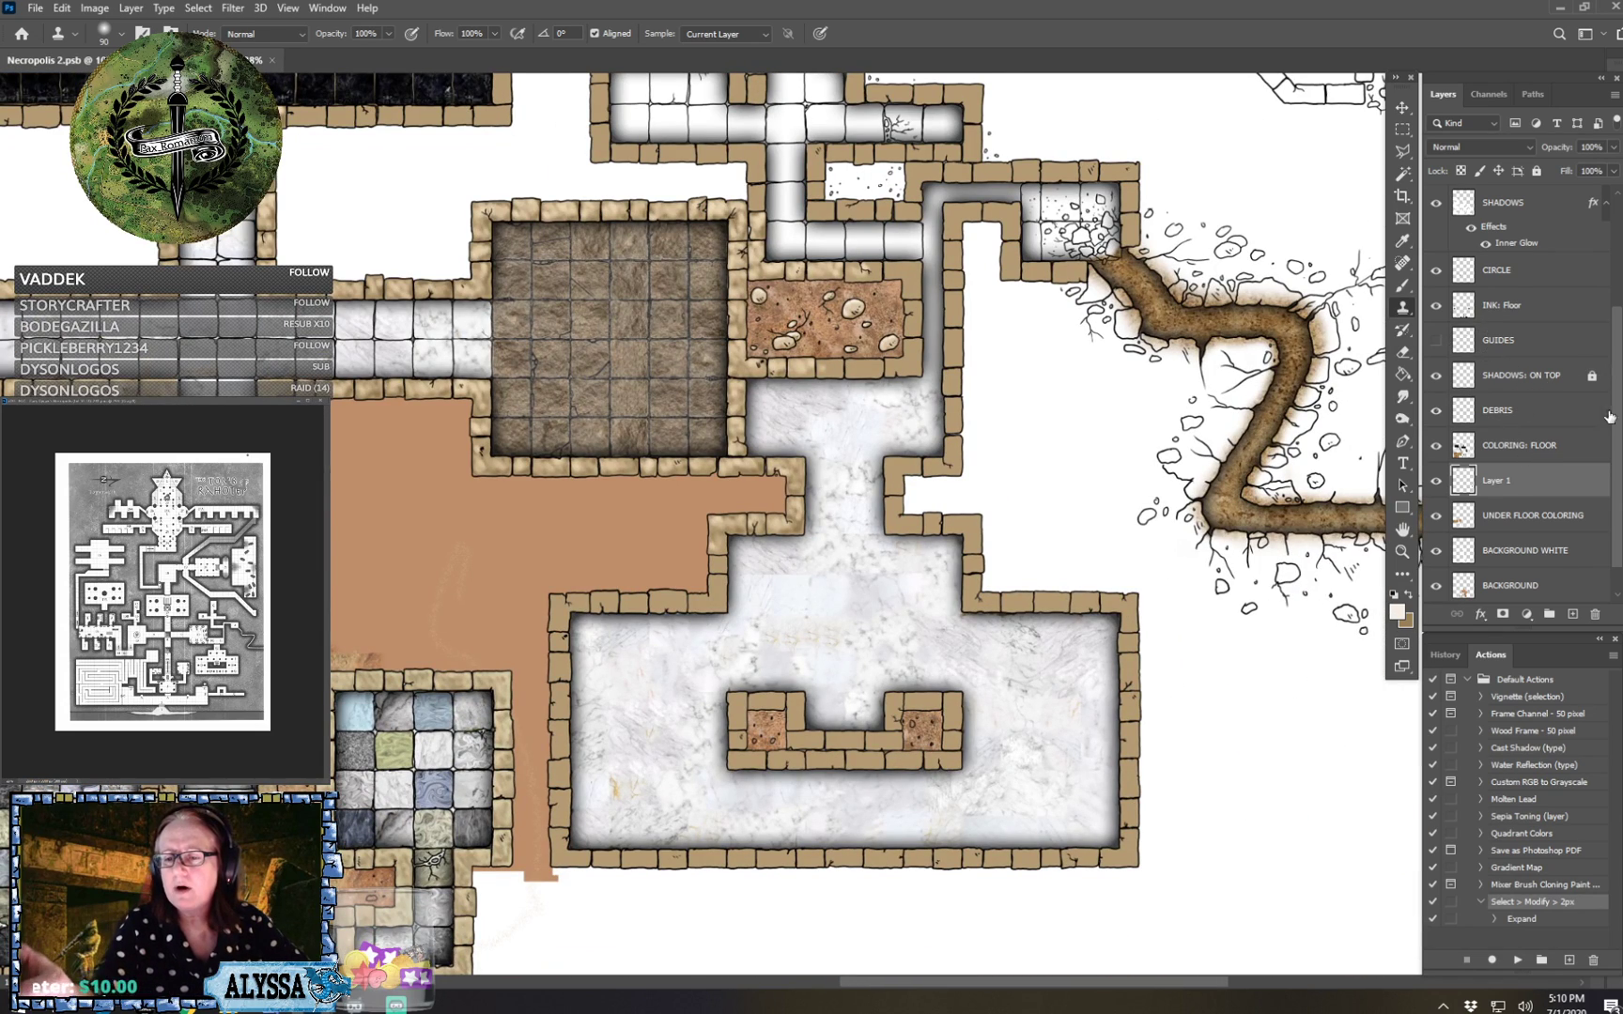
Show the GRID layer and check its marks around the marble room and the cave tunnel.
scroll(1617, 397, "up", 5)
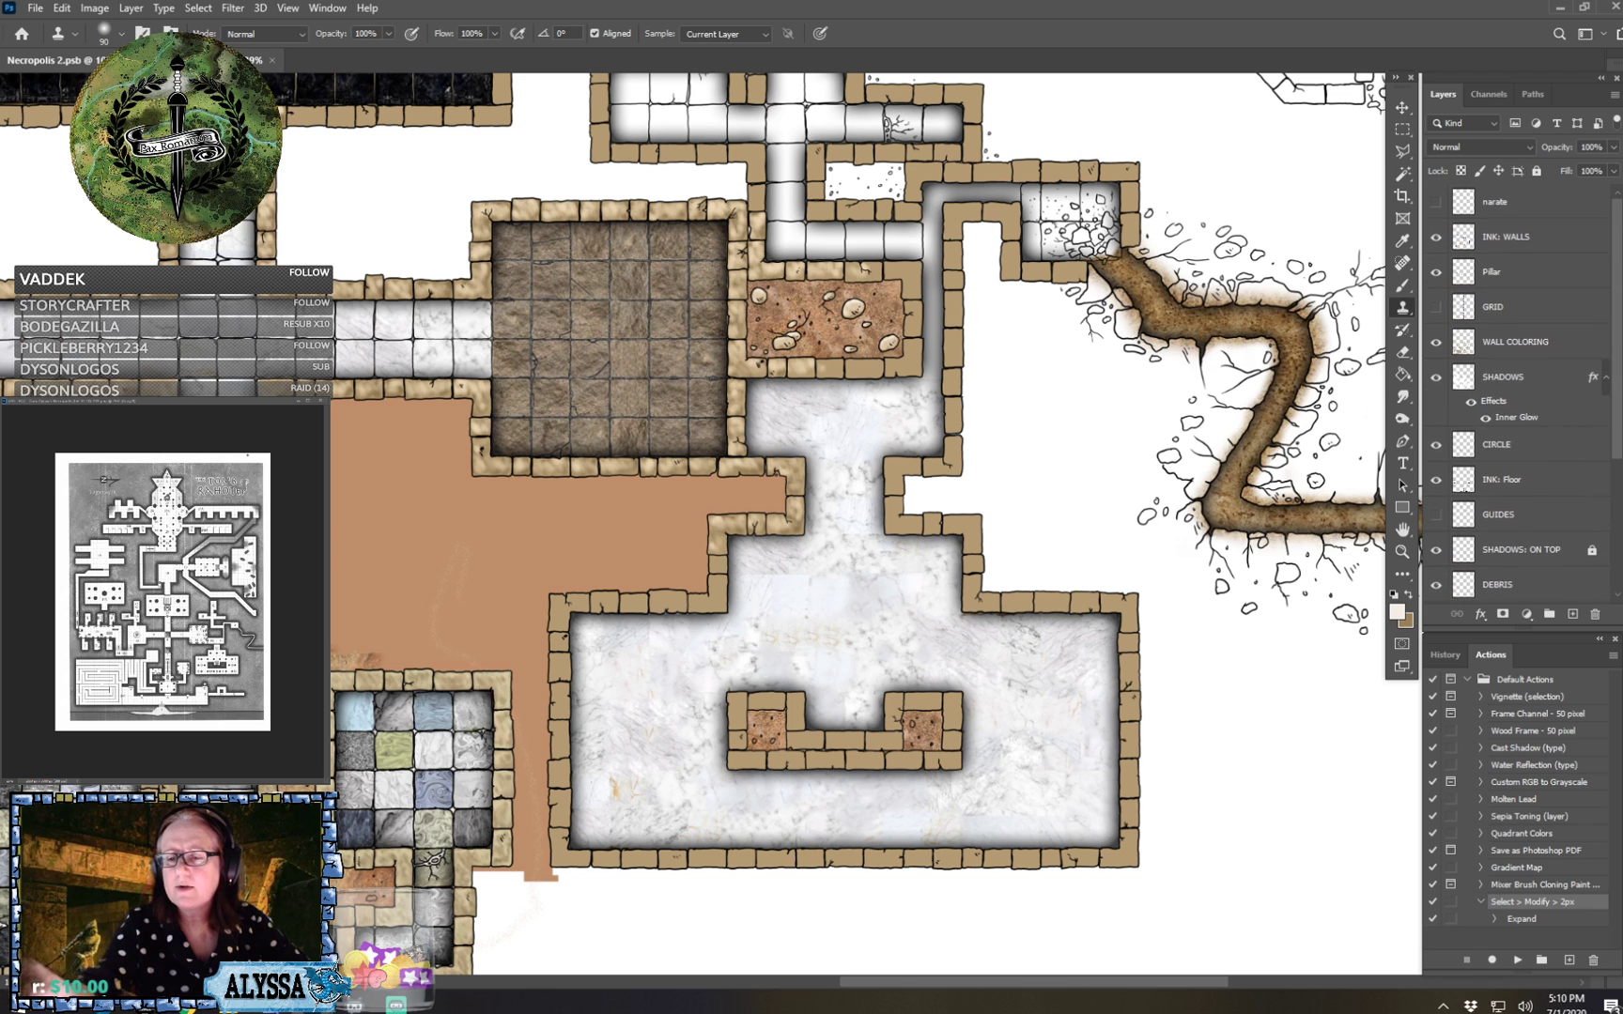
key("ctrl+apostrophe")
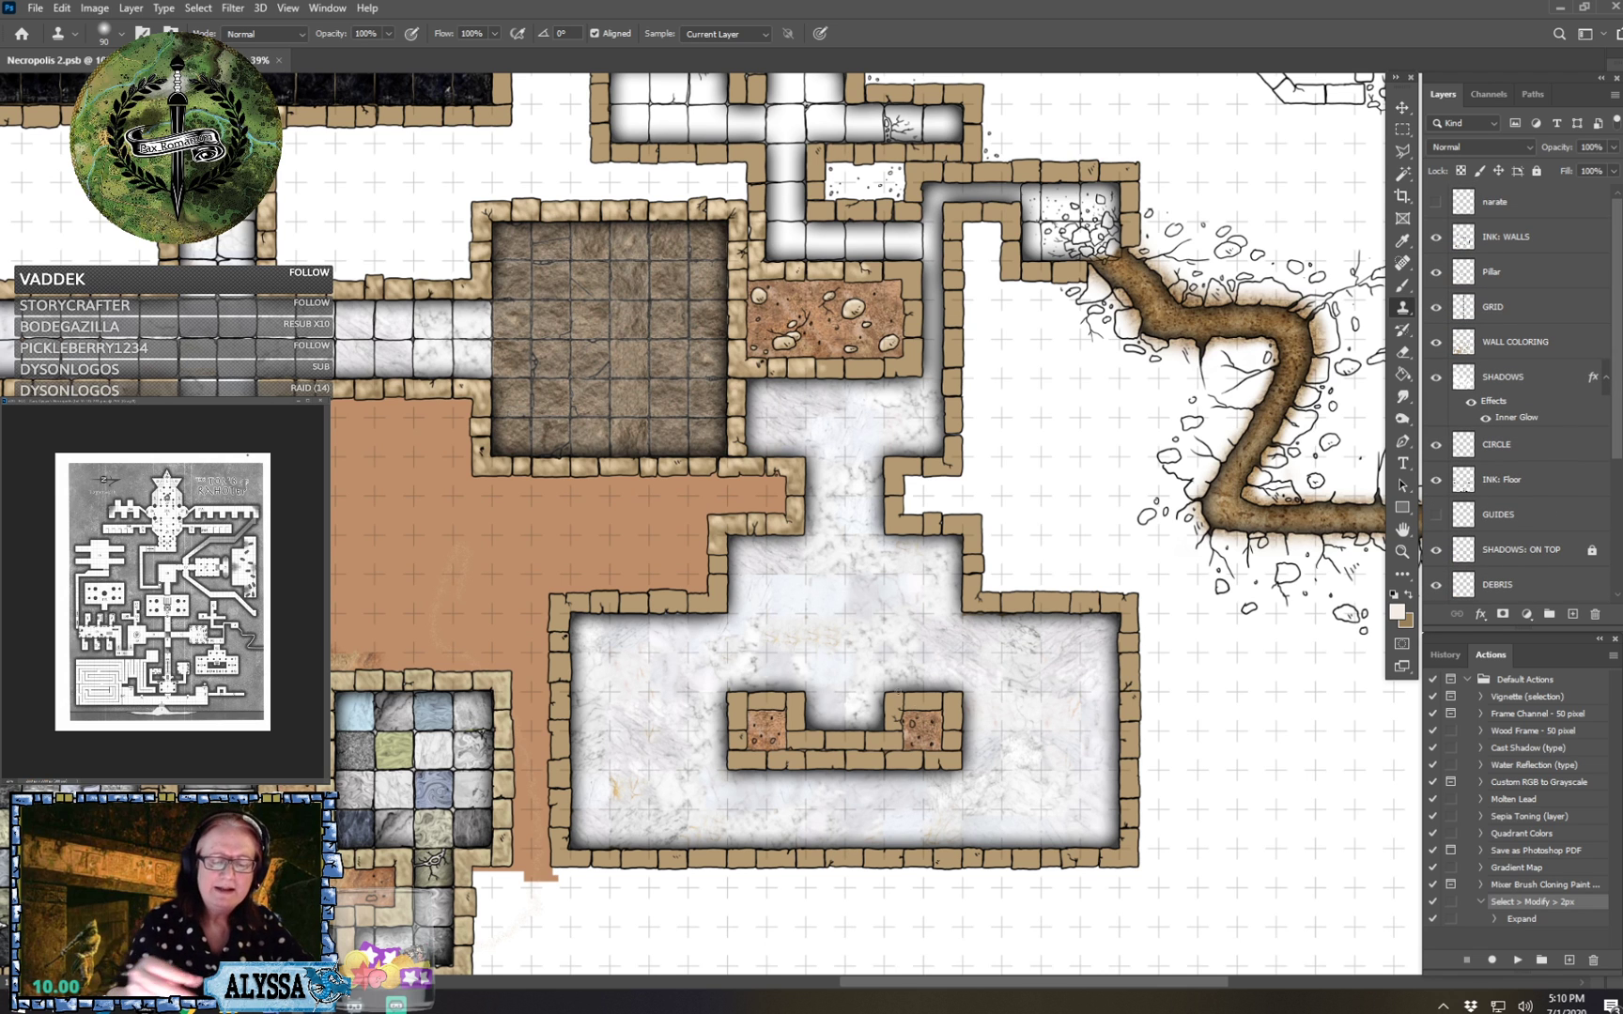
scroll(867, 834, "up", 3)
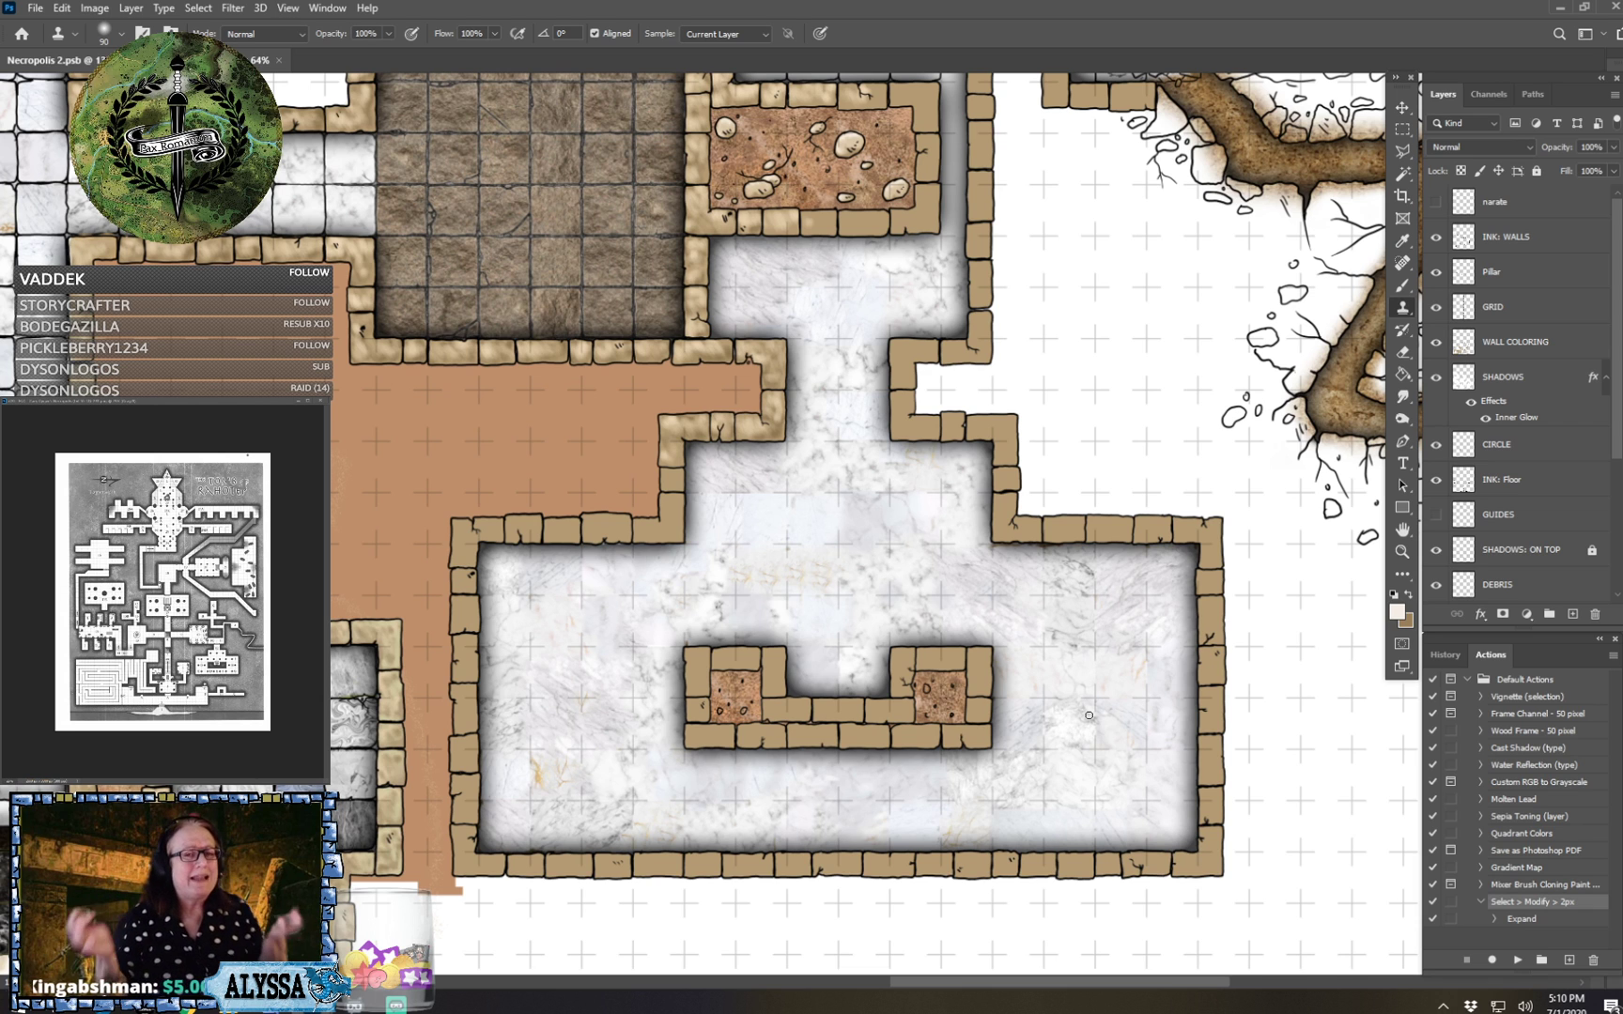
scroll(1088, 715, "up", 1)
scroll(1088, 715, "right", 1)
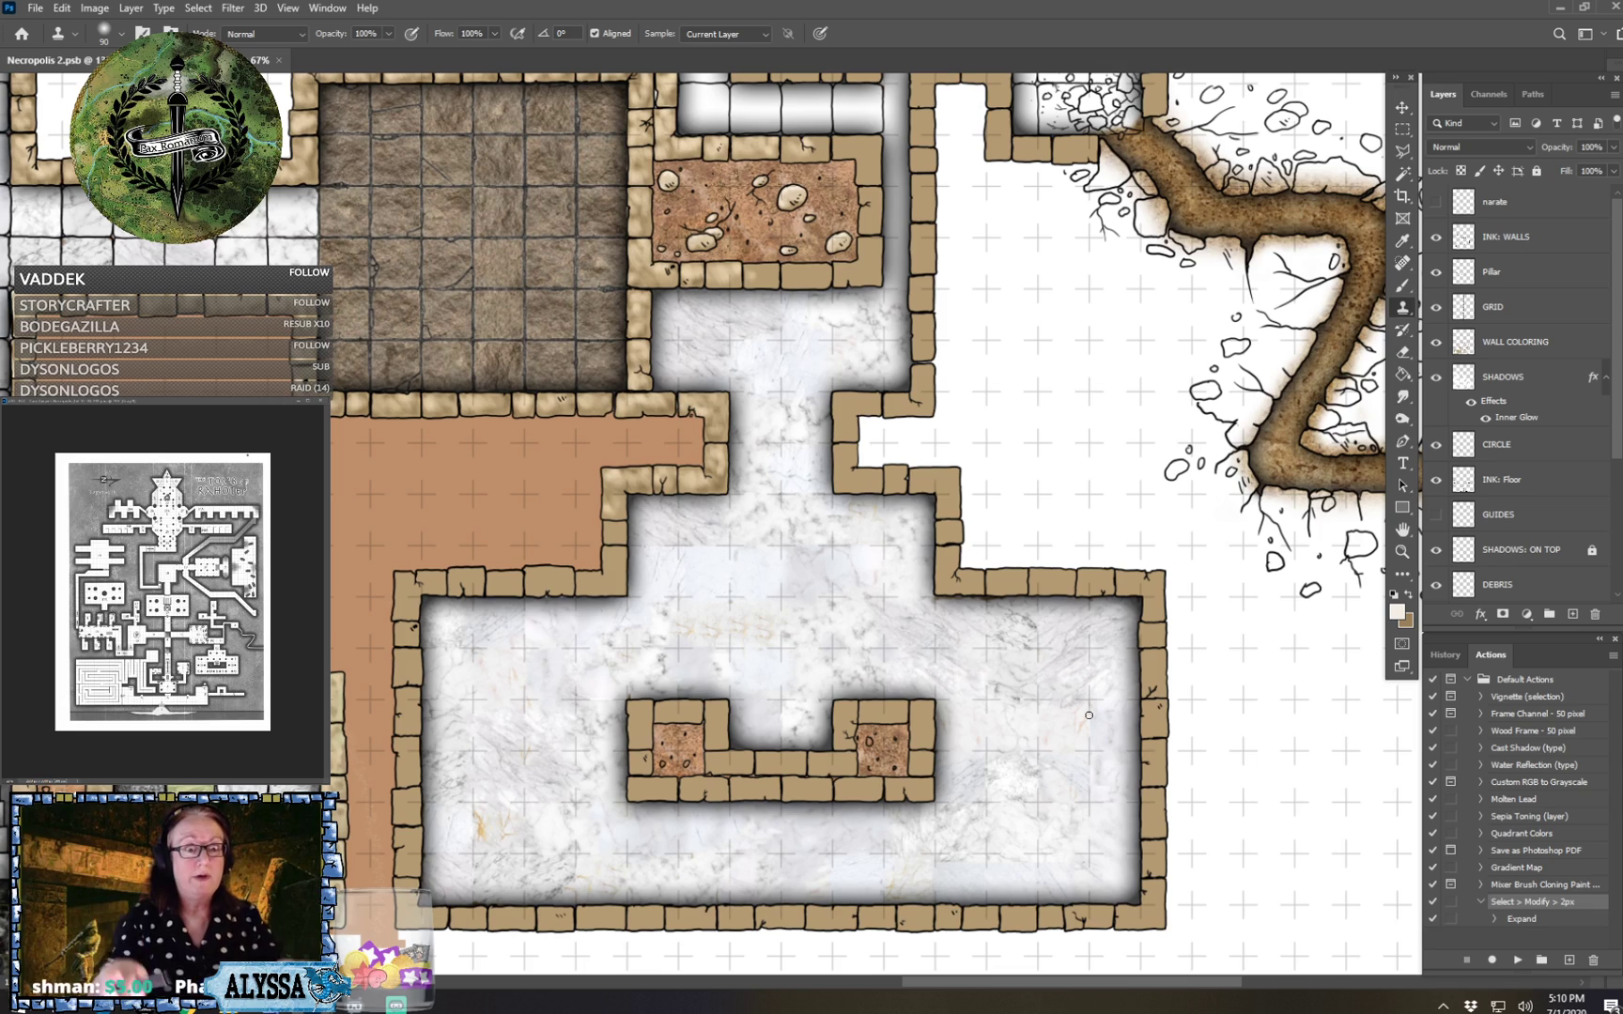
scroll(1088, 715, "down", 3)
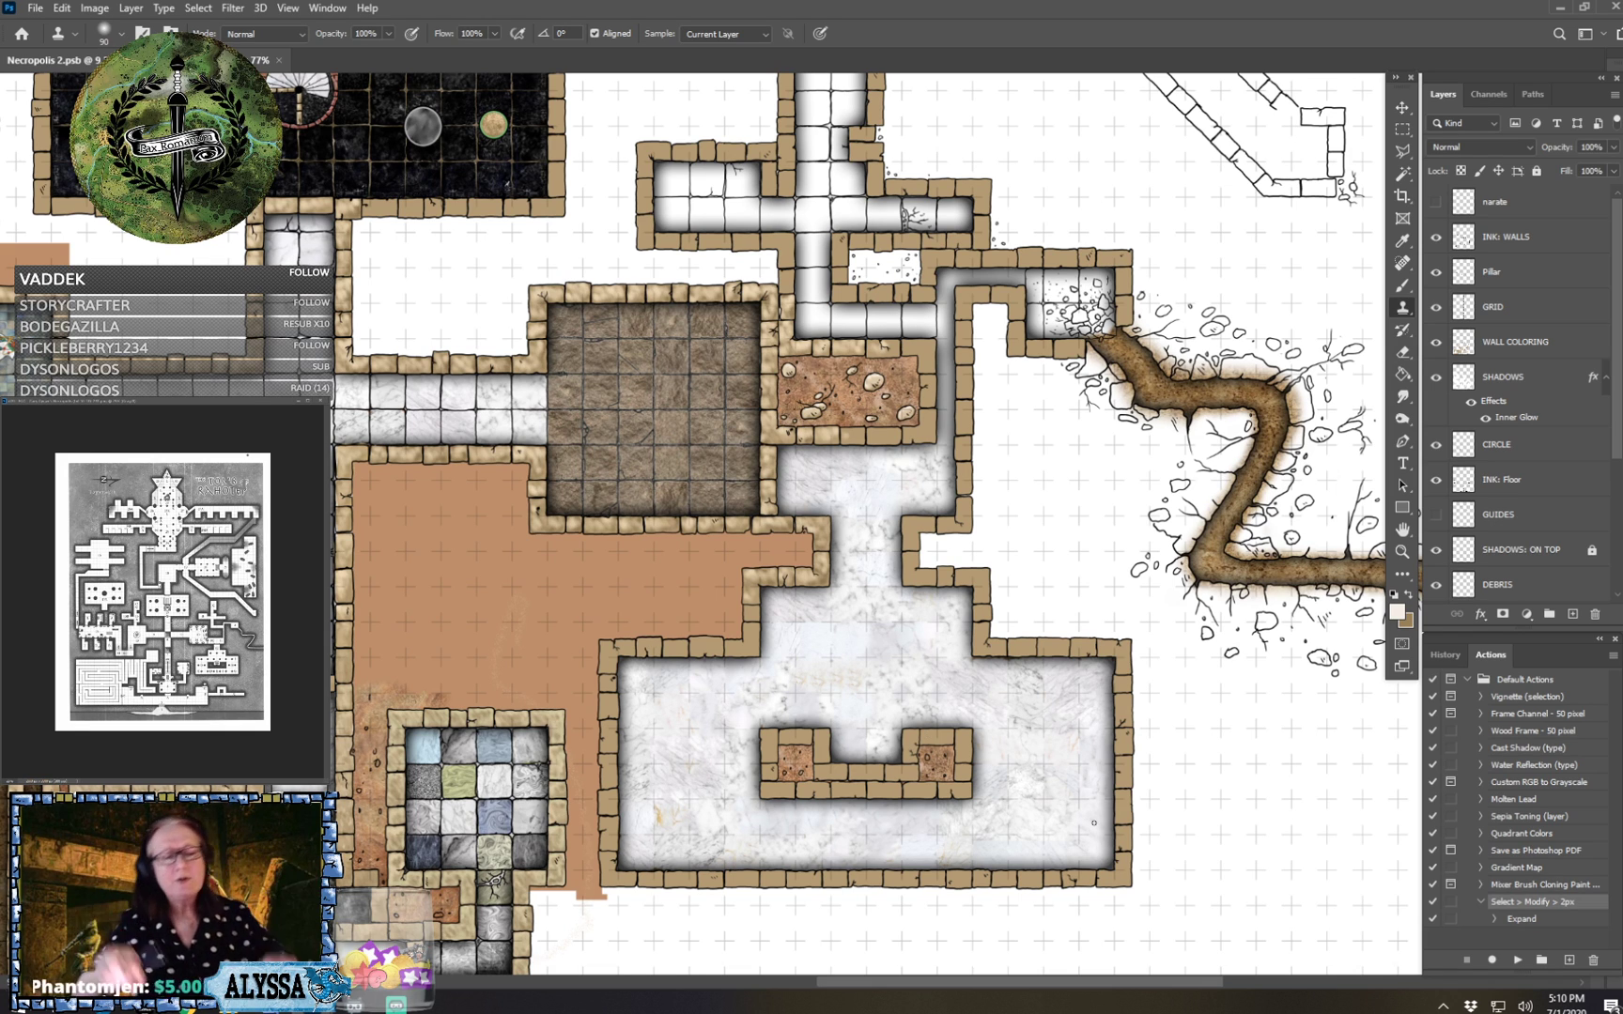
scroll(1033, 765, "up", 2)
left_click_drag(939, 563, 749, 604)
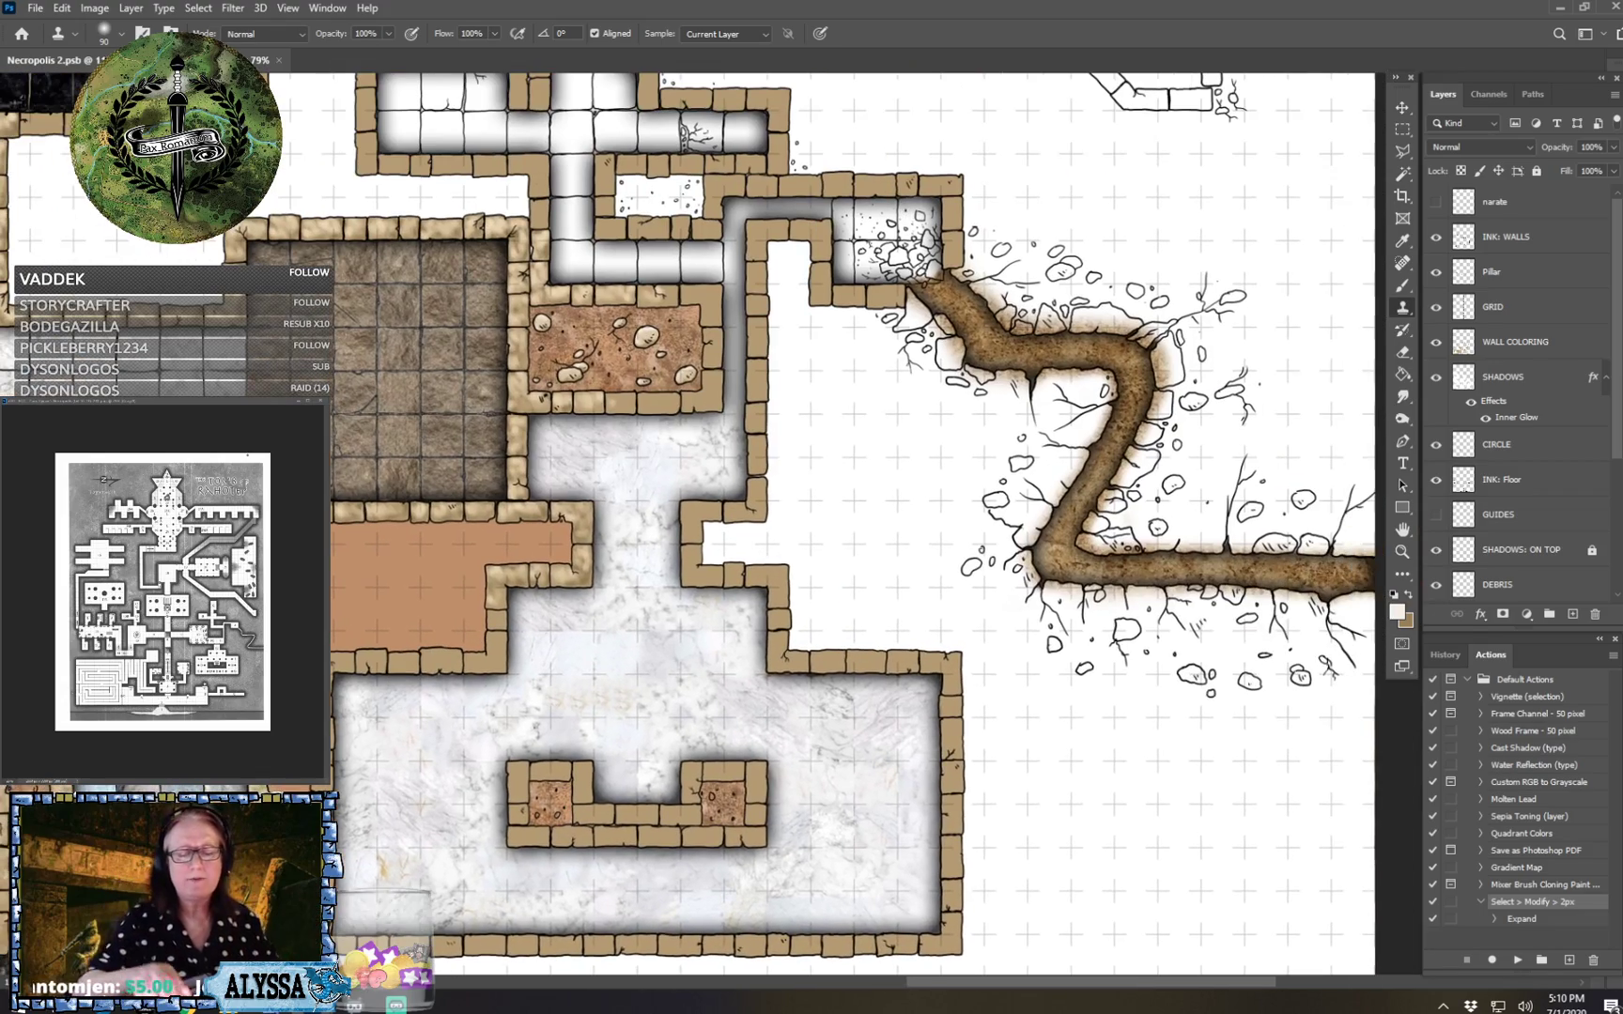
left_click_drag(1033, 470, 844, 601)
scroll(807, 592, "up", 2)
scroll(827, 601, "up", 3)
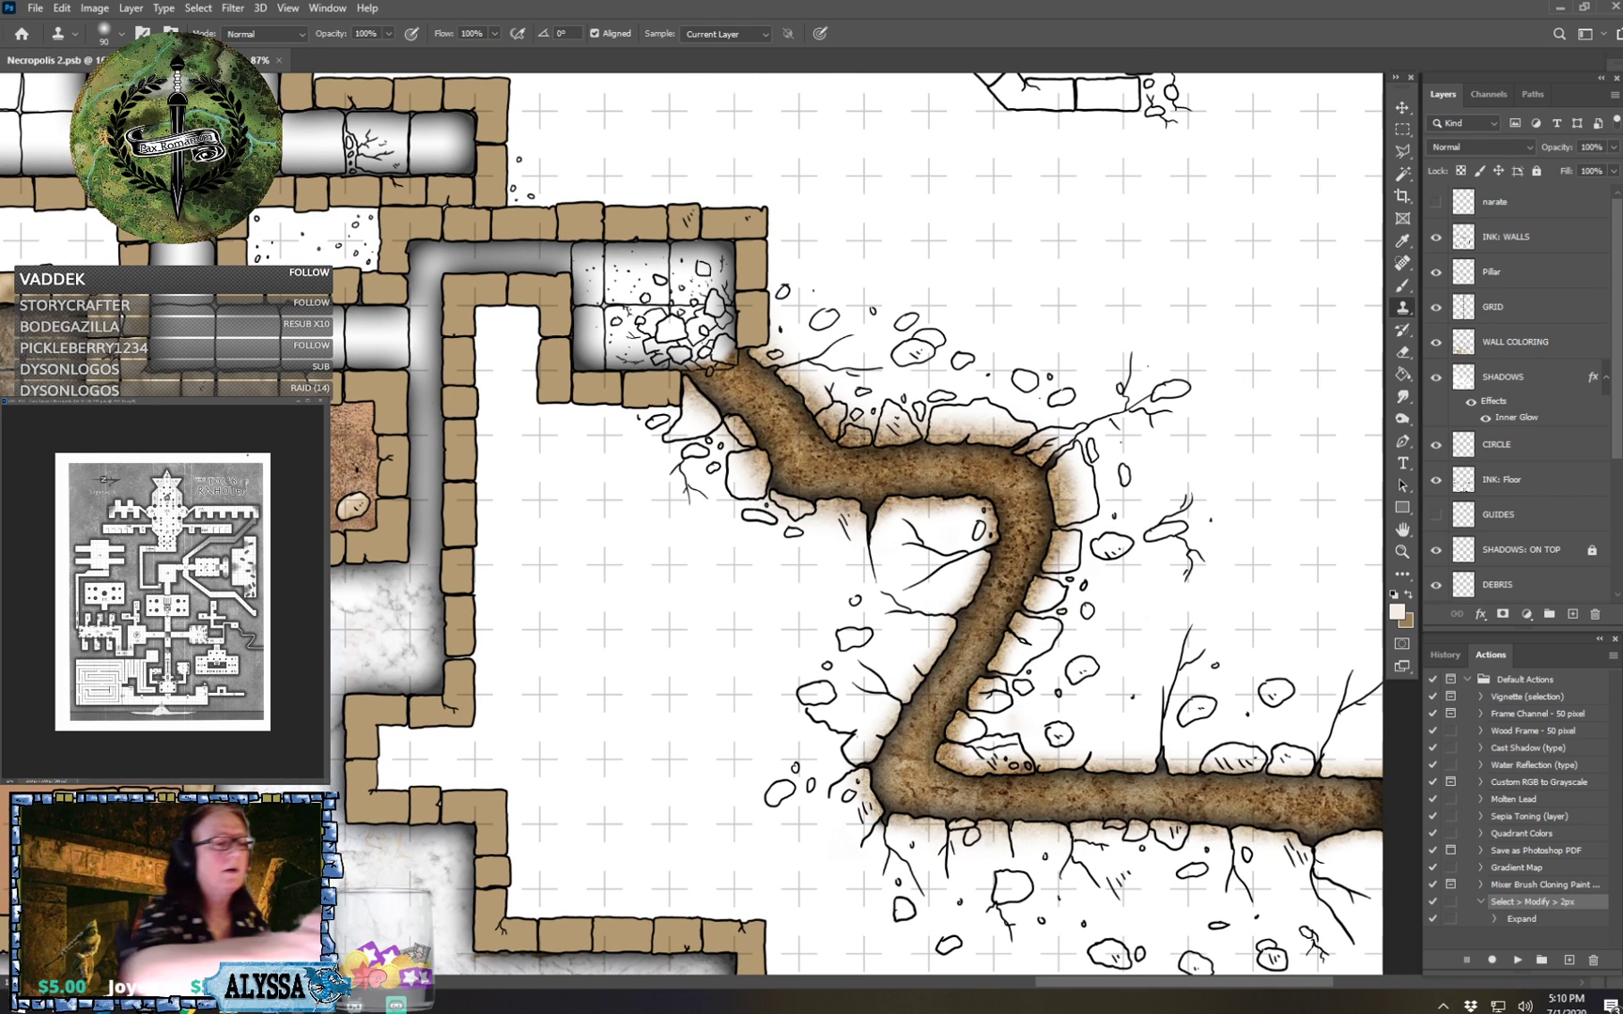
Switch to the Brush tool and set the foreground color to light tan dcc9aa.
left_click(102, 37)
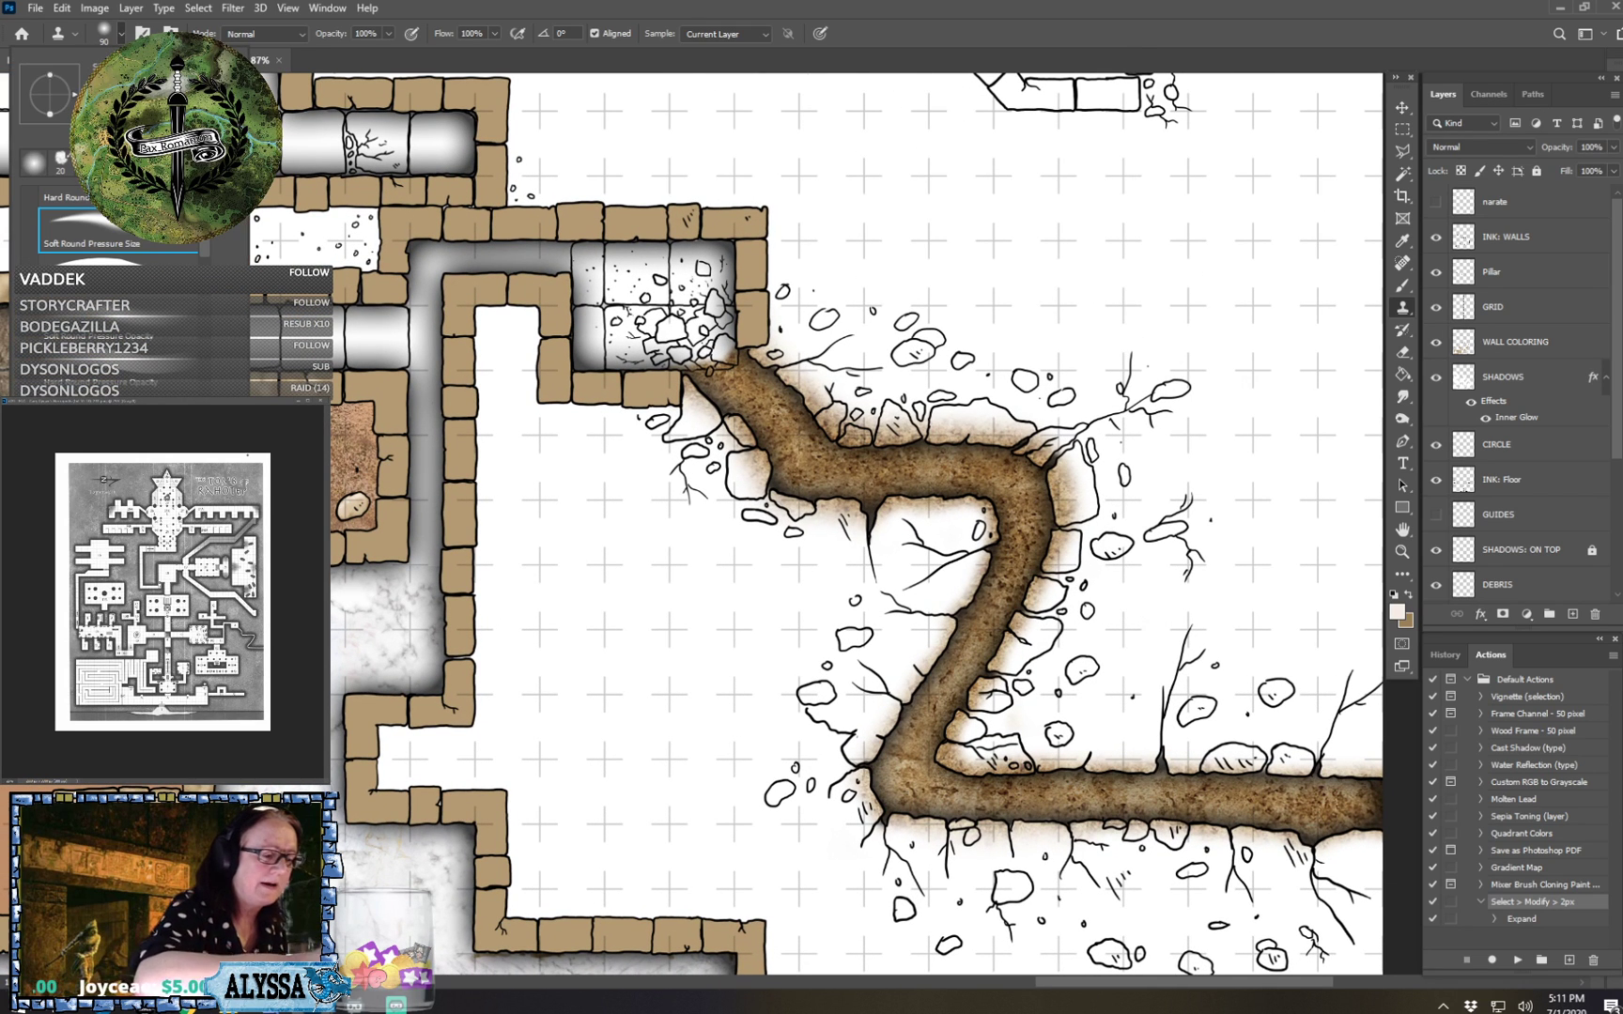
key("b")
key("Escape")
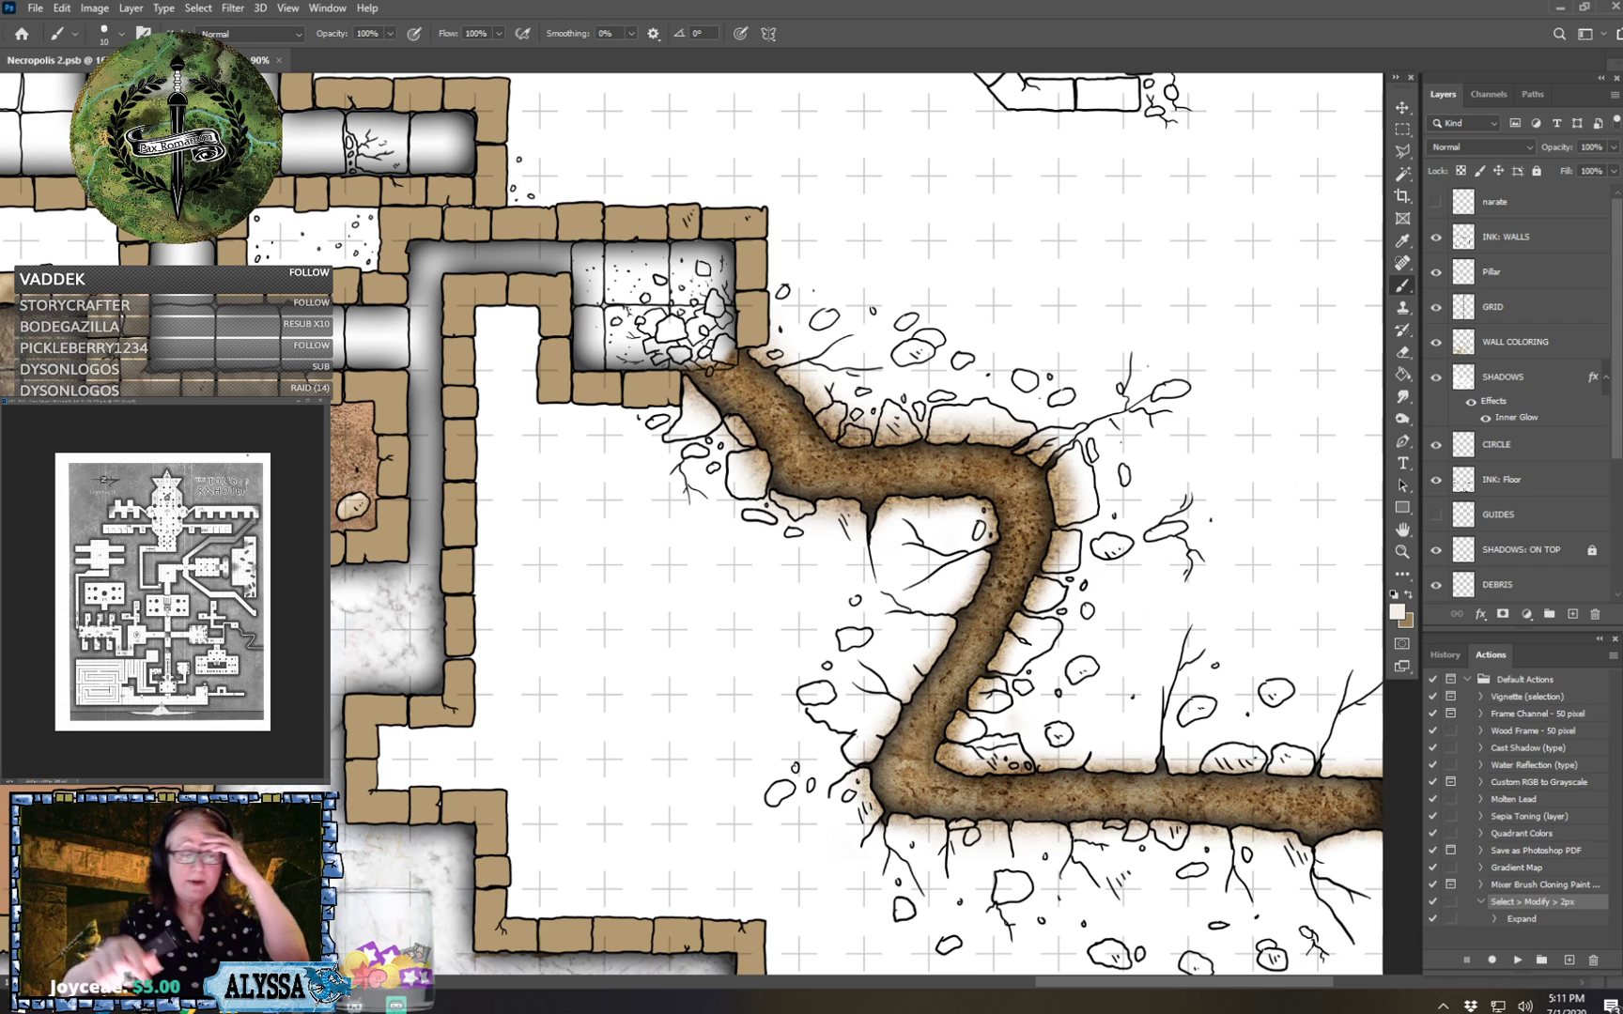
left_click(1408, 597)
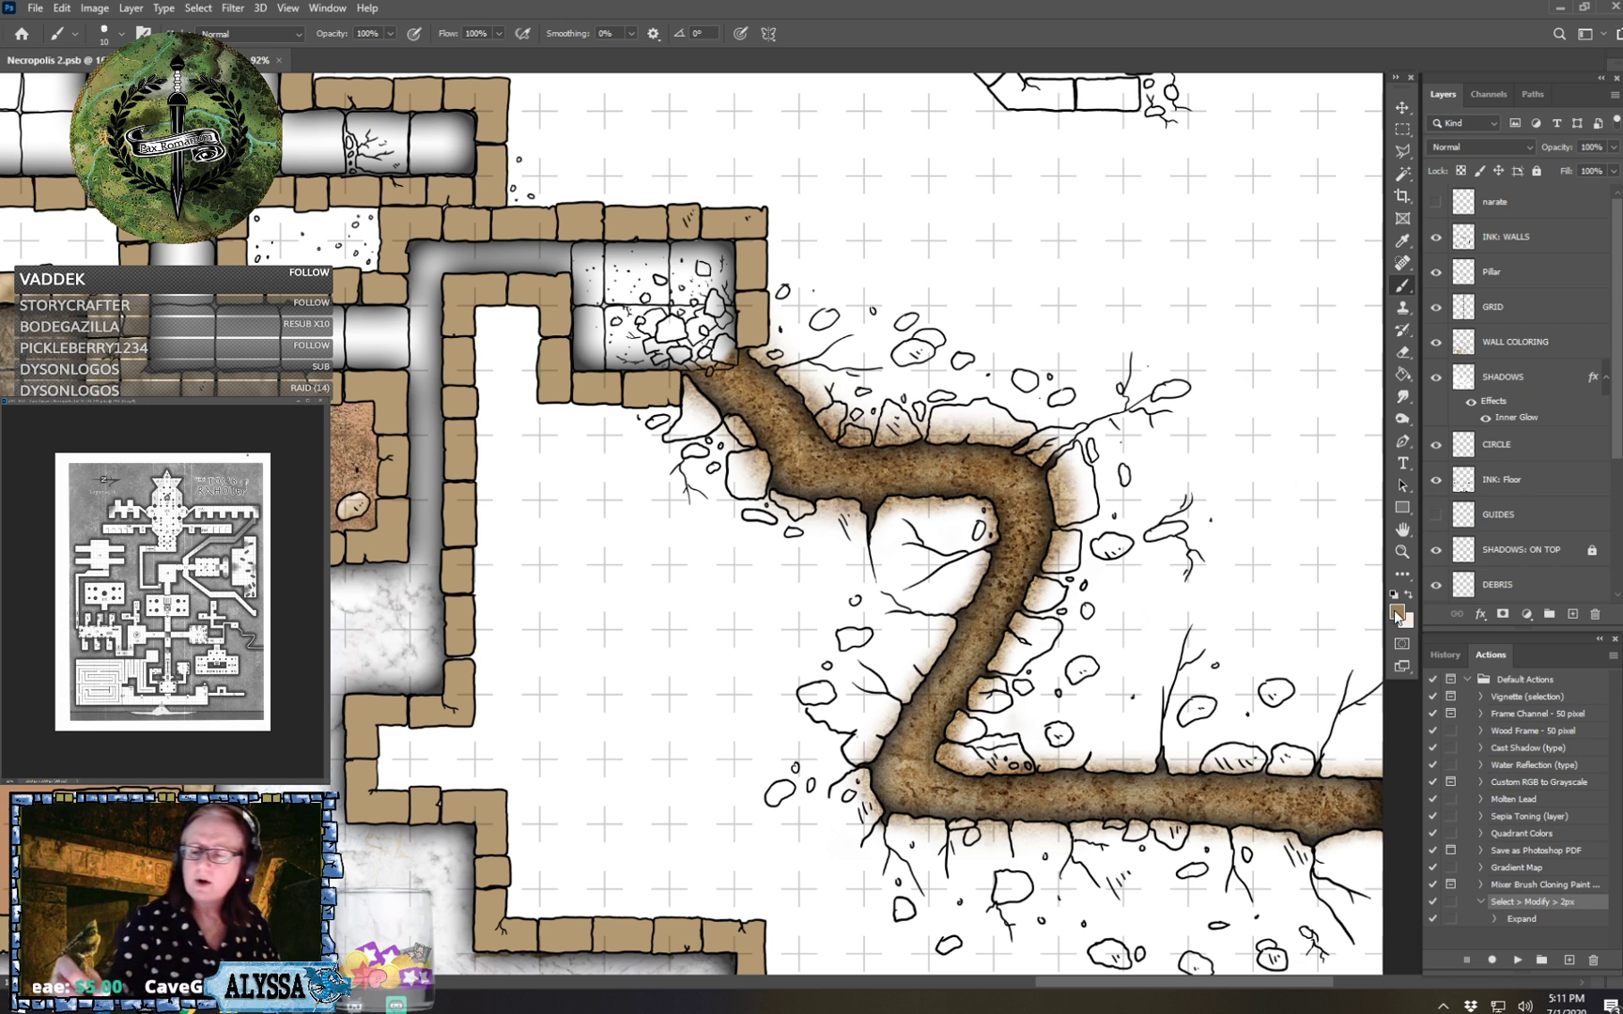
left_click(1398, 613)
left_click(1141, 701)
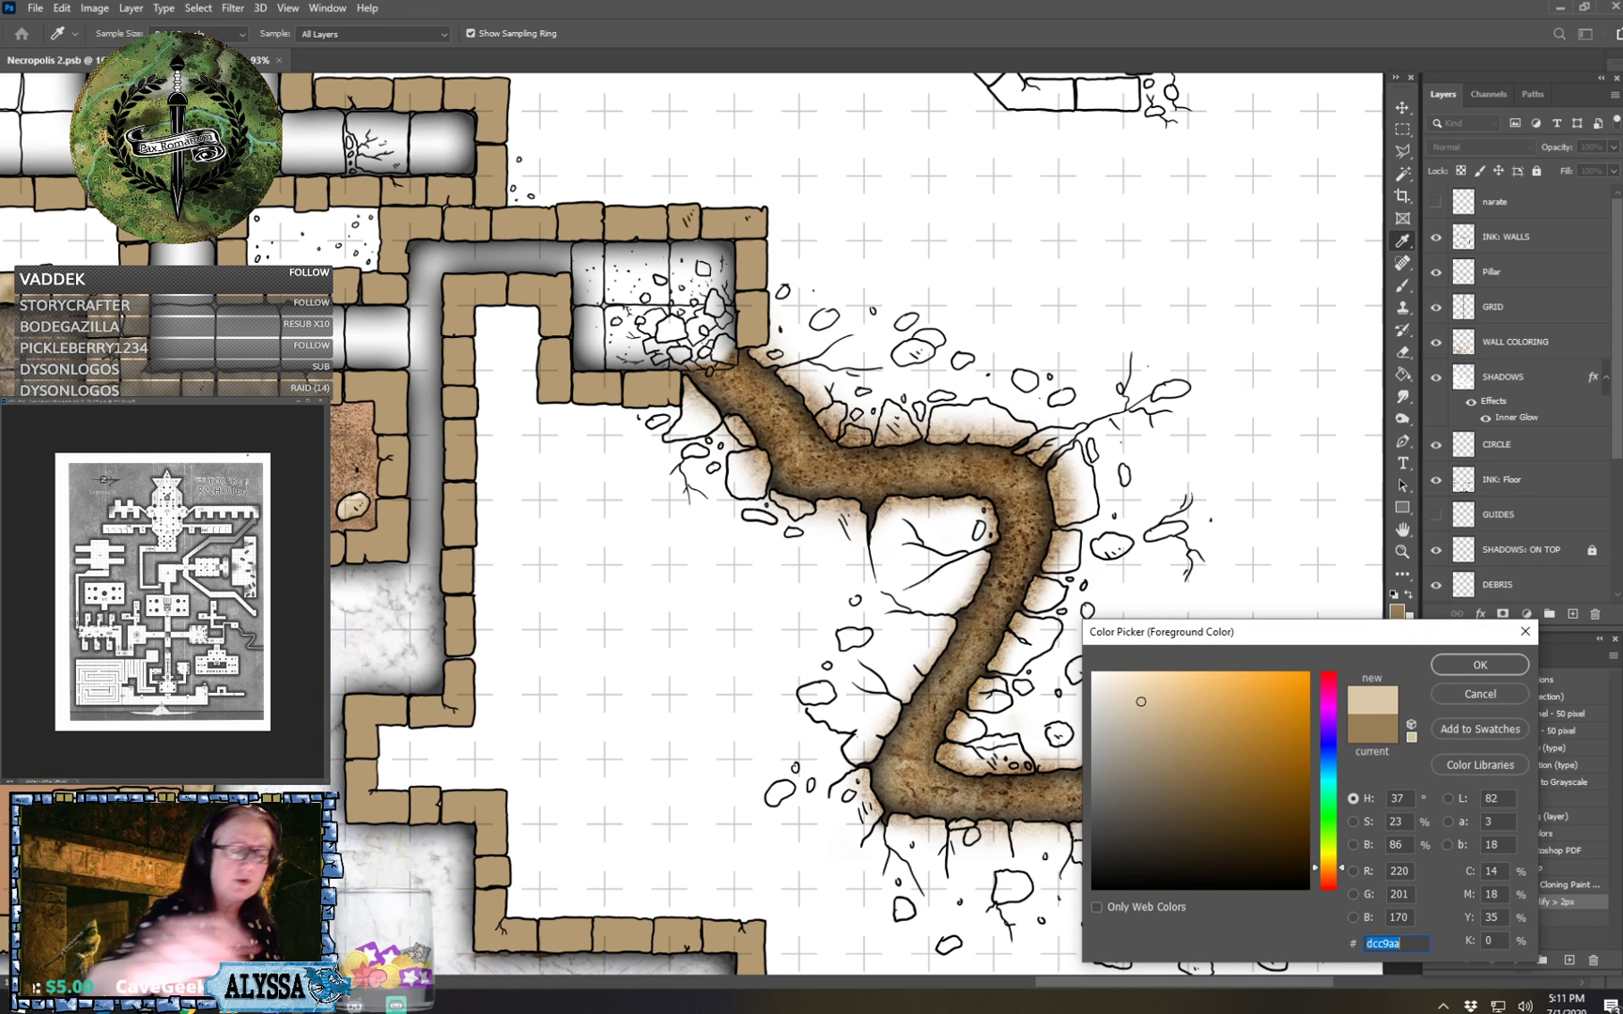
left_click(1481, 665)
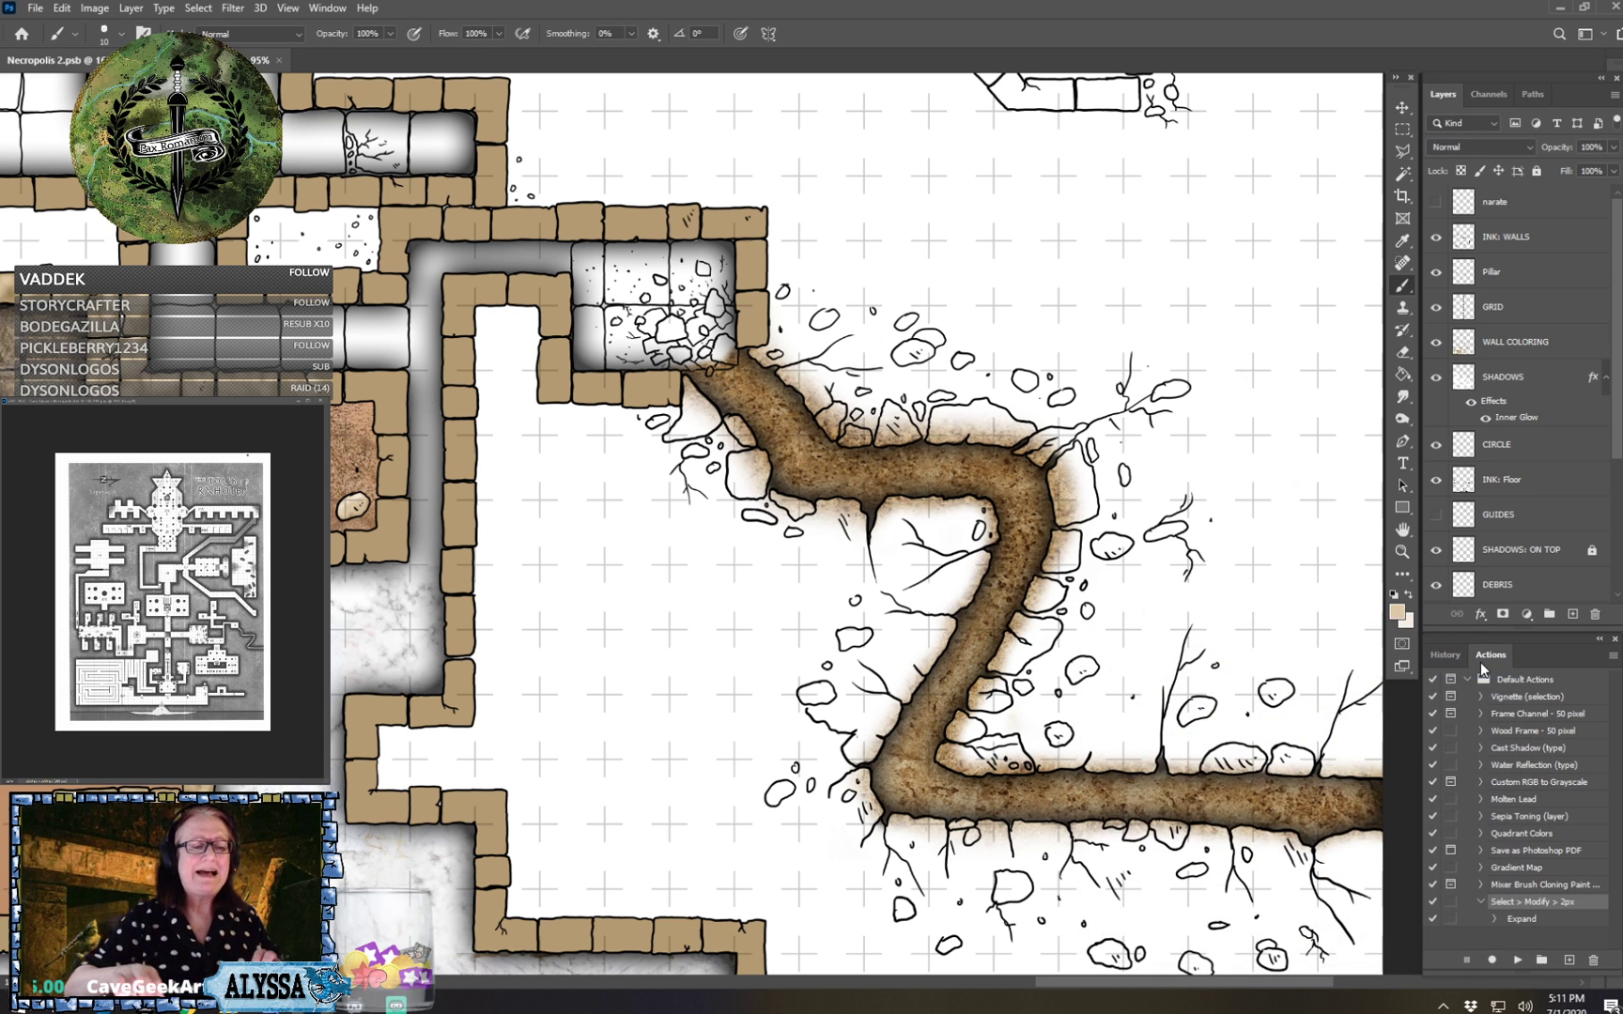
Set the brush to size 150 and make WALL COLORING the active layer for painting around the tunnel.
scroll(692, 525, "down", 2)
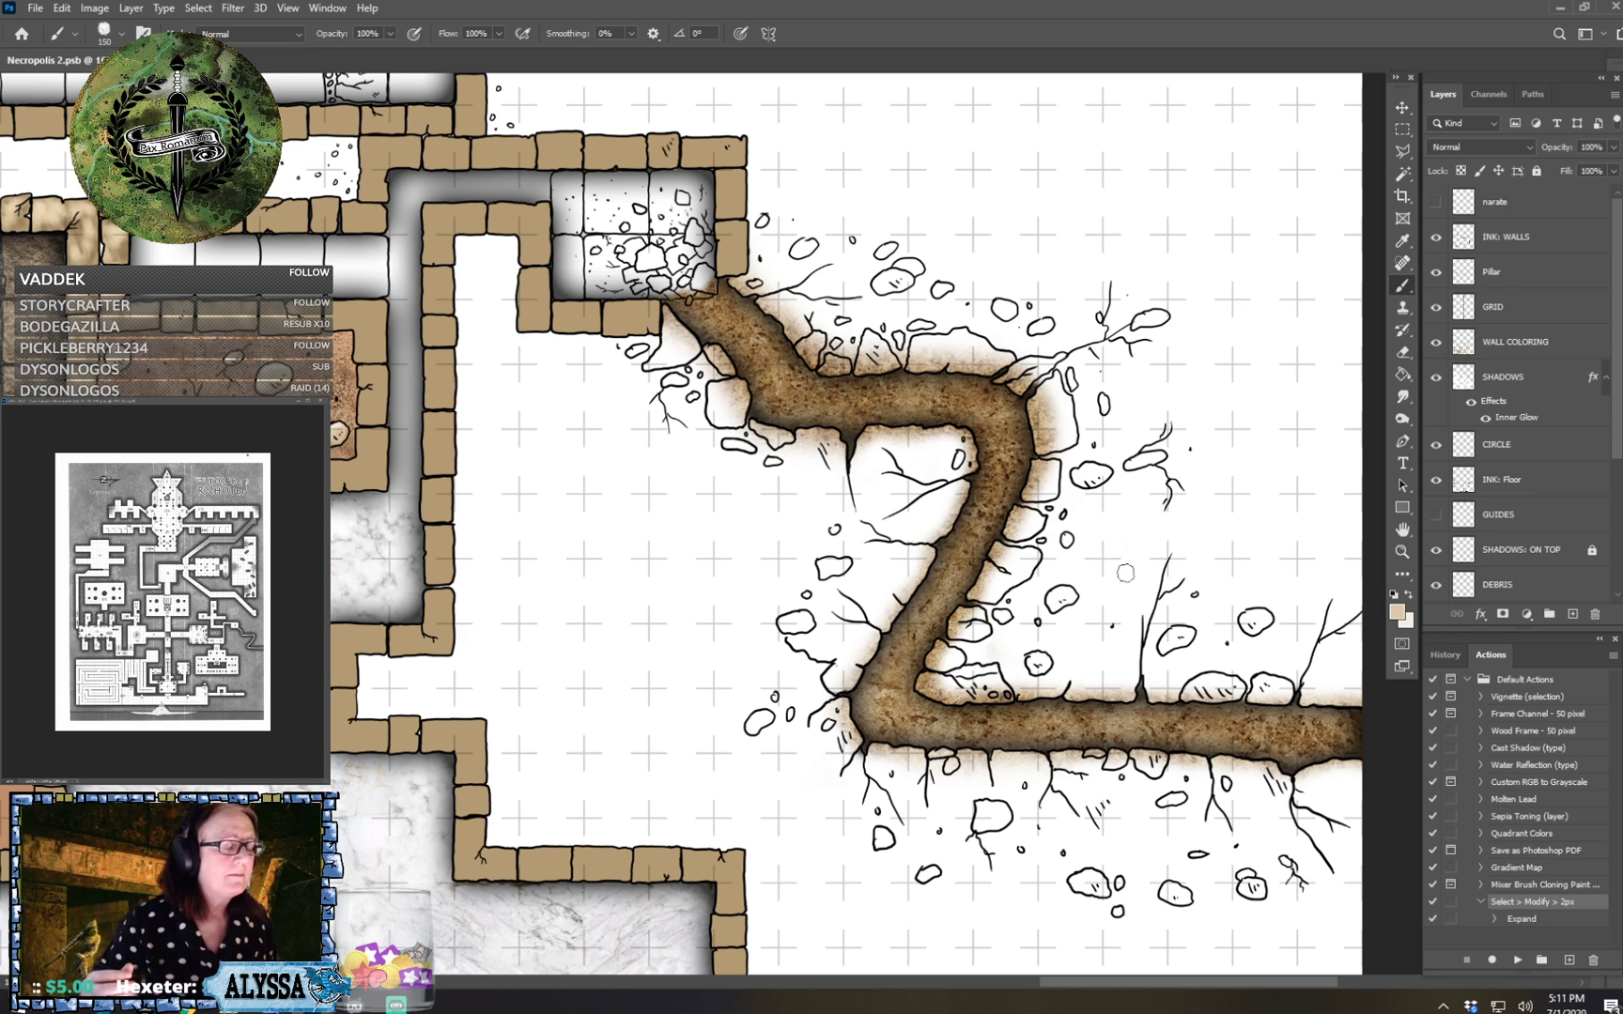
scroll(1125, 573, "down", 2)
scroll(1125, 573, "right", 1)
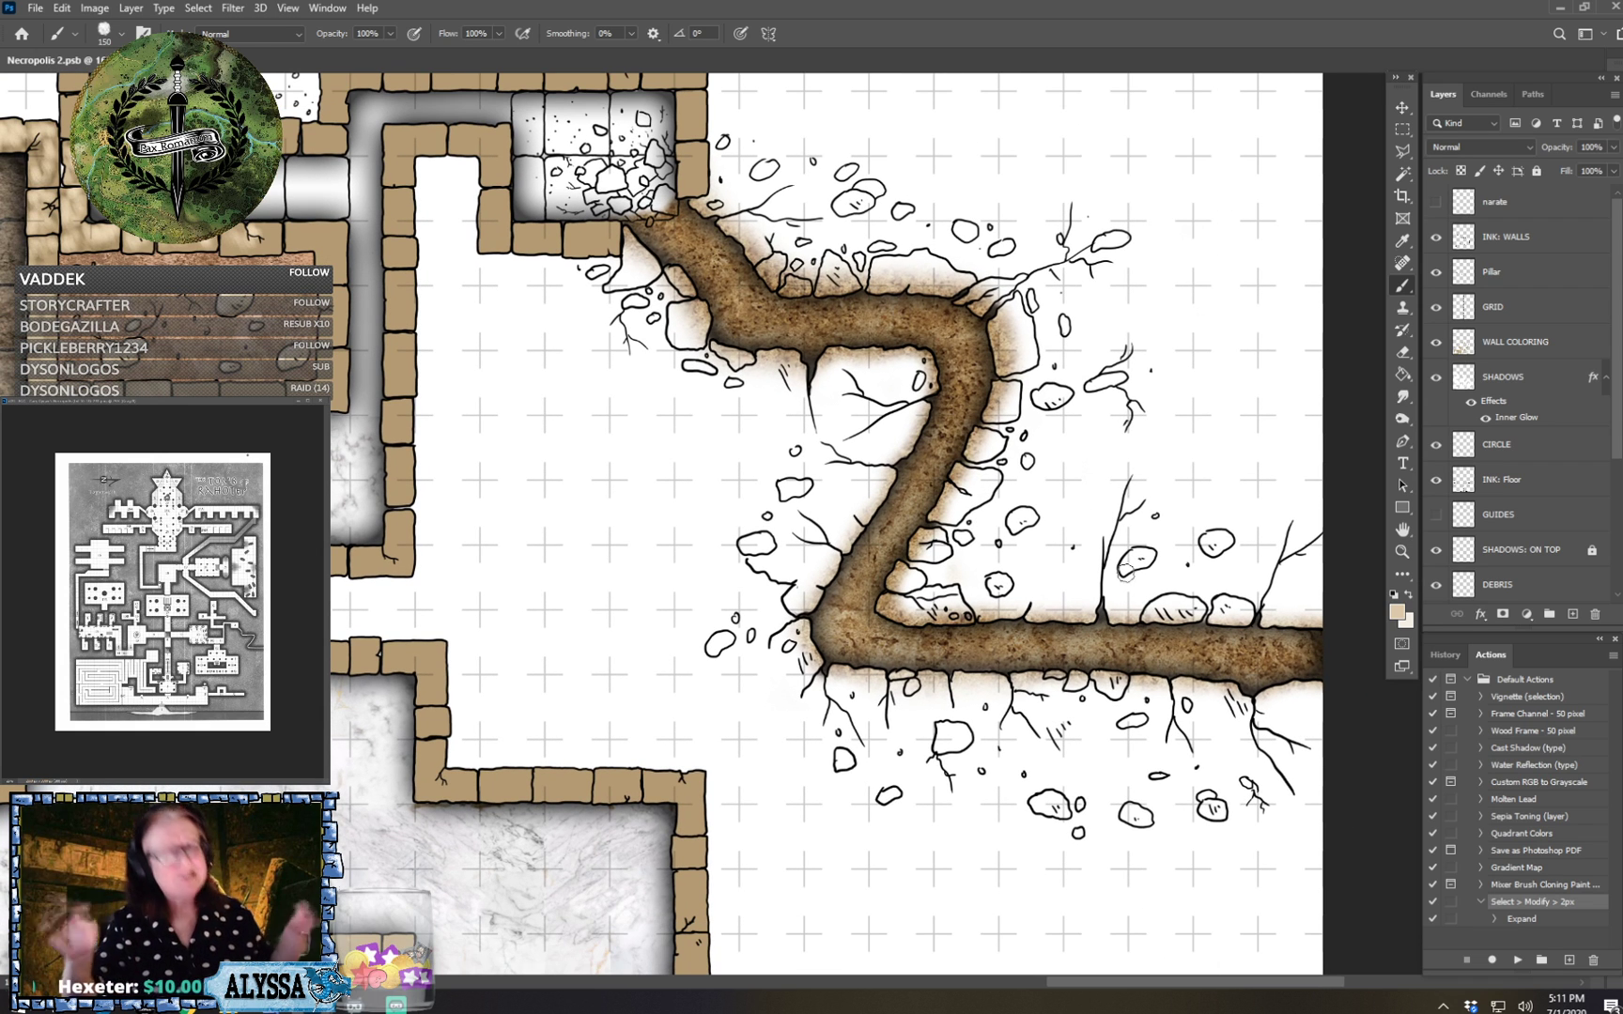
scroll(1125, 573, "down", 1)
scroll(1125, 573, "up", 2)
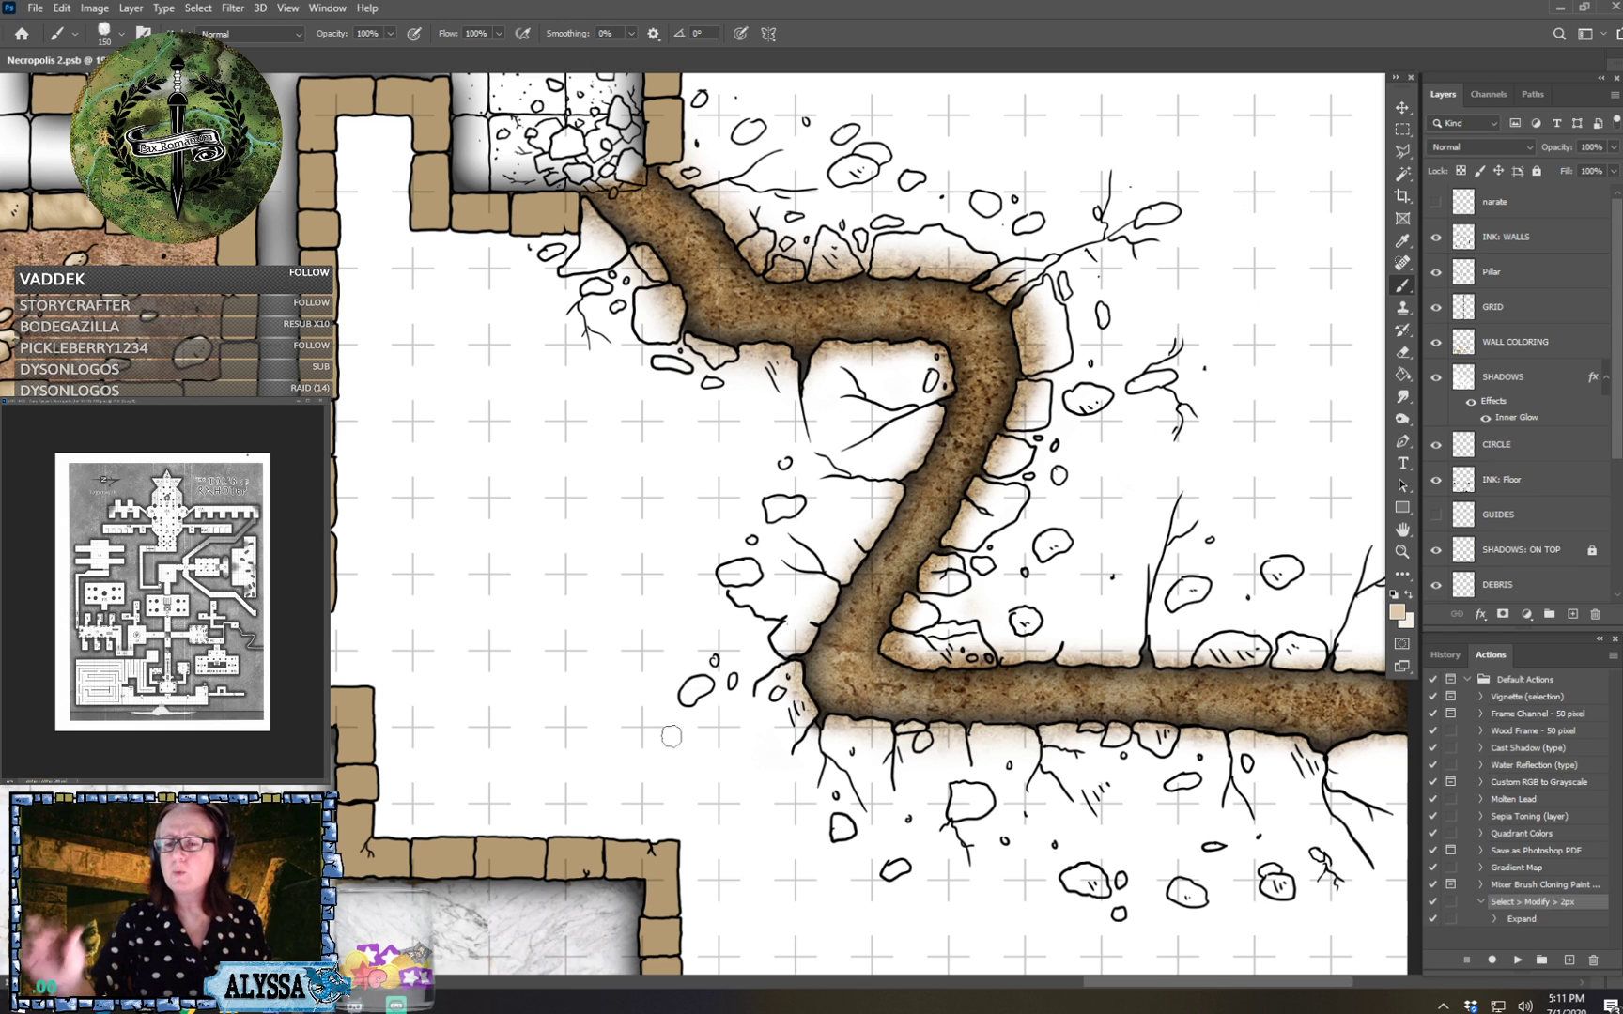
left_click(1514, 344)
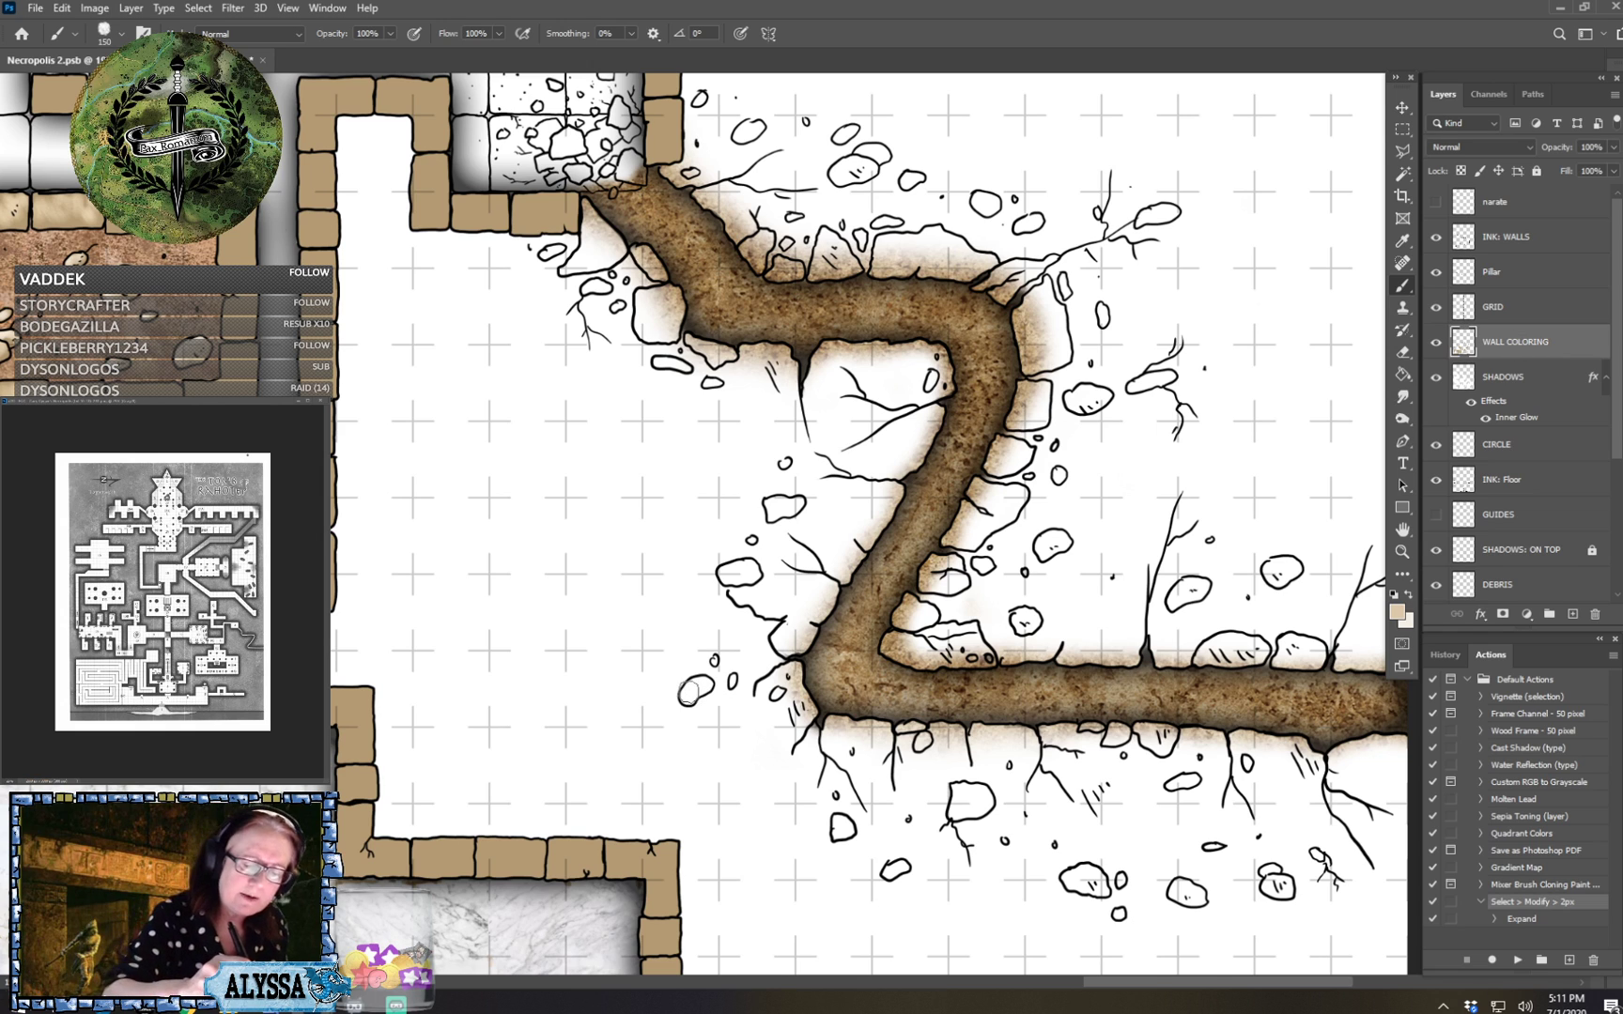
Fill the isolated rock west of the tunnel's lower bend with light tan, and pick a darker tan foreground color.
mouse_move(690, 693)
left_mouse_down()
mouse_move(706, 685)
mouse_move(692, 690)
left_mouse_up()
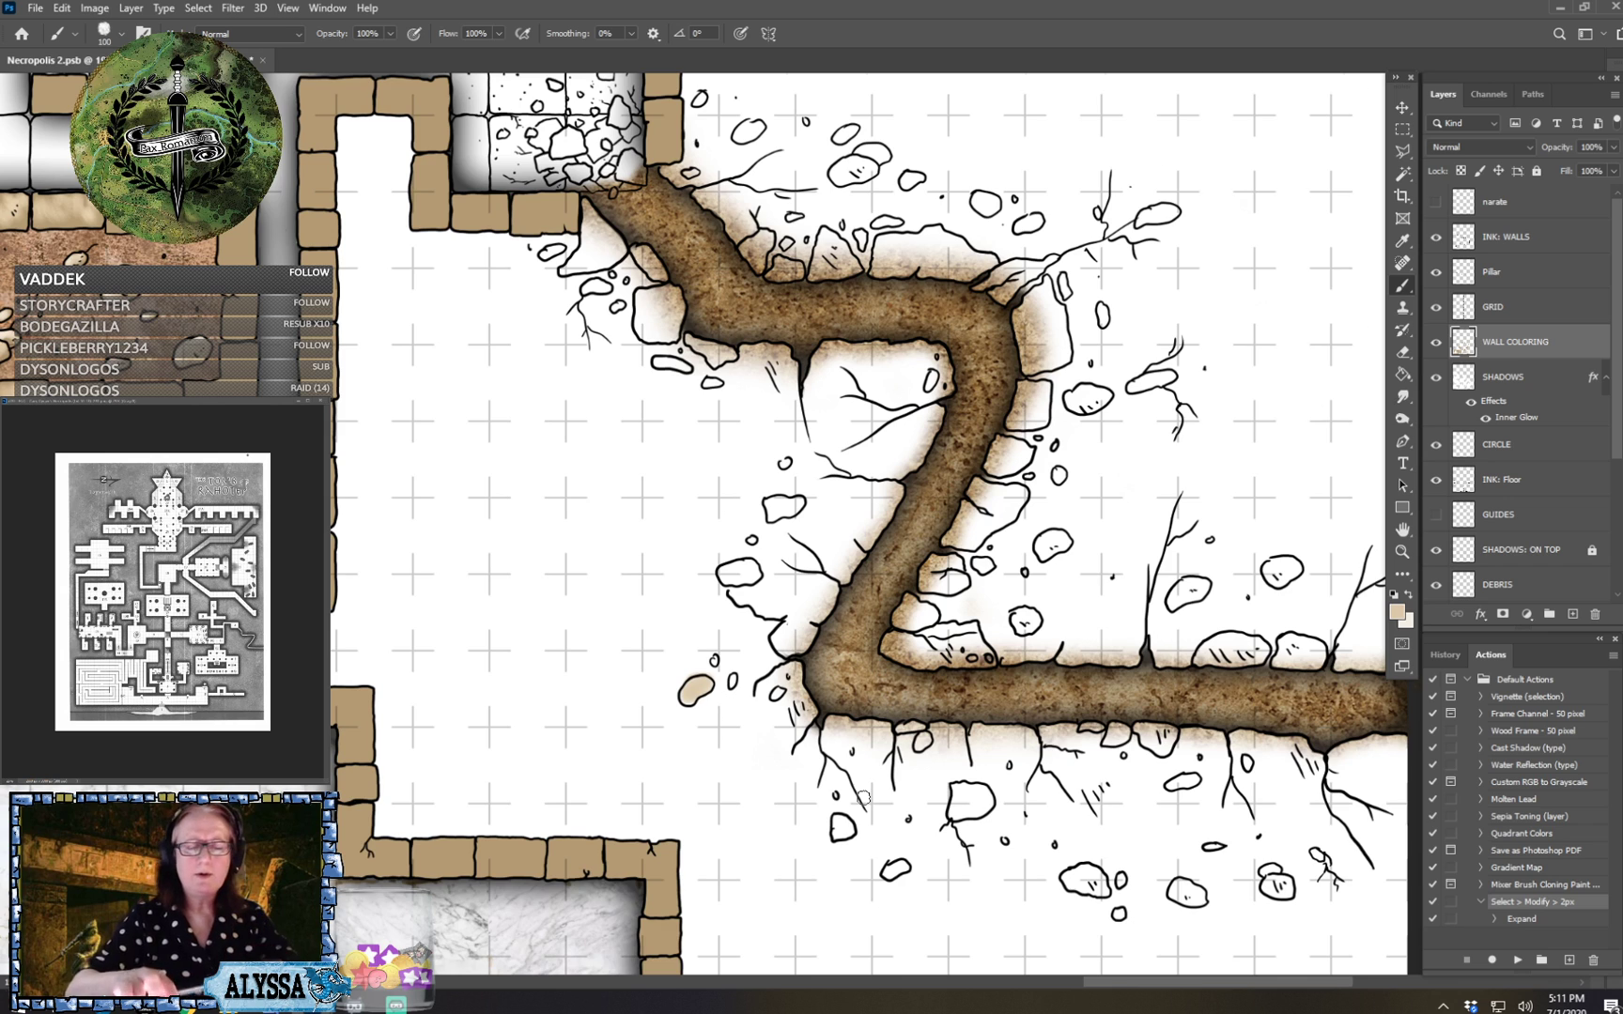
scroll(863, 798, "up", 2)
left_click(1397, 613)
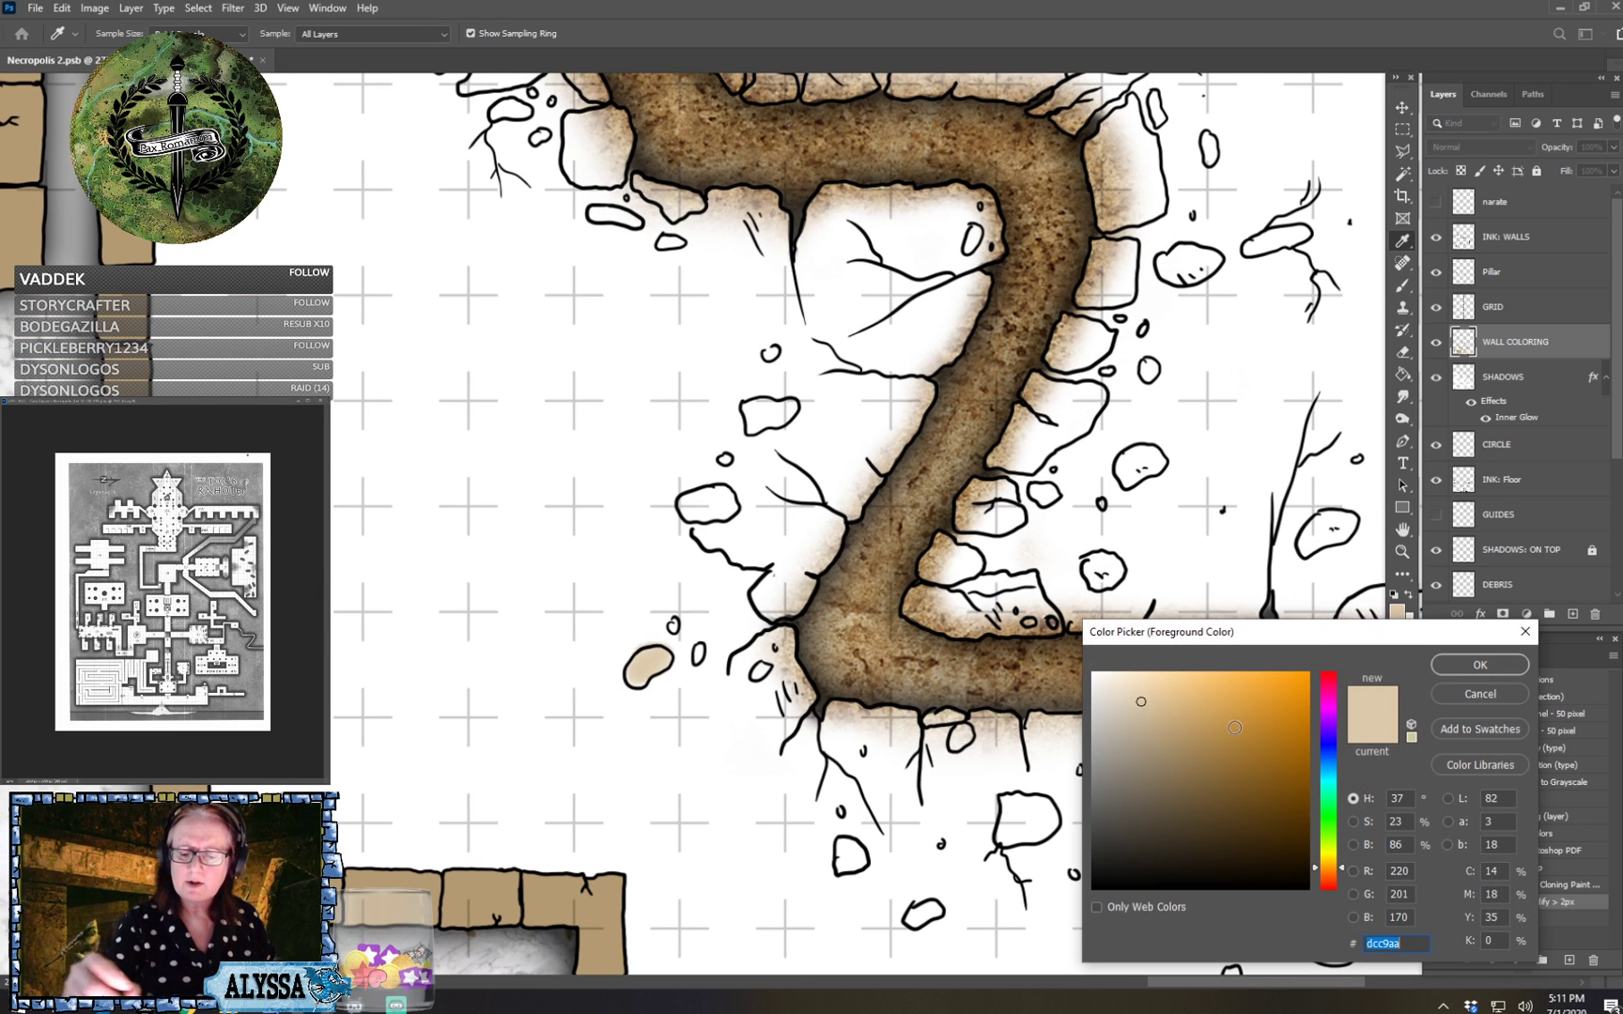
left_click(1161, 735)
left_click(1467, 668)
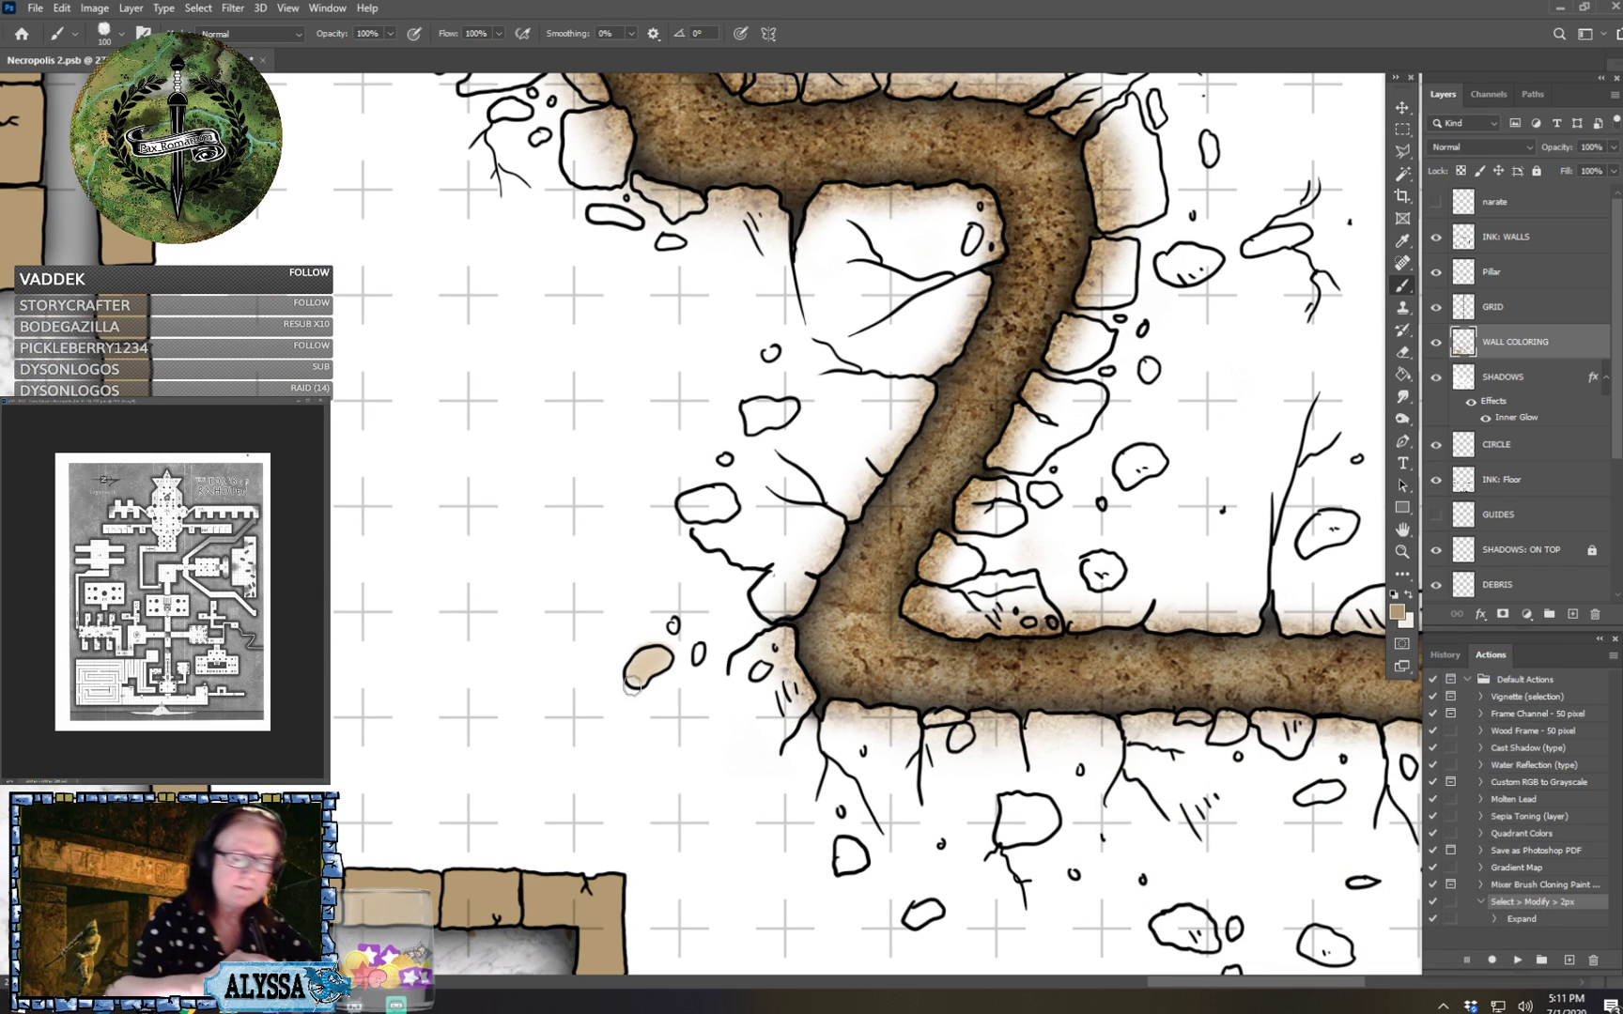
Shade the loose rocks and pebbles west of the tunnel's lower bend with the darker tan.
left_click_drag(636, 679, 662, 658)
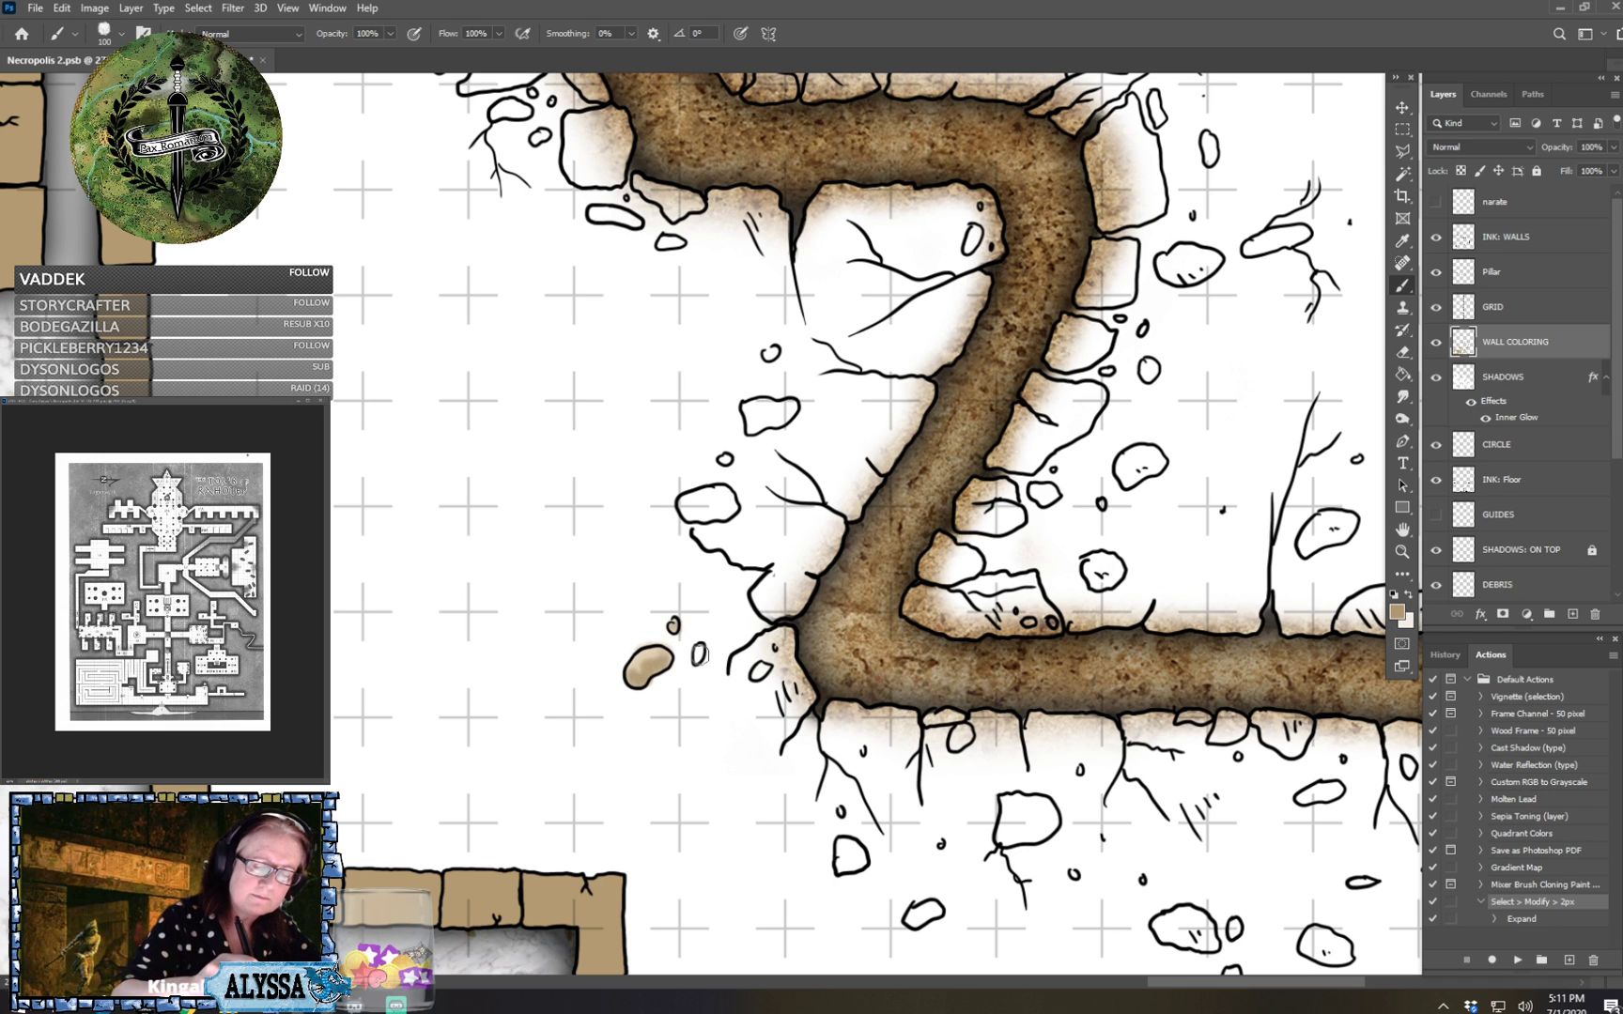
left_click_drag(757, 673, 765, 667)
left_click_drag(685, 507, 731, 506)
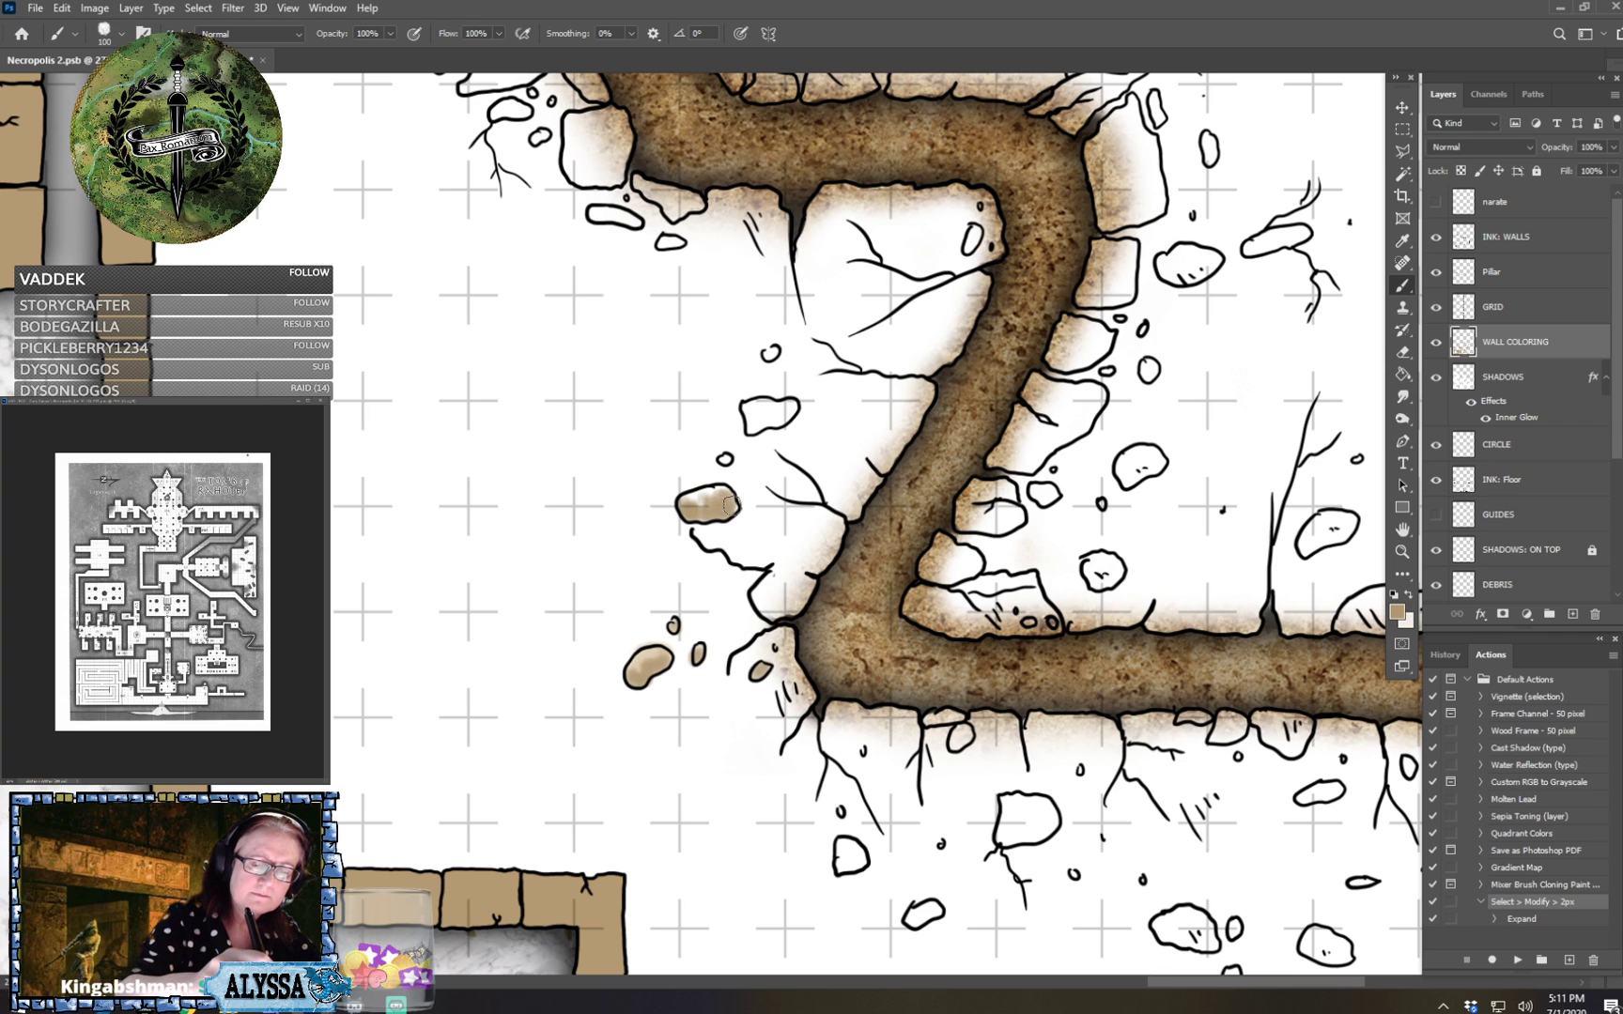
left_click(726, 460)
mouse_move(757, 413)
left_mouse_down()
mouse_move(755, 426)
mouse_move(791, 409)
left_mouse_up()
left_click(770, 354)
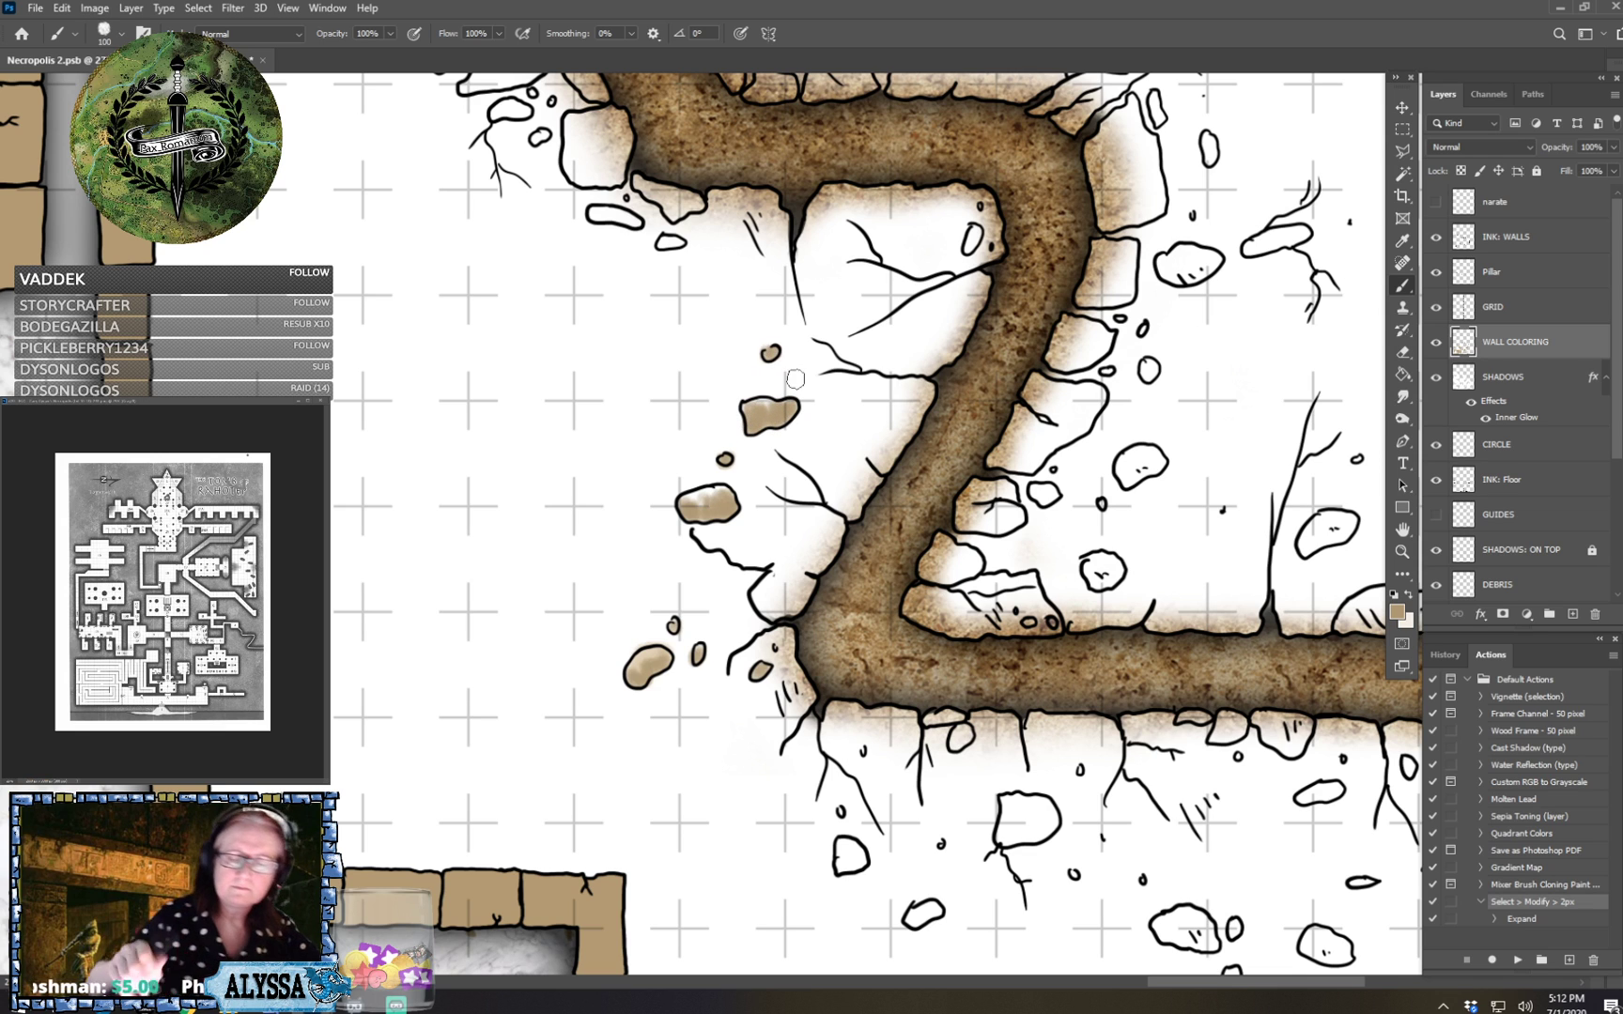
Color the rocks south of the tunnel's lower bend darker tan, including the stone touching the tunnel's lower edge.
scroll(795, 379, "down", 3)
scroll(795, 378, "right", 2)
mouse_move(707, 652)
left_mouse_down()
mouse_move(713, 632)
mouse_move(723, 643)
left_mouse_up()
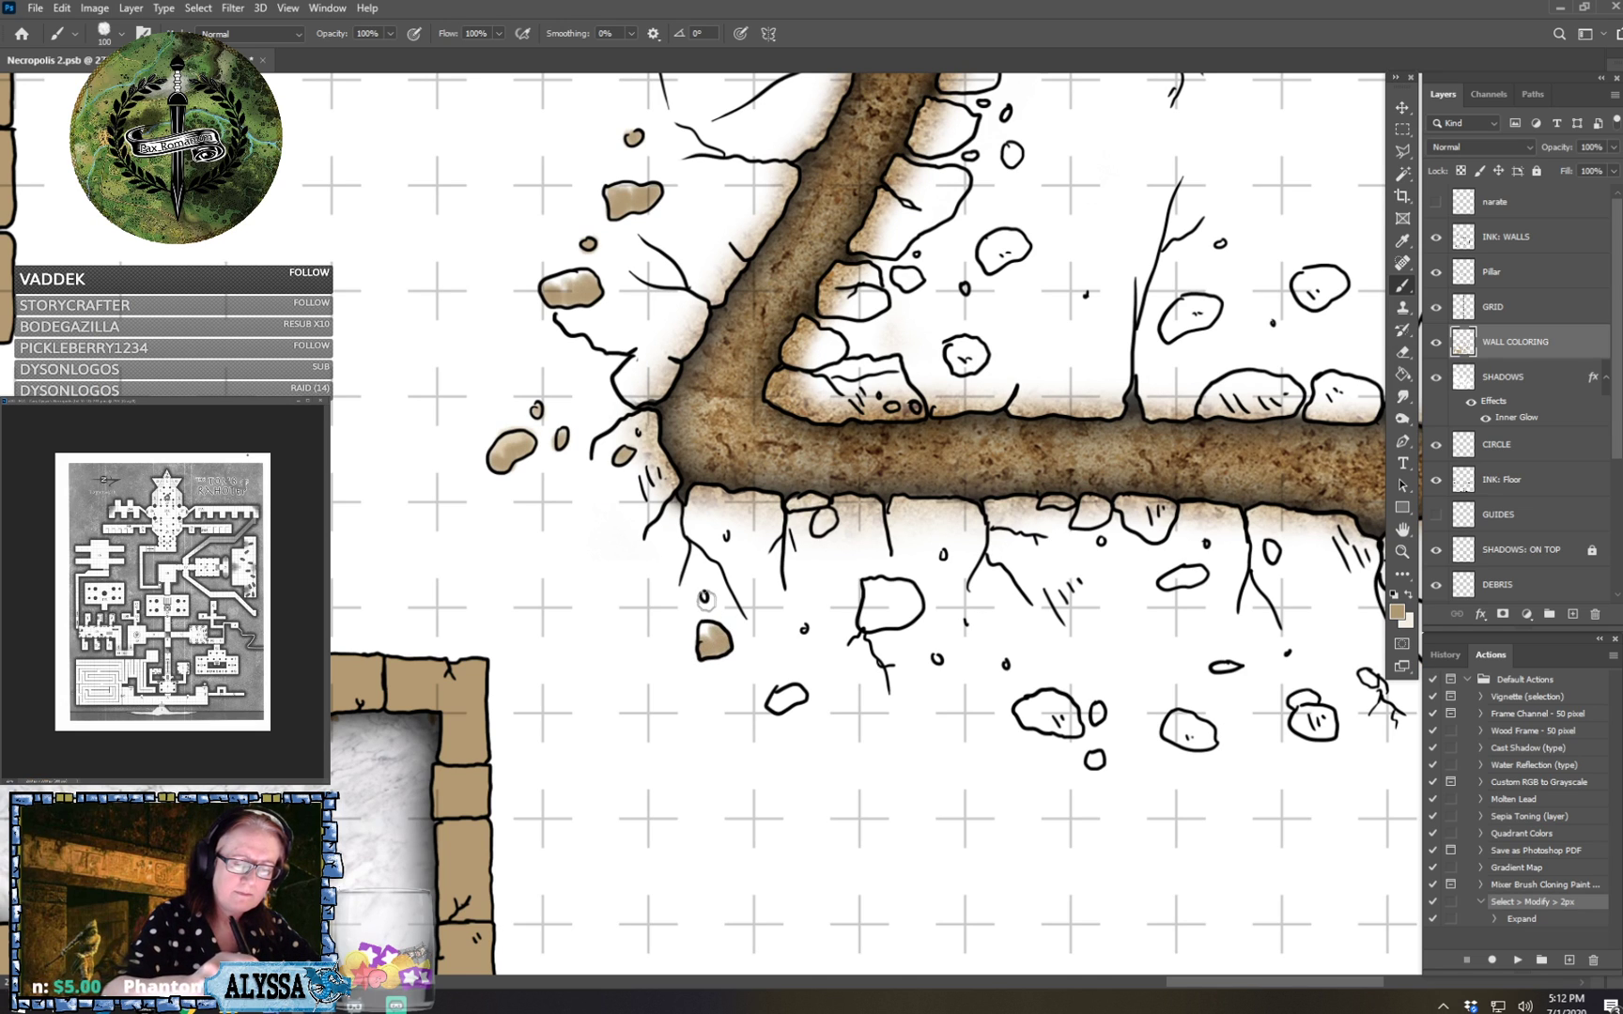
left_click(705, 600)
left_click_drag(775, 711, 801, 695)
mouse_move(816, 531)
left_mouse_down()
mouse_move(828, 521)
mouse_move(794, 500)
mouse_move(824, 503)
left_mouse_up()
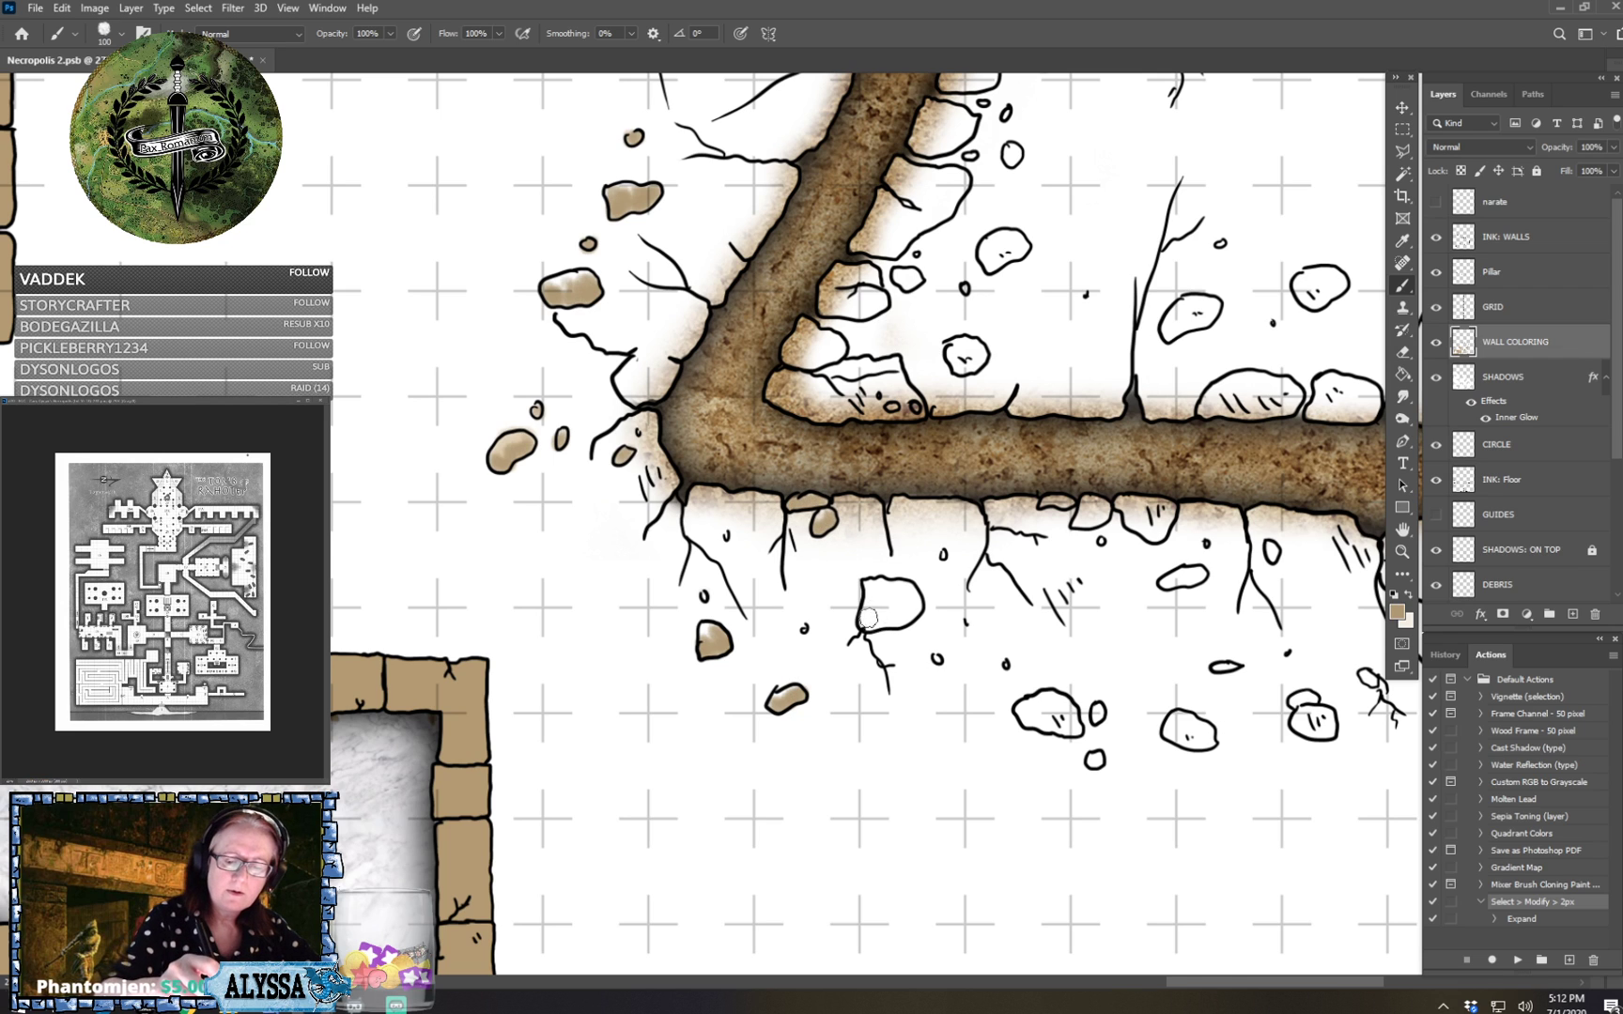
Paint the rocks below the tunnel's horizontal stretch darker tan, from the large cracked stone to the map's eastern edge.
mouse_move(869, 617)
left_mouse_down()
mouse_move(903, 616)
mouse_move(905, 597)
mouse_move(916, 612)
mouse_move(575, 684)
left_mouse_up()
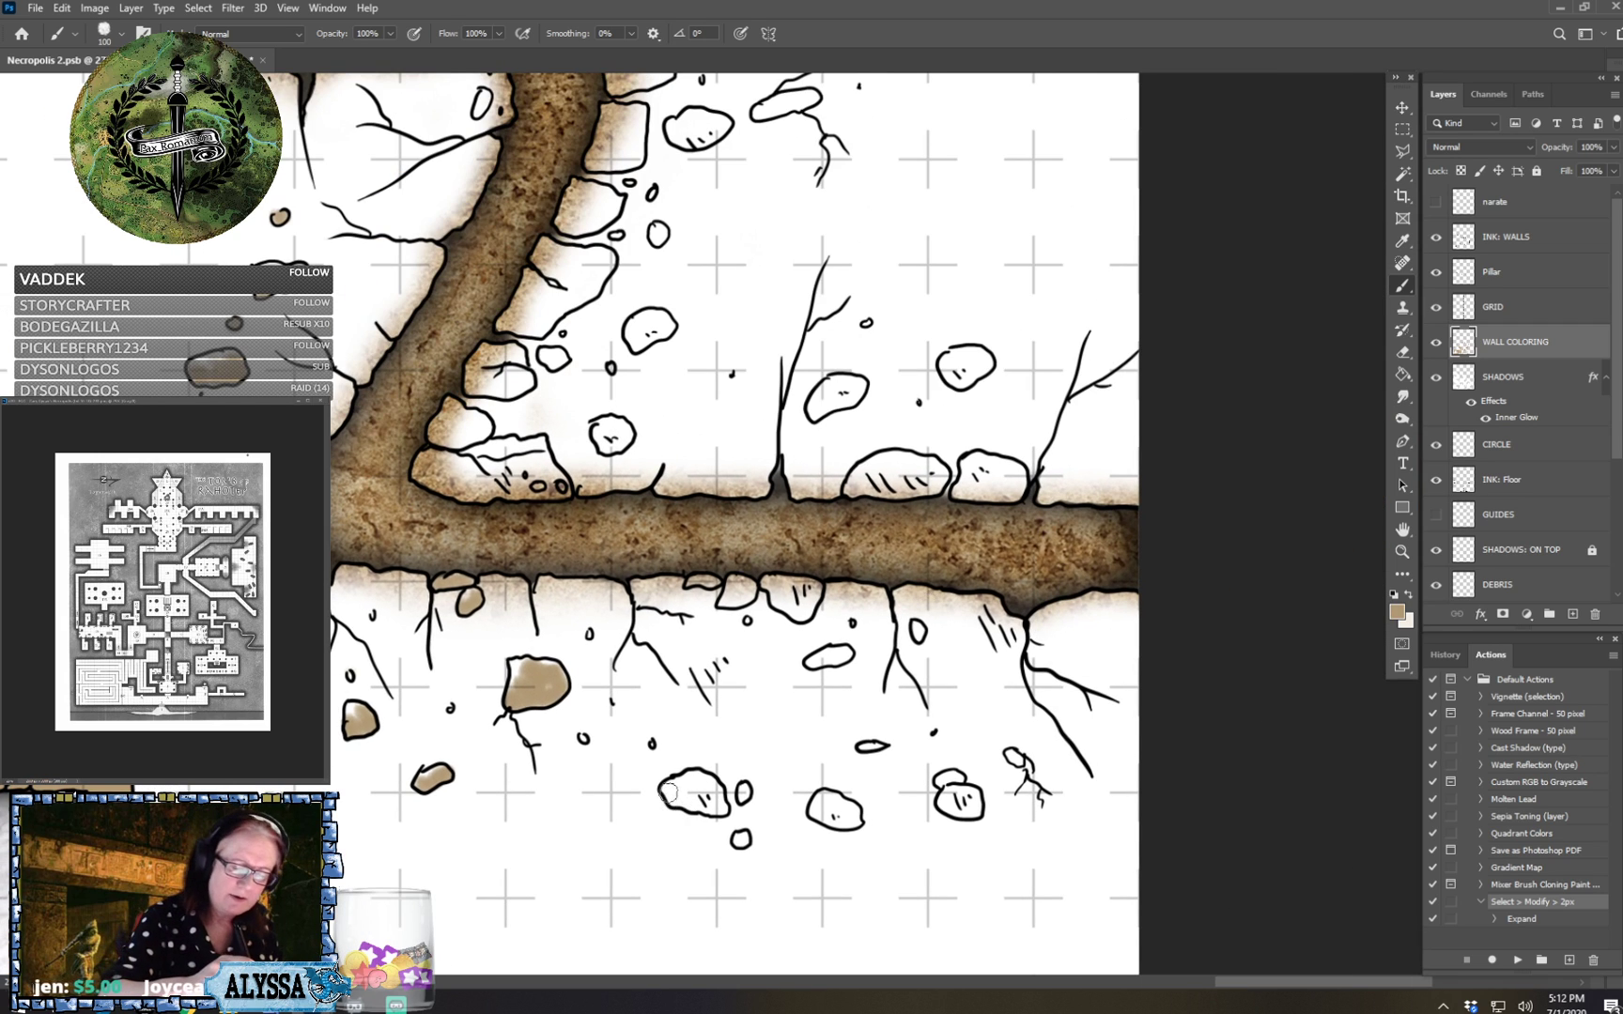
mouse_move(668, 793)
left_mouse_down()
mouse_move(693, 804)
mouse_move(697, 780)
mouse_move(713, 808)
mouse_move(704, 781)
mouse_move(742, 838)
mouse_move(744, 791)
left_mouse_up()
mouse_move(744, 593)
left_mouse_down()
mouse_move(695, 579)
mouse_move(783, 591)
mouse_move(770, 581)
mouse_move(809, 591)
left_mouse_up()
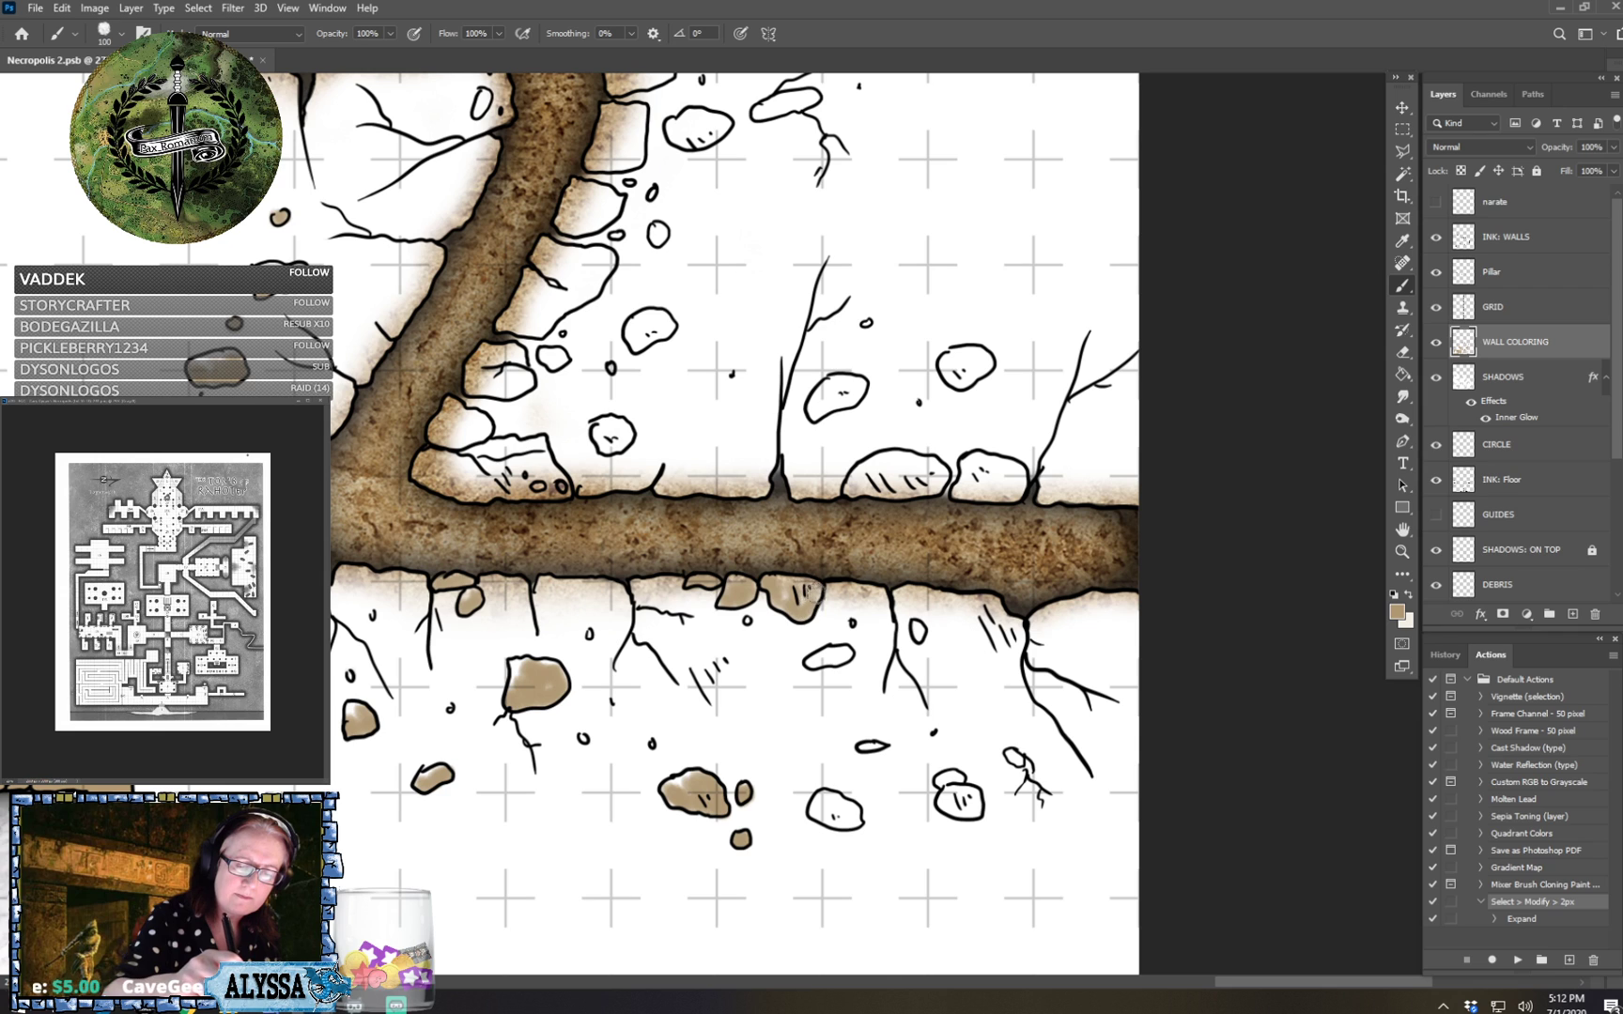
left_click_drag(814, 669, 916, 629)
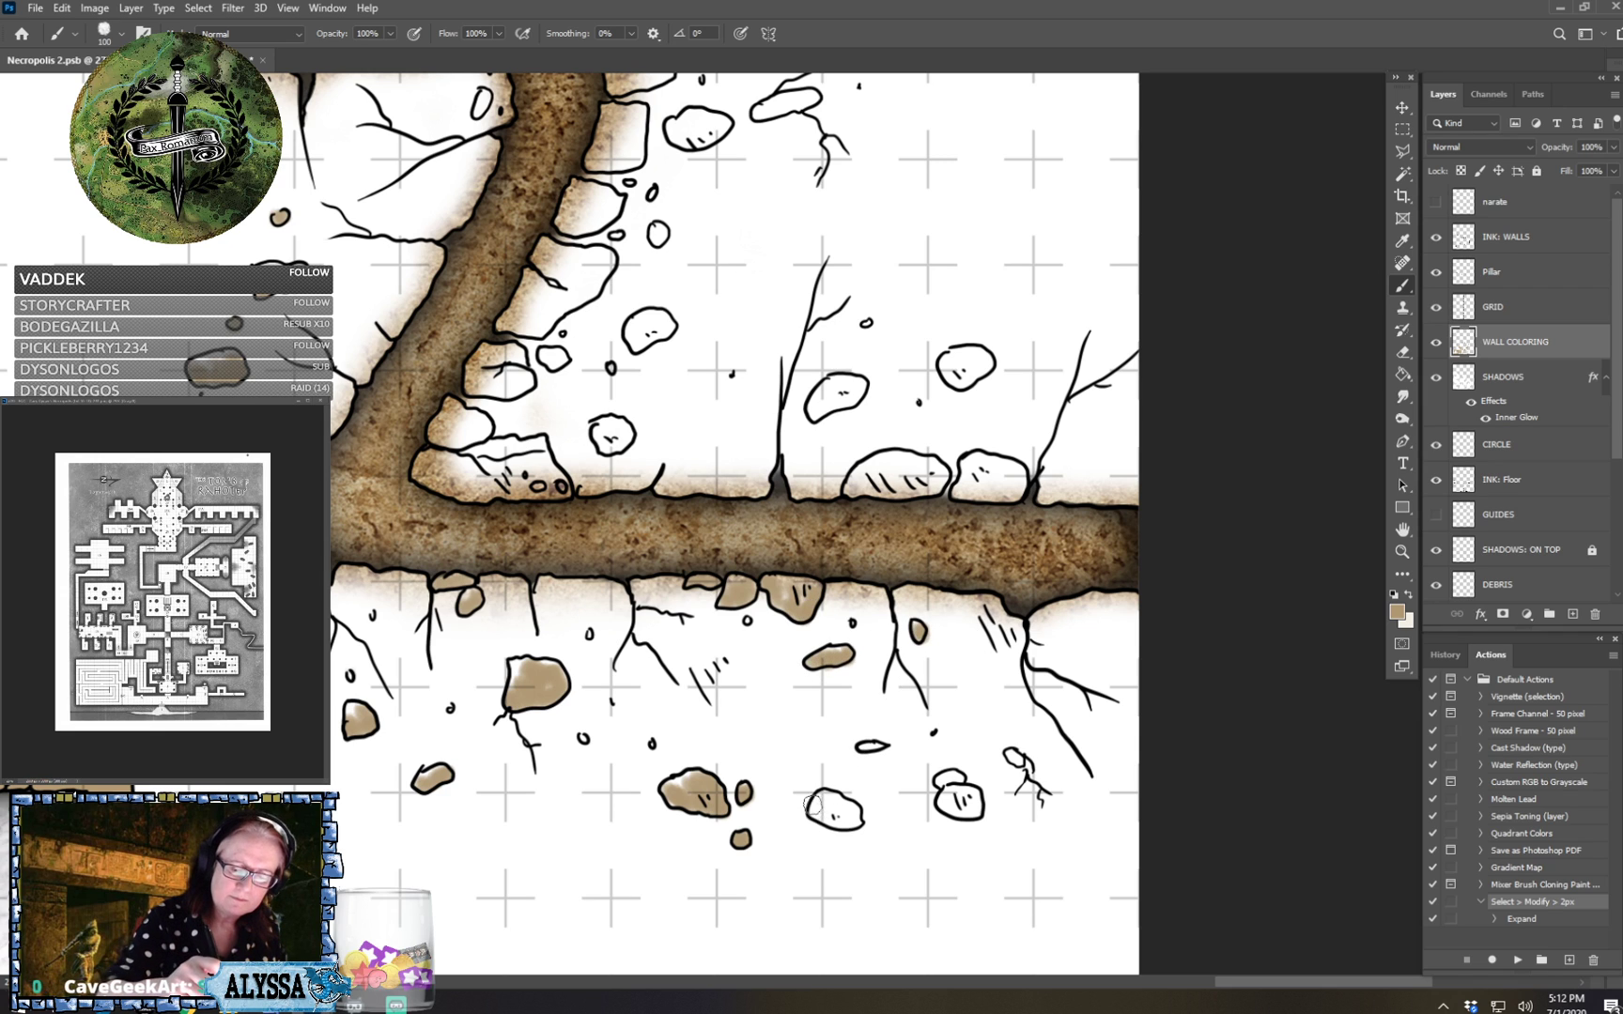
mouse_move(813, 811)
left_mouse_down()
mouse_move(967, 803)
mouse_move(946, 800)
mouse_move(966, 811)
mouse_move(942, 783)
mouse_move(1022, 763)
left_mouse_up()
left_click_drag(871, 747, 910, 738)
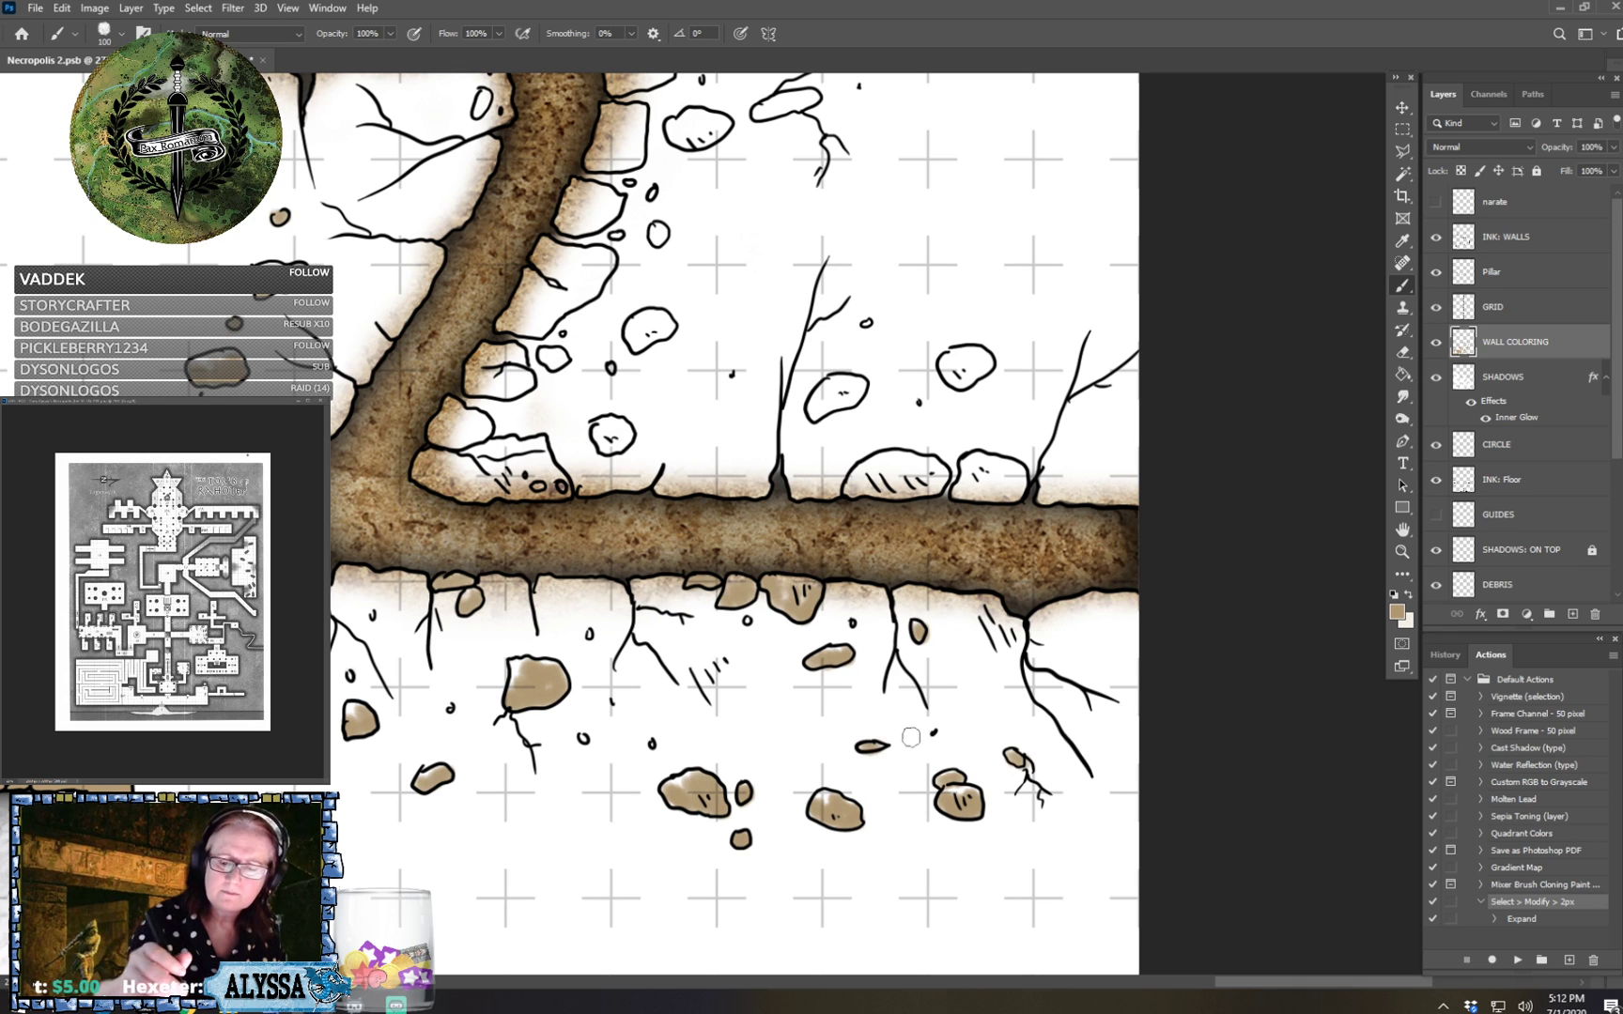
Color the two boulders on the upper edge of the horizontal tunnel and the loose rocks above them darker tan.
scroll(911, 738, "up", 1)
mouse_move(883, 541)
left_mouse_down()
mouse_move(905, 513)
mouse_move(924, 543)
mouse_move(931, 516)
mouse_move(954, 535)
mouse_move(949, 518)
mouse_move(955, 540)
mouse_move(910, 545)
mouse_move(996, 529)
mouse_move(977, 549)
mouse_move(991, 547)
mouse_move(1013, 530)
mouse_move(997, 515)
mouse_move(1039, 530)
left_mouse_up()
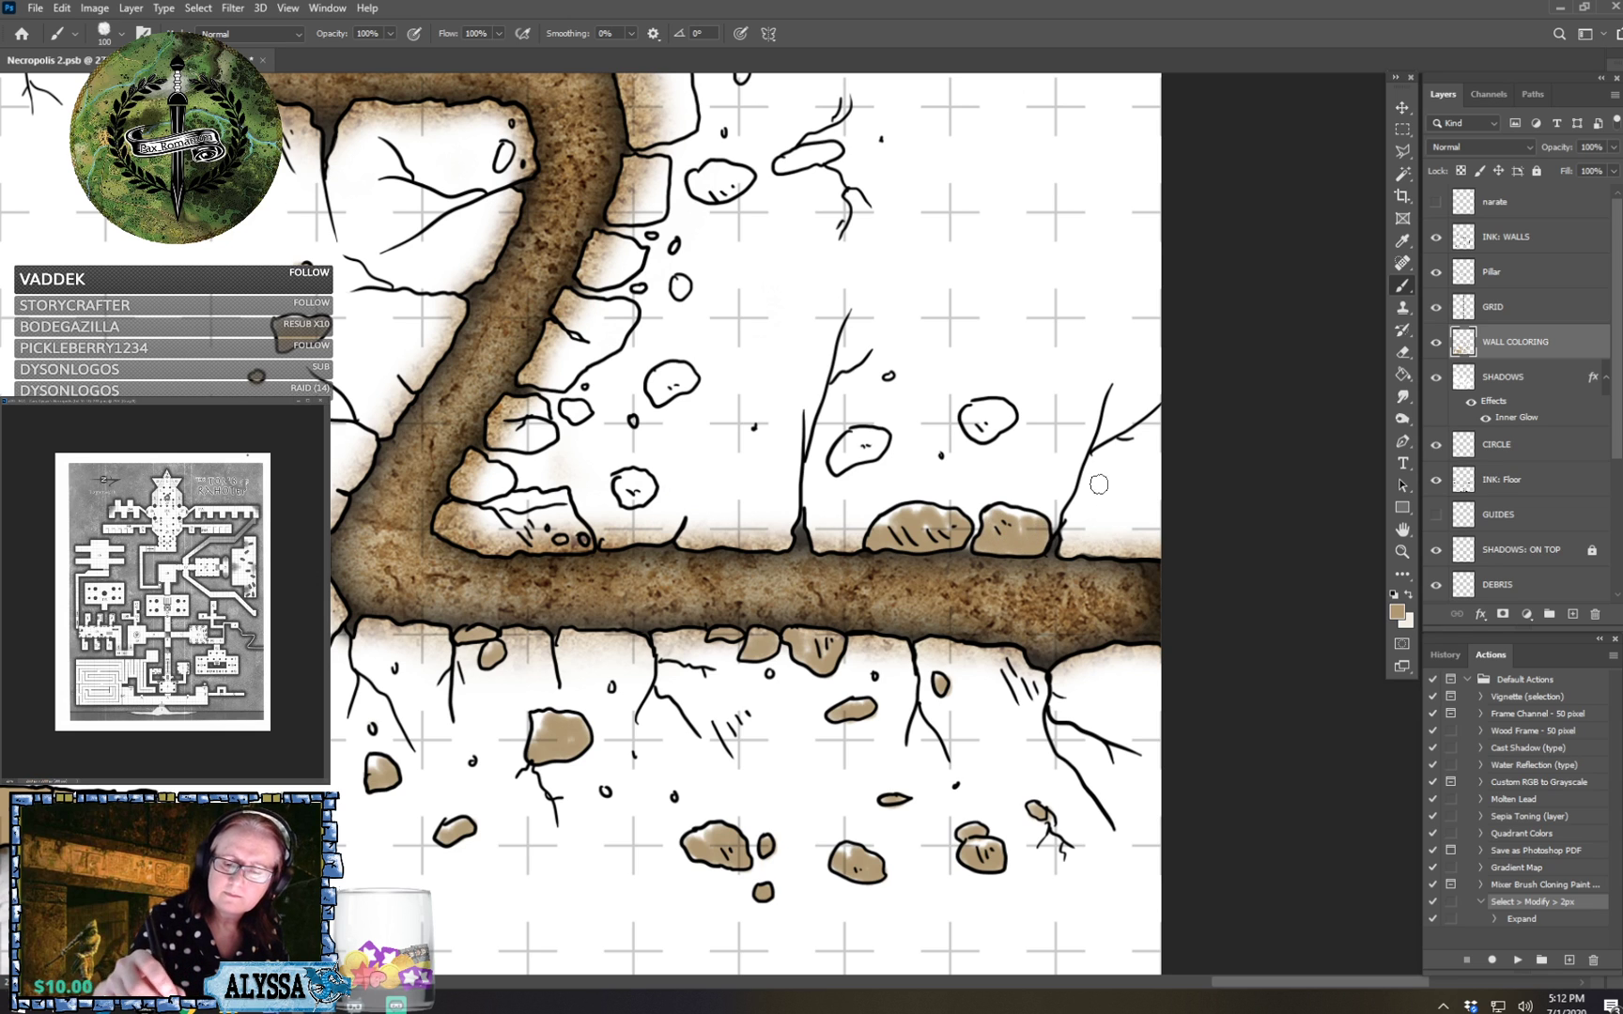
mouse_move(975, 417)
left_mouse_down()
mouse_move(977, 432)
mouse_move(1005, 415)
left_mouse_up()
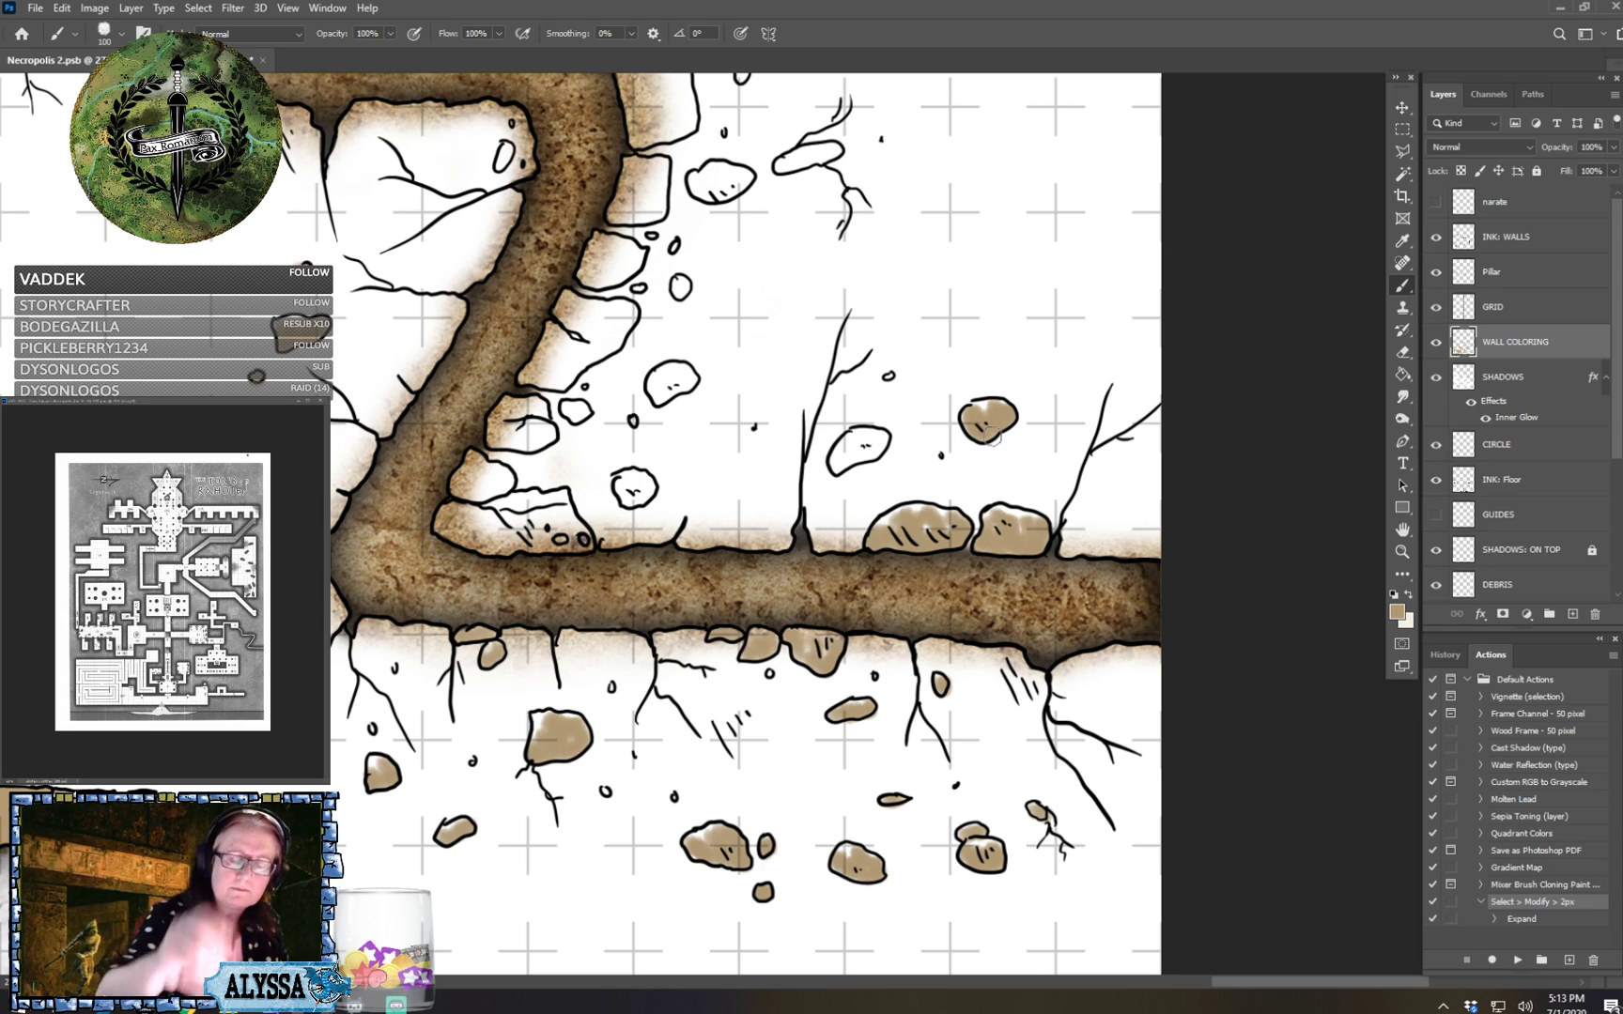
mouse_move(845, 456)
left_mouse_down()
mouse_move(834, 465)
mouse_move(873, 437)
left_mouse_up()
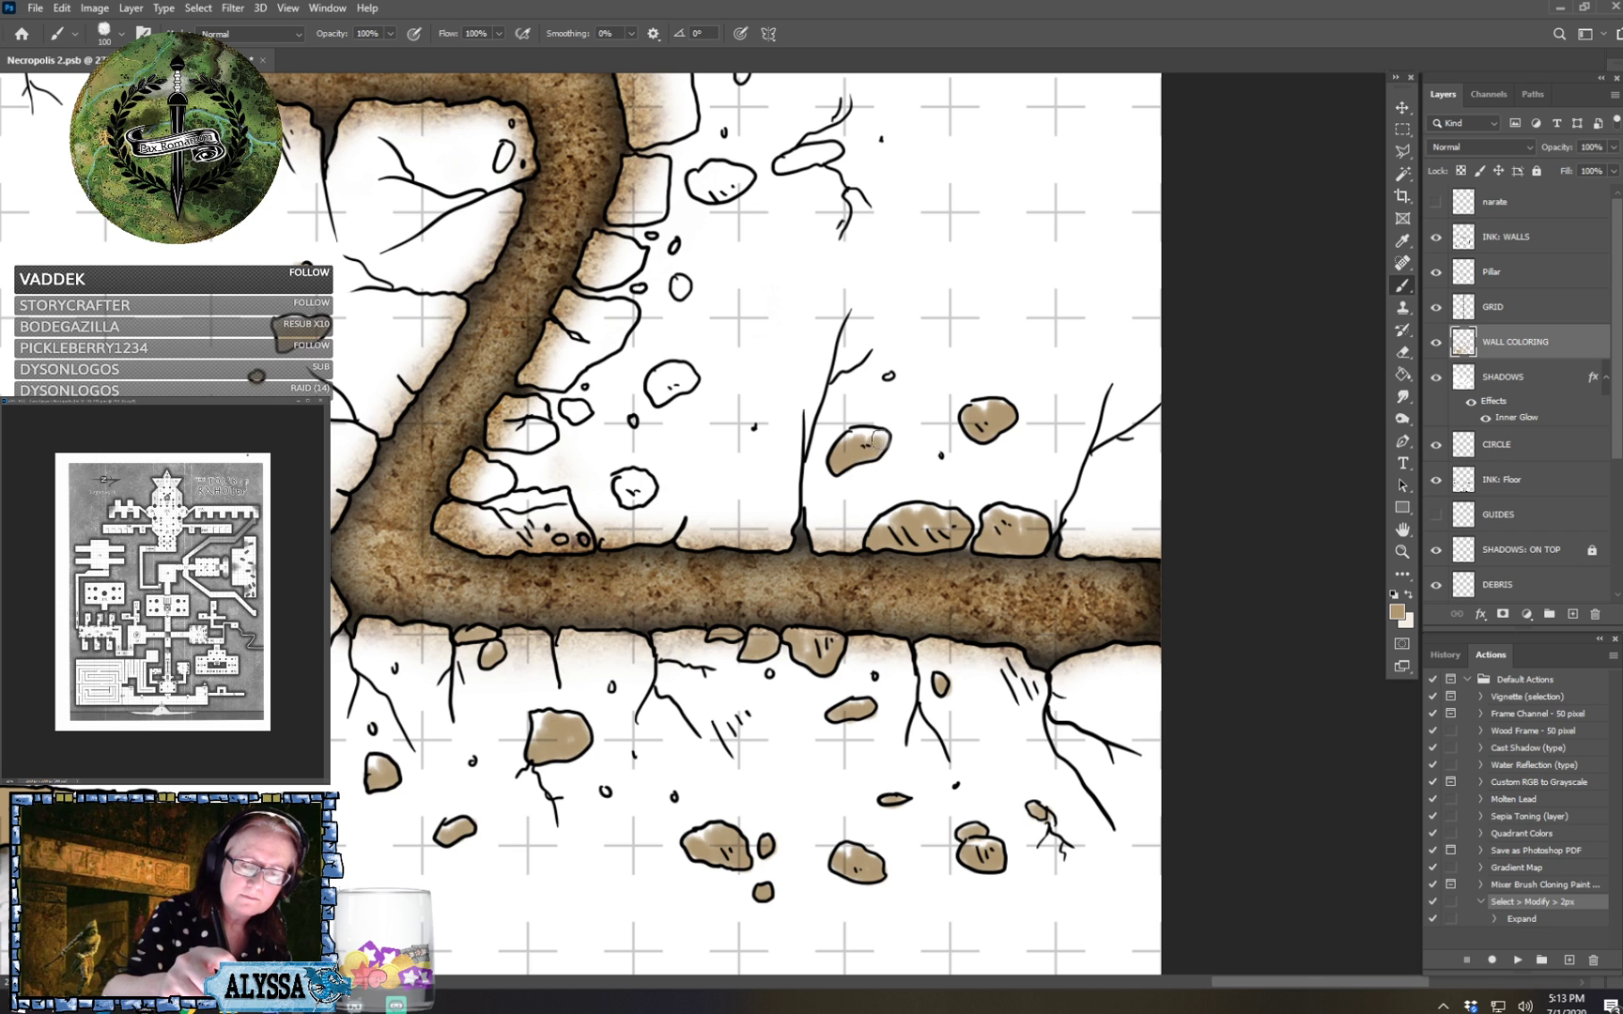
Paint the loose rocks east of the tunnel's diagonal stretch darker tan, up to the elongated rock beside the crack.
scroll(881, 446, "left", 3)
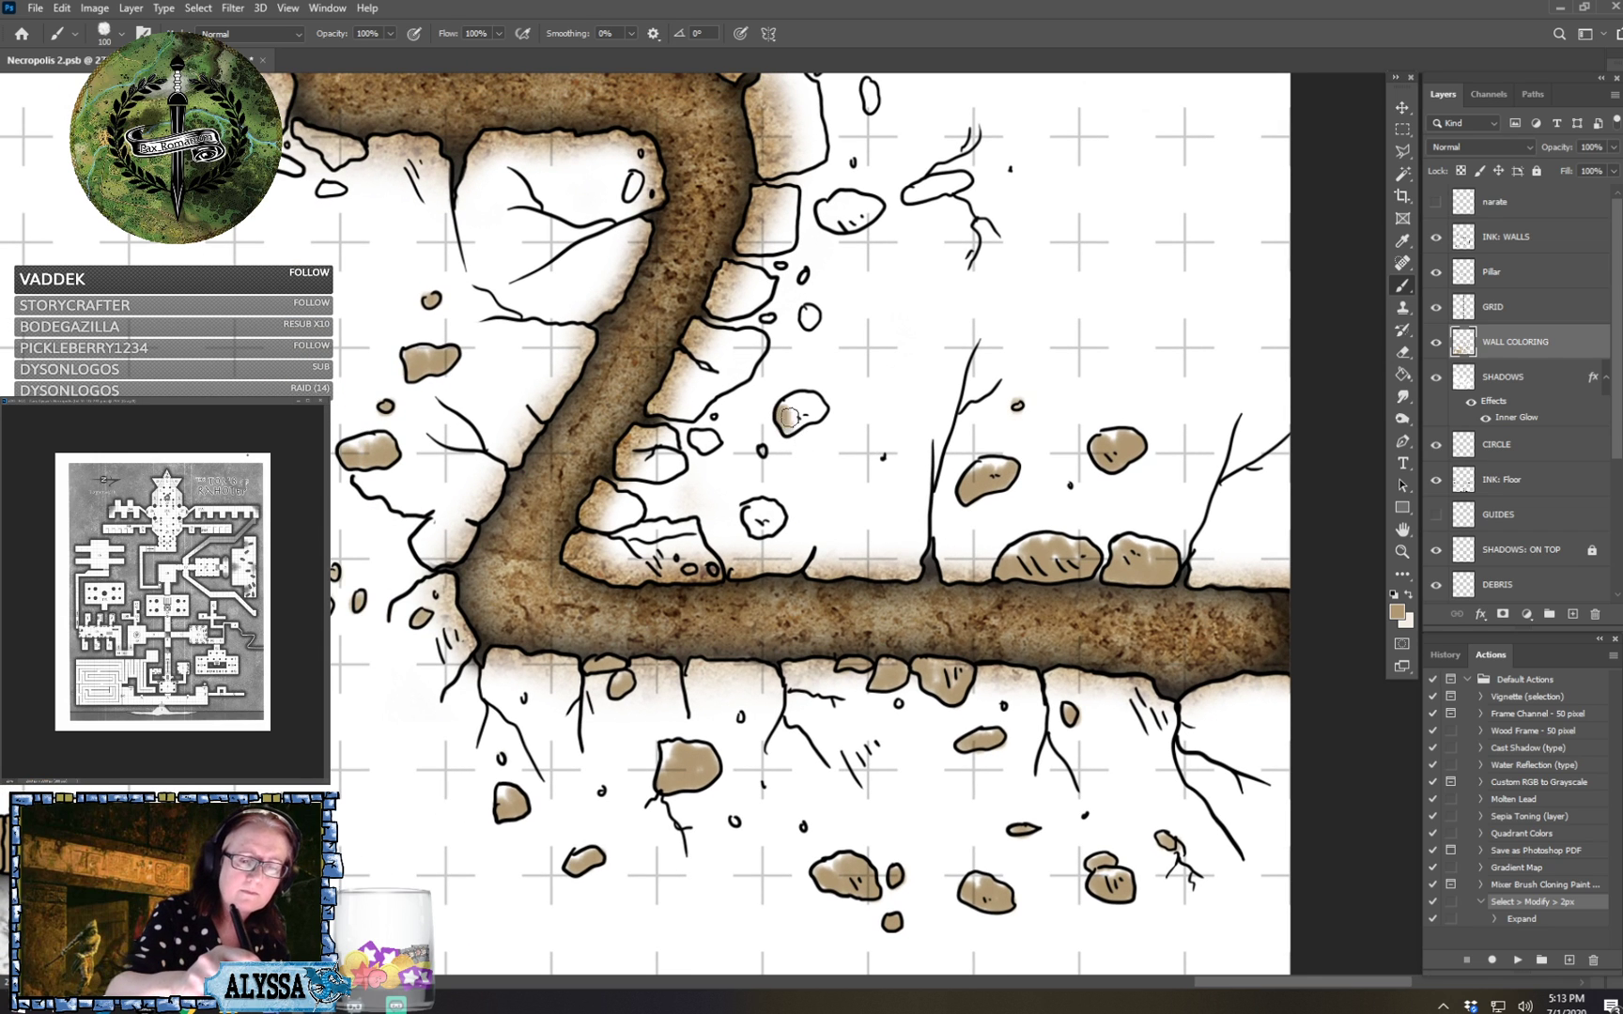
left_click_drag(789, 417, 817, 405)
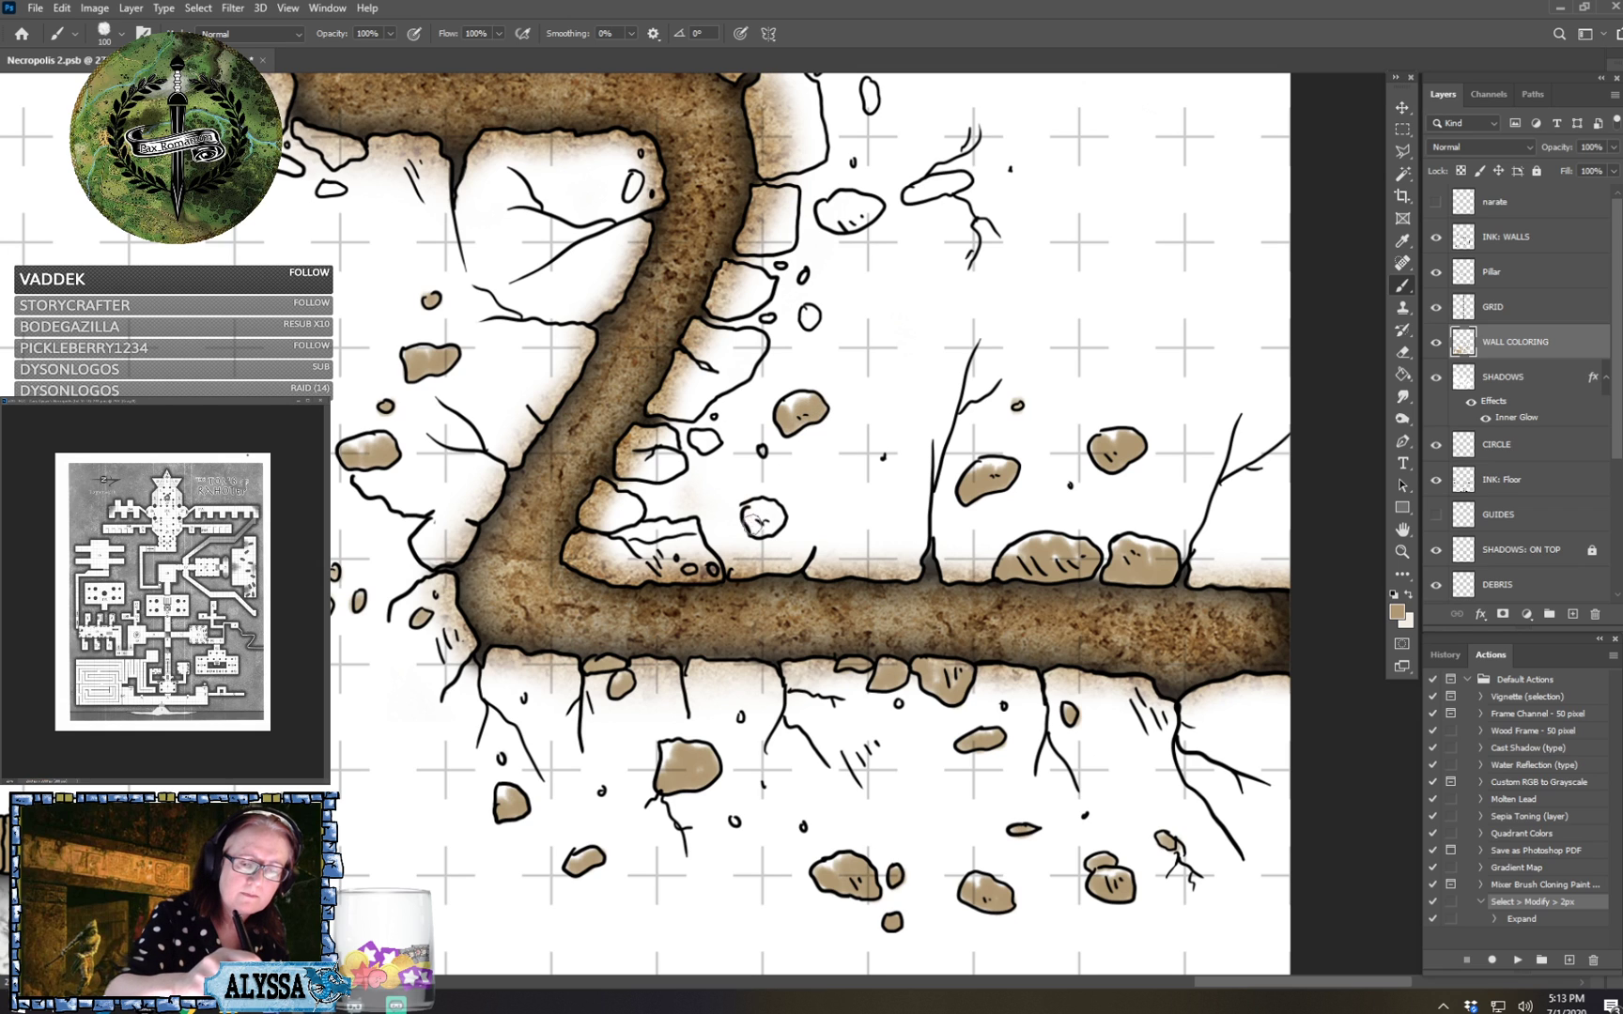
left_click_drag(756, 520, 791, 513)
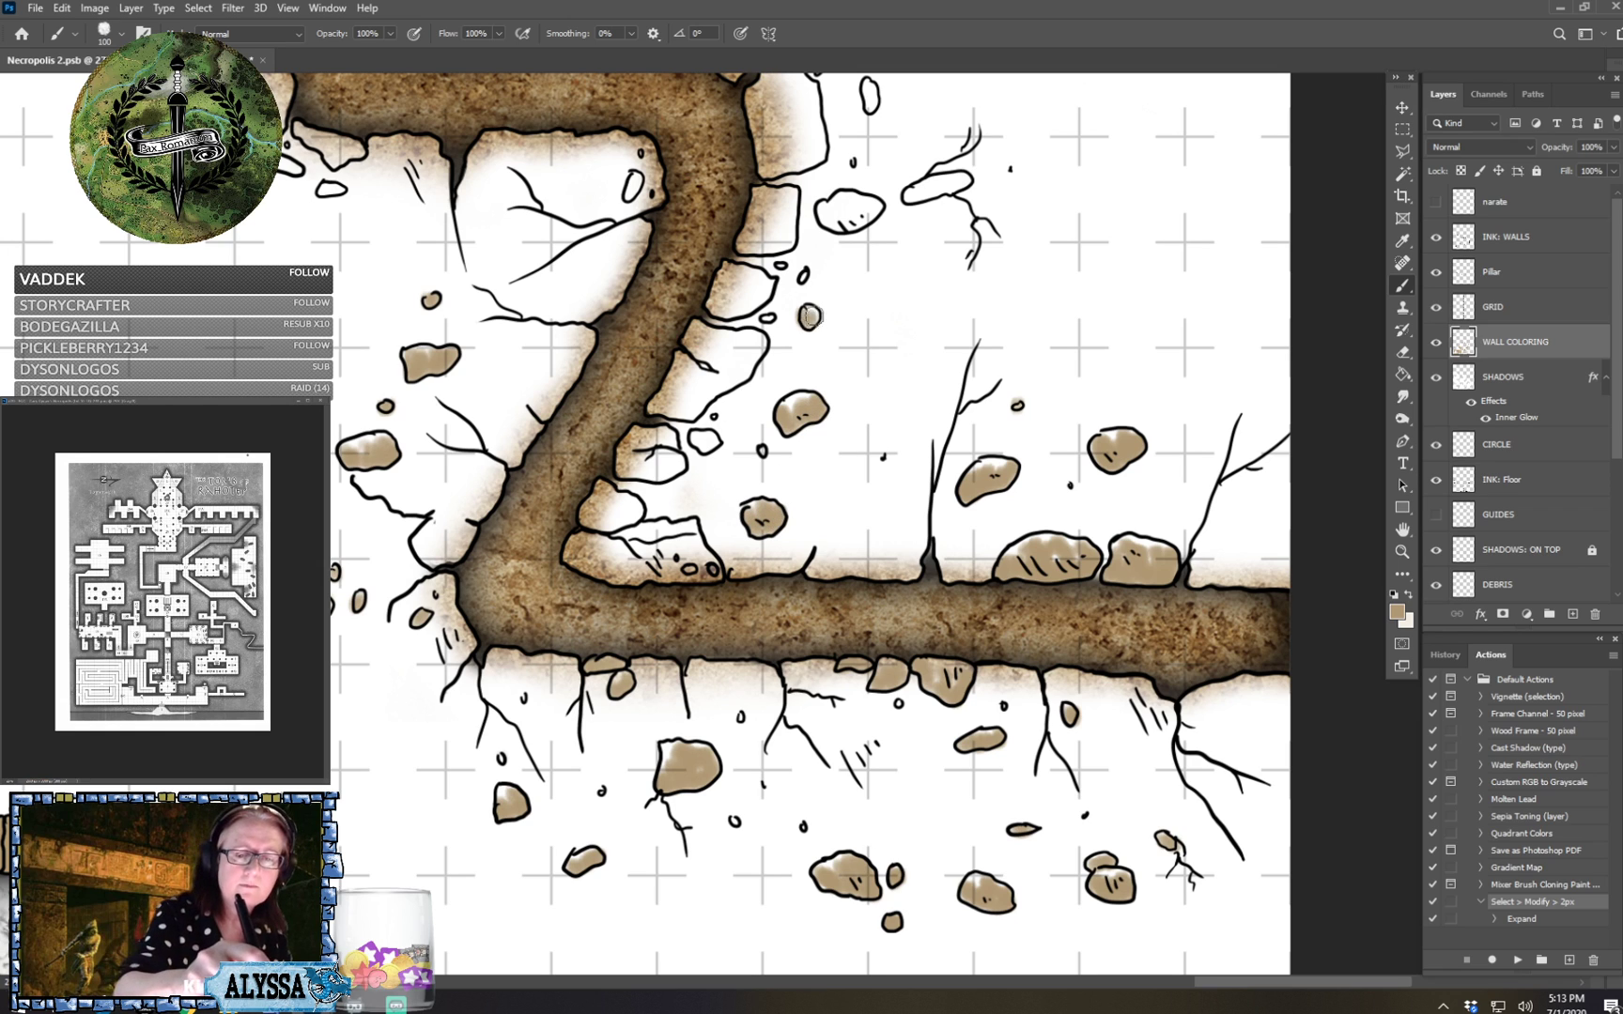
mouse_move(823, 212)
left_mouse_down()
mouse_move(867, 221)
mouse_move(960, 180)
left_mouse_up()
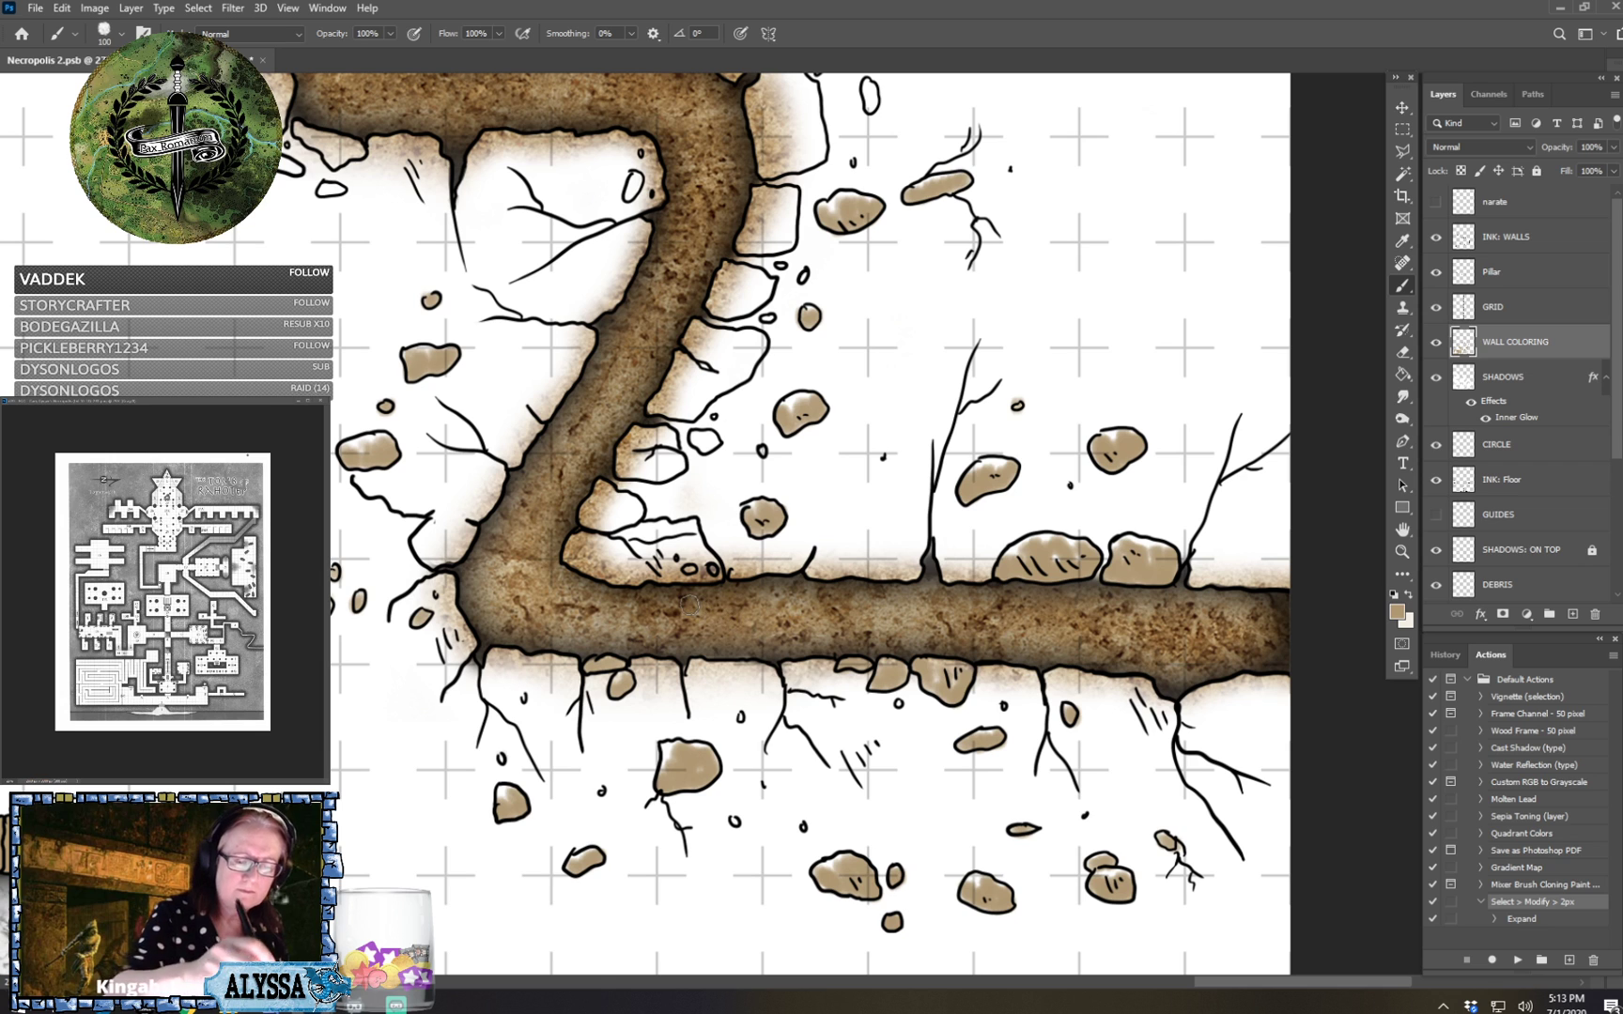
Color the rocks around the tunnel's upper bend darker tan, including the wedges along the crack and the large corner stone.
left_click_drag(703, 651, 795, 790)
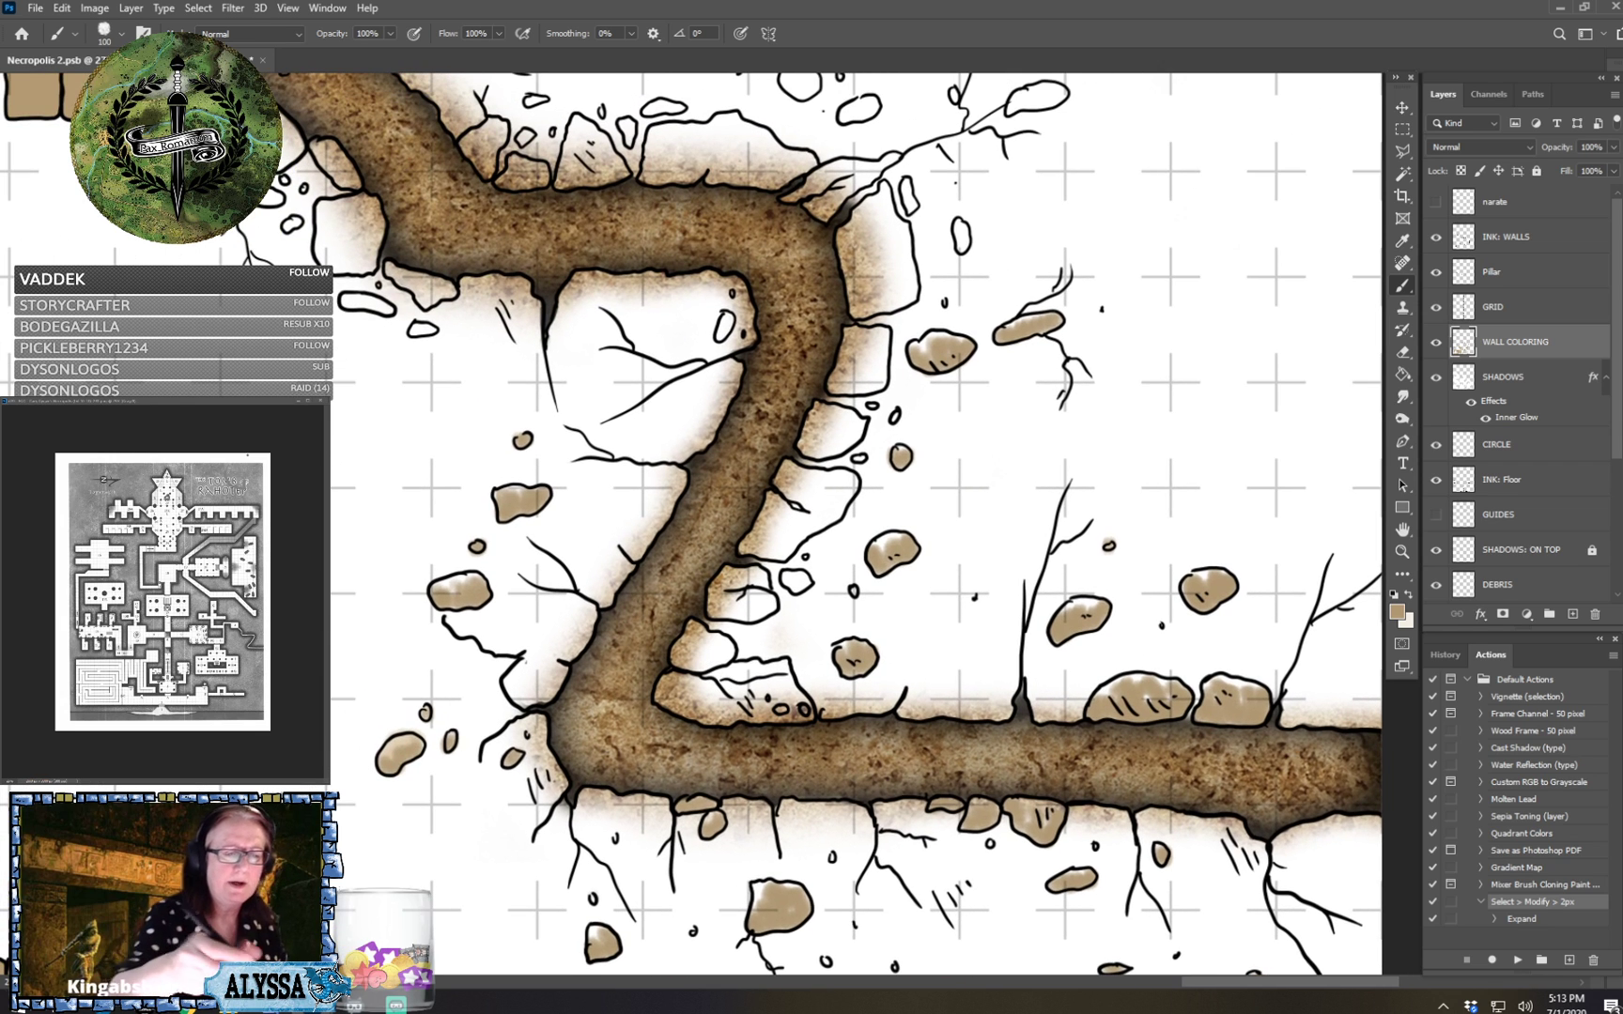
left_click_drag(723, 326, 725, 331)
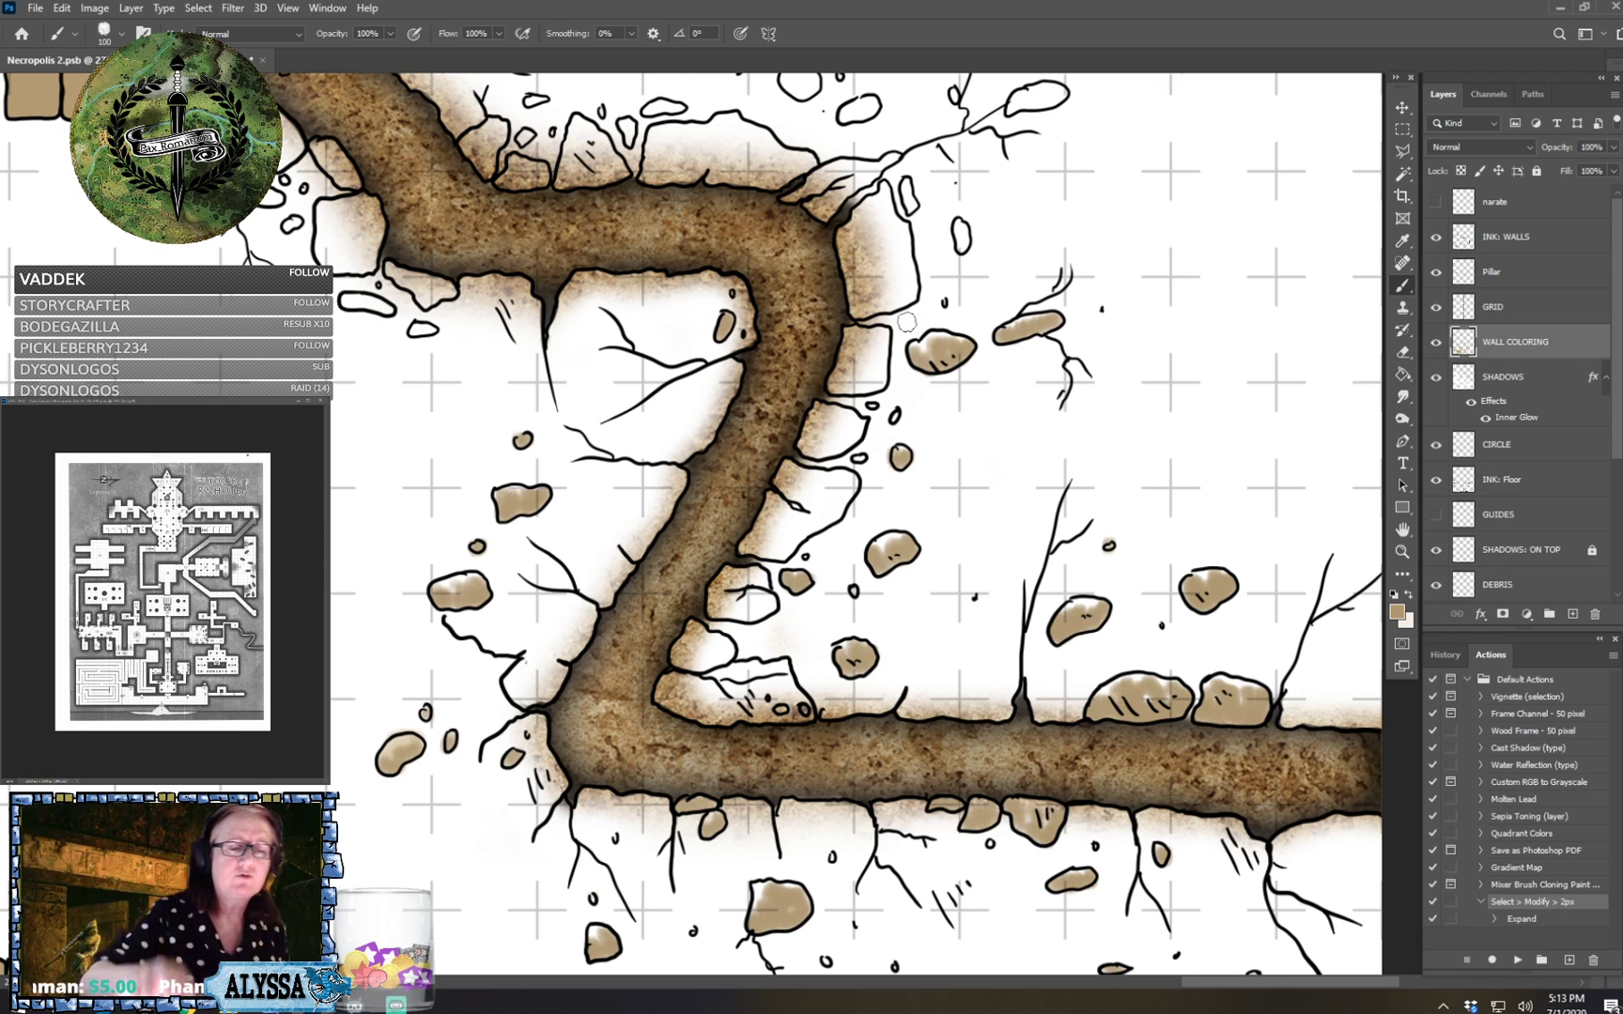
left_click_drag(906, 322, 954, 581)
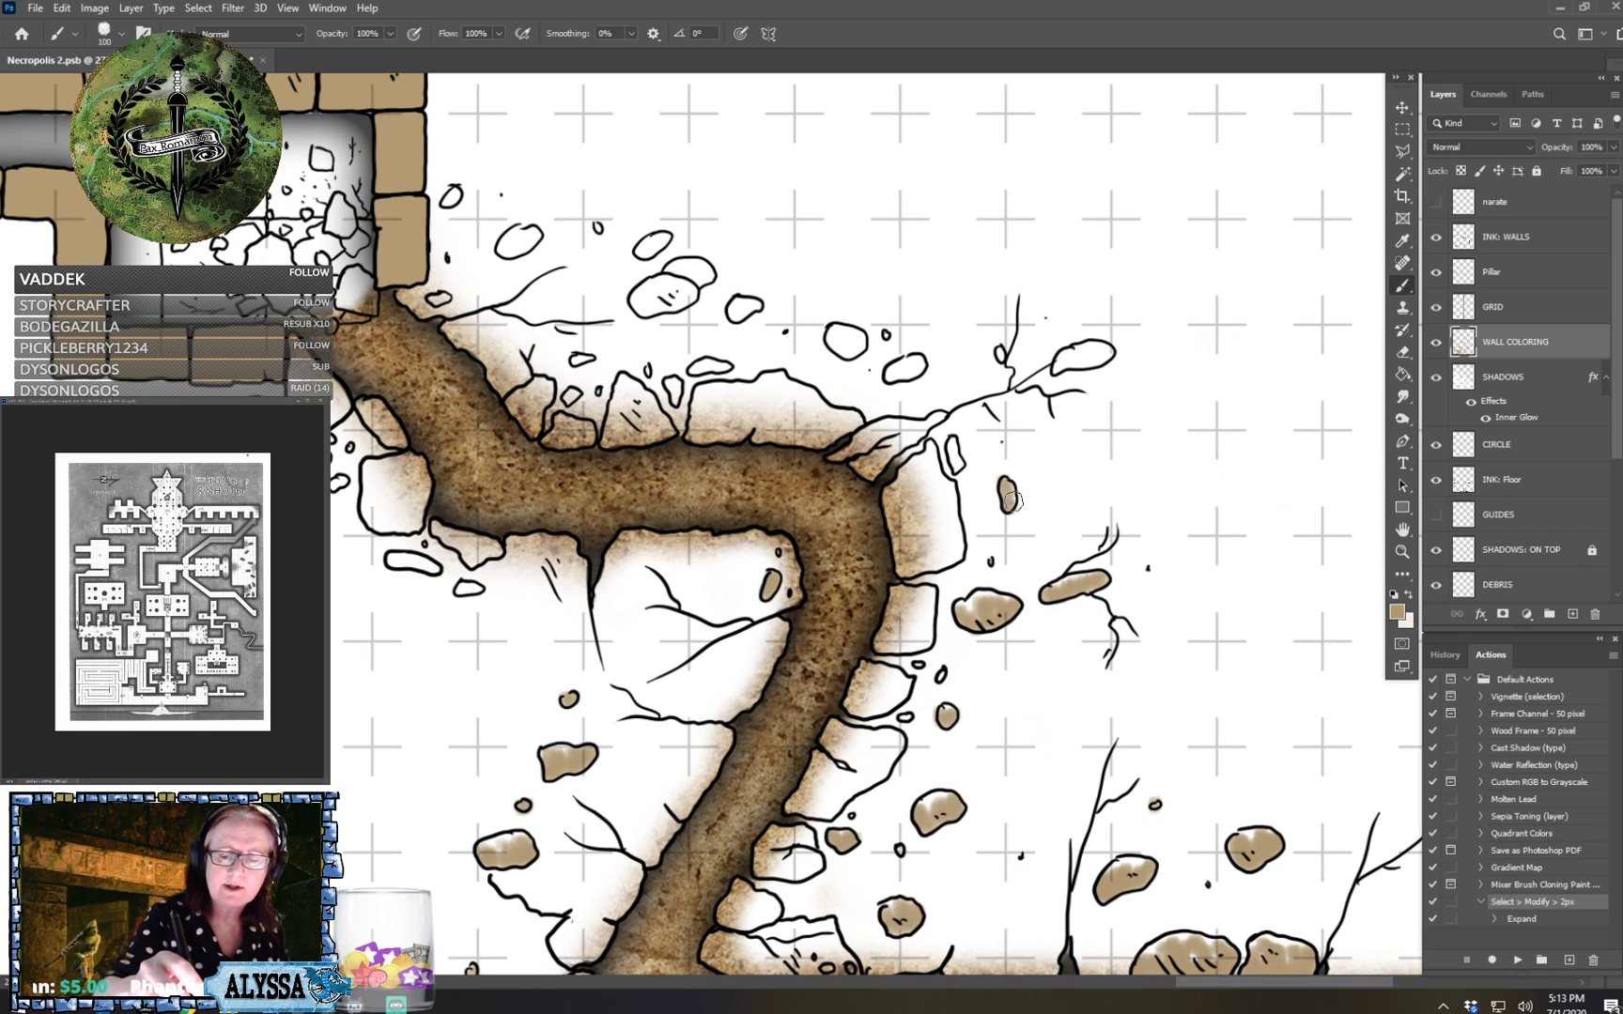
mouse_move(1078, 361)
left_mouse_down()
mouse_move(1061, 362)
mouse_move(1104, 355)
left_mouse_up()
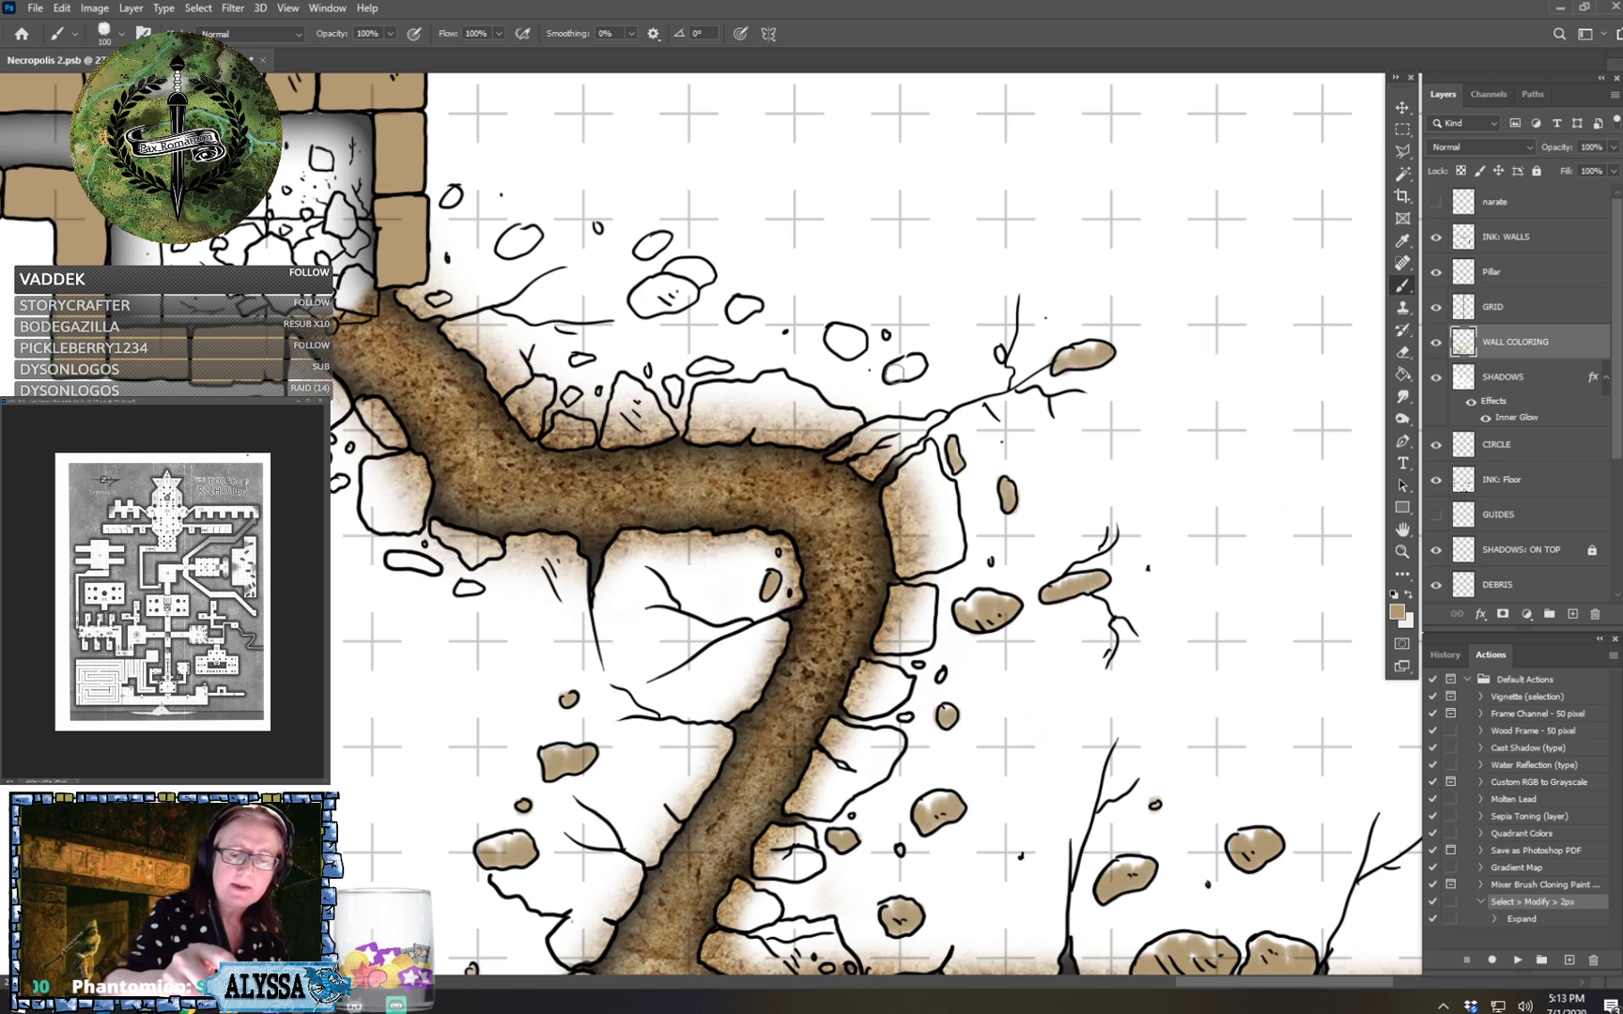
left_click_drag(900, 376, 922, 369)
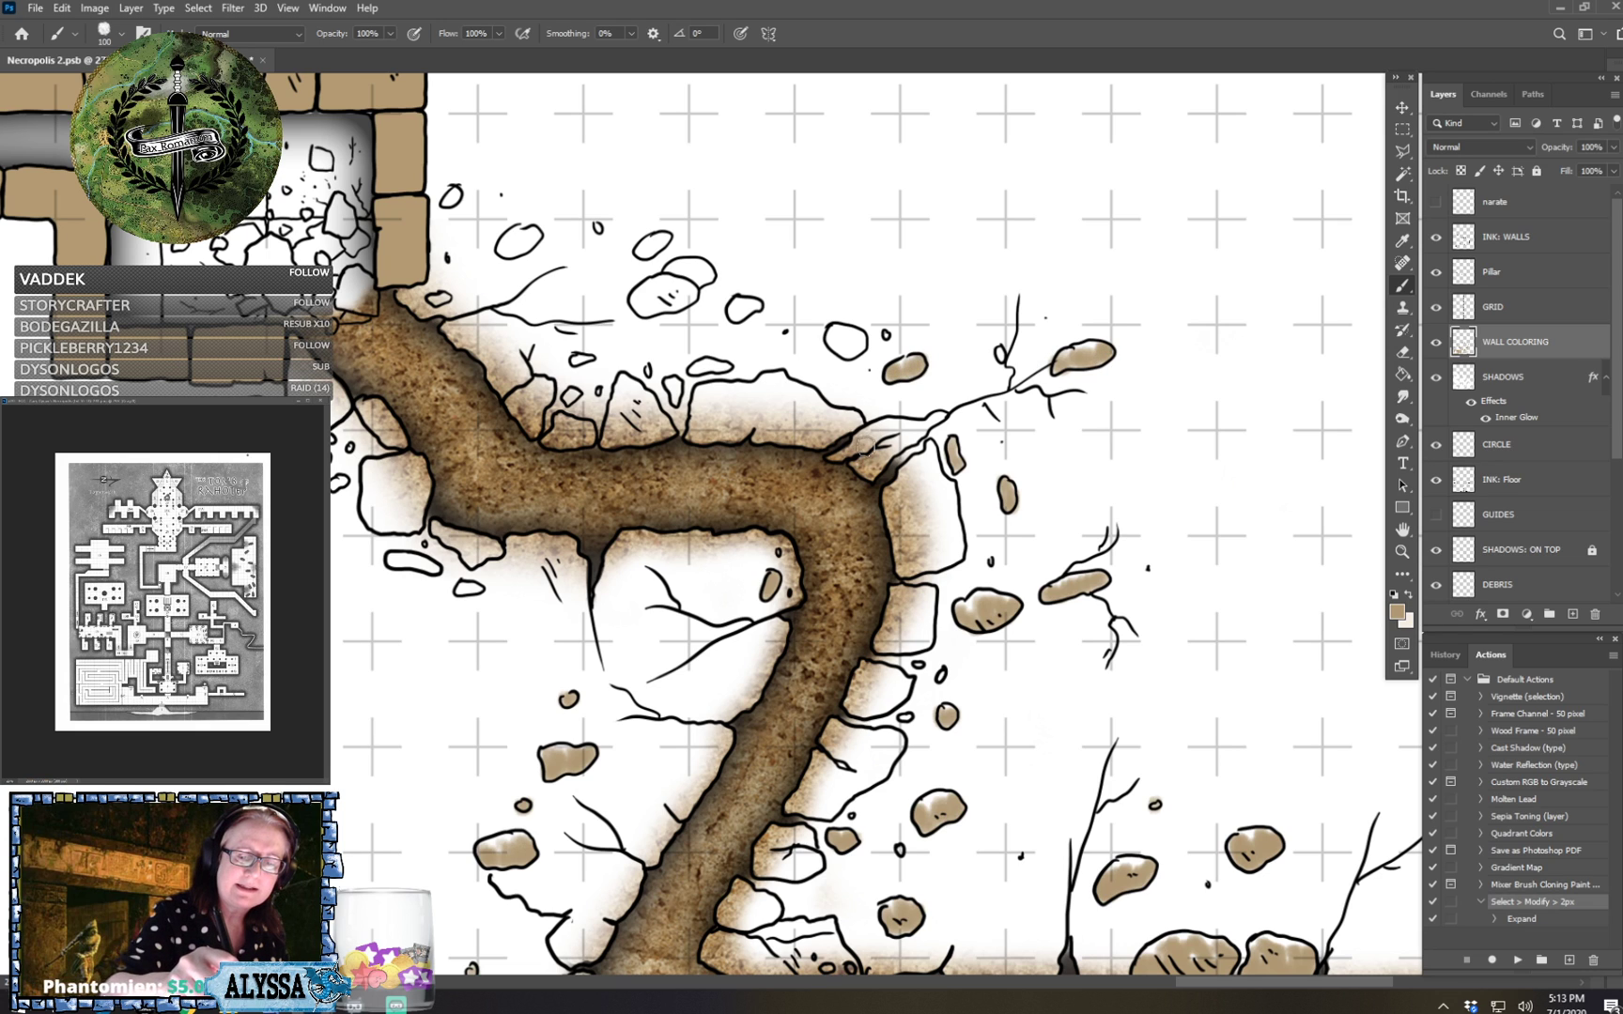
mouse_move(874, 467)
left_mouse_down()
mouse_move(893, 435)
mouse_move(879, 435)
mouse_move(893, 456)
mouse_move(909, 437)
mouse_move(895, 431)
mouse_move(941, 417)
left_mouse_up()
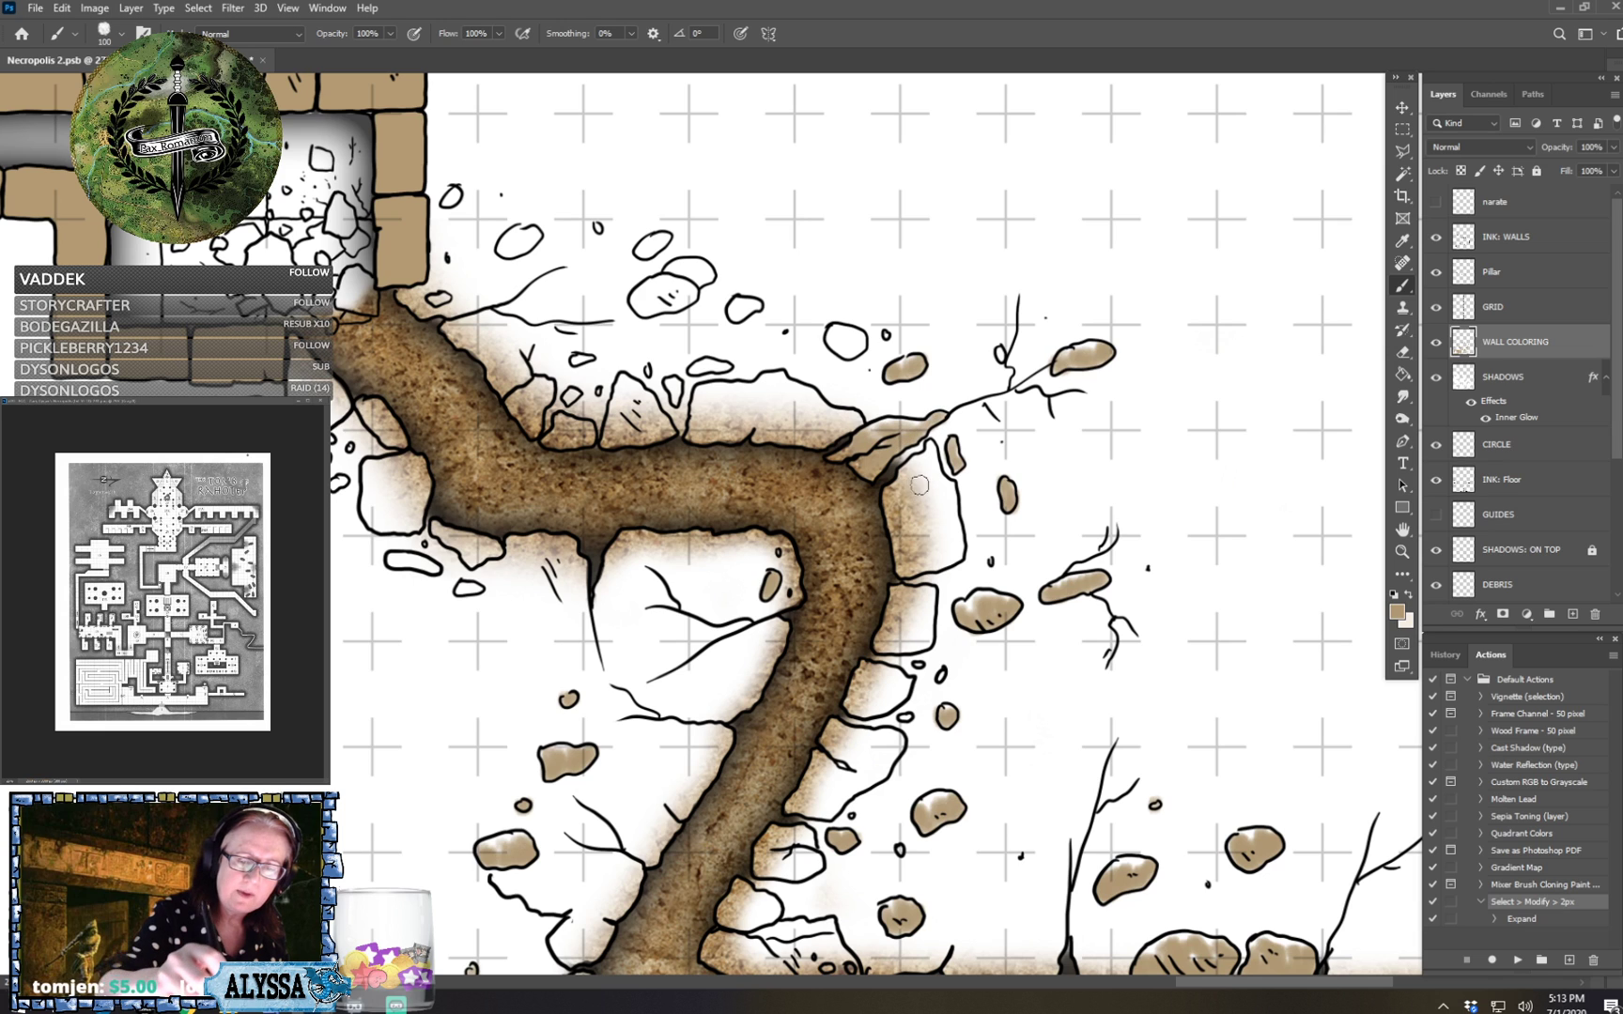
mouse_move(922, 564)
left_mouse_down()
mouse_move(946, 532)
mouse_move(947, 563)
mouse_move(942, 551)
mouse_move(926, 568)
mouse_move(959, 553)
mouse_move(945, 497)
mouse_move(930, 523)
mouse_move(950, 491)
mouse_move(932, 460)
left_mouse_up()
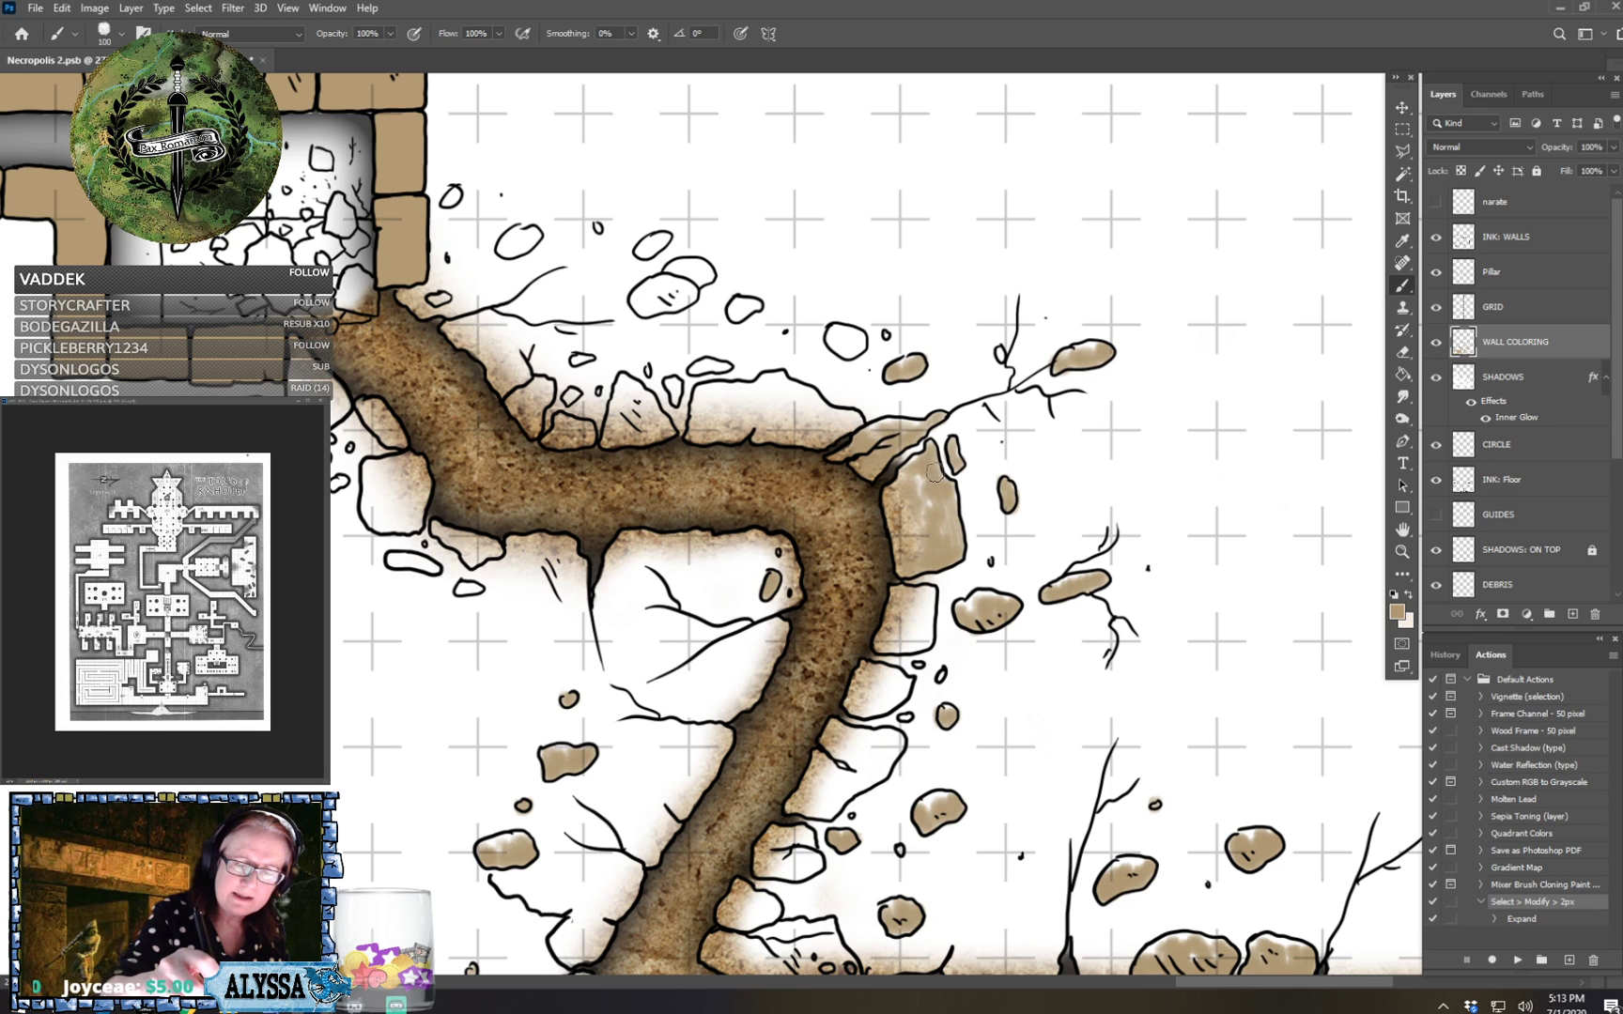
Paint the stones along the lower edge of the tunnel's entrance, near the rubble room, with the darker tan.
mouse_move(949, 554)
left_mouse_down()
mouse_move(1163, 593)
mouse_move(1211, 658)
left_mouse_up()
mouse_move(658, 671)
left_mouse_down()
mouse_move(738, 694)
mouse_move(734, 654)
mouse_move(703, 634)
mouse_move(762, 654)
left_mouse_up()
mouse_move(638, 589)
left_mouse_down()
mouse_move(678, 629)
mouse_move(681, 602)
mouse_move(660, 584)
mouse_move(668, 608)
mouse_move(676, 582)
mouse_move(664, 598)
mouse_move(648, 573)
mouse_move(630, 586)
mouse_move(675, 633)
left_mouse_up()
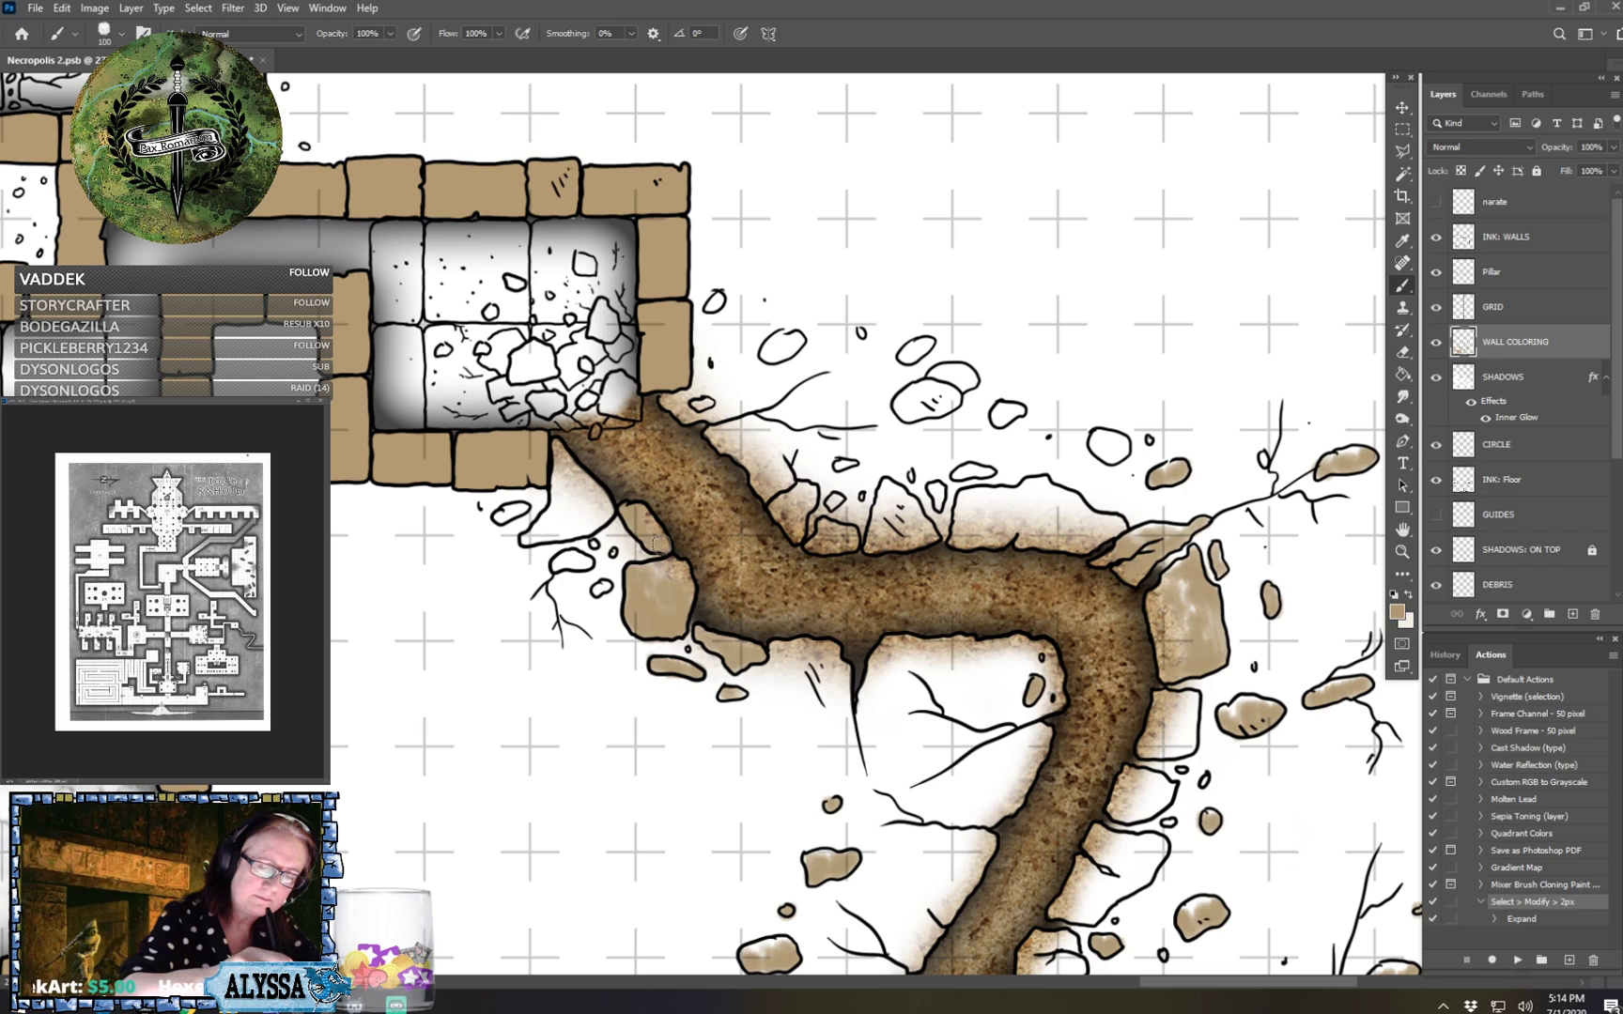
left_click_drag(566, 564, 606, 587)
left_click_drag(500, 519, 537, 512)
scroll(606, 489, "up", 1)
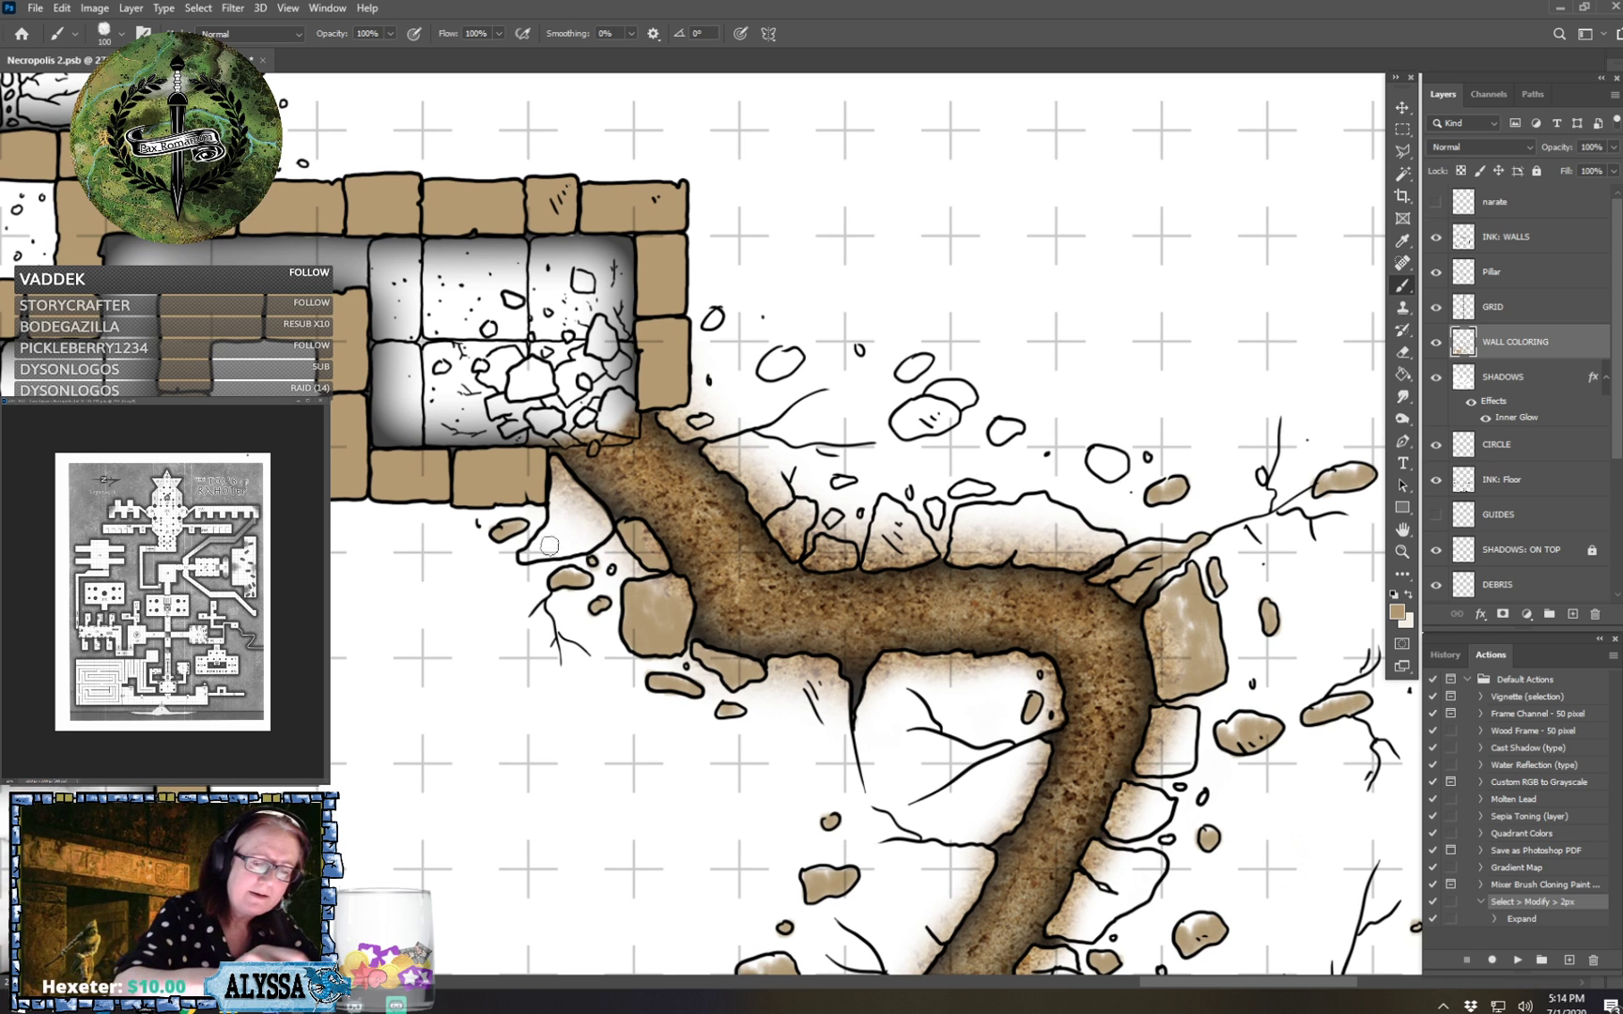
mouse_move(548, 547)
left_mouse_down()
mouse_move(524, 556)
mouse_move(584, 540)
mouse_move(577, 559)
mouse_move(606, 522)
mouse_move(550, 528)
mouse_move(560, 470)
mouse_move(564, 507)
mouse_move(591, 498)
mouse_move(601, 516)
left_mouse_up()
Examine the colored walls and floors of the labyrinth and neighboring marble rooms, and compare them with the eastern cave tunnel.
scroll(653, 533, "down", 10)
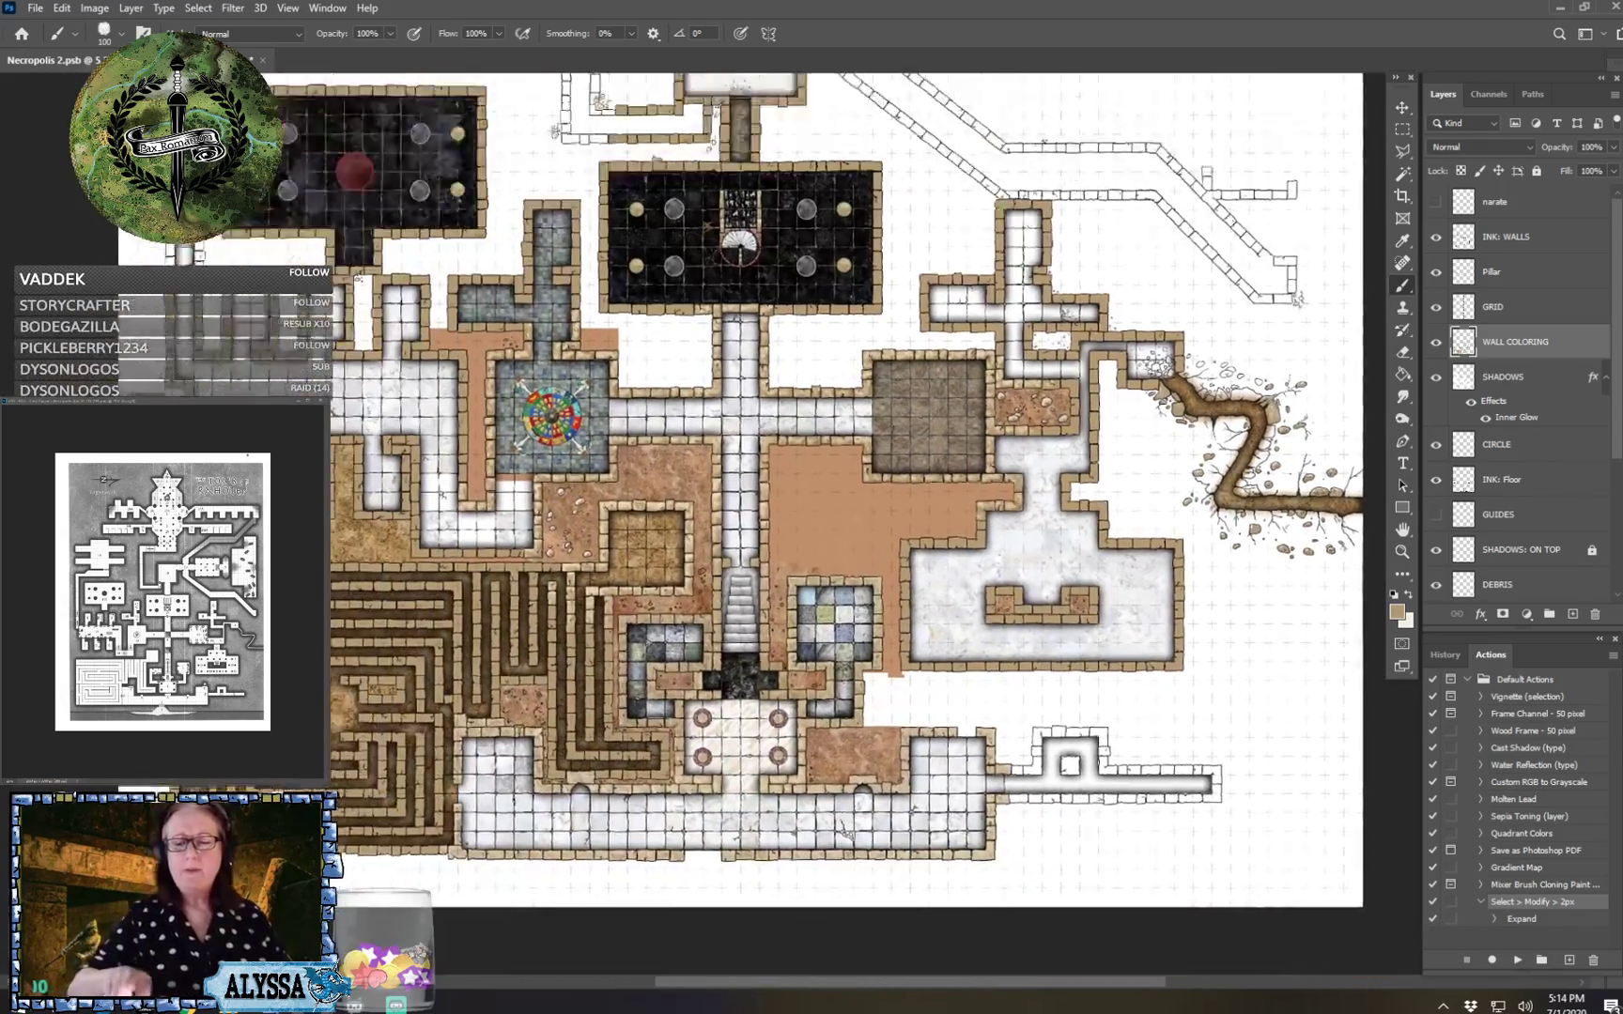
left_click_drag(654, 533, 1048, 472)
scroll(798, 769, "up", 5)
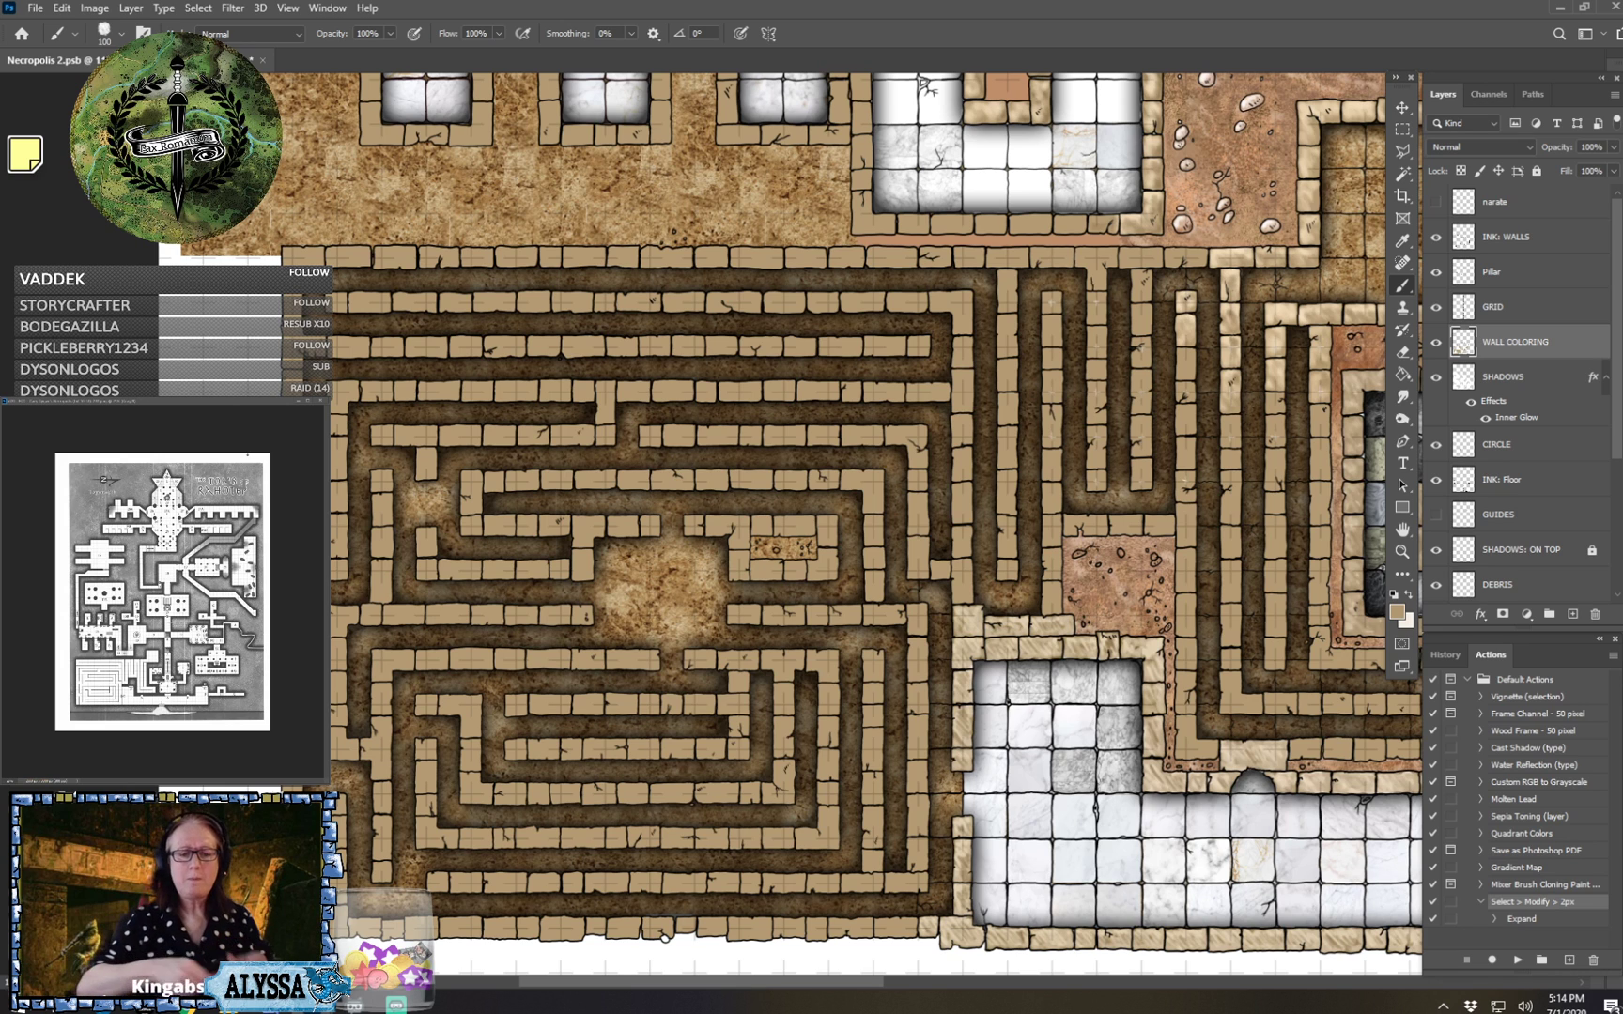
left_click_drag(845, 526, 721, 527)
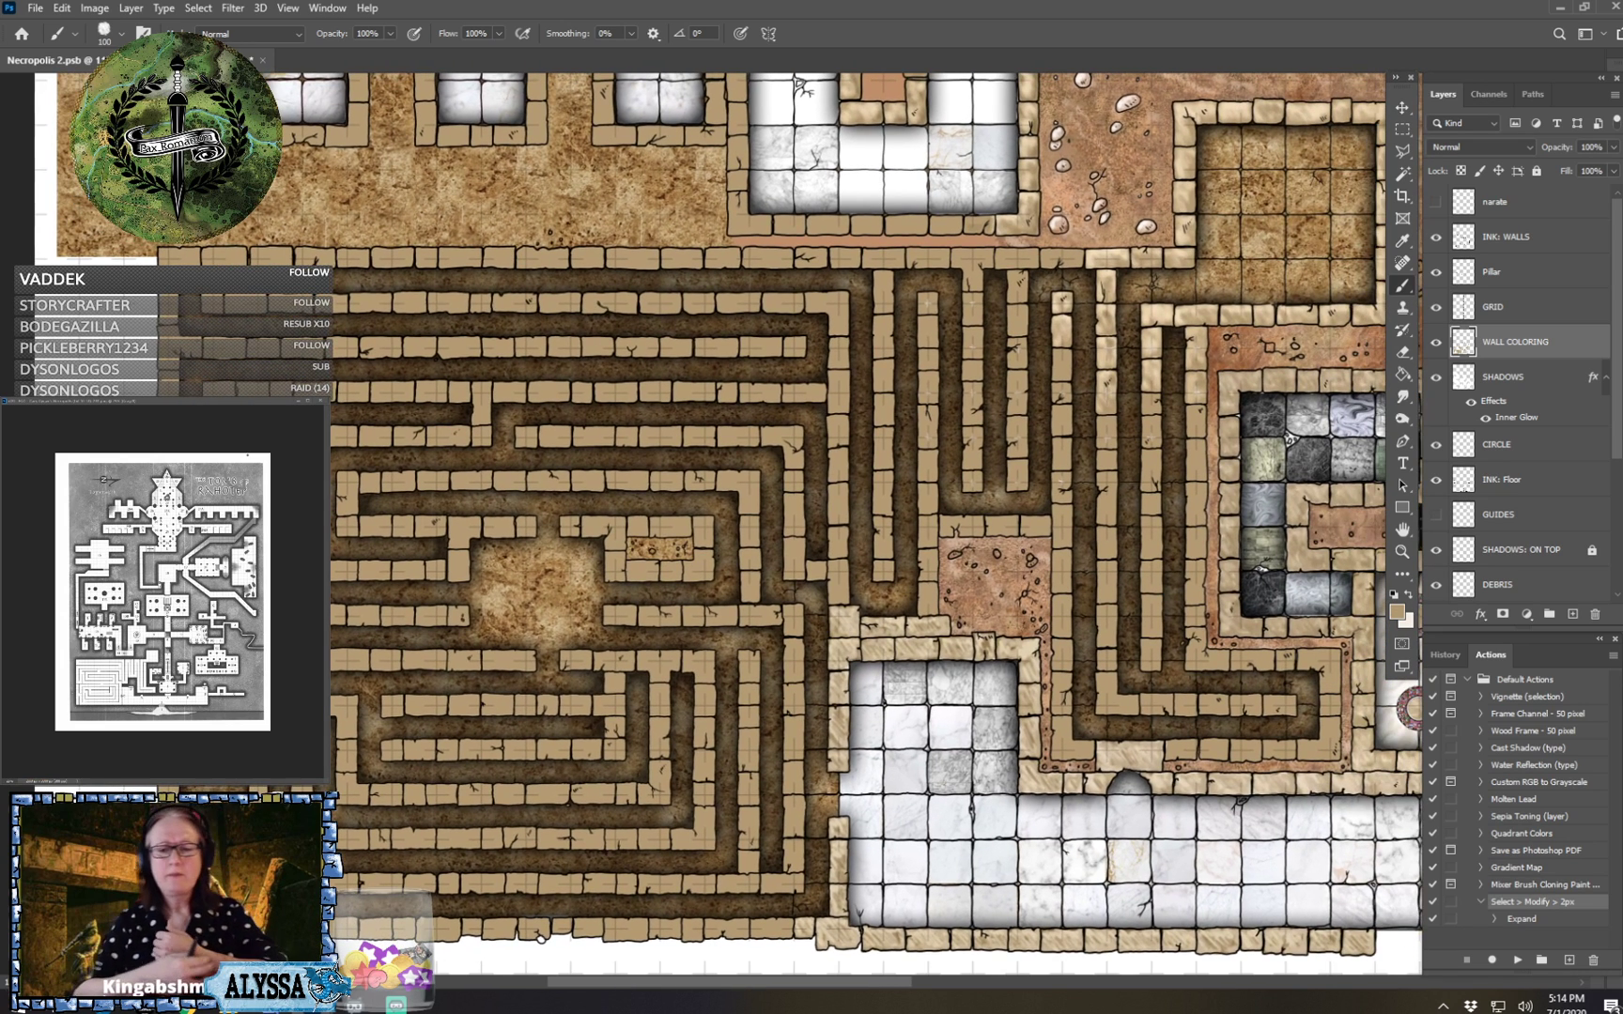
left_click_drag(846, 526, 698, 528)
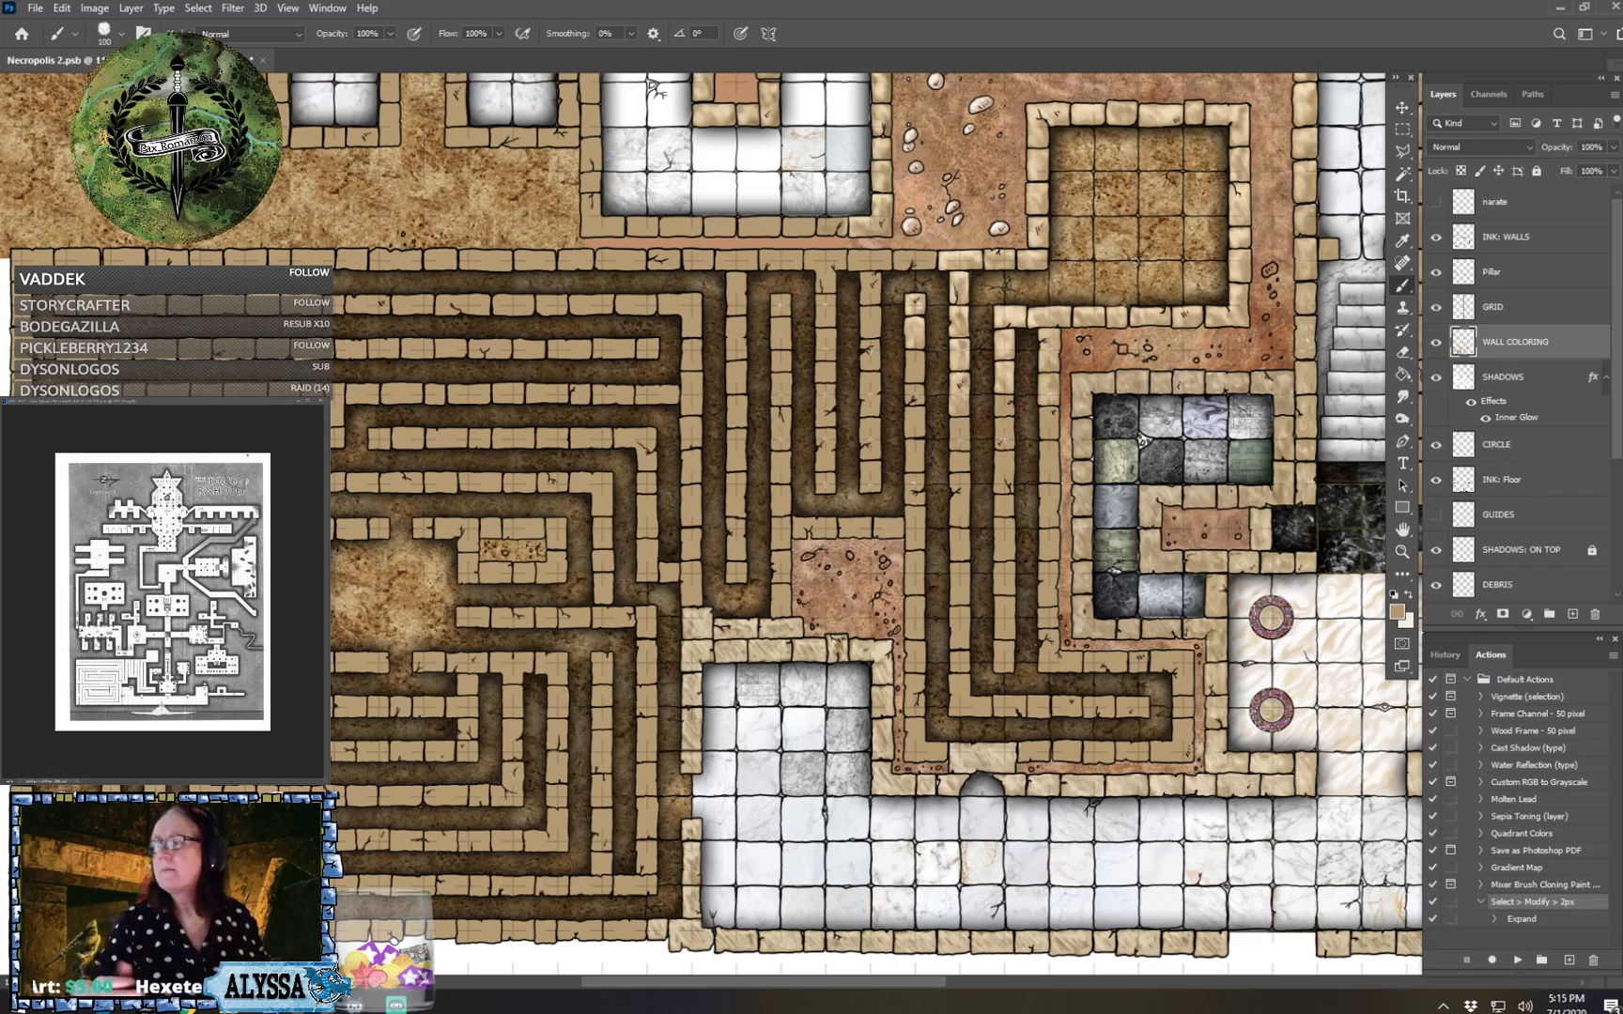
scroll(411, 879, "down", 2)
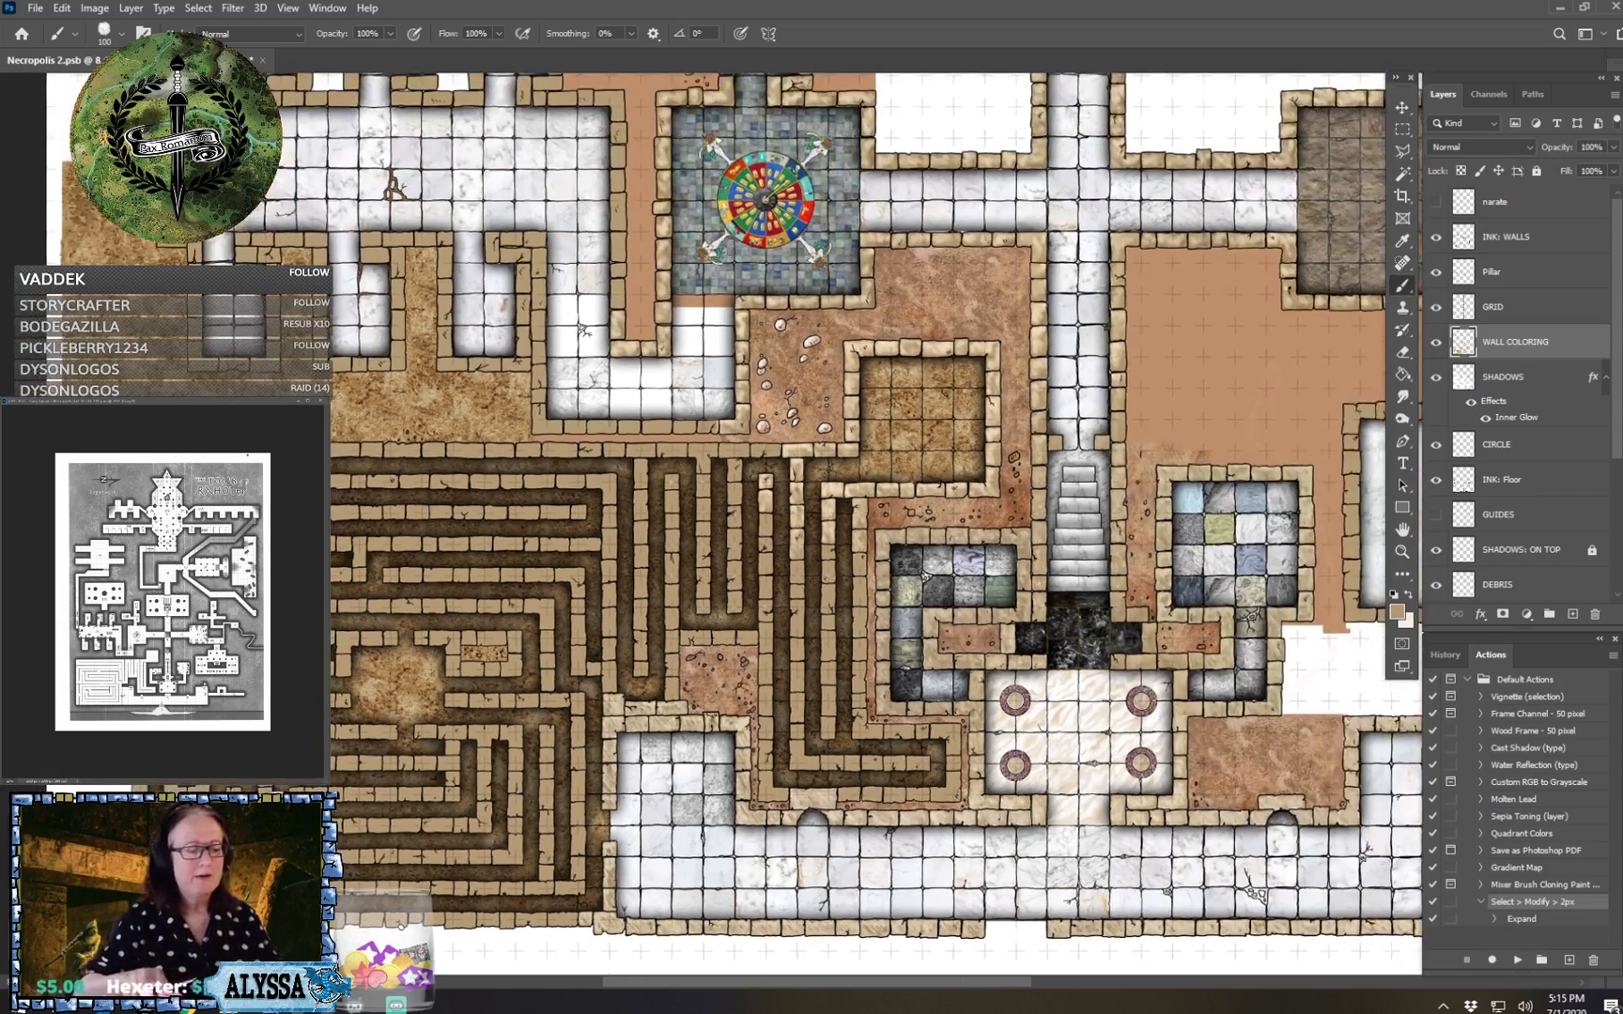
scroll(412, 879, "up", 1)
scroll(389, 842, "up", 1)
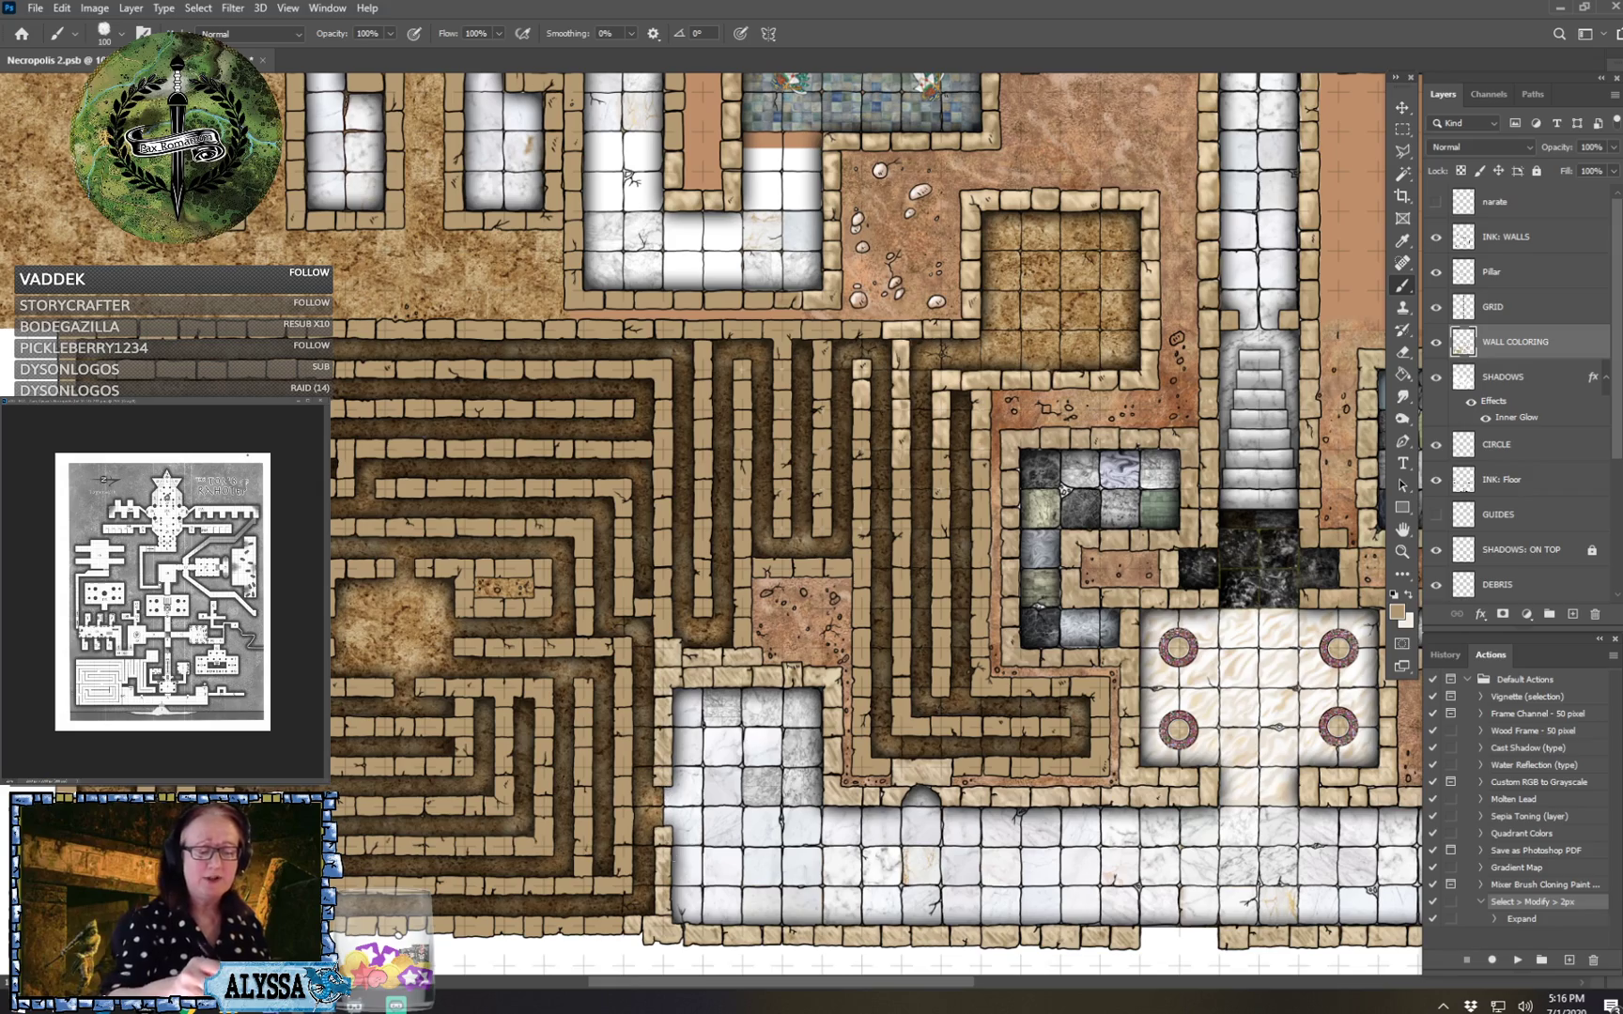
left_click_drag(674, 857, 153, 846)
scroll(564, 809, "down", 3)
left_click_drag(1153, 388, 856, 564)
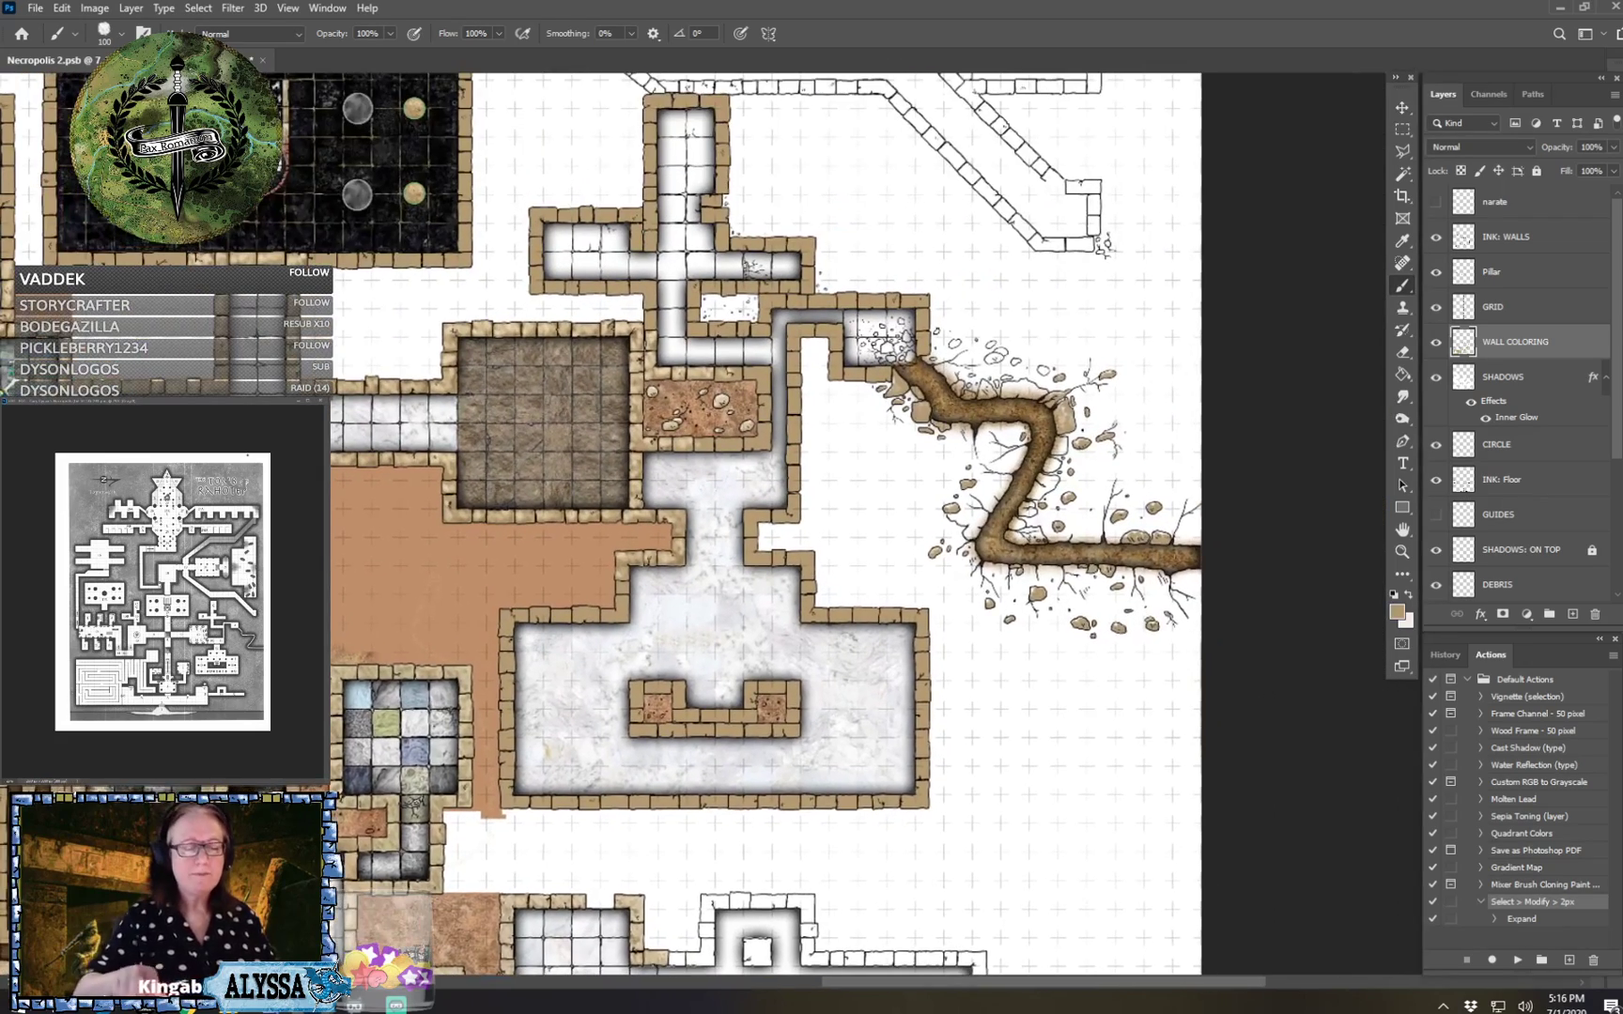
Paint the loose rocks north of the tunnel's upper stretch and the small wedge stones along its upper edge darker tan.
scroll(856, 563, "up", 3)
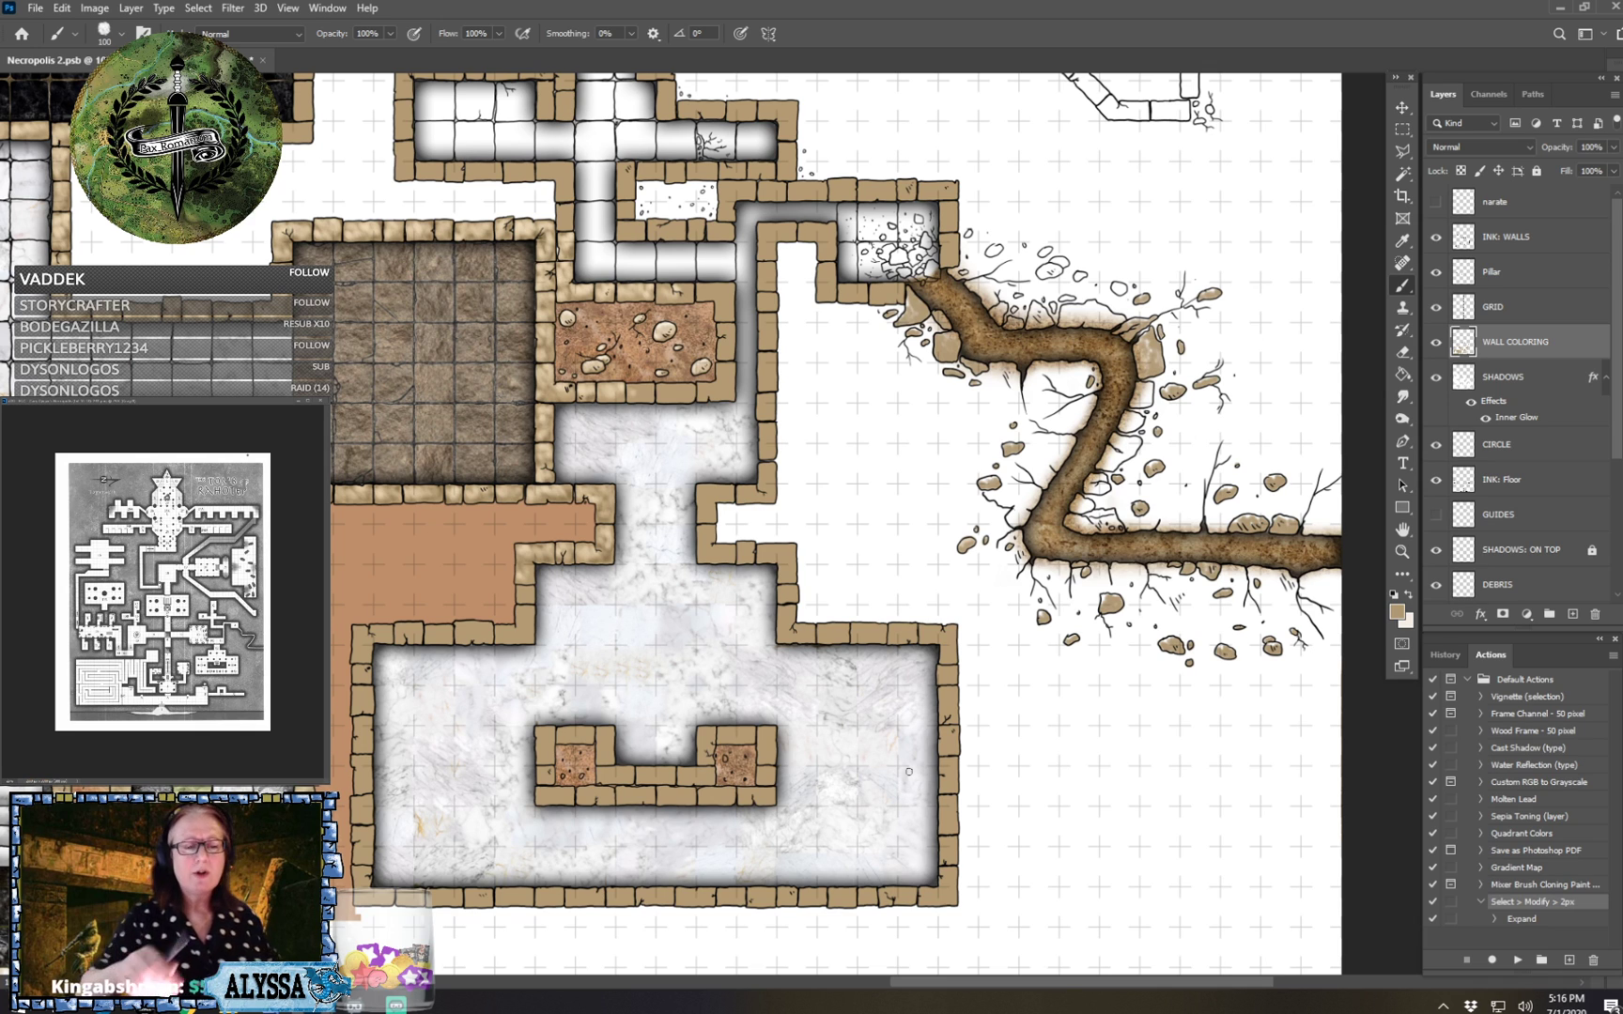
left_click_drag(1055, 406, 814, 537)
scroll(814, 537, "up", 2)
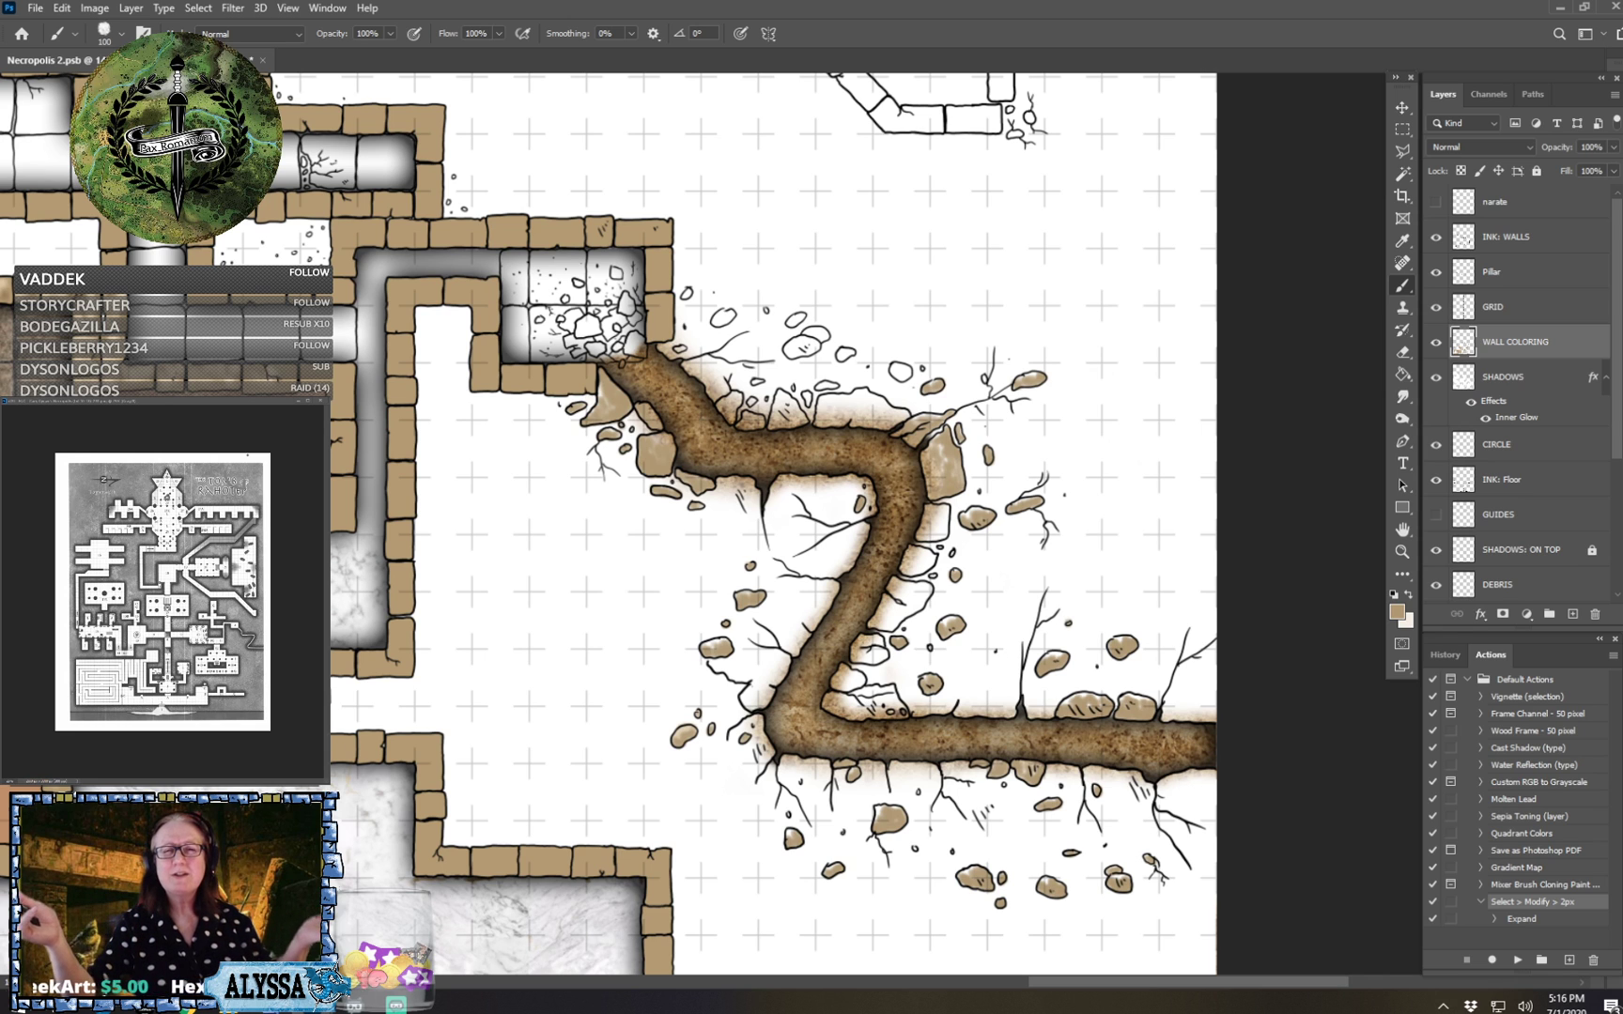
left_click_drag(1041, 698, 1051, 772)
scroll(1092, 691, "up", 2)
scroll(1002, 671, "up", 1)
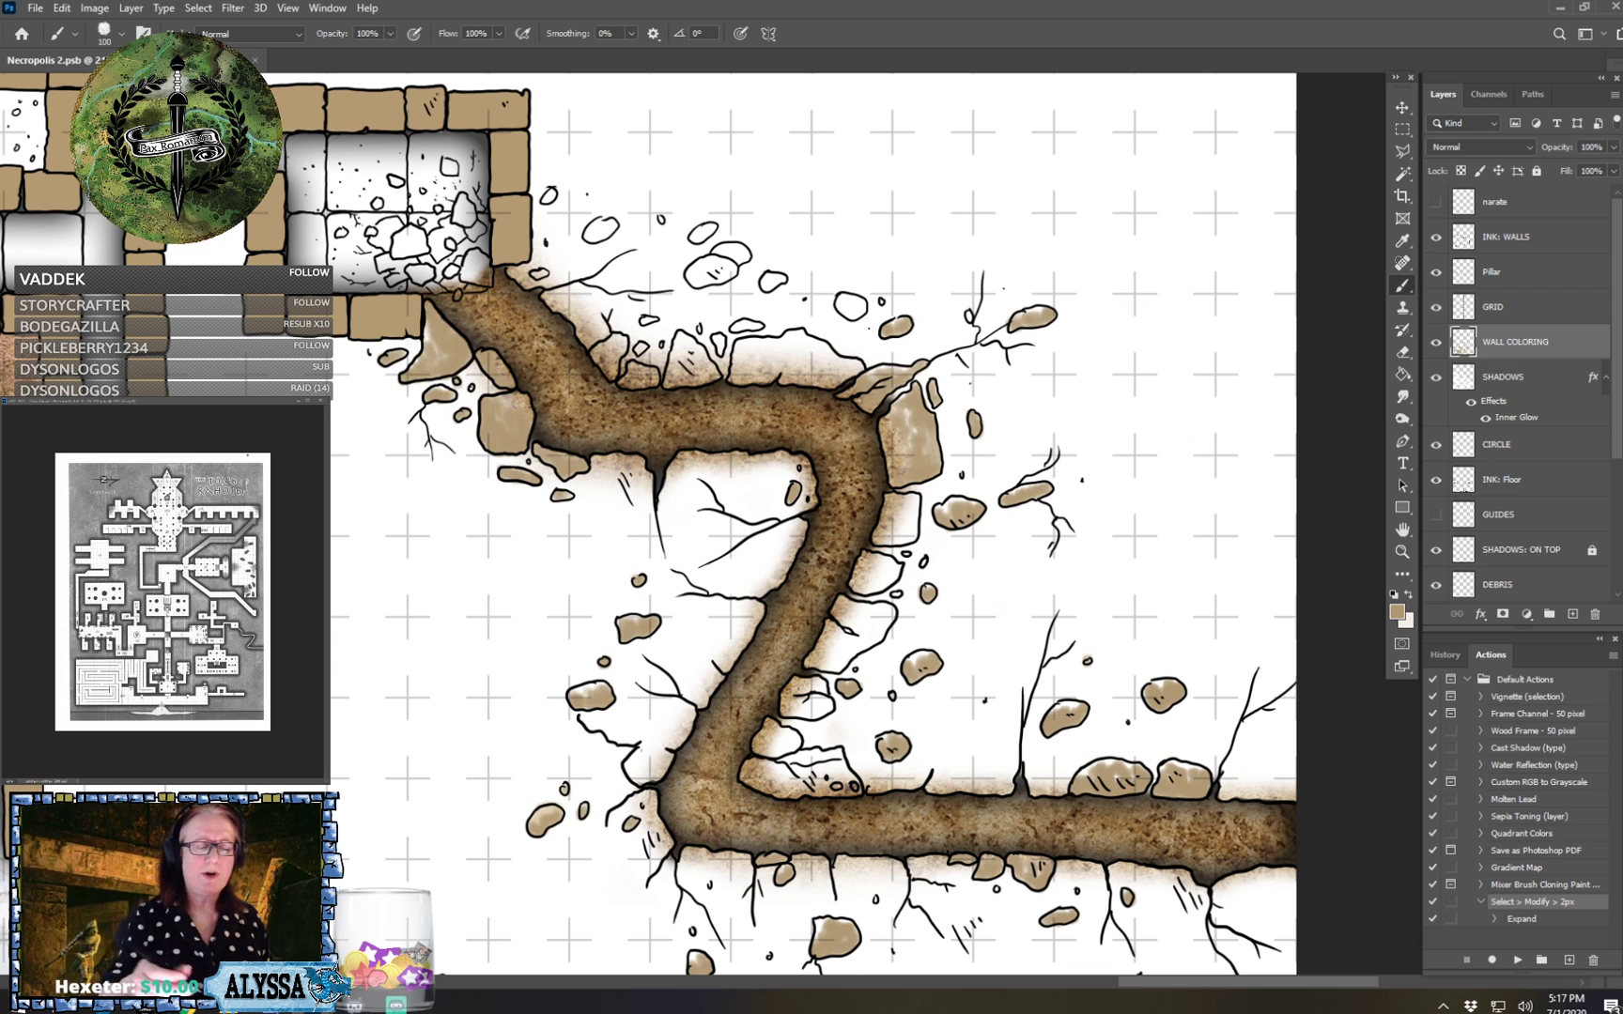
left_click_drag(798, 423, 912, 600)
scroll(883, 525, "up", 2)
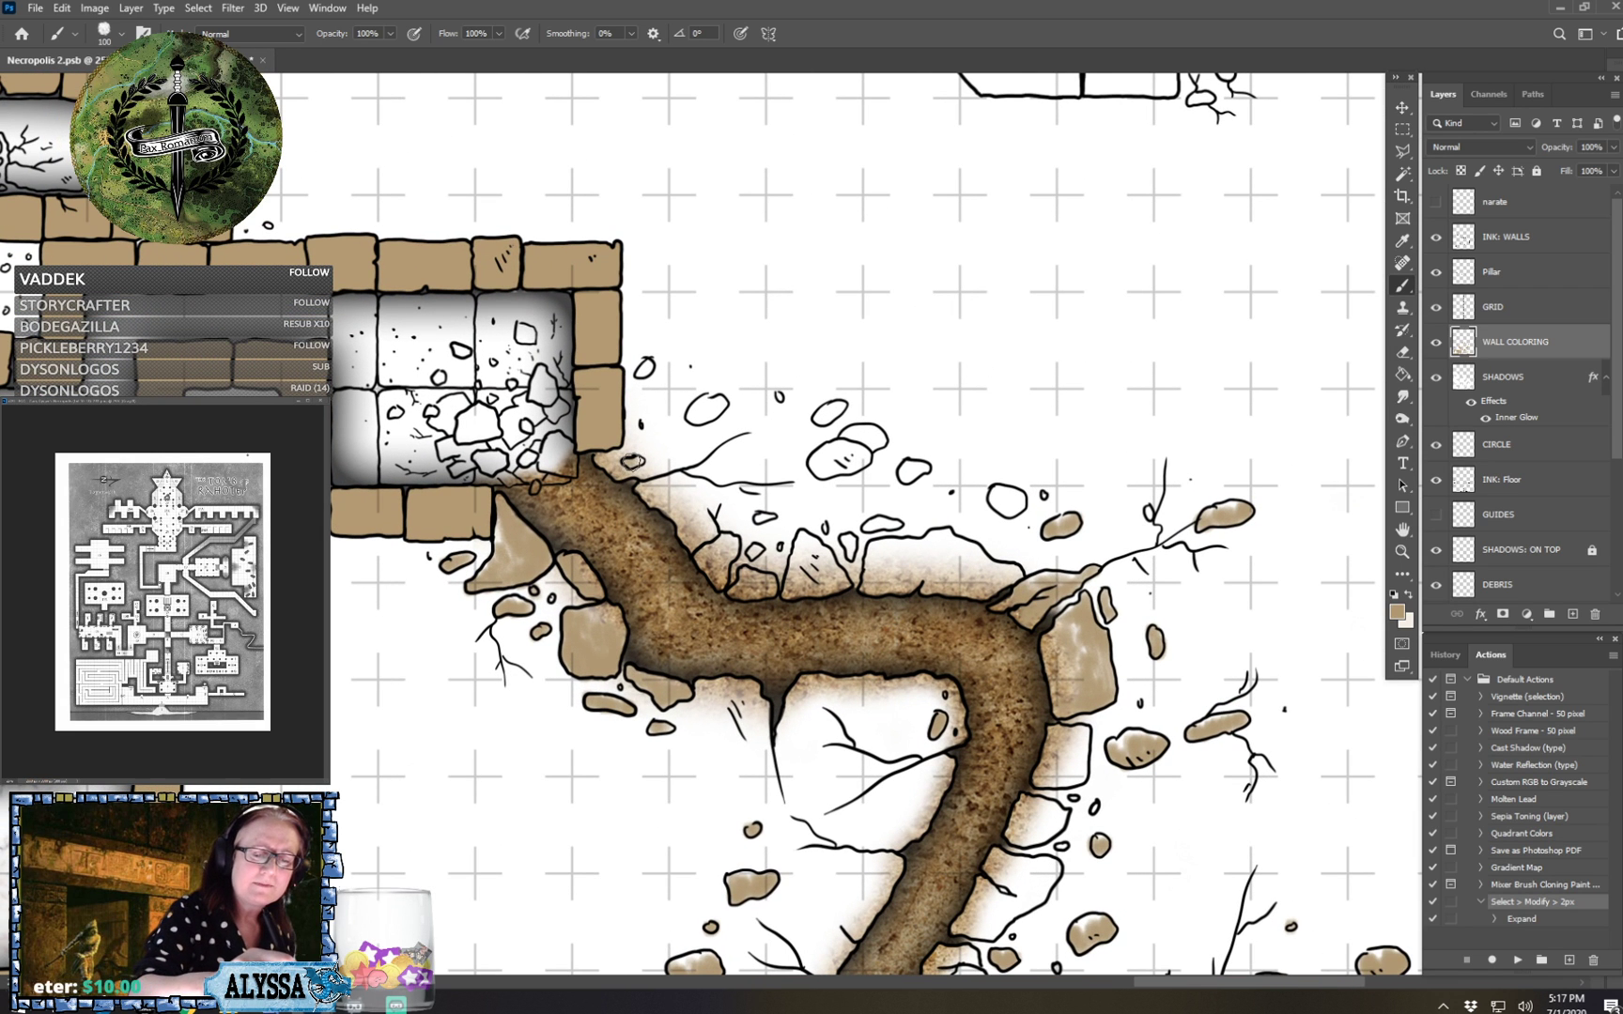
left_click_drag(644, 370, 717, 409)
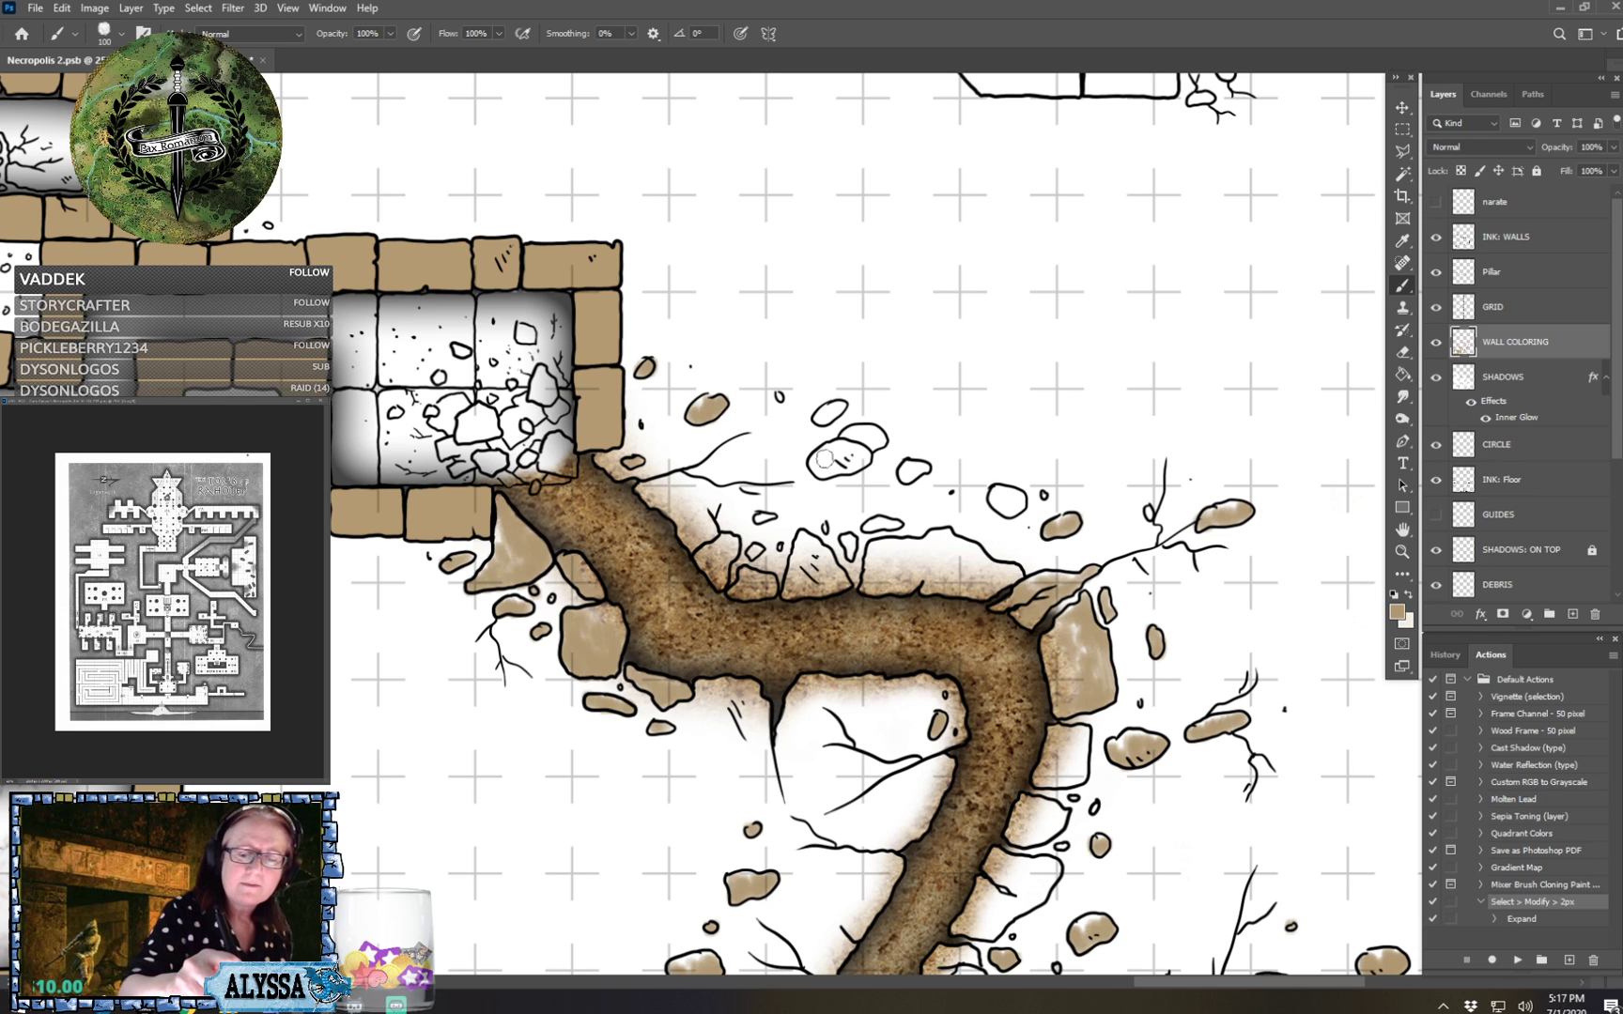
mouse_move(824, 464)
left_mouse_down()
mouse_move(858, 461)
mouse_move(848, 447)
mouse_move(865, 453)
mouse_move(860, 433)
mouse_move(879, 439)
mouse_move(819, 418)
mouse_move(842, 404)
mouse_move(925, 468)
left_mouse_up()
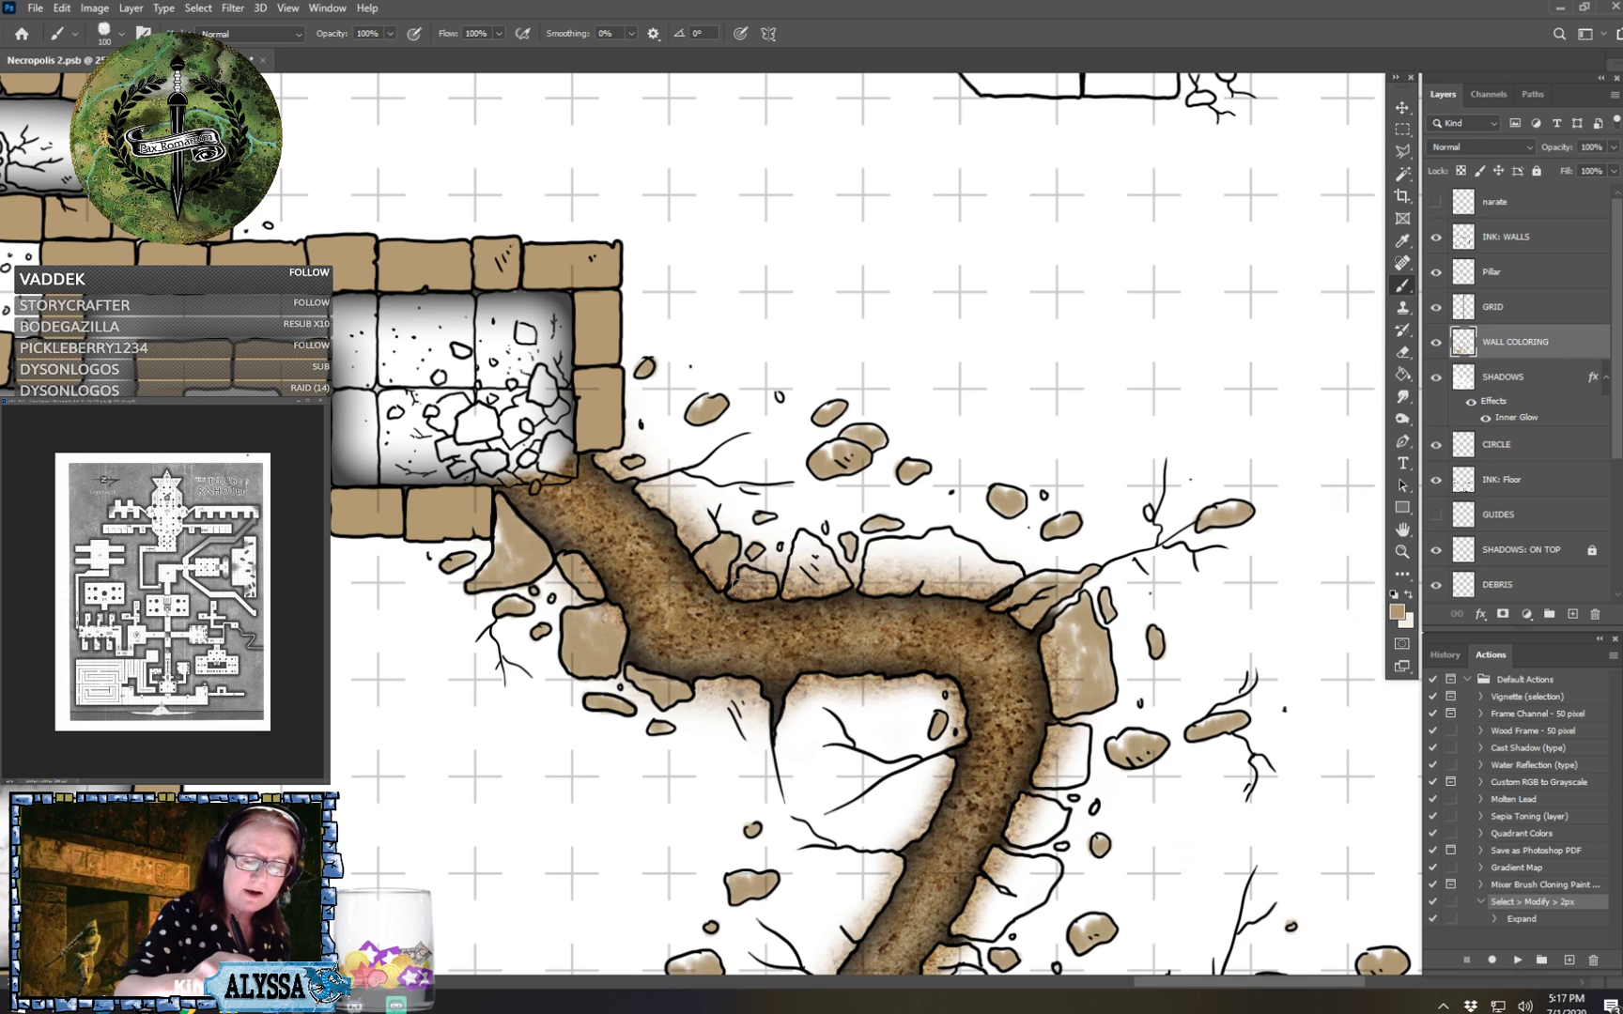
mouse_move(795, 575)
left_mouse_down()
mouse_move(812, 567)
mouse_move(802, 546)
mouse_move(836, 574)
mouse_move(883, 554)
left_mouse_up()
Examine the colored walls and floors of the tiled corridors, marble hall and multicolored tile room, comparing them with the cave tunnel.
scroll(994, 531, "left", 8)
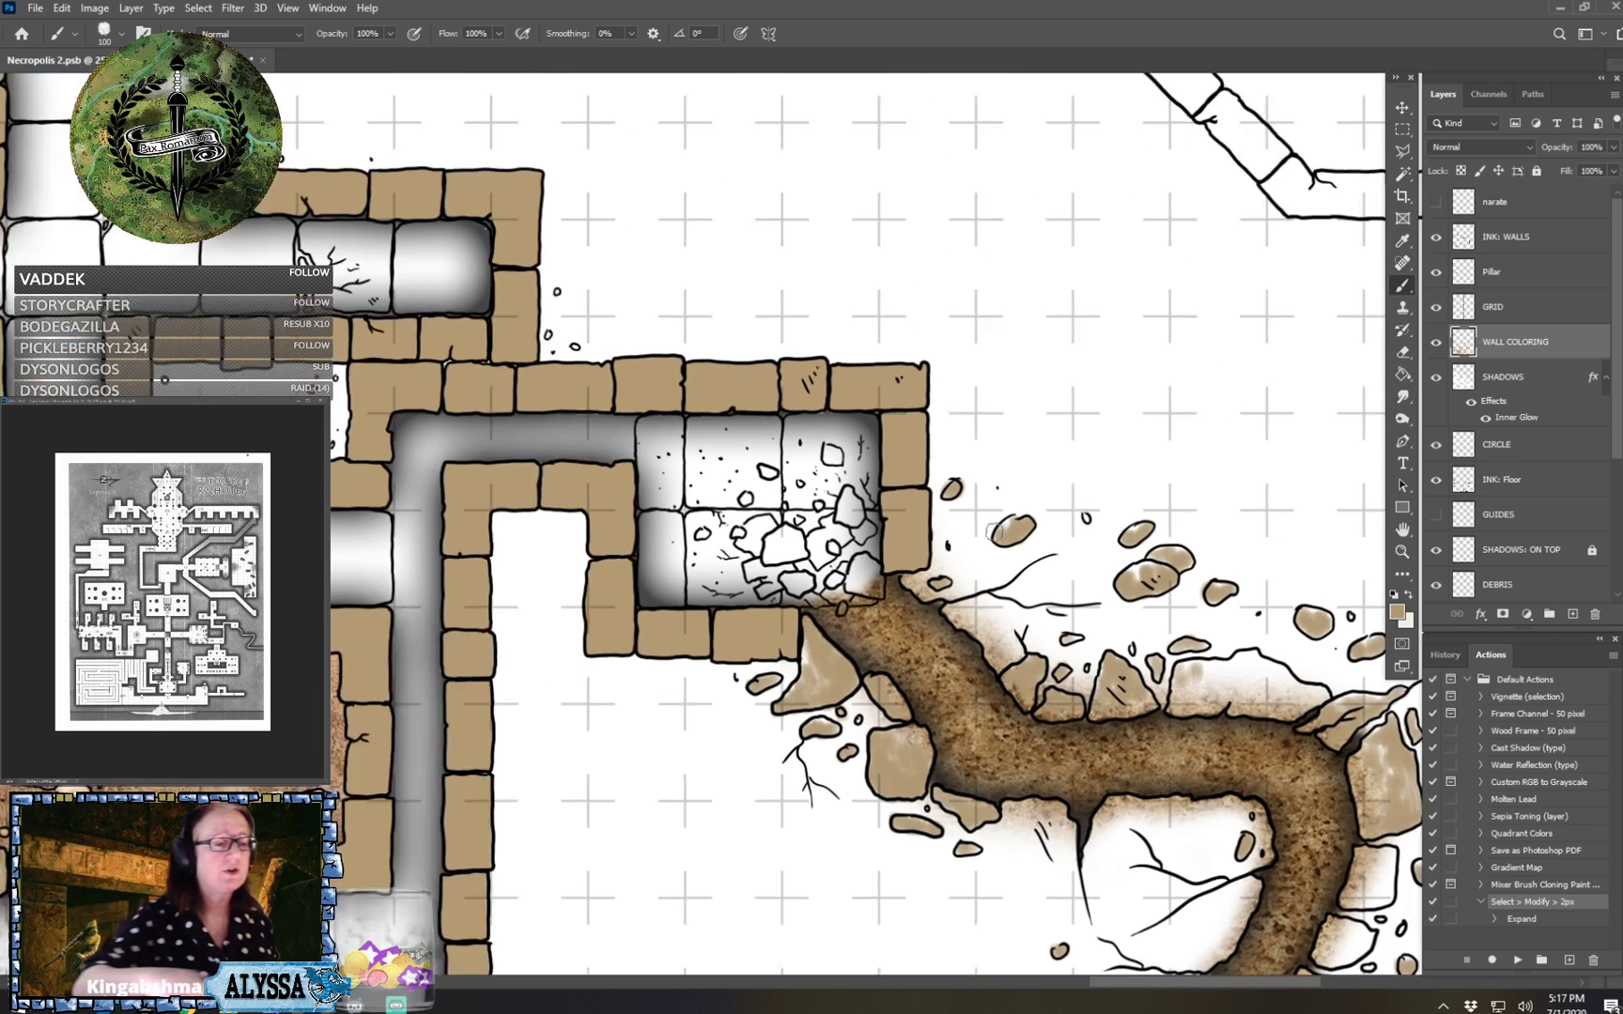
scroll(993, 531, "down", 3)
scroll(994, 532, "up", 4)
scroll(993, 531, "down", 3)
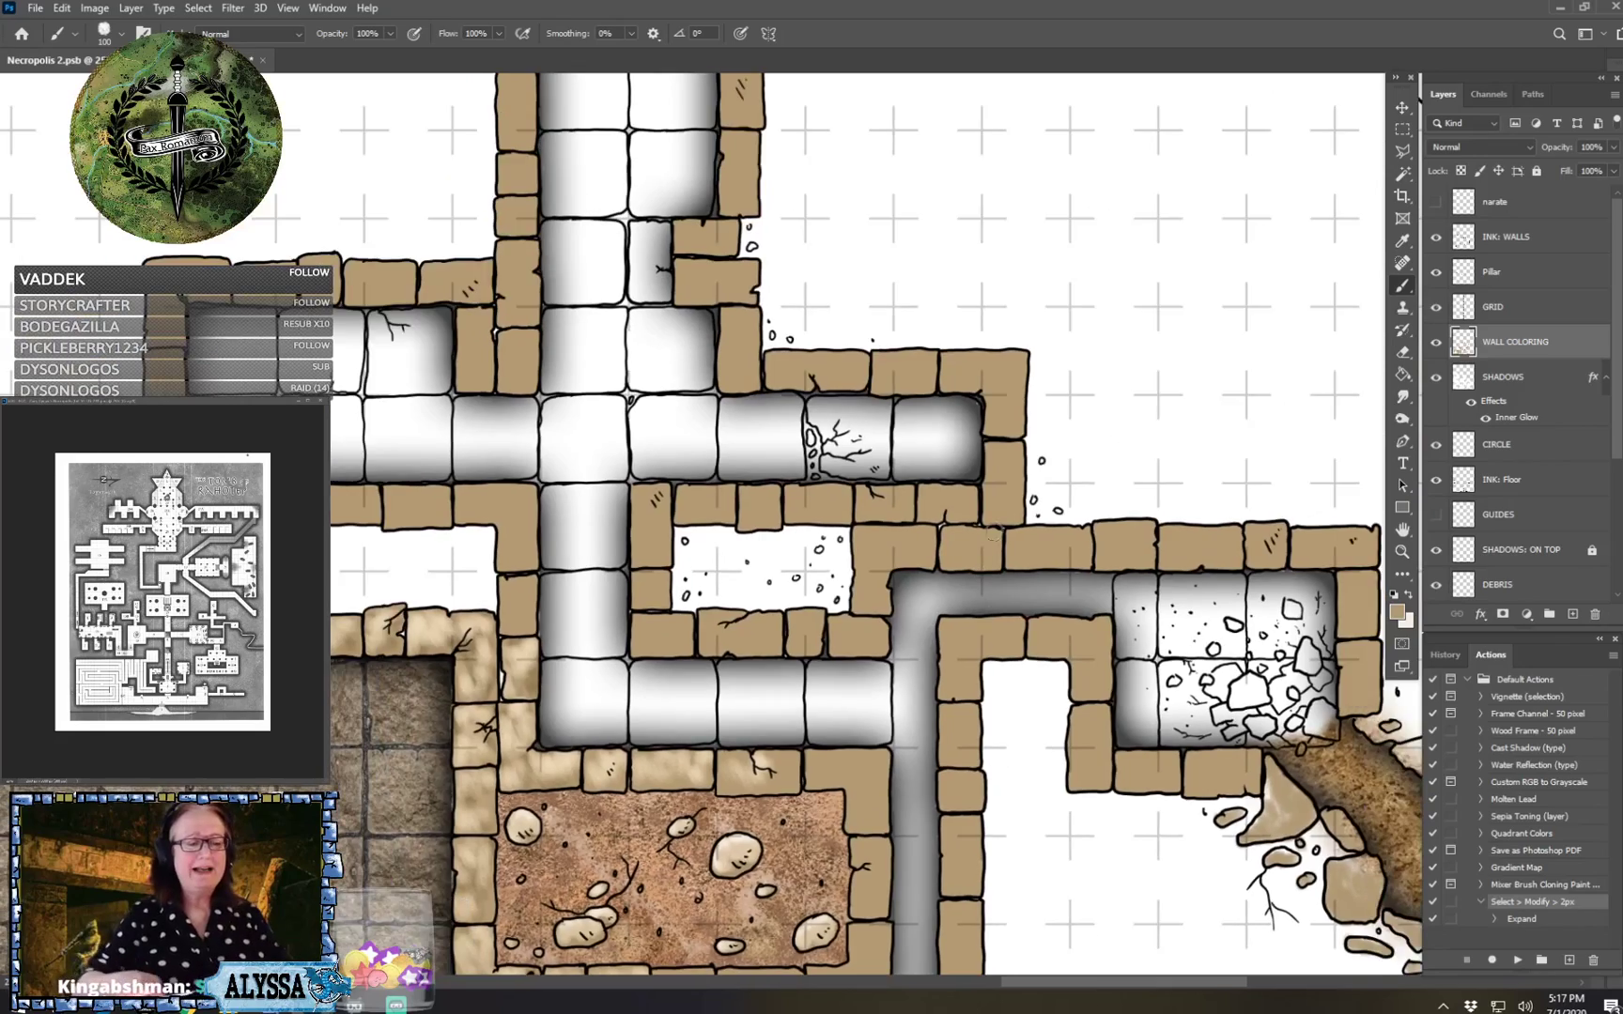
scroll(752, 564, "down", 3)
scroll(751, 564, "up", 1)
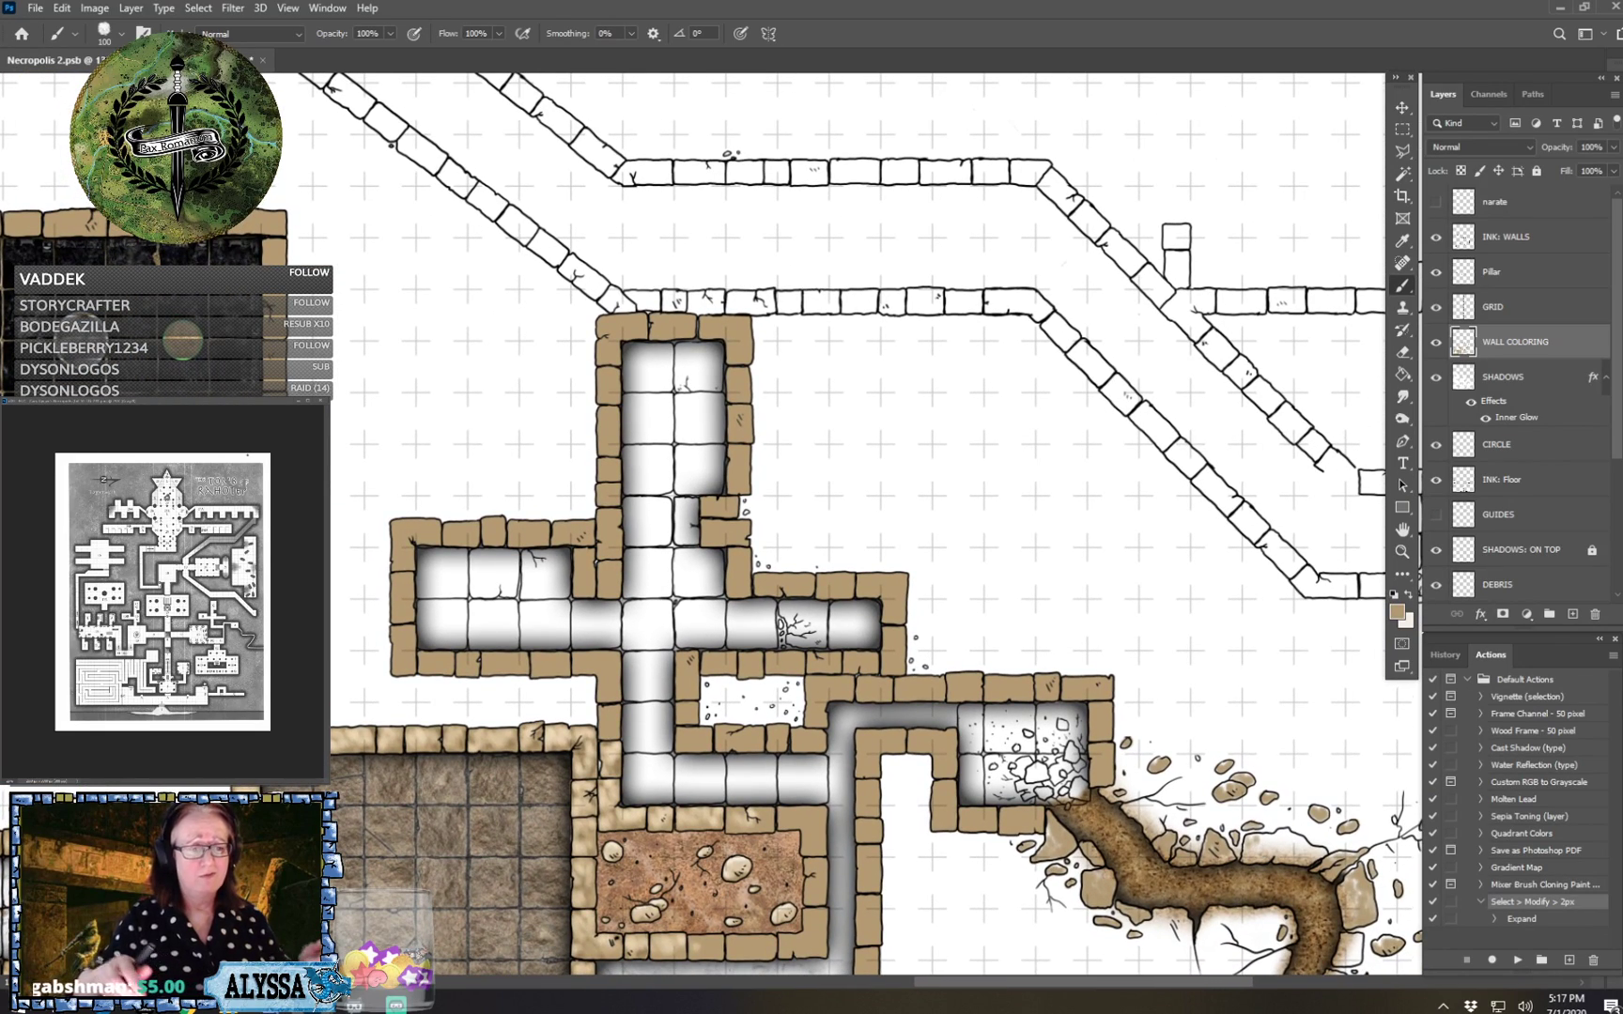
scroll(855, 526, "down", 2)
scroll(854, 525, "left", 4)
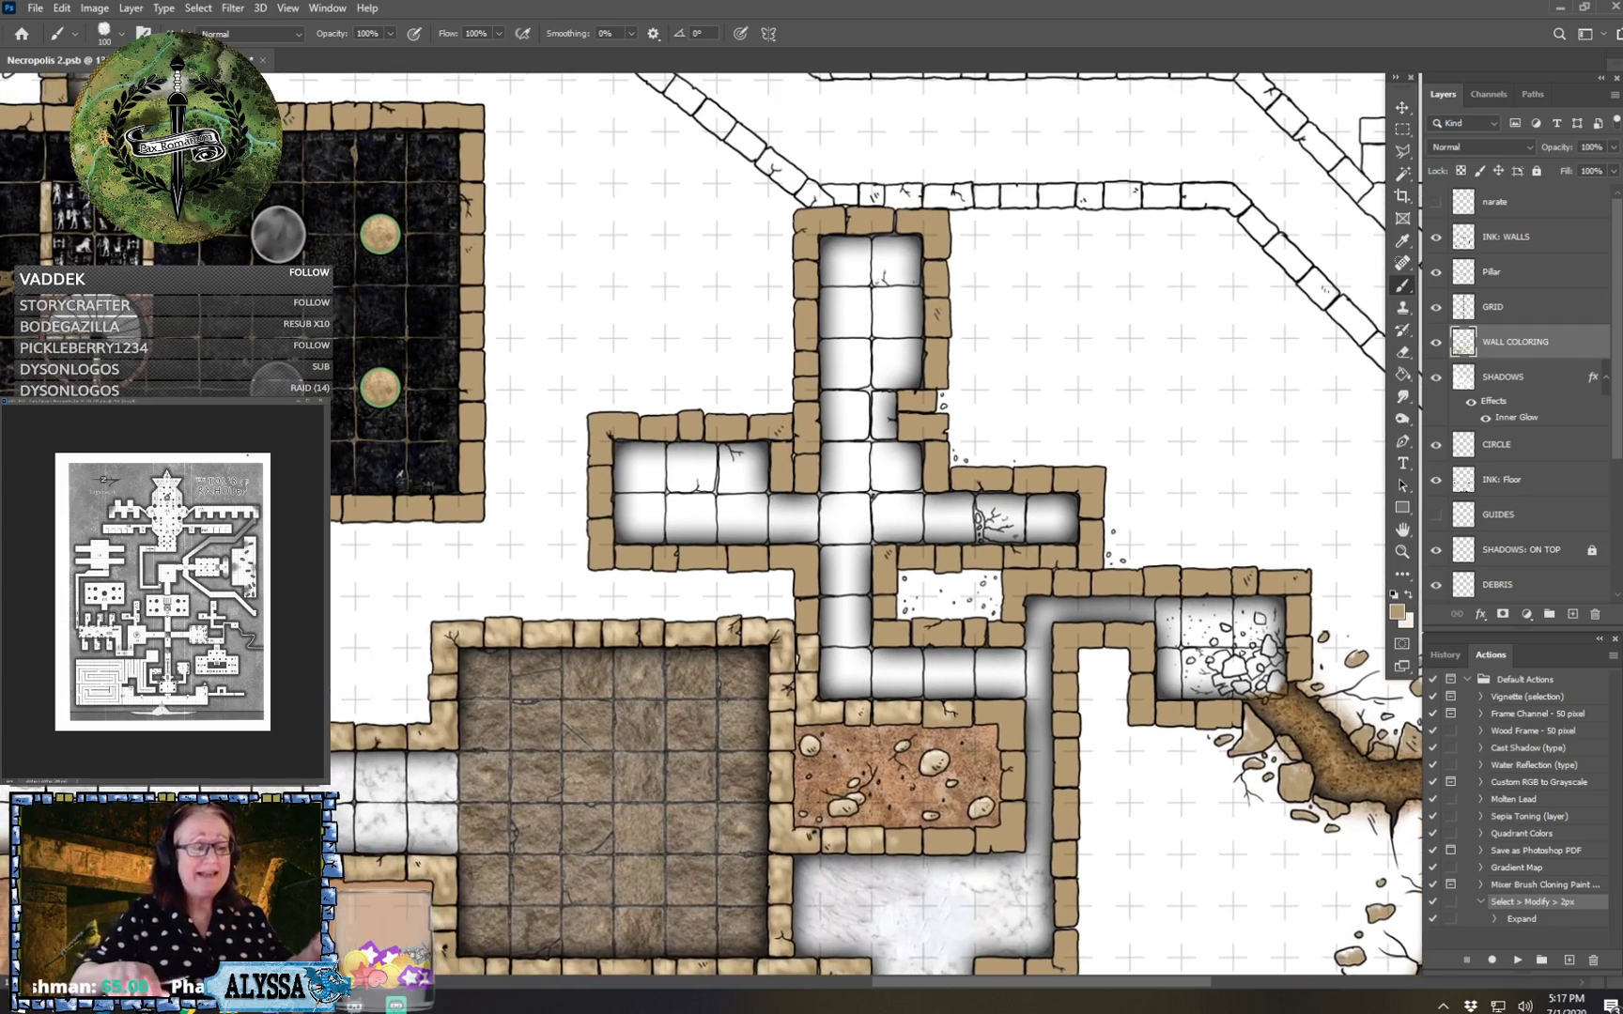
left_click_drag(902, 404, 625, 350)
left_click_drag(846, 526, 766, 246)
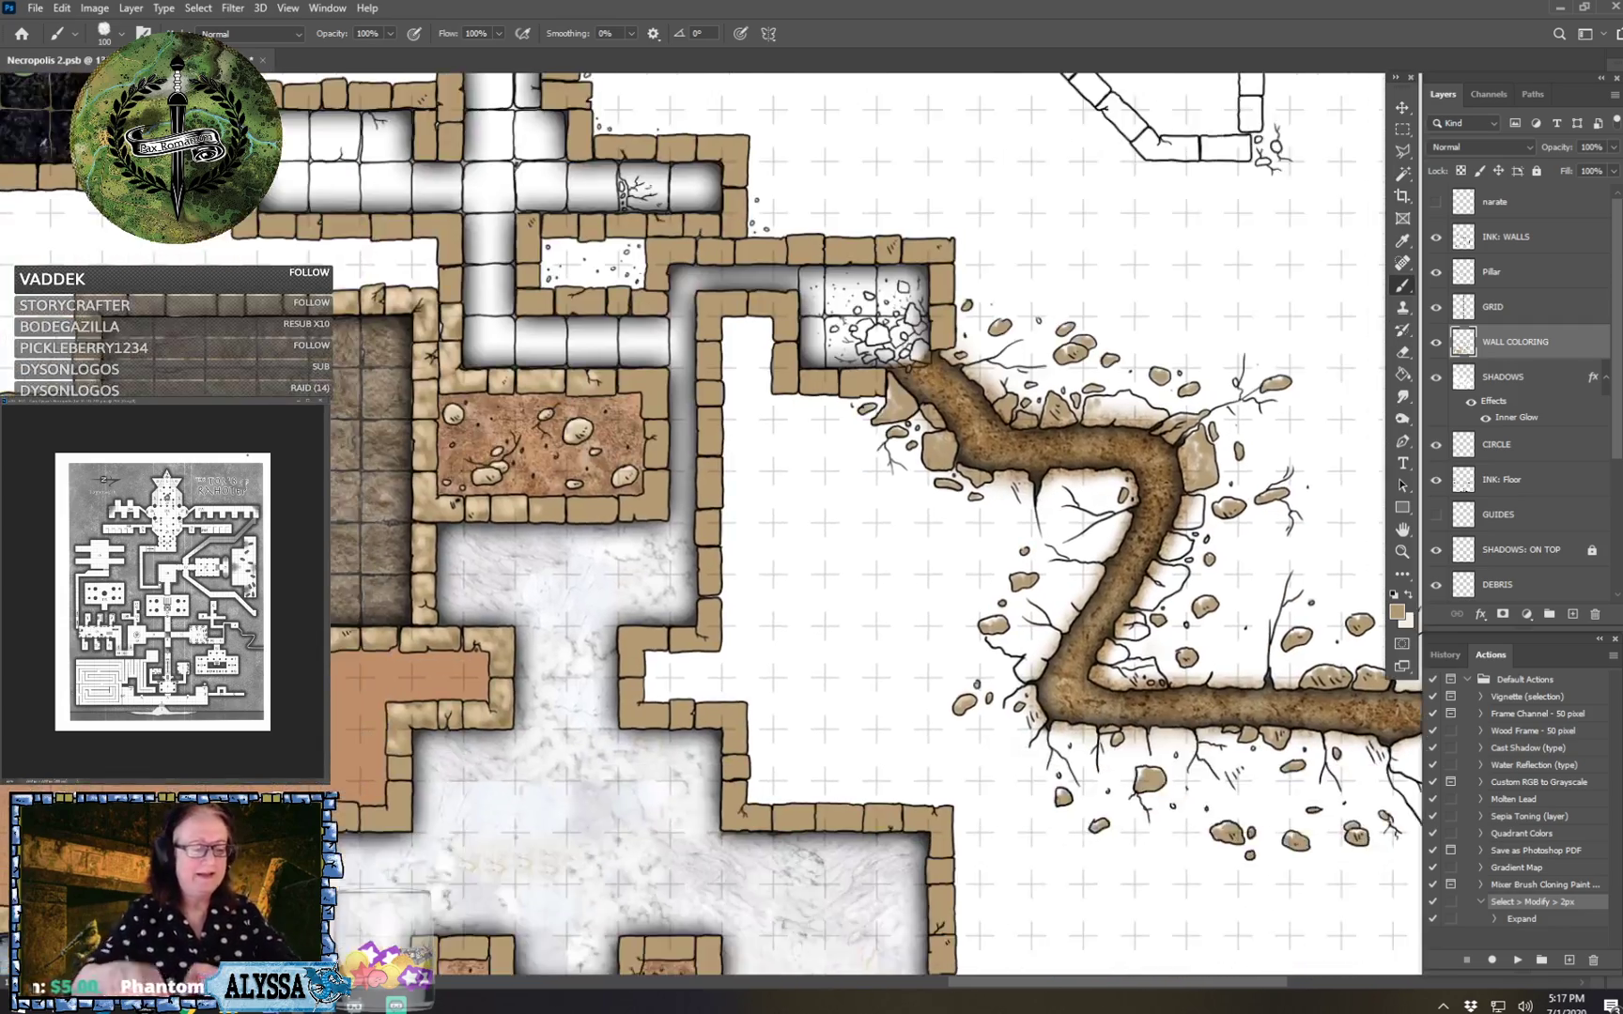
left_click_drag(657, 714, 1142, 251)
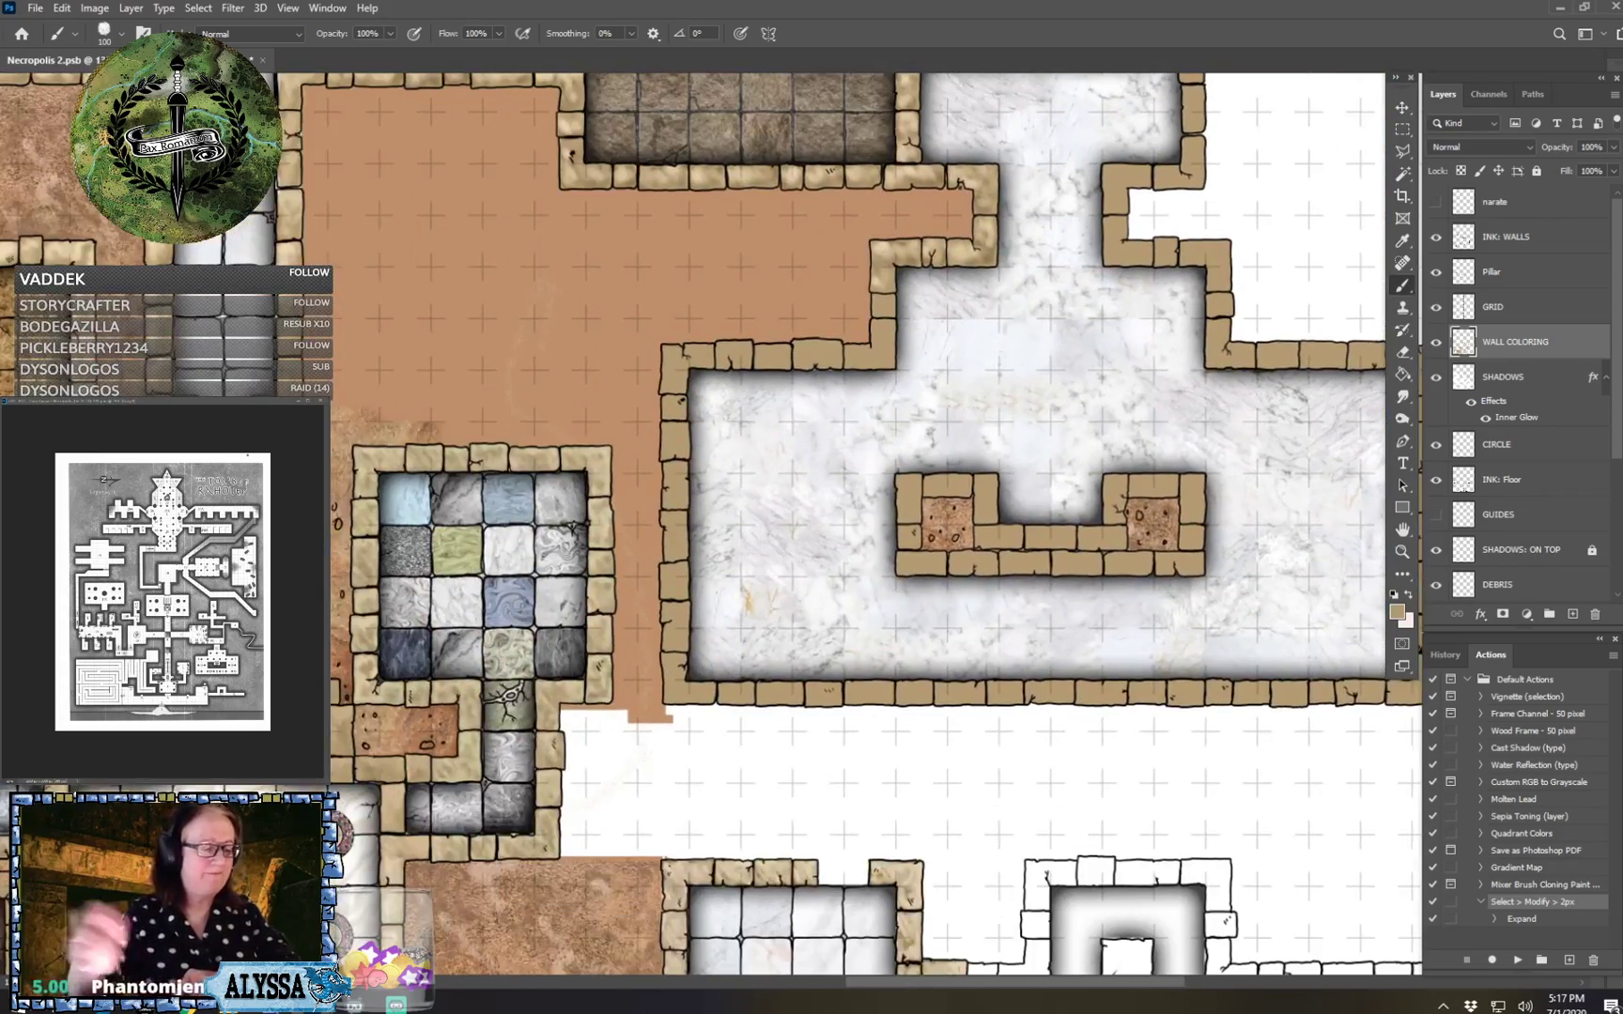
left_click_drag(1033, 658, 474, 688)
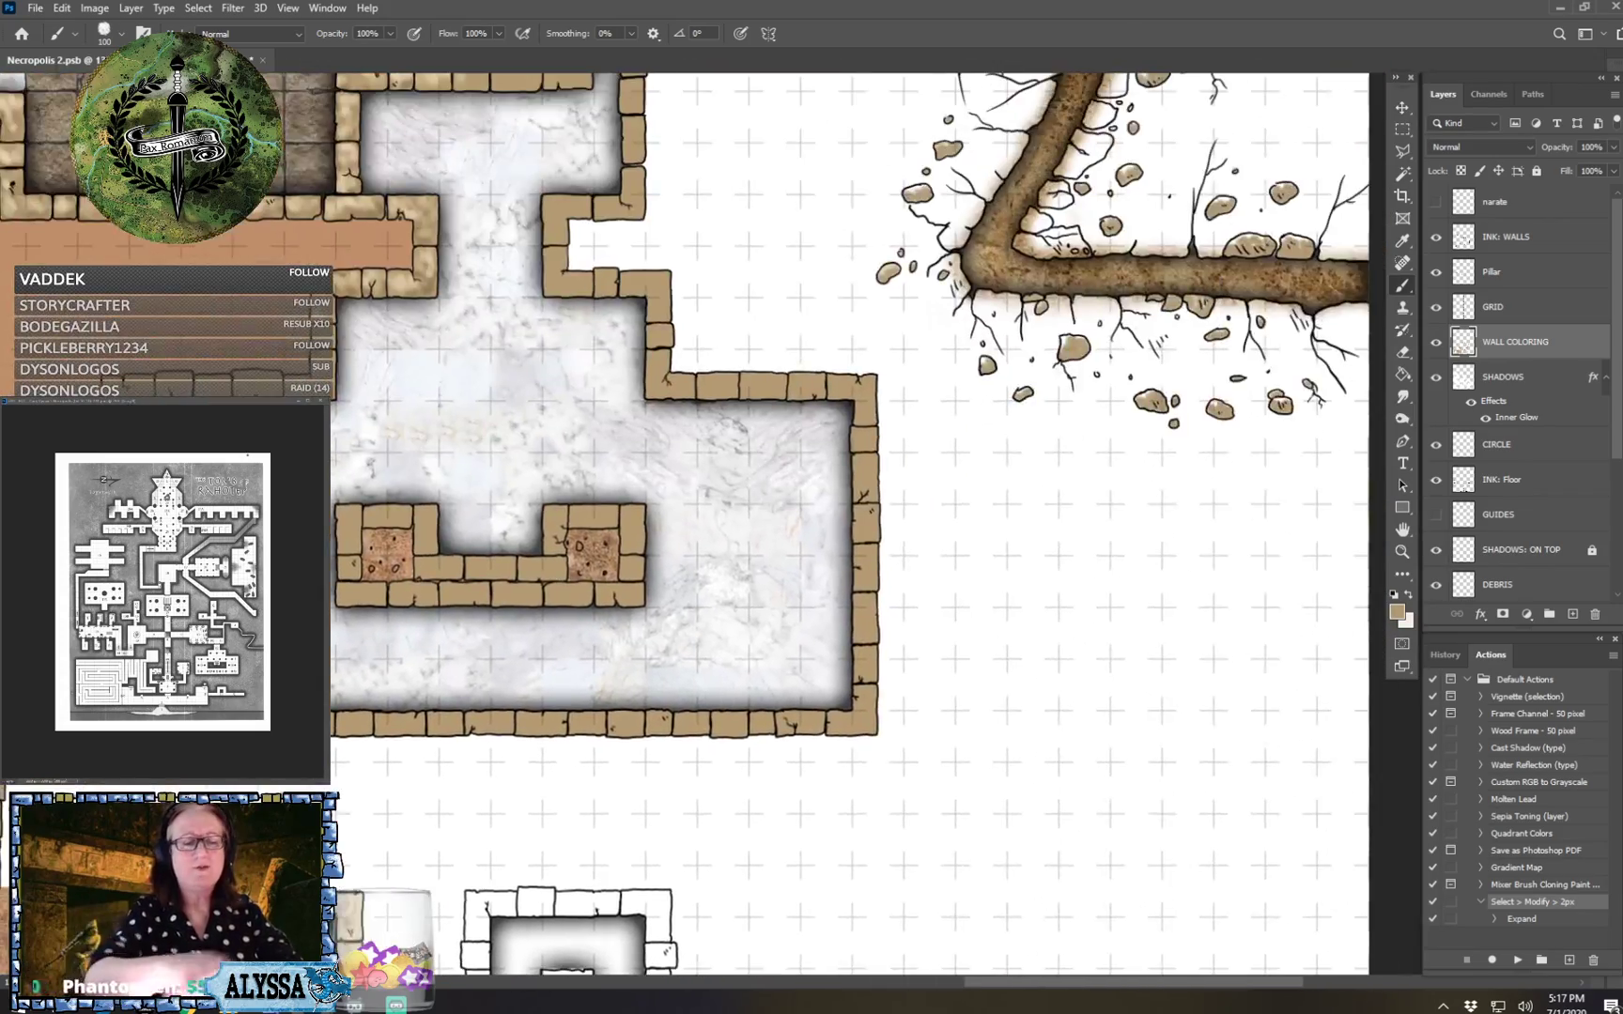
left_click_drag(713, 235, 703, 845)
scroll(880, 319, "up", 4)
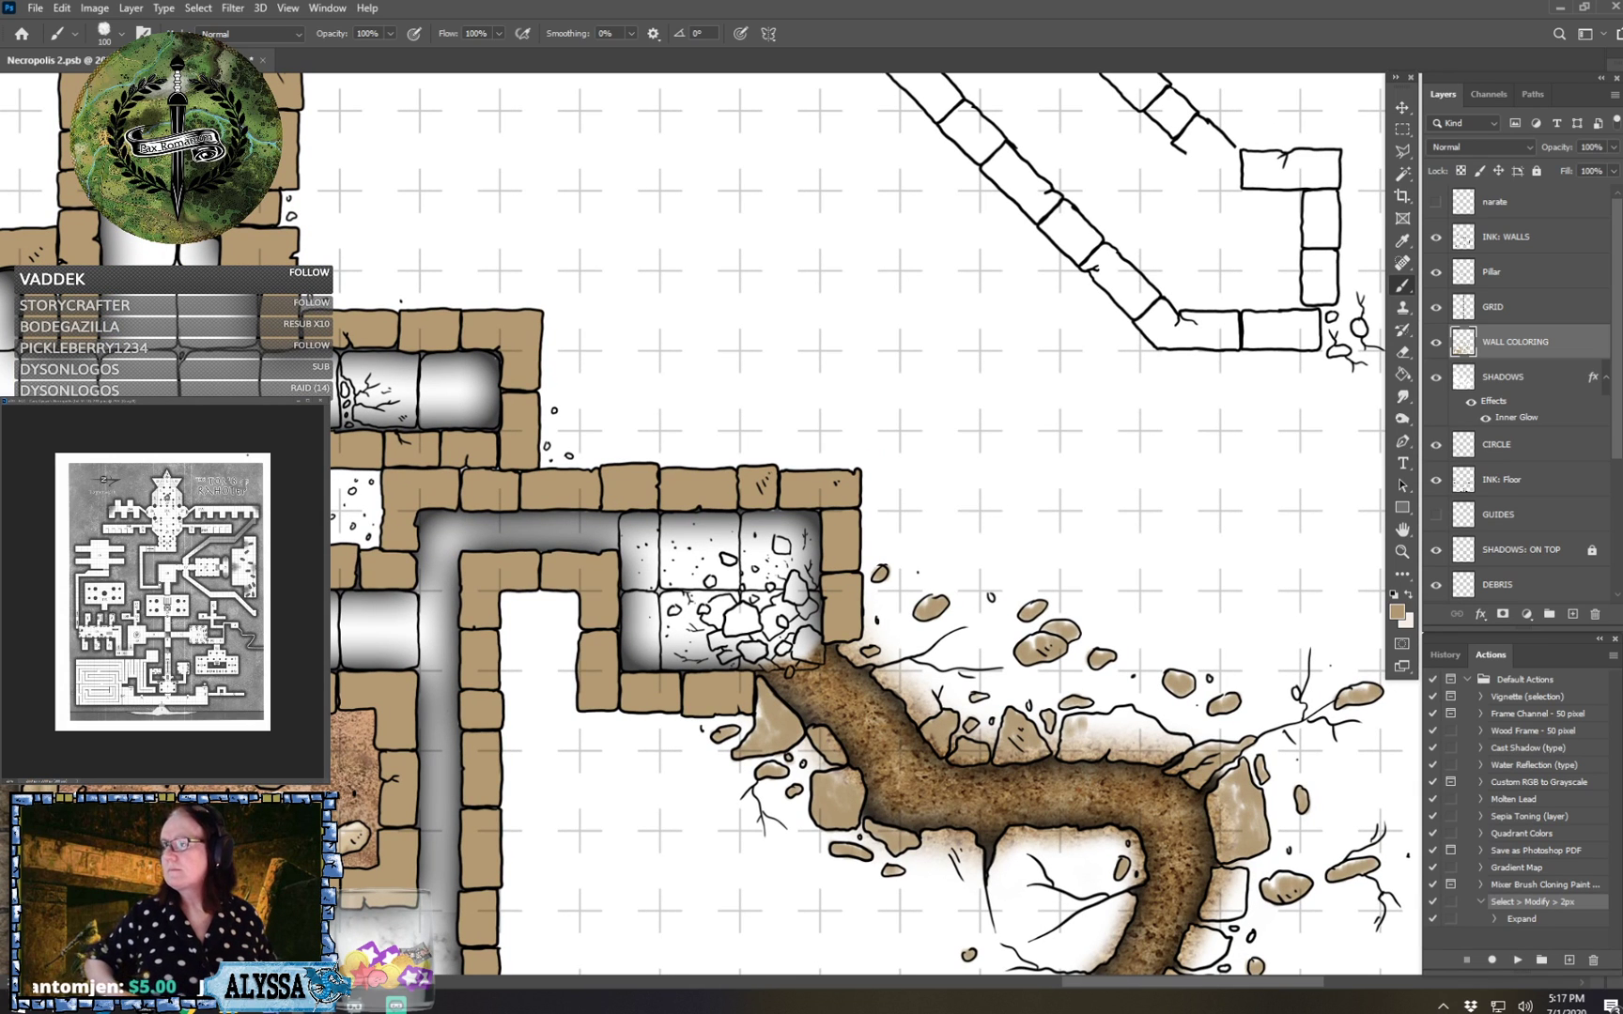
left_click_drag(846, 582, 813, 524)
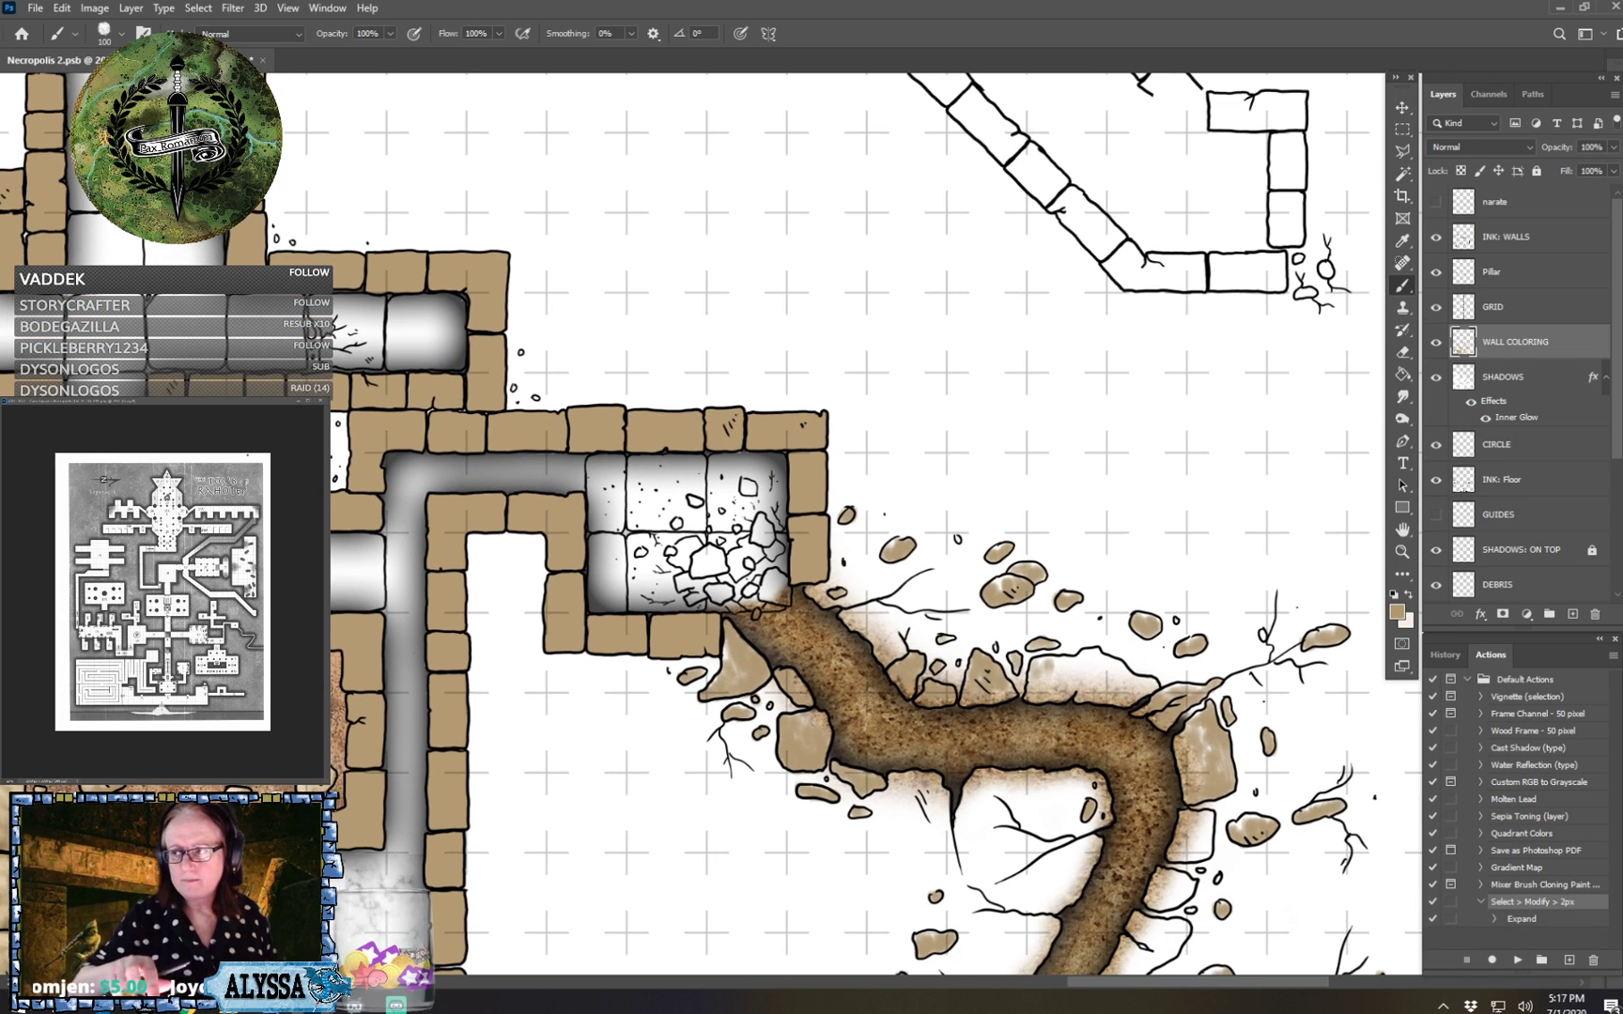
Fill the large flat stone on the upper edge of the tunnel, just before the corner crack, with darker tan.
scroll(811, 551, "up", 2)
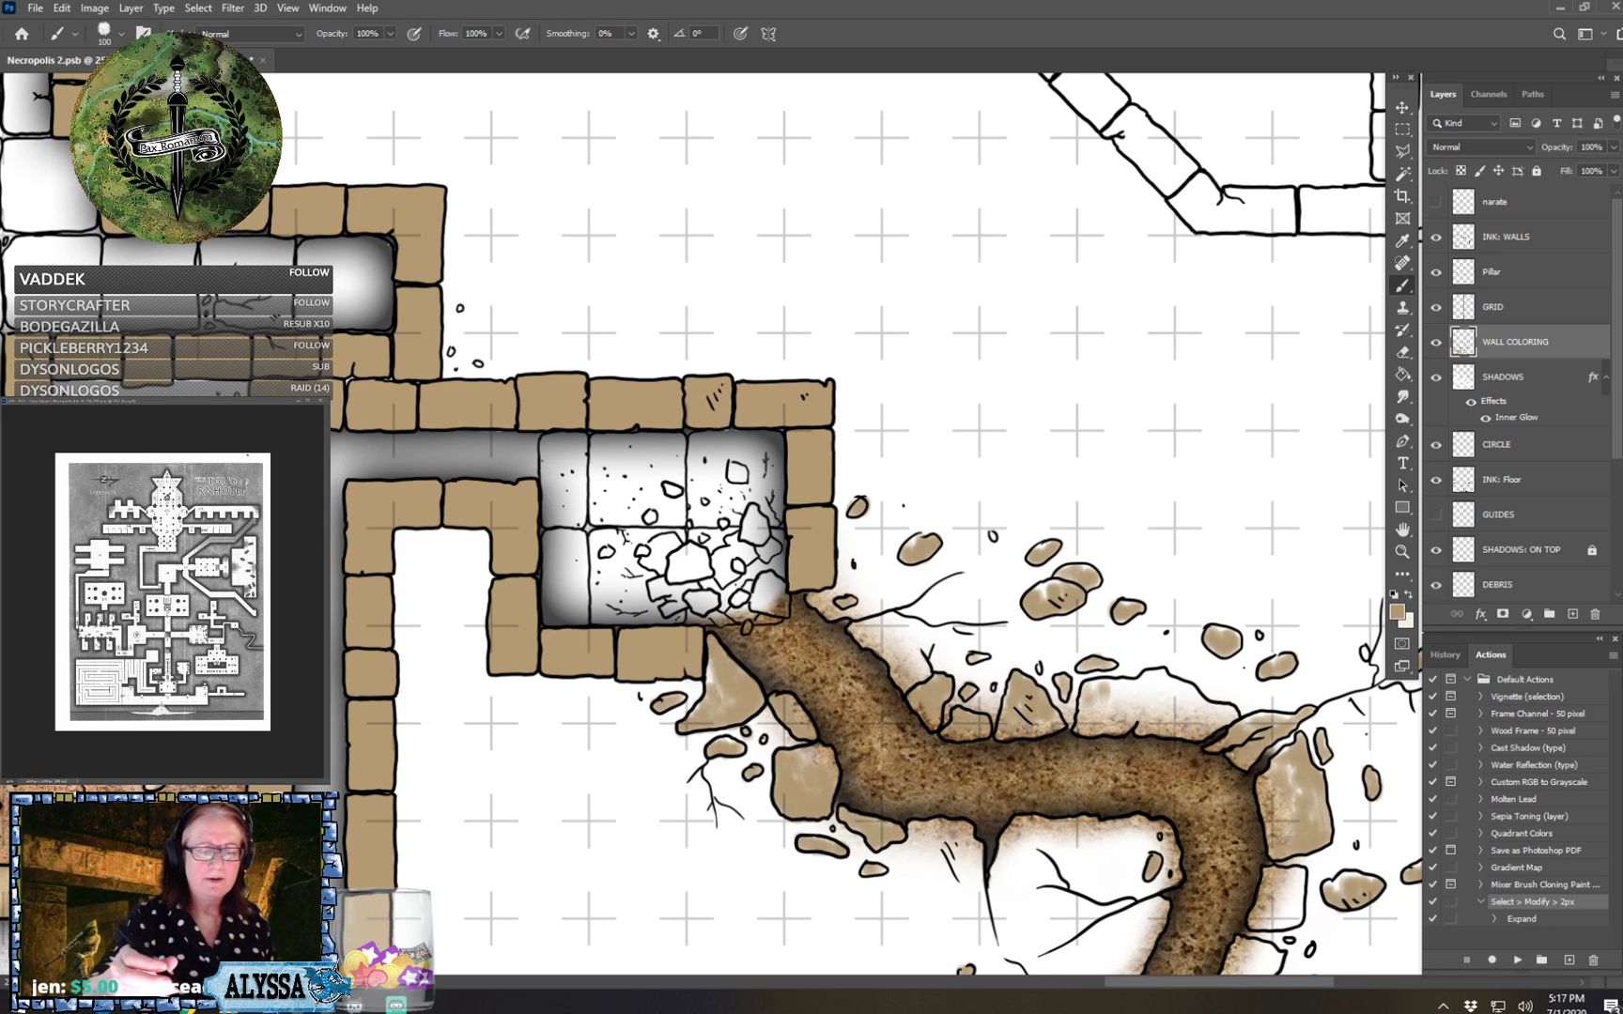
left_click_drag(996, 601, 710, 466)
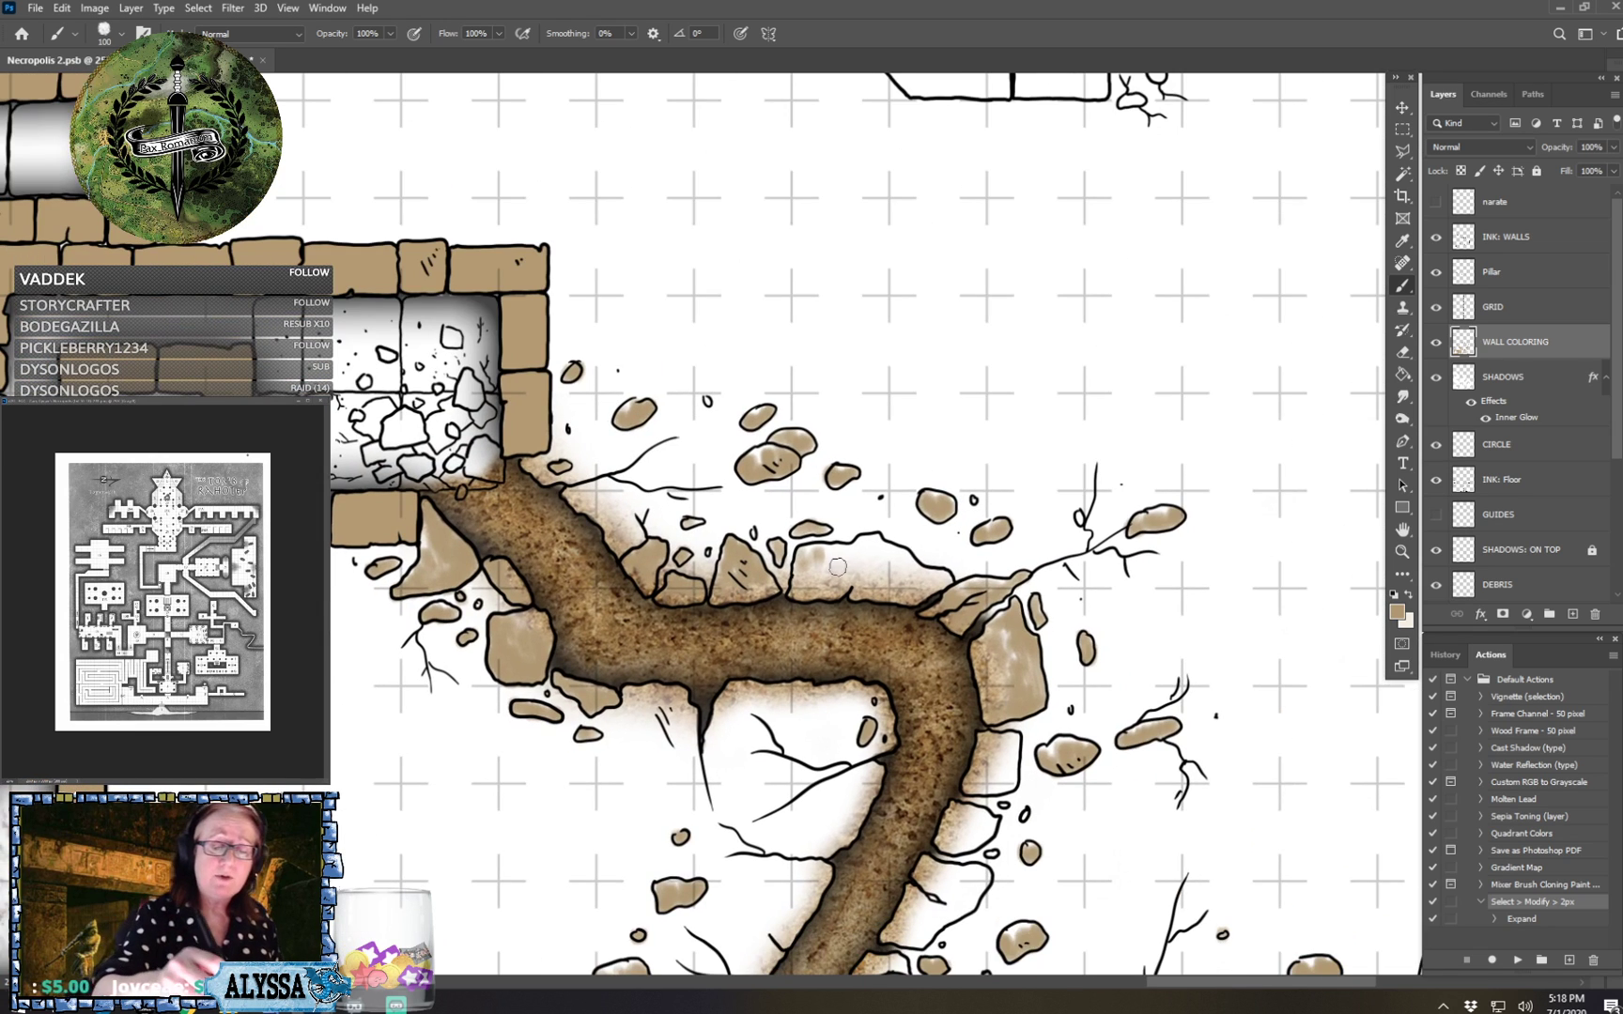
mouse_move(838, 567)
left_mouse_down()
mouse_move(874, 537)
mouse_move(872, 571)
mouse_move(896, 548)
mouse_move(915, 584)
mouse_move(942, 580)
mouse_move(803, 556)
mouse_move(862, 589)
mouse_move(856, 559)
mouse_move(900, 589)
left_mouse_up()
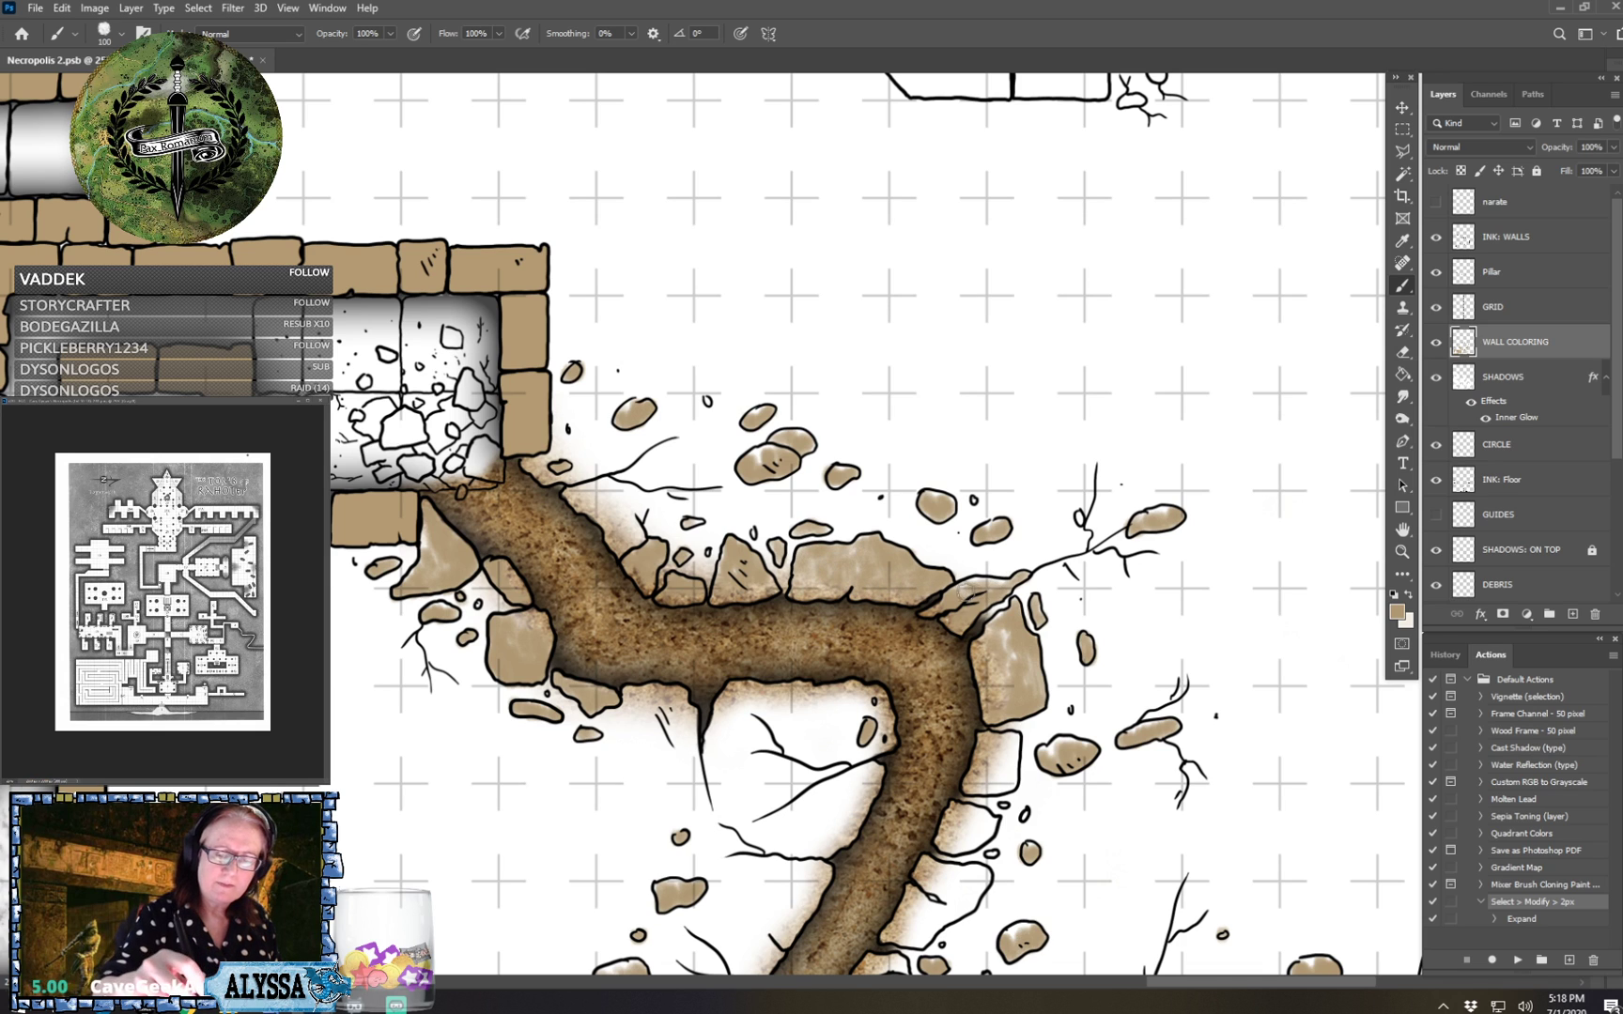
left_click_drag(1015, 640, 999, 616)
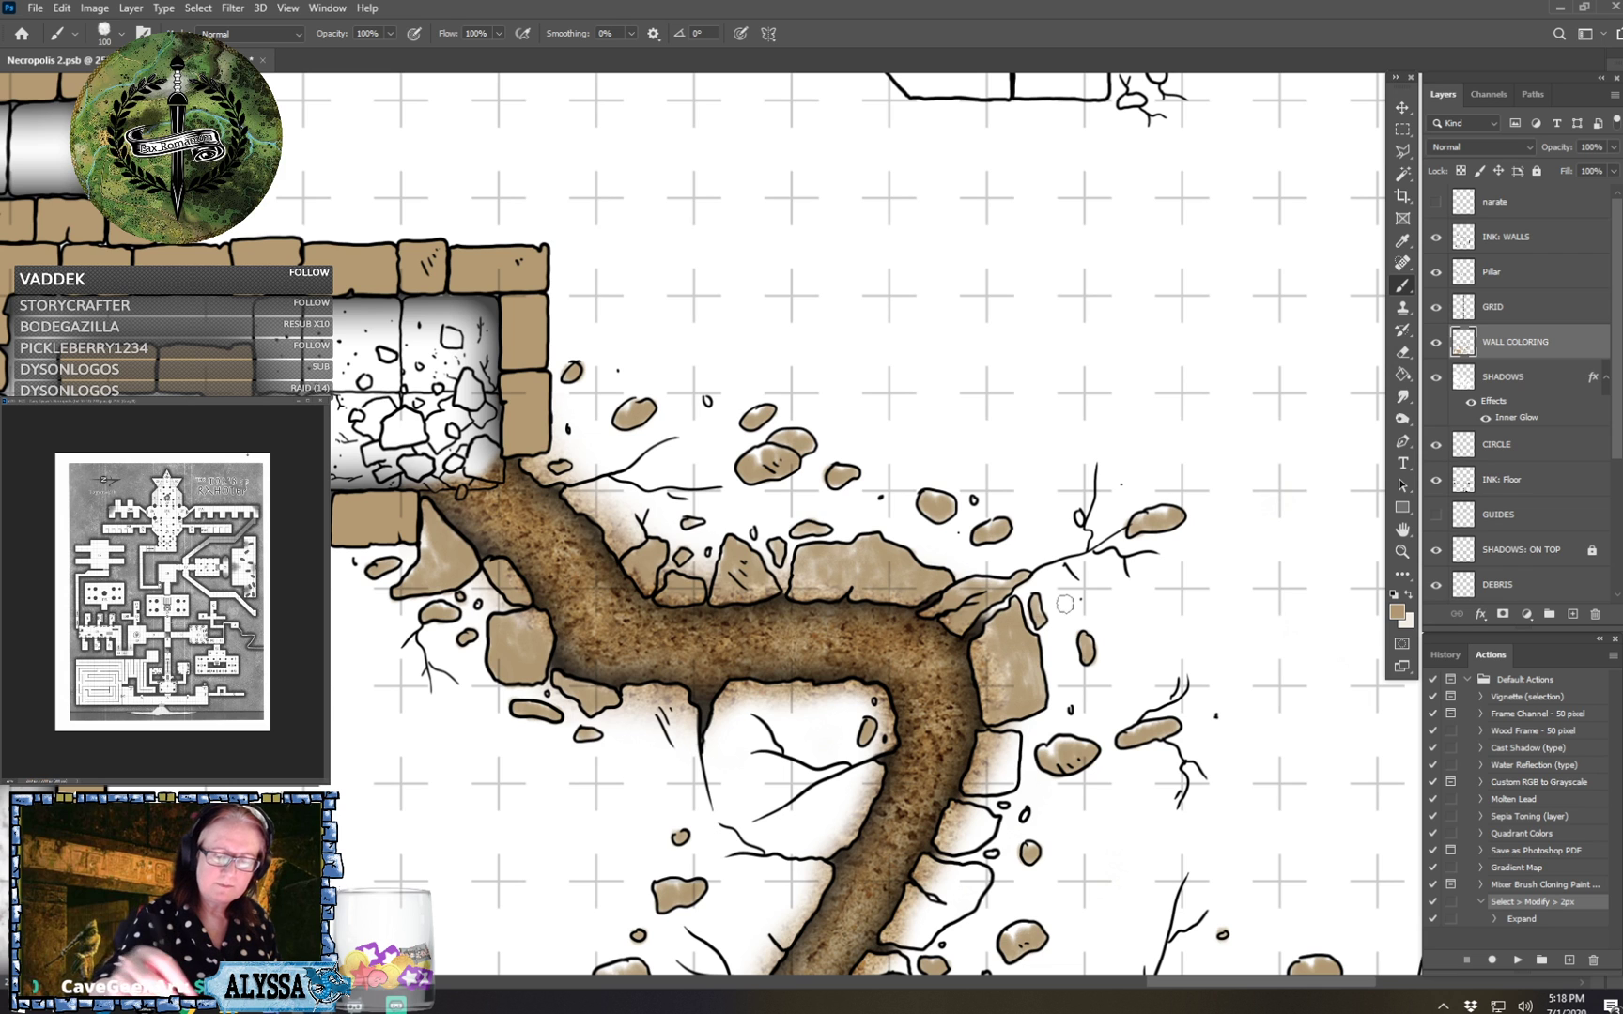
Paint the stones inside the tunnel's lower bend darker tan, including the long stone at the corner and those just above it.
scroll(1064, 604, "down", 3)
scroll(1064, 604, "left", 1)
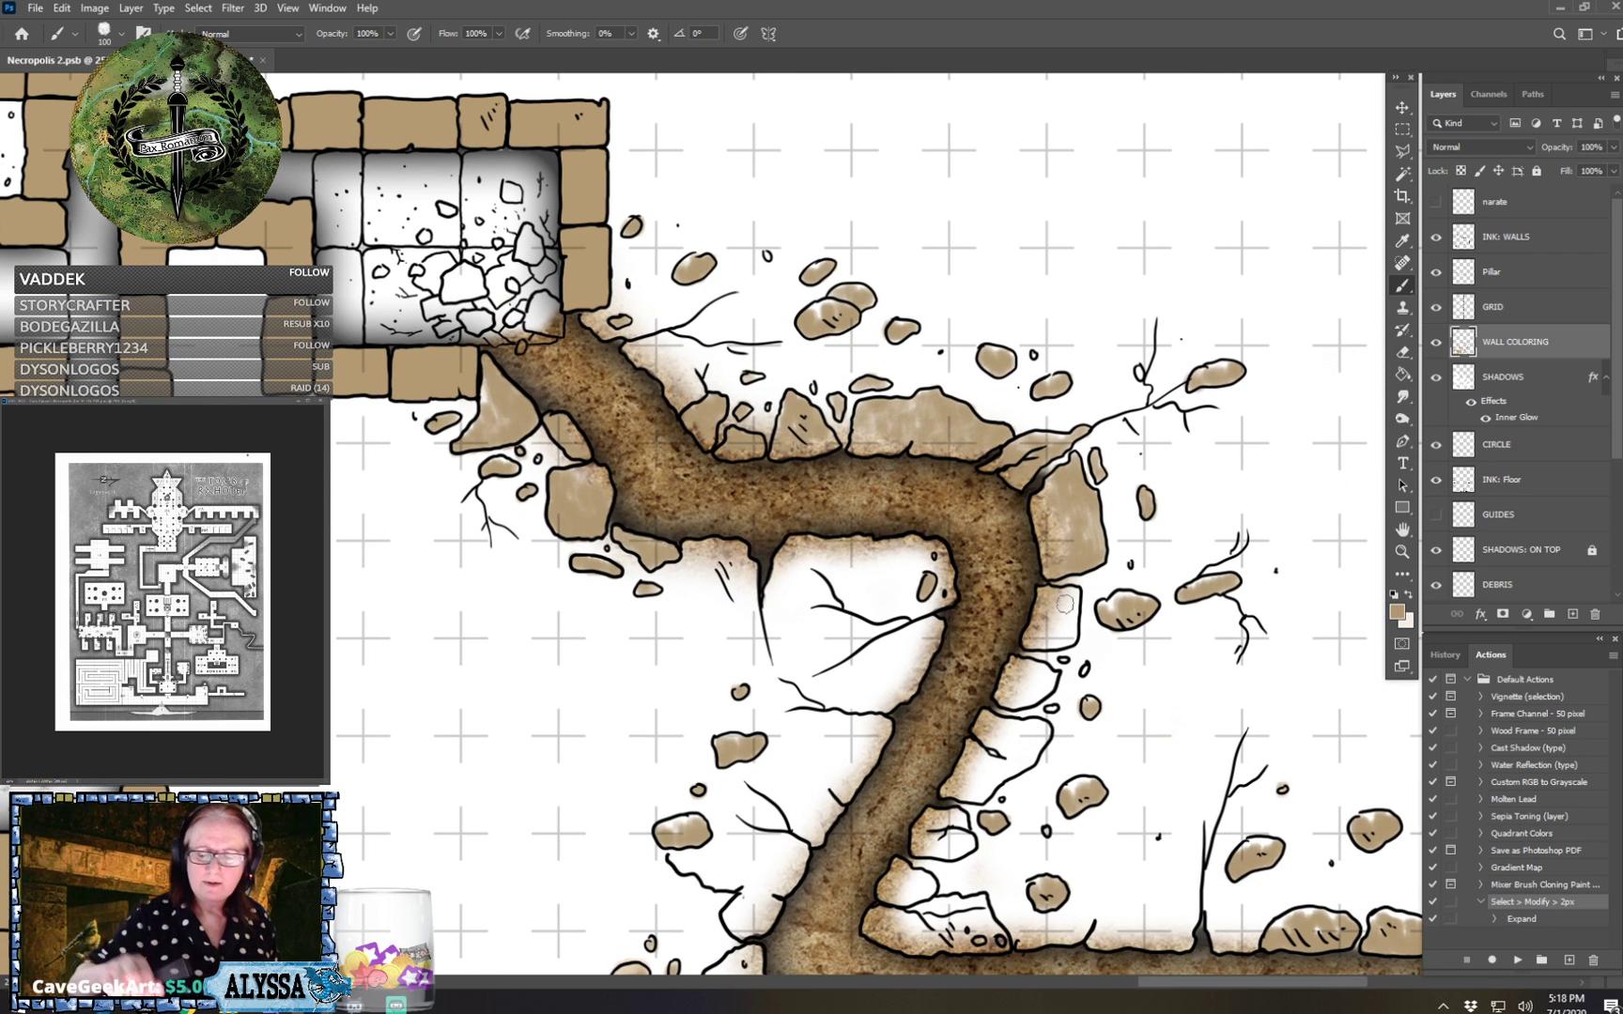
scroll(1064, 604, "down", 3)
scroll(1064, 604, "right", 1)
mouse_move(878, 739)
left_mouse_down()
mouse_move(918, 728)
mouse_move(911, 691)
mouse_move(939, 676)
mouse_move(923, 682)
mouse_move(935, 699)
mouse_move(949, 690)
mouse_move(911, 762)
mouse_move(866, 776)
mouse_move(908, 787)
mouse_move(897, 763)
mouse_move(983, 778)
mouse_move(987, 725)
mouse_move(929, 676)
left_mouse_up()
left_click_drag(722, 879, 652, 879)
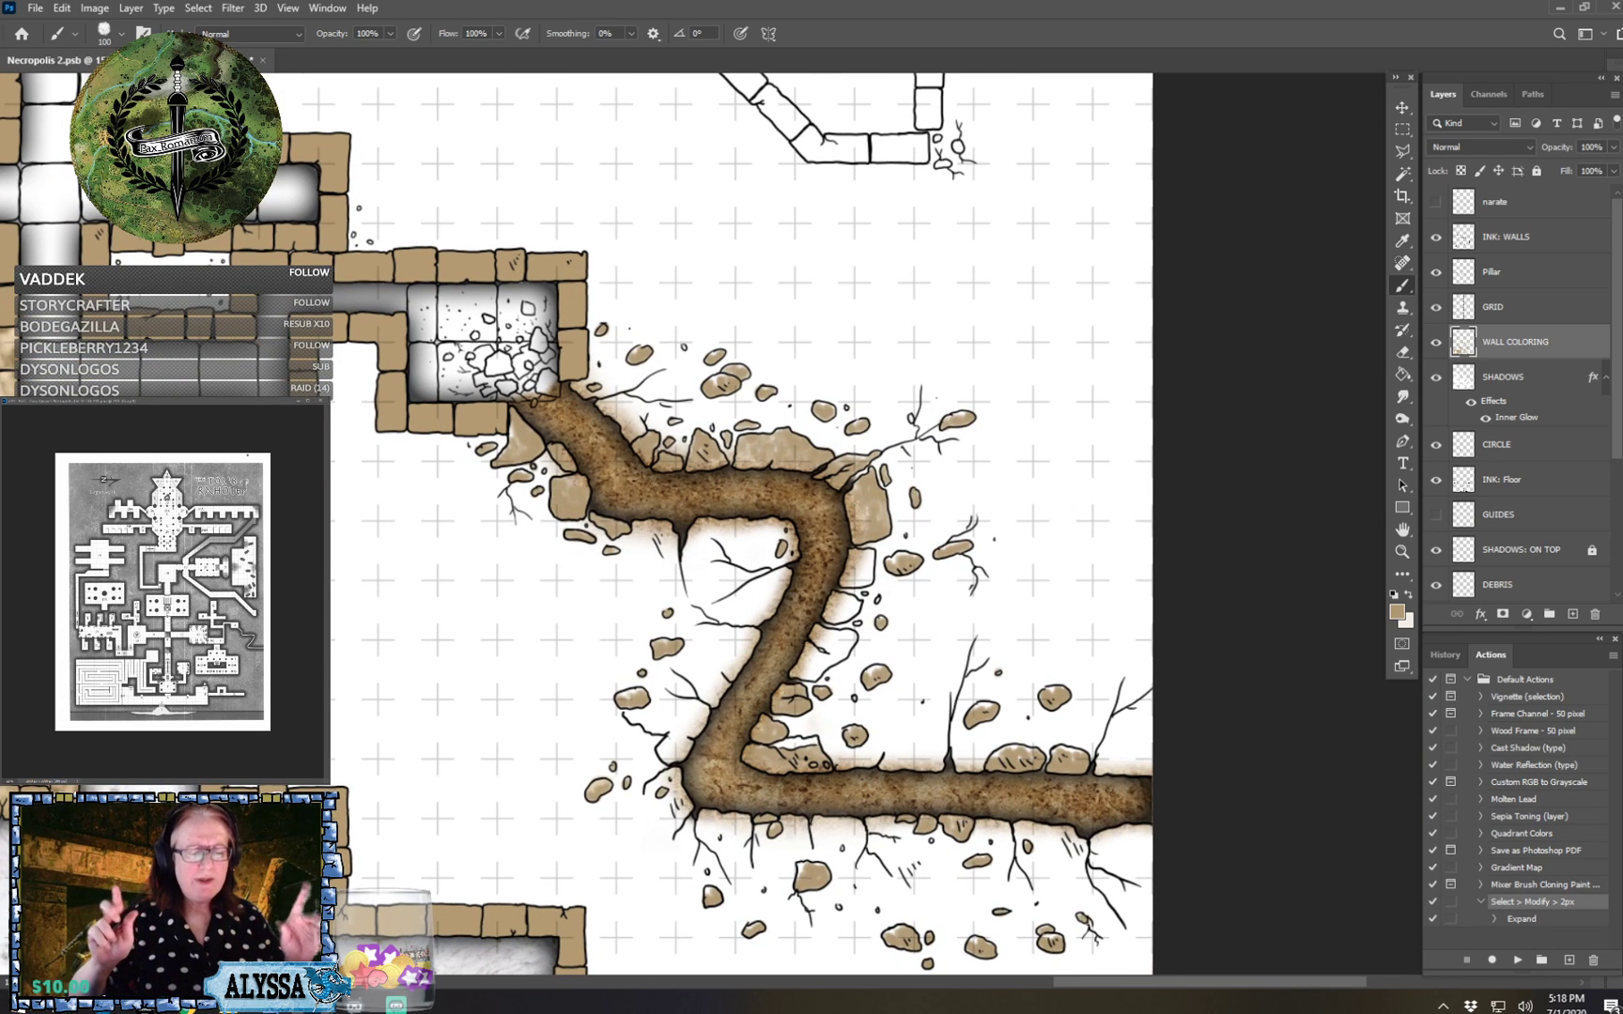
Color the remaining stones along the east edge of the tunnel's diagonal stretch darker tan, up to the large corner stone.
left_click_drag(752, 526, 736, 544)
key("Escape")
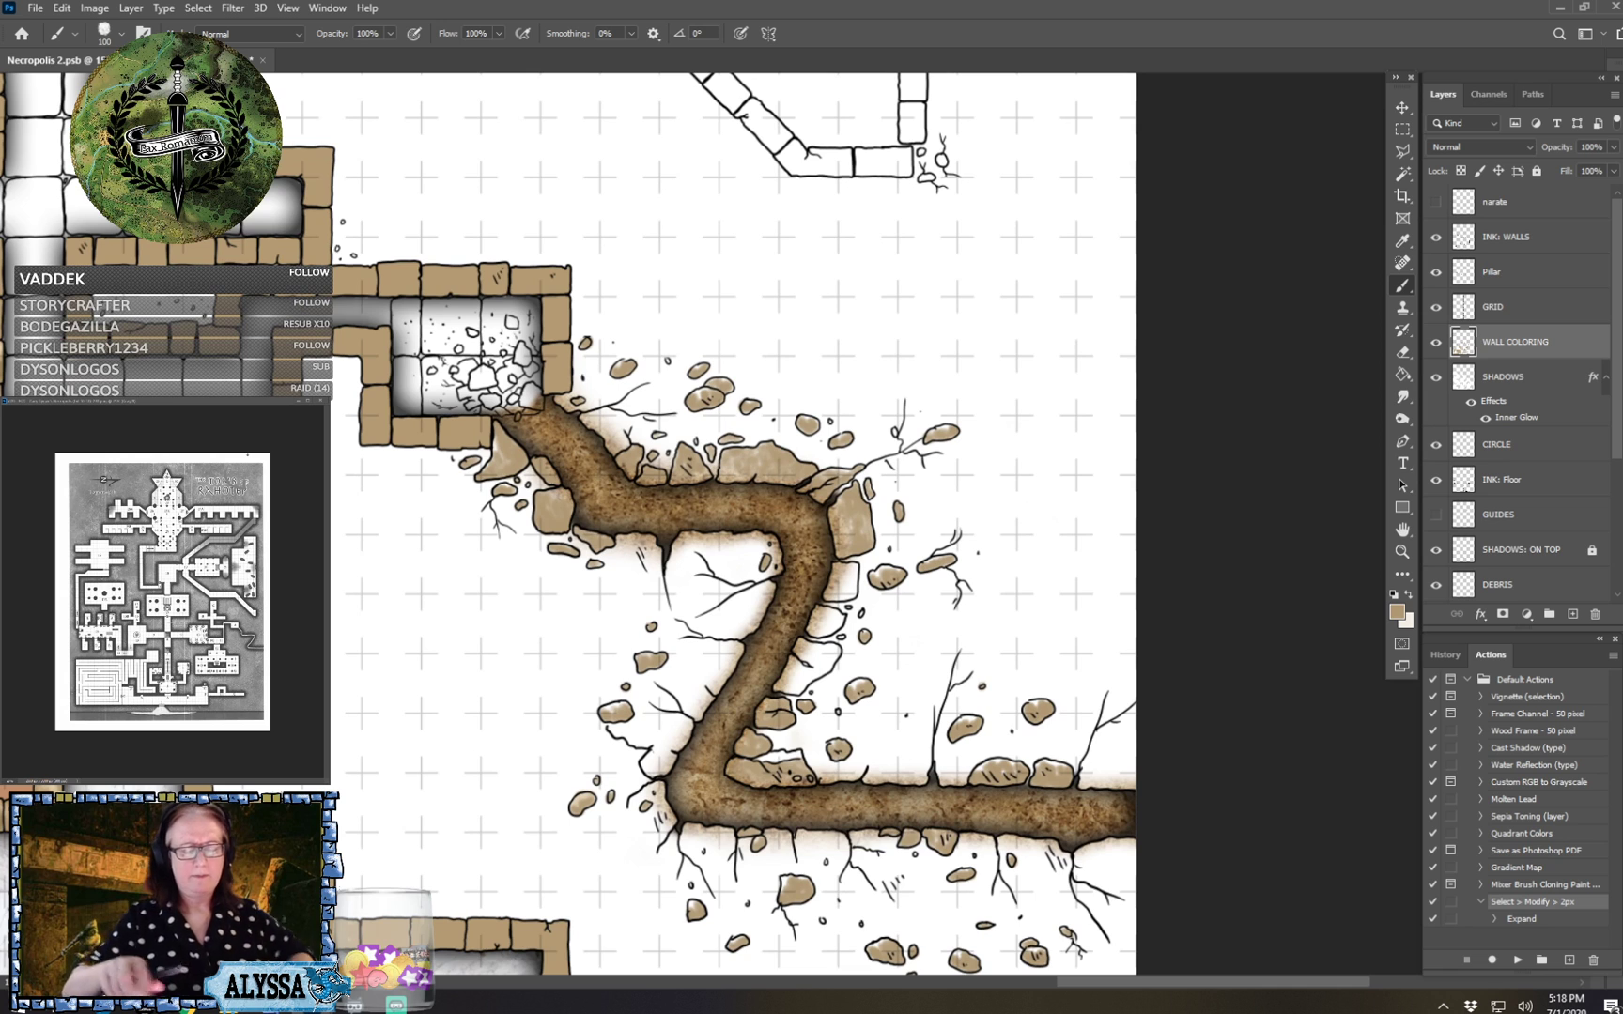
left_click_drag(582, 765, 662, 765)
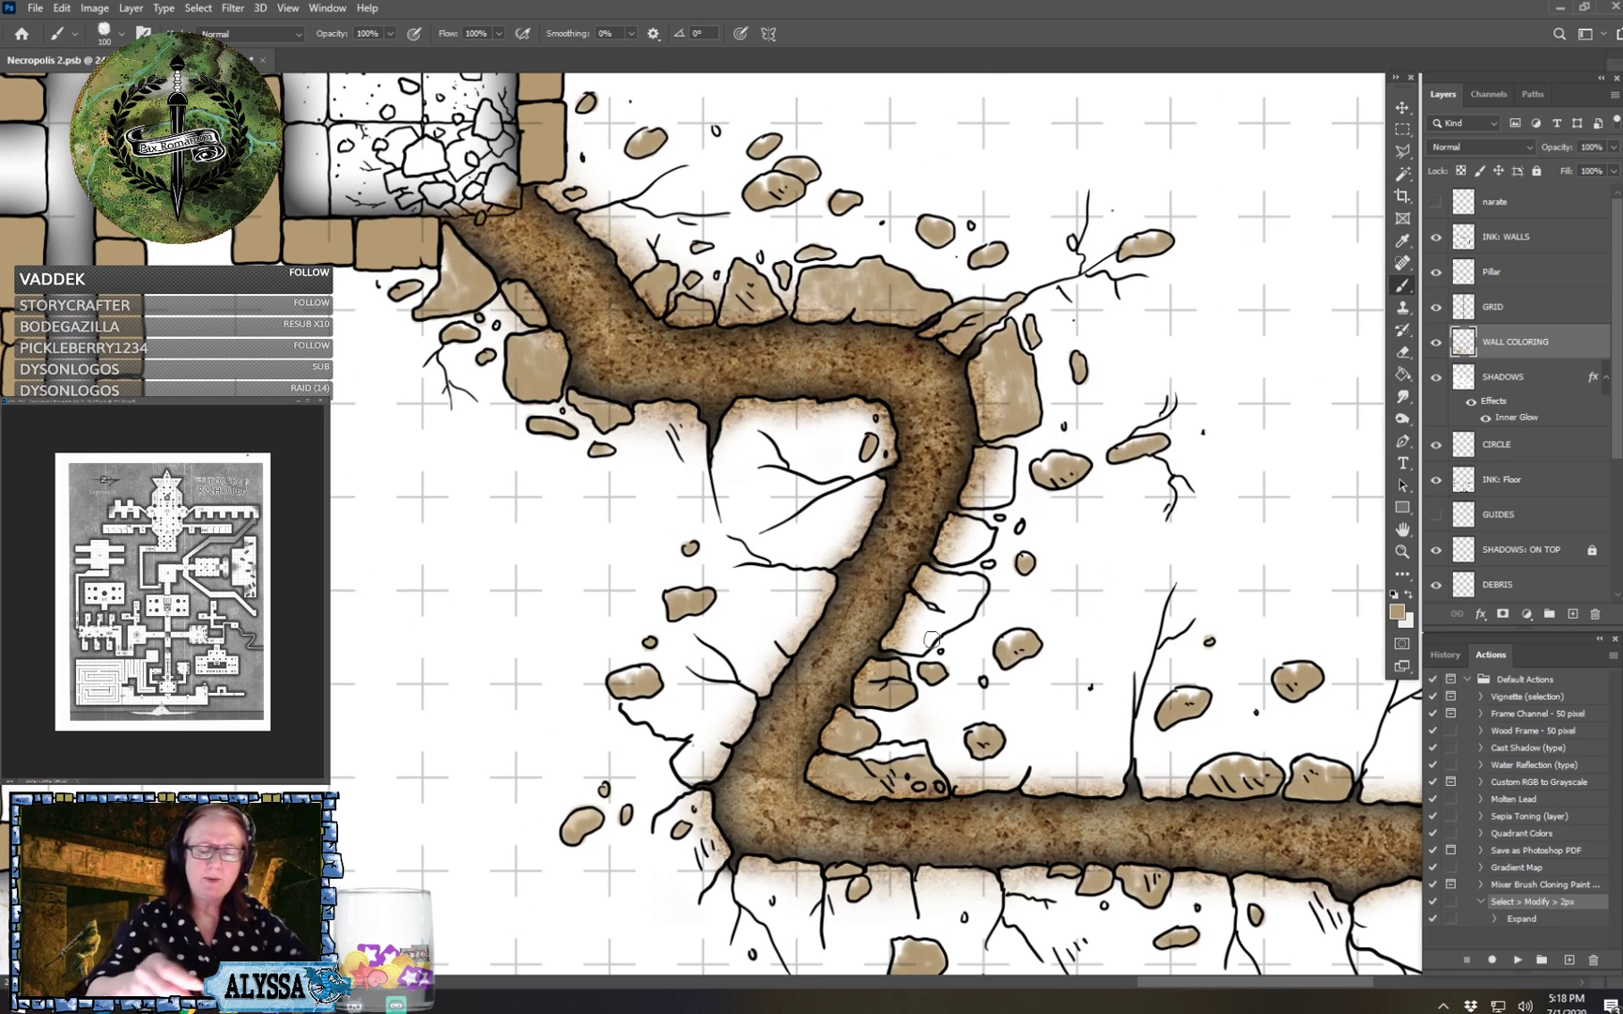
mouse_move(925, 645)
left_mouse_down()
mouse_move(916, 618)
mouse_move(917, 644)
mouse_move(926, 620)
mouse_move(948, 621)
mouse_move(926, 601)
mouse_move(939, 577)
mouse_move(954, 601)
mouse_move(973, 599)
mouse_move(967, 582)
mouse_move(981, 601)
mouse_move(995, 564)
mouse_move(948, 622)
left_mouse_up()
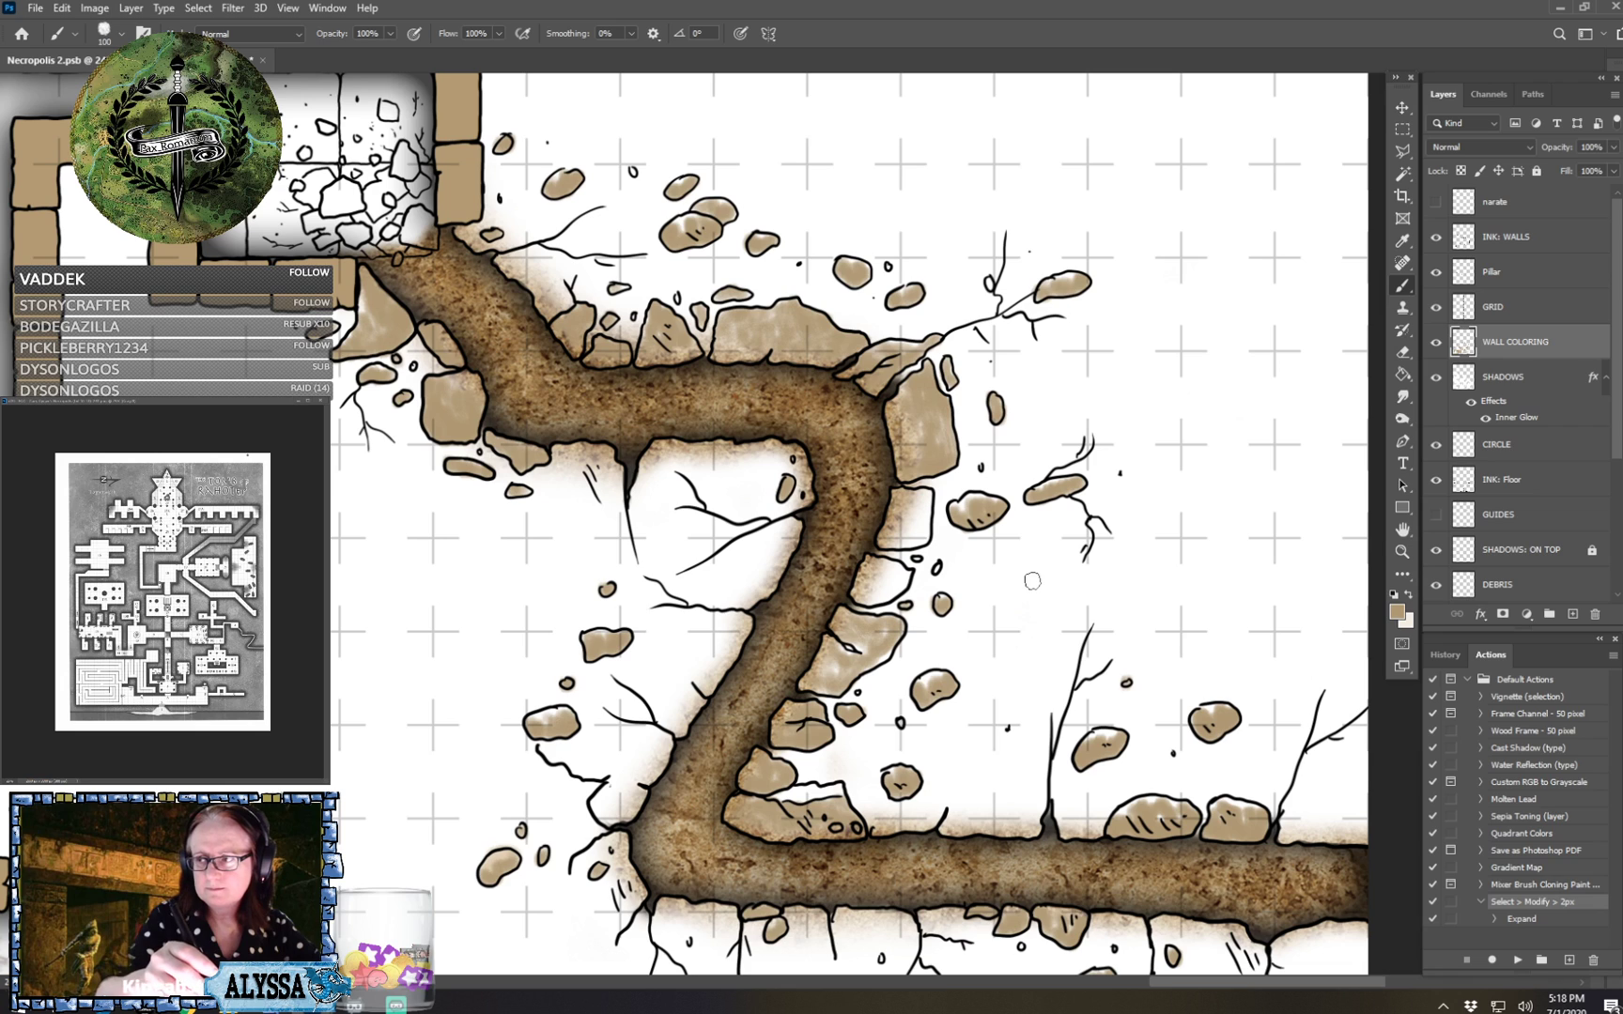
mouse_move(869, 594)
left_mouse_down()
mouse_move(904, 577)
mouse_move(892, 544)
mouse_move(916, 512)
mouse_move(924, 536)
mouse_move(920, 496)
mouse_move(935, 522)
left_mouse_up()
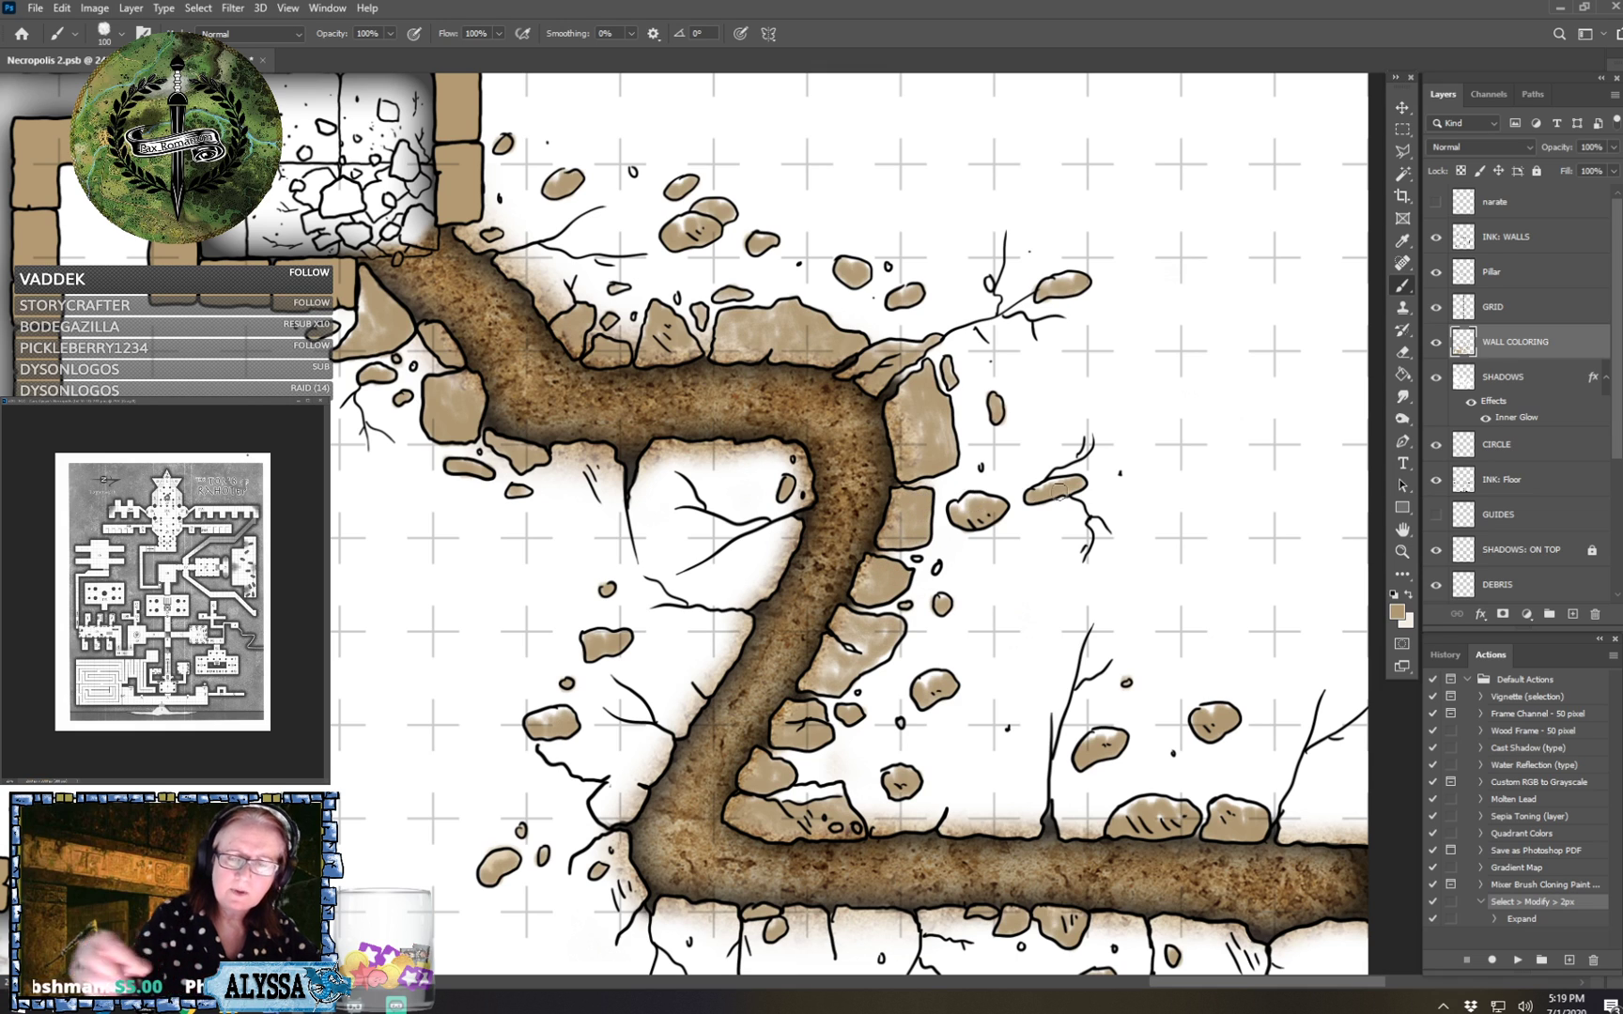
Open the foreground color for editing.
left_click_drag(1060, 491, 1005, 260)
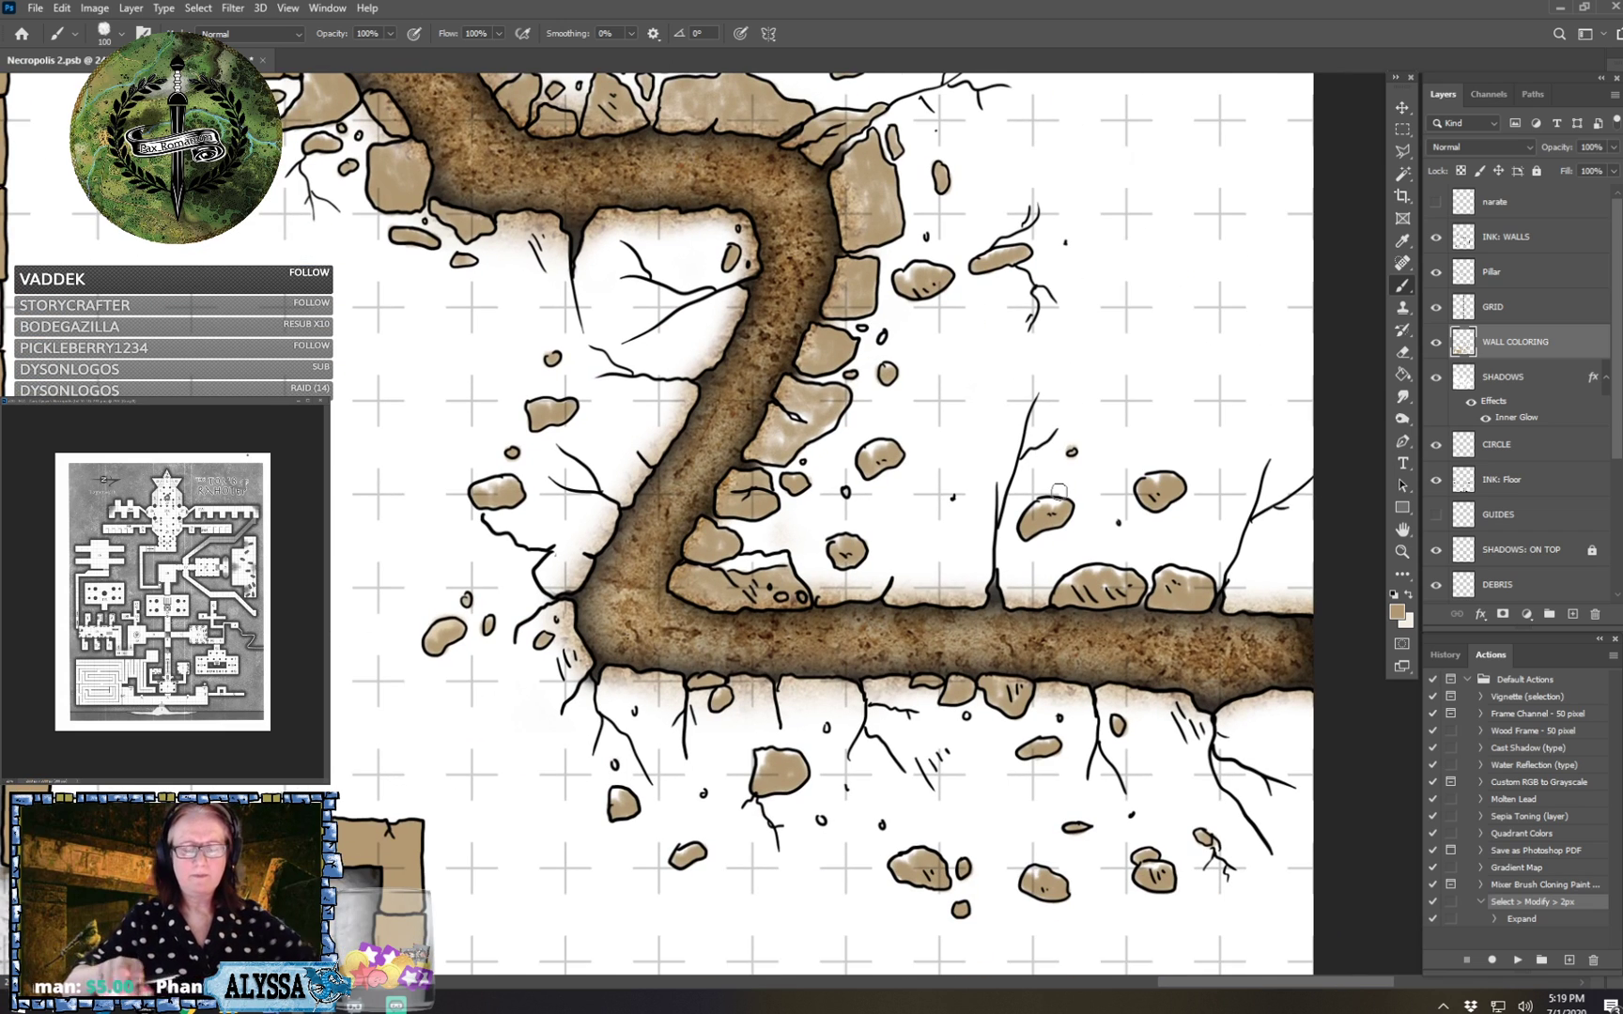
mouse_move(1059, 491)
left_mouse_down()
mouse_move(1058, 516)
mouse_move(1143, 613)
left_mouse_up()
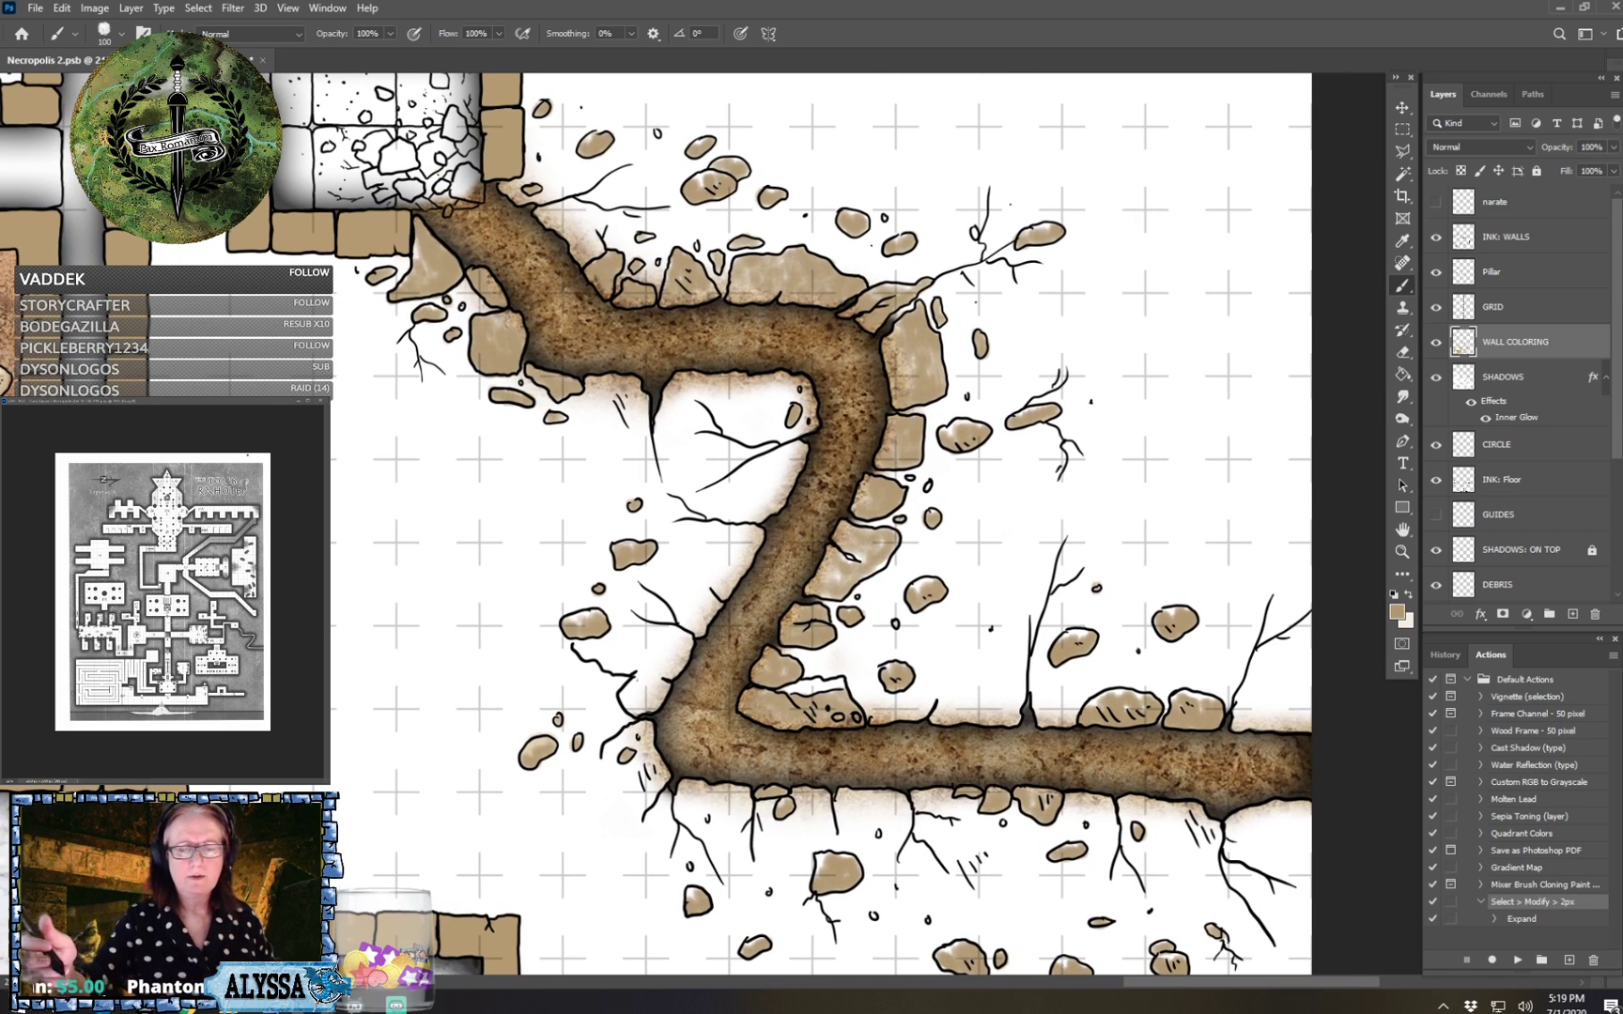
left_click(1399, 612)
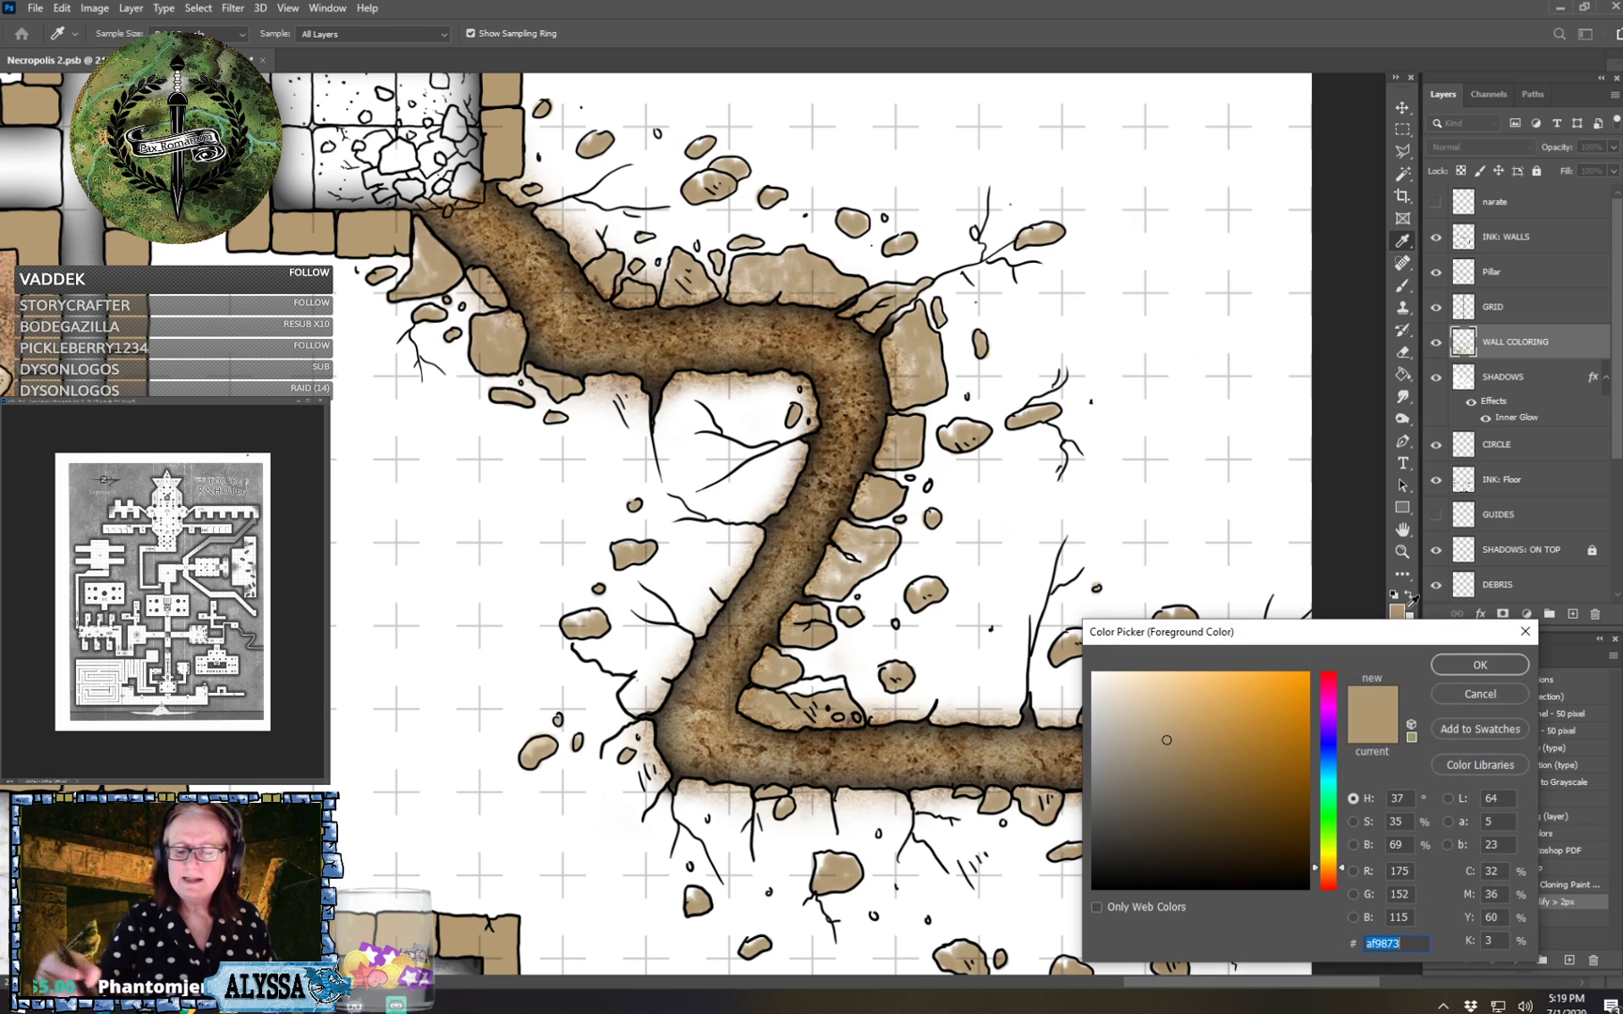
Pick a lighter tan foreground colour and brush highlights onto the rocks along the tunnel's lower stretch on the WALL COLORING layer.
left_click(1135, 706)
left_click(1456, 665)
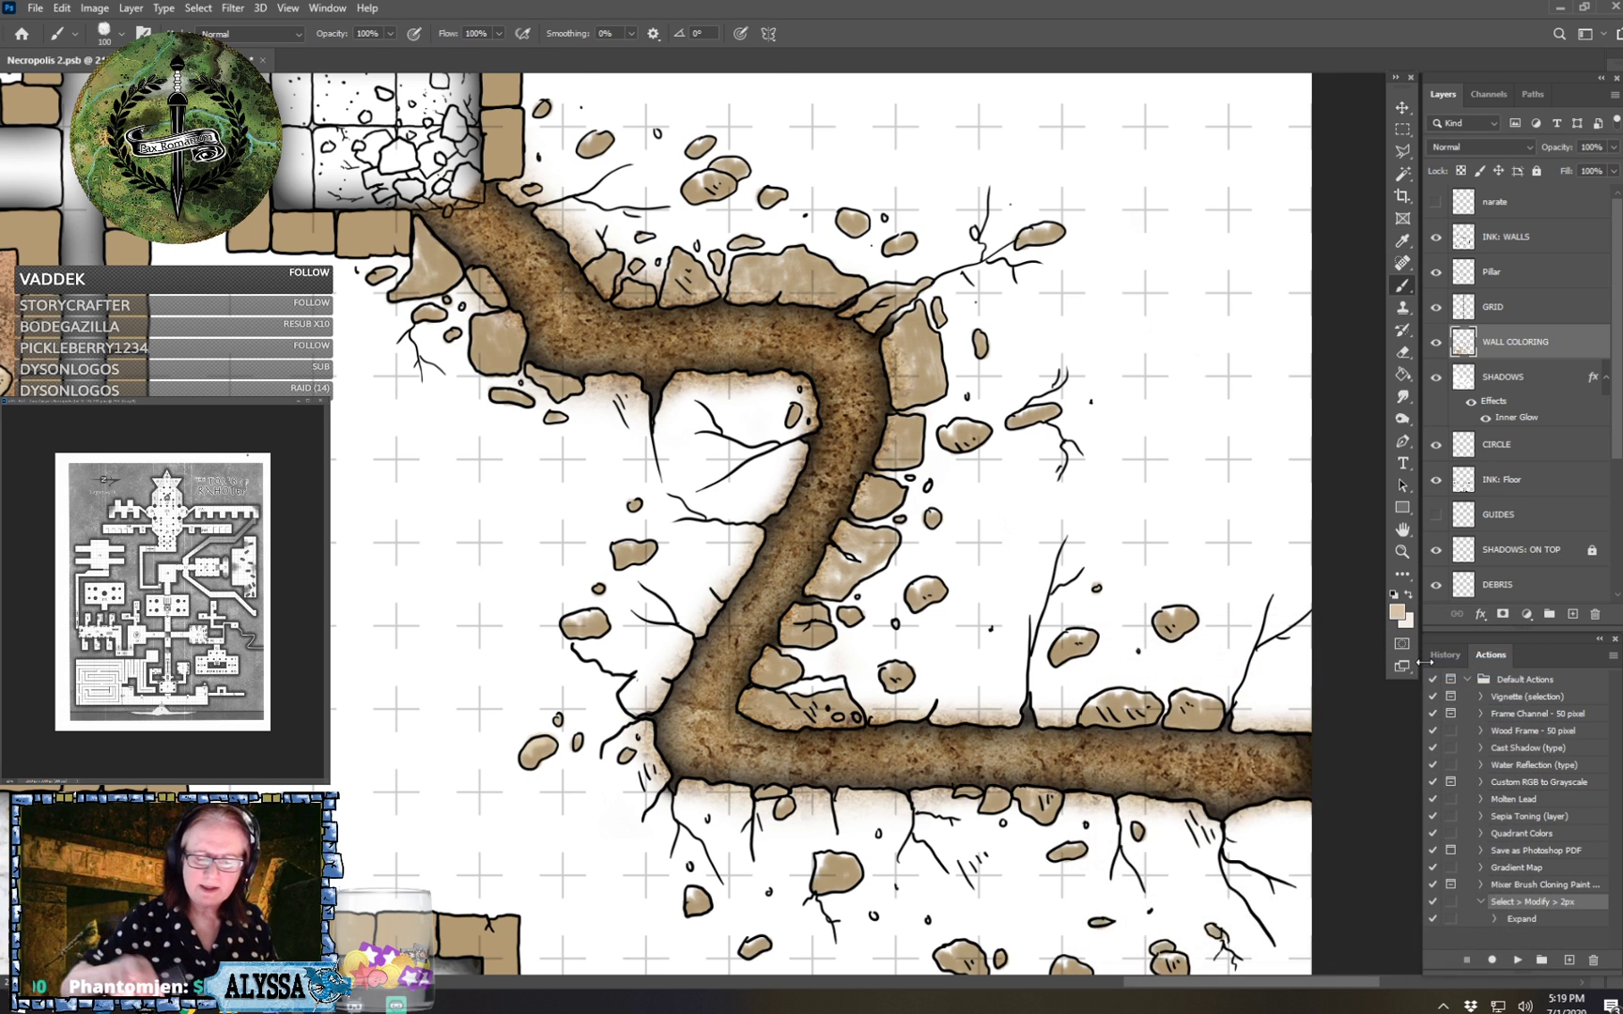
left_click_drag(1061, 657, 1044, 437)
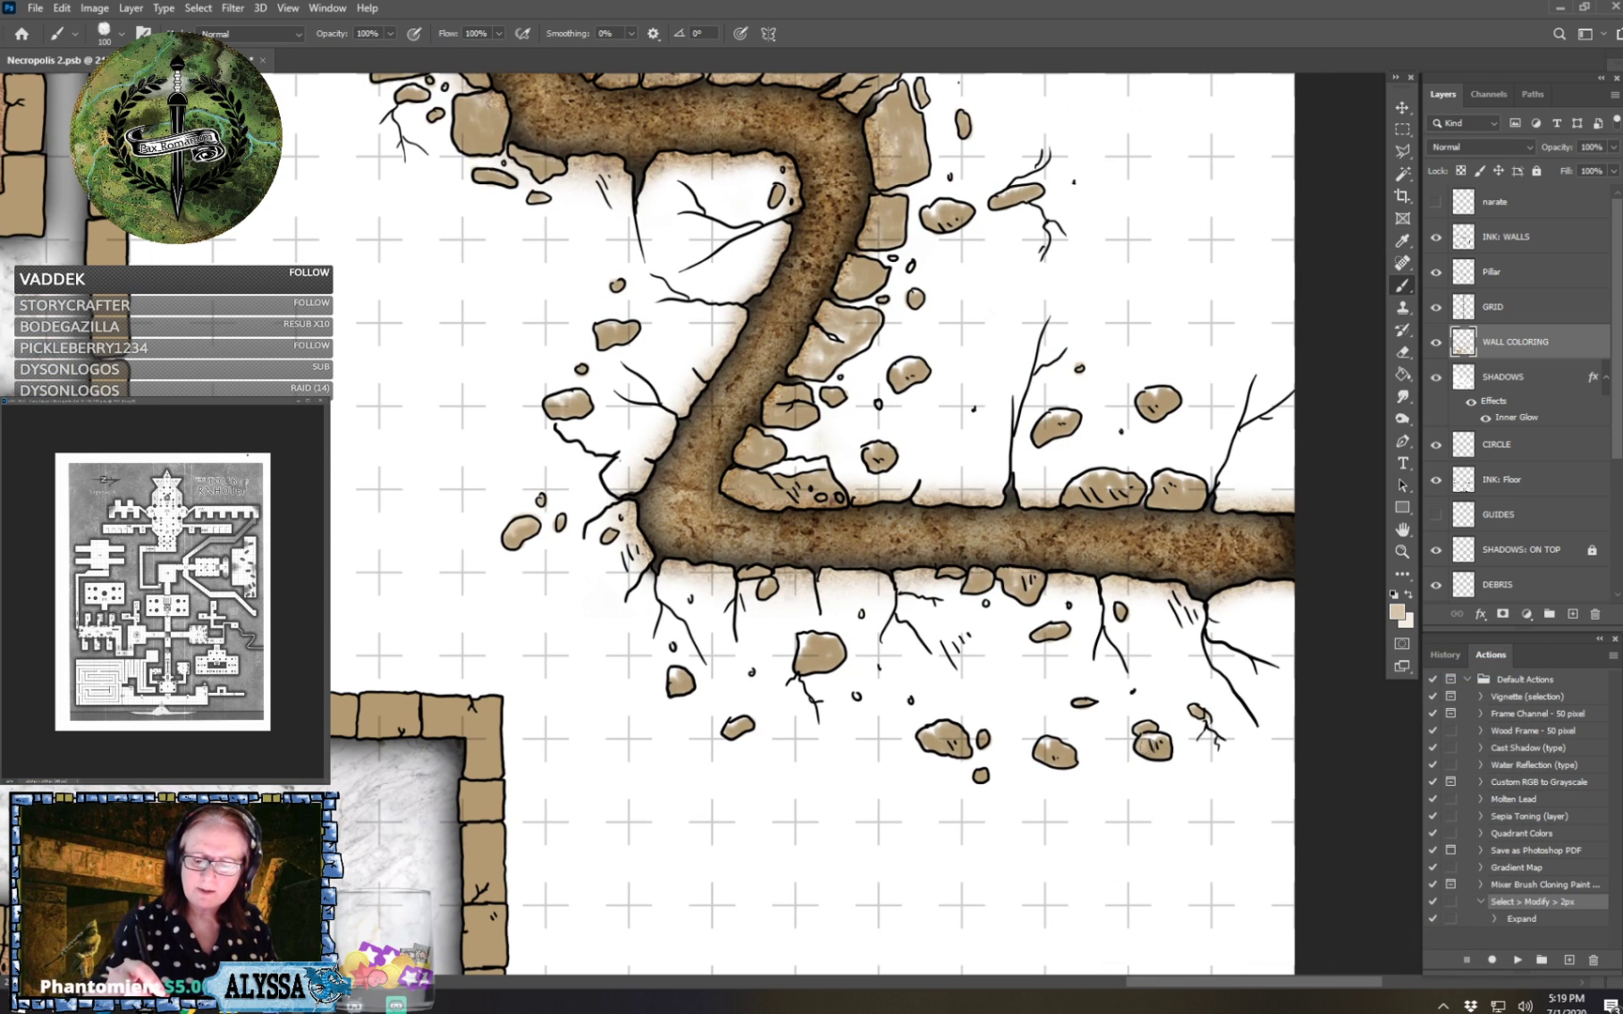
left_click_drag(1165, 742, 1157, 740)
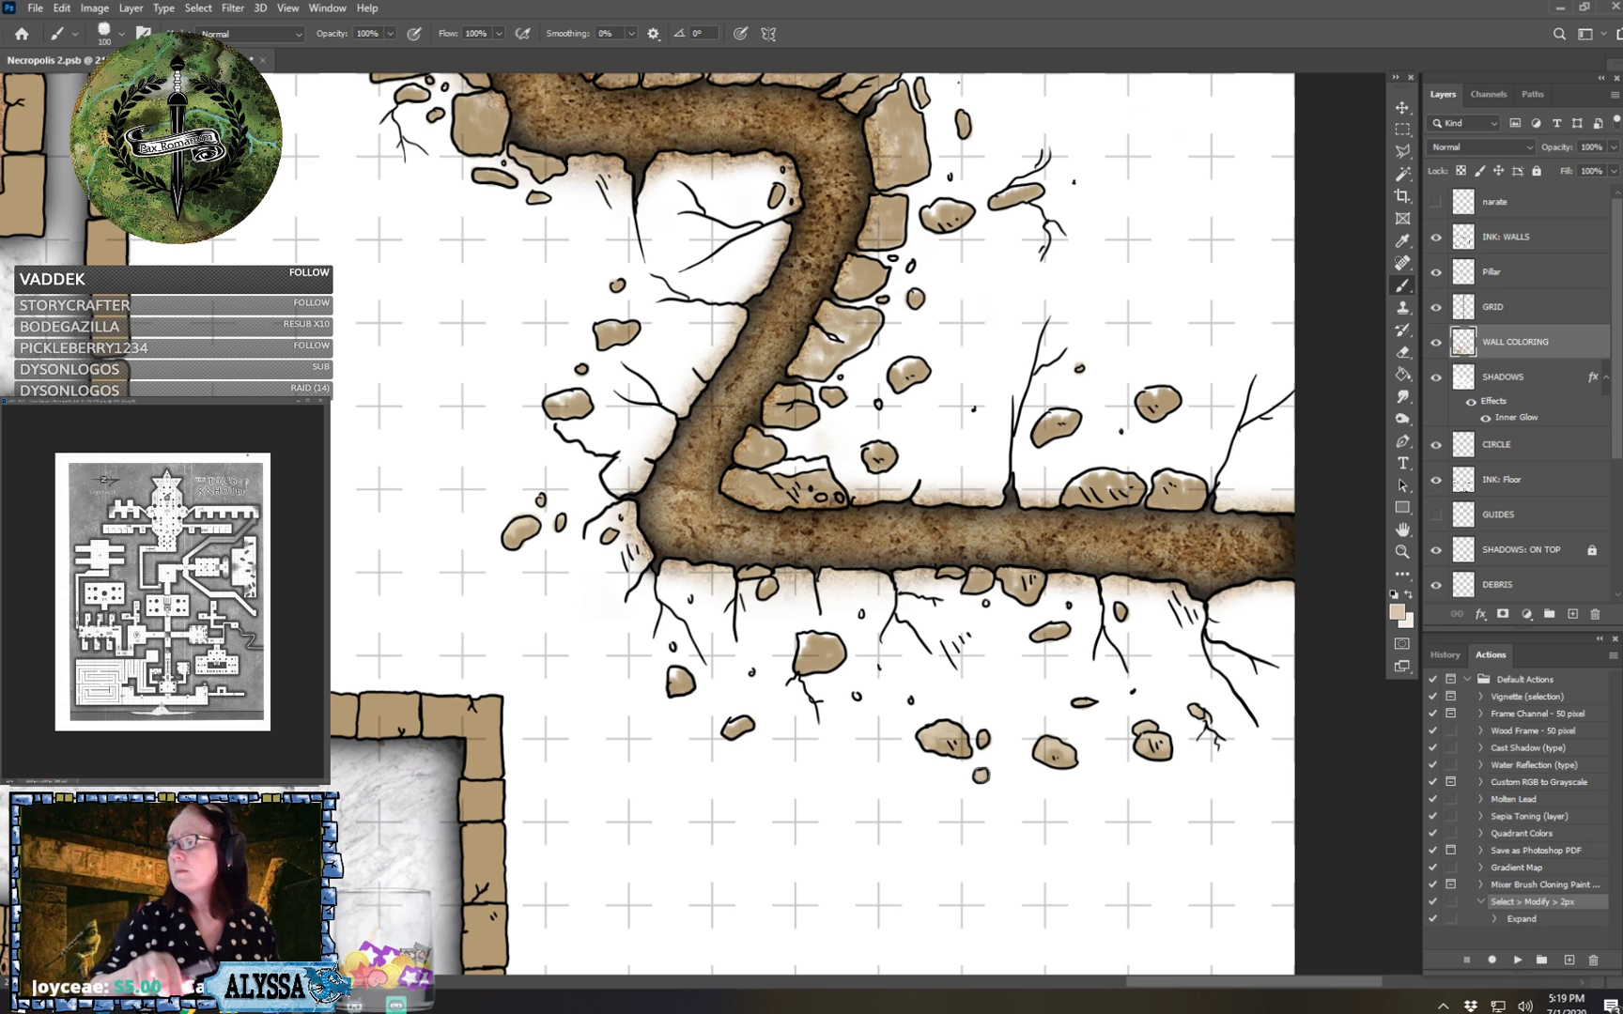
scroll(980, 773, "up", 1)
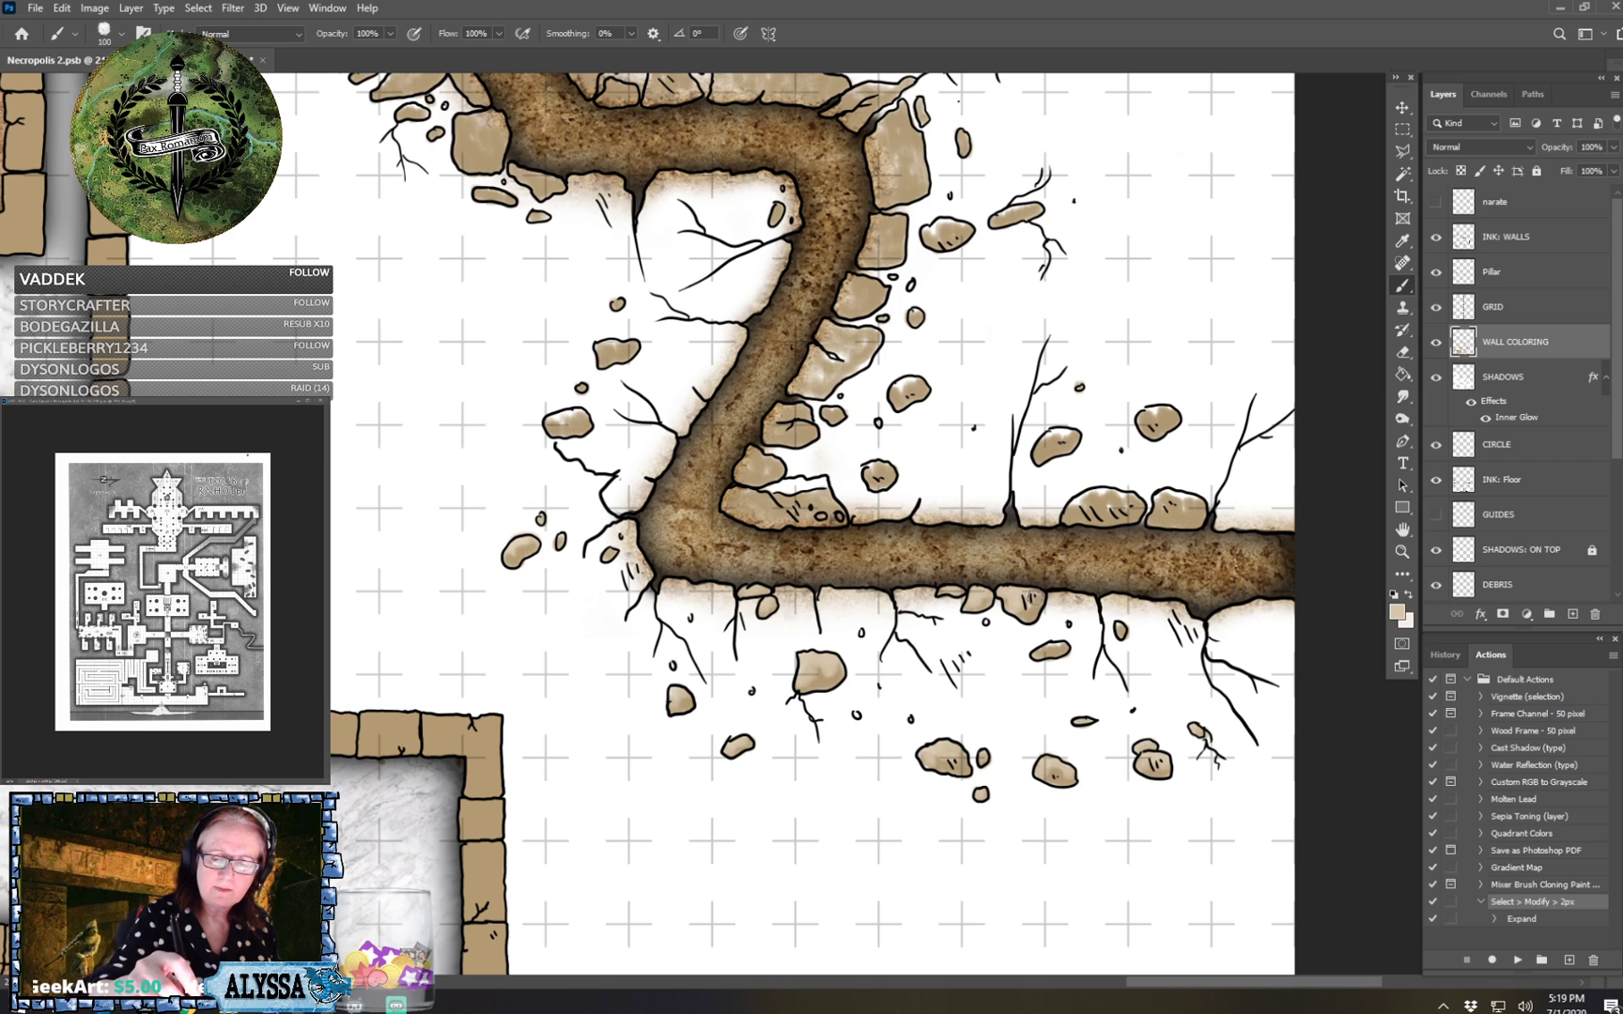
scroll(1151, 560, "up", 2)
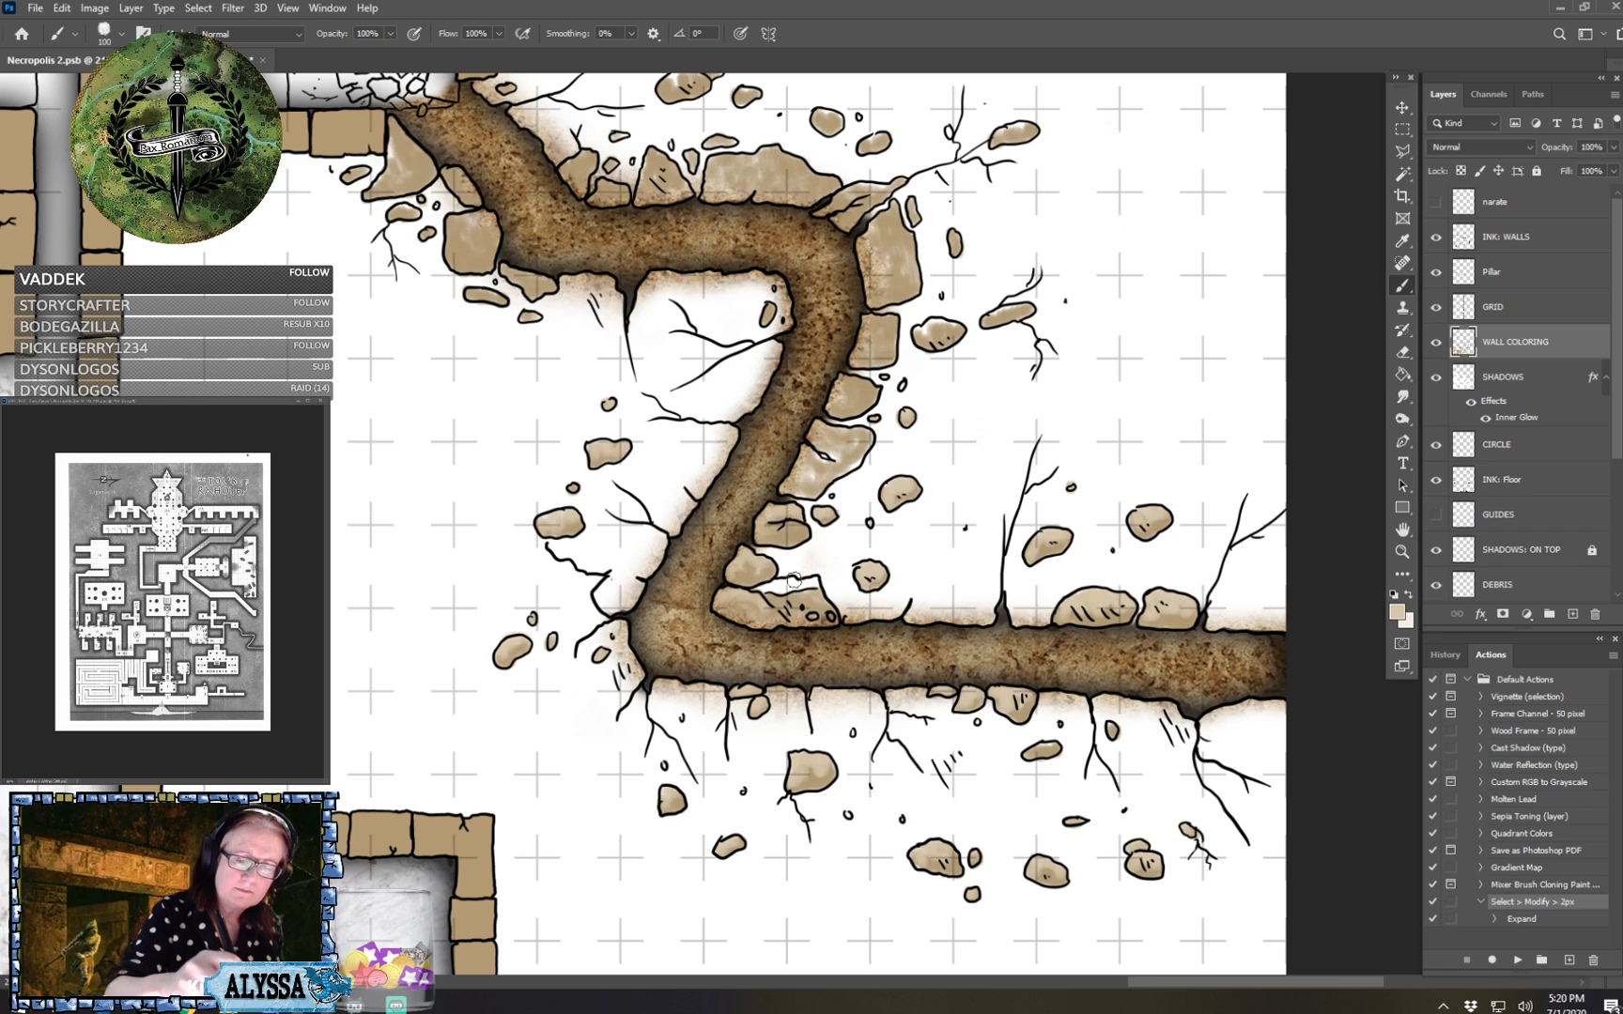
left_click_drag(767, 577, 807, 581)
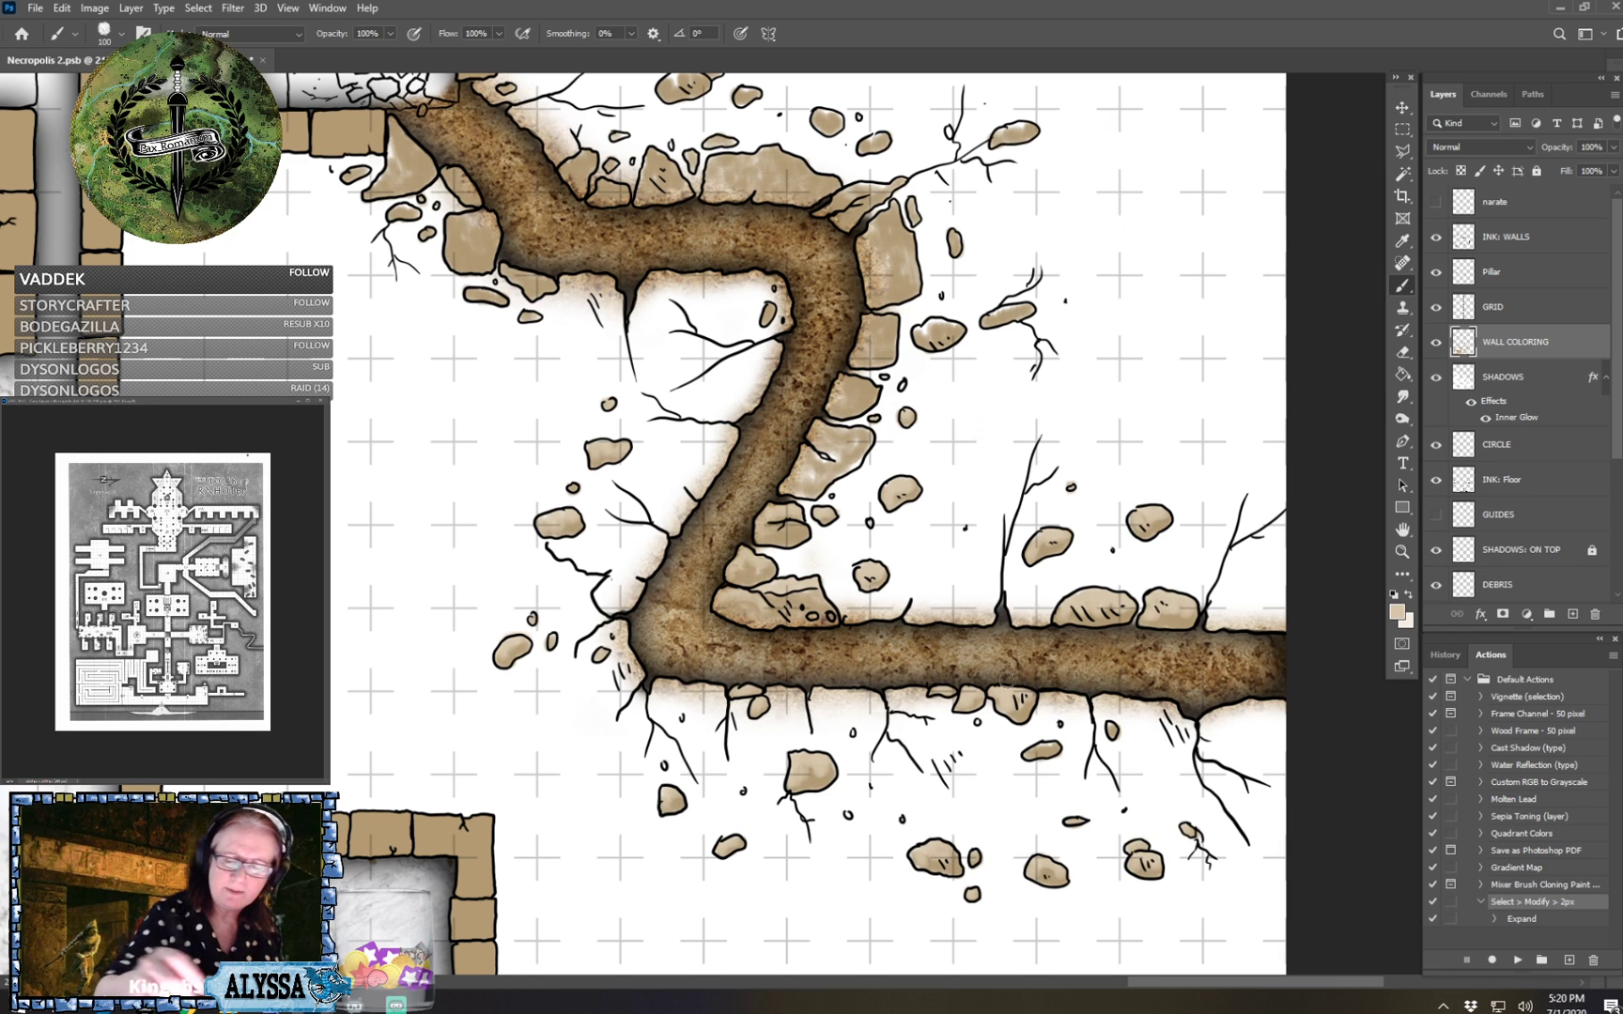
Brush light tan highlights onto the rocks around the tunnel's upper bend and beside the rubble-filled room.
scroll(1006, 678, "up", 3)
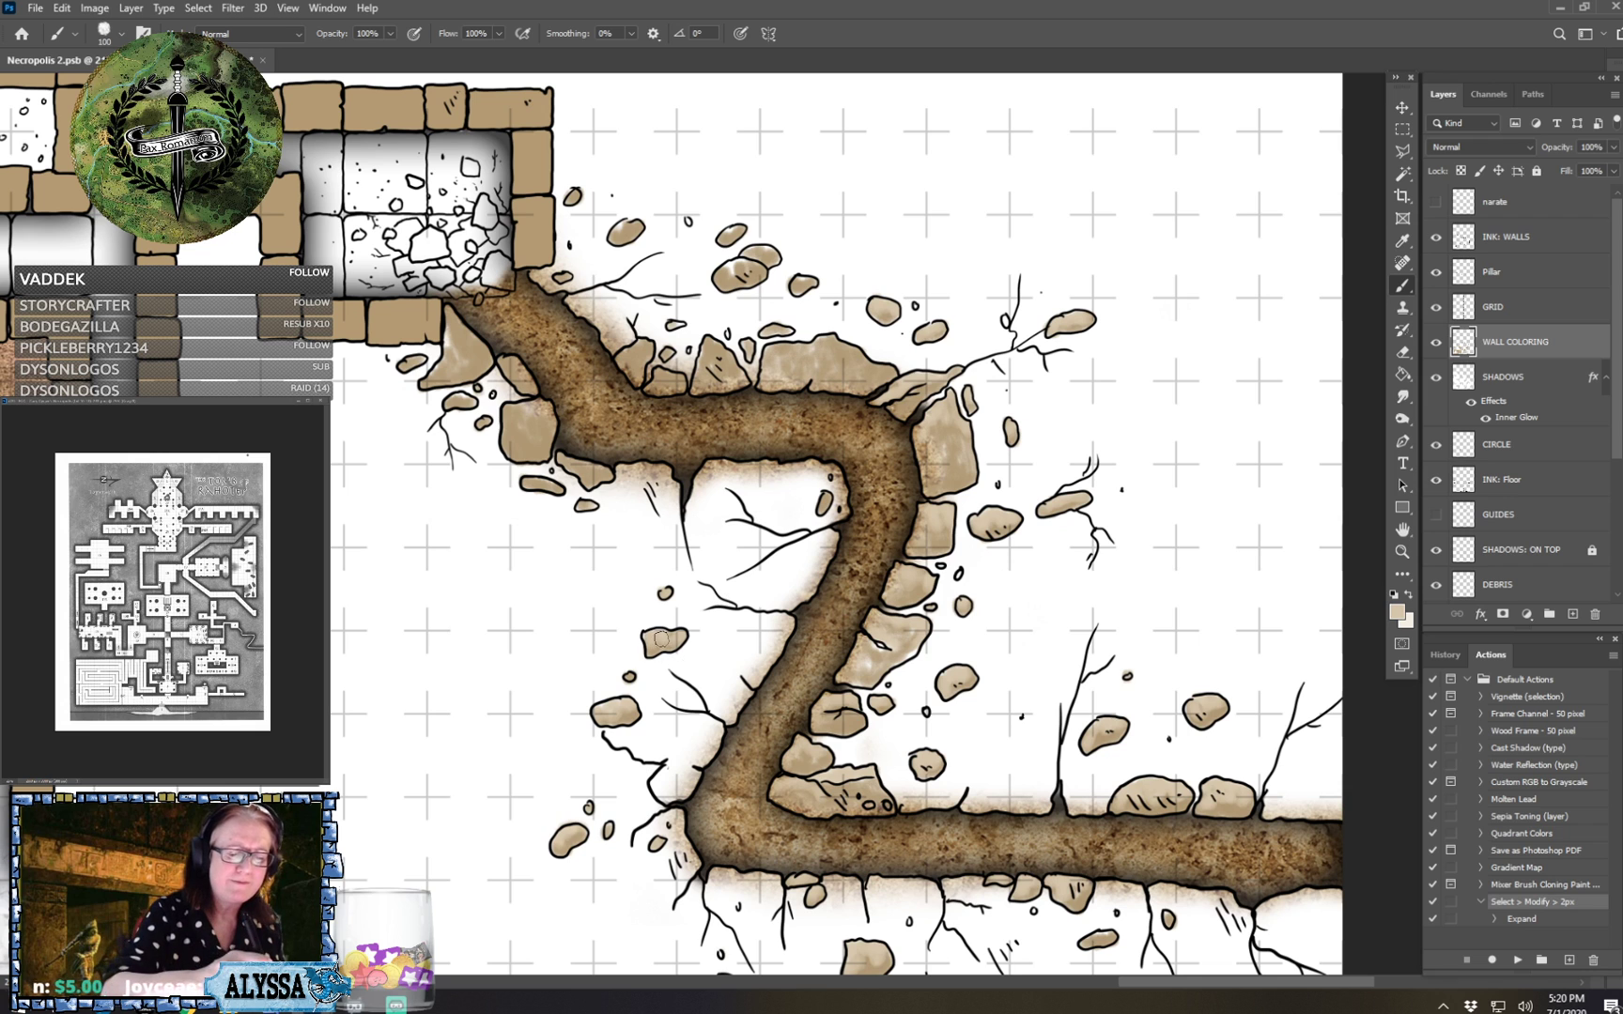
scroll(650, 644, "up", 1)
scroll(650, 644, "left", 1)
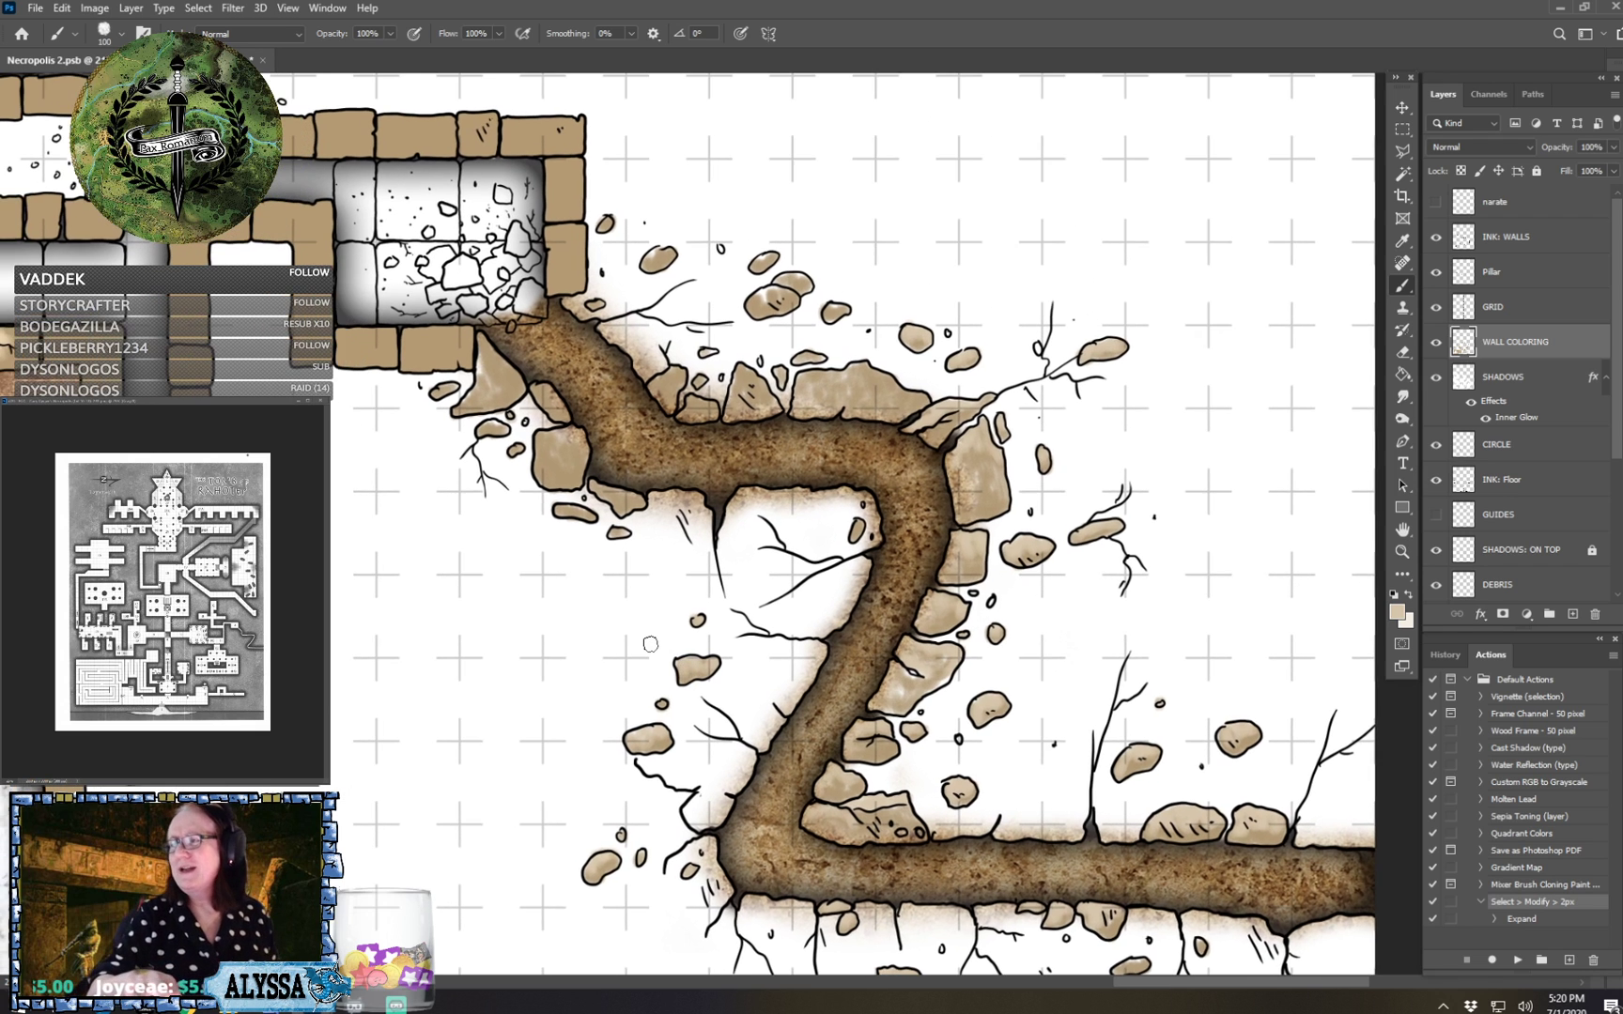
scroll(650, 644, "up", 1)
scroll(650, 644, "left", 1)
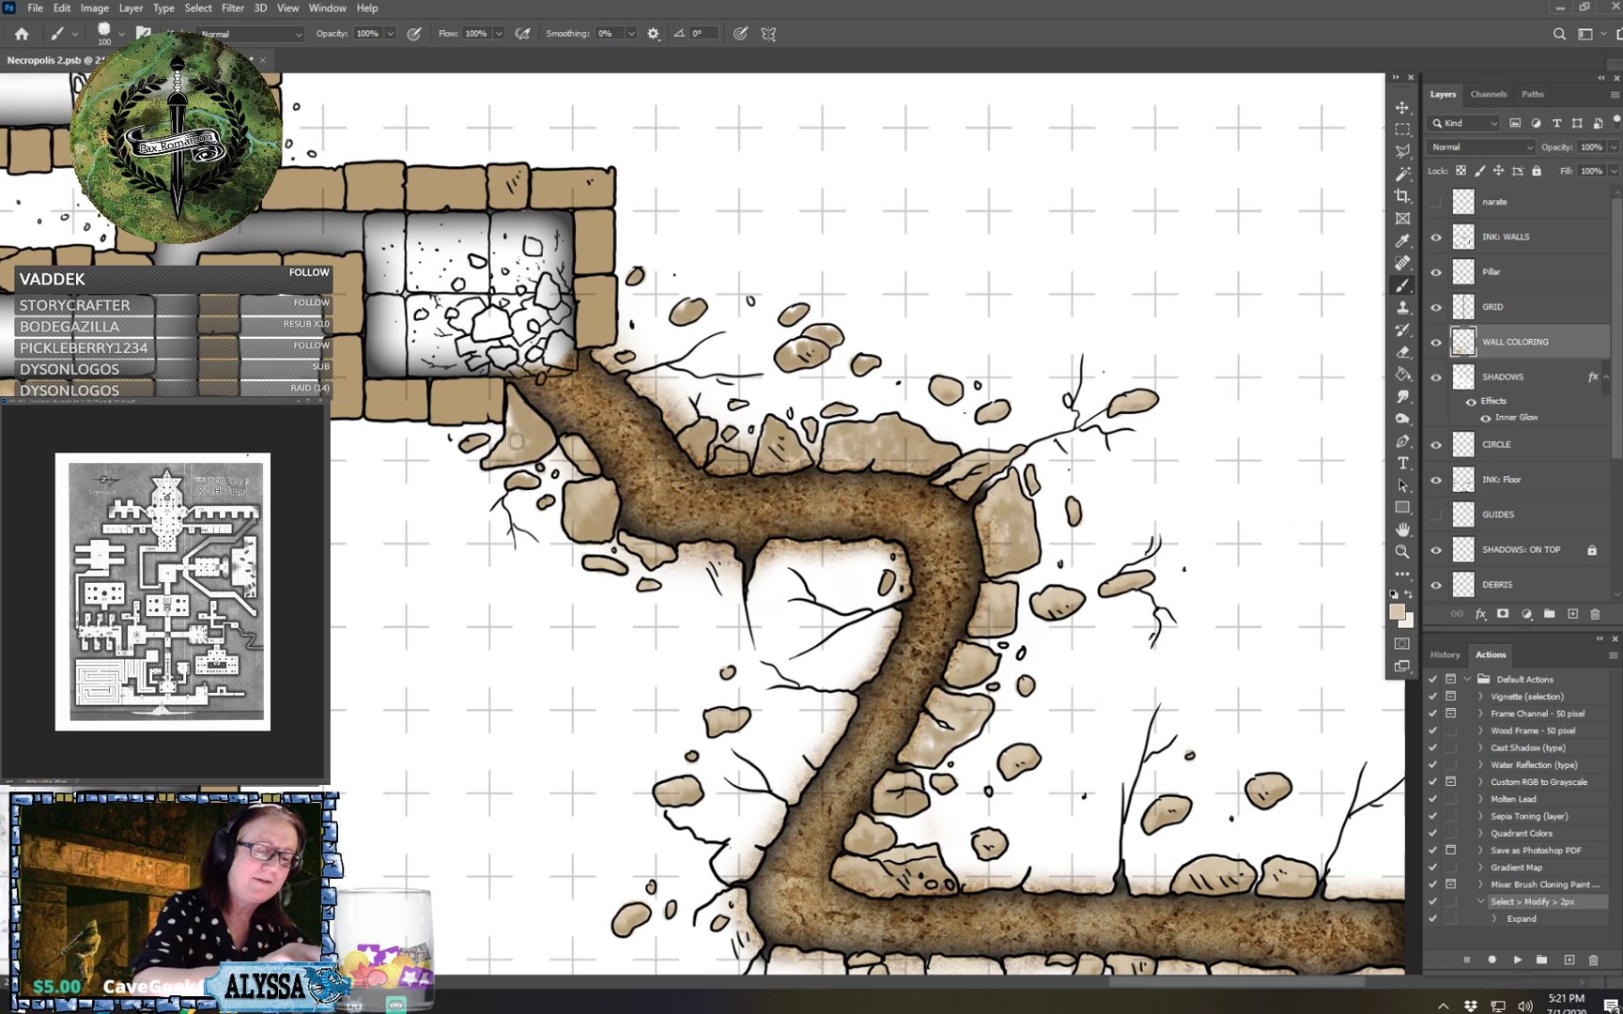
mouse_move(516, 437)
left_mouse_down()
mouse_move(516, 400)
mouse_move(539, 426)
left_mouse_up()
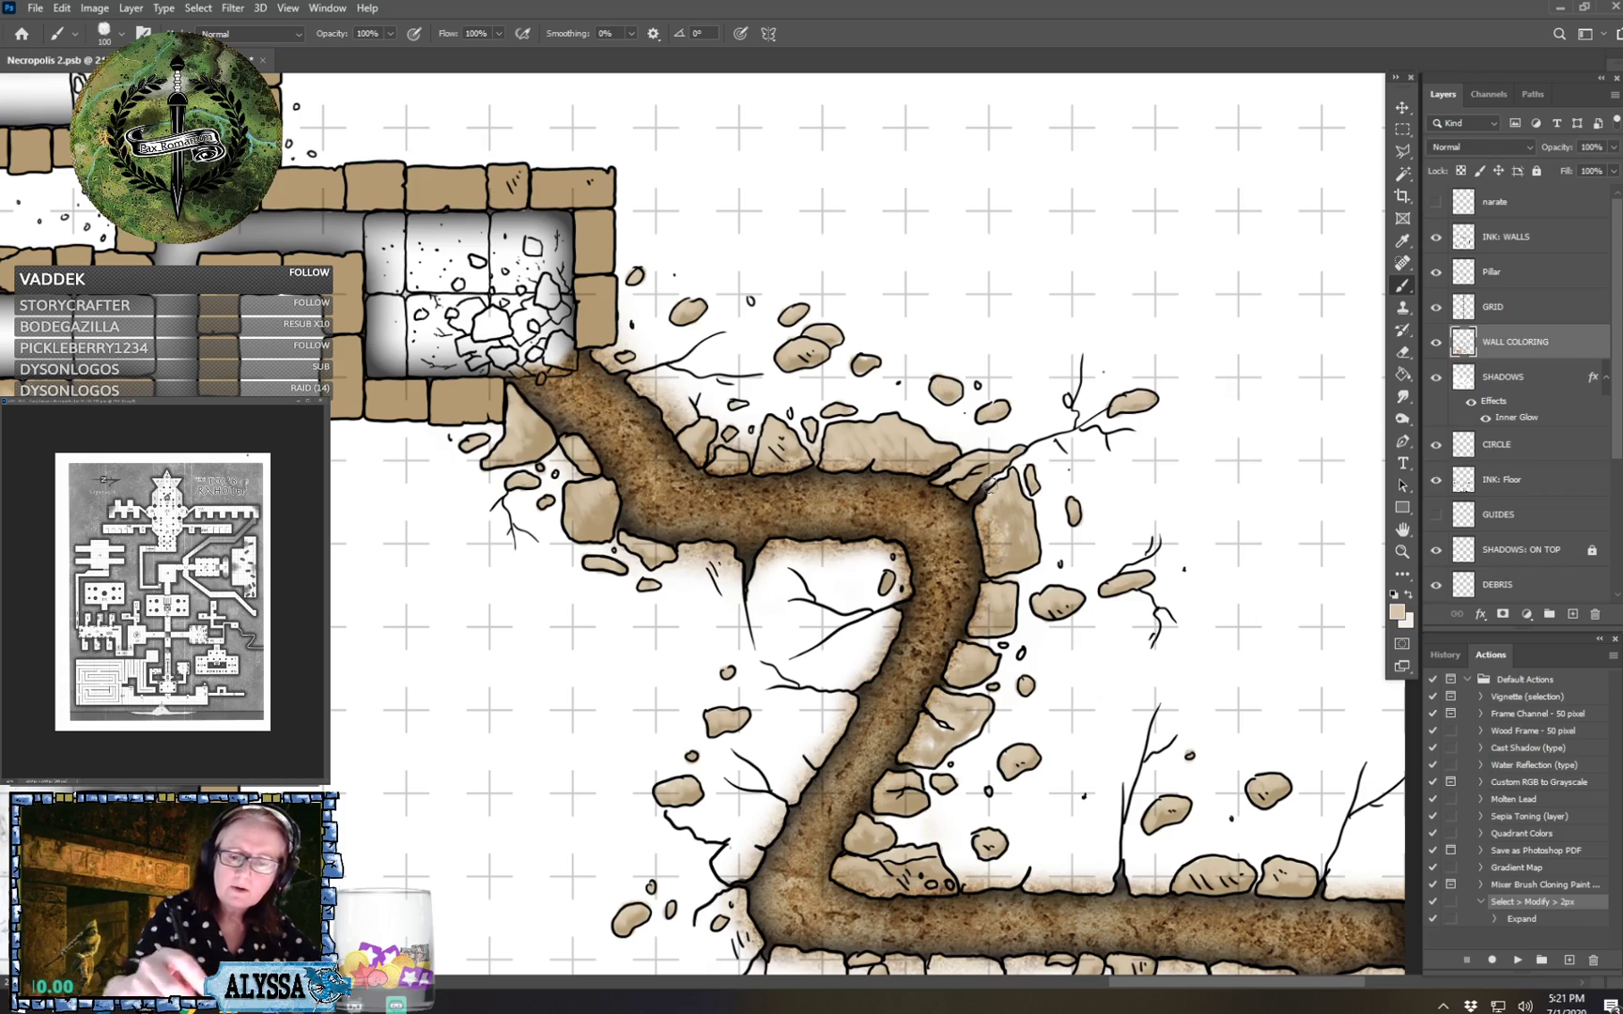
Examine the whole necropolis map with the coloured tunnel in context.
key("ctrl+minus")
scroll(1184, 474, "down", 10)
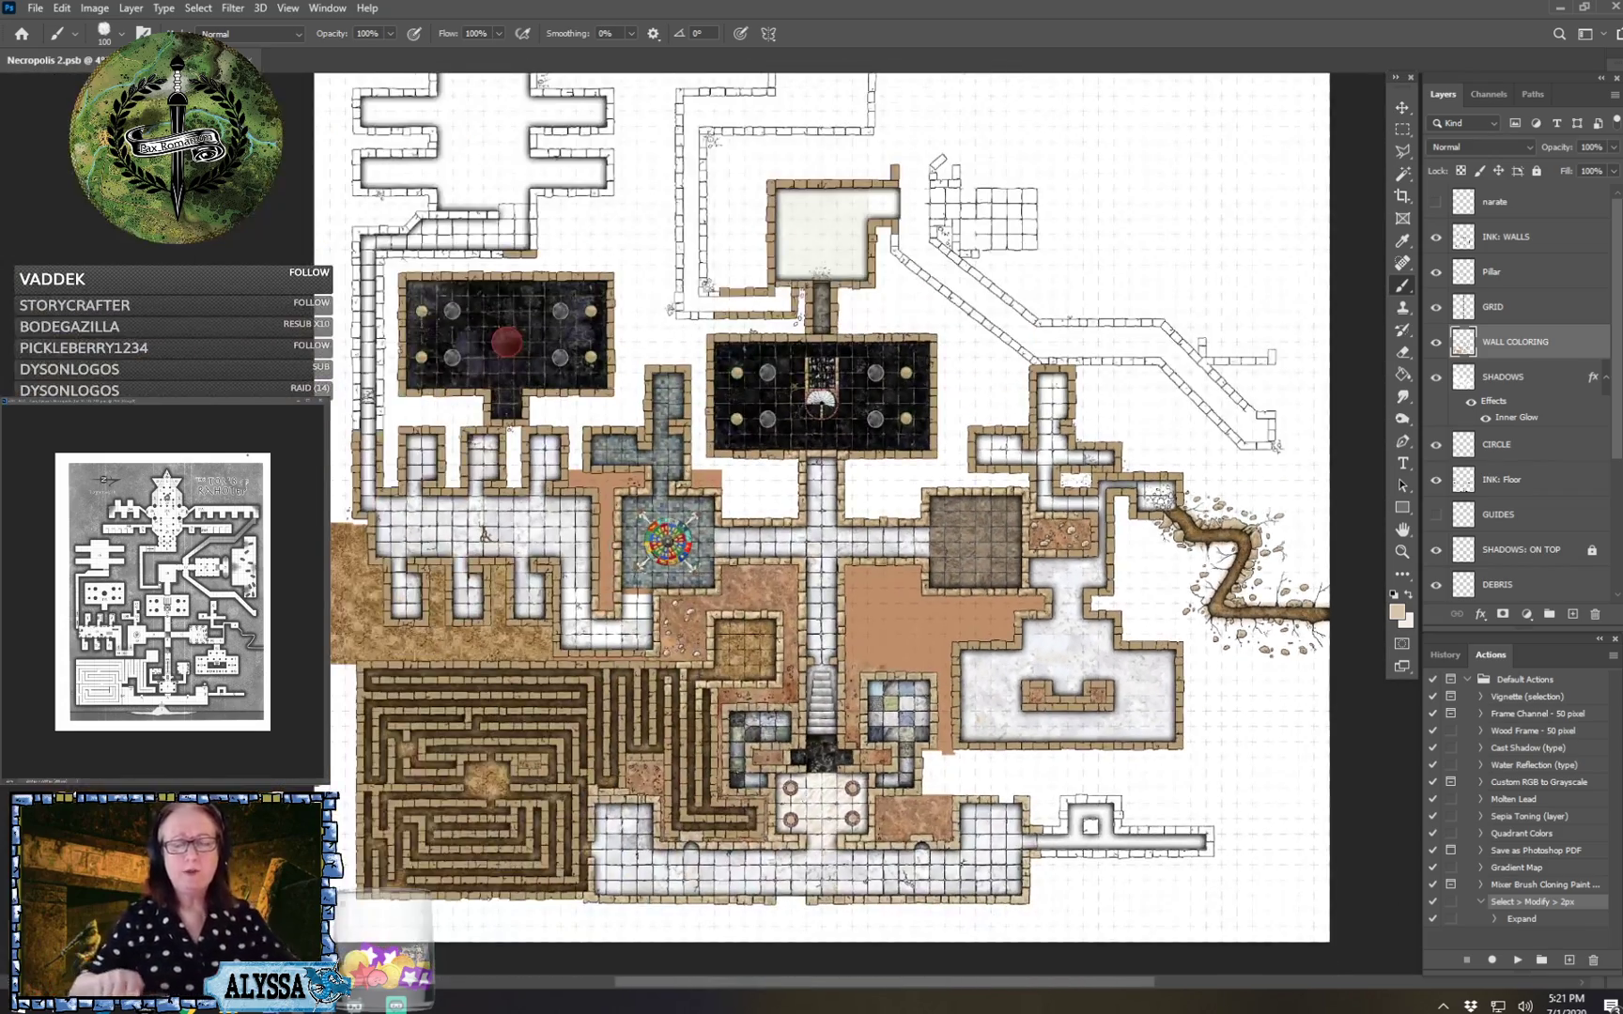
scroll(845, 826, "up", 1)
scroll(826, 845, "down", 3)
scroll(832, 873, "up", 3)
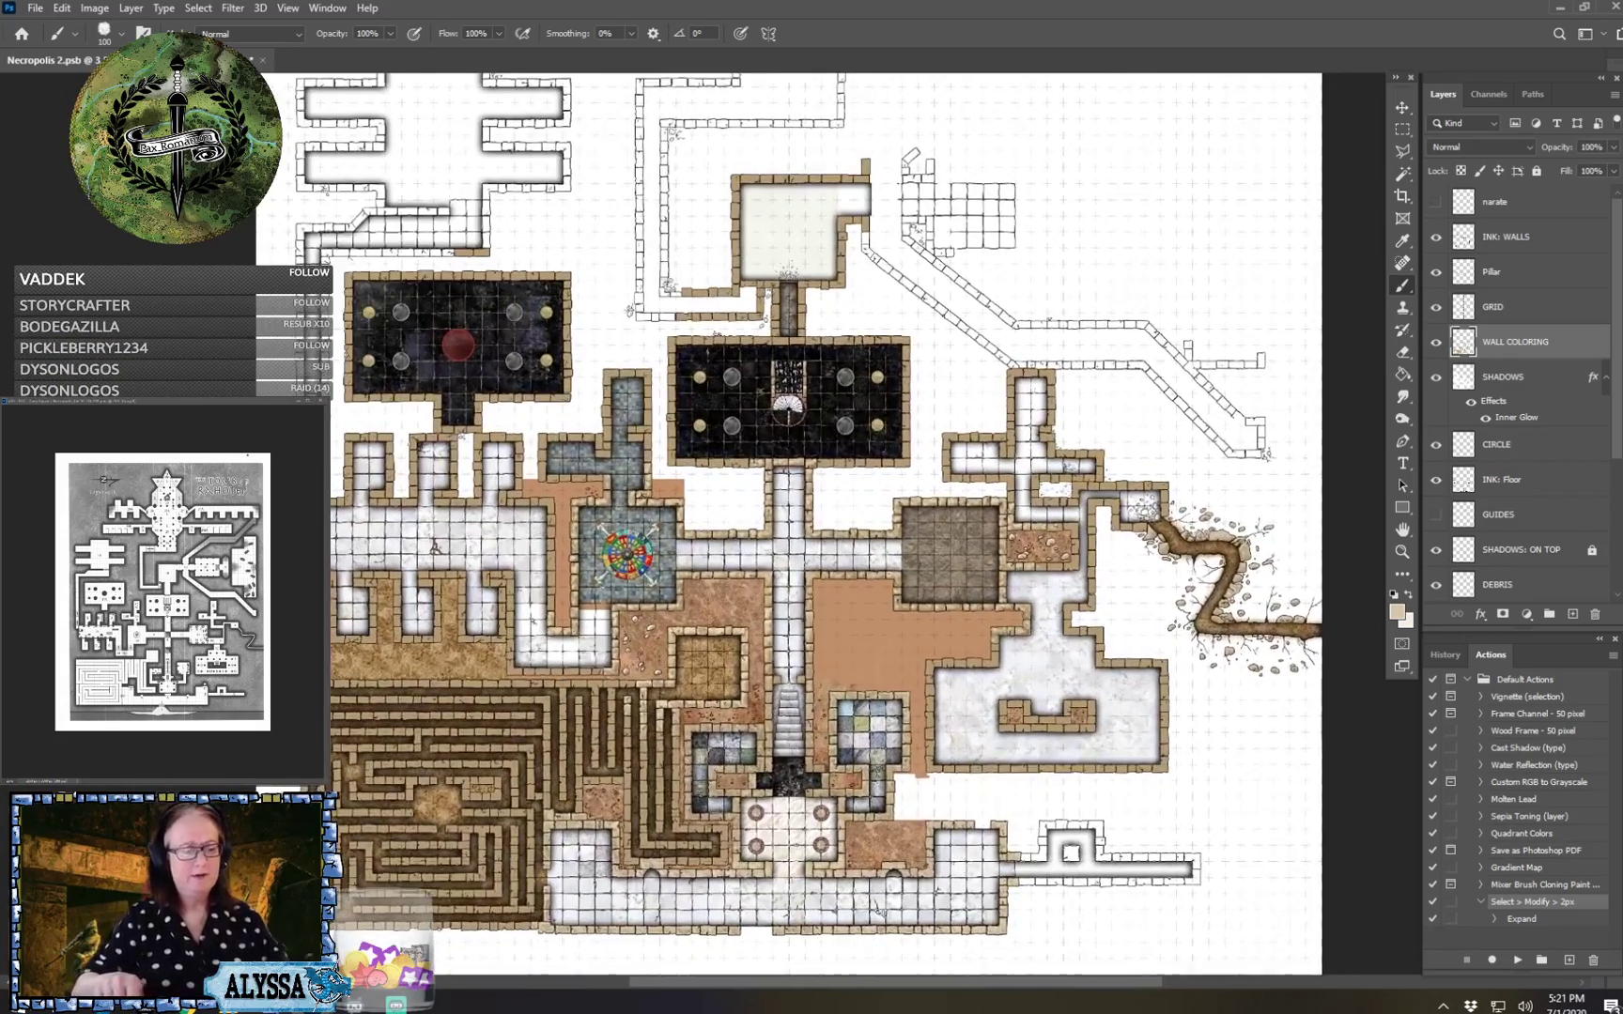
scroll(792, 902, "up", 1)
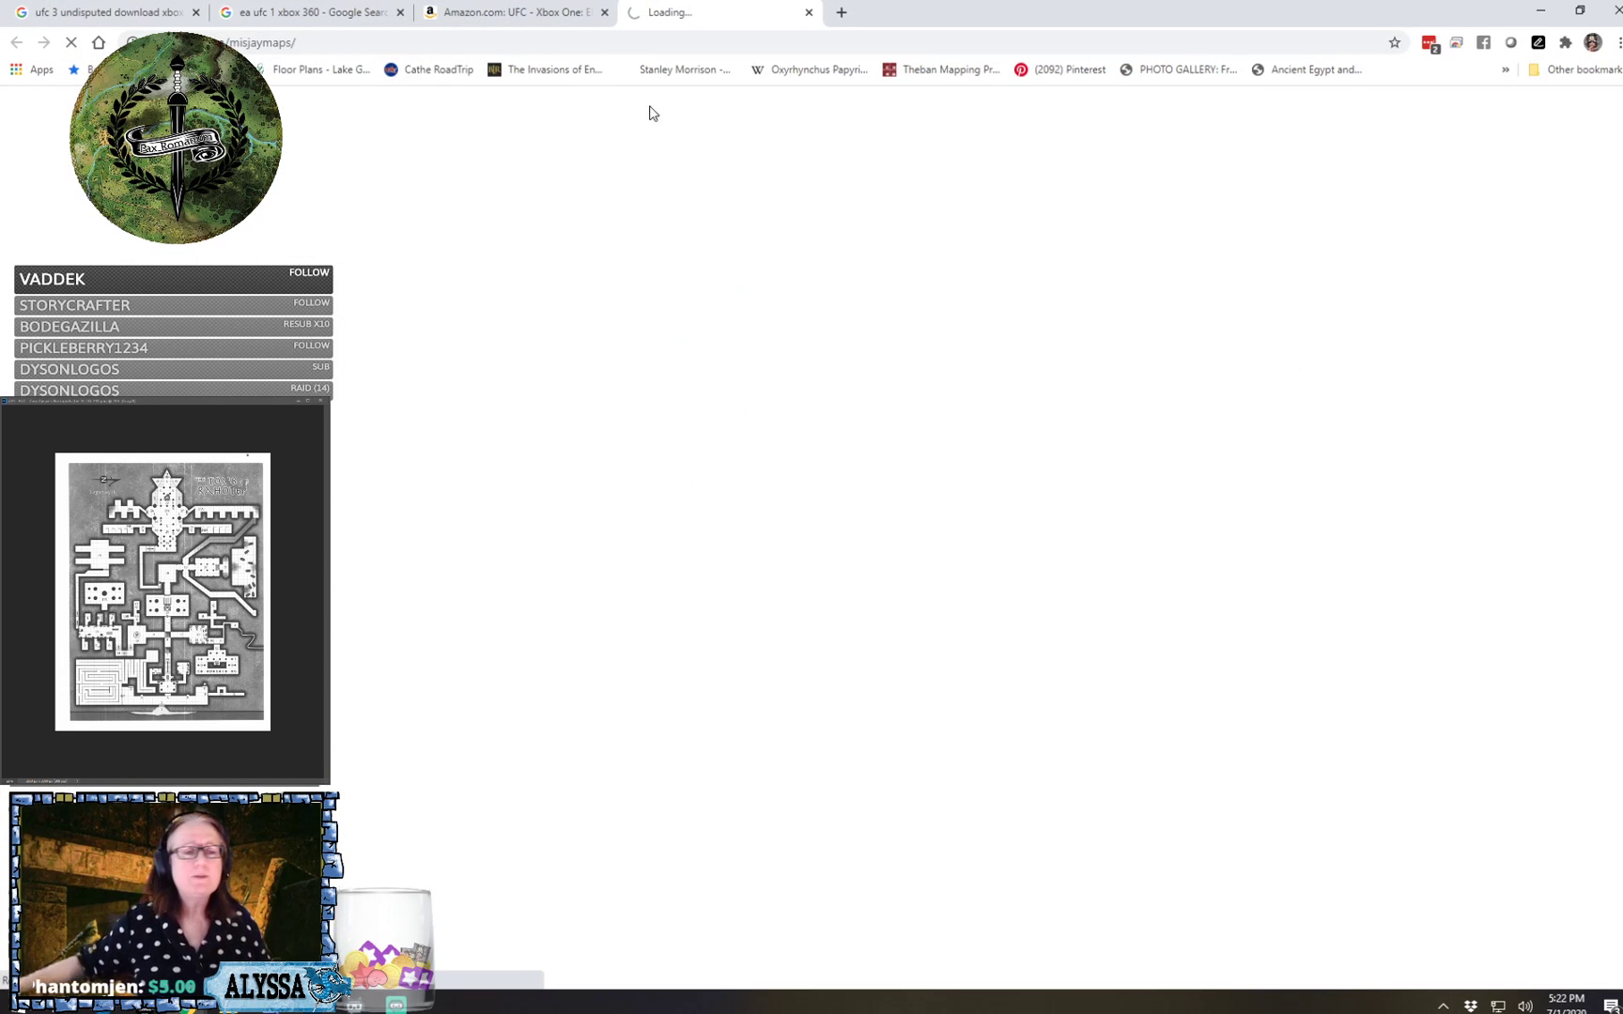
Switch to the browser with the misjaymaps Instagram profile in its own window and open the tropical beach map post.
left_click_drag(864, 14, 1622, 267)
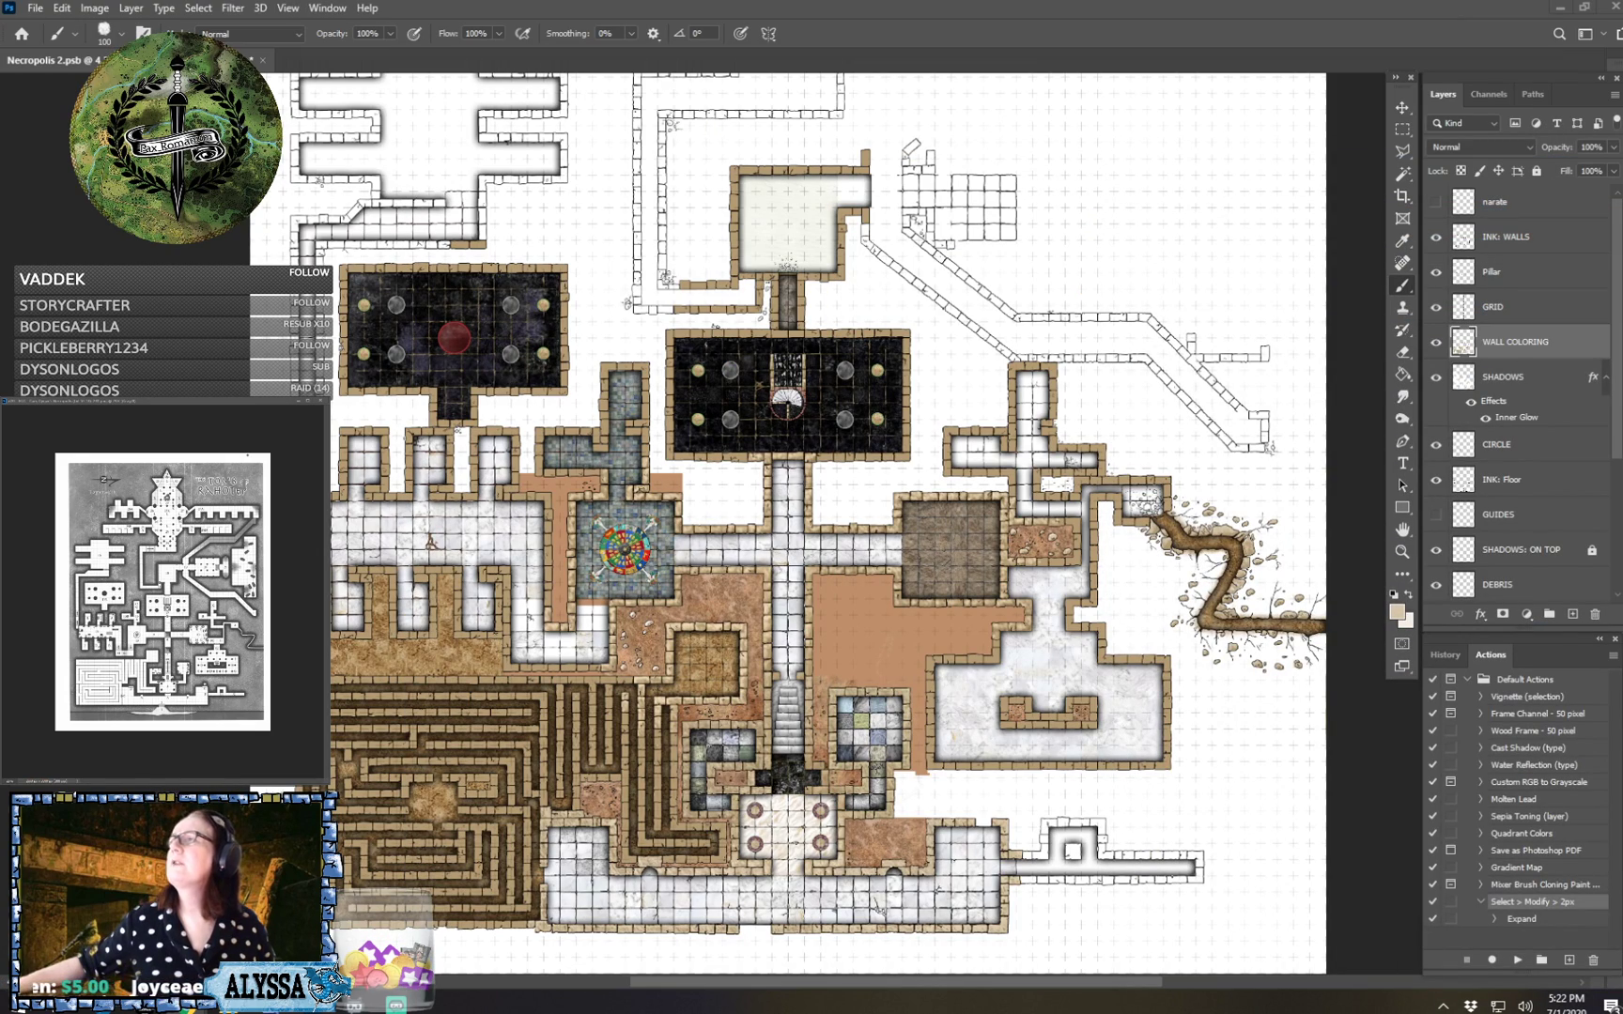
left_click_drag(1622, 432, 592, 1)
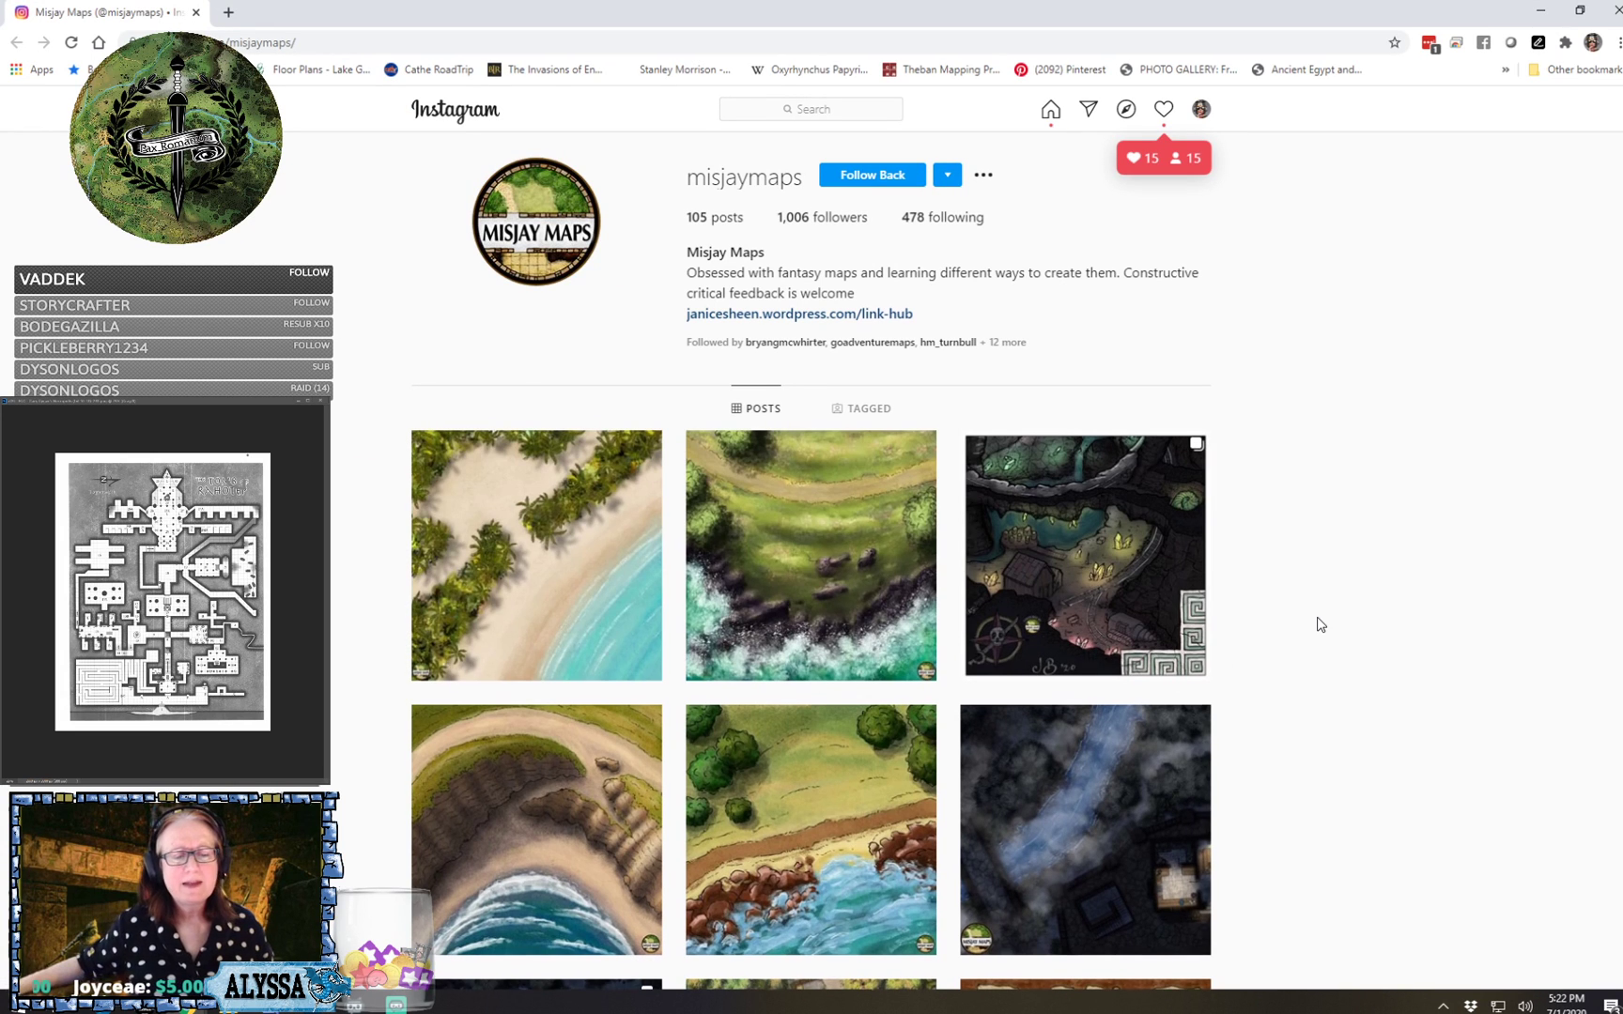
scroll(1320, 624, "down", 2)
left_click(601, 465)
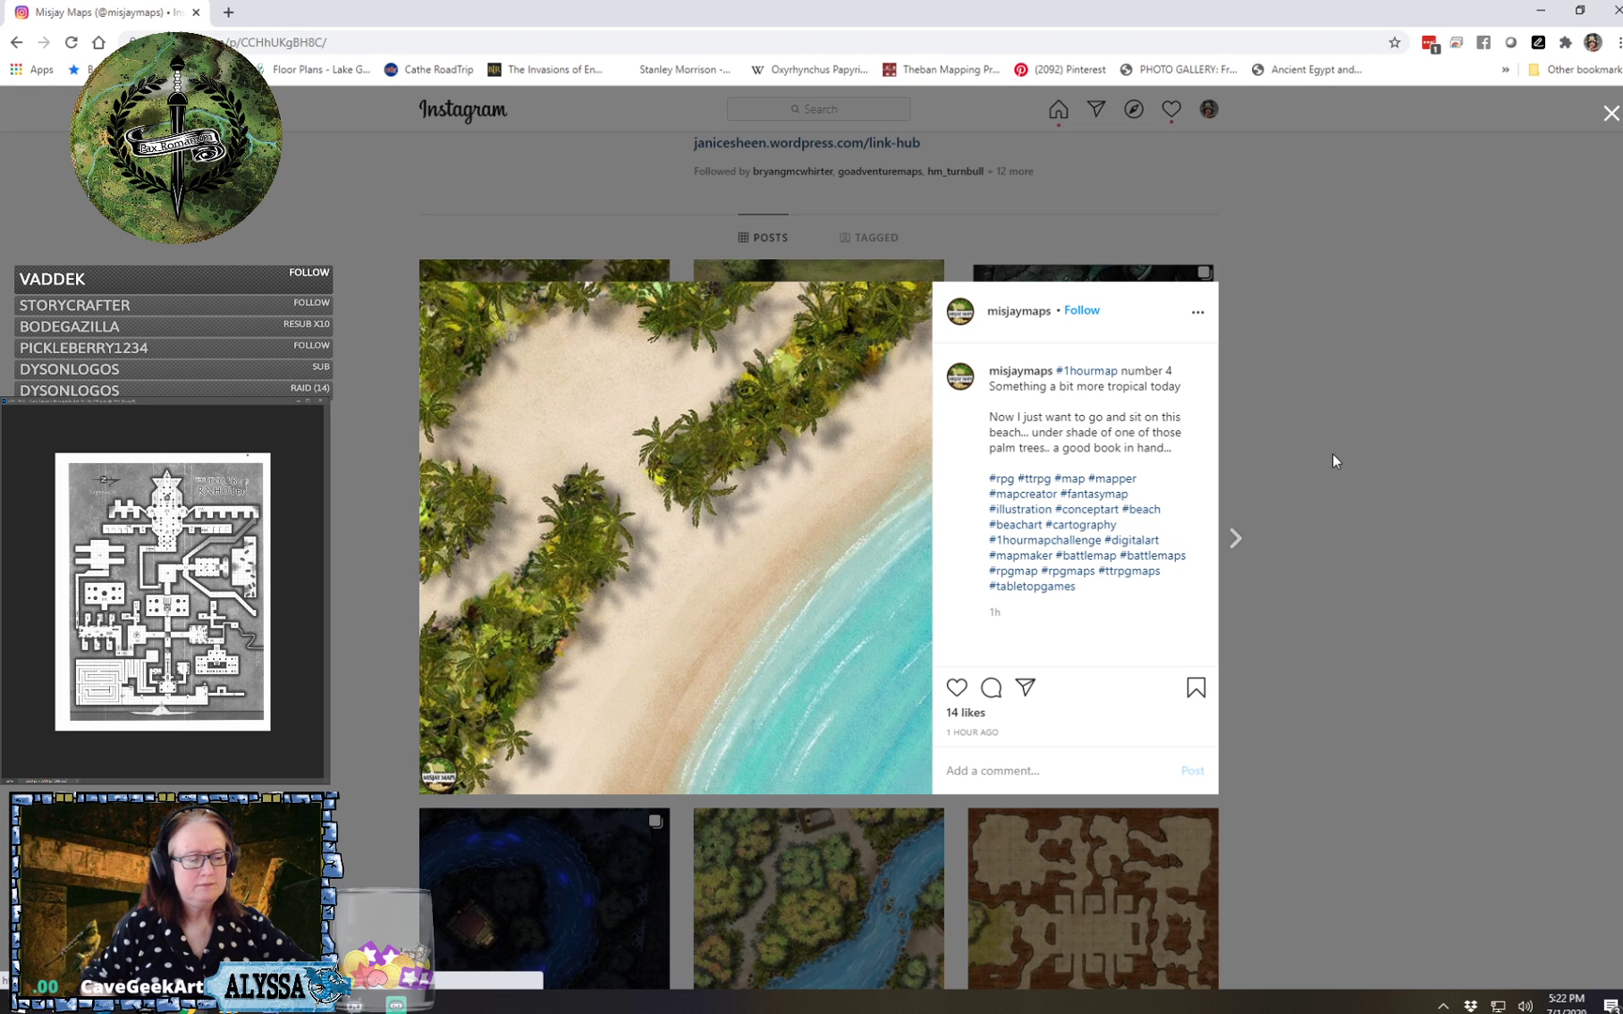
Look through the profile's older map posts one by one, as far as the finished post-apocalyptic map.
key("Right")
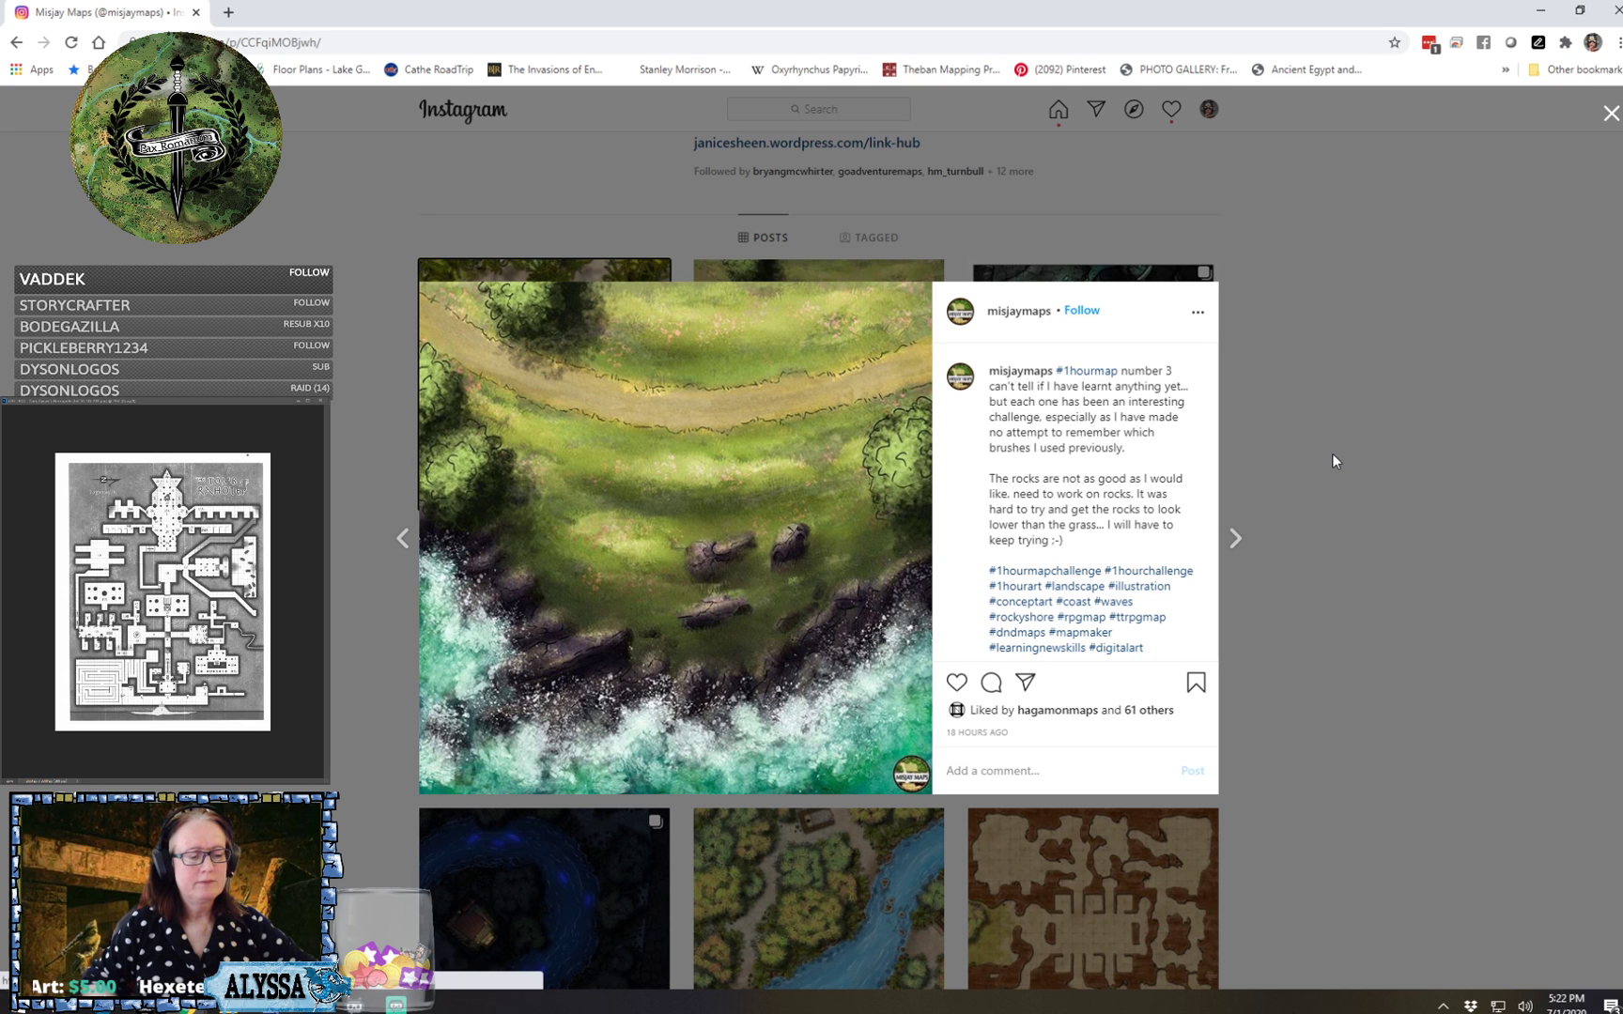
key("Right")
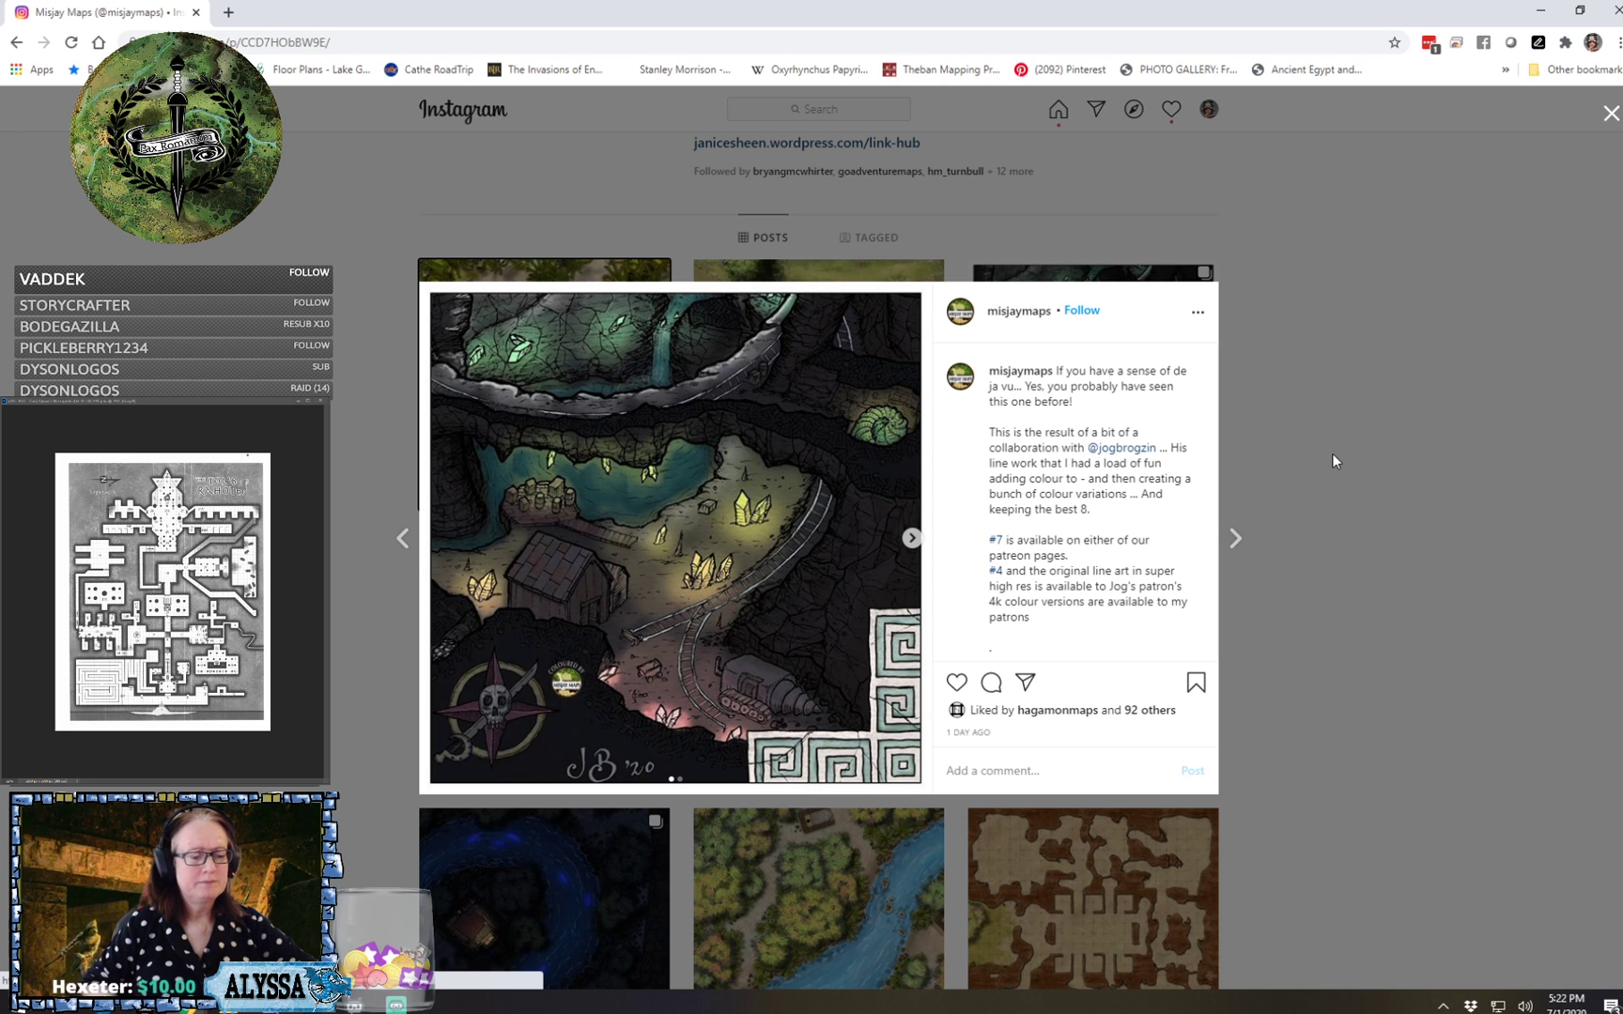
key("Right")
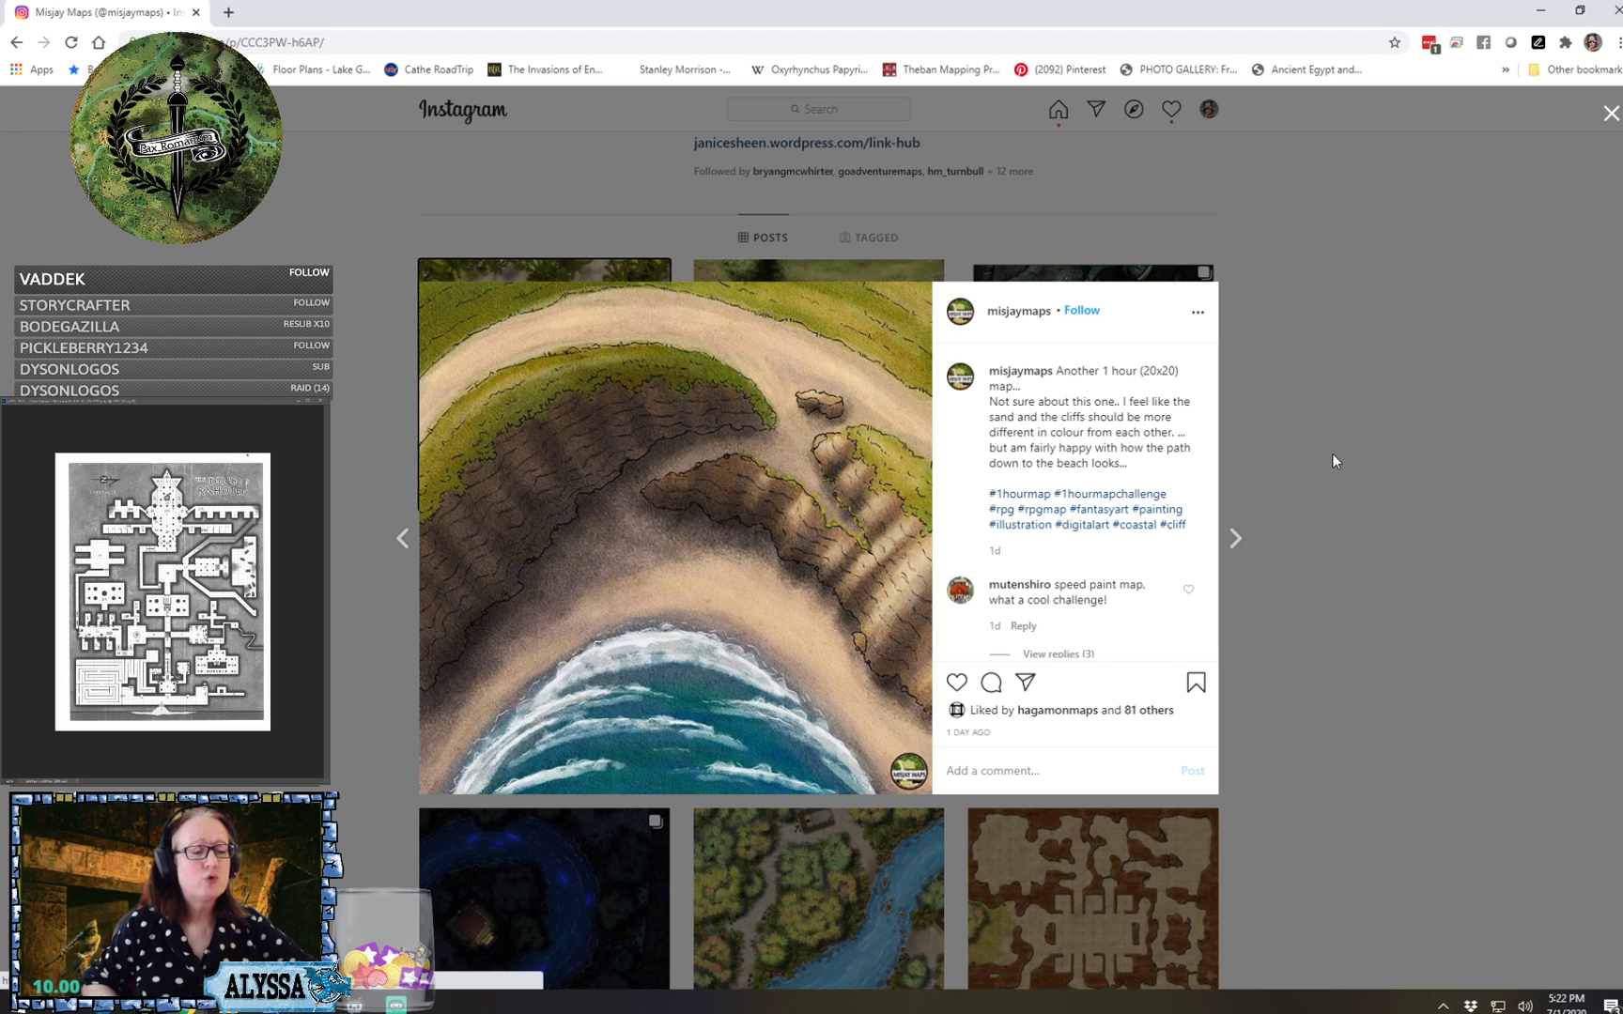
key("Right")
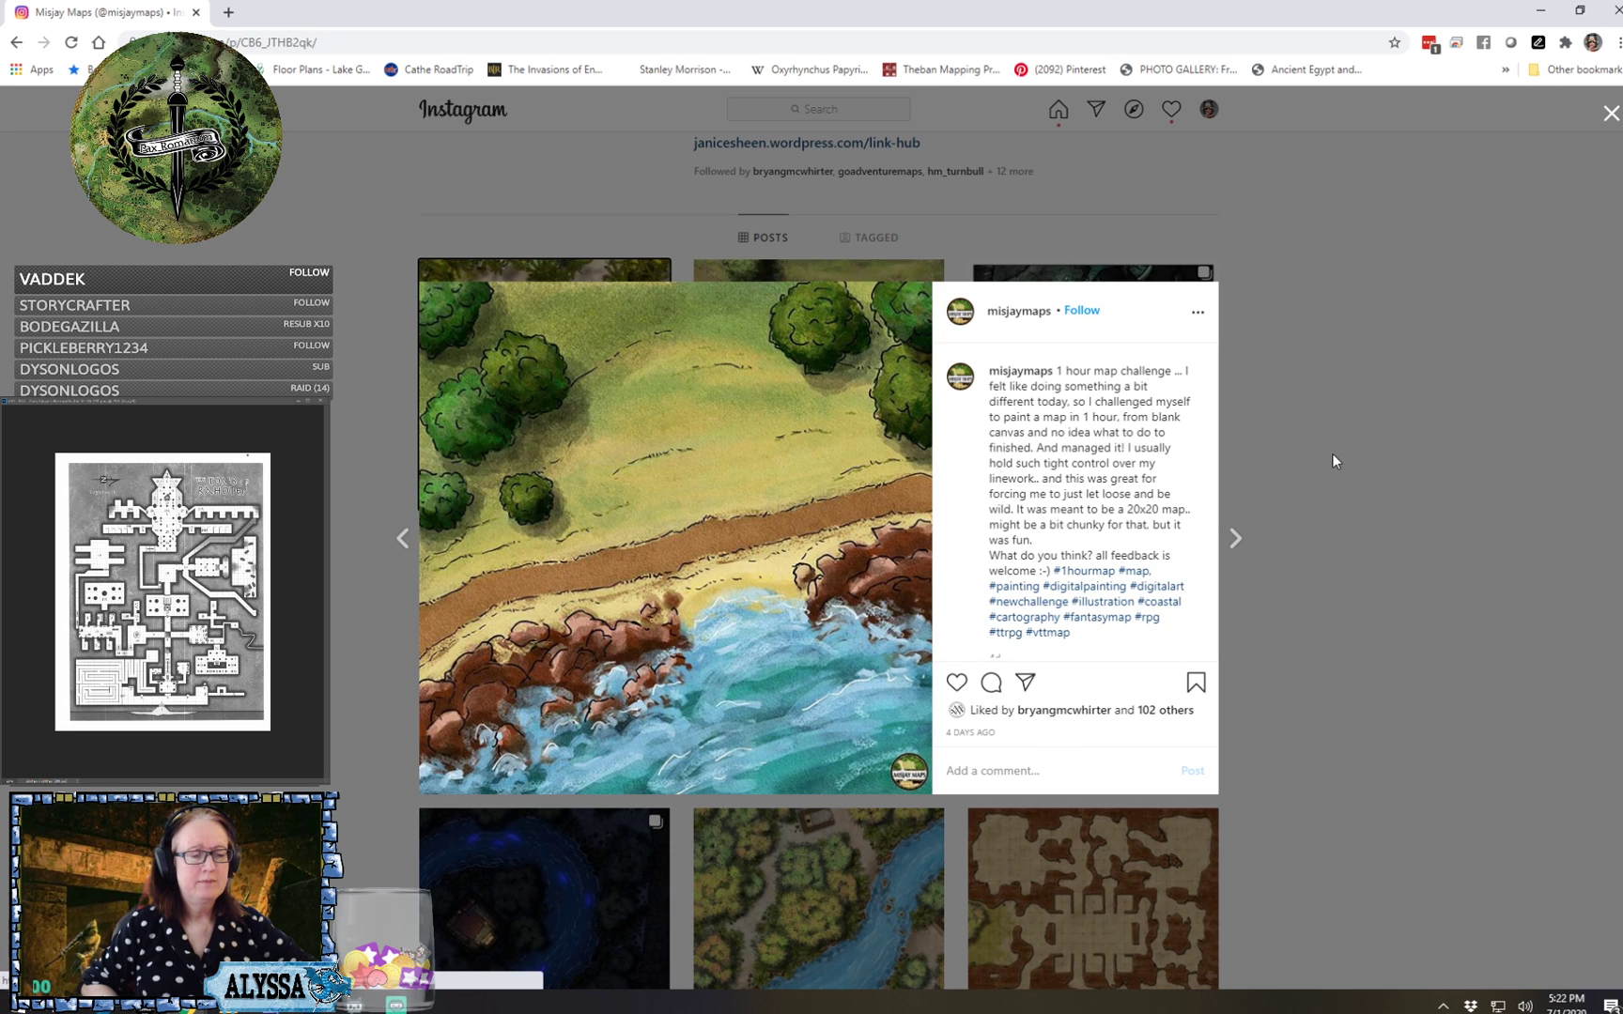
key("Right")
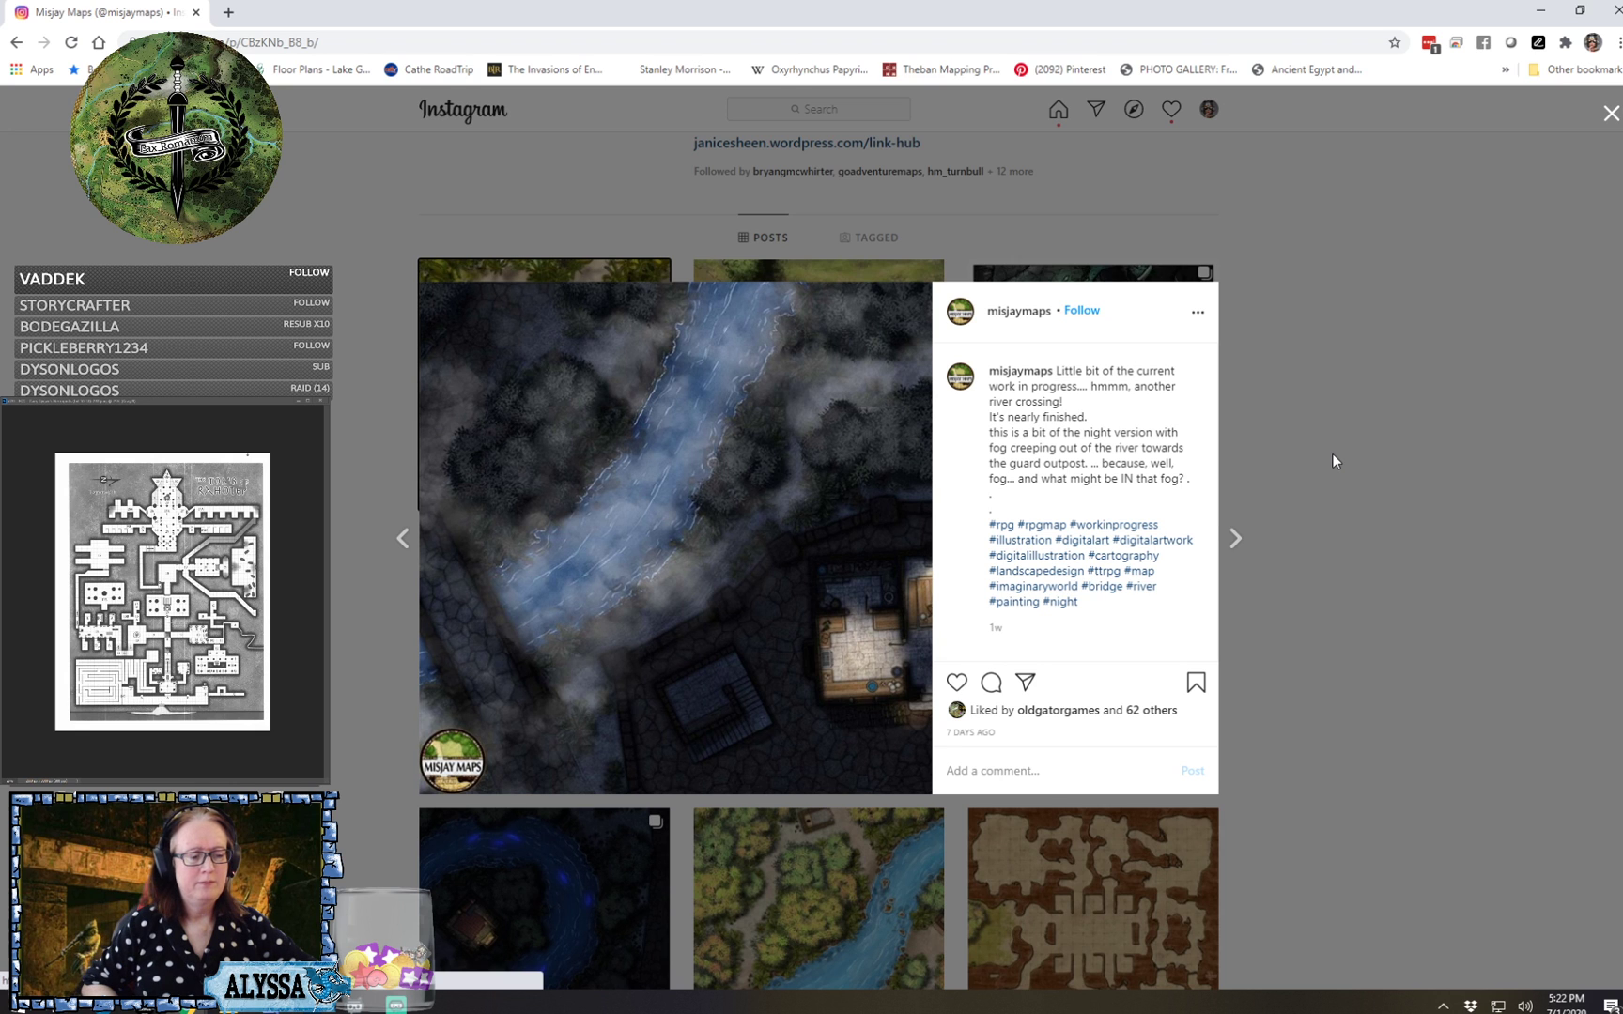
key("Right")
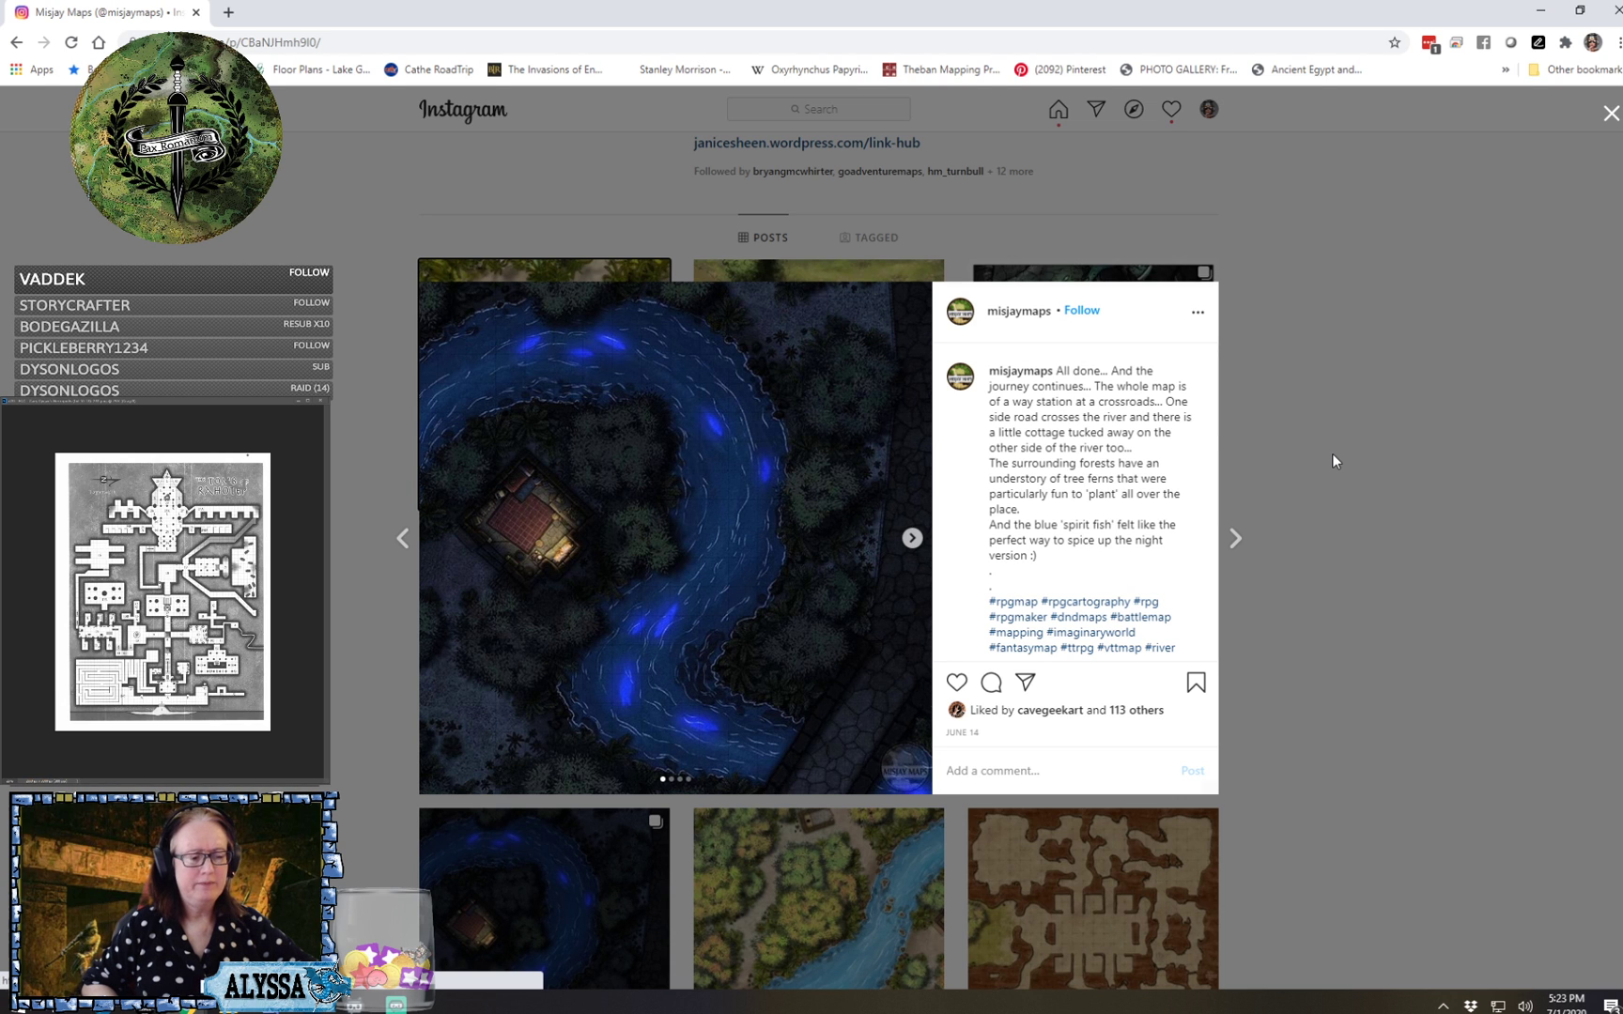
key("Right")
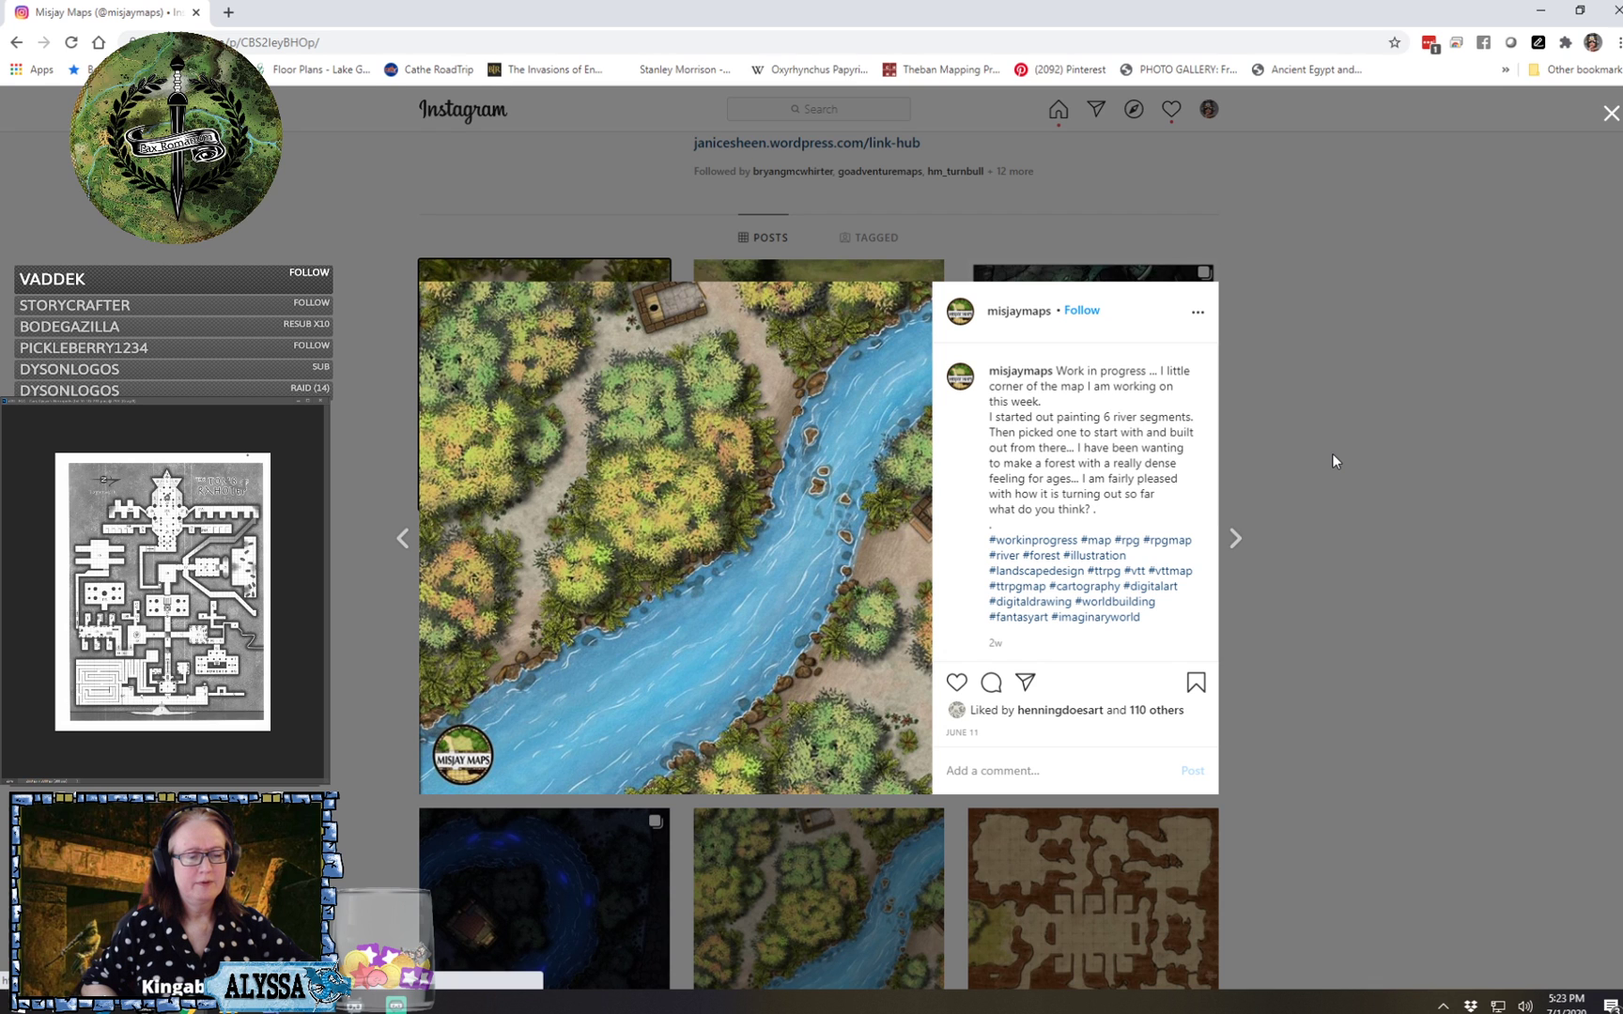
key("Right")
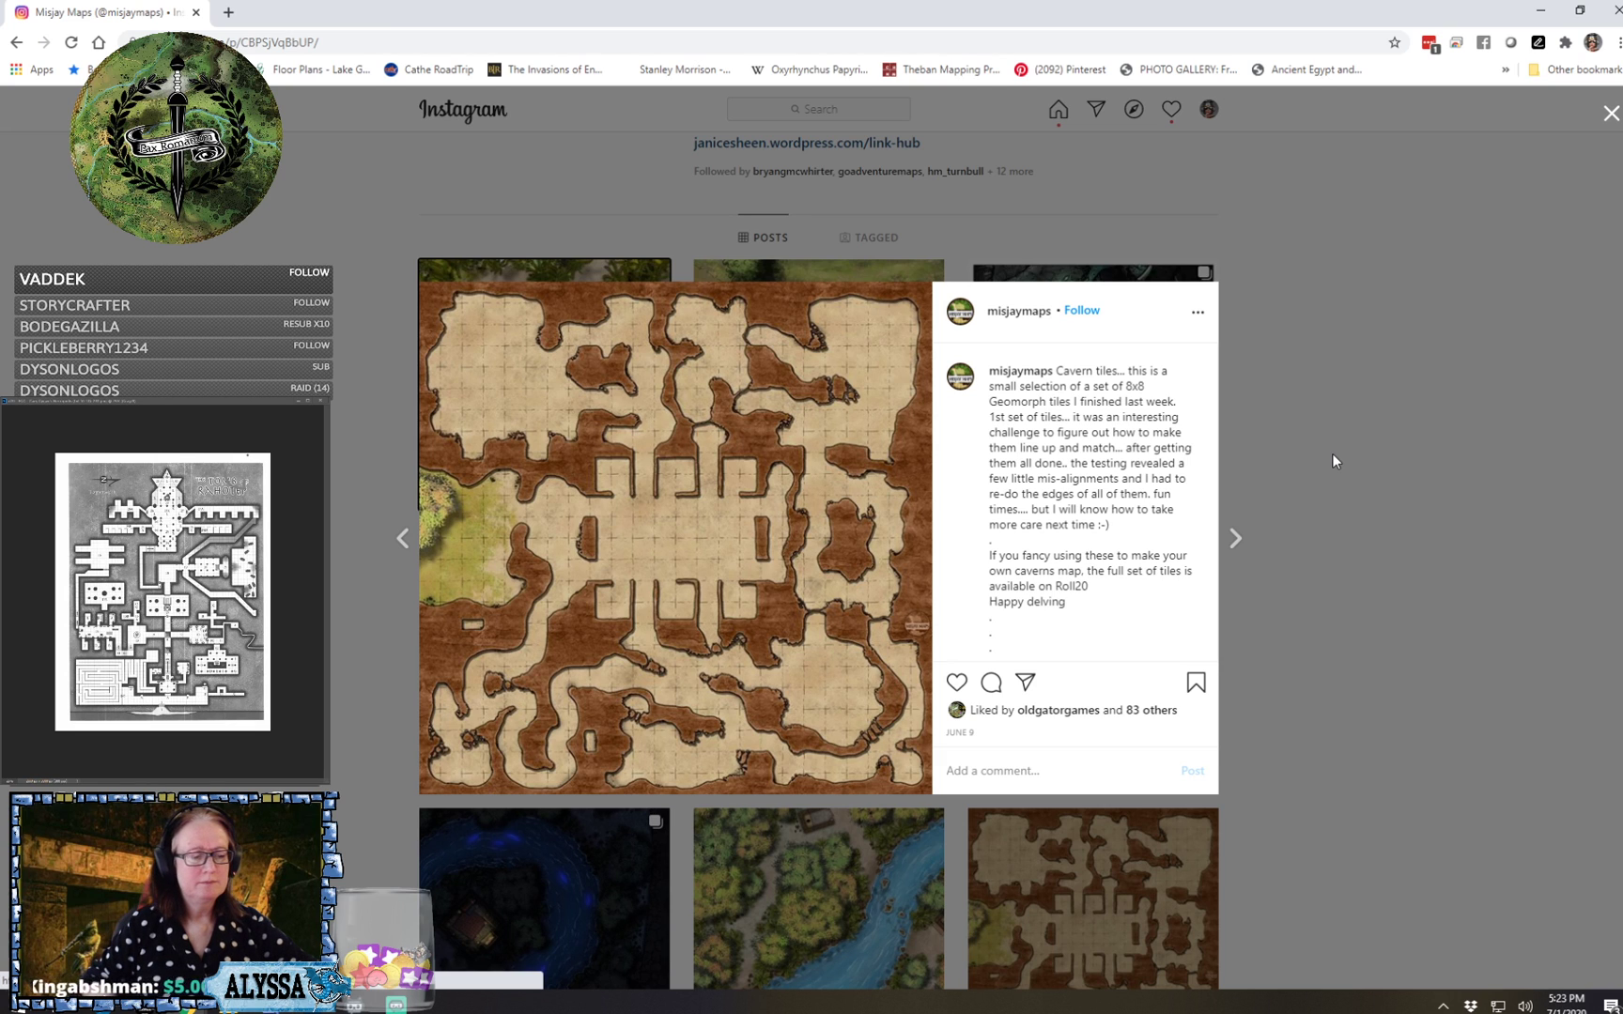
key("Right")
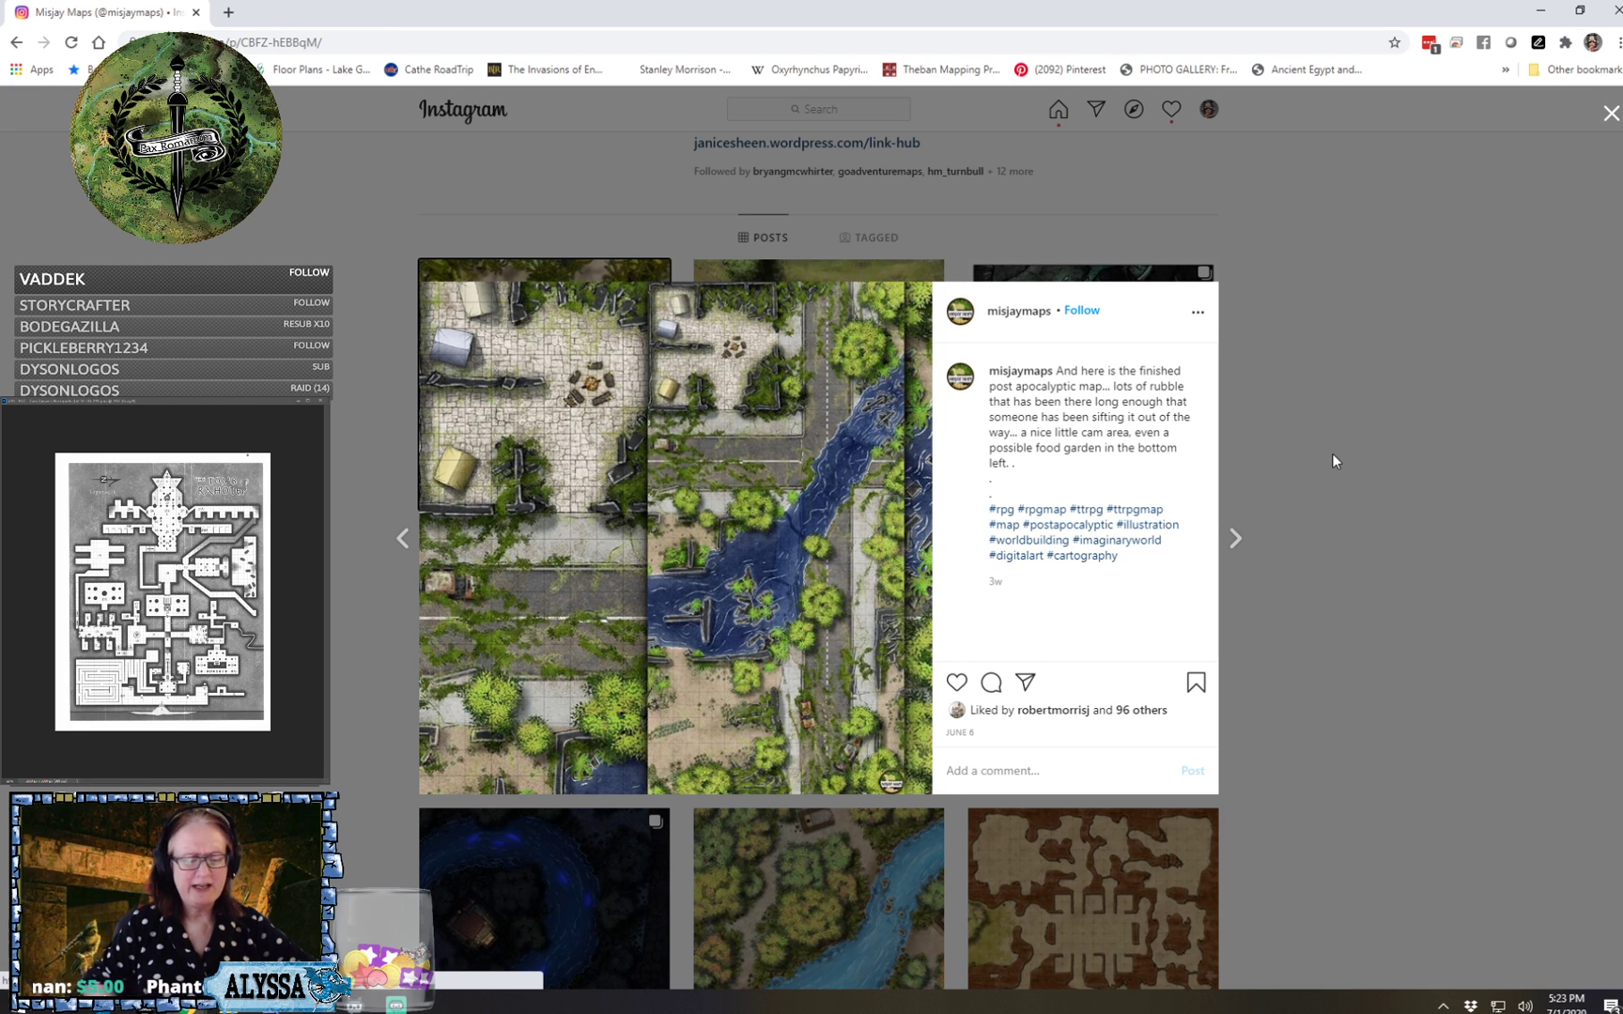
Look back through the posts to the one-hour cliff and beach map, and close the Instagram page.
key("Right")
key("Right")
key("Right")
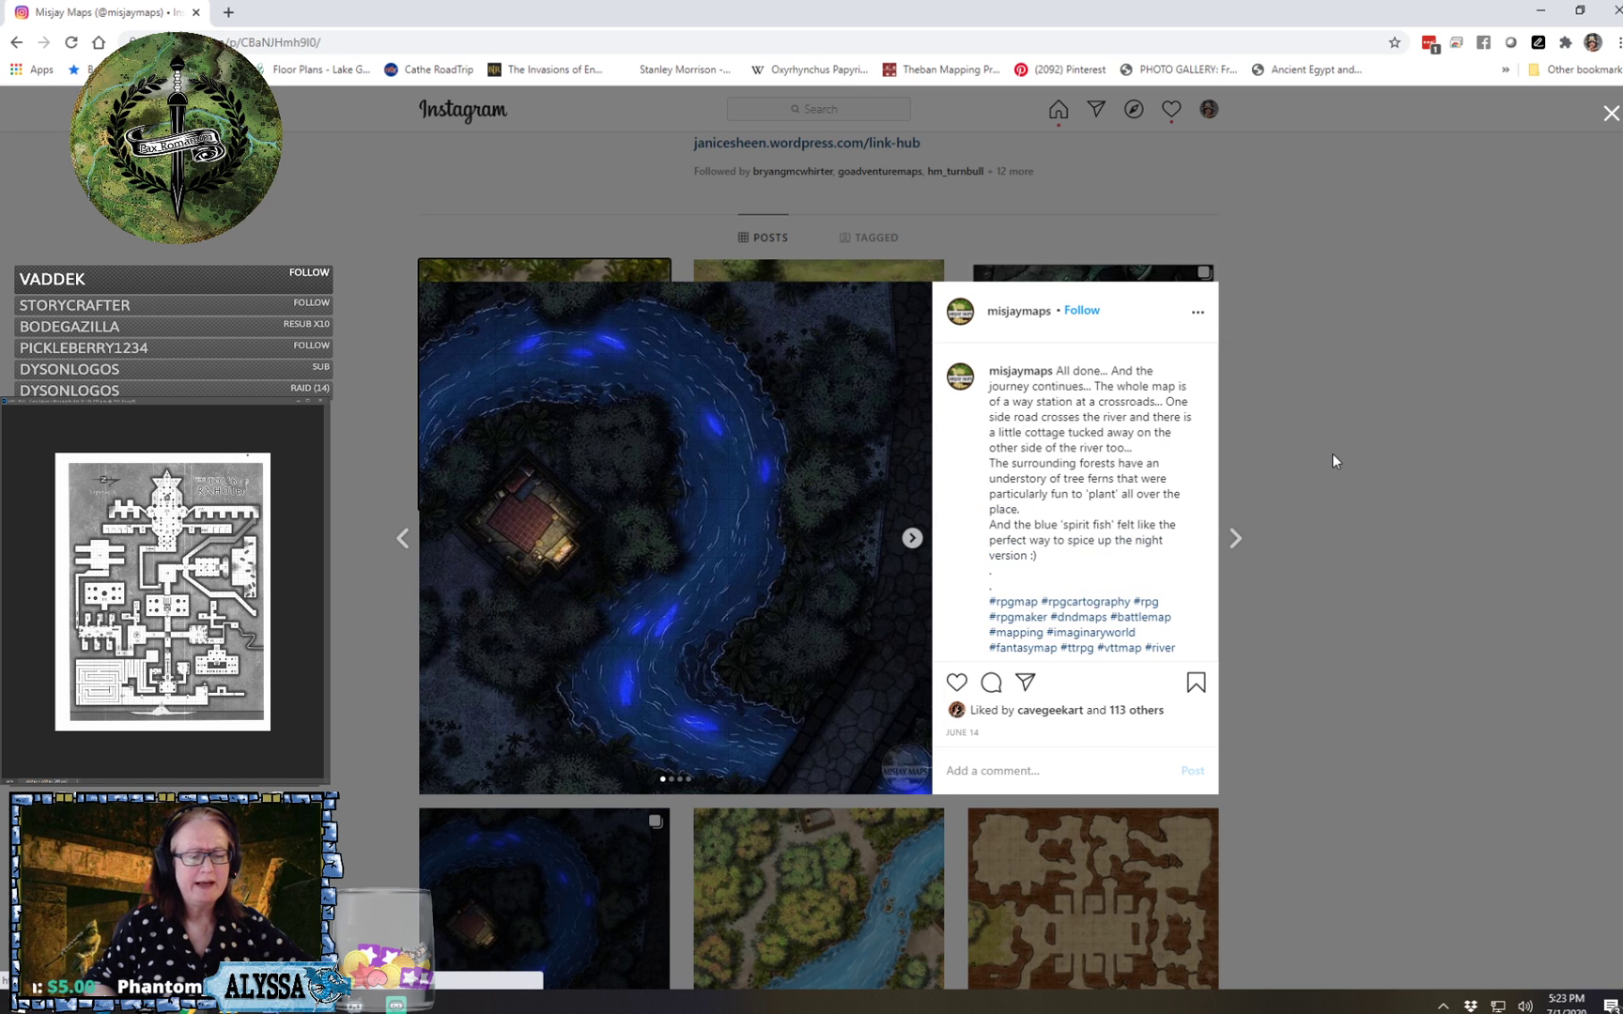
key("Right")
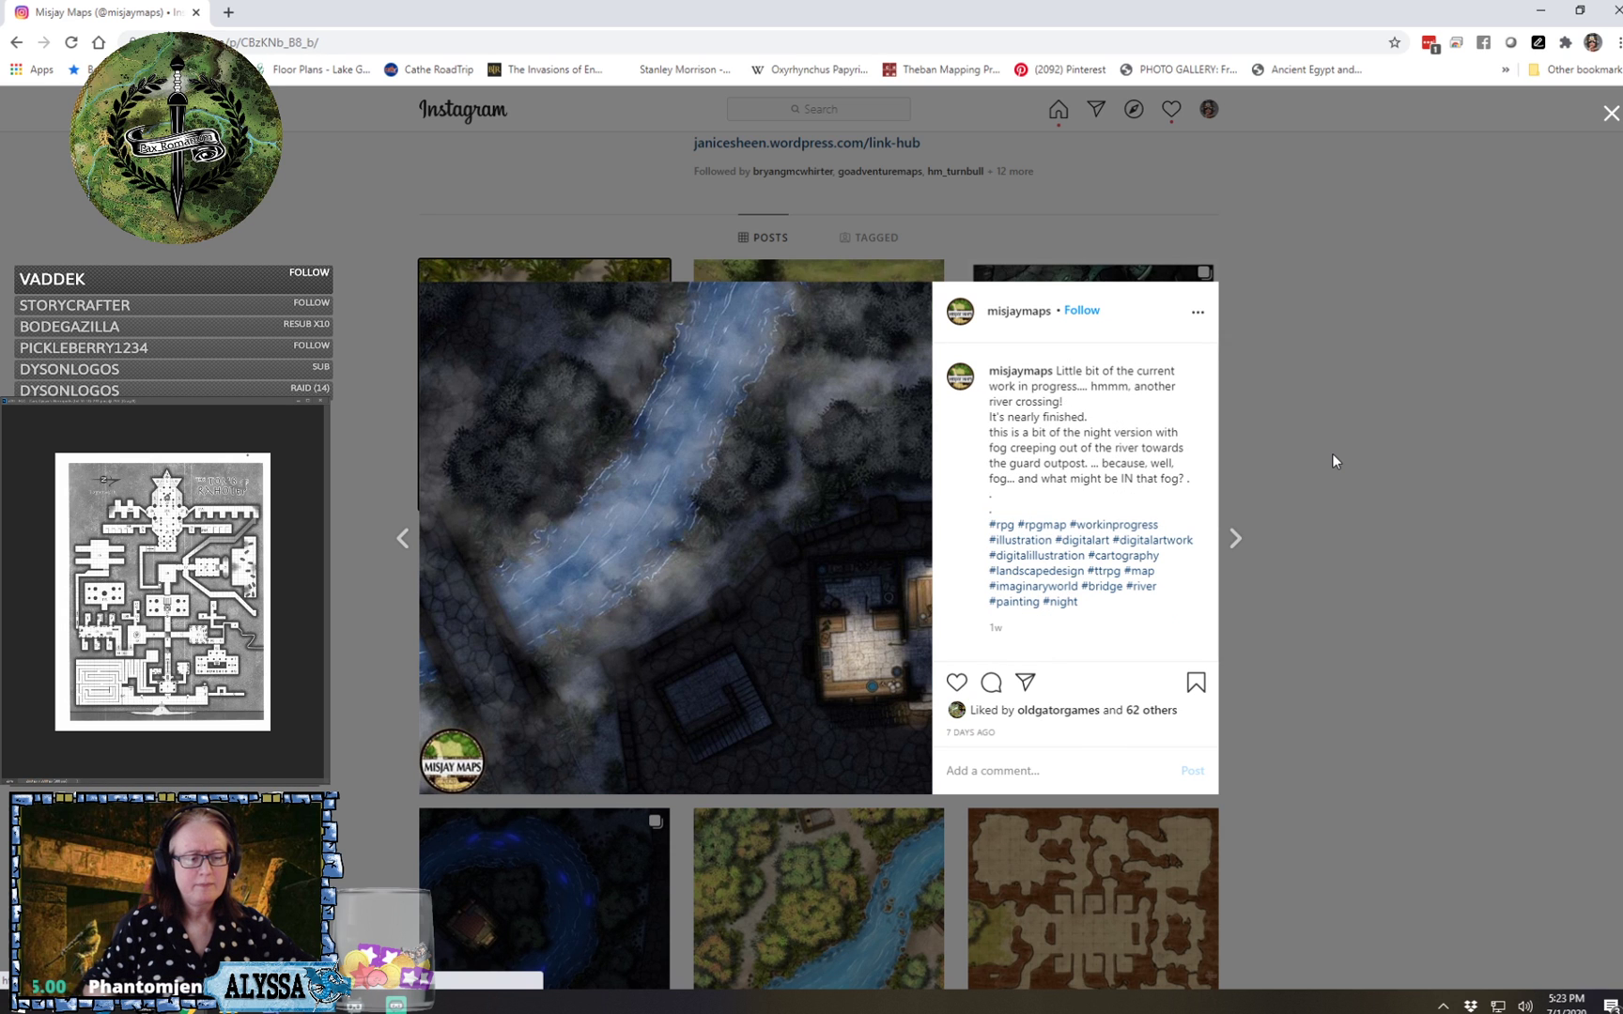
key("Right")
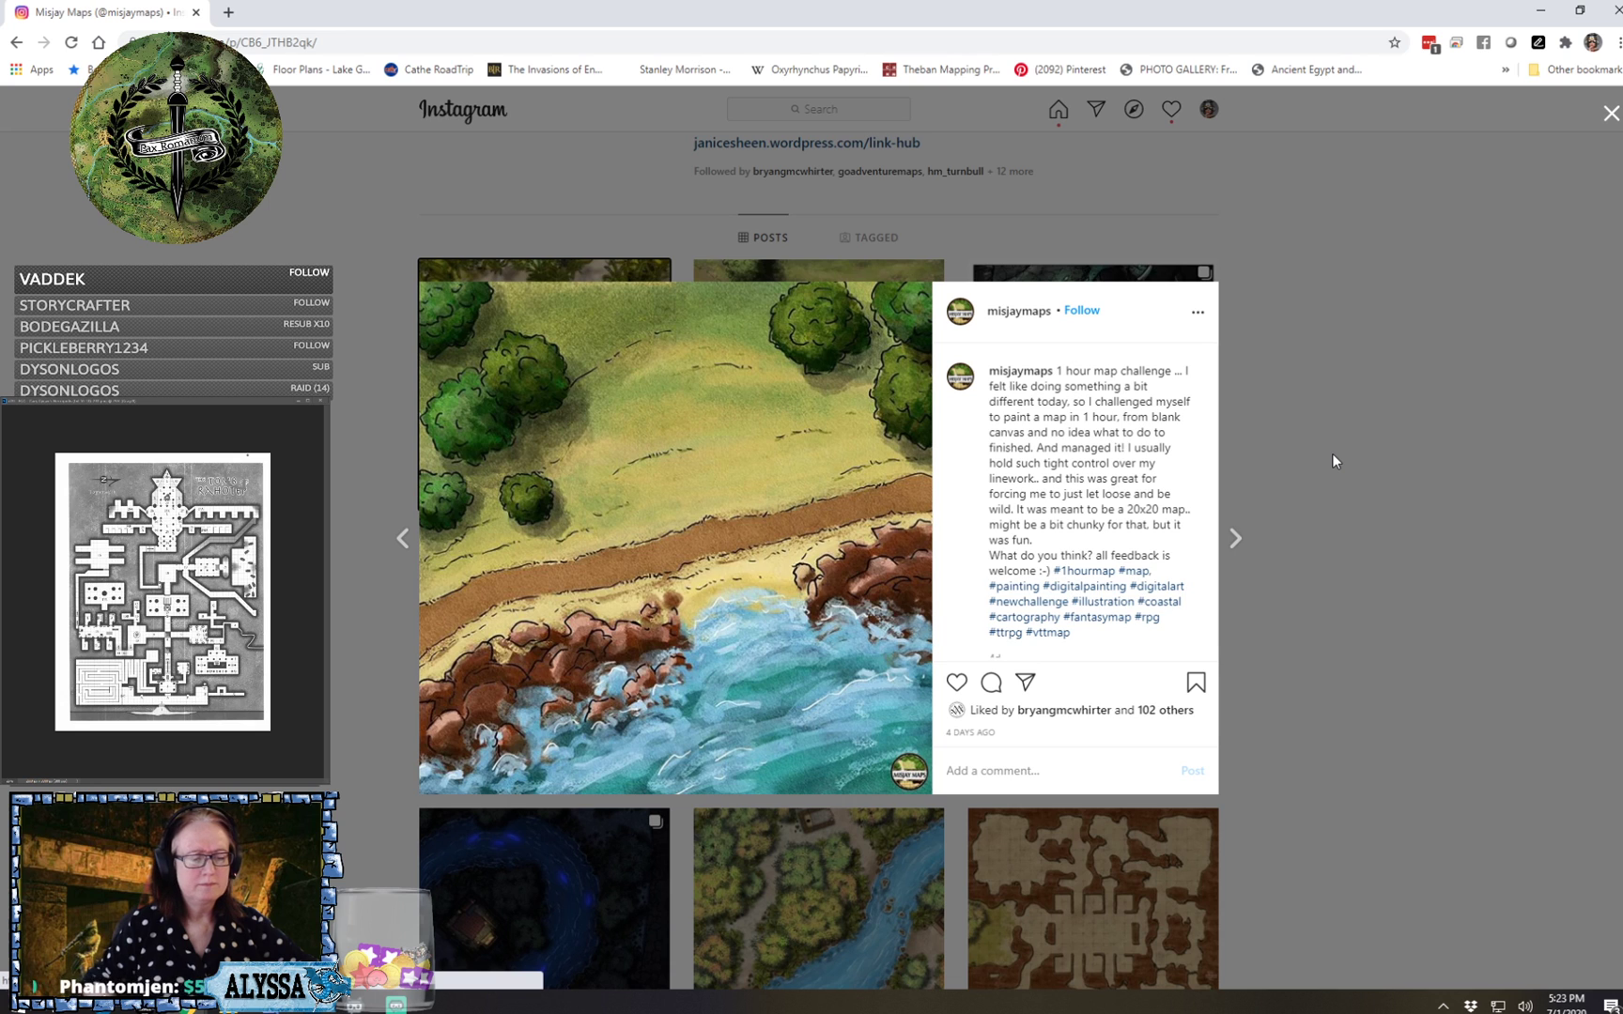
key("Right")
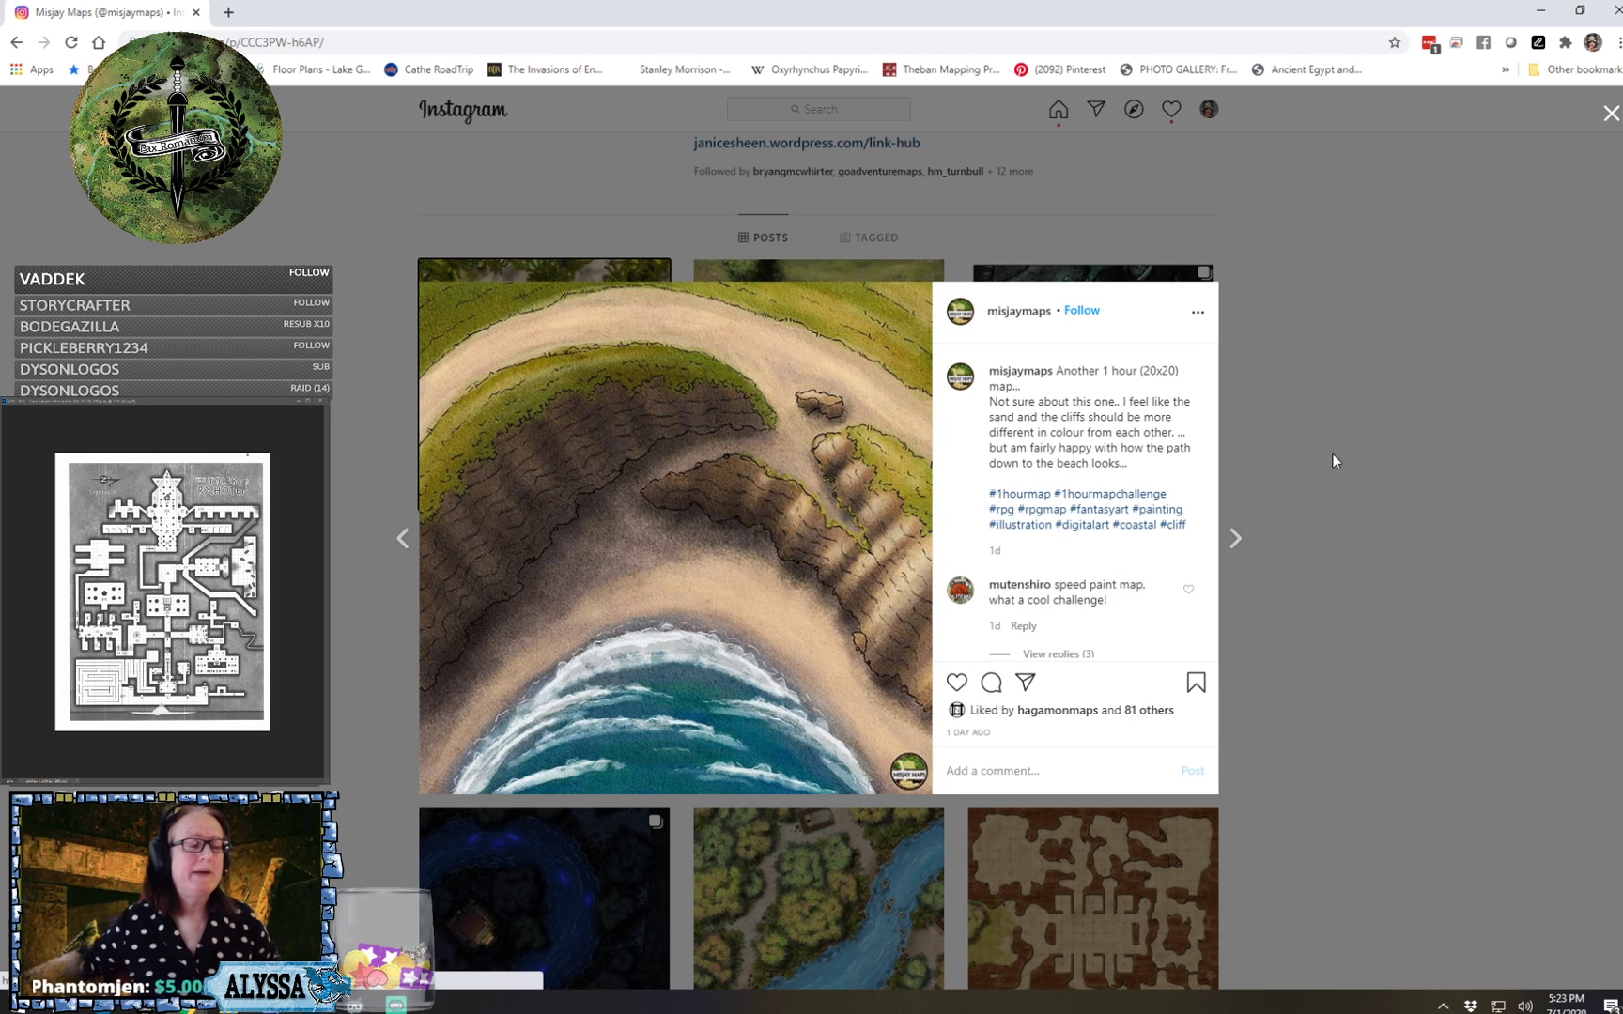
left_click(196, 15)
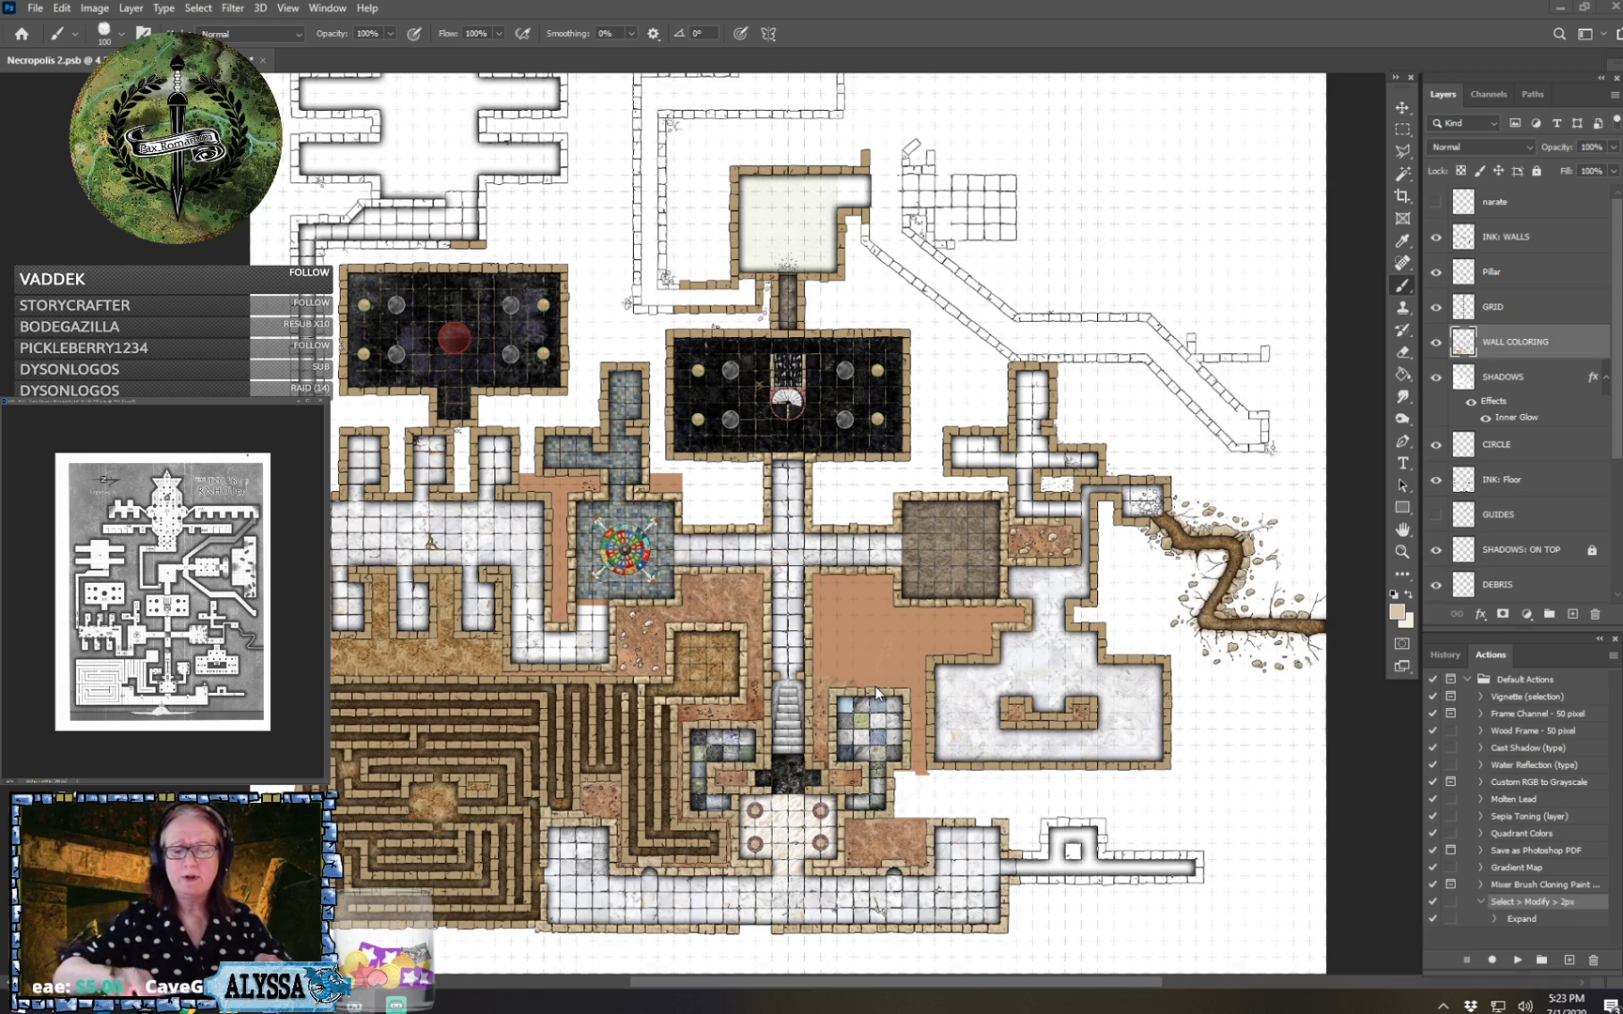
Return to the tunnel area of the necropolis map and set the foreground colour to dark brown 756243.
left_click_drag(875, 687, 829, 647)
left_click_drag(1057, 516, 845, 845)
scroll(873, 563, "up", 6)
scroll(1153, 829, "up", 3)
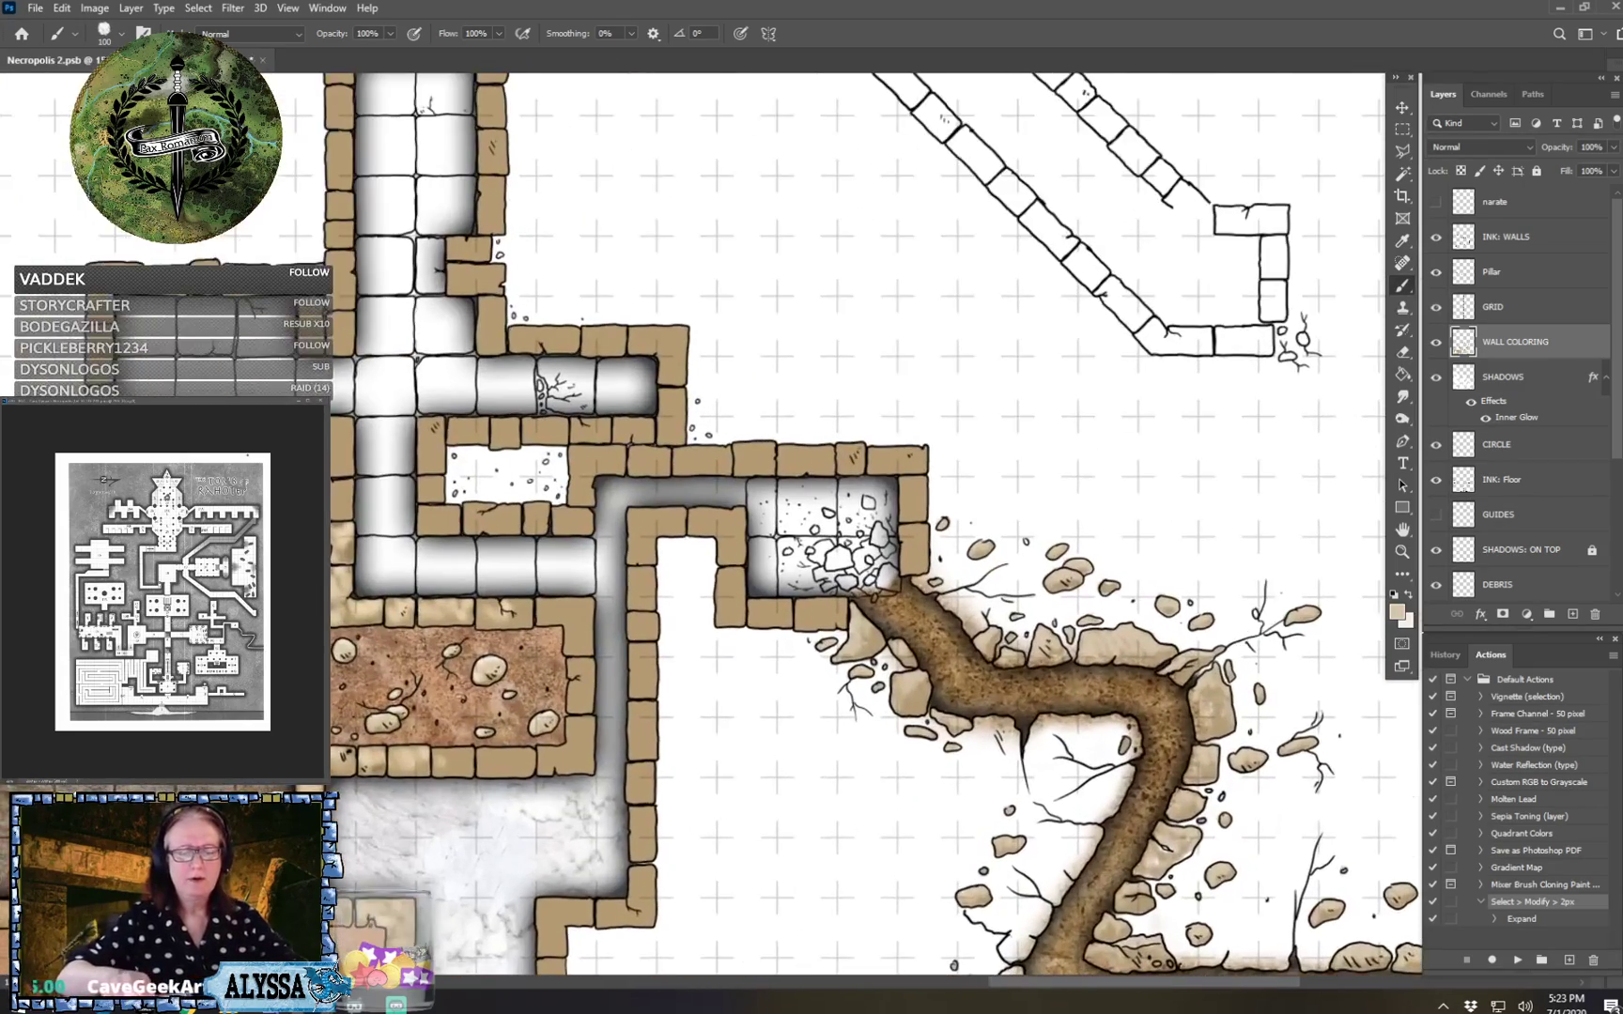
left_click_drag(1153, 829, 905, 534)
scroll(989, 517, "up", 1)
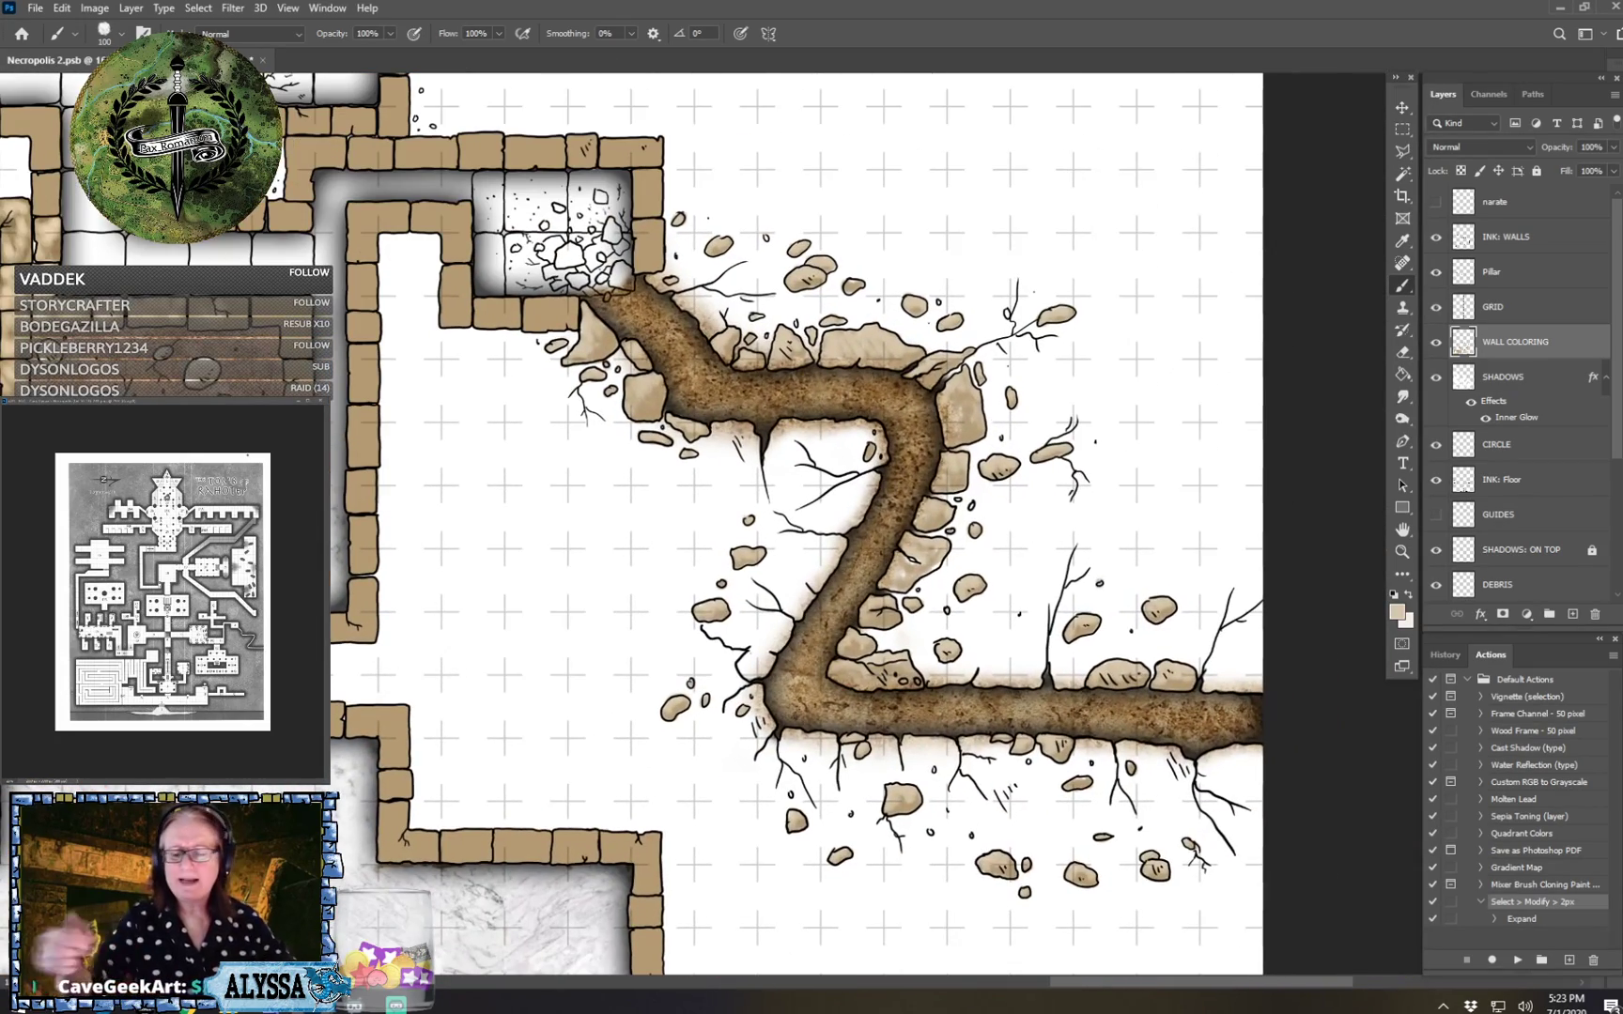
left_click(1397, 612)
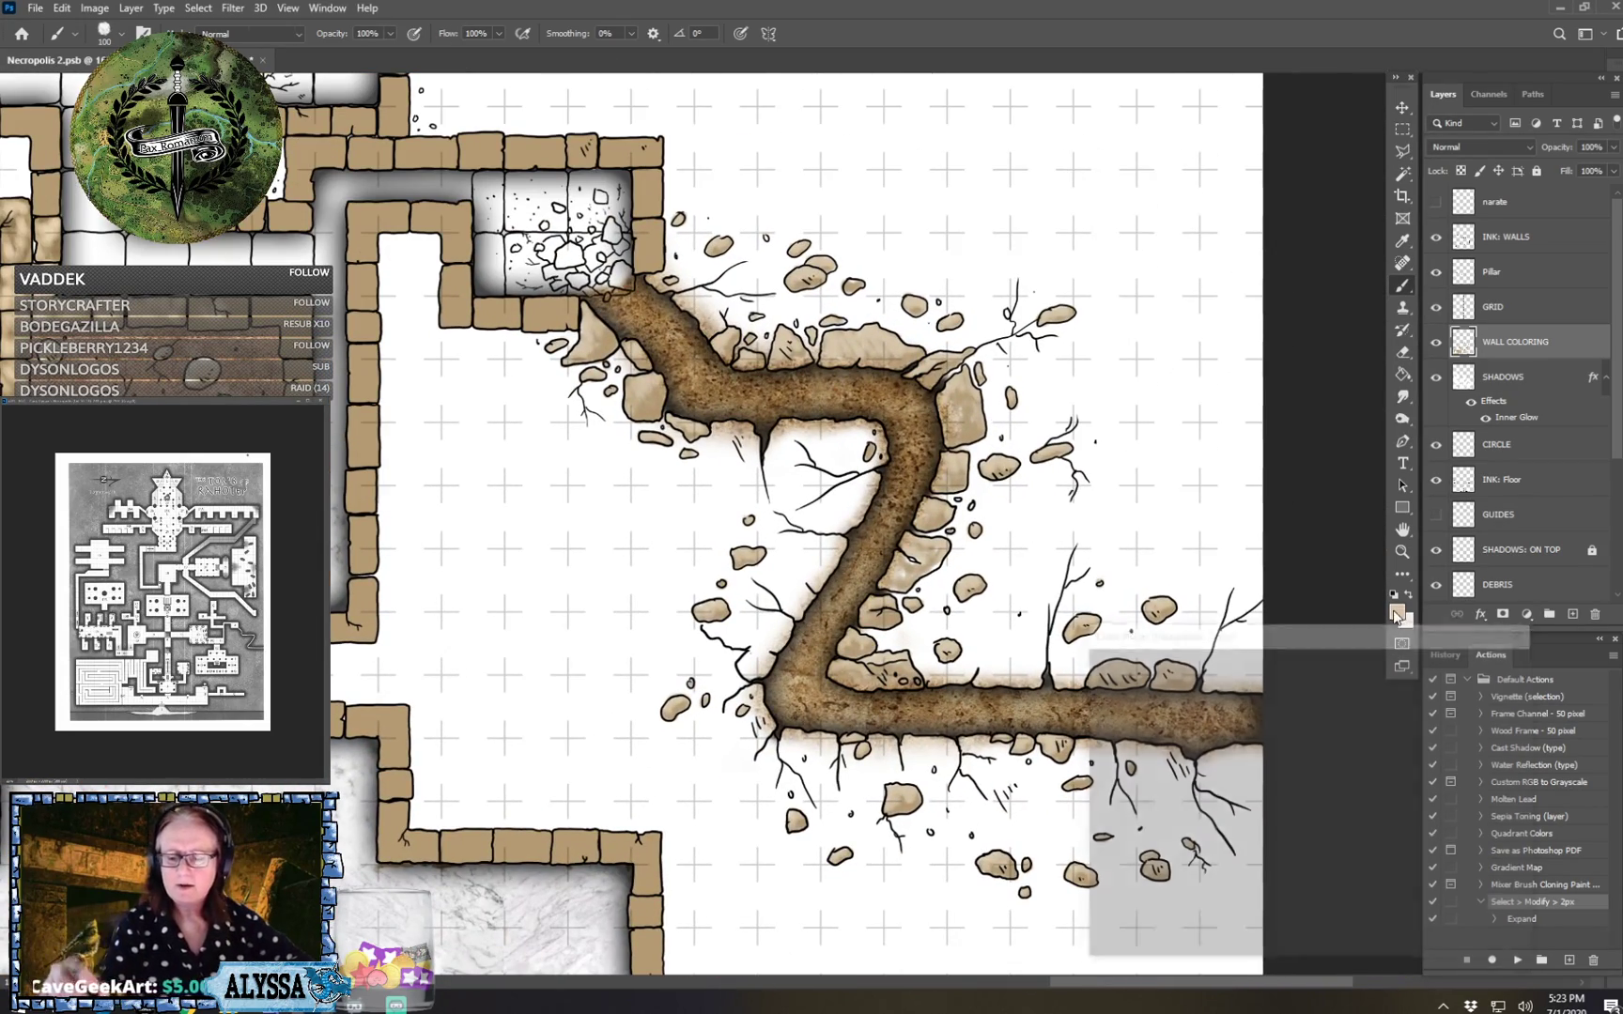
left_click(1186, 789)
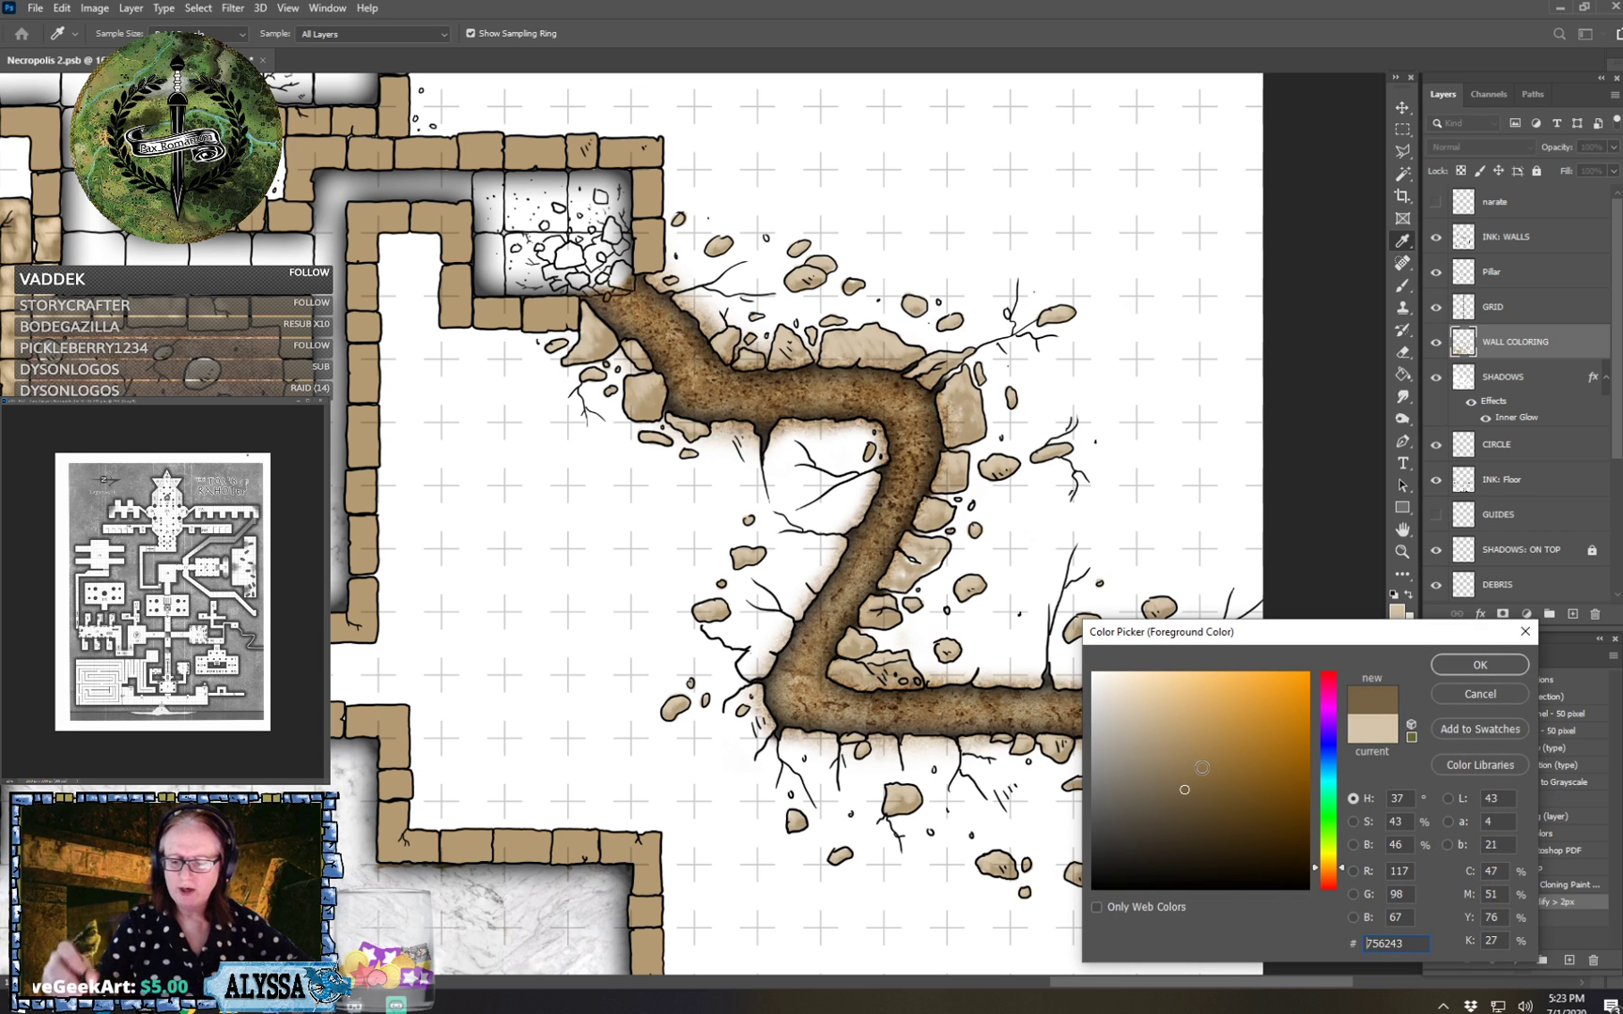
left_click(1479, 665)
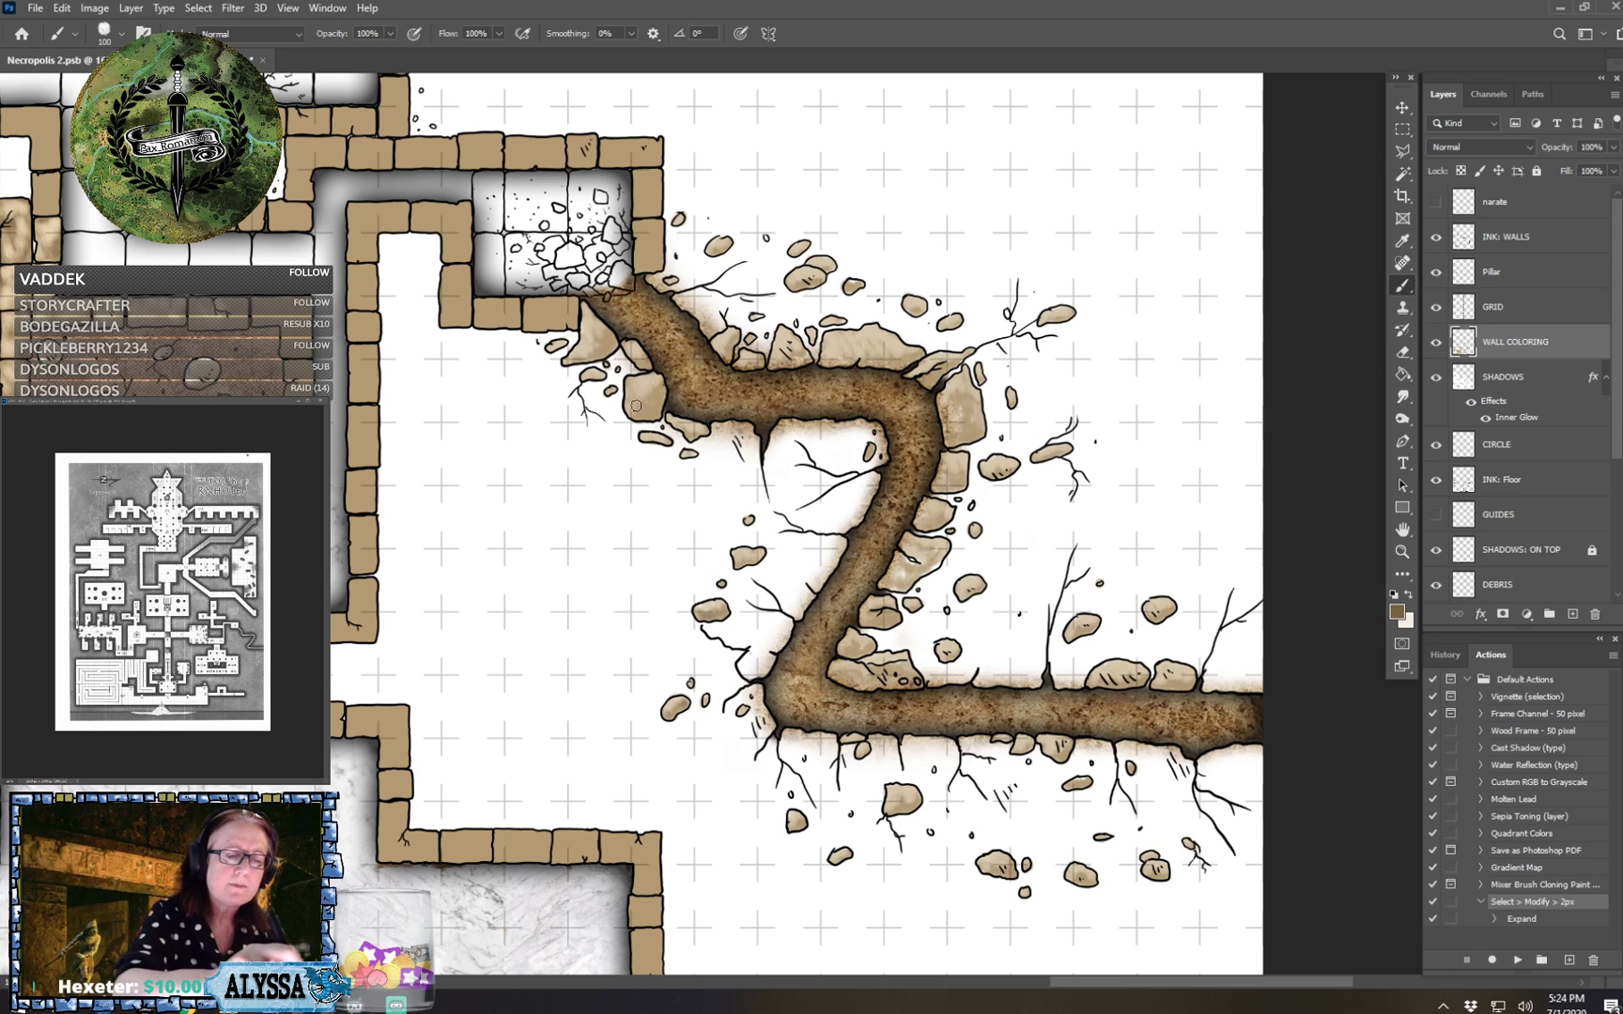
Shade the edges of the rocks all around the winding tunnel with the dark brown on the WALL COLORING layer.
mouse_move(635, 412)
left_mouse_down()
mouse_move(658, 384)
mouse_move(588, 347)
mouse_move(599, 341)
left_mouse_up()
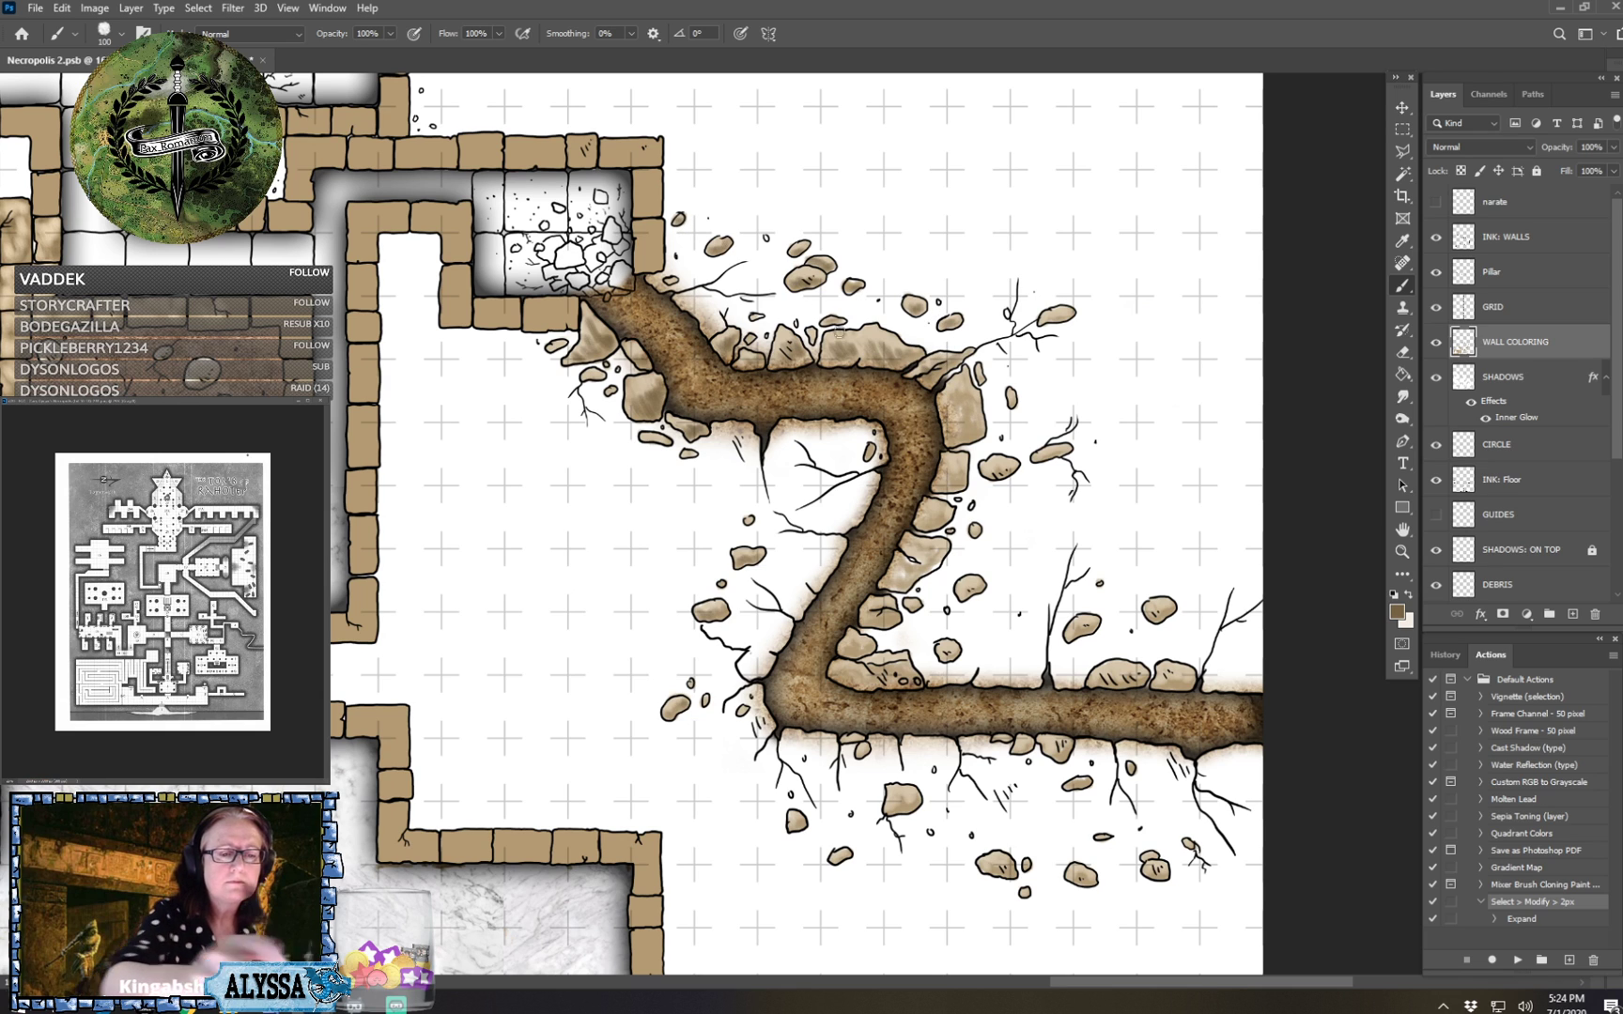
mouse_move(949, 412)
left_mouse_down()
mouse_move(965, 441)
mouse_move(979, 396)
left_mouse_up()
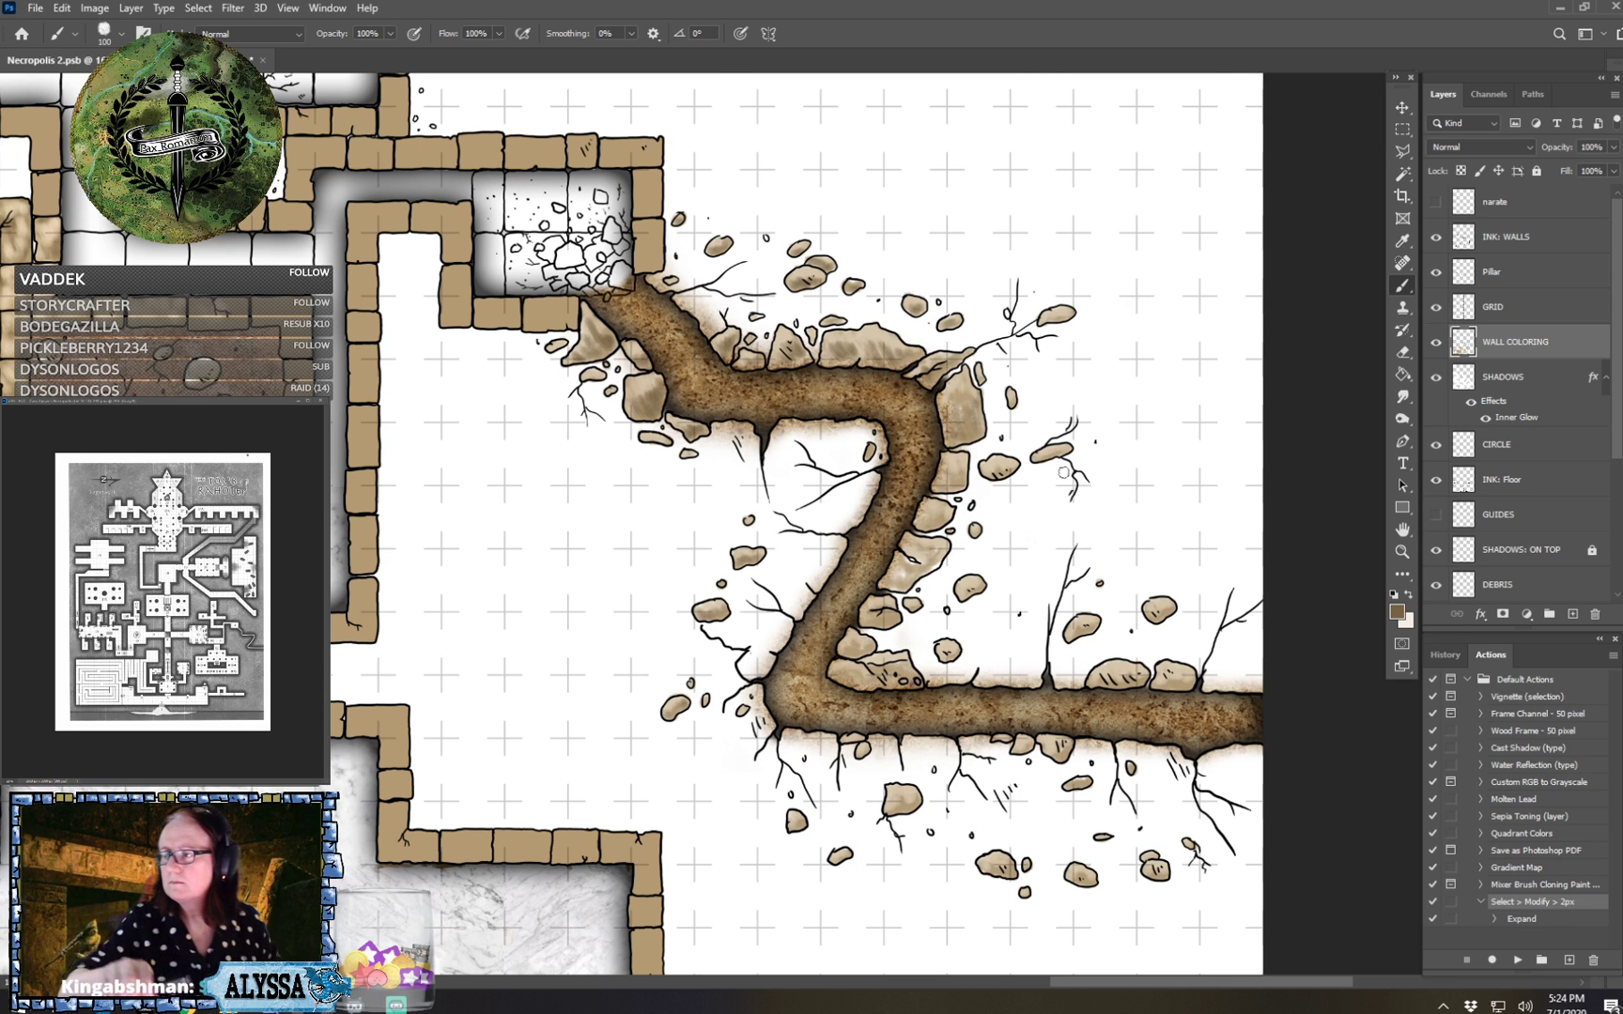
left_click_drag(1063, 472, 1010, 493)
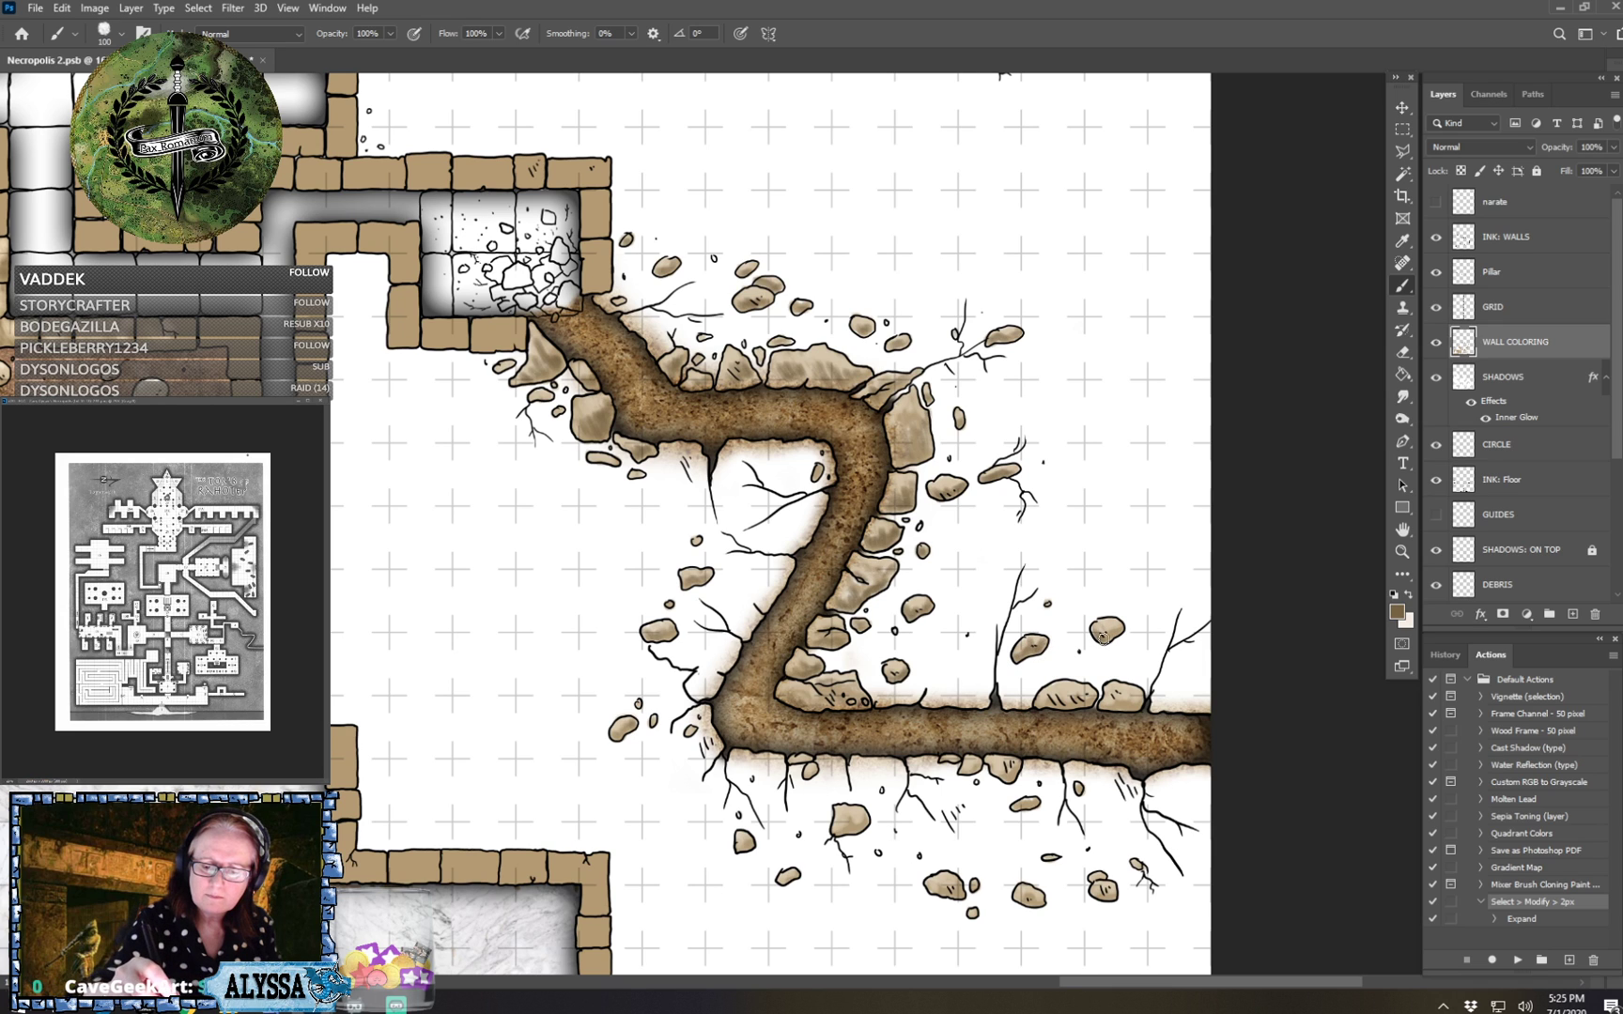
mouse_move(1045, 703)
left_mouse_down()
mouse_move(1072, 703)
mouse_move(1065, 687)
mouse_move(1116, 706)
mouse_move(1139, 691)
left_mouse_up()
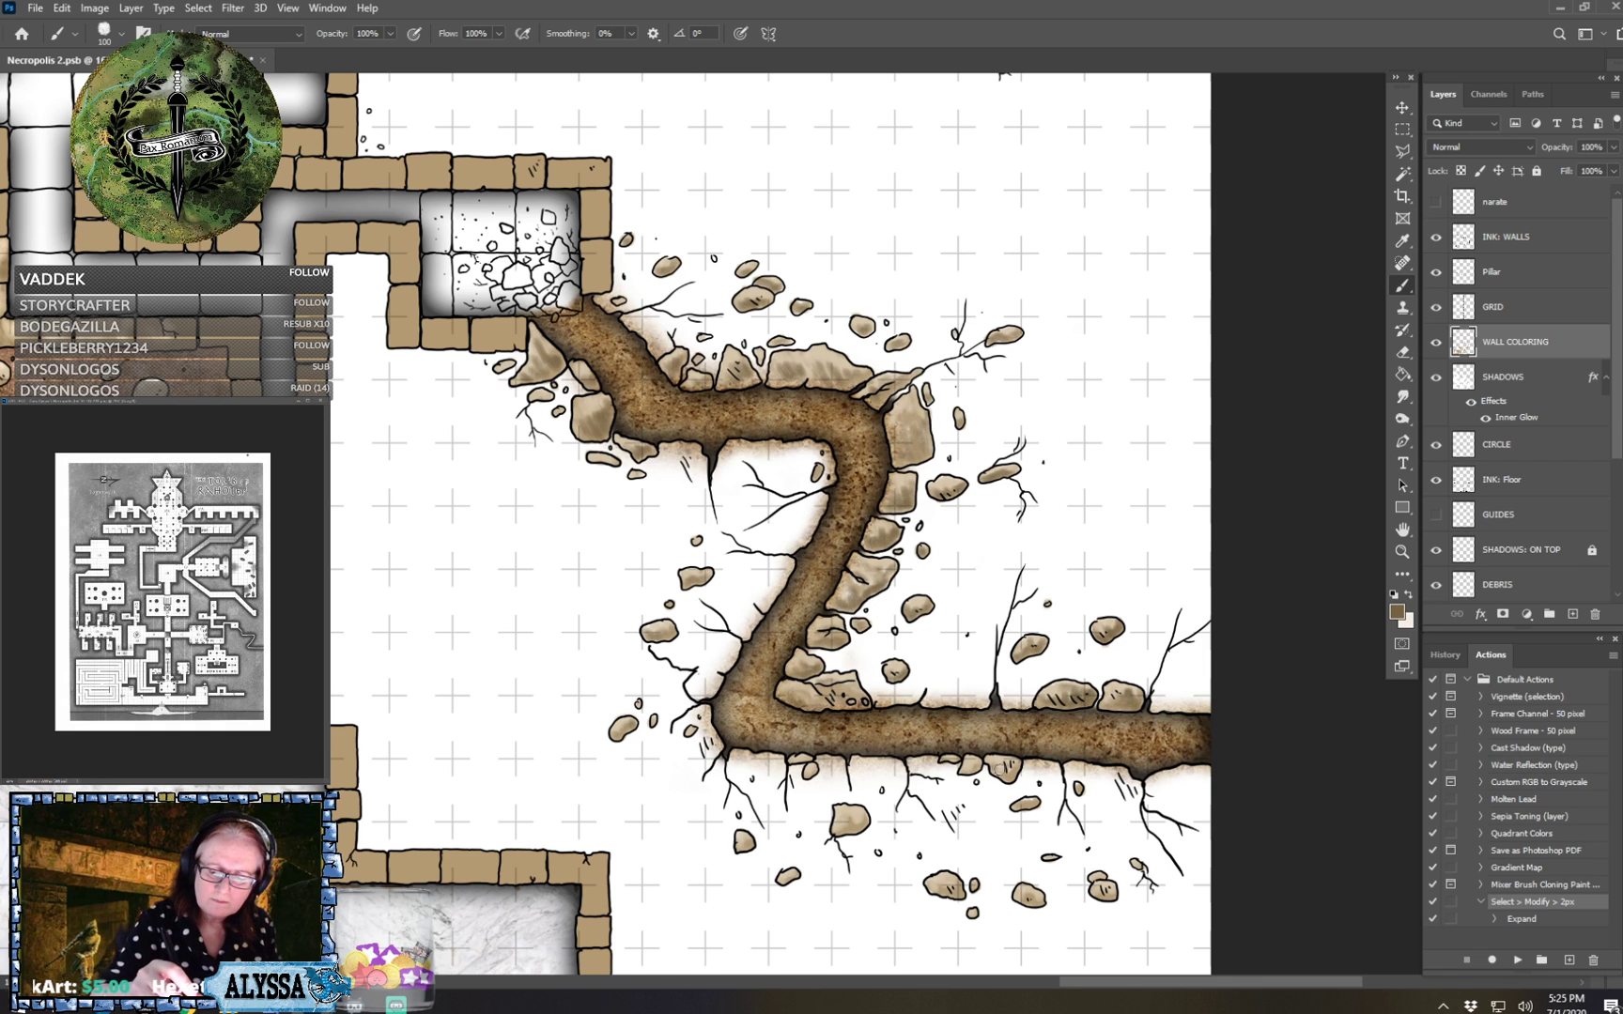
mouse_move(999, 768)
left_mouse_down()
mouse_move(970, 766)
mouse_move(1031, 805)
left_mouse_up()
mouse_move(934, 886)
left_mouse_down()
mouse_move(1114, 892)
mouse_move(1188, 840)
mouse_move(1268, 822)
left_mouse_up()
mouse_move(953, 787)
left_mouse_down()
mouse_move(977, 784)
mouse_move(972, 770)
left_mouse_up()
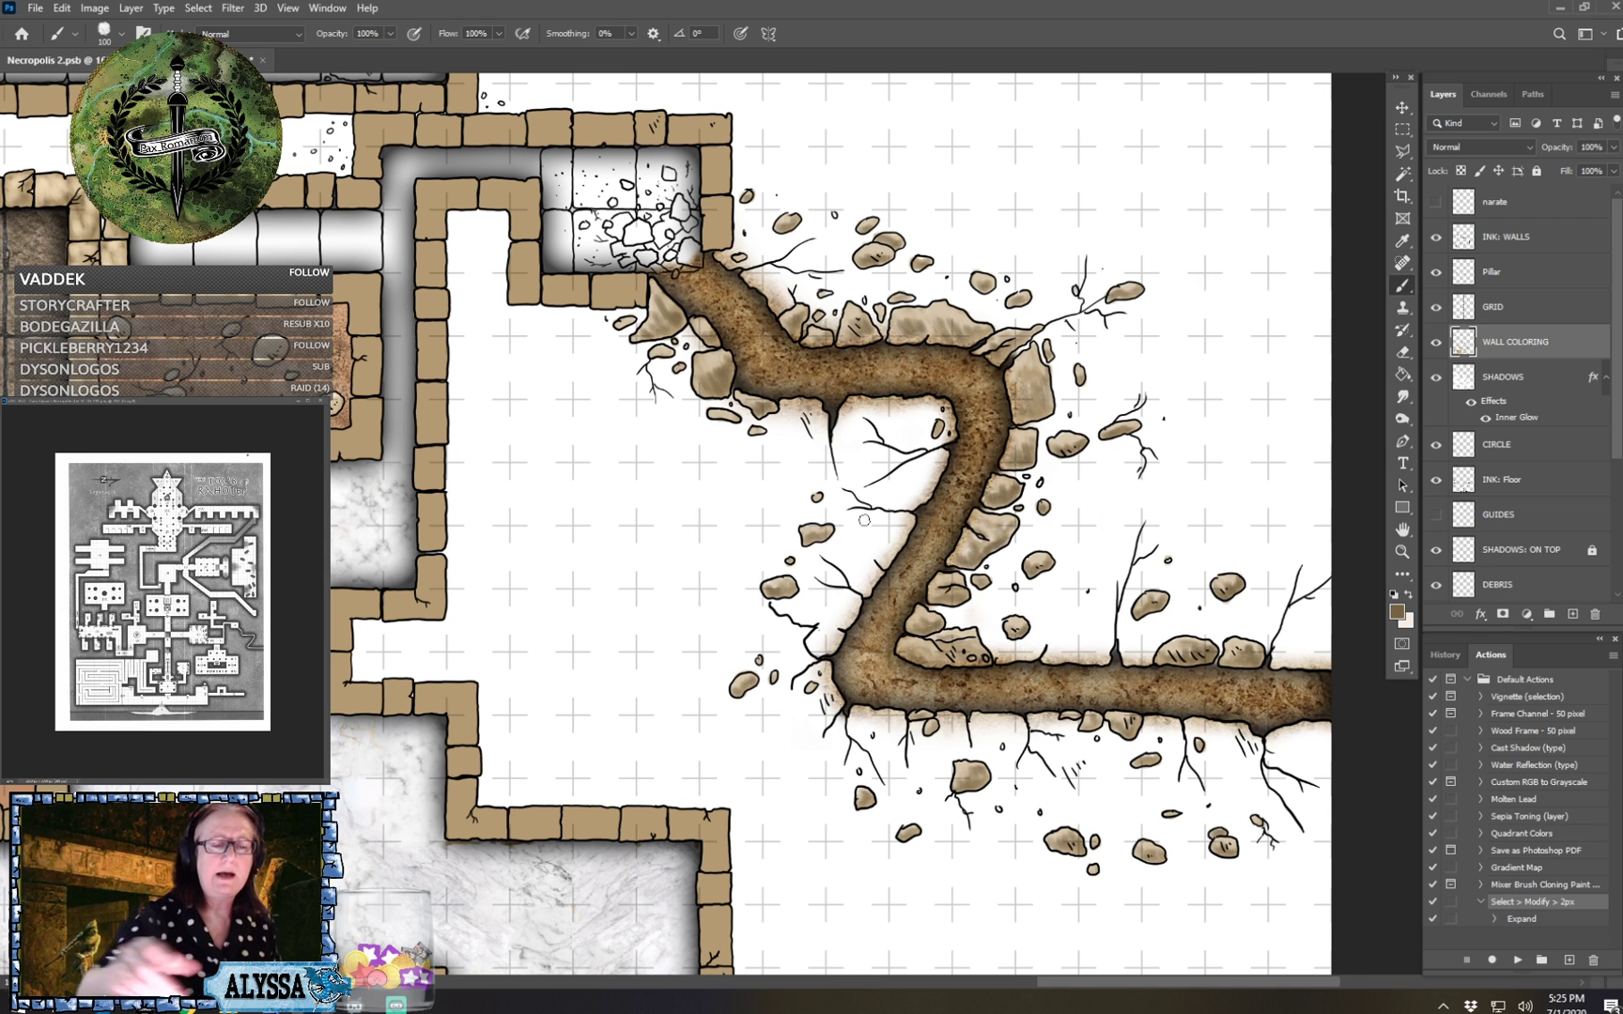
key("ctrl+minus")
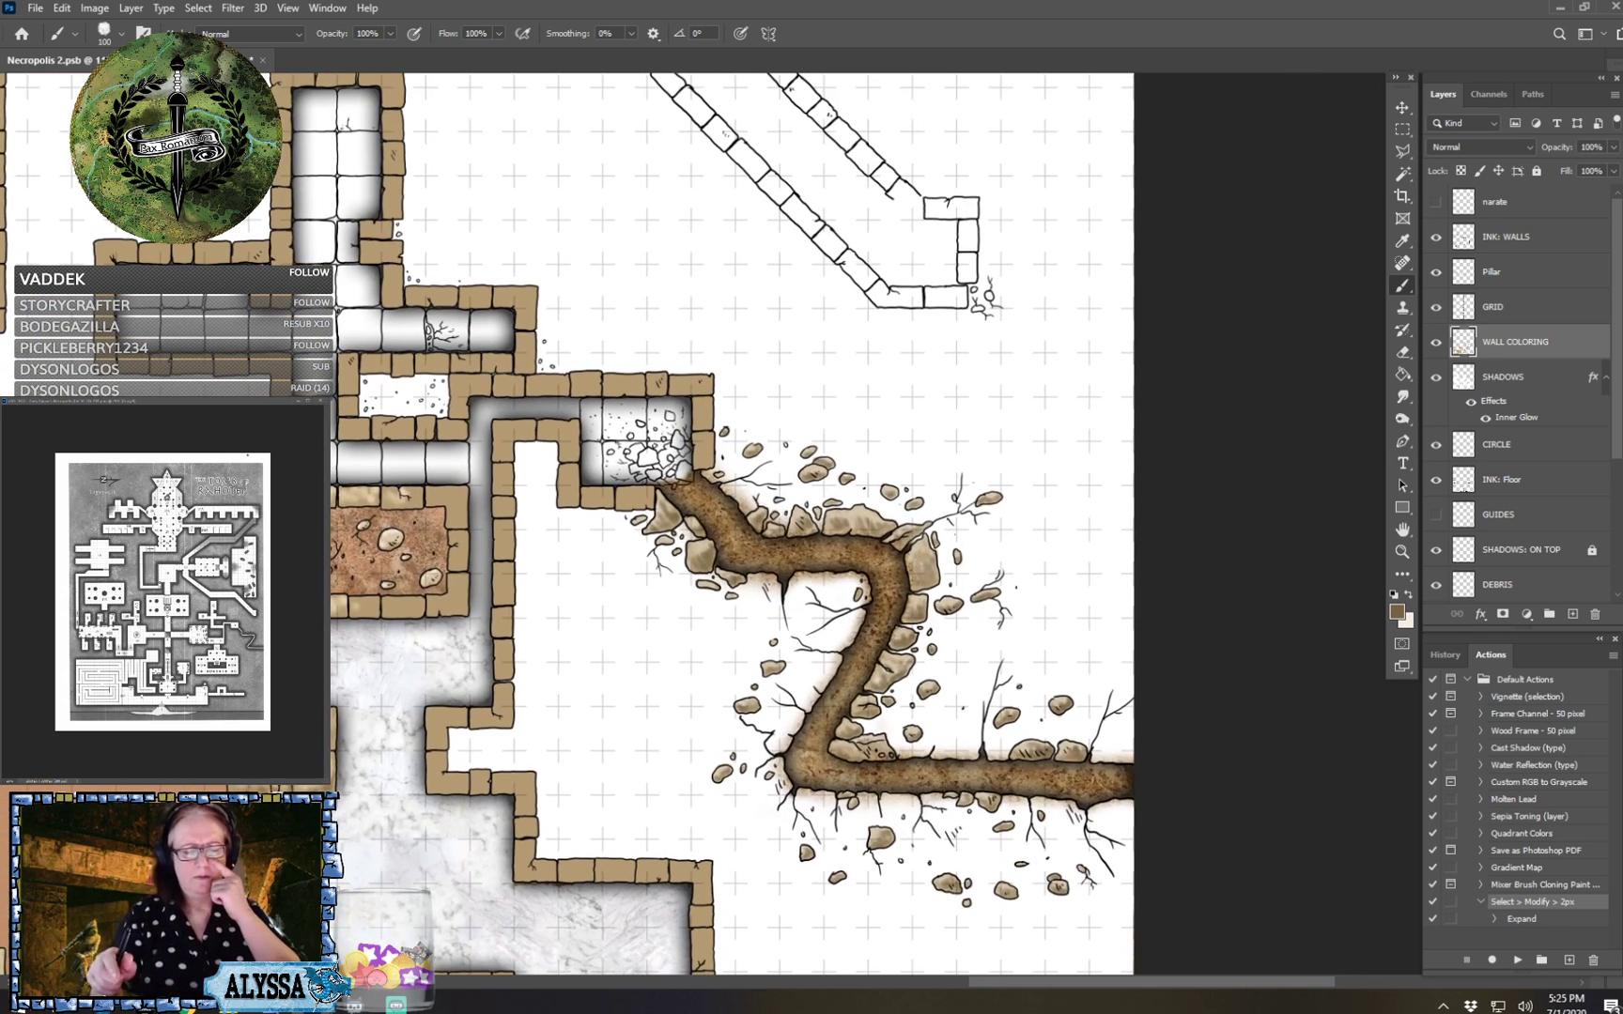
key("ctrl+plus")
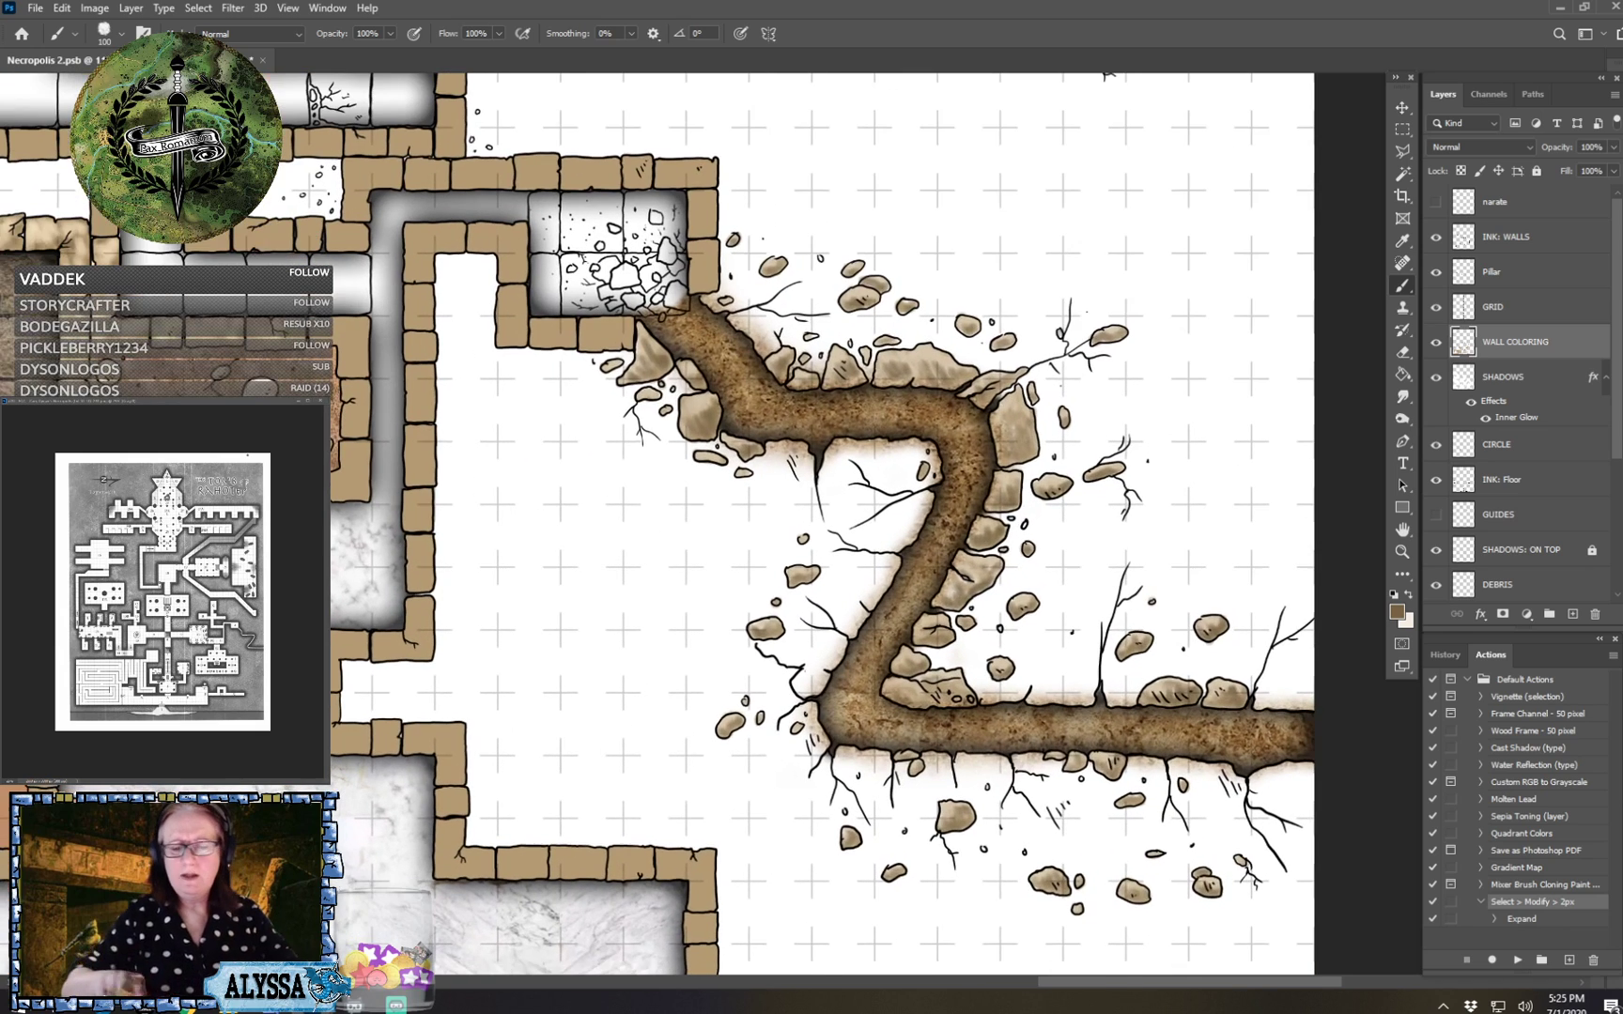
Set the foreground colour to light beige e2d4bd and brush highlights onto the rocks around the tunnel.
left_click(1400, 615)
left_click(1136, 707)
left_click(1141, 698)
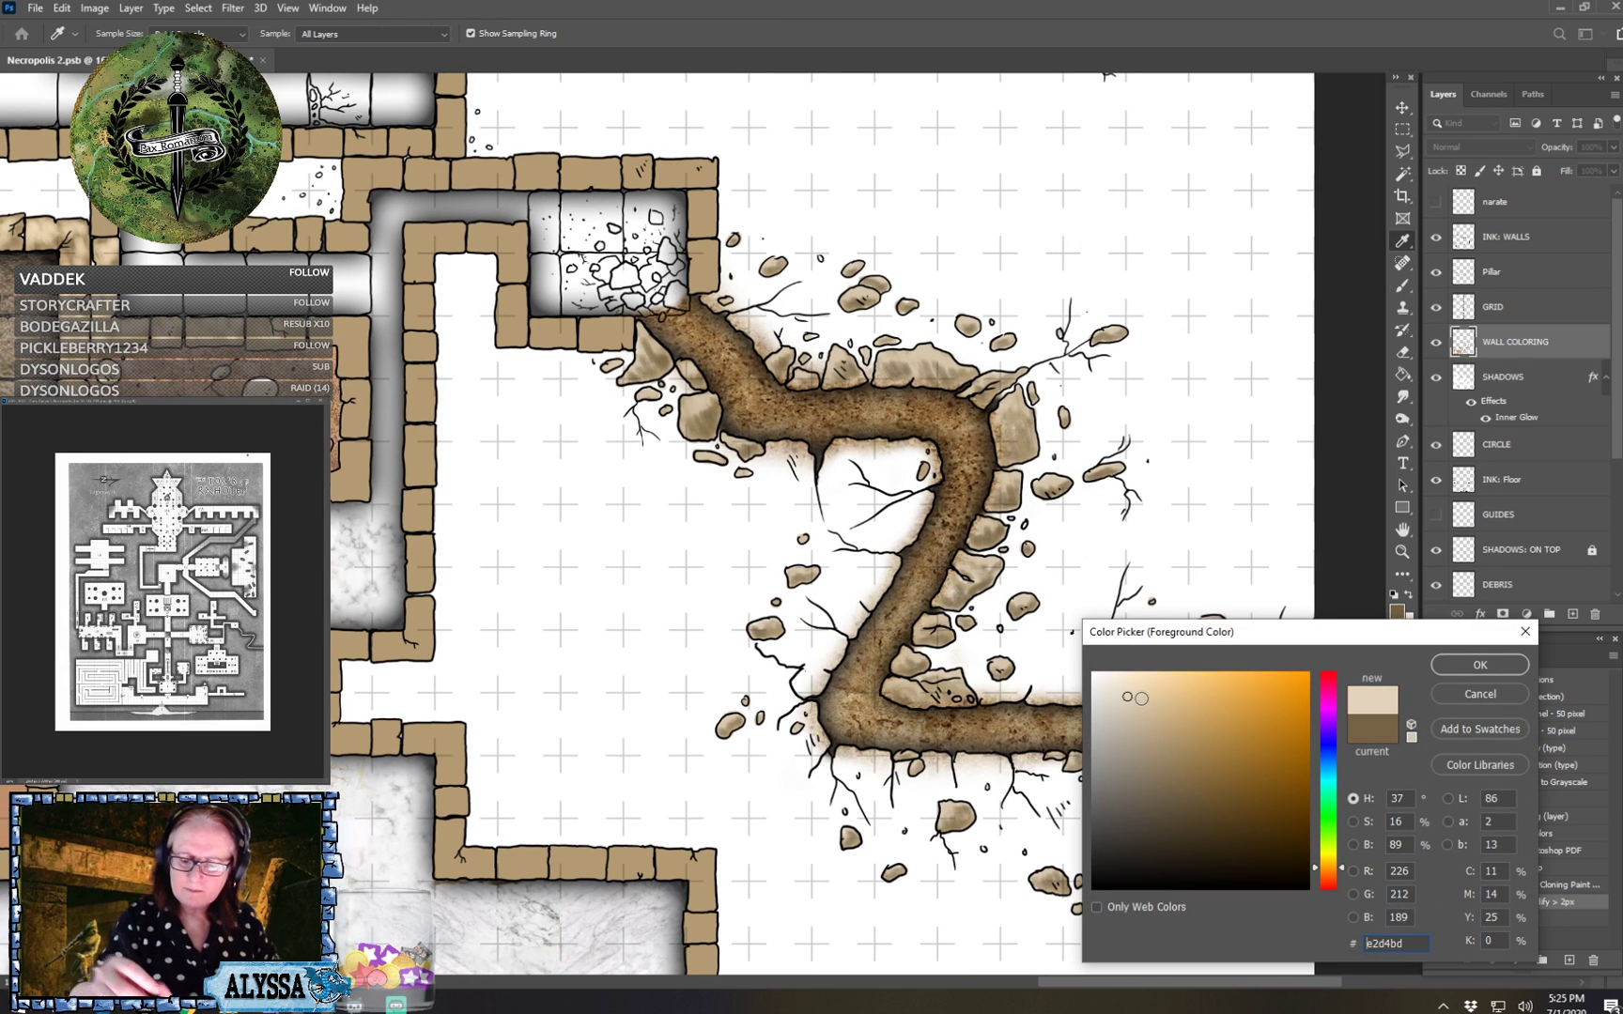
left_click(1465, 665)
left_click_drag(939, 526, 895, 540)
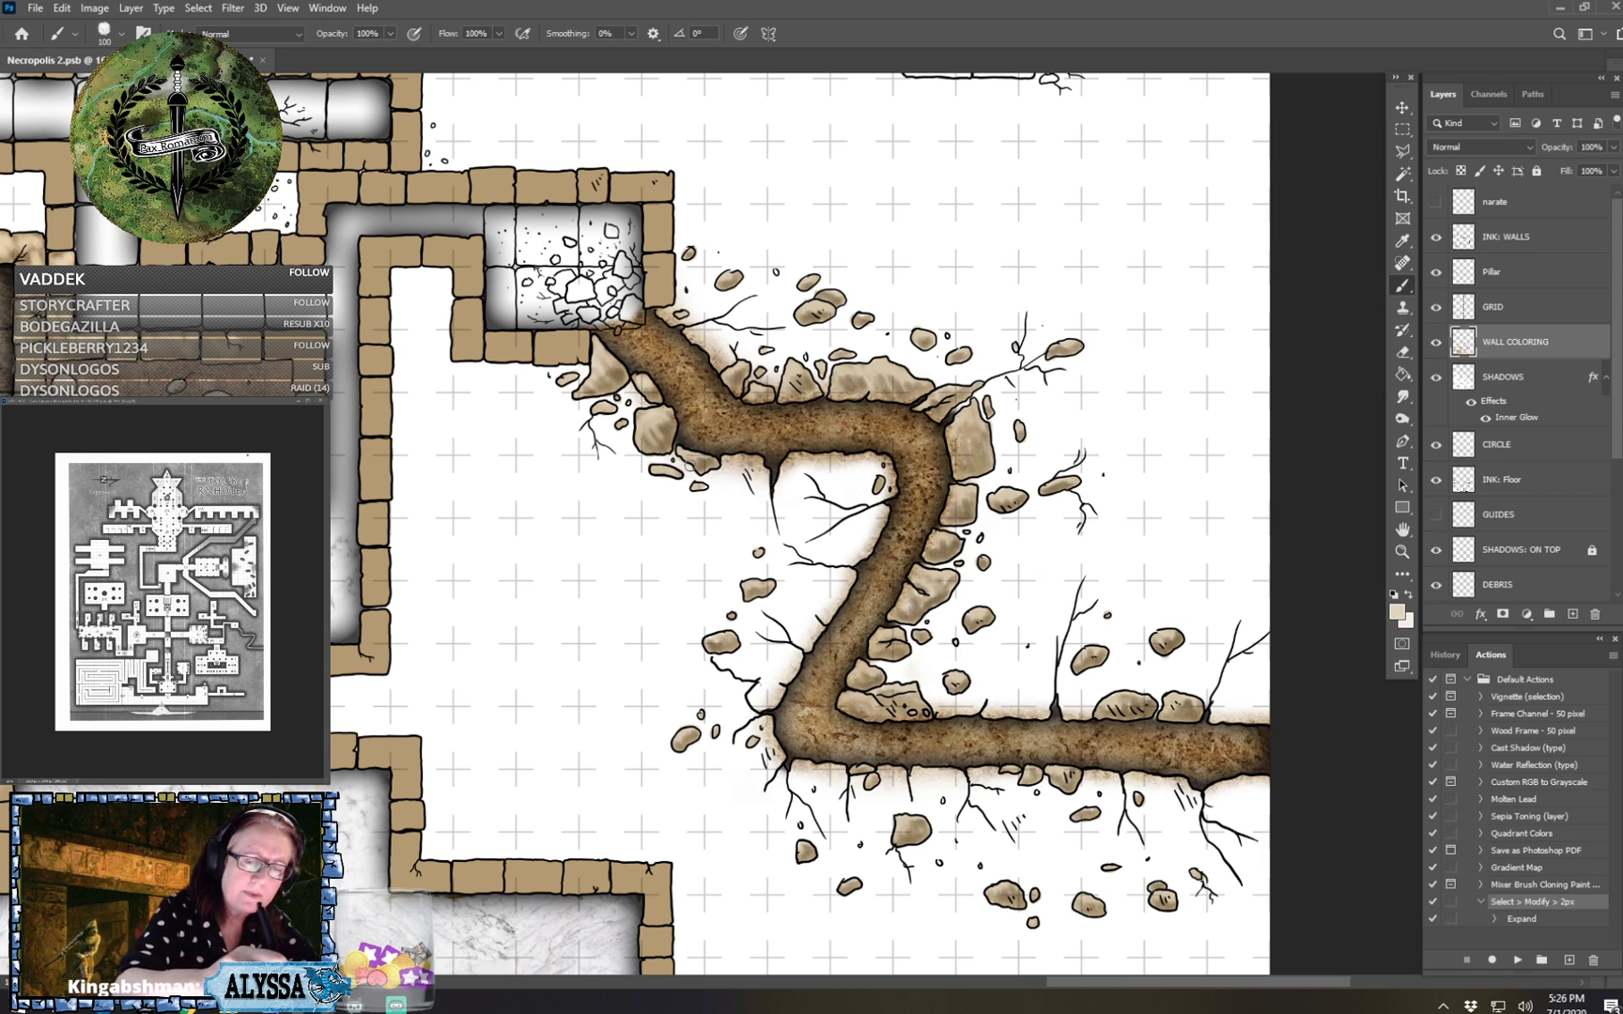
Set the foreground colour to near-white f3eee7 and add the brightest highlights to the rocks around the tunnel.
left_click(1396, 612)
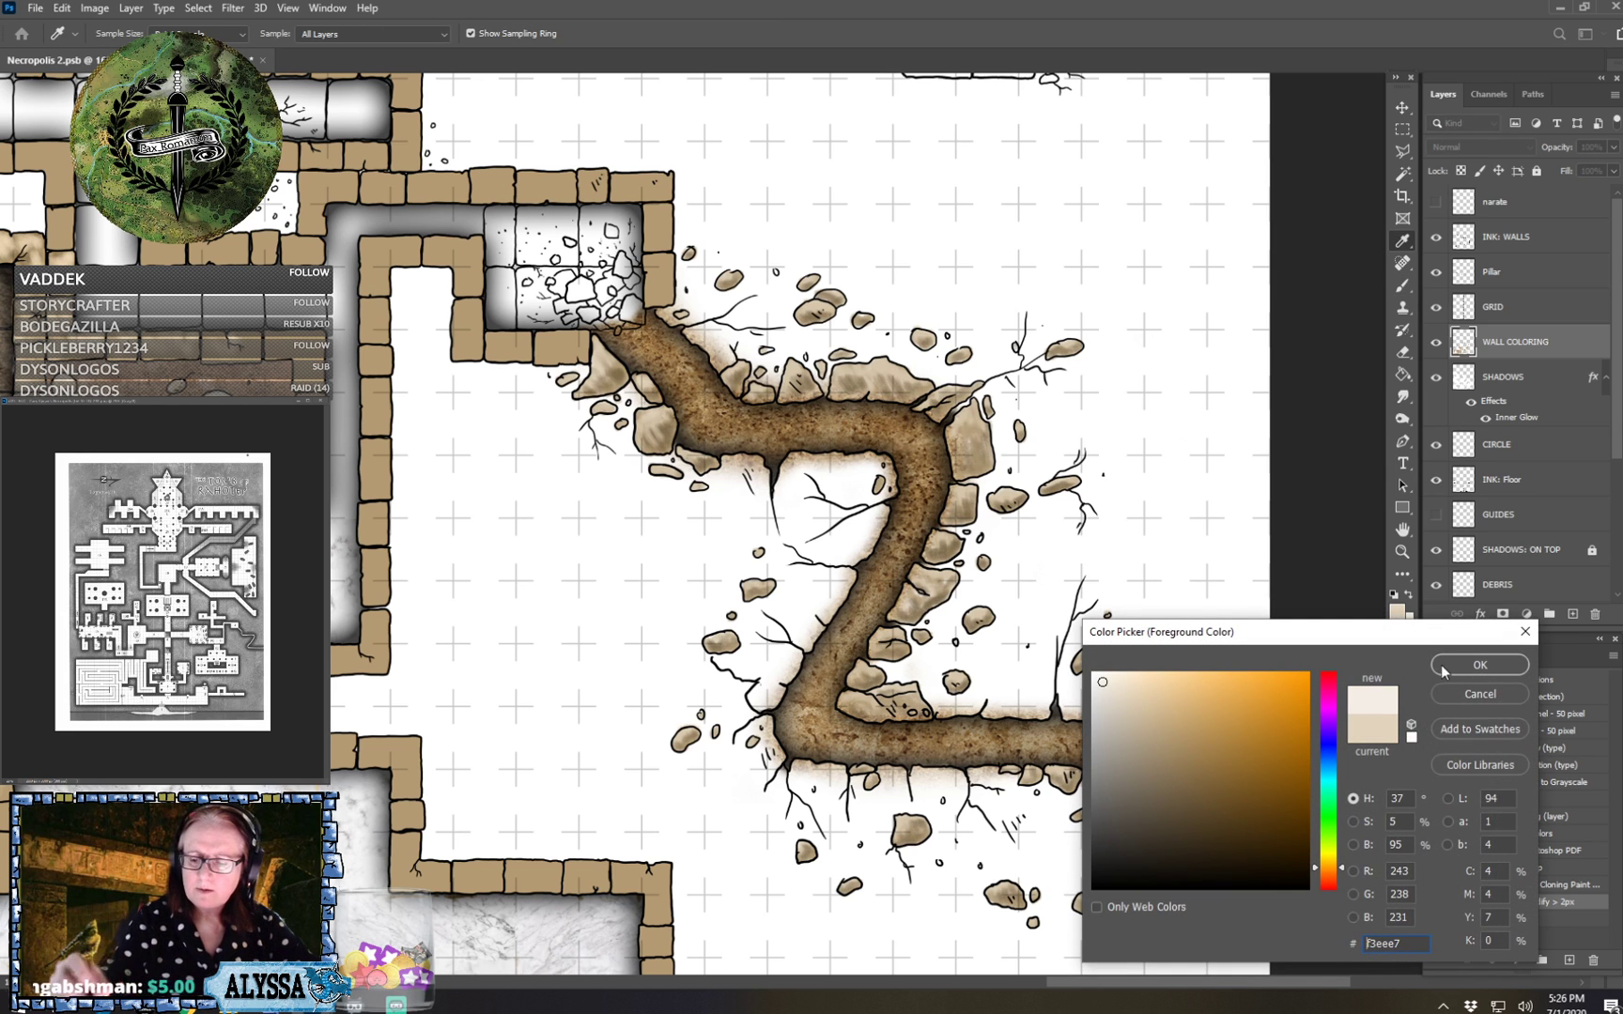
left_click(1480, 664)
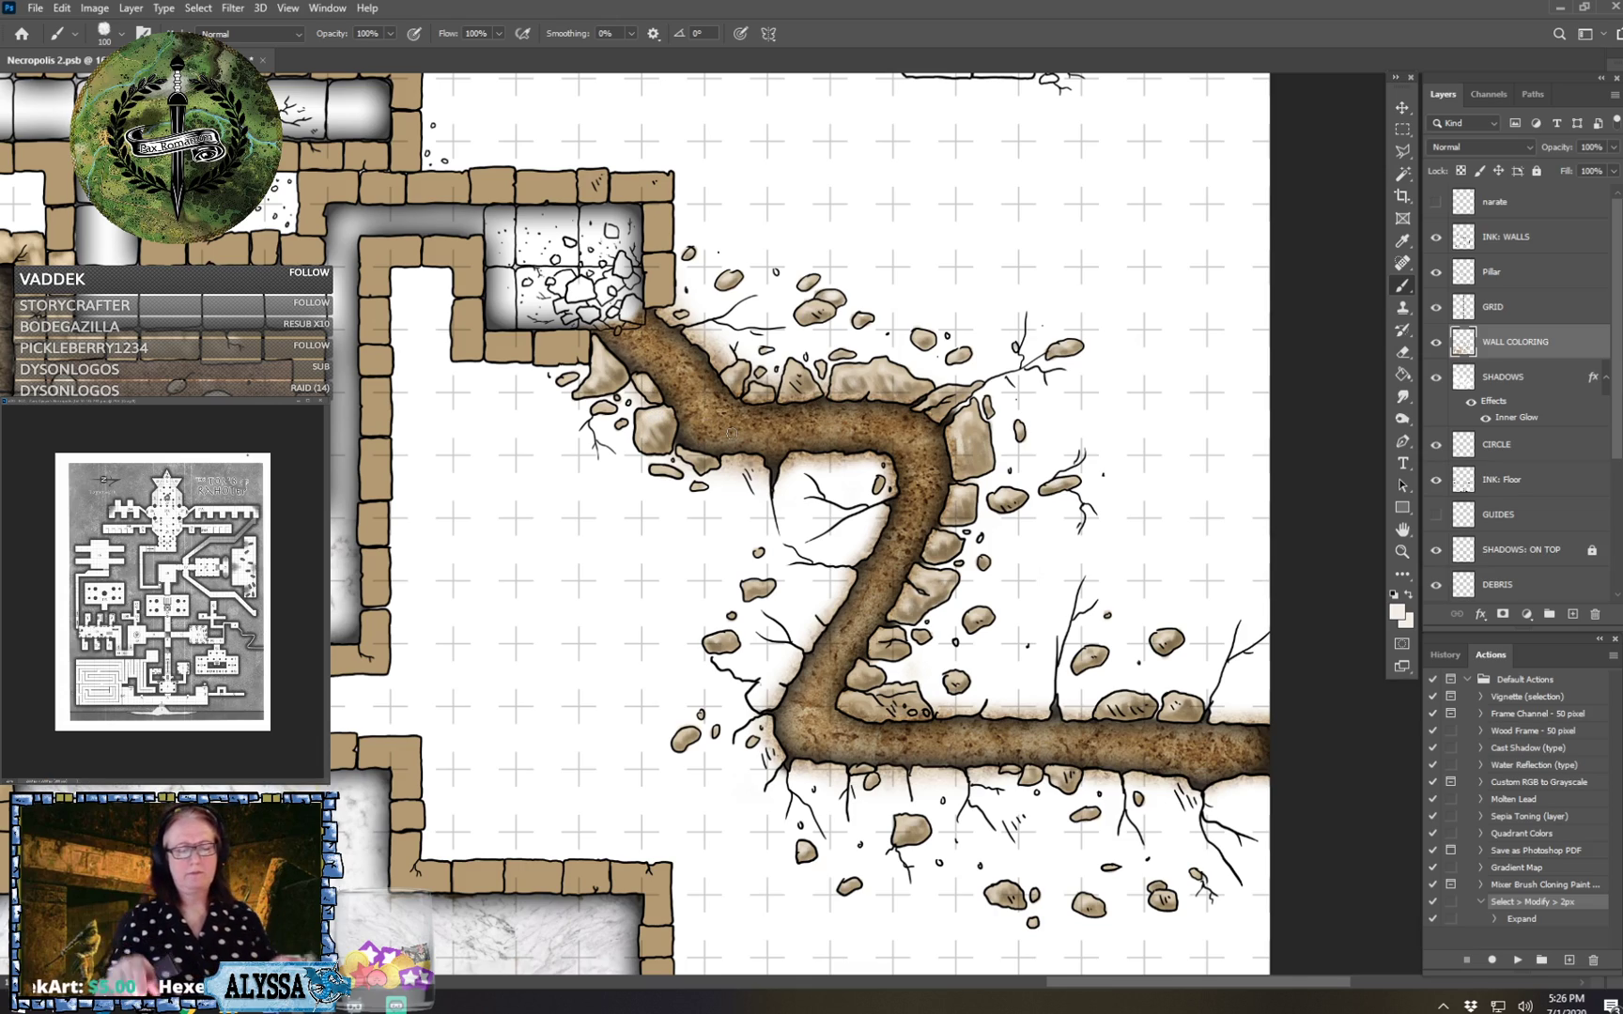
scroll(732, 433, "down", 3)
scroll(732, 433, "up", 1)
scroll(731, 433, "down", 1)
scroll(731, 433, "up", 2)
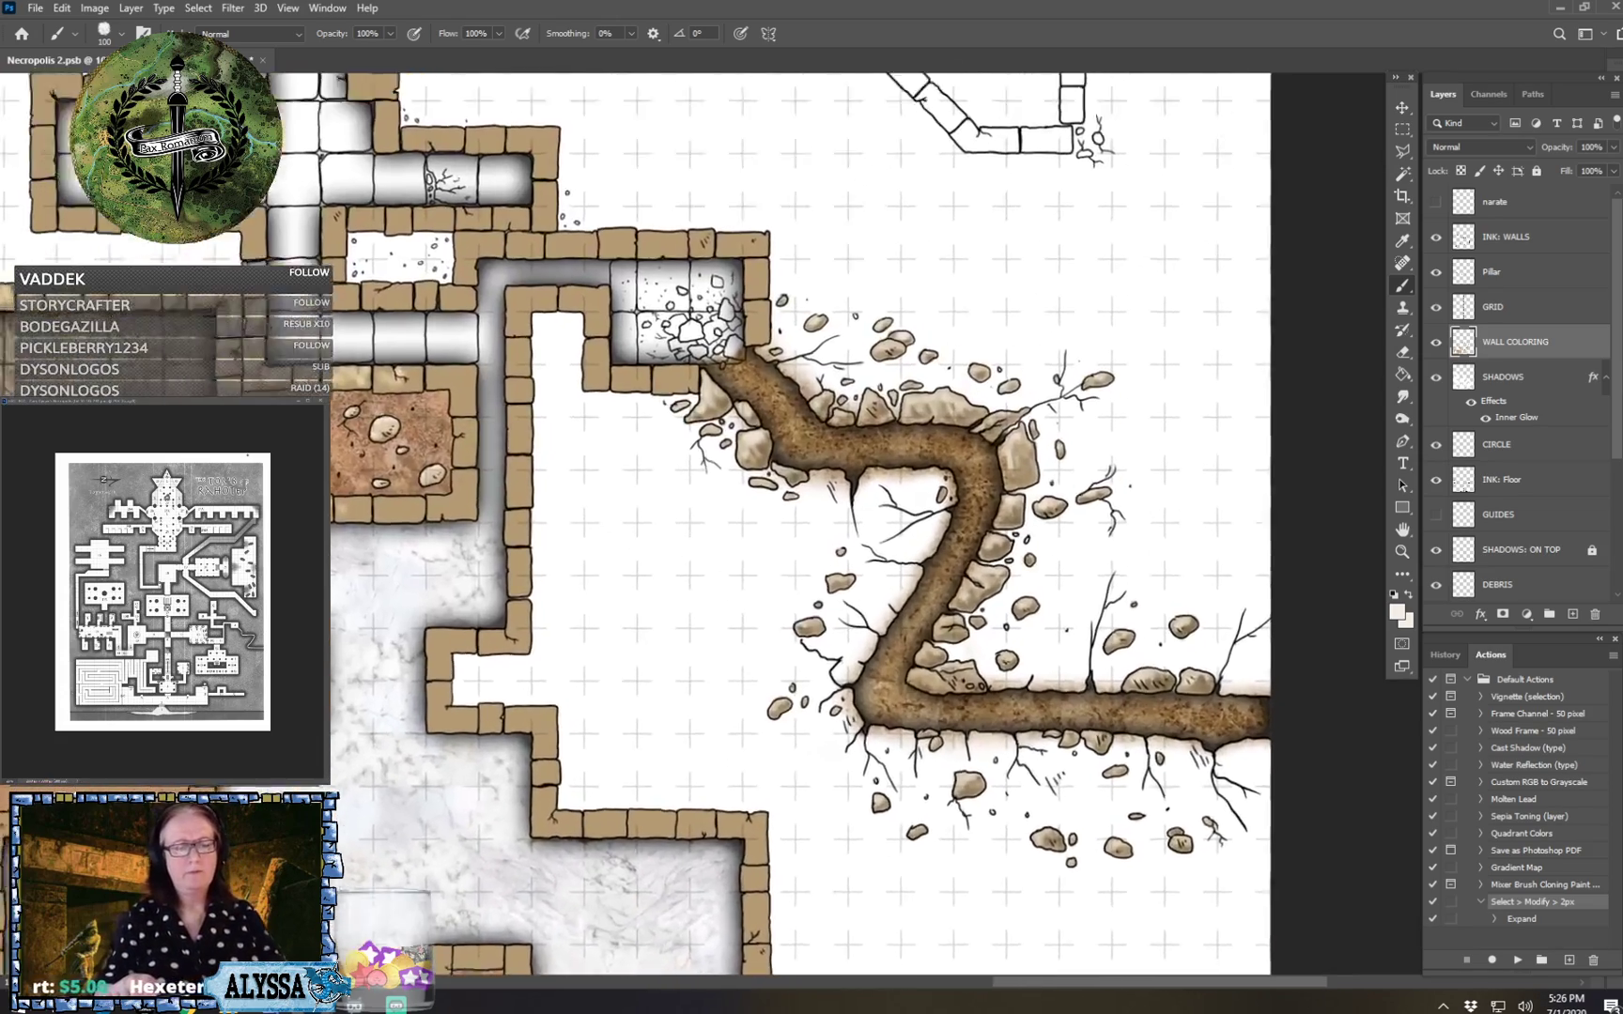
scroll(1235, 711, "up", 2)
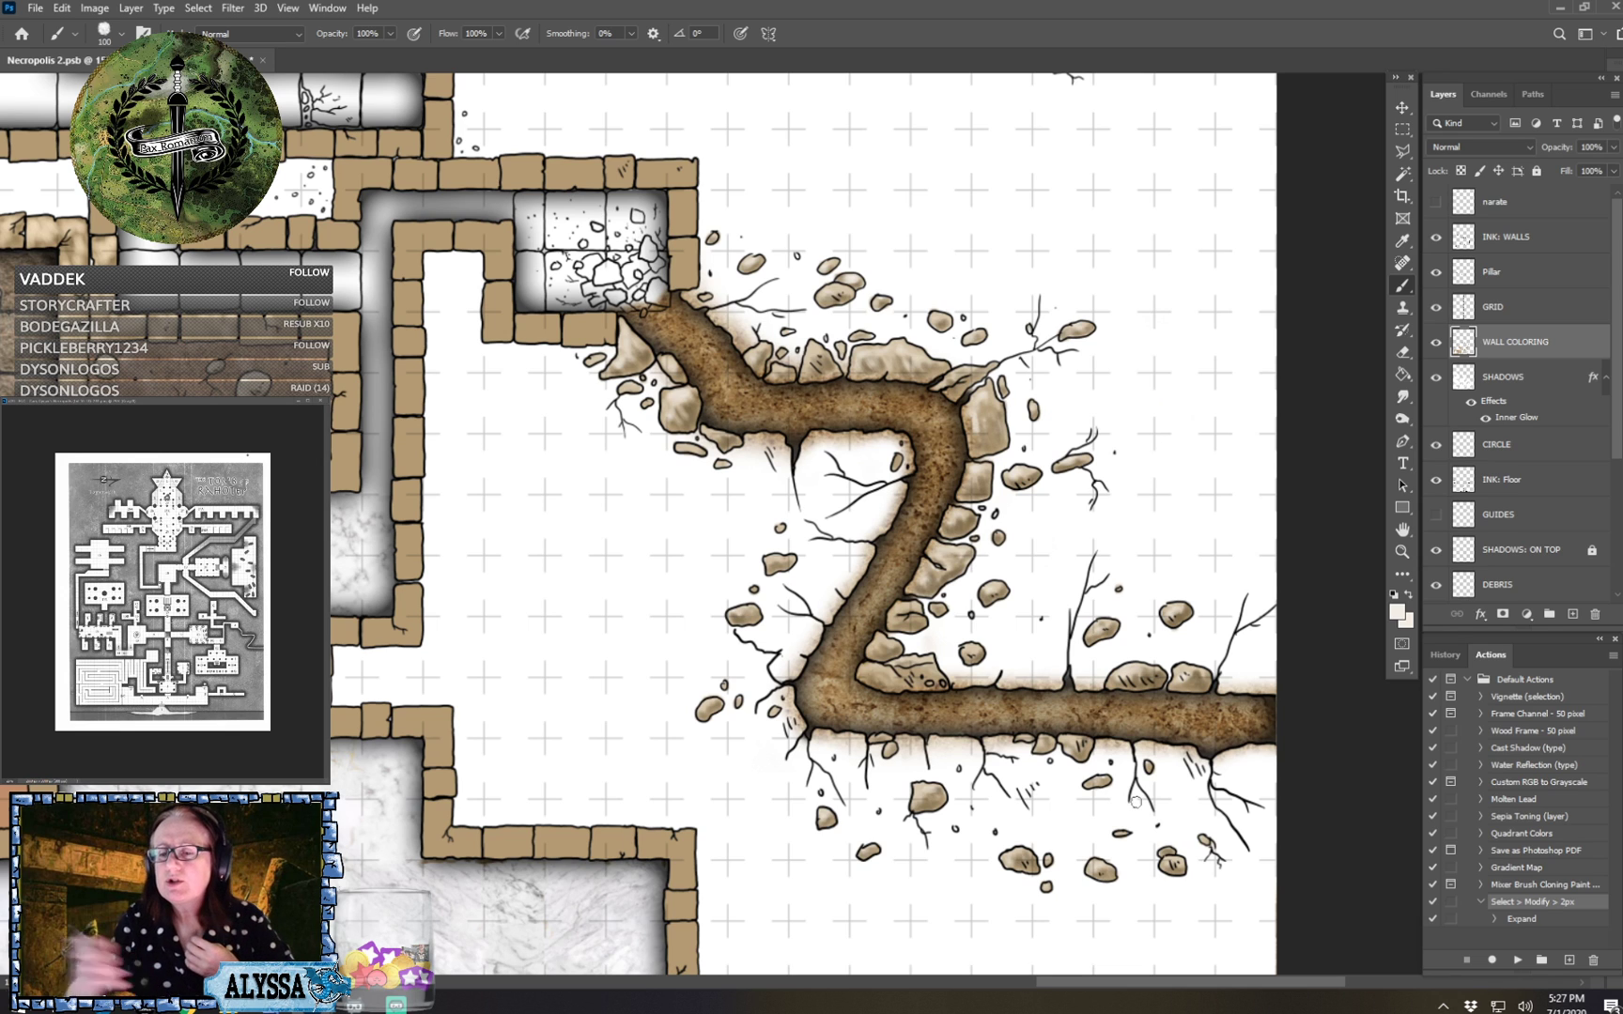
Add a new layer and place it directly below the WALL COLORING layer.
left_click(1572, 613)
left_click_drag(1533, 347, 1523, 404)
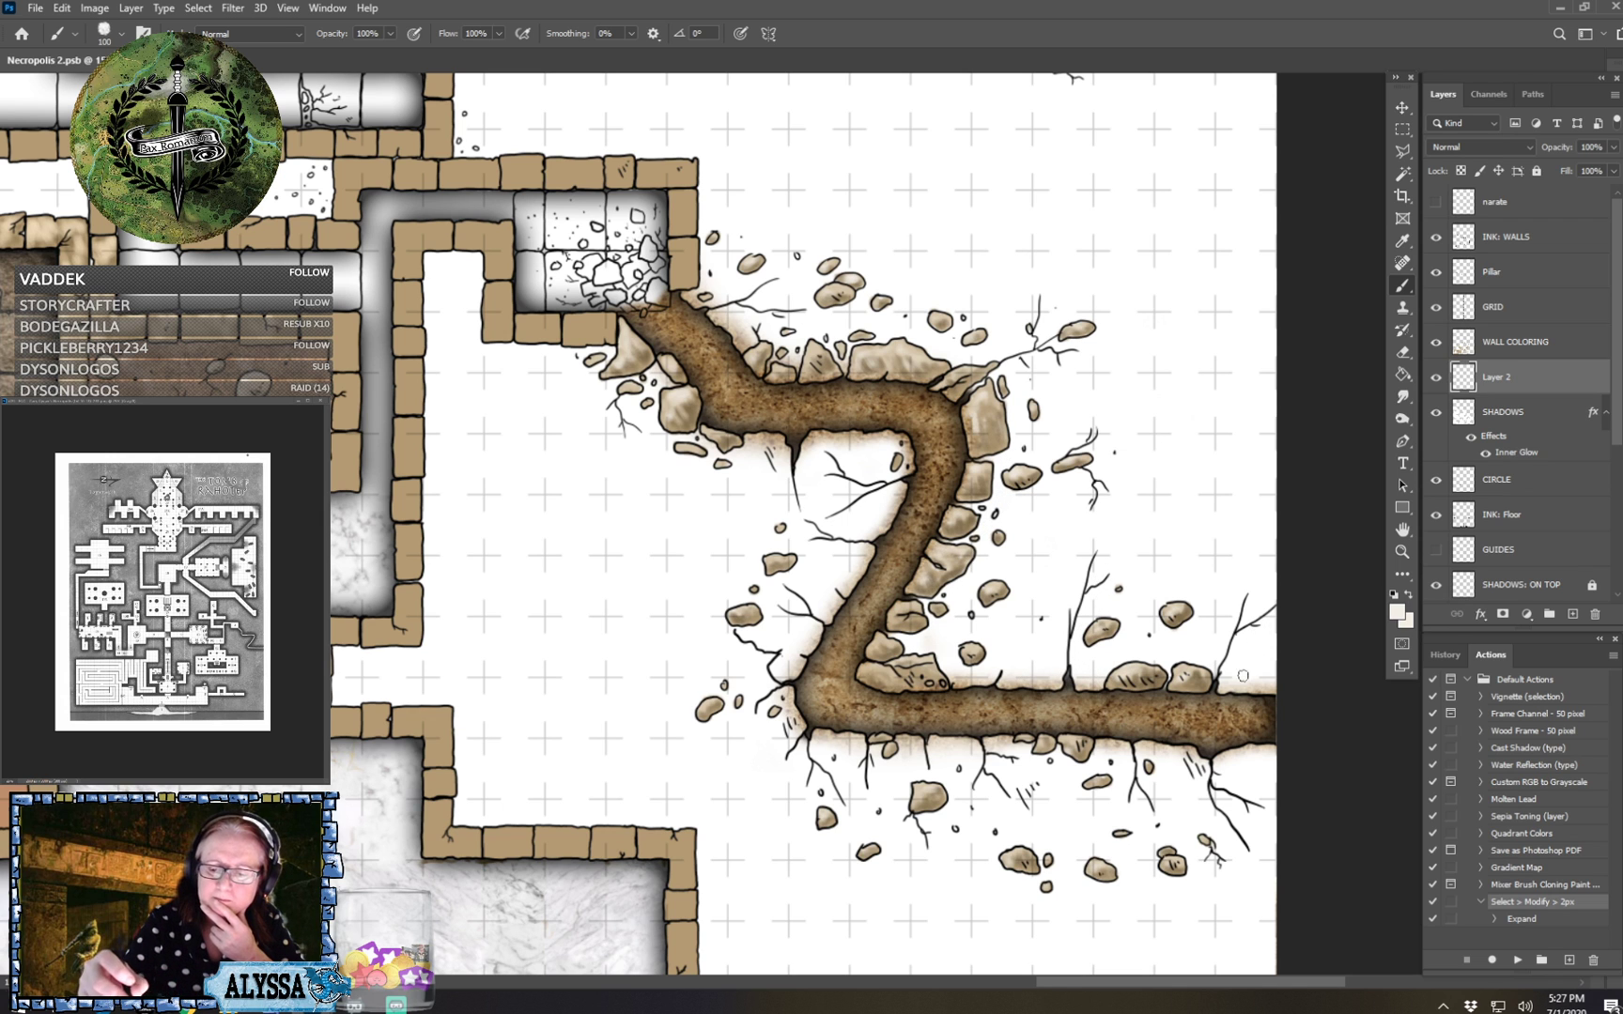
Examine the ground colouring around the finished rooms elsewhere on the map, and return to the tunnel area.
left_click_drag(536, 632, 1061, 776)
left_click_drag(395, 488, 781, 548)
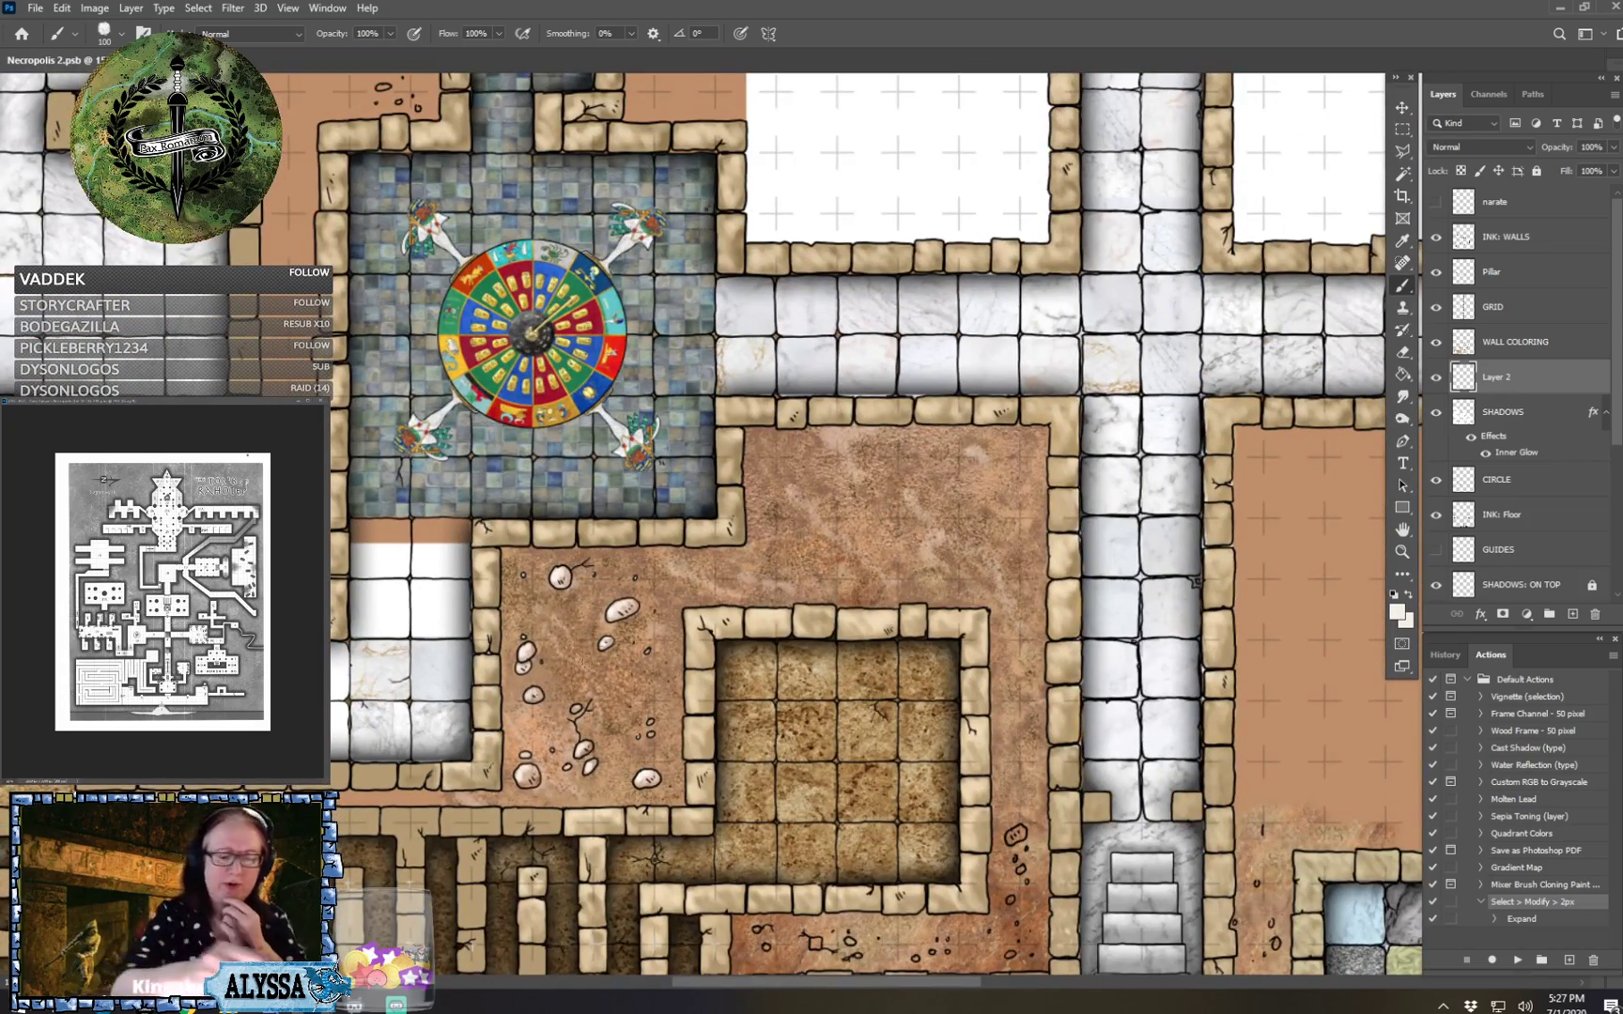
left_click_drag(1183, 592, 404, 638)
left_click_drag(1249, 714, 234, 592)
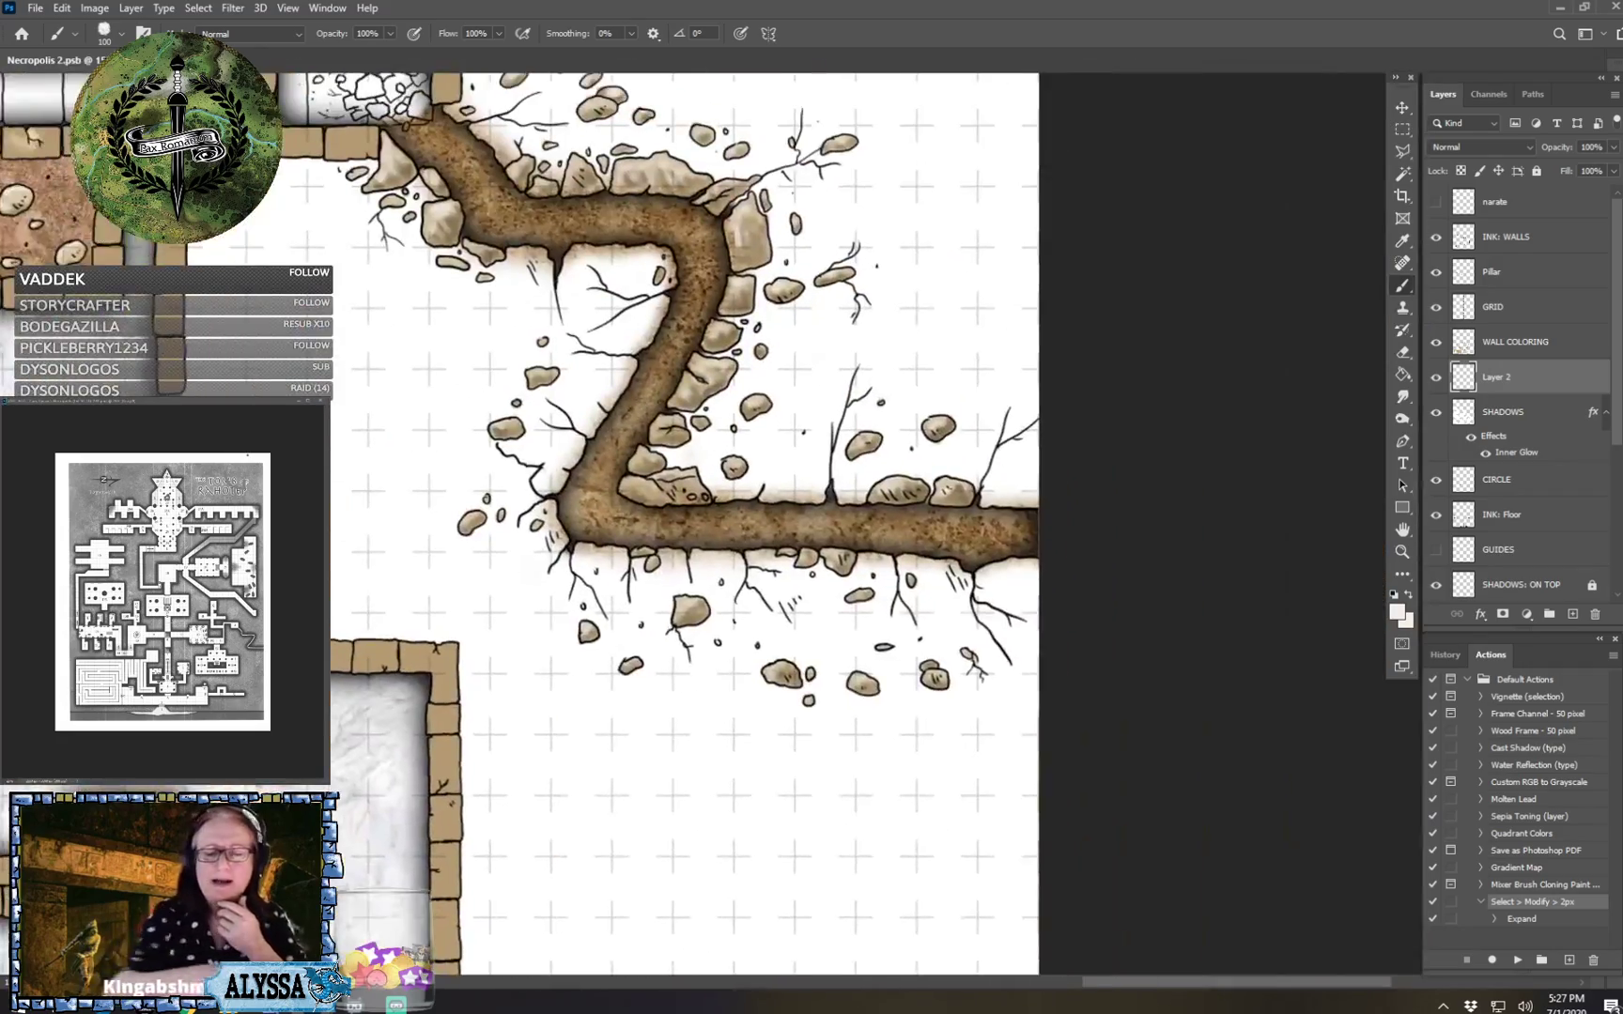
left_click_drag(601, 450, 661, 629)
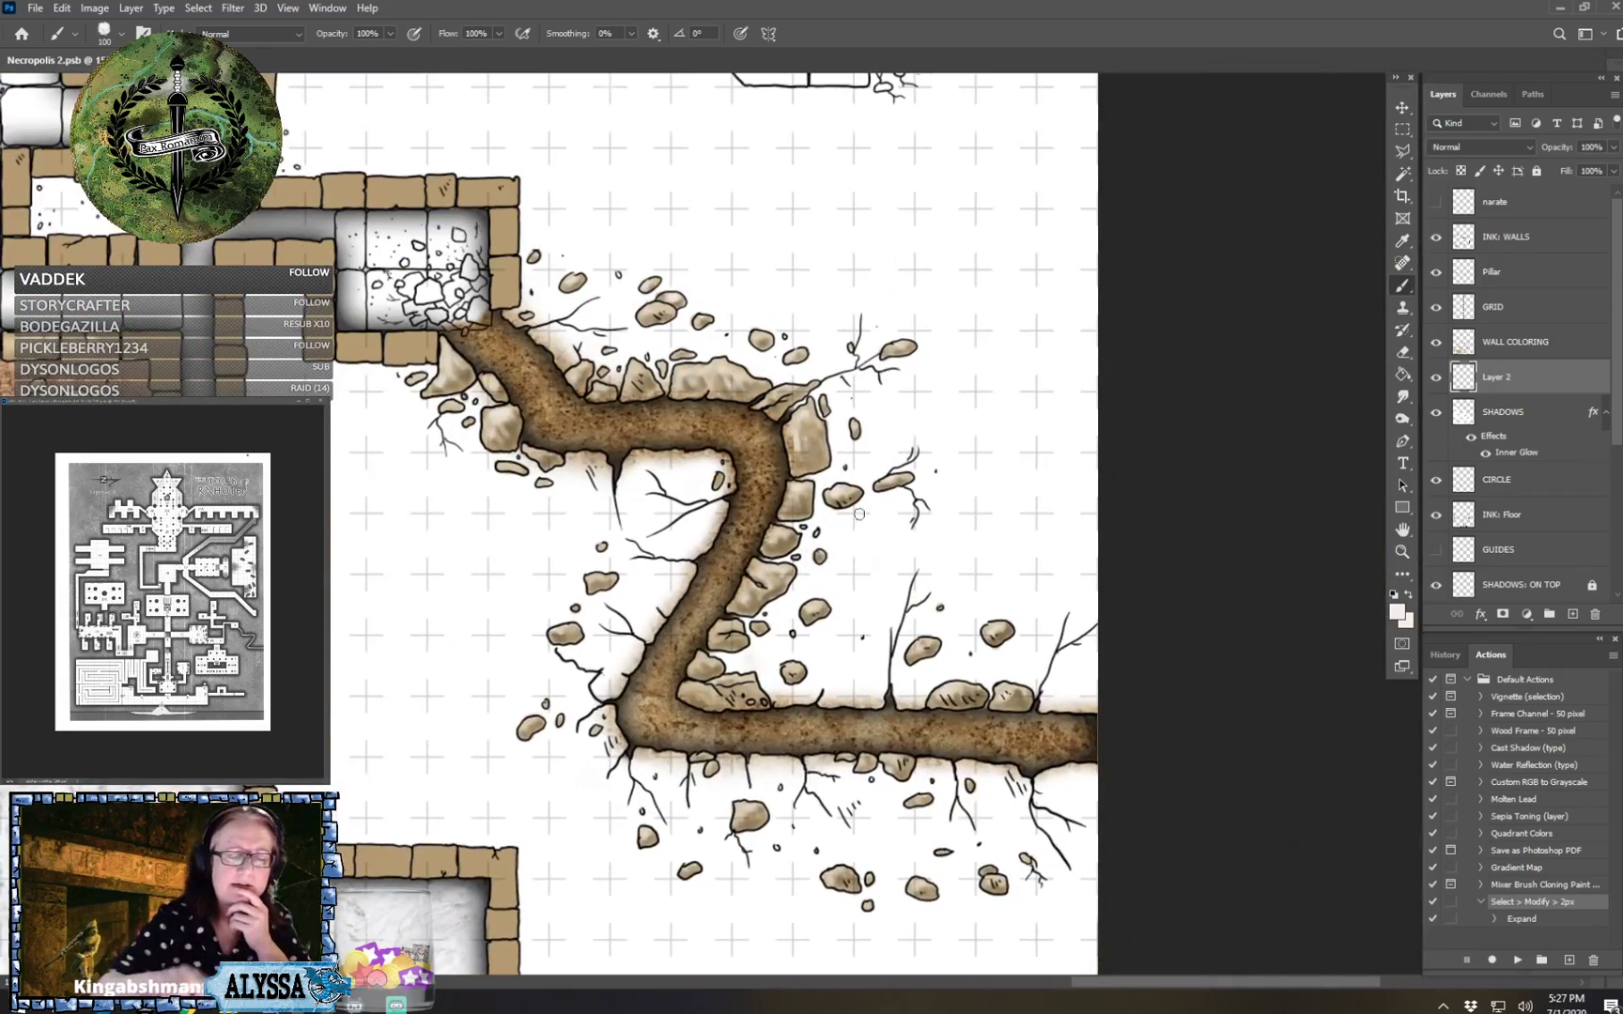
scroll(859, 514, "left", 4)
scroll(860, 514, "down", 5)
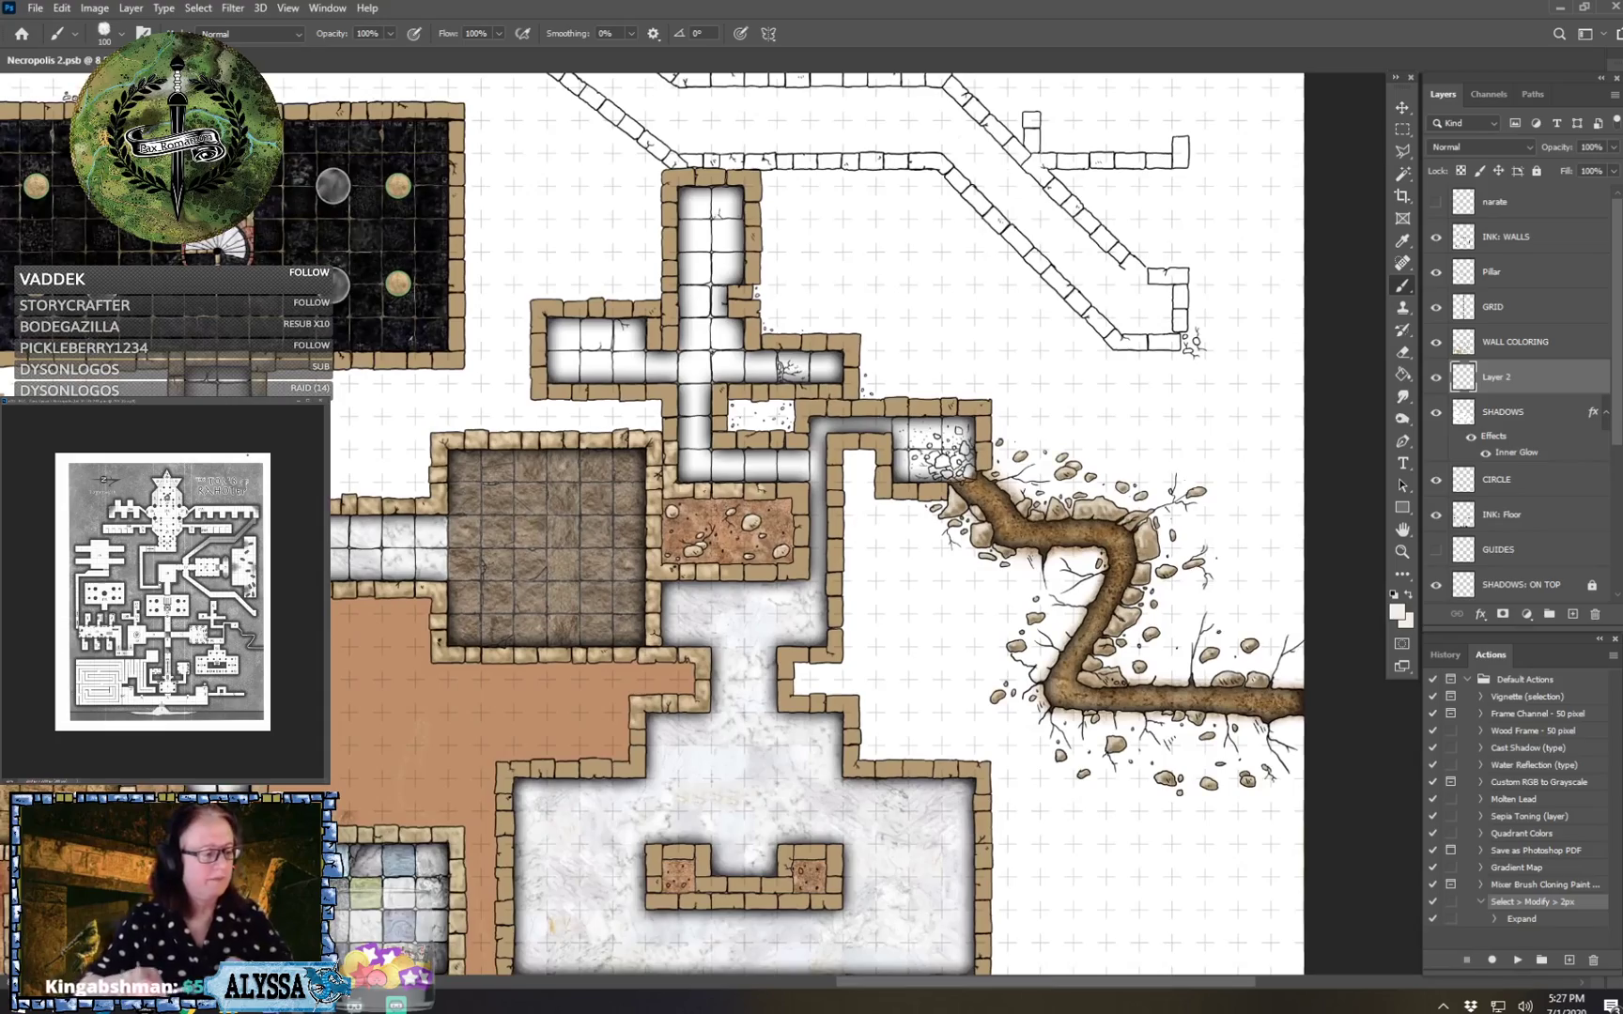
left_click_drag(808, 601, 835, 504)
left_click_drag(1105, 579, 928, 702)
scroll(928, 701, "up", 2)
scroll(977, 704, "up", 2)
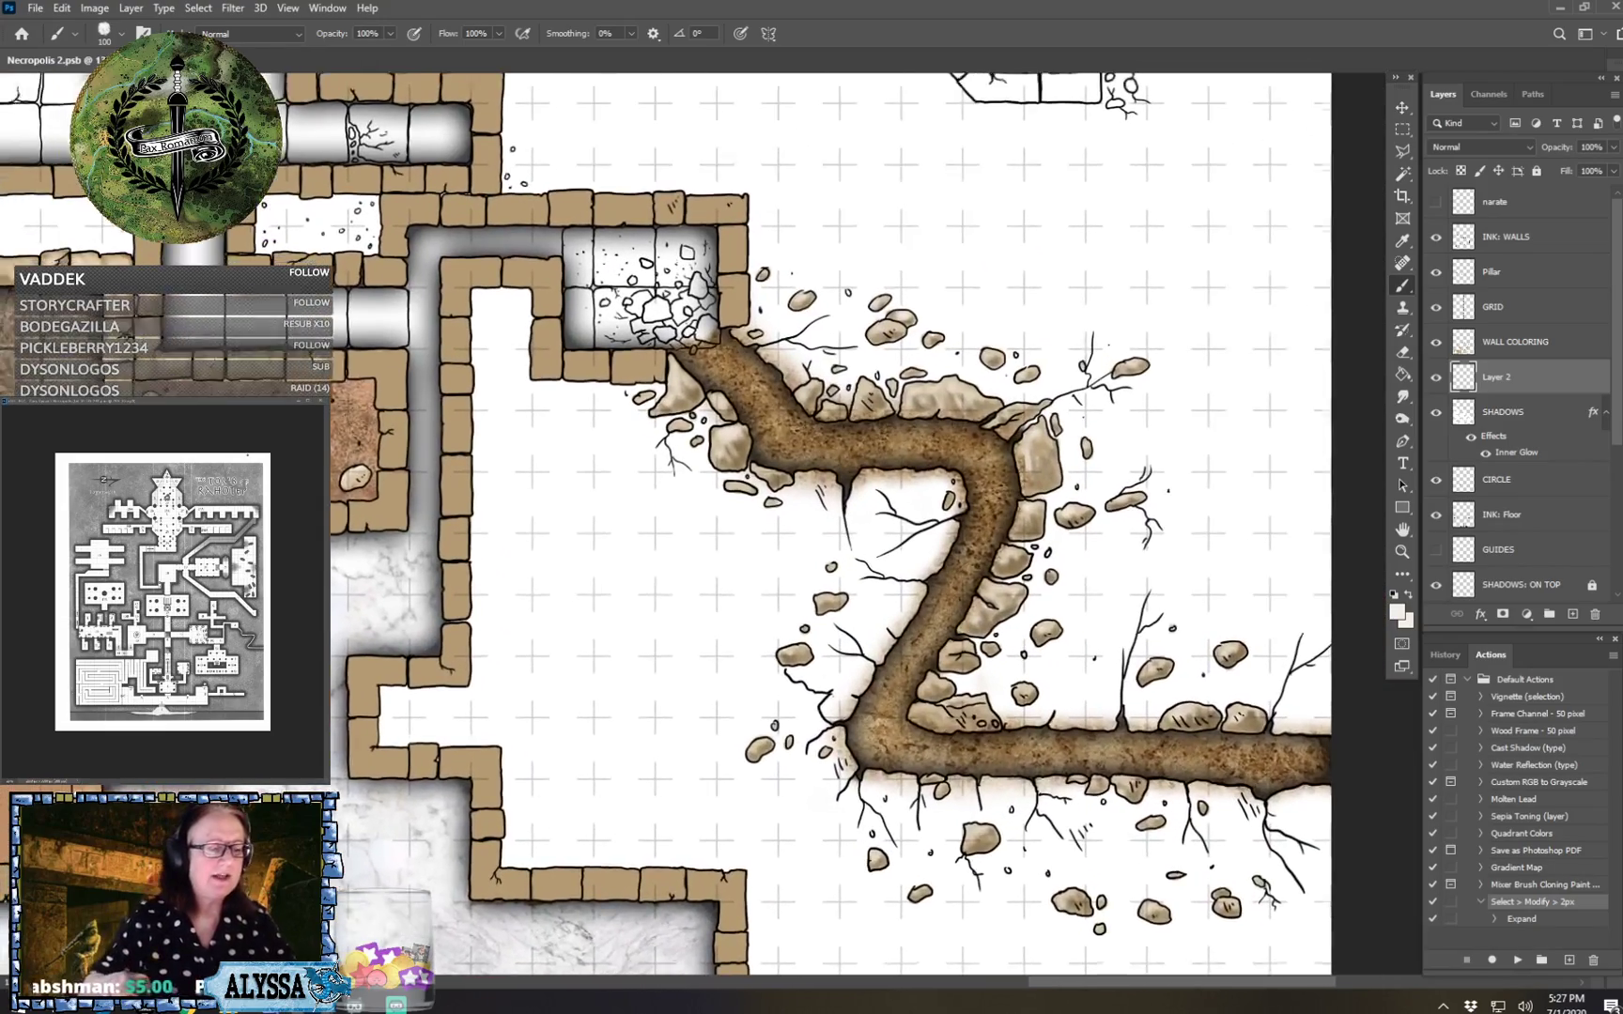
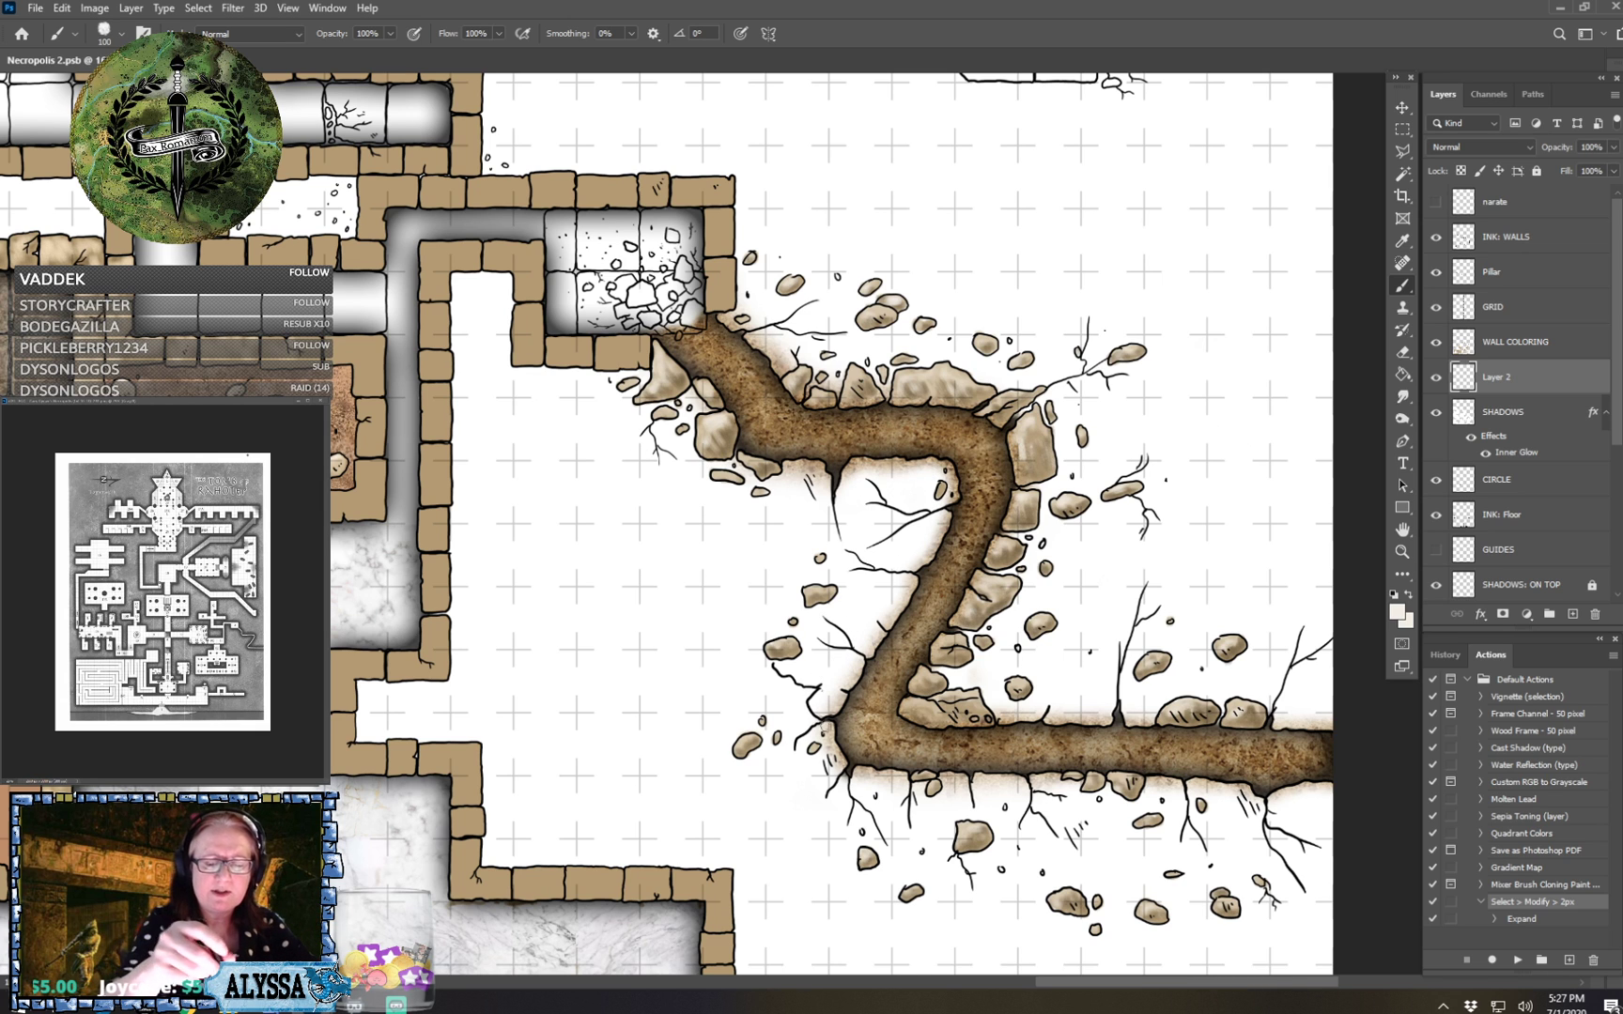
scroll(881, 728, "down", 3)
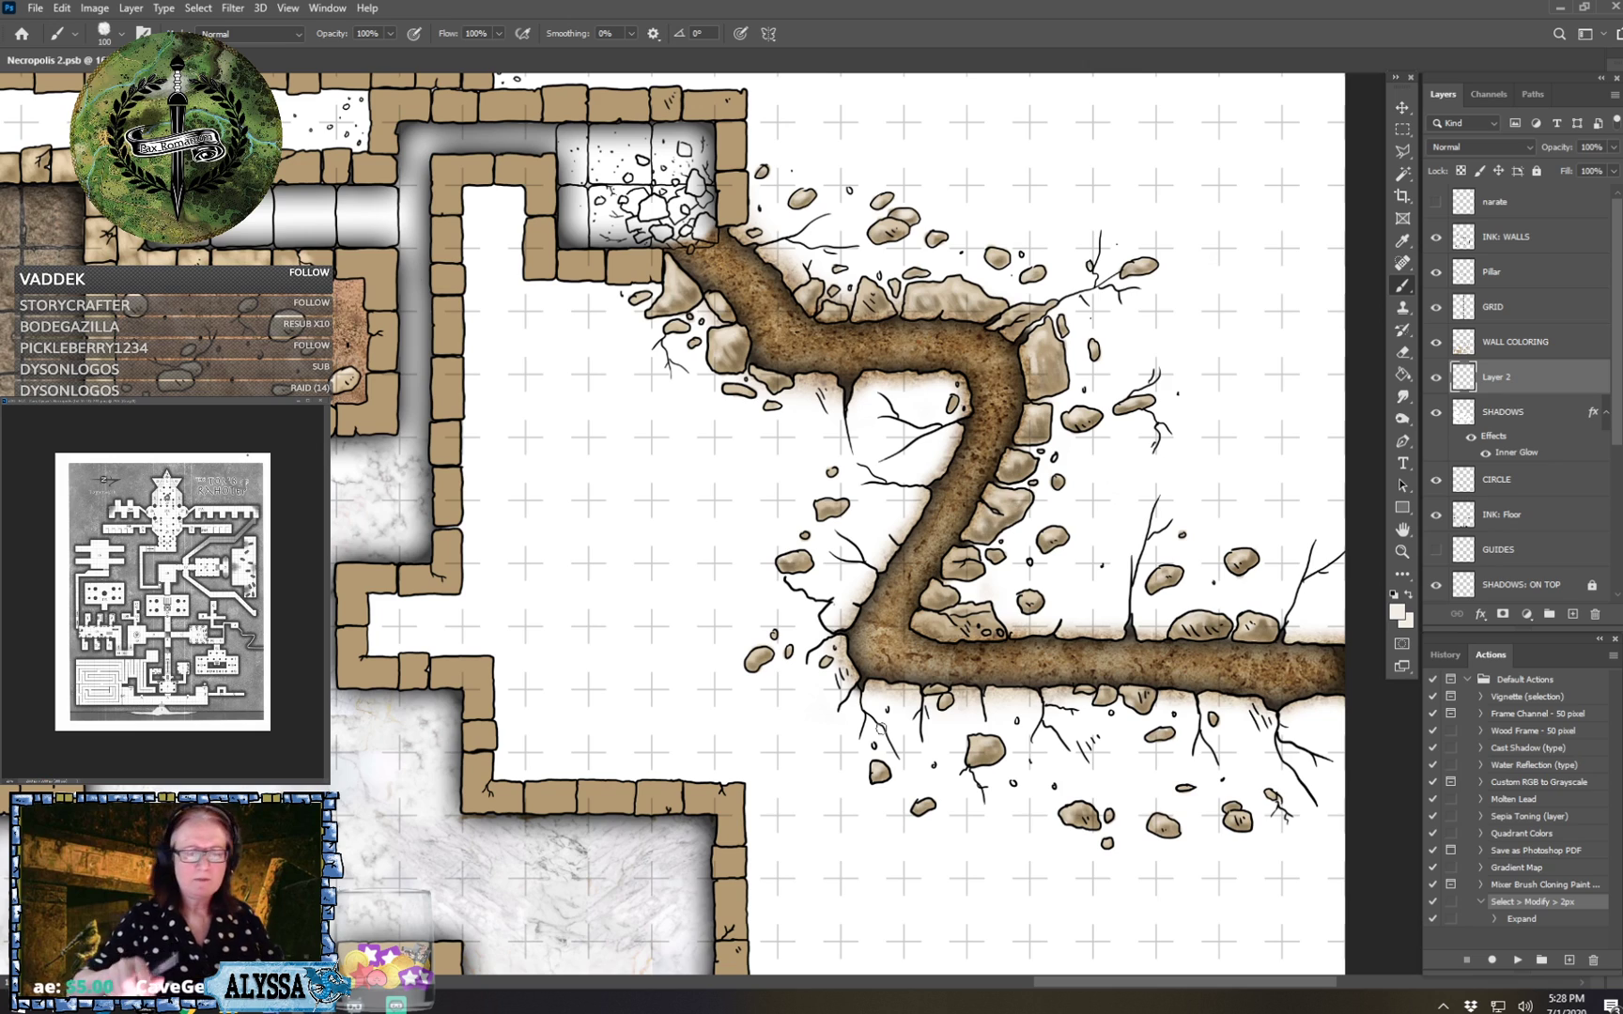
scroll(881, 728, "up", 2)
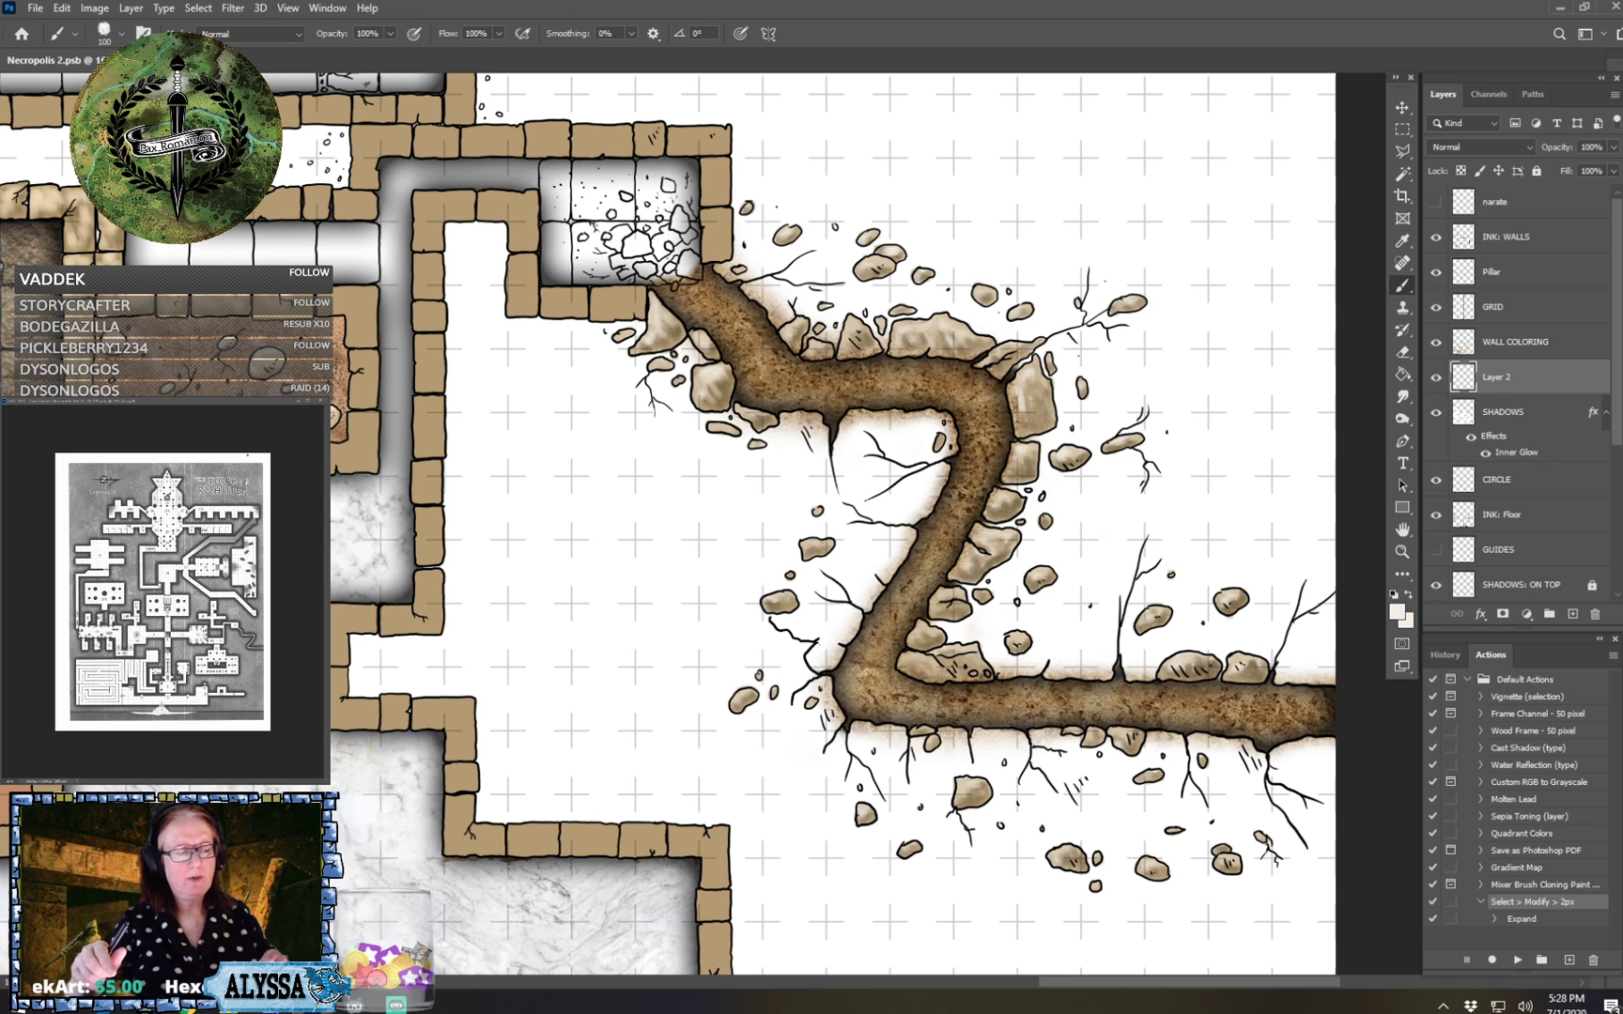
Brush soft ground shading around the tunnel's lower stretch on the new layer, using the sampled wall colour b39a72 and brush size 300.
left_click(1399, 613)
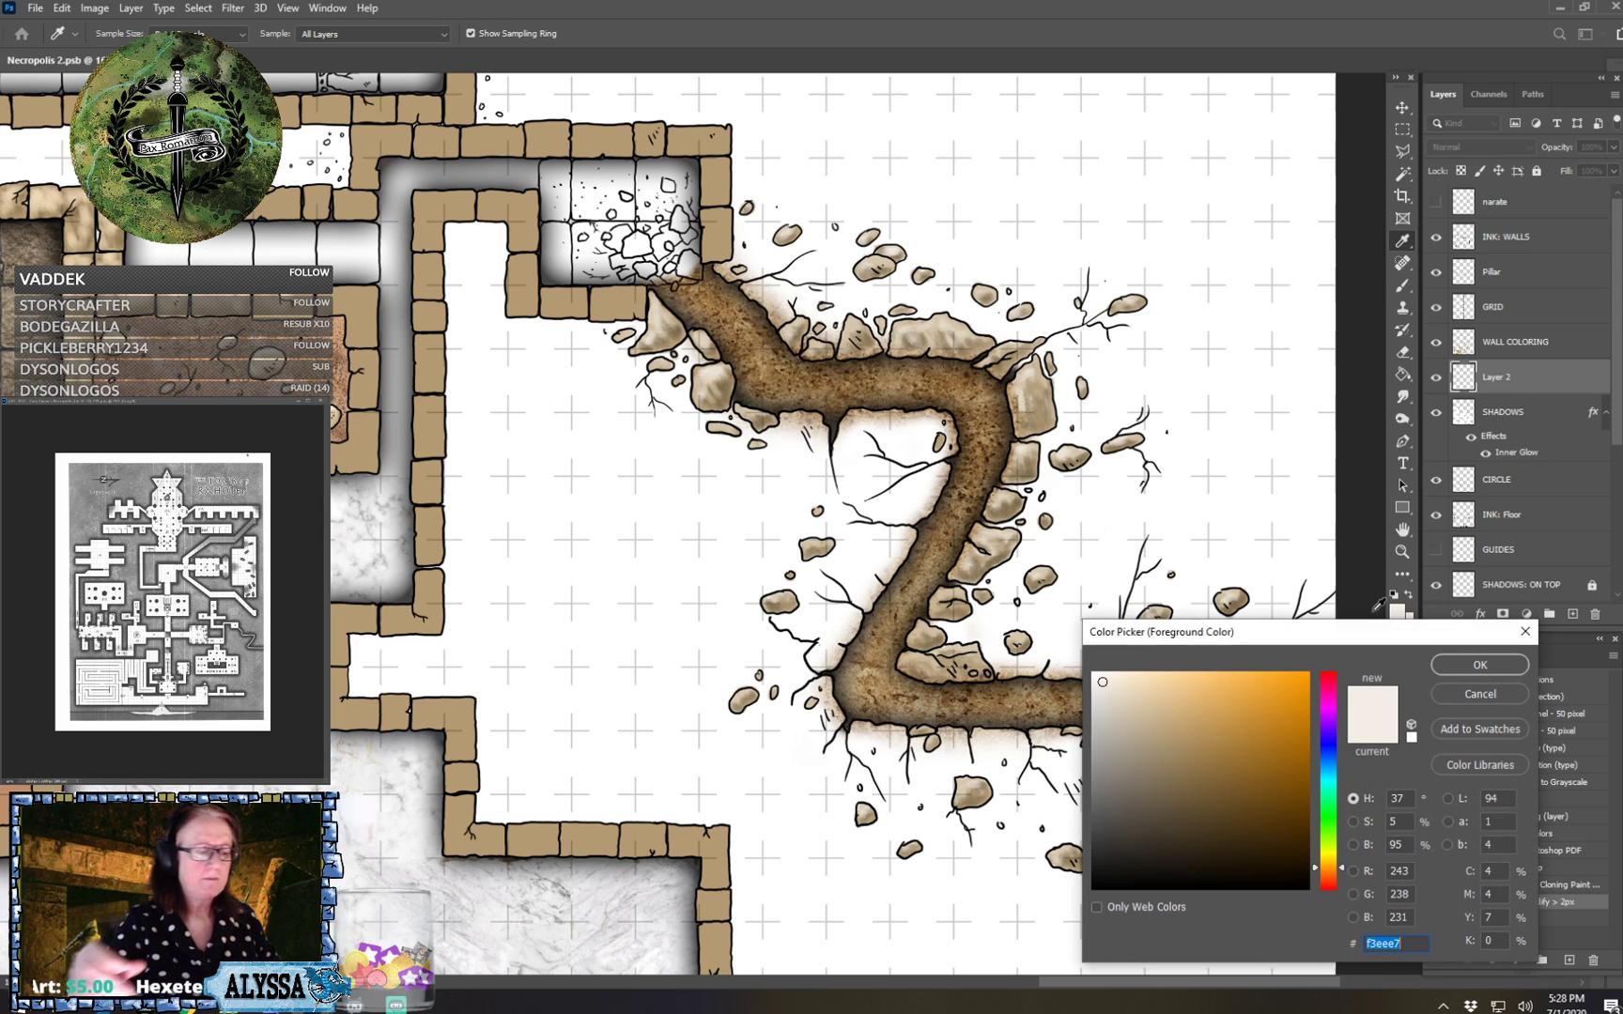
left_click(463, 724)
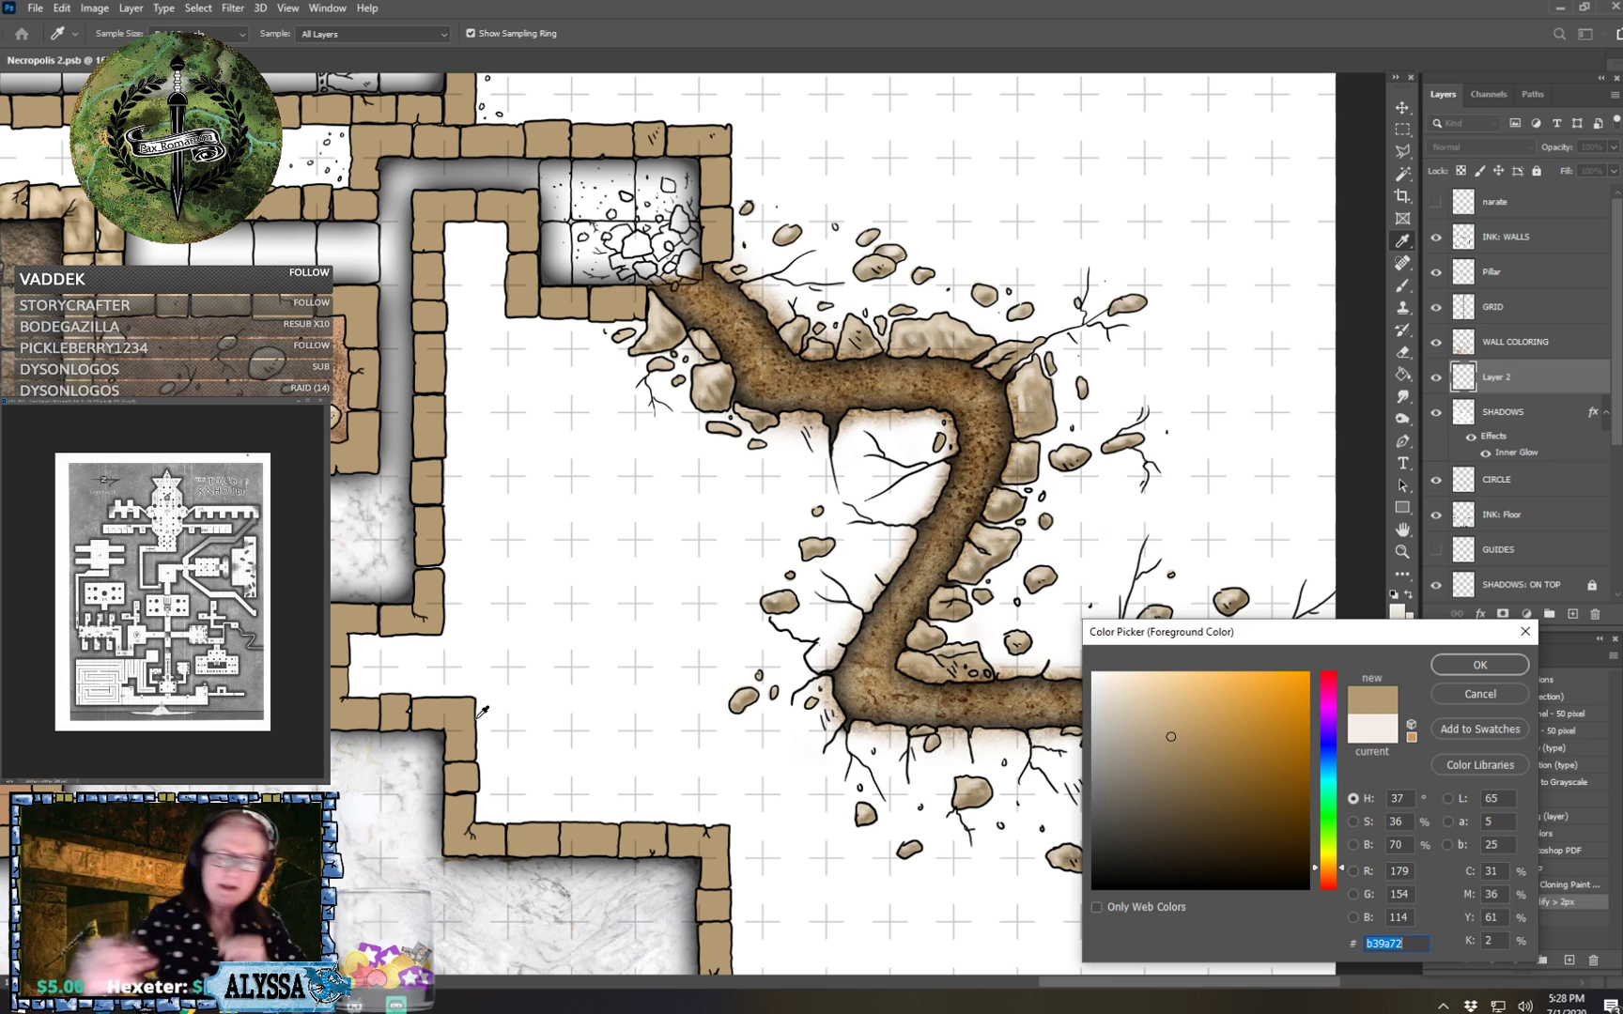
left_click(1480, 664)
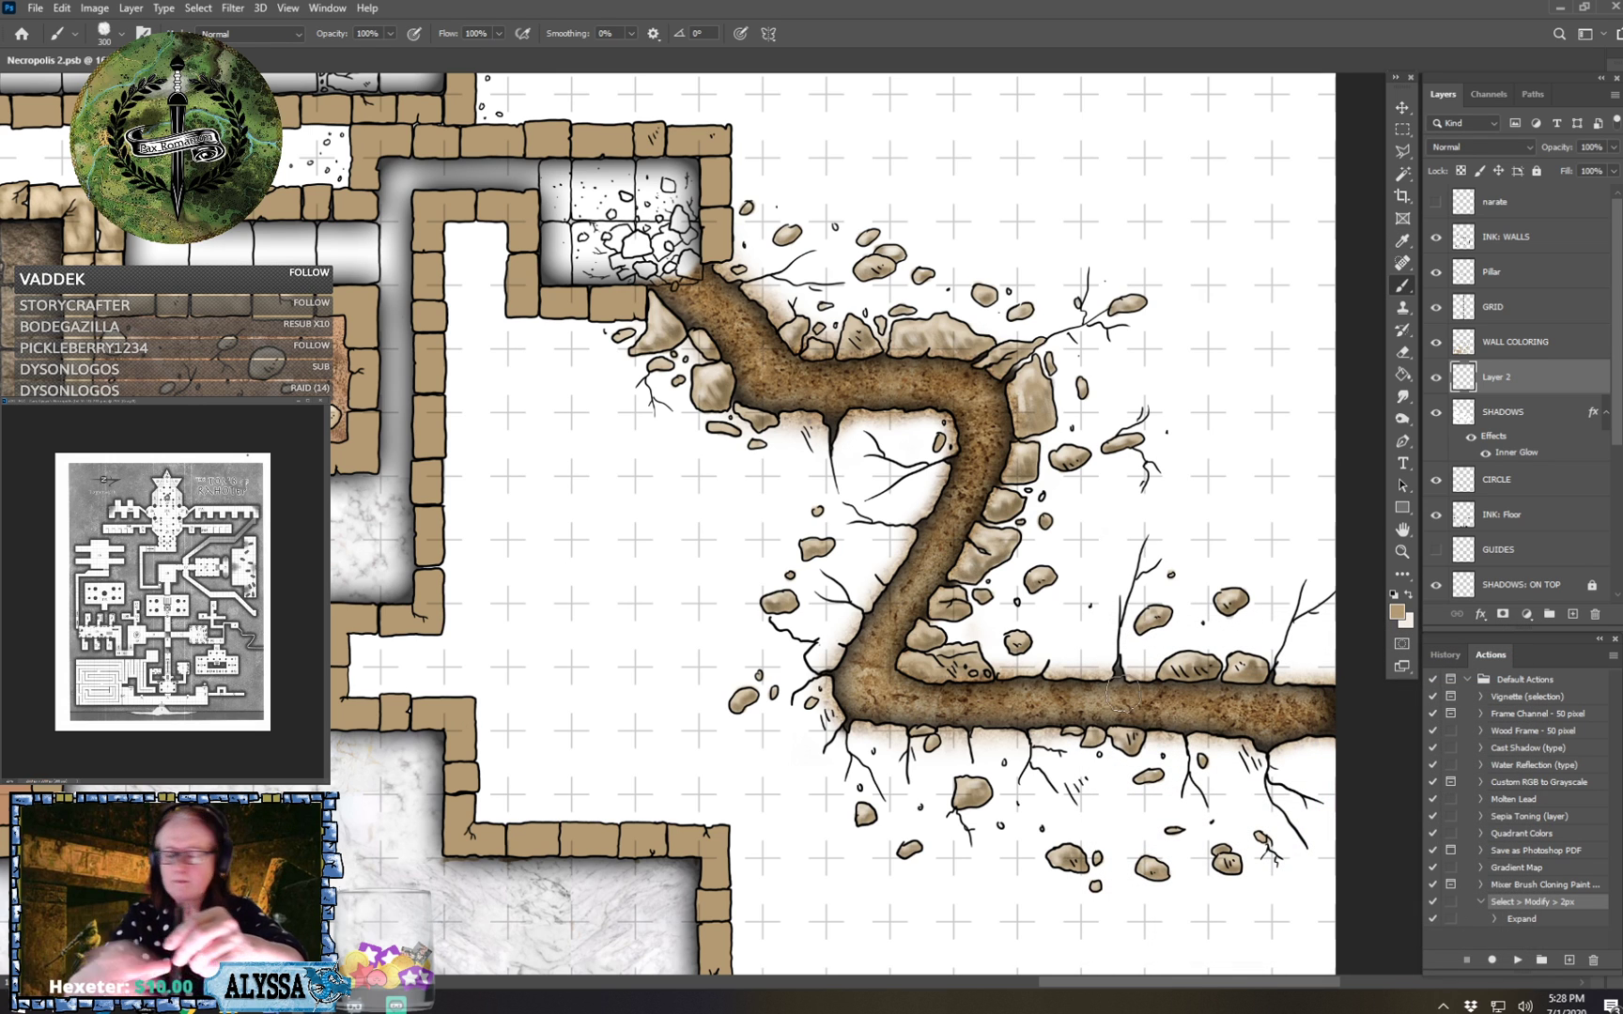
scroll(1119, 695, "right", 5)
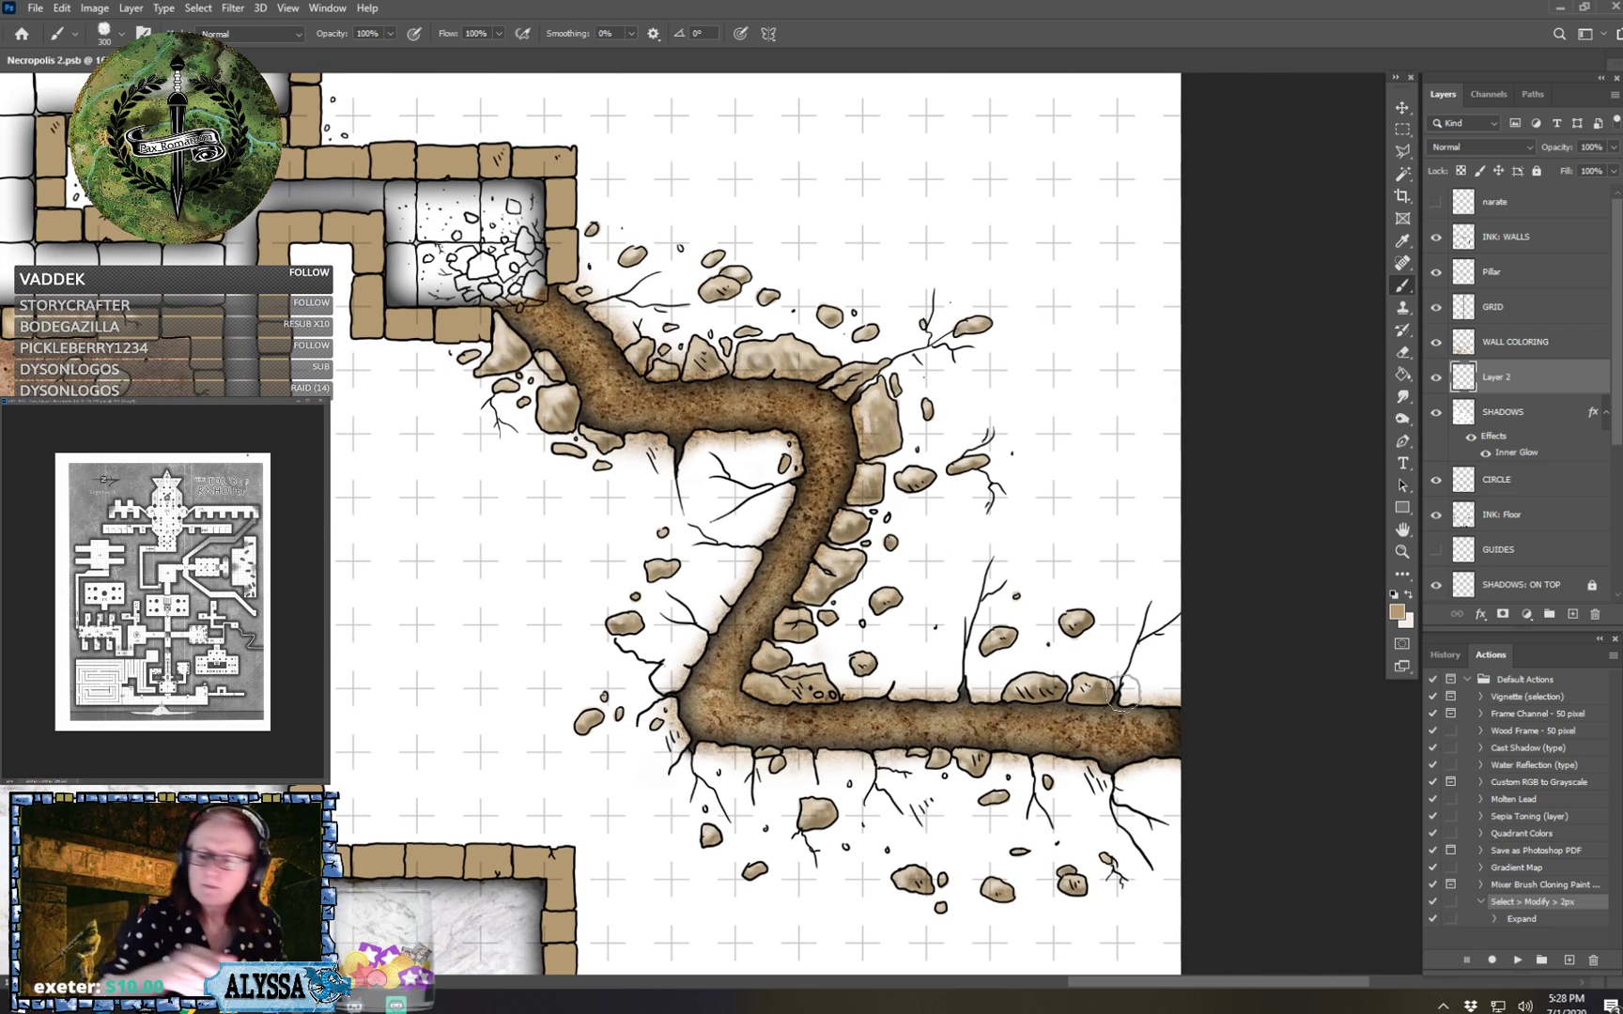
mouse_move(806, 653)
left_mouse_down()
mouse_move(857, 681)
mouse_move(928, 687)
mouse_move(993, 561)
mouse_move(968, 667)
mouse_move(989, 686)
mouse_move(991, 633)
mouse_move(1017, 623)
mouse_move(1003, 609)
mouse_move(1000, 689)
mouse_move(1031, 659)
mouse_move(1054, 666)
mouse_move(1066, 630)
mouse_move(1074, 686)
mouse_move(1098, 677)
mouse_move(1064, 674)
mouse_move(1121, 680)
mouse_move(1155, 599)
mouse_move(1133, 696)
mouse_move(1175, 693)
mouse_move(1145, 674)
mouse_move(1165, 677)
mouse_move(1150, 669)
mouse_move(1177, 651)
mouse_move(1174, 681)
mouse_move(1177, 635)
left_mouse_up()
mouse_move(1155, 778)
left_mouse_down()
mouse_move(1157, 868)
mouse_move(1130, 810)
mouse_move(1161, 825)
mouse_move(1130, 778)
mouse_move(1179, 776)
mouse_move(1196, 849)
mouse_move(1122, 793)
mouse_move(1102, 819)
mouse_move(1038, 804)
mouse_move(1041, 774)
mouse_move(1061, 770)
mouse_move(1095, 787)
mouse_move(1069, 775)
mouse_move(1084, 799)
mouse_move(1070, 834)
mouse_move(1076, 782)
mouse_move(1117, 855)
mouse_move(1105, 789)
mouse_move(982, 786)
mouse_move(1021, 777)
mouse_move(1000, 770)
mouse_move(1028, 774)
mouse_move(1027, 815)
mouse_move(988, 824)
mouse_move(980, 778)
mouse_move(874, 767)
mouse_move(872, 790)
mouse_move(889, 776)
mouse_move(902, 808)
mouse_move(883, 810)
mouse_move(910, 790)
mouse_move(929, 808)
mouse_move(963, 802)
mouse_move(890, 774)
mouse_move(798, 794)
mouse_move(842, 812)
mouse_move(810, 774)
mouse_move(851, 770)
mouse_move(792, 773)
mouse_move(767, 810)
mouse_move(754, 774)
mouse_move(807, 859)
mouse_move(764, 793)
mouse_move(797, 786)
mouse_move(740, 773)
mouse_move(702, 796)
mouse_move(718, 756)
mouse_move(737, 772)
mouse_move(646, 759)
mouse_move(660, 747)
mouse_move(636, 712)
mouse_move(594, 725)
mouse_move(646, 709)
mouse_move(618, 621)
mouse_move(643, 612)
mouse_move(650, 669)
mouse_move(693, 636)
mouse_move(669, 618)
mouse_move(695, 612)
mouse_move(662, 591)
mouse_move(683, 574)
mouse_move(712, 603)
mouse_move(723, 574)
mouse_move(697, 532)
mouse_move(729, 556)
mouse_move(756, 549)
mouse_move(724, 585)
left_mouse_up()
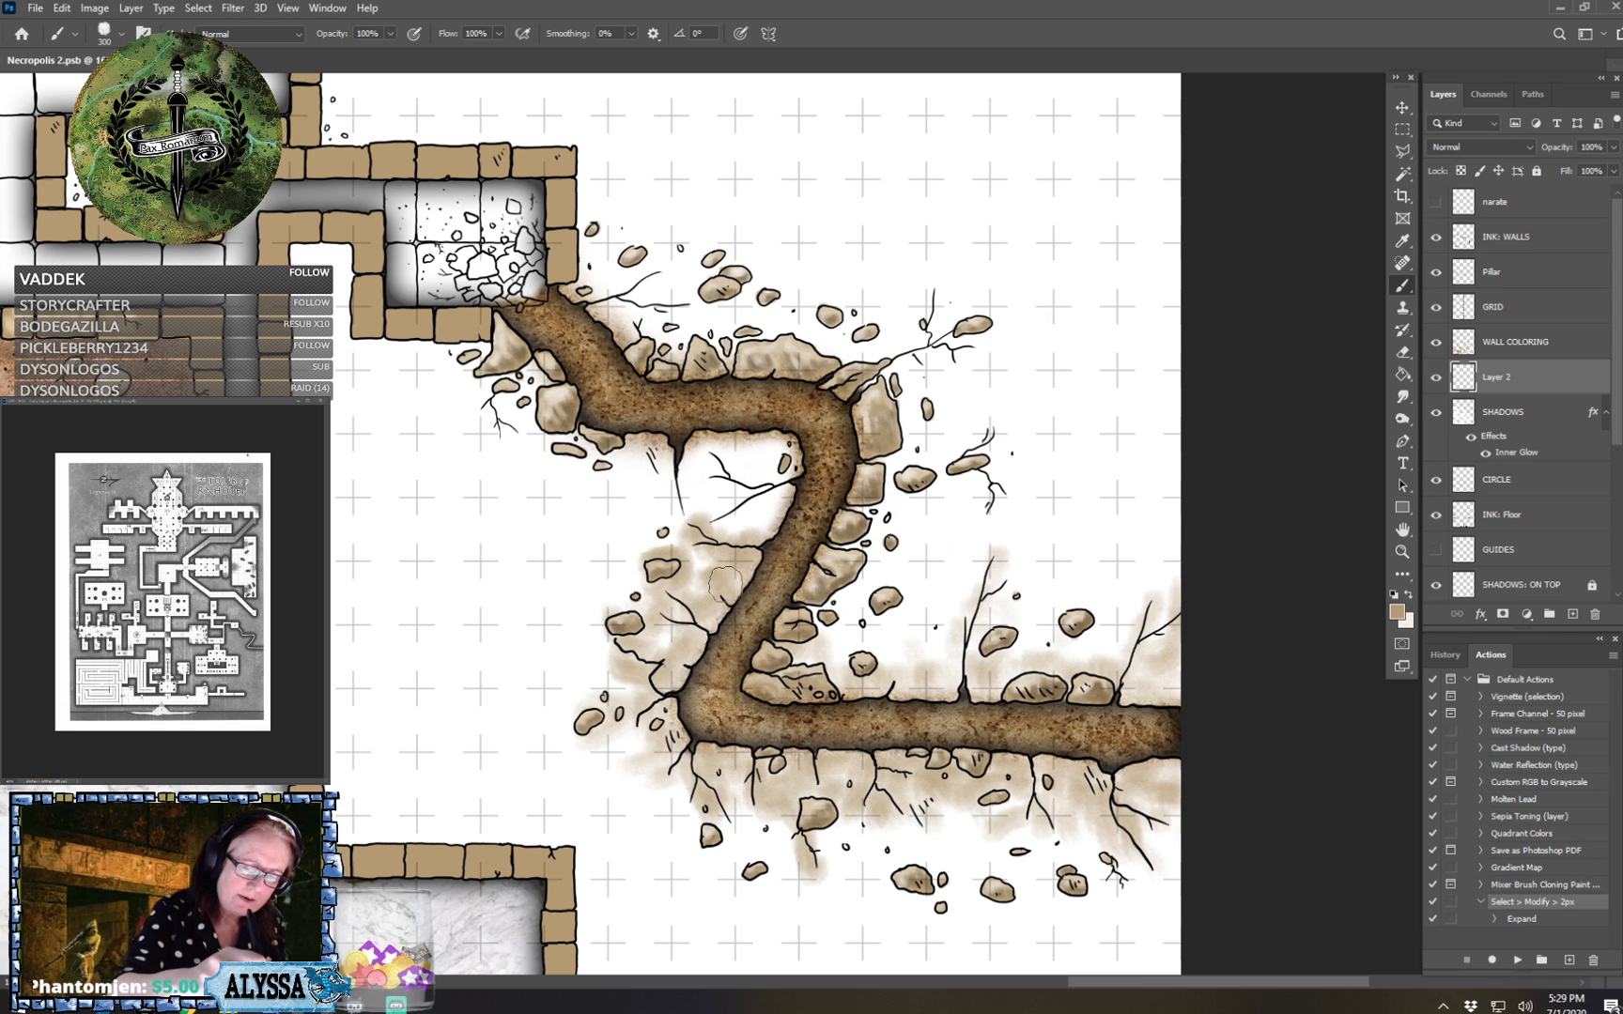
Extend the soft brown ground shading around the rocks and cracks along the tunnel's upper stretch, up to the rubble room.
mouse_move(666, 718)
left_mouse_down()
mouse_move(615, 764)
mouse_move(649, 702)
mouse_move(618, 768)
mouse_move(642, 761)
mouse_move(702, 795)
left_mouse_up()
mouse_move(715, 552)
left_mouse_down()
mouse_move(679, 508)
mouse_move(704, 448)
mouse_move(730, 466)
mouse_move(752, 444)
mouse_move(765, 454)
mouse_move(740, 501)
mouse_move(751, 514)
mouse_move(774, 509)
mouse_move(780, 448)
mouse_move(688, 467)
mouse_move(668, 495)
mouse_move(660, 445)
mouse_move(638, 455)
mouse_move(652, 489)
mouse_move(560, 463)
mouse_move(606, 445)
mouse_move(583, 481)
mouse_move(547, 479)
mouse_move(584, 428)
mouse_move(527, 436)
mouse_move(466, 360)
mouse_move(474, 348)
mouse_move(406, 340)
left_mouse_up()
mouse_move(503, 390)
left_mouse_down()
mouse_move(633, 486)
mouse_move(598, 542)
mouse_move(651, 482)
mouse_move(661, 500)
mouse_move(580, 565)
mouse_move(636, 476)
mouse_move(658, 516)
mouse_move(705, 478)
mouse_move(720, 486)
mouse_move(701, 446)
mouse_move(739, 469)
left_mouse_up()
left_click_drag(668, 350, 610, 464)
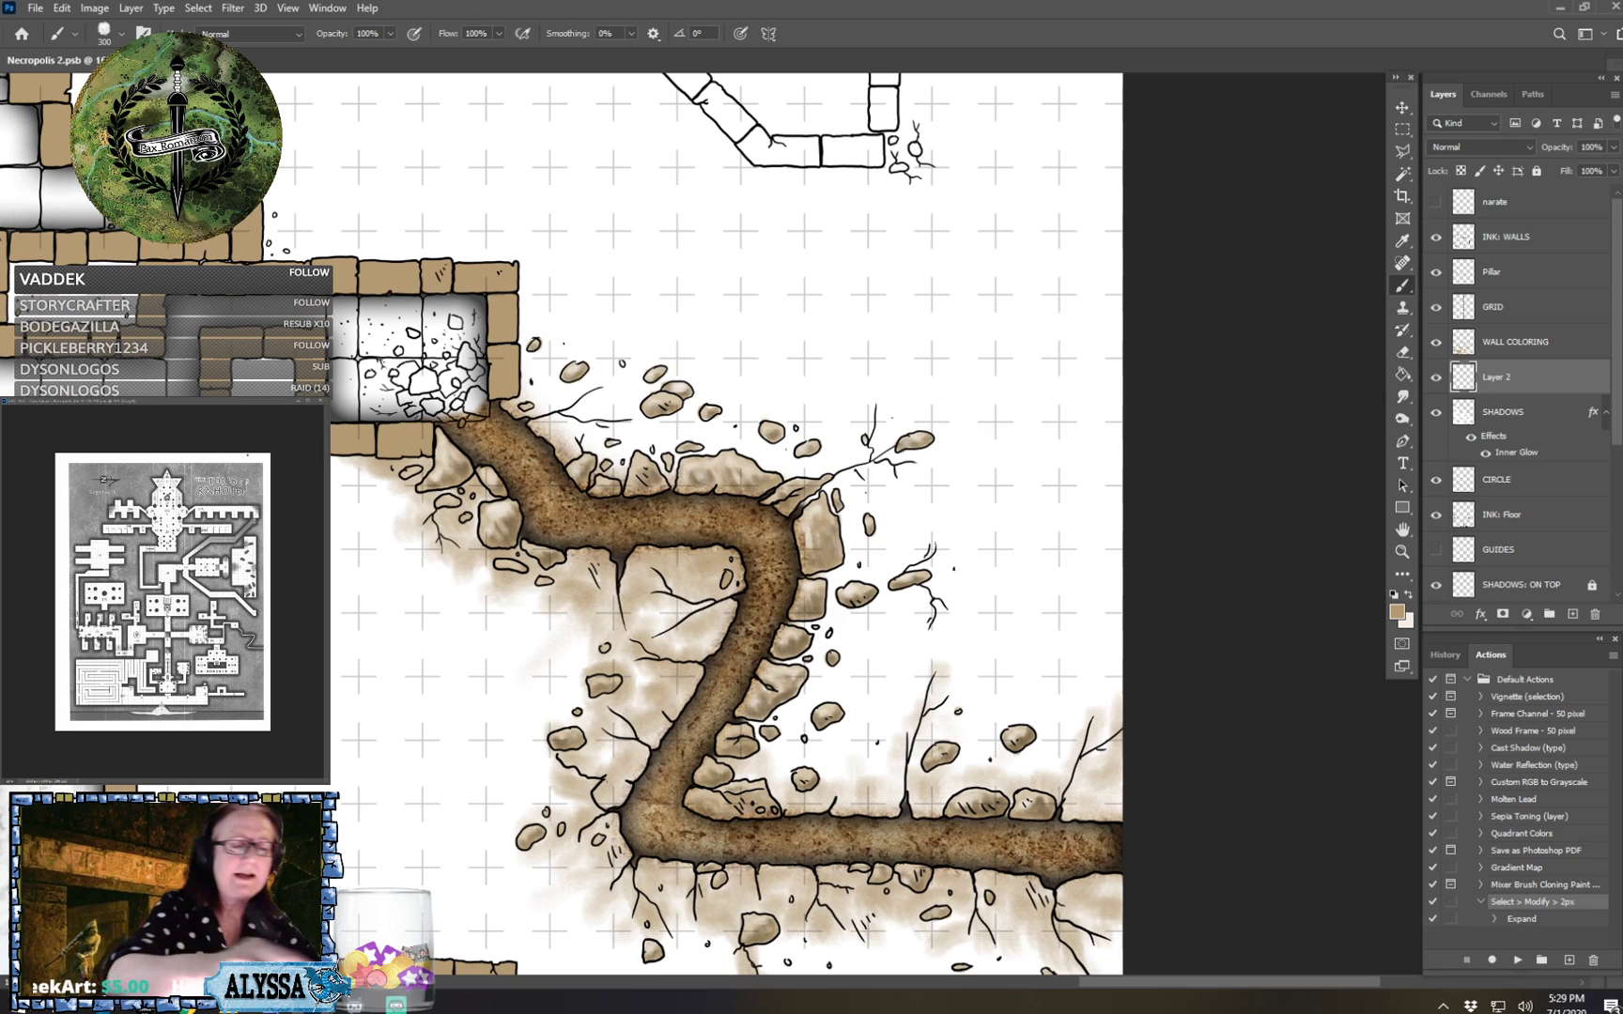
mouse_move(526, 362)
left_mouse_down()
mouse_move(572, 361)
mouse_move(551, 401)
mouse_move(576, 437)
mouse_move(587, 390)
mouse_move(608, 462)
mouse_move(629, 460)
mouse_move(590, 427)
mouse_move(568, 441)
mouse_move(599, 474)
mouse_move(619, 444)
mouse_move(637, 475)
mouse_move(629, 427)
mouse_move(686, 406)
mouse_move(658, 394)
mouse_move(657, 360)
mouse_move(667, 390)
mouse_move(656, 372)
mouse_move(650, 396)
mouse_move(635, 361)
mouse_move(658, 397)
mouse_move(684, 396)
mouse_move(653, 424)
mouse_move(674, 457)
mouse_move(684, 427)
mouse_move(700, 454)
mouse_move(714, 411)
mouse_move(747, 406)
mouse_move(729, 435)
mouse_move(781, 462)
mouse_move(726, 446)
mouse_move(667, 468)
mouse_move(662, 453)
mouse_move(781, 458)
mouse_move(798, 451)
mouse_move(782, 421)
mouse_move(829, 465)
mouse_move(866, 458)
mouse_move(887, 397)
mouse_move(844, 479)
mouse_move(815, 491)
mouse_move(852, 524)
mouse_move(878, 471)
mouse_move(911, 462)
mouse_move(878, 453)
mouse_move(948, 429)
mouse_move(932, 459)
mouse_move(861, 493)
mouse_move(854, 531)
mouse_move(878, 549)
mouse_move(831, 578)
mouse_move(930, 549)
mouse_move(925, 610)
mouse_move(836, 601)
mouse_move(807, 630)
mouse_move(887, 611)
mouse_move(800, 648)
mouse_move(813, 684)
mouse_move(765, 730)
mouse_move(756, 765)
mouse_move(793, 792)
mouse_move(807, 723)
mouse_move(804, 793)
mouse_move(817, 678)
mouse_move(791, 646)
left_mouse_up()
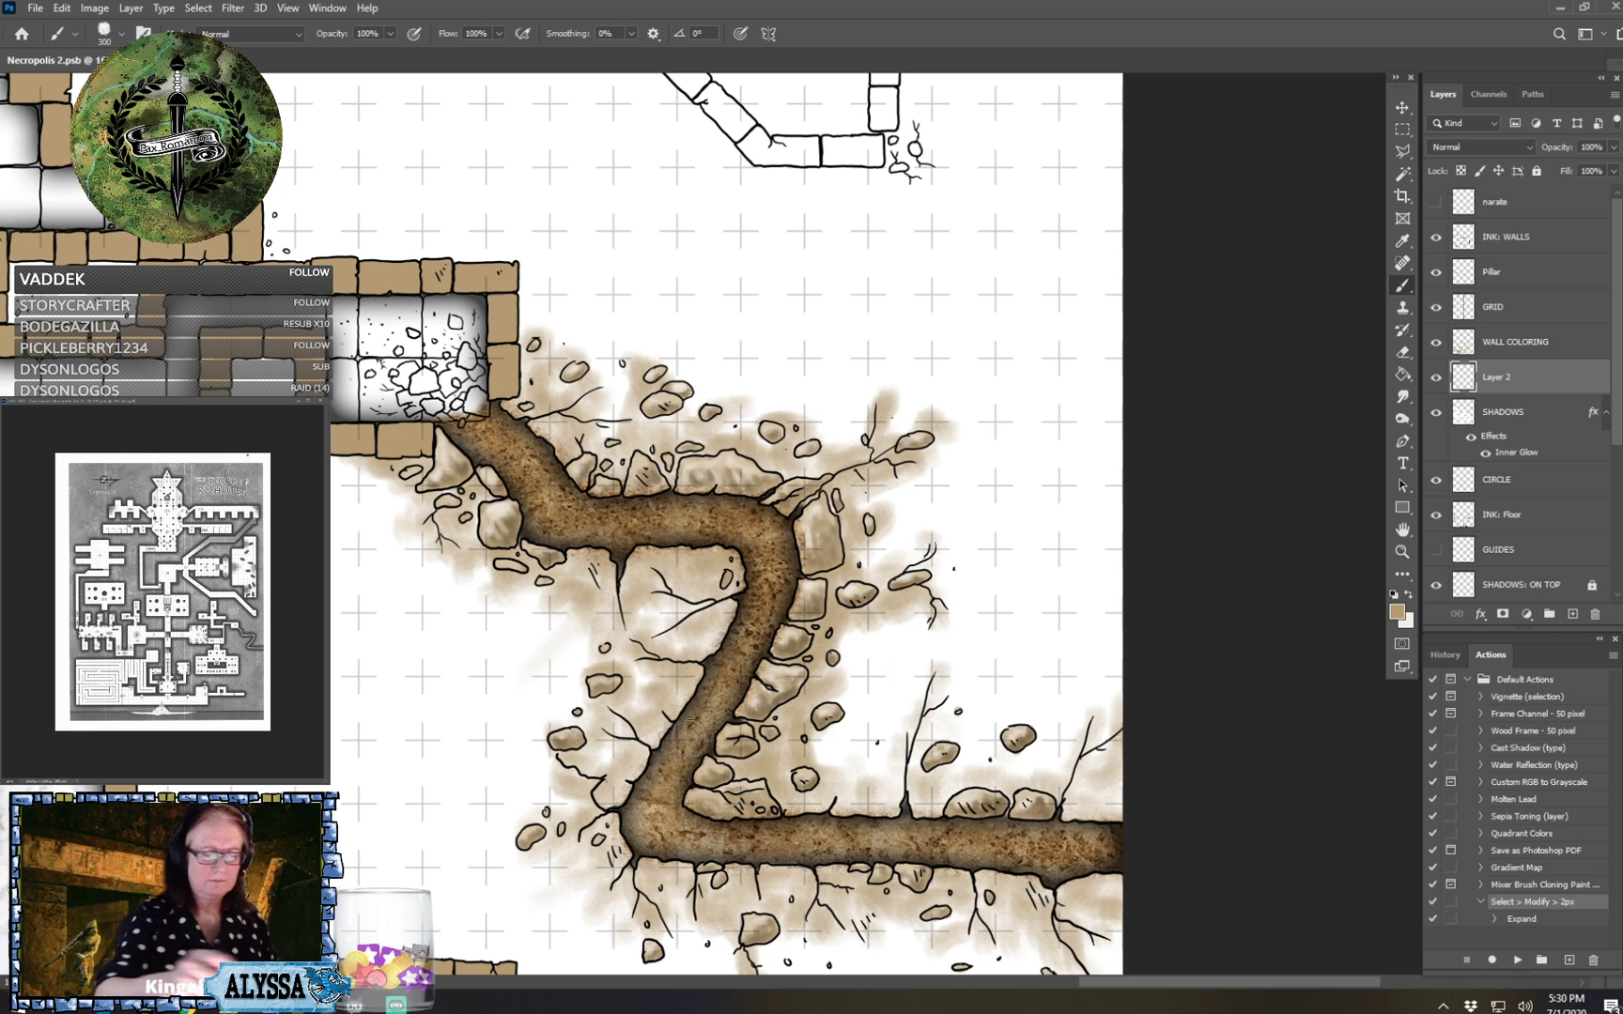
Add another layer beneath the brown ground shading and set the foreground colour to light tan e7d1ad.
left_click(1570, 616)
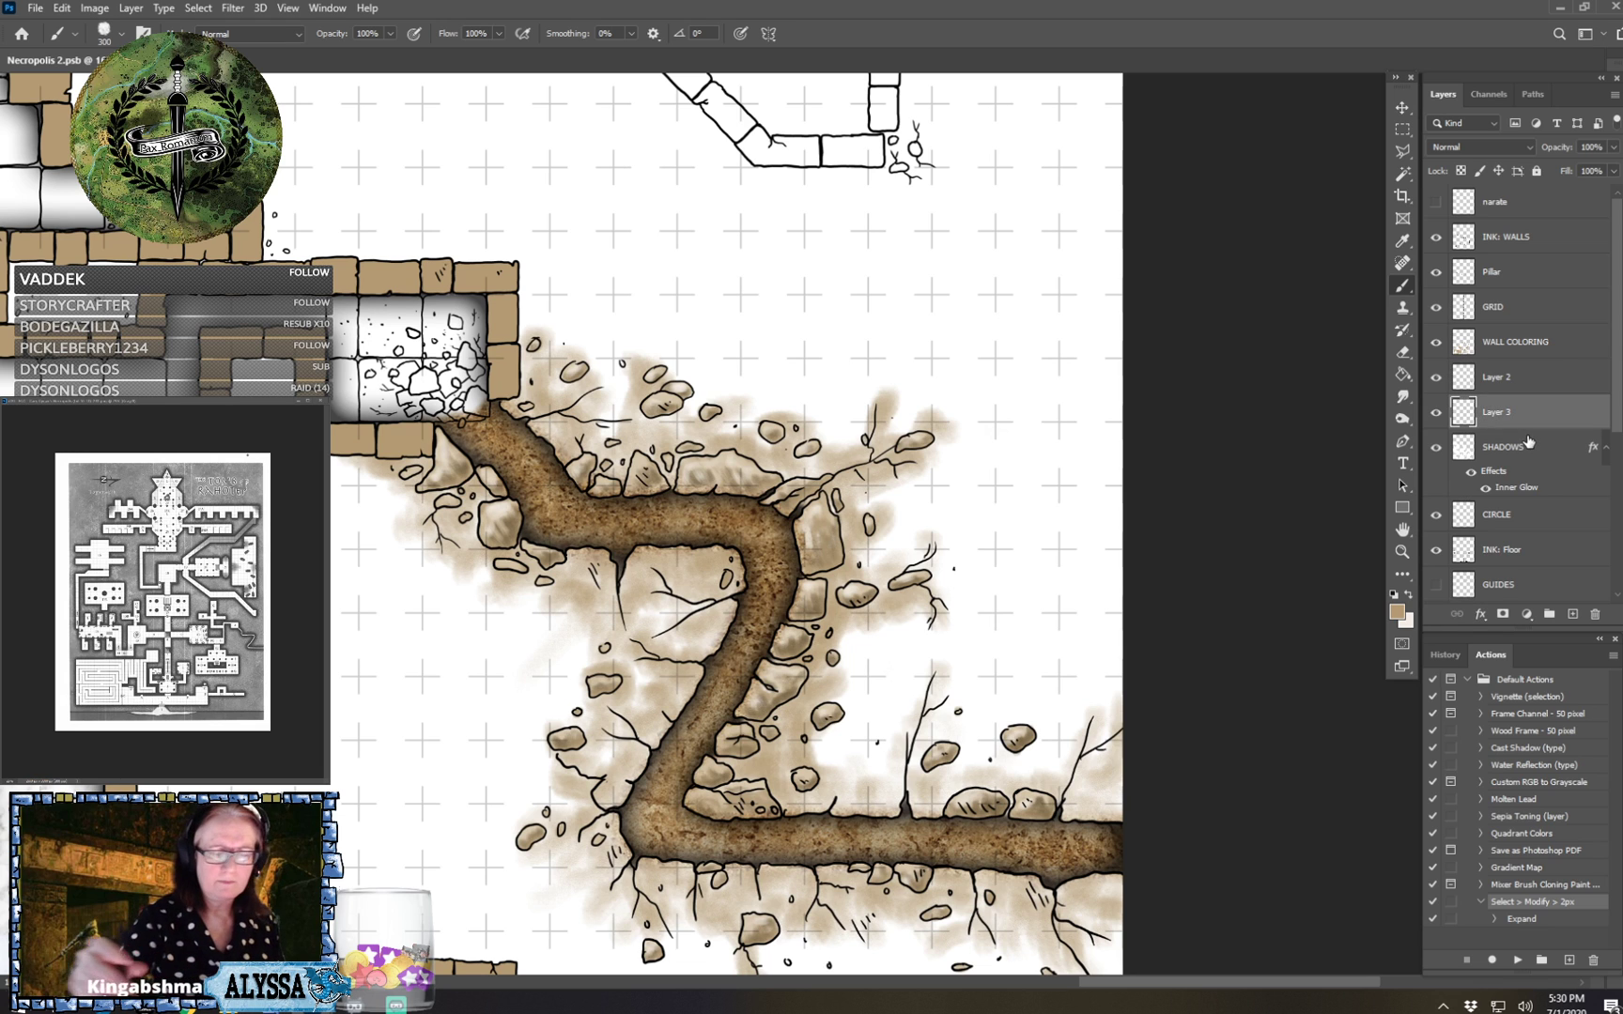
left_click(1398, 612)
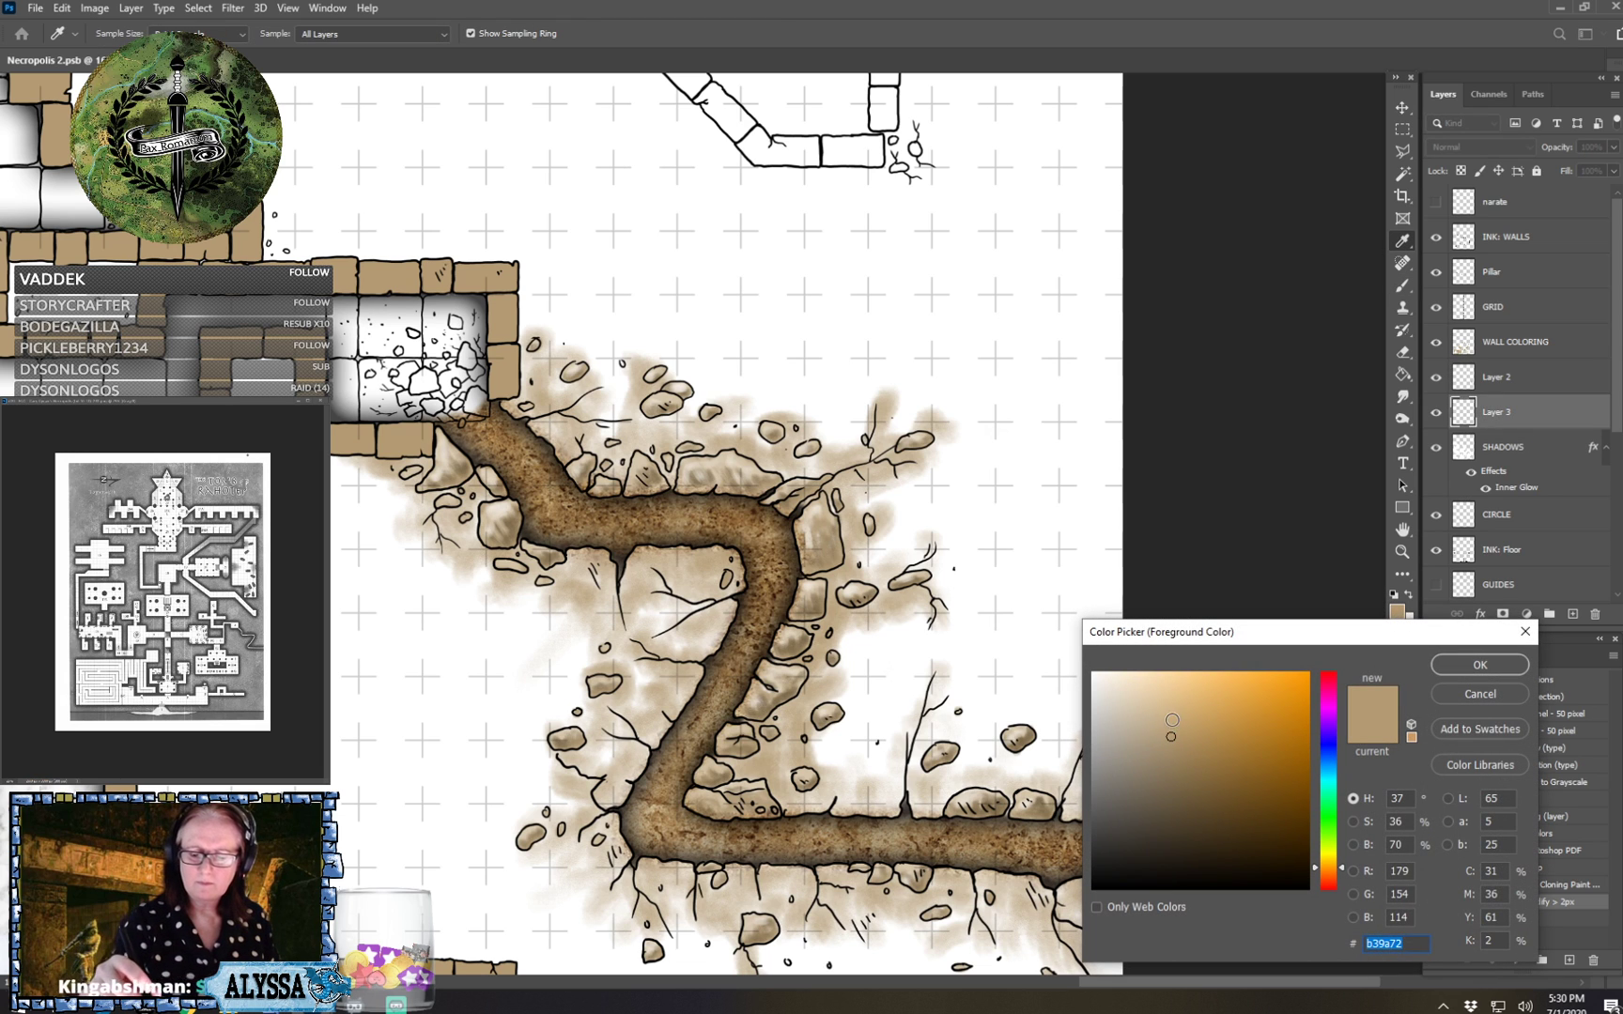
left_click(1145, 692)
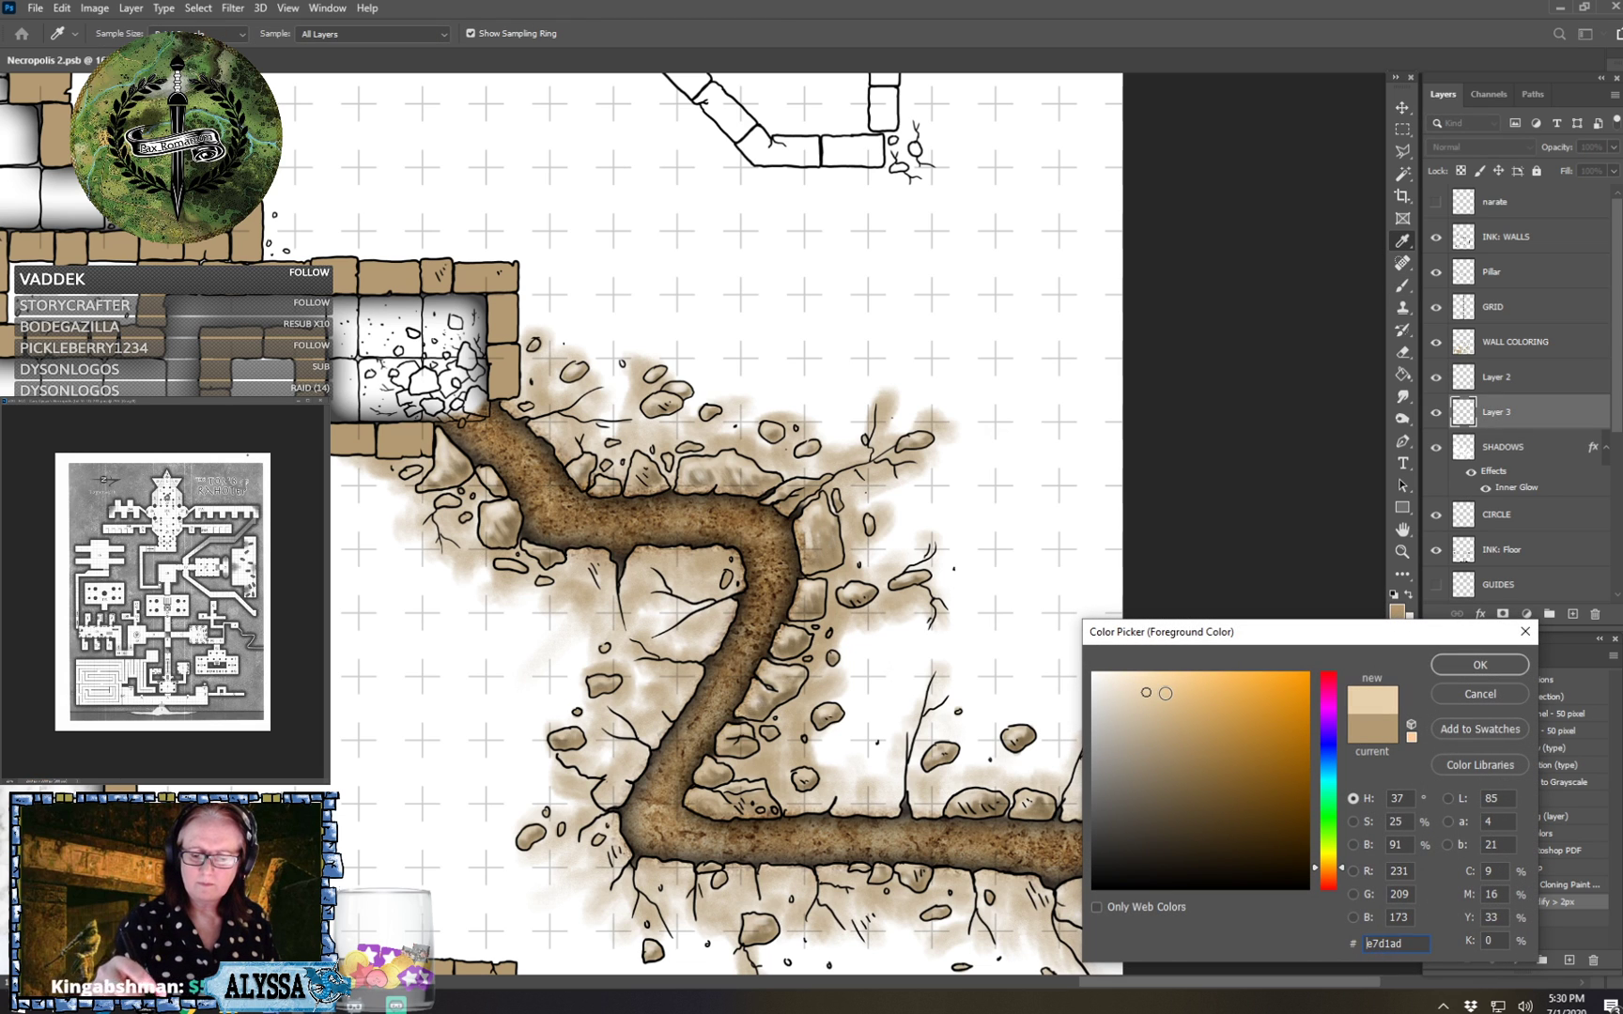
left_click(1448, 667)
Brush soft light tan ground along the underside of the tunnel's lower stretch, around the cracks and loose stones.
left_click_drag(808, 583, 841, 567)
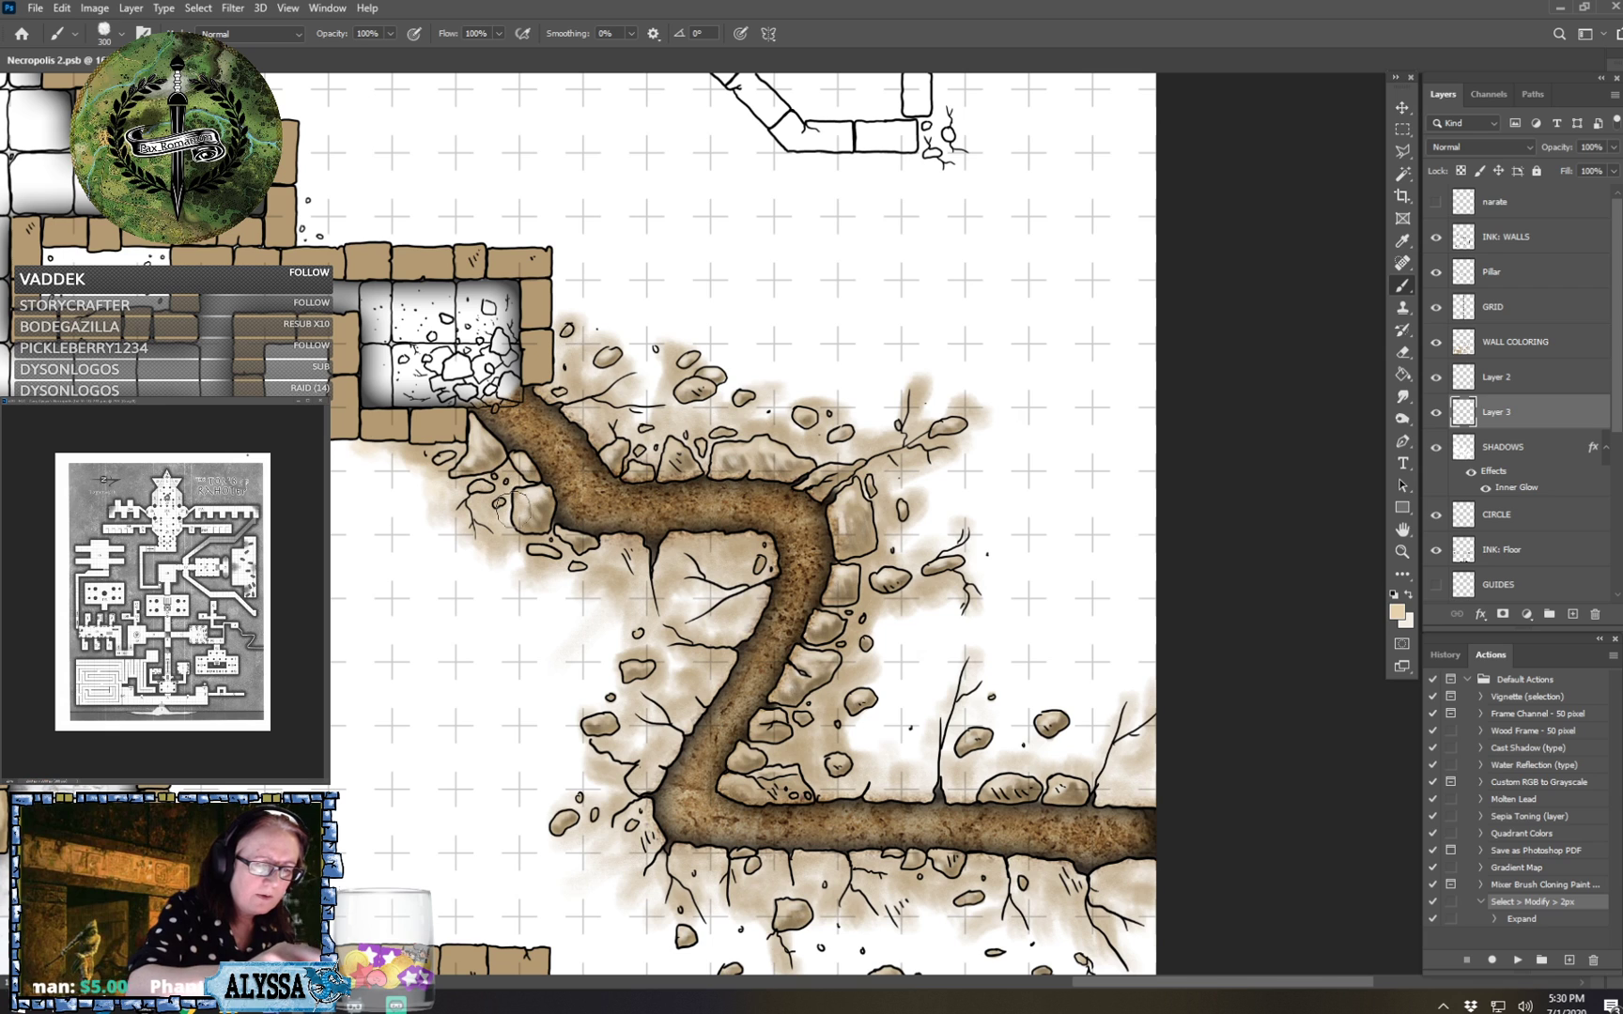
mouse_move(546, 584)
left_mouse_down()
mouse_move(581, 554)
mouse_move(618, 562)
mouse_move(589, 614)
mouse_move(626, 610)
mouse_move(643, 654)
mouse_move(679, 656)
mouse_move(662, 641)
mouse_move(674, 605)
mouse_move(694, 605)
mouse_move(654, 563)
mouse_move(690, 548)
mouse_move(722, 568)
mouse_move(699, 599)
mouse_move(707, 631)
mouse_move(732, 596)
mouse_move(738, 620)
mouse_move(761, 567)
left_mouse_up()
mouse_move(664, 691)
left_mouse_down()
mouse_move(711, 678)
mouse_move(631, 746)
mouse_move(637, 714)
mouse_move(602, 693)
mouse_move(625, 669)
mouse_move(611, 784)
mouse_move(550, 795)
mouse_move(603, 777)
mouse_move(580, 840)
mouse_move(616, 823)
mouse_move(618, 867)
mouse_move(643, 828)
mouse_move(647, 891)
mouse_move(666, 864)
mouse_move(666, 904)
mouse_move(682, 877)
mouse_move(702, 896)
mouse_move(707, 861)
left_mouse_up()
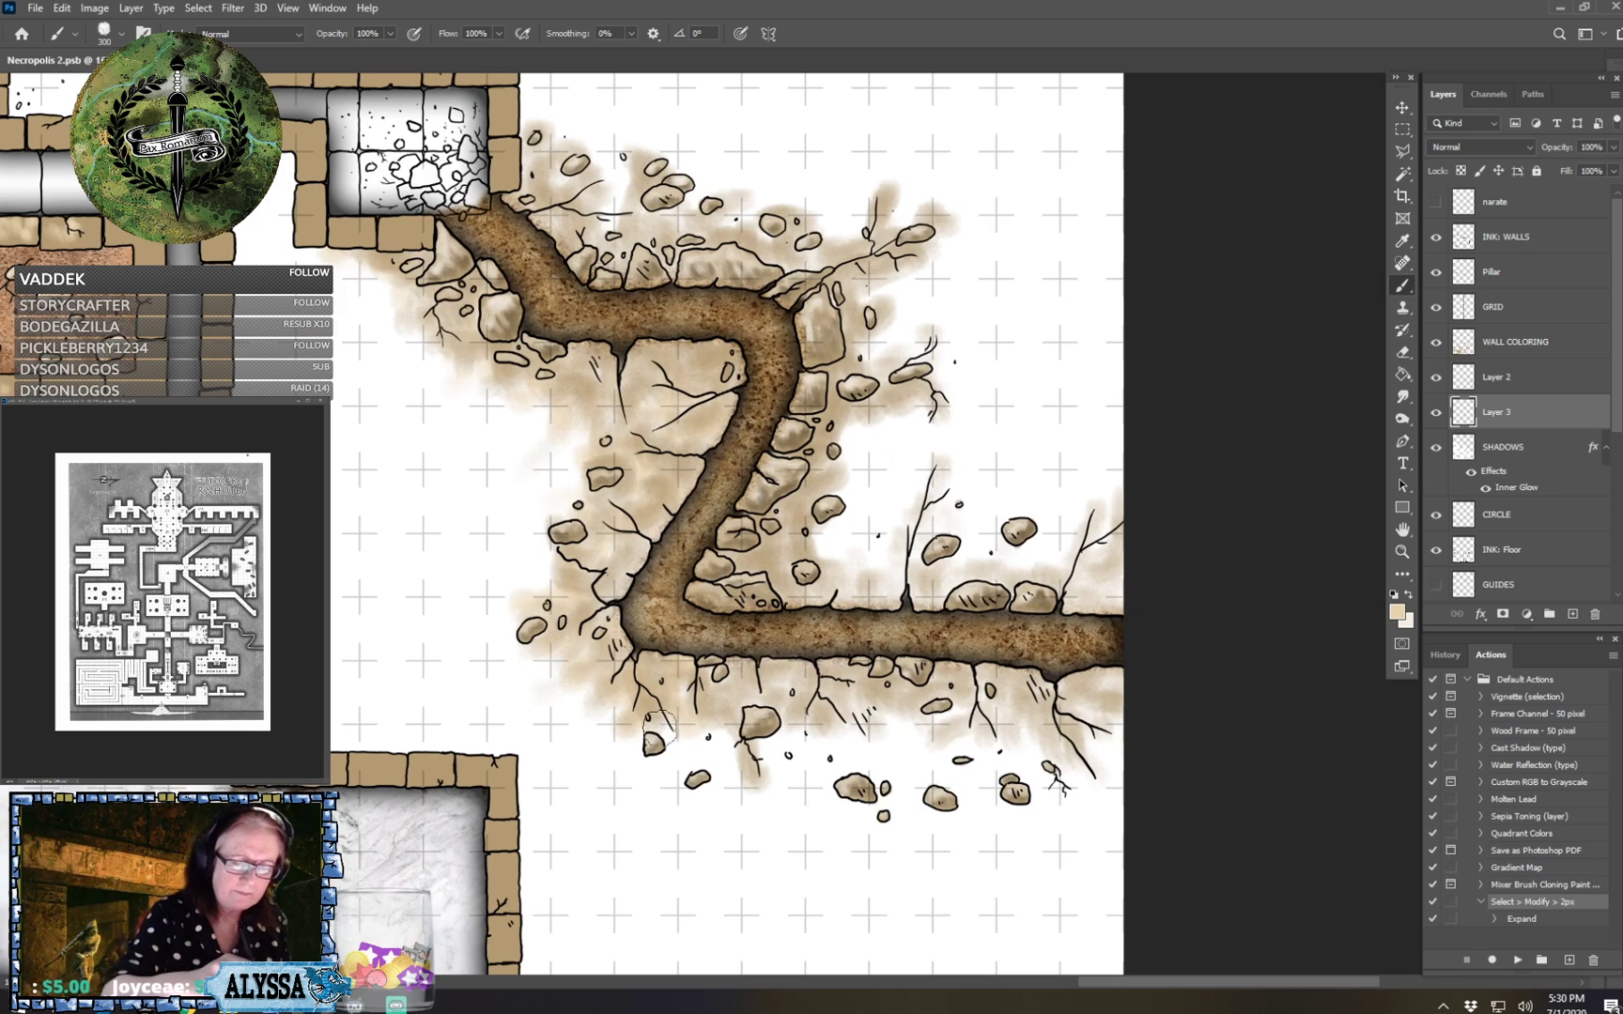
mouse_move(694, 742)
left_mouse_down()
mouse_move(728, 739)
mouse_move(742, 774)
mouse_move(790, 725)
mouse_move(804, 744)
mouse_move(740, 711)
mouse_move(790, 704)
mouse_move(781, 679)
mouse_move(719, 682)
mouse_move(796, 681)
mouse_move(825, 751)
mouse_move(837, 720)
mouse_move(856, 769)
mouse_move(849, 719)
left_mouse_up()
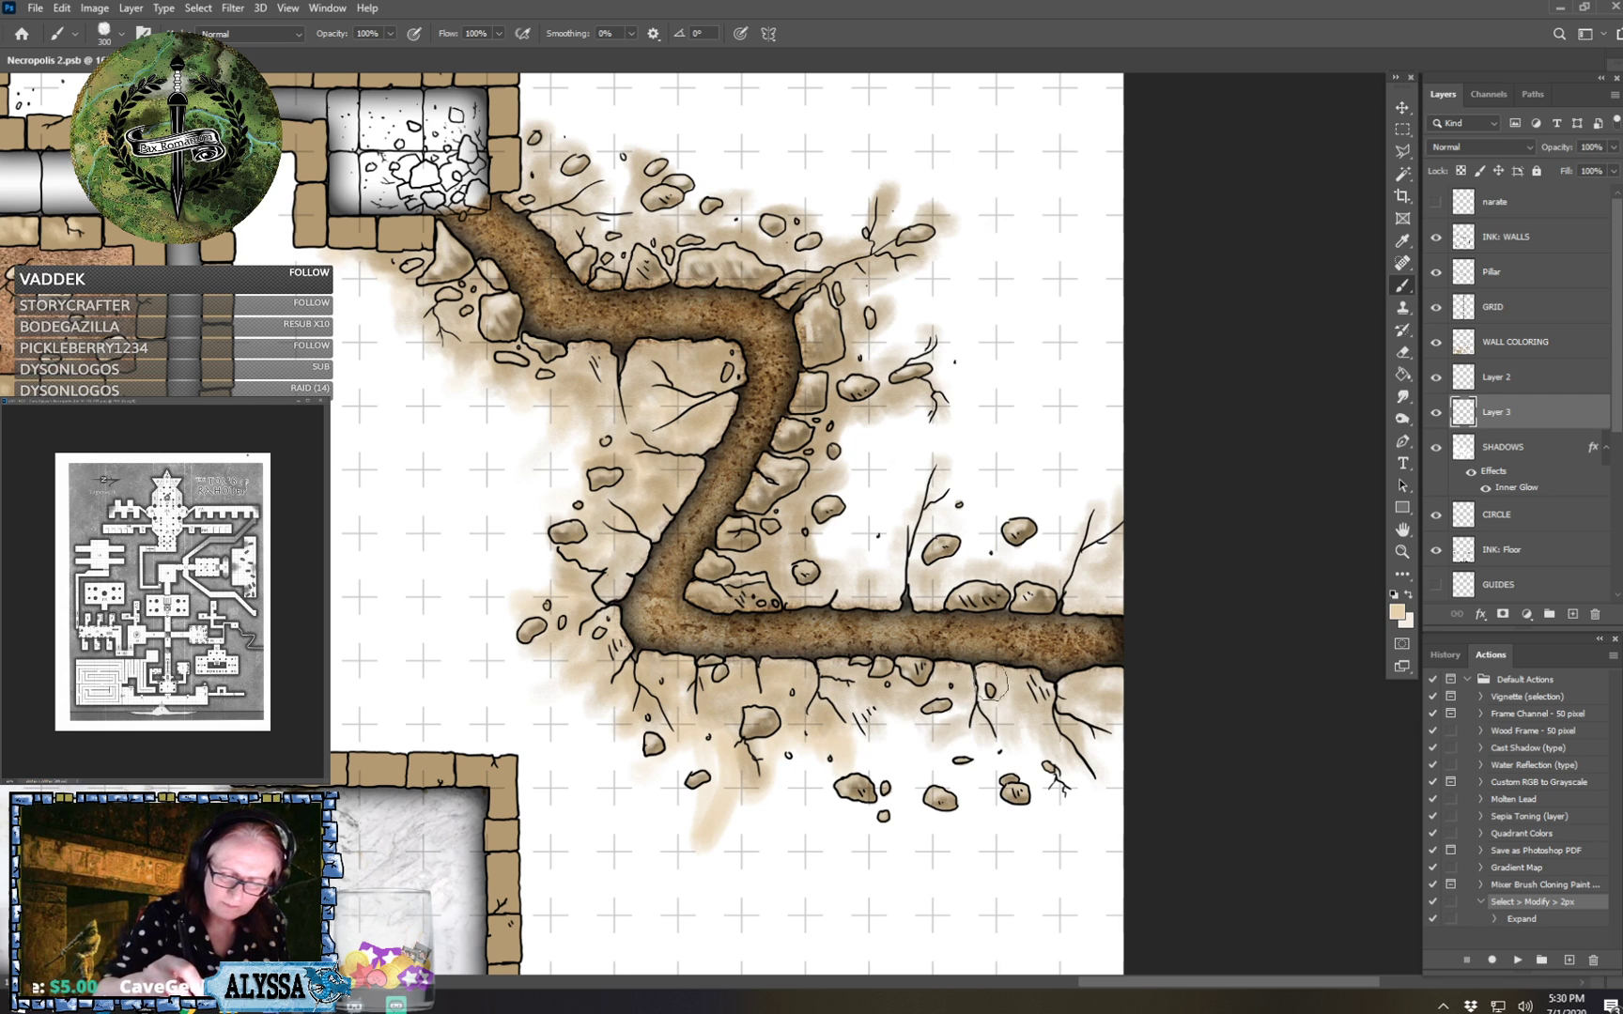
mouse_move(919, 717)
left_mouse_down()
mouse_move(946, 690)
mouse_move(971, 706)
mouse_move(951, 788)
mouse_move(971, 741)
mouse_move(988, 761)
mouse_move(982, 707)
mouse_move(928, 772)
mouse_move(933, 746)
mouse_move(908, 708)
mouse_move(859, 704)
mouse_move(863, 689)
mouse_move(898, 736)
mouse_move(912, 721)
mouse_move(926, 799)
mouse_move(965, 740)
mouse_move(993, 774)
mouse_move(1008, 759)
mouse_move(1018, 772)
mouse_move(1002, 697)
mouse_move(1038, 756)
mouse_move(1044, 737)
mouse_move(980, 686)
mouse_move(1060, 701)
mouse_move(1070, 780)
mouse_move(1067, 711)
mouse_move(1110, 757)
mouse_move(1076, 715)
mouse_move(1103, 741)
mouse_move(1115, 725)
mouse_move(1074, 694)
mouse_move(1145, 687)
left_mouse_up()
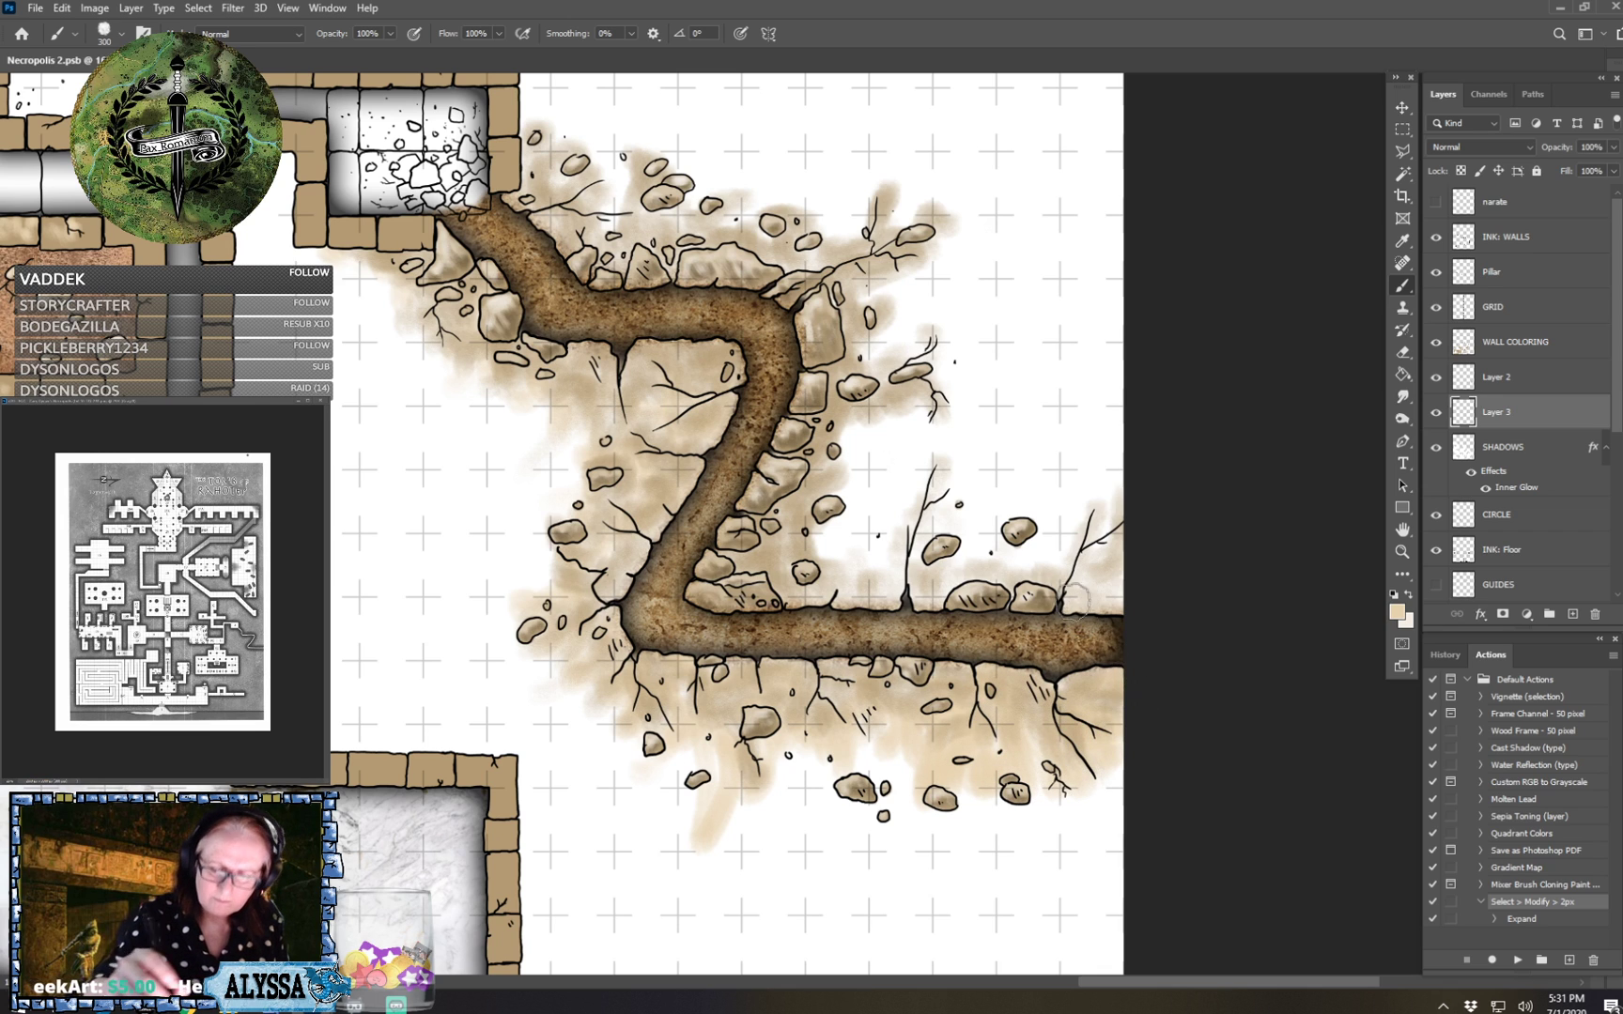
Extend the light tan ground above the lower stretch and up the tunnel's east side around the rocks and branching cracks.
mouse_move(1074, 601)
left_mouse_down()
mouse_move(1111, 601)
mouse_move(1079, 561)
mouse_move(1106, 565)
mouse_move(1120, 538)
mouse_move(1007, 563)
mouse_move(1032, 541)
mouse_move(1027, 514)
mouse_move(1019, 551)
mouse_move(975, 544)
mouse_move(950, 592)
left_mouse_up()
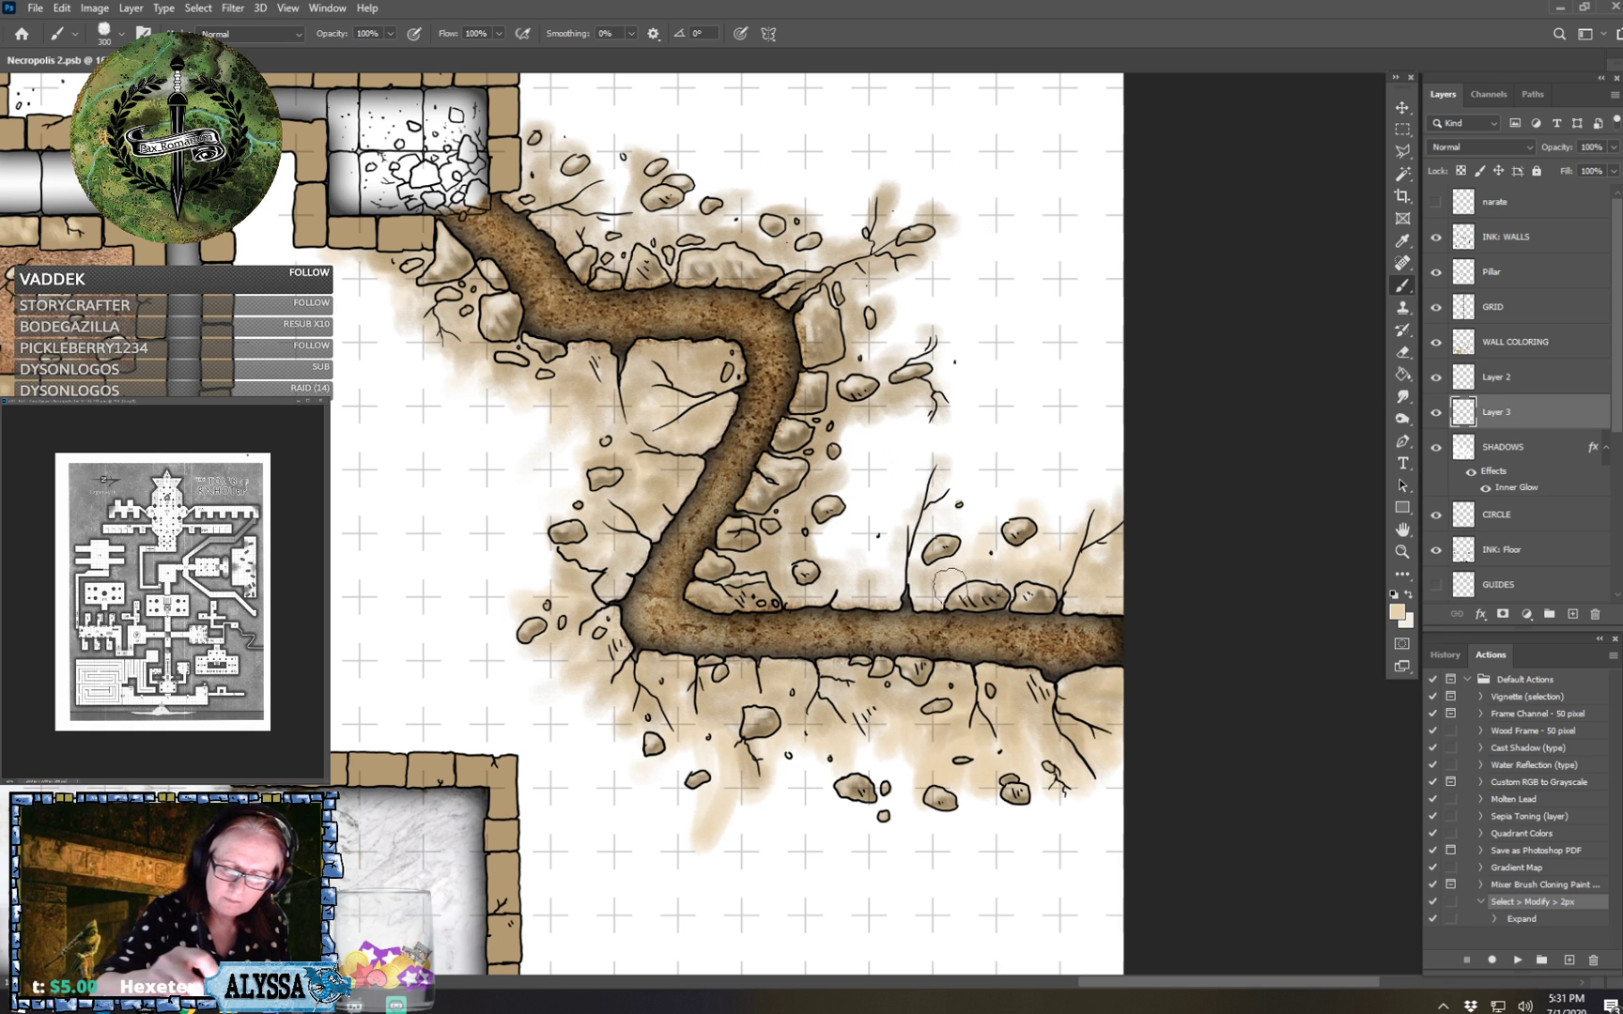
mouse_move(1069, 590)
left_mouse_down()
mouse_move(948, 571)
mouse_move(966, 550)
mouse_move(936, 540)
mouse_move(935, 471)
mouse_move(947, 523)
mouse_move(913, 524)
mouse_move(944, 398)
mouse_move(891, 590)
mouse_move(930, 589)
mouse_move(856, 576)
mouse_move(827, 550)
mouse_move(831, 530)
mouse_move(875, 551)
mouse_move(850, 534)
mouse_move(857, 422)
mouse_move(914, 405)
left_mouse_up()
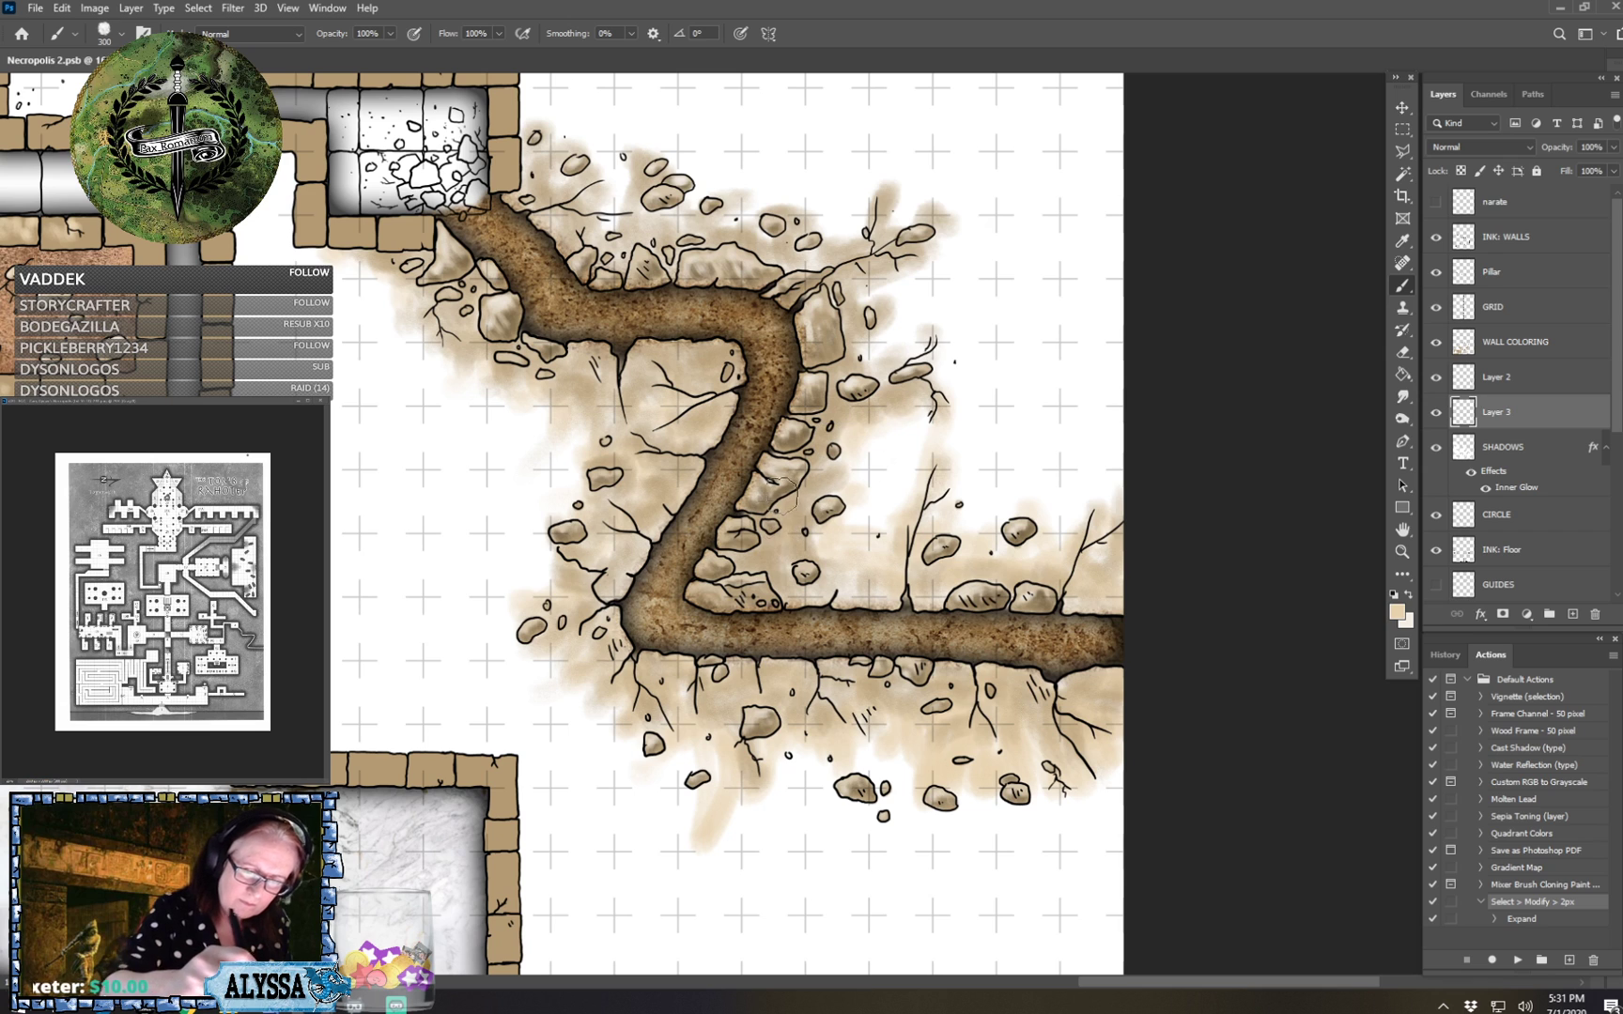
mouse_move(806, 589)
left_mouse_down()
mouse_move(870, 589)
mouse_move(787, 580)
mouse_move(900, 589)
mouse_move(814, 533)
left_mouse_up()
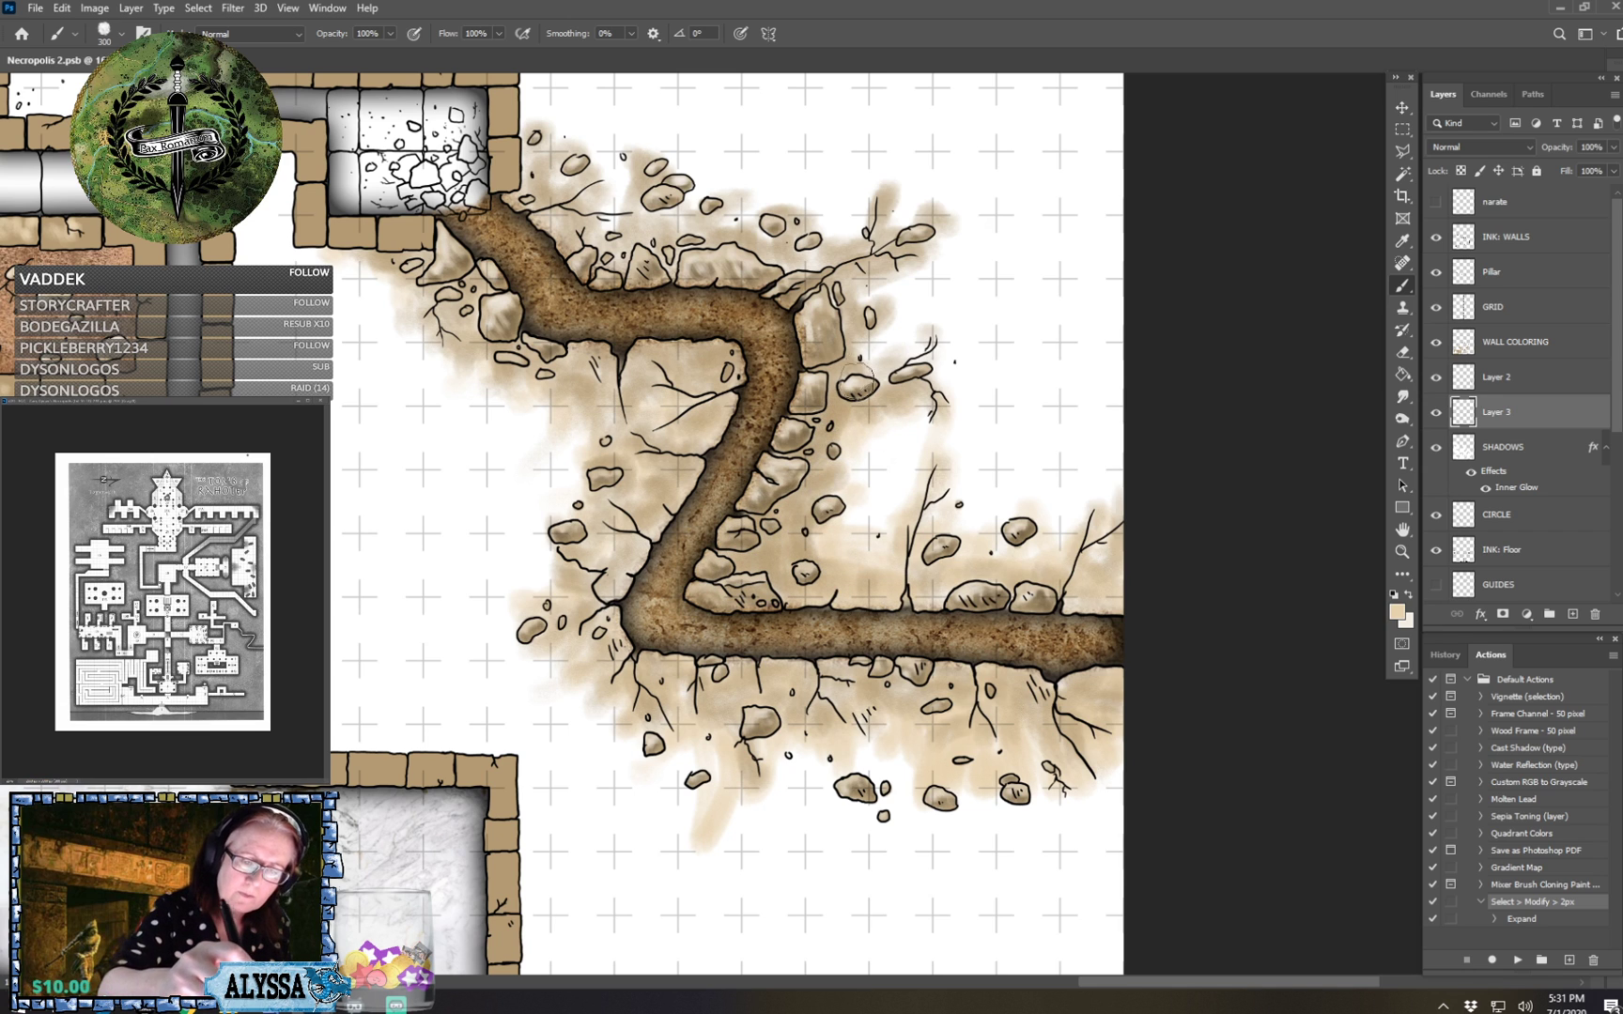
mouse_move(863, 374)
left_mouse_down()
mouse_move(913, 357)
mouse_move(886, 341)
mouse_move(944, 315)
mouse_move(864, 316)
mouse_move(937, 231)
mouse_move(904, 214)
mouse_move(935, 198)
mouse_move(894, 176)
mouse_move(894, 145)
mouse_move(855, 228)
mouse_move(806, 258)
left_mouse_up()
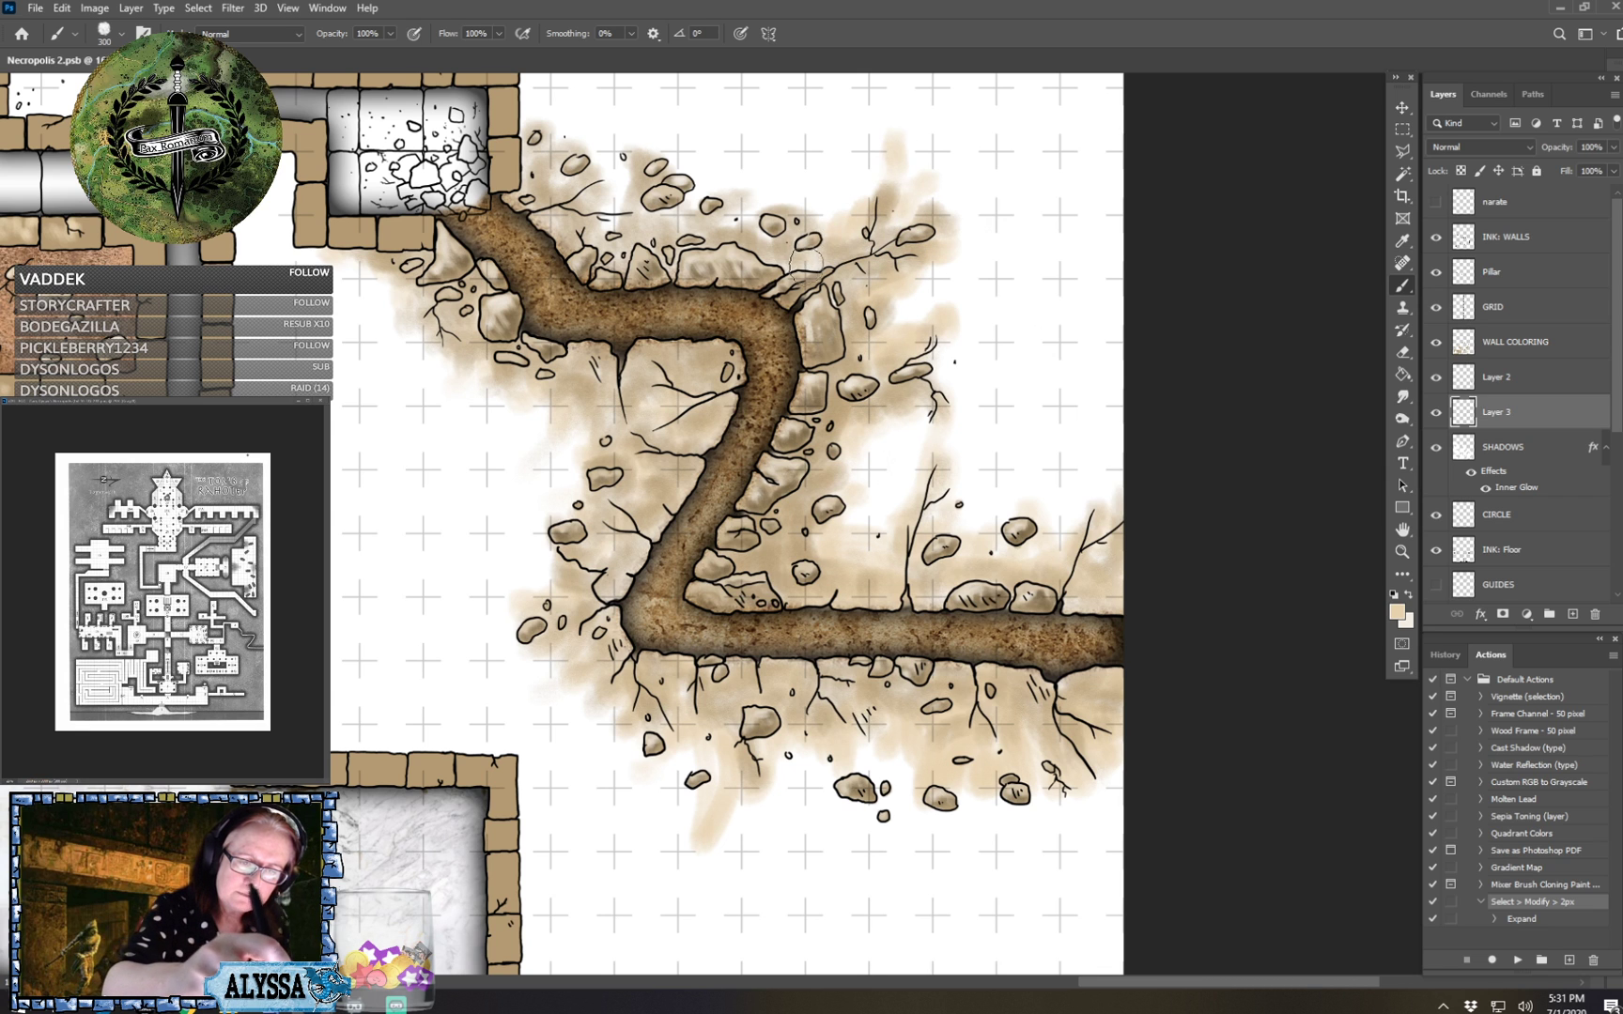
Fill in the light tan ground around the tunnel's upper stretch, up against the rubble room's wall.
scroll(880, 280, "up", 5)
scroll(880, 280, "left", 3)
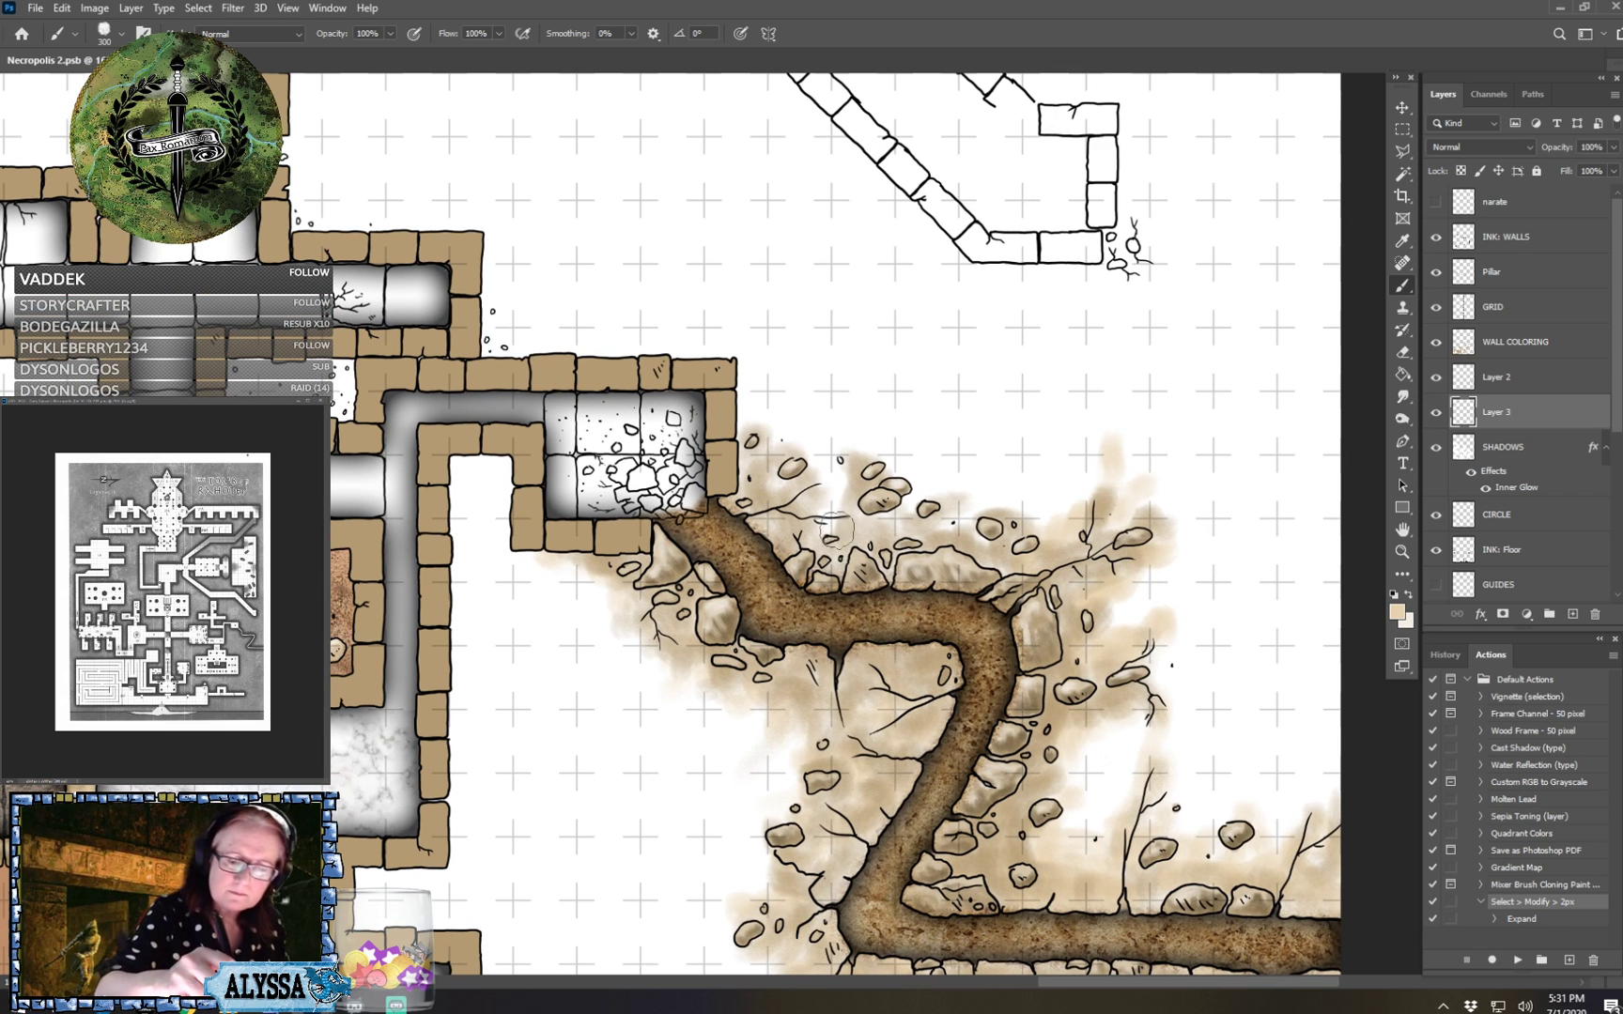
mouse_move(836, 531)
left_mouse_down()
mouse_move(841, 484)
mouse_move(822, 451)
mouse_move(764, 450)
mouse_move(742, 377)
mouse_move(743, 489)
mouse_move(764, 463)
mouse_move(799, 498)
mouse_move(748, 496)
mouse_move(801, 562)
mouse_move(829, 536)
mouse_move(818, 510)
mouse_move(801, 561)
mouse_move(895, 562)
mouse_move(829, 506)
mouse_move(855, 489)
mouse_move(912, 567)
mouse_move(902, 524)
mouse_move(954, 547)
mouse_move(902, 501)
mouse_move(975, 564)
mouse_move(1013, 571)
mouse_move(930, 484)
mouse_move(993, 512)
mouse_move(1049, 489)
mouse_move(1027, 566)
mouse_move(1050, 598)
mouse_move(1074, 555)
mouse_move(1073, 487)
mouse_move(1103, 613)
mouse_move(1158, 594)
mouse_move(1089, 660)
mouse_move(1077, 818)
mouse_move(1091, 825)
mouse_move(1071, 776)
mouse_move(1090, 843)
mouse_move(1025, 845)
mouse_move(1063, 876)
mouse_move(1099, 860)
mouse_move(1104, 811)
mouse_move(1098, 896)
mouse_move(1152, 901)
mouse_move(1203, 880)
mouse_move(1223, 830)
left_mouse_up()
Examine the layered ground shading around the tunnel up close and in relation to the neighbouring rooms.
scroll(1223, 829, "up", 5)
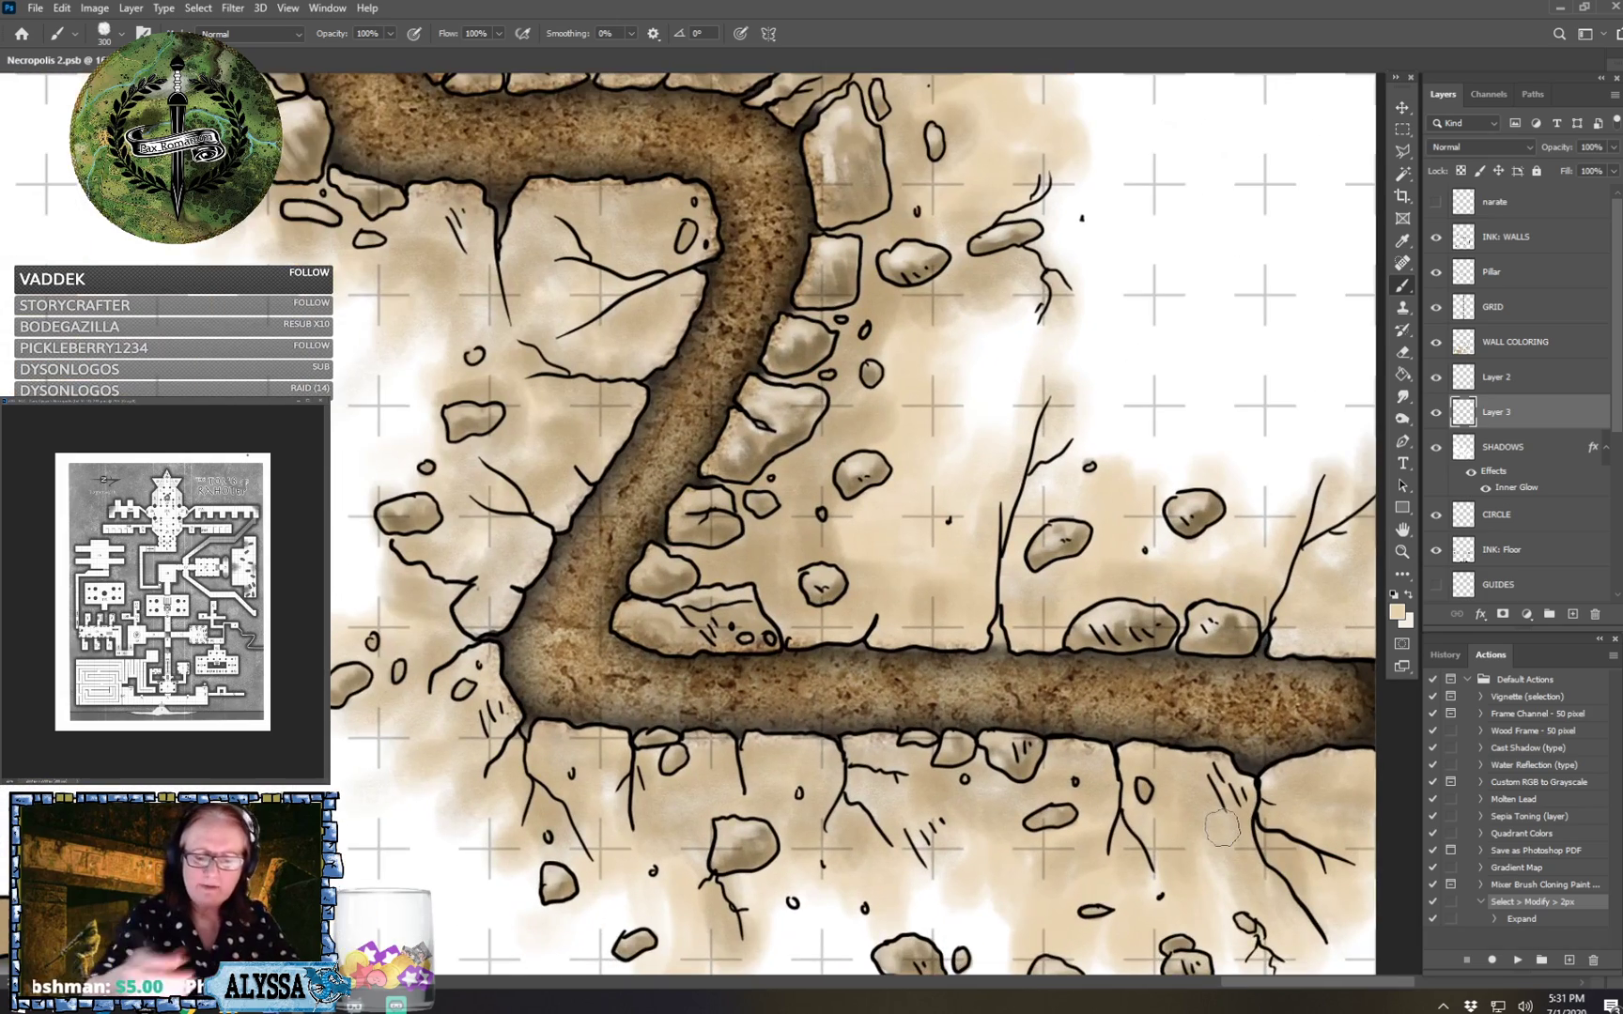
scroll(1033, 629, "up", 2)
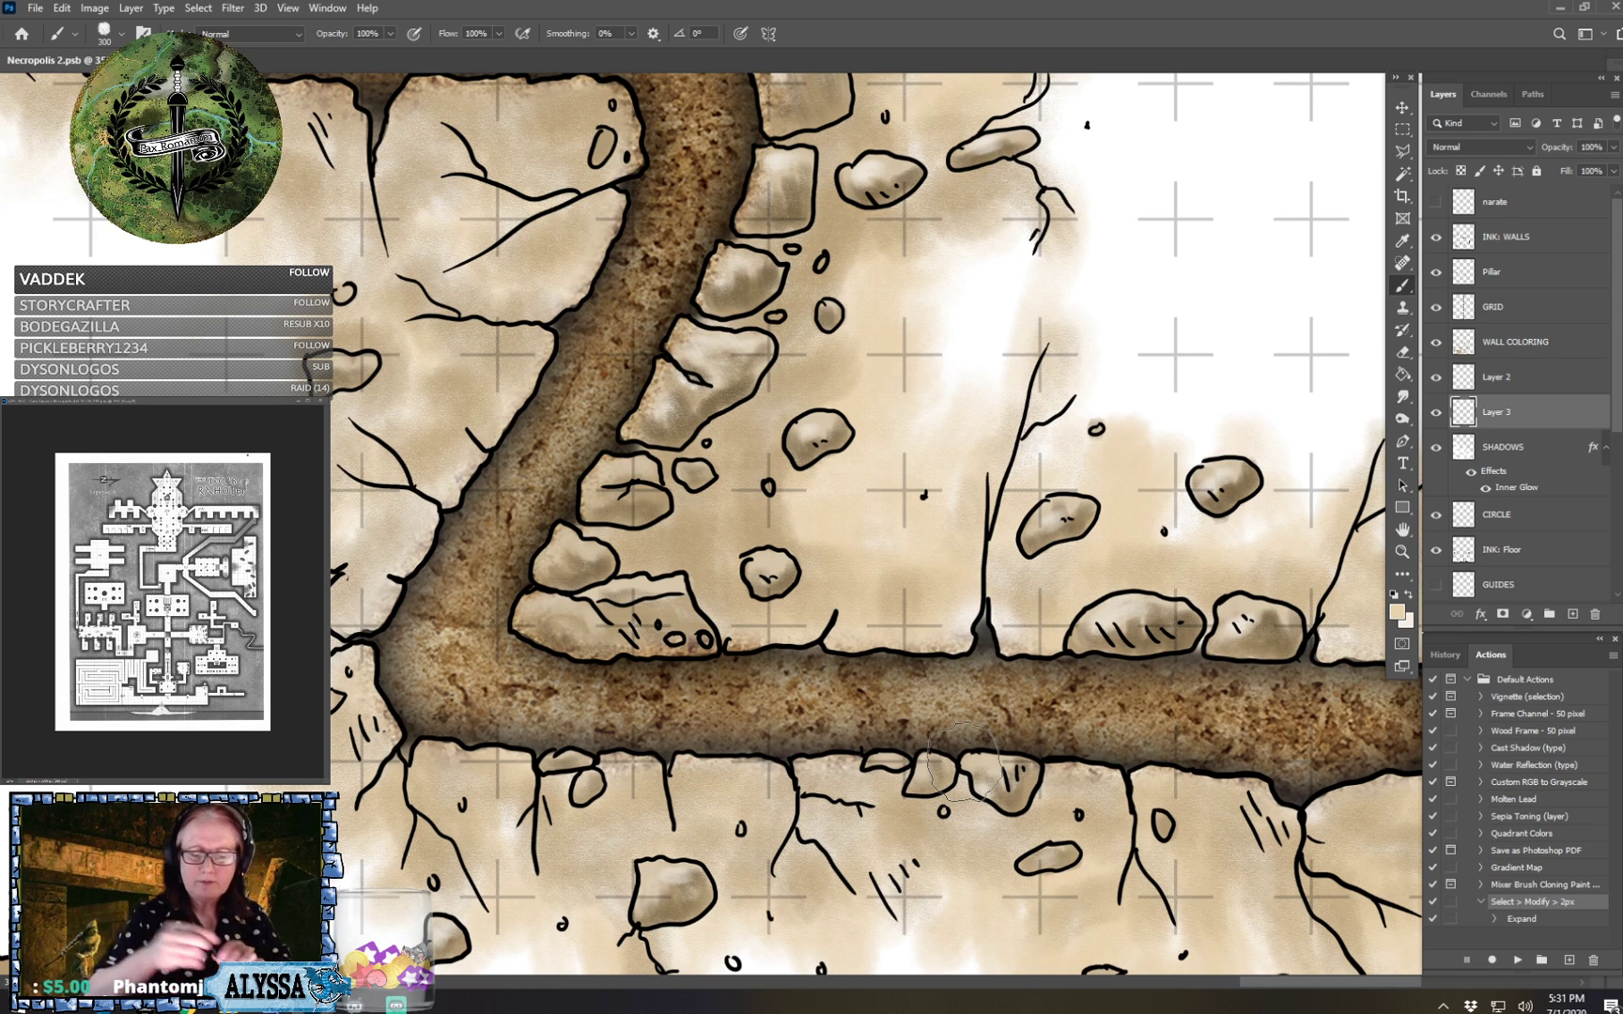
right_click(953, 605)
key("Escape")
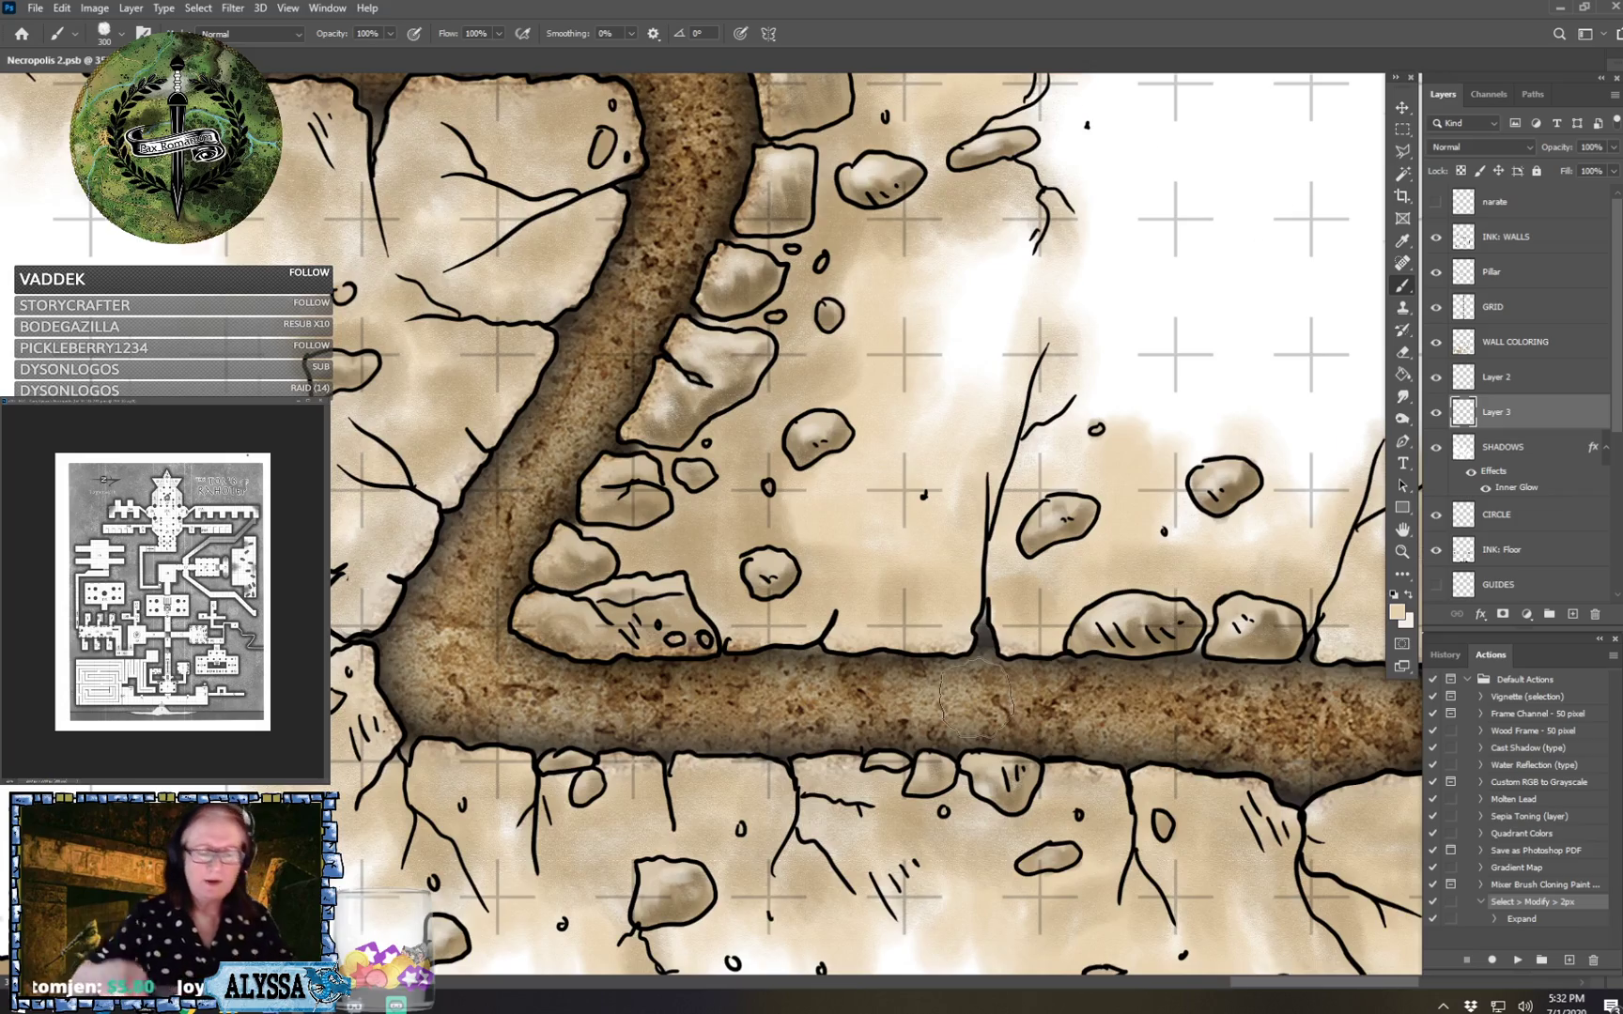
scroll(977, 700, "down", 3)
scroll(977, 699, "up", 2)
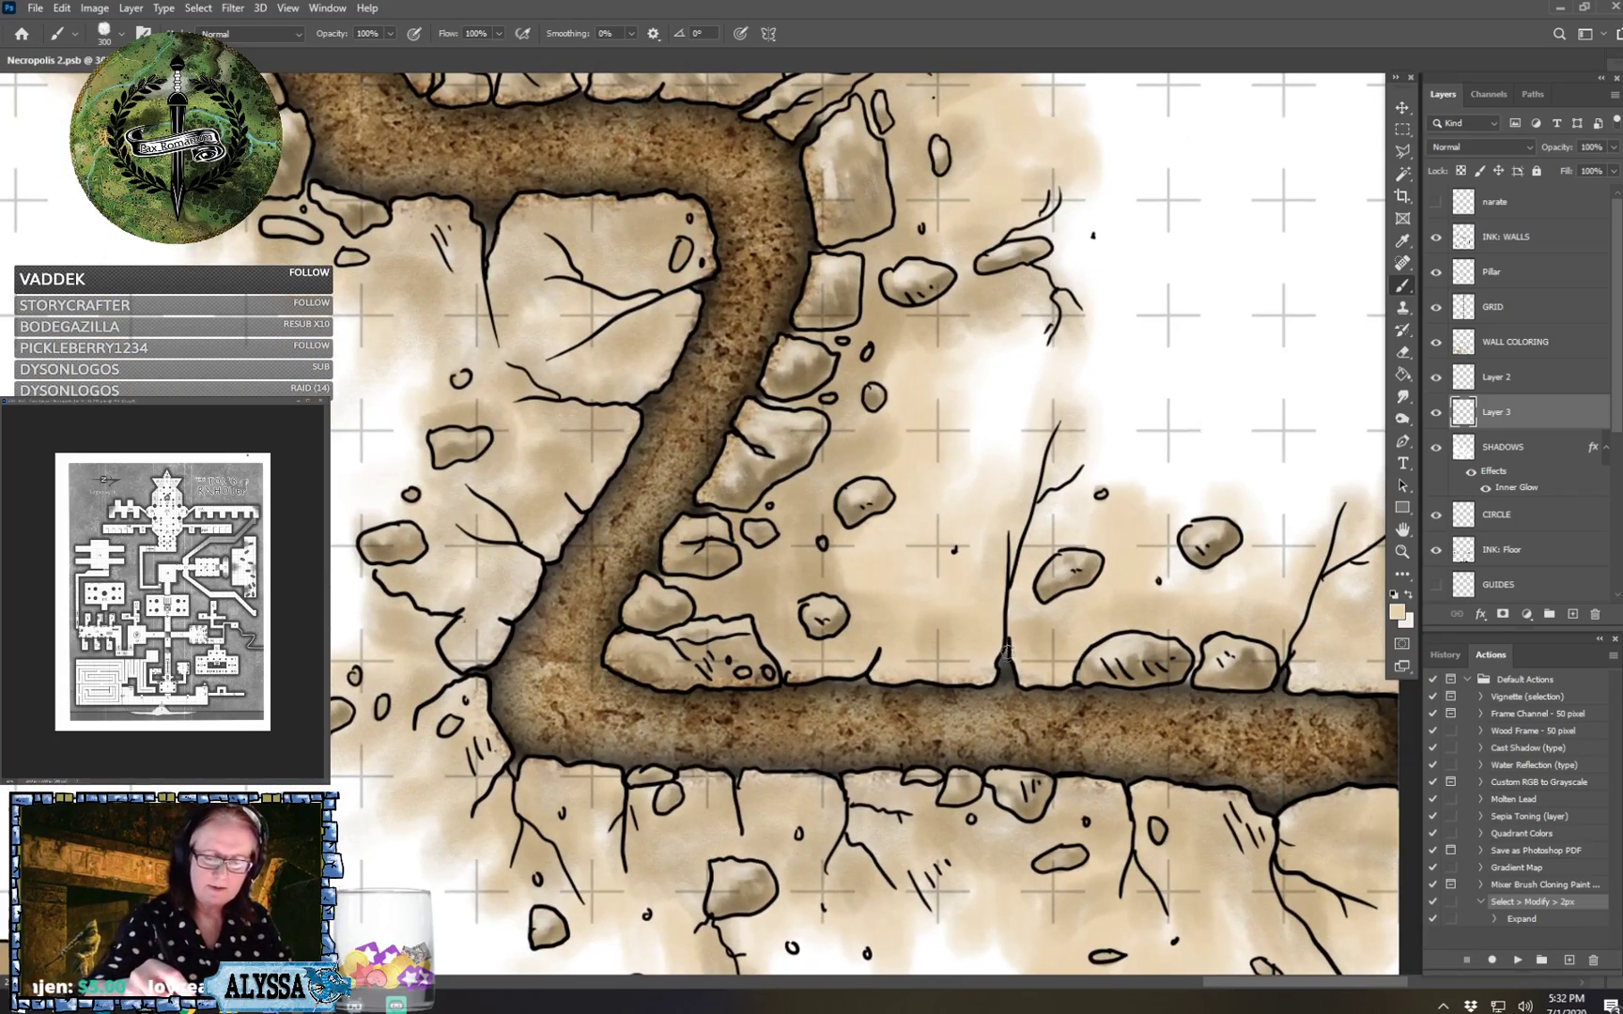
scroll(1275, 688, "down", 5)
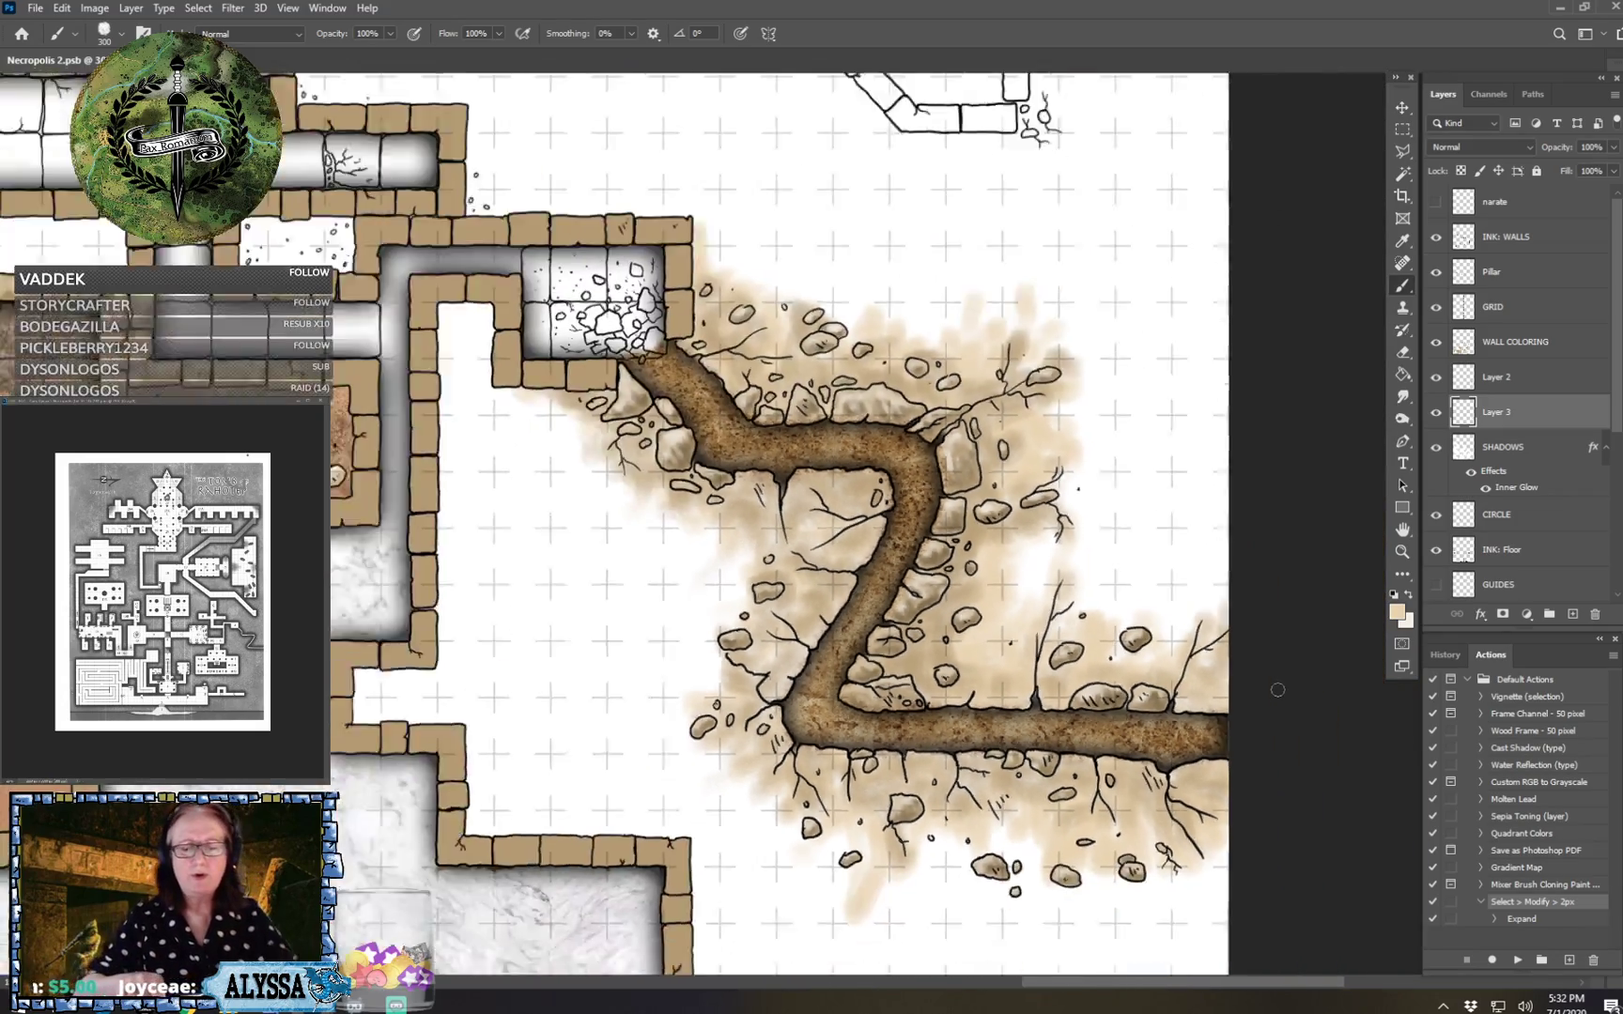
scroll(1274, 688, "left", 1)
scroll(1209, 752, "up", 3)
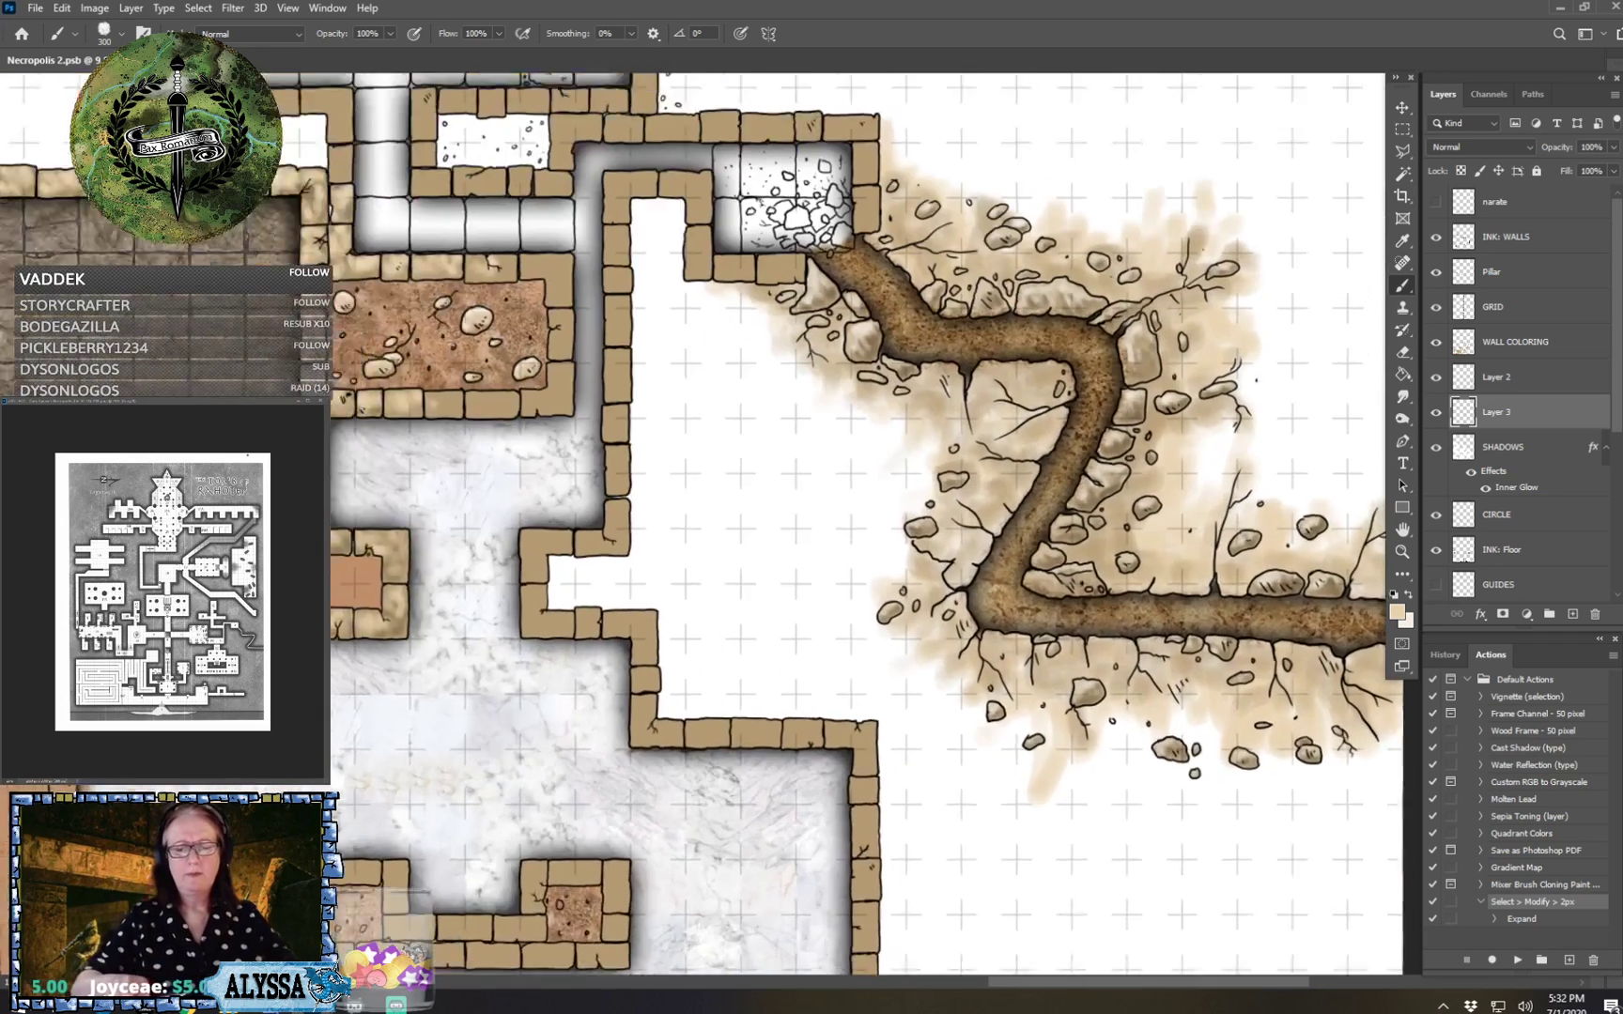
scroll(1208, 751, "right", 3)
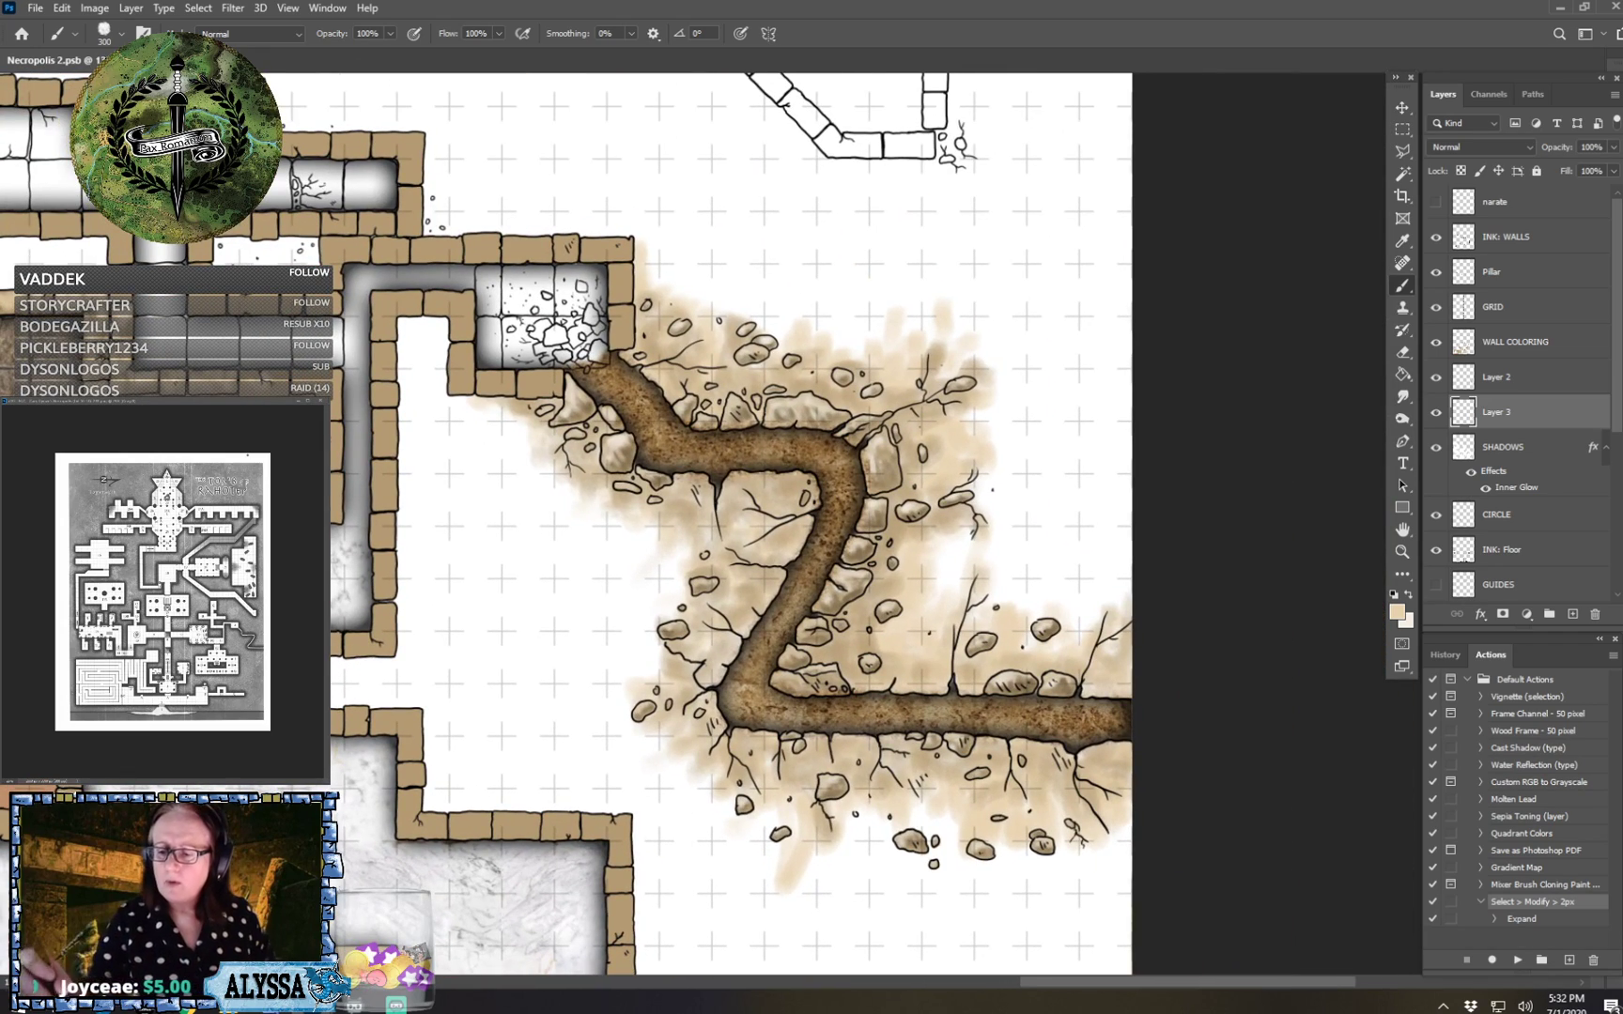
Add a new layer beneath the light tan ground layer and set the foreground colour to dark brown 7c633c.
left_click(1574, 615)
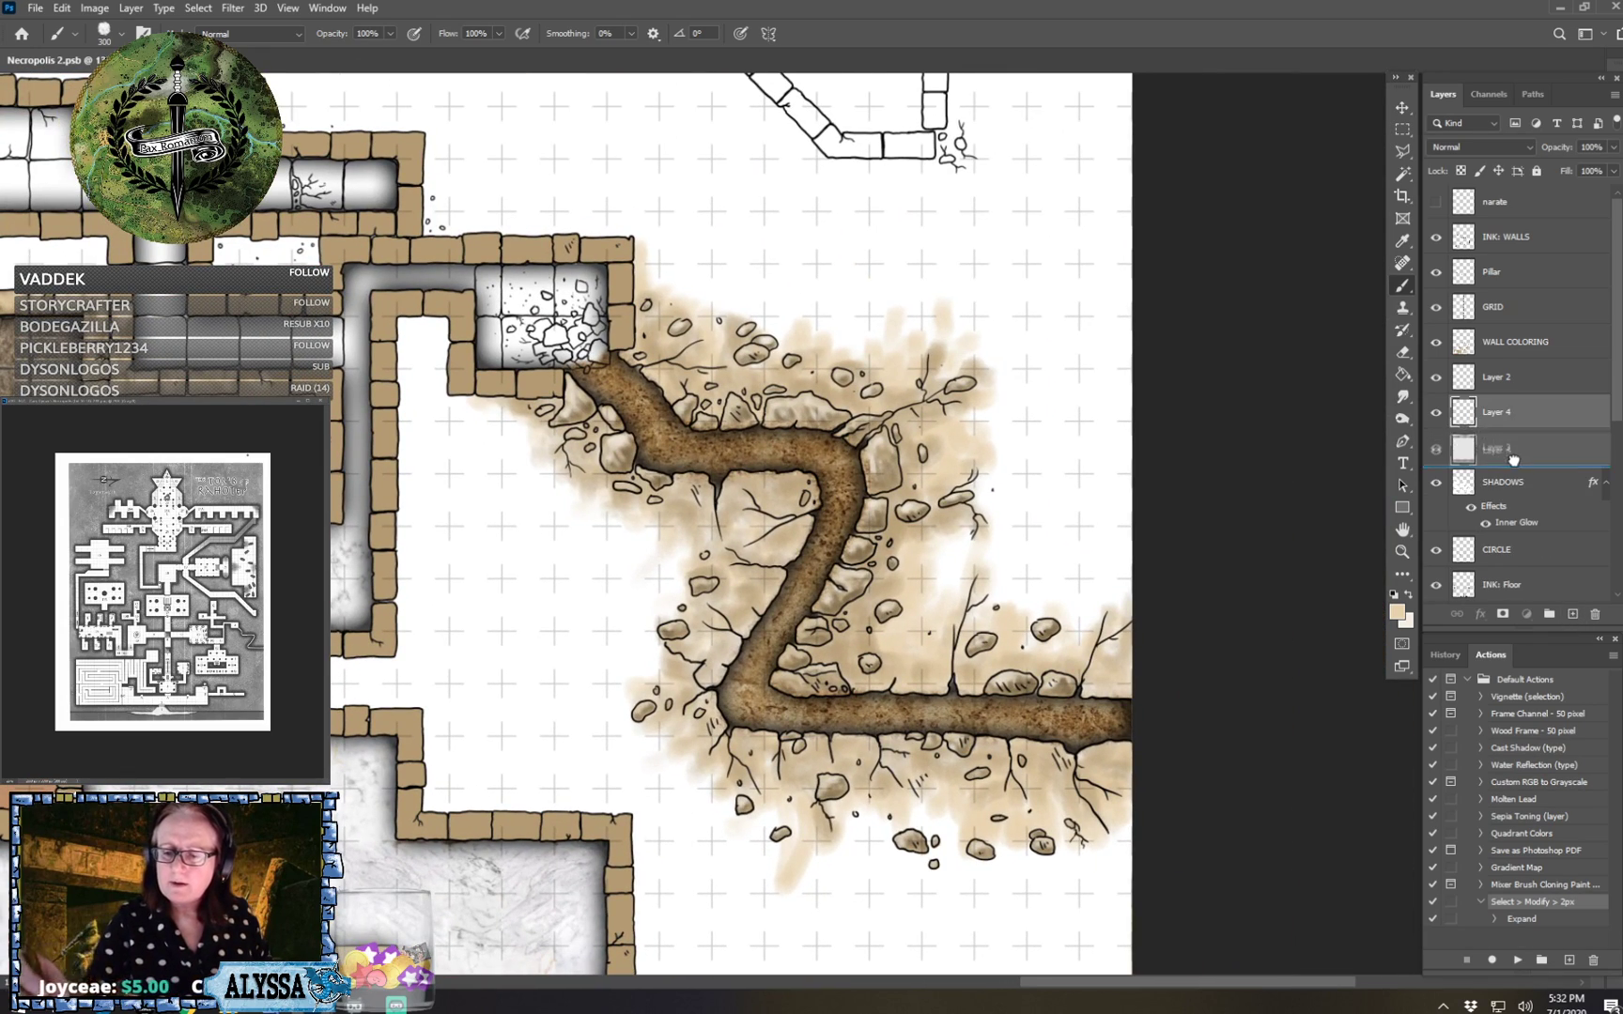
left_click(1397, 613)
left_click(1204, 782)
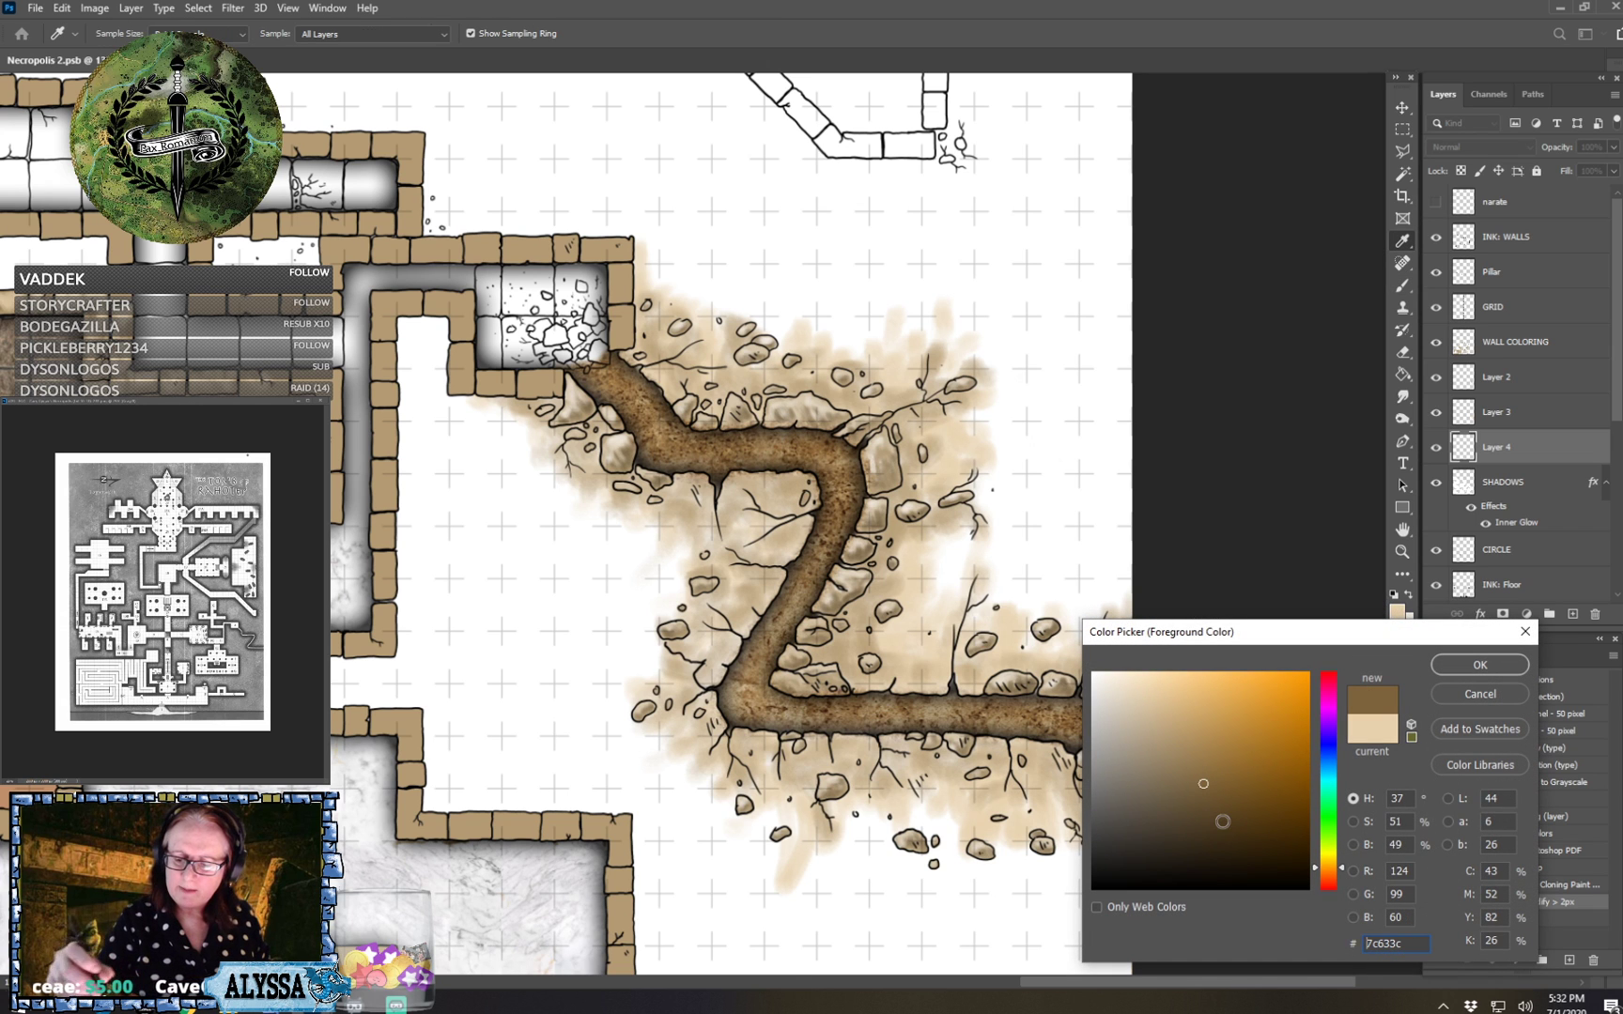
left_click(1462, 666)
scroll(1000, 770, "up", 2)
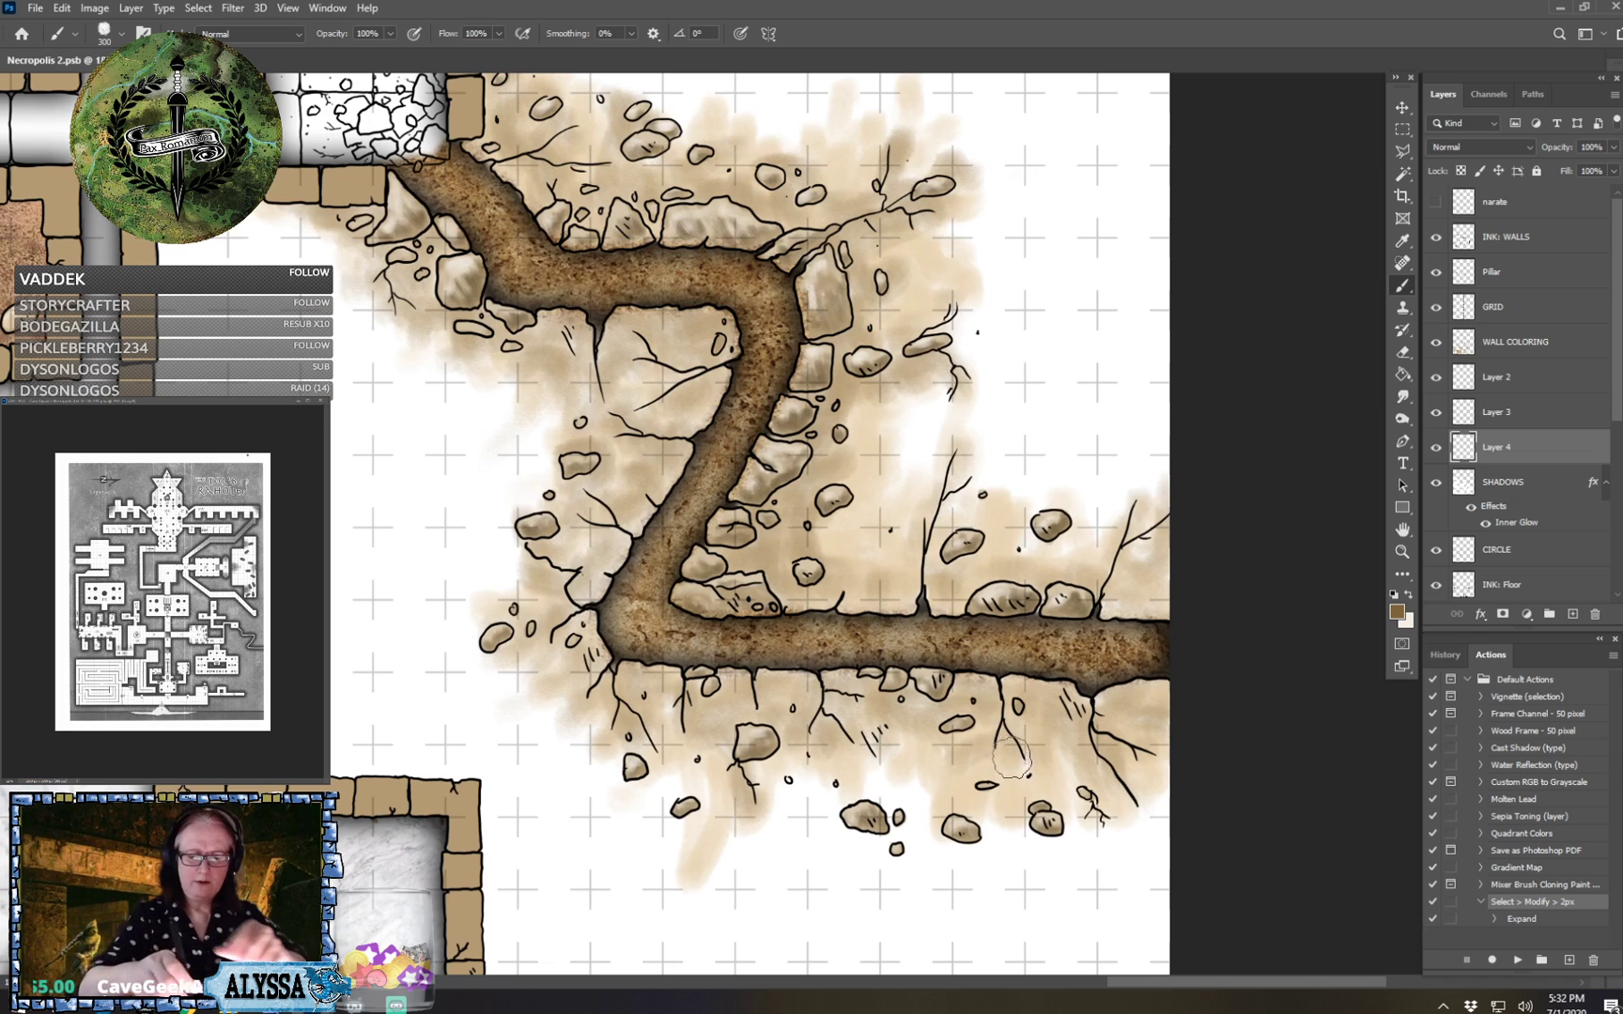
Brush darker brown shading close to both edges of the tunnel's lower stretch and up beside the rocks on the diagonal.
mouse_move(959, 730)
left_mouse_down()
mouse_move(916, 702)
mouse_move(972, 710)
mouse_move(960, 692)
mouse_move(979, 727)
mouse_move(988, 695)
mouse_move(1020, 697)
mouse_move(986, 694)
mouse_move(1021, 711)
mouse_move(1024, 744)
mouse_move(1050, 703)
mouse_move(1046, 751)
mouse_move(1025, 749)
mouse_move(1072, 775)
mouse_move(1057, 698)
mouse_move(1090, 722)
mouse_move(1160, 706)
mouse_move(1136, 703)
mouse_move(1150, 743)
mouse_move(1106, 743)
mouse_move(1167, 705)
left_mouse_up()
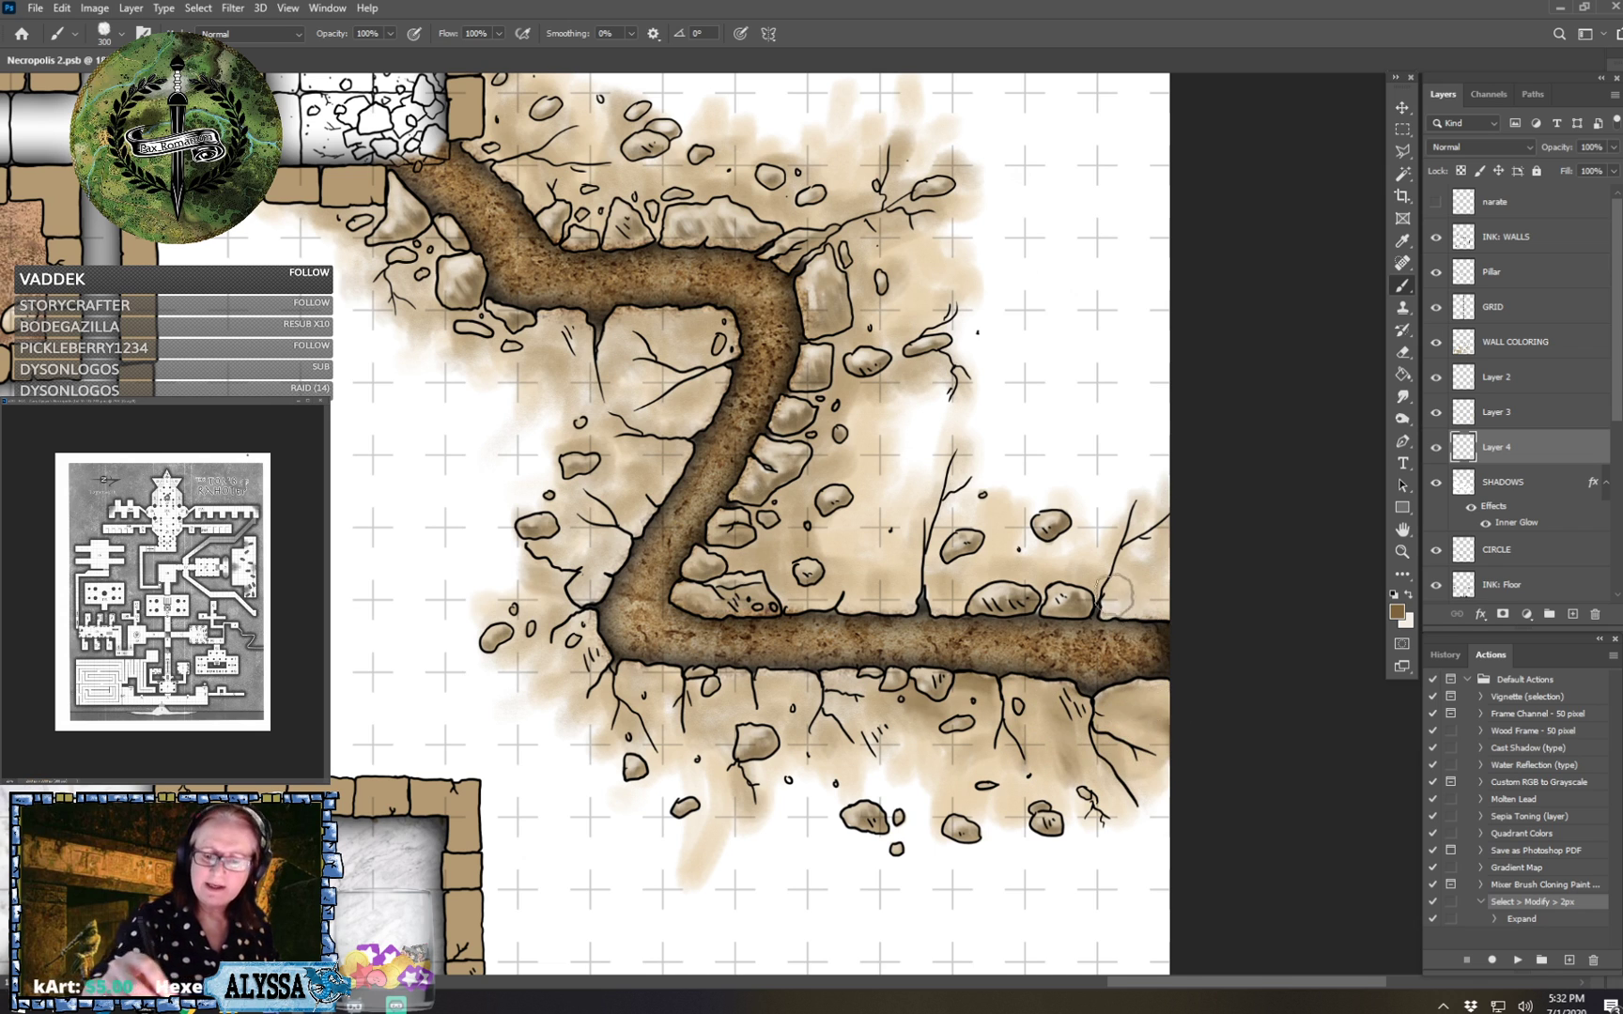
mouse_move(1115, 594)
left_mouse_down()
mouse_move(1160, 603)
mouse_move(1130, 604)
mouse_move(1154, 576)
mouse_move(1129, 578)
mouse_move(1132, 525)
mouse_move(1164, 565)
left_mouse_up()
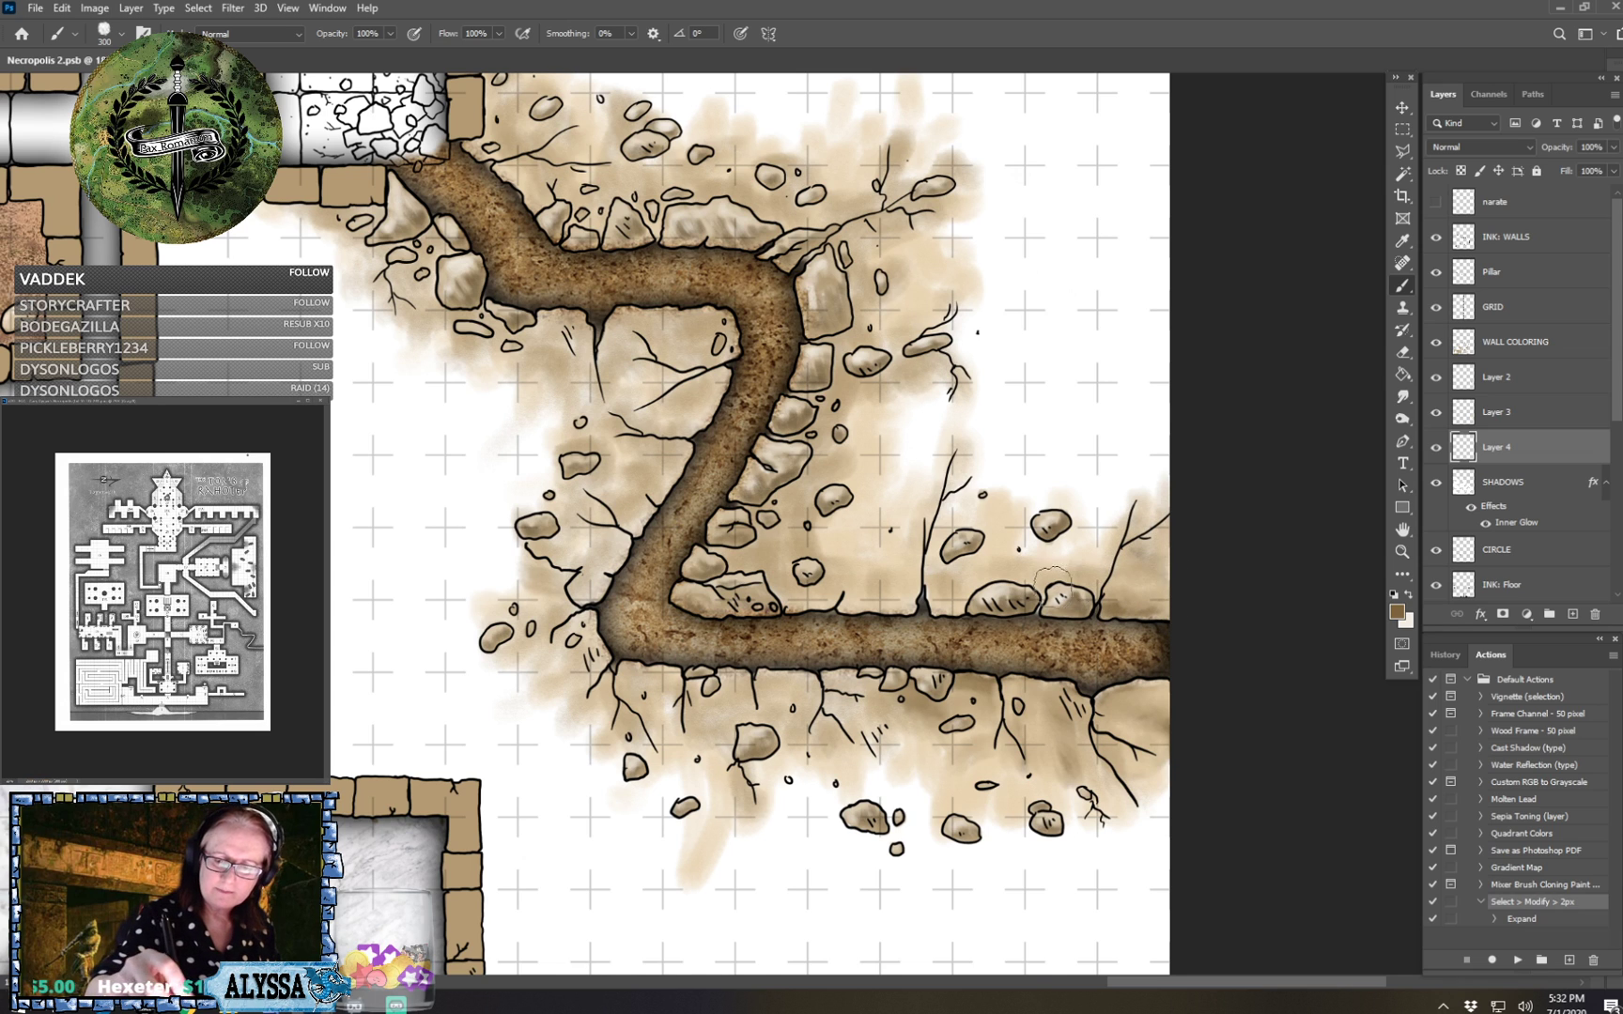
mouse_move(1040, 560)
left_mouse_down()
mouse_move(941, 595)
mouse_move(946, 566)
mouse_move(972, 552)
mouse_move(931, 545)
mouse_move(946, 490)
left_mouse_up()
mouse_move(916, 575)
left_mouse_down()
mouse_move(843, 591)
mouse_move(860, 576)
mouse_move(817, 532)
mouse_move(833, 575)
mouse_move(807, 597)
left_mouse_up()
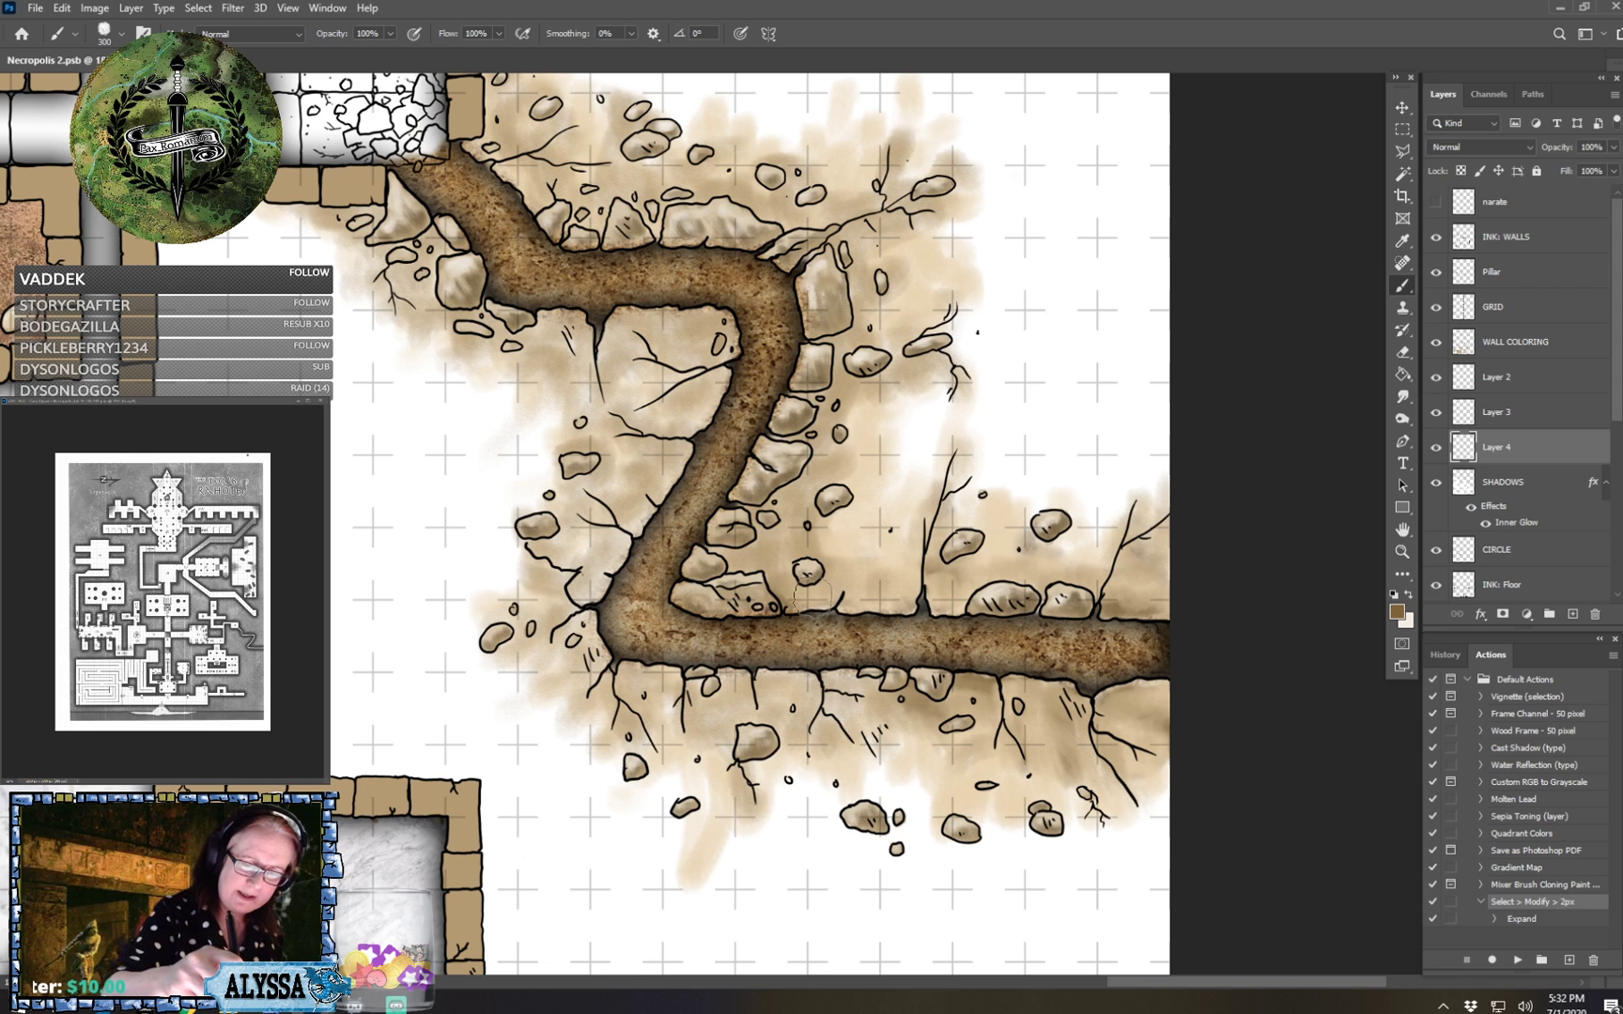
left_click_drag(777, 472, 800, 484)
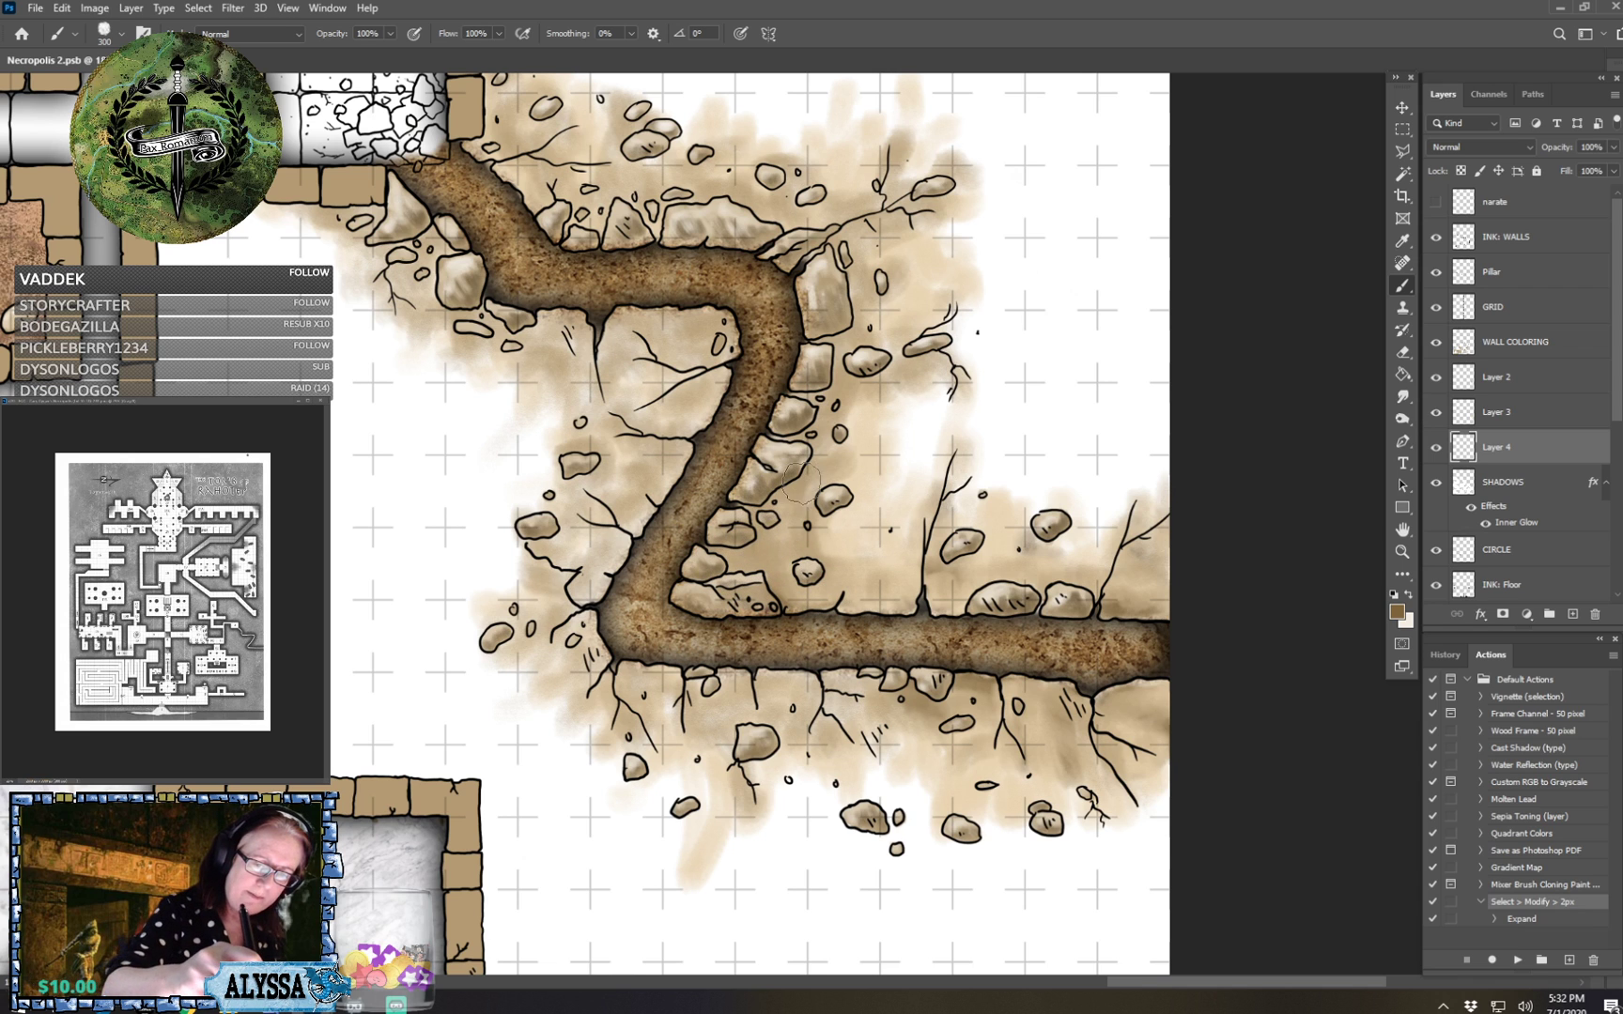
Continue the darker brown shading around the tunnel's upper stretch, from the bend's cracks to the rubble room and down the west side.
scroll(855, 498, "up", 5)
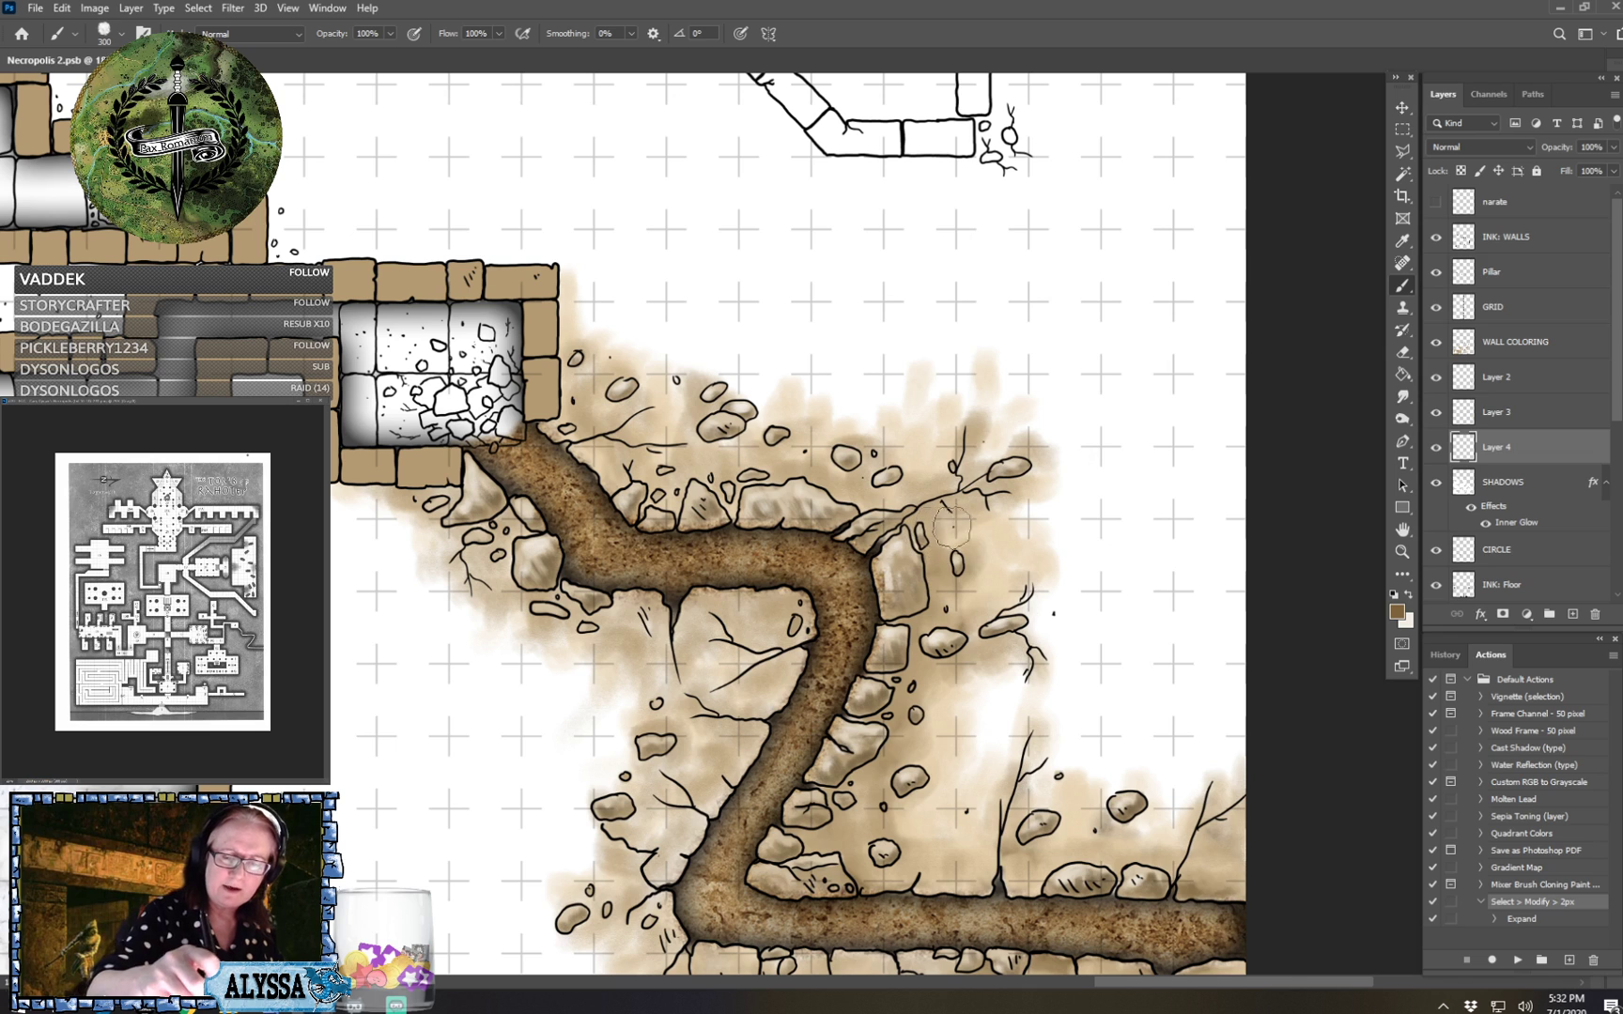
mouse_move(977, 456)
left_mouse_down()
mouse_move(921, 497)
mouse_move(875, 493)
left_mouse_up()
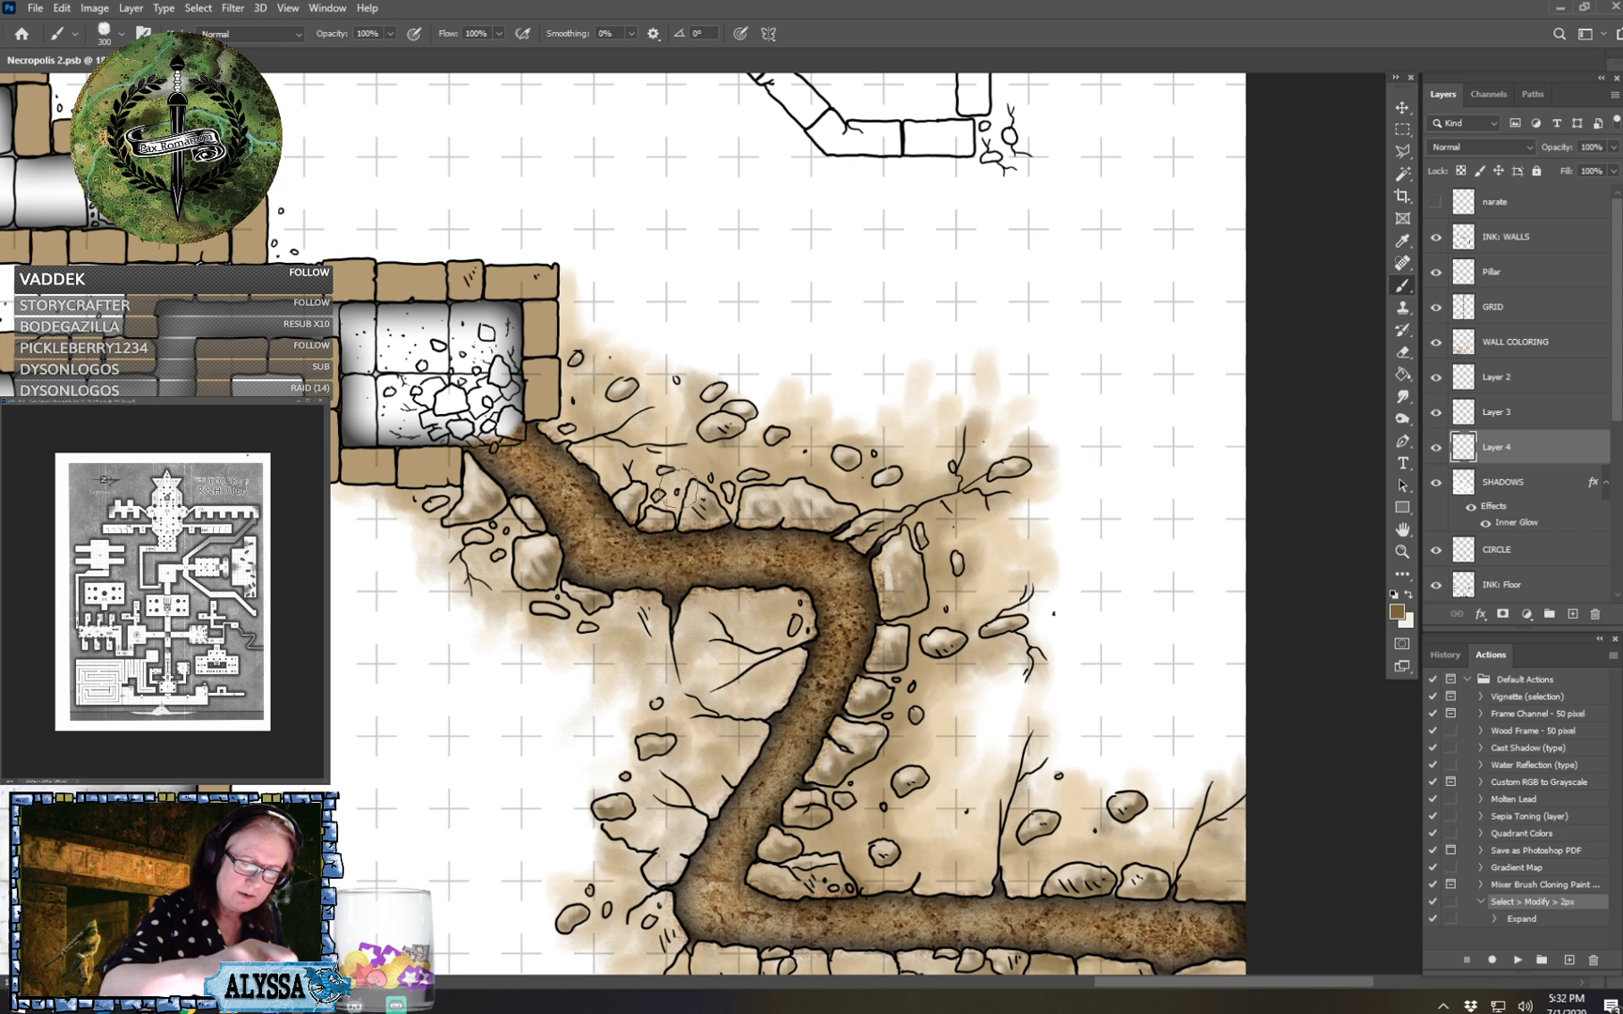
left_click_drag(716, 434, 725, 411)
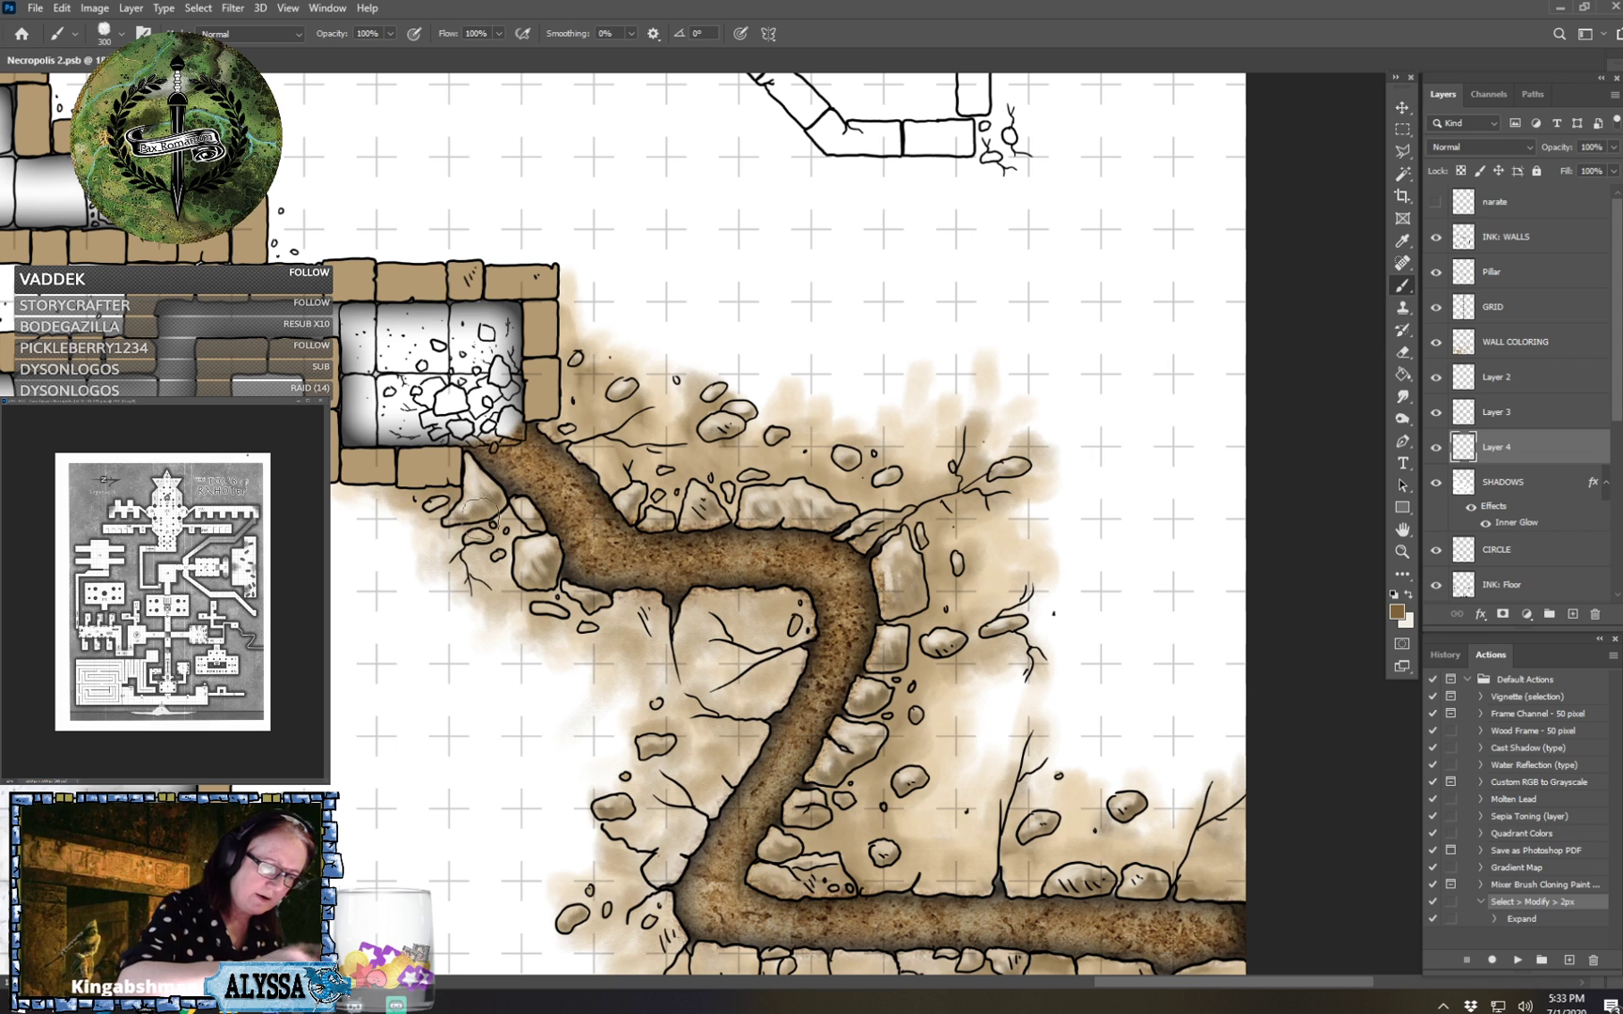
mouse_move(513, 527)
left_mouse_down()
mouse_move(476, 553)
mouse_move(479, 581)
mouse_move(505, 547)
mouse_move(573, 625)
mouse_move(634, 611)
mouse_move(672, 679)
mouse_move(670, 621)
mouse_move(676, 662)
mouse_move(707, 611)
mouse_move(711, 671)
mouse_move(739, 655)
mouse_move(728, 611)
mouse_move(789, 635)
mouse_move(769, 611)
mouse_move(767, 679)
mouse_move(737, 691)
mouse_move(708, 659)
mouse_move(770, 679)
mouse_move(793, 632)
mouse_move(768, 703)
mouse_move(738, 707)
mouse_move(740, 724)
mouse_move(695, 720)
mouse_move(703, 790)
mouse_move(751, 739)
left_mouse_up()
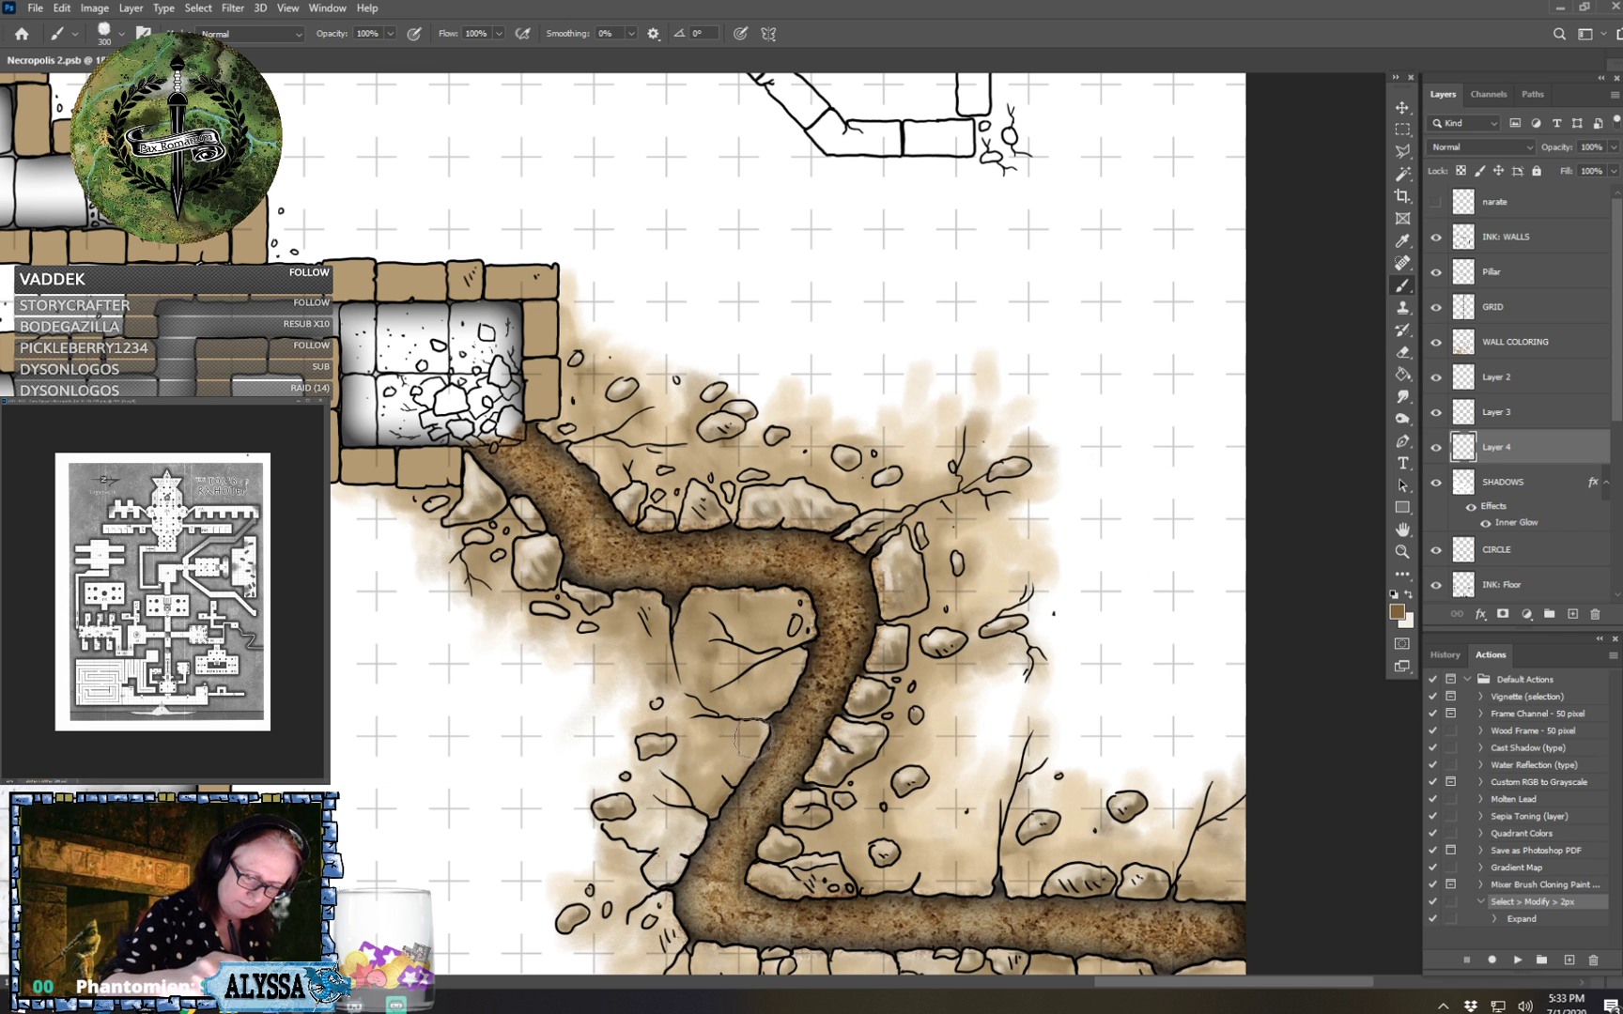
left_click_drag(808, 689, 843, 499)
mouse_move(694, 658)
left_mouse_down()
mouse_move(689, 626)
mouse_move(680, 648)
mouse_move(657, 642)
mouse_move(690, 693)
mouse_move(689, 772)
mouse_move(707, 761)
mouse_move(696, 711)
mouse_move(719, 770)
mouse_move(755, 798)
mouse_move(749, 772)
mouse_move(804, 800)
mouse_move(804, 779)
mouse_move(864, 791)
mouse_move(865, 777)
mouse_move(857, 837)
mouse_move(882, 831)
mouse_move(883, 782)
mouse_move(908, 814)
mouse_move(929, 797)
mouse_move(913, 780)
mouse_move(939, 812)
mouse_move(954, 776)
mouse_move(1014, 800)
left_mouse_up()
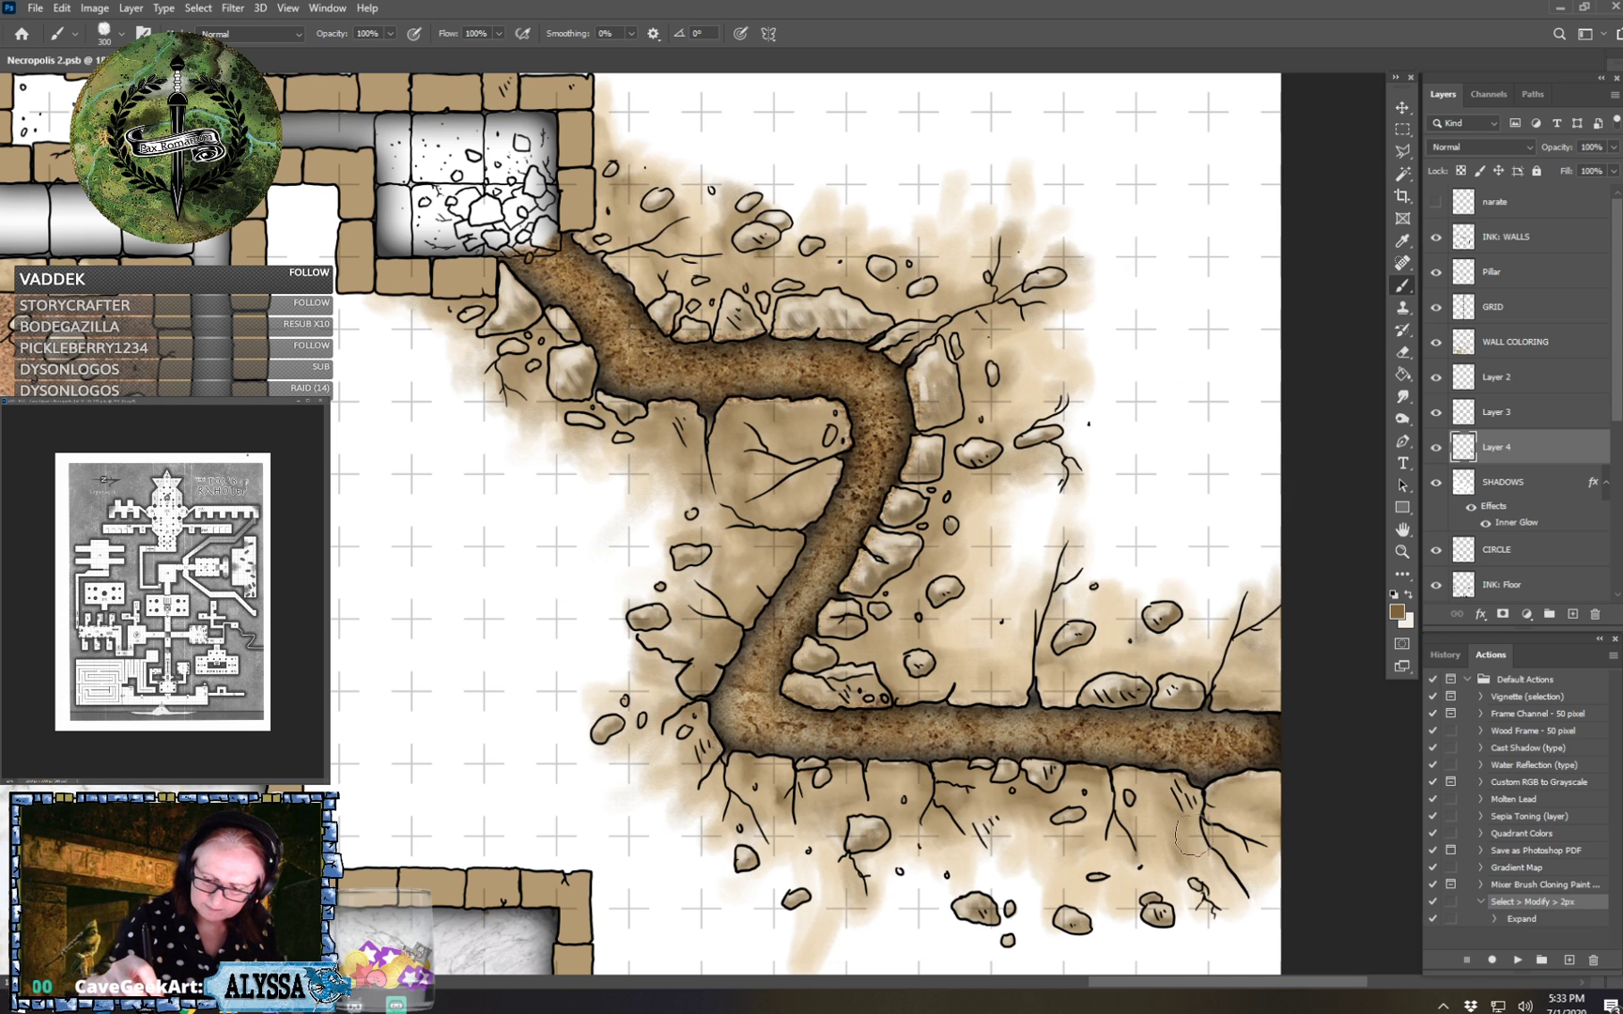
Deepen the brown shading beside the lower stretch and along the diagonal's east side, and review the tunnel within the wider map.
mouse_move(1188, 839)
left_mouse_down()
mouse_move(1221, 807)
mouse_move(1283, 793)
mouse_move(1250, 819)
mouse_move(1231, 800)
left_mouse_up()
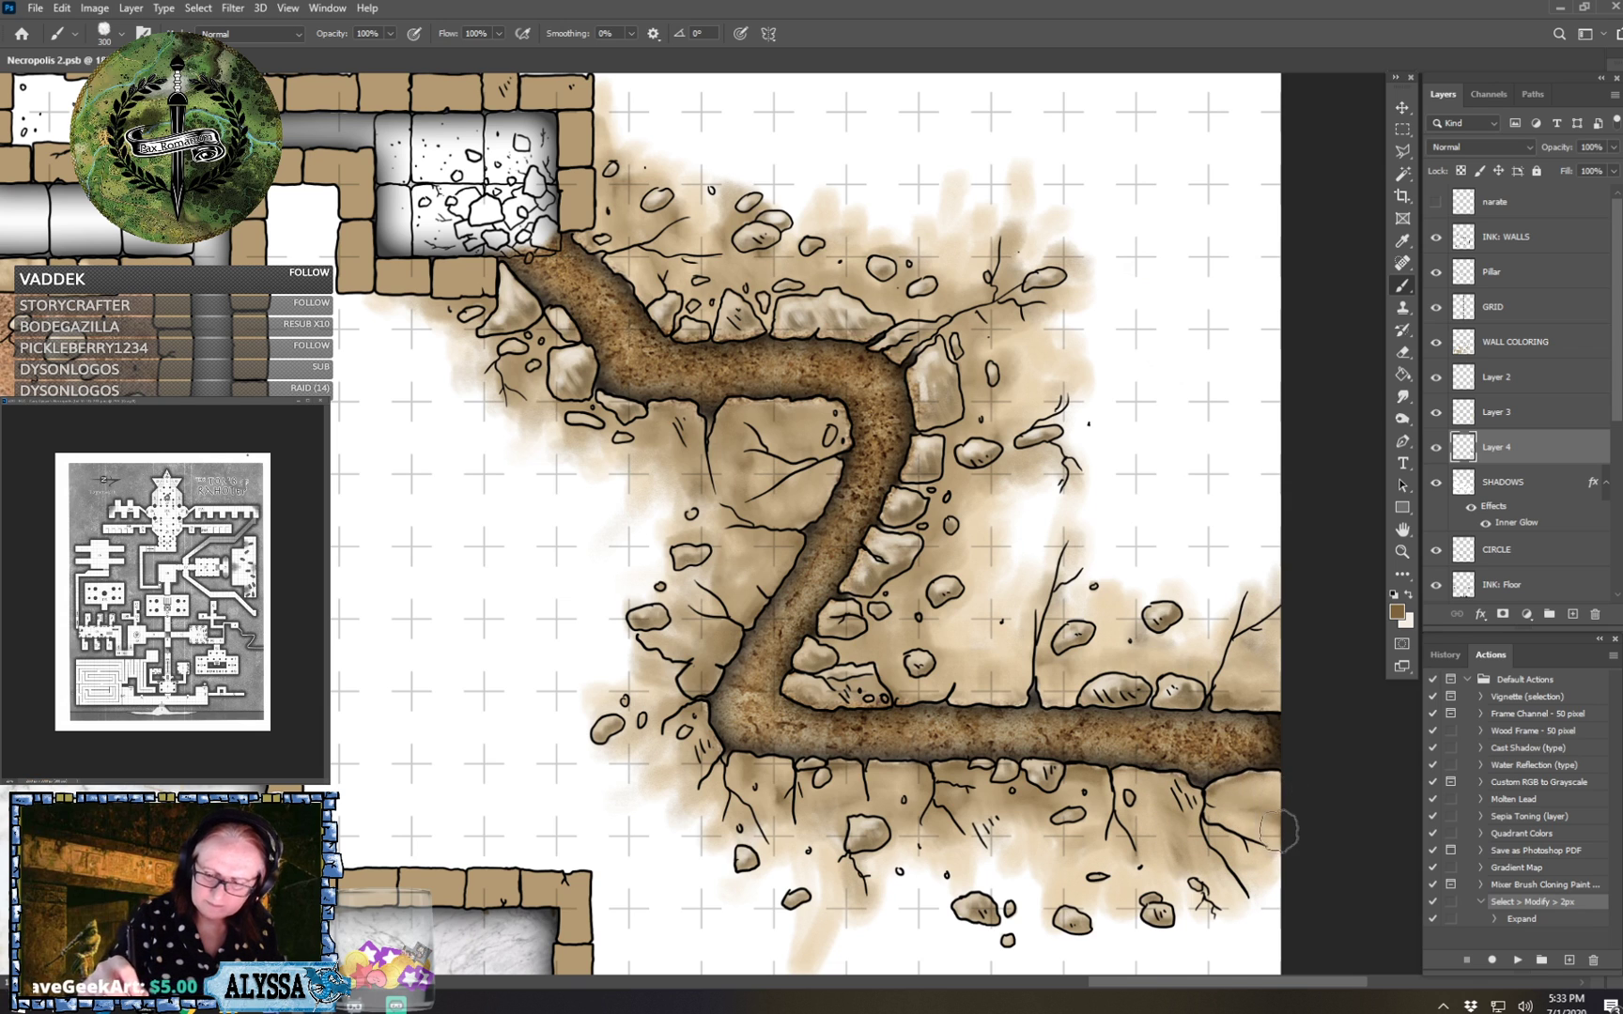
left_click_drag(1195, 669, 1160, 687)
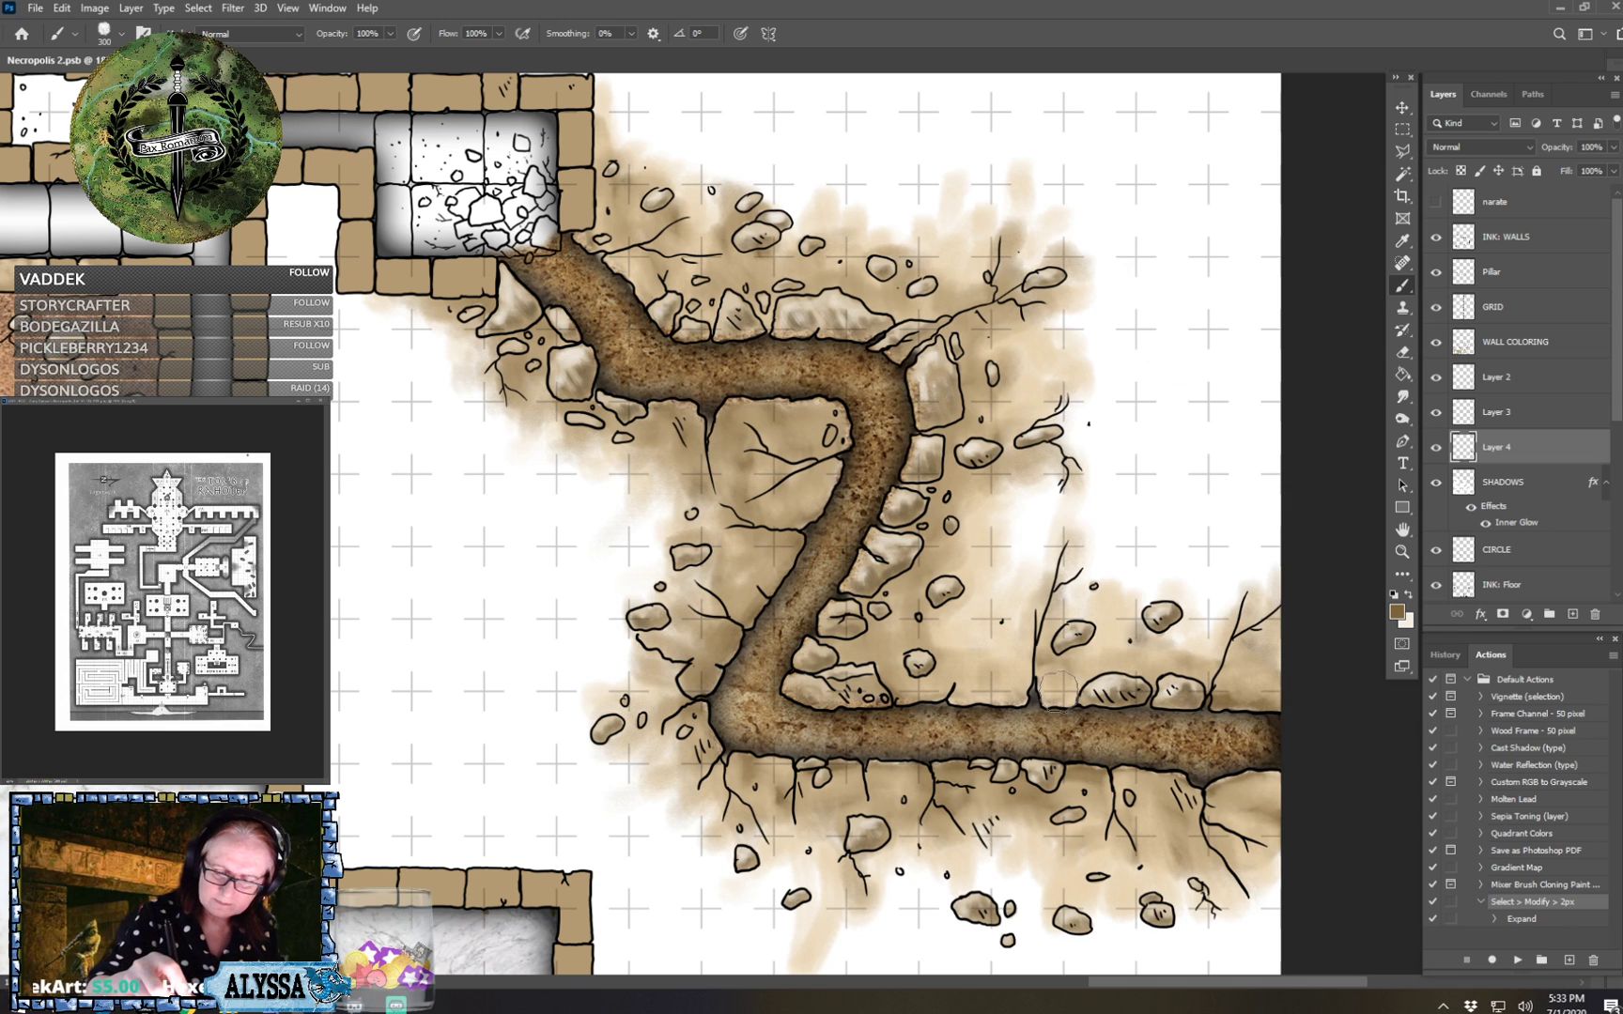
mouse_move(1057, 691)
left_mouse_down()
mouse_move(1035, 664)
mouse_move(983, 684)
left_mouse_up()
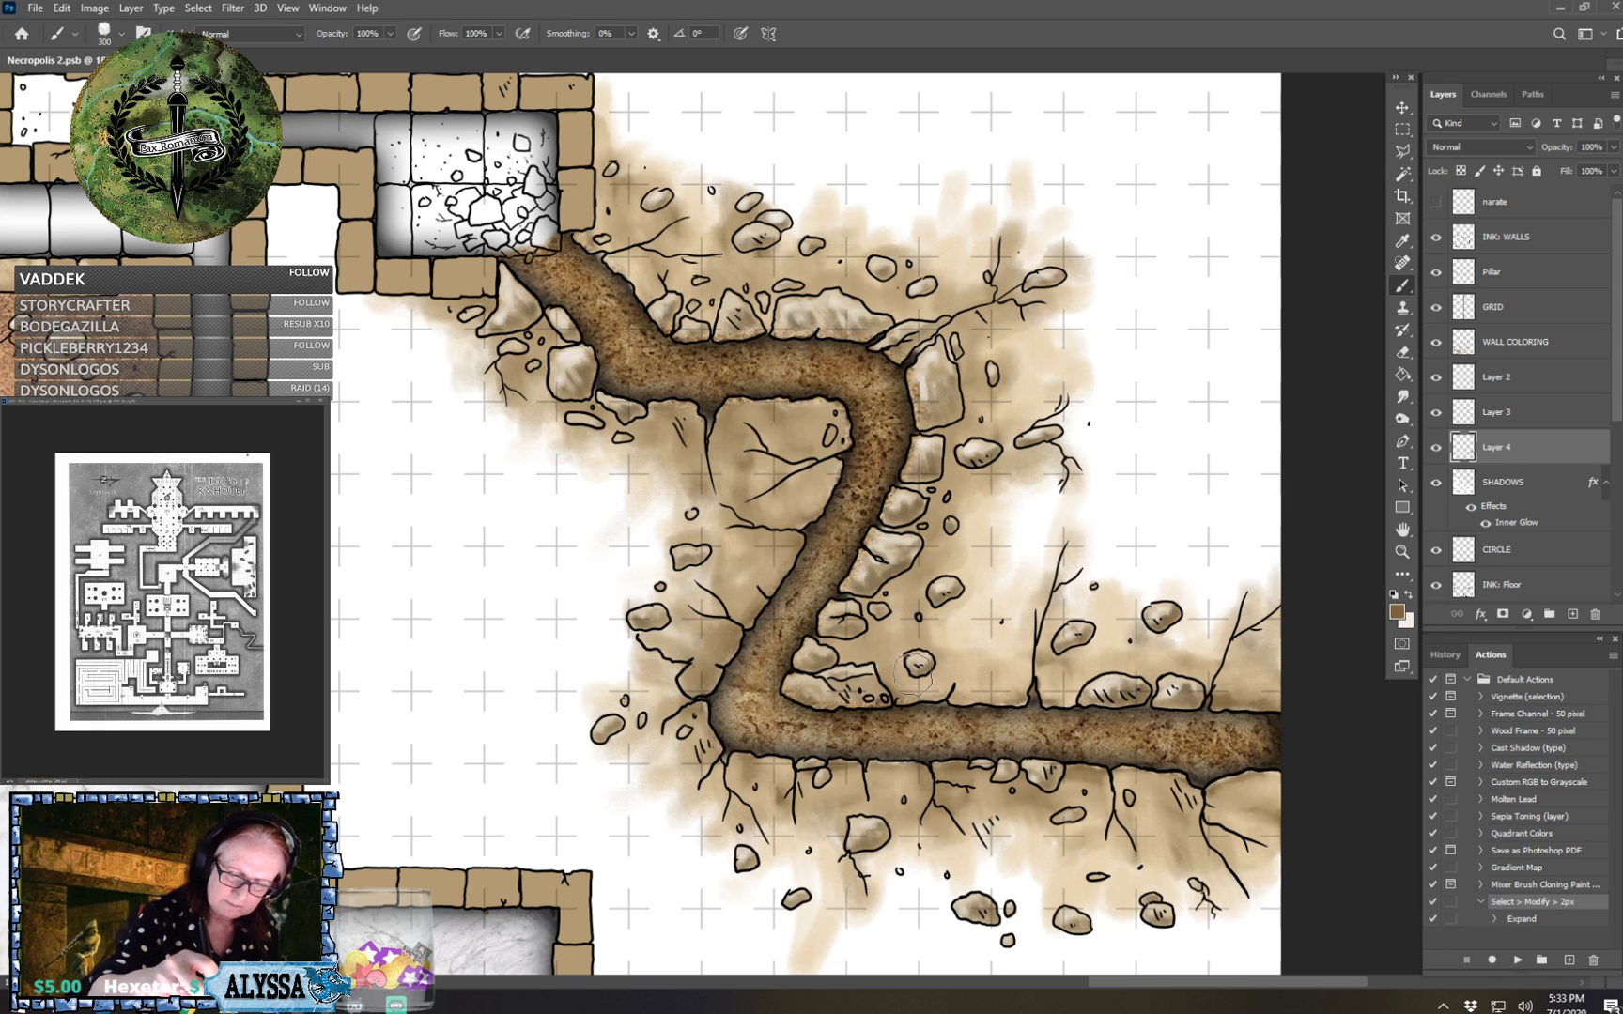
mouse_move(904, 642)
left_mouse_down()
mouse_move(958, 582)
mouse_move(932, 620)
left_mouse_up()
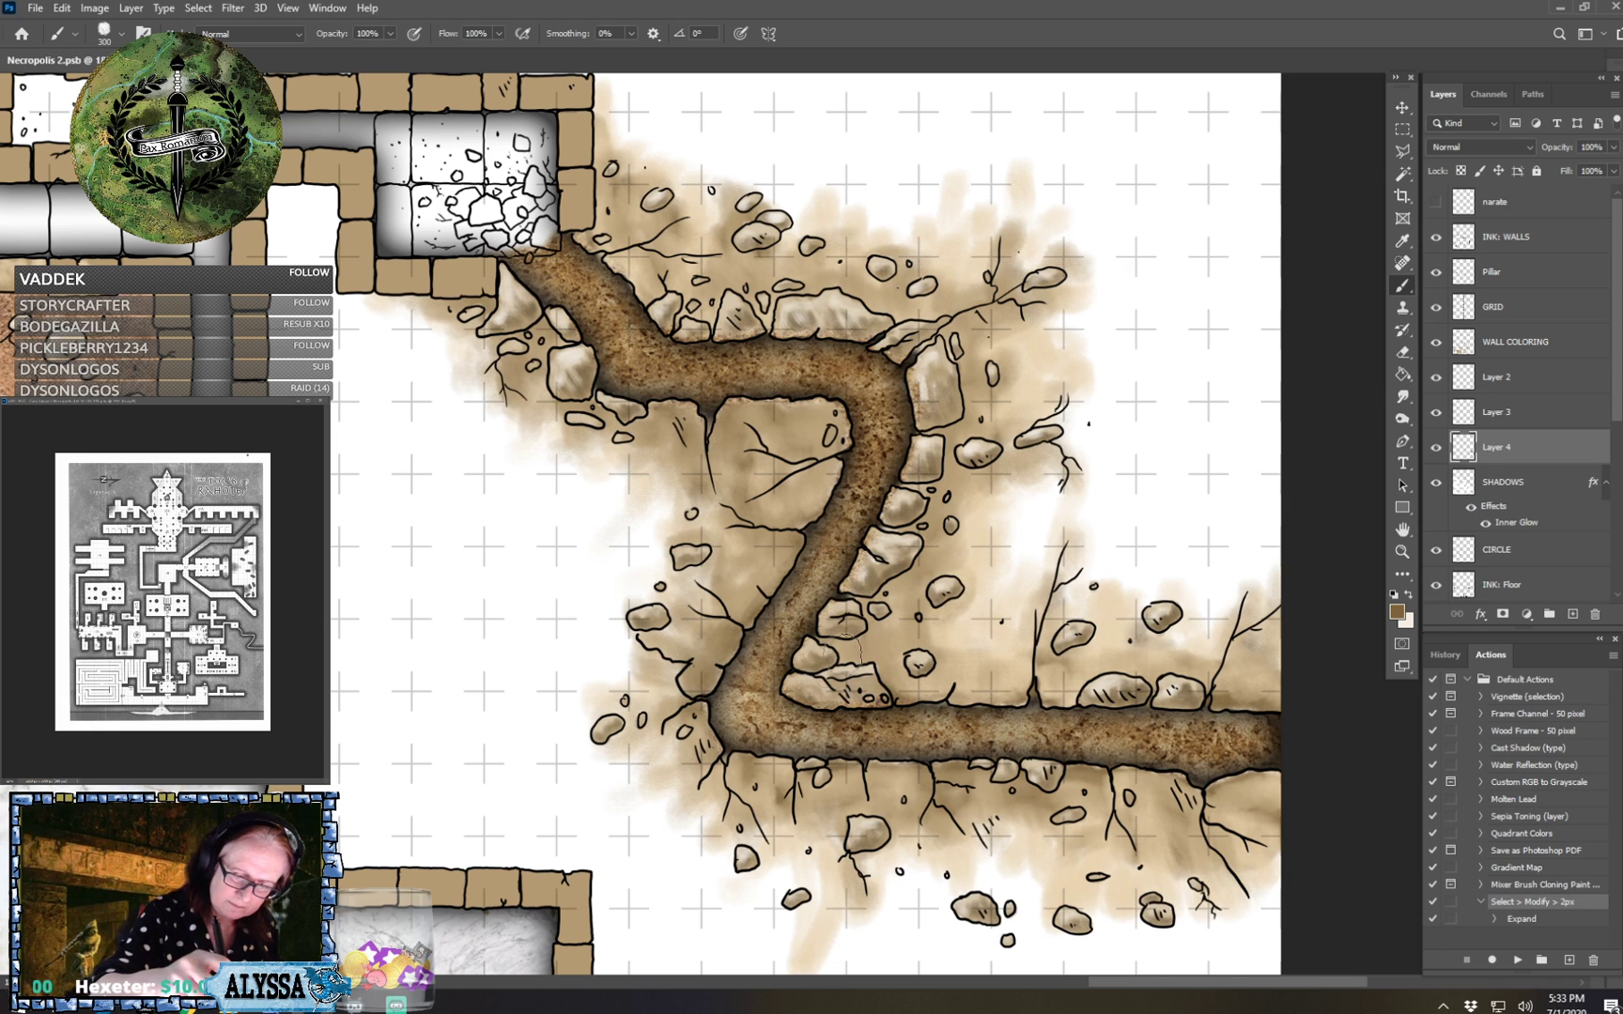
left_click_drag(958, 481, 993, 422)
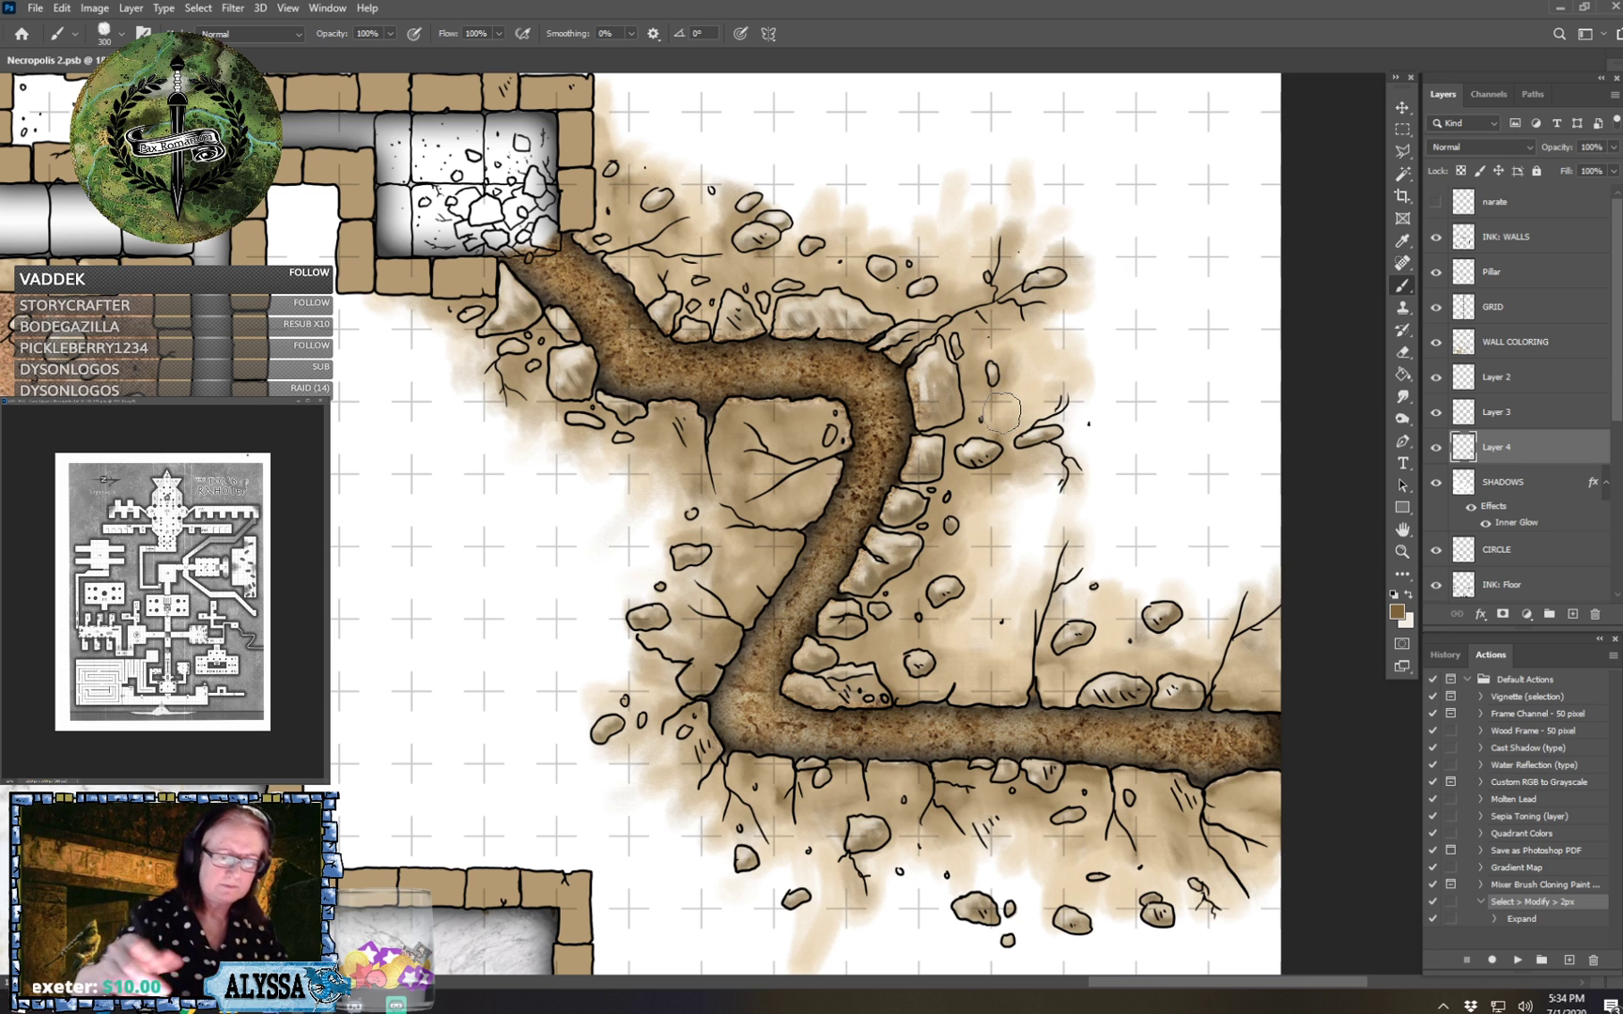
scroll(1002, 413, "down", 3)
scroll(1002, 413, "up", 2)
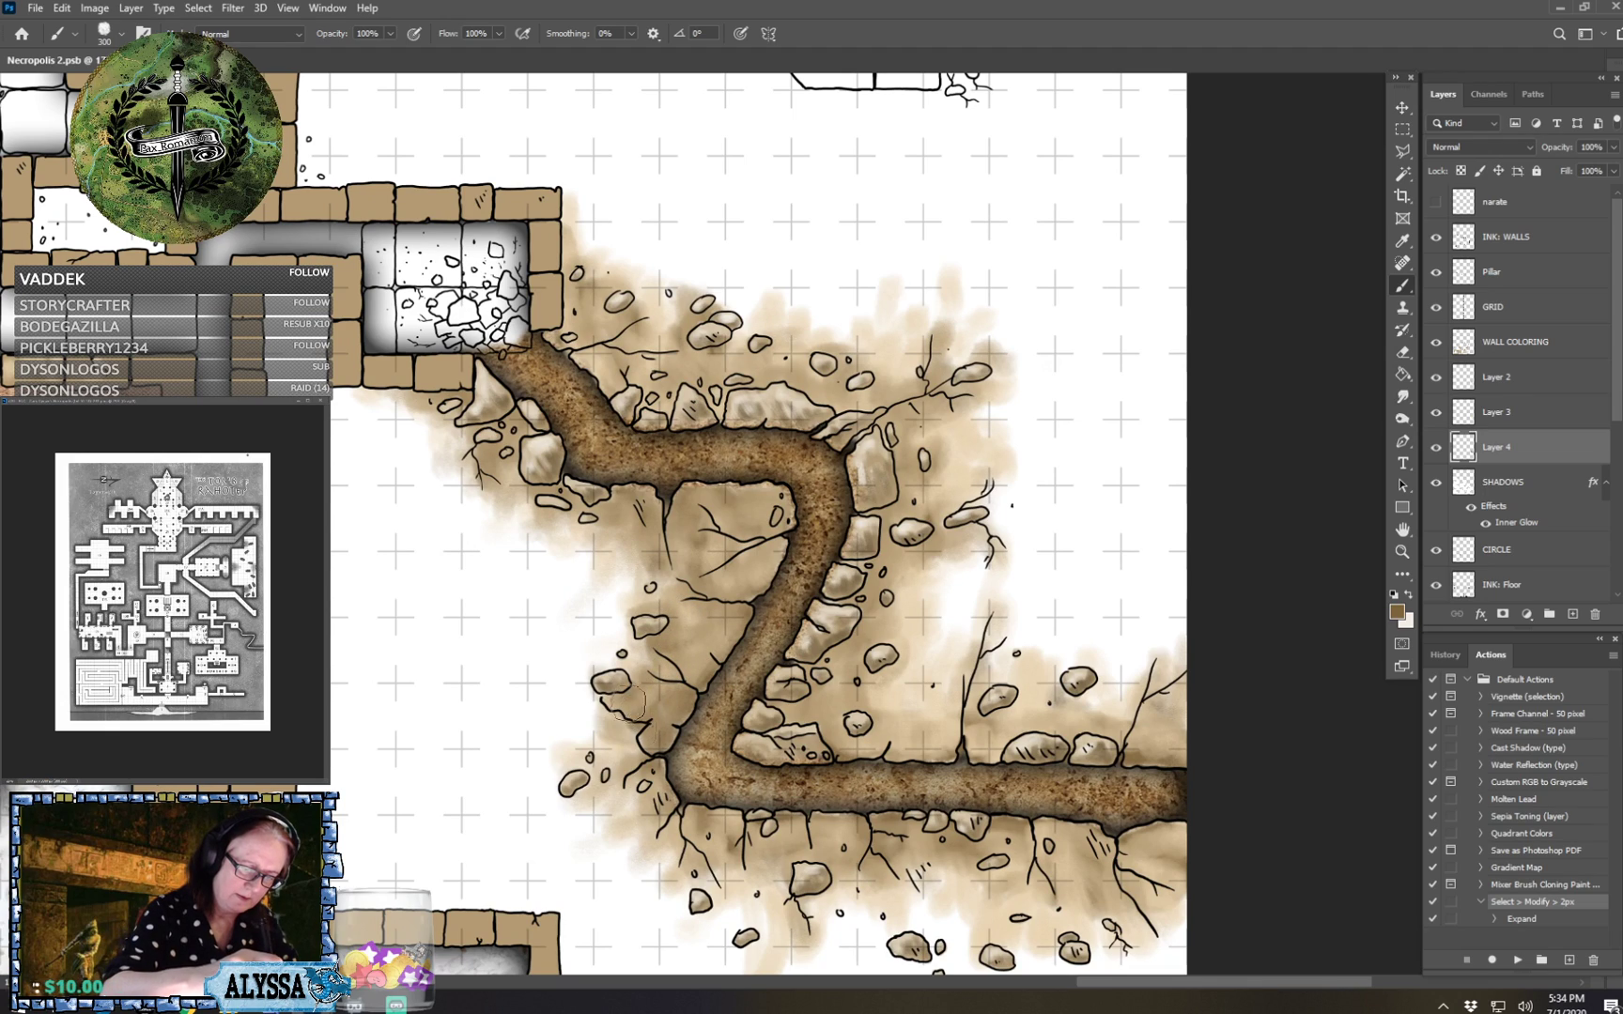
scroll(665, 742, "down", 4)
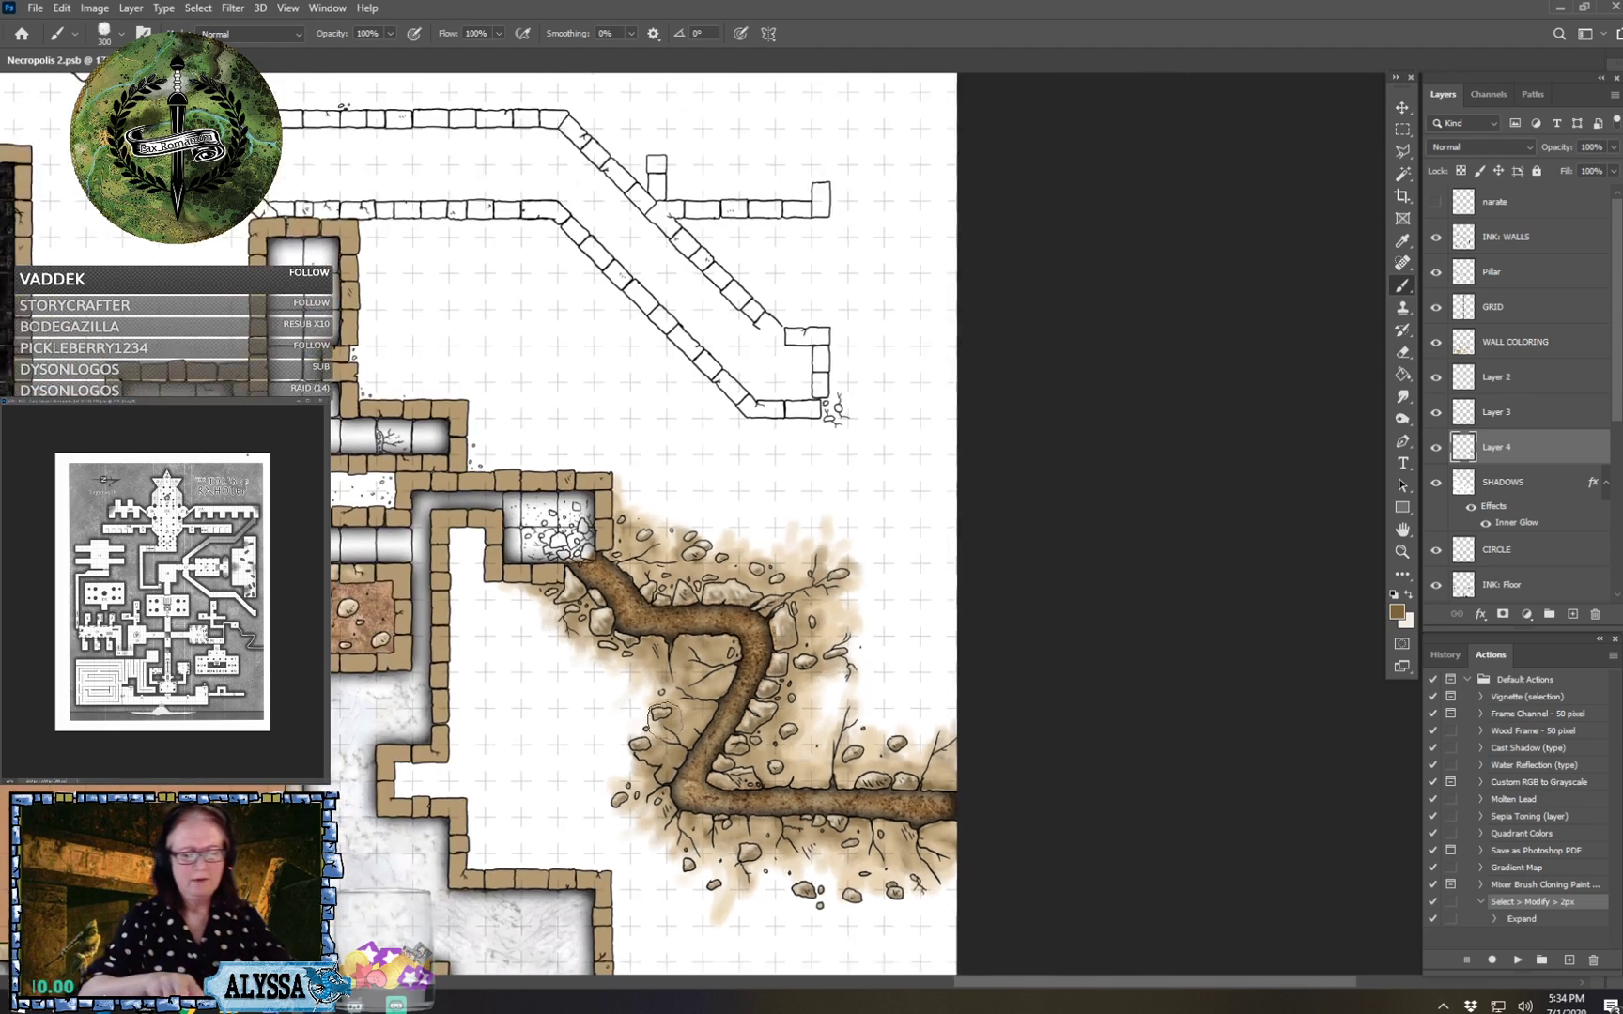
Merge the layers from WALL COLORING down to Layer 4 into one layer and save the file.
scroll(676, 788, "up", 2)
left_click_drag(676, 601, 689, 593)
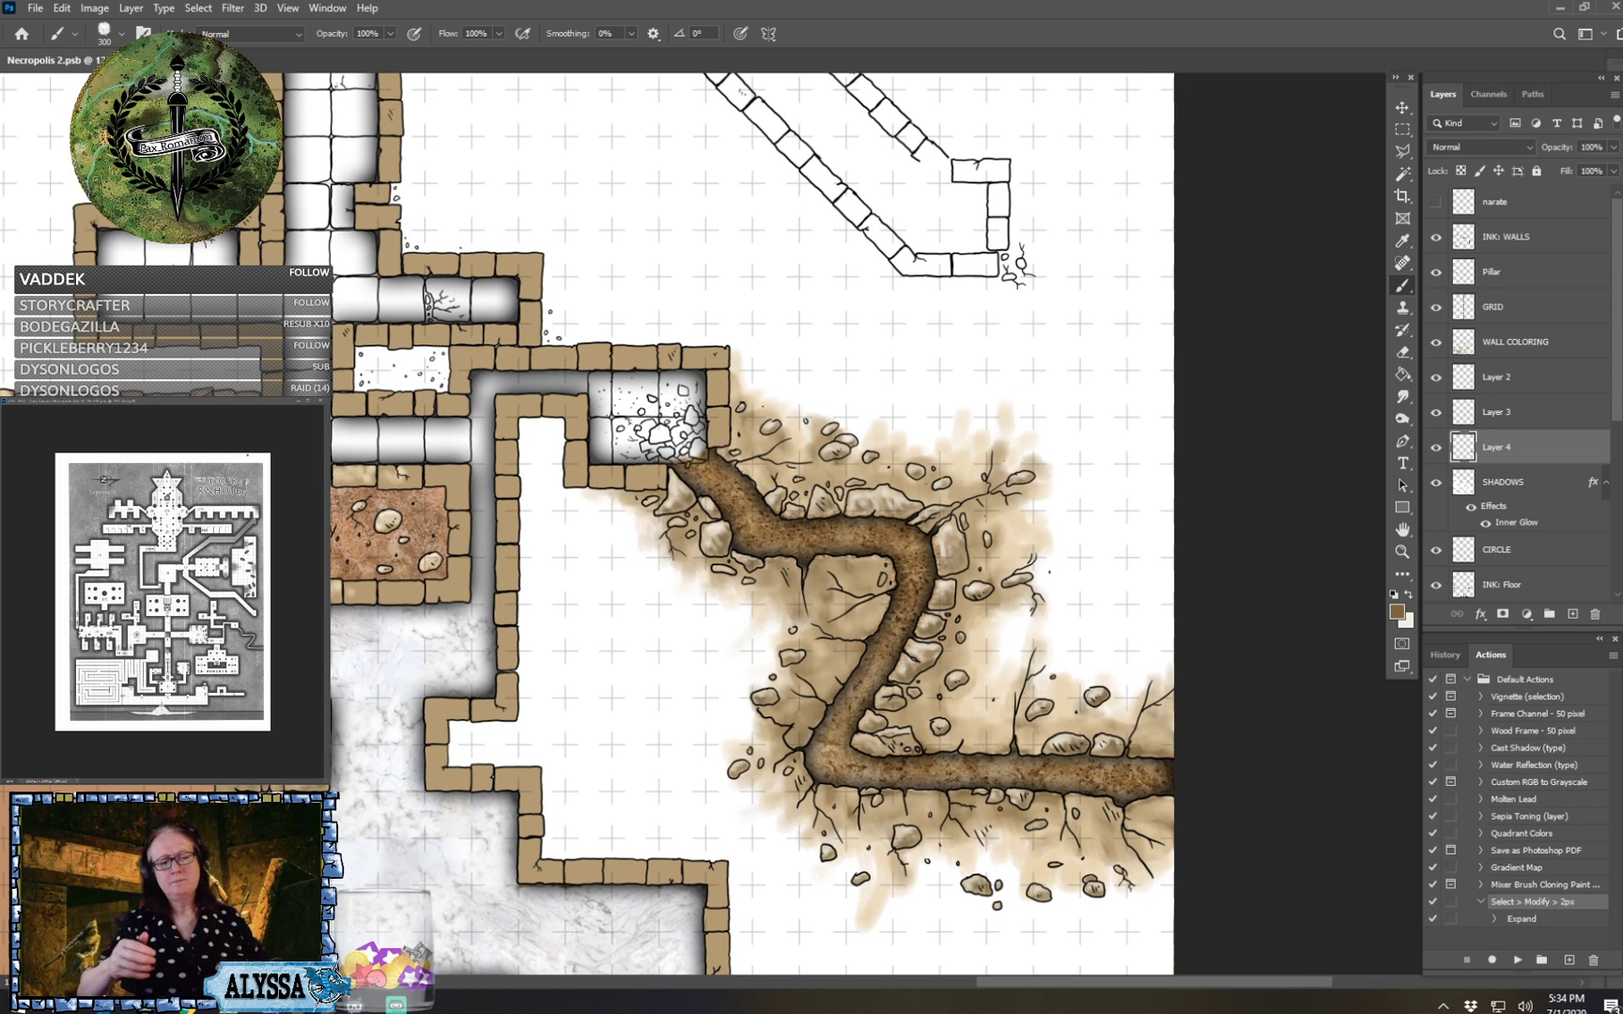
left_click(1520, 349)
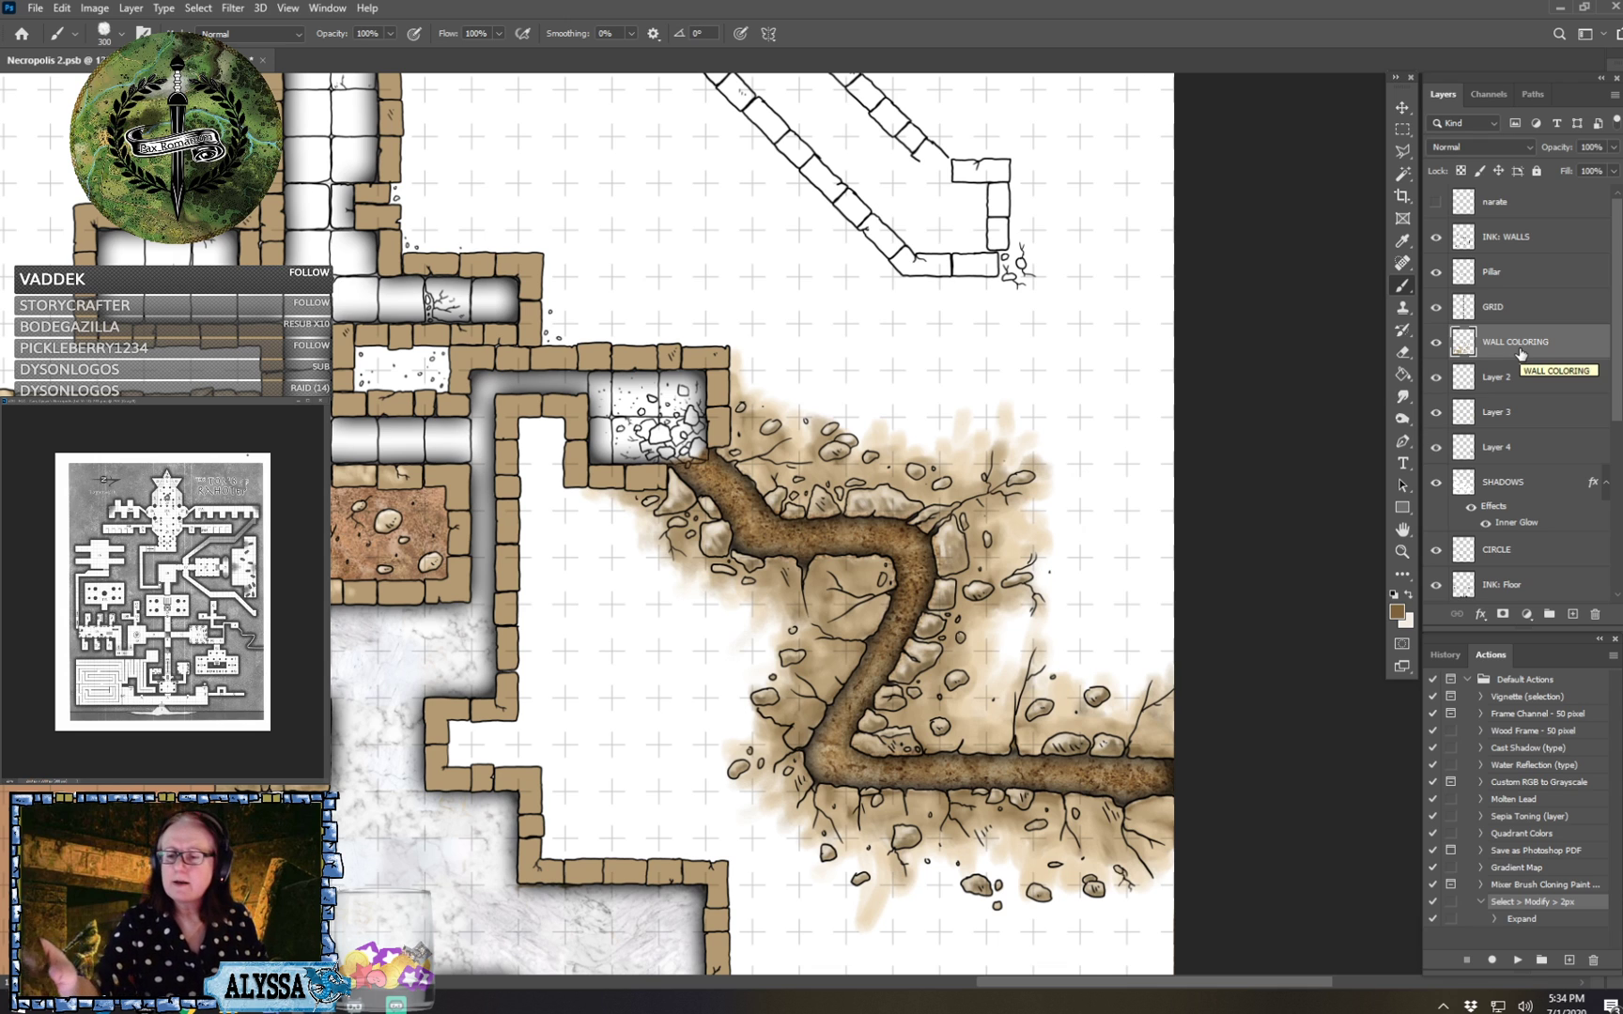
left_click(1512, 452, "shift")
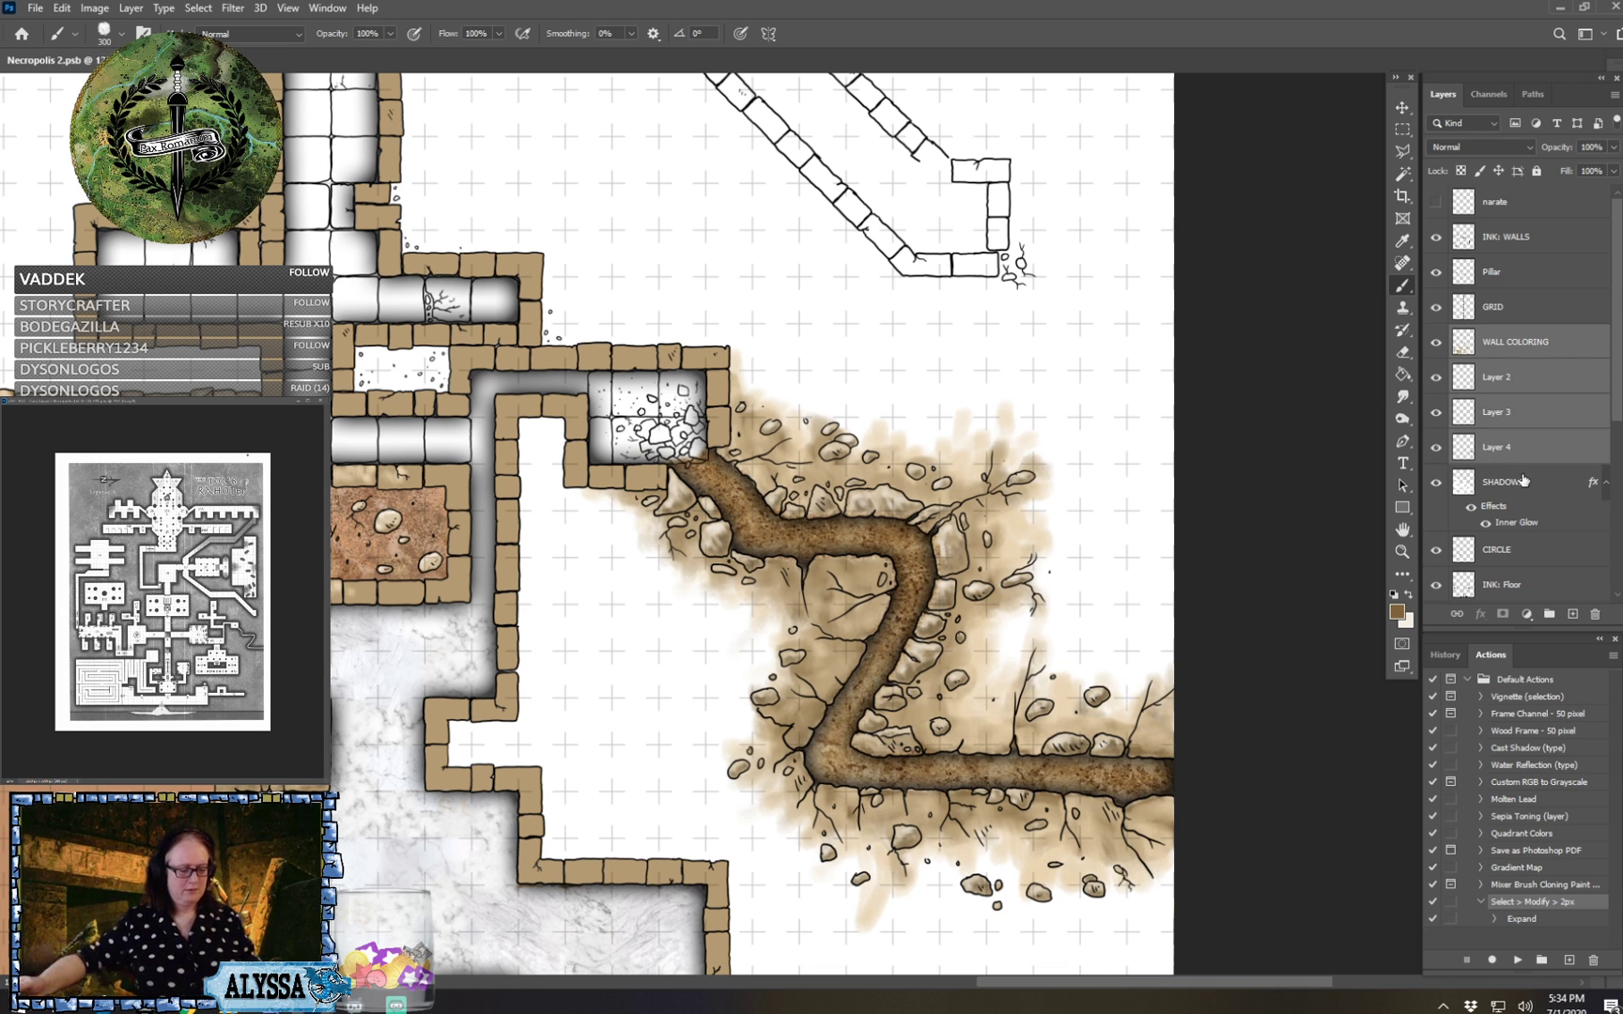
key("ctrl+e")
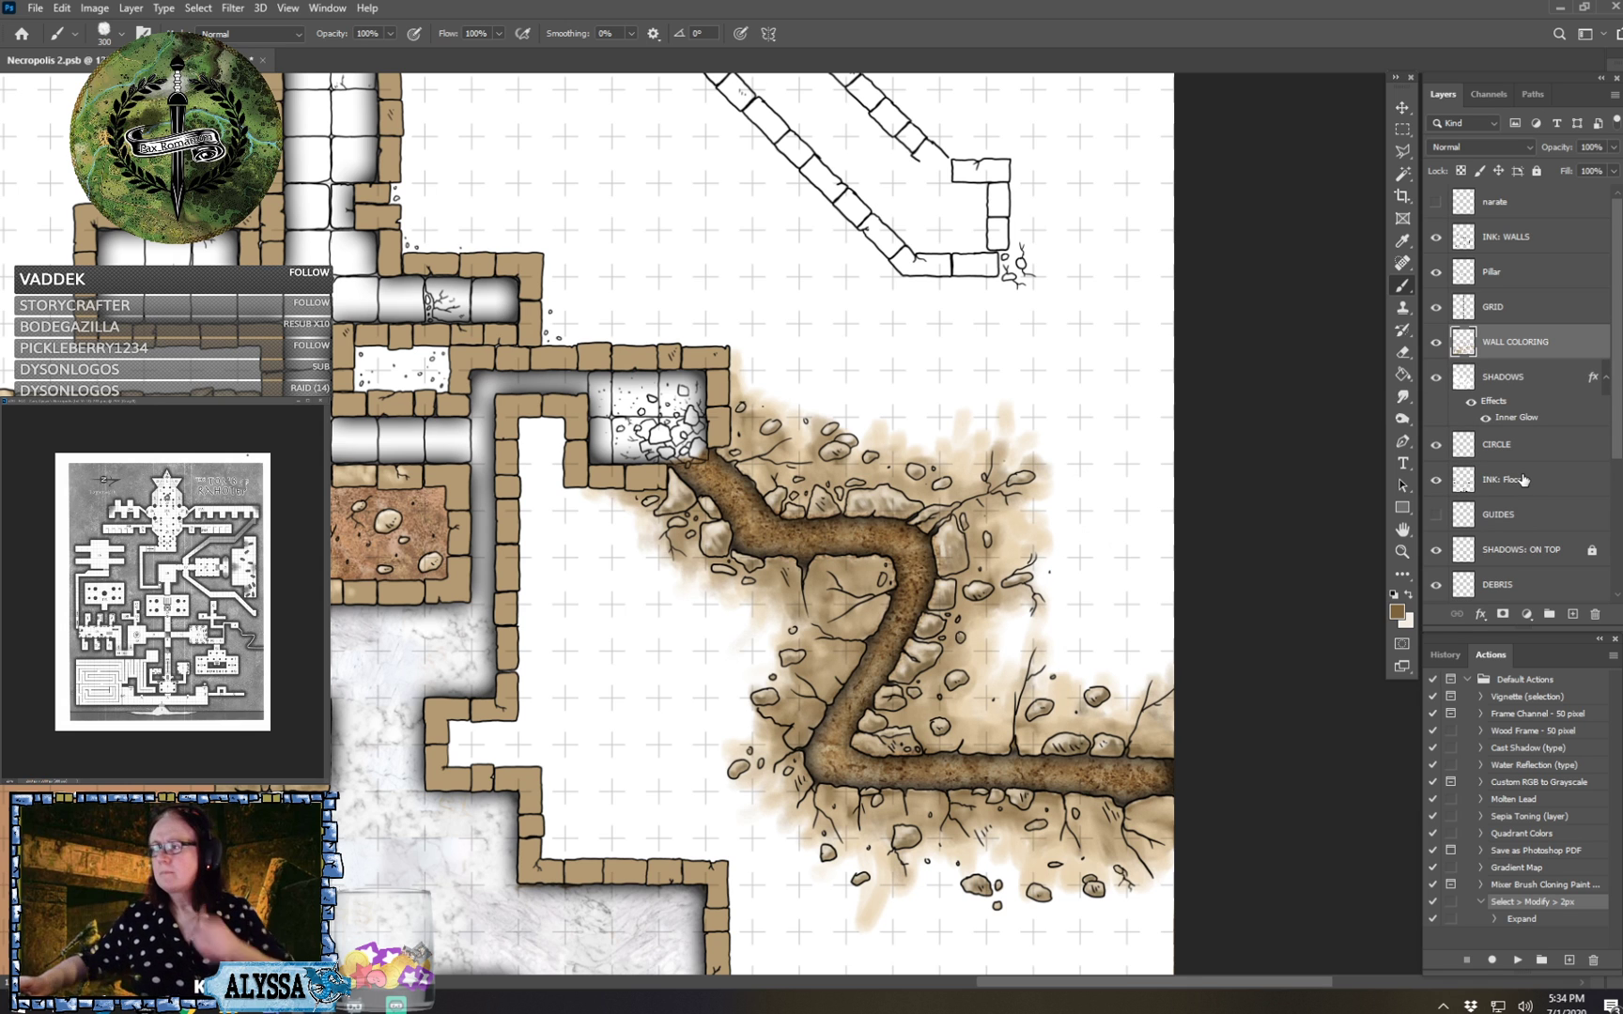
key("ctrl+s")
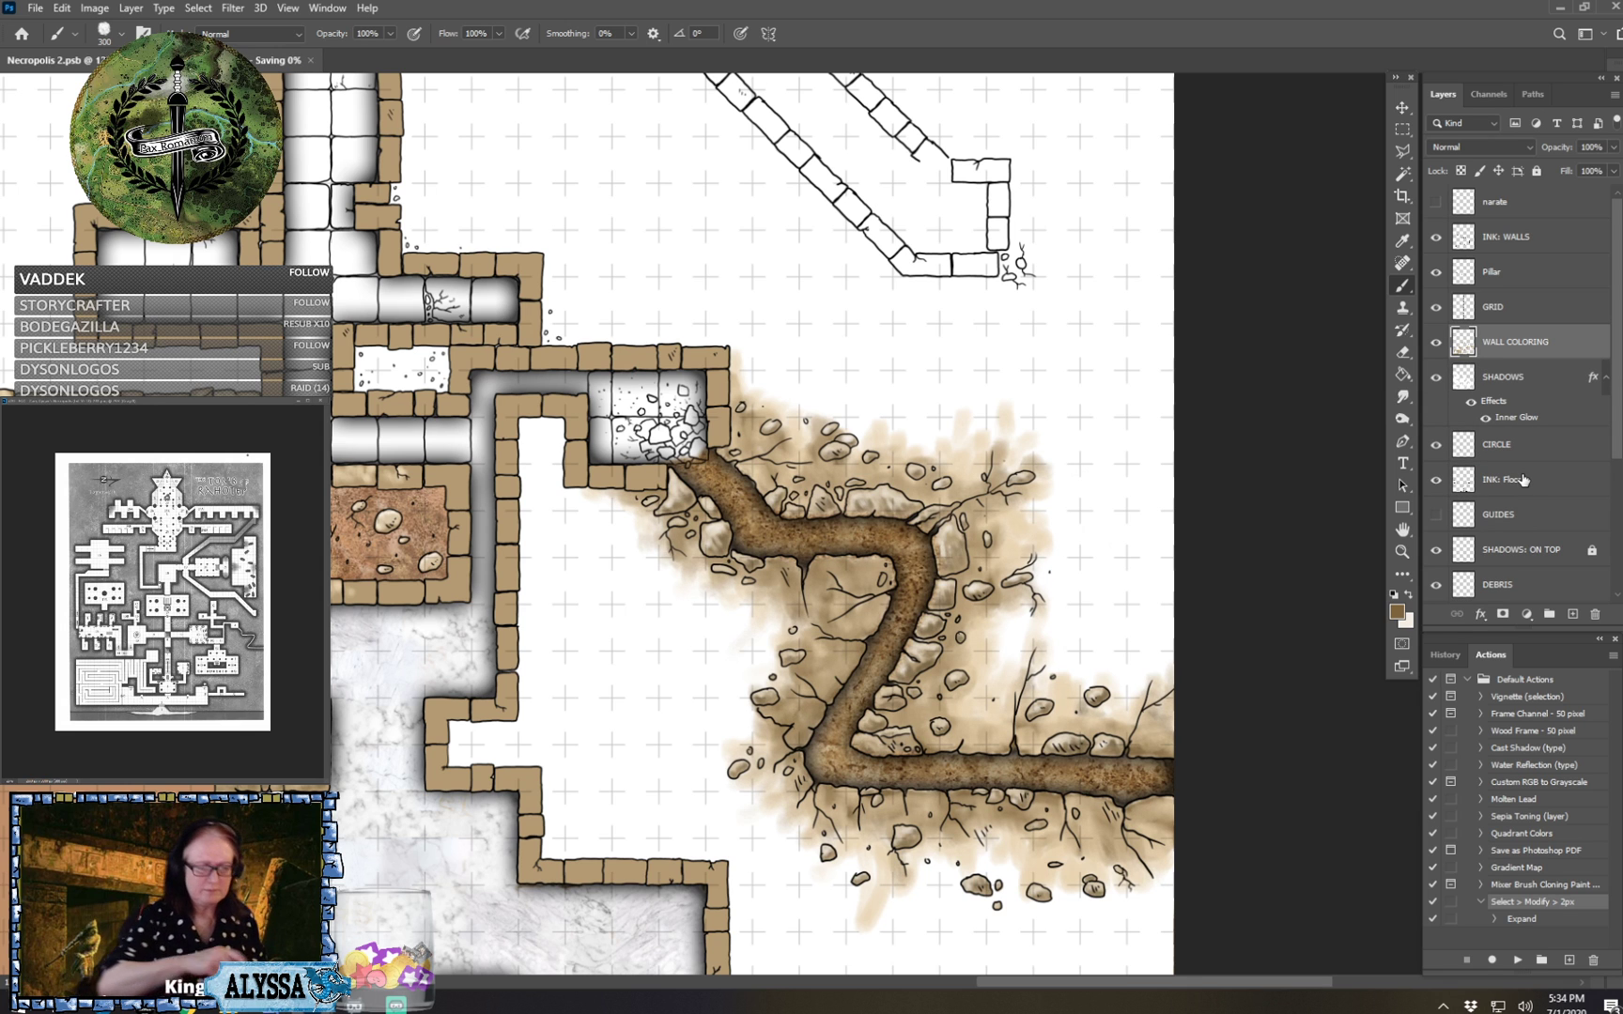
Make the BACKGROUND layer active by picking it from the reddish-brown textured ground southwest of the marble corridor crossing.
key("ctrl+minus")
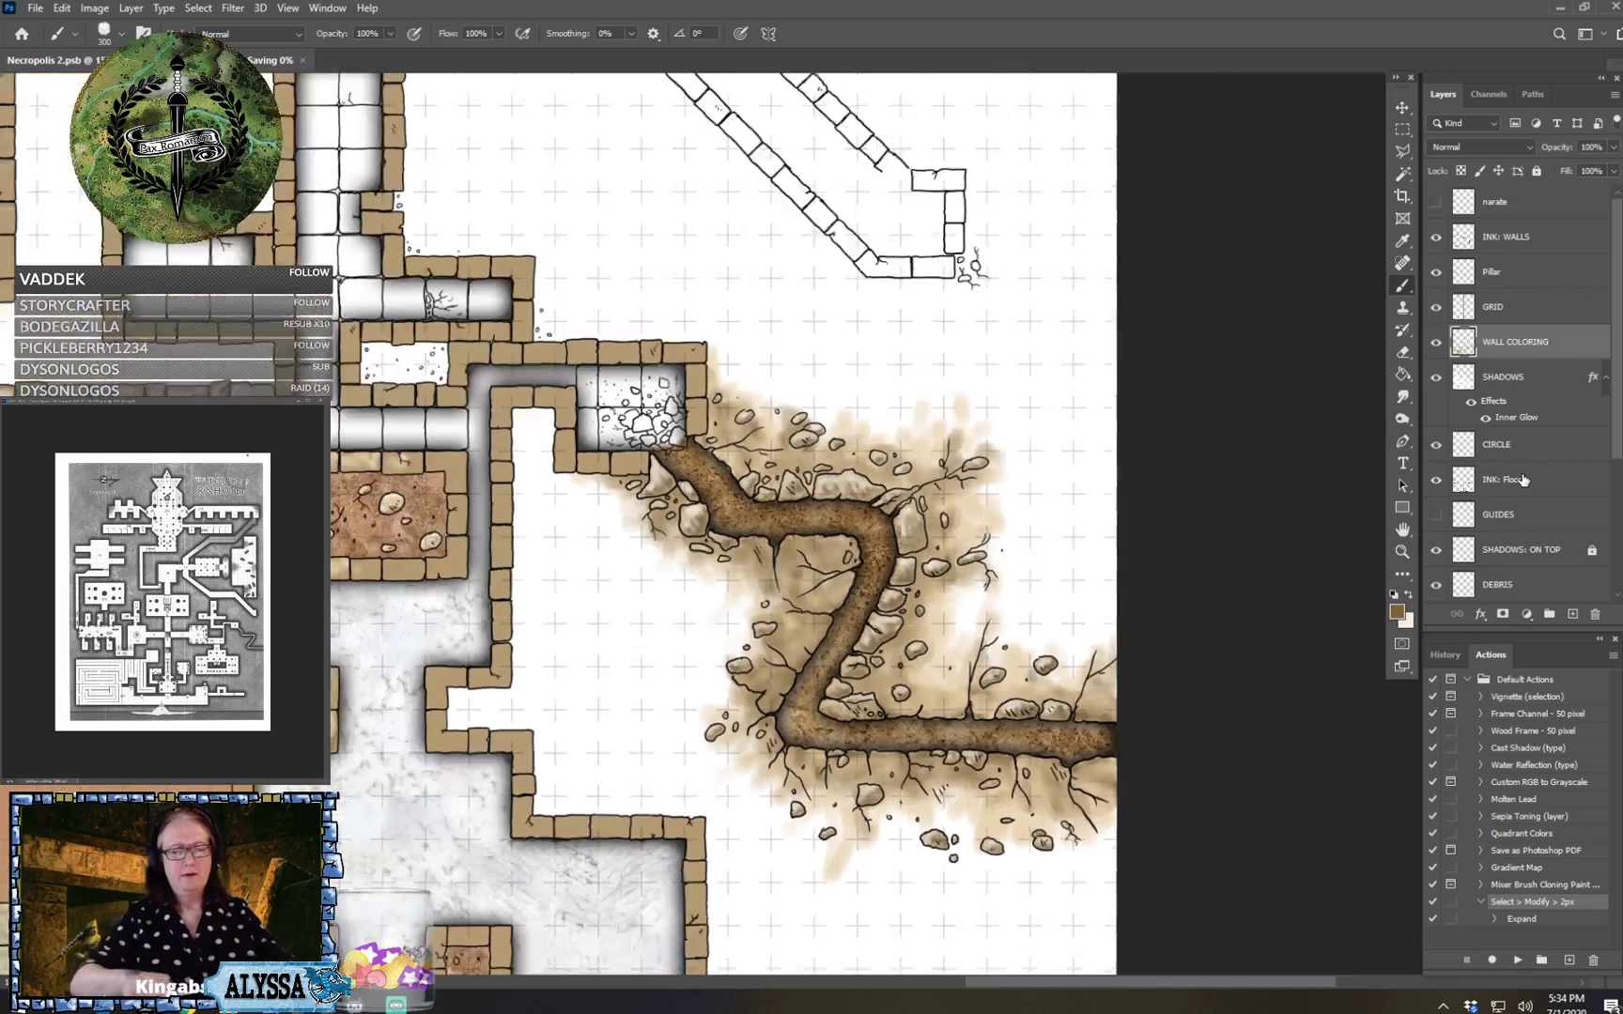
key("ctrl+minus")
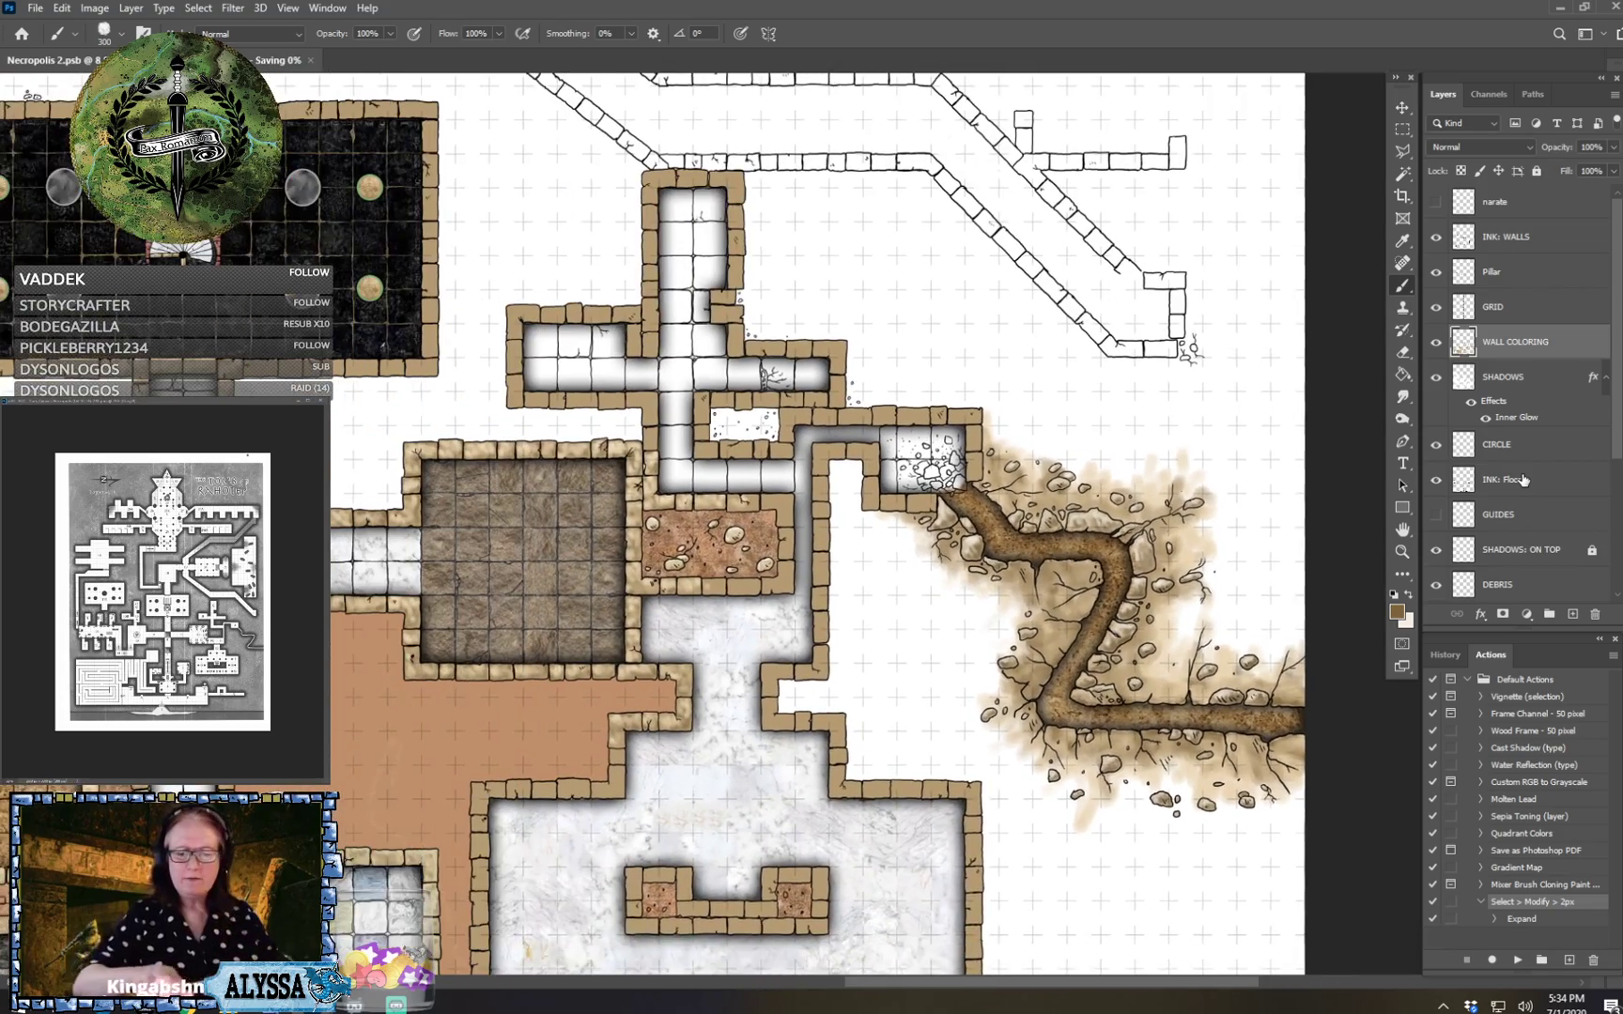
scroll(758, 524, "left", 5)
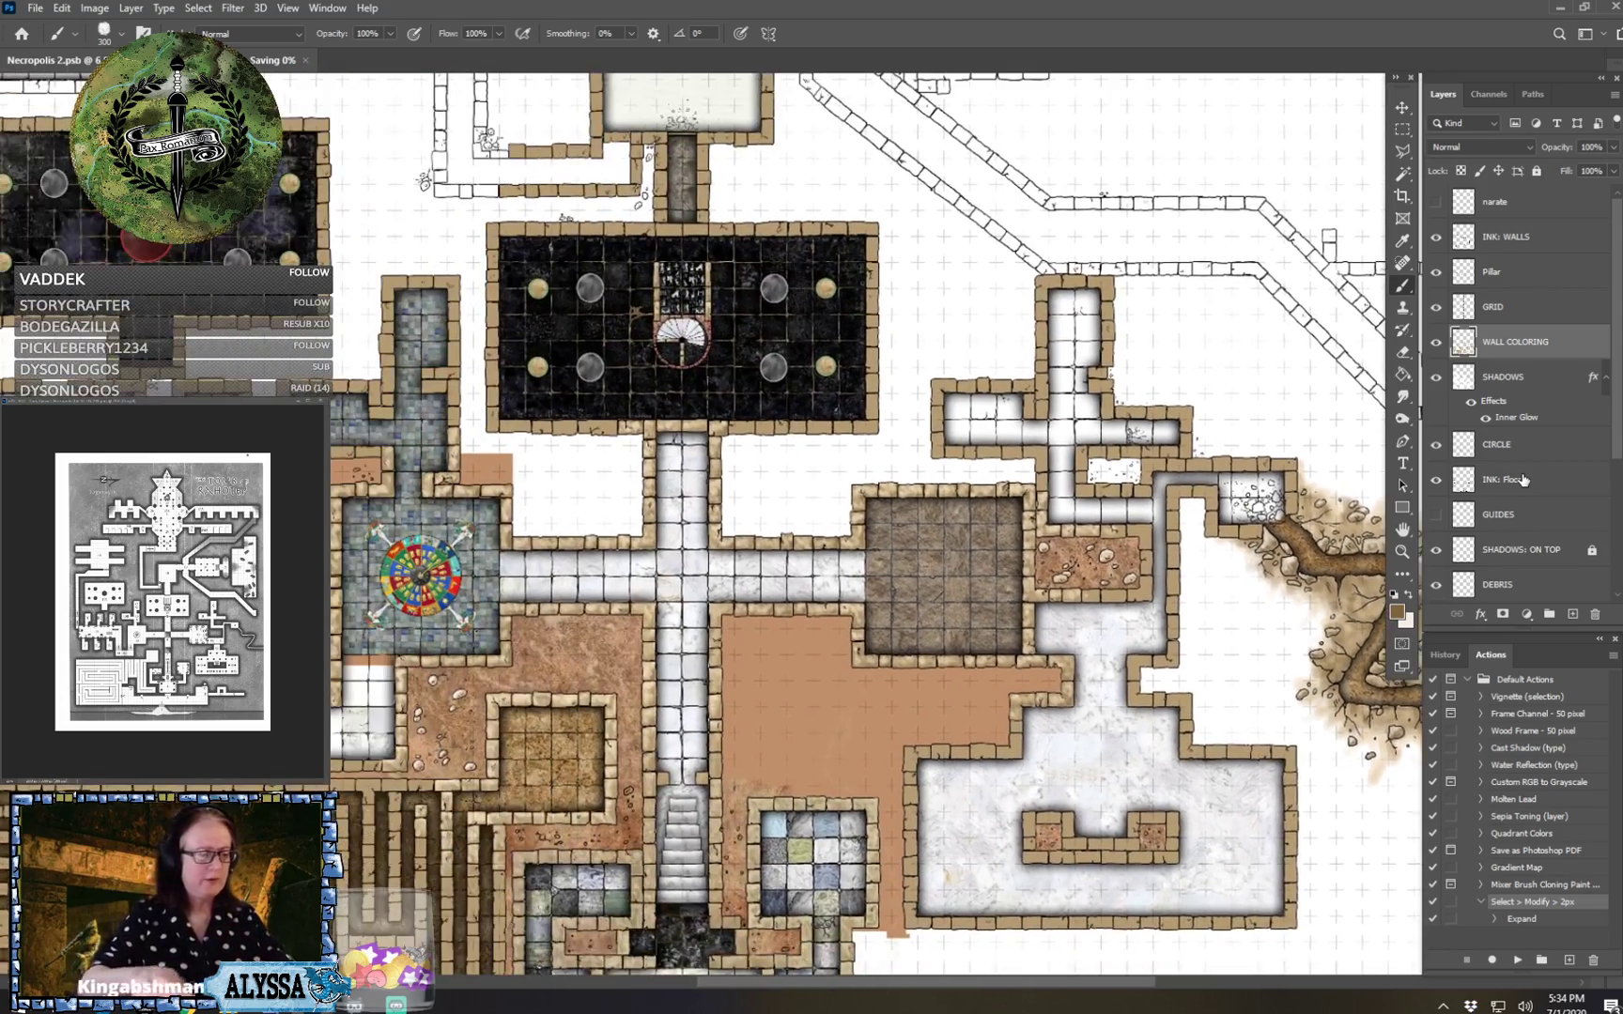
scroll(758, 524, "down", 2)
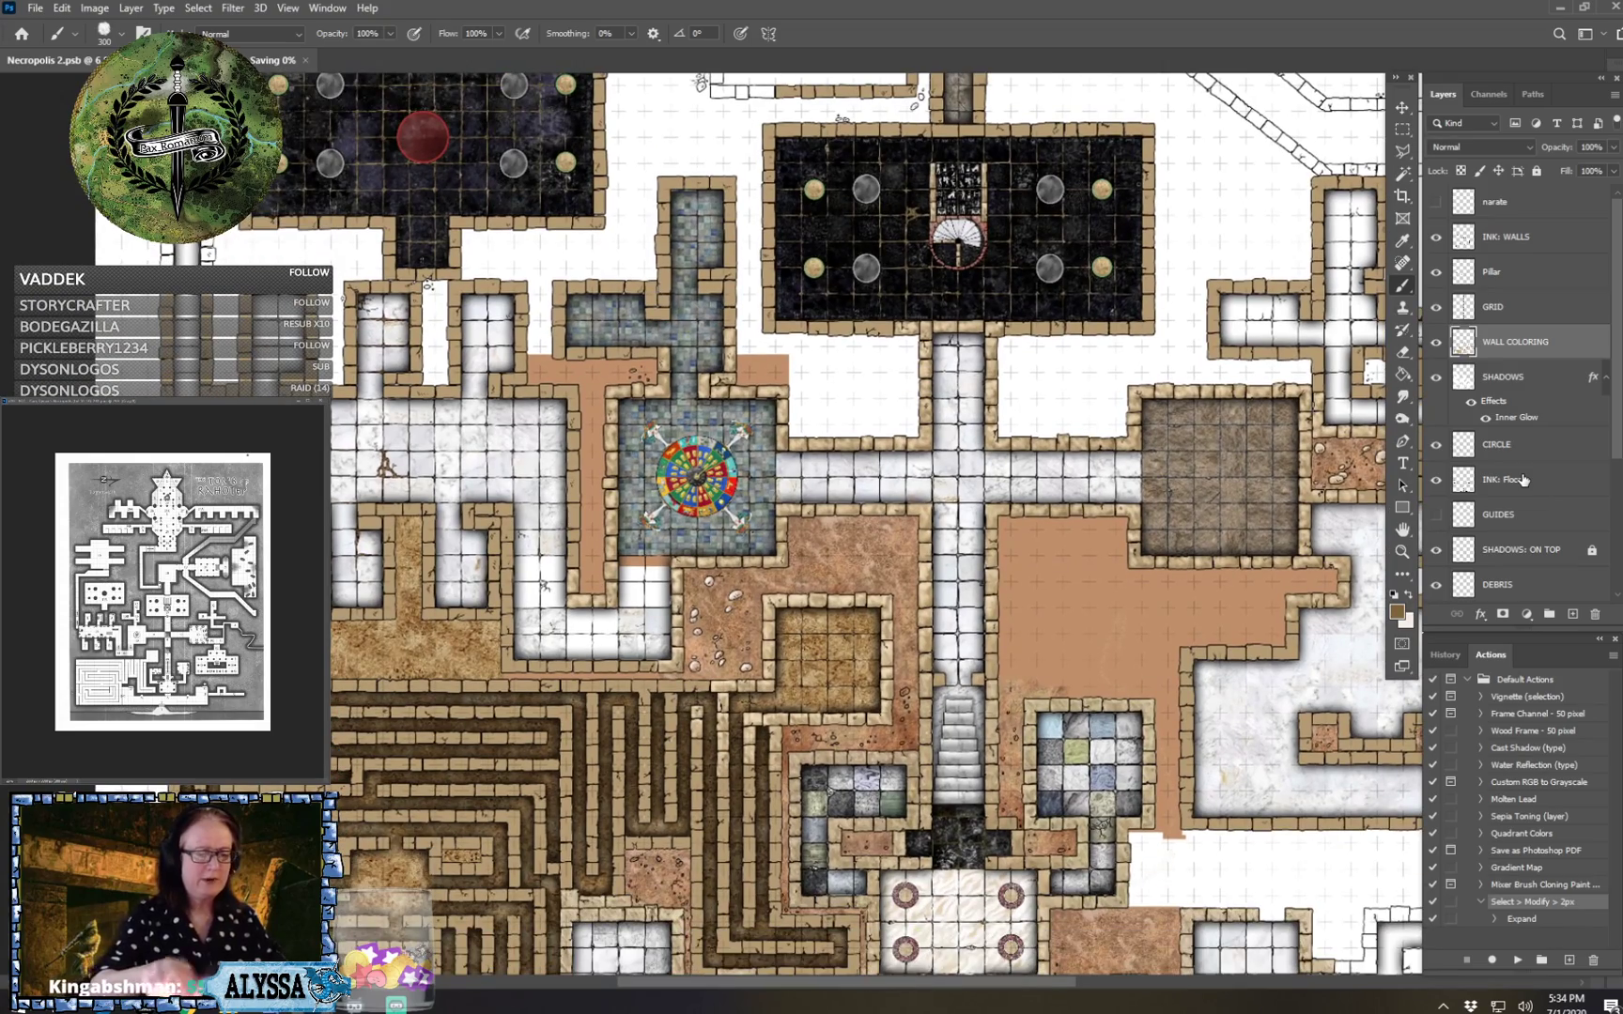
left_click_drag(1127, 526, 964, 568)
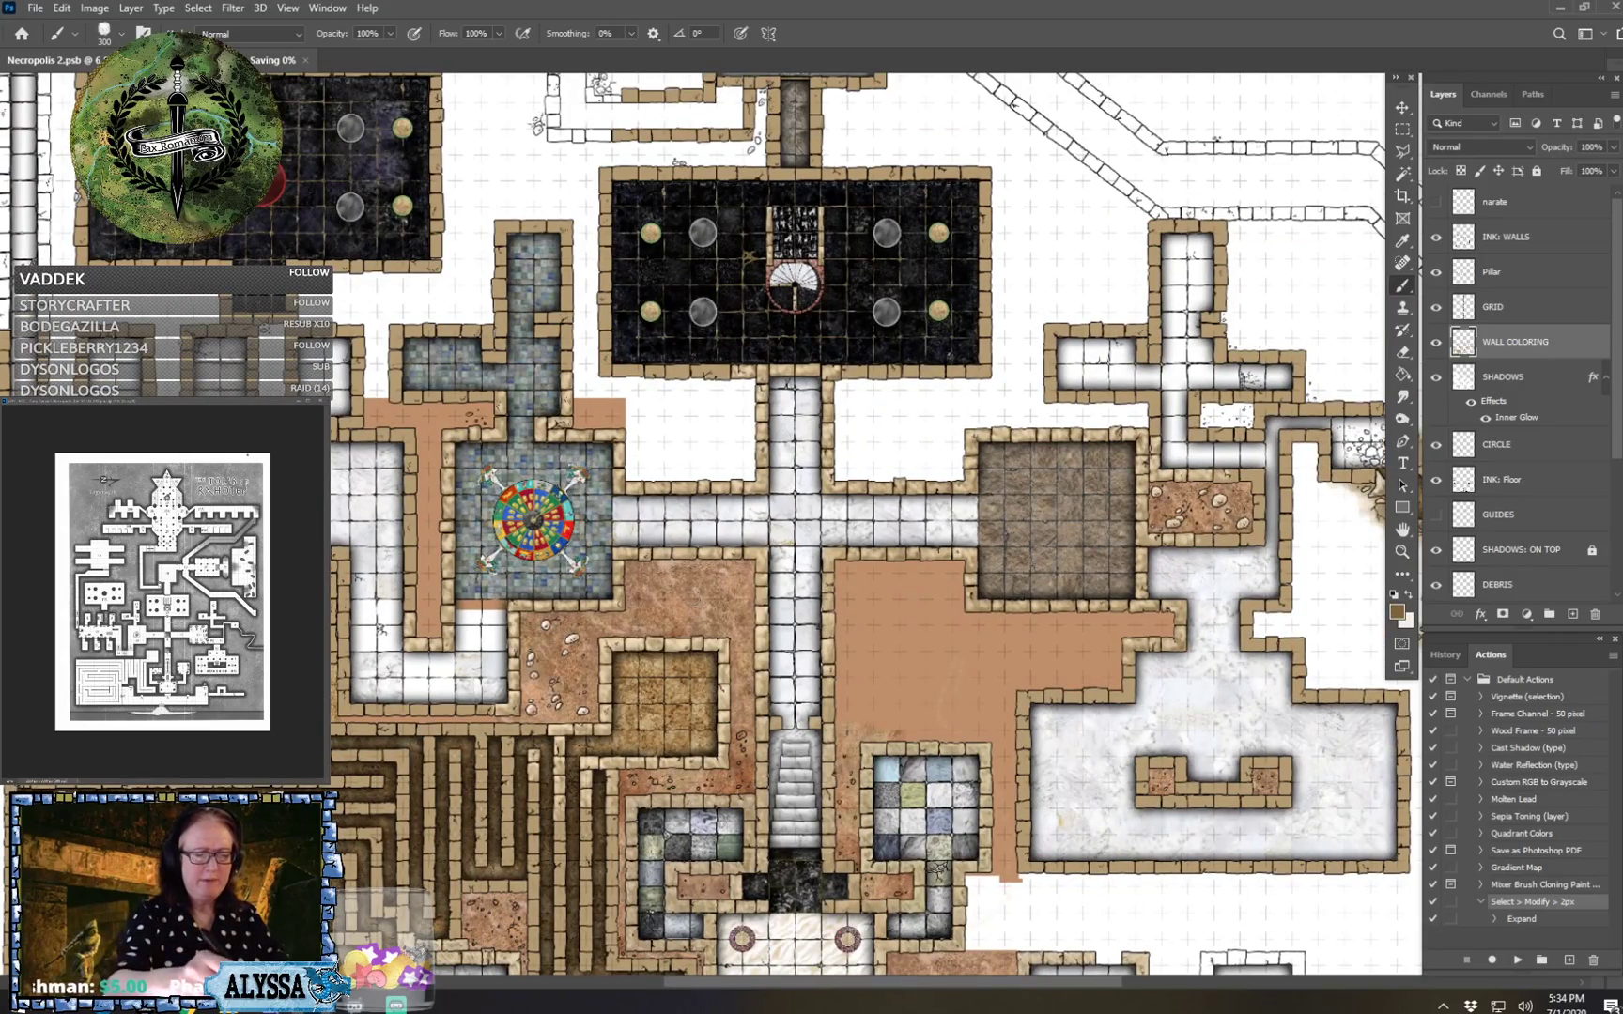
left_click_drag(695, 626, 485, 497)
scroll(695, 524, "up", 5)
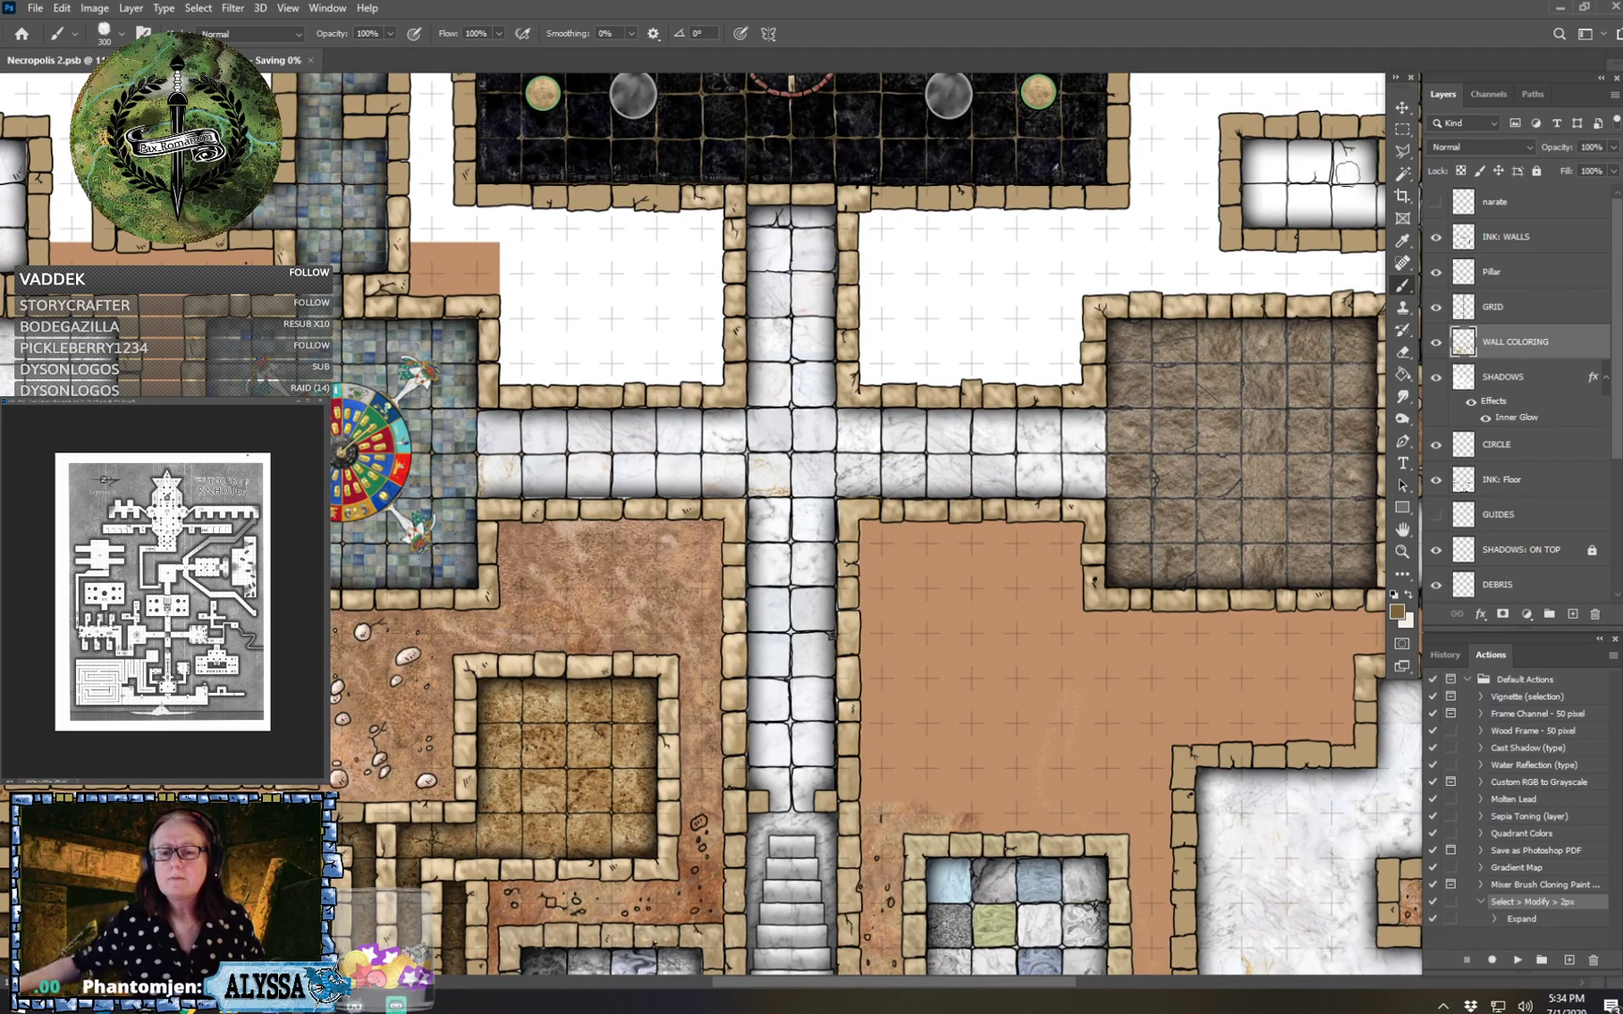
left_click(1401, 107)
right_click(669, 547)
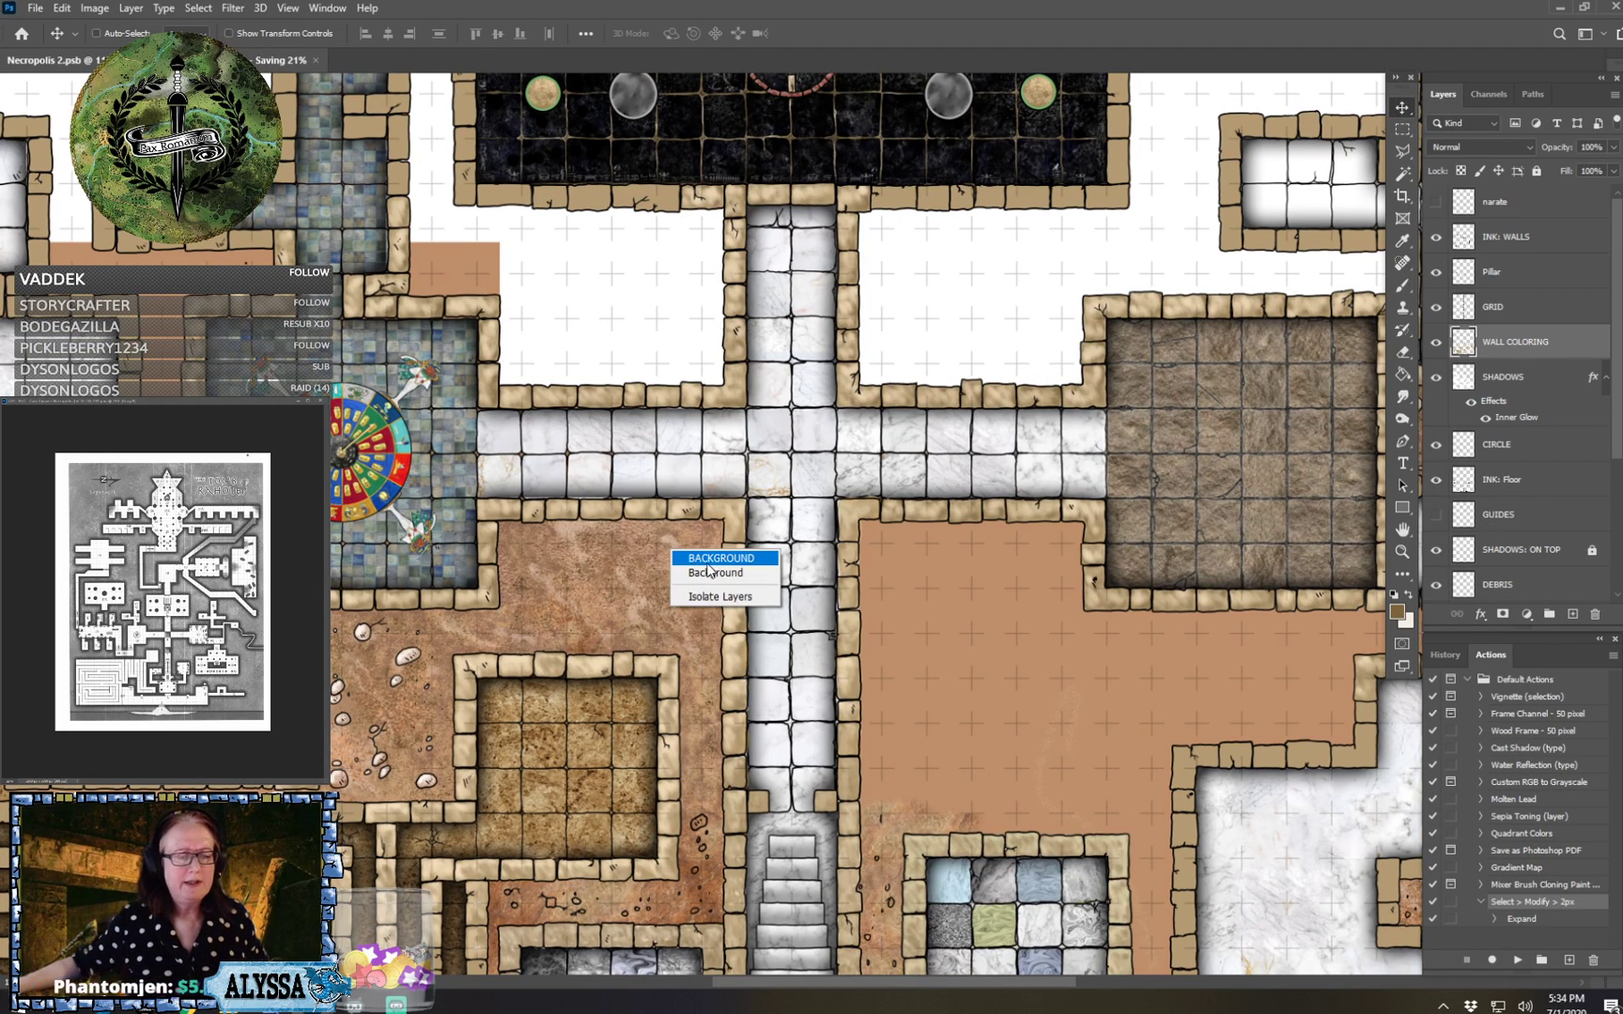
left_click(707, 557)
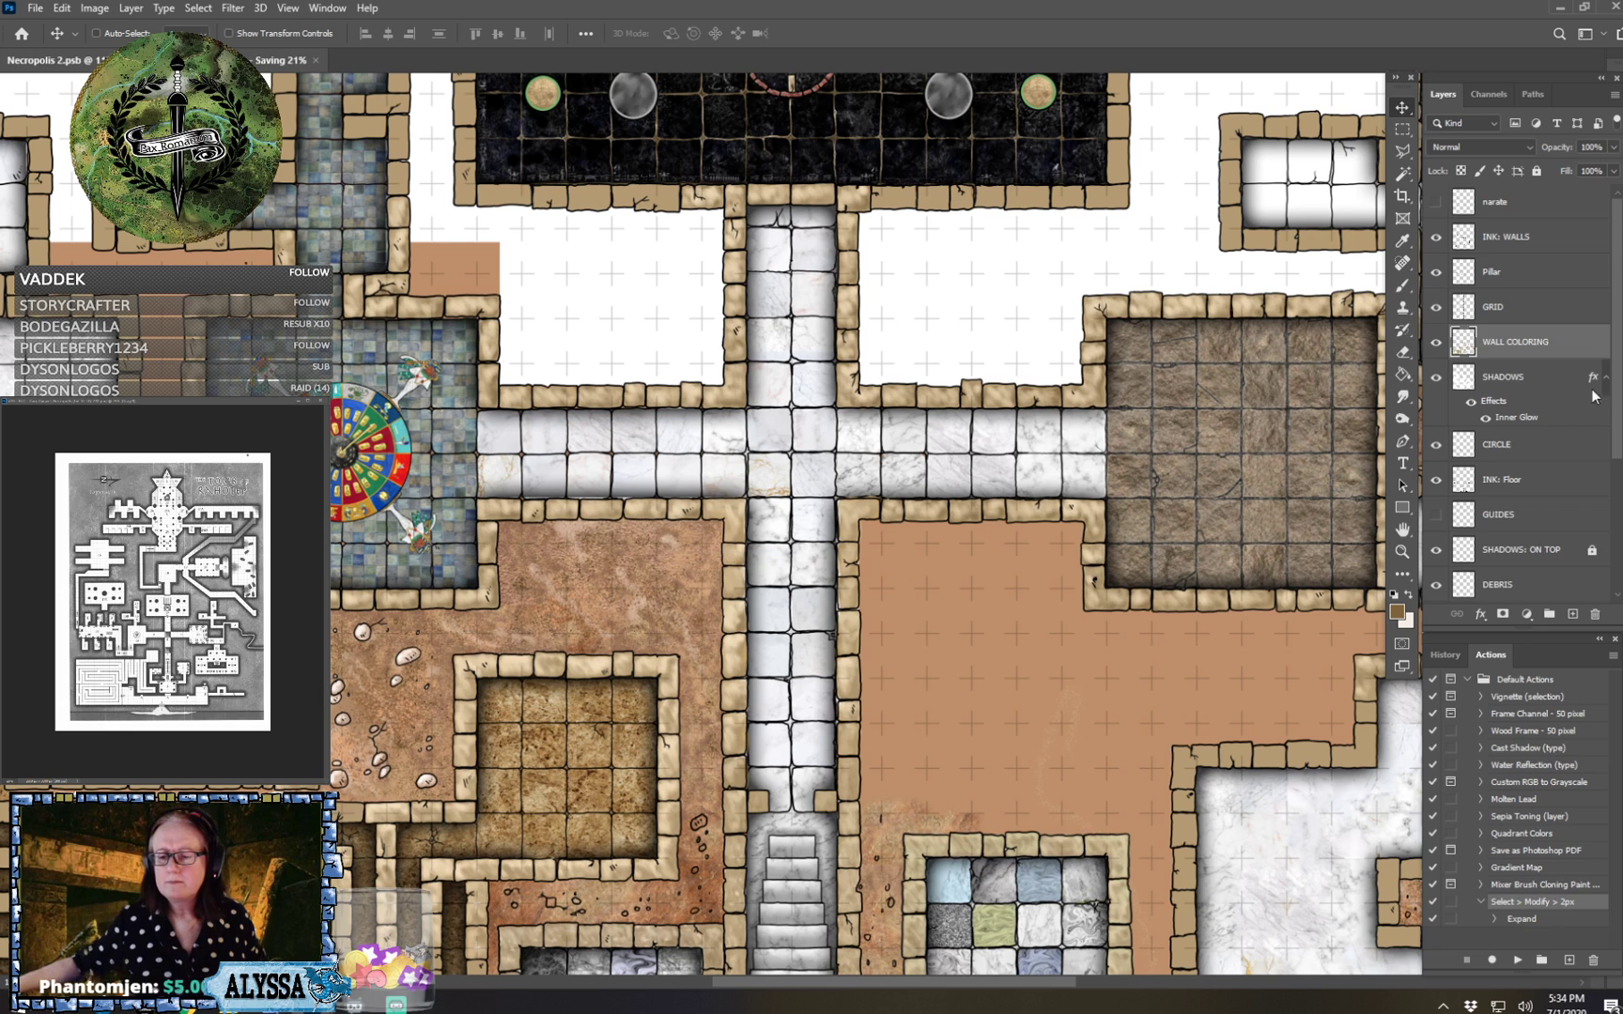
Select a rectangular patch of the reddish-brown ground texture between the tiled wheel room and the north-south marble corridor.
left_click(1402, 128)
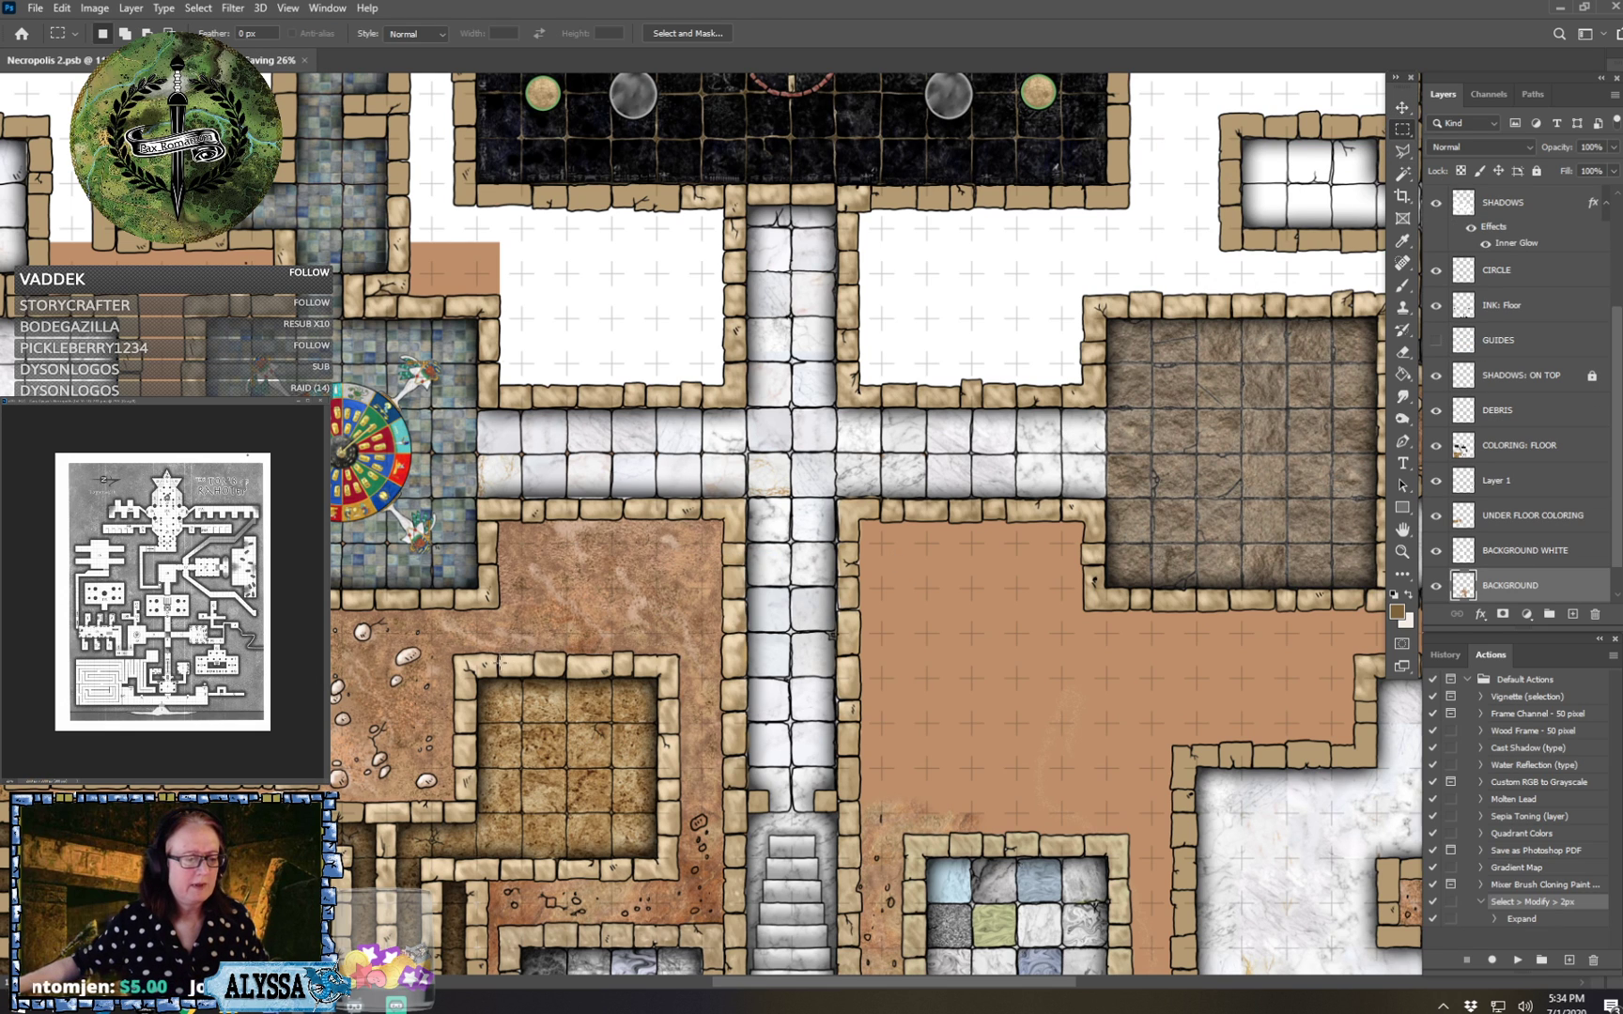
left_click_drag(521, 639, 736, 505)
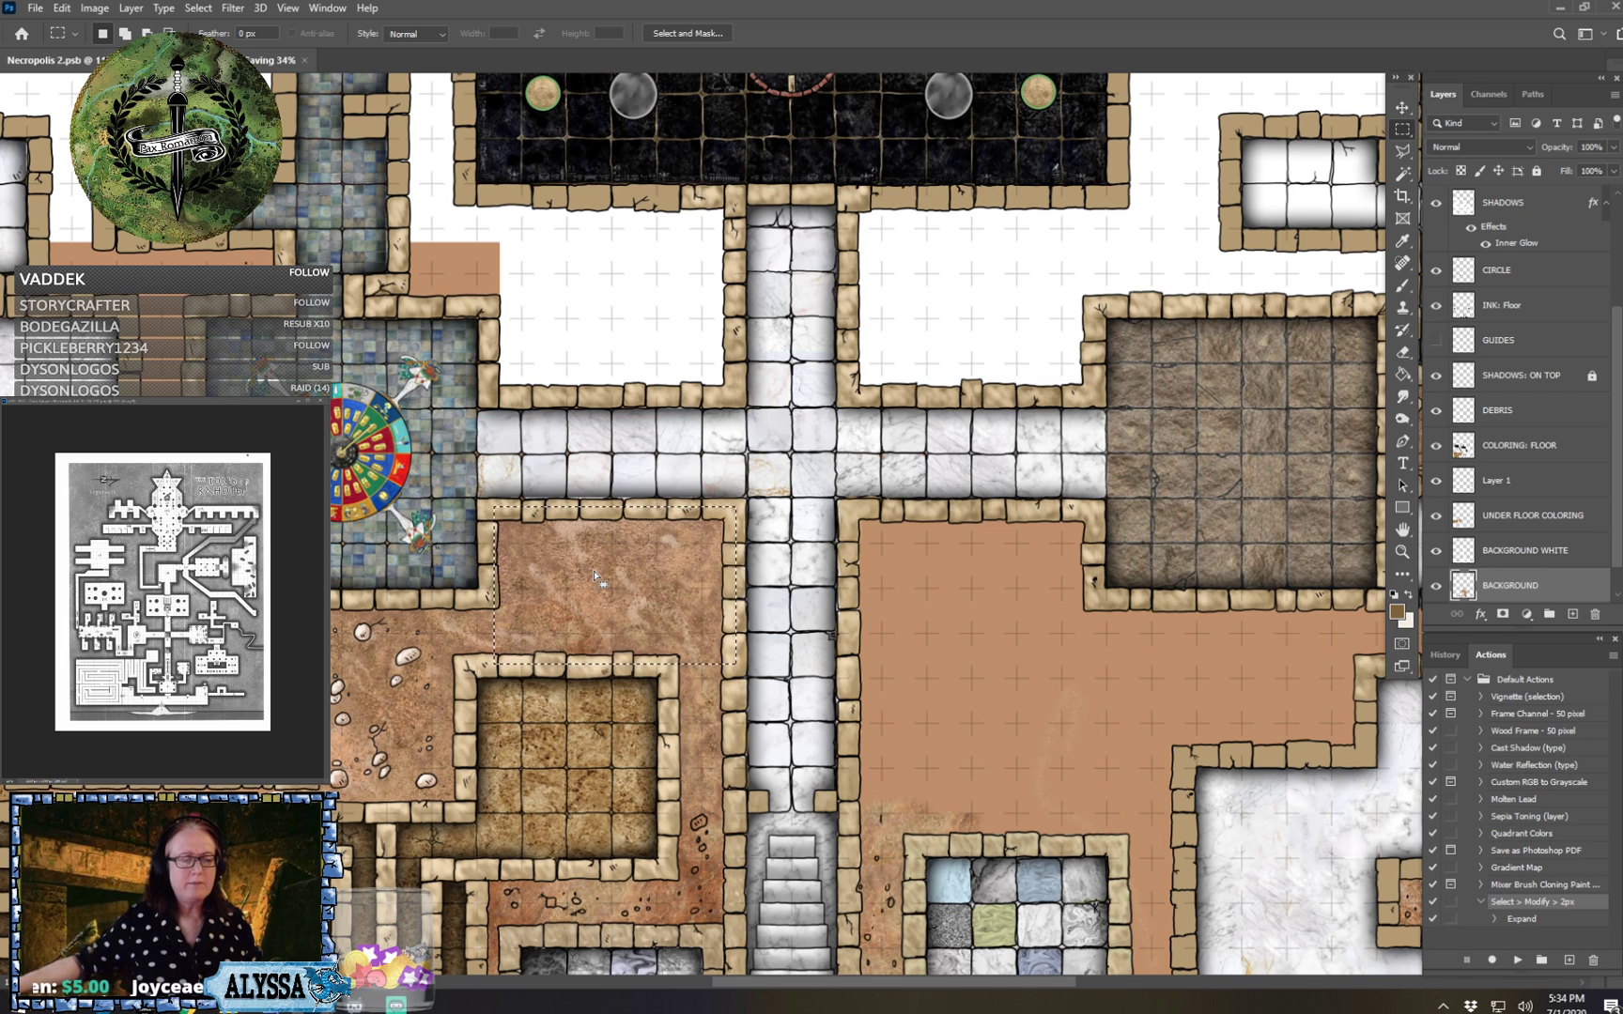
left_click_drag(594, 566, 819, 430)
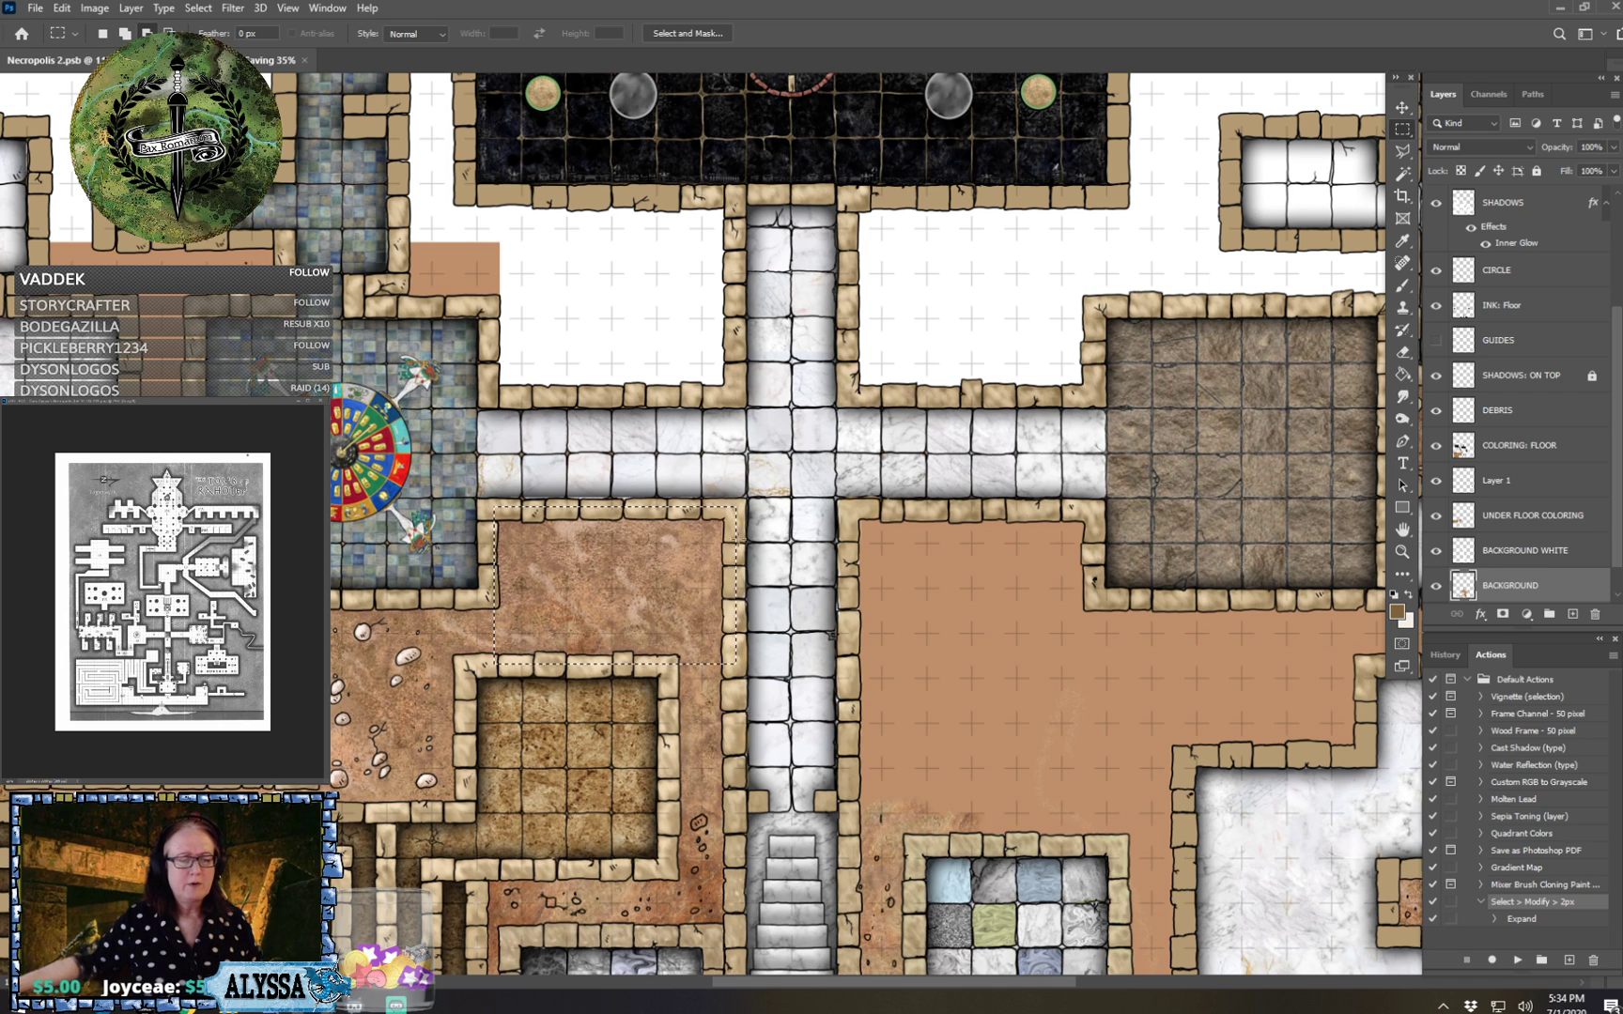
left_click(559, 648)
left_click_drag(498, 661, 726, 510)
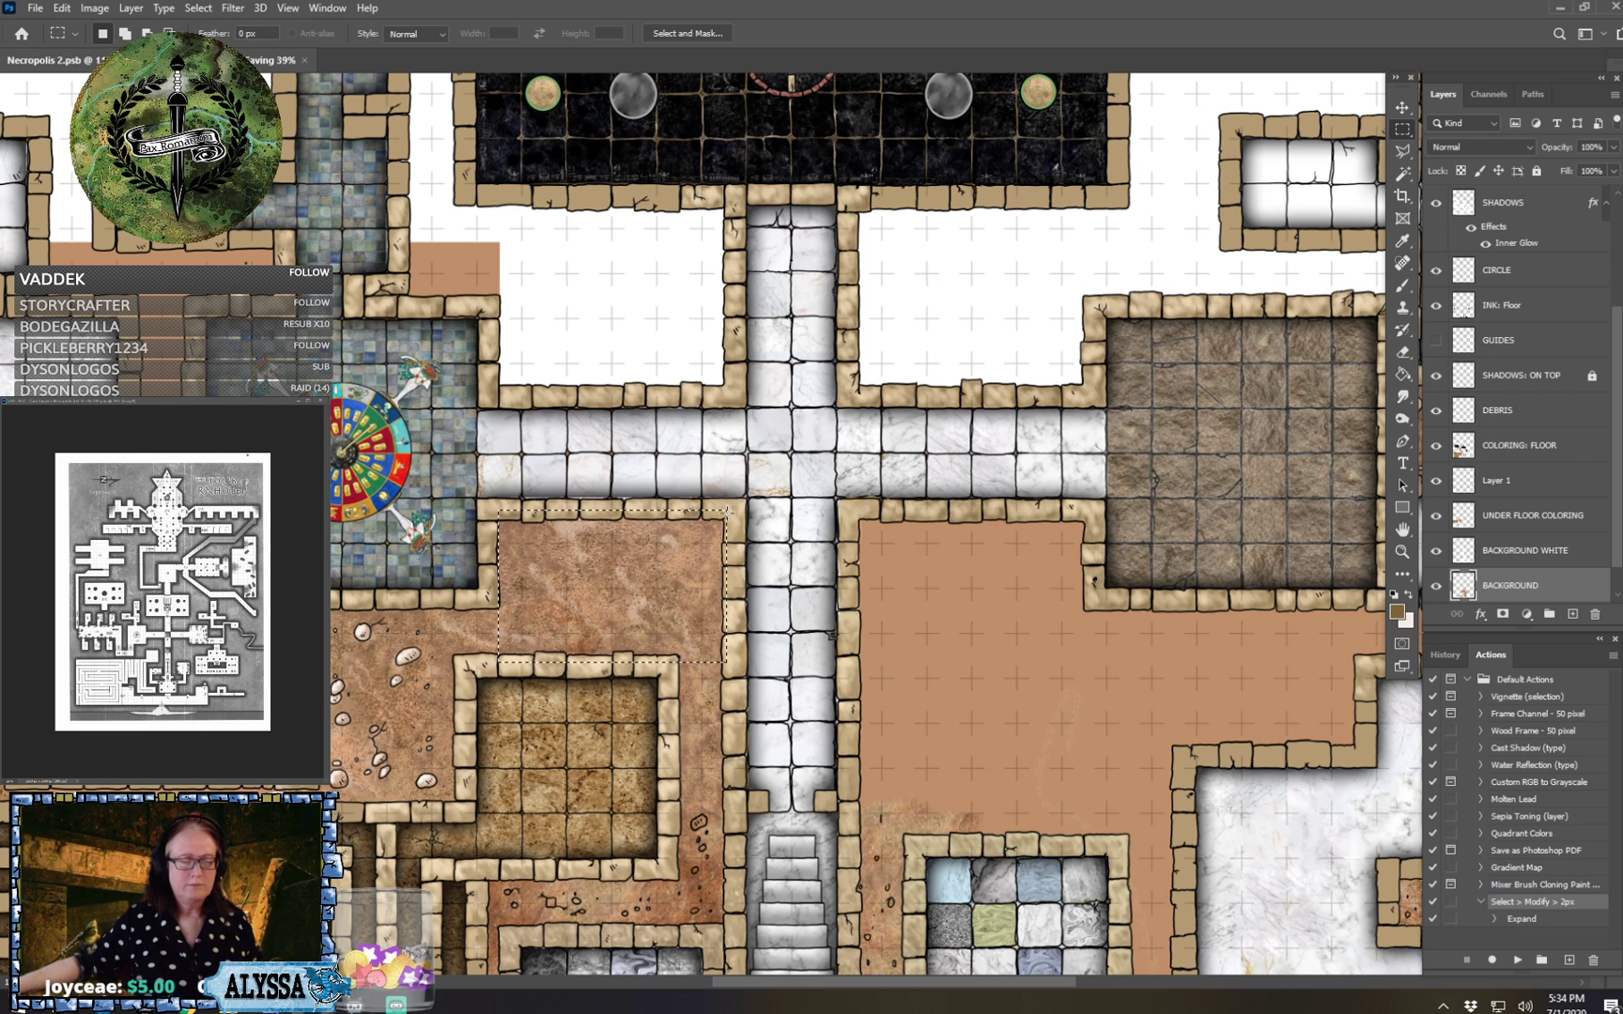
Place copies of the reddish-brown texture patch one above the other east of the tunnel's bend, out to the map edge, and deselect.
key("v")
left_click_drag(775, 612, 964, 428)
key("ctrl+d")
left_click_drag(1146, 619, 375, 741)
left_click_drag(222, 578, 1232, 353)
left_click_drag(1273, 645, 849, 645)
left_click_drag(811, 392, 1017, 512)
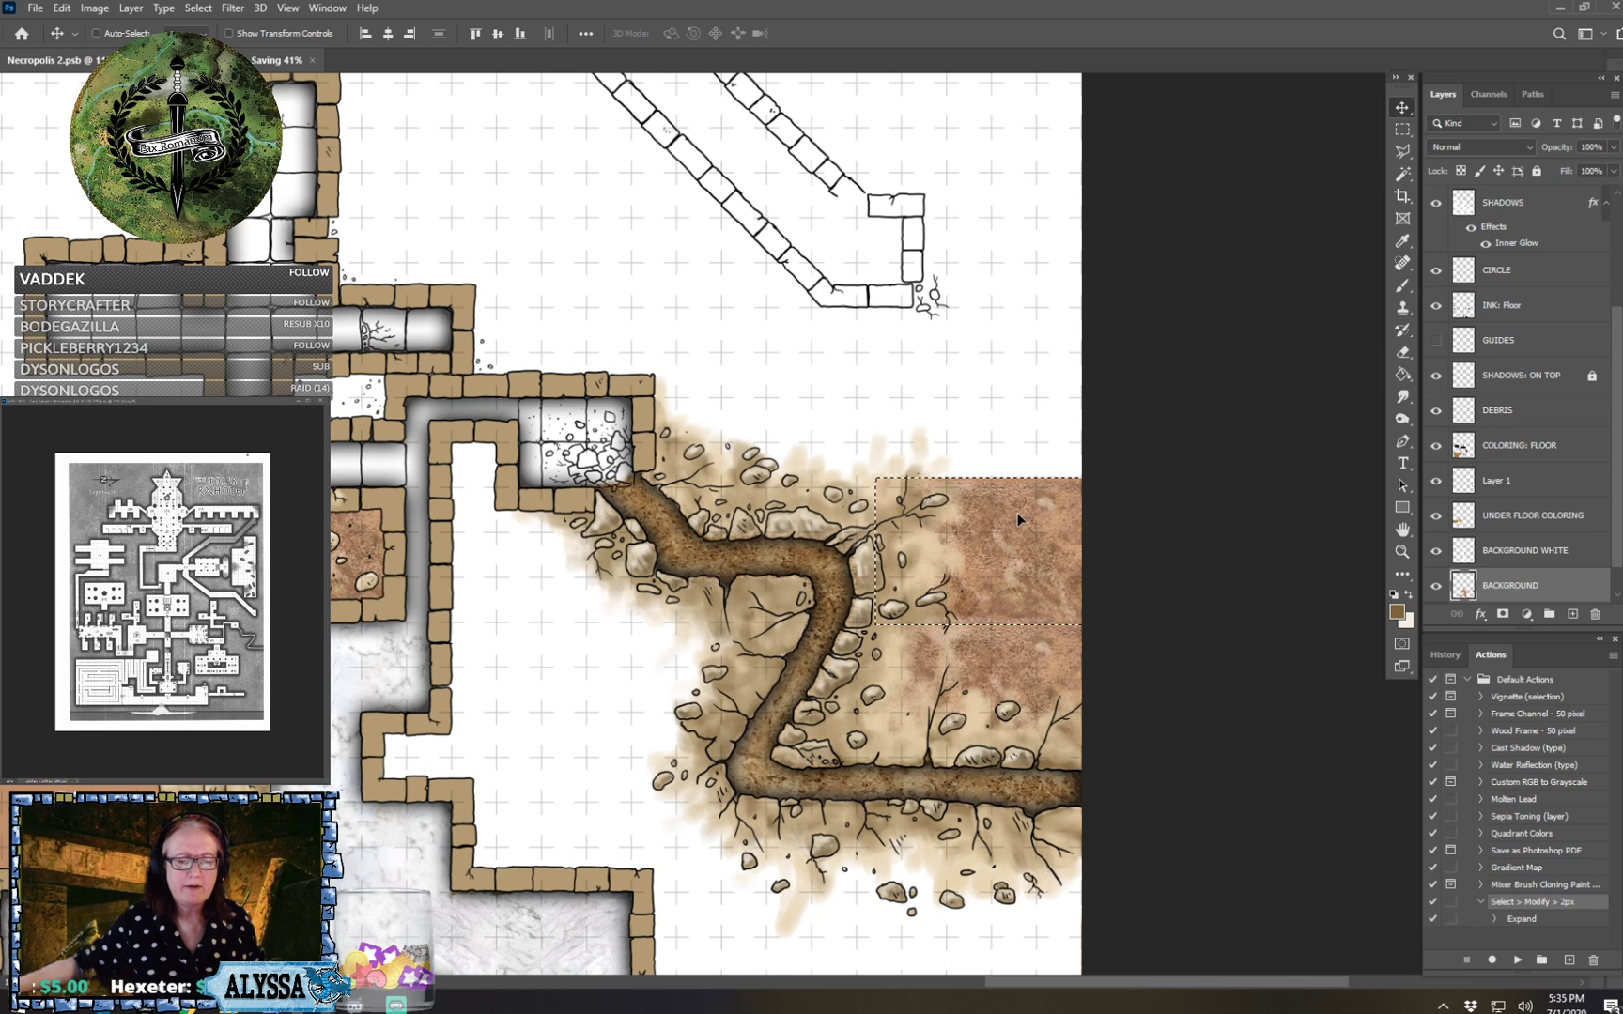
left_click(1402, 129)
key("ctrl+d")
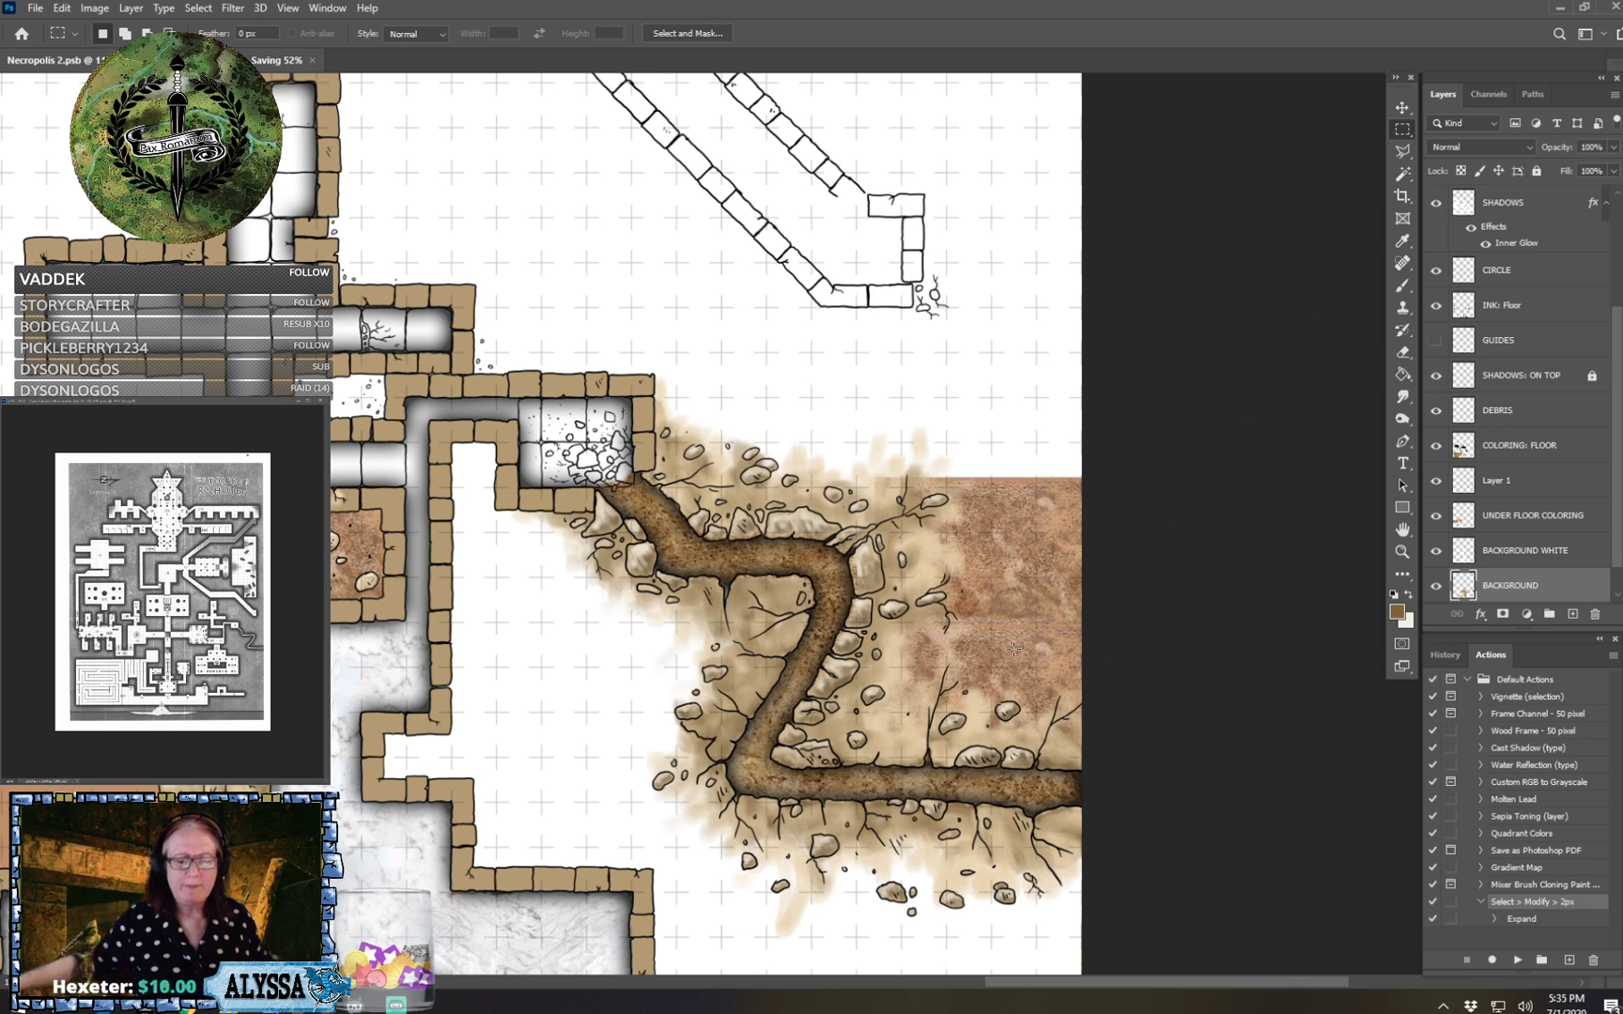
Review the texture beside the tunnel and make the WALL COLORING layer active by picking it from the tan ground inside the bend.
scroll(1014, 648, "up", 1)
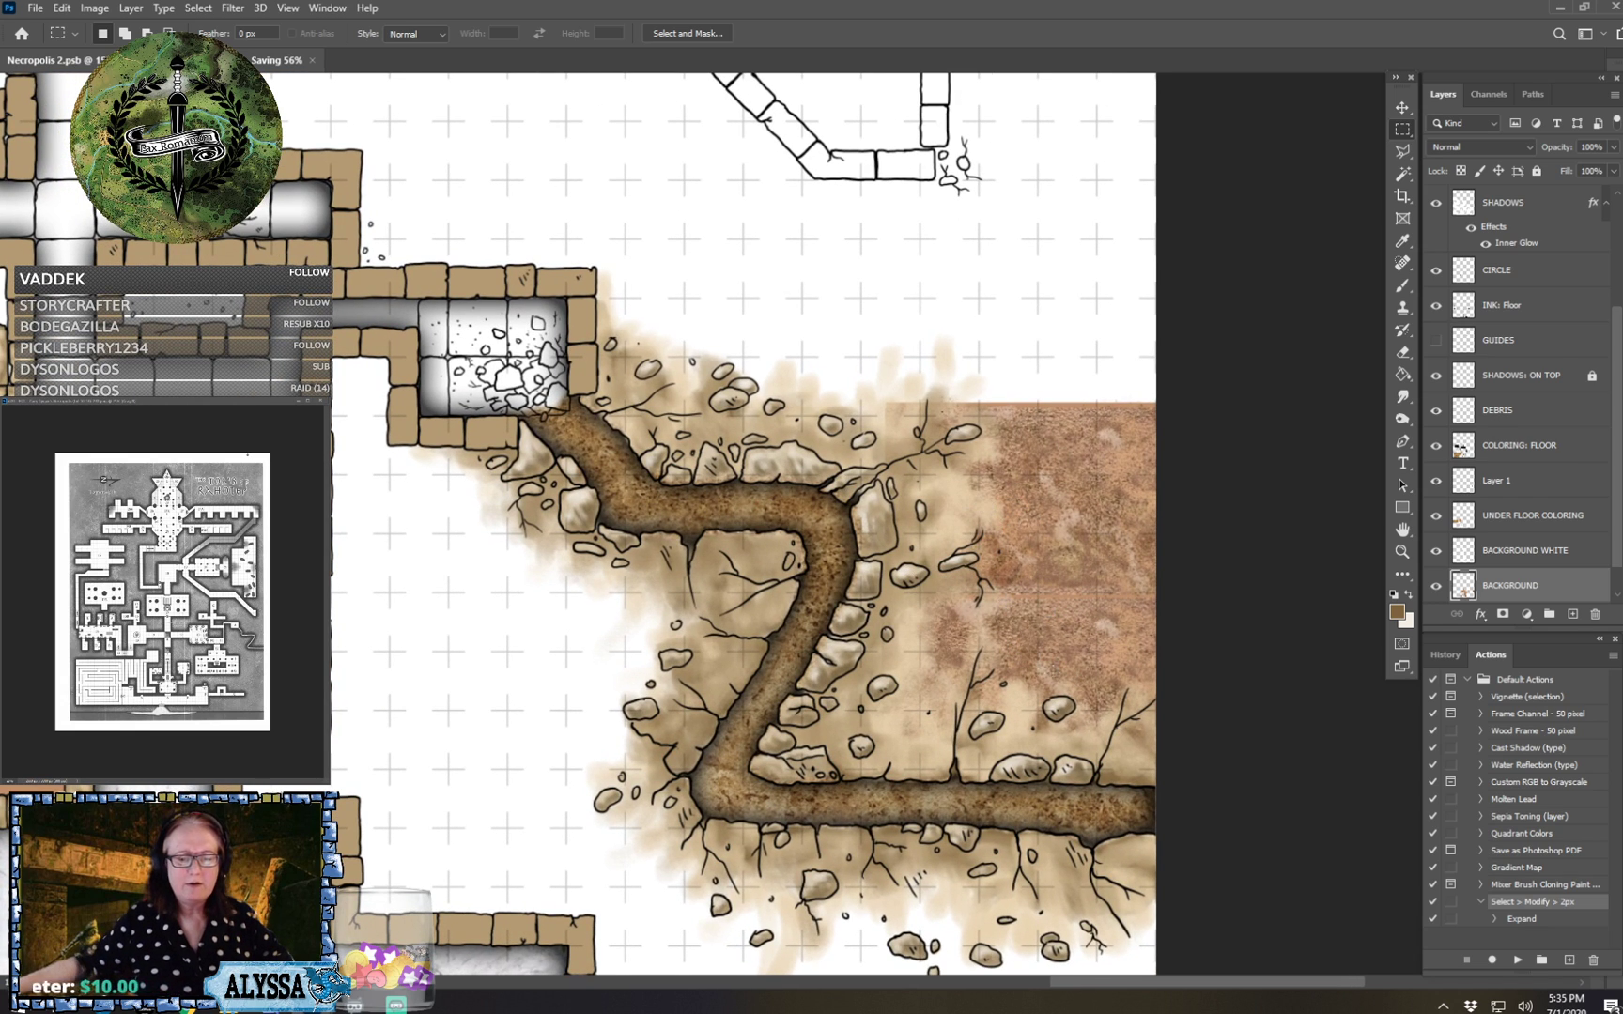
scroll(1068, 690, "down", 3)
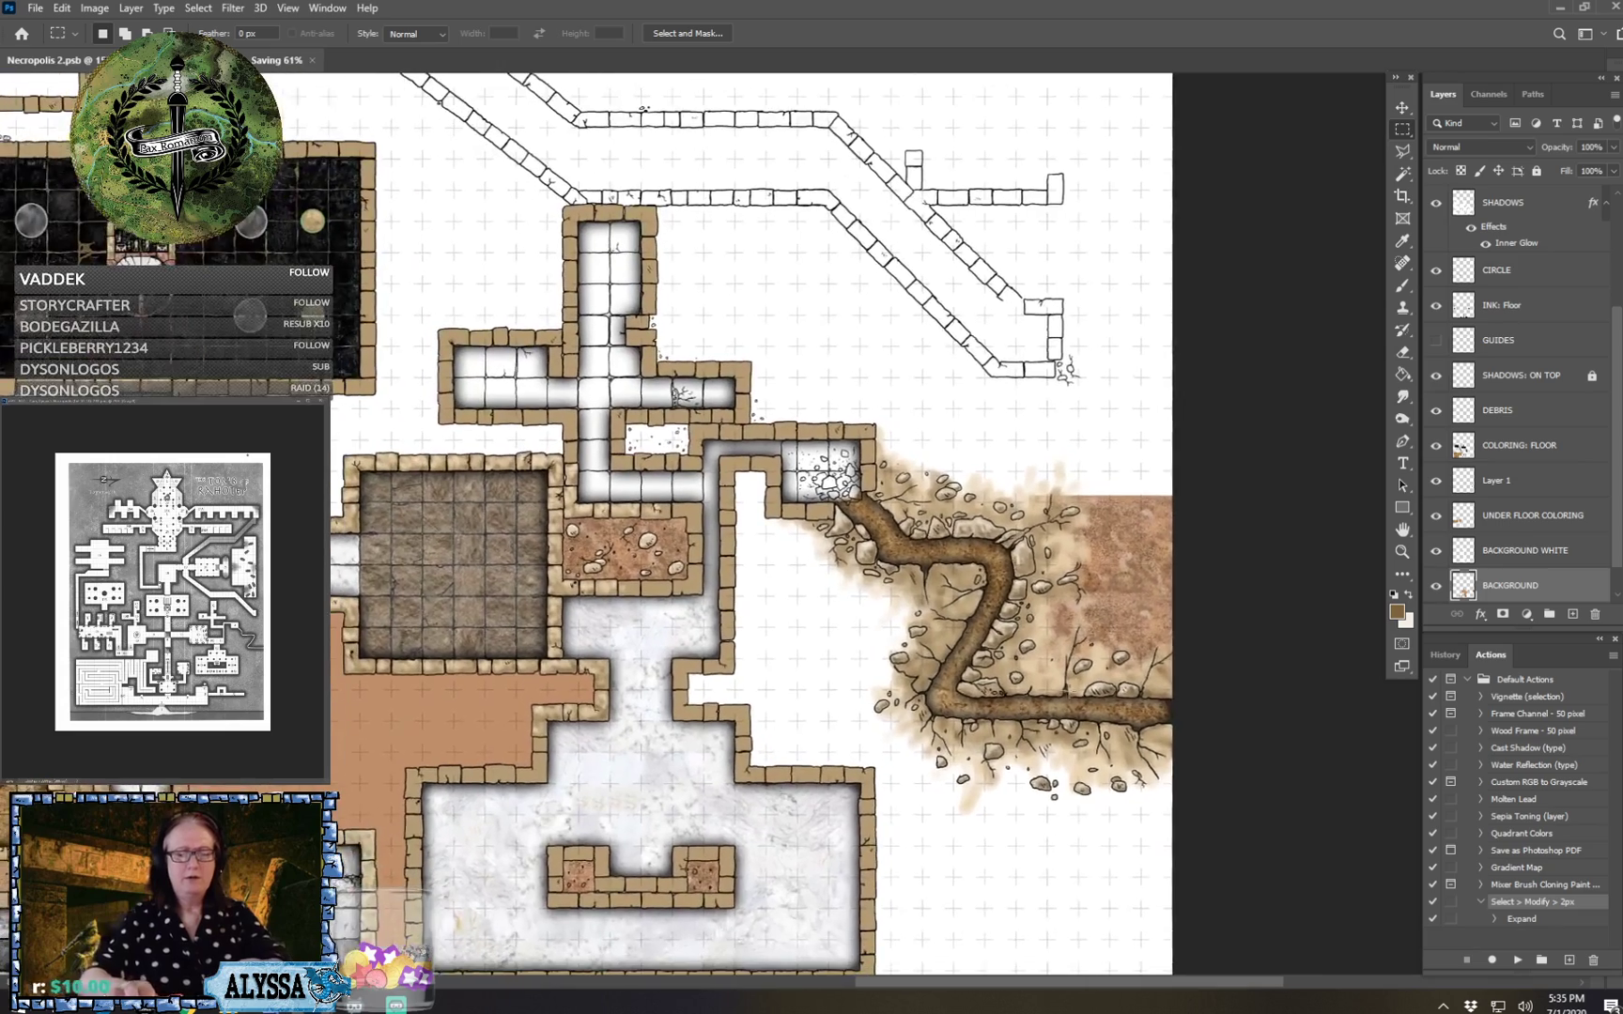
scroll(1069, 693, "up", 2)
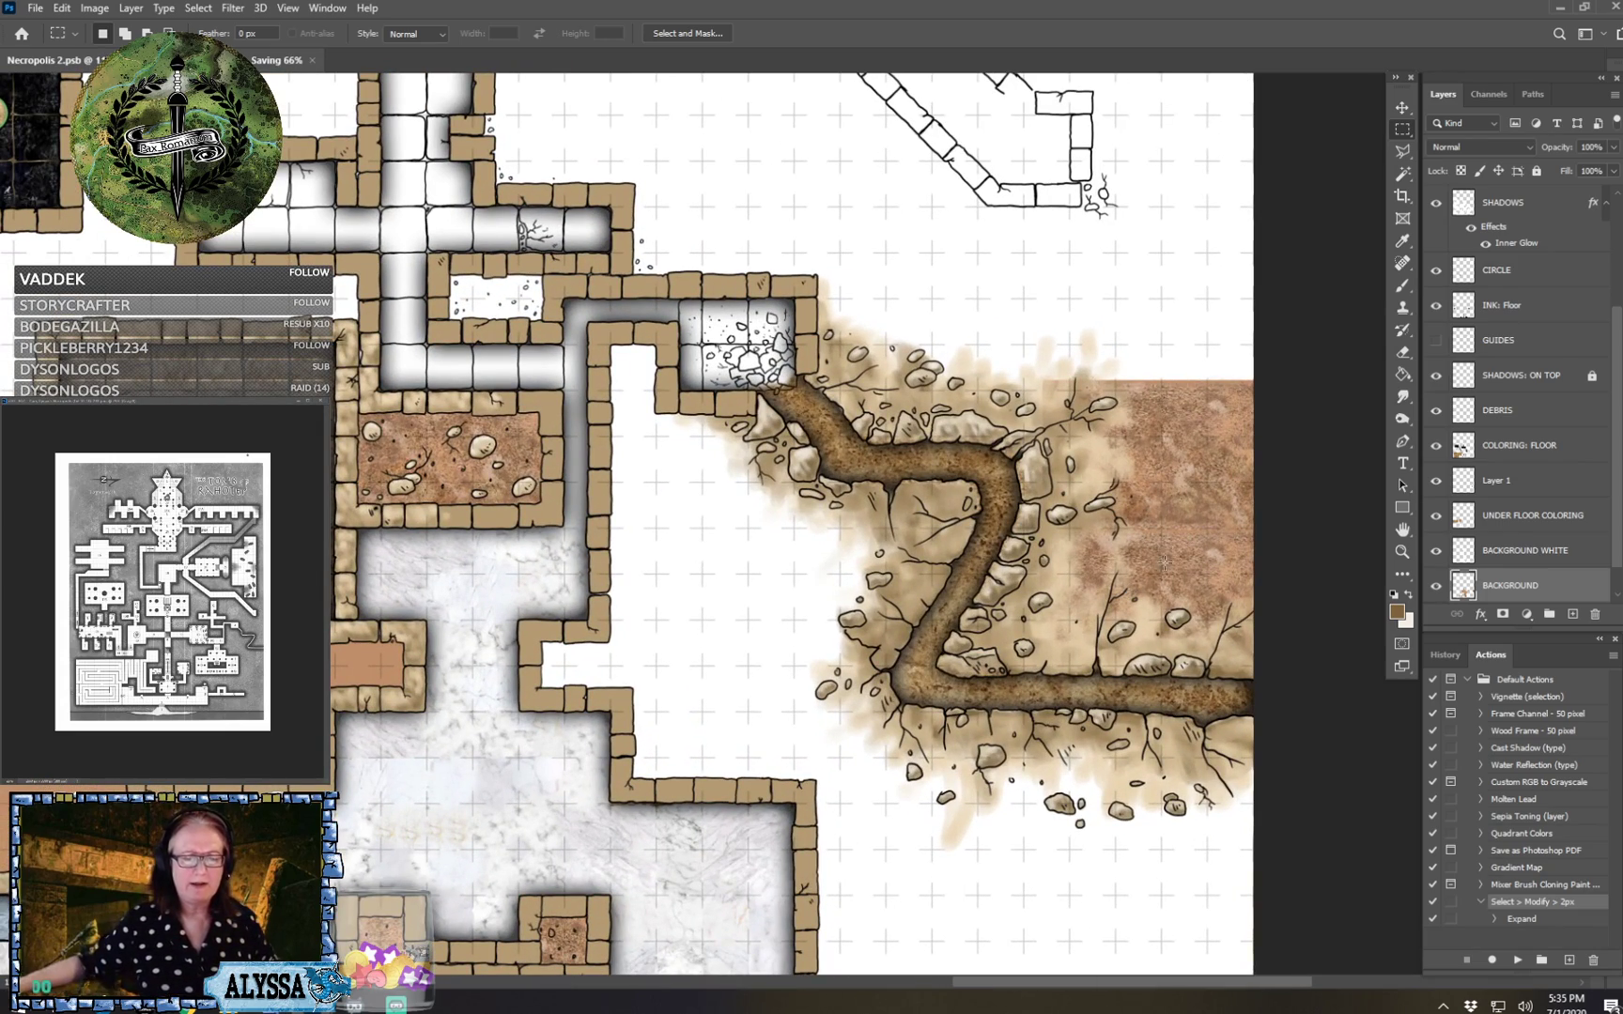
scroll(1037, 746, "up", 3)
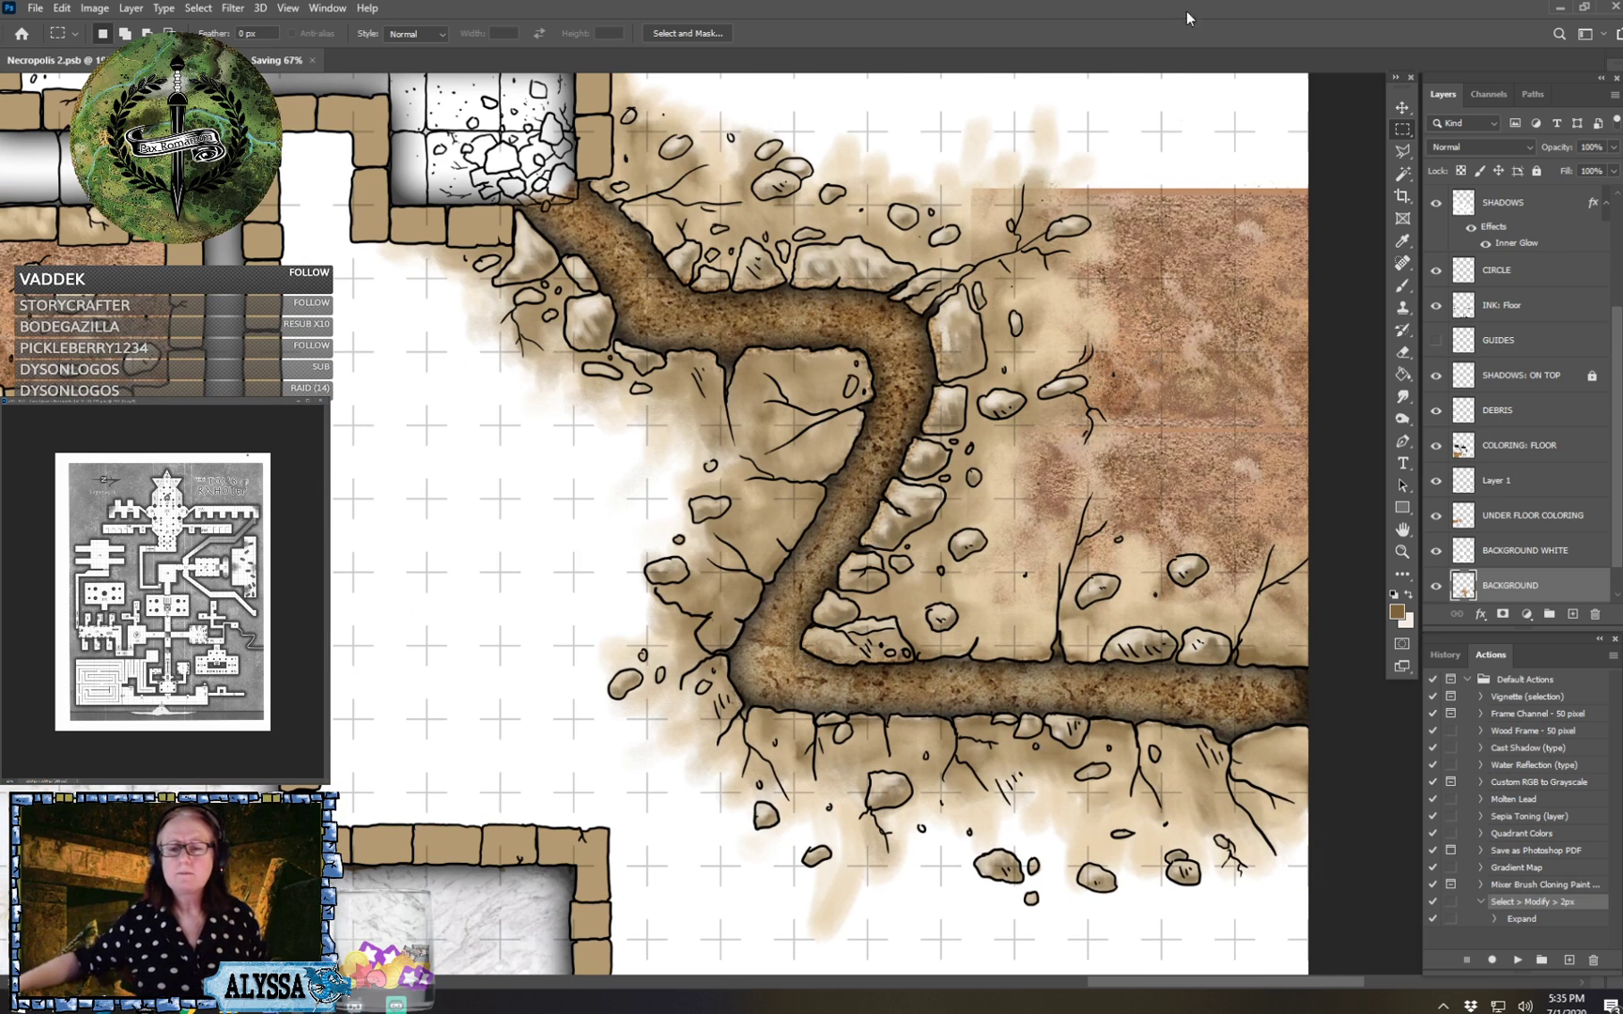
left_click(1402, 107)
right_click(822, 383)
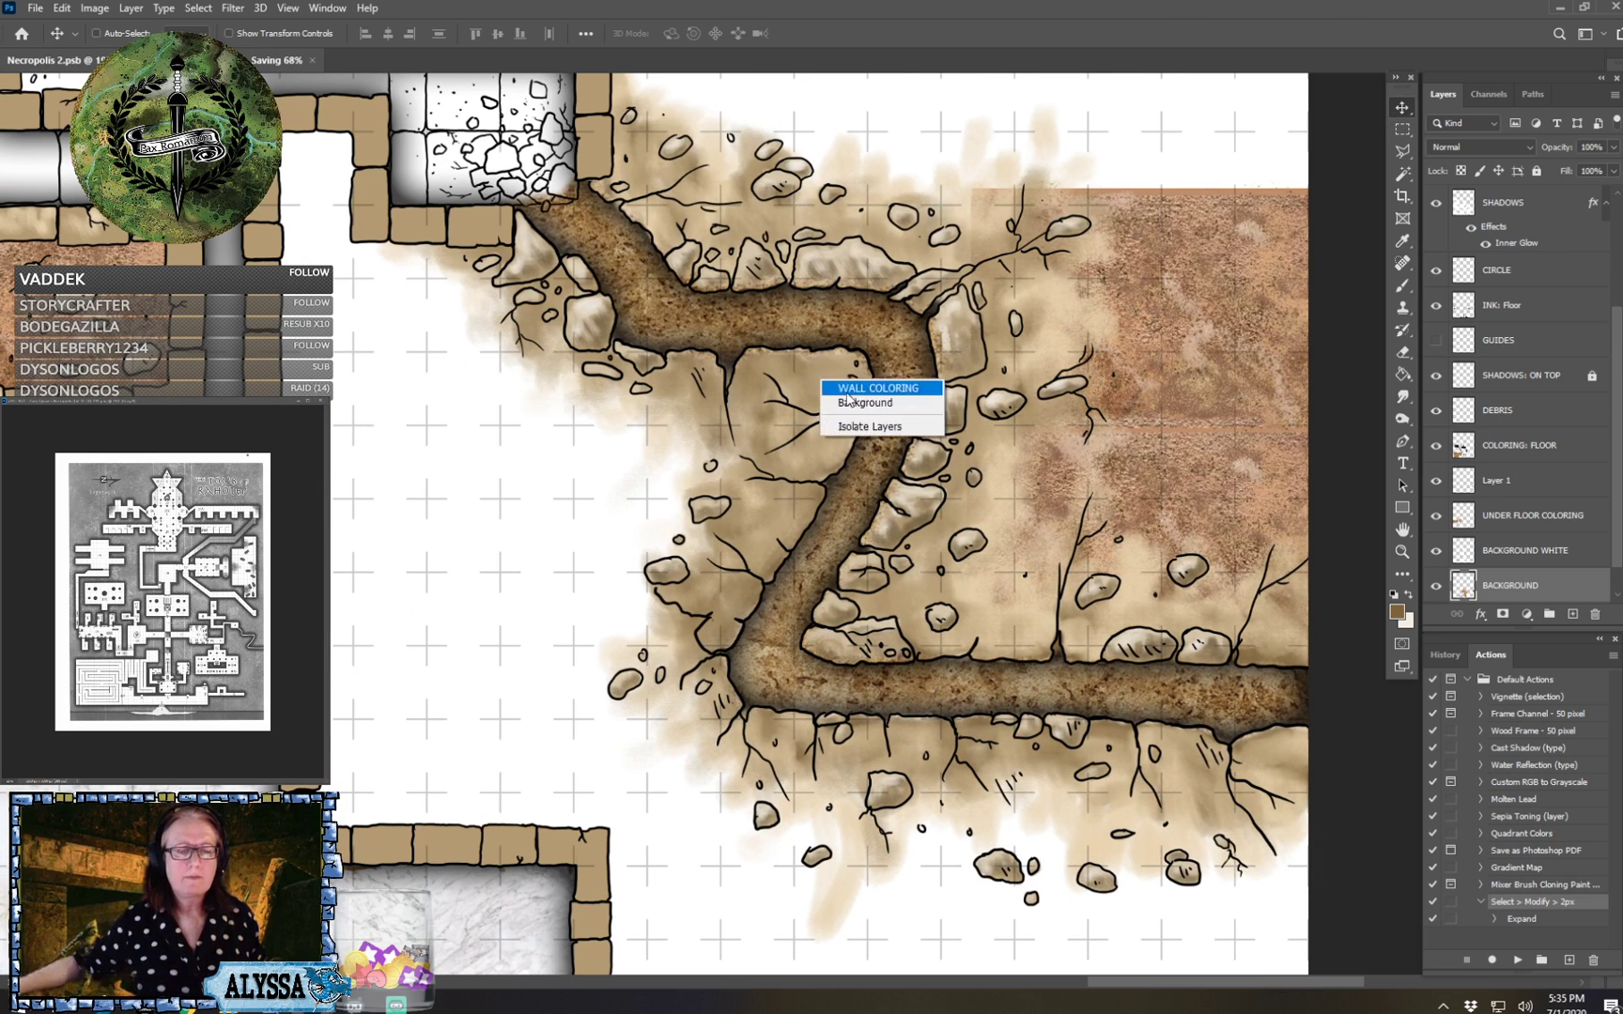
left_click(847, 389)
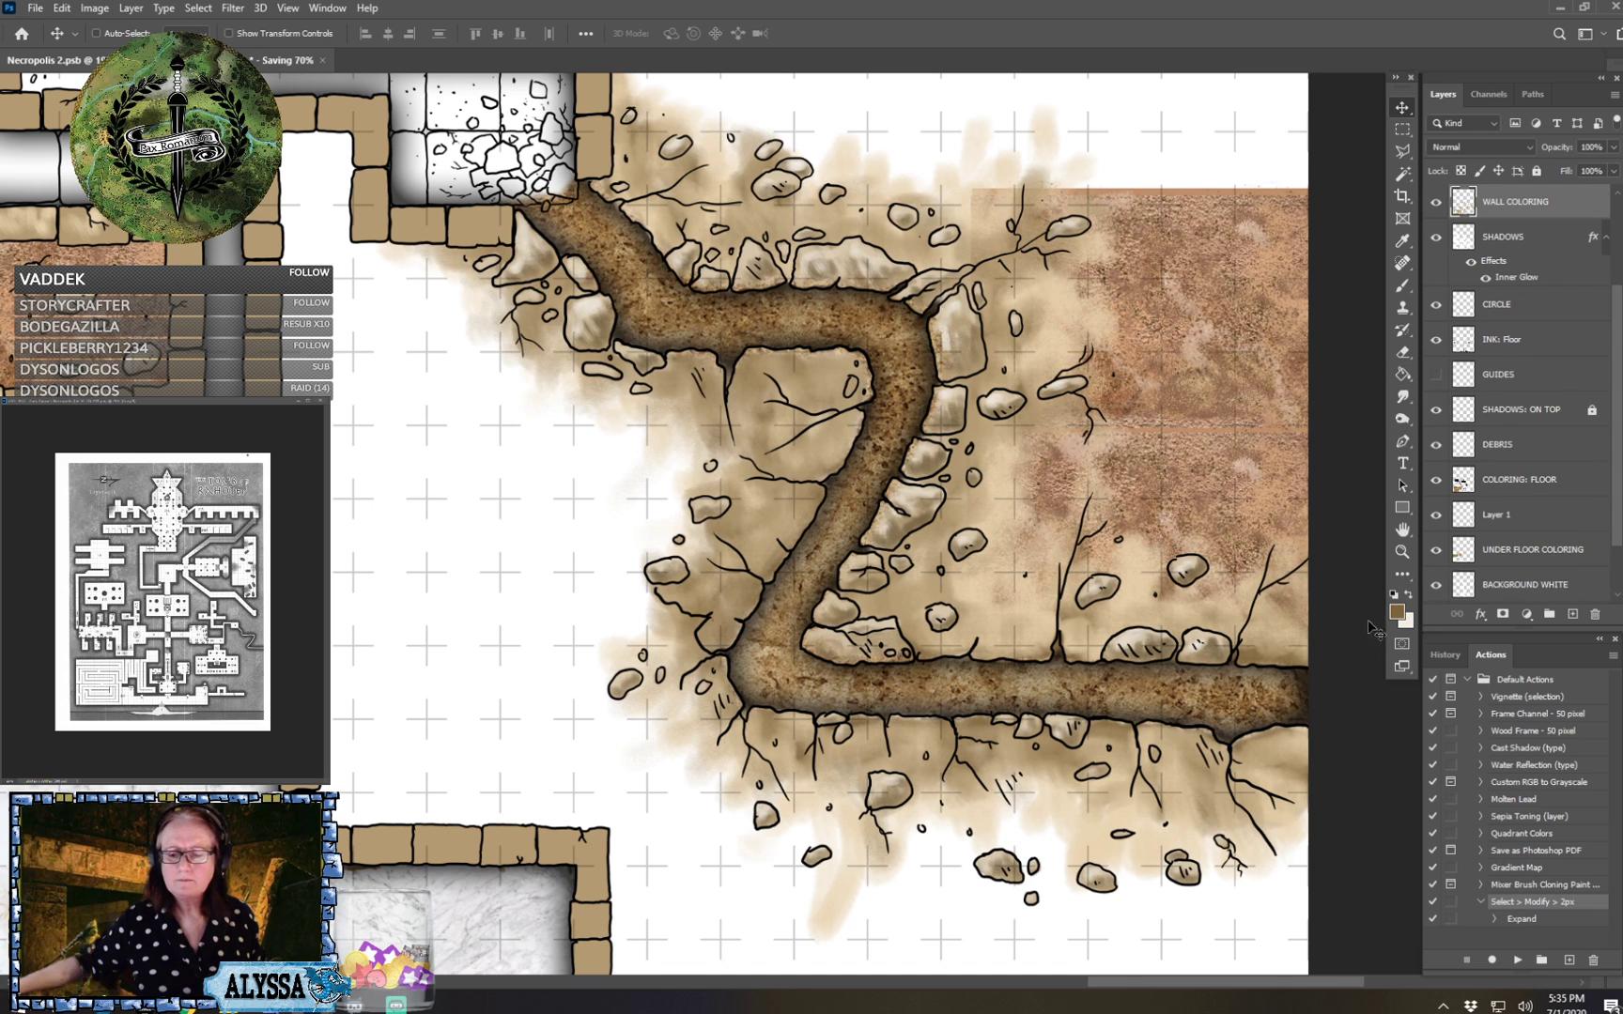
Set the foreground colour to pale cream e7d8c0 and reduce the brush size for fine highlights.
left_click(1395, 613)
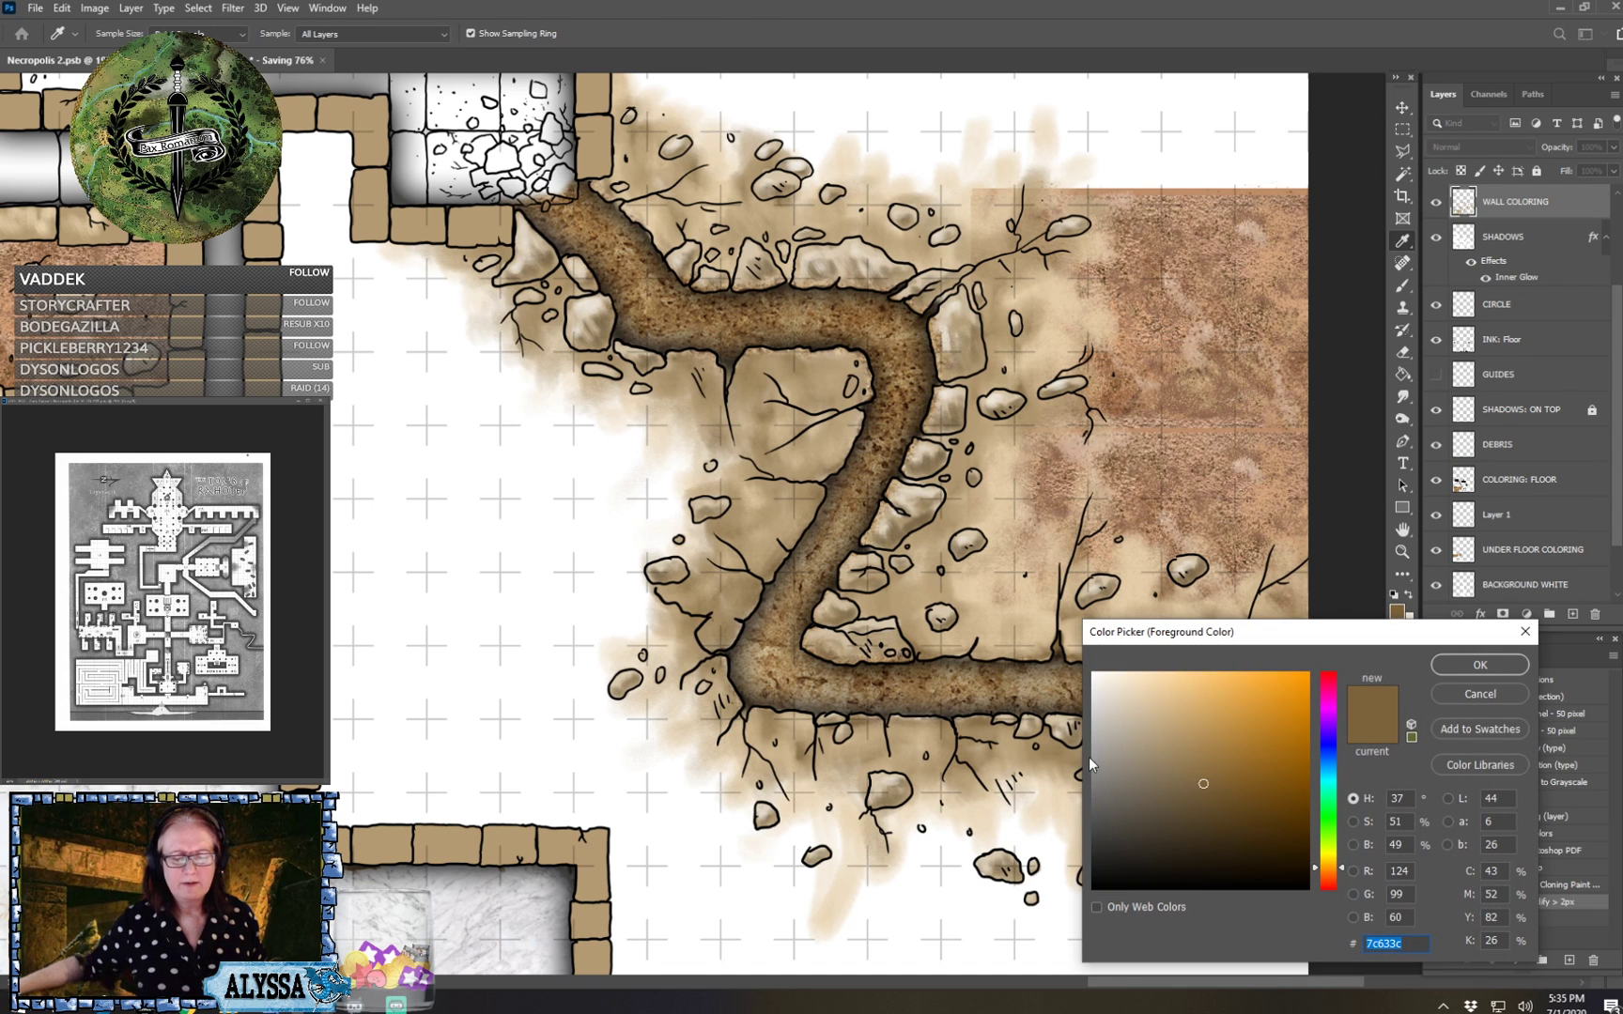
left_click(1150, 704)
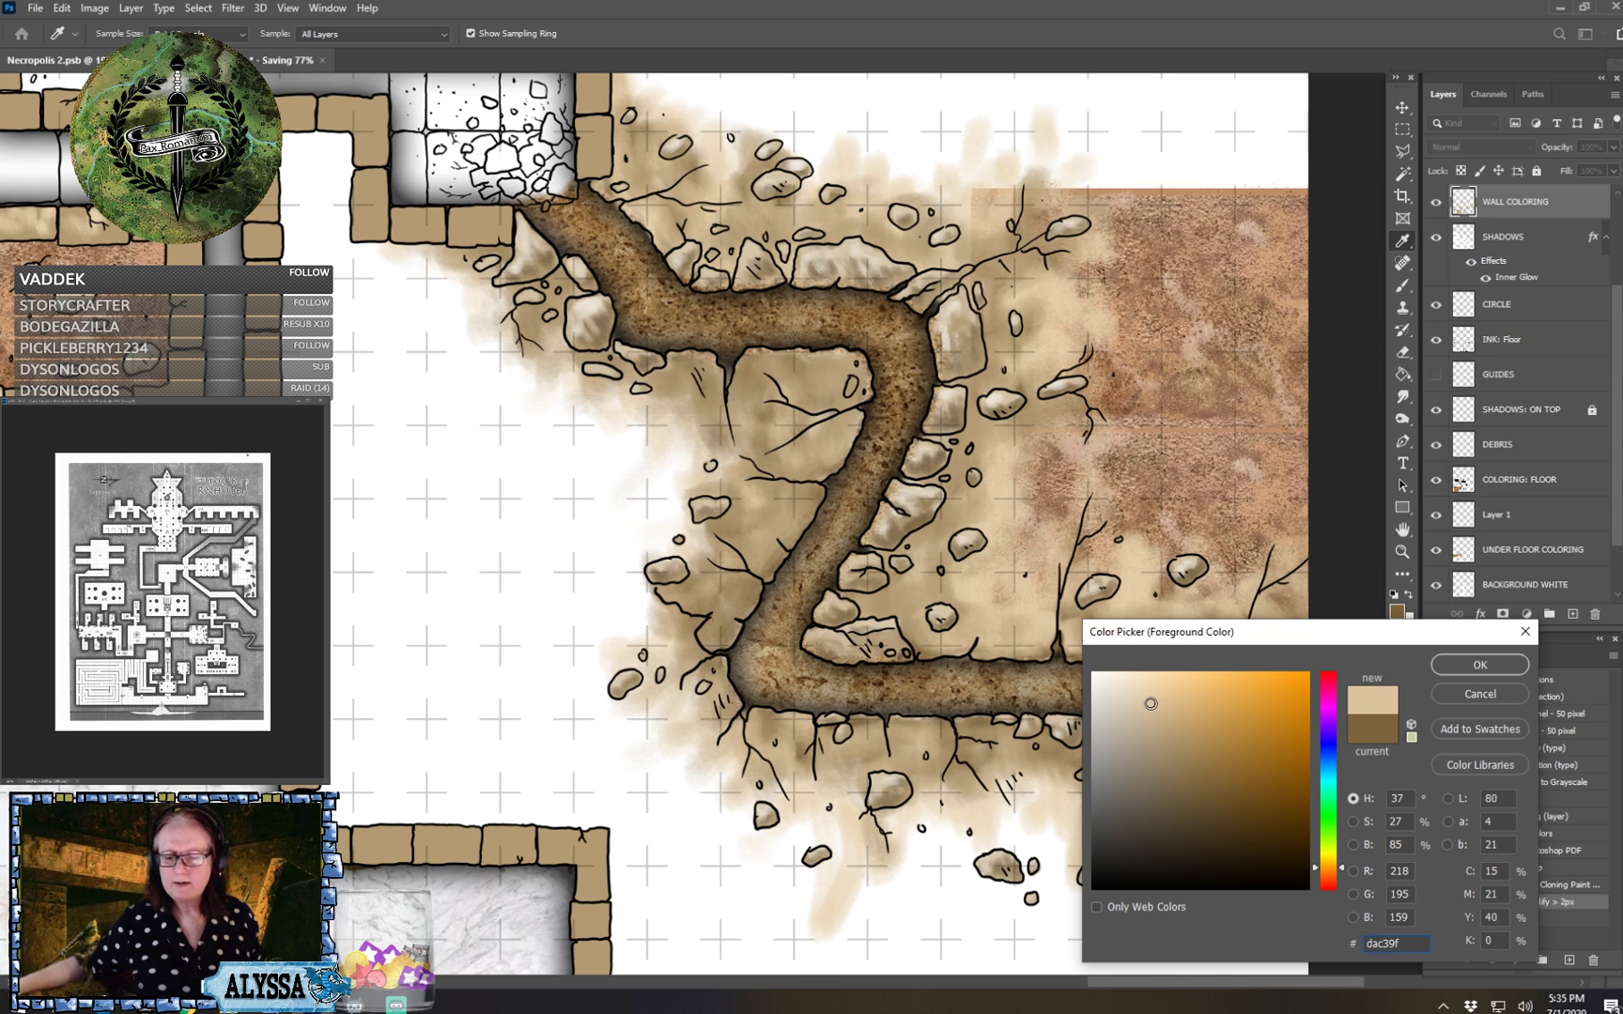
left_click_drag(1150, 703, 1128, 692)
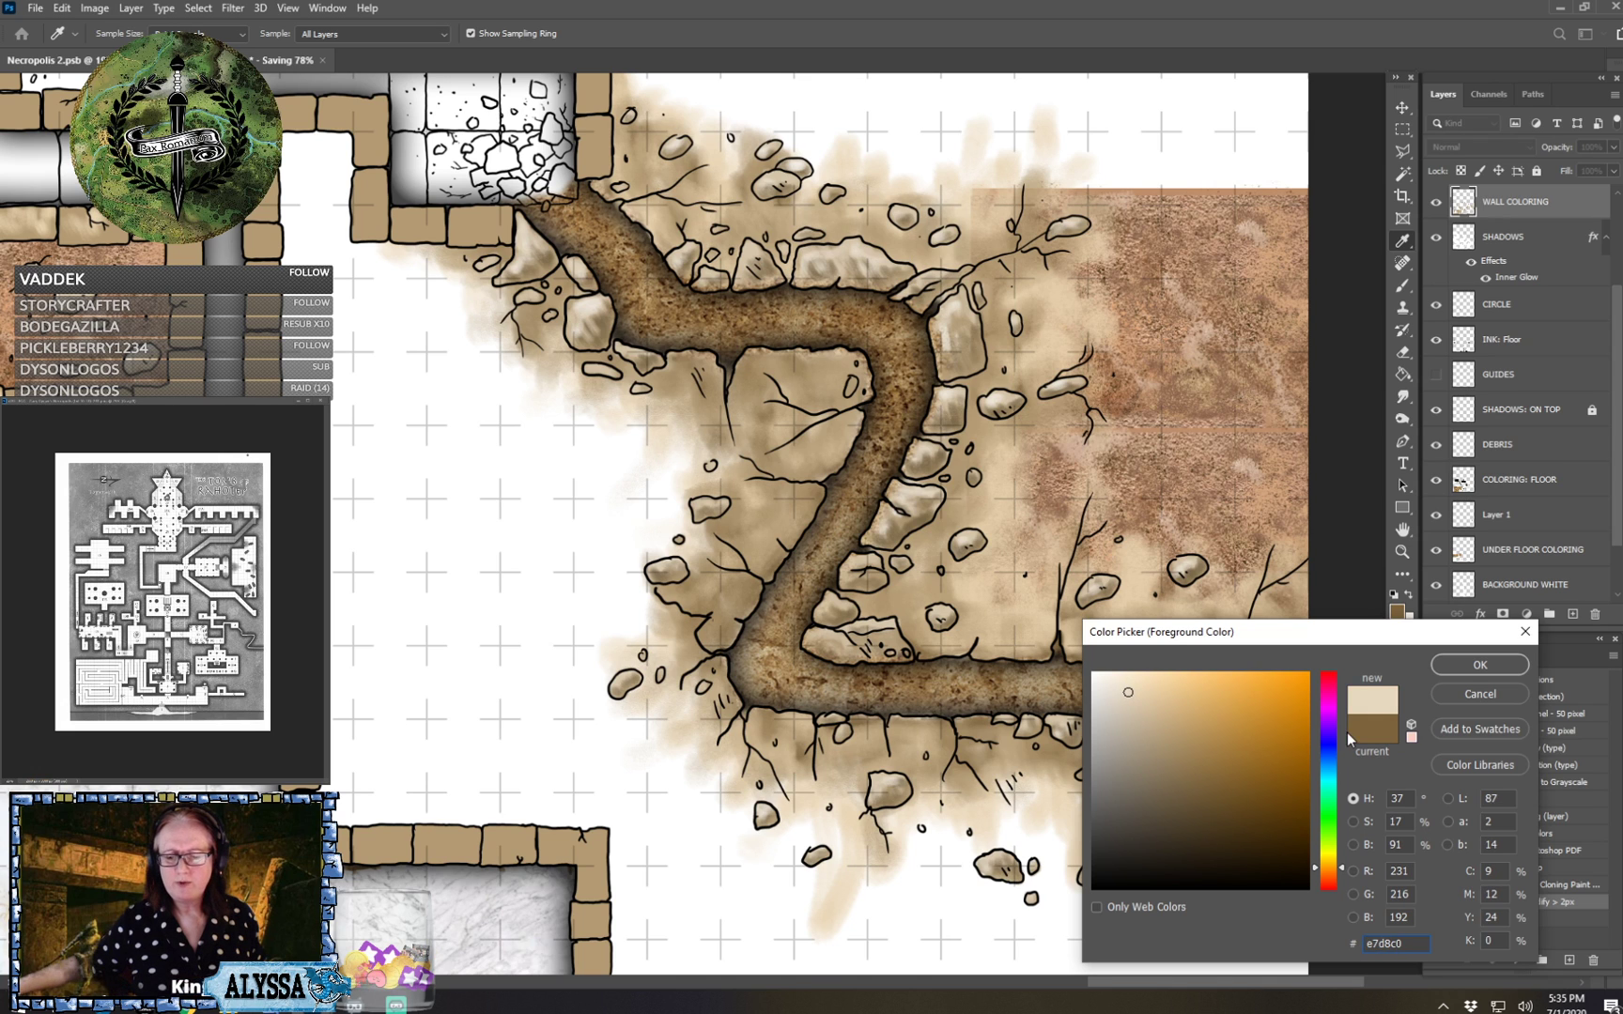
left_click(1473, 672)
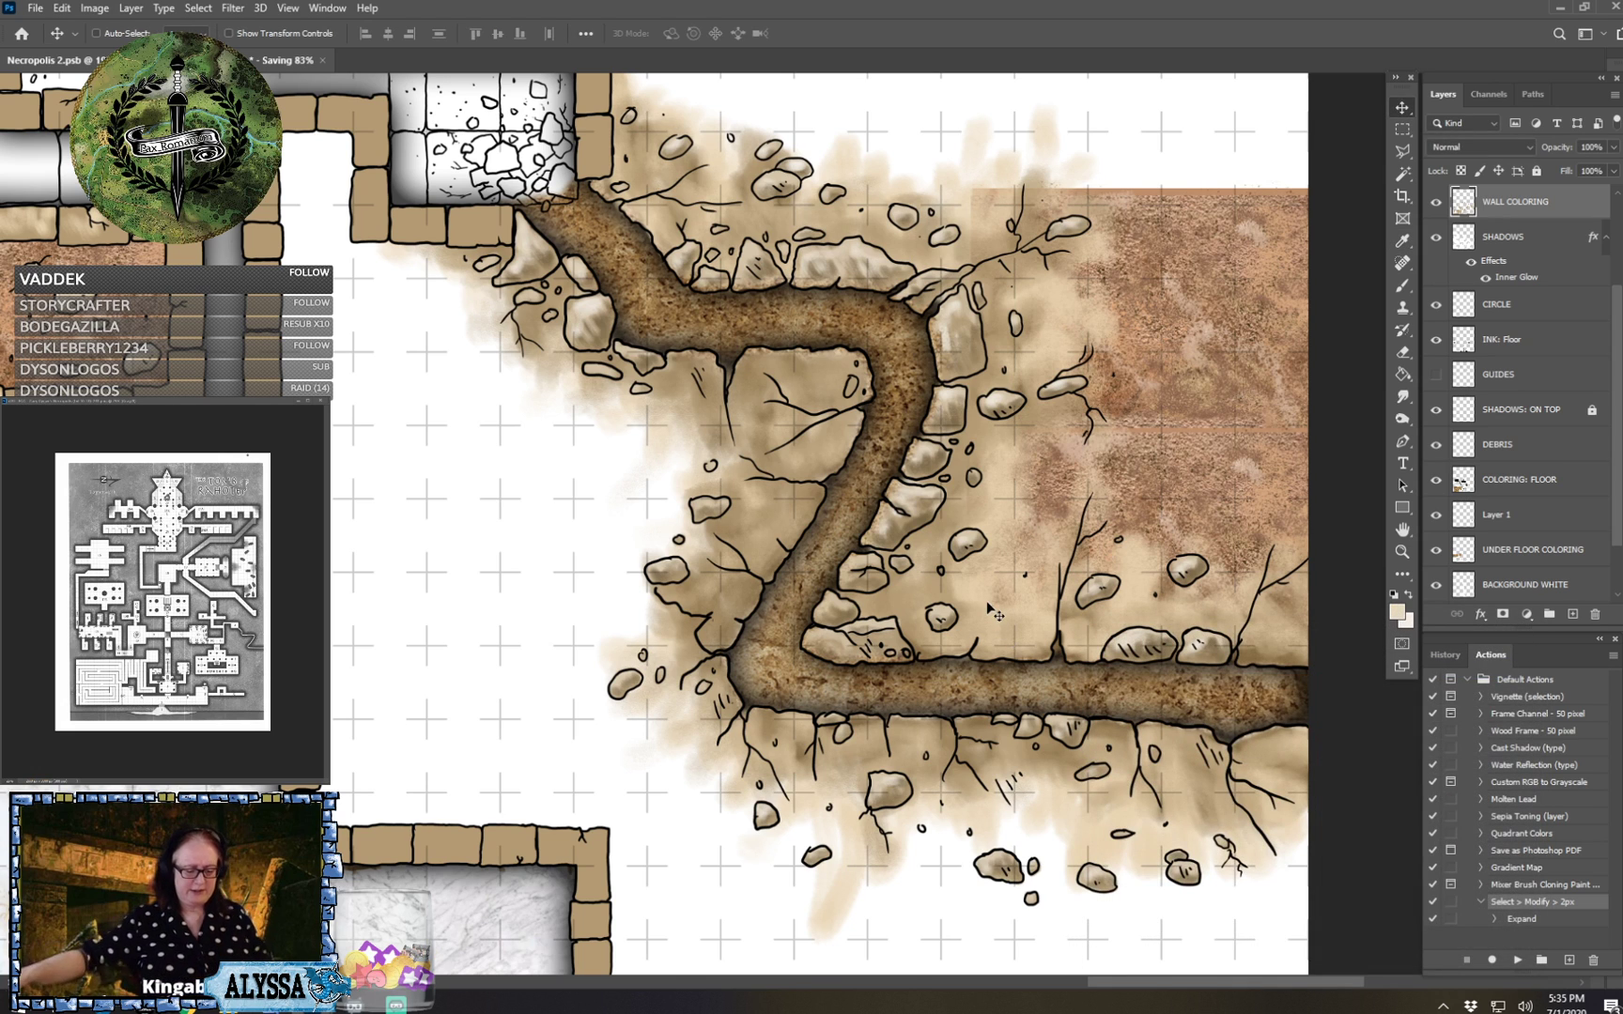
key("b")
key("bracketleft")
key("bracketleft")
key("bracketleft")
key("bracketleft")
key("bracketleft")
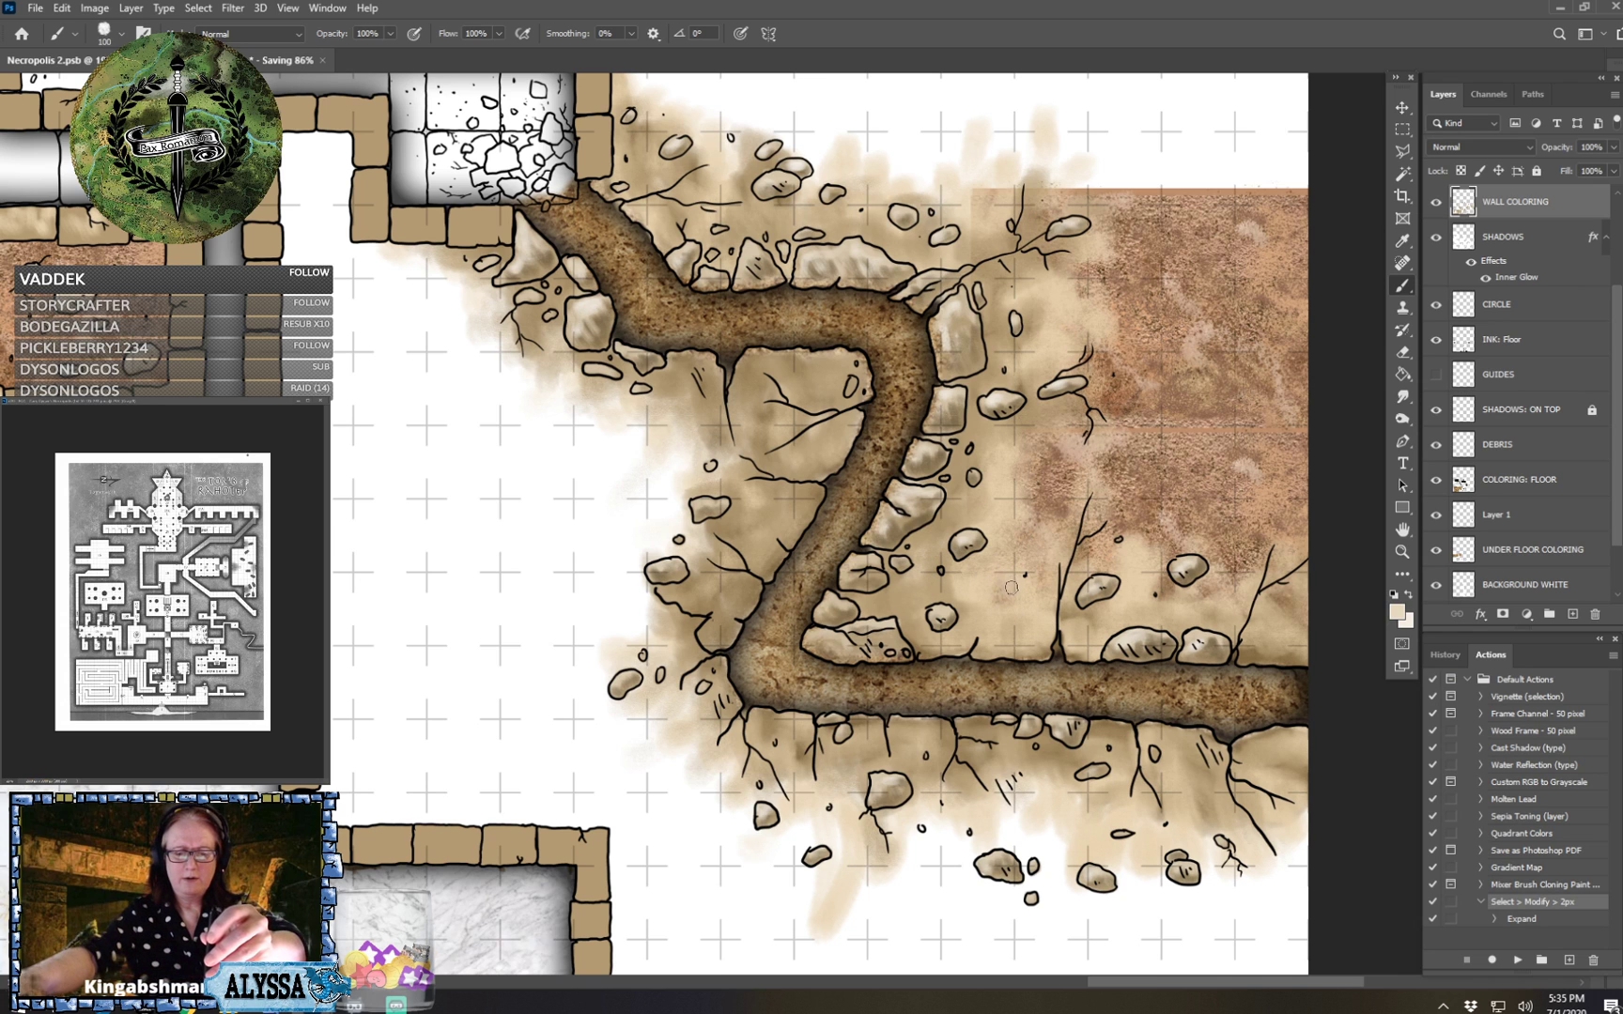
key("bracketleft")
Reduce the brush size to 50 and paint pale cream highlights along the cracks west of the tunnel's lower diagonal stretch.
scroll(1040, 622, "up", 5)
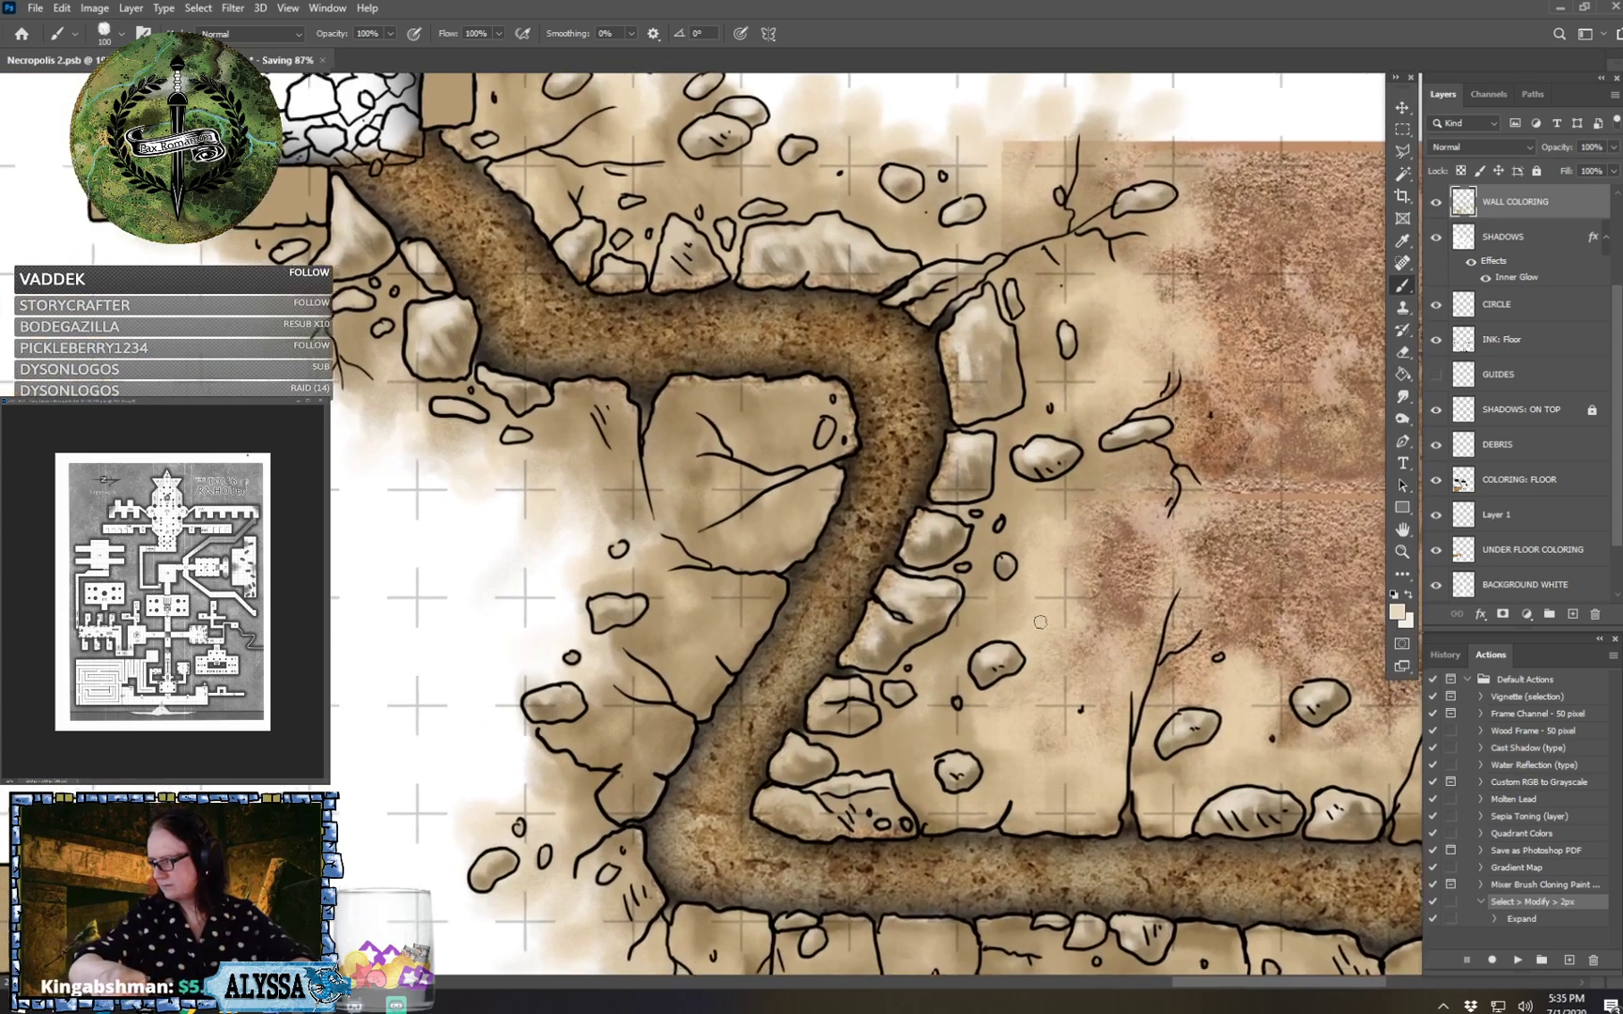
scroll(1040, 622, "up", 1)
left_click_drag(1040, 622, 1244, 797)
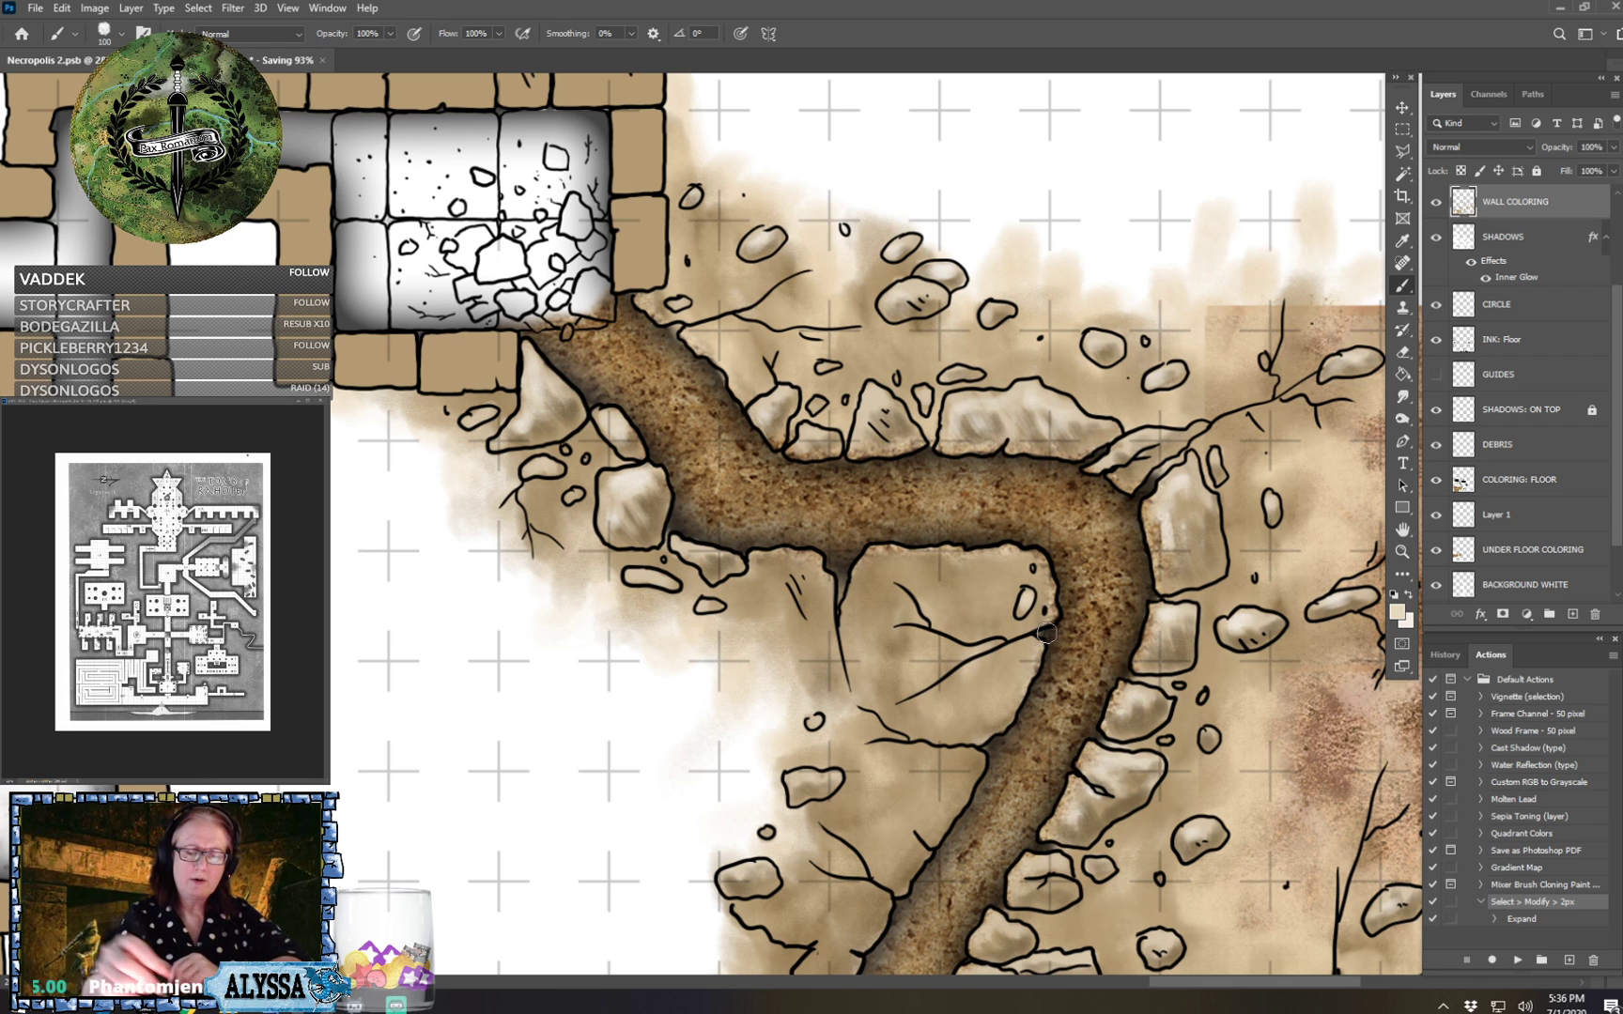
scroll(1045, 634, "down", 3)
scroll(1045, 634, "right", 2)
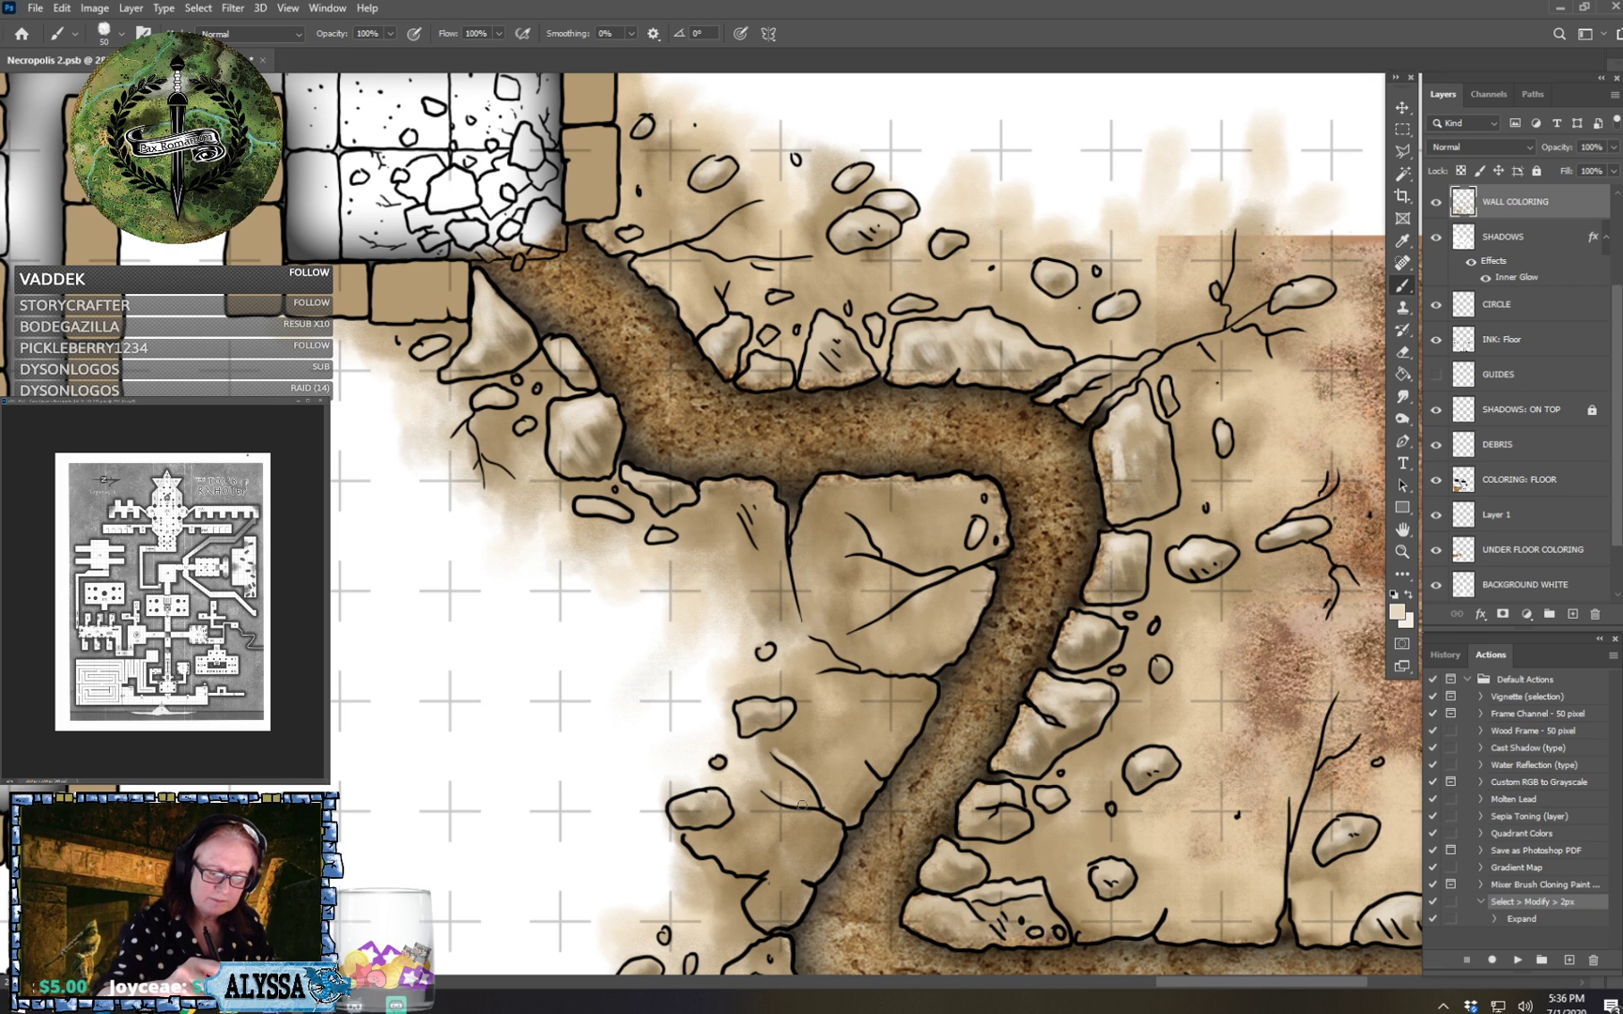
left_click_drag(826, 812, 774, 695)
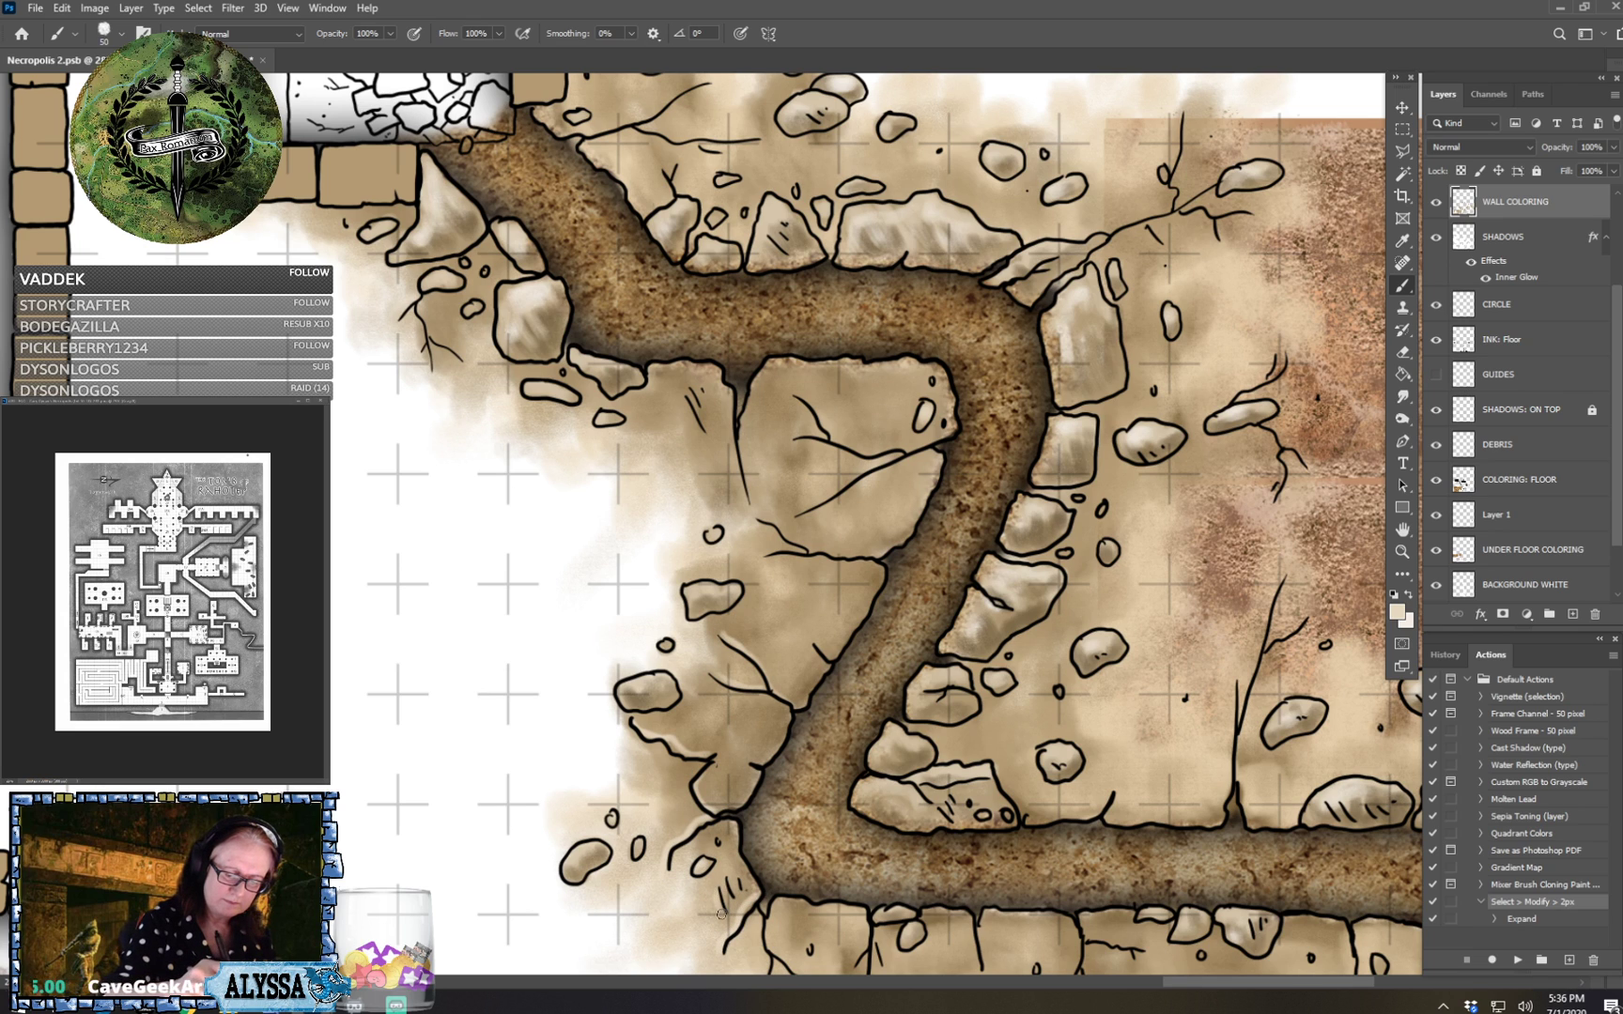
left_click_drag(762, 882, 651, 950)
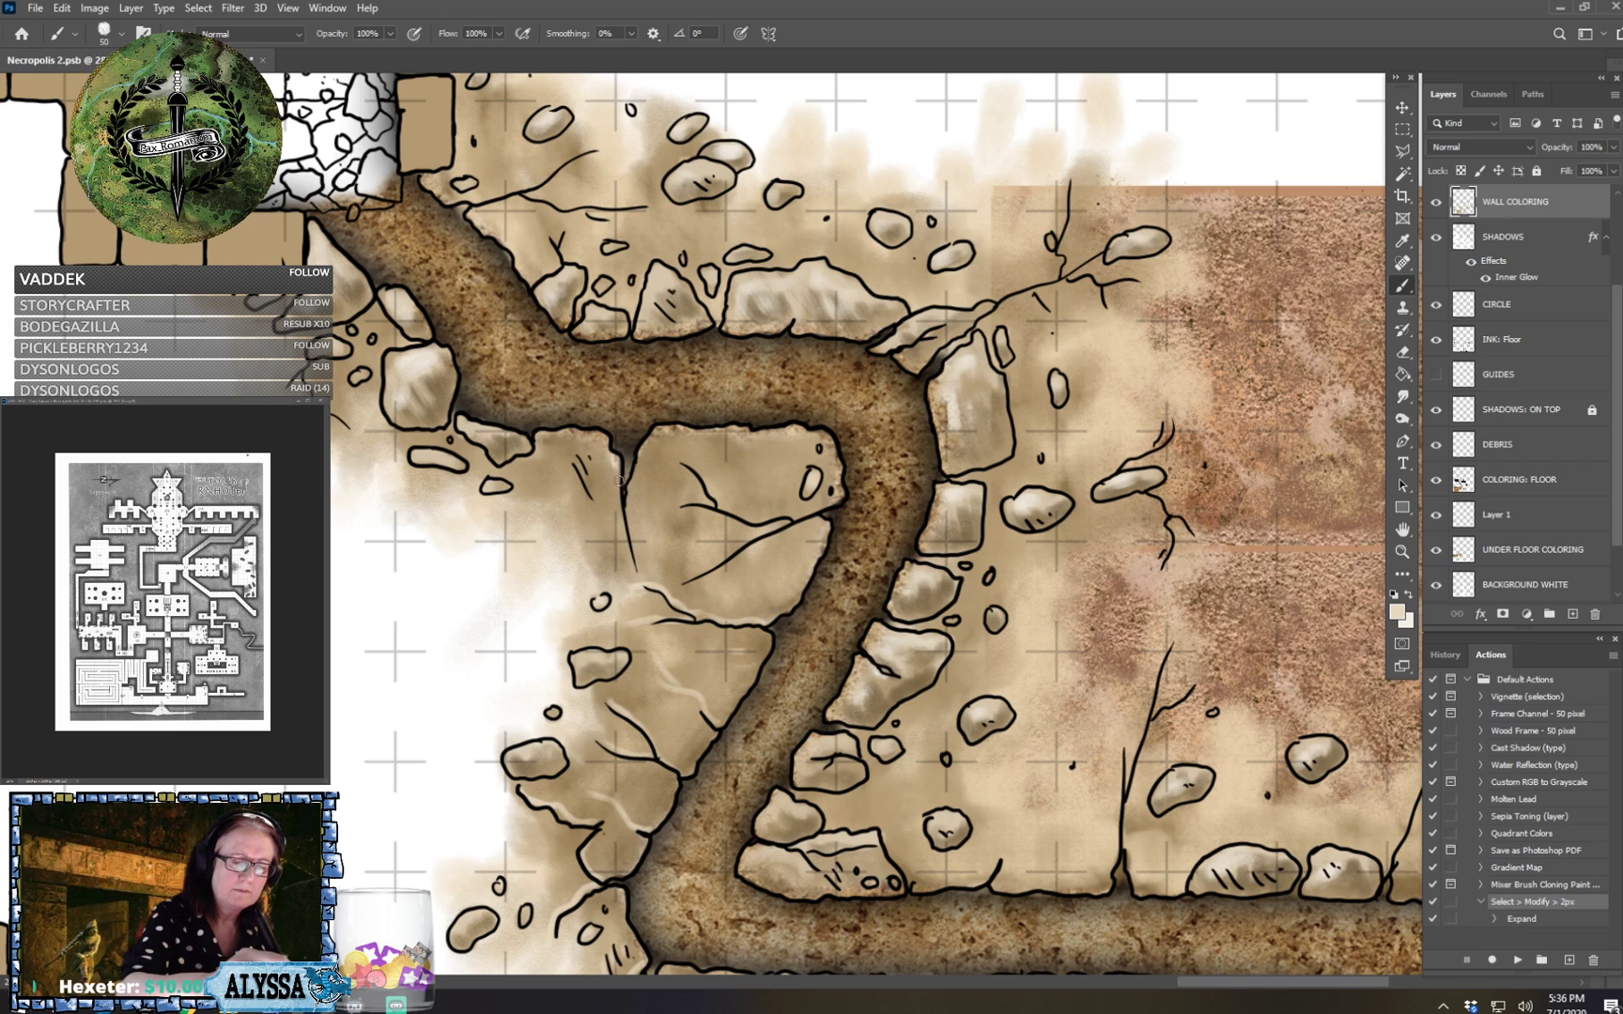
Paint pale highlights along the cracks and edges of the large stone slab enclosed by the tunnel's upper bend.
left_click_drag(618, 481, 622, 517)
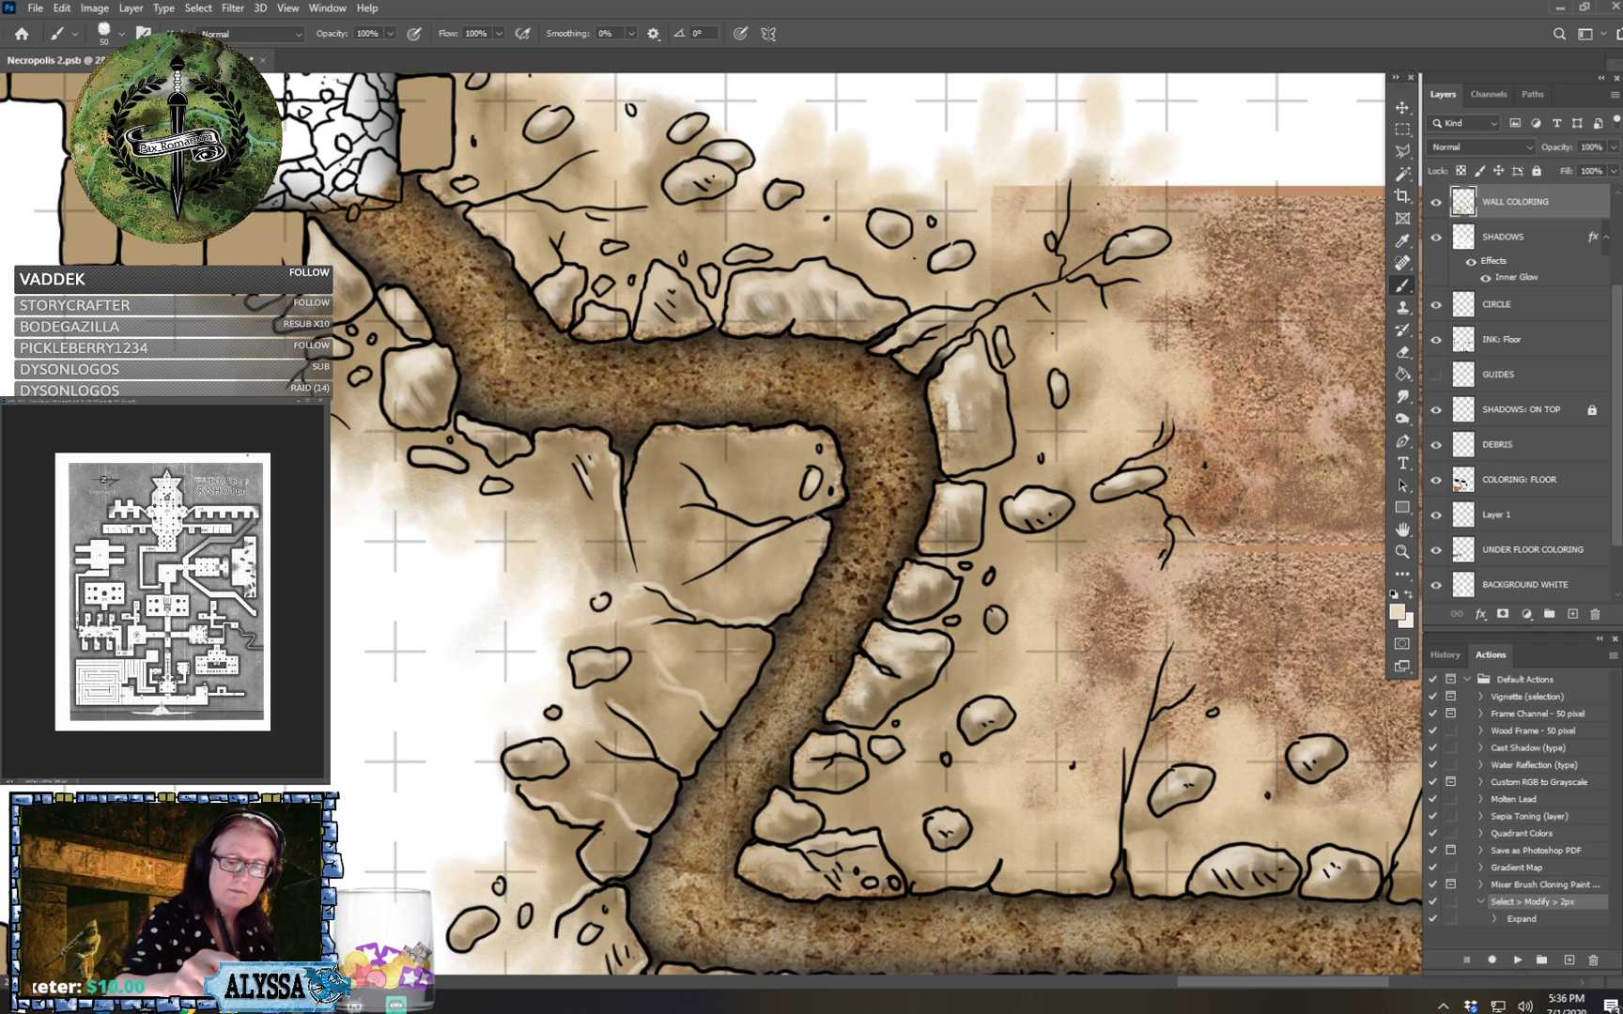
mouse_move(826, 508)
left_mouse_down()
mouse_move(664, 508)
mouse_move(719, 502)
mouse_move(695, 472)
left_mouse_up()
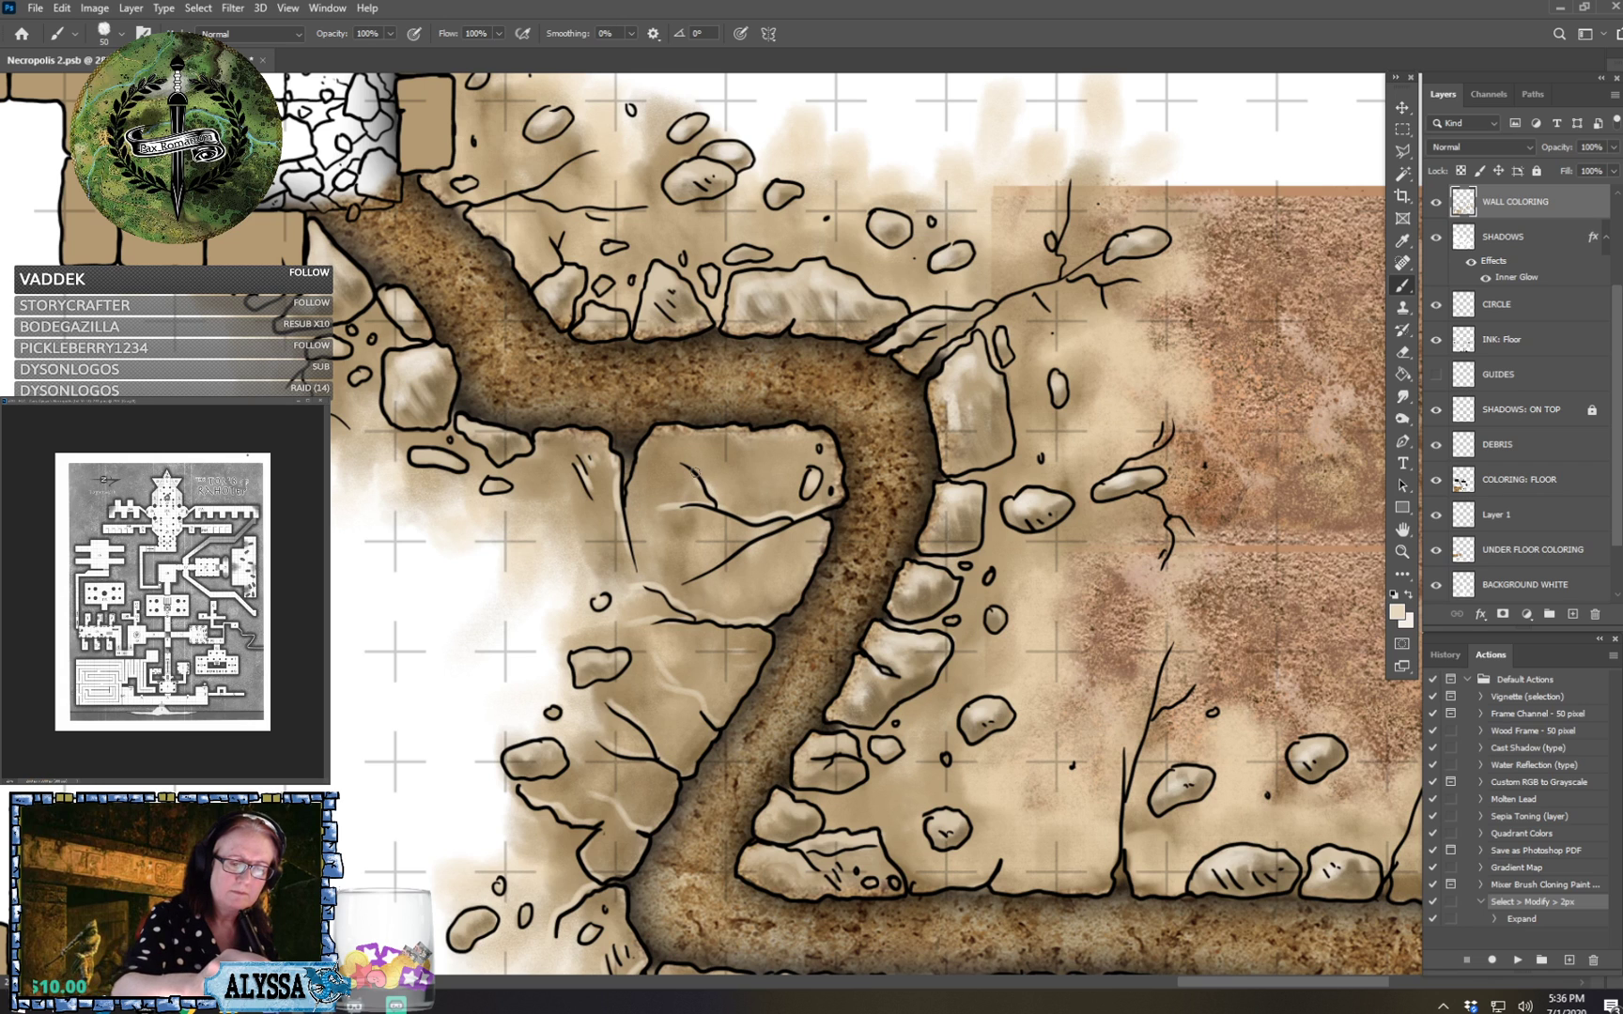
mouse_move(785, 528)
left_mouse_down()
mouse_move(668, 583)
mouse_move(630, 567)
left_mouse_up()
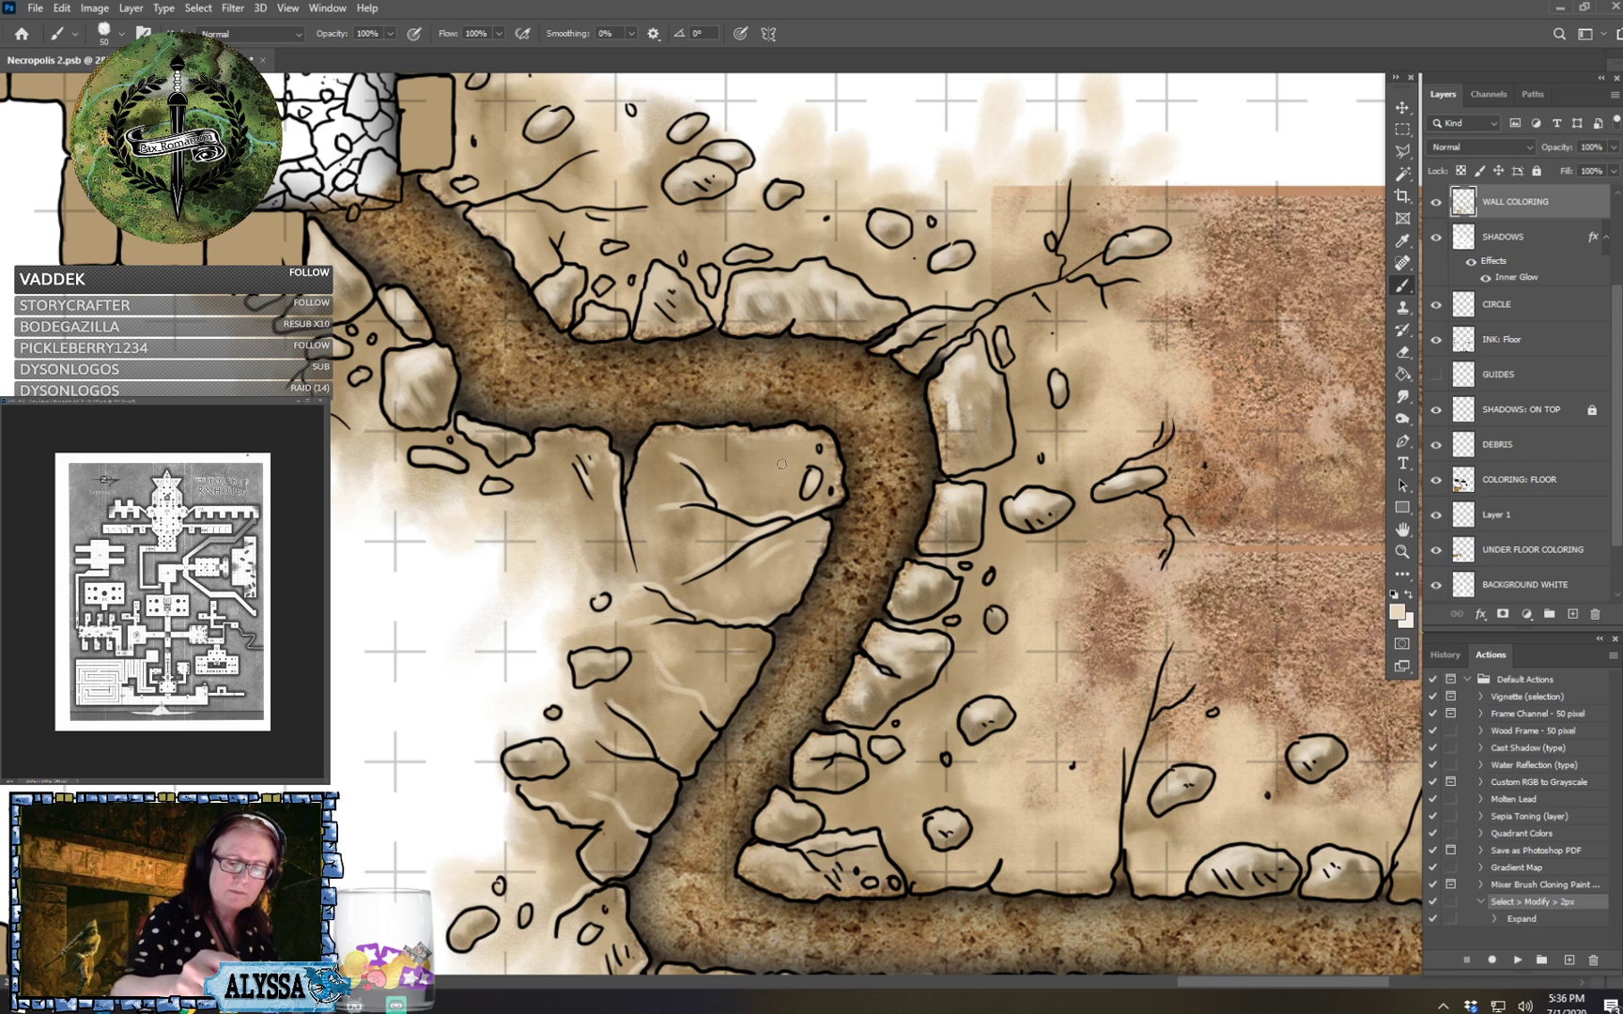
mouse_move(770, 454)
left_mouse_down()
mouse_move(753, 461)
mouse_move(751, 572)
left_mouse_up()
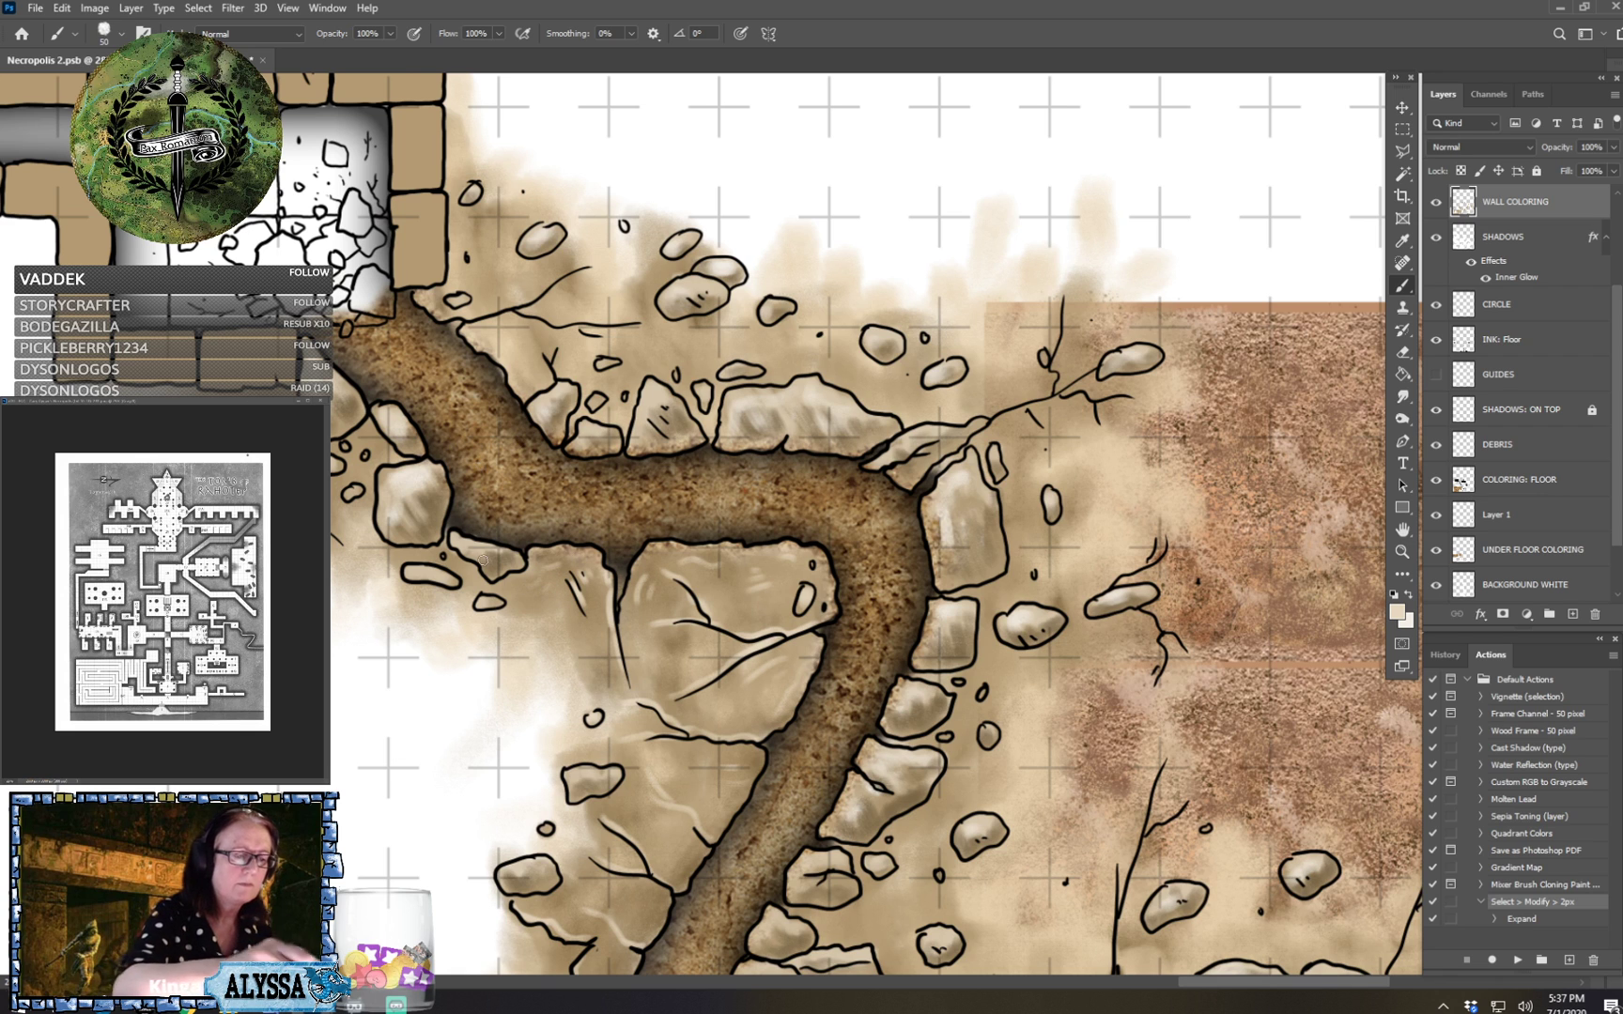
Paint pale highlights along the cracks in the ground north of the tunnel, just east of the rubble-filled room.
left_click_drag(332, 398, 482, 560)
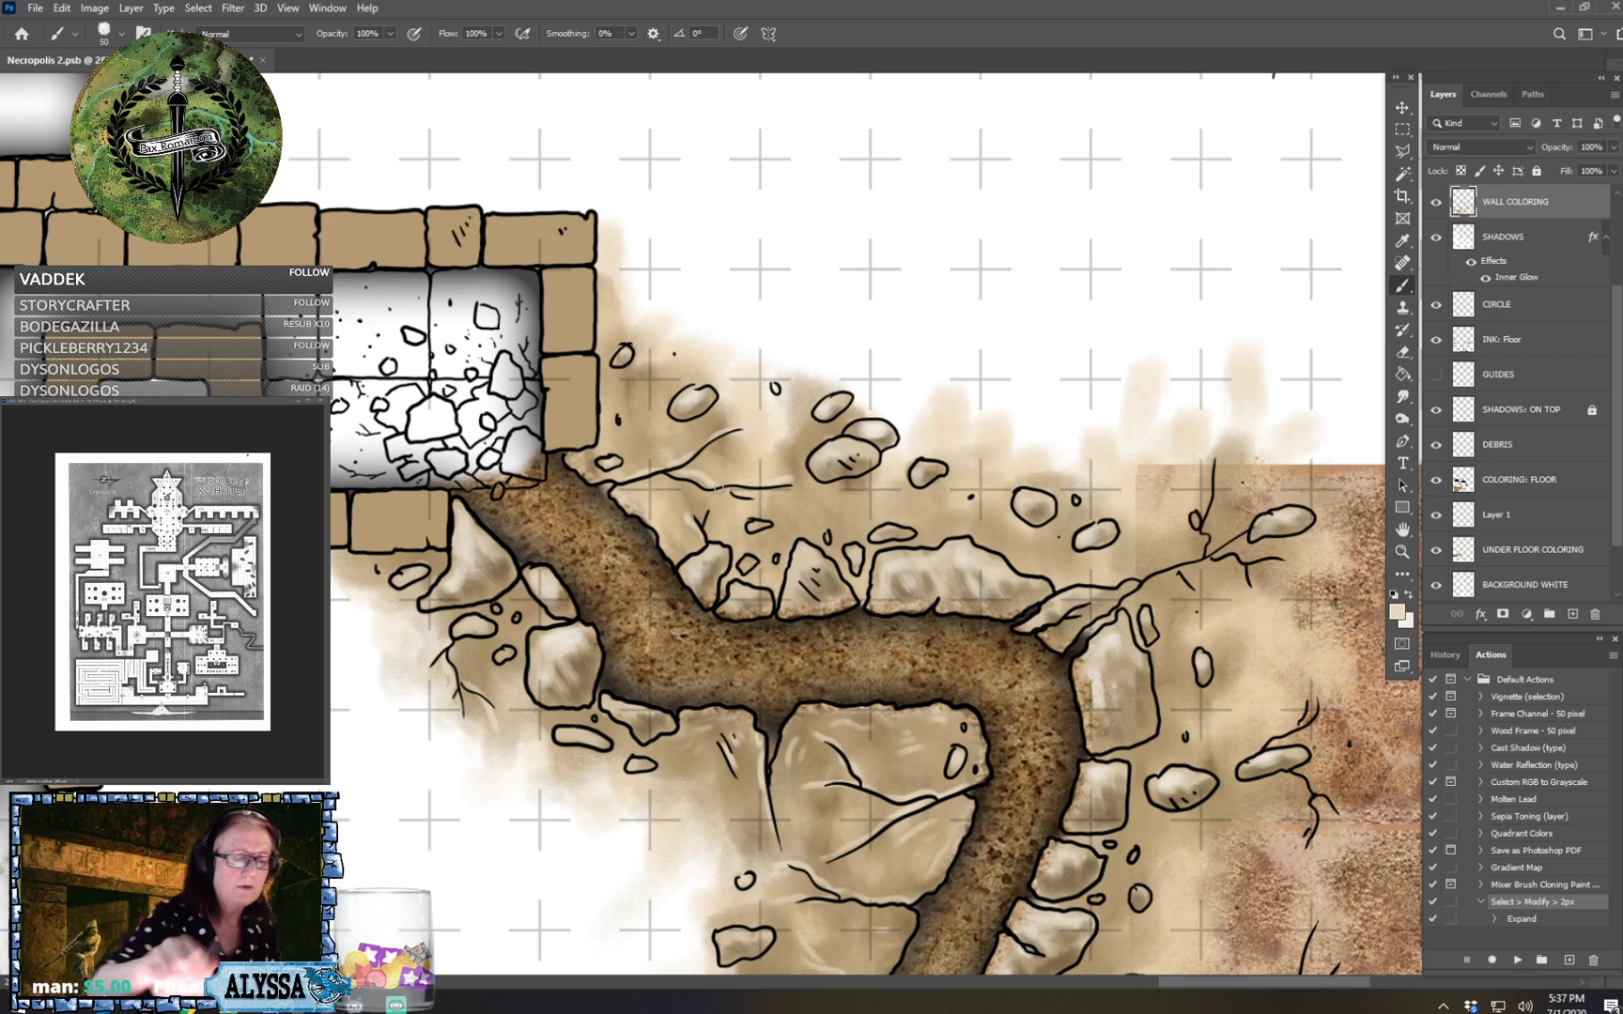
scroll(718, 486, "up", 3)
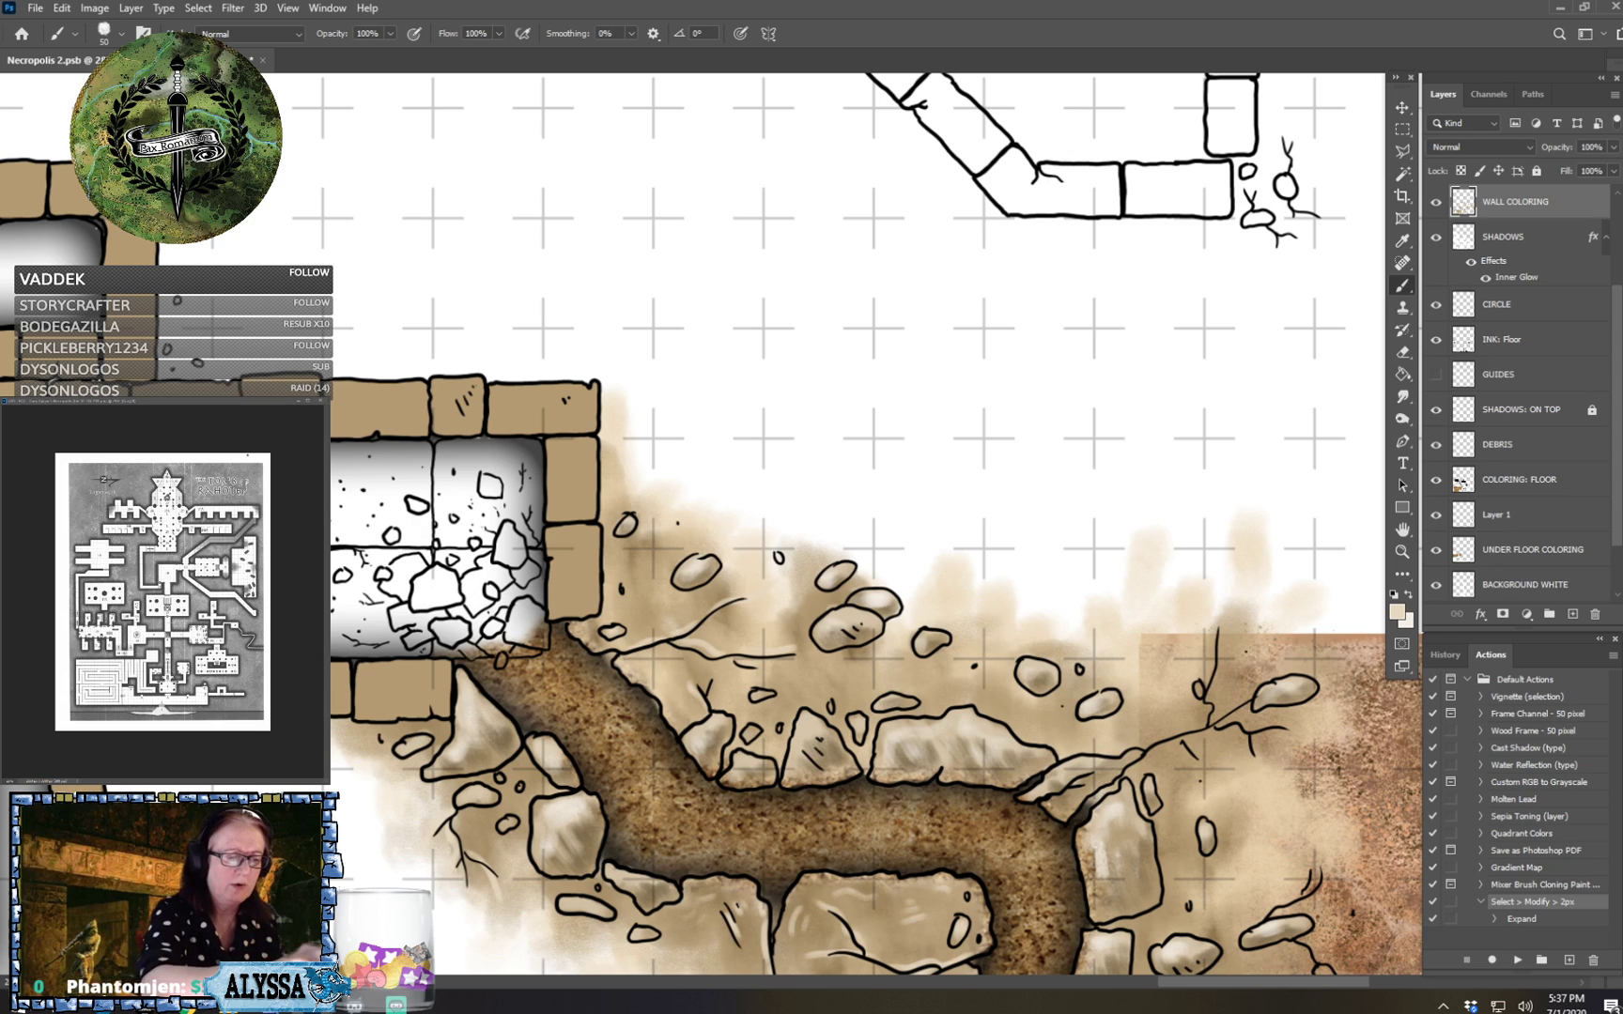
left_click_drag(445, 513, 390, 569)
left_click_drag(940, 601, 812, 486)
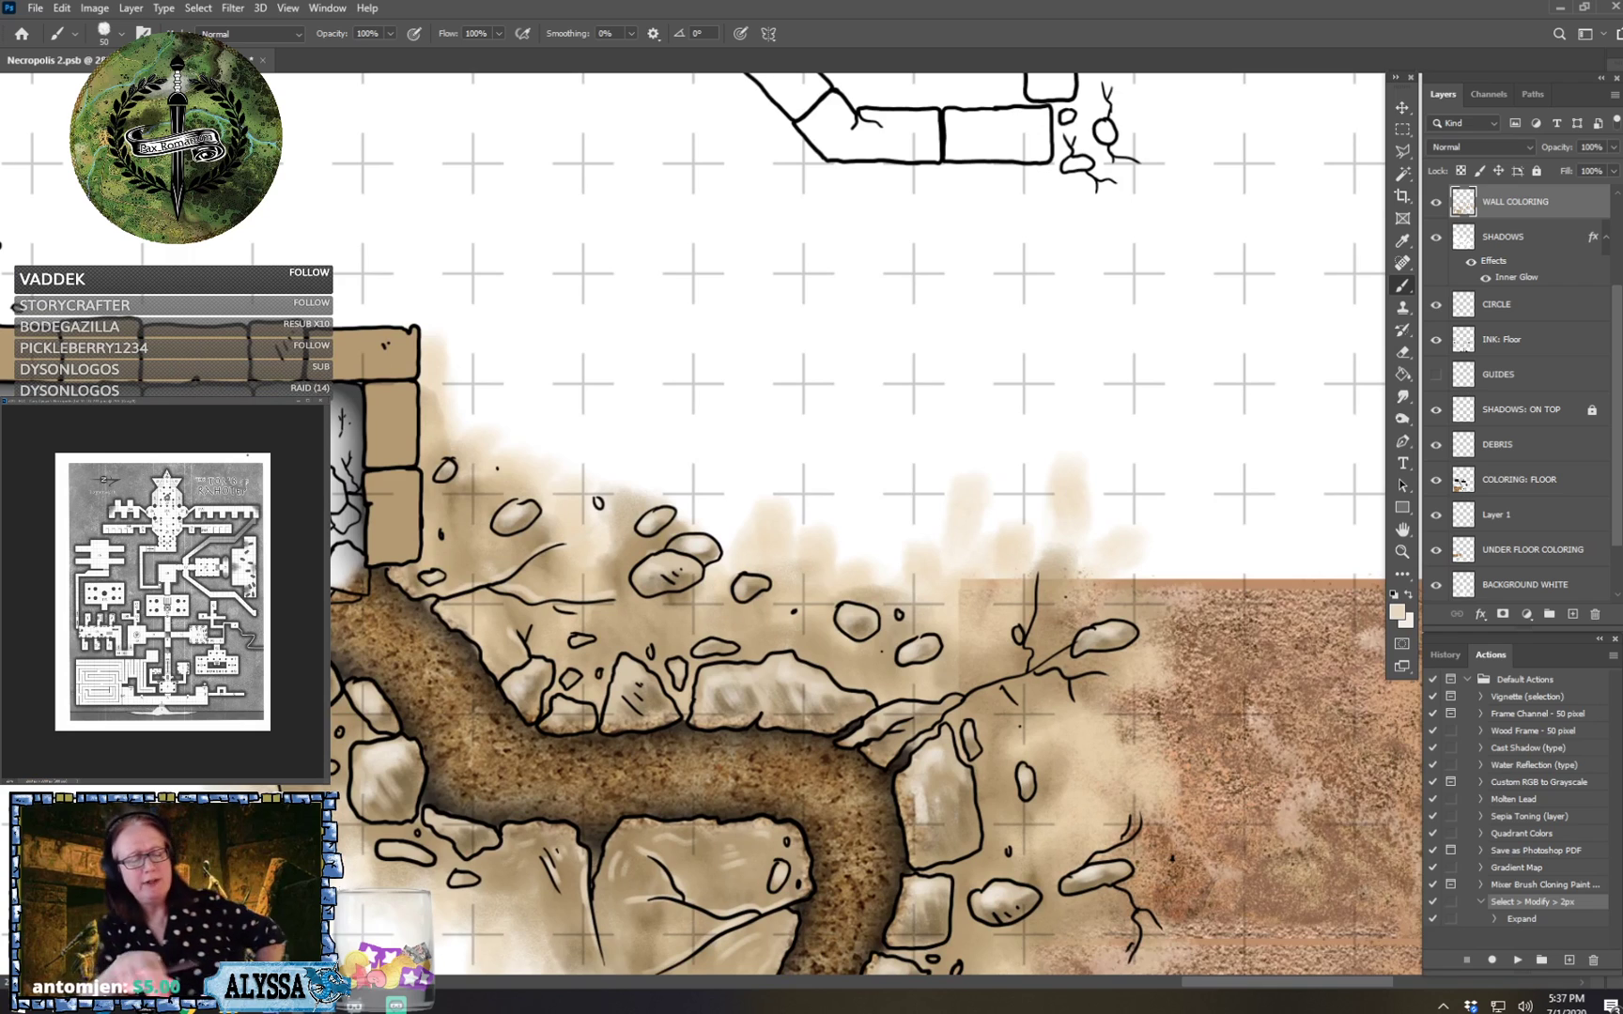
left_click_drag(940, 601, 825, 569)
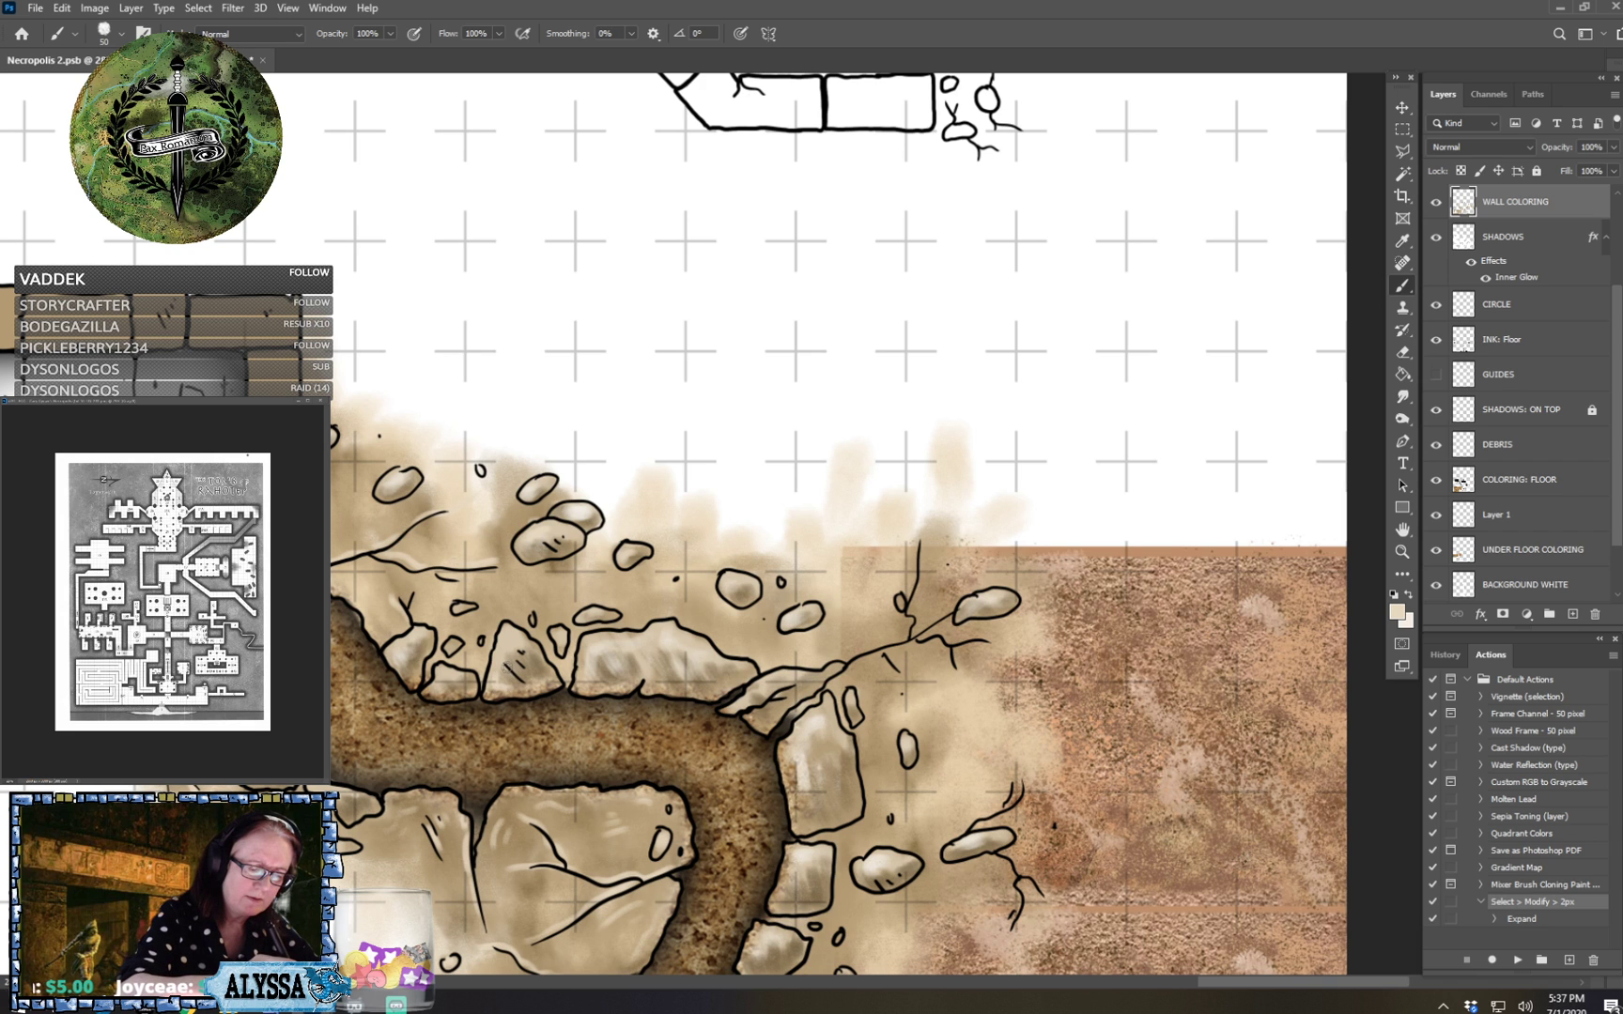
scroll(632, 719, "right", 3)
scroll(632, 718, "down", 1)
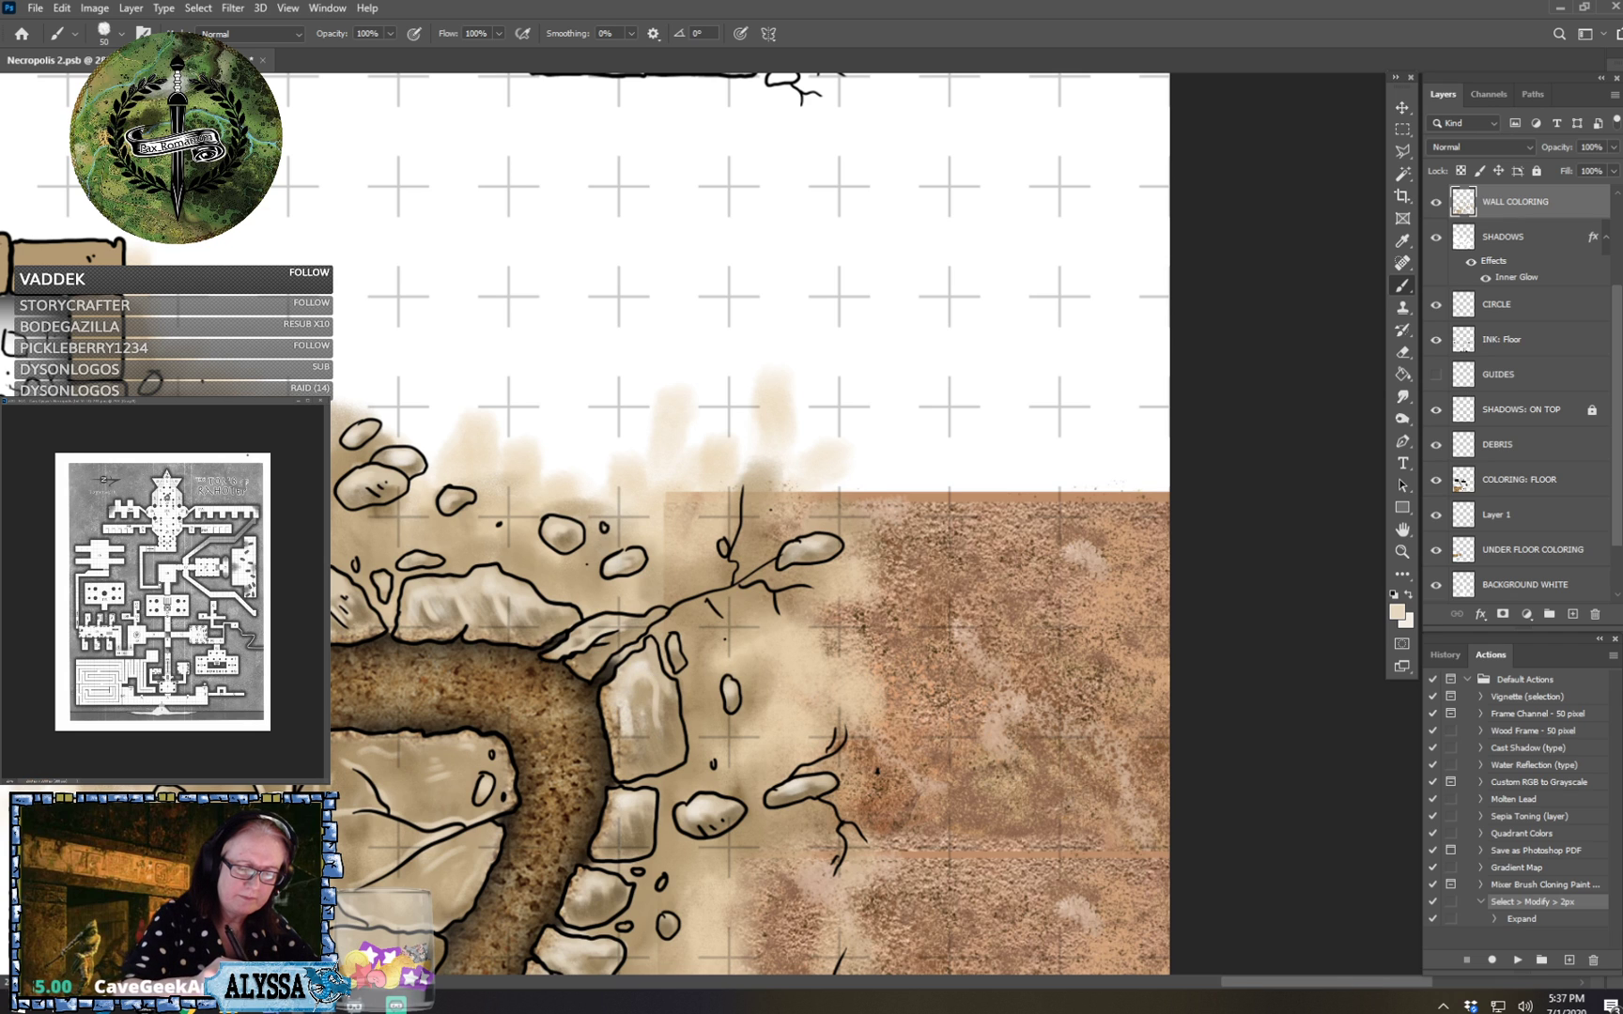
Highlight the branching crack that runs northeast from the tunnel's upper bend toward the reddish-brown texture.
left_click_drag(673, 723, 666, 693)
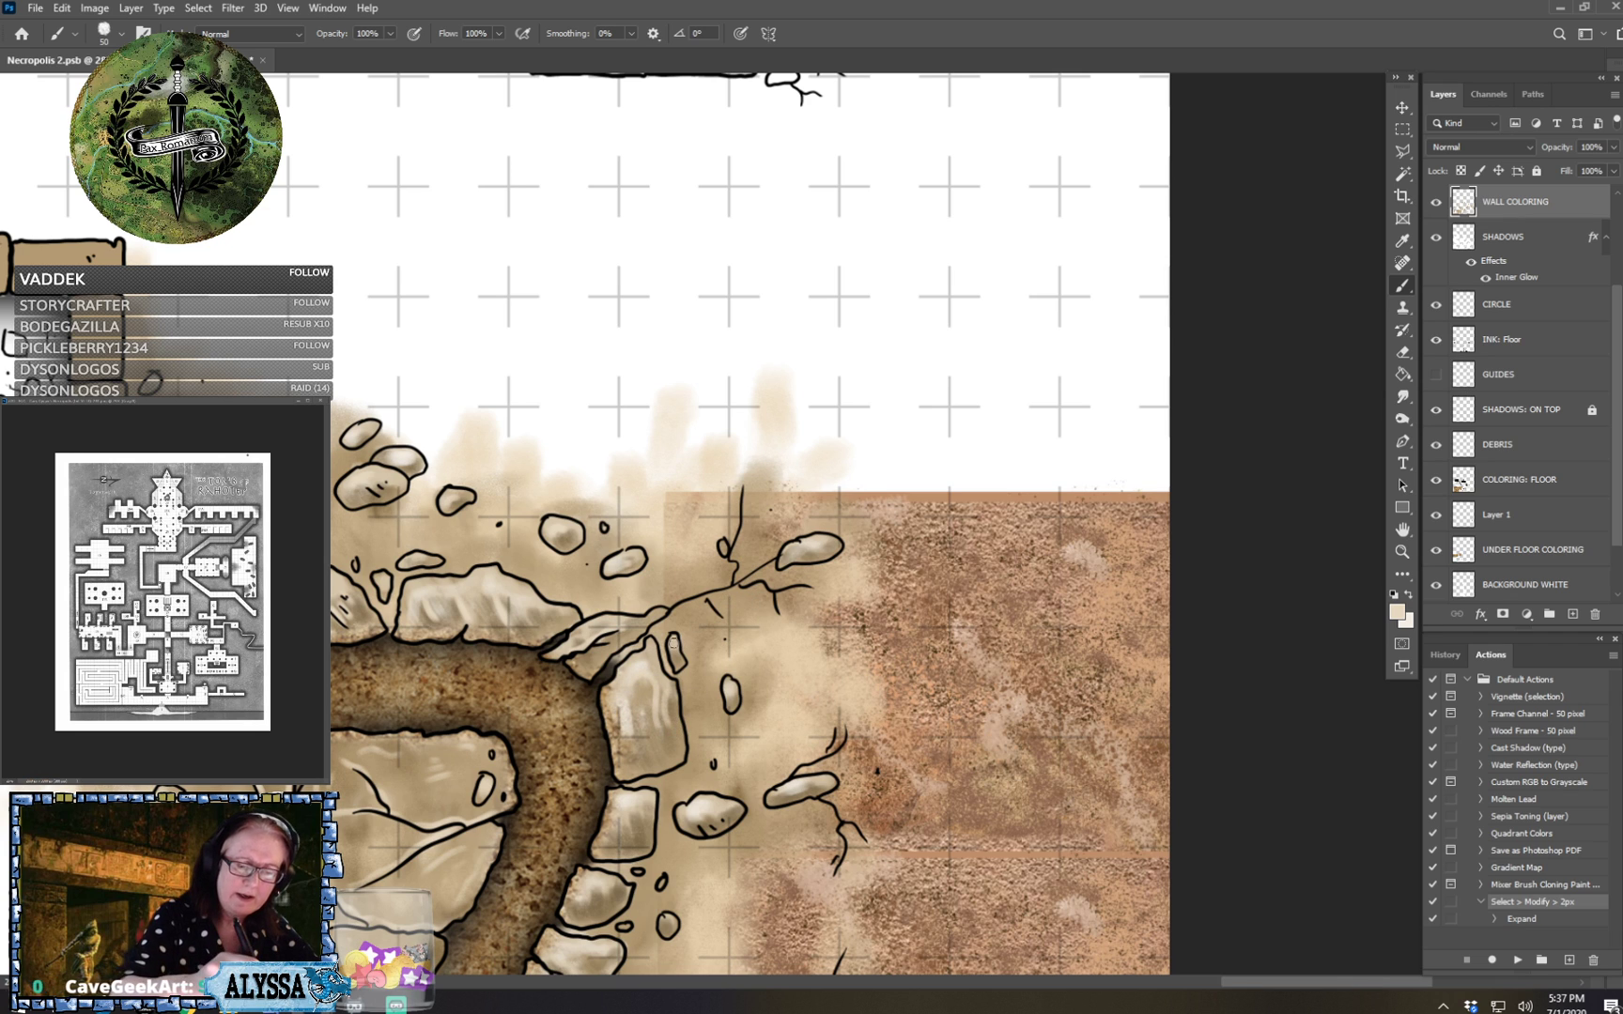
mouse_move(669, 607)
left_mouse_down()
mouse_move(744, 566)
mouse_move(728, 578)
mouse_move(743, 479)
left_mouse_up()
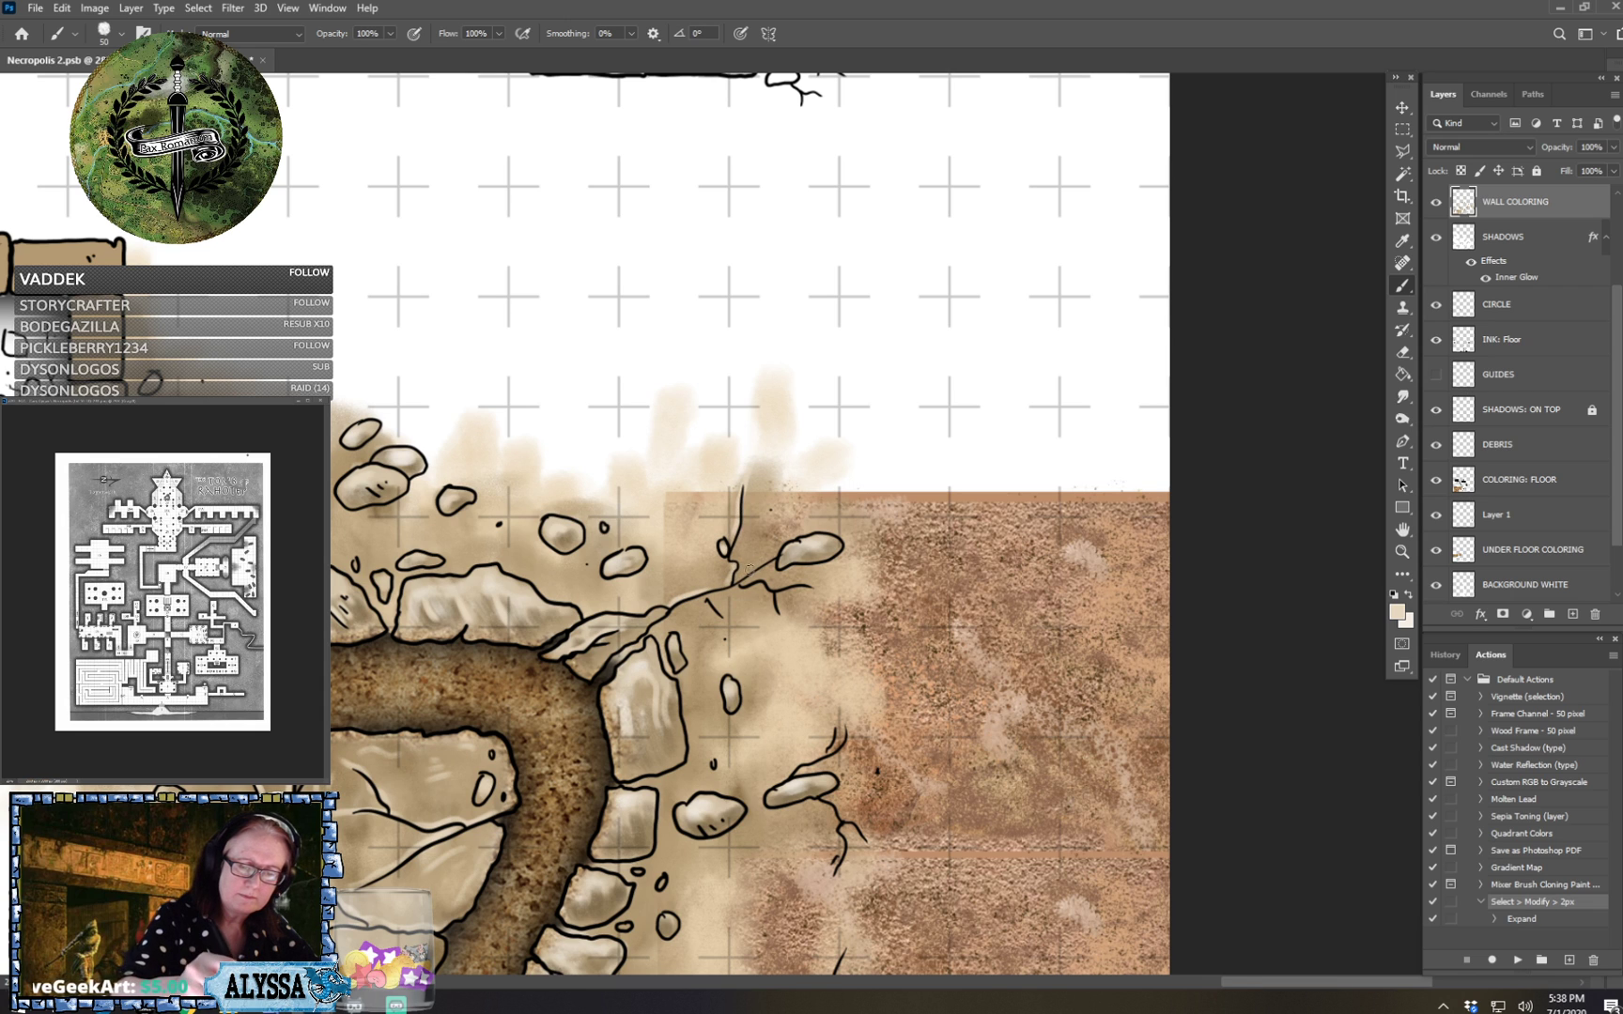
mouse_move(749, 571)
left_mouse_down()
mouse_move(833, 547)
mouse_move(763, 577)
mouse_move(867, 622)
mouse_move(787, 620)
left_mouse_up()
scroll(826, 664, "down", 1)
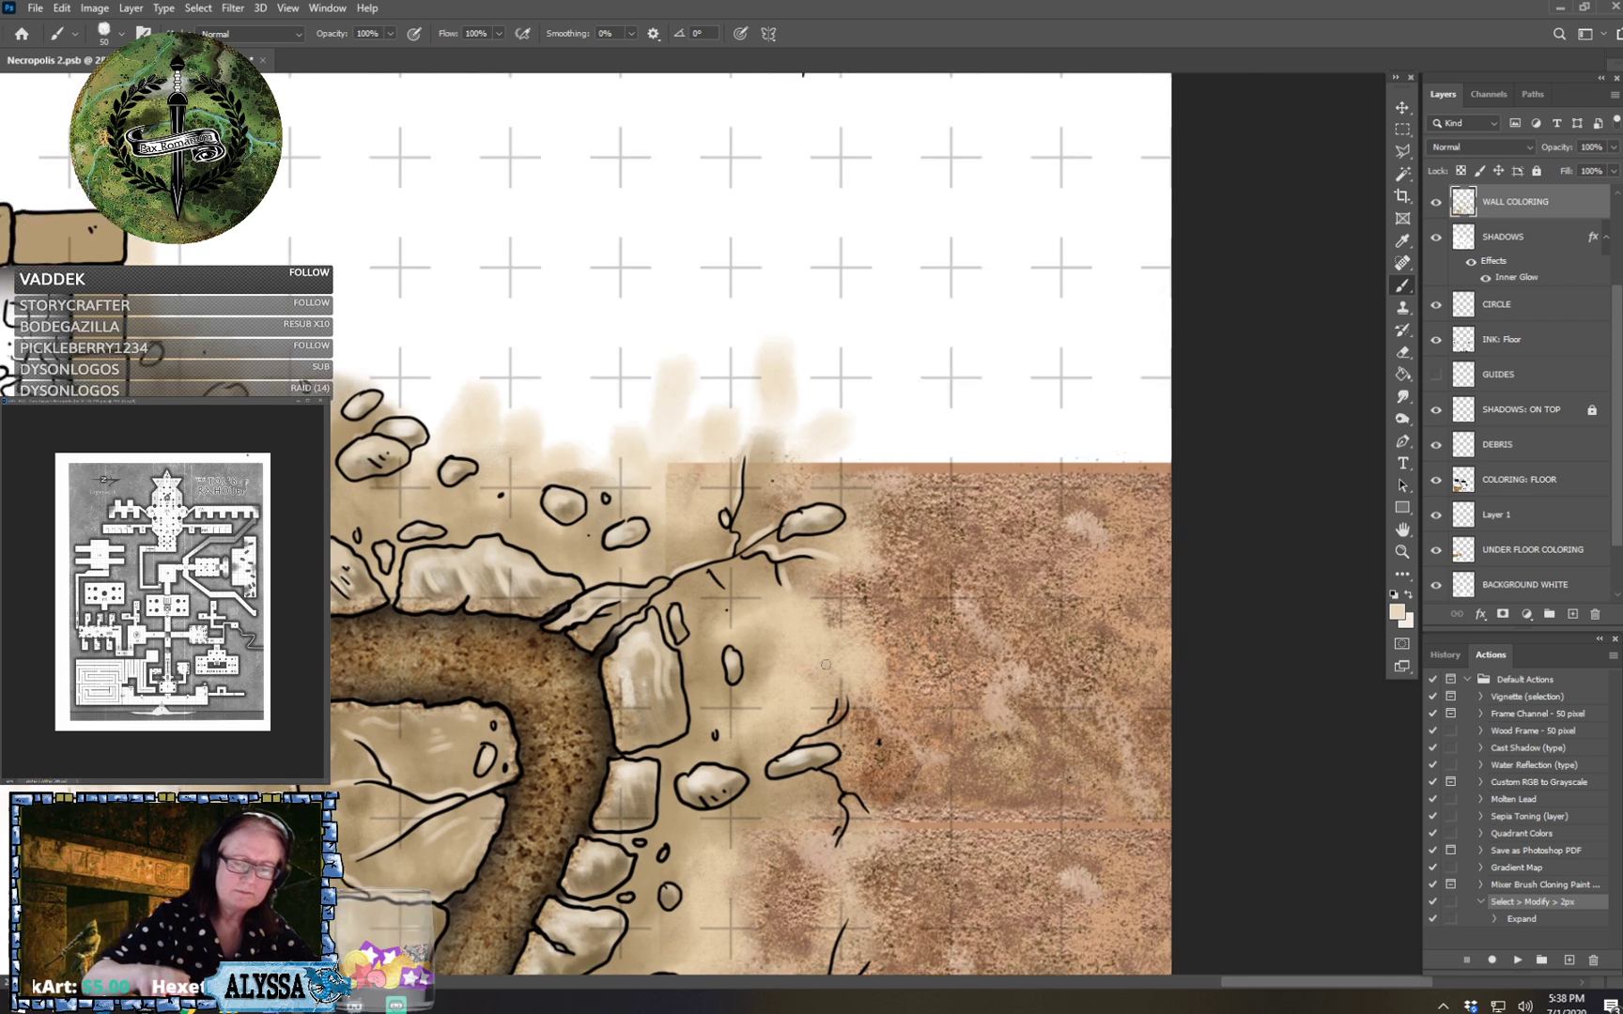
Add pale highlights beside the small cracks at the reddish-brown texture's edge and the tall cracks rising from the eastward tunnel.
scroll(825, 664, "down", 3)
scroll(826, 664, "left", 1)
mouse_move(869, 514)
left_mouse_down()
mouse_move(927, 473)
mouse_move(909, 468)
left_mouse_up()
left_click_drag(927, 475, 937, 462)
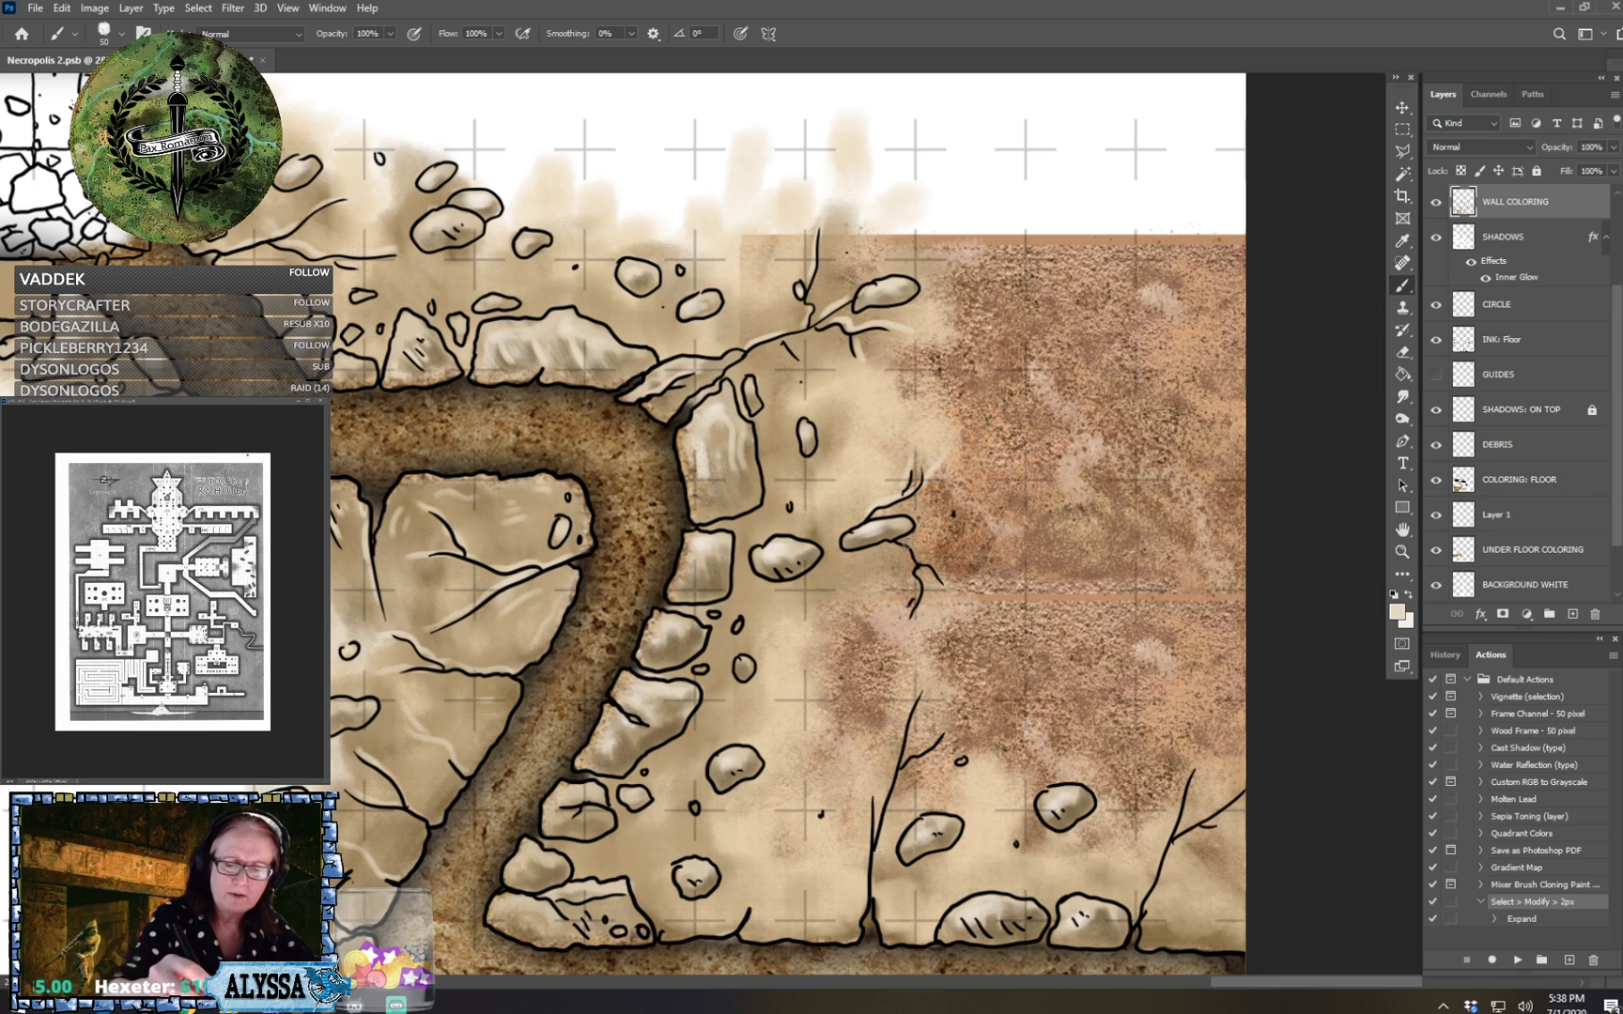
mouse_move(906, 542)
left_mouse_down()
mouse_move(946, 583)
mouse_move(923, 571)
mouse_move(919, 629)
left_mouse_up()
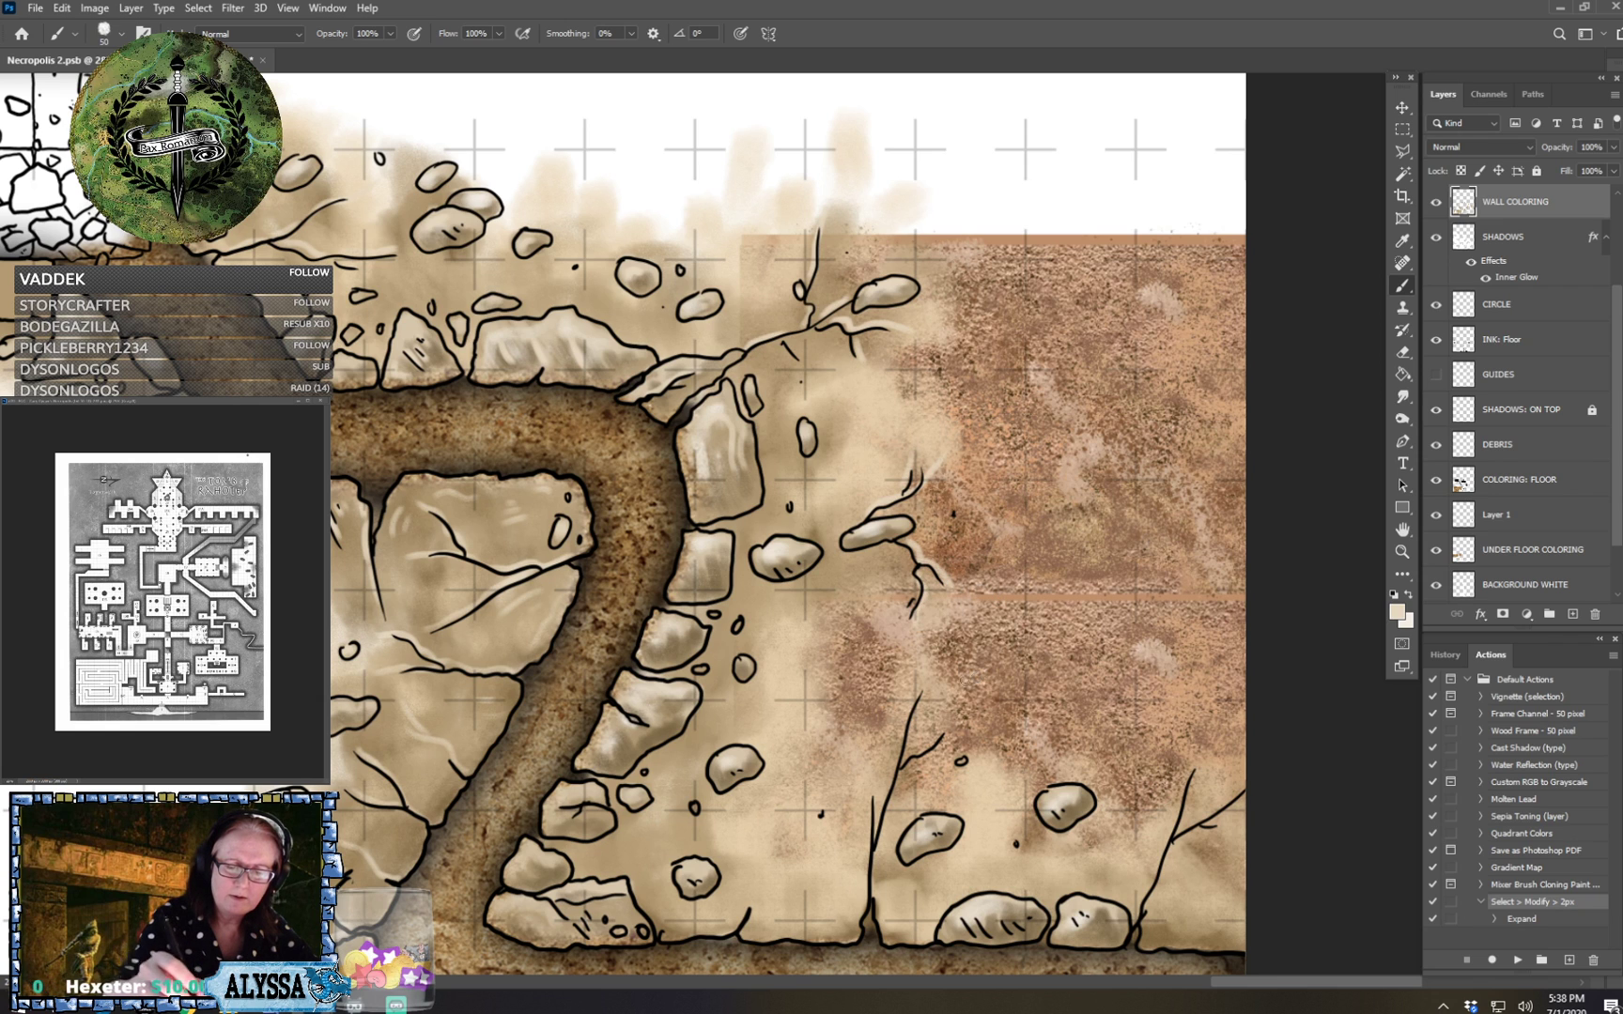
mouse_move(898, 770)
left_mouse_down()
mouse_move(936, 664)
mouse_move(892, 554)
left_mouse_up()
left_click_drag(791, 765, 794, 610)
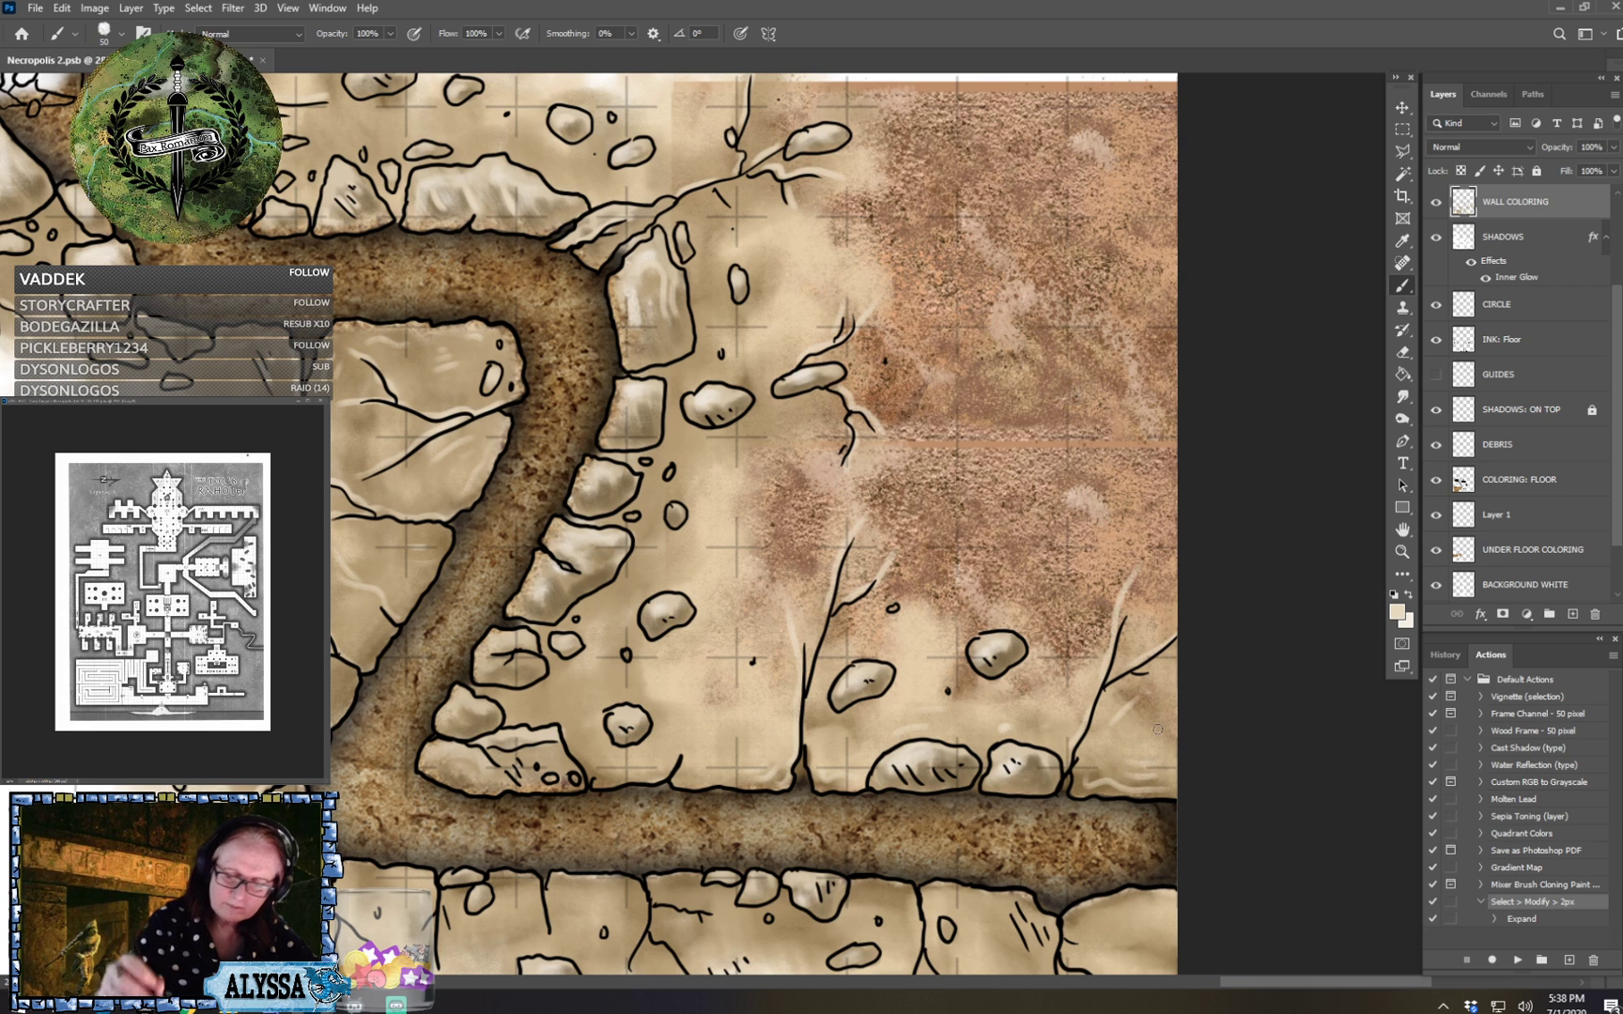
Brush pale highlights onto the ground around the short crack on the north edge of the eastward tunnel.
scroll(1157, 729, "left", 3)
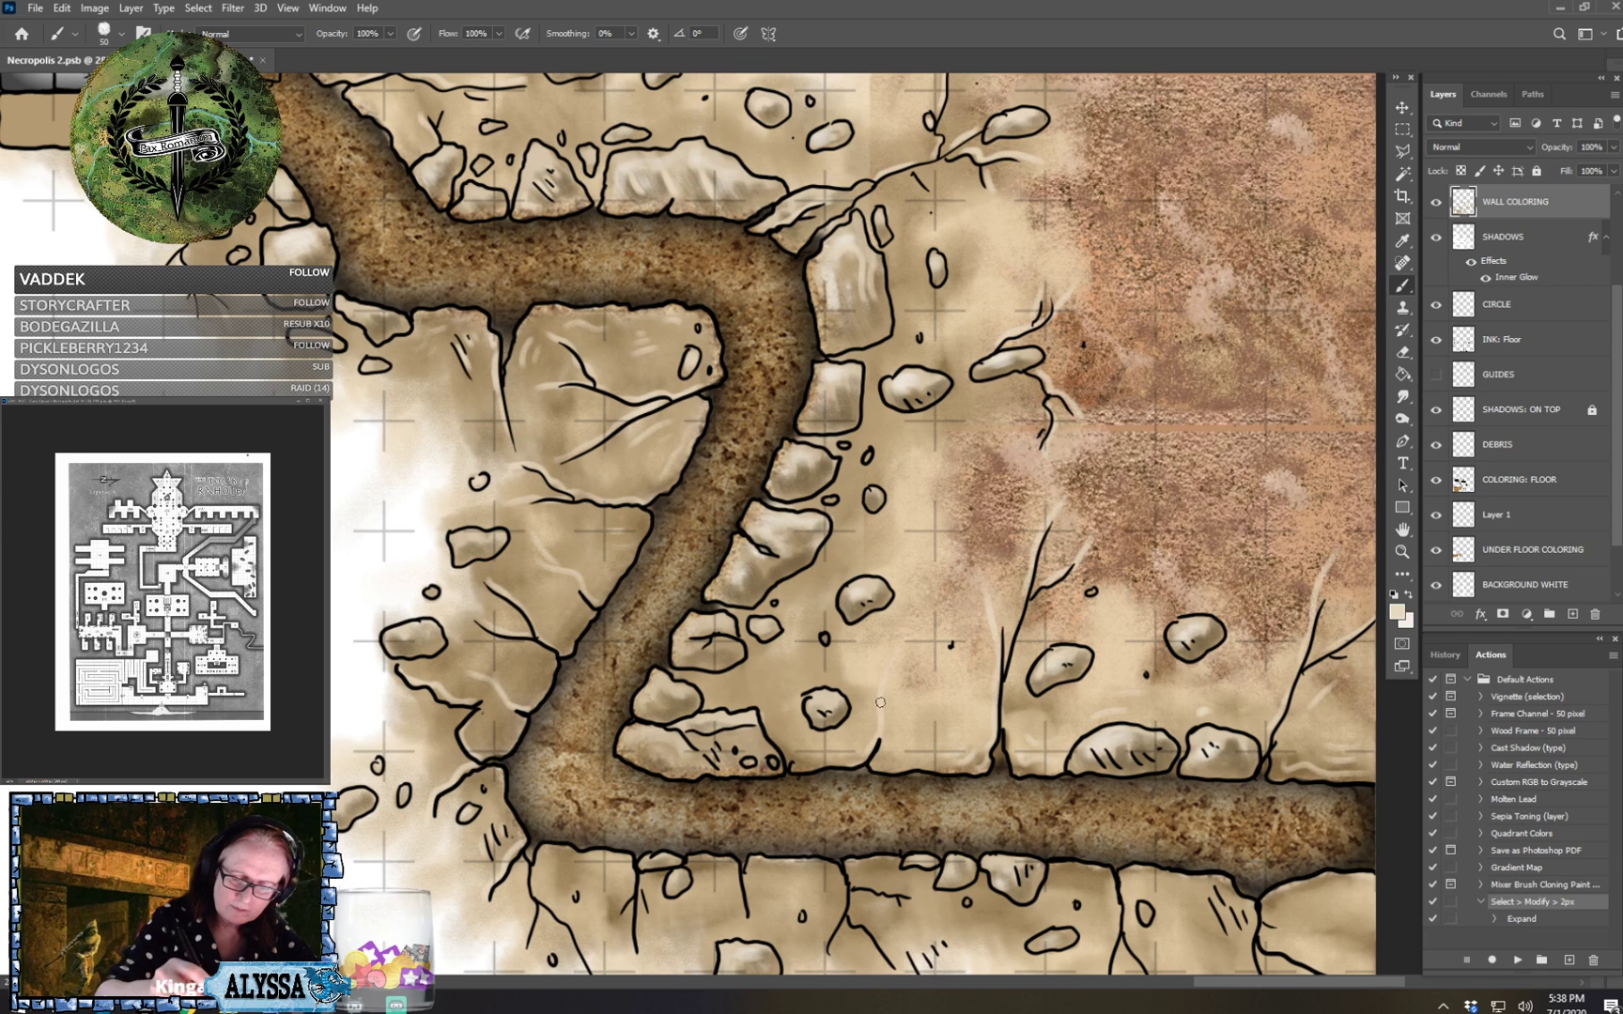
left_click_drag(881, 761, 962, 759)
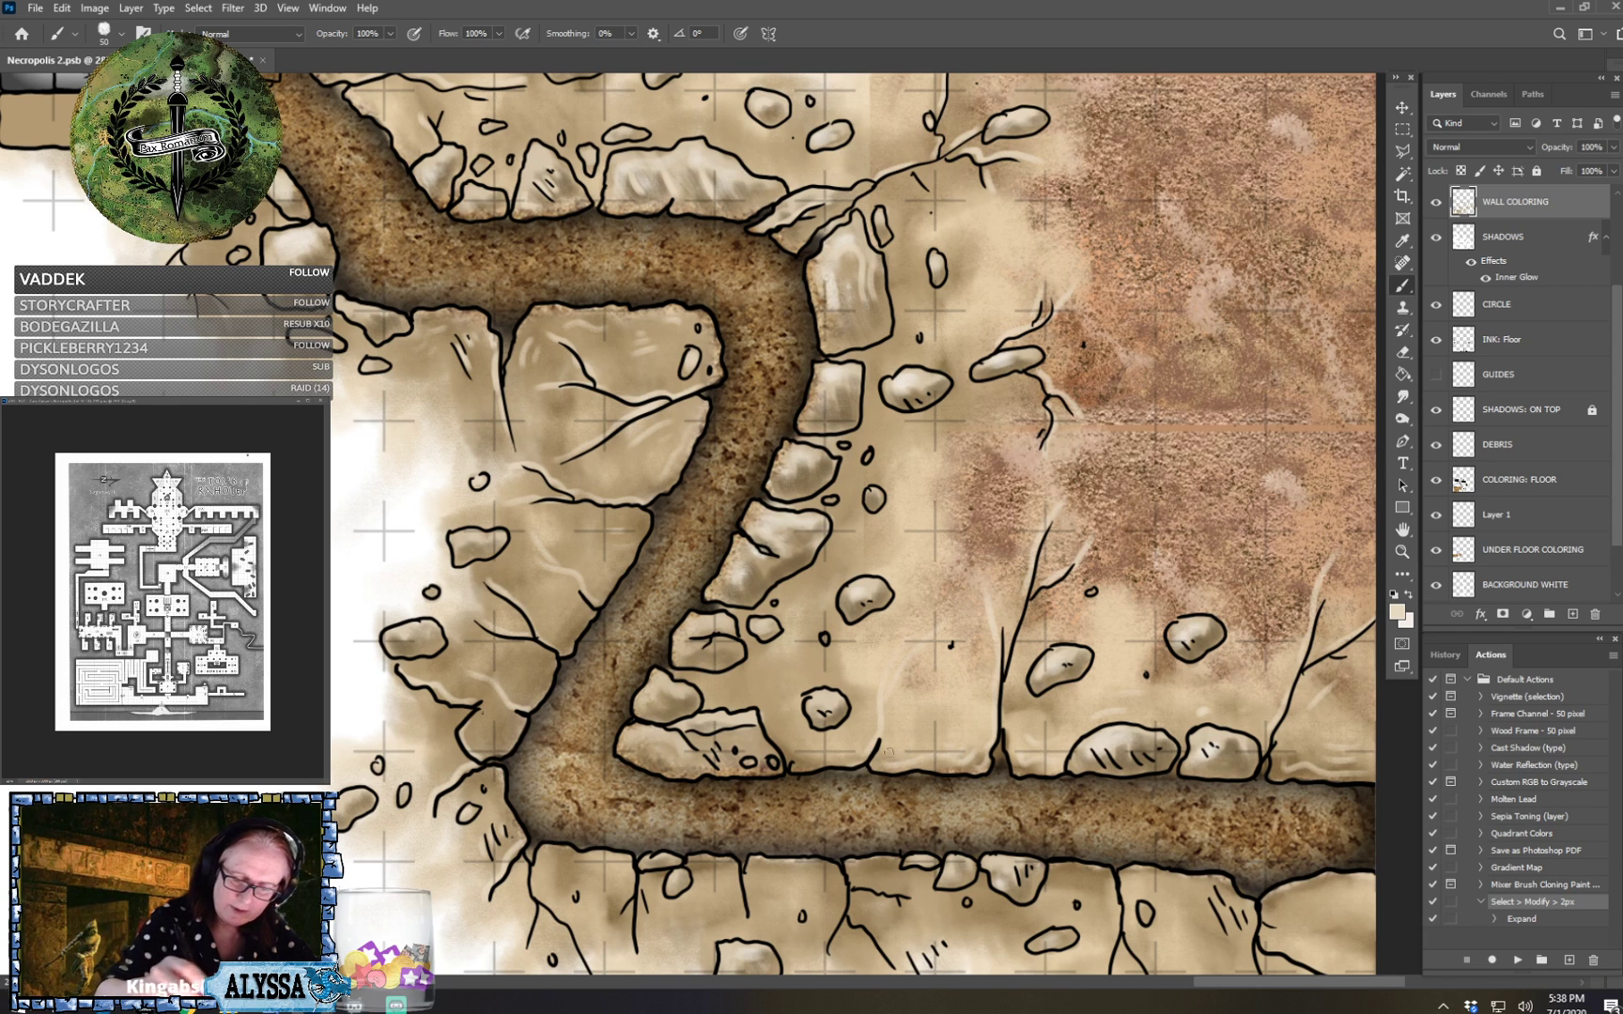
mouse_move(773, 712)
left_mouse_down()
mouse_move(793, 752)
mouse_move(841, 757)
mouse_move(850, 743)
left_mouse_up()
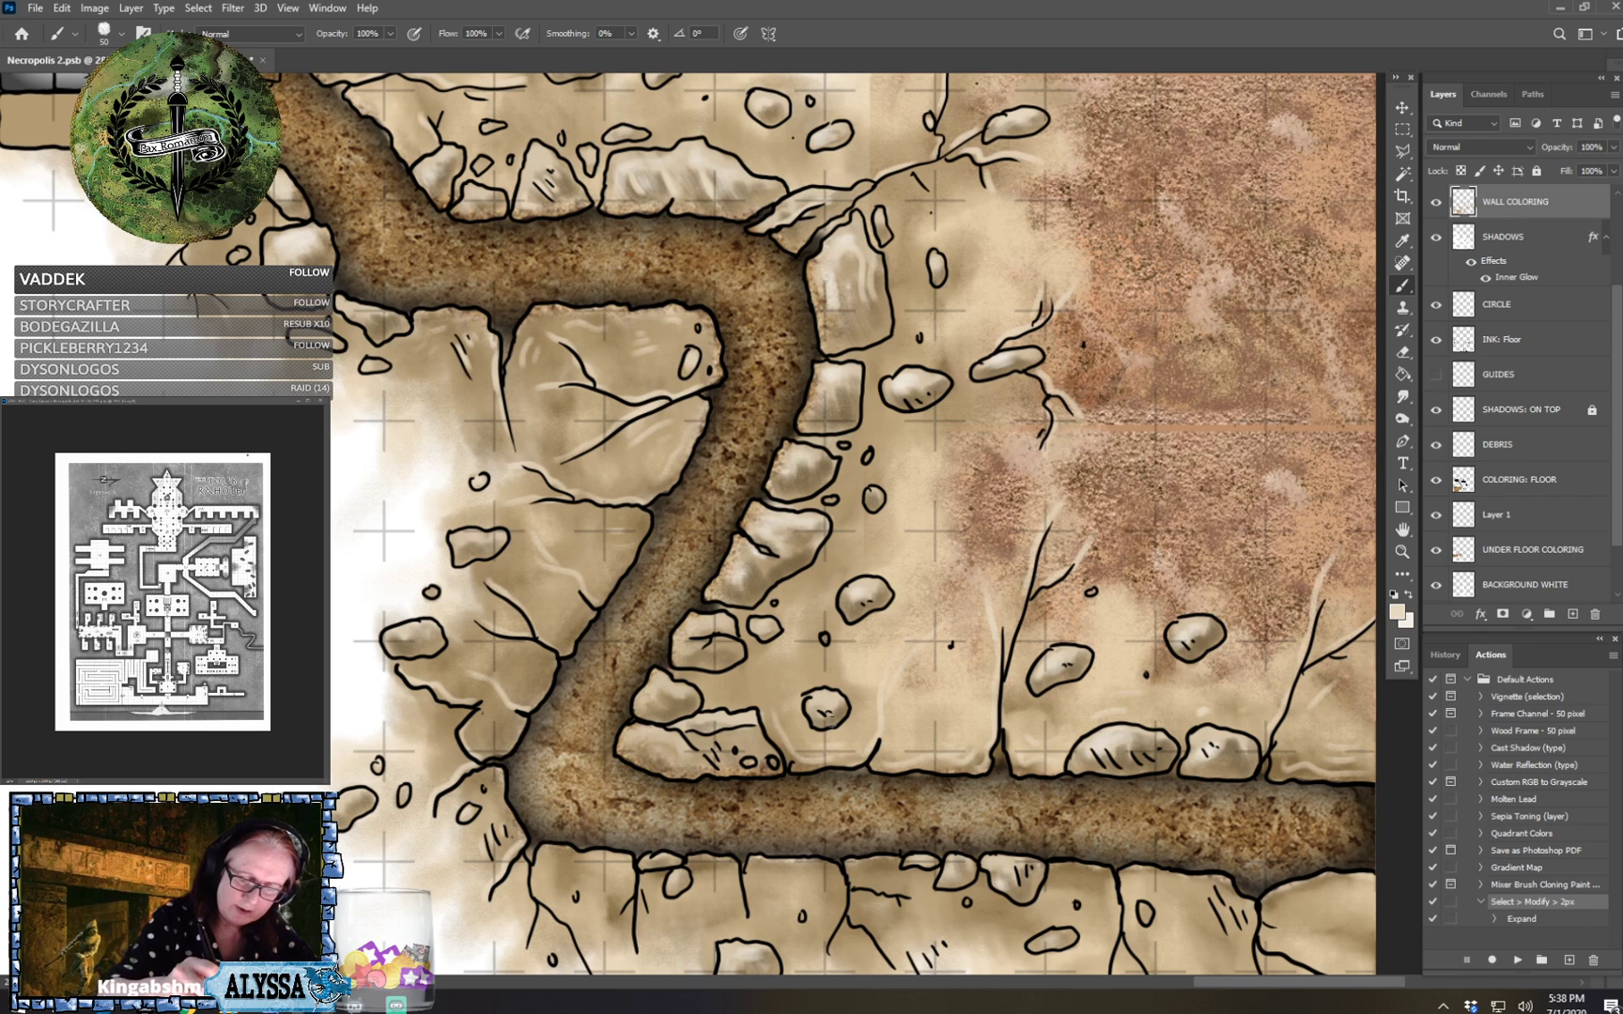
Paint pale highlight strokes on the rocks lining the tunnel's east side, from the lower corner up to the upper bend.
mouse_move(689, 730)
left_mouse_down()
mouse_move(746, 724)
mouse_move(690, 769)
left_mouse_up()
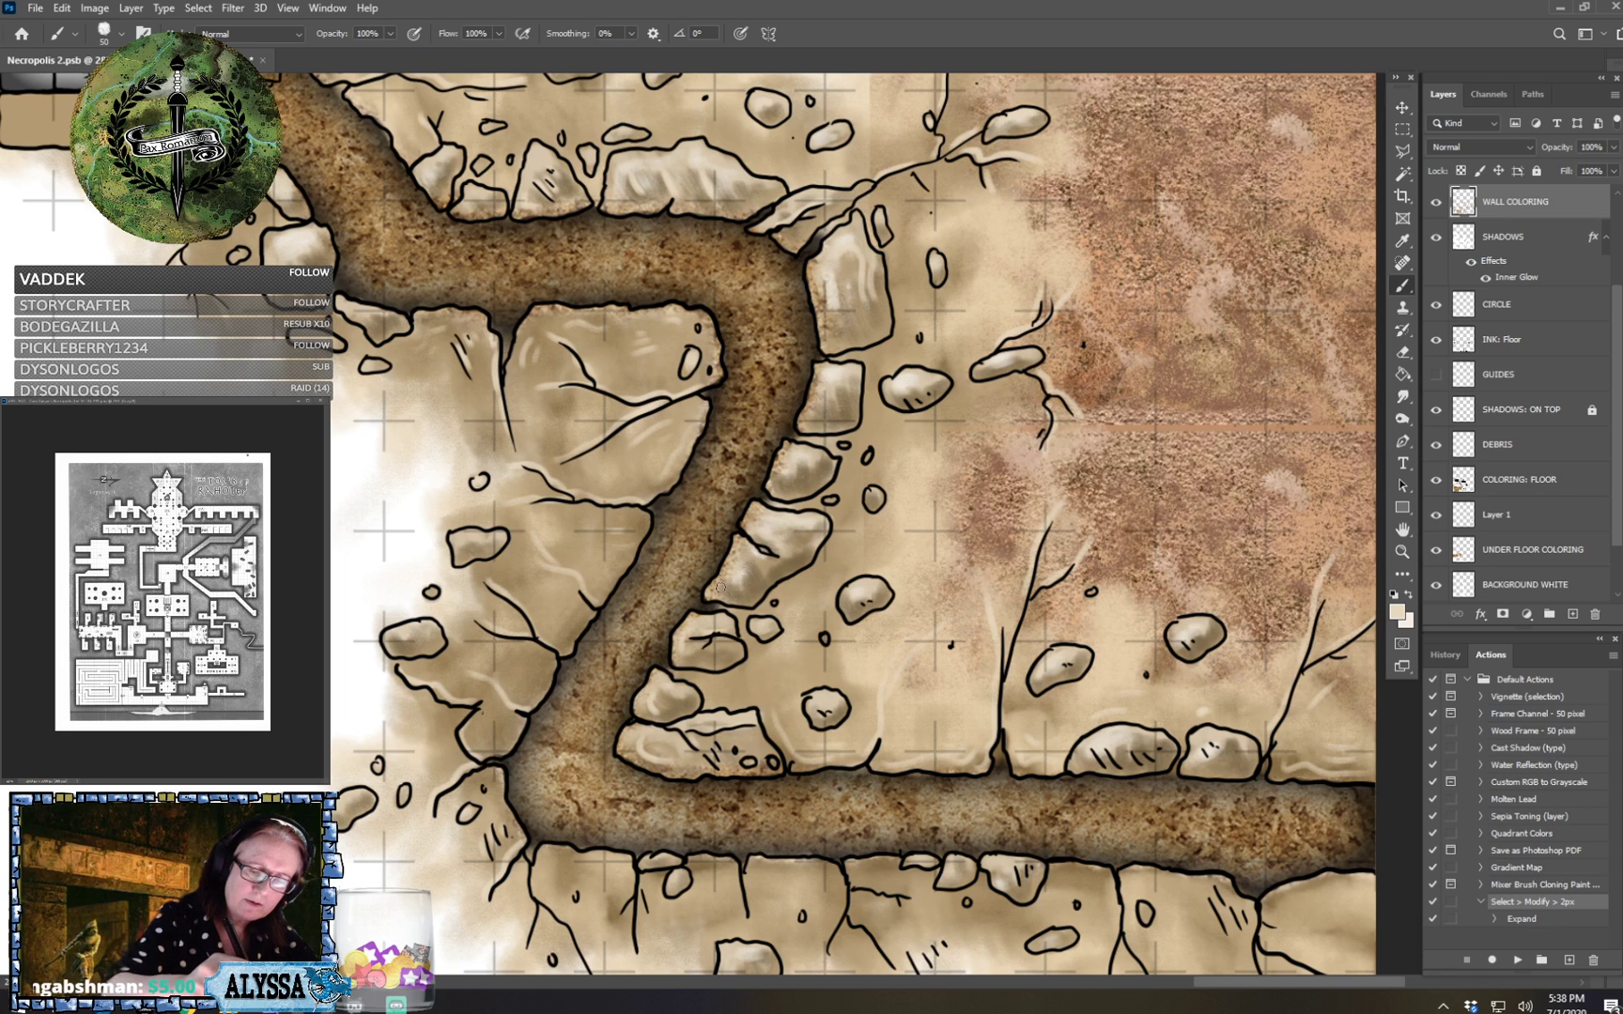
mouse_move(733, 565)
left_mouse_down()
mouse_move(721, 587)
mouse_move(751, 592)
mouse_move(774, 564)
left_mouse_up()
left_click_drag(787, 565, 787, 554)
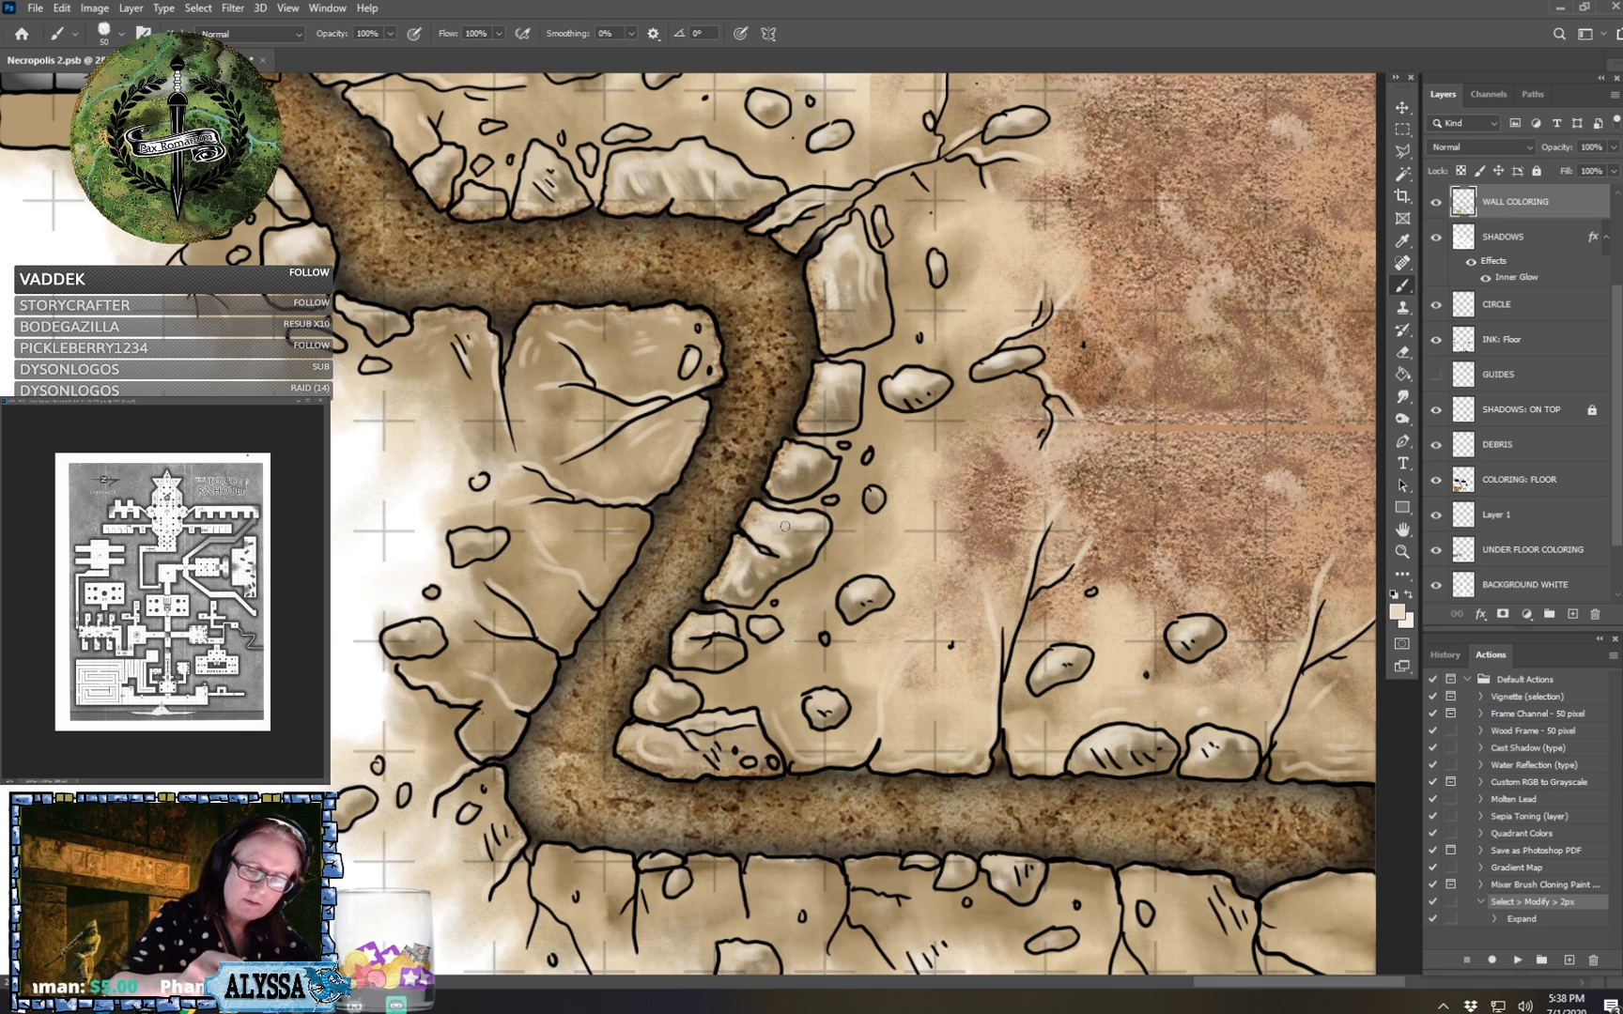
left_click_drag(788, 481, 822, 476)
mouse_move(816, 406)
left_mouse_down()
mouse_move(820, 393)
mouse_move(837, 409)
left_mouse_up()
mouse_move(813, 299)
left_mouse_down()
mouse_move(823, 270)
mouse_move(830, 344)
left_mouse_up()
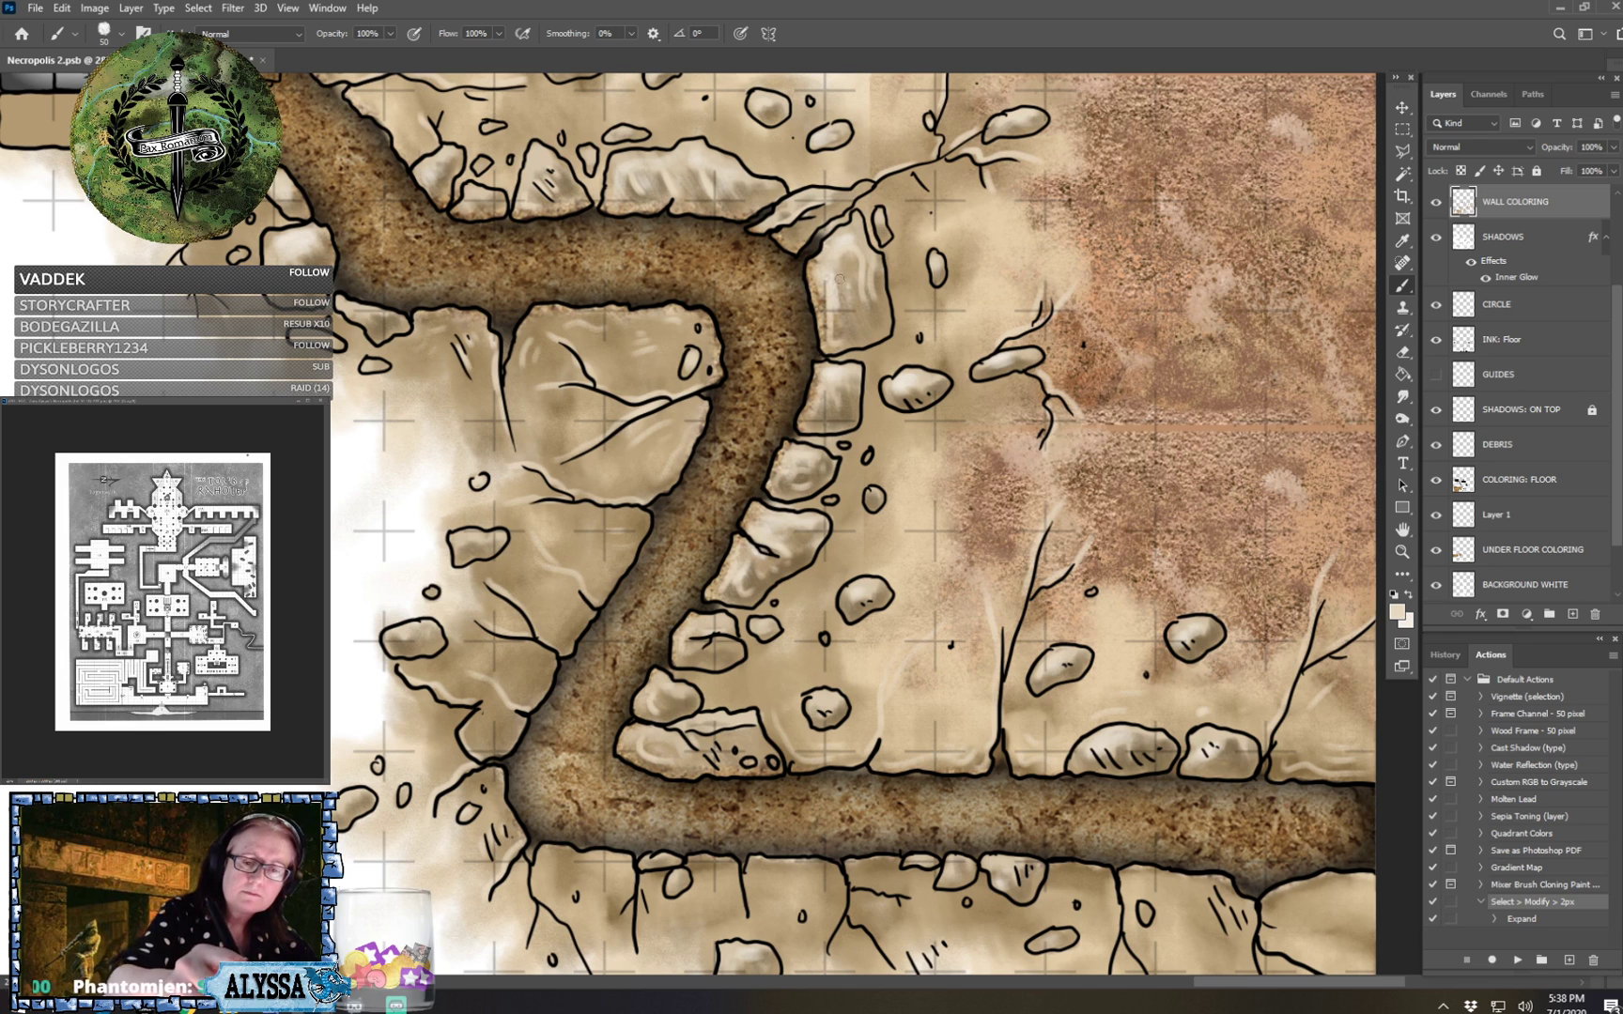
mouse_move(859, 273)
left_mouse_down()
mouse_move(838, 327)
mouse_move(855, 259)
left_mouse_up()
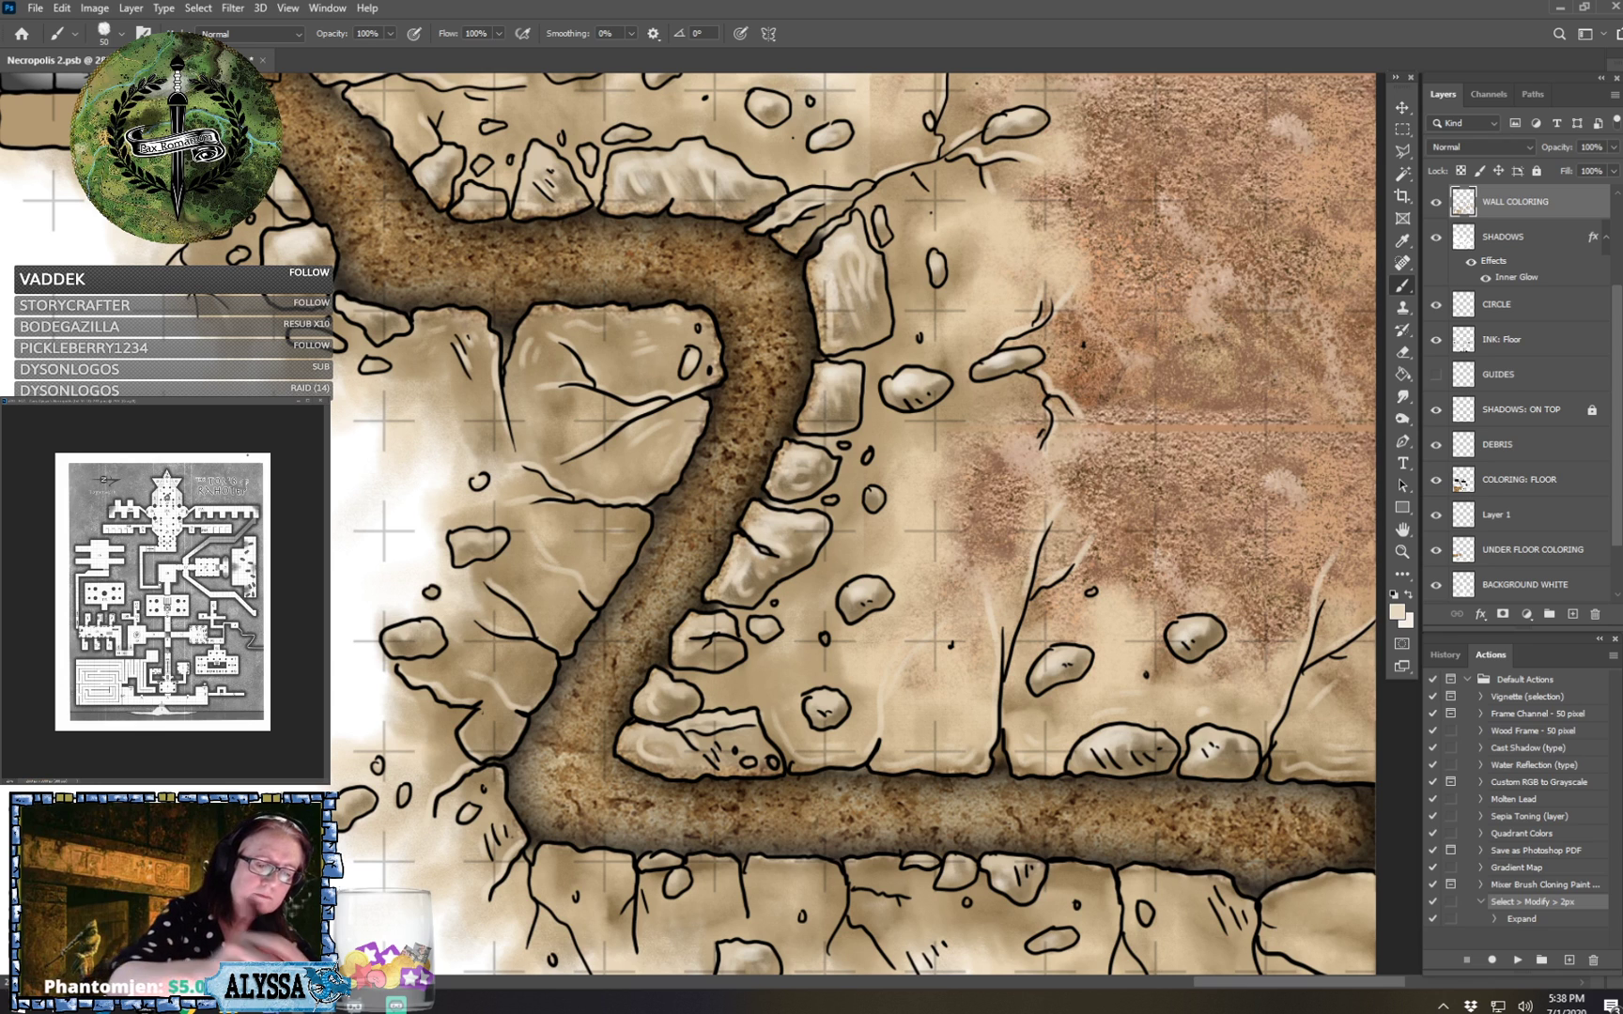
Paint pale highlights along the cracks in the ground south of the eastward tunnel, and save the map.
scroll(692, 524, "down", 3)
scroll(729, 723, "down", 2)
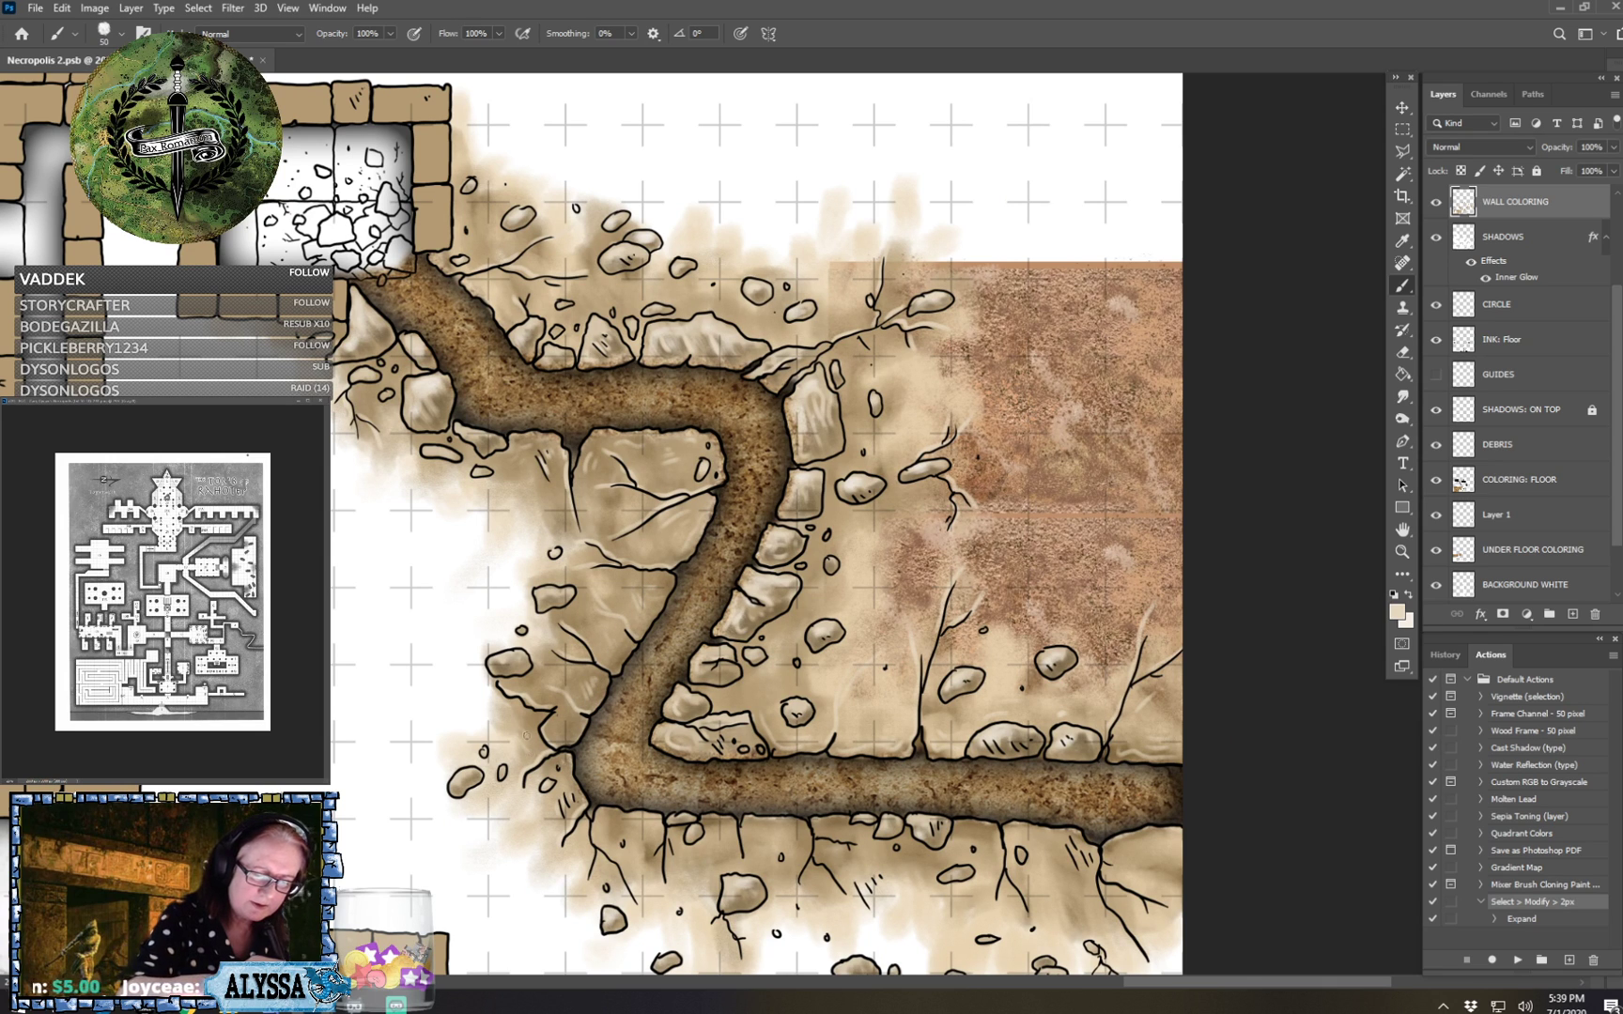
scroll(565, 735, "right", 2)
scroll(565, 736, "down", 2)
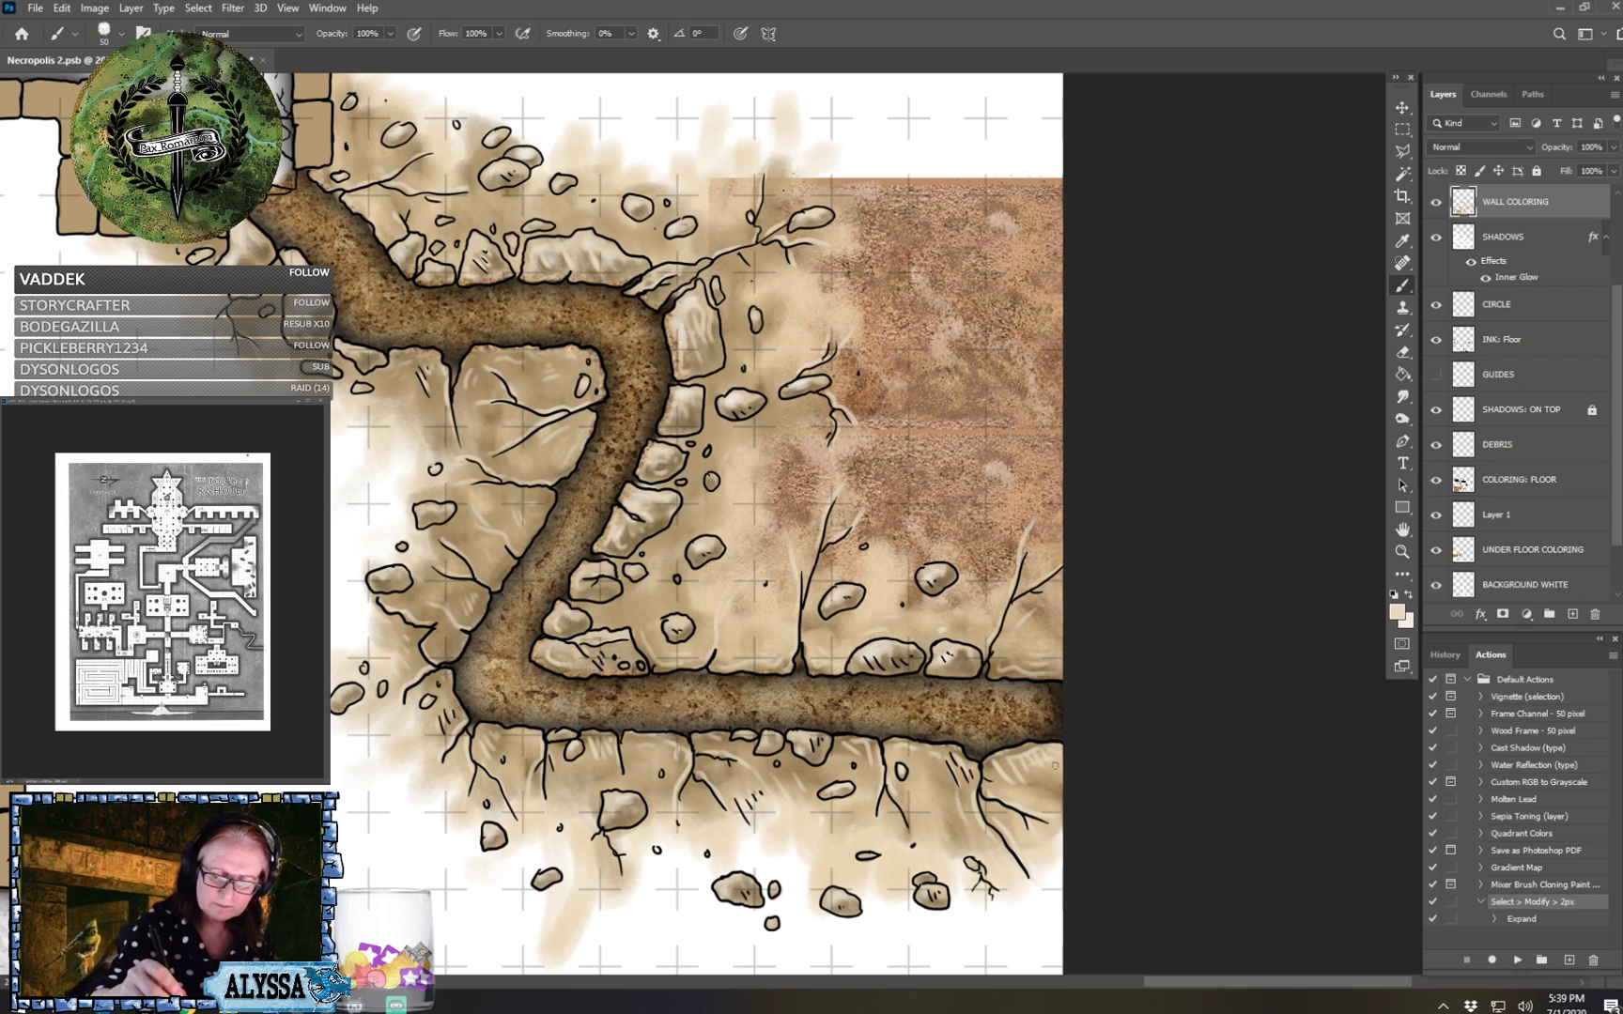
scroll(1061, 774, "down", 2)
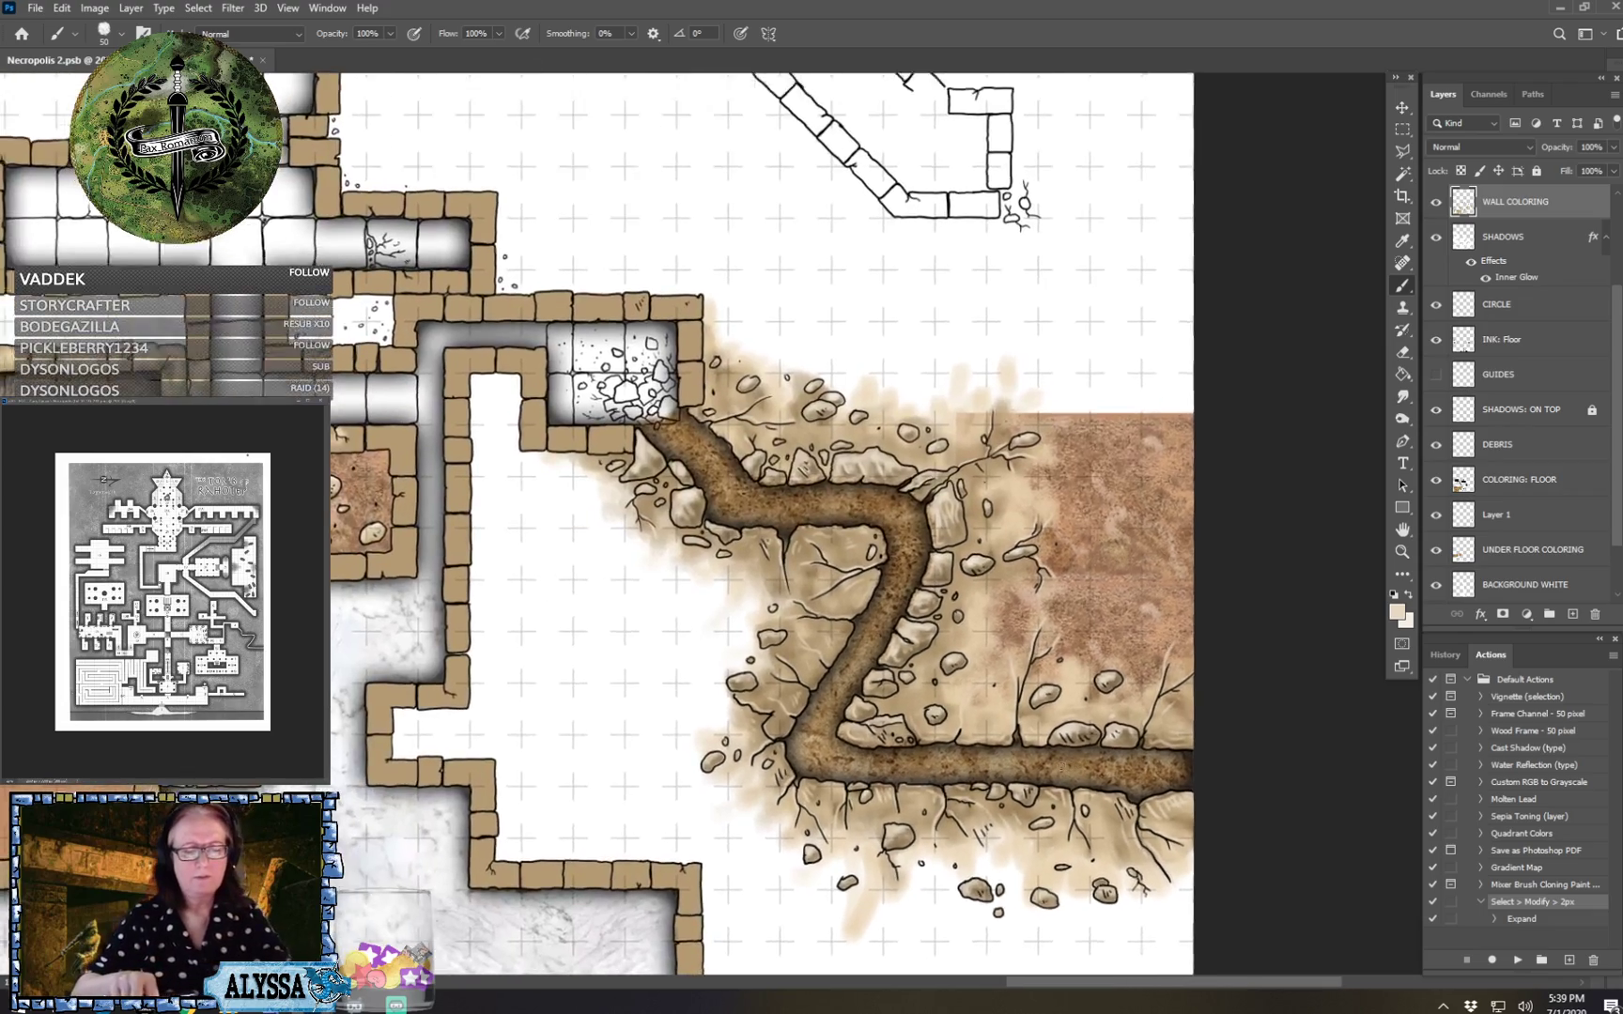
scroll(1061, 765, "down", 2)
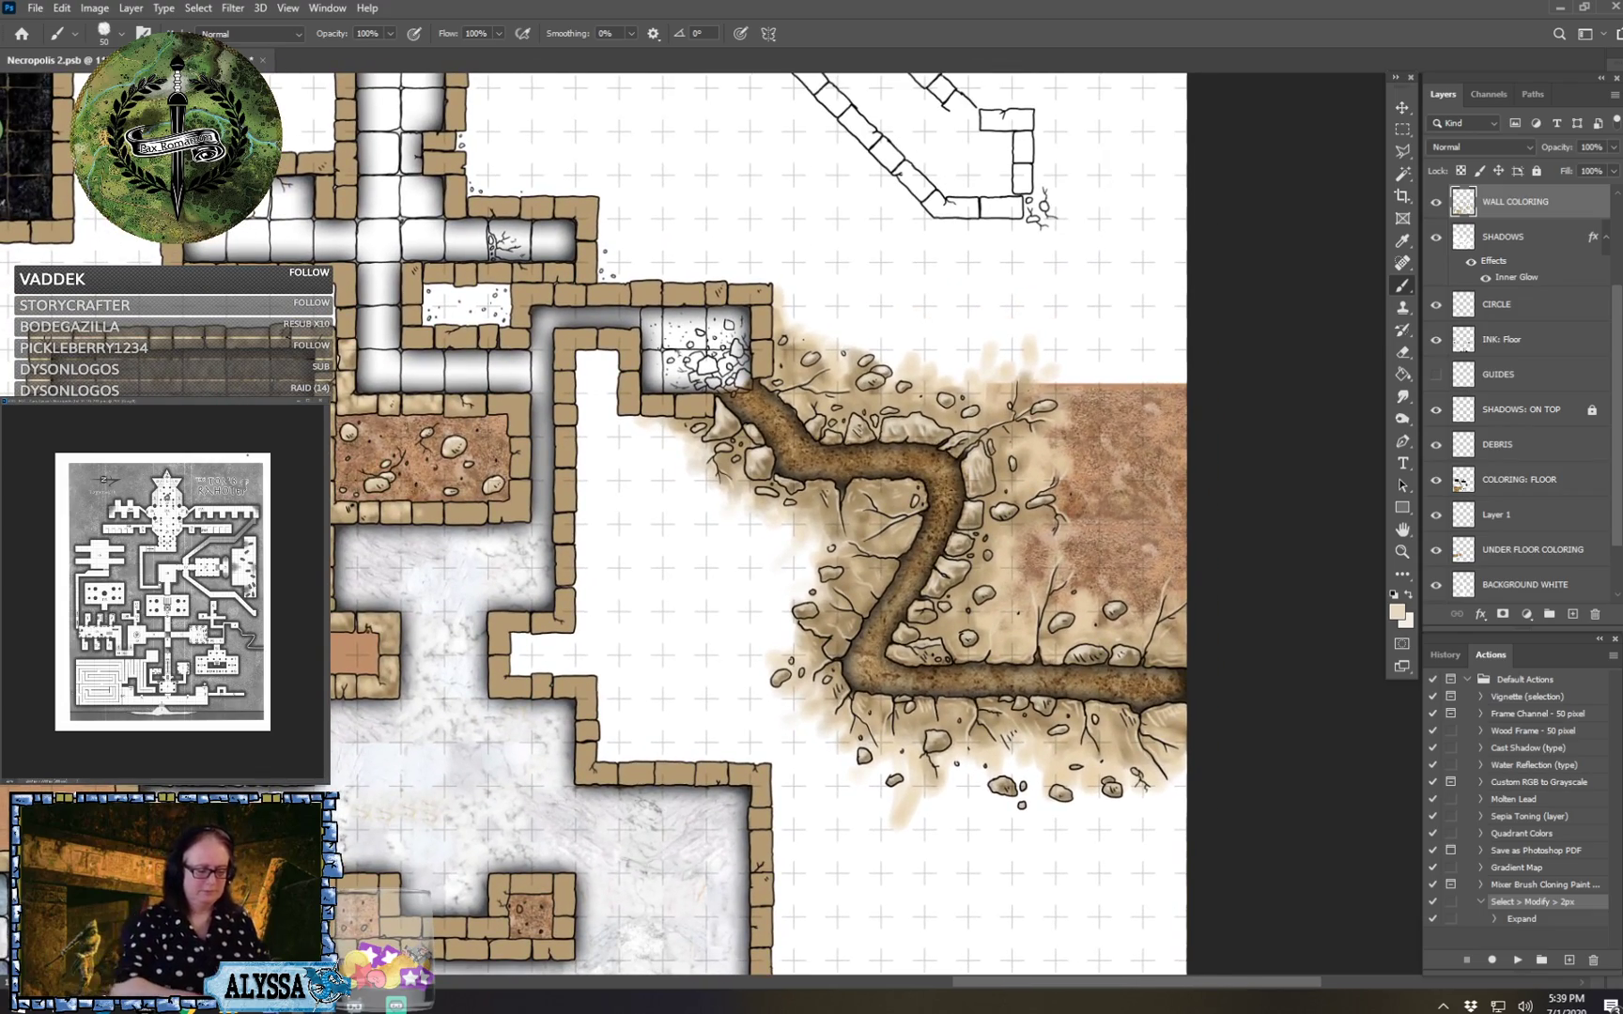
key("ctrl+s")
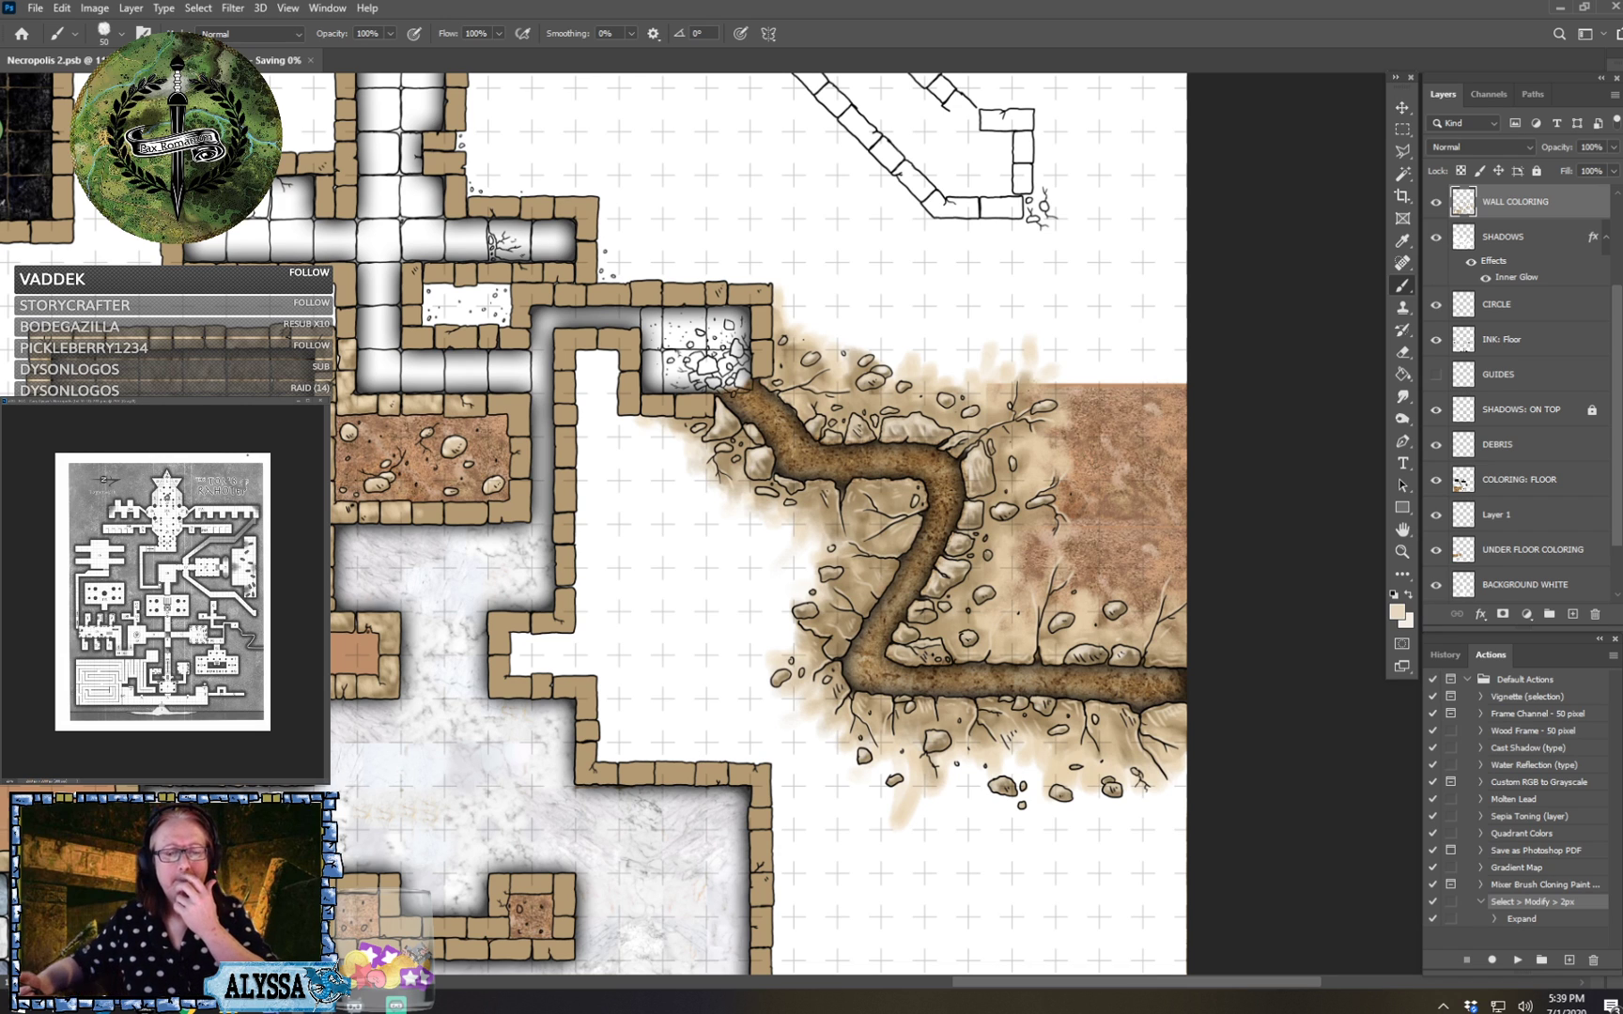
Set the foreground colour to dark brown 796544.
scroll(1117, 699, "up", 3)
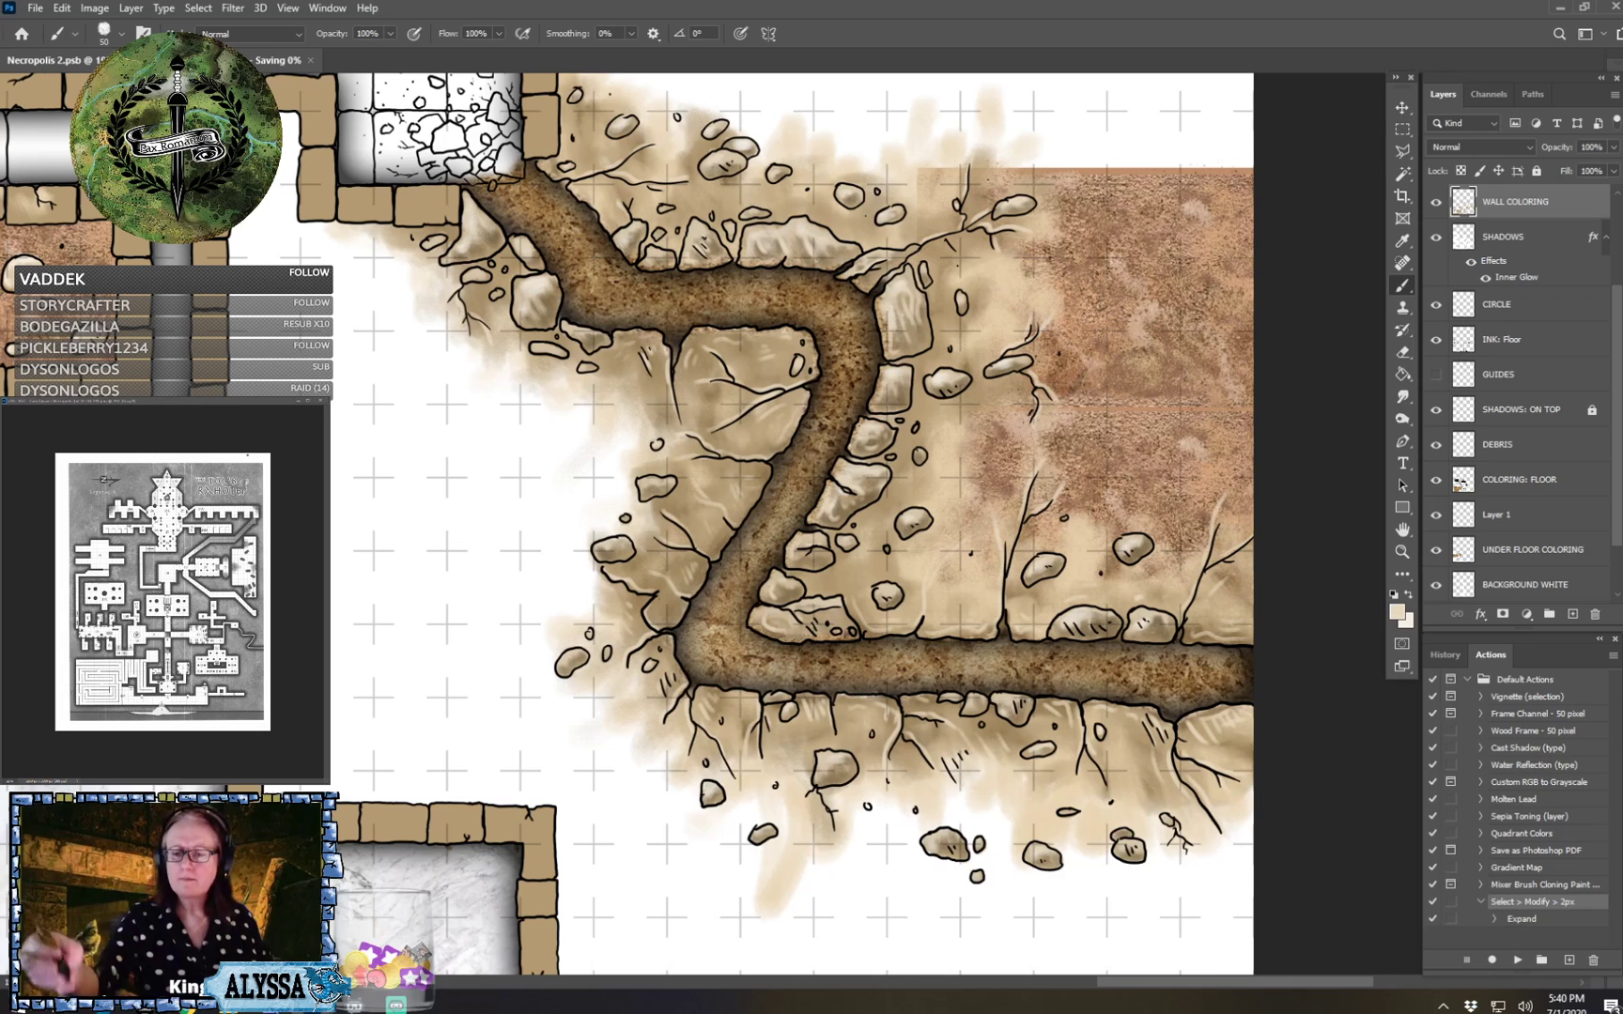
left_click(1397, 612)
left_click(1185, 782)
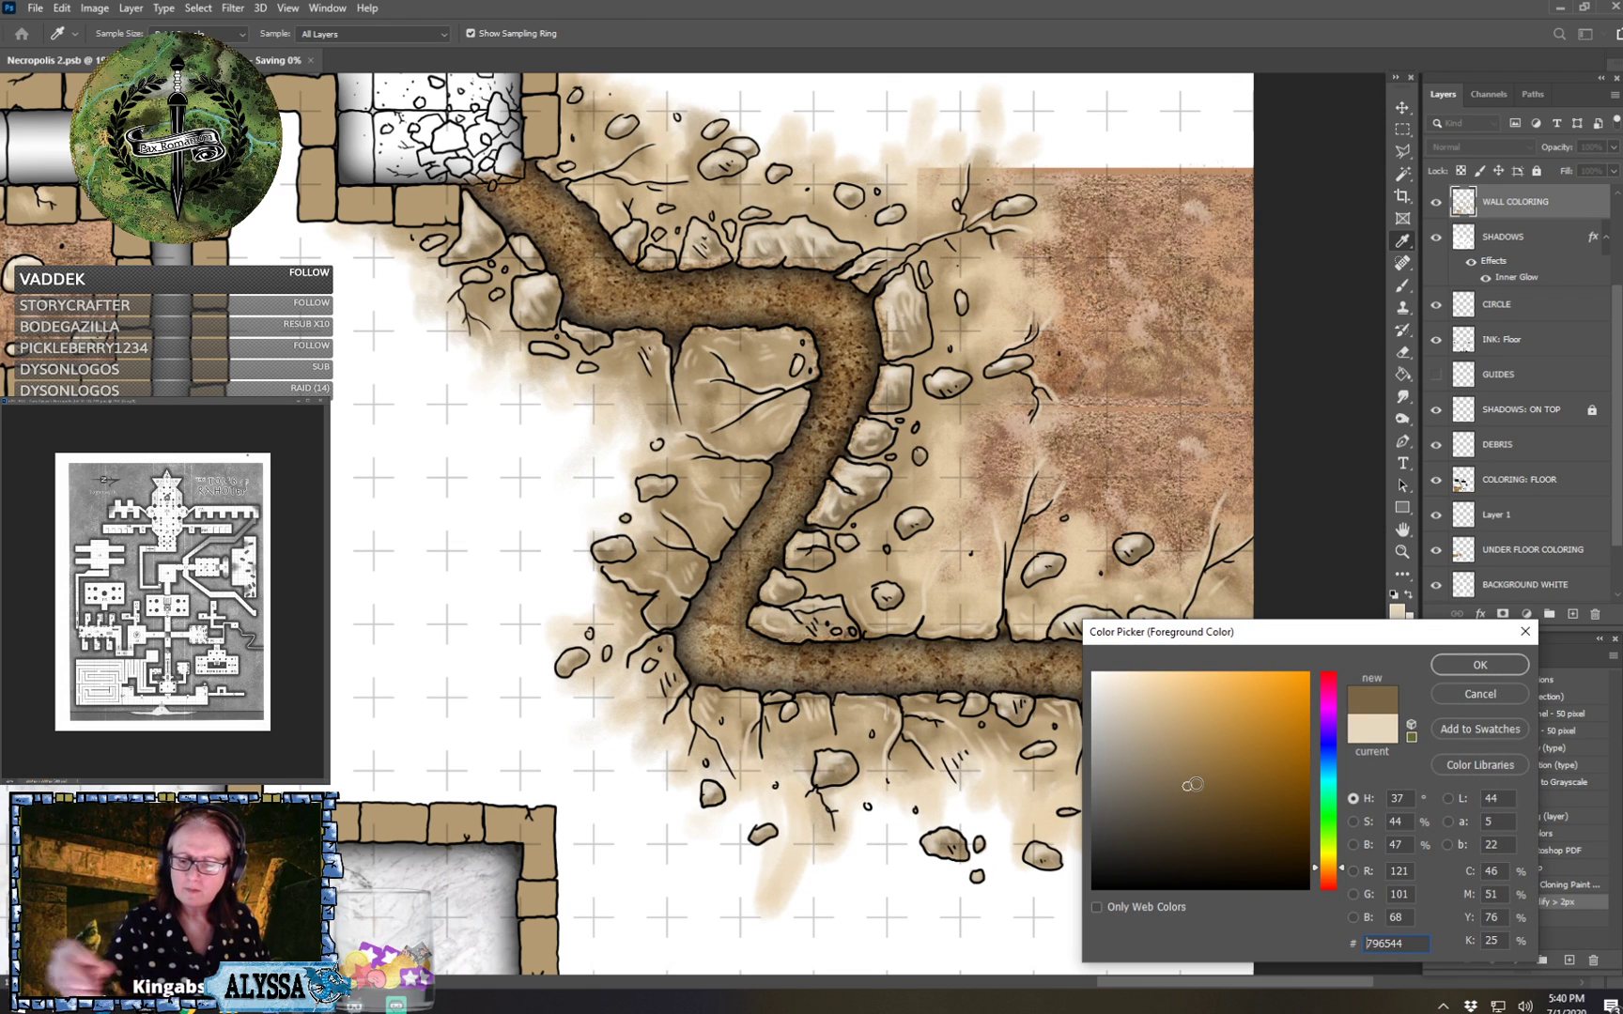
left_click(1434, 667)
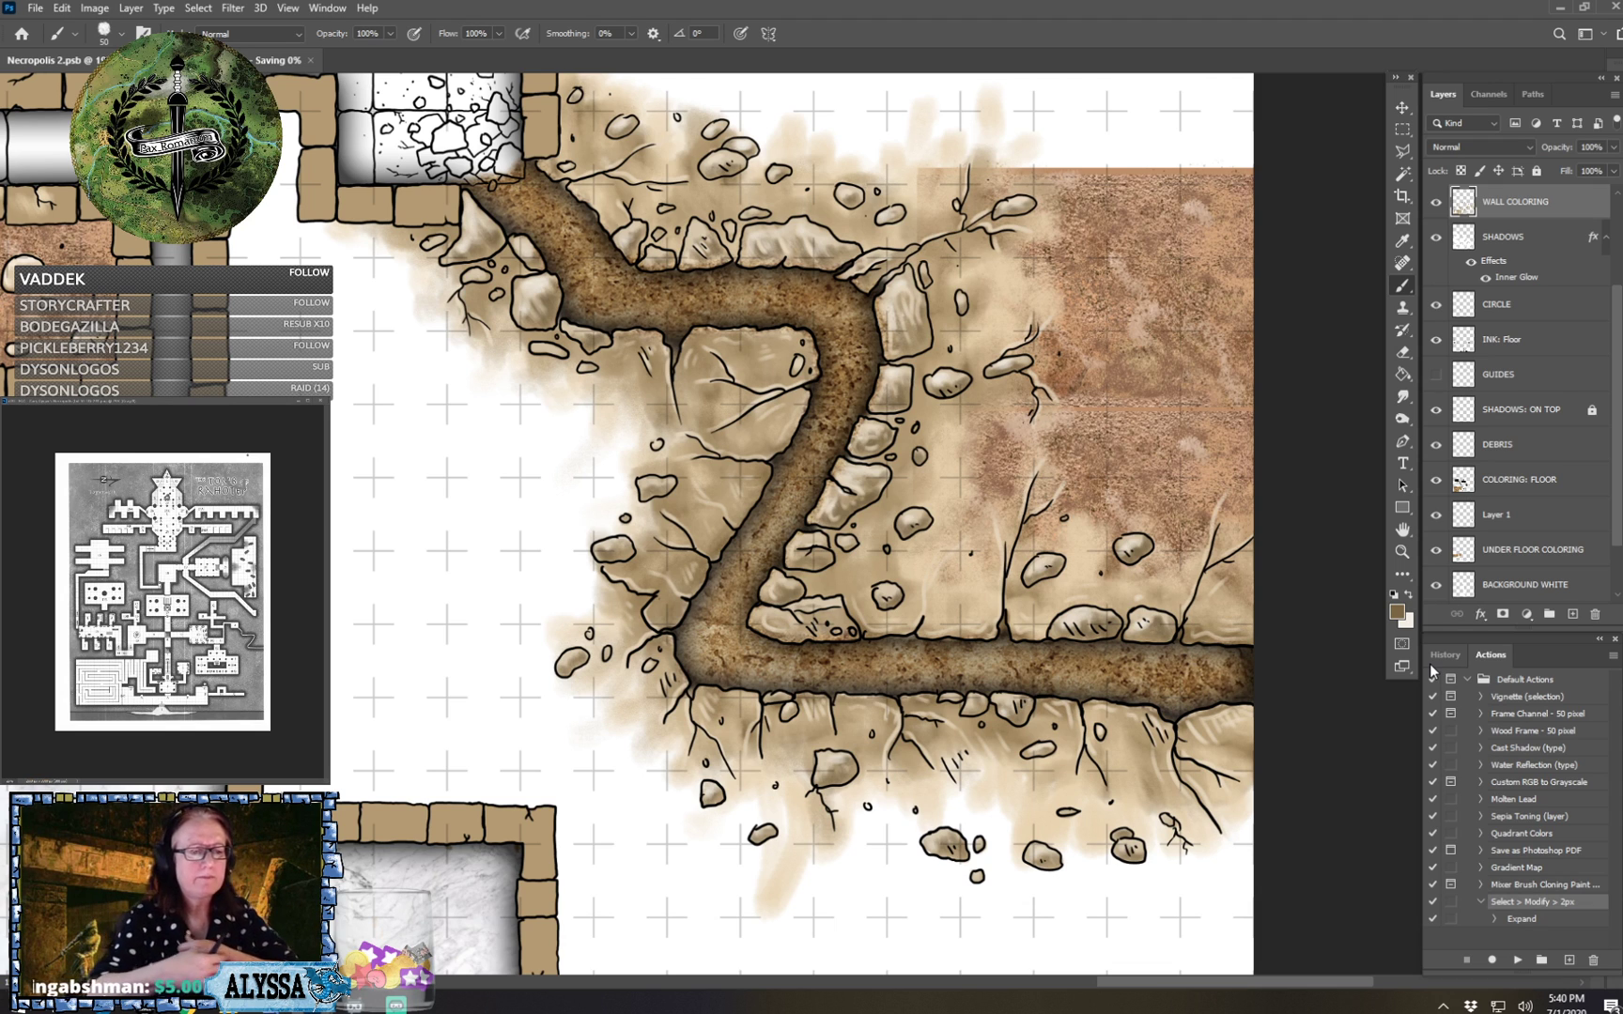
Brush dark brown shading onto the cracked ground southwest of the tunnel's entrance.
scroll(808, 524, "up", 3)
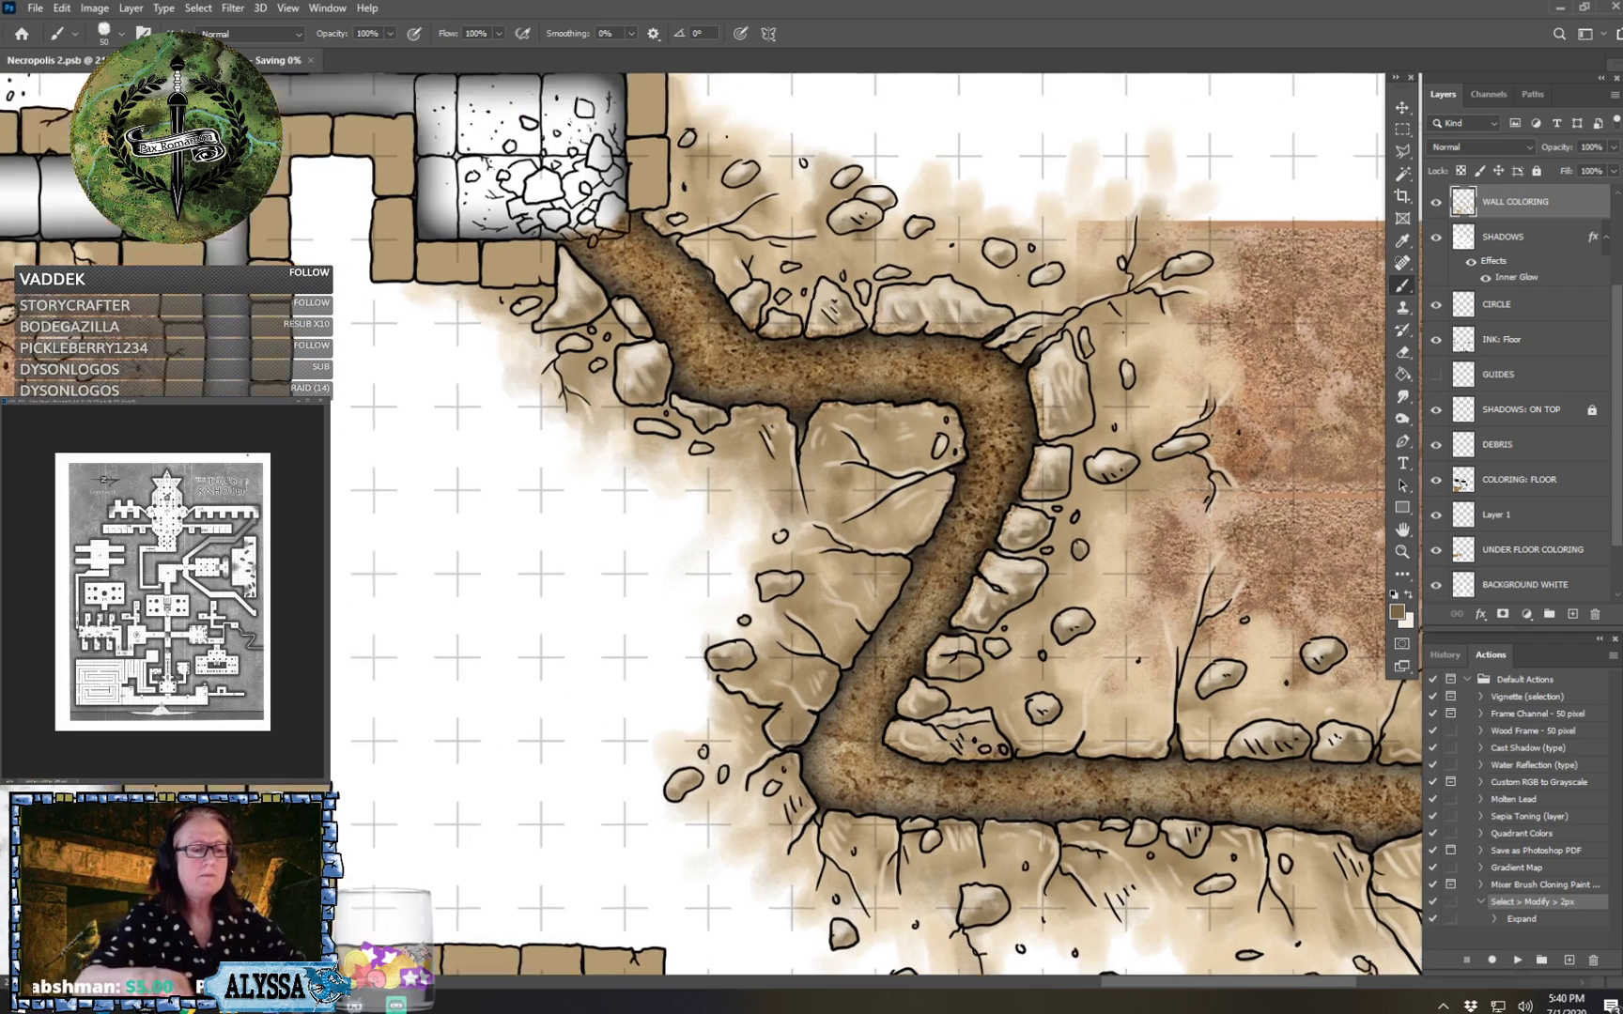
left_click_drag(808, 524, 845, 597)
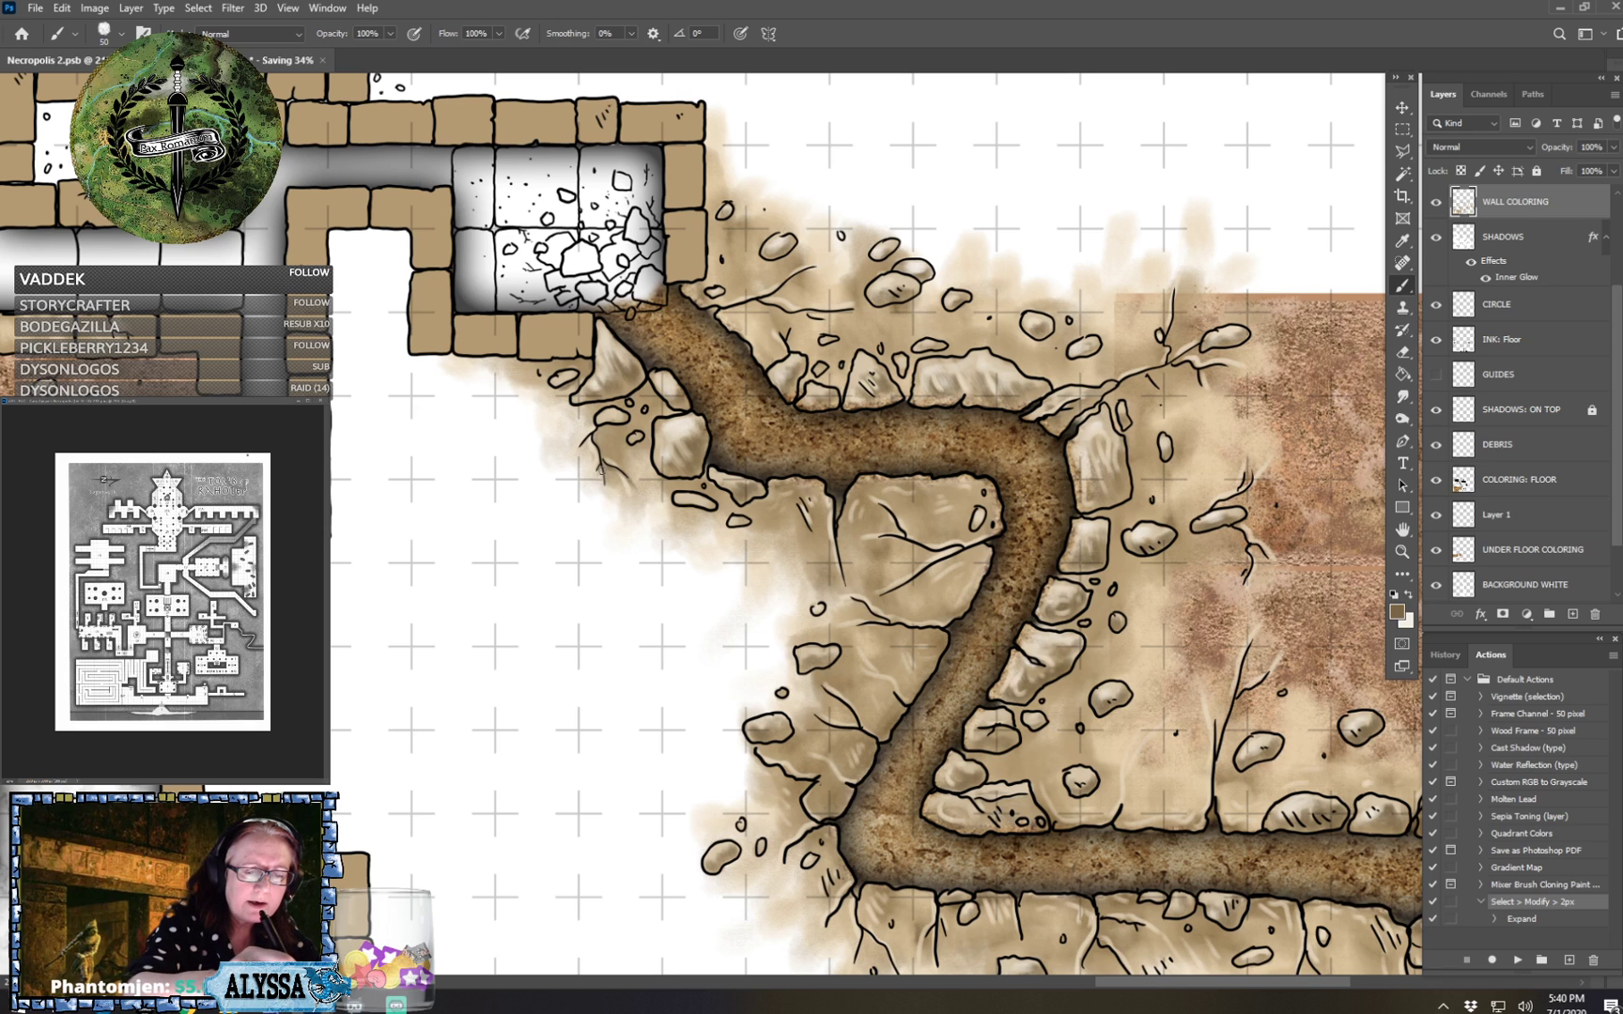
left_click_drag(604, 469, 614, 538)
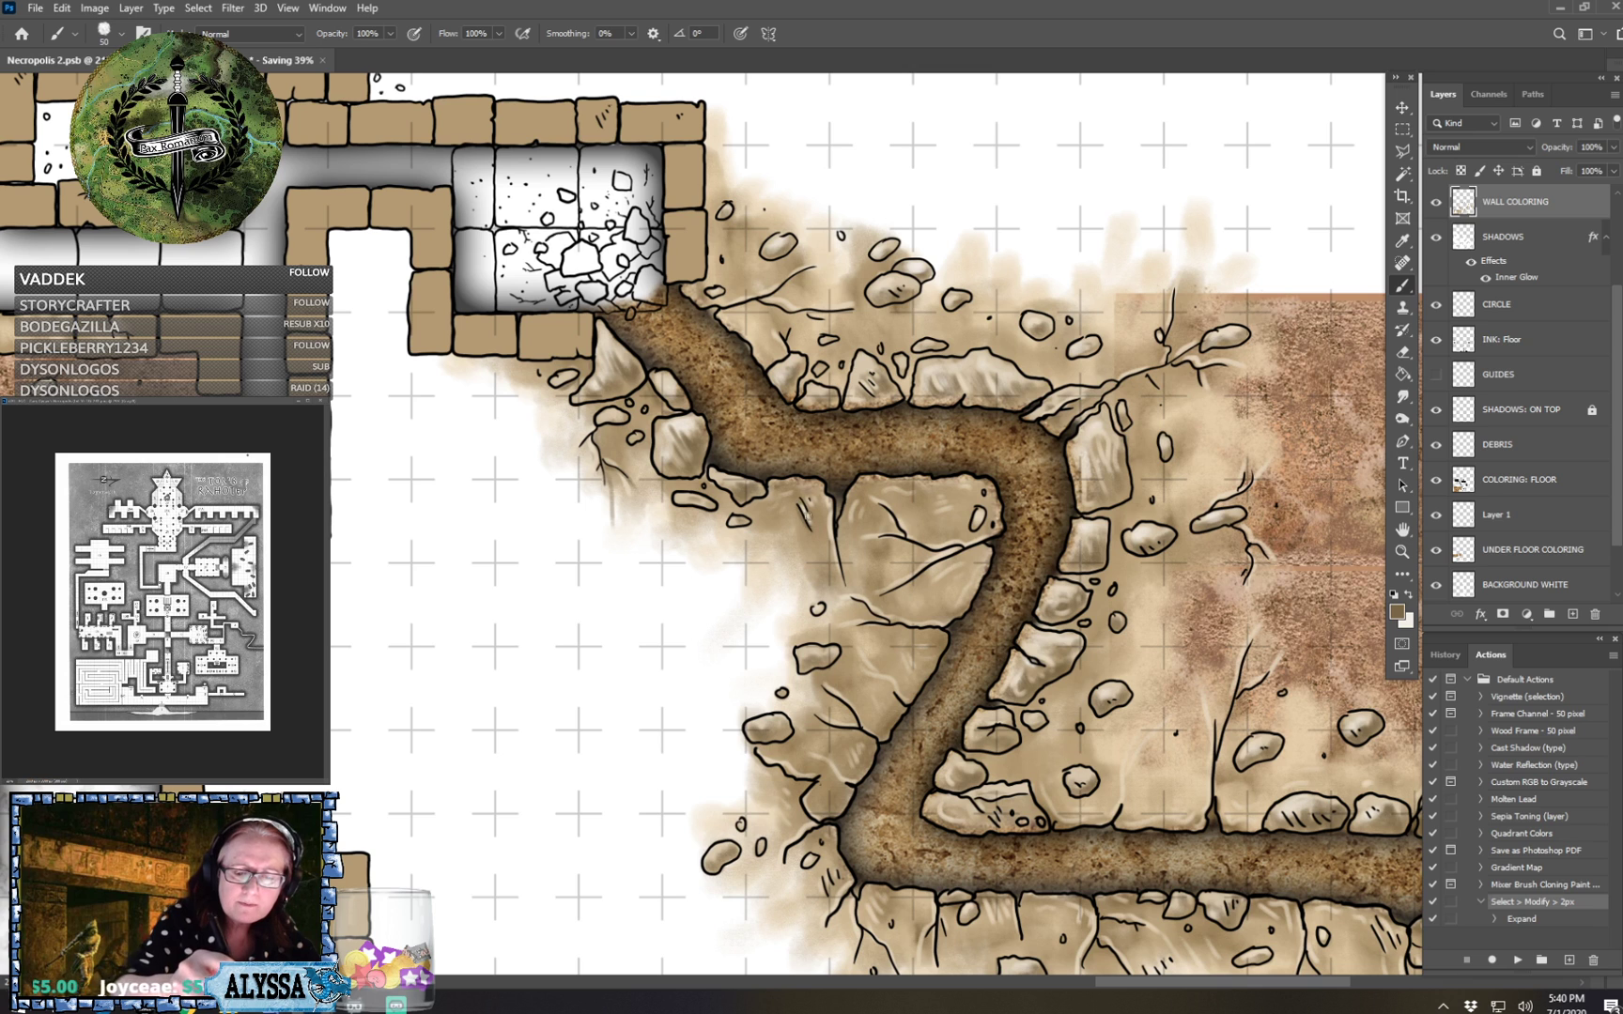
Brush dark brown shading along the cracks in the ground south of the eastward tunnel.
scroll(897, 651, "right", 3)
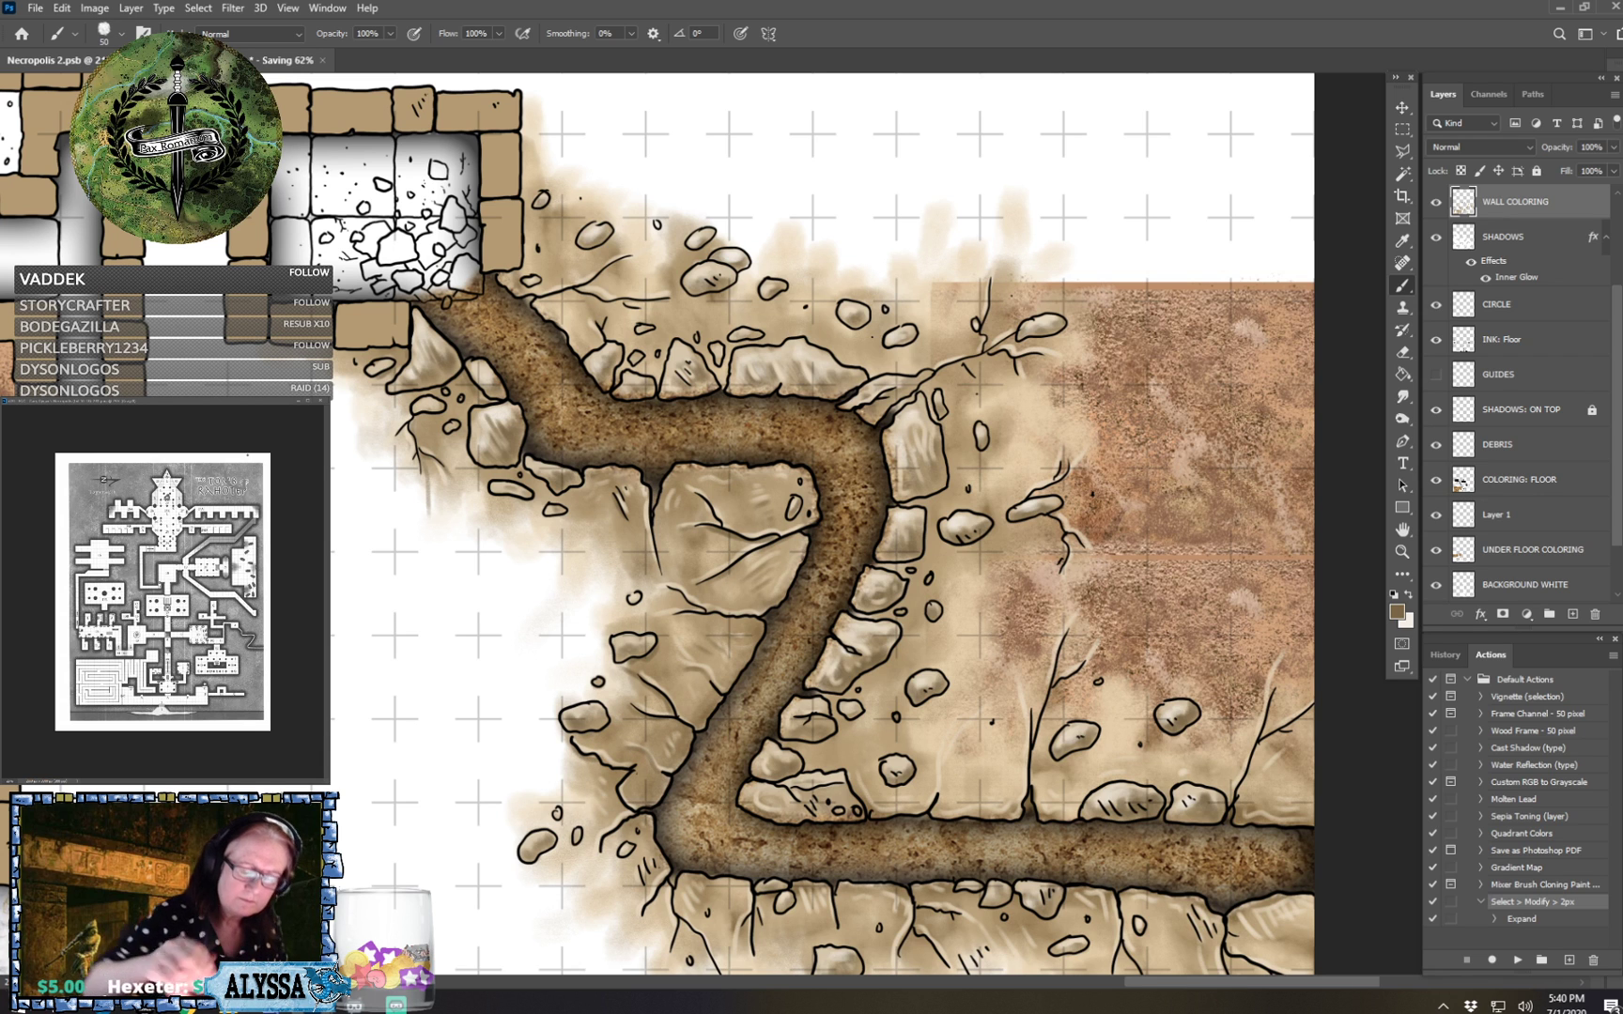
scroll(823, 526, "down", 3)
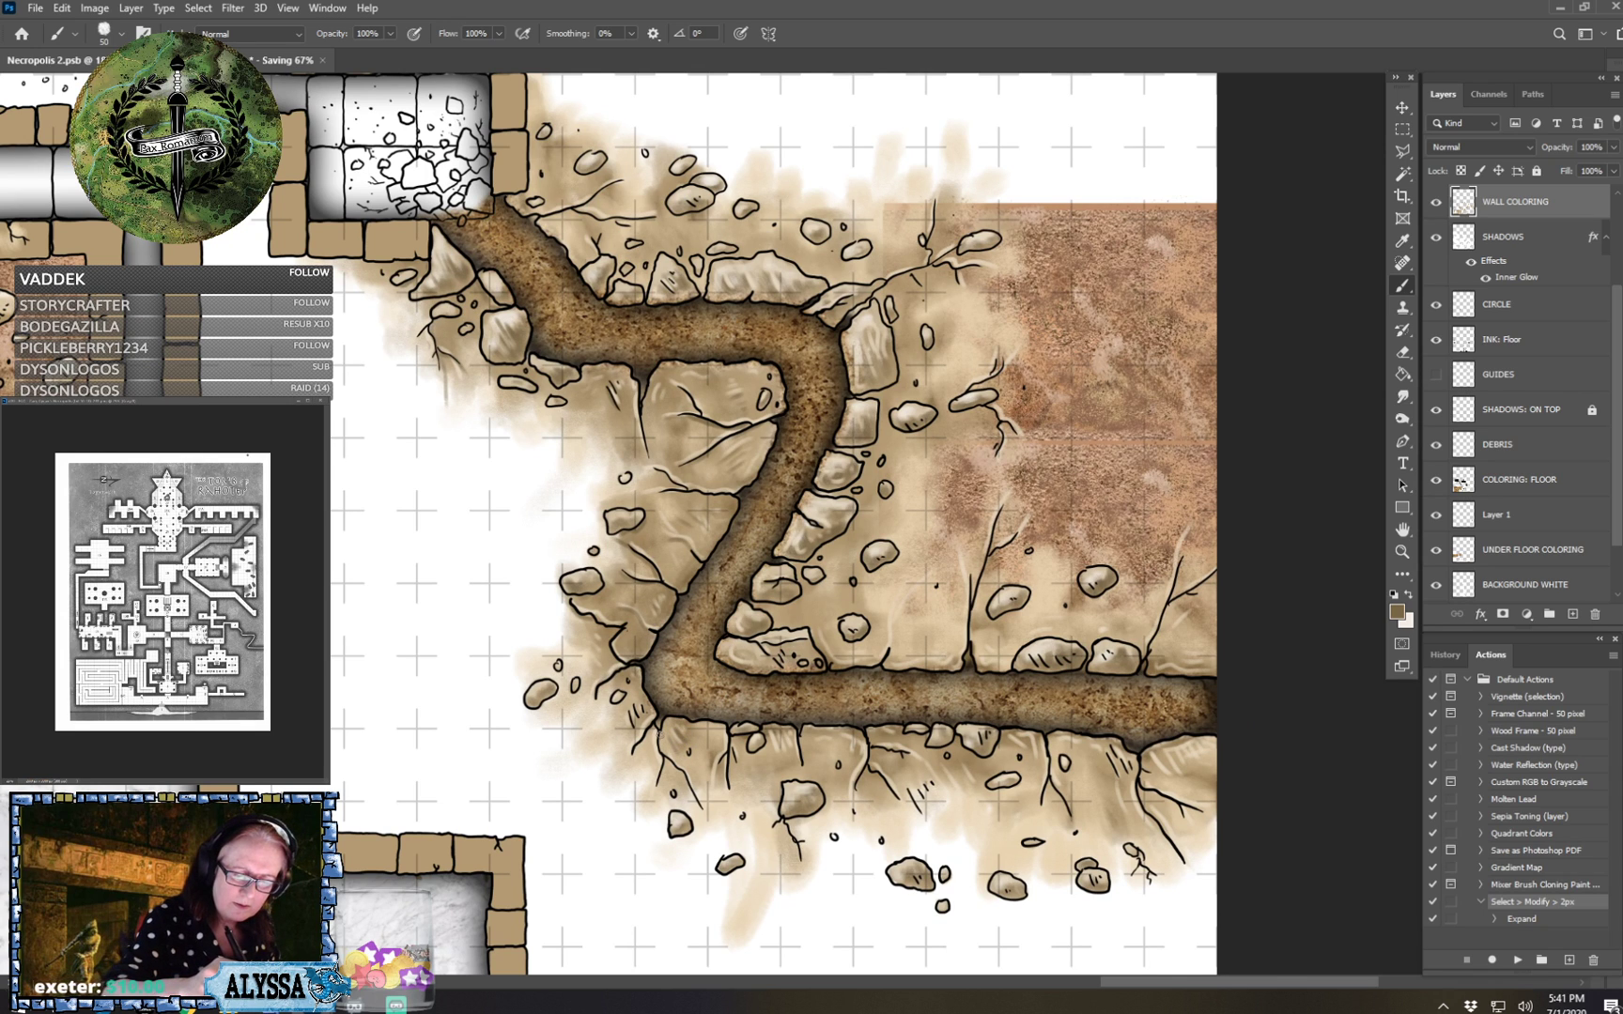
left_click_drag(660, 735, 724, 834)
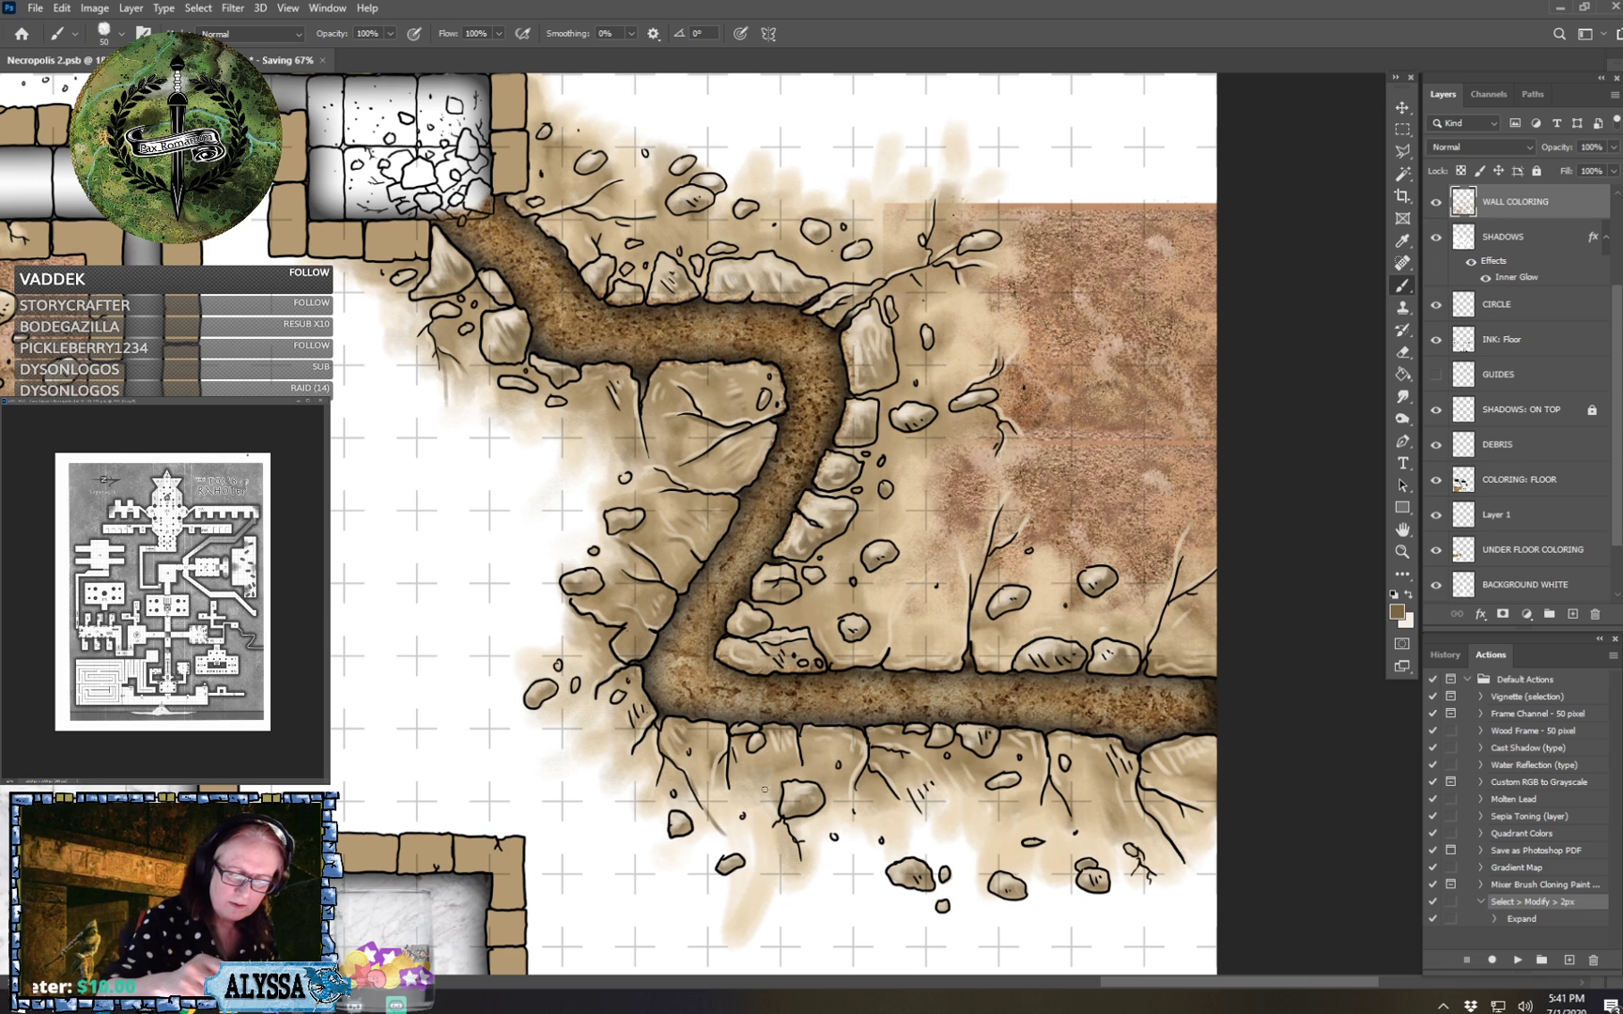
mouse_move(724, 759)
left_mouse_down()
mouse_move(723, 793)
mouse_move(760, 853)
left_mouse_up()
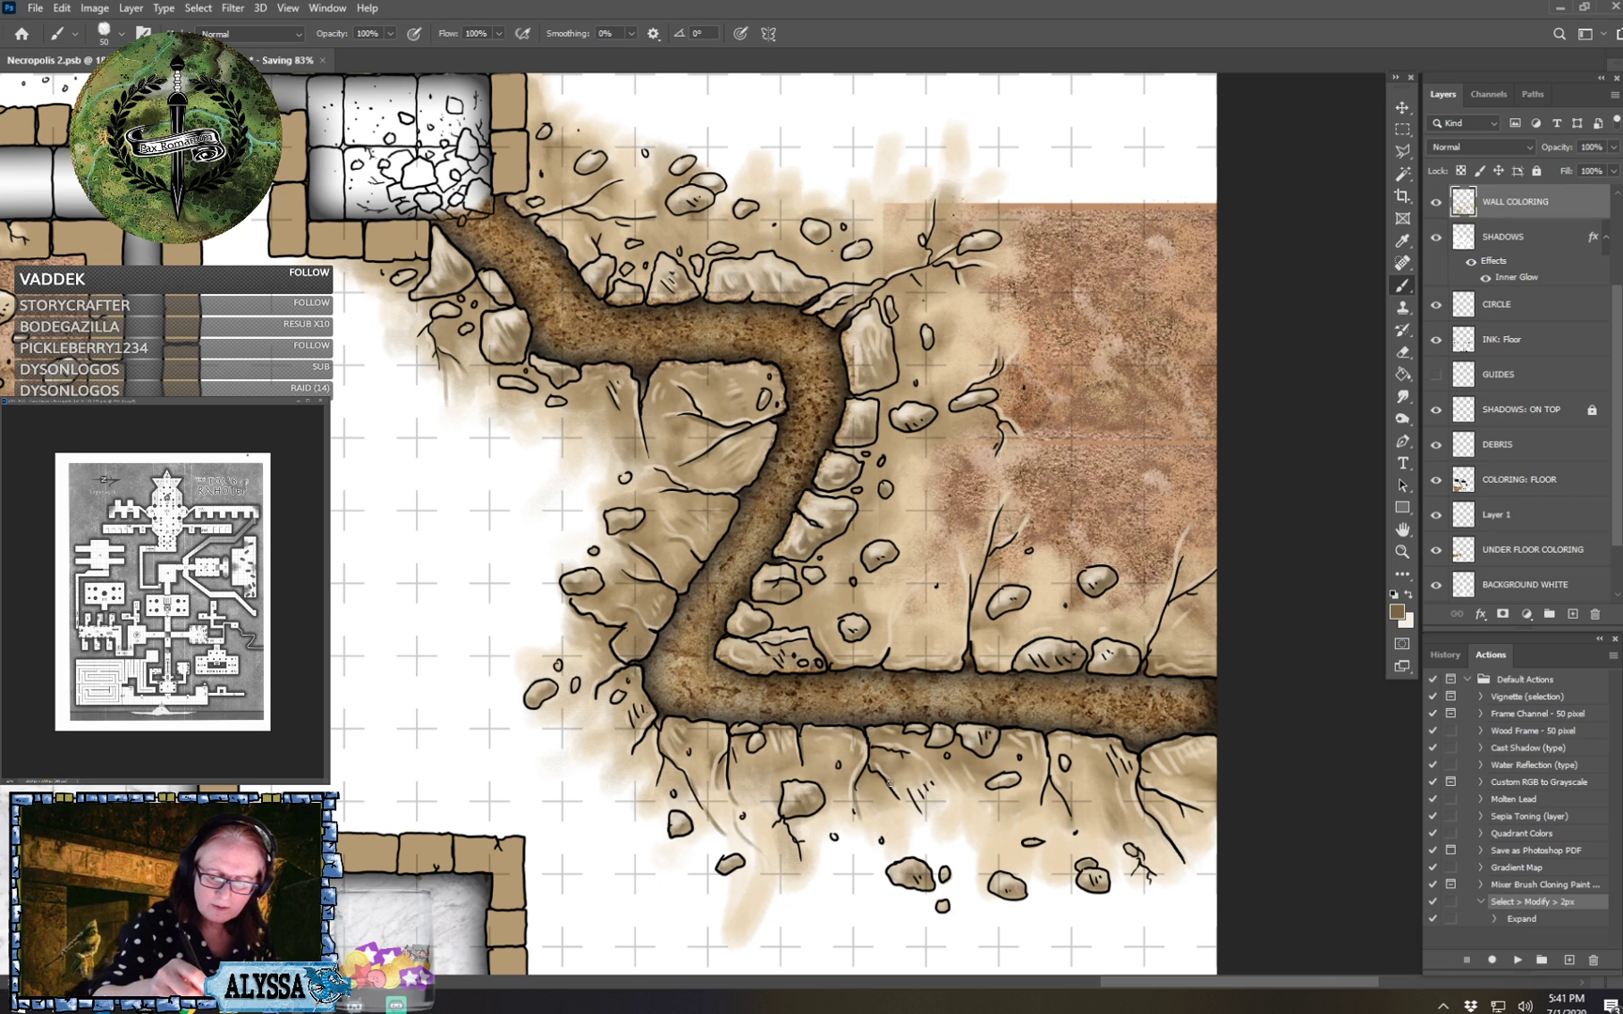
mouse_move(888, 747)
left_mouse_down()
mouse_move(920, 760)
mouse_move(945, 793)
mouse_move(936, 822)
mouse_move(932, 806)
left_mouse_up()
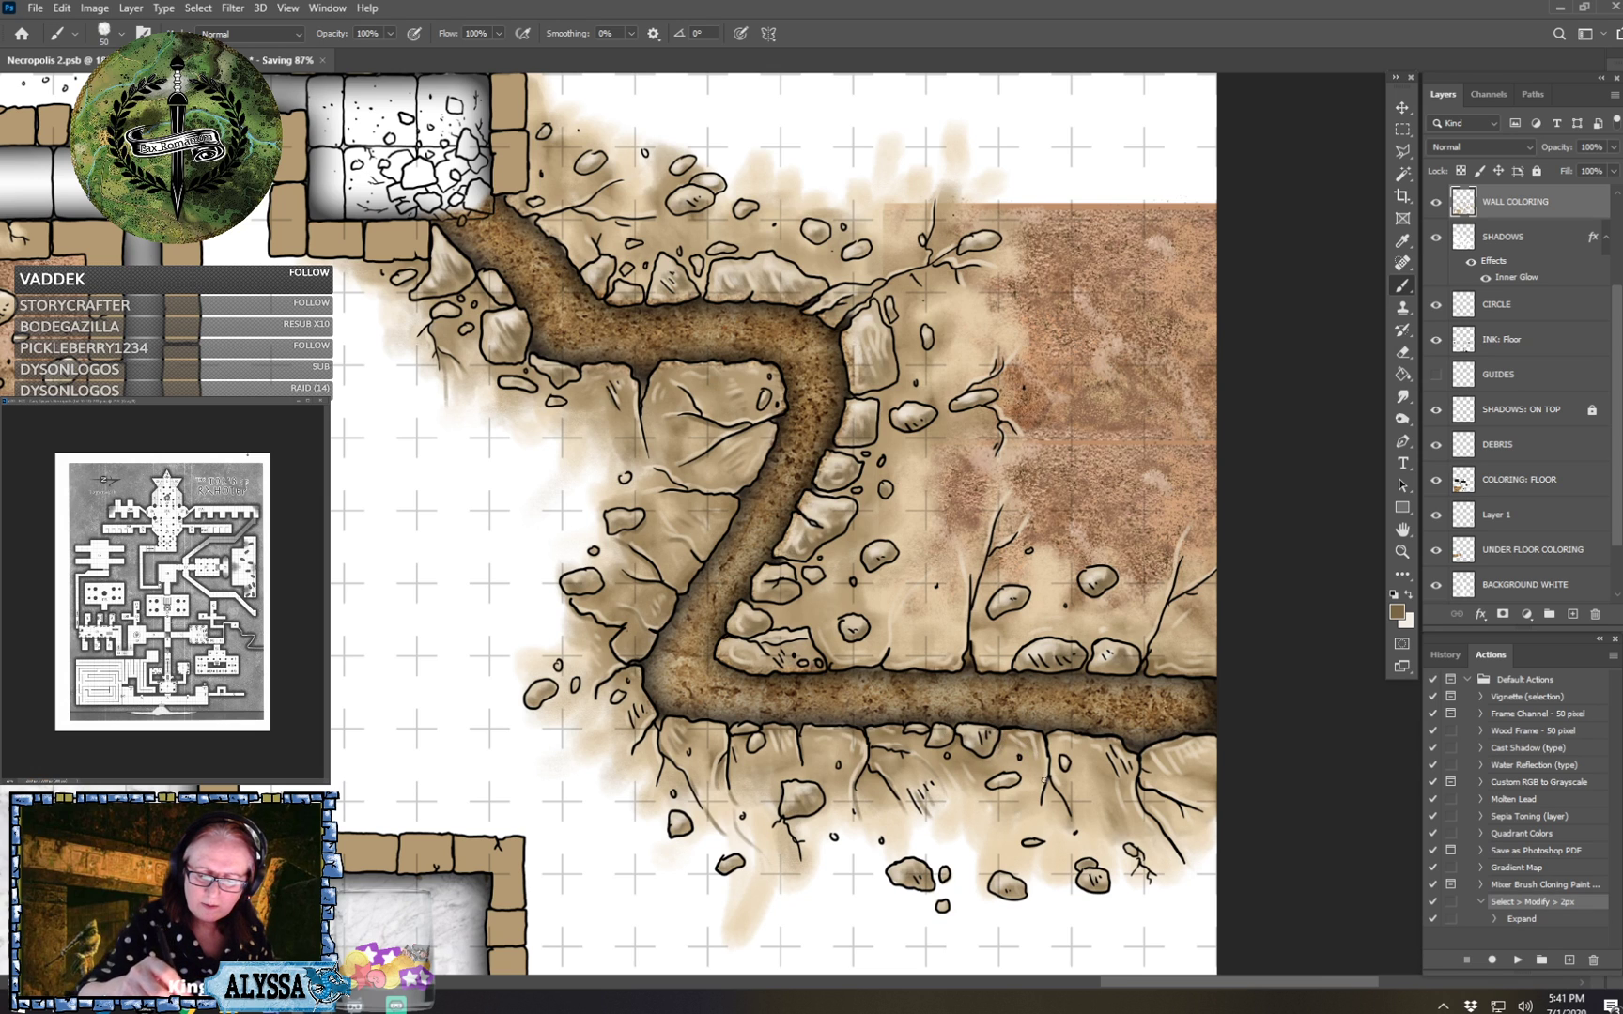
mouse_move(1050, 783)
left_mouse_down()
mouse_move(1045, 807)
mouse_move(1060, 792)
mouse_move(1080, 834)
left_mouse_up()
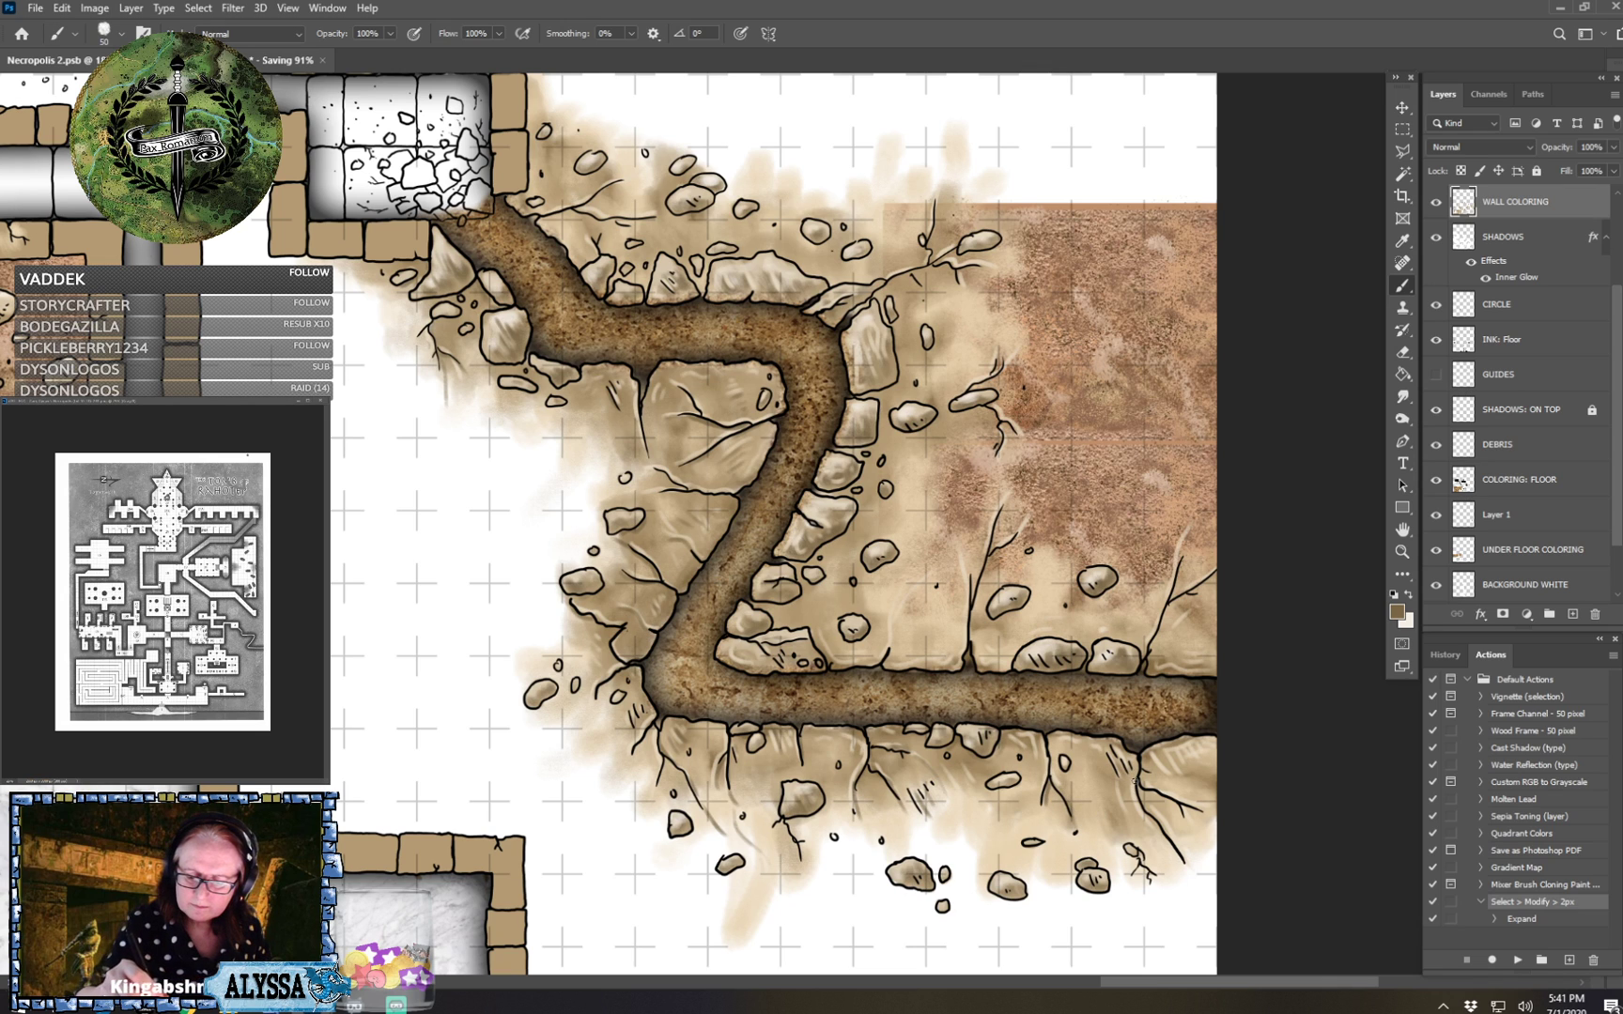
left_click_drag(1135, 781, 1181, 863)
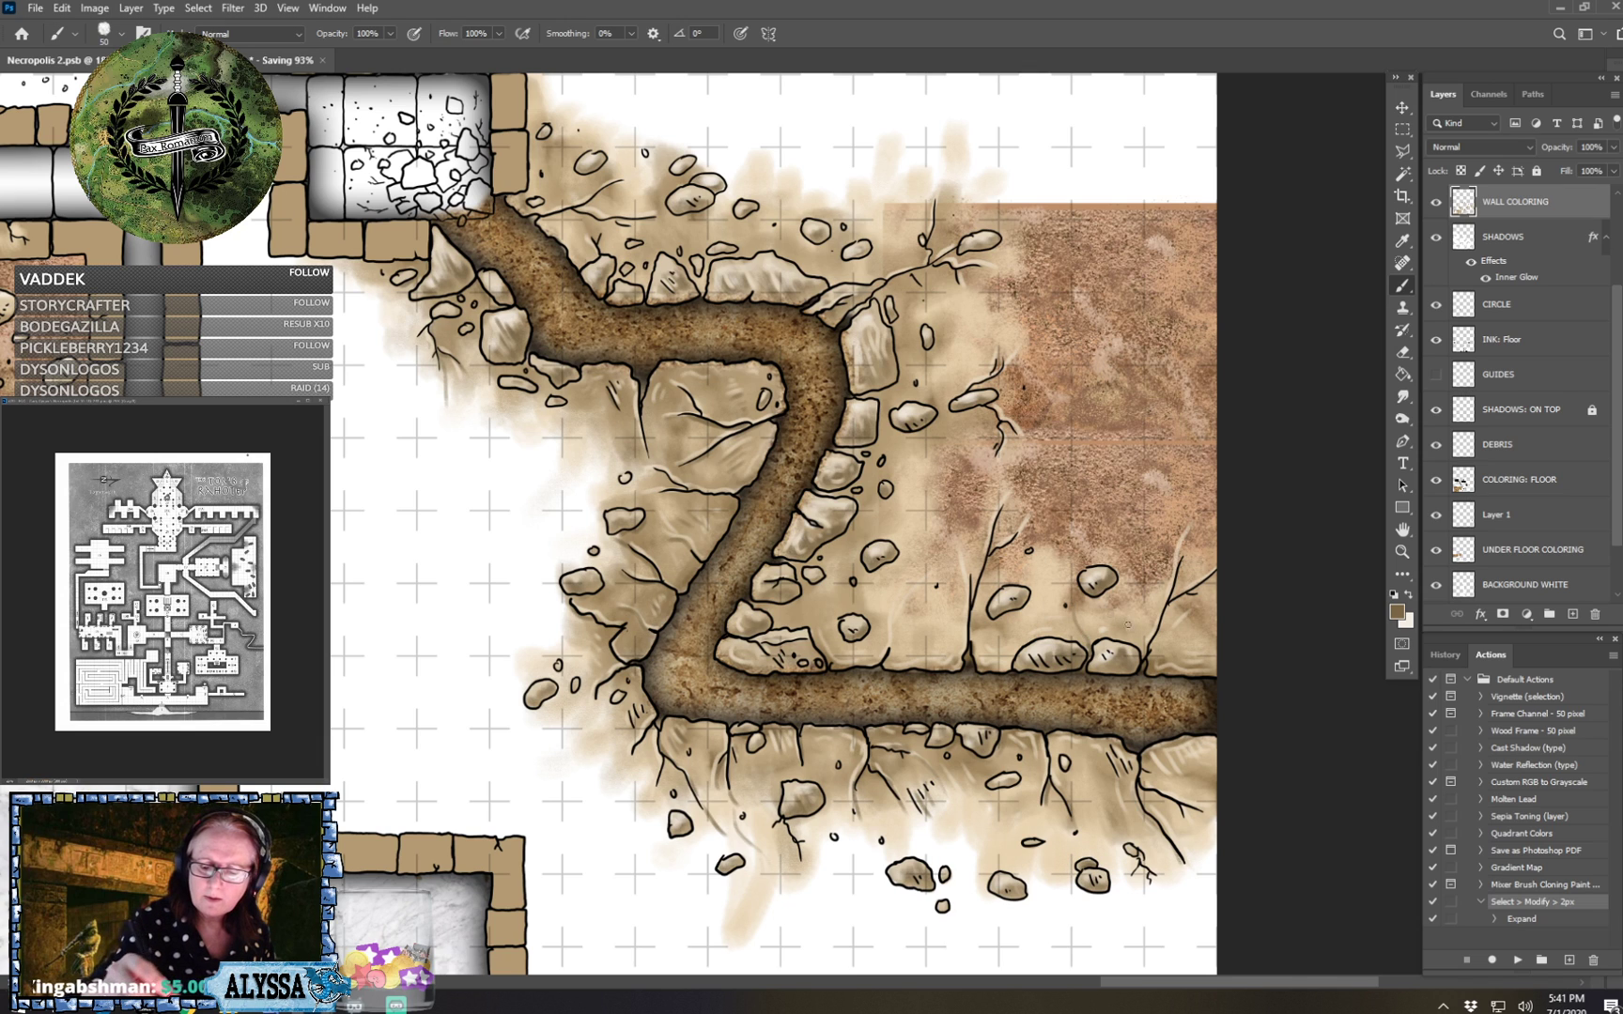
Shade the cracks and loose rocks on the ground north of the eastward tunnel with dark brown strokes.
left_click_drag(1162, 623, 1190, 592)
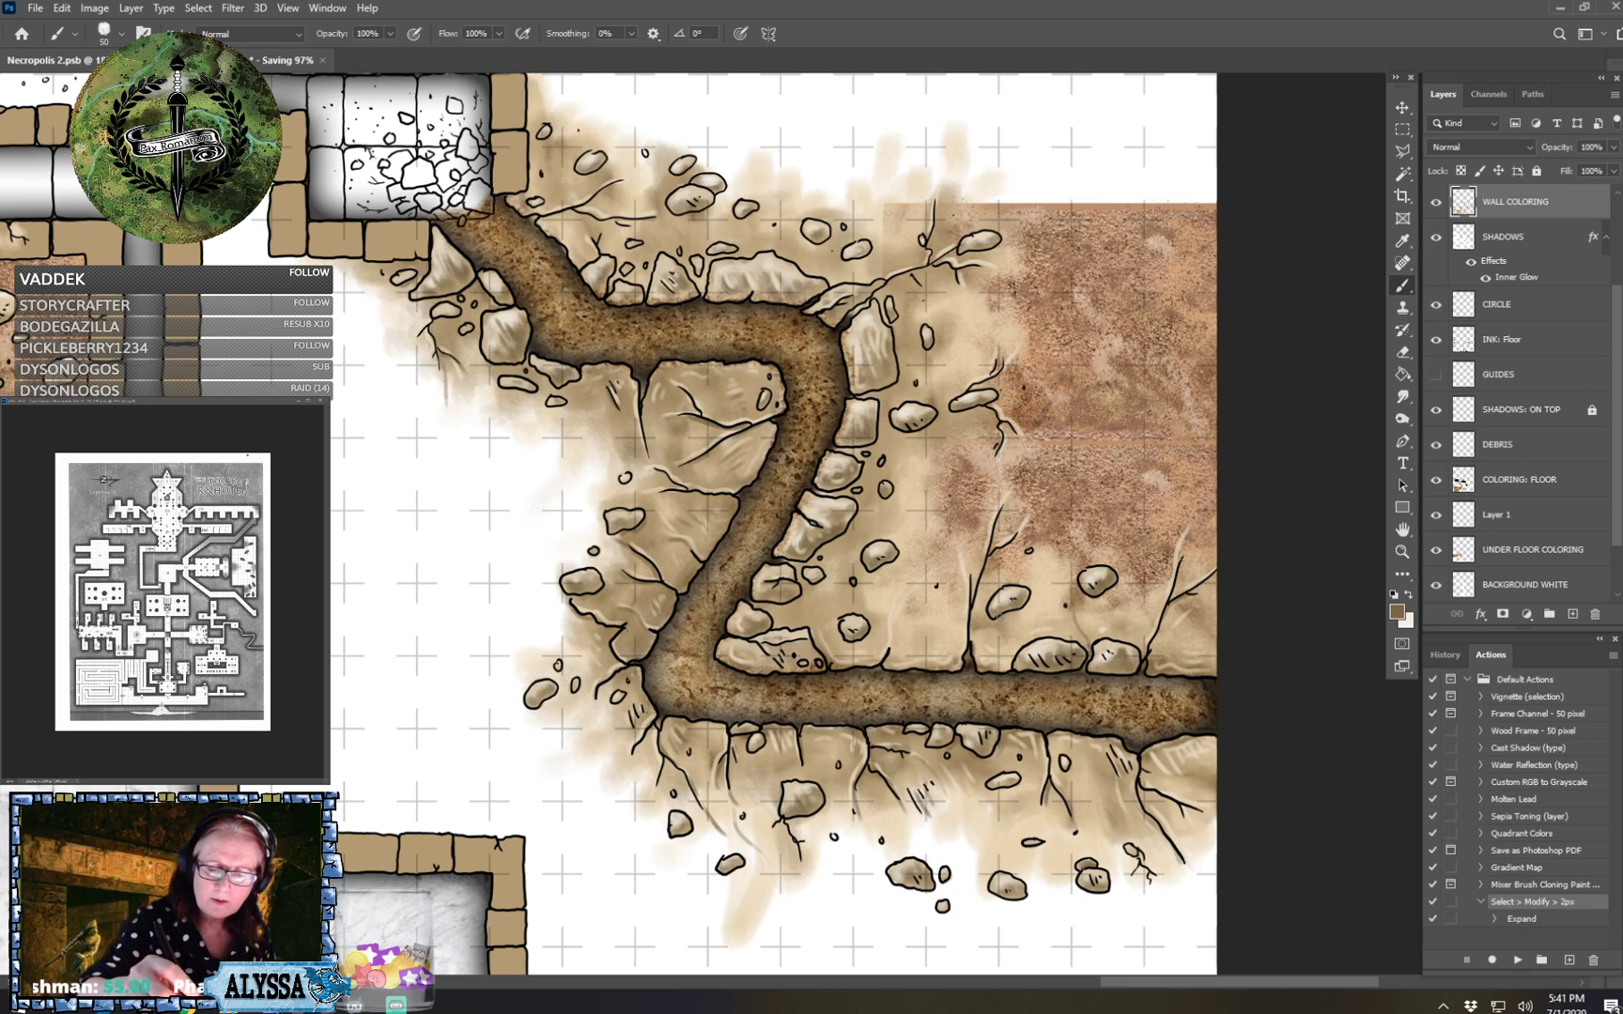
mouse_move(972, 641)
left_mouse_down()
mouse_move(984, 575)
mouse_move(1036, 507)
left_mouse_up()
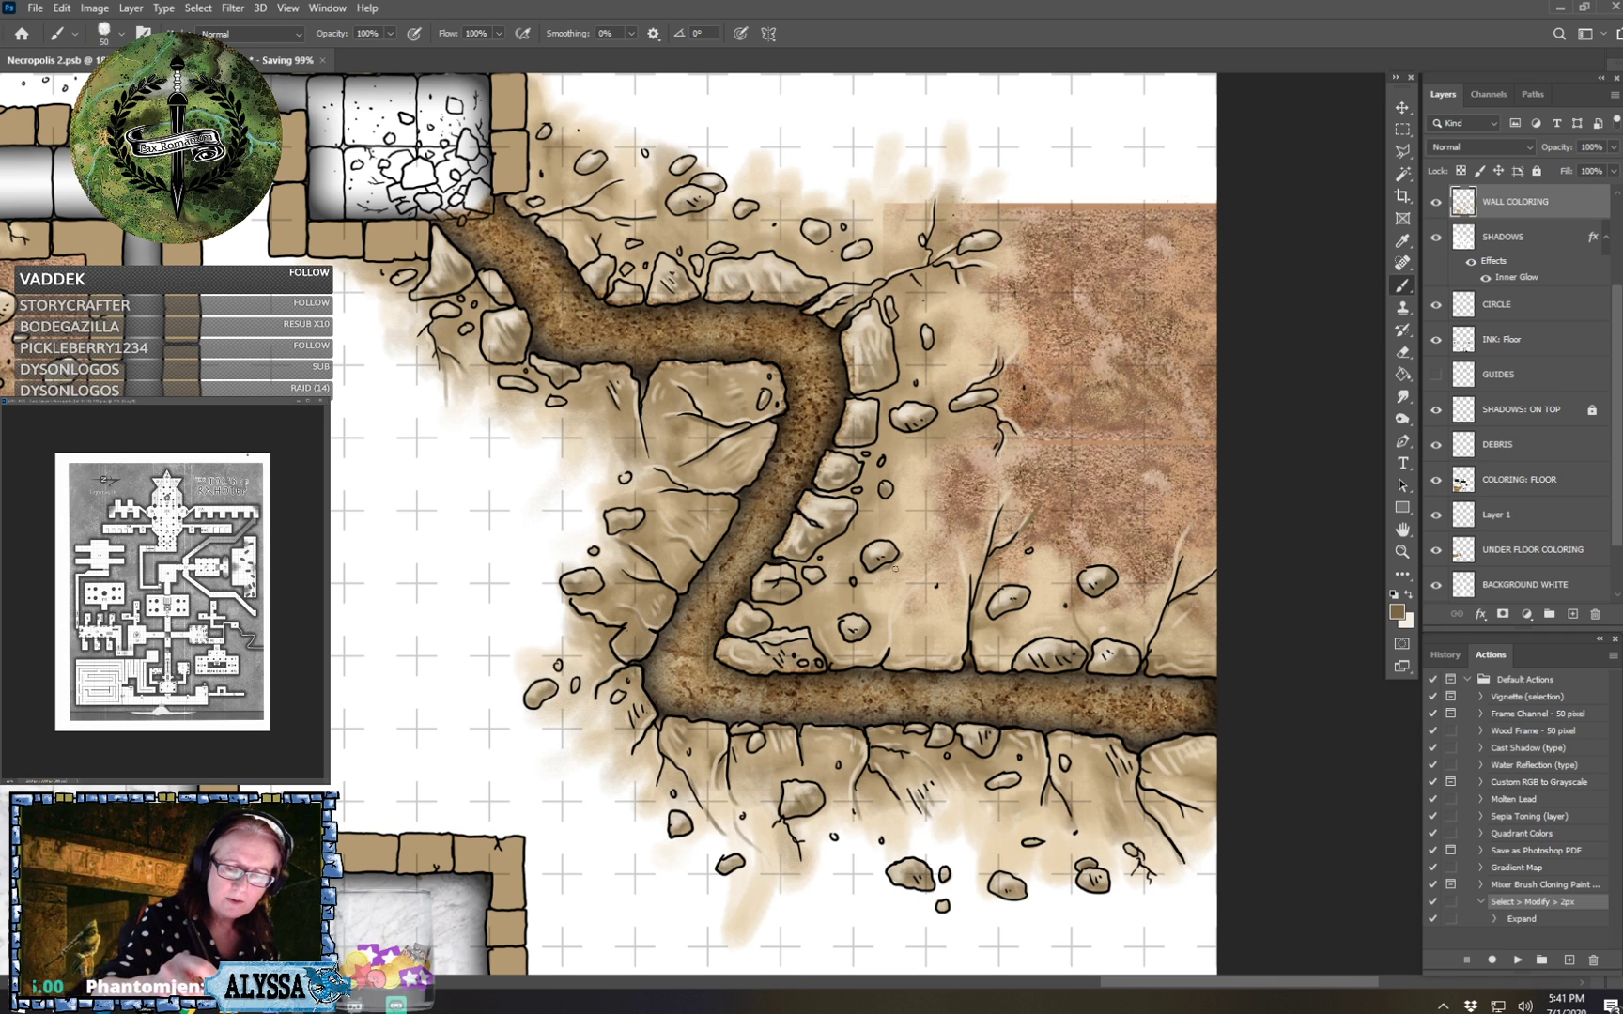
left_click_drag(942, 545, 886, 608)
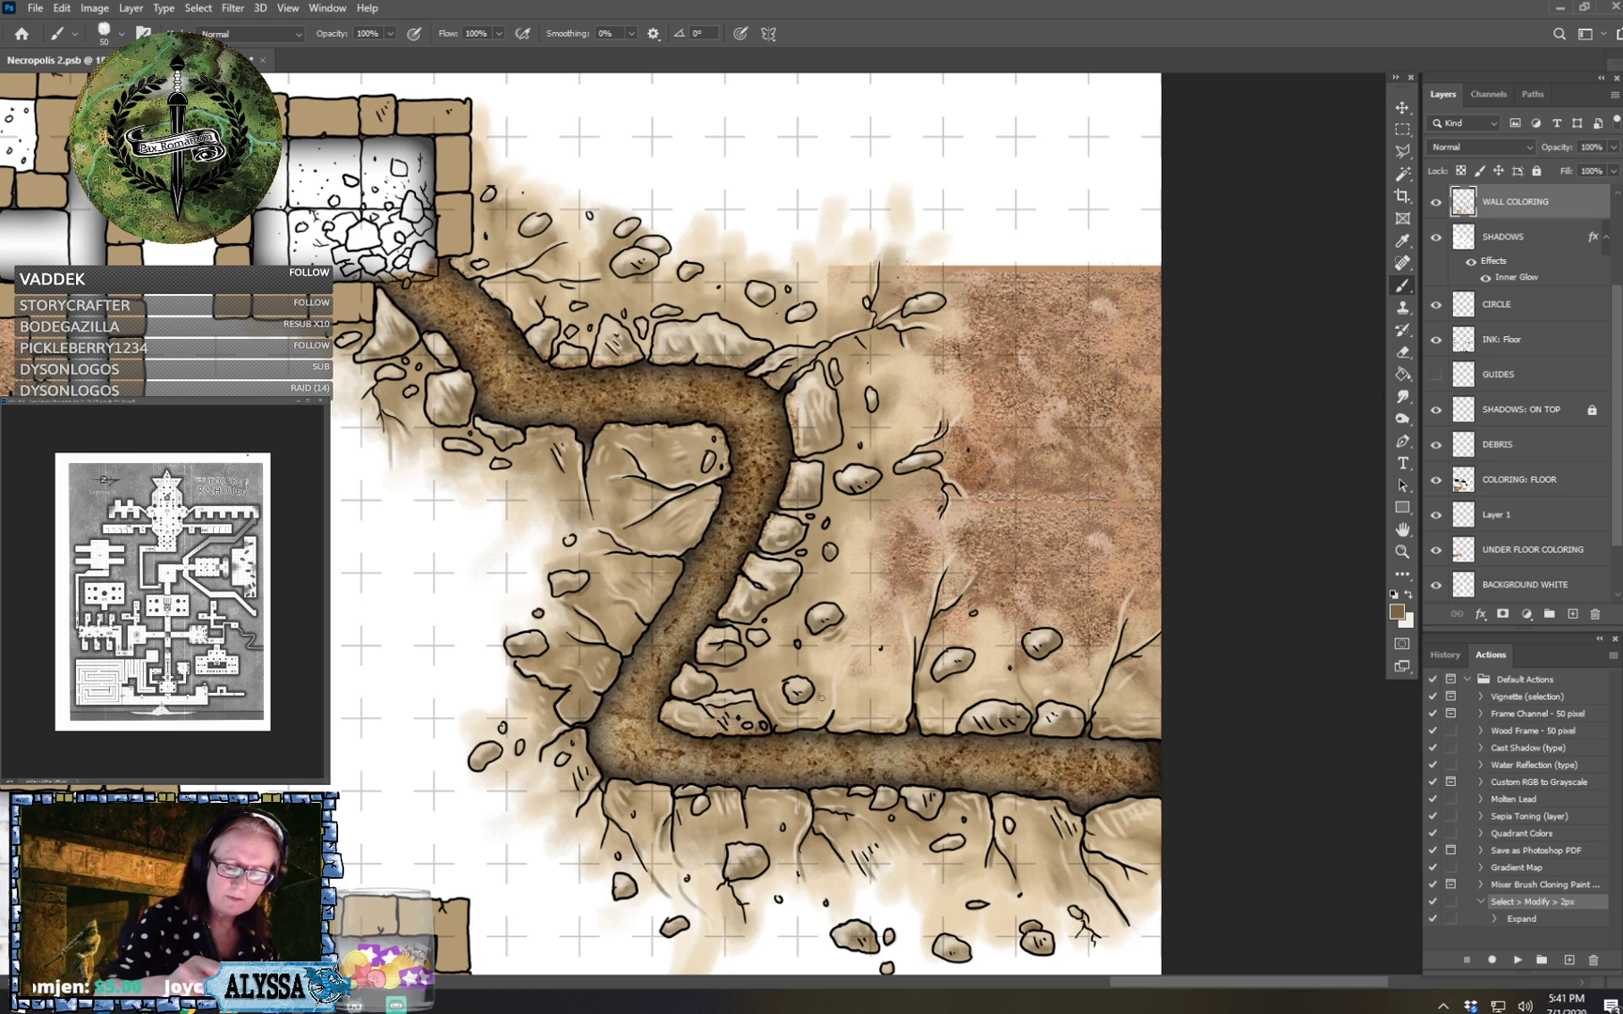
left_click_drag(845, 715, 899, 712)
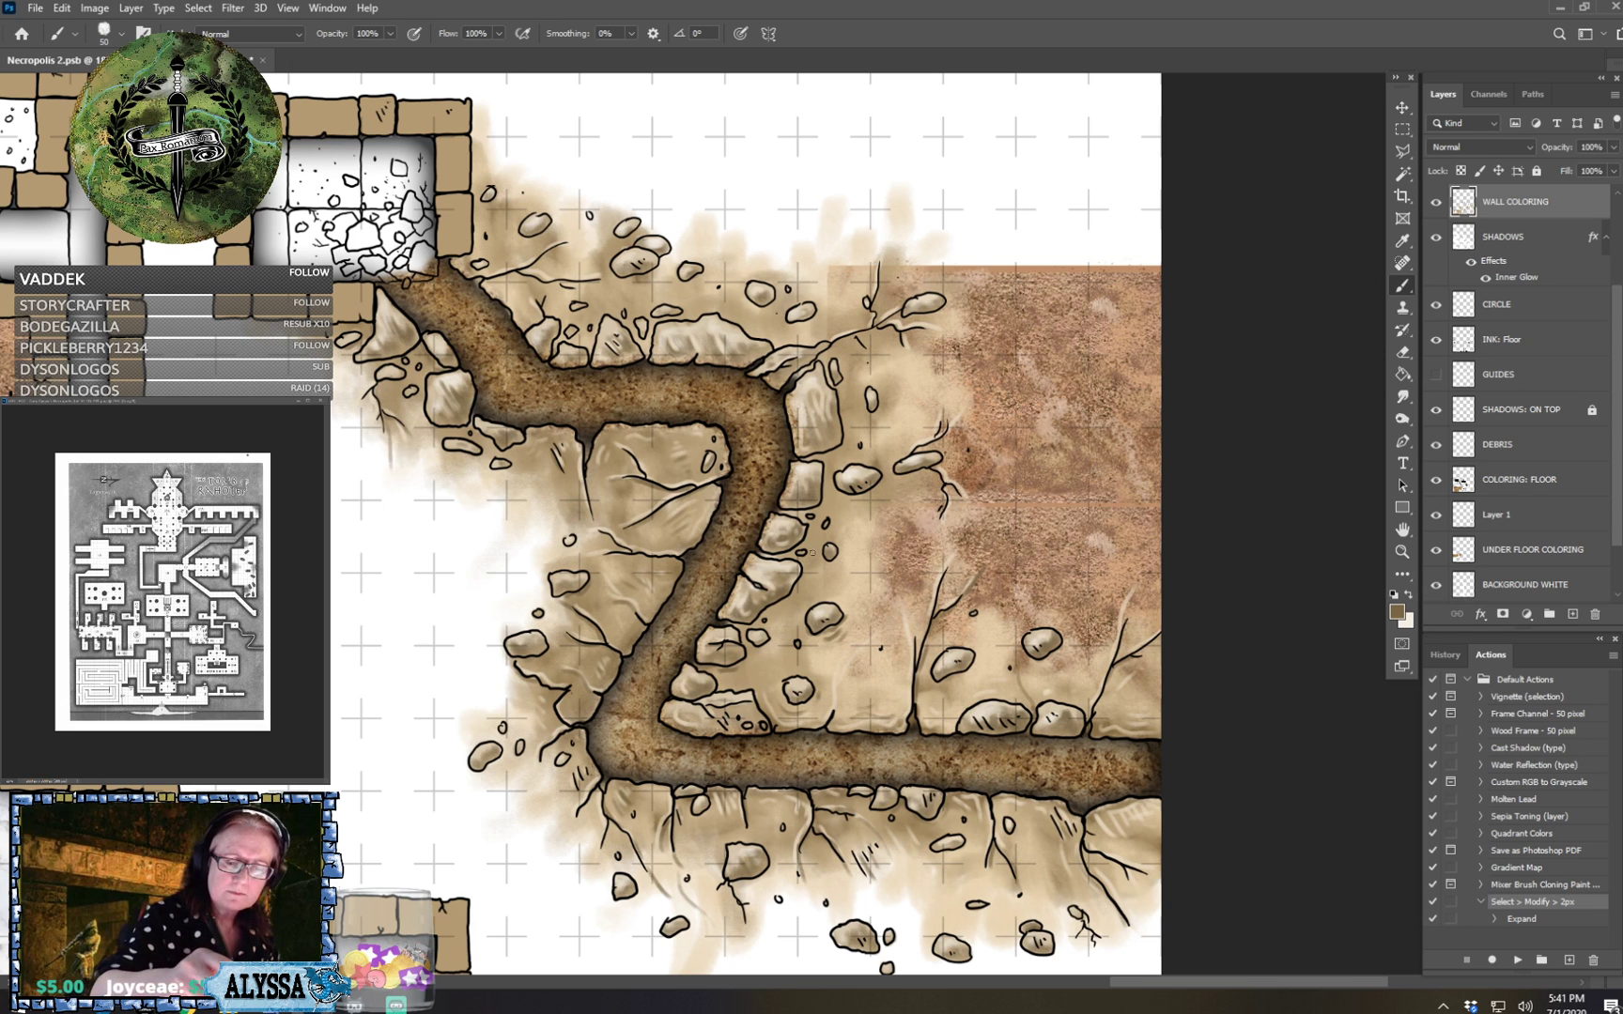
Add dark brown shading east of the upper bend, along its northeast branching crack, and along the rocky ground's north edge.
left_click_drag(874, 601, 898, 675)
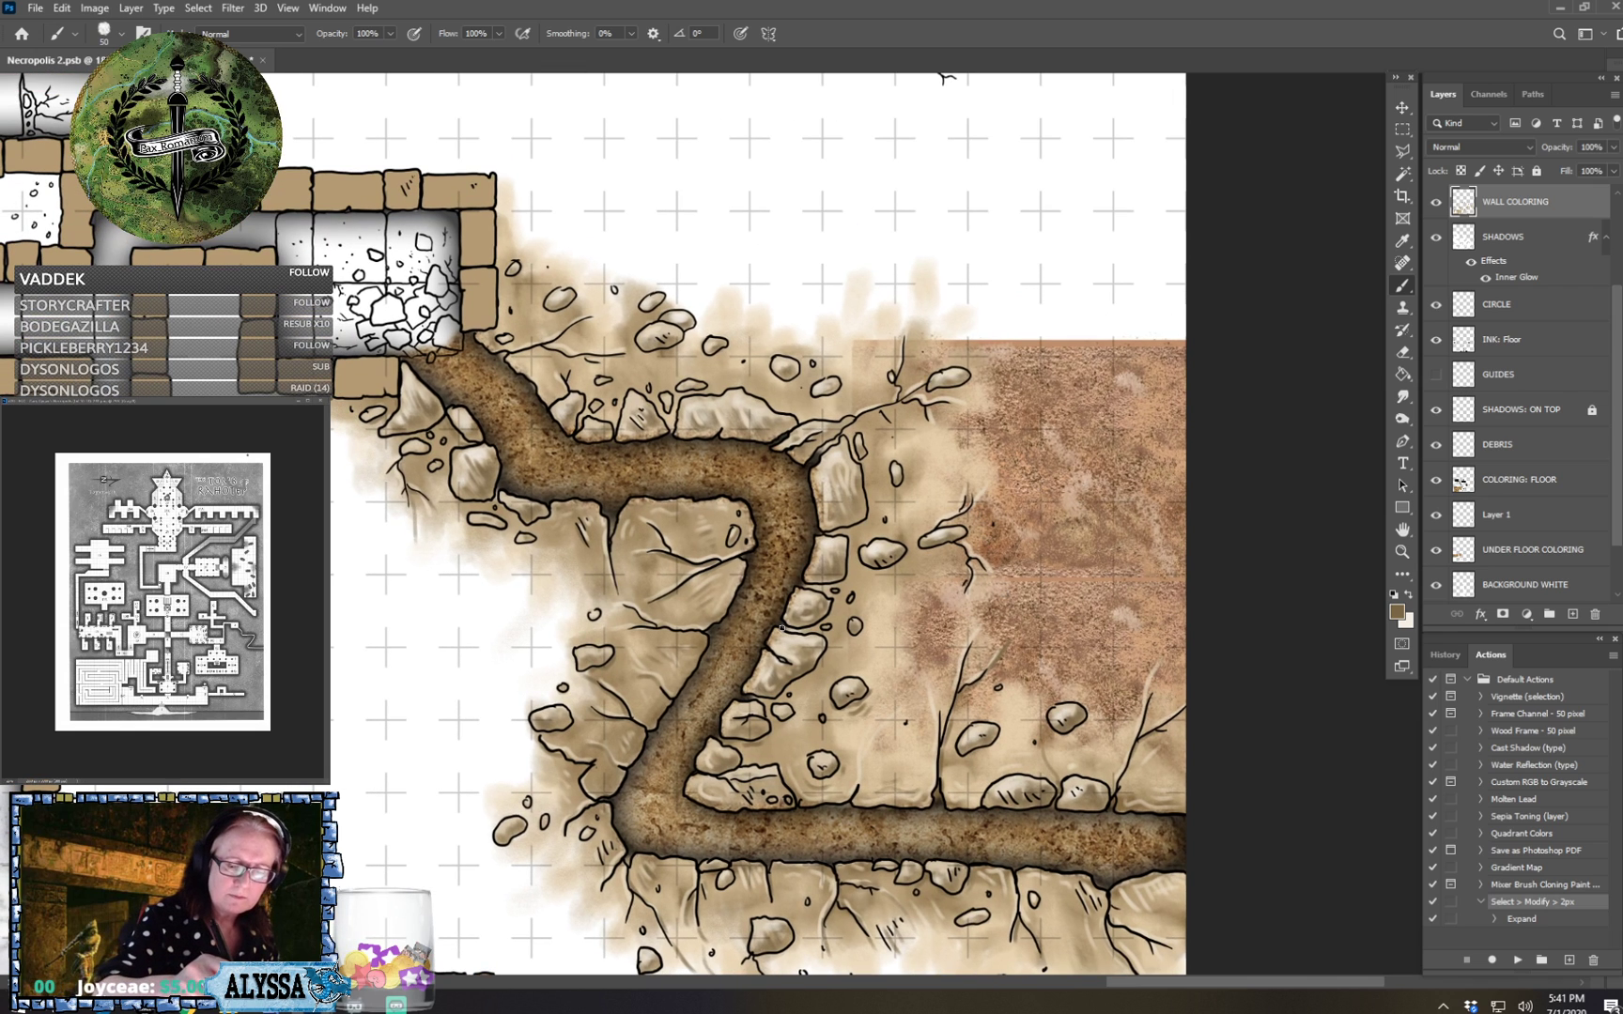
mouse_move(782, 629)
left_mouse_down()
mouse_move(830, 612)
mouse_move(806, 581)
mouse_move(870, 554)
mouse_move(853, 526)
mouse_move(1017, 537)
mouse_move(877, 590)
mouse_move(963, 541)
mouse_move(981, 455)
left_mouse_up()
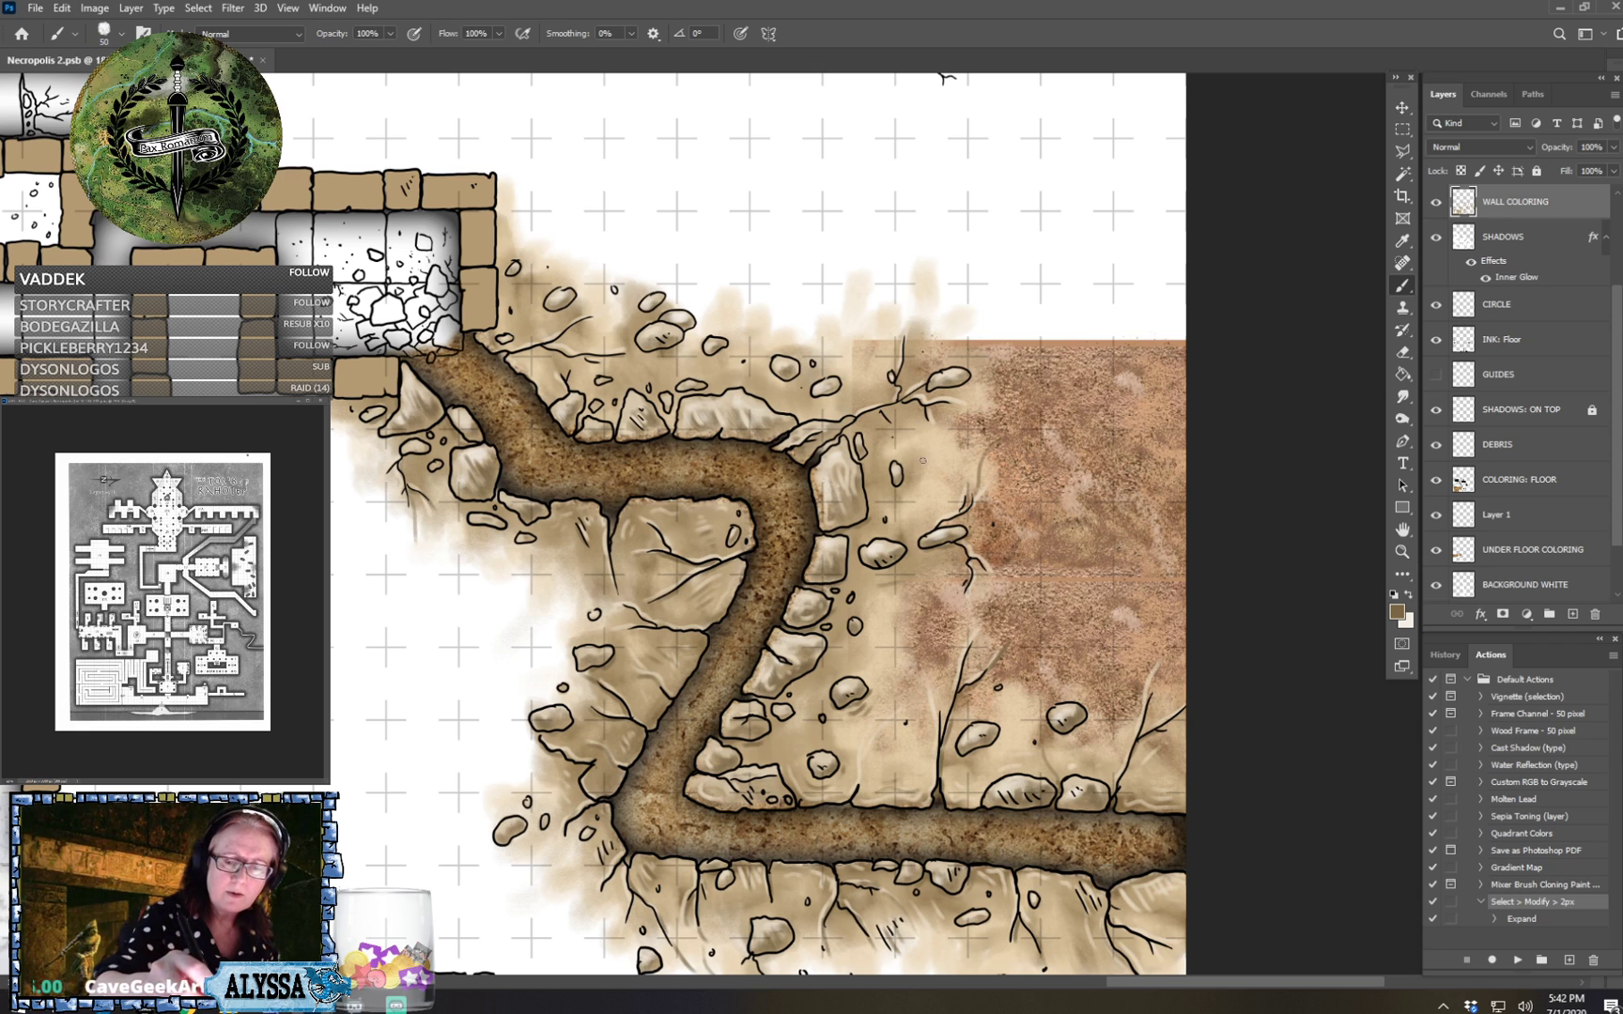
mouse_move(852, 444)
left_mouse_down()
mouse_move(854, 457)
mouse_move(924, 436)
mouse_move(926, 411)
left_mouse_up()
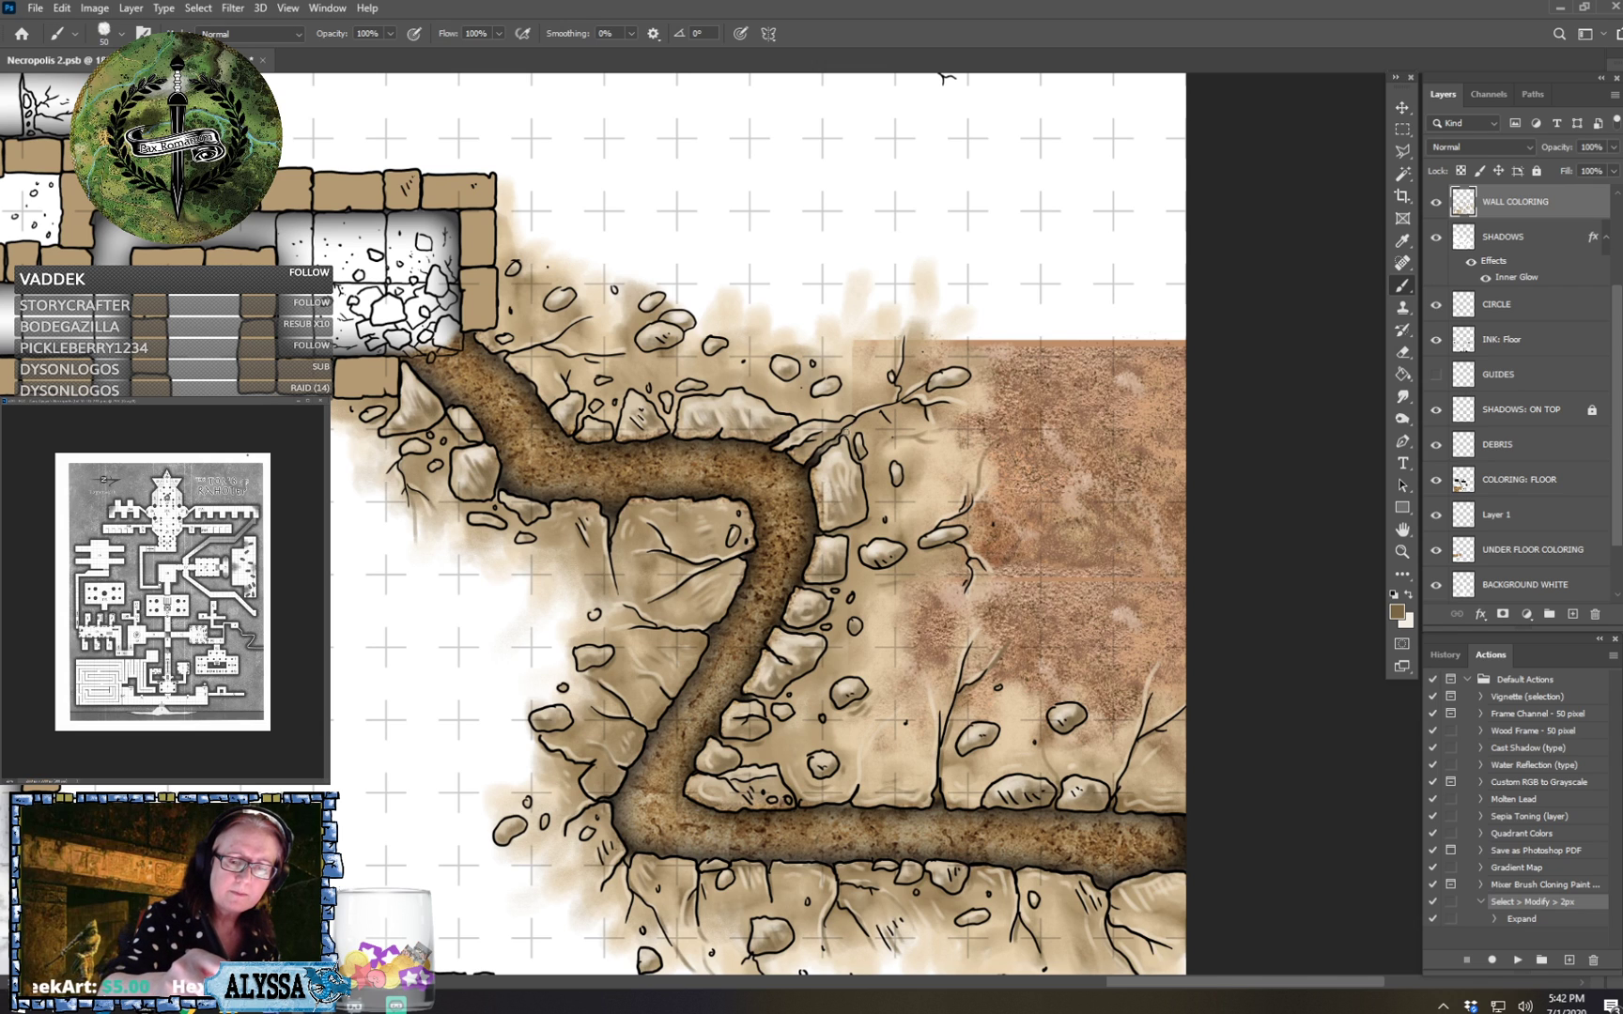
left_click_drag(845, 433, 1030, 357)
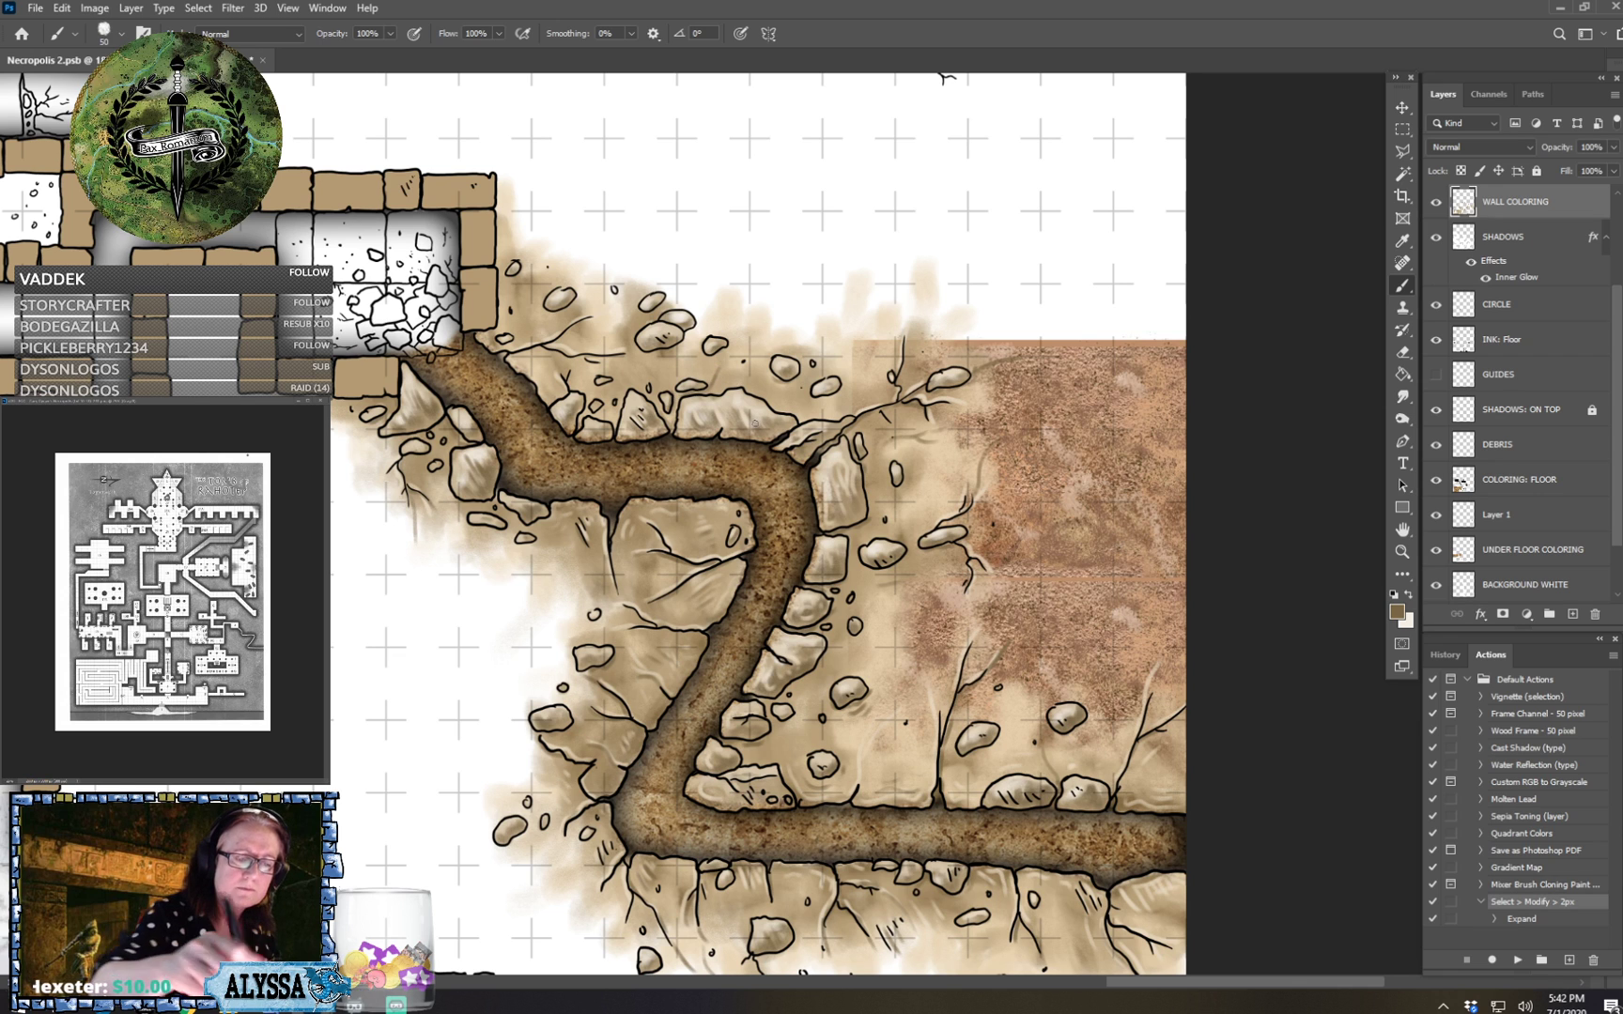
left_click_drag(642, 294, 755, 423)
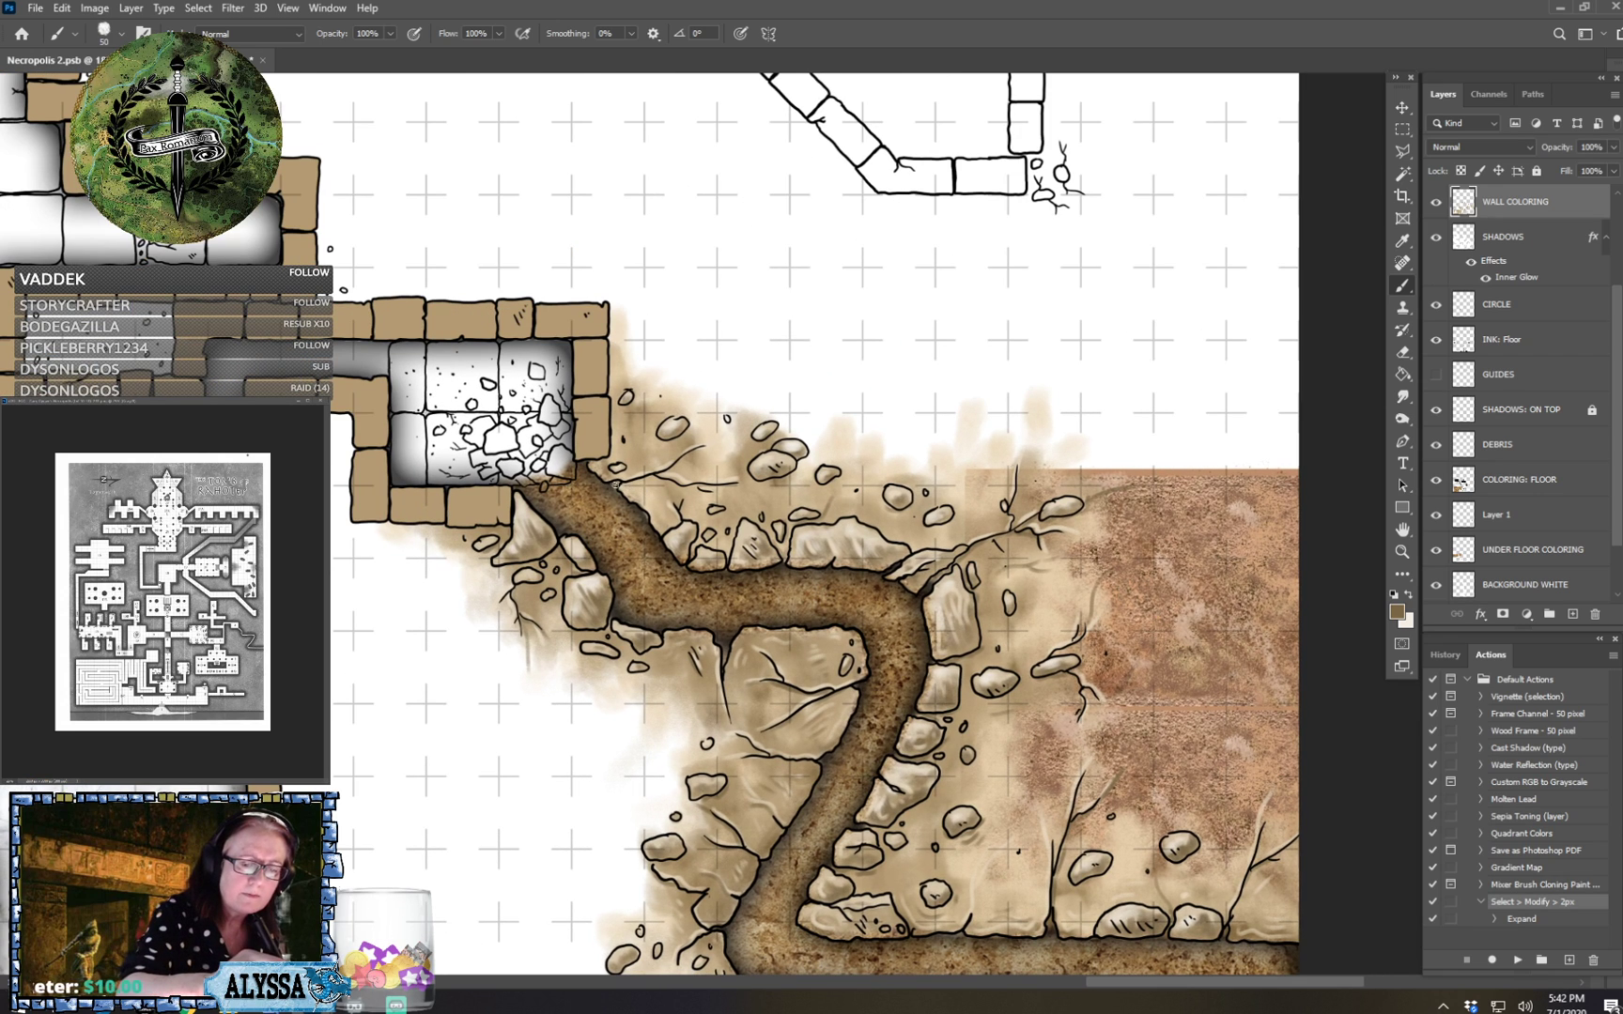
mouse_move(627, 482)
left_mouse_down()
mouse_move(762, 492)
mouse_move(858, 395)
left_mouse_up()
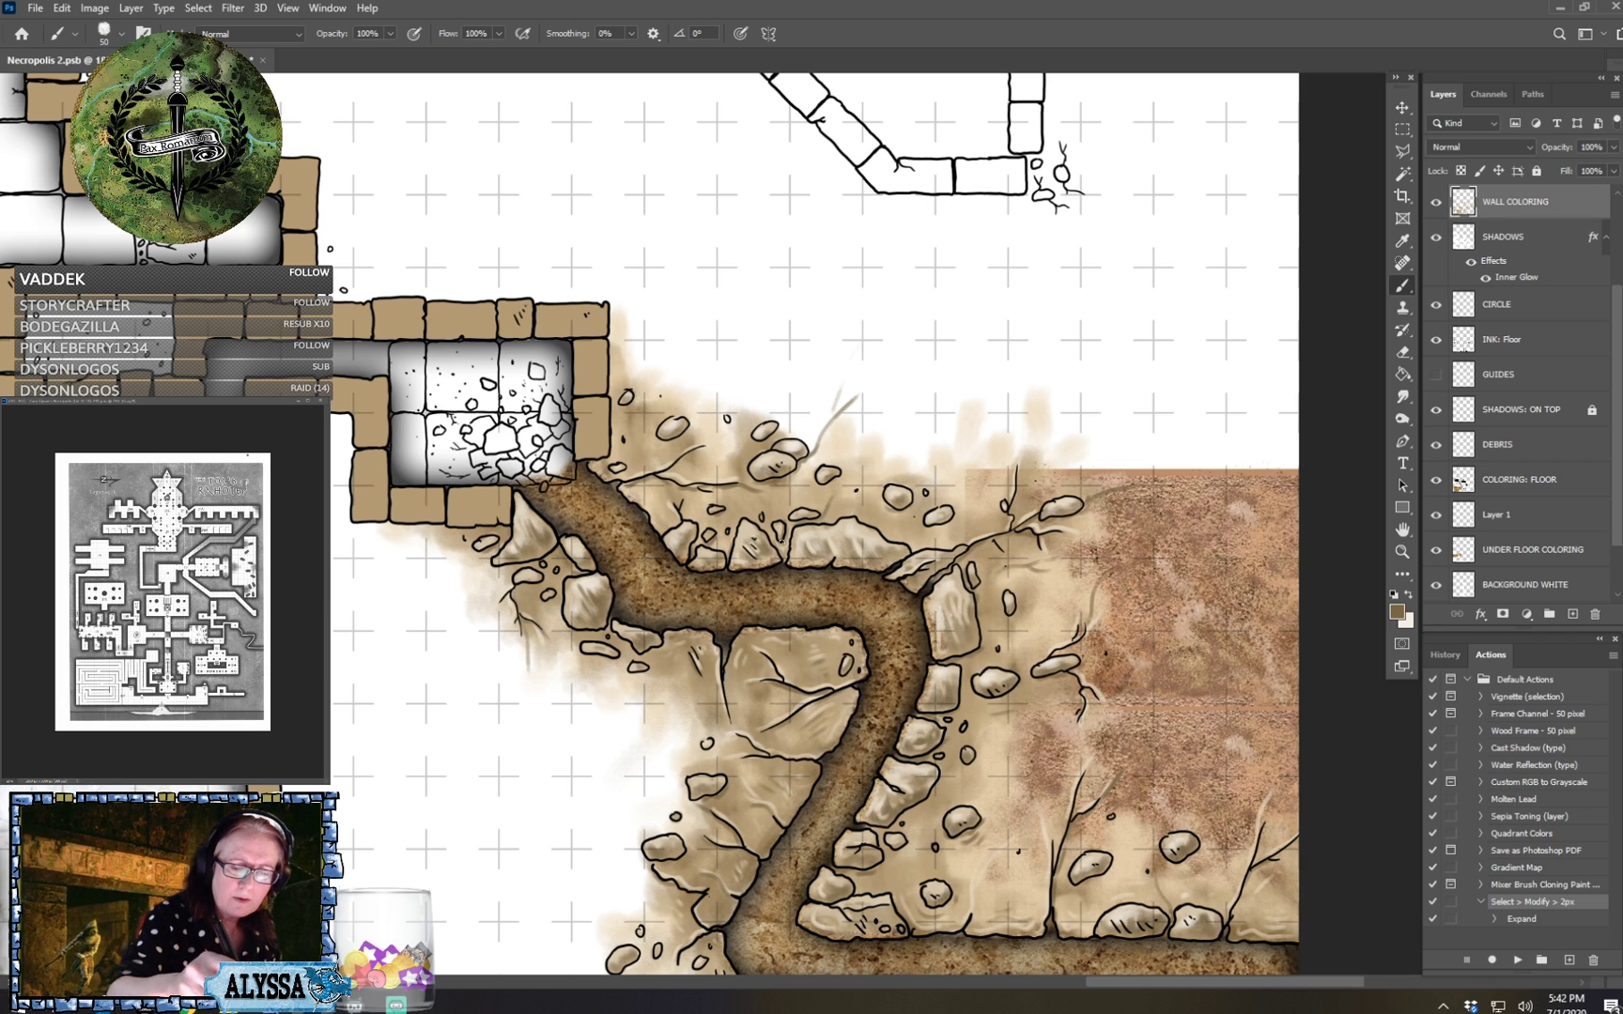
Switch to the 284-pixel spatter brush and stipple dark brown texture over the ground east of the tunnel.
scroll(856, 540, "down", 5)
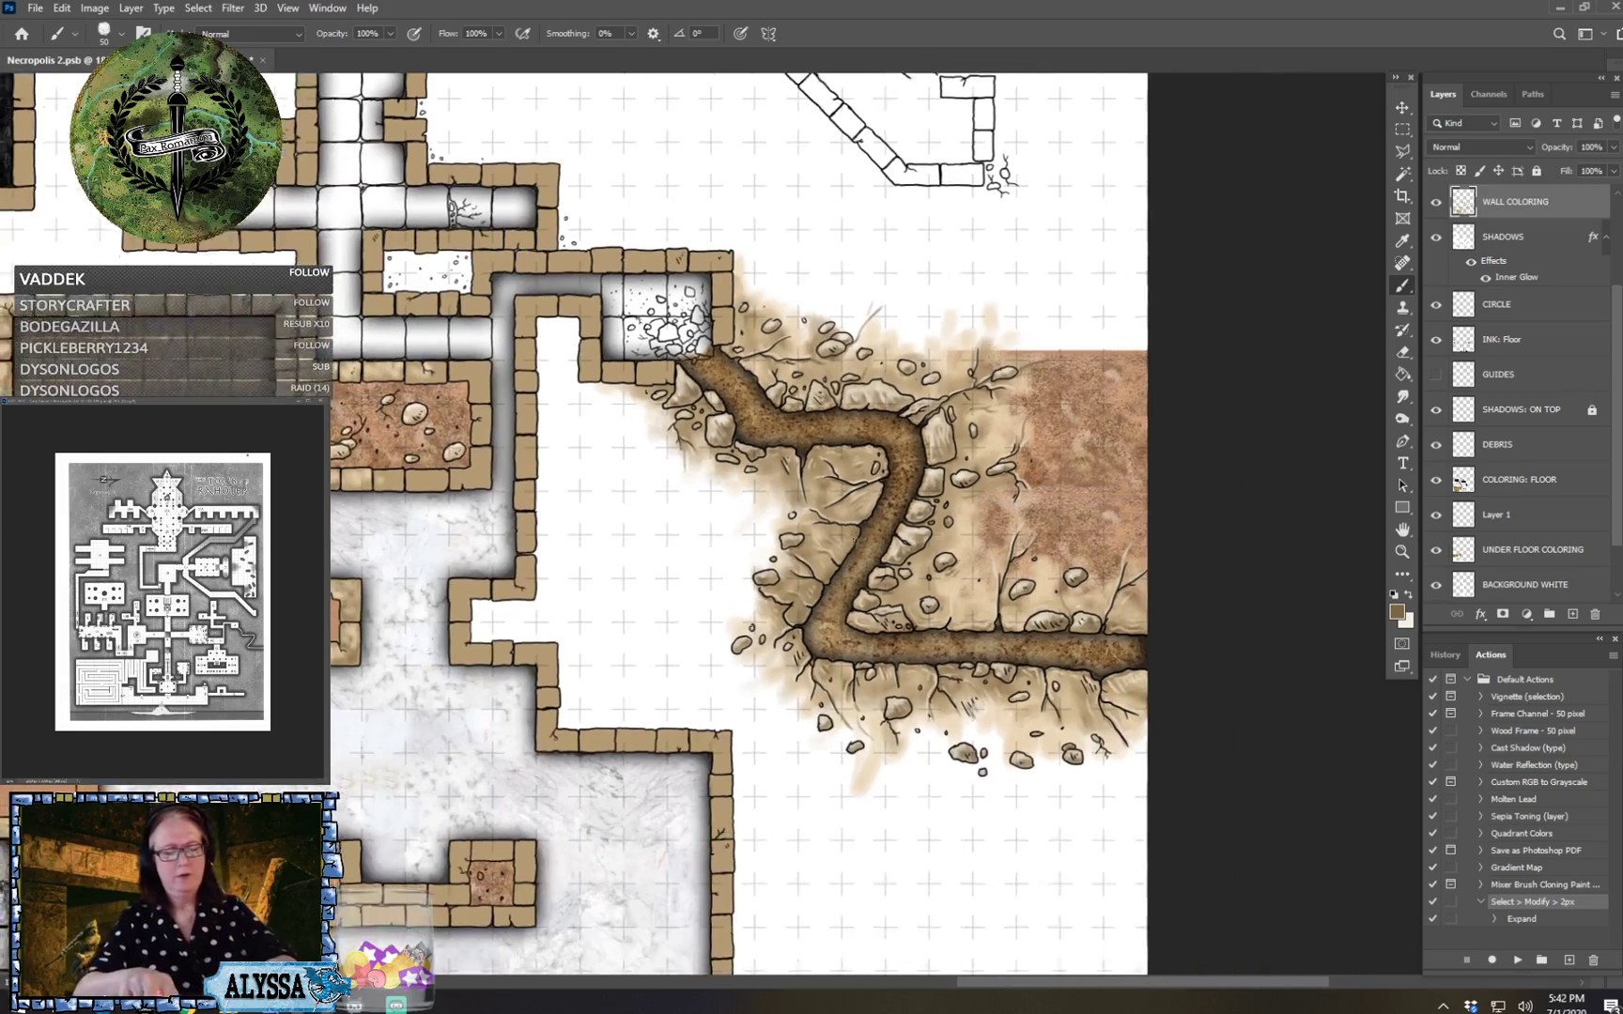
scroll(1100, 813, "up", 2)
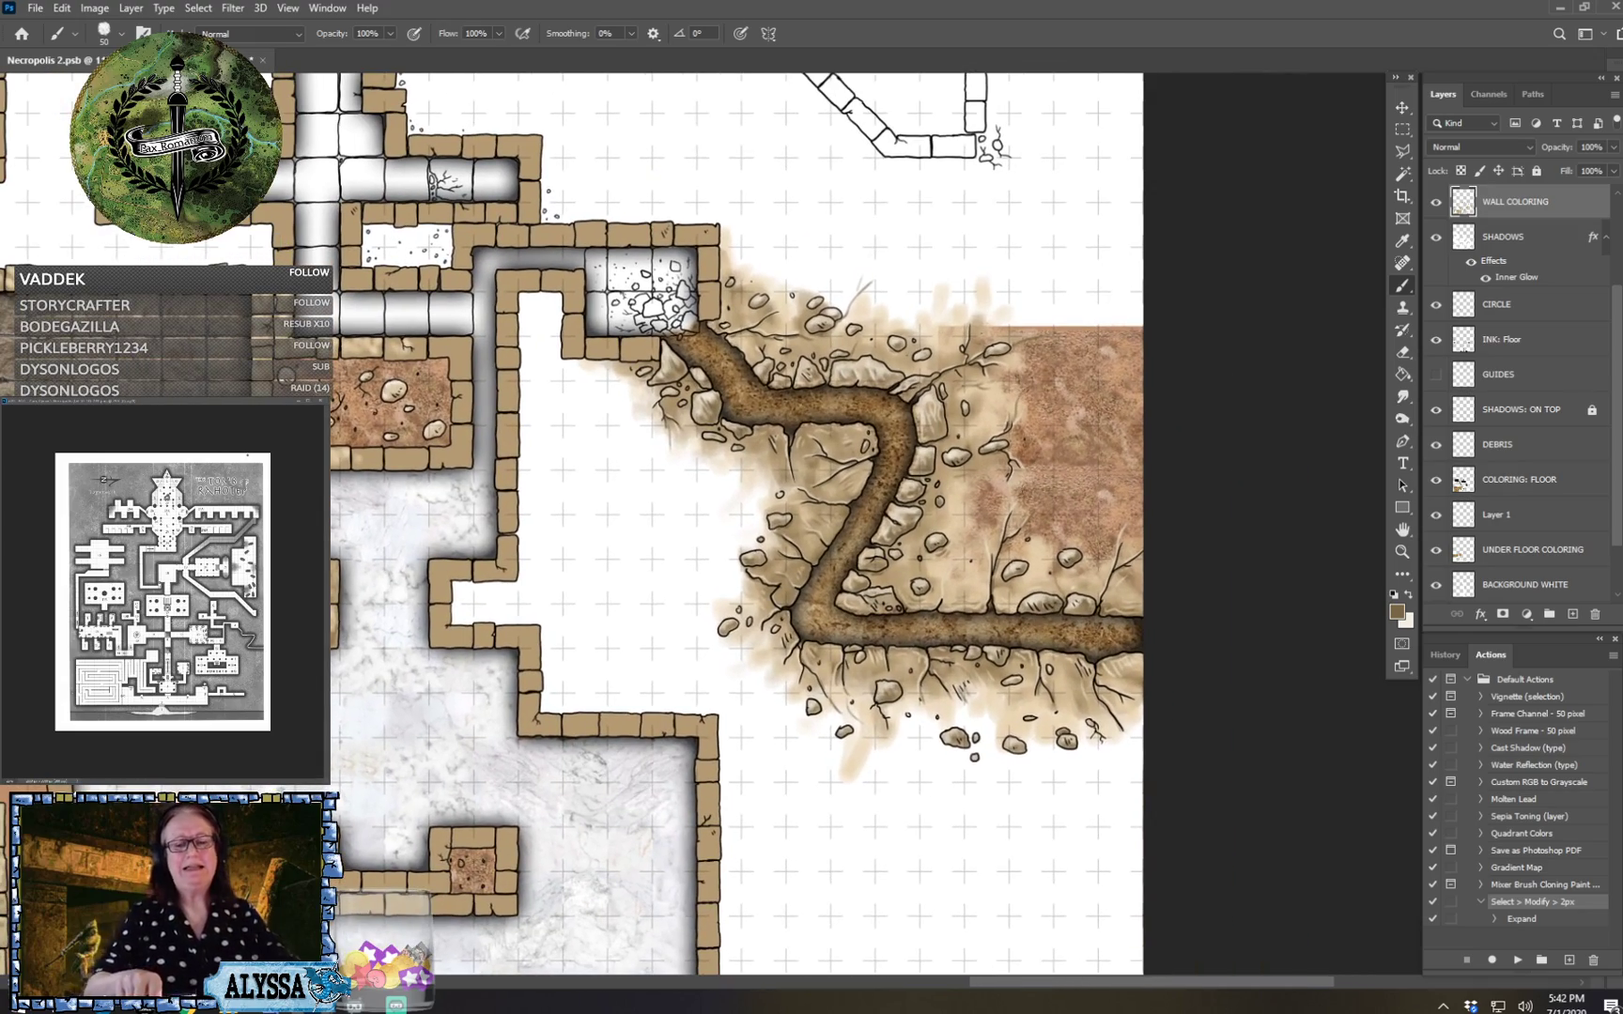
scroll(1286, 789, "down", 6)
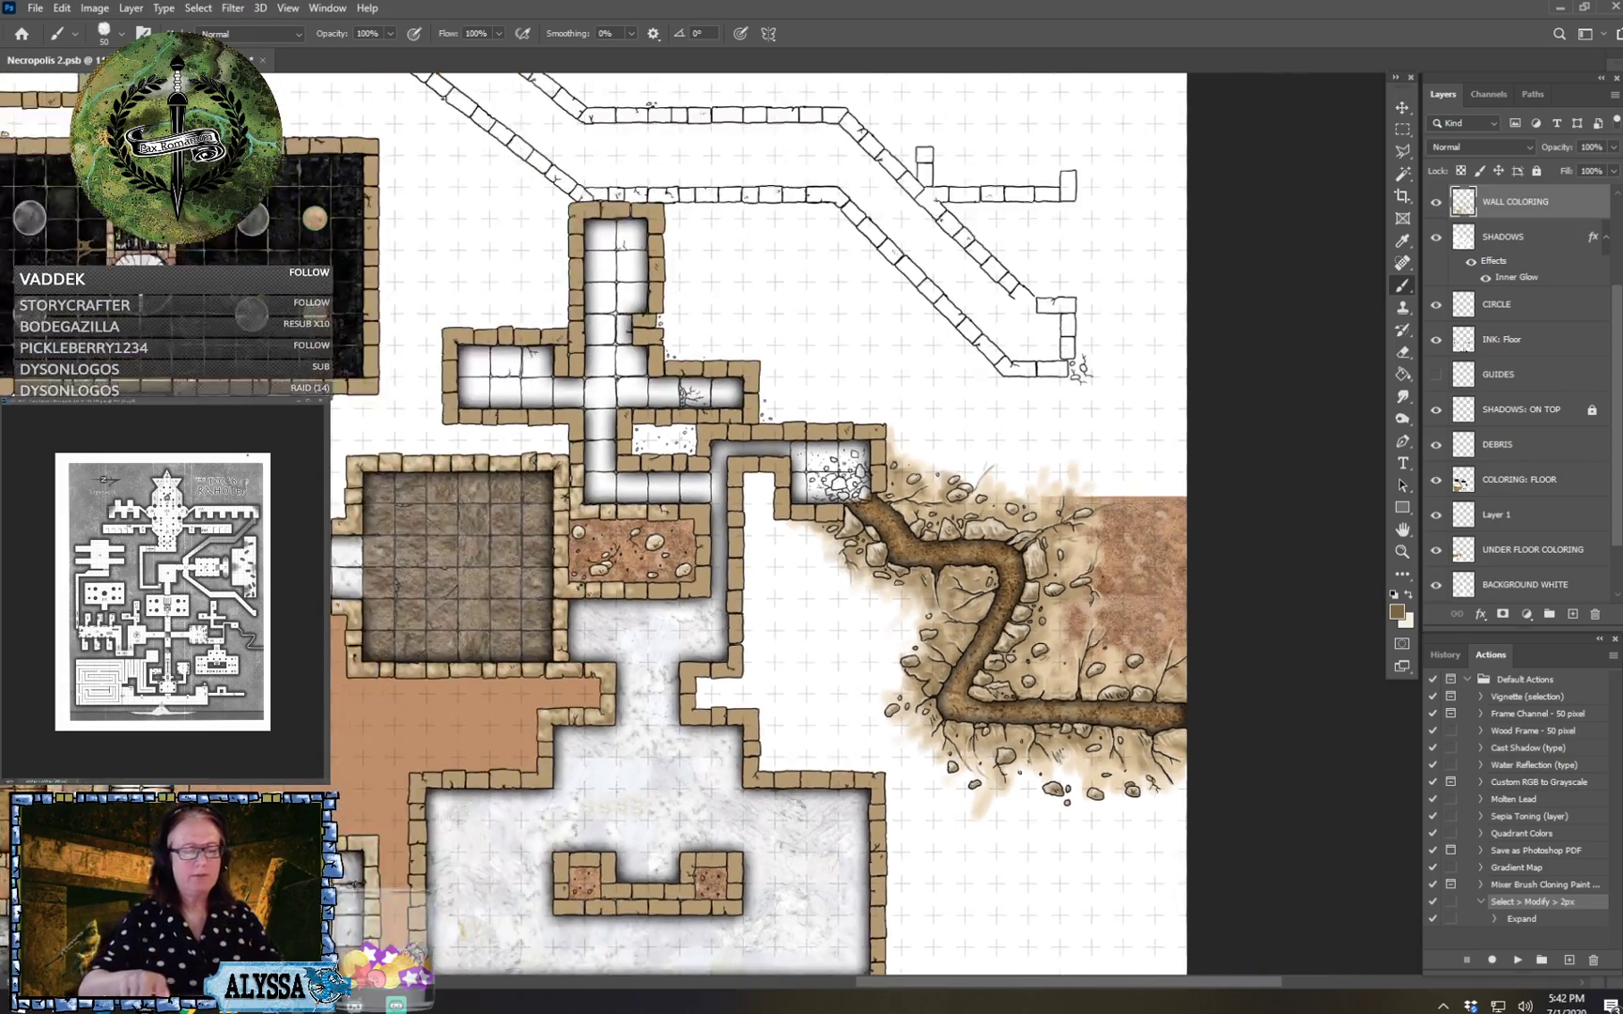
scroll(1207, 698, "up", 3)
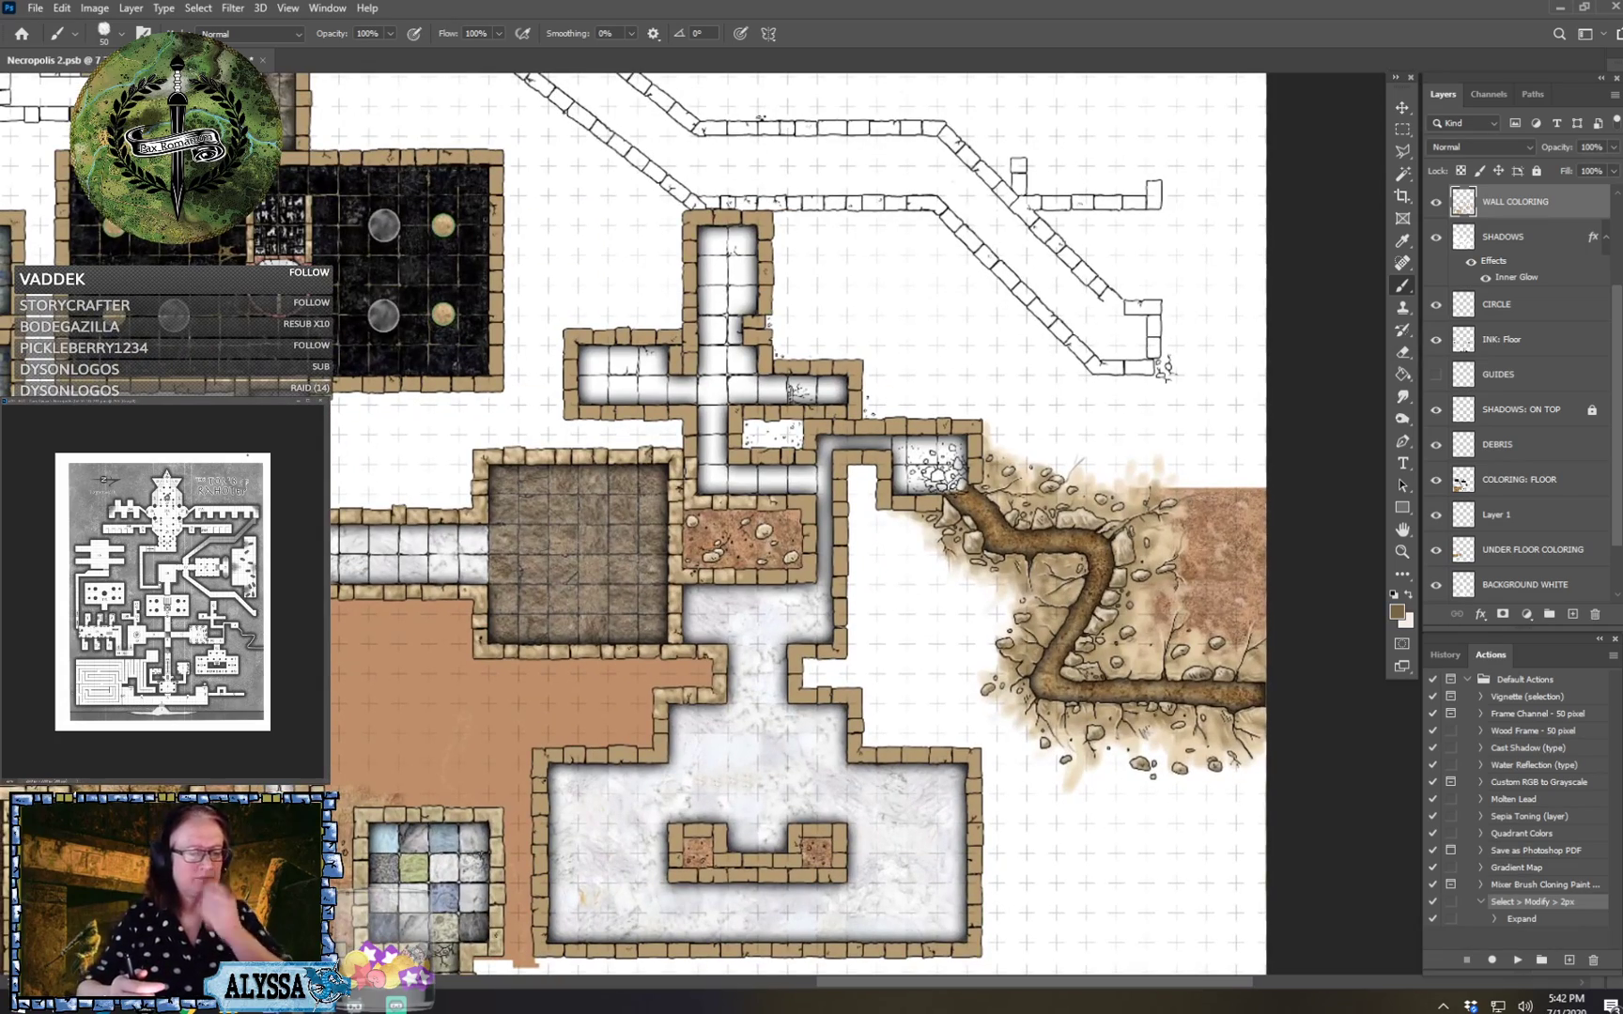
scroll(1165, 601, "up", 2)
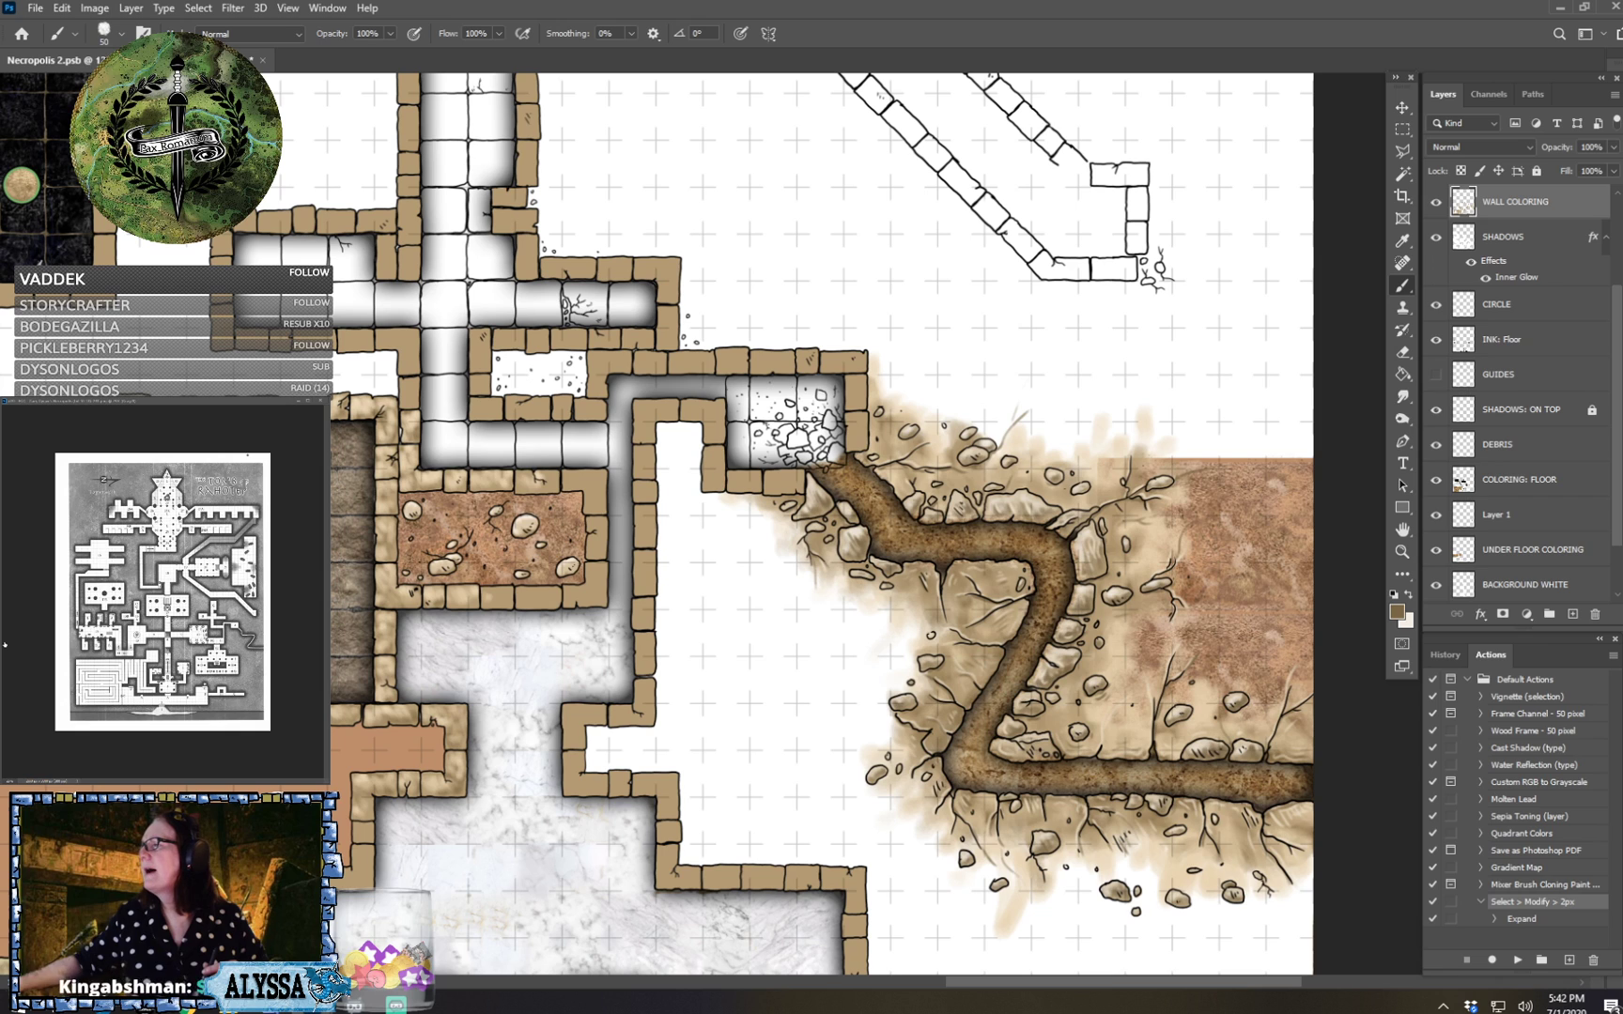
key("period")
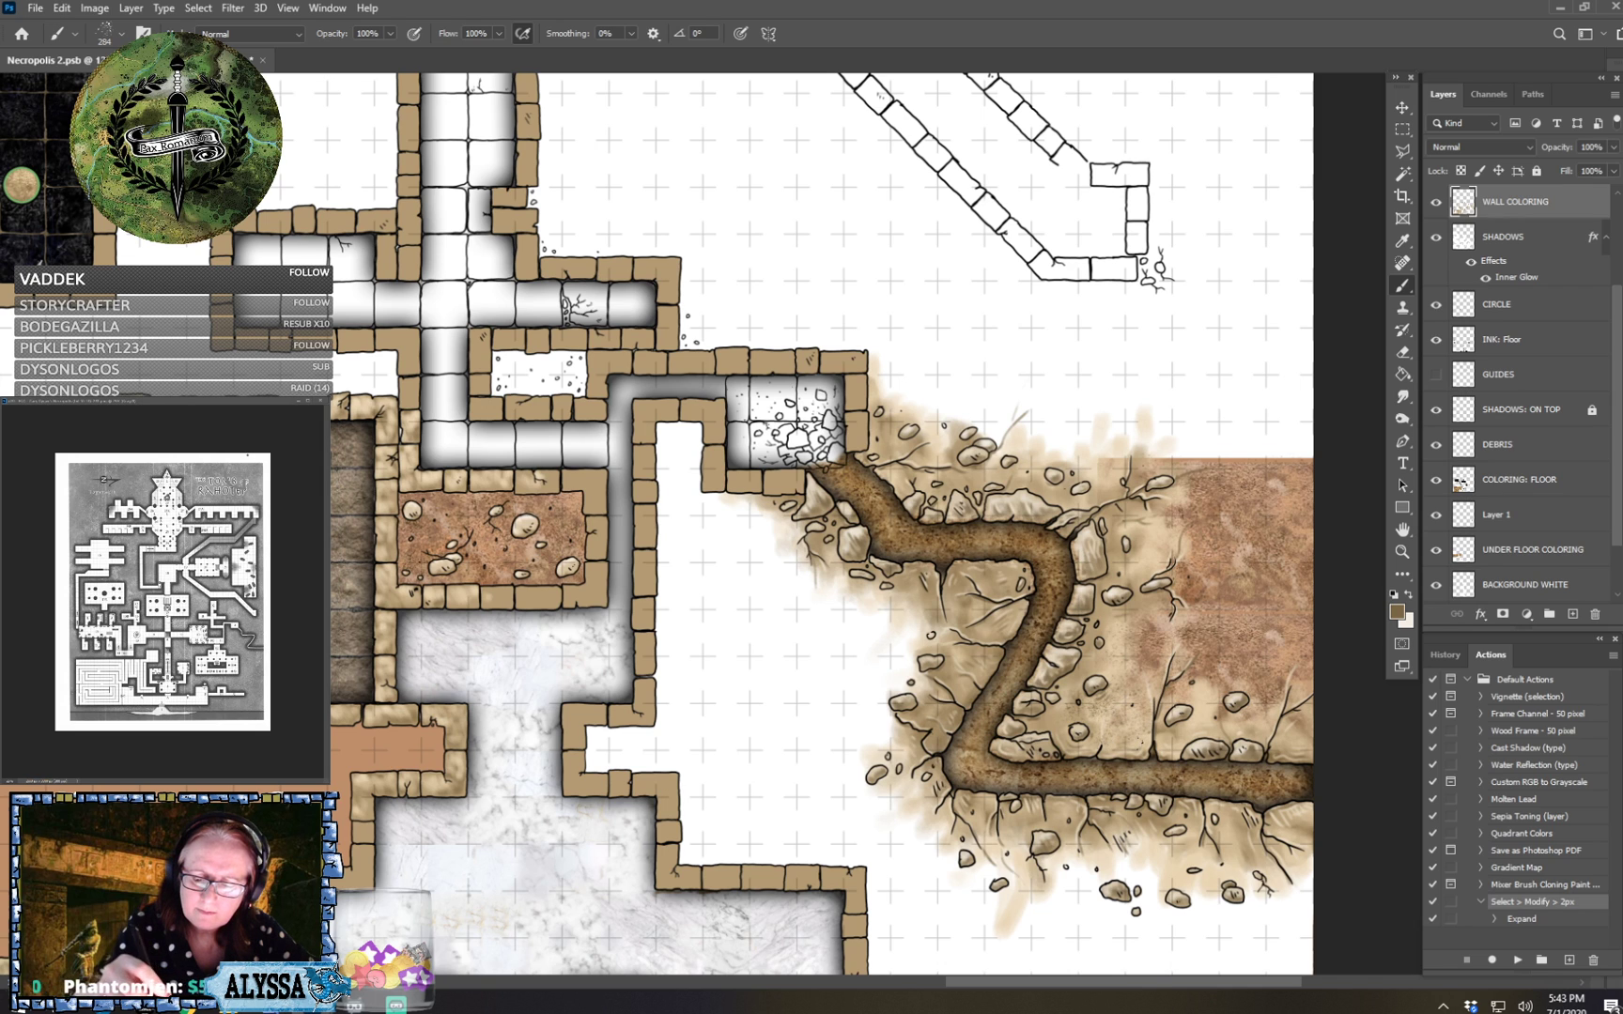
left_click(1117, 627)
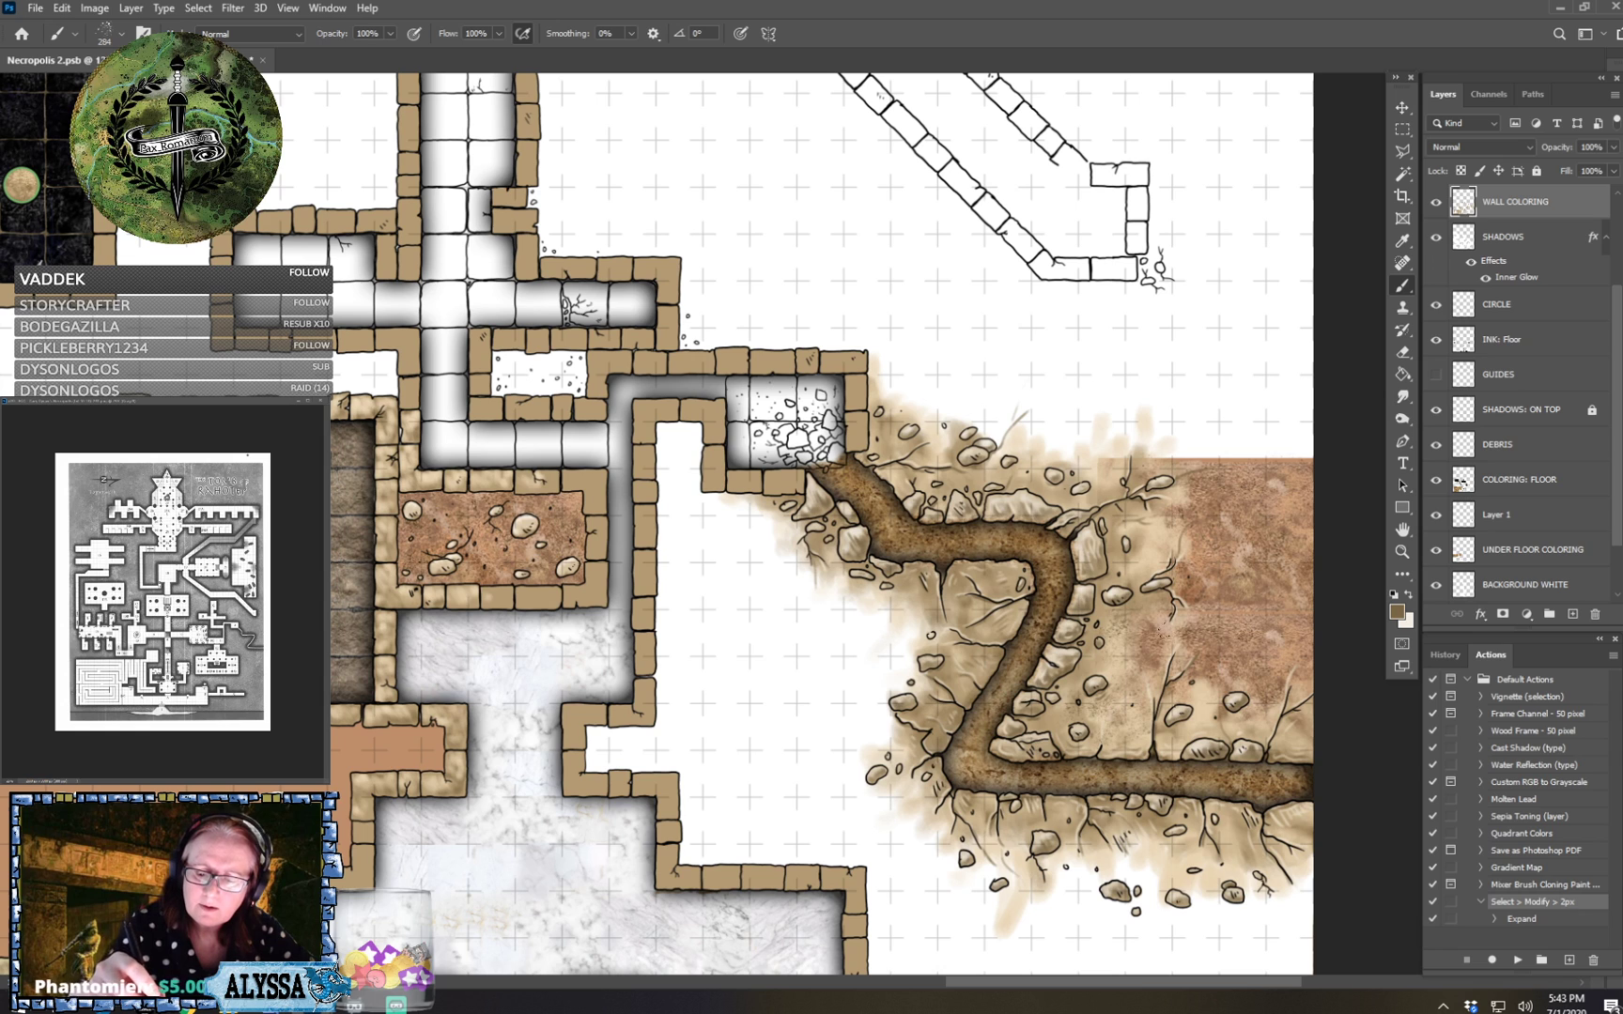
mouse_move(1194, 690)
left_mouse_down()
mouse_move(1221, 697)
mouse_move(1220, 724)
mouse_move(1307, 698)
left_mouse_up()
left_click_drag(1137, 565, 1173, 536)
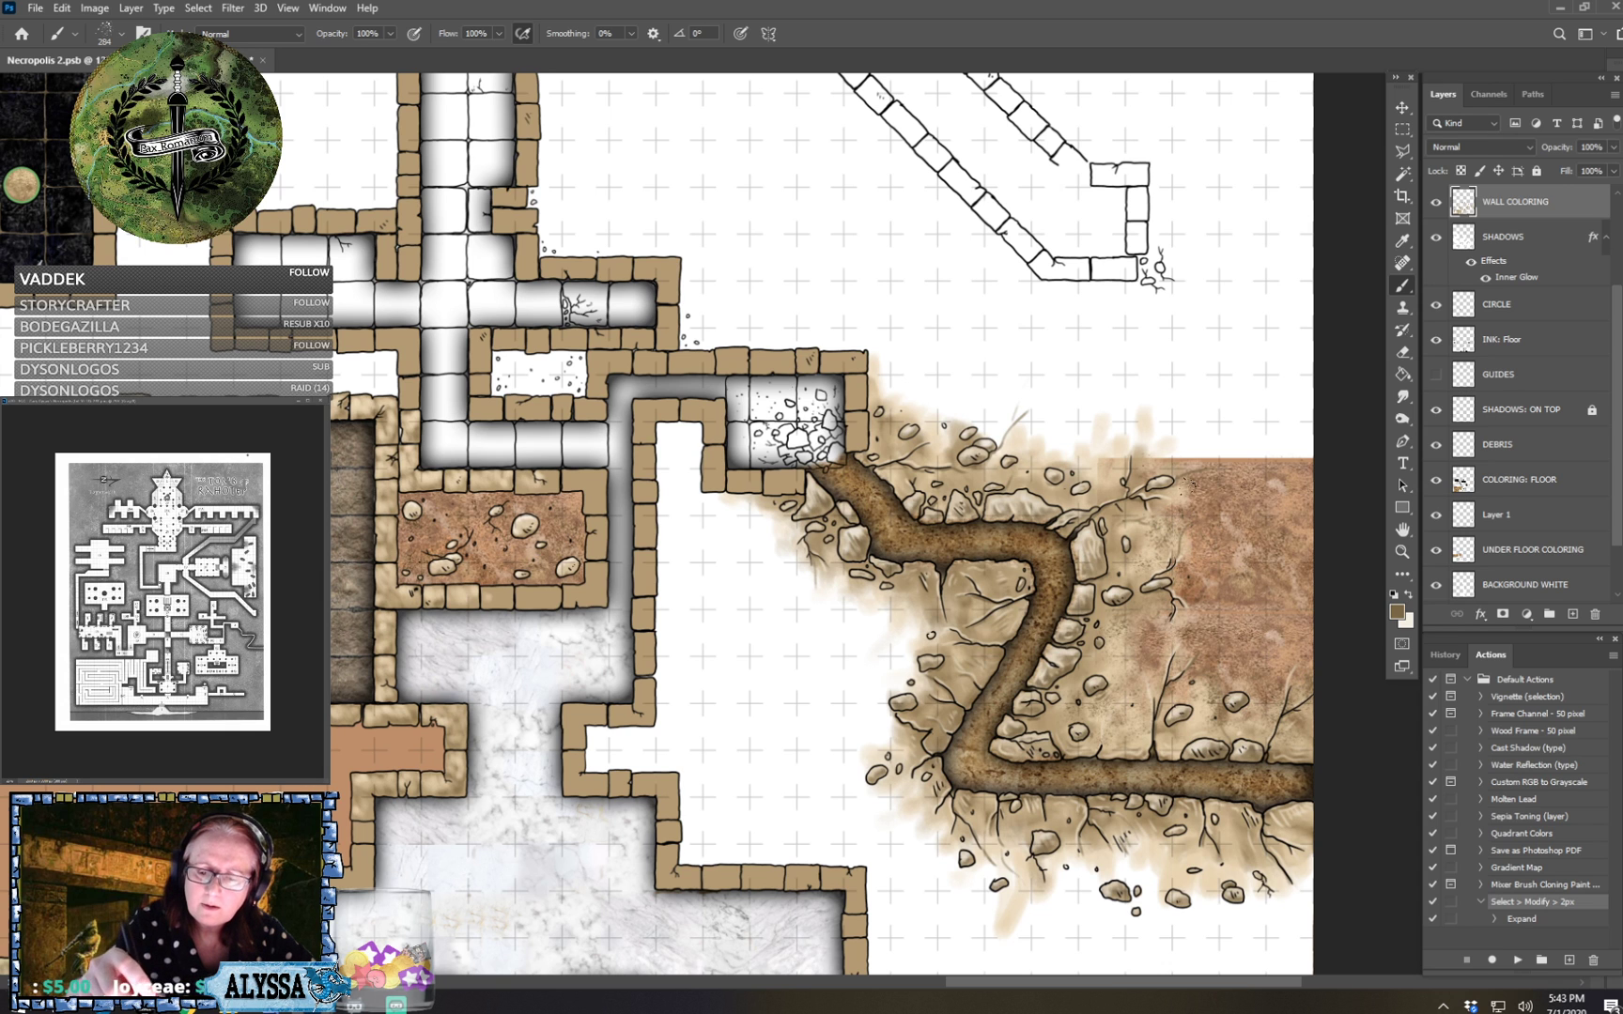
Stipple dark brown speckles along the ground's ragged north edge, from the reddish area to the ruined room's corner.
scroll(1190, 489, "up", 2)
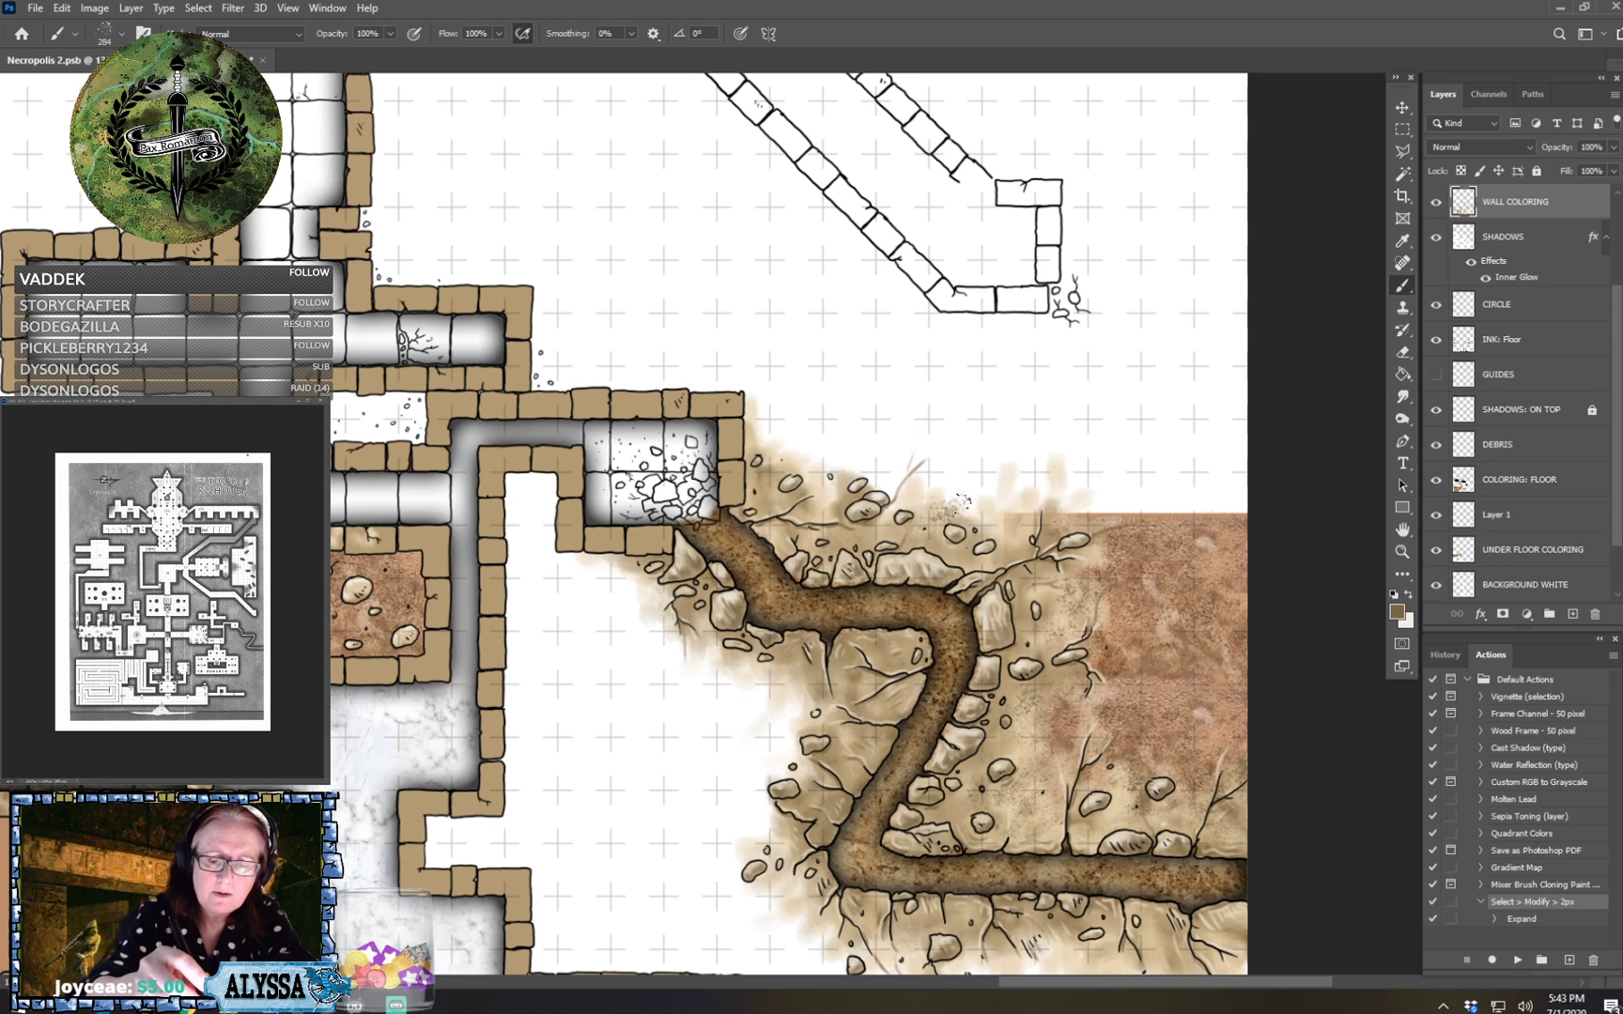
mouse_move(915, 477)
left_mouse_down()
mouse_move(954, 439)
mouse_move(965, 485)
mouse_move(1006, 508)
mouse_move(1109, 467)
mouse_move(1107, 497)
mouse_move(1176, 490)
mouse_move(1176, 512)
mouse_move(1143, 521)
mouse_move(1165, 489)
mouse_move(1172, 521)
mouse_move(1171, 492)
mouse_move(1237, 443)
mouse_move(1170, 566)
mouse_move(1241, 505)
mouse_move(1215, 590)
mouse_move(1219, 493)
mouse_move(1240, 481)
mouse_move(1202, 506)
mouse_move(1228, 519)
mouse_move(1205, 566)
mouse_move(1235, 555)
mouse_move(1219, 642)
left_mouse_up()
mouse_move(1140, 694)
left_mouse_down()
mouse_move(1164, 703)
mouse_move(1111, 692)
mouse_move(1130, 772)
left_mouse_up()
left_click_drag(1200, 714, 1221, 723)
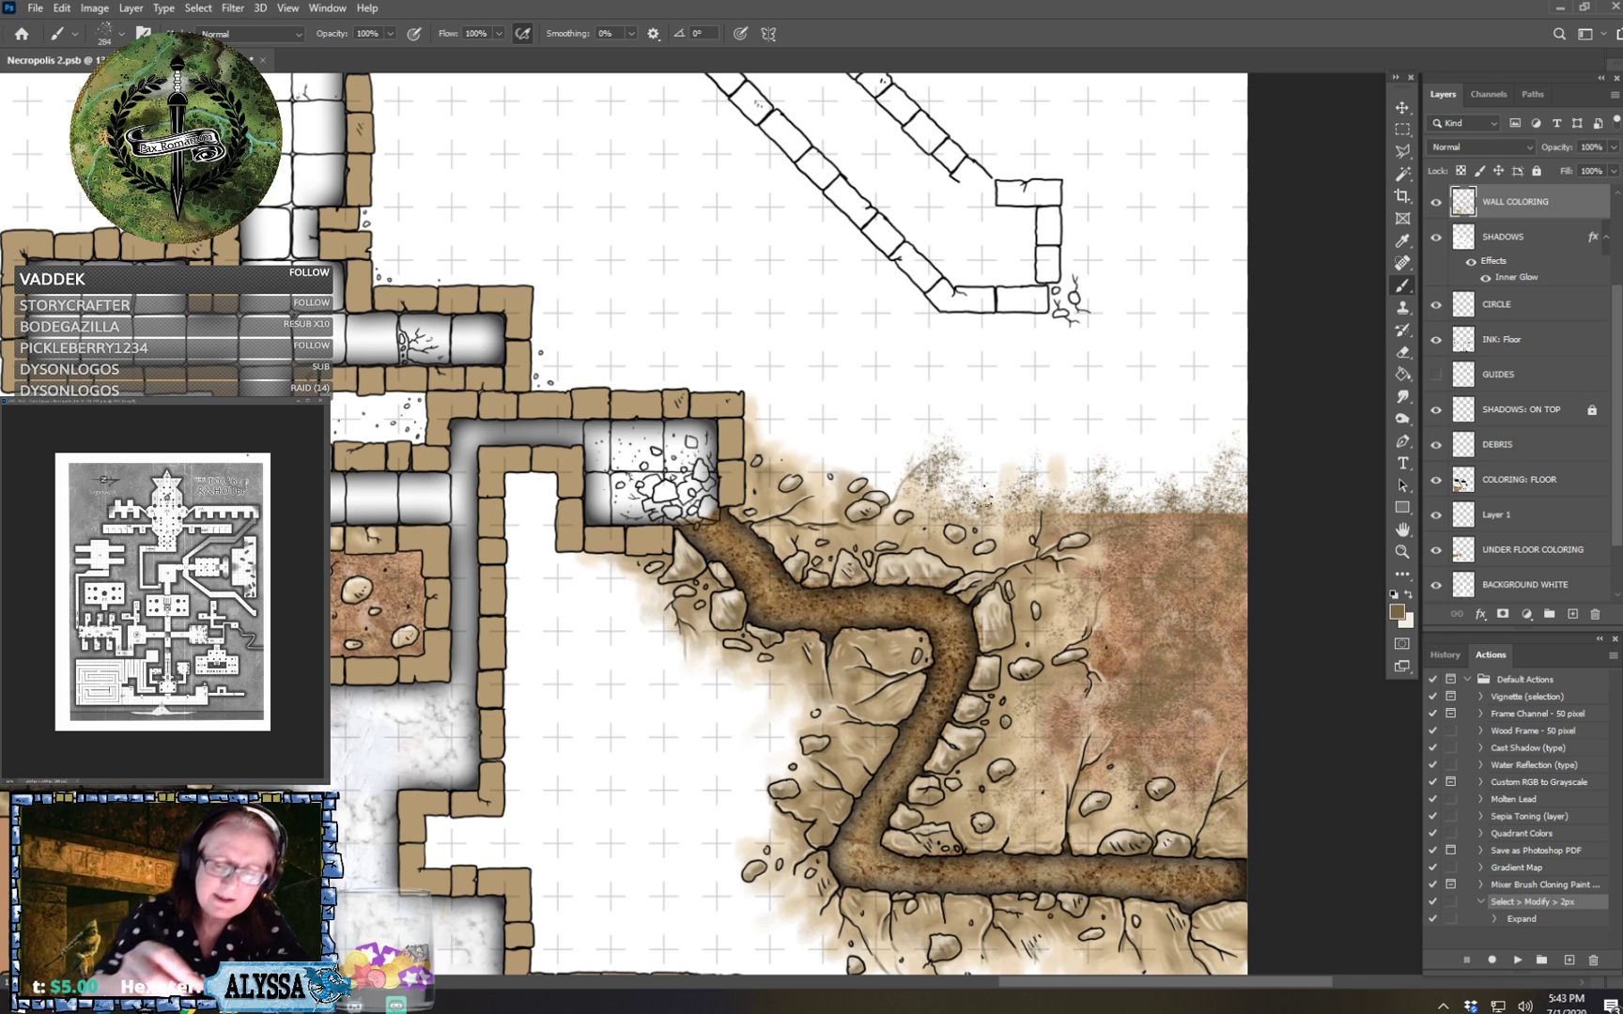
mouse_move(900, 457)
left_mouse_down()
mouse_move(893, 483)
mouse_move(871, 469)
mouse_move(826, 490)
mouse_move(772, 441)
mouse_move(762, 402)
mouse_move(757, 443)
mouse_move(752, 400)
mouse_move(777, 440)
mouse_move(737, 378)
left_mouse_up()
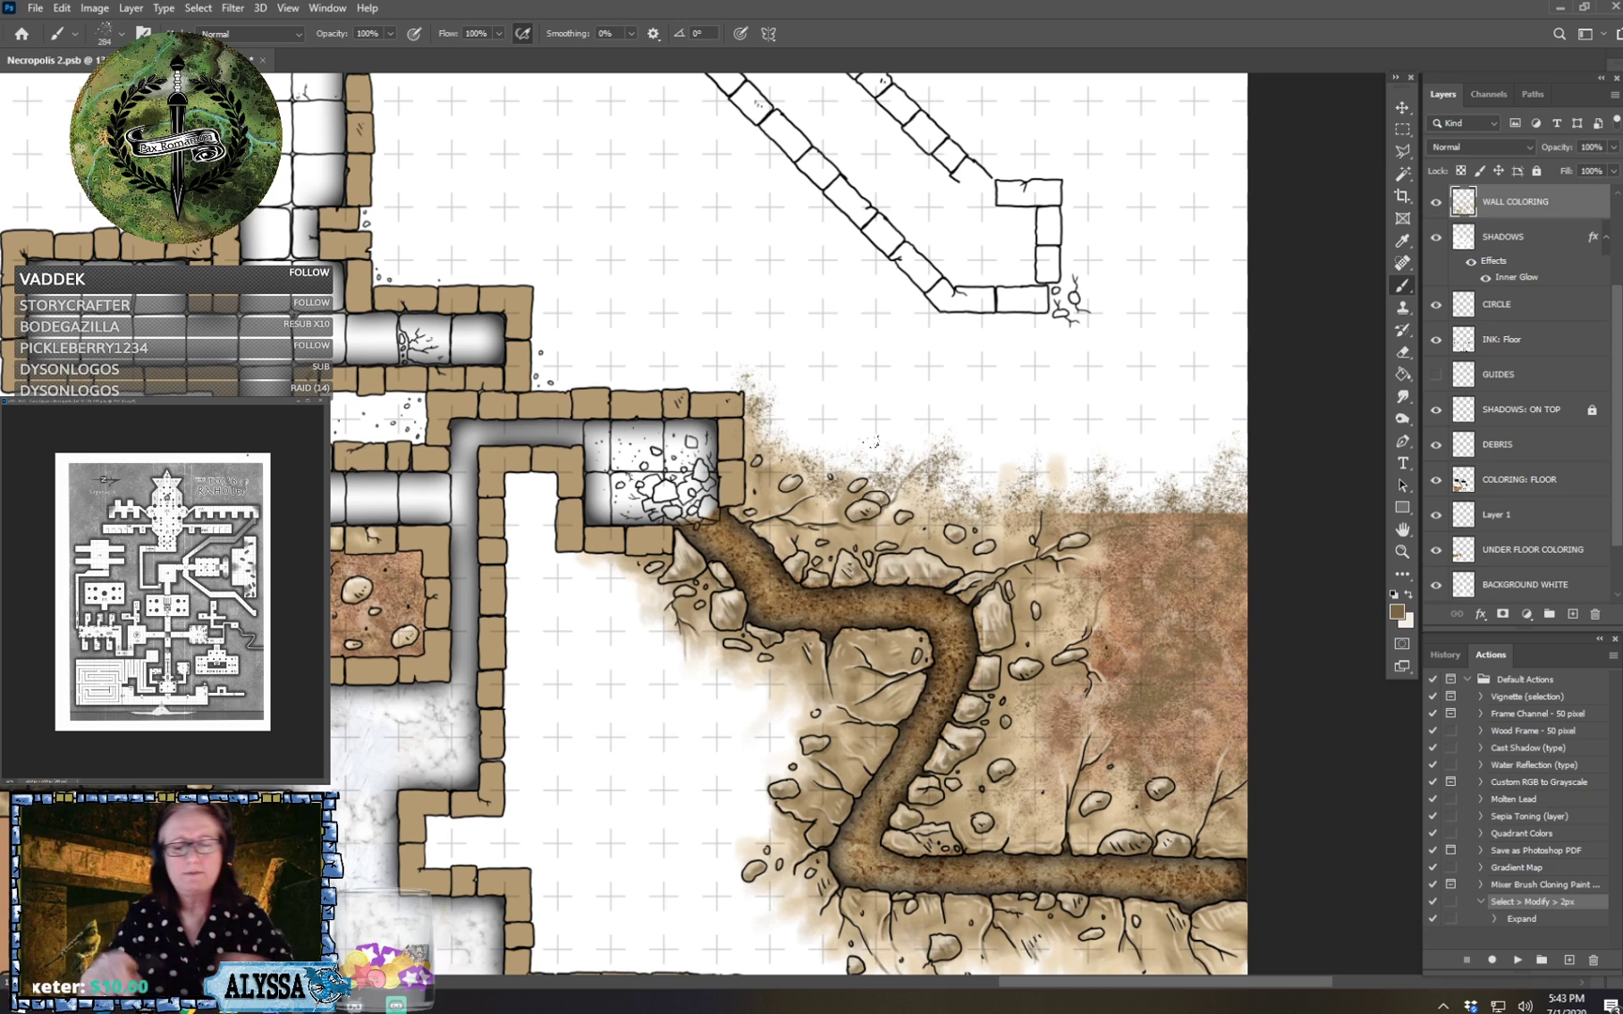
Choose a lighter tan foreground colour and brush speckled texture along the ground's ragged north edge and diagonally toward the unfinished corridor.
scroll(871, 441, "down", 5)
scroll(870, 442, "up", 2)
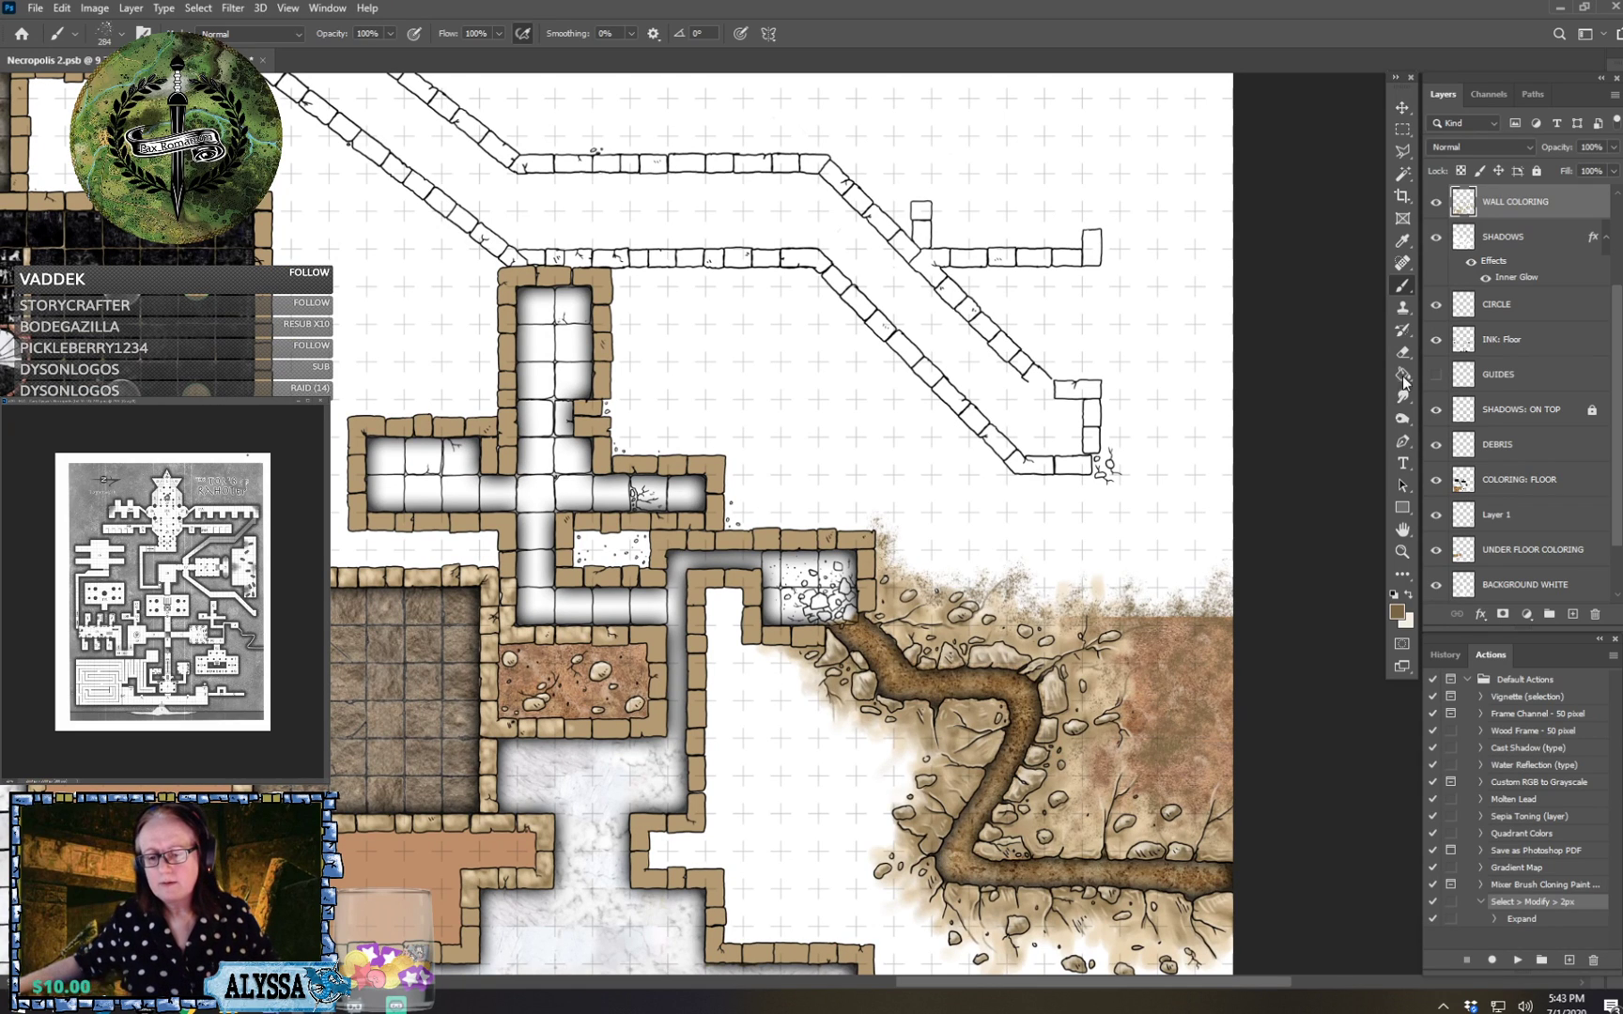
left_click(1398, 611)
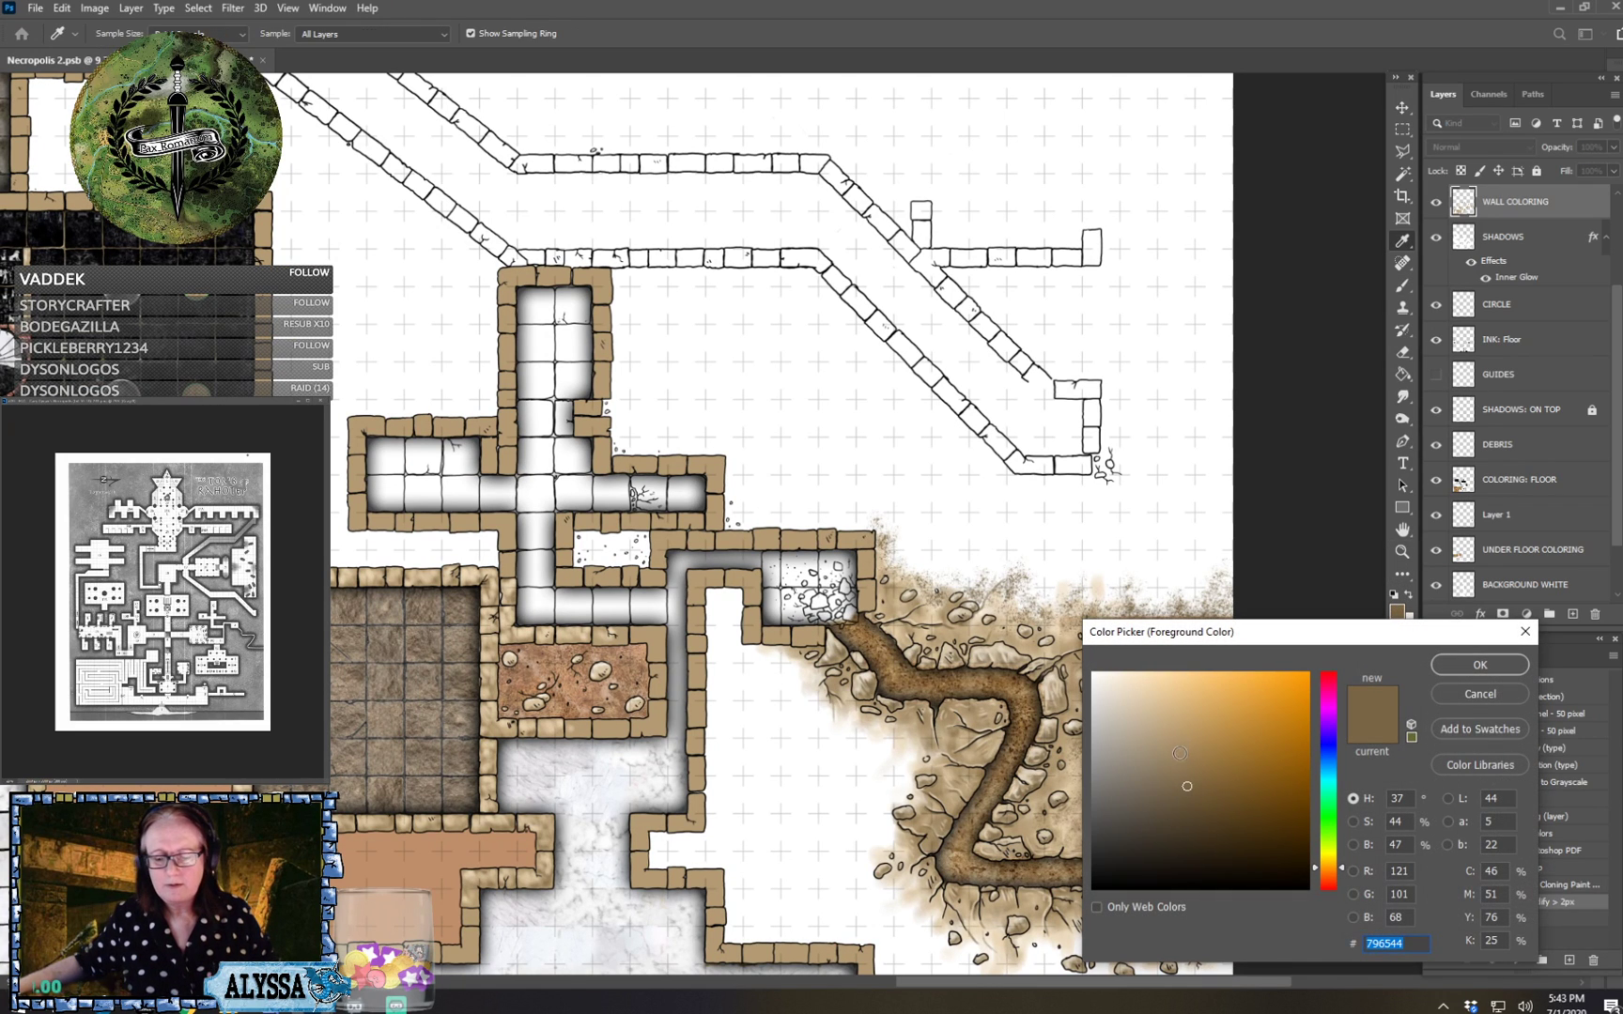
left_click(1453, 667)
key("b")
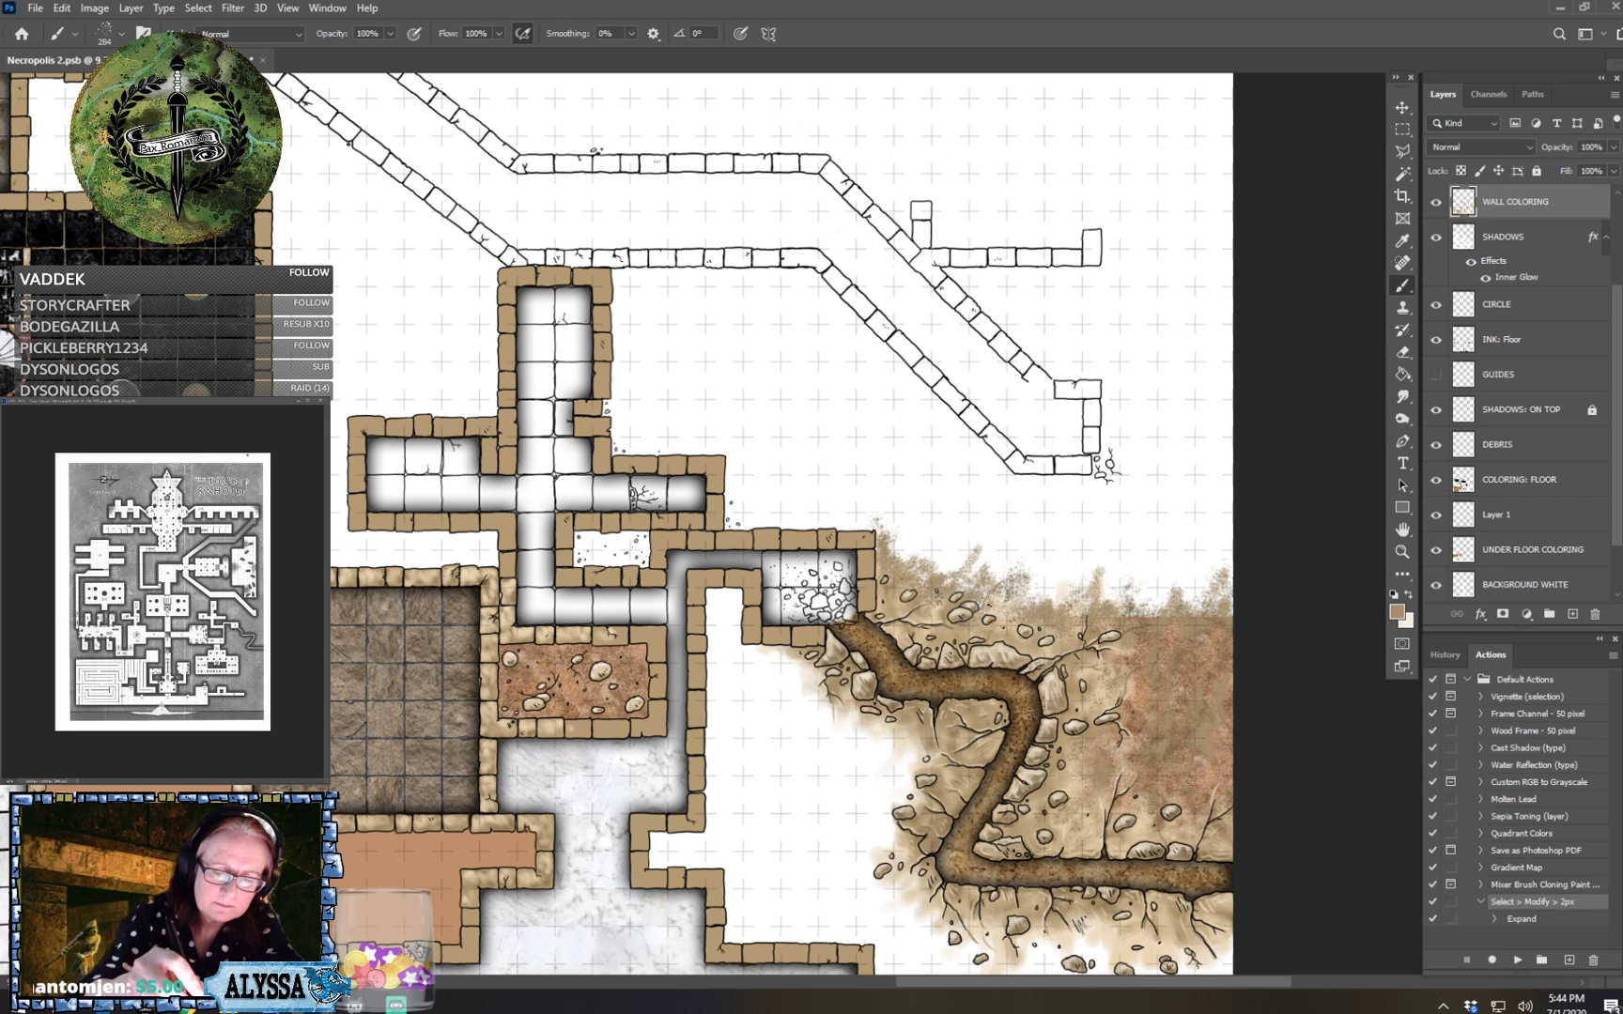
left_click_drag(1033, 553, 1127, 488)
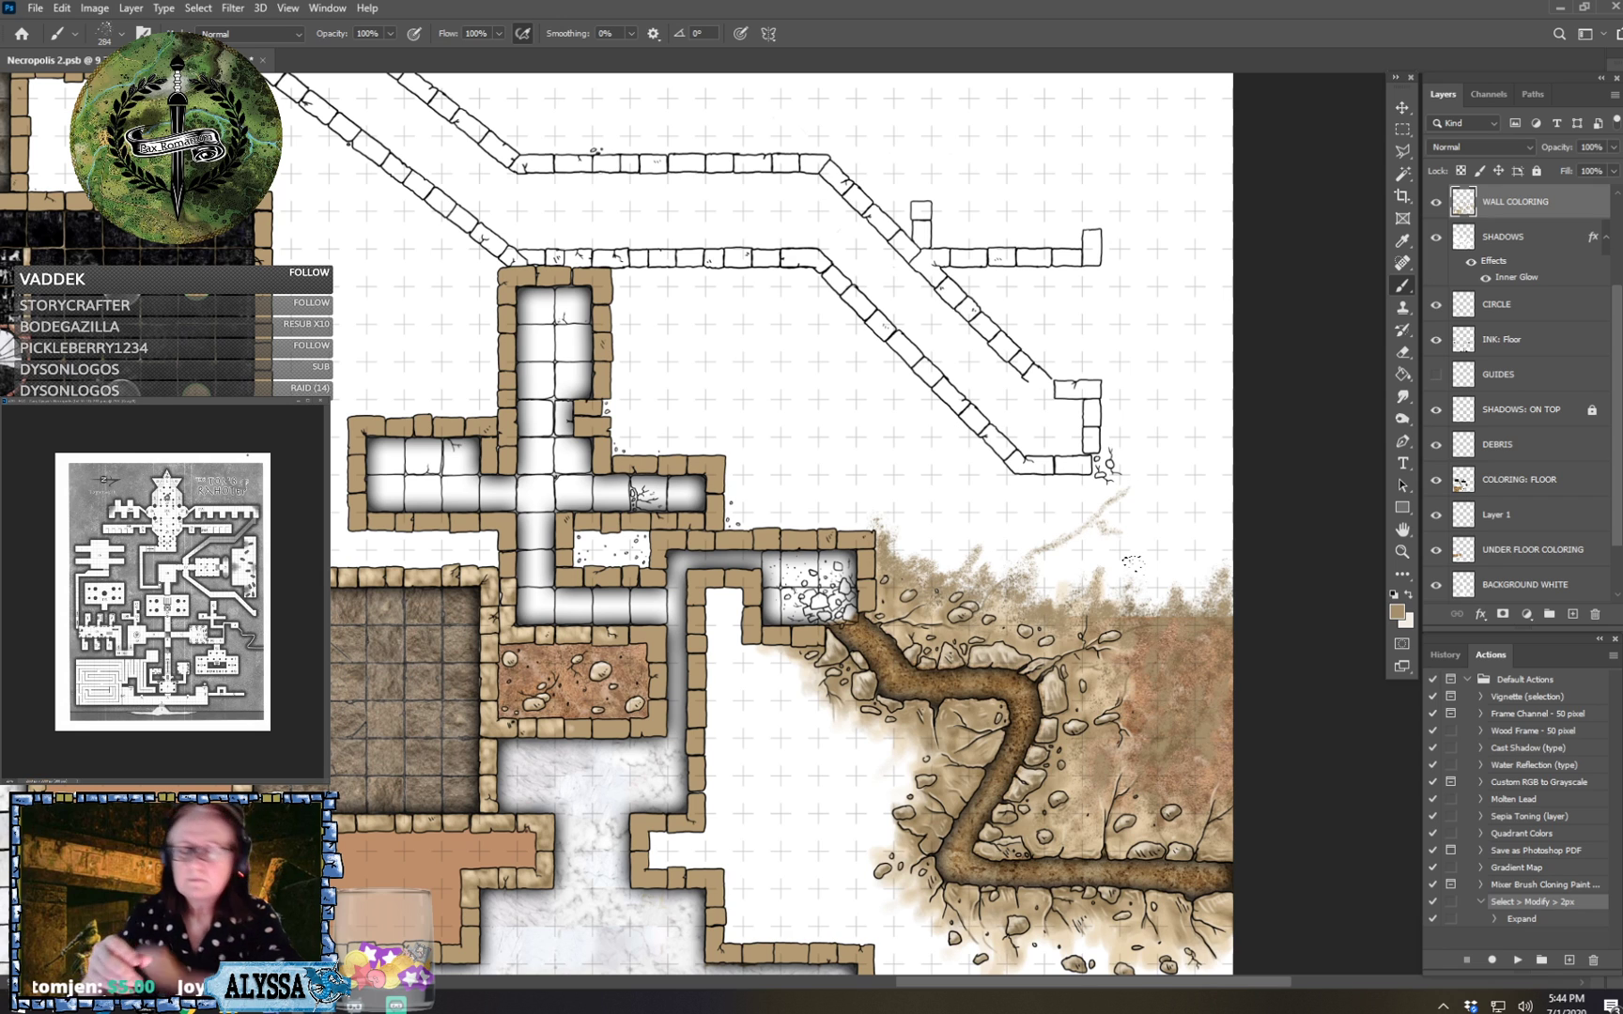
Switch to the 80-pixel spatter brush and set the foreground colour to pale cream efdfc6.
left_click(1, 646)
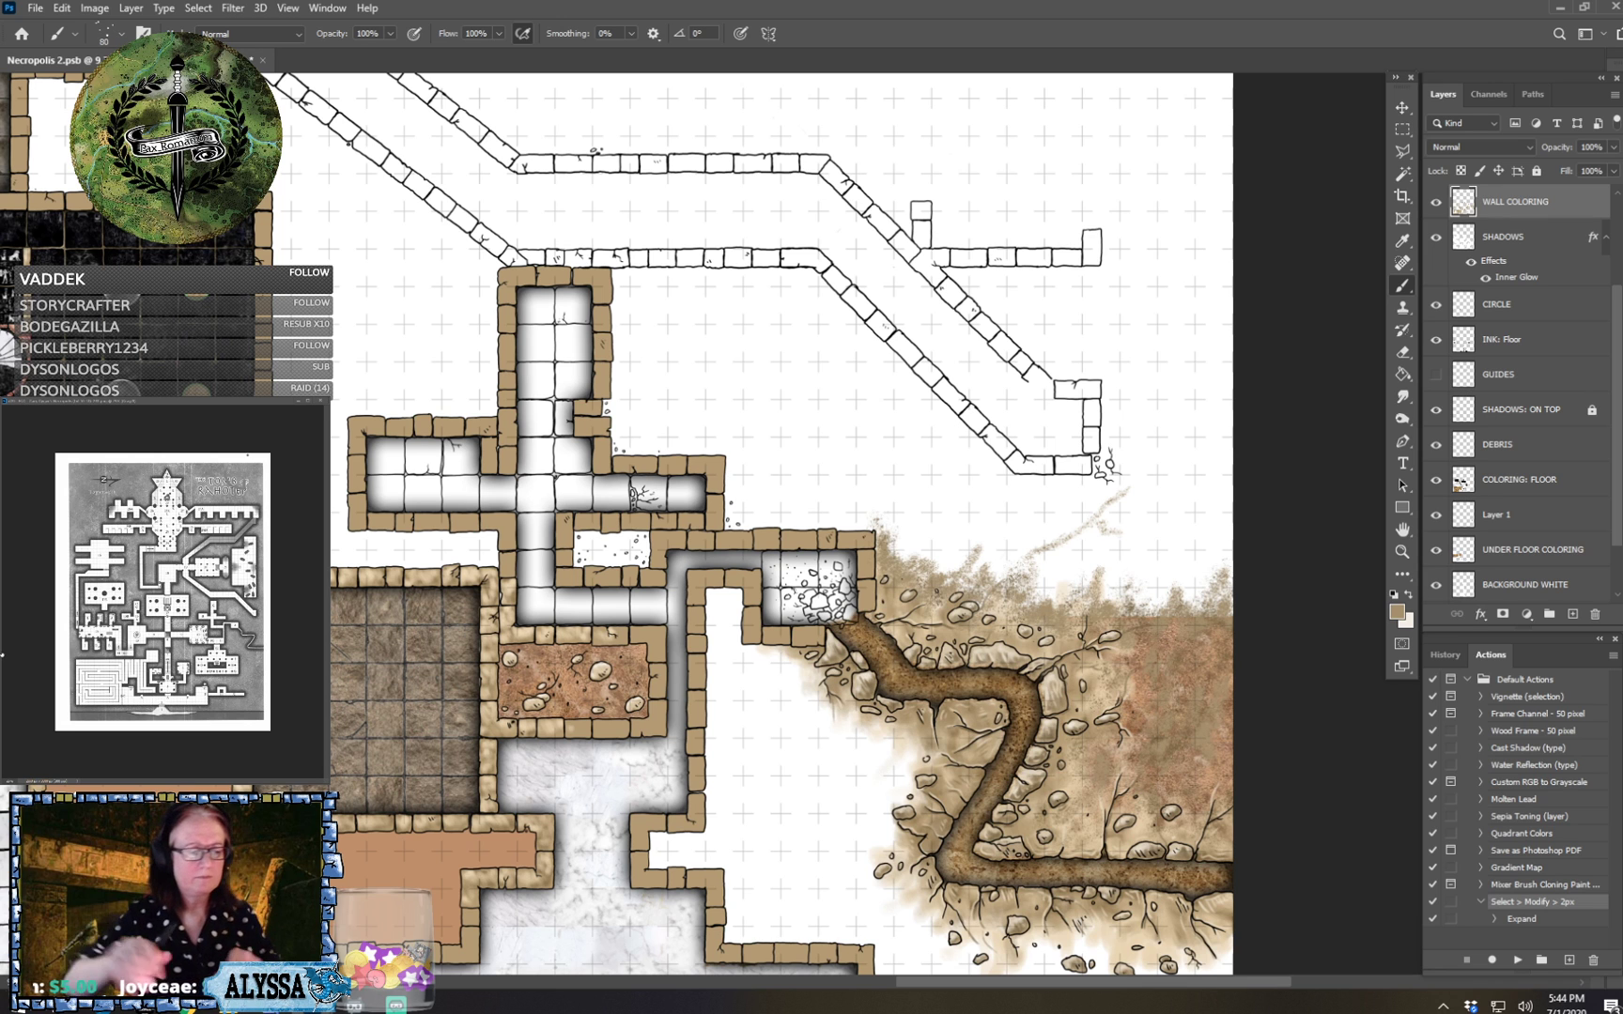
scroll(1001, 445, "up", 2)
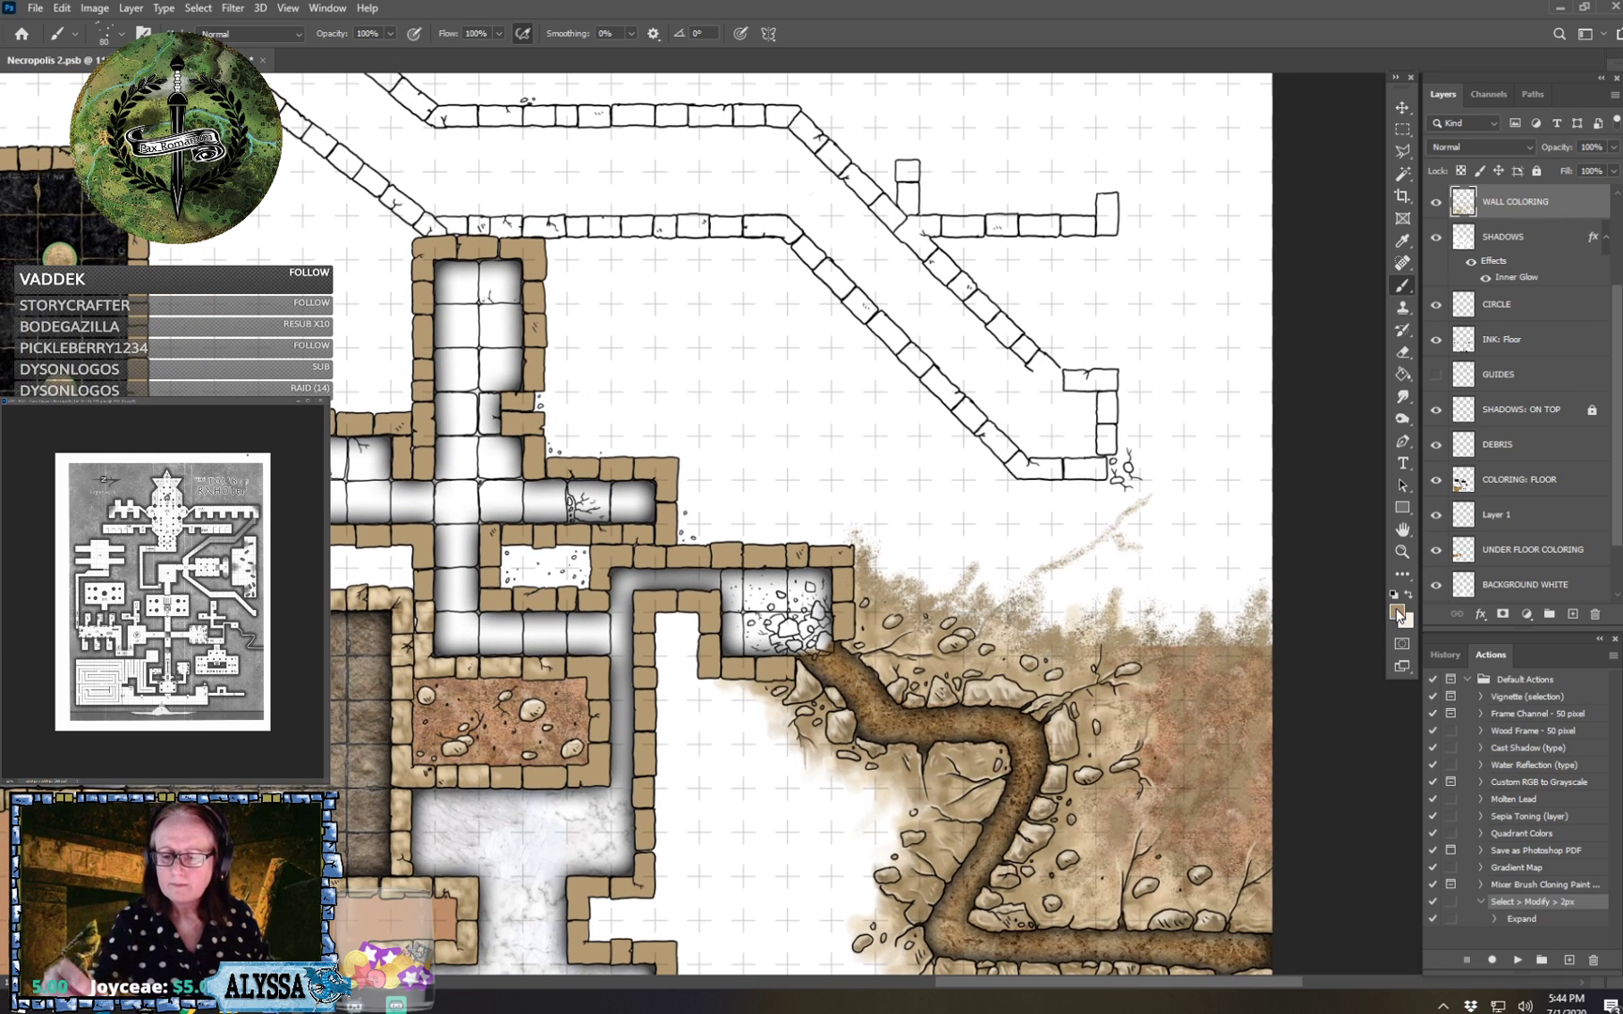
left_click(1396, 612)
left_click(1135, 708)
left_click(1462, 666)
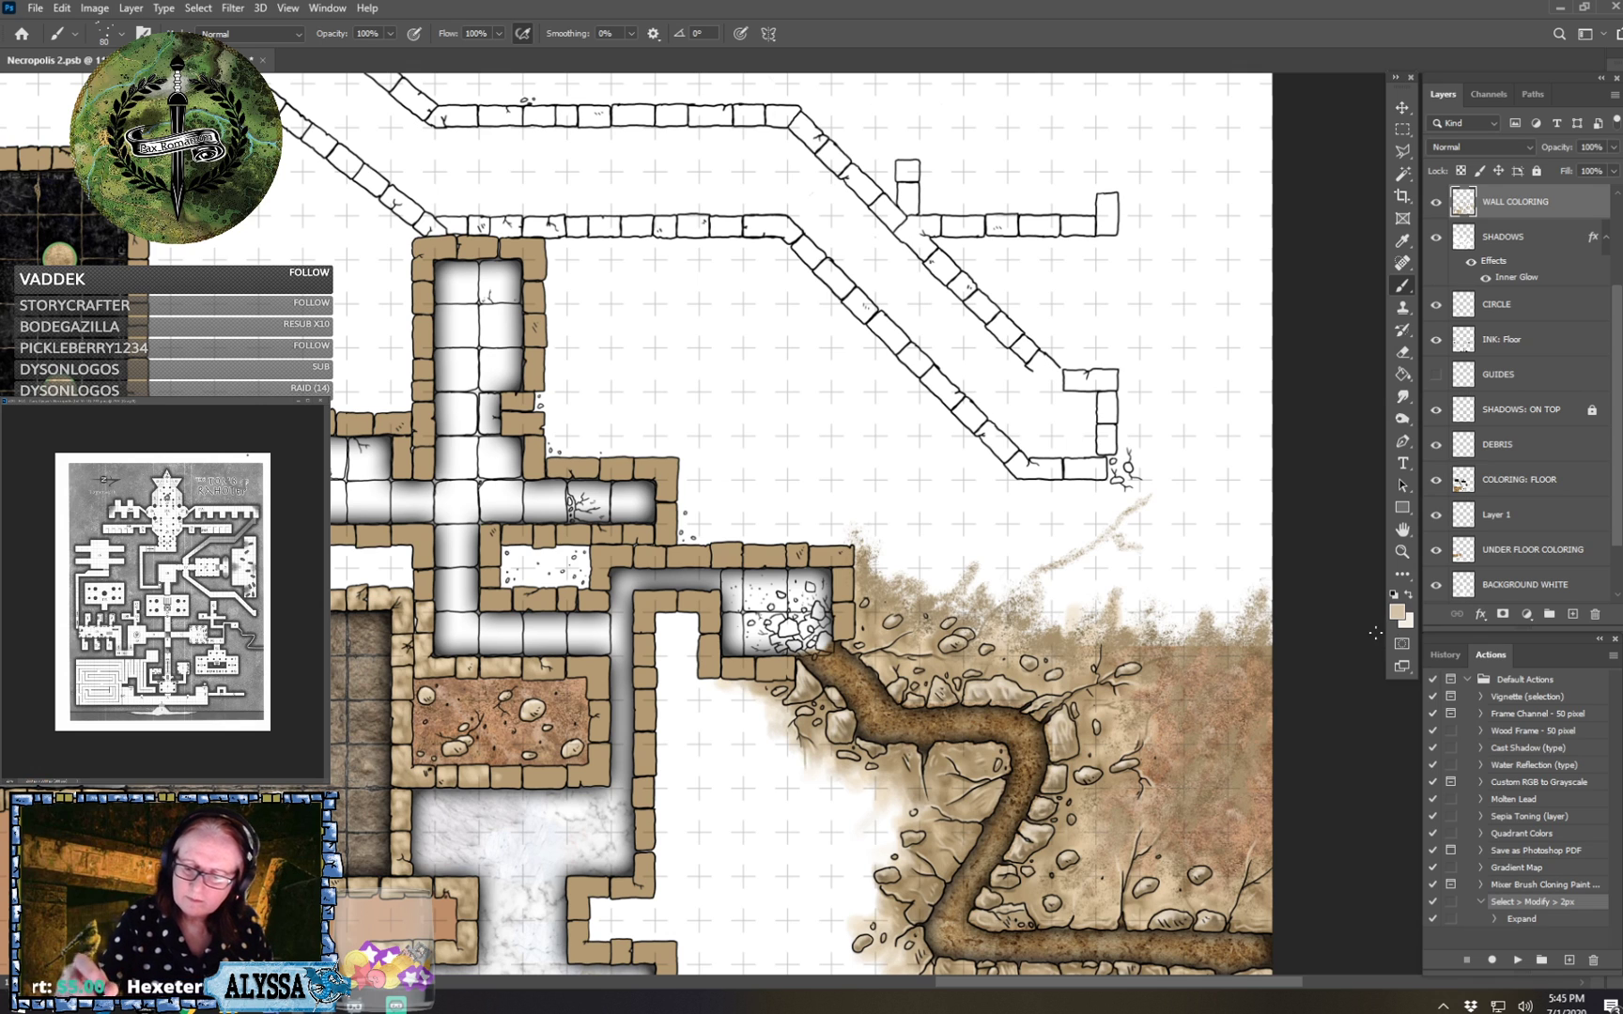
left_click(1396, 612)
left_click(1129, 686)
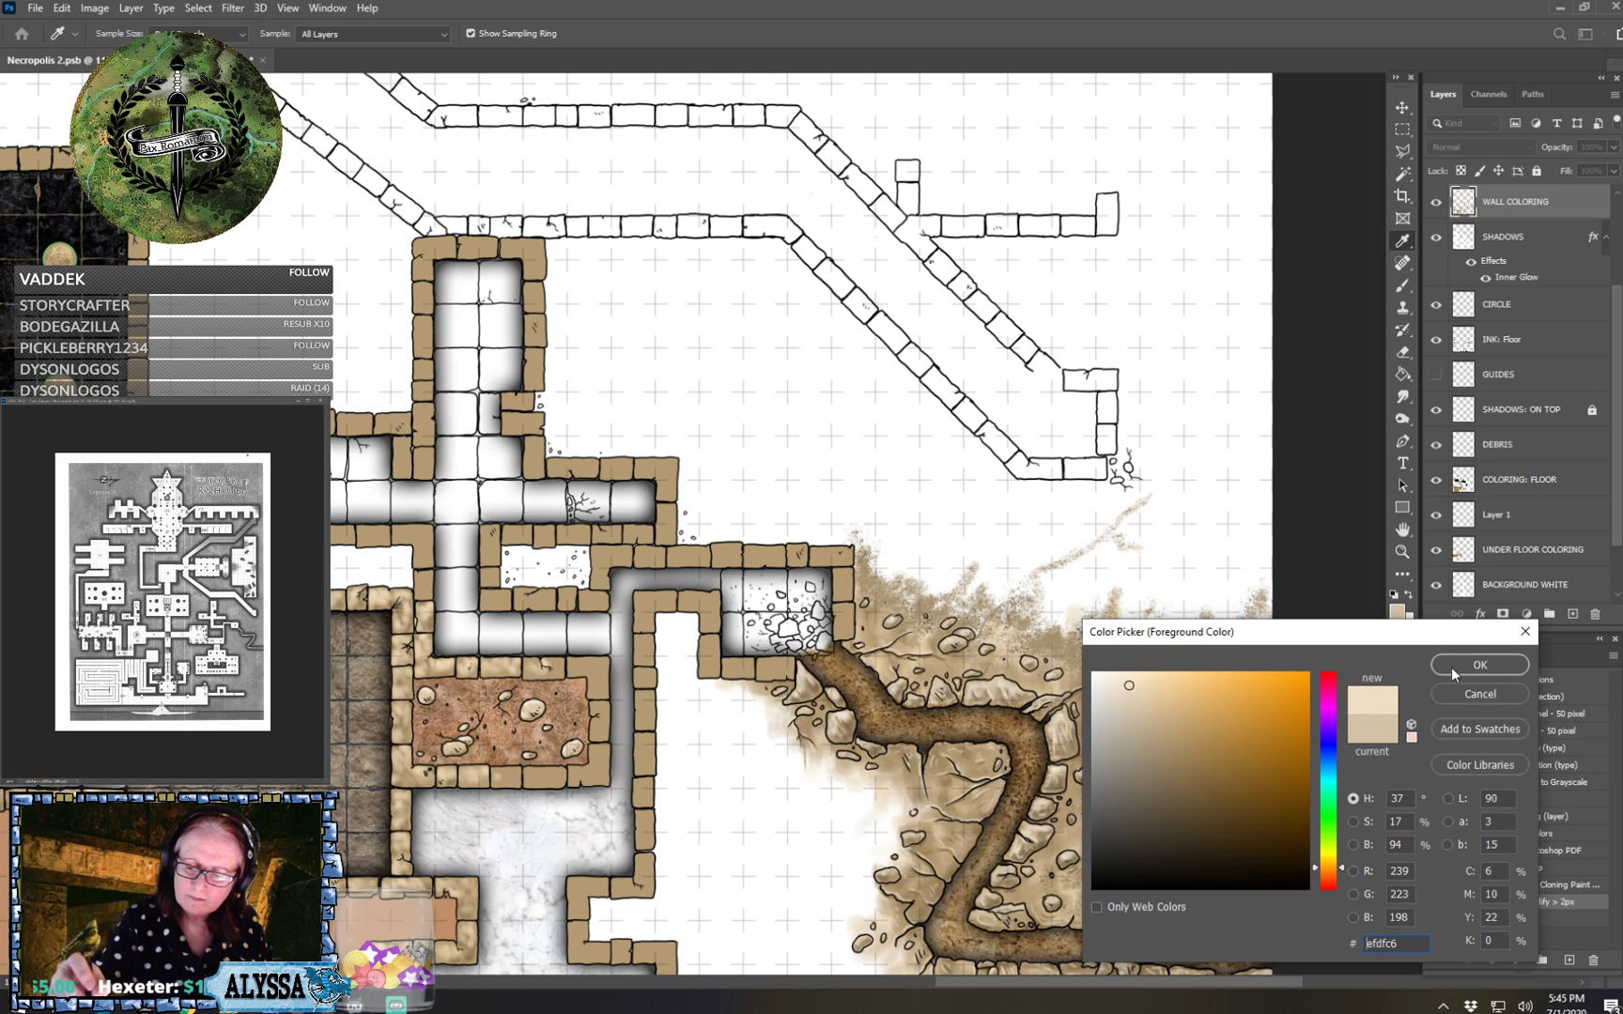
left_click(1453, 669)
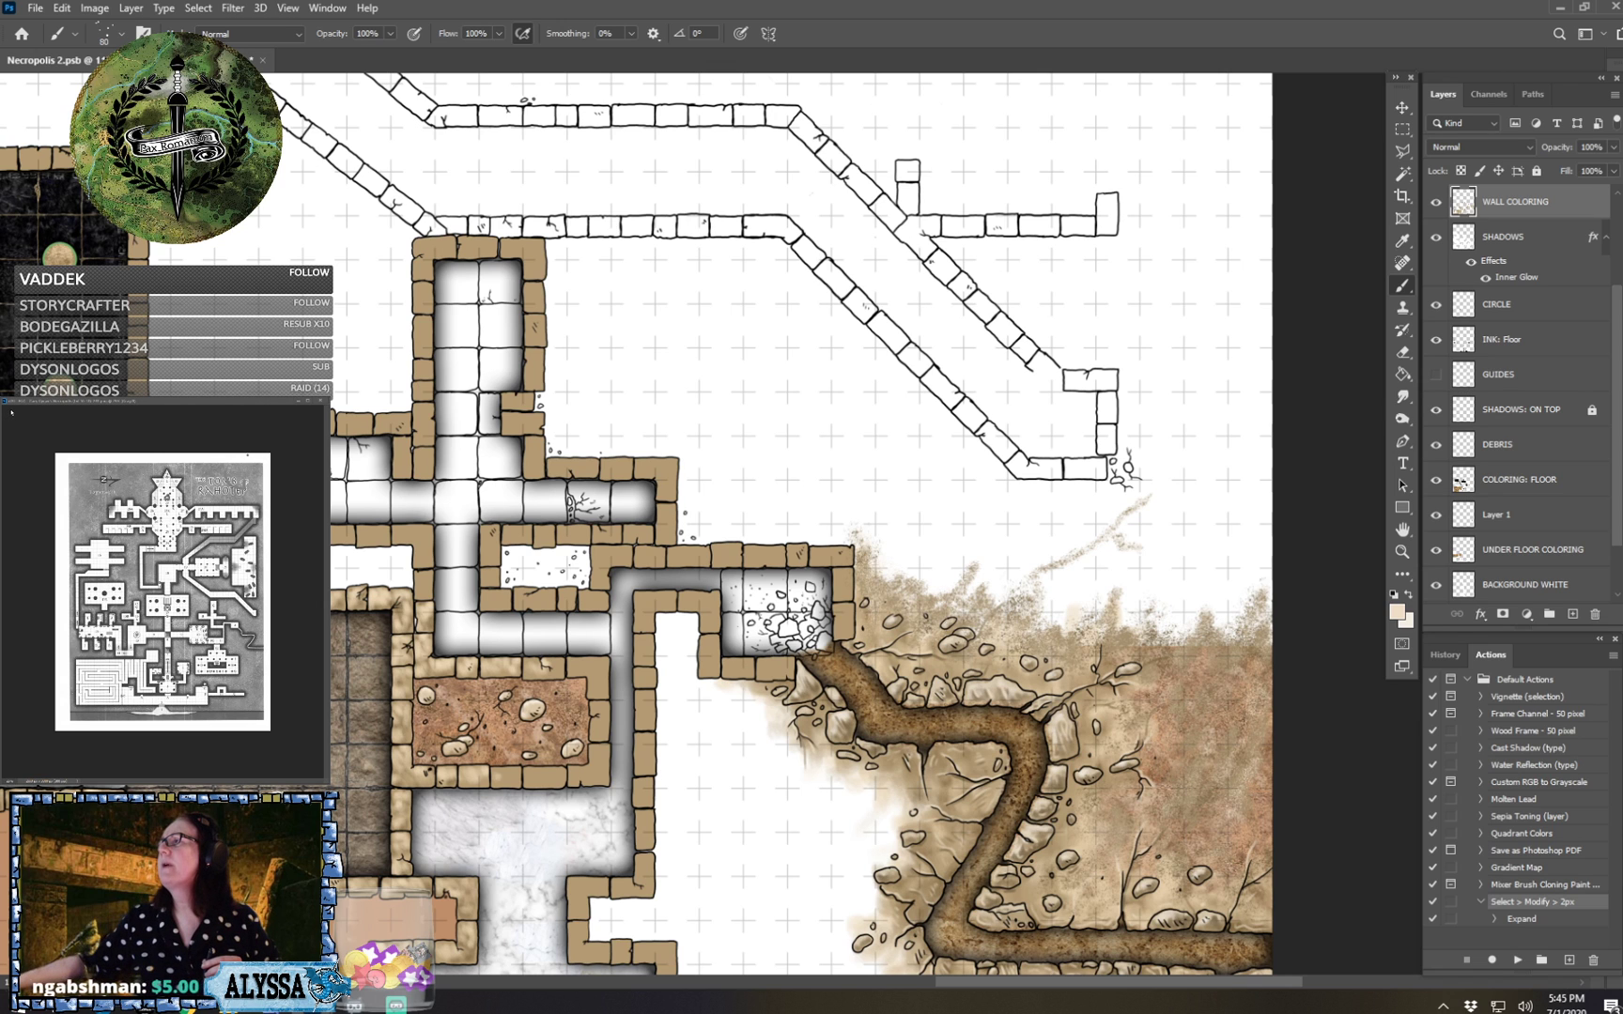
Browse the Dry Media, Wet Media and Special Effects groups in the brush library.
left_click_drag(1622, 92, 936, 92)
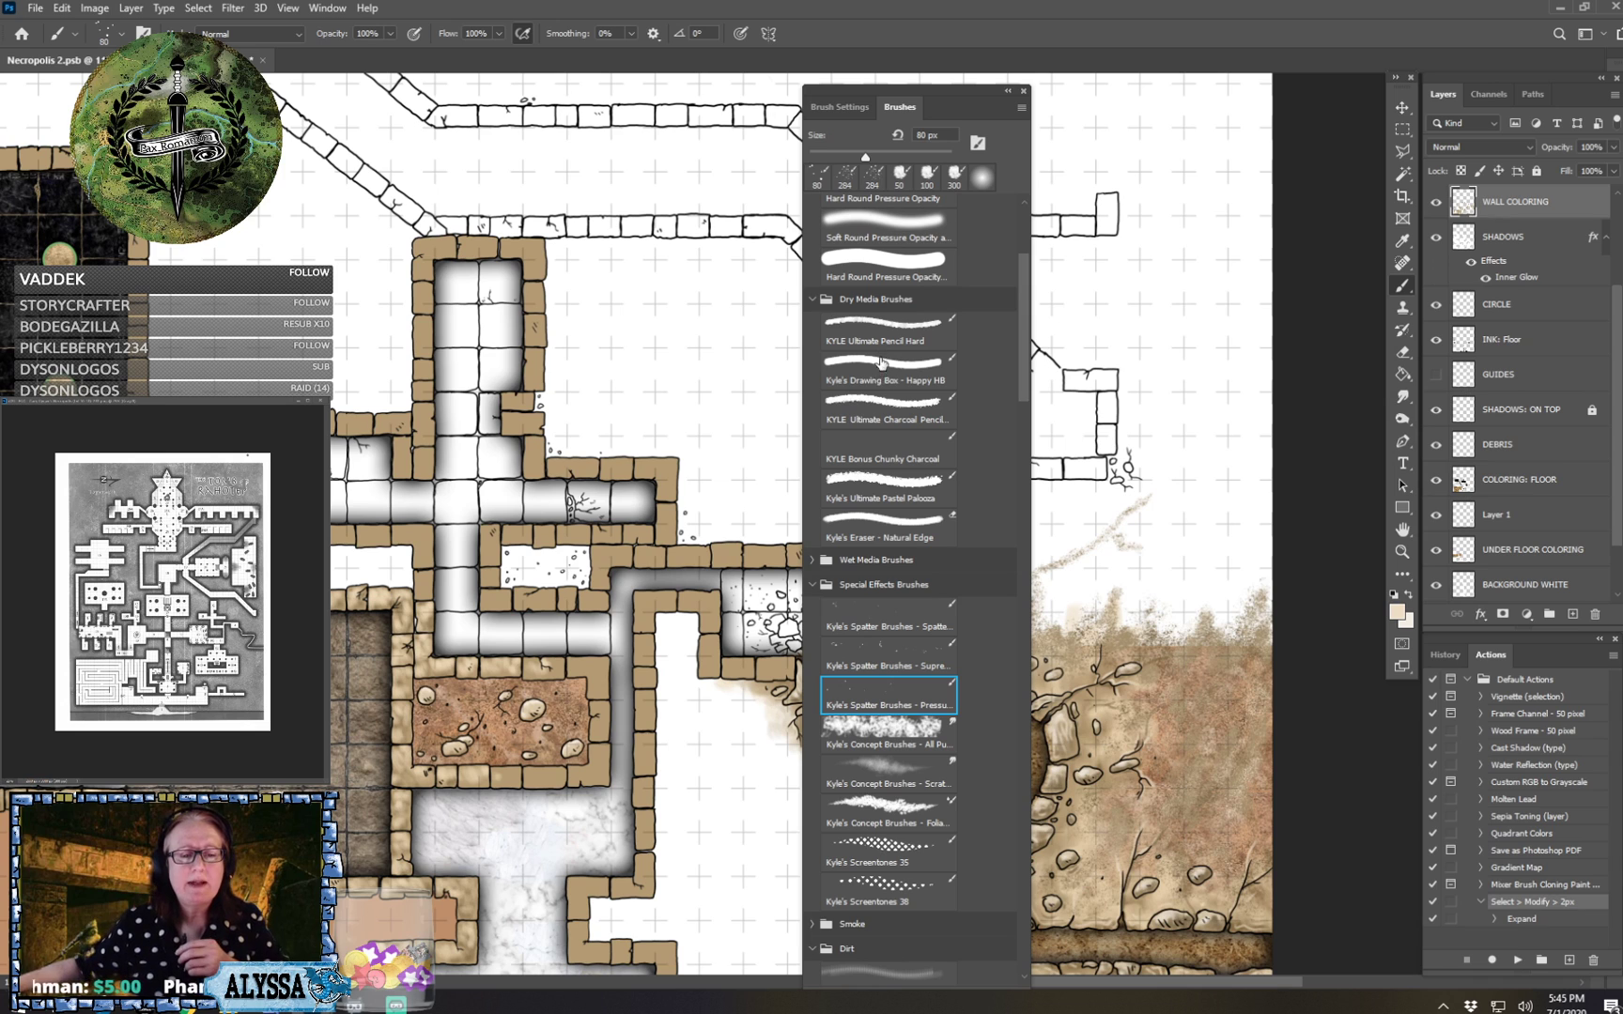
scroll(869, 515, "down", 1)
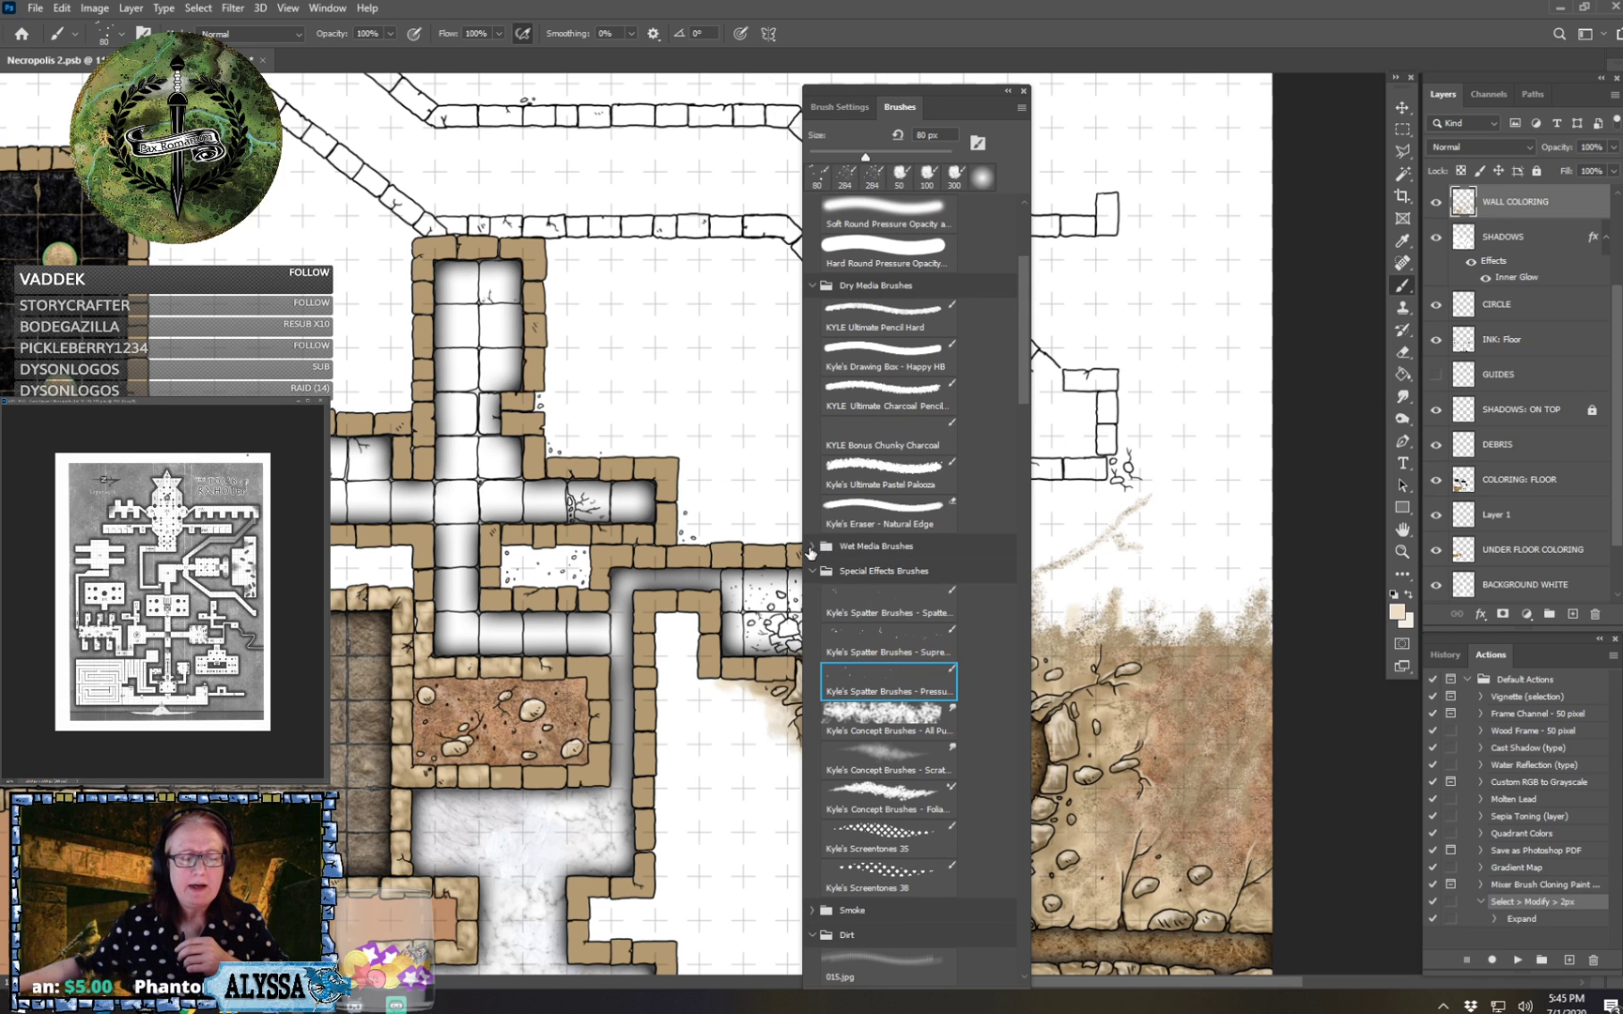
left_click(988, 545)
scroll(988, 513, "down", 2)
scroll(887, 615, "down", 6)
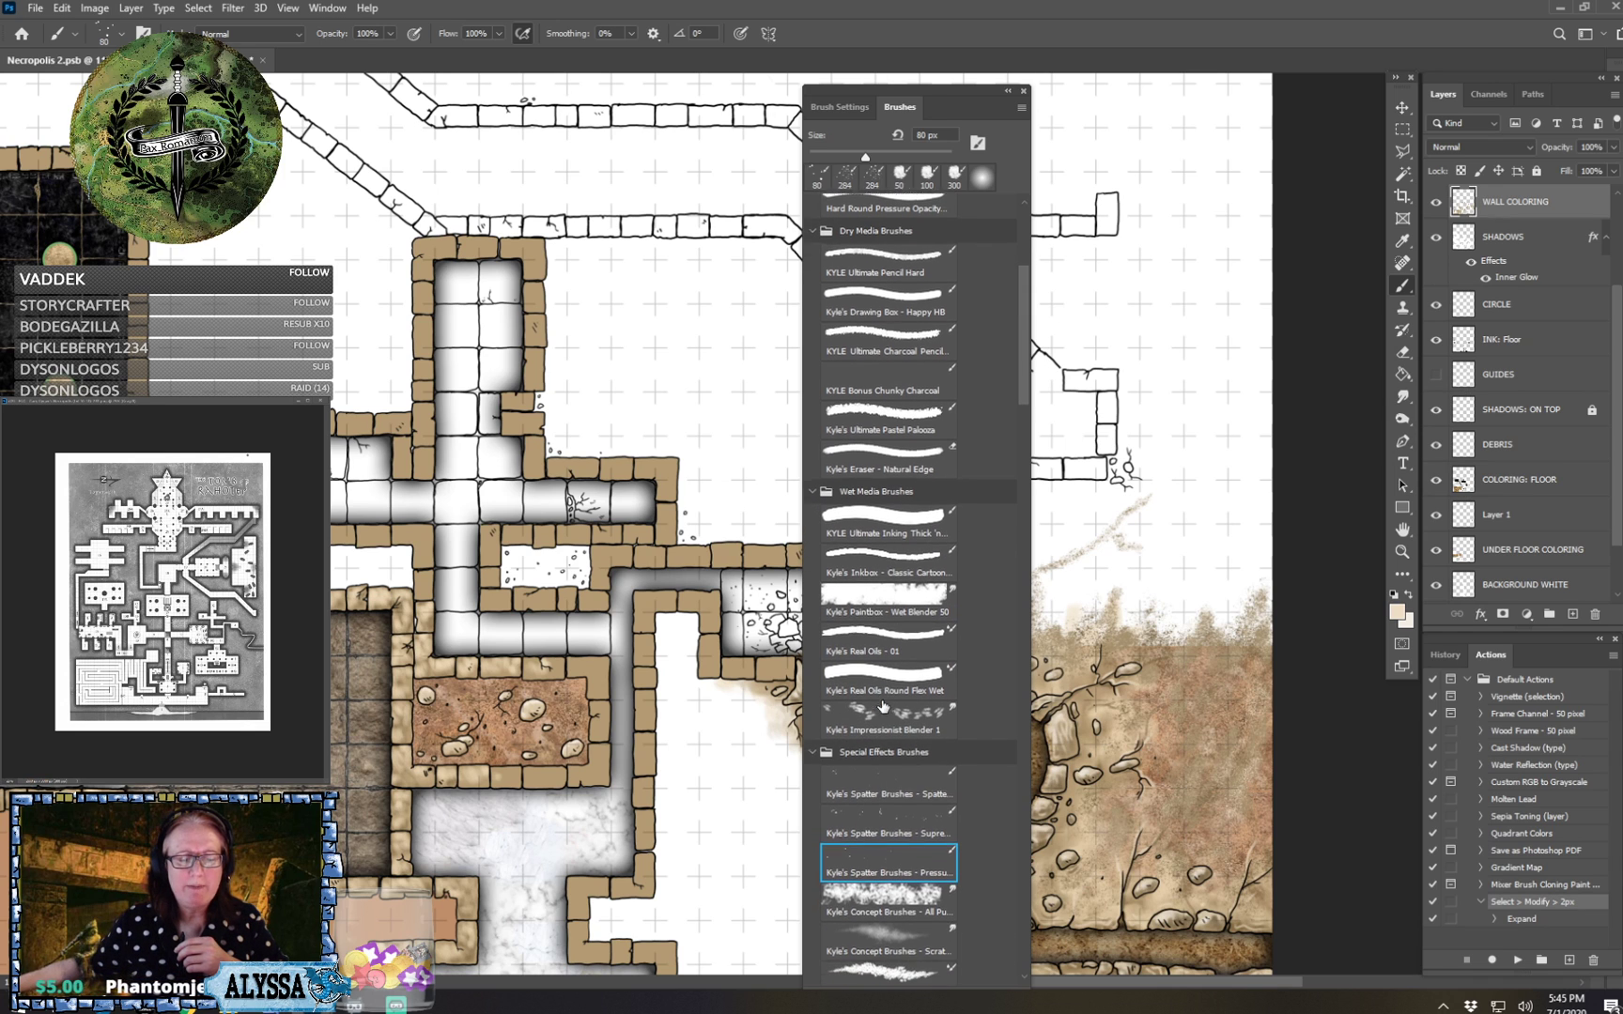
scroll(939, 672, "down", 12)
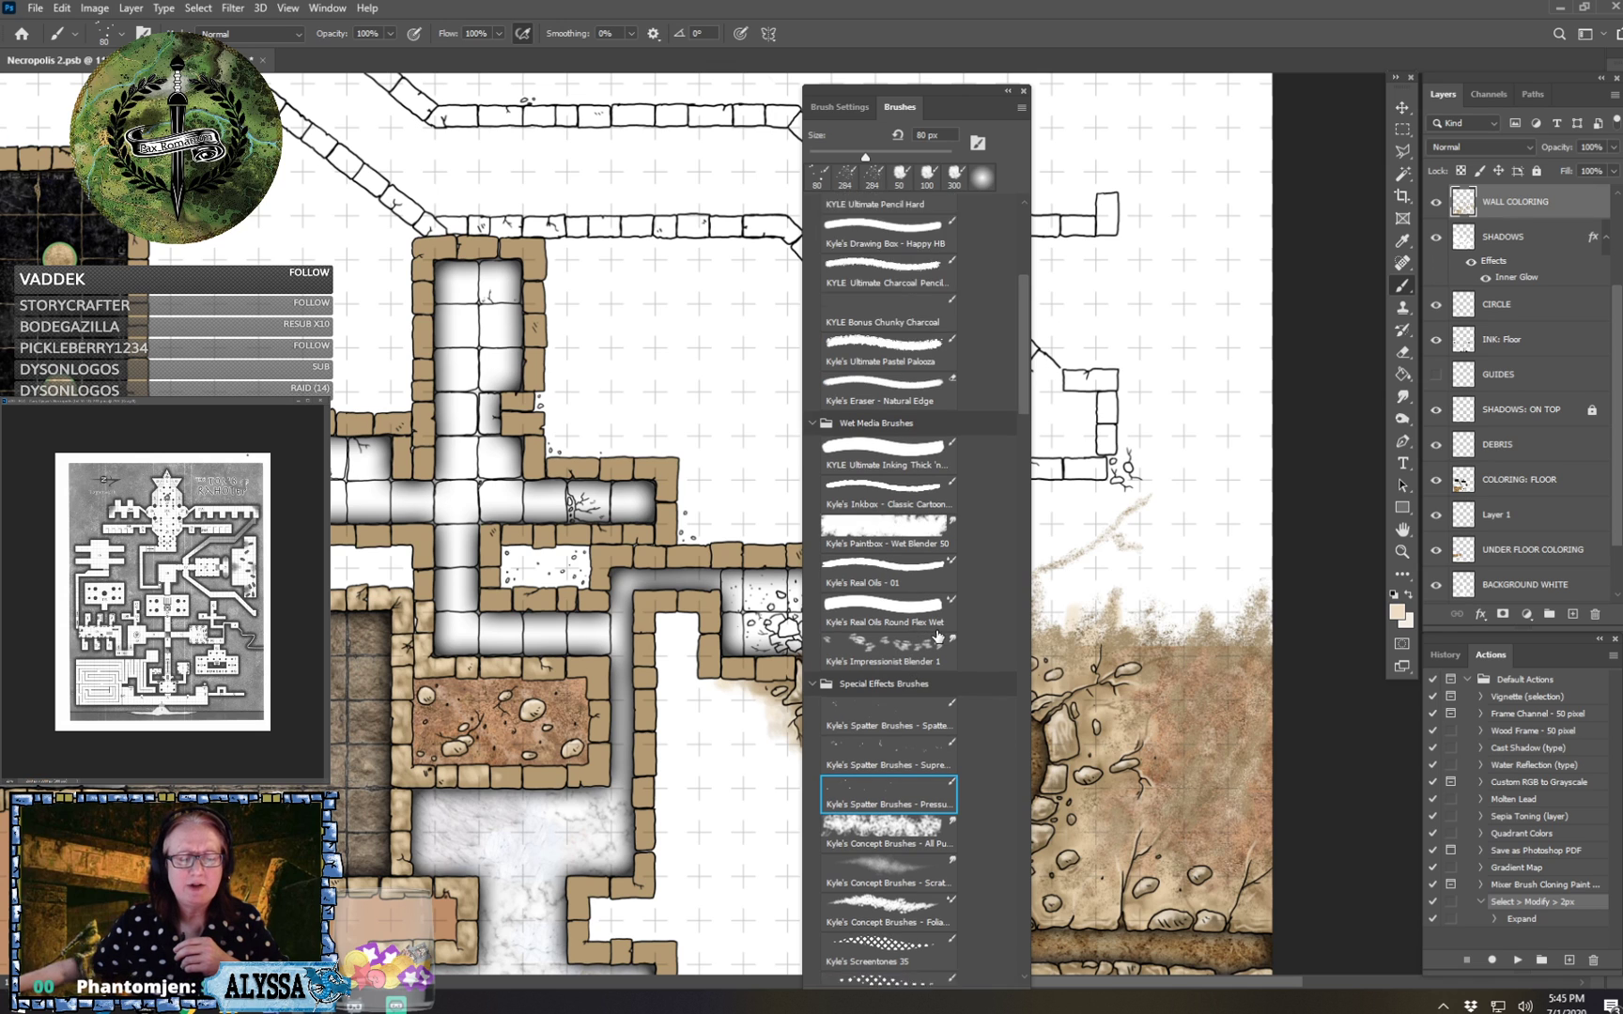
scroll(944, 675, "down", 1)
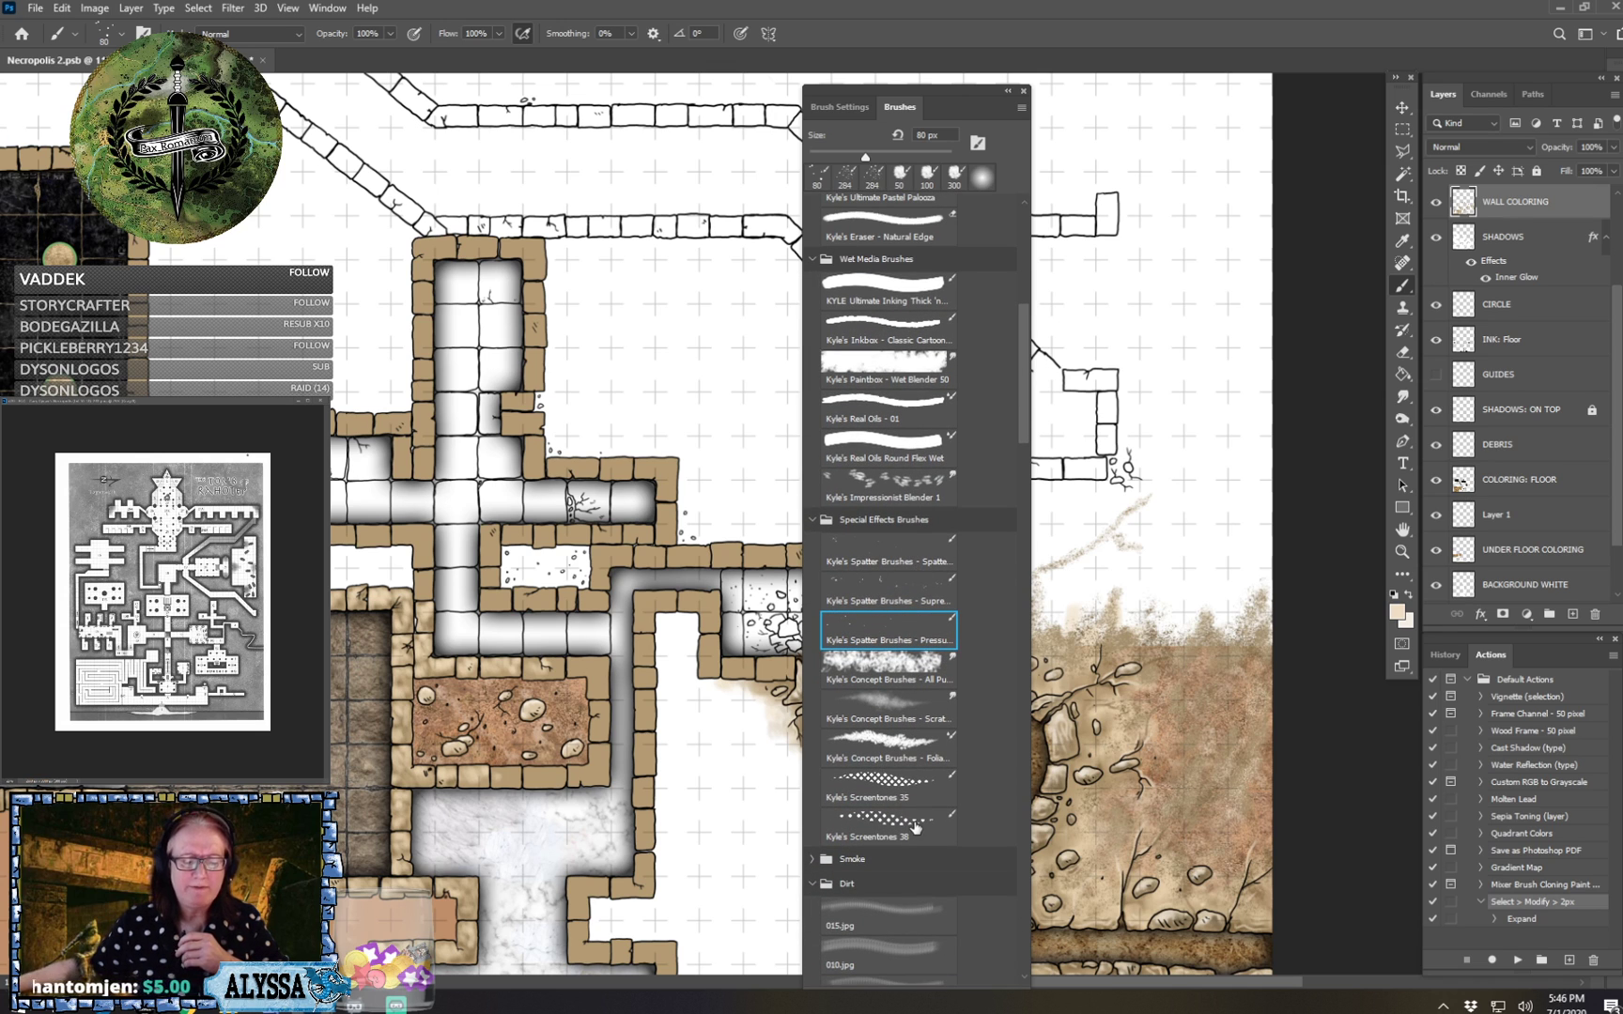
scroll(920, 619, "up", 2)
scroll(921, 618, "up", 3)
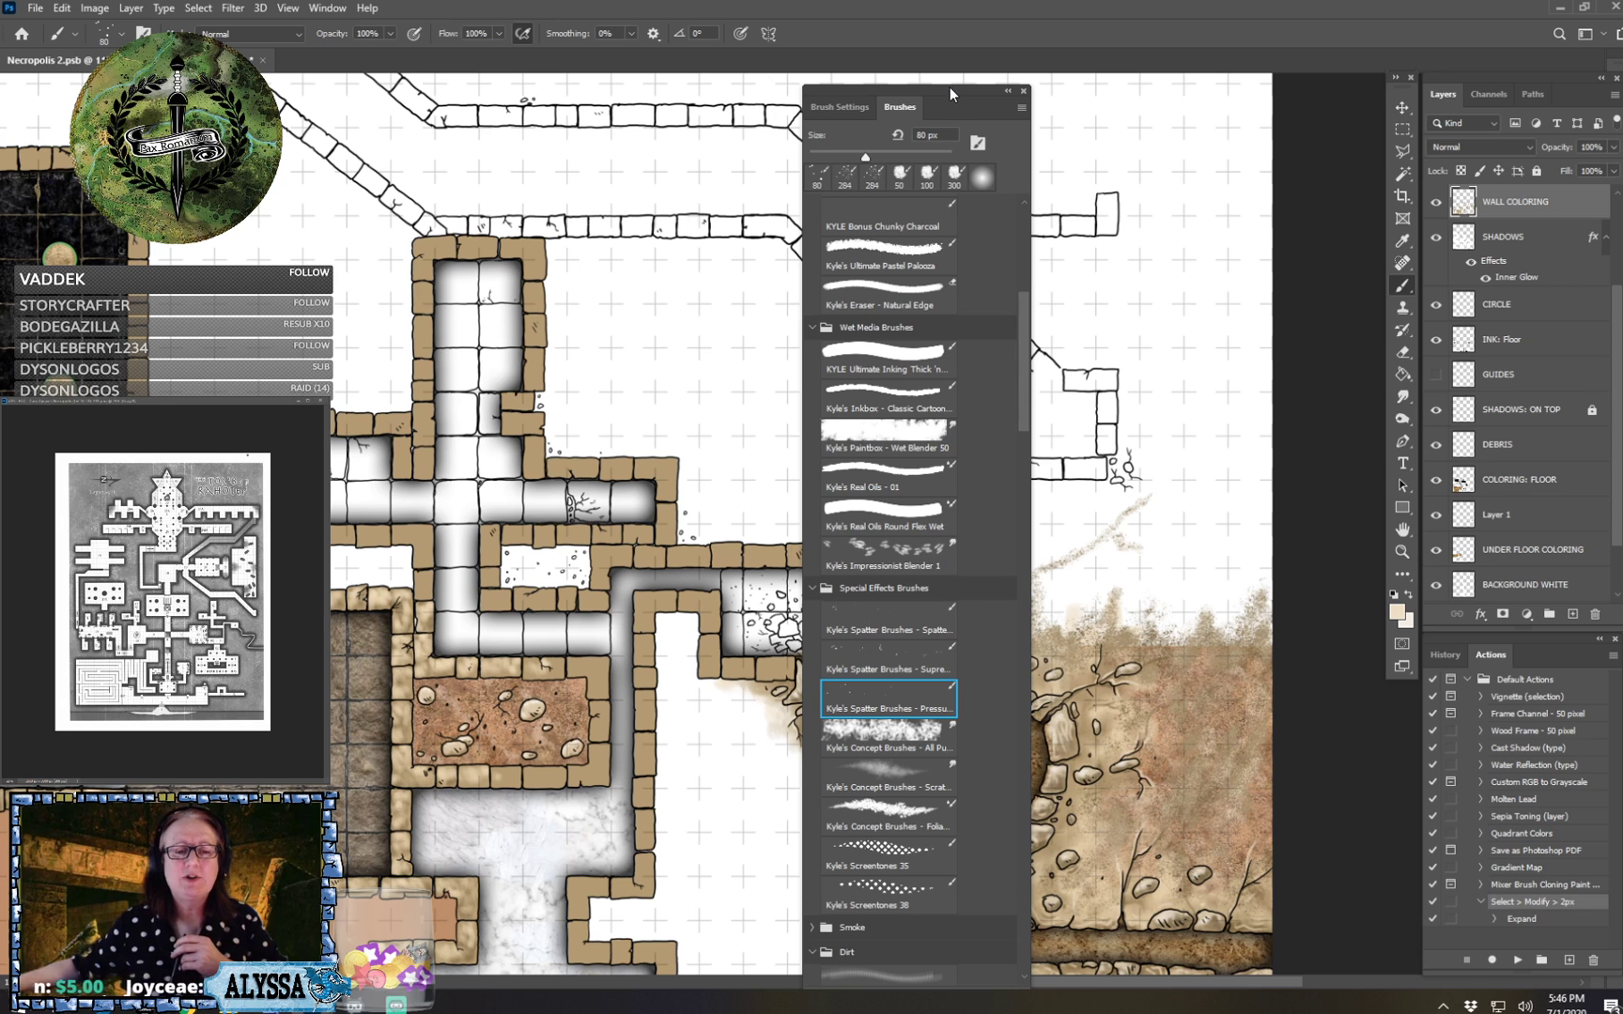
left_click_drag(949, 88, 1622, 90)
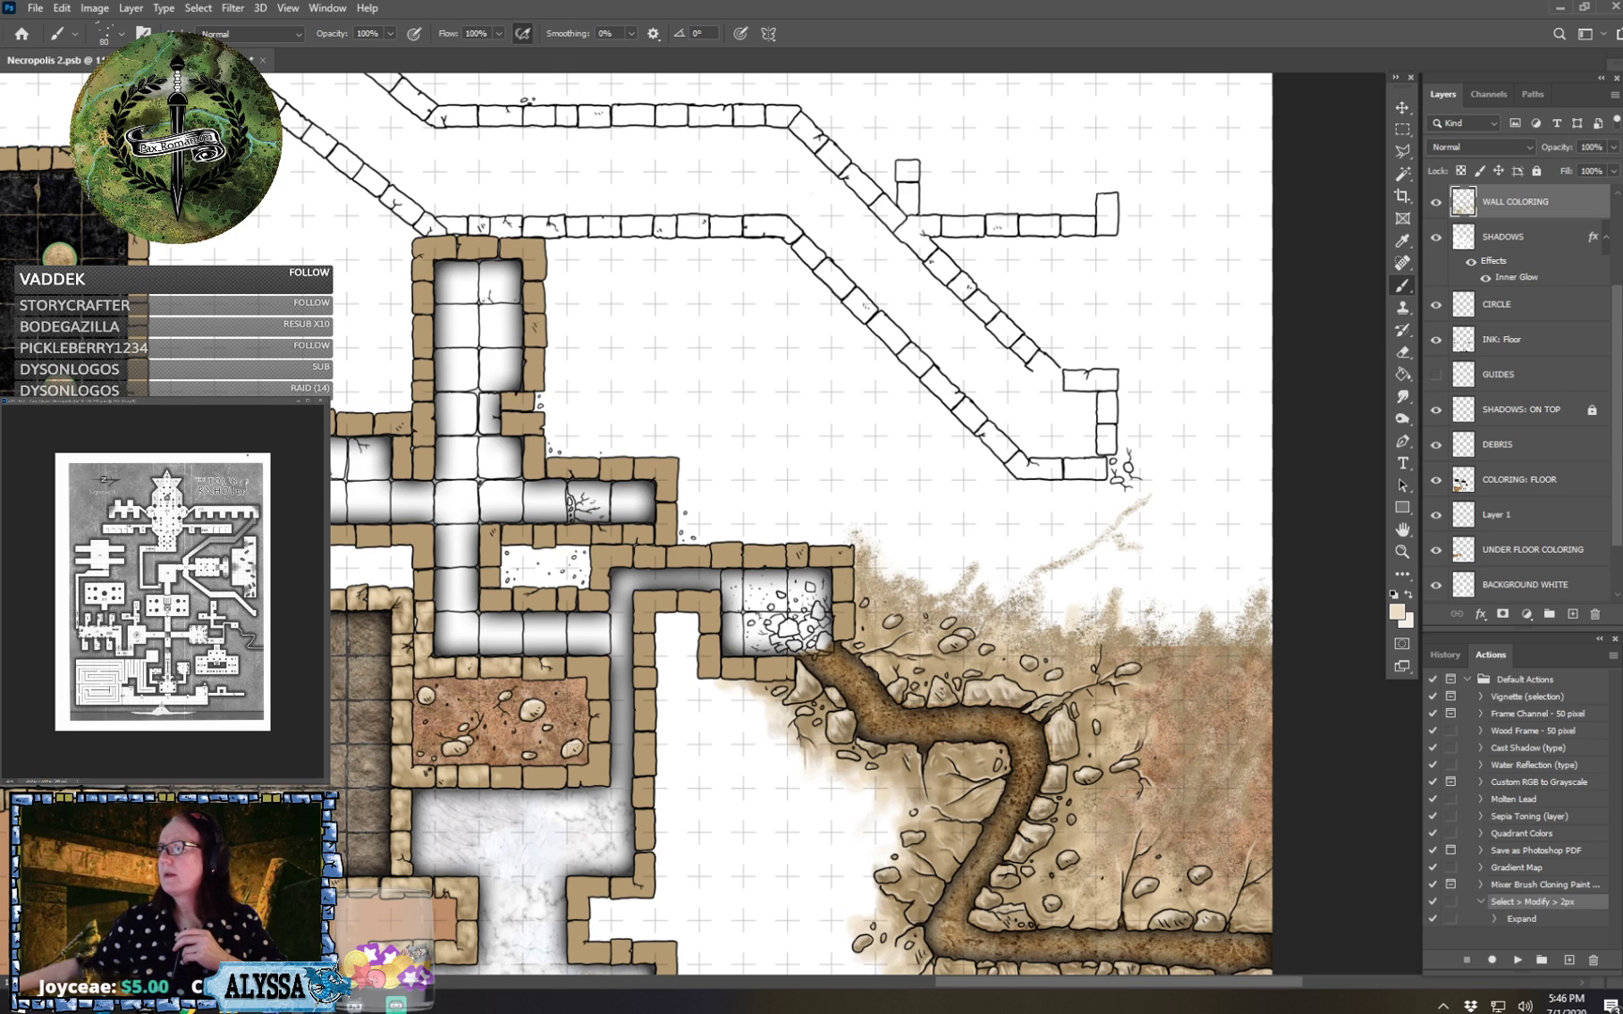
Switch to the browser to view the GrutBrushes video on 350 Photoshop brushes, and return to the map.
left_click(1560, 8)
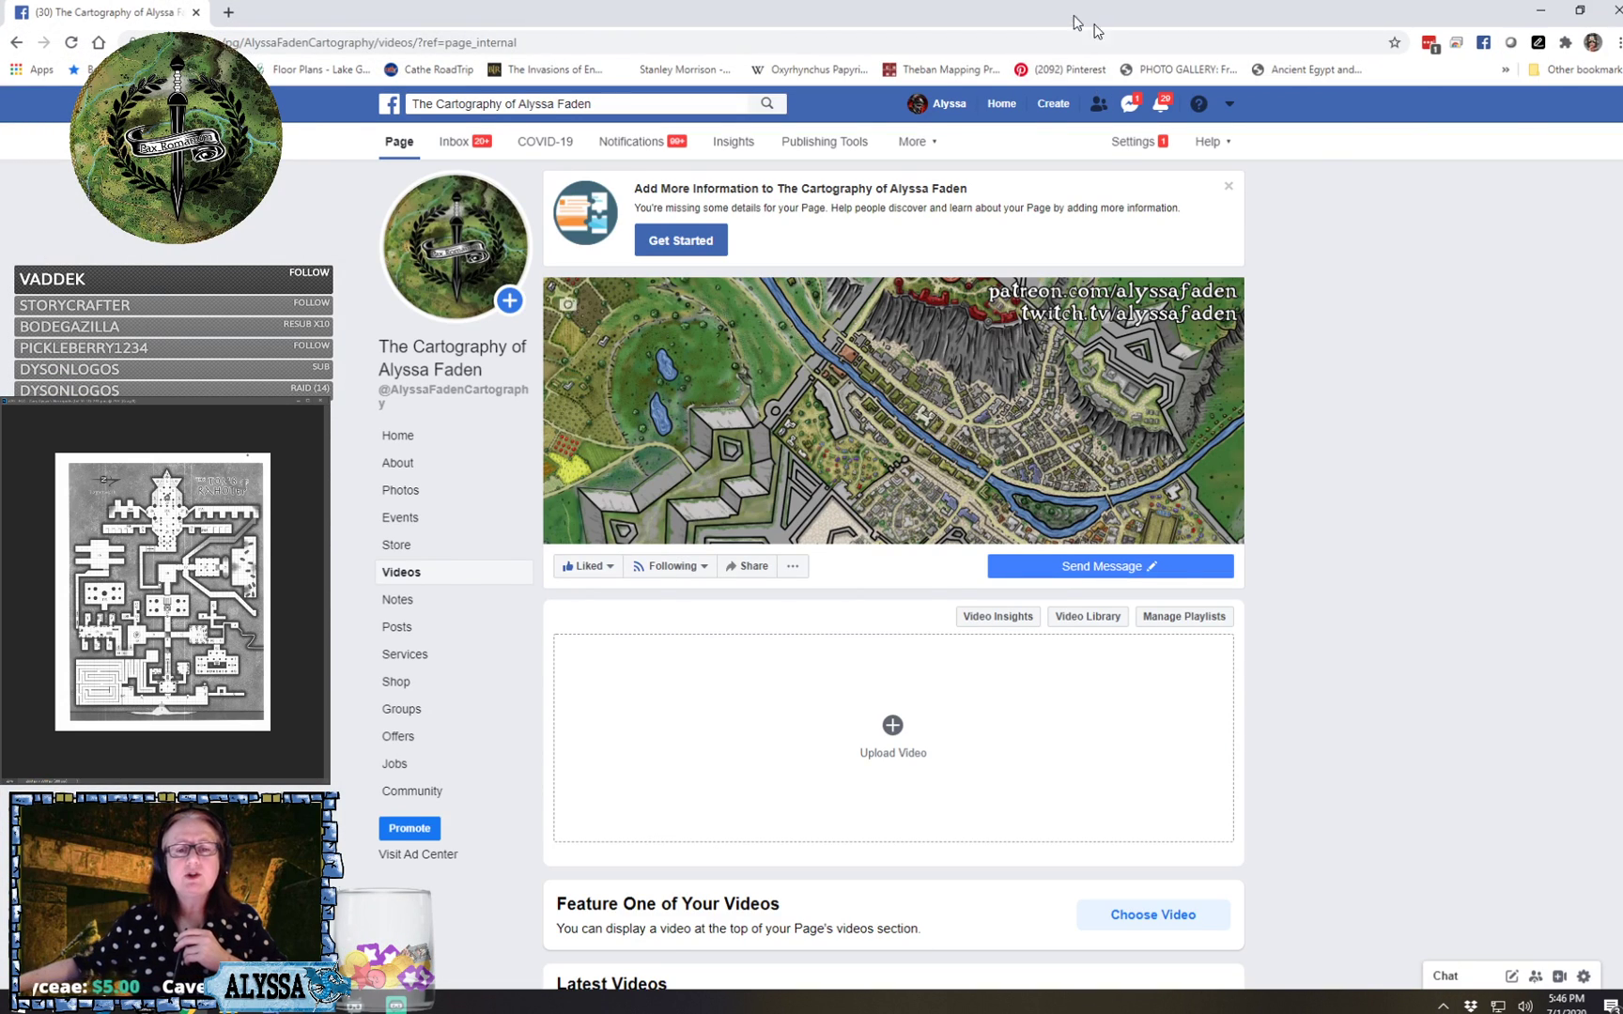
key("alt+Tab")
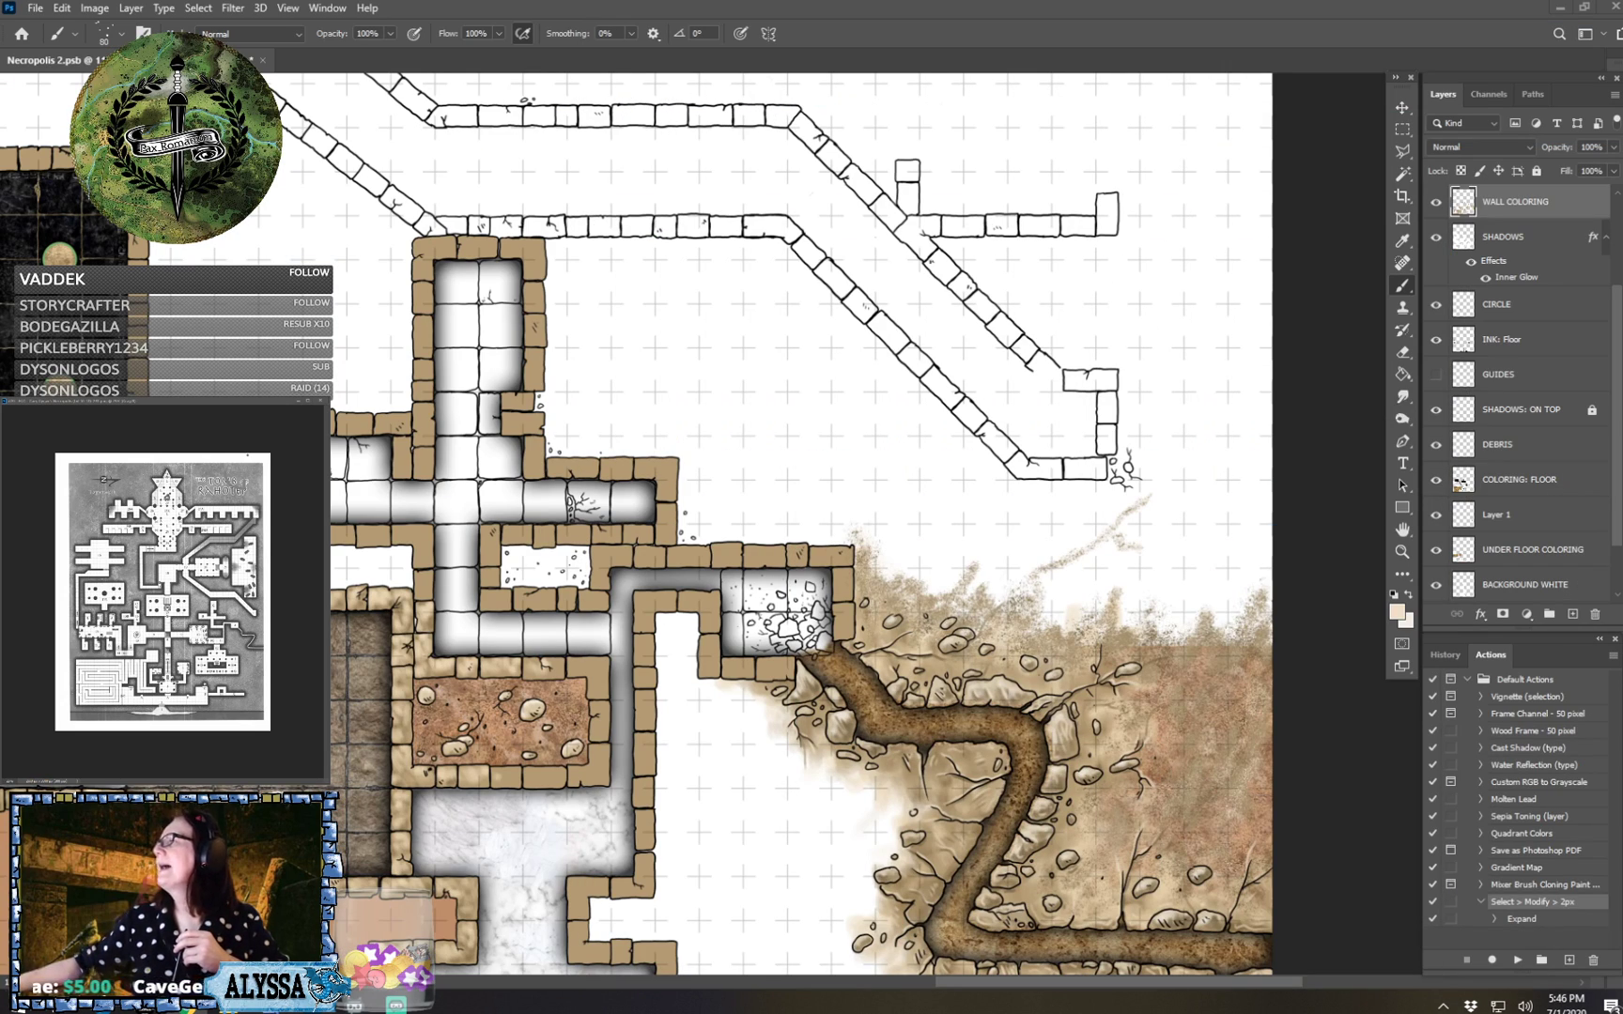
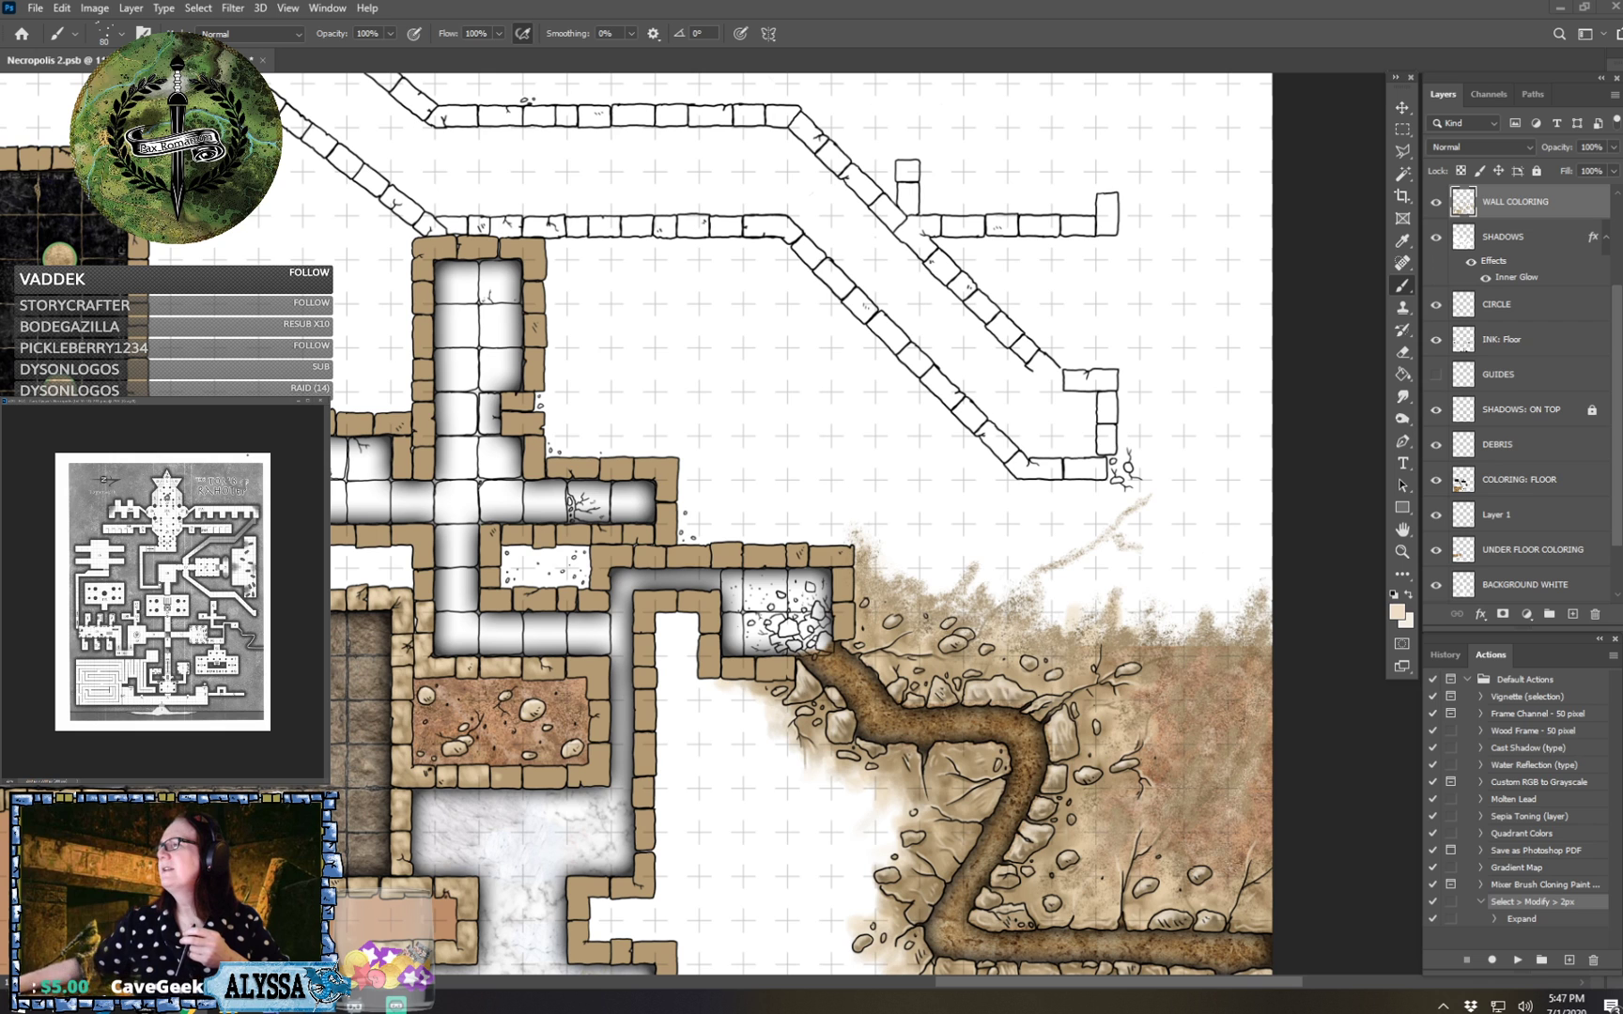
left_click_drag(1622, 132, 920, 58)
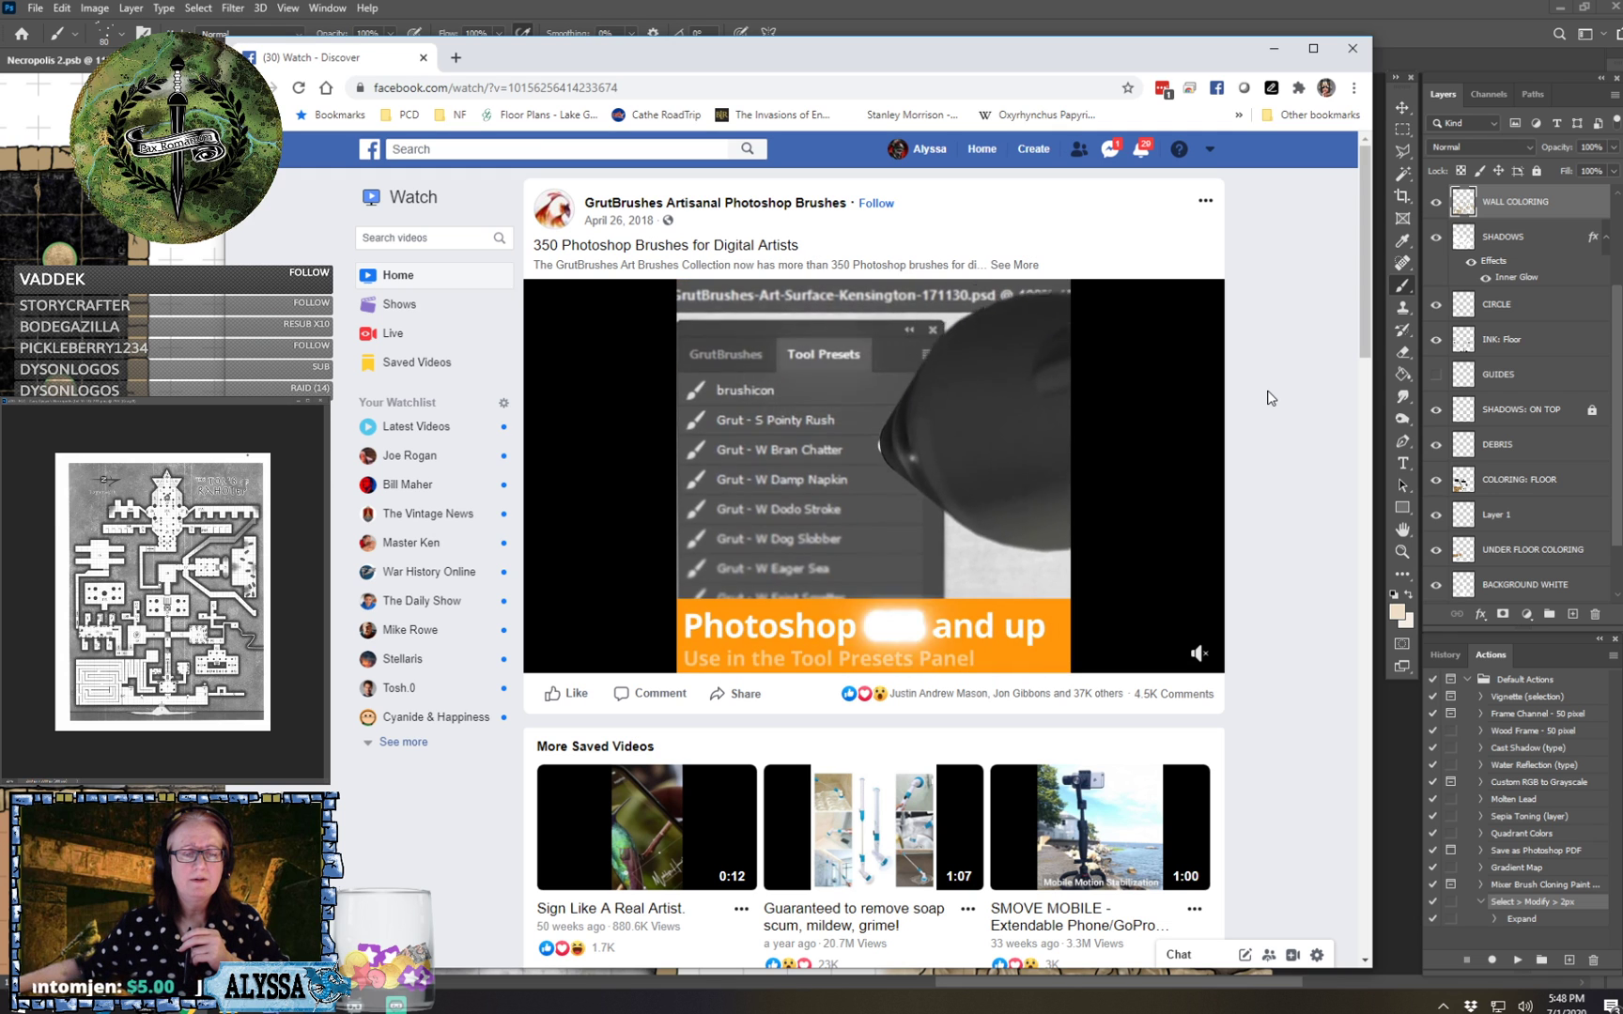
left_click(1351, 51)
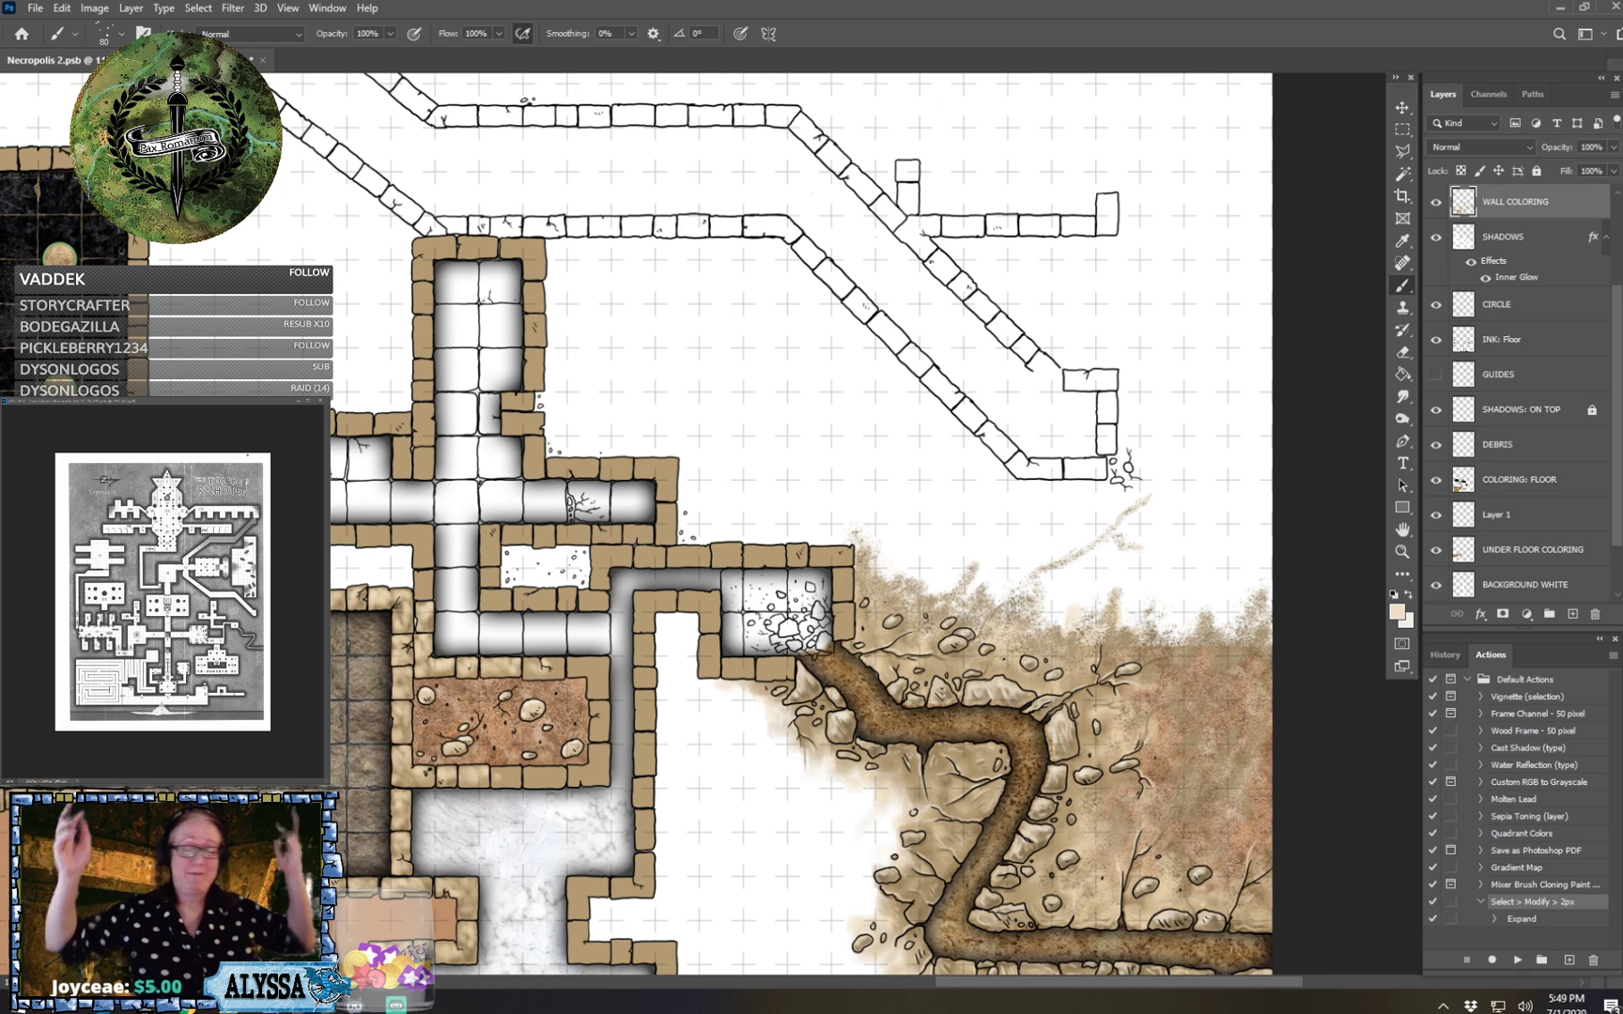
Look over the whole necropolis map and check what the COLORING: FLOOR layer contains by toggling its visibility.
scroll(1047, 845, "down", 4)
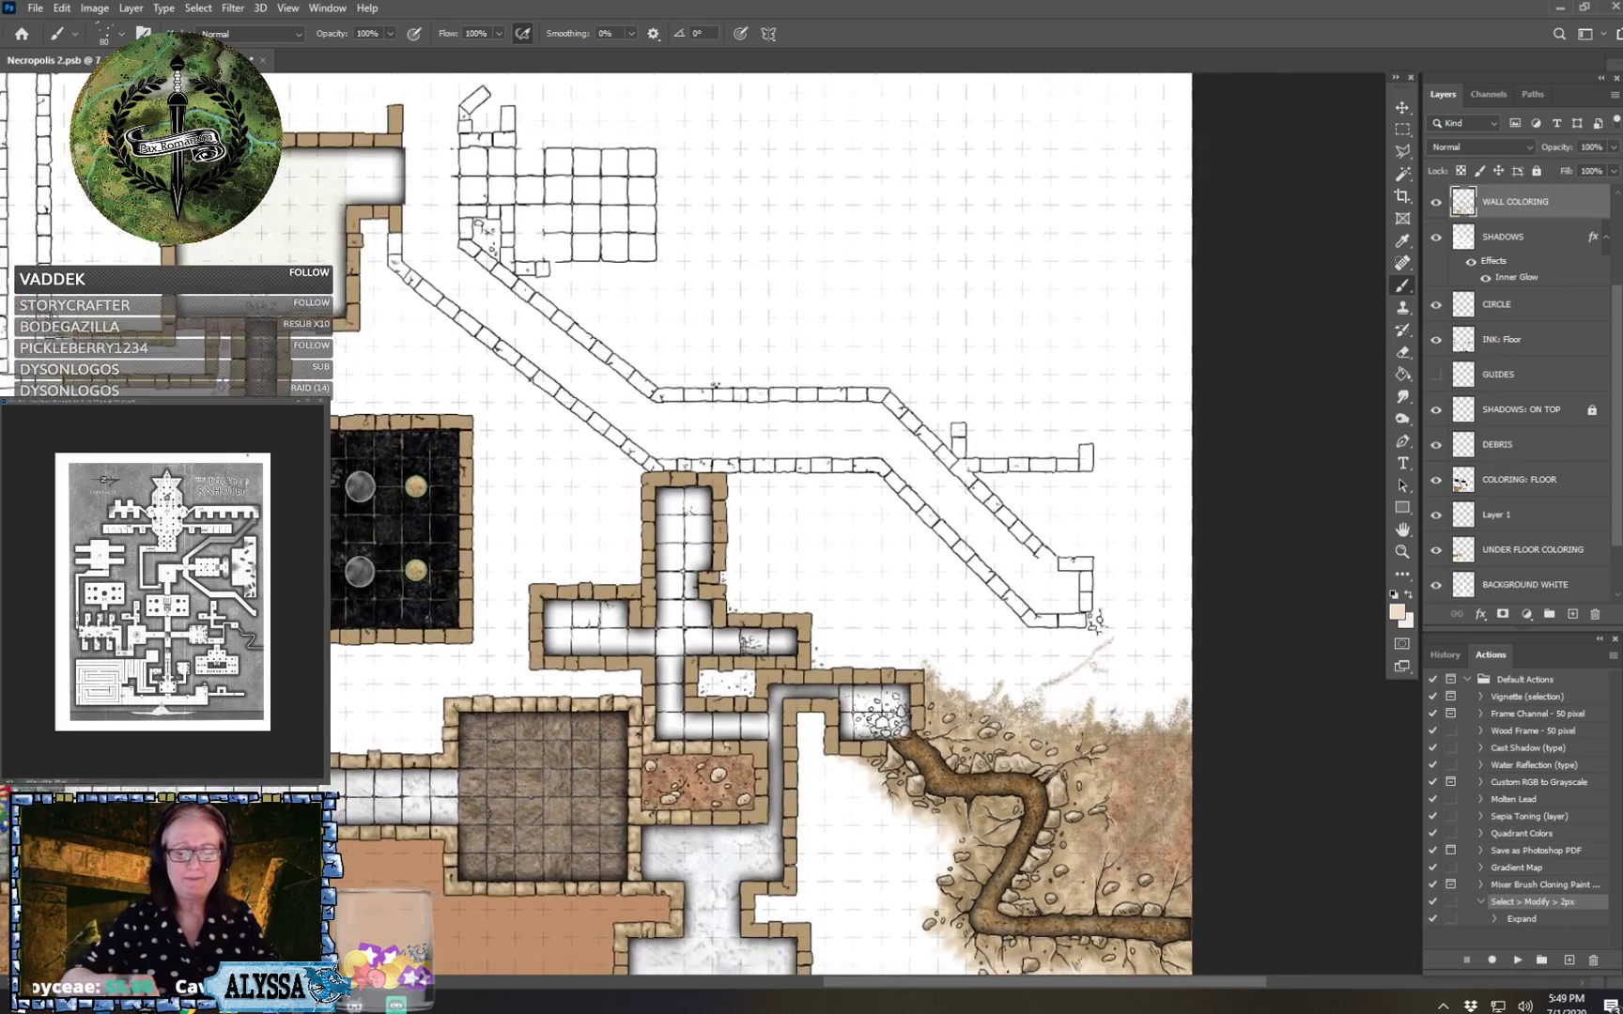
scroll(1034, 799, "up", 1)
scroll(995, 761, "down", 2)
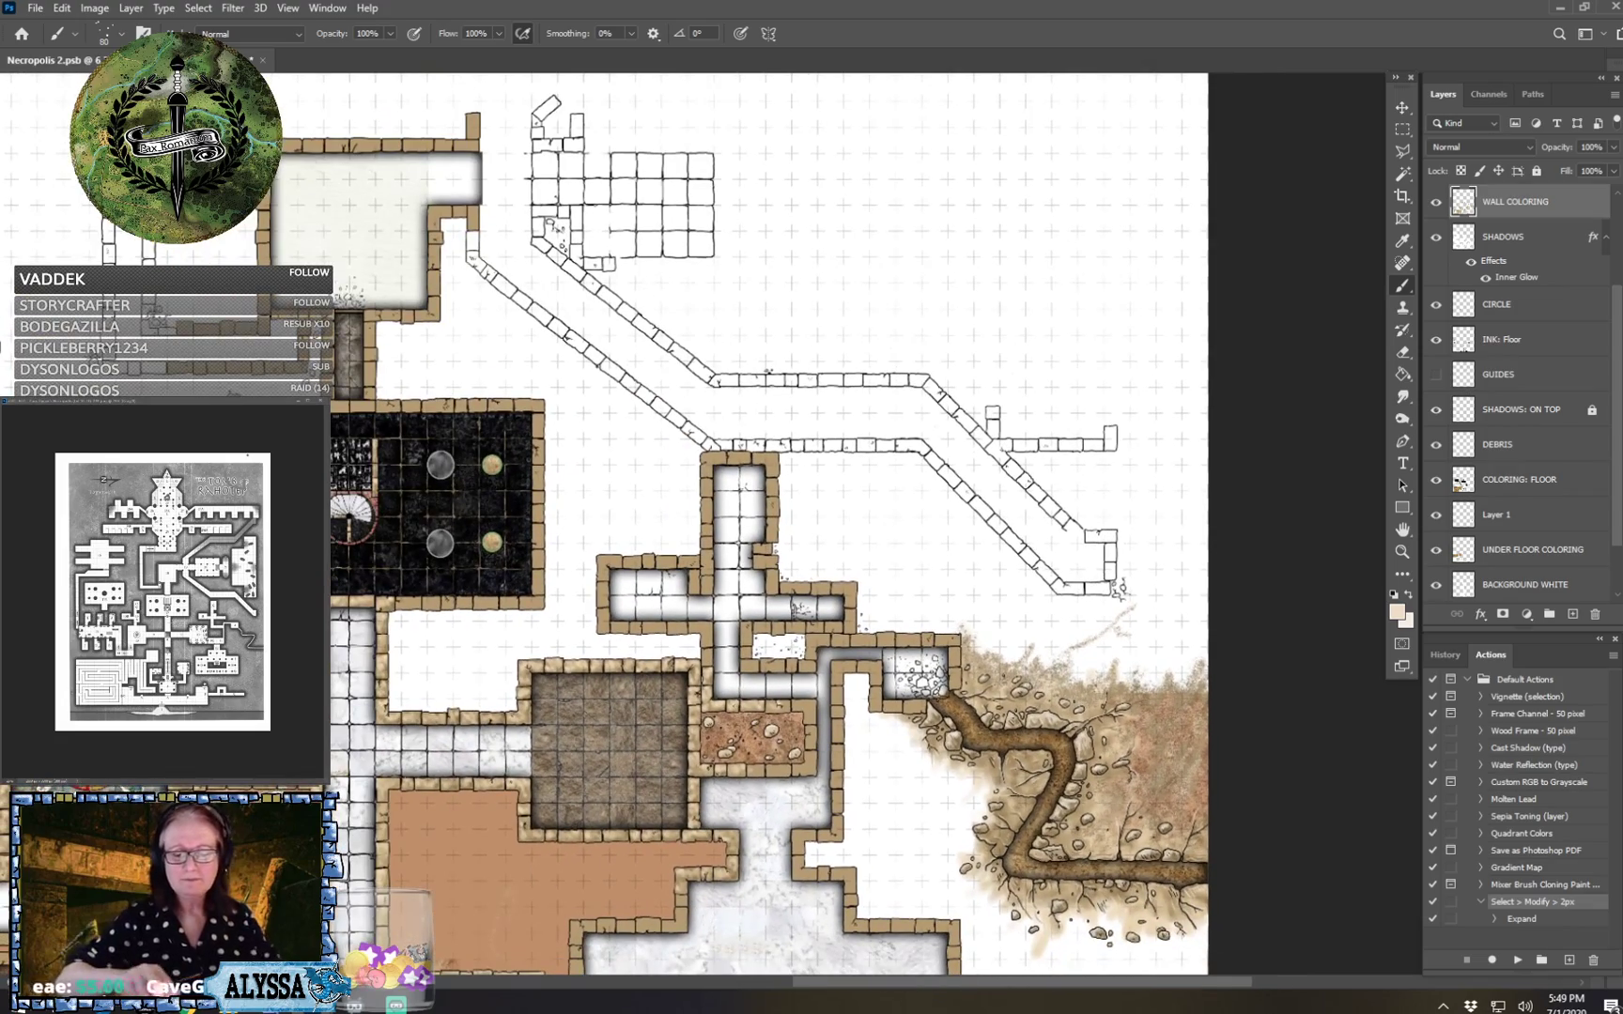
left_click_drag(751, 564, 952, 518)
scroll(1003, 648, "down", 4)
left_click_drag(789, 591, 884, 608)
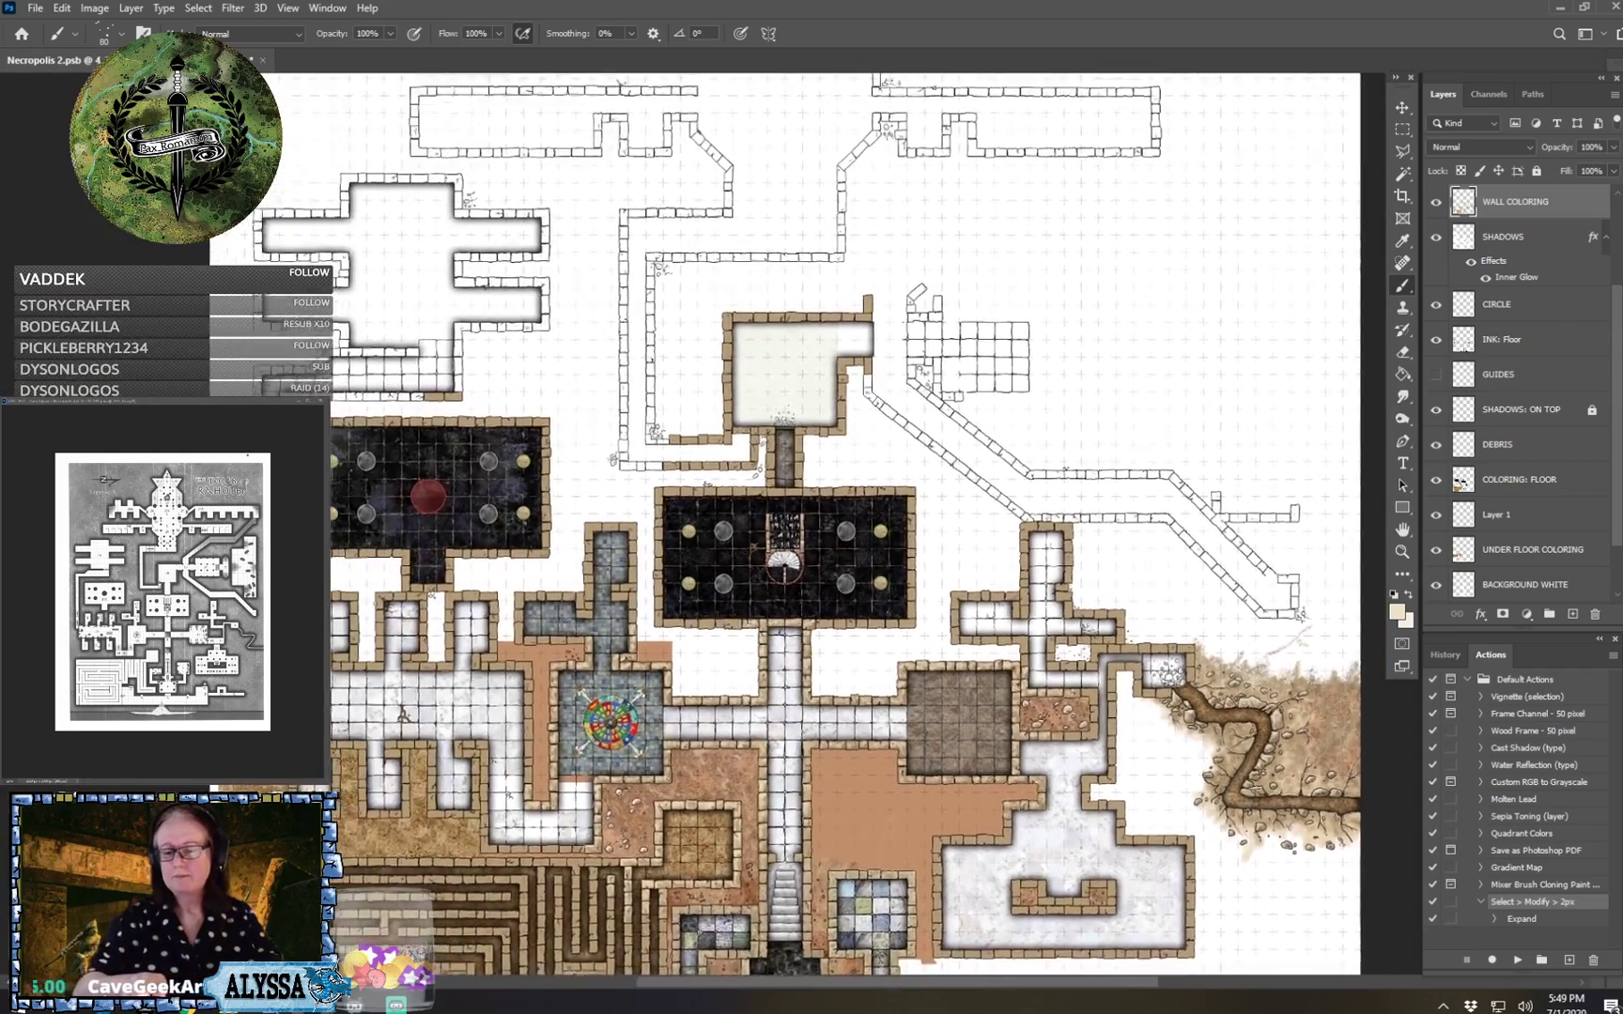
scroll(883, 608, "up", 1)
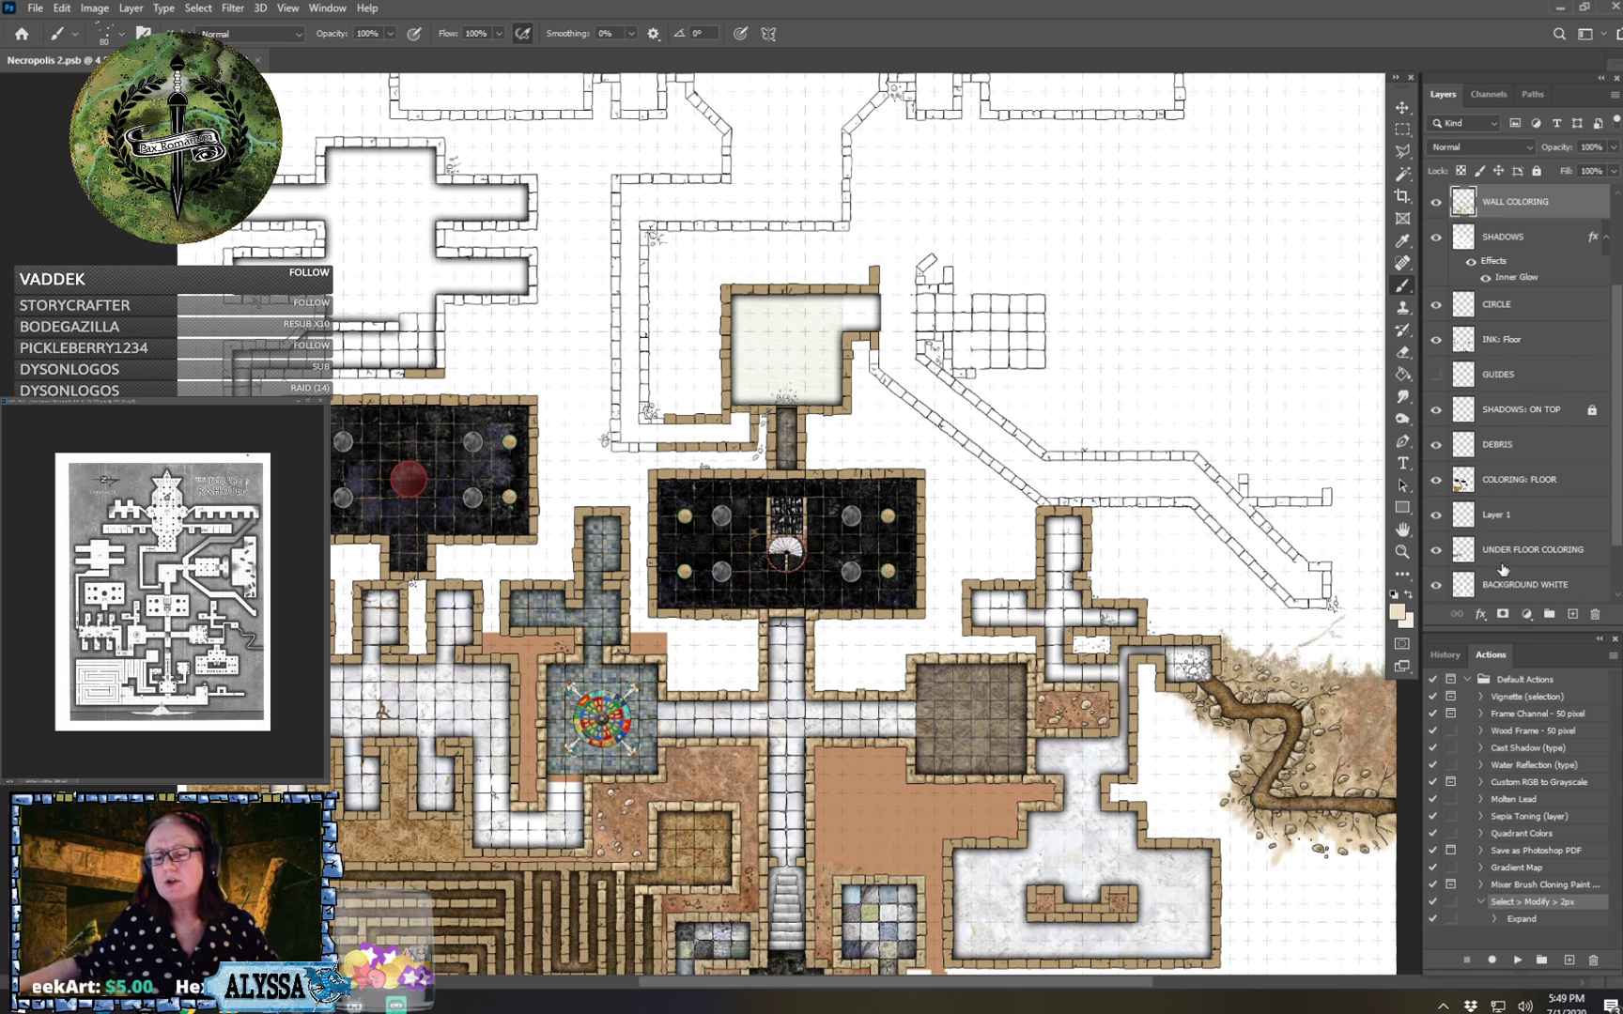
scroll(1503, 528, "down", 1)
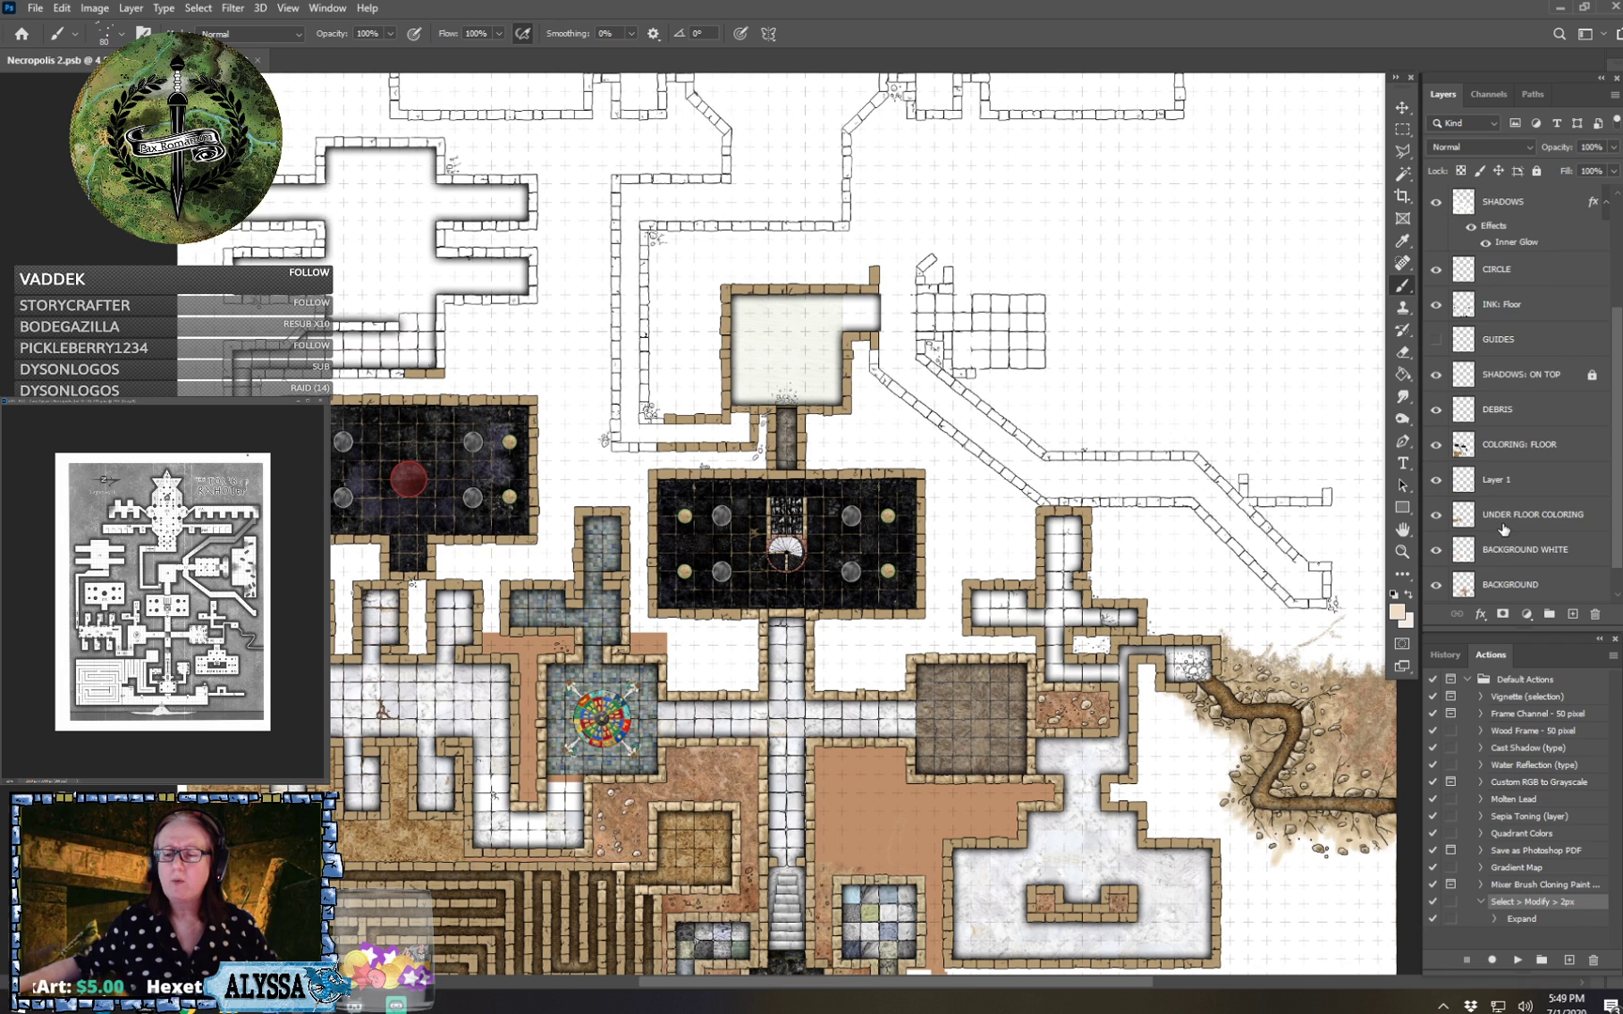
left_click(1435, 446)
left_click(1435, 447)
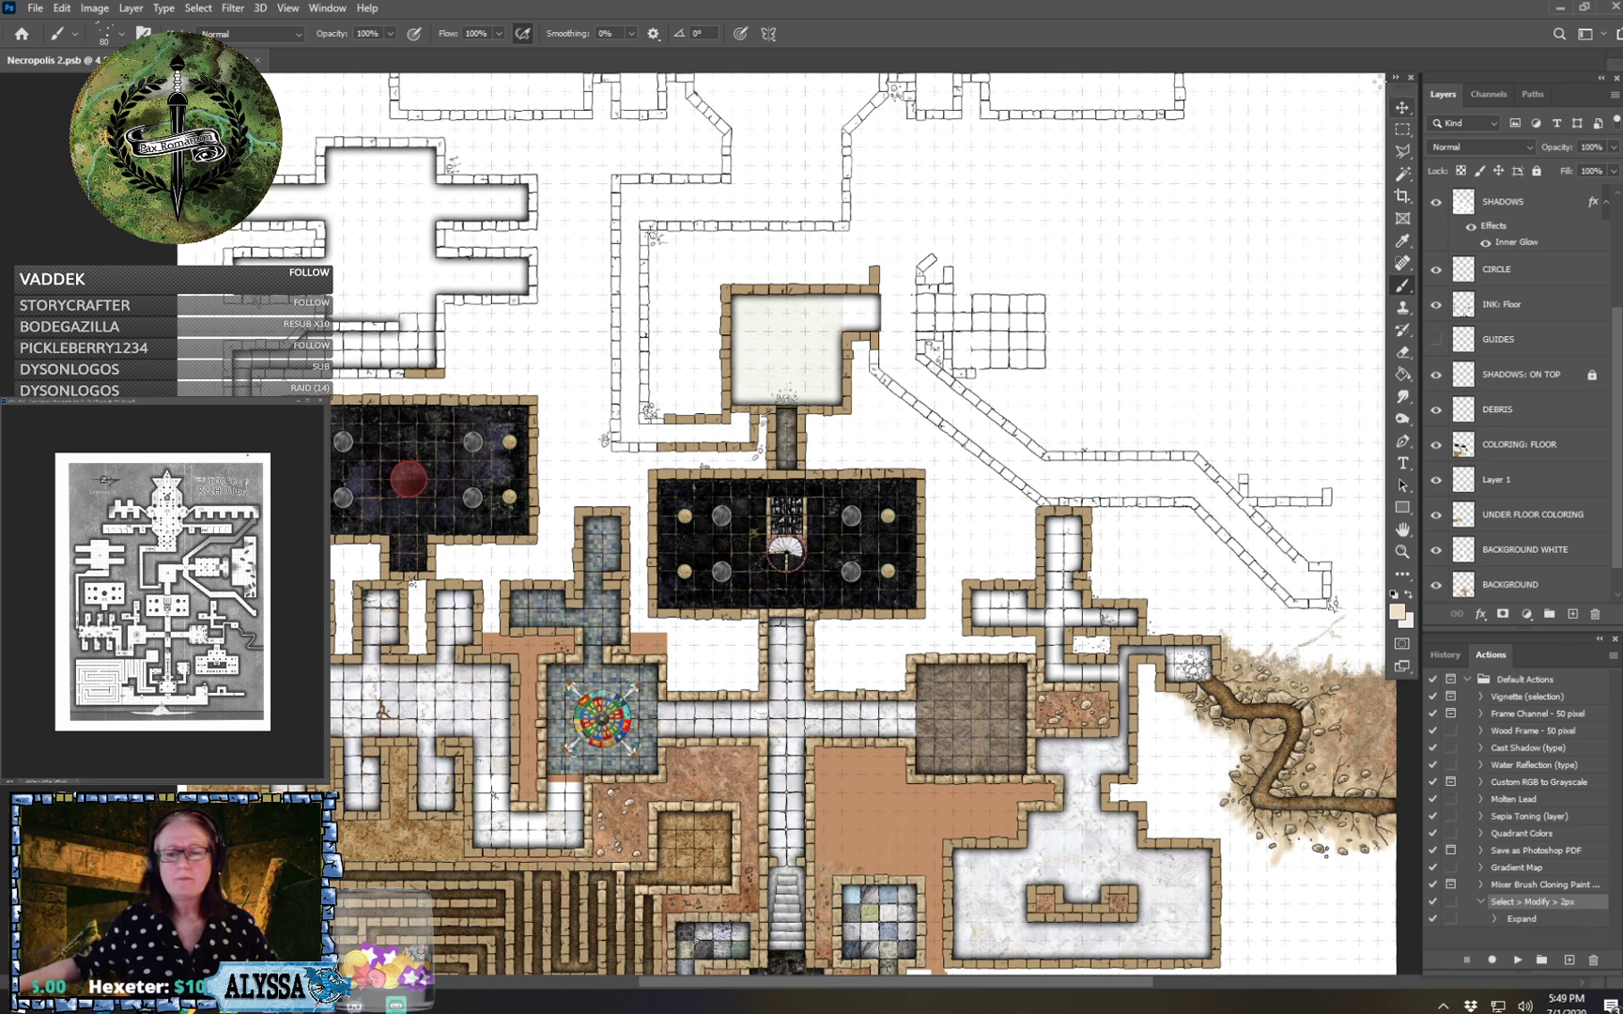
Activate the UNDER FLOOR COLORING layer and make a rectangular selection around the square maze in the map's southwest.
key("v")
right_click(281, 834)
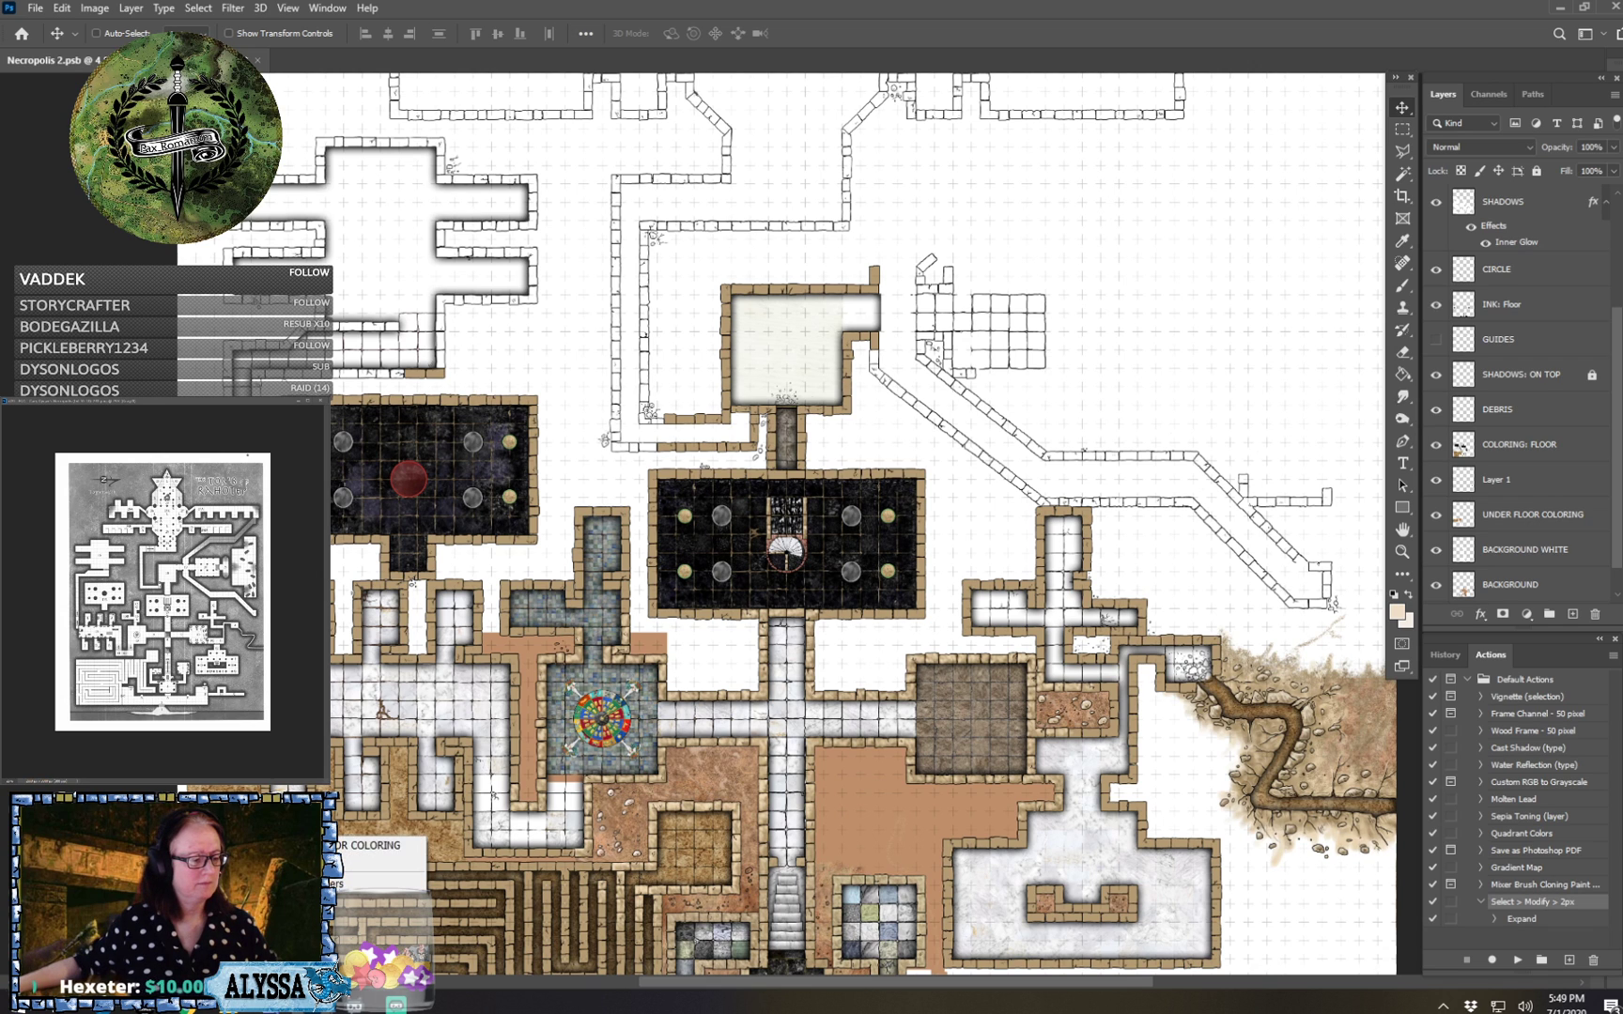
left_click(338, 850)
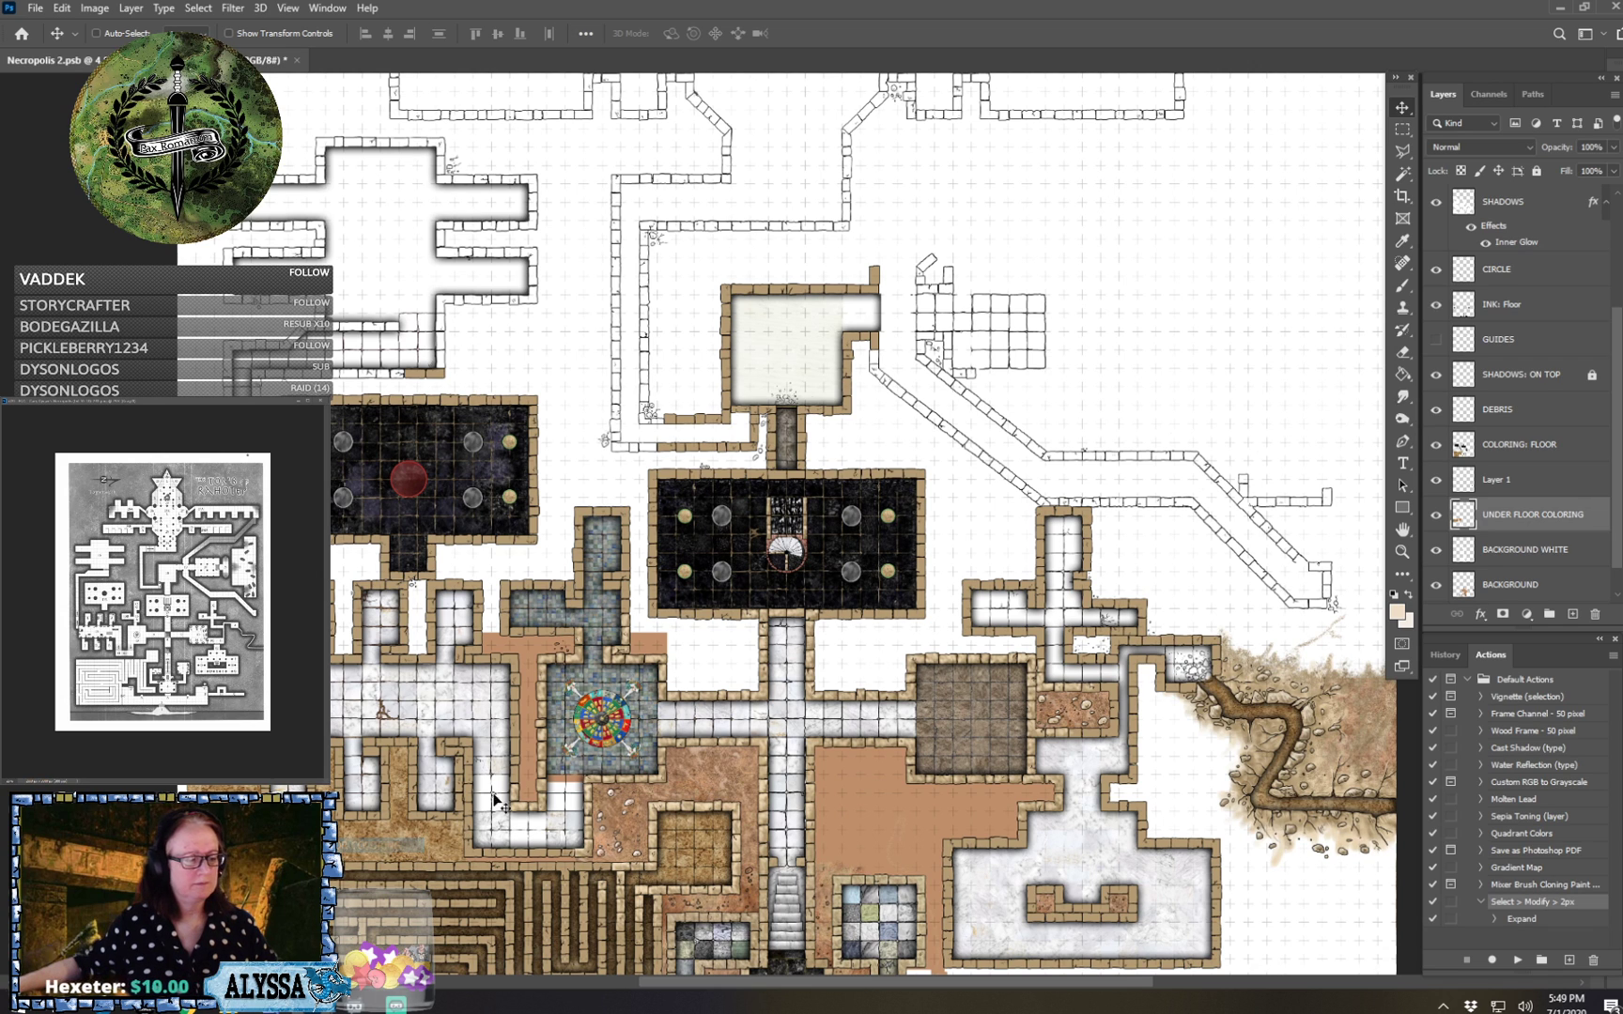
left_click(1395, 133)
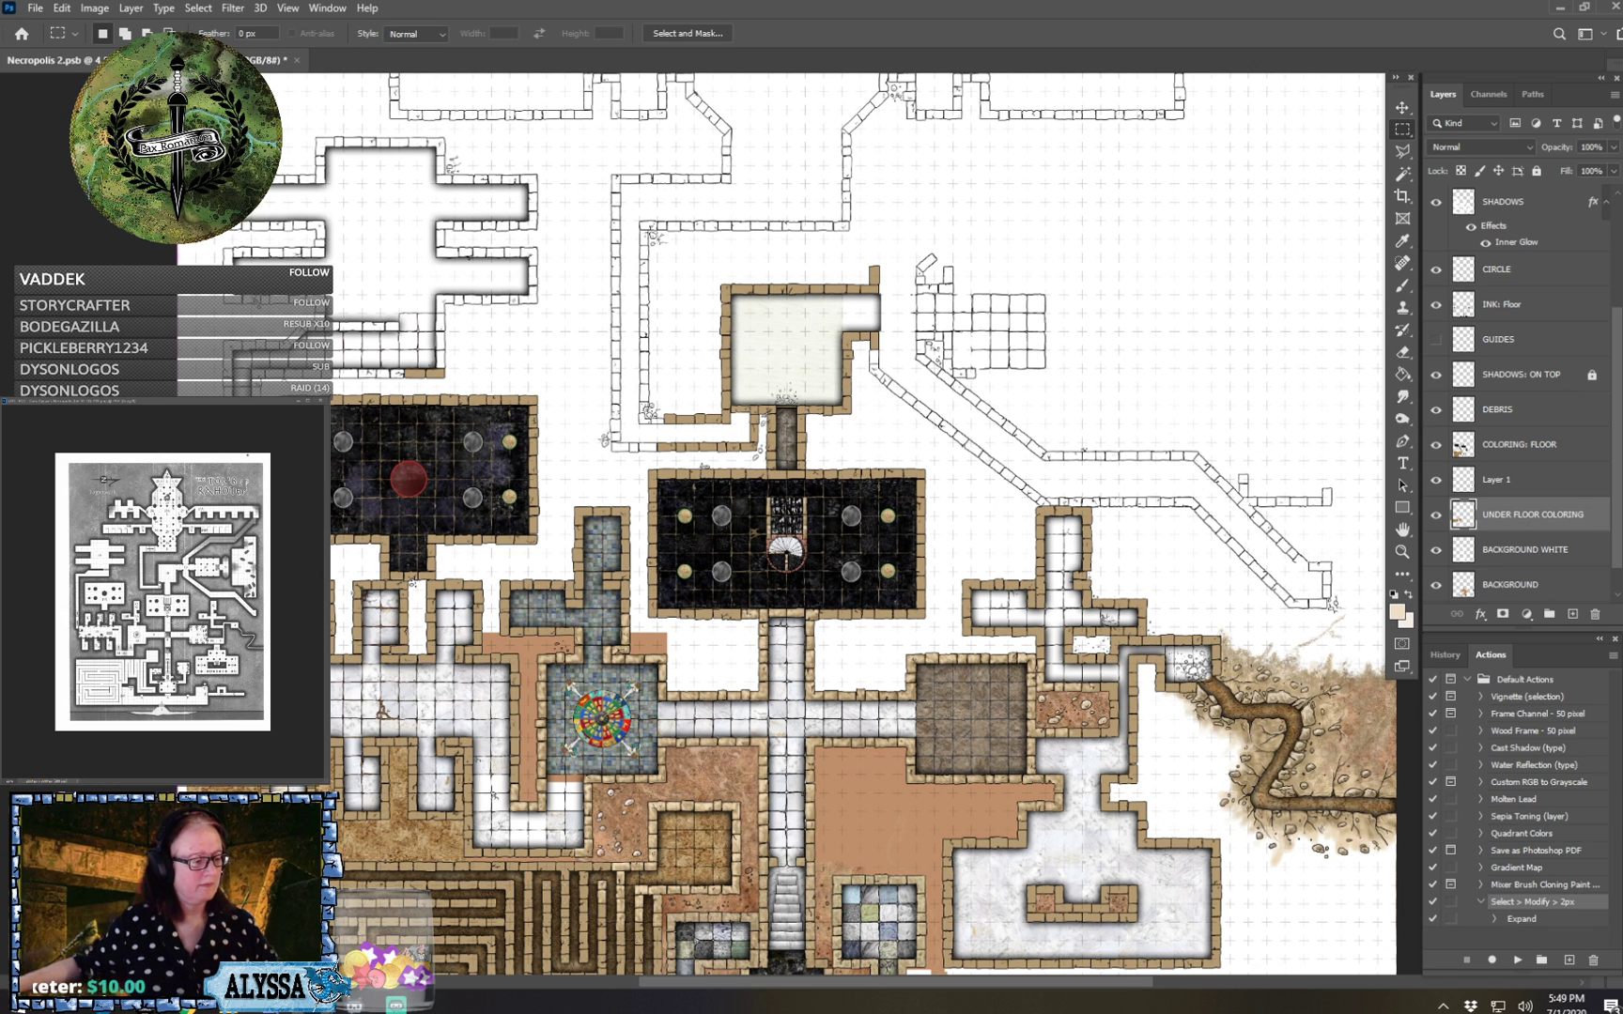
left_click_drag(178, 886, 499, 693)
left_click_drag(613, 817, 626, 531)
left_click_drag(244, 860, 518, 582)
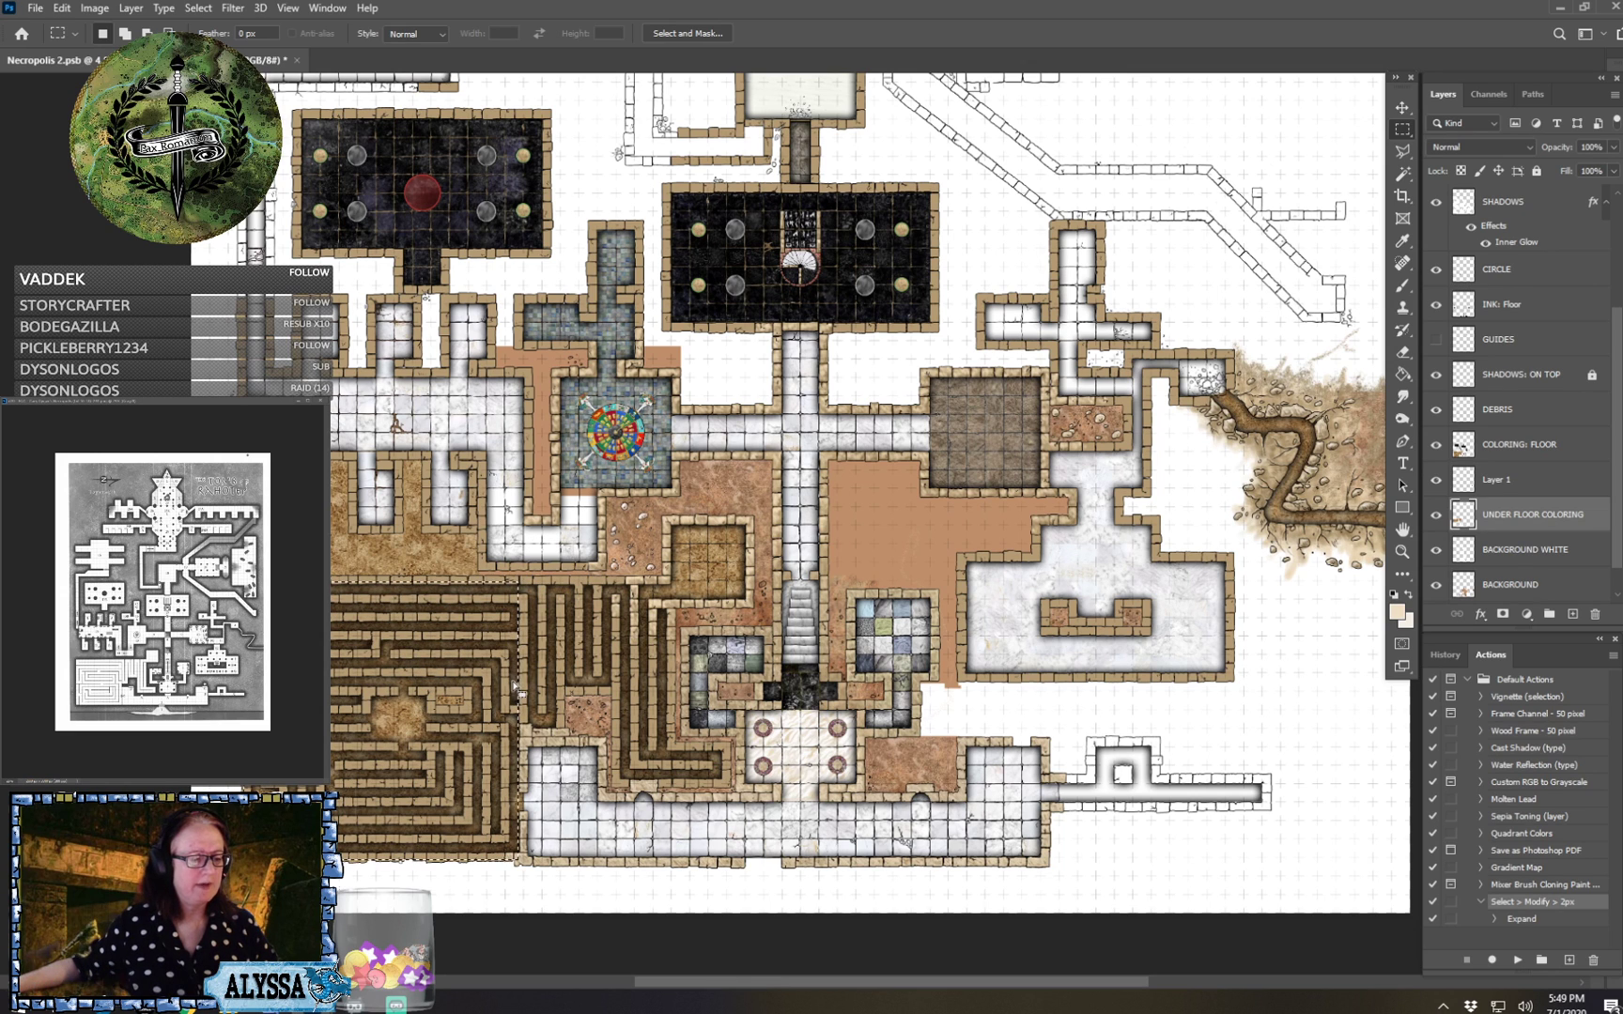
Try to duplicate the selected maze area on the UNDER FLOOR COLORING layer.
key("v")
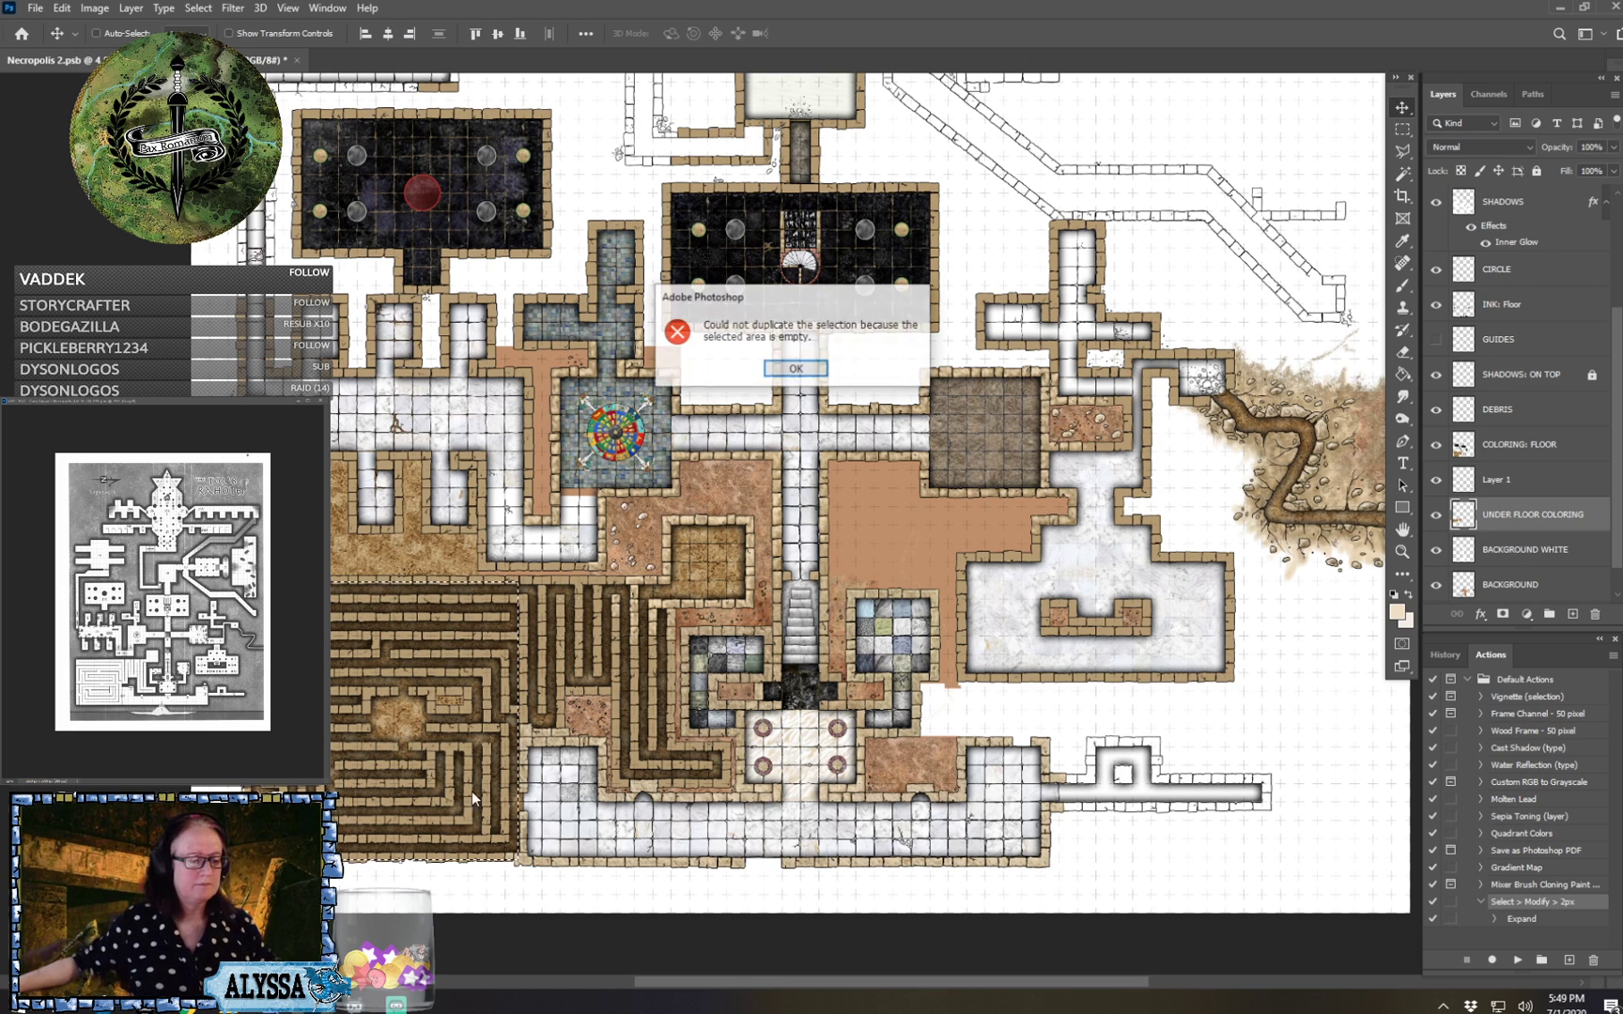
left_click(405, 702, "alt")
left_click(795, 368)
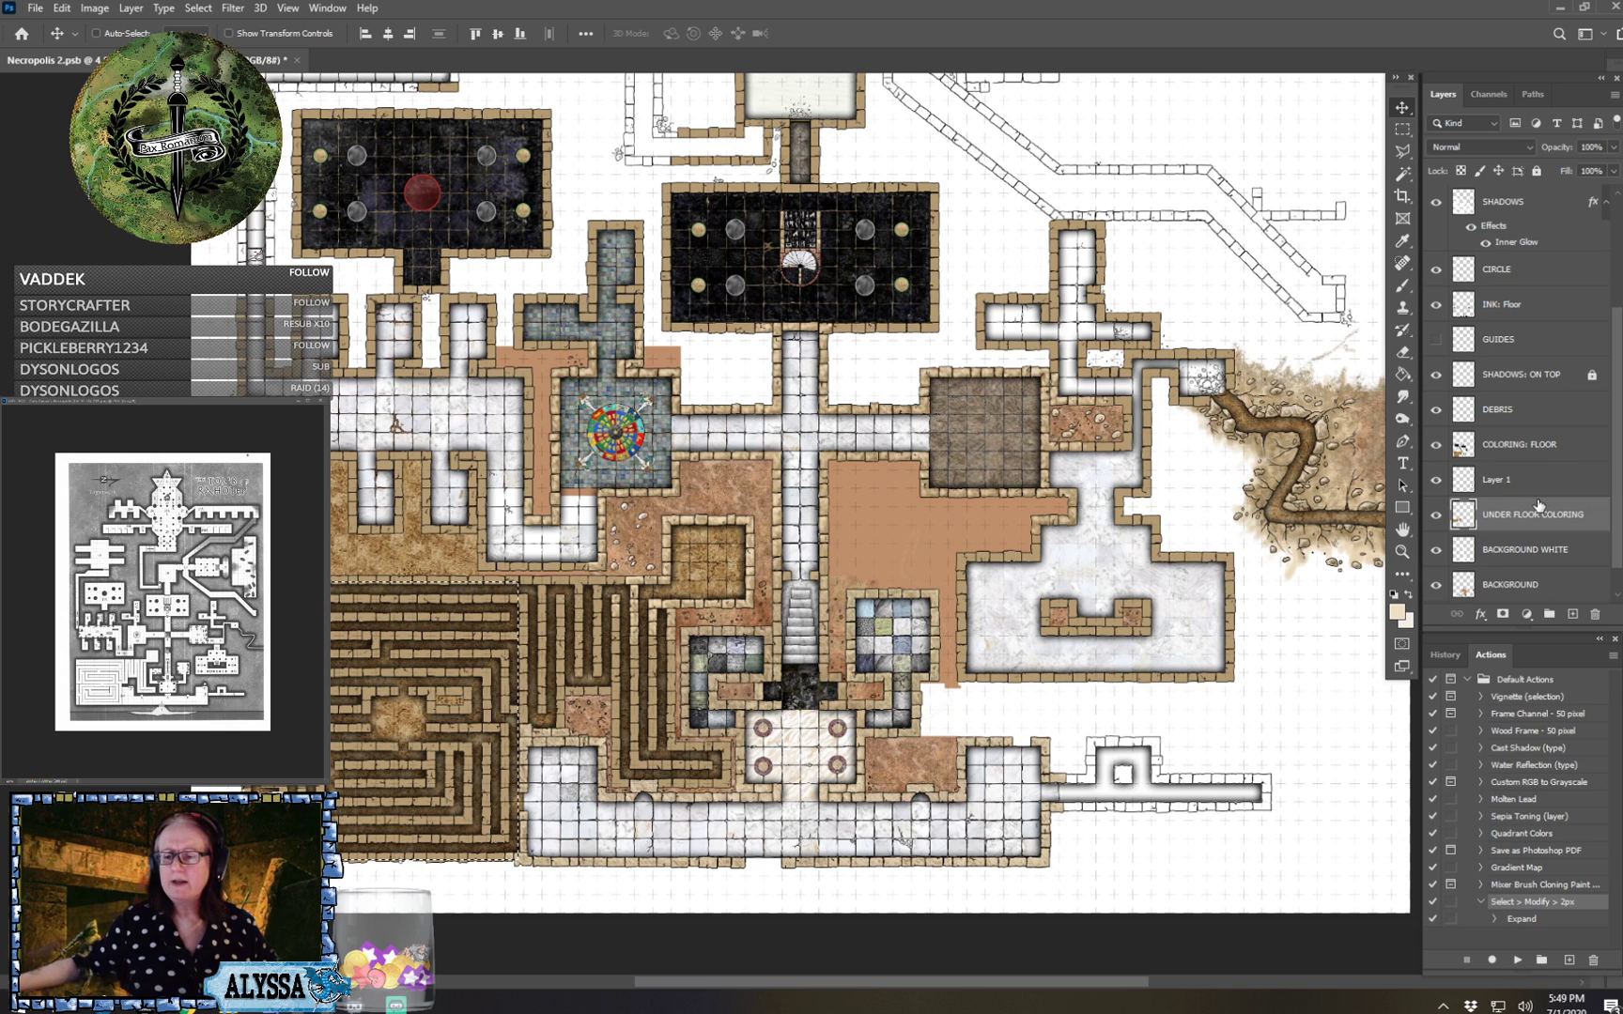
Check the contents of the UNDER FLOOR COLORING layer by toggling its visibility, and activate the COLORING: FLOOR layer.
left_click(1436, 515)
left_click(1436, 516)
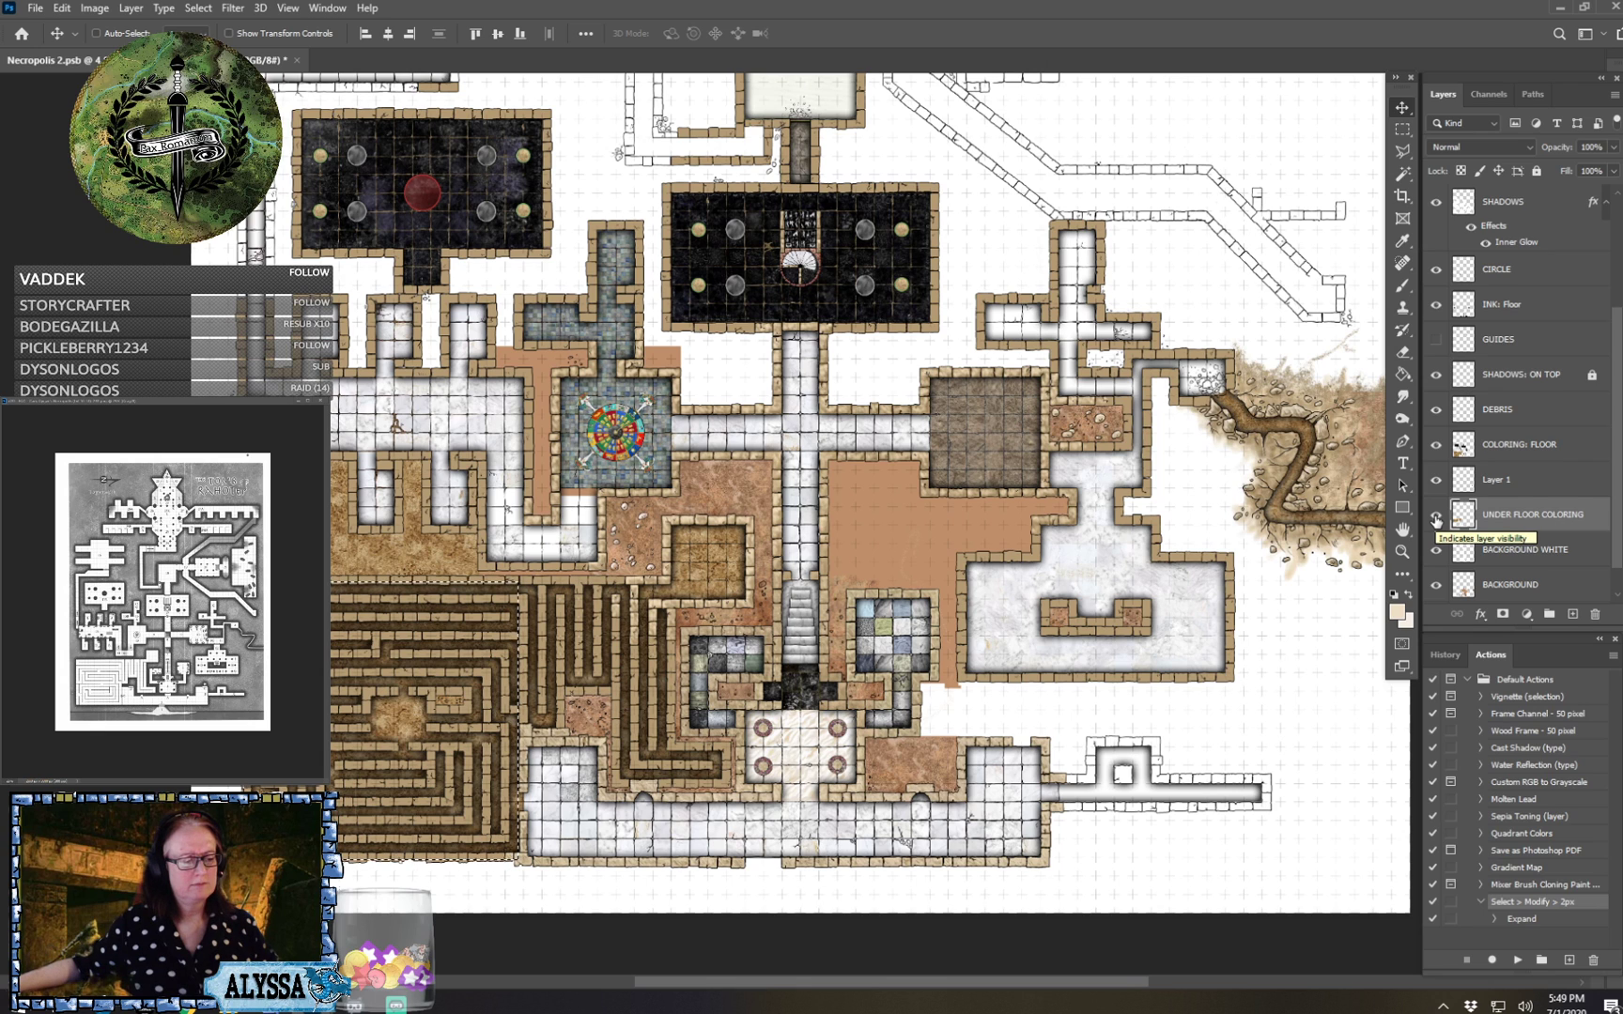
left_click(1552, 449)
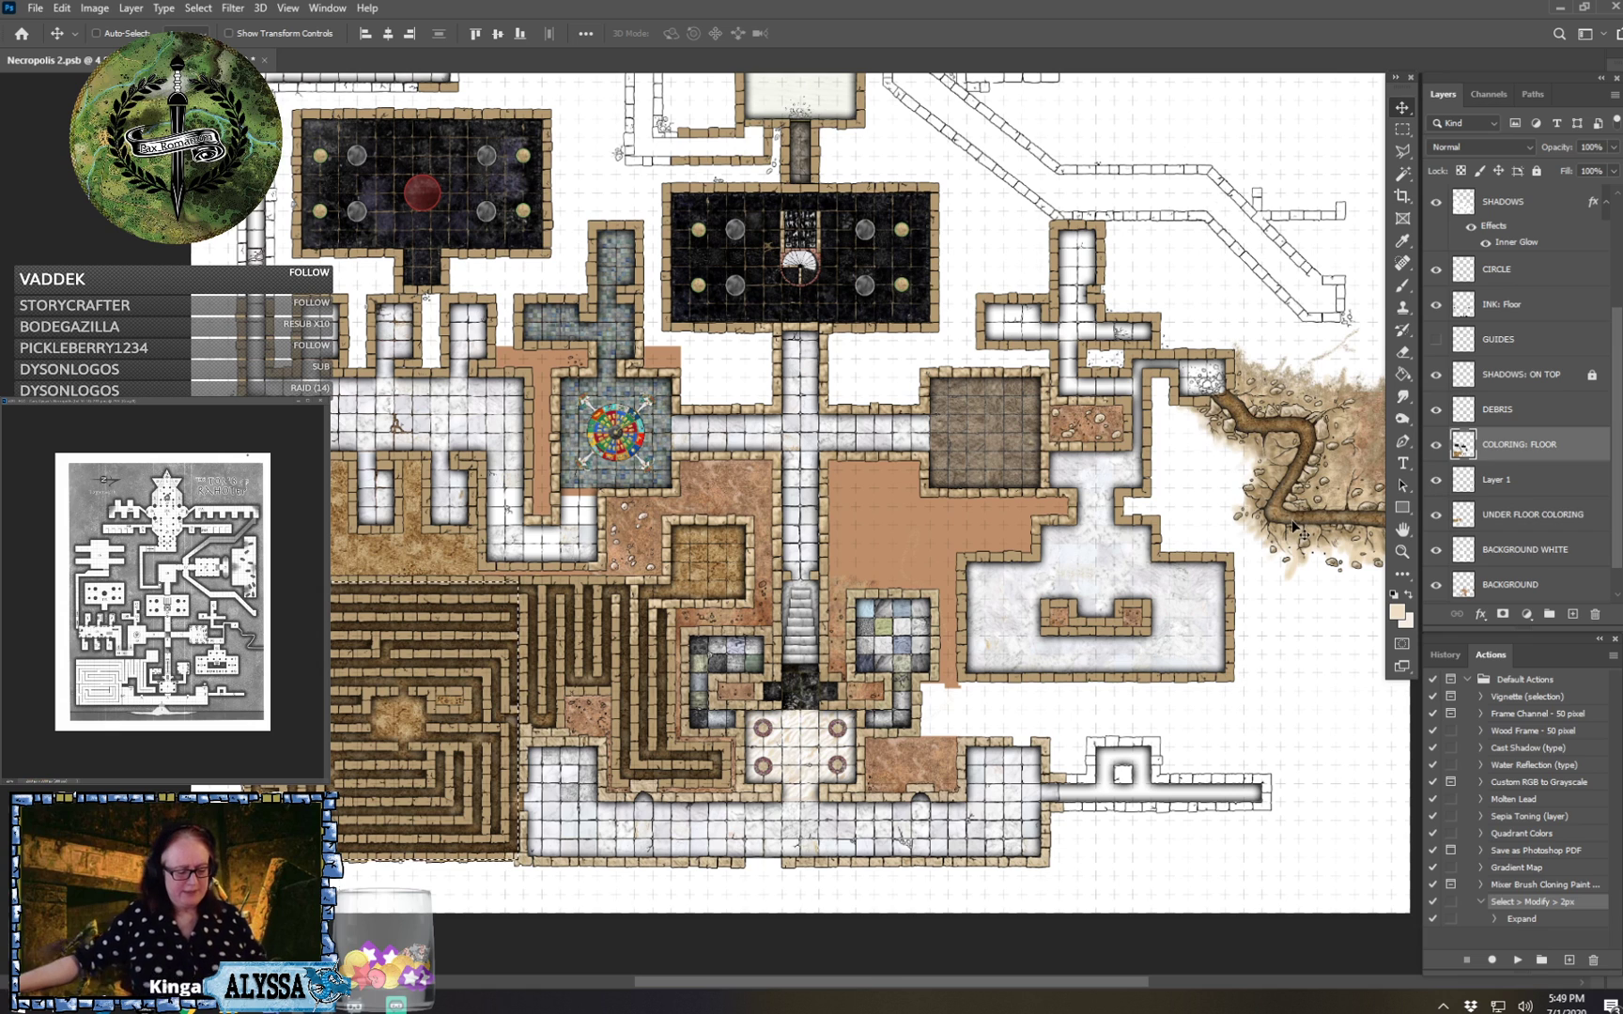
Put the copied maze ground texture on its own layer, shift it east across the map, and stack that layer directly beneath UNDER FLOOR COLORING.
key("ctrl+shift+alt+n")
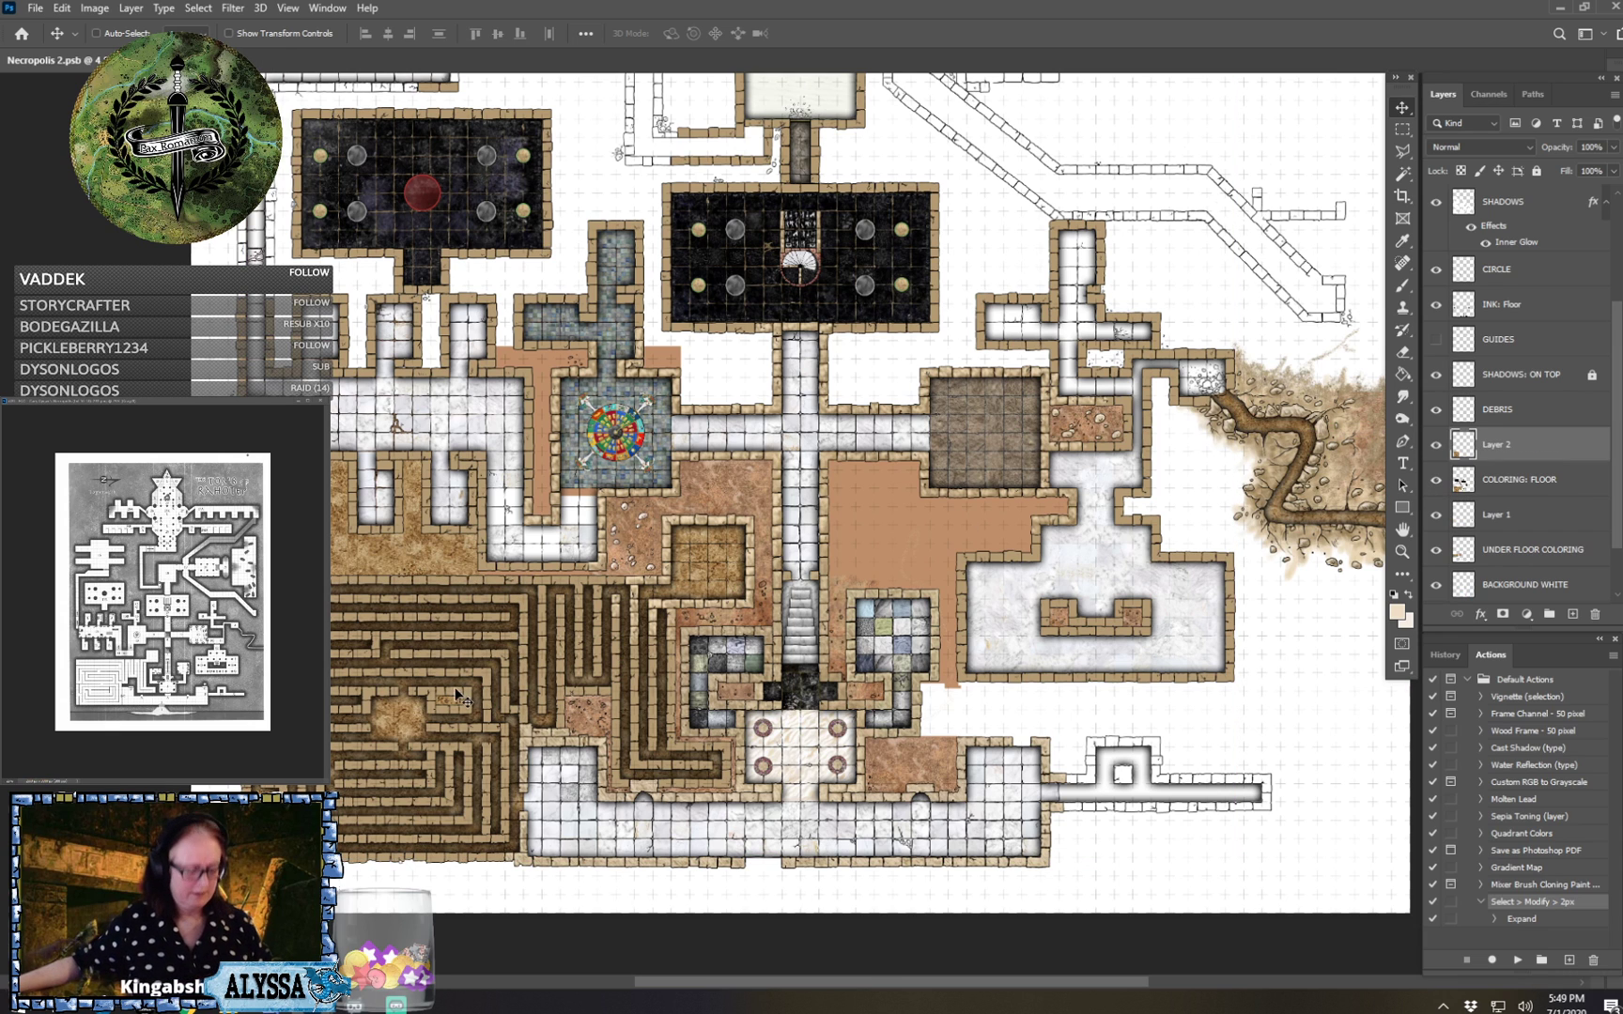
left_click_drag(428, 693, 1037, 554)
left_click_drag(1063, 662, 568, 738)
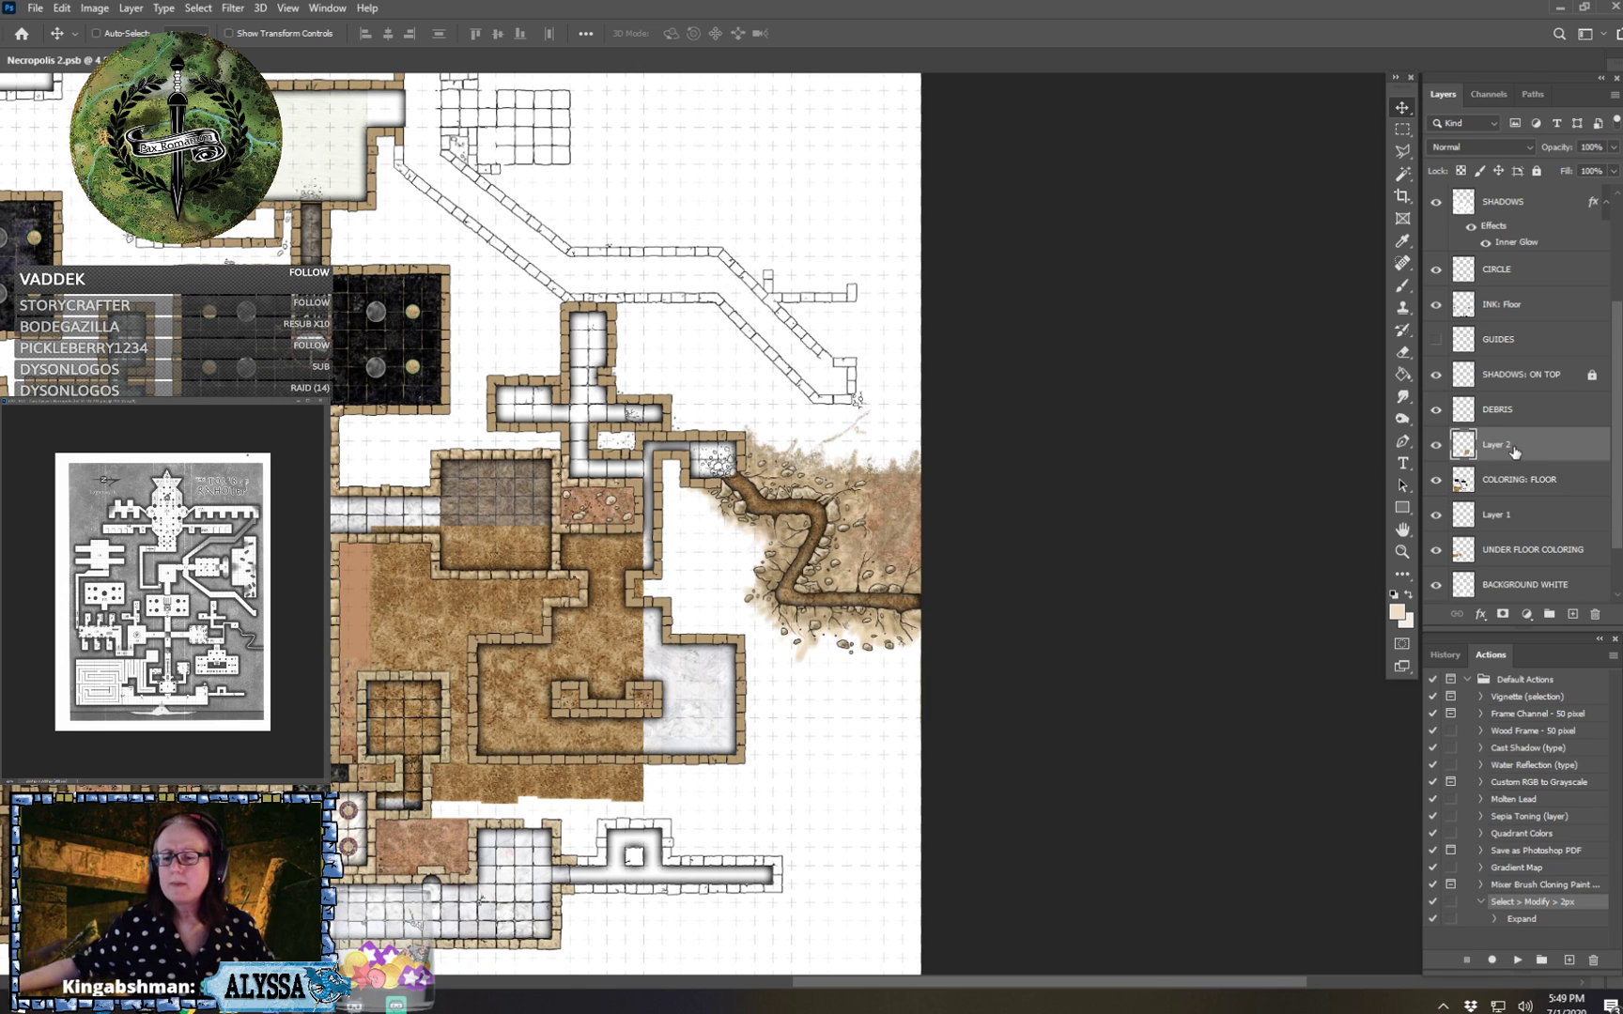
left_click_drag(1515, 448, 1512, 563)
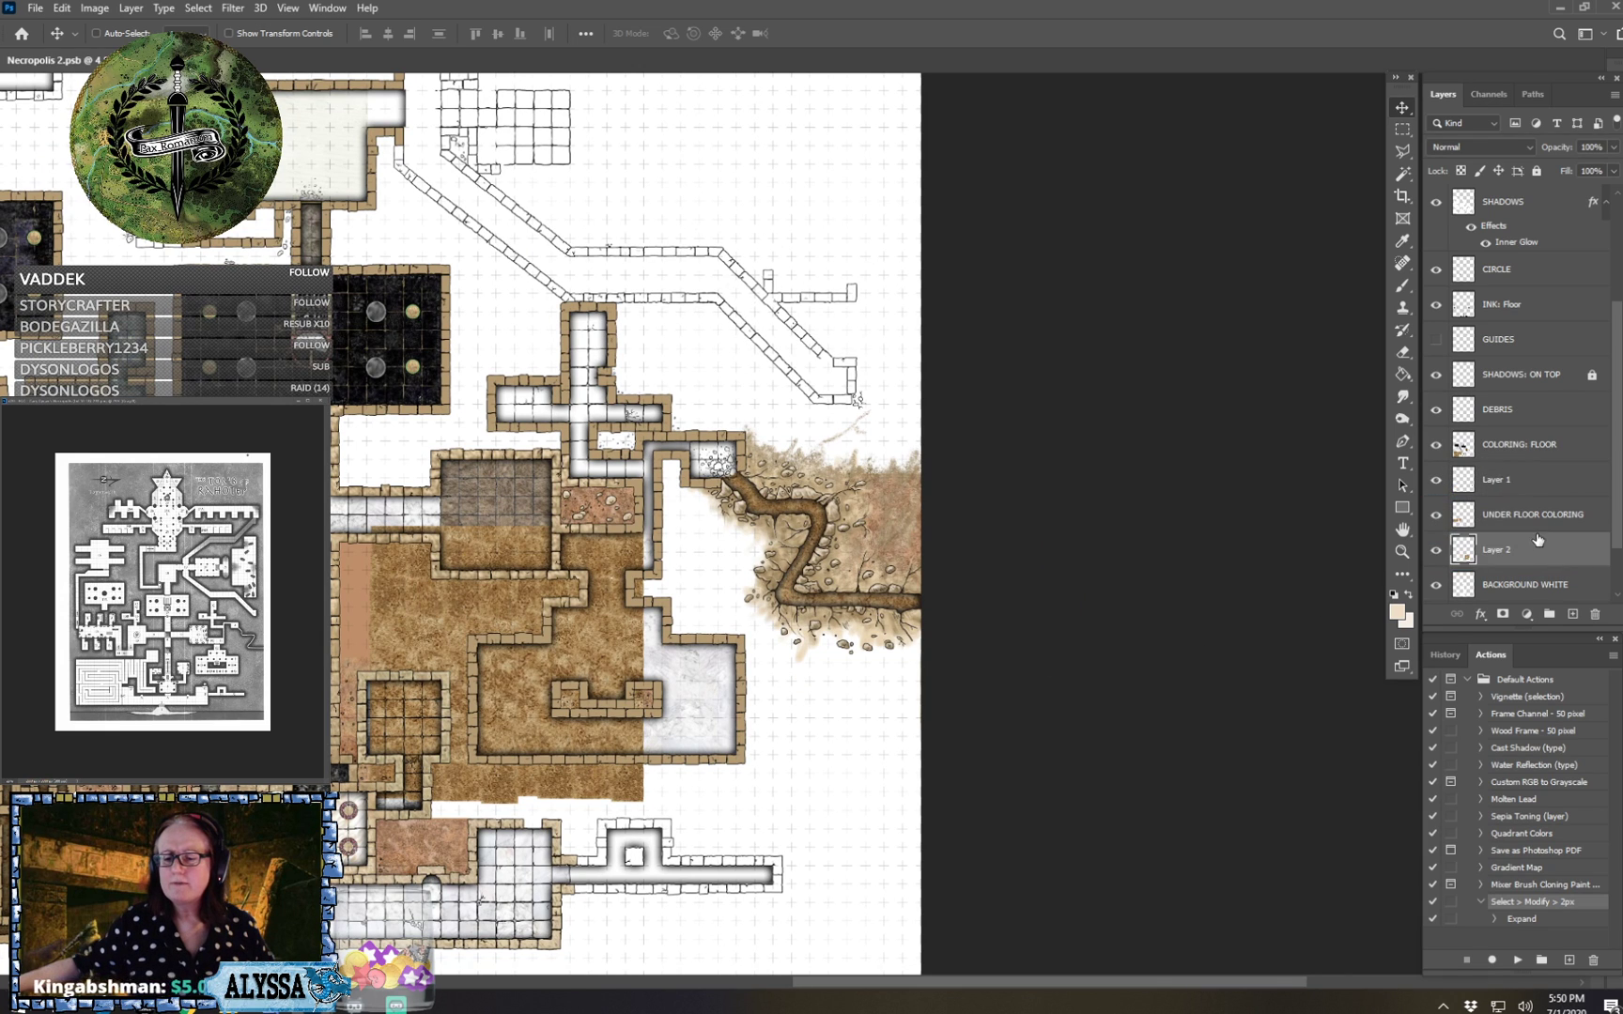
Merge Layer 1 with the COLORING: FLOOR layer.
left_click(1510, 483)
left_click(1522, 451, "ctrl")
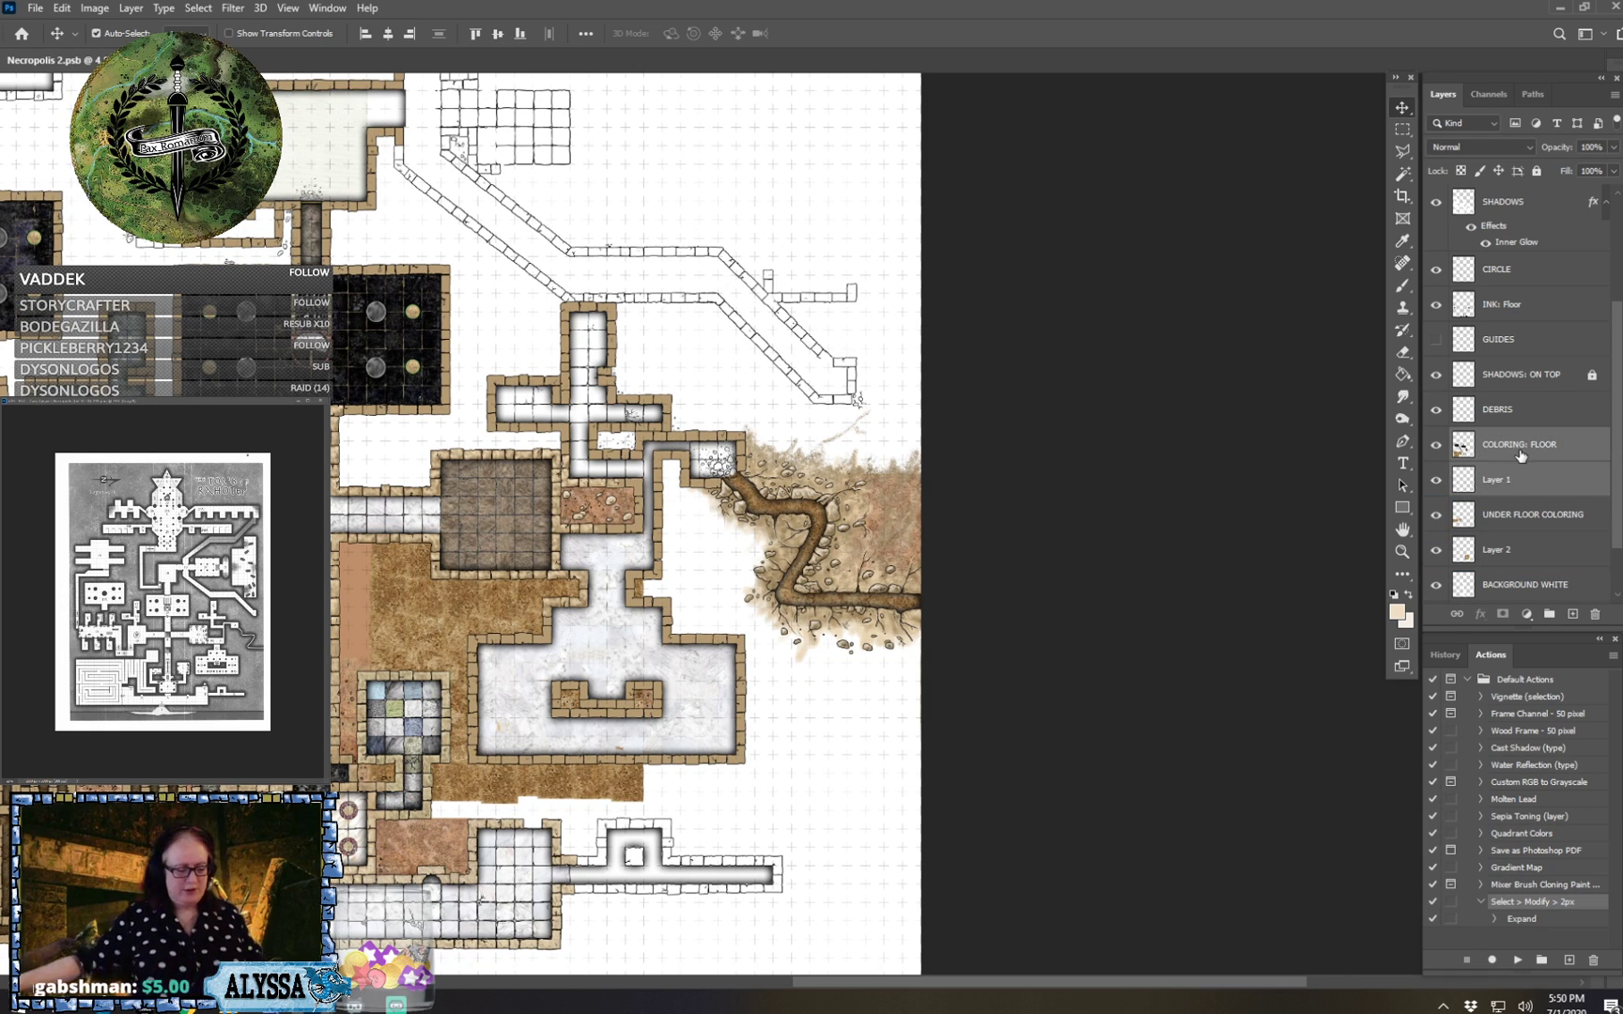
key("ctrl+e")
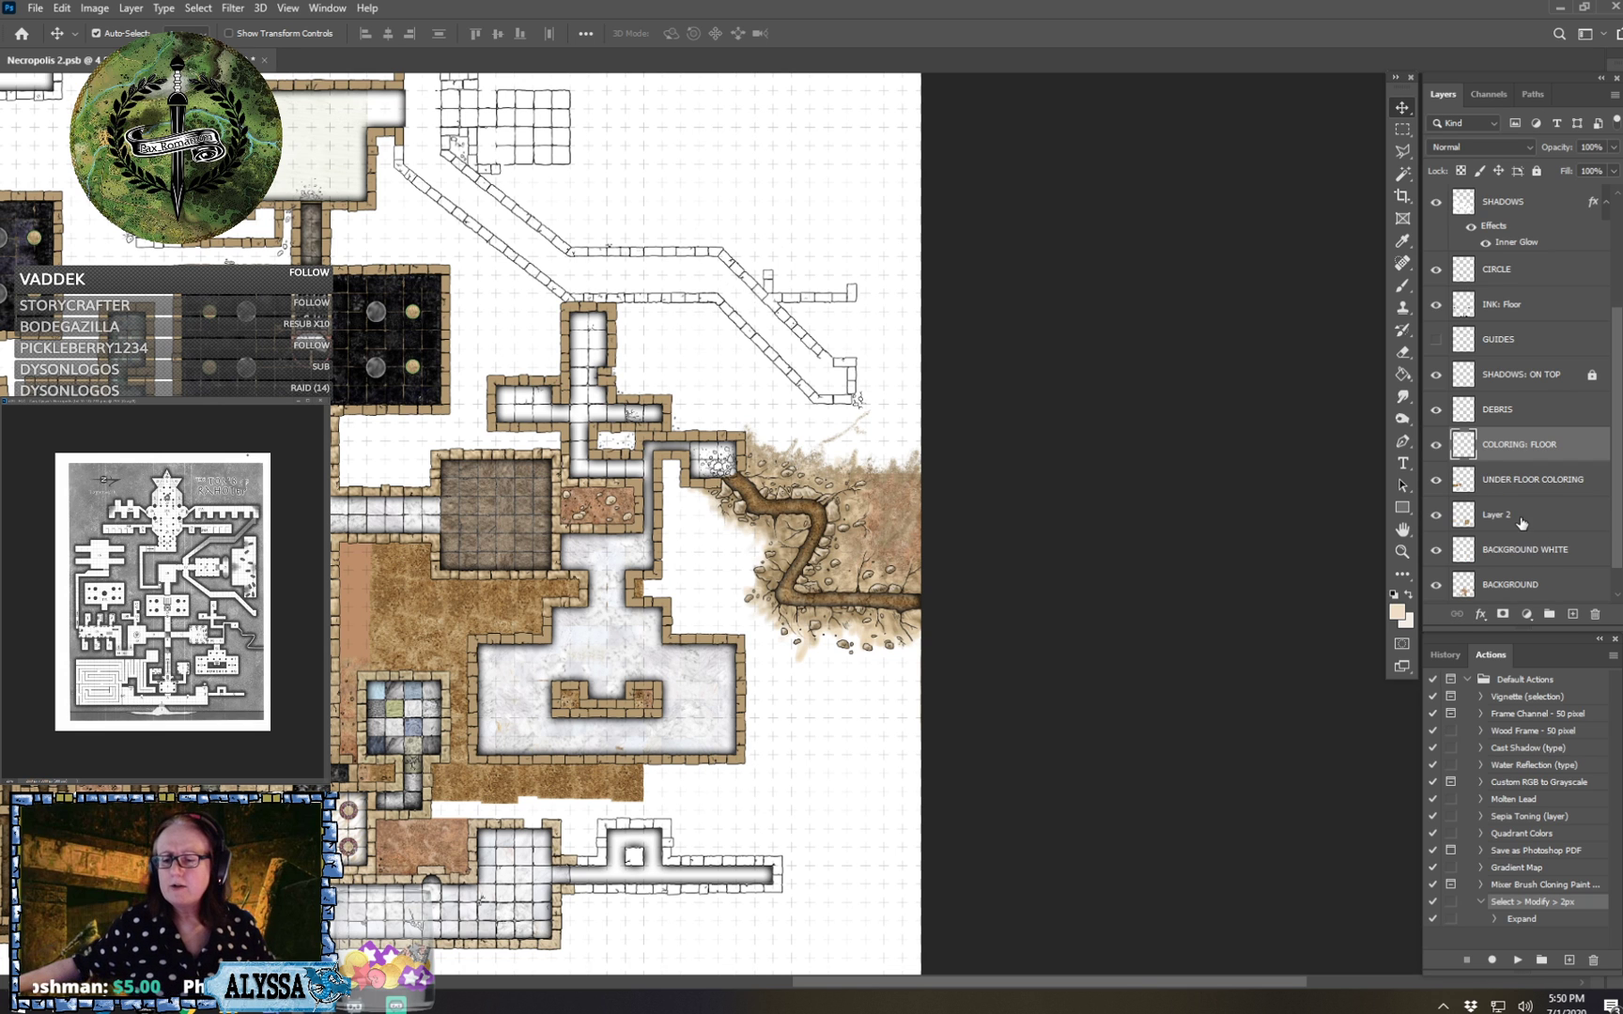
Move the brown ground texture on Layer 2 over the area around the winding tunnel and merge it with UNDER FLOOR COLORING.
left_click(1522, 523)
left_click_drag(616, 635, 904, 582)
scroll(888, 652, "up", 2)
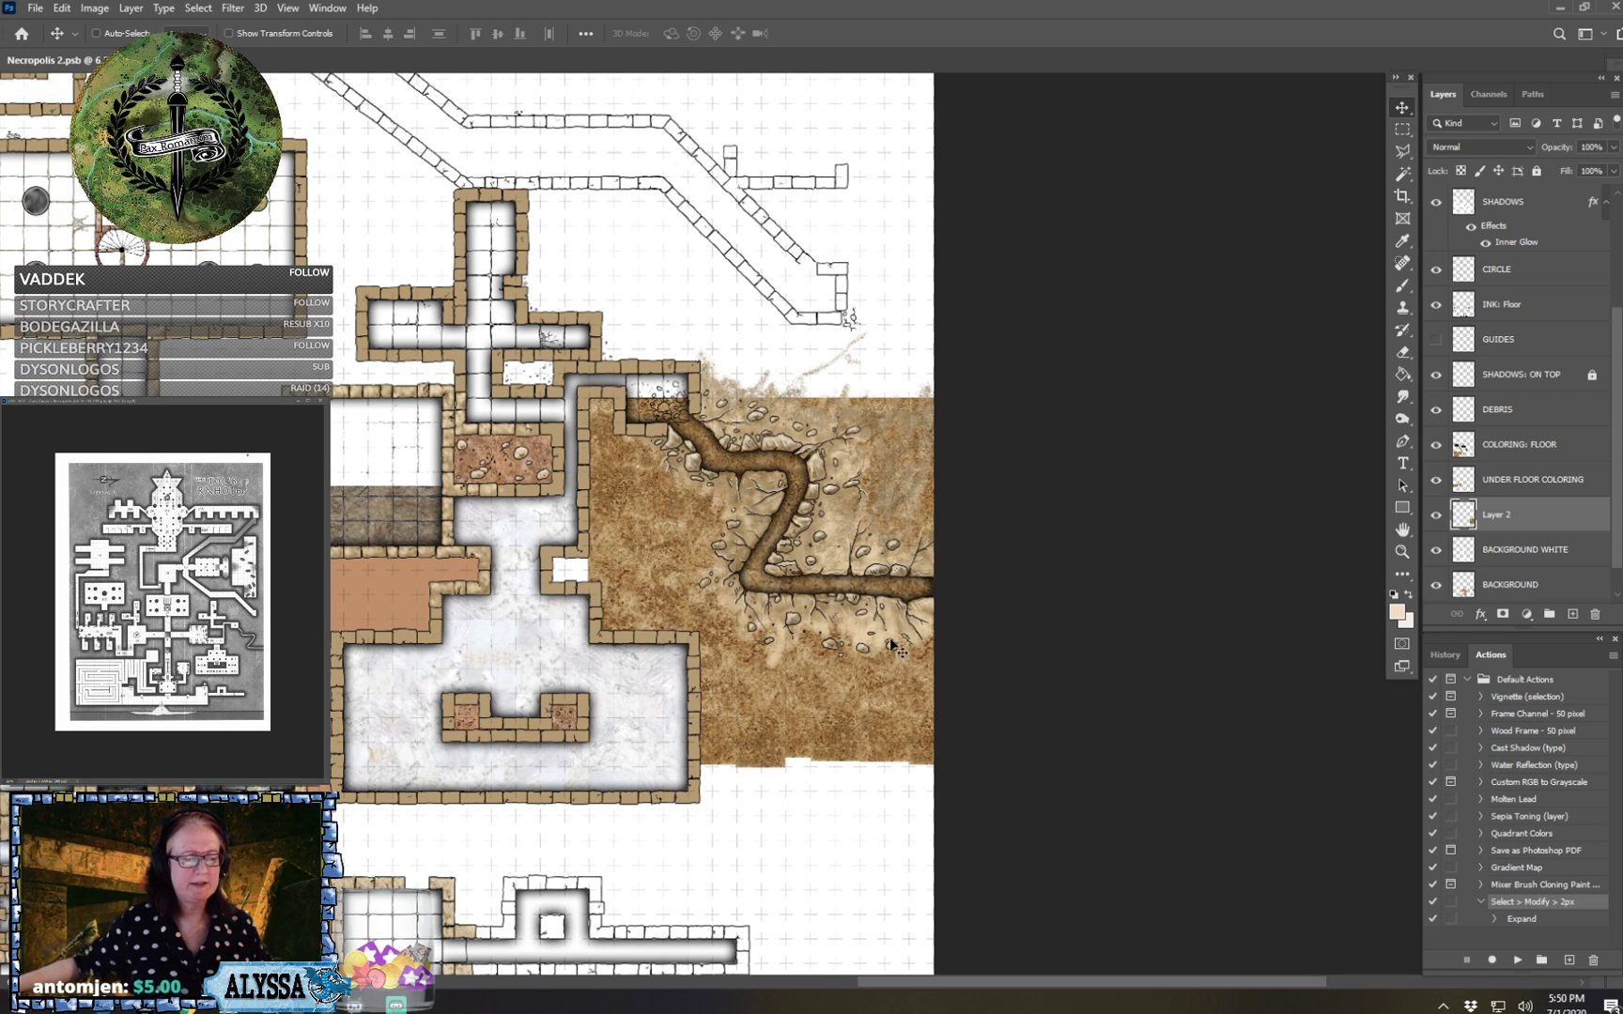
left_click_drag(755, 552, 885, 590)
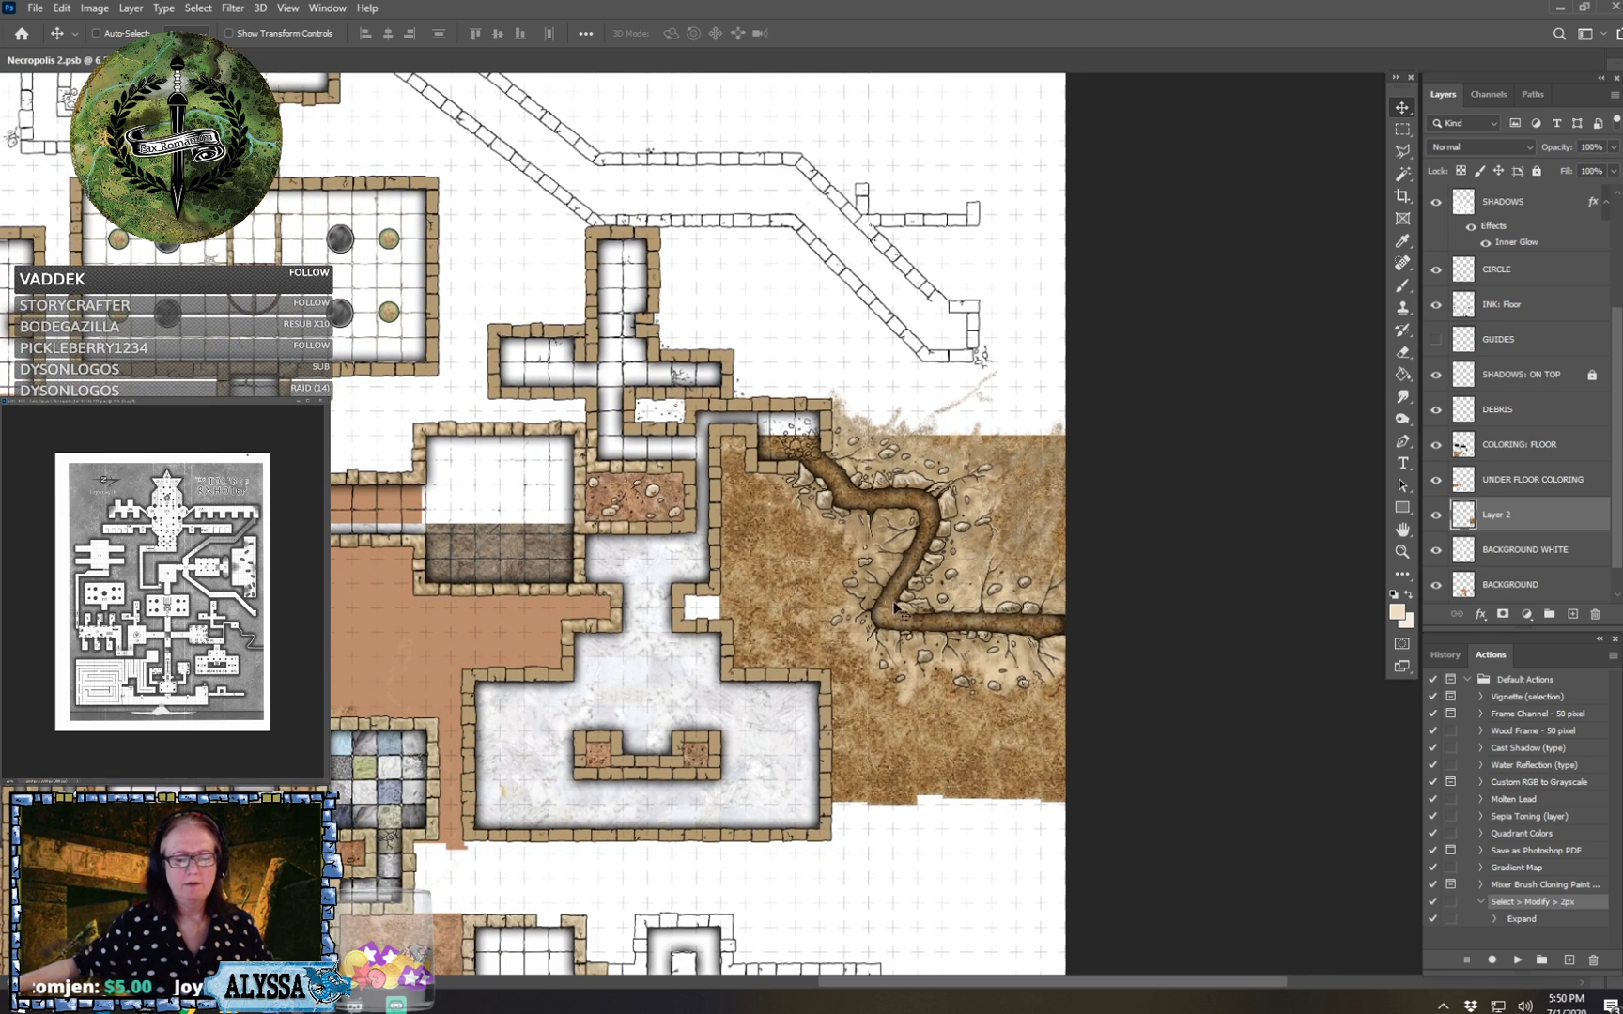
left_click(1542, 488, "ctrl")
key("ctrl+e")
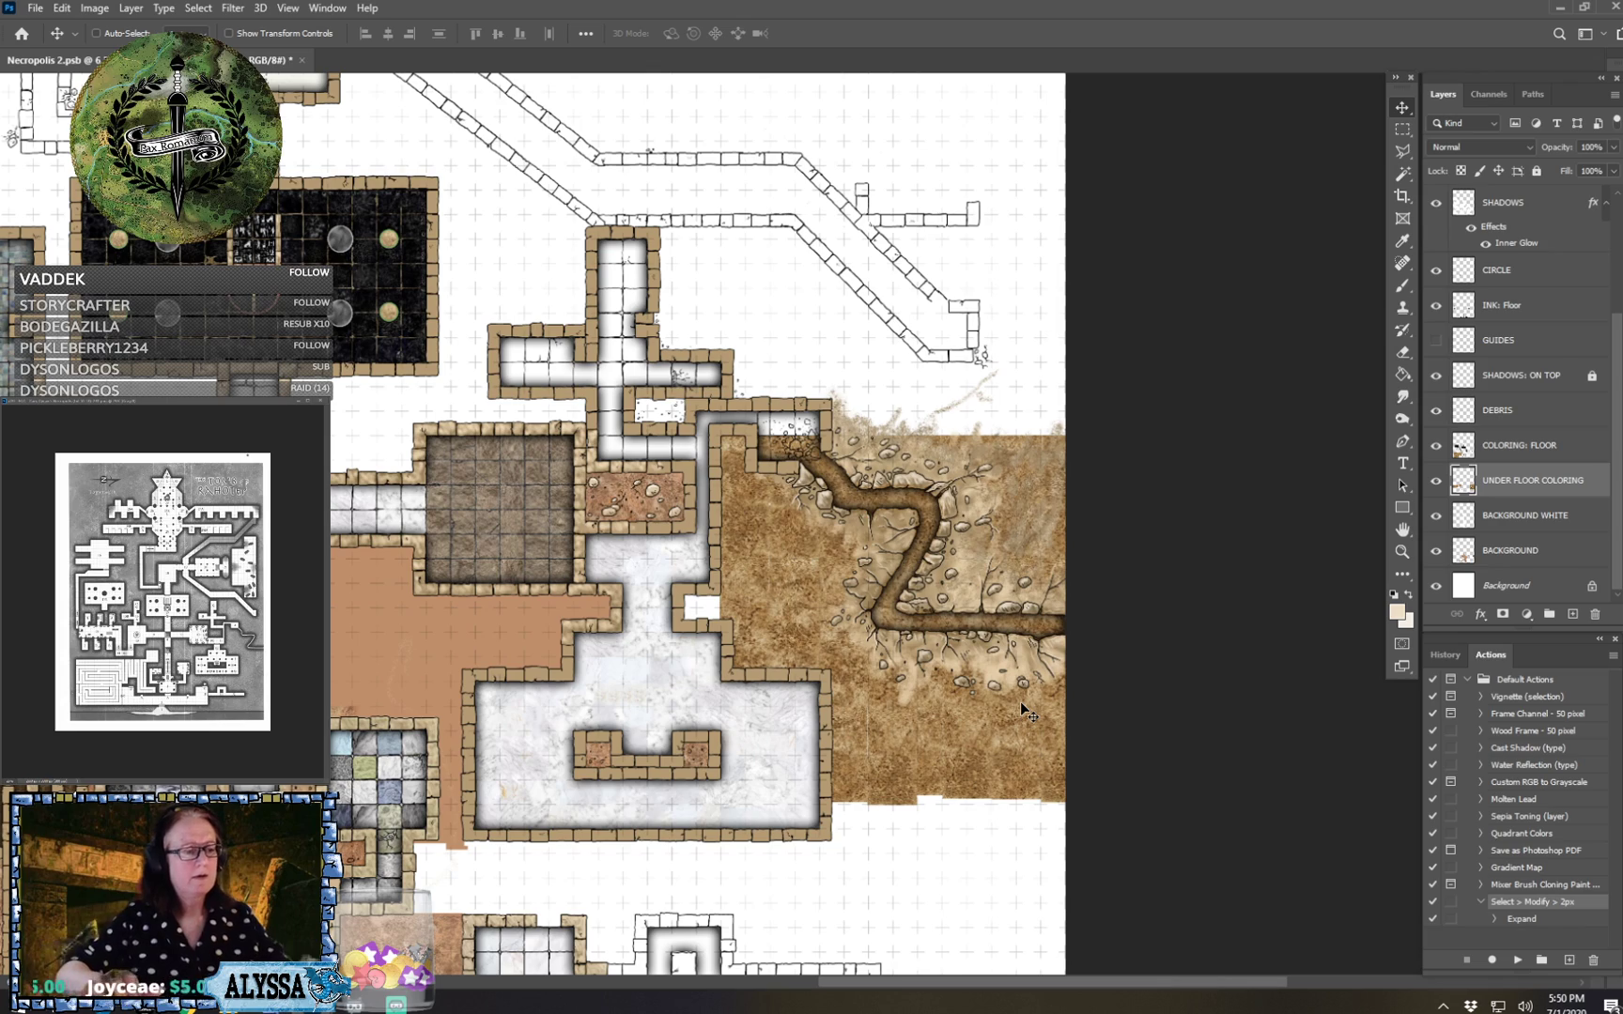
Save the necropolis map file.
scroll(1029, 714, "down", 3)
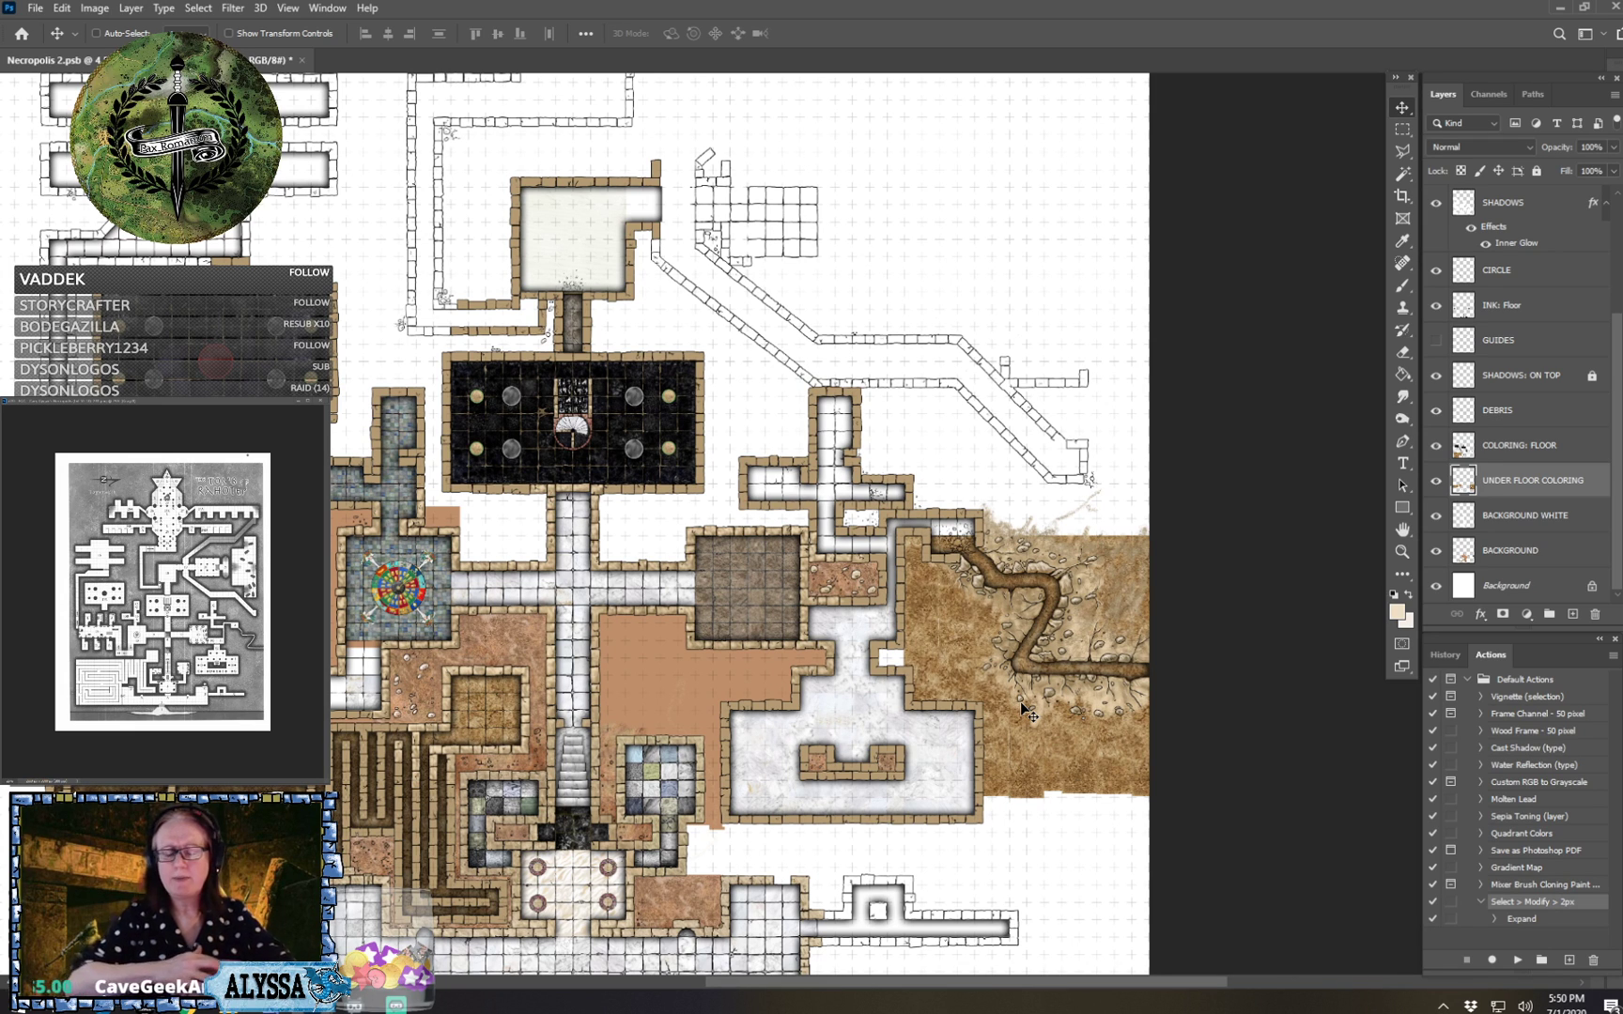
scroll(1029, 713, "up", 4)
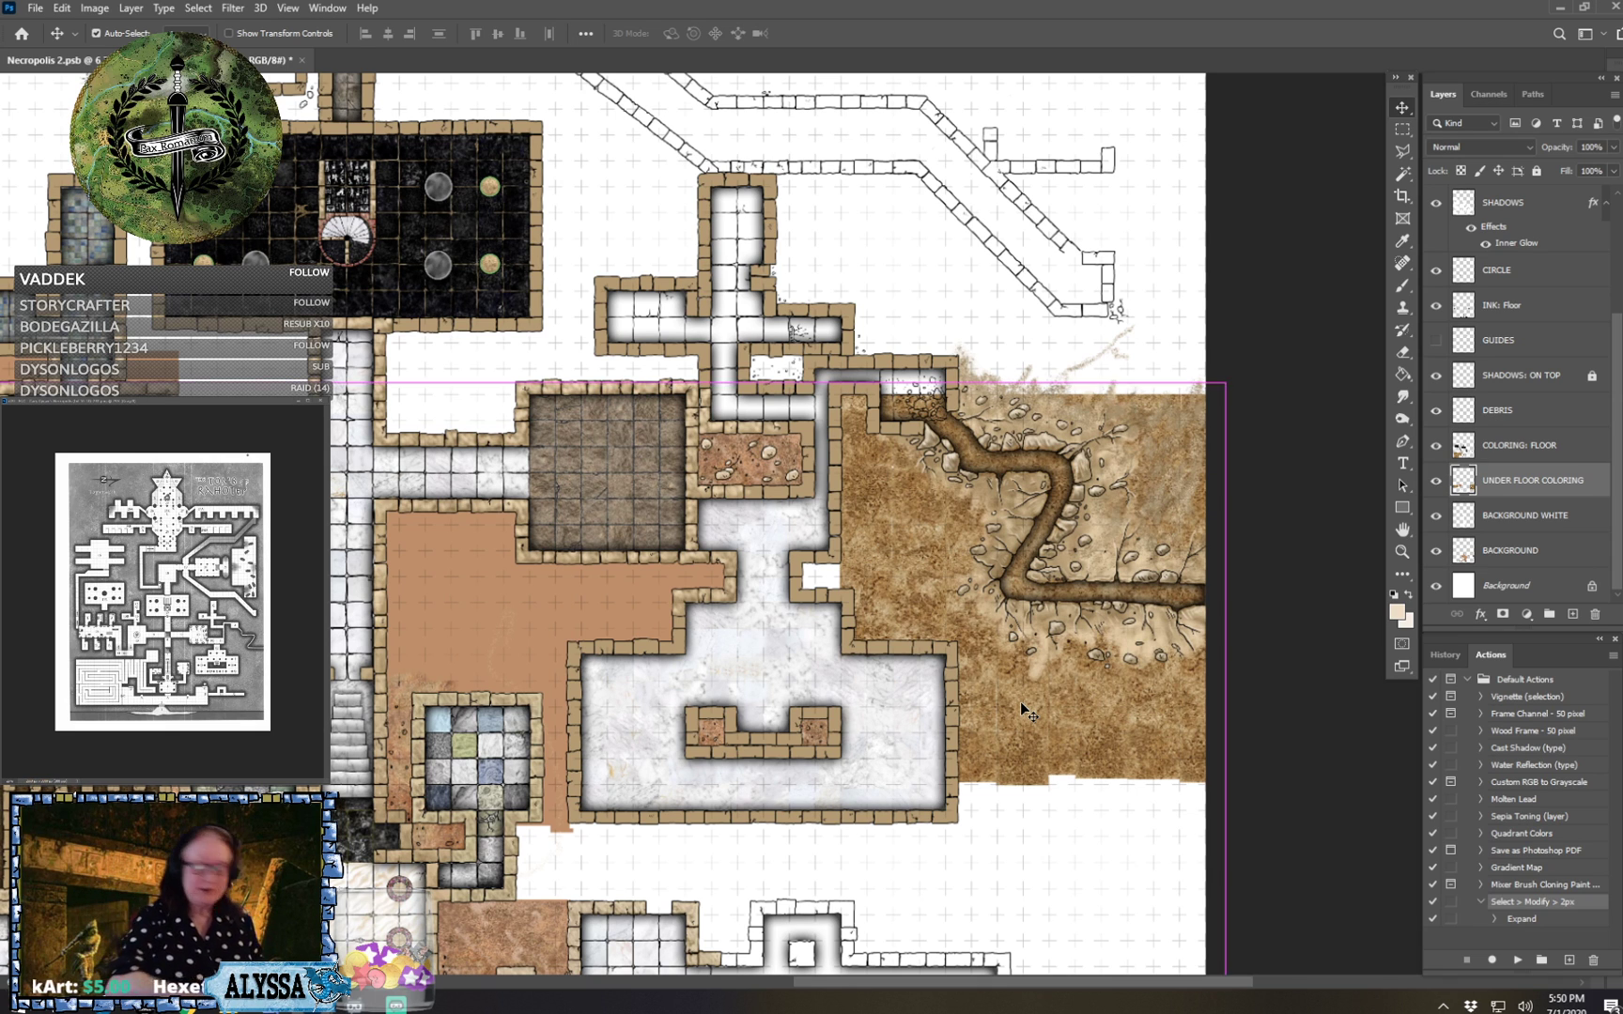
key("ctrl+s")
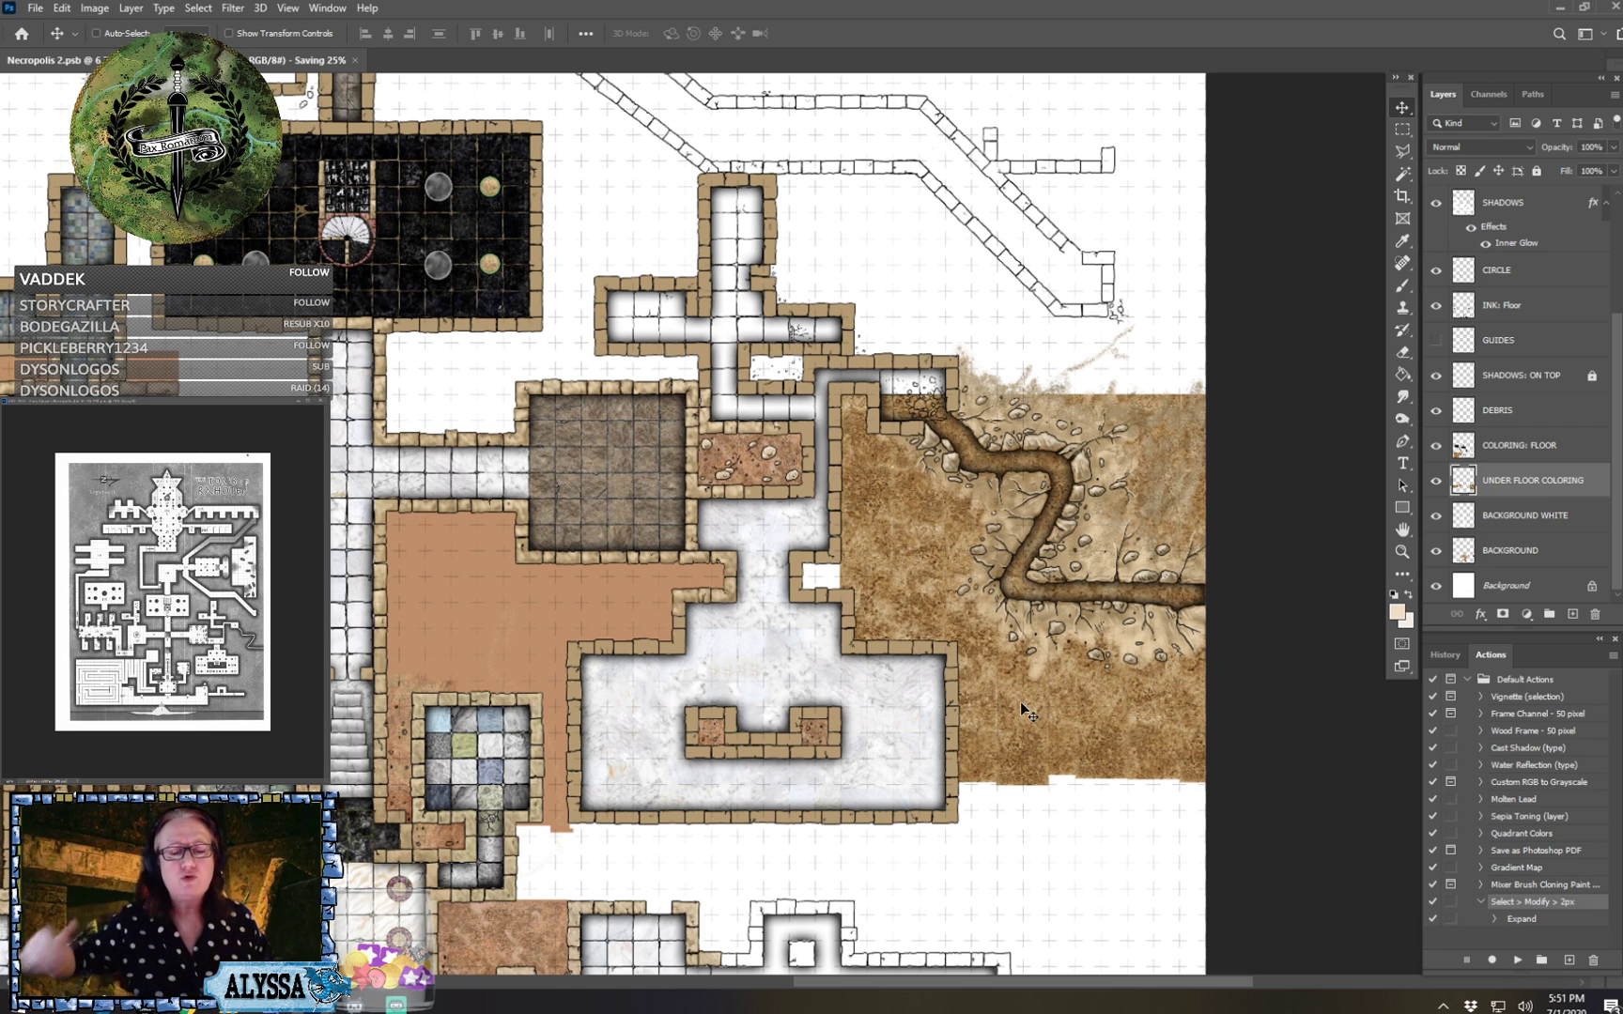
Remove the brown ground texture from the rubble-strewn room at the winding tunnel's western end.
scroll(1022, 709, "up", 5)
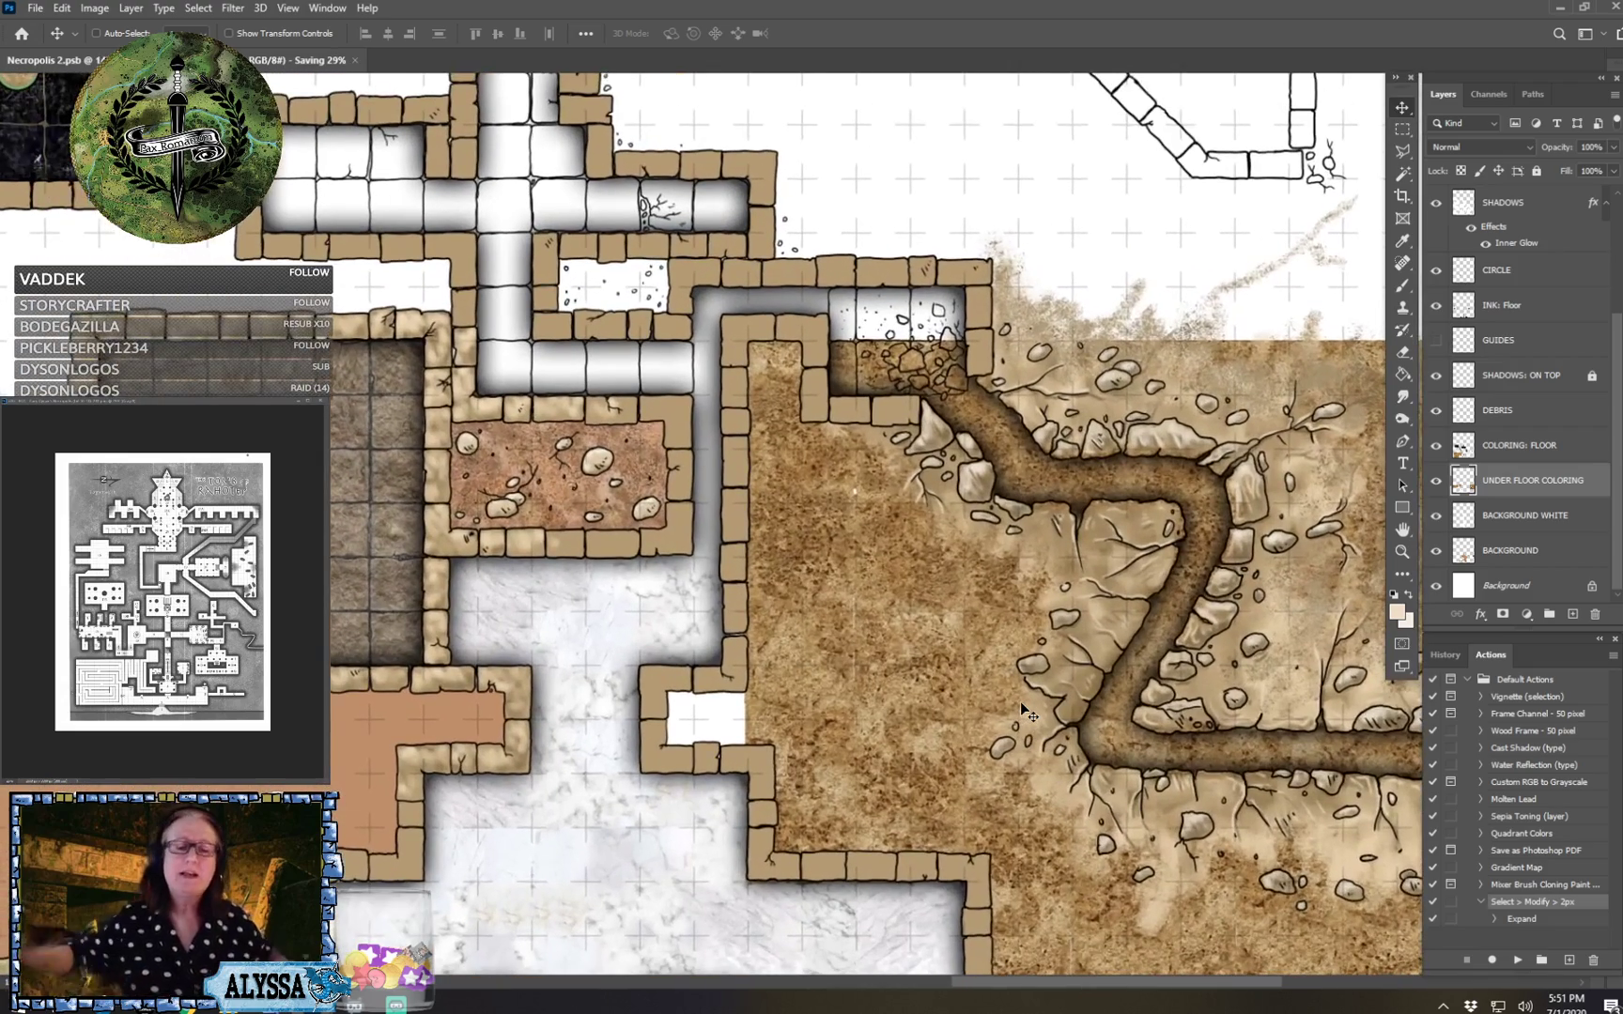
scroll(1026, 711, "up", 3)
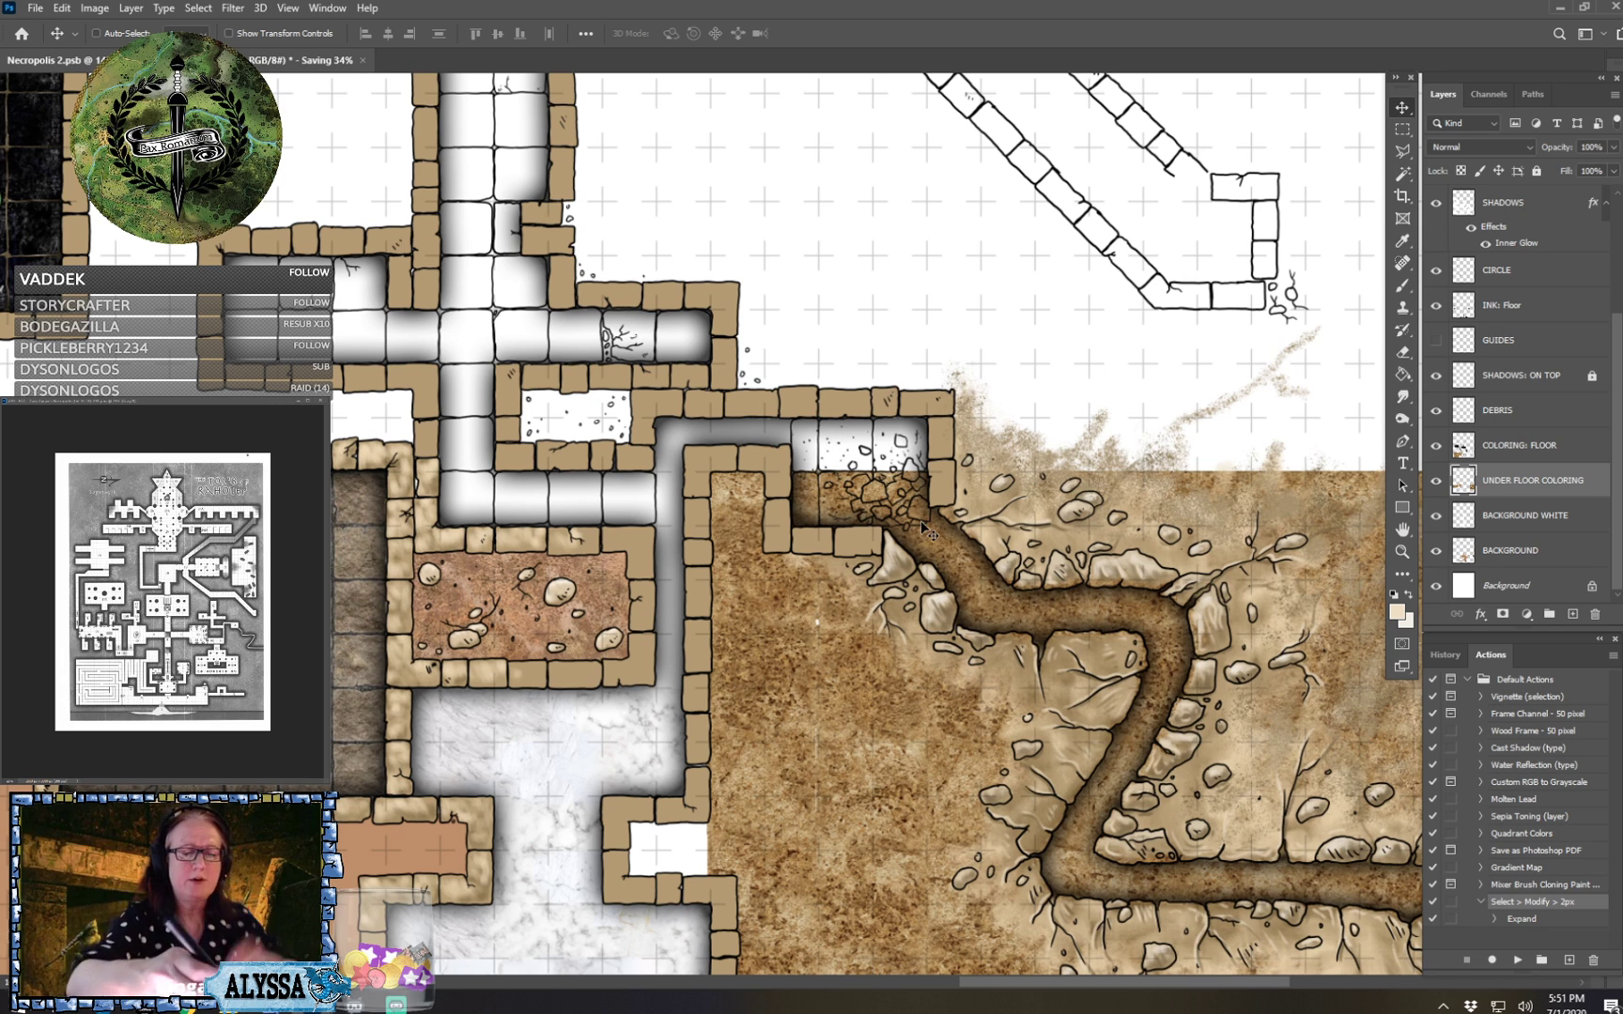
mouse_move(803, 477)
left_mouse_down()
mouse_move(803, 525)
mouse_move(821, 460)
mouse_move(836, 518)
mouse_move(854, 465)
mouse_move(878, 523)
mouse_move(864, 480)
mouse_move(892, 480)
mouse_move(876, 471)
mouse_move(907, 493)
left_mouse_up()
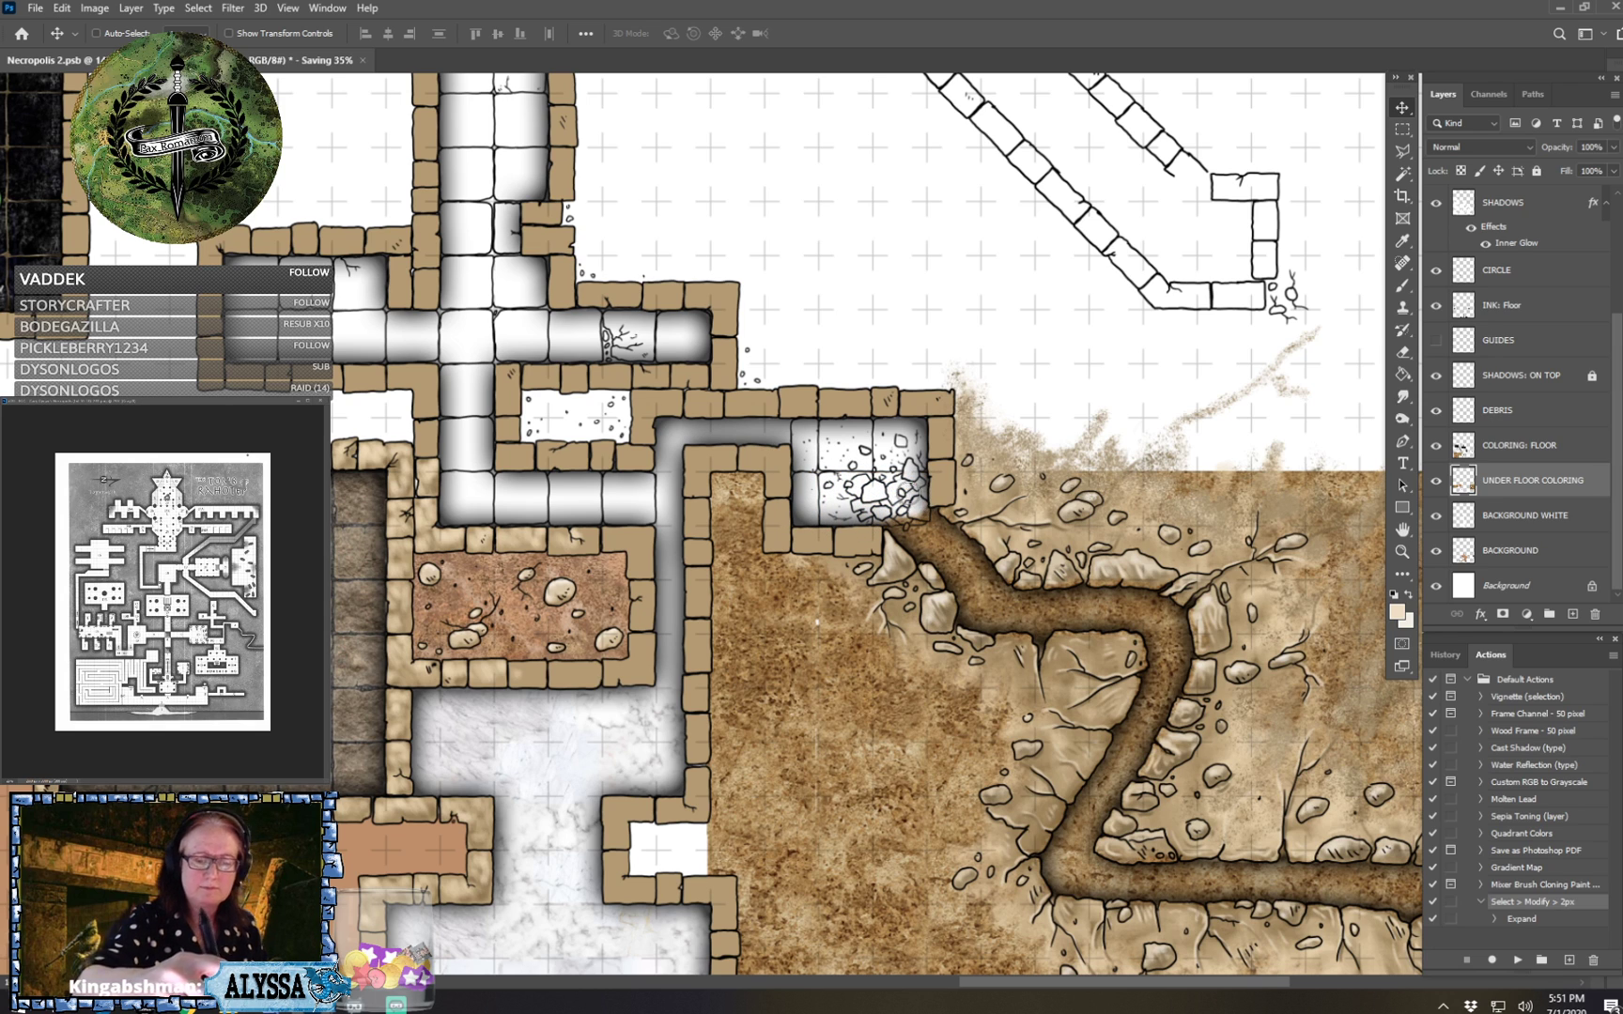
Look over the whole necropolis map to check the brown ground texture around the maze and the winding tunnel.
key("ctrl+minus")
key("ctrl+minus")
key("ctrl+minus")
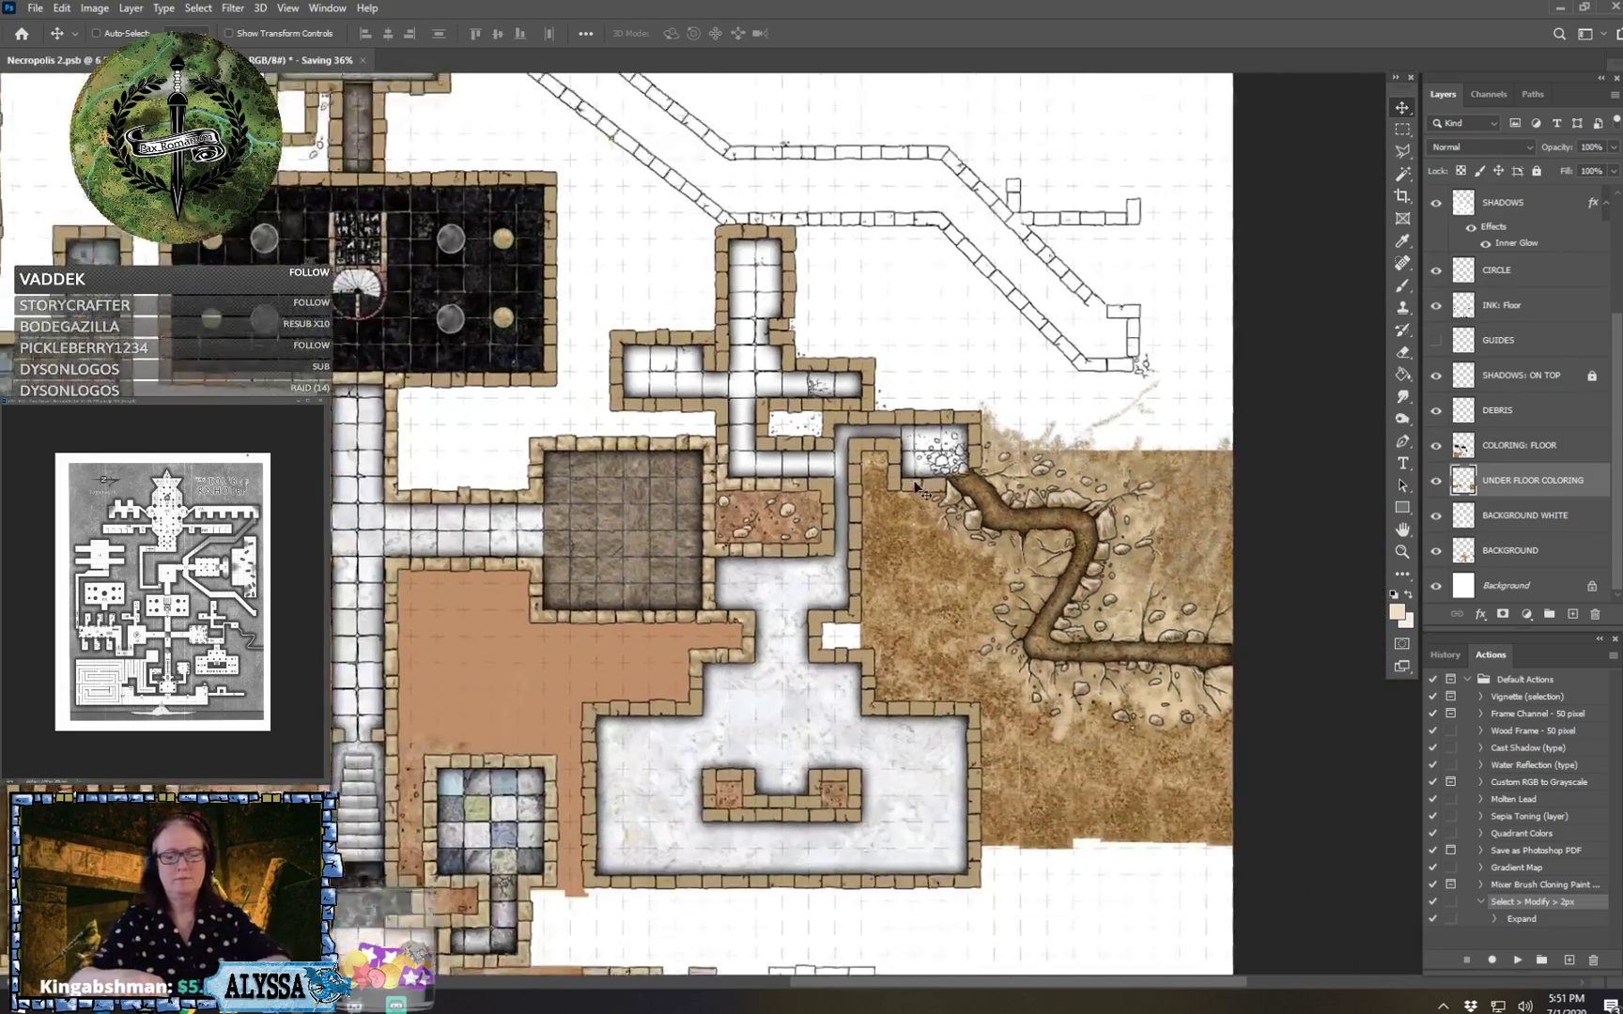
scroll(915, 488, "up", 1)
scroll(916, 488, "down", 3)
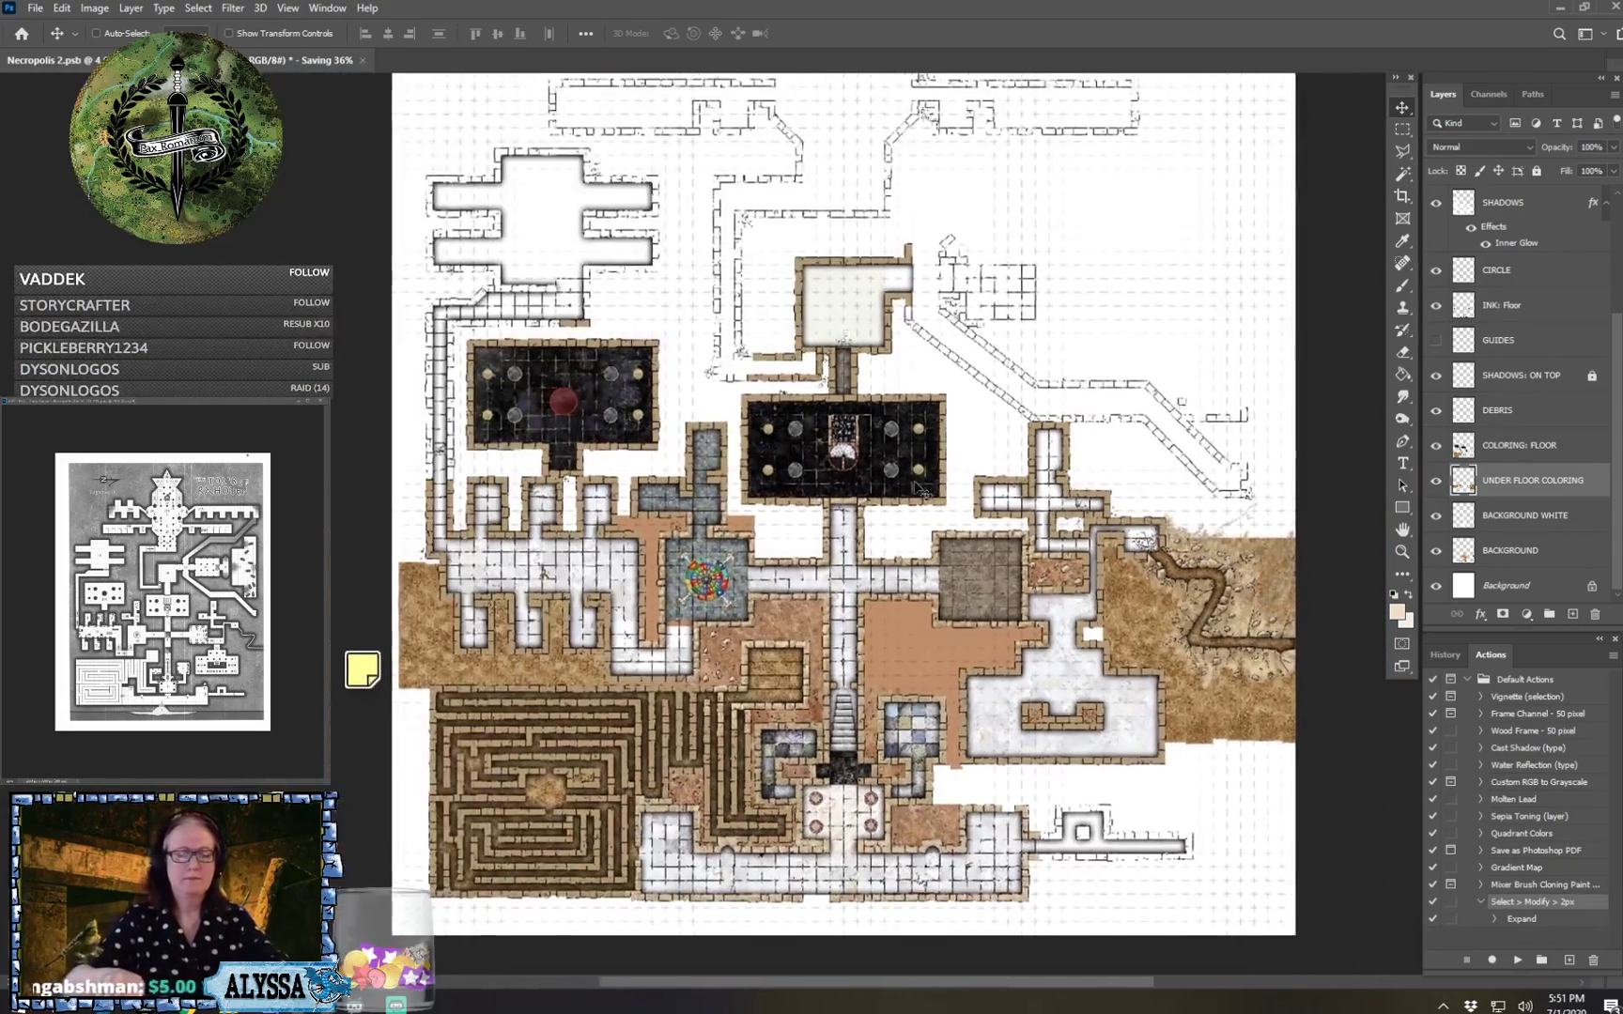
scroll(916, 488, "up", 2)
scroll(916, 487, "down", 3)
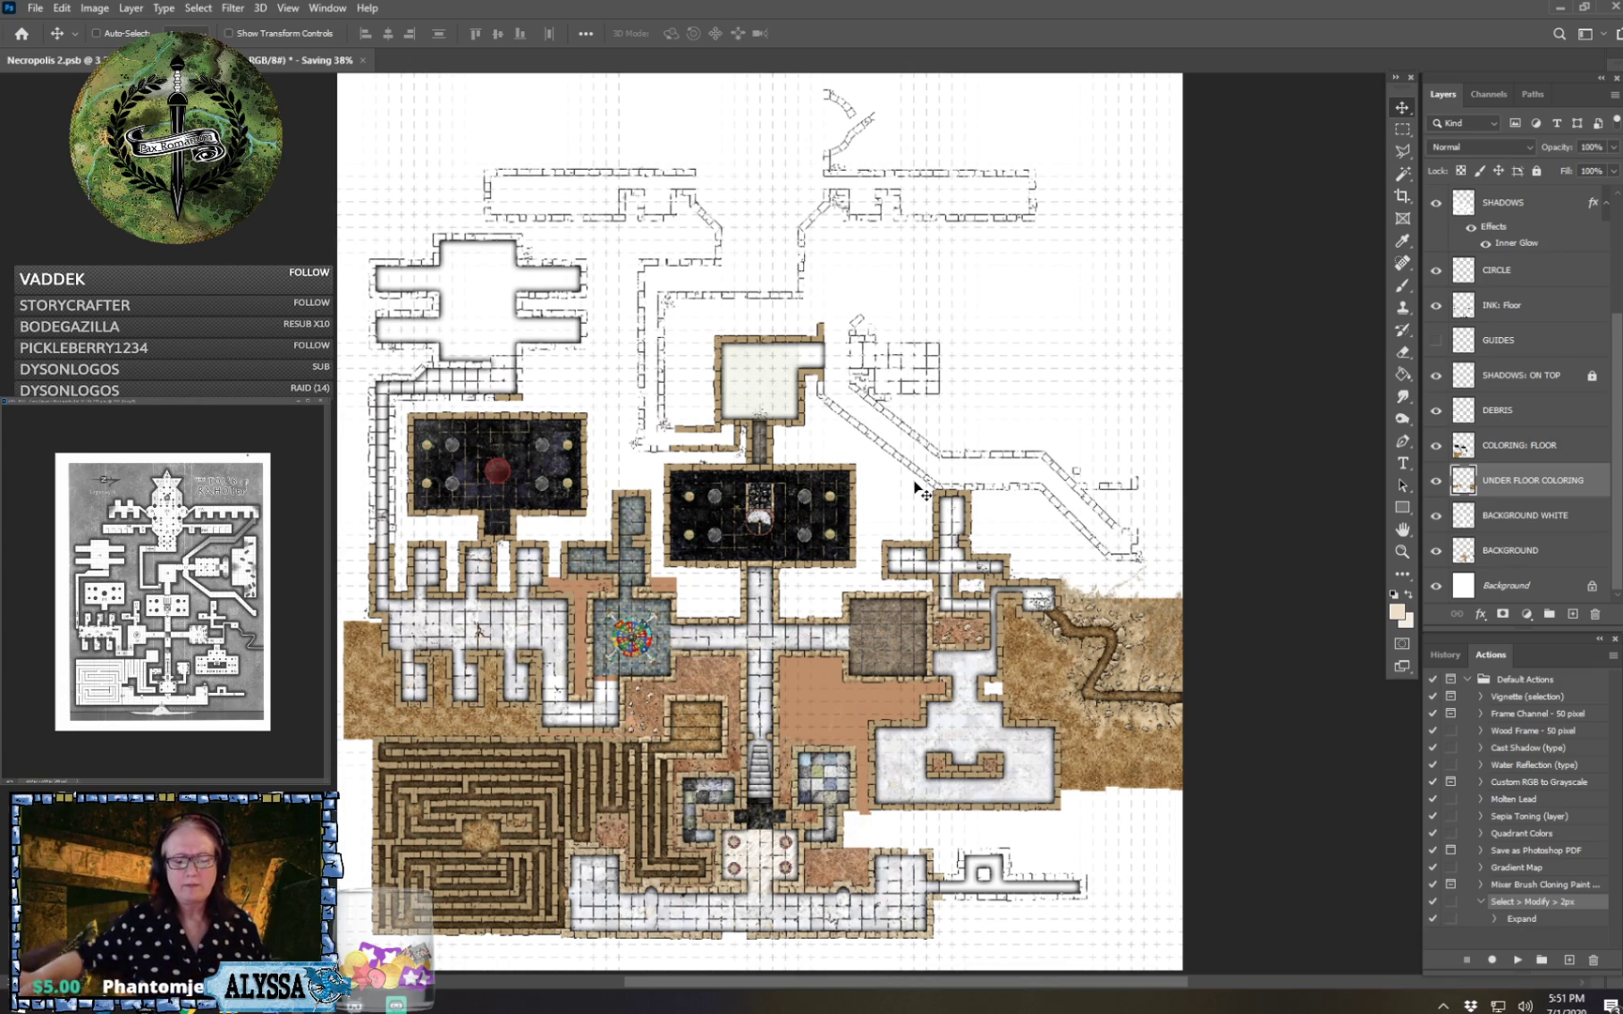
scroll(916, 487, "up", 3)
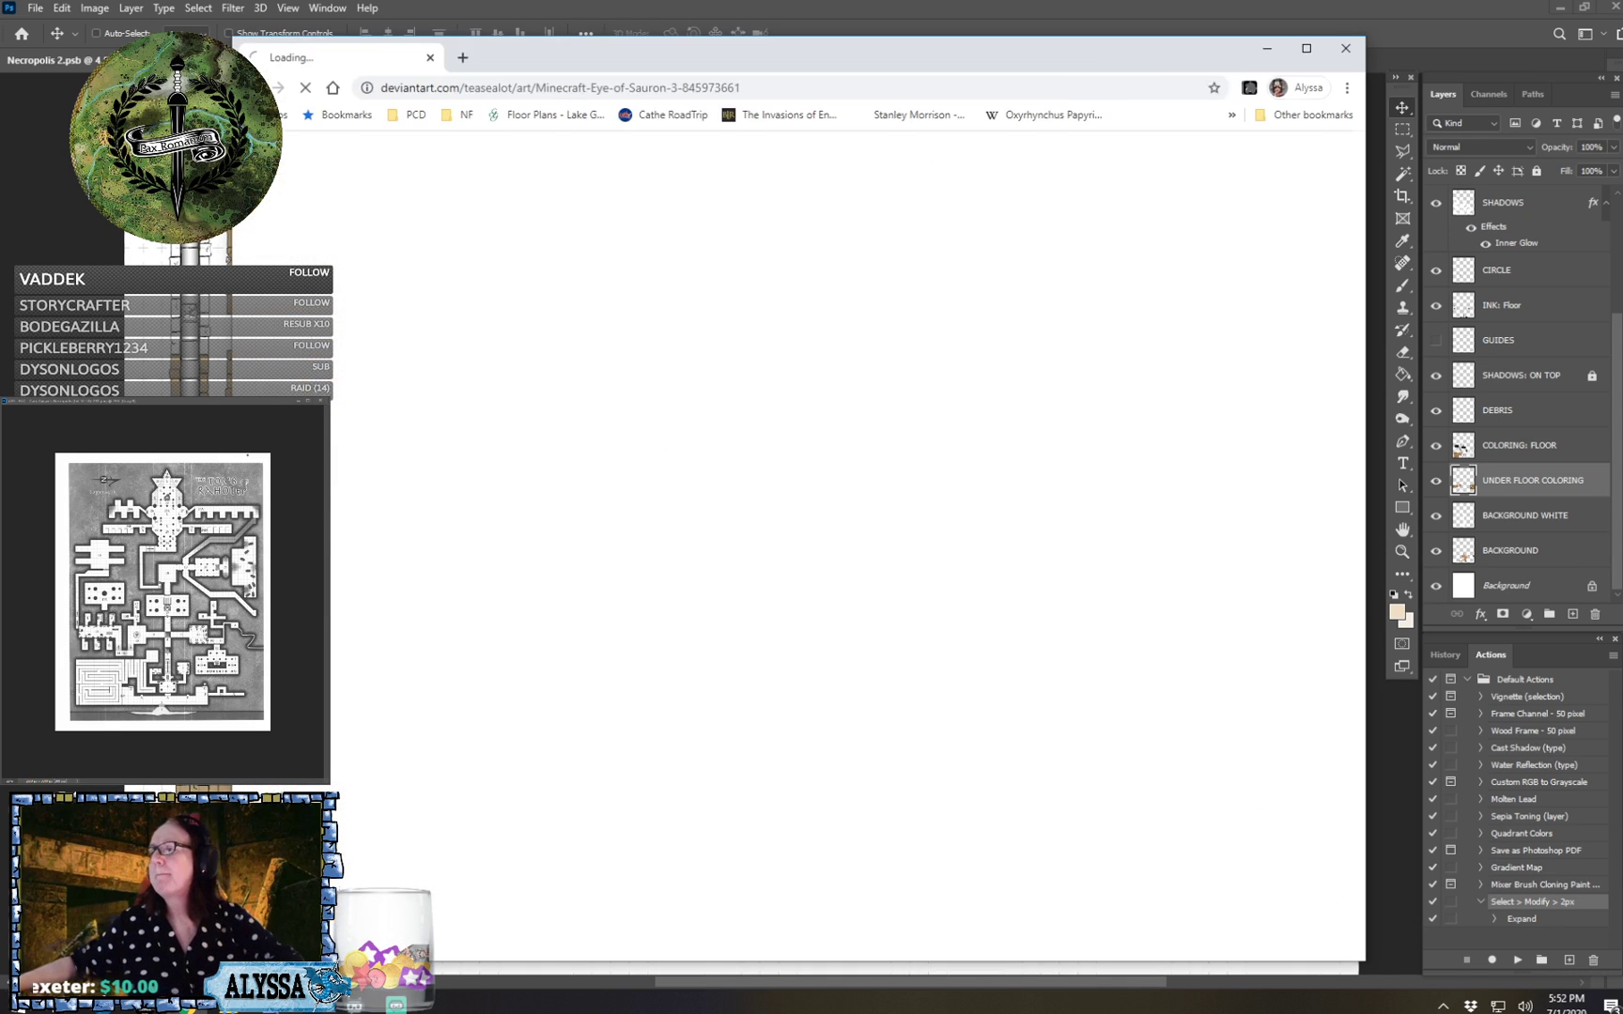
View the Tianshu Pagoda, Minecraft Church and Minecraft Eye of Sauron artworks on DeviantArt in the browser, and return to the map.
double_click(1059, 49)
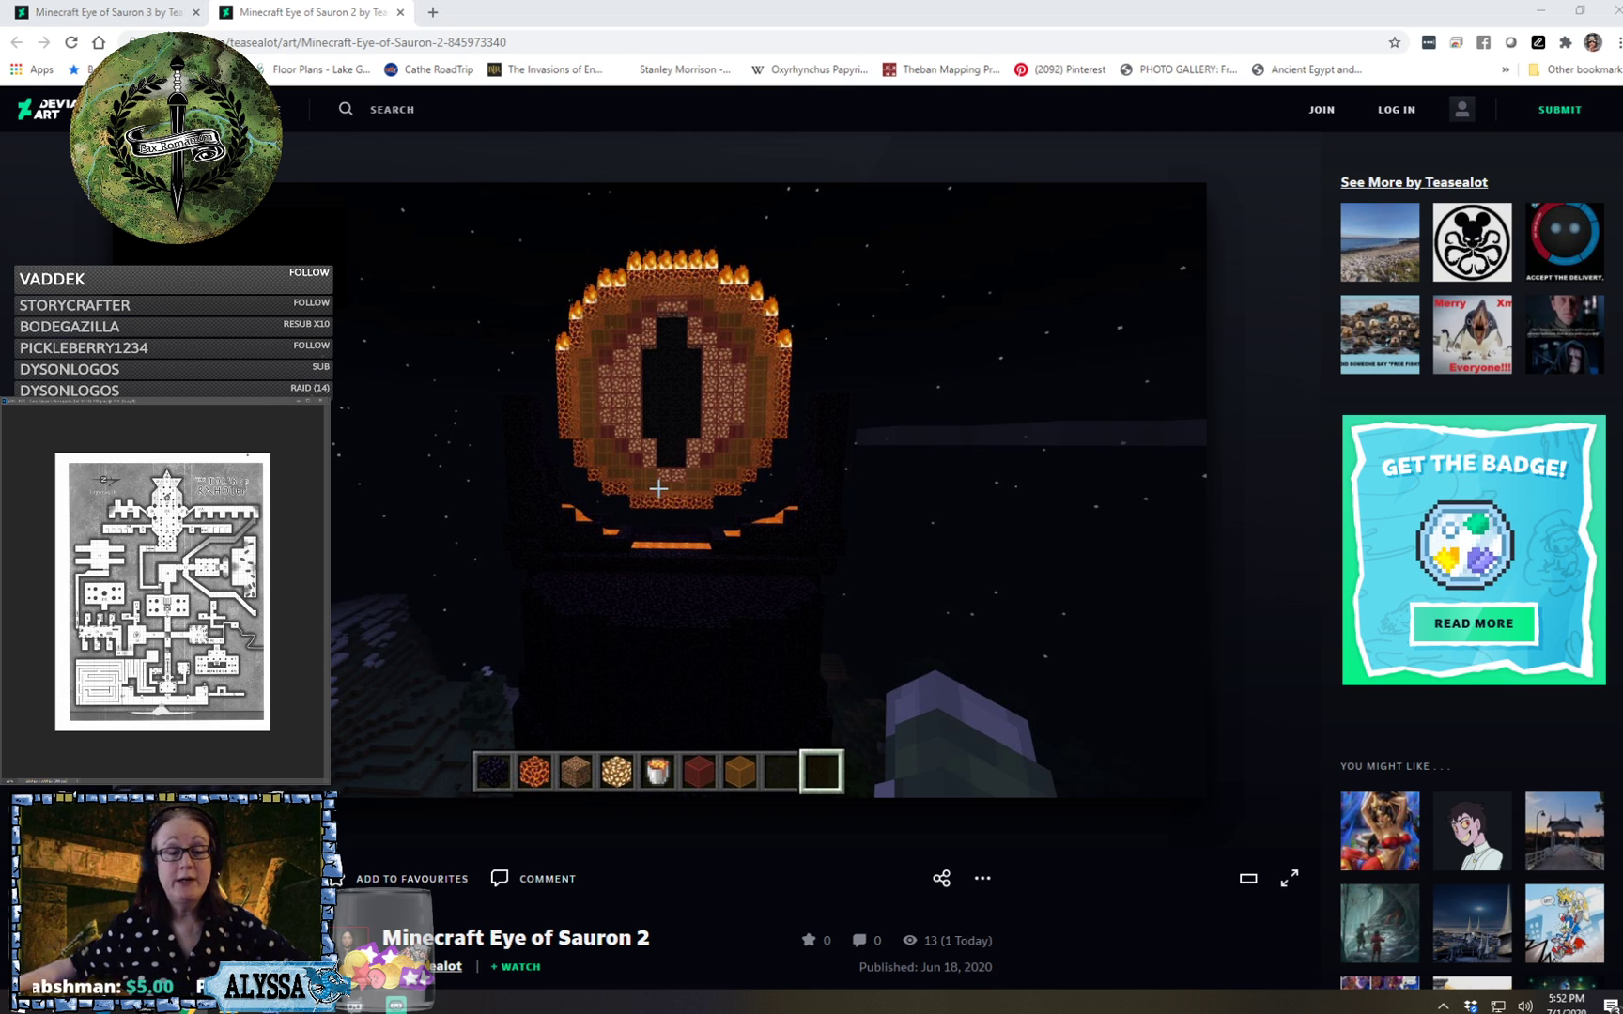
left_click(917, 736)
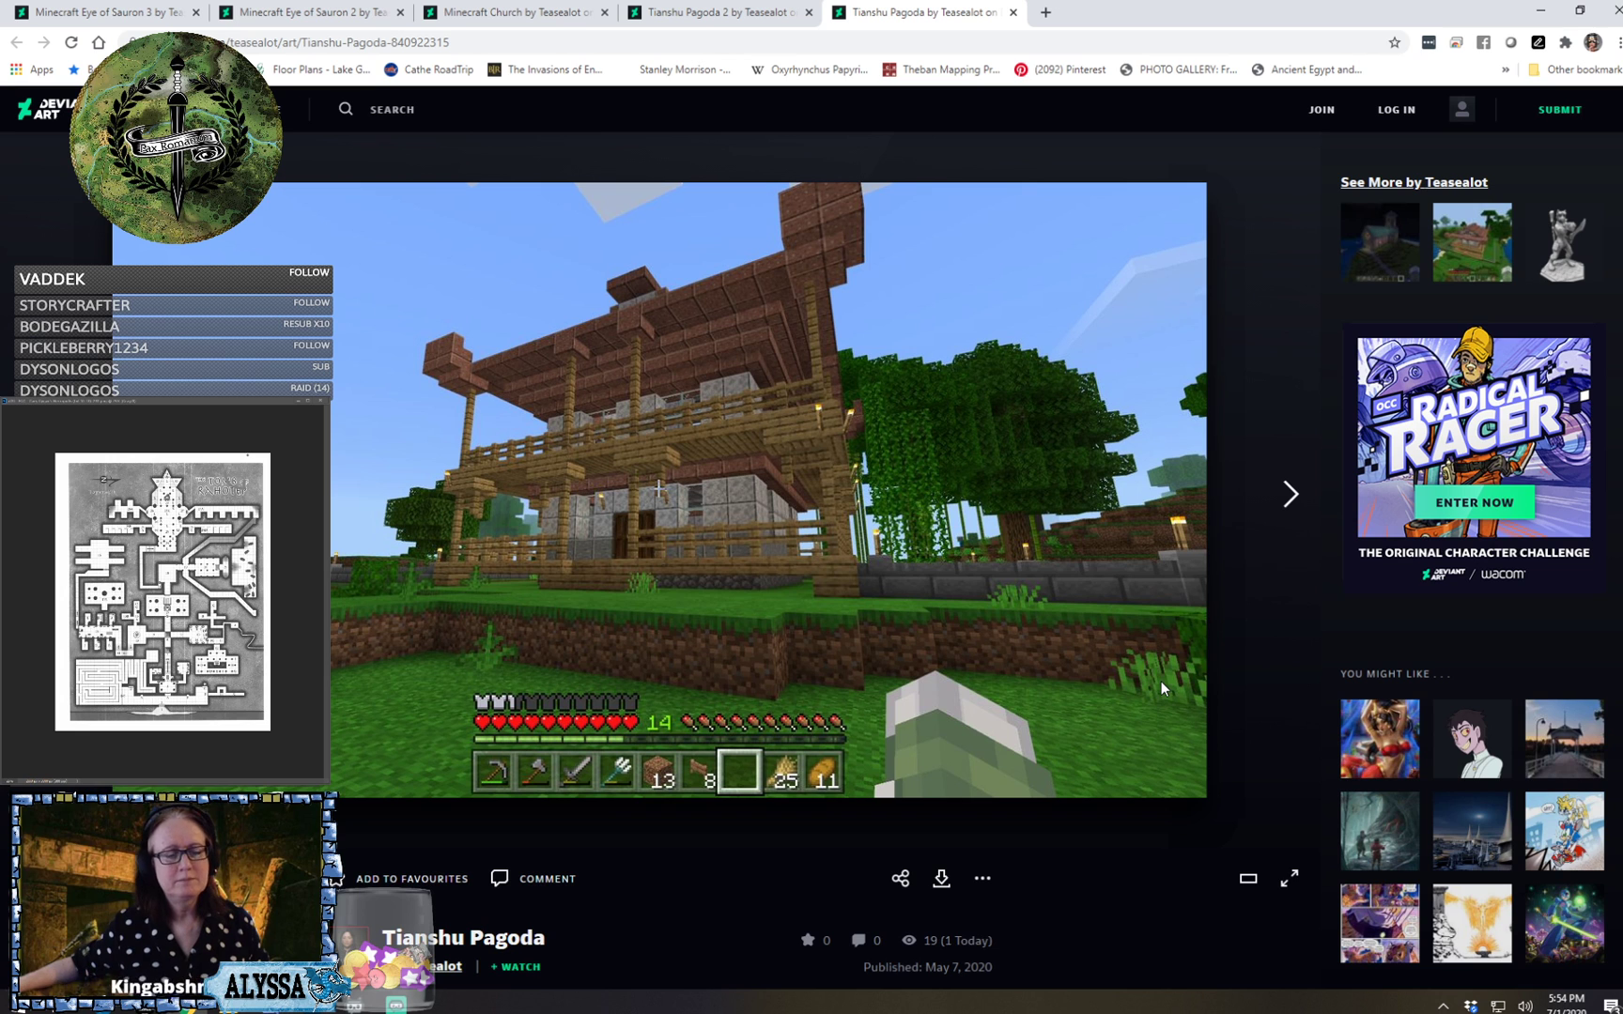
left_click(1289, 502)
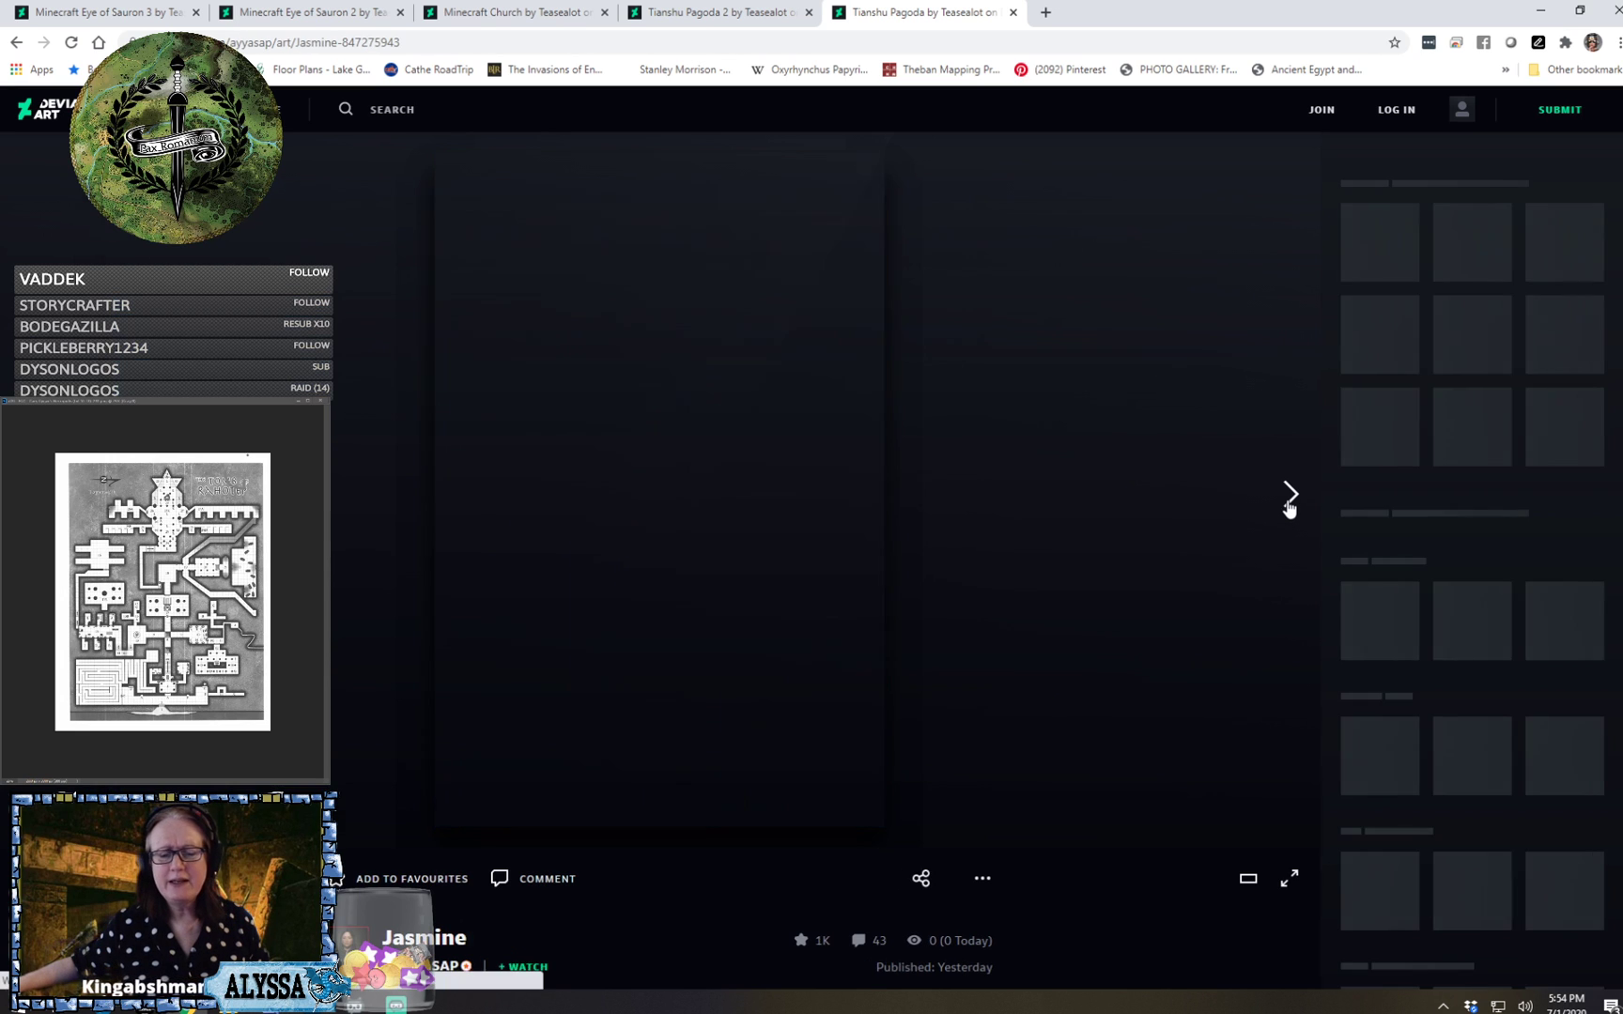
key("alt+Left")
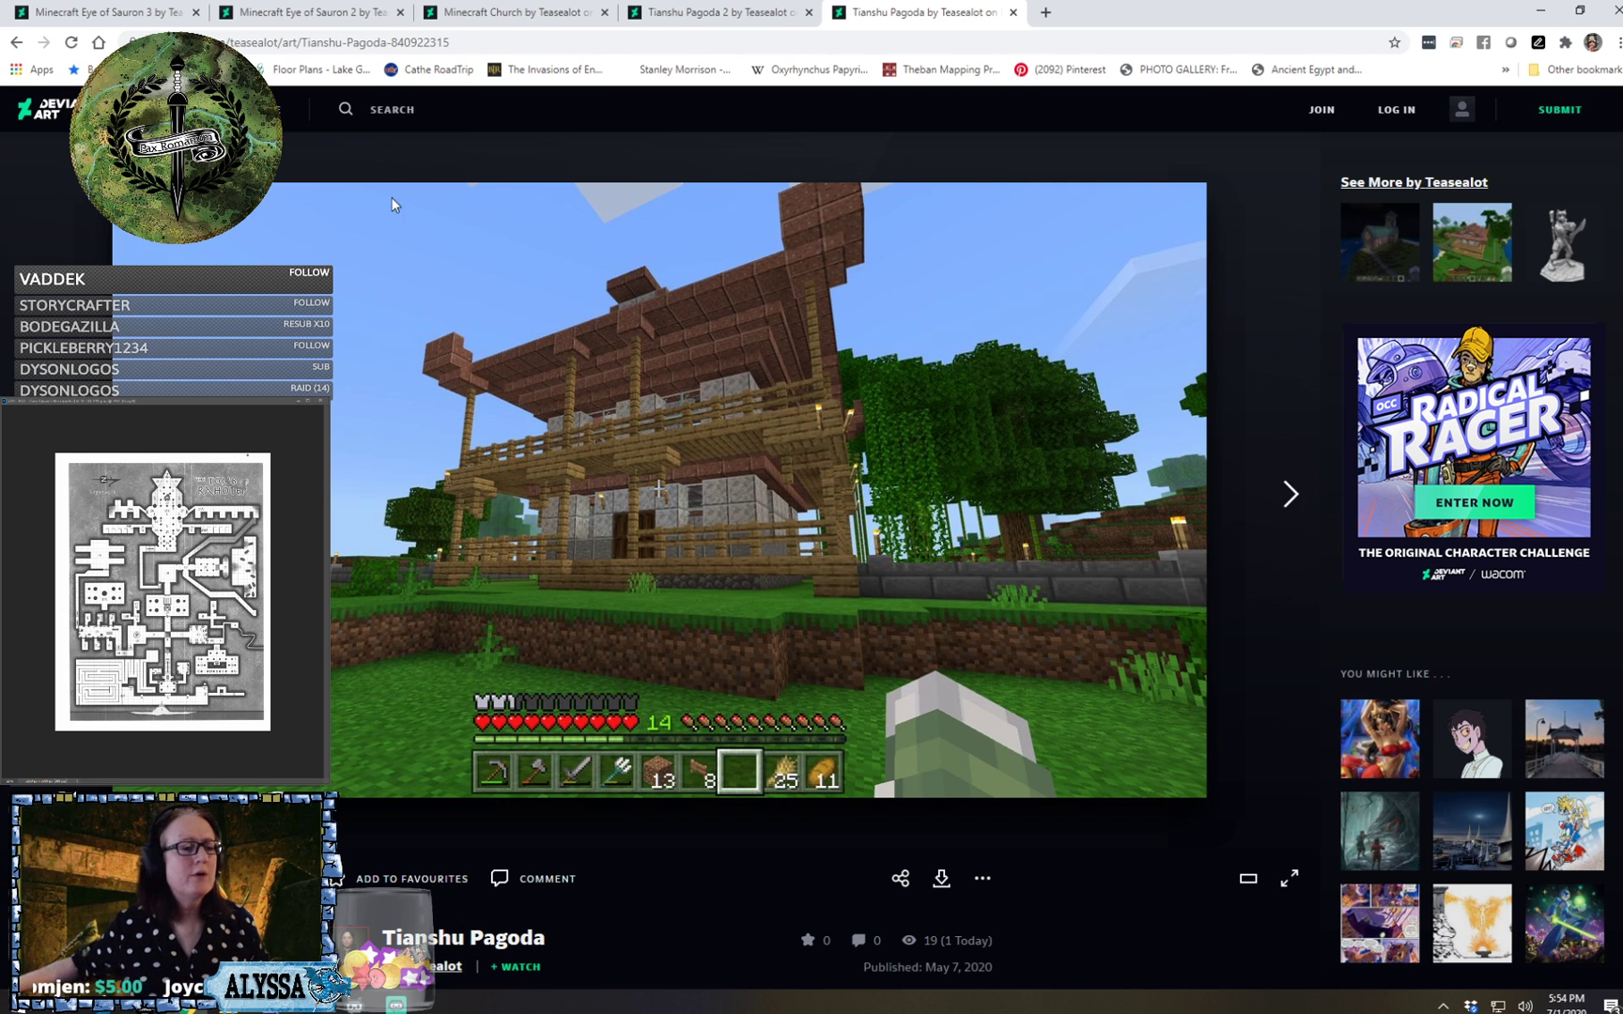
left_click(744, 21)
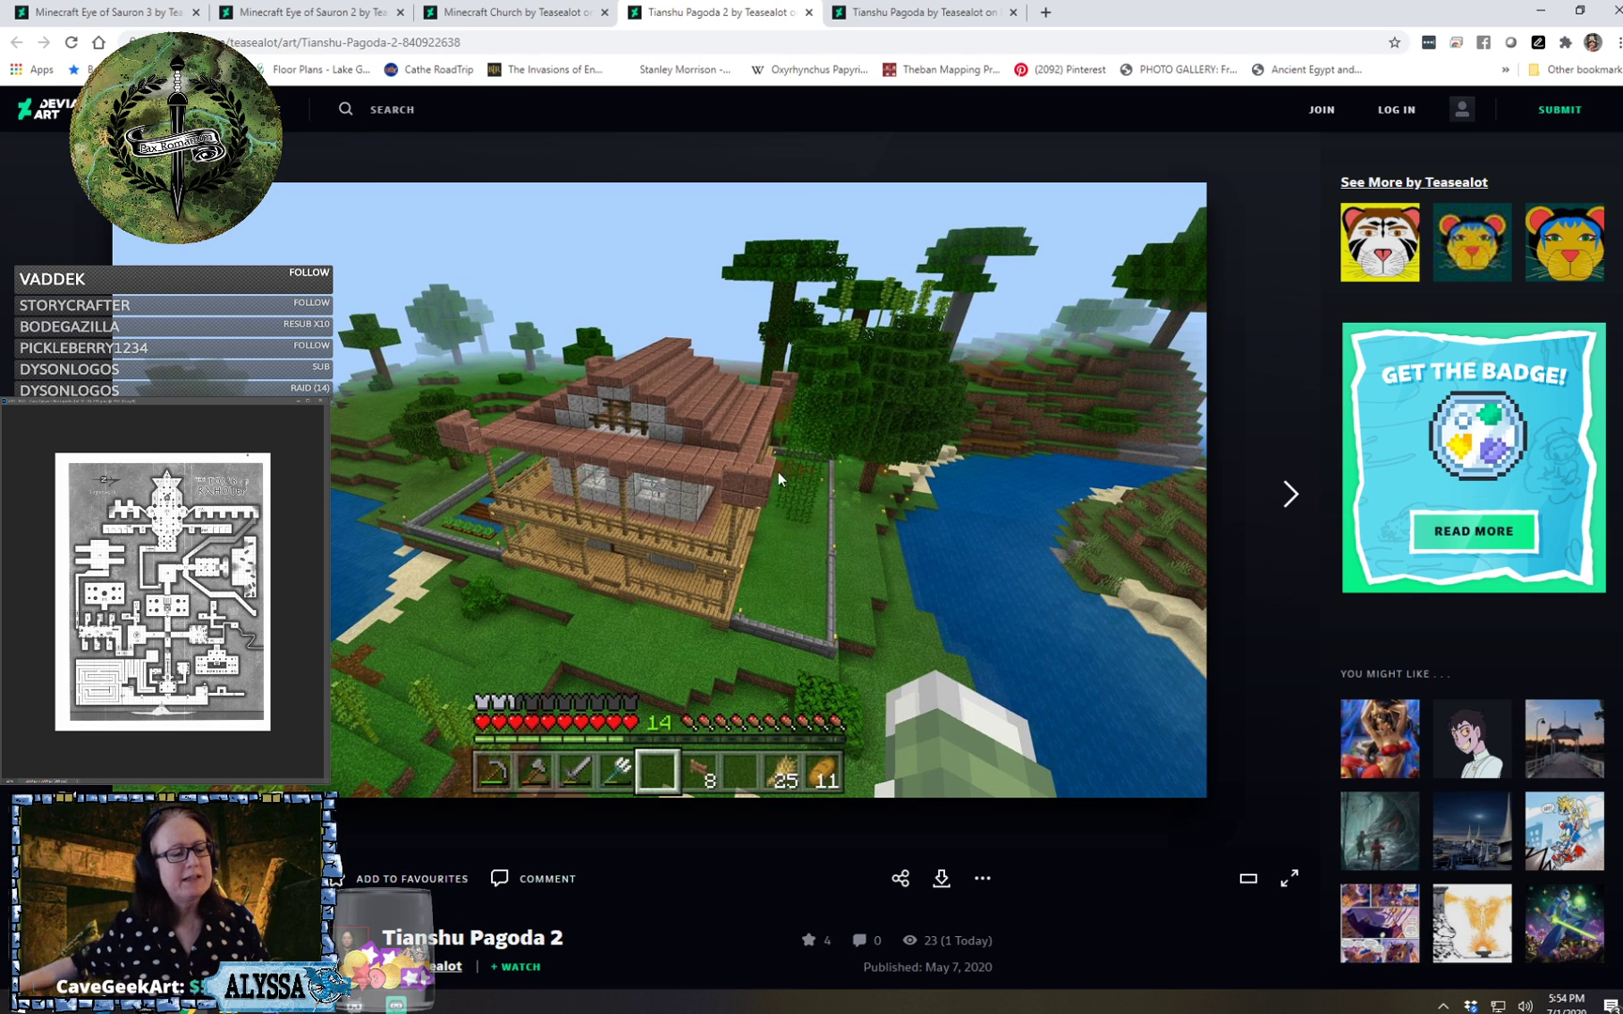
left_click(517, 12)
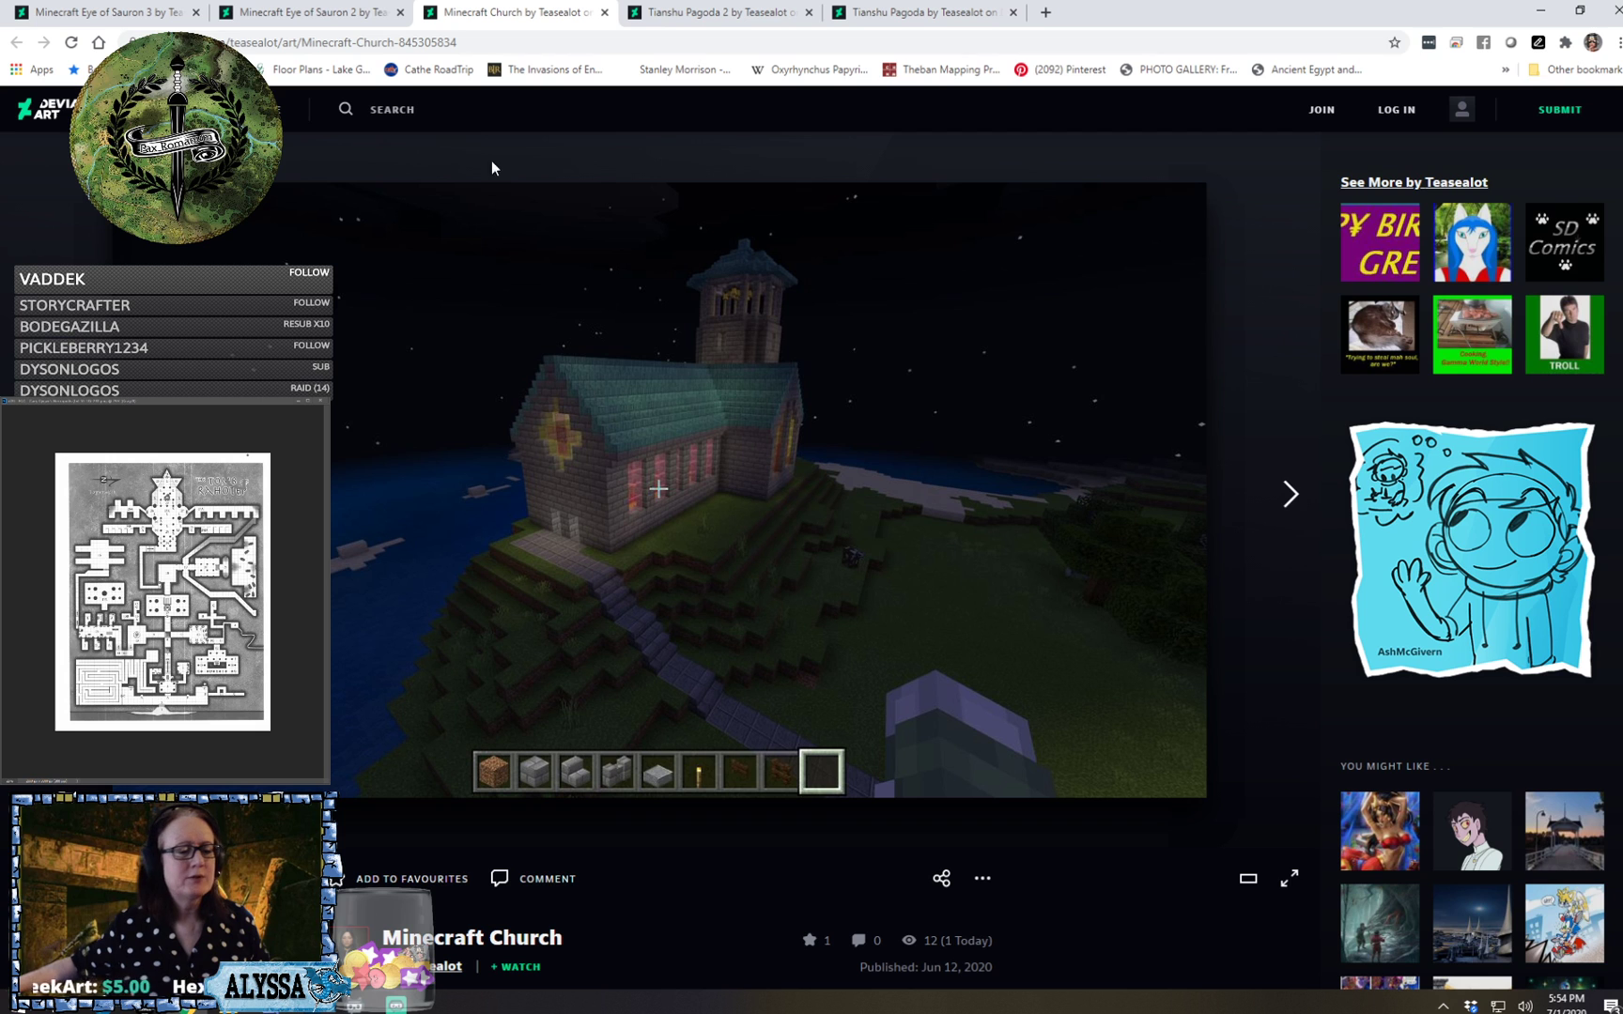
left_click(348, 12)
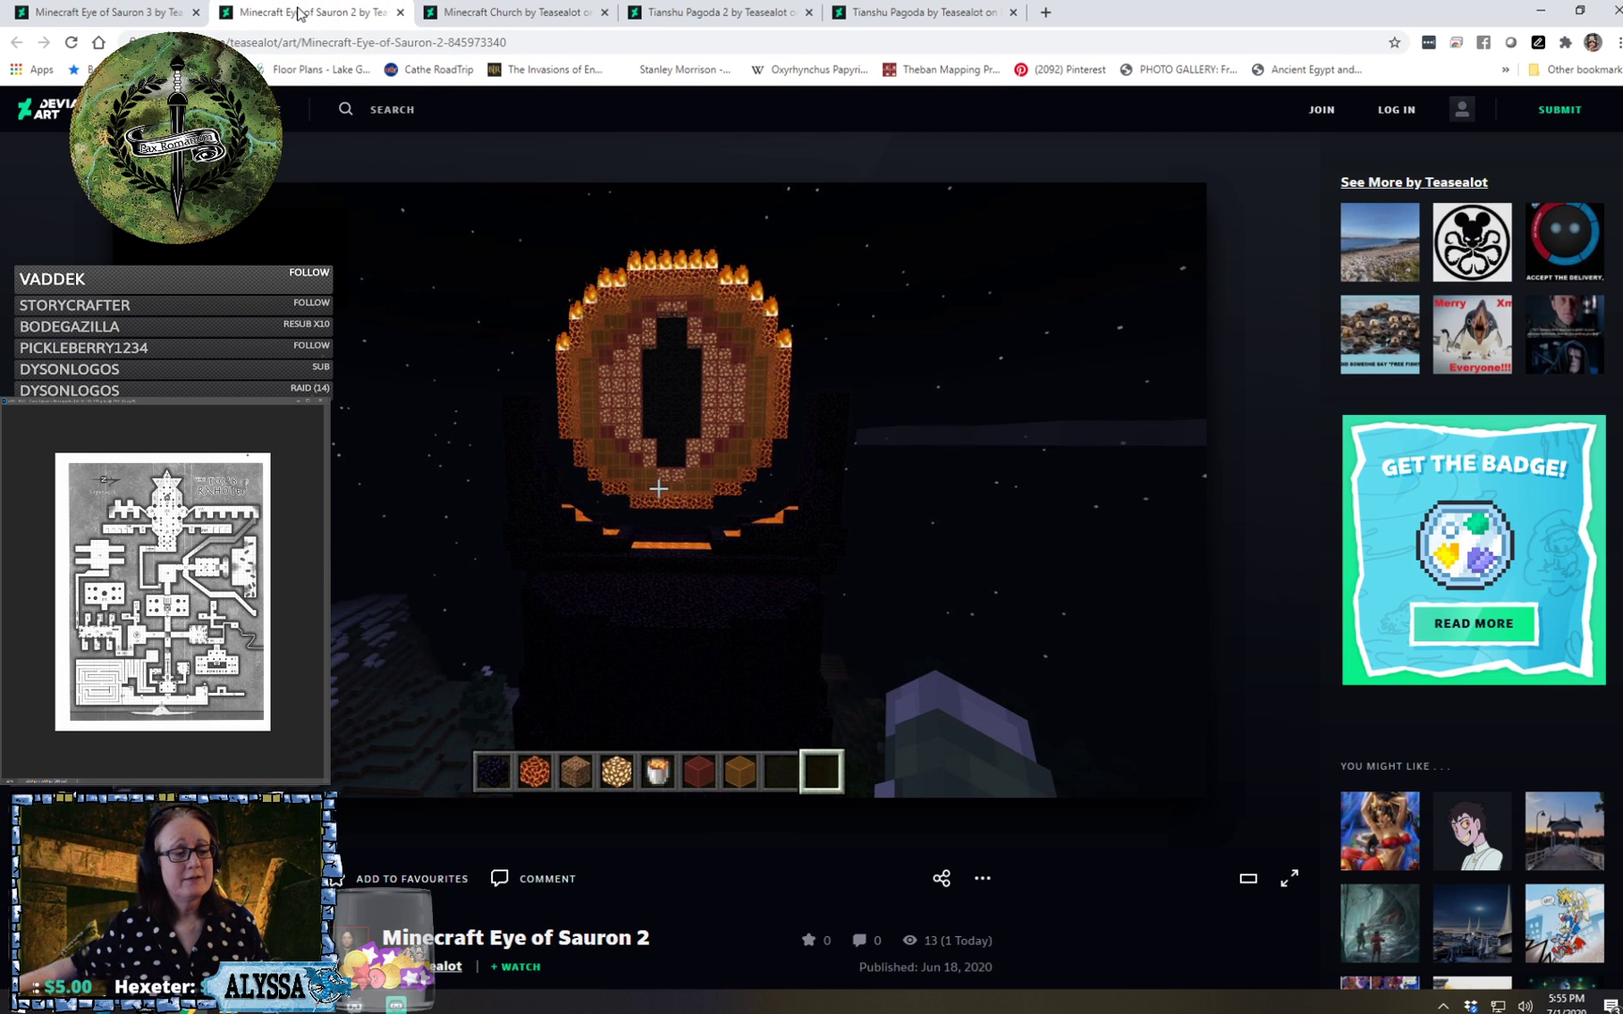
left_click(129, 12)
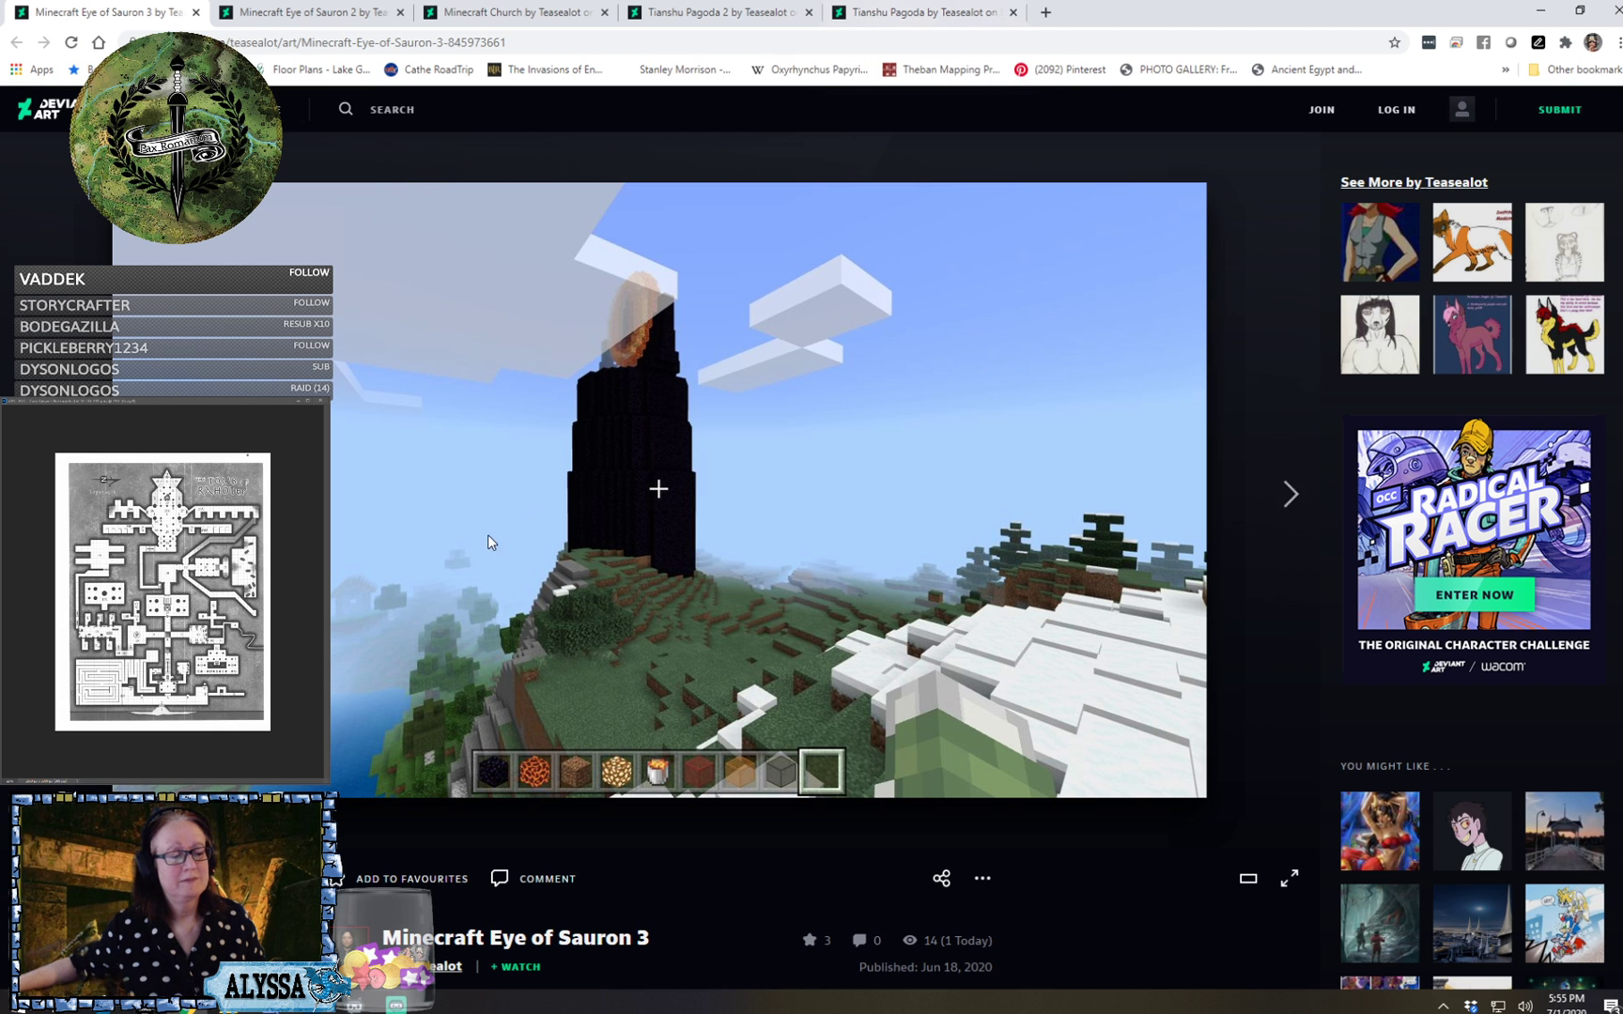
key("alt+Tab")
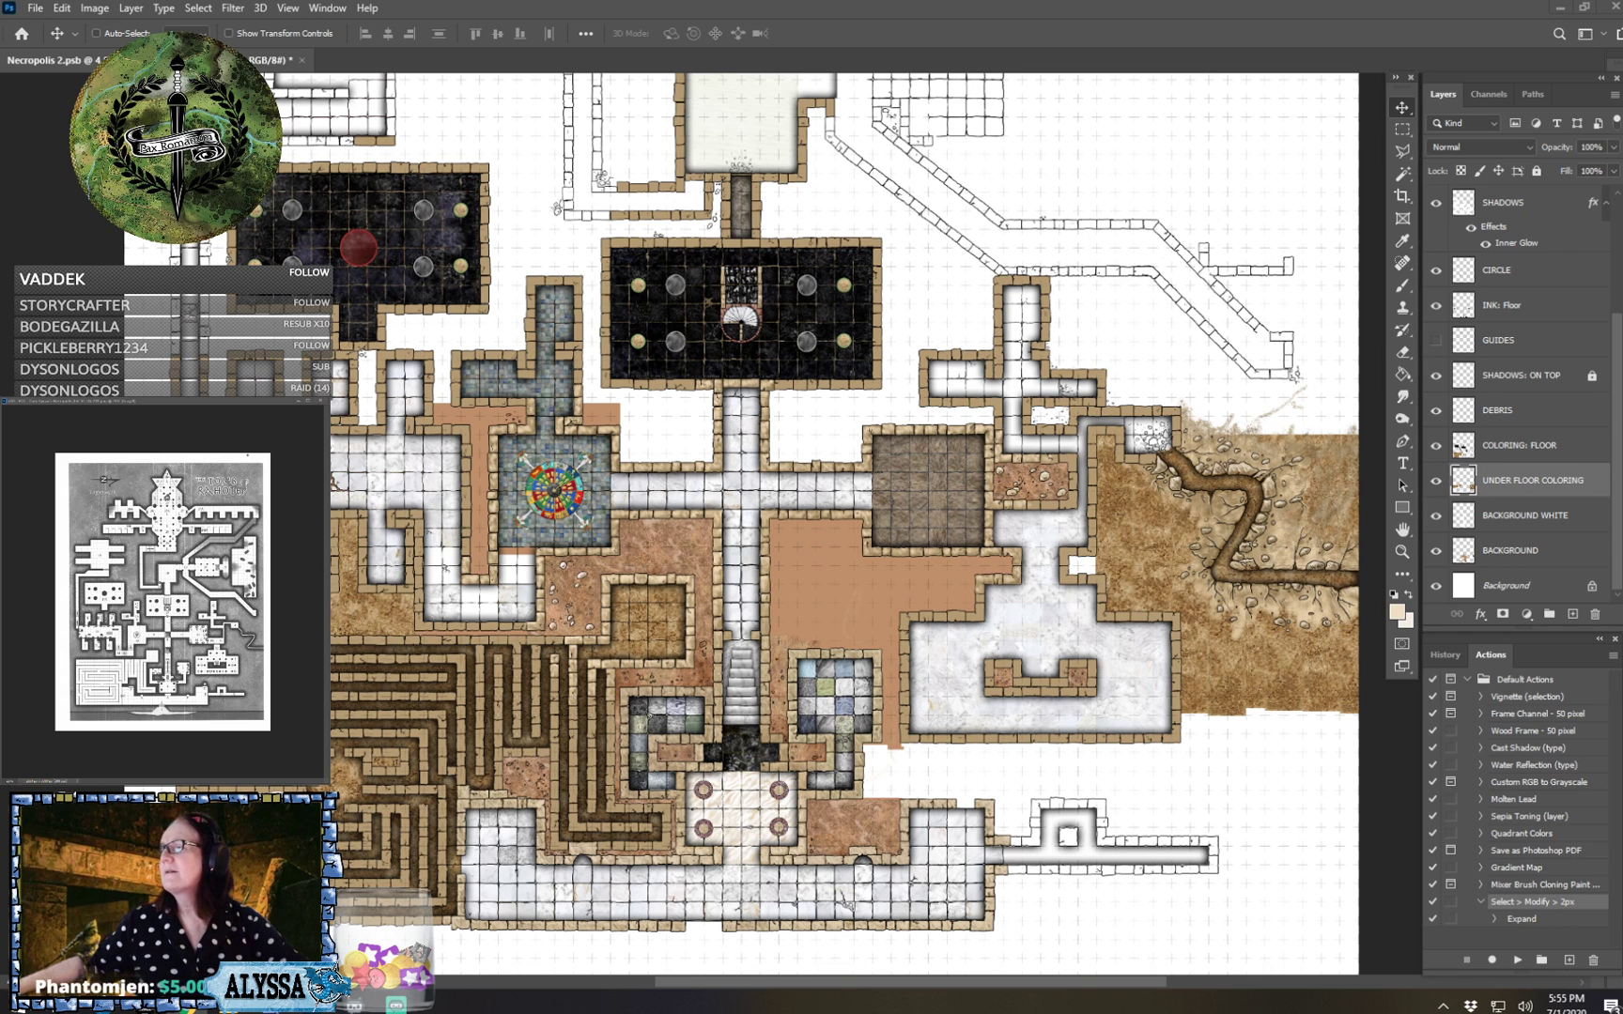
View the My Minecraft Church: Through the Looking Glass artwork on DeviantArt and close the browser.
left_click_drag(1621, 564, 986, 1)
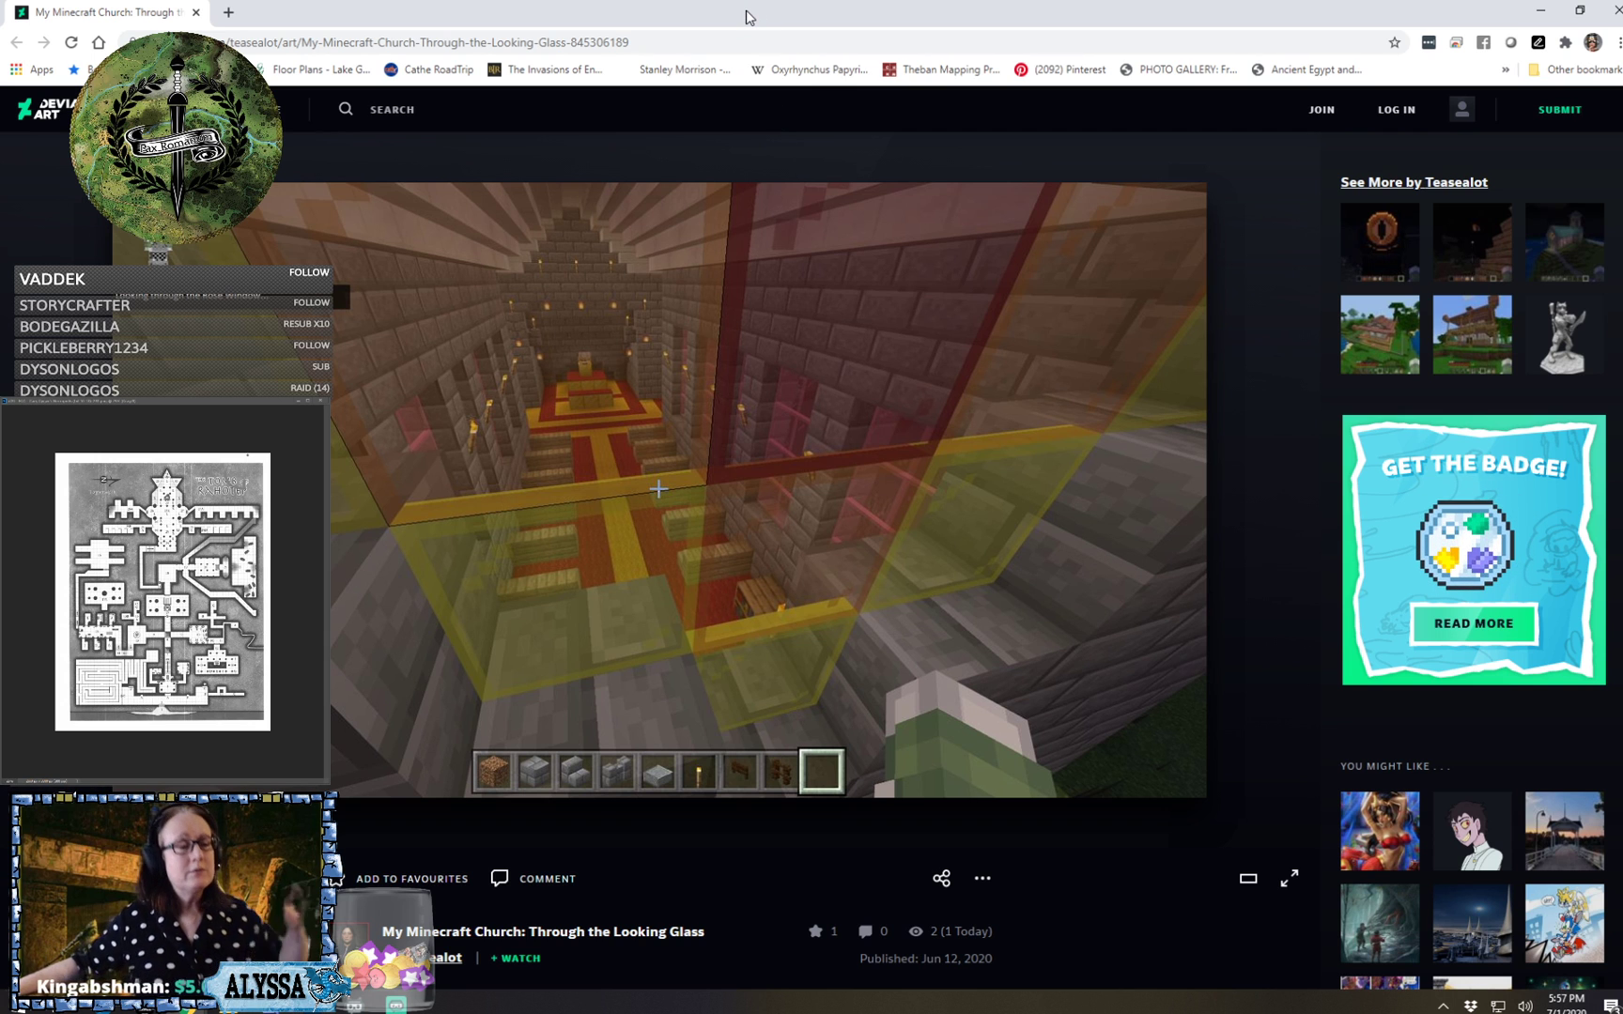
mouse_move(746, 16)
left_mouse_down()
mouse_move(744, 84)
mouse_move(825, 131)
mouse_move(770, 5)
left_mouse_up()
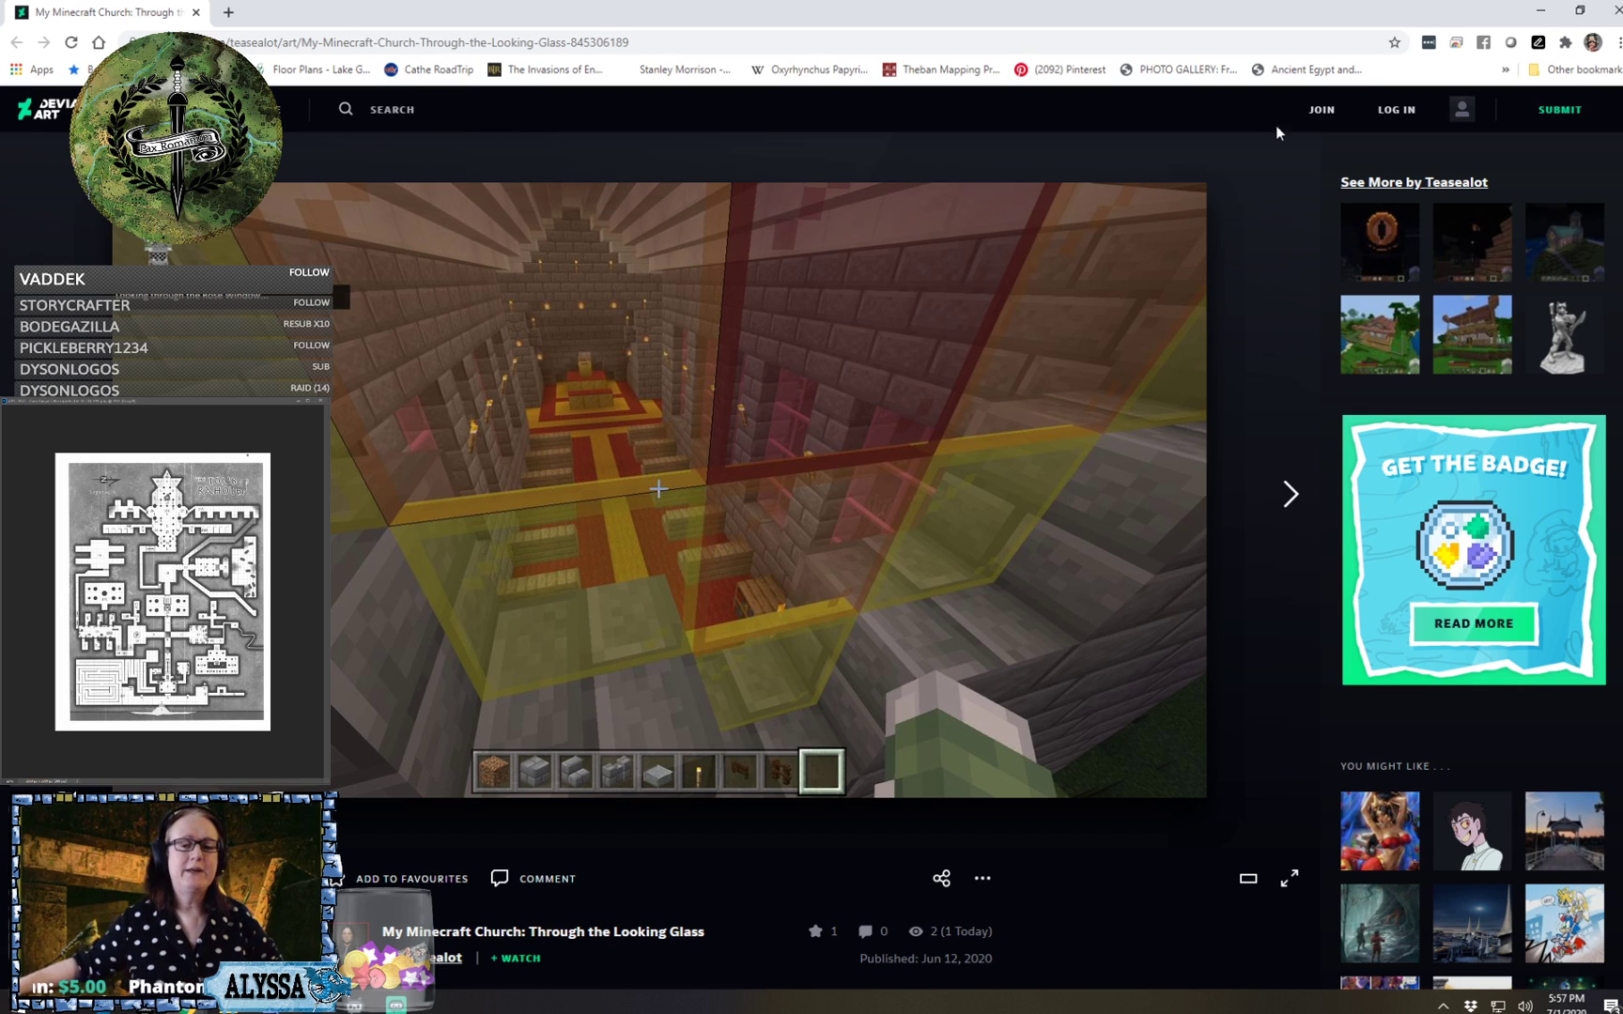
left_click(1612, 14)
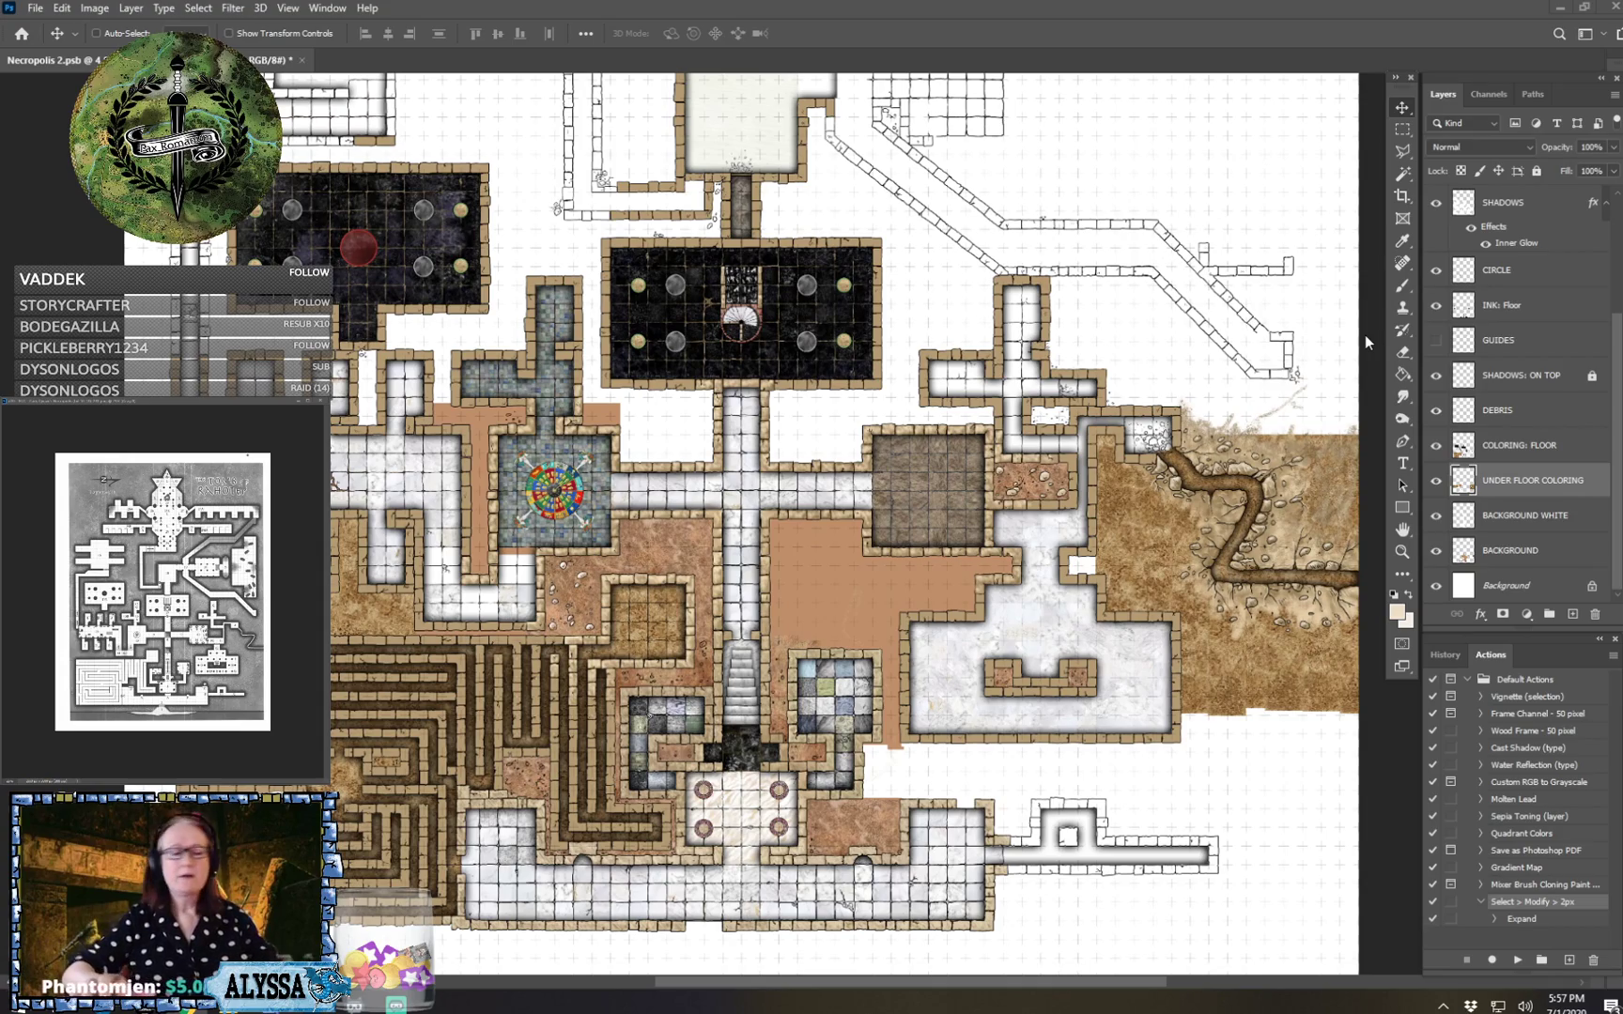
Examine the eastern half of the map for ground areas between the rooms and the winding tunnel that still lack texture.
scroll(870, 780, "down", 2)
scroll(871, 780, "up", 3)
scroll(869, 709, "up", 1)
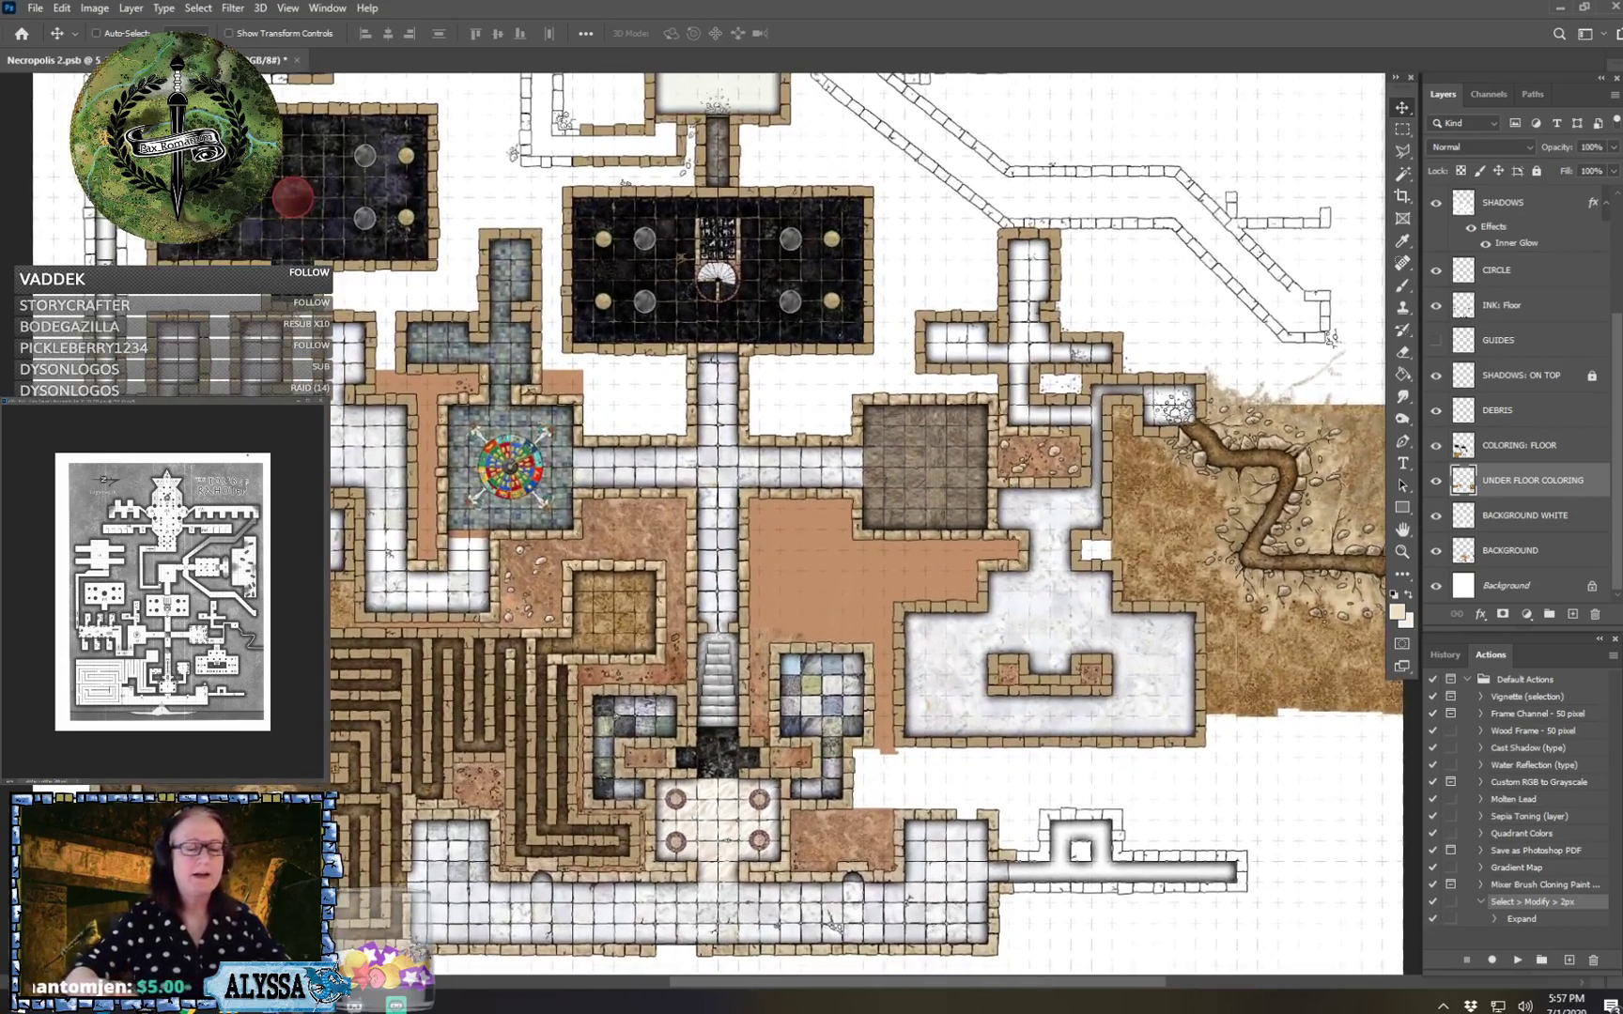
scroll(869, 709, "down", 1)
scroll(869, 709, "up", 1)
scroll(858, 524, "down", 1)
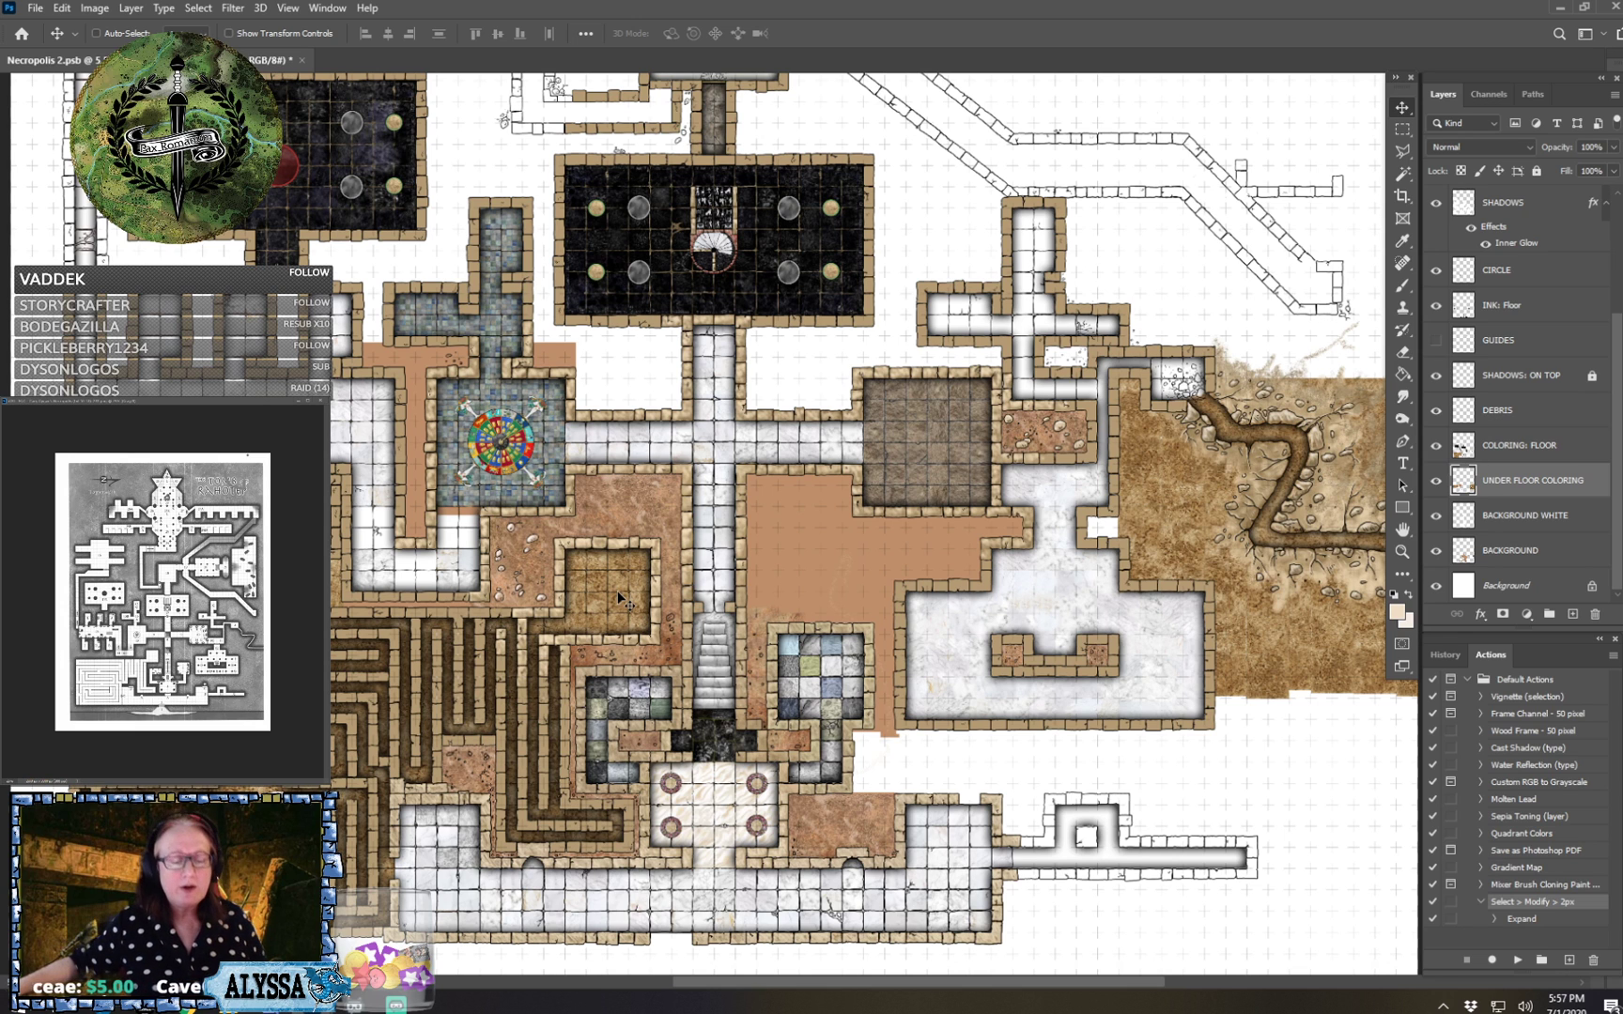
left_click_drag(1287, 481, 1178, 499)
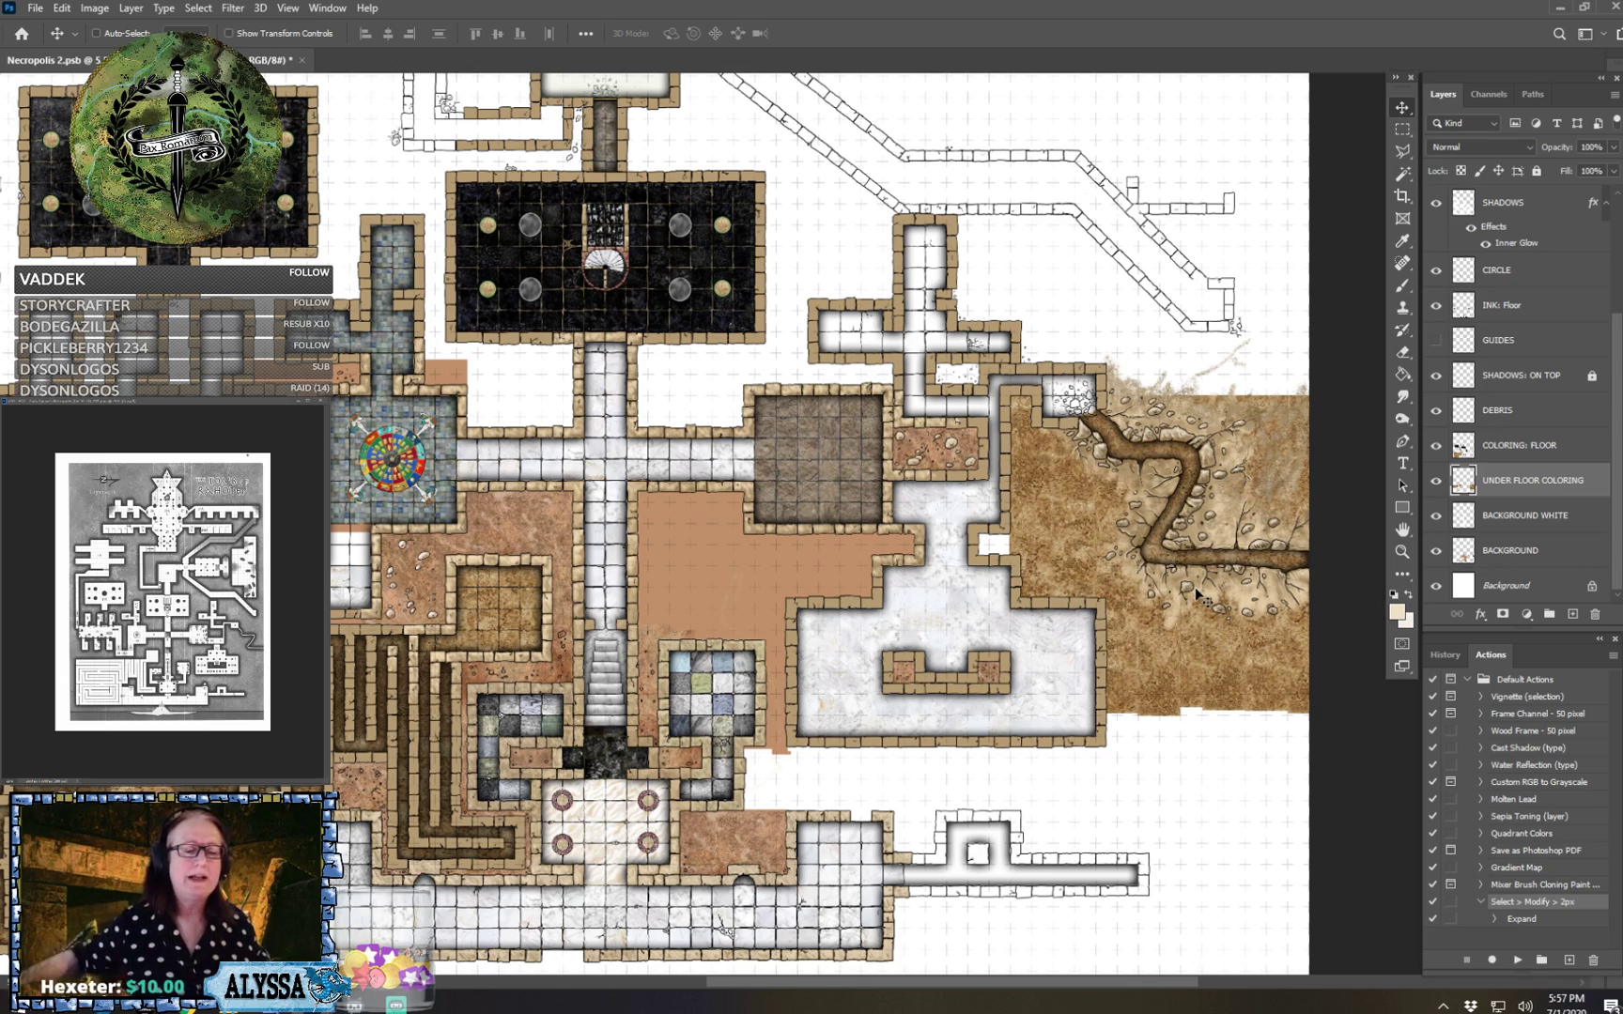
scroll(1195, 587, "up", 3)
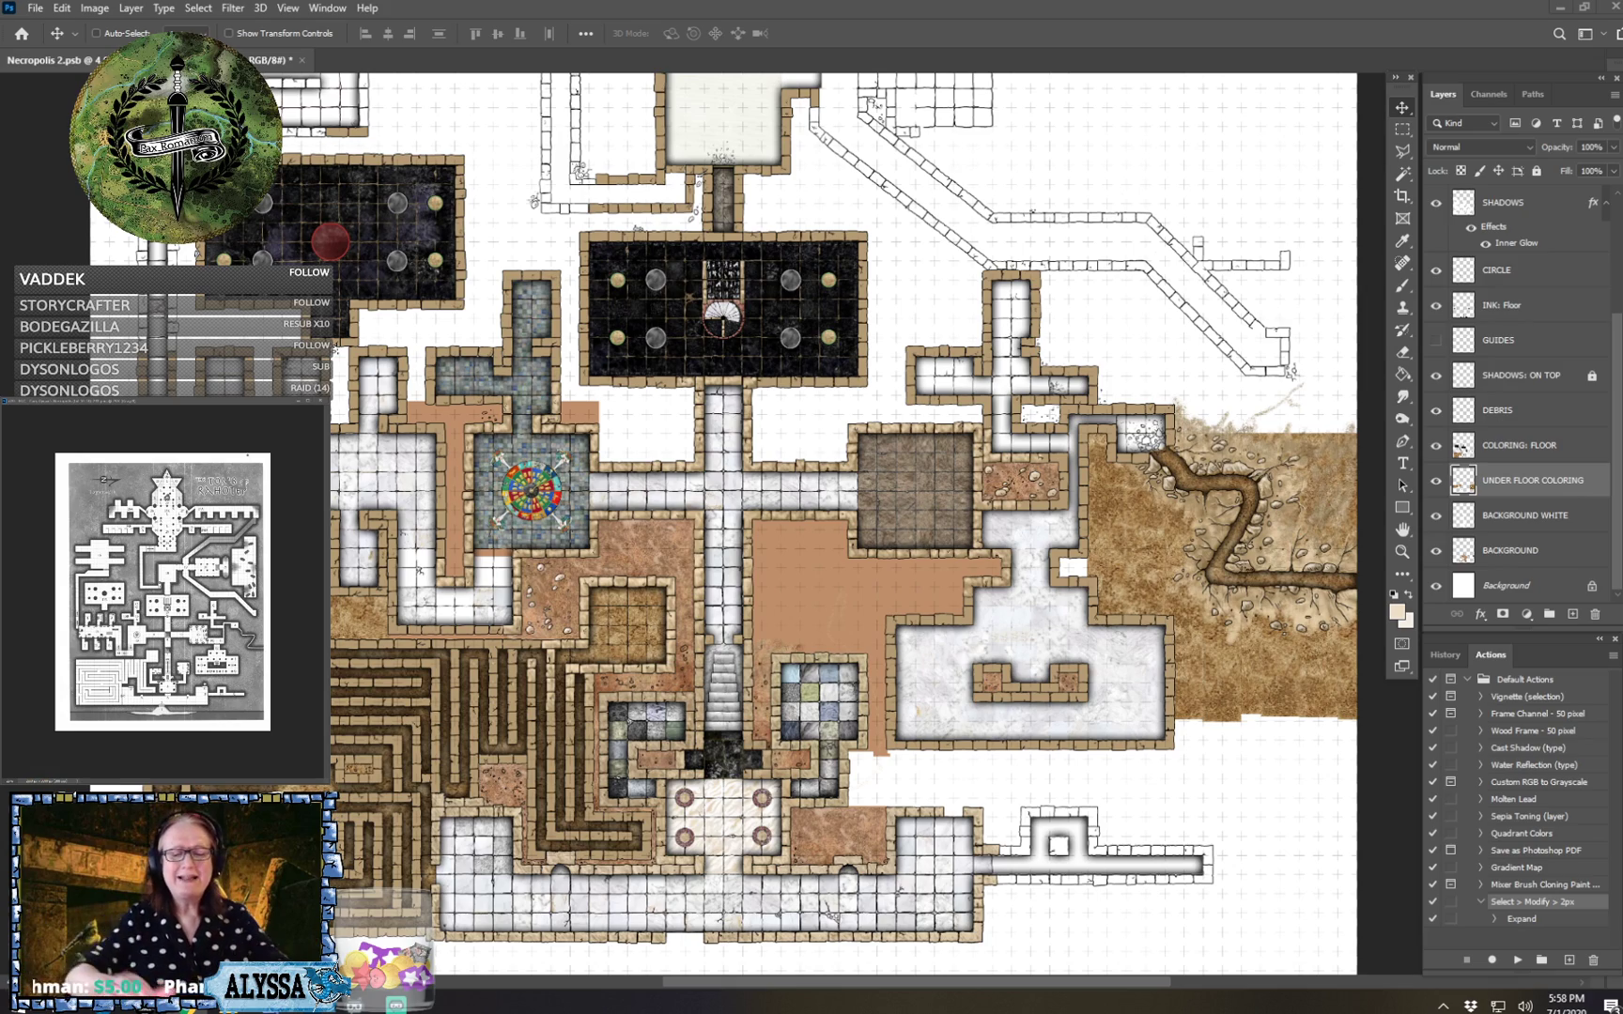
mouse_move(981, 780)
left_mouse_down()
mouse_move(895, 827)
mouse_move(981, 779)
left_mouse_up()
scroll(982, 779, "up", 3)
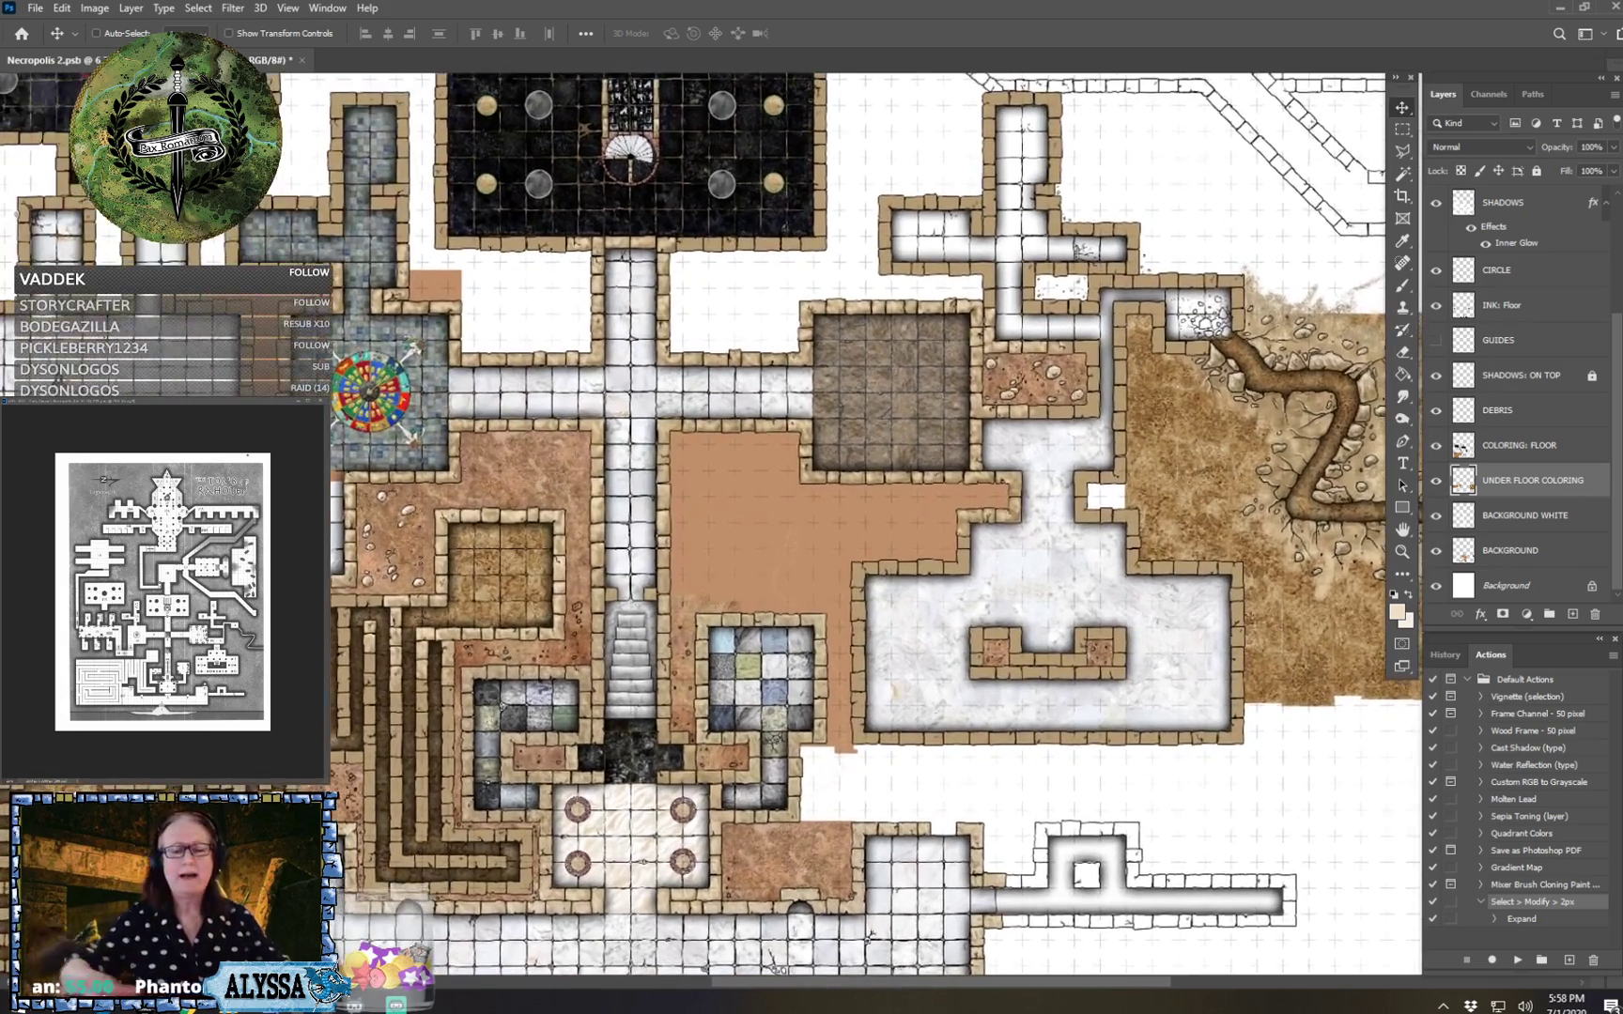
Examine the eastern rooms, the black pillared hall and the pale room north of it for areas still lacking ground texture.
scroll(1258, 619, "up", 3)
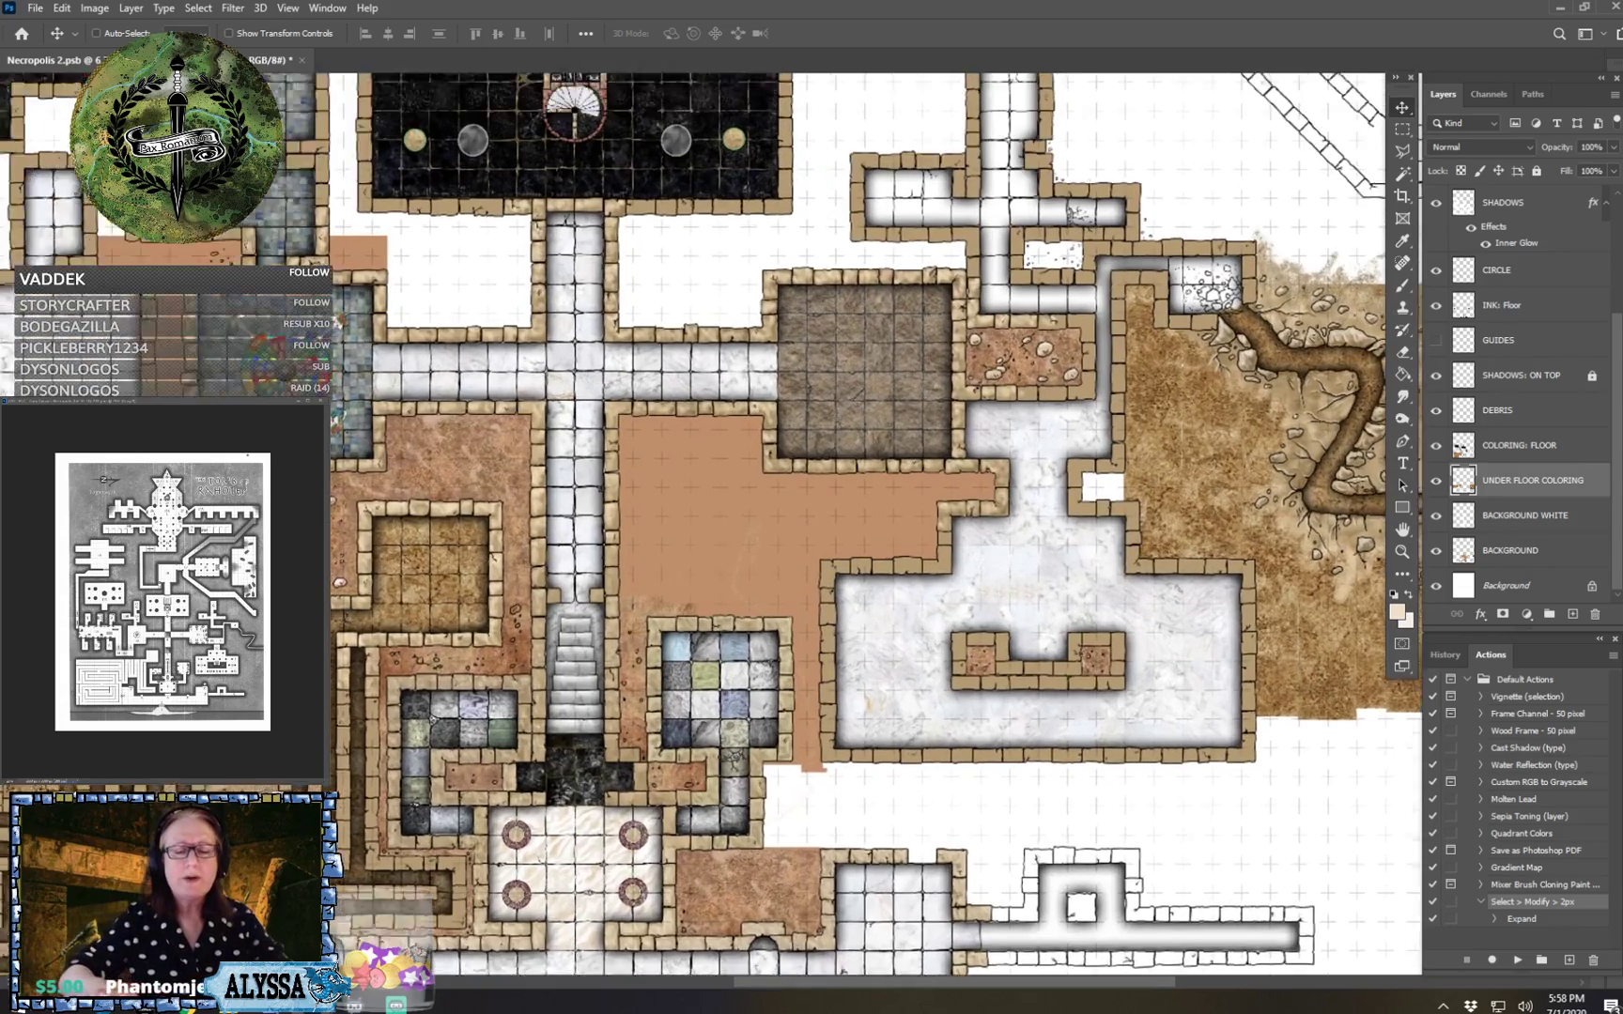
left_click_drag(1259, 619, 1175, 674)
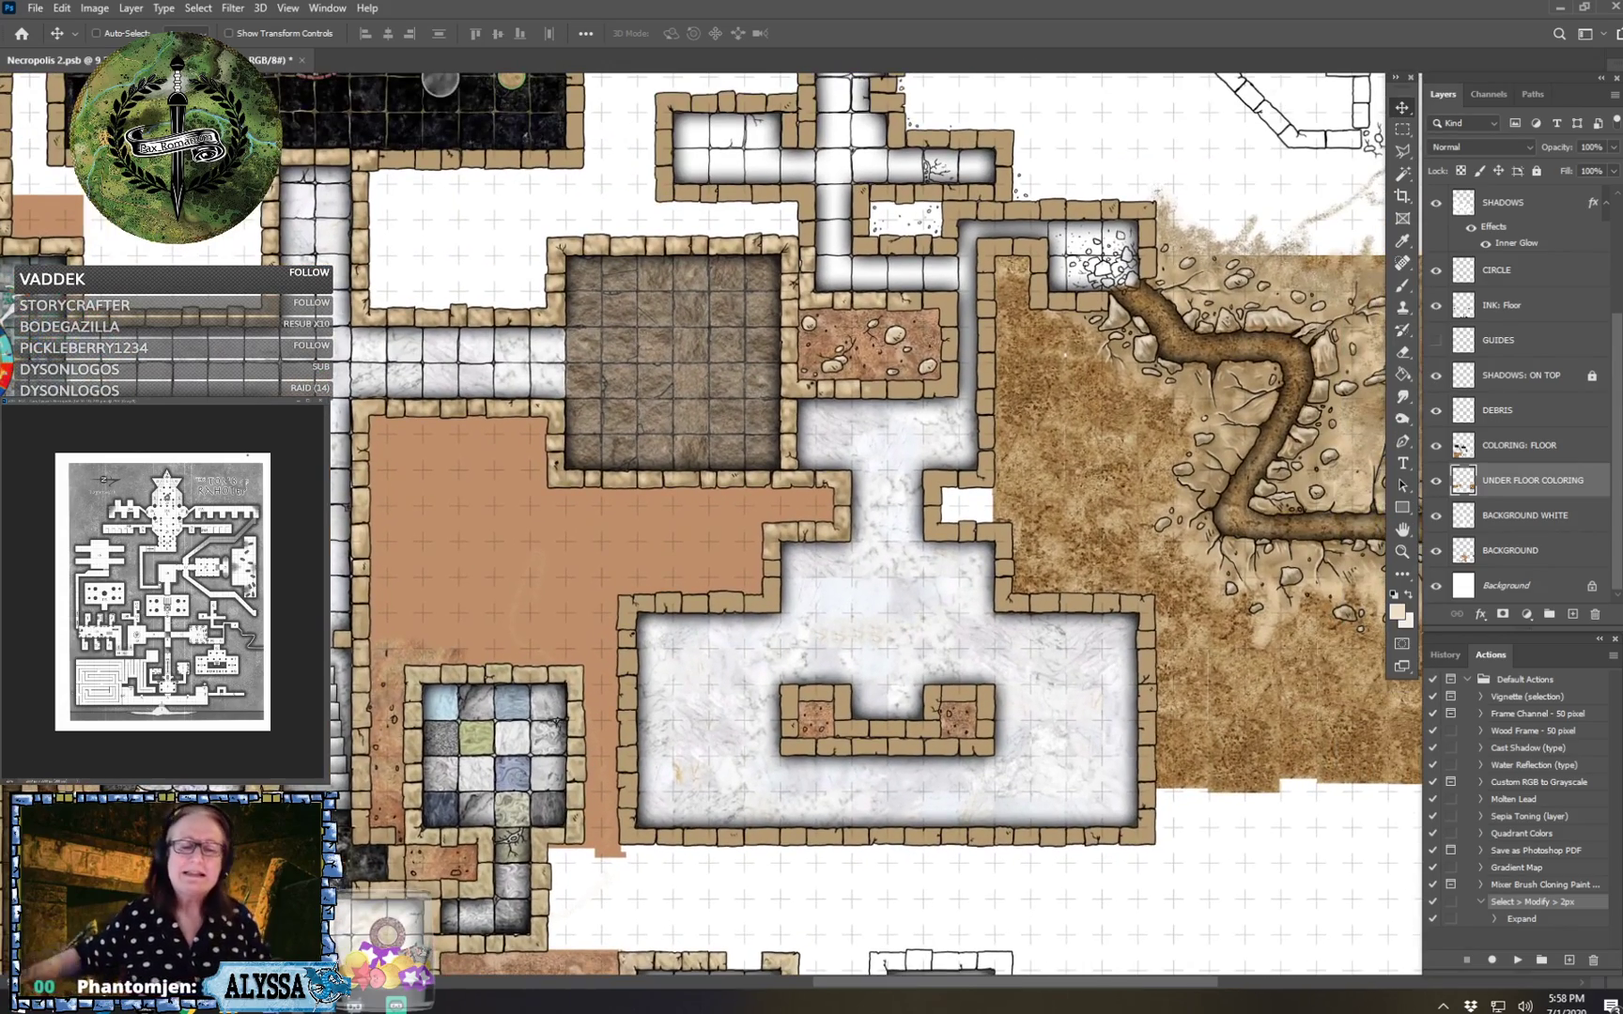
scroll(1191, 907, "down", 4)
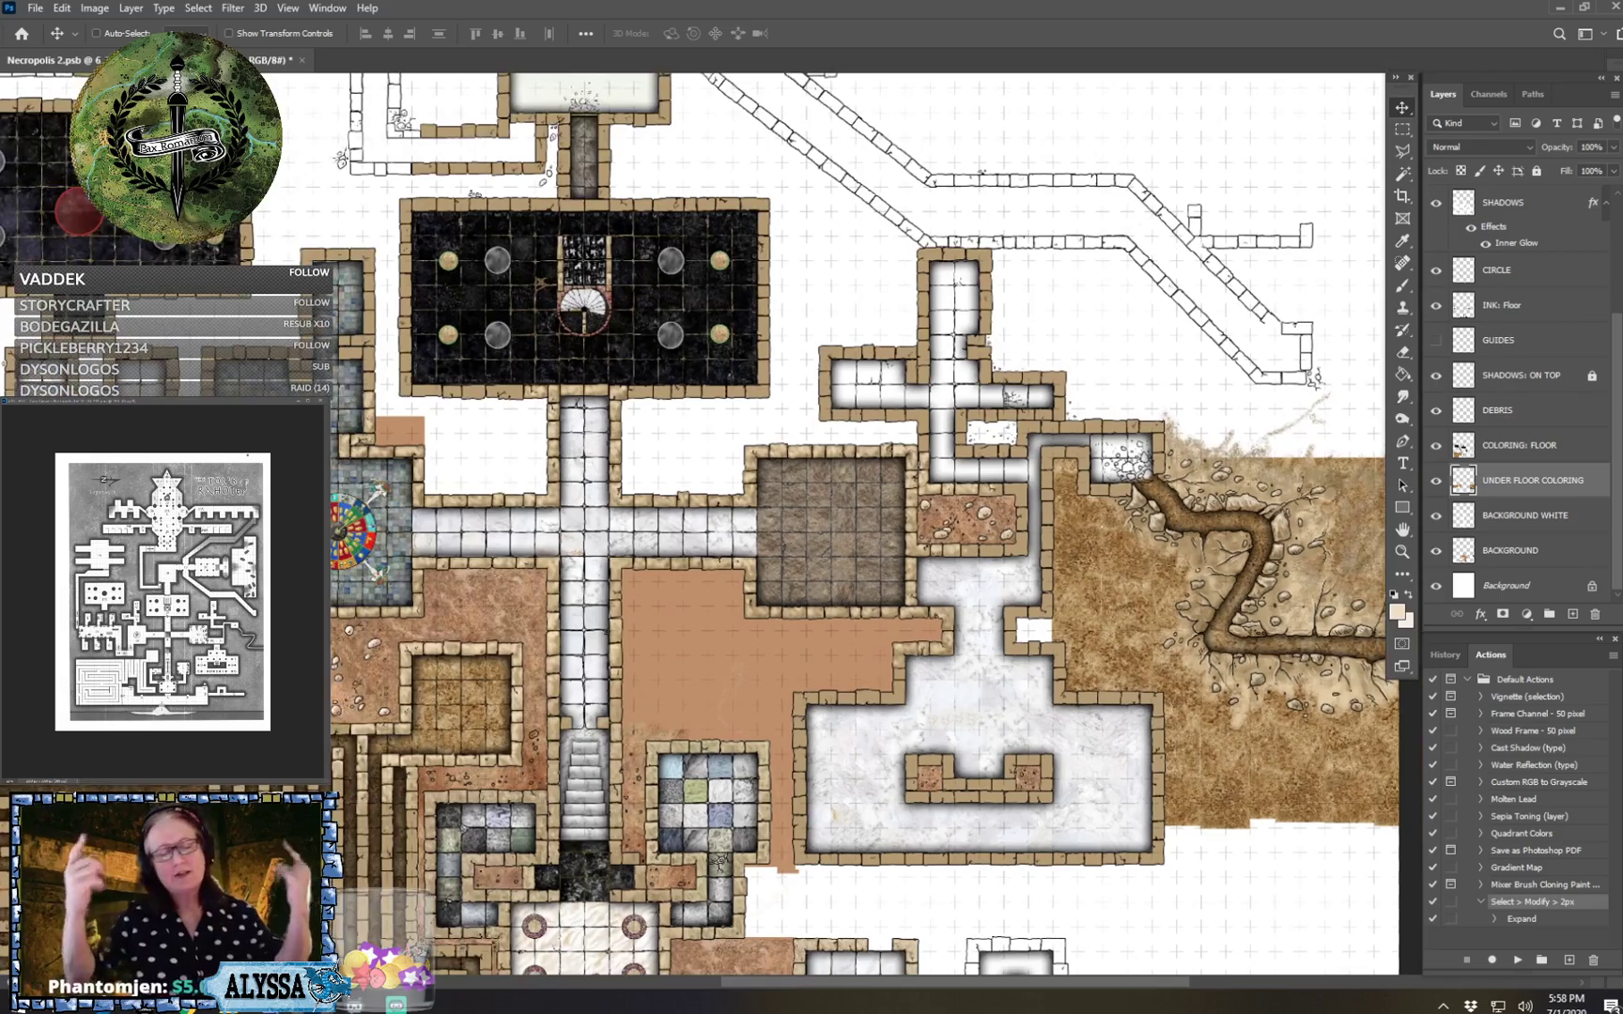
left_click_drag(845, 582, 1172, 768)
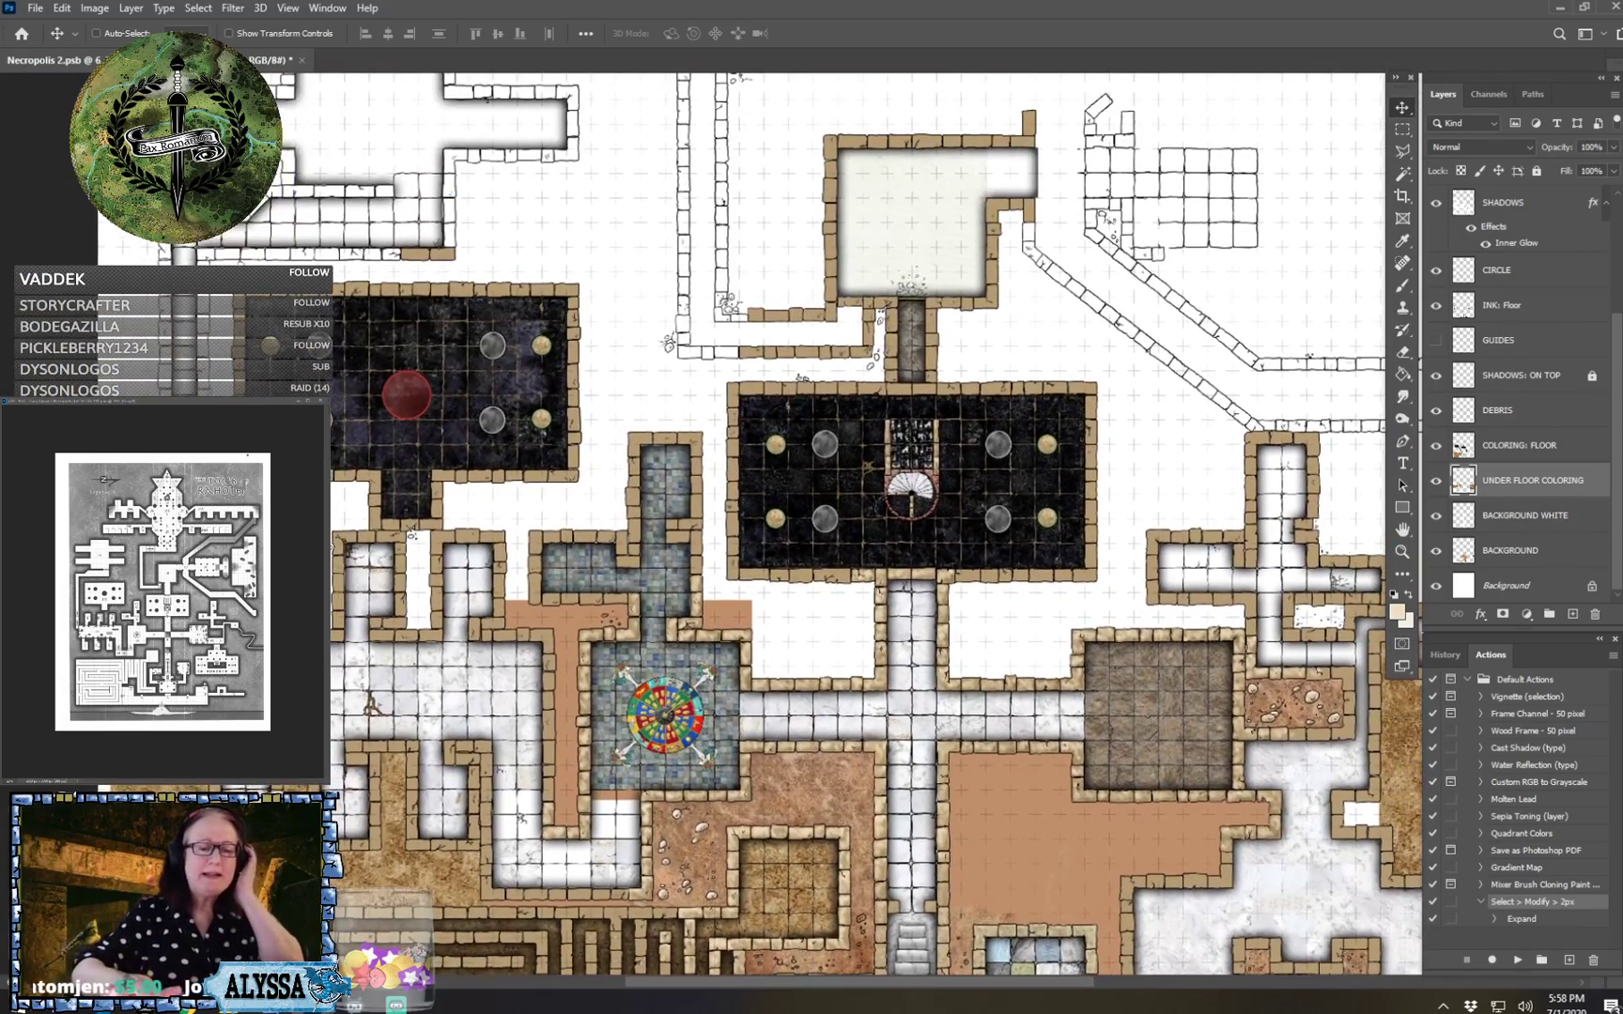
left_click_drag(939, 582, 786, 588)
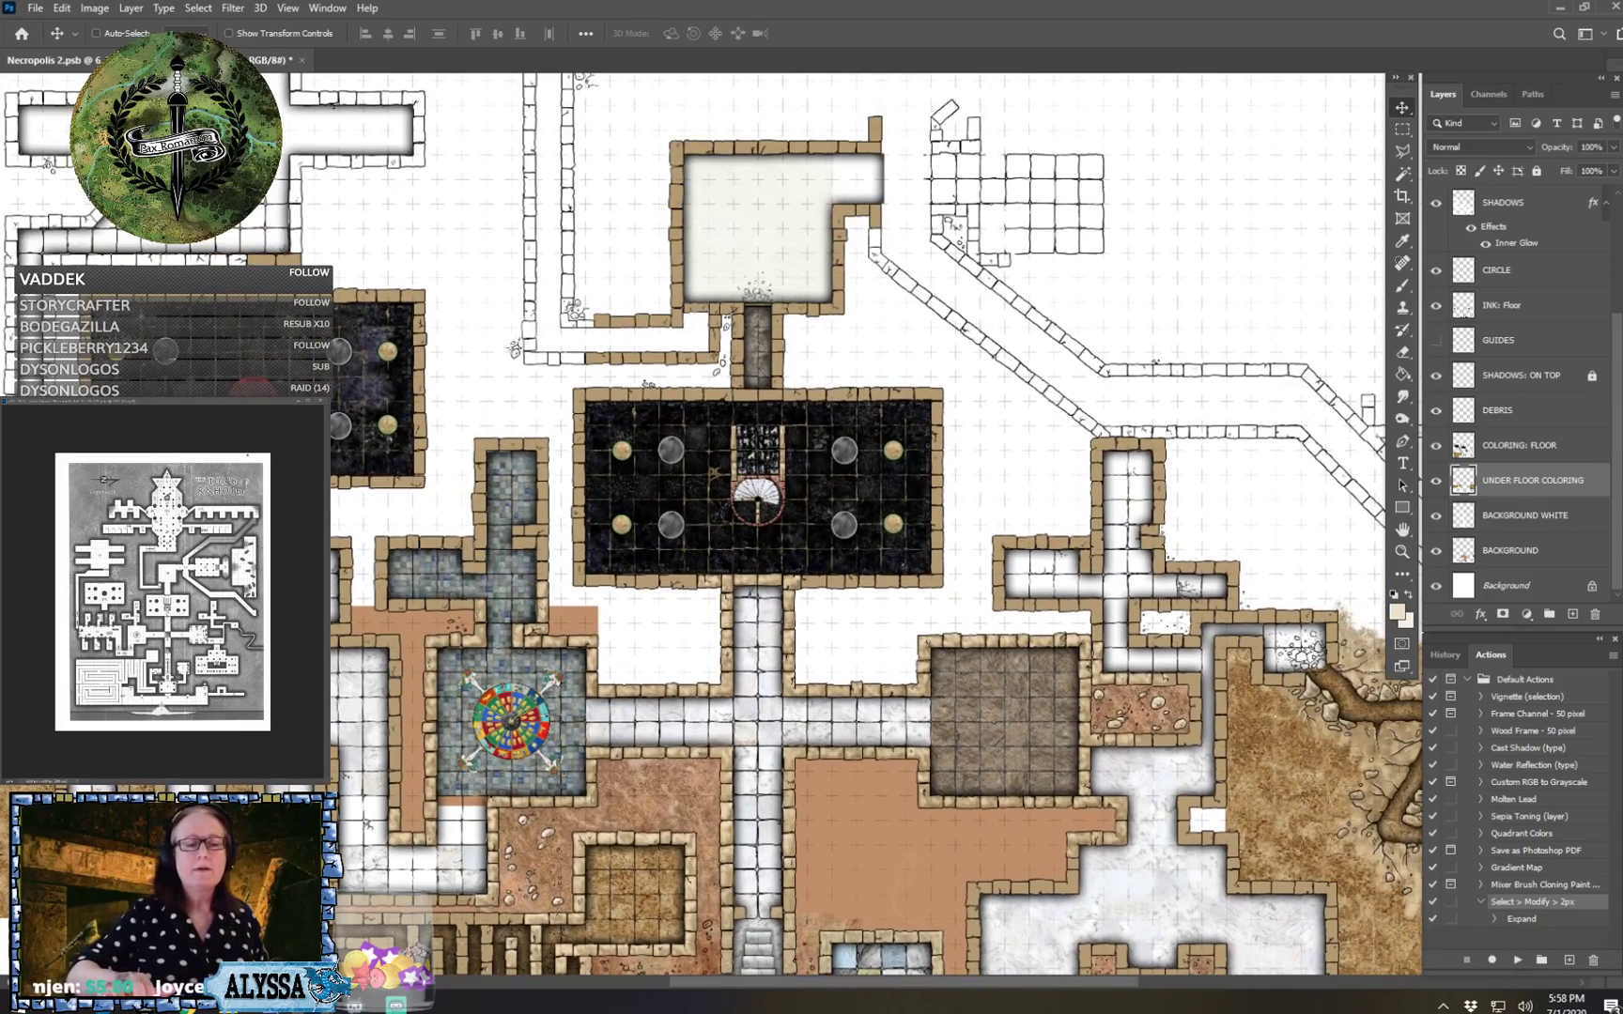
left_click_drag(751, 413, 811, 674)
scroll(779, 507, "up", 3)
scroll(838, 427, "up", 3)
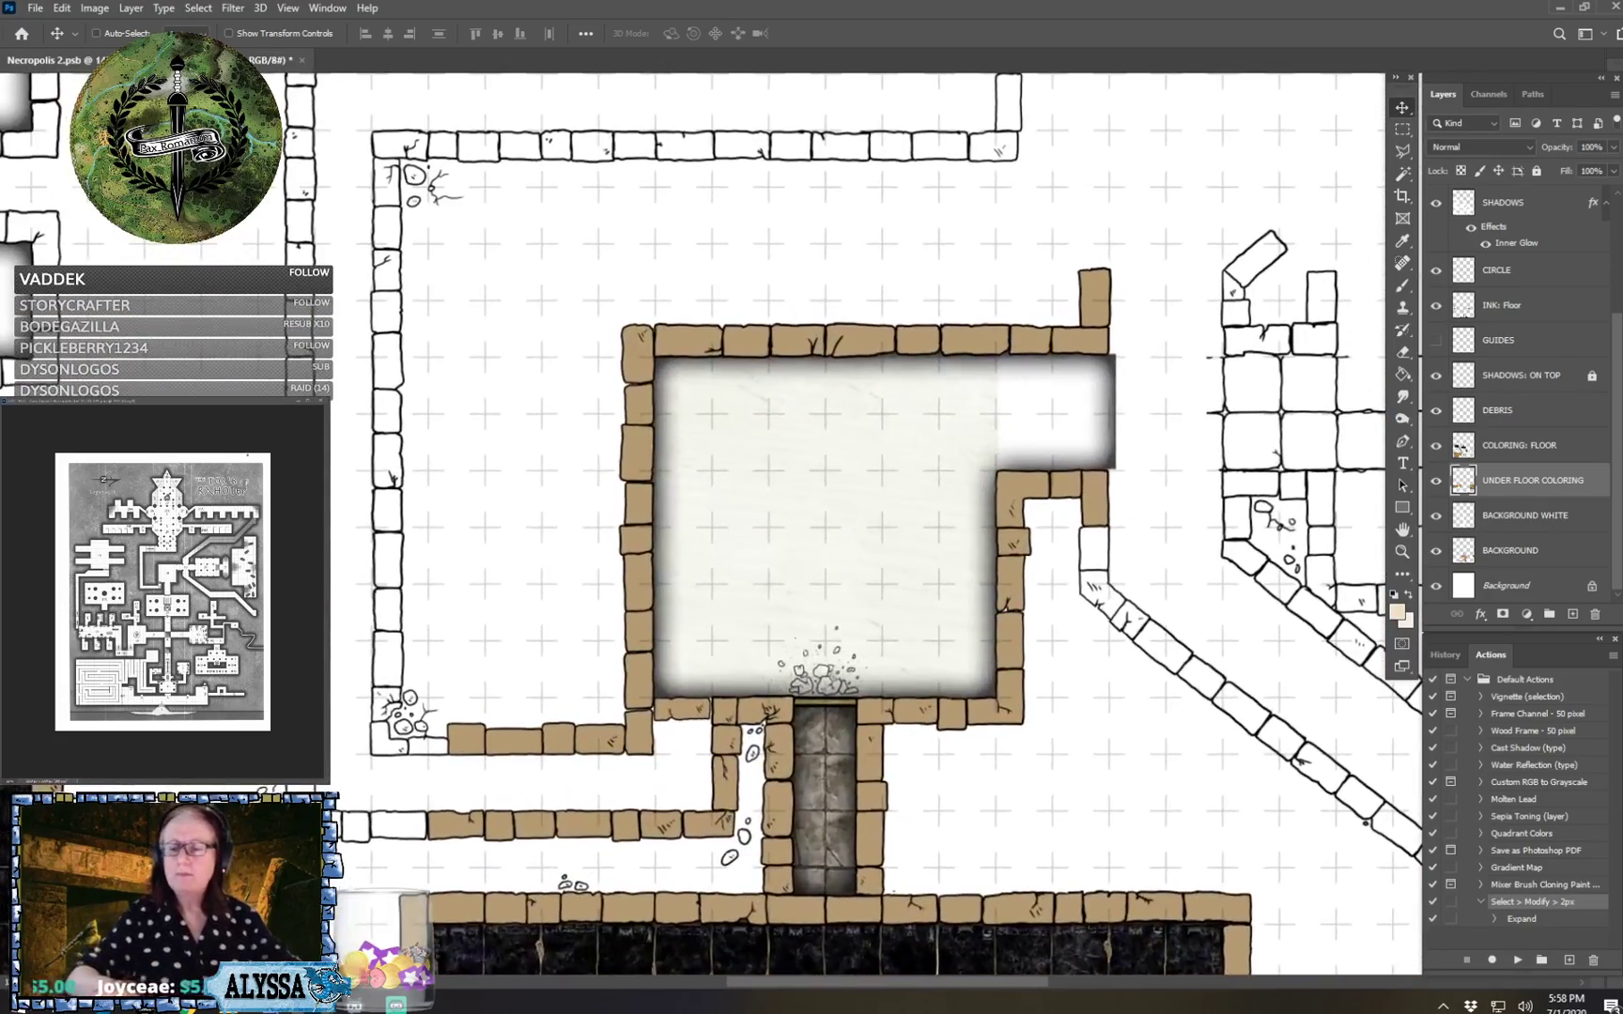
scroll(864, 338, "down", 3)
left_click_drag(808, 648, 842, 272)
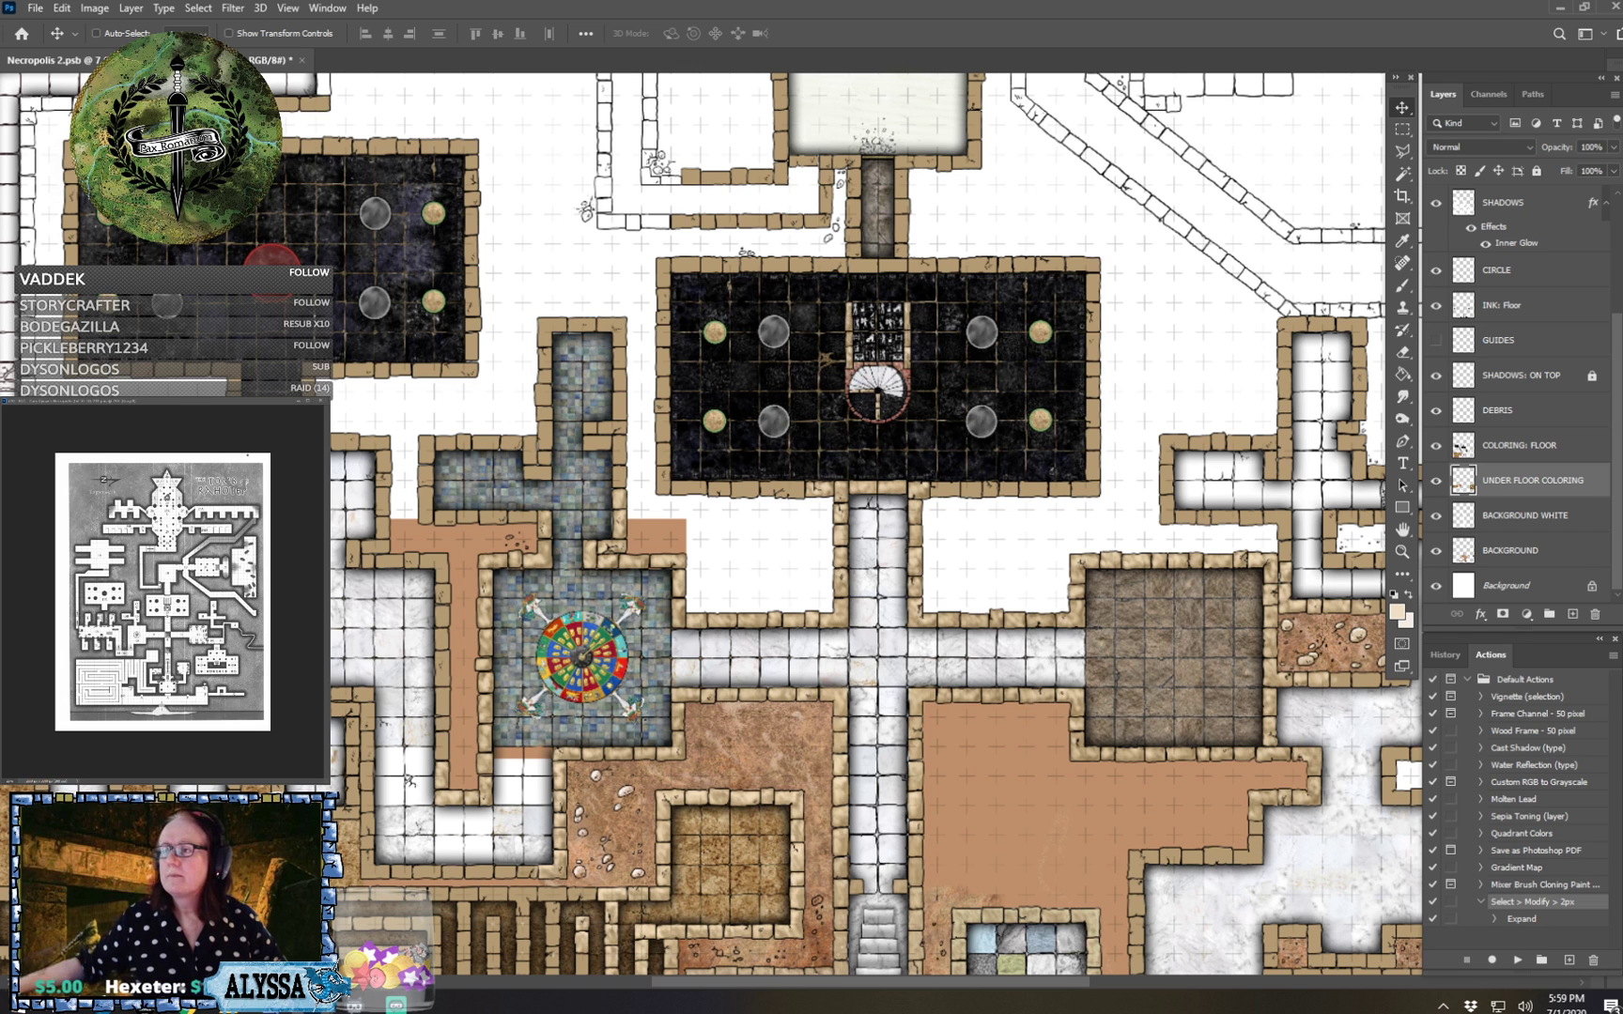
Examine the ground around the mosaic wheel room, the maze, the central staircase and the marble room near the winding tunnel.
left_click_drag(808, 601, 864, 486)
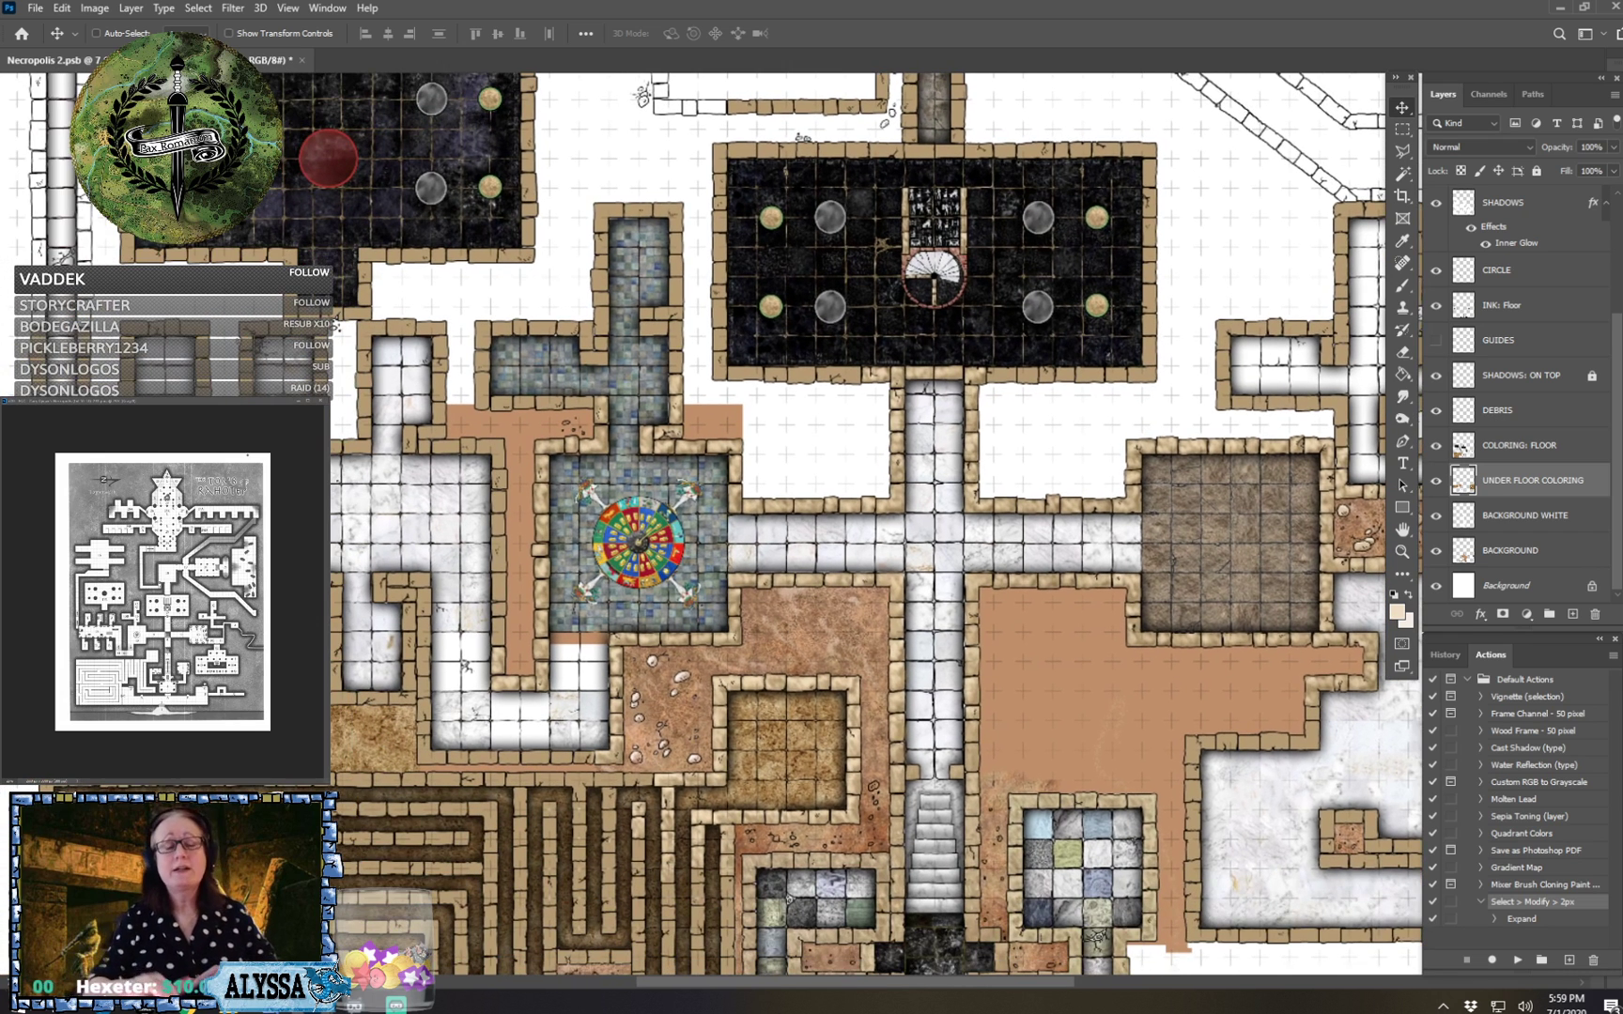
left_click_drag(789, 900, 786, 880)
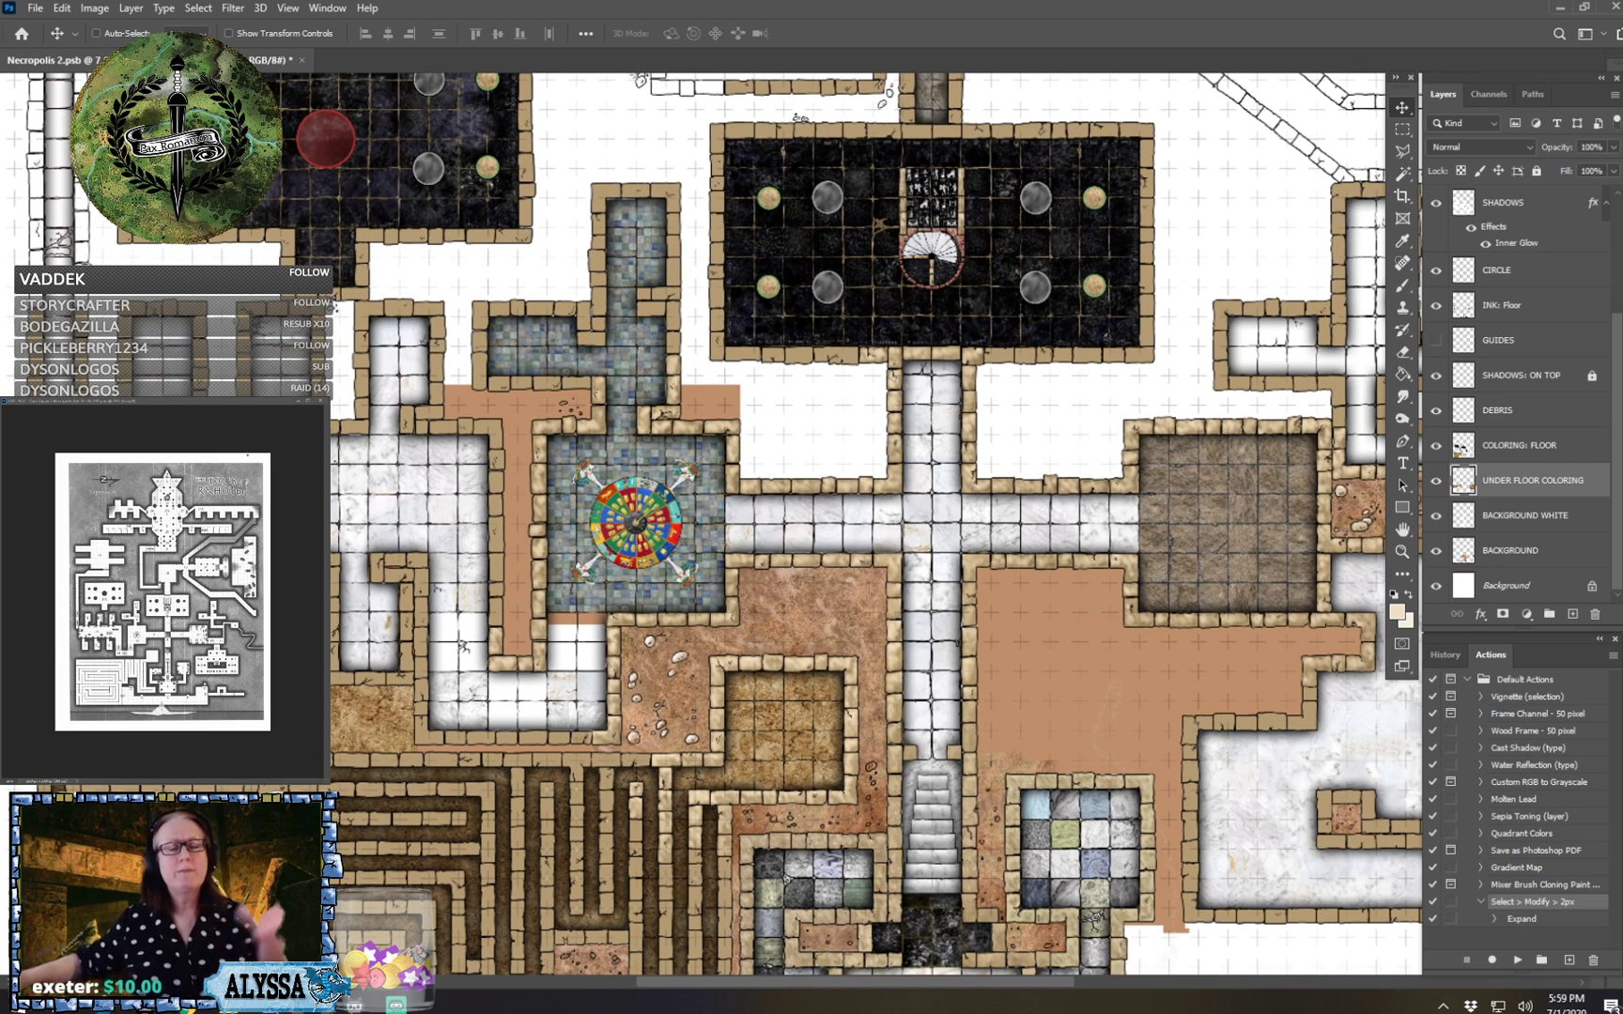
left_click_drag(789, 601, 900, 455)
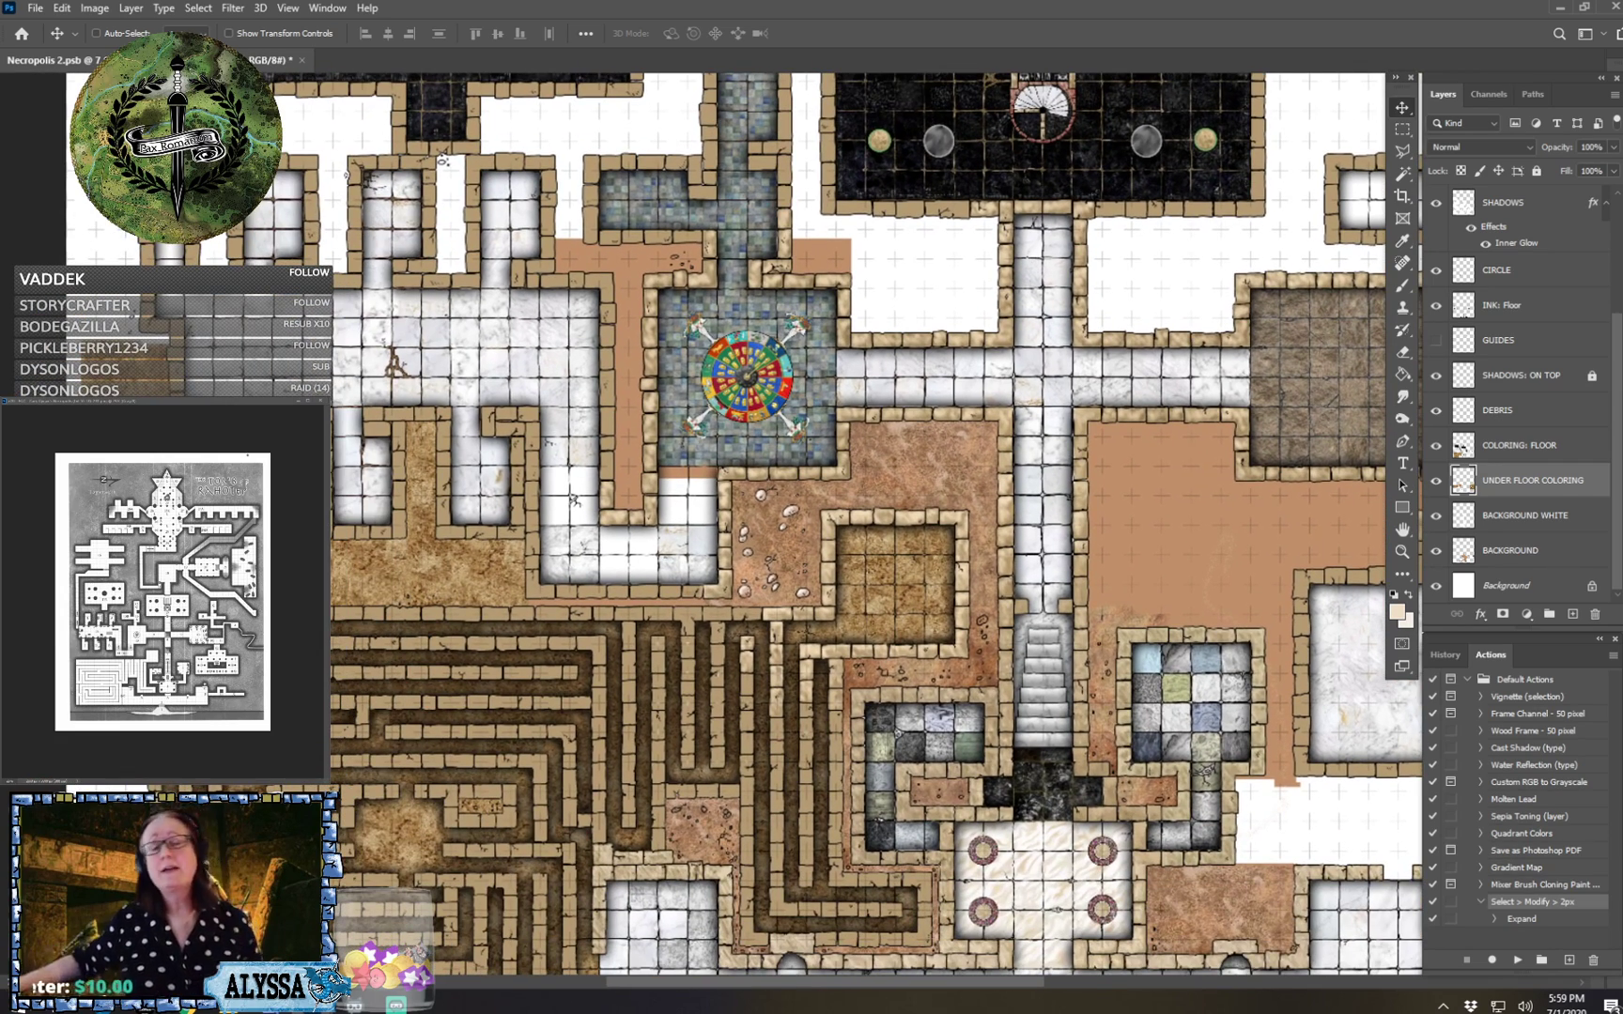
left_click_drag(807, 620, 809, 413)
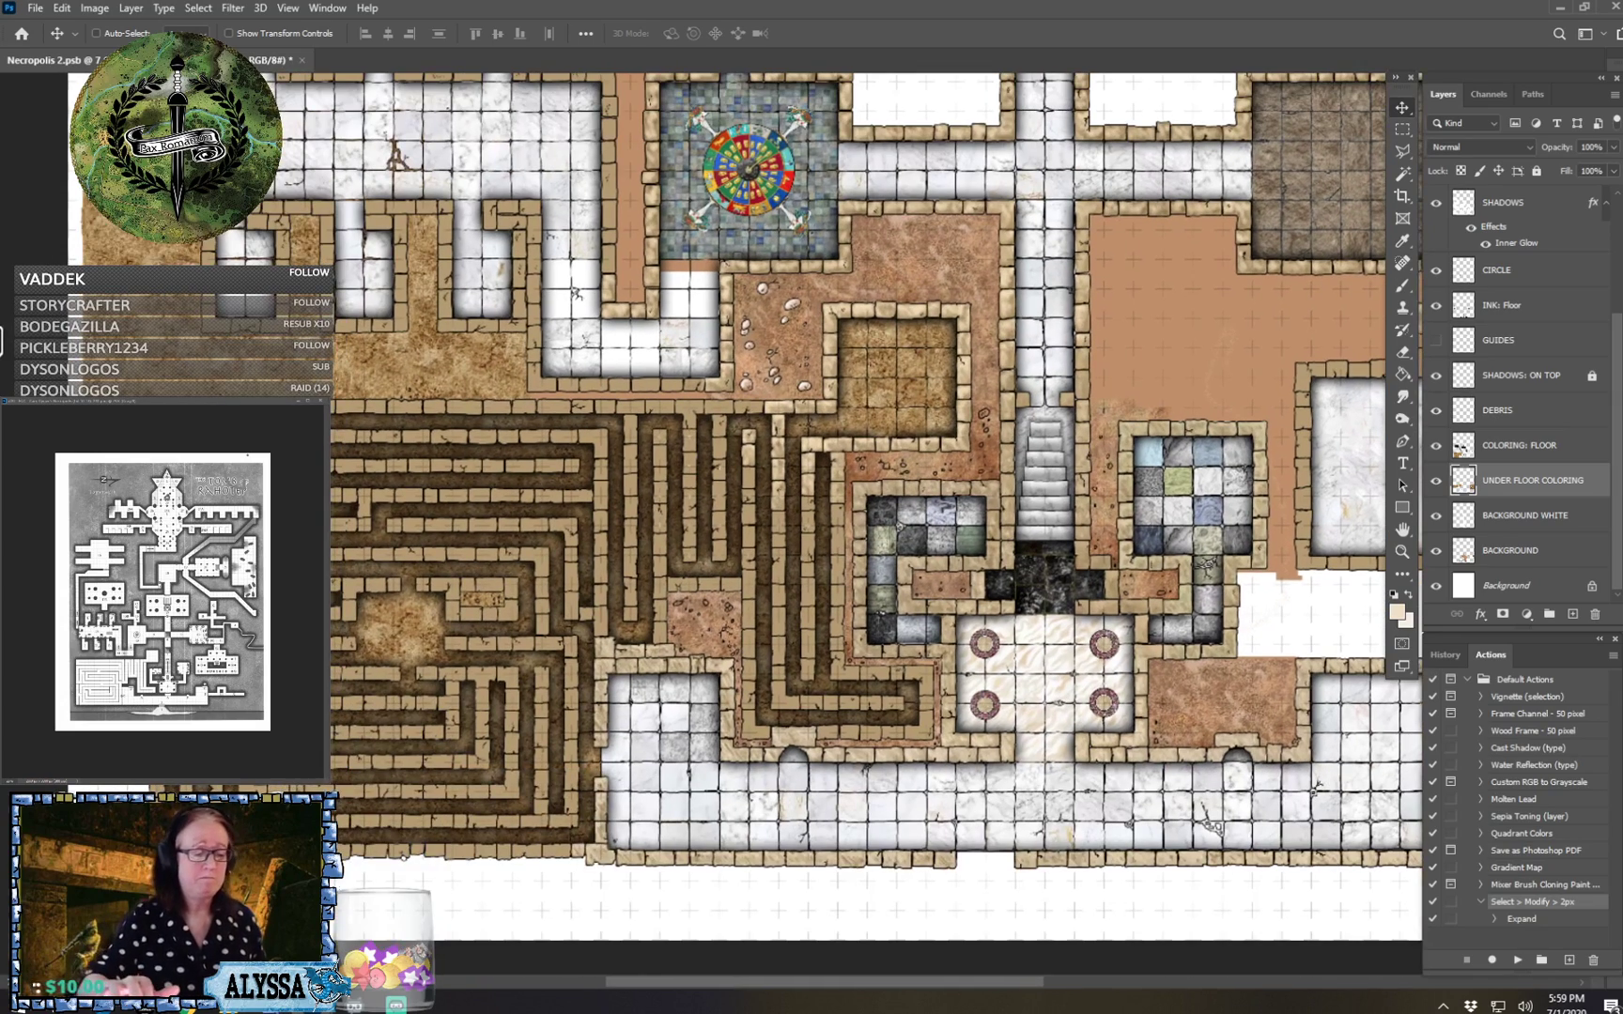
left_click_drag(808, 508, 778, 538)
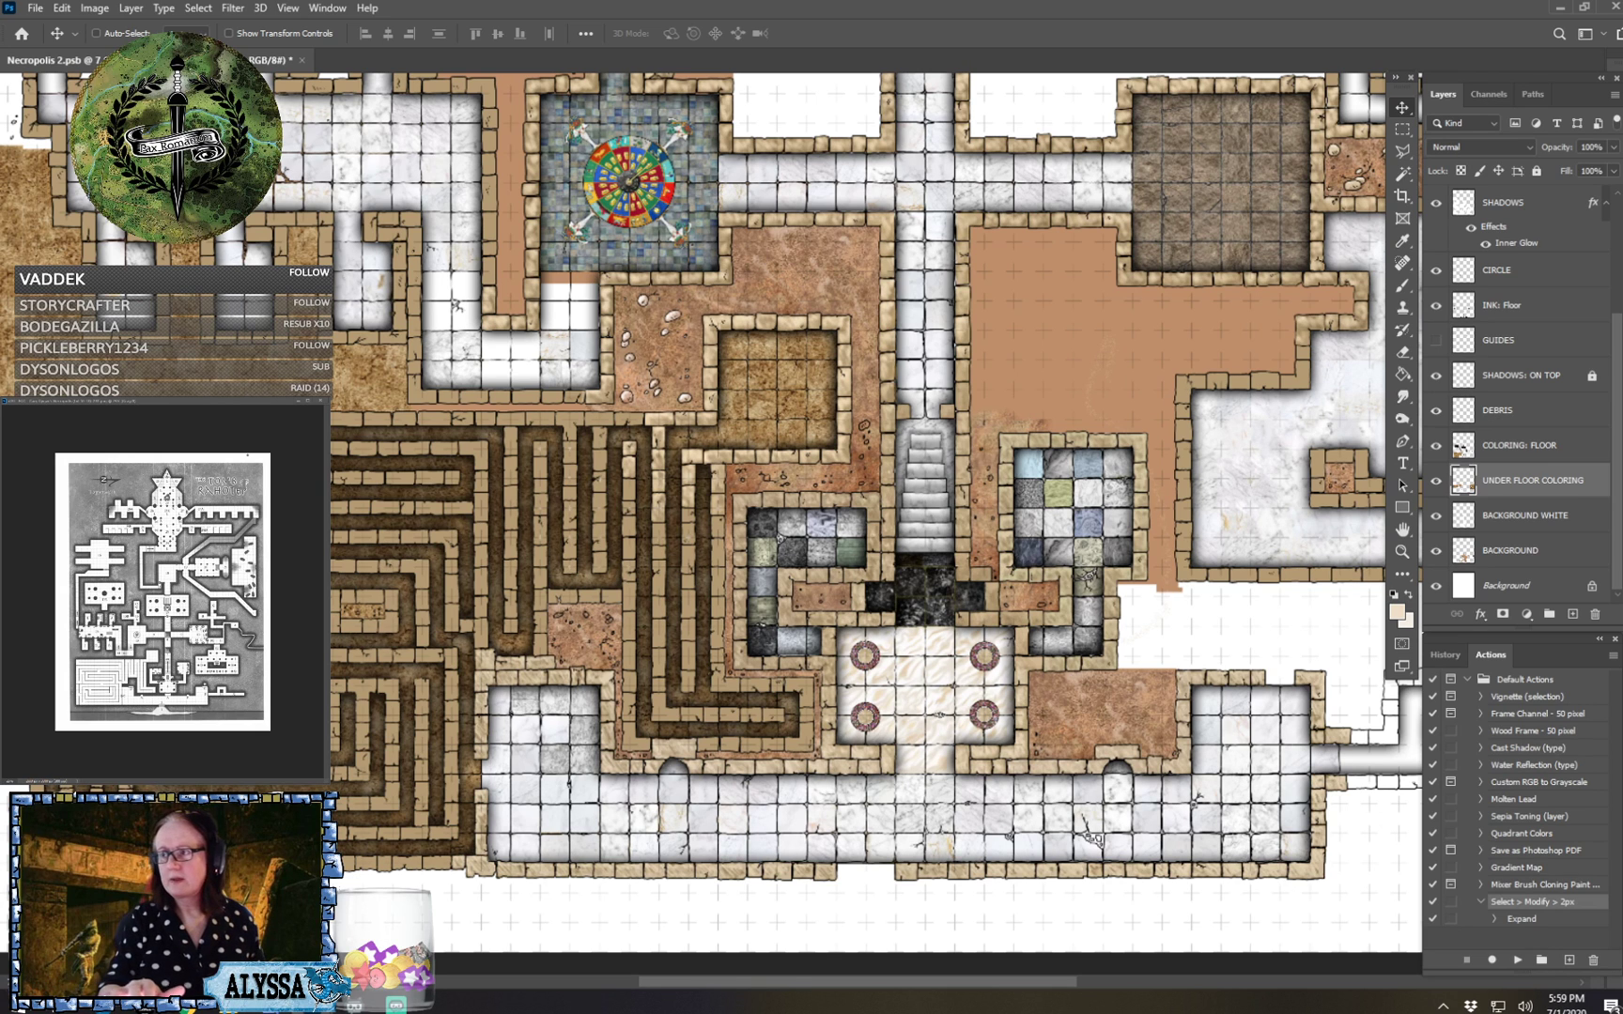
left_click_drag(779, 538, 748, 568)
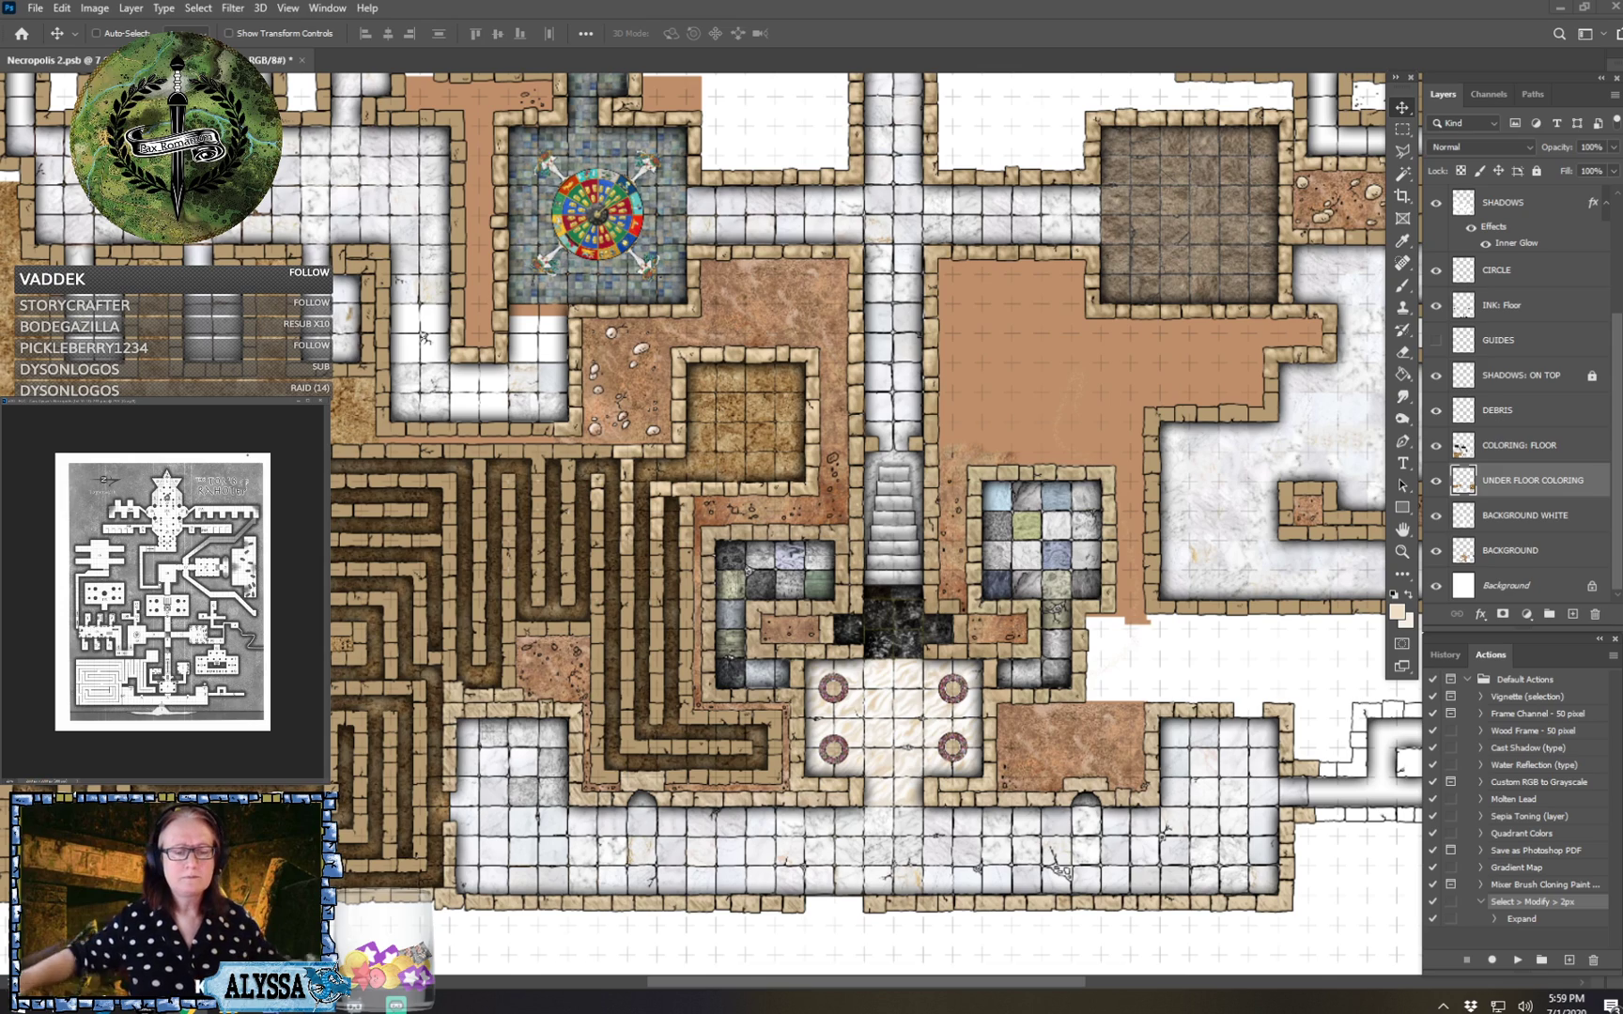
left_click_drag(987, 423, 401, 636)
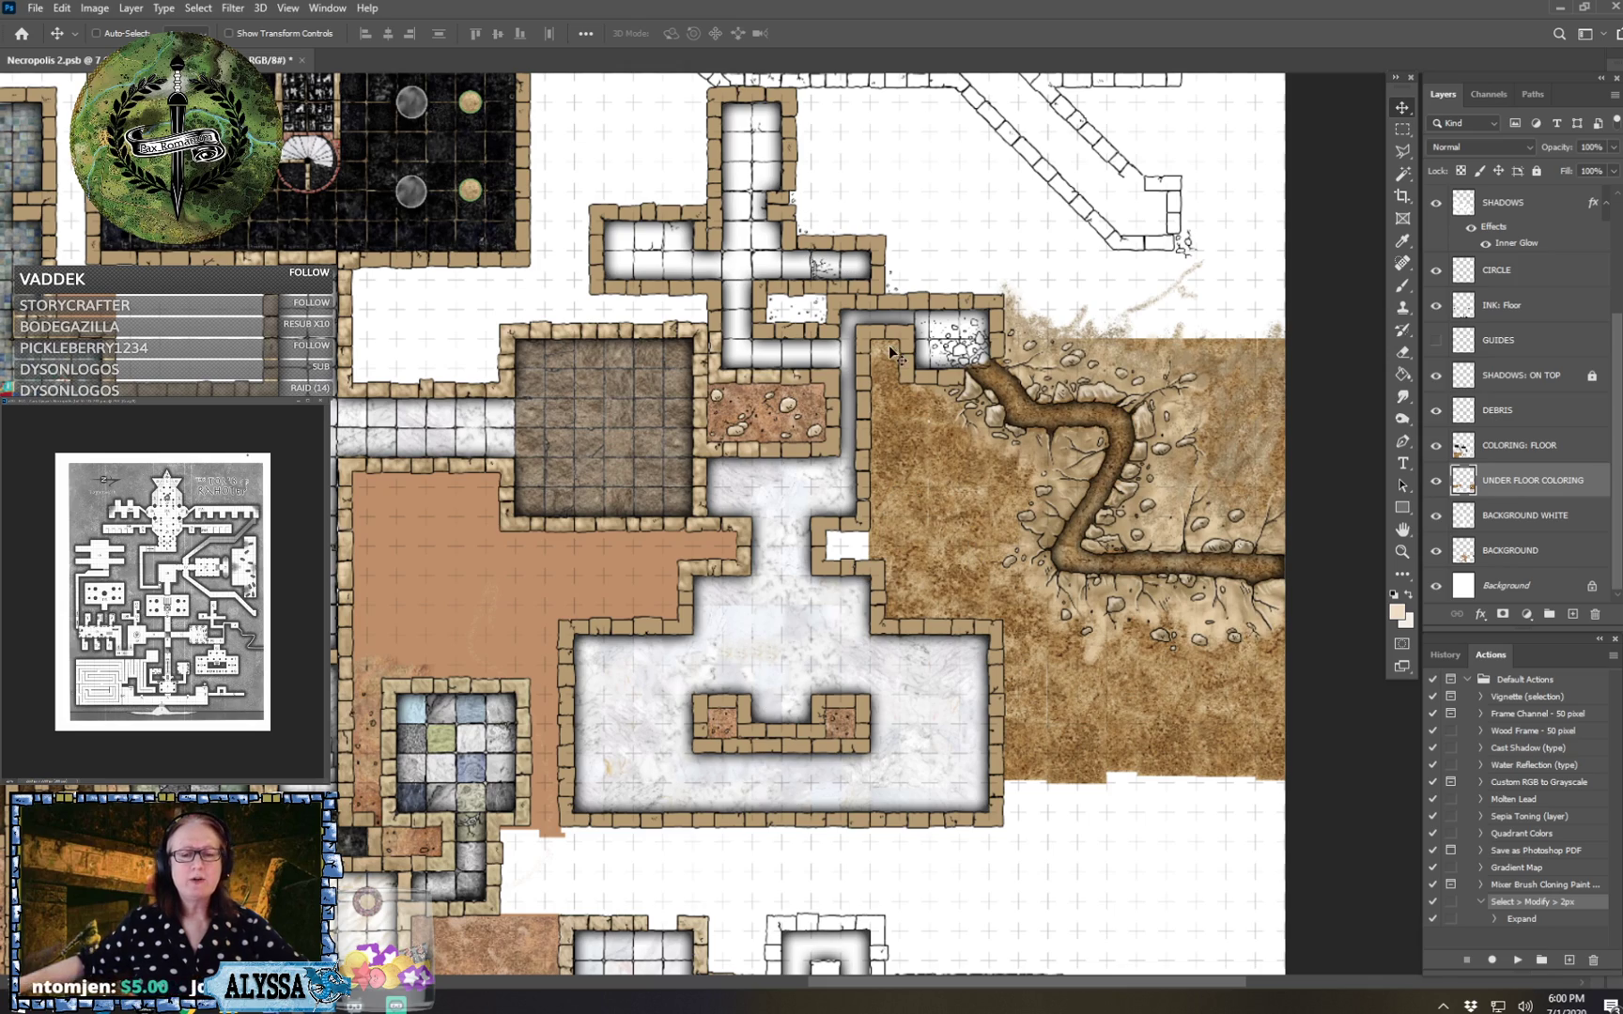
Look over the whole necropolis map, including the uncoloured northern corridors and the diagonal passage.
scroll(884, 347, "left", 3)
scroll(884, 347, "down", 3)
scroll(885, 349, "down", 4)
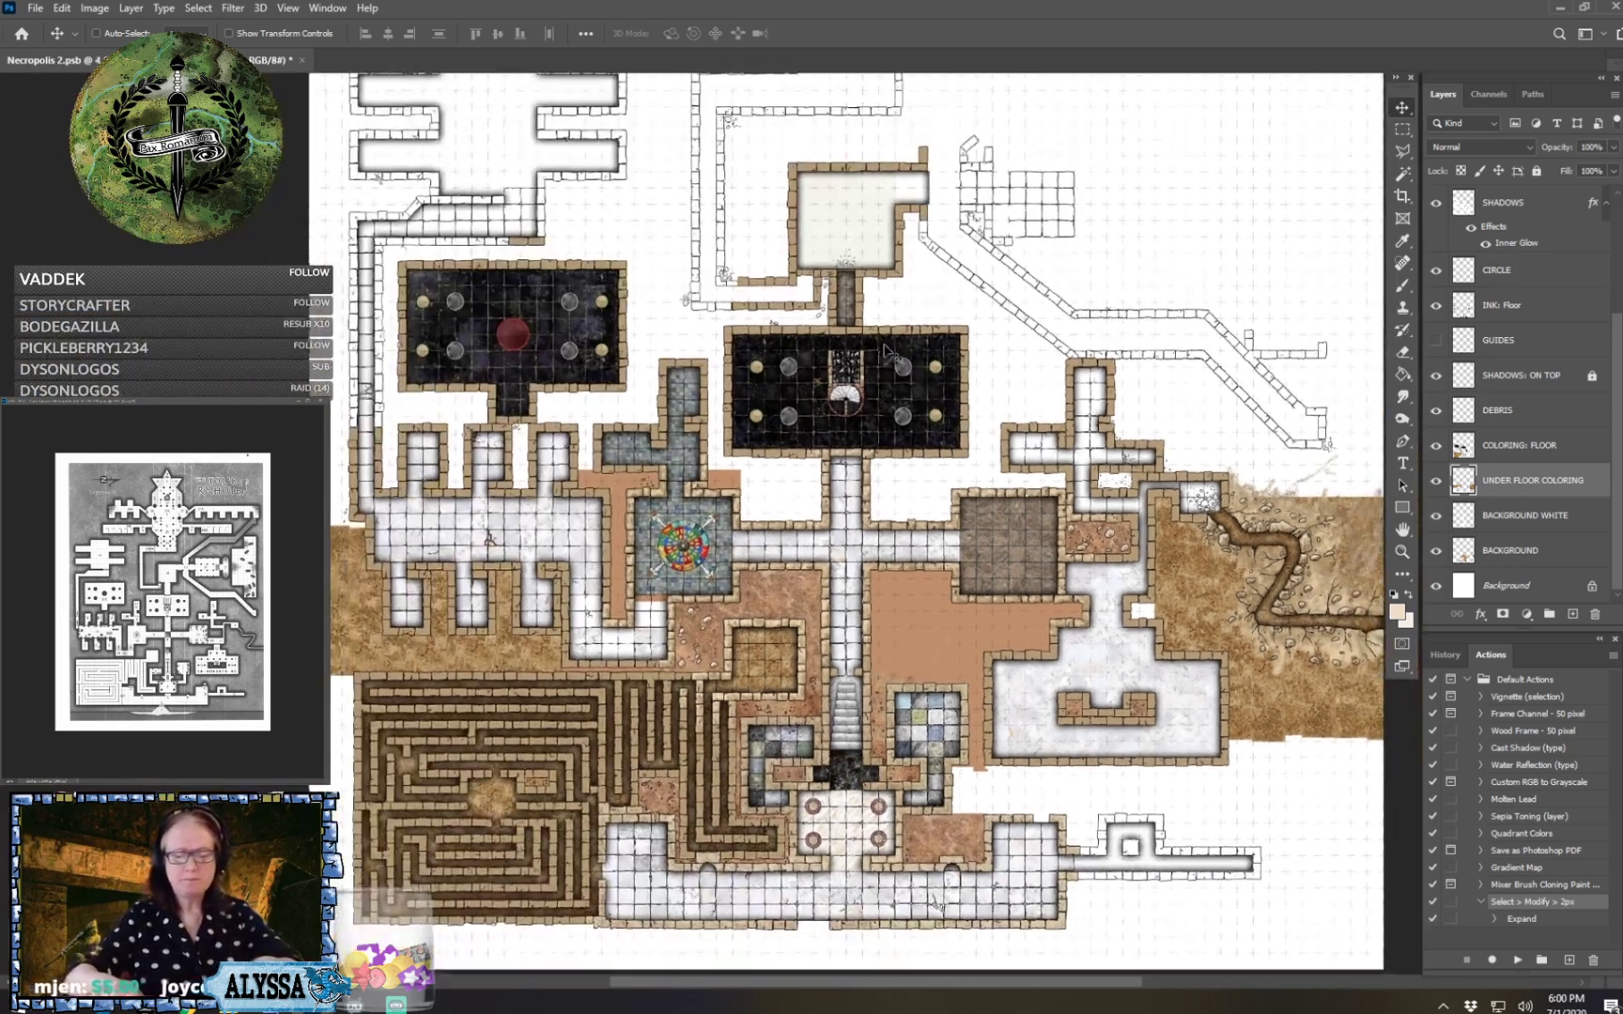
scroll(885, 350, "up", 3)
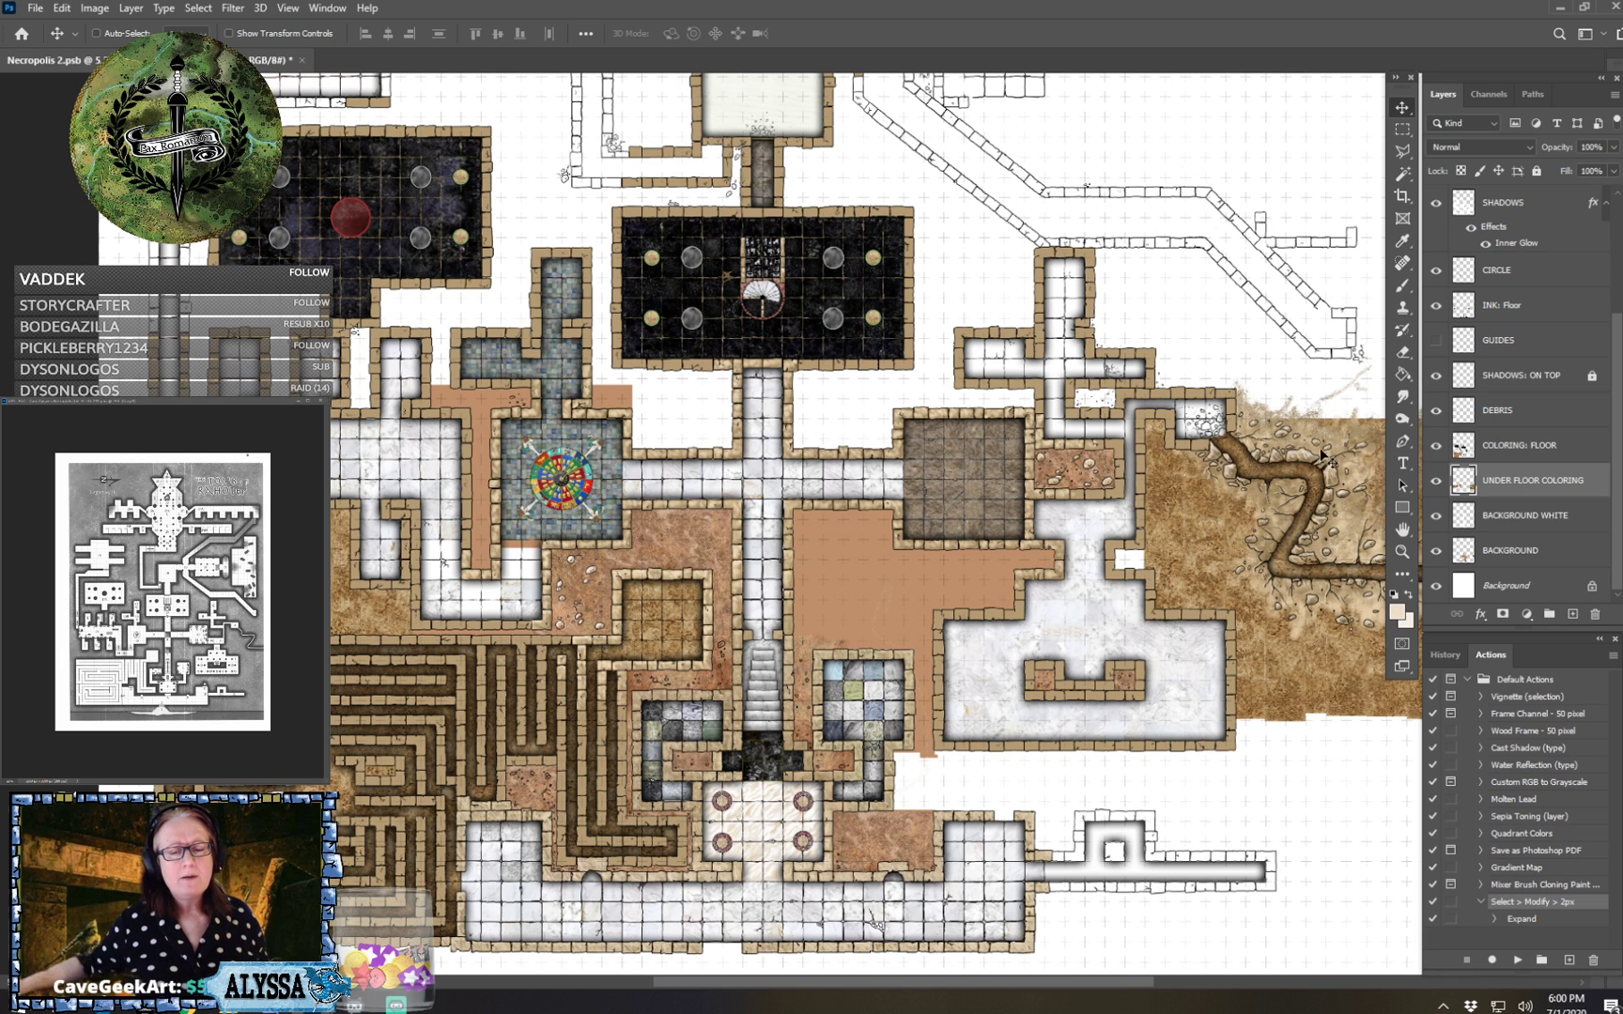
scroll(1066, 464, "up", 5)
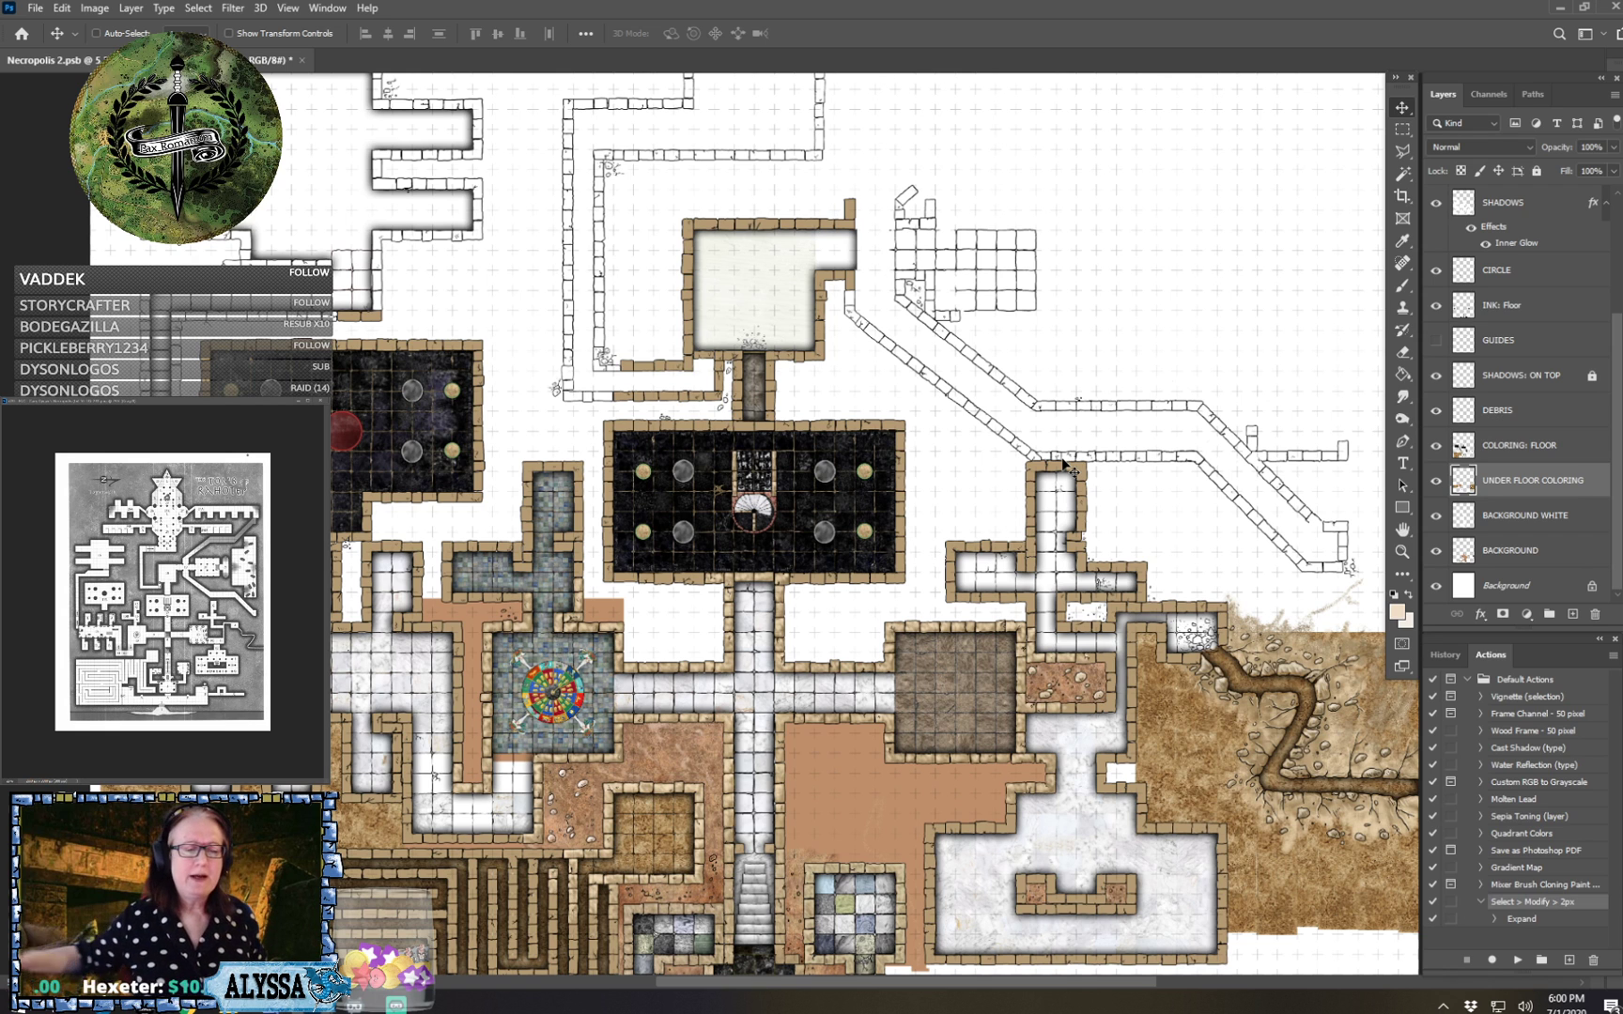
scroll(1024, 441, "up", 2)
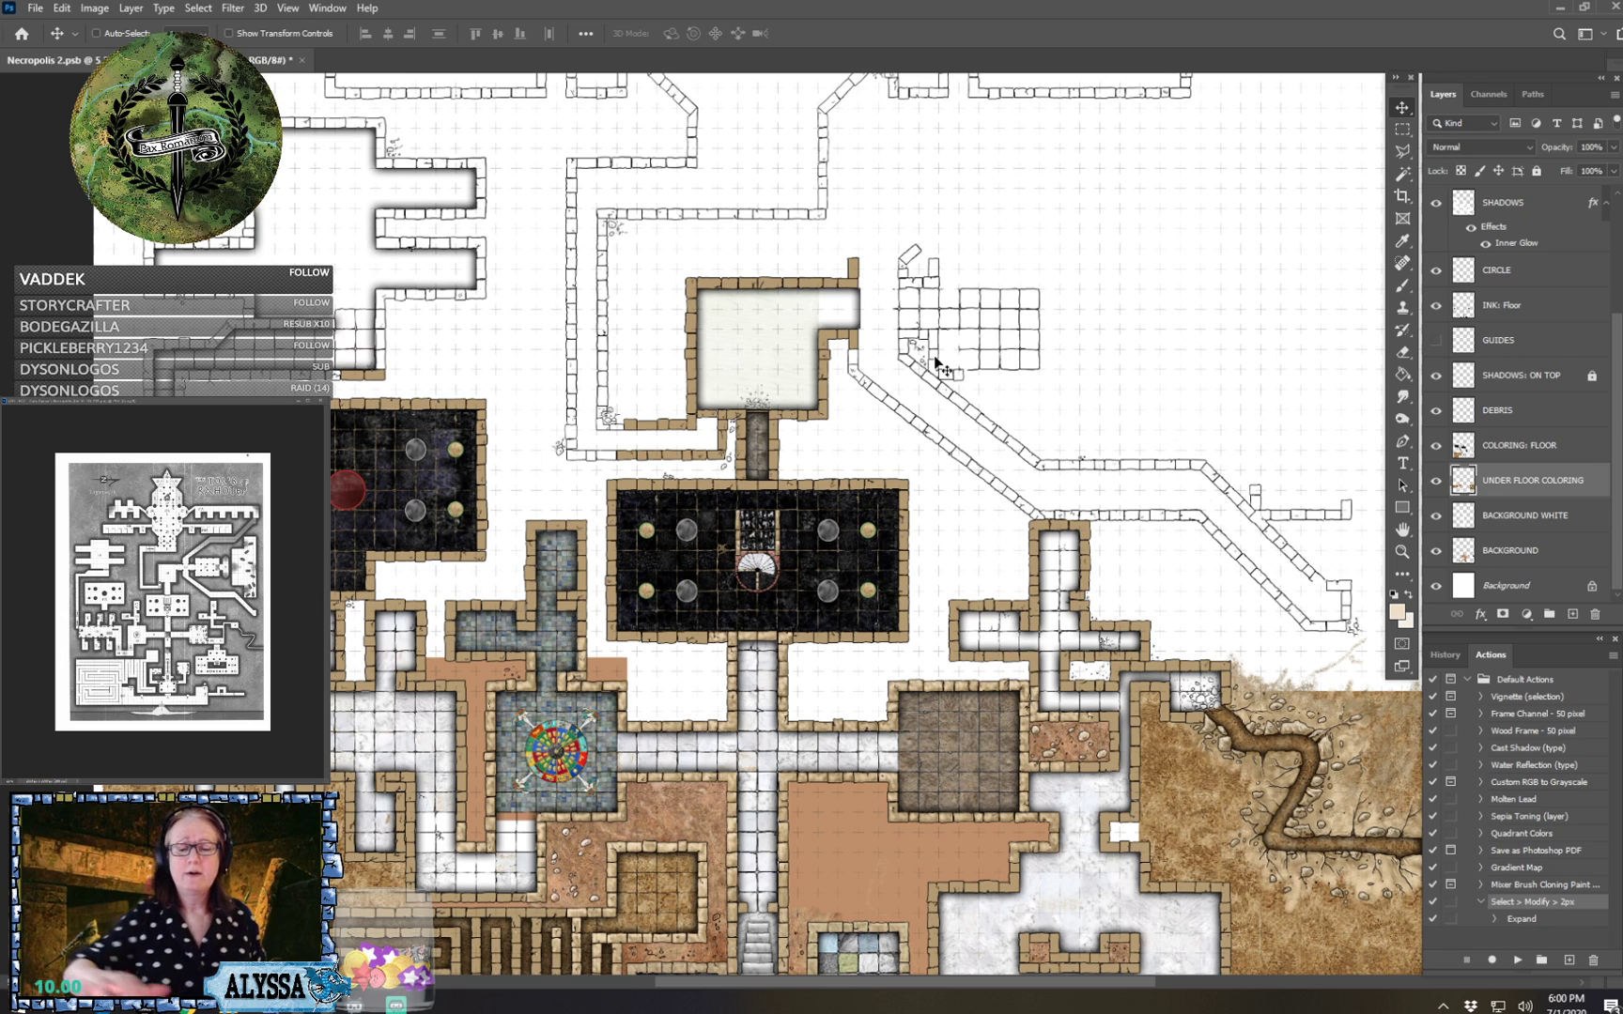
scroll(935, 363, "up", 3)
scroll(936, 363, "down", 1)
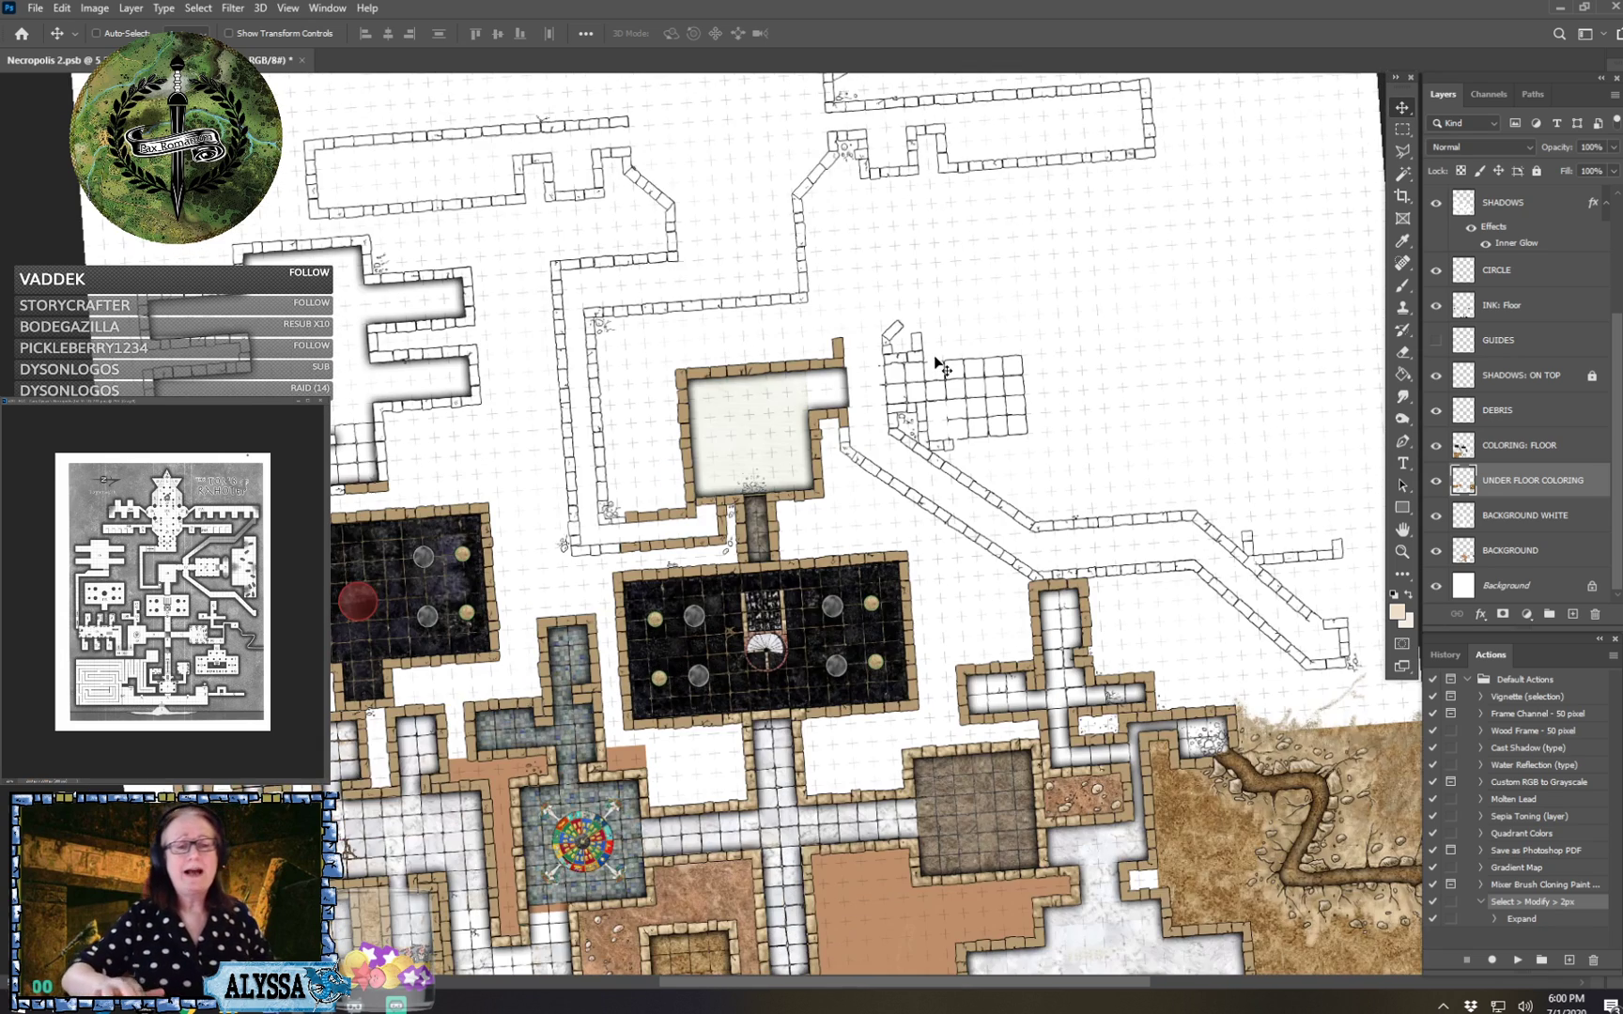
scroll(942, 367, "down", 10)
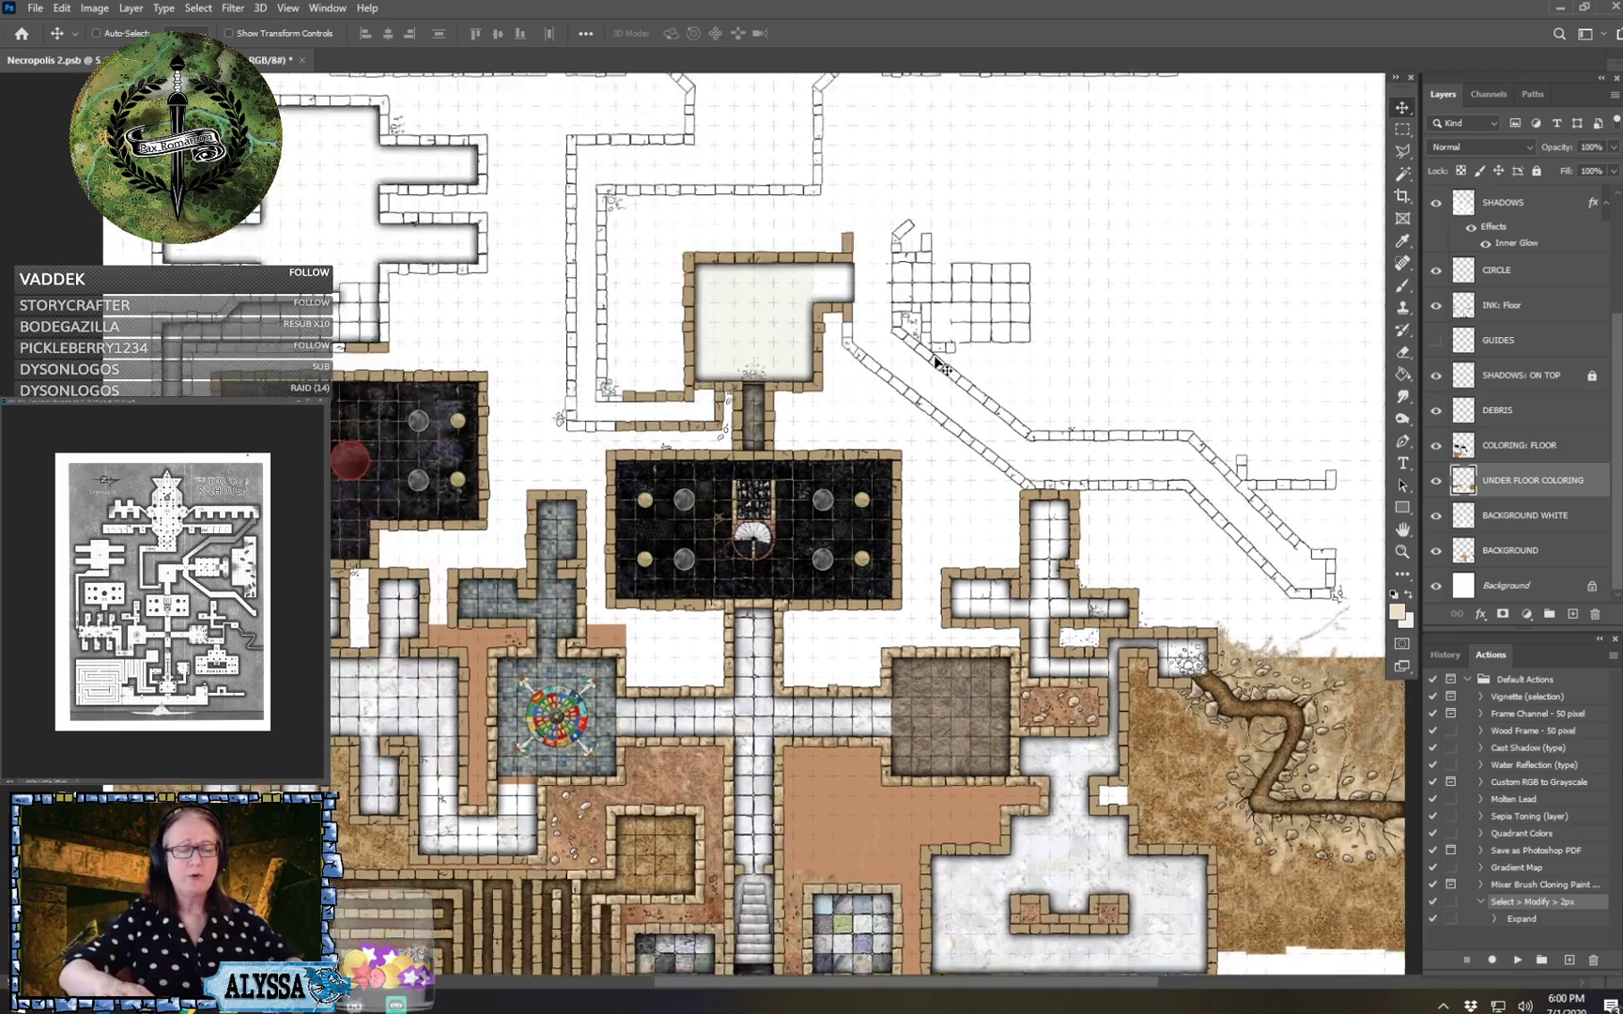
Compare the plain brown ground east of the central corridor with the textured ground to its west.
scroll(942, 367, "up", 2)
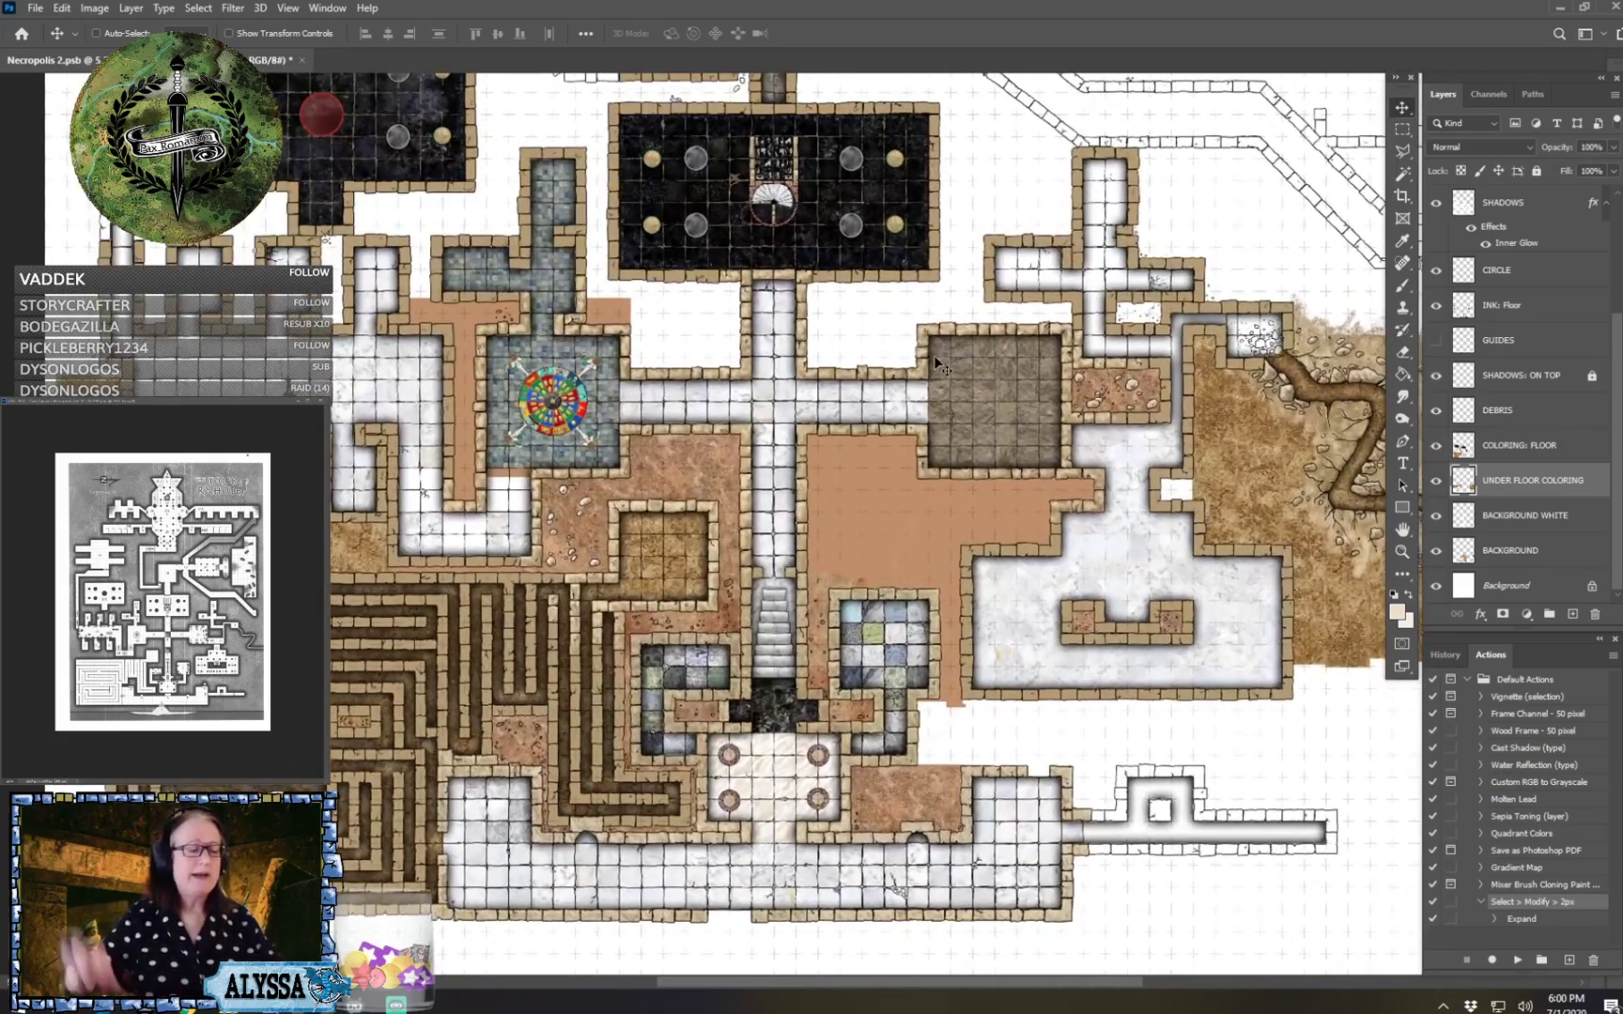
scroll(936, 357, "up", 2)
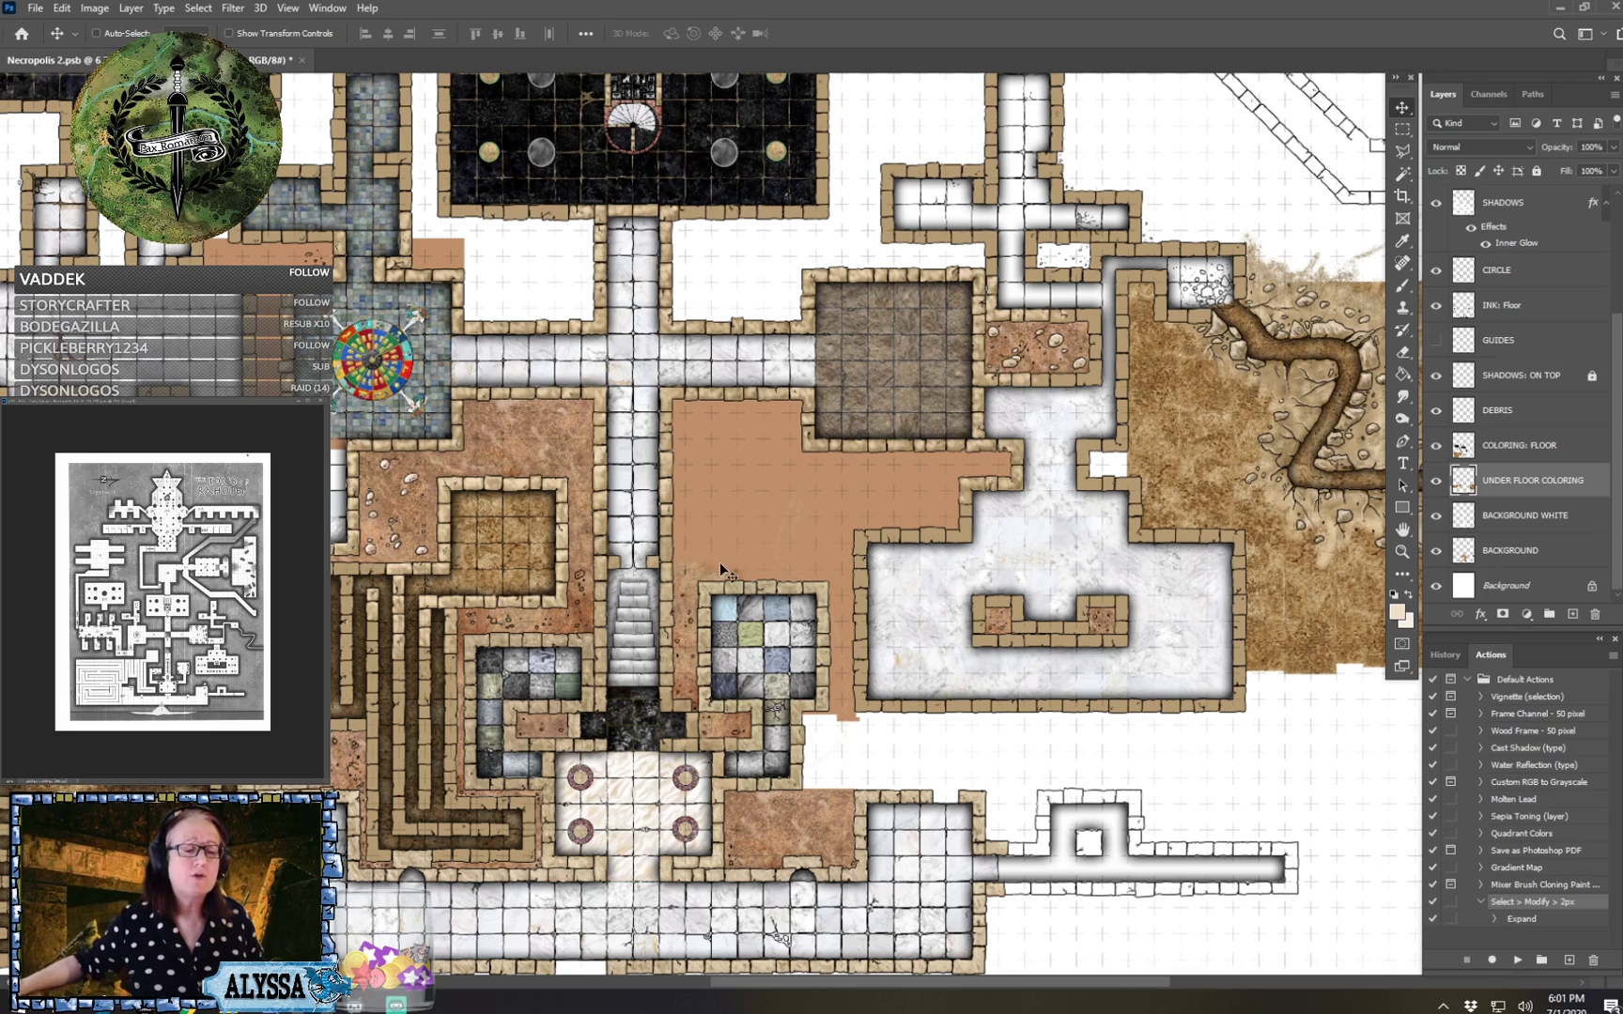
scroll(639, 641, "up", 2)
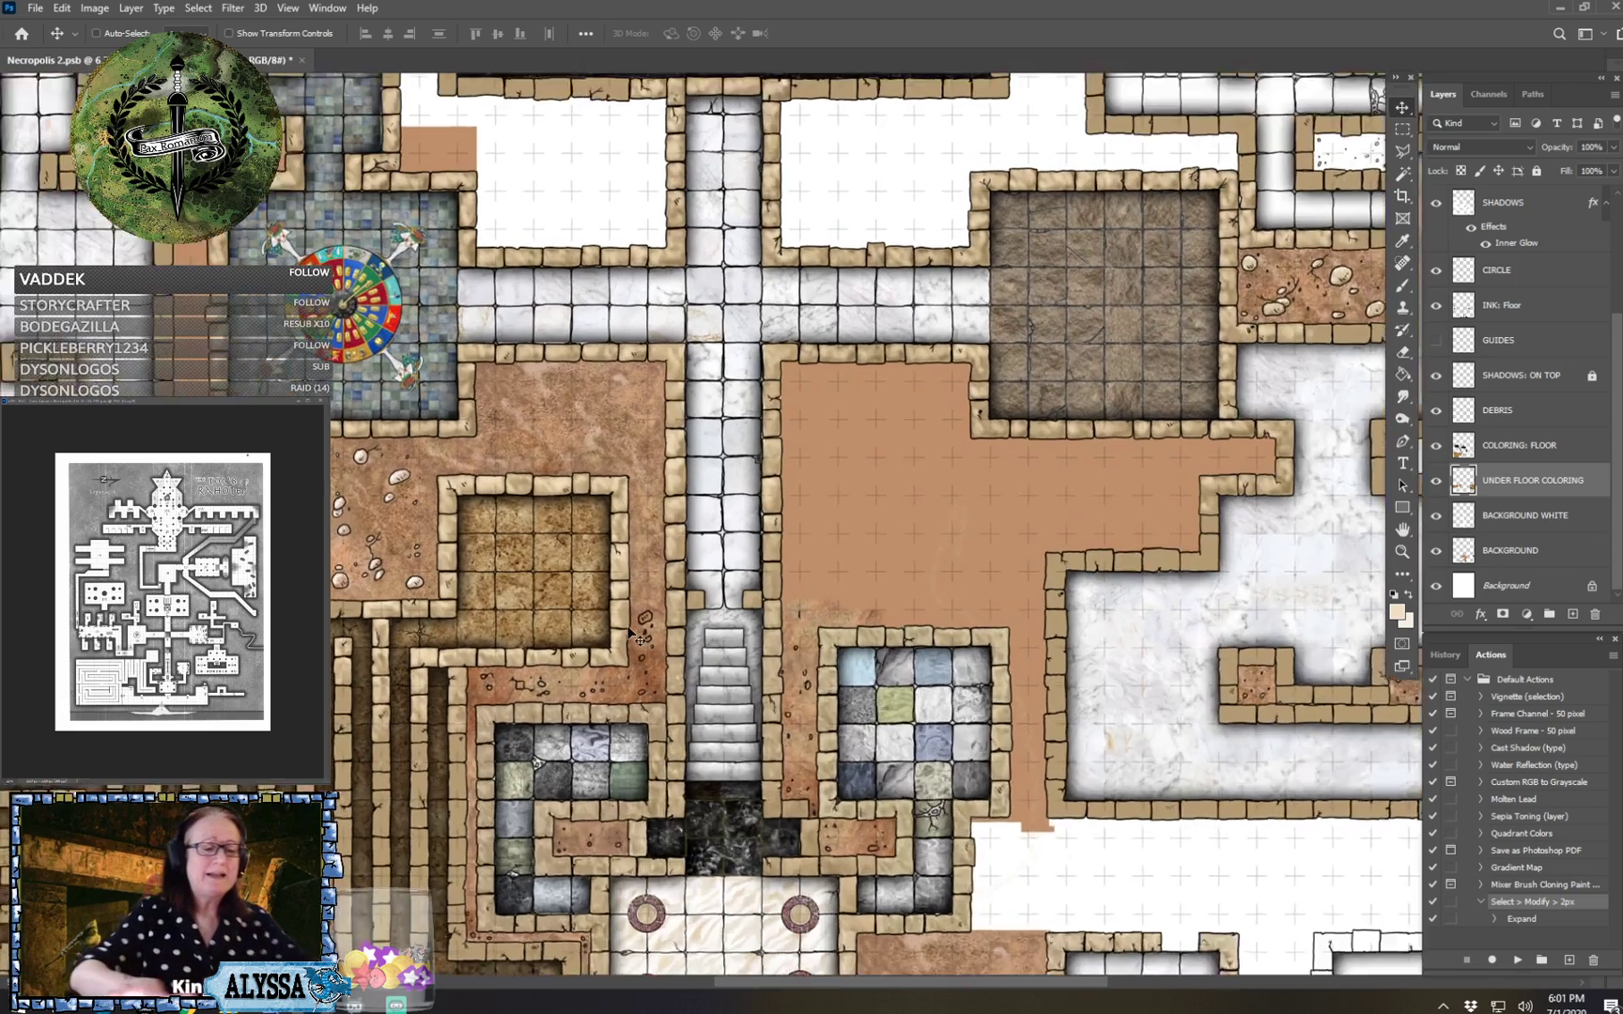
scroll(630, 633, "up", 1)
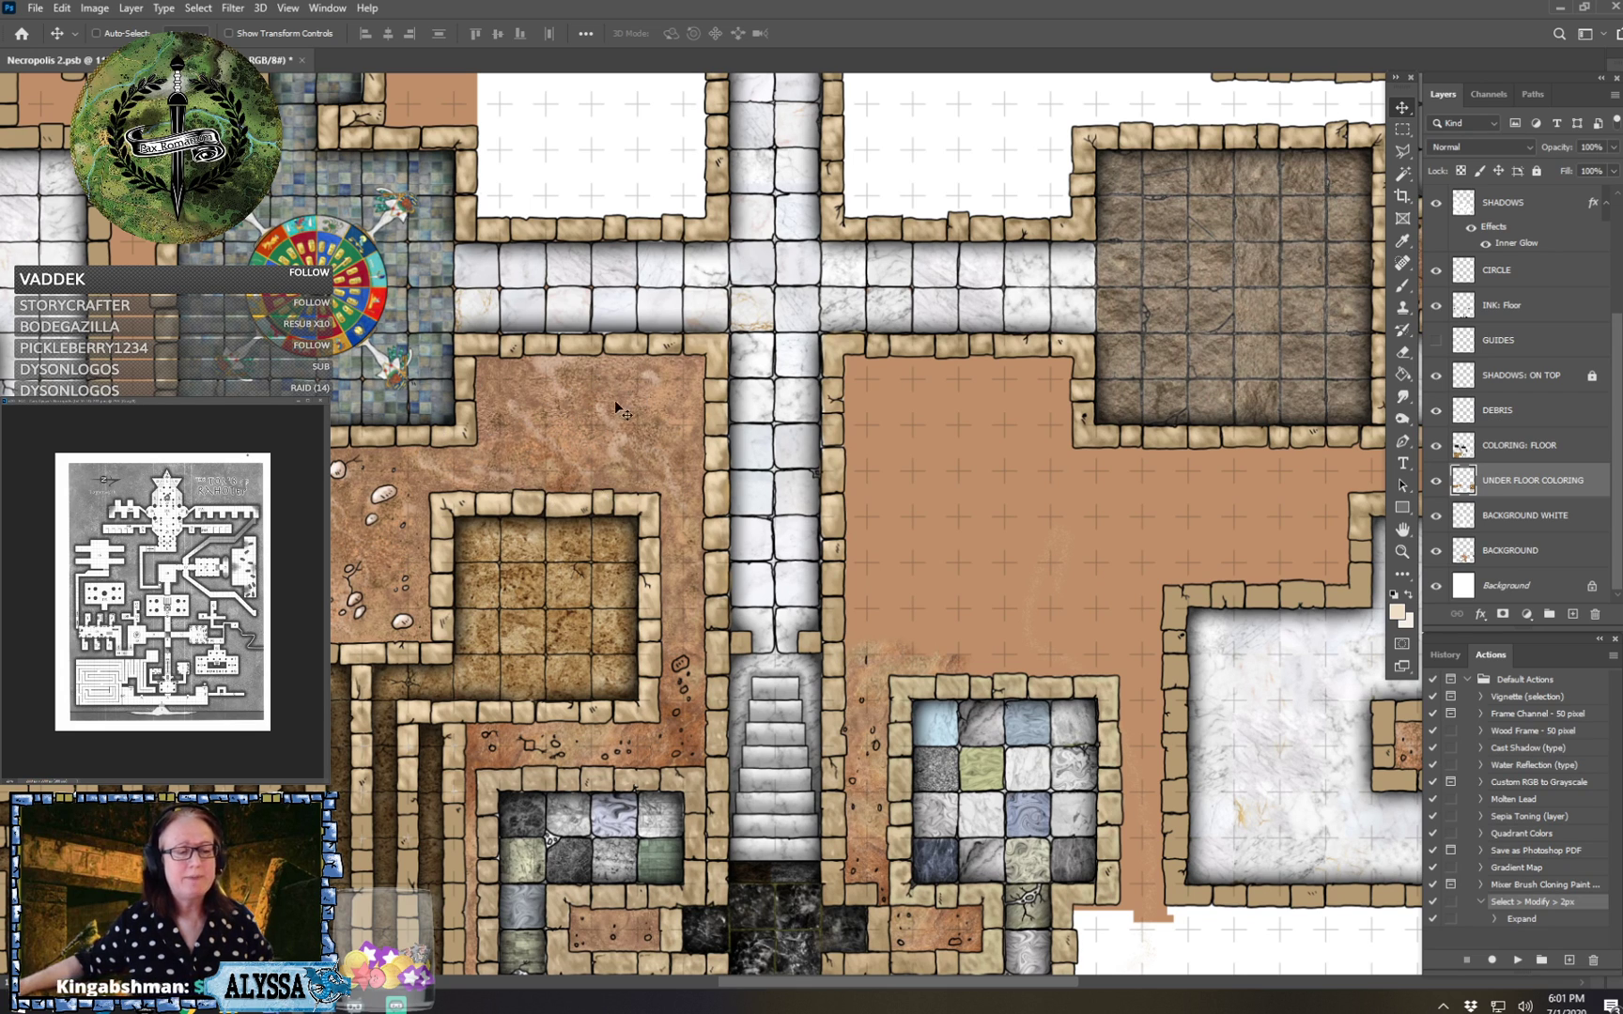
scroll(638, 504, "down", 3)
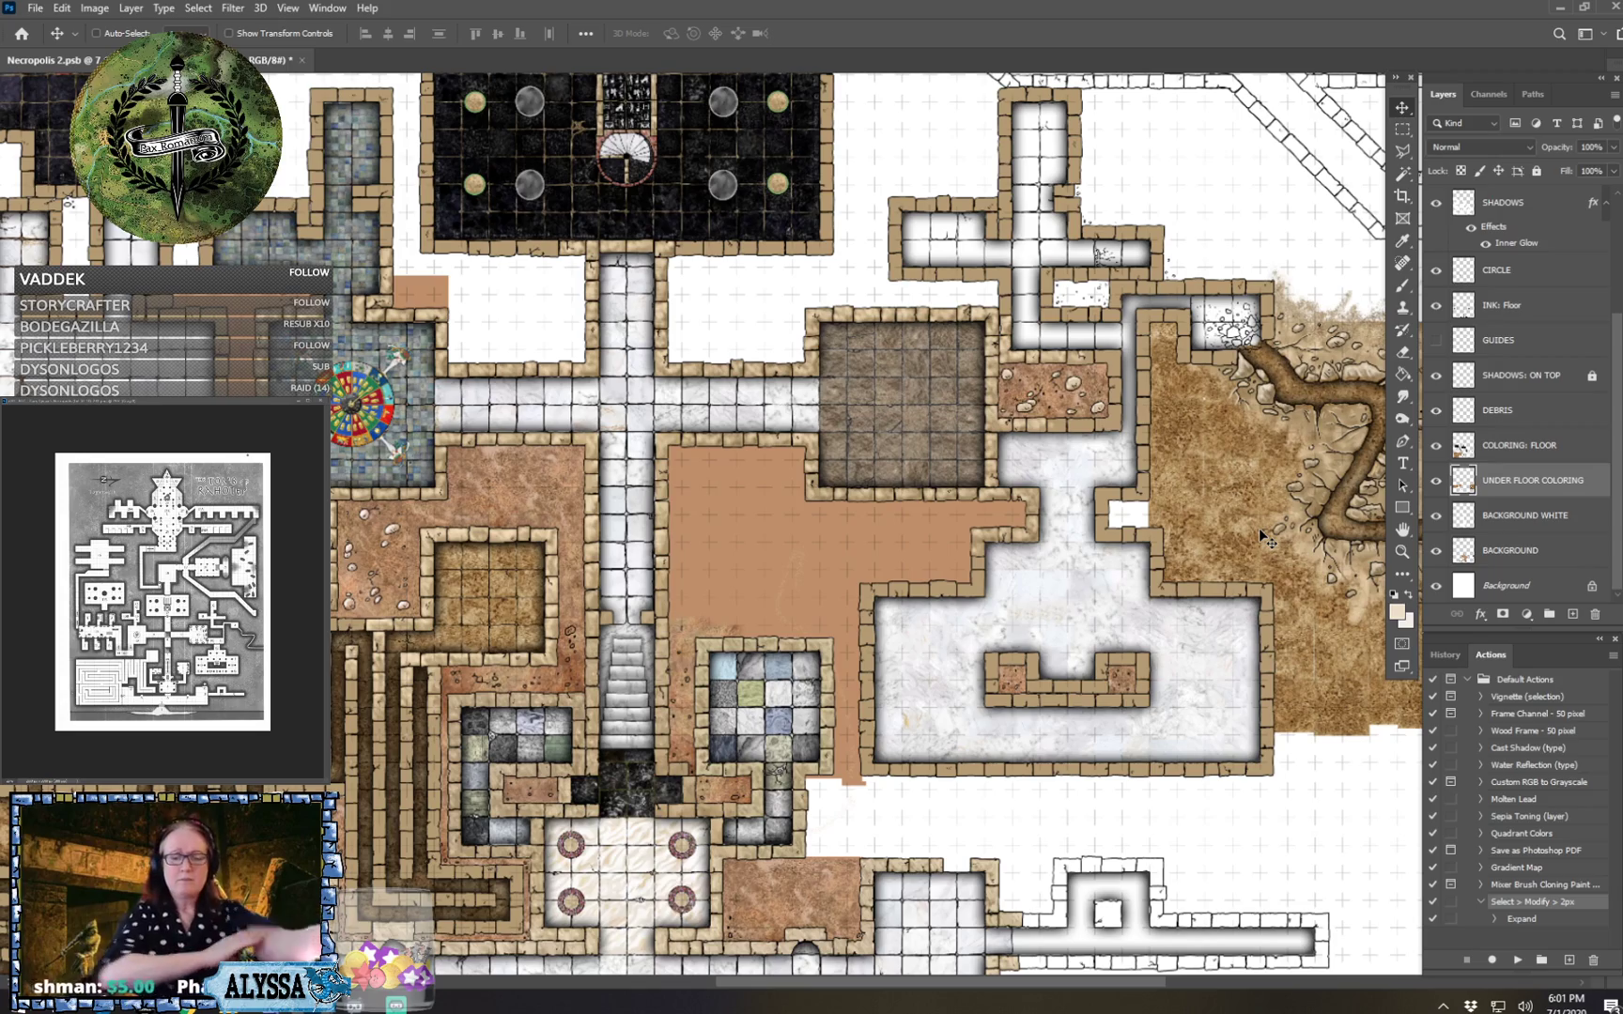
scroll(1259, 528, "down", 2)
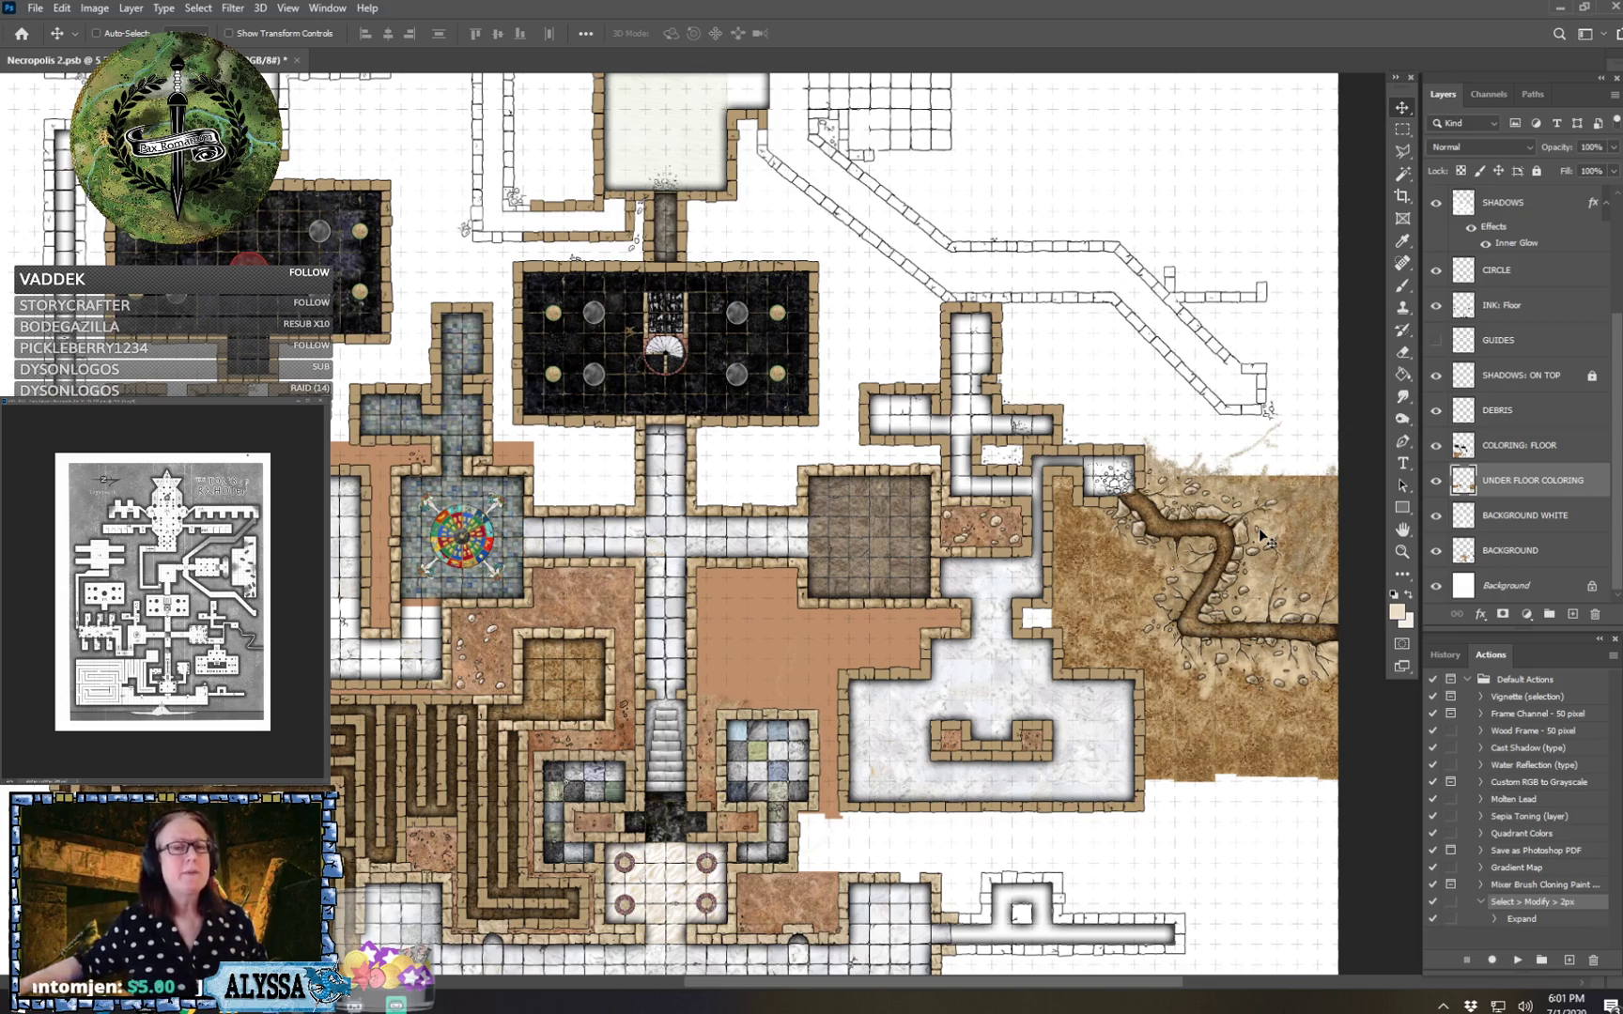
scroll(1259, 528, "down", 2)
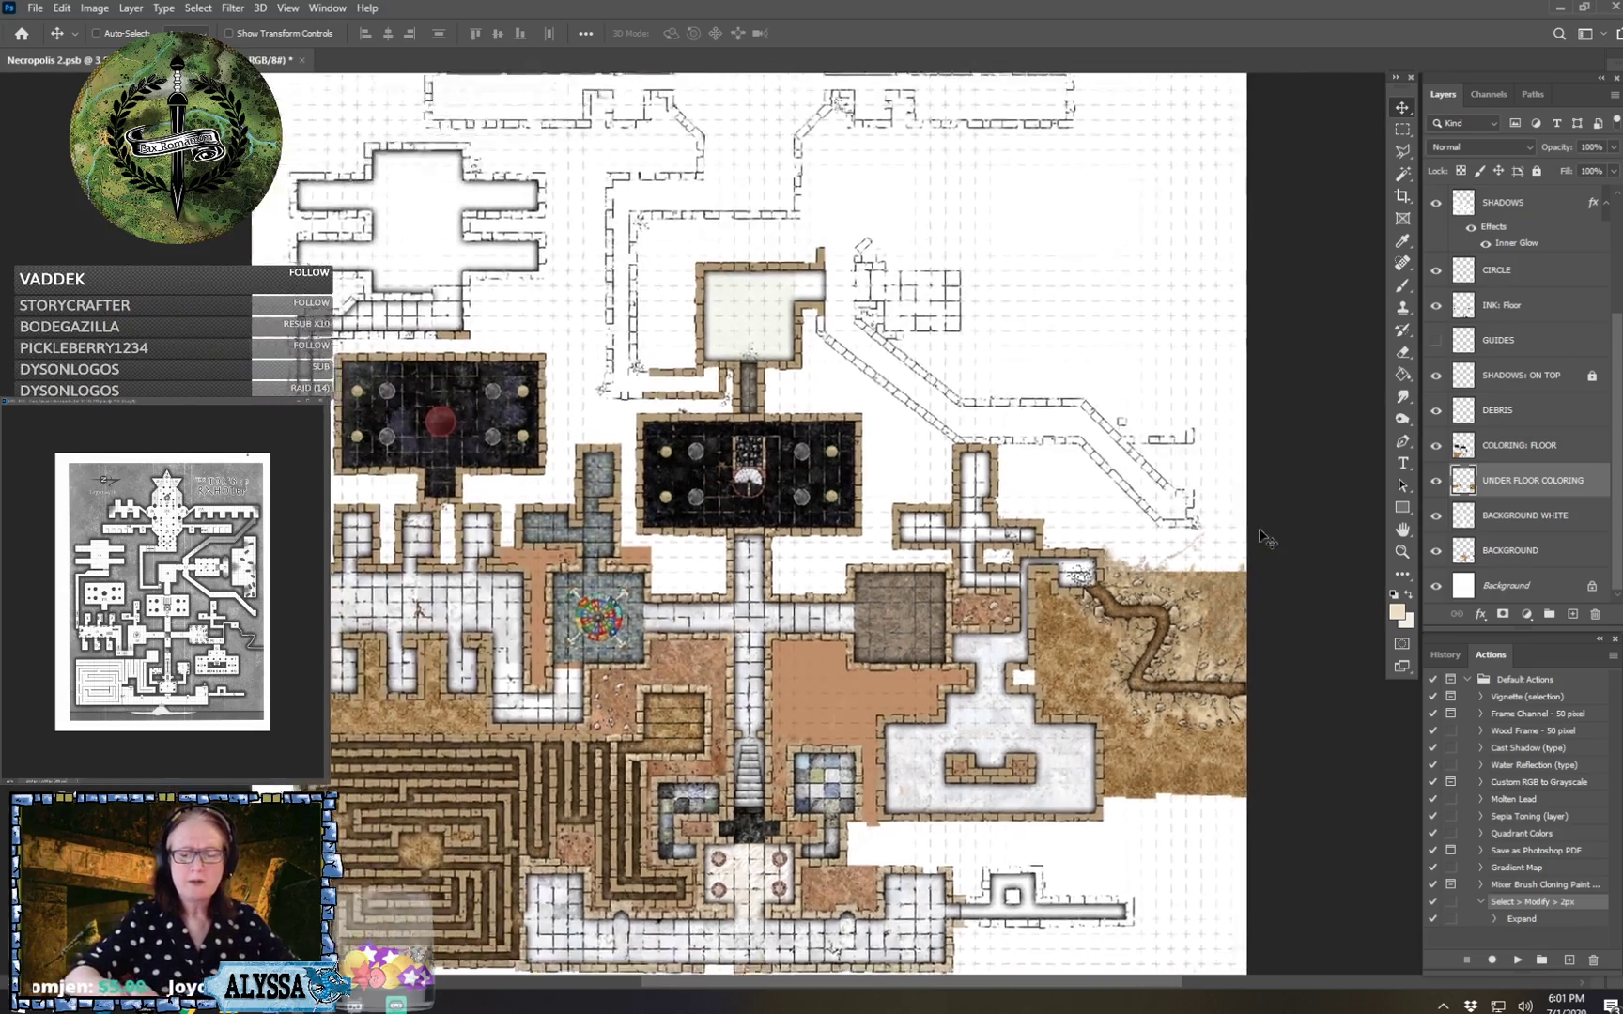
scroll(1259, 531, "down", 1)
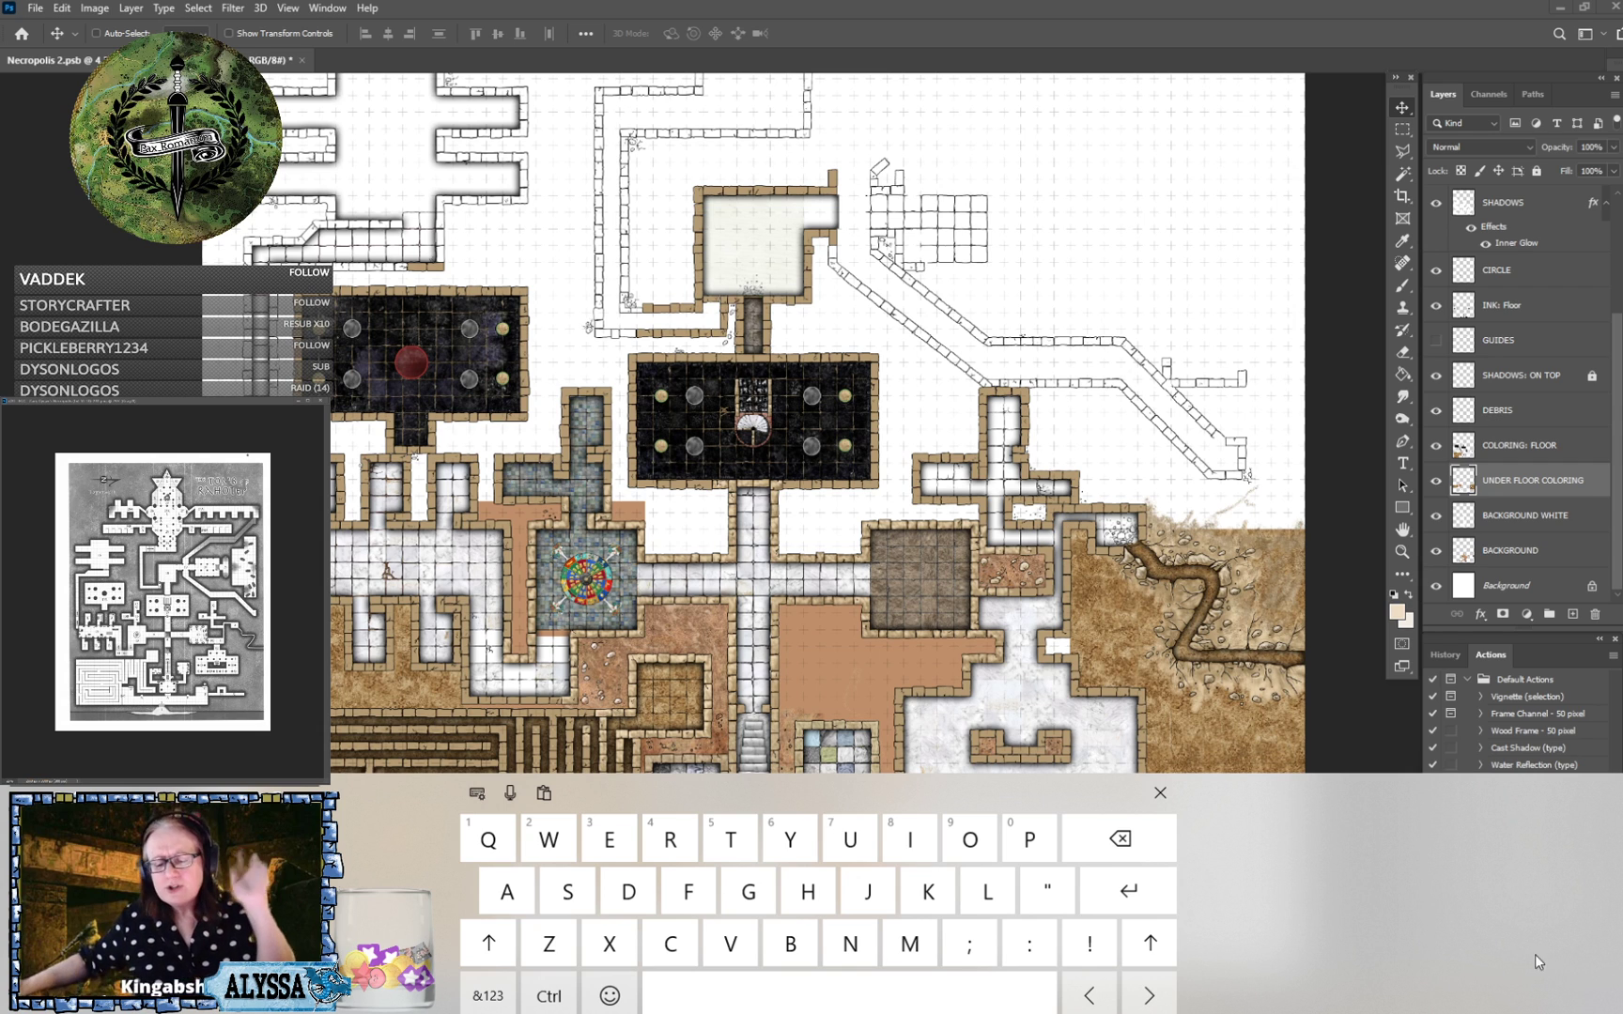
Dismiss the on-screen keyboard and make the grey reference map the active document.
left_click(1159, 794)
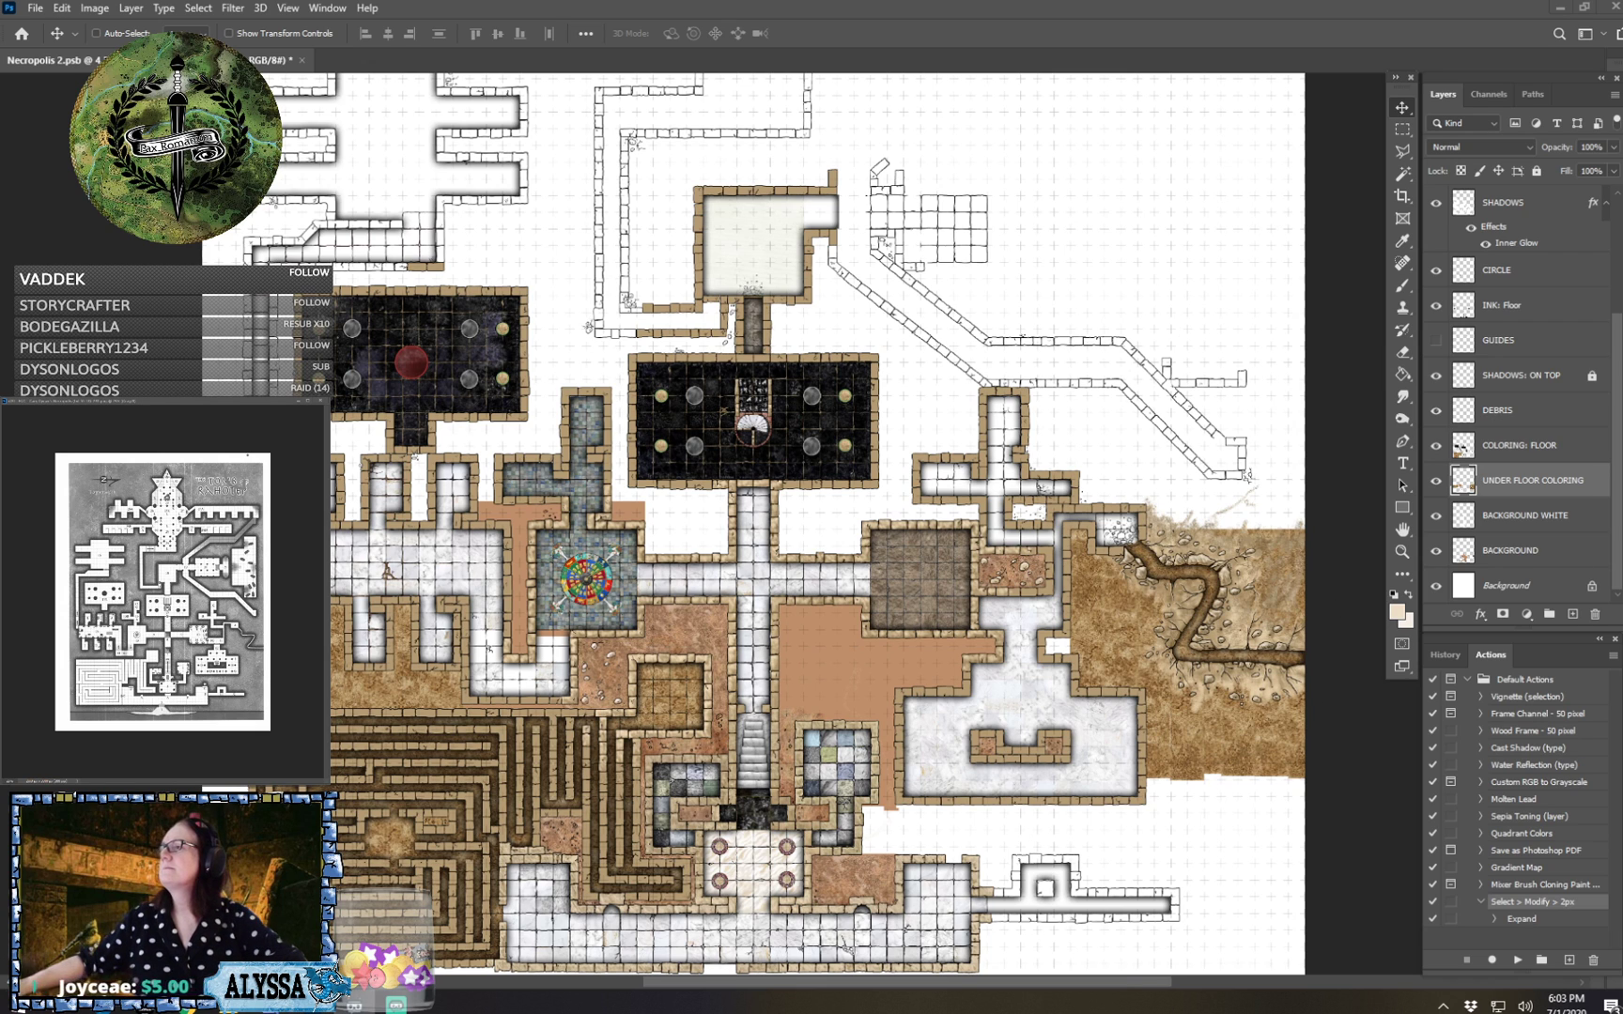
left_click(298, 402)
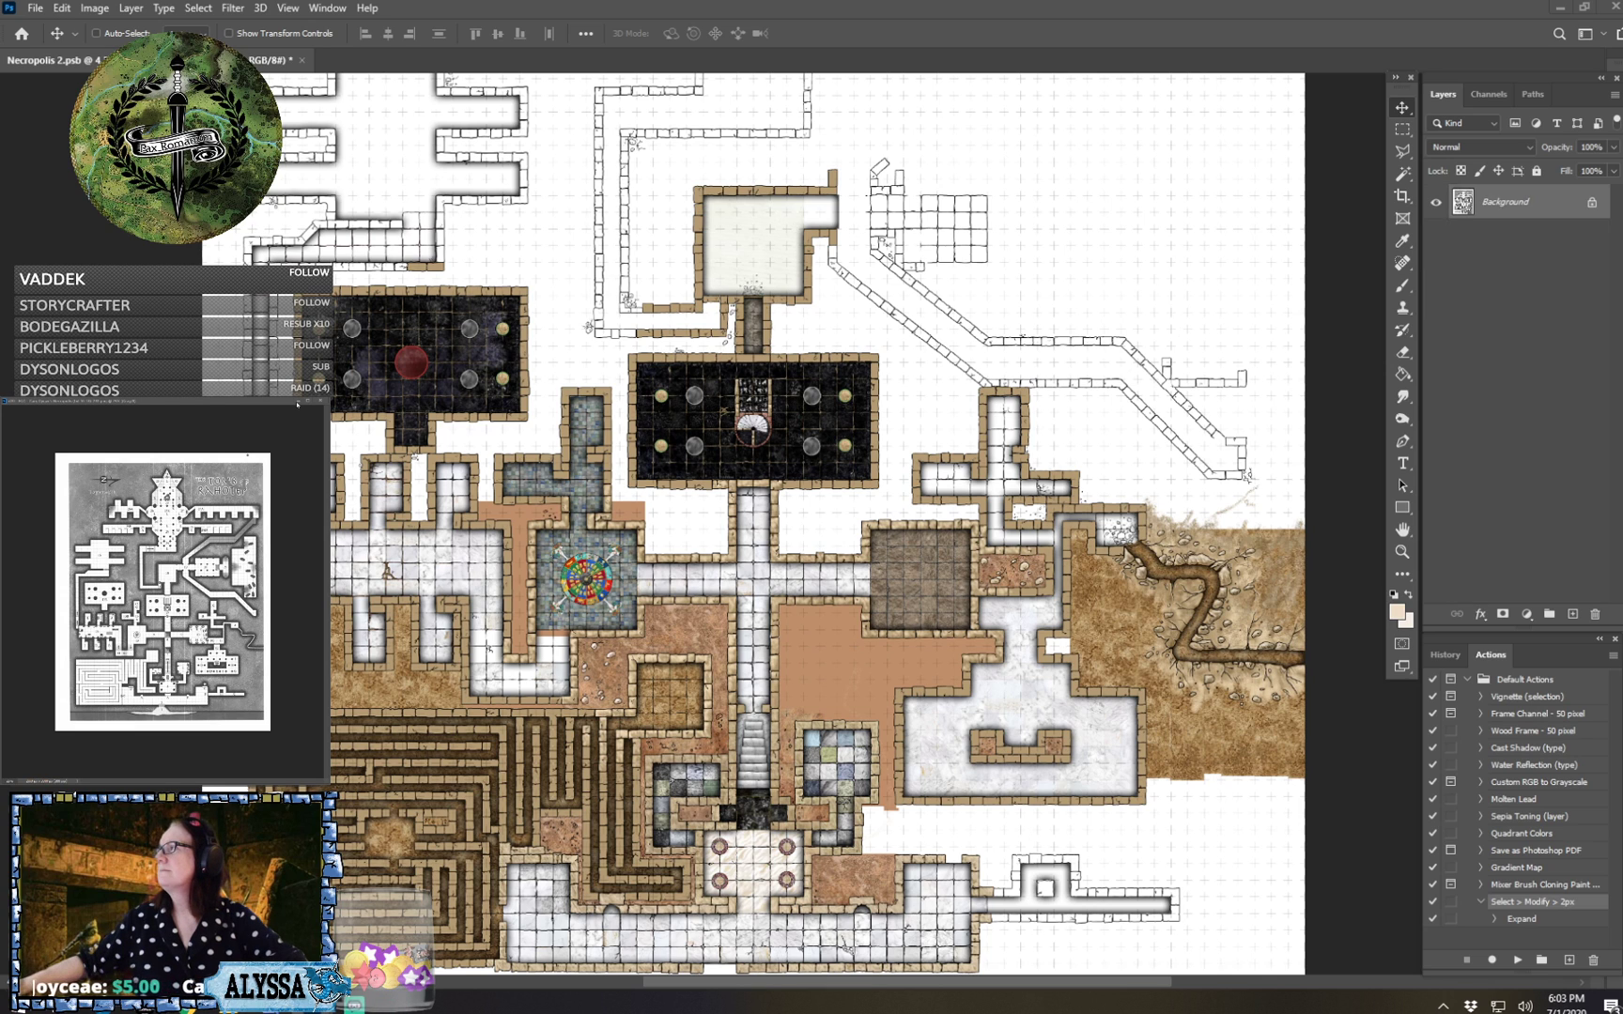